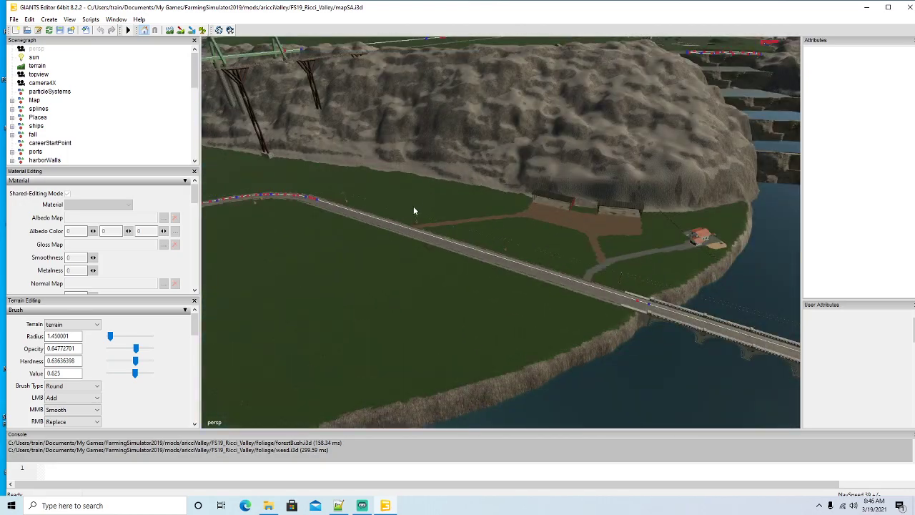
# Step: Delete the ballon group, which holds the car dealer building, parking and plank fences beside the main road
pyautogui.scroll(8, 403, 161)
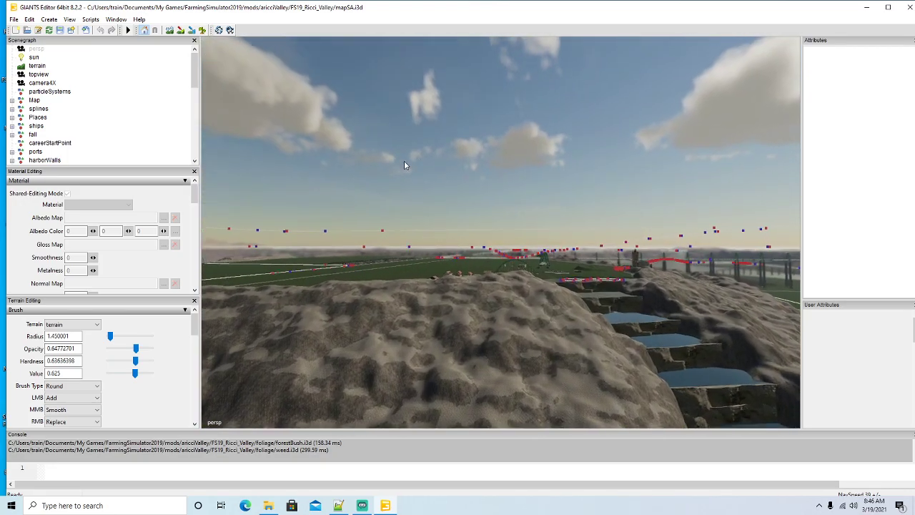
pyautogui.scroll(8, 404, 165)
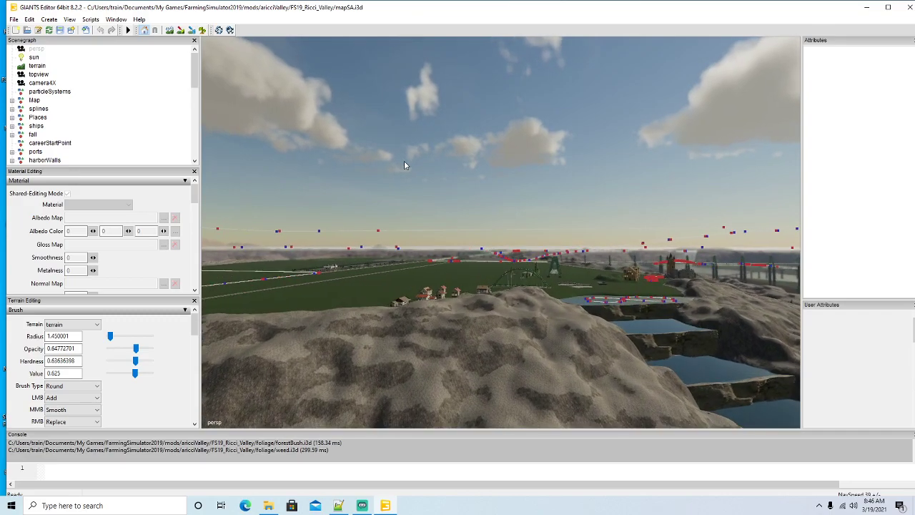
pyautogui.scroll(8, 404, 162)
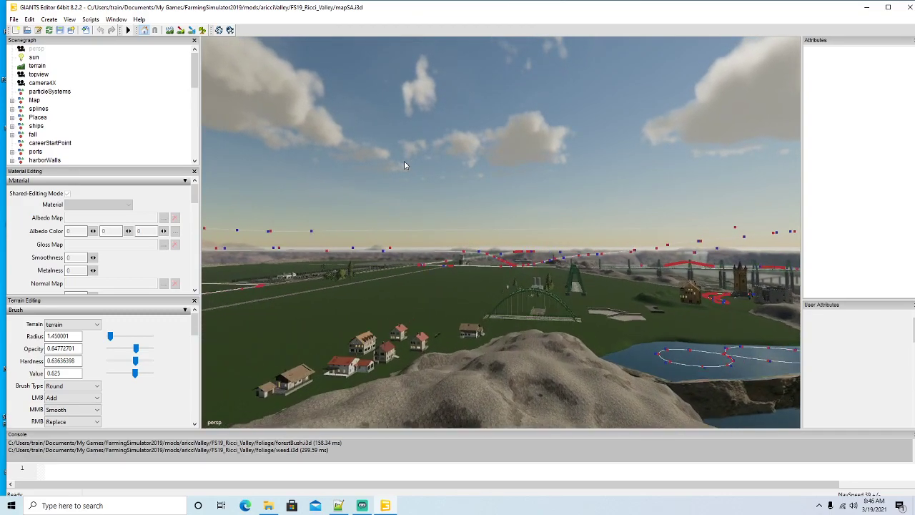
pyautogui.scroll(8, 404, 171)
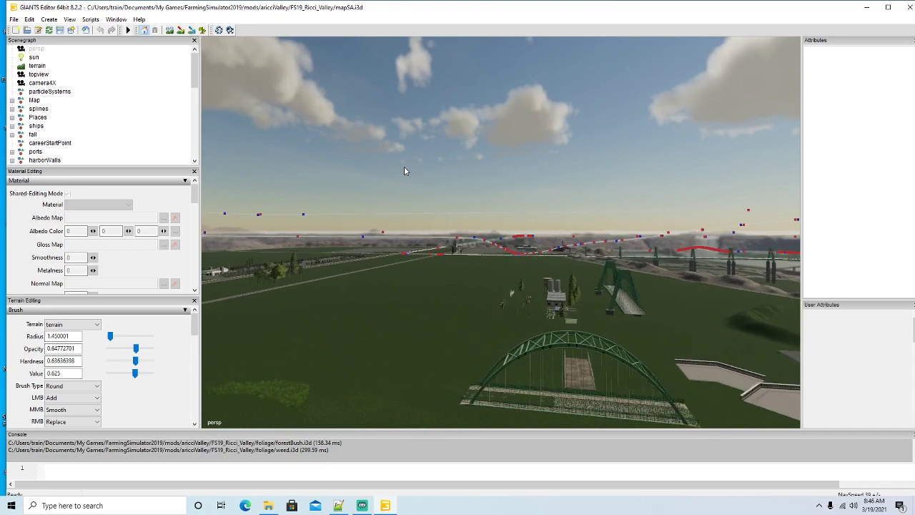
pyautogui.scroll(8, 403, 170)
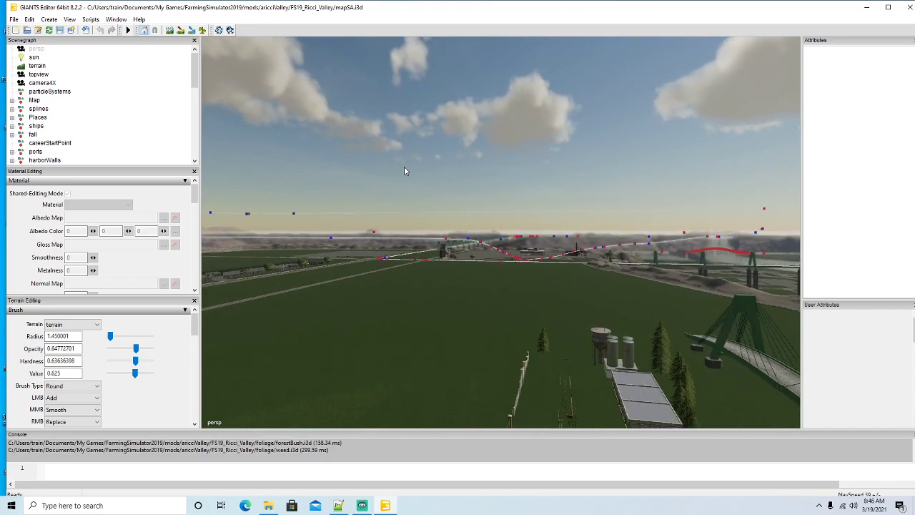
pyautogui.scroll(5, 405, 167)
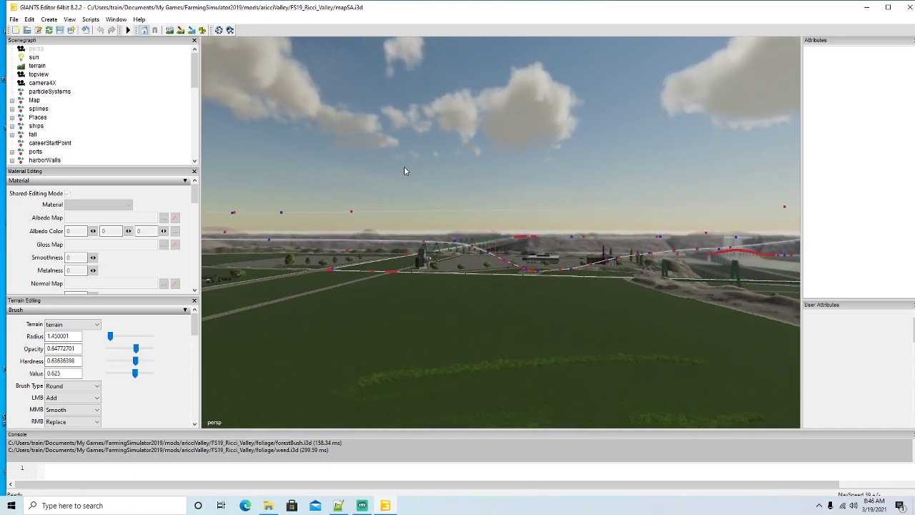
pyautogui.keyDown('alt'); pyautogui.moveTo(405, 168); pyautogui.dragTo(413, 173); pyautogui.keyUp('alt')
pyautogui.scroll(3, 413, 173)
pyautogui.scroll(8, 413, 176)
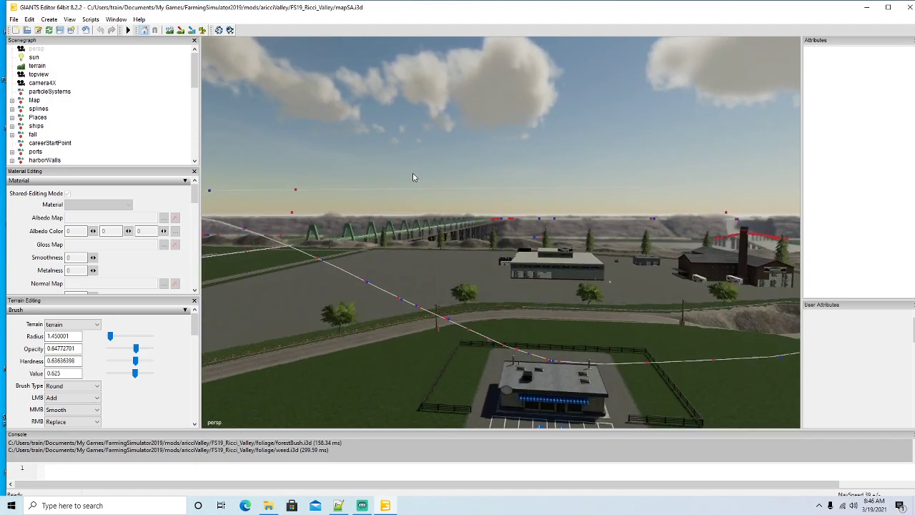
pyautogui.keyDown('alt'); pyautogui.moveTo(413, 177); pyautogui.dragTo(430, 204); pyautogui.keyUp('alt')
pyautogui.scroll(3, 429, 204)
pyautogui.scroll(4, 430, 208)
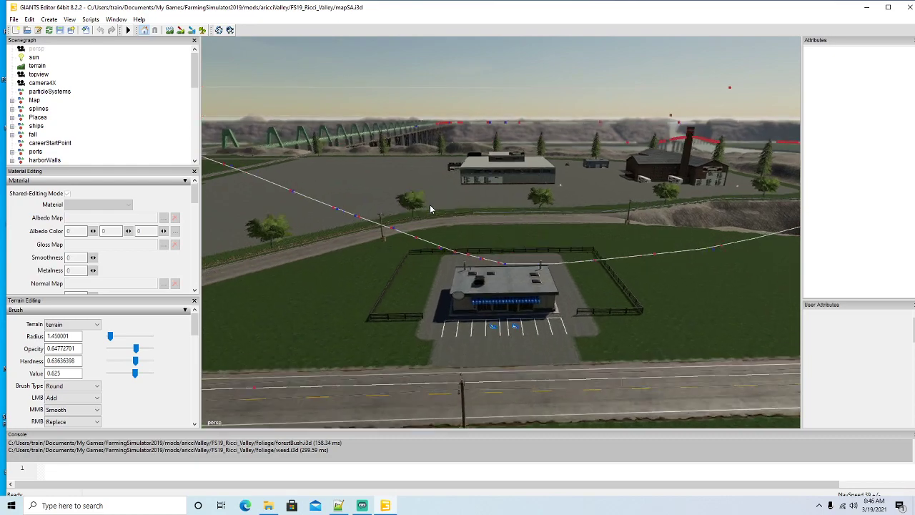
pyautogui.click(514, 279)
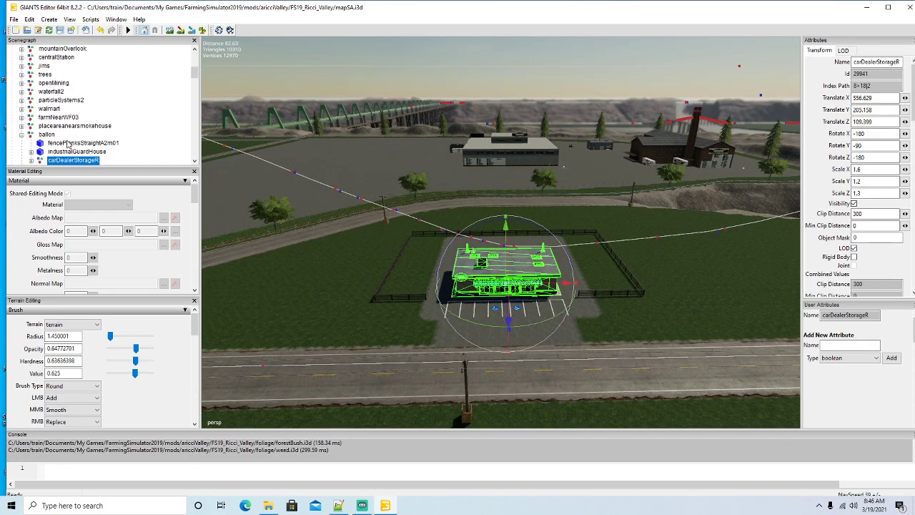
pyautogui.scroll(-2, 71, 141)
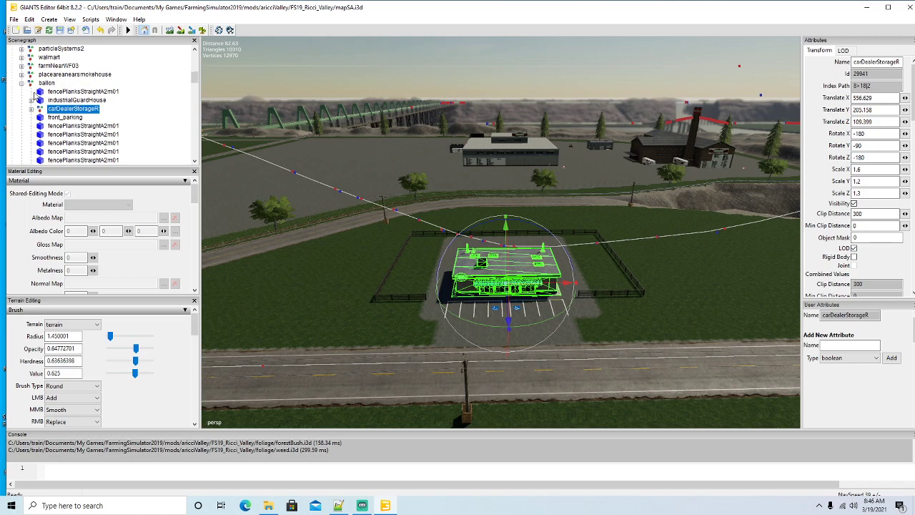
pyautogui.click(32, 86)
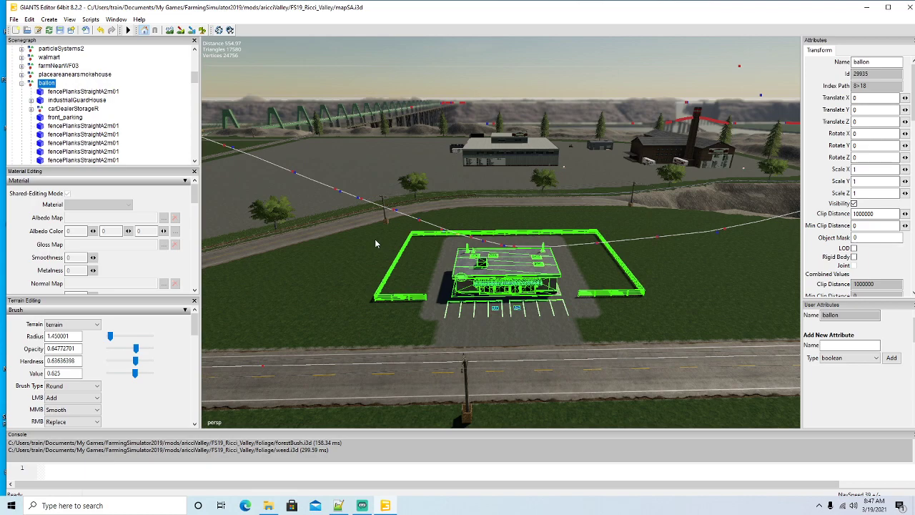
pyautogui.press('Delete')
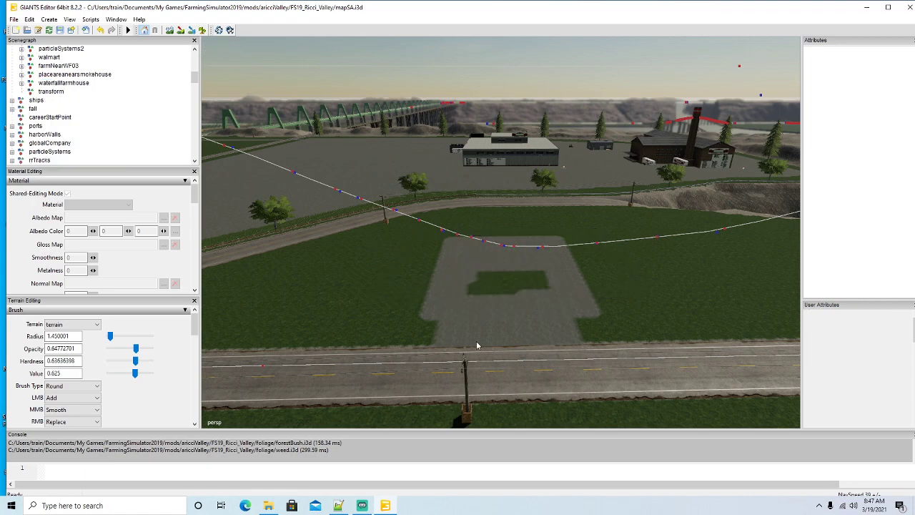
# Step: Relocate careerStartPoint with Interactive Placement onto the paved lot beside the Jim's Automotive building
pyautogui.scroll(-5, 543, 298)
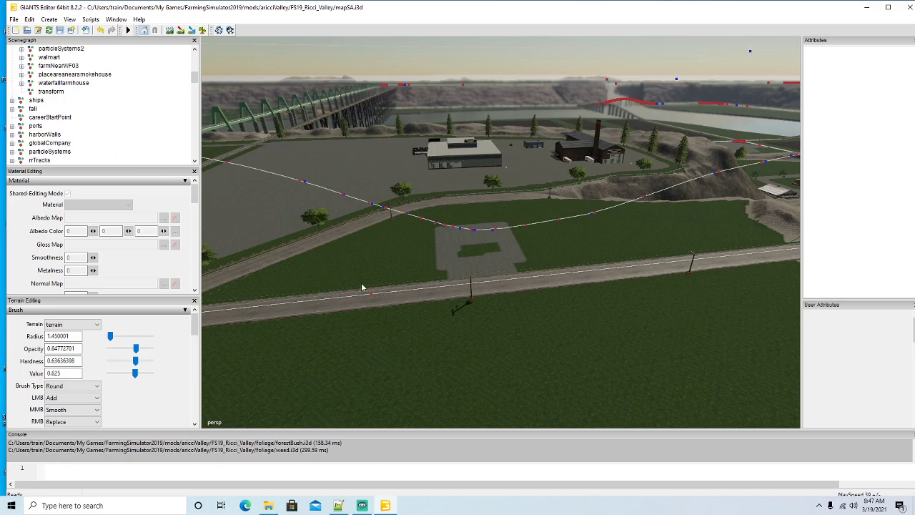
pyautogui.moveTo(301, 292); pyautogui.dragTo(273, 310)
pyautogui.scroll(1, 333, 310)
pyautogui.scroll(10, 312, 319)
pyautogui.scroll(10, 274, 306)
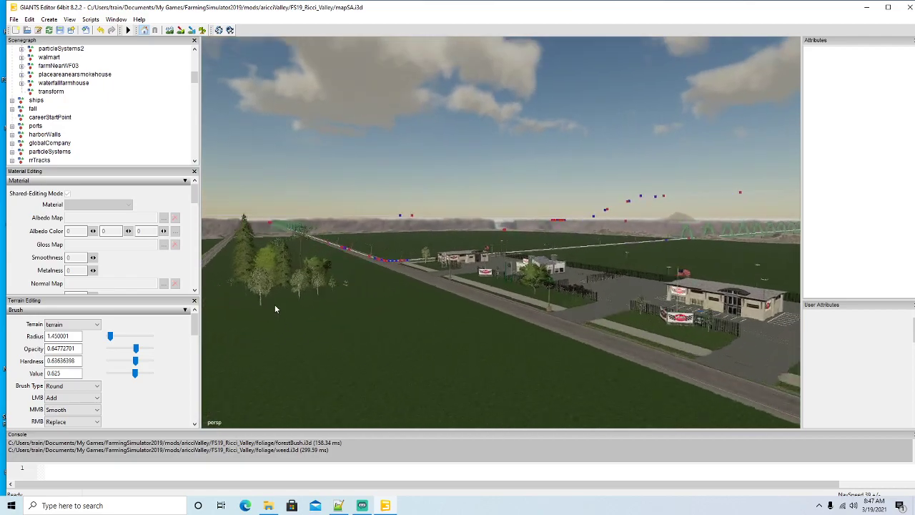
pyautogui.scroll(10, 275, 308)
pyautogui.keyDown('alt'); pyautogui.moveTo(274, 308); pyautogui.dragTo(288, 361); pyautogui.keyUp('alt')
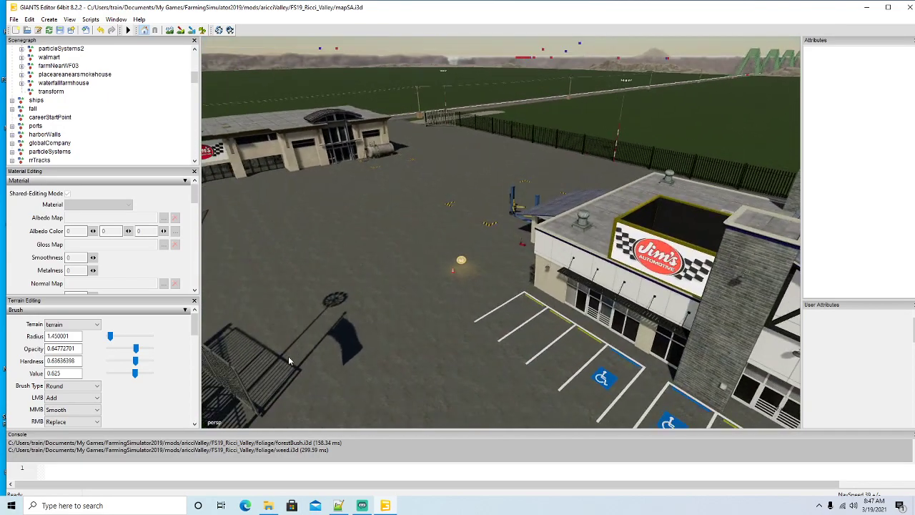
pyautogui.click(22, 118)
pyautogui.click(29, 20)
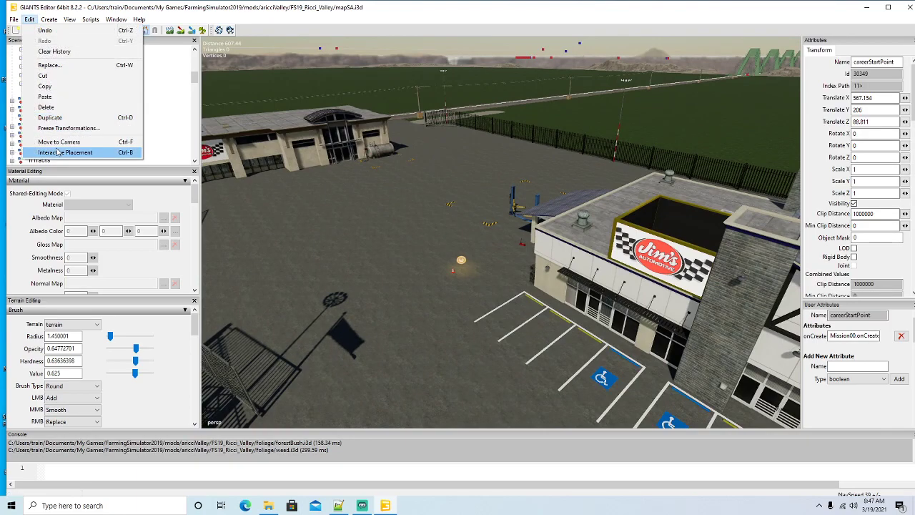
pyautogui.click(86, 151)
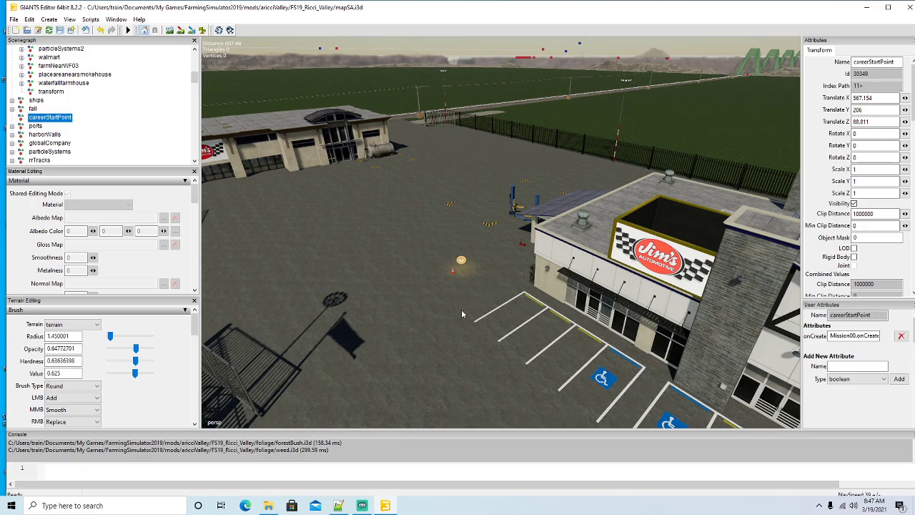
pyautogui.click(461, 309)
# Step: Delete the existing spline from the baloon group under ships
pyautogui.keyDown('alt'); pyautogui.moveTo(461, 308); pyautogui.dragTo(499, 347); pyautogui.keyUp('alt')
pyautogui.scroll(-5, 463, 368)
pyautogui.scroll(-3, 557, 303)
pyautogui.scroll(5, 571, 309)
pyautogui.scroll(-6, 501, 346)
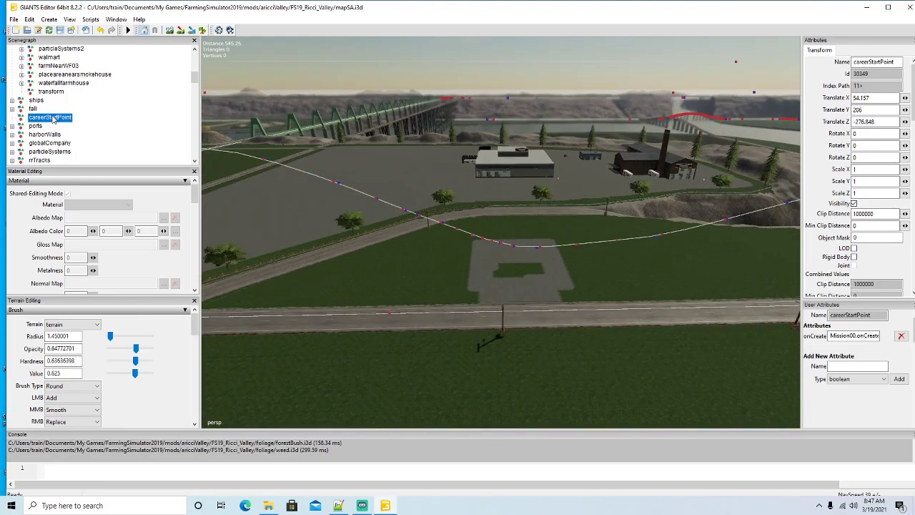
pyautogui.click(12, 101)
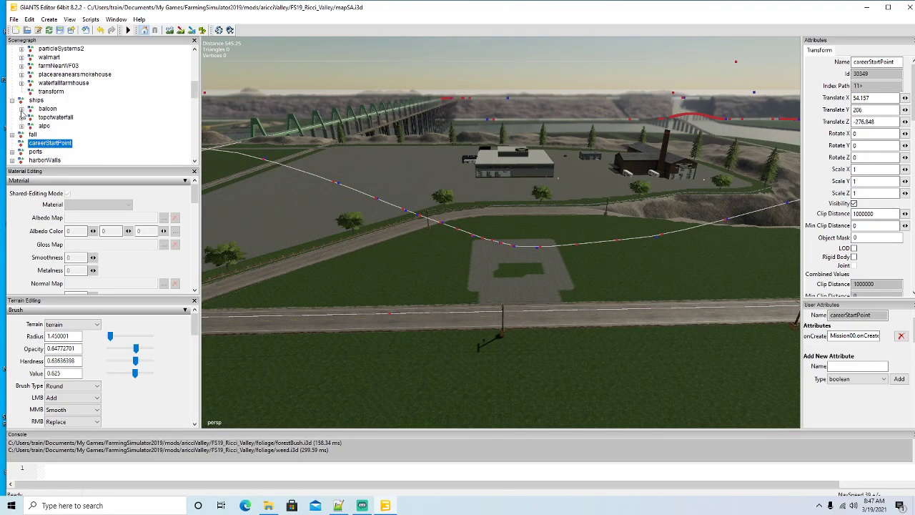
pyautogui.click(21, 109)
pyautogui.click(41, 119)
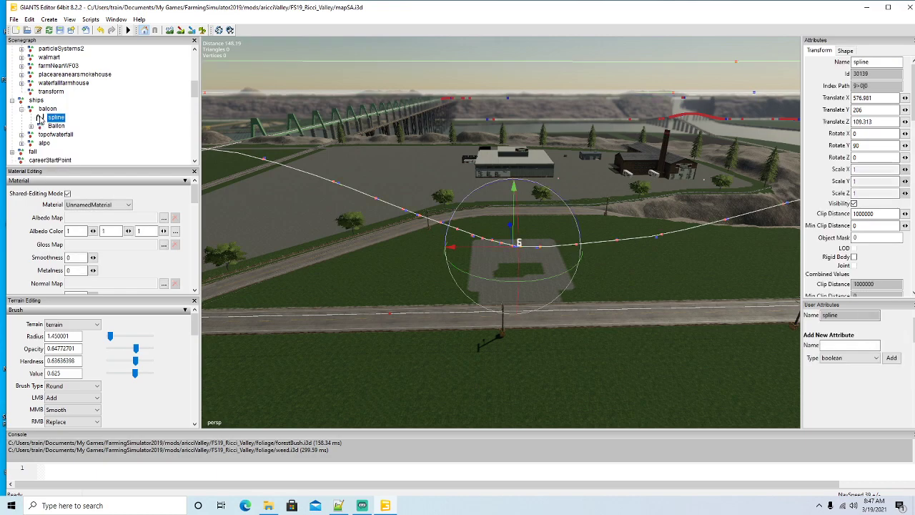
pyautogui.press('Delete')
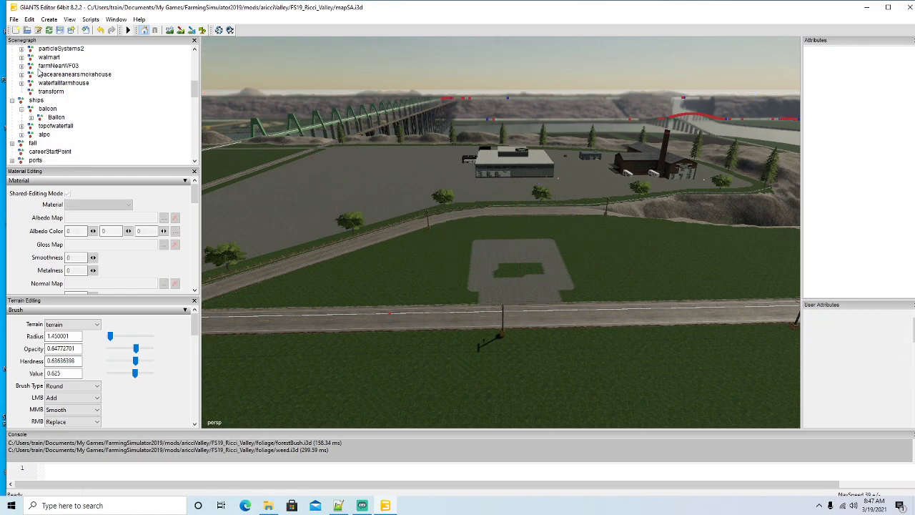
# Step: Set the baloon group's numShips attribute to 1 and its speed to 15
pyautogui.click(33, 108)
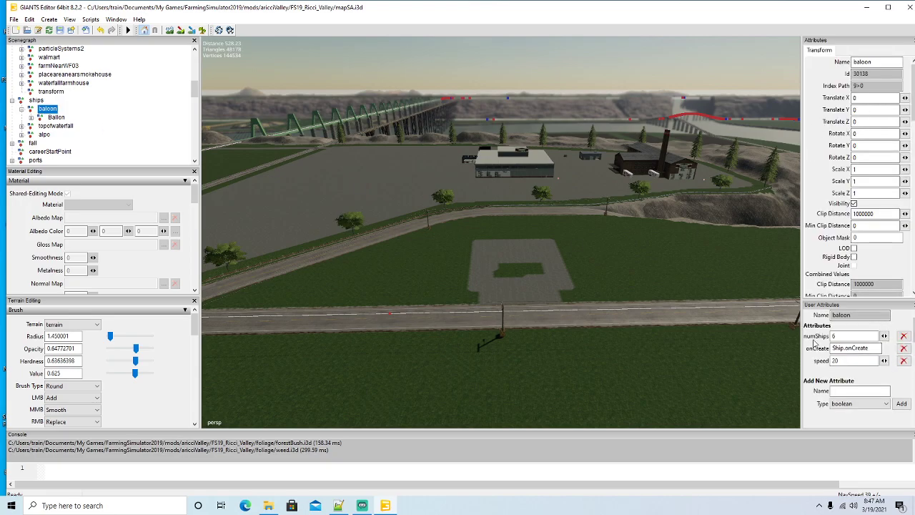
pyautogui.write('1')
# Step: Create a new spline and select it at the end of the scenegraph
pyautogui.click(48, 20)
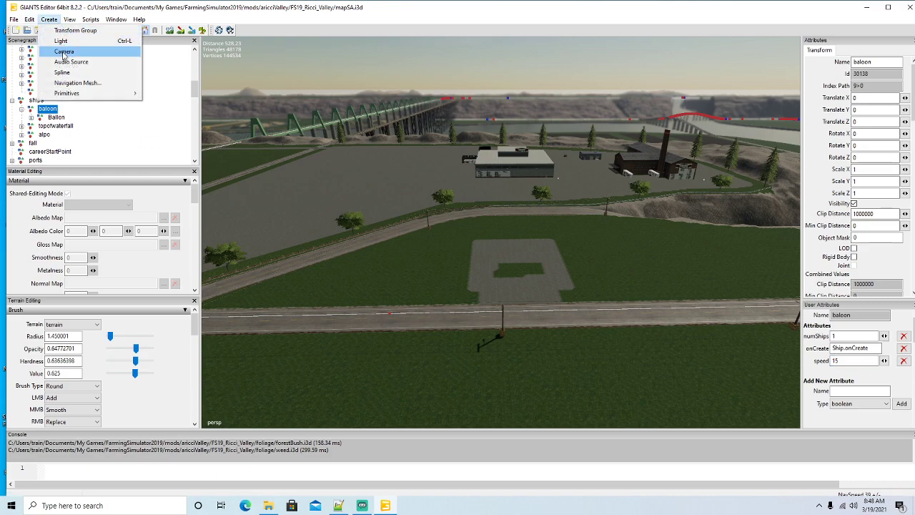
pyautogui.click(63, 74)
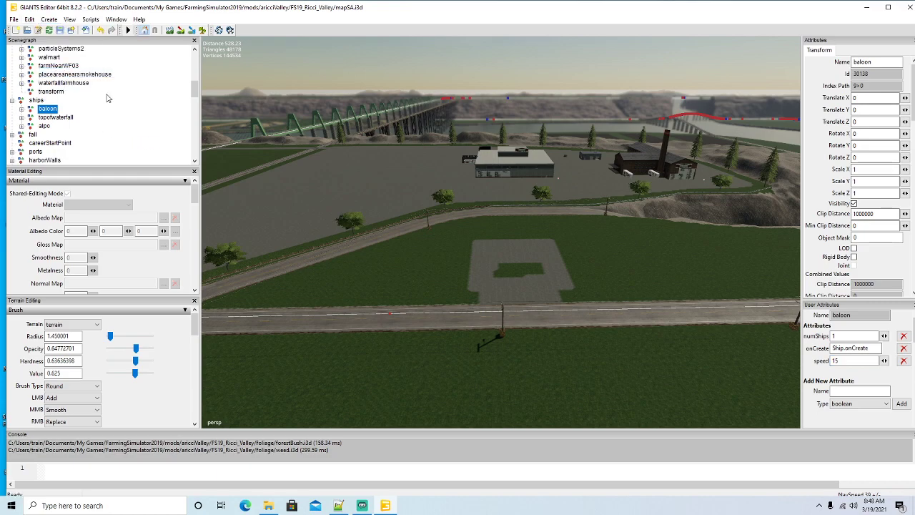
pyautogui.moveTo(194, 89); pyautogui.dragTo(195, 155)
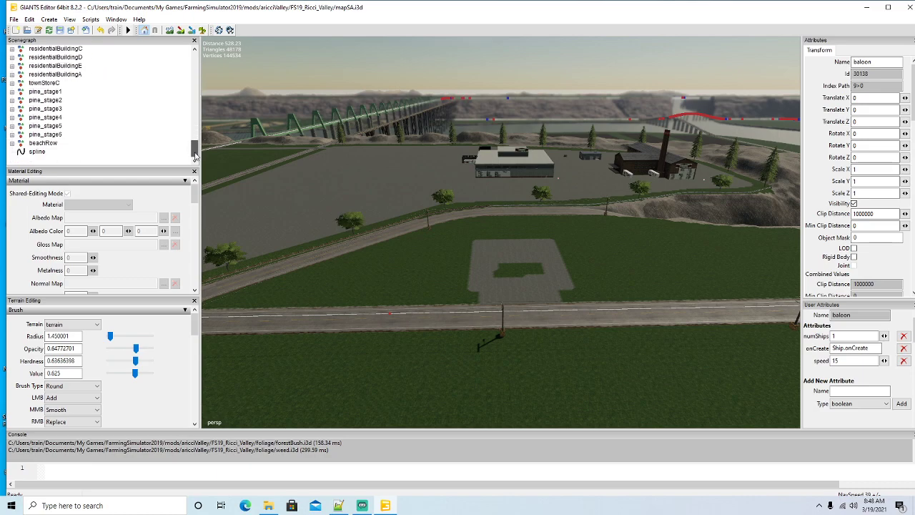
pyautogui.click(34, 152)
# Step: Cut the new spline, paste it into the baloon group under ships, and move it above the Ballon object
pyautogui.scroll(5, 107, 123)
pyautogui.scroll(7, 109, 123)
pyautogui.scroll(2, 108, 123)
pyautogui.click(21, 83)
pyautogui.click(31, 21)
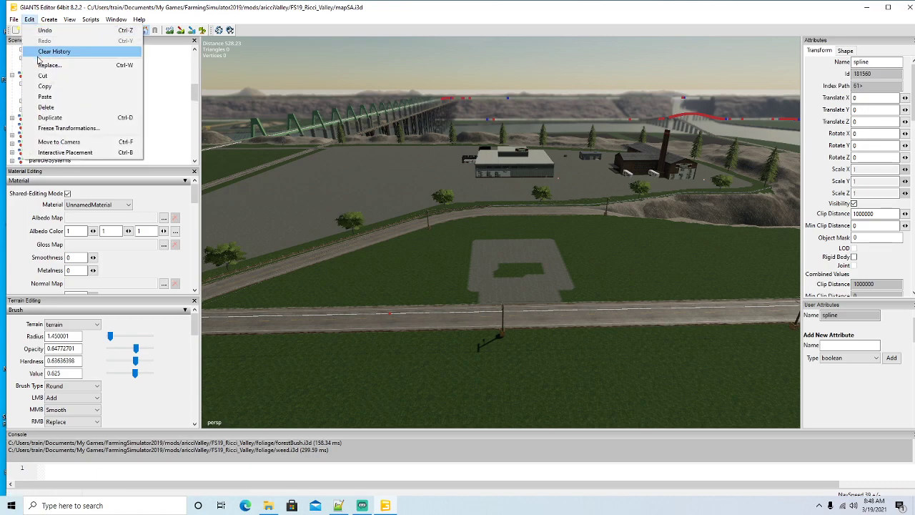
pyautogui.click(33, 85)
pyautogui.click(33, 84)
pyautogui.click(30, 19)
pyautogui.click(44, 100)
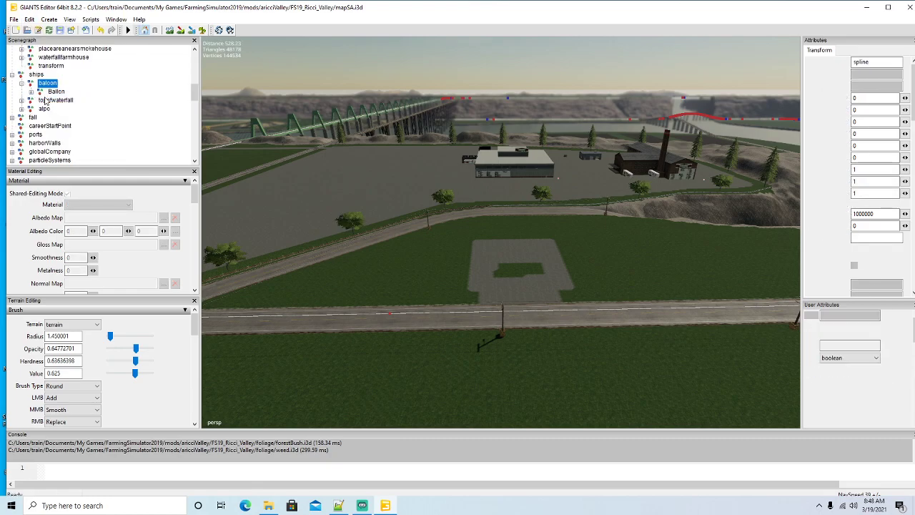
pyautogui.rightClick(54, 102)
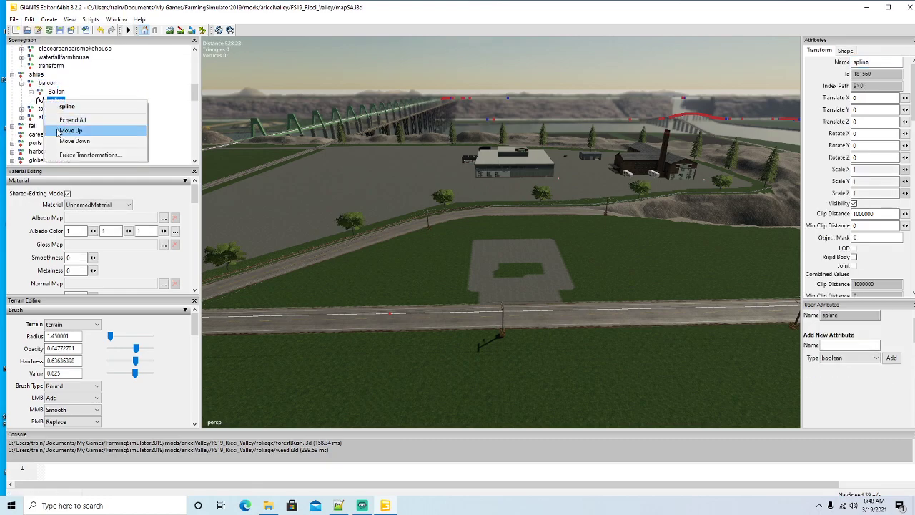
pyautogui.click(58, 131)
# Step: Place the spline on the large paved lot in front of the BP grain silos using Interactive Placement
pyautogui.keyDown('alt'); pyautogui.moveTo(365, 230); pyautogui.dragTo(378, 239); pyautogui.keyUp('alt')
pyautogui.scroll(-5, 378, 239)
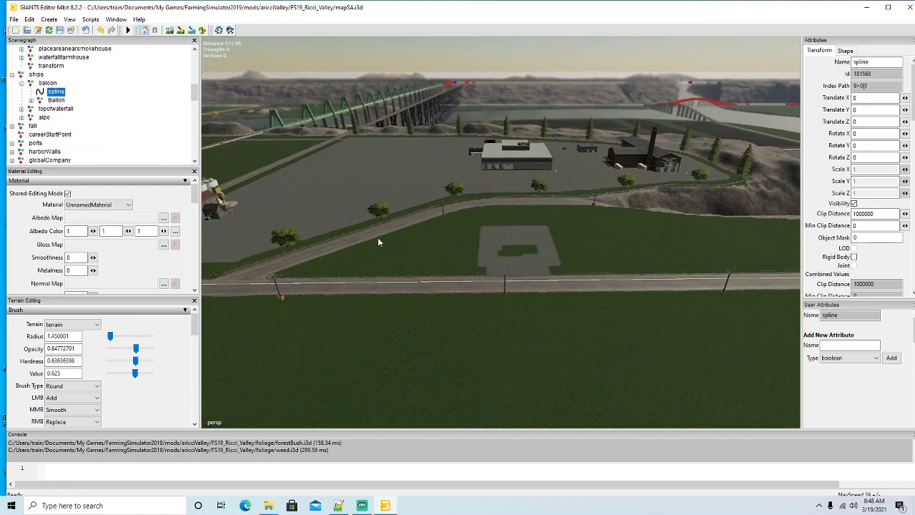
pyautogui.scroll(-10, 384, 238)
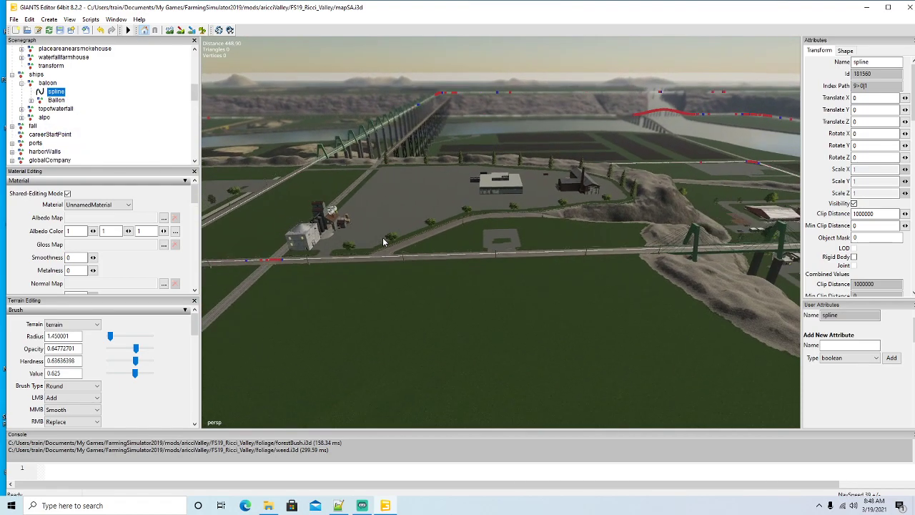
pyautogui.keyDown('alt'); pyautogui.moveTo(382, 238); pyautogui.dragTo(547, 230); pyautogui.keyUp('alt')
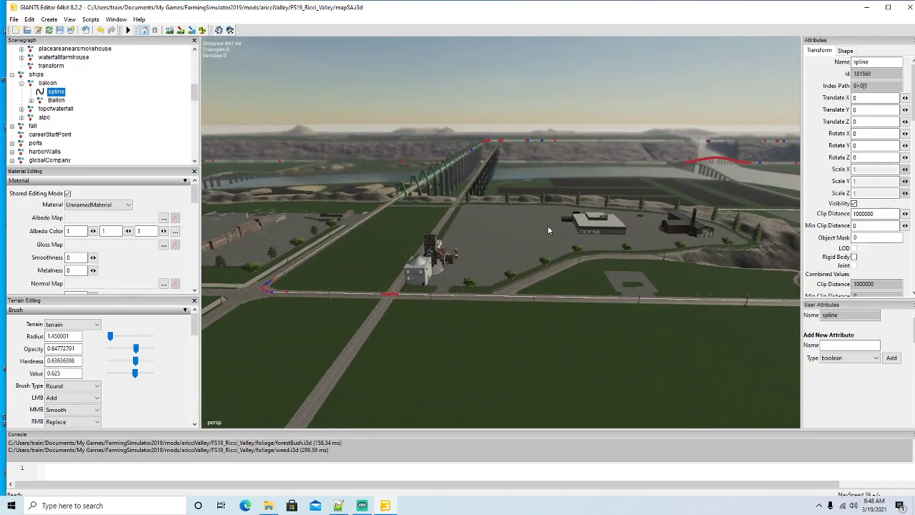
pyautogui.scroll(8, 547, 225)
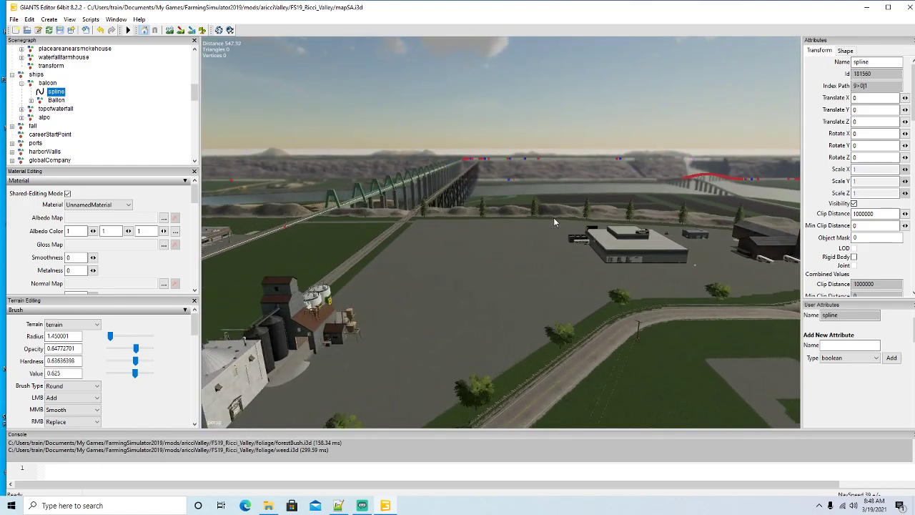
pyautogui.scroll(6, 553, 217)
pyautogui.keyDown('alt'); pyautogui.moveTo(549, 218); pyautogui.dragTo(347, 289); pyautogui.keyUp('alt')
pyautogui.scroll(-3, 374, 250)
pyautogui.scroll(3, 347, 286)
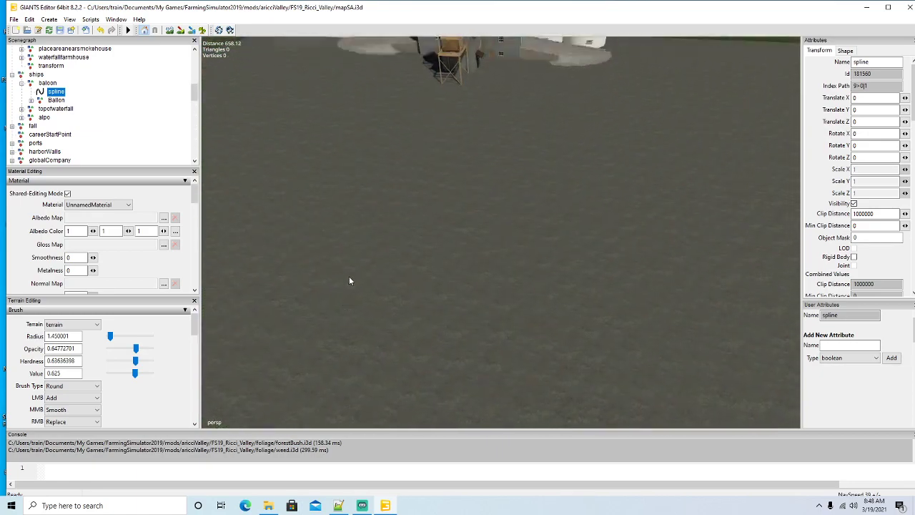
pyautogui.scroll(-6, 350, 264)
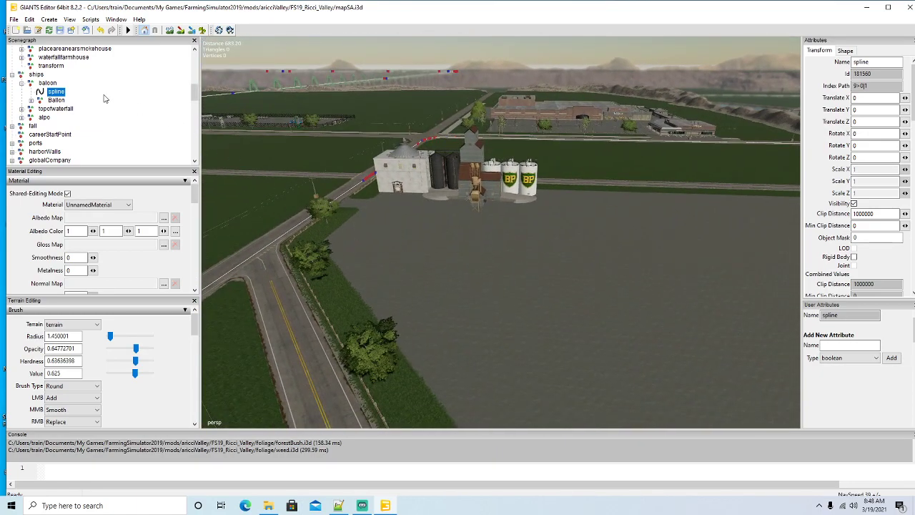
pyautogui.click(29, 19)
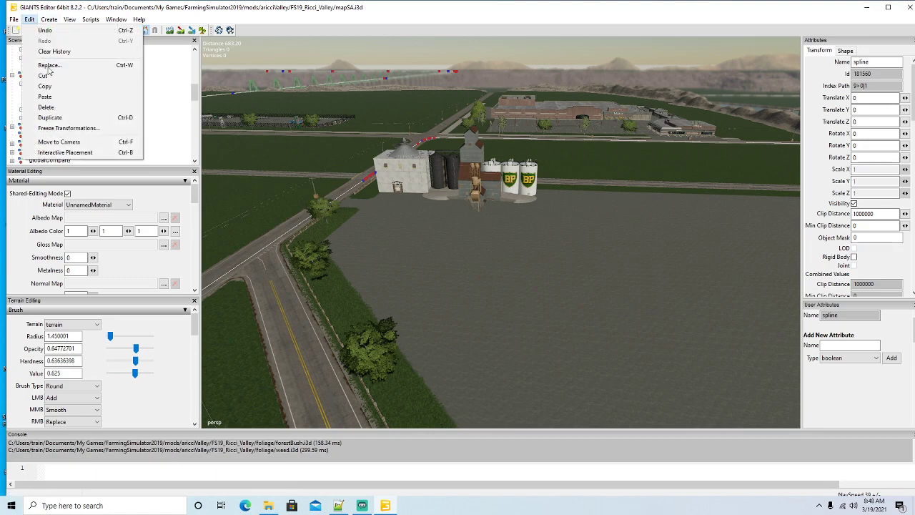
pyautogui.click(71, 152)
pyautogui.click(475, 246)
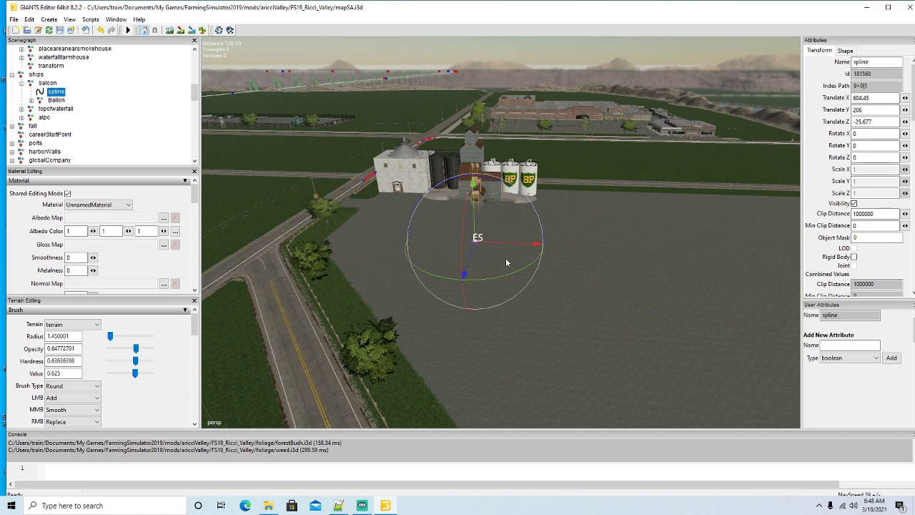
# Step: Raise the spline high above the silos, bringing its vertical translation to about 325.6
pyautogui.scroll(-5, 594, 298)
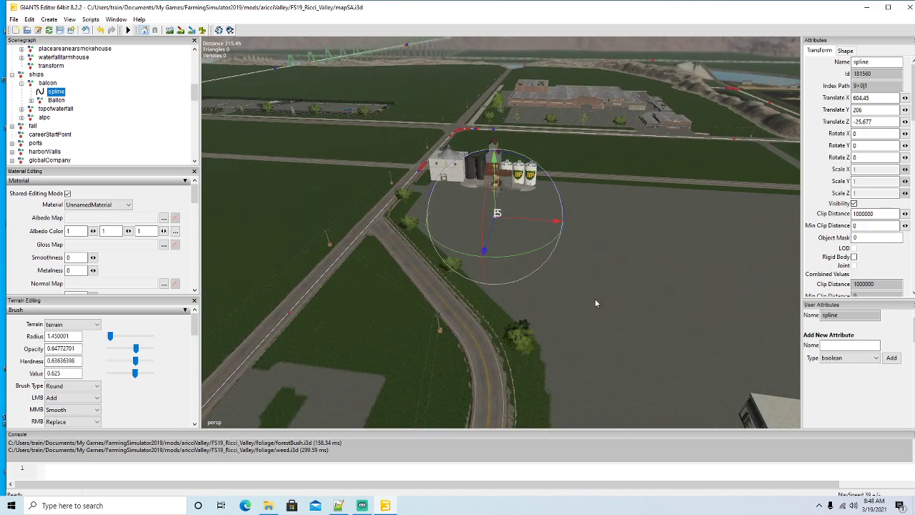
pyautogui.scroll(4, 607, 271)
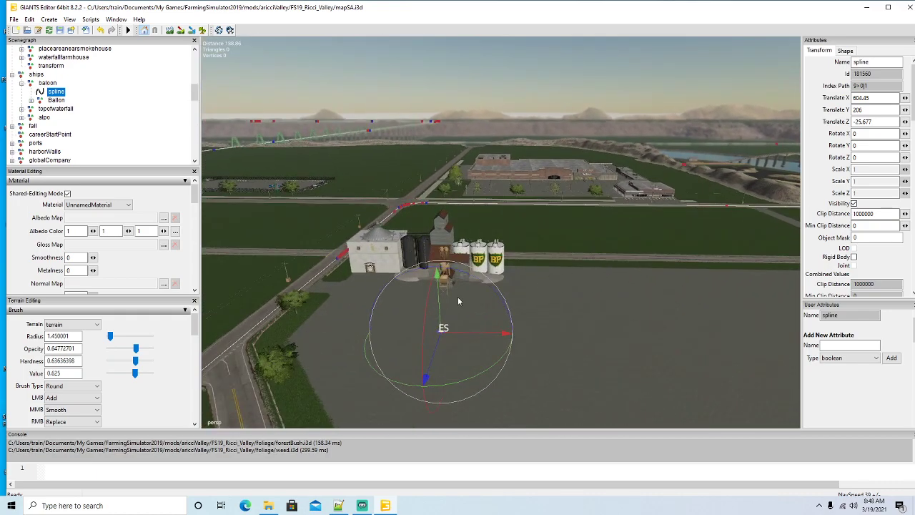
pyautogui.moveTo(439, 307); pyautogui.dragTo(422, 50)
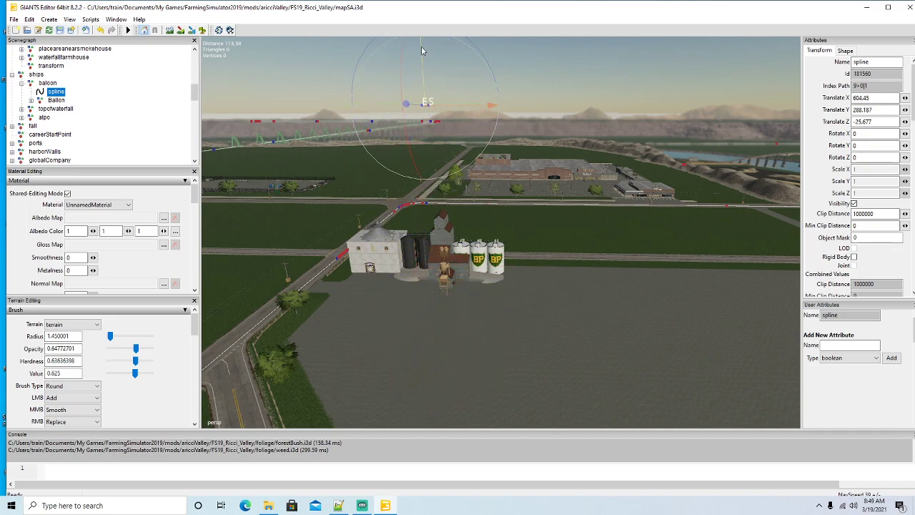
pyautogui.keyDown('alt'); pyautogui.moveTo(518, 146); pyautogui.dragTo(514, 185); pyautogui.keyUp('alt')
pyautogui.scroll(3, 510, 187)
pyautogui.scroll(-5, 509, 136)
pyautogui.scroll(-4, 514, 194)
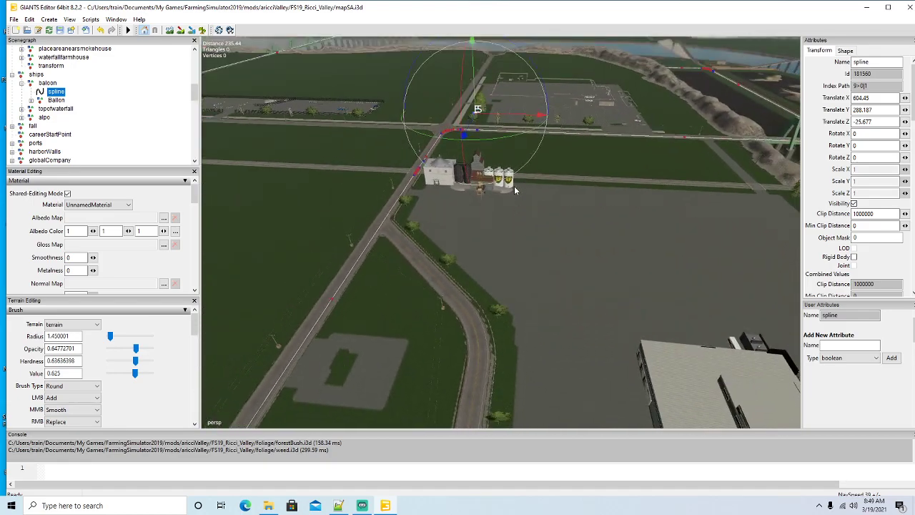
pyautogui.scroll(-3, 514, 185)
pyautogui.moveTo(480, 131); pyautogui.dragTo(476, 83)
# Step: Move the spline along its Z axis over the supermarket, to a Z translation of about -246.7
pyautogui.keyDown('alt'); pyautogui.moveTo(552, 158); pyautogui.dragTo(486, 214); pyautogui.keyUp('alt')
pyautogui.scroll(3, 575, 132)
pyautogui.scroll(3, 559, 106)
pyautogui.scroll(3, 558, 105)
pyautogui.moveTo(430, 281); pyautogui.dragTo(672, 47)
pyautogui.keyDown('alt'); pyautogui.moveTo(585, 211); pyautogui.dragTo(445, 315); pyautogui.keyUp('alt')
pyautogui.scroll(2, 605, 178)
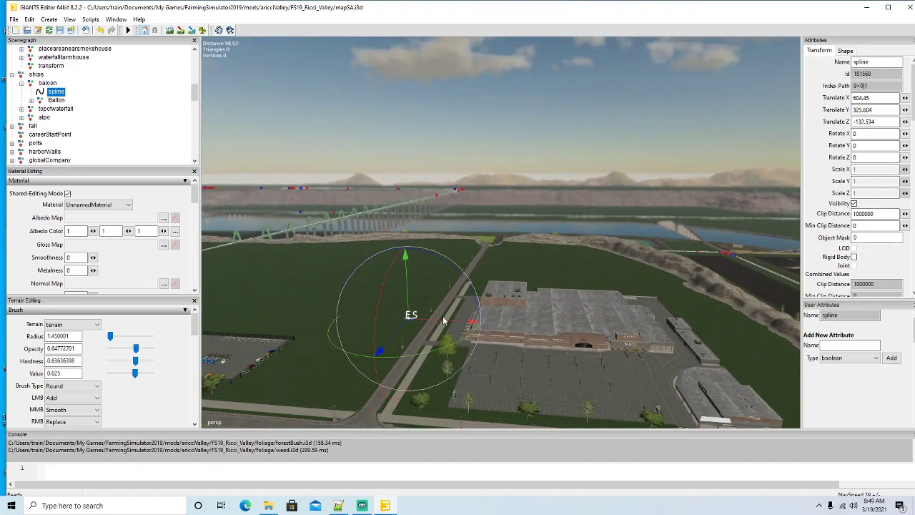
pyautogui.moveTo(401, 335); pyautogui.dragTo(555, 266)
# Step: Frame the spline and pull its E end point away from S along the X axis, out over the road beside the supermarket
pyautogui.scroll(-2, 565, 261)
pyautogui.scroll(-2, 565, 260)
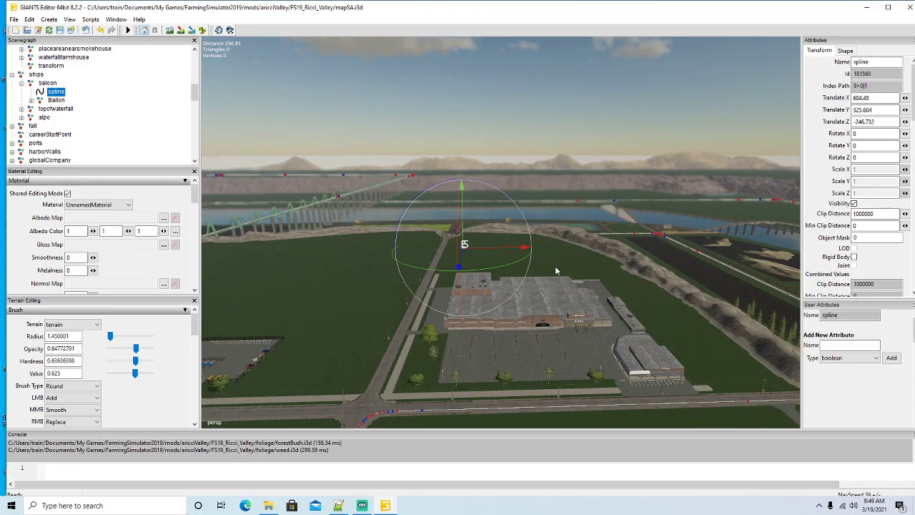
pyautogui.scroll(-6, 564, 305)
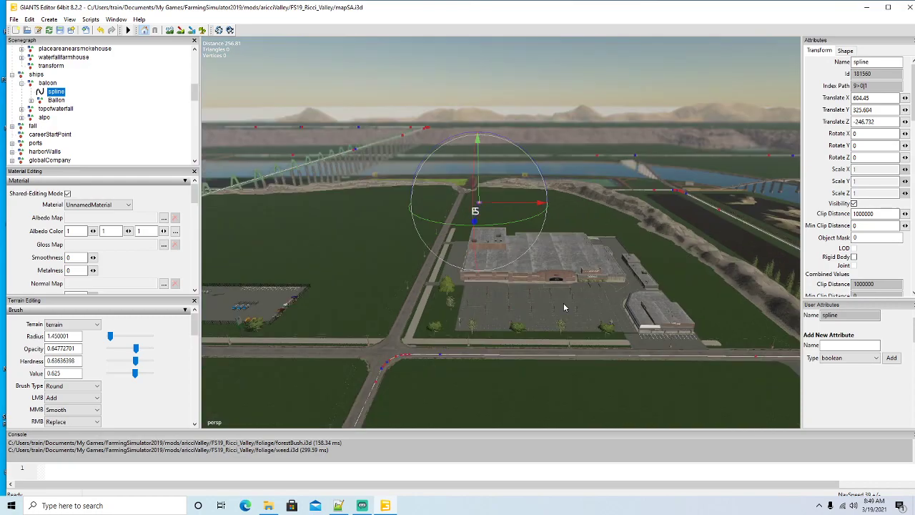
pyautogui.moveTo(564, 308)
pyautogui.keyDown('alt'); pyautogui.mouseDown()
pyautogui.moveTo(575, 280)
pyautogui.moveTo(572, 291)
pyautogui.mouseUp(); pyautogui.keyUp('alt')
pyautogui.scroll(3, 575, 281)
pyautogui.scroll(3, 571, 291)
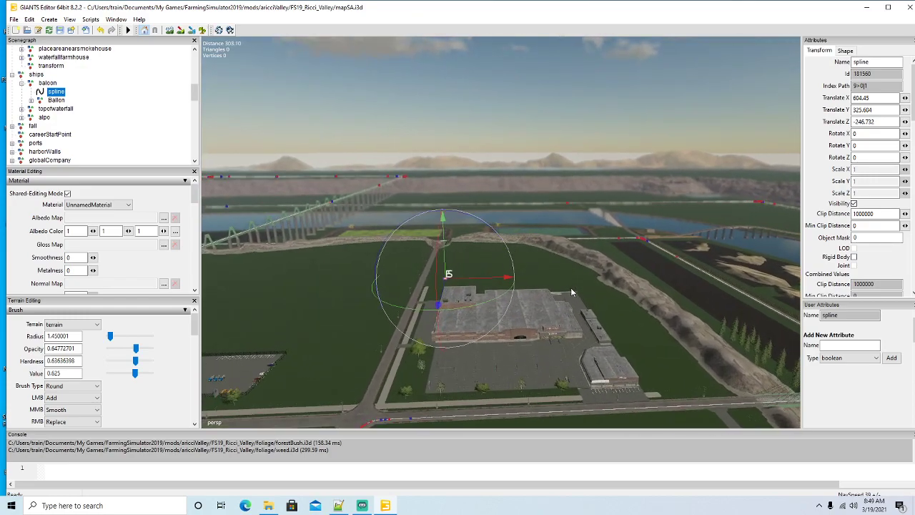
pyautogui.scroll(3, 572, 291)
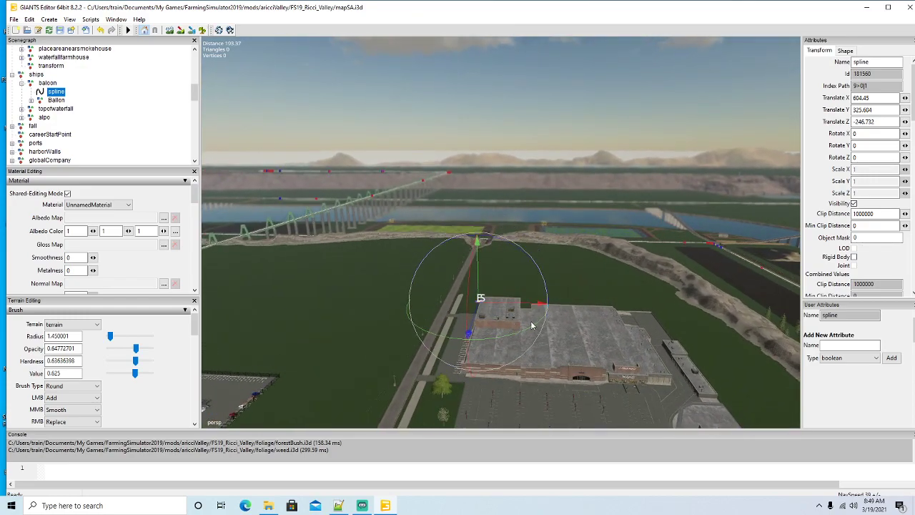
pyautogui.scroll(3, 530, 325)
pyautogui.keyDown('alt'); pyautogui.moveTo(530, 325); pyautogui.dragTo(434, 317); pyautogui.keyUp('alt')
pyautogui.scroll(-3, 592, 317)
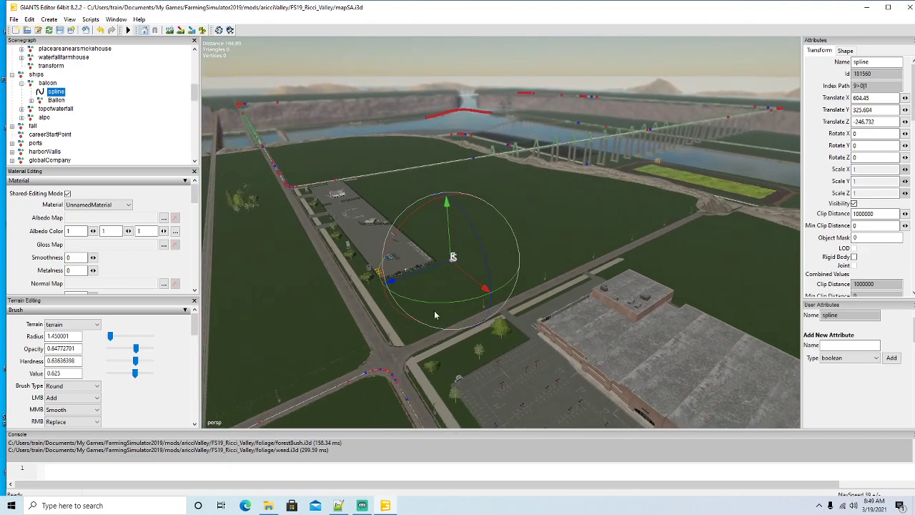
pyautogui.keyDown('alt'); pyautogui.moveTo(420, 277); pyautogui.dragTo(483, 316); pyautogui.keyUp('alt')
pyautogui.scroll(2, 382, 308)
pyautogui.scroll(5, 483, 316)
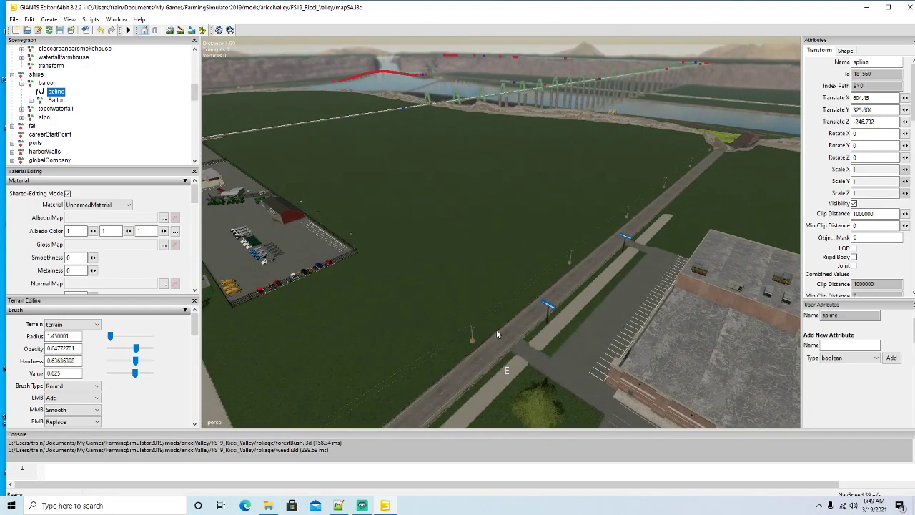
pyautogui.press('f')
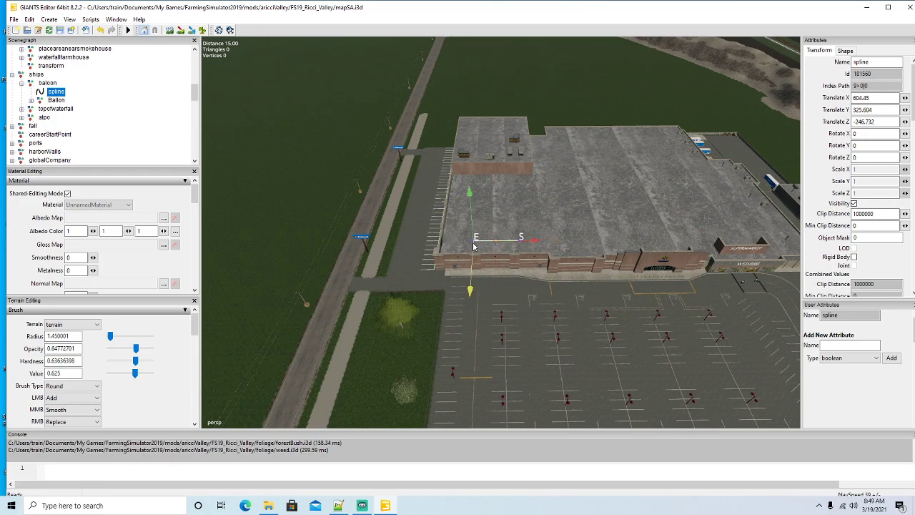
pyautogui.scroll(-5, 529, 278)
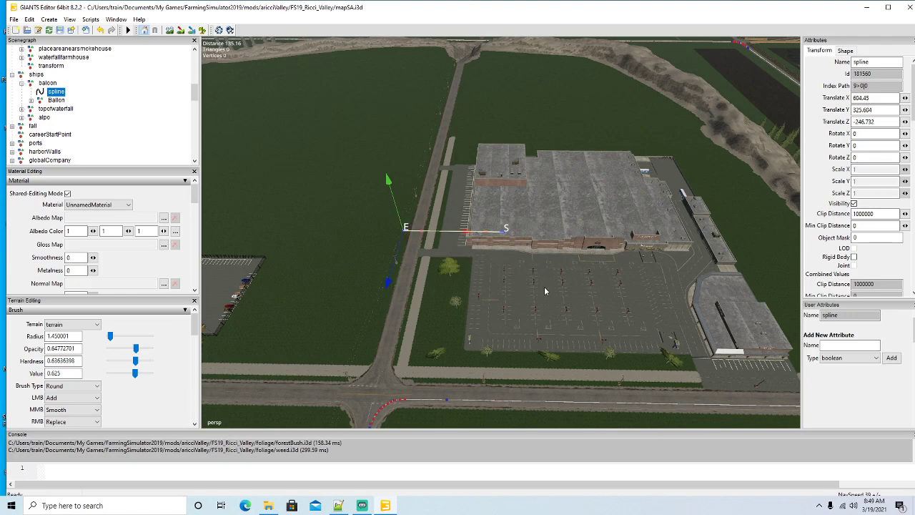
pyautogui.scroll(-6, 540, 284)
# Step: Extend the spline's E end in a straight line past the vehicle dealer lot and over the fields towards the river
pyautogui.moveTo(529, 283); pyautogui.dragTo(511, 279, button='middle')
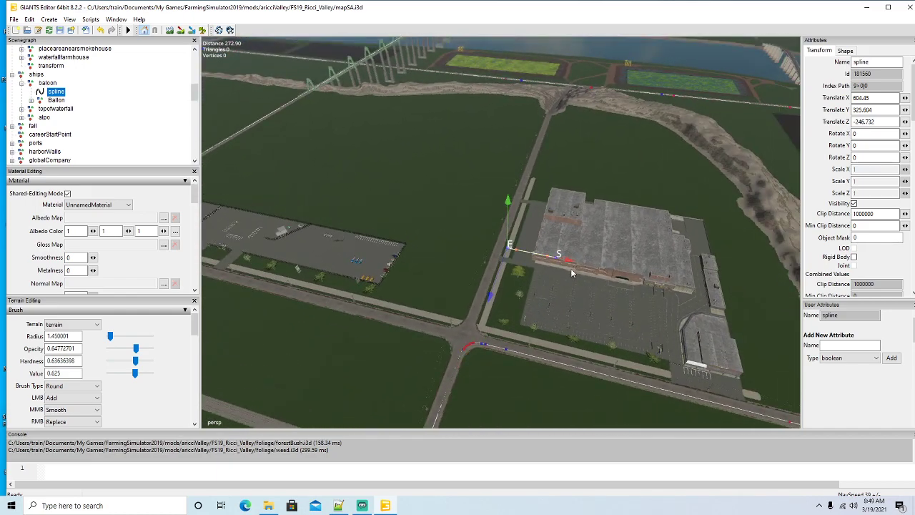
pyautogui.keyDown('alt'); pyautogui.moveTo(435, 277); pyautogui.dragTo(339, 240); pyautogui.keyUp('alt')
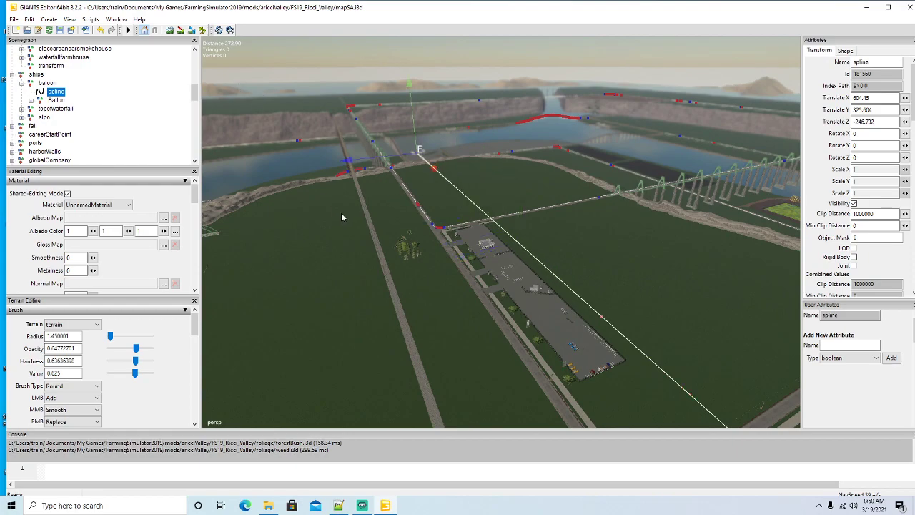
pyautogui.keyDown('alt'); pyautogui.moveTo(428, 288); pyautogui.dragTo(391, 261); pyautogui.keyUp('alt')
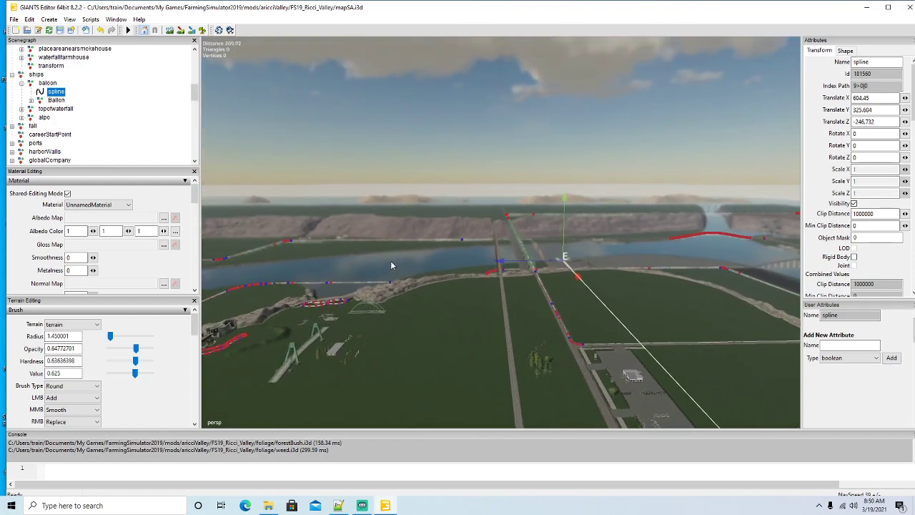
pyautogui.scroll(-5, 391, 260)
pyautogui.keyDown('alt'); pyautogui.moveTo(390, 260); pyautogui.dragTo(519, 293); pyautogui.keyUp('alt')
pyautogui.scroll(-4, 387, 248)
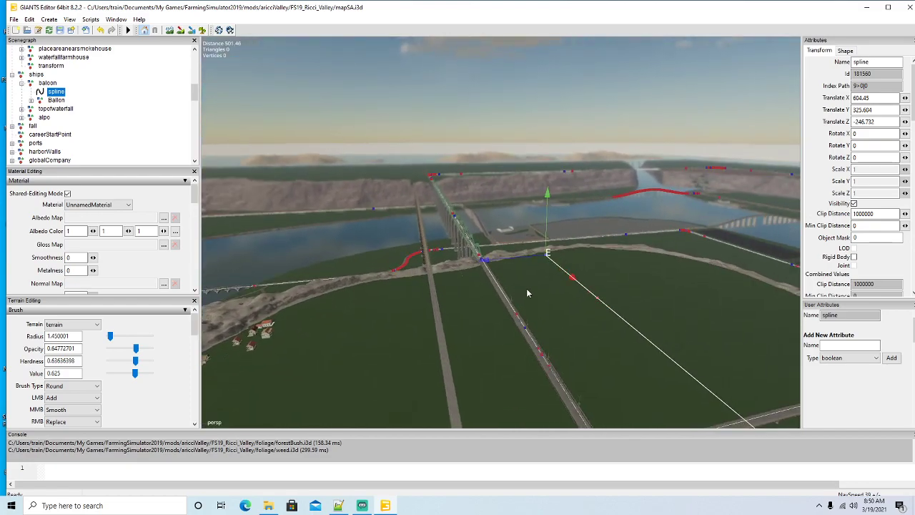
# Step: Carry the spline's E end across the river and bend it over the bridges so it follows the far bank
pyautogui.scroll(-4, 321, 200)
pyautogui.keyDown('alt'); pyautogui.moveTo(321, 201); pyautogui.dragTo(353, 219); pyautogui.keyUp('alt')
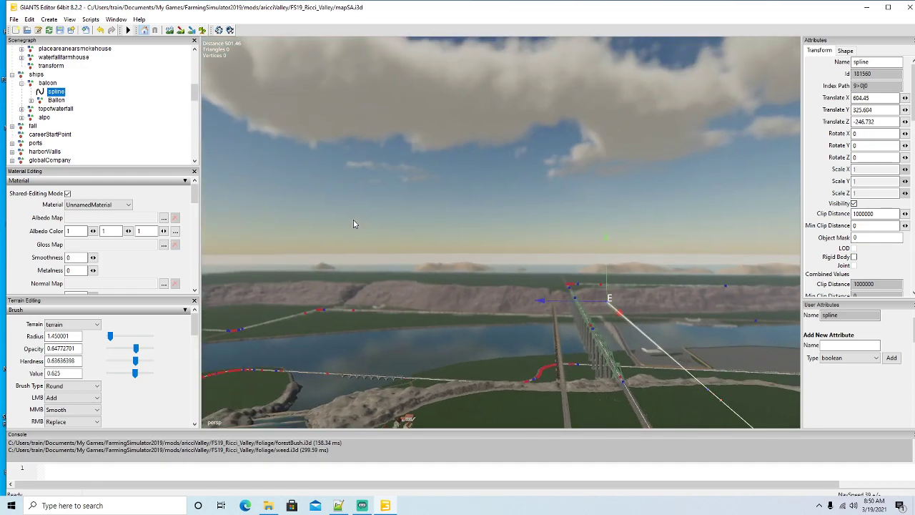
pyautogui.scroll(-6, 362, 220)
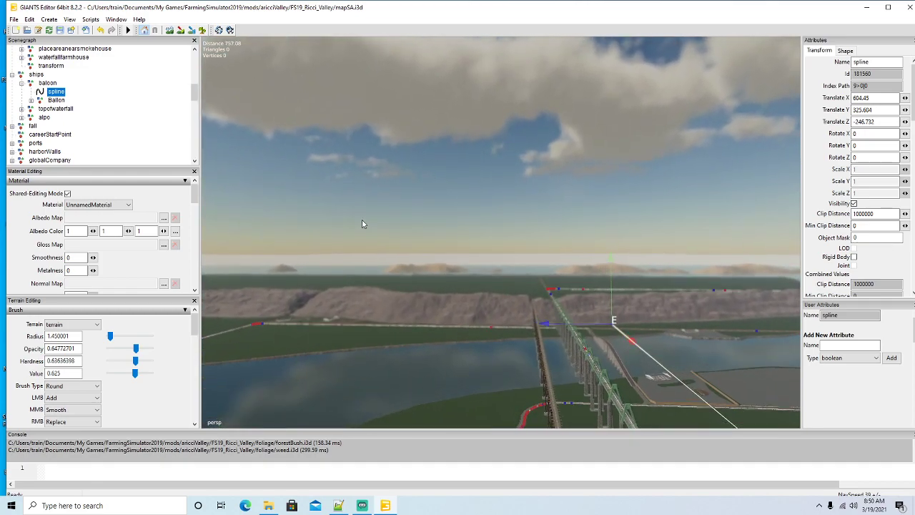
pyautogui.scroll(-5, 362, 224)
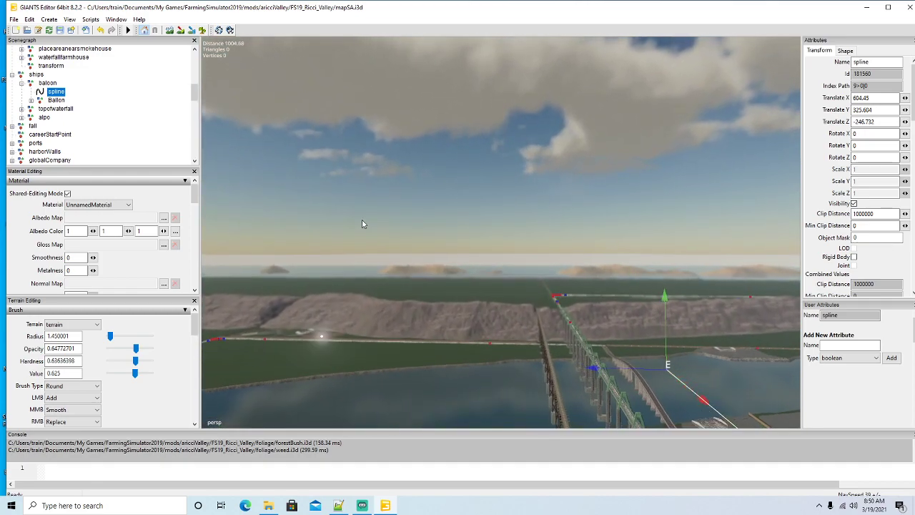
pyautogui.keyDown('alt'); pyautogui.moveTo(362, 224); pyautogui.dragTo(479, 288); pyautogui.keyUp('alt')
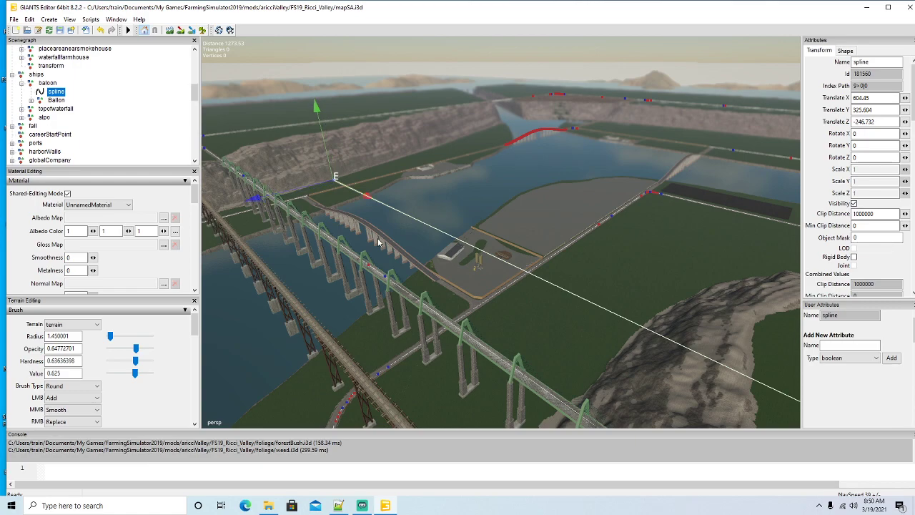
pyautogui.keyDown('alt'); pyautogui.moveTo(533, 296); pyautogui.dragTo(459, 243); pyautogui.keyUp('alt')
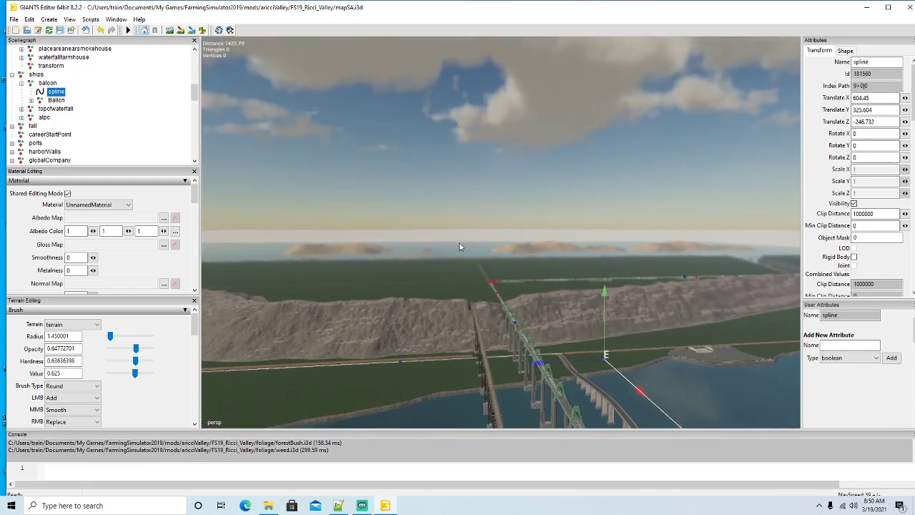
pyautogui.keyDown('alt'); pyautogui.moveTo(459, 243); pyautogui.dragTo(549, 304); pyautogui.keyUp('alt')
pyautogui.keyDown('alt'); pyautogui.moveTo(429, 286); pyautogui.dragTo(496, 309); pyautogui.keyUp('alt')
pyautogui.moveTo(572, 268); pyautogui.dragTo(423, 253)
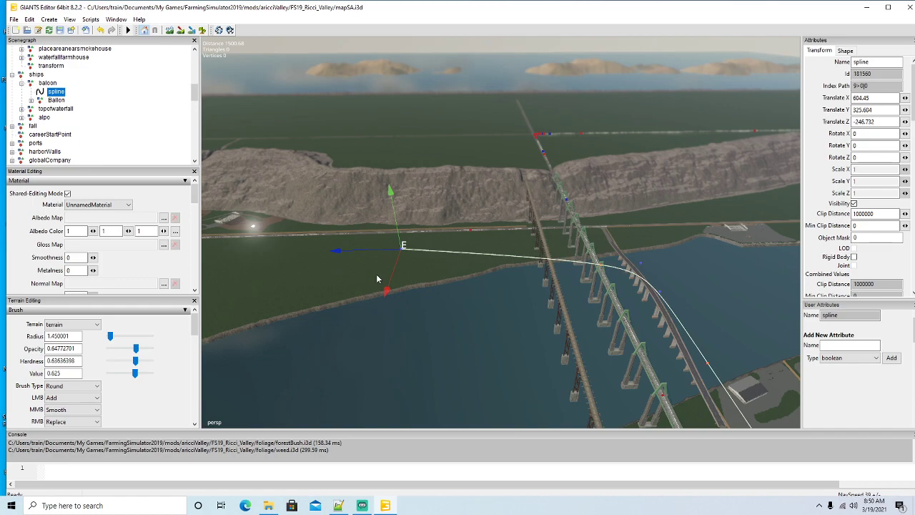
# Step: Extend the spline along the far riverbank and curve its E end around the corner below the cliffs
pyautogui.keyDown('alt'); pyautogui.moveTo(516, 313); pyautogui.dragTo(456, 327); pyautogui.keyUp('alt')
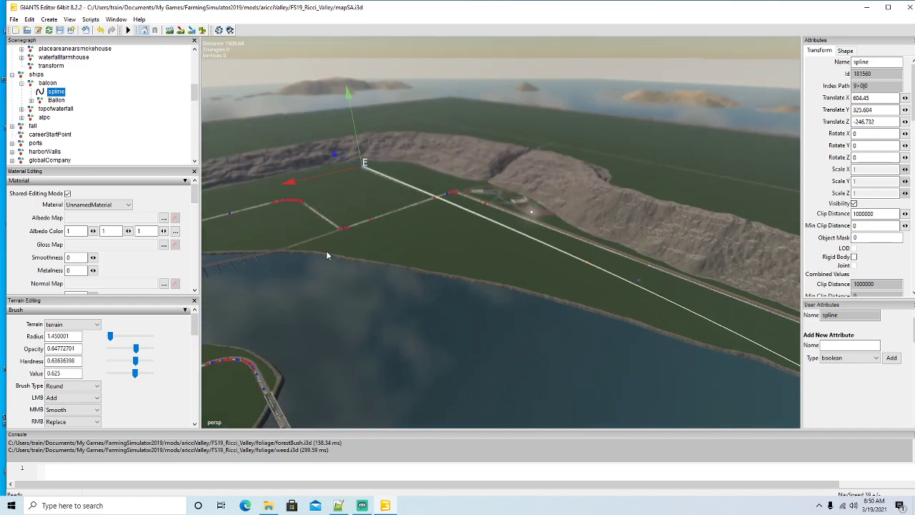
pyautogui.keyDown('alt'); pyautogui.moveTo(523, 312); pyautogui.dragTo(460, 259); pyautogui.keyUp('alt')
pyautogui.press('w')
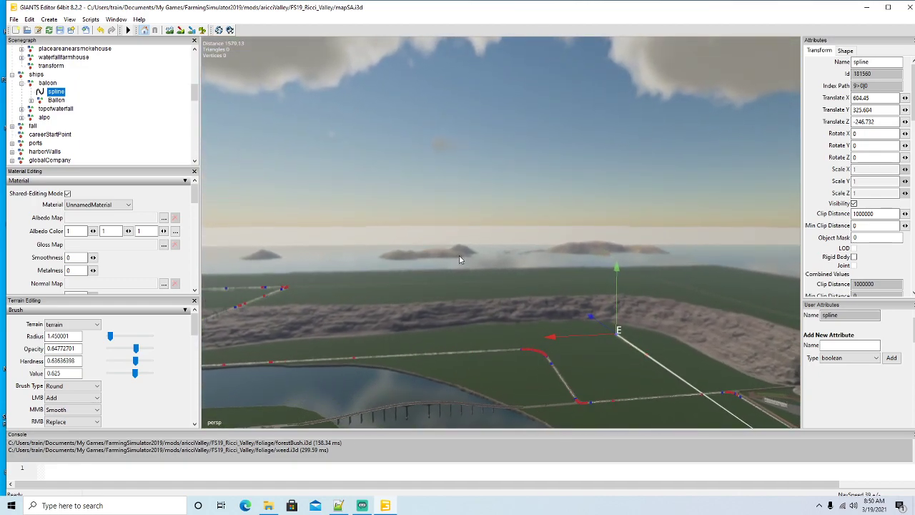
pyautogui.press('w')
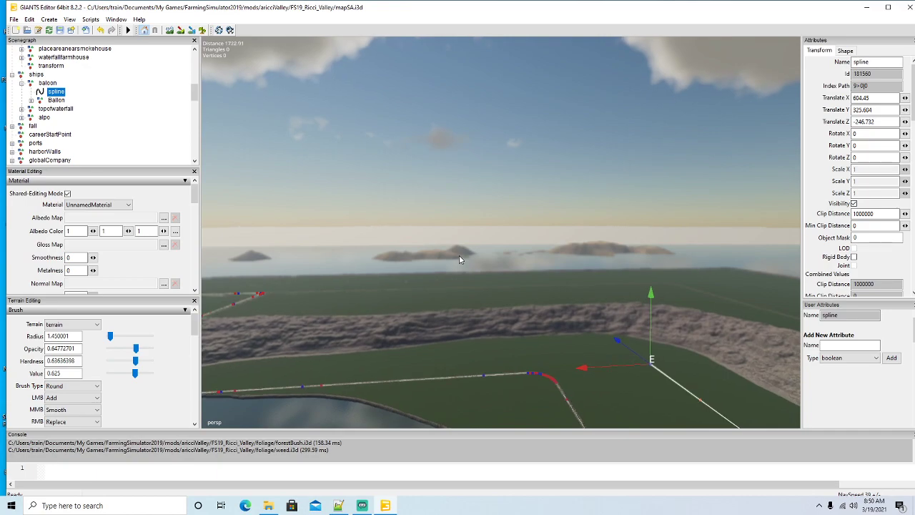
pyautogui.press('w')
pyautogui.keyDown('alt'); pyautogui.moveTo(459, 256); pyautogui.dragTo(461, 314); pyautogui.keyUp('alt')
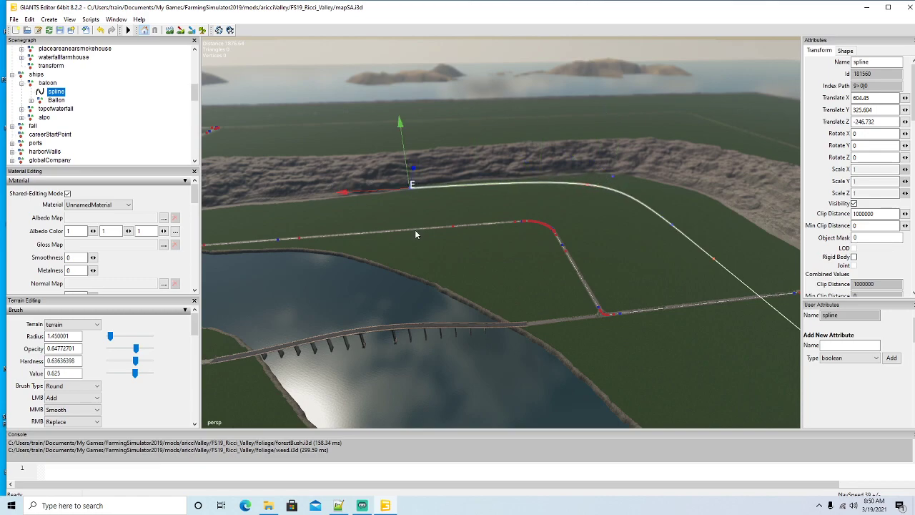
# Step: Carry the spline's E end along the far bank, then run it along the Z axis over the central valley past S
pyautogui.keyDown('alt'); pyautogui.moveTo(550, 255); pyautogui.dragTo(489, 242); pyautogui.keyUp('alt')
pyautogui.press('w')
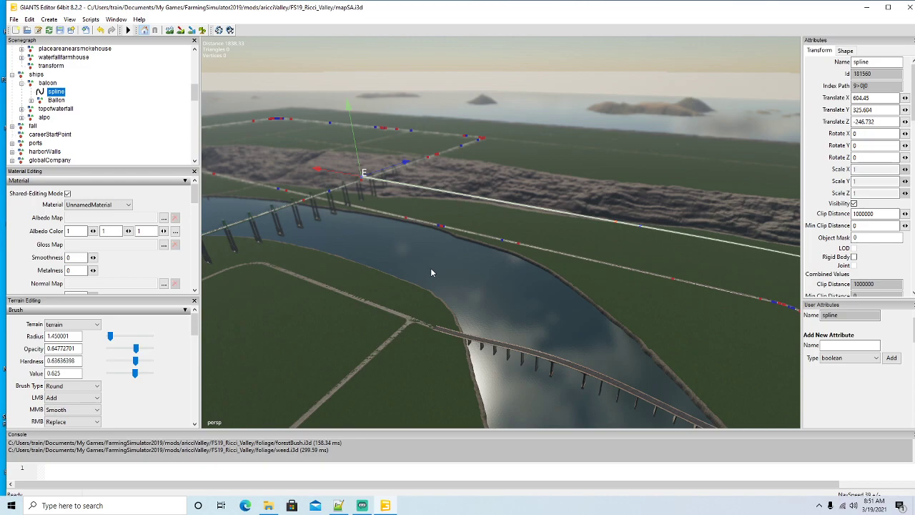
pyautogui.keyDown('alt'); pyautogui.moveTo(537, 275); pyautogui.dragTo(427, 283); pyautogui.keyUp('alt')
pyautogui.scroll(-5, 432, 281)
pyautogui.scroll(-1, 428, 282)
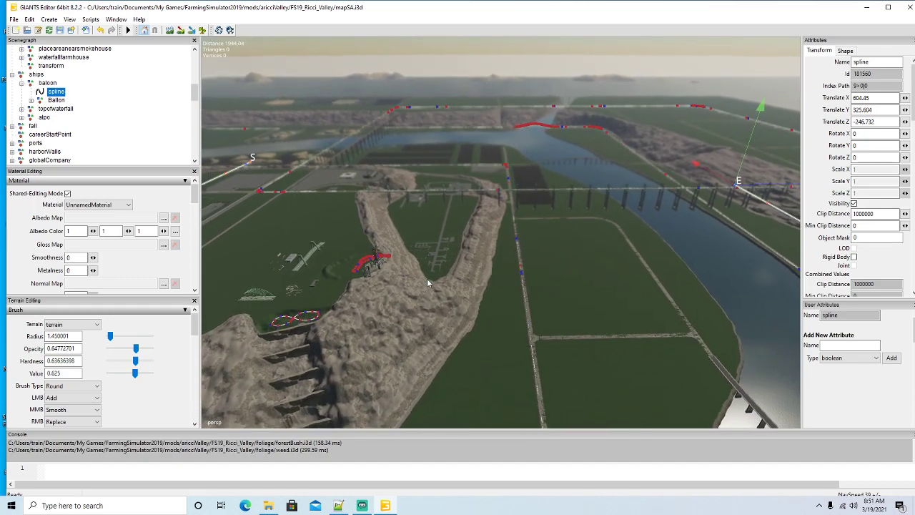
pyautogui.scroll(-3, 427, 278)
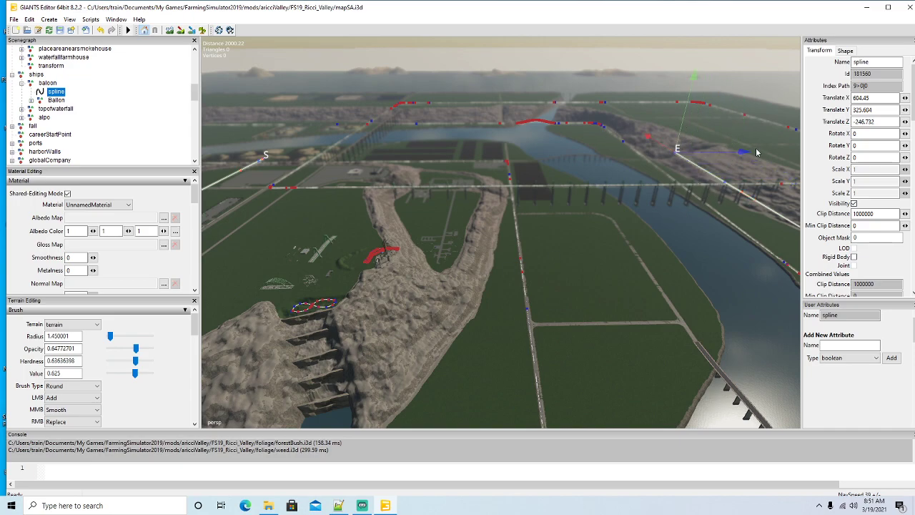
pyautogui.moveTo(742, 154); pyautogui.dragTo(655, 153)
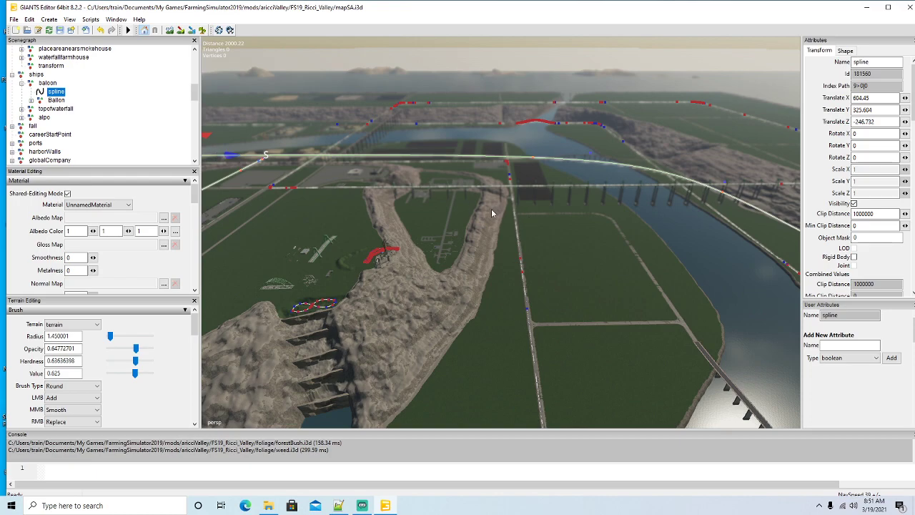
pyautogui.press('f')
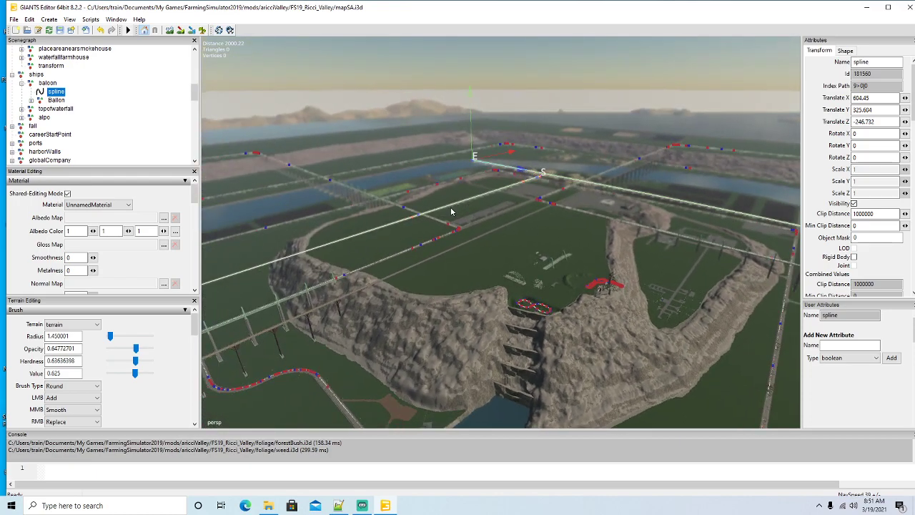
# Step: Extend the spline's E end straight along the Z axis over the crop fields and across the river
pyautogui.moveTo(573, 269); pyautogui.dragTo(528, 236, button='middle')
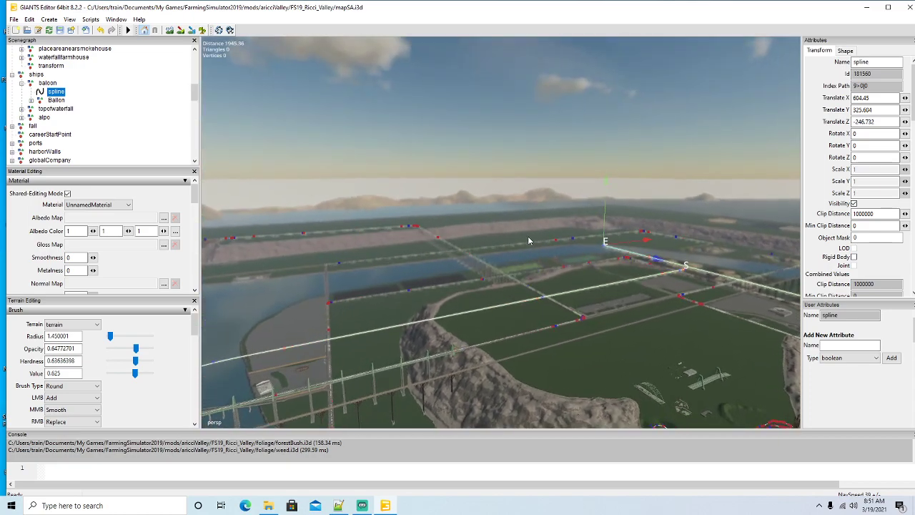
pyautogui.press('w')
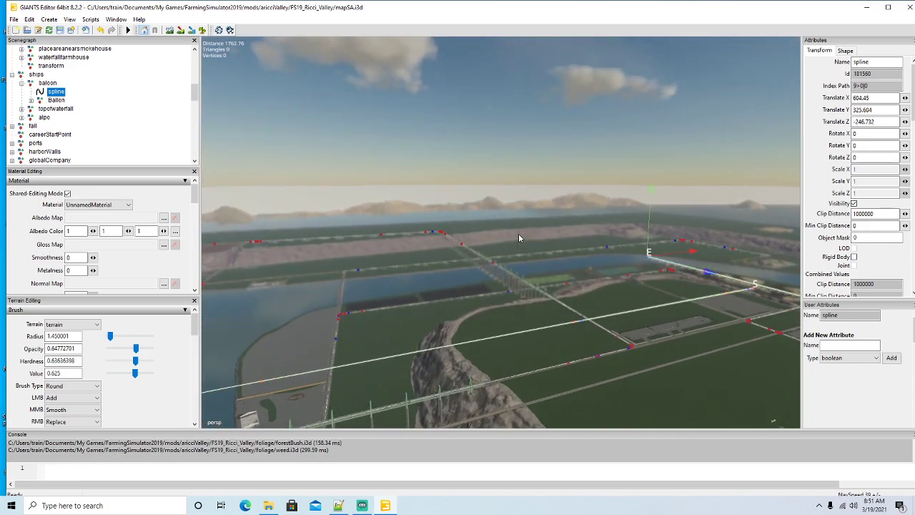
pyautogui.moveTo(518, 233); pyautogui.dragTo(549, 225, button='middle')
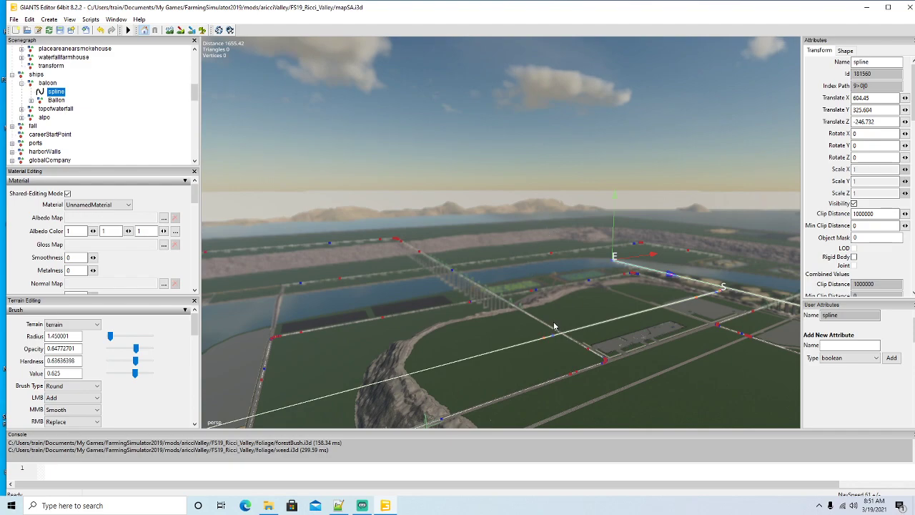
pyautogui.moveTo(555, 326); pyautogui.dragTo(551, 305, button='middle')
pyautogui.press('w')
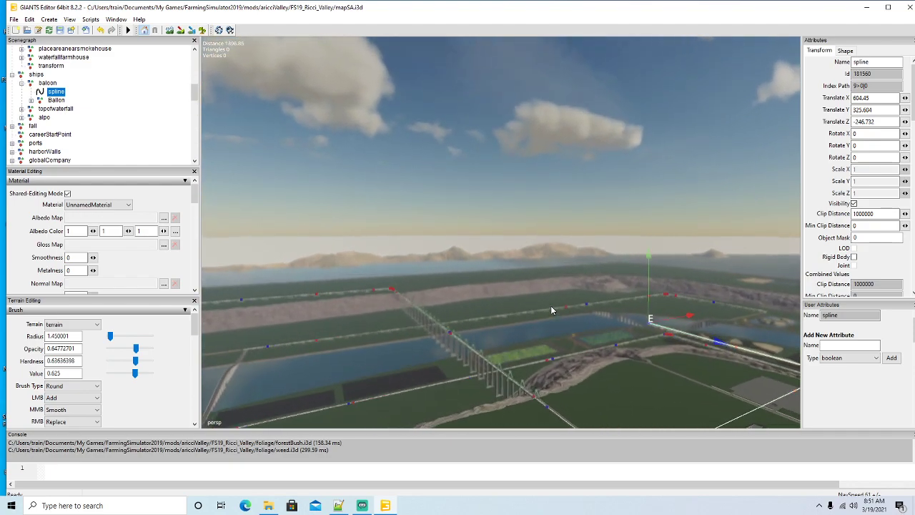
pyautogui.press('w')
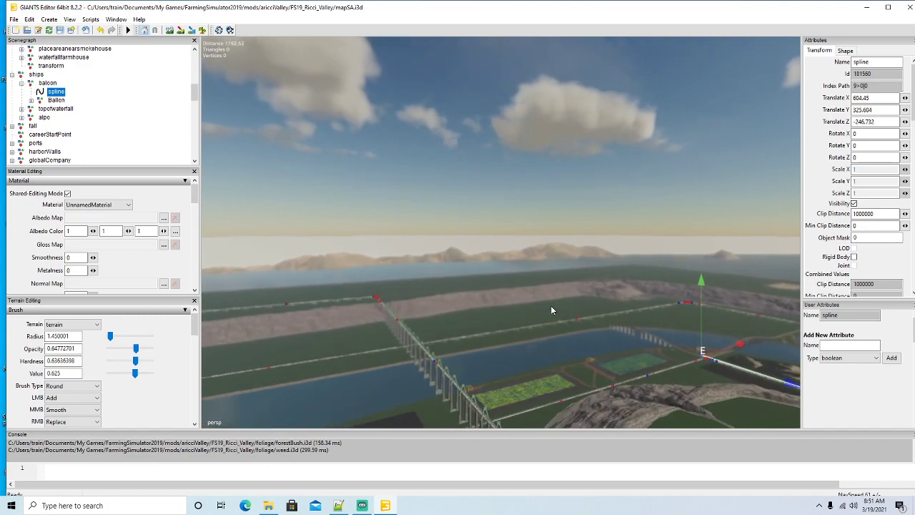
pyautogui.moveTo(551, 309); pyautogui.dragTo(634, 348, button='middle')
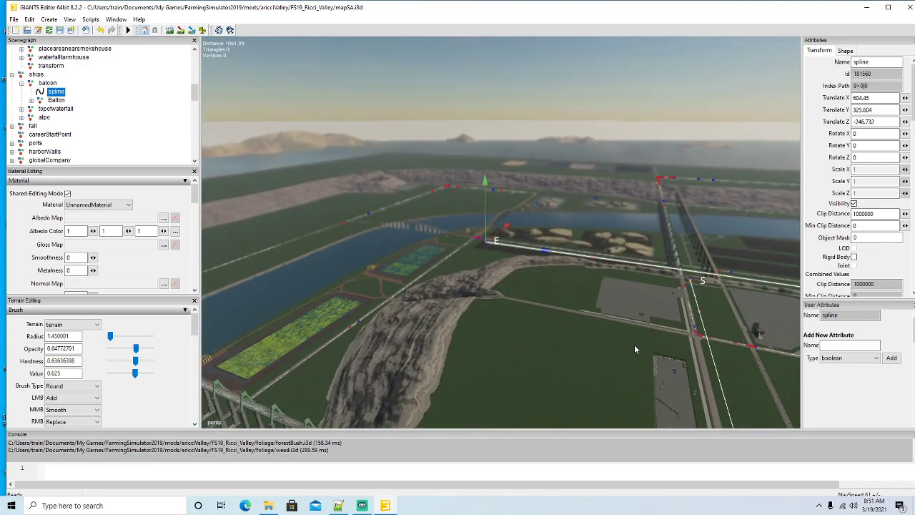
pyautogui.moveTo(546, 251); pyautogui.dragTo(197, 222)
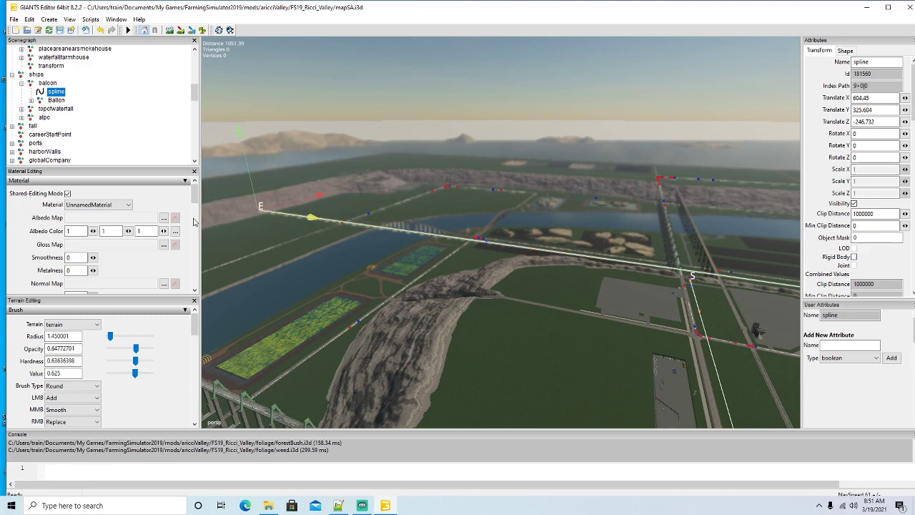
# Step: Continue the spline's E end in a straight line over the cliffs onto the outer plain beside the sea
pyautogui.moveTo(486, 328); pyautogui.dragTo(377, 294, button='middle')
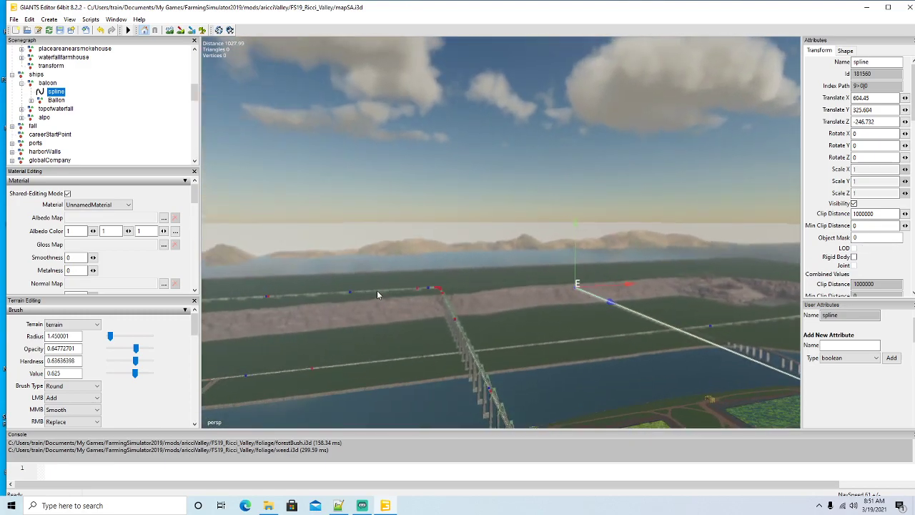
pyautogui.press('w')
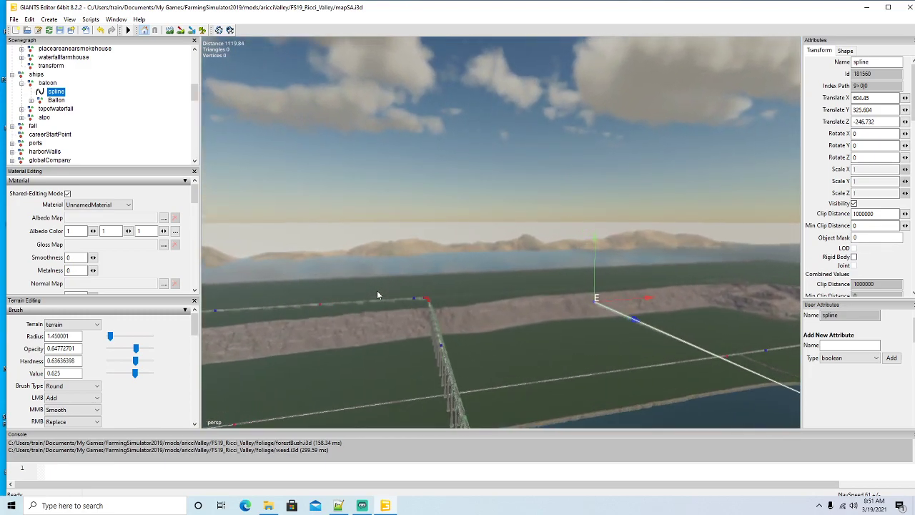
pyautogui.press('w')
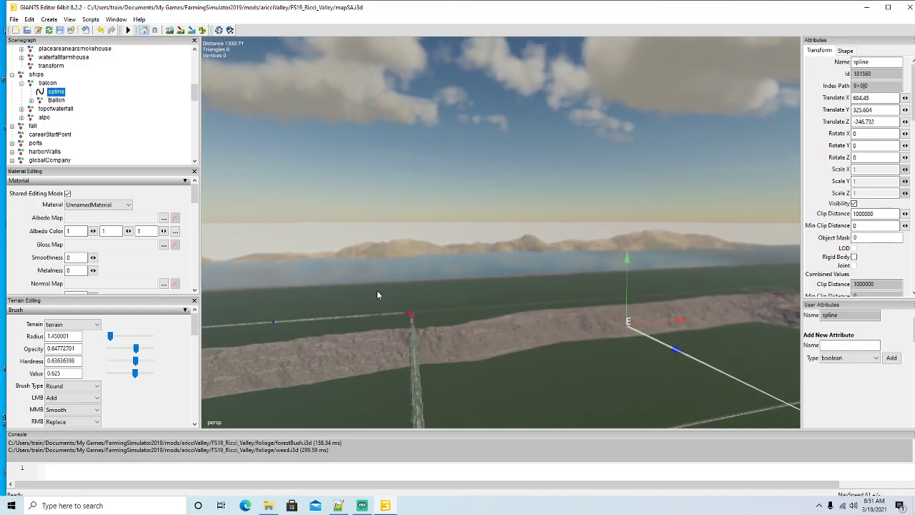
pyautogui.press('w')
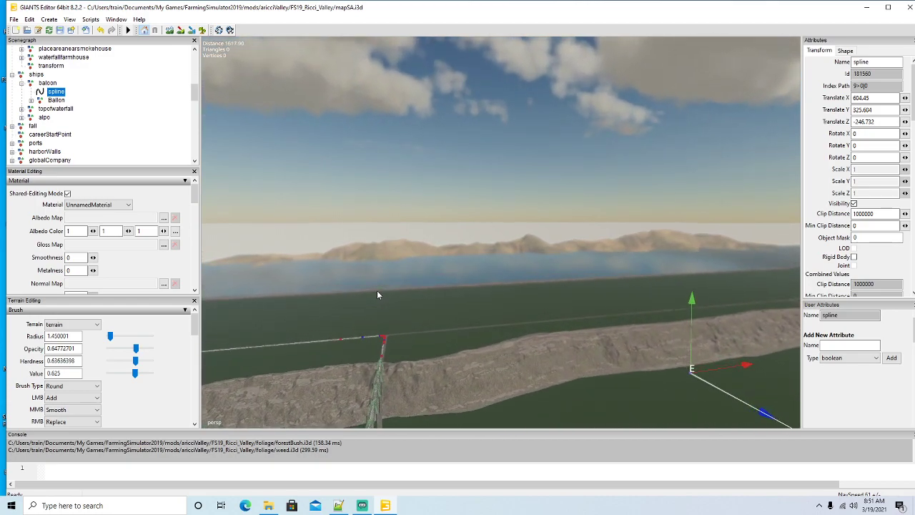
pyautogui.moveTo(377, 294); pyautogui.dragTo(486, 341, button='middle')
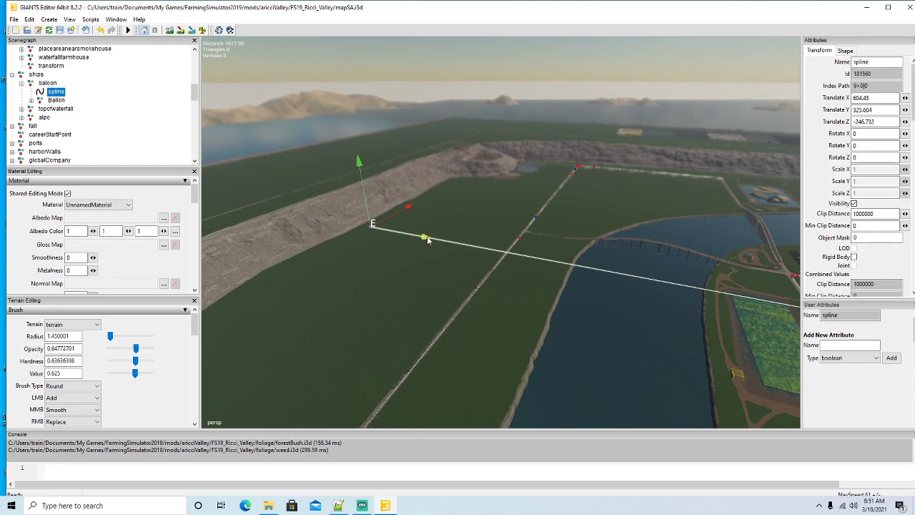
pyautogui.moveTo(394, 232); pyautogui.dragTo(415, 309, button='middle')
pyautogui.press('w')
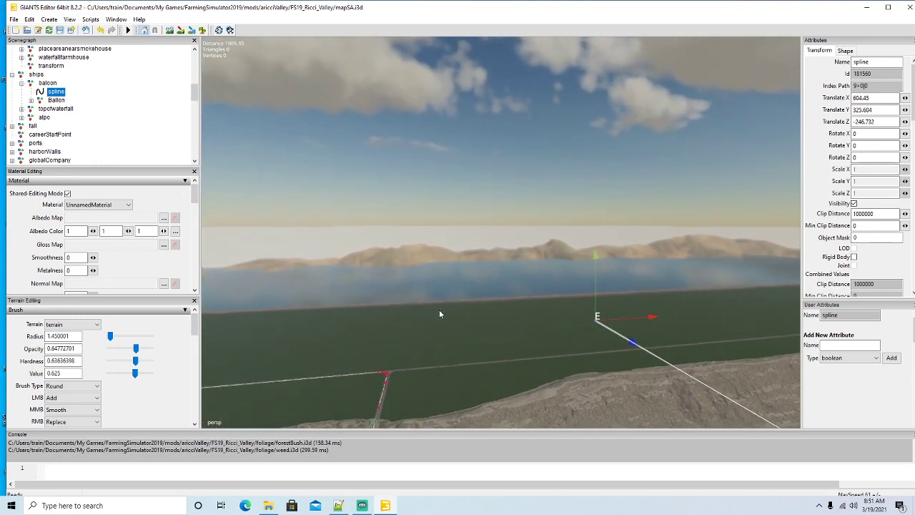
pyautogui.press('w')
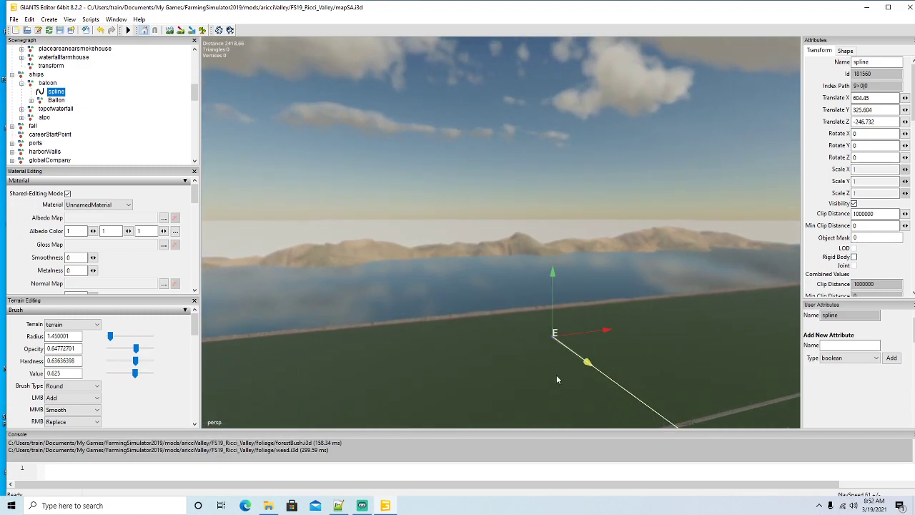
pyautogui.moveTo(509, 384); pyautogui.dragTo(550, 394, button='middle')
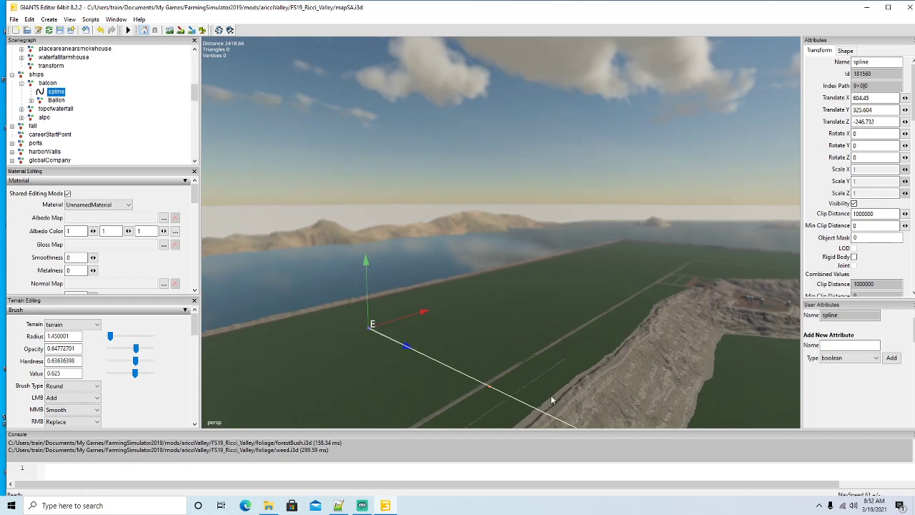
# Step: Curve the spline's E end around the coastal corner by pulling it along the X axis over the outer plain
pyautogui.moveTo(423, 312); pyautogui.dragTo(652, 252)
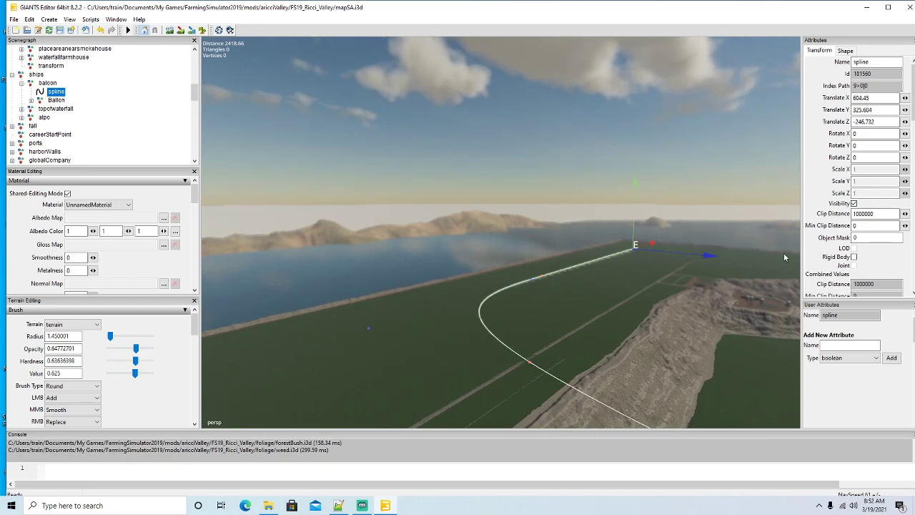
pyautogui.moveTo(801, 244); pyautogui.dragTo(690, 317, button='middle')
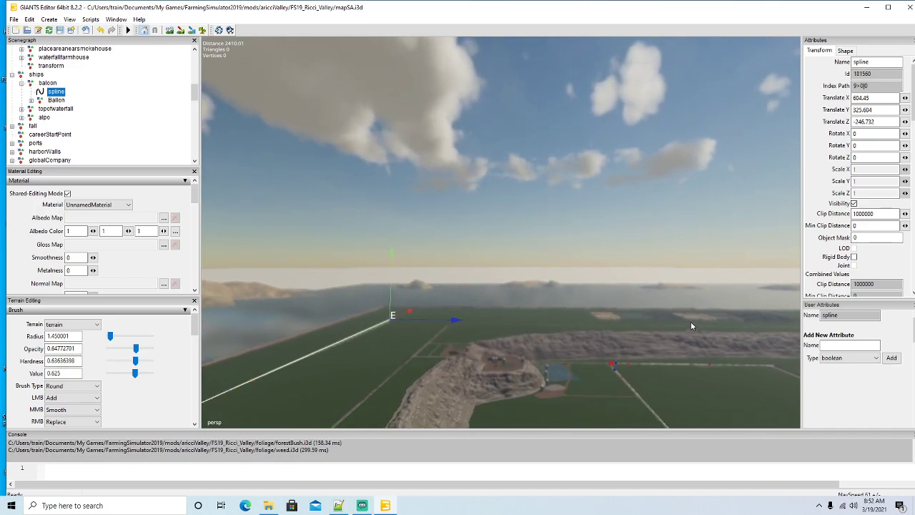
pyautogui.scroll(10, 691, 326)
pyautogui.scroll(10, 690, 321)
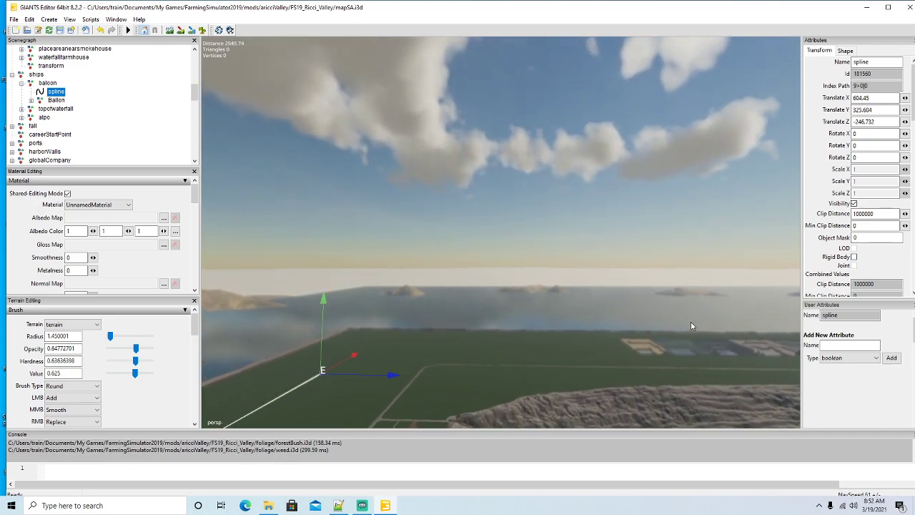
pyautogui.scroll(10, 690, 326)
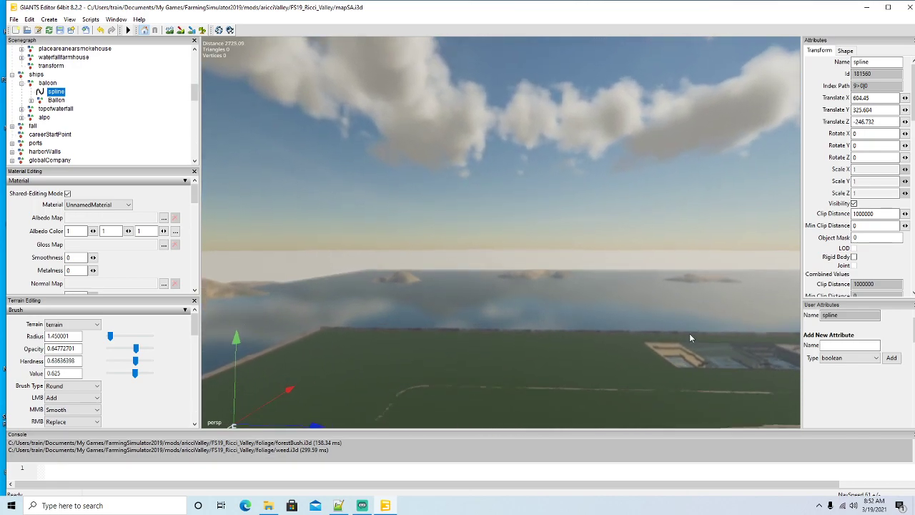
# Step: Turn the spline's E end along the Z axis and run it parallel to the coast past the walled pools
pyautogui.moveTo(691, 334); pyautogui.dragTo(642, 345, button='middle')
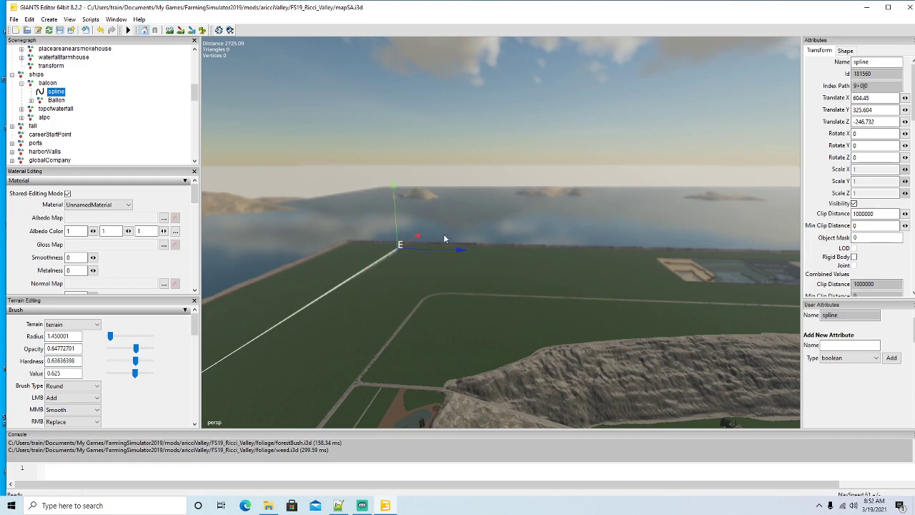
pyautogui.moveTo(613, 272); pyautogui.dragTo(708, 259)
pyautogui.moveTo(708, 259); pyautogui.dragTo(594, 293, button='middle')
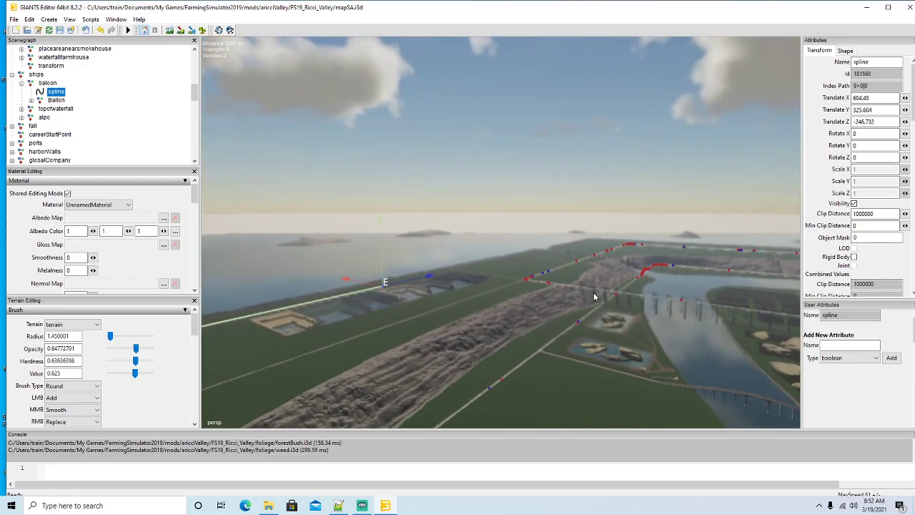
pyautogui.press('w')
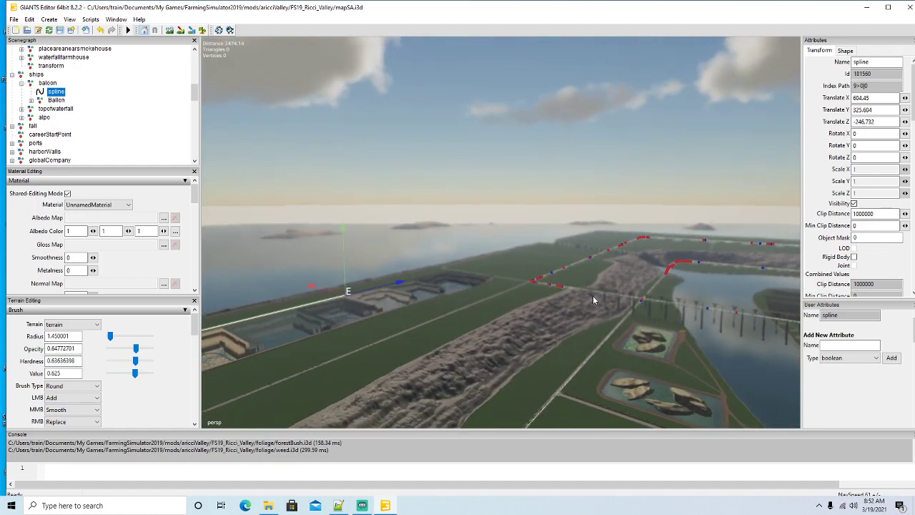
pyautogui.moveTo(488, 341); pyautogui.dragTo(603, 338, button='middle')
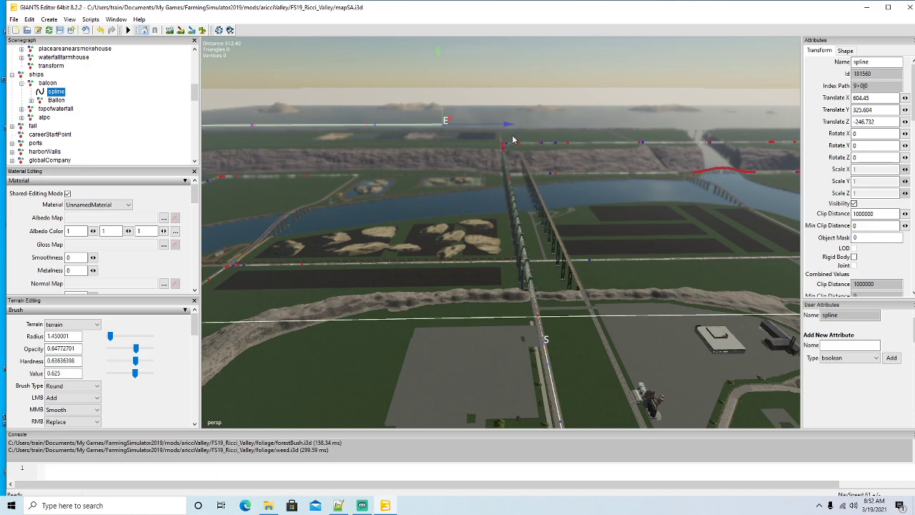
# Step: Bend the spline's E end inland from the coast over the cliffs to the far end of the twin bridges
pyautogui.keyDown('alt'); pyautogui.moveTo(534, 163); pyautogui.dragTo(566, 231); pyautogui.keyUp('alt')
pyautogui.scroll(-2, 562, 280)
pyautogui.scroll(-3, 567, 231)
pyautogui.scroll(-2, 567, 237)
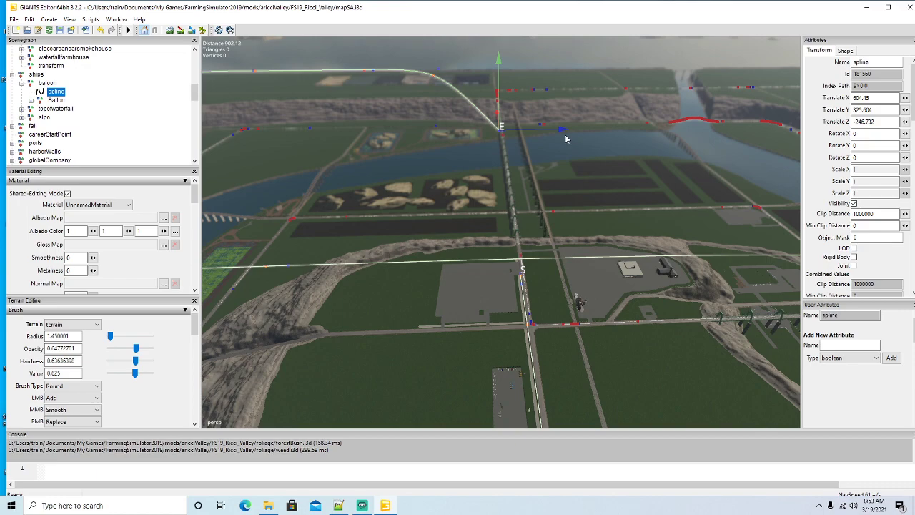
# Step: Bring the spline's E end back along the bridges and over the field beside the supermarket to meet S
pyautogui.keyDown('alt'); pyautogui.moveTo(440, 196); pyautogui.dragTo(564, 205); pyautogui.keyUp('alt')
pyautogui.scroll(10, 454, 186)
pyautogui.moveTo(270, 127); pyautogui.dragTo(530, 405)
pyautogui.moveTo(448, 281); pyautogui.dragTo(500, 312)
pyautogui.scroll(5, 423, 323)
pyautogui.scroll(3, 422, 328)
pyautogui.scroll(3, 566, 319)
pyautogui.moveTo(410, 277); pyautogui.dragTo(204, 91)
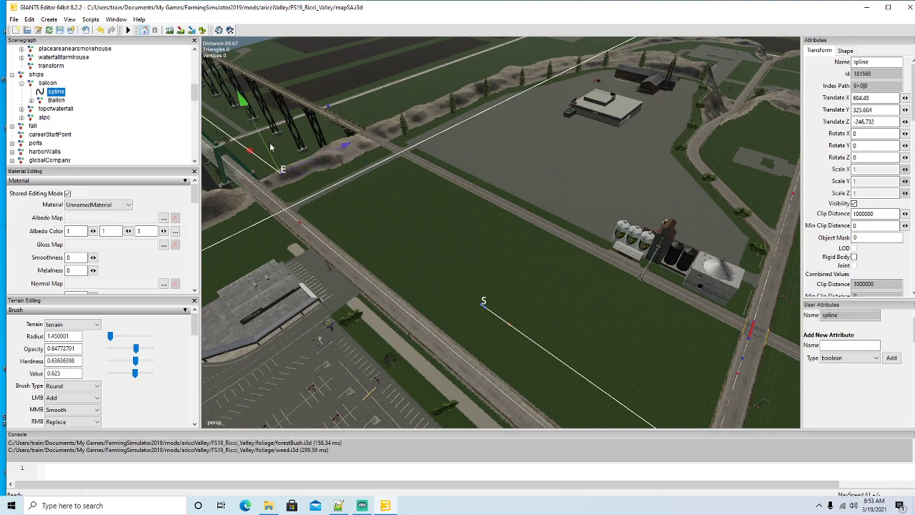
pyautogui.moveTo(270, 146); pyautogui.dragTo(528, 337)
pyautogui.moveTo(497, 296); pyautogui.dragTo(510, 288)
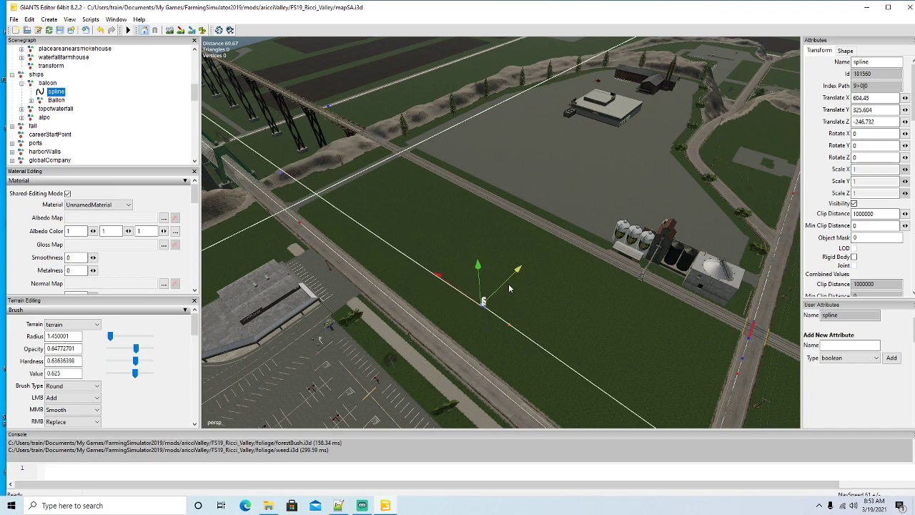
# Step: Nudge the spline's E end along the X and Z axes to line it up with S and close the loop
pyautogui.moveTo(438, 275)
pyautogui.mouseDown()
pyautogui.moveTo(416, 270)
pyautogui.moveTo(441, 282)
pyautogui.mouseUp()
pyautogui.scroll(-10, 437, 348)
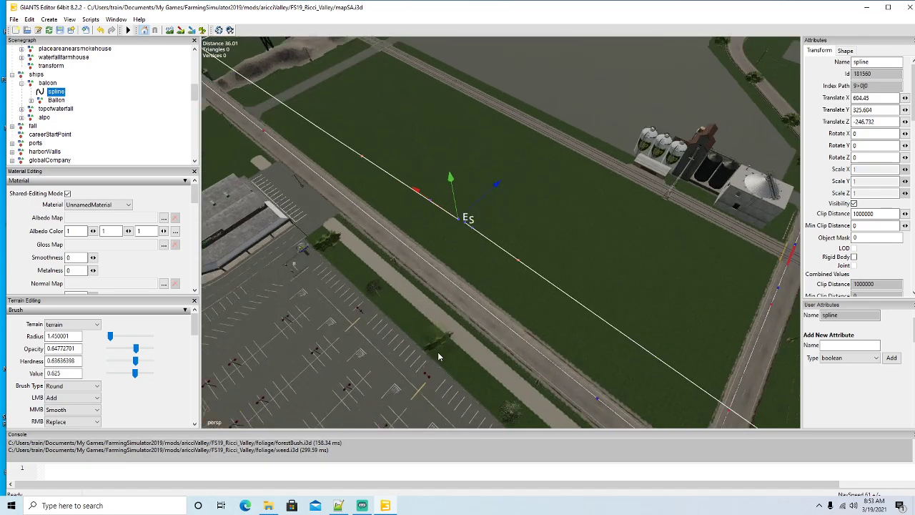
pyautogui.moveTo(413, 341); pyautogui.dragTo(451, 321, button='middle')
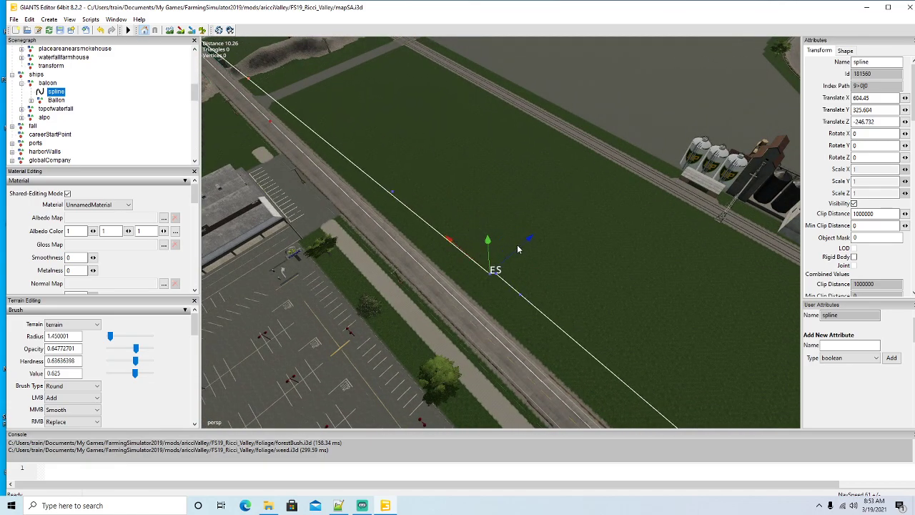
pyautogui.moveTo(521, 248); pyautogui.dragTo(526, 247)
pyautogui.moveTo(525, 246); pyautogui.dragTo(582, 279, button='middle')
pyautogui.moveTo(583, 280)
pyautogui.keyDown('alt'); pyautogui.mouseDown()
pyautogui.moveTo(607, 233)
pyautogui.moveTo(581, 288)
pyautogui.moveTo(580, 282)
pyautogui.mouseUp(); pyautogui.keyUp('alt')
pyautogui.scroll(-2, 606, 230)
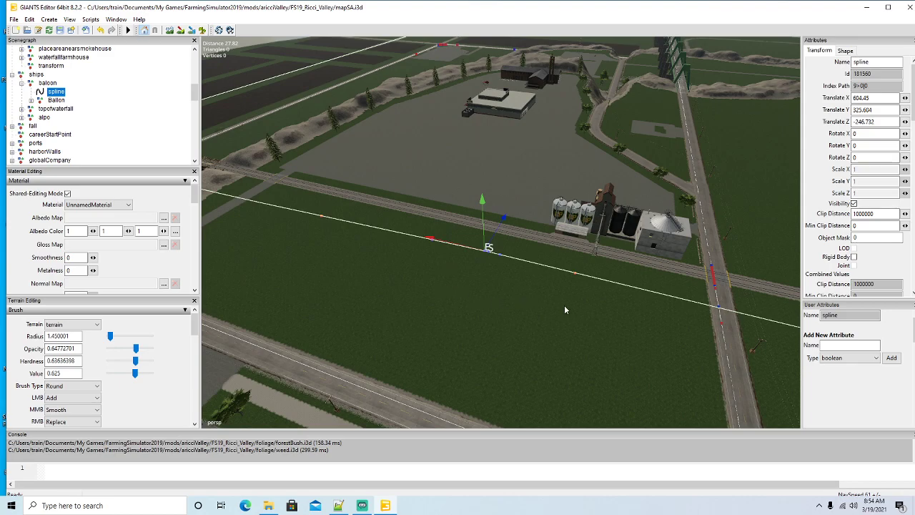
pyautogui.scroll(-10, 529, 314)
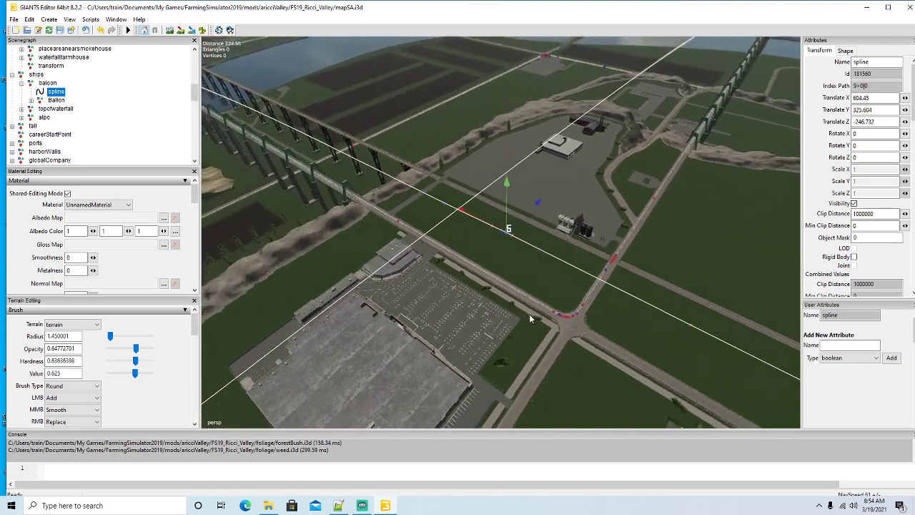
# Step: Delete the existing Ballon object beneath the spline in the baloon group
pyautogui.scroll(-3, 529, 314)
pyautogui.keyDown('alt'); pyautogui.moveTo(529, 313); pyautogui.dragTo(424, 296); pyautogui.keyUp('alt')
pyautogui.scroll(3, 466, 318)
pyautogui.scroll(6, 449, 292)
pyautogui.scroll(-3, 449, 292)
pyautogui.scroll(-2, 424, 296)
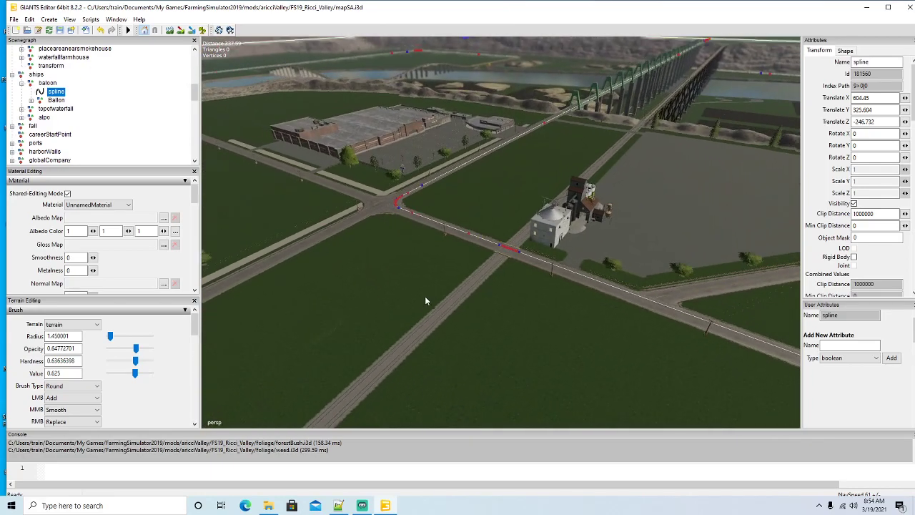
pyautogui.scroll(-3, 424, 299)
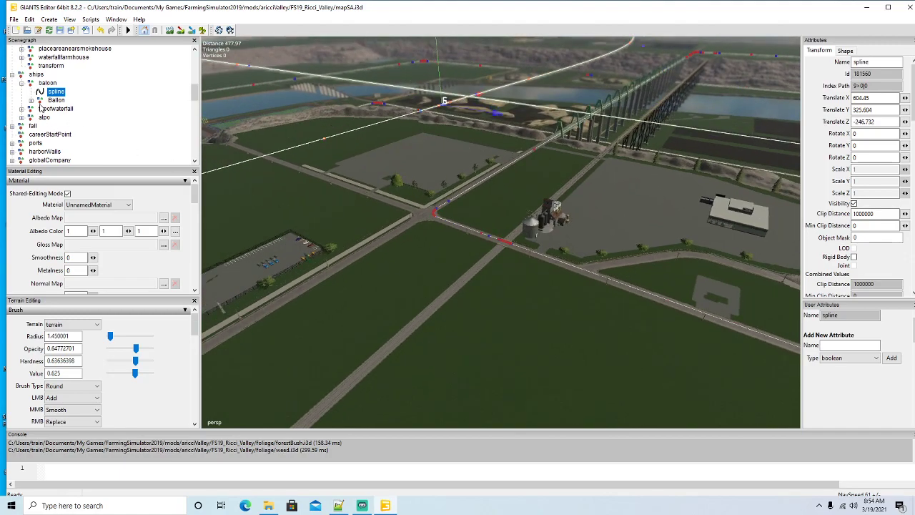
pyautogui.click(55, 100)
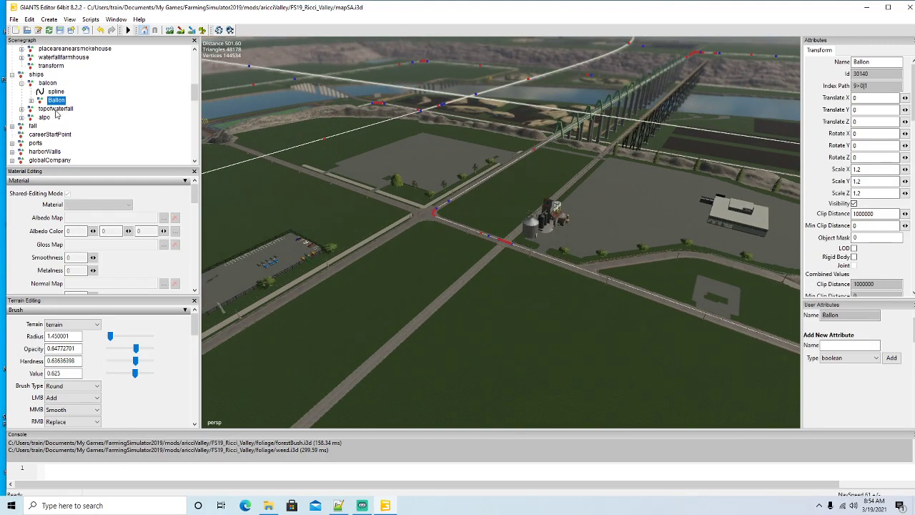
pyautogui.press('Delete')
# Step: Import the baloon2 i3D file from the newBuildings folder
pyautogui.click(14, 19)
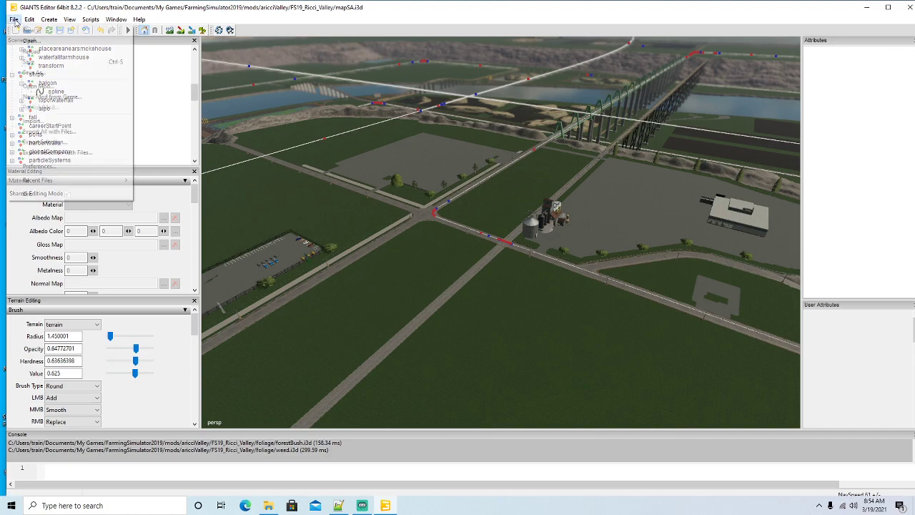
pyautogui.click(32, 121)
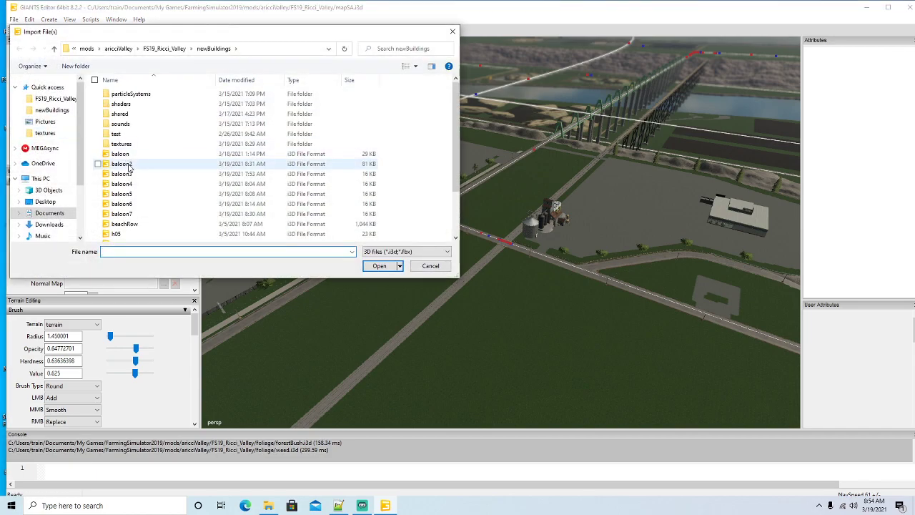
pyautogui.click(130, 166)
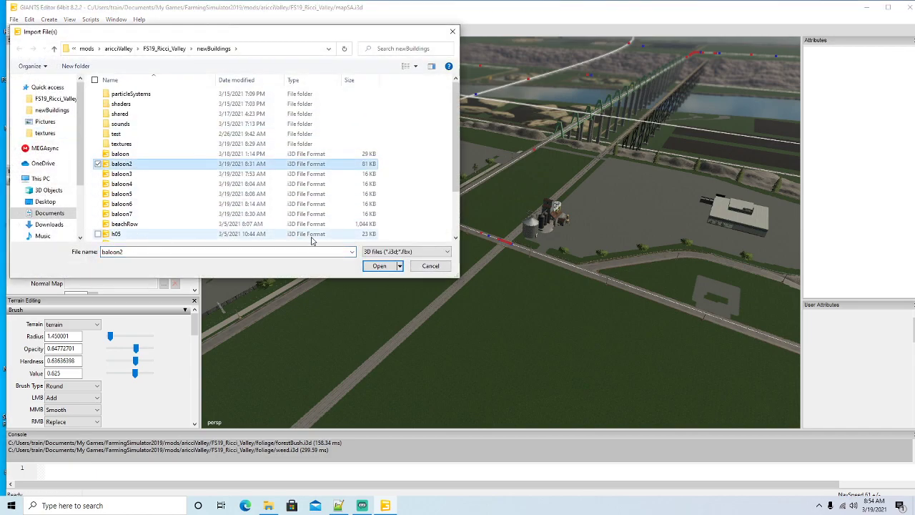
pyautogui.click(378, 265)
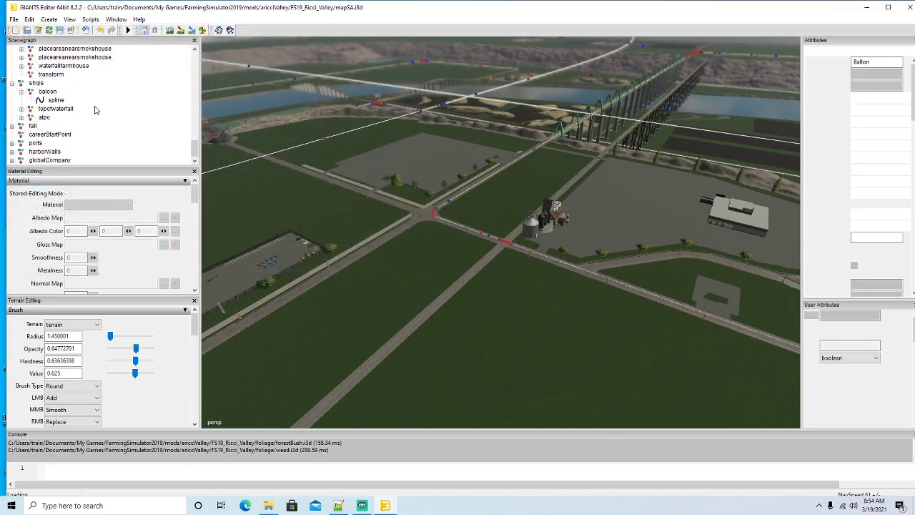
# Step: Cut the imported Ballon object and paste it into the baloon group under ships
pyautogui.scroll(5, 94, 109)
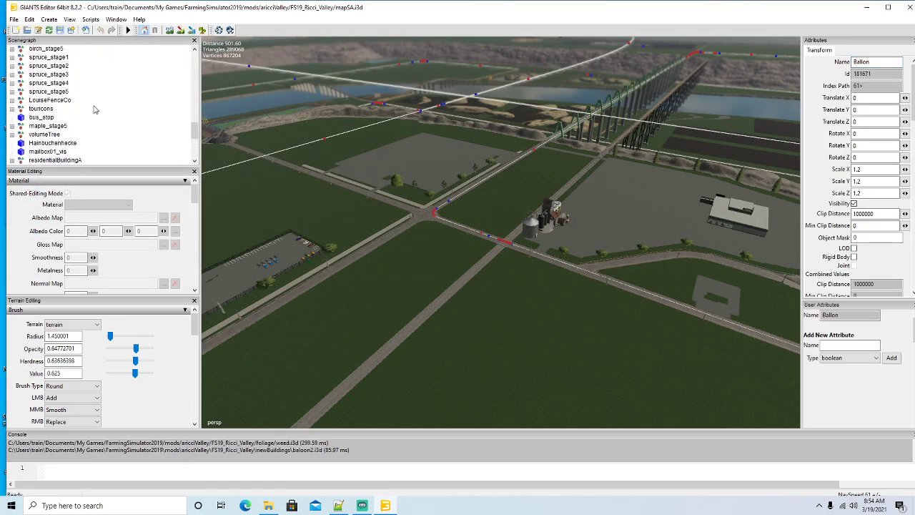
pyautogui.scroll(5, 93, 110)
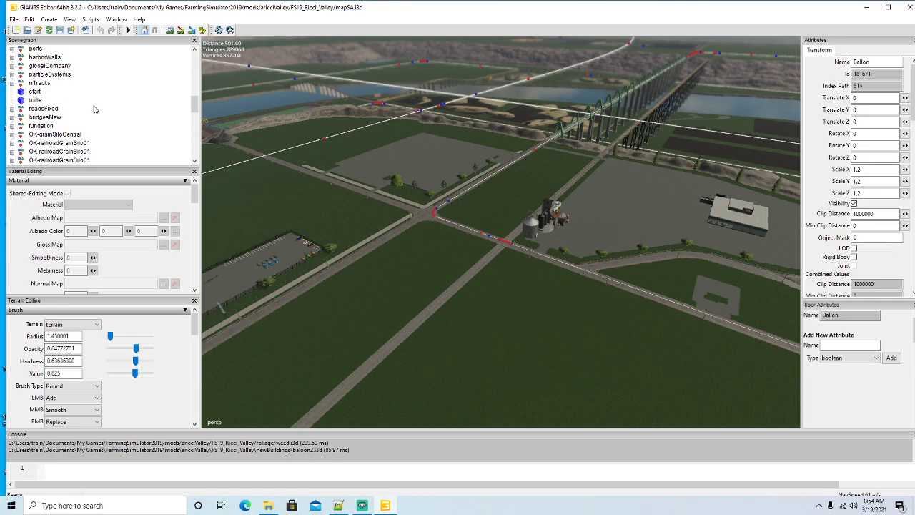
pyautogui.scroll(3, 93, 110)
pyautogui.click(30, 19)
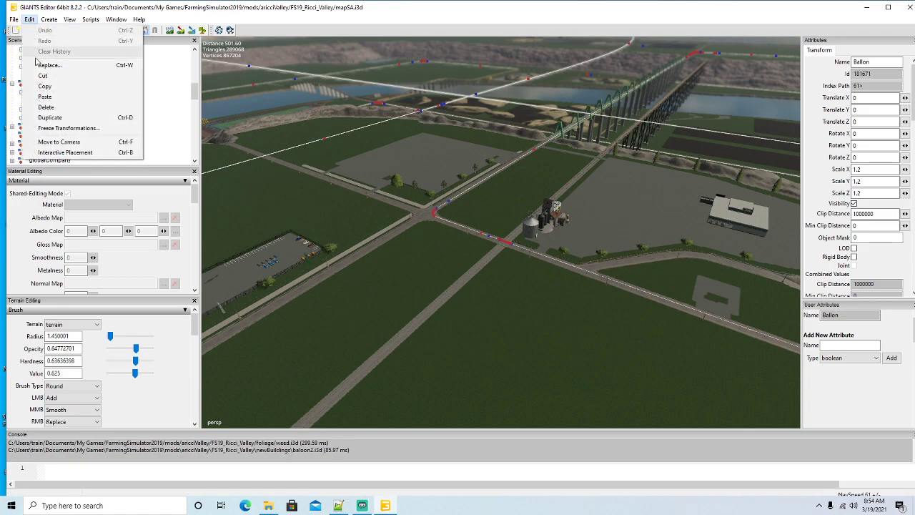
pyautogui.click(43, 76)
pyautogui.click(37, 93)
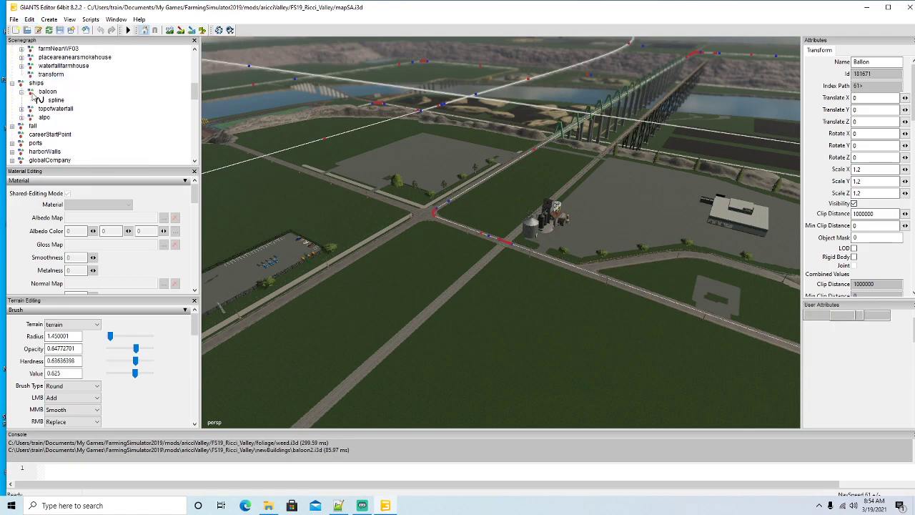
pyautogui.click(30, 20)
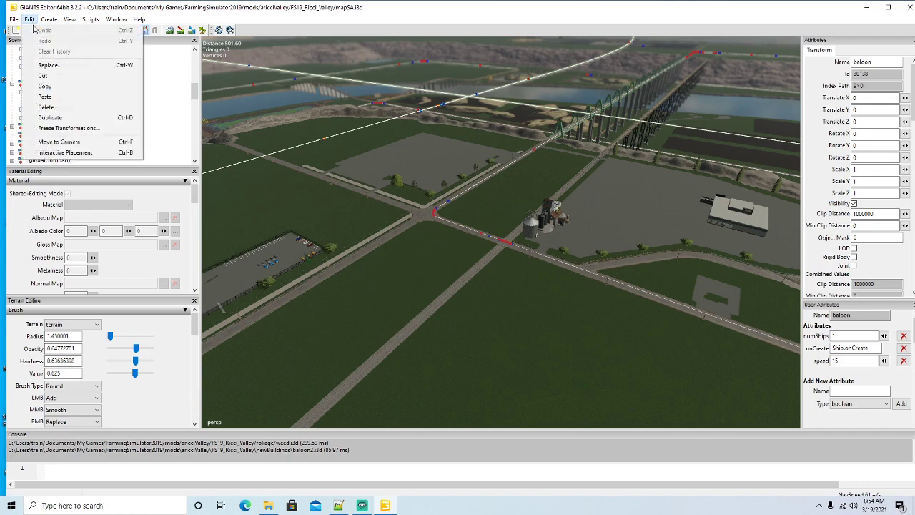
pyautogui.click(44, 96)
# Step: Save the mapSA.i3d map with the replaced balloon
pyautogui.keyDown('alt'); pyautogui.moveTo(354, 235); pyautogui.dragTo(245, 189); pyautogui.keyUp('alt')
pyautogui.keyDown('alt'); pyautogui.moveTo(359, 198); pyautogui.dragTo(325, 198); pyautogui.keyUp('alt')
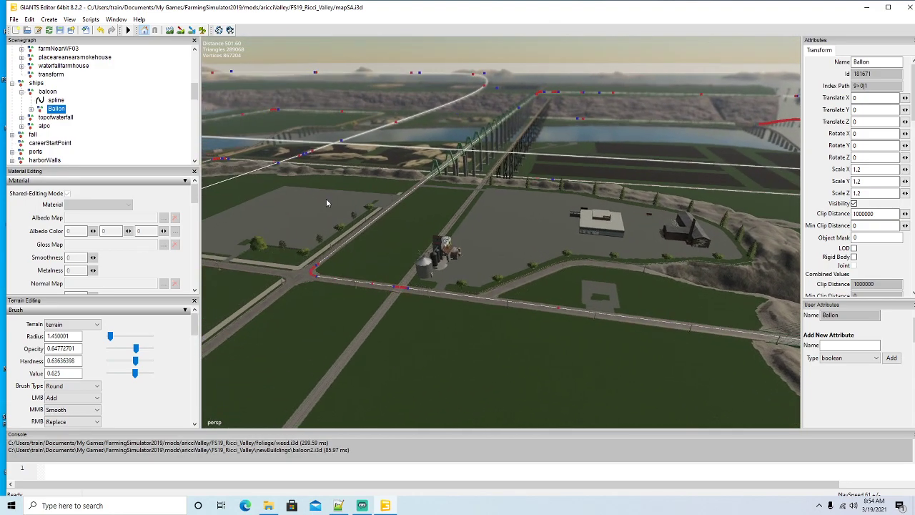
pyautogui.click(60, 31)
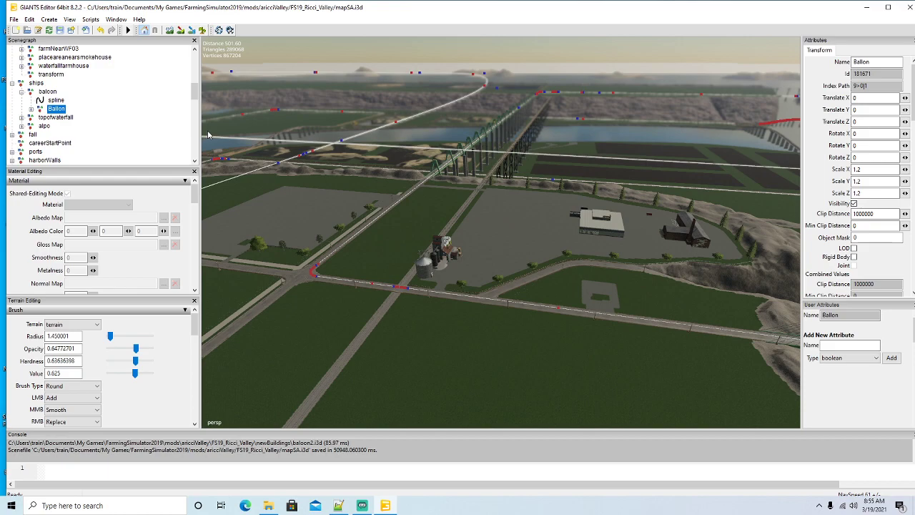
# Step: Minimize the open windows, open FS19_MFS+ from the desktop and select the valleyUnzipped mod folder
pyautogui.click(866, 12)
pyautogui.click(657, 33)
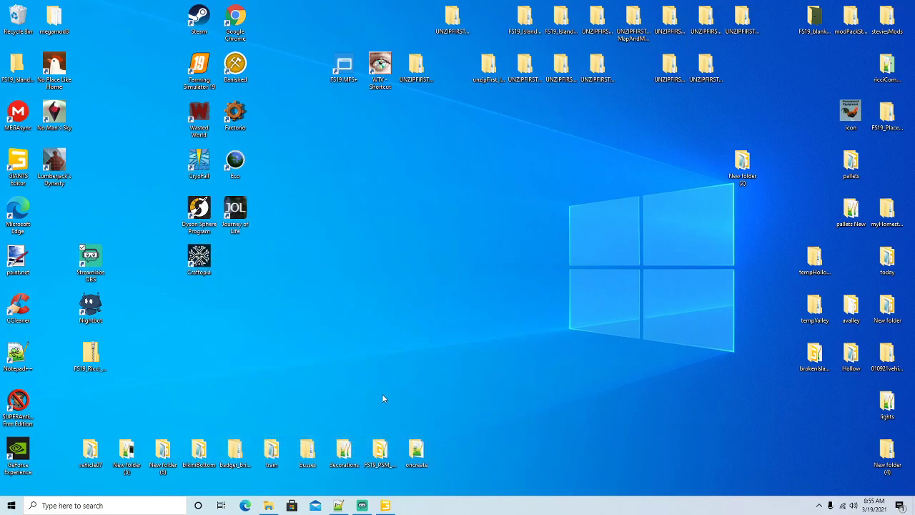
pyautogui.rightClick(341, 66)
pyautogui.click(350, 74)
pyautogui.click(299, 268)
# Step: Launch Farming Simulator 19, start the Ricci_Valley map and dismiss the tutorial message
pyautogui.rightClick(201, 68)
pyautogui.click(211, 76)
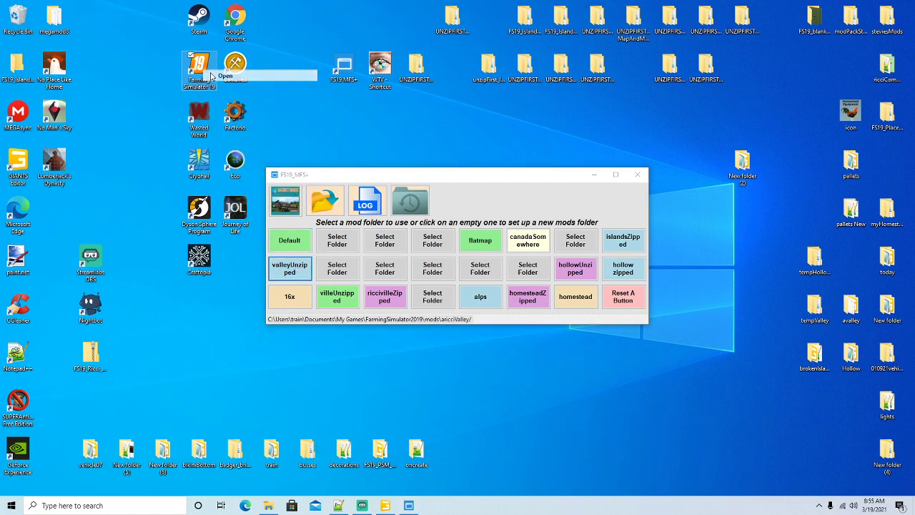
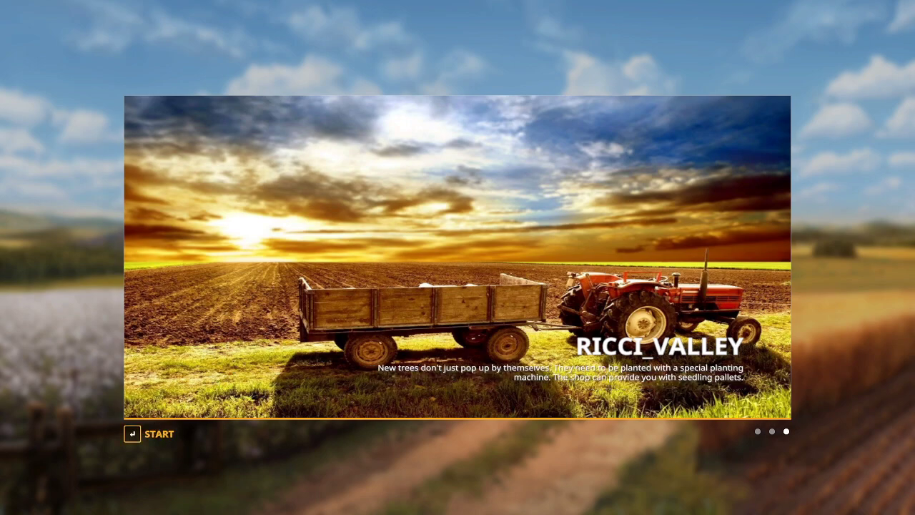
pyautogui.press('Return')
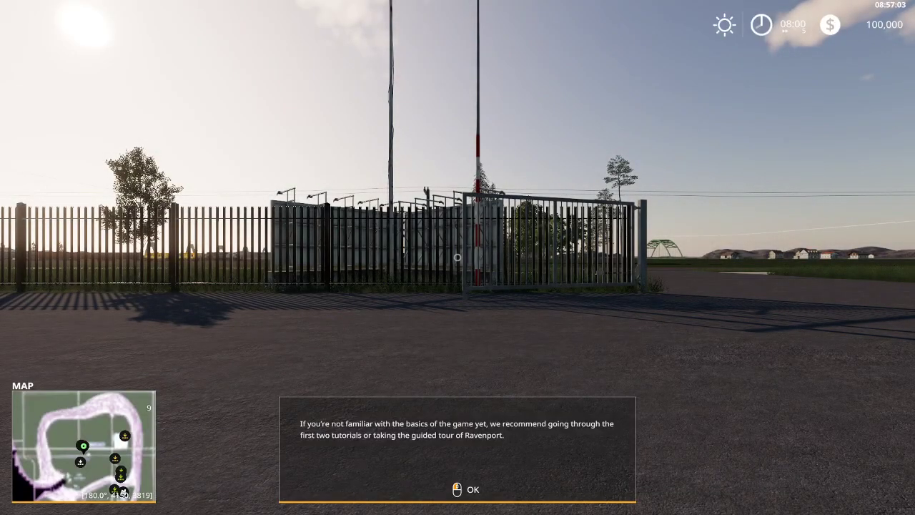
pyautogui.press('Return')
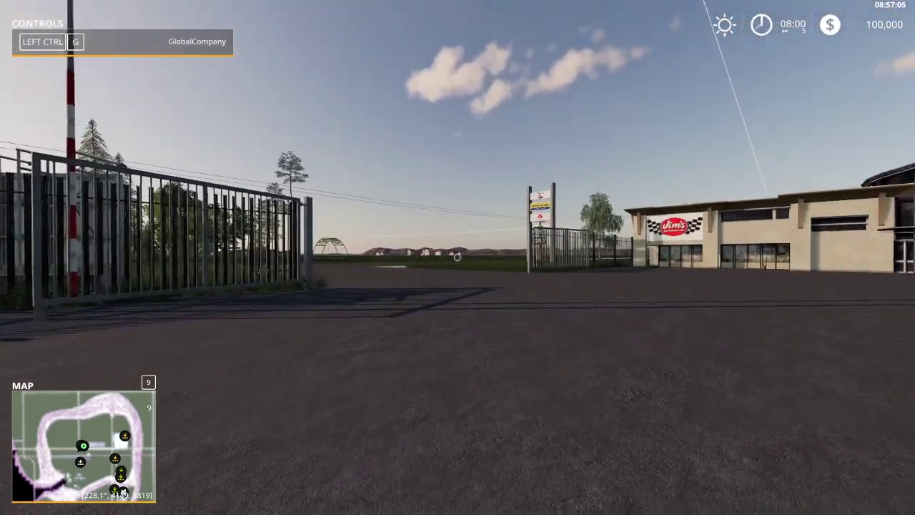
# Step: Set the player's Speed Multiplier State to On and Speed Multiplier Warning to Off in Easy Development Commands
pyautogui.hotkey('ctrl', 'alt', 'd')
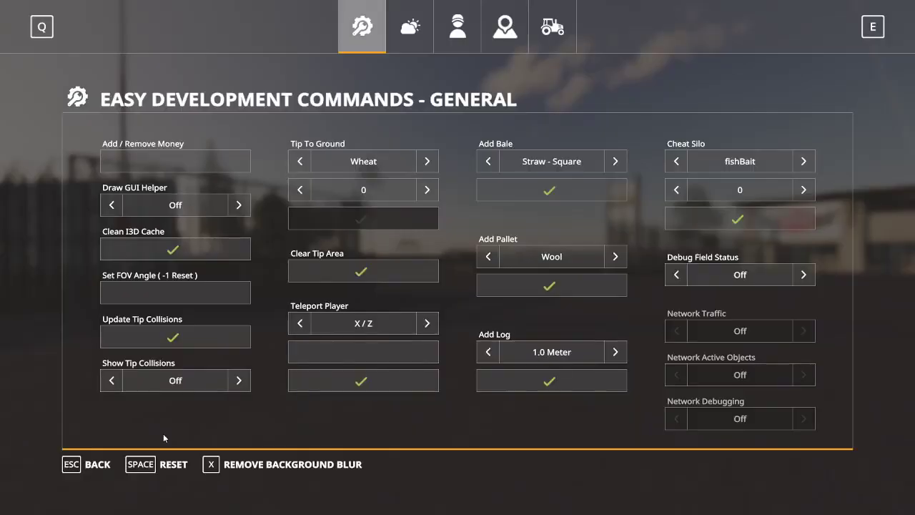
pyautogui.click(458, 38)
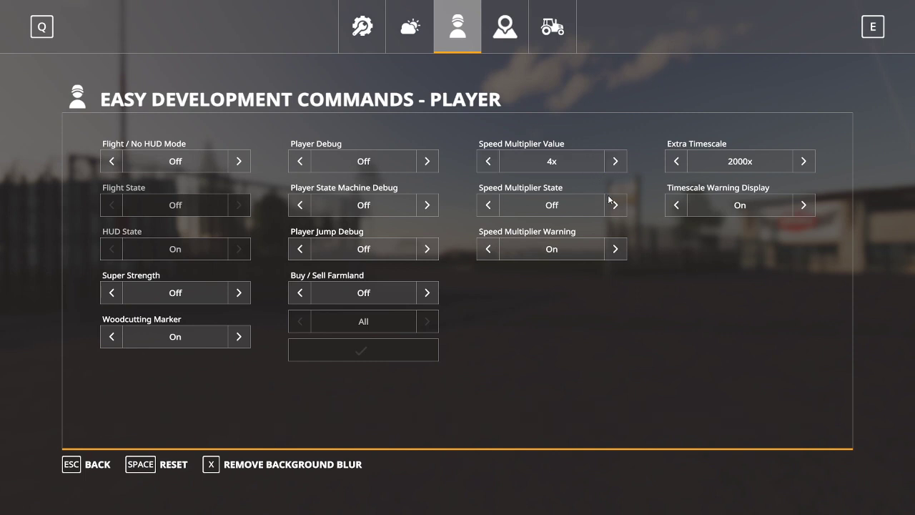
pyautogui.press('Escape')
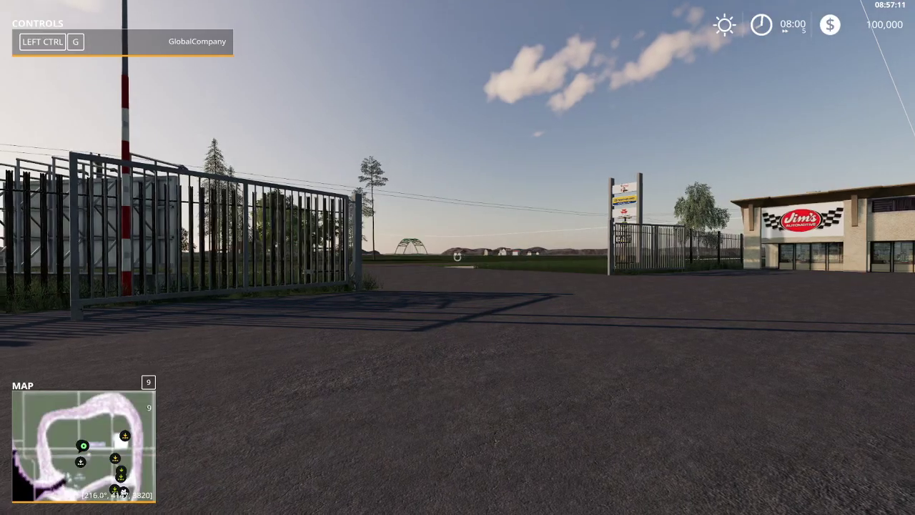
# Step: Walk past the grain mill to the river cliffs and examine the balloons flying along the splines
pyautogui.press('w')
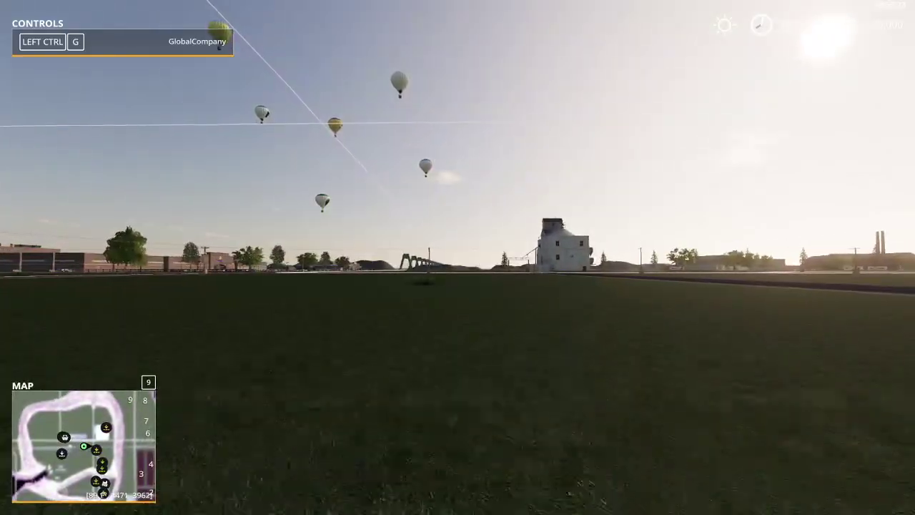
pyautogui.press('w')
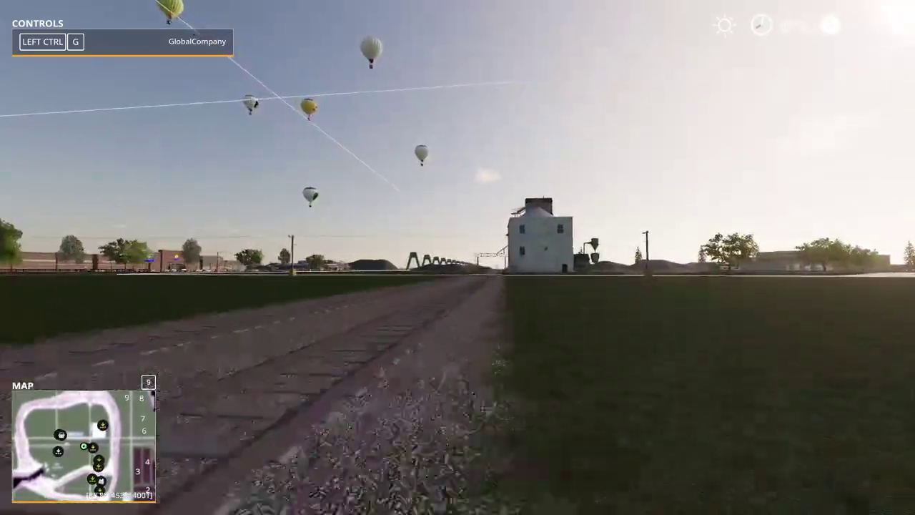
pyautogui.press('w')
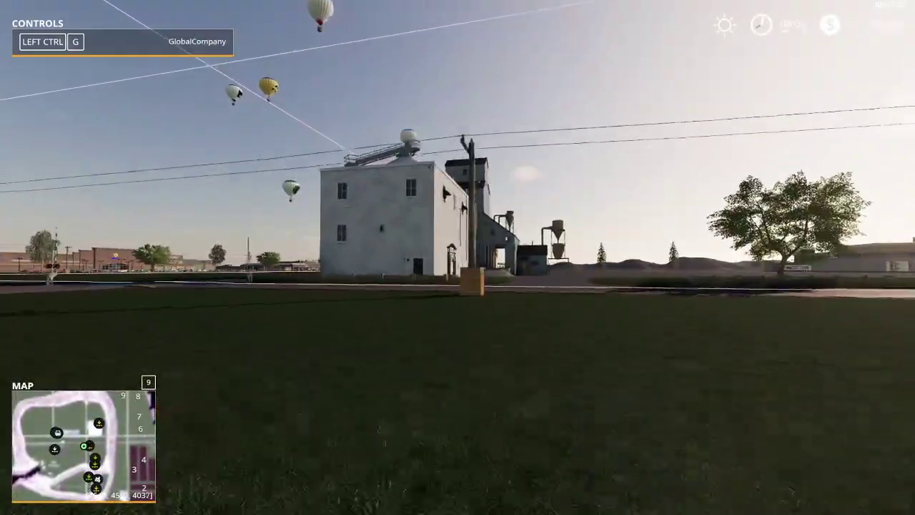
pyautogui.press('w')
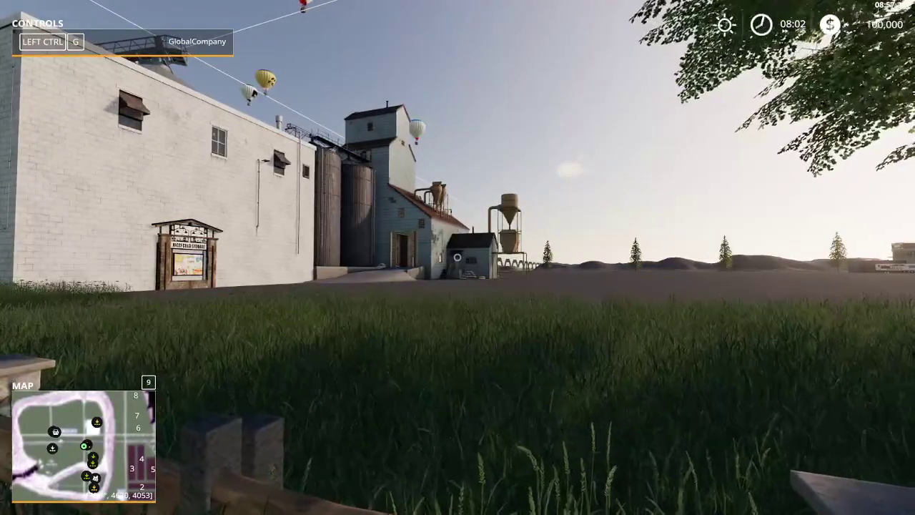
pyautogui.press('w')
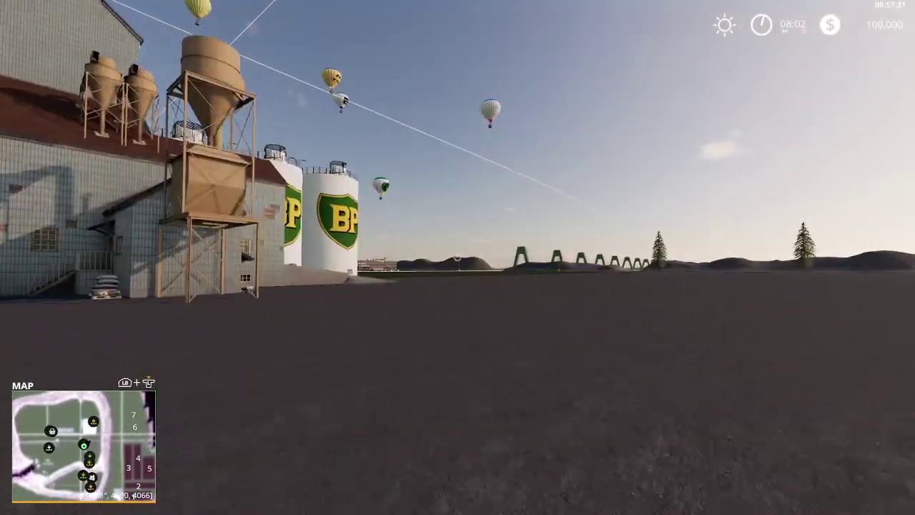
pyautogui.press('w')
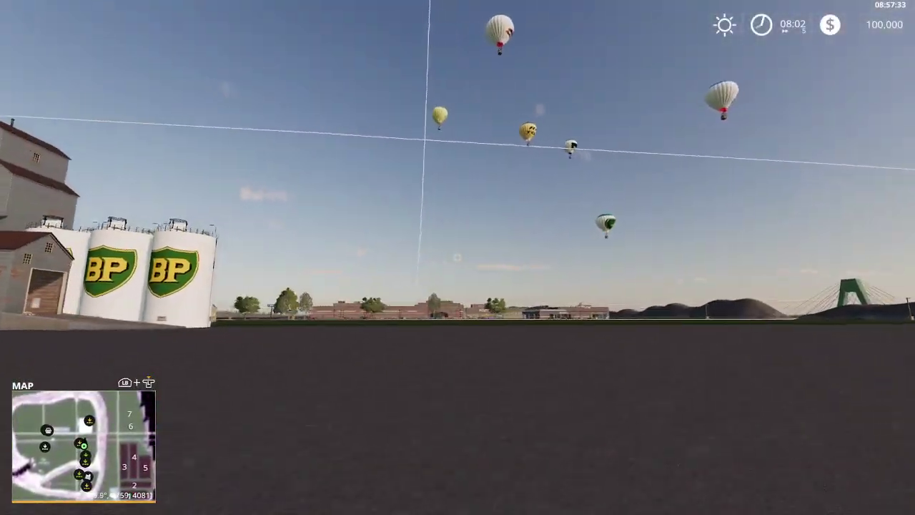
pyautogui.press('w')
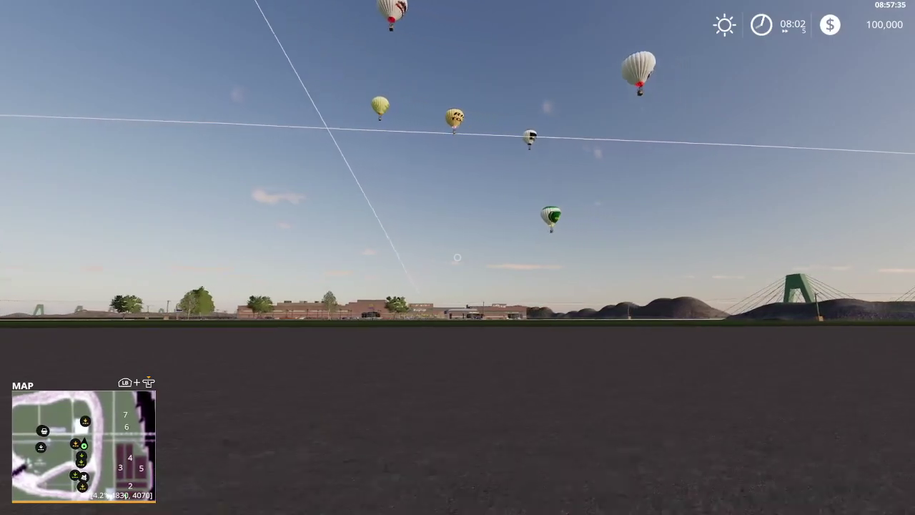
pyautogui.press('w')
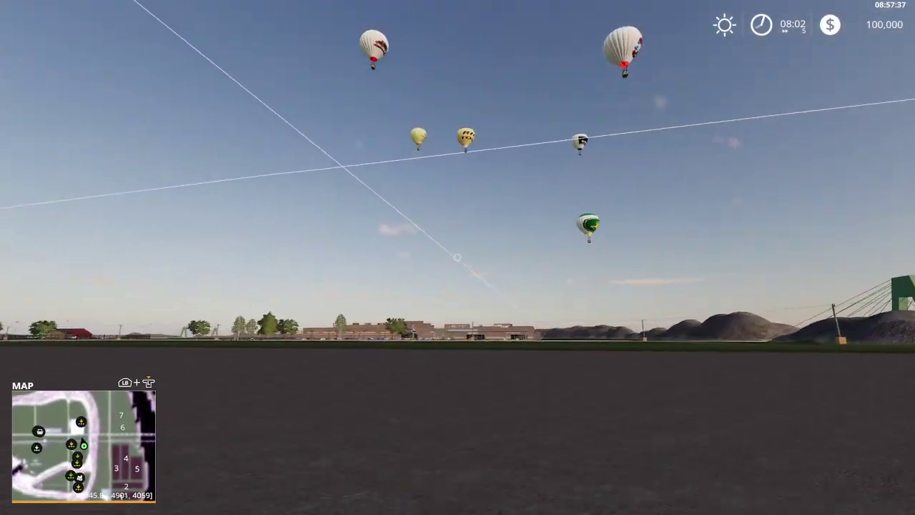
pyautogui.press('w')
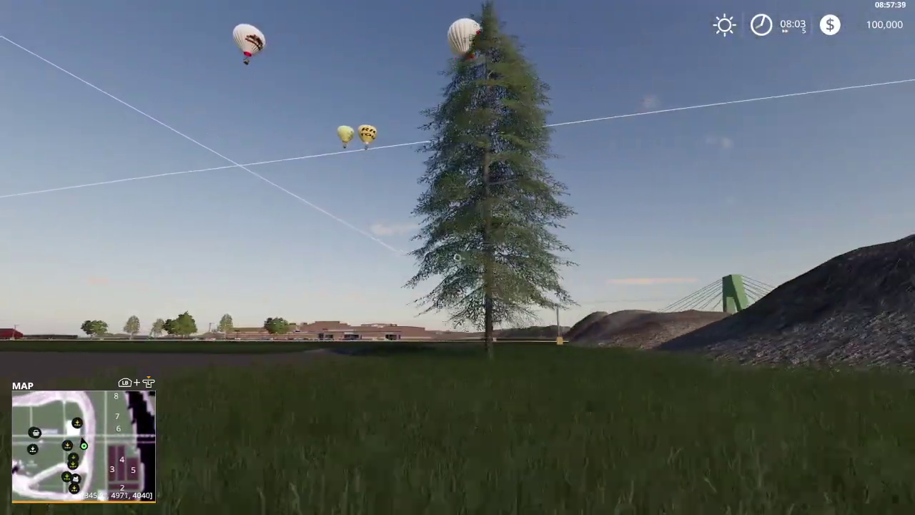
pyautogui.press('w')
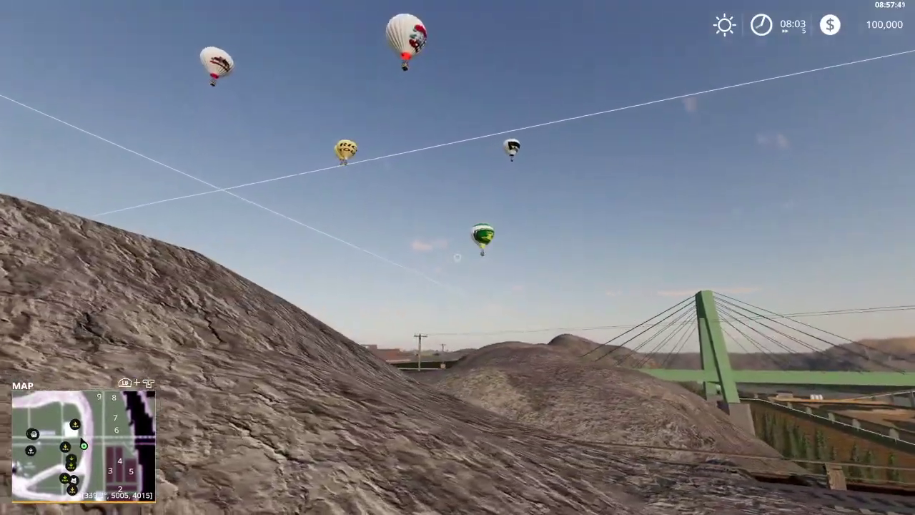
pyautogui.press('w')
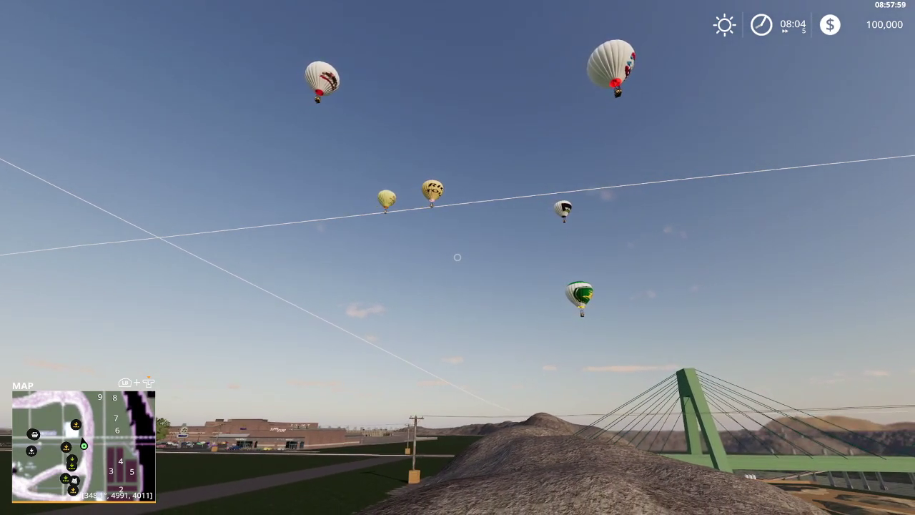
# Step: Set the player's Flight / No HUD Mode to On in Easy Development Commands and return to the game
pyautogui.hotkey('ctrl', 'alt', 'e')
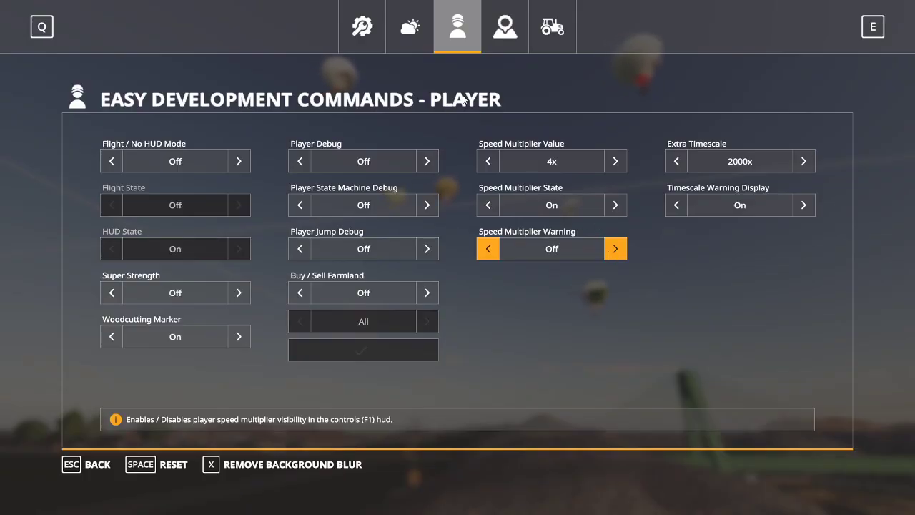
pyautogui.click(240, 163)
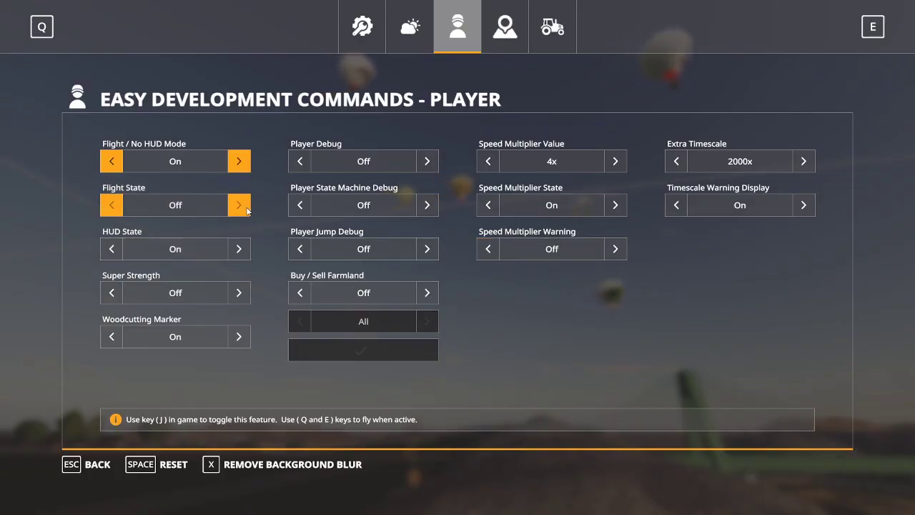
pyautogui.press('Escape')
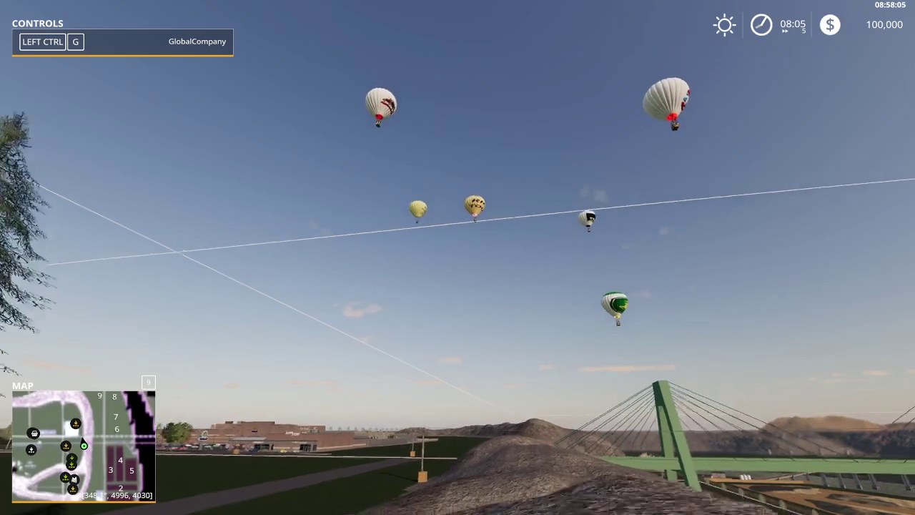
# Step: Fly above the river cliffs and the green bridge to examine the balloons along the splines from the air
pyautogui.press('q')
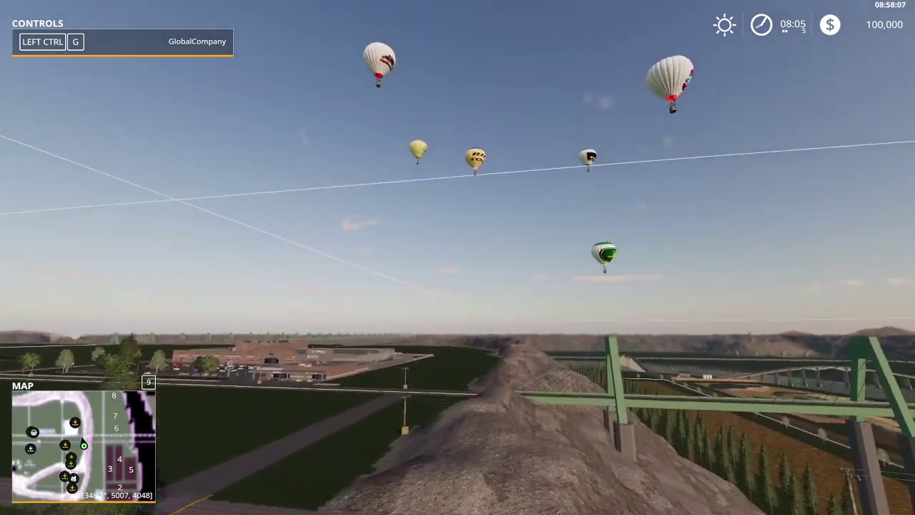
pyautogui.press('d')
pyautogui.press('d')
pyautogui.press('q')
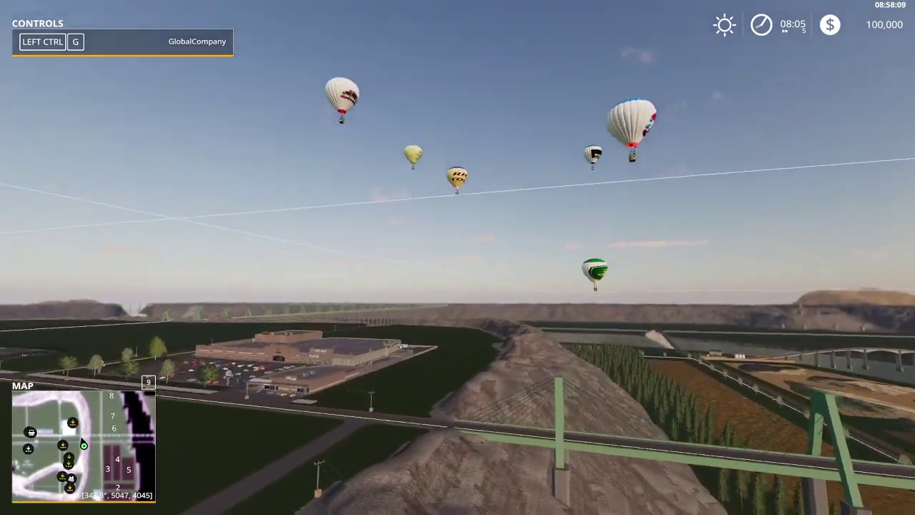
pyautogui.press('d')
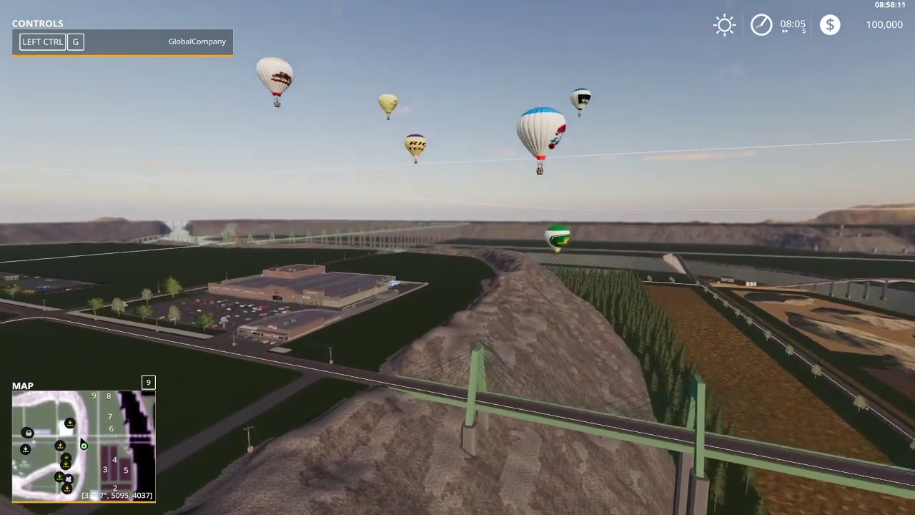
pyautogui.press('d')
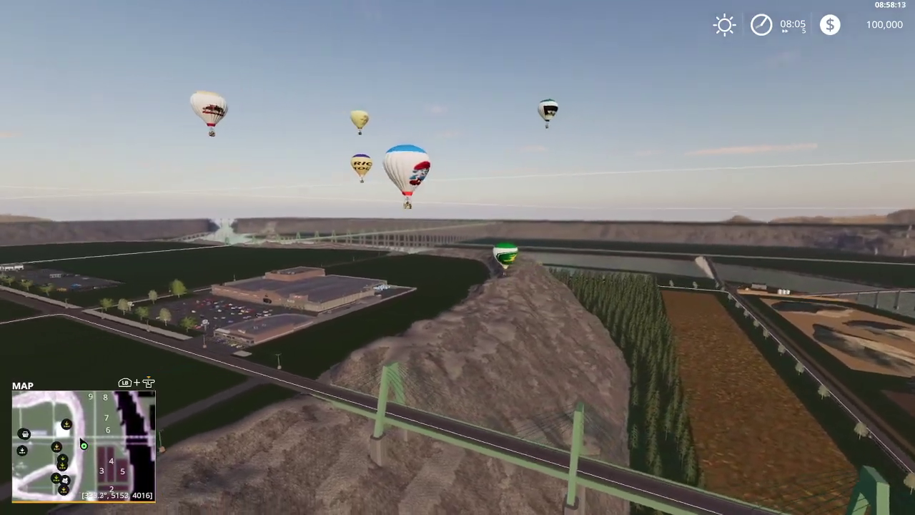
pyautogui.press('d')
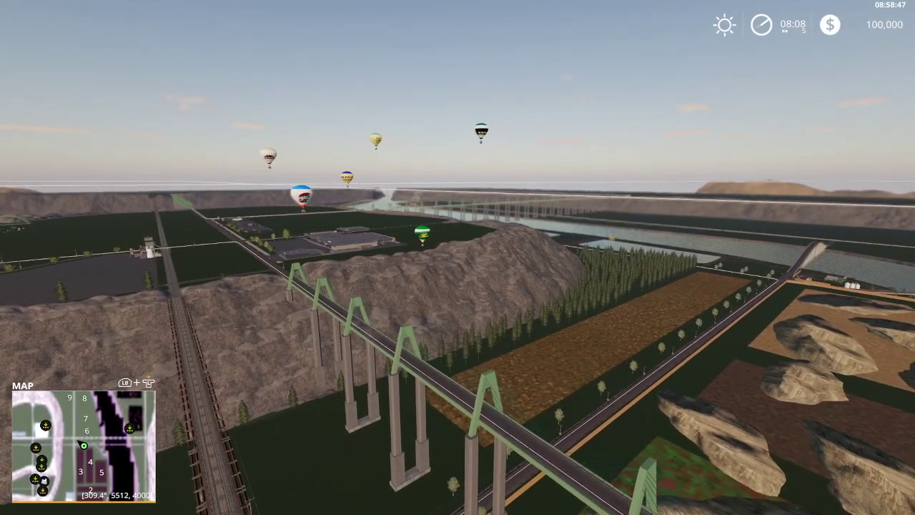
# Step: Quit the game without saving and return to GIANTS Editor
pyautogui.press('Escape')
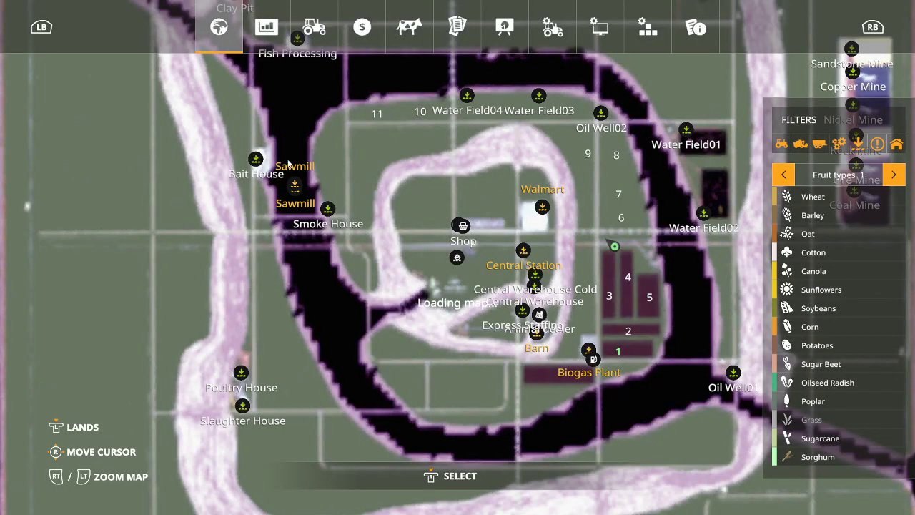
pyautogui.click(552, 28)
pyautogui.click(273, 466)
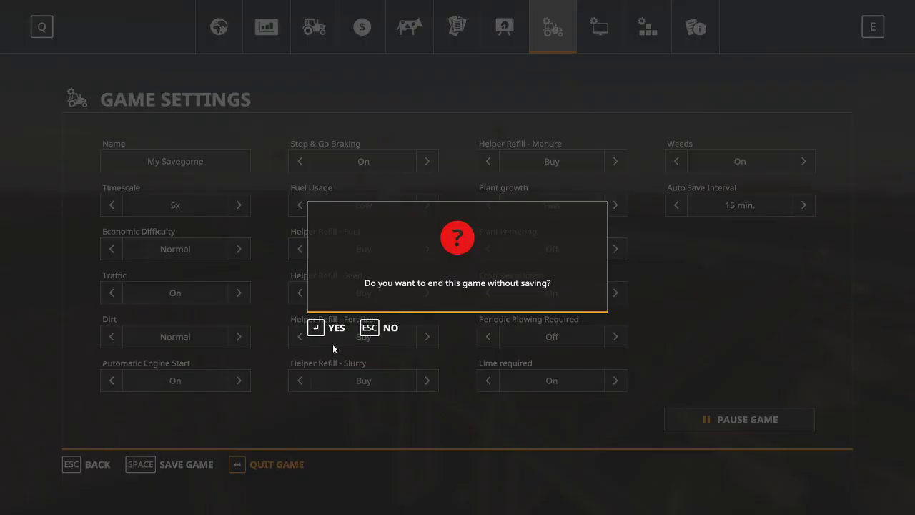
pyautogui.press('Return')
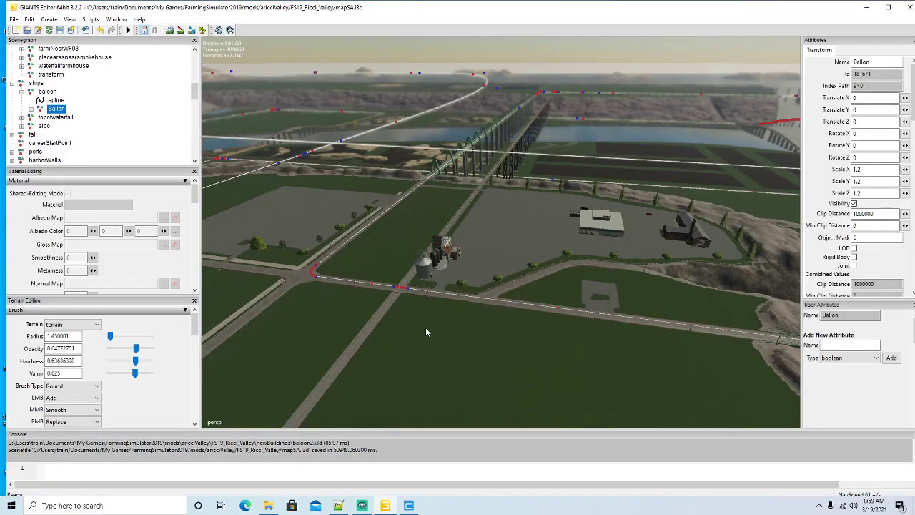
# Step: Select the spline grouped with Ballon under ships and turn off its visibility
pyautogui.click(54, 100)
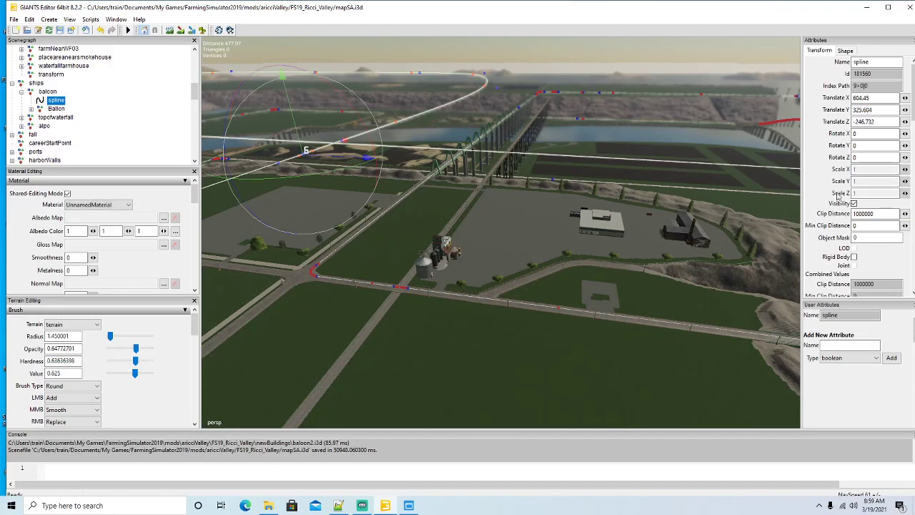
# Step: Examine the riverside terrain around the arched bridge, the barns and the farmhouse below the cliffs
pyautogui.keyDown('alt'); pyautogui.moveTo(444, 287); pyautogui.dragTo(491, 331); pyautogui.keyUp('alt')
pyautogui.scroll(-5, 489, 351)
pyautogui.scroll(8, 444, 315)
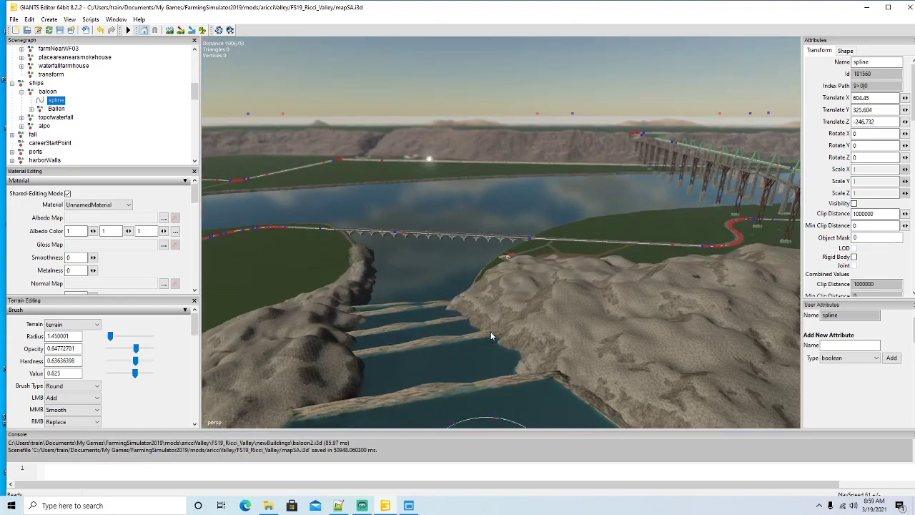
pyautogui.scroll(8, 491, 331)
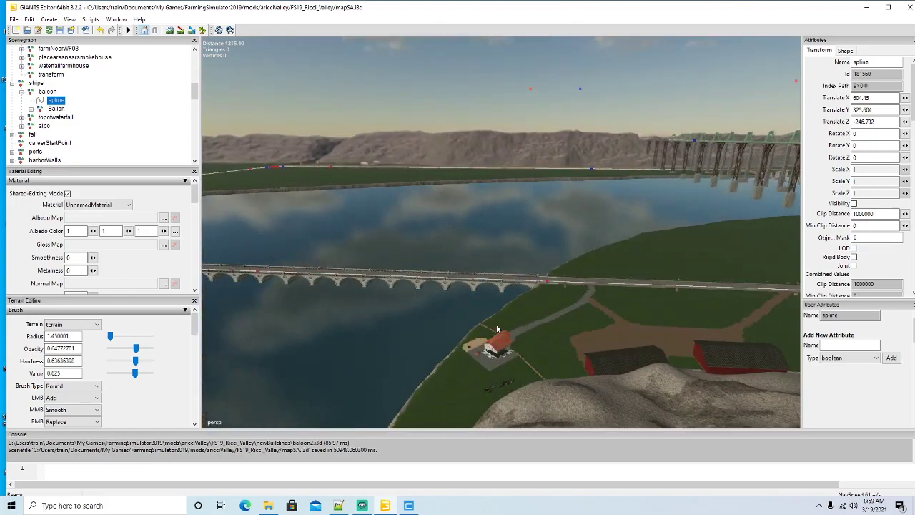
pyautogui.scroll(10, 534, 324)
pyautogui.keyDown('alt'); pyautogui.moveTo(534, 324); pyautogui.dragTo(293, 325); pyautogui.keyUp('alt')
pyautogui.scroll(-3, 486, 334)
pyautogui.keyDown('alt'); pyautogui.moveTo(493, 333); pyautogui.dragTo(471, 336); pyautogui.keyUp('alt')
pyautogui.scroll(-5, 516, 359)
pyautogui.scroll(8, 516, 367)
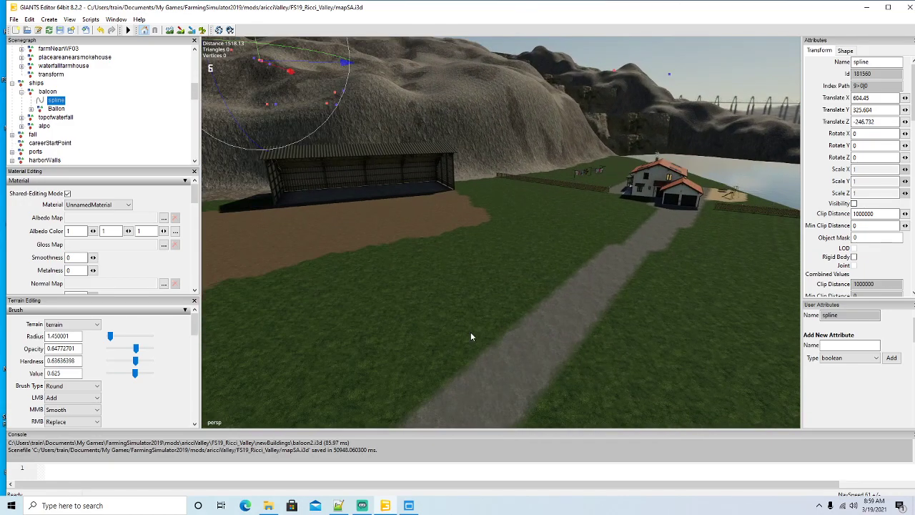
pyautogui.scroll(-5, 471, 336)
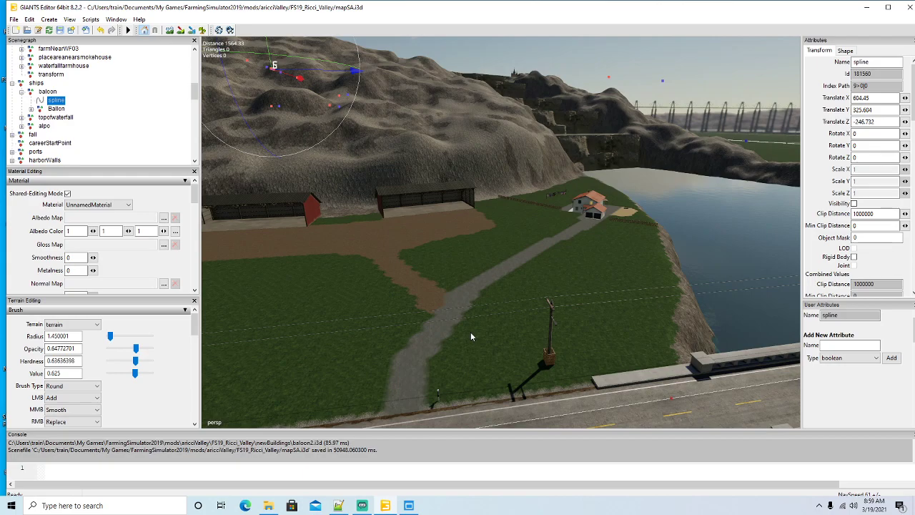
pyautogui.keyDown('alt'); pyautogui.moveTo(460, 322); pyautogui.dragTo(521, 293); pyautogui.keyUp('alt')
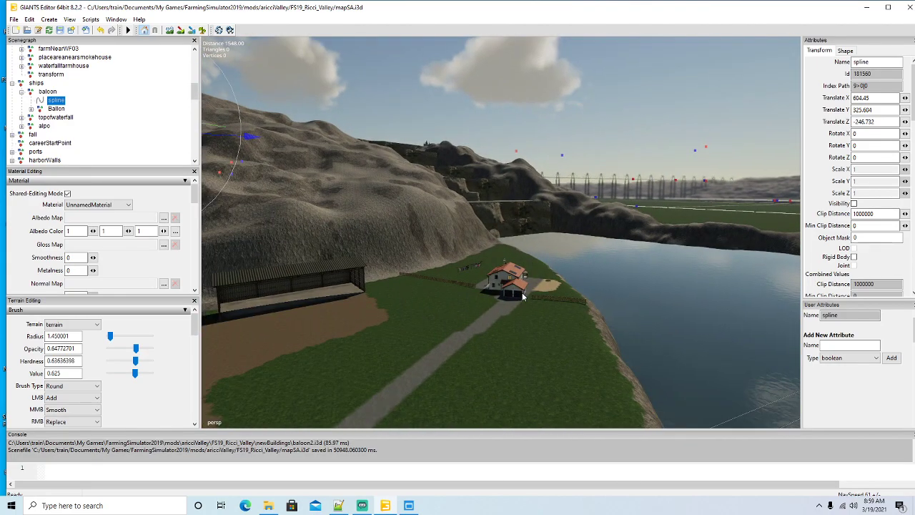
# Step: Paint foliage layer grass, State 4, on the narrow green strip between the cliff and the river beyond the farmhouse
pyautogui.scroll(10, 521, 293)
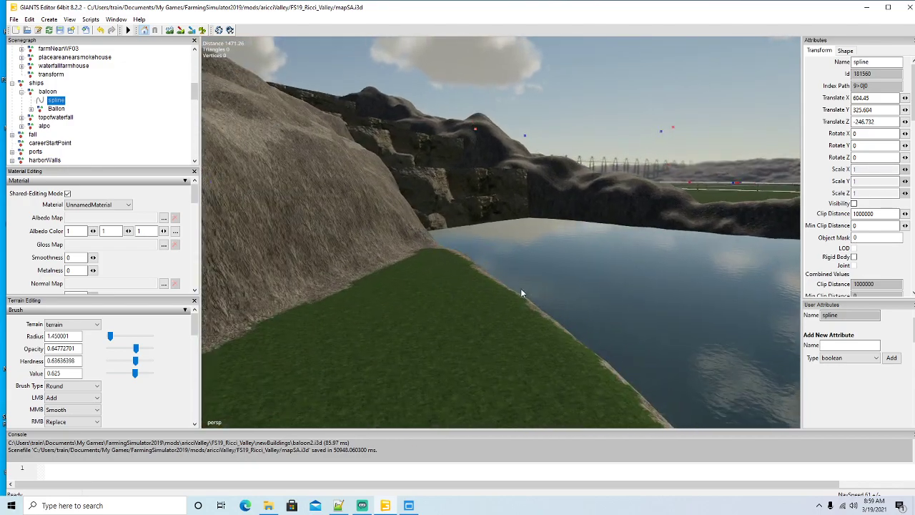
pyautogui.scroll(10, 520, 288)
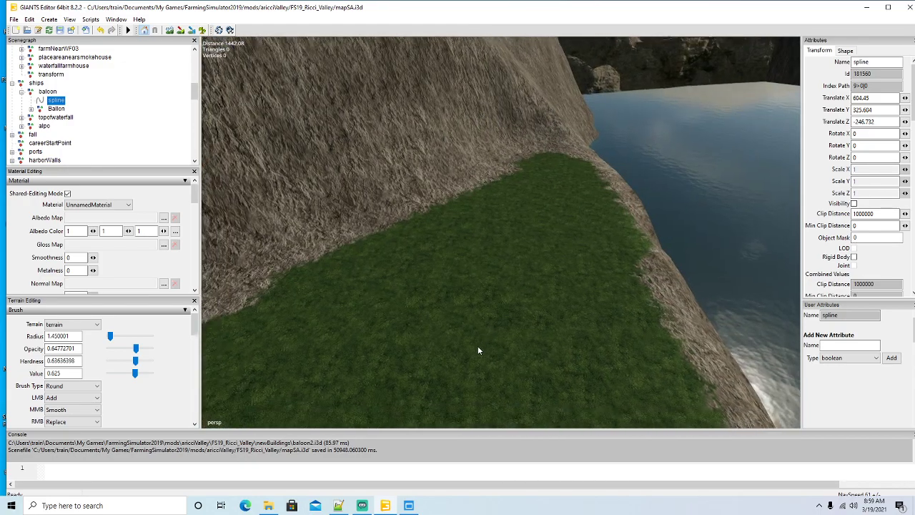
pyautogui.scroll(3, 478, 350)
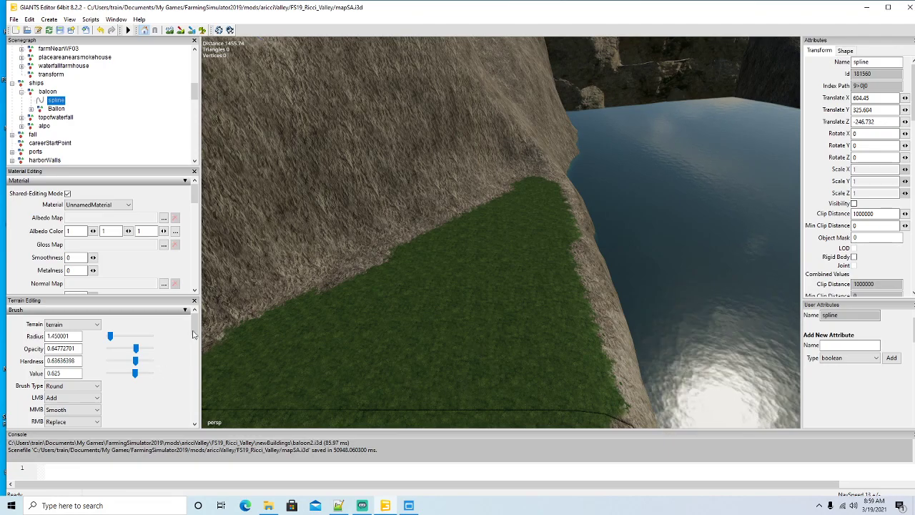
pyautogui.scroll(-6, 192, 333)
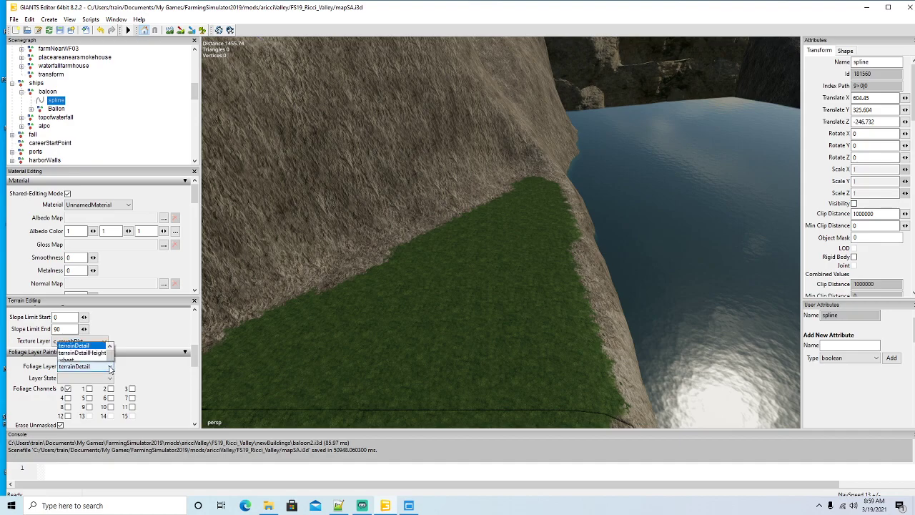
pyautogui.click(65, 172)
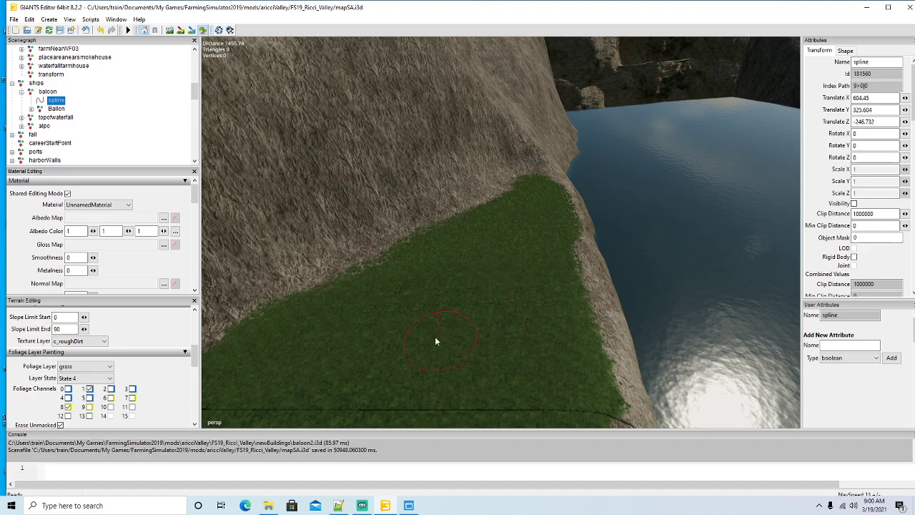
pyautogui.click(203, 32)
# Step: Paint State 4 grass foliage over the lawn from the clotheslines behind the farmhouse to the cliff foot
pyautogui.moveTo(571, 268)
pyautogui.keyDown('alt'); pyautogui.mouseDown()
pyautogui.moveTo(424, 271)
pyautogui.moveTo(368, 296)
pyautogui.moveTo(472, 266)
pyautogui.moveTo(448, 292)
pyautogui.mouseUp(); pyautogui.keyUp('alt')
pyautogui.scroll(-4, 425, 271)
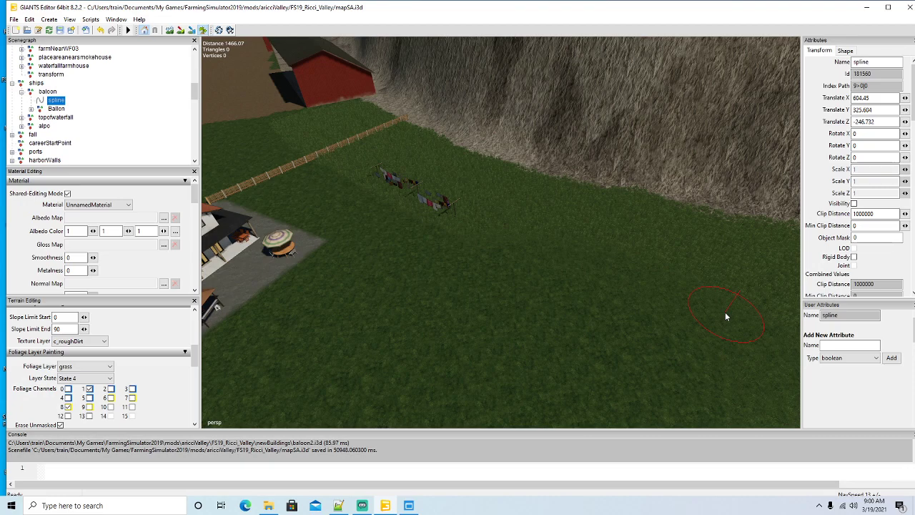
pyautogui.click(203, 31)
# Step: Paint State 4 grass foliage on the green area between the red barn, the dirt yard and the wooden fence
pyautogui.moveTo(350, 252)
pyautogui.keyDown('alt'); pyautogui.mouseDown()
pyautogui.moveTo(415, 291)
pyautogui.moveTo(364, 242)
pyautogui.moveTo(341, 244)
pyautogui.moveTo(553, 311)
pyautogui.moveTo(536, 300)
pyautogui.mouseUp(); pyautogui.keyUp('alt')
pyautogui.scroll(4, 364, 242)
pyautogui.scroll(4, 341, 244)
pyautogui.scroll(3, 340, 243)
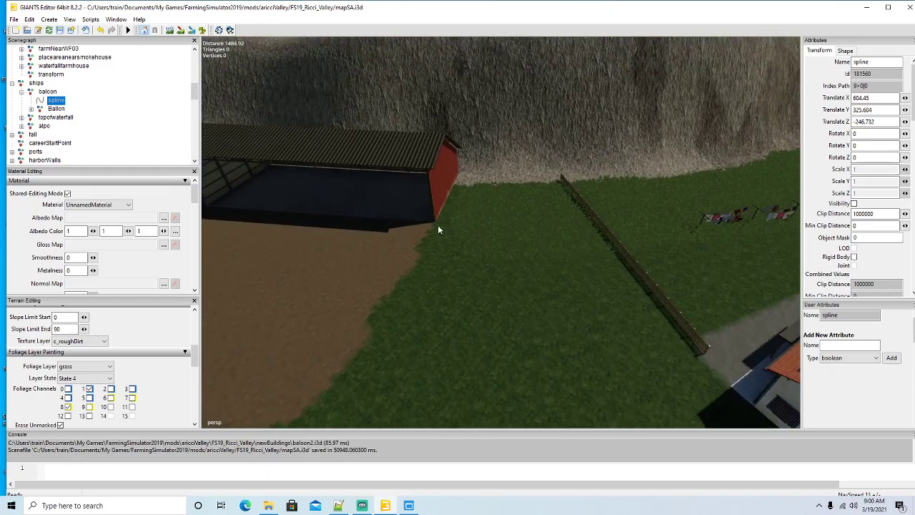
pyautogui.click(202, 30)
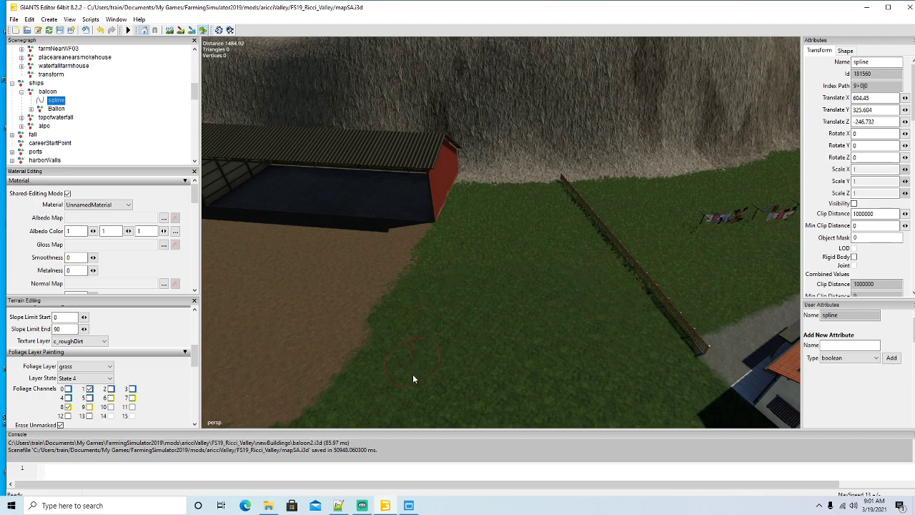
pyautogui.click(203, 31)
# Step: Paint State 4 grass foliage on the lawn between the clotheslines, the patio and the riverbank
pyautogui.moveTo(439, 260)
pyautogui.keyDown('alt'); pyautogui.mouseDown()
pyautogui.moveTo(517, 258)
pyautogui.moveTo(500, 218)
pyautogui.moveTo(527, 212)
pyautogui.moveTo(392, 207)
pyautogui.moveTo(449, 293)
pyautogui.moveTo(311, 264)
pyautogui.moveTo(488, 271)
pyautogui.mouseUp(); pyautogui.keyUp('alt')
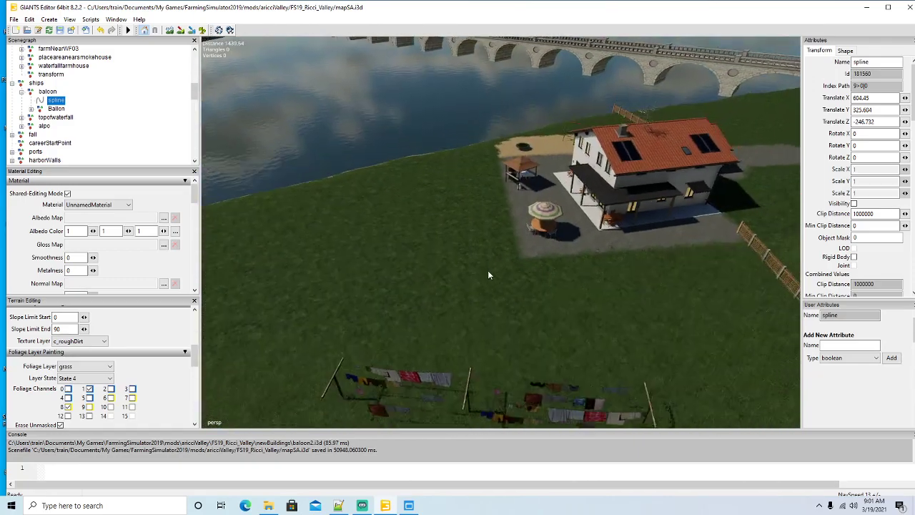
pyautogui.click(202, 30)
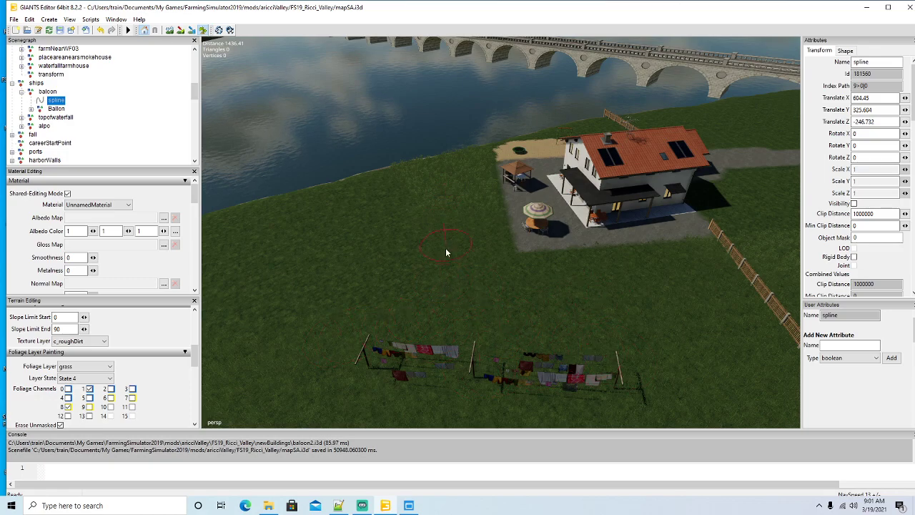
pyautogui.click(203, 30)
# Step: Paint State 4 grass foliage along the meadow stretching from the farmhouse between the river bank and the cliff
pyautogui.moveTo(271, 286)
pyautogui.keyDown('alt'); pyautogui.mouseDown()
pyautogui.moveTo(243, 213)
pyautogui.moveTo(201, 191)
pyautogui.moveTo(467, 264)
pyautogui.moveTo(506, 265)
pyautogui.mouseUp(); pyautogui.keyUp('alt')
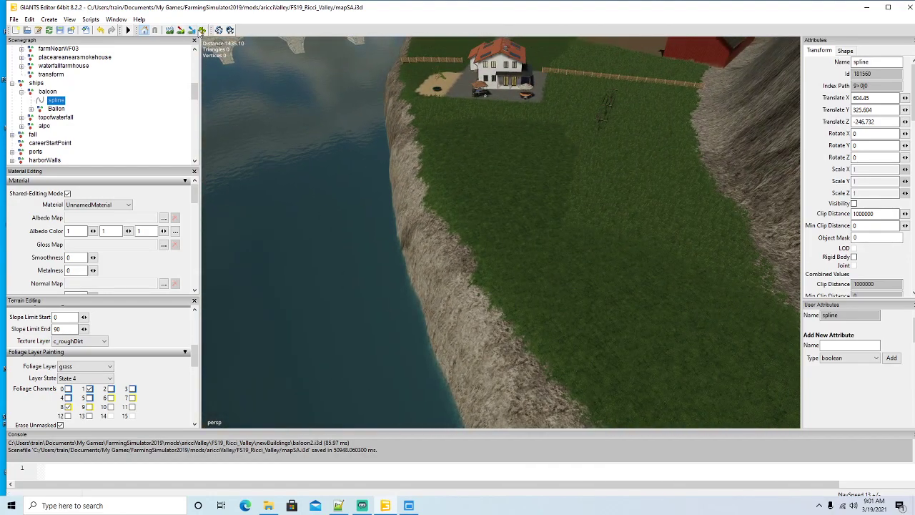
pyautogui.click(203, 30)
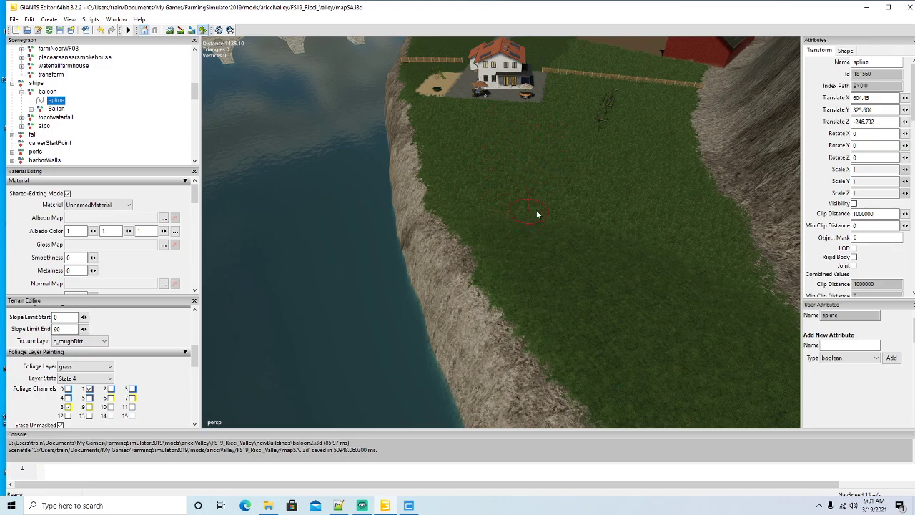
pyautogui.click(203, 30)
# Step: Run the 16x script with the farmhouse, playground and wooden fence in view
pyautogui.keyDown('alt'); pyautogui.moveTo(441, 193); pyautogui.dragTo(410, 133); pyautogui.keyUp('alt')
pyautogui.scroll(6, 409, 134)
pyautogui.scroll(8, 418, 132)
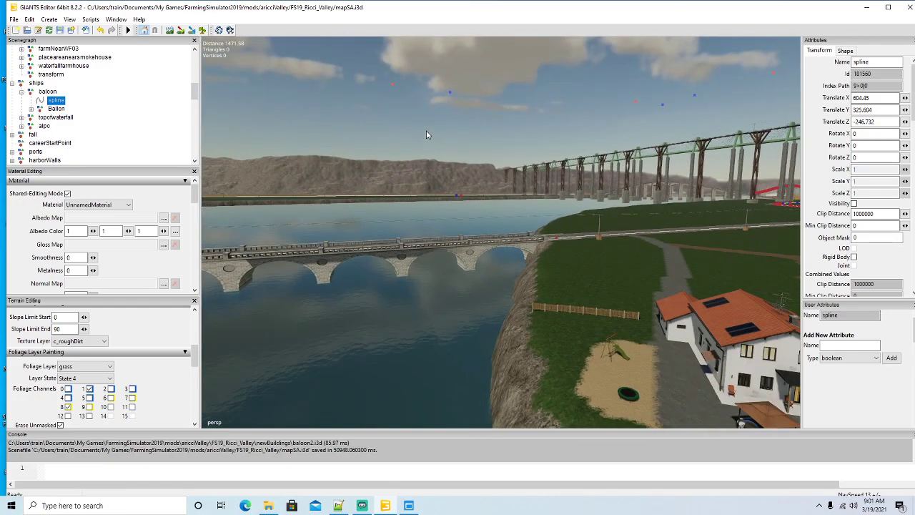
pyautogui.keyDown('alt'); pyautogui.moveTo(426, 130); pyautogui.dragTo(652, 221); pyautogui.keyUp('alt')
pyautogui.scroll(-6, 652, 220)
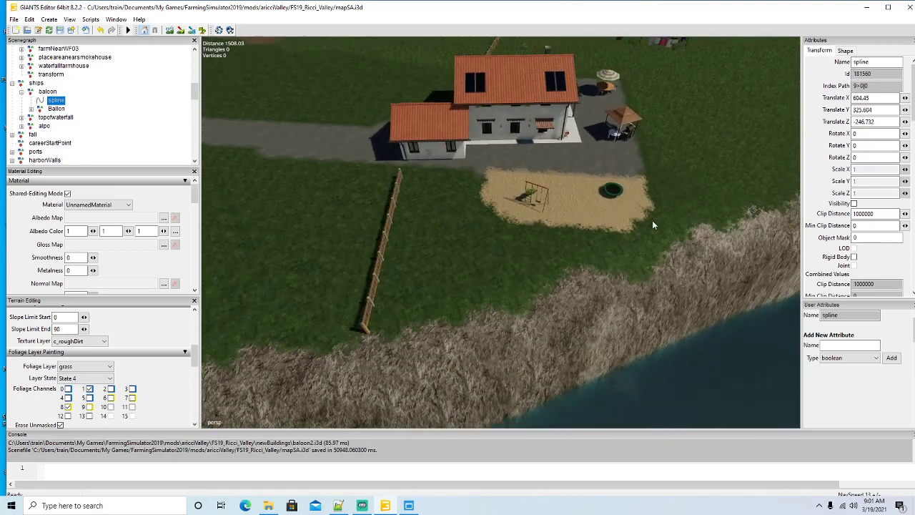
pyautogui.click(90, 19)
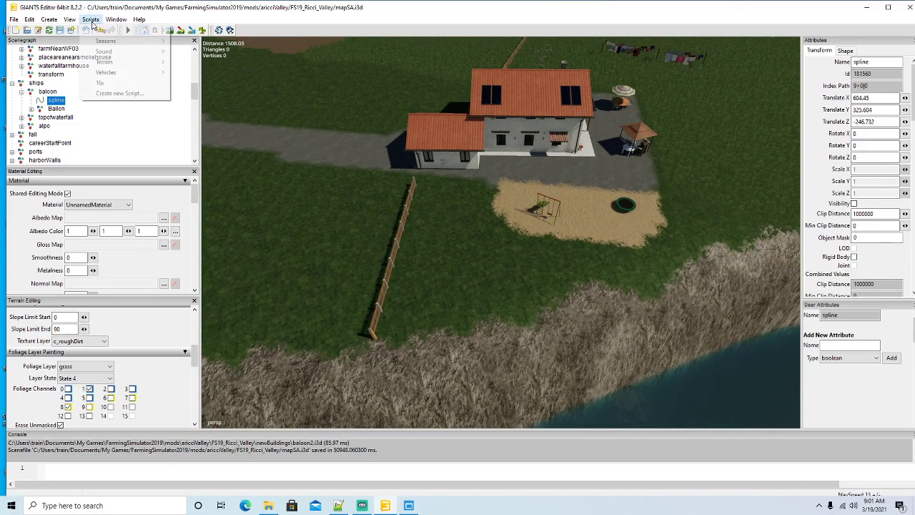
pyautogui.click(99, 85)
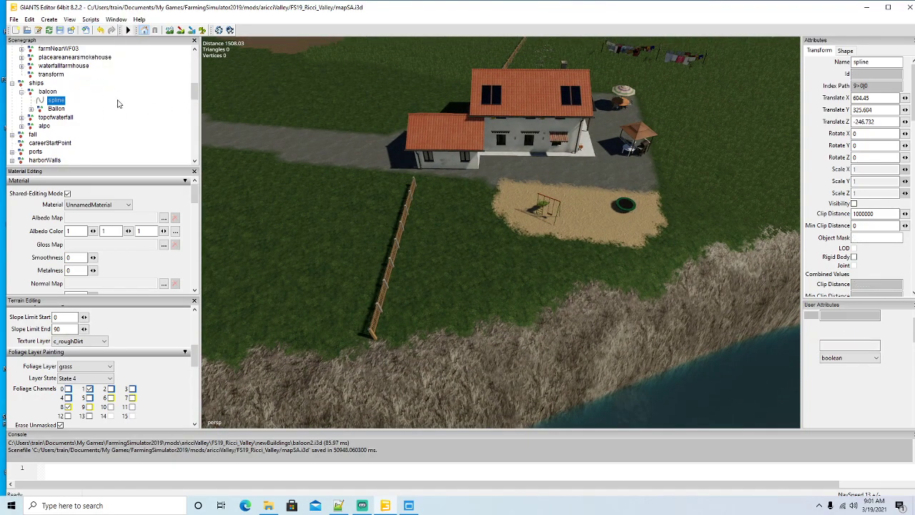
# Step: Try painting State 3 grass foliage on the lawn between the gravel driveway and the wooden fence, and undo it
pyautogui.click(204, 31)
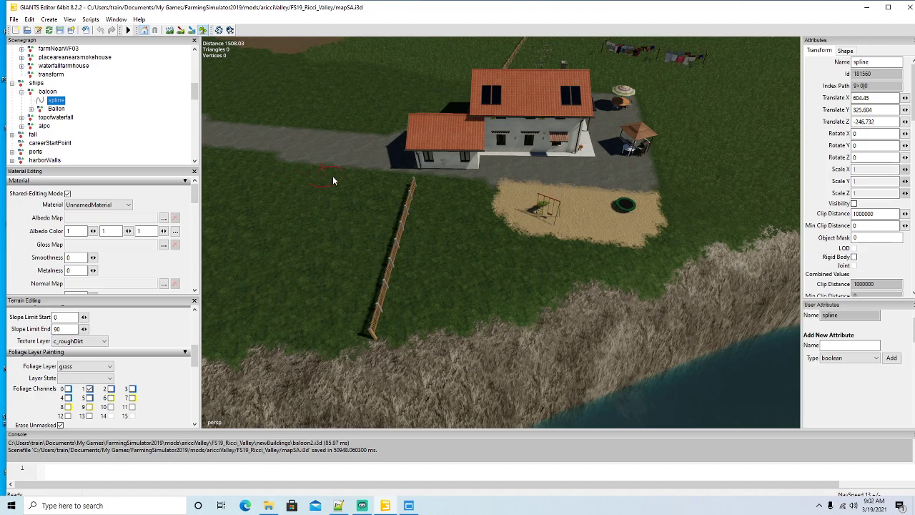
pyautogui.click(107, 378)
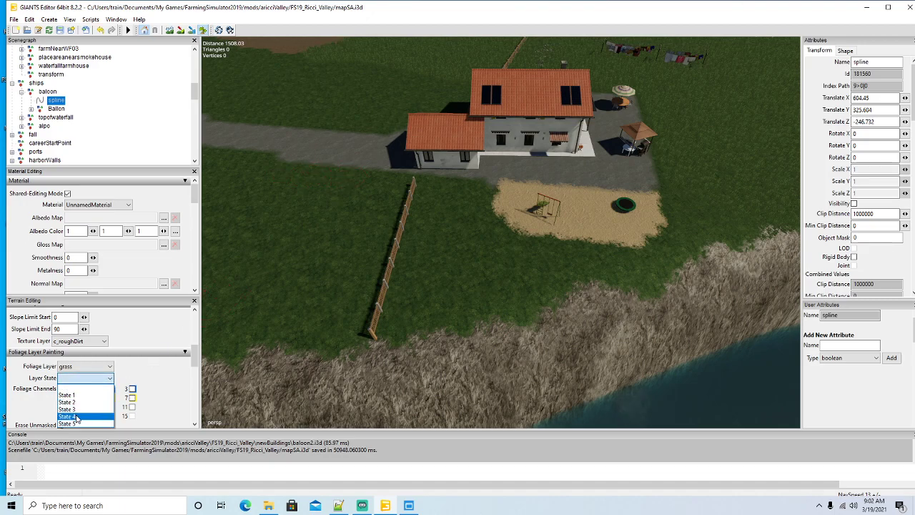
pyautogui.click(83, 406)
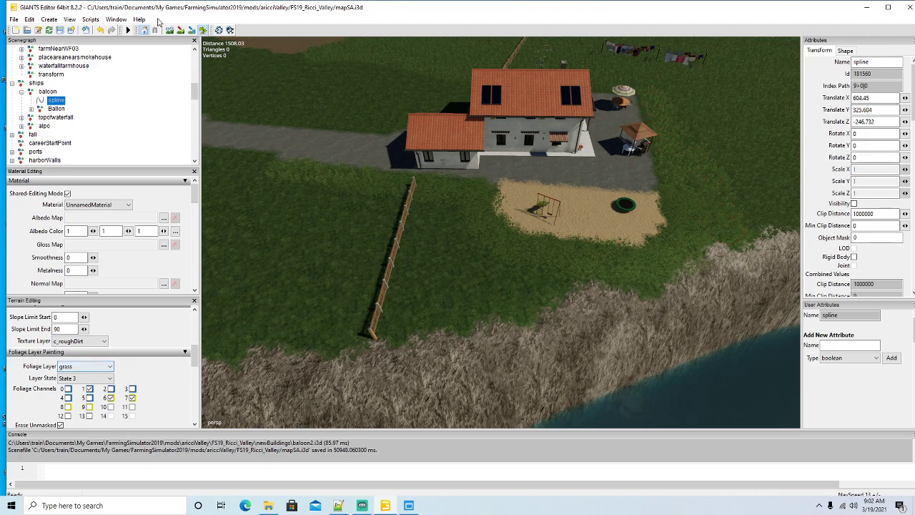
pyautogui.click(100, 30)
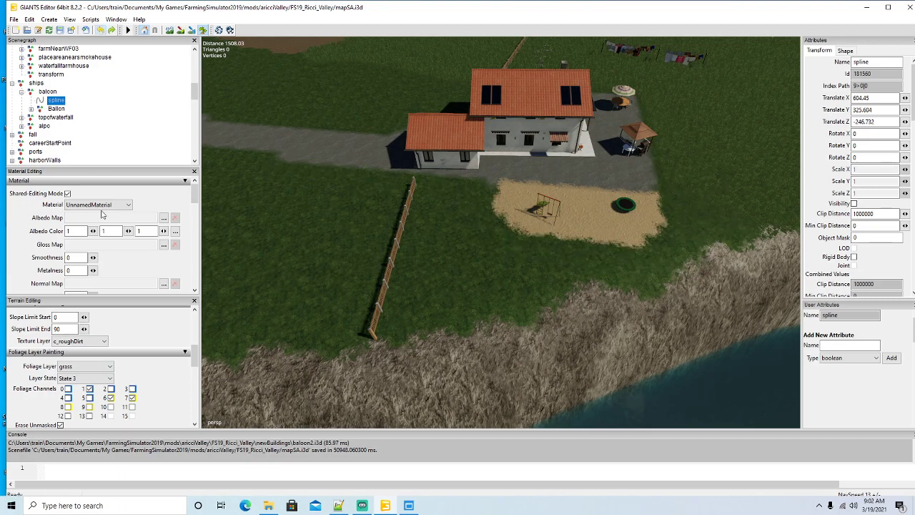
# Step: Paint State 4 grass foliage over the clifftop meadow from the wooden fence along the gravel driveway toward the bridge
pyautogui.click(80, 377)
pyautogui.click(74, 416)
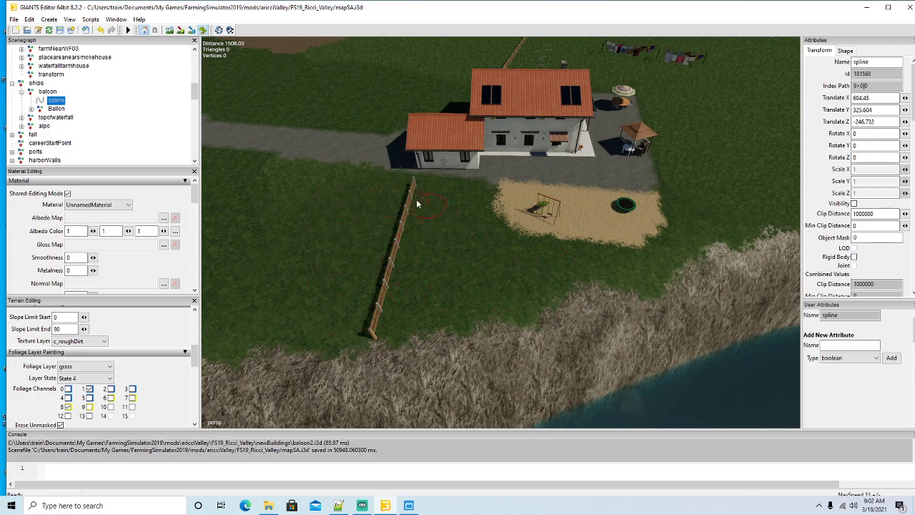
pyautogui.click(203, 31)
pyautogui.moveTo(267, 136)
pyautogui.keyDown('alt'); pyautogui.mouseDown()
pyautogui.moveTo(341, 200)
pyautogui.moveTo(341, 173)
pyautogui.moveTo(331, 199)
pyautogui.mouseUp(); pyautogui.keyUp('alt')
pyautogui.click(203, 30)
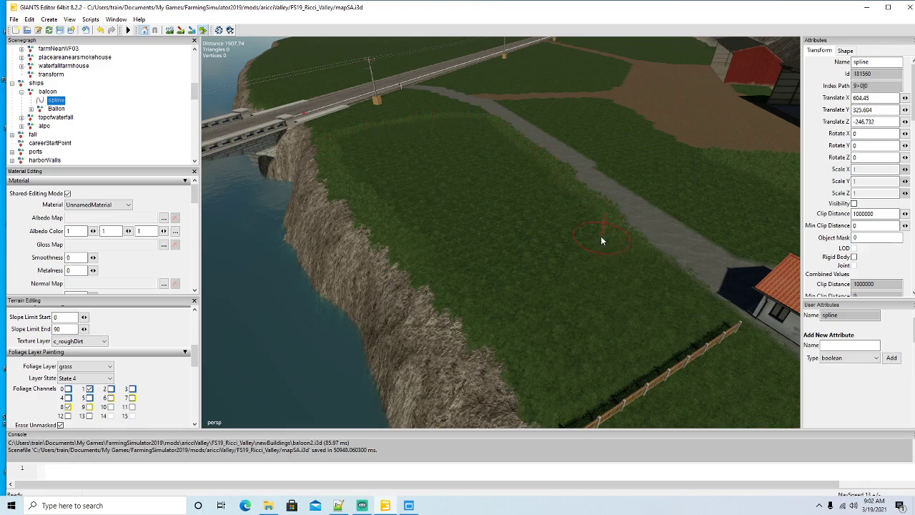
pyautogui.moveTo(600, 239)
pyautogui.mouseDown()
pyautogui.moveTo(556, 217)
pyautogui.moveTo(535, 180)
pyautogui.moveTo(491, 139)
pyautogui.moveTo(483, 153)
pyautogui.moveTo(564, 283)
pyautogui.moveTo(463, 144)
pyautogui.moveTo(438, 146)
pyautogui.moveTo(521, 271)
pyautogui.moveTo(350, 147)
pyautogui.moveTo(415, 214)
pyautogui.mouseUp()
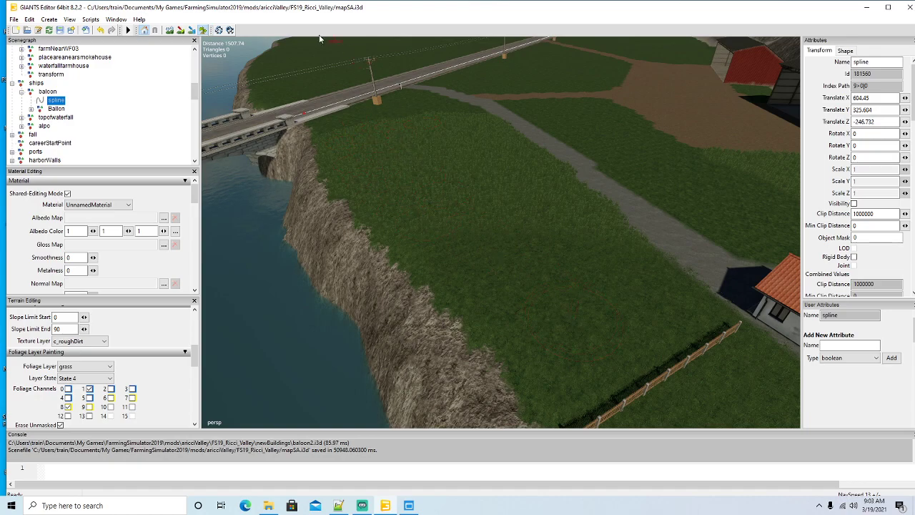
# Step: Paint State 4 grass foliage on the ground between the gravel driveway, the river cliff and the paved road by the bridge
pyautogui.click(202, 33)
pyautogui.moveTo(412, 197)
pyautogui.keyDown('alt'); pyautogui.mouseDown()
pyautogui.moveTo(389, 158)
pyautogui.moveTo(438, 258)
pyautogui.moveTo(475, 254)
pyautogui.moveTo(435, 344)
pyautogui.moveTo(451, 235)
pyautogui.moveTo(463, 257)
pyautogui.mouseUp(); pyautogui.keyUp('alt')
pyautogui.scroll(5, 390, 158)
pyautogui.scroll(10, 399, 151)
pyautogui.scroll(6, 475, 255)
pyautogui.scroll(3, 442, 250)
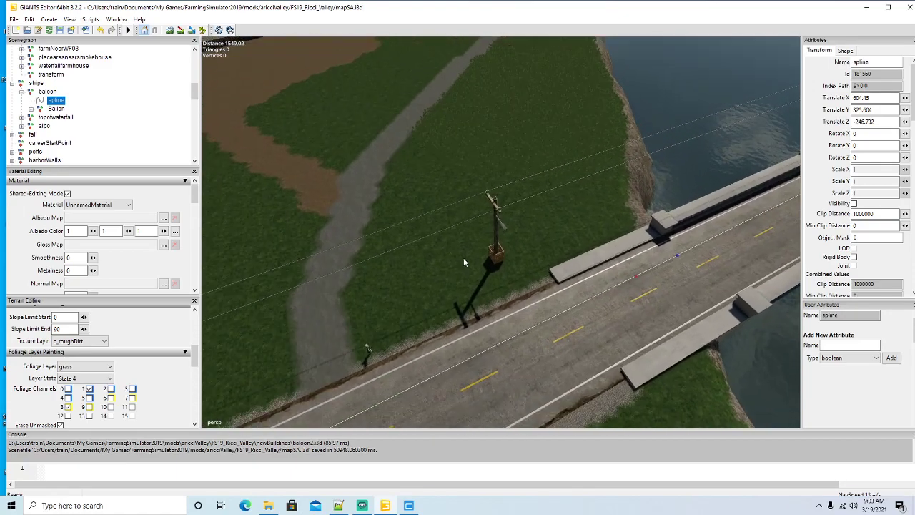
pyautogui.click(203, 29)
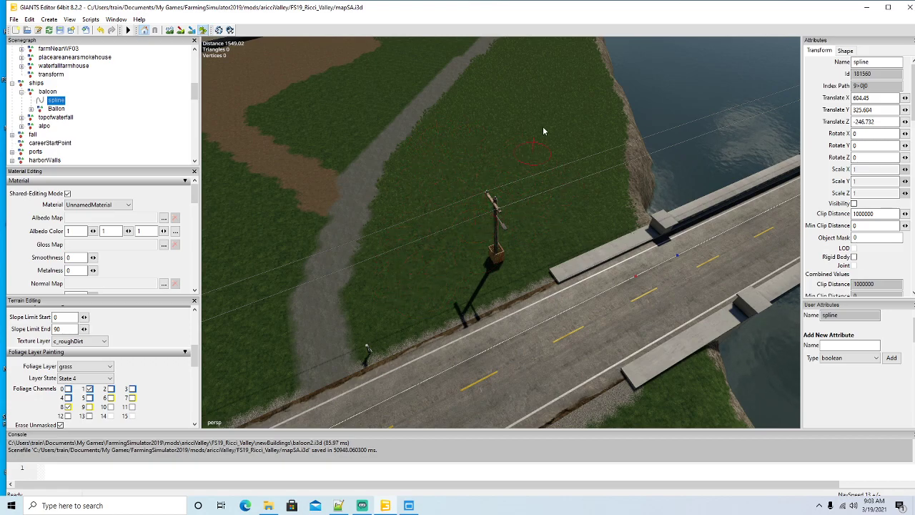
# Step: Fill in State 4 grass foliage around the utility pole beside the concrete bridge barrier
pyautogui.click(203, 30)
pyautogui.moveTo(484, 304); pyautogui.dragTo(355, 281, button='middle')
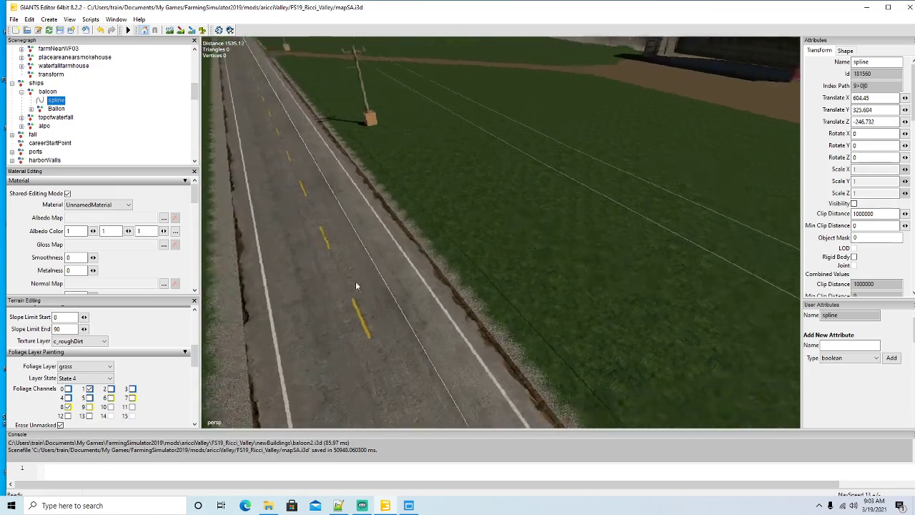
pyautogui.keyDown('alt'); pyautogui.moveTo(356, 281); pyautogui.dragTo(481, 273); pyautogui.keyUp('alt')
pyautogui.scroll(4, 596, 274)
pyautogui.scroll(4, 487, 306)
pyautogui.scroll(5, 582, 208)
pyautogui.click(202, 30)
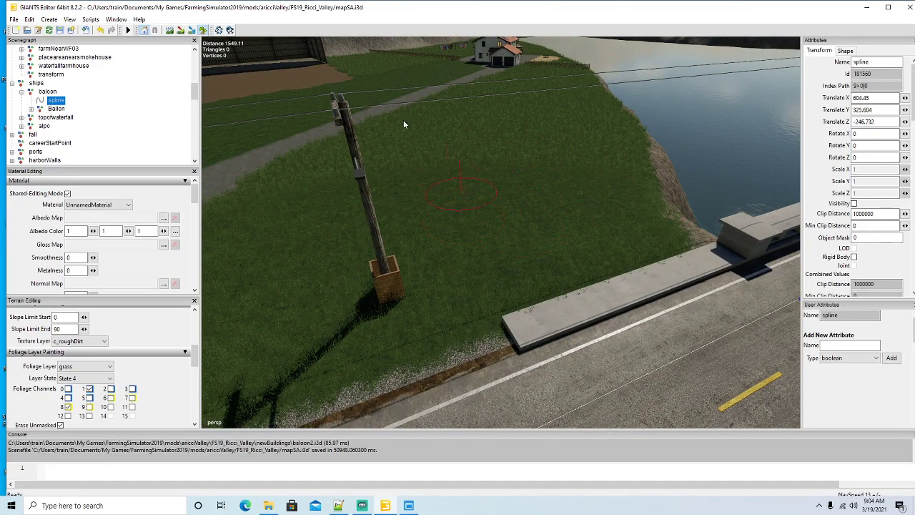
# Step: Paint State 4 grass foliage on the lawn beside the farmhouse garage, between the gravel driveway and the wooden fence
pyautogui.keyDown('alt'); pyautogui.moveTo(316, 143); pyautogui.dragTo(520, 289); pyautogui.keyUp('alt')
pyautogui.scroll(3, 480, 169)
pyautogui.scroll(5, 561, 186)
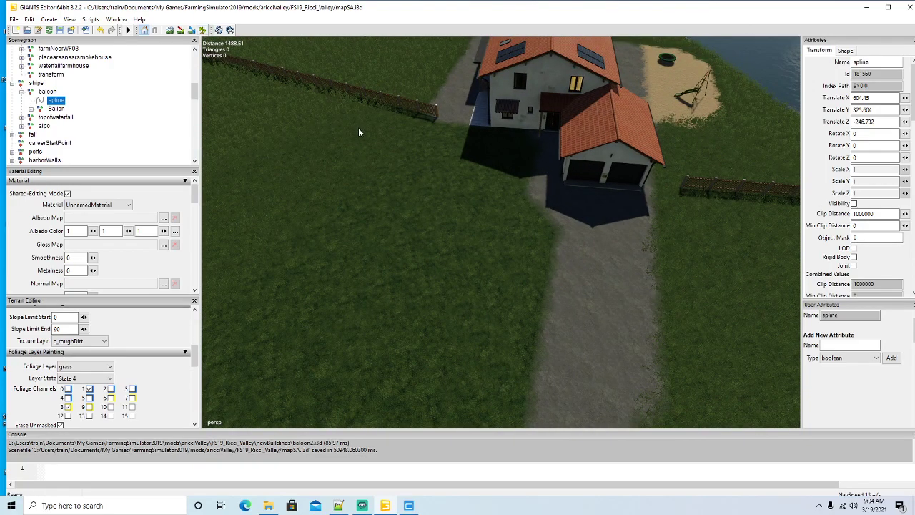
pyautogui.click(203, 30)
# Step: Paint State 4 grass foliage between the gravel driveway and the brown dirt yard, up to where the two tracks meet
pyautogui.click(204, 33)
pyautogui.keyDown('alt'); pyautogui.moveTo(493, 209); pyautogui.dragTo(318, 193); pyautogui.keyUp('alt')
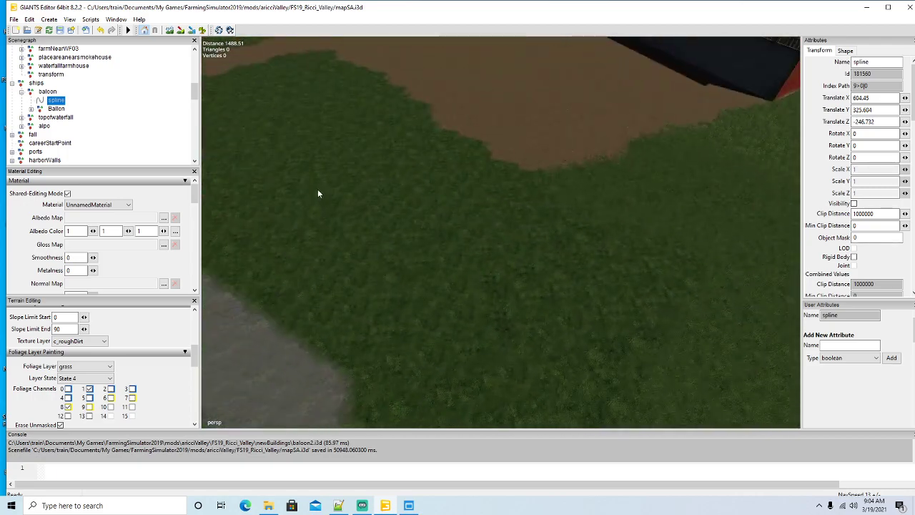
pyautogui.scroll(-4, 318, 194)
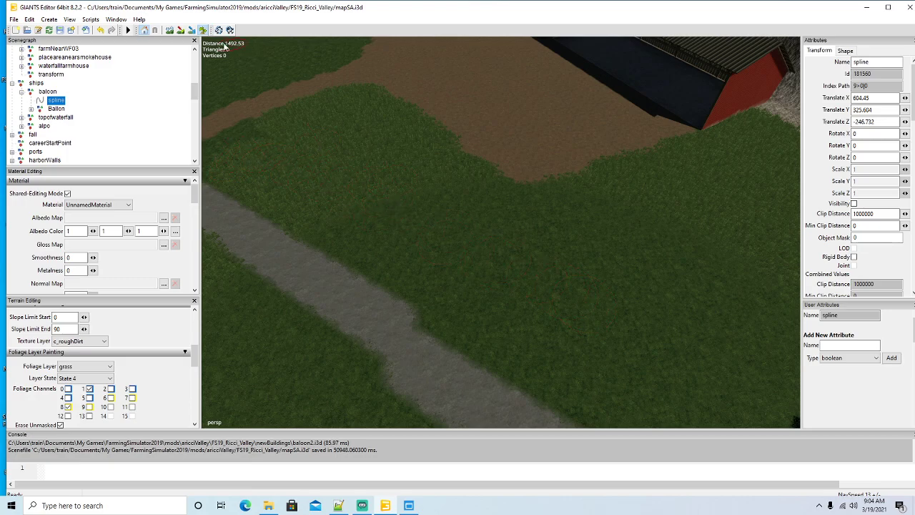
pyautogui.moveTo(208, 40)
pyautogui.mouseDown(button='right')
pyautogui.moveTo(318, 175)
pyautogui.moveTo(298, 128)
pyautogui.moveTo(525, 185)
pyautogui.moveTo(585, 186)
pyautogui.moveTo(590, 258)
pyautogui.moveTo(615, 214)
pyautogui.mouseUp(button='right')
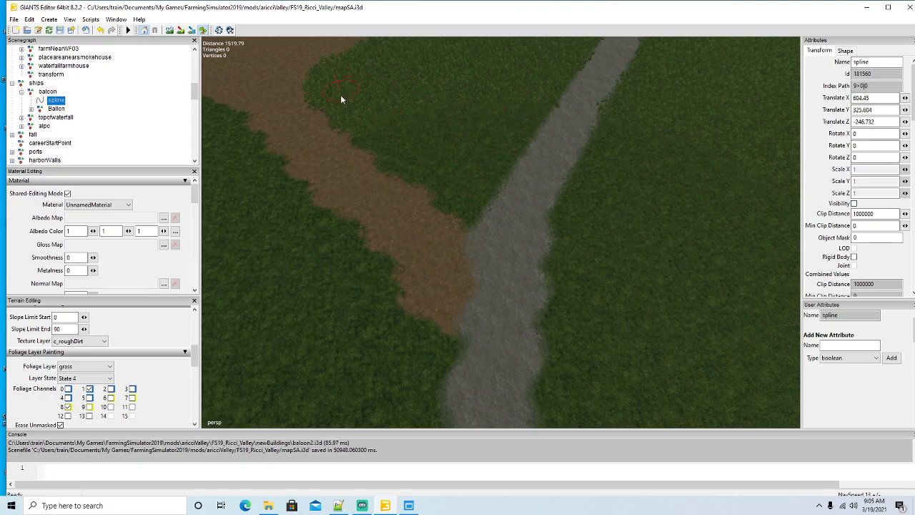
# Step: Paint State 4 grass foliage on the green patch between the two red sheds below the cliff
pyautogui.click(205, 31)
pyautogui.moveTo(428, 259)
pyautogui.keyDown('alt'); pyautogui.mouseDown()
pyautogui.moveTo(461, 216)
pyautogui.moveTo(403, 223)
pyautogui.moveTo(429, 268)
pyautogui.moveTo(493, 207)
pyautogui.moveTo(550, 264)
pyautogui.mouseUp(); pyautogui.keyUp('alt')
pyautogui.scroll(-5, 429, 268)
pyautogui.scroll(10, 493, 208)
pyautogui.scroll(3, 493, 207)
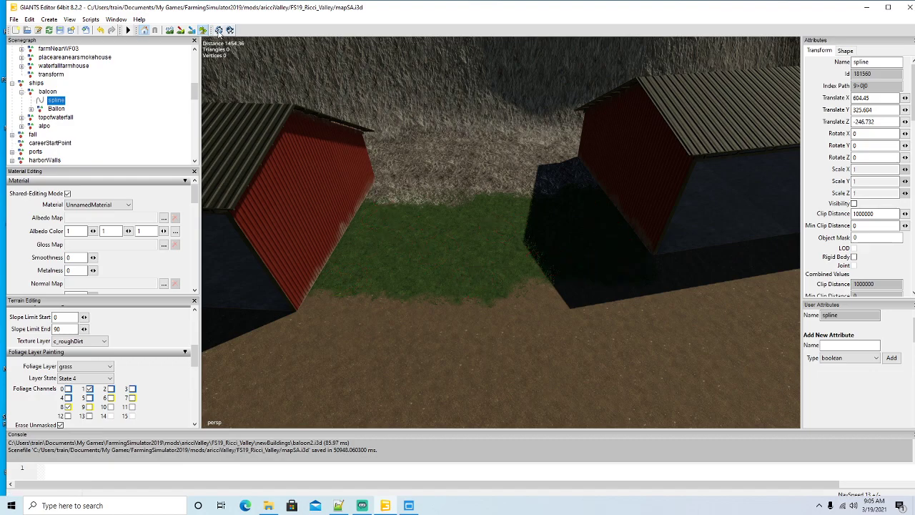
# Step: Set the RMB brush action to Subtract and erase the grass poking through the side wall inside the open shed
pyautogui.click(203, 32)
pyautogui.moveTo(350, 242)
pyautogui.keyDown('alt'); pyautogui.mouseDown()
pyautogui.moveTo(488, 188)
pyautogui.moveTo(447, 177)
pyautogui.moveTo(480, 153)
pyautogui.moveTo(483, 190)
pyautogui.moveTo(292, 113)
pyautogui.mouseUp(); pyautogui.keyUp('alt')
pyautogui.scroll(3, 447, 178)
pyautogui.scroll(3, 446, 177)
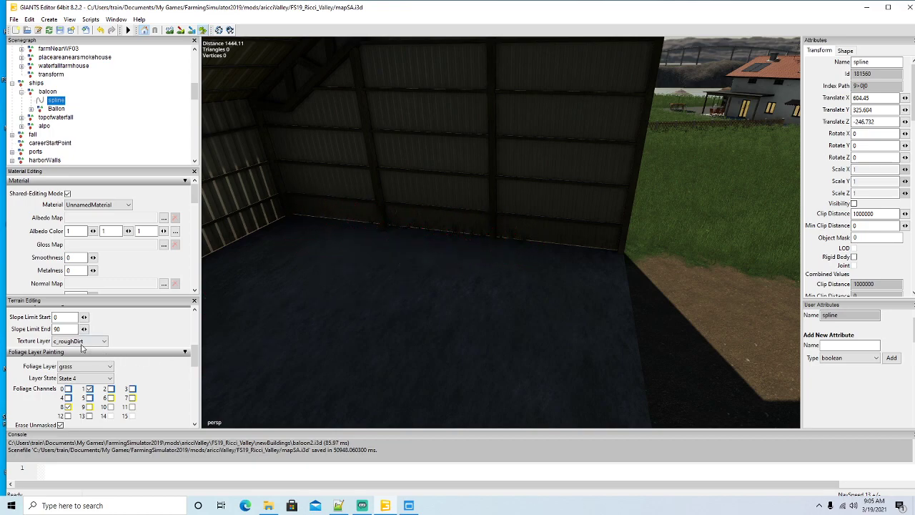
pyautogui.scroll(3, 197, 343)
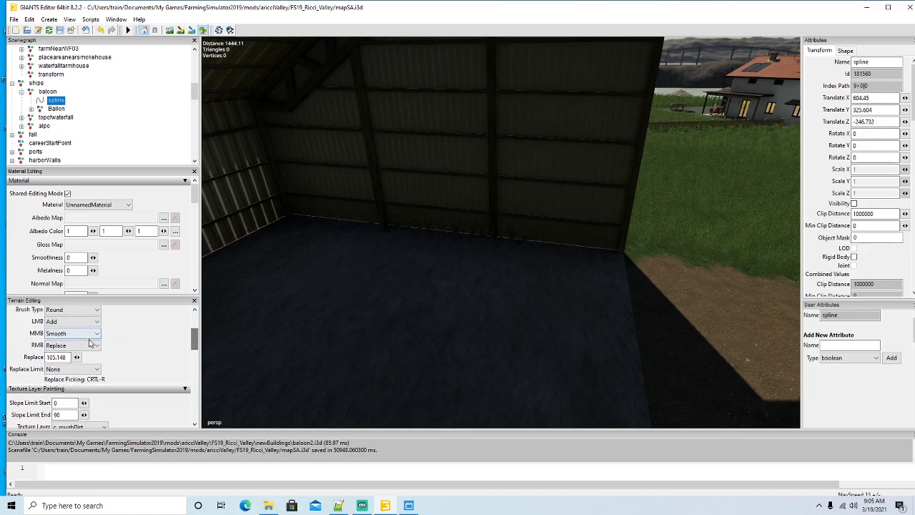
pyautogui.click(80, 345)
pyautogui.click(58, 369)
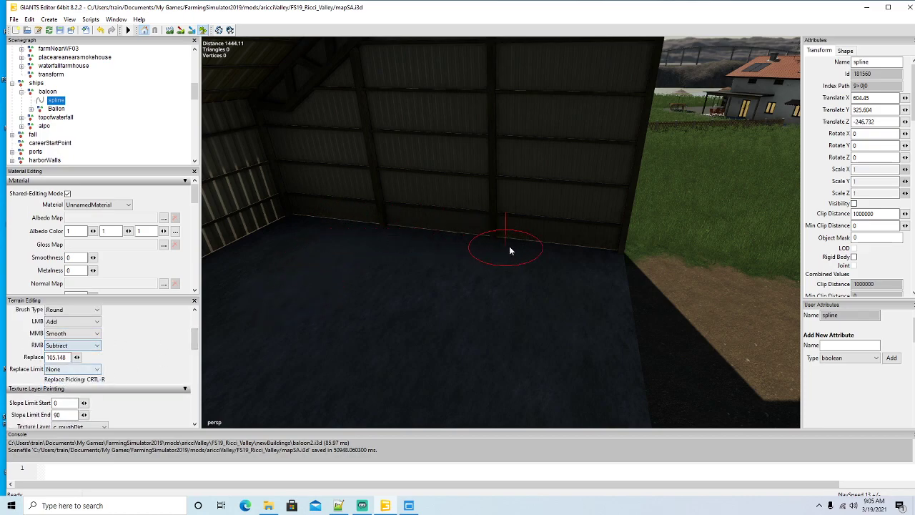
# Step: Erase the grass sprouting along the opposite side wall inside the shed
pyautogui.click(204, 34)
pyautogui.keyDown('alt'); pyautogui.moveTo(339, 323); pyautogui.dragTo(174, 328); pyautogui.keyUp('alt')
pyautogui.moveTo(387, 323)
pyautogui.keyDown('alt'); pyautogui.mouseDown()
pyautogui.moveTo(328, 318)
pyautogui.moveTo(289, 280)
pyautogui.moveTo(305, 313)
pyautogui.mouseUp(); pyautogui.keyUp('alt')
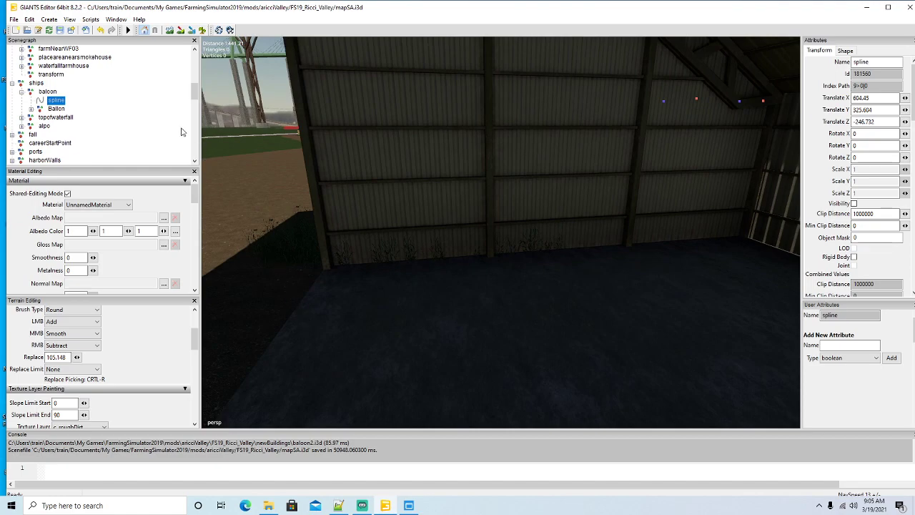
pyautogui.click(203, 30)
# Step: Paint State 4 grass foliage over the near part of the field enclosed by the paved road, gravel driveway and dirt track
pyautogui.keyDown('alt'); pyautogui.moveTo(268, 196); pyautogui.dragTo(502, 305); pyautogui.keyUp('alt')
pyautogui.scroll(-3, 307, 230)
pyautogui.scroll(2, 348, 250)
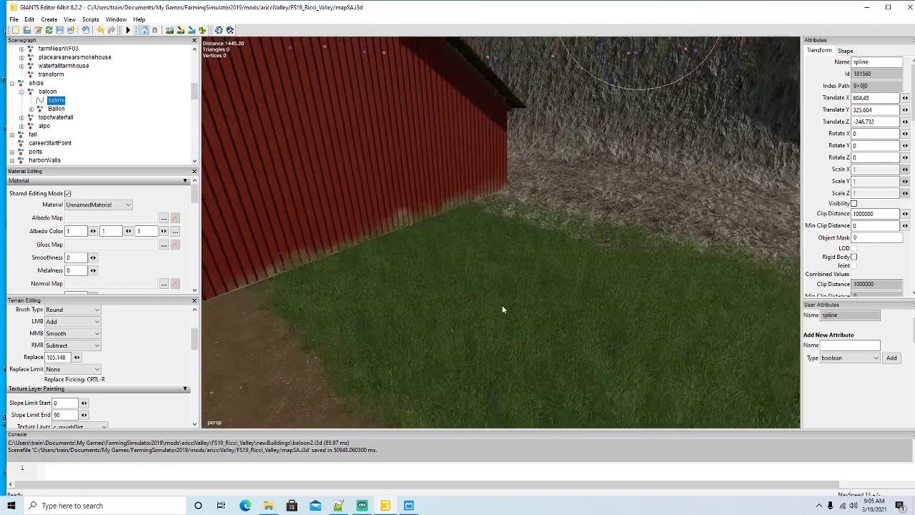
pyautogui.scroll(-5, 502, 304)
pyautogui.keyDown('alt'); pyautogui.moveTo(639, 344); pyautogui.dragTo(639, 320); pyautogui.keyUp('alt')
pyautogui.scroll(-4, 505, 355)
pyautogui.scroll(-3, 458, 318)
pyautogui.scroll(-2, 628, 341)
pyautogui.scroll(-2, 454, 308)
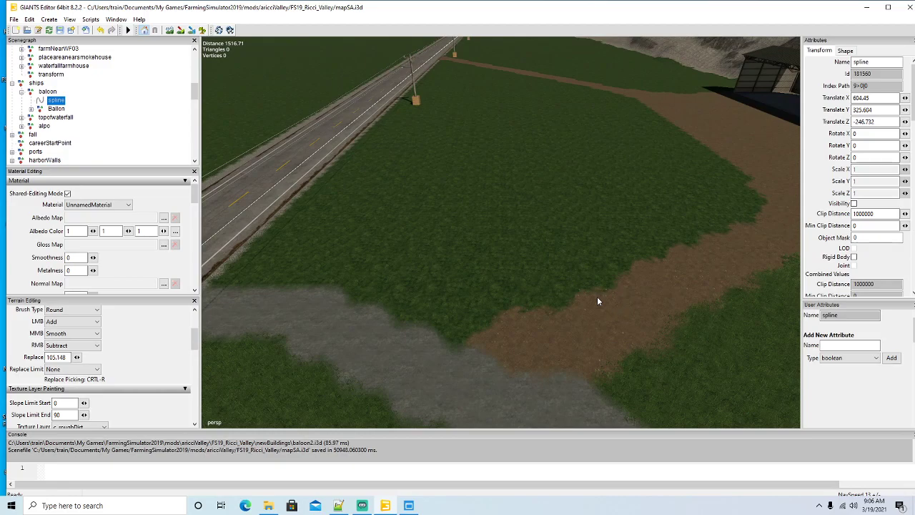
pyautogui.scroll(2, 598, 301)
pyautogui.click(203, 30)
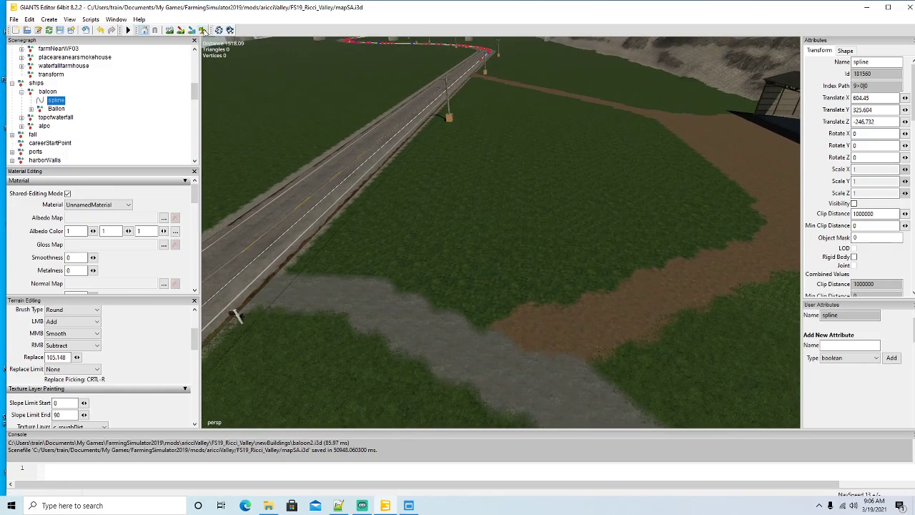
pyautogui.moveTo(388, 188); pyautogui.dragTo(356, 213)
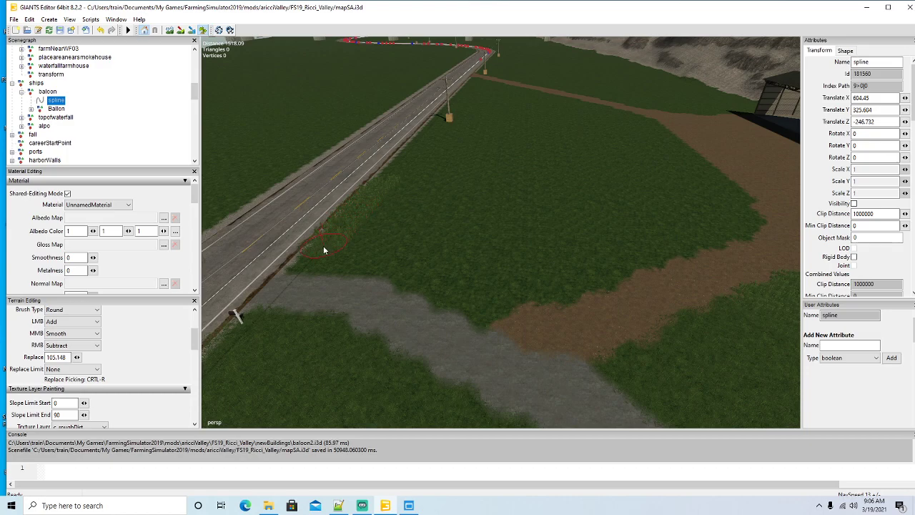
pyautogui.moveTo(323, 251)
pyautogui.mouseDown()
pyautogui.moveTo(316, 262)
pyautogui.moveTo(401, 269)
pyautogui.mouseUp()
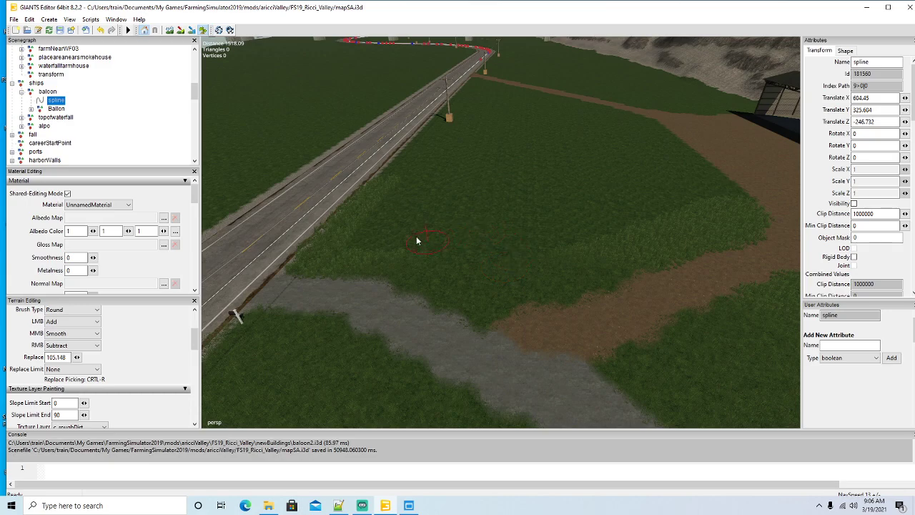
pyautogui.moveTo(388, 194); pyautogui.dragTo(725, 193)
pyautogui.moveTo(536, 202)
pyautogui.mouseDown()
pyautogui.moveTo(388, 198)
pyautogui.moveTo(654, 204)
pyautogui.moveTo(563, 220)
pyautogui.moveTo(392, 227)
pyautogui.mouseUp()
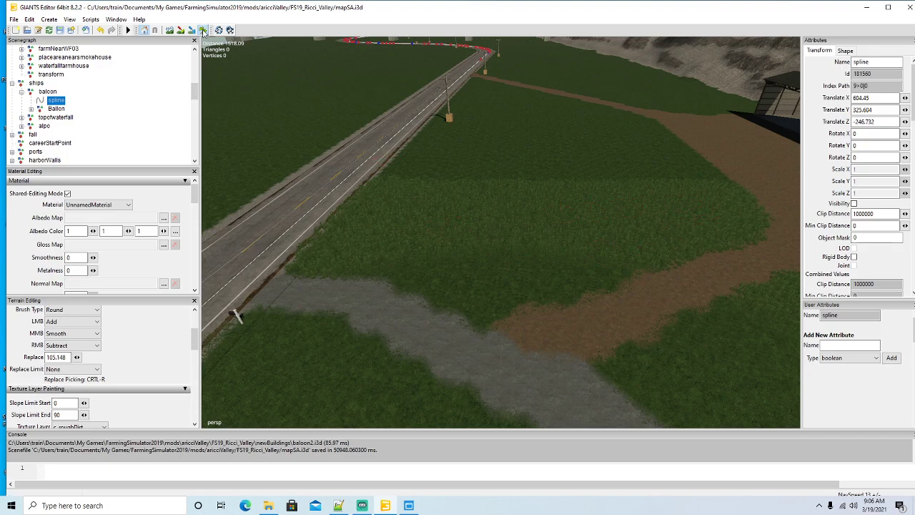
# Step: Continue the State 4 grass foliage along the paved road past the utility pole and across the middle of the field
pyautogui.moveTo(436, 73); pyautogui.dragTo(380, 204, button='right')
pyautogui.scroll(5, 378, 163)
pyautogui.keyDown('alt'); pyautogui.moveTo(380, 204); pyautogui.dragTo(459, 199); pyautogui.keyUp('alt')
pyautogui.scroll(2, 637, 221)
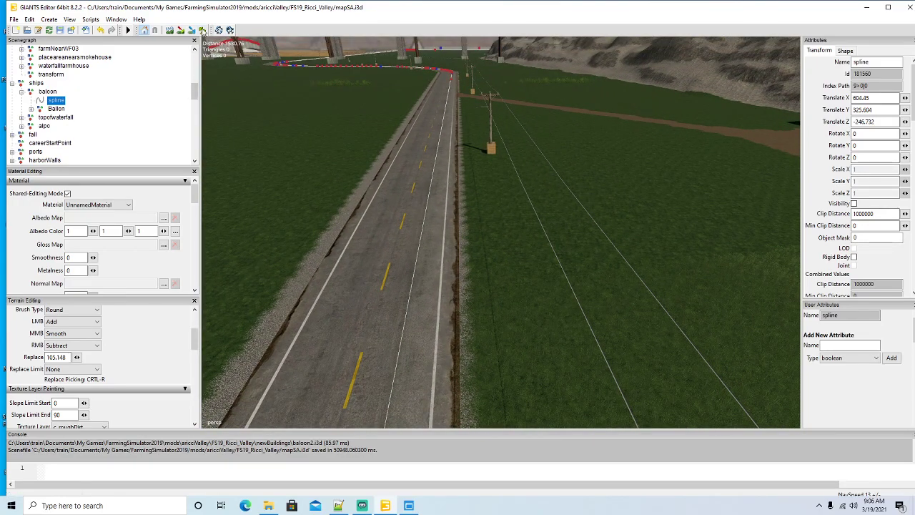
pyautogui.click(203, 30)
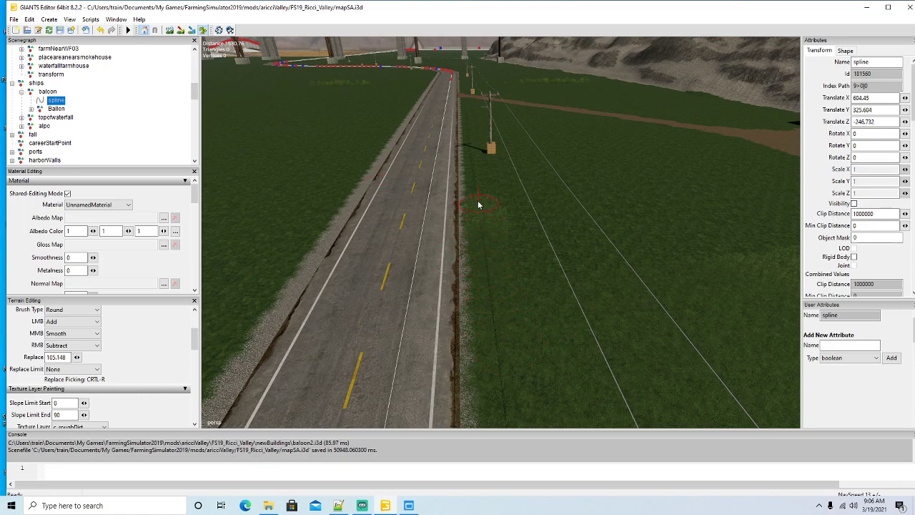
pyautogui.moveTo(471, 160); pyautogui.dragTo(469, 131)
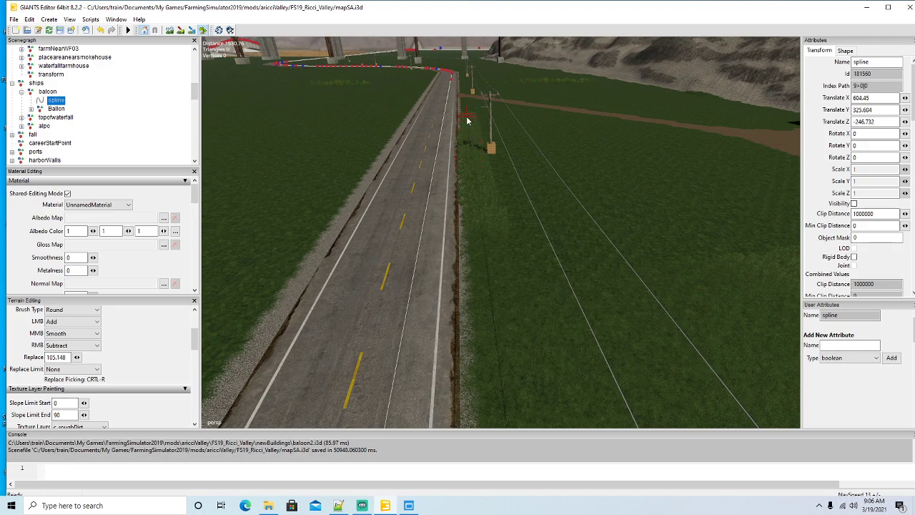
pyautogui.moveTo(553, 295); pyautogui.dragTo(482, 137)
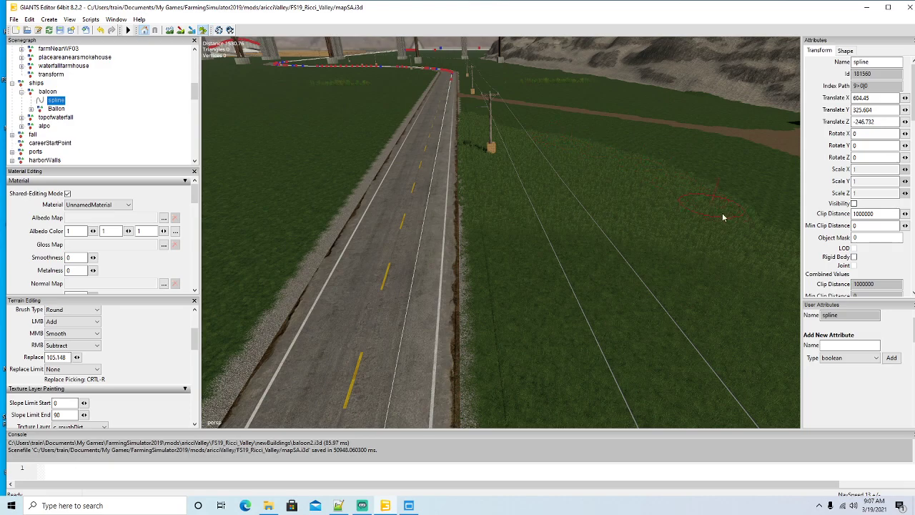
# Step: Paint State 4 grass foliage in the roadside corner of the field up to the dirt track junction
pyautogui.click(203, 30)
pyautogui.keyDown('alt'); pyautogui.moveTo(413, 194); pyautogui.dragTo(454, 209); pyautogui.keyUp('alt')
pyautogui.click(203, 31)
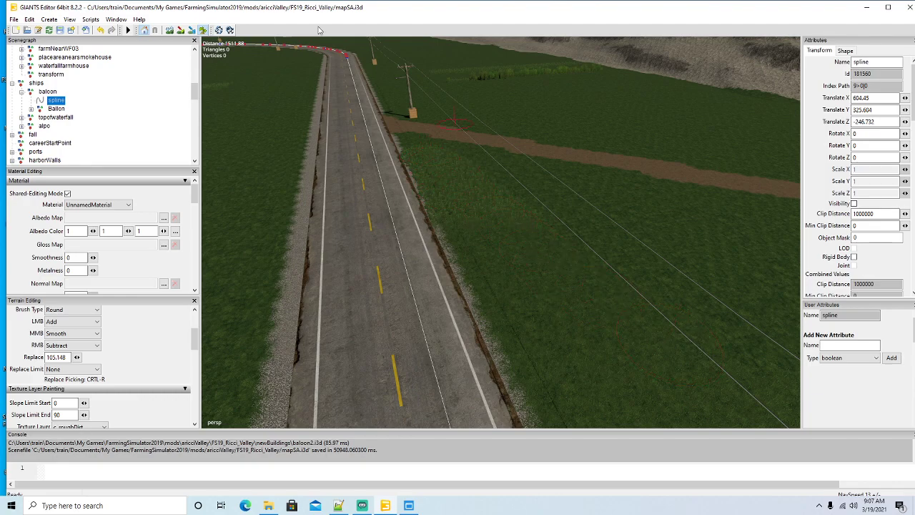
# Step: Fill the wedge between the dirt track and the paved road with State 4 grass foliage, working from the junction end
pyautogui.click(203, 31)
pyautogui.moveTo(257, 88)
pyautogui.keyDown('alt'); pyautogui.mouseDown()
pyautogui.moveTo(255, 78)
pyautogui.moveTo(400, 135)
pyautogui.moveTo(443, 141)
pyautogui.moveTo(438, 106)
pyautogui.moveTo(445, 150)
pyautogui.mouseUp(); pyautogui.keyUp('alt')
pyautogui.scroll(5, 258, 76)
pyautogui.scroll(5, 259, 77)
pyautogui.scroll(-5, 445, 149)
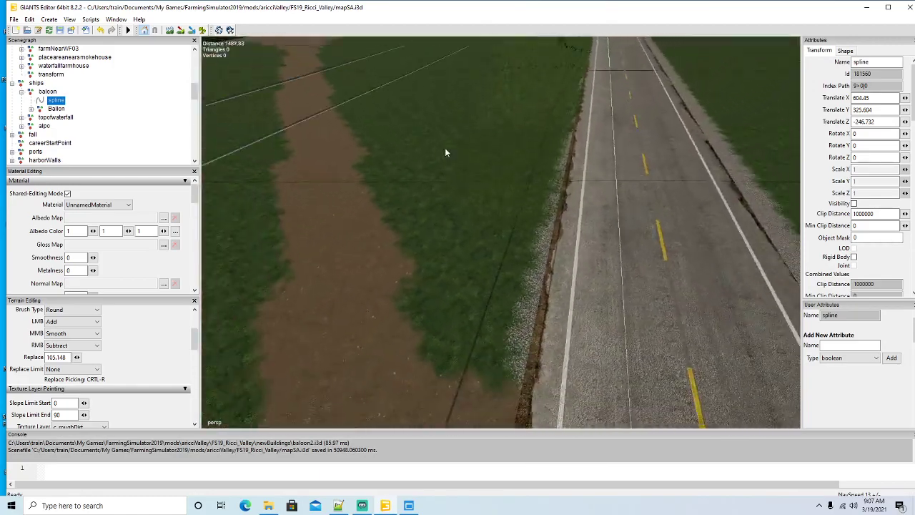
pyautogui.click(203, 30)
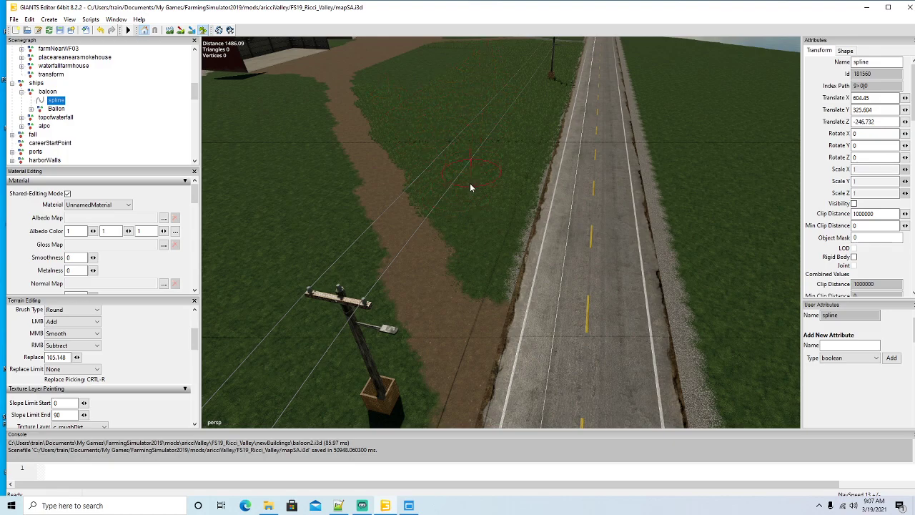
# Step: Paint State 4 grass foliage on the remaining bare part of the field bordering the brown dirt yard
pyautogui.moveTo(336, 174); pyautogui.dragTo(472, 251, button='right')
pyautogui.press('w')
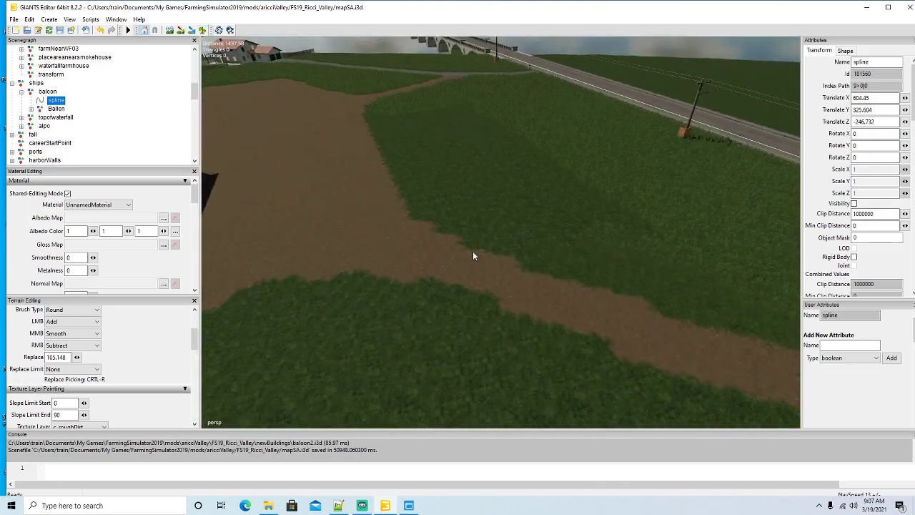
pyautogui.click(203, 30)
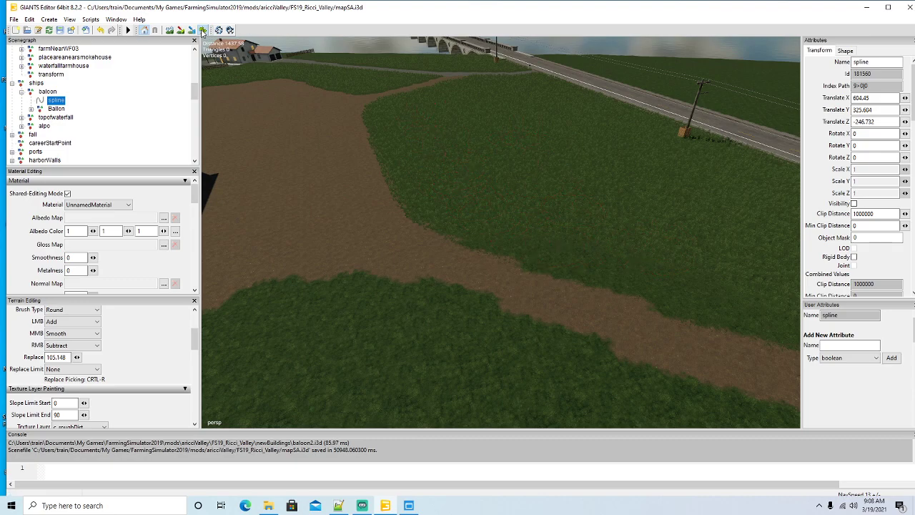
# Step: Paint State 4 grass foliage beside the red shed below the rocky slope and across the field next to the dirt track
pyautogui.moveTo(499, 163)
pyautogui.mouseDown(button='right')
pyautogui.moveTo(483, 192)
pyautogui.moveTo(543, 191)
pyautogui.moveTo(467, 233)
pyautogui.mouseUp(button='right')
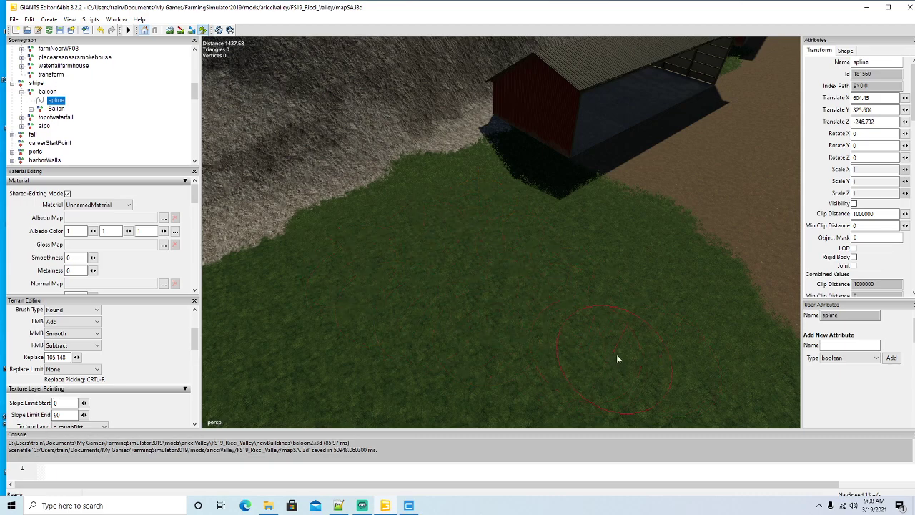
pyautogui.click(203, 30)
pyautogui.moveTo(436, 274)
pyautogui.keyDown('alt'); pyautogui.mouseDown()
pyautogui.moveTo(523, 255)
pyautogui.moveTo(277, 241)
pyautogui.moveTo(361, 271)
pyautogui.moveTo(379, 251)
pyautogui.mouseUp(); pyautogui.keyUp('alt')
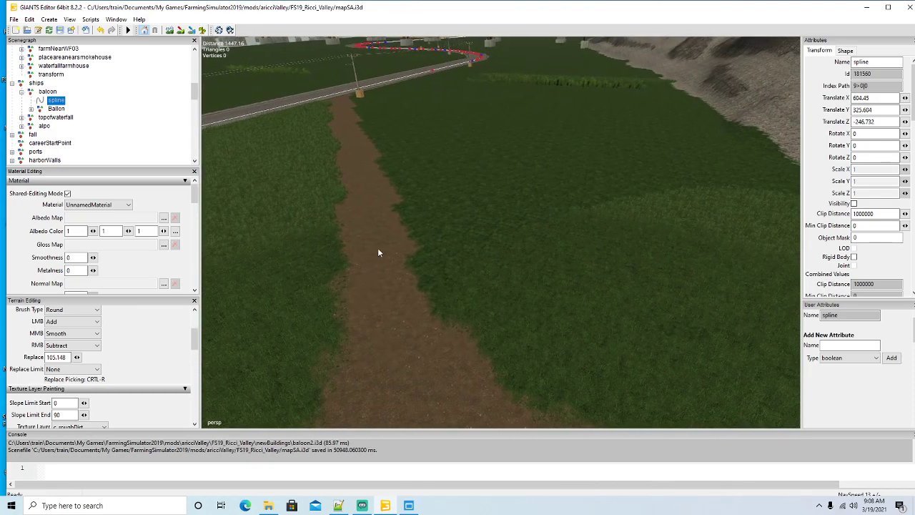
pyautogui.click(203, 30)
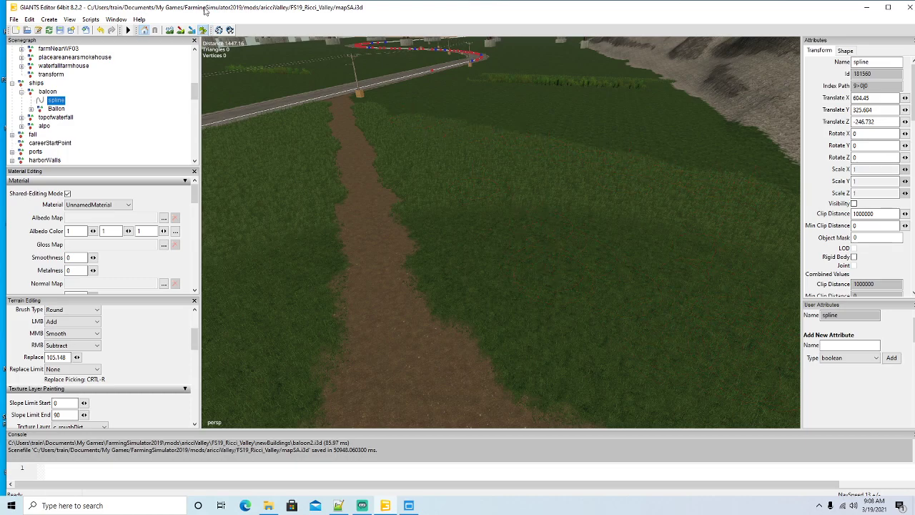
pyautogui.click(205, 31)
# Step: Paint State 4 grass foliage beyond the utility pole at the dirt track junction, from the road verge out into the field
pyautogui.moveTo(359, 228)
pyautogui.keyDown('alt'); pyautogui.mouseDown()
pyautogui.moveTo(323, 163)
pyautogui.moveTo(310, 171)
pyautogui.moveTo(449, 230)
pyautogui.moveTo(446, 281)
pyautogui.moveTo(430, 242)
pyautogui.moveTo(444, 187)
pyautogui.mouseUp(); pyautogui.keyUp('alt')
pyautogui.scroll(4, 310, 172)
pyautogui.scroll(8, 308, 178)
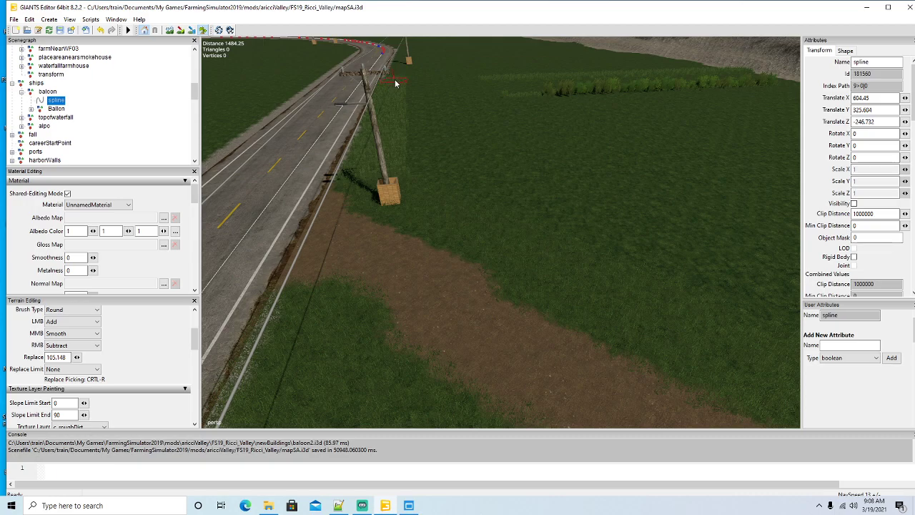
pyautogui.moveTo(394, 80)
pyautogui.mouseDown()
pyautogui.moveTo(529, 120)
pyautogui.moveTo(749, 251)
pyautogui.moveTo(708, 283)
pyautogui.mouseUp()
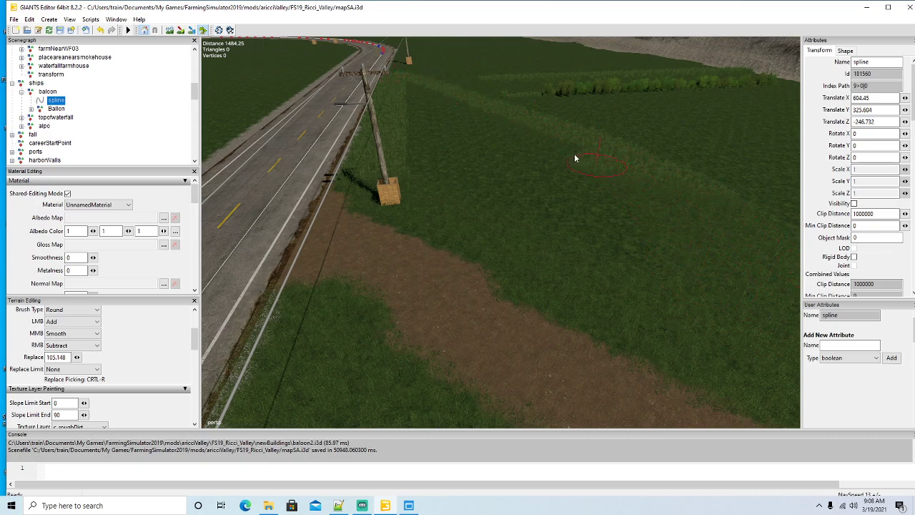
pyautogui.moveTo(413, 85); pyautogui.dragTo(600, 205)
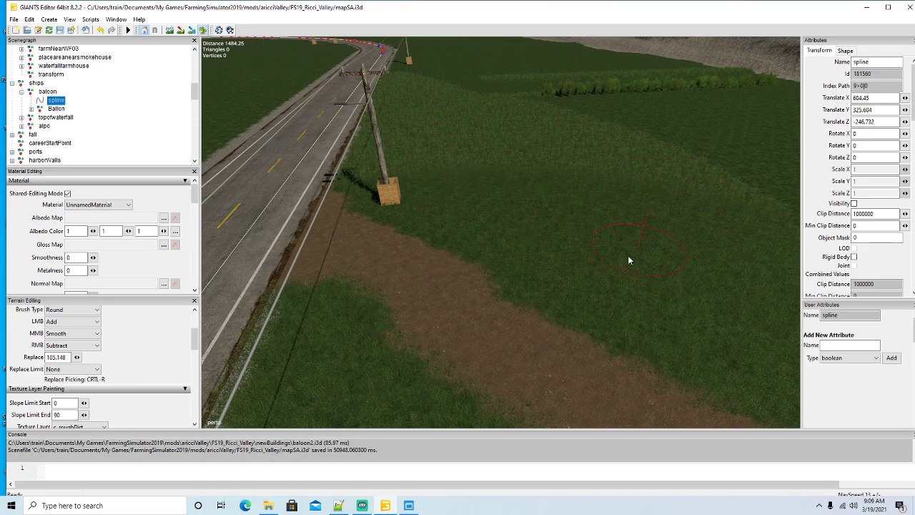
pyautogui.click(204, 30)
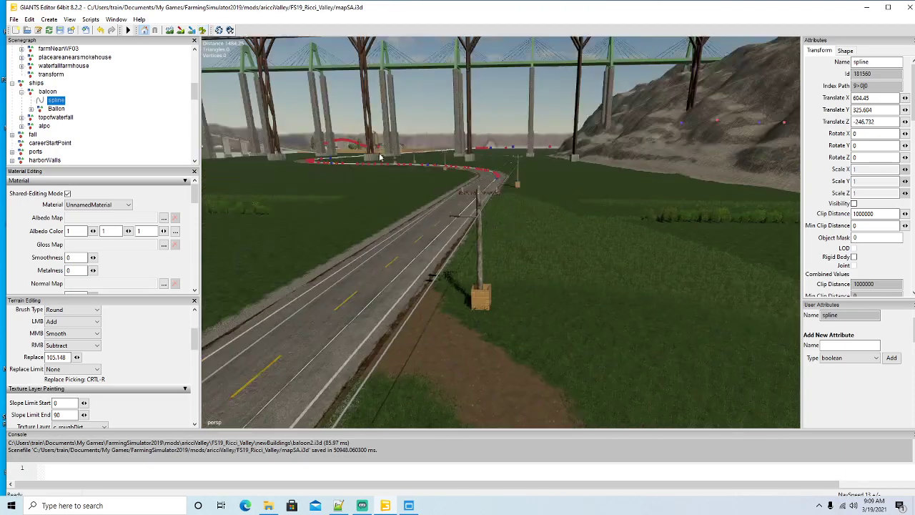
# Step: Extend the State 4 grass foliage along the paved road's verge up to and around the next utility pole before the bend
pyautogui.scroll(1, 387, 146)
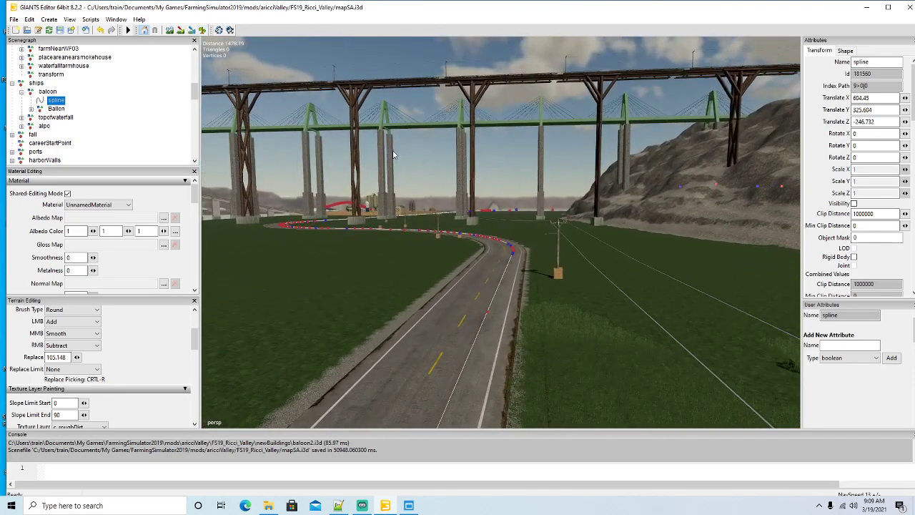
pyautogui.keyDown('alt'); pyautogui.moveTo(387, 147); pyautogui.dragTo(444, 231); pyautogui.keyUp('alt')
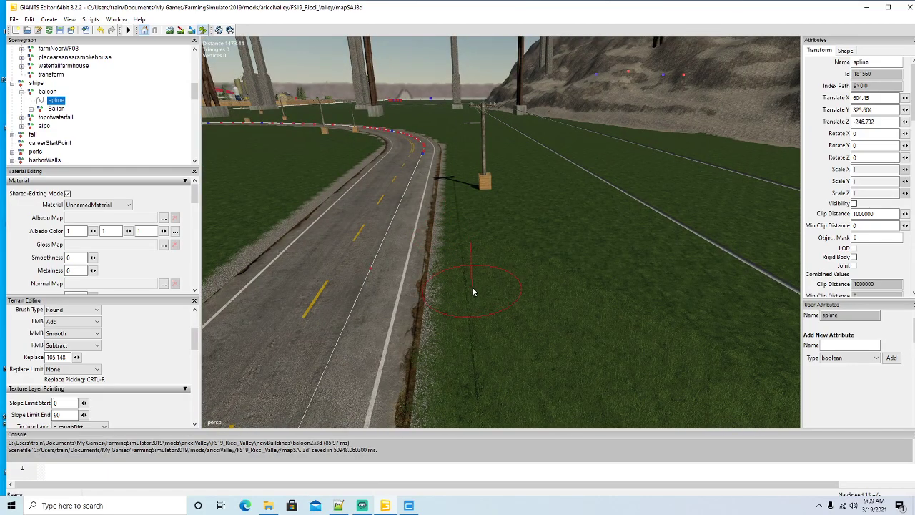
pyautogui.moveTo(469, 231)
pyautogui.mouseDown()
pyautogui.moveTo(454, 141)
pyautogui.moveTo(557, 279)
pyautogui.mouseUp()
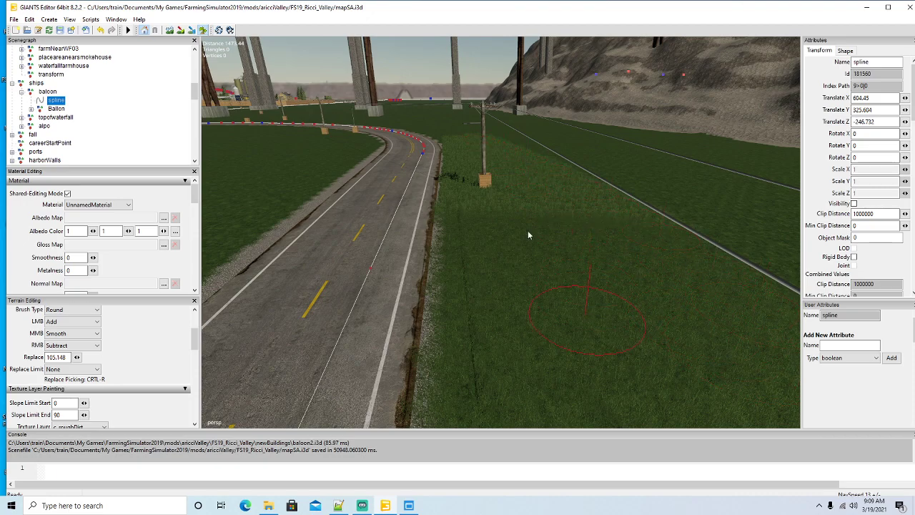
pyautogui.click(203, 31)
# Step: Paint State 4 grass foliage along the outside of the road bend and out into the field facing the bridge piers
pyautogui.keyDown('alt'); pyautogui.moveTo(286, 64); pyautogui.dragTo(272, 118); pyautogui.keyUp('alt')
pyautogui.scroll(5, 307, 122)
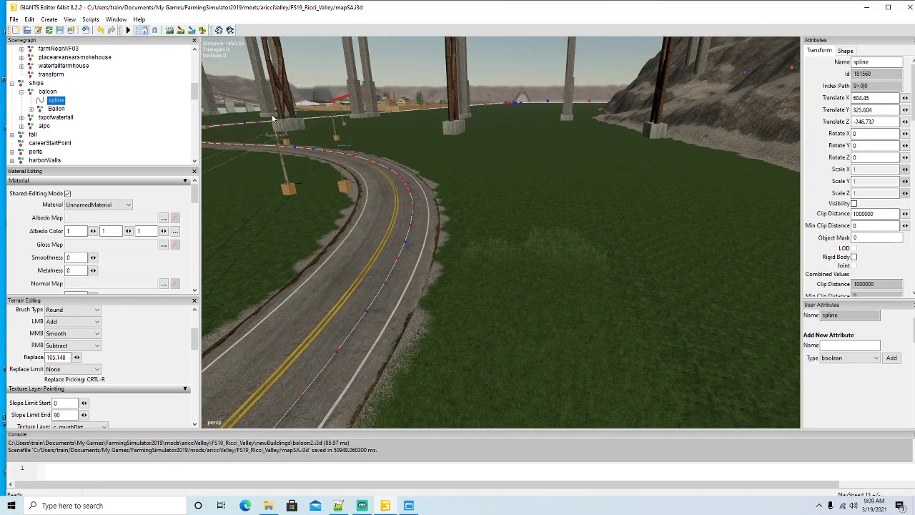
pyautogui.click(203, 30)
pyautogui.moveTo(458, 290)
pyautogui.mouseDown()
pyautogui.moveTo(472, 235)
pyautogui.moveTo(453, 194)
pyautogui.moveTo(427, 171)
pyautogui.mouseUp()
pyautogui.moveTo(470, 214)
pyautogui.mouseDown()
pyautogui.moveTo(477, 203)
pyautogui.moveTo(441, 173)
pyautogui.moveTo(651, 308)
pyautogui.moveTo(482, 188)
pyautogui.moveTo(697, 294)
pyautogui.mouseUp()
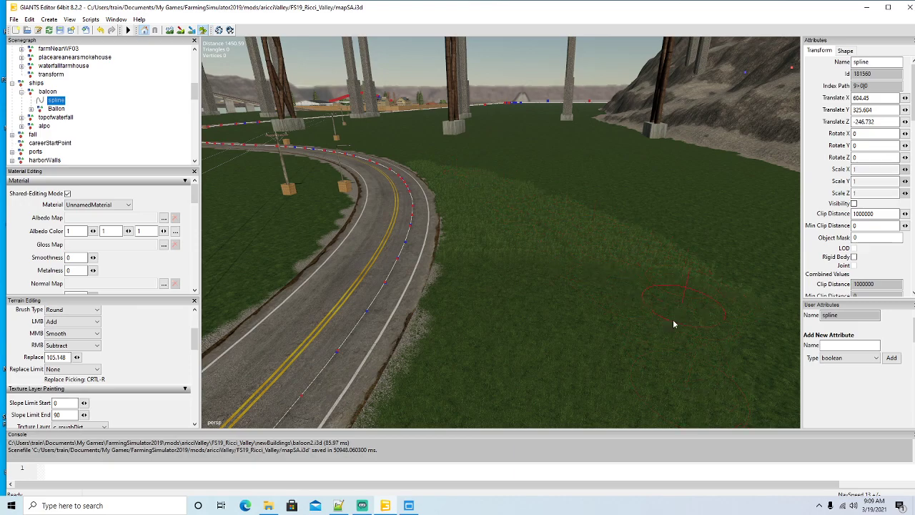
pyautogui.click(203, 30)
# Step: Fill a wide strip of field beside the winding double-yellow-line road with State 4 grass foliage
pyautogui.keyDown('alt'); pyautogui.moveTo(223, 80); pyautogui.dragTo(316, 102); pyautogui.keyUp('alt')
pyautogui.keyDown('alt'); pyautogui.moveTo(450, 264); pyautogui.dragTo(303, 123); pyautogui.keyUp('alt')
pyautogui.scroll(5, 592, 208)
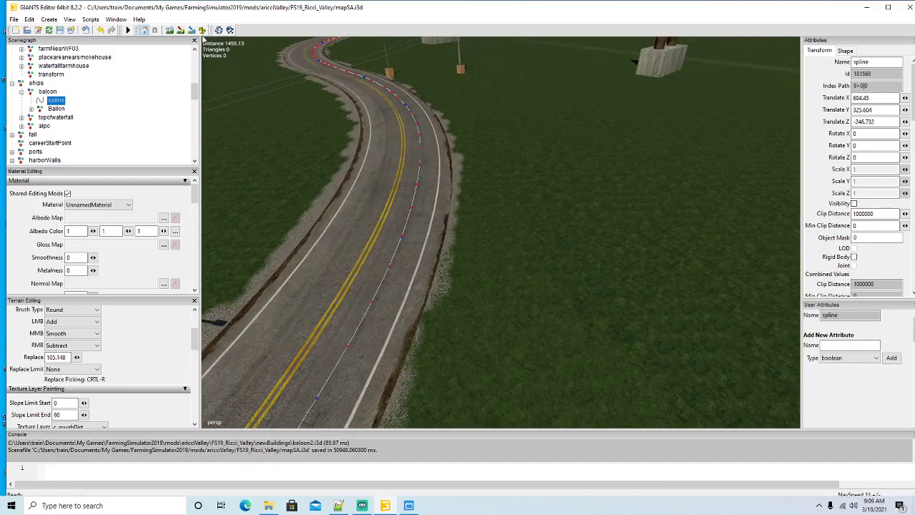
pyautogui.click(203, 30)
pyautogui.moveTo(482, 208)
pyautogui.mouseDown()
pyautogui.moveTo(482, 172)
pyautogui.moveTo(447, 109)
pyautogui.moveTo(496, 140)
pyautogui.moveTo(619, 341)
pyautogui.moveTo(493, 113)
pyautogui.moveTo(645, 275)
pyautogui.mouseUp()
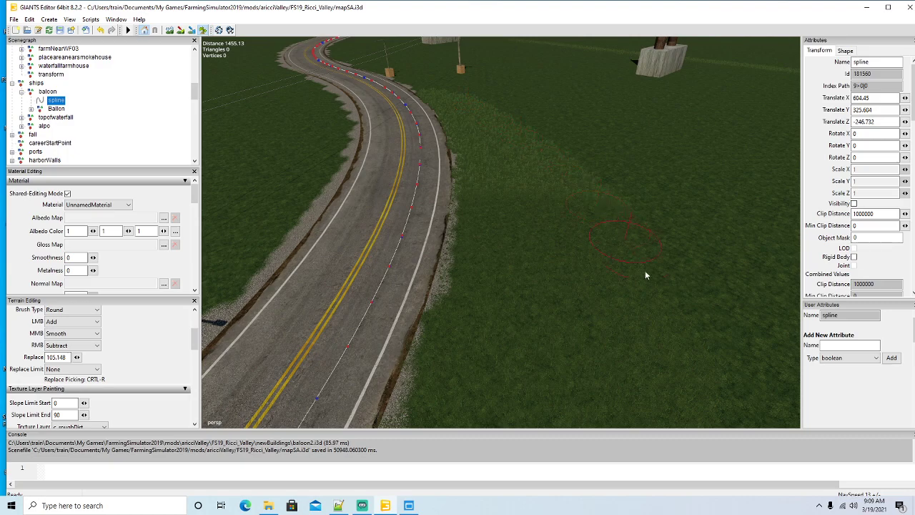
pyautogui.moveTo(642, 242)
pyautogui.mouseDown()
pyautogui.moveTo(476, 107)
pyautogui.moveTo(675, 223)
pyautogui.mouseUp()
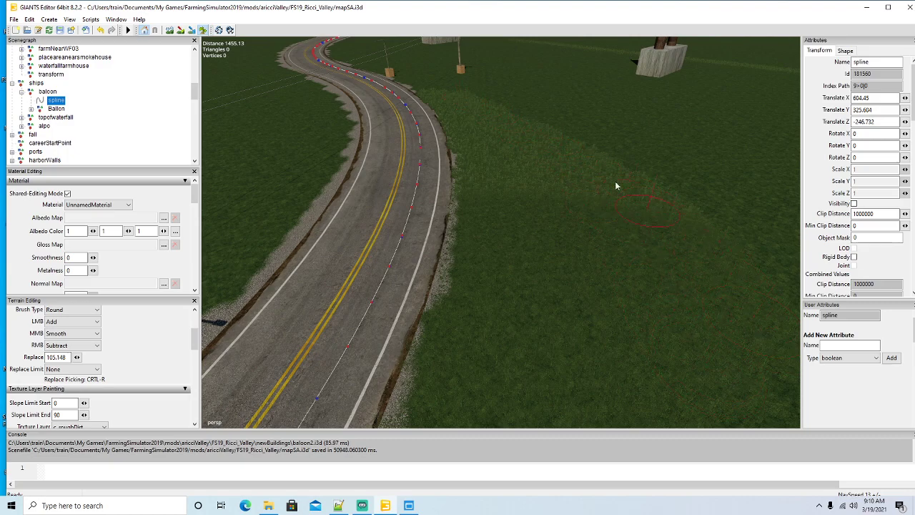
pyautogui.moveTo(615, 185)
pyautogui.mouseDown()
pyautogui.moveTo(500, 100)
pyautogui.moveTo(724, 270)
pyautogui.mouseUp()
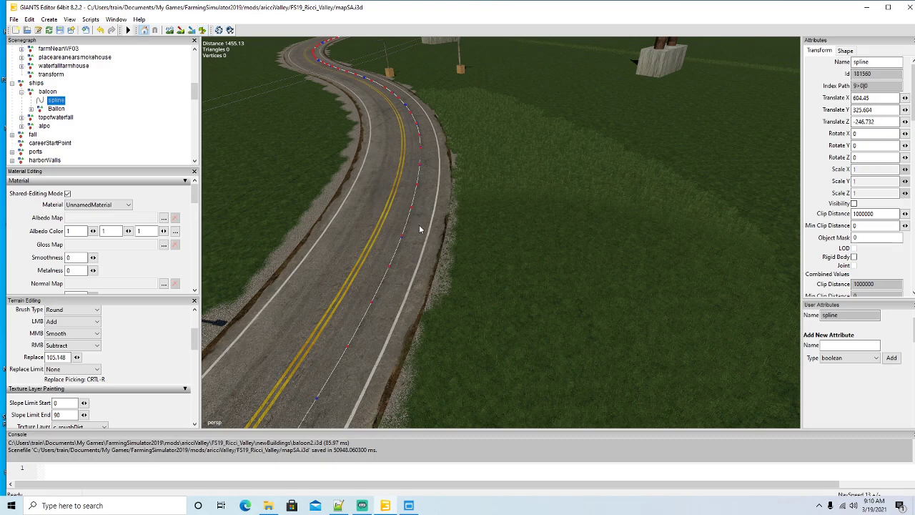
# Step: Paint State 4 grass foliage around the street lamp and utility pole and inside the road bend up to the concrete bridge pier
pyautogui.keyDown('alt'); pyautogui.moveTo(508, 276); pyautogui.dragTo(479, 281); pyautogui.keyUp('alt')
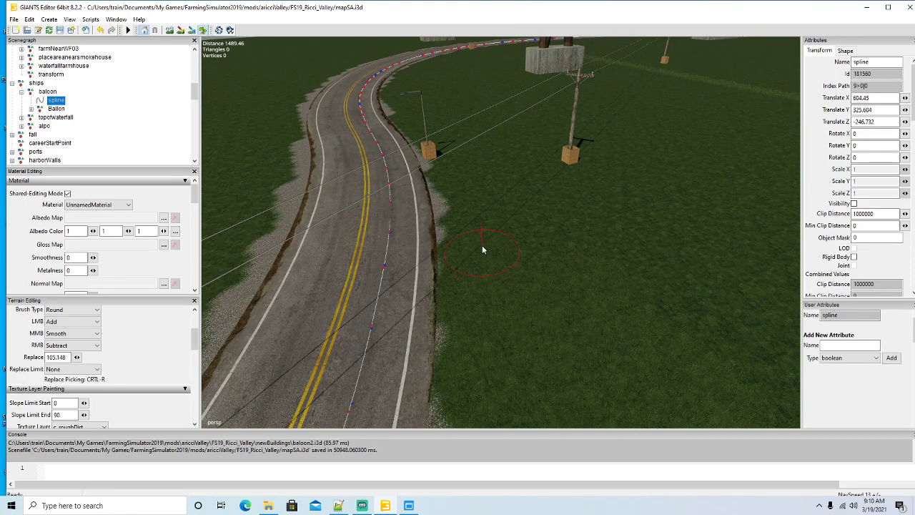
pyautogui.moveTo(468, 211); pyautogui.dragTo(398, 92)
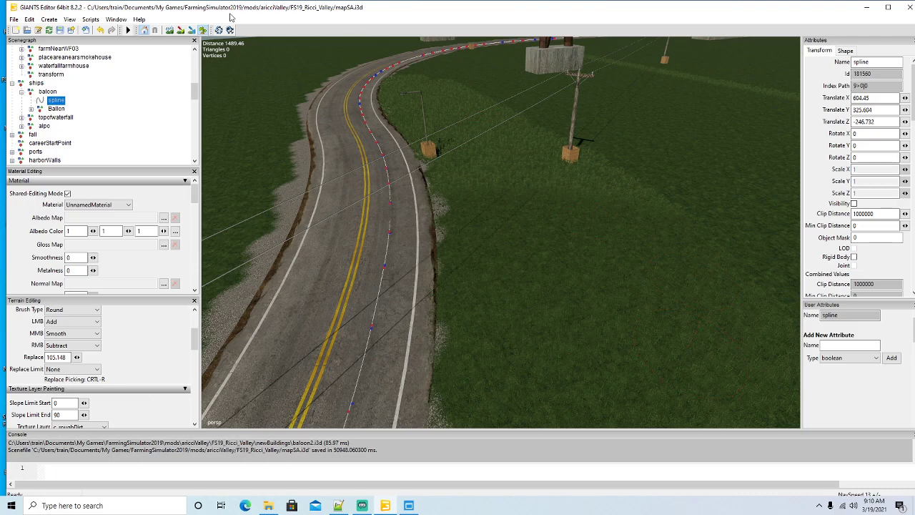
pyautogui.moveTo(286, 100); pyautogui.dragTo(472, 166, button='right')
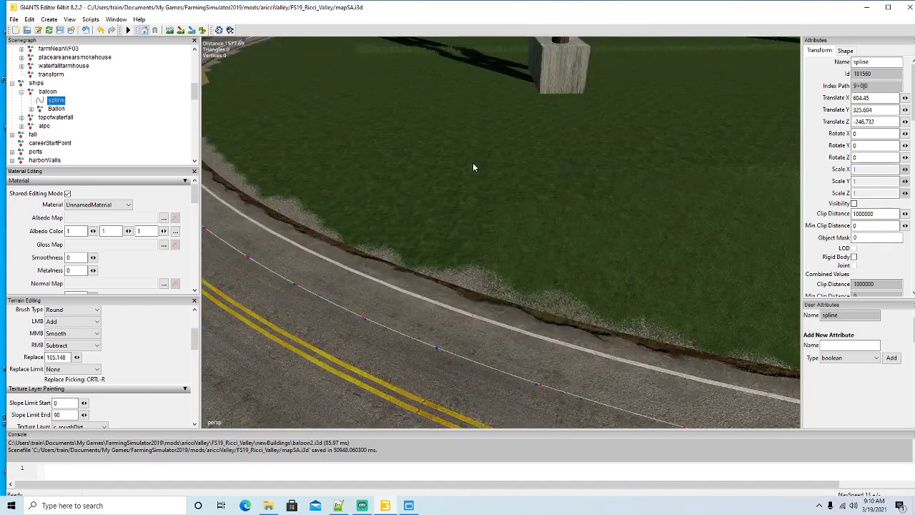
pyautogui.scroll(-5, 473, 165)
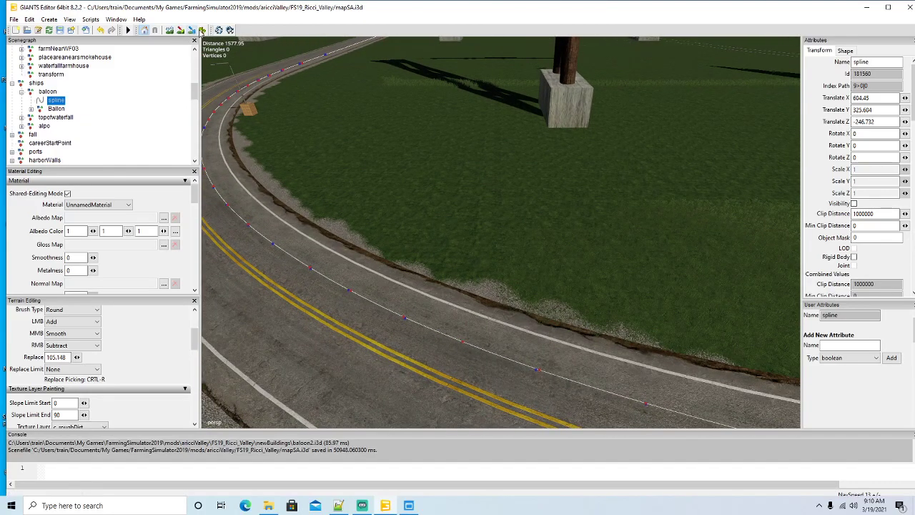
pyautogui.click(202, 30)
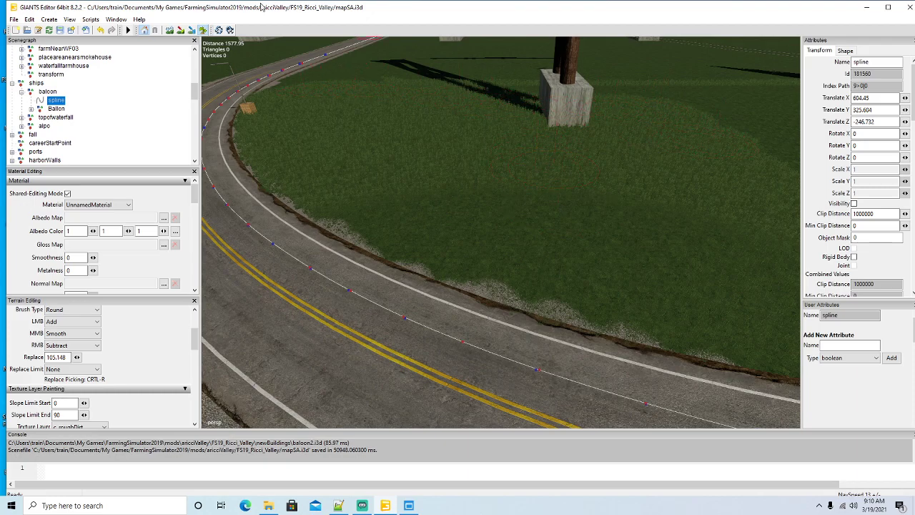
pyautogui.click(204, 30)
# Step: Cover the ground around the trestle bridge pier inside the road curve with State 4 grass foliage
pyautogui.moveTo(275, 151)
pyautogui.keyDown('alt'); pyautogui.mouseDown()
pyautogui.moveTo(395, 177)
pyautogui.moveTo(354, 111)
pyautogui.moveTo(212, 100)
pyautogui.moveTo(431, 163)
pyautogui.moveTo(461, 157)
pyautogui.moveTo(488, 104)
pyautogui.moveTo(371, 166)
pyautogui.moveTo(221, 59)
pyautogui.mouseUp(); pyautogui.keyUp('alt')
pyautogui.scroll(-3, 395, 178)
pyautogui.click(203, 30)
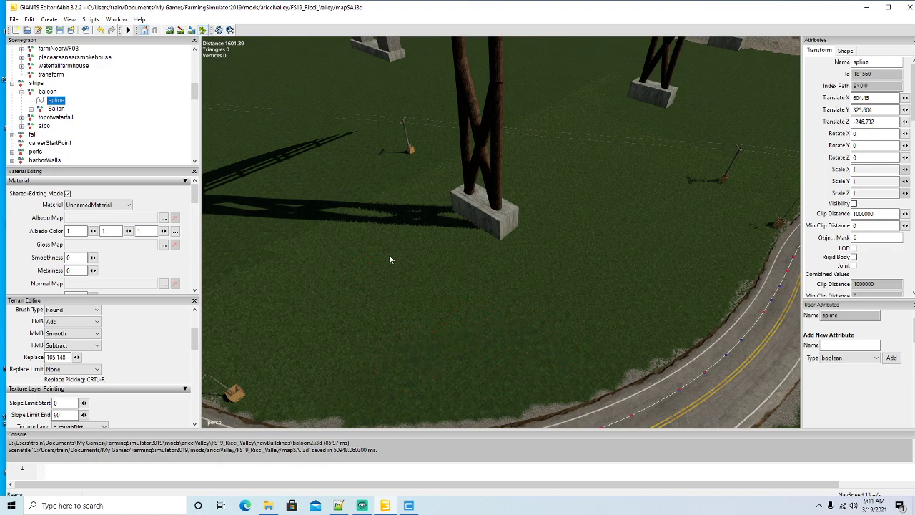
# Step: Fill the field between the trestle piers, the rocky hillside and the road bend with State 4 grass foliage
pyautogui.moveTo(389, 254); pyautogui.dragTo(315, 203, button='right')
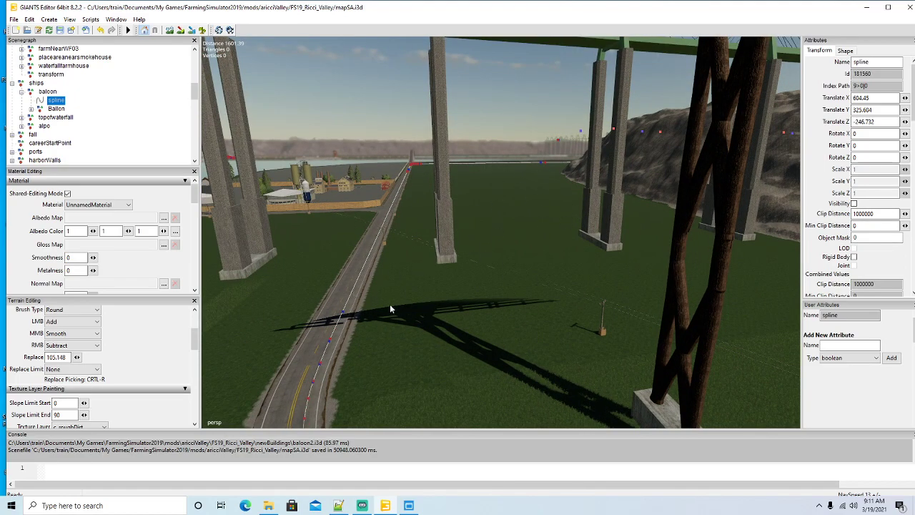
pyautogui.moveTo(390, 309); pyautogui.dragTo(498, 334, button='right')
pyautogui.scroll(5, 493, 289)
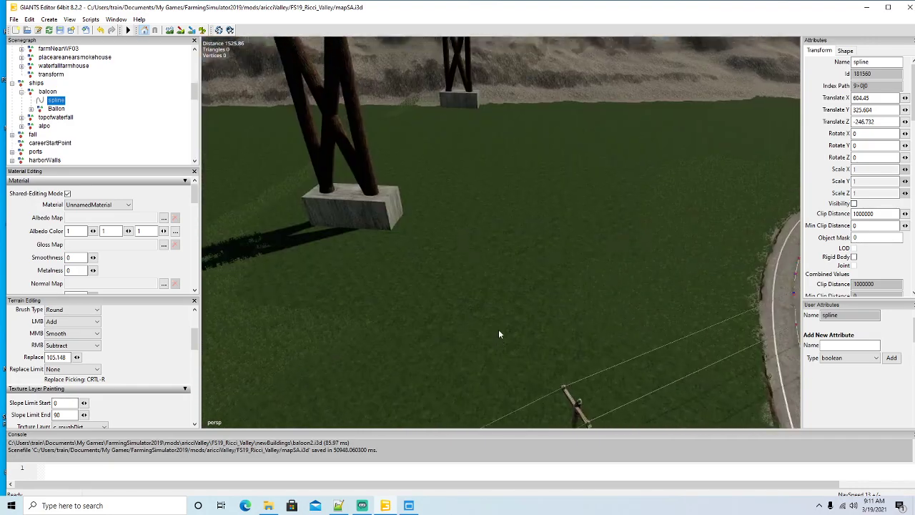
pyautogui.scroll(-5, 498, 333)
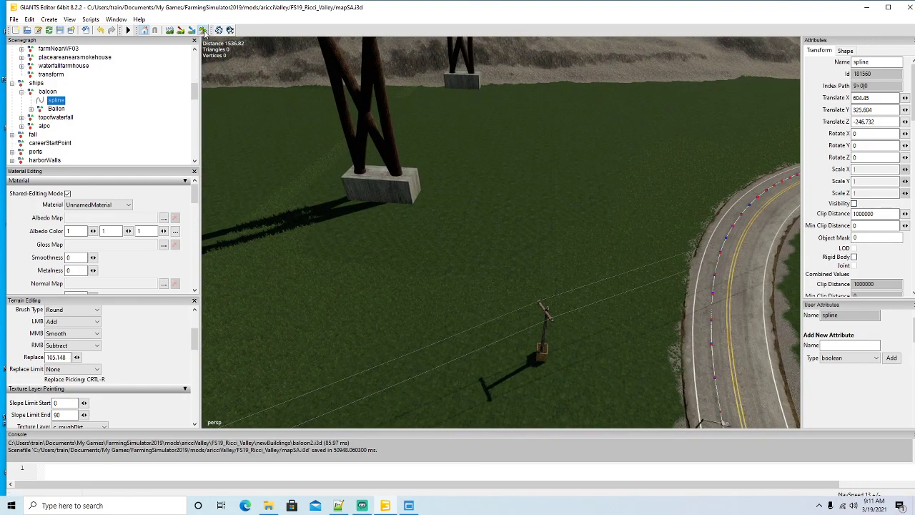
pyautogui.click(203, 32)
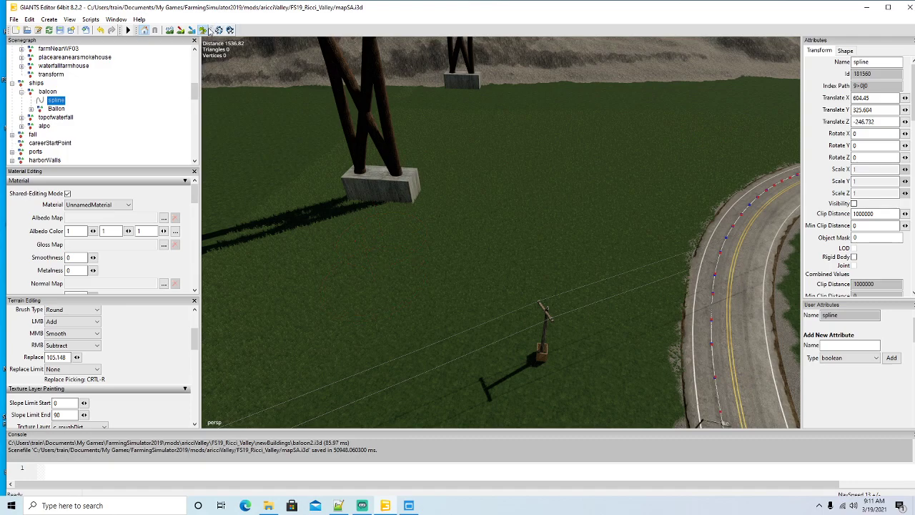
pyautogui.click(204, 30)
# Step: Remove the stray grass foliage from the rocky slope beside the trestle pier
pyautogui.moveTo(269, 78)
pyautogui.keyDown('alt'); pyautogui.mouseDown()
pyautogui.moveTo(276, 94)
pyautogui.moveTo(233, 98)
pyautogui.moveTo(249, 89)
pyautogui.moveTo(451, 130)
pyautogui.moveTo(421, 136)
pyautogui.mouseUp(); pyautogui.keyUp('alt')
pyautogui.scroll(8, 249, 89)
pyautogui.scroll(3, 450, 130)
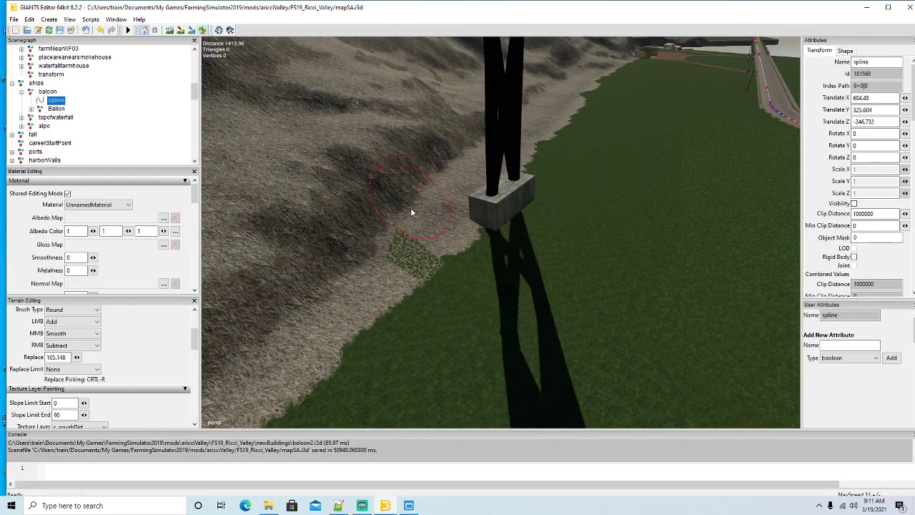
pyautogui.moveTo(410, 208); pyautogui.dragTo(406, 240, button='right')
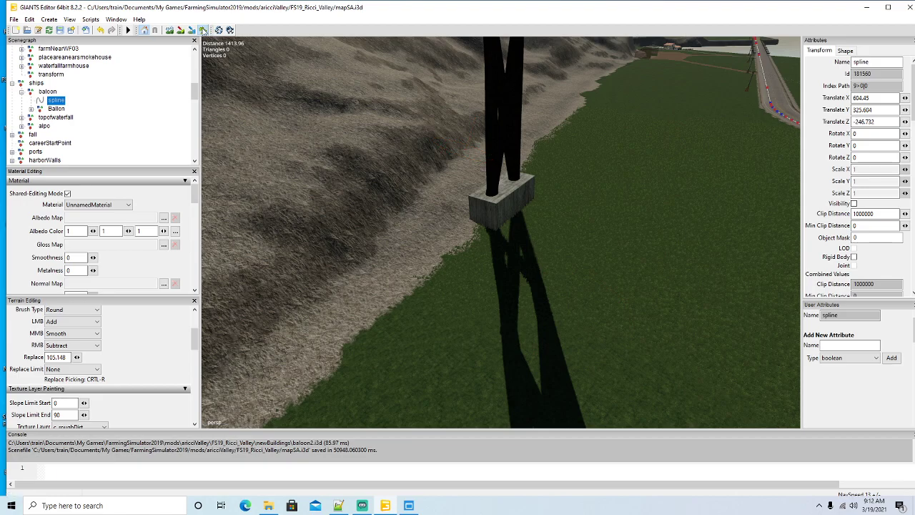
pyautogui.click(206, 32)
# Step: Set the texture layer to c_grass and paint it along the rocky edge at the foot of the trestle pier
pyautogui.keyDown('alt'); pyautogui.moveTo(503, 259); pyautogui.dragTo(525, 193); pyautogui.keyUp('alt')
pyautogui.scroll(6, 526, 193)
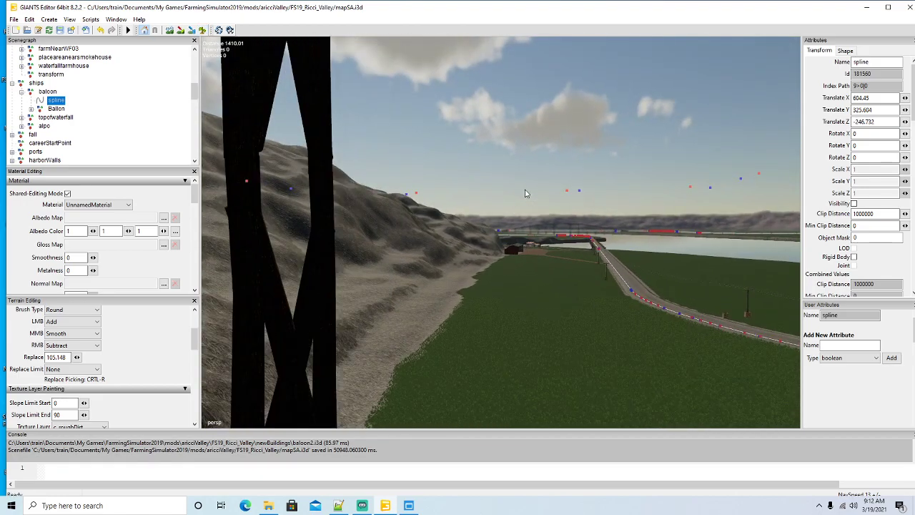
pyautogui.scroll(5, 524, 193)
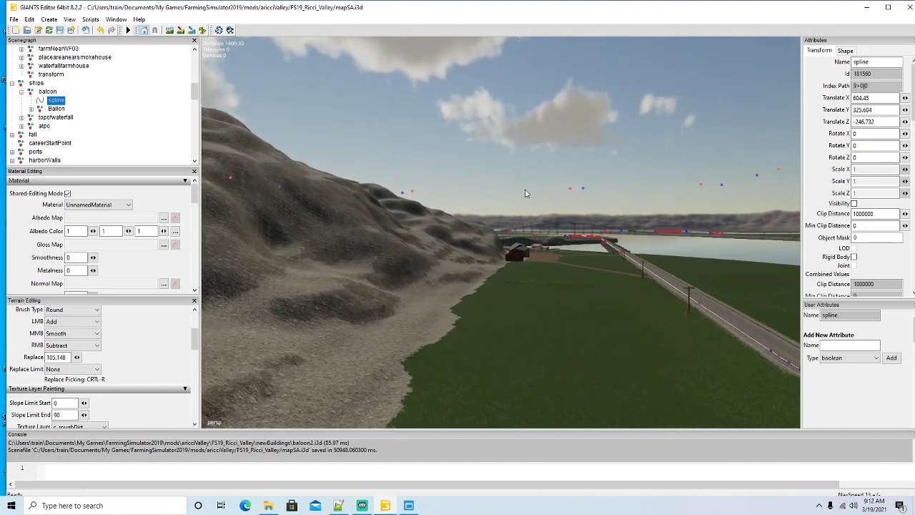
pyautogui.keyDown('alt'); pyautogui.moveTo(525, 193); pyautogui.dragTo(488, 321); pyautogui.keyUp('alt')
pyautogui.scroll(8, 379, 244)
pyautogui.scroll(-5, 516, 299)
pyautogui.scroll(4, 504, 313)
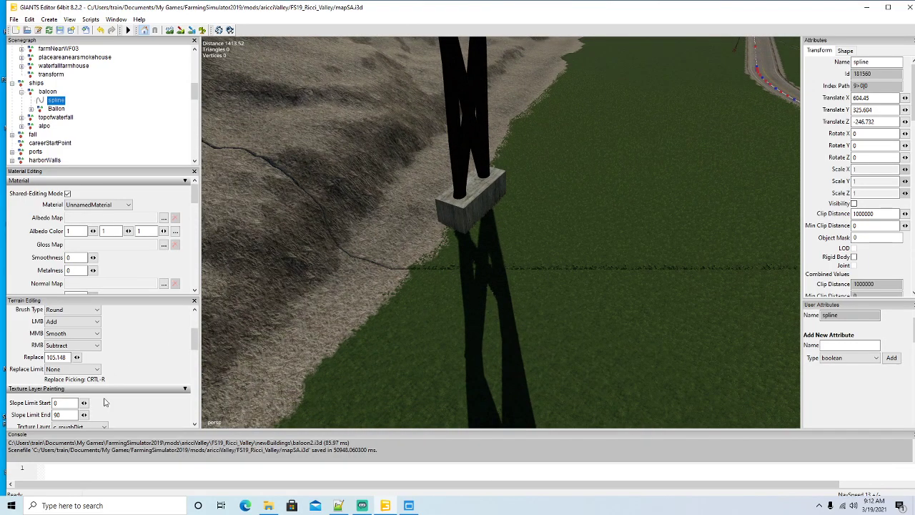
pyautogui.scroll(-2, 199, 346)
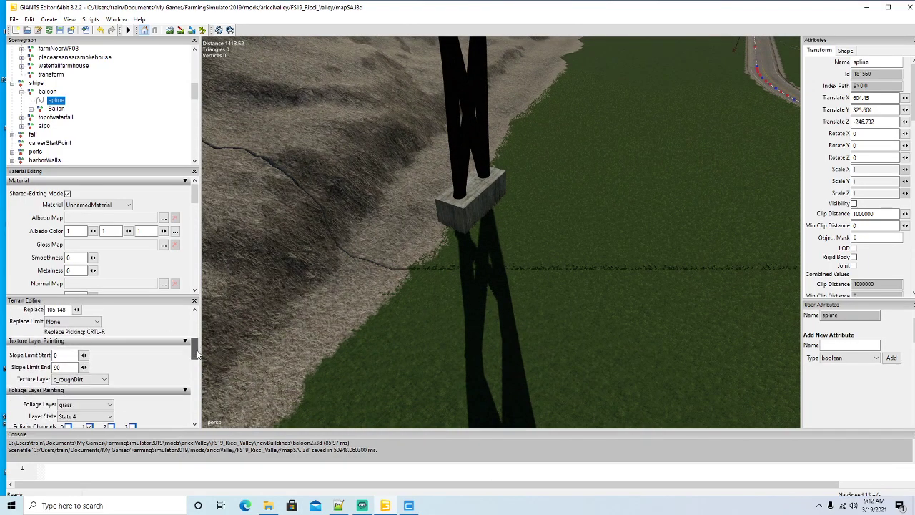
pyautogui.click(103, 379)
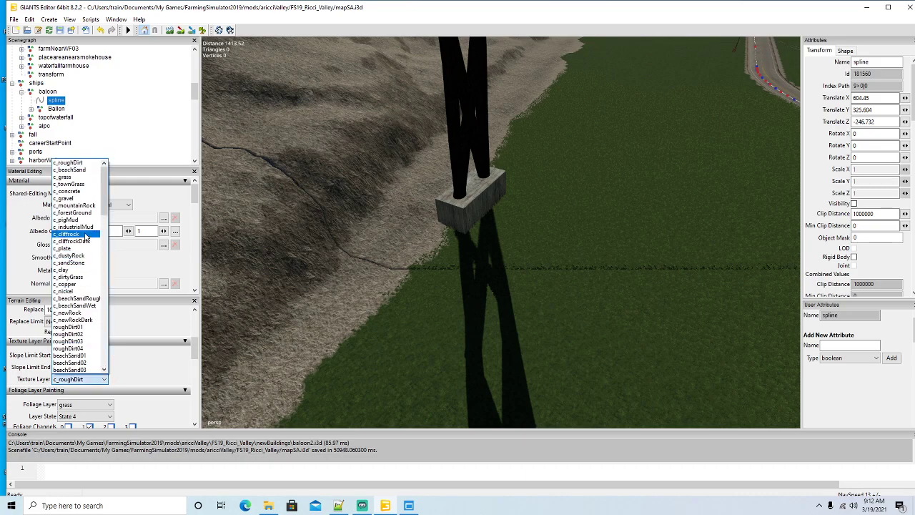
pyautogui.click(70, 177)
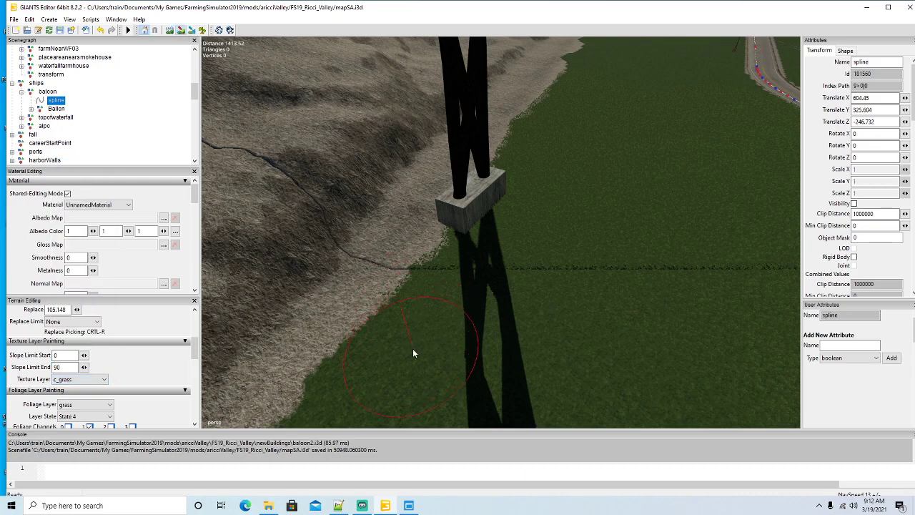
pyautogui.moveTo(412, 348)
pyautogui.mouseDown()
pyautogui.moveTo(398, 332)
pyautogui.moveTo(438, 266)
pyautogui.moveTo(471, 236)
pyautogui.mouseUp()
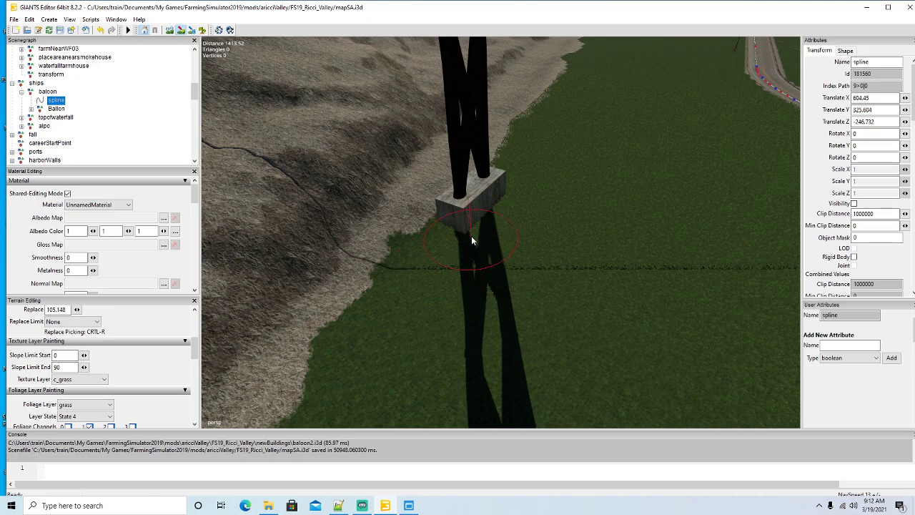
# Step: Undo the last texture stroke and repaint c_grass along the rocky edge beside the trestle pier
pyautogui.click(100, 30)
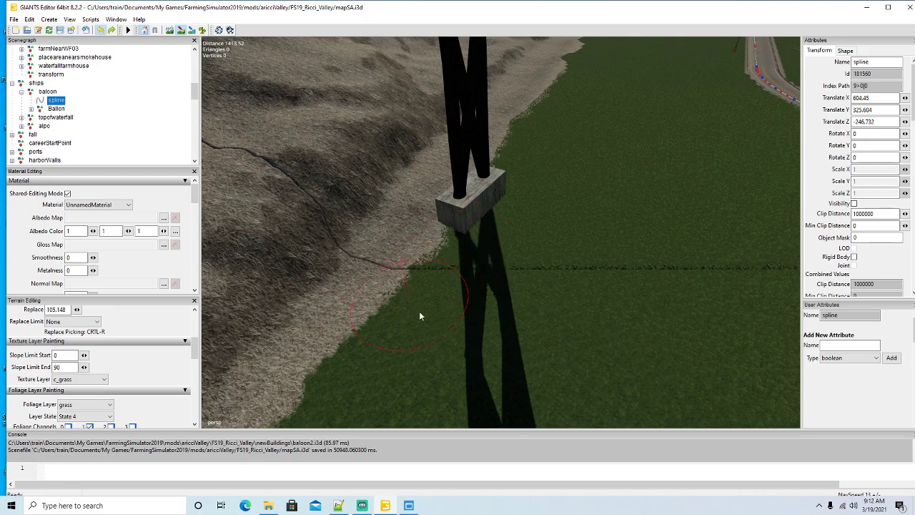
pyautogui.moveTo(437, 310); pyautogui.dragTo(501, 215)
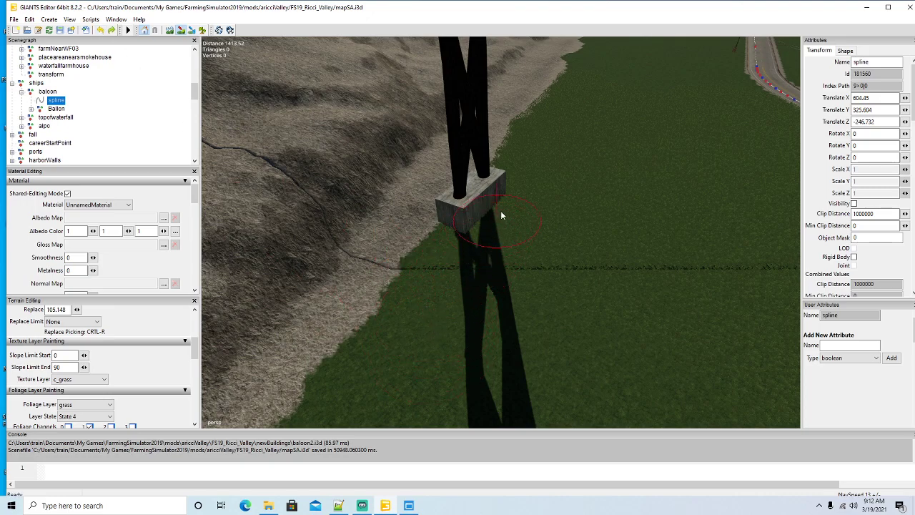
pyautogui.moveTo(538, 128); pyautogui.dragTo(593, 46)
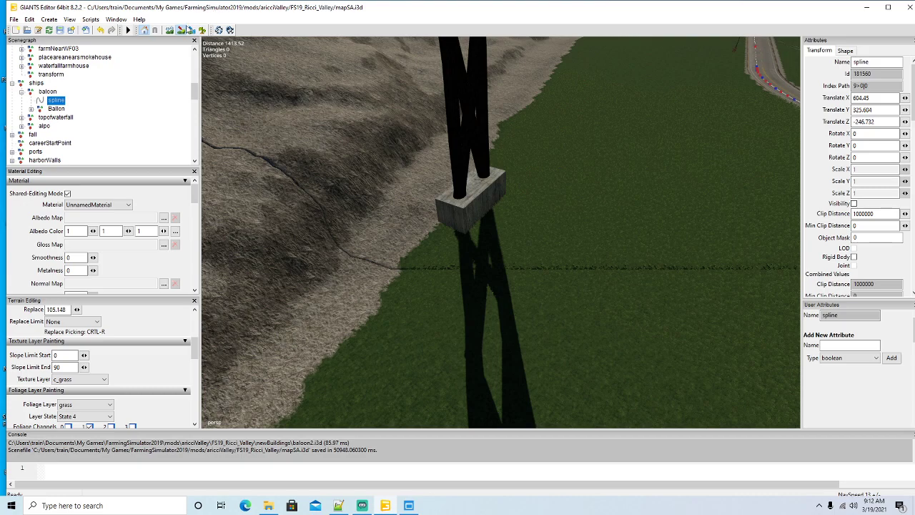
# Step: Paint State 4 grass foliage along the field's rocky edge near the trestle pier's concrete base
pyautogui.moveTo(515, 286)
pyautogui.mouseDown(button='right')
pyautogui.moveTo(526, 233)
pyautogui.moveTo(512, 307)
pyautogui.mouseUp(button='right')
pyautogui.press('w')
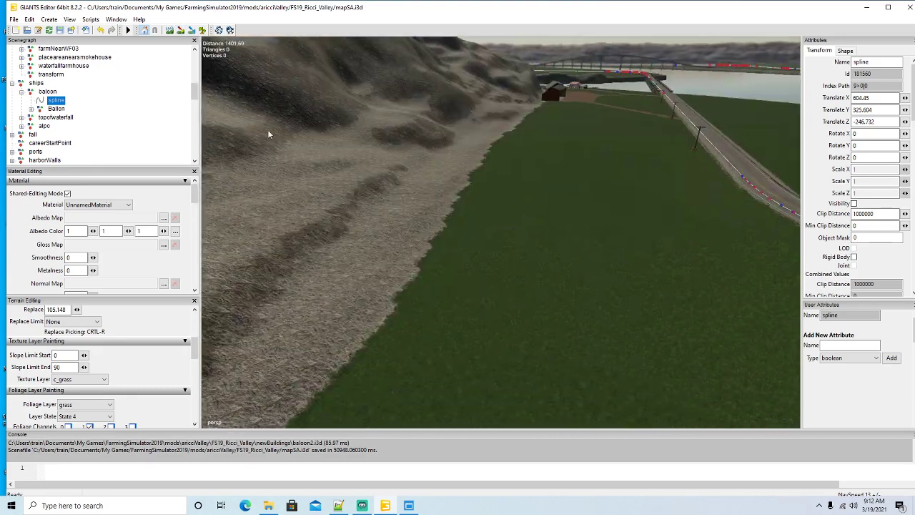
pyautogui.click(203, 30)
pyautogui.click(204, 31)
pyautogui.moveTo(462, 275)
pyautogui.mouseDown(button='right')
pyautogui.moveTo(481, 225)
pyautogui.moveTo(477, 298)
pyautogui.moveTo(541, 305)
pyautogui.moveTo(548, 320)
pyautogui.moveTo(575, 241)
pyautogui.mouseUp(button='right')
pyautogui.press('w')
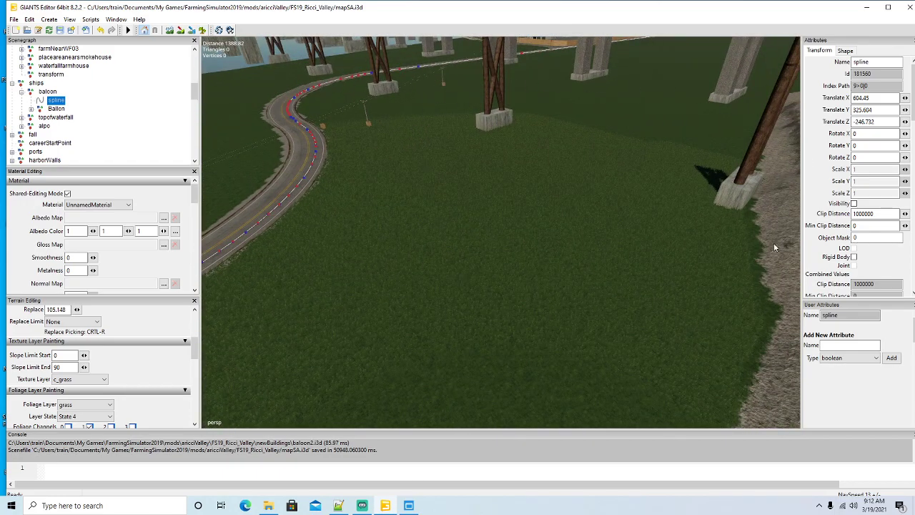
pyautogui.moveTo(544, 300); pyautogui.dragTo(429, 333, button='right')
pyautogui.click(203, 31)
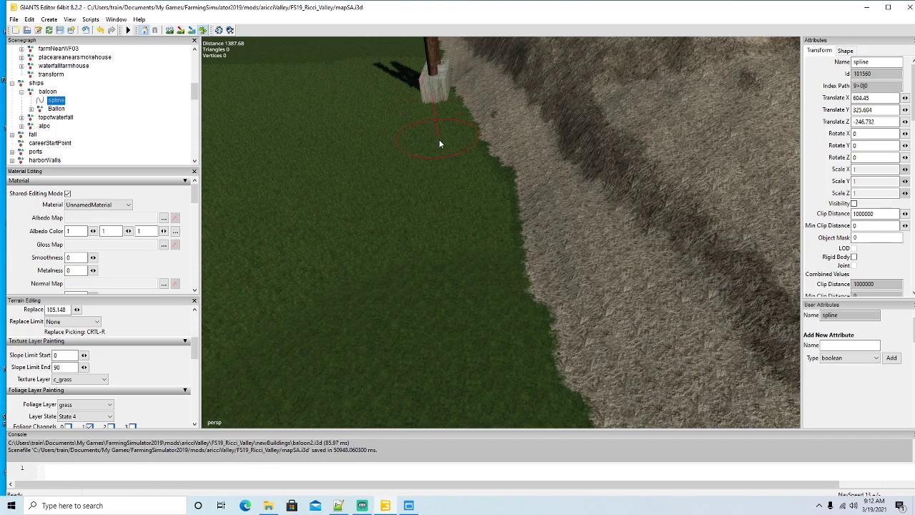
pyautogui.moveTo(439, 143); pyautogui.dragTo(453, 168)
pyautogui.click(203, 31)
# Step: Paint the c_grass texture along the foot of the rocky hill in the field leading to the red barns
pyautogui.moveTo(273, 165)
pyautogui.keyDown('alt'); pyautogui.mouseDown()
pyautogui.moveTo(241, 173)
pyautogui.moveTo(405, 162)
pyautogui.moveTo(477, 233)
pyautogui.moveTo(454, 171)
pyautogui.moveTo(457, 157)
pyautogui.moveTo(490, 236)
pyautogui.moveTo(390, 184)
pyautogui.mouseUp(); pyautogui.keyUp('alt')
pyautogui.scroll(5, 458, 157)
pyautogui.keyDown('alt'); pyautogui.moveTo(491, 160); pyautogui.dragTo(628, 111); pyautogui.keyUp('alt')
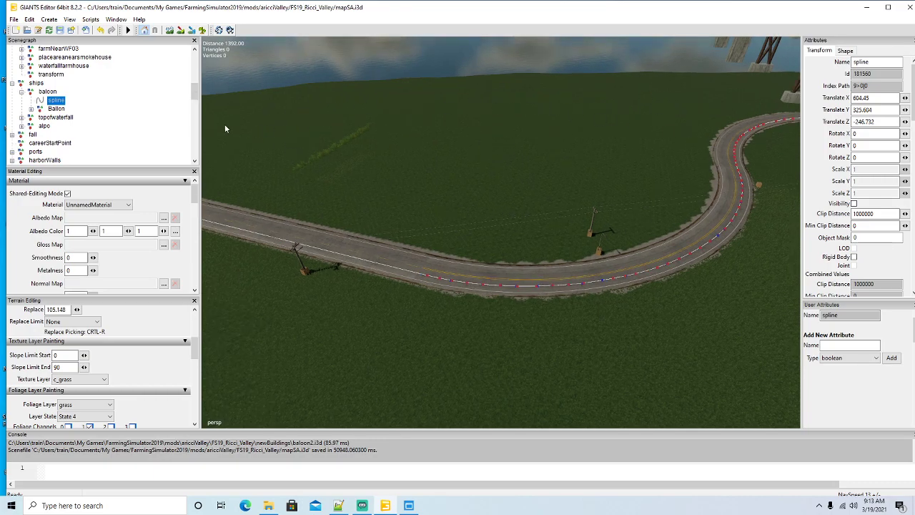
pyautogui.keyDown('alt'); pyautogui.moveTo(449, 218); pyautogui.dragTo(519, 306); pyautogui.keyUp('alt')
pyautogui.scroll(3, 448, 358)
pyautogui.scroll(-3, 448, 357)
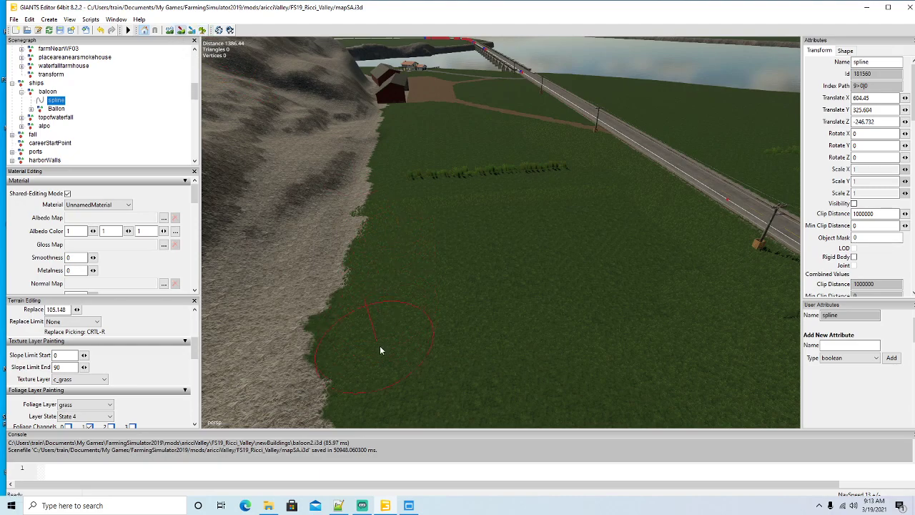
pyautogui.moveTo(380, 350)
pyautogui.mouseDown()
pyautogui.moveTo(372, 358)
pyautogui.moveTo(369, 307)
pyautogui.moveTo(396, 154)
pyautogui.mouseUp()
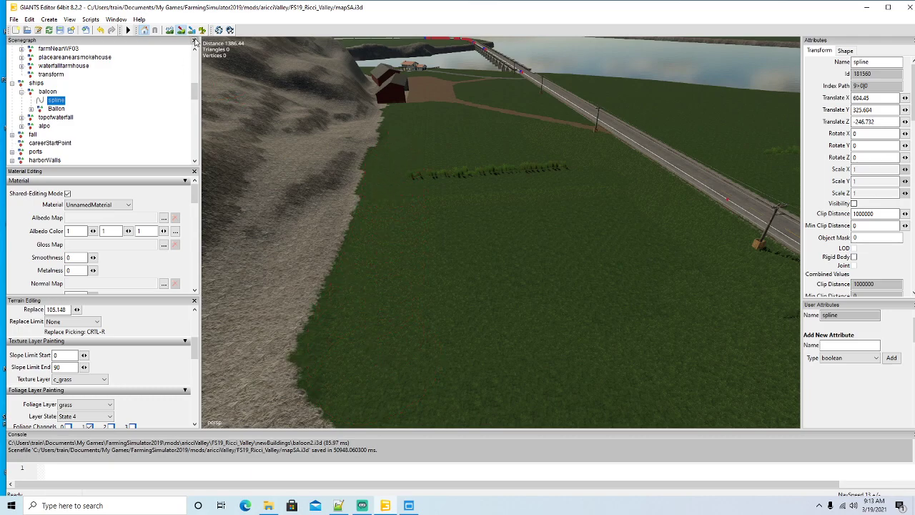
# Step: Cover the field edge and the remaining plant strip in front of the red barns with State 4 grass foliage
pyautogui.moveTo(363, 339)
pyautogui.mouseDown()
pyautogui.moveTo(371, 356)
pyautogui.moveTo(370, 297)
pyautogui.mouseUp()
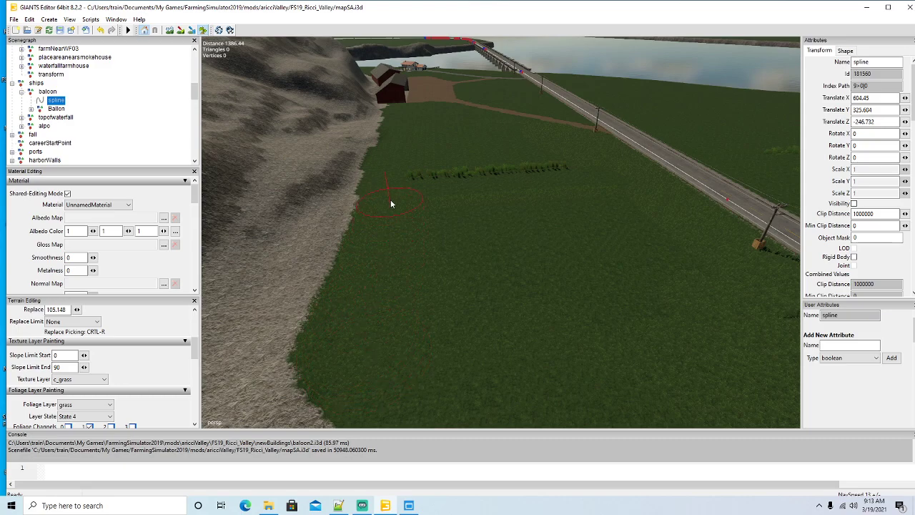
pyautogui.moveTo(390, 162); pyautogui.dragTo(398, 149)
pyautogui.keyDown('alt'); pyautogui.moveTo(397, 160); pyautogui.dragTo(399, 223); pyautogui.keyUp('alt')
pyautogui.scroll(3, 410, 145)
pyautogui.click(202, 30)
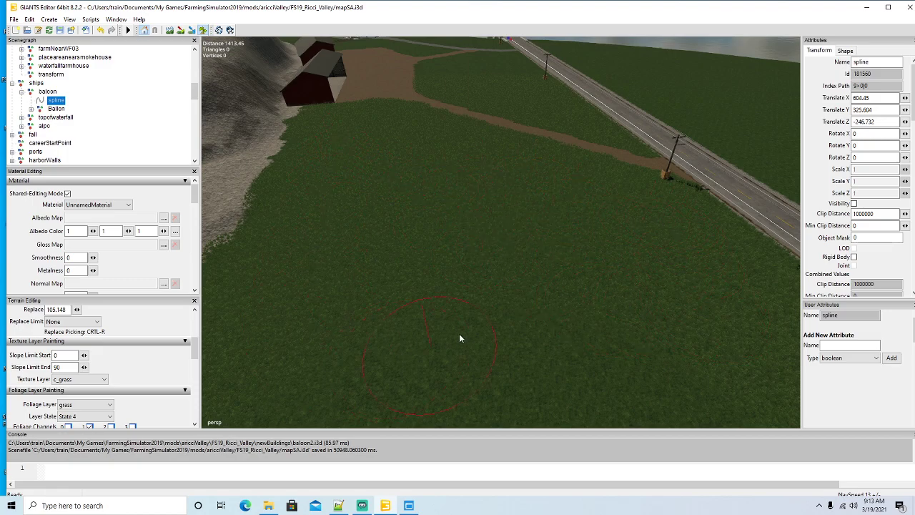
pyautogui.click(203, 32)
# Step: Inspect the floor inside the red barn for stray grass foliage
pyautogui.moveTo(401, 229)
pyautogui.keyDown('alt'); pyautogui.mouseDown()
pyautogui.moveTo(532, 258)
pyautogui.moveTo(495, 269)
pyautogui.moveTo(478, 206)
pyautogui.moveTo(520, 309)
pyautogui.moveTo(384, 267)
pyautogui.moveTo(371, 241)
pyautogui.moveTo(411, 292)
pyautogui.moveTo(353, 271)
pyautogui.moveTo(306, 273)
pyautogui.moveTo(306, 259)
pyautogui.moveTo(374, 307)
pyautogui.moveTo(369, 312)
pyautogui.moveTo(374, 303)
pyautogui.mouseUp(); pyautogui.keyUp('alt')
pyautogui.scroll(3, 495, 269)
pyautogui.scroll(5, 370, 237)
pyautogui.scroll(3, 306, 273)
pyautogui.scroll(5, 311, 264)
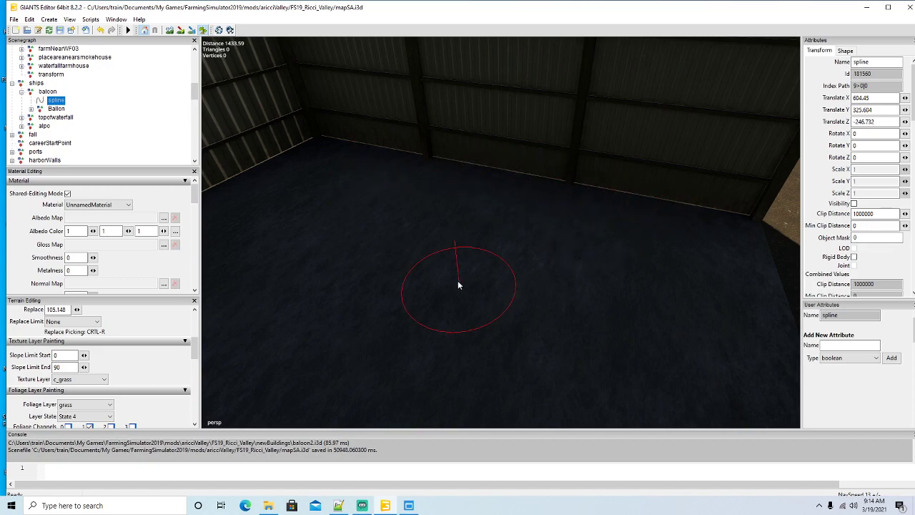
pyautogui.moveTo(456, 236)
pyautogui.keyDown('alt'); pyautogui.mouseDown()
pyautogui.moveTo(259, 235)
pyautogui.moveTo(429, 284)
pyautogui.moveTo(376, 257)
pyautogui.moveTo(363, 223)
pyautogui.moveTo(556, 345)
pyautogui.mouseUp(); pyautogui.keyUp('alt')
pyautogui.scroll(3, 364, 225)
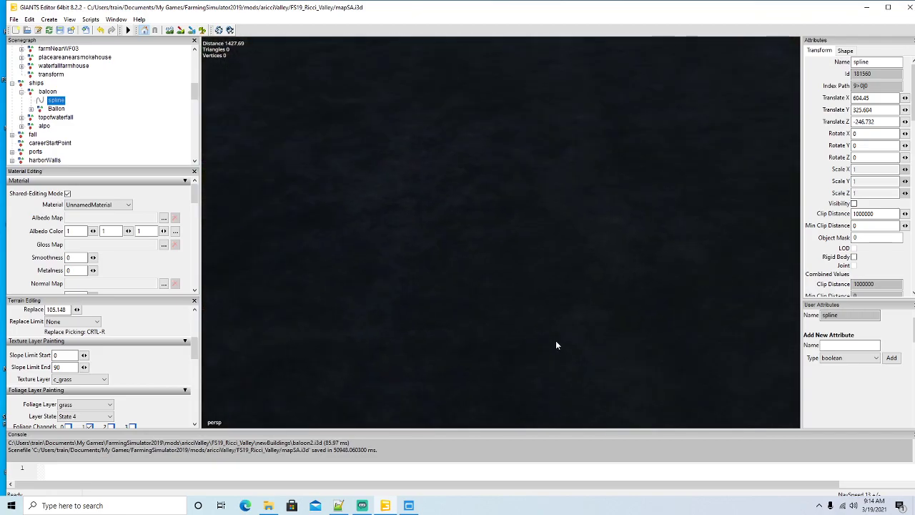
# Step: Set the foliage layer to forestGrass, State 1, and paint it where the shoreline field meets the rocky hill
pyautogui.keyDown('alt'); pyautogui.moveTo(445, 279); pyautogui.dragTo(449, 203); pyautogui.keyUp('alt')
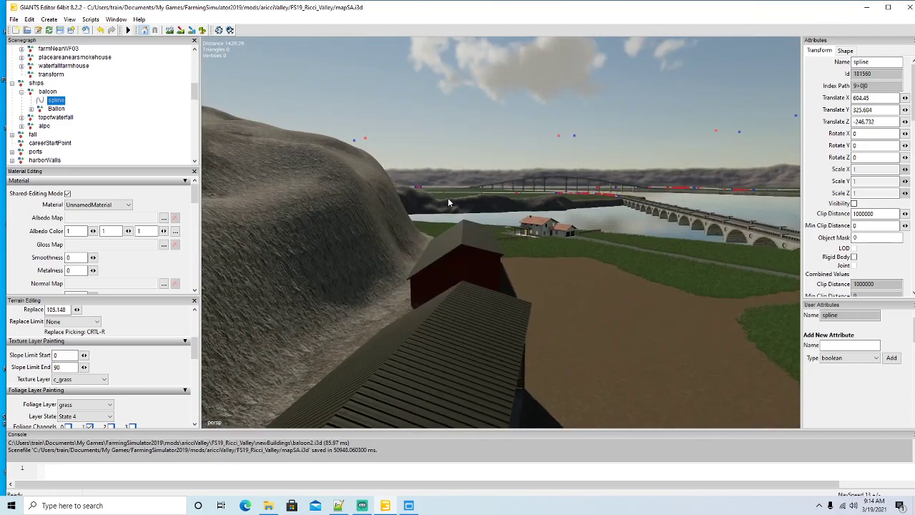
pyautogui.scroll(5, 448, 203)
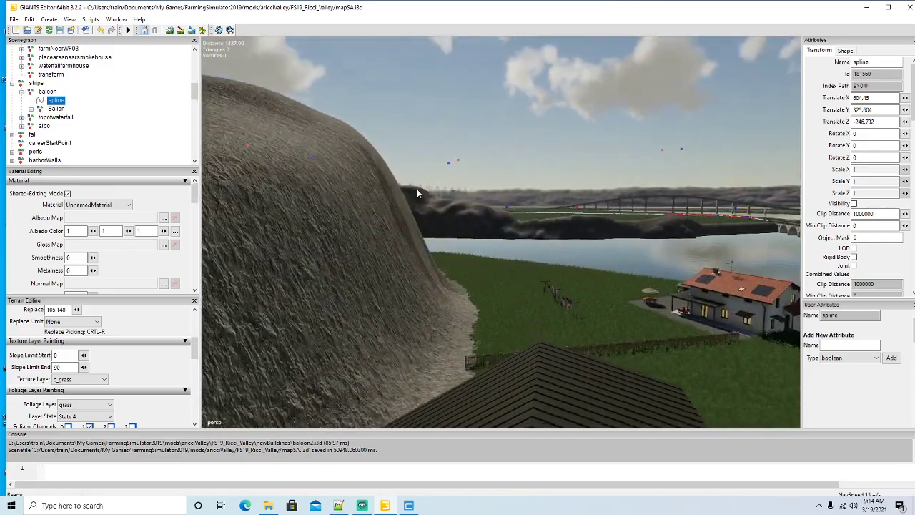
pyautogui.scroll(6, 416, 188)
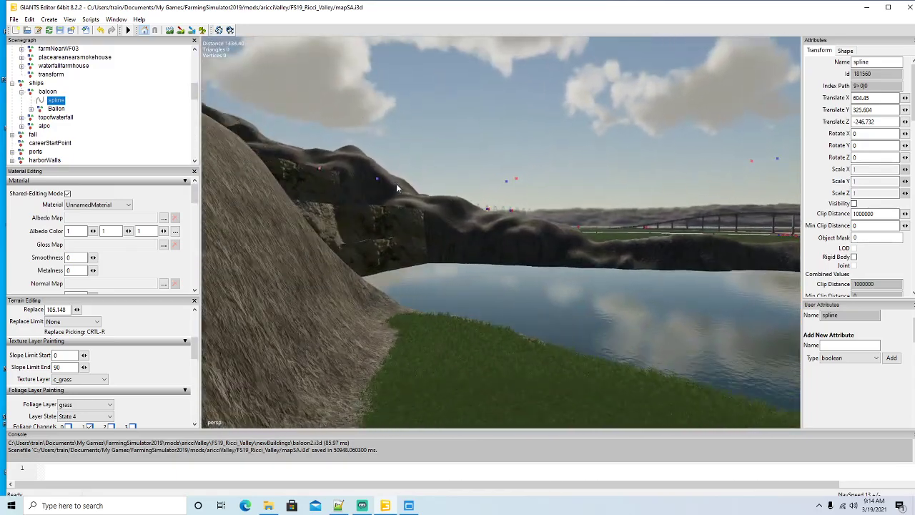
pyautogui.scroll(5, 398, 188)
pyautogui.keyDown('alt'); pyautogui.moveTo(397, 188); pyautogui.dragTo(318, 280); pyautogui.keyUp('alt')
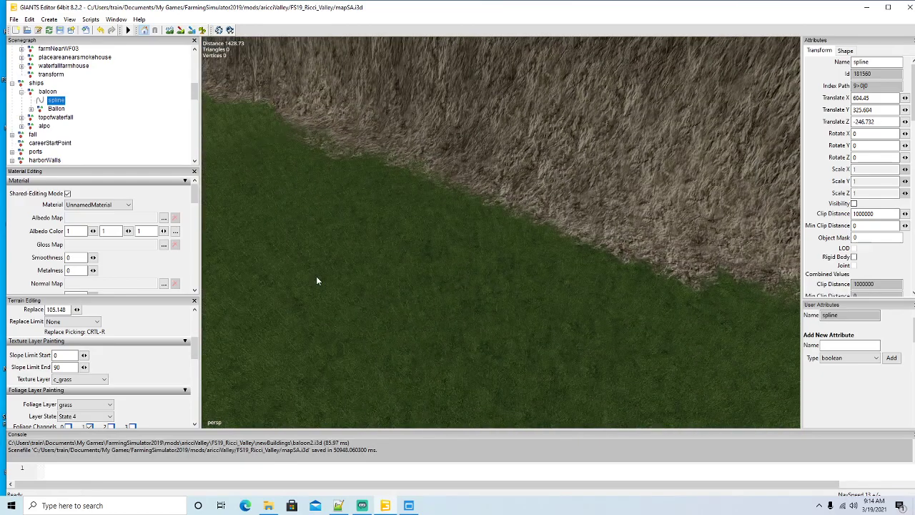
pyautogui.scroll(-5, 316, 280)
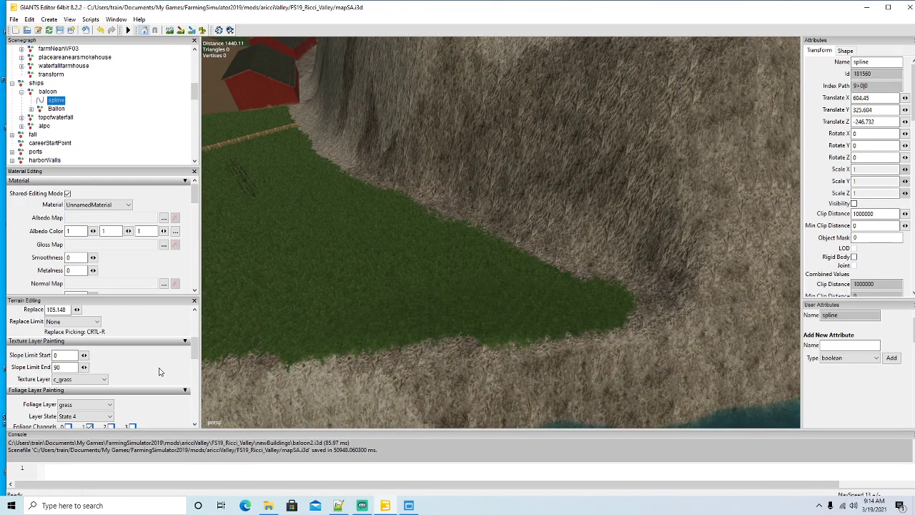
pyautogui.click(107, 404)
pyautogui.scroll(-5, 82, 337)
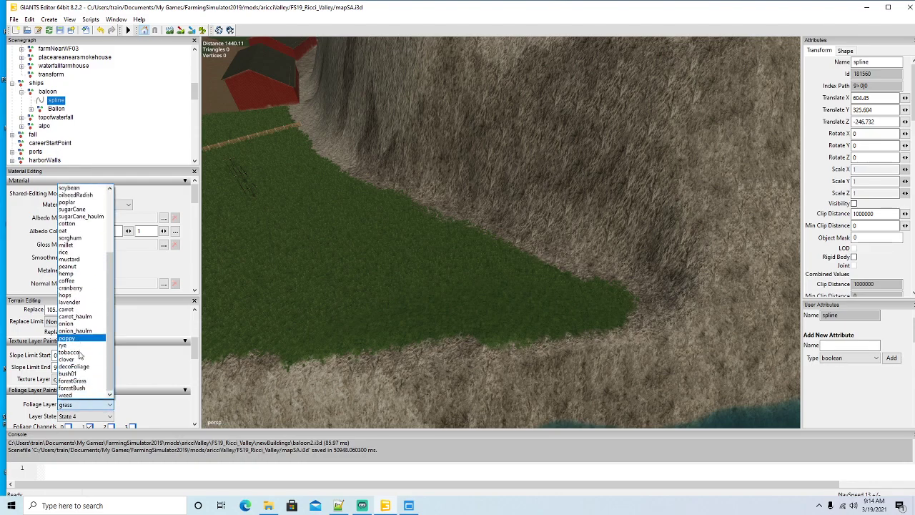
pyautogui.click(82, 377)
pyautogui.click(84, 415)
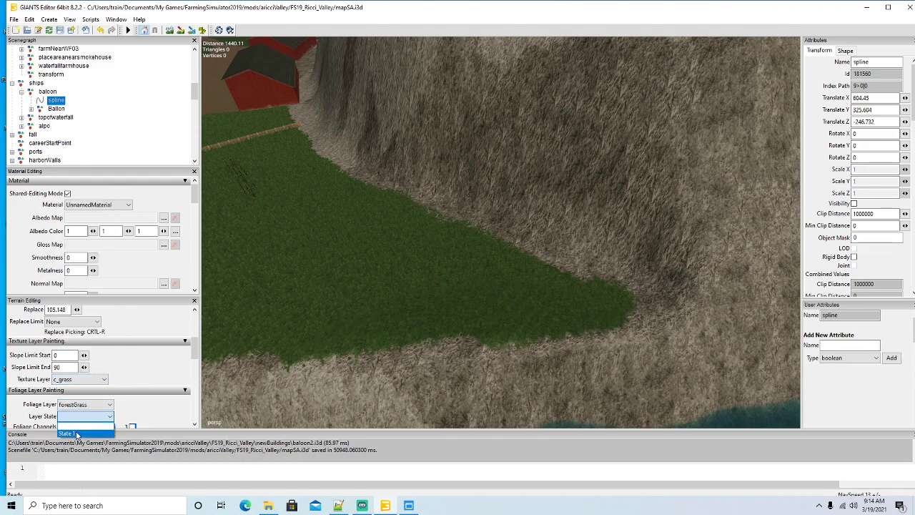
pyautogui.click(79, 427)
pyautogui.click(203, 30)
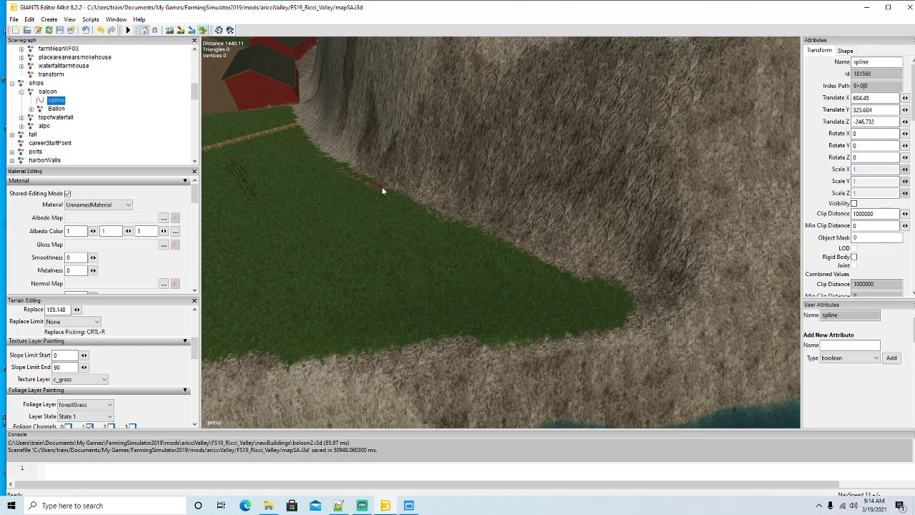
pyautogui.moveTo(383, 191); pyautogui.dragTo(482, 233)
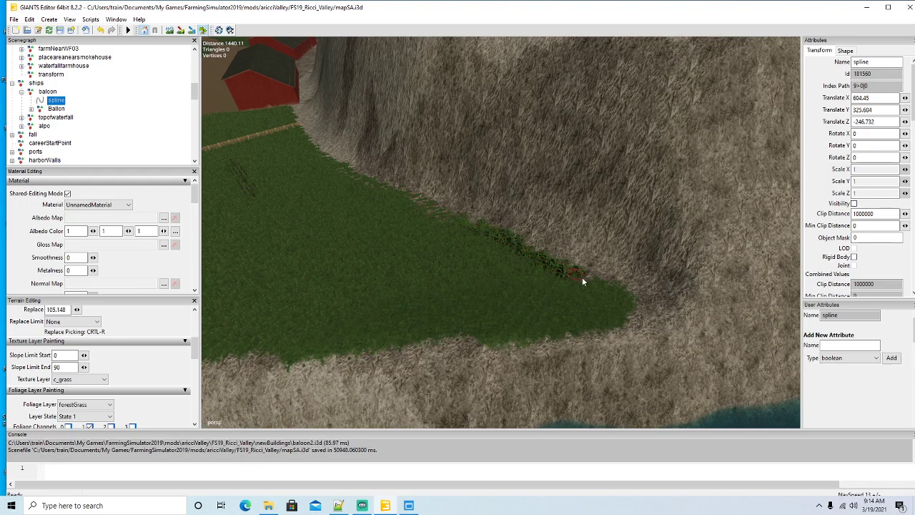
pyautogui.moveTo(582, 281)
pyautogui.mouseDown()
pyautogui.moveTo(623, 296)
pyautogui.moveTo(633, 322)
pyautogui.mouseUp()
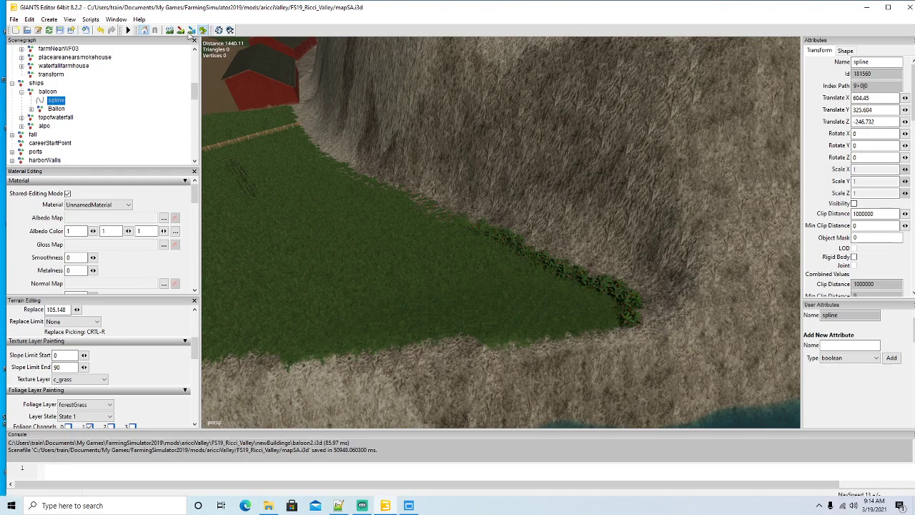
pyautogui.click(203, 33)
# Step: Paint a strip of forestGrass foliage between the back wall of the first red barn and the hillside
pyautogui.keyDown('alt'); pyautogui.moveTo(494, 305); pyautogui.dragTo(222, 203); pyautogui.keyUp('alt')
pyautogui.scroll(2, 222, 203)
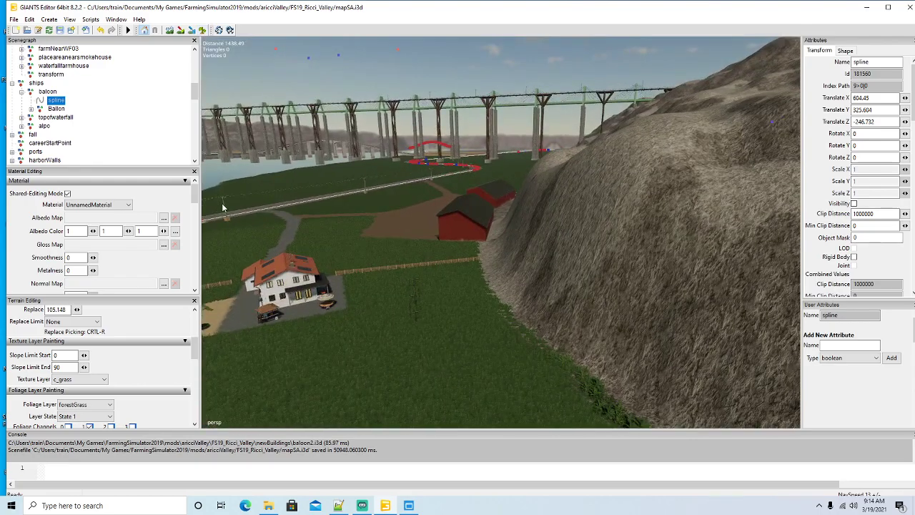
pyautogui.scroll(10, 221, 203)
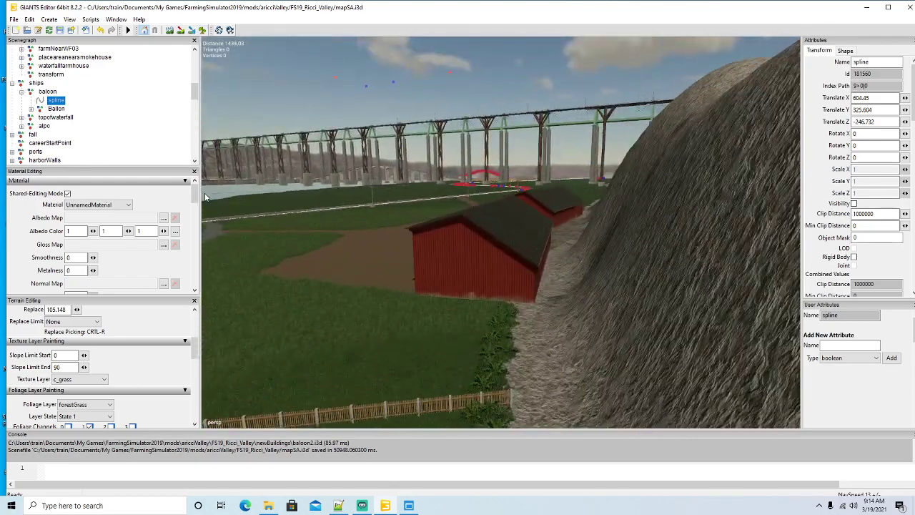
pyautogui.keyDown('alt'); pyautogui.moveTo(205, 196); pyautogui.dragTo(168, 277); pyautogui.keyUp('alt')
pyautogui.scroll(-4, 257, 144)
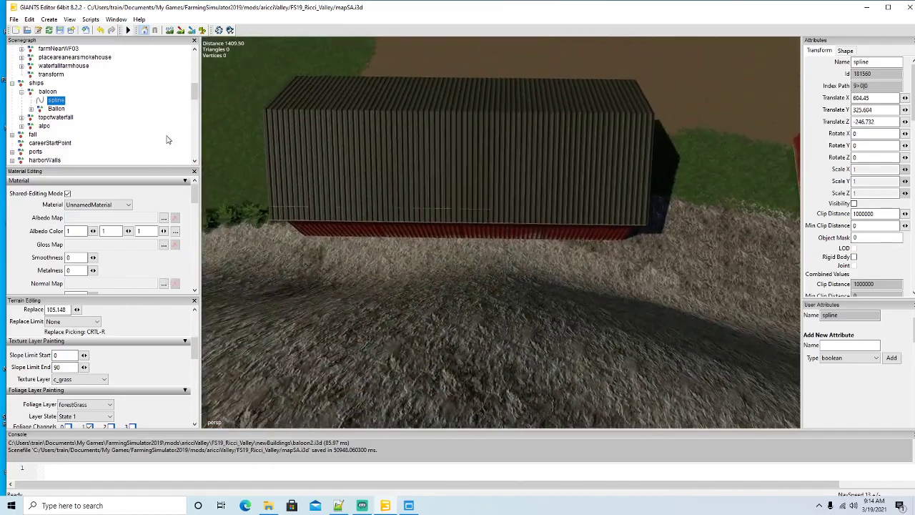
pyautogui.click(203, 30)
pyautogui.moveTo(251, 235)
pyautogui.mouseDown()
pyautogui.moveTo(294, 250)
pyautogui.moveTo(449, 259)
pyautogui.moveTo(299, 252)
pyautogui.moveTo(382, 254)
pyautogui.mouseUp()
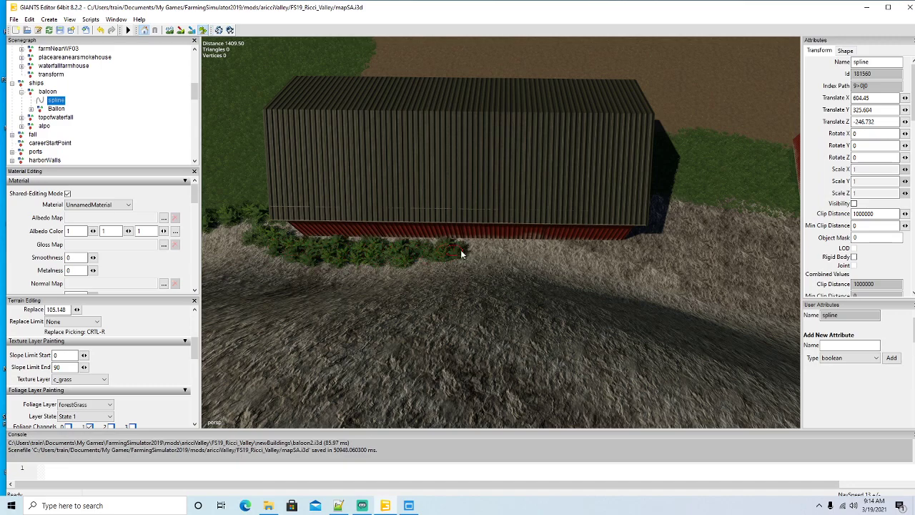
pyautogui.moveTo(531, 251); pyautogui.dragTo(661, 257)
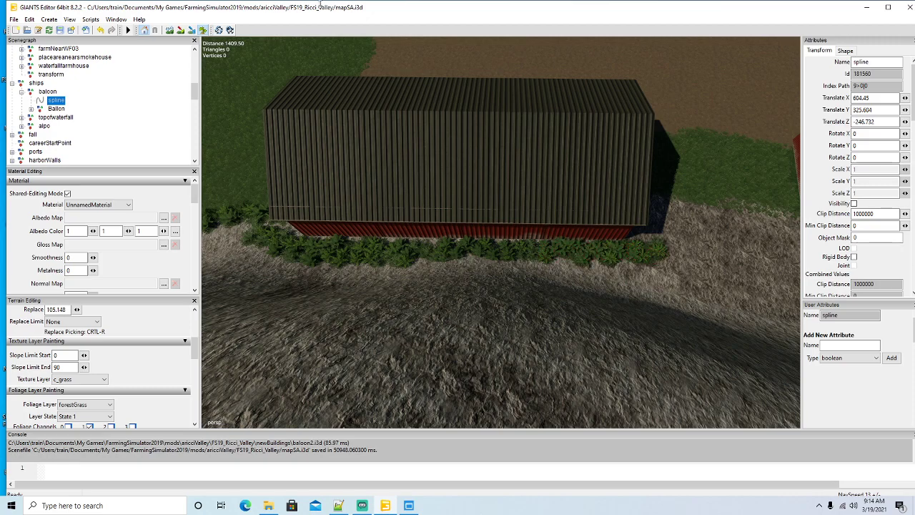
pyautogui.click(204, 30)
# Step: Fill the rocky gap between the two red barns and the strip behind the second barn with forestGrass foliage
pyautogui.moveTo(401, 233)
pyautogui.keyDown('alt'); pyautogui.mouseDown()
pyautogui.moveTo(527, 217)
pyautogui.moveTo(481, 175)
pyautogui.mouseUp(); pyautogui.keyUp('alt')
pyautogui.click(203, 30)
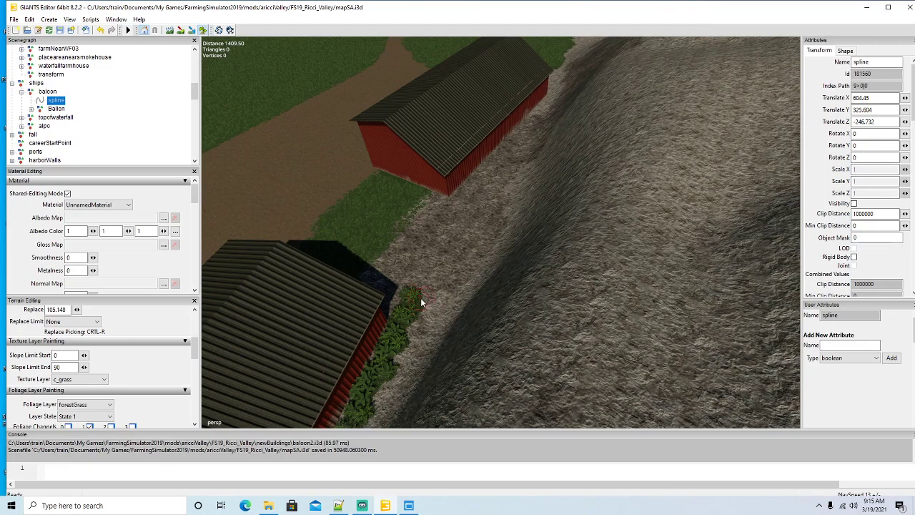
pyautogui.moveTo(383, 272)
pyautogui.mouseDown()
pyautogui.moveTo(423, 220)
pyautogui.moveTo(404, 241)
pyautogui.mouseUp()
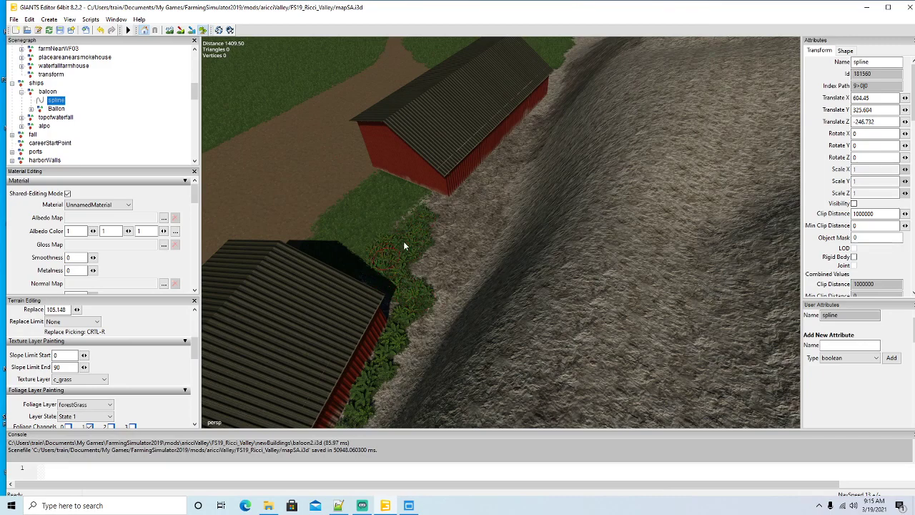
pyautogui.moveTo(428, 210); pyautogui.dragTo(413, 278)
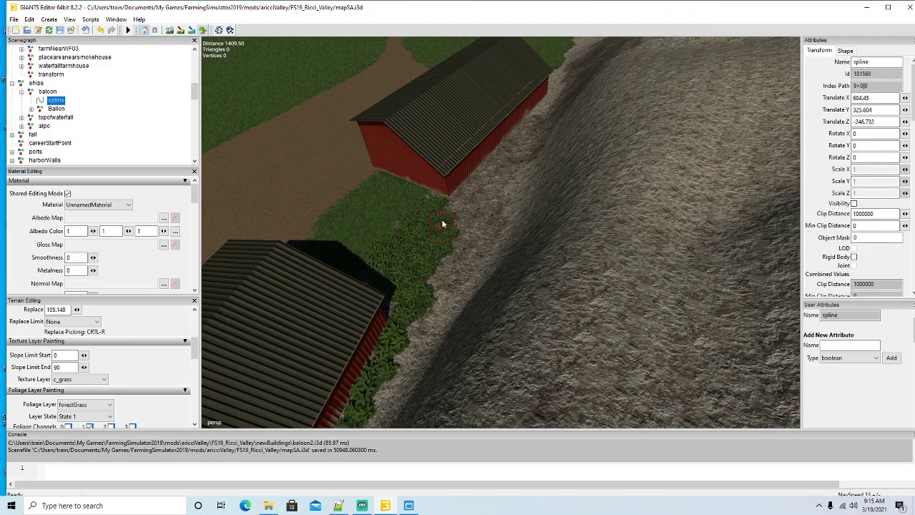
pyautogui.moveTo(447, 216); pyautogui.dragTo(480, 189)
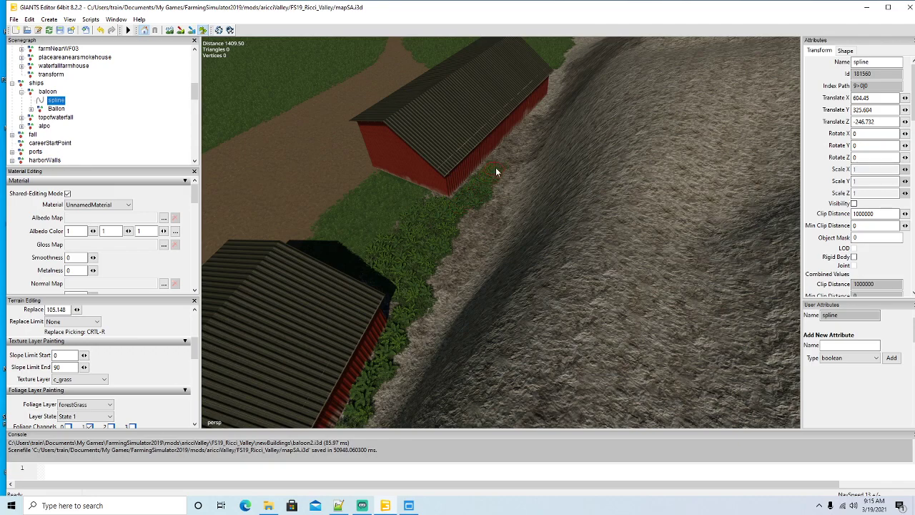
pyautogui.moveTo(540, 119); pyautogui.dragTo(558, 99)
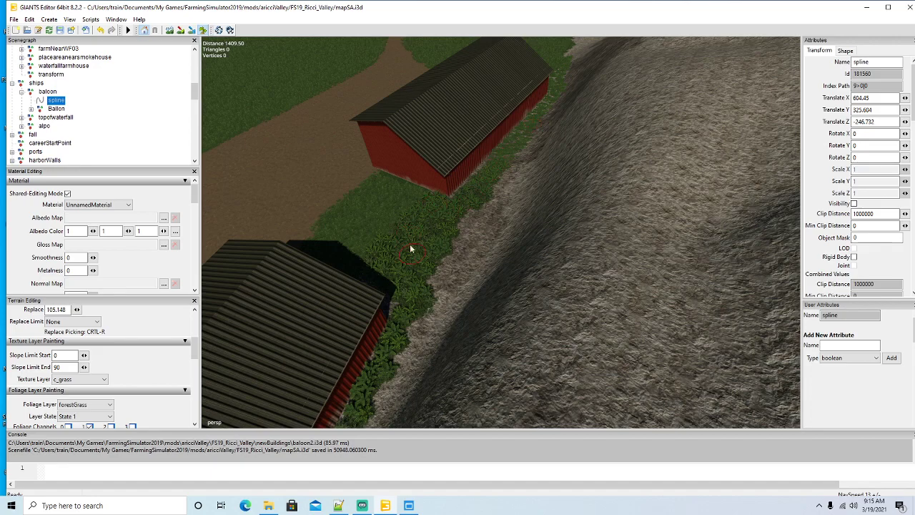
pyautogui.click(204, 30)
# Step: Inspect the floor and back wall inside the red barn for forestGrass foliage growing through
pyautogui.moveTo(418, 214)
pyautogui.keyDown('alt'); pyautogui.mouseDown()
pyautogui.moveTo(297, 120)
pyautogui.moveTo(280, 137)
pyautogui.moveTo(360, 187)
pyautogui.moveTo(231, 182)
pyautogui.moveTo(191, 146)
pyautogui.mouseUp(); pyautogui.keyUp('alt')
pyautogui.scroll(5, 215, 173)
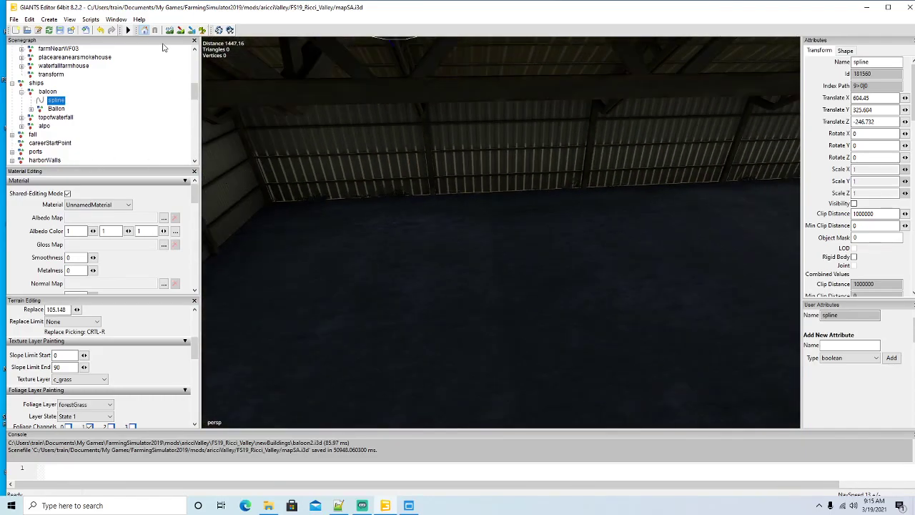
pyautogui.click(203, 30)
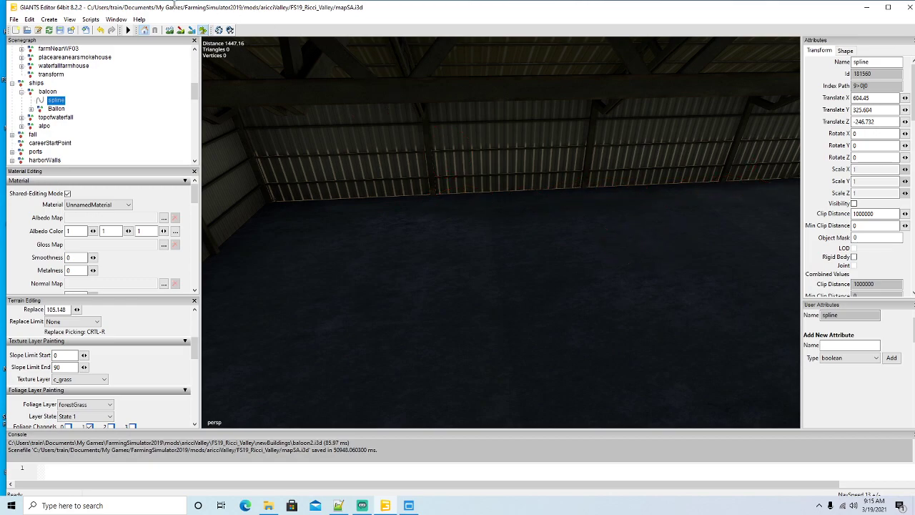
pyautogui.moveTo(620, 238); pyautogui.dragTo(520, 237, button='right')
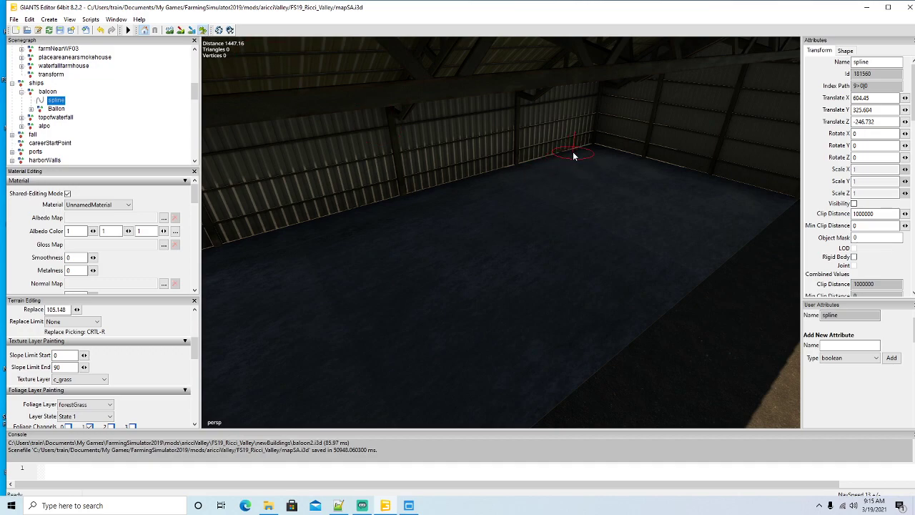
pyautogui.click(204, 30)
pyautogui.moveTo(400, 235)
pyautogui.keyDown('alt'); pyautogui.mouseDown()
pyautogui.moveTo(206, 202)
pyautogui.moveTo(200, 191)
pyautogui.moveTo(400, 226)
pyautogui.moveTo(367, 192)
pyautogui.mouseUp(); pyautogui.keyUp('alt')
pyautogui.scroll(3, 199, 188)
pyautogui.scroll(3, 199, 187)
pyautogui.scroll(-2, 401, 226)
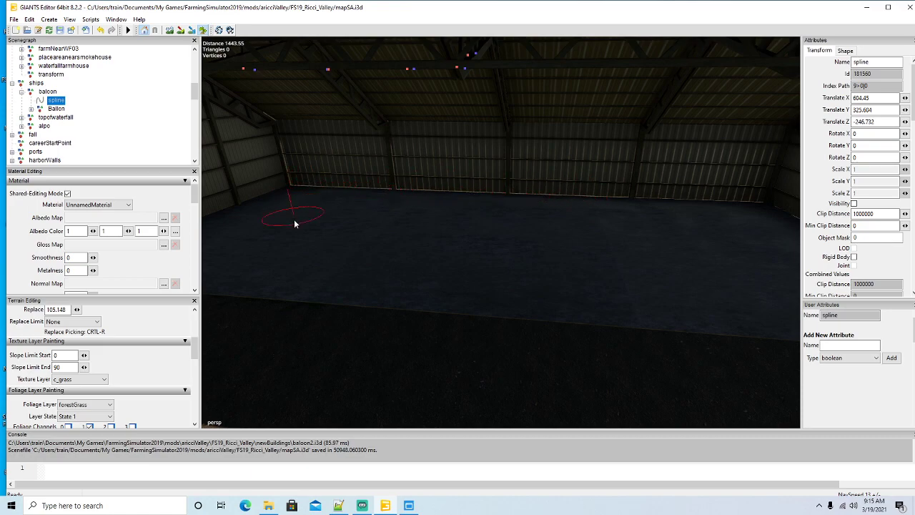
# Step: Erase the excess forestGrass foliage from the rocky slope beside the end wall of the red barn
pyautogui.moveTo(315, 207)
pyautogui.keyDown('alt'); pyautogui.mouseDown()
pyautogui.moveTo(352, 227)
pyautogui.moveTo(258, 181)
pyautogui.moveTo(283, 201)
pyautogui.moveTo(393, 216)
pyautogui.mouseUp(); pyautogui.keyUp('alt')
pyautogui.scroll(-5, 351, 223)
pyautogui.scroll(5, 258, 181)
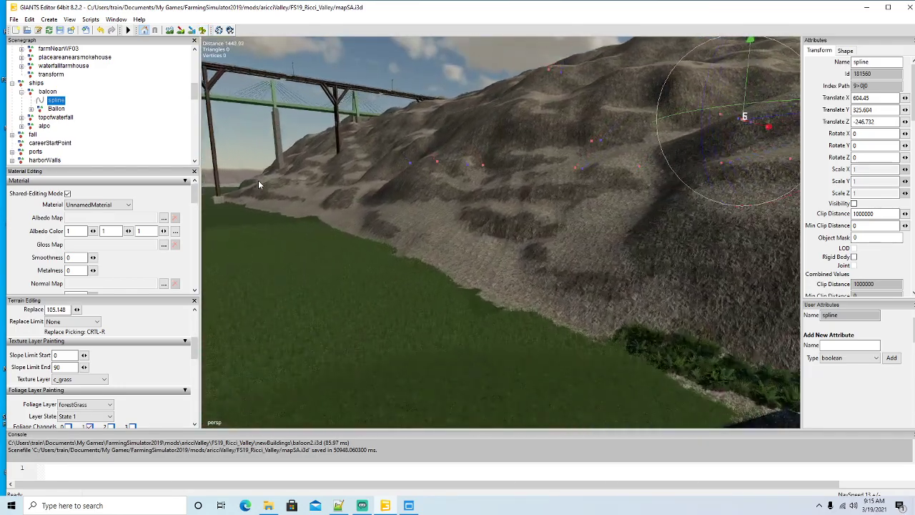
pyautogui.scroll(8, 258, 180)
pyautogui.scroll(3, 283, 201)
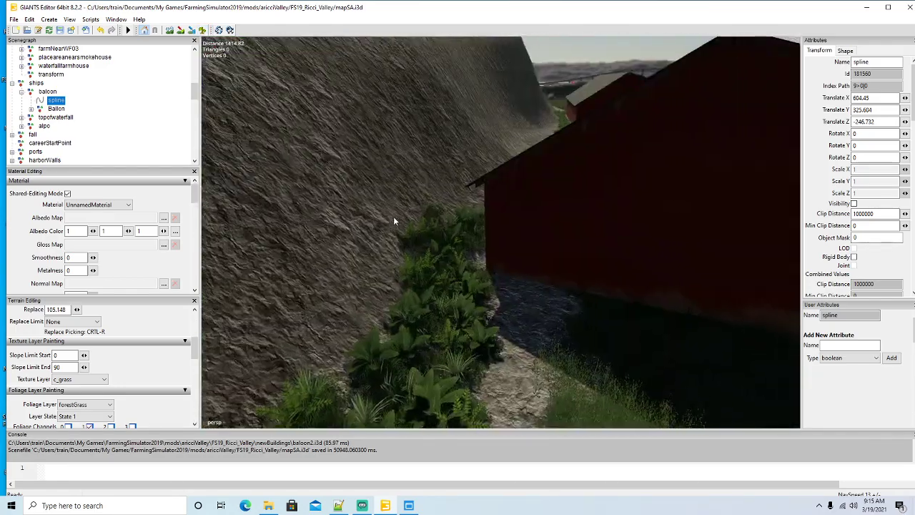
pyautogui.scroll(-6, 393, 216)
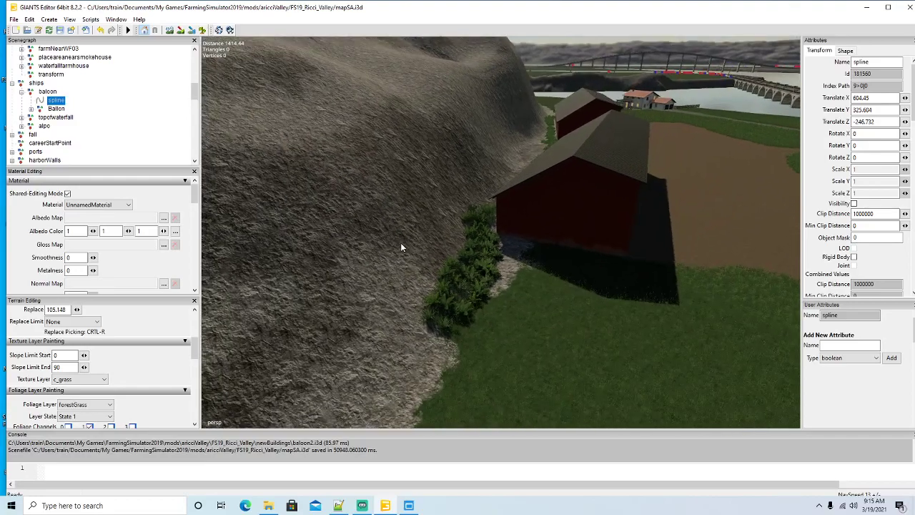
pyautogui.click(203, 31)
pyautogui.moveTo(471, 204)
pyautogui.mouseDown(button='middle')
pyautogui.moveTo(468, 218)
pyautogui.moveTo(480, 201)
pyautogui.mouseUp(button='middle')
pyautogui.moveTo(465, 239); pyautogui.dragTo(448, 321, button='middle')
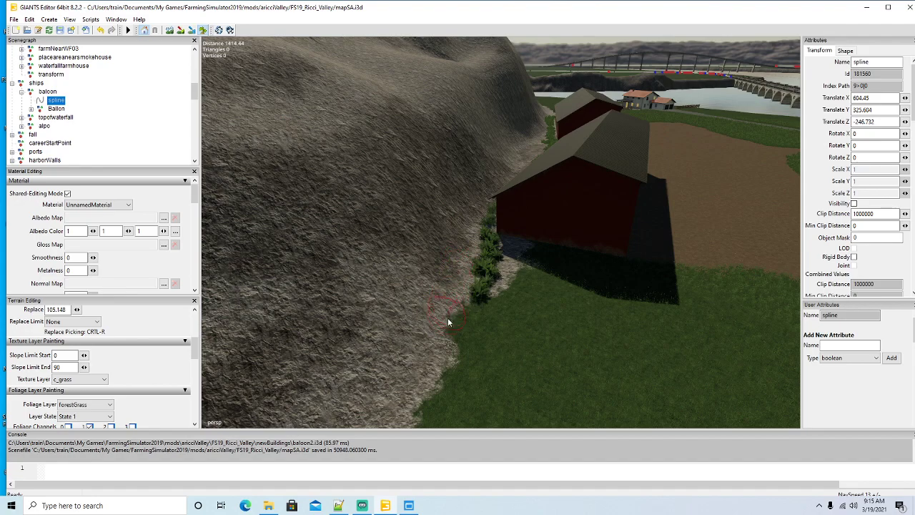
pyautogui.moveTo(475, 253); pyautogui.dragTo(488, 287, button='middle')
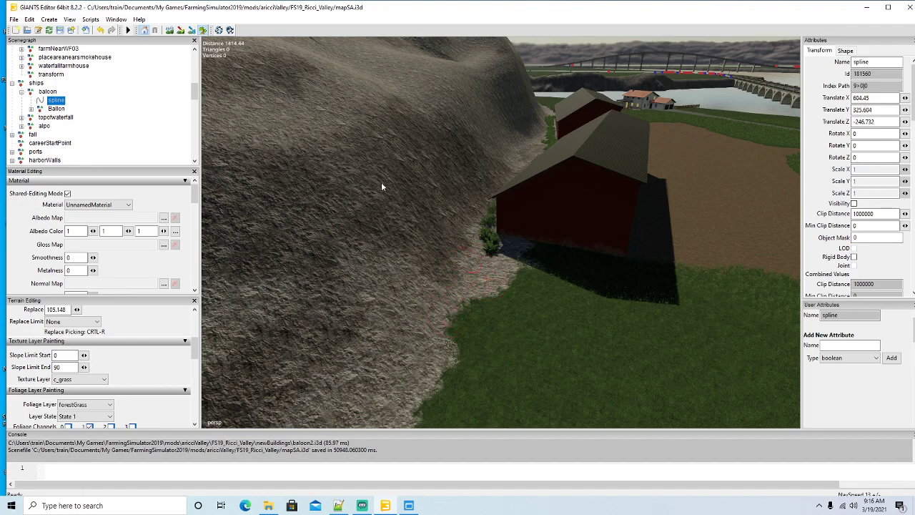
# Step: Paint a narrow strip of forestGrass foliage from the barn's corner along the border between the grass field and rocky hill
pyautogui.click(207, 33)
pyautogui.scroll(1, 471, 281)
pyautogui.click(203, 31)
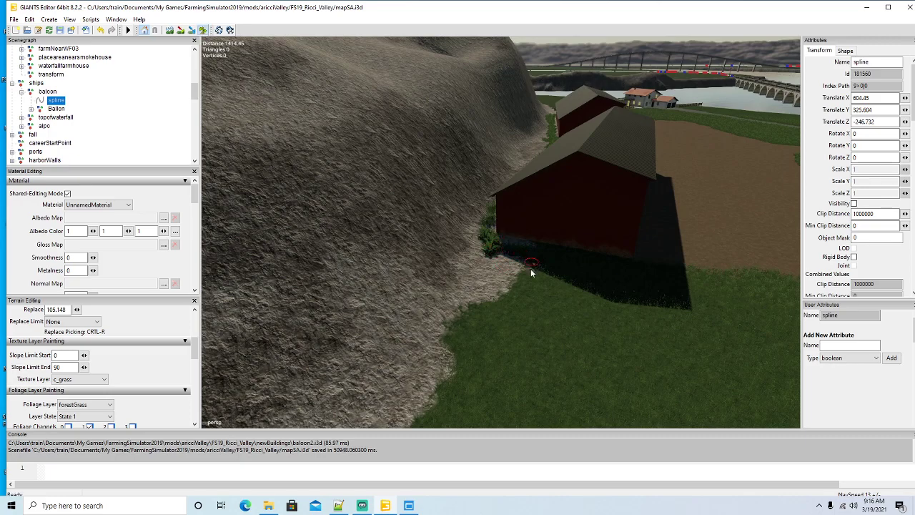
pyautogui.moveTo(530, 268)
pyautogui.mouseDown()
pyautogui.moveTo(476, 303)
pyautogui.moveTo(433, 418)
pyautogui.mouseUp()
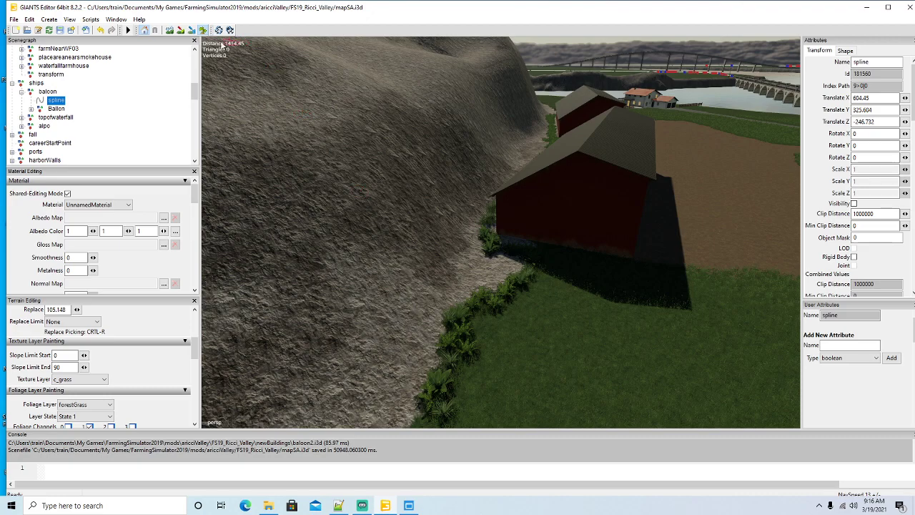
pyautogui.scroll(5, 440, 333)
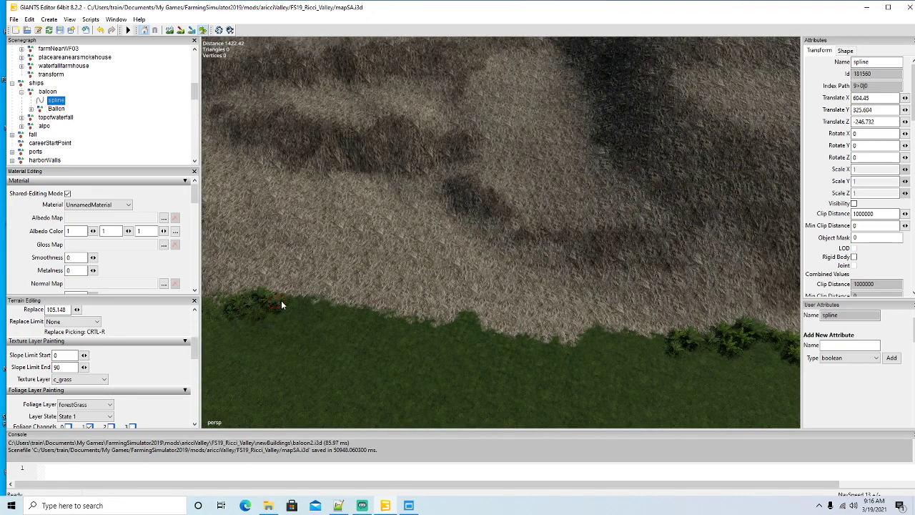
pyautogui.moveTo(371, 323)
pyautogui.mouseDown()
pyautogui.moveTo(456, 323)
pyautogui.moveTo(514, 341)
pyautogui.mouseUp()
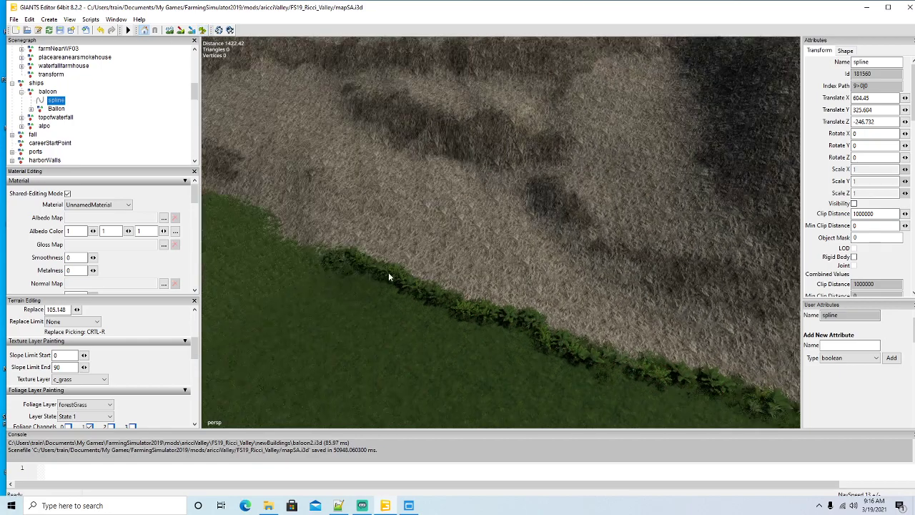
# Step: Extend and widen the forestGrass strip along the foot of the rocky hill towards the bridge
pyautogui.moveTo(457, 293); pyautogui.dragTo(331, 250, button='right')
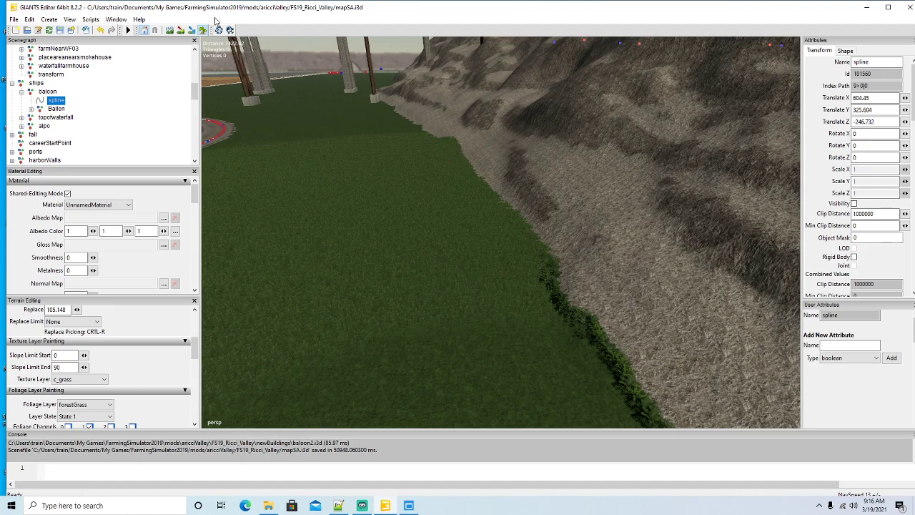
pyautogui.keyDown('alt'); pyautogui.moveTo(280, 113); pyautogui.dragTo(321, 184); pyautogui.keyUp('alt')
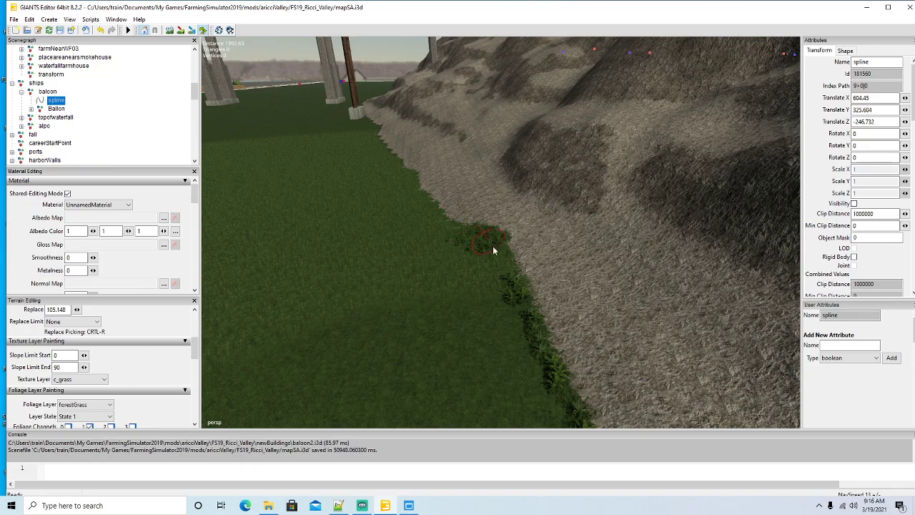
pyautogui.moveTo(492, 250); pyautogui.dragTo(518, 327)
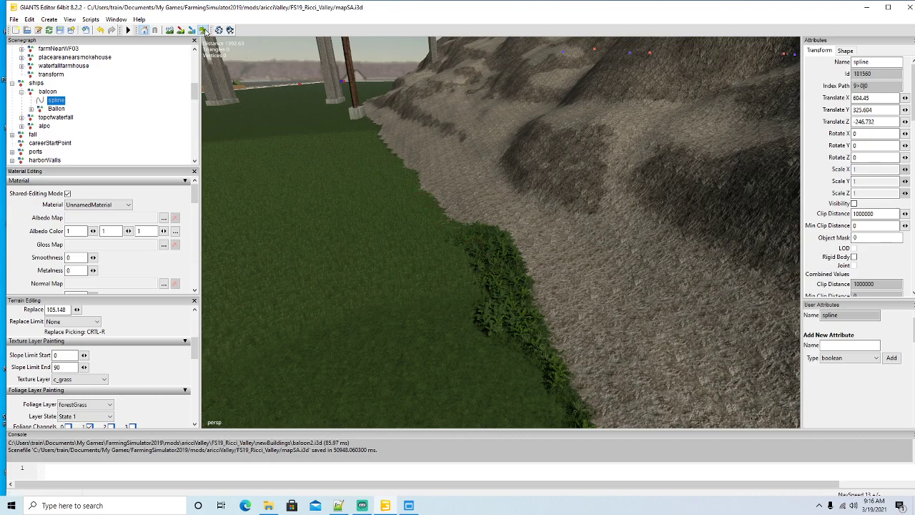
pyautogui.moveTo(423, 200); pyautogui.dragTo(308, 187, button='right')
pyautogui.press('w')
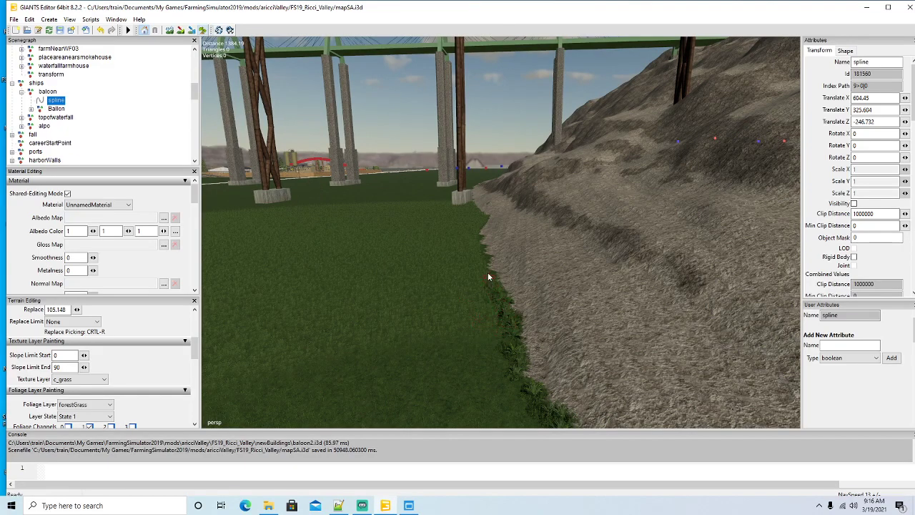
# Step: Continue the forestGrass strip along the hill's edge up to the concrete footing of the wooden bridge pier
pyautogui.click(202, 31)
pyautogui.moveTo(296, 207); pyautogui.dragTo(287, 195, button='right')
pyautogui.scroll(10, 286, 191)
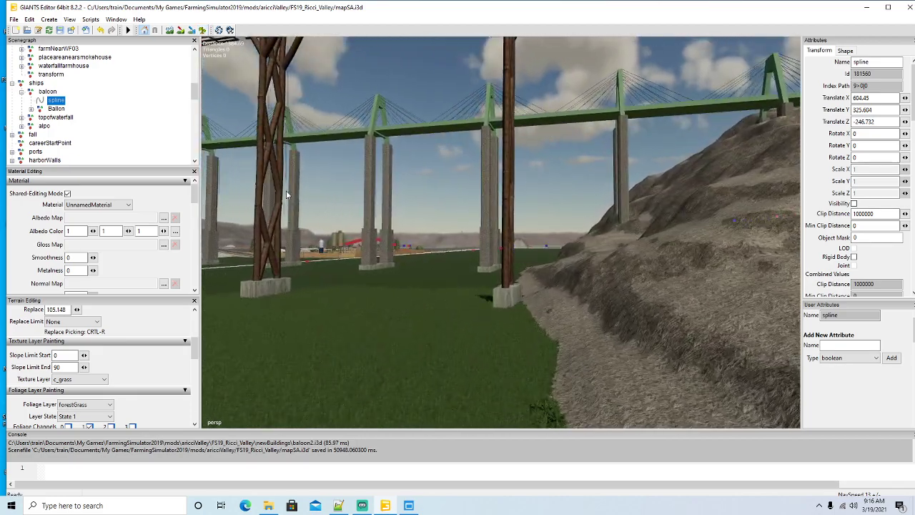
pyautogui.keyDown('alt'); pyautogui.moveTo(298, 210); pyautogui.dragTo(327, 254); pyautogui.keyUp('alt')
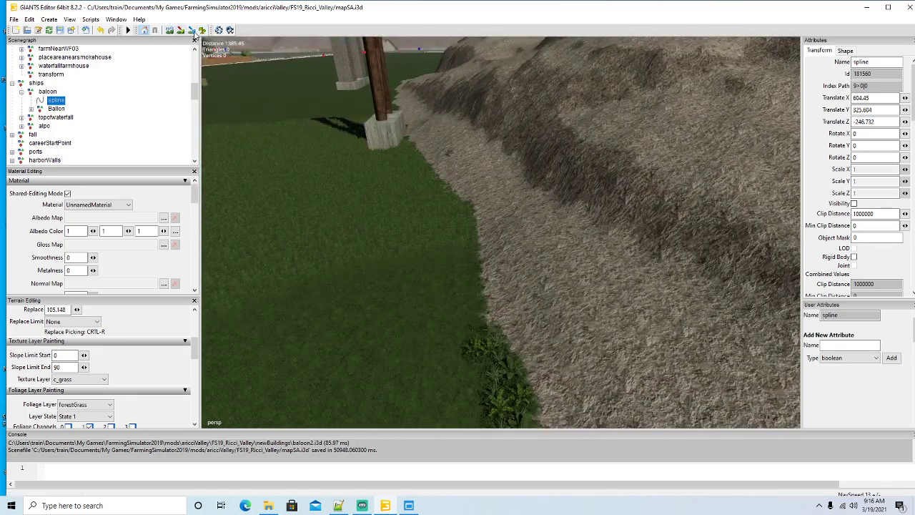
pyautogui.click(202, 30)
pyautogui.moveTo(449, 263)
pyautogui.mouseDown()
pyautogui.moveTo(463, 308)
pyautogui.moveTo(468, 286)
pyautogui.moveTo(432, 194)
pyautogui.mouseUp()
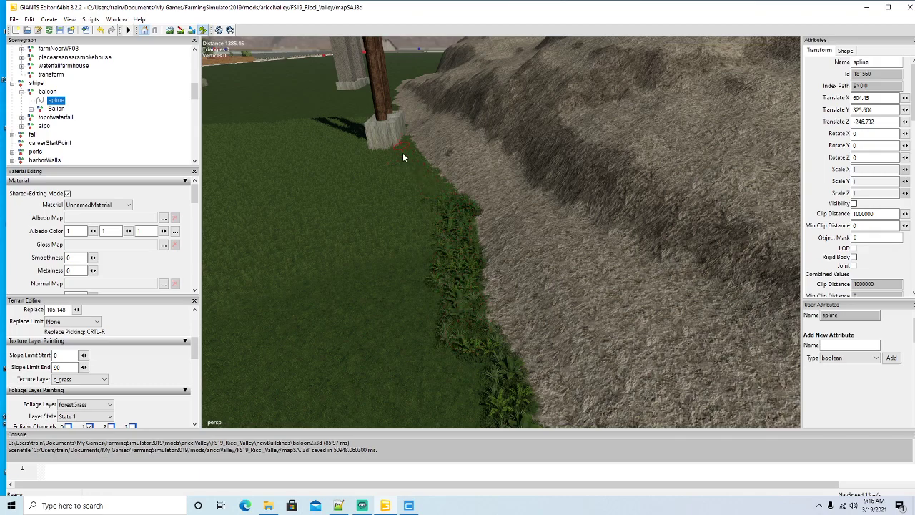
# Step: Survey the roadside fields from the bridge piers past the barns to the clifftop beside the stone bridge
pyautogui.moveTo(392, 247); pyautogui.dragTo(440, 251, button='right')
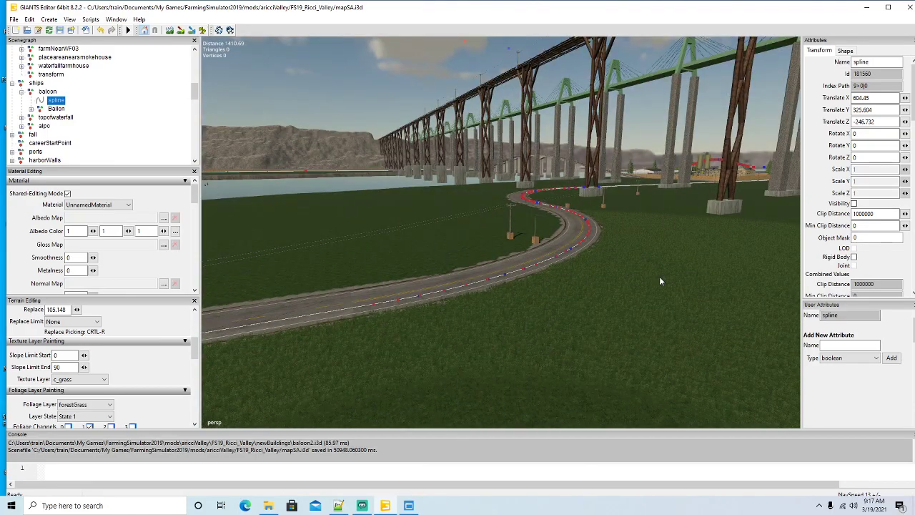
pyautogui.moveTo(659, 276); pyautogui.dragTo(725, 277, button='right')
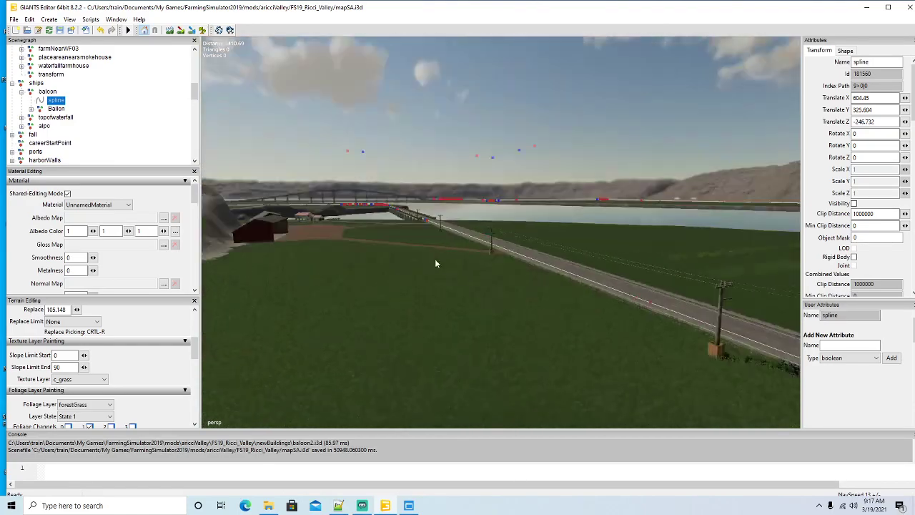
pyautogui.moveTo(435, 263); pyautogui.dragTo(432, 254, button='right')
pyautogui.press('w')
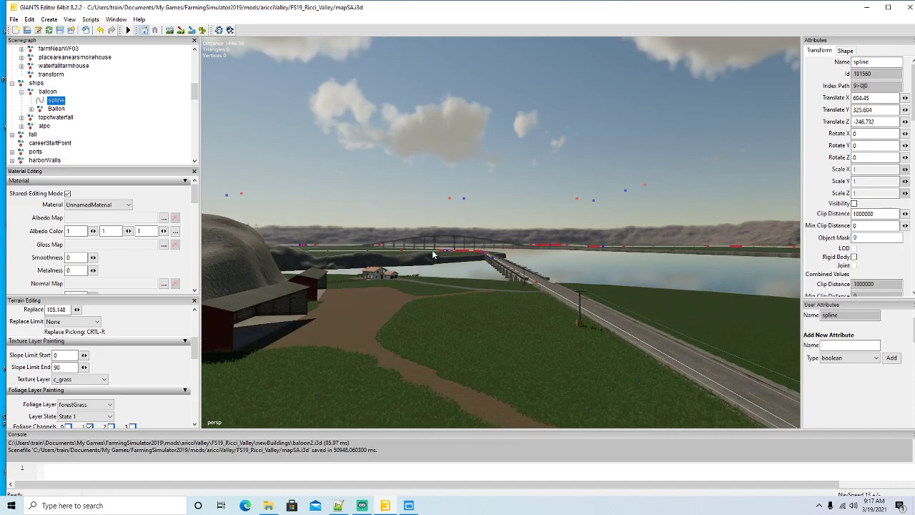
pyautogui.moveTo(459, 336); pyautogui.dragTo(432, 355, button='right')
pyautogui.press('w')
pyautogui.press('w')
pyautogui.press('w')
pyautogui.press('w')
pyautogui.press('w')
pyautogui.press('w')
pyautogui.press('s')
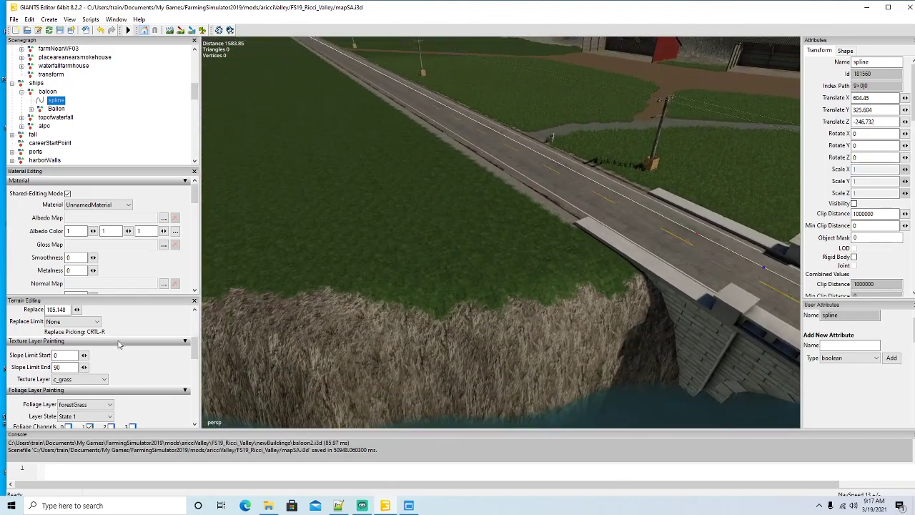
# Step: Set the foliage layer to grass, State 4, and paint it over the clifftop field corner between the road and stone bridge
pyautogui.click(96, 407)
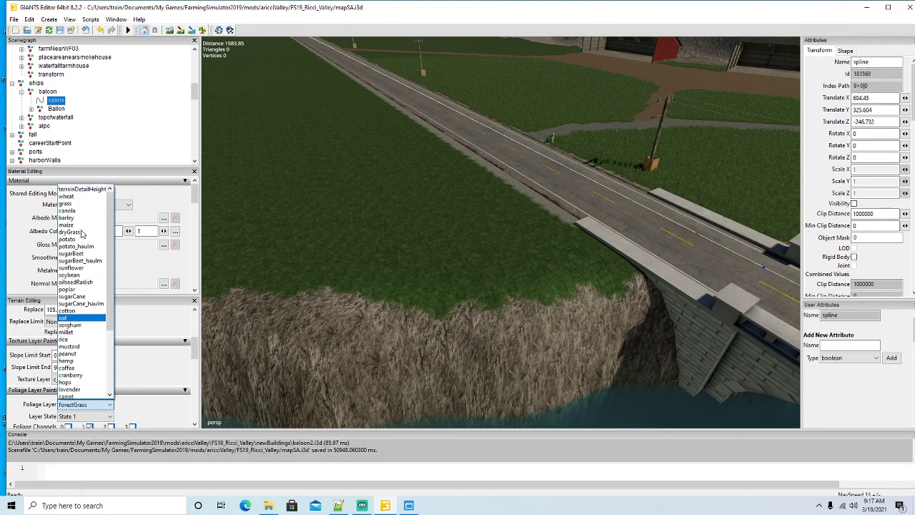
pyautogui.click(77, 210)
pyautogui.click(85, 416)
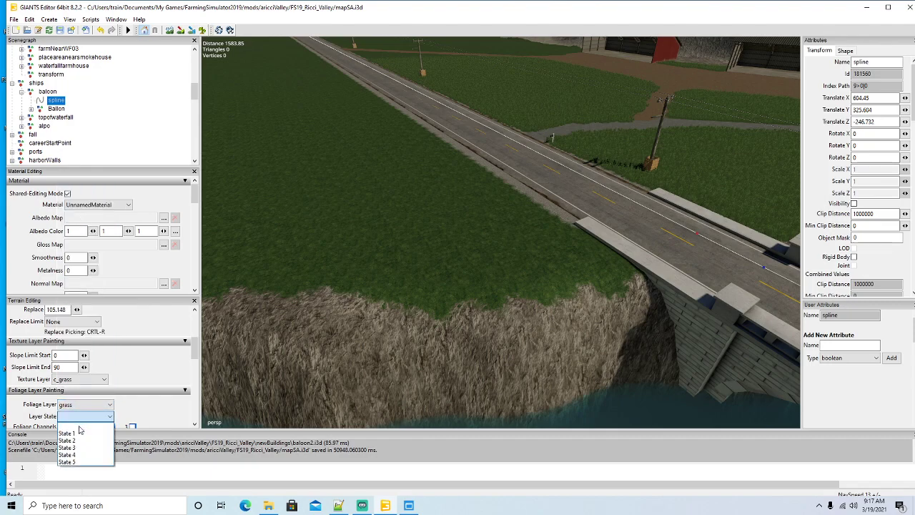
pyautogui.click(79, 457)
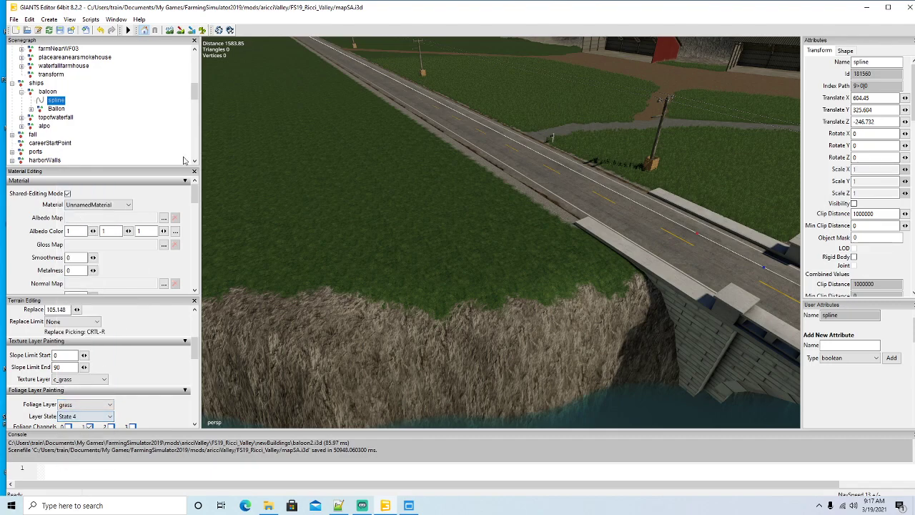
pyautogui.click(202, 30)
pyautogui.moveTo(397, 128); pyautogui.dragTo(460, 170)
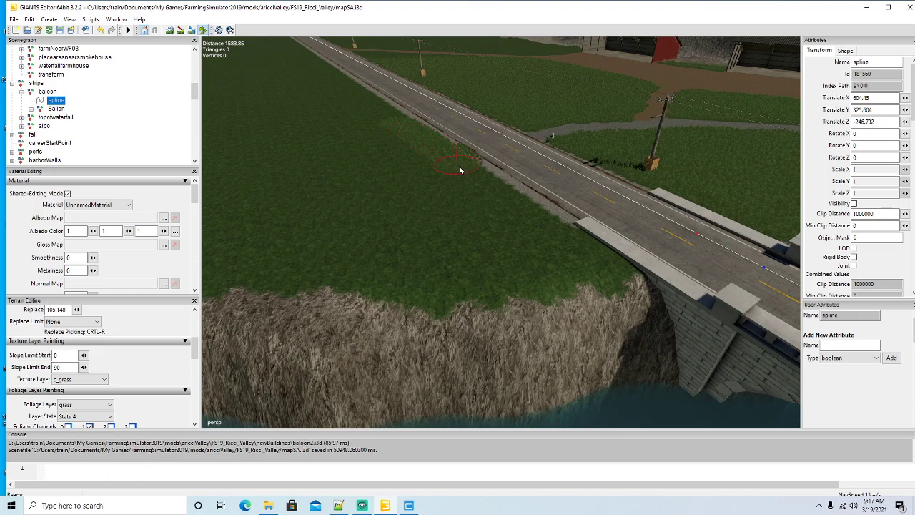
pyautogui.moveTo(503, 197); pyautogui.dragTo(523, 210)
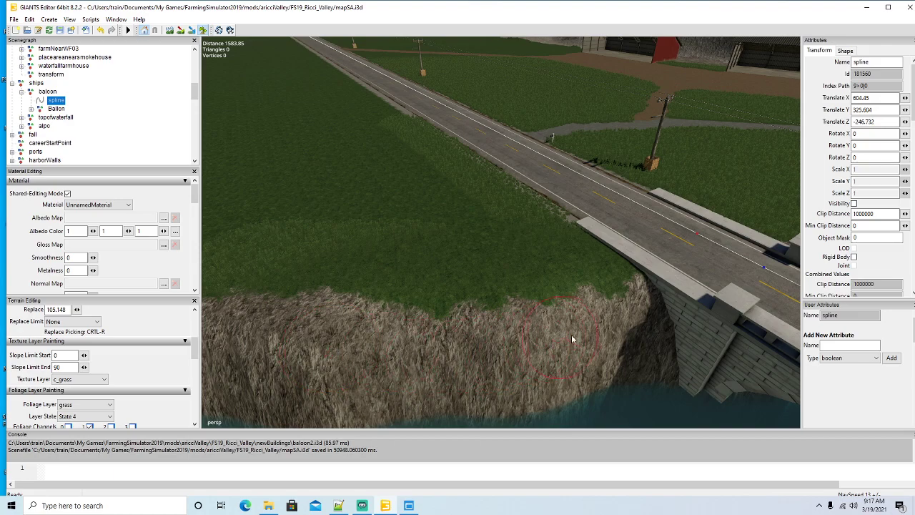
pyautogui.moveTo(470, 229)
pyautogui.mouseDown()
pyautogui.moveTo(278, 224)
pyautogui.moveTo(378, 147)
pyautogui.moveTo(458, 198)
pyautogui.moveTo(370, 203)
pyautogui.mouseUp()
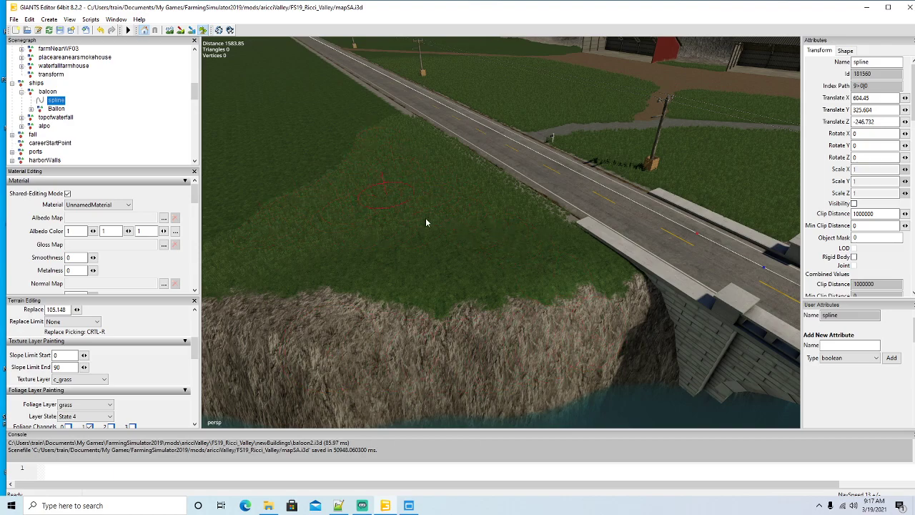
# Step: Paint grass foliage along the clifftop edge above the water and inward across the field beside the road
pyautogui.click(203, 31)
pyautogui.keyDown('alt'); pyautogui.moveTo(412, 174); pyautogui.dragTo(347, 158); pyautogui.keyUp('alt')
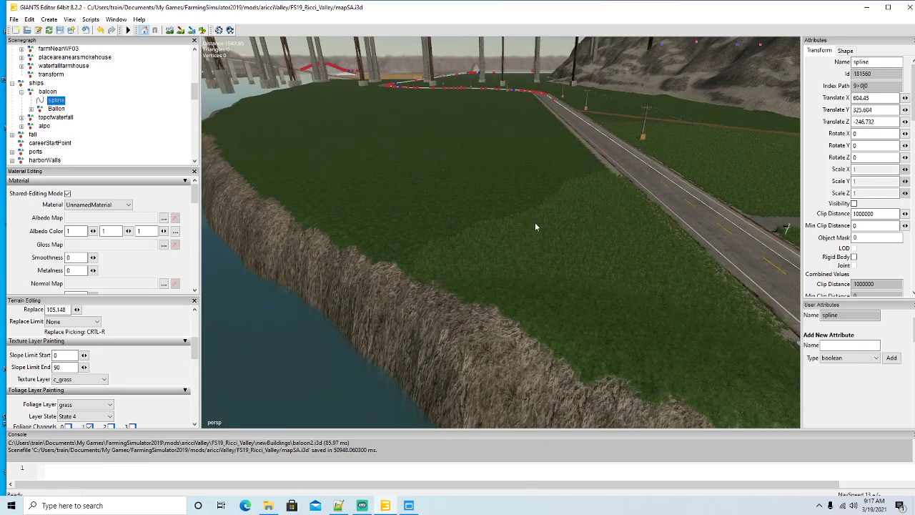
pyautogui.moveTo(472, 148)
pyautogui.keyDown('alt'); pyautogui.mouseDown()
pyautogui.moveTo(467, 133)
pyautogui.moveTo(432, 197)
pyautogui.mouseUp(); pyautogui.keyUp('alt')
pyautogui.click(203, 31)
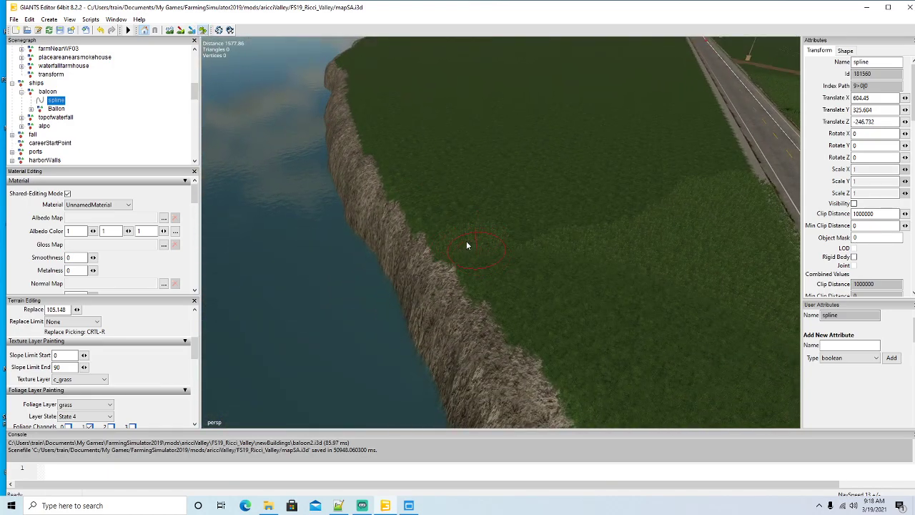
pyautogui.moveTo(420, 196); pyautogui.dragTo(366, 113)
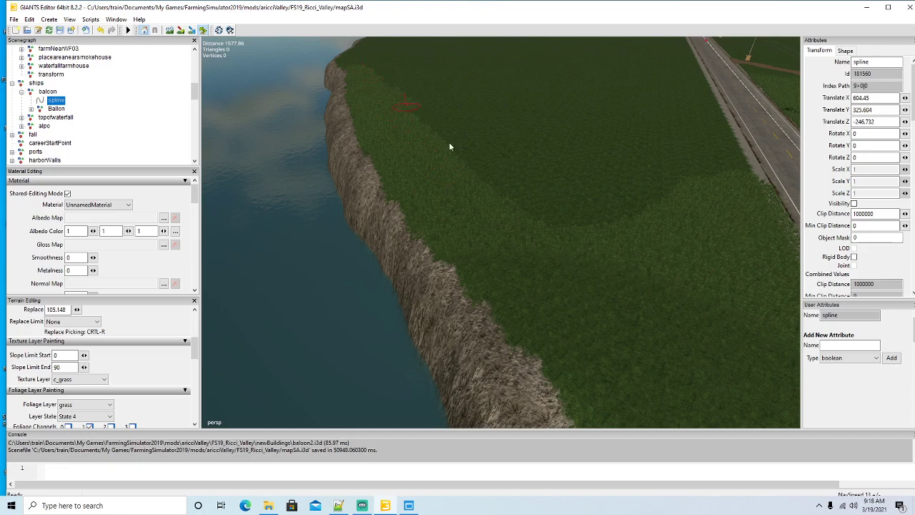
pyautogui.moveTo(449, 146)
pyautogui.mouseDown()
pyautogui.moveTo(558, 208)
pyautogui.moveTo(500, 172)
pyautogui.moveTo(569, 191)
pyautogui.moveTo(445, 111)
pyautogui.mouseUp()
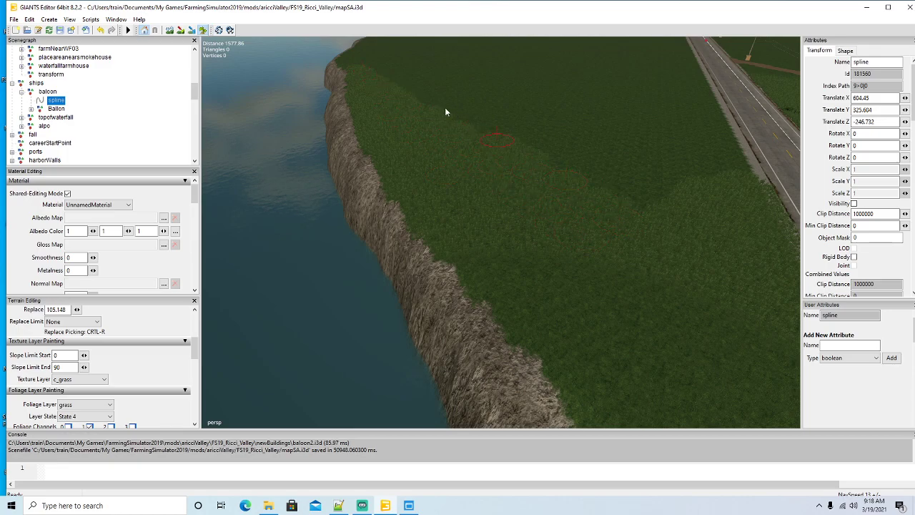
pyautogui.moveTo(389, 81)
pyautogui.mouseDown()
pyautogui.moveTo(637, 176)
pyautogui.moveTo(583, 172)
pyautogui.mouseUp()
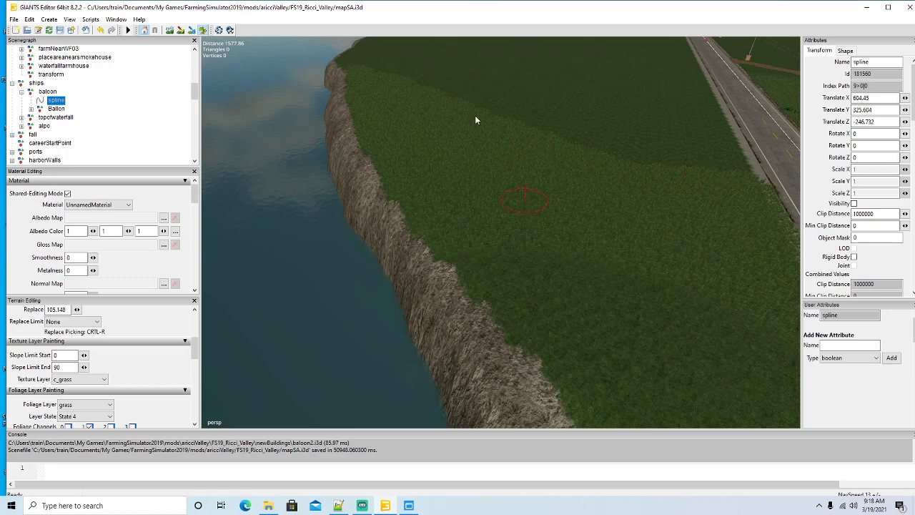
# Step: Continue the grass band along the cliff edge towards the bridge piers, widening it inland to cover the bare field
pyautogui.click(203, 31)
pyautogui.moveTo(373, 123)
pyautogui.keyDown('alt'); pyautogui.mouseDown()
pyautogui.moveTo(347, 94)
pyautogui.moveTo(362, 129)
pyautogui.mouseUp(); pyautogui.keyUp('alt')
pyautogui.press('w')
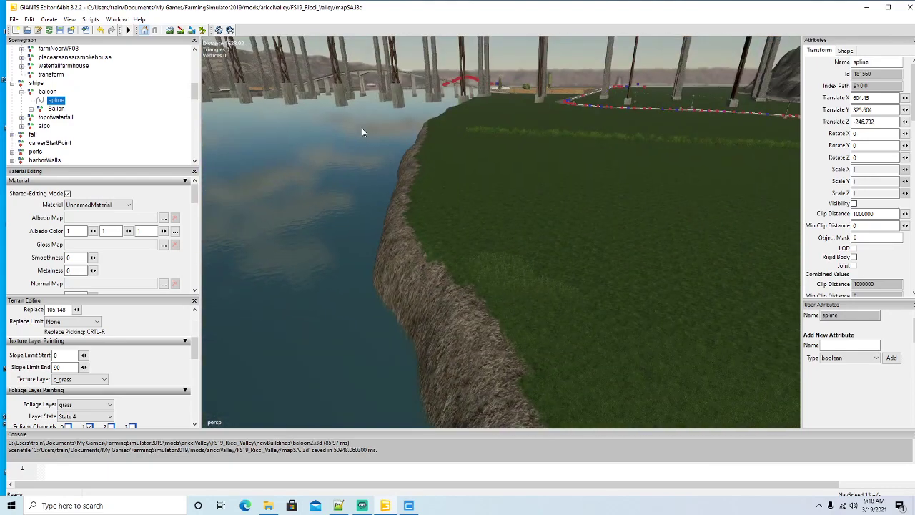
pyautogui.click(203, 30)
pyautogui.moveTo(496, 279)
pyautogui.mouseDown()
pyautogui.moveTo(436, 234)
pyautogui.moveTo(432, 144)
pyautogui.mouseUp()
pyautogui.moveTo(475, 220); pyautogui.dragTo(613, 330)
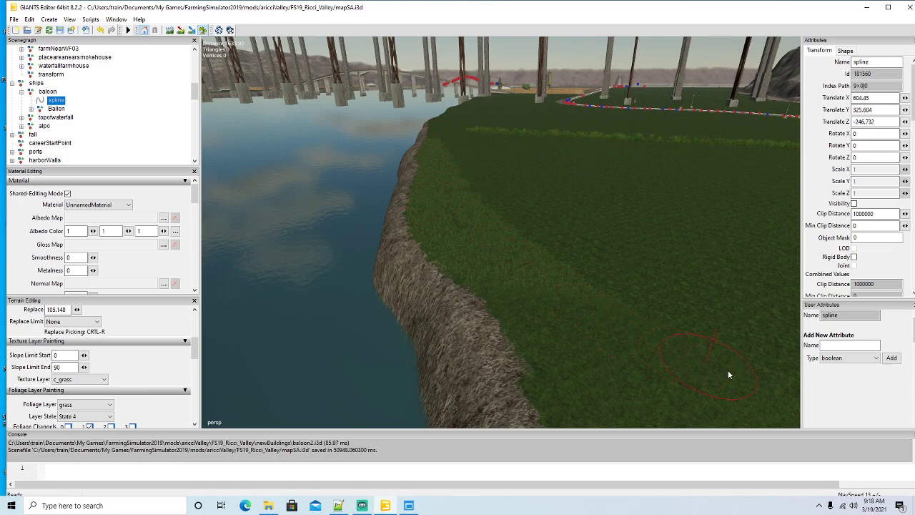
pyautogui.moveTo(728, 375); pyautogui.dragTo(553, 224)
pyautogui.moveTo(482, 160)
pyautogui.mouseDown()
pyautogui.moveTo(461, 141)
pyautogui.moveTo(586, 258)
pyautogui.mouseUp()
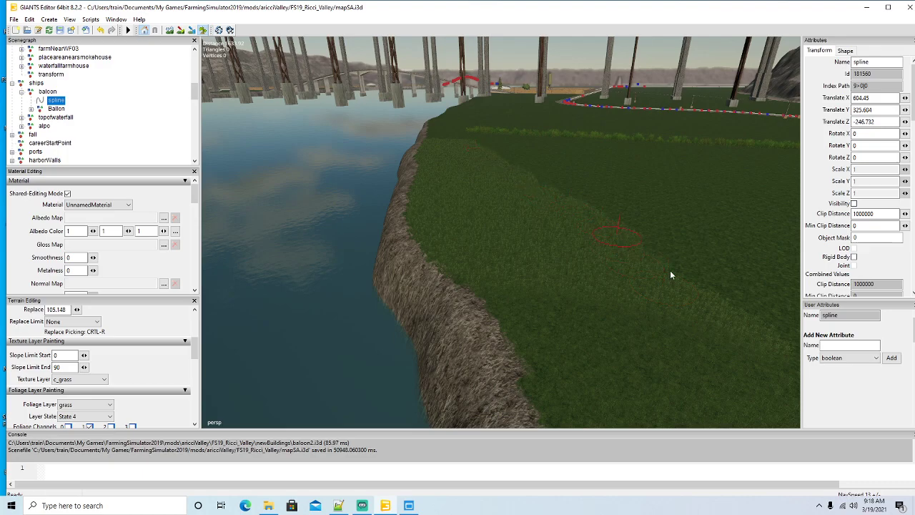
# Step: Paint grass along the gravel verge of the straight road and spread it across the adjoining clifftop field
pyautogui.click(206, 32)
pyautogui.moveTo(436, 147)
pyautogui.keyDown('alt'); pyautogui.mouseDown()
pyautogui.moveTo(535, 181)
pyautogui.moveTo(619, 156)
pyautogui.moveTo(667, 127)
pyautogui.moveTo(653, 119)
pyautogui.moveTo(411, 200)
pyautogui.moveTo(410, 169)
pyautogui.moveTo(270, 85)
pyautogui.mouseUp(); pyautogui.keyUp('alt')
pyautogui.scroll(5, 667, 127)
pyautogui.scroll(10, 654, 121)
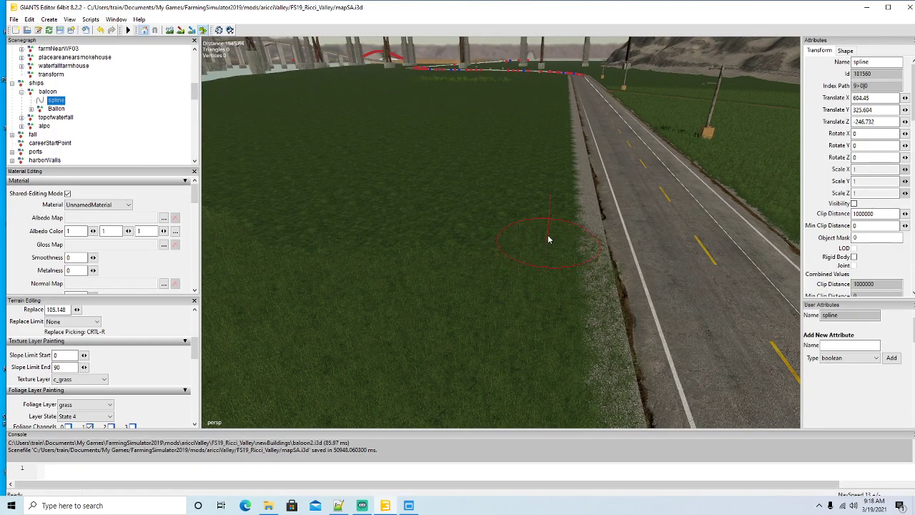
pyautogui.moveTo(552, 190); pyautogui.dragTo(561, 103)
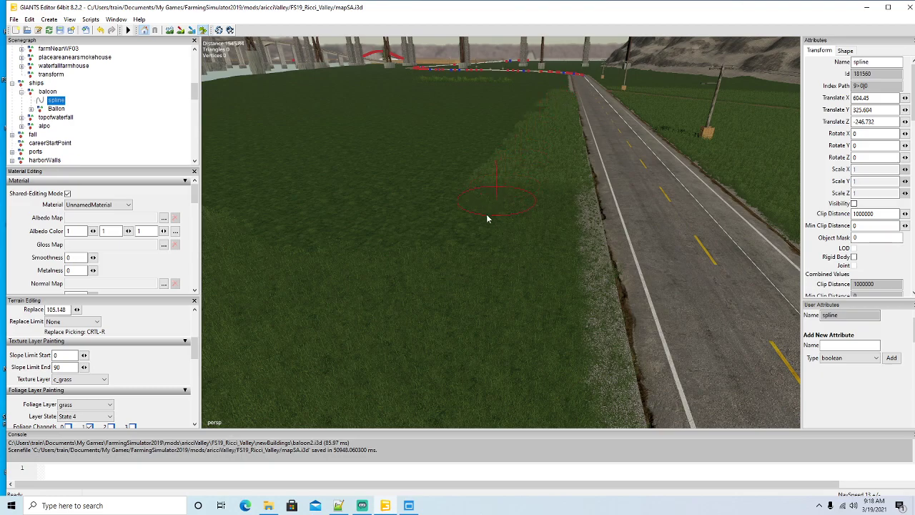
pyautogui.moveTo(509, 157)
pyautogui.mouseDown()
pyautogui.moveTo(539, 93)
pyautogui.moveTo(371, 252)
pyautogui.mouseUp()
pyautogui.moveTo(380, 200); pyautogui.dragTo(485, 122)
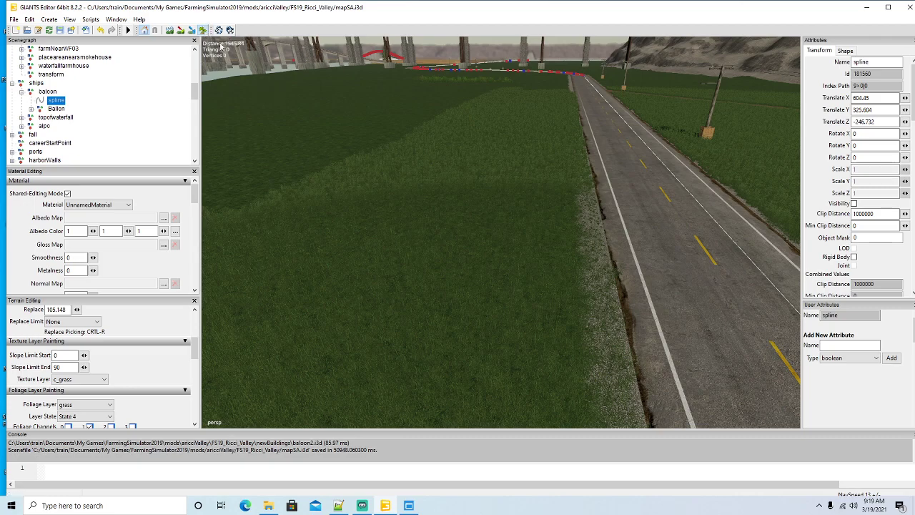
# Step: Extend the grass across the field on the cliff side of the straight road up to the start of the bend
pyautogui.moveTo(381, 286); pyautogui.dragTo(419, 178, button='right')
pyautogui.scroll(-10, 420, 179)
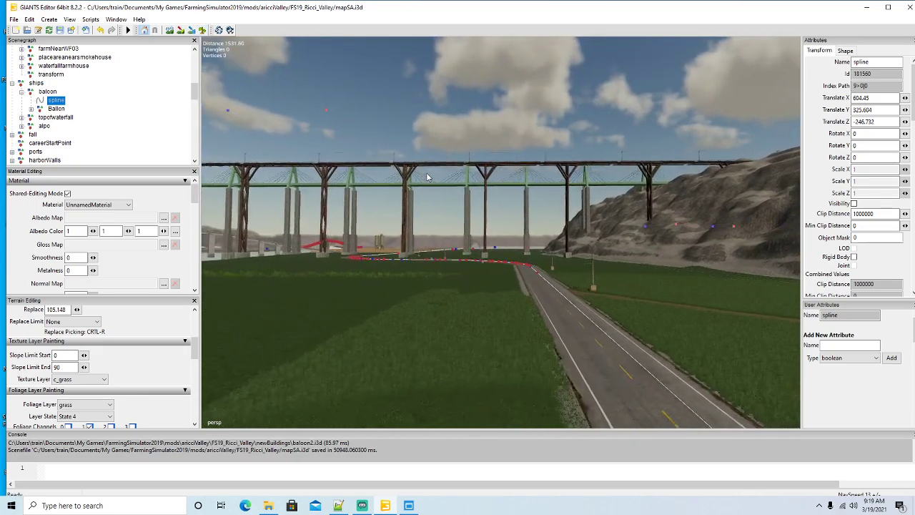
pyautogui.moveTo(426, 173); pyautogui.dragTo(432, 244, button='right')
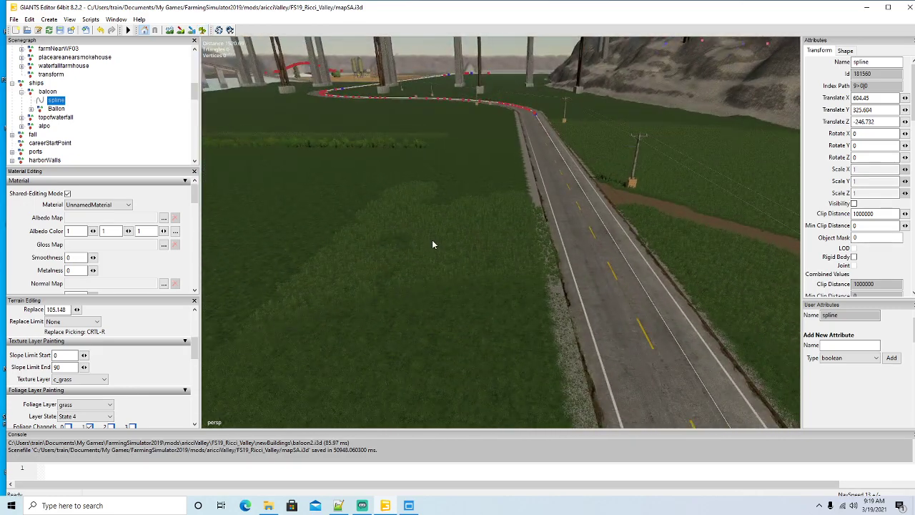
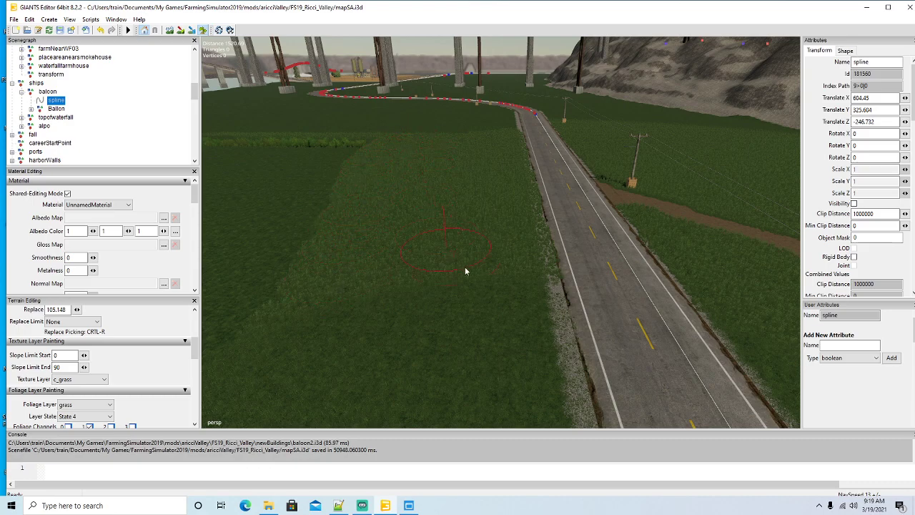
pyautogui.moveTo(318, 209)
pyautogui.mouseDown()
pyautogui.moveTo(280, 299)
pyautogui.moveTo(323, 143)
pyautogui.moveTo(272, 172)
pyautogui.moveTo(261, 280)
pyautogui.mouseUp()
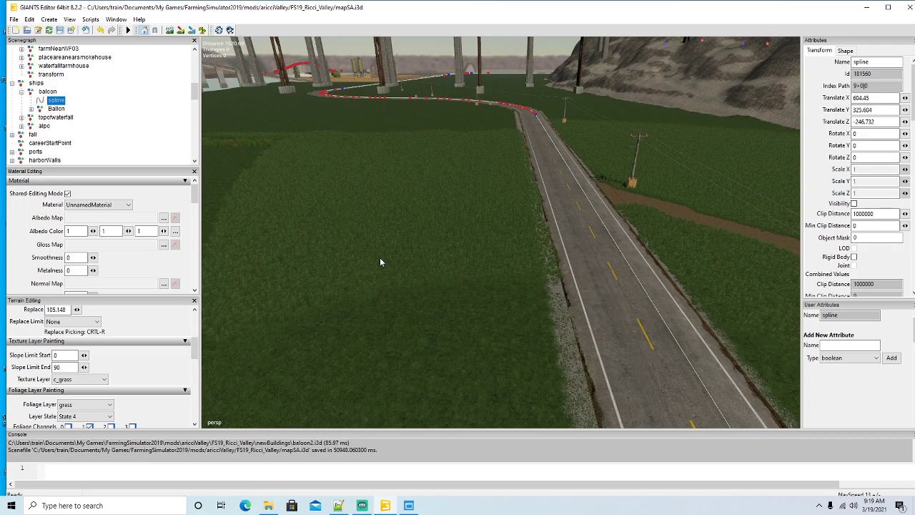
pyautogui.moveTo(370, 293); pyautogui.dragTo(335, 274, button='right')
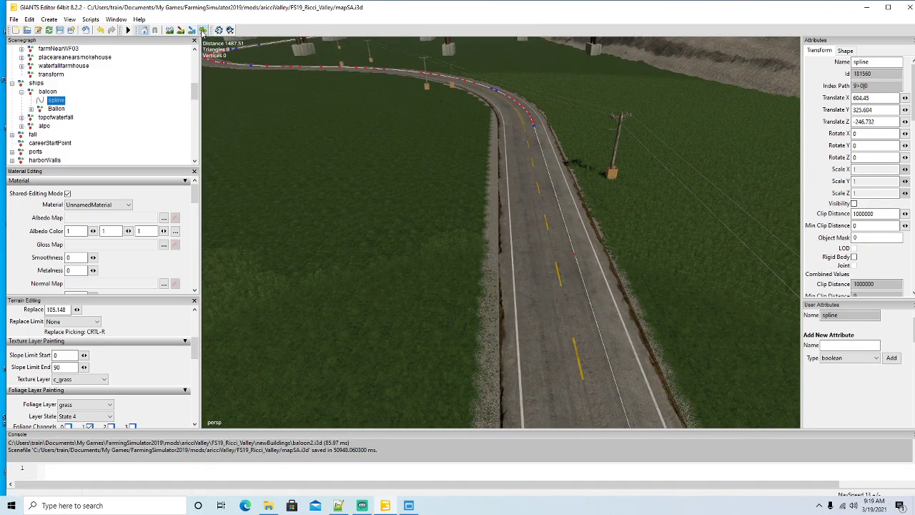
pyautogui.moveTo(434, 262)
pyautogui.mouseDown()
pyautogui.moveTo(445, 259)
pyautogui.moveTo(454, 233)
pyautogui.moveTo(471, 123)
pyautogui.moveTo(428, 136)
pyautogui.moveTo(350, 258)
pyautogui.moveTo(357, 188)
pyautogui.moveTo(405, 130)
pyautogui.moveTo(395, 107)
pyautogui.moveTo(250, 207)
pyautogui.moveTo(222, 239)
pyautogui.mouseUp()
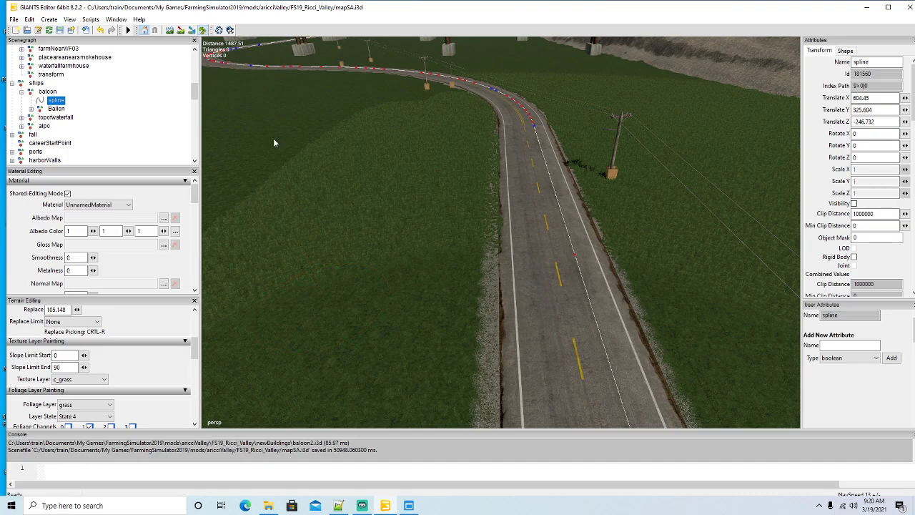
# Step: Paint grass around the utility poles and beneath the power lines on the cliff side of the road bend
pyautogui.moveTo(274, 138); pyautogui.dragTo(250, 171, button='right')
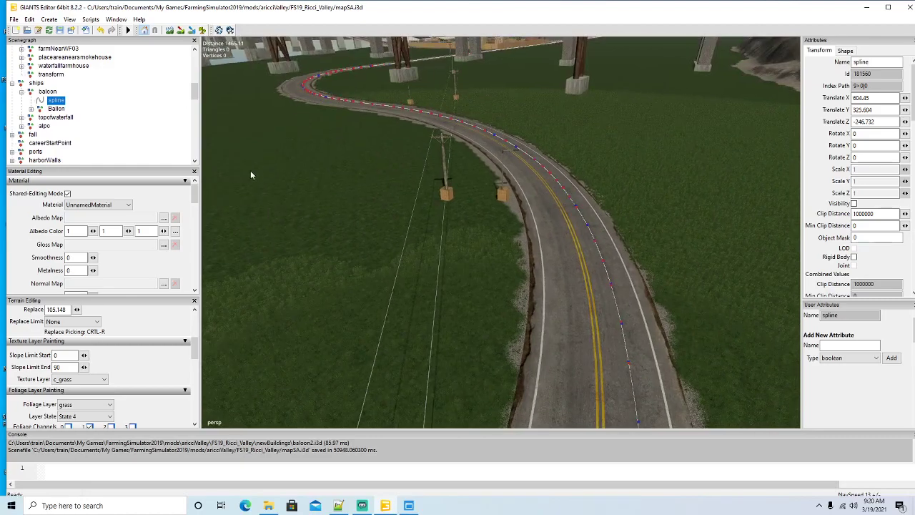
pyautogui.click(203, 30)
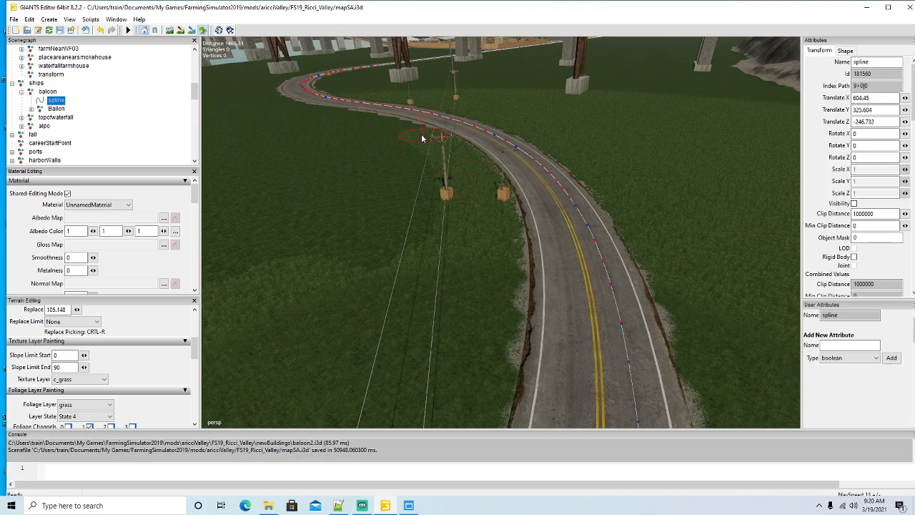
pyautogui.moveTo(421, 134)
pyautogui.mouseDown()
pyautogui.moveTo(372, 189)
pyautogui.moveTo(332, 274)
pyautogui.moveTo(404, 166)
pyautogui.moveTo(375, 332)
pyautogui.mouseUp()
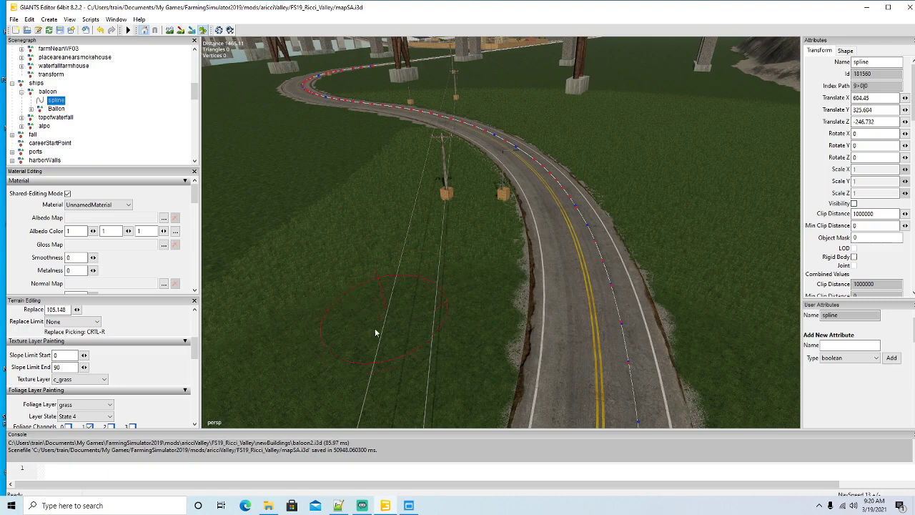
pyautogui.moveTo(278, 255); pyautogui.dragTo(269, 301)
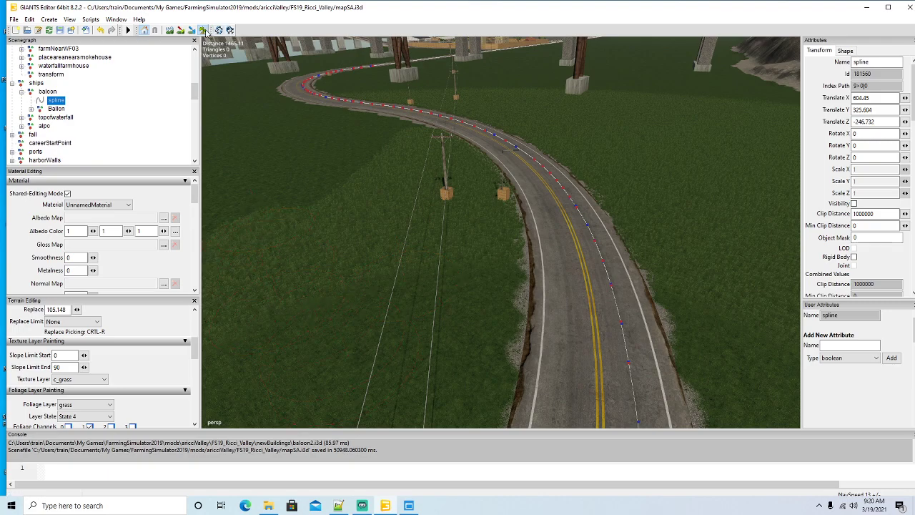
# Step: Fill the slope on the cliff side of the S-curve with grass, from the power lines to the tight bend
pyautogui.keyDown('alt'); pyautogui.moveTo(231, 82); pyautogui.dragTo(252, 215); pyautogui.keyUp('alt')
pyautogui.scroll(8, 311, 145)
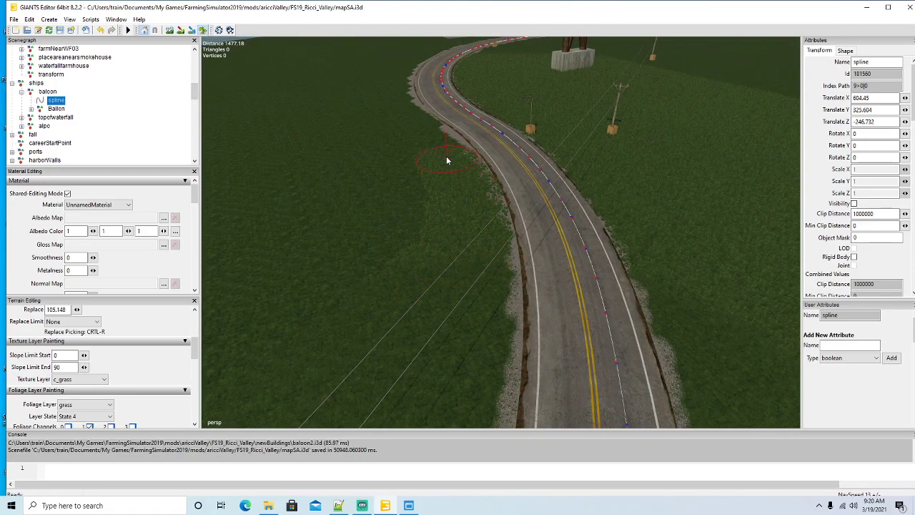
pyautogui.moveTo(426, 133)
pyautogui.mouseDown()
pyautogui.moveTo(399, 110)
pyautogui.moveTo(397, 78)
pyautogui.moveTo(350, 127)
pyautogui.moveTo(266, 260)
pyautogui.moveTo(300, 300)
pyautogui.moveTo(359, 136)
pyautogui.moveTo(373, 246)
pyautogui.mouseUp()
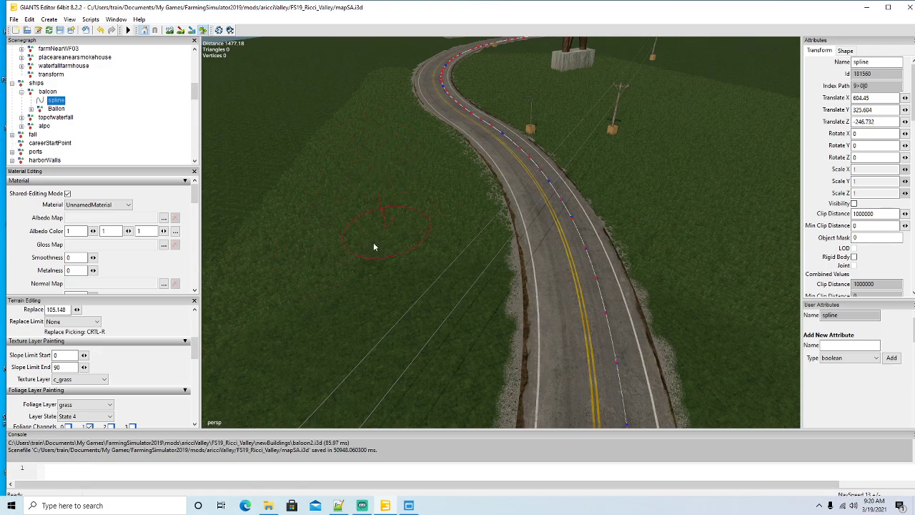
pyautogui.moveTo(273, 319); pyautogui.dragTo(334, 120)
pyautogui.moveTo(339, 89); pyautogui.dragTo(280, 259)
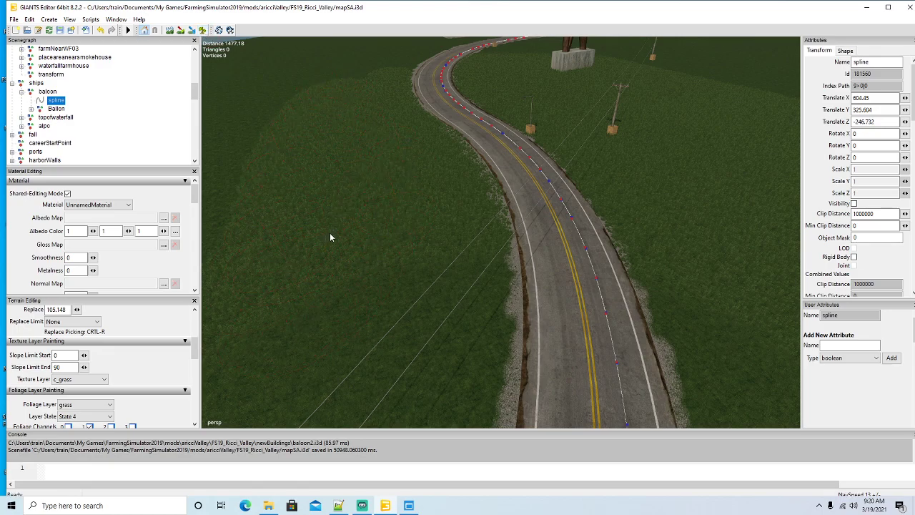
# Step: Paint grass on the cliff side of the tight bend, up towards the wooden bridge pier's concrete footing
pyautogui.keyDown('alt'); pyautogui.moveTo(406, 292); pyautogui.dragTo(453, 301); pyautogui.keyUp('alt')
pyautogui.scroll(10, 365, 242)
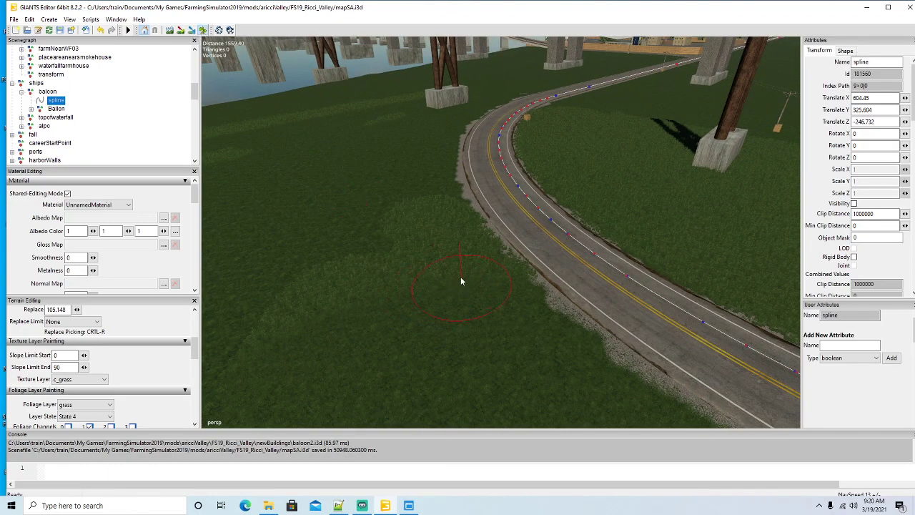
pyautogui.moveTo(444, 225)
pyautogui.mouseDown()
pyautogui.moveTo(433, 171)
pyautogui.moveTo(452, 122)
pyautogui.mouseUp()
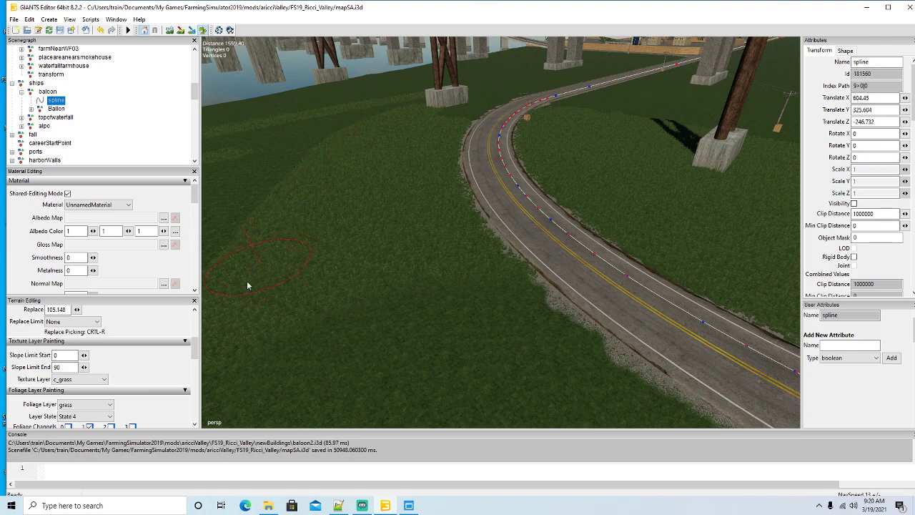
# Step: Paint grass around the wooden bridge pier's concrete footing and along the adjacent outer verge of the road bend
pyautogui.click(203, 33)
pyautogui.moveTo(311, 125)
pyautogui.keyDown('alt'); pyautogui.mouseDown()
pyautogui.moveTo(373, 181)
pyautogui.moveTo(378, 168)
pyautogui.mouseUp(); pyautogui.keyUp('alt')
pyautogui.scroll(-8, 378, 169)
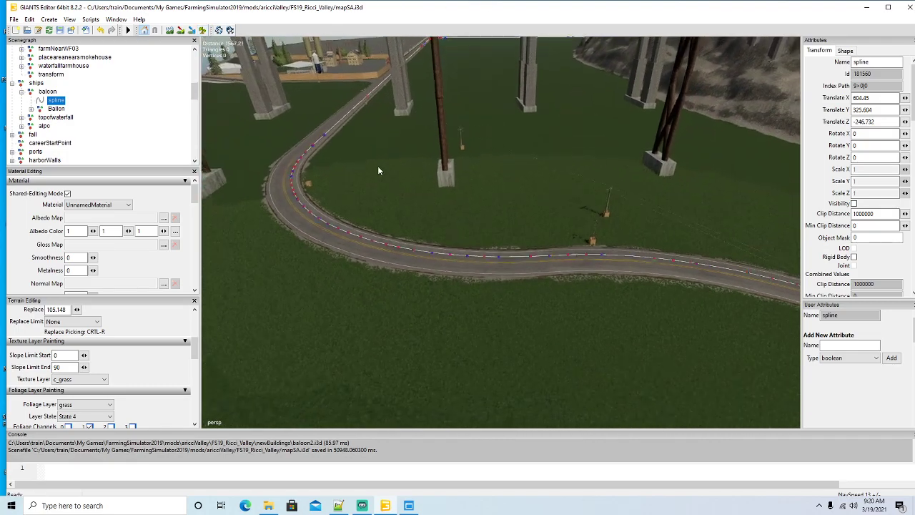
pyautogui.scroll(-3, 377, 166)
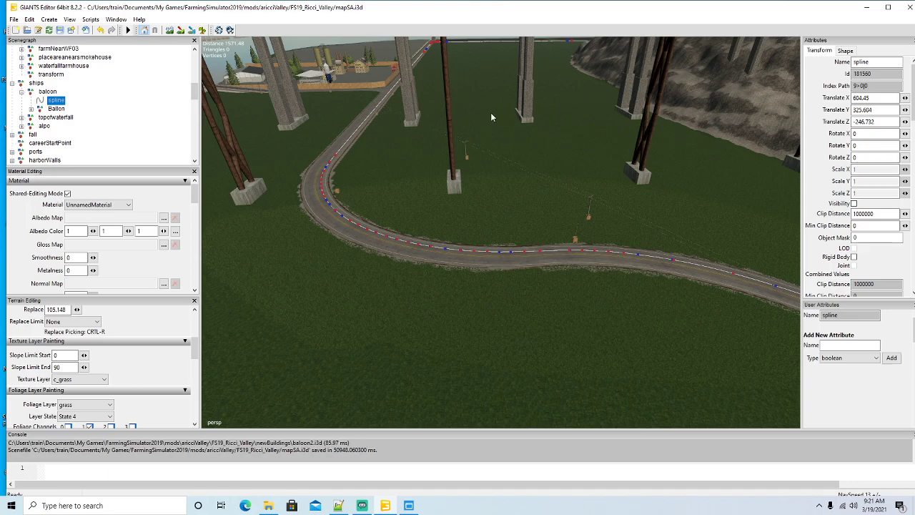
pyautogui.moveTo(474, 222); pyautogui.dragTo(383, 243, button='right')
pyautogui.press('w')
pyautogui.press('w')
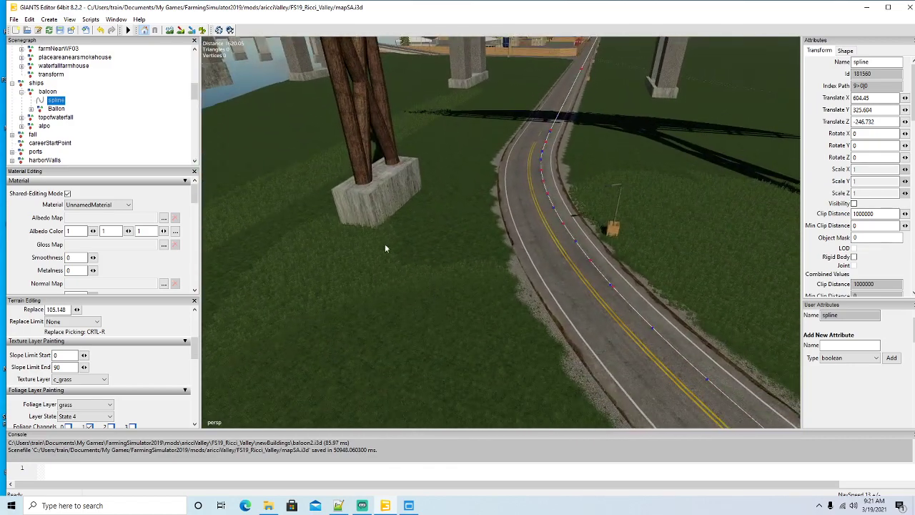
pyautogui.click(203, 30)
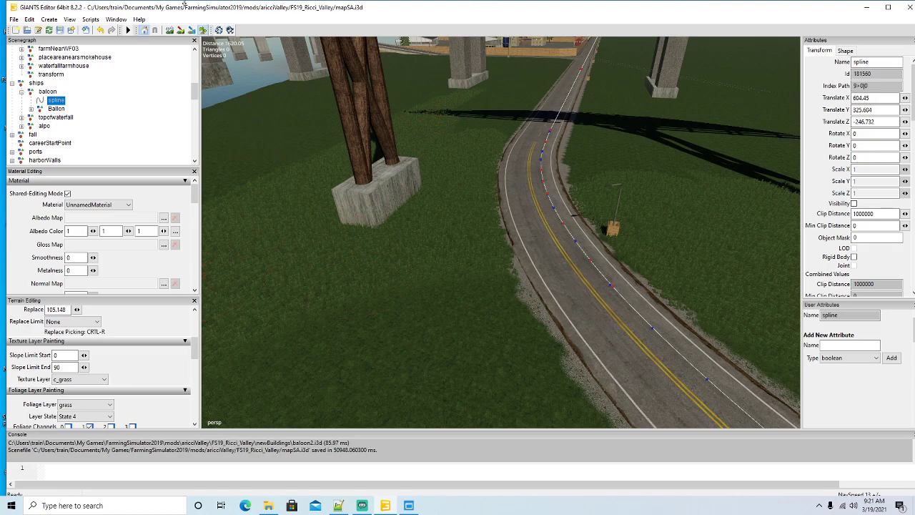
# Step: Paint grass on the roadside strip under the bridge shadow, between the wooden pier and the concrete piers
pyautogui.moveTo(364, 236); pyautogui.dragTo(353, 187, button='right')
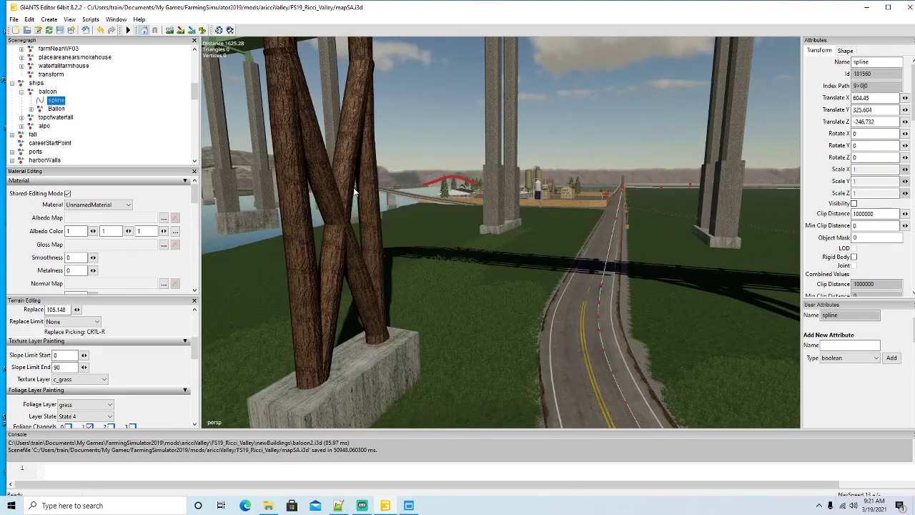
pyautogui.scroll(8, 353, 188)
pyautogui.keyDown('alt'); pyautogui.moveTo(354, 188); pyautogui.dragTo(399, 230); pyautogui.keyUp('alt')
pyautogui.scroll(4, 397, 230)
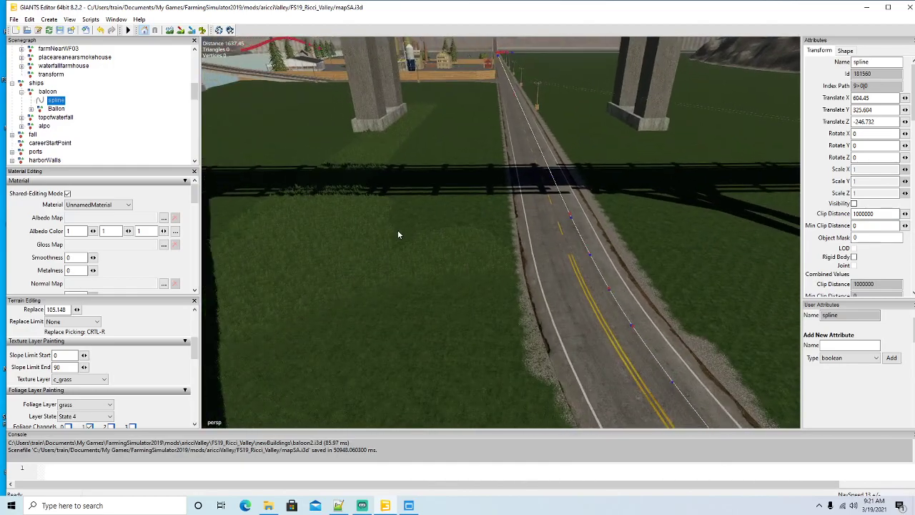
pyautogui.scroll(-3, 397, 229)
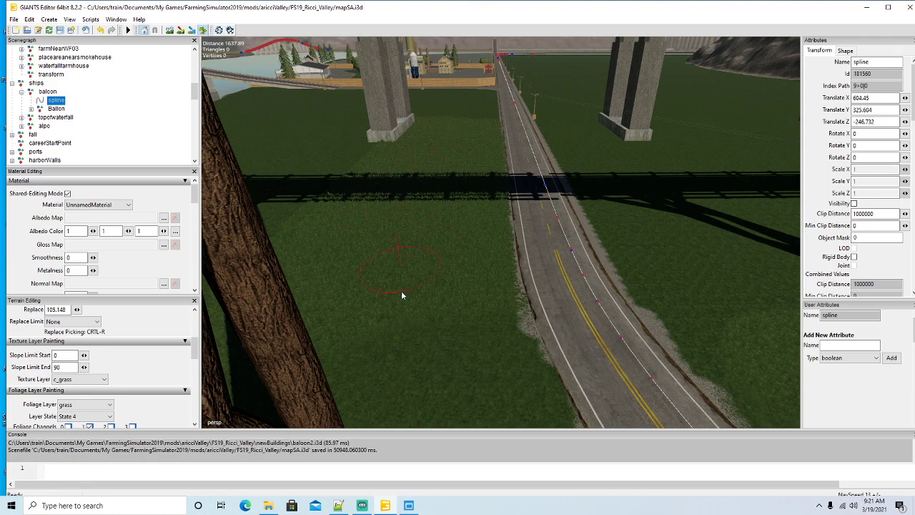
# Step: Paint grass on the roadside field just past the concrete bridge piers, in and before the bridge shadow facing the fenced yard
pyautogui.click(203, 31)
pyautogui.moveTo(320, 189)
pyautogui.keyDown('alt'); pyautogui.mouseDown()
pyautogui.moveTo(326, 137)
pyautogui.moveTo(314, 148)
pyautogui.mouseUp(); pyautogui.keyUp('alt')
pyautogui.scroll(10, 313, 149)
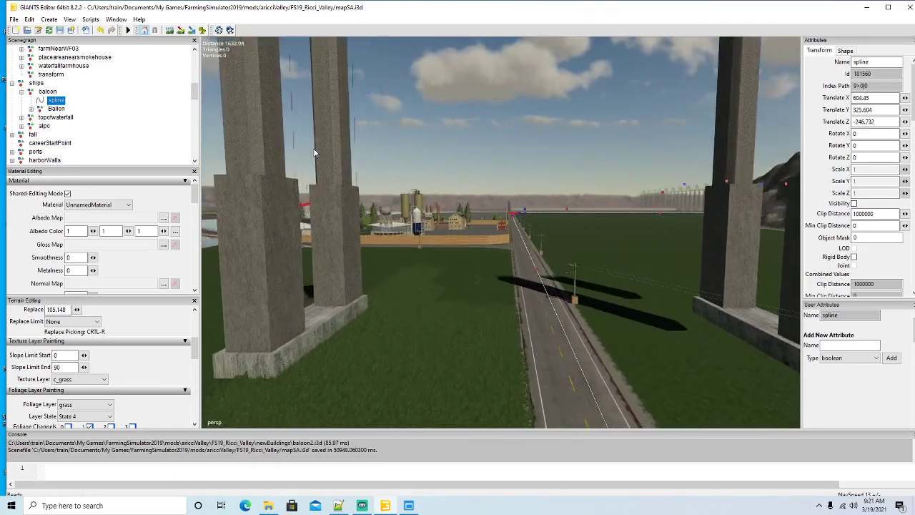
pyautogui.scroll(8, 313, 148)
pyautogui.keyDown('alt'); pyautogui.moveTo(313, 148); pyautogui.dragTo(333, 180); pyautogui.keyUp('alt')
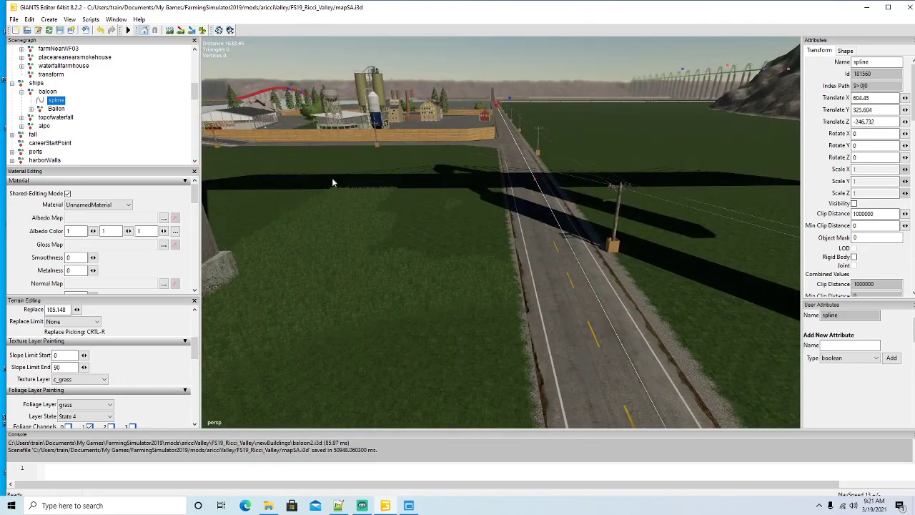
pyautogui.click(203, 31)
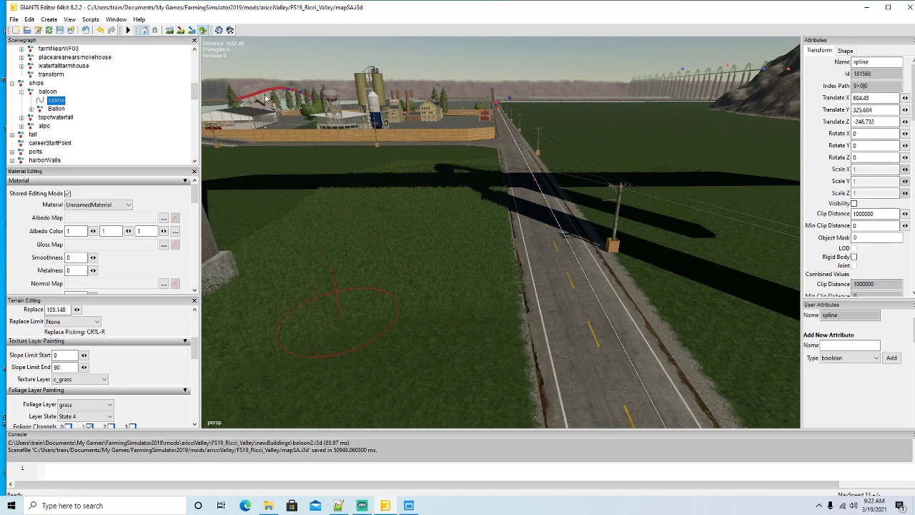
# Step: Paint grass along the roadside up to the fenced yard's side road, filling the junction corner as far as the power pole
pyautogui.moveTo(309, 165); pyautogui.dragTo(294, 203, button='right')
pyautogui.press('w')
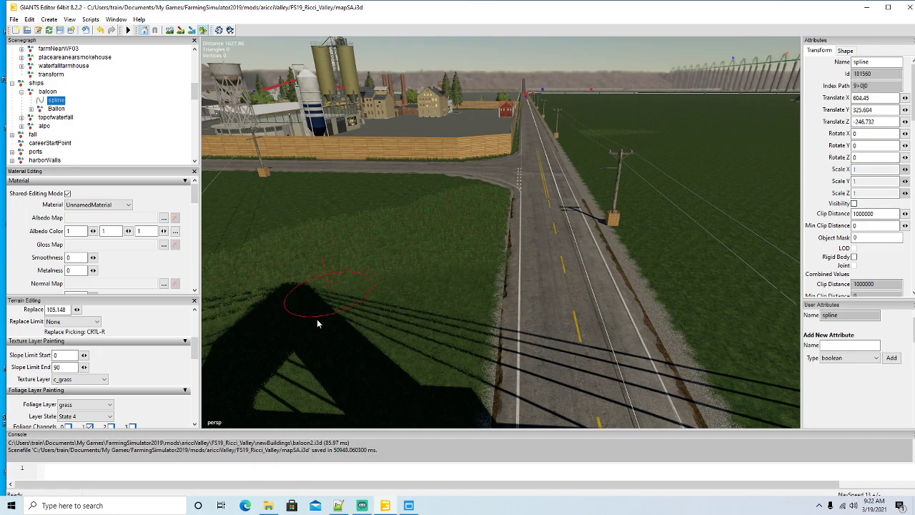
pyautogui.keyDown('alt'); pyautogui.moveTo(364, 277); pyautogui.dragTo(264, 306); pyautogui.keyUp('alt')
pyautogui.scroll(8, 384, 237)
pyautogui.click(204, 31)
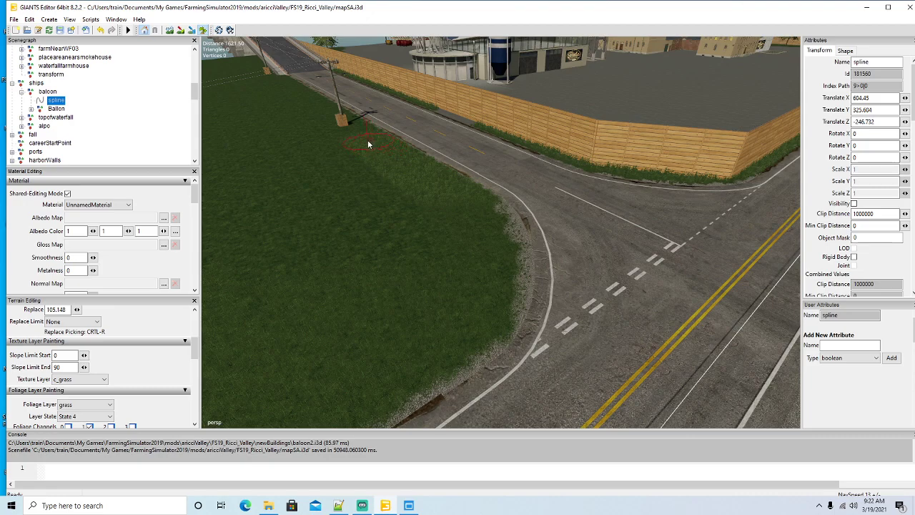
pyautogui.moveTo(324, 123)
pyautogui.mouseDown()
pyautogui.moveTo(262, 269)
pyautogui.moveTo(332, 147)
pyautogui.moveTo(390, 266)
pyautogui.mouseUp()
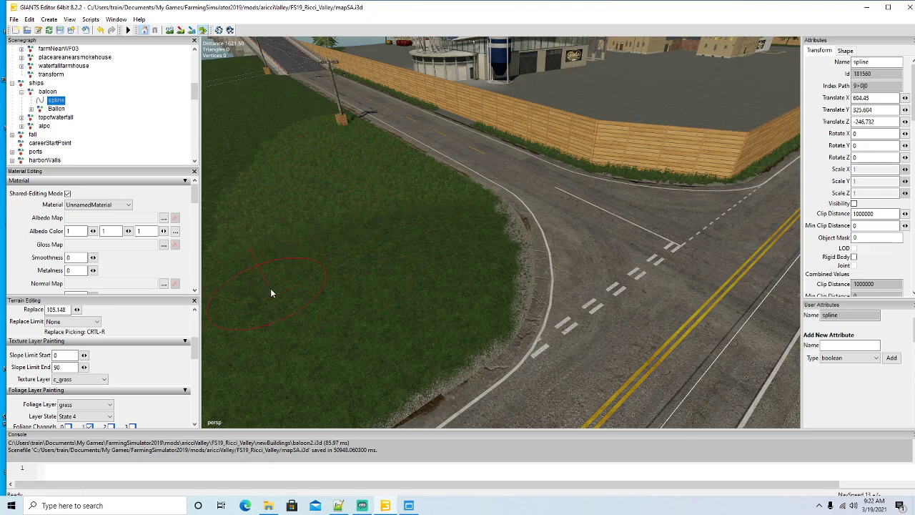
pyautogui.click(203, 31)
# Step: Delete the streetLightPoleLarge lamp that points to the field side of the power pole beside the fenced yard's road
pyautogui.keyDown('alt'); pyautogui.moveTo(223, 86); pyautogui.dragTo(309, 151); pyautogui.keyUp('alt')
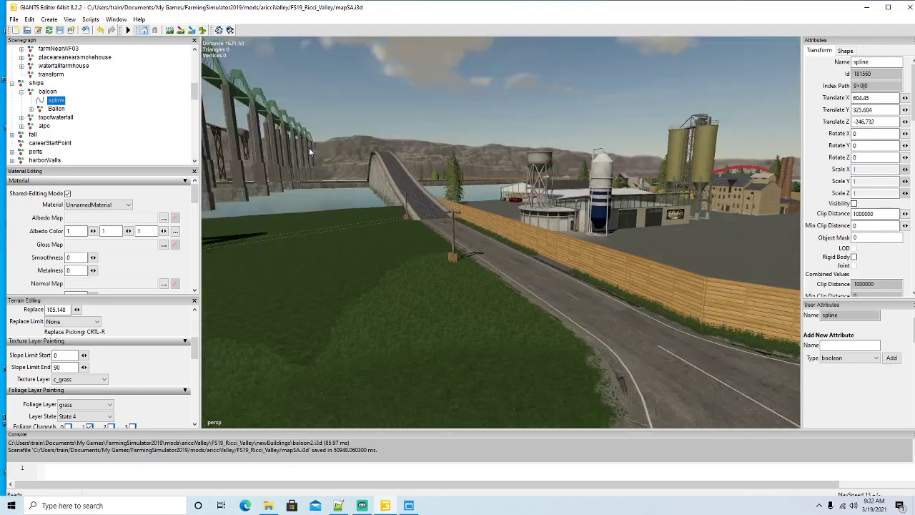
pyautogui.scroll(2, 309, 151)
pyautogui.scroll(8, 309, 147)
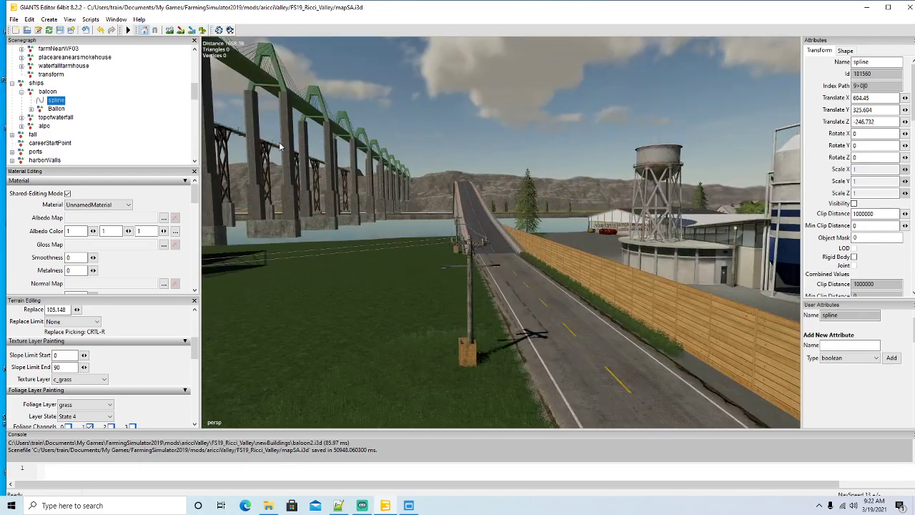
pyautogui.keyDown('alt'); pyautogui.moveTo(278, 158); pyautogui.dragTo(306, 225); pyautogui.keyUp('alt')
pyautogui.scroll(-3, 265, 204)
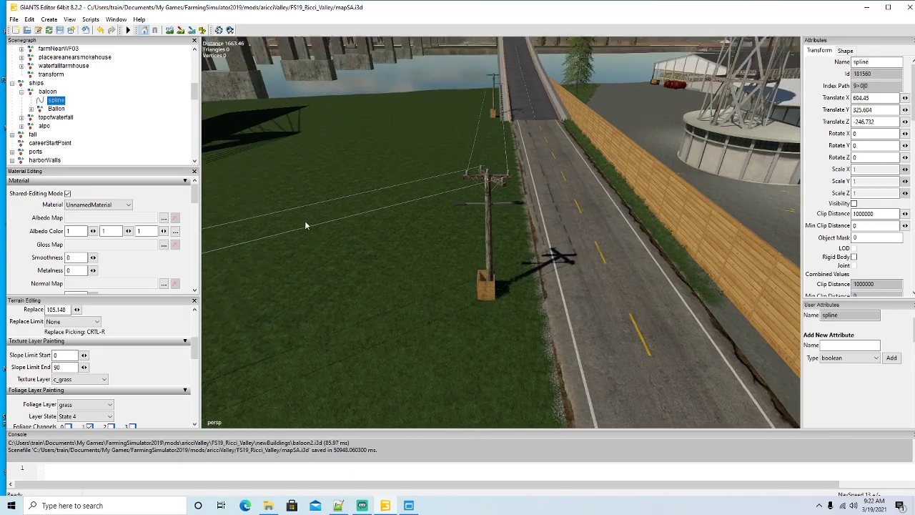
pyautogui.scroll(2, 306, 225)
pyautogui.scroll(3, 306, 224)
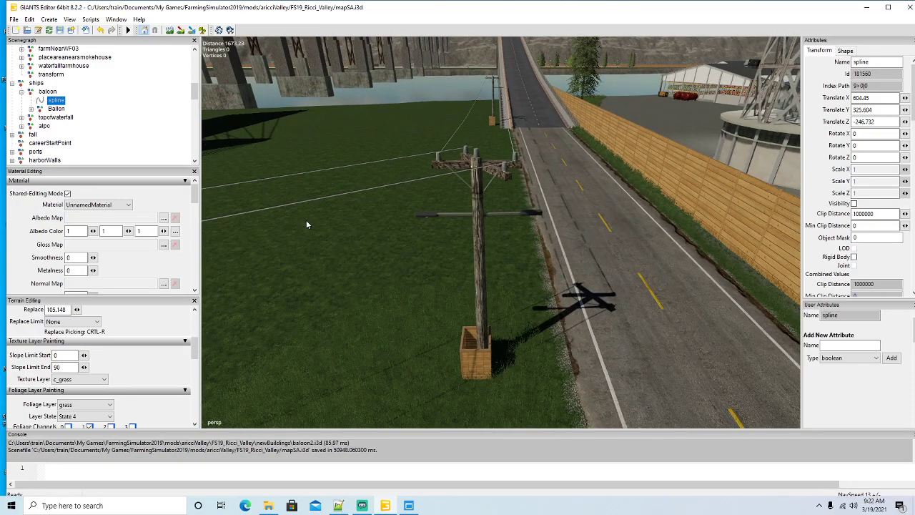
pyautogui.click(446, 218)
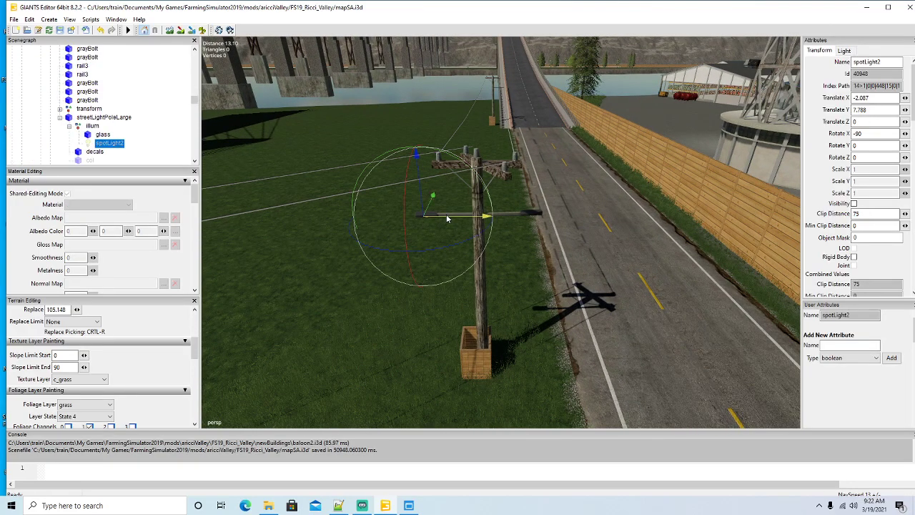
pyautogui.click(76, 120)
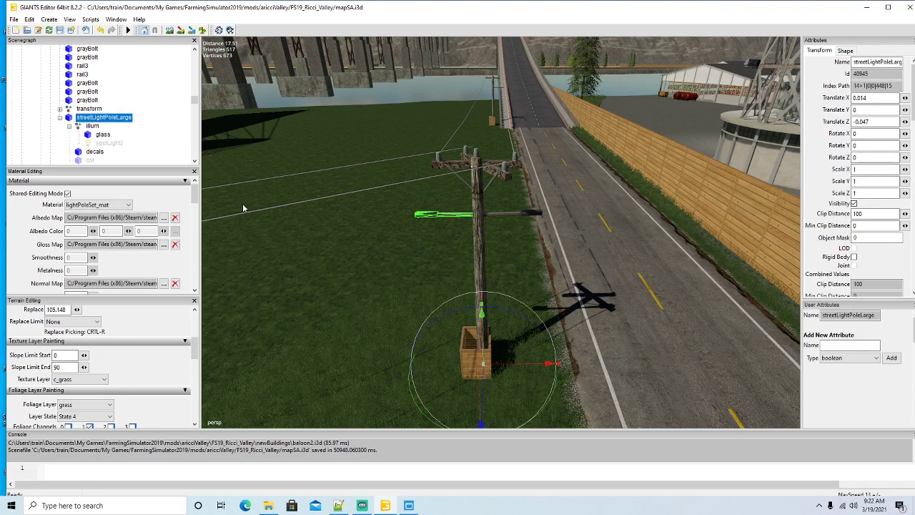
pyautogui.press('Delete')
# Step: Paint grass on the field side of the road, from the power pole towards the next pole at the bridge ramp
pyautogui.scroll(2, 365, 279)
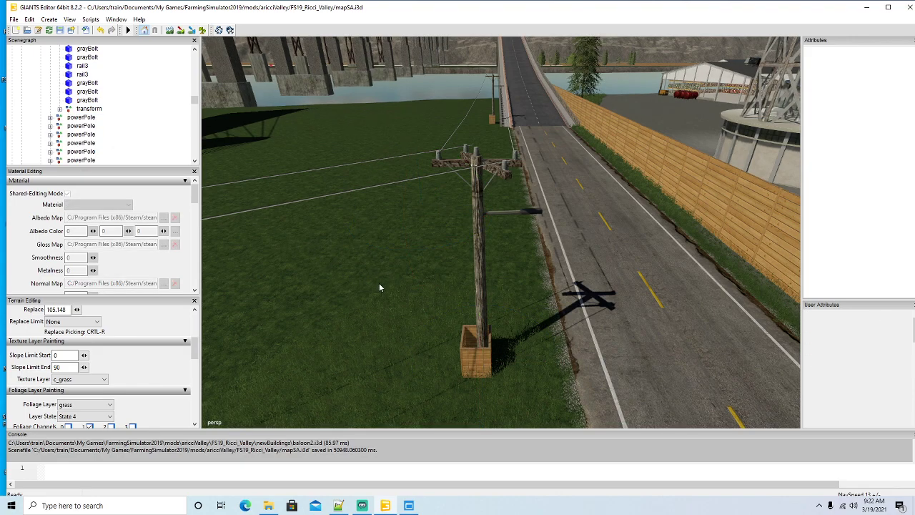
pyautogui.keyDown('alt'); pyautogui.moveTo(368, 281); pyautogui.dragTo(367, 277); pyautogui.keyUp('alt')
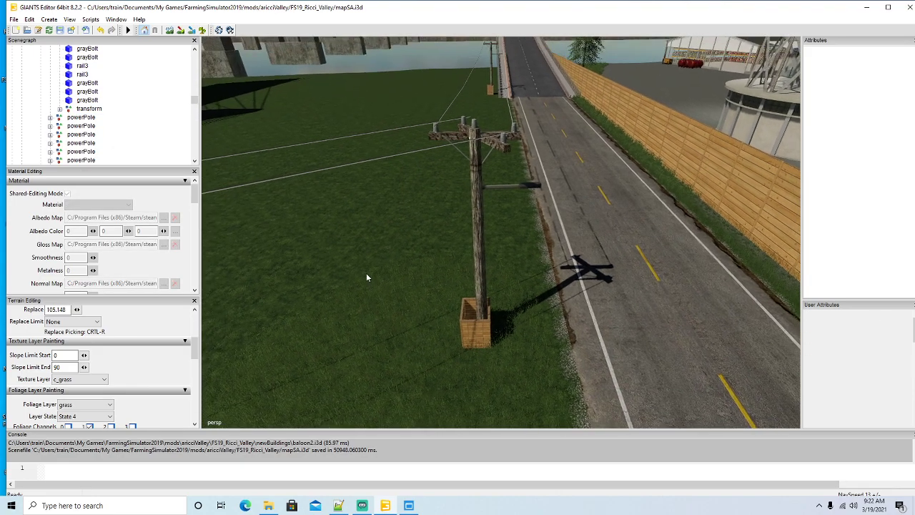
pyautogui.click(203, 30)
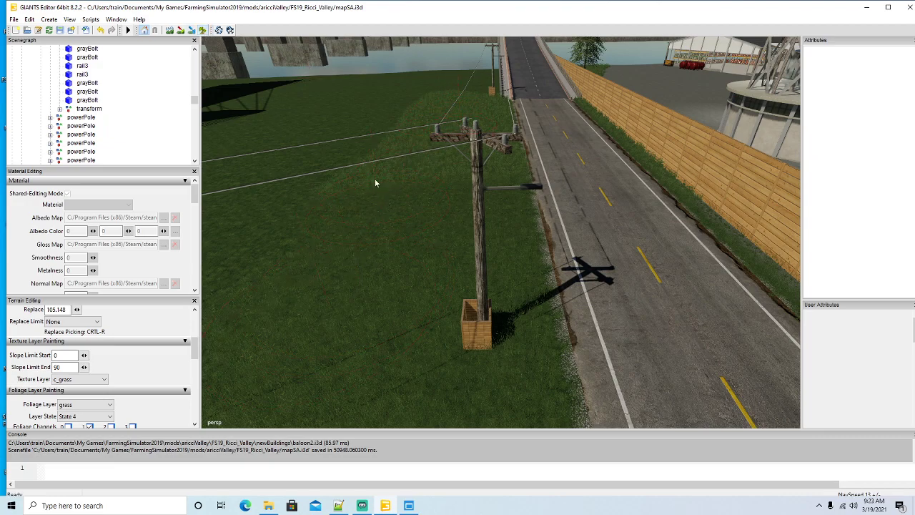
# Step: Fill the field beside the bridge ramp with grass, from the road verge to the rocky cliff edge above the water
pyautogui.moveTo(376, 183); pyautogui.dragTo(503, 245, button='right')
pyautogui.scroll(10, 364, 142)
pyautogui.scroll(-2, 503, 247)
pyautogui.scroll(-5, 453, 239)
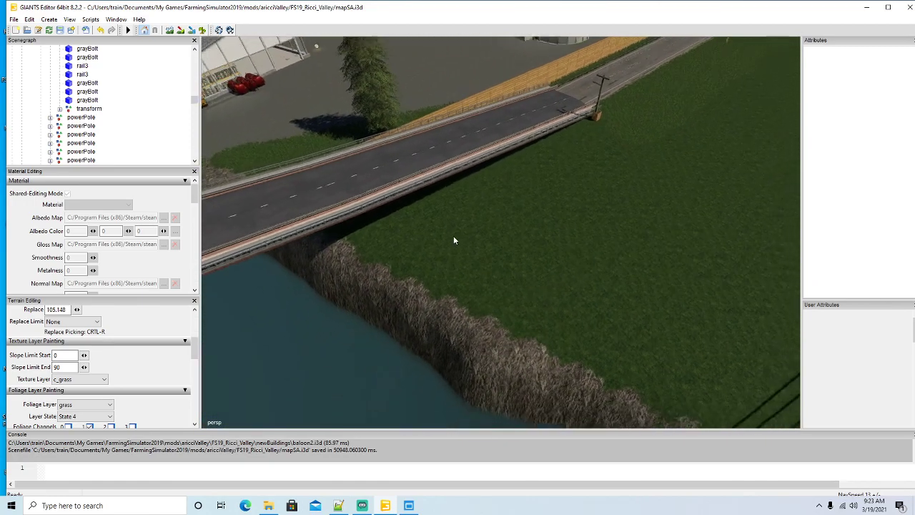
pyautogui.click(202, 30)
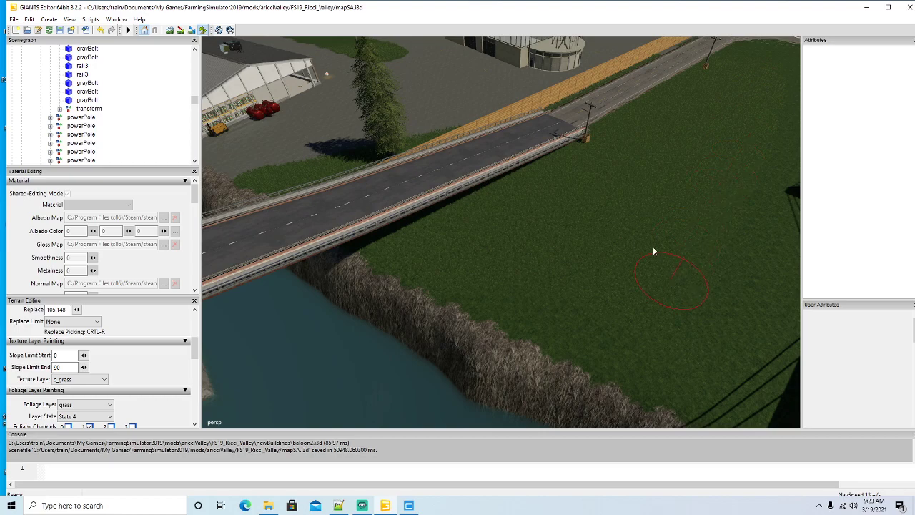
pyautogui.click(205, 30)
# Step: Paint grass along the cliff edge across the large bridge shadow, up to the concrete piers
pyautogui.moveTo(400, 128)
pyautogui.keyDown('alt'); pyautogui.mouseDown()
pyautogui.moveTo(446, 156)
pyautogui.moveTo(422, 127)
pyautogui.moveTo(631, 148)
pyautogui.moveTo(427, 166)
pyautogui.mouseUp(); pyautogui.keyUp('alt')
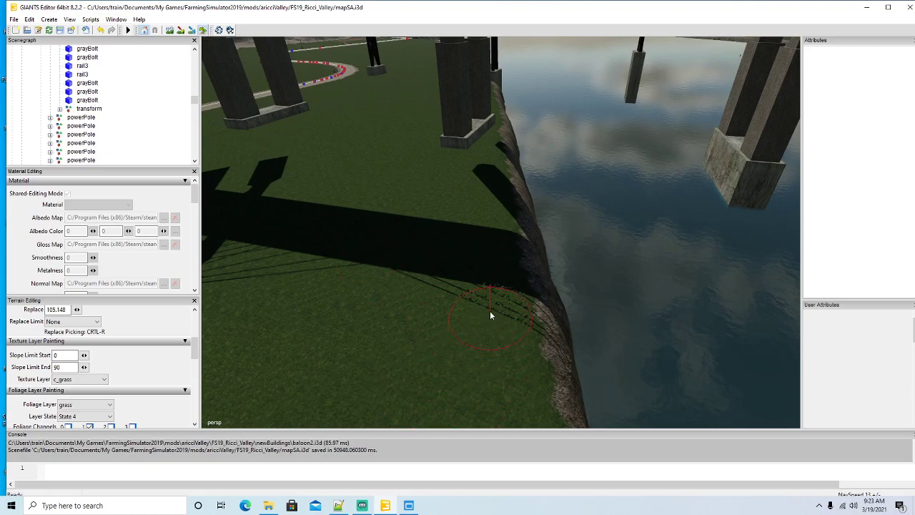
pyautogui.moveTo(490, 315); pyautogui.dragTo(485, 252)
pyautogui.moveTo(485, 205); pyautogui.dragTo(485, 166)
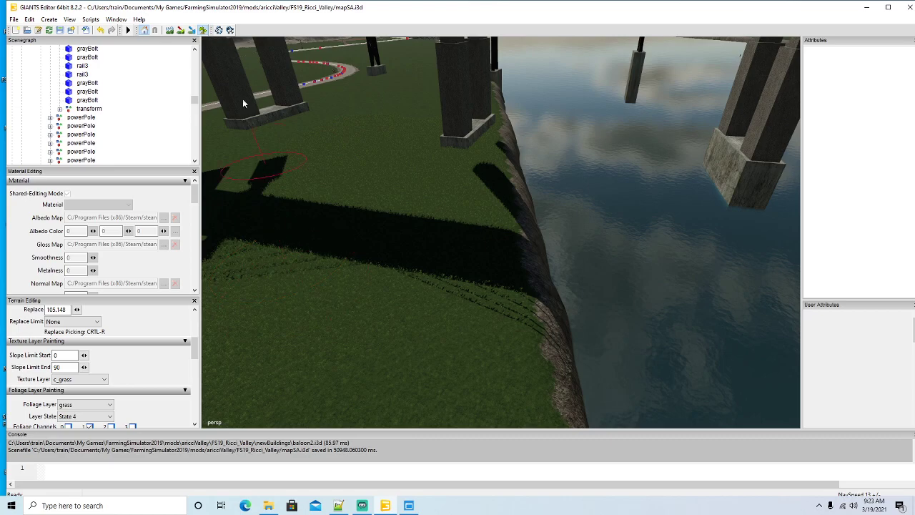
pyautogui.click(203, 30)
# Step: Paint grass on the clifftop around the concrete piers and across the railway bridge shadow towards the wooden piers
pyautogui.moveTo(368, 239)
pyautogui.keyDown('alt'); pyautogui.mouseDown()
pyautogui.moveTo(296, 202)
pyautogui.moveTo(278, 203)
pyautogui.mouseUp(); pyautogui.keyUp('alt')
pyautogui.press('w')
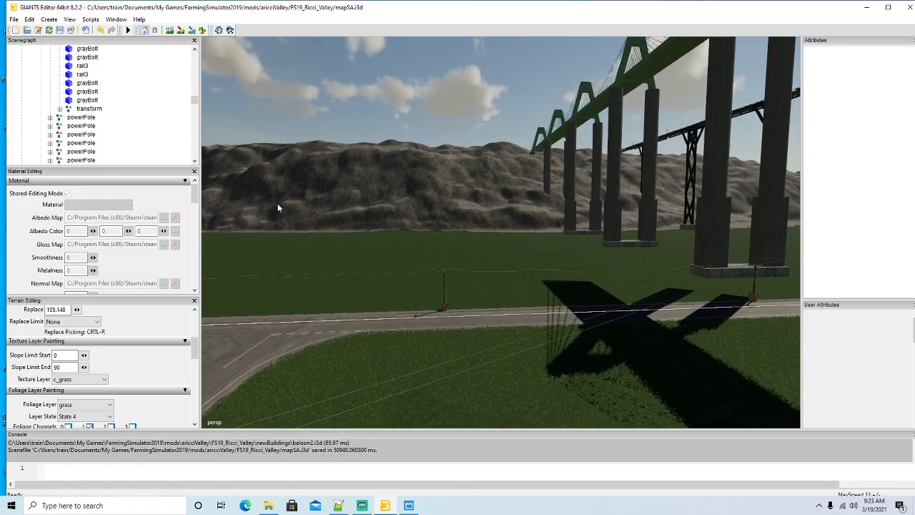
pyautogui.keyDown('alt'); pyautogui.moveTo(277, 205); pyautogui.dragTo(539, 279); pyautogui.keyUp('alt')
pyautogui.scroll(-5, 562, 256)
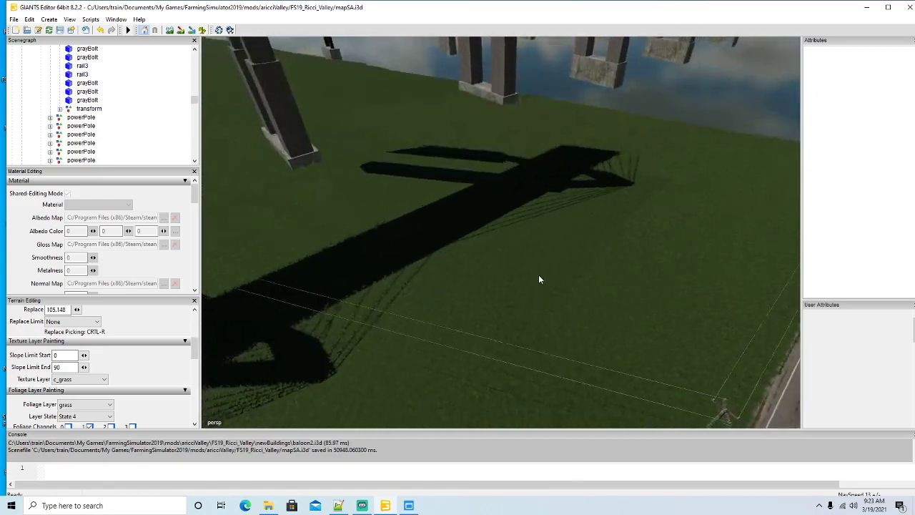
pyautogui.scroll(-10, 539, 279)
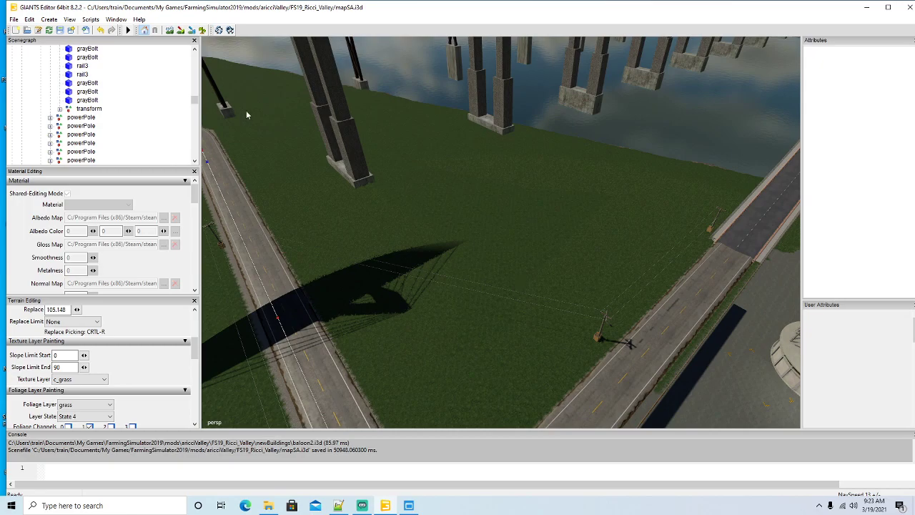
pyautogui.click(202, 30)
pyautogui.moveTo(377, 191)
pyautogui.mouseDown(button='right')
pyautogui.moveTo(363, 150)
pyautogui.moveTo(417, 151)
pyautogui.moveTo(399, 134)
pyautogui.moveTo(391, 138)
pyautogui.moveTo(394, 210)
pyautogui.moveTo(443, 210)
pyautogui.moveTo(352, 213)
pyautogui.moveTo(363, 214)
pyautogui.moveTo(363, 201)
pyautogui.mouseUp(button='right')
pyautogui.press('w')
pyautogui.press('w')
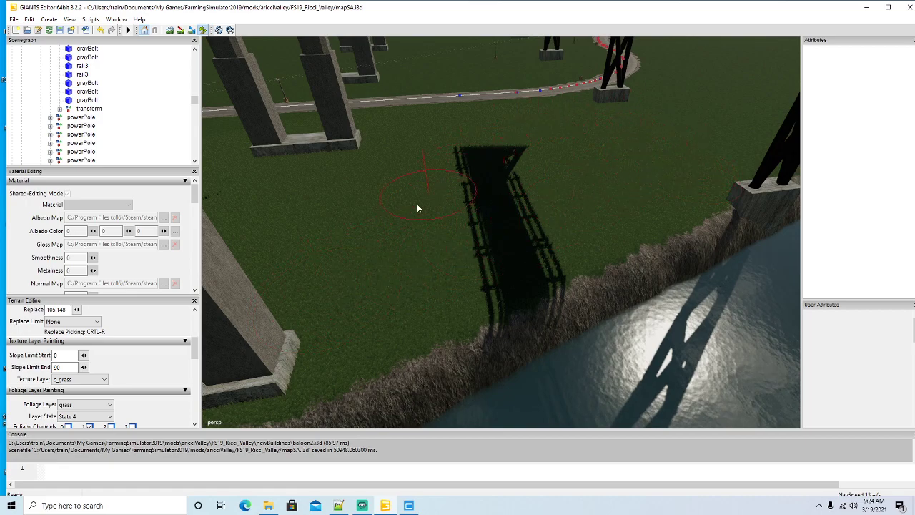
# Step: Paint grass on the ground beyond the wooden bridge piers, between the winding road and the cliff edge
pyautogui.moveTo(382, 164); pyautogui.dragTo(405, 171, button='right')
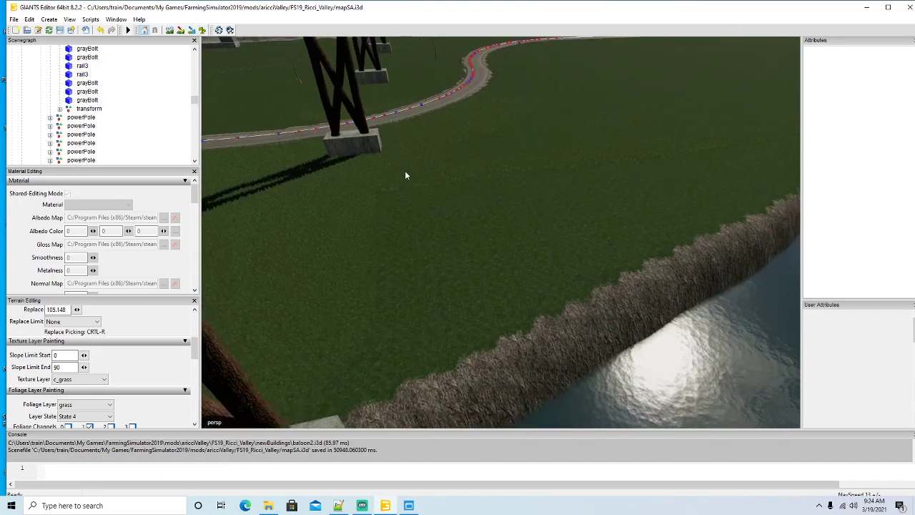
pyautogui.scroll(-1, 406, 175)
pyautogui.click(203, 30)
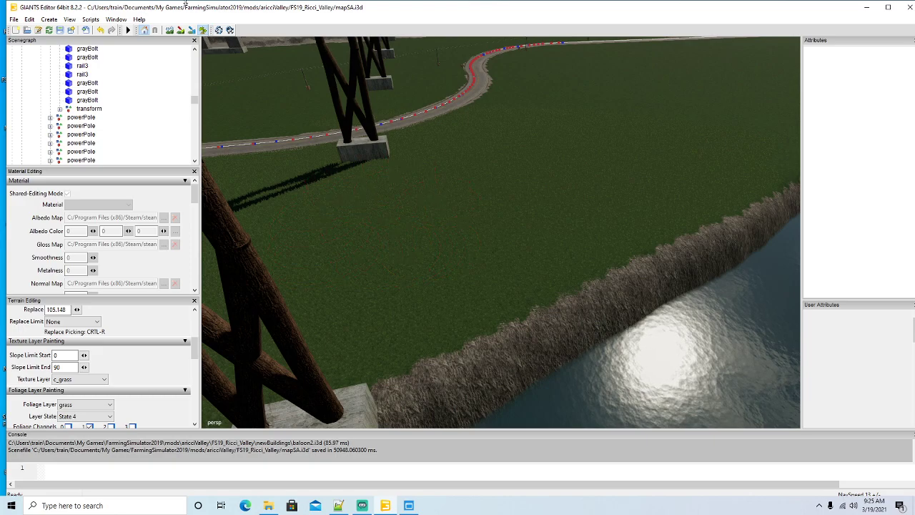
pyautogui.click(203, 31)
# Step: Extend the grass along the clifftop beyond the wooden piers, between the curved road and the rocky shoreline
pyautogui.moveTo(429, 285); pyautogui.dragTo(456, 284, button='right')
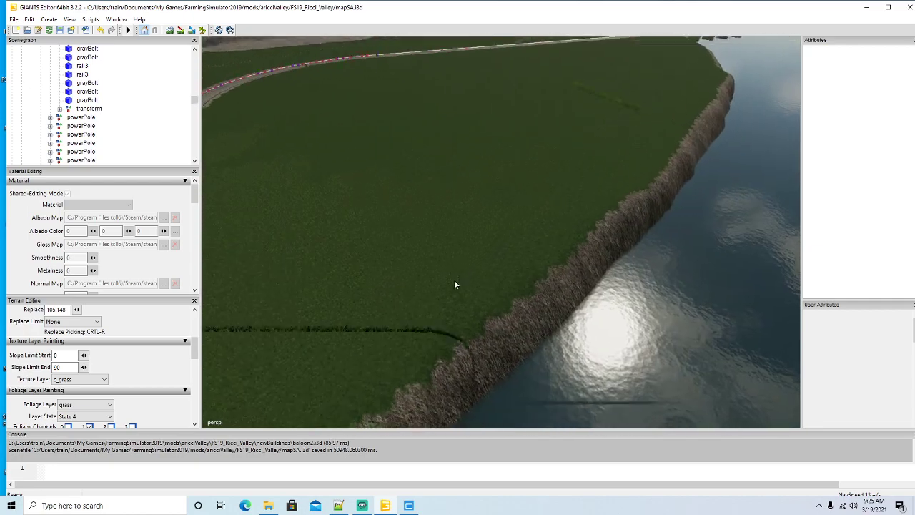
pyautogui.click(203, 30)
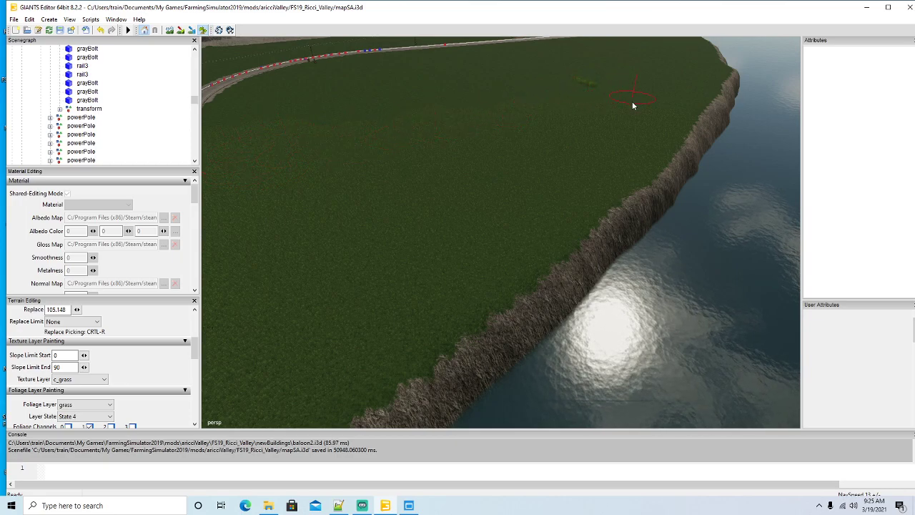
pyautogui.click(203, 30)
# Step: Fill the clifftop field inside the sweeping road curve with grass, opposite the dirt track
pyautogui.moveTo(383, 256)
pyautogui.keyDown('alt'); pyautogui.mouseDown()
pyautogui.moveTo(417, 245)
pyautogui.moveTo(454, 184)
pyautogui.moveTo(421, 185)
pyautogui.moveTo(457, 136)
pyautogui.moveTo(354, 233)
pyautogui.moveTo(366, 202)
pyautogui.moveTo(354, 207)
pyautogui.mouseUp(); pyautogui.keyUp('alt')
pyautogui.scroll(10, 455, 183)
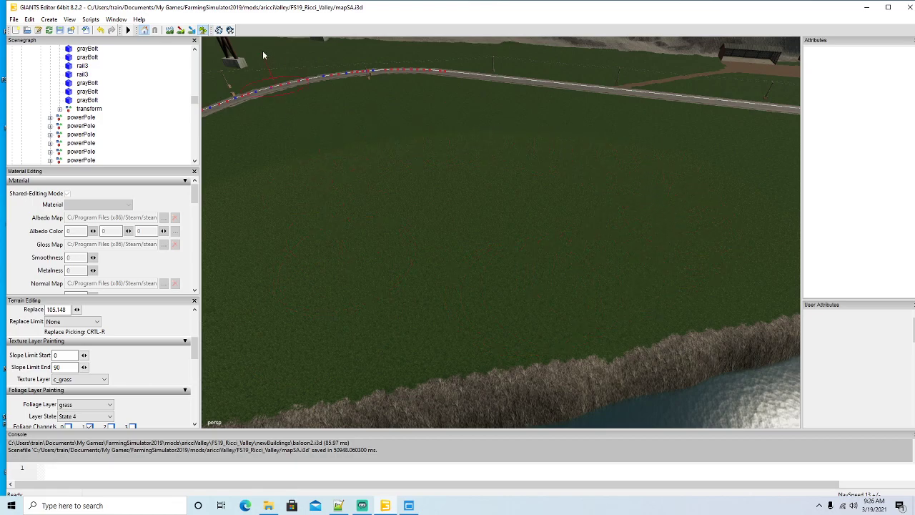
pyautogui.click(203, 31)
# Step: Paint grass over the remaining clifftop field along the straight road, opposite the farm's dirt track and red barn
pyautogui.moveTo(246, 72)
pyautogui.keyDown('alt'); pyautogui.mouseDown()
pyautogui.moveTo(416, 121)
pyautogui.moveTo(408, 84)
pyautogui.moveTo(337, 142)
pyautogui.mouseUp(); pyautogui.keyUp('alt')
pyautogui.press('w')
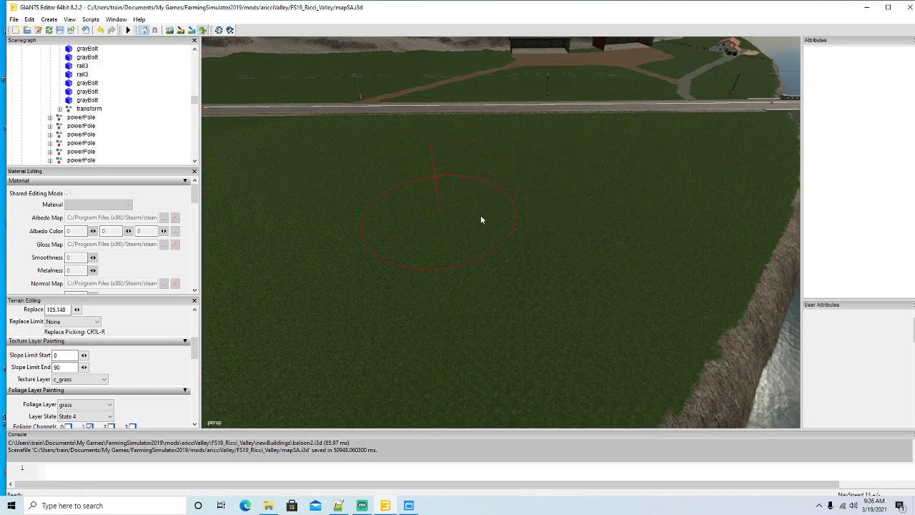
pyautogui.click(204, 31)
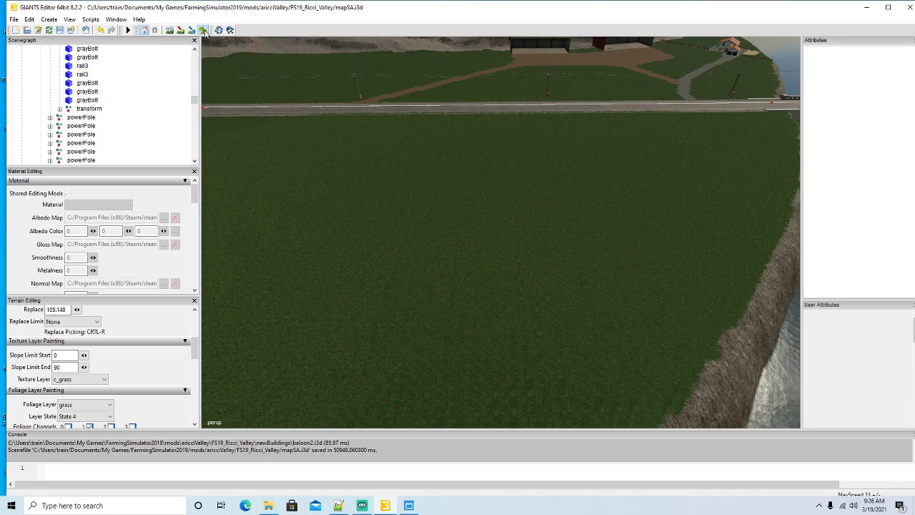
# Step: Examine the grass coverage on both sides of the straight road from the low water bridge back towards the tall bridges
pyautogui.moveTo(387, 204)
pyautogui.keyDown('alt'); pyautogui.mouseDown()
pyautogui.moveTo(402, 201)
pyautogui.moveTo(408, 185)
pyautogui.moveTo(398, 256)
pyautogui.moveTo(313, 211)
pyautogui.moveTo(340, 294)
pyautogui.moveTo(512, 219)
pyautogui.mouseUp(); pyautogui.keyUp('alt')
pyautogui.scroll(8, 408, 185)
pyautogui.scroll(5, 313, 211)
pyautogui.scroll(5, 513, 219)
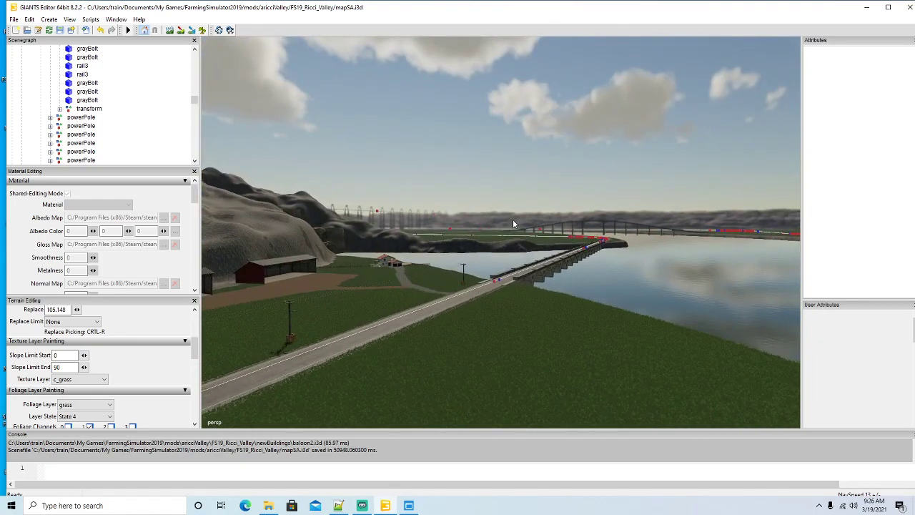
pyautogui.scroll(5, 513, 219)
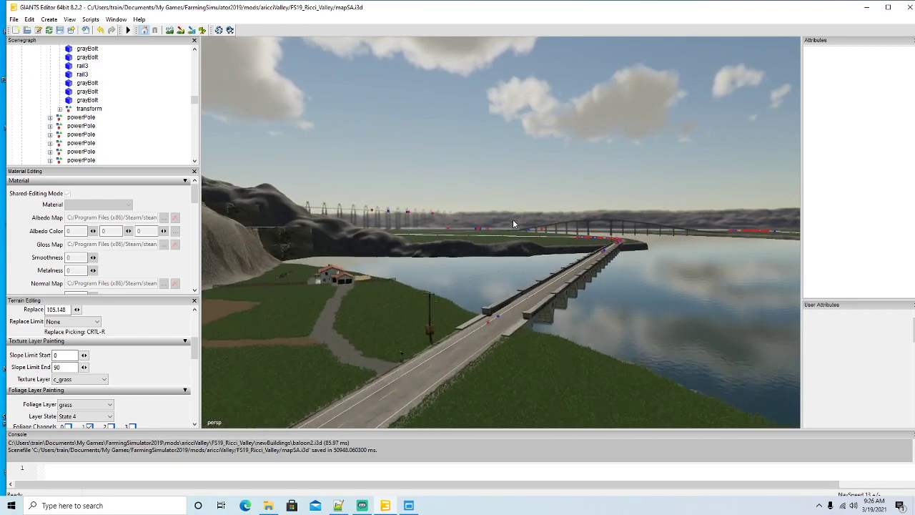
pyautogui.scroll(4, 518, 224)
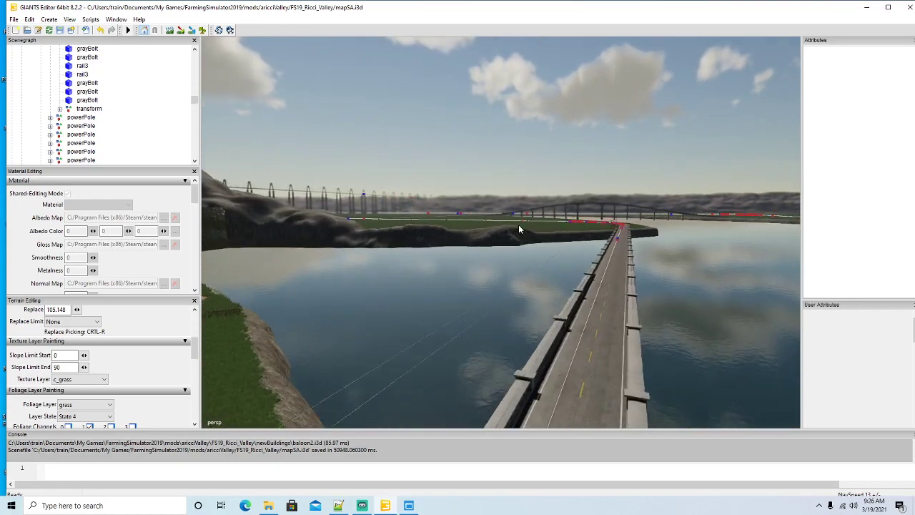
pyautogui.keyDown('alt'); pyautogui.moveTo(518, 225); pyautogui.dragTo(414, 278); pyautogui.keyUp('alt')
pyautogui.scroll(-5, 421, 278)
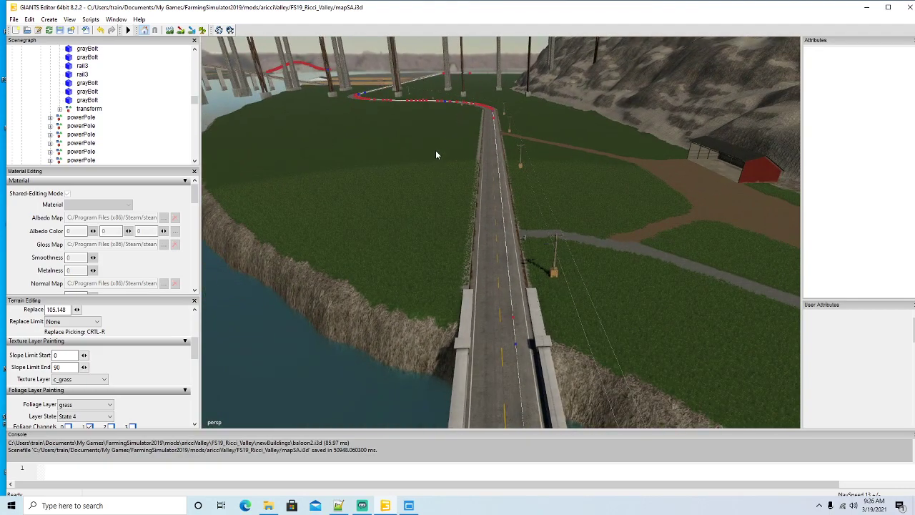
pyautogui.keyDown('alt'); pyautogui.moveTo(436, 155); pyautogui.dragTo(436, 127); pyautogui.keyUp('alt')
pyautogui.scroll(5, 436, 127)
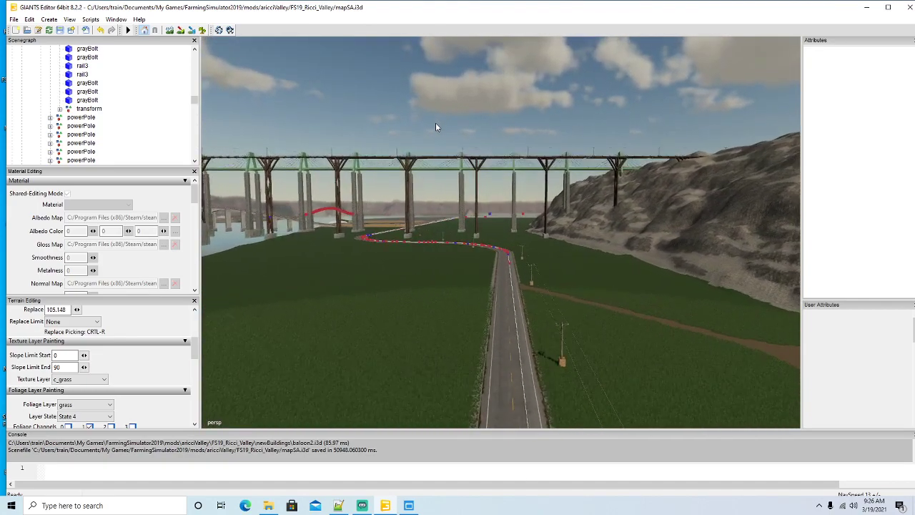
# Step: Paint grass over the thin strip between the concrete bridge piers, just beyond the wooden bridge's shadow near the rocky slope
pyautogui.scroll(2, 435, 125)
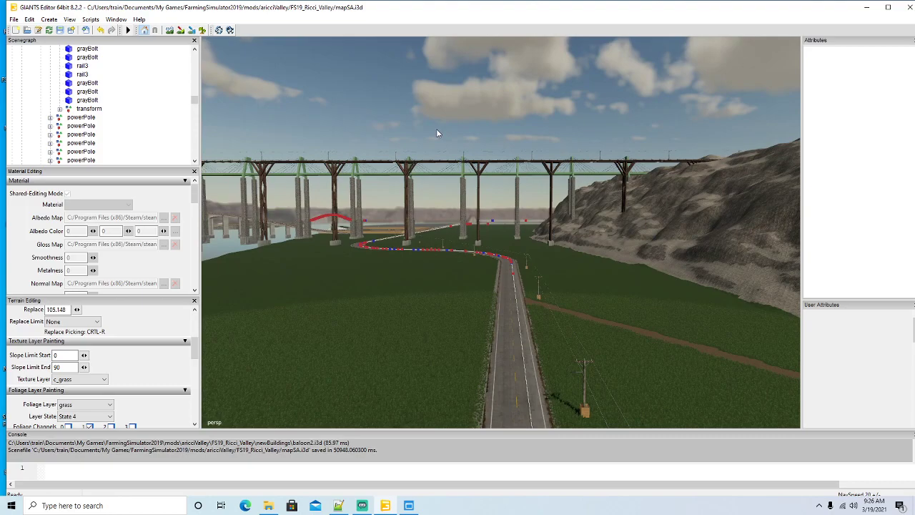
pyautogui.scroll(5, 436, 230)
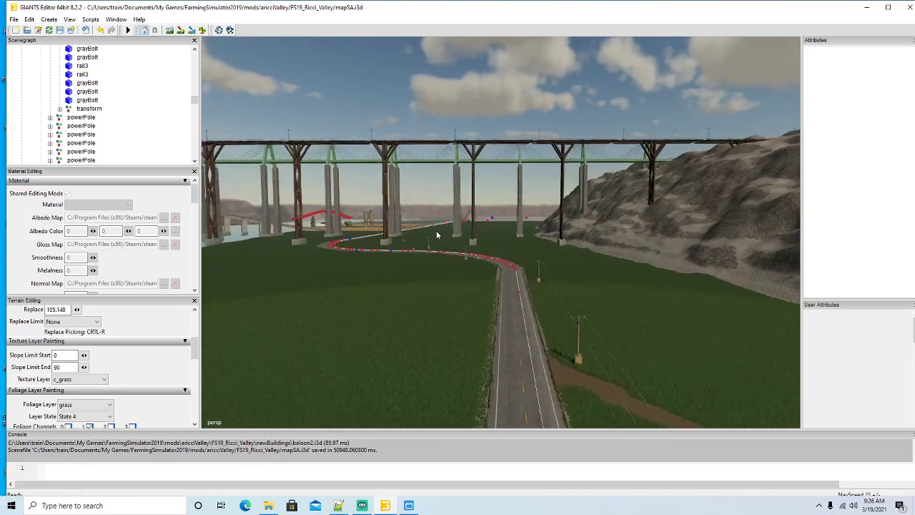
pyautogui.scroll(5, 448, 225)
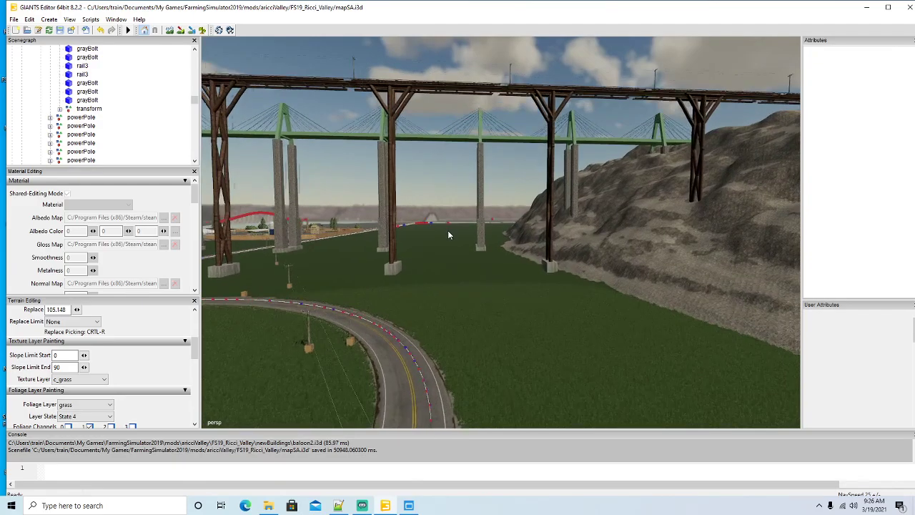
pyautogui.scroll(5, 448, 232)
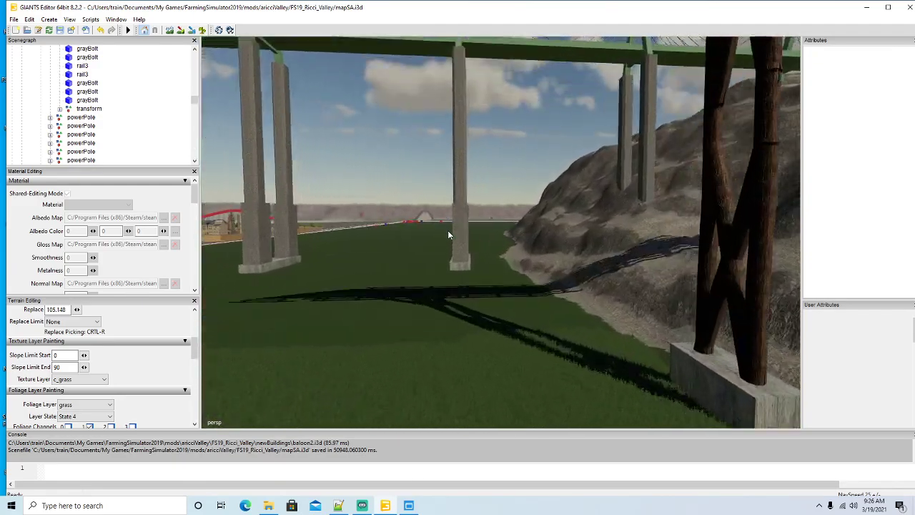
pyautogui.moveTo(447, 230); pyautogui.dragTo(456, 300, button='middle')
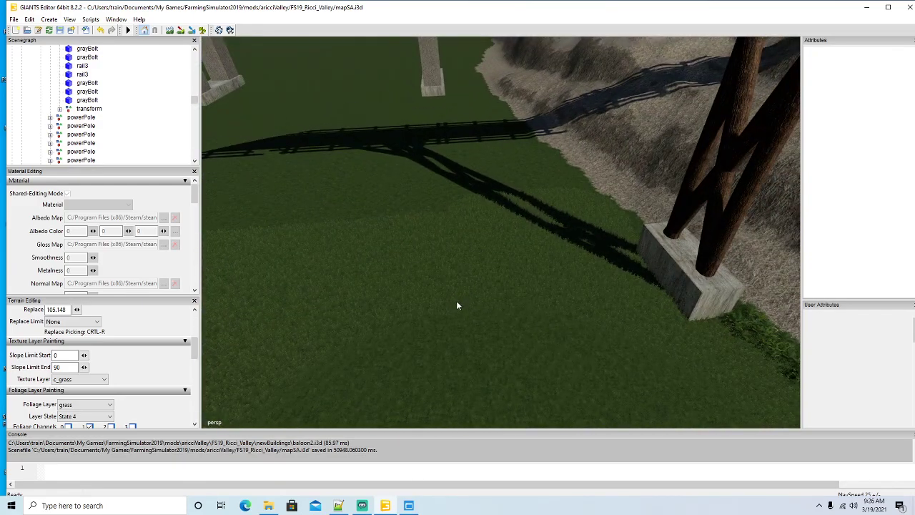
pyautogui.click(202, 30)
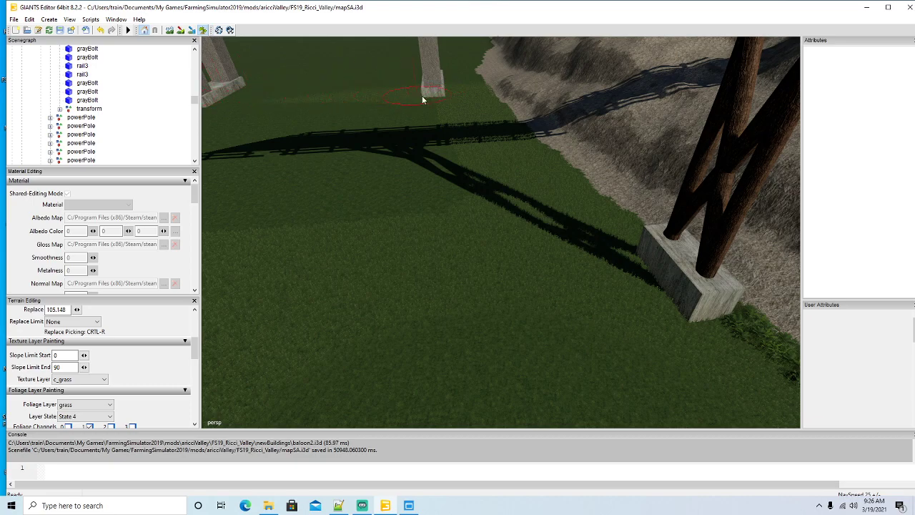
pyautogui.moveTo(422, 95)
pyautogui.mouseDown()
pyautogui.moveTo(431, 215)
pyautogui.moveTo(384, 103)
pyautogui.moveTo(347, 206)
pyautogui.moveTo(311, 98)
pyautogui.moveTo(243, 227)
pyautogui.moveTo(262, 106)
pyautogui.mouseUp()
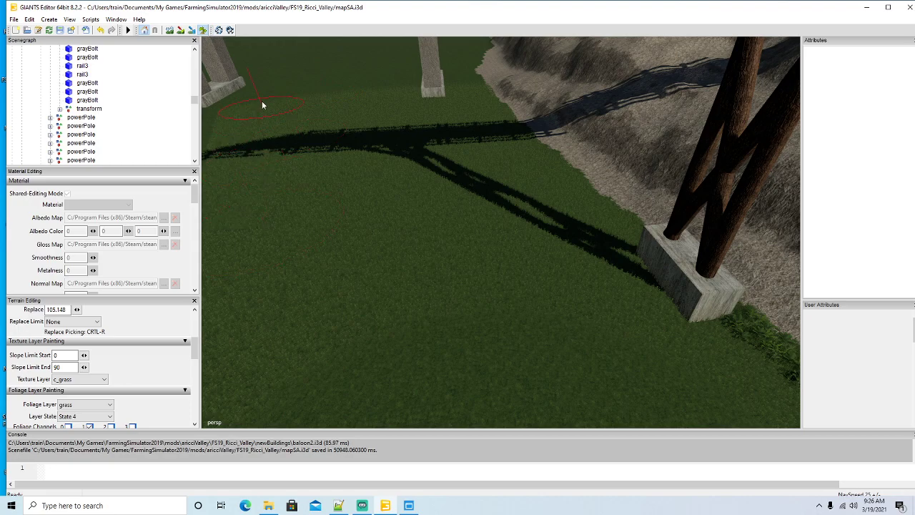
pyautogui.click(202, 32)
# Step: Fill in the grass around the paired concrete piers, between the tall bridges and the curved road
pyautogui.moveTo(287, 180)
pyautogui.keyDown('alt'); pyautogui.mouseDown()
pyautogui.moveTo(335, 143)
pyautogui.moveTo(308, 131)
pyautogui.moveTo(272, 129)
pyautogui.moveTo(371, 210)
pyautogui.mouseUp(); pyautogui.keyUp('alt')
pyautogui.scroll(5, 335, 143)
pyautogui.scroll(2, 336, 142)
pyautogui.scroll(6, 305, 130)
pyautogui.scroll(6, 271, 127)
pyautogui.scroll(-6, 371, 213)
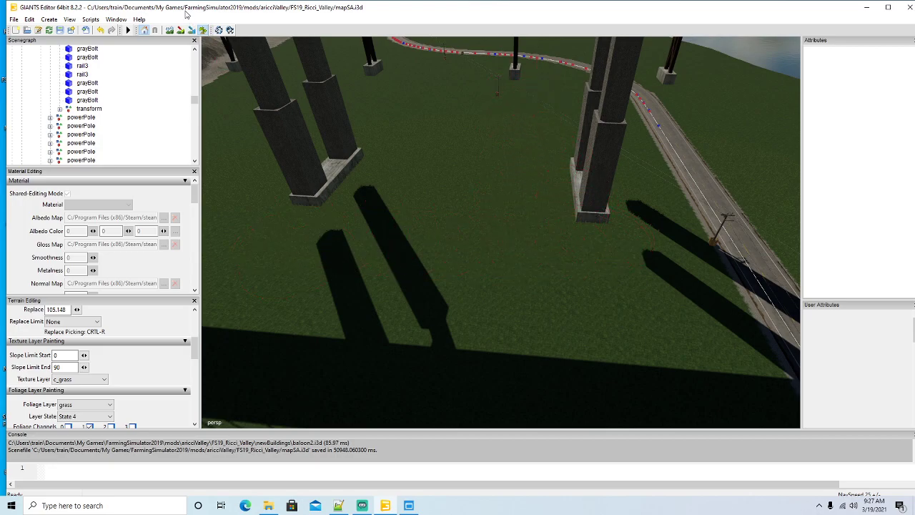
pyautogui.click(203, 30)
# Step: Thicken the grass beside the road near the power pole, around the concrete pier's shadow
pyautogui.moveTo(362, 259); pyautogui.dragTo(390, 235, button='middle')
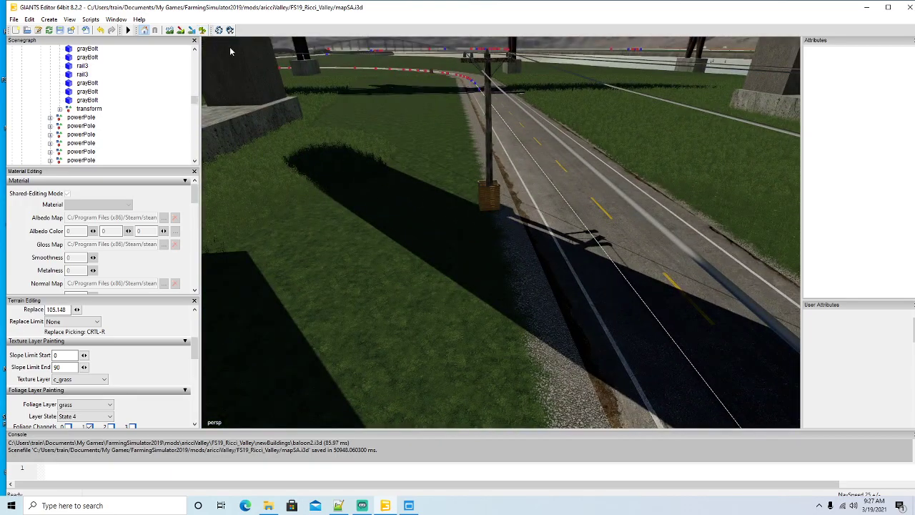
pyautogui.click(203, 30)
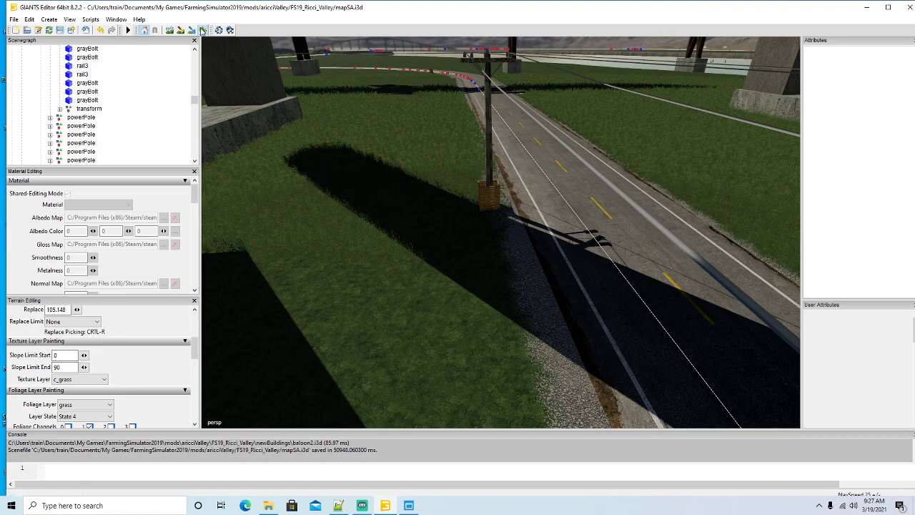
pyautogui.click(202, 30)
# Step: Paint grass over the thin area inside the road curve, around the wooden pier's shadow
pyautogui.moveTo(323, 156)
pyautogui.keyDown('alt'); pyautogui.mouseDown()
pyautogui.moveTo(310, 92)
pyautogui.moveTo(313, 152)
pyautogui.mouseUp(); pyautogui.keyUp('alt')
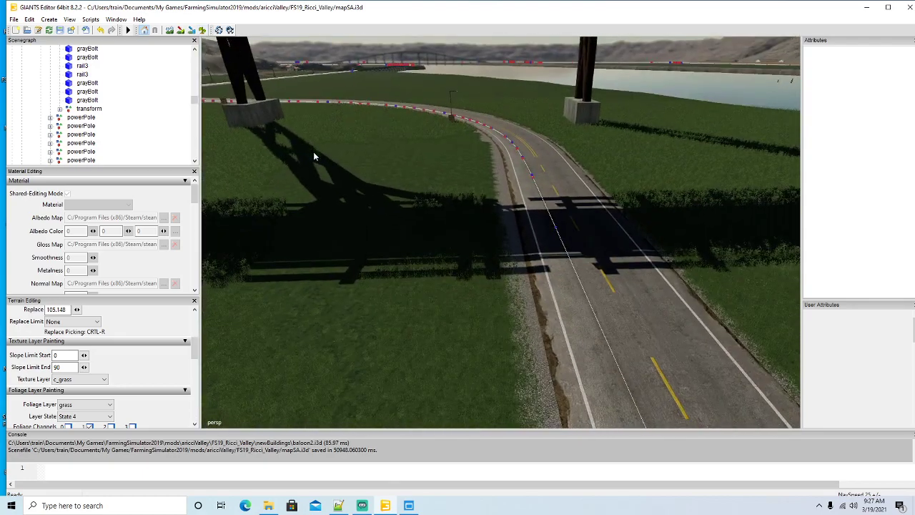
pyautogui.click(202, 30)
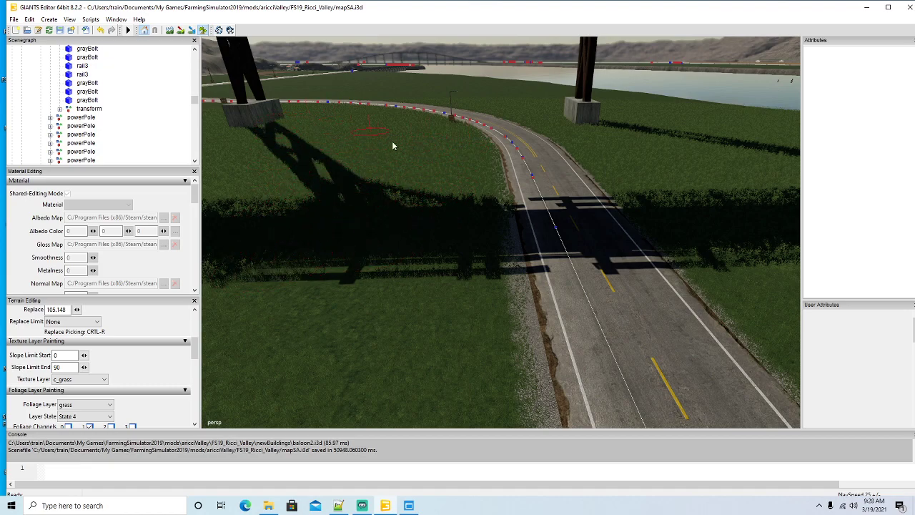
pyautogui.click(202, 32)
# Step: Touch up the grass beside the road where the wooden bridge's shadow crosses the verge
pyautogui.moveTo(309, 192)
pyautogui.keyDown('alt'); pyautogui.mouseDown()
pyautogui.moveTo(495, 149)
pyautogui.moveTo(354, 190)
pyautogui.moveTo(444, 229)
pyautogui.moveTo(476, 176)
pyautogui.moveTo(415, 184)
pyautogui.moveTo(359, 235)
pyautogui.moveTo(393, 244)
pyautogui.mouseUp(); pyautogui.keyUp('alt')
pyautogui.scroll(-5, 444, 228)
pyautogui.scroll(6, 476, 176)
pyautogui.scroll(-3, 358, 230)
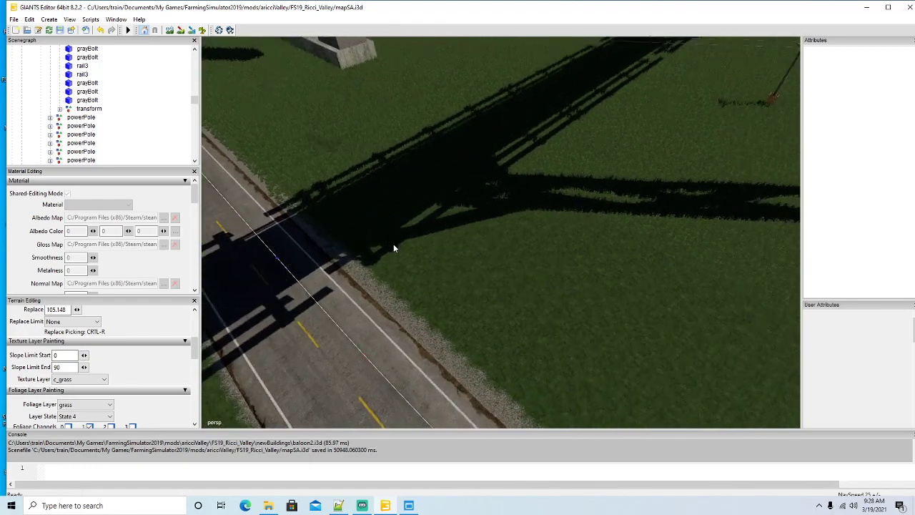
pyautogui.click(203, 30)
pyautogui.click(203, 31)
# Step: Examine the grass coverage along the straight road past the red barns towards the low water bridge
pyautogui.moveTo(512, 152)
pyautogui.keyDown('alt'); pyautogui.mouseDown()
pyautogui.moveTo(520, 143)
pyautogui.moveTo(461, 114)
pyautogui.moveTo(424, 143)
pyautogui.mouseUp(); pyautogui.keyUp('alt')
pyautogui.scroll(5, 425, 133)
pyautogui.scroll(10, 424, 143)
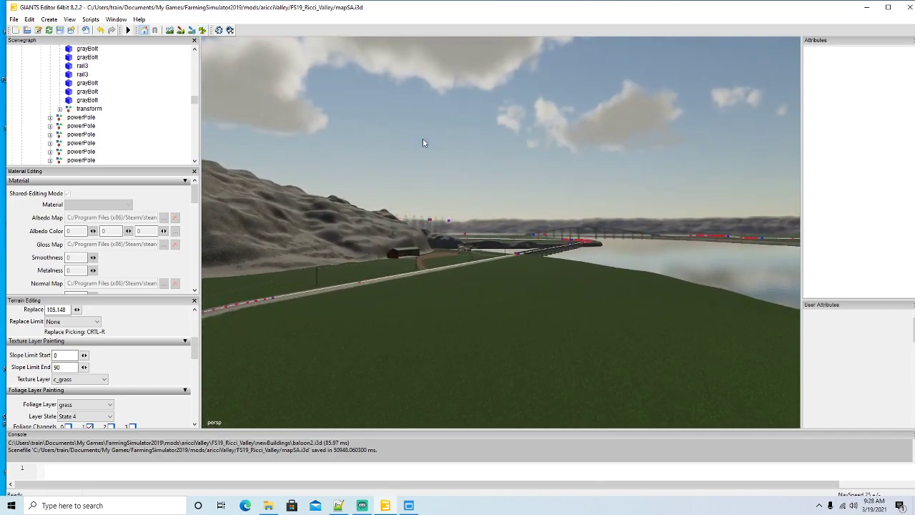
pyautogui.scroll(10, 422, 143)
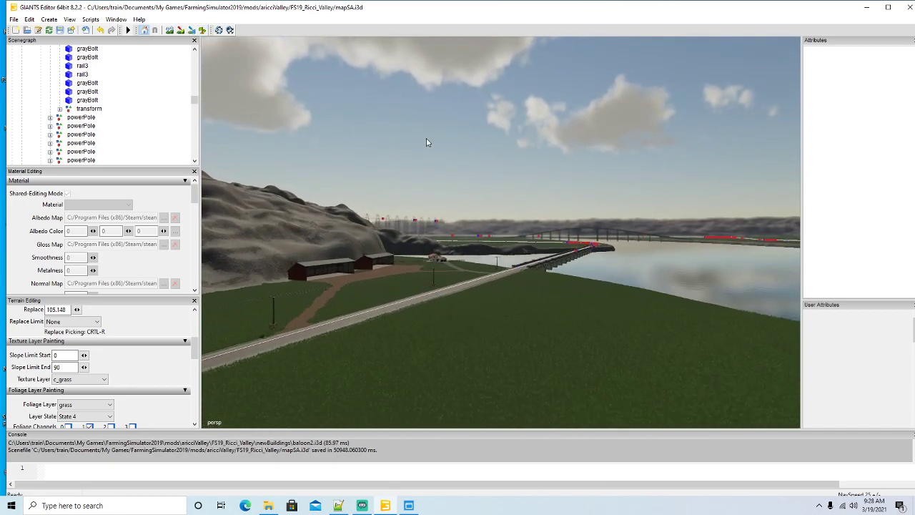
# Step: Save the map scene
pyautogui.scroll(10, 426, 142)
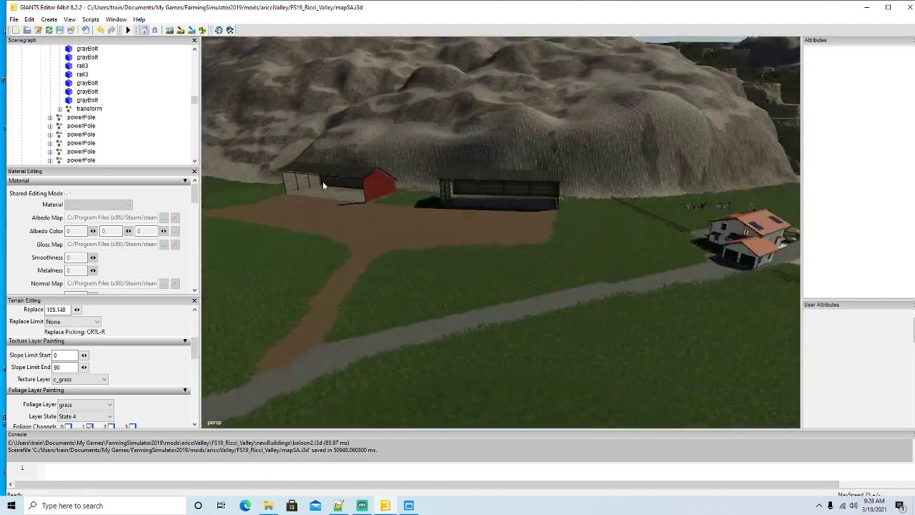
pyautogui.scroll(-10, 317, 196)
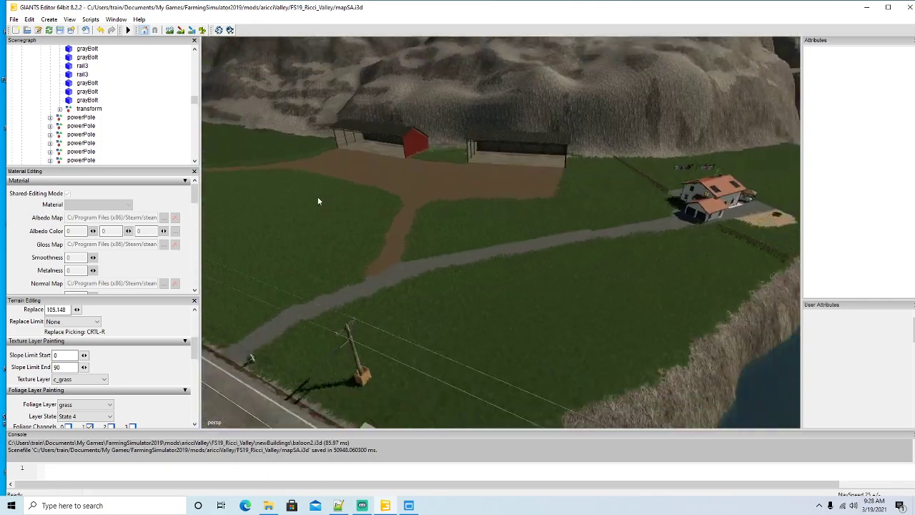
pyautogui.click(60, 30)
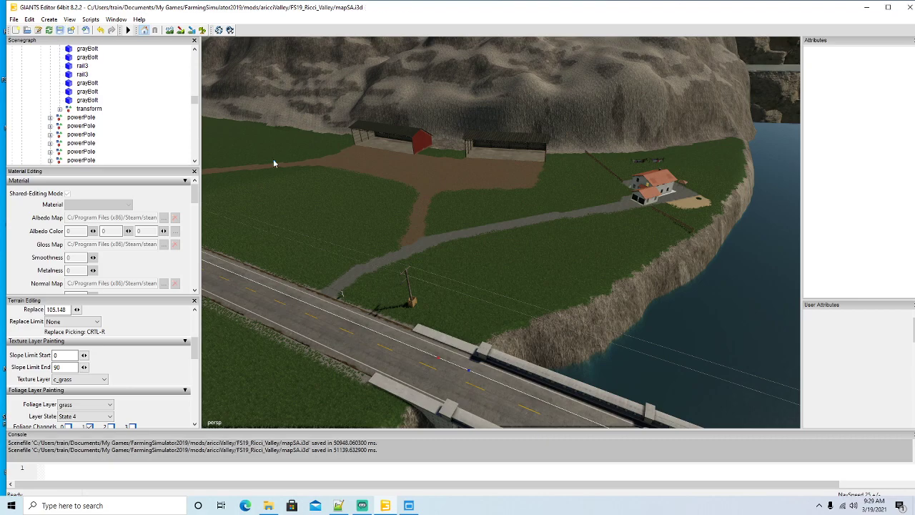
# Step: Collapse the ships and globalCompany groups in the scenegraph
pyautogui.moveTo(379, 205); pyautogui.dragTo(205, 213, button='right')
pyautogui.scroll(2, 118, 134)
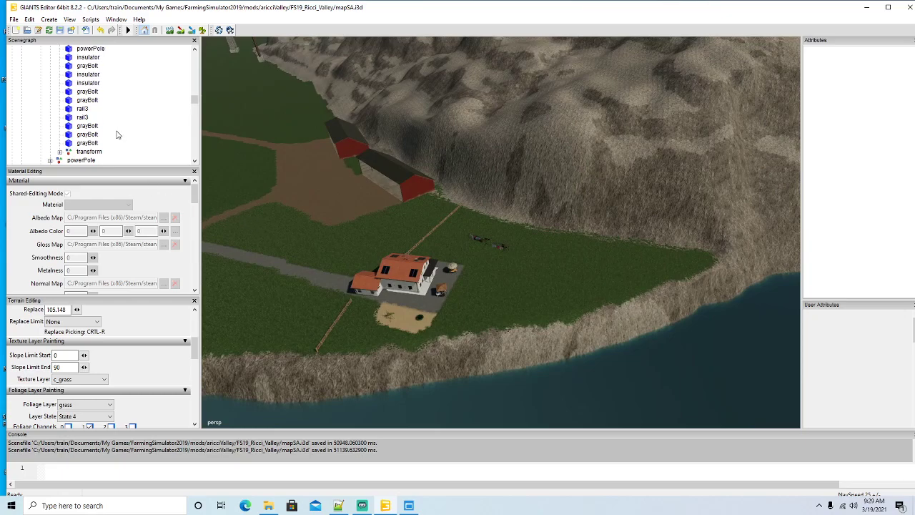
pyautogui.click(246, 125)
pyautogui.scroll(-1, 17, 87)
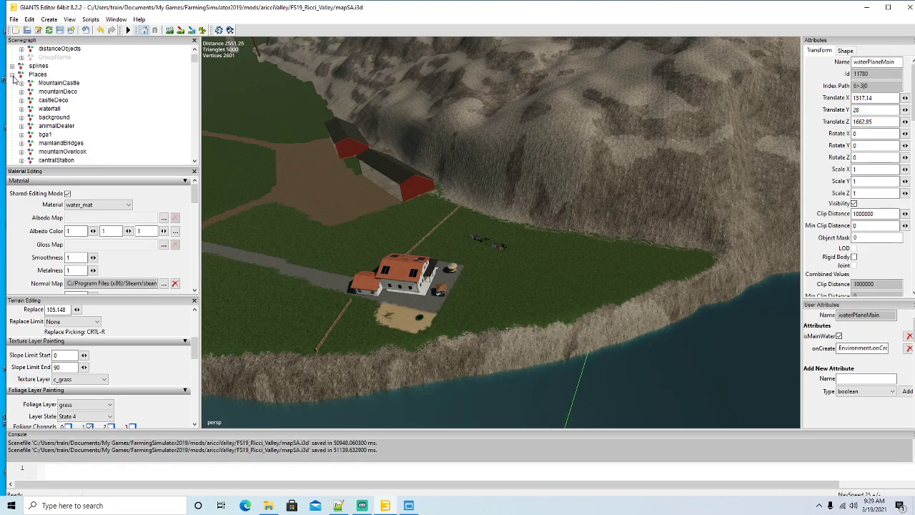
pyautogui.scroll(-10, 17, 89)
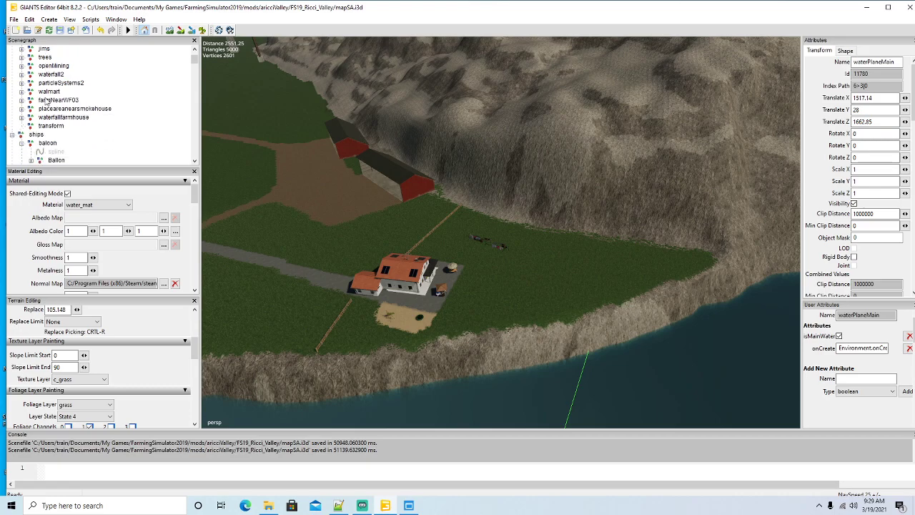
pyautogui.click(11, 91)
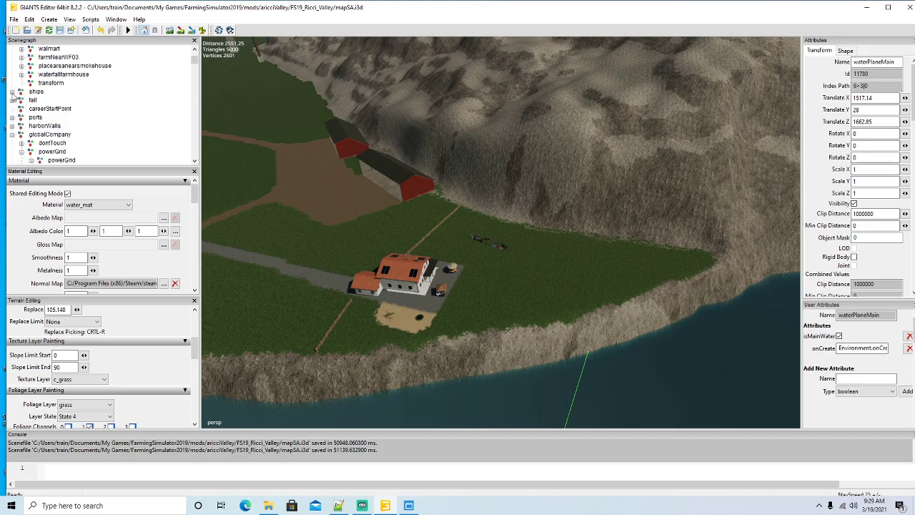
pyautogui.click(12, 134)
pyautogui.scroll(-2, 60, 146)
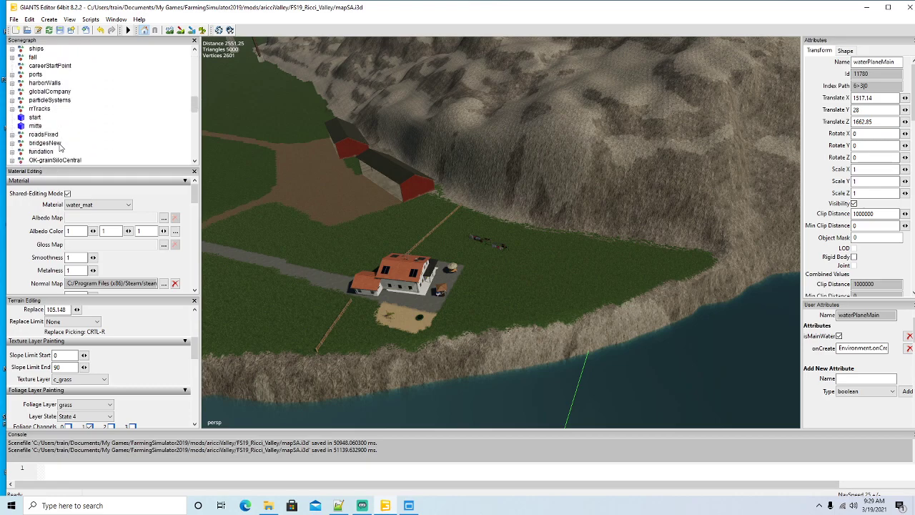
pyautogui.scroll(-2, 61, 146)
pyautogui.scroll(5, 60, 133)
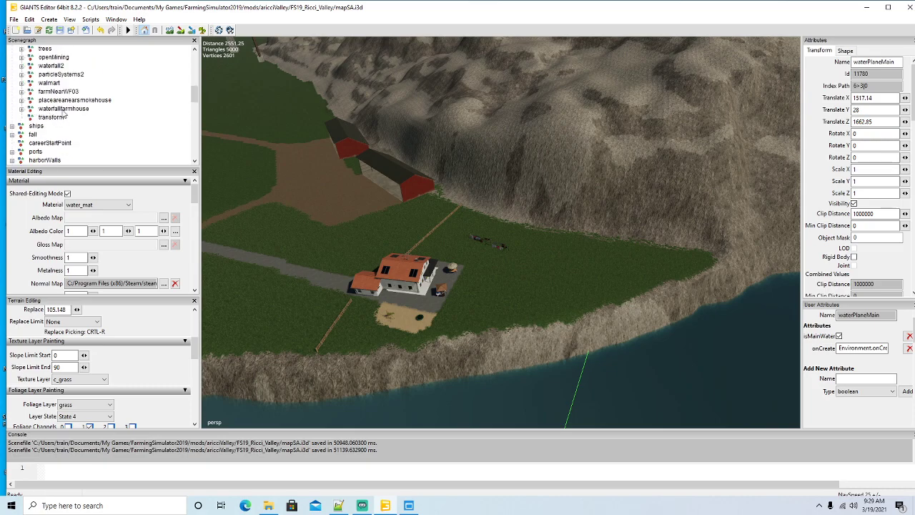
# Step: Expand the waterfallfarmhouse group and rename the empty transform group that follows it in Places to trees
pyautogui.click(22, 115)
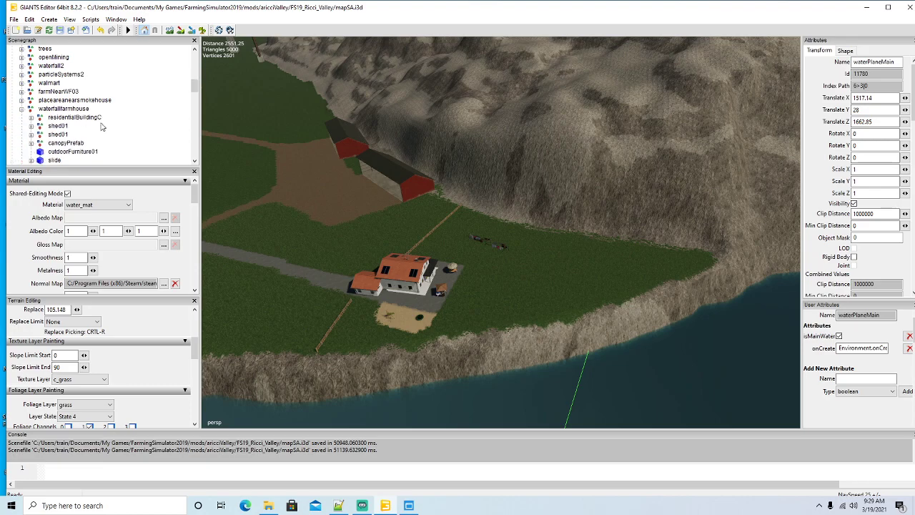
pyautogui.scroll(-3, 88, 138)
pyautogui.scroll(1, 88, 138)
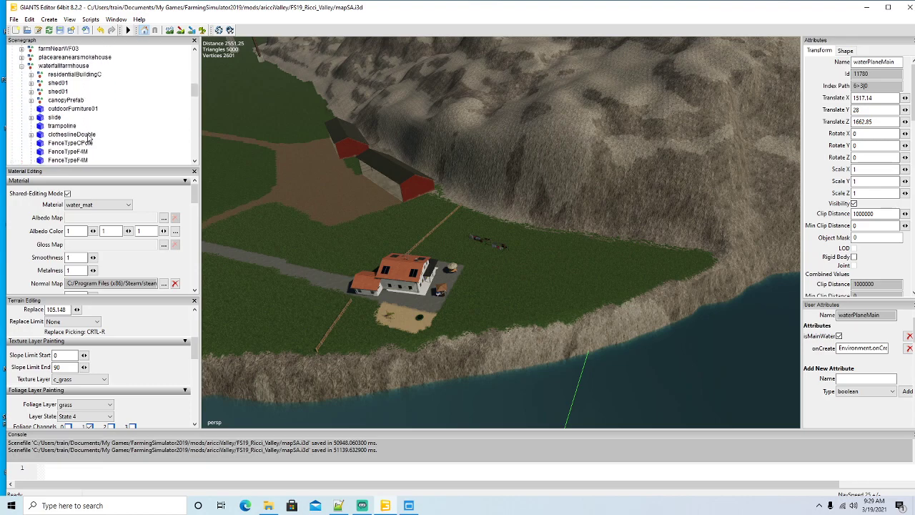
pyautogui.scroll(-5, 88, 140)
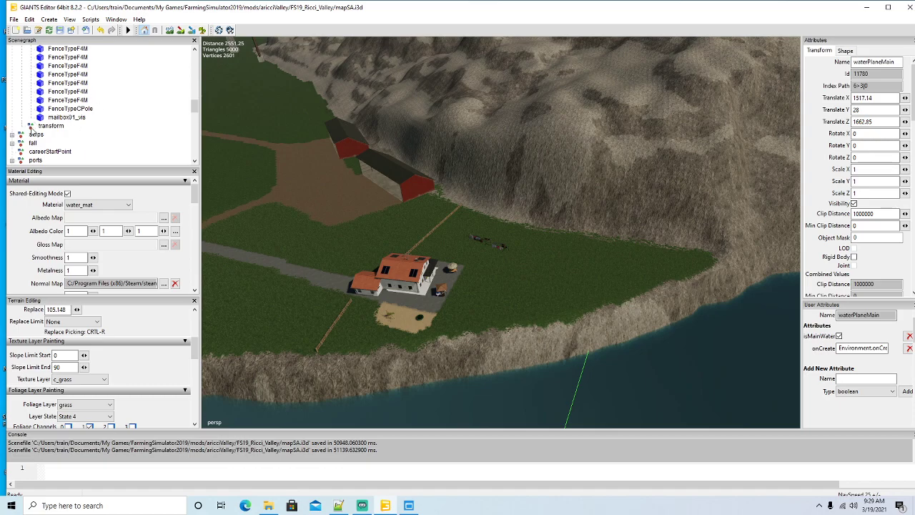
pyautogui.scroll(5, 69, 117)
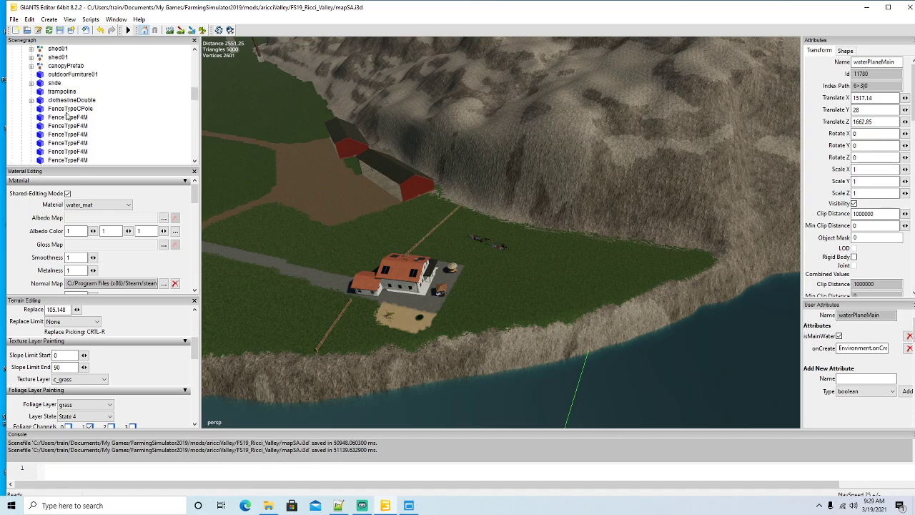
pyautogui.scroll(-5, 66, 114)
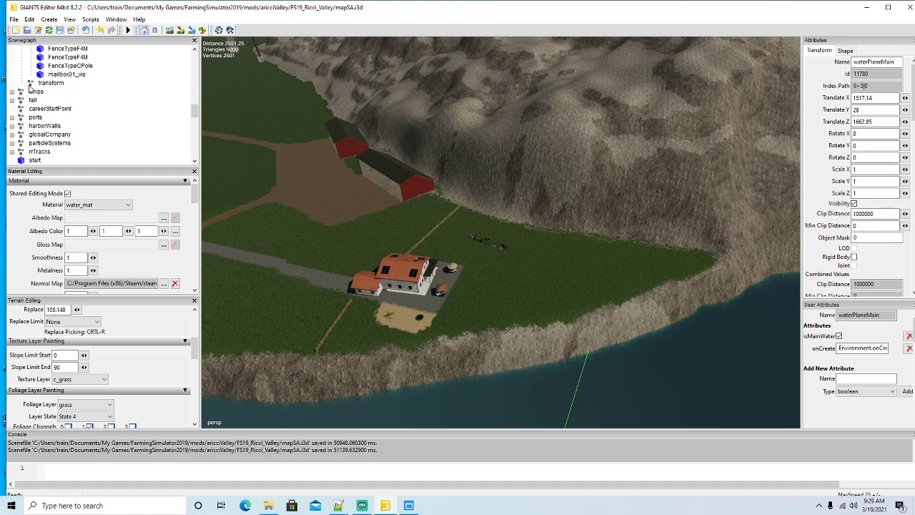
pyautogui.click(30, 84)
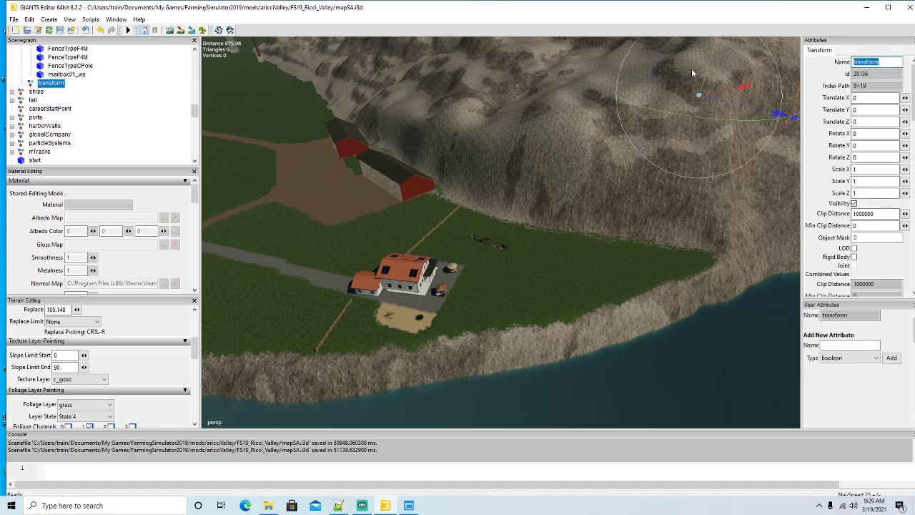
pyautogui.write('trees')
pyautogui.press('Return')
# Step: Duplicate the spruce_stage4 tree at the root level of the scenegraph
pyautogui.scroll(-6, 107, 126)
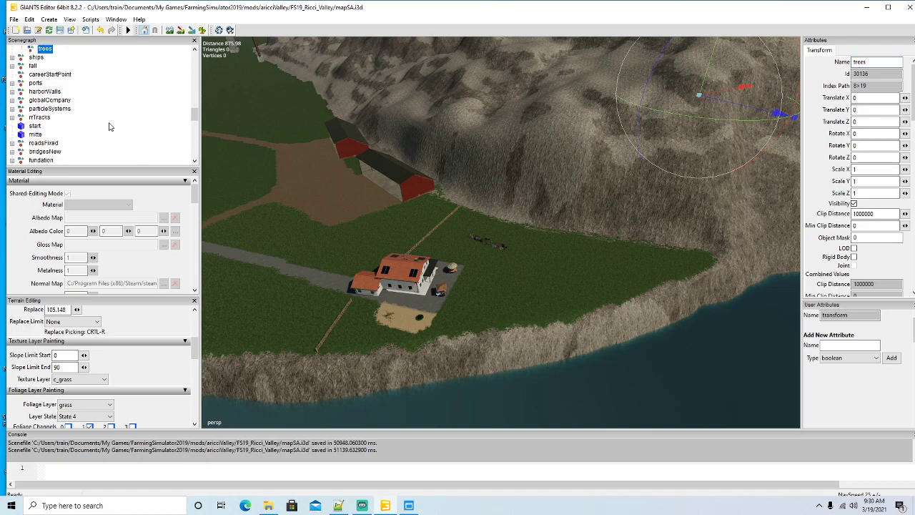
pyautogui.scroll(-3, 108, 126)
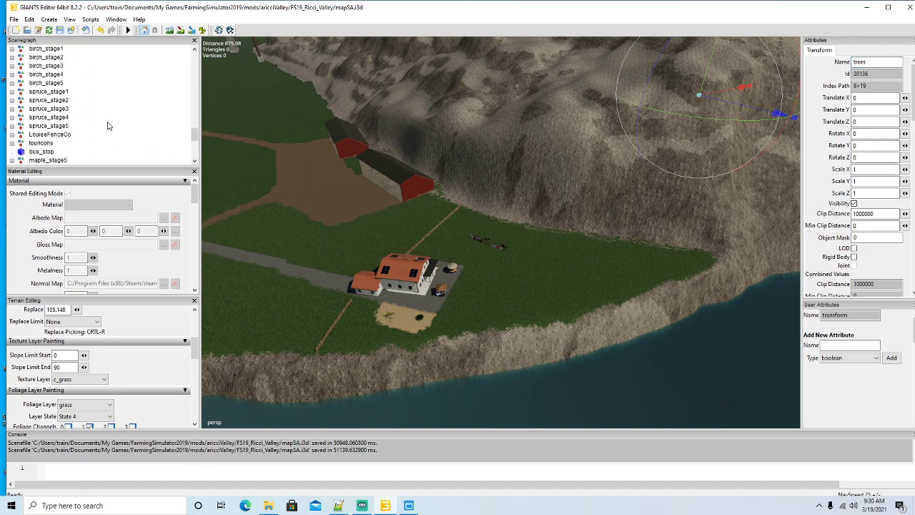
pyautogui.click(20, 120)
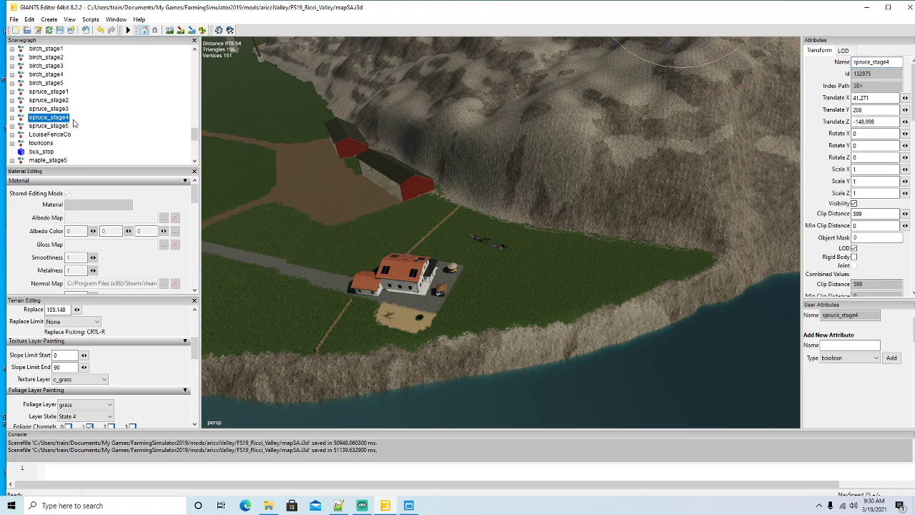
pyautogui.hotkey('ctrl', 'd')
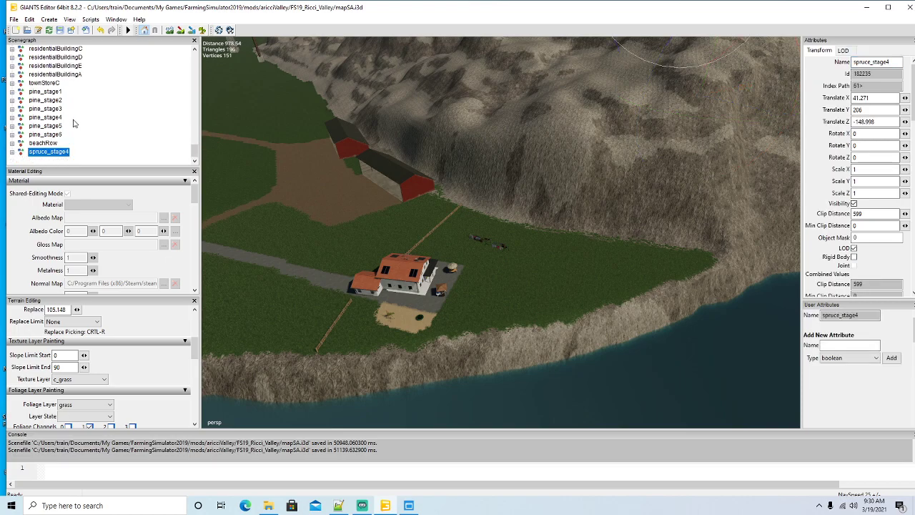
# Step: Cut the duplicated spruce_stage4 and paste it into the trees group in Places
pyautogui.scroll(4, 73, 123)
pyautogui.scroll(10, 73, 123)
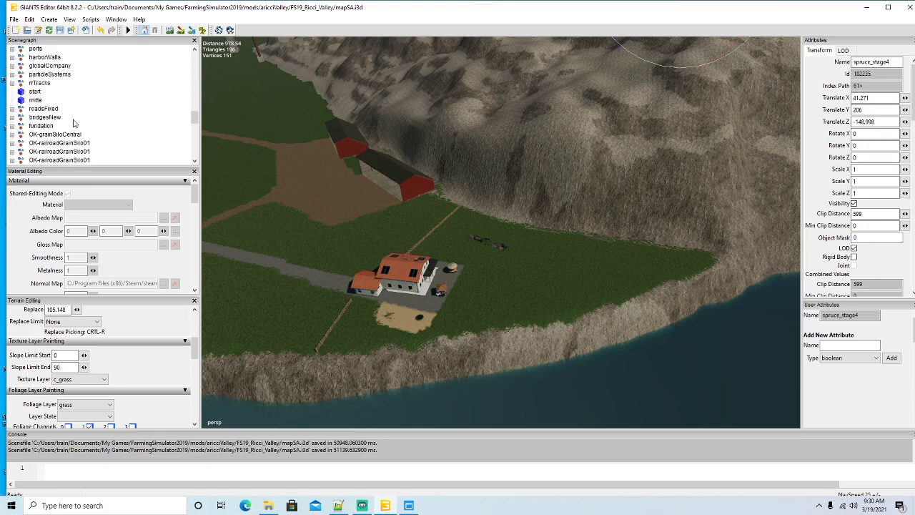
pyautogui.click(29, 19)
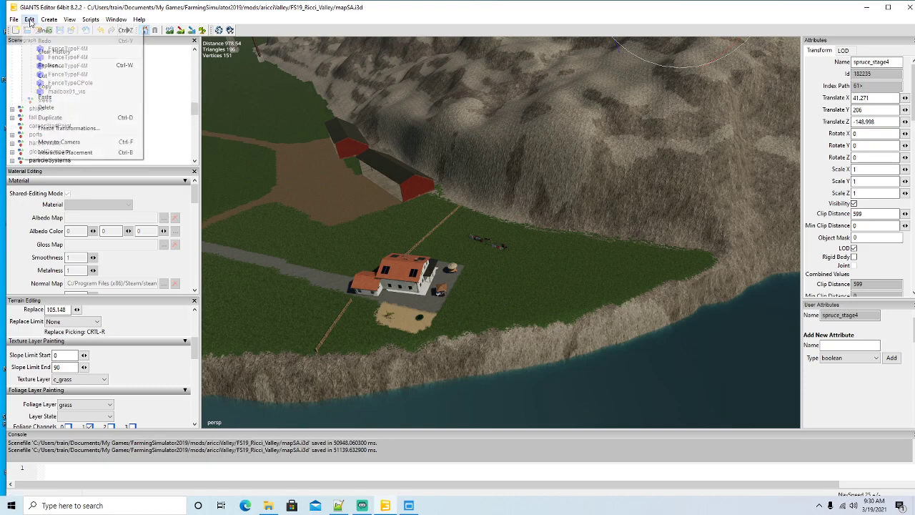
pyautogui.click(44, 77)
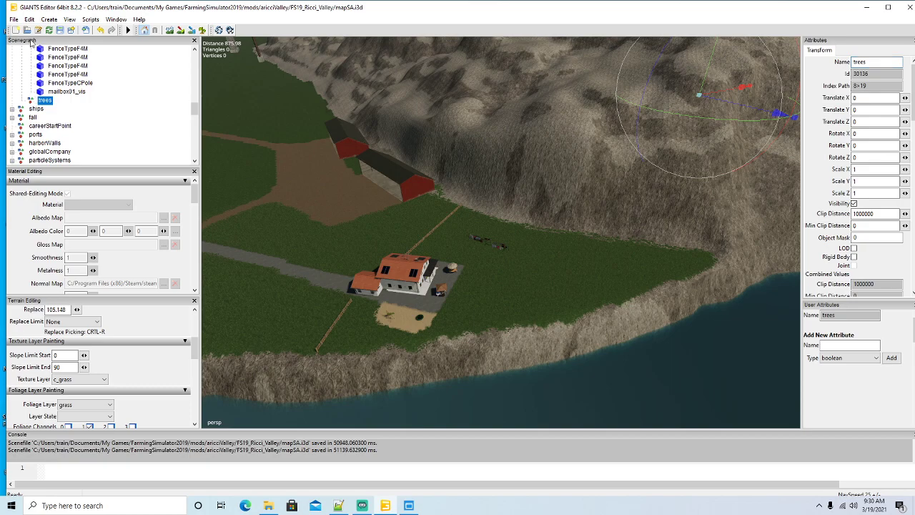
pyautogui.click(29, 19)
pyautogui.click(43, 94)
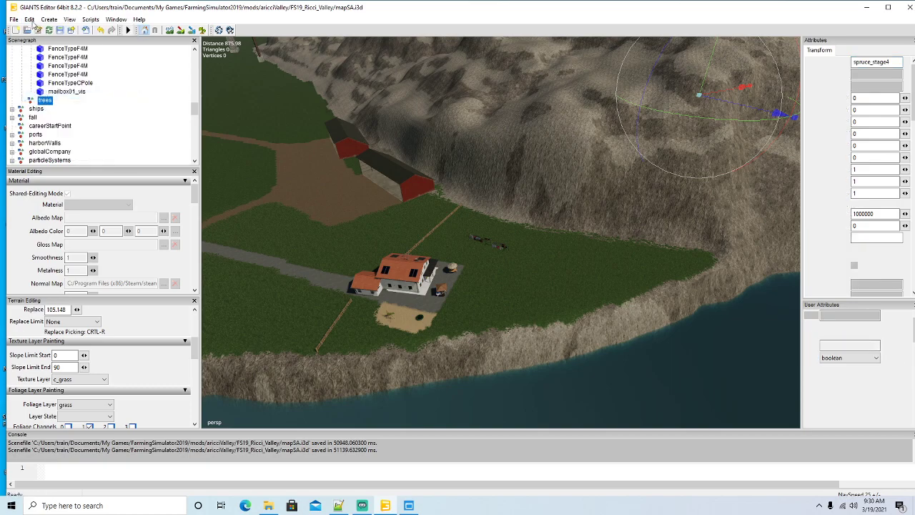
# Step: Place the spruce interactively on the grass beyond the farmhouse by the cliff, about X -638, Z 407, rotated about -41° in Y
pyautogui.click(30, 19)
pyautogui.click(65, 152)
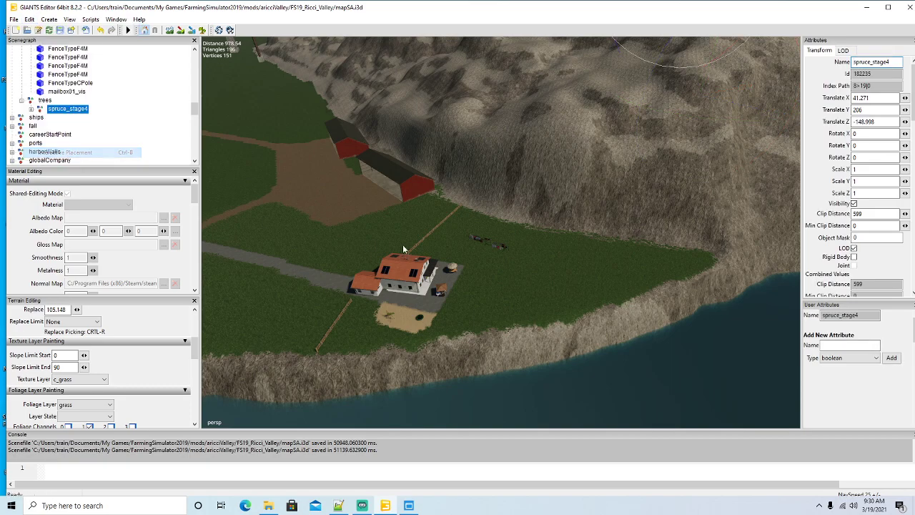
pyautogui.click(635, 252)
pyautogui.keyDown('alt'); pyautogui.moveTo(613, 282); pyautogui.dragTo(656, 282); pyautogui.keyUp('alt')
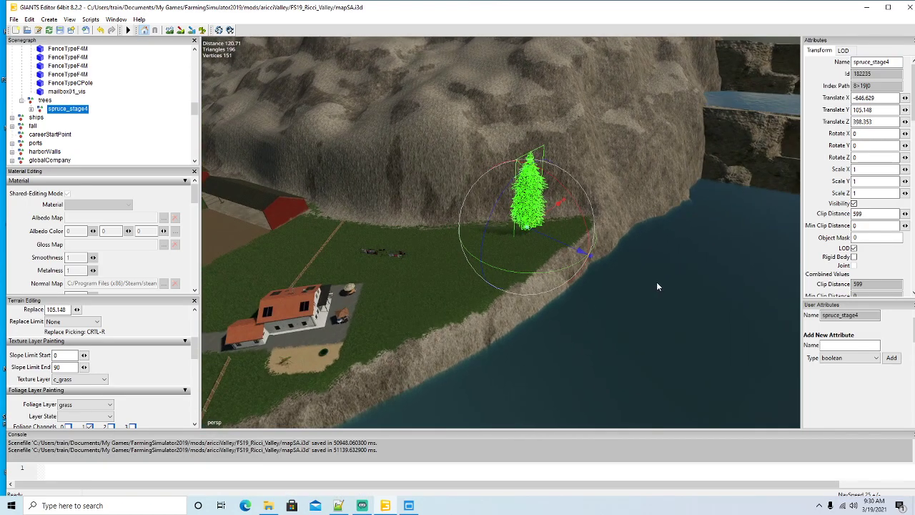
pyautogui.moveTo(498, 272); pyautogui.dragTo(505, 262)
pyautogui.moveTo(571, 228); pyautogui.dragTo(573, 250)
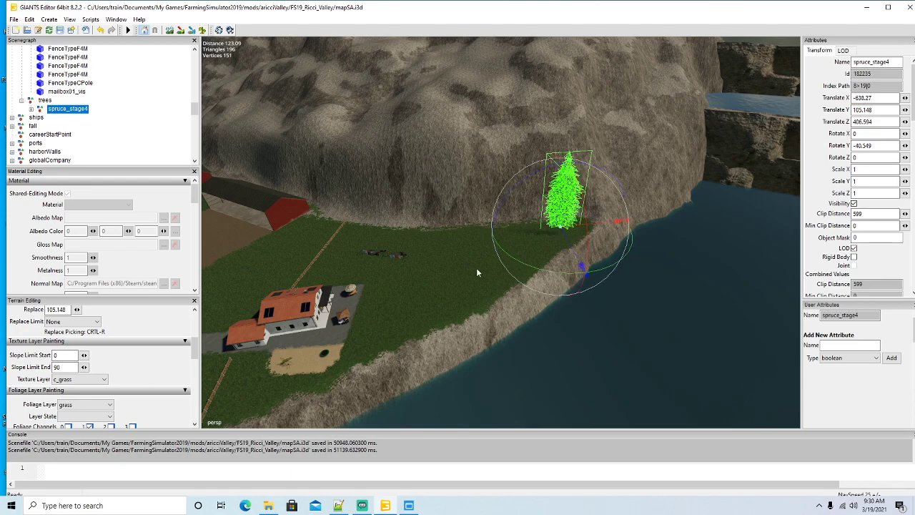
# Step: Duplicate the spruce and position the copy beside the barn nearest the farmhouse, about X -694, Z 338, rotated about -60° in Y
pyautogui.hotkey('ctrl', 'd')
pyautogui.moveTo(605, 227); pyautogui.dragTo(325, 233)
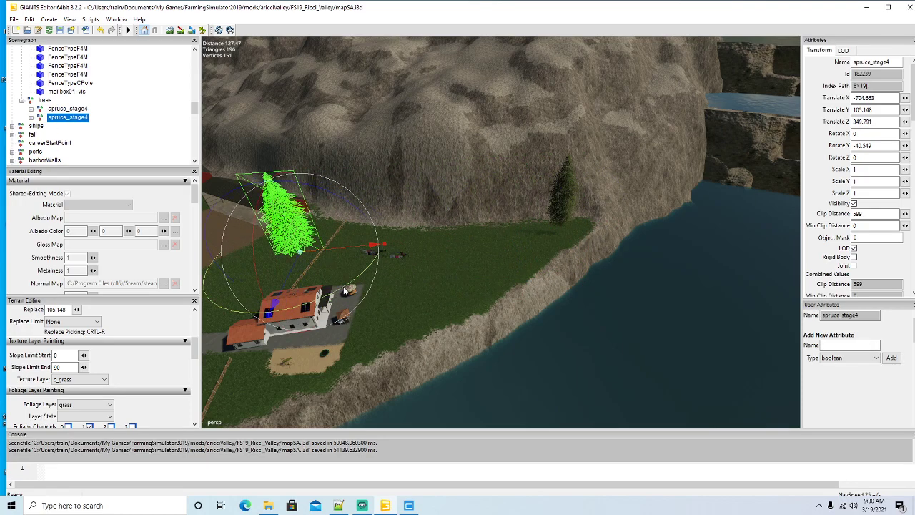
pyautogui.moveTo(343, 286); pyautogui.dragTo(304, 251)
pyautogui.moveTo(383, 288); pyautogui.dragTo(276, 245, button='right')
pyautogui.press('f')
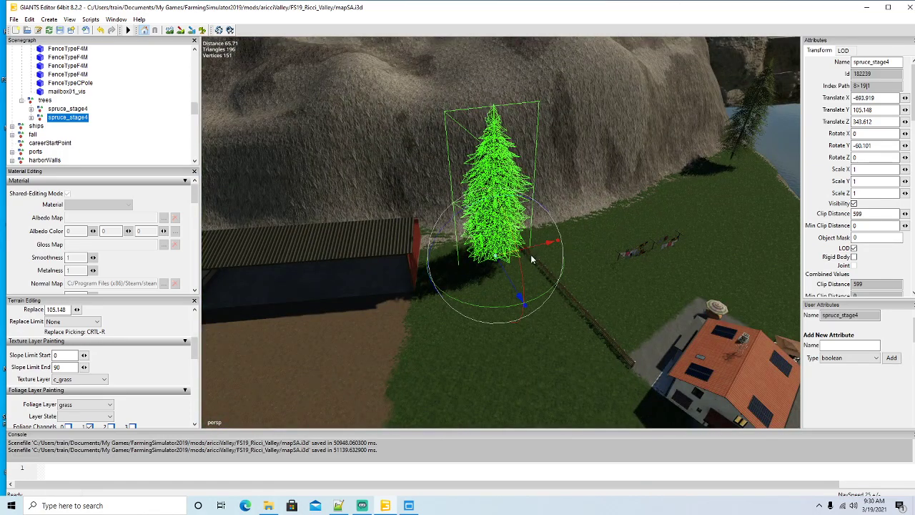
pyautogui.moveTo(531, 253); pyautogui.dragTo(473, 261)
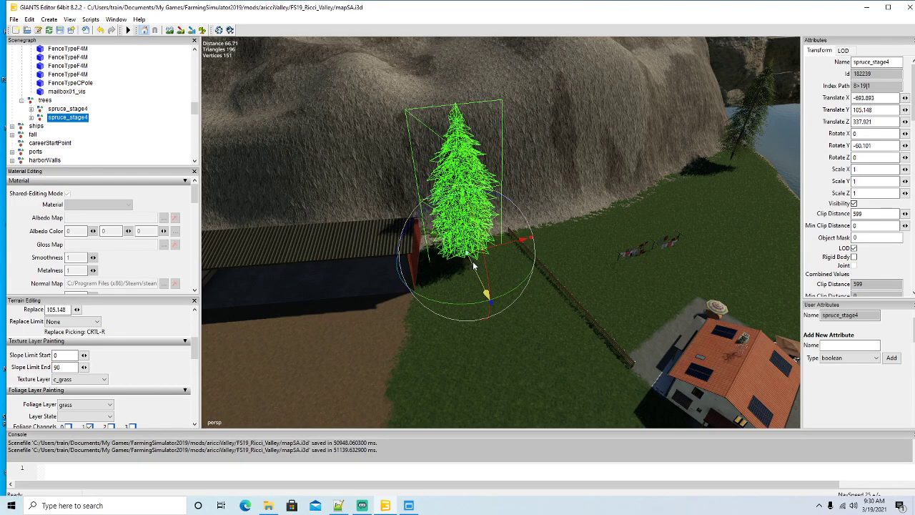
# Step: Duplicate the spruce again and position the copy between the first two trees, about X -670, Z 374, rotated about -55° in Y
pyautogui.scroll(-5, 459, 311)
pyautogui.moveTo(459, 310); pyautogui.dragTo(474, 299, button='right')
pyautogui.scroll(2, 516, 295)
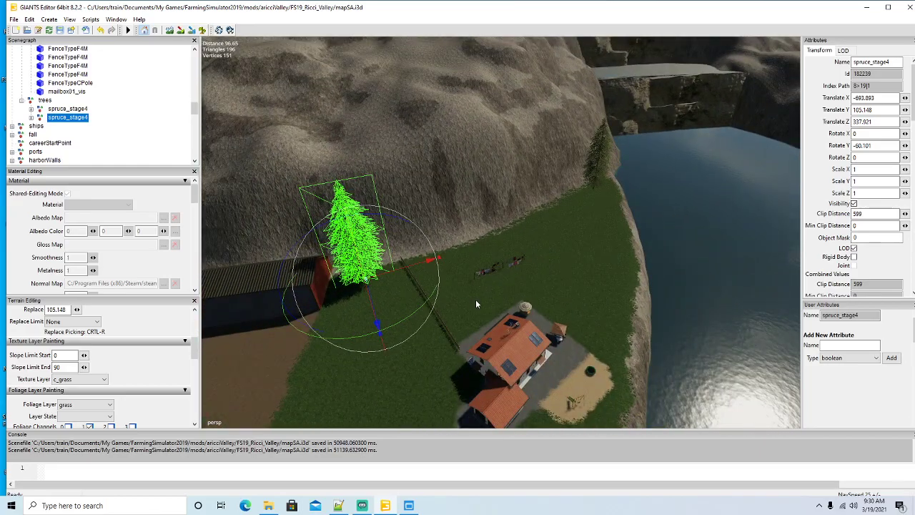
pyautogui.hotkey('ctrl', 'd')
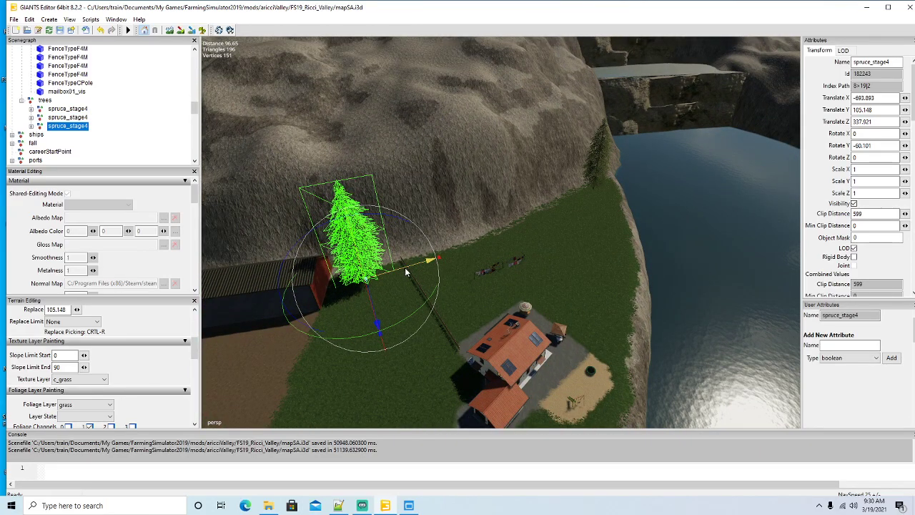
pyautogui.moveTo(405, 267); pyautogui.dragTo(536, 264)
pyautogui.moveTo(536, 264); pyautogui.dragTo(596, 289, button='middle')
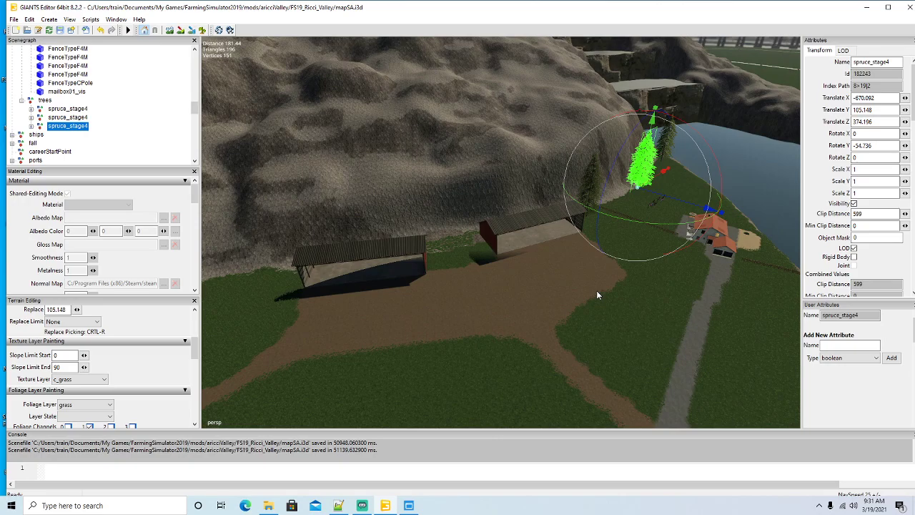
# Step: Duplicate the spruce and move the copy to the gap between the two barns, about X -712, Z 284, rotated about -78° in Y
pyautogui.hotkey('ctrl', 'd')
pyautogui.moveTo(652, 180); pyautogui.dragTo(476, 239)
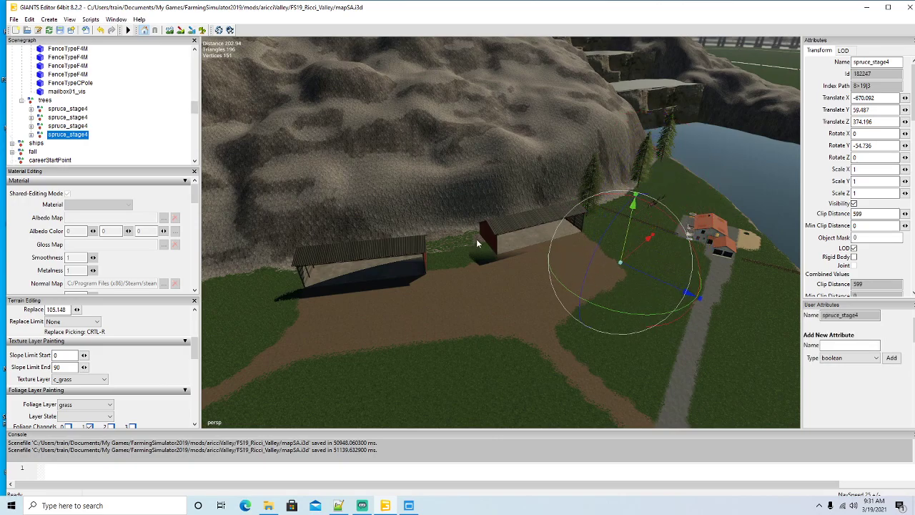
pyautogui.click(101, 30)
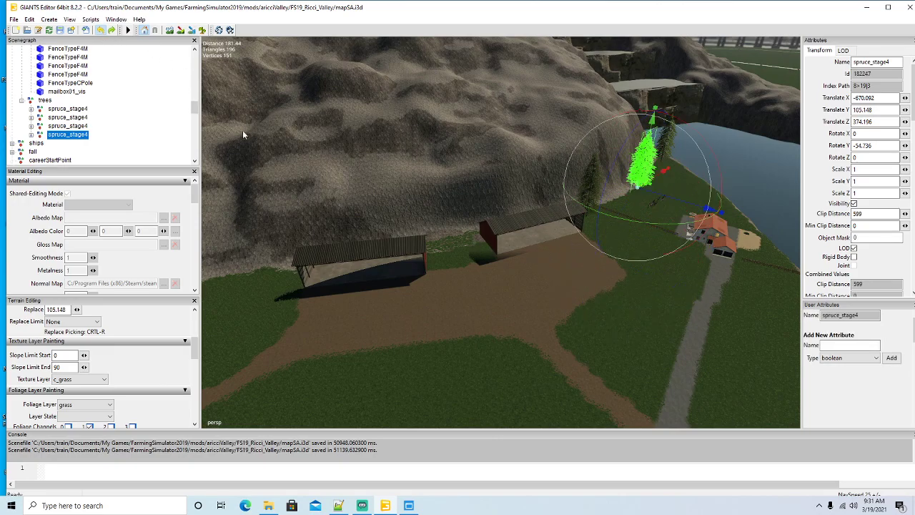
pyautogui.moveTo(633, 185); pyautogui.dragTo(471, 276)
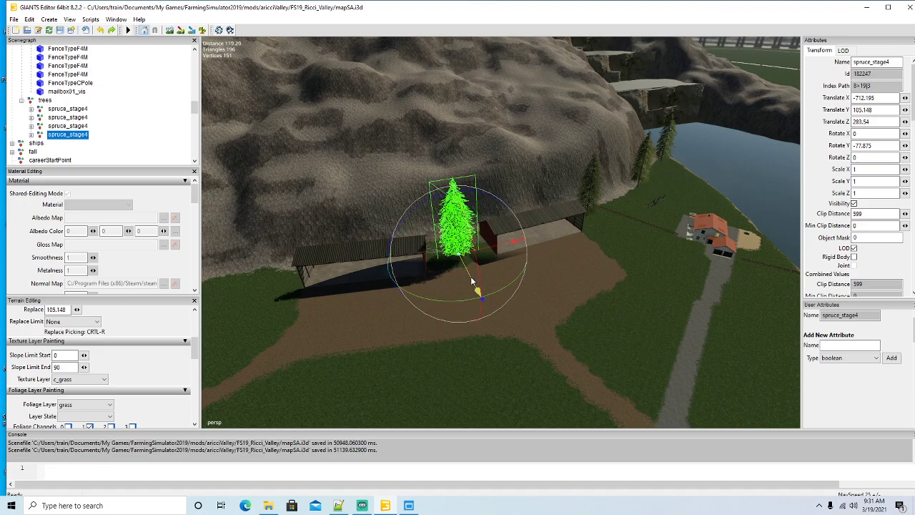
# Step: Duplicate the spruce three times along the cliff foot past the barns, about X -719/Z 226, X -721/Z 178 and X -722/Z 107, rotated about -87° in Y
pyautogui.moveTo(470, 276); pyautogui.dragTo(430, 295, button='right')
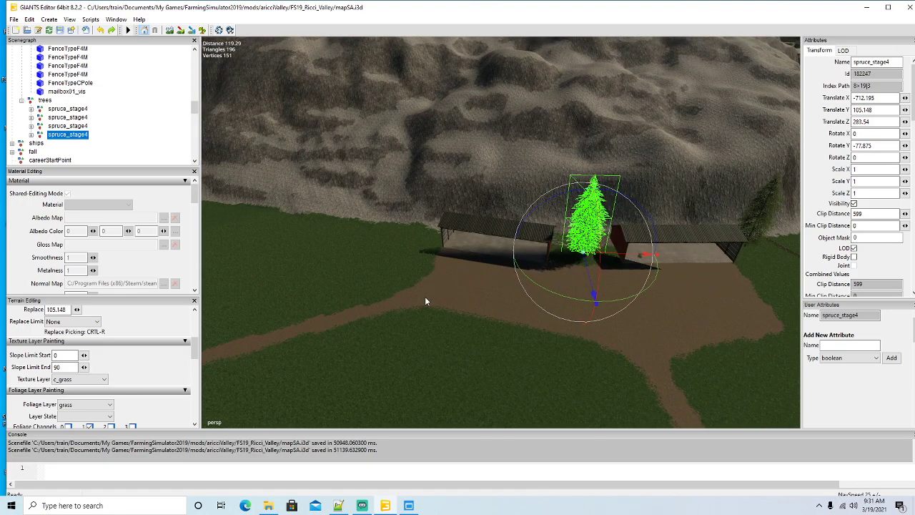
pyautogui.hotkey('ctrl', 'd')
pyautogui.moveTo(615, 264); pyautogui.dragTo(452, 295)
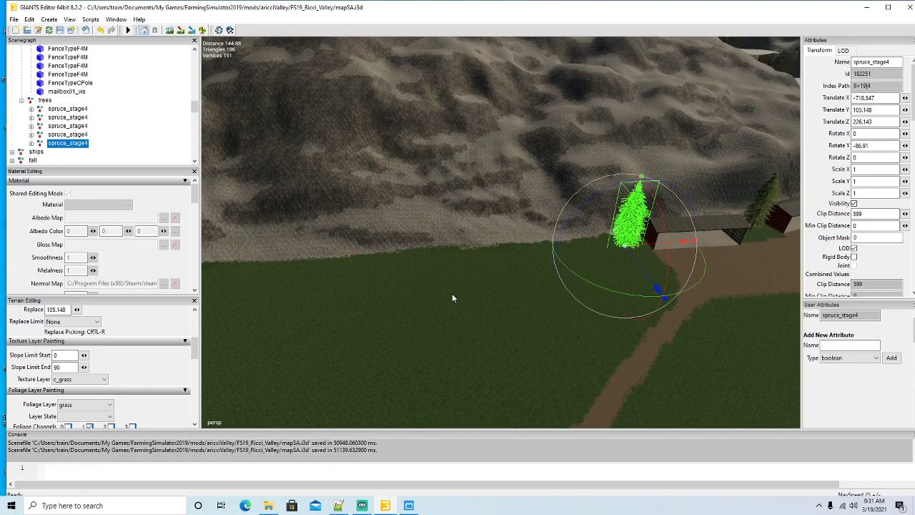
pyautogui.hotkey('ctrl', 'd')
pyautogui.moveTo(648, 249); pyautogui.dragTo(546, 269)
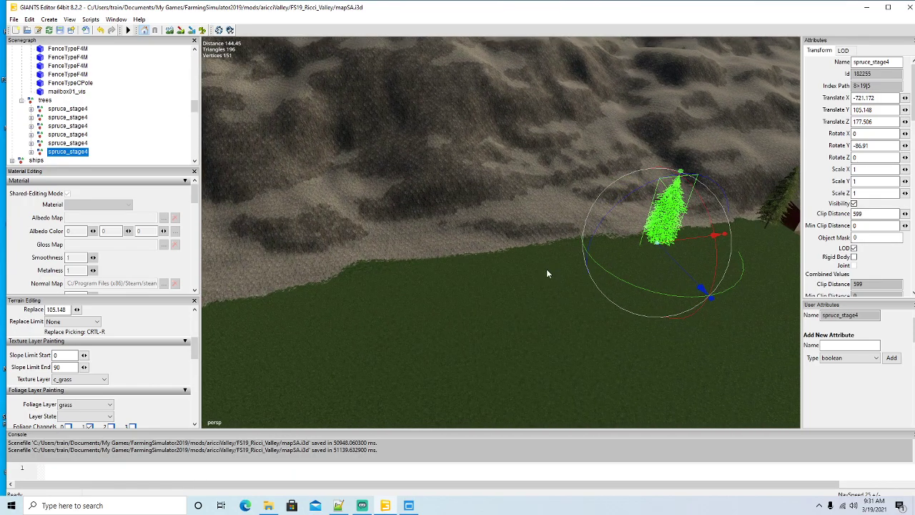
pyautogui.hotkey('ctrl', 'd')
pyautogui.moveTo(686, 243); pyautogui.dragTo(478, 271)
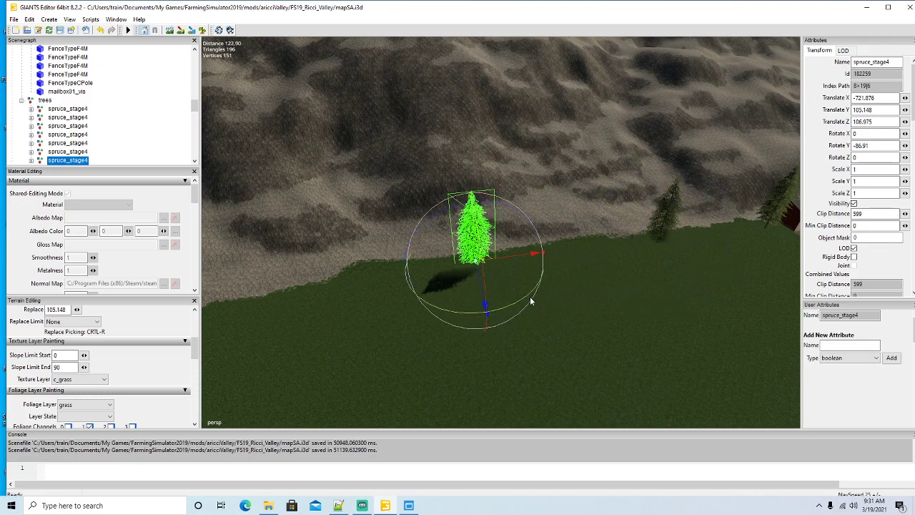
# Step: Add two more spruce copies along the cliff foot, about X -734, Z 27 and X -749, Z -29, rotated about -75° in Y
pyautogui.keyDown('alt'); pyautogui.moveTo(530, 300); pyautogui.dragTo(482, 307); pyautogui.keyUp('alt')
pyautogui.scroll(-3, 485, 306)
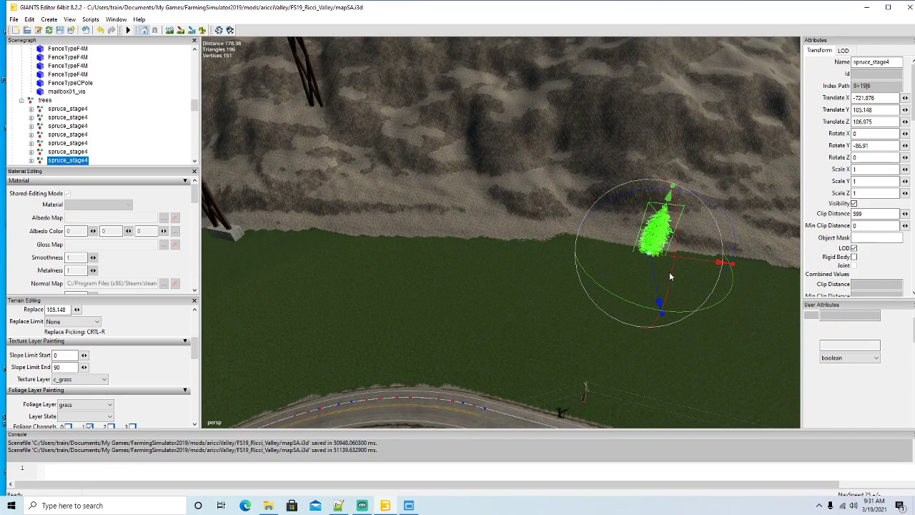
pyautogui.hotkey('ctrl', 'd')
pyautogui.moveTo(691, 264); pyautogui.dragTo(512, 294)
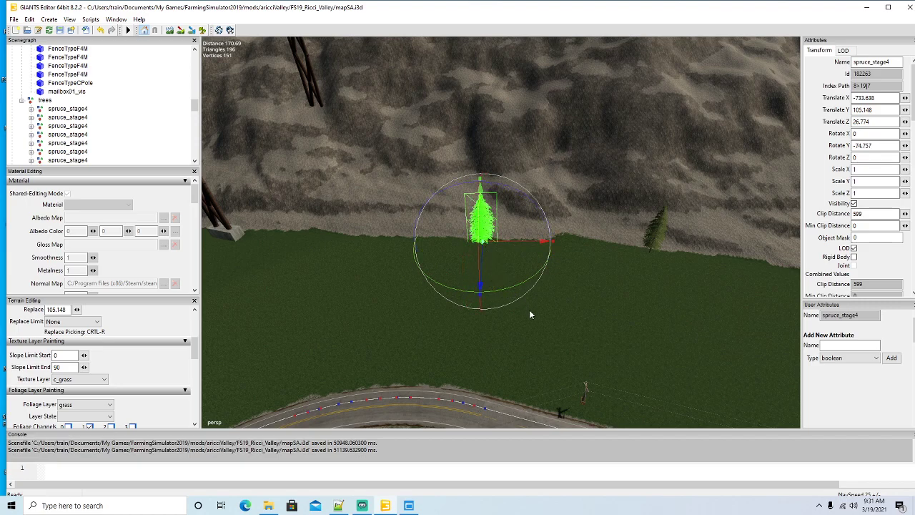
pyautogui.hotkey('ctrl', 'd')
pyautogui.moveTo(522, 246); pyautogui.dragTo(397, 243)
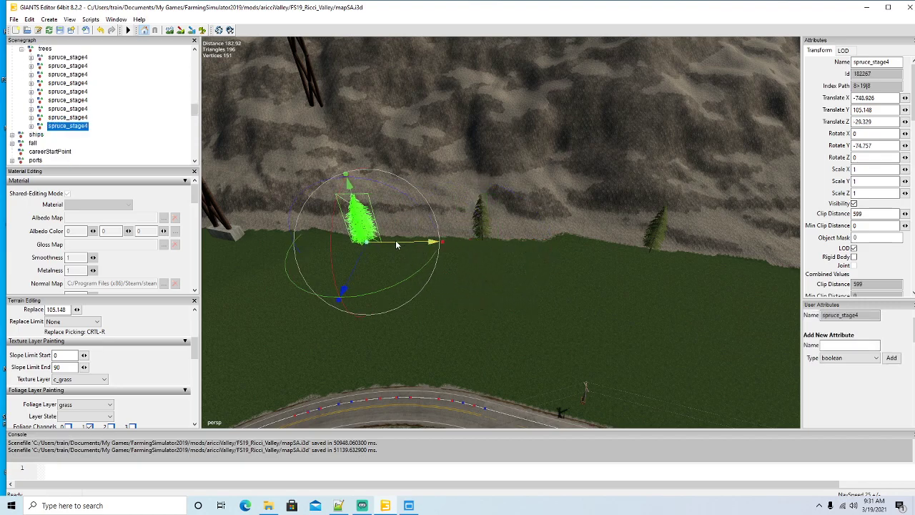
# Step: Duplicate the spruce and position the copy beside the trestle footing at the cliff, about X -760, Z -80, rotated about -78° in Y
pyautogui.moveTo(445, 280); pyautogui.dragTo(402, 280, button='right')
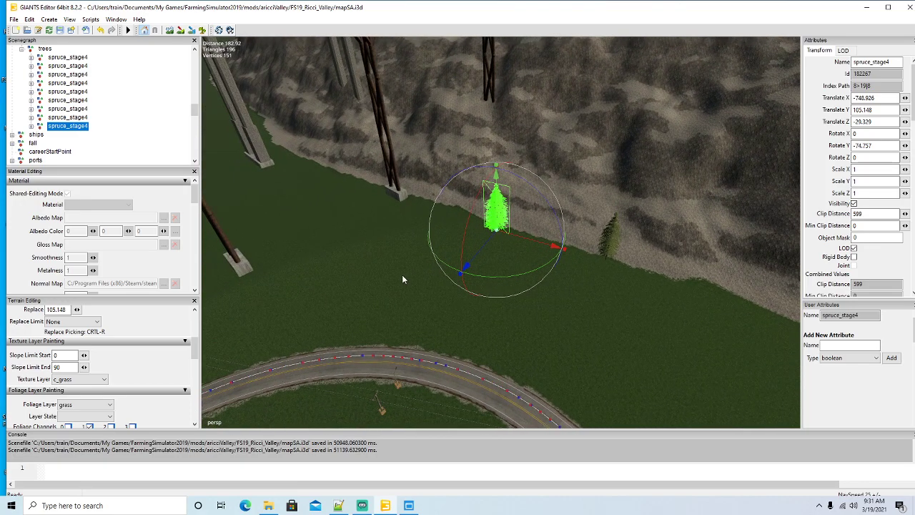
pyautogui.hotkey('ctrl', 'd')
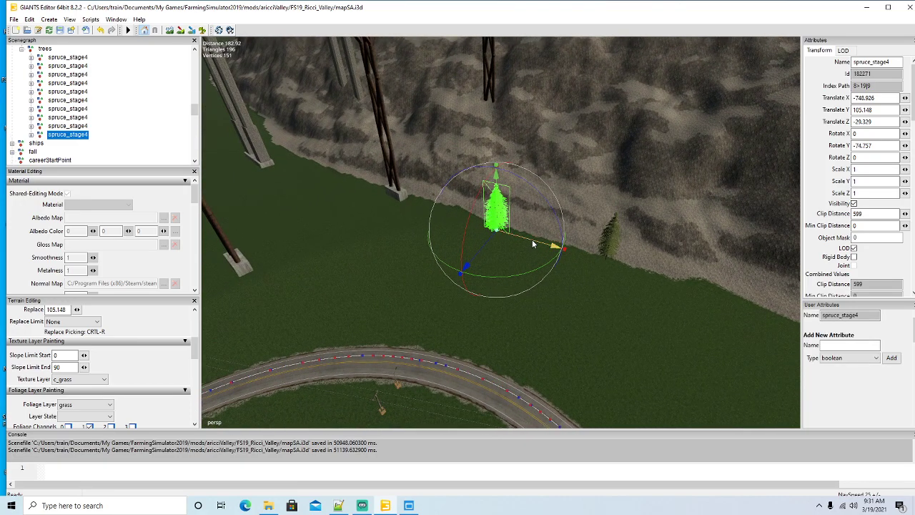
pyautogui.moveTo(532, 240); pyautogui.dragTo(411, 213)
pyautogui.moveTo(436, 244); pyautogui.dragTo(431, 245)
pyautogui.moveTo(431, 248); pyautogui.dragTo(398, 208, button='right')
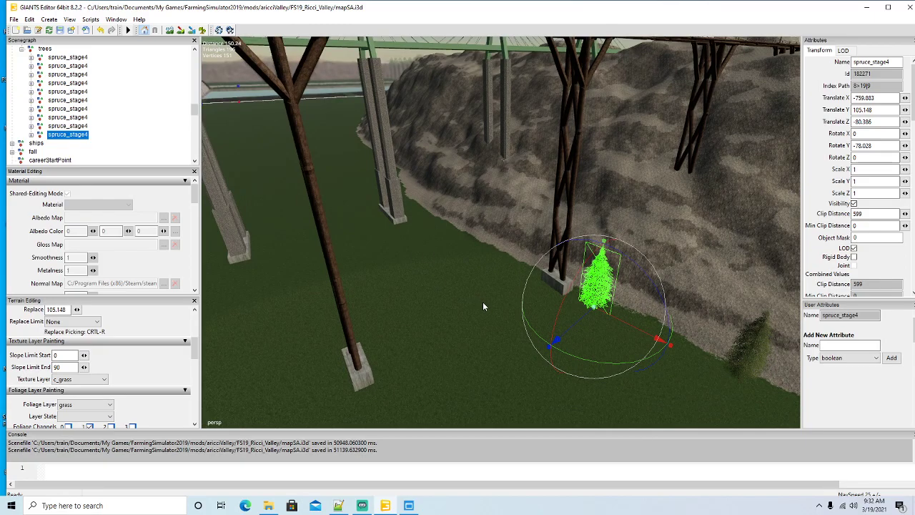
pyautogui.hotkey('ctrl', 'v')
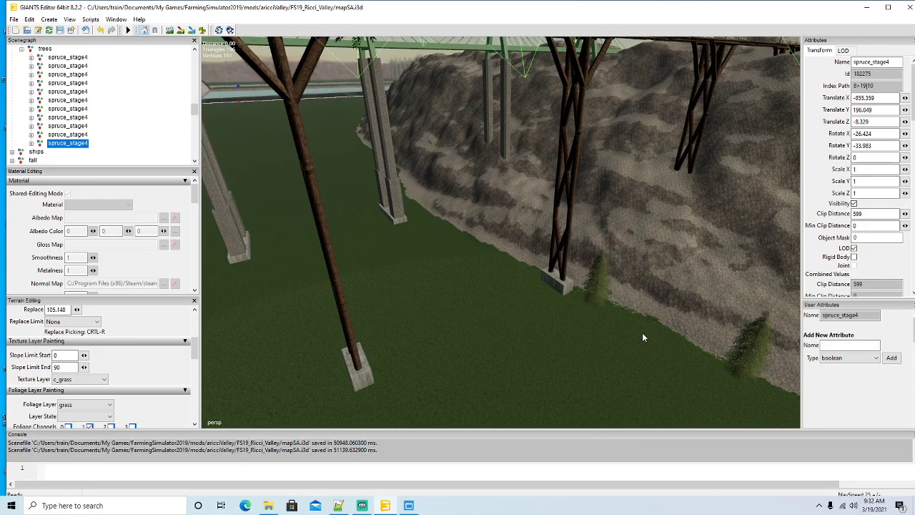
pyautogui.click(43, 137)
pyautogui.click(41, 145)
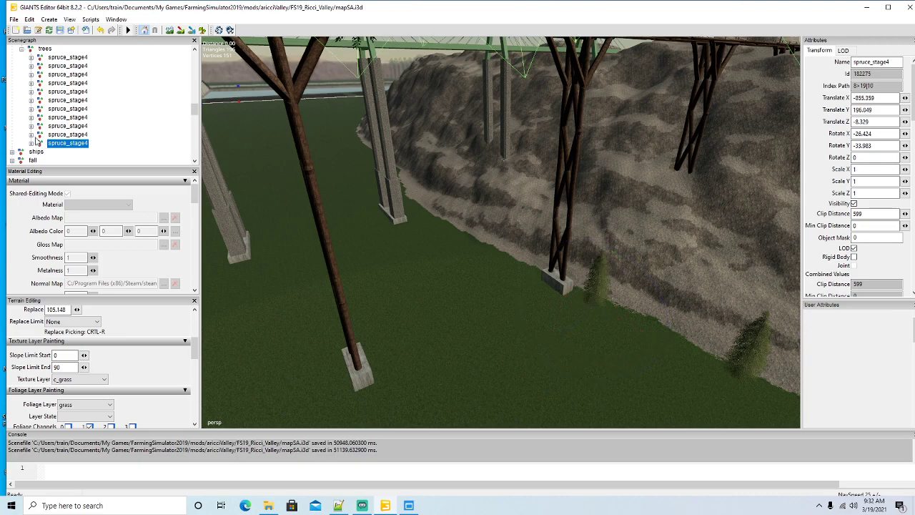
pyautogui.press('Delete')
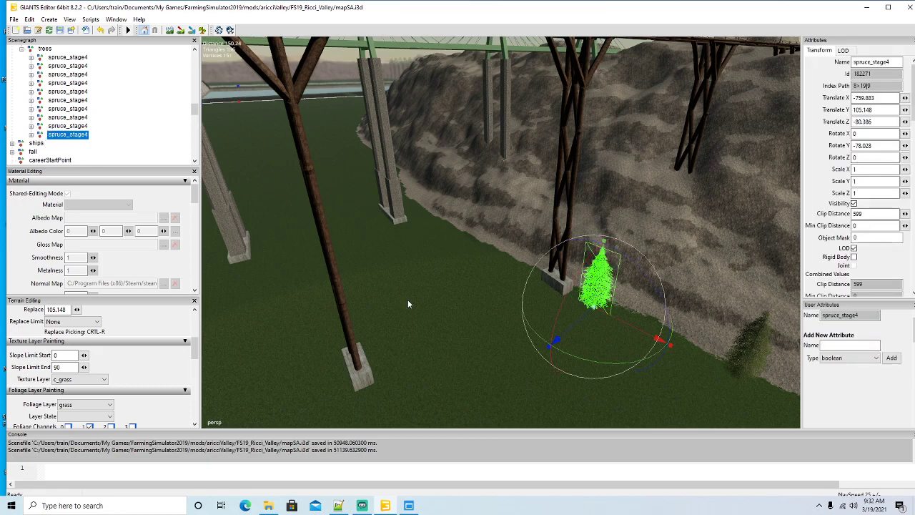
# Step: Duplicate the spruce twice past the trestle footing, about X -769, Z -133 and X -777, Z -186, rotating the second copy about -86° in Y
pyautogui.hotkey('ctrl', 'd')
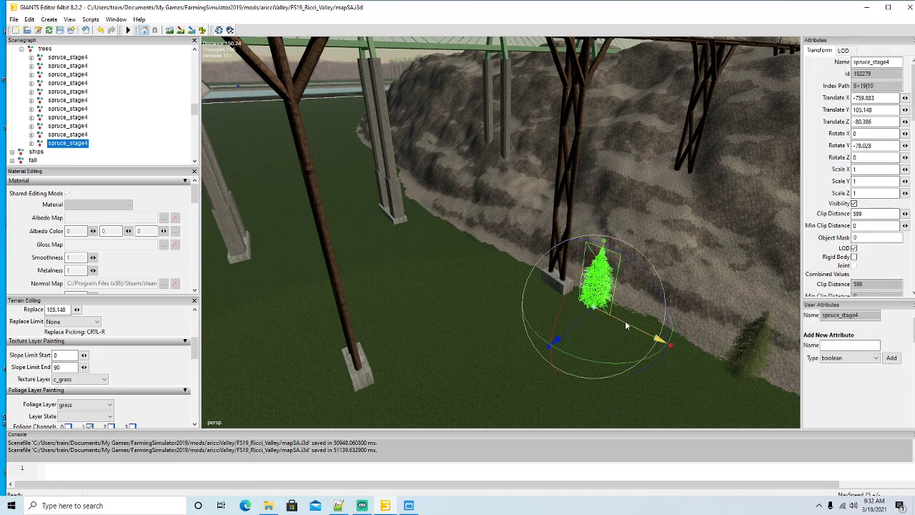
pyautogui.moveTo(625, 320); pyautogui.dragTo(582, 343)
pyautogui.scroll(5, 440, 292)
pyautogui.scroll(-2, 609, 345)
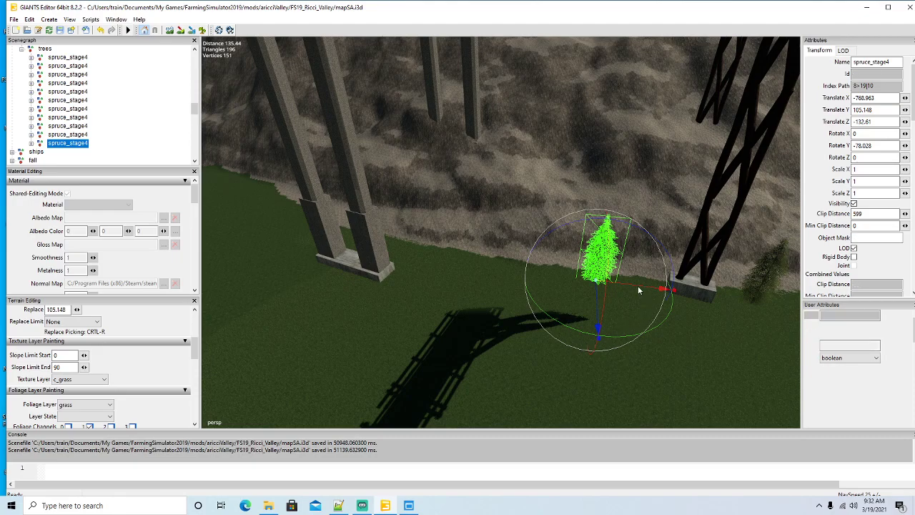
pyautogui.hotkey('ctrl', 'd')
pyautogui.moveTo(638, 290); pyautogui.dragTo(460, 269)
pyautogui.moveTo(494, 300); pyautogui.dragTo(483, 306)
# Step: Duplicate the spruce and move the copy along the cliff foot to the concrete bridge pier, about X -780, Z -234
pyautogui.moveTo(501, 307); pyautogui.dragTo(594, 330, button='right')
pyautogui.scroll(2, 595, 329)
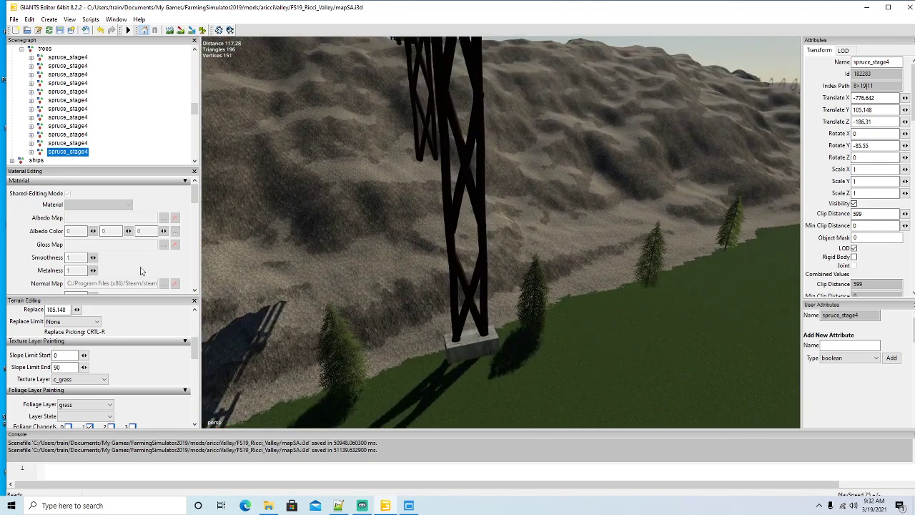
pyautogui.keyDown('alt'); pyautogui.moveTo(463, 334); pyautogui.dragTo(348, 329); pyautogui.keyUp('alt')
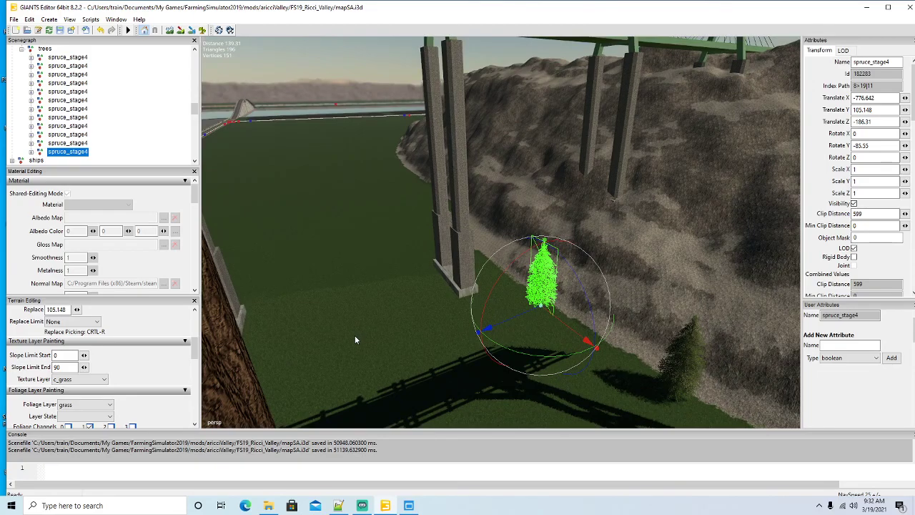
pyautogui.hotkey('ctrl', 'd')
pyautogui.moveTo(572, 333); pyautogui.dragTo(476, 263)
# Step: Duplicate the spruce and move the copy across the grass to the river side under the bridges, about X -1121, Z -207
pyautogui.scroll(-10, 443, 304)
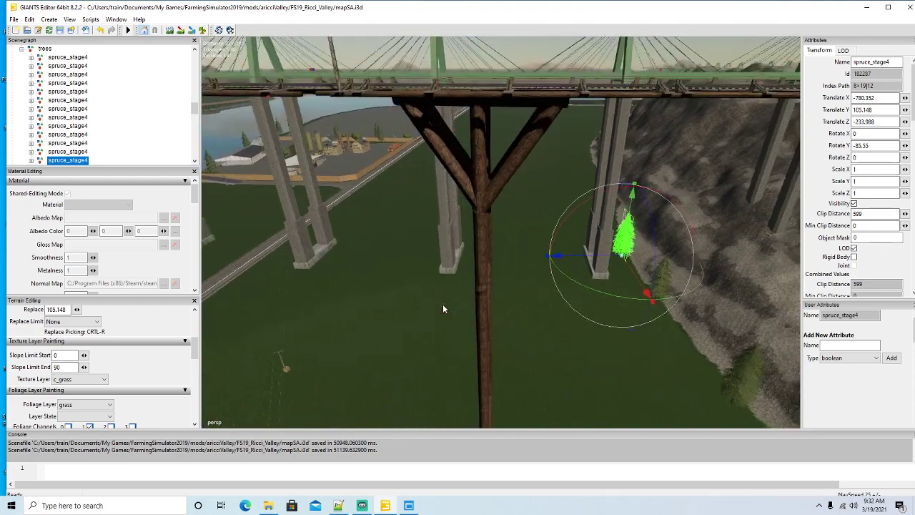
pyautogui.moveTo(401, 313); pyautogui.dragTo(398, 316, button='right')
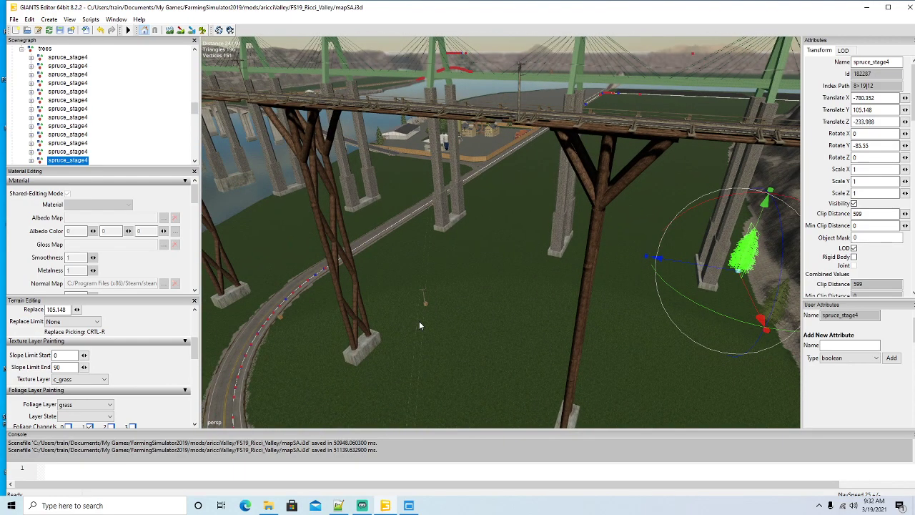
pyautogui.hotkey('ctrl', 'd')
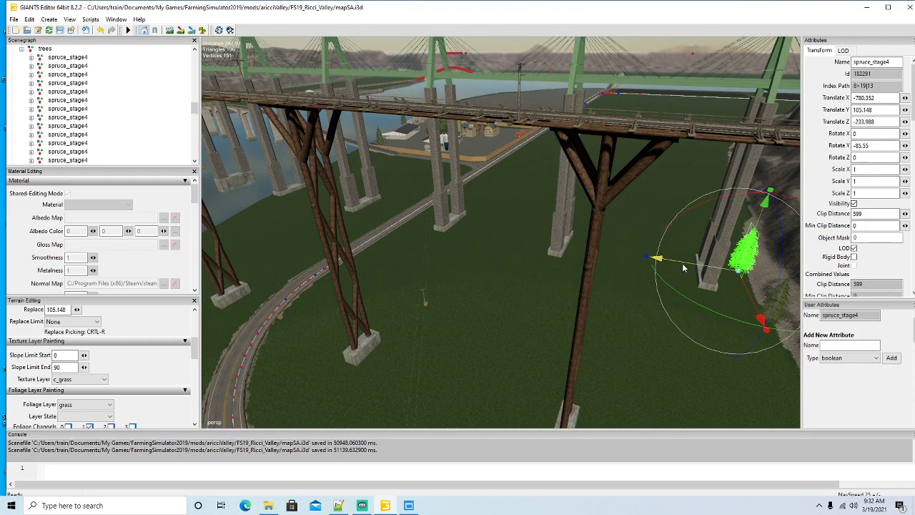
pyautogui.moveTo(656, 258); pyautogui.dragTo(324, 312)
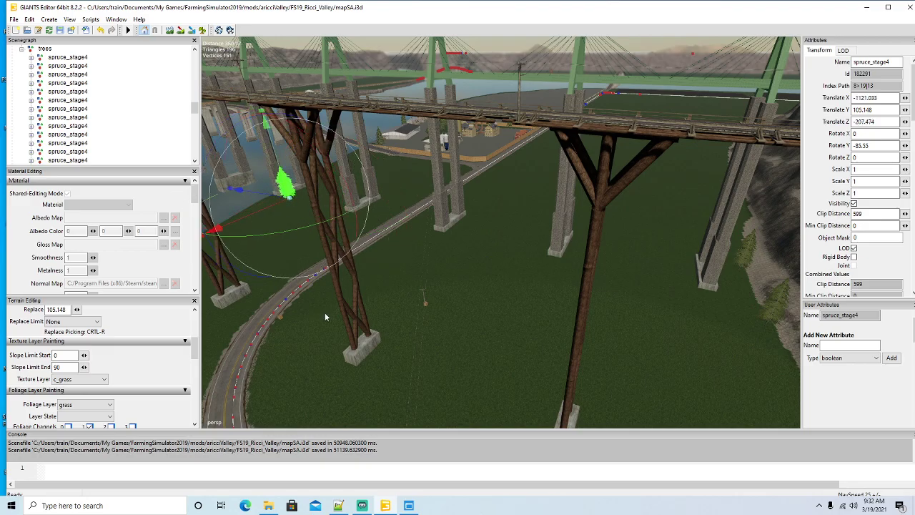
# Step: Move the copied spruce along the riverbank towards the low road bridge
pyautogui.moveTo(325, 312); pyautogui.dragTo(305, 255, button='right')
pyautogui.scroll(8, 288, 276)
pyautogui.keyDown('alt'); pyautogui.moveTo(305, 254); pyautogui.dragTo(285, 270); pyautogui.keyUp('alt')
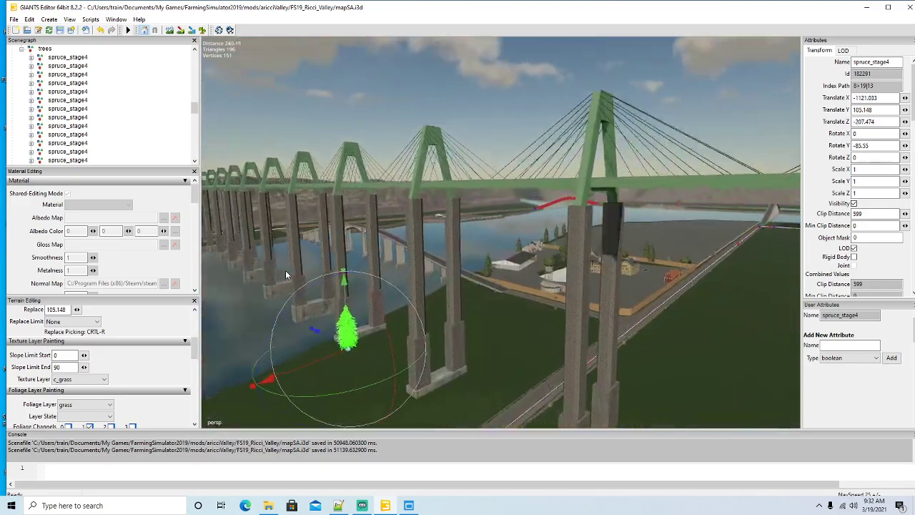
pyautogui.scroll(8, 285, 270)
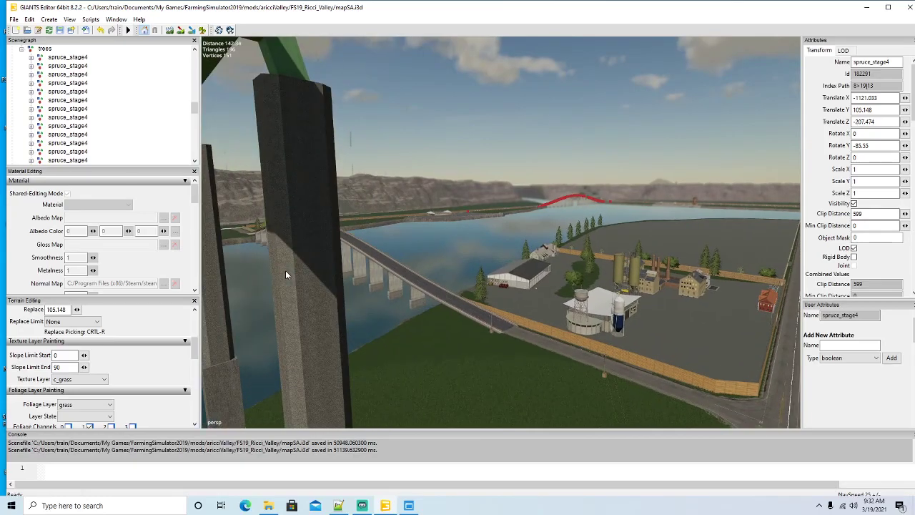
pyautogui.press('w')
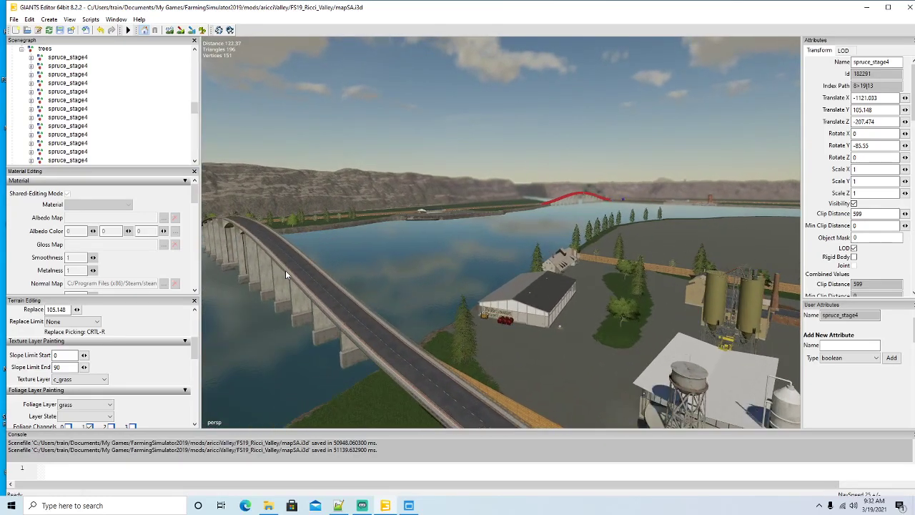
pyautogui.press('f')
pyautogui.keyDown('alt'); pyautogui.moveTo(301, 331); pyautogui.dragTo(359, 302); pyautogui.keyUp('alt')
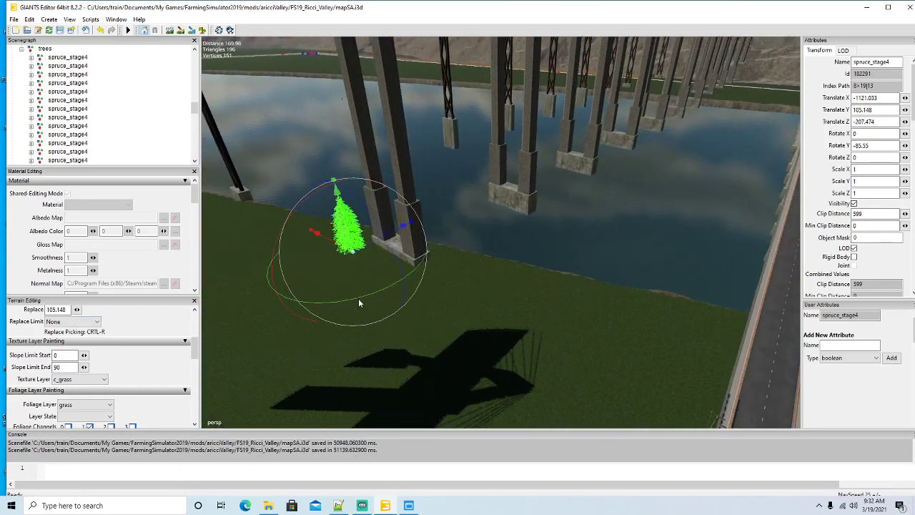
pyautogui.moveTo(336, 245); pyautogui.dragTo(697, 275)
# Step: Position the spruce on the bank beside the low road bridge, about X -1175, Z -344, rotated about -73° in Y
pyautogui.keyDown('alt'); pyautogui.moveTo(515, 344); pyautogui.dragTo(530, 399); pyautogui.keyUp('alt')
pyautogui.scroll(4, 463, 341)
pyautogui.scroll(4, 464, 346)
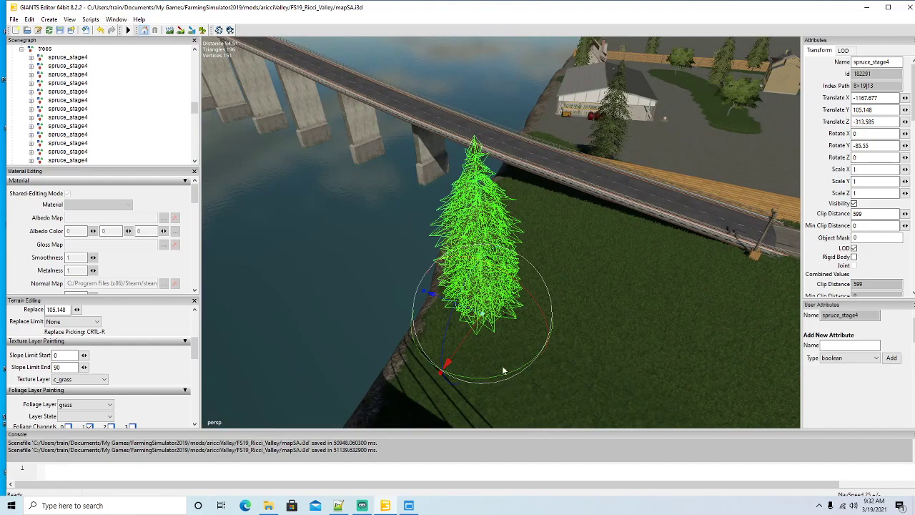
pyautogui.moveTo(465, 343); pyautogui.dragTo(479, 230)
pyautogui.keyDown('alt'); pyautogui.moveTo(510, 273); pyautogui.dragTo(467, 315); pyautogui.keyUp('alt')
pyautogui.scroll(2, 609, 251)
pyautogui.scroll(5, 609, 254)
pyautogui.scroll(-5, 468, 316)
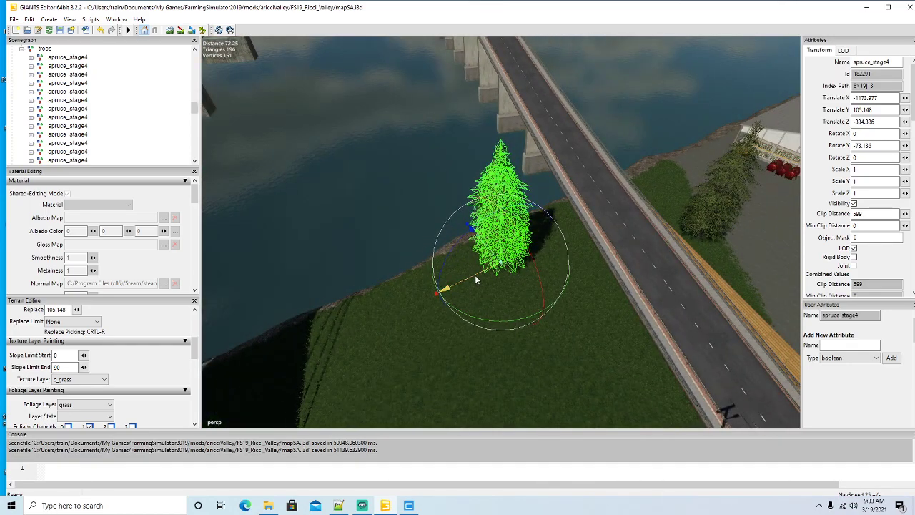
pyautogui.moveTo(474, 274); pyautogui.dragTo(532, 245)
# Step: Duplicate the spruce twice along the riverbank towards the tall bridge pier, about X -1158, Z -288 and X -1143, Z -241
pyautogui.keyDown('alt'); pyautogui.moveTo(526, 289); pyautogui.dragTo(449, 294); pyautogui.keyUp('alt')
pyautogui.scroll(-3, 449, 294)
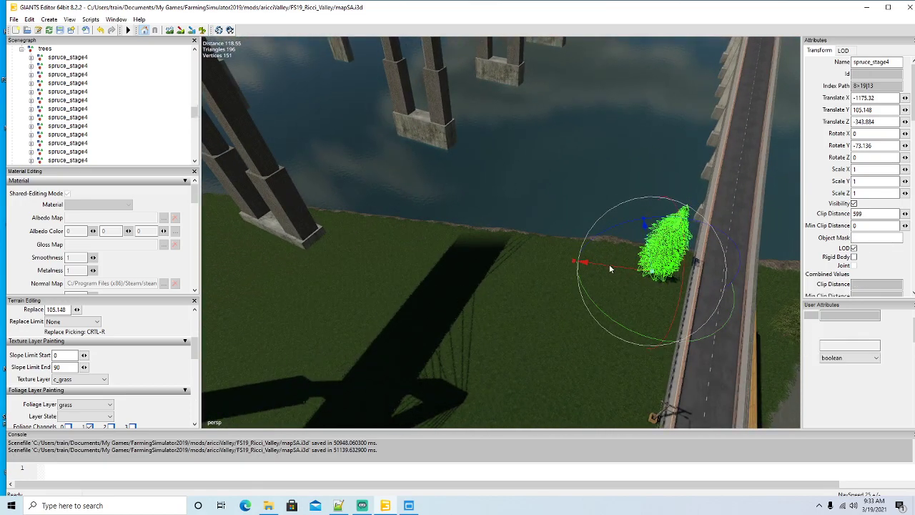
pyautogui.hotkey('ctrl', 'd')
pyautogui.moveTo(609, 265); pyautogui.dragTo(461, 282)
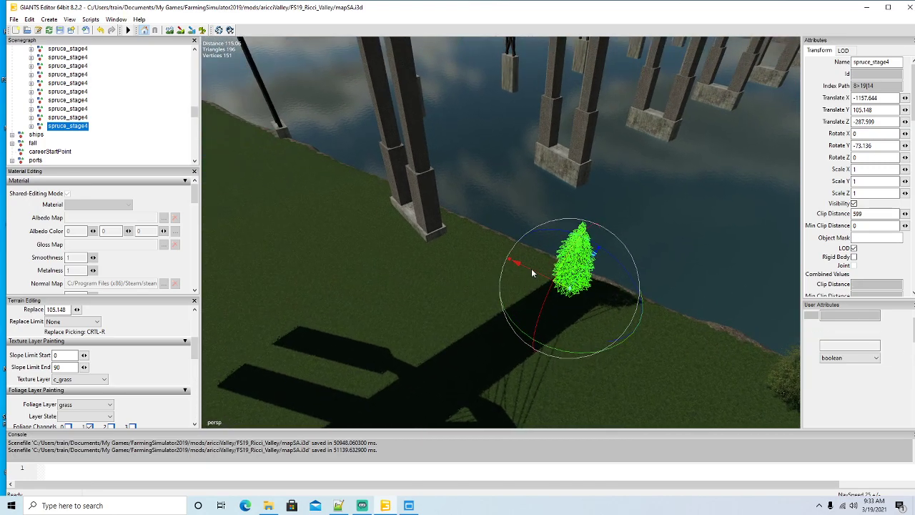
pyautogui.hotkey('ctrl', 'd')
pyautogui.moveTo(531, 268); pyautogui.dragTo(392, 212)
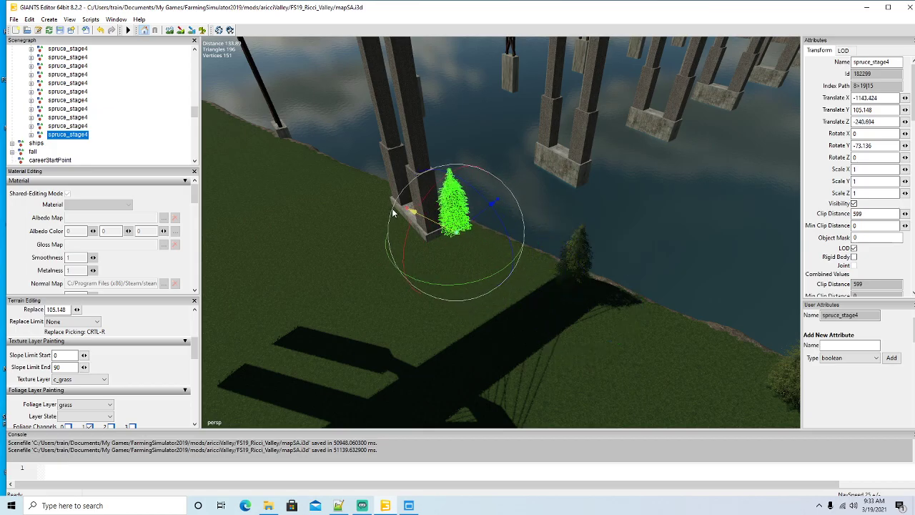
# Step: Undo the accidental tilt of the spruce by the bridge pier and reposition it at about X -1144, Z -236
pyautogui.keyDown('alt'); pyautogui.moveTo(476, 299); pyautogui.dragTo(463, 253); pyautogui.keyUp('alt')
pyautogui.scroll(5, 488, 270)
pyautogui.press('f')
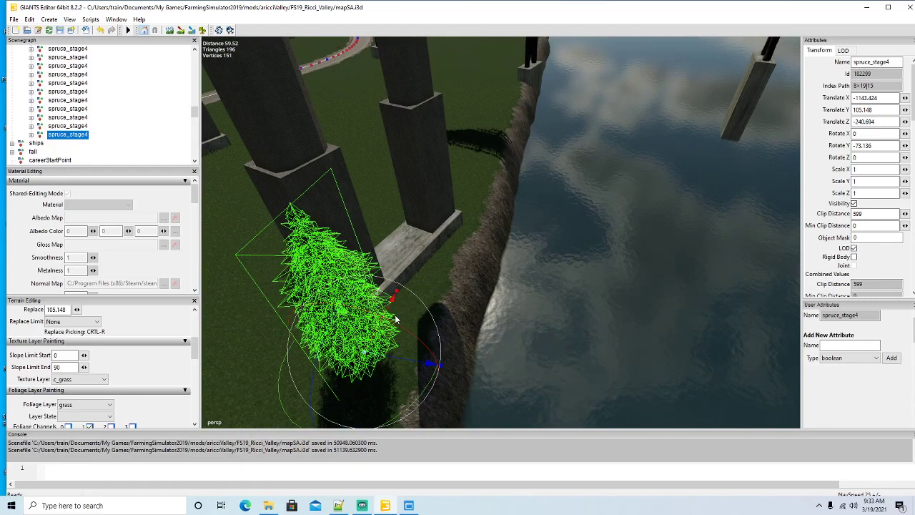
pyautogui.moveTo(395, 320); pyautogui.dragTo(407, 298)
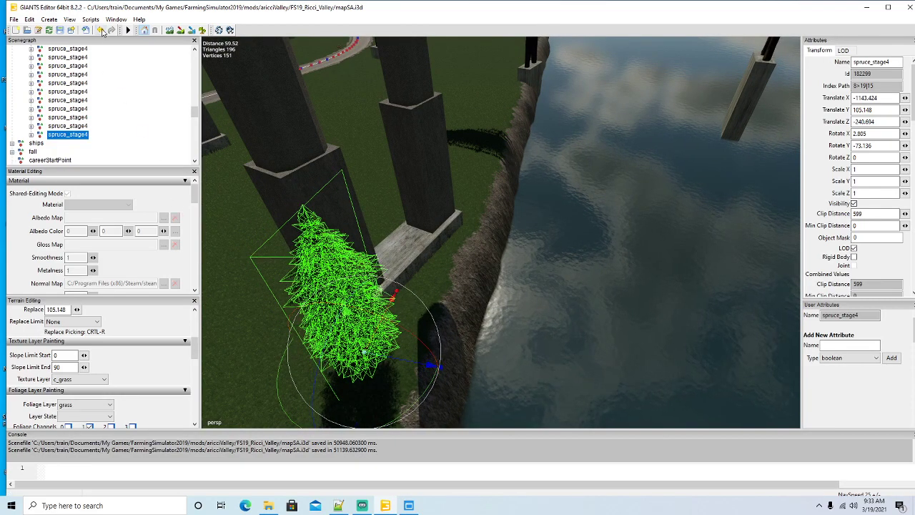
pyautogui.click(102, 32)
pyautogui.moveTo(377, 330); pyautogui.dragTo(398, 343)
# Step: Duplicate the spruce and position the copy on the riverbank beyond the bridge pier, about X -1132, Z -182
pyautogui.scroll(4, 507, 272)
pyautogui.scroll(-4, 386, 338)
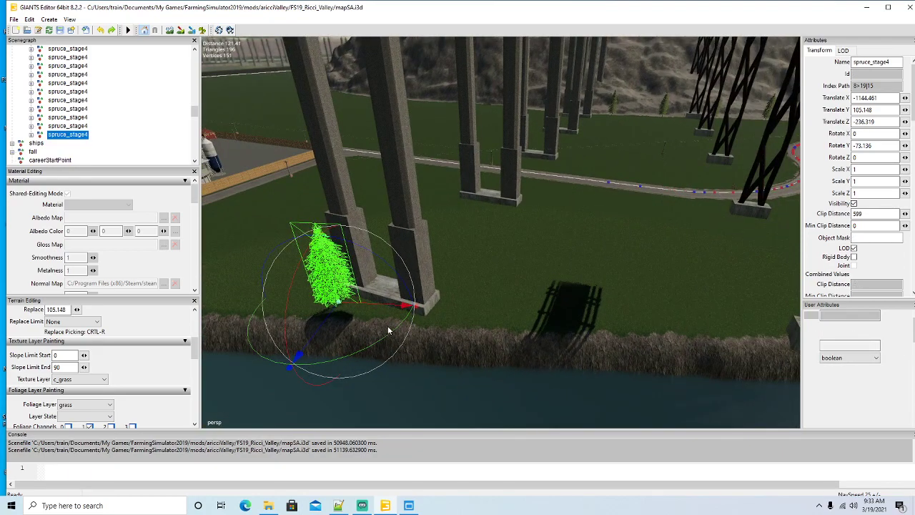
pyautogui.hotkey('ctrl', 'd')
pyautogui.moveTo(379, 303); pyautogui.dragTo(653, 349)
pyautogui.moveTo(496, 377); pyautogui.dragTo(552, 329, button='middle')
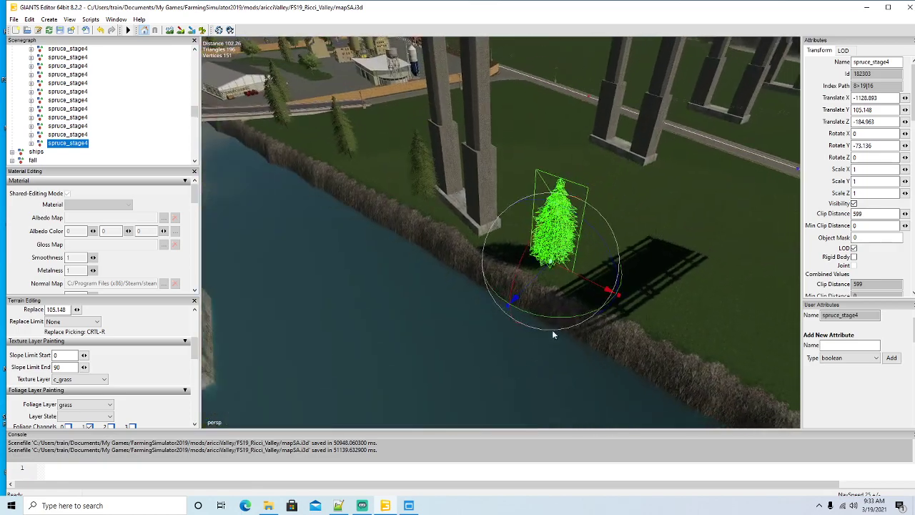
pyautogui.moveTo(540, 284); pyautogui.dragTo(586, 294)
pyautogui.keyDown('alt'); pyautogui.moveTo(494, 341); pyautogui.dragTo(584, 344); pyautogui.keyUp('alt')
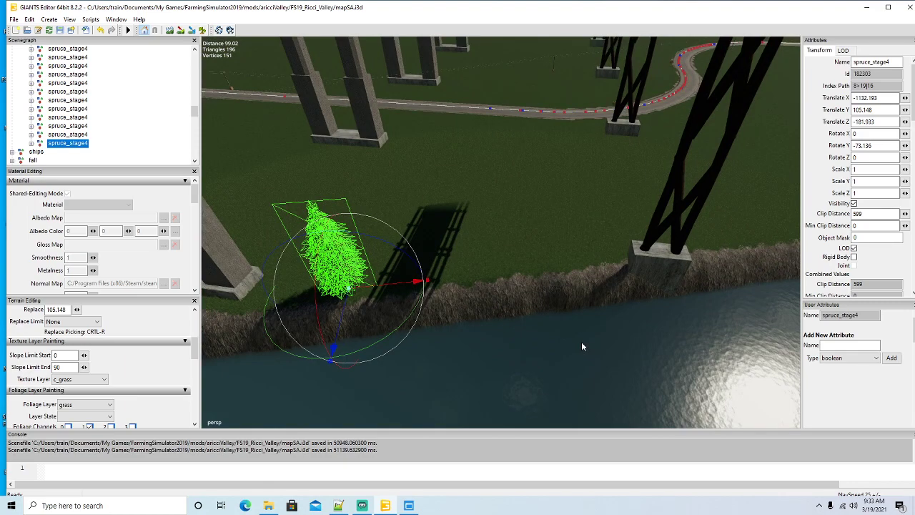
# Step: Duplicate the spruce and position the copy on the riverbank just before the lattice bridge pier, about X -1113, Z -121
pyautogui.hotkey('ctrl', 'd')
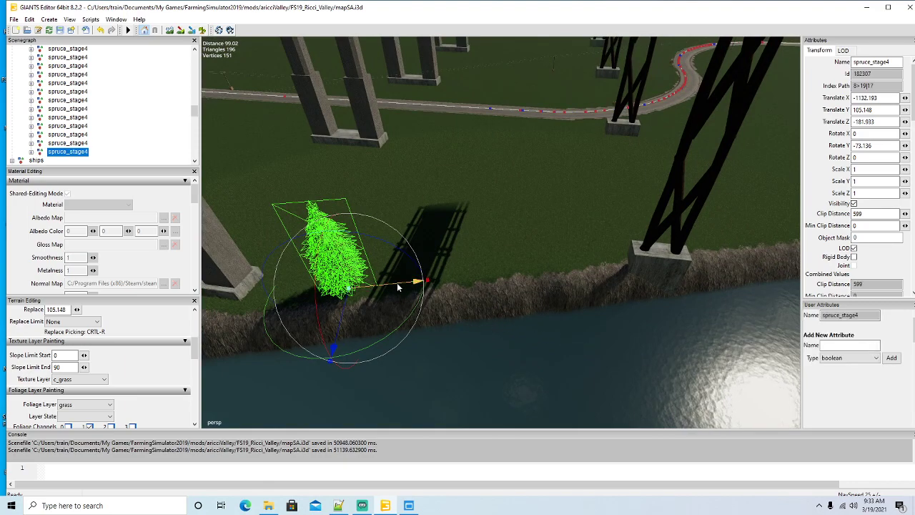
pyautogui.moveTo(398, 286); pyautogui.dragTo(642, 259)
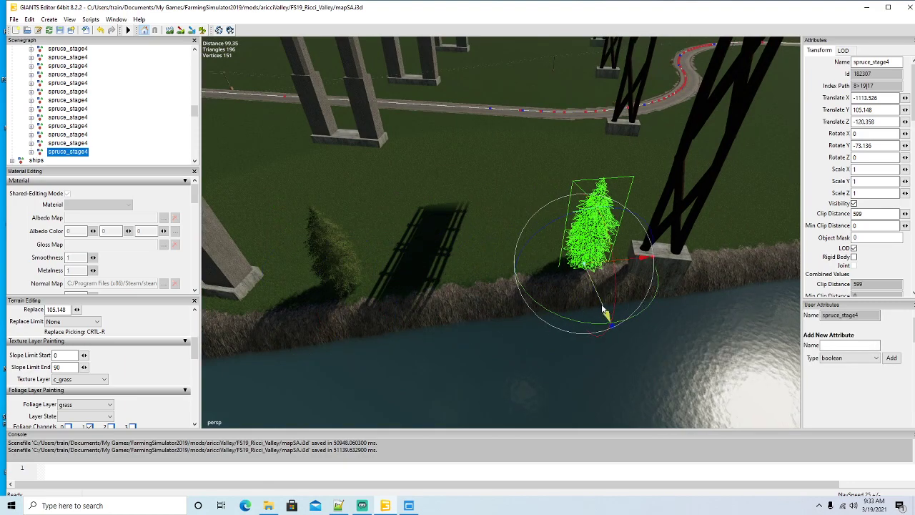
pyautogui.moveTo(604, 312); pyautogui.dragTo(606, 309)
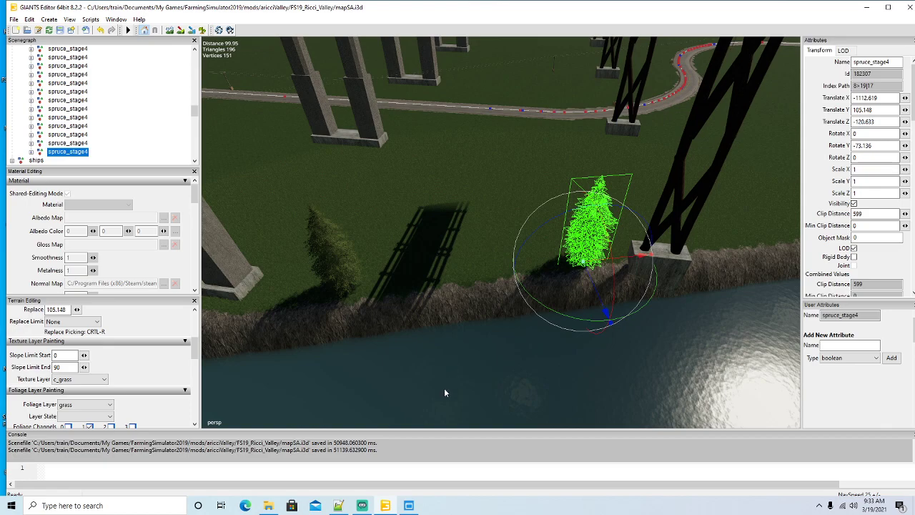
# Step: Duplicate the spruce and position the copy on the riverbank past the lattice pier, about X -1092, Z -63
pyautogui.keyDown('alt'); pyautogui.moveTo(381, 376); pyautogui.dragTo(222, 327); pyautogui.keyUp('alt')
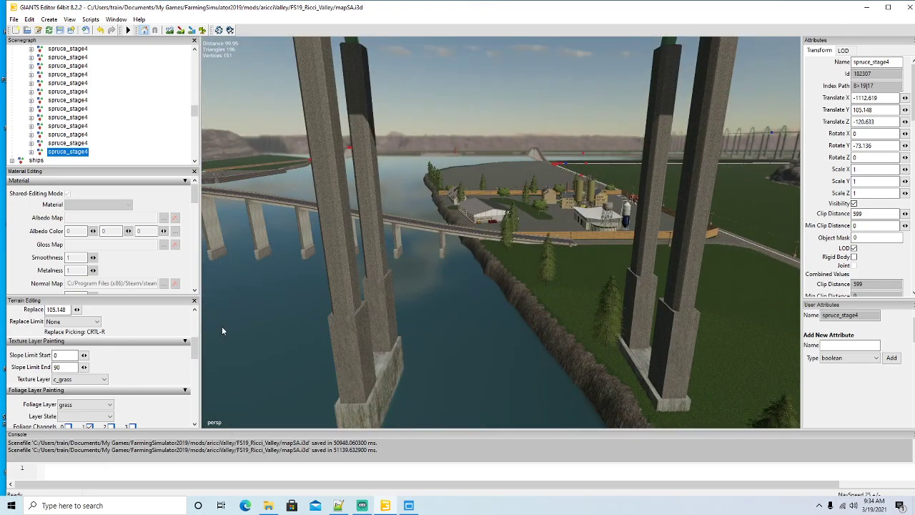
pyautogui.keyDown('alt'); pyautogui.moveTo(360, 303); pyautogui.dragTo(337, 352); pyautogui.keyUp('alt')
pyautogui.scroll(3, 524, 355)
pyautogui.scroll(3, 538, 315)
pyautogui.scroll(3, 533, 315)
pyautogui.scroll(2, 392, 344)
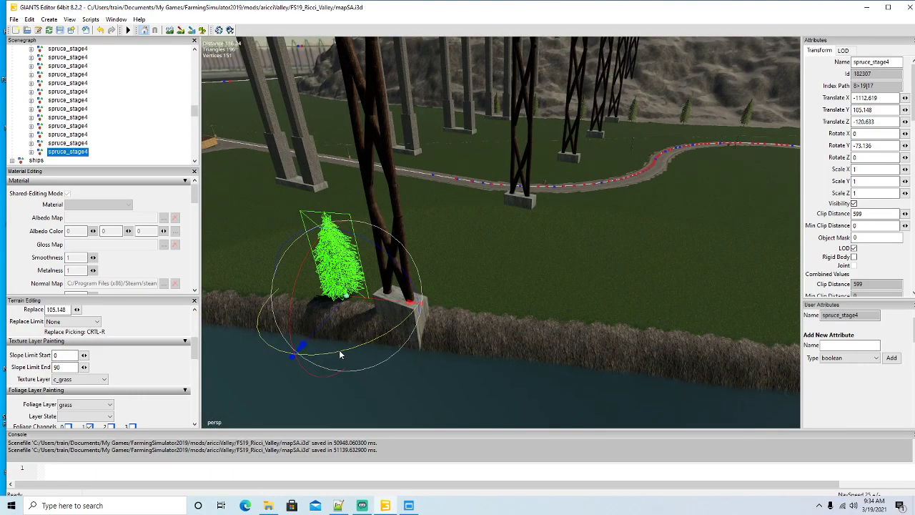
pyautogui.hotkey('ctrl', 'd')
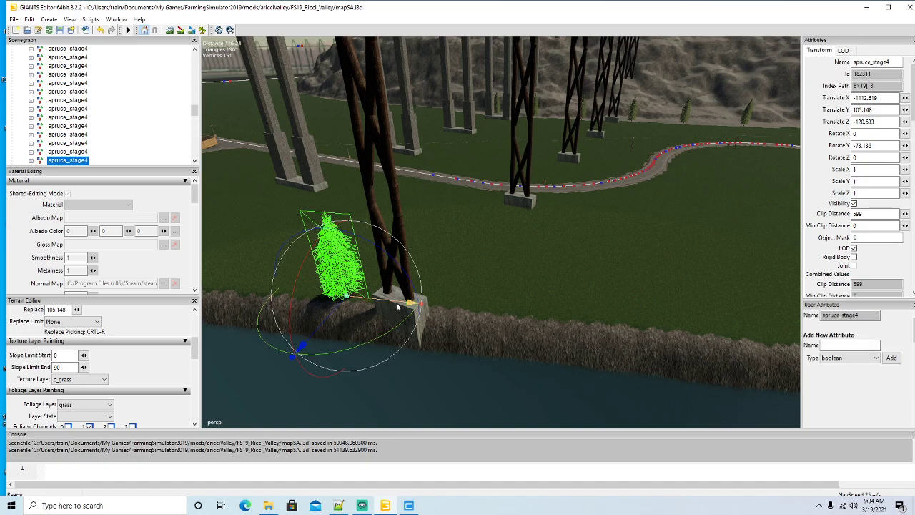
pyautogui.moveTo(391, 303); pyautogui.dragTo(613, 318)
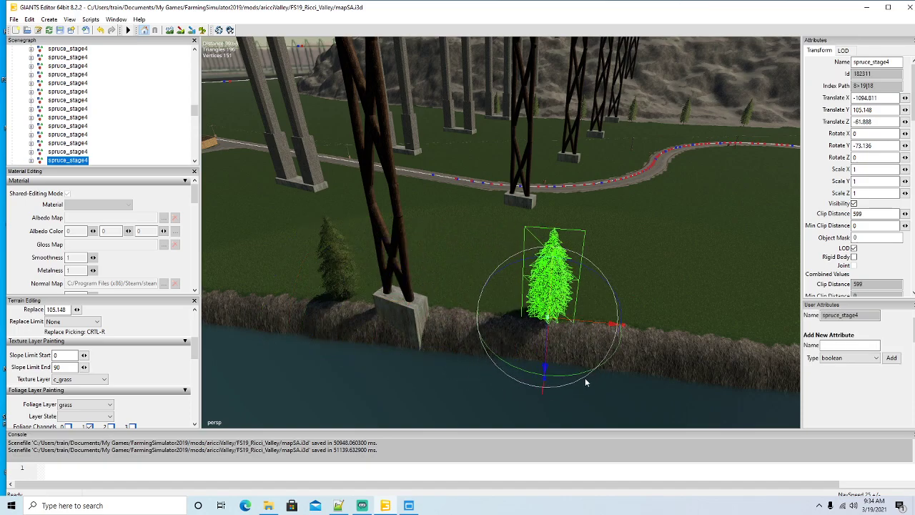
pyautogui.moveTo(585, 383)
pyautogui.keyDown('alt'); pyautogui.mouseDown()
pyautogui.moveTo(713, 356)
pyautogui.moveTo(567, 384)
pyautogui.mouseUp(); pyautogui.keyUp('alt')
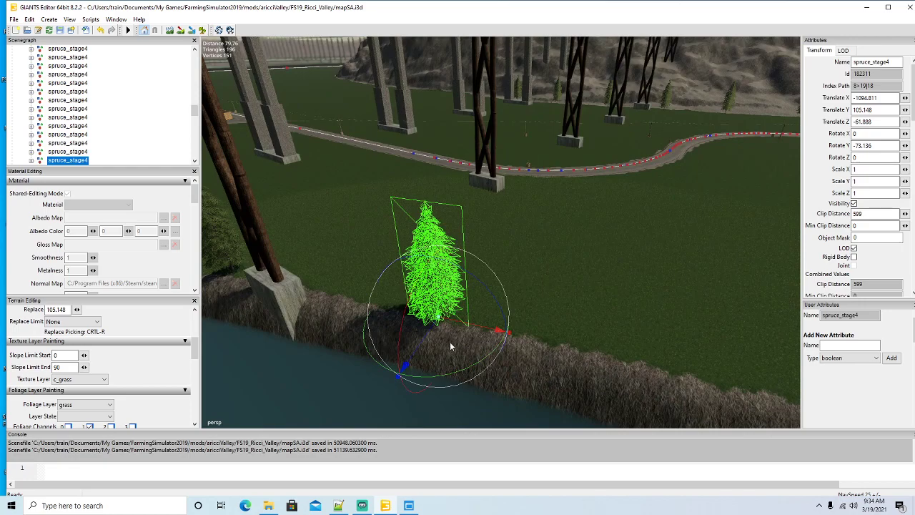
pyautogui.moveTo(427, 338); pyautogui.dragTo(437, 330)
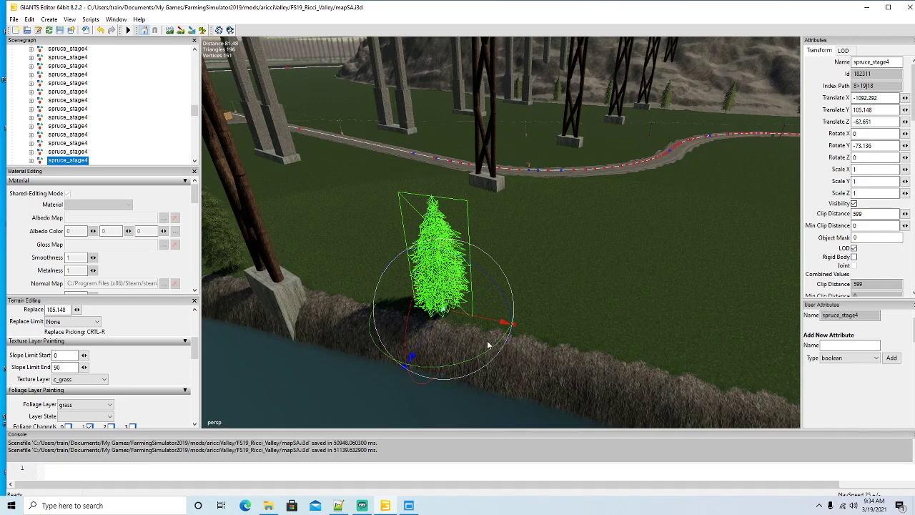
# Step: Duplicate the spruce and position the copy further along the open riverbank, about X -1070, Z 8
pyautogui.scroll(-2, 473, 352)
pyautogui.keyDown('alt'); pyautogui.moveTo(489, 343); pyautogui.dragTo(439, 350); pyautogui.keyUp('alt')
pyautogui.scroll(-2, 473, 356)
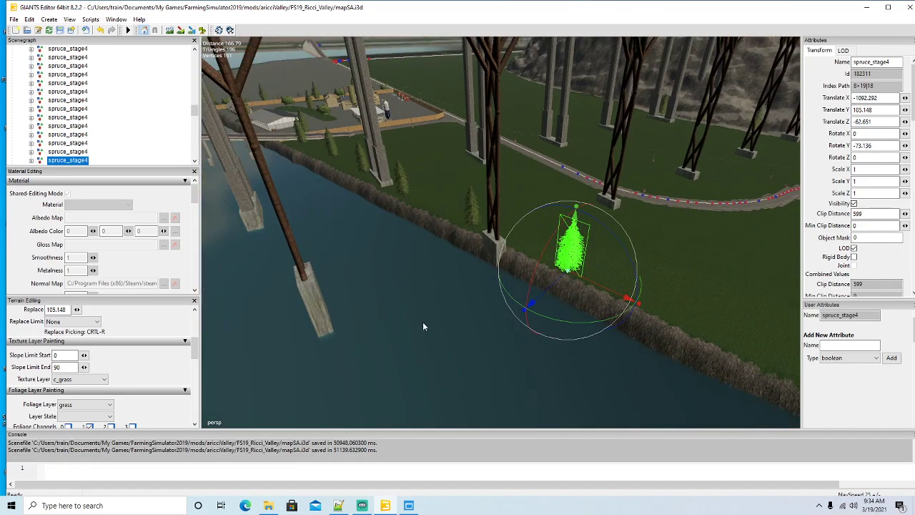
pyautogui.keyDown('alt'); pyautogui.moveTo(420, 279); pyautogui.dragTo(488, 282); pyautogui.keyUp('alt')
pyautogui.scroll(2, 526, 271)
pyautogui.scroll(-1, 489, 283)
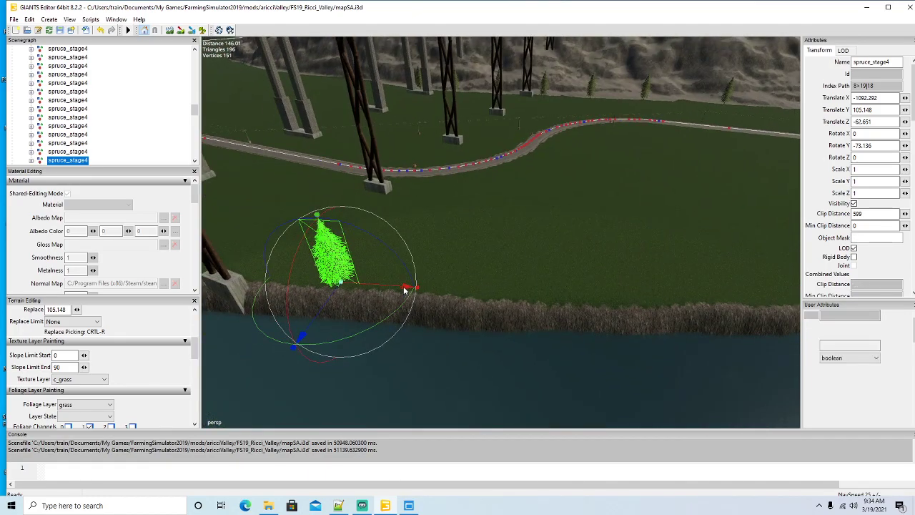
pyautogui.hotkey('ctrl', 'd')
pyautogui.moveTo(411, 287); pyautogui.dragTo(618, 290)
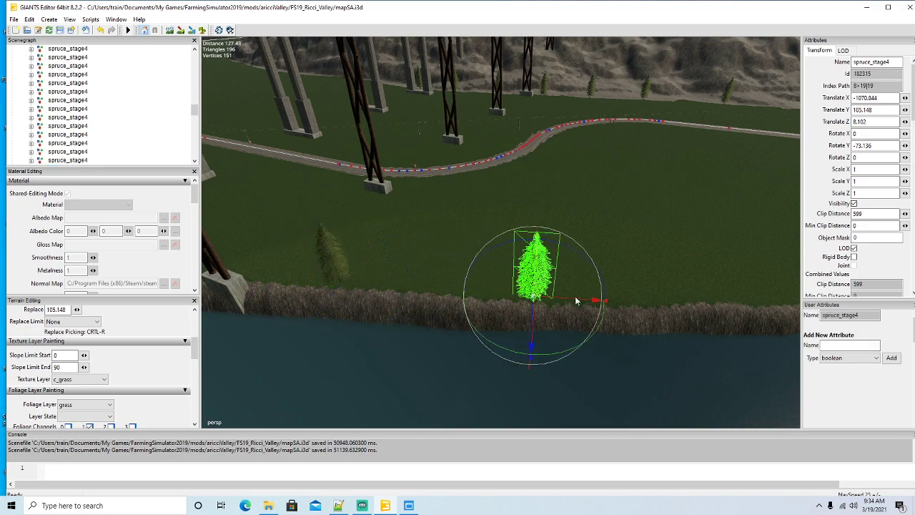
pyautogui.moveTo(531, 310); pyautogui.dragTo(532, 309)
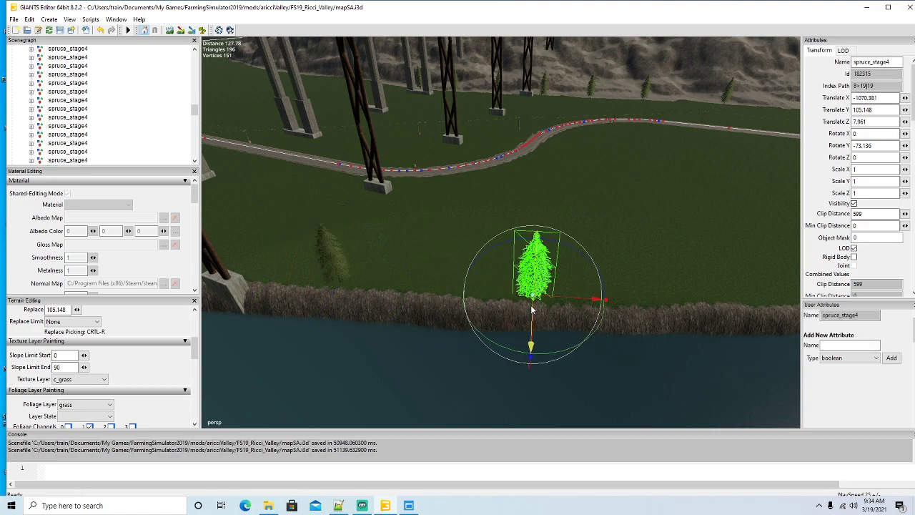
# Step: Duplicate the spruce and position the copy along the curving bank, about X -1046, Z 70, rotated about -61° in Y
pyautogui.moveTo(531, 310); pyautogui.dragTo(537, 334, button='middle')
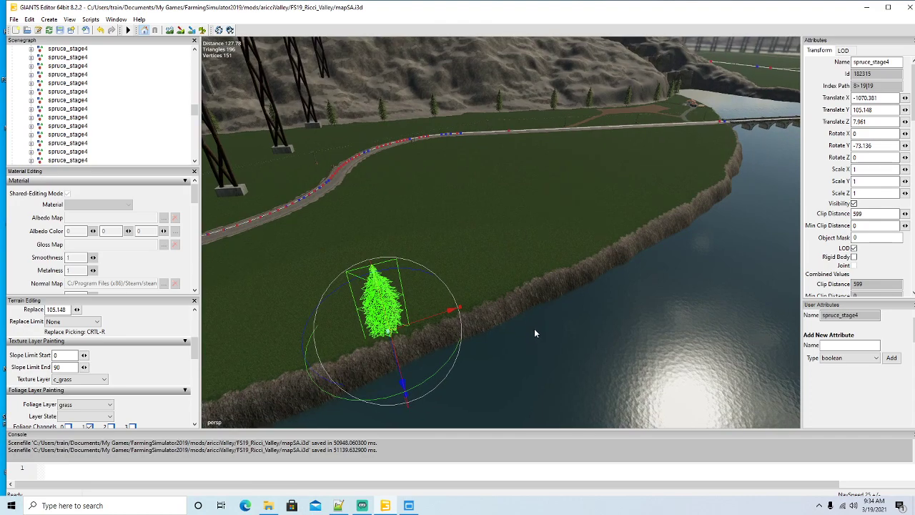
pyautogui.hotkey('ctrl', 'd')
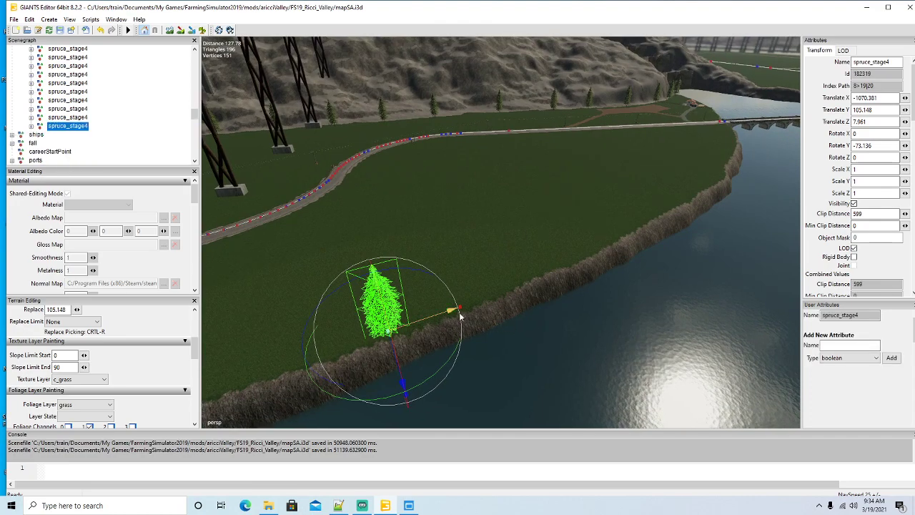
pyautogui.moveTo(460, 315); pyautogui.dragTo(572, 300)
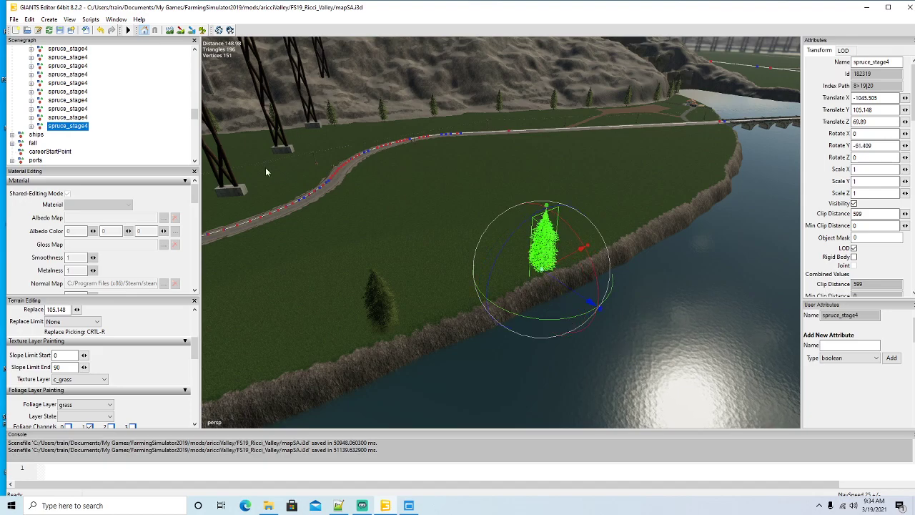
# Step: Duplicate the spruce and position the copy along the bank at about X -1013, Z 134
pyautogui.keyDown('alt'); pyautogui.moveTo(343, 215); pyautogui.dragTo(284, 276); pyautogui.keyUp('alt')
pyautogui.scroll(8, 480, 232)
pyautogui.scroll(6, 479, 229)
pyautogui.scroll(-6, 284, 276)
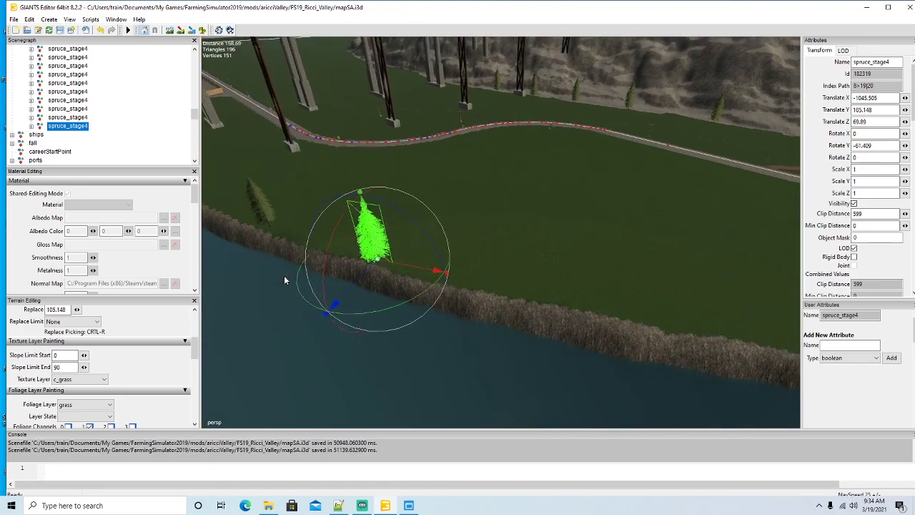
pyautogui.scroll(-2, 286, 277)
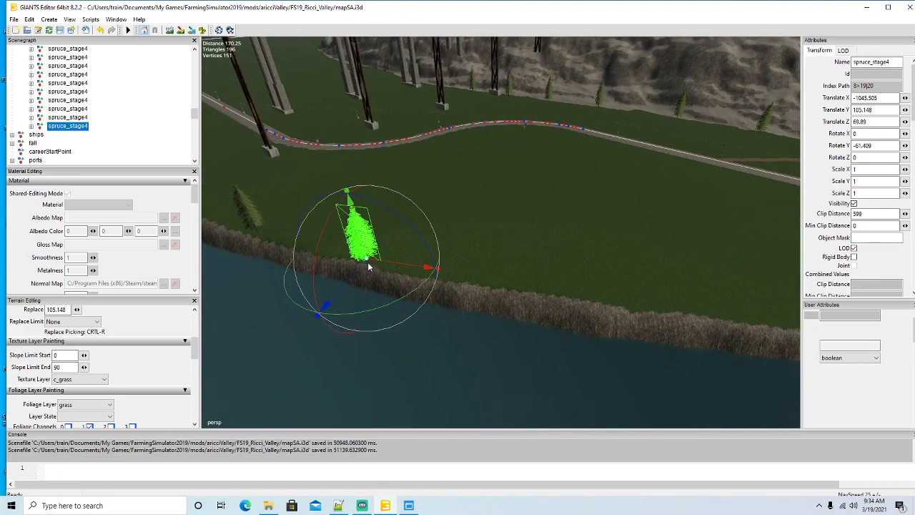
pyautogui.hotkey('ctrl', 'd')
pyautogui.moveTo(391, 262); pyautogui.dragTo(507, 314)
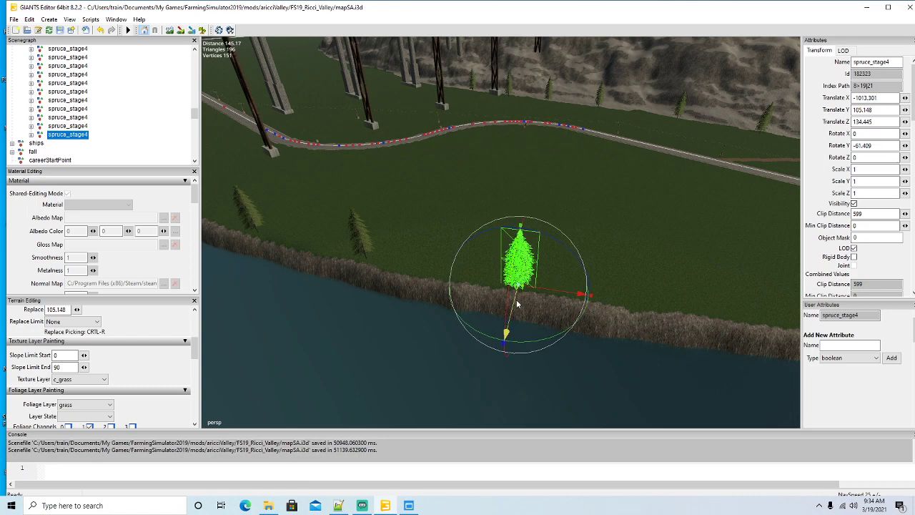
# Step: Duplicate the spruce and position the copy on the riverbank at about X -981, Z 188, rotated about -52° in Y
pyautogui.moveTo(507, 314); pyautogui.dragTo(499, 319, button='right')
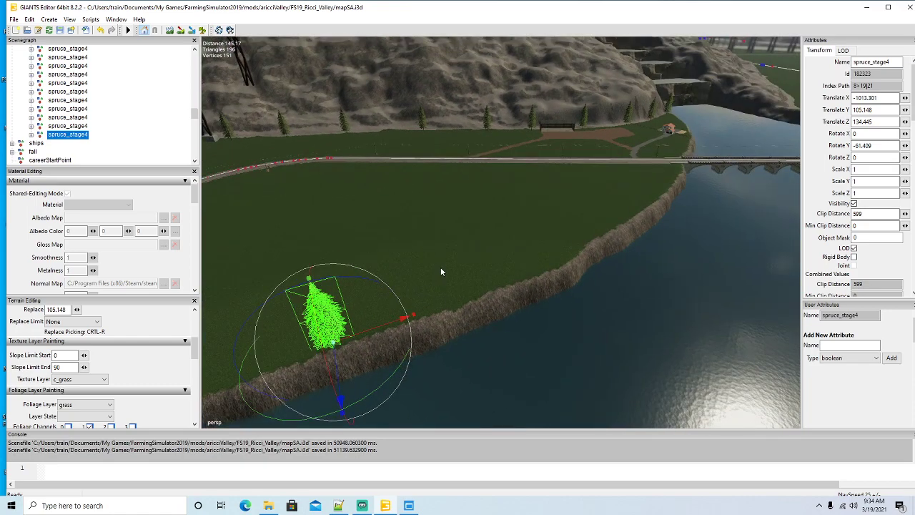
pyautogui.hotkey('ctrl', 'd')
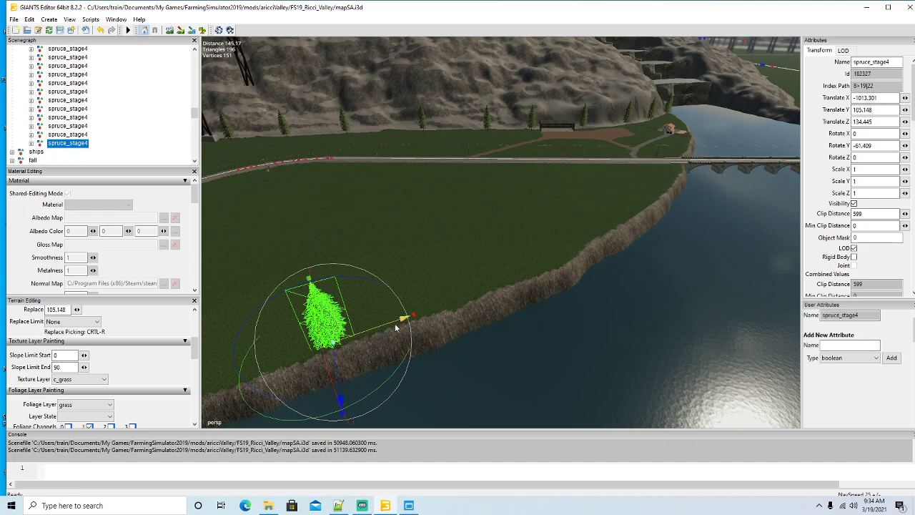
pyautogui.moveTo(395, 327); pyautogui.dragTo(499, 311)
pyautogui.moveTo(490, 340); pyautogui.dragTo(506, 342)
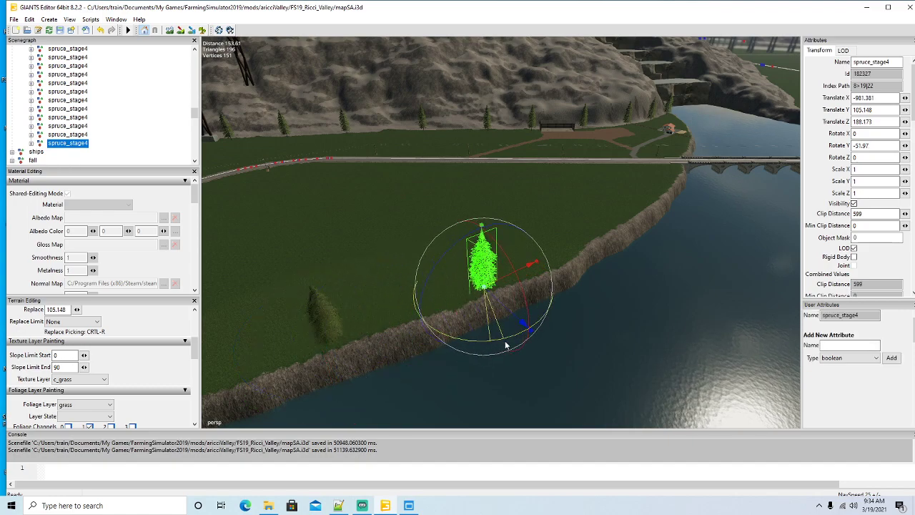
# Step: Duplicate the spruce and position the copy along the bank towards the road bridge, about X -938, Z 245, rotated about -48° in Y
pyautogui.moveTo(505, 346); pyautogui.dragTo(591, 303, button='right')
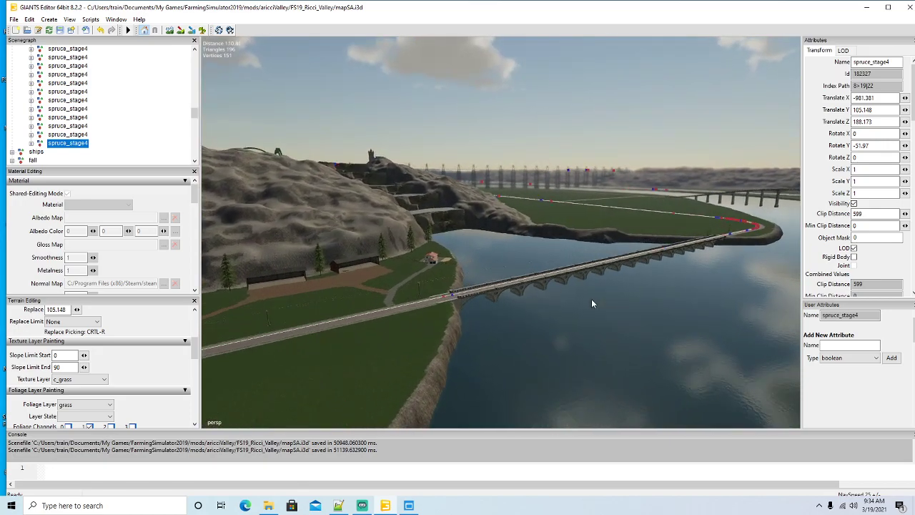
pyautogui.press('f')
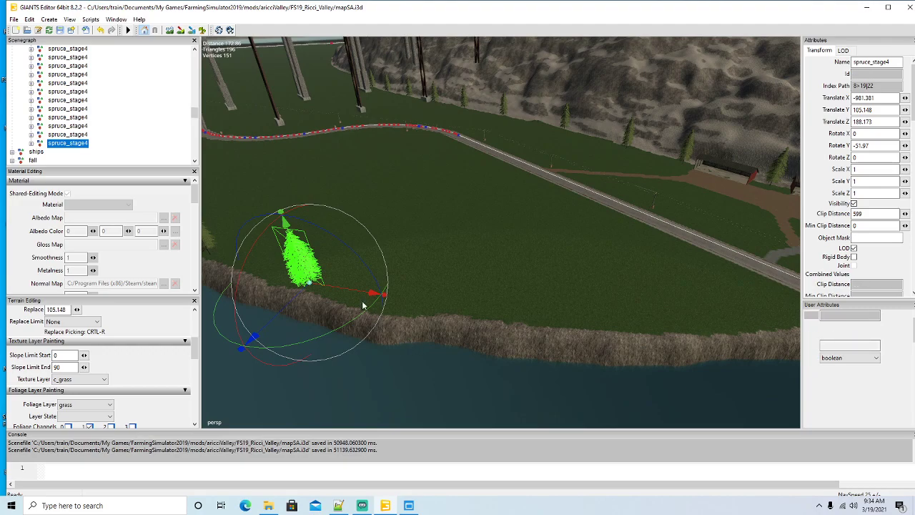
pyautogui.hotkey('ctrl', 'd')
pyautogui.moveTo(370, 294); pyautogui.dragTo(487, 372)
pyautogui.keyDown('alt'); pyautogui.moveTo(412, 374); pyautogui.dragTo(451, 375); pyautogui.keyUp('alt')
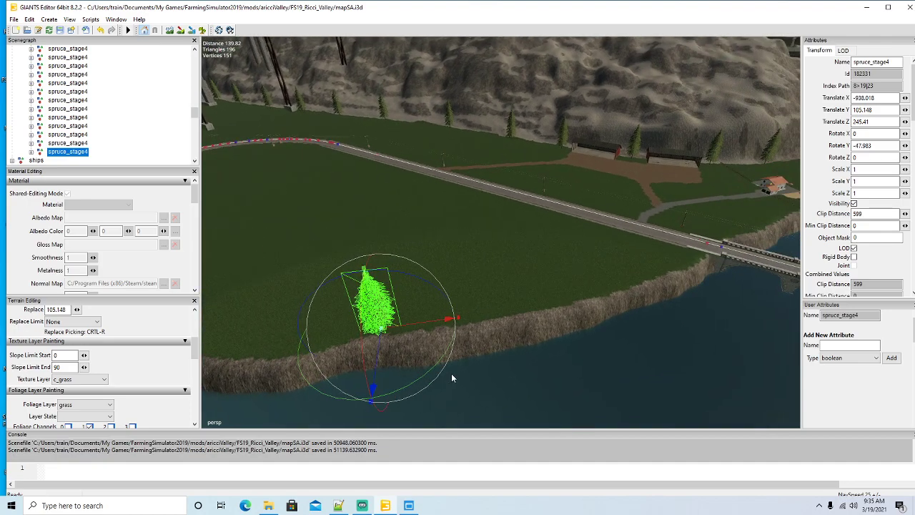
# Step: Duplicate the spruce and position the copy closer to the road bridge on the riverbank, about X -882, Z 303
pyautogui.hotkey('ctrl', 'd')
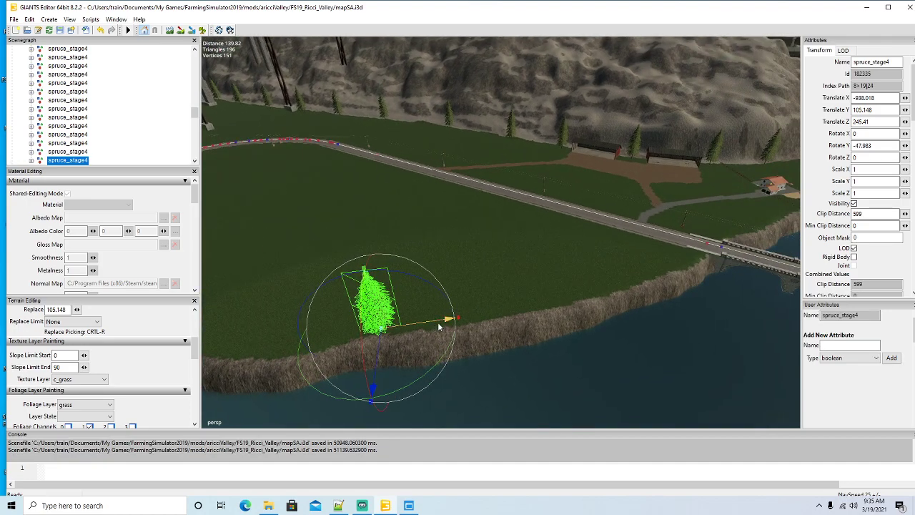
pyautogui.moveTo(441, 321); pyautogui.dragTo(648, 280)
pyautogui.moveTo(595, 318); pyautogui.dragTo(434, 345)
# Step: Duplicate the spruce and position the copy beside the road at the bridge end, about X -838, Z 336, rotated about -29° in Y
pyautogui.scroll(6, 619, 318)
pyautogui.scroll(4, 619, 318)
pyautogui.scroll(-8, 434, 345)
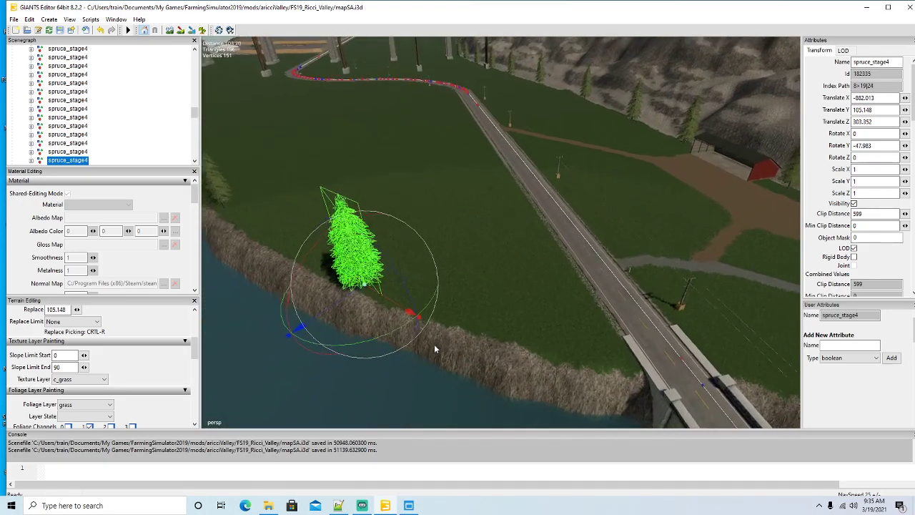
pyautogui.scroll(-1, 434, 346)
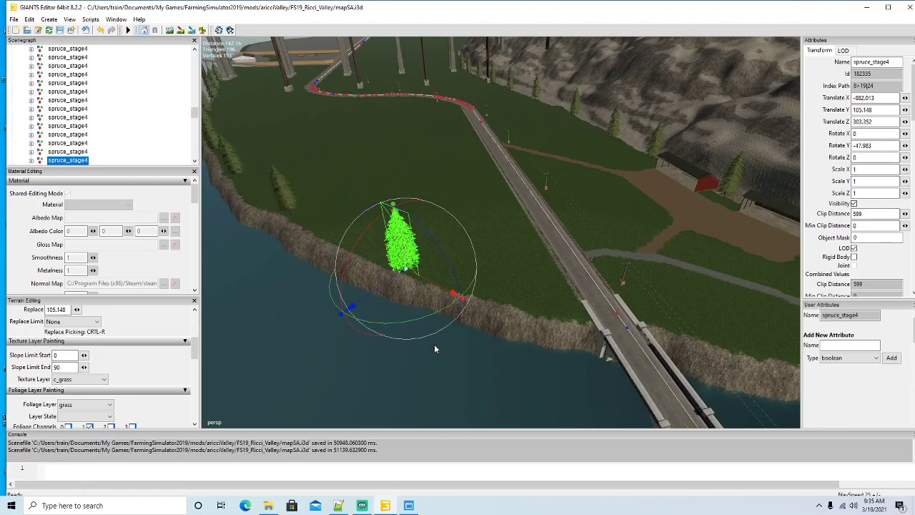
pyautogui.hotkey('ctrl', 'd')
pyautogui.moveTo(437, 295); pyautogui.dragTo(546, 342)
pyautogui.moveTo(539, 372); pyautogui.dragTo(565, 369)
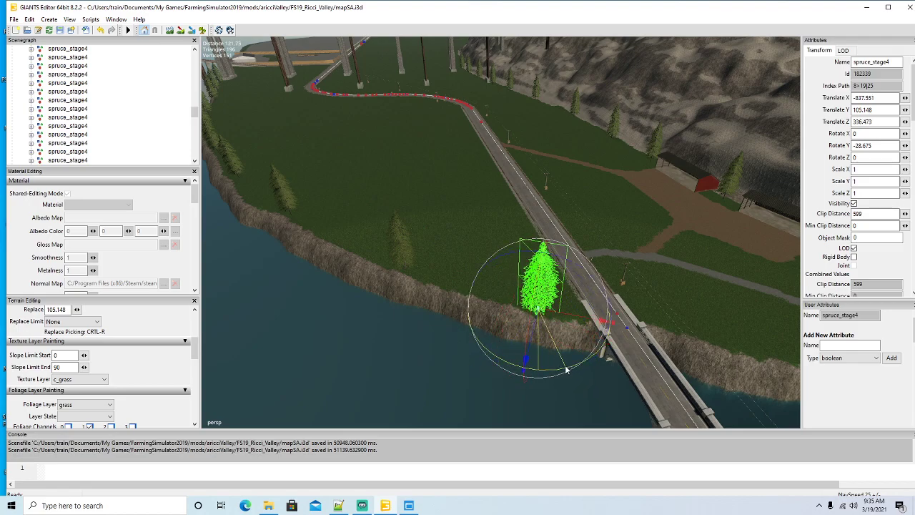
# Step: Duplicate the spruce and position the copy on the other side of the road by the bridge, about X -777, Z 369
pyautogui.moveTo(487, 383); pyautogui.dragTo(547, 389, button='right')
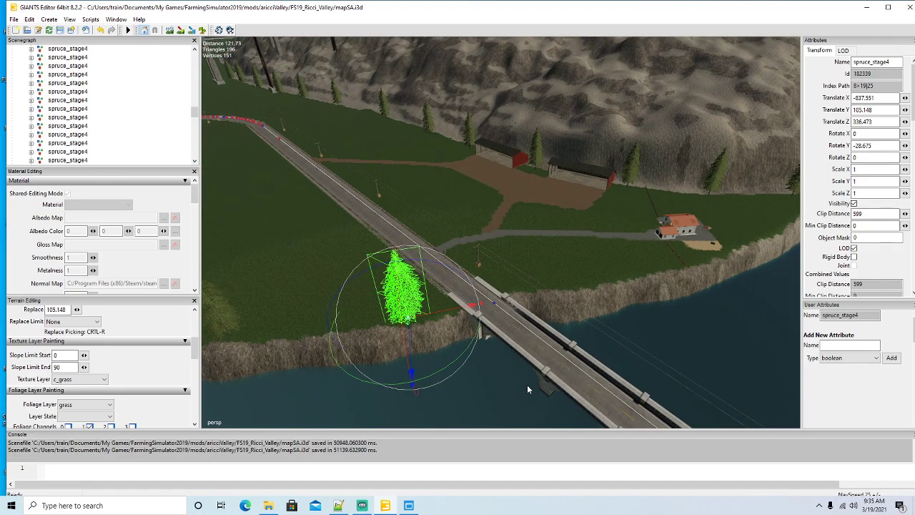
pyautogui.hotkey('ctrl', 'd')
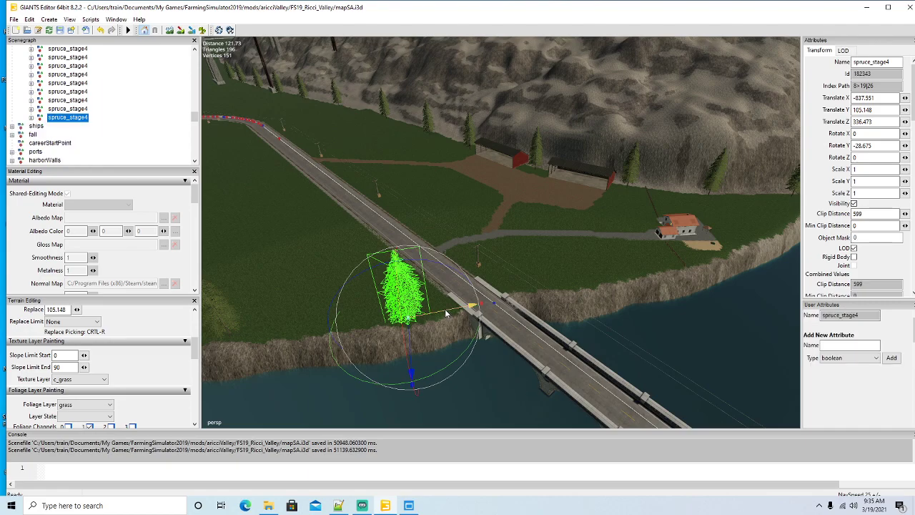
pyautogui.moveTo(444, 308); pyautogui.dragTo(611, 309)
pyautogui.moveTo(506, 334)
pyautogui.mouseDown(button='right')
pyautogui.moveTo(406, 327)
pyautogui.moveTo(459, 331)
pyautogui.moveTo(520, 296)
pyautogui.moveTo(438, 320)
pyautogui.moveTo(412, 316)
pyautogui.moveTo(505, 319)
pyautogui.mouseUp(button='right')
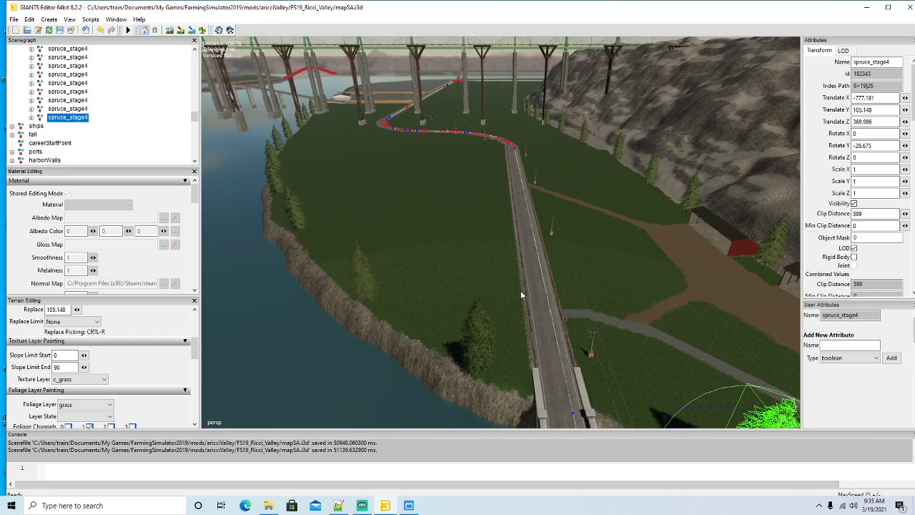
# Step: Duplicate the birch_stage5 tree and move the copy into the trees group
pyautogui.moveTo(462, 284)
pyautogui.mouseDown(button='right')
pyautogui.moveTo(467, 226)
pyautogui.moveTo(468, 347)
pyautogui.moveTo(451, 299)
pyautogui.mouseUp(button='right')
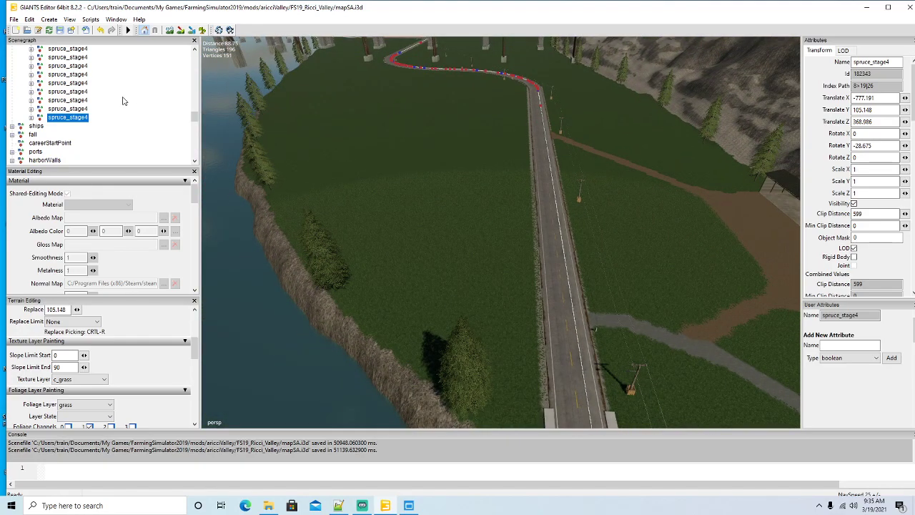
pyautogui.scroll(-8, 43, 142)
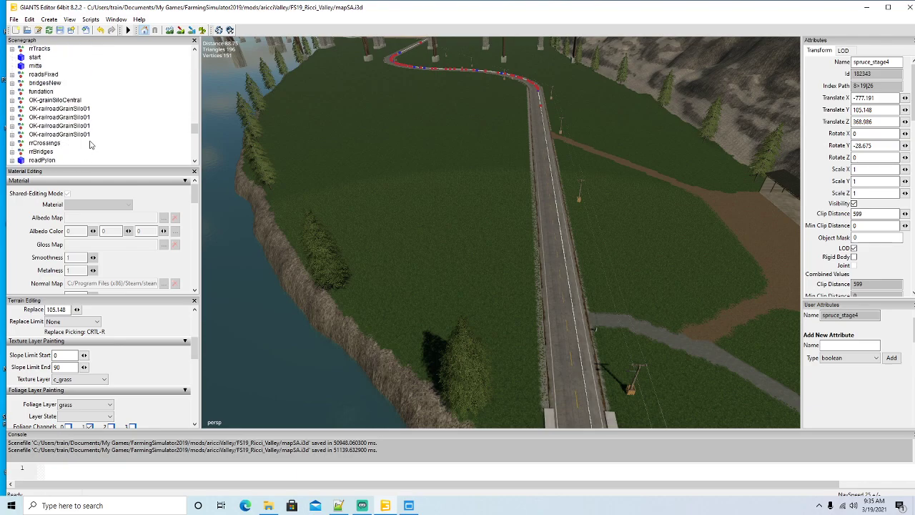
pyautogui.click(109, 135)
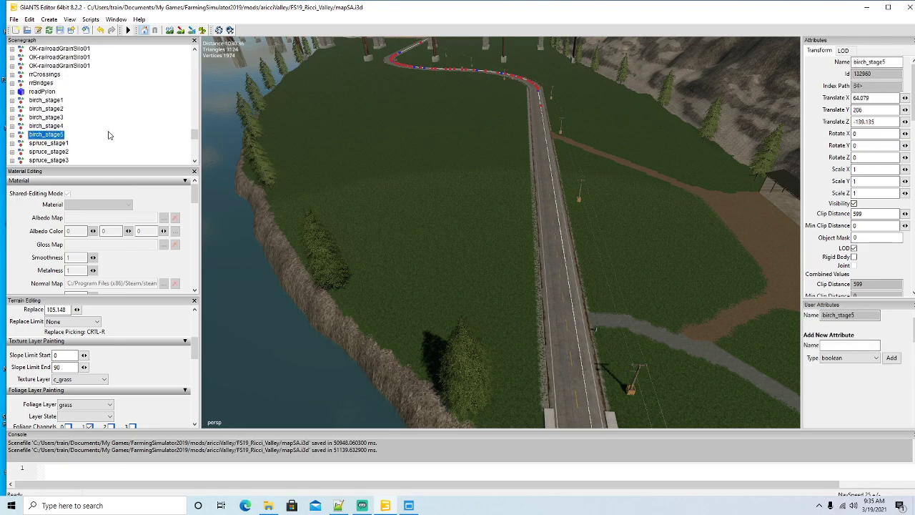
pyautogui.hotkey('ctrl', 'd')
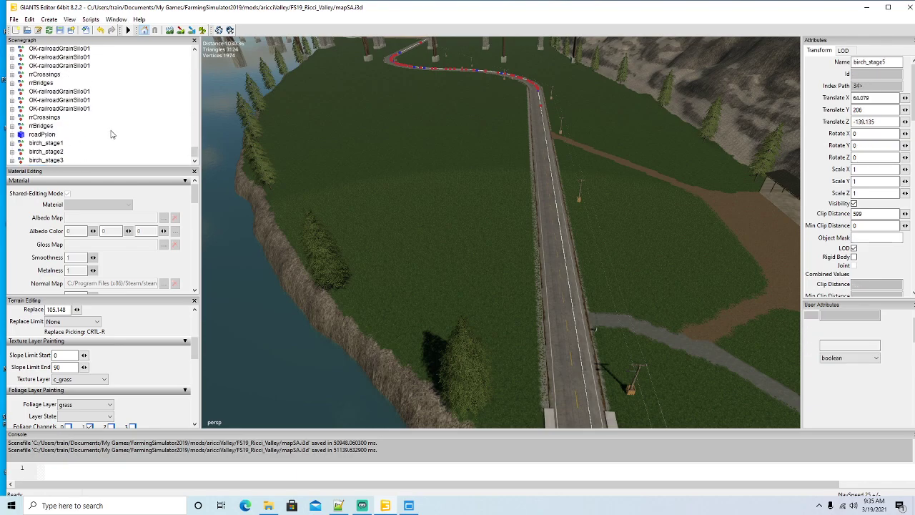
pyautogui.scroll(12, 118, 130)
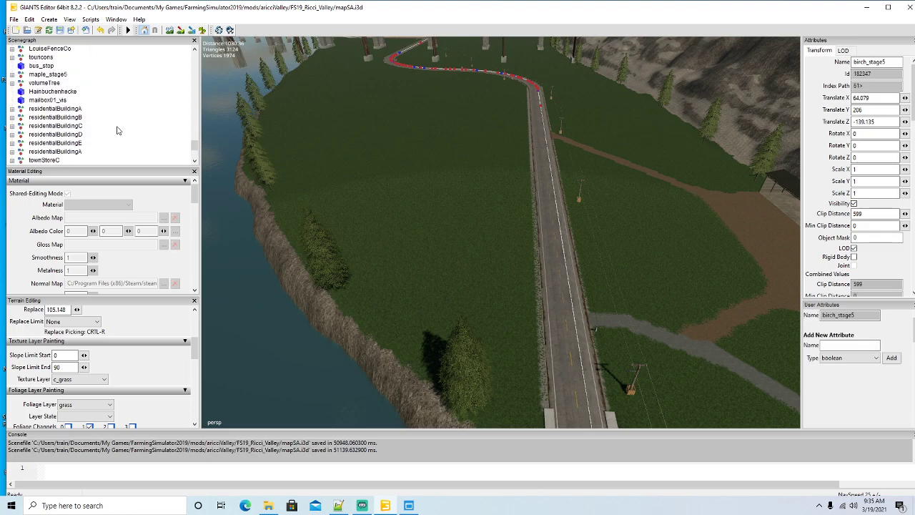
pyautogui.scroll(6, 118, 130)
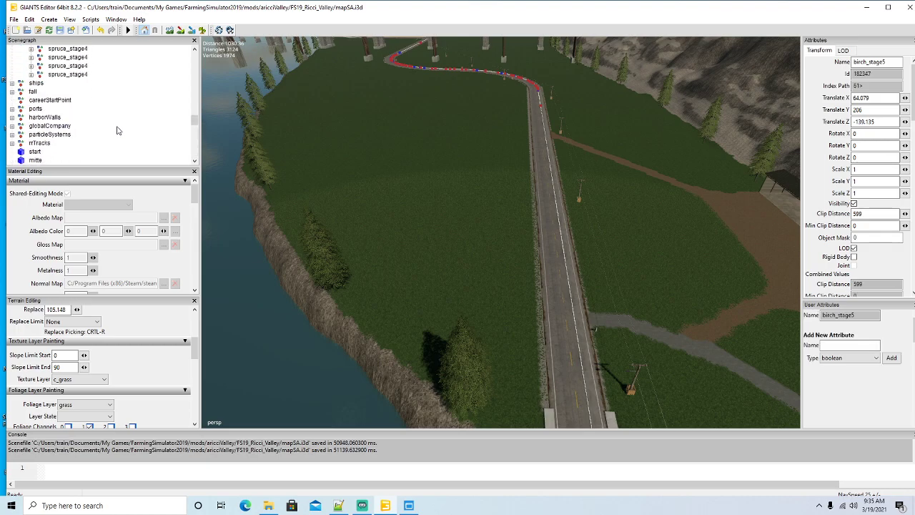
pyautogui.scroll(5, 118, 129)
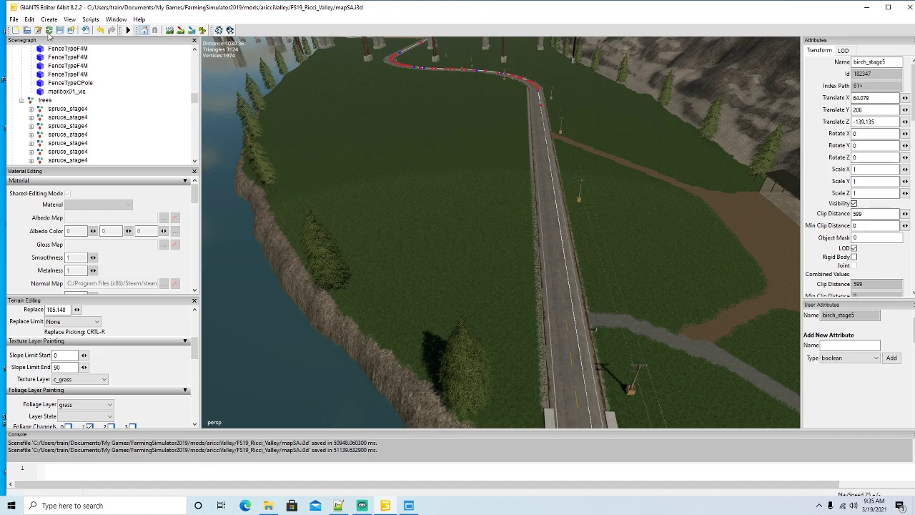
pyautogui.click(29, 19)
pyautogui.click(43, 75)
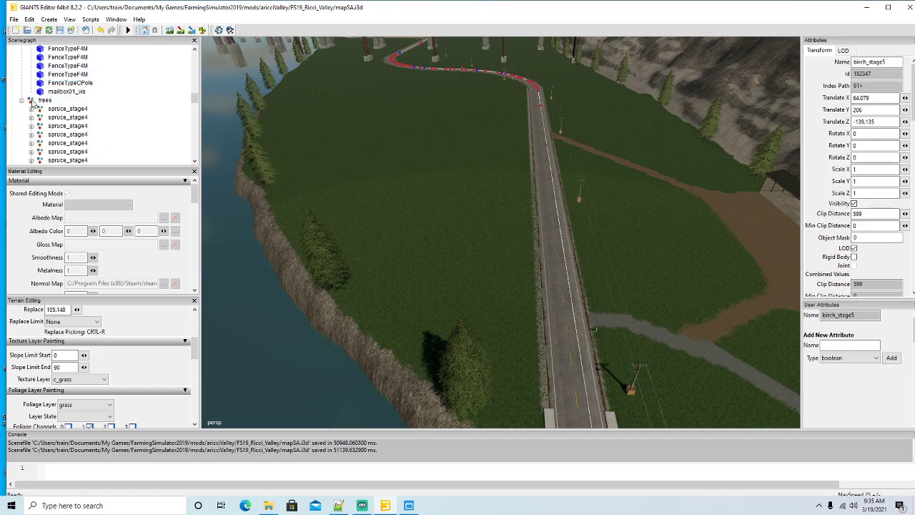
pyautogui.click(29, 20)
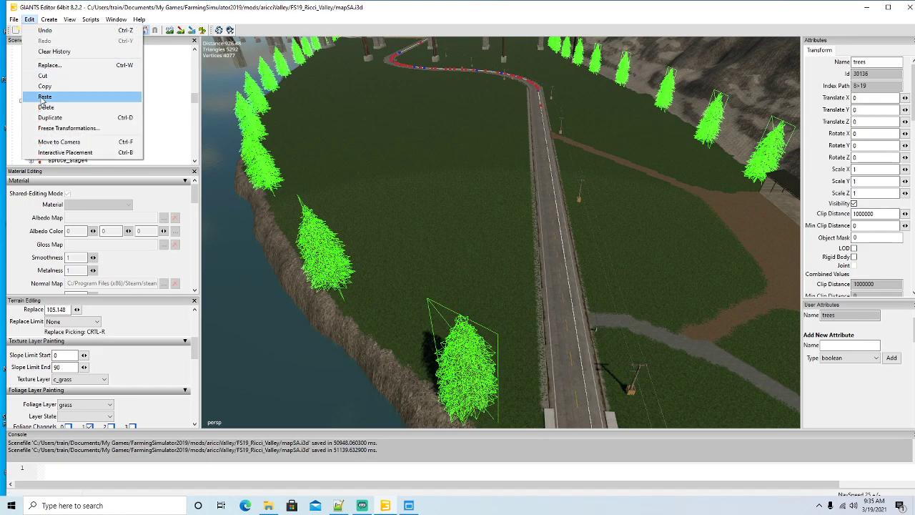
pyautogui.click(43, 92)
# Step: Use interactive placement to put the birch on the grass beside the road near the bridge, about X -825, Z 309
pyautogui.click(30, 21)
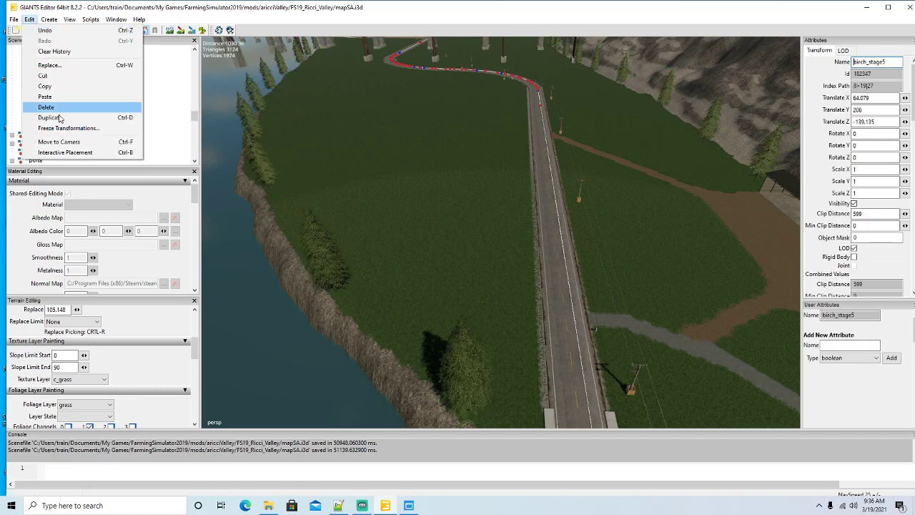
pyautogui.click(63, 152)
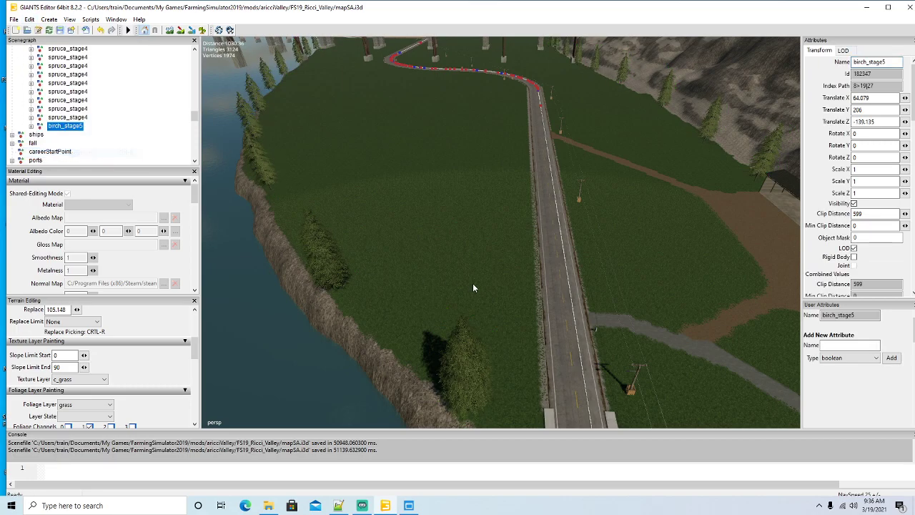
pyautogui.click(525, 308)
# Step: Set the birch's Y rotation to 90° and shift it sideways along the verge to about X -827
pyautogui.keyDown('alt'); pyautogui.moveTo(406, 175); pyautogui.dragTo(279, 199); pyautogui.keyUp('alt')
pyautogui.scroll(5, 471, 159)
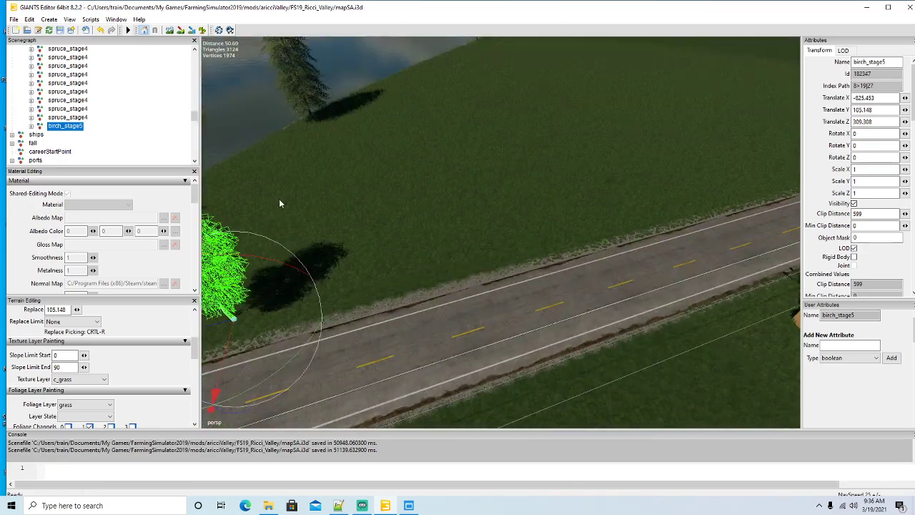
pyautogui.scroll(-5, 277, 201)
pyautogui.keyDown('alt'); pyautogui.moveTo(403, 243); pyautogui.dragTo(257, 207); pyautogui.keyUp('alt')
pyautogui.press('f')
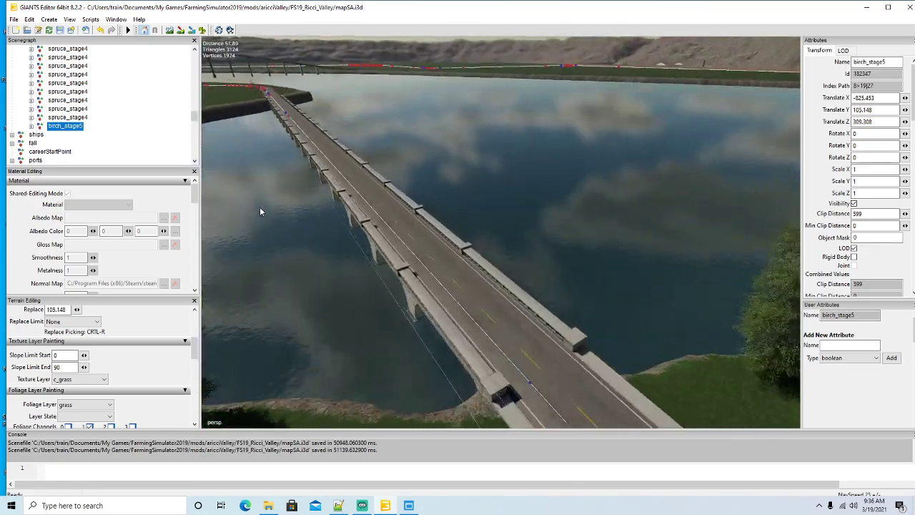
pyautogui.moveTo(539, 297); pyautogui.dragTo(606, 249)
pyautogui.keyDown('alt'); pyautogui.moveTo(645, 284); pyautogui.dragTo(585, 45); pyautogui.keyUp('alt')
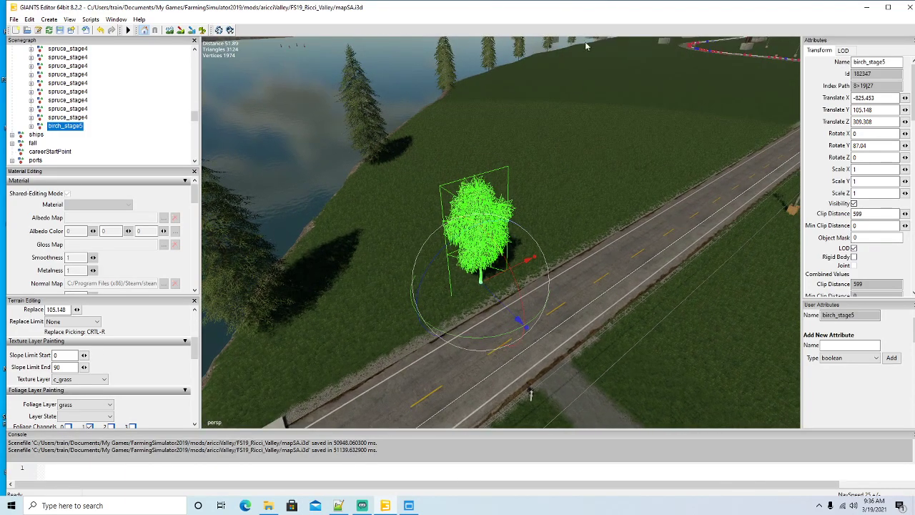
pyautogui.keyDown('alt'); pyautogui.moveTo(473, 321); pyautogui.dragTo(608, 307); pyautogui.keyUp('alt')
pyautogui.scroll(-2, 527, 320)
pyautogui.moveTo(510, 320); pyautogui.dragTo(494, 316)
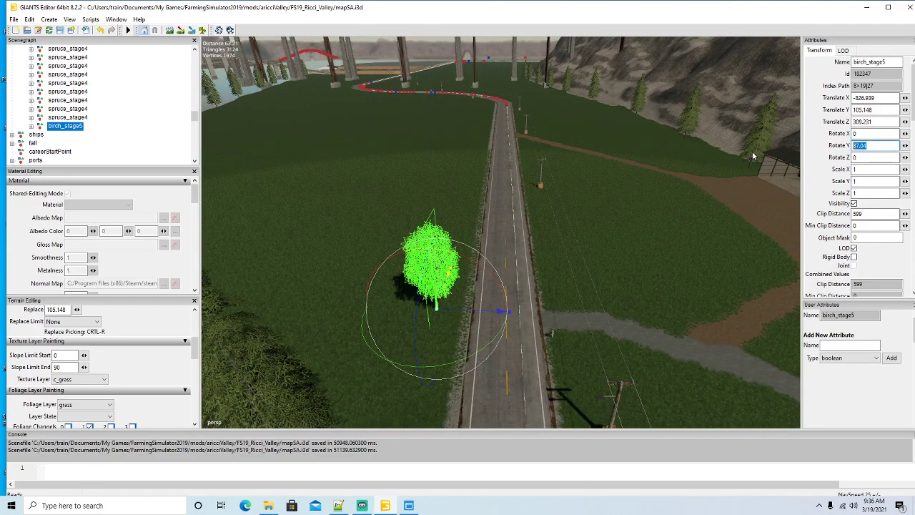
pyautogui.write('90')
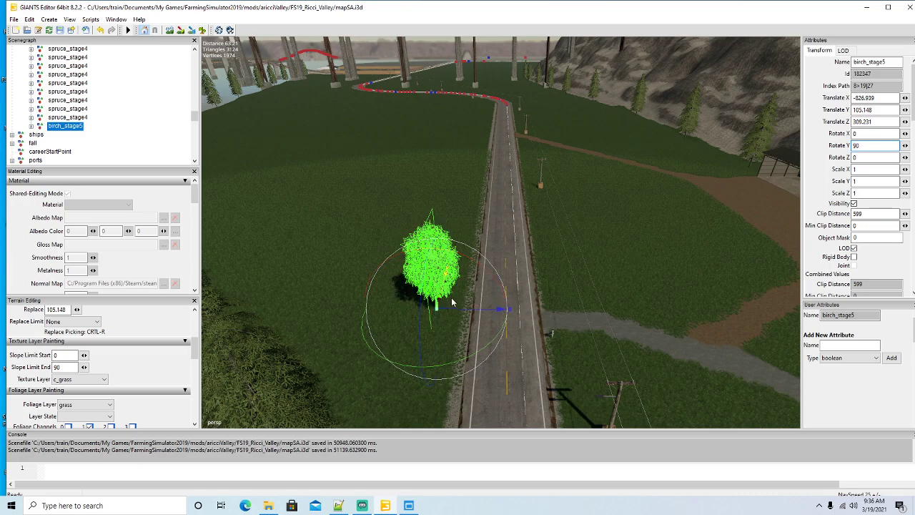
pyautogui.moveTo(480, 309)
pyautogui.mouseDown()
pyautogui.moveTo(491, 309)
pyautogui.moveTo(483, 311)
pyautogui.mouseUp()
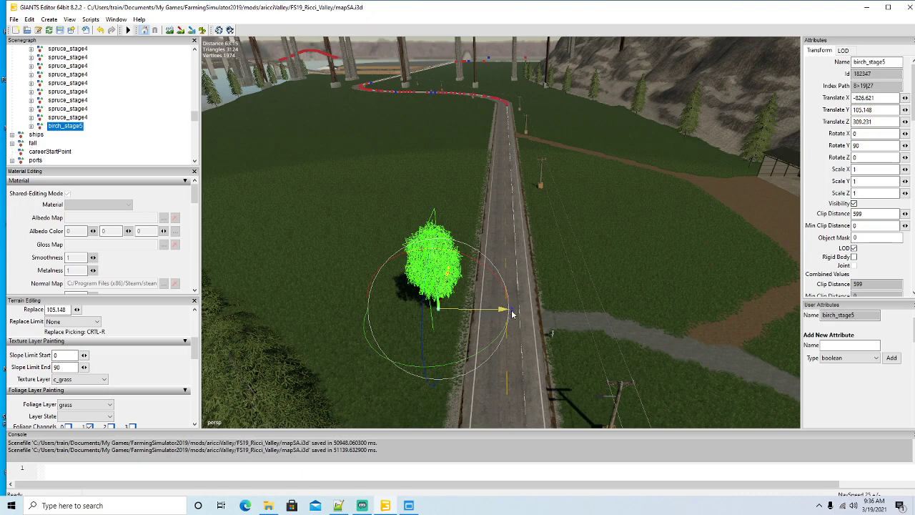
# Step: Move the birch along the road away from the bridge to about Z 282
pyautogui.moveTo(512, 313); pyautogui.dragTo(443, 304, button='right')
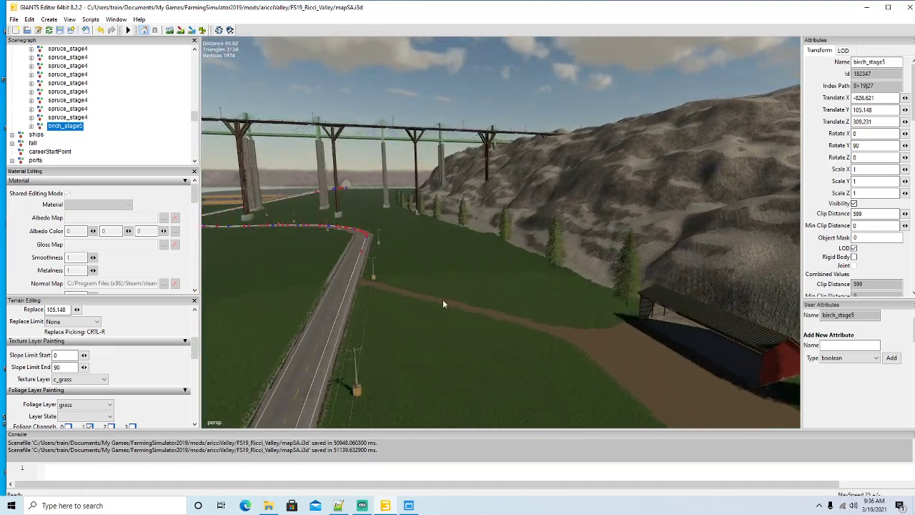
pyautogui.press('f')
pyautogui.scroll(-6, 469, 326)
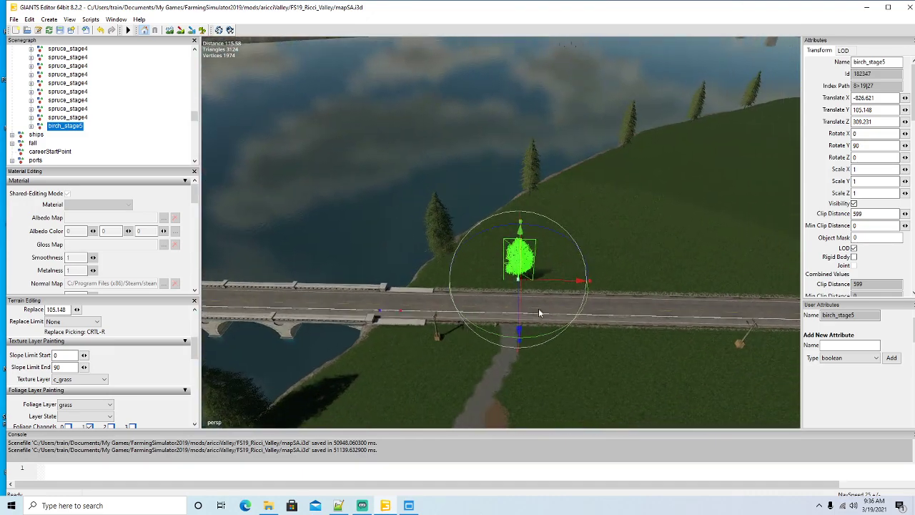
pyautogui.moveTo(543, 286); pyautogui.dragTo(599, 292)
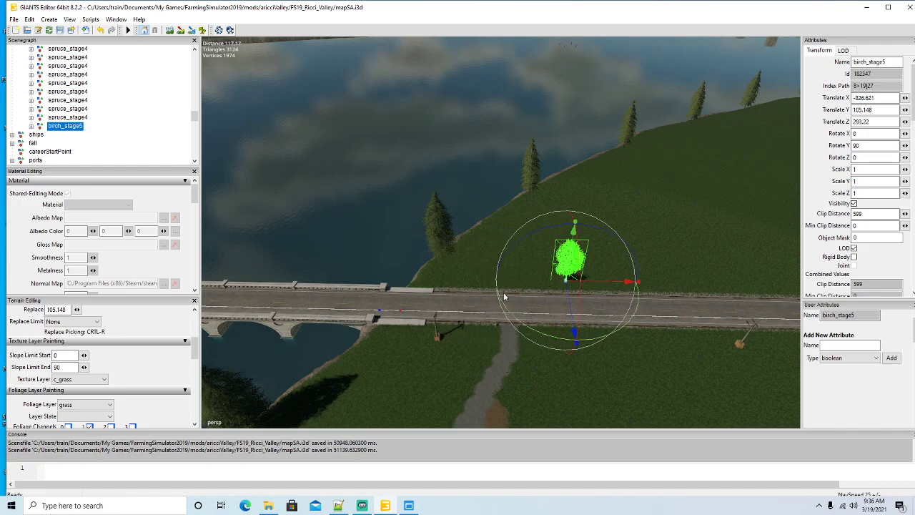
pyautogui.moveTo(669, 198); pyautogui.dragTo(511, 275, button='middle')
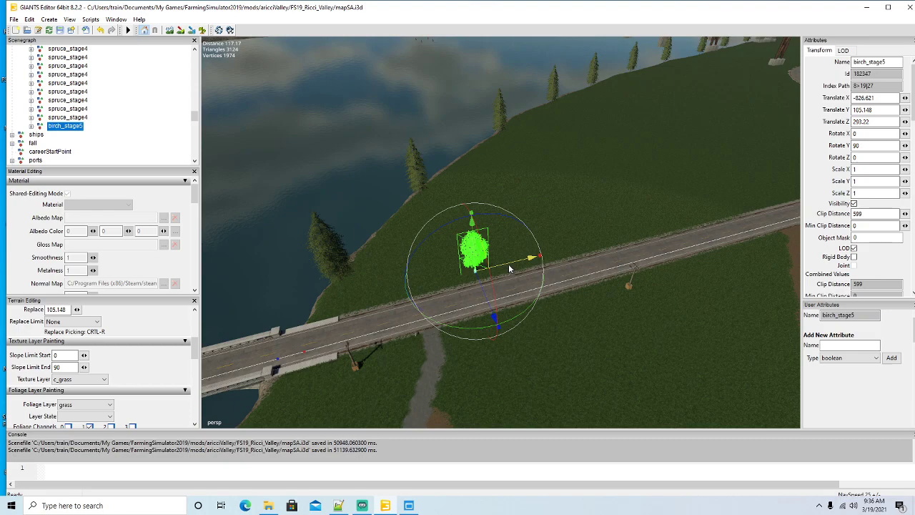
pyautogui.moveTo(509, 269); pyautogui.dragTo(544, 265)
# Step: Duplicate the birch and position the copy directly across the road, about X -794, Z 282
pyautogui.keyDown('alt'); pyautogui.moveTo(482, 331); pyautogui.dragTo(592, 331); pyautogui.keyUp('alt')
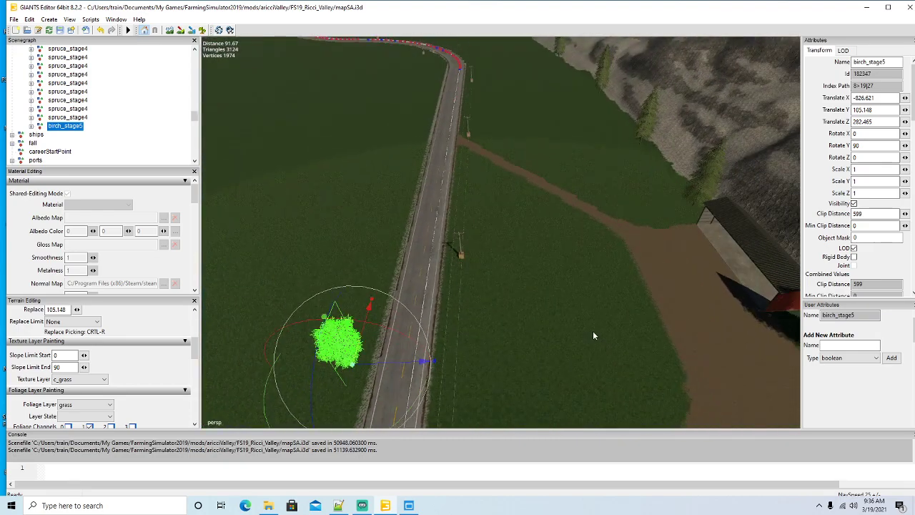
pyautogui.scroll(-3, 592, 330)
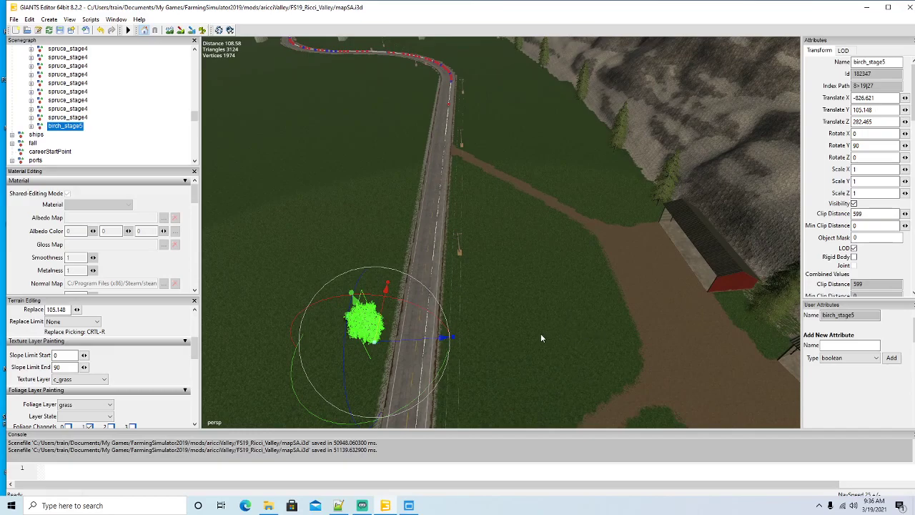
pyautogui.hotkey('ctrl', 'd')
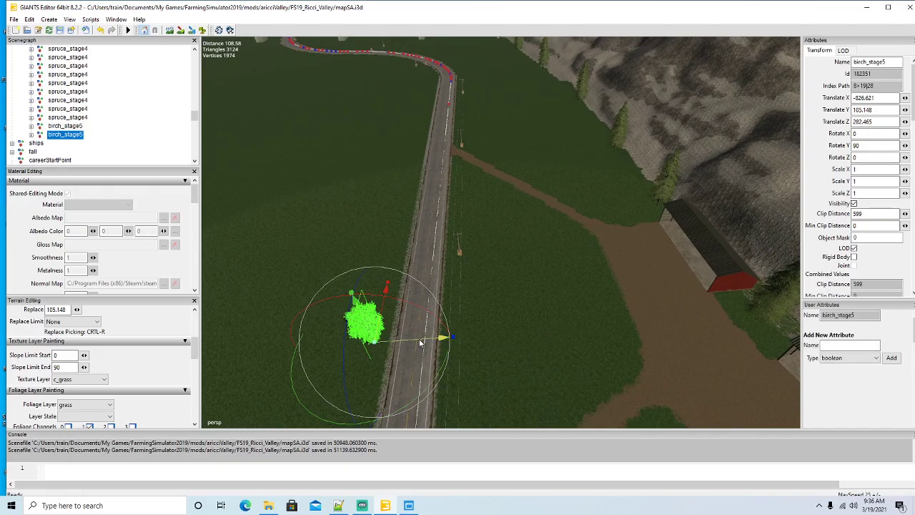
pyautogui.moveTo(435, 333); pyautogui.dragTo(536, 345)
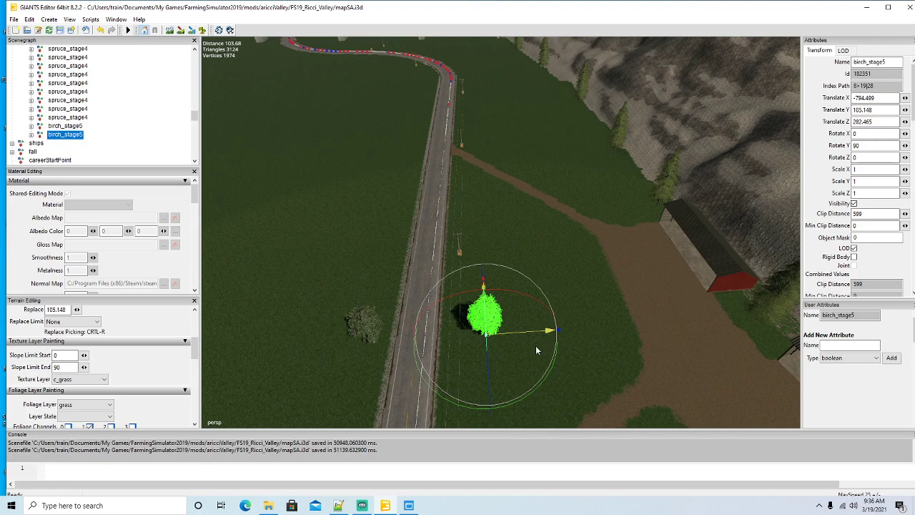
# Step: Duplicate the birch on the farm side and position the copy further along the road by the dirt track, about Z 207
pyautogui.moveTo(598, 334); pyautogui.dragTo(396, 386, button='right')
pyautogui.press('w')
pyautogui.press('s')
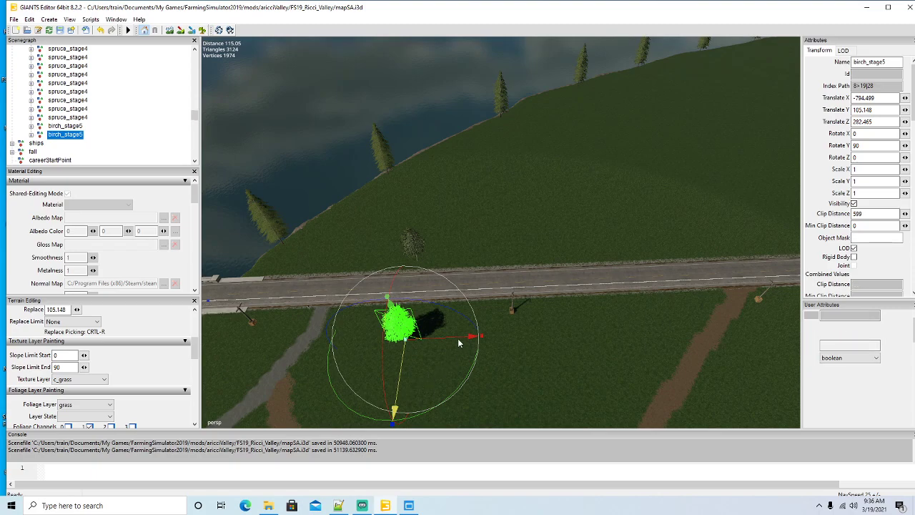
pyautogui.hotkey('ctrl', 'd')
pyautogui.moveTo(453, 338); pyautogui.dragTo(705, 340)
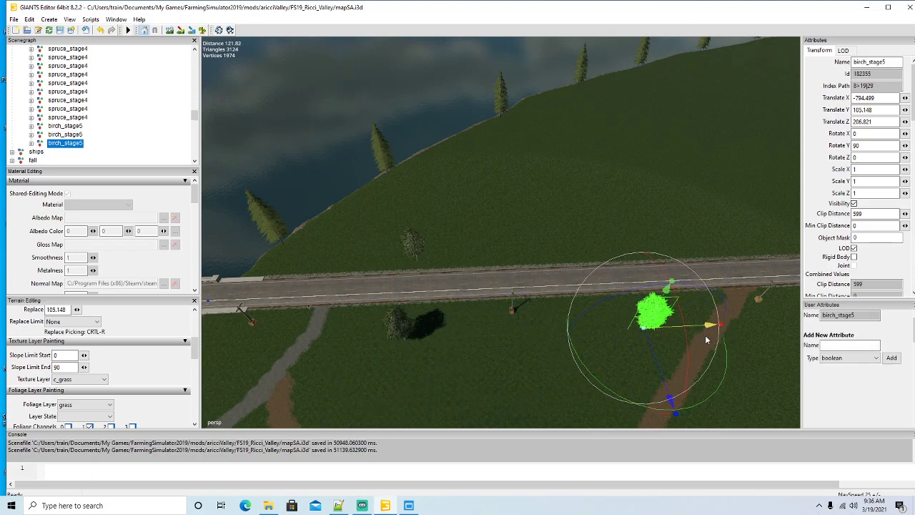
# Step: Place two birch copies on the river side of the road at about X -828, one at Z 207 and one at Z 132
pyautogui.moveTo(690, 342); pyautogui.dragTo(429, 363, button='right')
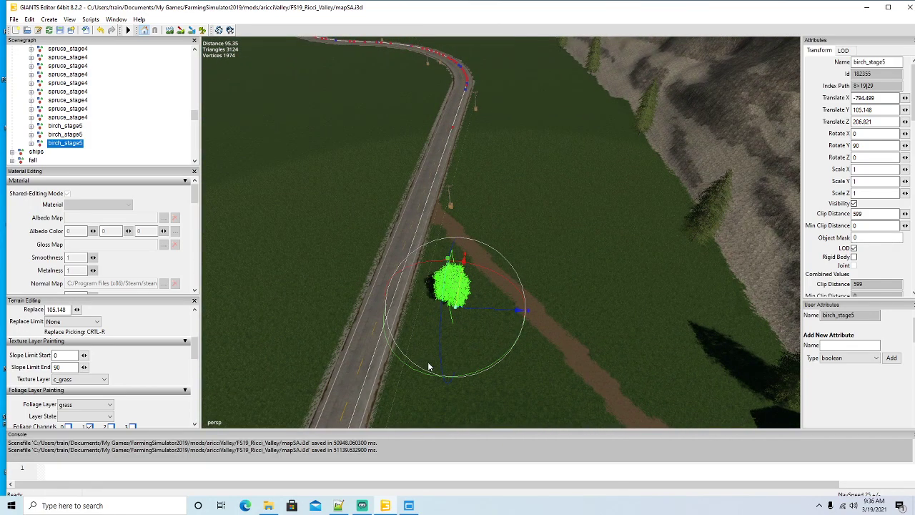
pyautogui.hotkey('ctrl', 'd')
pyautogui.moveTo(493, 309); pyautogui.dragTo(365, 302)
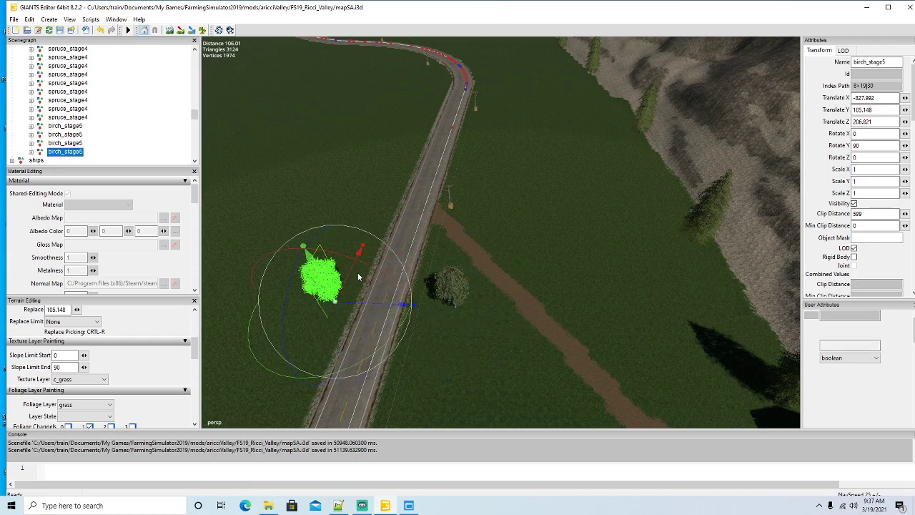
pyautogui.hotkey('ctrl', 'd')
pyautogui.moveTo(357, 272); pyautogui.dragTo(496, 101)
# Step: Duplicate the river-side birch at Z 132 and position the copy across the road at about X -796
pyautogui.keyDown('alt'); pyautogui.moveTo(533, 281); pyautogui.dragTo(532, 243); pyautogui.keyUp('alt')
pyautogui.scroll(5, 541, 223)
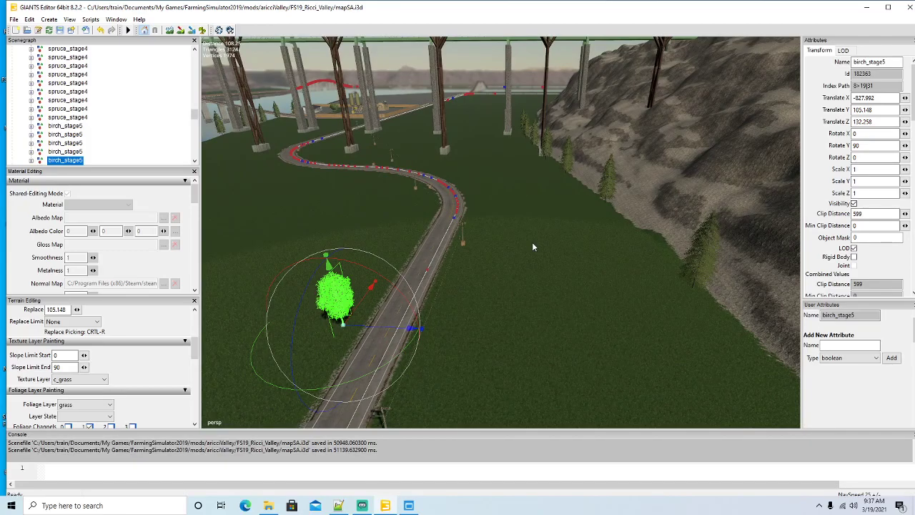
pyautogui.hotkey('ctrl', 'd')
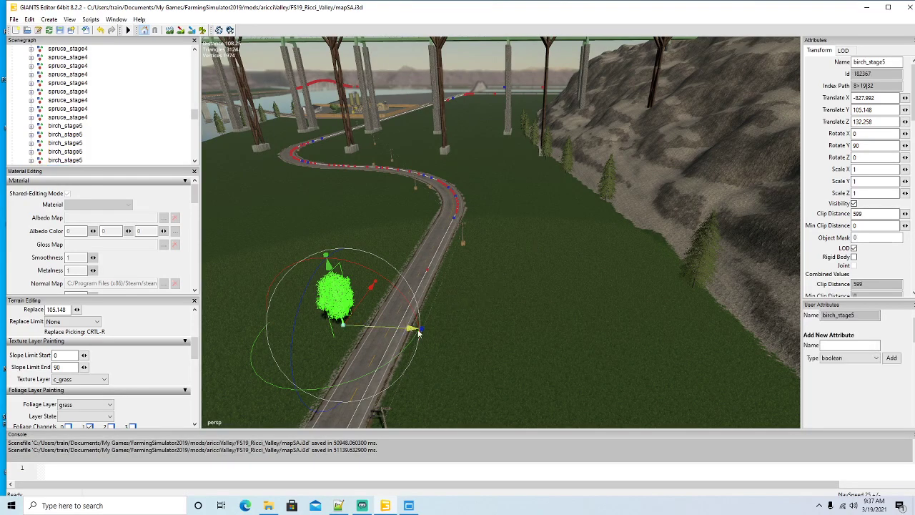
pyautogui.moveTo(417, 334); pyautogui.dragTo(631, 371)
# Step: Duplicate the birch and position the copy further along the same side near the road bend, about Z 60, leaving it selected
pyautogui.scroll(5, 583, 292)
pyautogui.scroll(4, 583, 292)
pyautogui.scroll(-4, 630, 371)
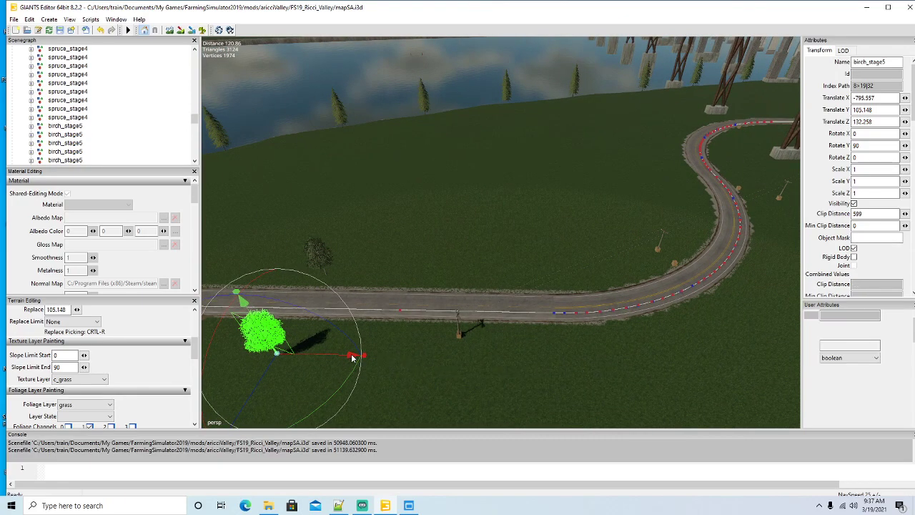
pyautogui.hotkey('ctrl', 'd')
pyautogui.moveTo(355, 355); pyautogui.dragTo(610, 369)
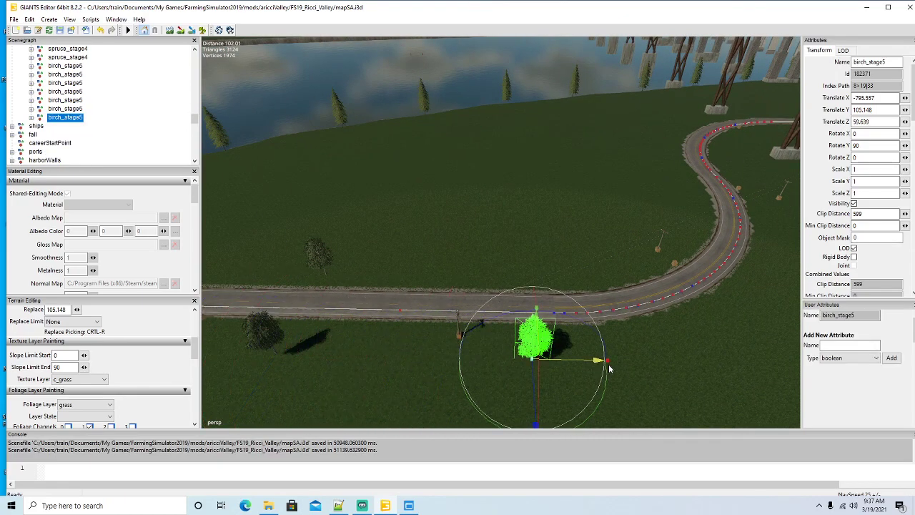
pyautogui.click(41, 109)
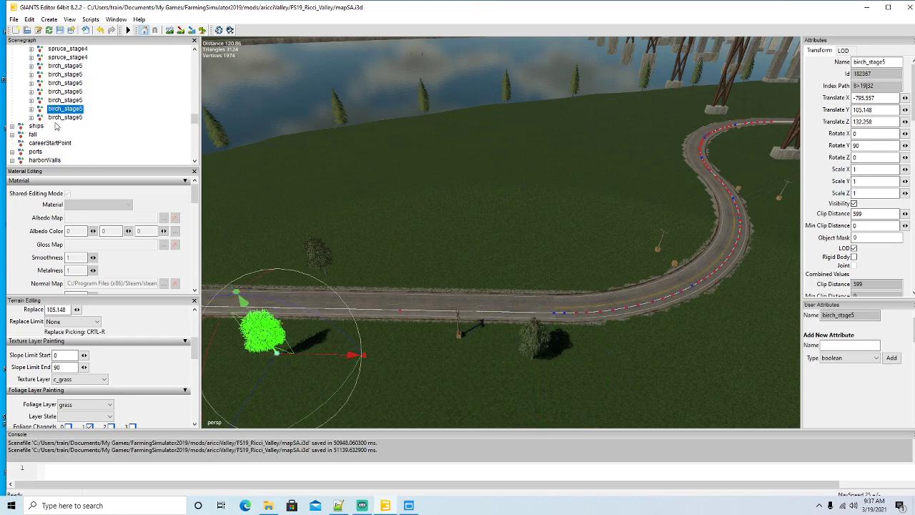
pyautogui.click(41, 117)
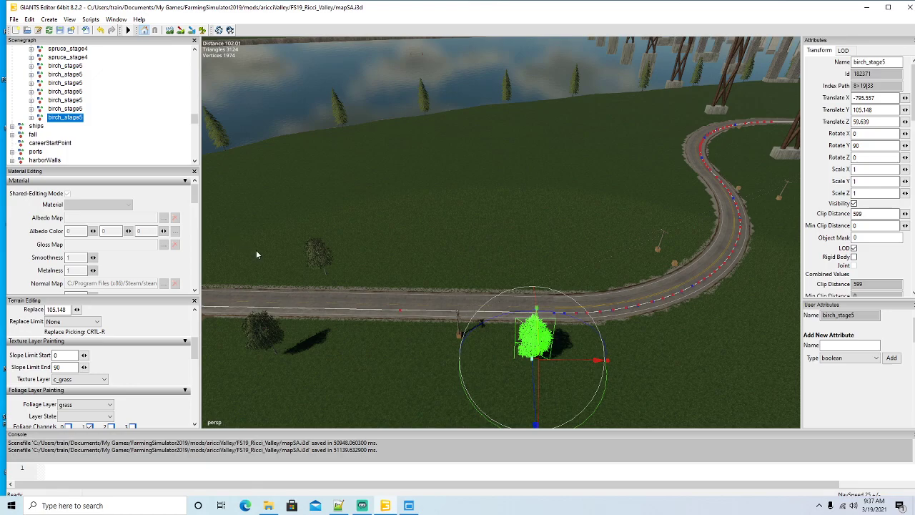
# Step: Duplicate the birch near the road bend and position the copy across the road on the river side, about X -825
pyautogui.hotkey('ctrl', 'd')
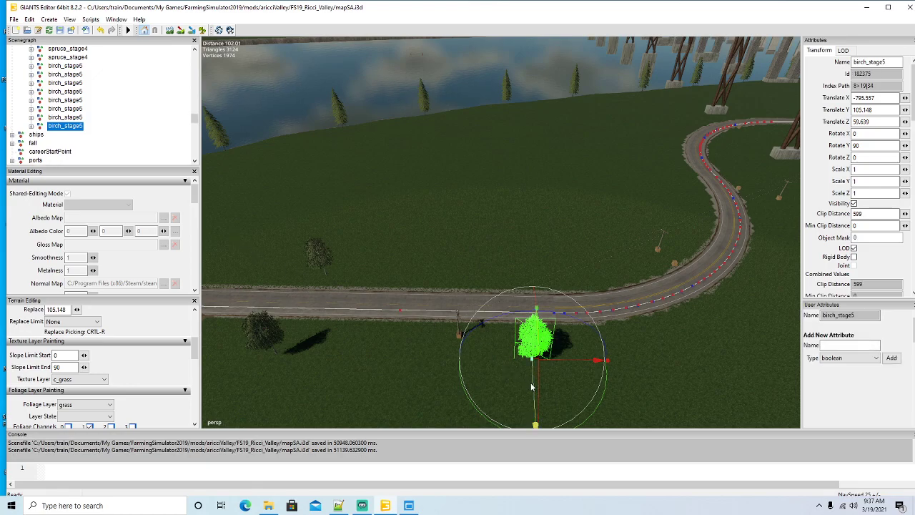
pyautogui.moveTo(533, 374); pyautogui.dragTo(528, 284)
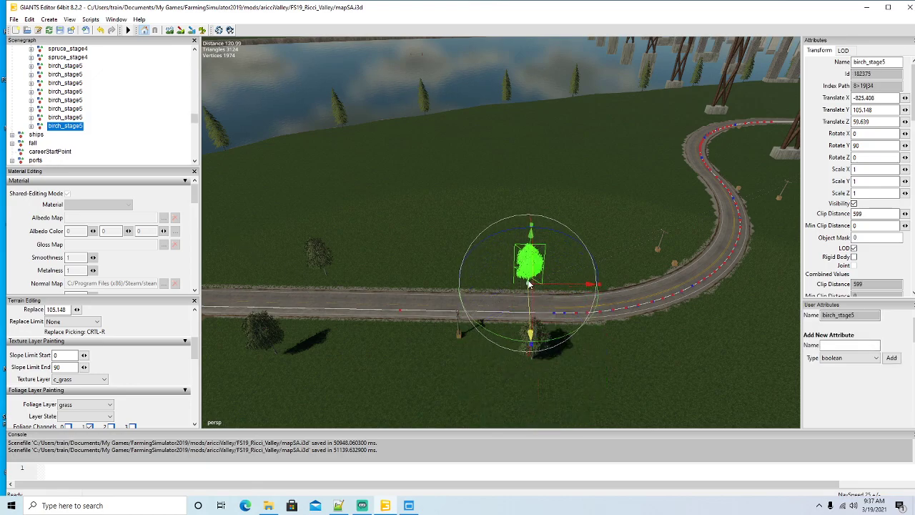
# Step: Duplicate the river-side birch and move the copy past the bend to about X -881, Z -22
pyautogui.scroll(6, 476, 307)
pyautogui.keyDown('alt'); pyautogui.moveTo(517, 325); pyautogui.dragTo(304, 303); pyautogui.keyUp('alt')
pyautogui.scroll(-4, 537, 316)
pyautogui.scroll(3, 576, 252)
pyautogui.scroll(3, 576, 252)
pyautogui.scroll(-6, 565, 315)
pyautogui.scroll(-3, 576, 320)
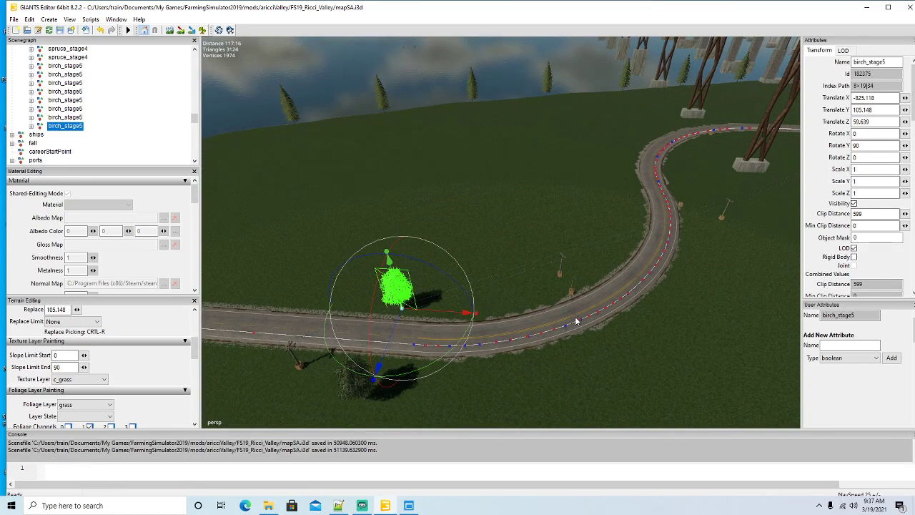
pyautogui.keyDown('alt'); pyautogui.moveTo(560, 336); pyautogui.dragTo(524, 332); pyautogui.keyUp('alt')
pyautogui.scroll(3, 620, 324)
pyautogui.scroll(-2, 518, 336)
pyautogui.scroll(-3, 518, 336)
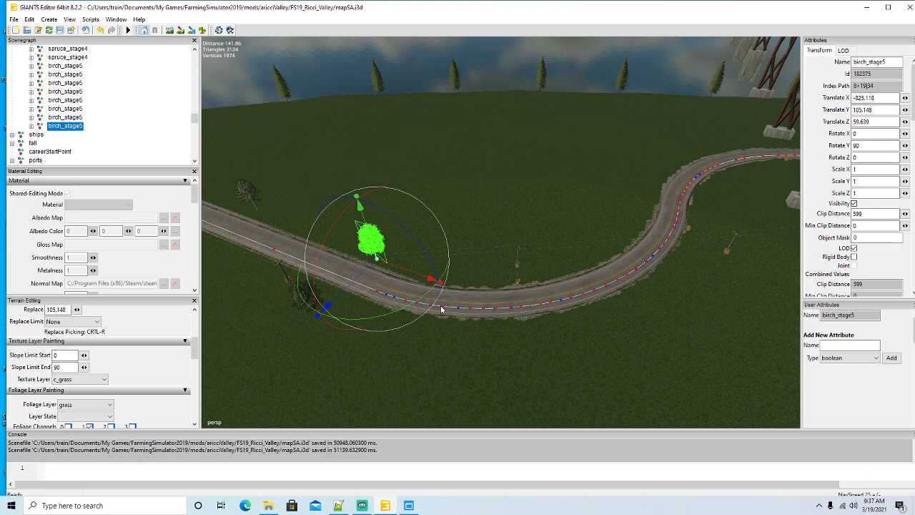
pyautogui.hotkey('ctrl', 'd')
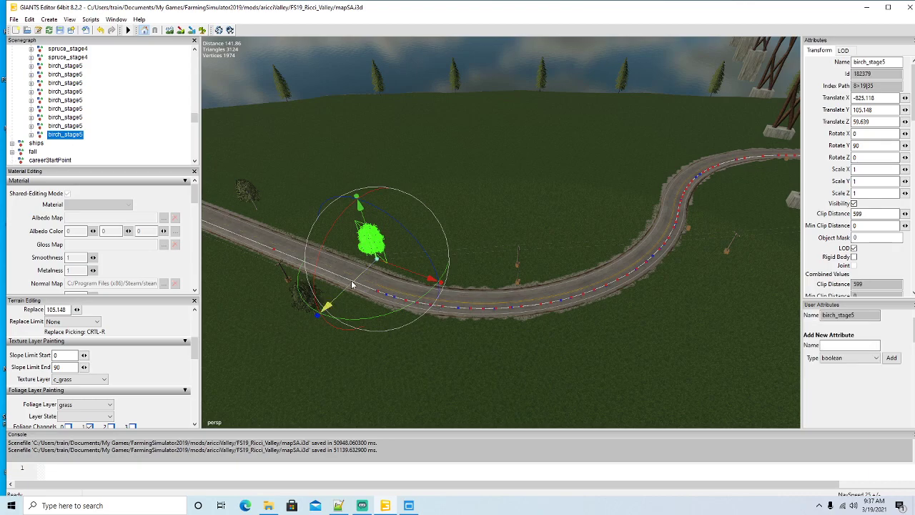
pyautogui.moveTo(500, 244); pyautogui.dragTo(640, 303)
pyautogui.scroll(3, 677, 277)
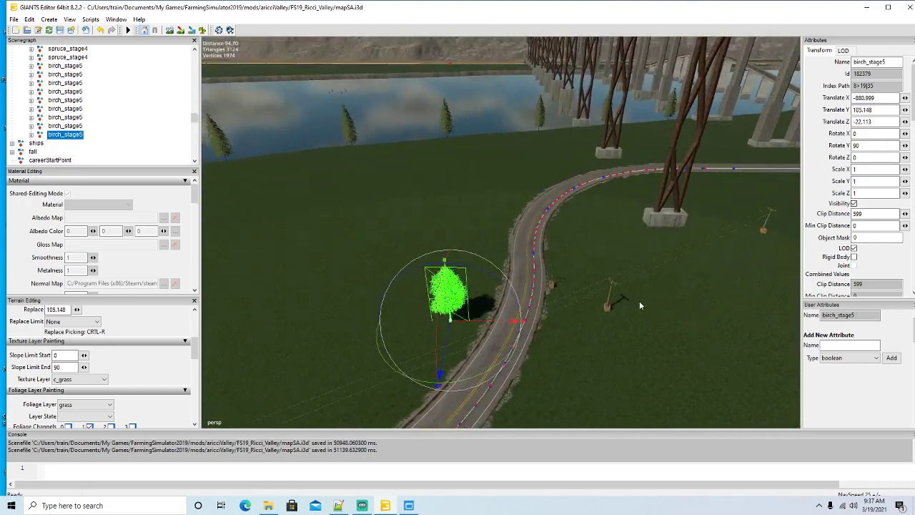
# Step: Rotate the copied birch to follow the road, Rotate Y about 4.5, and shift it beside the verge at about X -899, Z -30
pyautogui.moveTo(489, 377); pyautogui.dragTo(530, 319)
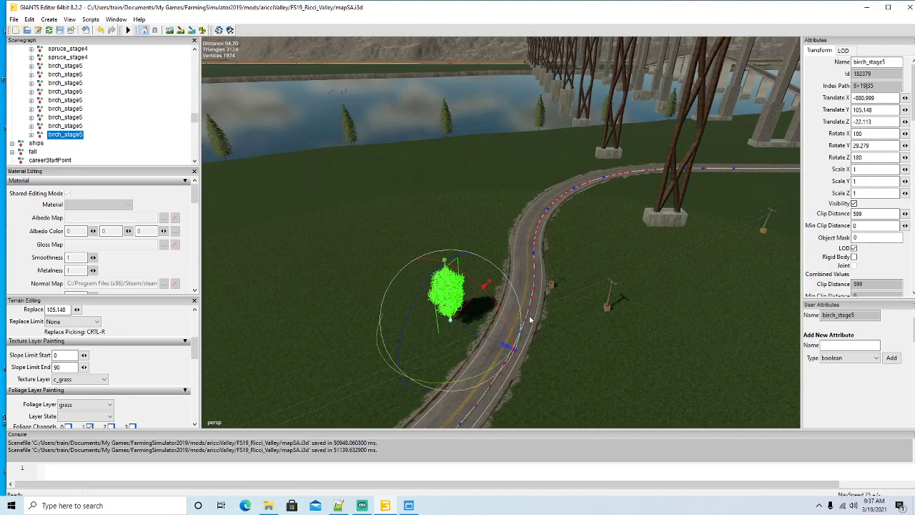
pyautogui.moveTo(468, 309); pyautogui.dragTo(527, 269)
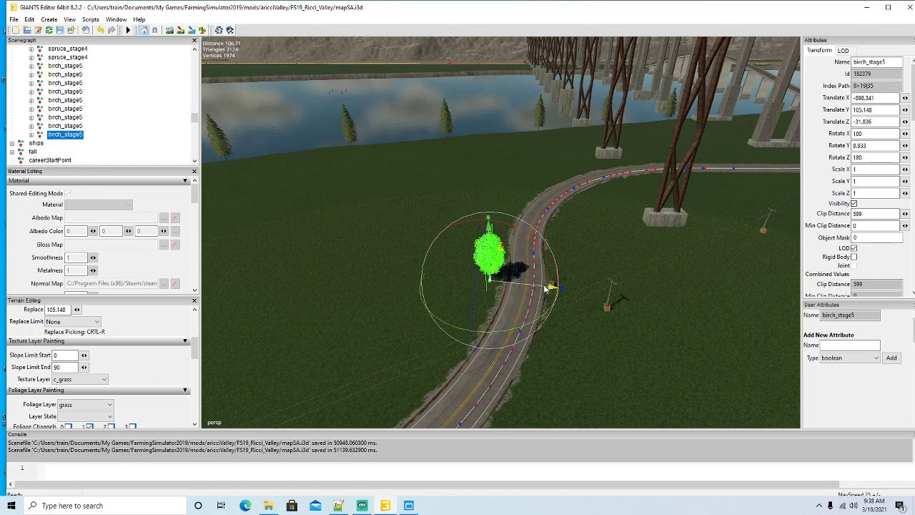
pyautogui.moveTo(548, 292); pyautogui.dragTo(540, 286)
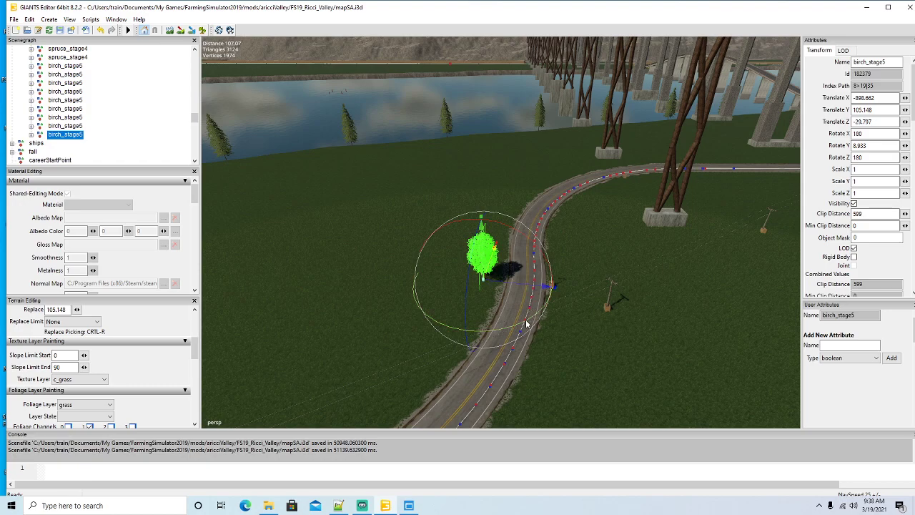
pyautogui.moveTo(530, 323); pyautogui.dragTo(533, 331)
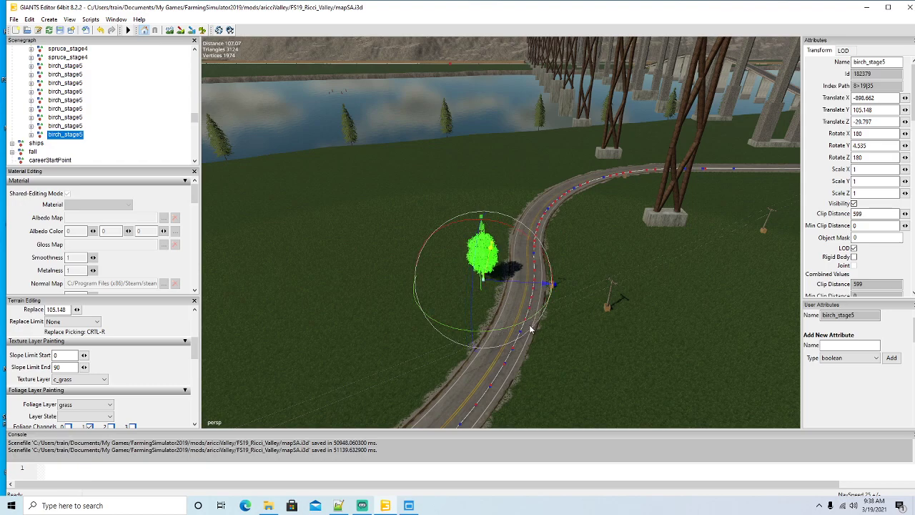
# Step: Duplicate the birch and position the copy across the road by the utility pole, about X -896, Z -58
pyautogui.hotkey('ctrl', 'd')
pyautogui.moveTo(548, 286); pyautogui.dragTo(582, 363)
pyautogui.scroll(-5, 564, 357)
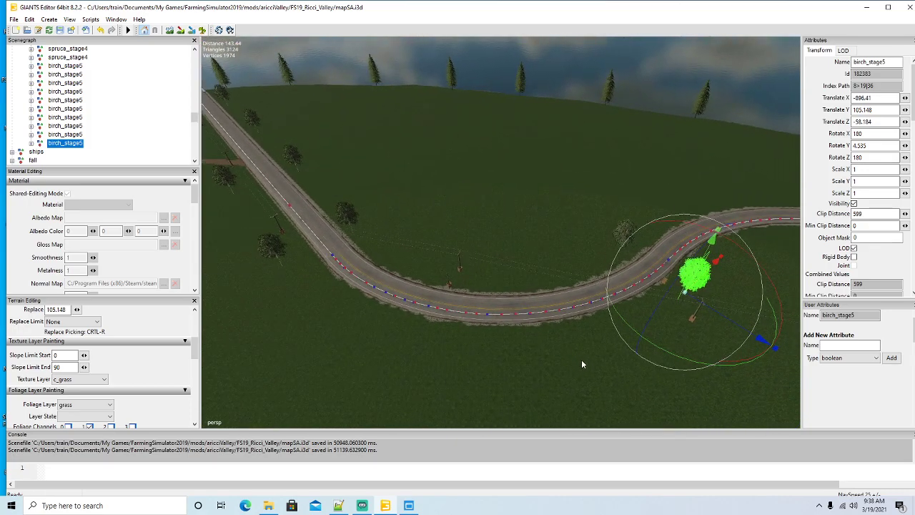
# Step: Duplicate the river-side birch at Z -30 and position the copy inside the bend at about X -845, Z -2, with Rotate Y about 57
pyautogui.click(61, 135)
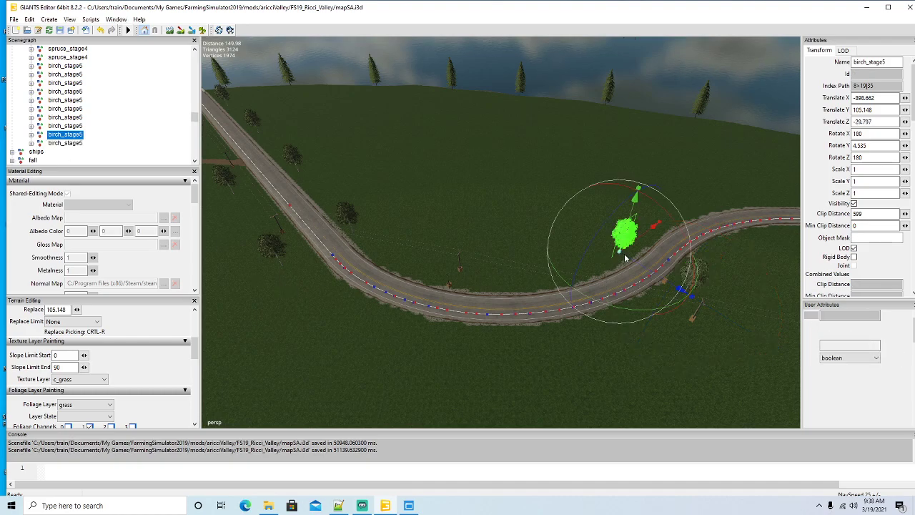
pyautogui.hotkey('ctrl', 'd')
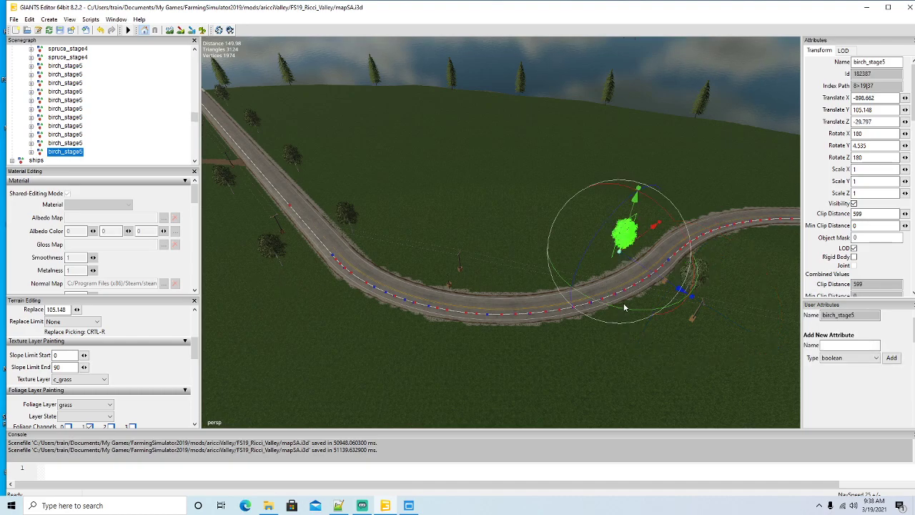
pyautogui.moveTo(624, 307); pyautogui.dragTo(473, 315)
pyautogui.scroll(3, 562, 351)
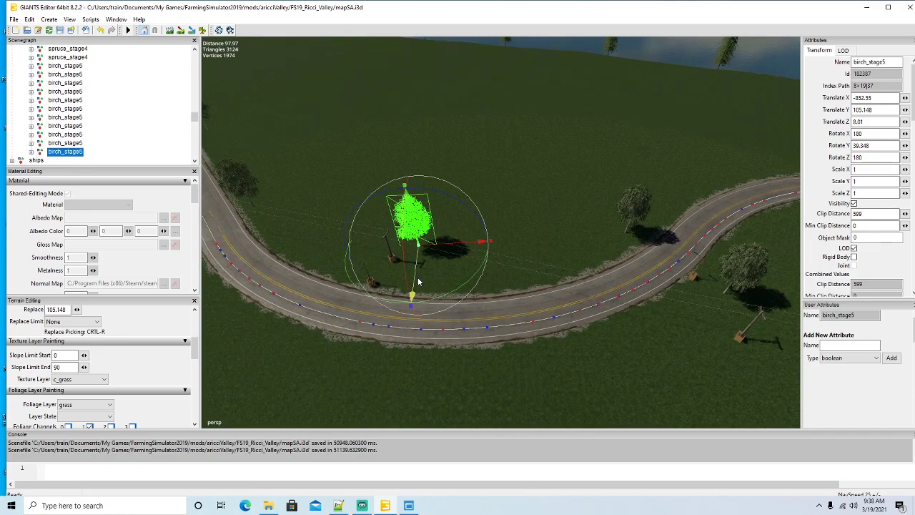
pyautogui.moveTo(419, 282); pyautogui.dragTo(326, 355)
pyautogui.scroll(2, 482, 347)
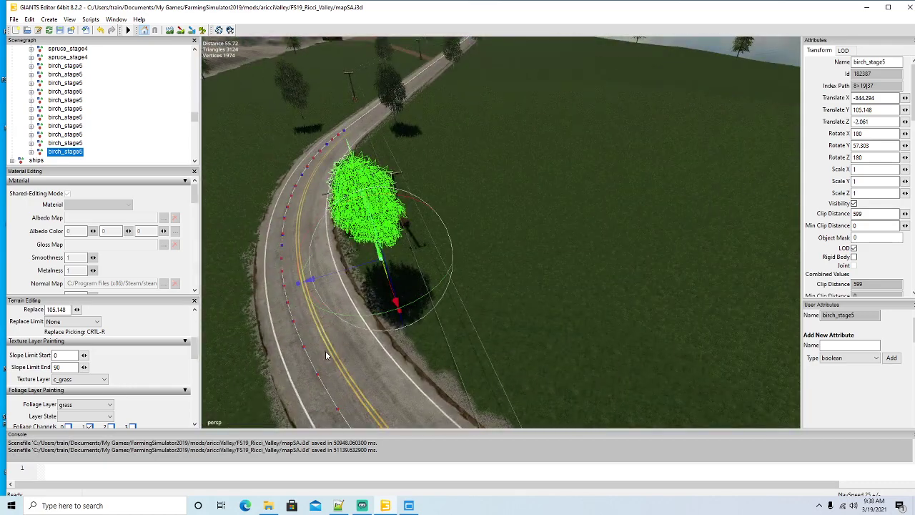
pyautogui.moveTo(356, 276); pyautogui.dragTo(297, 309)
# Step: Duplicate the birch inside the bend and position the copy across the road at about X -823, Z -16
pyautogui.scroll(-3, 363, 302)
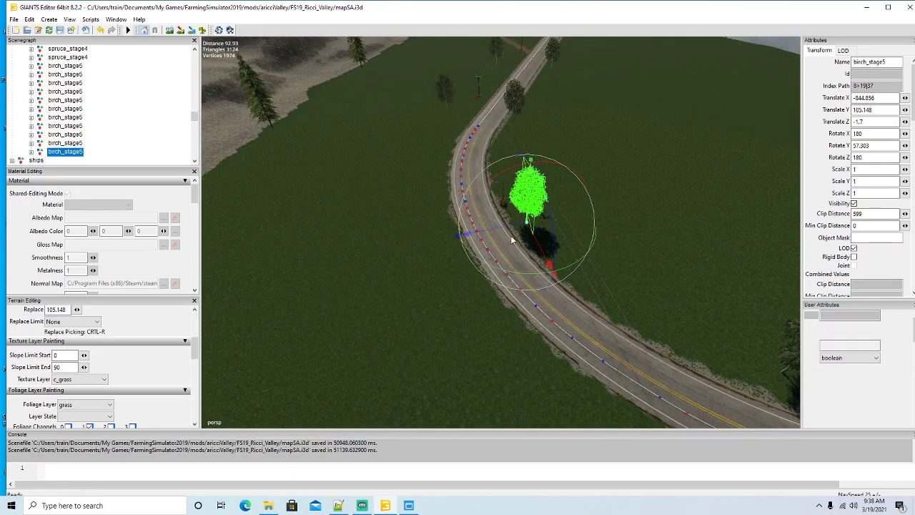
pyautogui.hotkey('ctrl', 'd')
pyautogui.moveTo(503, 230); pyautogui.dragTo(426, 333)
# Step: Duplicate the birch at Z -58 and position the copy further toward the trestle at about X -956, Z -73, with Rotate Y about 37
pyautogui.scroll(-4, 418, 326)
pyautogui.scroll(3, 417, 327)
pyautogui.scroll(1, 426, 334)
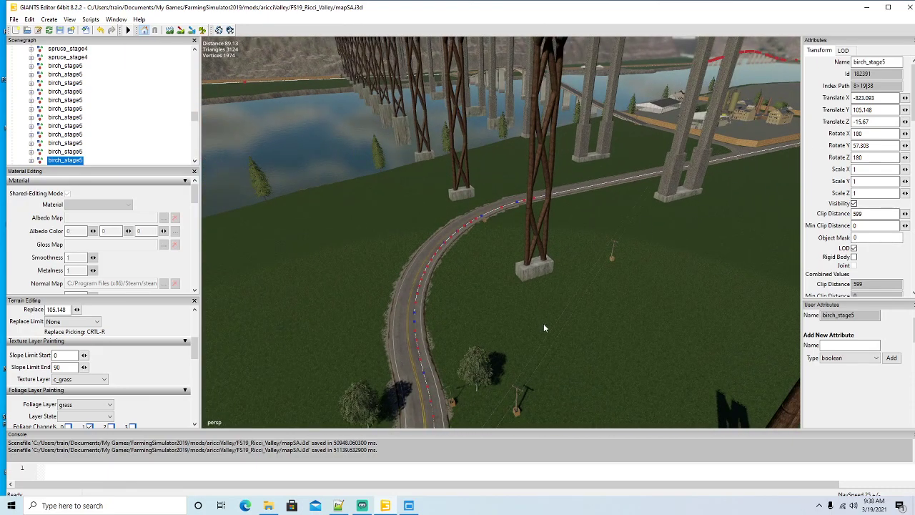
pyautogui.keyDown('alt'); pyautogui.moveTo(543, 327); pyautogui.dragTo(512, 351); pyautogui.keyUp('alt')
pyautogui.keyDown('alt'); pyautogui.moveTo(779, 150); pyautogui.dragTo(331, 282); pyautogui.keyUp('alt')
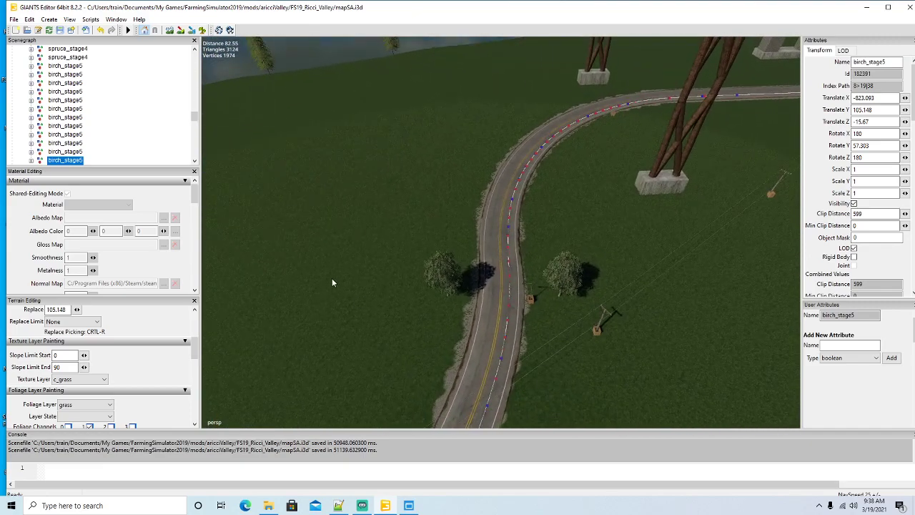
pyautogui.click(41, 151)
pyautogui.click(43, 143)
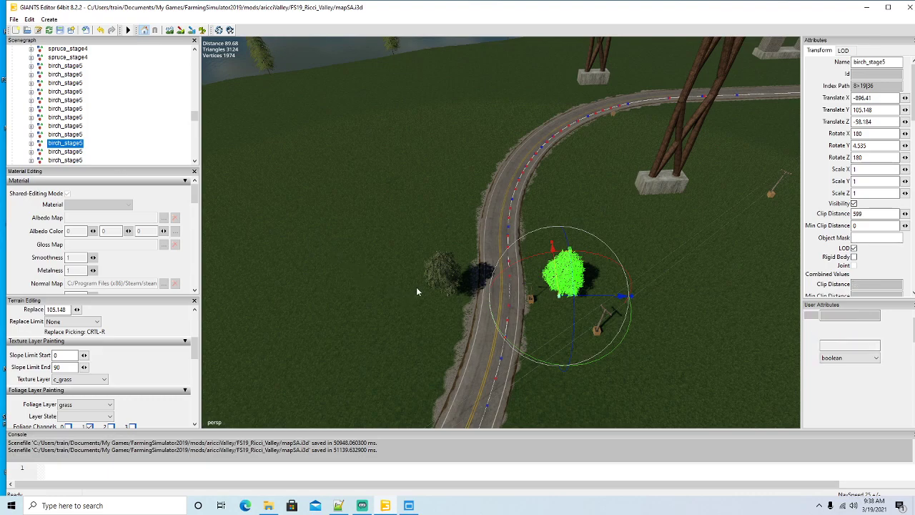
pyautogui.click(559, 284)
pyautogui.moveTo(559, 285); pyautogui.dragTo(538, 149)
pyautogui.moveTo(589, 165); pyautogui.dragTo(596, 218)
pyautogui.scroll(5, 487, 176)
pyautogui.moveTo(565, 259); pyautogui.dragTo(495, 323)
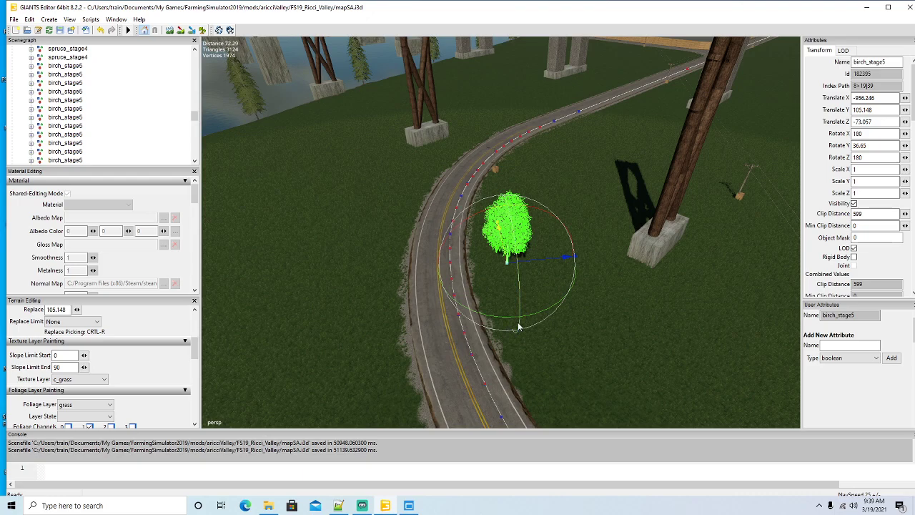
# Step: Duplicate the birch at Z -73 and position the copy across the road on the river side, about X -972, Z -51
pyautogui.hotkey('ctrl', 'd')
pyautogui.moveTo(543, 260); pyautogui.dragTo(404, 275)
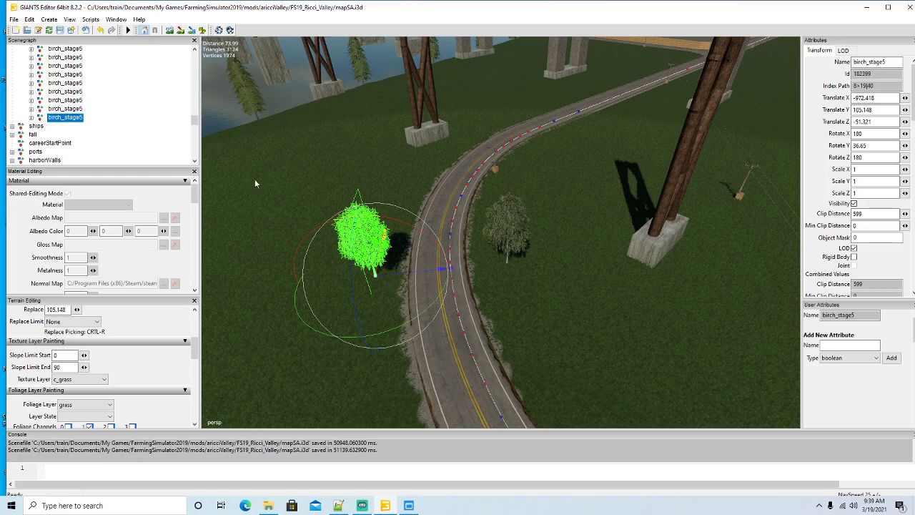
# Step: Duplicate the birch at X -956 and move the copy along the same side to about X -984, Z -103, with Rotate Y about 66
pyautogui.click(40, 112)
pyautogui.keyDown('alt'); pyautogui.moveTo(228, 240); pyautogui.dragTo(313, 241); pyautogui.keyUp('alt')
pyautogui.scroll(-3, 307, 238)
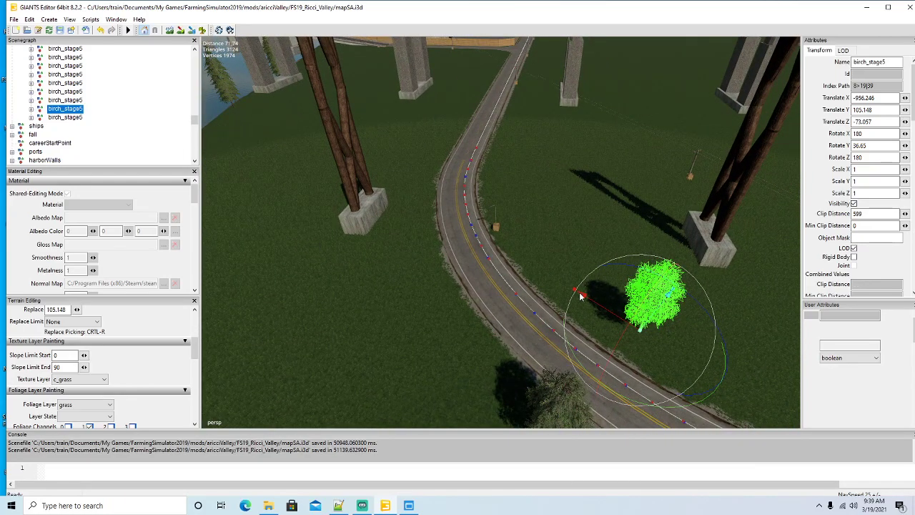
pyautogui.hotkey('ctrl', 'd')
pyautogui.moveTo(592, 304); pyautogui.dragTo(491, 230)
pyautogui.moveTo(516, 304); pyautogui.dragTo(550, 222)
pyautogui.keyDown('alt'); pyautogui.moveTo(512, 247); pyautogui.dragTo(641, 279); pyautogui.keyUp('alt')
pyautogui.scroll(6, 499, 231)
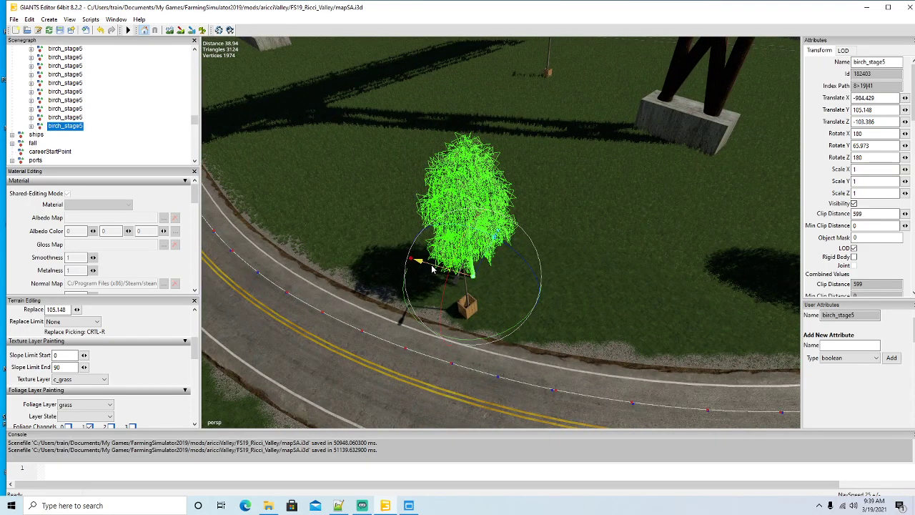
# Step: Fine-tune the copied birch beside the verge to about X -987, Z -108, with Rotate Y about 71
pyautogui.moveTo(427, 275); pyautogui.dragTo(430, 273)
pyautogui.keyDown('alt'); pyautogui.moveTo(599, 281); pyautogui.dragTo(468, 280); pyautogui.keyUp('alt')
pyautogui.scroll(-6, 456, 281)
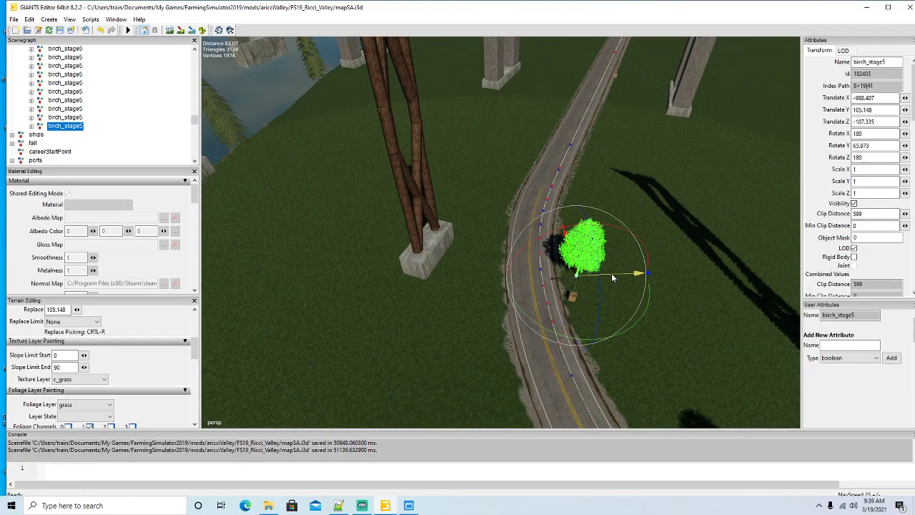
pyautogui.moveTo(612, 273); pyautogui.dragTo(616, 273)
pyautogui.moveTo(601, 313); pyautogui.dragTo(602, 323)
pyautogui.moveTo(624, 284); pyautogui.dragTo(622, 297)
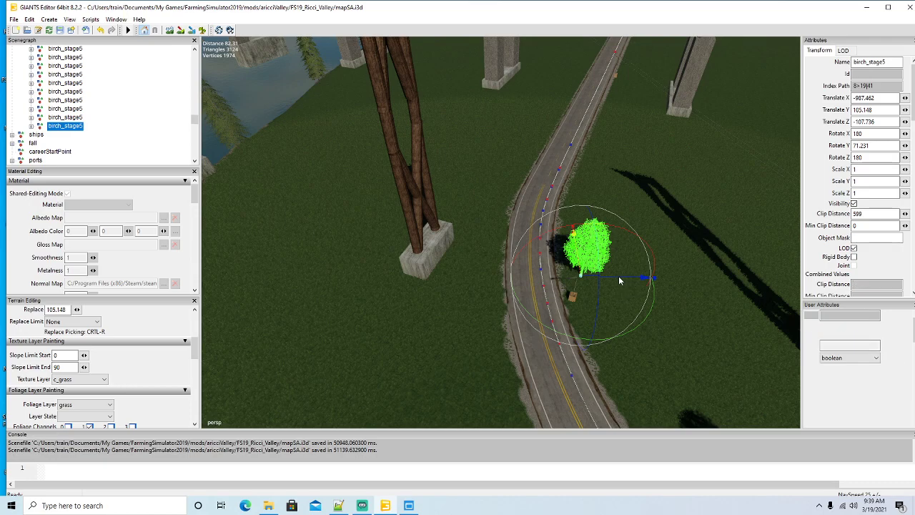
# Step: Duplicate the birch and position the copy across the road beside the trestle footing, about X -1011, Z -100
pyautogui.hotkey('ctrl', 'd')
pyautogui.moveTo(619, 276); pyautogui.dragTo(500, 280)
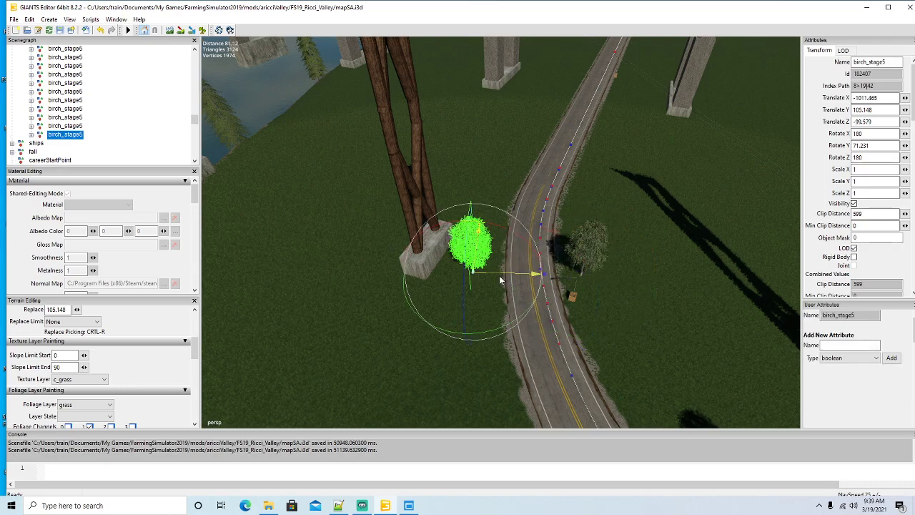
# Step: Duplicate the birch at X -987 and position the copy further along the same side, about X -995, Z -161
pyautogui.keyDown('alt'); pyautogui.moveTo(510, 329); pyautogui.dragTo(541, 316); pyautogui.keyUp('alt')
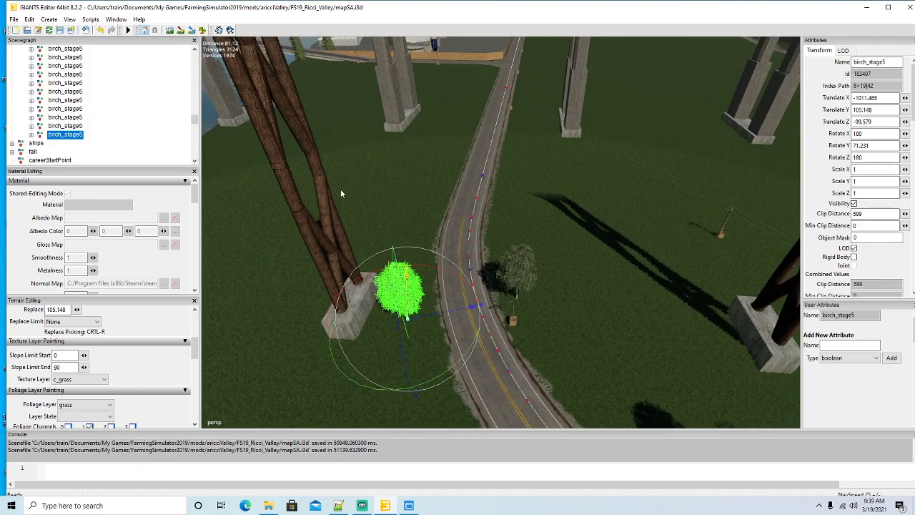
pyautogui.keyDown('alt'); pyautogui.moveTo(341, 189); pyautogui.dragTo(346, 170); pyautogui.keyUp('alt')
pyautogui.click(40, 126)
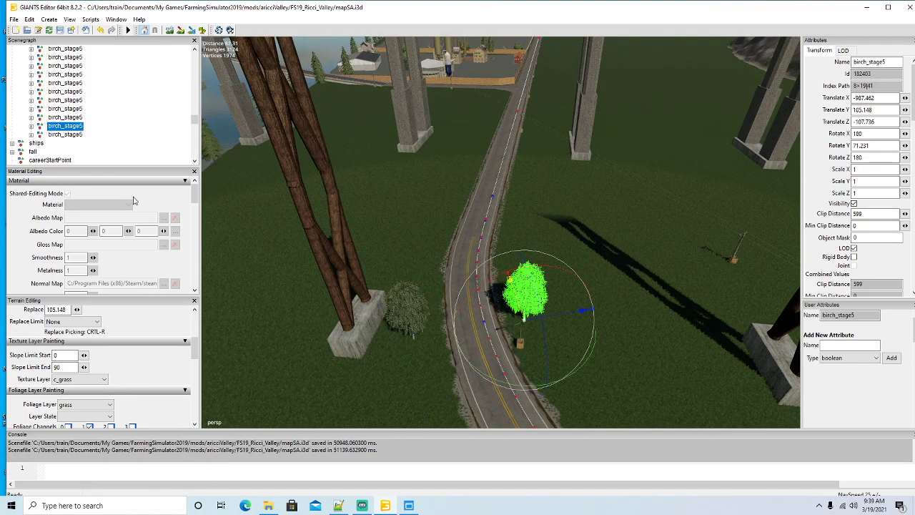
pyautogui.keyDown('alt'); pyautogui.moveTo(221, 186); pyautogui.dragTo(243, 227); pyautogui.keyUp('alt')
pyautogui.scroll(-4, 244, 227)
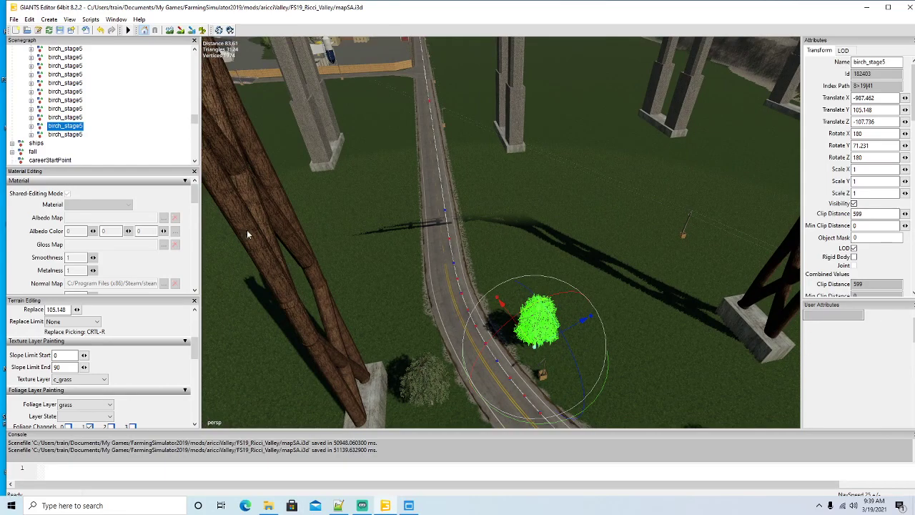
pyautogui.hotkey('ctrl', 'd')
pyautogui.moveTo(503, 308); pyautogui.dragTo(516, 213)
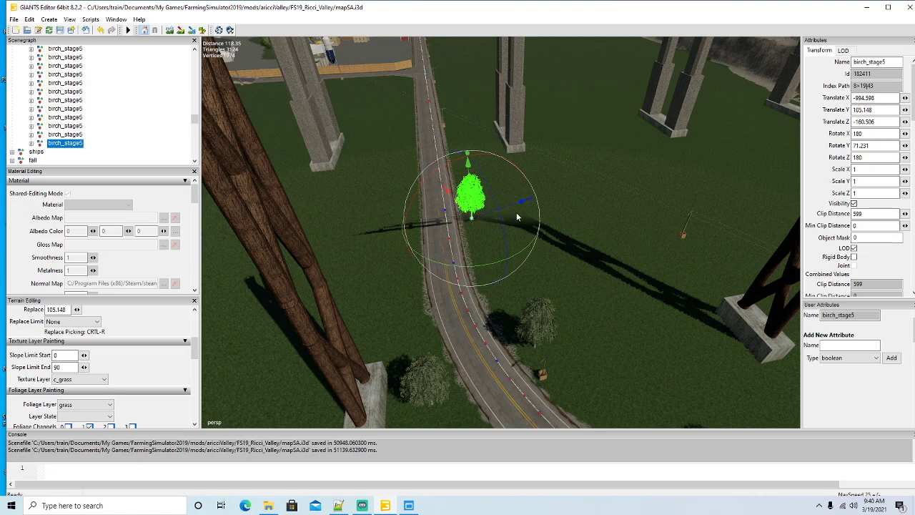
# Step: Set the copied birch's Rotate Y to 90 and shift it slightly away from the road to about X -993
pyautogui.moveTo(486, 264); pyautogui.dragTo(451, 267)
pyautogui.doubleClick(884, 143)
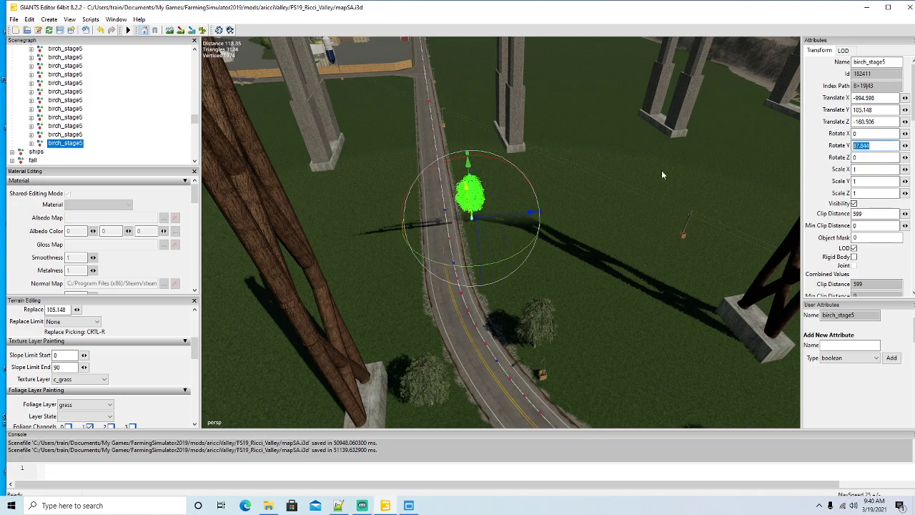
pyautogui.write('90')
pyautogui.moveTo(504, 287)
pyautogui.keyDown('alt'); pyautogui.mouseDown()
pyautogui.moveTo(486, 278)
pyautogui.moveTo(516, 284)
pyautogui.mouseUp(); pyautogui.keyUp('alt')
pyautogui.moveTo(578, 276); pyautogui.dragTo(593, 279)
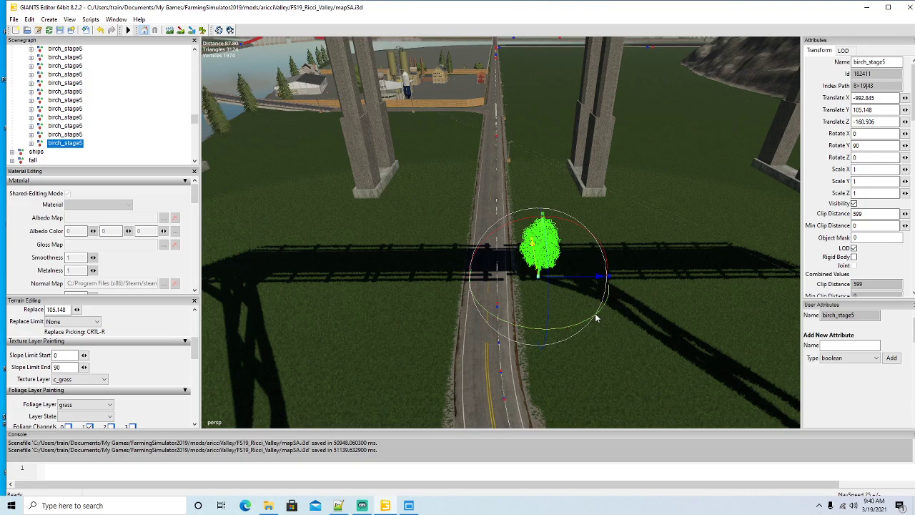
# Step: Duplicate the birch, position the copy directly across the road at about X -1020, and reselect the original
pyautogui.hotkey('ctrl', 'd')
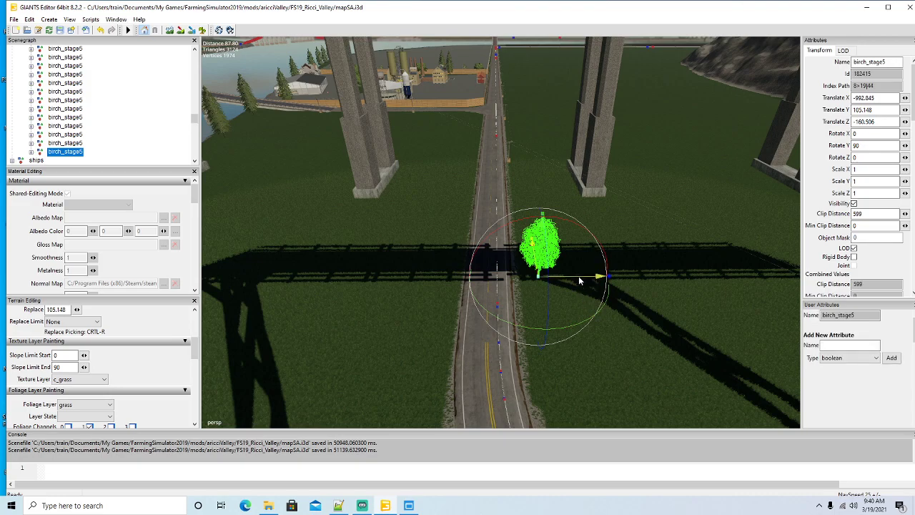
pyautogui.moveTo(578, 275); pyautogui.dragTo(460, 280)
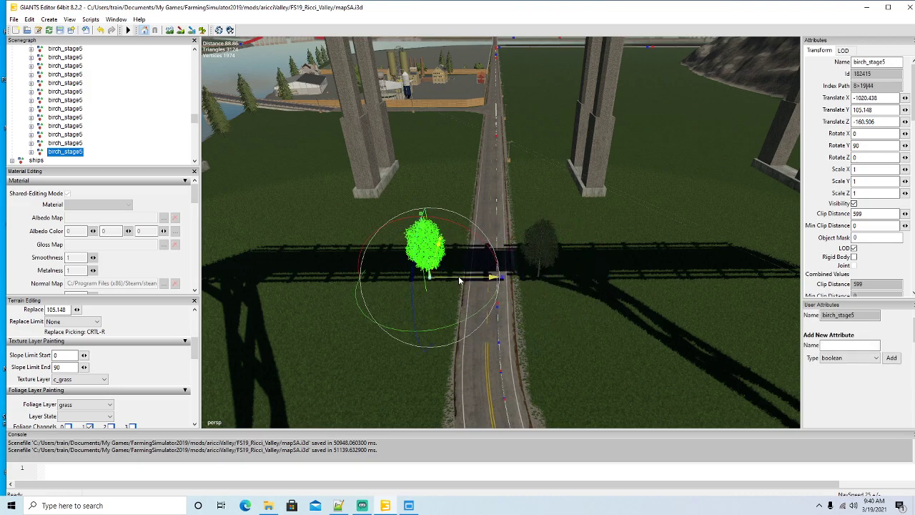
pyautogui.click(52, 143)
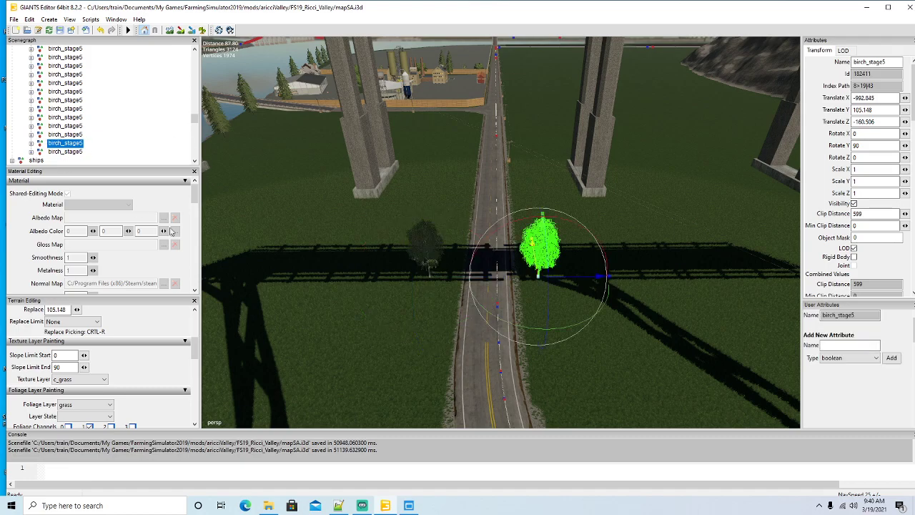
# Step: Duplicate the birch further along the same roadside to about Z -221, and place another copy directly across the road at about X -1017
pyautogui.keyDown('alt'); pyautogui.moveTo(216, 223); pyautogui.dragTo(246, 263); pyautogui.keyUp('alt')
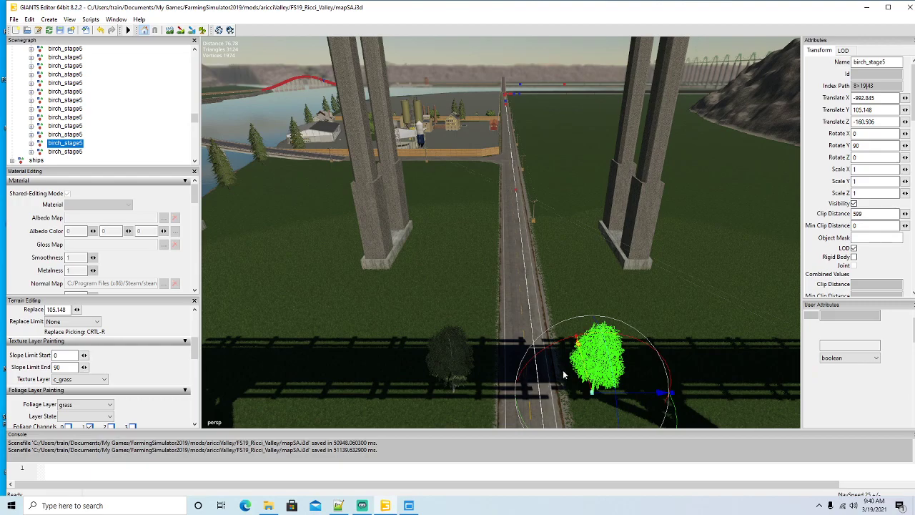
pyautogui.hotkey('ctrl', 'd')
pyautogui.moveTo(584, 365); pyautogui.dragTo(512, 134)
pyautogui.keyDown('alt'); pyautogui.moveTo(626, 338); pyautogui.dragTo(510, 291); pyautogui.keyUp('alt')
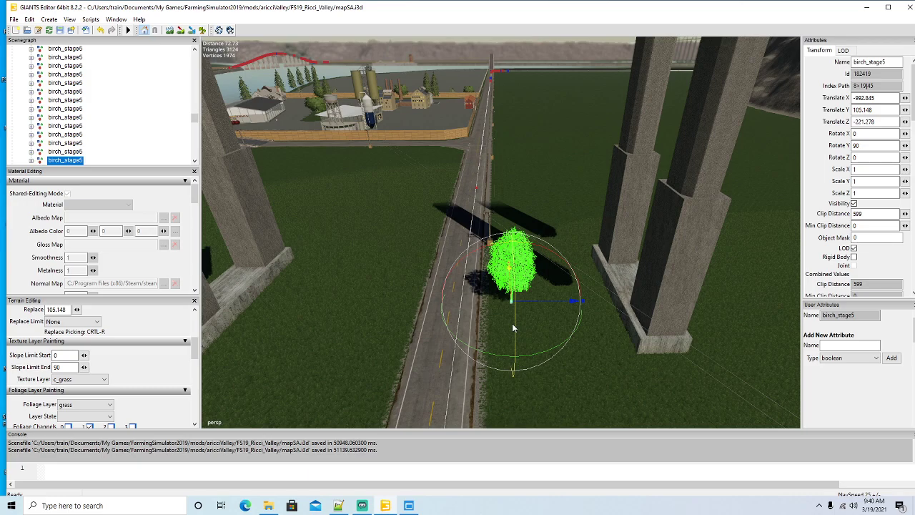
pyautogui.hotkey('ctrl', 'd')
pyautogui.moveTo(556, 300); pyautogui.dragTo(434, 305)
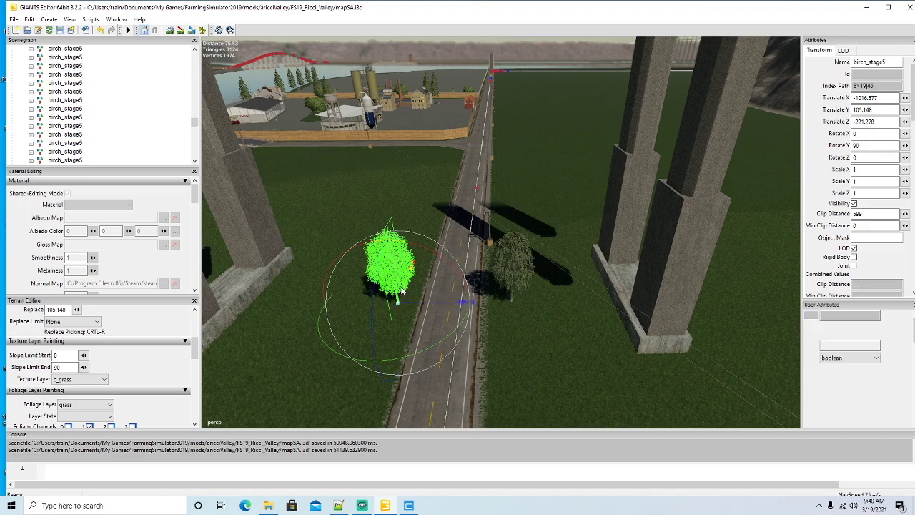
# Step: Duplicate the birch at X -1017 and position the copy further along the same side of the road, about Z -308
pyautogui.hotkey('ctrl', 'd')
pyautogui.moveTo(405, 290); pyautogui.dragTo(561, 104)
pyautogui.keyDown('alt'); pyautogui.moveTo(545, 273); pyautogui.dragTo(558, 223); pyautogui.keyUp('alt')
pyautogui.scroll(10, 559, 223)
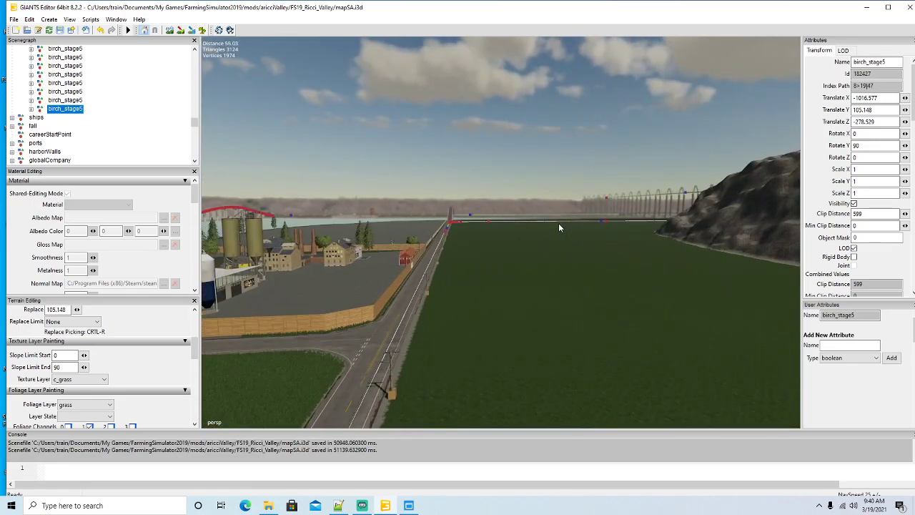
pyautogui.press('f')
pyautogui.scroll(-3, 429, 272)
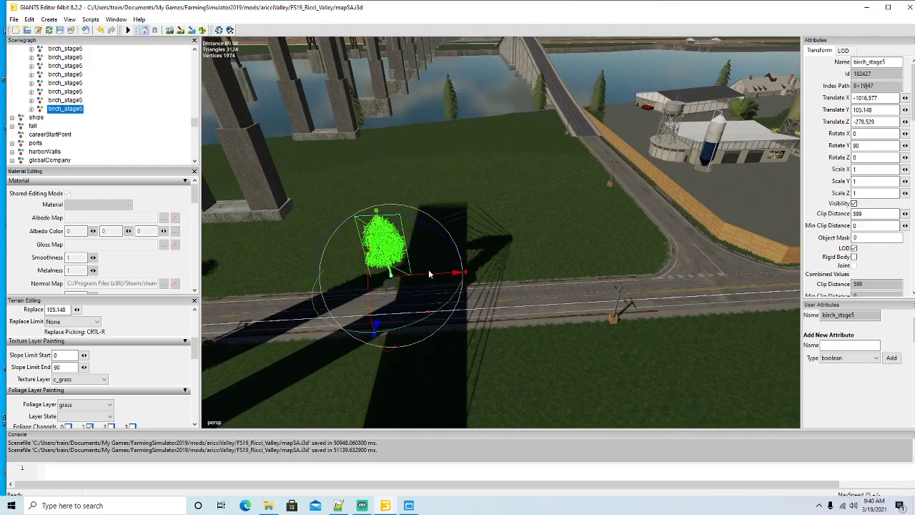
pyautogui.moveTo(429, 277); pyautogui.dragTo(666, 358)
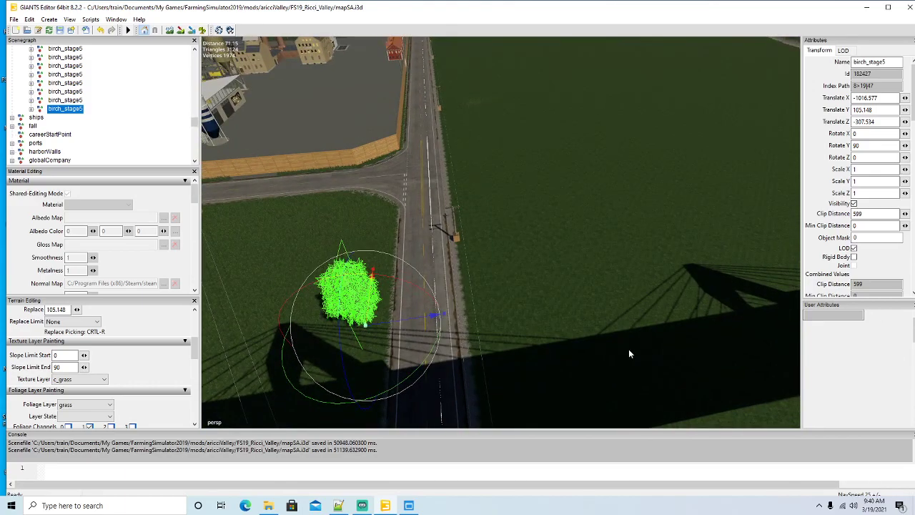
# Step: Duplicate the birch, position the copy across the road at about X -991, and reselect the original
pyautogui.hotkey('ctrl', 'd')
pyautogui.moveTo(429, 318); pyautogui.dragTo(347, 289)
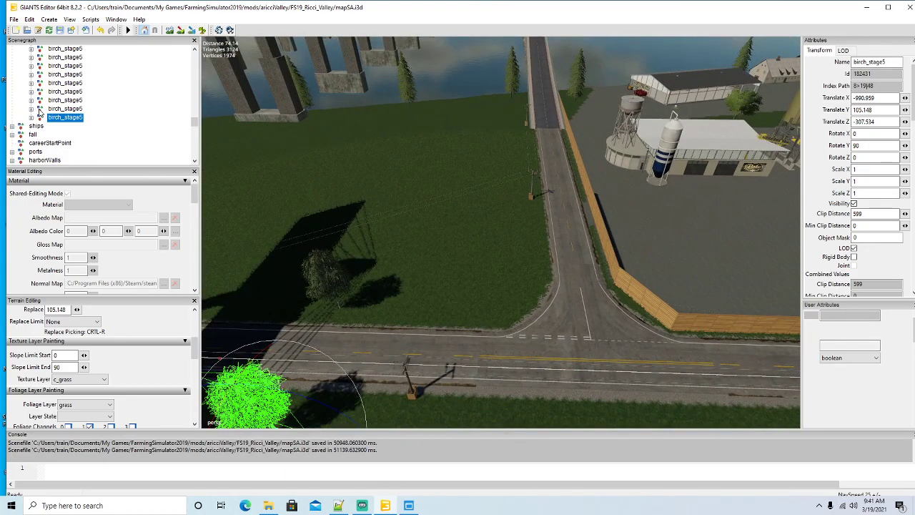
pyautogui.click(64, 108)
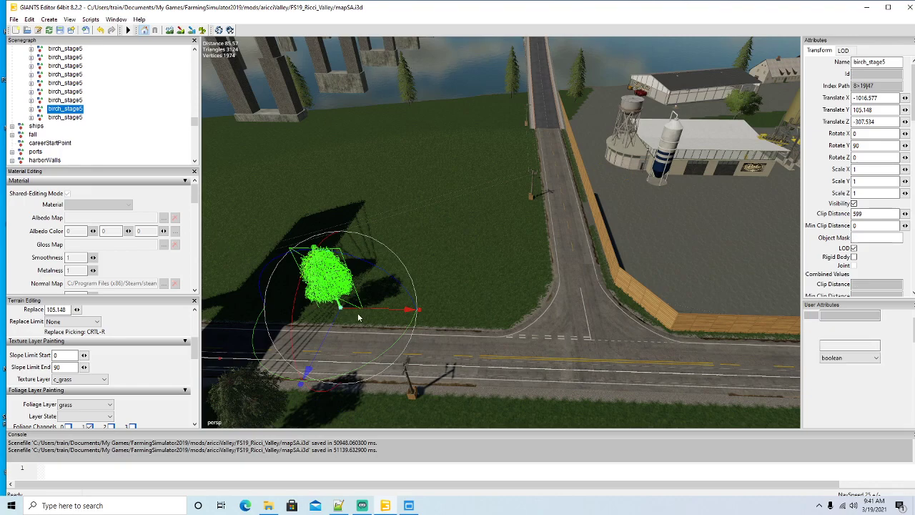
# Step: Duplicate the reselected birch and position the copy near the corner of the road junction, about Z -347
pyautogui.hotkey('ctrl', 'd')
pyautogui.moveTo(393, 314); pyautogui.dragTo(665, 333)
pyautogui.scroll(5, 666, 333)
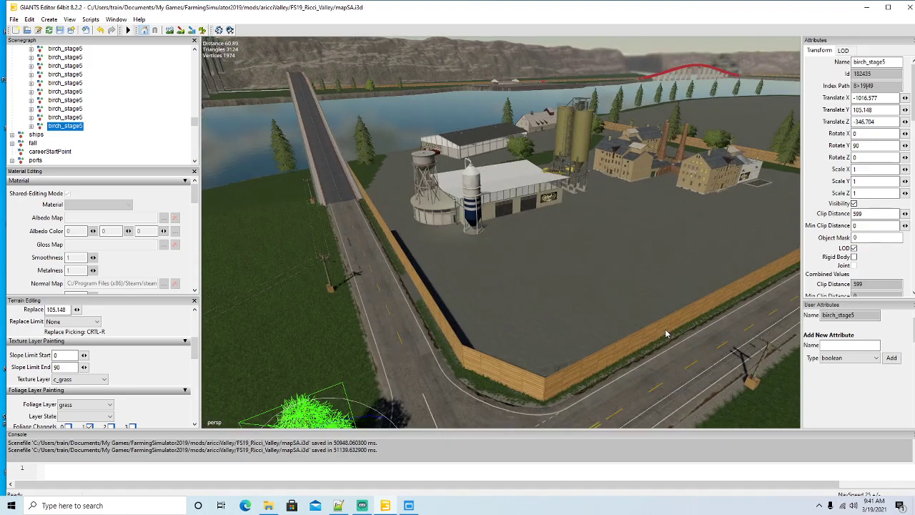
pyautogui.press('f')
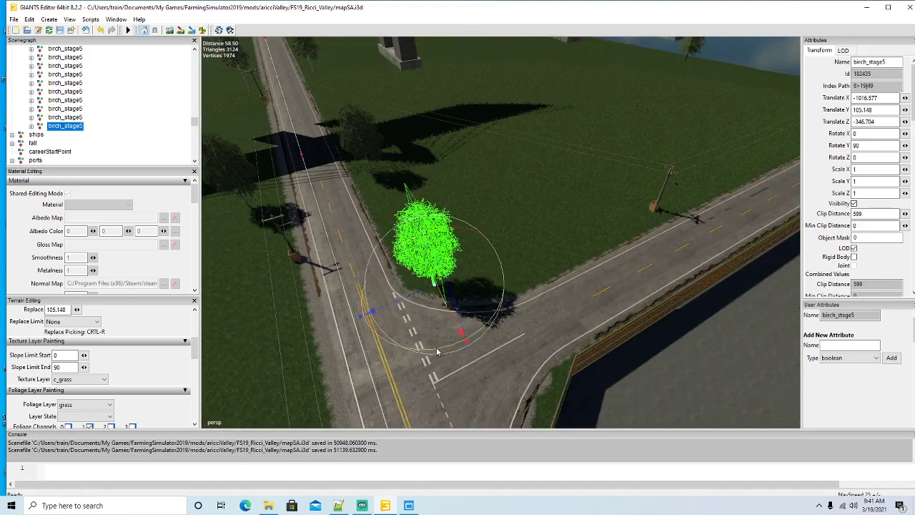
# Step: Rotate the junction birch to about -2 on Rotate Y and move it along the side road to about X -1036, Z -352
pyautogui.moveTo(486, 336); pyautogui.dragTo(514, 272)
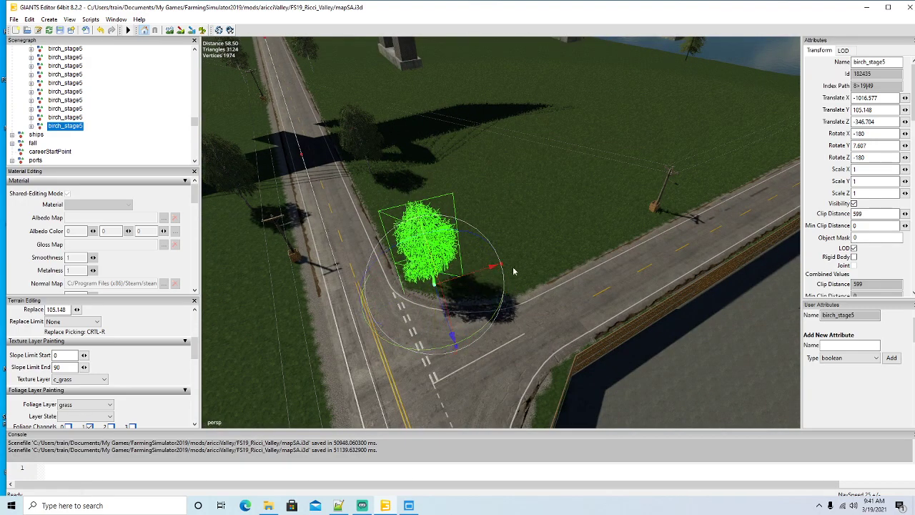
pyautogui.click(575, 254)
pyautogui.click(435, 283)
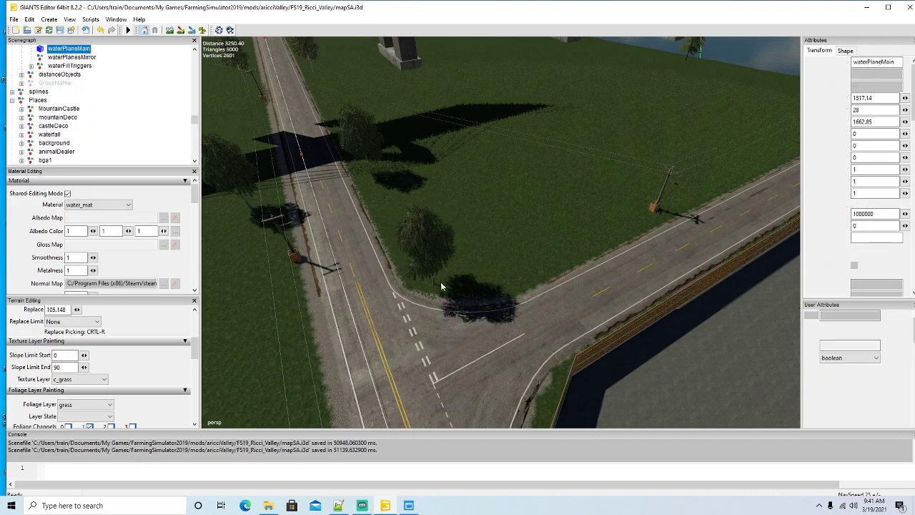
pyautogui.moveTo(452, 283); pyautogui.dragTo(572, 291)
pyautogui.press('d')
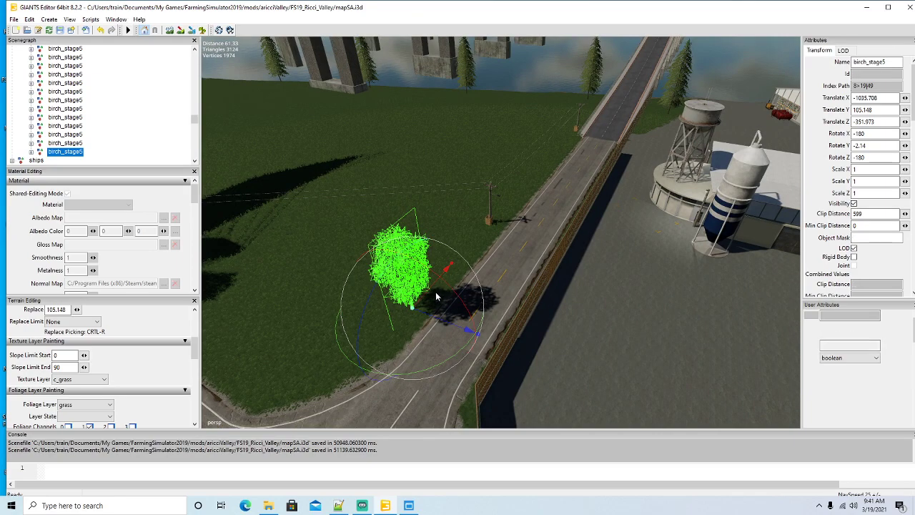
# Step: Duplicate the birch and position the copy further along the side road past the utility pole, about X -1099, Z -347
pyautogui.hotkey('ctrl', 'd')
pyautogui.moveTo(555, 181); pyautogui.dragTo(643, 113)
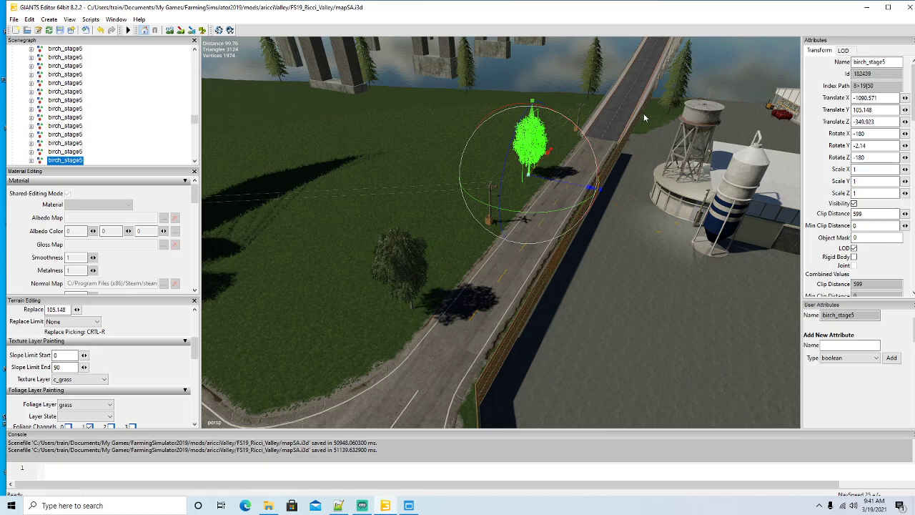
pyautogui.moveTo(643, 113); pyautogui.dragTo(463, 211, button='right')
pyautogui.press('d')
pyautogui.press('w')
pyautogui.press('s')
pyautogui.moveTo(551, 284); pyautogui.dragTo(581, 298)
pyautogui.press('w')
pyautogui.moveTo(581, 297); pyautogui.dragTo(607, 333, button='right')
pyautogui.moveTo(535, 351); pyautogui.dragTo(518, 348)
pyautogui.moveTo(603, 346); pyautogui.dragTo(450, 280, button='right')
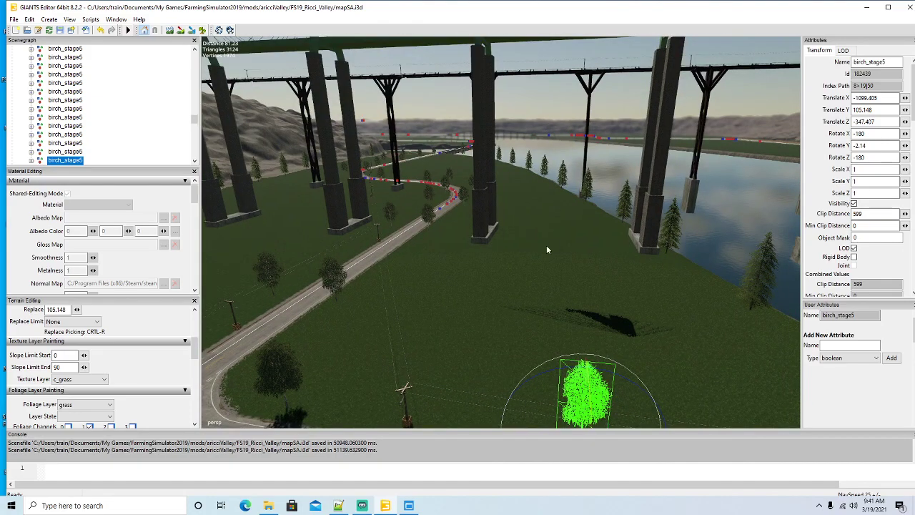
# Step: Review the planted trees along the road back to the waterfall farm, and save the map scene
pyautogui.scroll(10, 546, 249)
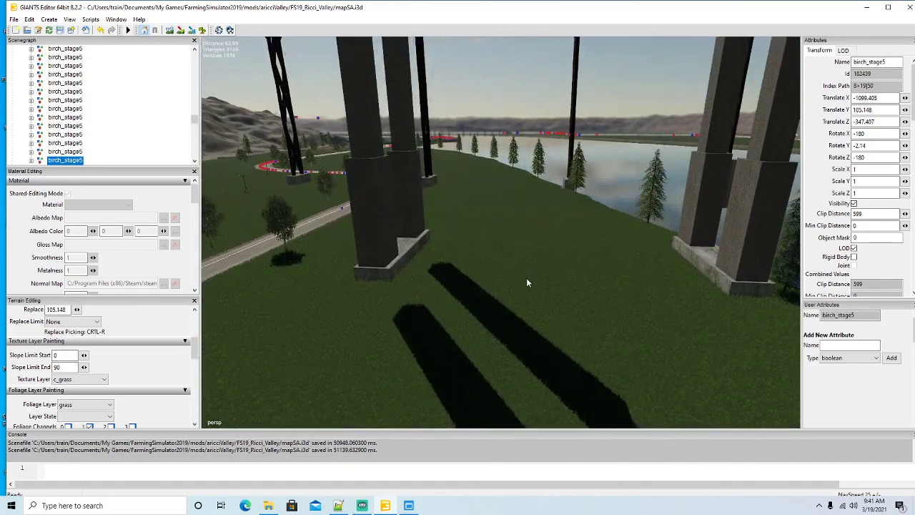
pyautogui.moveTo(526, 282); pyautogui.dragTo(510, 250, button='right')
pyautogui.scroll(10, 483, 261)
pyautogui.scroll(-10, 510, 250)
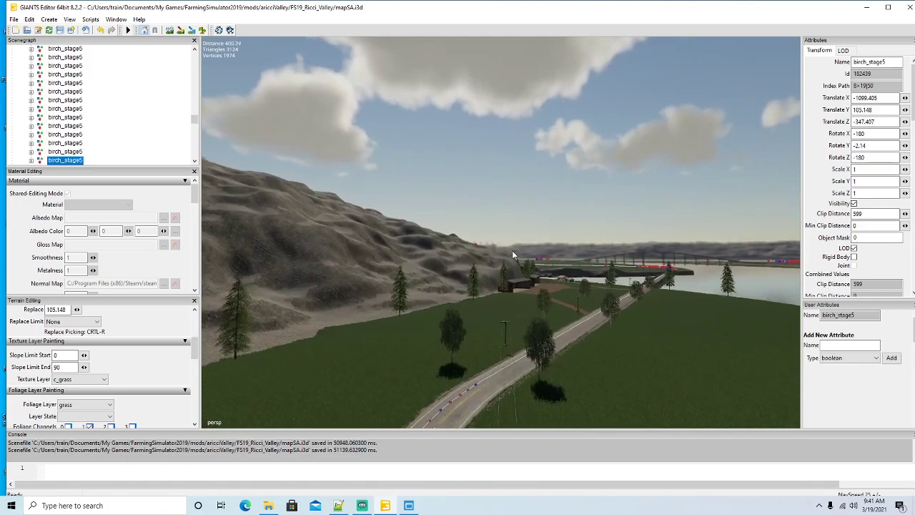
pyautogui.scroll(10, 511, 250)
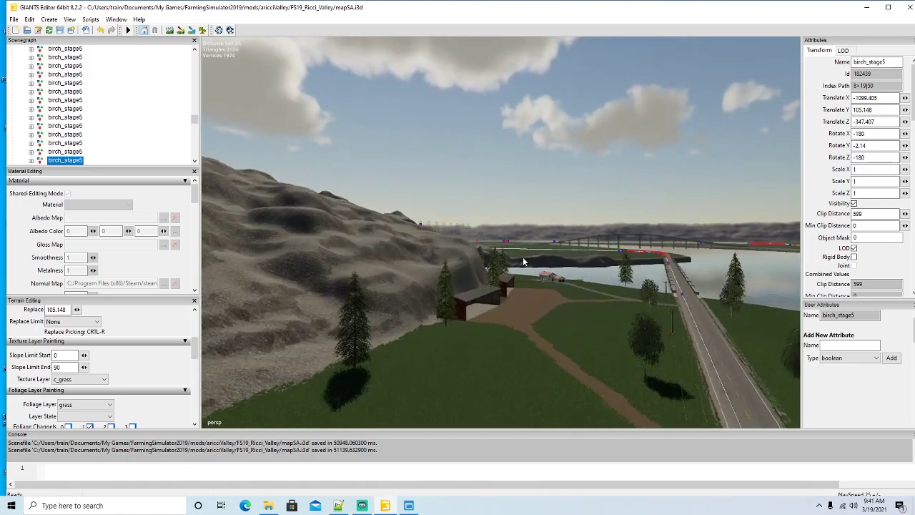
pyautogui.scroll(4, 524, 258)
pyautogui.moveTo(523, 258); pyautogui.dragTo(387, 334, button='right')
pyautogui.scroll(4, 387, 334)
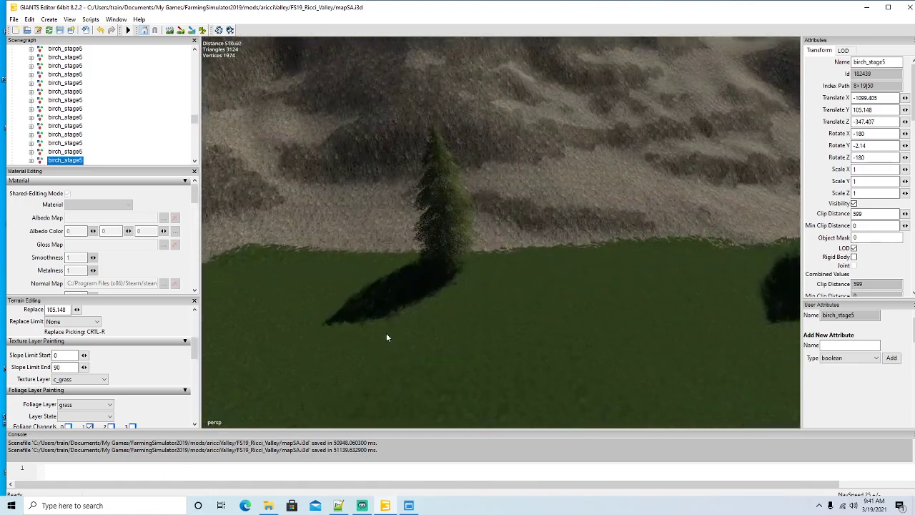
pyautogui.keyDown('alt'); pyautogui.moveTo(387, 334); pyautogui.dragTo(586, 339); pyautogui.keyUp('alt')
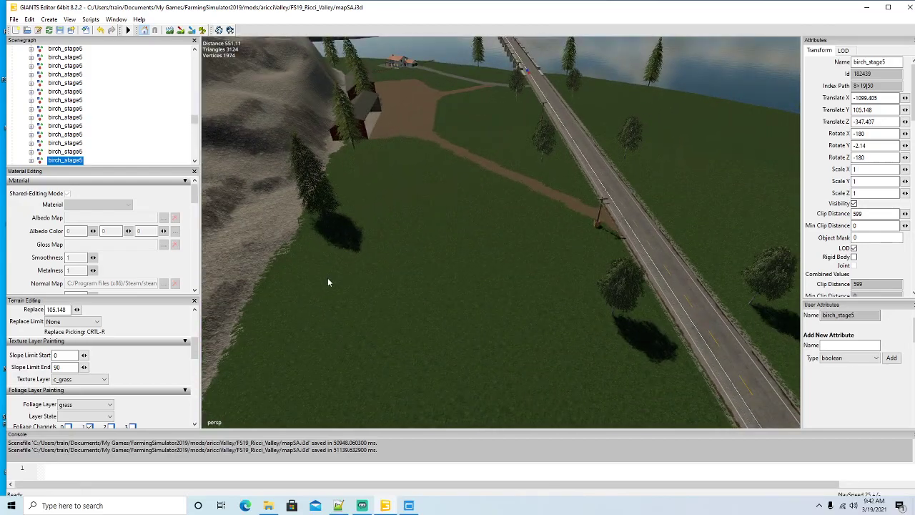
pyautogui.click(61, 31)
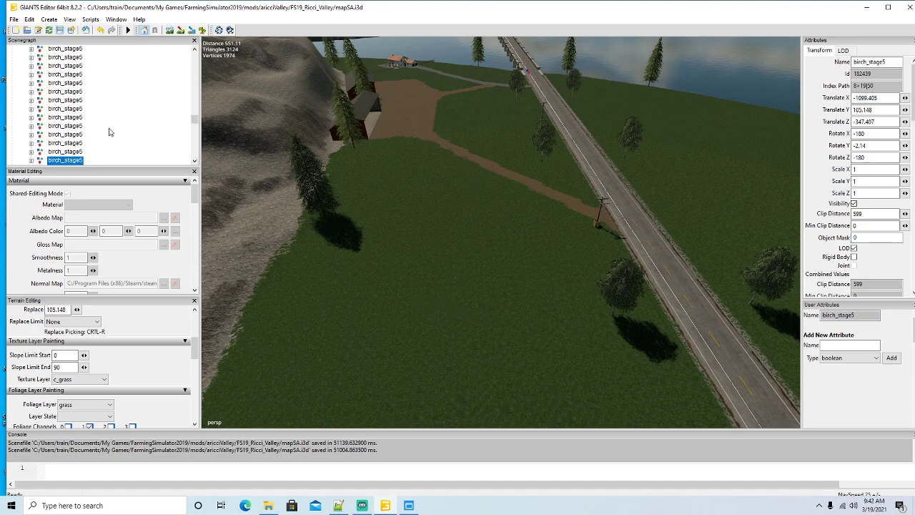
# Step: Try a duplicate of the birch_stage5 template on the grass between the hillside and the road, and delete that copy
pyautogui.scroll(-10, 107, 128)
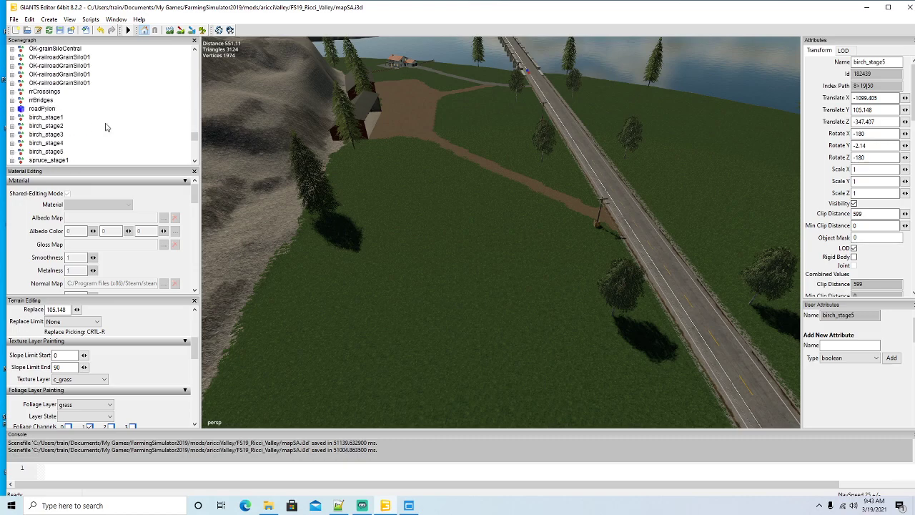
pyautogui.scroll(-2, 105, 128)
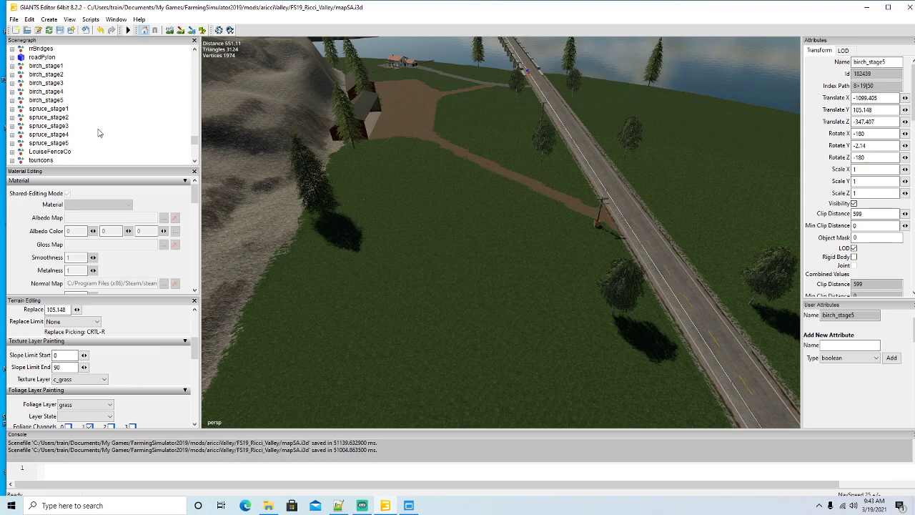
pyautogui.scroll(-2, 100, 131)
pyautogui.scroll(2, 99, 130)
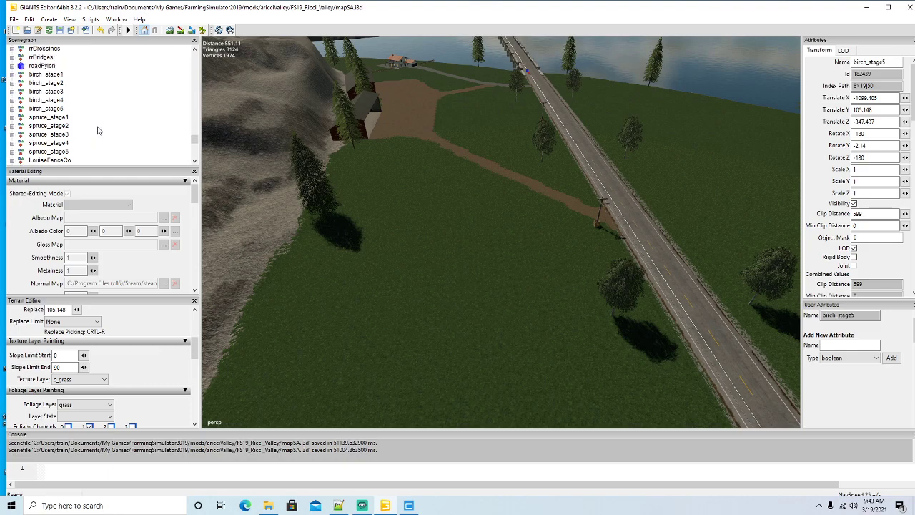
pyautogui.click(44, 109)
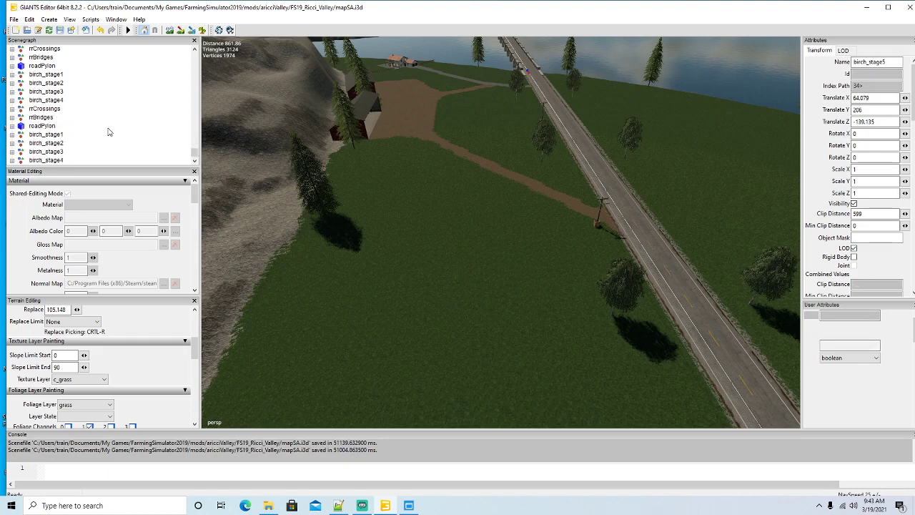
pyautogui.hotkey('ctrl', 'd')
pyautogui.scroll(1, 108, 132)
pyautogui.scroll(6, 109, 132)
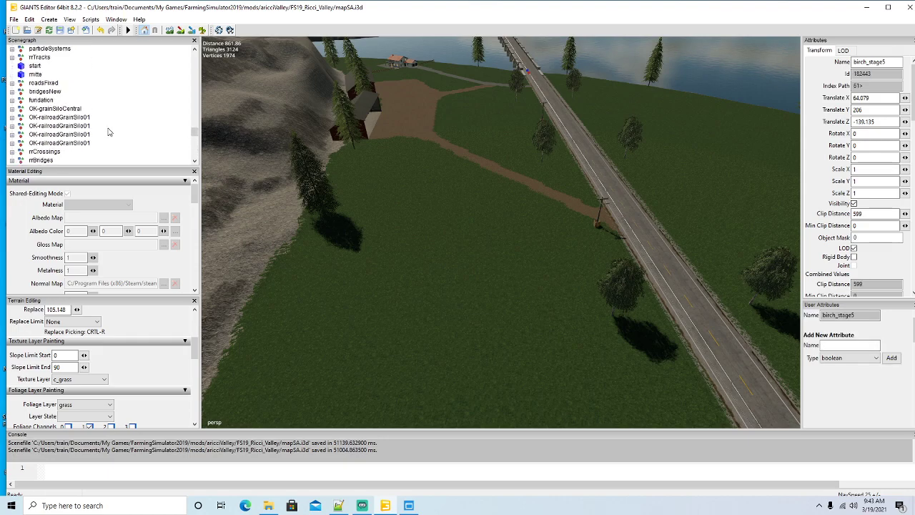
pyautogui.scroll(2, 109, 131)
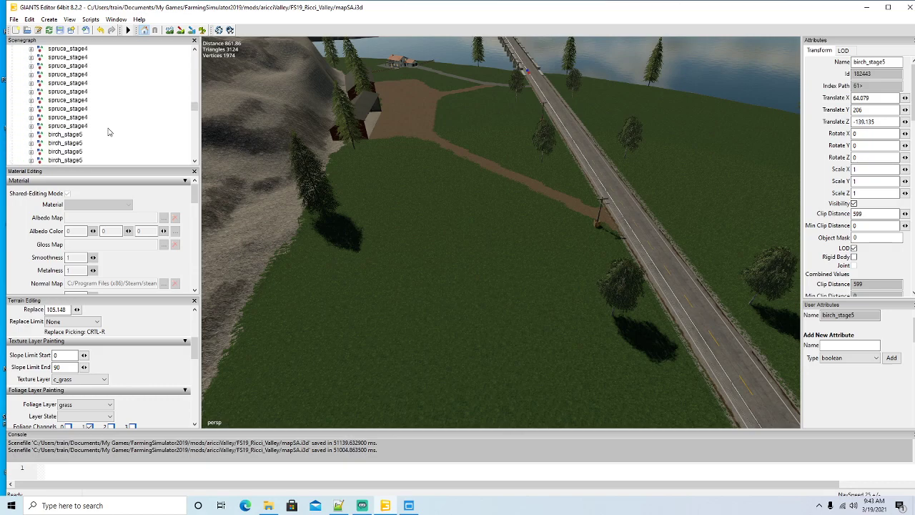
pyautogui.scroll(-5, 107, 135)
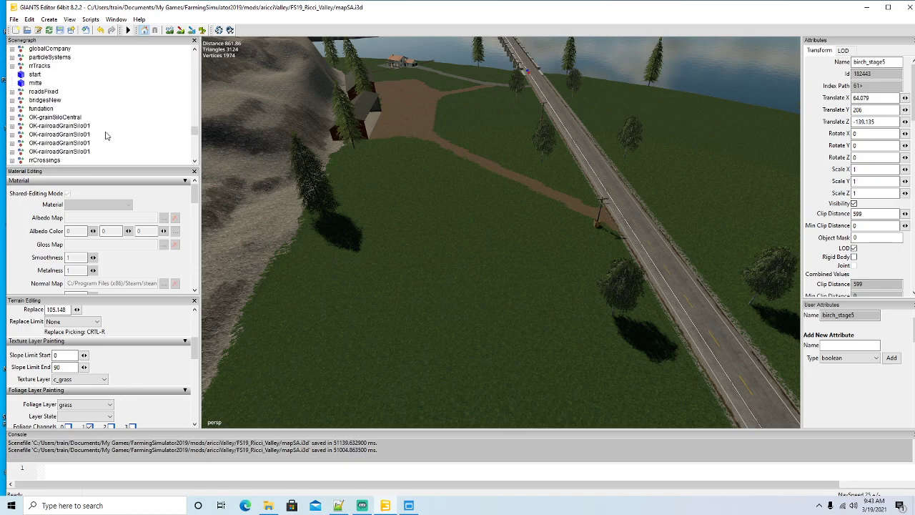
pyautogui.click(30, 20)
pyautogui.click(71, 153)
pyautogui.click(459, 247)
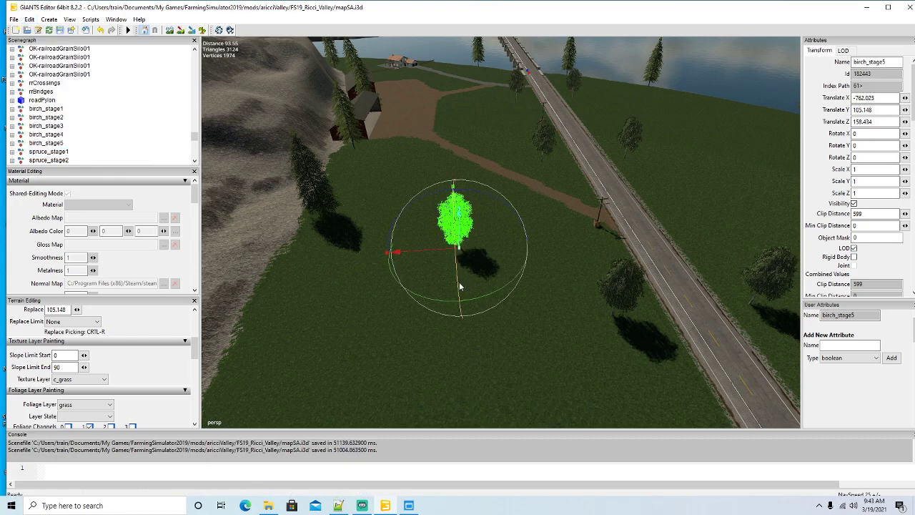
pyautogui.press('Delete')
# Step: Duplicate the spruce_stage5 template and move the copy into the trees group
pyautogui.scroll(-3, 138, 153)
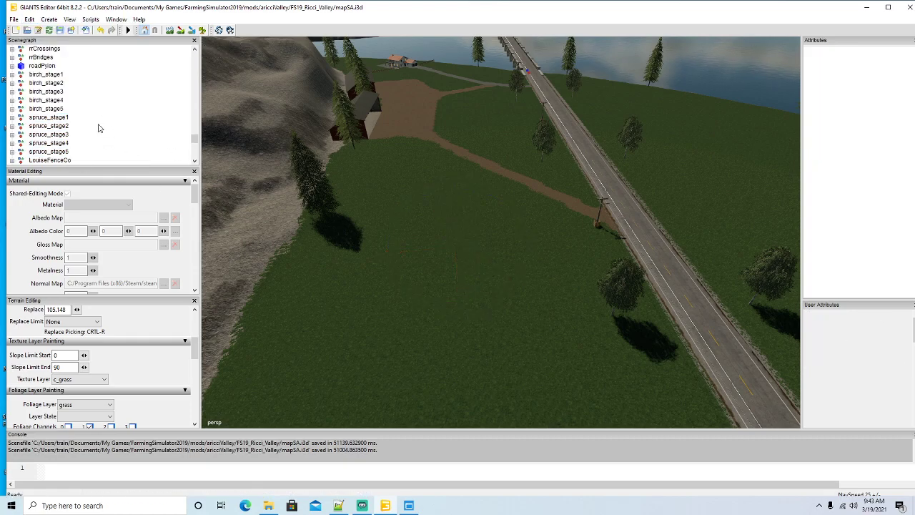
pyautogui.click(19, 111)
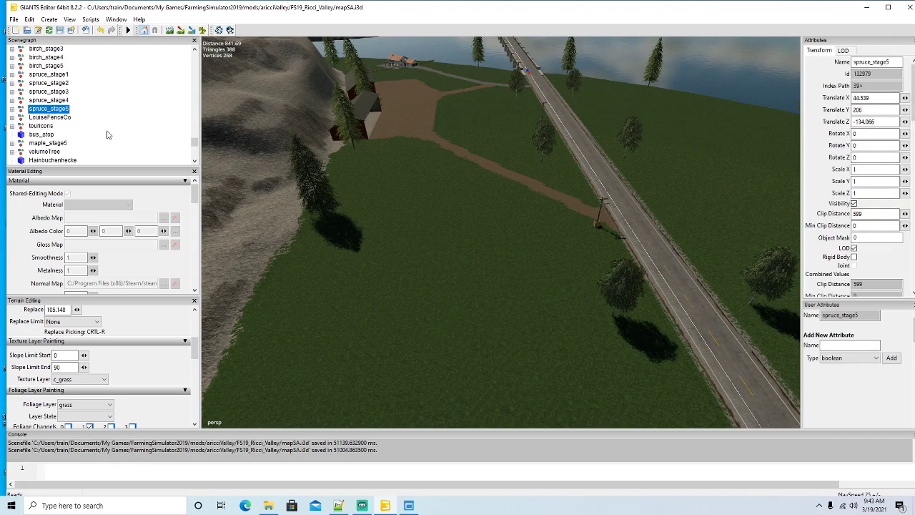
pyautogui.hotkey('ctrl', 'd')
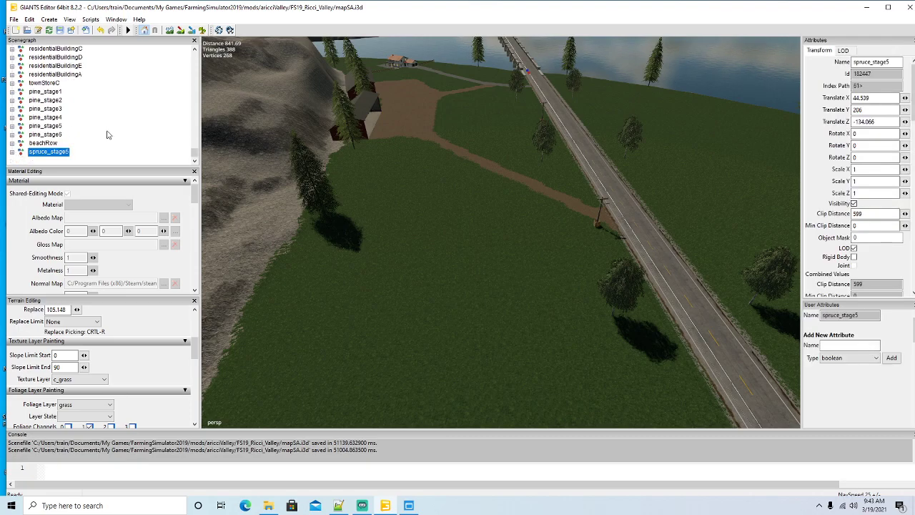
pyautogui.scroll(7, 107, 134)
pyautogui.scroll(10, 107, 135)
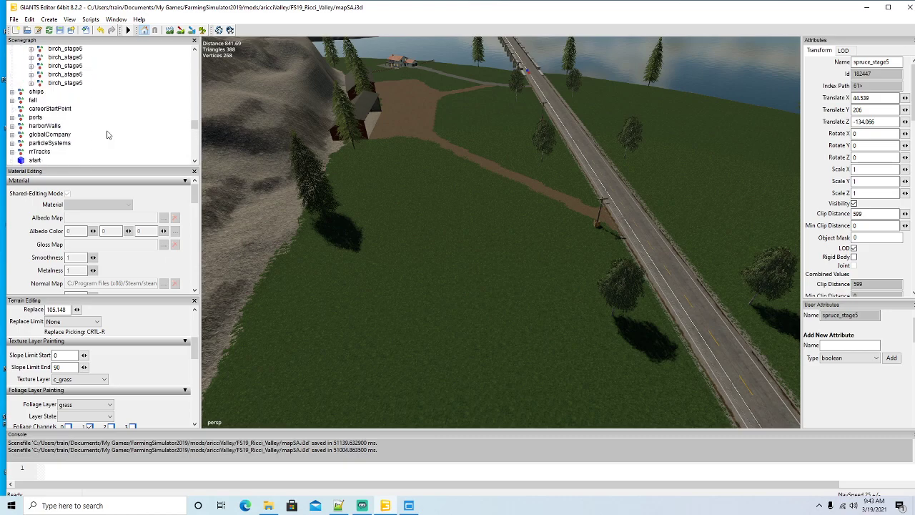
pyautogui.scroll(5, 107, 134)
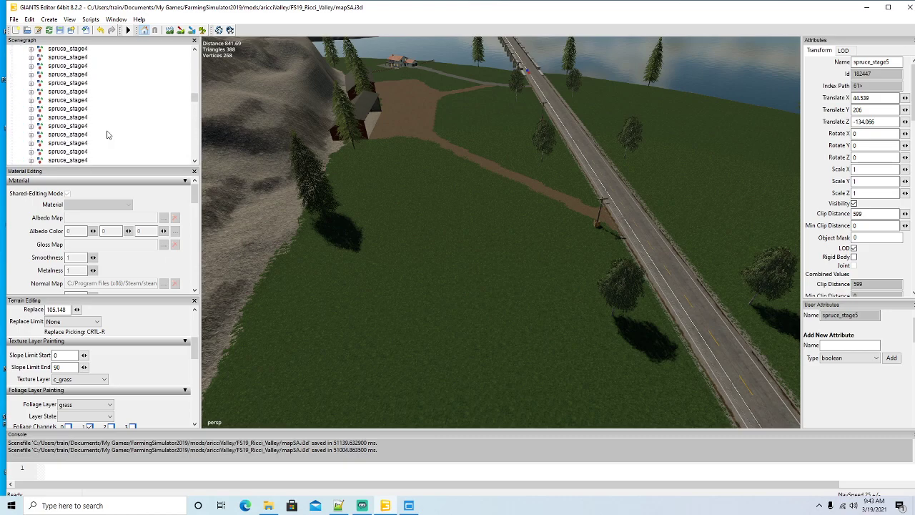
pyautogui.click(29, 21)
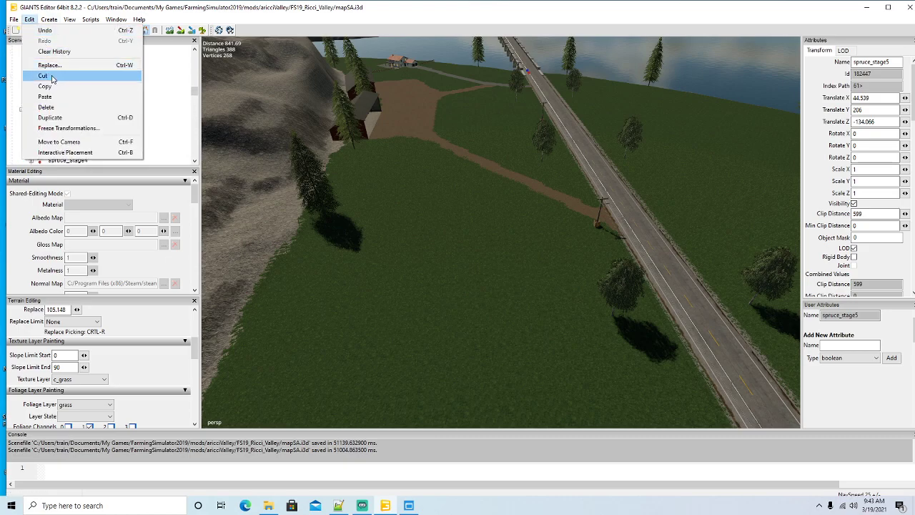
pyautogui.click(48, 76)
pyautogui.click(37, 109)
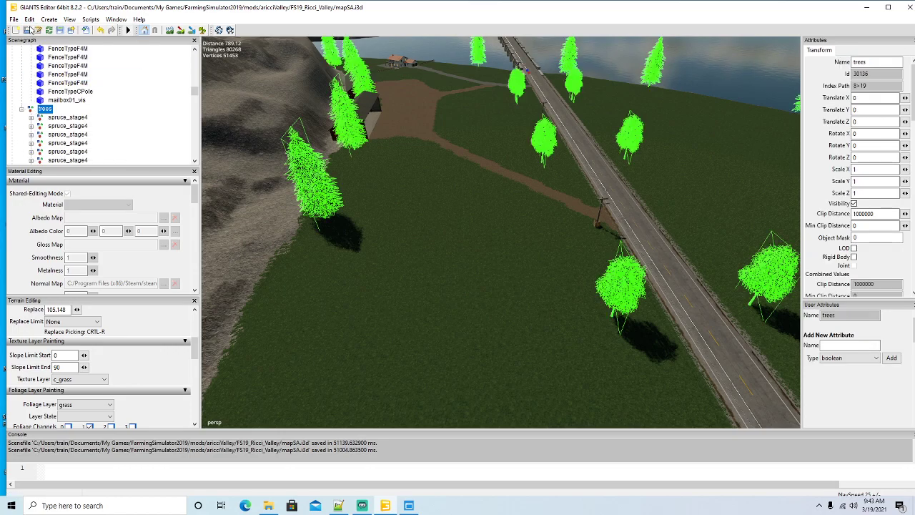
pyautogui.click(29, 20)
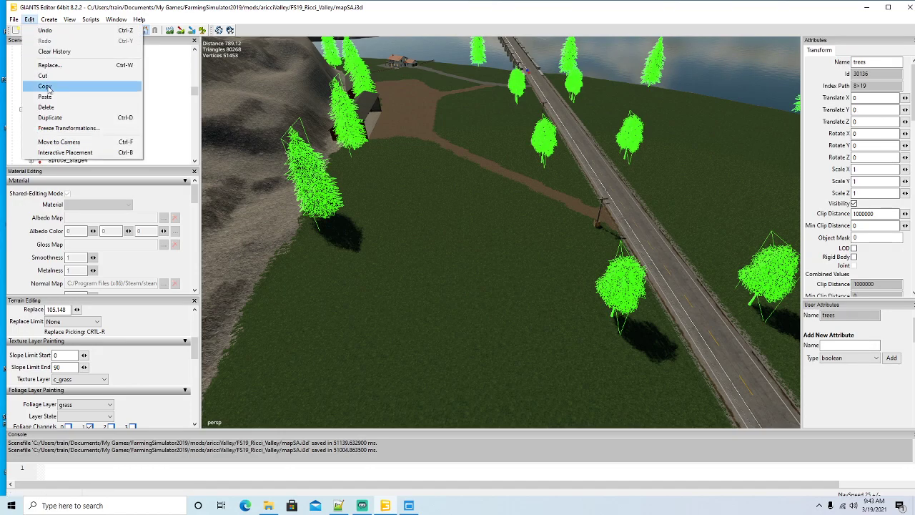
pyautogui.click(30, 20)
pyautogui.click(100, 152)
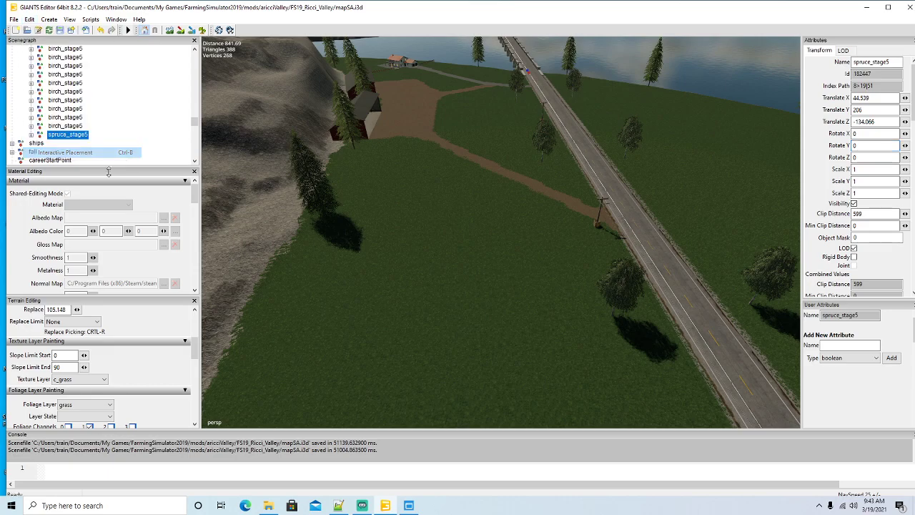
# Step: With Interactive Placement and terrain height on, plant spruces around the grass near the waterfall farm, along the hillside, dirt track and road
pyautogui.click(378, 166)
pyautogui.keyDown('alt'); pyautogui.moveTo(414, 230); pyautogui.dragTo(439, 246); pyautogui.keyUp('alt')
pyautogui.scroll(-3, 440, 260)
pyautogui.scroll(-2, 440, 246)
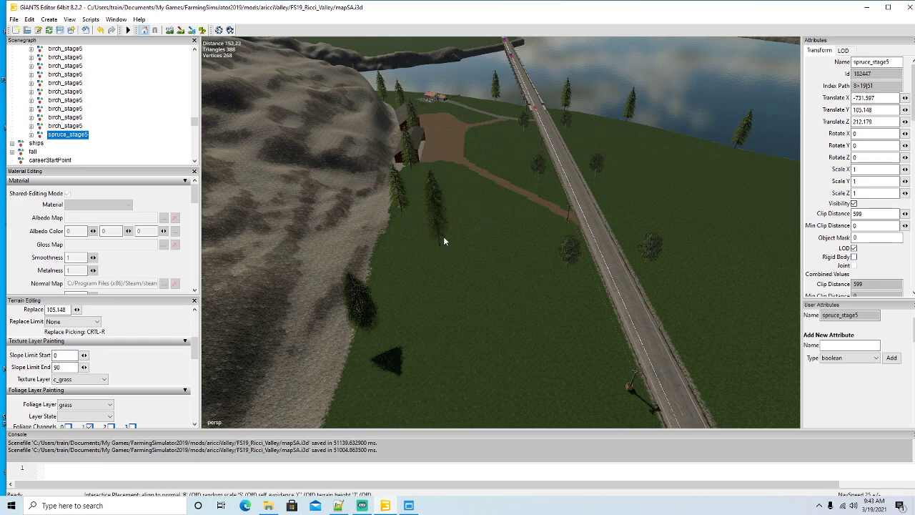
pyautogui.click(443, 238)
pyautogui.press('t')
pyautogui.moveTo(443, 240)
pyautogui.mouseDown()
pyautogui.moveTo(448, 209)
pyautogui.moveTo(426, 170)
pyautogui.moveTo(466, 178)
pyautogui.moveTo(533, 216)
pyautogui.moveTo(548, 232)
pyautogui.moveTo(554, 263)
pyautogui.moveTo(416, 189)
pyautogui.moveTo(413, 223)
pyautogui.moveTo(388, 265)
pyautogui.moveTo(394, 318)
pyautogui.mouseUp()
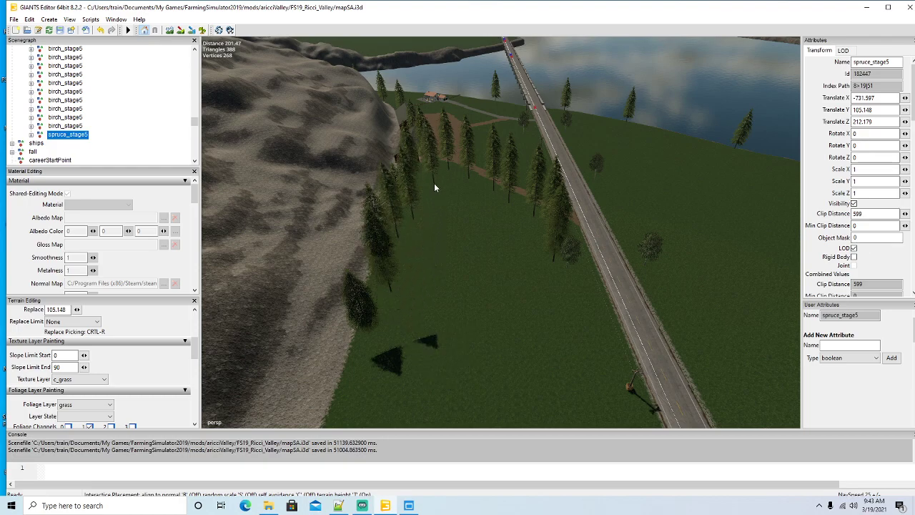
# Step: Fill the grass between the outlined spruces with more copies, finishing beside the road at about X -790, Z 118
pyautogui.moveTo(454, 187)
pyautogui.mouseDown()
pyautogui.moveTo(432, 194)
pyautogui.moveTo(514, 213)
pyautogui.moveTo(436, 227)
pyautogui.moveTo(455, 241)
pyautogui.moveTo(512, 243)
pyautogui.moveTo(489, 242)
pyautogui.moveTo(526, 263)
pyautogui.moveTo(432, 259)
pyautogui.moveTo(414, 278)
pyautogui.moveTo(530, 293)
pyautogui.mouseUp()
pyautogui.click(559, 294)
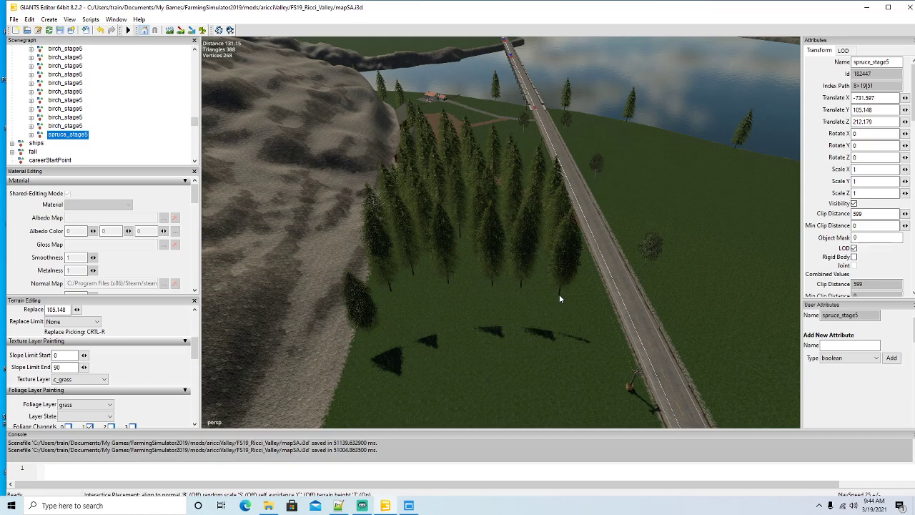
pyautogui.press('Escape')
# Step: Extend the spruce forest along the grass strip, lining the hillside foot and the roadside and filling the middle, ending about X -793, Z 9
pyautogui.keyDown('alt'); pyautogui.moveTo(474, 348); pyautogui.dragTo(422, 359); pyautogui.keyUp('alt')
pyautogui.scroll(5, 472, 402)
pyautogui.scroll(-3, 446, 298)
pyautogui.scroll(-5, 447, 297)
pyautogui.scroll(-1, 420, 361)
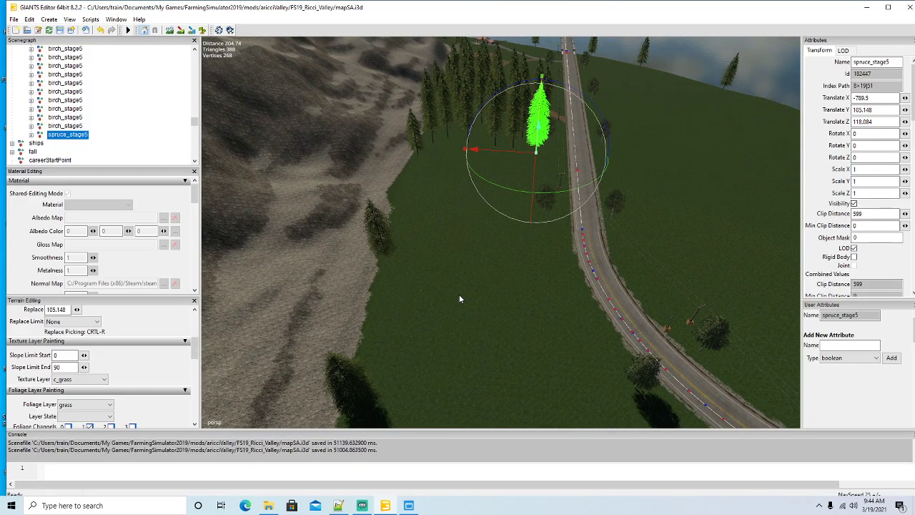
pyautogui.hotkey('ctrl', 'b')
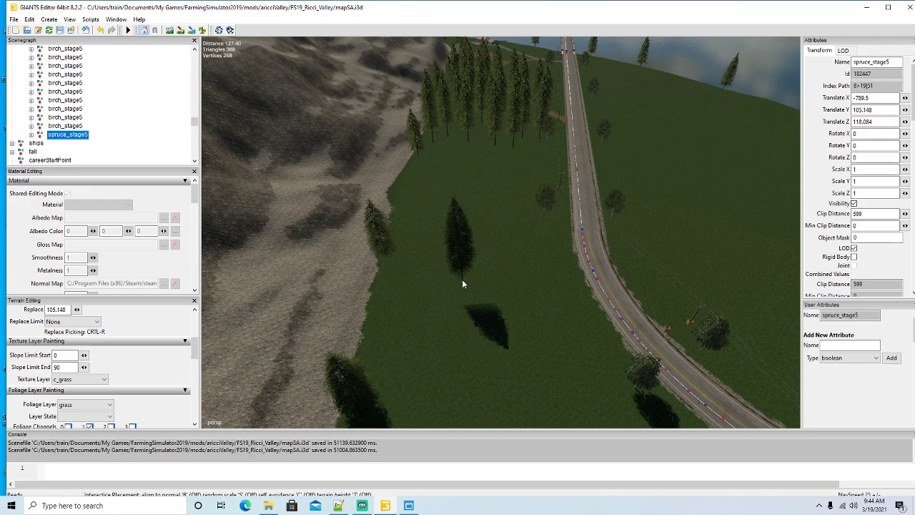
pyautogui.press('t')
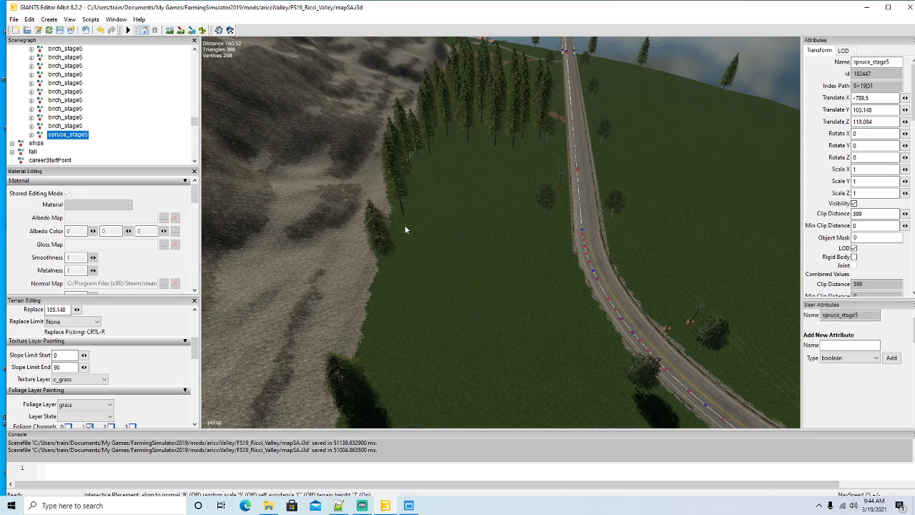
pyautogui.moveTo(404, 229); pyautogui.dragTo(373, 330)
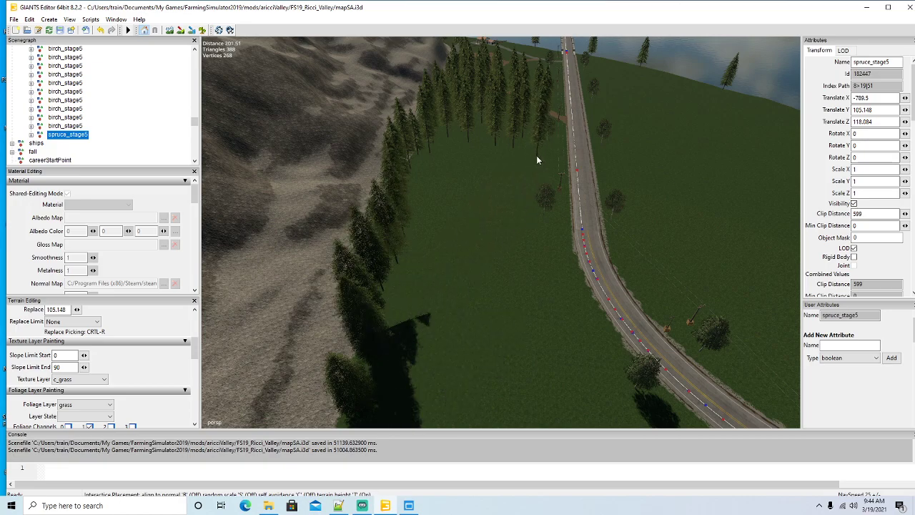
pyautogui.moveTo(536, 155)
pyautogui.mouseDown()
pyautogui.moveTo(530, 207)
pyautogui.moveTo(561, 265)
pyautogui.moveTo(570, 334)
pyautogui.mouseUp()
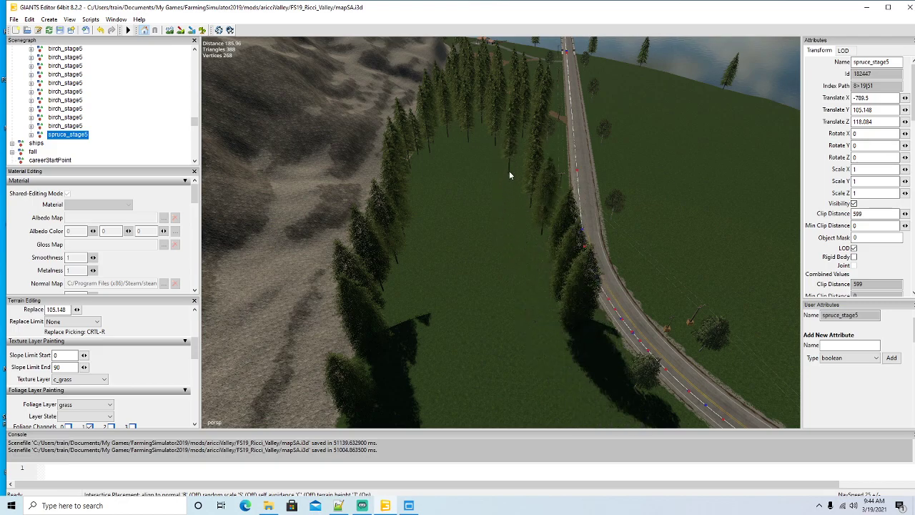
pyautogui.moveTo(509, 171)
pyautogui.mouseDown()
pyautogui.moveTo(512, 163)
pyautogui.moveTo(490, 161)
pyautogui.moveTo(426, 174)
pyautogui.moveTo(496, 182)
pyautogui.moveTo(428, 201)
pyautogui.moveTo(509, 214)
pyautogui.moveTo(521, 171)
pyautogui.moveTo(522, 233)
pyautogui.moveTo(463, 211)
pyautogui.moveTo(424, 225)
pyautogui.moveTo(420, 248)
pyautogui.moveTo(522, 256)
pyautogui.moveTo(520, 269)
pyautogui.moveTo(425, 271)
pyautogui.moveTo(402, 290)
pyautogui.moveTo(537, 299)
pyautogui.moveTo(532, 304)
pyautogui.mouseUp()
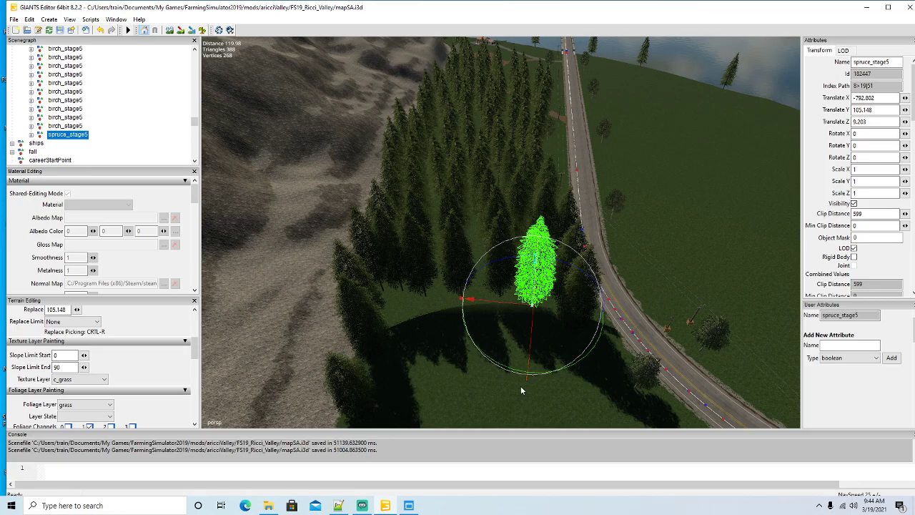
# Step: Place spruces in front of the steel trestle towers, along the hillside edge and in a row following the road's bend
pyautogui.keyDown('alt'); pyautogui.moveTo(520, 390); pyautogui.dragTo(350, 332); pyautogui.keyUp('alt')
pyautogui.scroll(4, 648, 345)
pyautogui.scroll(2, 647, 344)
pyautogui.scroll(2, 296, 402)
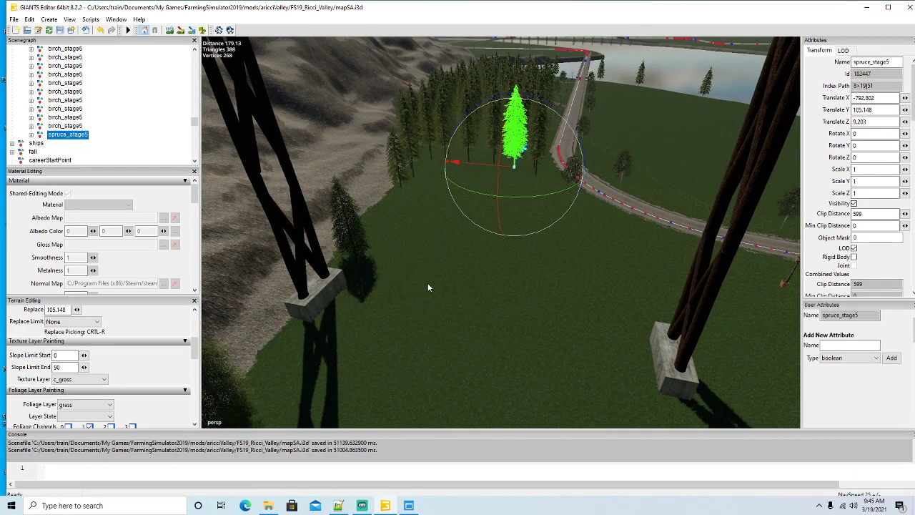
pyautogui.hotkey('ctrl', 'b')
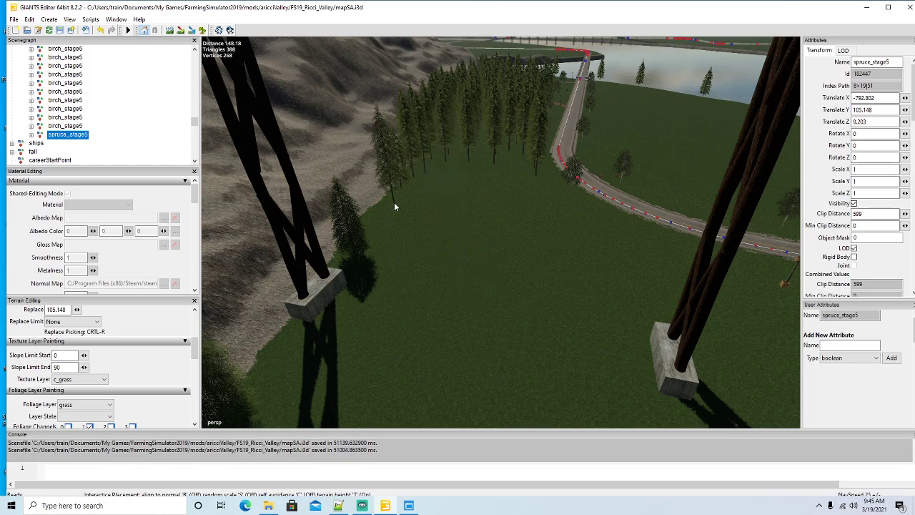
pyautogui.click(378, 224)
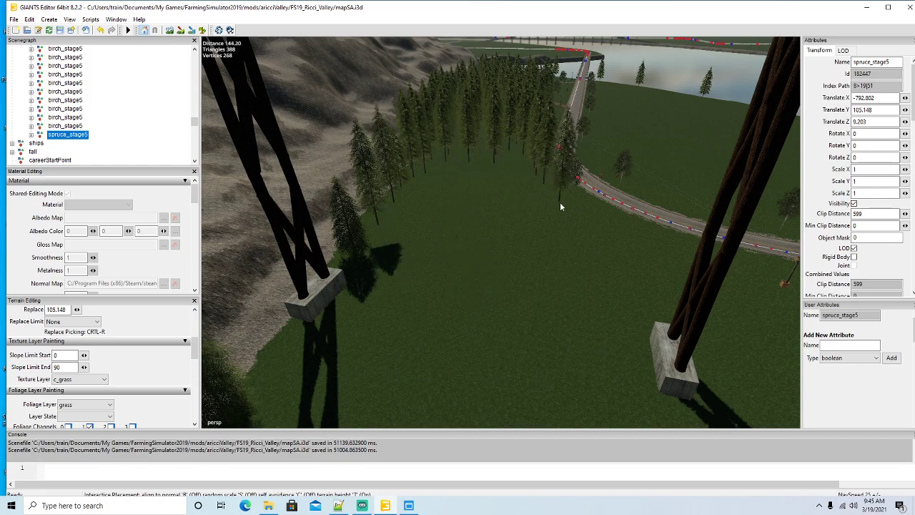
pyautogui.click(560, 203)
pyautogui.click(585, 213)
pyautogui.click(624, 230)
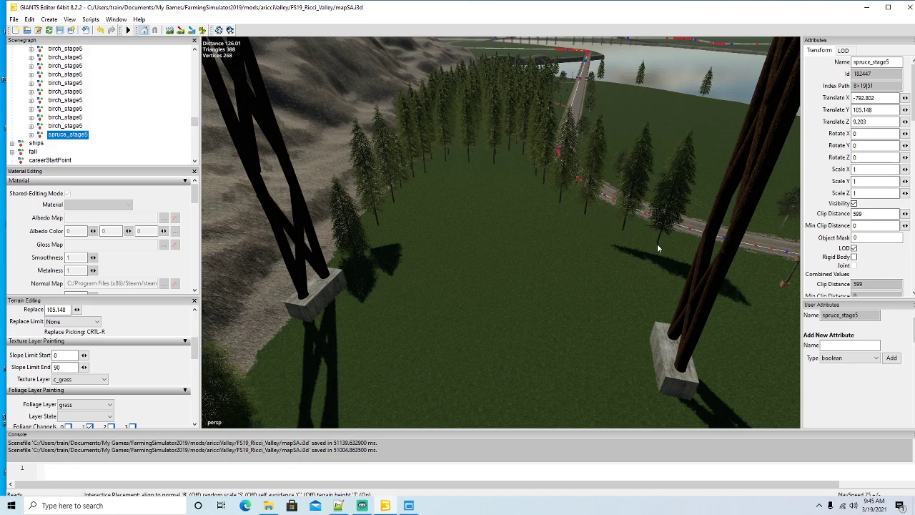
pyautogui.click(656, 243)
pyautogui.click(687, 265)
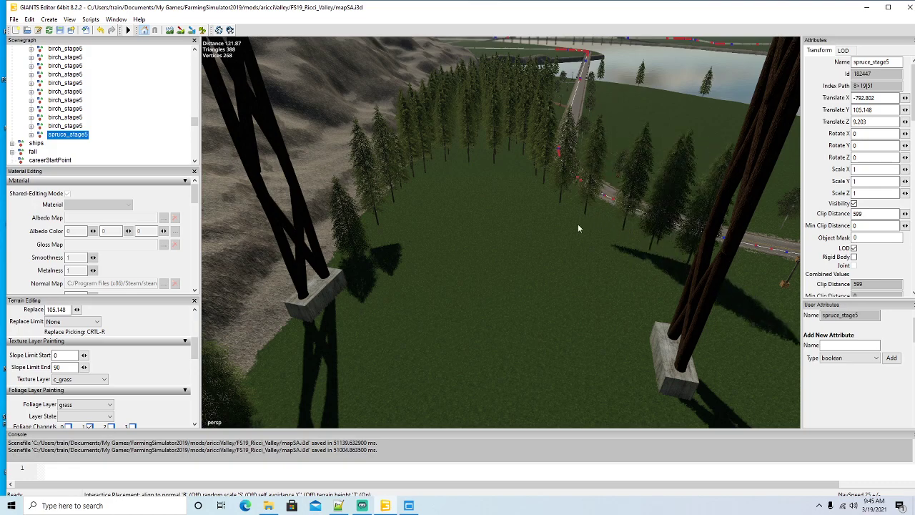
# Step: Plant staggered spruces across the grass between the hillside and roadside rows, directly in front of the existing forest
pyautogui.click(517, 172)
pyautogui.click(486, 176)
pyautogui.click(440, 177)
pyautogui.click(421, 194)
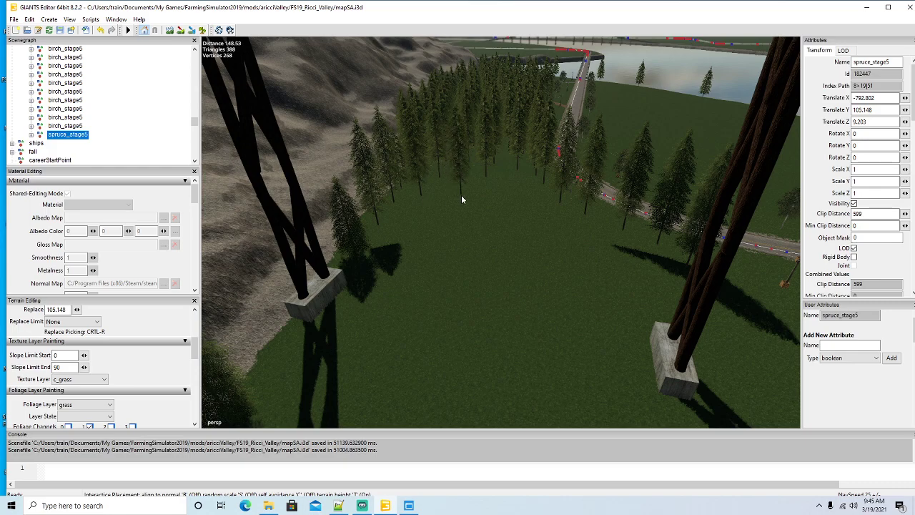
pyautogui.click(461, 194)
pyautogui.click(525, 204)
pyautogui.click(481, 213)
pyautogui.click(435, 216)
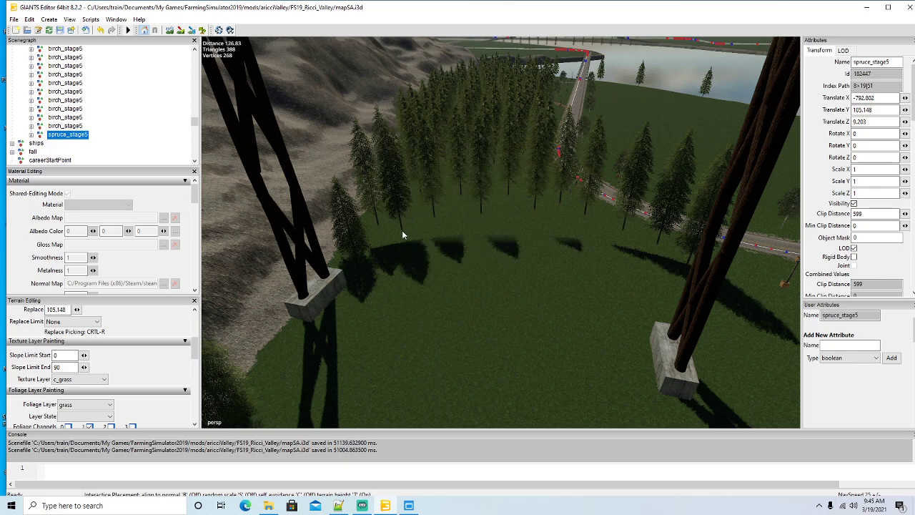
pyautogui.click(473, 238)
pyautogui.click(530, 237)
pyautogui.click(566, 236)
pyautogui.click(605, 246)
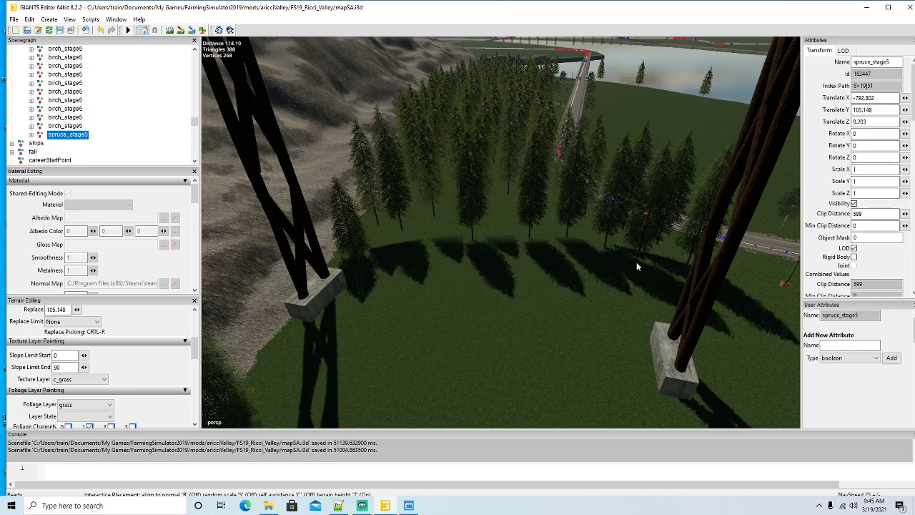
# Step: Add further zigzag rows of spruces across the clearing, up to the trestle tower footing nearest the road
pyautogui.click(583, 266)
pyautogui.click(493, 274)
pyautogui.click(440, 276)
pyautogui.click(401, 287)
pyautogui.click(457, 297)
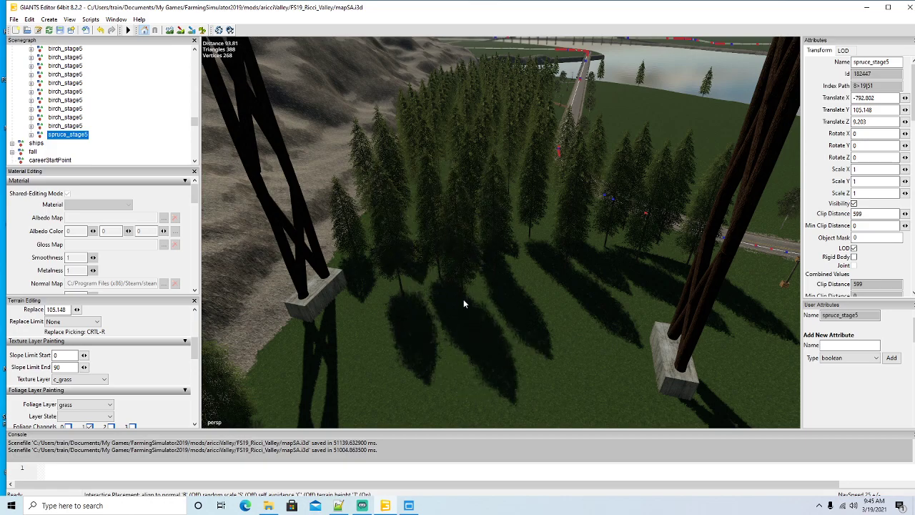
pyautogui.click(528, 294)
pyautogui.click(590, 299)
pyautogui.click(629, 300)
pyautogui.click(619, 310)
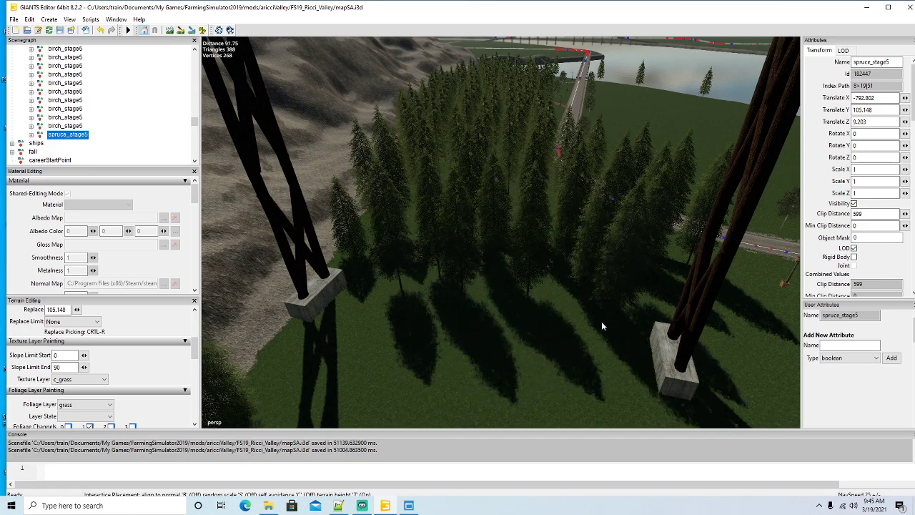
pyautogui.click(613, 345)
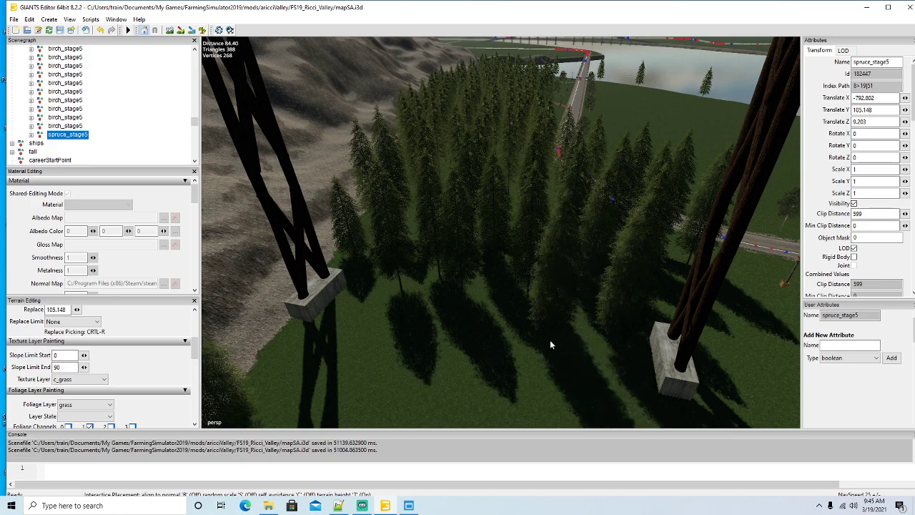
# Step: Fill the ground around and between the two trestle tower footings with spruces, ending with one at about X -865, Z -93
pyautogui.click(493, 340)
pyautogui.click(414, 341)
pyautogui.click(368, 339)
pyautogui.click(358, 338)
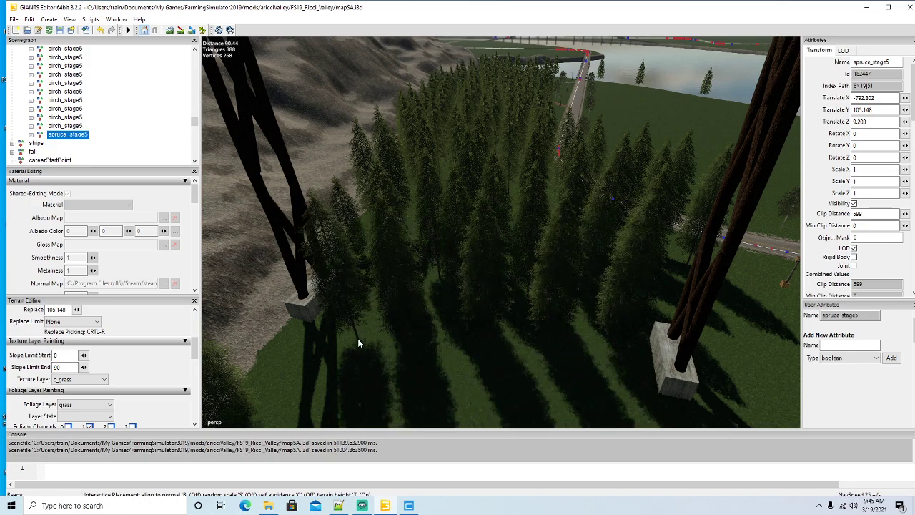
pyautogui.click(293, 359)
pyautogui.click(400, 382)
pyautogui.click(464, 391)
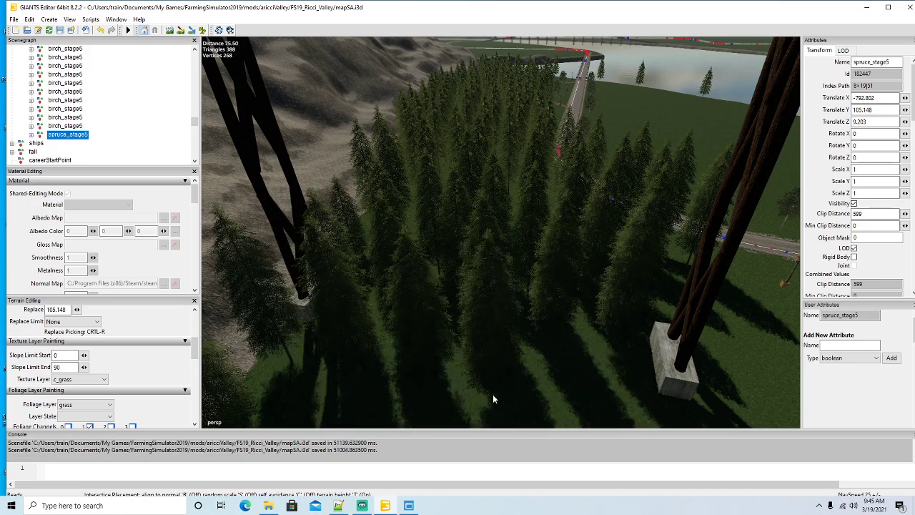
pyautogui.click(543, 402)
pyautogui.click(593, 405)
pyautogui.click(643, 390)
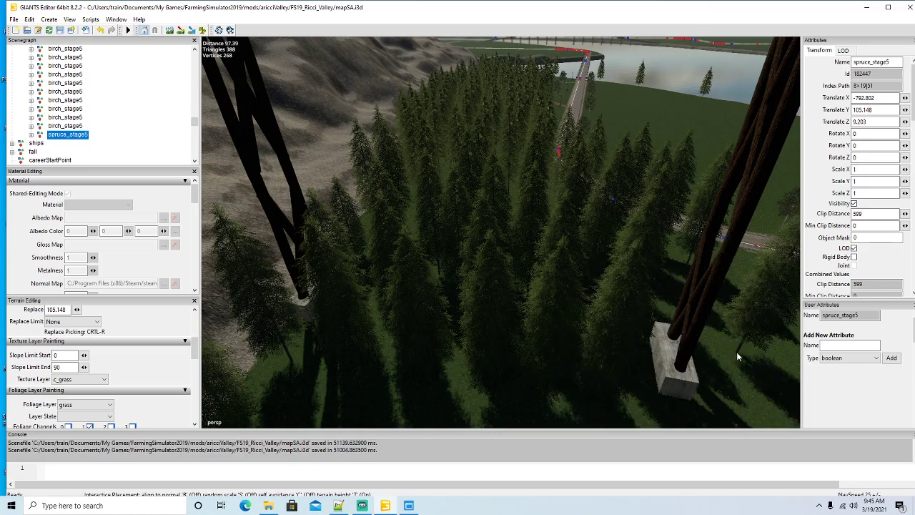
pyautogui.press('Escape')
# Step: Place spruces beside the trestle tower footing at the forest edge and along the roadside toward the next tower footing
pyautogui.keyDown('alt'); pyautogui.moveTo(542, 390); pyautogui.dragTo(470, 412); pyautogui.keyUp('alt')
pyautogui.scroll(5, 695, 341)
pyautogui.scroll(-6, 466, 394)
pyautogui.keyDown('alt'); pyautogui.moveTo(364, 387); pyautogui.dragTo(362, 284); pyautogui.keyUp('alt')
pyautogui.scroll(-3, 379, 398)
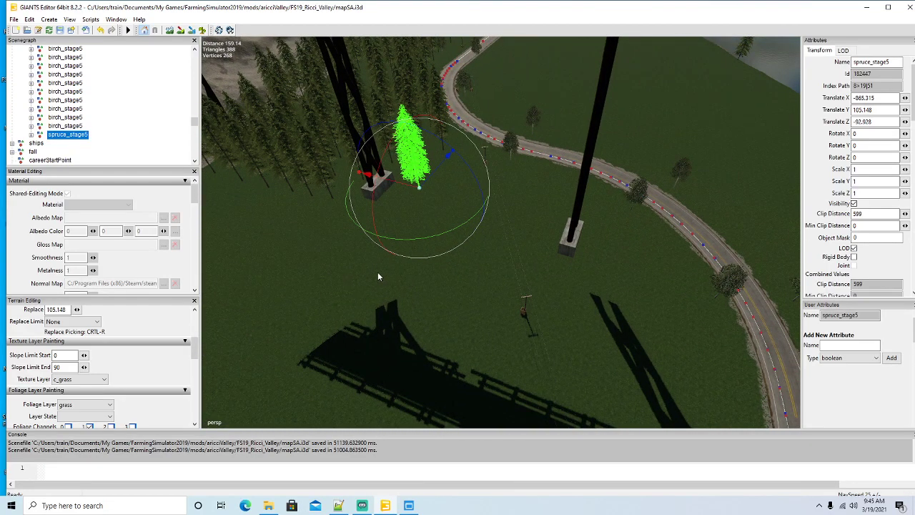
pyautogui.hotkey('ctrl', 'b')
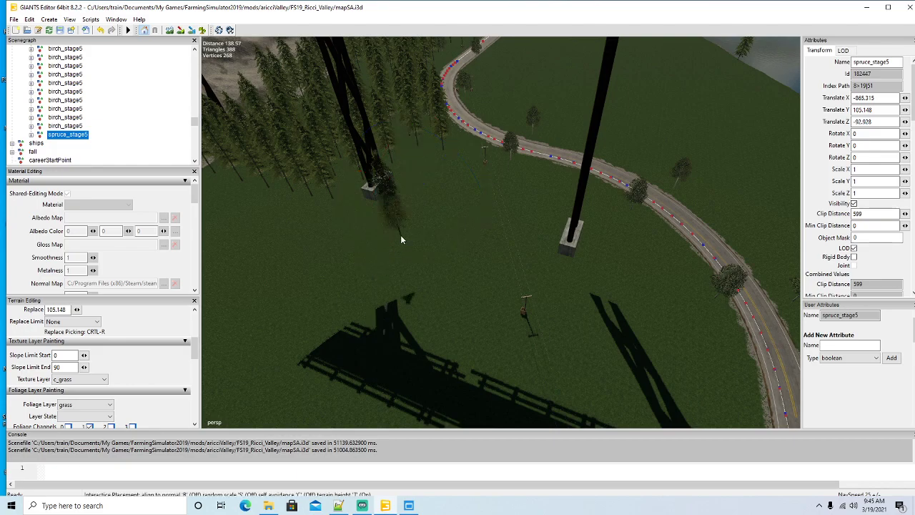
pyautogui.press('t')
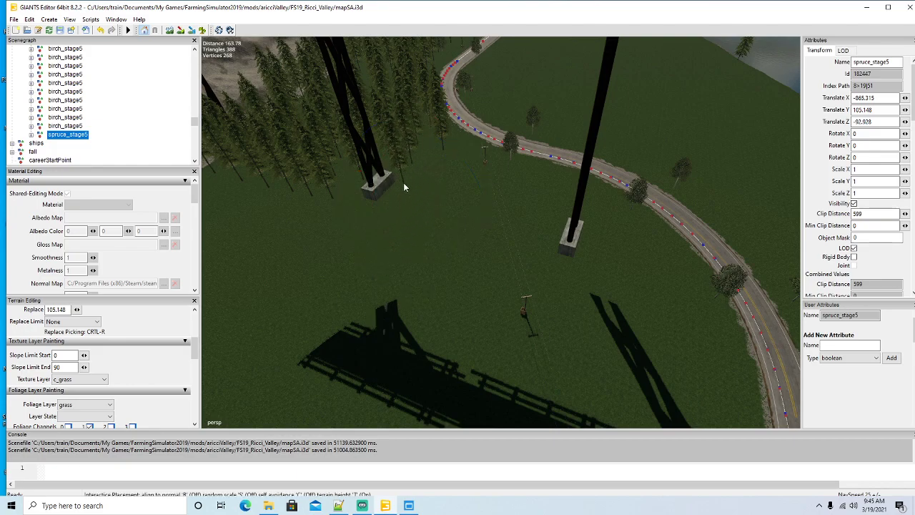
pyautogui.click(388, 200)
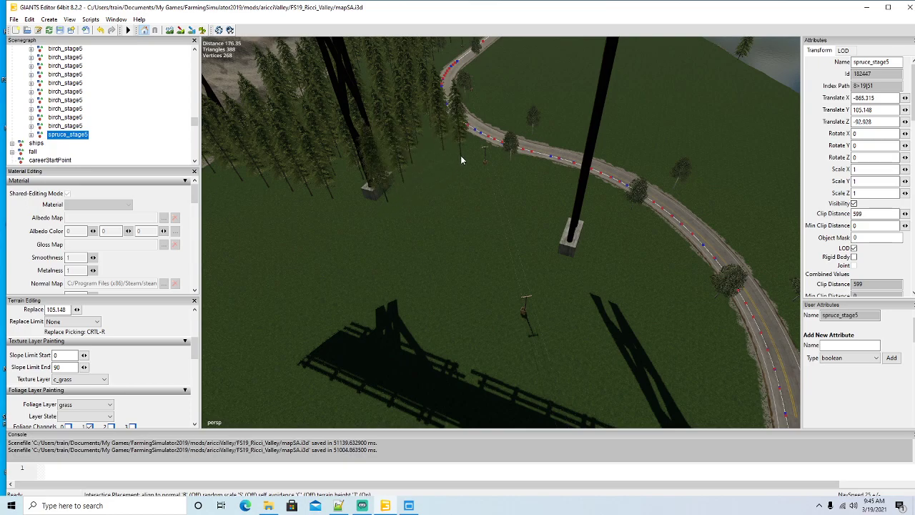
pyautogui.click(526, 169)
pyautogui.click(562, 177)
pyautogui.click(601, 197)
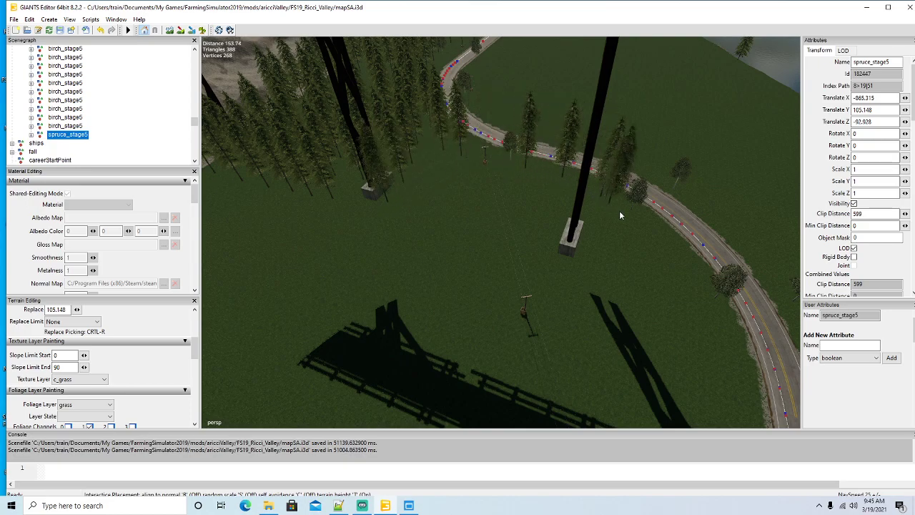
# Step: Extend the roadside row of spruces past the second trestle tower footing, following the inside of the road's curve
pyautogui.click(629, 219)
pyautogui.click(660, 246)
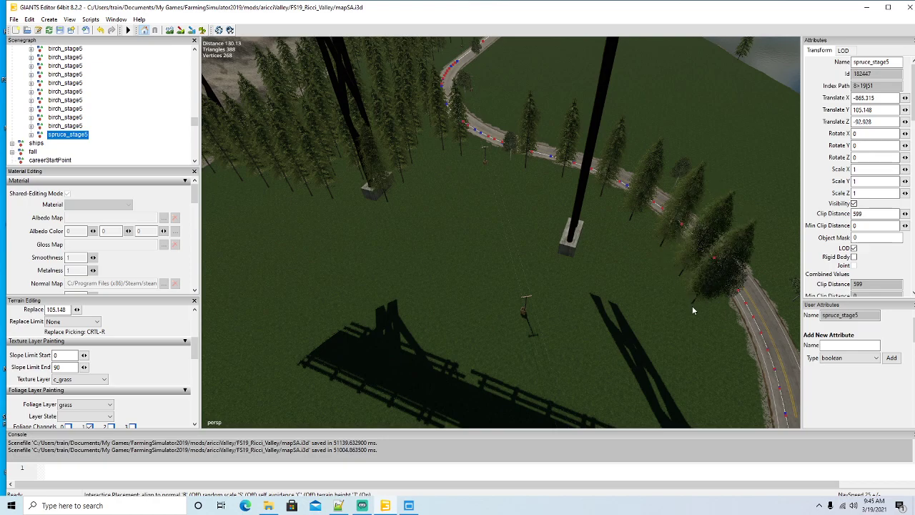
pyautogui.click(692, 306)
pyautogui.click(703, 334)
pyautogui.click(706, 375)
pyautogui.click(706, 386)
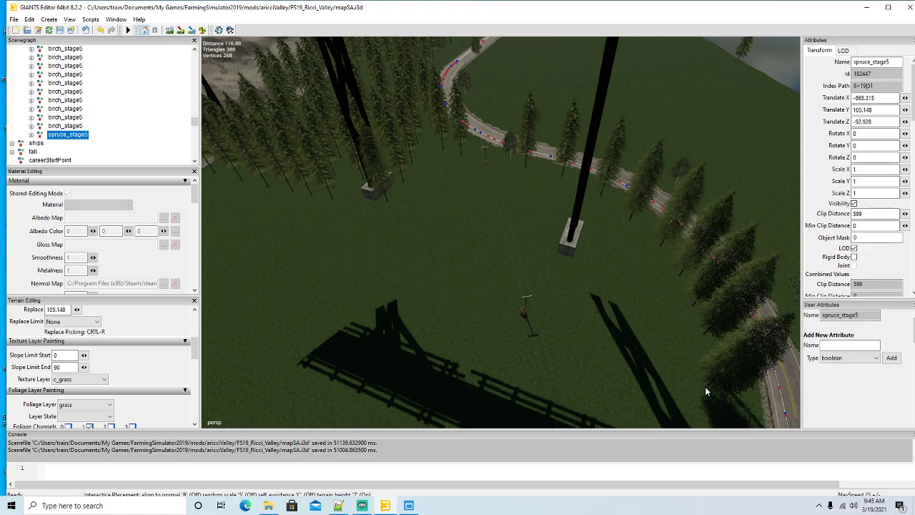
# Step: Plant a second row of spruces inside the roadside row, from the road's curve back to the existing forest
pyautogui.click(618, 258)
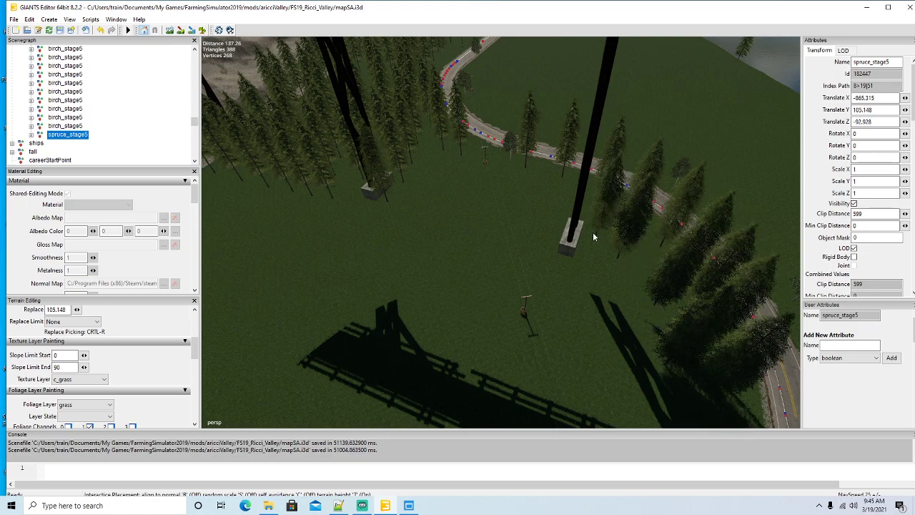
pyautogui.click(591, 227)
pyautogui.click(554, 205)
pyautogui.click(517, 193)
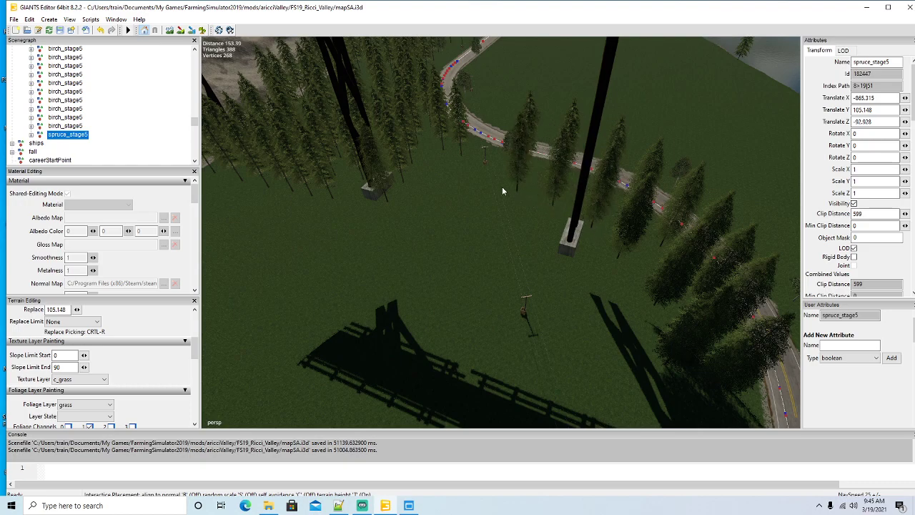
pyautogui.click(469, 180)
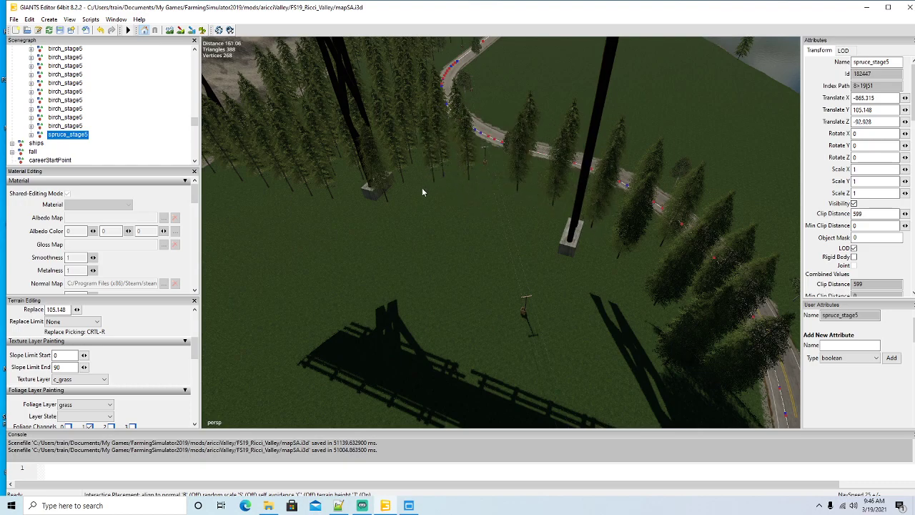
# Step: Add staggered spruces across the grass between and around the two trestle footings, ending with one at about X -960, Z -141
pyautogui.click(478, 206)
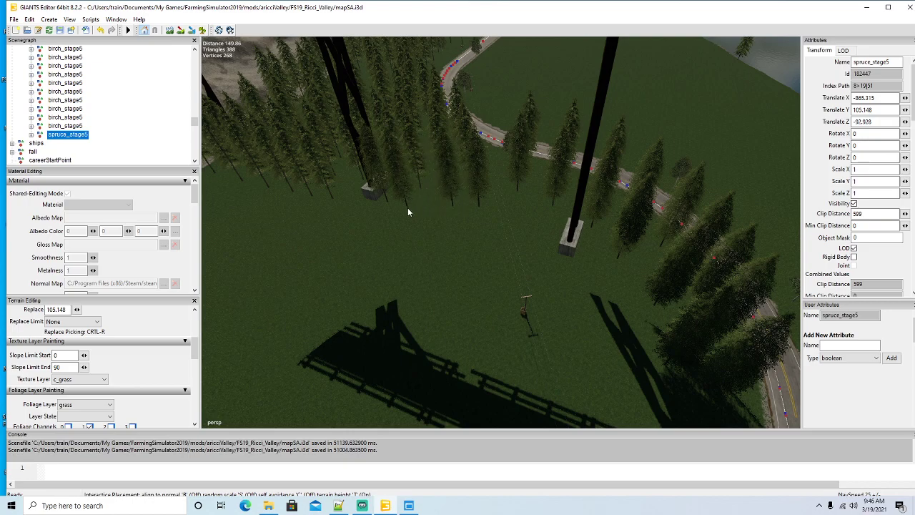
pyautogui.click(475, 236)
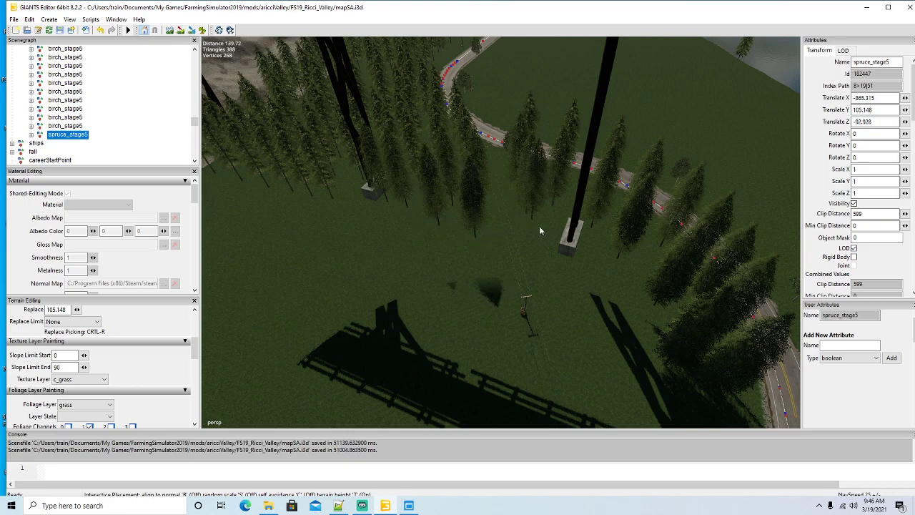
pyautogui.click(533, 243)
pyautogui.click(564, 273)
pyautogui.click(607, 290)
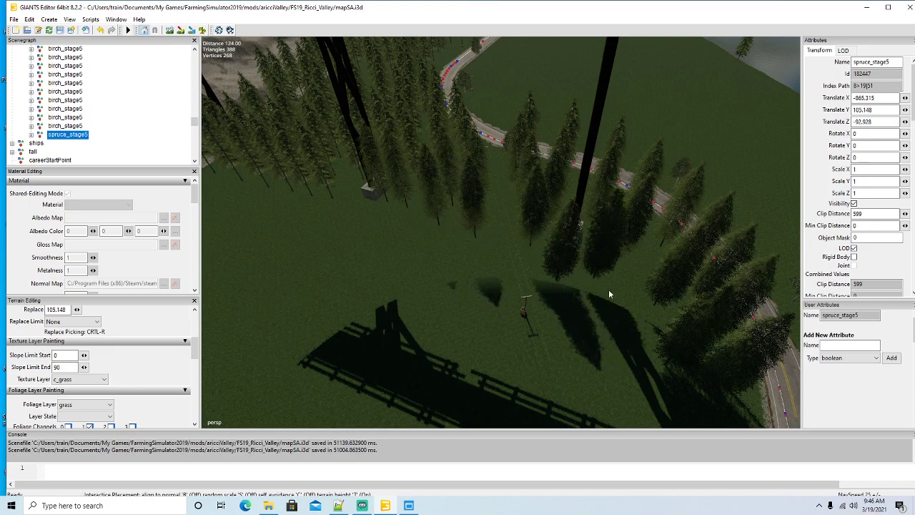
pyautogui.click(582, 314)
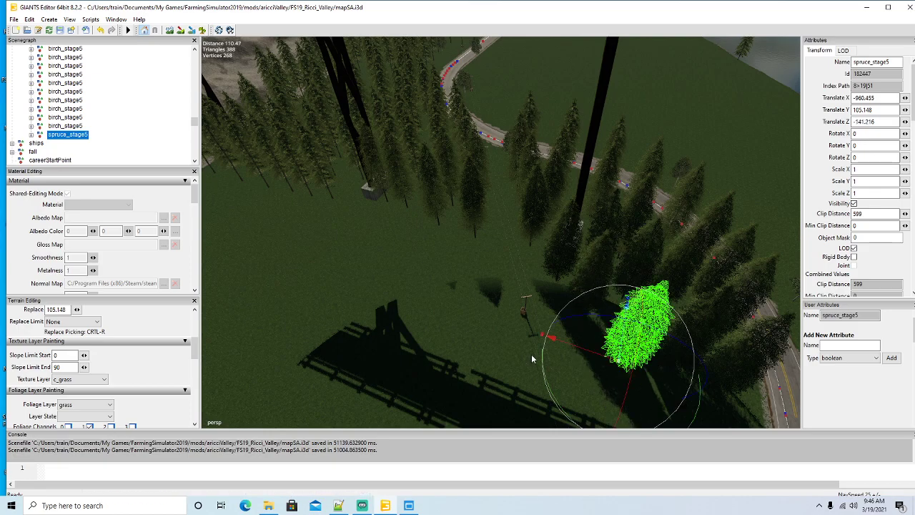
# Step: Continue the spruce forest along the roadside past the trestle, placing trees between and beyond the columns of the concrete bridge pier
pyautogui.keyDown('alt'); pyautogui.moveTo(531, 353); pyautogui.dragTo(454, 237); pyautogui.keyUp('alt')
pyautogui.scroll(3, 265, 296)
pyautogui.scroll(-3, 624, 341)
pyautogui.scroll(3, 679, 291)
pyautogui.scroll(-3, 572, 328)
pyautogui.scroll(-3, 572, 328)
pyautogui.scroll(4, 464, 313)
pyautogui.scroll(-3, 674, 333)
pyautogui.scroll(-2, 654, 347)
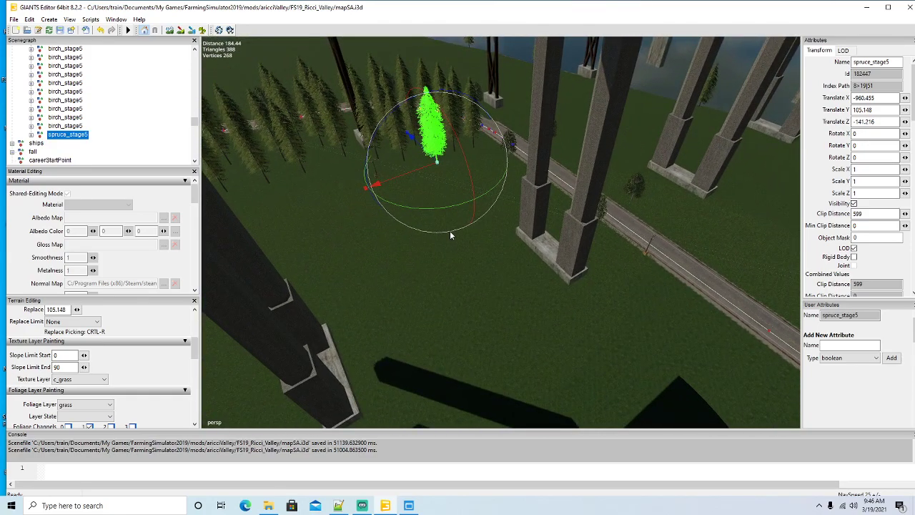
pyautogui.press('p')
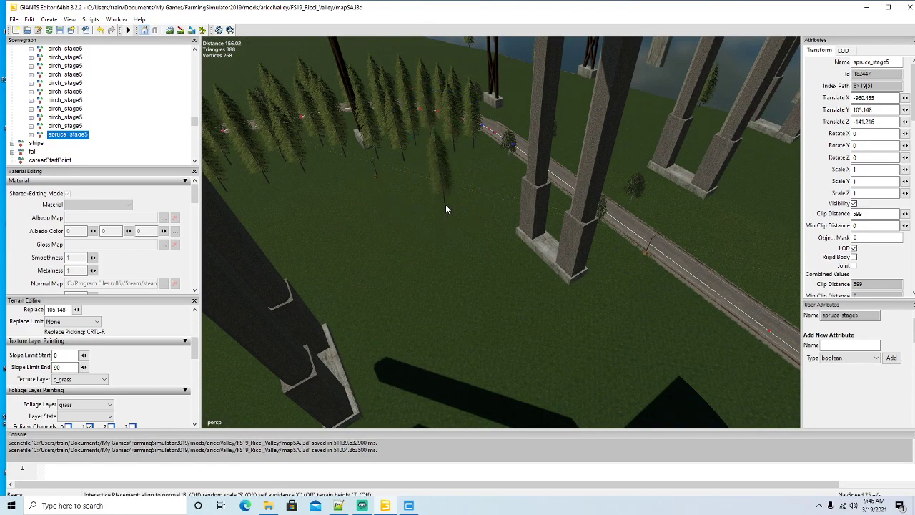
pyautogui.press('t')
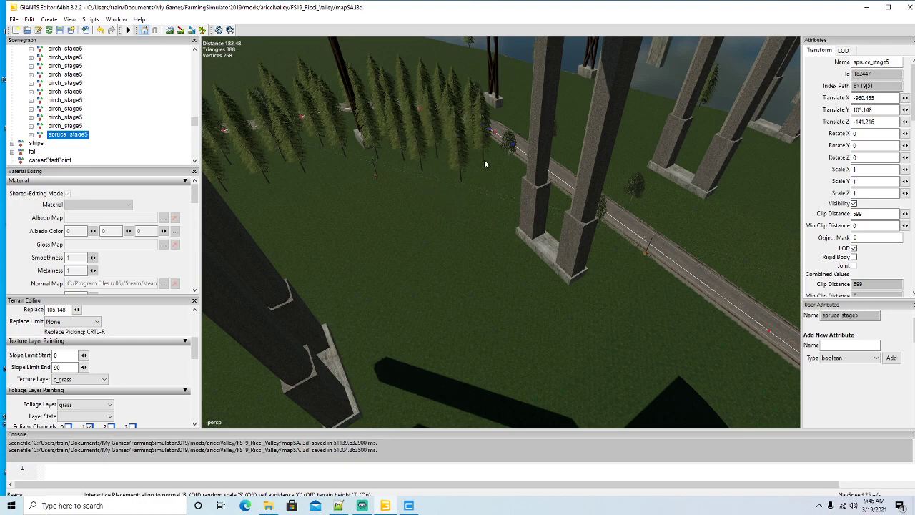
pyautogui.click(512, 185)
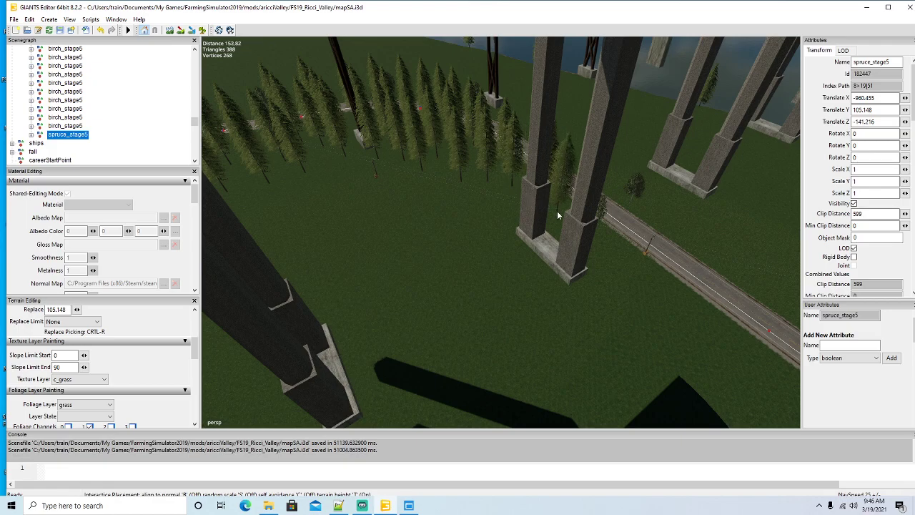
pyautogui.click(558, 214)
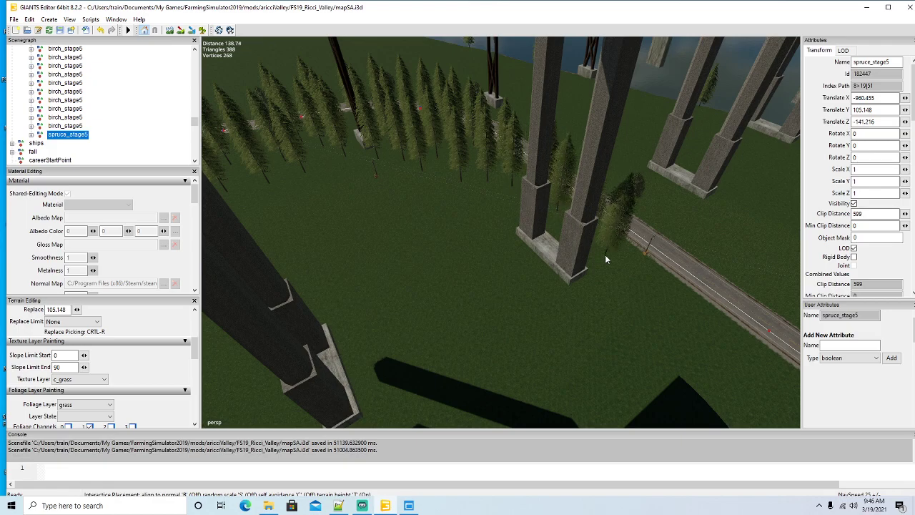
pyautogui.click(629, 277)
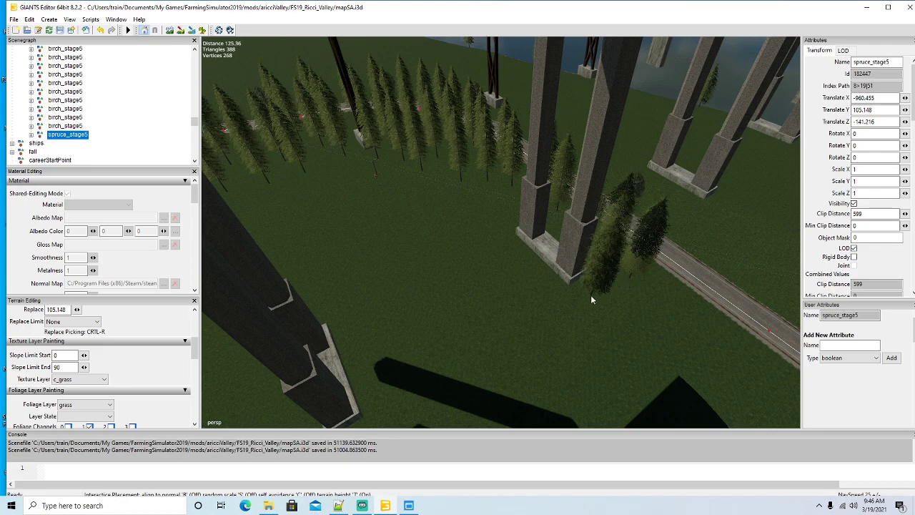
# Step: Plant a row of spruces around the grass side of the roadside concrete pier and back along the forest edge
pyautogui.click(590, 295)
pyautogui.click(558, 312)
pyautogui.click(528, 287)
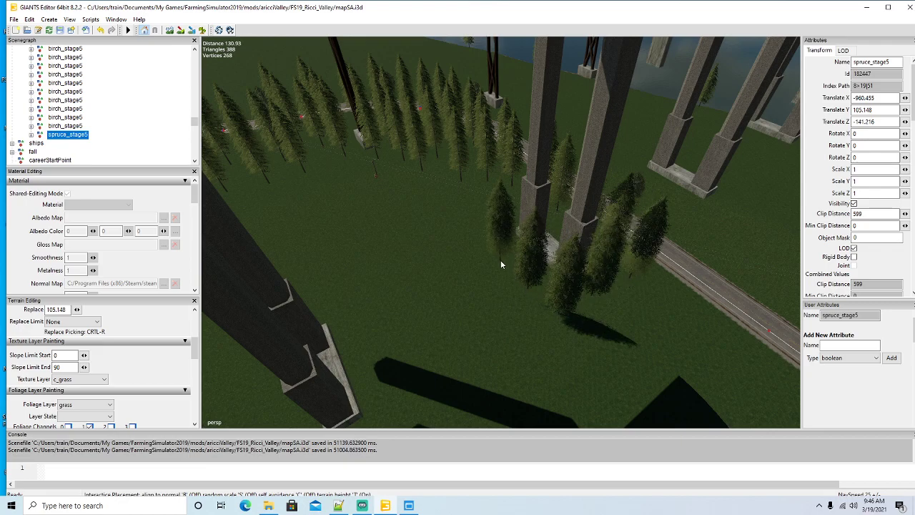
pyautogui.click(500, 259)
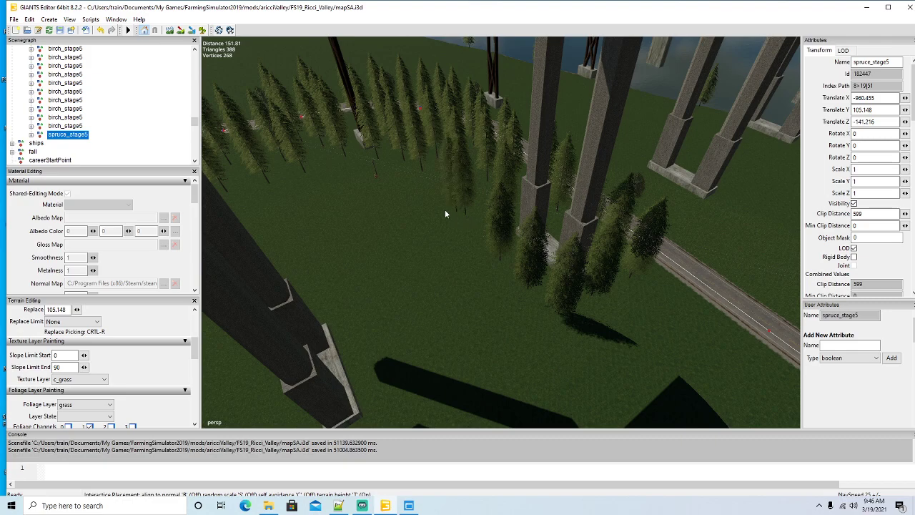
pyautogui.click(416, 203)
pyautogui.click(373, 194)
pyautogui.click(333, 180)
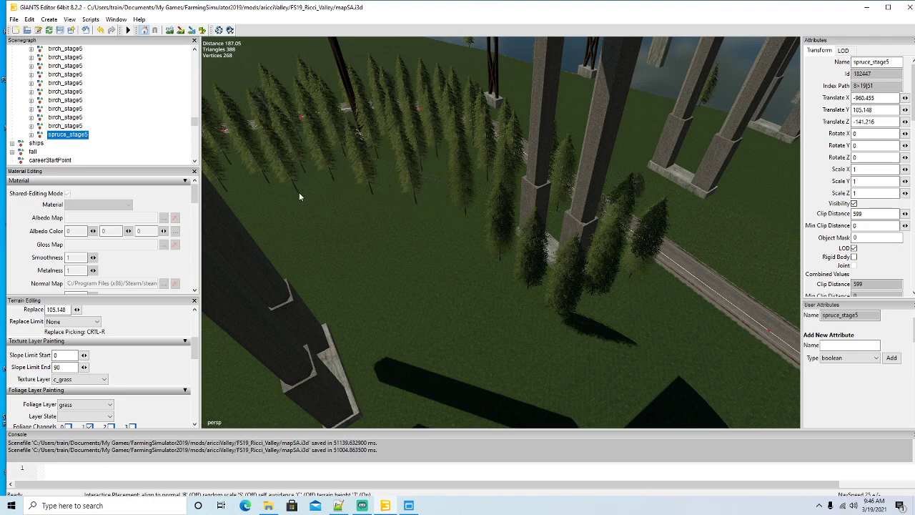
# Step: Add another staggered row of spruces along the forest front, from the far clearing edge toward the roadside concrete pier
pyautogui.click(299, 192)
pyautogui.click(257, 210)
pyautogui.click(286, 216)
pyautogui.click(331, 207)
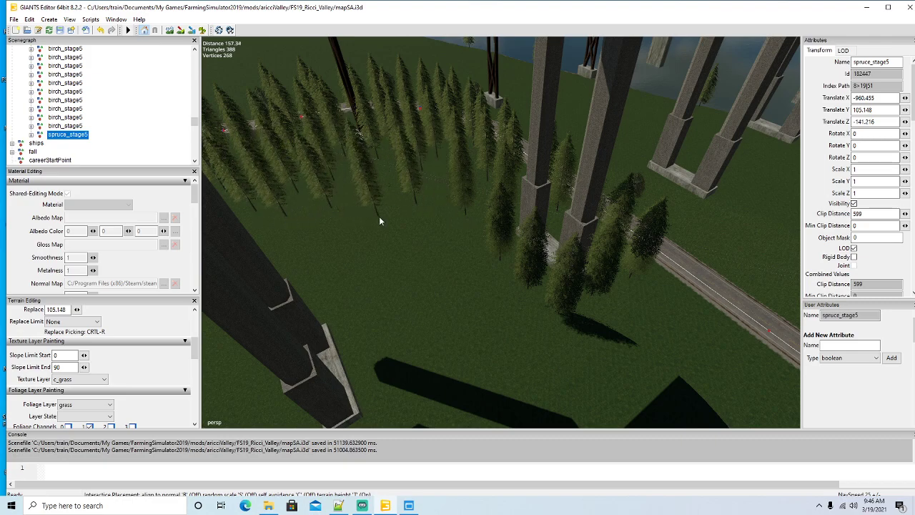
pyautogui.click(379, 216)
pyautogui.click(411, 223)
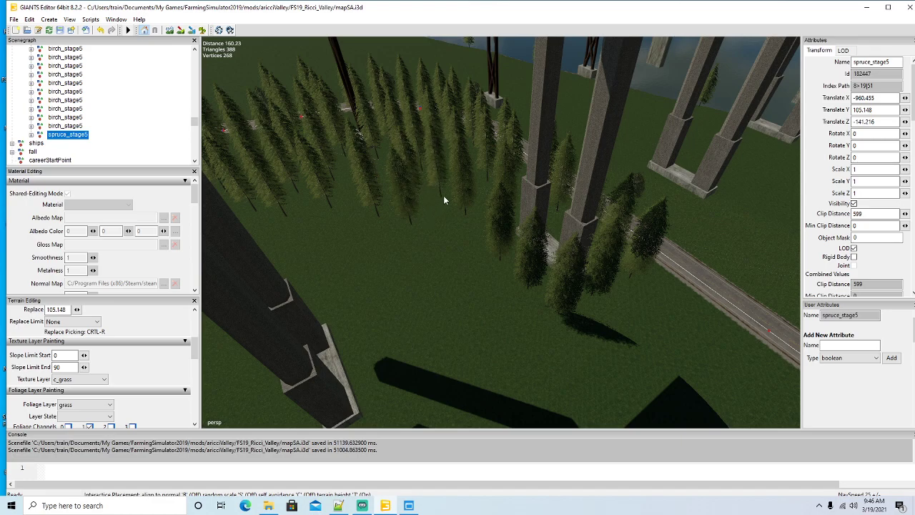
pyautogui.click(458, 240)
# Step: Place one more row of spruces between the two concrete piers, ending with one at about X -922, Z -232
pyautogui.click(352, 218)
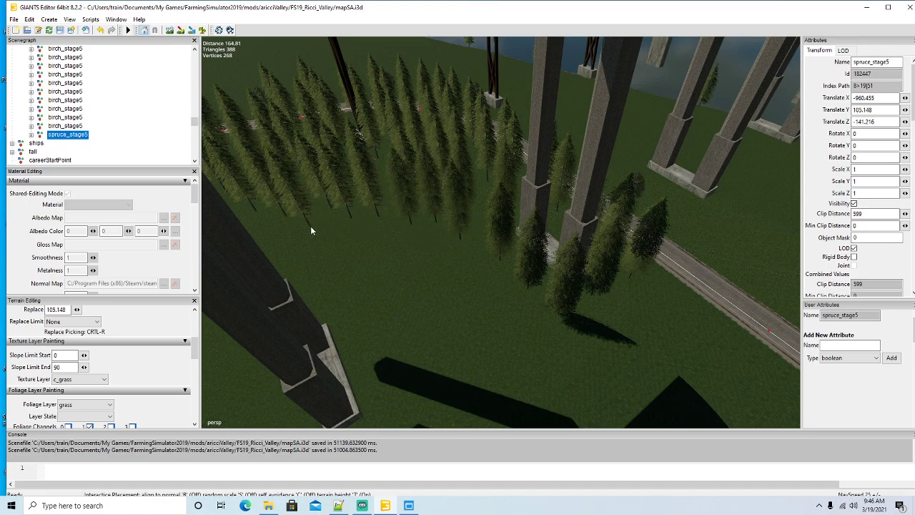
pyautogui.click(310, 225)
pyautogui.click(362, 234)
pyautogui.click(398, 246)
pyautogui.click(442, 258)
pyautogui.click(469, 273)
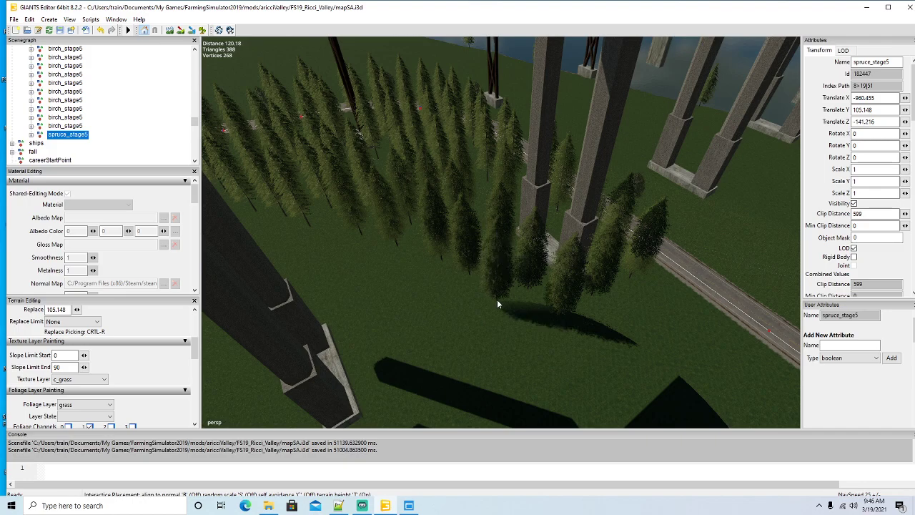
pyautogui.click(515, 328)
pyautogui.press('Escape')
# Step: Reselect the last placed spruce and plant a row from the forest edge to the middle concrete pier under the green bridge
pyautogui.keyDown('alt'); pyautogui.moveTo(531, 337); pyautogui.dragTo(617, 308); pyautogui.keyUp('alt')
pyautogui.scroll(5, 416, 278)
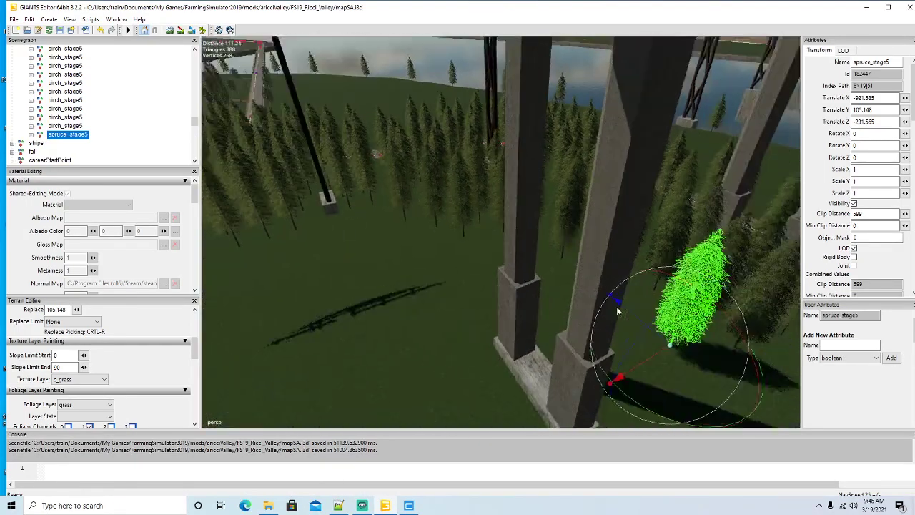
pyautogui.scroll(-5, 621, 316)
pyautogui.keyDown('alt'); pyautogui.moveTo(621, 319); pyautogui.dragTo(580, 295); pyautogui.keyUp('alt')
pyautogui.scroll(6, 558, 285)
pyautogui.scroll(8, 557, 285)
pyautogui.scroll(6, 423, 265)
pyautogui.keyDown('alt'); pyautogui.moveTo(386, 297); pyautogui.dragTo(436, 301); pyautogui.keyUp('alt')
pyautogui.scroll(-8, 435, 305)
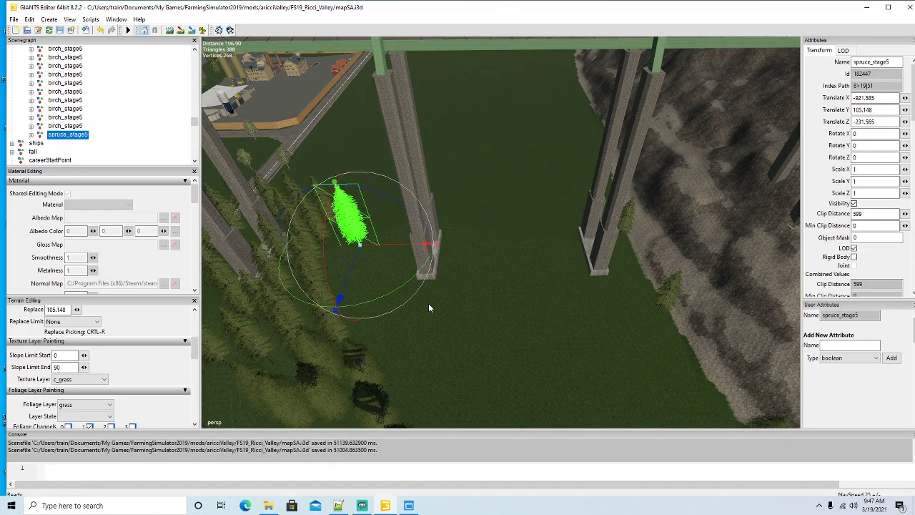
pyautogui.click(423, 275)
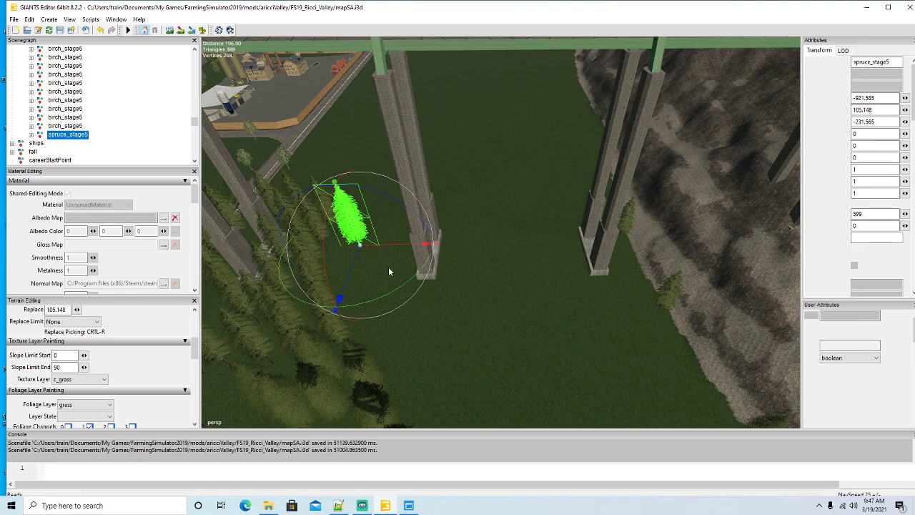
pyautogui.click(356, 235)
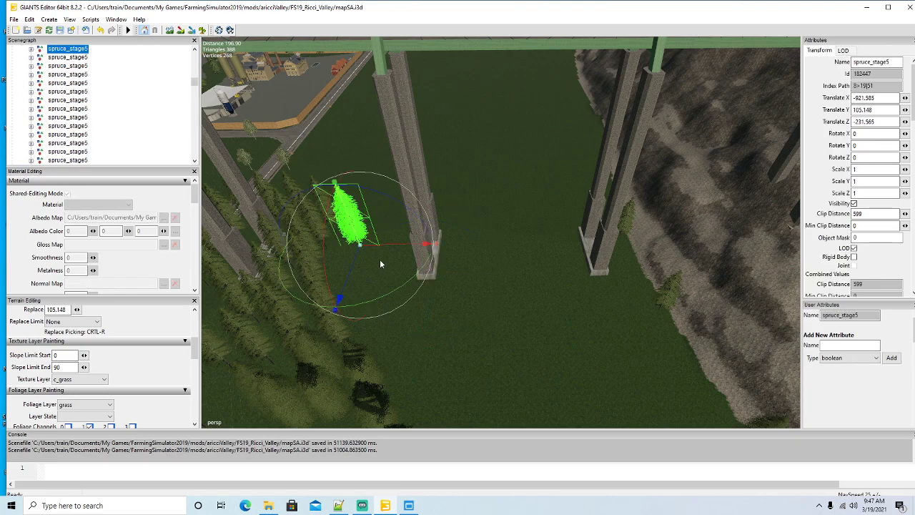
pyautogui.hotkey('ctrl', 'b')
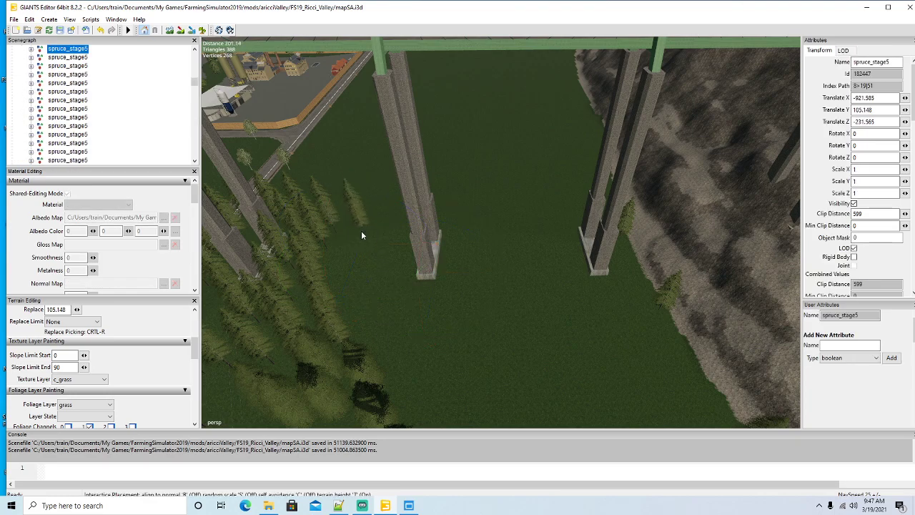
pyautogui.click(354, 229)
pyautogui.click(375, 229)
pyautogui.click(397, 231)
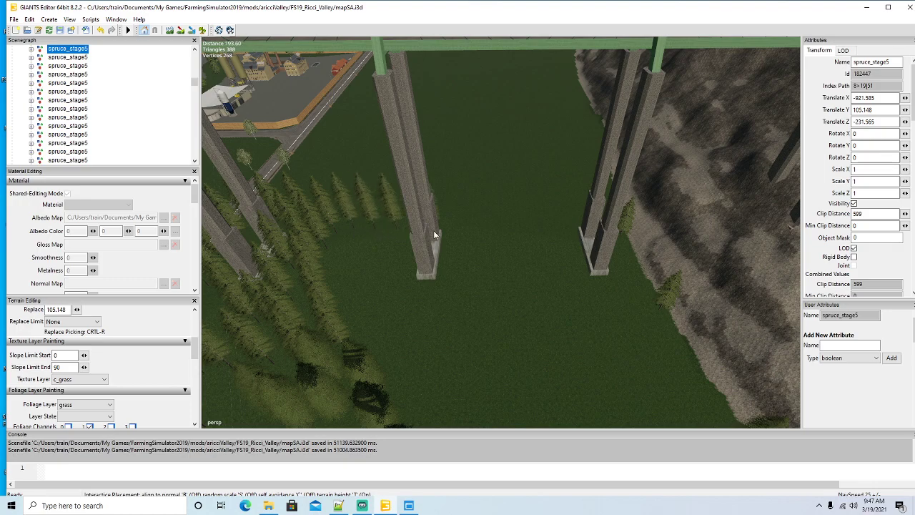
# Step: Extend the spruce row across the gap between the bridge piers and around the far pier along the rocky hillside
pyautogui.click(463, 230)
pyautogui.click(510, 230)
pyautogui.click(548, 230)
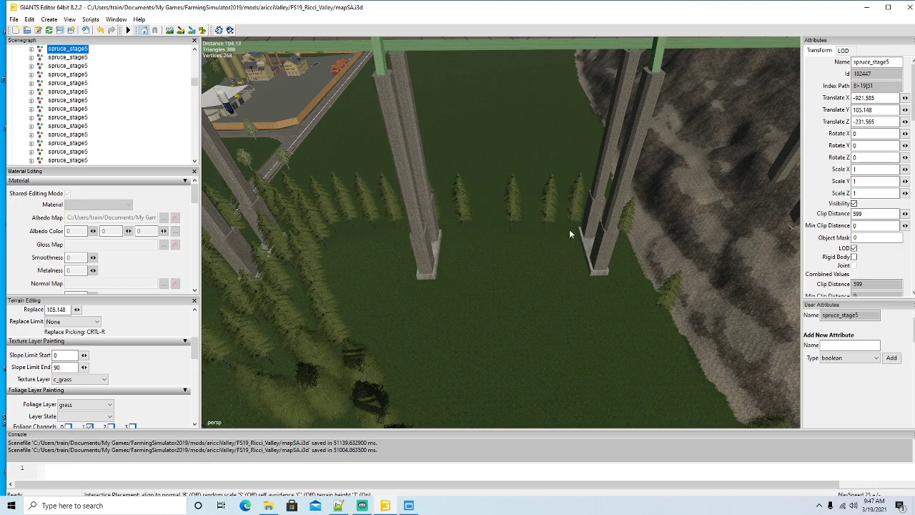
pyautogui.click(570, 230)
pyautogui.click(616, 252)
pyautogui.click(629, 279)
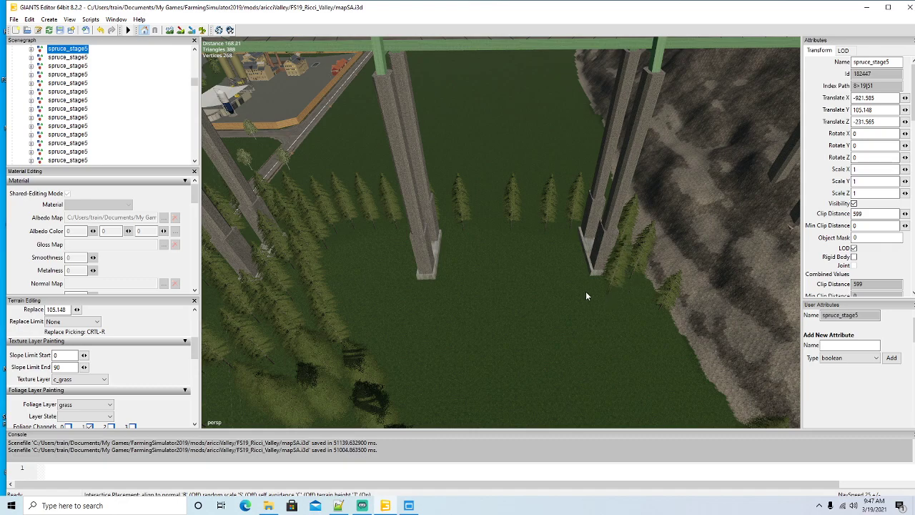
# Step: Plant staggered spruces across the gap between the middle and far concrete piers under the green bridge
pyautogui.click(580, 285)
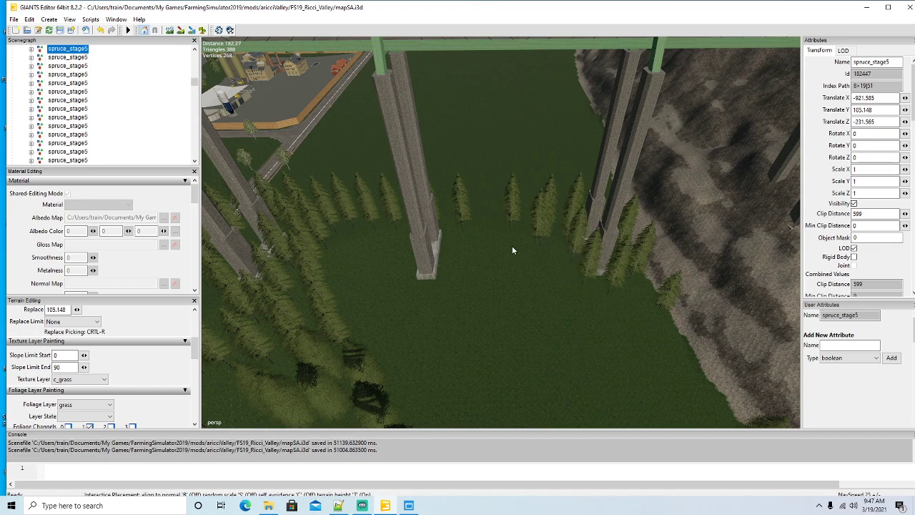
pyautogui.click(488, 245)
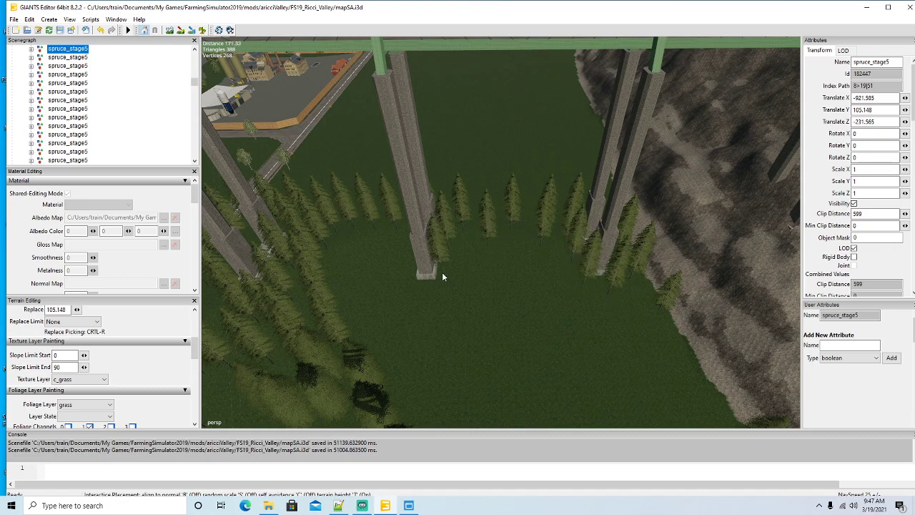
pyautogui.click(473, 259)
pyautogui.click(533, 266)
pyautogui.click(501, 265)
pyautogui.click(458, 275)
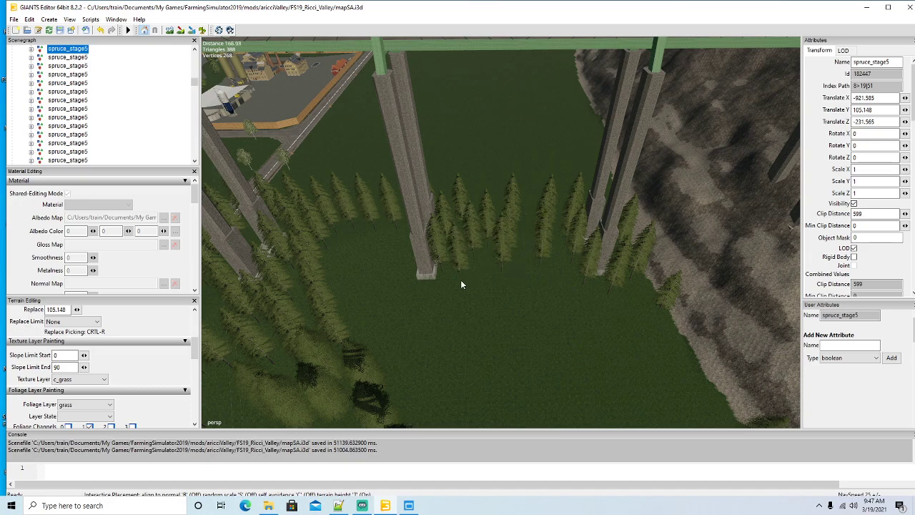
# Step: Add further spruces in front of the last row, filling the ground ahead of the gap between the two piers
pyautogui.click(529, 280)
pyautogui.click(565, 282)
pyautogui.click(509, 288)
pyautogui.click(484, 292)
pyautogui.click(524, 309)
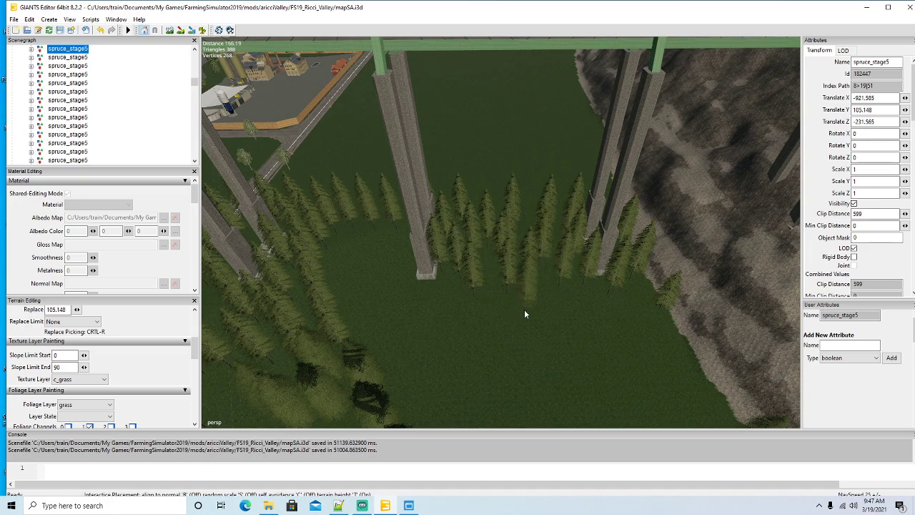
# Step: Continue the spruces past the far pier along the rocky hillside and plant another row across the forest front
pyautogui.click(581, 311)
pyautogui.click(633, 318)
pyautogui.click(662, 343)
pyautogui.click(688, 391)
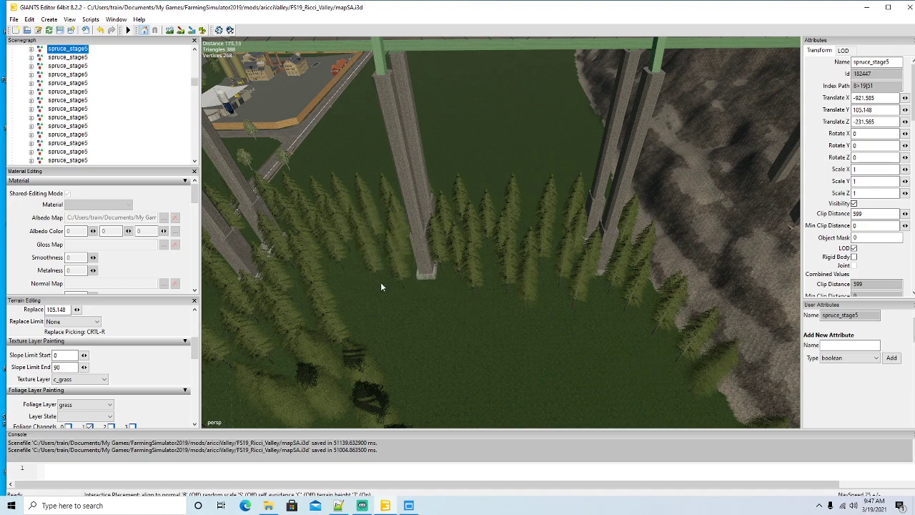
pyautogui.click(364, 297)
pyautogui.moveTo(372, 322)
pyautogui.mouseDown()
pyautogui.moveTo(608, 336)
pyautogui.moveTo(632, 348)
pyautogui.mouseUp()
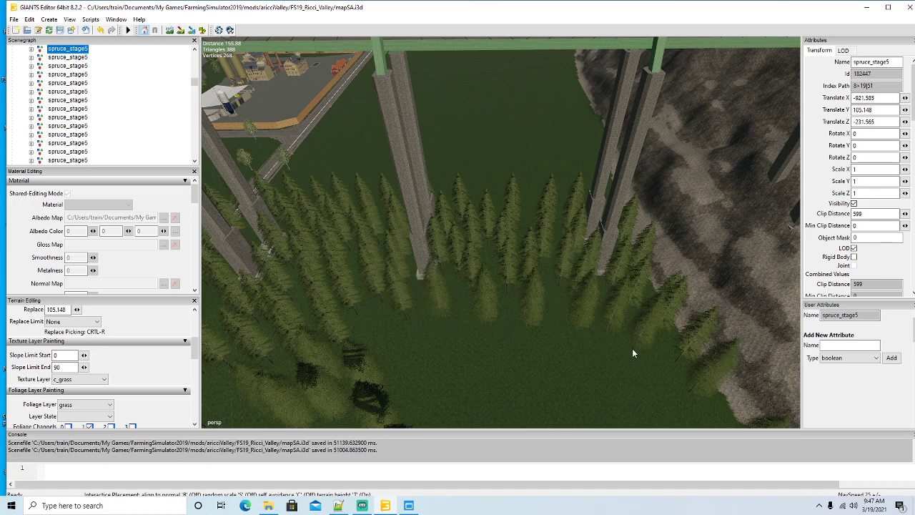
# Step: Reselect the spruce at the edge of the remaining clearing and move it to Z -142.823
pyautogui.moveTo(632, 348)
pyautogui.mouseDown(button='middle')
pyautogui.moveTo(442, 345)
pyautogui.moveTo(432, 334)
pyautogui.mouseUp(button='middle')
pyautogui.scroll(-3, 431, 334)
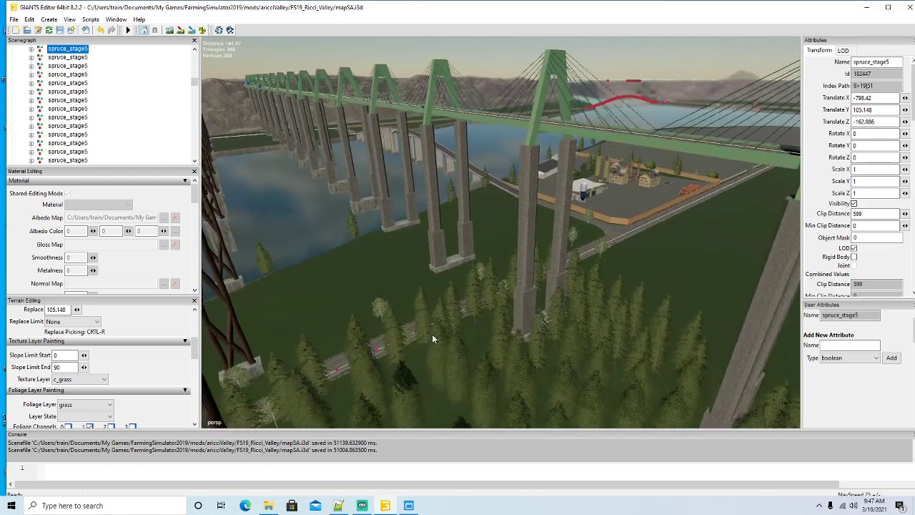
pyautogui.keyDown('alt'); pyautogui.moveTo(432, 334); pyautogui.dragTo(462, 224); pyautogui.keyUp('alt')
pyautogui.scroll(-3, 589, 363)
pyautogui.scroll(-3, 589, 363)
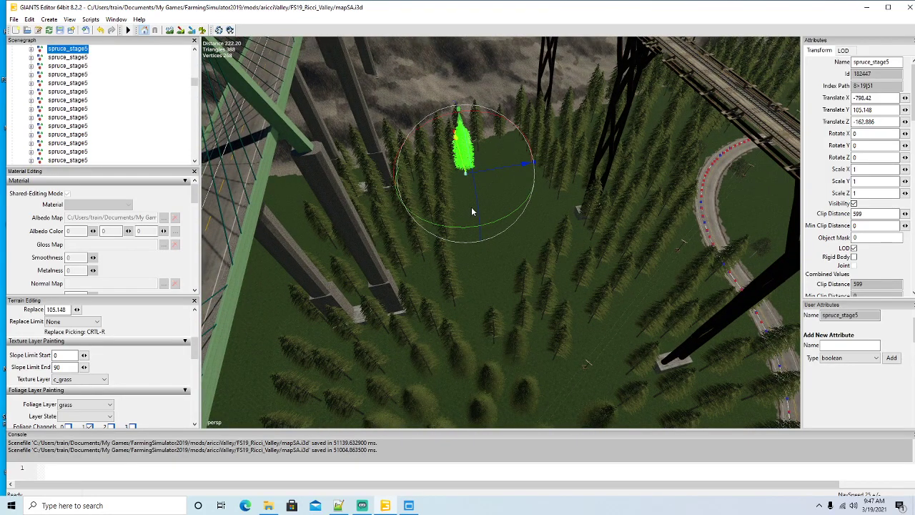
pyautogui.click(469, 193)
pyautogui.click(464, 165)
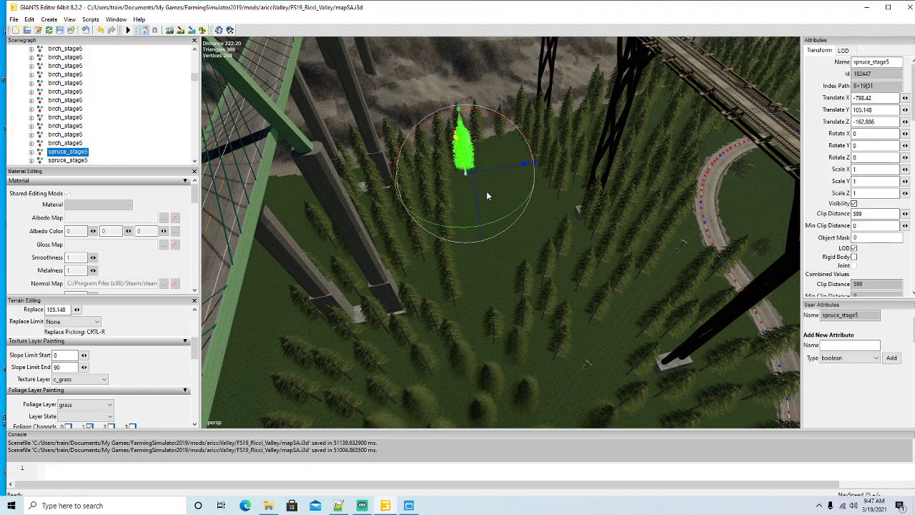
pyautogui.click(487, 191)
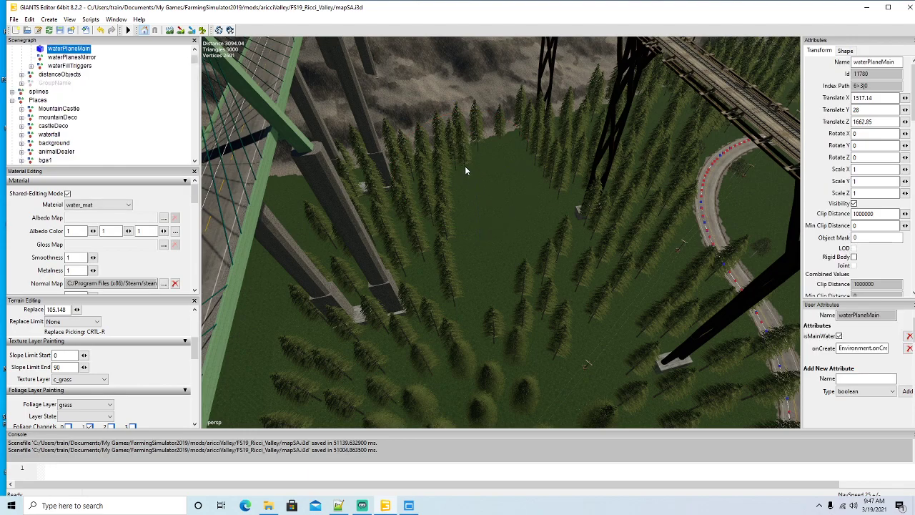
pyautogui.click(465, 166)
pyautogui.moveTo(483, 175); pyautogui.dragTo(512, 188)
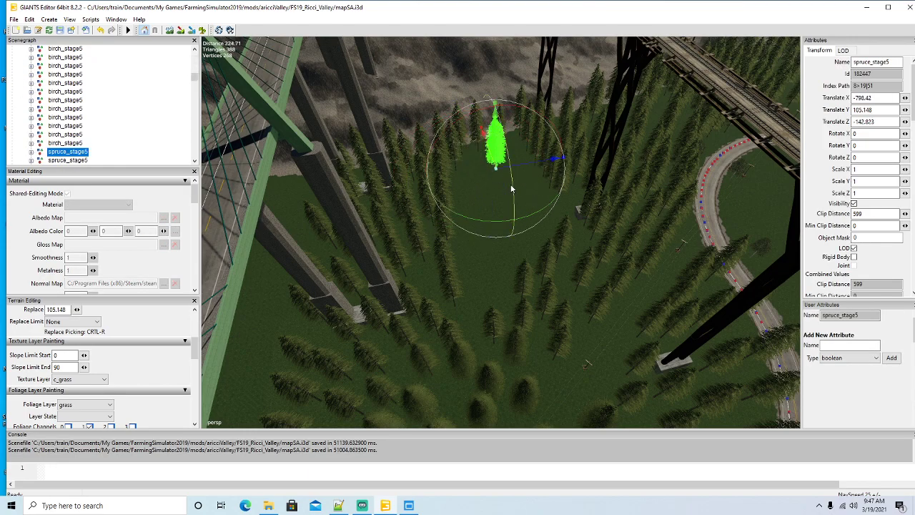
# Step: Fill the remaining clearing between the bridge piers and the trestle with rows of spruces
pyautogui.hotkey('ctrl', 'b')
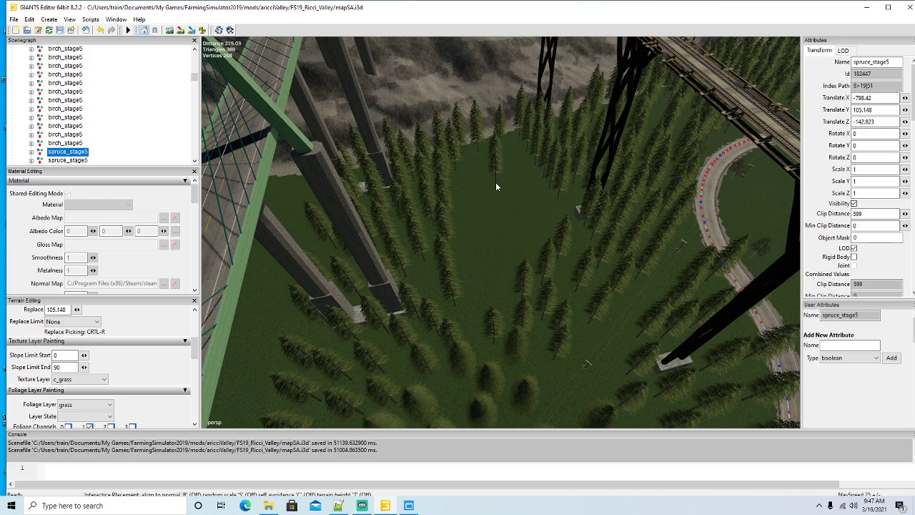
pyautogui.press('t')
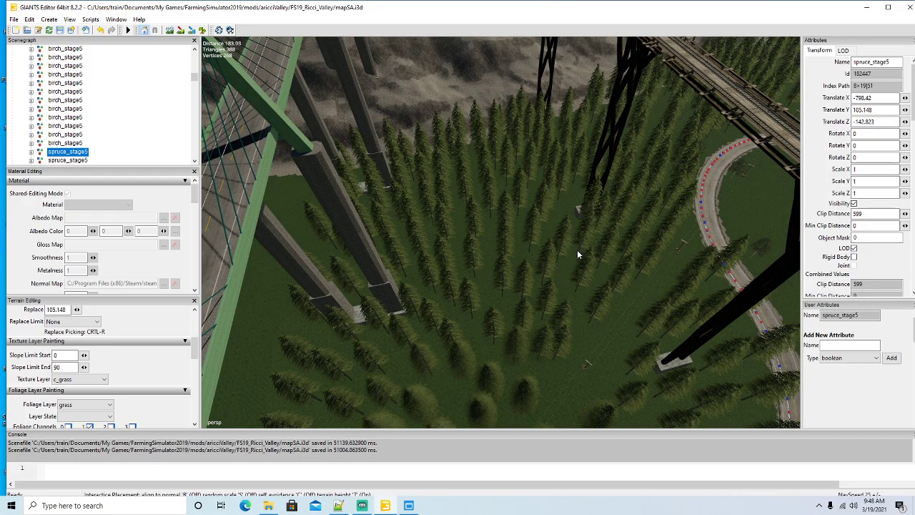
pyautogui.click(564, 218)
# Step: Inspect the planted landscape along the road, the farmyard sheds, the house and the riverbank
pyautogui.moveTo(564, 217)
pyautogui.keyDown('alt'); pyautogui.mouseDown()
pyautogui.moveTo(529, 287)
pyautogui.moveTo(434, 283)
pyautogui.moveTo(388, 231)
pyautogui.moveTo(446, 240)
pyautogui.moveTo(343, 241)
pyautogui.moveTo(472, 251)
pyautogui.moveTo(551, 223)
pyautogui.mouseUp(); pyautogui.keyUp('alt')
pyautogui.scroll(5, 387, 231)
pyautogui.scroll(-5, 387, 234)
pyautogui.scroll(-4, 384, 241)
pyautogui.scroll(5, 551, 222)
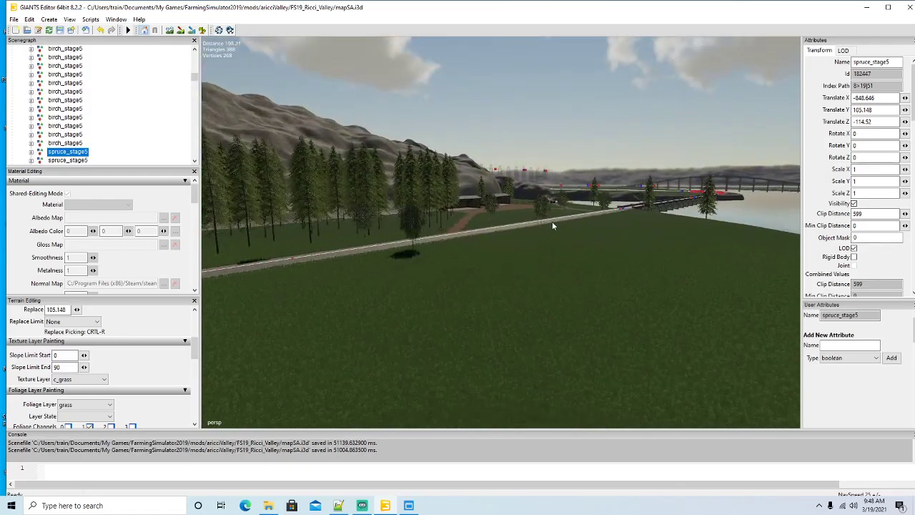
pyautogui.scroll(5, 544, 212)
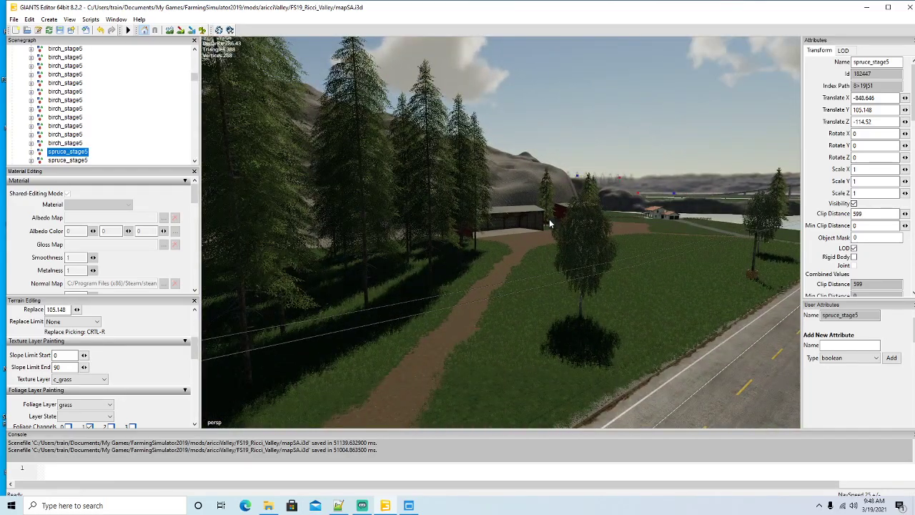
pyautogui.keyDown('alt'); pyautogui.moveTo(549, 223); pyautogui.dragTo(572, 221); pyautogui.keyUp('alt')
pyautogui.scroll(6, 572, 220)
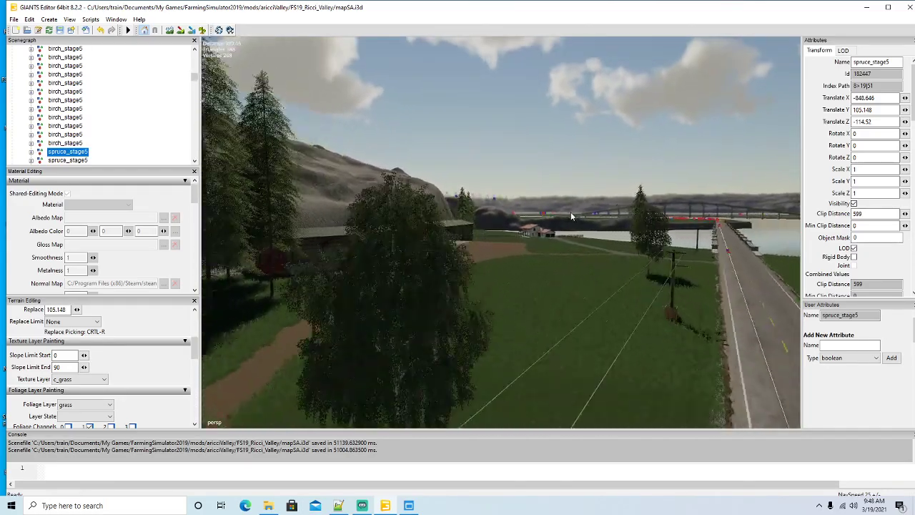
pyautogui.scroll(8, 582, 208)
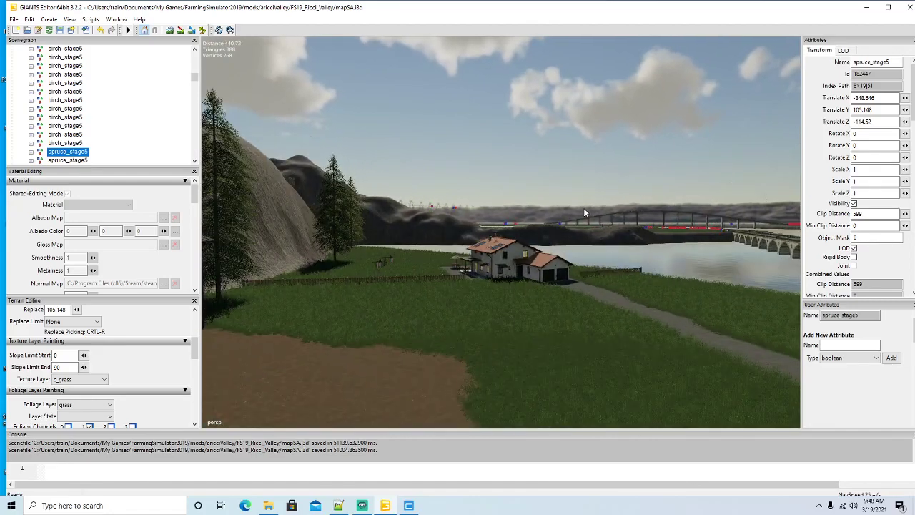
pyautogui.keyDown('alt'); pyautogui.moveTo(583, 208); pyautogui.dragTo(501, 106); pyautogui.keyUp('alt')
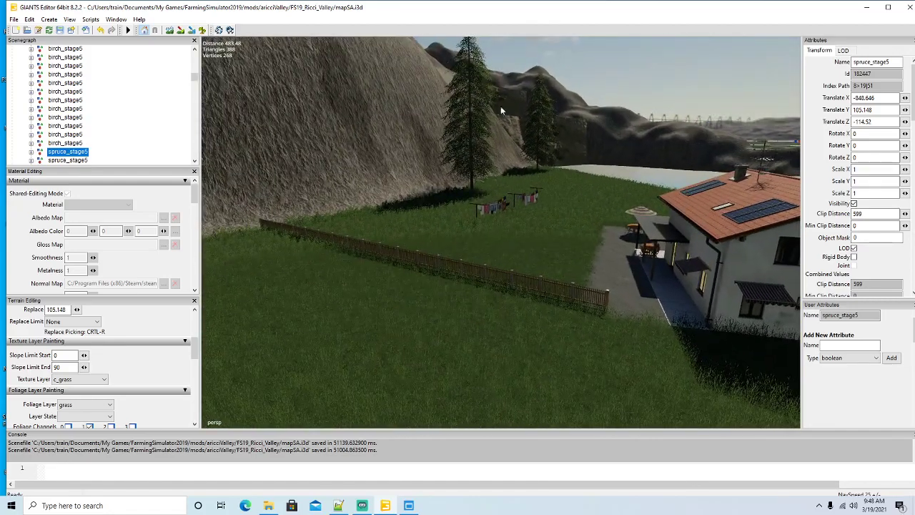
pyautogui.keyDown('alt'); pyautogui.moveTo(474, 176); pyautogui.dragTo(341, 249); pyautogui.keyUp('alt')
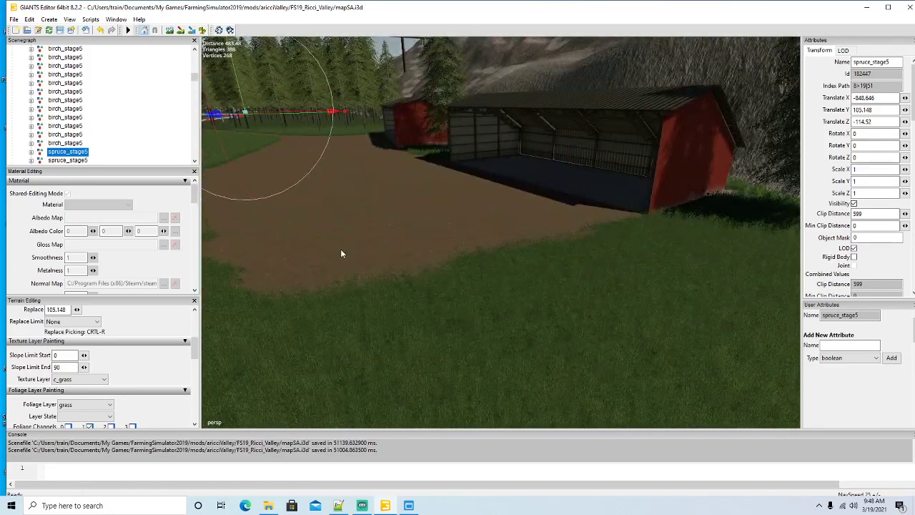
pyautogui.keyDown('alt'); pyautogui.moveTo(441, 143); pyautogui.dragTo(594, 175); pyautogui.keyUp('alt')
pyautogui.scroll(6, 350, 150)
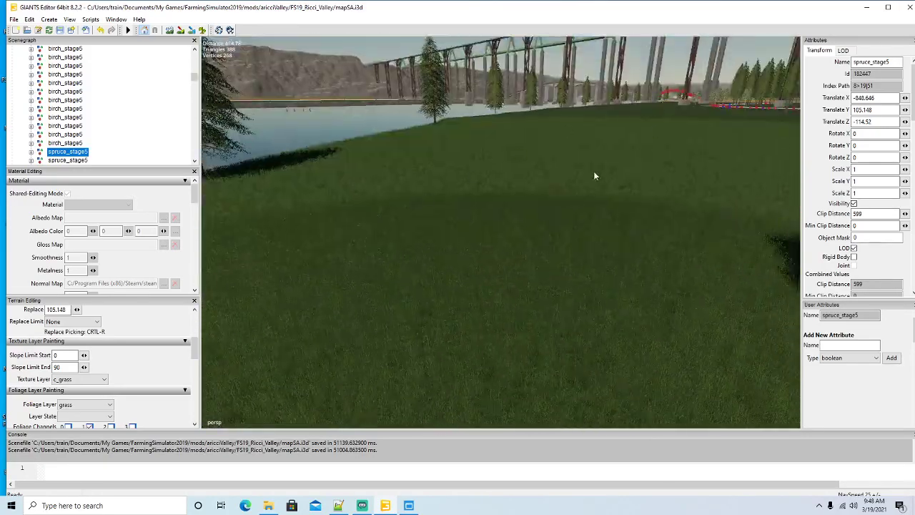
pyautogui.keyDown('alt'); pyautogui.moveTo(508, 235); pyautogui.dragTo(530, 249); pyautogui.keyUp('alt')
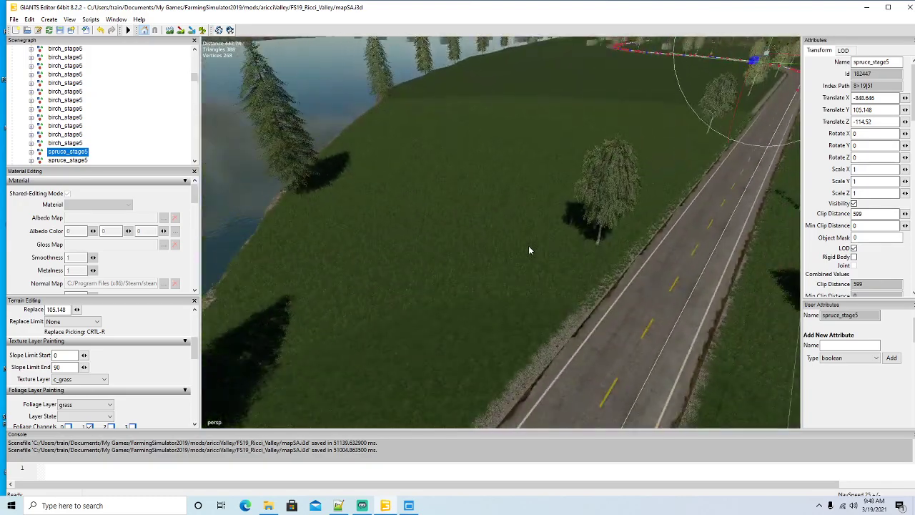
pyautogui.keyDown('alt'); pyautogui.moveTo(515, 191); pyautogui.dragTo(608, 243); pyautogui.keyUp('alt')
pyautogui.scroll(-5, 541, 219)
pyautogui.scroll(6, 547, 181)
pyautogui.scroll(-6, 546, 212)
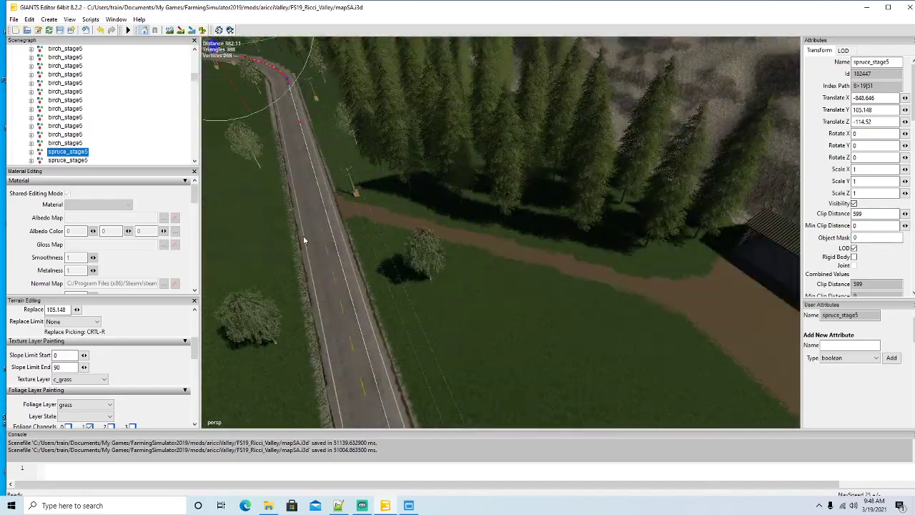
pyautogui.keyDown('alt'); pyautogui.moveTo(303, 236); pyautogui.dragTo(430, 269); pyautogui.keyUp('alt')
pyautogui.scroll(-4, 431, 272)
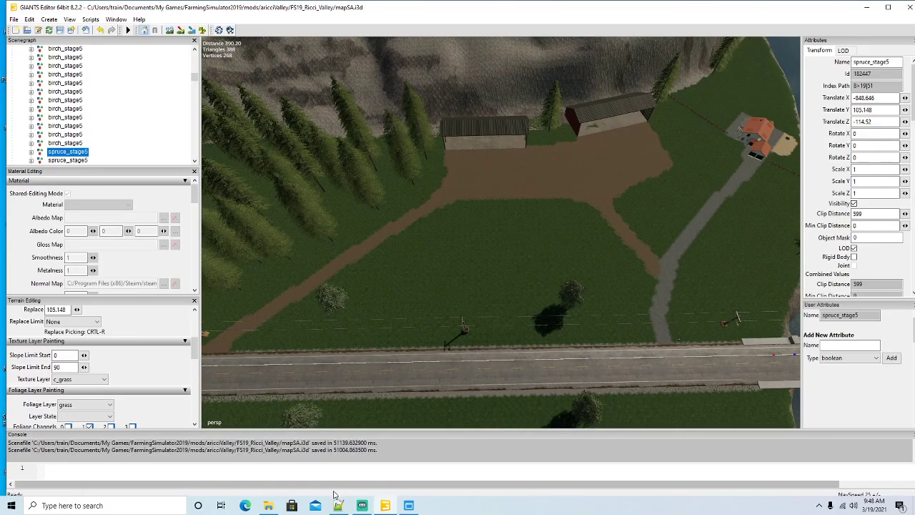
# Step: Switch to mapSA_farmlands.xml in Notepad++ and change farmland 29's description comment to "waterfall farm"
pyautogui.click(338, 505)
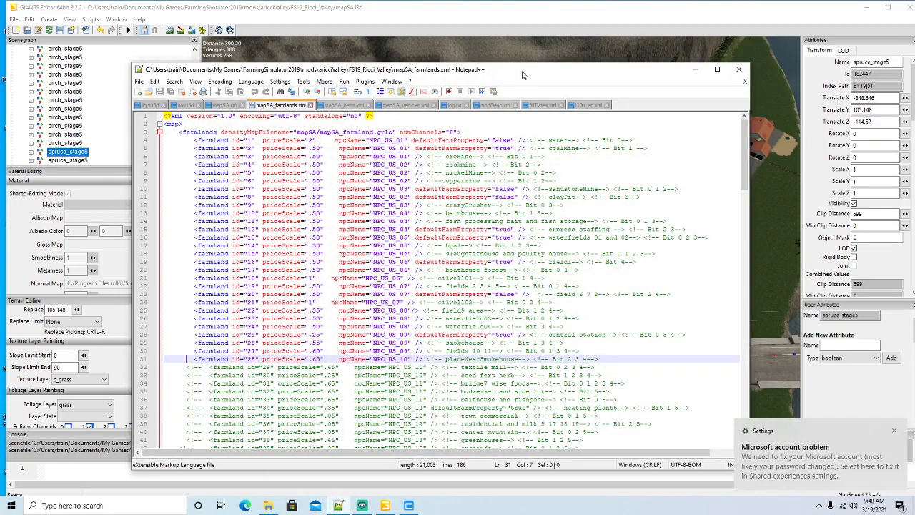
pyautogui.moveTo(522, 74); pyautogui.dragTo(513, 43)
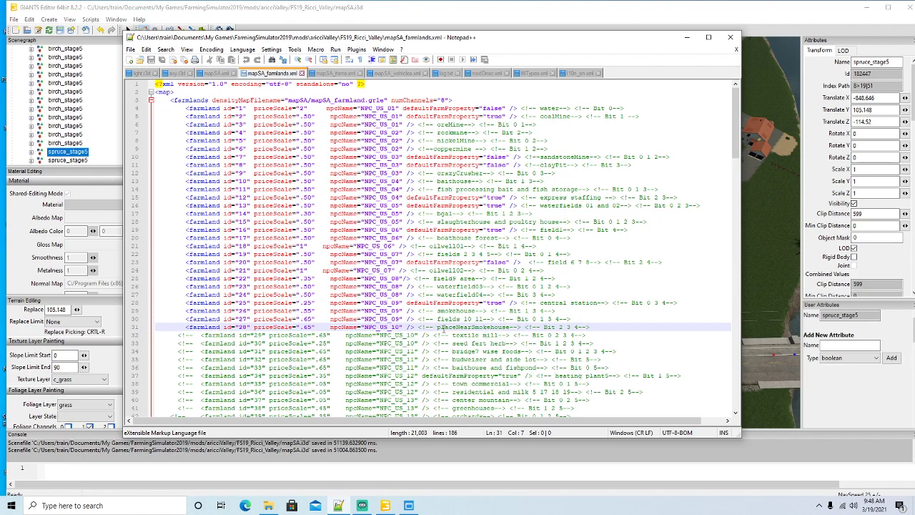
pyautogui.scroll(-2, 466, 334)
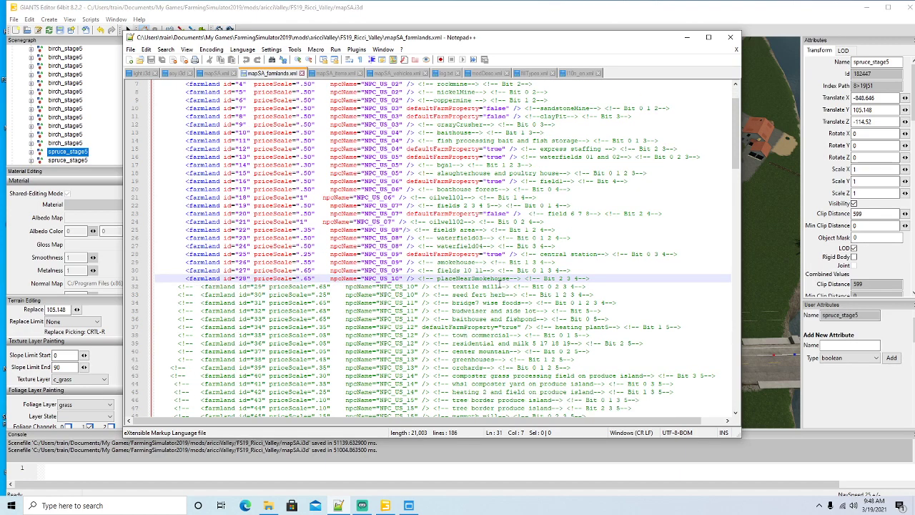
pyautogui.click(499, 286)
pyautogui.press('BackSpace')
pyautogui.press('BackSpace')
pyautogui.press('BackSpace')
pyautogui.press('BackSpace')
pyautogui.press('BackSpace')
pyautogui.press('BackSpace')
pyautogui.press('BackSpace')
pyautogui.press('BackSpace')
pyautogui.press('BackSpace')
pyautogui.press('BackSpace')
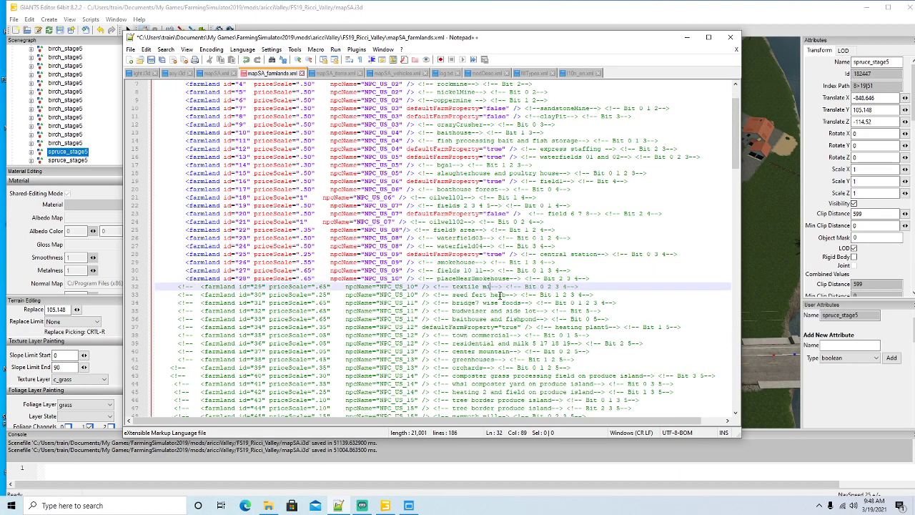
pyautogui.press('BackSpace')
pyautogui.press('BackSpace')
pyautogui.write('water')
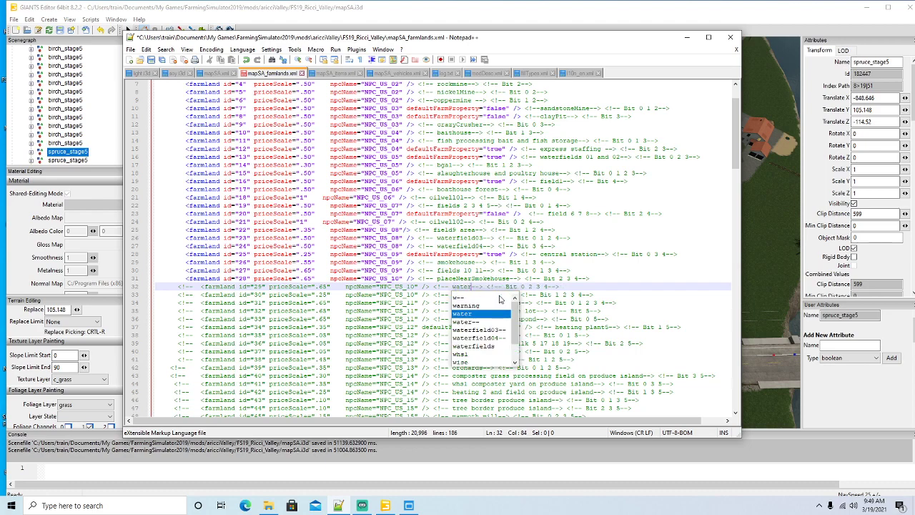
pyautogui.press('Down')
pyautogui.press('Down')
pyautogui.press('Up')
pyautogui.press('Up')
pyautogui.press('BackSpace')
pyautogui.press('BackSpace')
pyautogui.write('erfall')
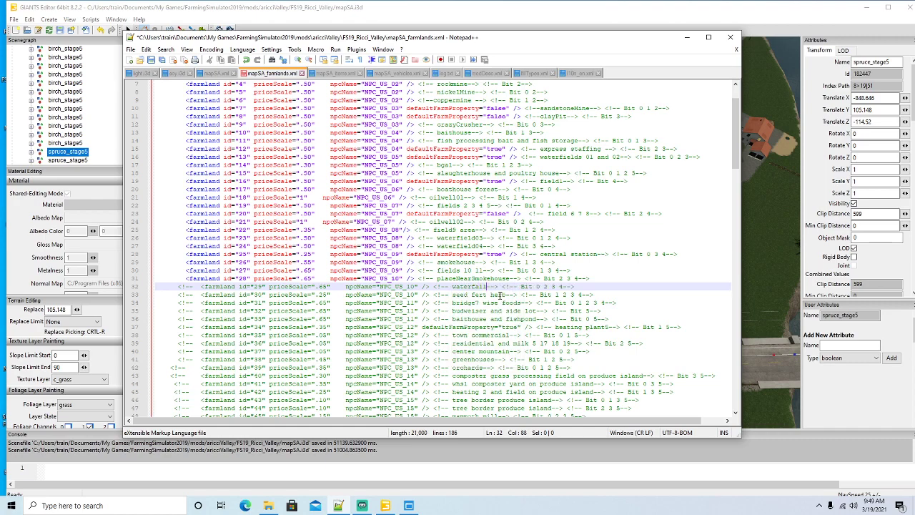
pyautogui.write(' farm')
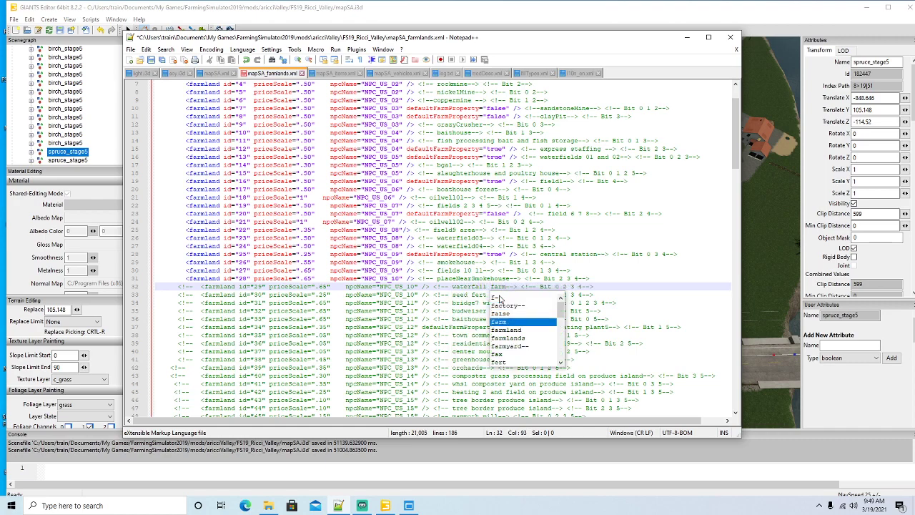
# Step: Uncomment the farmland 29 entry by removing its leading comment marker
pyautogui.press('Right')
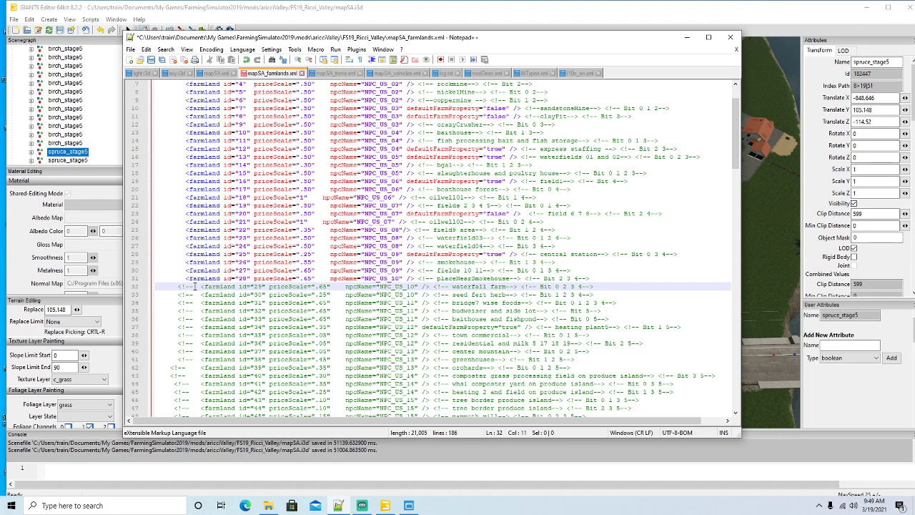
pyautogui.press('BackSpace')
pyautogui.press('BackSpace')
pyautogui.press('BackSpace')
pyautogui.press('BackSpace')
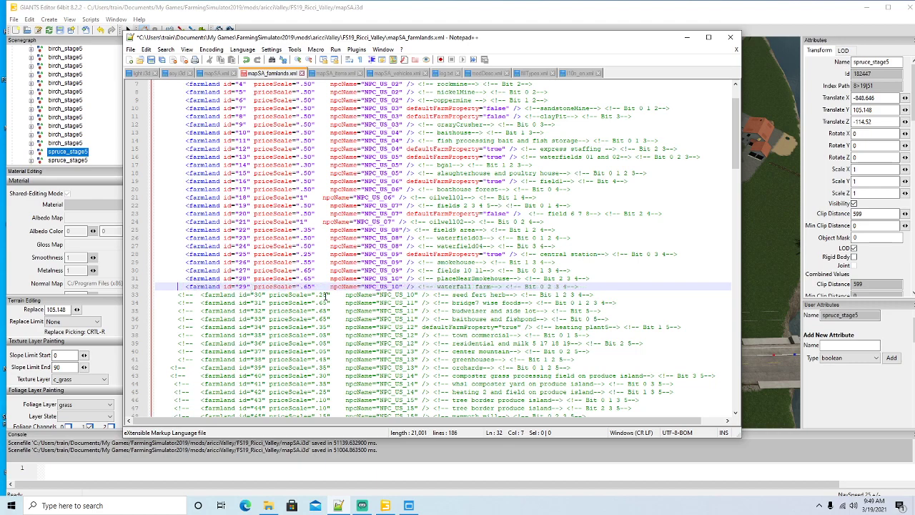
# Step: Copy defaultFarmProperty="true" from the central station entry into the farmland 29 entry
pyautogui.moveTo(406, 254); pyautogui.dragTo(507, 255)
pyautogui.hotkey('ctrl', 'c')
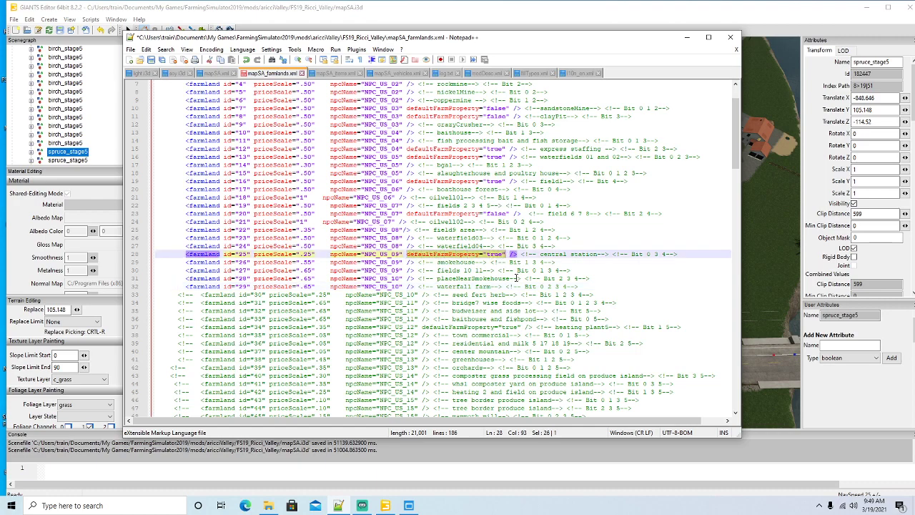
pyautogui.click(422, 286)
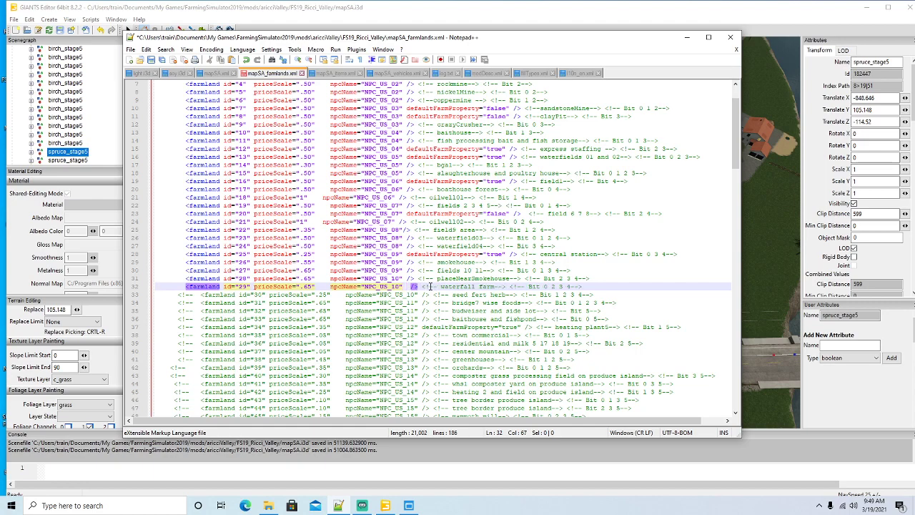
pyautogui.hotkey('ctrl', 'v')
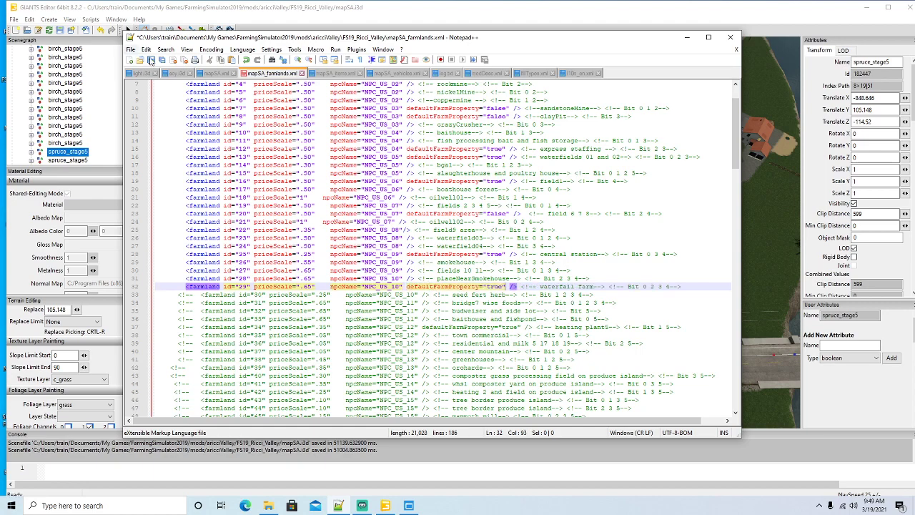
# Step: Save mapSA_farmlands.xml and return to GIANTS Editor with the whole farm peninsula in view
pyautogui.click(151, 60)
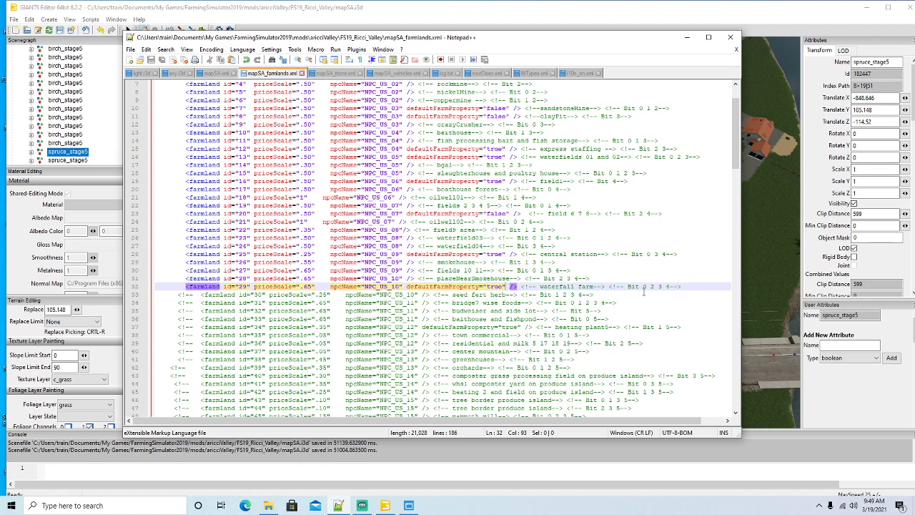
pyautogui.click(686, 37)
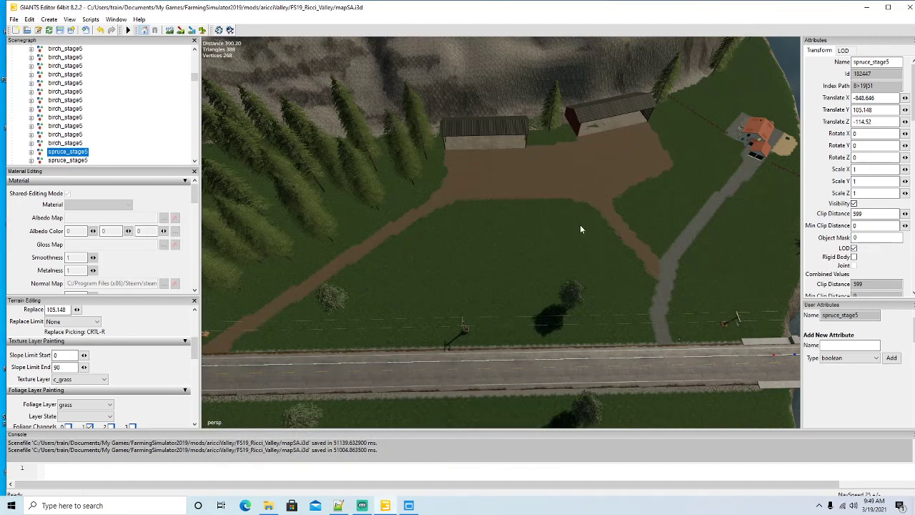
pyautogui.keyDown('alt'); pyautogui.moveTo(585, 242); pyautogui.dragTo(610, 107); pyautogui.keyUp('alt')
pyautogui.scroll(-2, 490, 228)
pyautogui.scroll(-3, 490, 228)
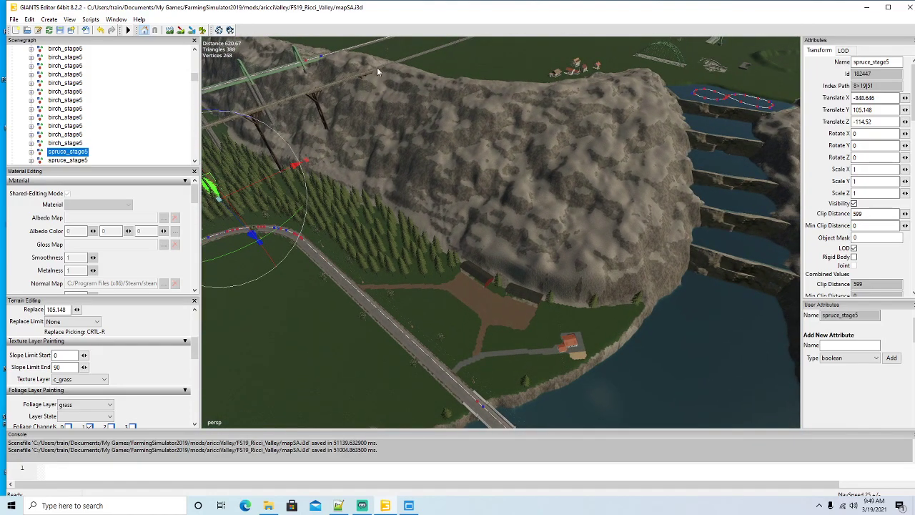
pyautogui.keyDown('alt'); pyautogui.moveTo(591, 217); pyautogui.dragTo(577, 290); pyautogui.keyUp('alt')
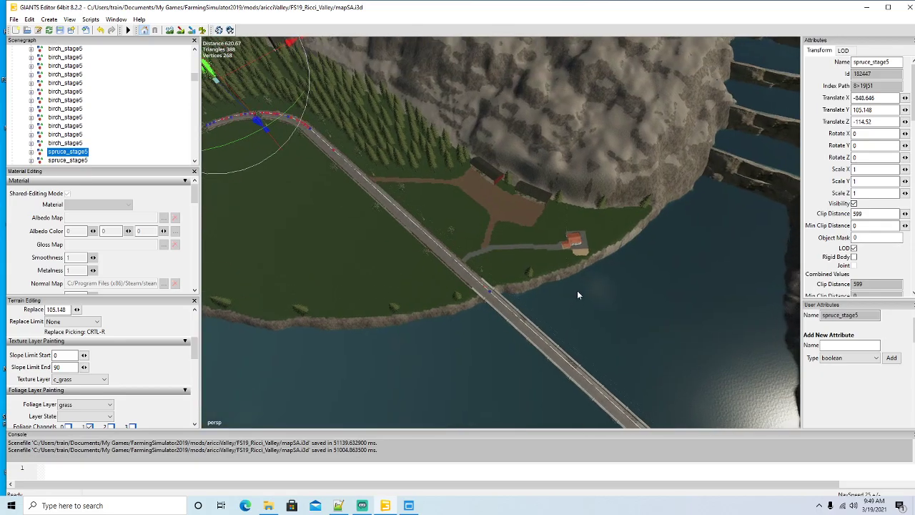
# Step: Switch back to Notepad++, set farmland 29's priceScale to .35 and save mapSA_farmlands.xml
pyautogui.click(338, 505)
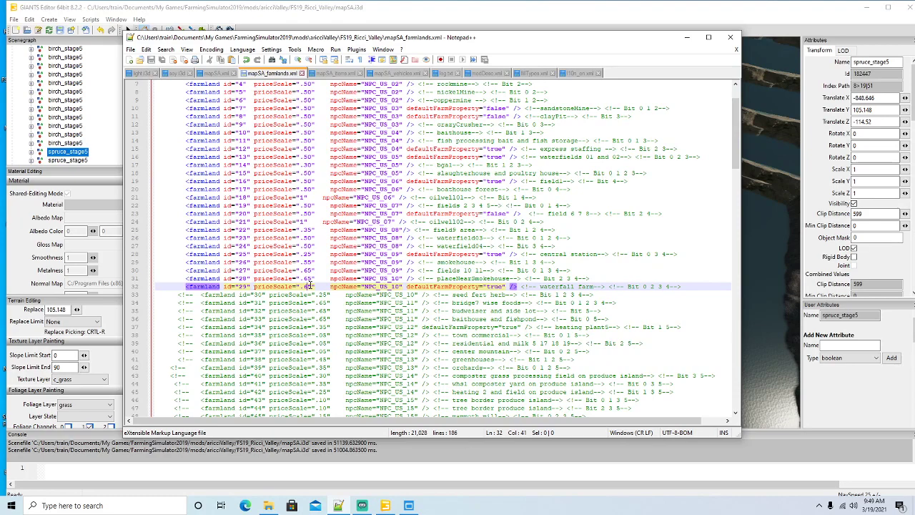
pyautogui.press('BackSpace')
pyautogui.write('3')
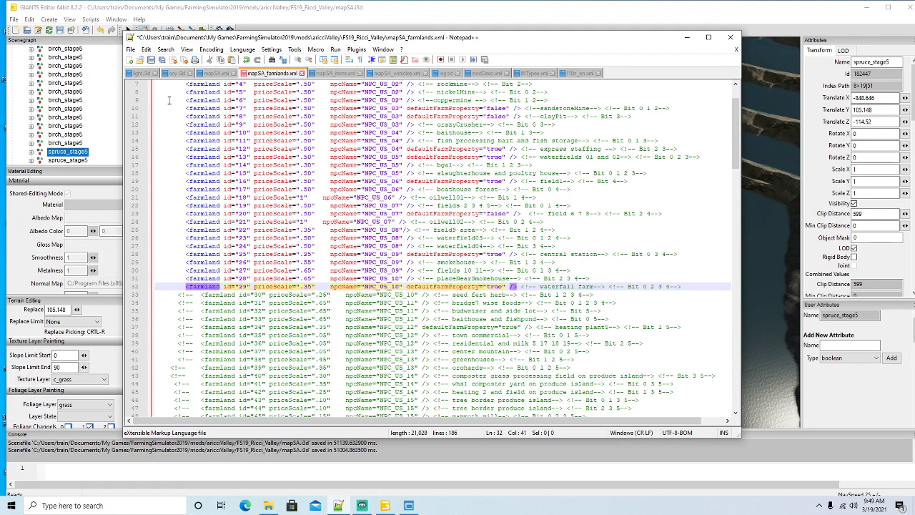
pyautogui.click(157, 62)
pyautogui.click(687, 38)
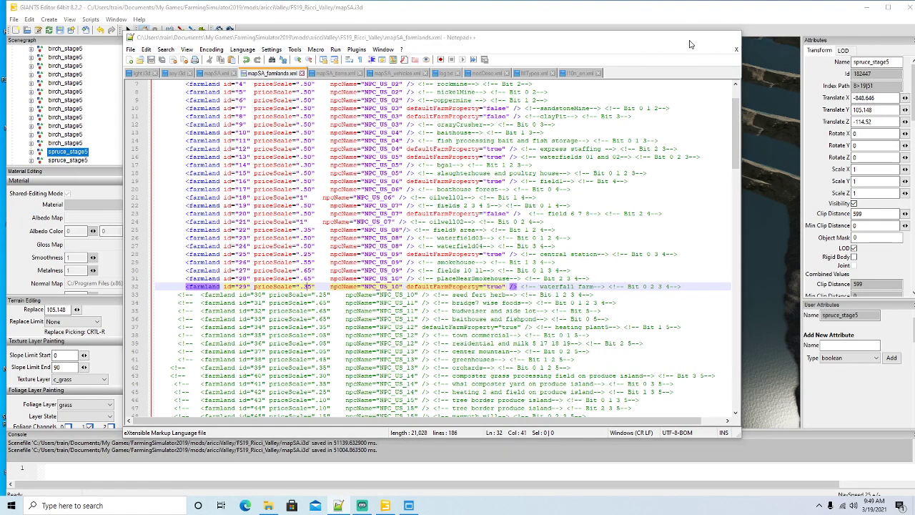
# Step: In GIANTS Editor, set info layer painting to farmland with channels 0, 2, 3 and 4 enabled for layer value 29
pyautogui.scroll(5, 554, 224)
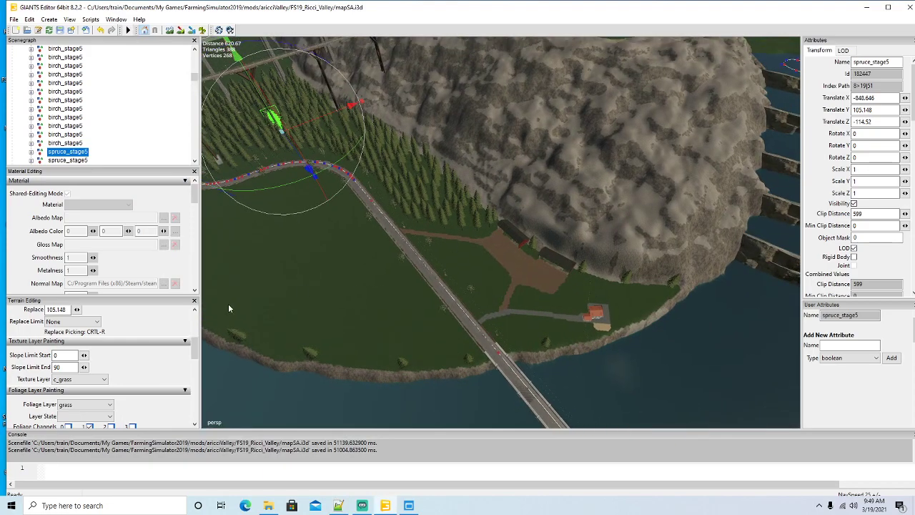
pyautogui.moveTo(196, 358); pyautogui.dragTo(196, 385)
pyautogui.click(87, 333)
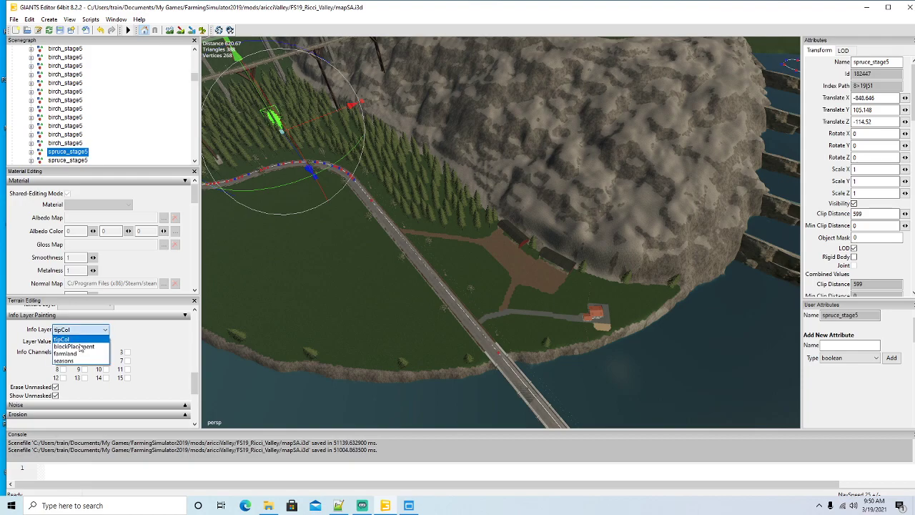
pyautogui.click(77, 357)
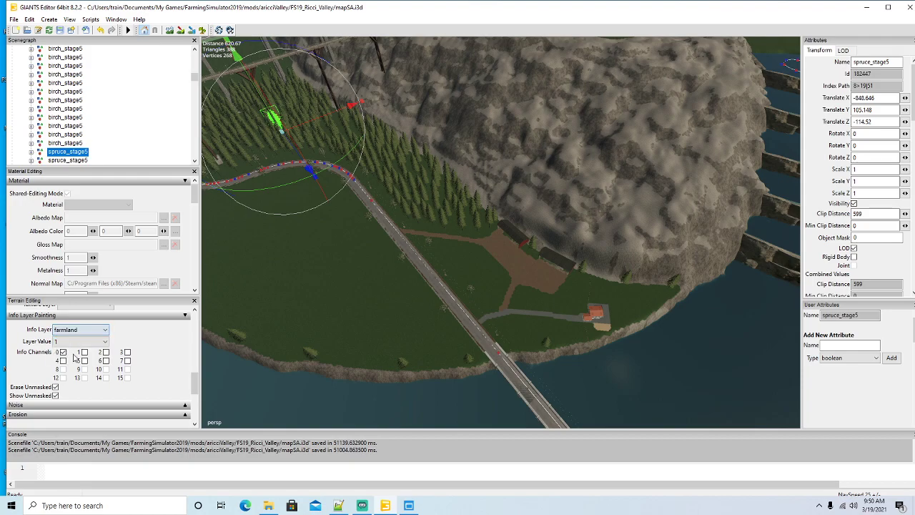
pyautogui.click(127, 353)
pyautogui.click(338, 506)
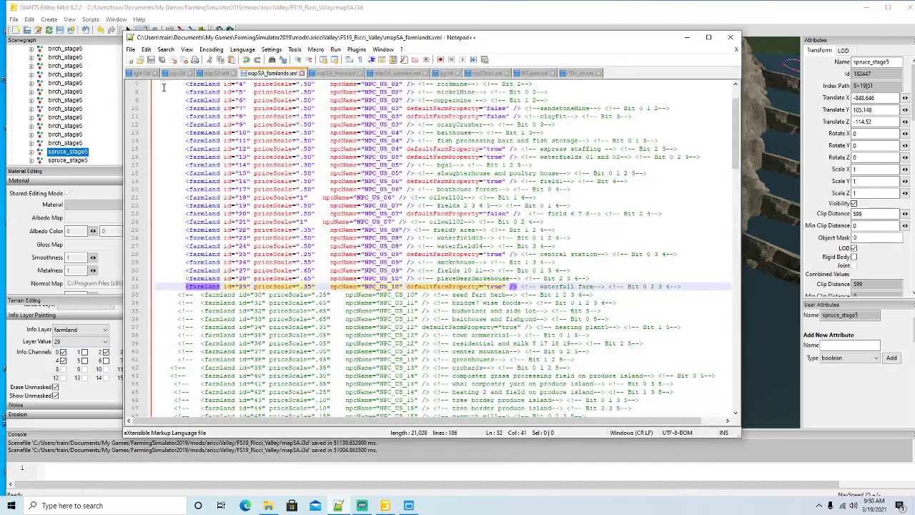
pyautogui.click(687, 37)
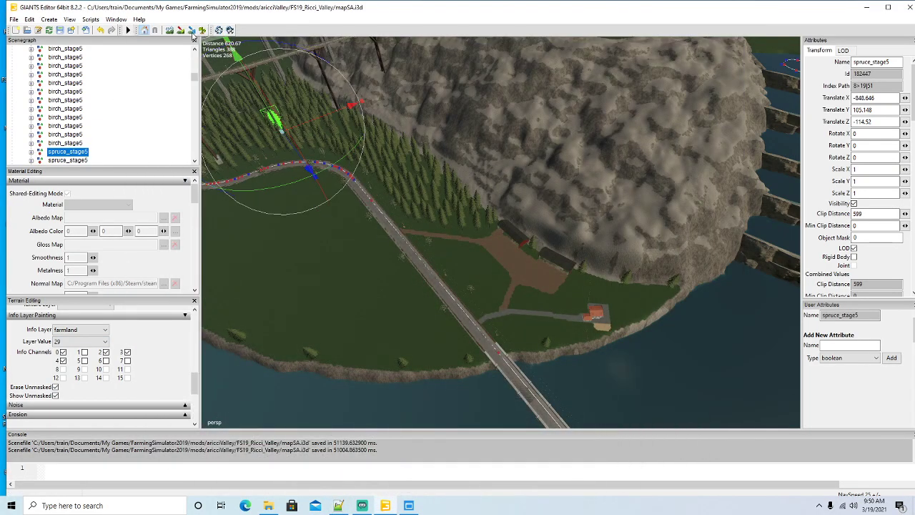
# Step: Paint farmland 29 along the riverbank on both sides of the bridge, behind the sheds and across the rocky mountain
pyautogui.scroll(3, 246, 137)
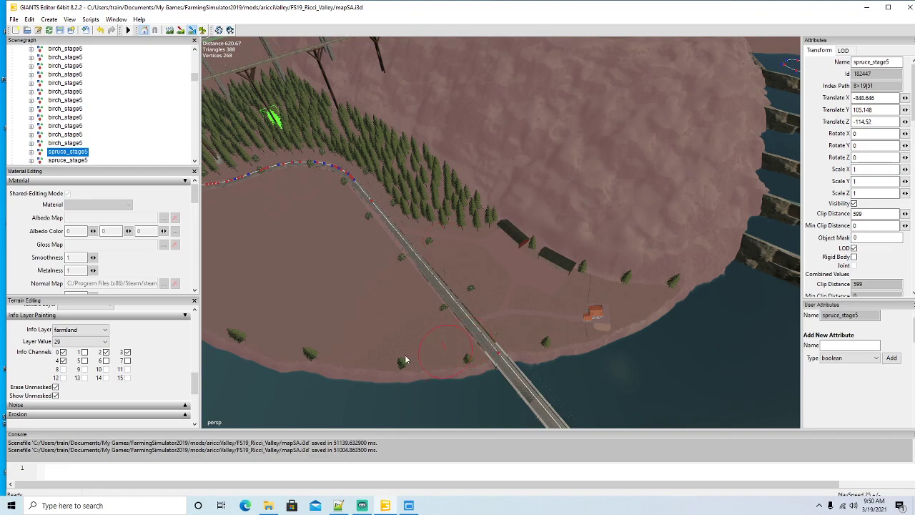
pyautogui.moveTo(292, 353); pyautogui.dragTo(452, 368)
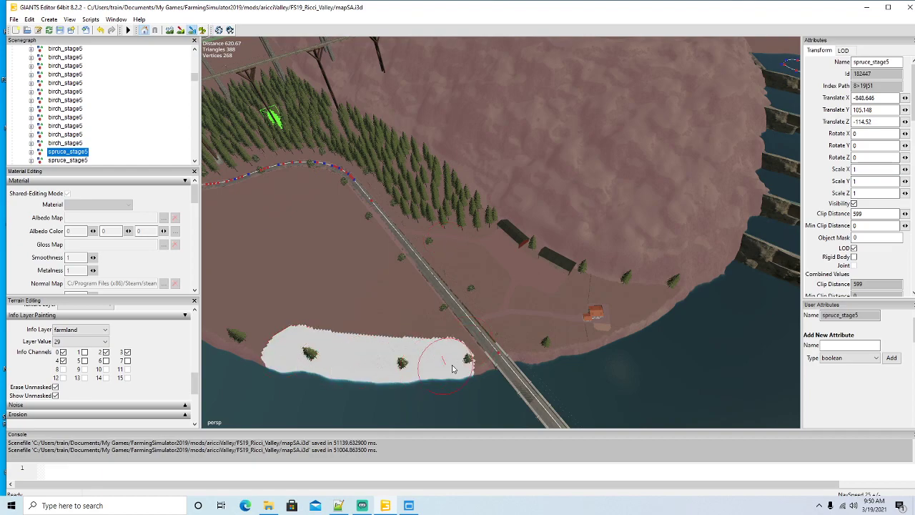
pyautogui.moveTo(526, 359); pyautogui.dragTo(692, 280)
pyautogui.moveTo(709, 267)
pyautogui.mouseDown()
pyautogui.moveTo(750, 171)
pyautogui.moveTo(747, 89)
pyautogui.moveTo(732, 64)
pyautogui.moveTo(589, 44)
pyautogui.moveTo(526, 51)
pyautogui.mouseUp()
pyautogui.moveTo(465, 84)
pyautogui.mouseDown()
pyautogui.moveTo(429, 146)
pyautogui.moveTo(445, 179)
pyautogui.moveTo(529, 232)
pyautogui.moveTo(611, 268)
pyautogui.moveTo(650, 265)
pyautogui.moveTo(715, 186)
pyautogui.mouseUp()
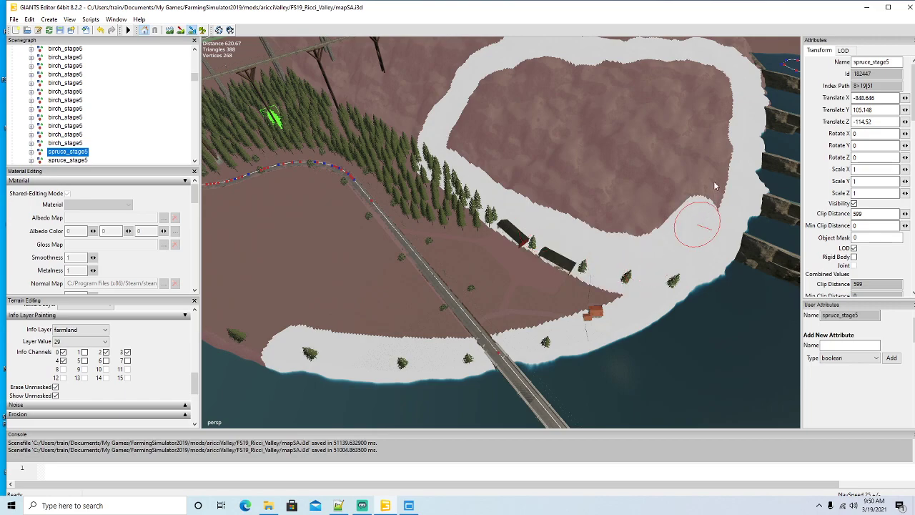
pyautogui.moveTo(724, 134)
pyautogui.mouseDown()
pyautogui.moveTo(714, 79)
pyautogui.moveTo(679, 53)
pyautogui.moveTo(601, 50)
pyautogui.moveTo(542, 69)
pyautogui.moveTo(665, 93)
pyautogui.moveTo(671, 107)
pyautogui.moveTo(660, 132)
pyautogui.moveTo(722, 164)
pyautogui.moveTo(501, 143)
pyautogui.moveTo(483, 175)
pyautogui.moveTo(653, 229)
pyautogui.moveTo(684, 188)
pyautogui.moveTo(532, 167)
pyautogui.mouseUp()
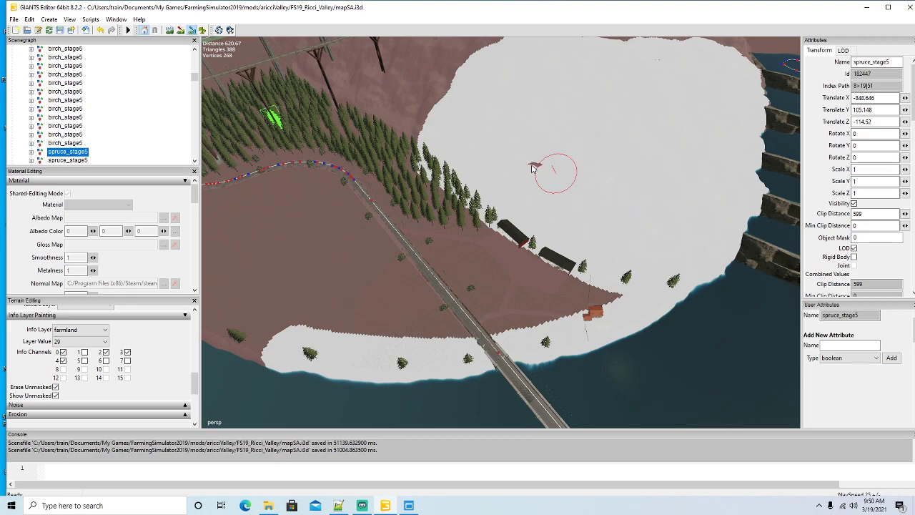
# Step: Extend farmland 29 over the rest of the rocky ridge, from its upper edge down to the spruce forest
pyautogui.click(192, 31)
pyautogui.moveTo(320, 132)
pyautogui.keyDown('alt'); pyautogui.mouseDown()
pyautogui.moveTo(329, 174)
pyautogui.moveTo(309, 94)
pyautogui.moveTo(303, 107)
pyautogui.mouseUp(); pyautogui.keyUp('alt')
pyautogui.scroll(-2, 309, 94)
pyautogui.scroll(-4, 302, 109)
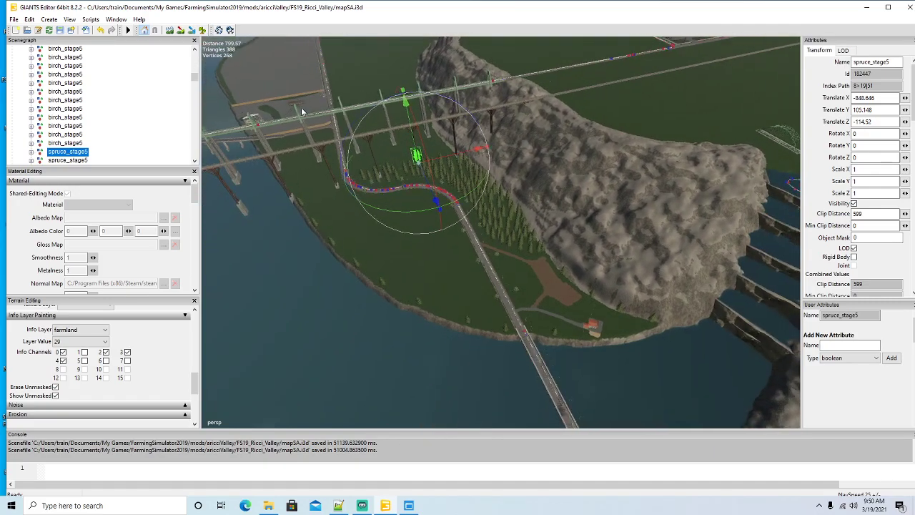
pyautogui.click(190, 31)
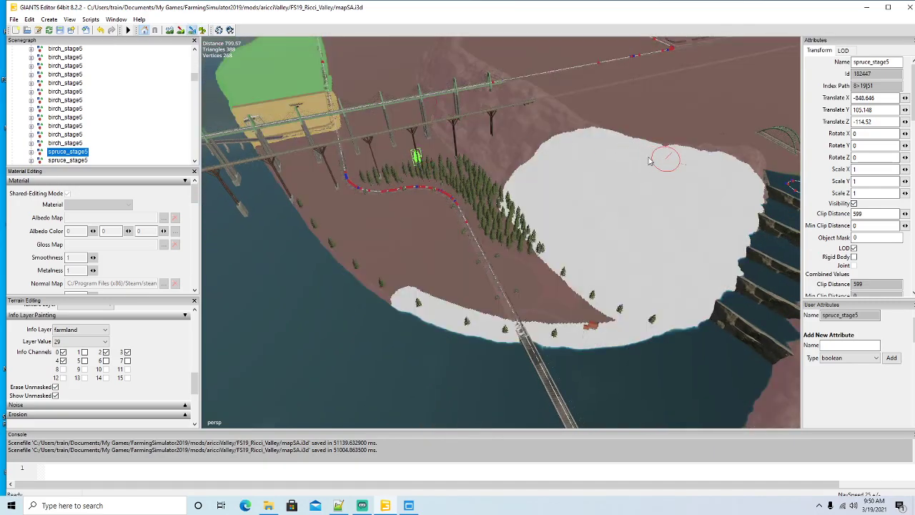
pyautogui.moveTo(580, 138)
pyautogui.mouseDown()
pyautogui.moveTo(492, 84)
pyautogui.moveTo(555, 143)
pyautogui.moveTo(476, 91)
pyautogui.moveTo(549, 177)
pyautogui.moveTo(465, 126)
pyautogui.moveTo(524, 178)
pyautogui.moveTo(471, 135)
pyautogui.moveTo(509, 192)
pyautogui.moveTo(449, 147)
pyautogui.moveTo(497, 200)
pyautogui.mouseUp()
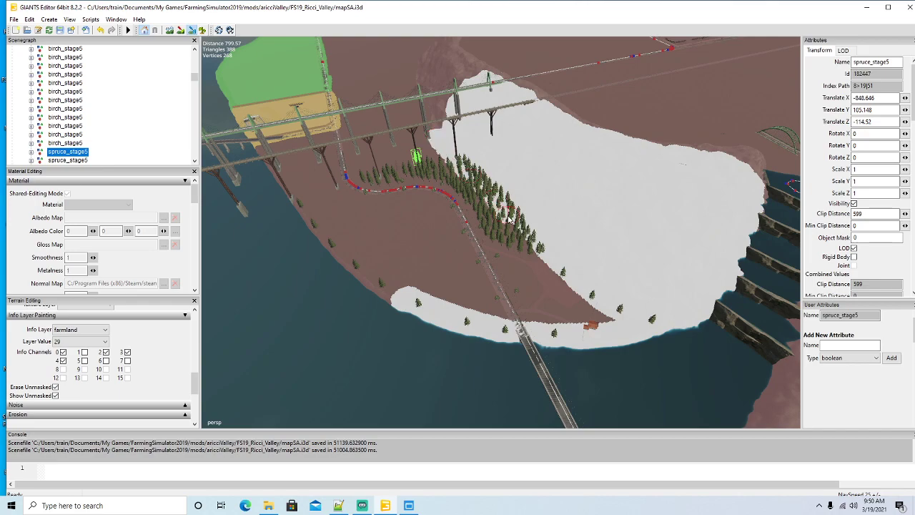
# Step: Fill the remaining farmyard, riverside field, spruce forest and strip under the bridges with farmland 29, including the mountain's waterfall edge
pyautogui.moveTo(543, 259)
pyautogui.mouseDown()
pyautogui.moveTo(581, 294)
pyautogui.moveTo(593, 320)
pyautogui.moveTo(604, 320)
pyautogui.moveTo(537, 322)
pyautogui.mouseUp()
pyautogui.moveTo(439, 308)
pyautogui.mouseDown()
pyautogui.moveTo(359, 273)
pyautogui.moveTo(293, 206)
pyautogui.mouseUp()
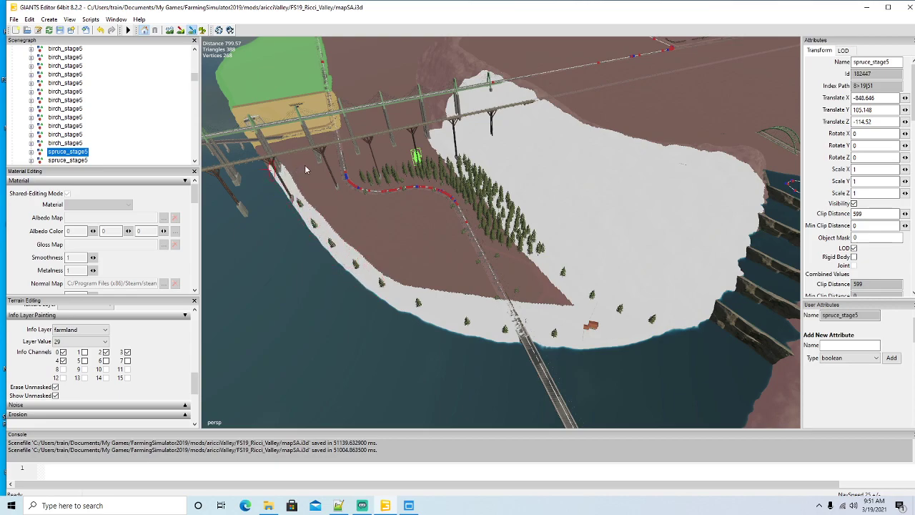
pyautogui.moveTo(305, 170); pyautogui.dragTo(427, 150)
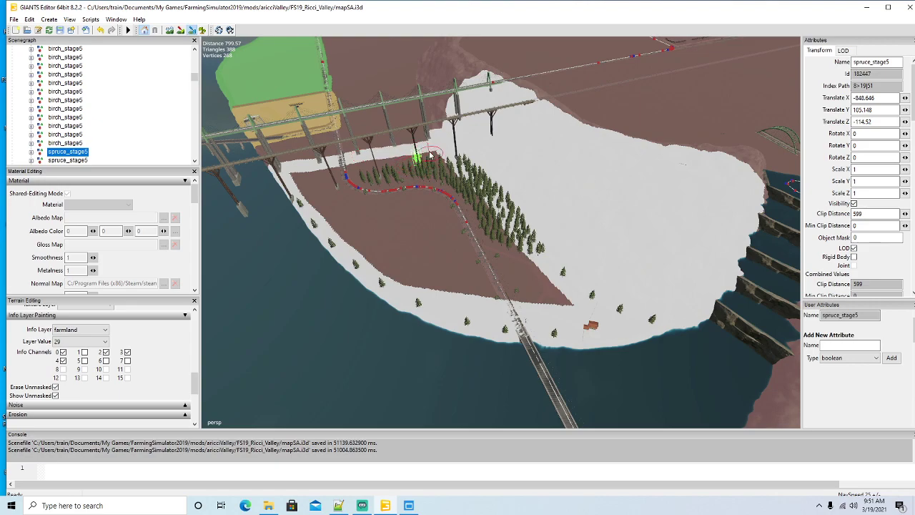
pyautogui.moveTo(431, 153)
pyautogui.mouseDown()
pyautogui.moveTo(572, 305)
pyautogui.moveTo(432, 280)
pyautogui.moveTo(376, 251)
pyautogui.moveTo(302, 179)
pyautogui.moveTo(354, 169)
pyautogui.mouseUp()
pyautogui.moveTo(416, 163)
pyautogui.mouseDown()
pyautogui.moveTo(504, 261)
pyautogui.moveTo(409, 174)
pyautogui.moveTo(468, 269)
pyautogui.moveTo(386, 184)
pyautogui.moveTo(396, 227)
pyautogui.moveTo(372, 218)
pyautogui.moveTo(348, 186)
pyautogui.mouseUp()
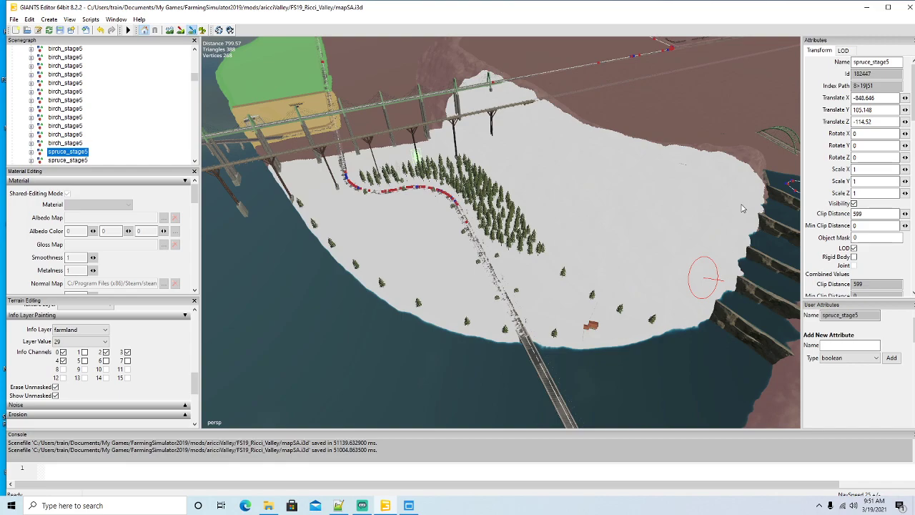
pyautogui.moveTo(744, 198)
pyautogui.mouseDown()
pyautogui.moveTo(750, 184)
pyautogui.moveTo(730, 169)
pyautogui.mouseUp()
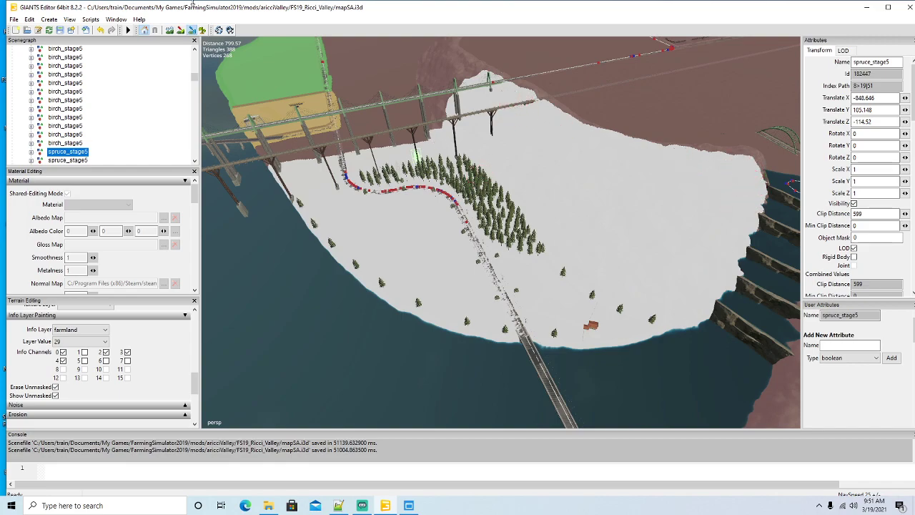
# Step: Paint farmland 29 over the grass between the factory yard and the bridge piers, from the road to the river
pyautogui.click(191, 33)
pyautogui.moveTo(370, 205)
pyautogui.keyDown('alt'); pyautogui.mouseDown()
pyautogui.moveTo(336, 165)
pyautogui.moveTo(297, 158)
pyautogui.mouseUp(); pyautogui.keyUp('alt')
pyautogui.scroll(10, 297, 161)
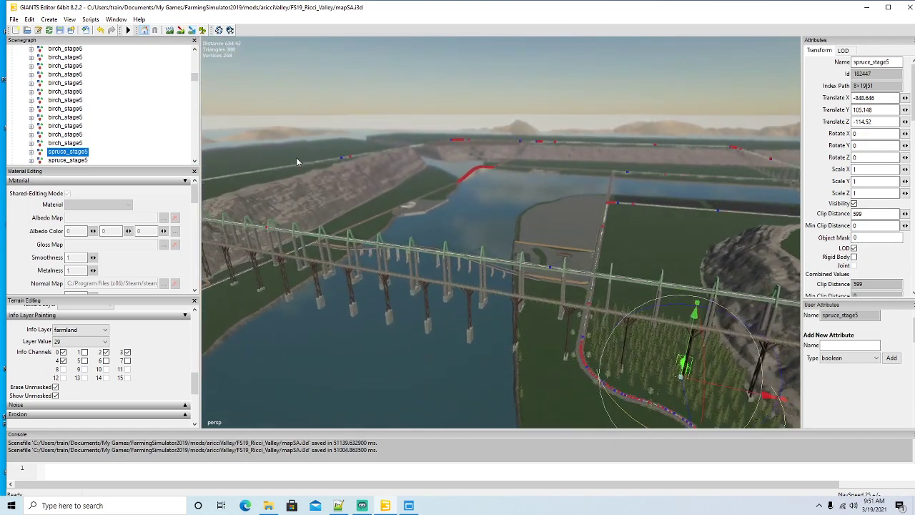
pyautogui.scroll(9, 296, 162)
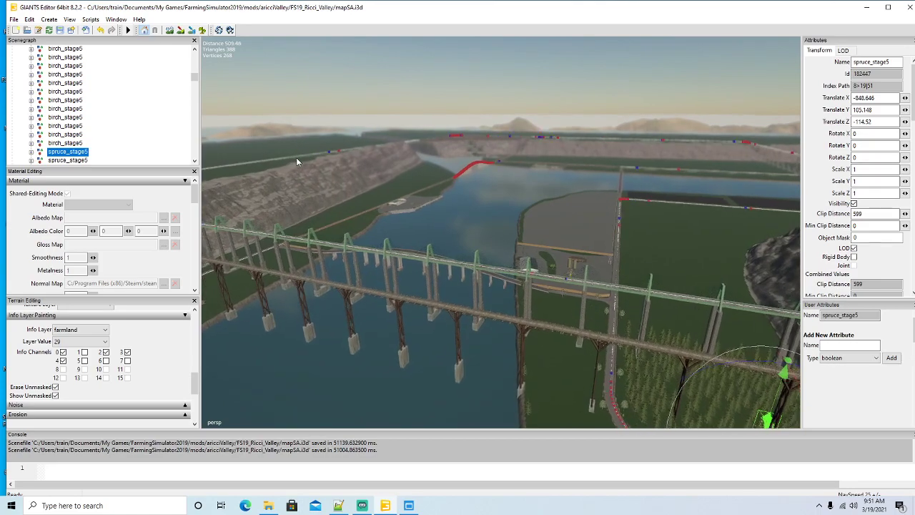
pyautogui.scroll(7, 296, 158)
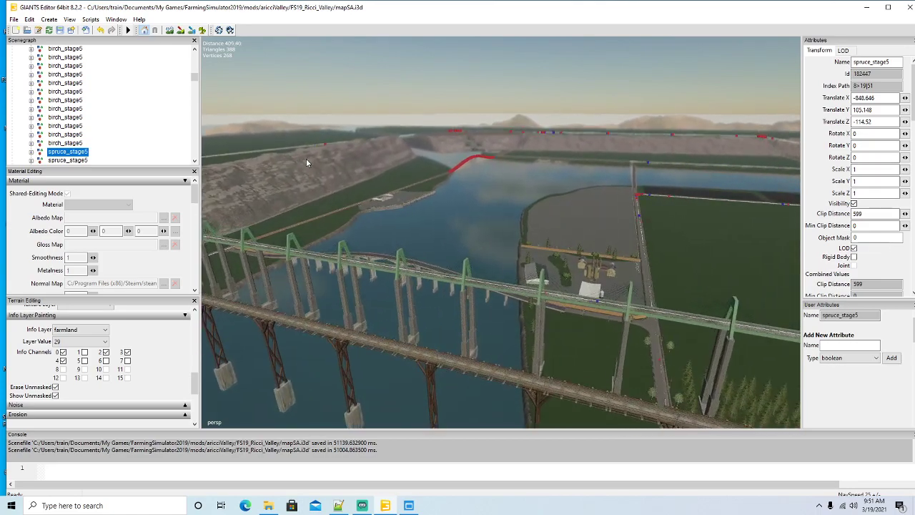
pyautogui.scroll(6, 309, 162)
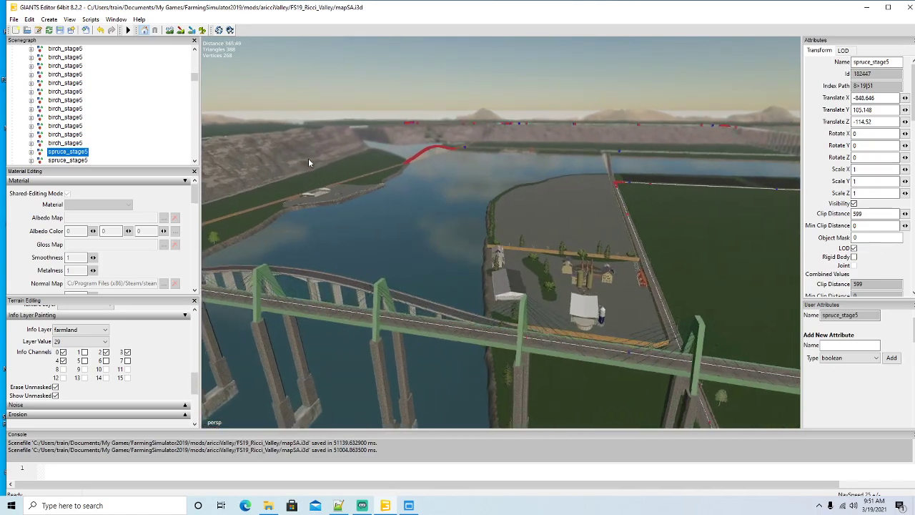
pyautogui.scroll(6, 308, 158)
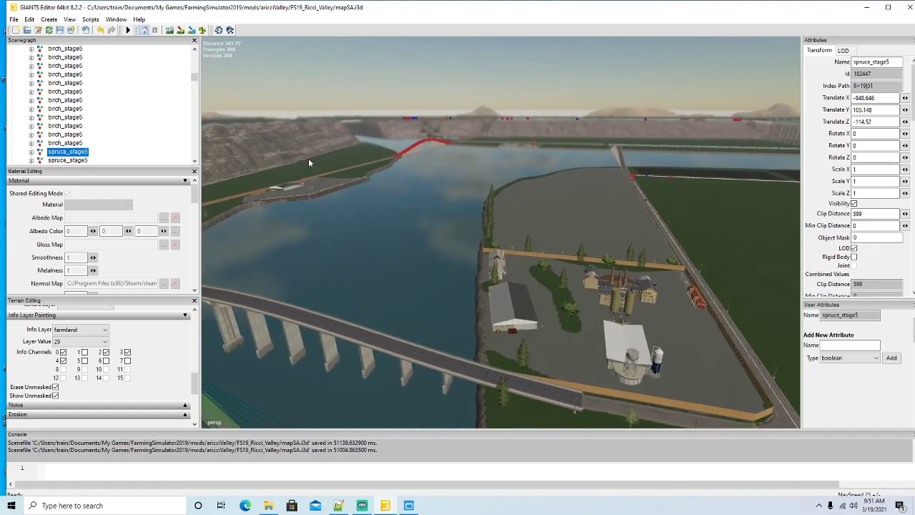
pyautogui.scroll(5, 308, 159)
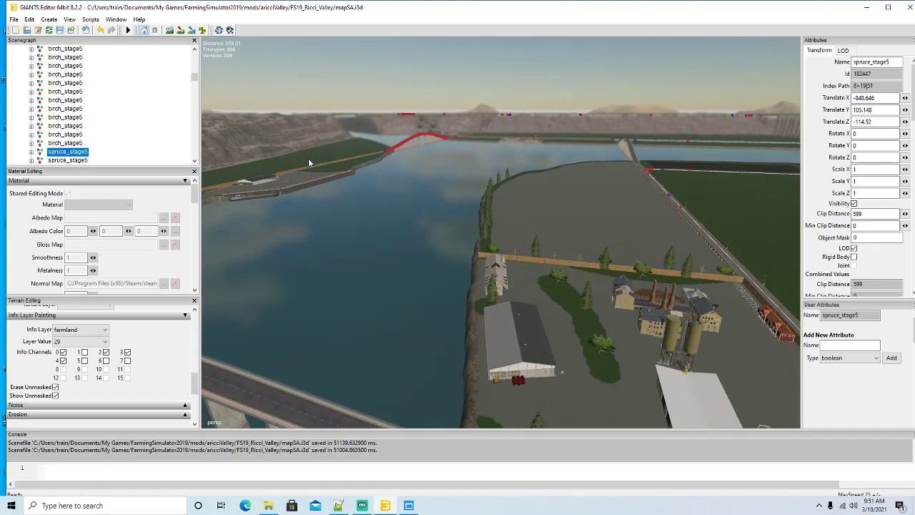
pyautogui.keyDown('alt'); pyautogui.moveTo(309, 159); pyautogui.dragTo(316, 258); pyautogui.keyUp('alt')
pyautogui.scroll(-5, 333, 239)
pyautogui.scroll(-1, 334, 239)
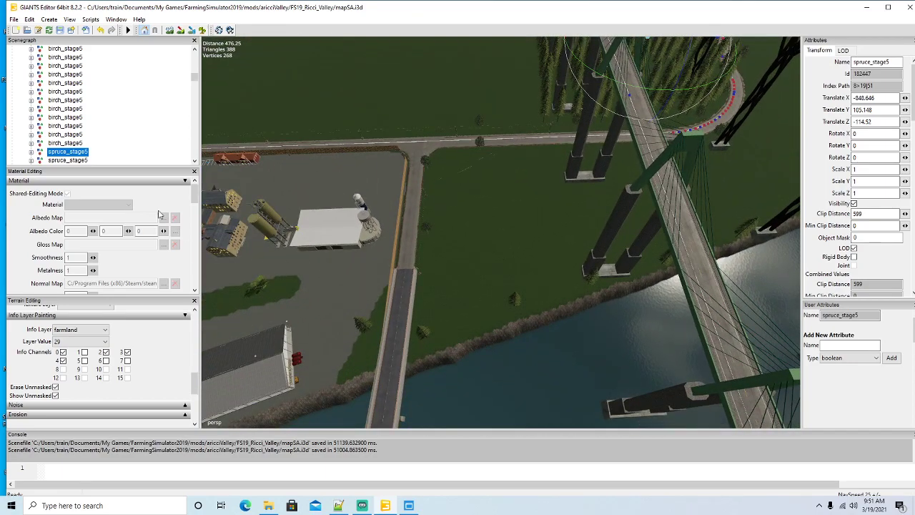
pyautogui.click(193, 30)
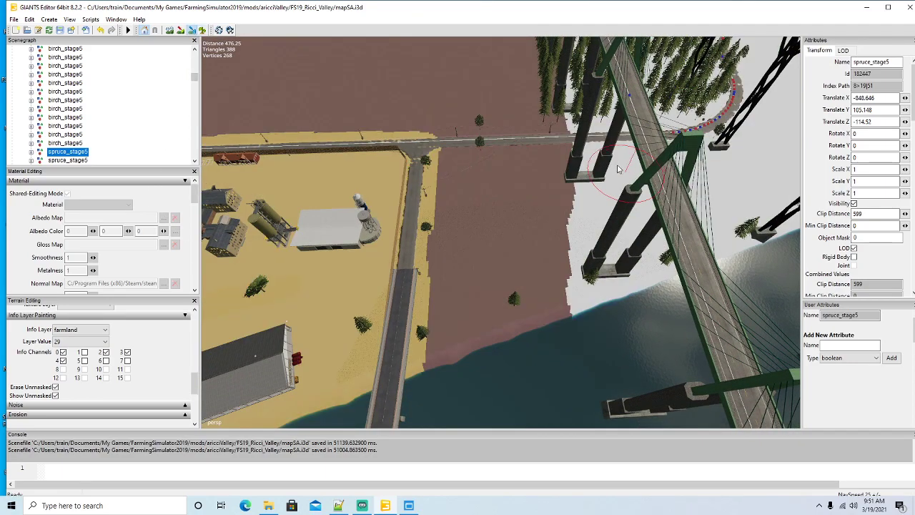
pyautogui.moveTo(566, 146)
pyautogui.mouseDown()
pyautogui.moveTo(468, 148)
pyautogui.moveTo(457, 187)
pyautogui.moveTo(464, 290)
pyautogui.moveTo(443, 299)
pyautogui.moveTo(430, 358)
pyautogui.mouseUp()
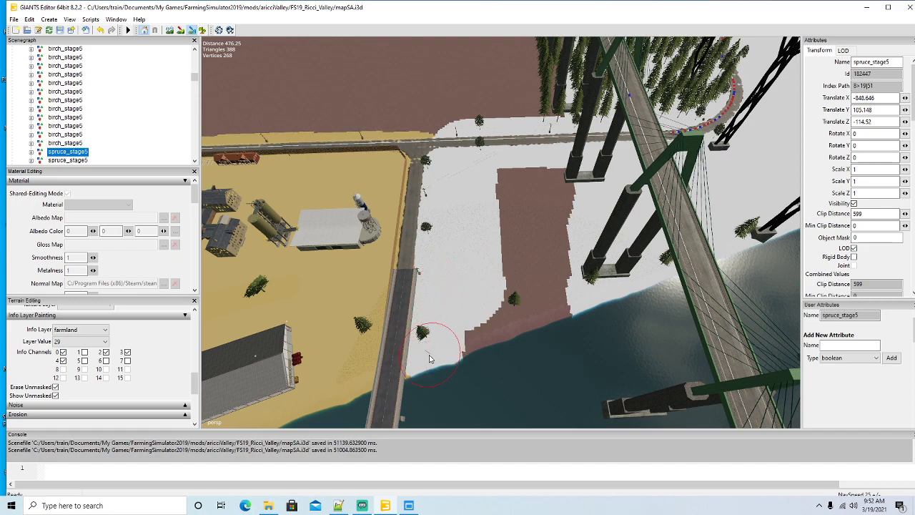
pyautogui.moveTo(557, 314)
pyautogui.mouseDown()
pyautogui.moveTo(578, 198)
pyautogui.moveTo(565, 178)
pyautogui.moveTo(547, 175)
pyautogui.mouseUp()
pyautogui.moveTo(544, 257)
pyautogui.mouseDown()
pyautogui.moveTo(535, 292)
pyautogui.moveTo(518, 182)
pyautogui.moveTo(505, 174)
pyautogui.moveTo(506, 284)
pyautogui.moveTo(527, 279)
pyautogui.mouseUp()
# Step: Widen farmland 29 beside the green bridge, painting from the rocky slope down across the field to the road
pyautogui.click(196, 30)
pyautogui.moveTo(478, 239)
pyautogui.keyDown('alt'); pyautogui.mouseDown()
pyautogui.moveTo(491, 179)
pyautogui.moveTo(479, 173)
pyautogui.mouseUp(); pyautogui.keyUp('alt')
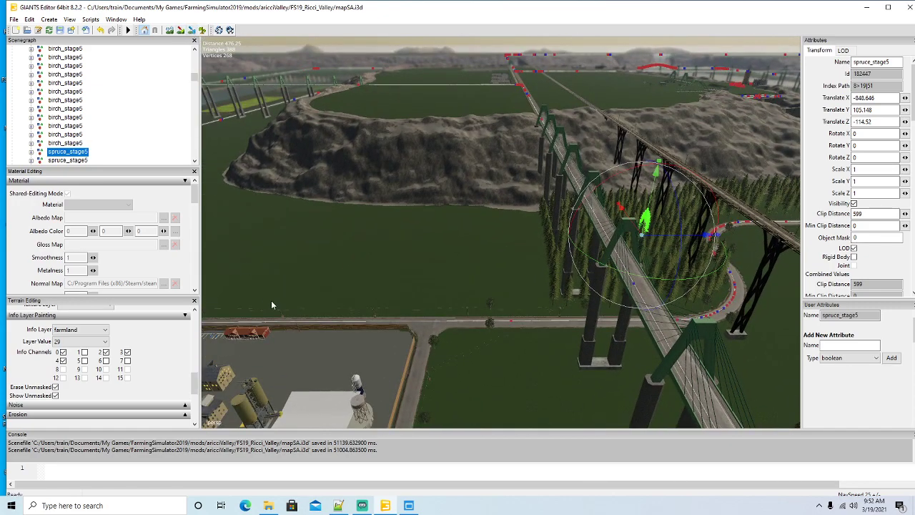
pyautogui.click(202, 30)
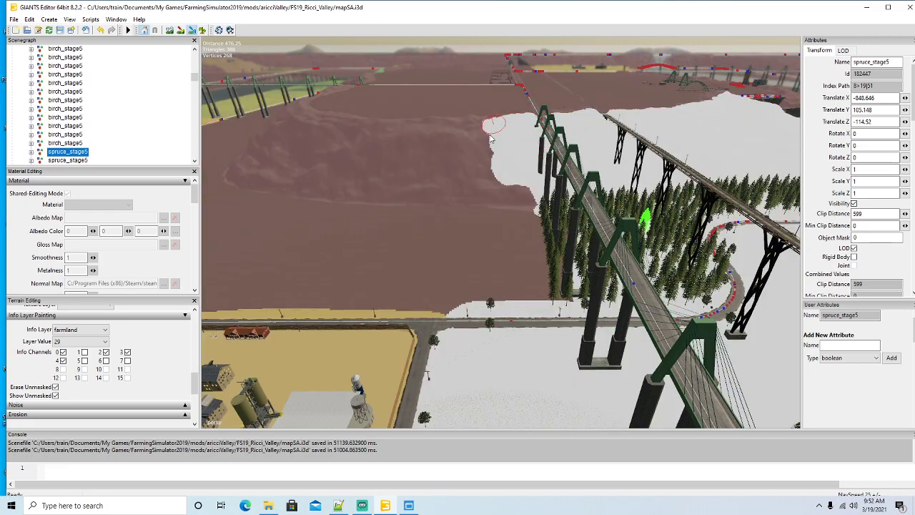
pyautogui.moveTo(490, 138); pyautogui.dragTo(490, 206)
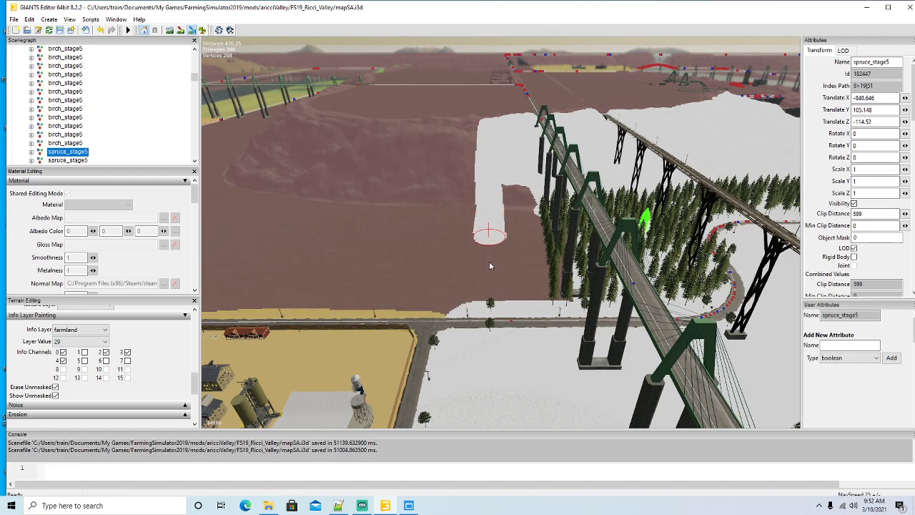
pyautogui.moveTo(489, 266)
pyautogui.mouseDown()
pyautogui.moveTo(493, 295)
pyautogui.moveTo(572, 294)
pyautogui.moveTo(539, 203)
pyautogui.mouseUp()
pyautogui.moveTo(548, 267); pyautogui.dragTo(545, 289)
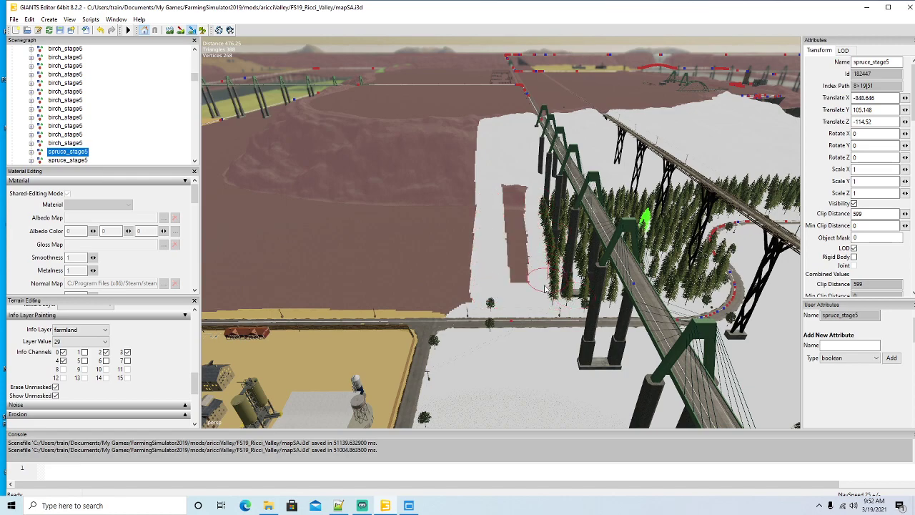
pyautogui.moveTo(531, 205)
pyautogui.mouseDown()
pyautogui.moveTo(515, 279)
pyautogui.moveTo(506, 186)
pyautogui.mouseUp()
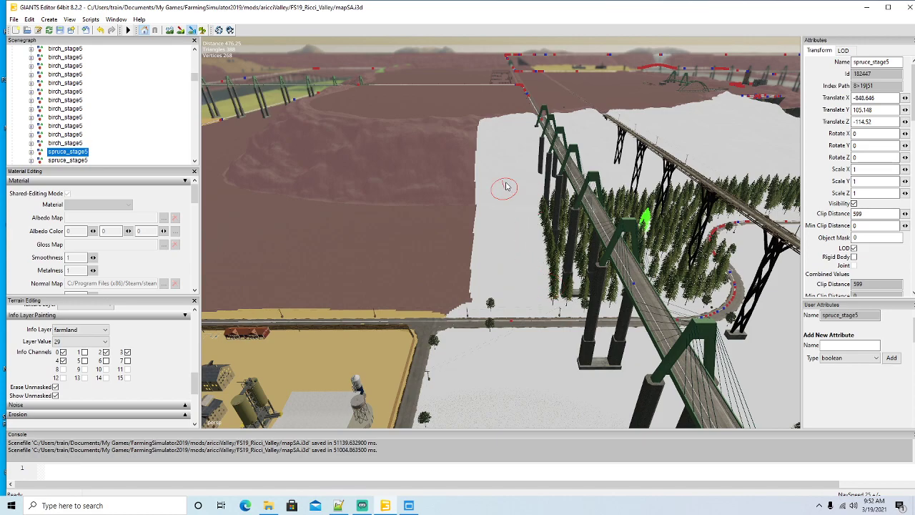
# Step: Check the painted farmland 29 coverage across the rocky ridge, the spruce forest and the ground under both bridges
pyautogui.click(192, 30)
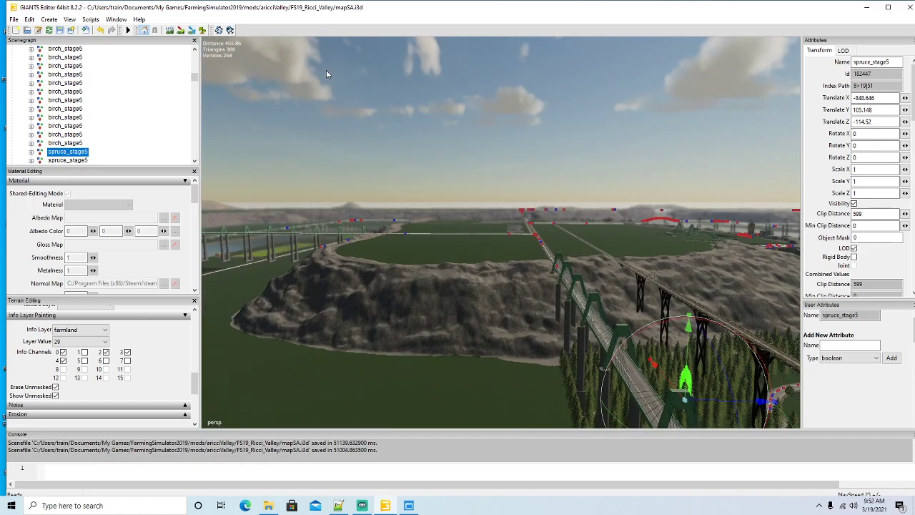
pyautogui.keyDown('alt'); pyautogui.moveTo(336, 40); pyautogui.dragTo(345, 47); pyautogui.keyUp('alt')
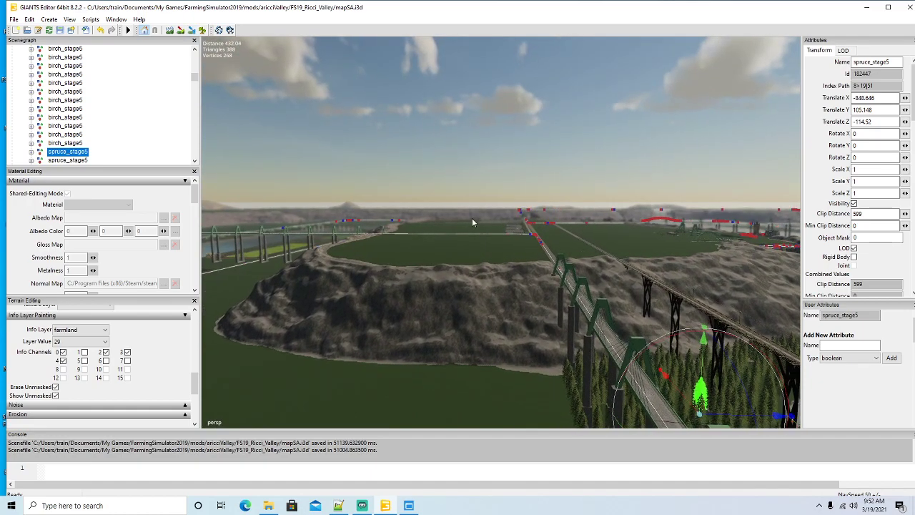
pyautogui.keyDown('alt'); pyautogui.moveTo(472, 222); pyautogui.dragTo(471, 207); pyautogui.keyUp('alt')
pyautogui.scroll(10, 471, 207)
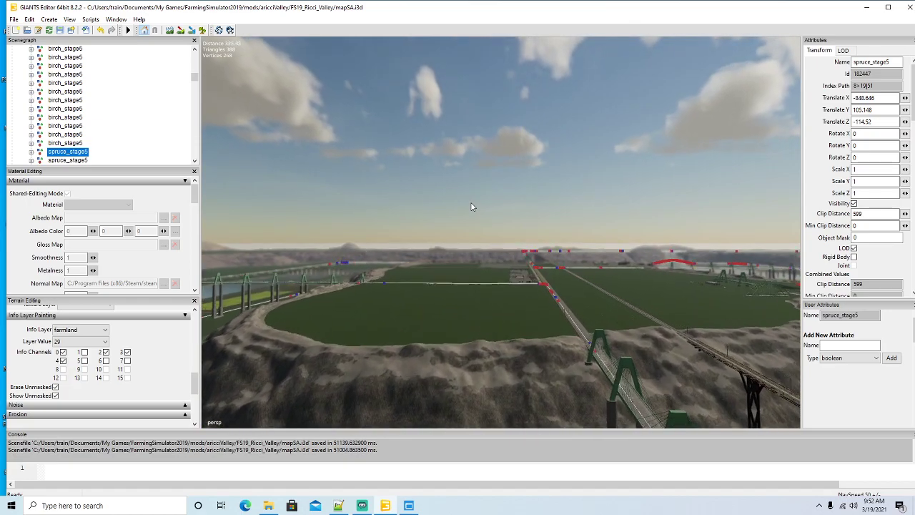
pyautogui.scroll(10, 471, 206)
pyautogui.keyDown('alt'); pyautogui.moveTo(579, 273); pyautogui.dragTo(216, 63); pyautogui.keyUp('alt')
pyautogui.scroll(-8, 451, 311)
pyautogui.click(192, 31)
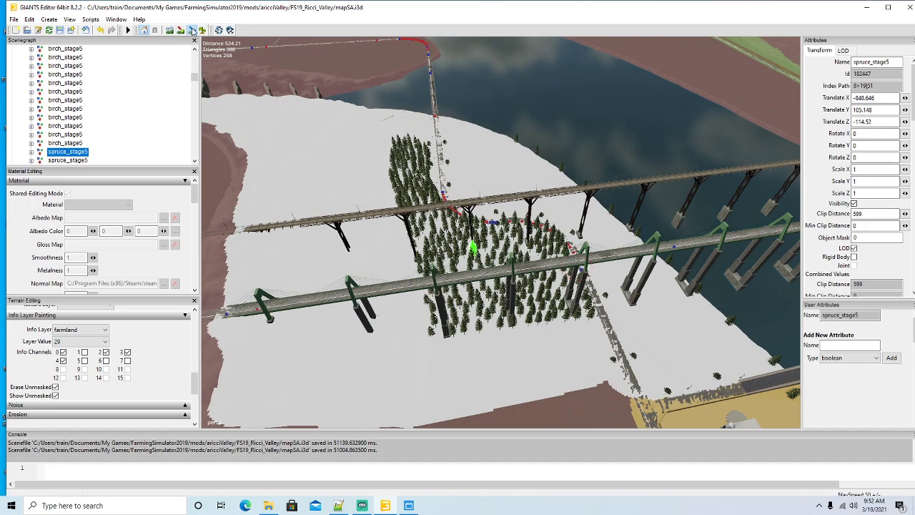
pyautogui.click(192, 30)
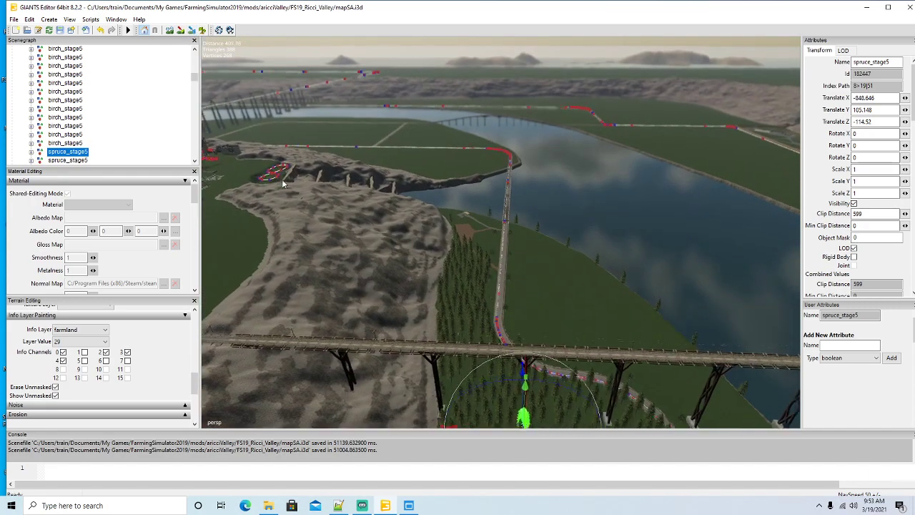
# Step: Inspect the waterfall farm terrain around the farmhouse, sheds, spruce forest and riverside field beside the road bridge
pyautogui.scroll(10, 281, 179)
pyautogui.keyDown('alt'); pyautogui.moveTo(282, 179); pyautogui.dragTo(288, 170); pyautogui.keyUp('alt')
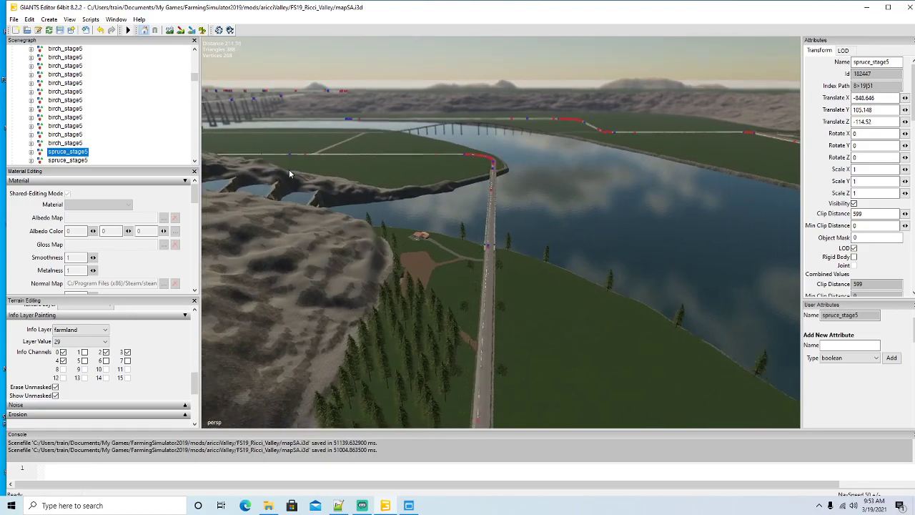
pyautogui.scroll(10, 289, 169)
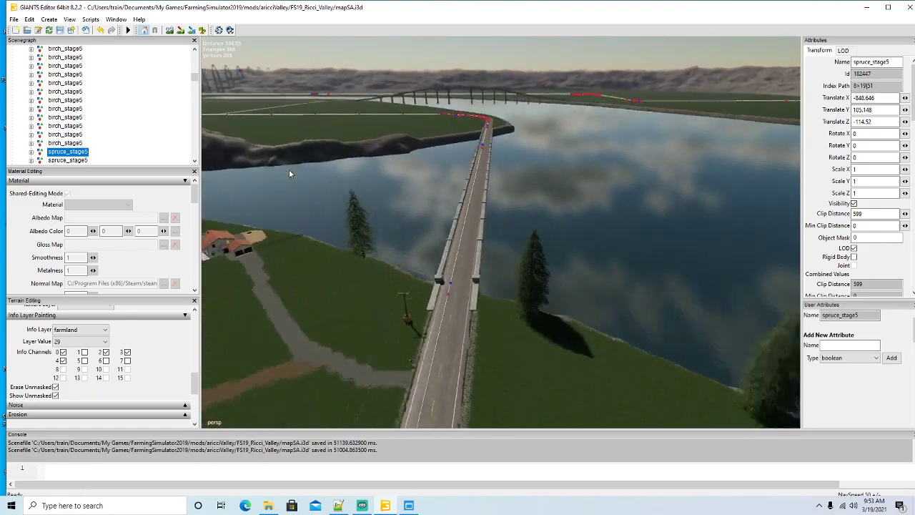
pyautogui.scroll(5, 288, 169)
pyautogui.keyDown('alt'); pyautogui.moveTo(289, 169); pyautogui.dragTo(531, 209); pyautogui.keyUp('alt')
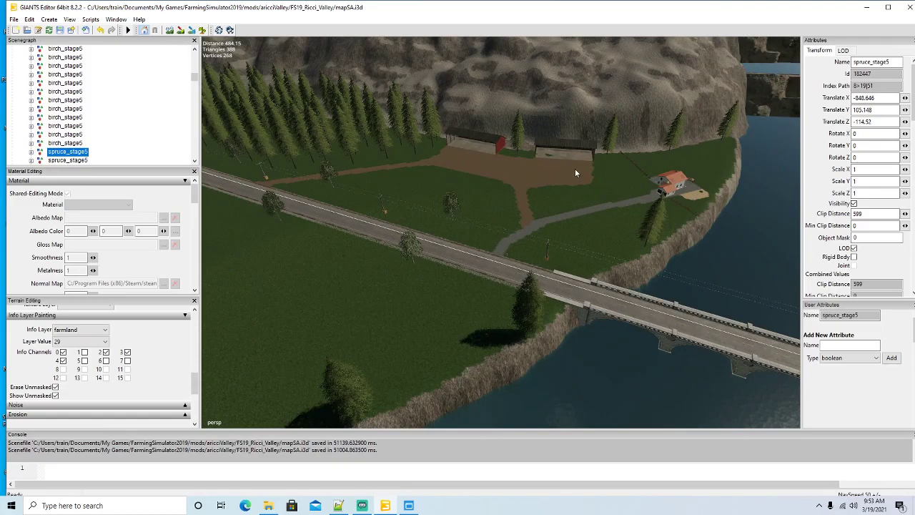
pyautogui.keyDown('alt'); pyautogui.moveTo(575, 168); pyautogui.dragTo(460, 167); pyautogui.keyUp('alt')
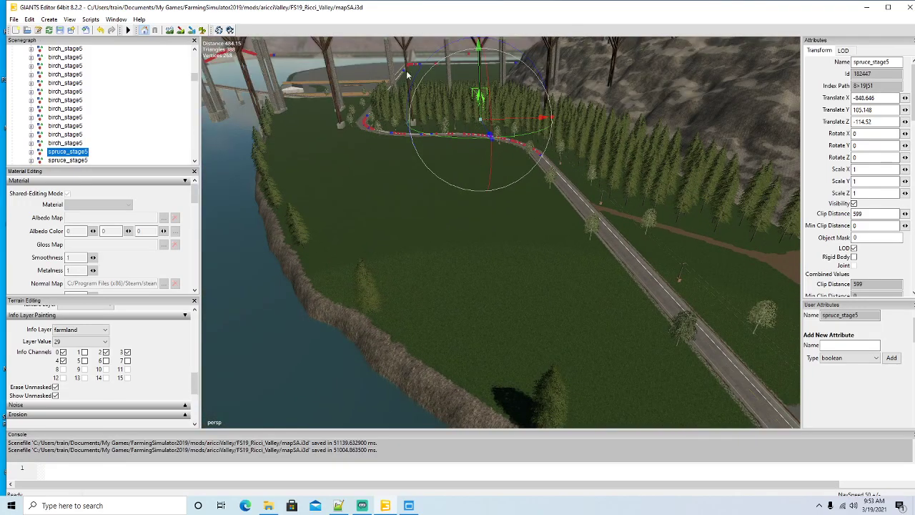
pyautogui.keyDown('alt'); pyautogui.moveTo(507, 257); pyautogui.dragTo(200, 80); pyautogui.keyUp('alt')
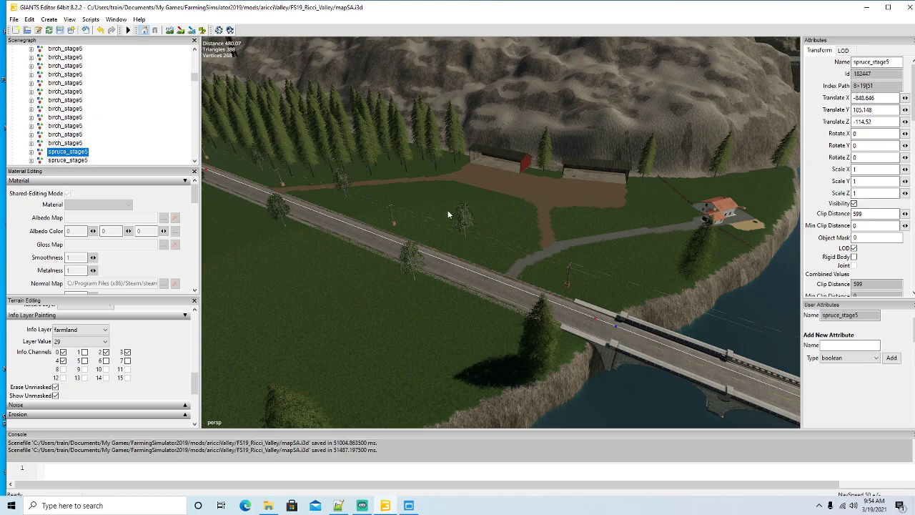
# Step: Minimize the map editor and launch Farming Simulator 19 from the desktop
pyautogui.click(867, 10)
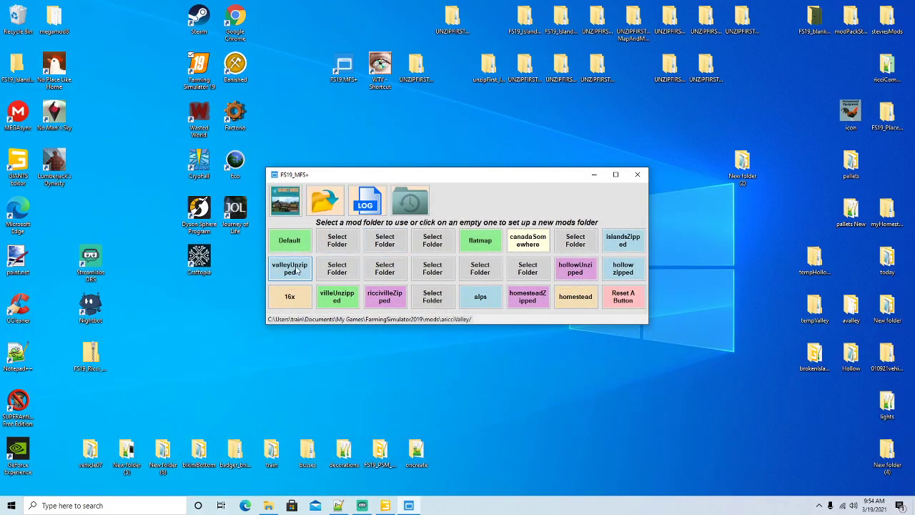
pyautogui.rightClick(199, 66)
pyautogui.click(222, 75)
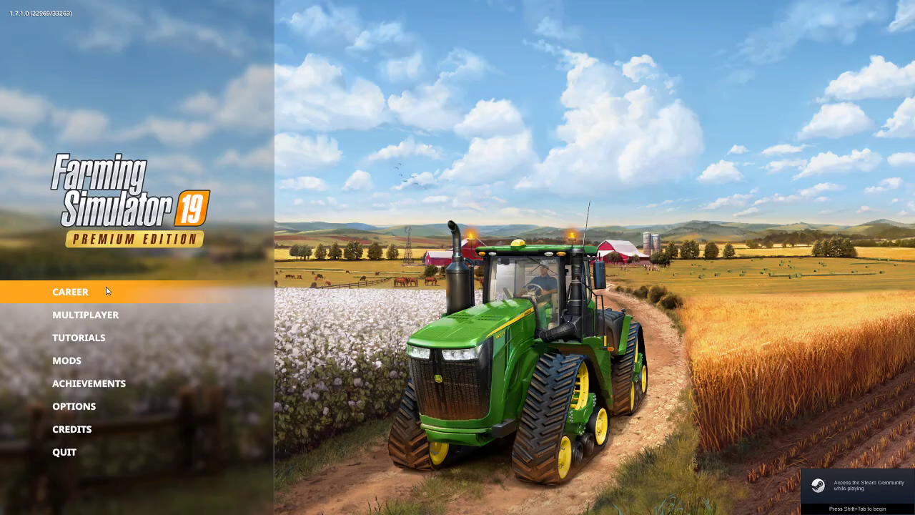
# Step: Begin a new career in the unused Savegame 8 slot and continue to the map selection
pyautogui.click(98, 293)
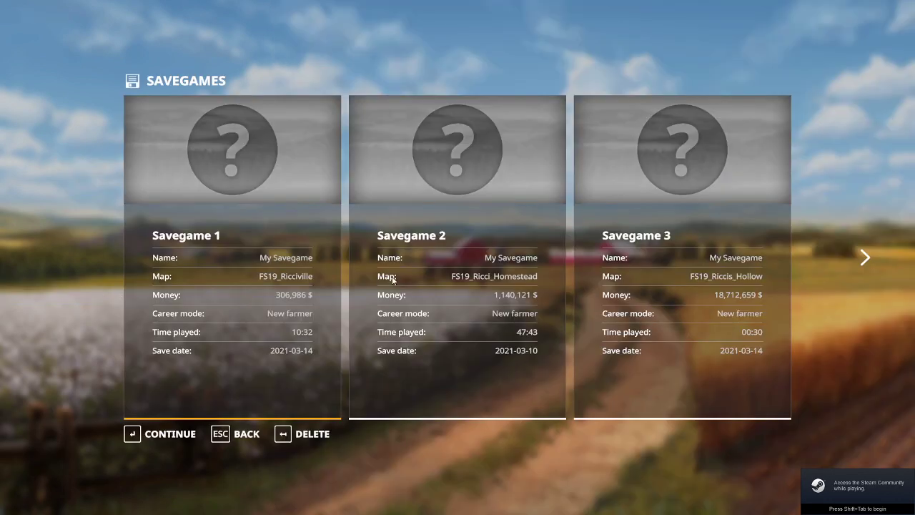
pyautogui.press('Right')
pyautogui.press('Right')
pyautogui.press('Right')
pyautogui.press('Right')
pyautogui.press('Right')
pyautogui.press('Right')
pyautogui.press('Right')
pyautogui.press('Right')
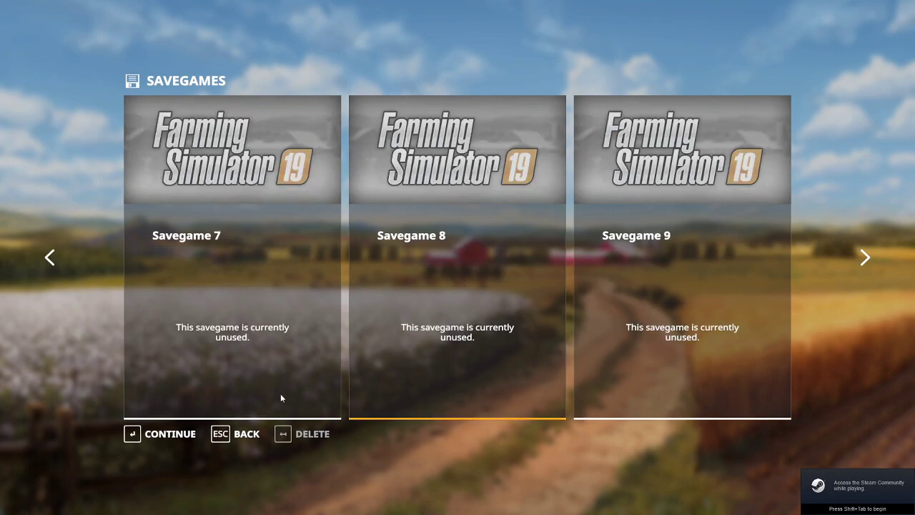
pyautogui.click(166, 435)
pyautogui.click(169, 436)
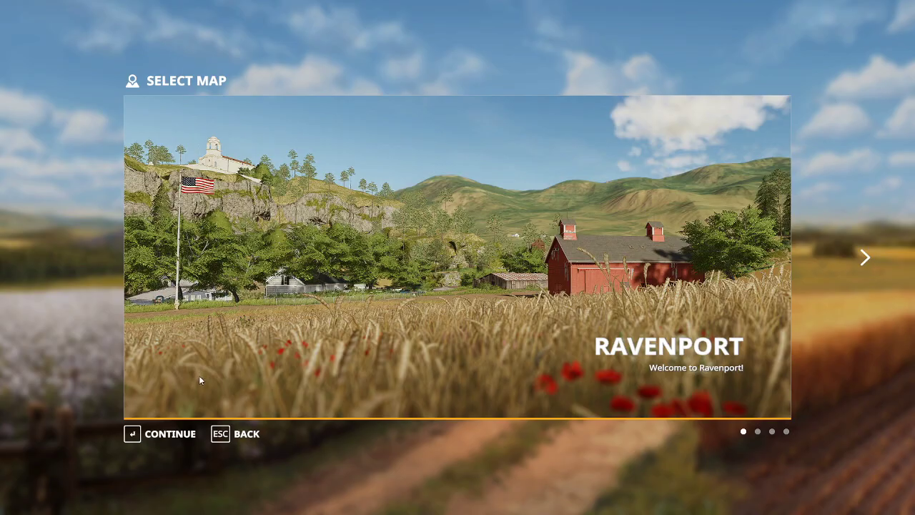
# Step: Load the Ricci_Valley map with all mods selected, start the game and dismiss the welcome message
pyautogui.press('Right')
pyautogui.click(171, 433)
pyautogui.click(170, 433)
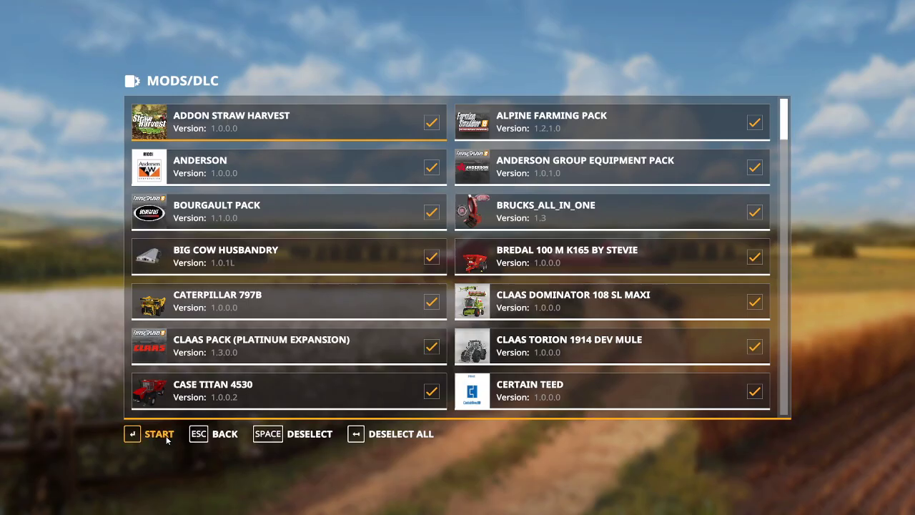
pyautogui.click(169, 436)
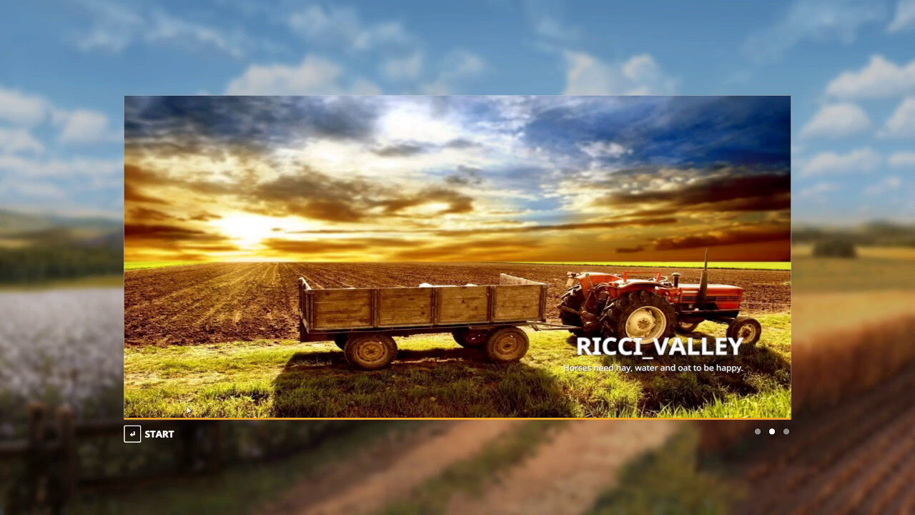
pyautogui.click(149, 434)
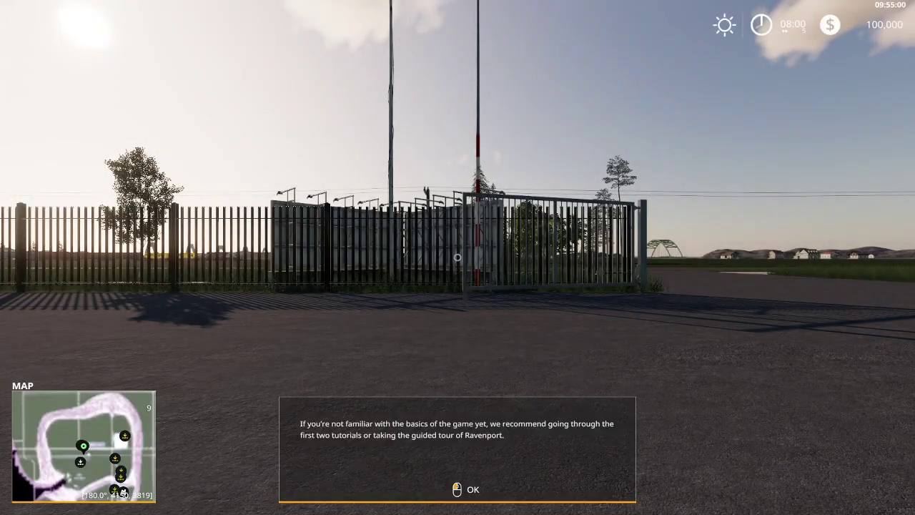
pyautogui.click(458, 258)
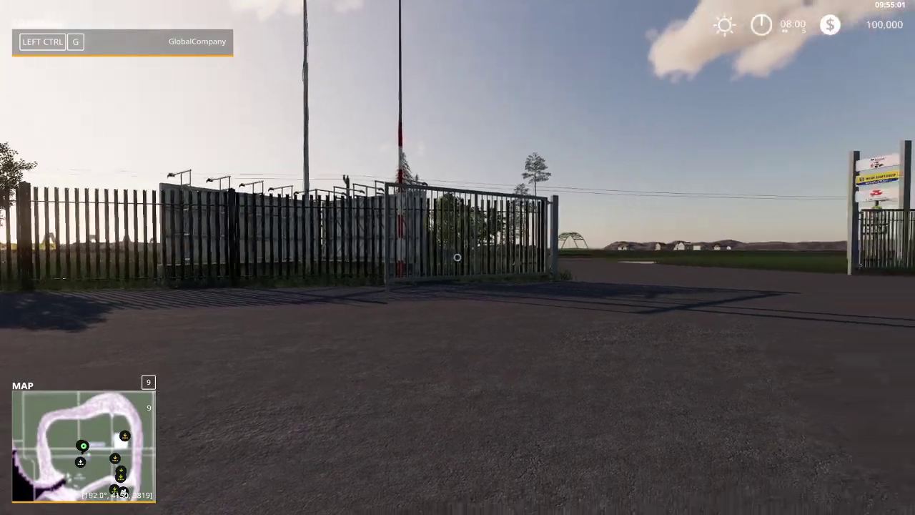
# Step: Lease a Lizard Pickup 2014 from the shop's car category and return to the dealership yard
pyautogui.press('s')
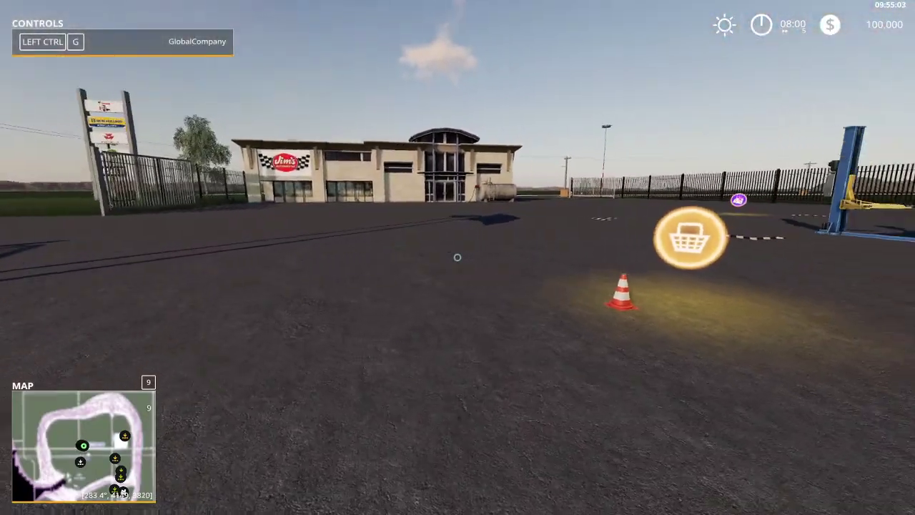
pyautogui.press('w')
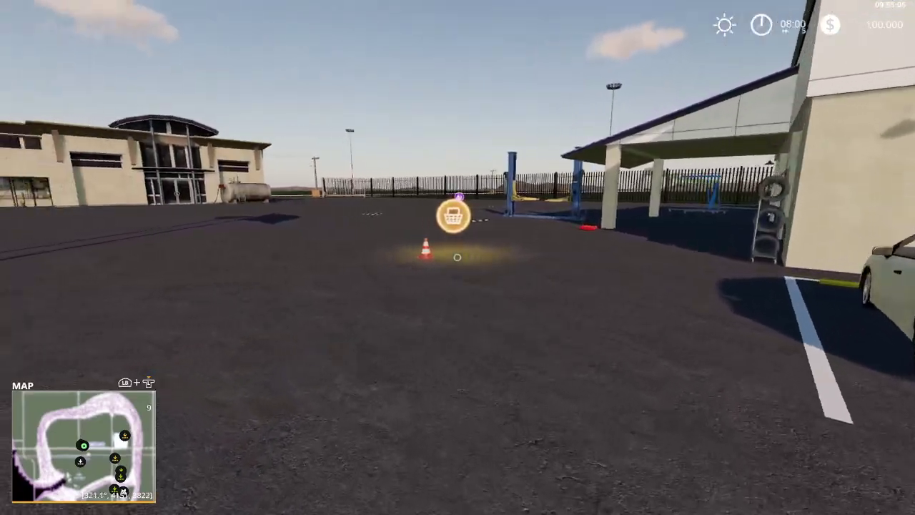
pyautogui.press('p')
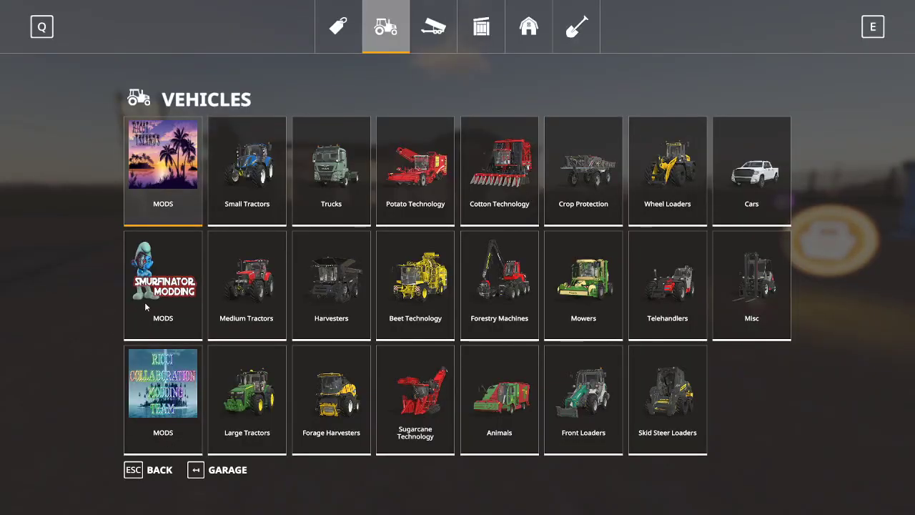
pyautogui.click(732, 190)
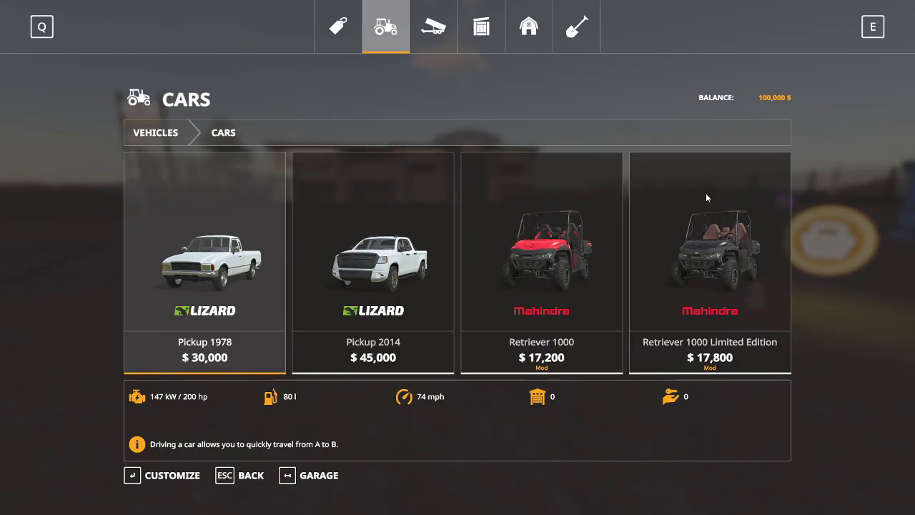
pyautogui.doubleClick(389, 270)
pyautogui.click(290, 476)
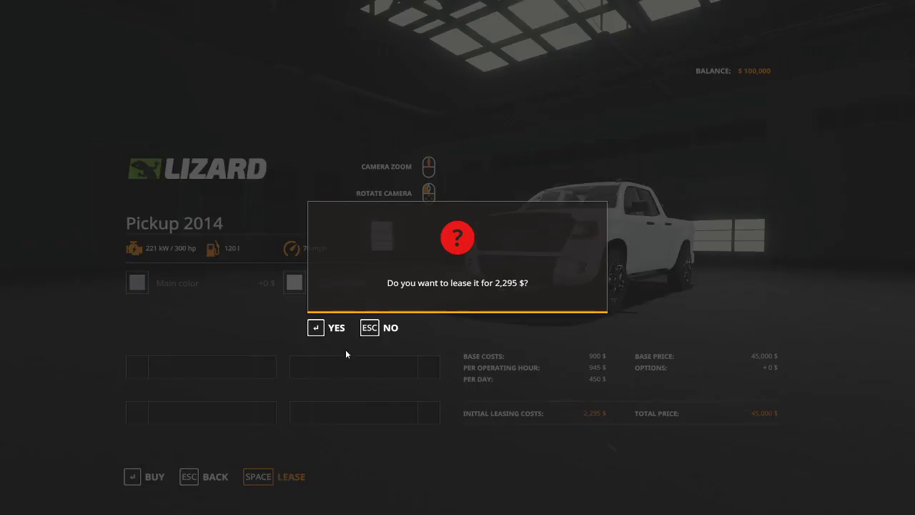
pyautogui.click(333, 326)
pyautogui.click(336, 325)
pyautogui.press('Escape')
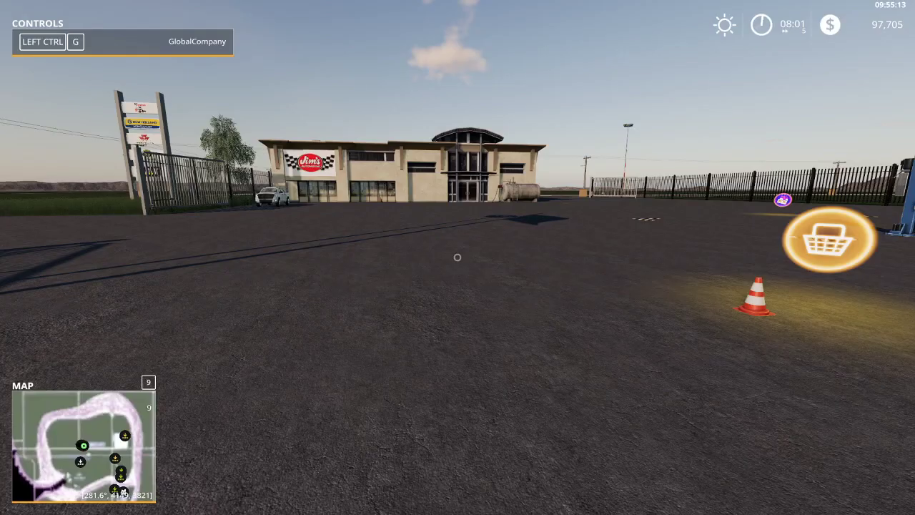
# Step: Get into the leased pickup, zoom out the chase camera and drive through the dealership yard past the Jim's Automotive buildings
pyautogui.press('Tab')
pyautogui.scroll(-10, 458, 286)
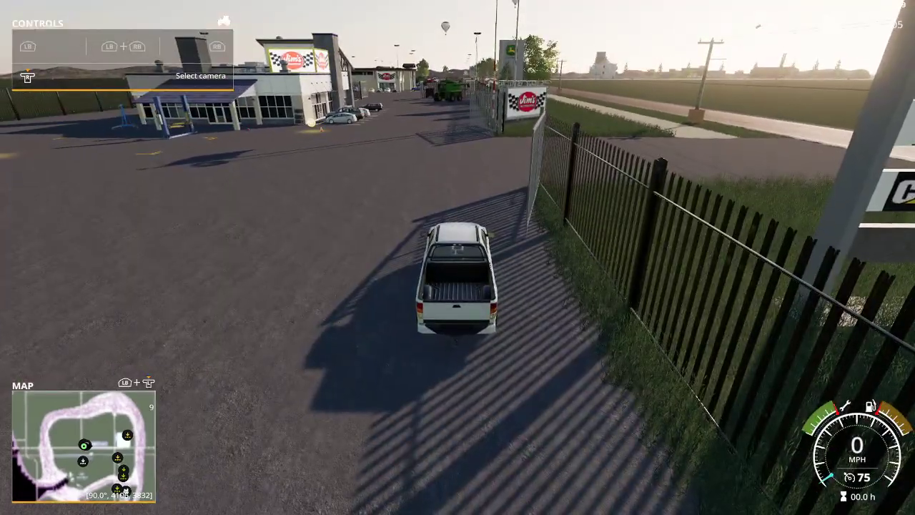
pyautogui.press('w')
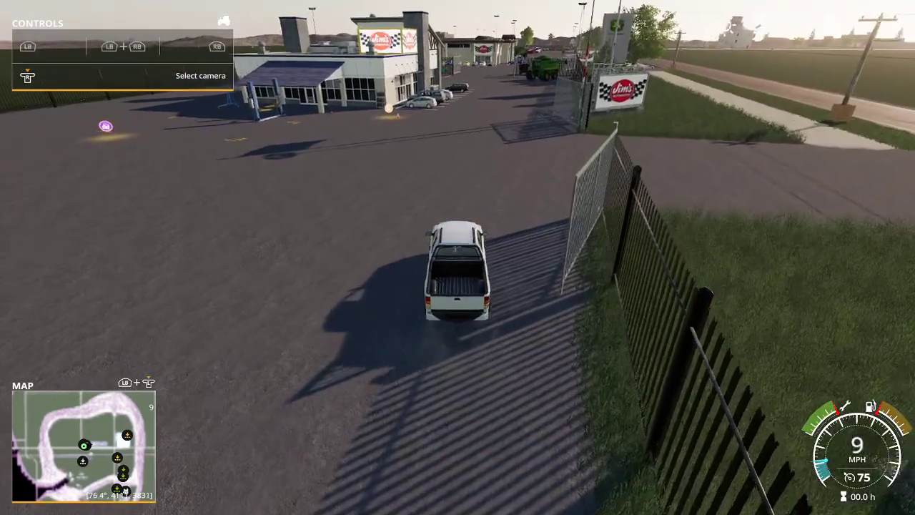
pyautogui.press('w')
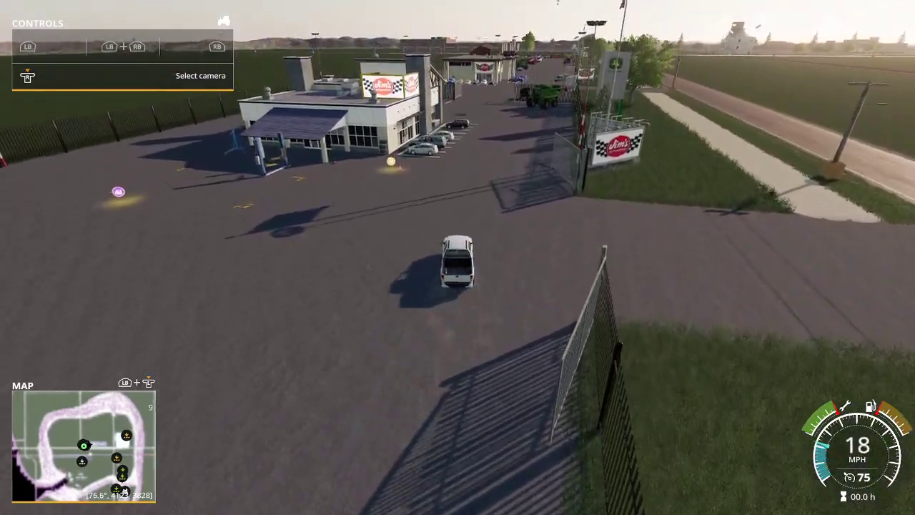
pyautogui.press('w')
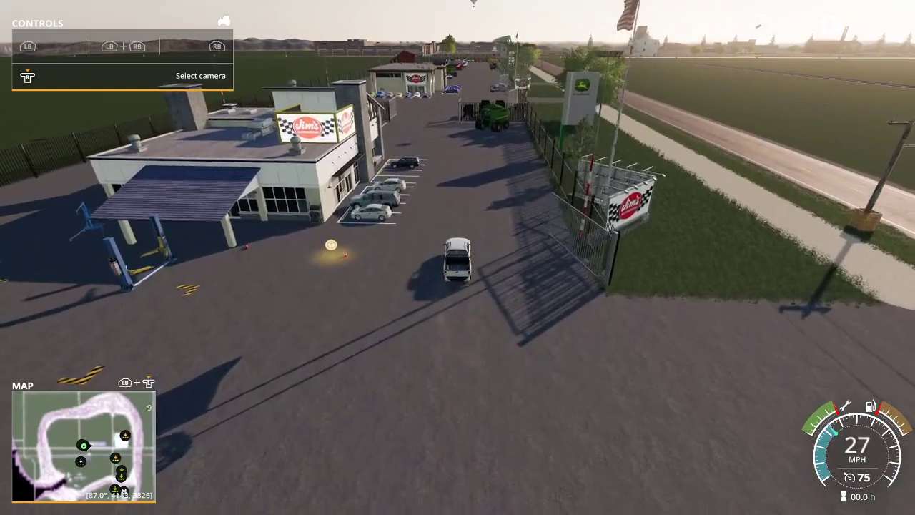
pyautogui.press('w')
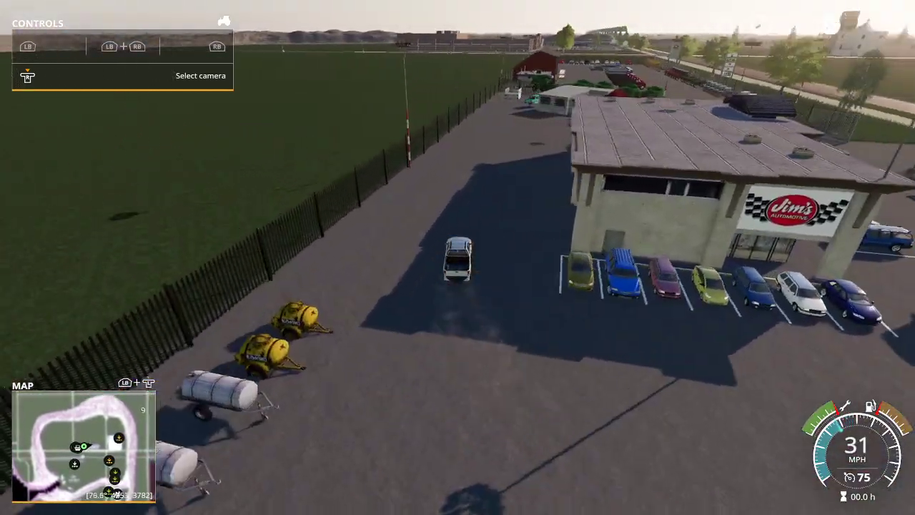
pyautogui.press('s')
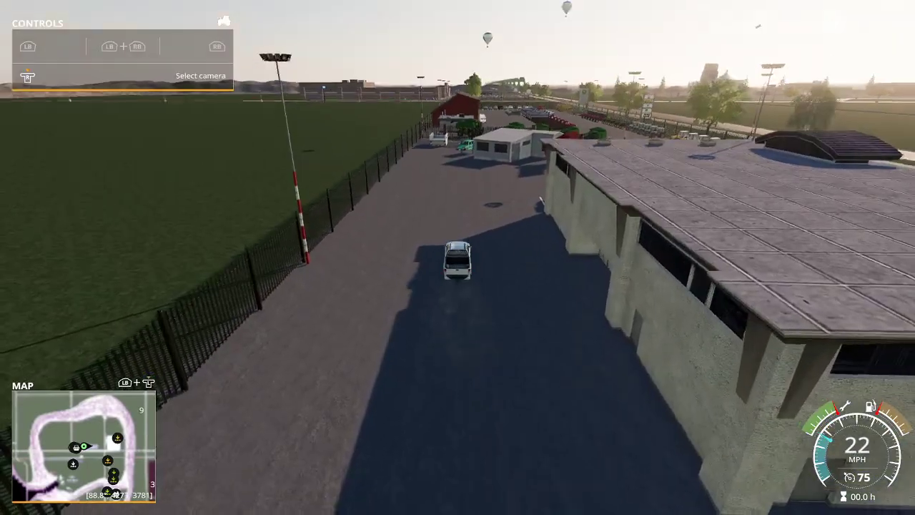
pyautogui.press('w')
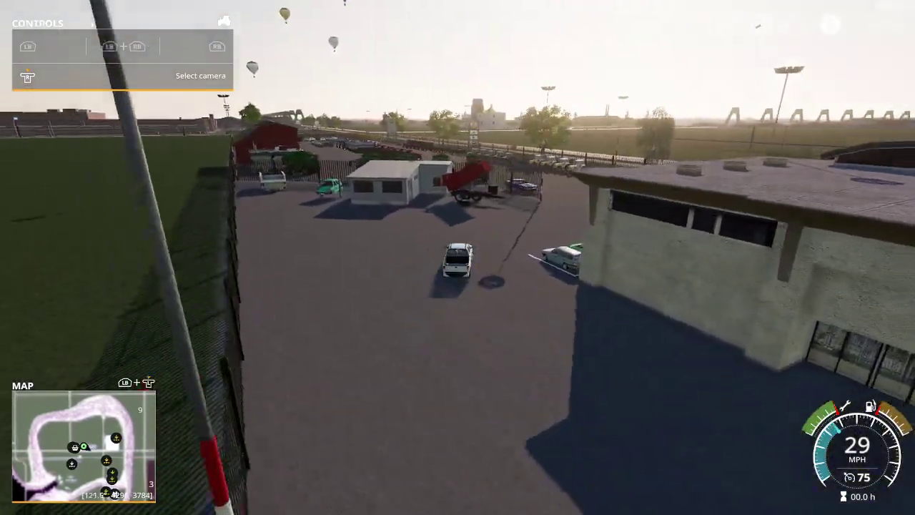
# Step: Drive the pickup out of the dealership gate, follow the main road and get out on the grass verge
pyautogui.press('a')
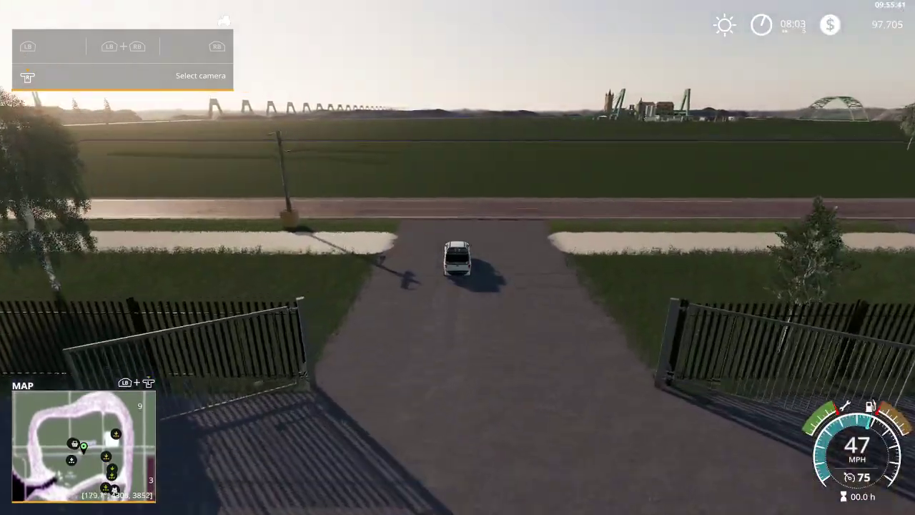
pyautogui.press('d')
pyautogui.press('w')
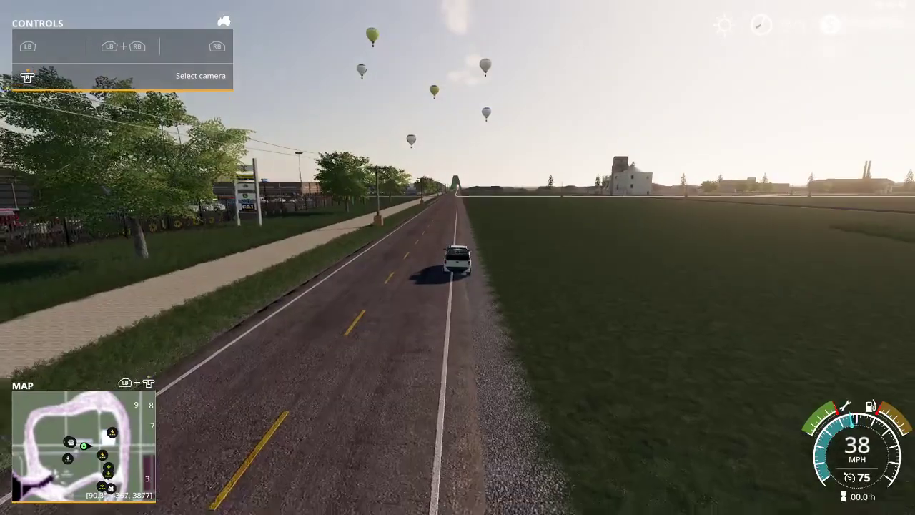
pyautogui.press('w')
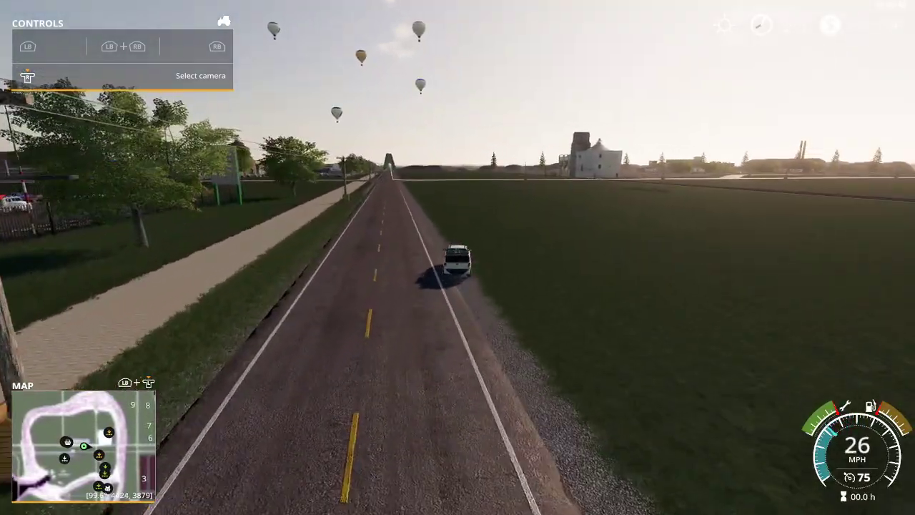
pyautogui.press('w')
pyautogui.press('e')
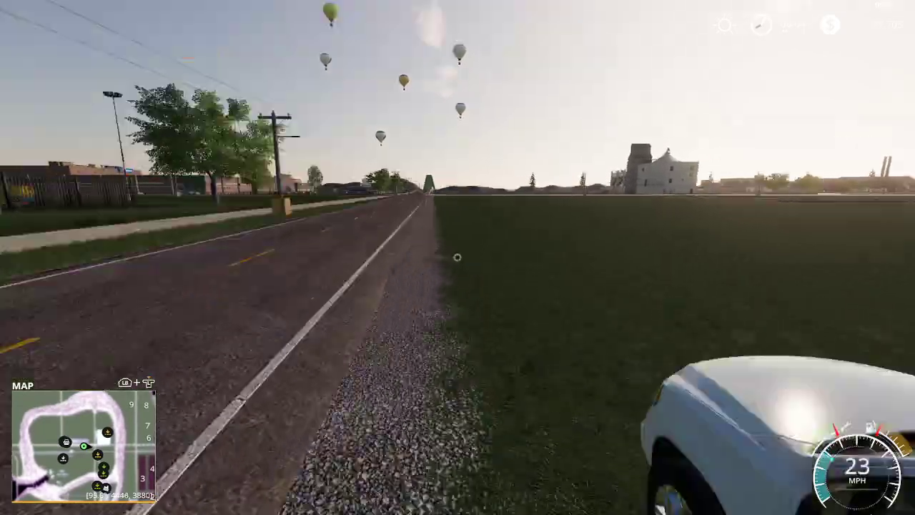
# Step: Turn on Flight / No HUD Mode and Flight State in the Easy Development Commands player settings and return to the game
pyautogui.hotkey('ctrl', 'd')
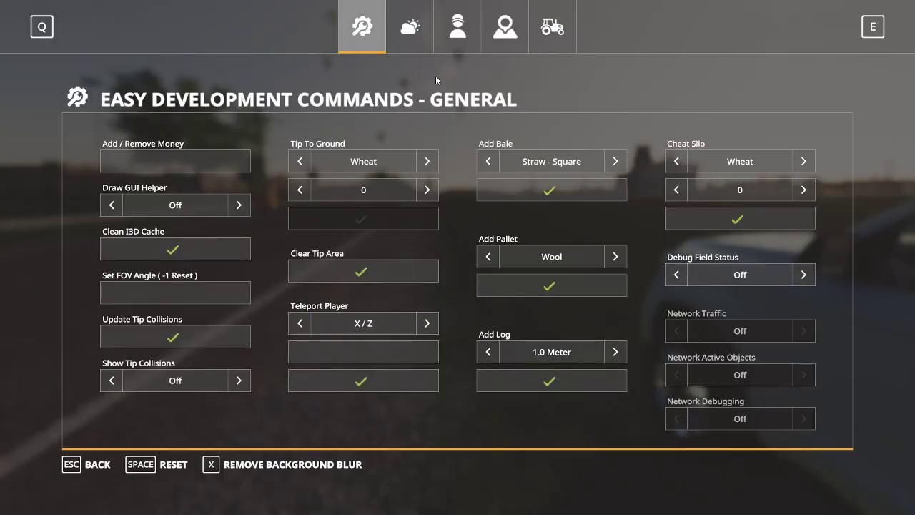
pyautogui.click(457, 27)
pyautogui.click(239, 161)
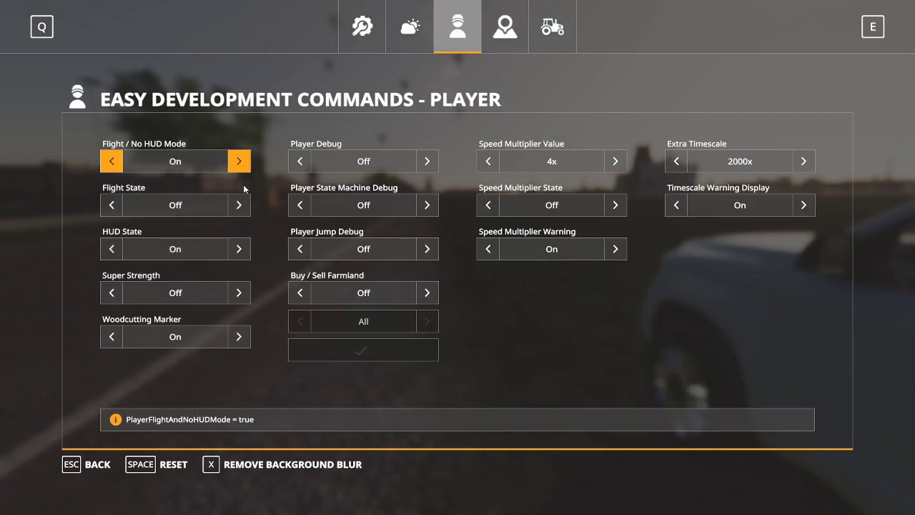
pyautogui.click(239, 205)
pyautogui.press('Escape')
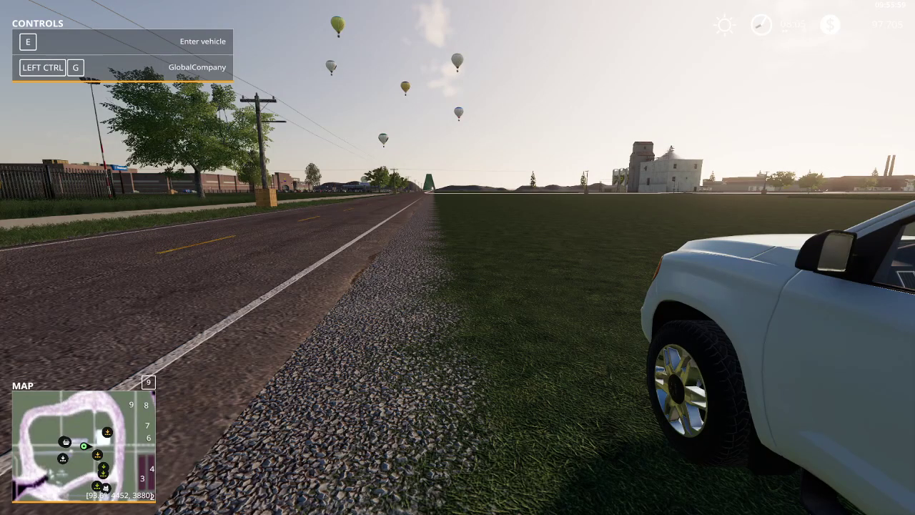
# Step: Fly up above the roadside and reopen the Easy Development Commands player settings
pyautogui.press('e')
pyautogui.press('e')
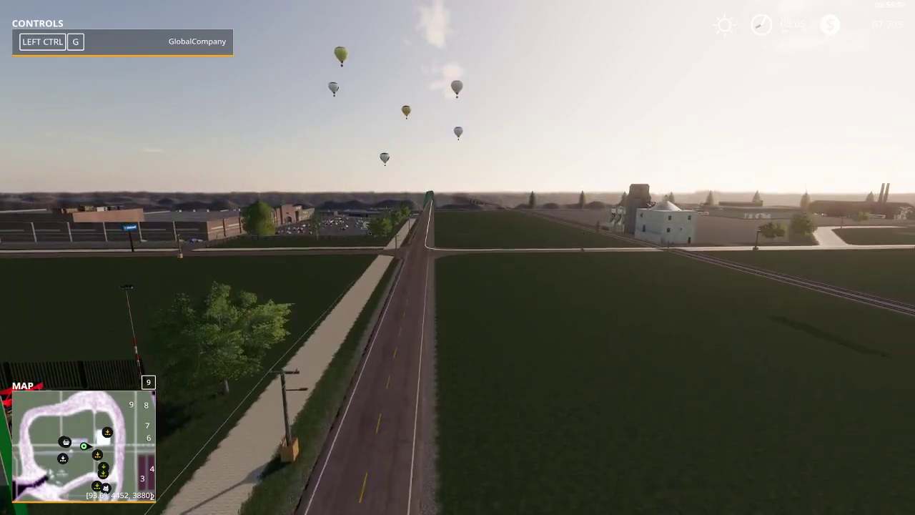
pyautogui.hotkey('ctrl', 'o')
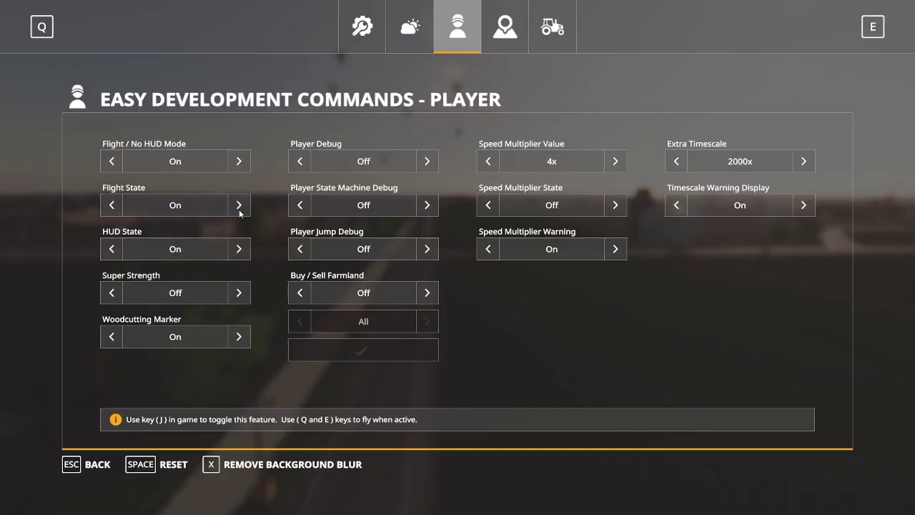
# Step: Enable the player speed multiplier state, disable its warning display, and return to the game world
pyautogui.click(620, 250)
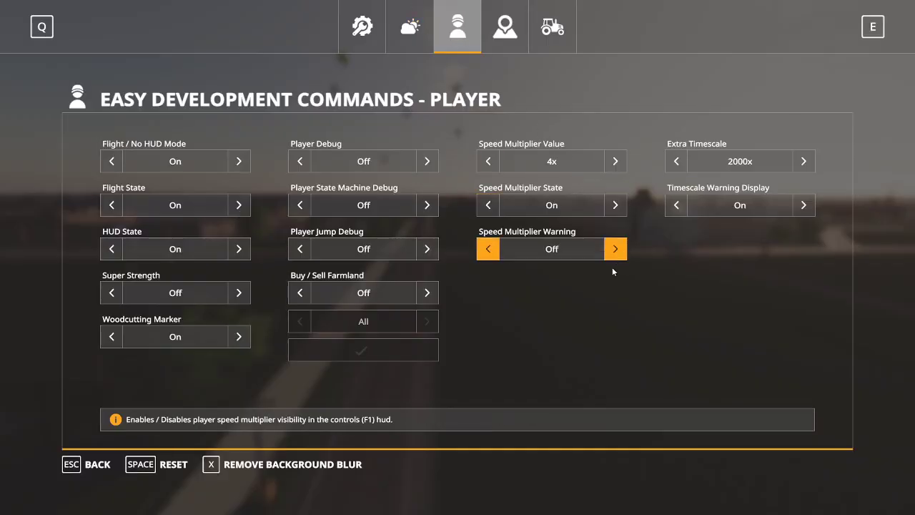
pyautogui.press('Escape')
# Step: Fly from the road across the green field, past the grain elevator and along the railway line
pyautogui.press('w')
pyautogui.press('d')
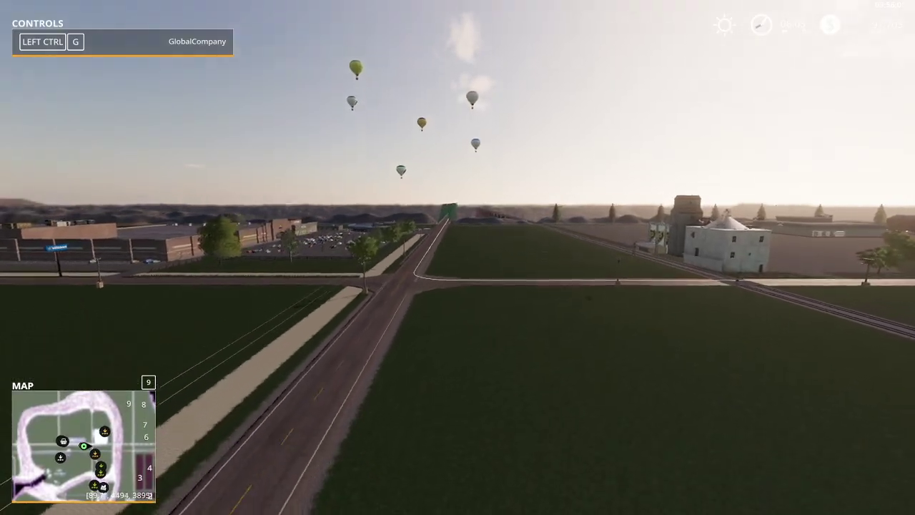
pyautogui.press('w')
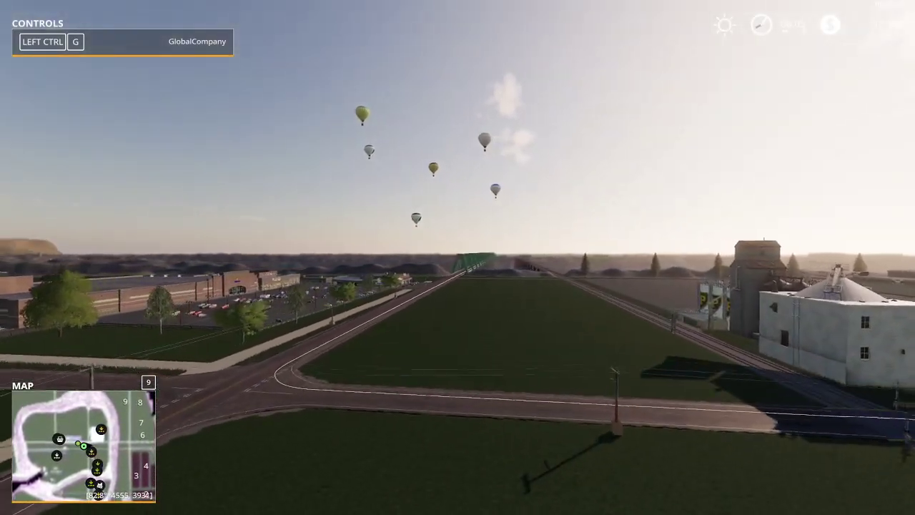
pyautogui.press('w')
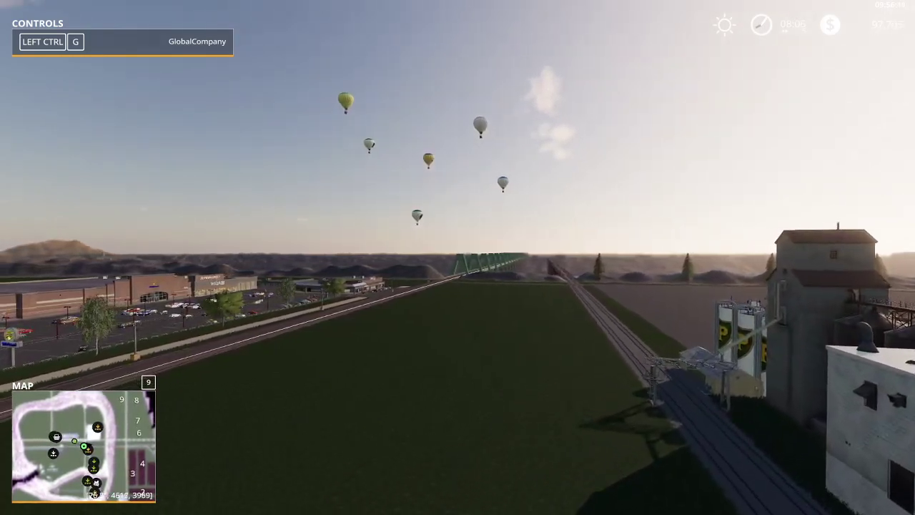
pyautogui.press('w')
pyautogui.press('d')
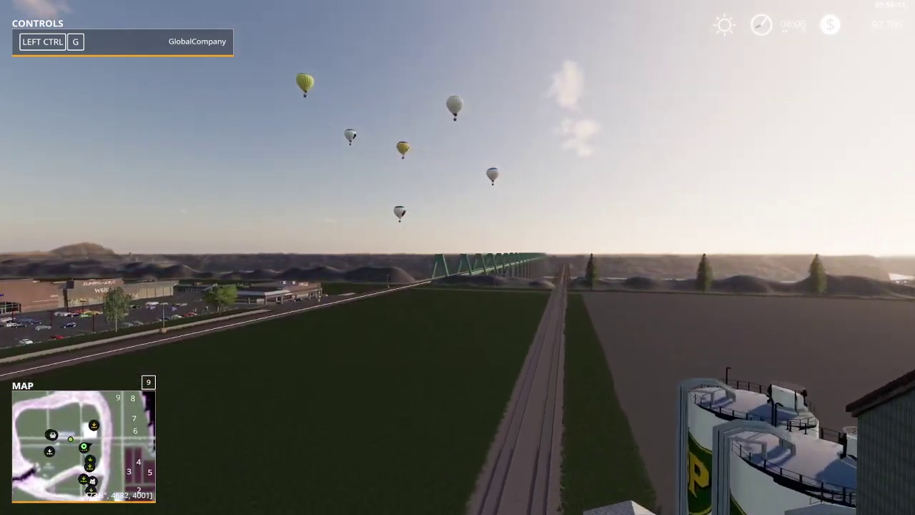
pyautogui.press('w')
pyautogui.press('d')
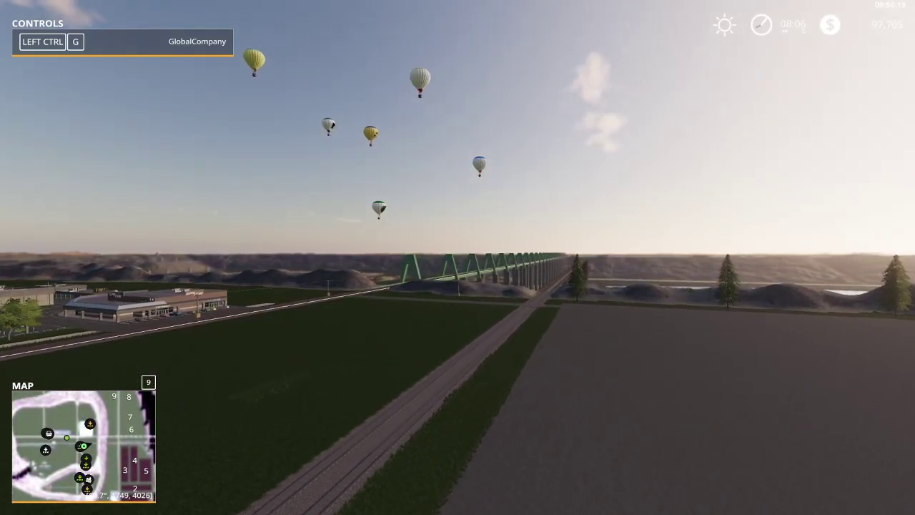
# Step: Fly on over the canyon edge and examine the railway trestle with the hot-air balloons behind it
pyautogui.press('w')
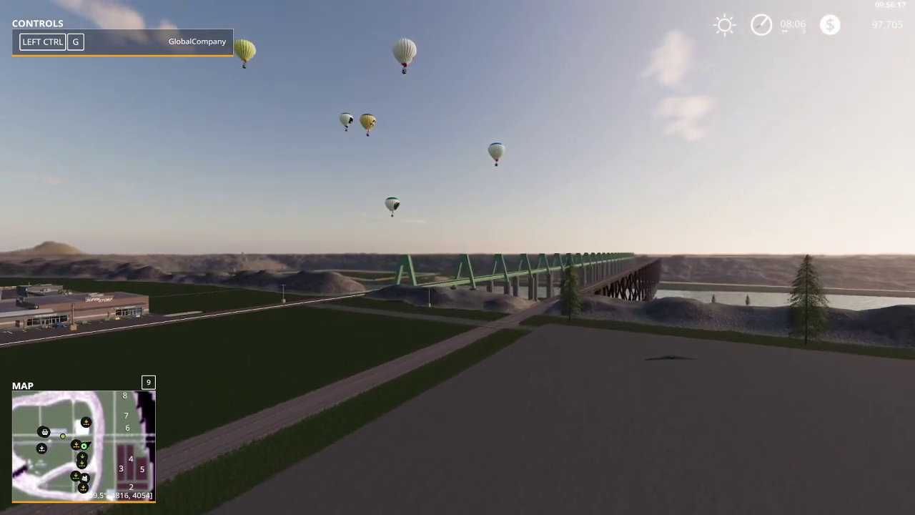
pyautogui.press('w')
pyautogui.press('d')
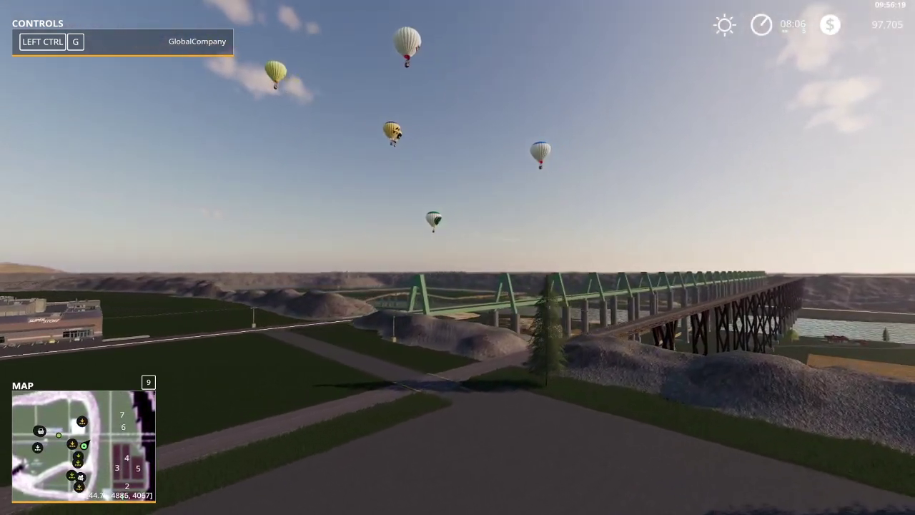
pyautogui.press('w')
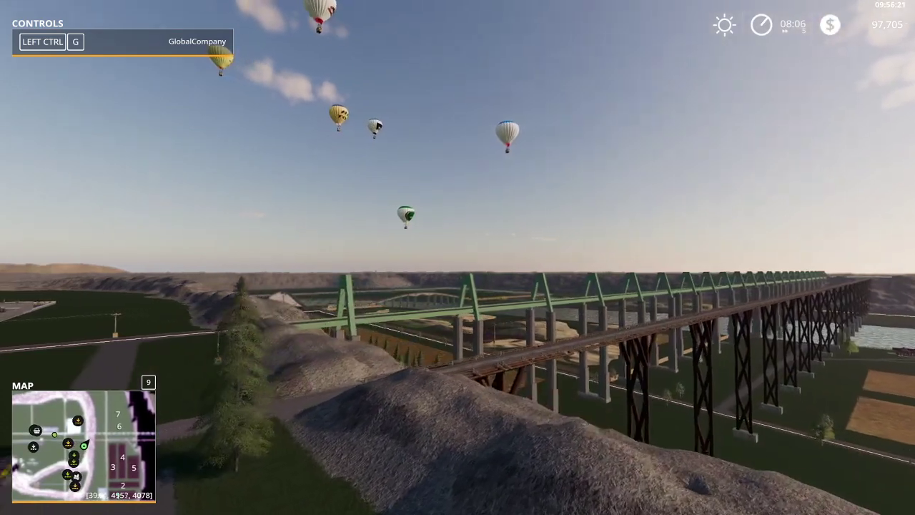
pyautogui.press('w')
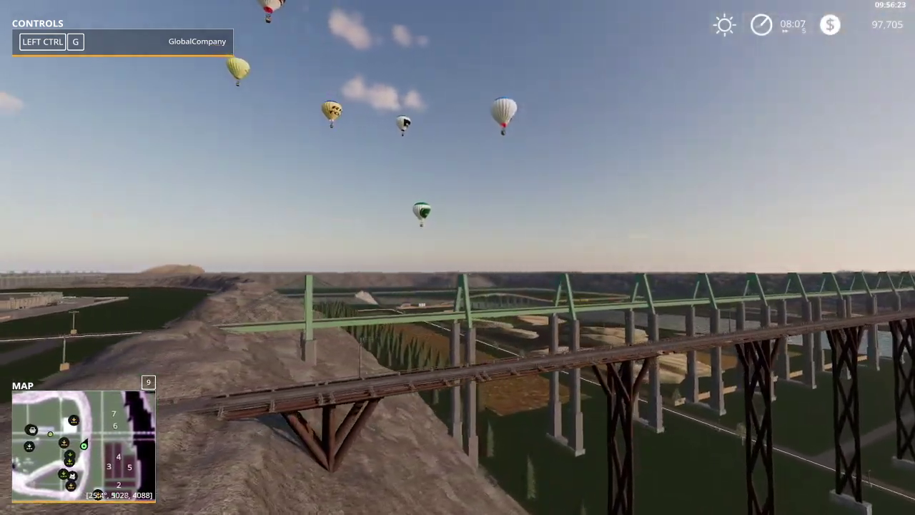
pyautogui.press('w')
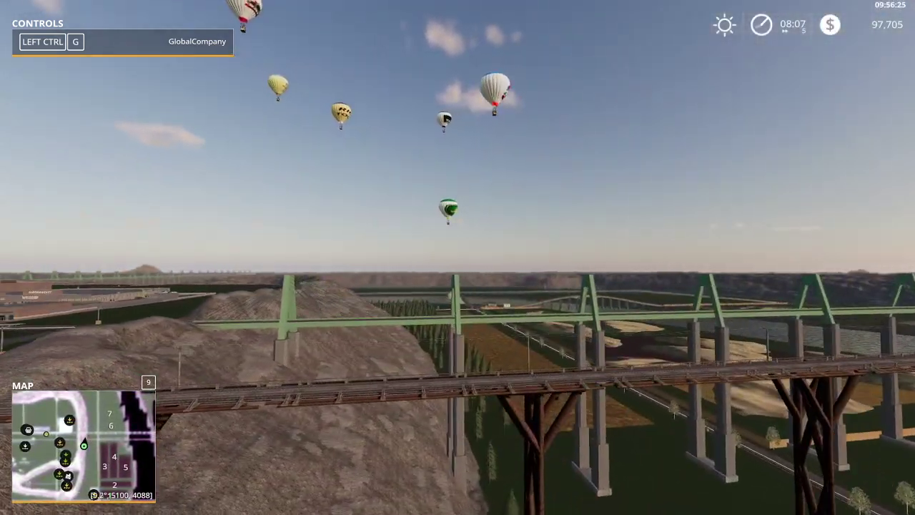
pyautogui.press('w')
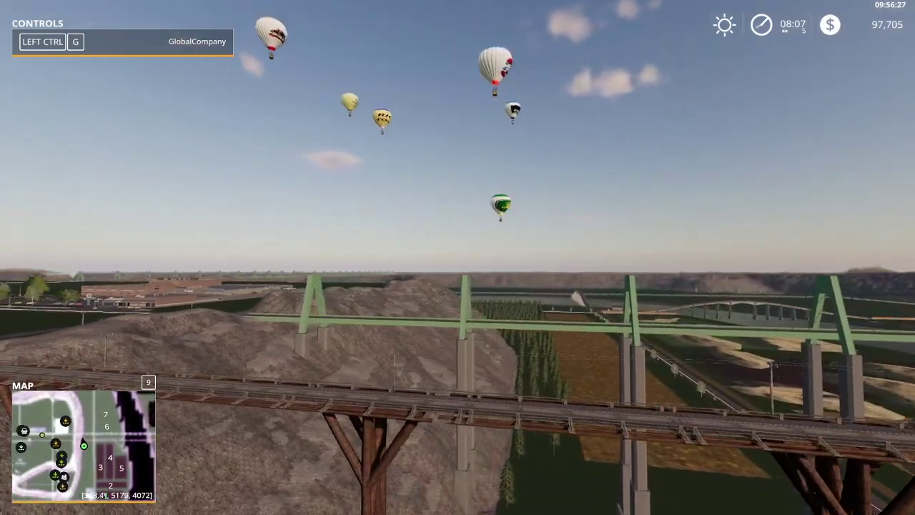
# Step: Cross over the trestle and circle the green cable-stayed road bridge to examine its towers and deck
pyautogui.press('w')
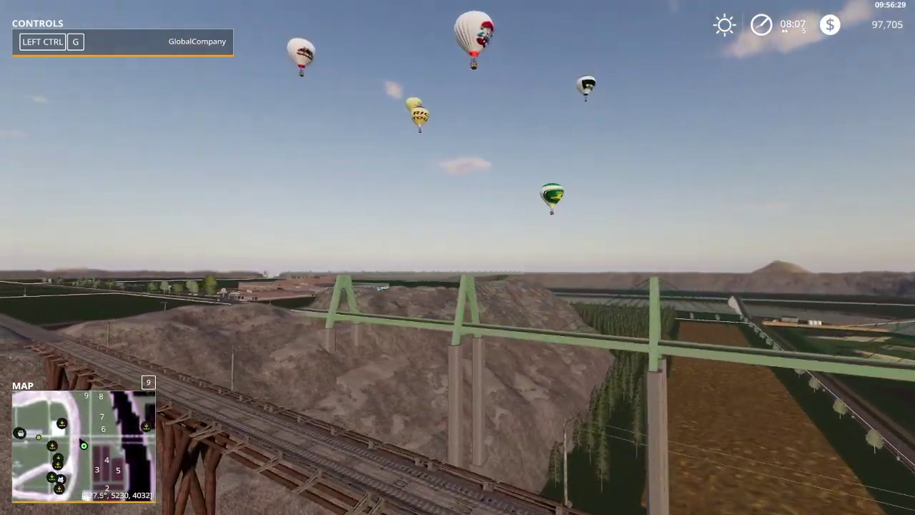
pyautogui.press('w')
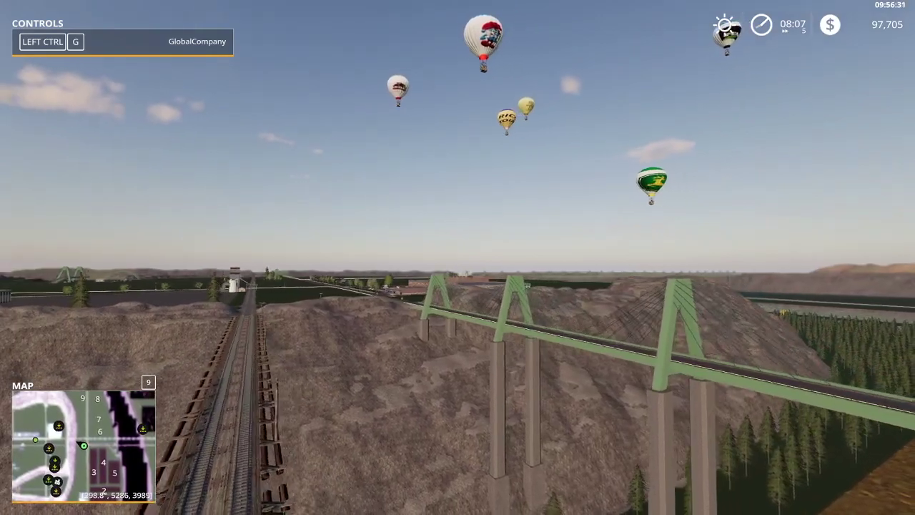
pyautogui.press('w')
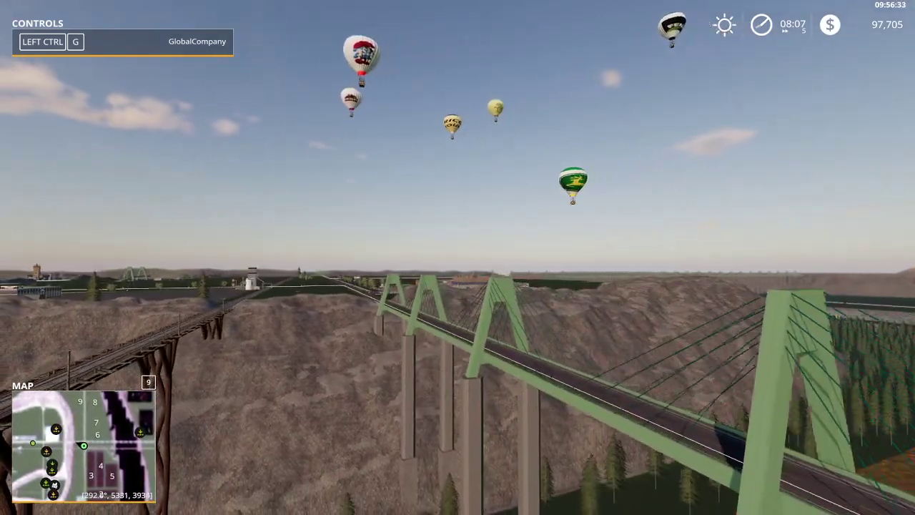
pyautogui.press('s')
pyautogui.press('d')
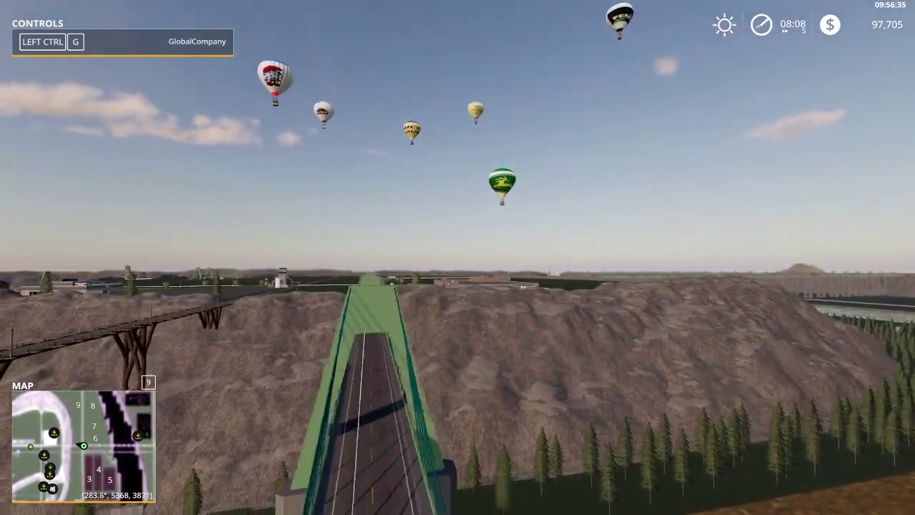
pyautogui.press('s')
pyautogui.press('d')
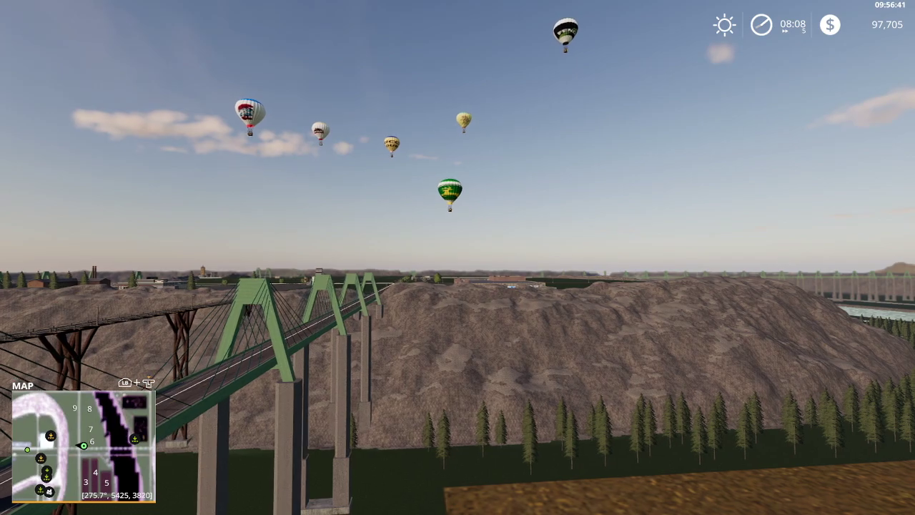
pyautogui.press('a')
pyautogui.press('a')
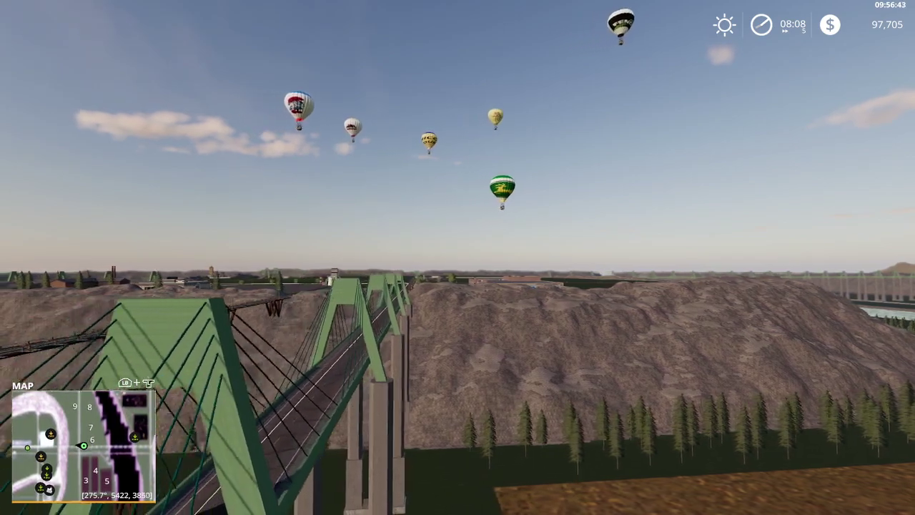
pyautogui.press('a')
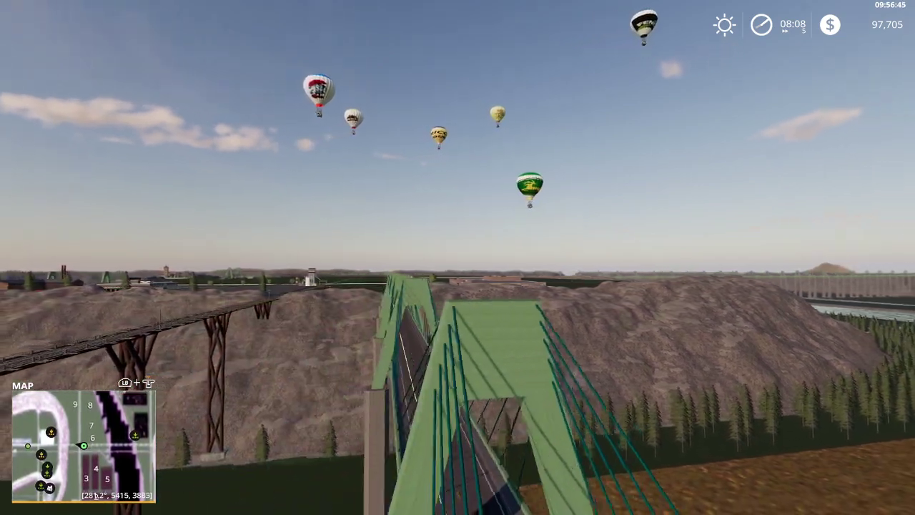
# Step: Switch to the Lizard Pickup 2014 and drive it off the grass onto the road towards the green bridge
pyautogui.press('Tab')
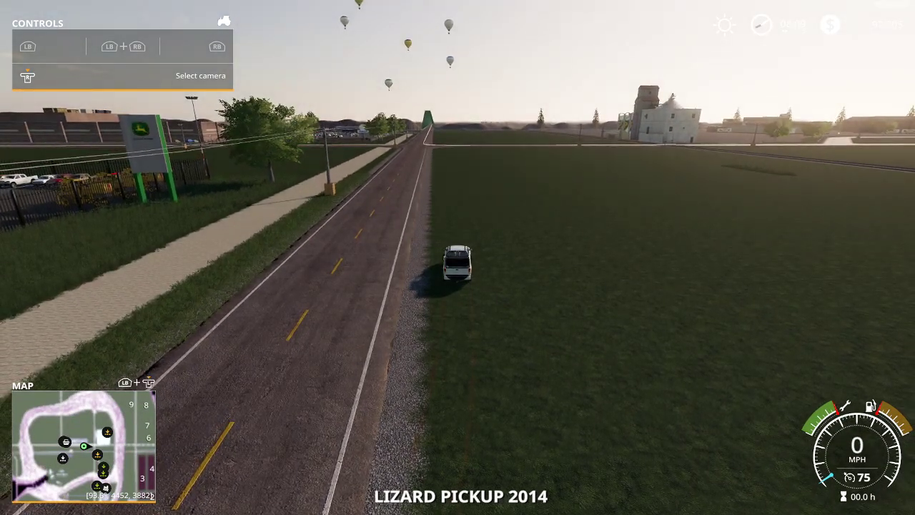
pyautogui.press('w')
pyautogui.press('w')
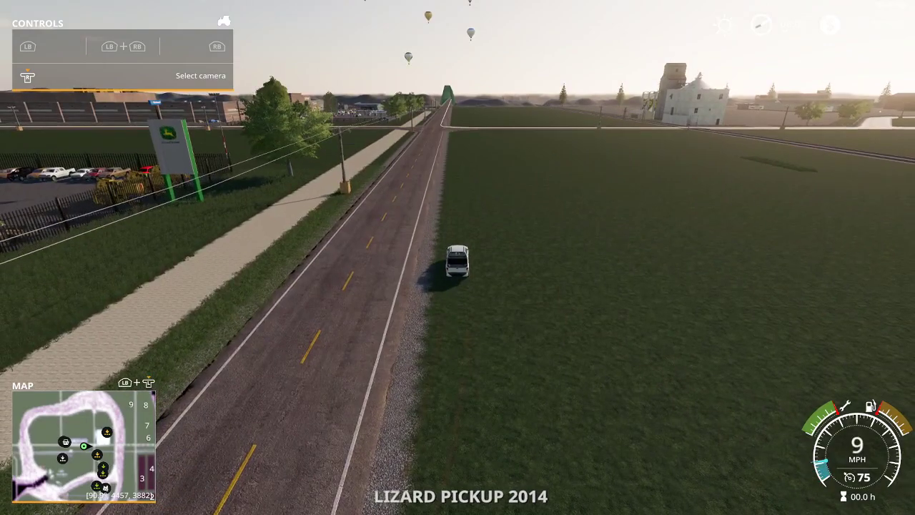
pyautogui.press('w')
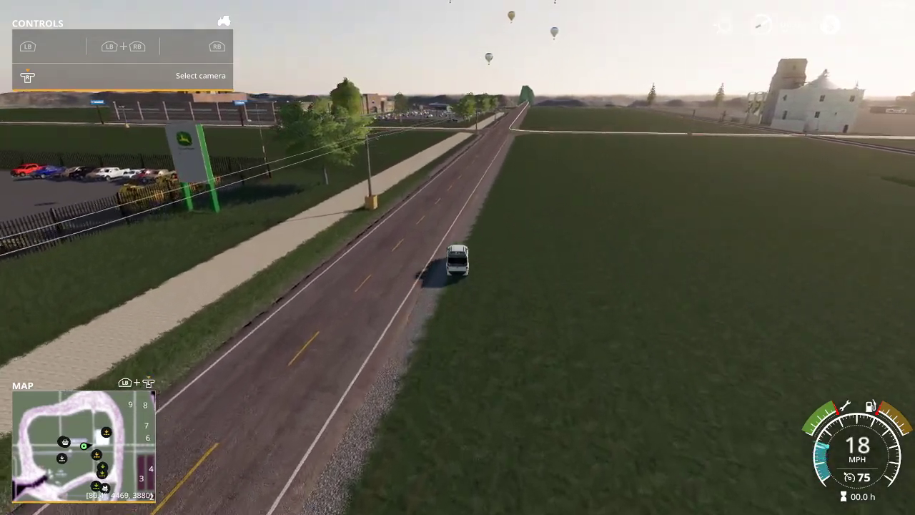
pyautogui.press('w')
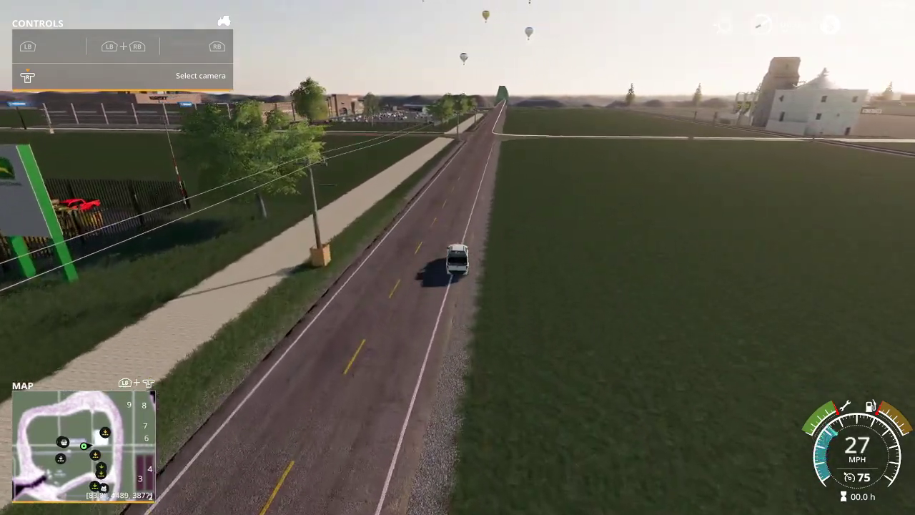
pyautogui.press('w')
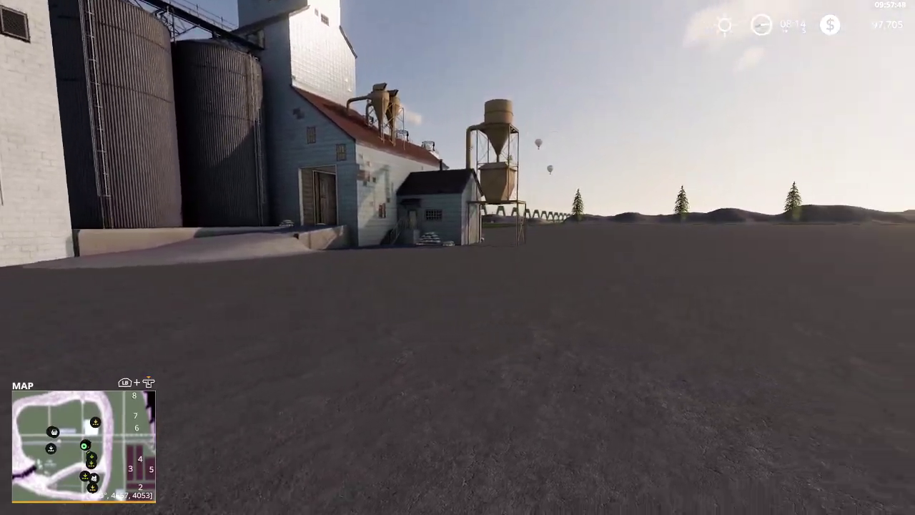
# Step: Switch from walking to the Lizard Pickup 2014 and turn it around to face the grain elevator
pyautogui.press('Tab')
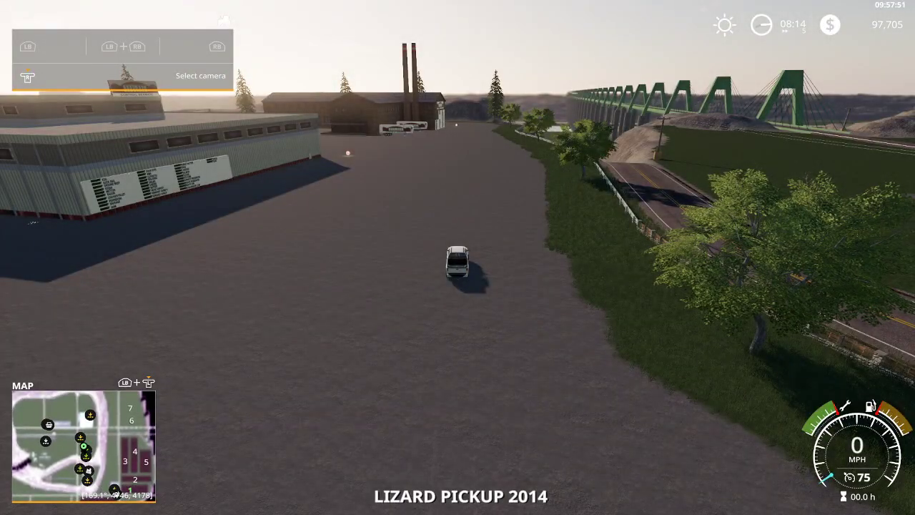
pyautogui.press('w')
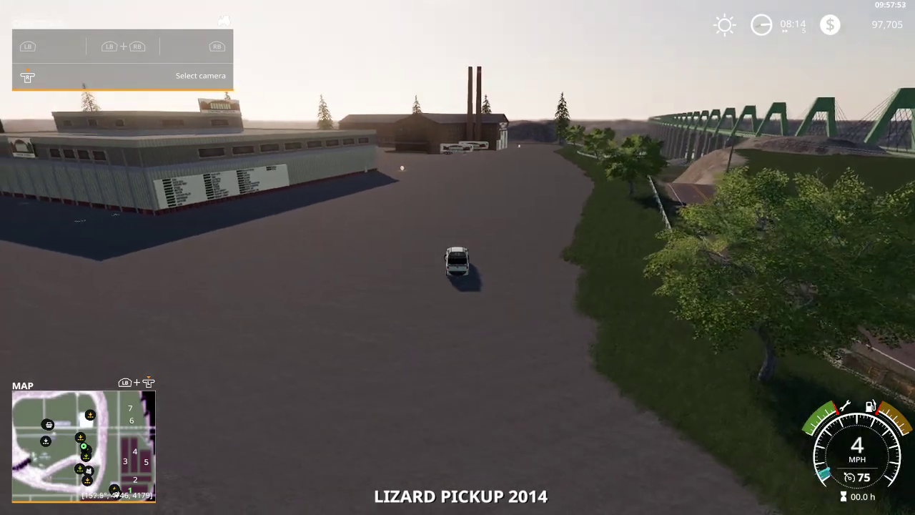
pyautogui.press('a')
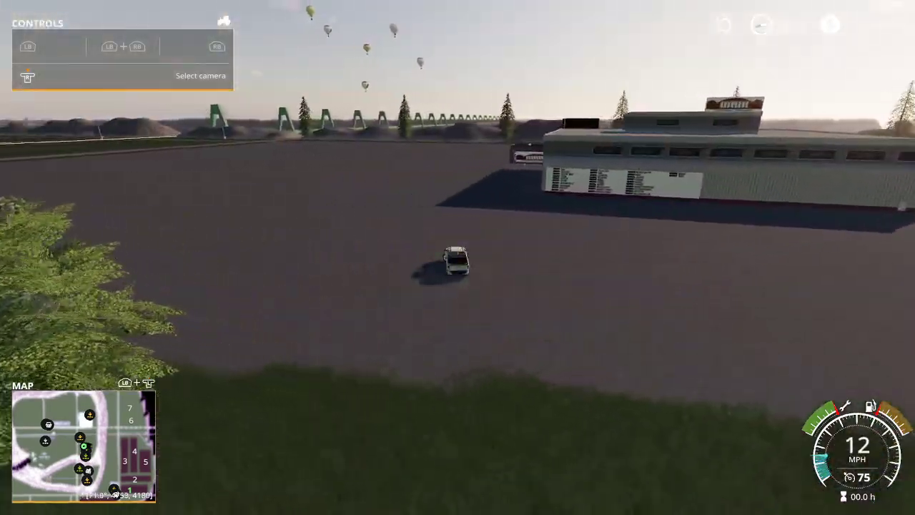
pyautogui.press('a')
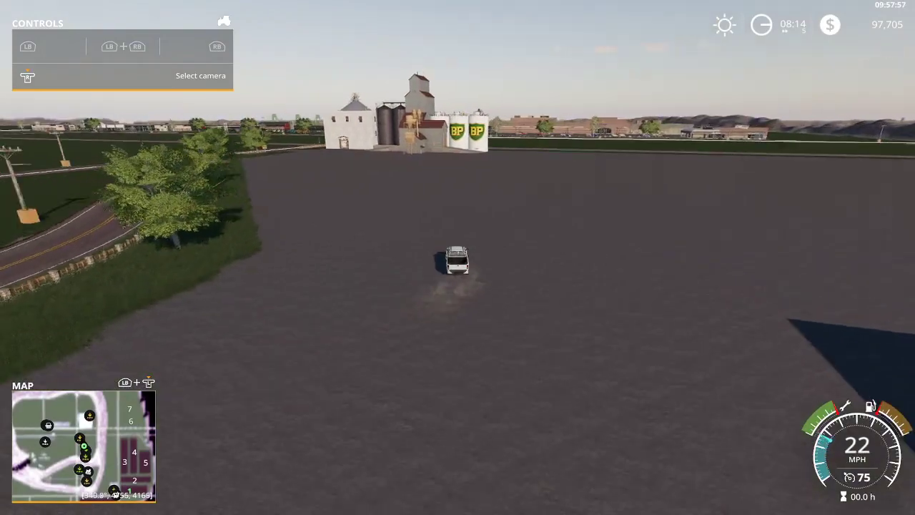
# Step: Drive the pickup across the paved yard past the BP tanks and silos to the road exit
pyautogui.press('w')
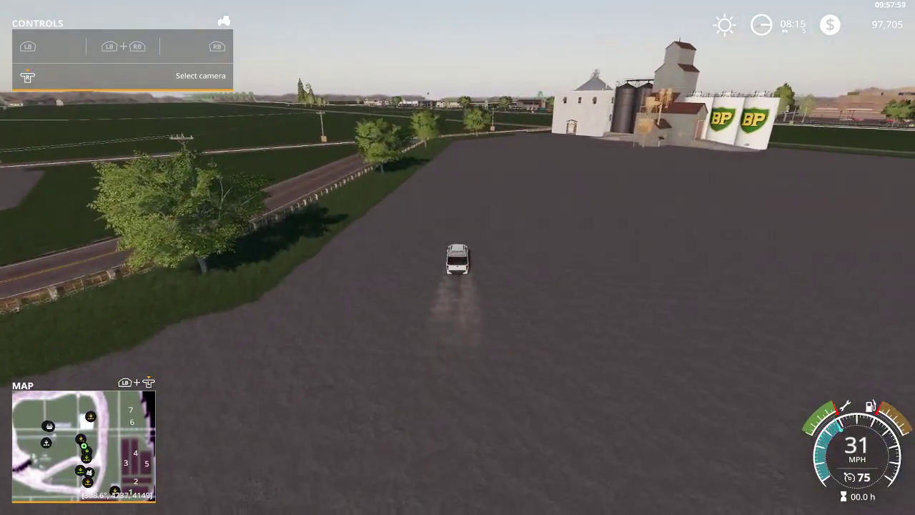
pyautogui.press('w')
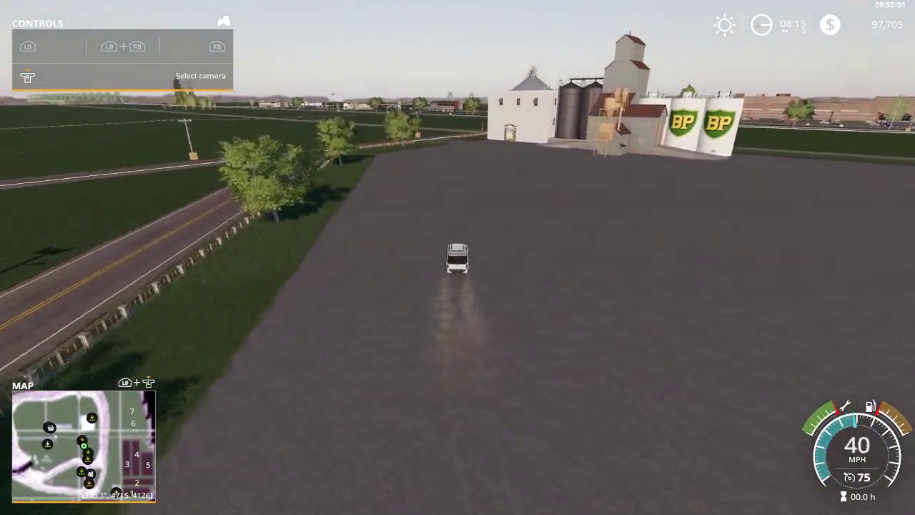
pyautogui.press('w')
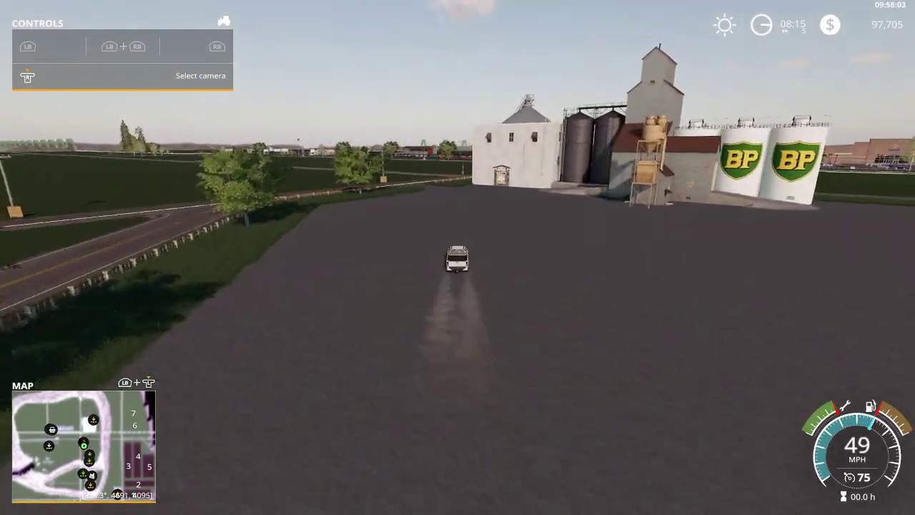
pyautogui.press('a')
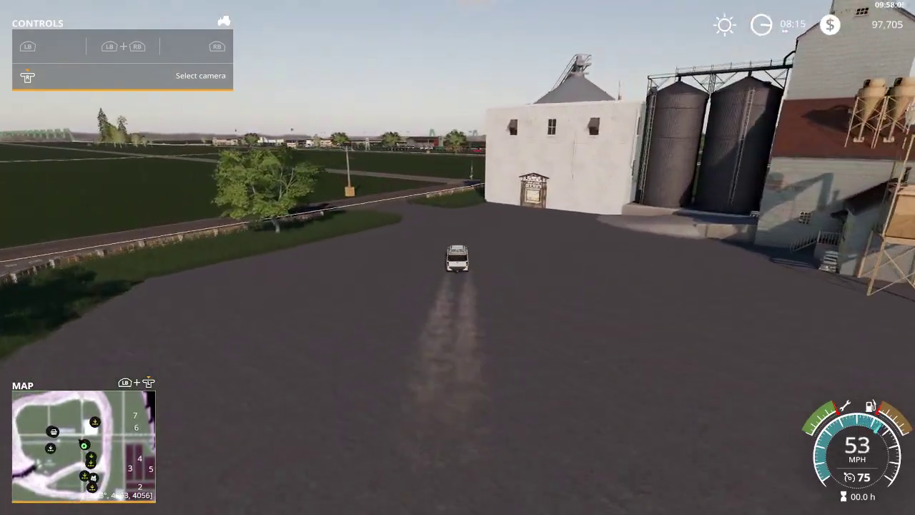
pyautogui.press('s')
pyautogui.press('a')
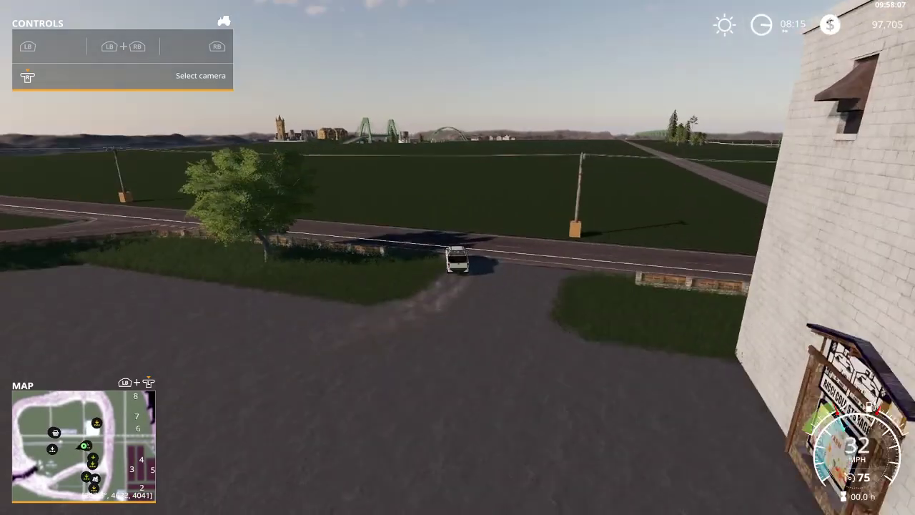
# Step: Drive the pickup to the dirt yard by the red farm sheds and get out on foot
pyautogui.press('w')
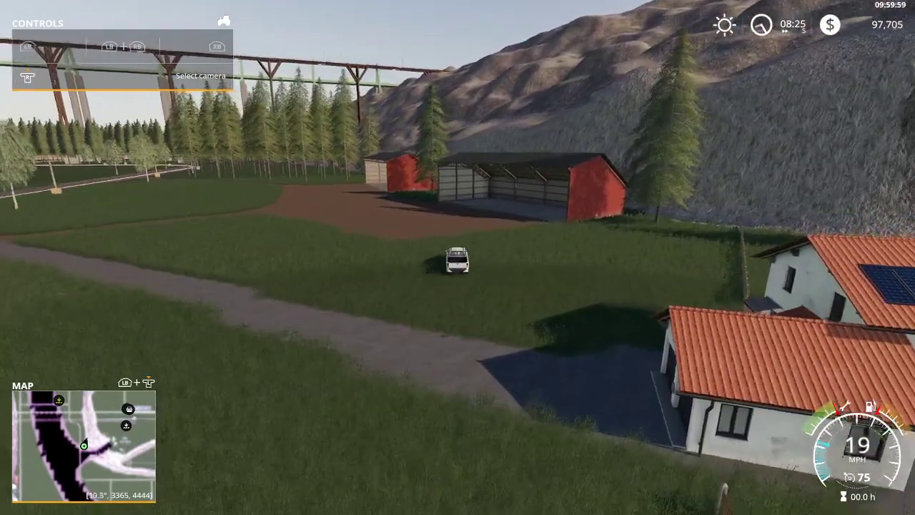
pyautogui.press('c')
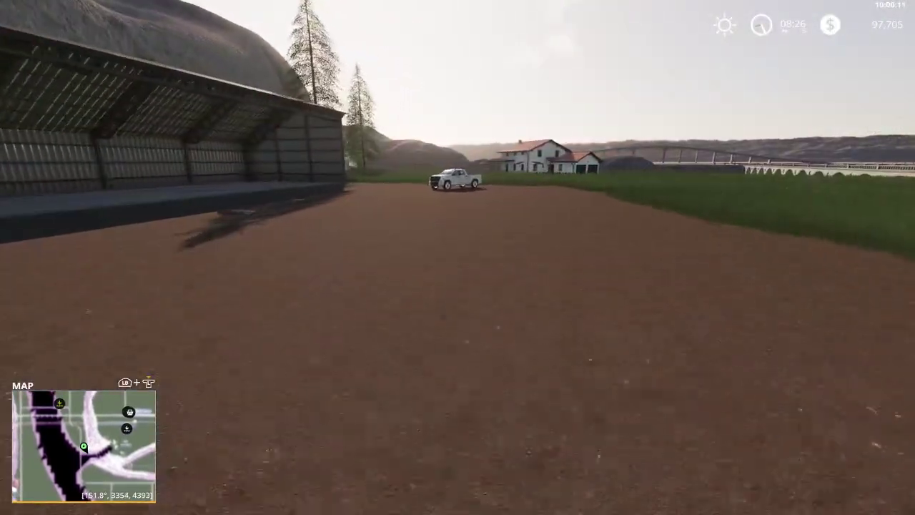
# Step: Return to the Lizard Pickup 2014 and drive it past the red sheds along the dirt track to the paved road
pyautogui.press('Tab')
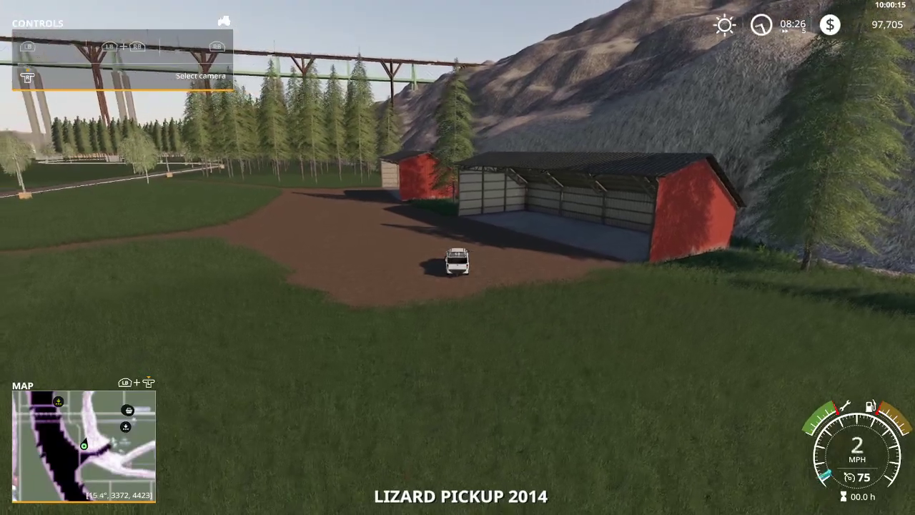
pyautogui.press('w')
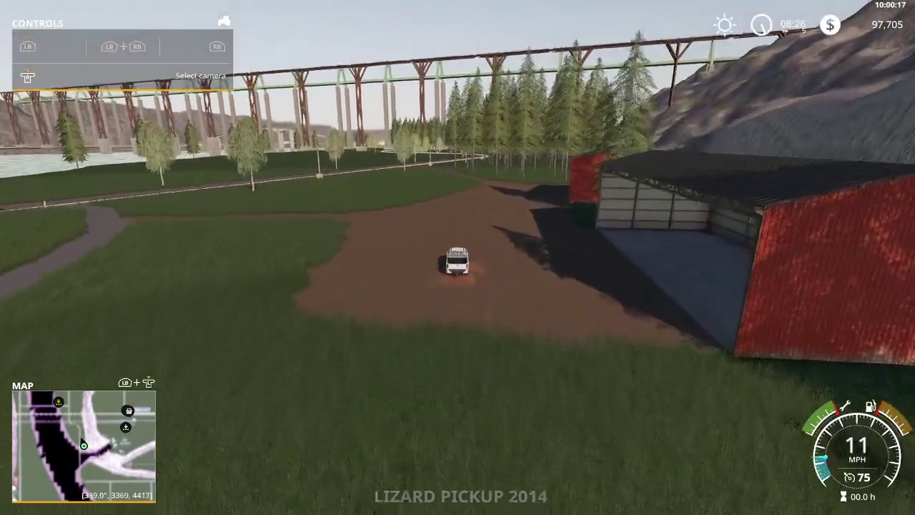
pyautogui.press('w')
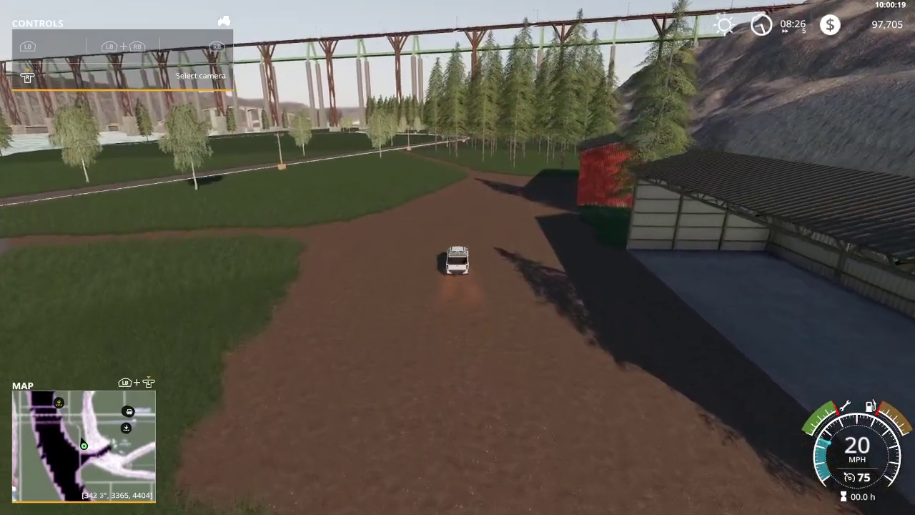
pyautogui.press('w')
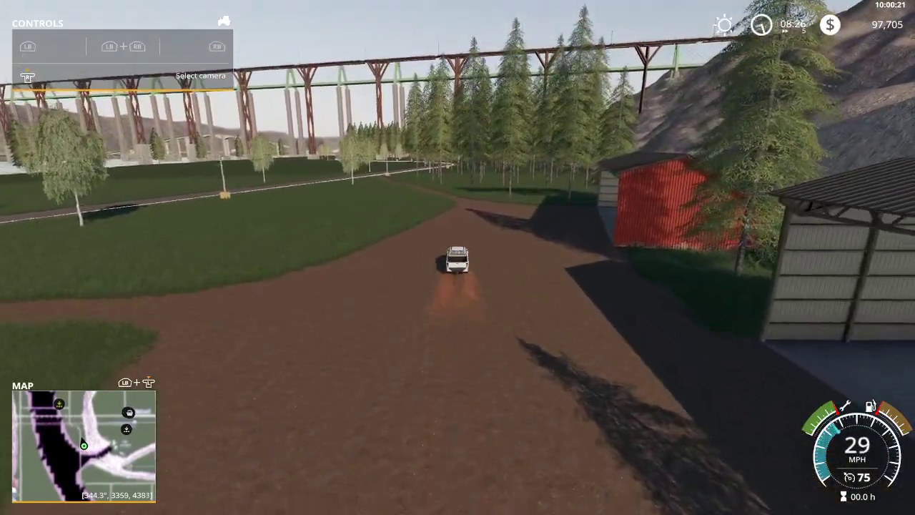
pyautogui.press('w')
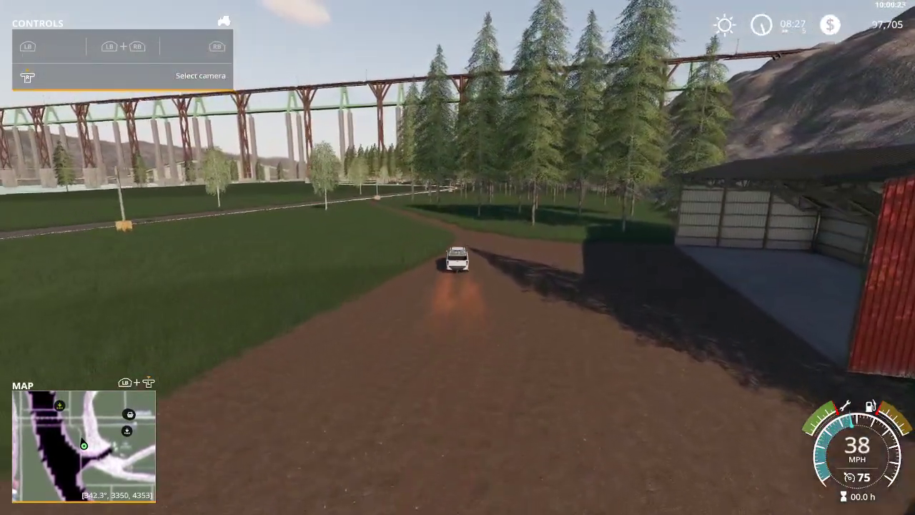
pyautogui.press('w')
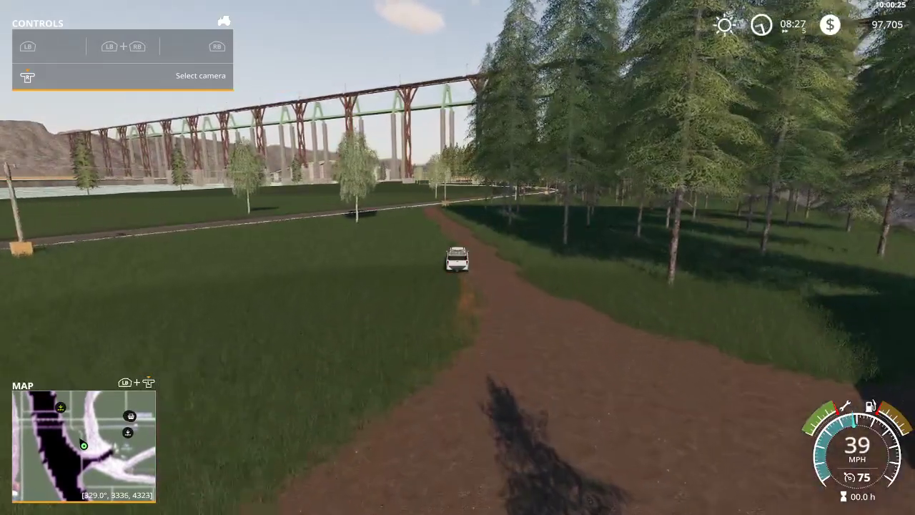
pyautogui.press('w')
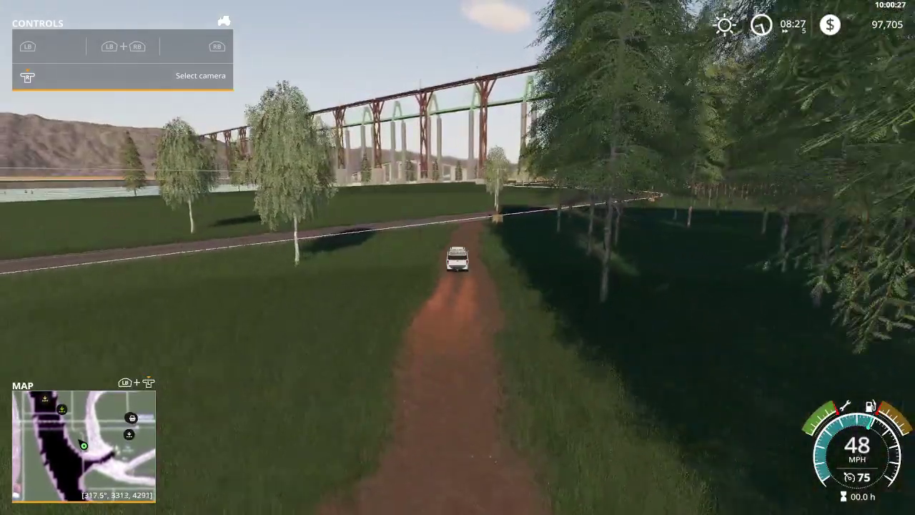
pyautogui.press('a')
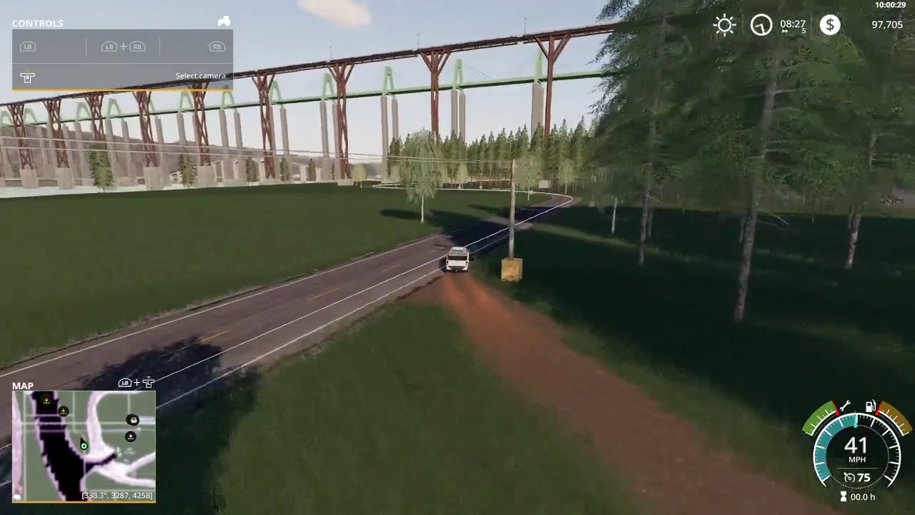
# Step: Drive the pickup along the winding paved road through the trees towards the rust-red and green bridges
pyautogui.press('w')
pyautogui.press('w')
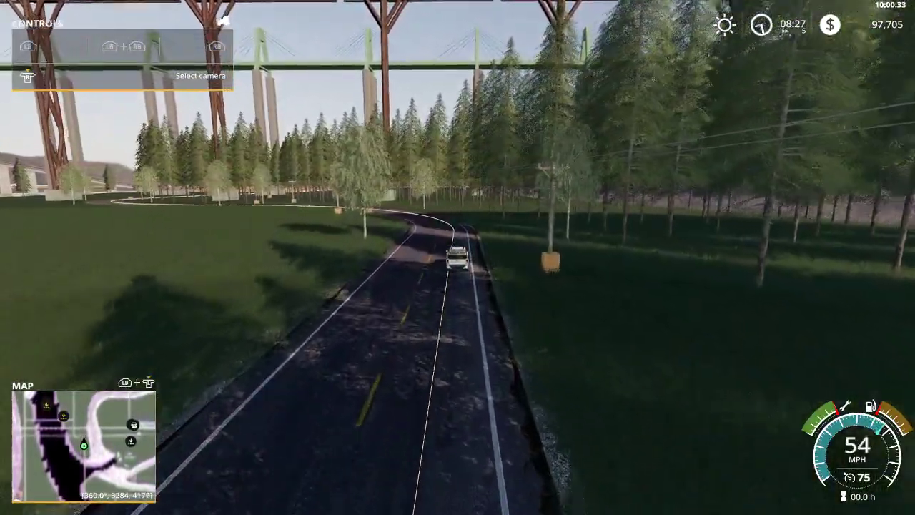
pyautogui.press('a')
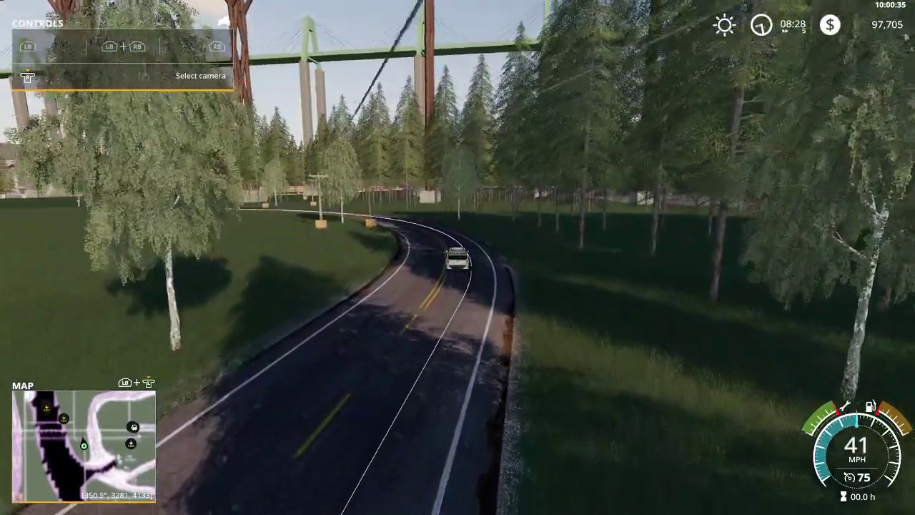
pyautogui.press('w')
pyautogui.press('a')
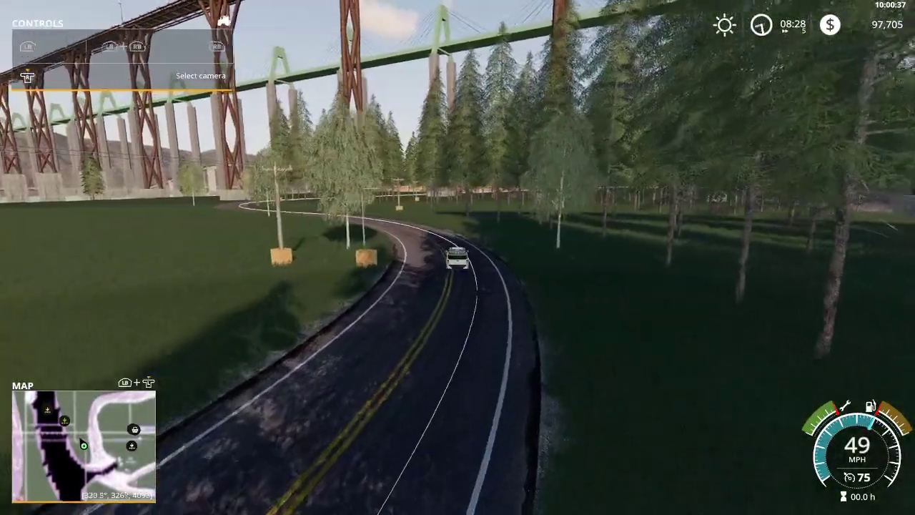
pyautogui.press('w')
pyautogui.press('a')
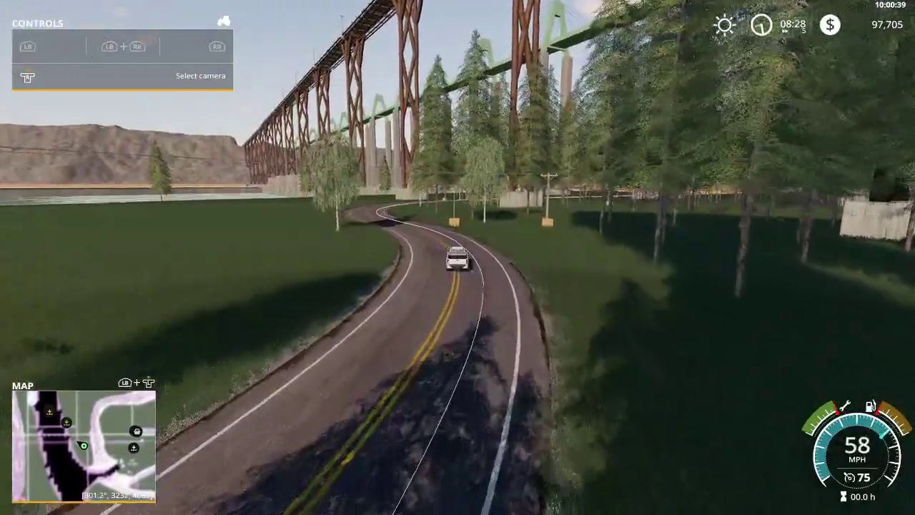
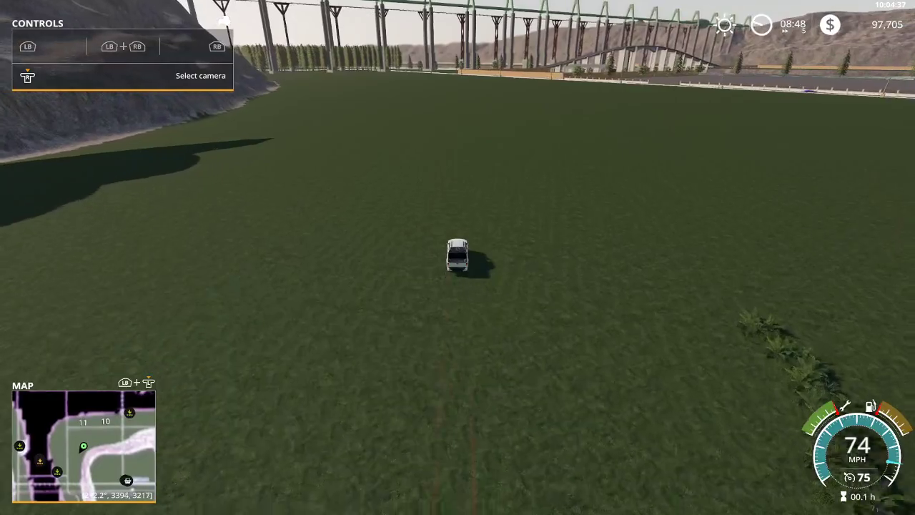
# Step: View farmland ownership on the map and inspect the owned parcel beside the Smoke House
pyautogui.press('Escape')
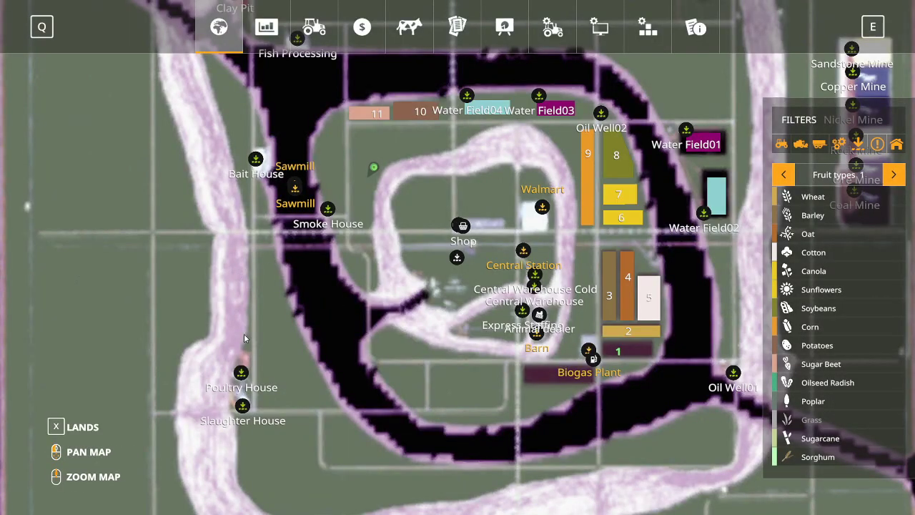
pyautogui.scroll(3, 246, 342)
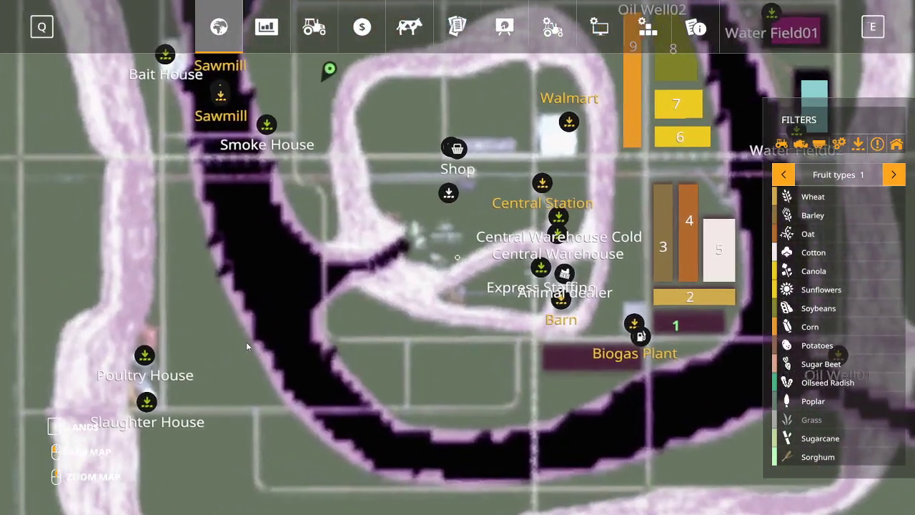
pyautogui.moveTo(246, 342); pyautogui.dragTo(266, 344)
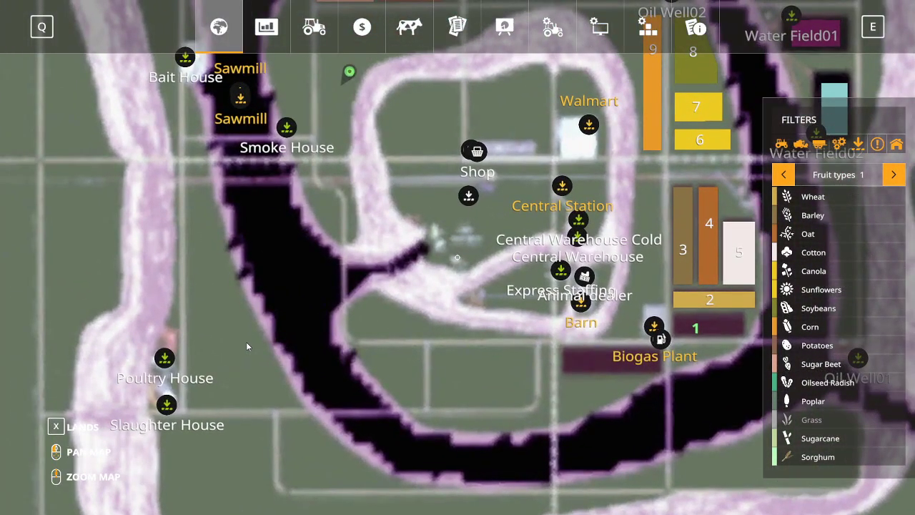
pyautogui.click(60, 427)
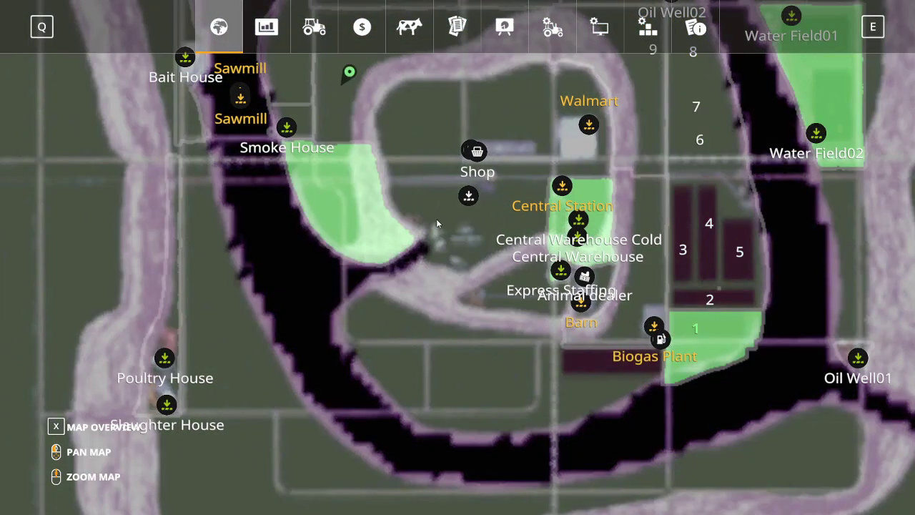
pyautogui.click(356, 223)
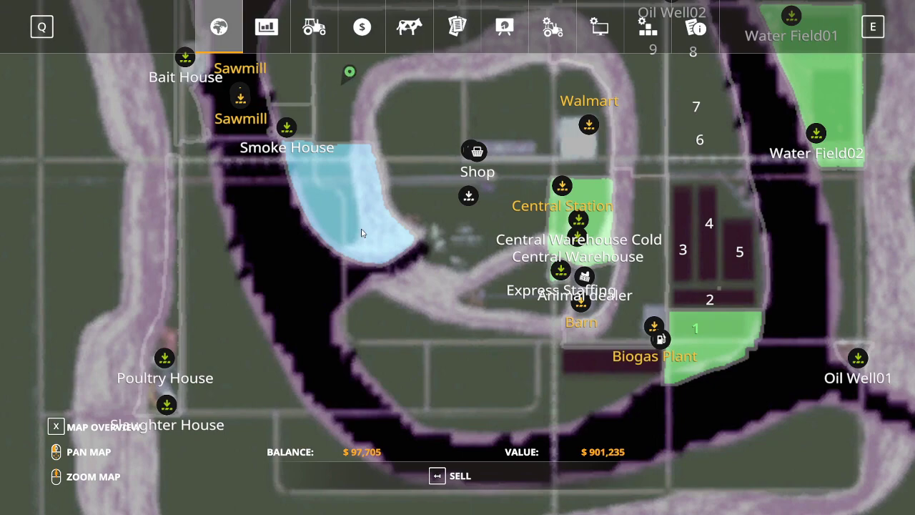
pyautogui.press('Escape')
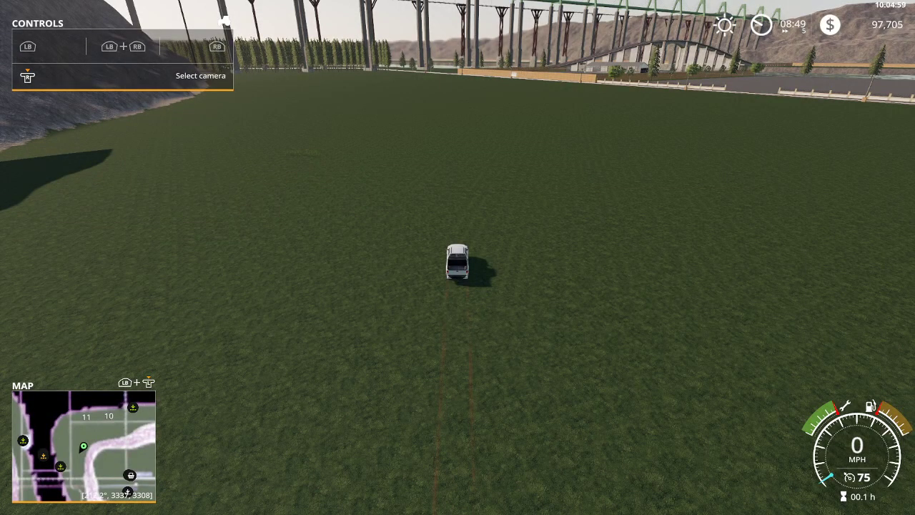
# Step: Quit the game without saving and return to the mapSA.i3d scene in GIANTS Editor
pyautogui.press('Escape')
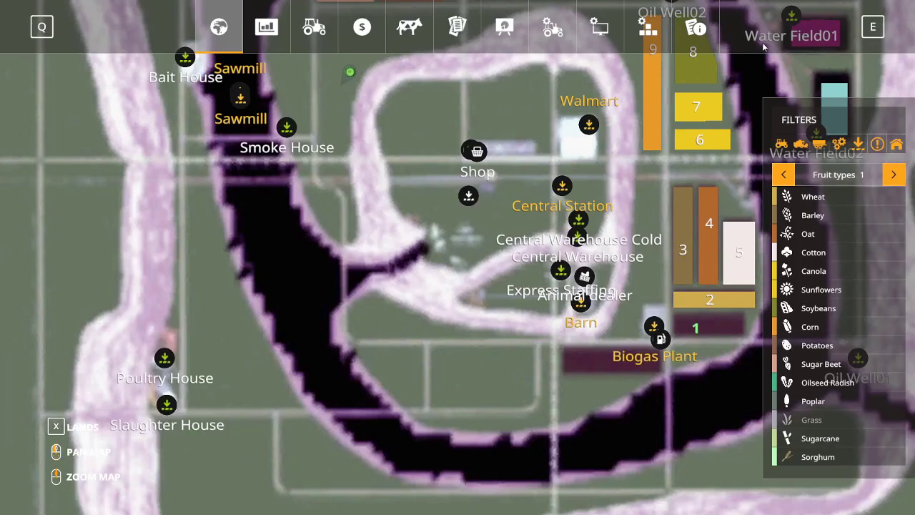
pyautogui.click(552, 27)
pyautogui.click(278, 464)
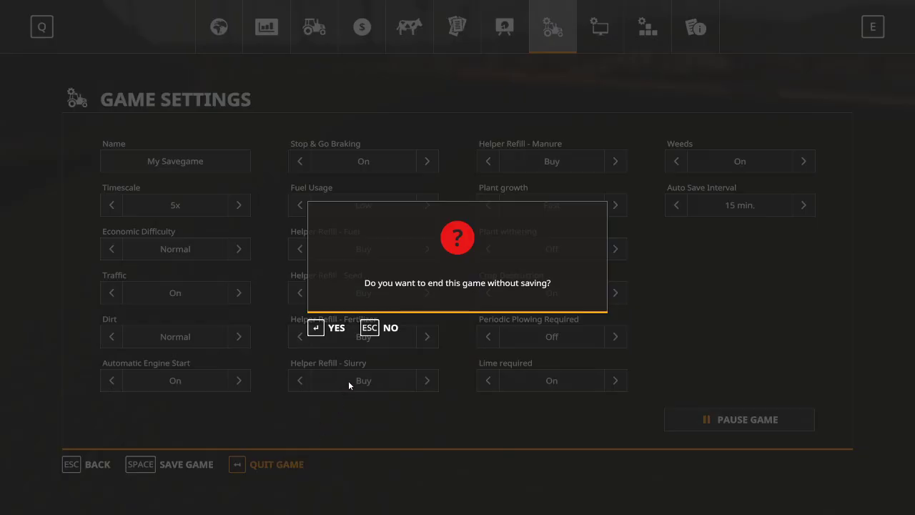
pyautogui.press('Return')
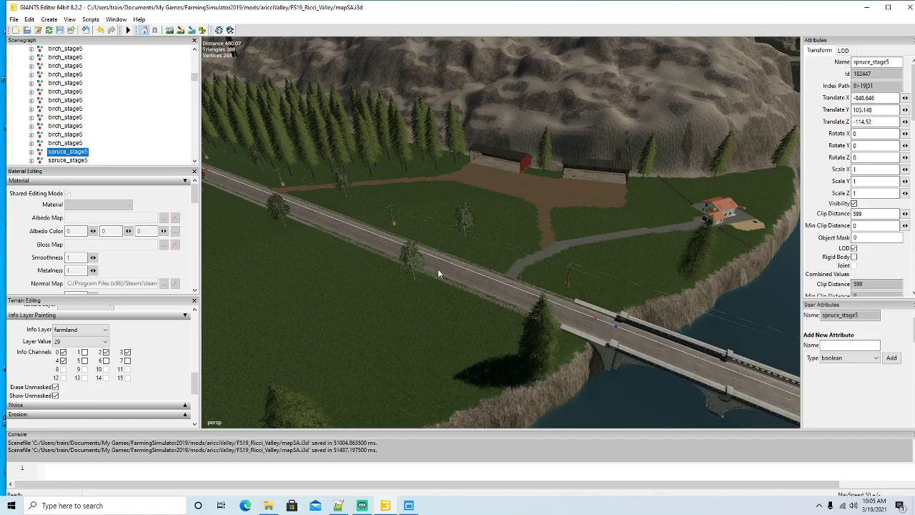
# Step: Delete the harborWalls group with both harborWallBend01 pieces from the grass near the arch bridge
pyautogui.scroll(5, 426, 293)
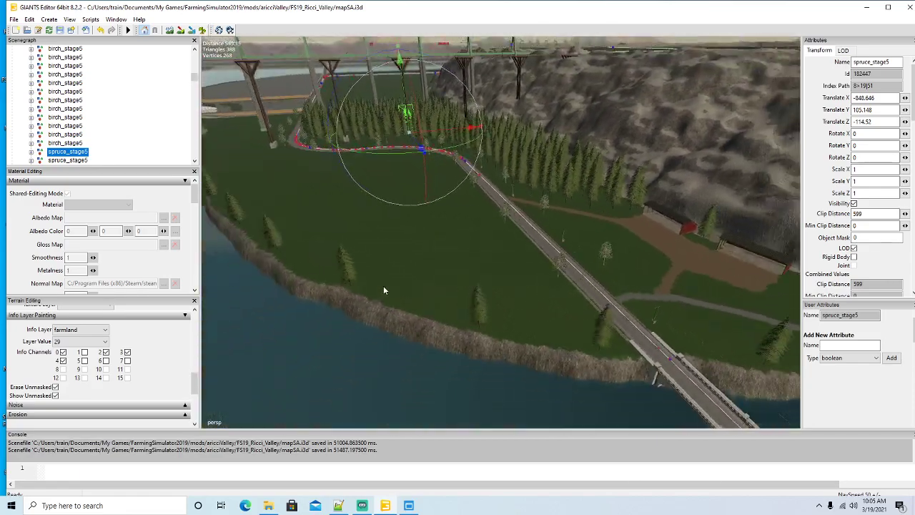
pyautogui.scroll(-1, 383, 286)
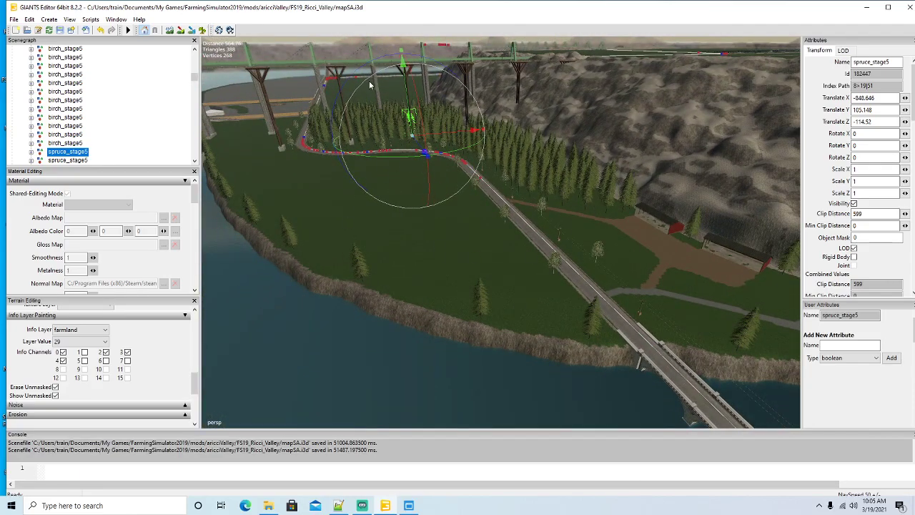
pyautogui.keyDown('alt'); pyautogui.moveTo(419, 201); pyautogui.dragTo(583, 170); pyautogui.keyUp('alt')
pyautogui.scroll(3, 549, 168)
pyautogui.scroll(6, 584, 170)
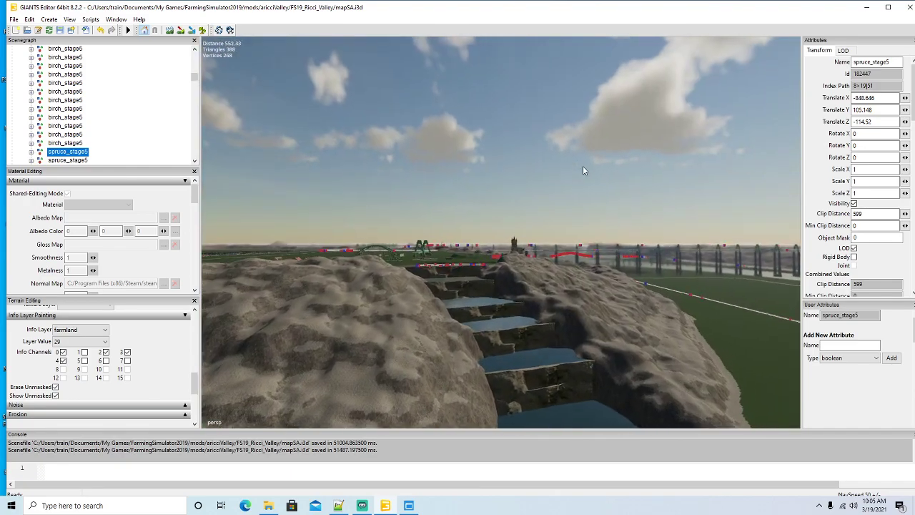
pyautogui.scroll(10, 582, 169)
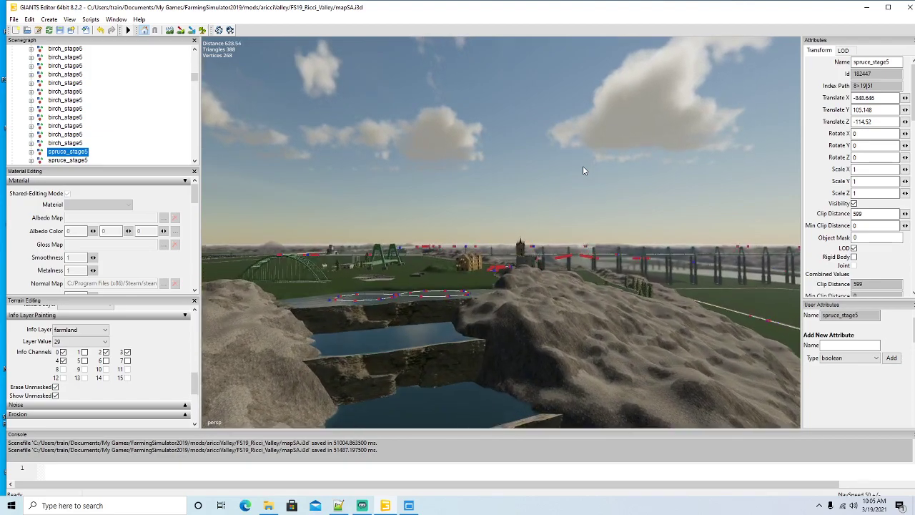
pyautogui.scroll(10, 582, 170)
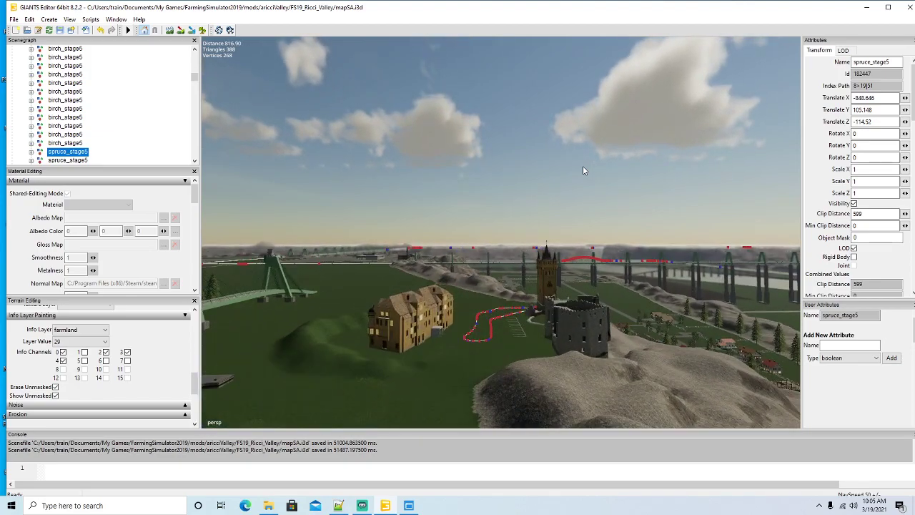
pyautogui.keyDown('alt'); pyautogui.moveTo(582, 169); pyautogui.dragTo(583, 243); pyautogui.keyUp('alt')
pyautogui.keyDown('alt'); pyautogui.moveTo(471, 293); pyautogui.dragTo(348, 304); pyautogui.keyUp('alt')
pyautogui.click(502, 227)
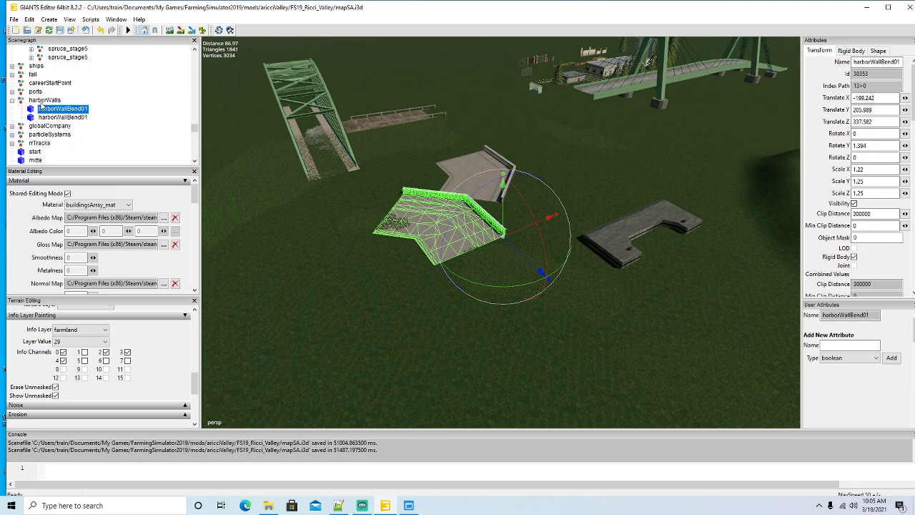
pyautogui.click(21, 104)
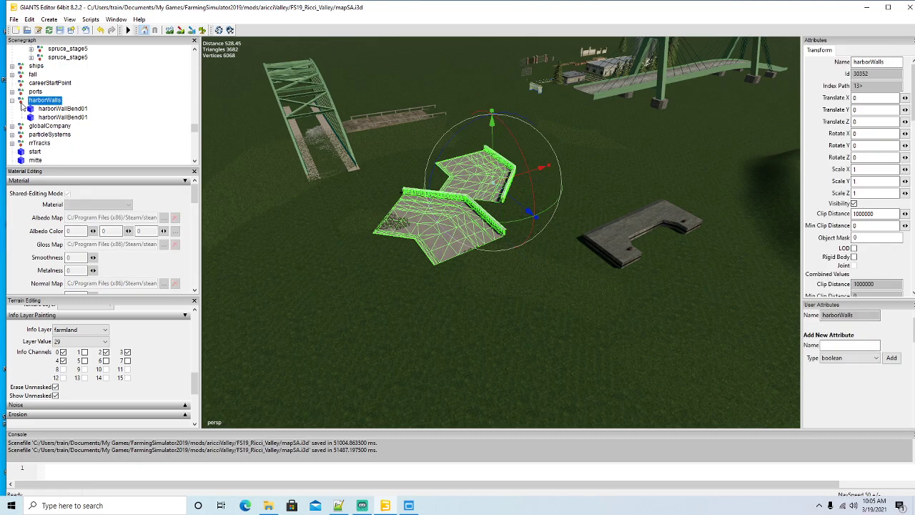
pyautogui.press('Delete')
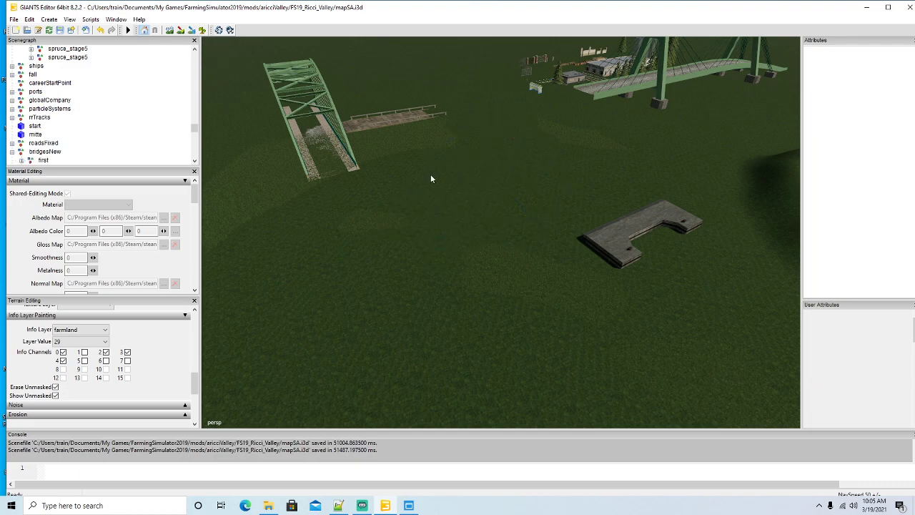
# Step: Delete the ports group containing the U-shaped Port platform on the grass
pyautogui.click(614, 254)
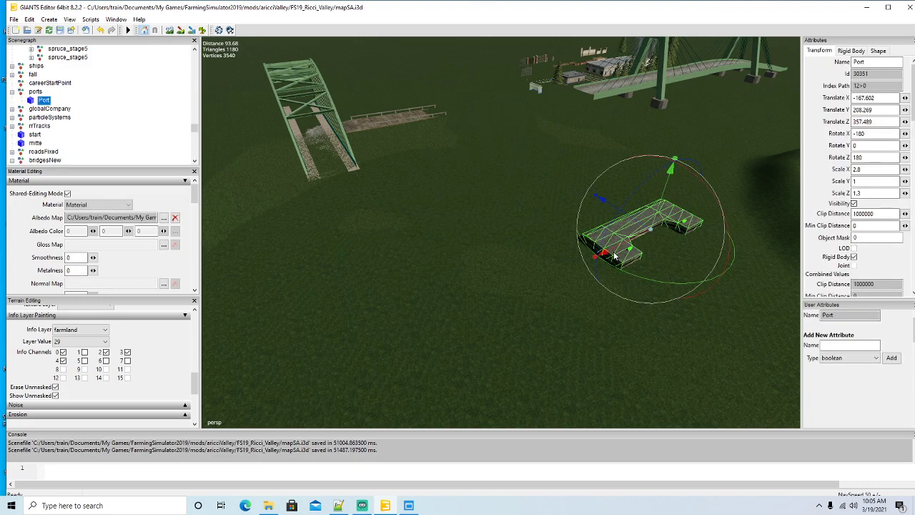
pyautogui.click(22, 98)
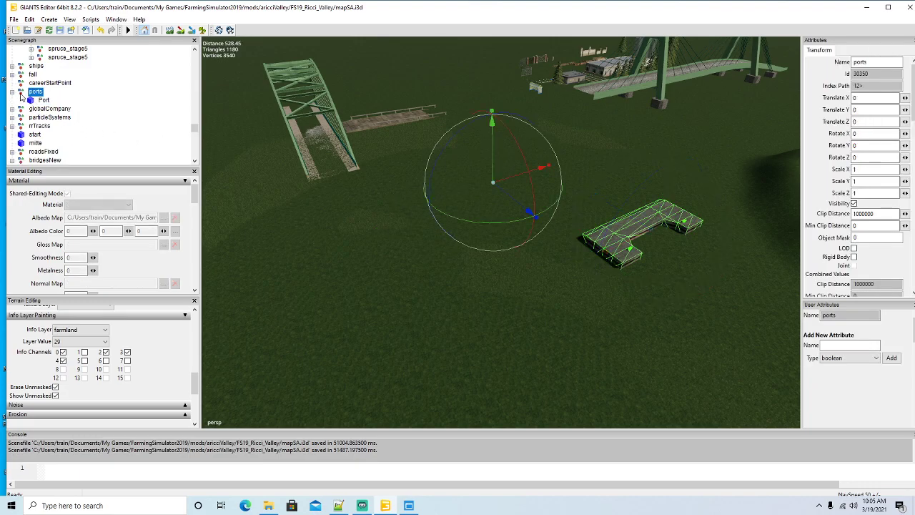
pyautogui.press('Delete')
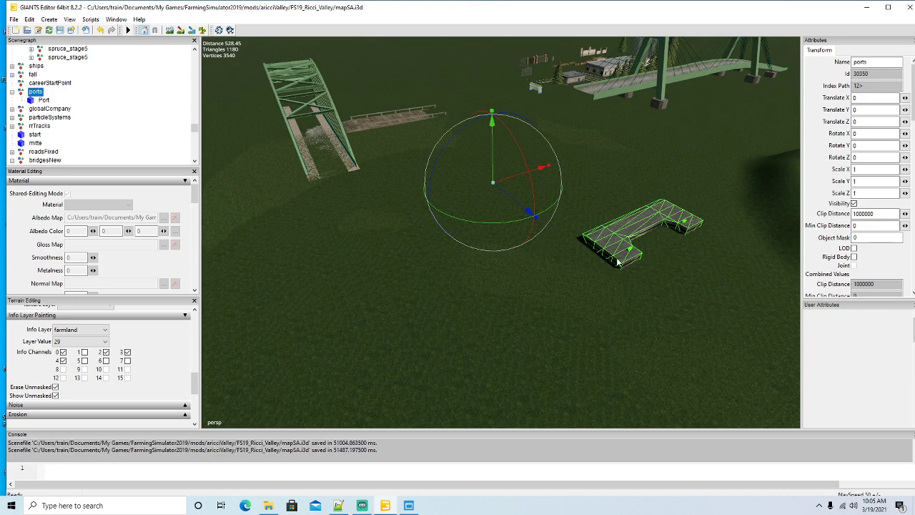
# Step: Move arch_bridge beside the houses to about X -297, Z 105, and brookBridge next to it at about X -258, Z 110
pyautogui.moveTo(618, 262); pyautogui.dragTo(590, 230, button='right')
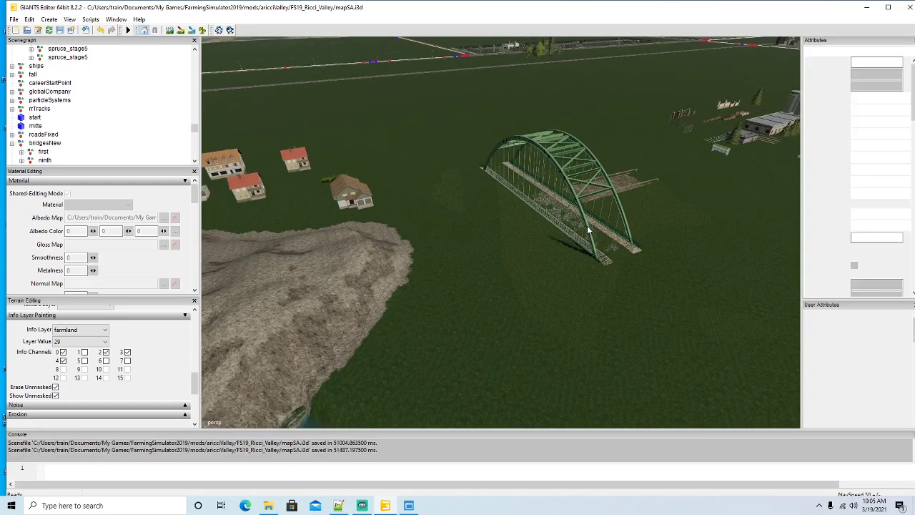
pyautogui.click(587, 226)
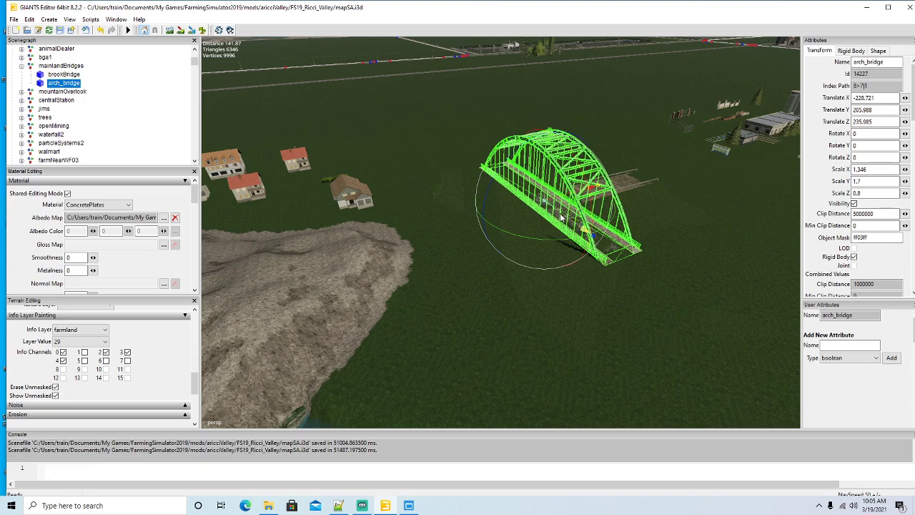
pyautogui.moveTo(561, 217); pyautogui.dragTo(336, 159)
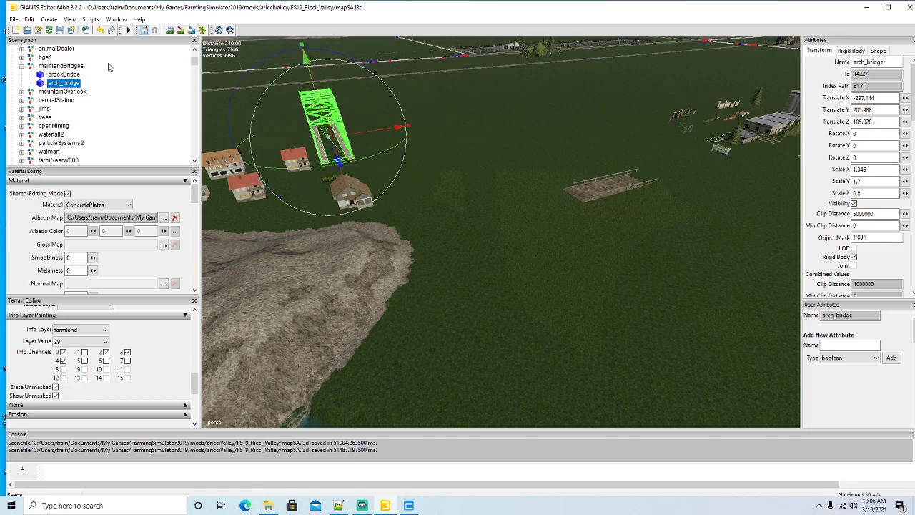
pyautogui.click(47, 75)
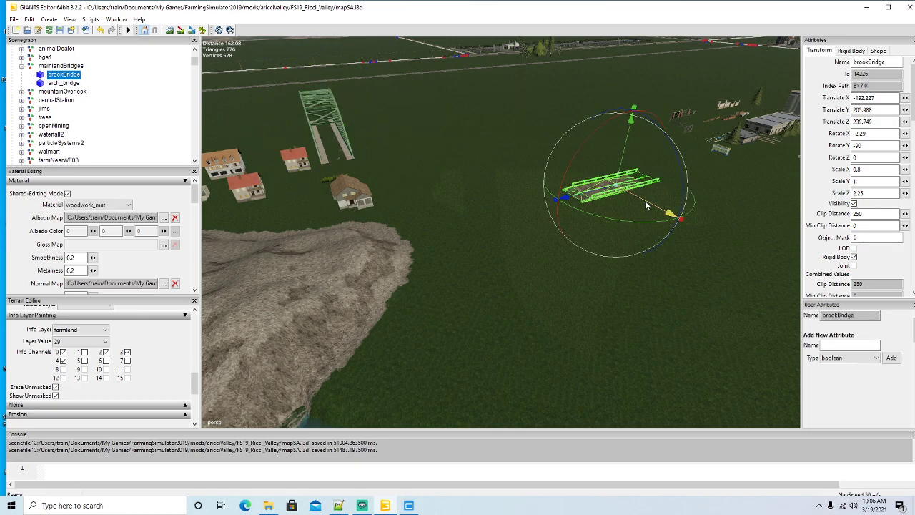
pyautogui.moveTo(645, 205); pyautogui.dragTo(356, 144)
# Step: Delete both cable-stayed bridge sections, mitte and start, from the grass near the fence company
pyautogui.keyDown('alt'); pyautogui.moveTo(553, 182); pyautogui.dragTo(588, 184); pyautogui.keyUp('alt')
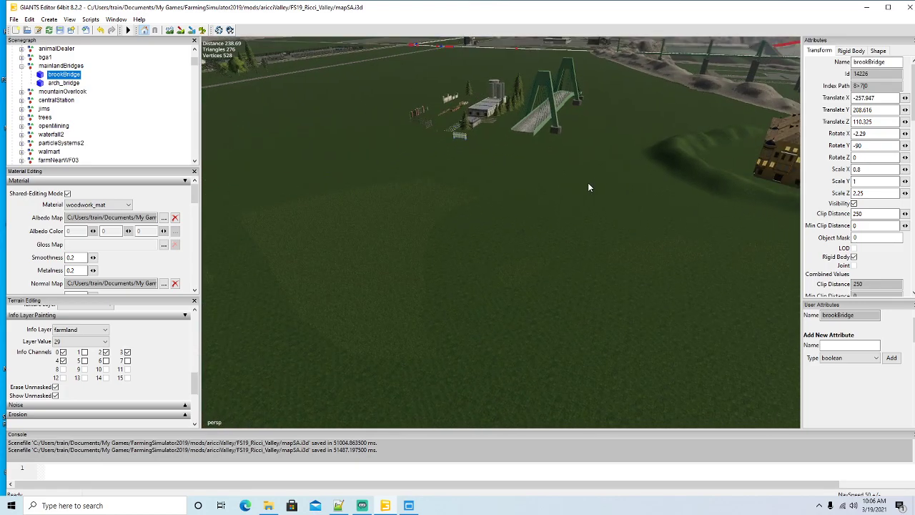
pyautogui.click(555, 130)
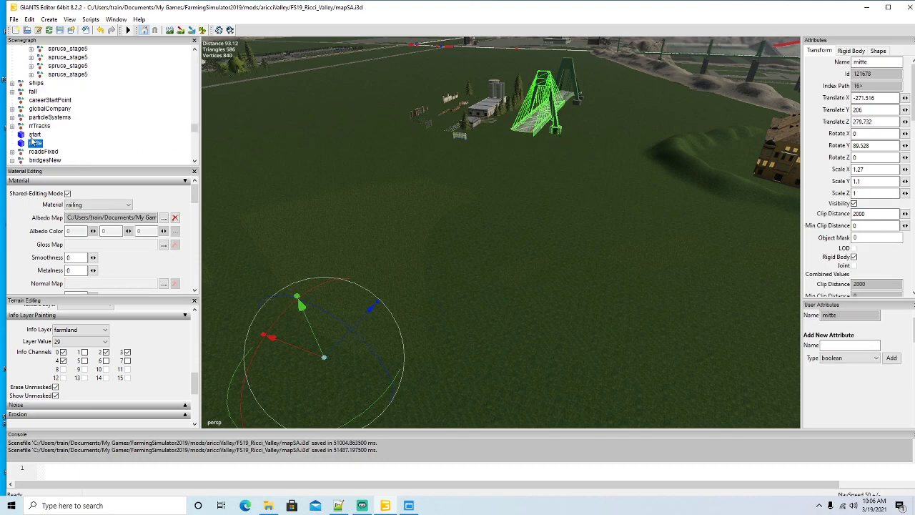
pyautogui.keyDown('alt'); pyautogui.moveTo(422, 201); pyautogui.dragTo(341, 202); pyautogui.keyUp('alt')
pyautogui.scroll(10, 469, 151)
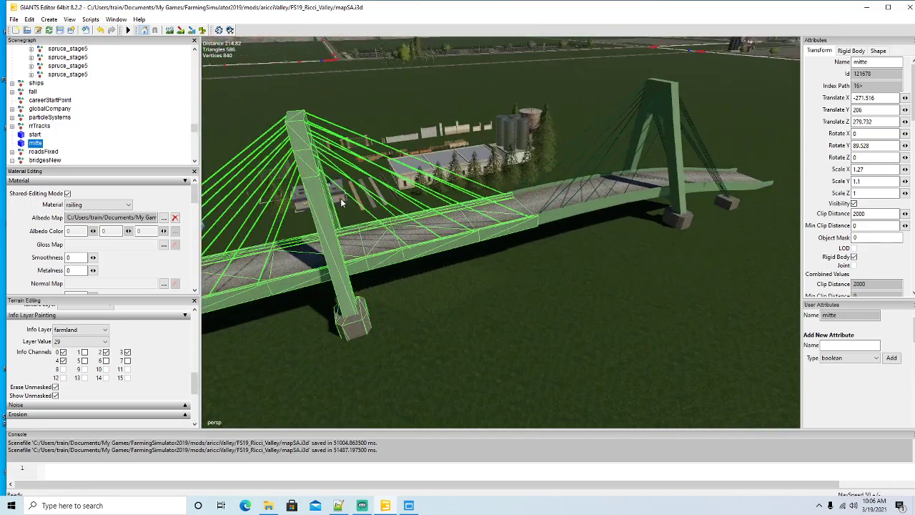
pyautogui.scroll(-5, 341, 202)
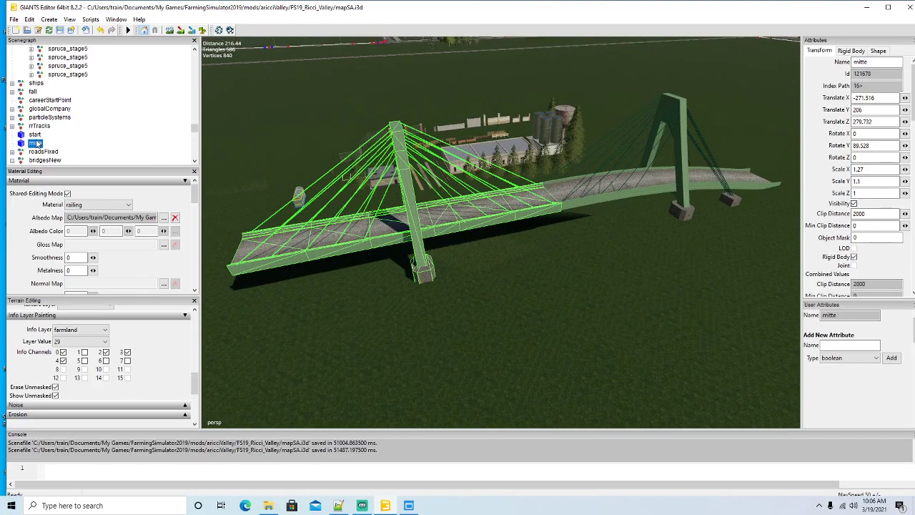
pyautogui.press('Delete')
pyautogui.click(34, 134)
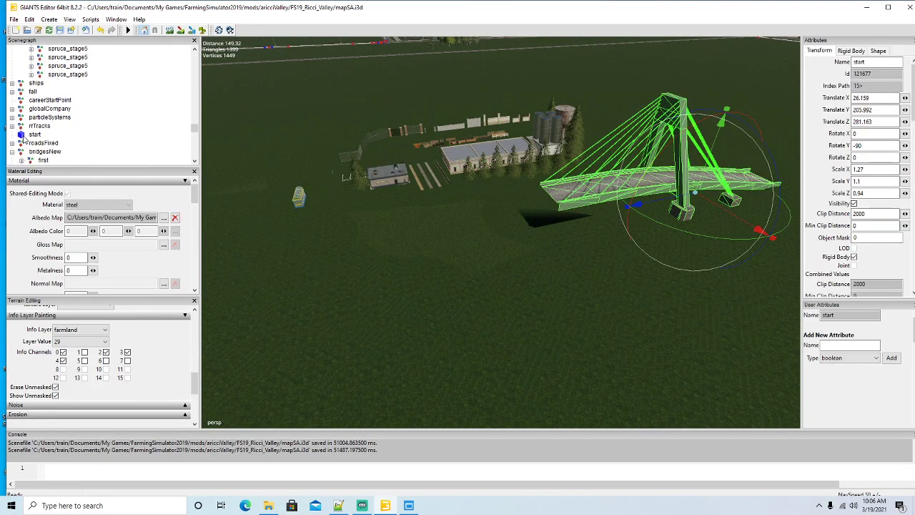
pyautogui.press('Delete')
# Step: Move the bus_stop shelter across the grass toward the houses, to about X -278, Z 186
pyautogui.keyDown('alt'); pyautogui.moveTo(544, 289); pyautogui.dragTo(504, 293); pyautogui.keyUp('alt')
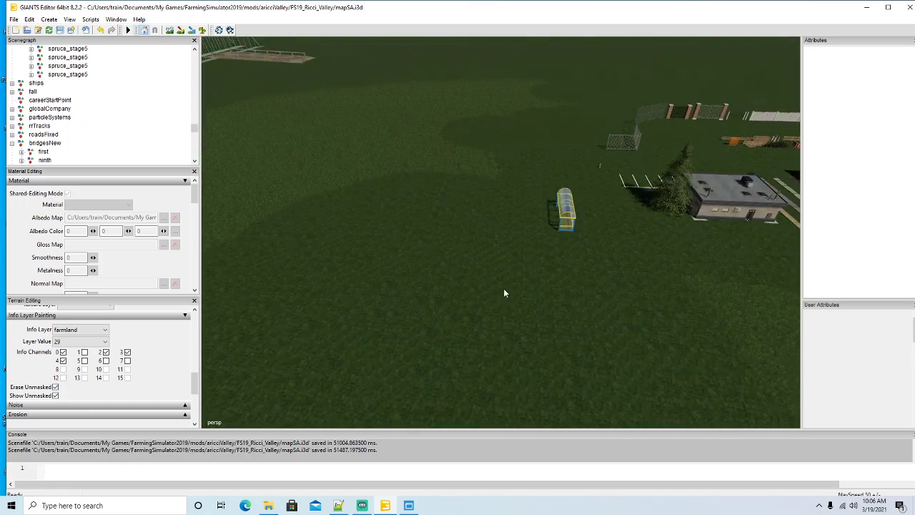
pyautogui.click(570, 221)
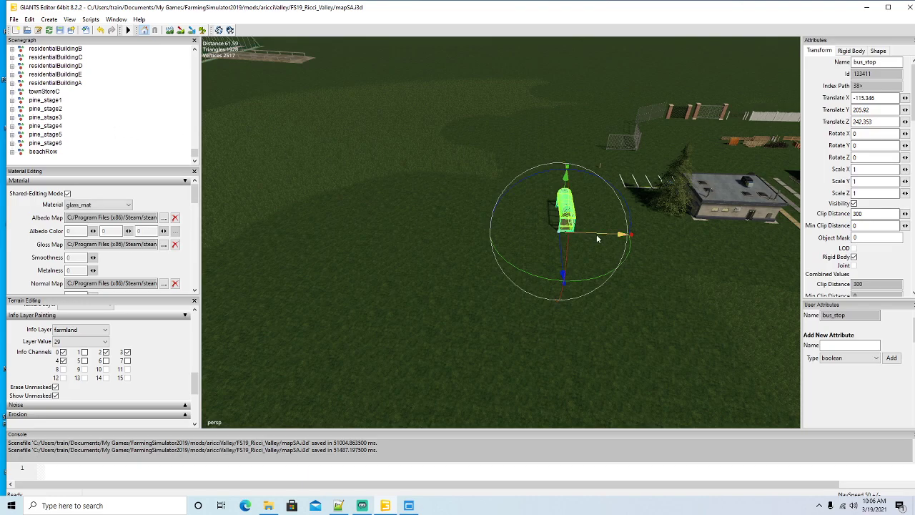
pyautogui.scroll(3, 130, 130)
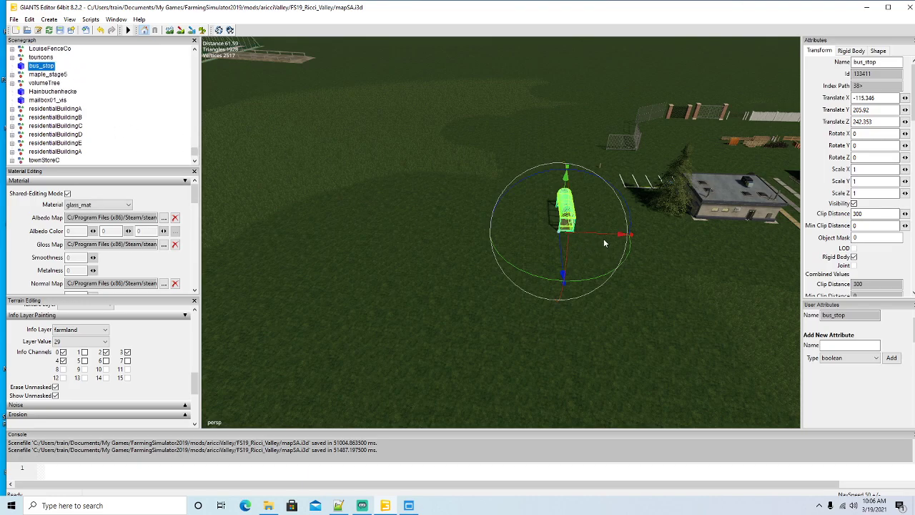
pyautogui.moveTo(603, 238); pyautogui.dragTo(236, 238)
pyautogui.press('f')
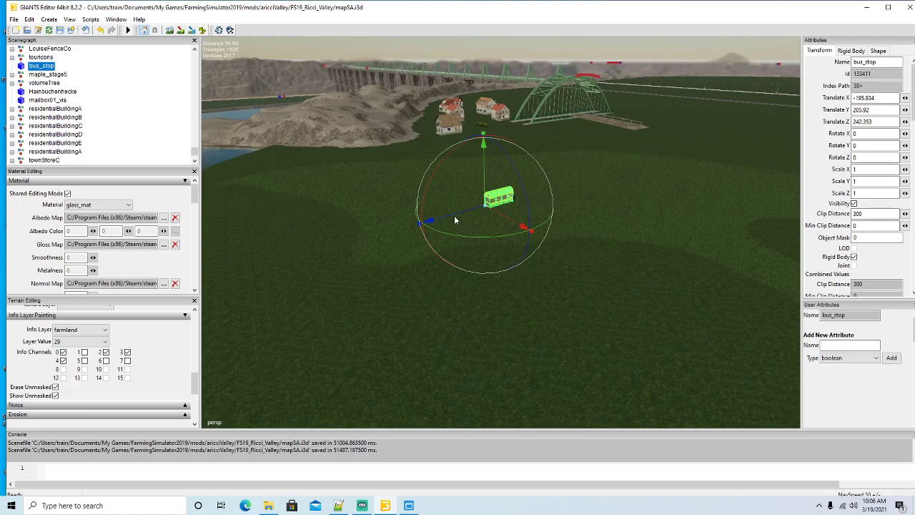
pyautogui.moveTo(454, 220); pyautogui.dragTo(449, 143)
# Step: Move the whole LouiseFenceCo group over beside the houses and bridges, to about X -895, Z -681
pyautogui.keyDown('alt'); pyautogui.moveTo(428, 198); pyautogui.dragTo(587, 219); pyautogui.keyUp('alt')
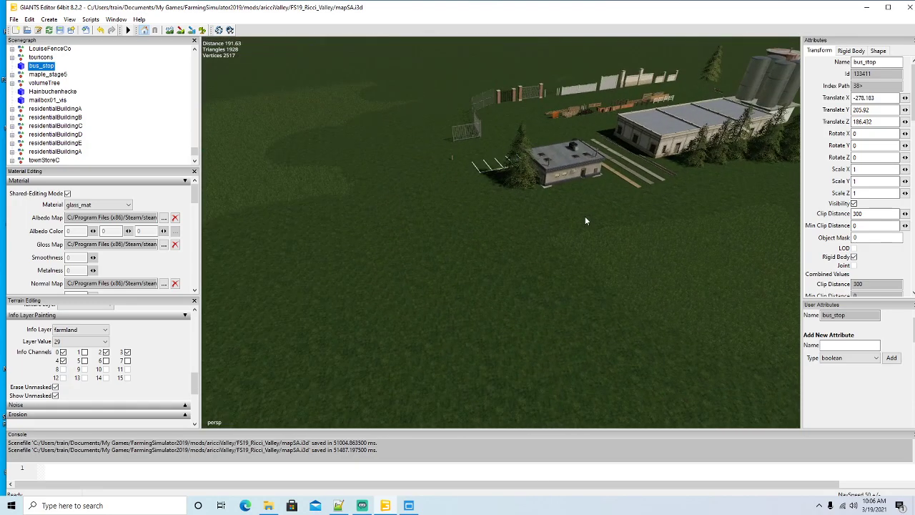
pyautogui.scroll(-3, 586, 219)
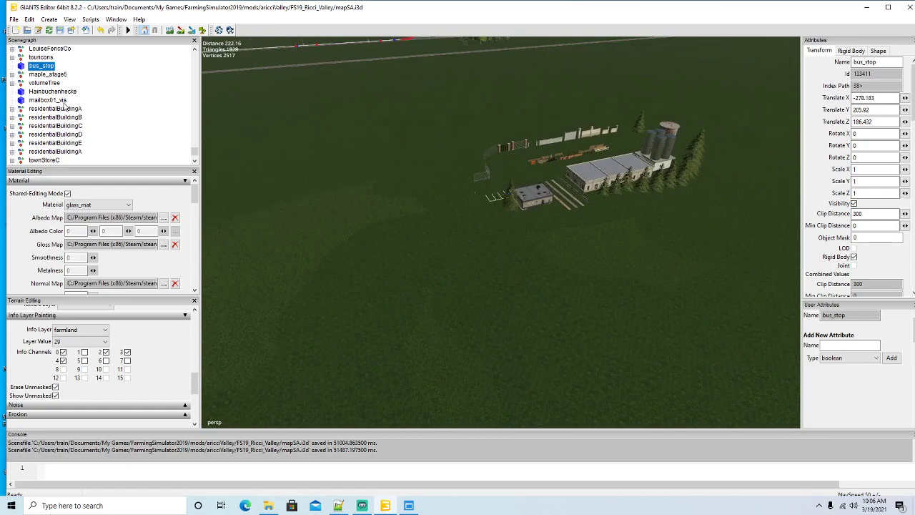
pyautogui.scroll(-3, 68, 118)
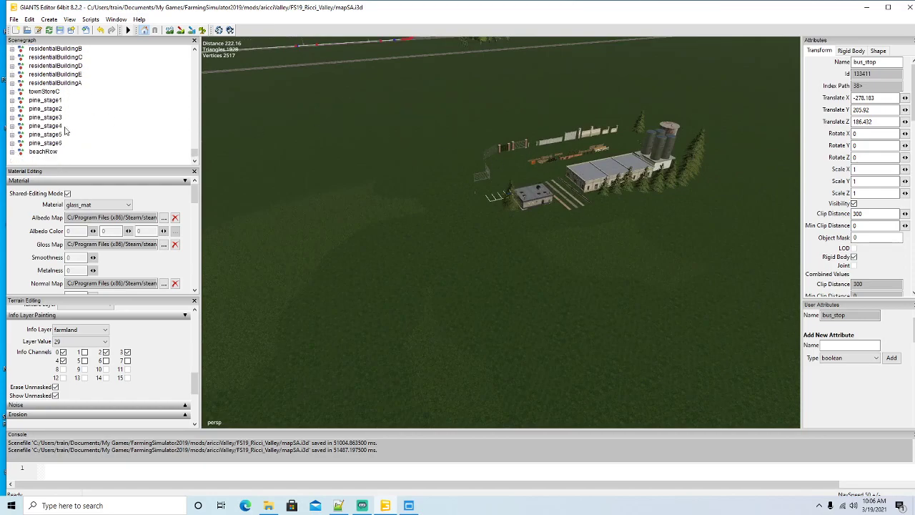
pyautogui.scroll(3, 65, 130)
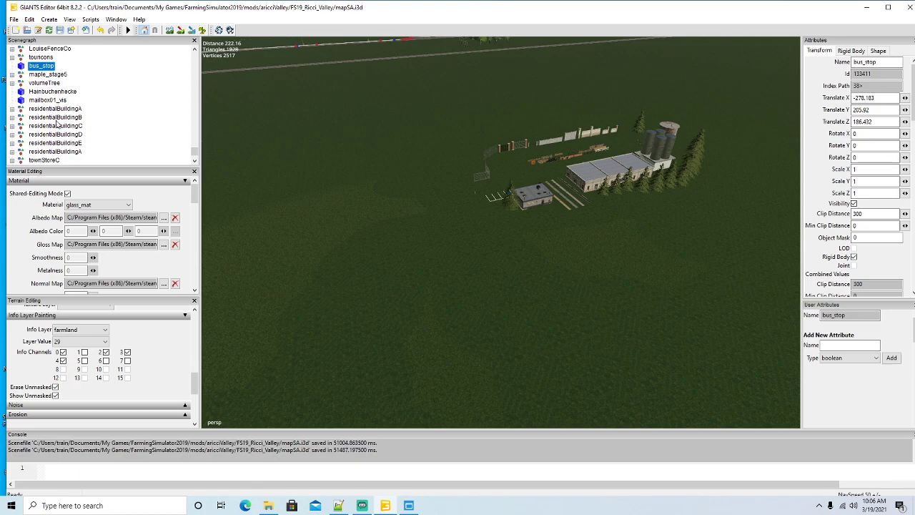
pyautogui.scroll(2, 50, 117)
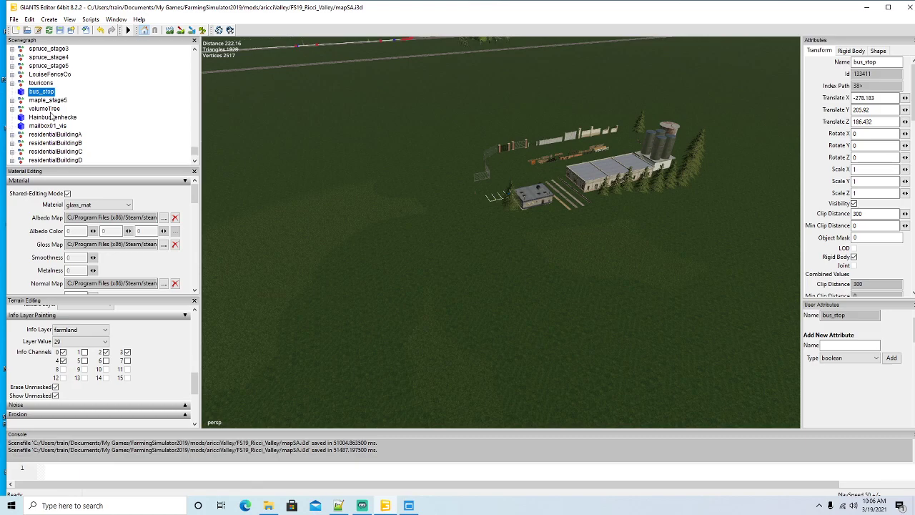
pyautogui.click(29, 84)
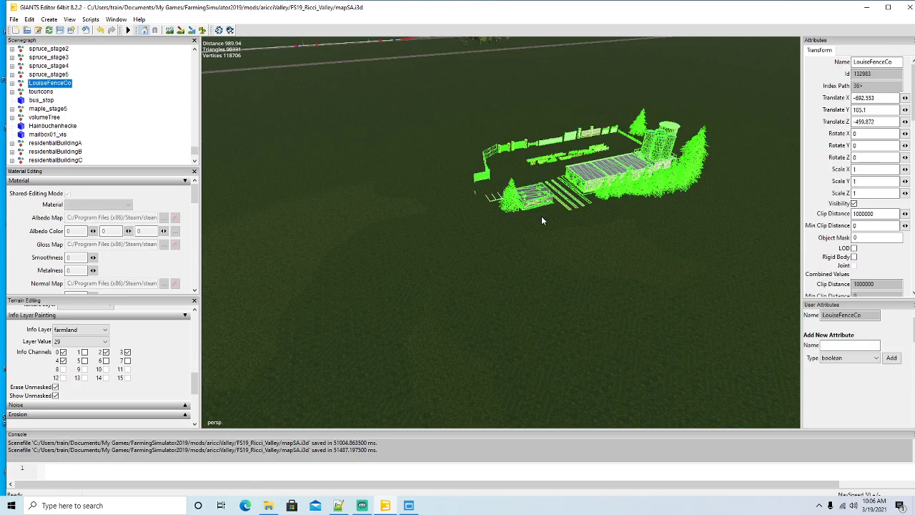
pyautogui.moveTo(541, 220); pyautogui.dragTo(466, 241, button='right')
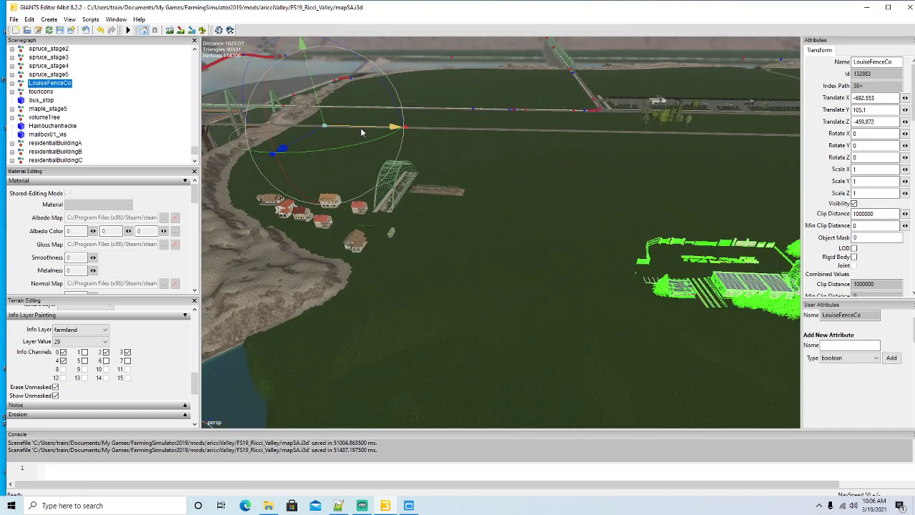
pyautogui.moveTo(360, 127); pyautogui.dragTo(288, 127)
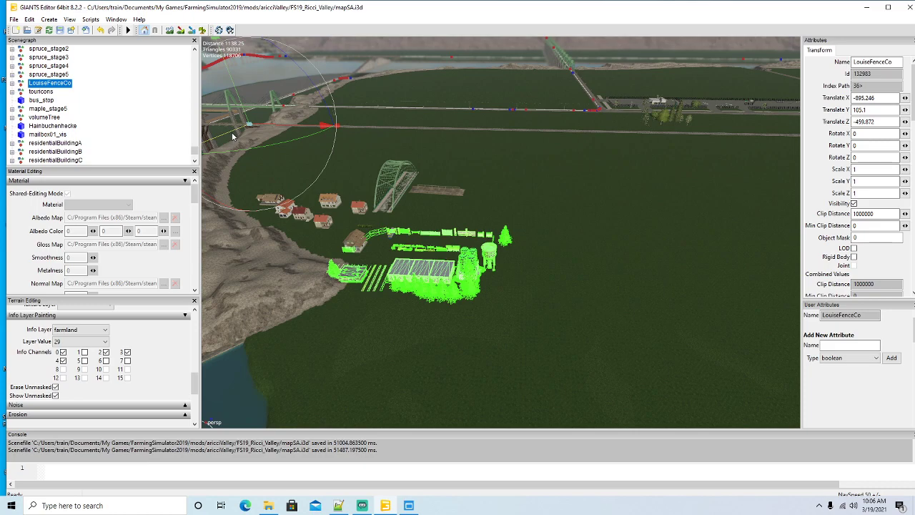
pyautogui.moveTo(232, 135); pyautogui.dragTo(485, 276)
# Step: Collapse the mainlandBridges and Places groups in the scene hierarchy
pyautogui.scroll(8, 426, 214)
pyautogui.scroll(-6, 461, 276)
pyautogui.scroll(5, 450, 242)
pyautogui.scroll(8, 384, 230)
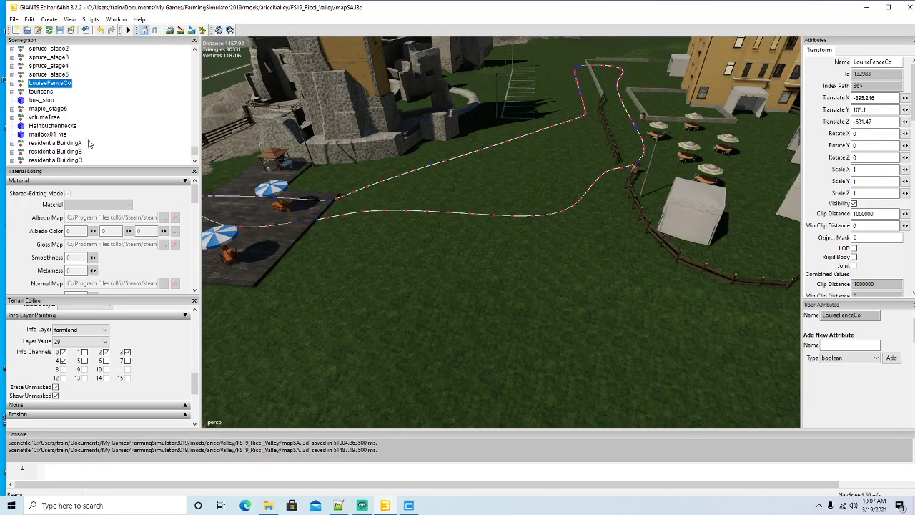
pyautogui.scroll(10, 92, 136)
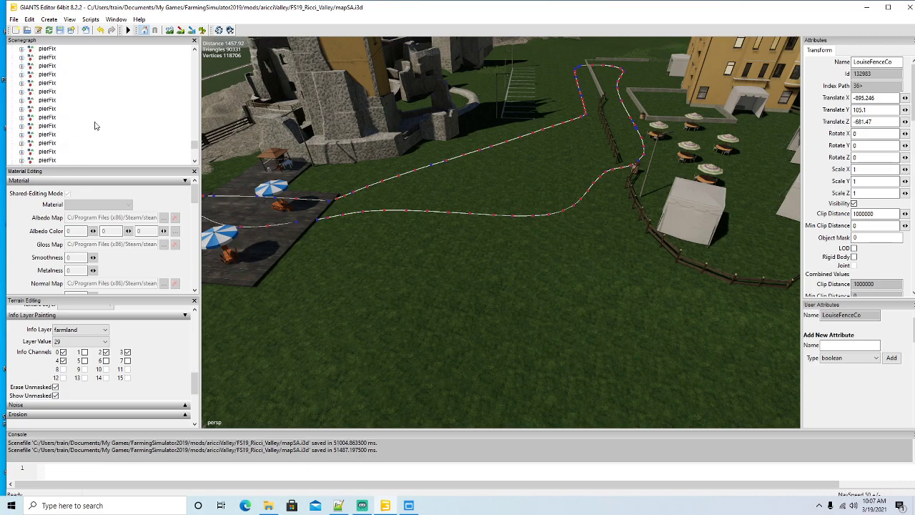
pyautogui.click(355, 284)
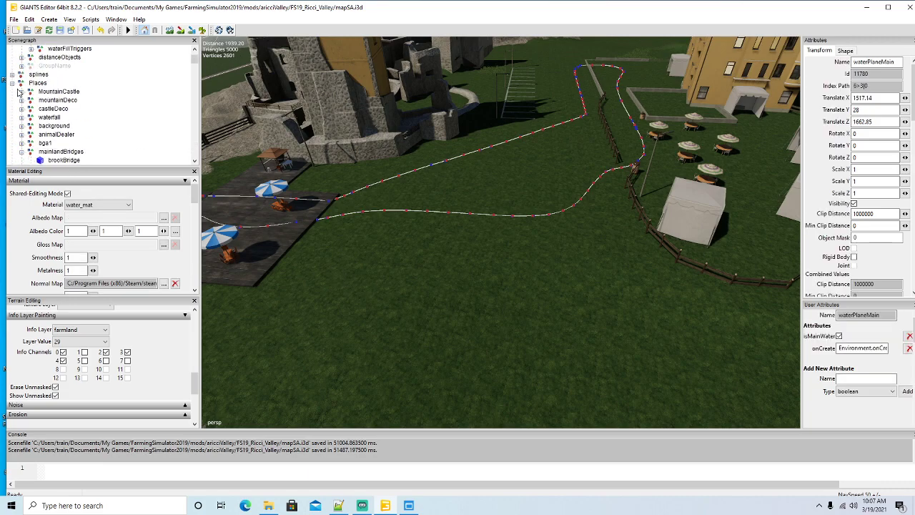
pyautogui.click(21, 151)
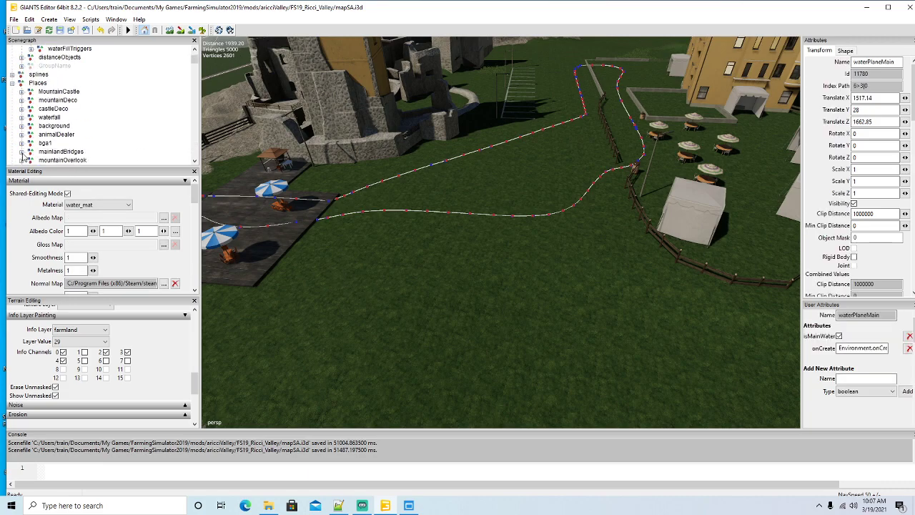
pyautogui.click(11, 83)
pyautogui.scroll(3, 67, 98)
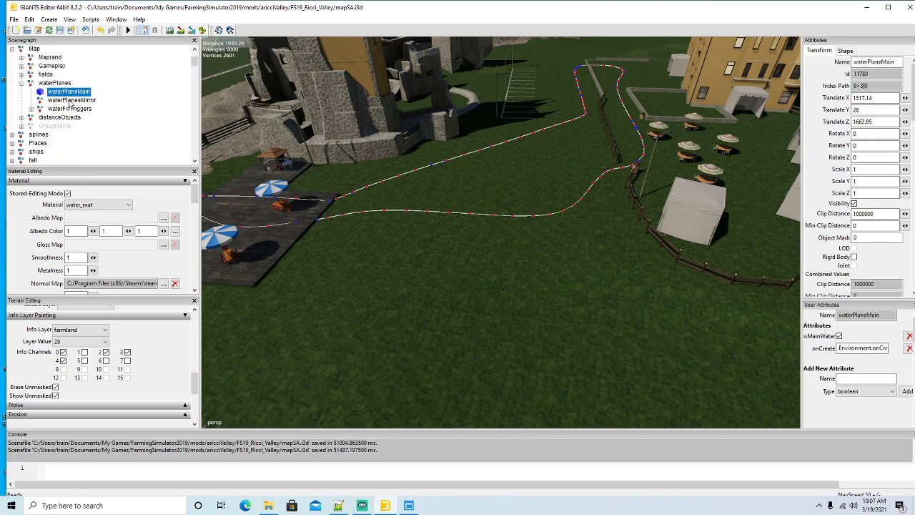
# Step: Delete the loop03 spline of the pedestrianSystem group that runs between the castle terrace and the fenced tents
pyautogui.click(12, 134)
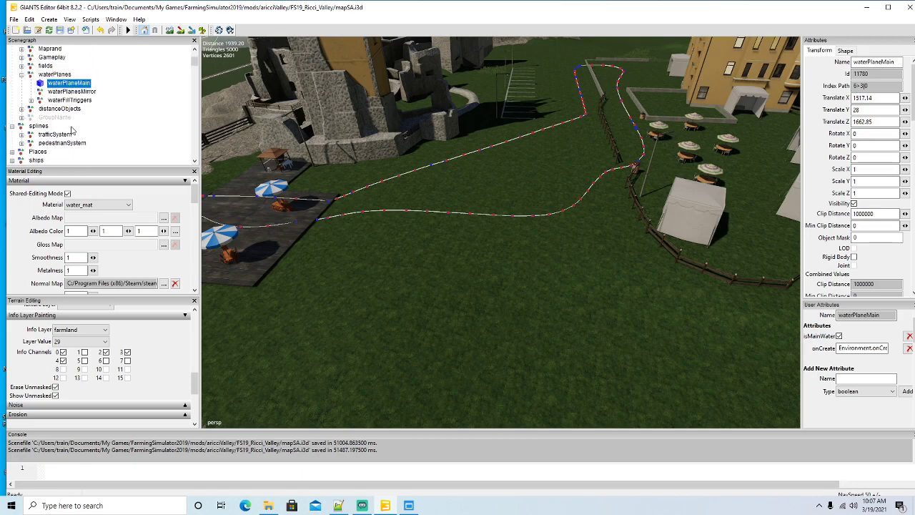
pyautogui.scroll(-1, 32, 126)
pyautogui.click(21, 117)
pyautogui.scroll(-1, 70, 127)
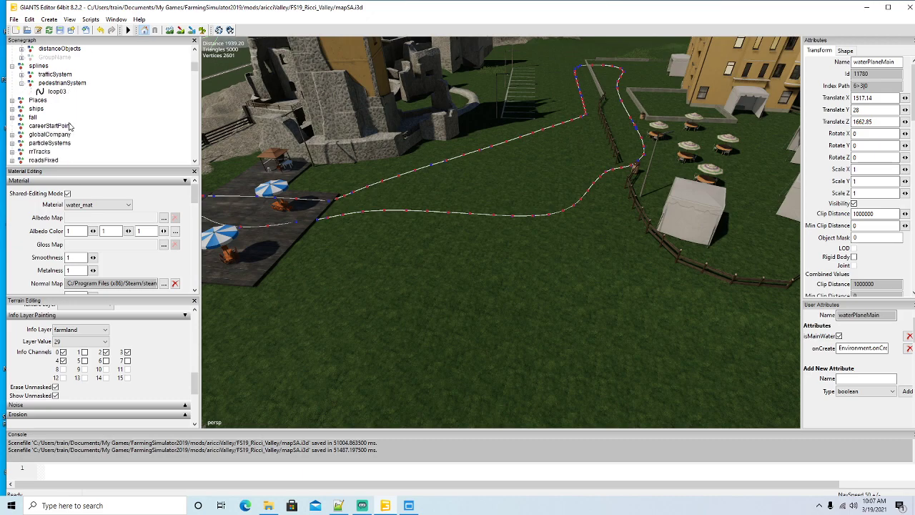
pyautogui.click(45, 93)
pyautogui.press('f')
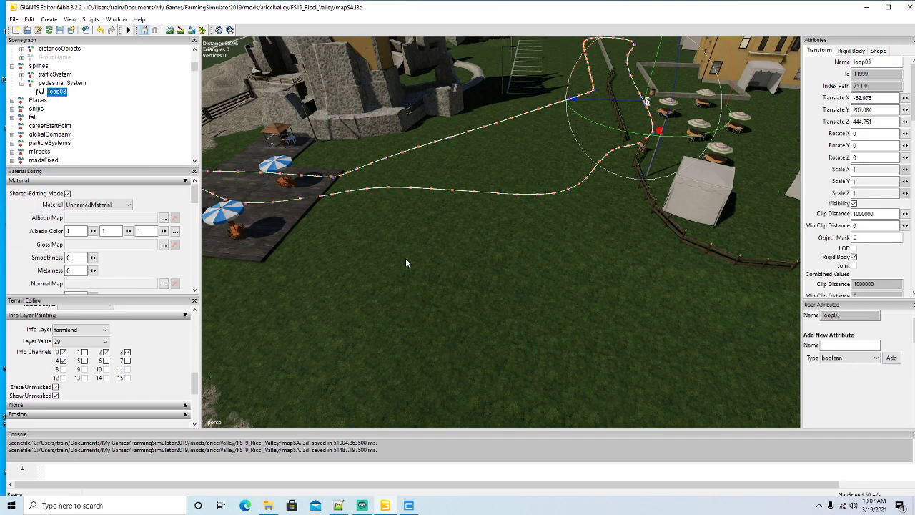
pyautogui.scroll(2, 403, 254)
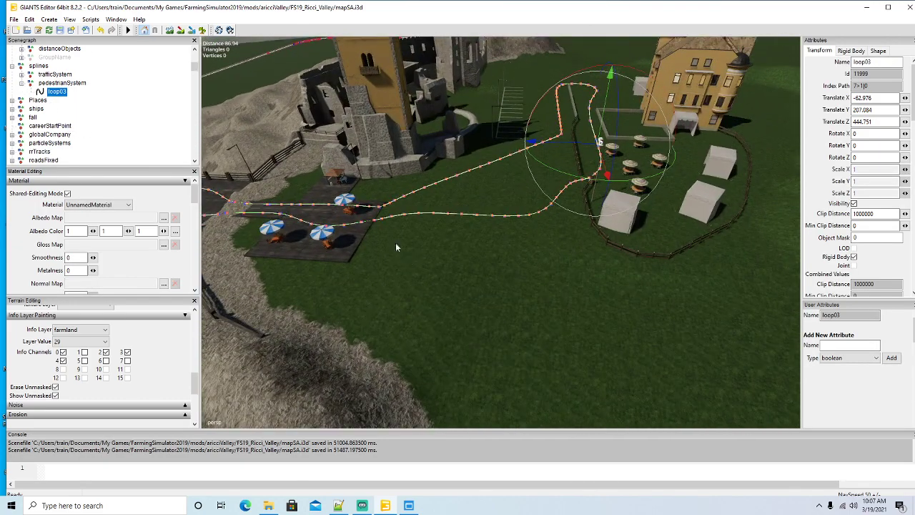
pyautogui.click(31, 83)
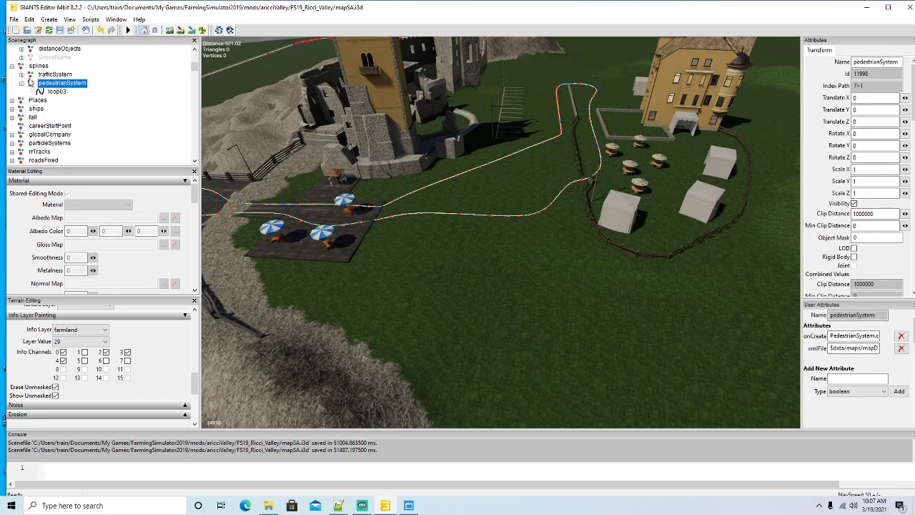
pyautogui.click(40, 92)
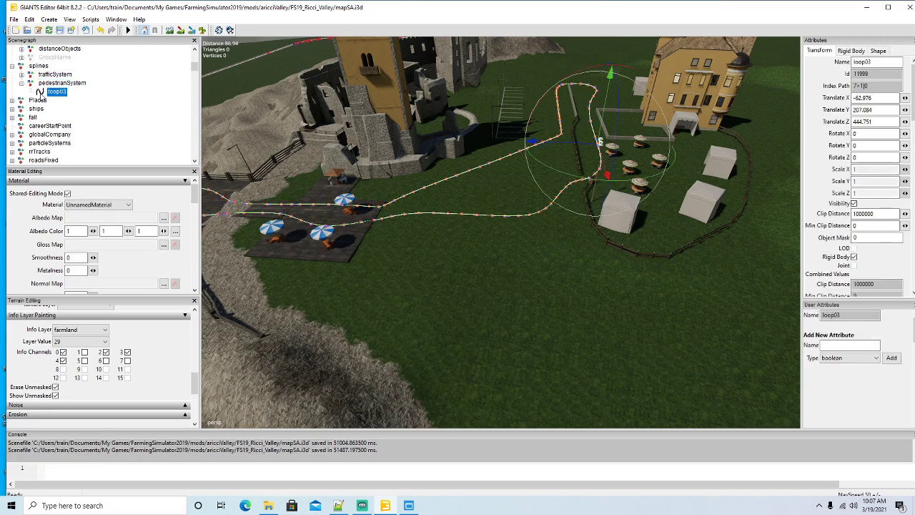
pyautogui.press('Delete')
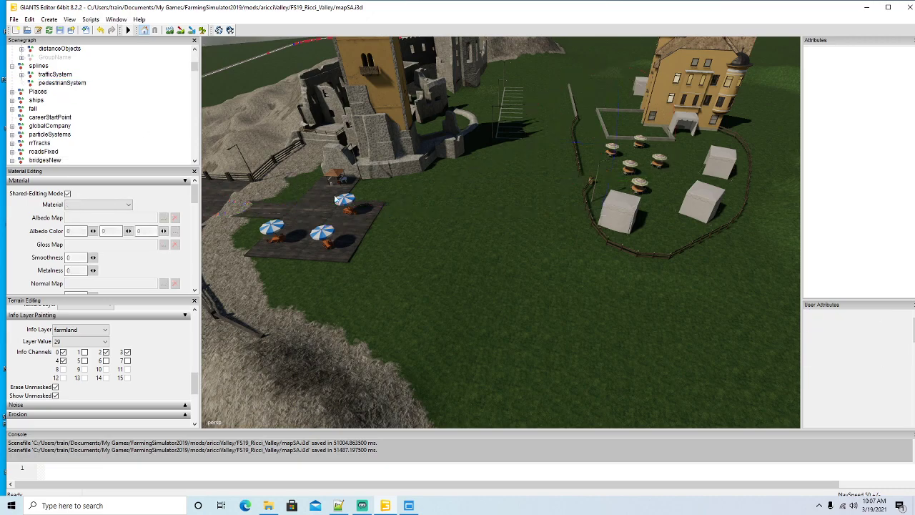
pyautogui.keyDown('alt'); pyautogui.moveTo(497, 278); pyautogui.dragTo(457, 261); pyautogui.keyUp('alt')
pyautogui.scroll(-5, 494, 275)
pyautogui.scroll(3, 494, 275)
pyautogui.scroll(3, 615, 252)
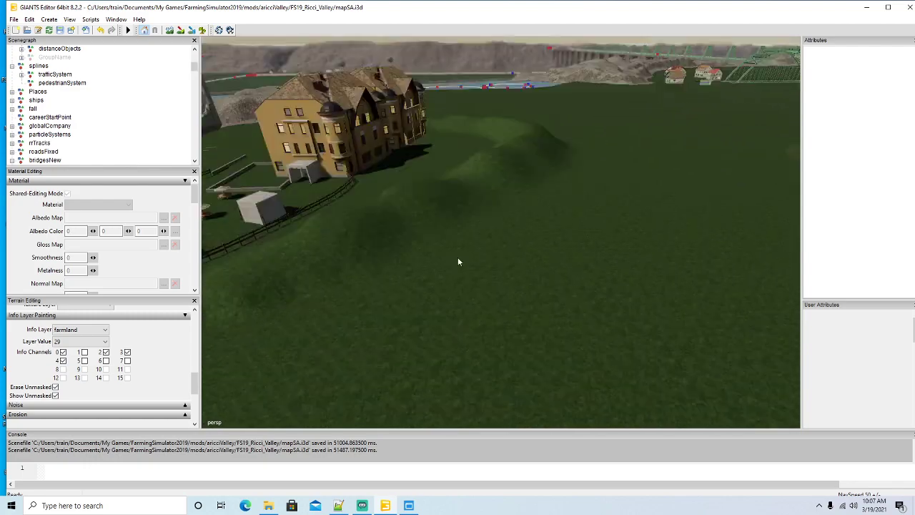
pyautogui.scroll(-4, 458, 261)
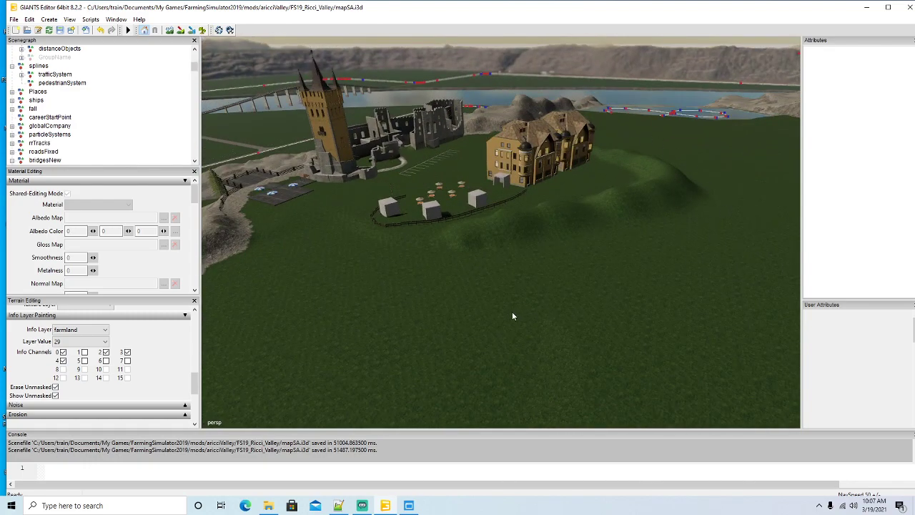
# Step: Set the terrain sculpting brush's secondary action to Replace, with a replacement height of 206
pyautogui.keyDown('alt'); pyautogui.moveTo(512, 315); pyautogui.dragTo(309, 211); pyautogui.keyUp('alt')
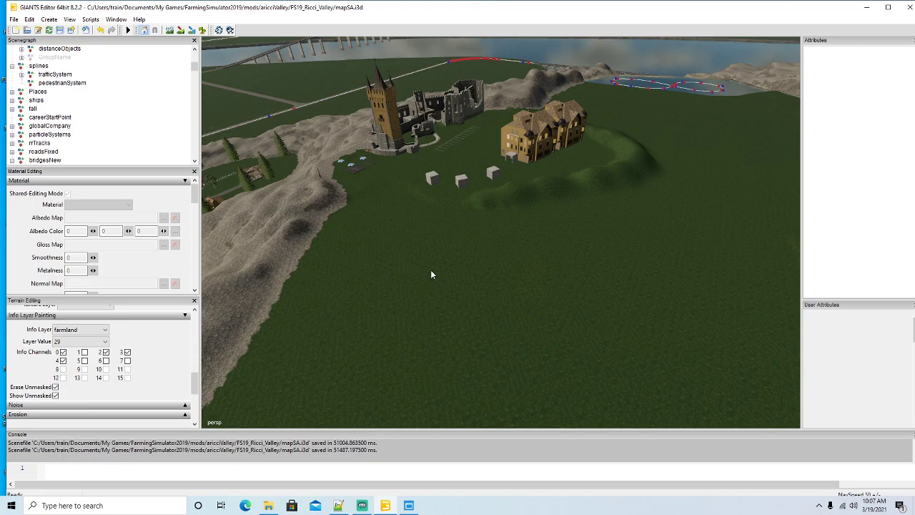
pyautogui.keyDown('alt'); pyautogui.moveTo(467, 265); pyautogui.dragTo(486, 294); pyautogui.keyUp('alt')
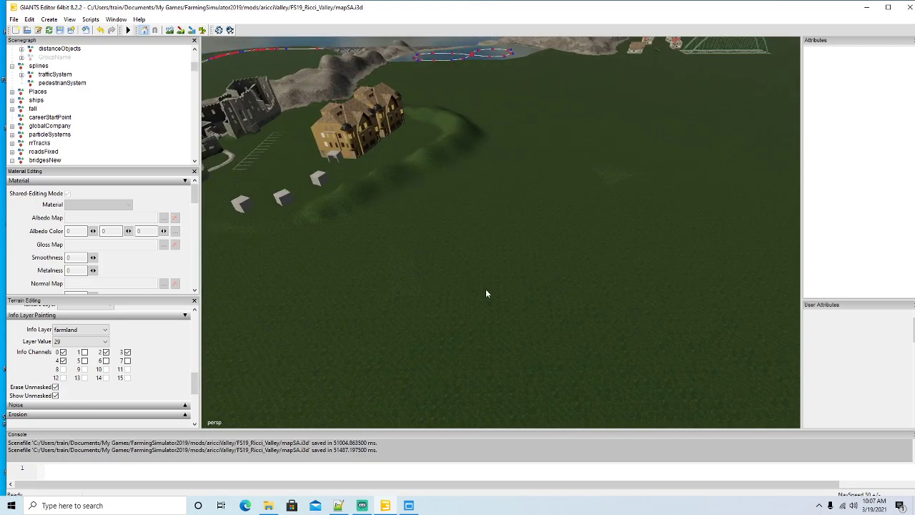
pyautogui.click(78, 329)
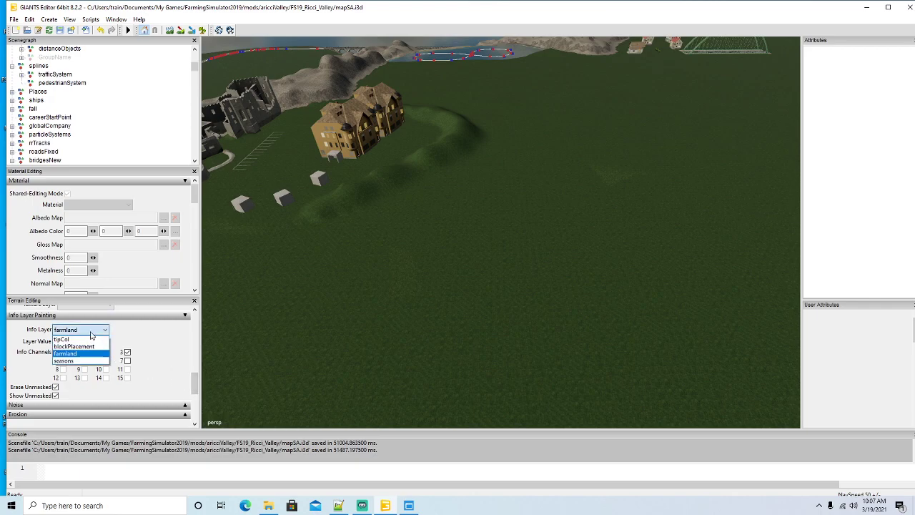
pyautogui.click(197, 379)
pyautogui.scroll(5, 197, 379)
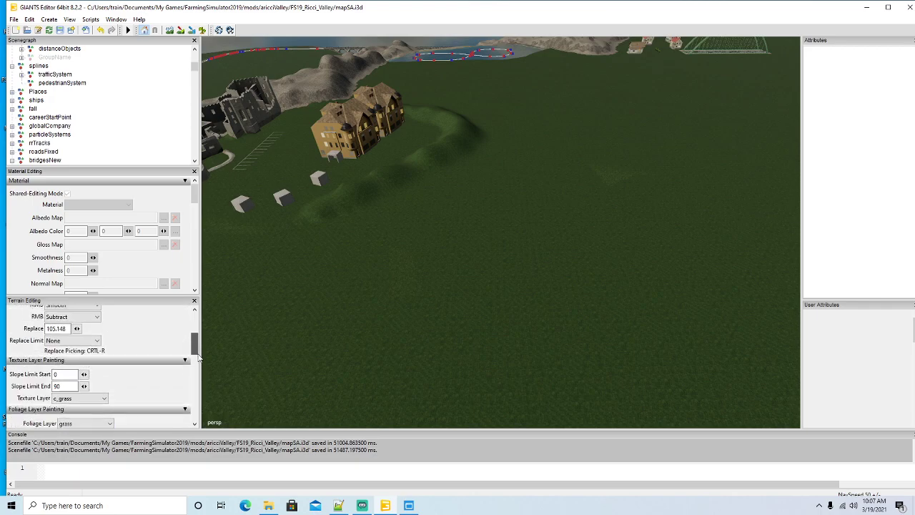
pyautogui.click(78, 356)
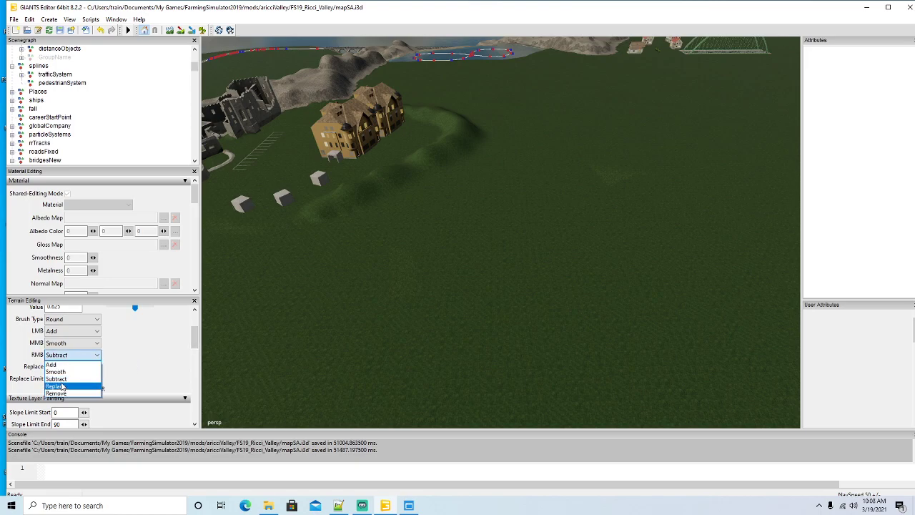
pyautogui.click(64, 389)
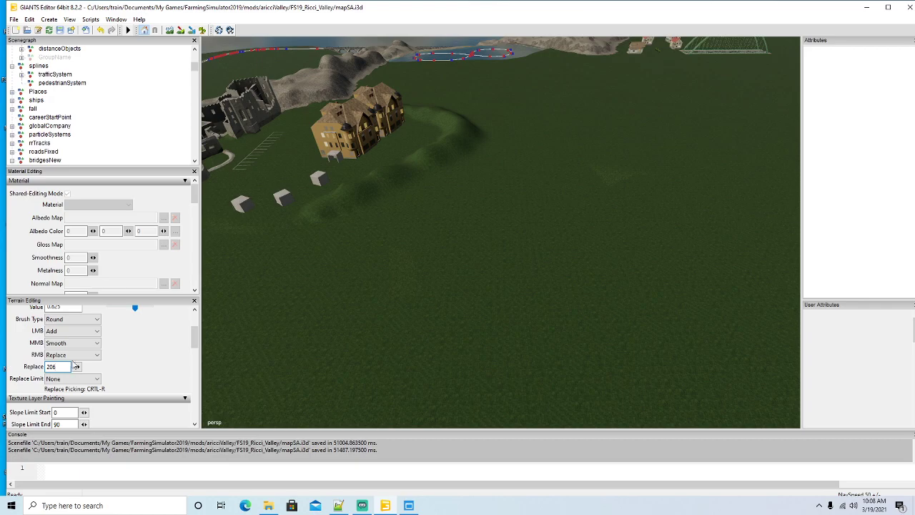
pyautogui.press('Return')
# Step: Level the curved grassy mound beside the large houses to the replacement height with the terrain sculpting brush
pyautogui.click(169, 30)
pyautogui.moveTo(529, 147)
pyautogui.mouseDown(button='right')
pyautogui.moveTo(501, 152)
pyautogui.moveTo(472, 141)
pyautogui.moveTo(350, 216)
pyautogui.mouseUp(button='right')
pyautogui.moveTo(355, 170); pyautogui.dragTo(406, 163, button='right')
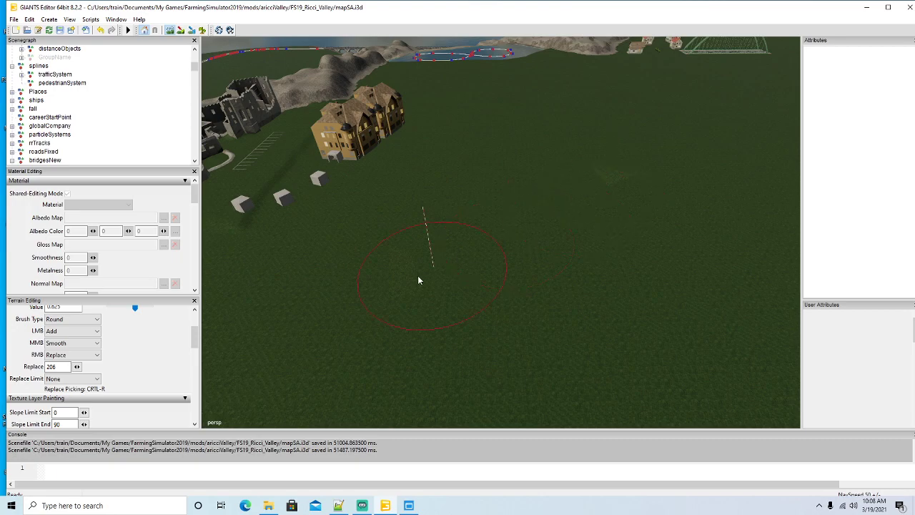
# Step: Level the rocky edge beside the umbrella terrace and its fence to the replacement height
pyautogui.keyDown('alt'); pyautogui.moveTo(462, 216); pyautogui.dragTo(427, 214); pyautogui.keyUp('alt')
pyautogui.scroll(5, 326, 161)
pyautogui.scroll(3, 323, 159)
pyautogui.scroll(-3, 428, 214)
pyautogui.keyDown('alt'); pyautogui.moveTo(503, 271); pyautogui.dragTo(482, 267); pyautogui.keyUp('alt')
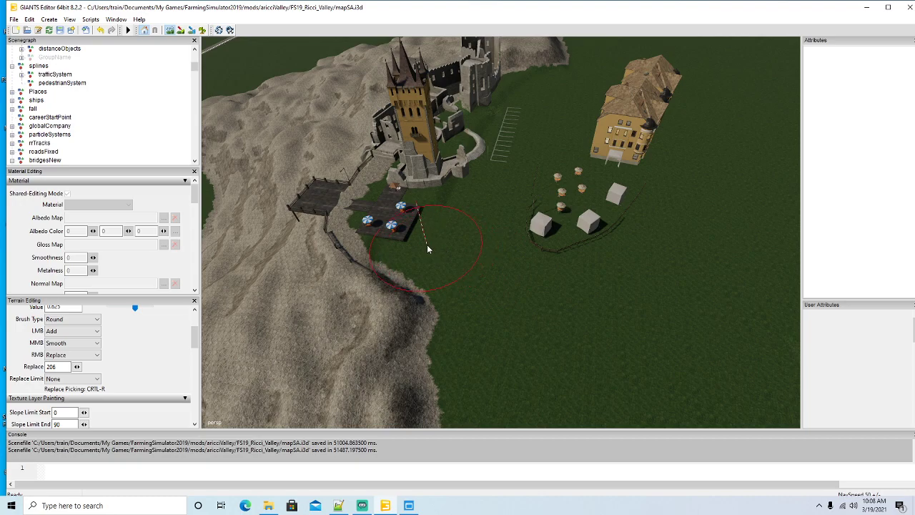
pyautogui.moveTo(427, 244)
pyautogui.mouseDown()
pyautogui.moveTo(450, 272)
pyautogui.moveTo(441, 313)
pyautogui.moveTo(375, 208)
pyautogui.moveTo(405, 139)
pyautogui.mouseUp()
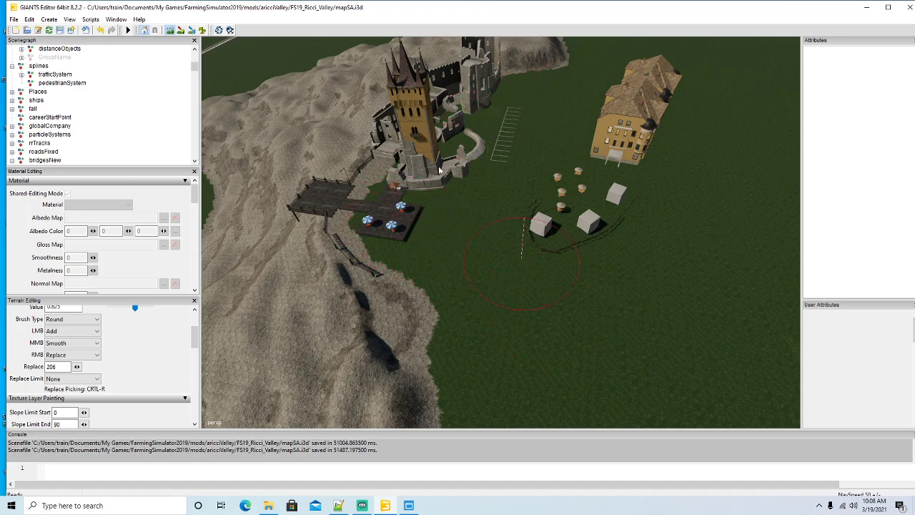
# Step: Level the rocky ridge between the castle ruins and the water basin to the replacement height, leaving sculpting mode when done
pyautogui.keyDown('alt'); pyautogui.moveTo(368, 244); pyautogui.dragTo(420, 306); pyautogui.keyUp('alt')
pyautogui.scroll(8, 376, 165)
pyautogui.scroll(2, 309, 230)
pyautogui.scroll(-5, 417, 274)
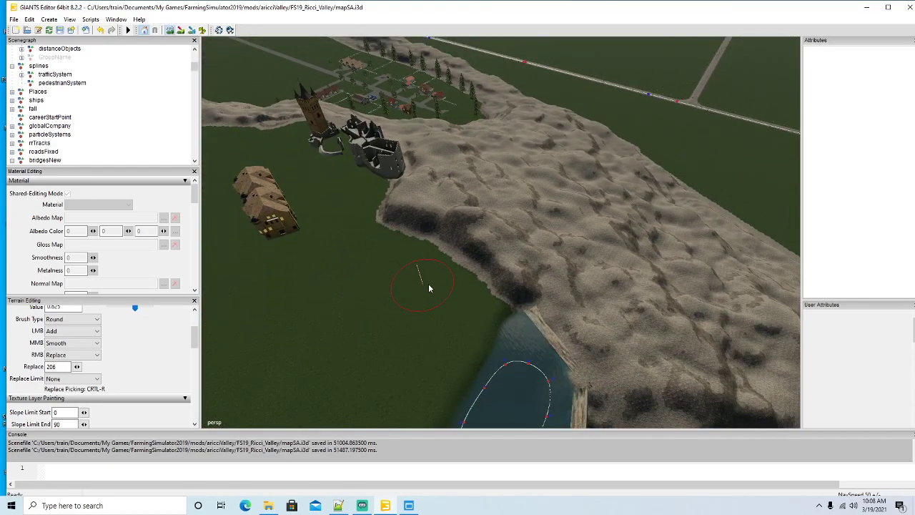
pyautogui.moveTo(464, 290)
pyautogui.mouseDown()
pyautogui.moveTo(490, 262)
pyautogui.moveTo(489, 228)
pyautogui.moveTo(456, 174)
pyautogui.moveTo(422, 186)
pyautogui.moveTo(429, 229)
pyautogui.moveTo(414, 210)
pyautogui.moveTo(395, 221)
pyautogui.mouseUp()
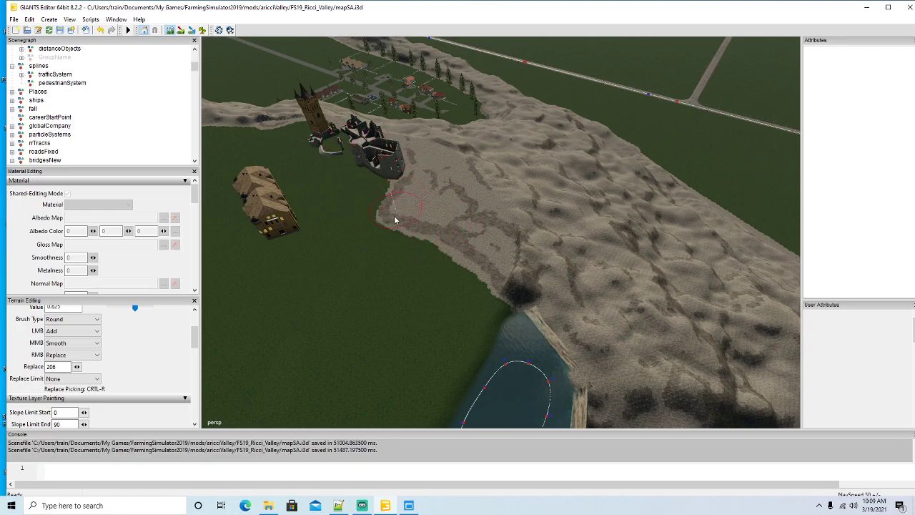
pyautogui.moveTo(483, 277)
pyautogui.mouseDown()
pyautogui.moveTo(496, 286)
pyautogui.moveTo(500, 250)
pyautogui.moveTo(481, 200)
pyautogui.mouseUp()
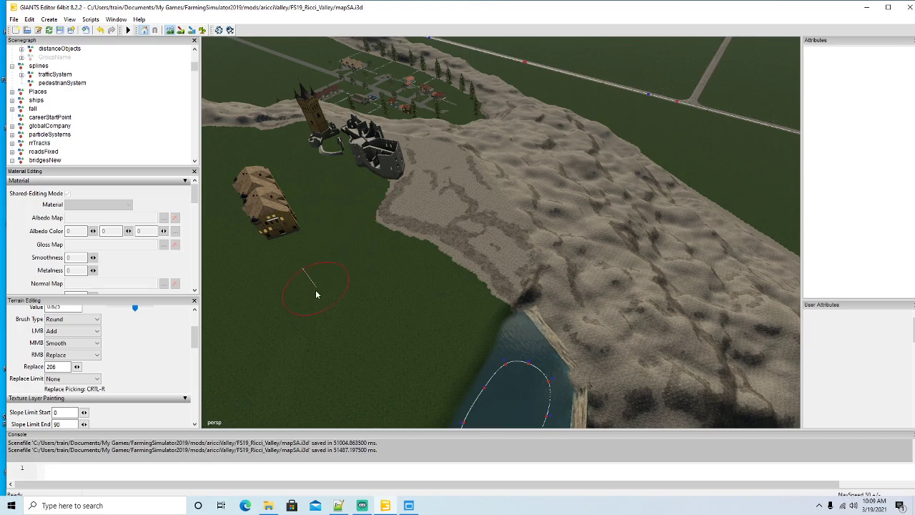
pyautogui.click(170, 31)
# Step: Smooth the steep, jagged terrain cuts along the rocky ridge above the water basin, and undo the last smoothing stroke
pyautogui.moveTo(361, 243)
pyautogui.keyDown('alt'); pyautogui.mouseDown()
pyautogui.moveTo(351, 248)
pyautogui.moveTo(309, 200)
pyautogui.mouseUp(); pyautogui.keyUp('alt')
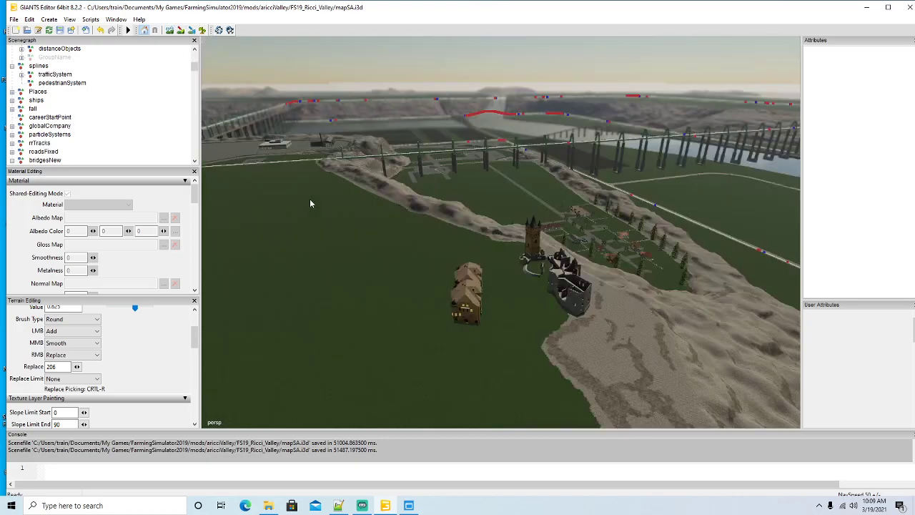
pyautogui.scroll(8, 309, 200)
pyautogui.scroll(1, 310, 199)
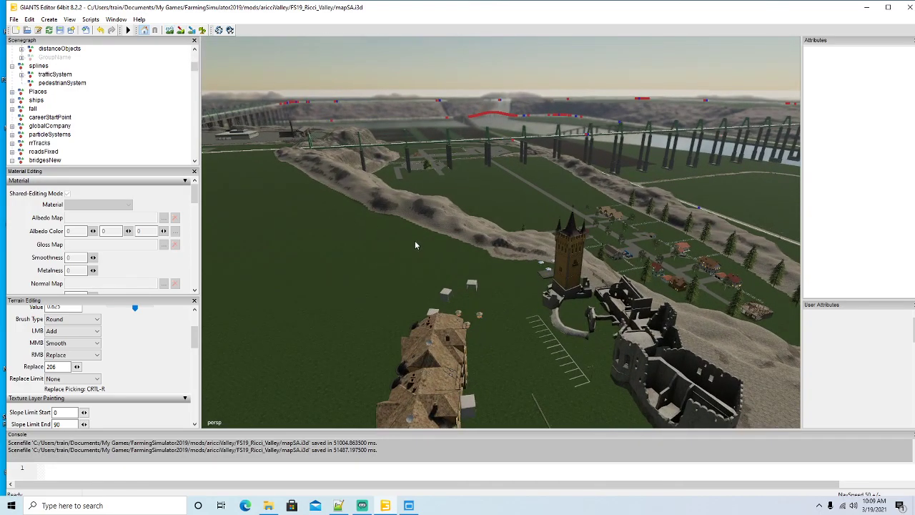
pyautogui.keyDown('alt'); pyautogui.moveTo(415, 240); pyautogui.dragTo(443, 247); pyautogui.keyUp('alt')
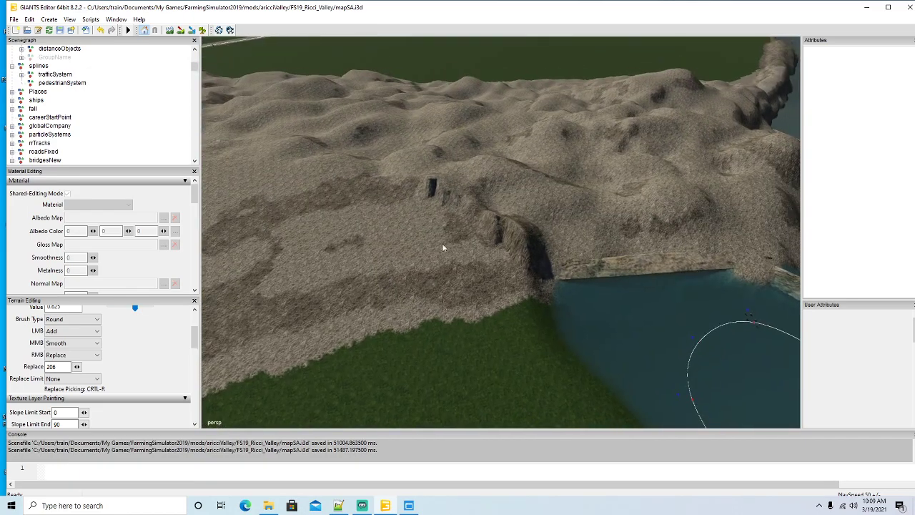
pyautogui.click(170, 30)
pyautogui.moveTo(432, 185)
pyautogui.mouseDown(button='middle')
pyautogui.moveTo(505, 228)
pyautogui.moveTo(514, 212)
pyautogui.moveTo(470, 188)
pyautogui.moveTo(568, 170)
pyautogui.moveTo(601, 179)
pyautogui.moveTo(599, 198)
pyautogui.moveTo(547, 207)
pyautogui.moveTo(525, 172)
pyautogui.moveTo(470, 143)
pyautogui.moveTo(521, 138)
pyautogui.moveTo(470, 122)
pyautogui.moveTo(340, 139)
pyautogui.moveTo(690, 148)
pyautogui.moveTo(522, 151)
pyautogui.moveTo(351, 139)
pyautogui.moveTo(433, 143)
pyautogui.moveTo(398, 166)
pyautogui.moveTo(419, 178)
pyautogui.mouseUp(button='middle')
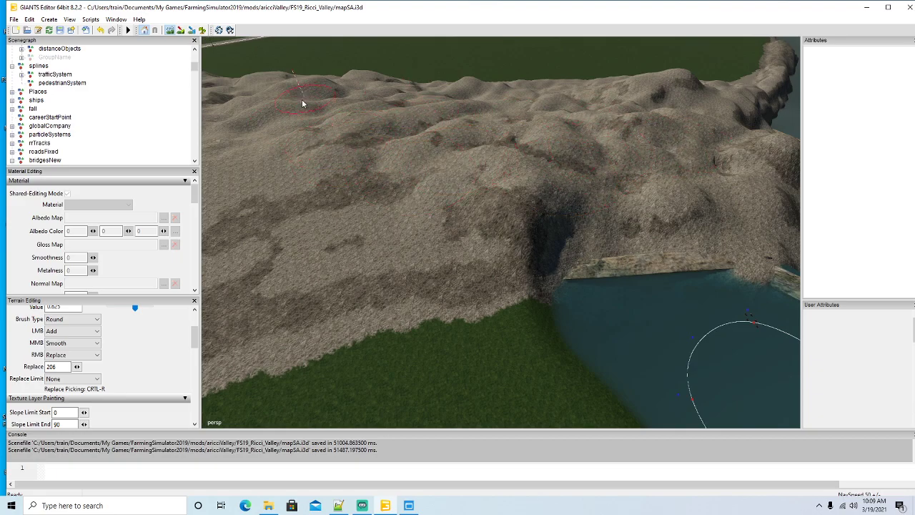
pyautogui.moveTo(302, 103)
pyautogui.mouseDown(button='middle')
pyautogui.moveTo(248, 125)
pyautogui.moveTo(263, 124)
pyautogui.moveTo(223, 123)
pyautogui.moveTo(227, 141)
pyautogui.moveTo(378, 172)
pyautogui.moveTo(454, 202)
pyautogui.moveTo(254, 142)
pyautogui.mouseUp(button='middle')
pyautogui.moveTo(354, 134)
pyautogui.mouseDown(button='middle')
pyautogui.moveTo(286, 116)
pyautogui.moveTo(419, 146)
pyautogui.mouseUp(button='middle')
pyautogui.moveTo(324, 151); pyautogui.dragTo(339, 185, button='middle')
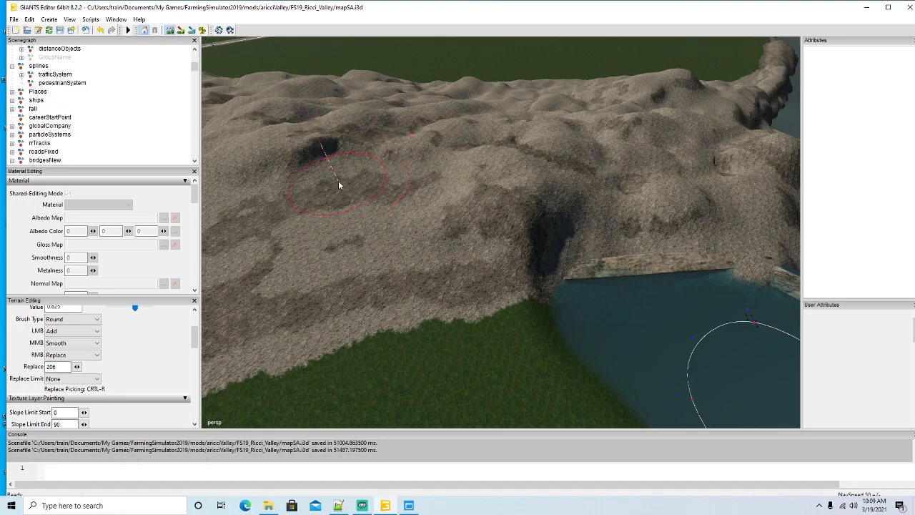
pyautogui.click(100, 32)
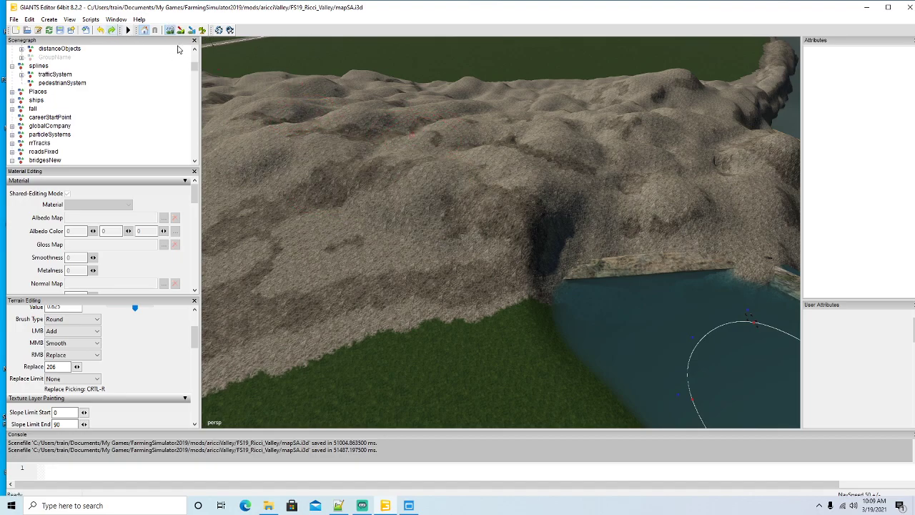
# Step: Level more of the rock plateau behind the castle and smooth its outer edge toward the village slope
pyautogui.keyDown('alt'); pyautogui.moveTo(284, 120); pyautogui.dragTo(341, 181); pyautogui.keyUp('alt')
pyautogui.scroll(5, 333, 121)
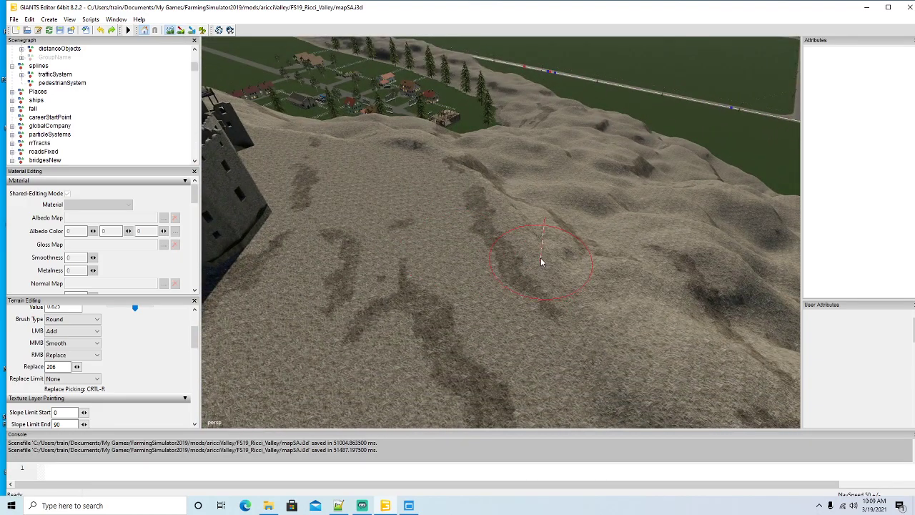
pyautogui.moveTo(576, 293)
pyautogui.mouseDown()
pyautogui.moveTo(544, 215)
pyautogui.moveTo(464, 165)
pyautogui.moveTo(413, 146)
pyautogui.moveTo(315, 145)
pyautogui.mouseUp()
pyautogui.moveTo(554, 289)
pyautogui.mouseDown(button='middle')
pyautogui.moveTo(549, 299)
pyautogui.moveTo(600, 246)
pyautogui.moveTo(549, 194)
pyautogui.moveTo(460, 155)
pyautogui.moveTo(617, 271)
pyautogui.moveTo(587, 307)
pyautogui.moveTo(582, 372)
pyautogui.mouseUp(button='middle')
pyautogui.moveTo(414, 172)
pyautogui.mouseDown(button='middle')
pyautogui.moveTo(408, 204)
pyautogui.moveTo(461, 159)
pyautogui.moveTo(446, 165)
pyautogui.mouseUp(button='middle')
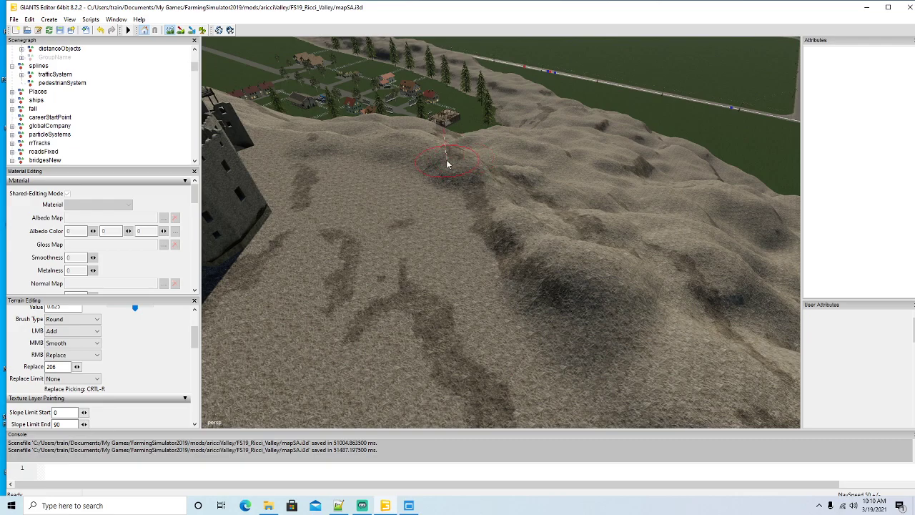
pyautogui.click(172, 34)
# Step: Smooth the uneven rocky slope below the castle walls and the wooden terrace
pyautogui.moveTo(359, 183)
pyautogui.keyDown('alt'); pyautogui.mouseDown()
pyautogui.moveTo(343, 160)
pyautogui.moveTo(258, 204)
pyautogui.moveTo(244, 228)
pyautogui.mouseUp(); pyautogui.keyUp('alt')
pyautogui.scroll(5, 343, 160)
pyautogui.scroll(-5, 349, 222)
pyautogui.keyDown('alt'); pyautogui.moveTo(587, 190); pyautogui.dragTo(566, 231); pyautogui.keyUp('alt')
pyautogui.scroll(6, 615, 172)
pyautogui.scroll(-5, 585, 248)
pyautogui.scroll(5, 293, 230)
pyautogui.scroll(-5, 542, 233)
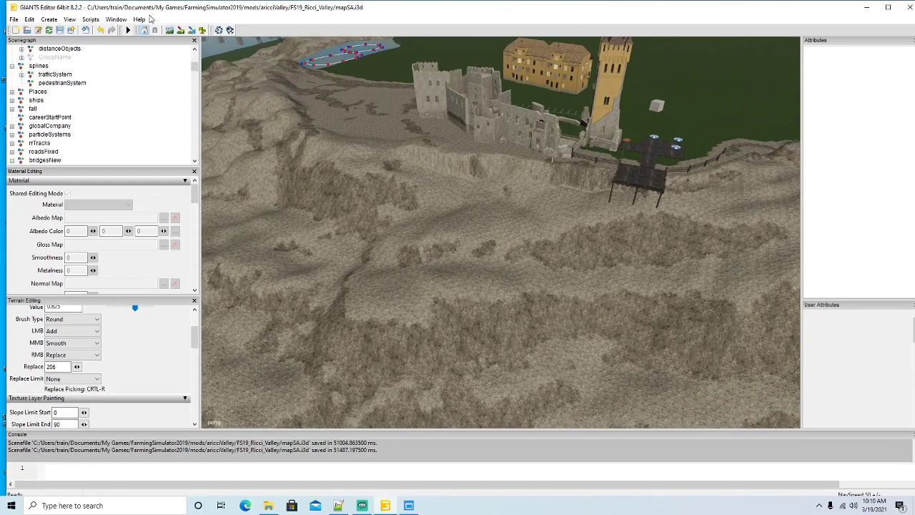
pyautogui.moveTo(379, 157); pyautogui.dragTo(729, 189)
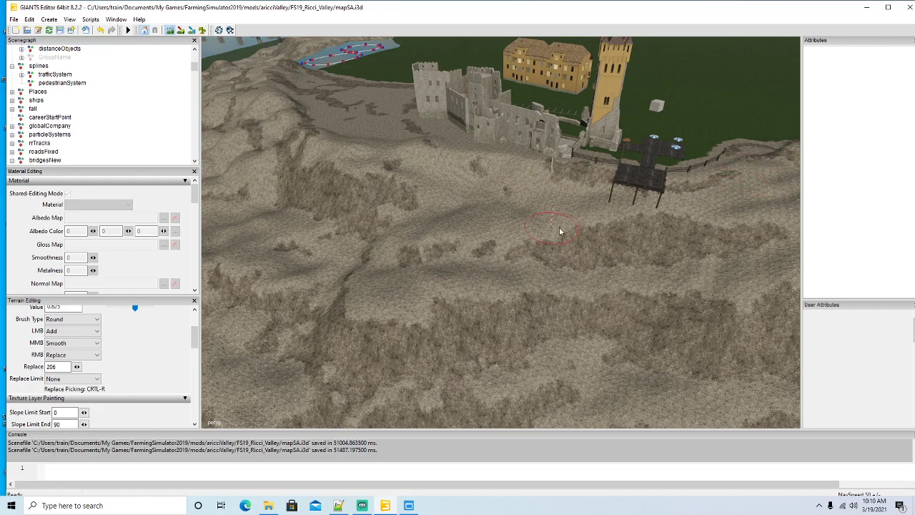
pyautogui.moveTo(560, 230)
pyautogui.mouseDown()
pyautogui.moveTo(671, 195)
pyautogui.moveTo(569, 195)
pyautogui.mouseUp()
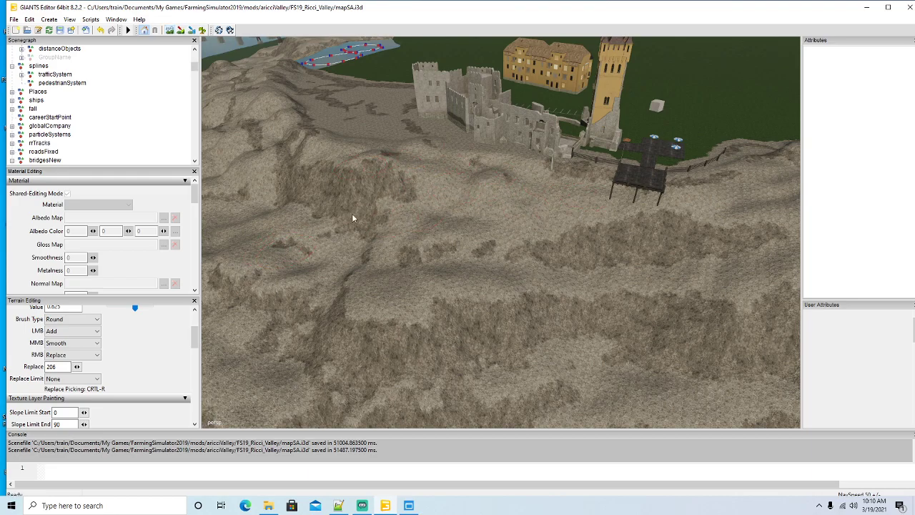
# Step: Move the castle of the MountainCastle group across the grass past the large houses, to about X -97, Z 306
pyautogui.keyDown('alt'); pyautogui.moveTo(352, 214); pyautogui.dragTo(401, 230); pyautogui.keyUp('alt')
pyautogui.scroll(3, 429, 154)
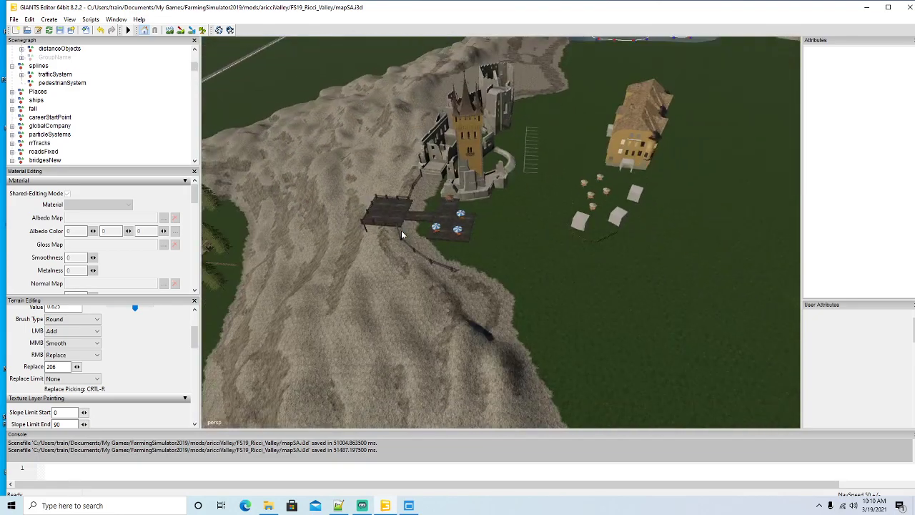
pyautogui.scroll(5, 401, 230)
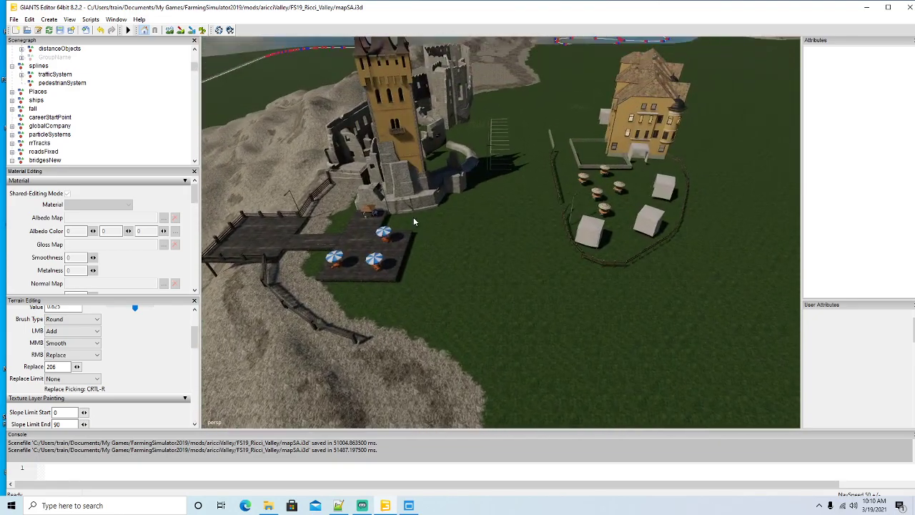
pyautogui.scroll(-4, 487, 272)
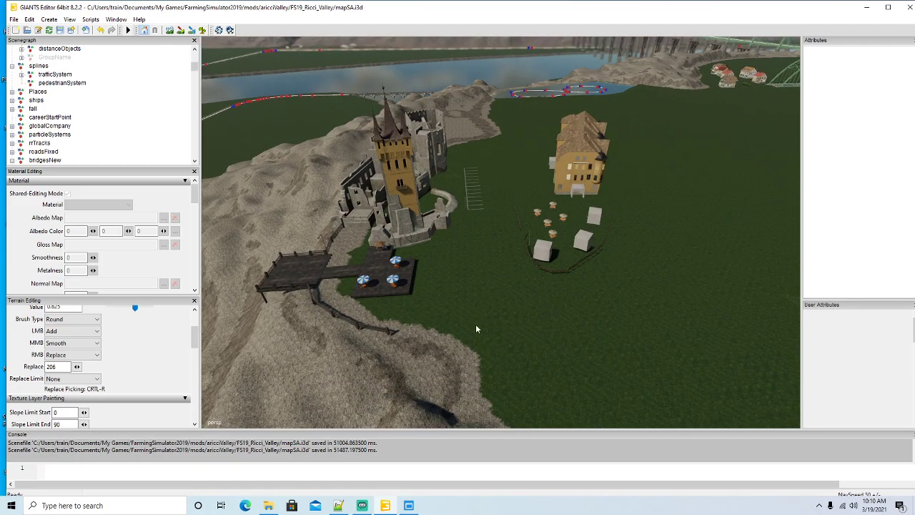
pyautogui.scroll(3, 476, 329)
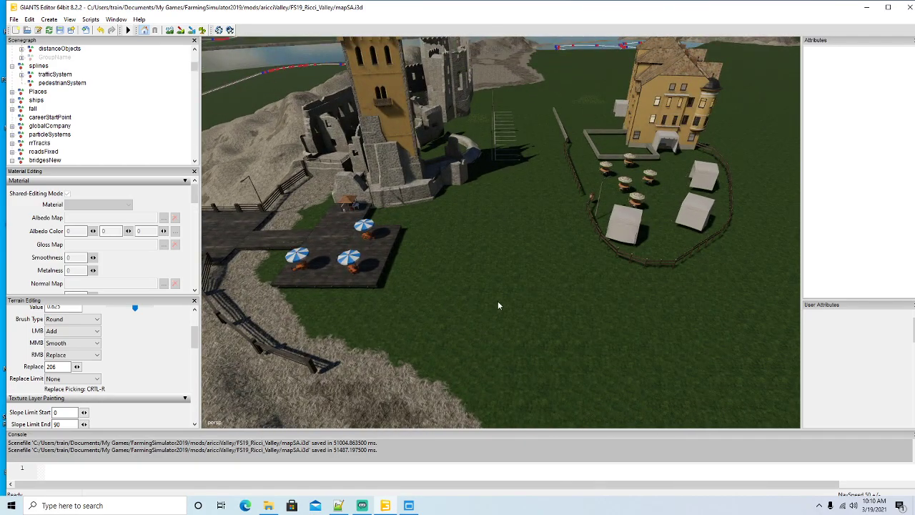
pyautogui.scroll(-2, 482, 296)
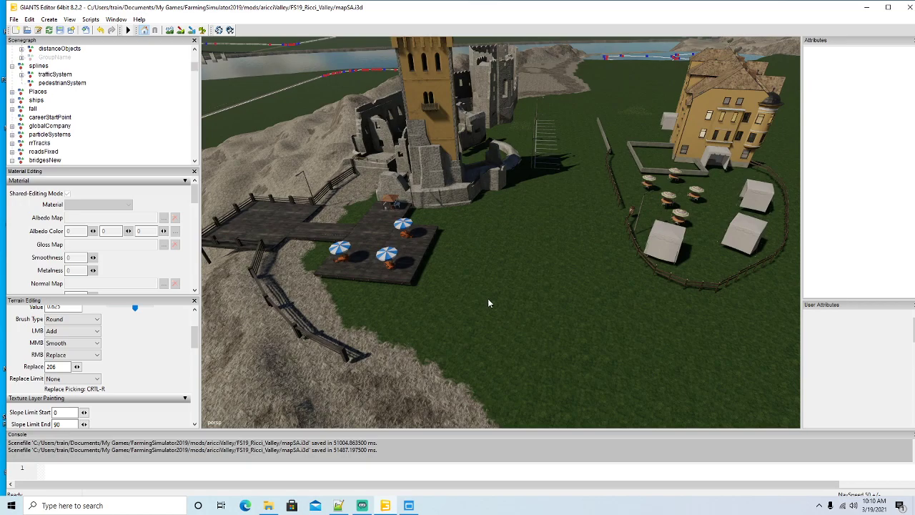
pyautogui.scroll(-3, 532, 313)
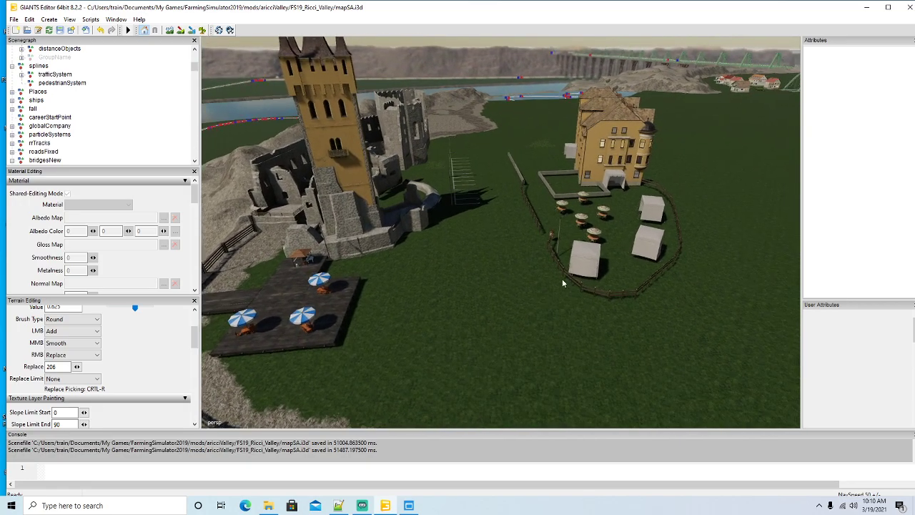
pyautogui.click(589, 135)
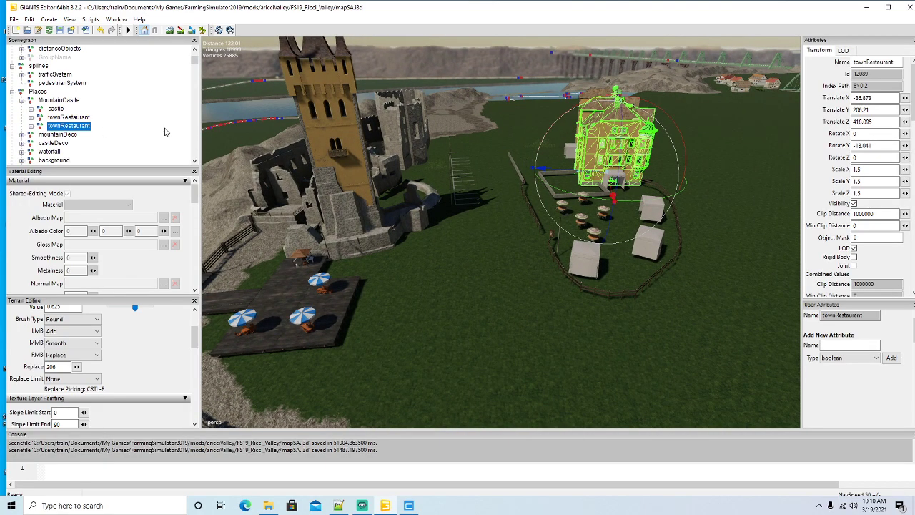
pyautogui.click(53, 108)
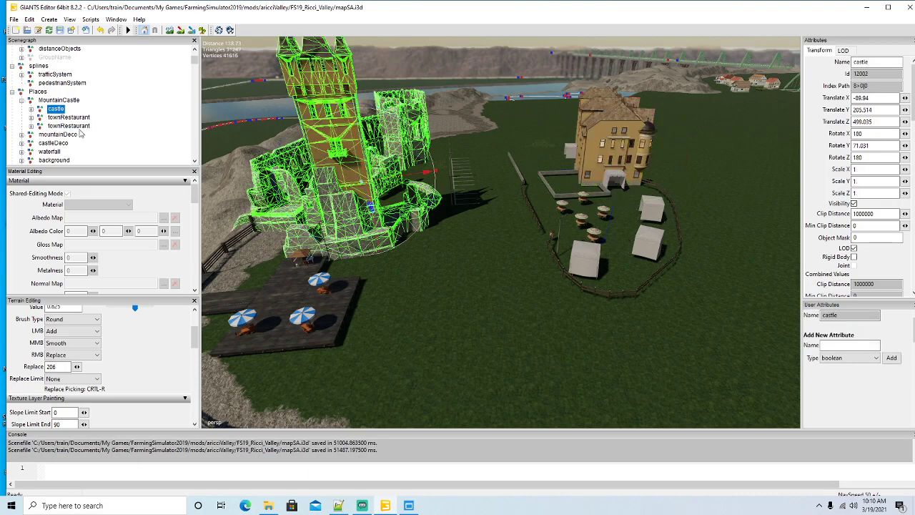
pyautogui.scroll(-5, 414, 251)
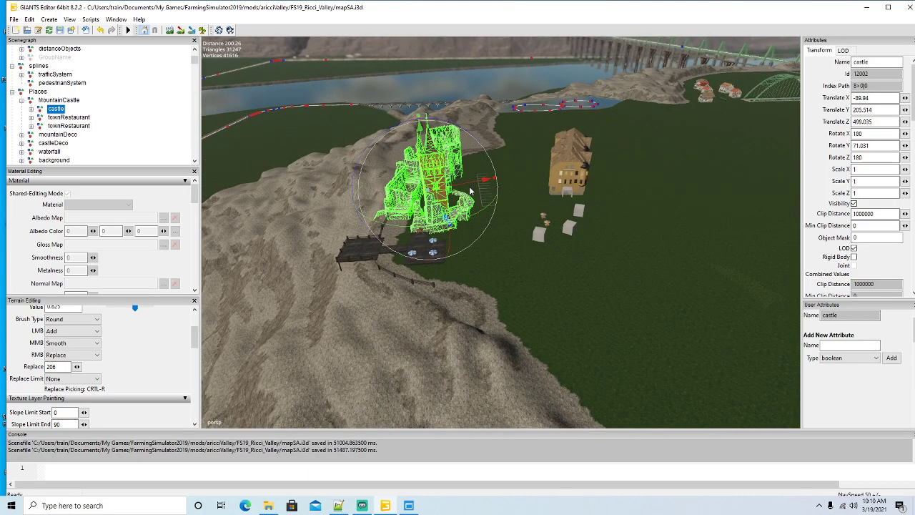
pyautogui.moveTo(467, 188); pyautogui.dragTo(771, 216)
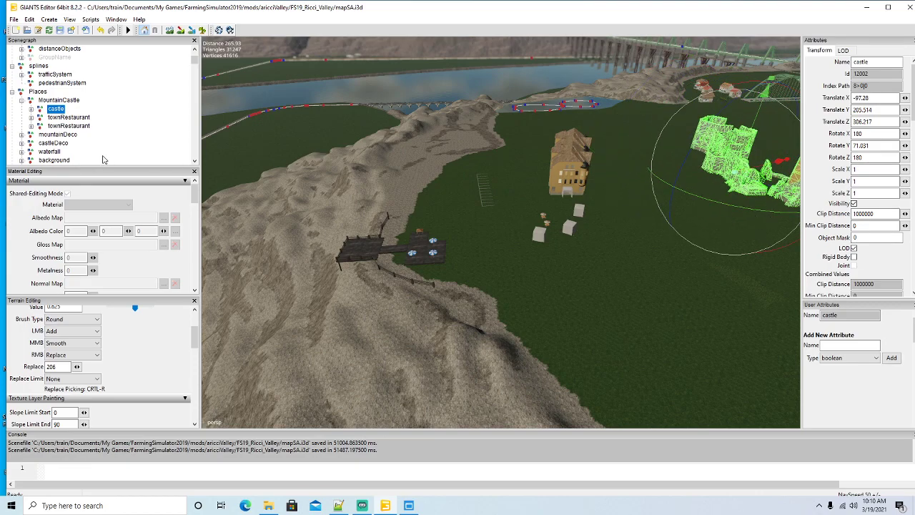
# Step: Move the nearer parkingLines6 object from beside the yellow building toward the castle, to about X -77, Z 363
pyautogui.scroll(8, 446, 235)
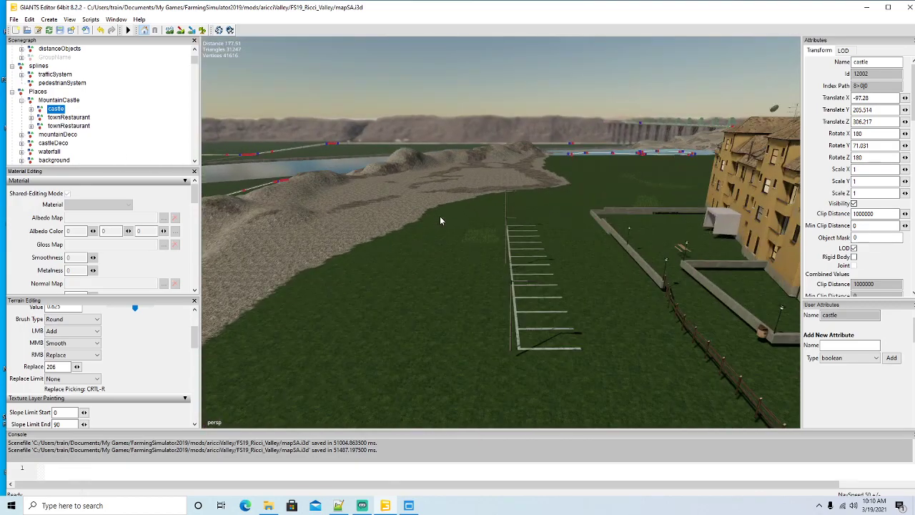
pyautogui.click(501, 264)
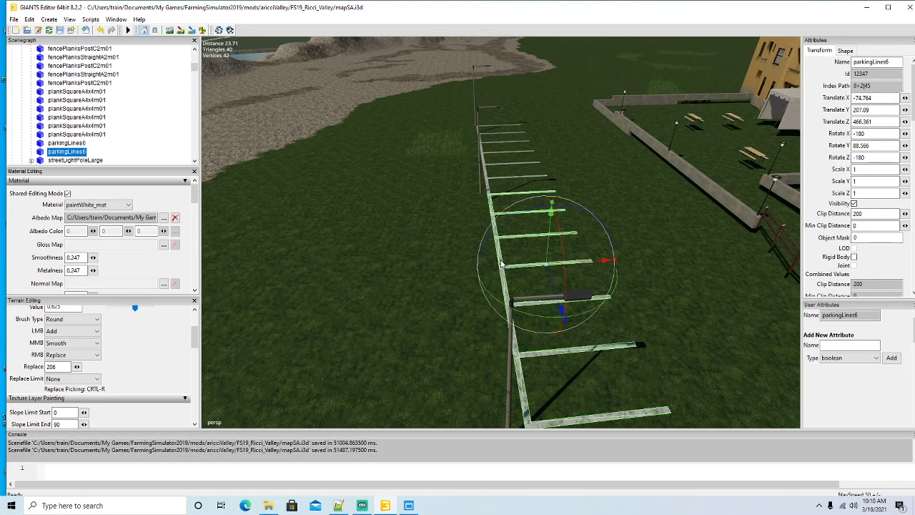
pyautogui.scroll(-10, 598, 315)
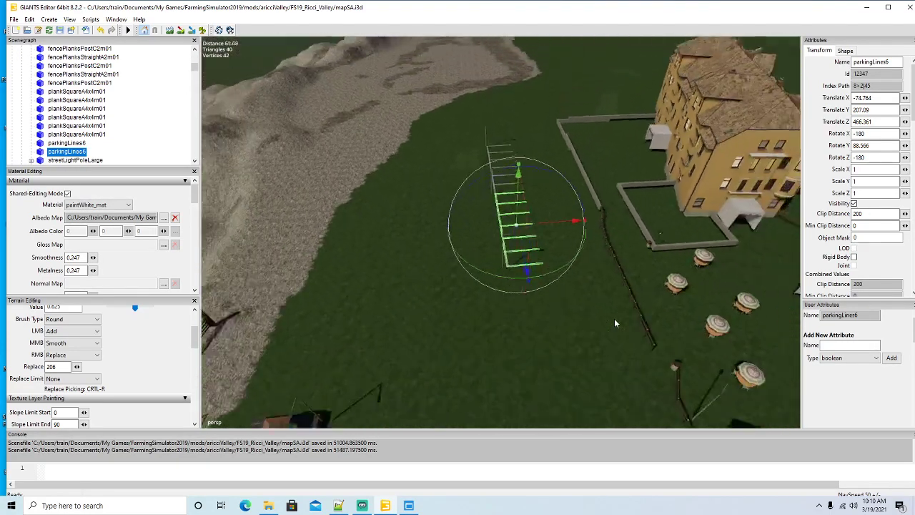
pyautogui.moveTo(459, 219); pyautogui.dragTo(781, 193)
pyautogui.scroll(3, 575, 249)
pyautogui.keyDown('alt'); pyautogui.moveTo(723, 223); pyautogui.dragTo(475, 234); pyautogui.keyUp('alt')
pyautogui.scroll(3, 574, 249)
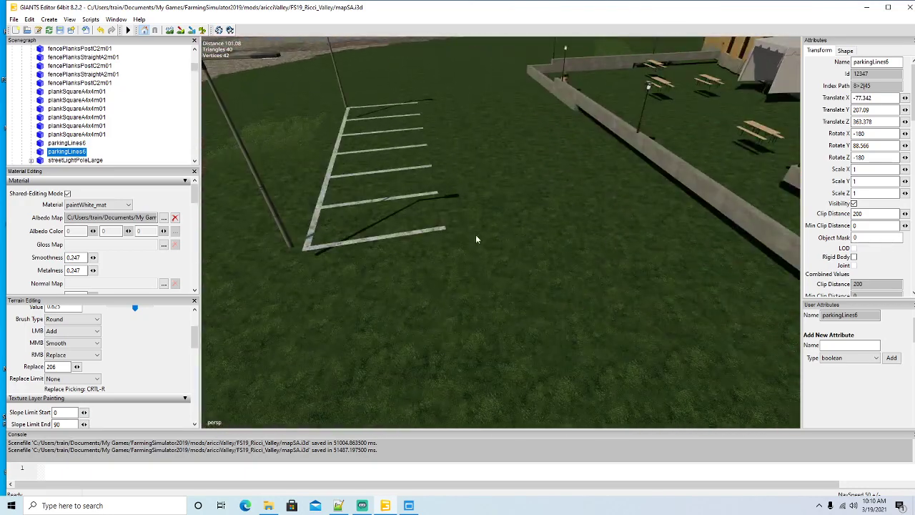
# Step: Delete the remaining parkingLines6 markings on the grass beside the street light poles
pyautogui.click(438, 225)
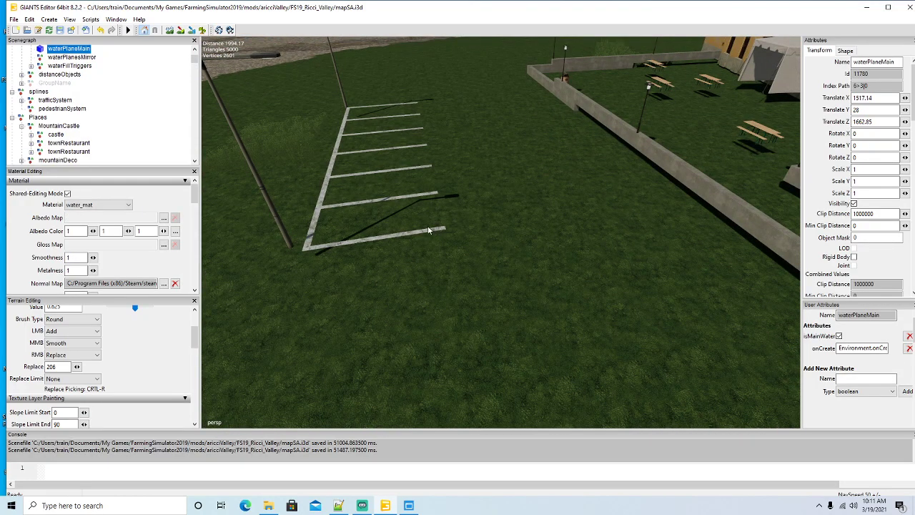
pyautogui.click(307, 245)
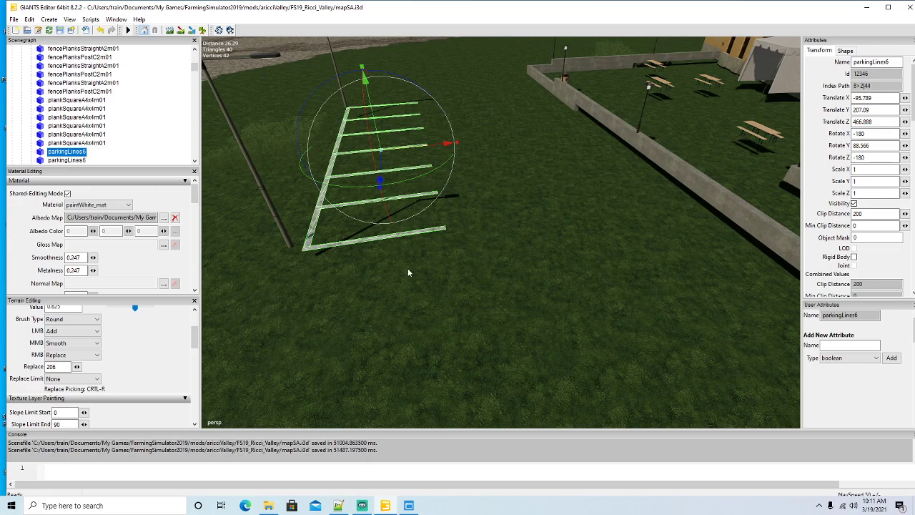
pyautogui.press('Delete')
pyautogui.moveTo(459, 284)
pyautogui.keyDown('alt'); pyautogui.mouseDown()
pyautogui.moveTo(452, 271)
pyautogui.moveTo(448, 280)
pyautogui.mouseUp(); pyautogui.keyUp('alt')
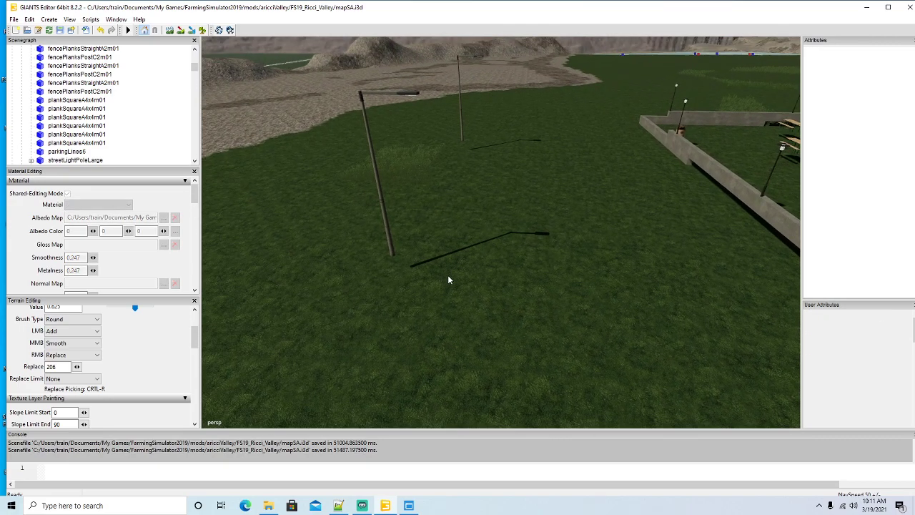
# Step: Delete two of the large street light poles standing along the former parking area
pyautogui.click(392, 249)
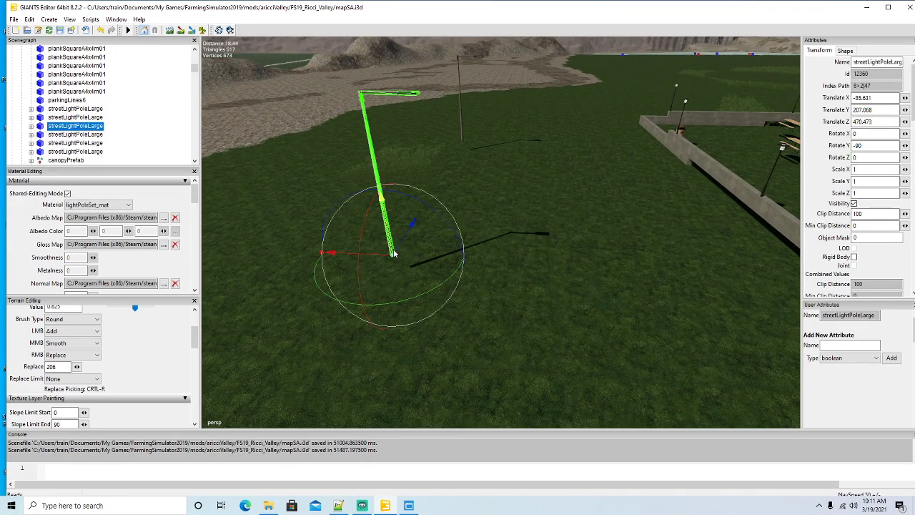
pyautogui.press('Delete')
pyautogui.keyDown('alt'); pyautogui.moveTo(478, 230); pyautogui.dragTo(342, 312); pyautogui.keyUp('alt')
pyautogui.click(450, 356)
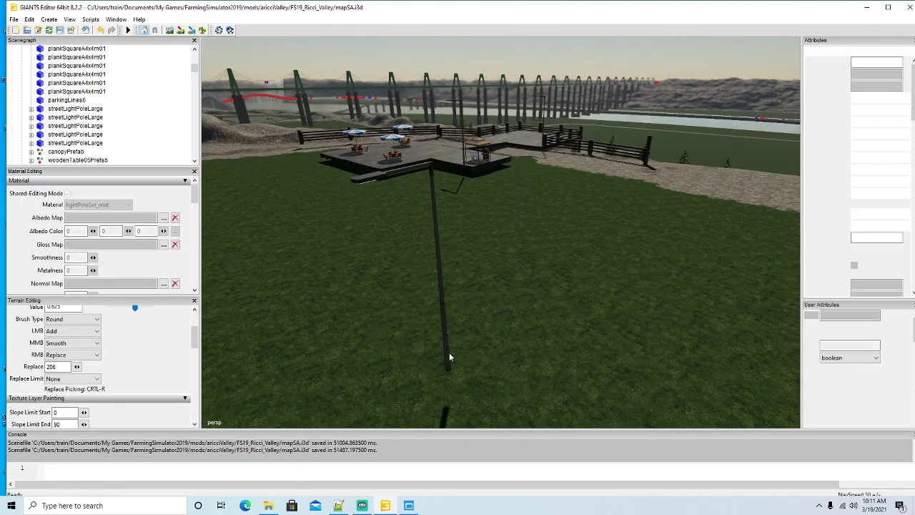
pyautogui.press('Delete')
pyautogui.keyDown('alt'); pyautogui.moveTo(403, 356); pyautogui.dragTo(682, 363); pyautogui.keyUp('alt')
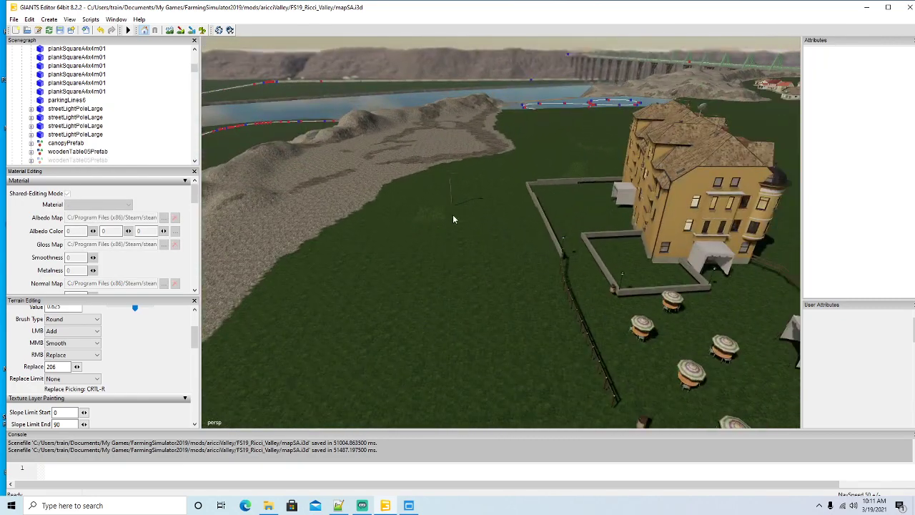
# Step: Reposition the large street light pole standing between the rocky edge and the yellow building
pyautogui.keyDown('alt'); pyautogui.moveTo(452, 200); pyautogui.dragTo(509, 289); pyautogui.keyUp('alt')
pyautogui.scroll(3, 449, 234)
pyautogui.click(444, 251)
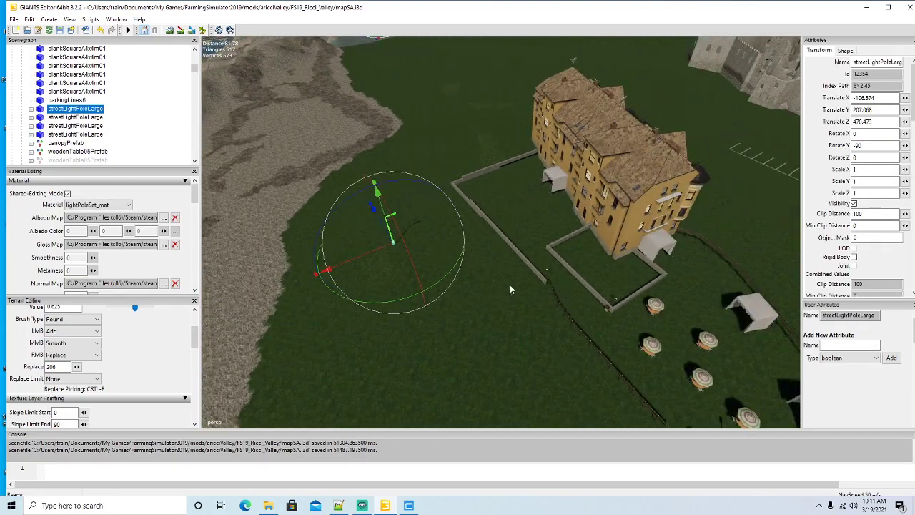
pyautogui.moveTo(392, 255); pyautogui.dragTo(534, 341)
# Step: Delete the concreteBorder01 wall segments along the front of the picnic table yard
pyautogui.keyDown('alt'); pyautogui.moveTo(612, 293); pyautogui.dragTo(636, 228); pyautogui.keyUp('alt')
pyautogui.click(636, 227)
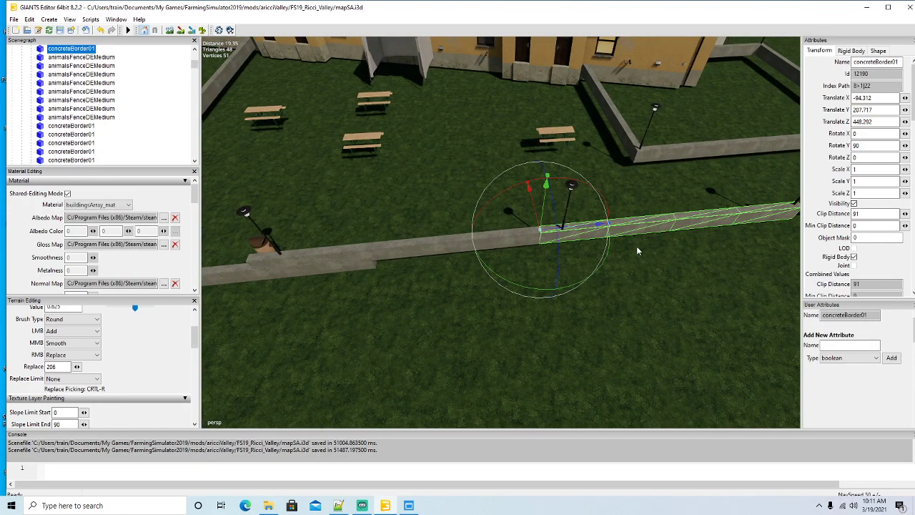
pyautogui.click(528, 258)
pyautogui.click(498, 242)
pyautogui.keyDown('alt'); pyautogui.moveTo(523, 297); pyautogui.dragTo(290, 171); pyautogui.keyUp('alt')
pyautogui.click(459, 216)
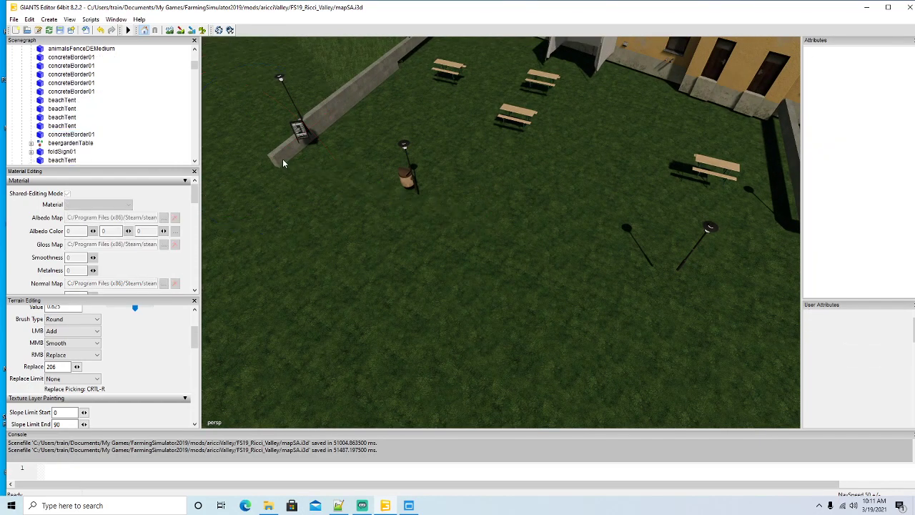
# Step: Delete the concreteBorder01 segments forming the picnic yard's side wall, from the folding sign to the yellow building
pyautogui.click(296, 132)
pyautogui.keyDown('alt'); pyautogui.moveTo(365, 183); pyautogui.dragTo(376, 156); pyautogui.keyUp('alt')
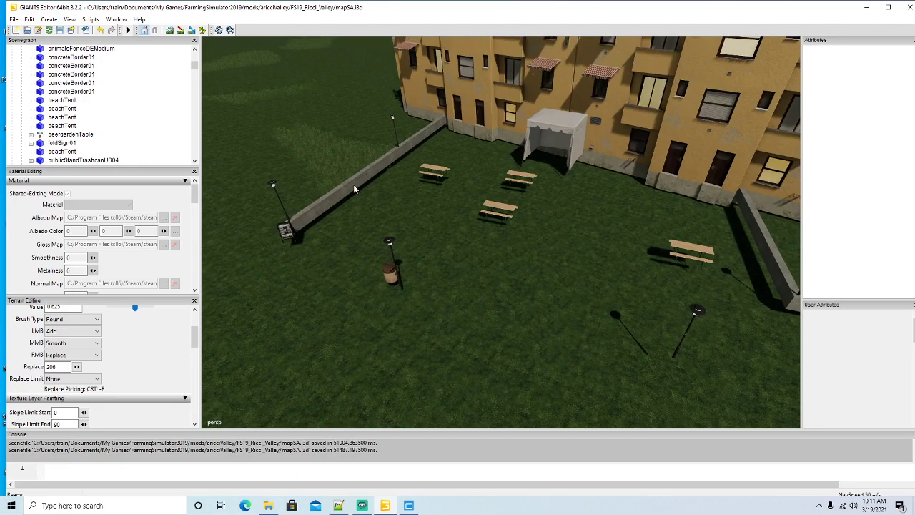
pyautogui.click(353, 184)
pyautogui.press('Delete')
pyautogui.click(408, 148)
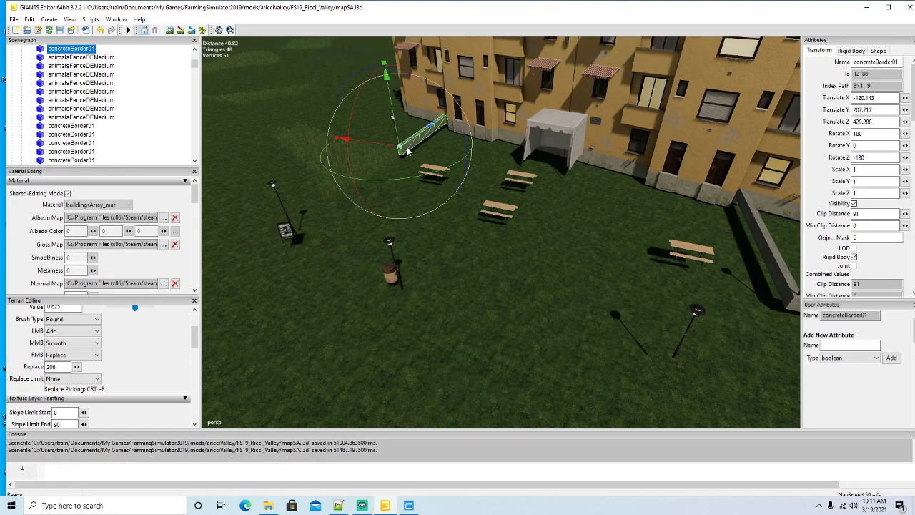
pyautogui.press('Delete')
# Step: Delete all remaining concreteBorder01 segments enclosing the smaller yard next to the umbrella tables
pyautogui.keyDown('alt'); pyautogui.moveTo(407, 148); pyautogui.dragTo(499, 184); pyautogui.keyUp('alt')
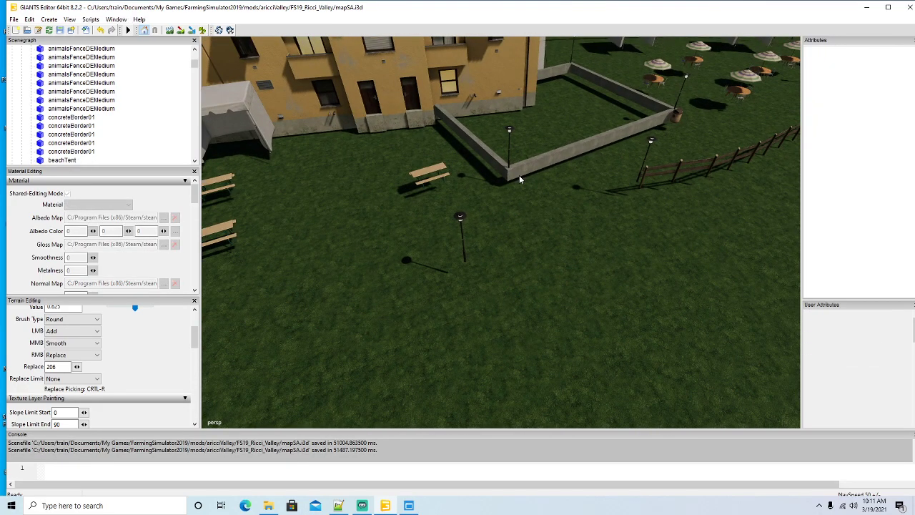
pyautogui.click(519, 175)
pyautogui.press('Delete')
pyautogui.click(495, 165)
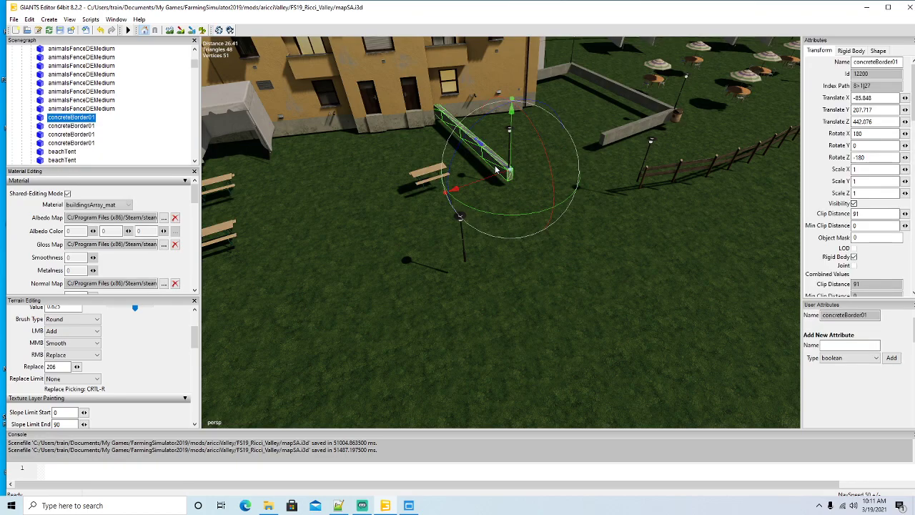
pyautogui.press('Delete')
pyautogui.click(614, 137)
pyautogui.press('Delete')
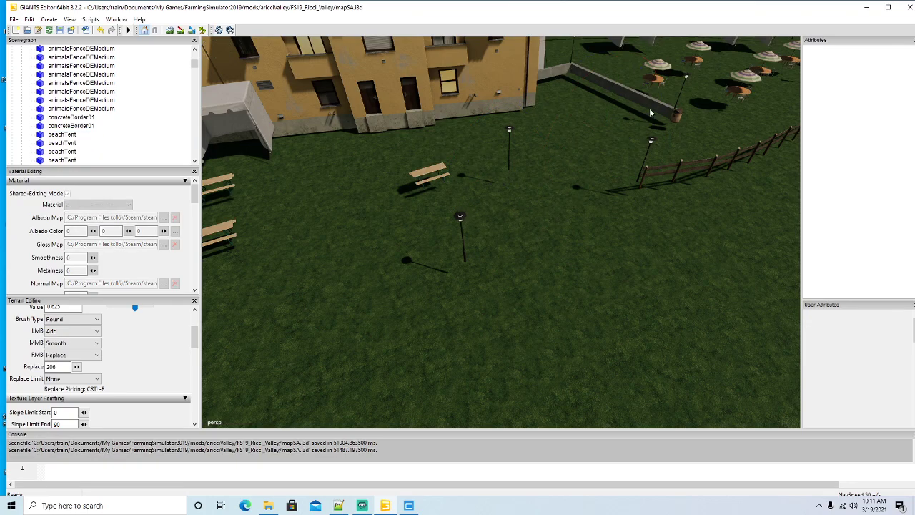
pyautogui.click(651, 113)
pyautogui.press('Delete')
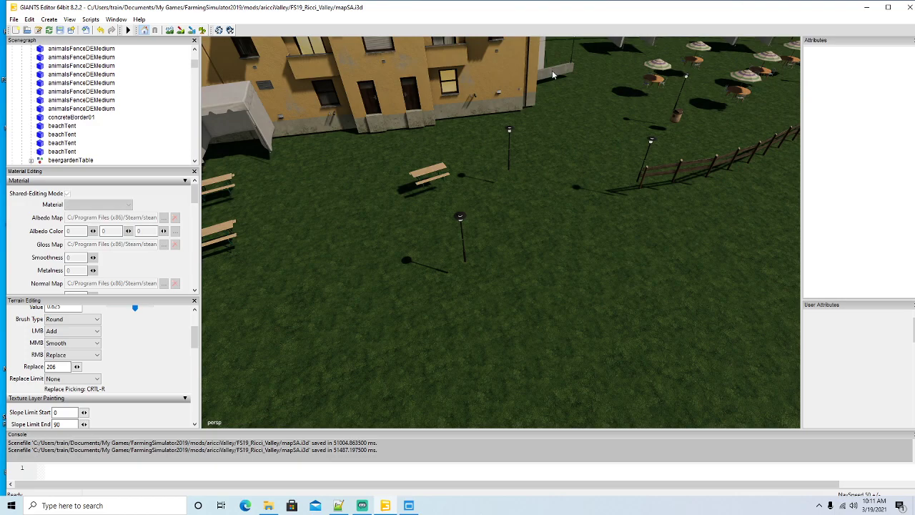
pyautogui.click(552, 75)
pyautogui.press('Delete')
# Step: Delete the small street light poles around the yellow building's yards, except the one beside the folding sign
pyautogui.moveTo(582, 182); pyautogui.dragTo(502, 255, button='right')
pyautogui.moveTo(435, 246); pyautogui.dragTo(405, 218, button='right')
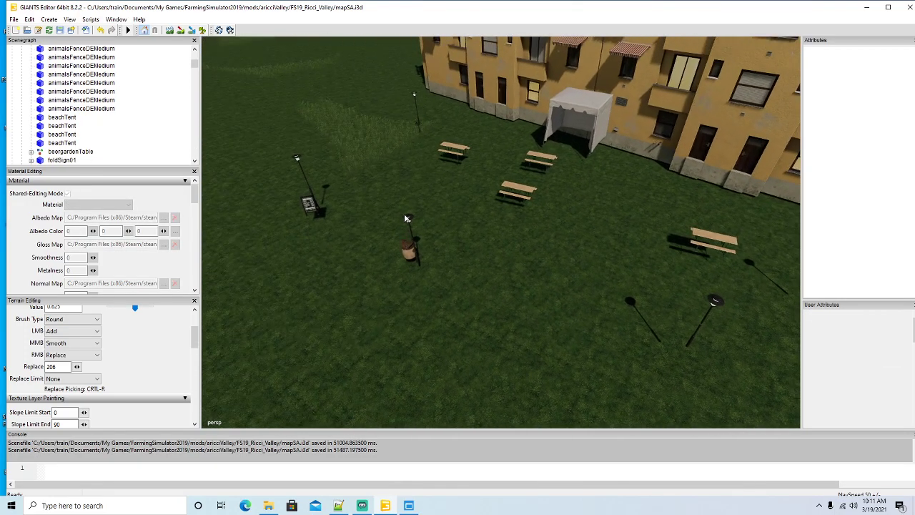
pyautogui.click(418, 125)
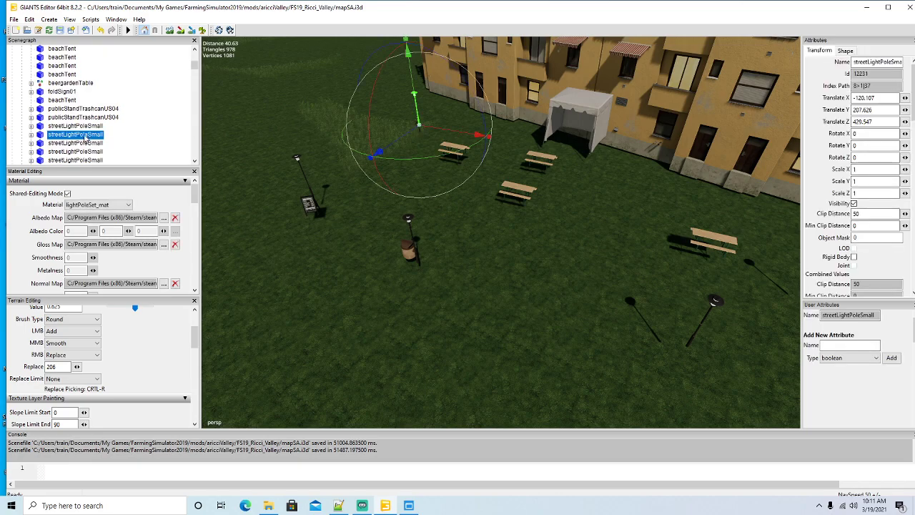
pyautogui.press('Delete')
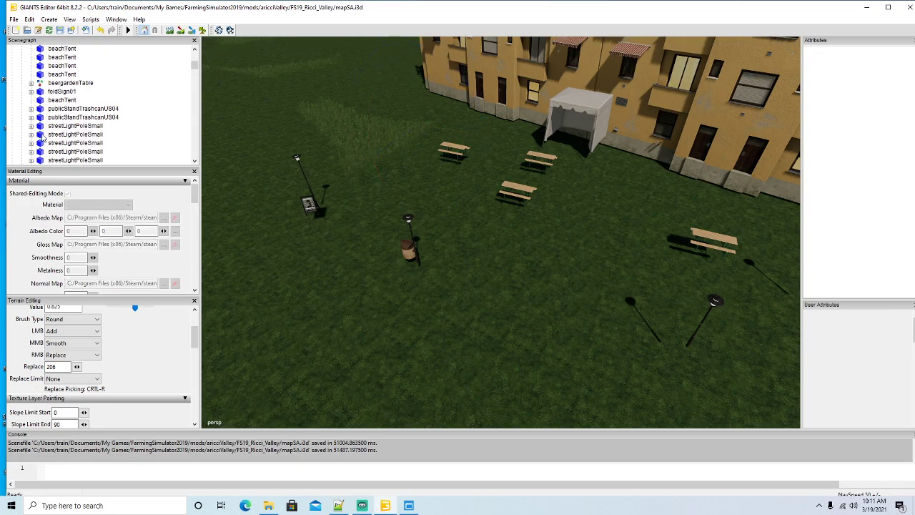
pyautogui.click(41, 134)
pyautogui.click(41, 135)
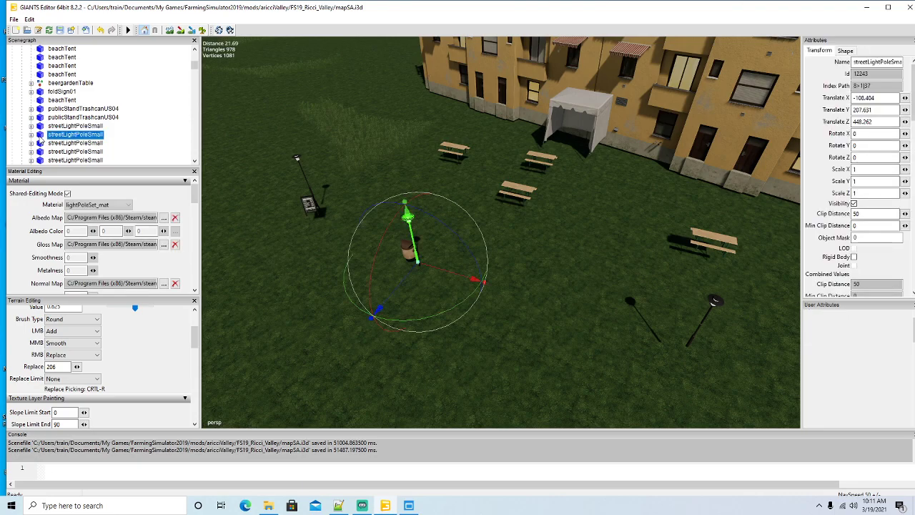
pyautogui.press('Delete')
pyautogui.click(42, 136)
pyautogui.press('Delete')
pyautogui.click(41, 136)
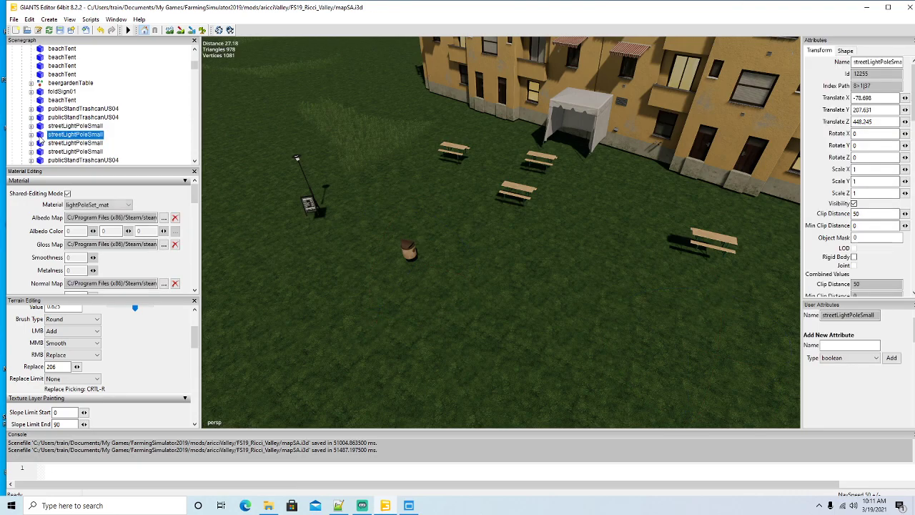
pyautogui.press('Delete')
pyautogui.click(40, 137)
pyautogui.press('Delete')
pyautogui.click(40, 137)
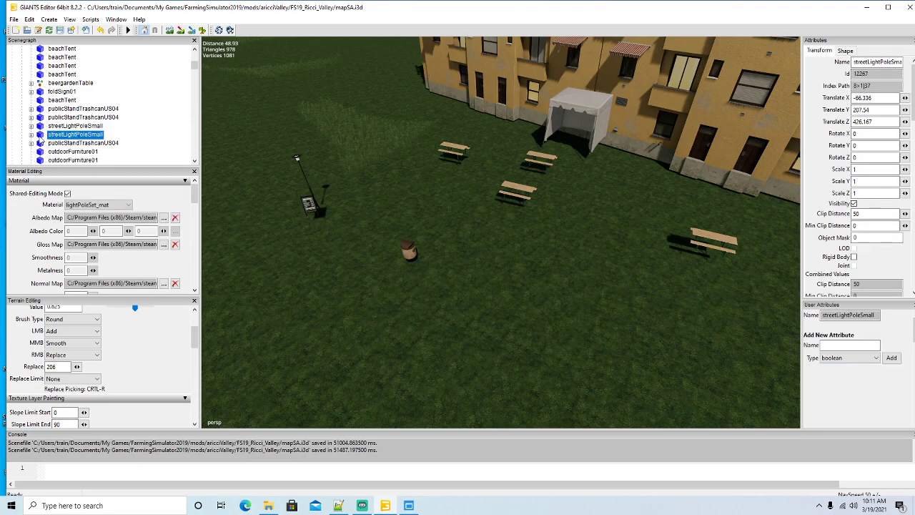
pyautogui.press('Delete')
# Step: Move the remaining streetLightPoleSmall across the grass to near the castle, at about X -104, Z 344
pyautogui.click(46, 128)
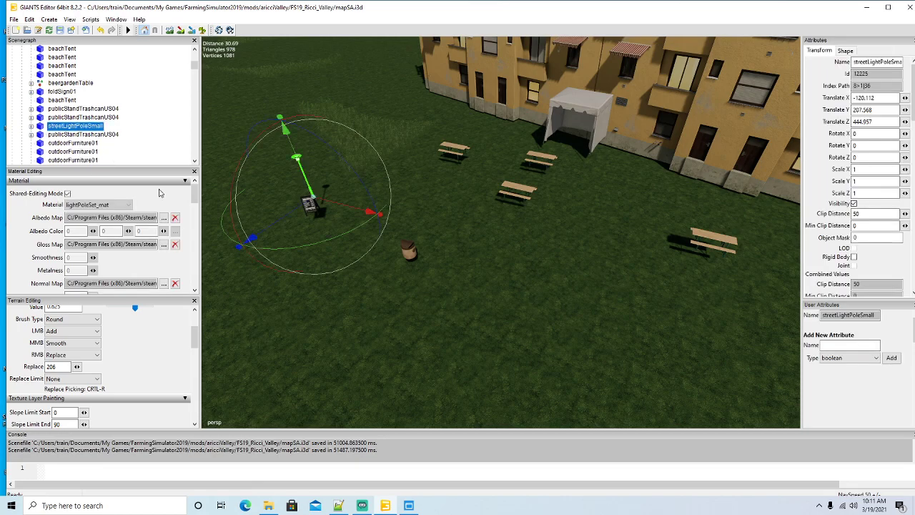
pyautogui.keyDown('alt'); pyautogui.moveTo(486, 287); pyautogui.dragTo(684, 255); pyautogui.keyUp('alt')
pyautogui.scroll(-3, 473, 284)
pyautogui.scroll(-3, 473, 283)
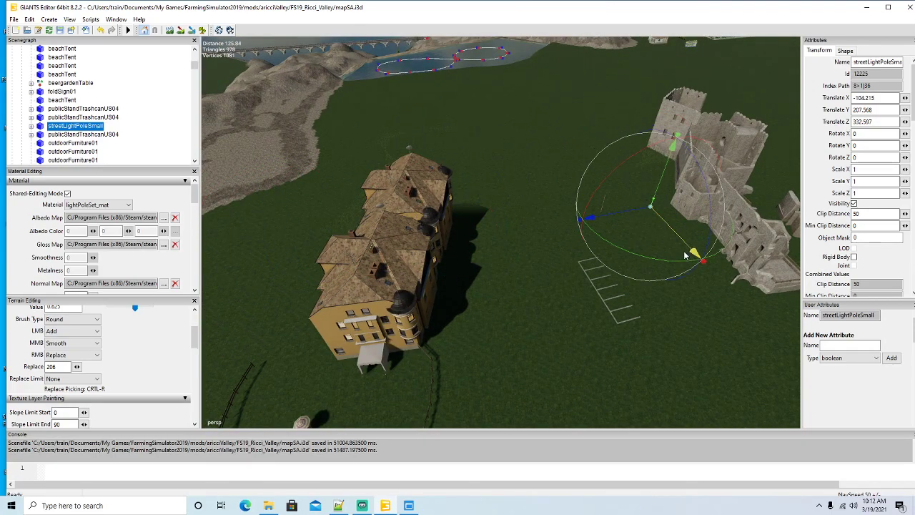
pyautogui.moveTo(622, 222); pyautogui.dragTo(535, 286)
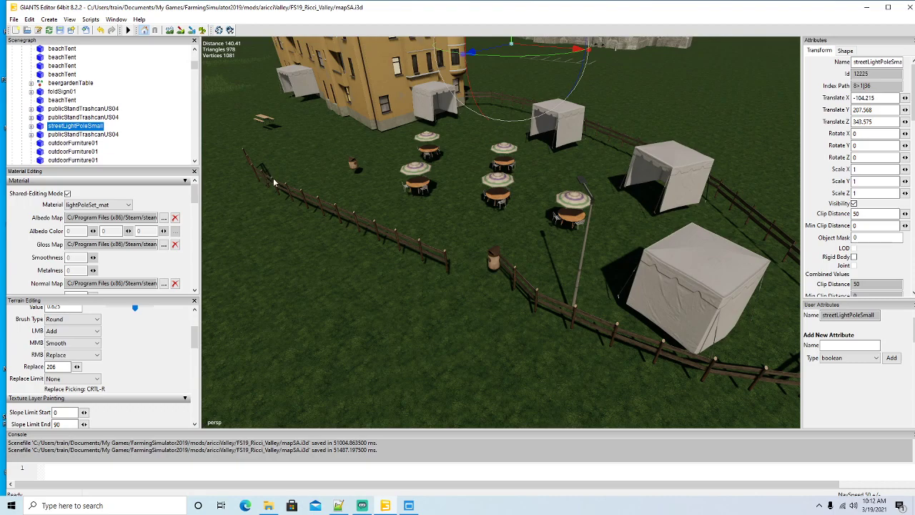
# Step: Delete the animalsFenceDEMedium sections running along the umbrella tables from the fence opening to the picnic area
pyautogui.keyDown('alt'); pyautogui.moveTo(274, 183); pyautogui.dragTo(390, 270); pyautogui.keyUp('alt')
pyautogui.click(463, 258)
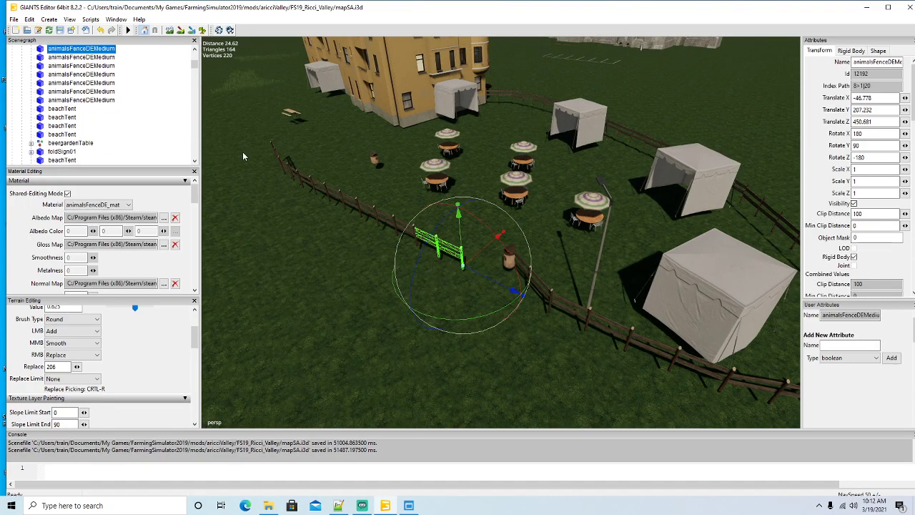
pyautogui.press('Delete')
pyautogui.click(413, 235)
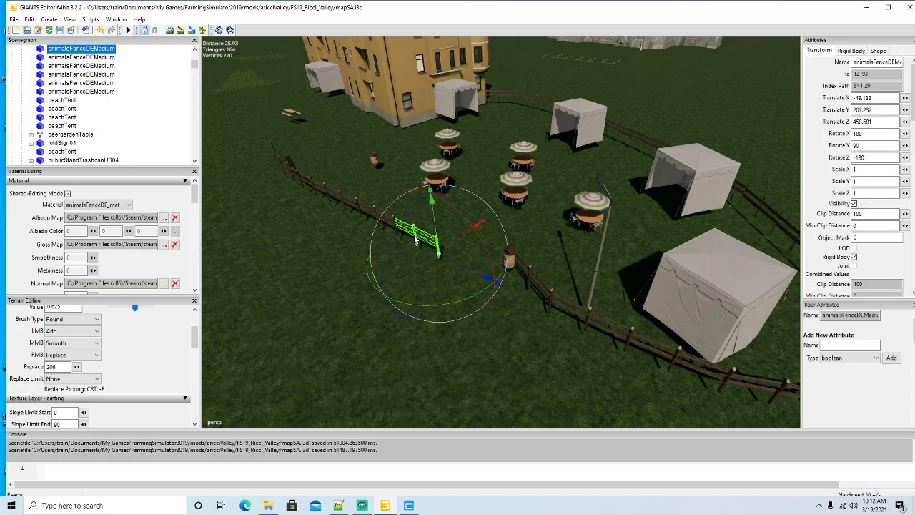
pyautogui.press('Delete')
pyautogui.click(392, 224)
pyautogui.press('Delete')
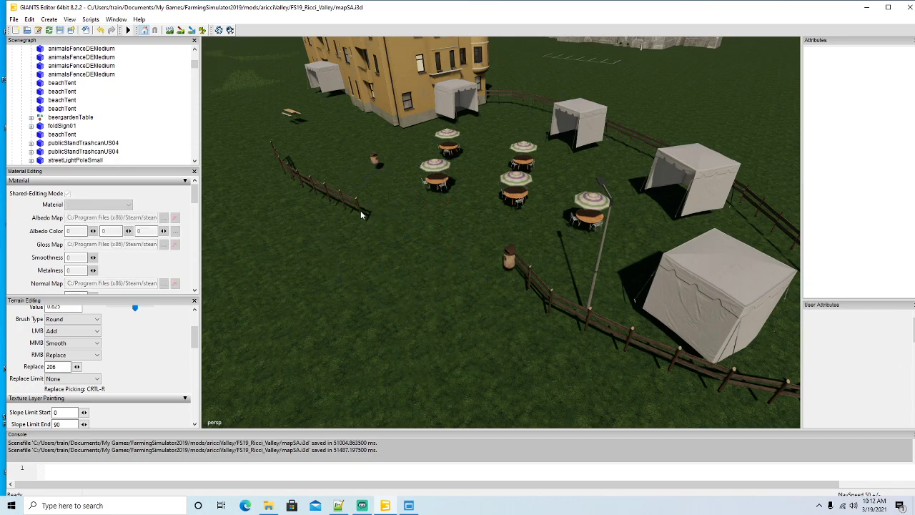
pyautogui.click(342, 201)
pyautogui.press('Delete')
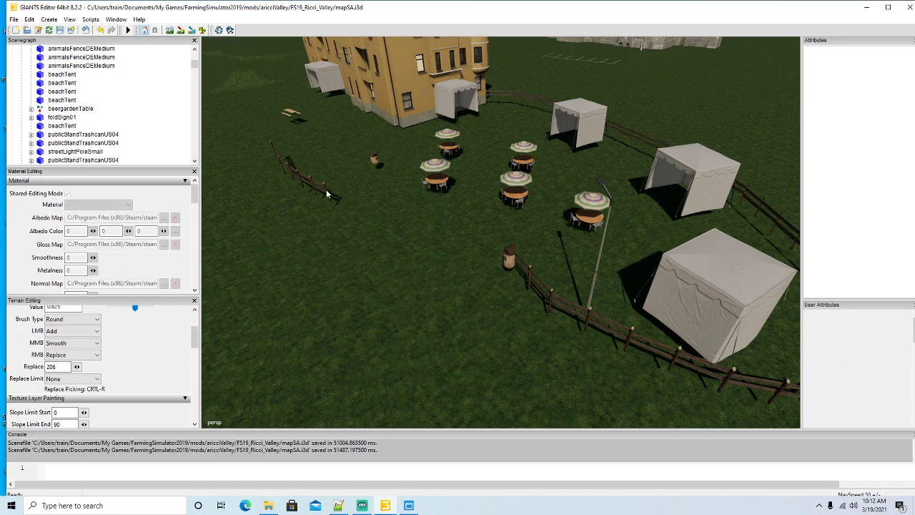
pyautogui.click(328, 194)
pyautogui.press('Delete')
pyautogui.click(298, 176)
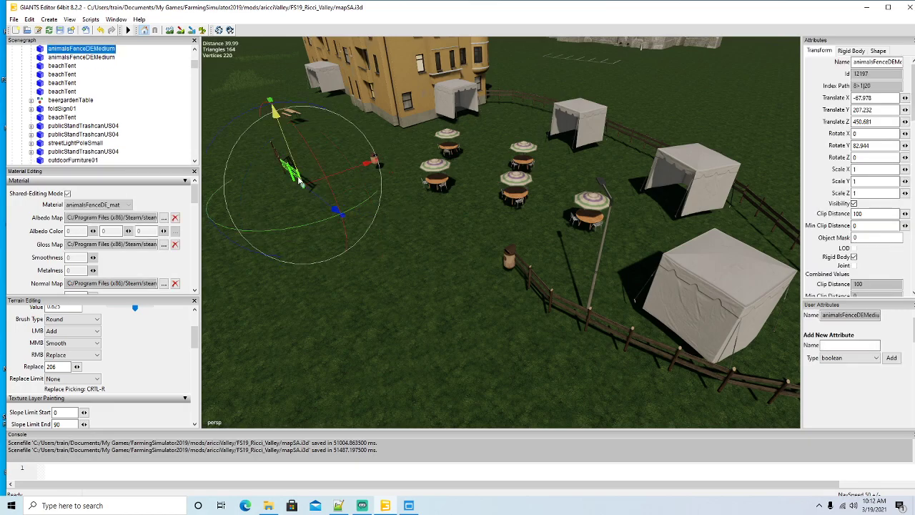
pyautogui.press('Delete')
pyautogui.click(283, 166)
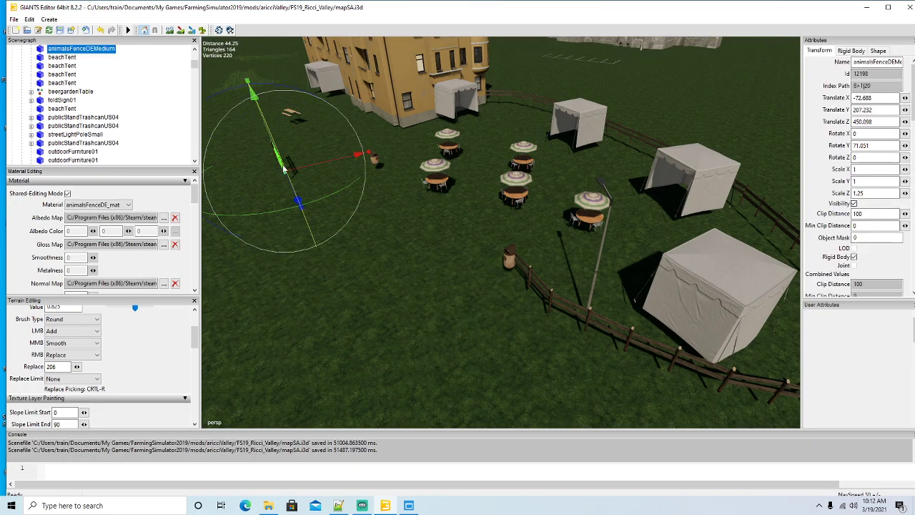
pyautogui.press('Delete')
# Step: Delete the animalsFenceDEMedium sections from the trash can past the street light and along the nearest beach tent
pyautogui.moveTo(283, 166); pyautogui.dragTo(395, 277, button='right')
pyautogui.click(444, 251)
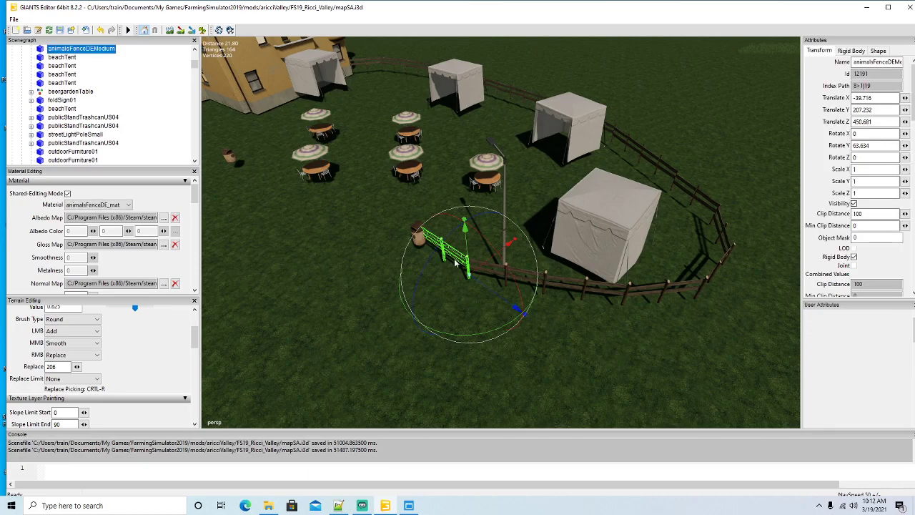
pyautogui.press('Delete')
pyautogui.click(505, 273)
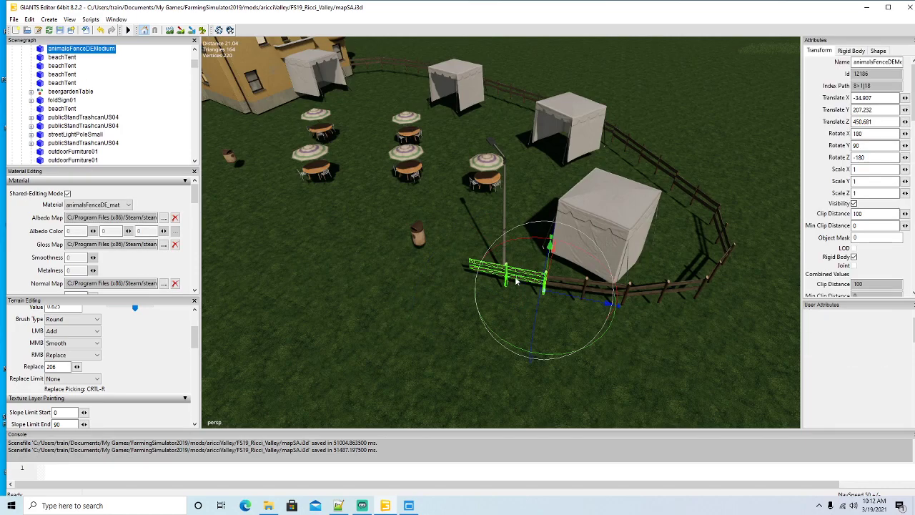
pyautogui.press('Delete')
pyautogui.click(584, 285)
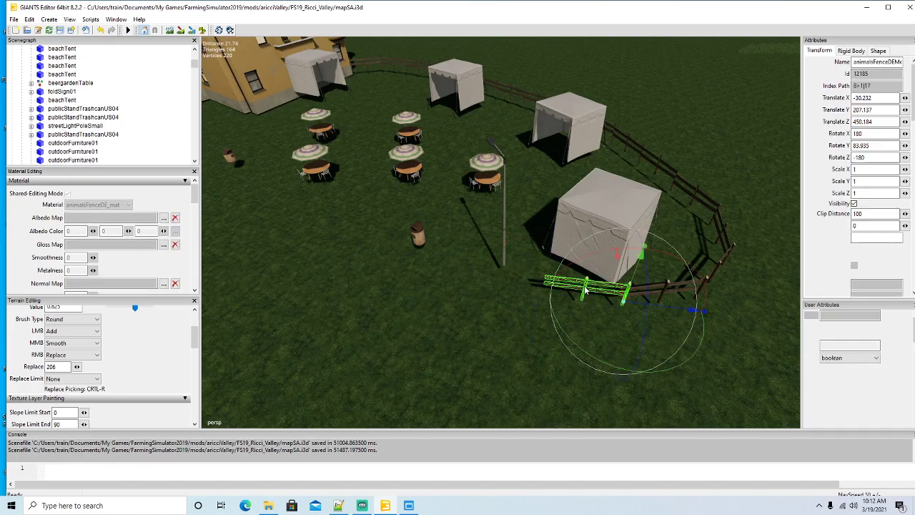
pyautogui.press('Delete')
pyautogui.click(666, 293)
pyautogui.press('Delete')
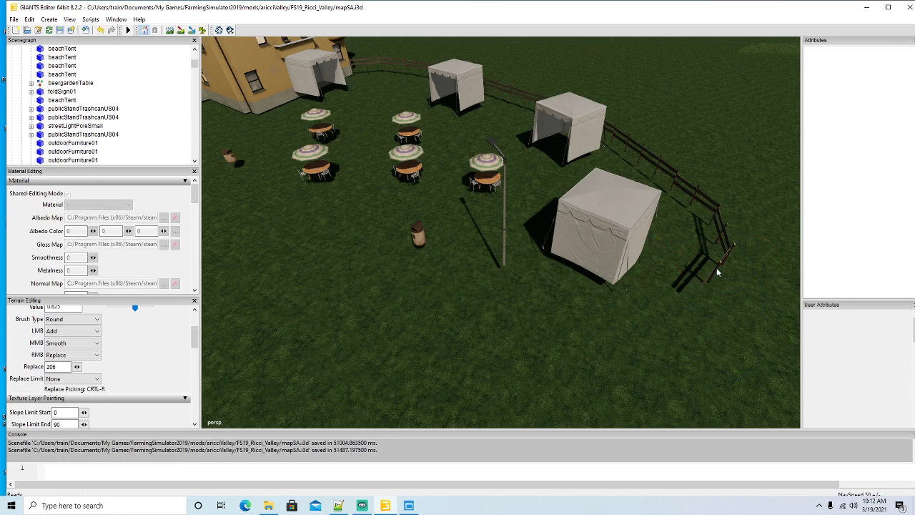
# Step: Delete the animalsFenceDEMedium sections around the yard's far corner and along the back of the nearest beach tent
pyautogui.click(720, 266)
pyautogui.press('Delete')
pyautogui.click(724, 228)
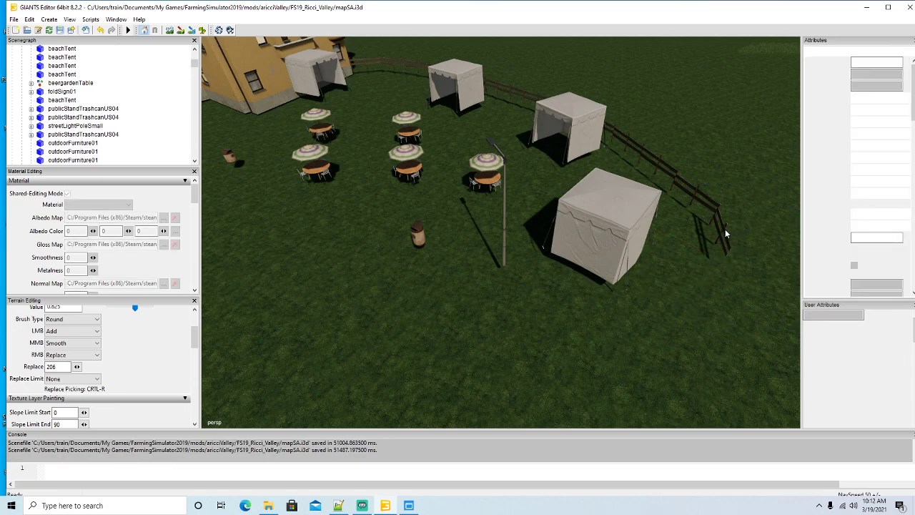
pyautogui.press('Delete')
pyautogui.click(700, 199)
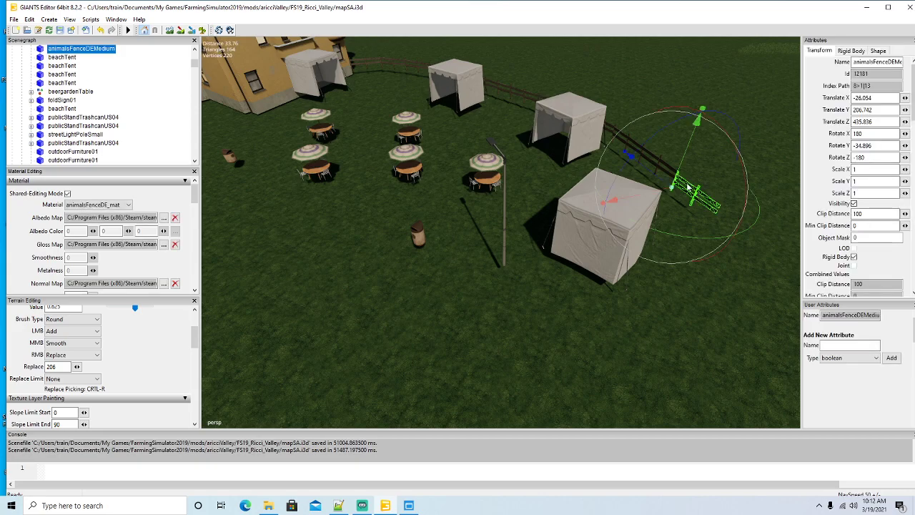
pyautogui.press('Delete')
pyautogui.click(672, 173)
pyautogui.press('Delete')
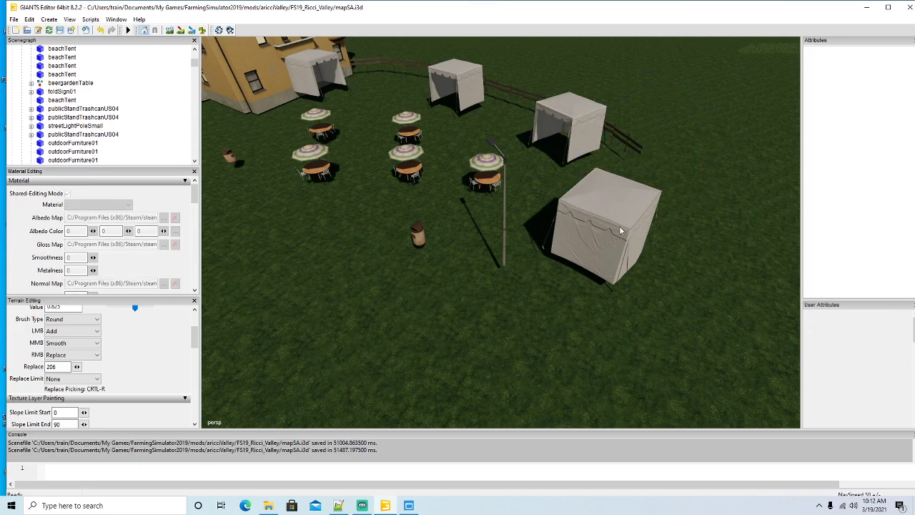
# Step: Delete the three beachTent objects along the outer side of the umbrella tables, keeping the one beside the yellow building's corner
pyautogui.click(619, 226)
pyautogui.press('Delete')
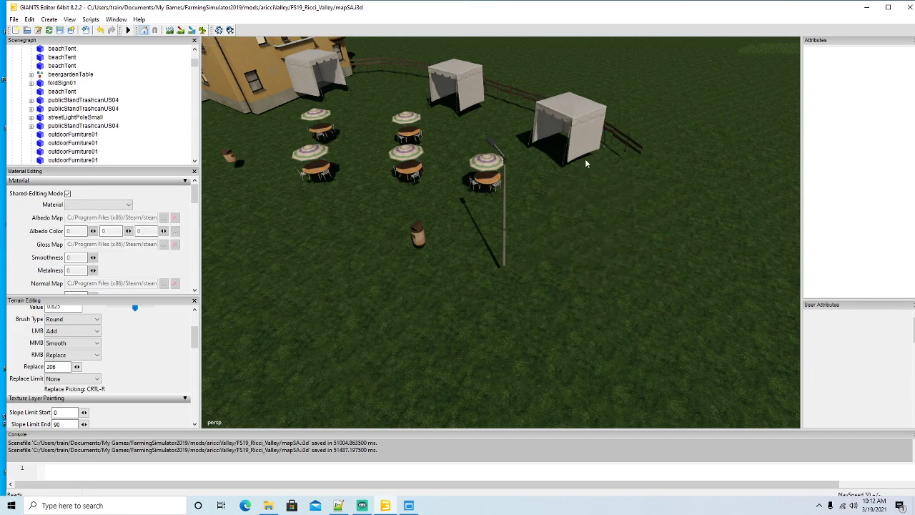
pyautogui.click(579, 139)
pyautogui.press('Delete')
pyautogui.click(455, 82)
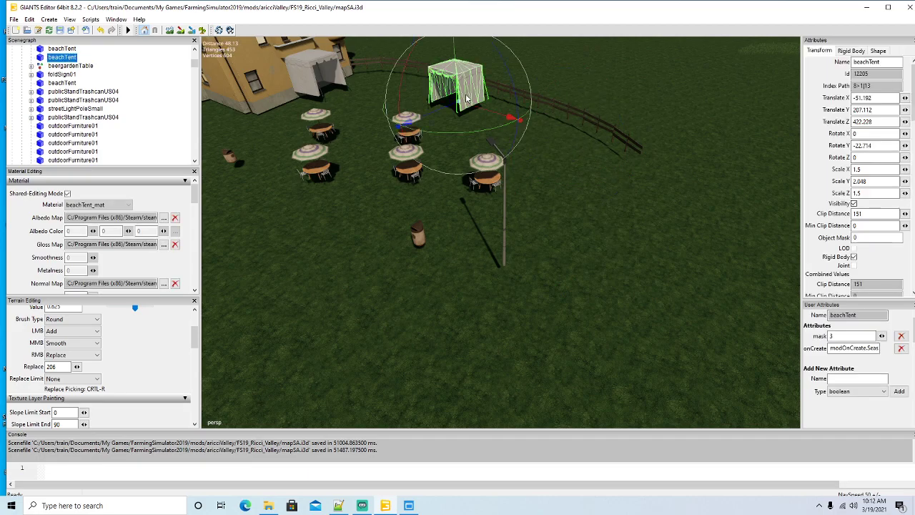
pyautogui.press('Delete')
# Step: Delete the street light pole standing beside the umbrella tables
pyautogui.keyDown('alt'); pyautogui.moveTo(556, 233); pyautogui.dragTo(507, 217); pyautogui.keyUp('alt')
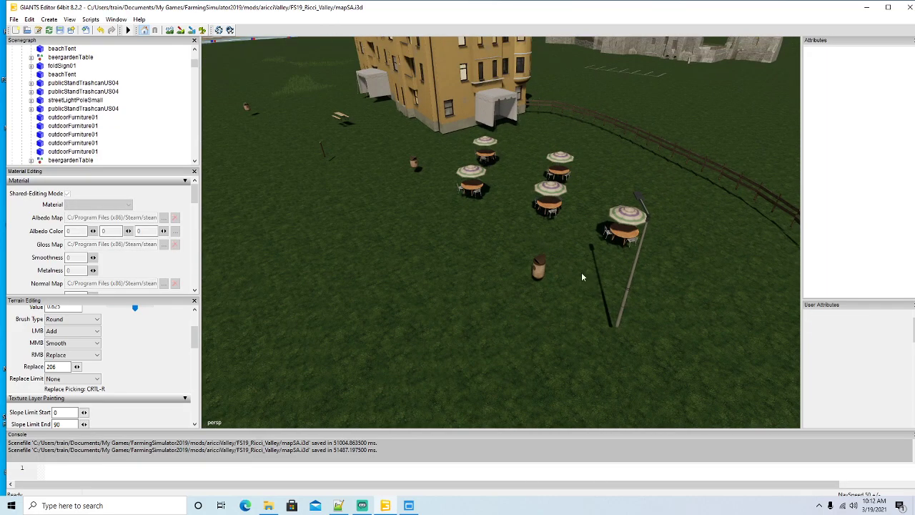
pyautogui.click(621, 318)
pyautogui.press('Delete')
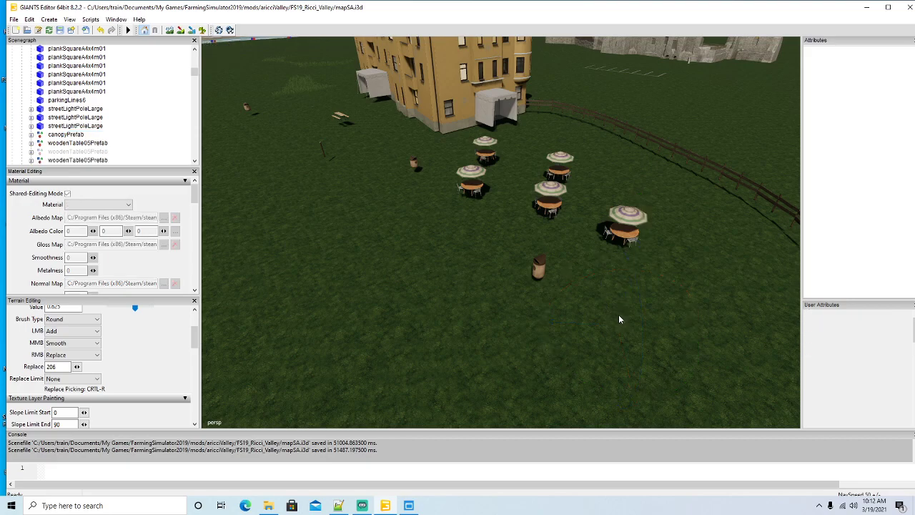
# Step: Delete four of the outdoorFurniture01 umbrella tables, keeping only the one closest to the yellow building
pyautogui.click(621, 228)
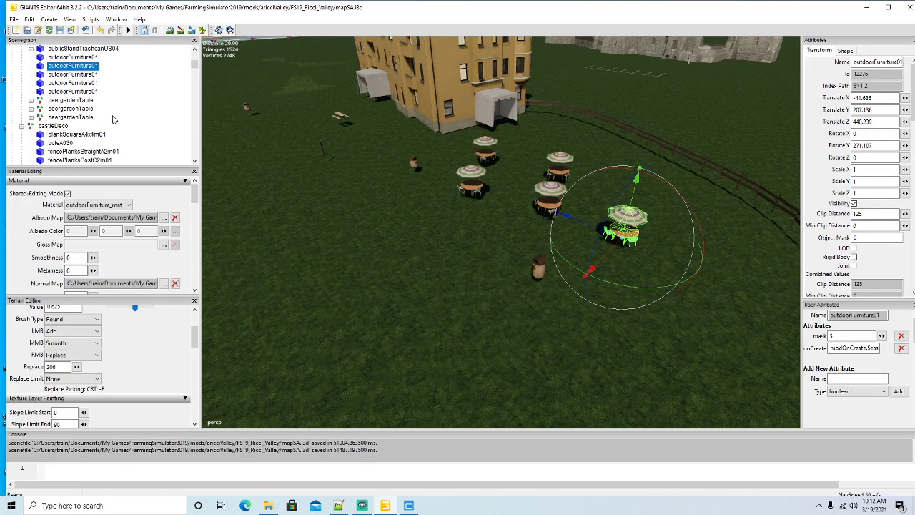
pyautogui.click(551, 202)
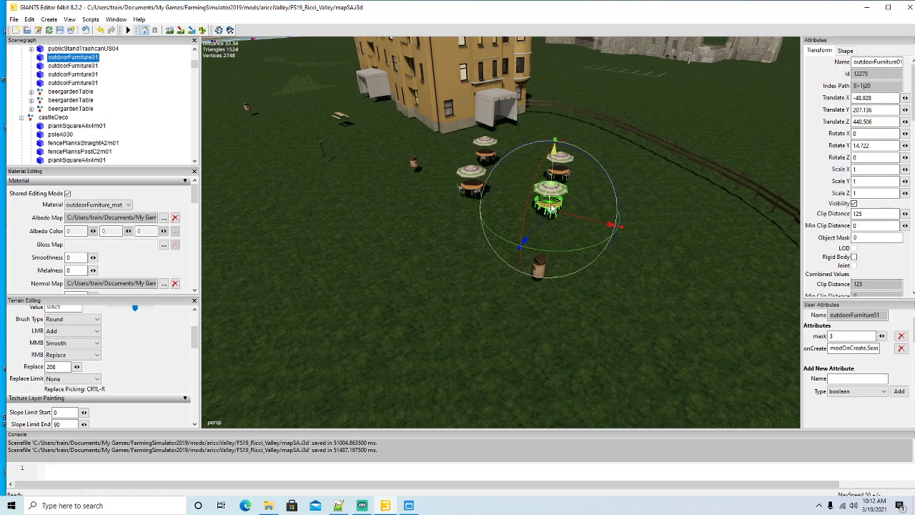
pyautogui.press('Delete')
pyautogui.click(557, 175)
pyautogui.press('Delete')
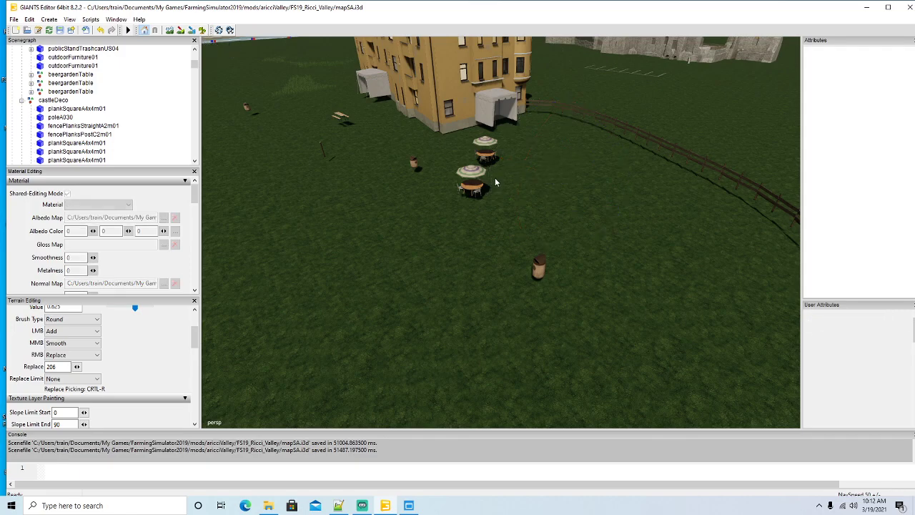
pyautogui.click(475, 187)
pyautogui.press('Delete')
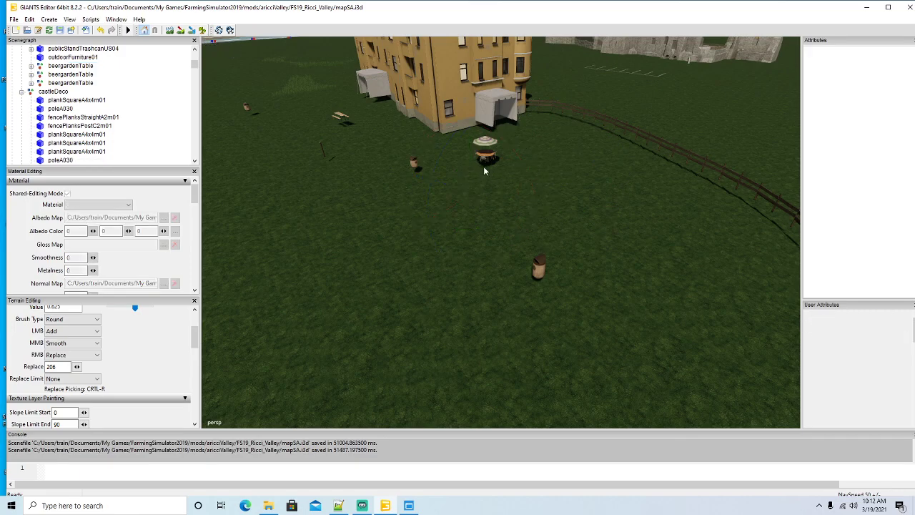
# Step: Delete the trash can farthest from the yellow building and the lone animalsFenceDEPole near the picnic tables
pyautogui.click(541, 270)
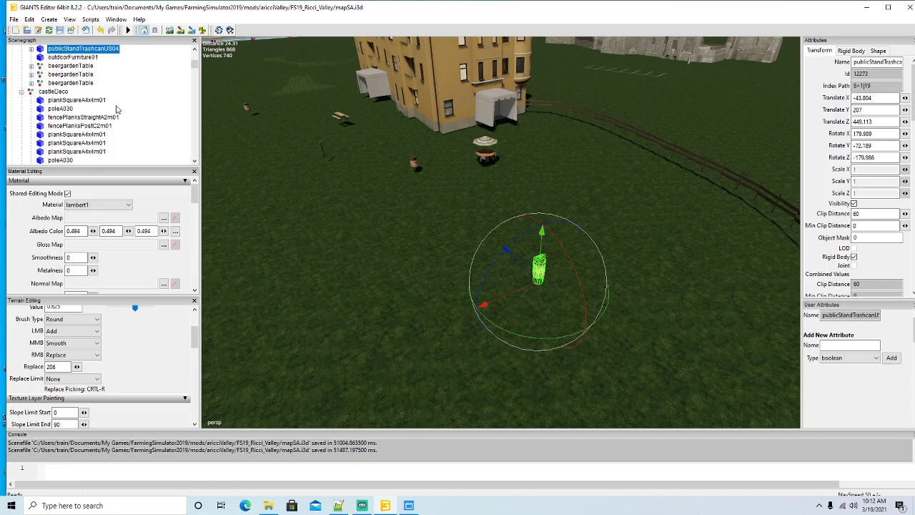
pyautogui.press('Delete')
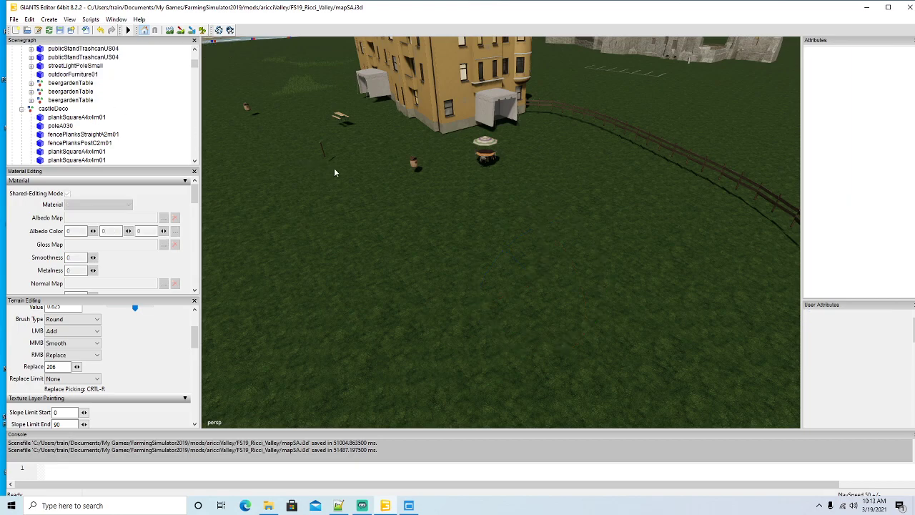
pyautogui.keyDown('alt'); pyautogui.moveTo(422, 228); pyautogui.dragTo(447, 223); pyautogui.keyUp('alt')
pyautogui.scroll(5, 378, 213)
pyautogui.click(491, 200)
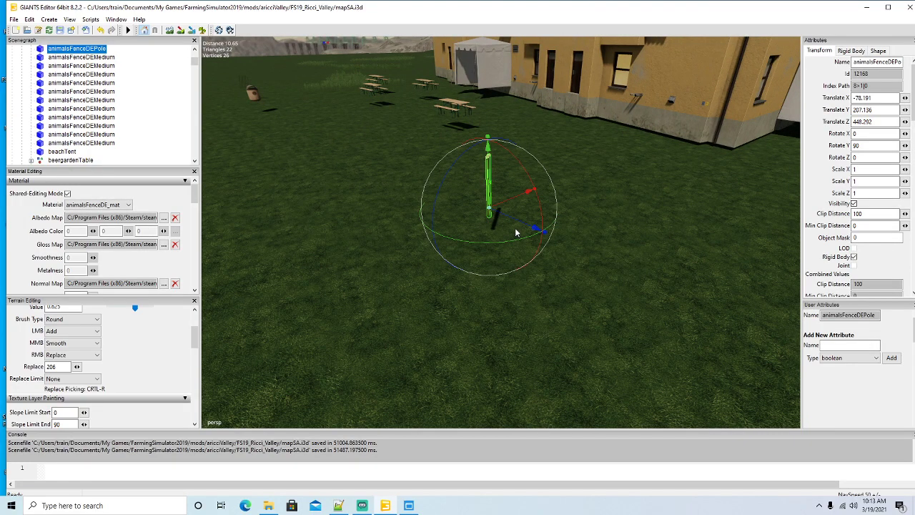
pyautogui.press('Delete')
# Step: Delete the animalsFenceDEMedium sections of the curved fence, working from its open end toward the yellow building
pyautogui.keyDown('alt'); pyautogui.moveTo(515, 232); pyautogui.dragTo(498, 289); pyautogui.keyUp('alt')
pyautogui.scroll(-5, 500, 290)
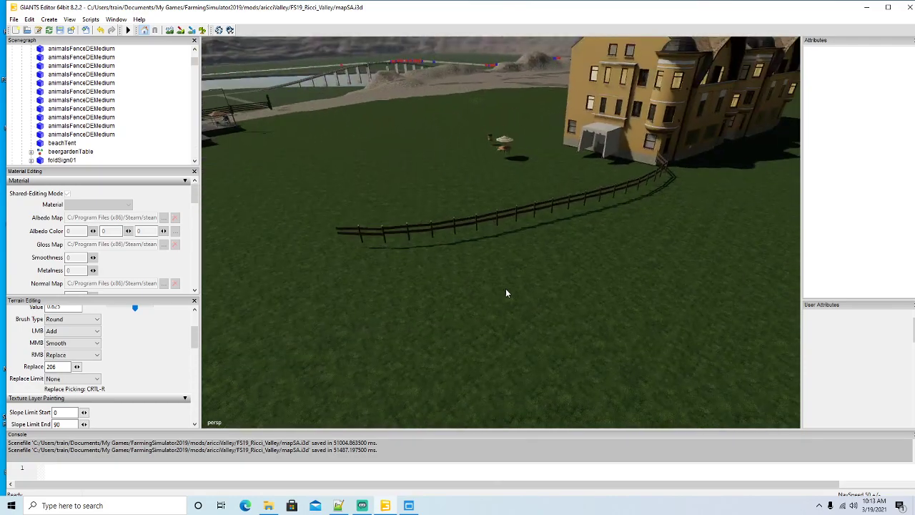
pyautogui.click(359, 234)
pyautogui.press('Delete')
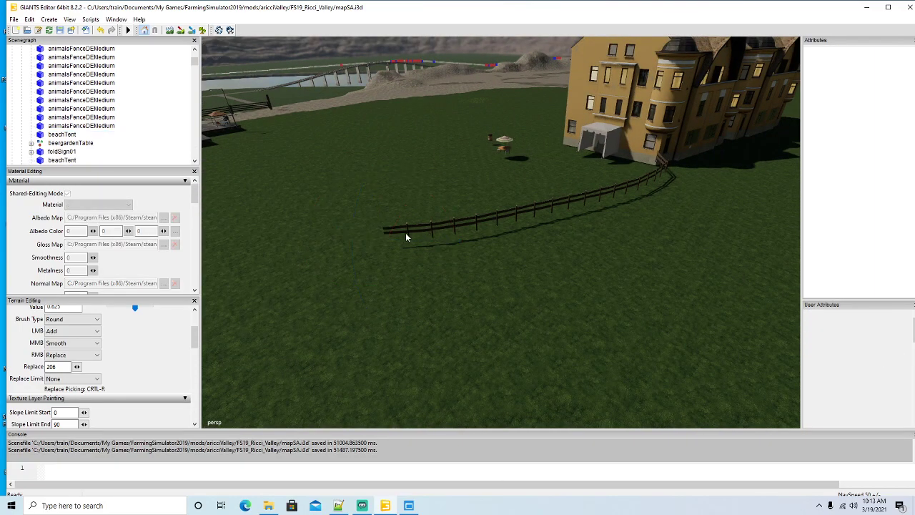
pyautogui.click(408, 237)
pyautogui.click(407, 231)
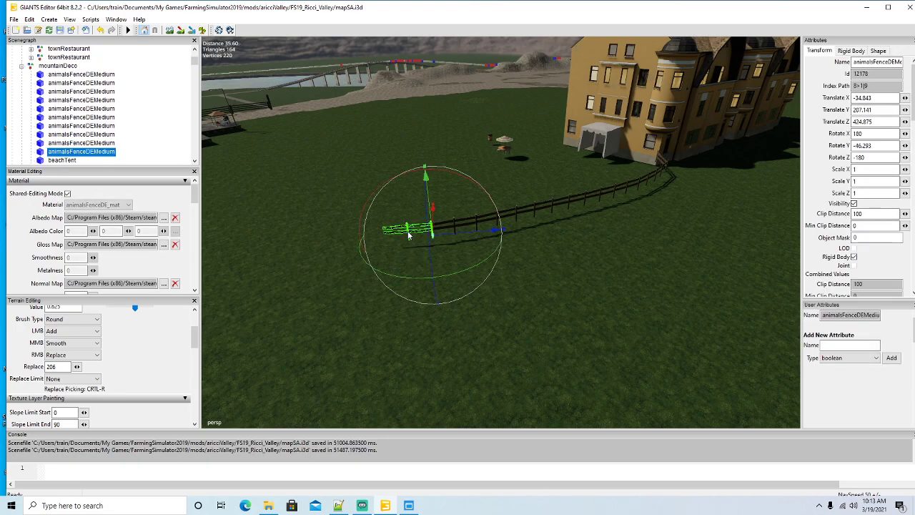
pyautogui.press('Delete')
pyautogui.click(454, 227)
pyautogui.press('Delete')
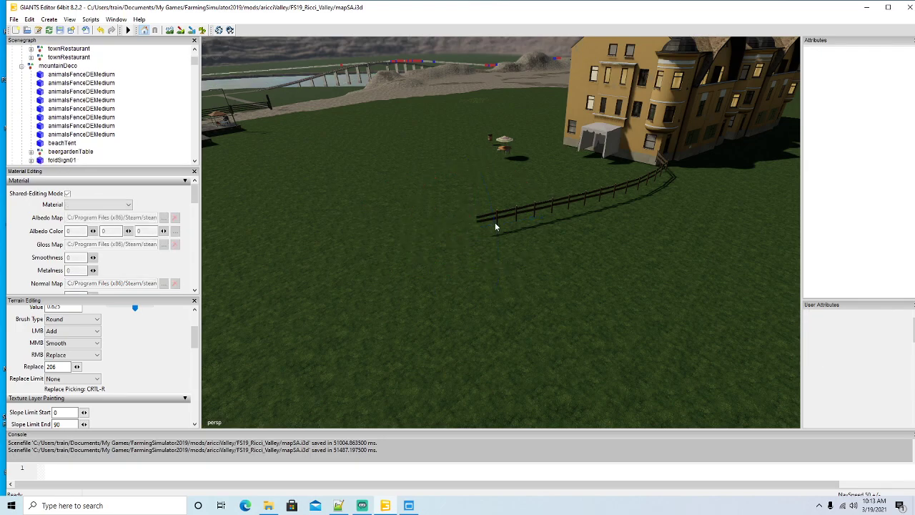
pyautogui.click(497, 219)
pyautogui.press('Delete')
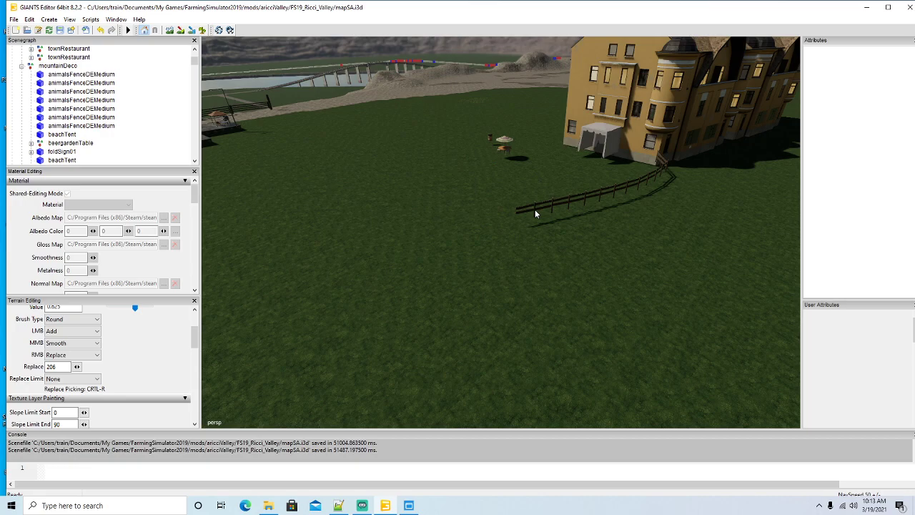
pyautogui.click(534, 210)
pyautogui.press('Delete')
pyautogui.click(569, 201)
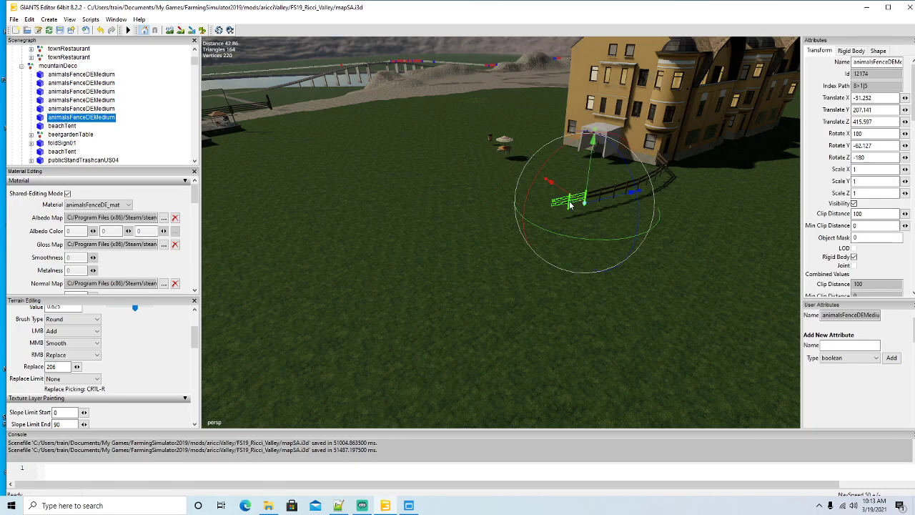
pyautogui.press('Delete')
# Step: Delete the remaining animalsFenceDEMedium sections of the curved fence up to the yellow building's corner
pyautogui.moveTo(512, 293); pyautogui.dragTo(481, 303, button='middle')
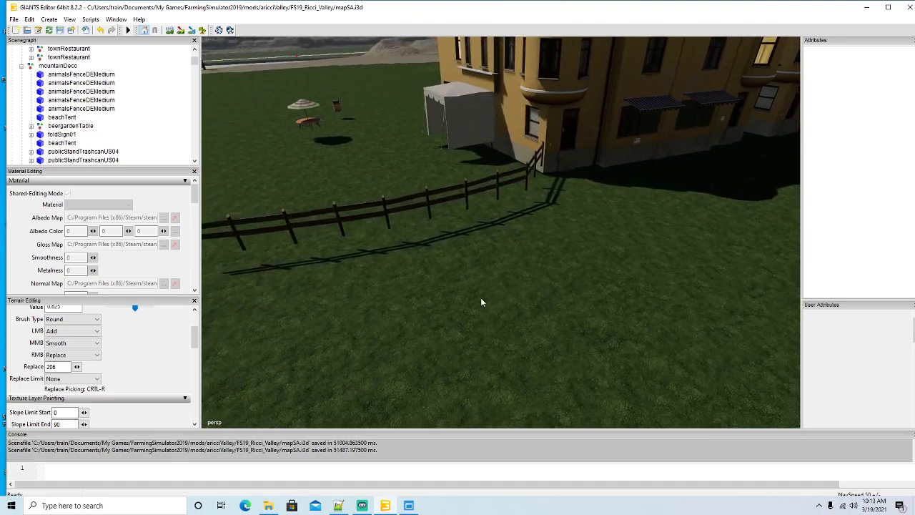
pyautogui.click(235, 233)
pyautogui.press('Delete')
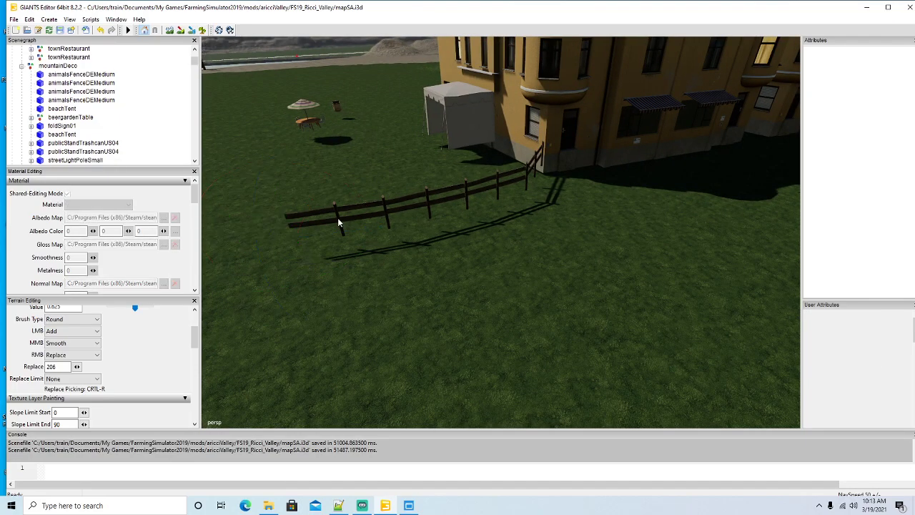
pyautogui.click(337, 217)
pyautogui.press('Delete')
pyautogui.click(428, 202)
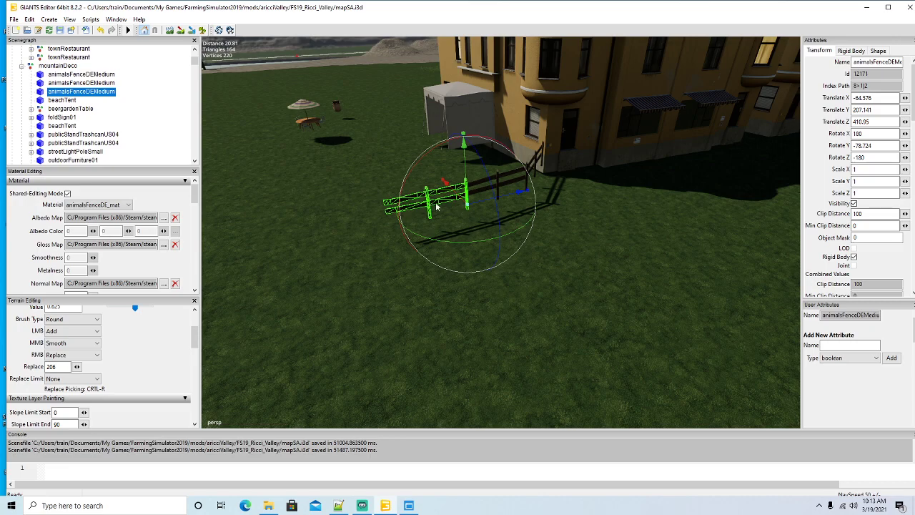
pyautogui.press('Delete')
pyautogui.click(499, 184)
pyautogui.press('Delete')
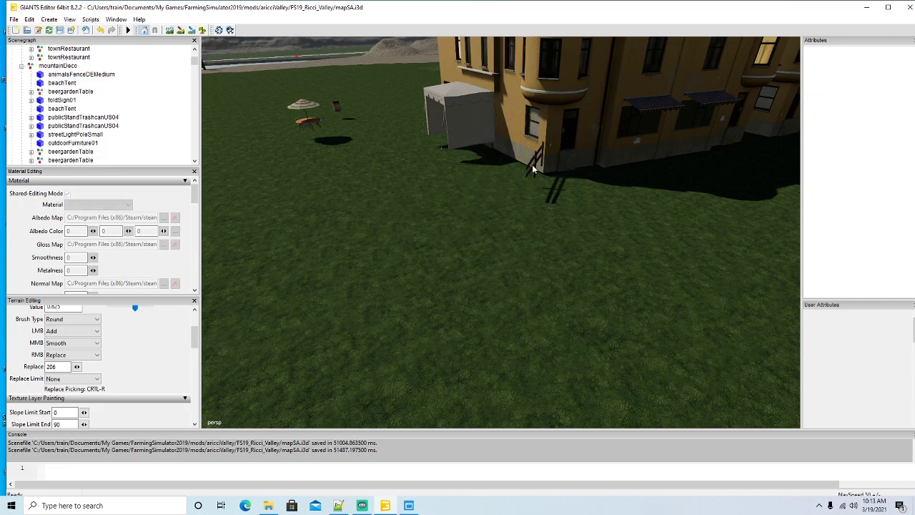
pyautogui.click(536, 165)
pyautogui.press('Delete')
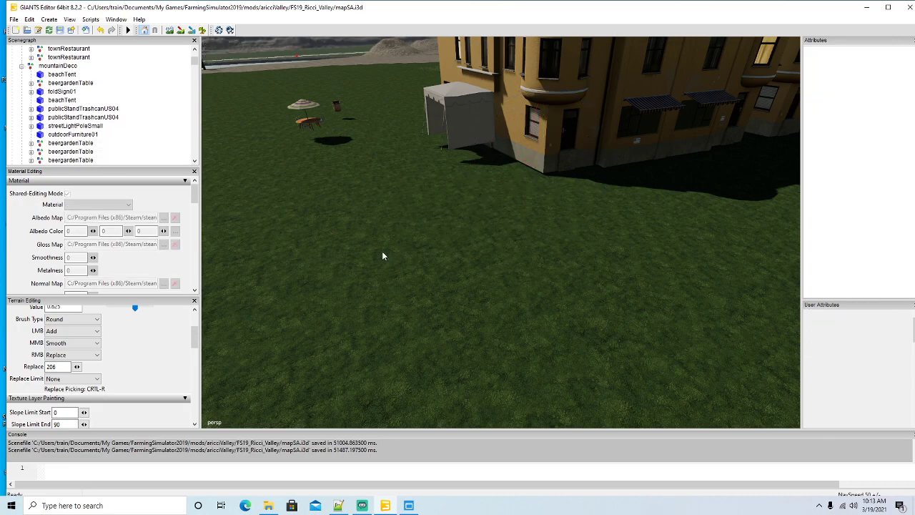
# Step: Move the beachTent beside the yellow building to the grass near the castle's parking lines, at about X -60, Z 352
pyautogui.keyDown('alt'); pyautogui.moveTo(382, 254); pyautogui.dragTo(448, 265); pyautogui.keyUp('alt')
pyautogui.scroll(-5, 470, 258)
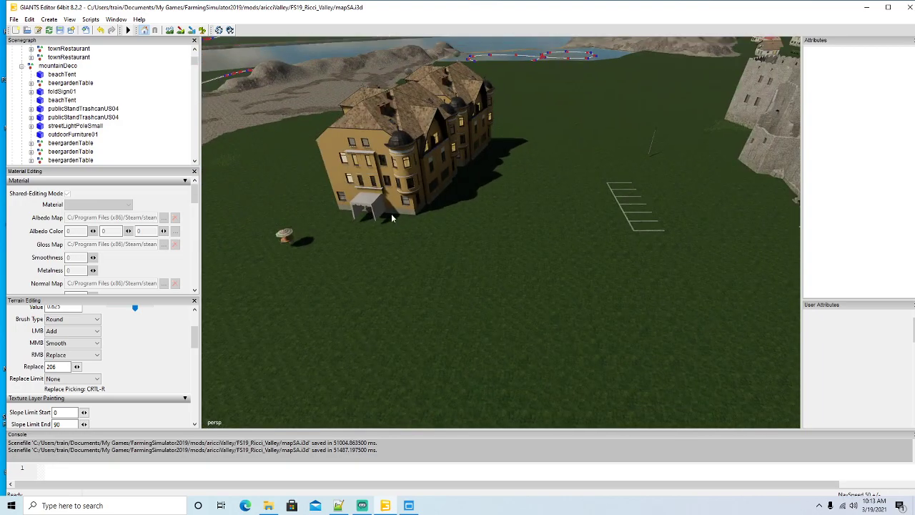
pyautogui.click(382, 214)
pyautogui.moveTo(400, 216); pyautogui.dragTo(772, 265)
# Step: Move the last outdoorFurniture01 umbrella table across the grass to near the relocated beach tent, at about X -47, Z 355
pyautogui.keyDown('alt'); pyautogui.moveTo(549, 348); pyautogui.dragTo(443, 271); pyautogui.keyUp('alt')
pyautogui.scroll(3, 423, 312)
pyautogui.scroll(1, 592, 347)
pyautogui.keyDown('alt'); pyautogui.moveTo(518, 315); pyautogui.dragTo(519, 314); pyautogui.keyUp('alt')
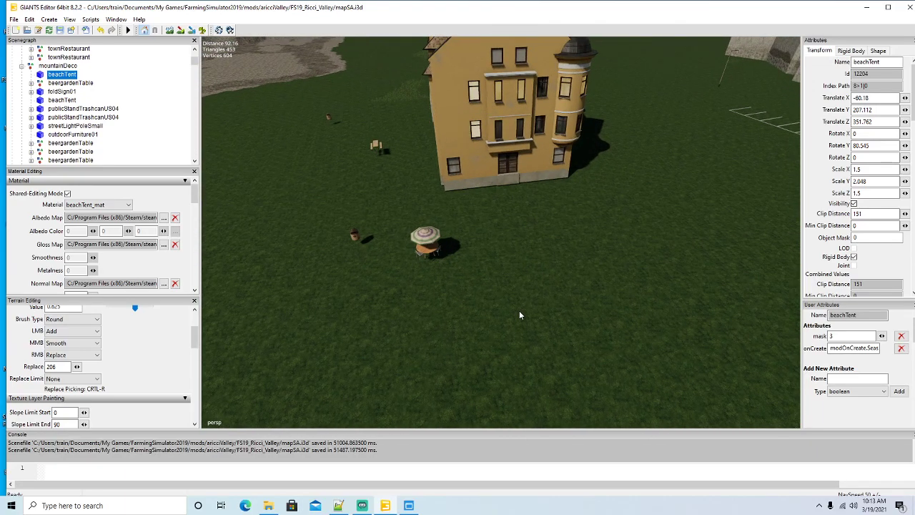
pyautogui.click(421, 246)
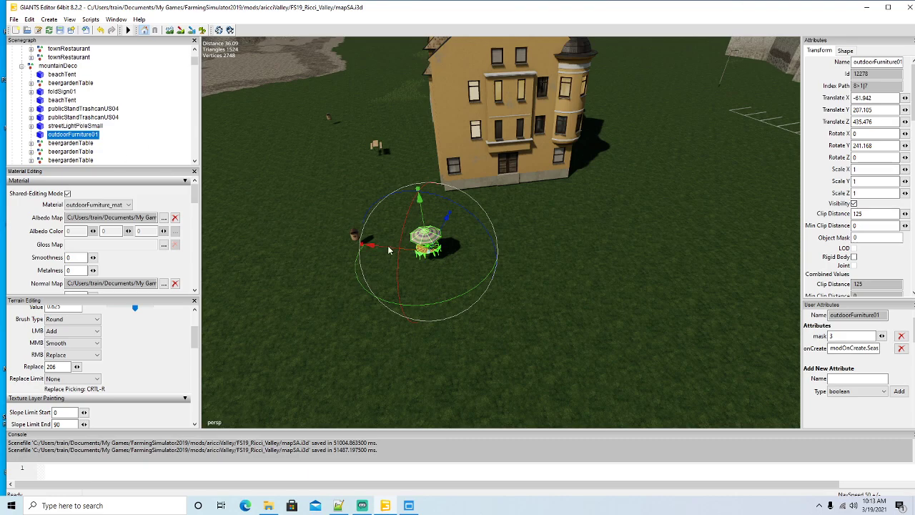
pyautogui.moveTo(389, 249); pyautogui.dragTo(647, 312)
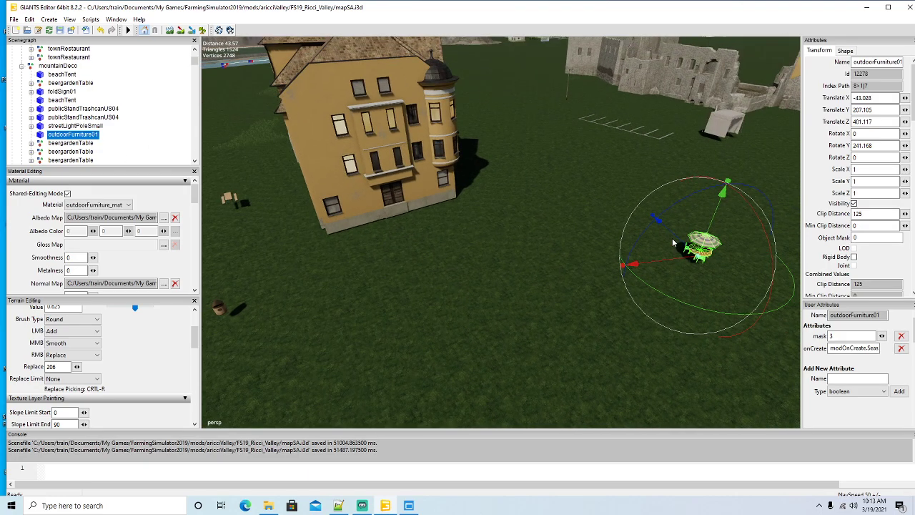
pyautogui.moveTo(672, 243); pyautogui.dragTo(678, 213)
# Step: Move the publicStandTrashcanUS04 standing in front of the yellow building across the grass toward the relocated umbrella table and castle
pyautogui.moveTo(679, 212); pyautogui.dragTo(533, 248, button='right')
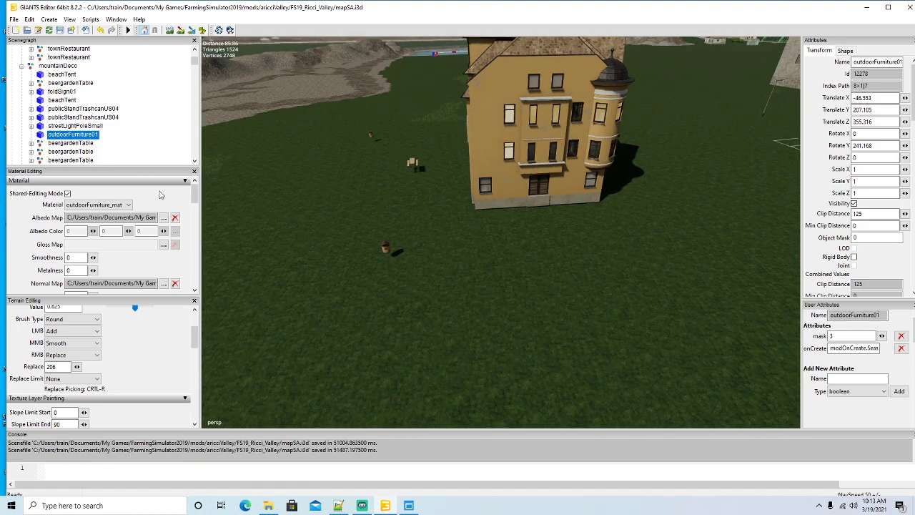
pyautogui.click(387, 250)
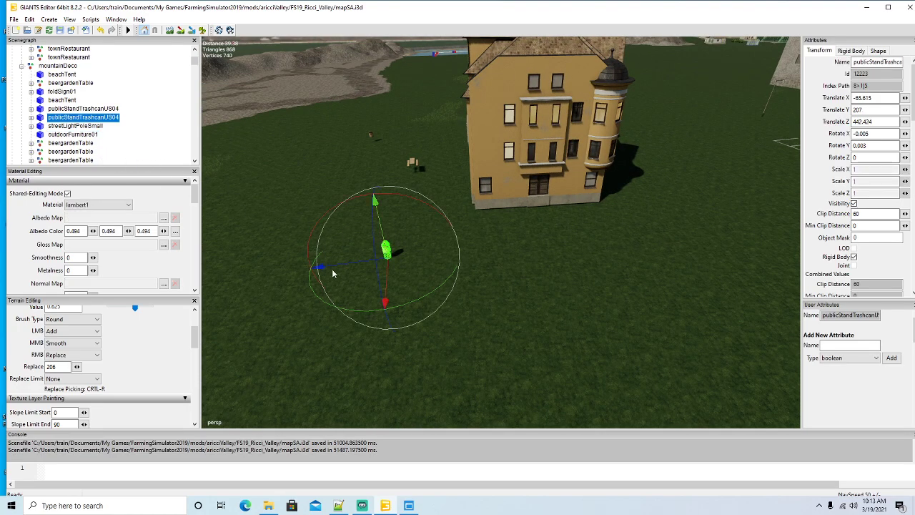
pyautogui.moveTo(344, 268); pyautogui.dragTo(787, 207)
pyautogui.moveTo(786, 207); pyautogui.dragTo(610, 213, button='right')
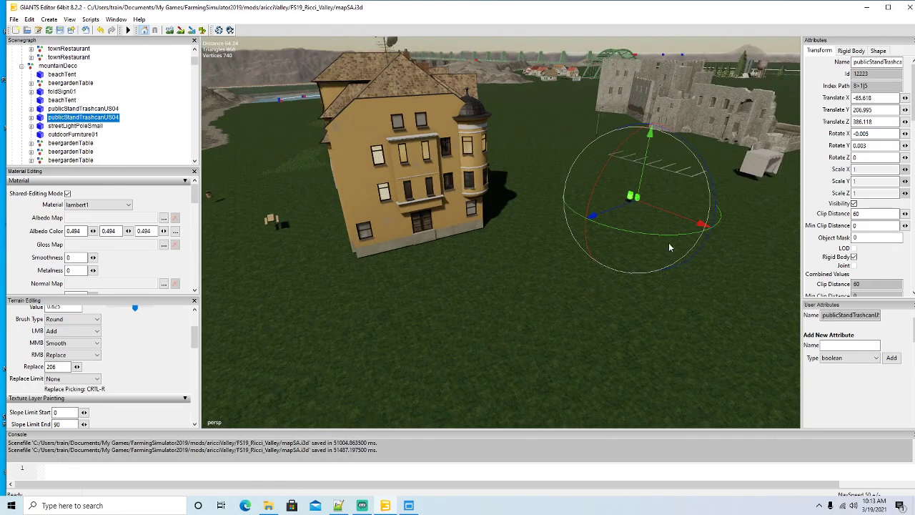
pyautogui.moveTo(610, 213); pyautogui.dragTo(768, 191)
pyautogui.moveTo(768, 191); pyautogui.dragTo(335, 253, button='right')
# Step: Delete the other publicStandTrashcanUS04, near the picnic tables behind the yellow building, including its parent node
pyautogui.click(328, 242)
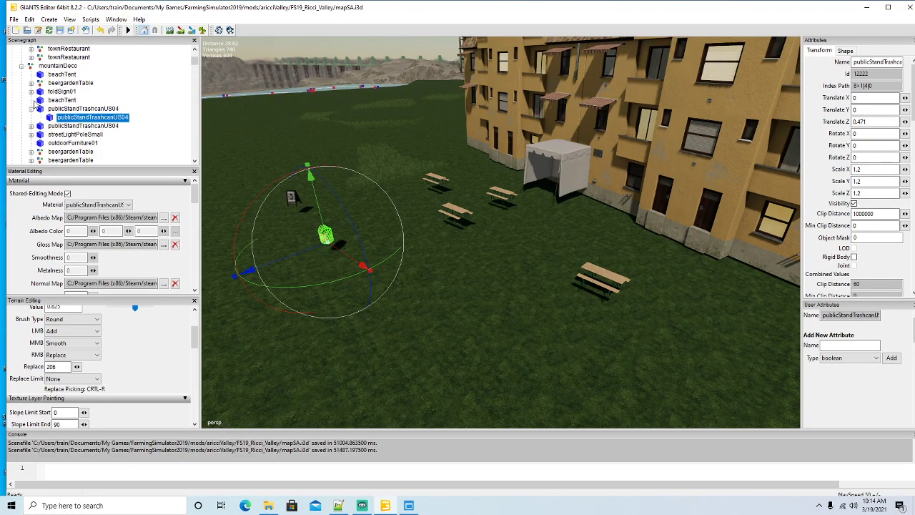
pyautogui.click(42, 111)
pyautogui.press('Delete')
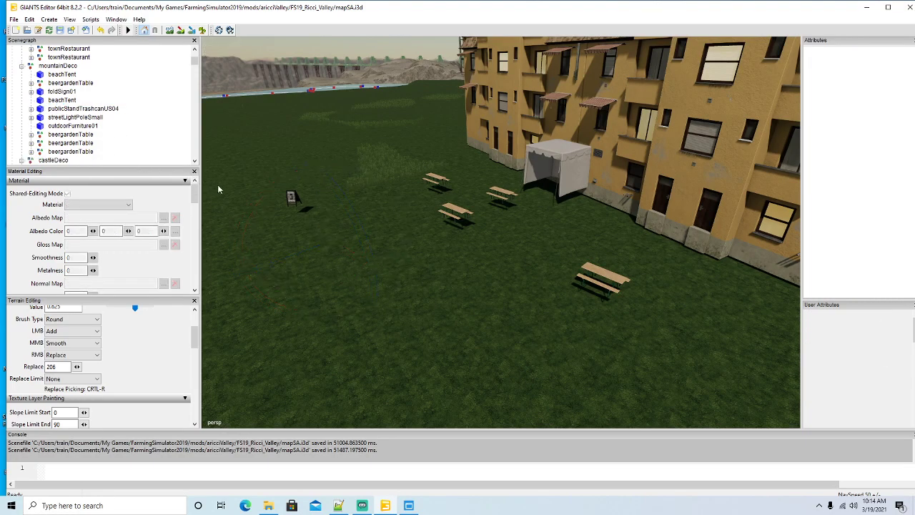
# Step: Move the whole foldSign01 from behind the yellow building to near the castle's parking lines, at about X -87, Z 346
pyautogui.click(291, 202)
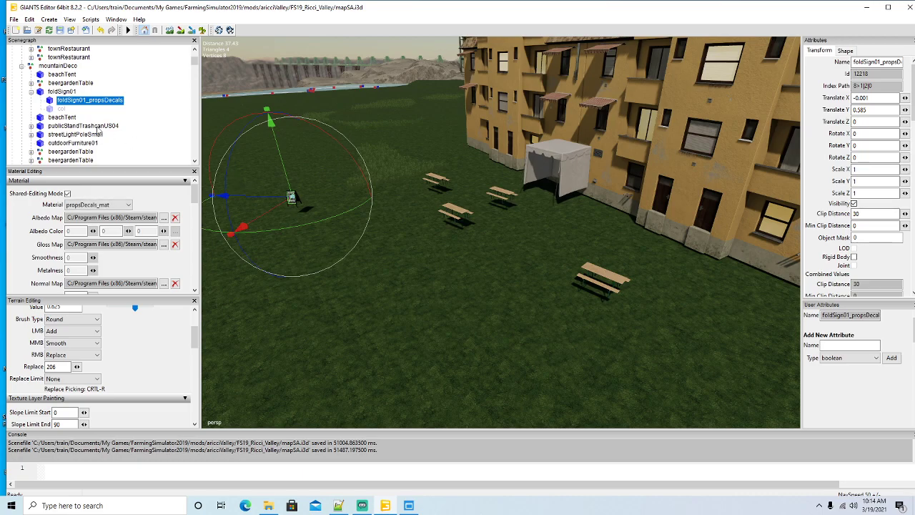
pyautogui.click(41, 94)
pyautogui.click(31, 92)
pyautogui.scroll(-10, 401, 241)
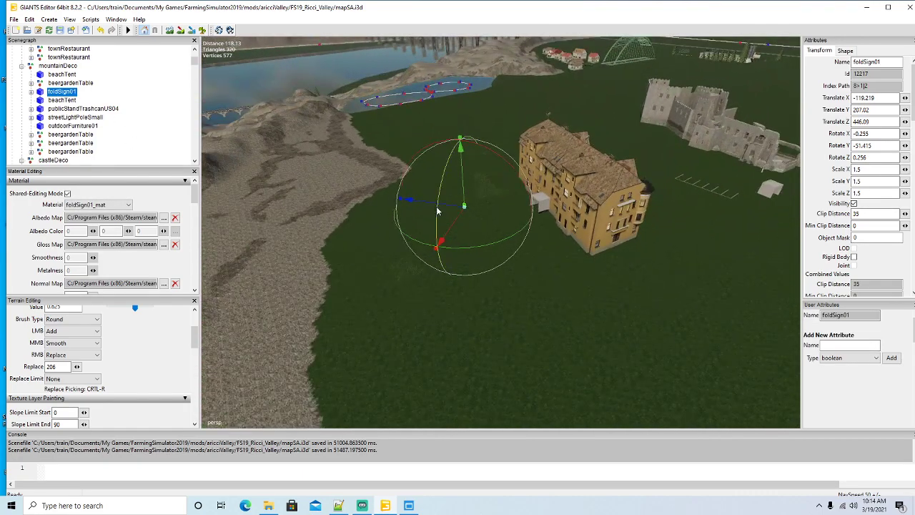
pyautogui.moveTo(438, 210); pyautogui.dragTo(677, 147)
pyautogui.scroll(-3, 603, 266)
pyautogui.scroll(4, 604, 267)
pyautogui.keyDown('alt'); pyautogui.moveTo(603, 267); pyautogui.dragTo(684, 266); pyautogui.keyUp('alt')
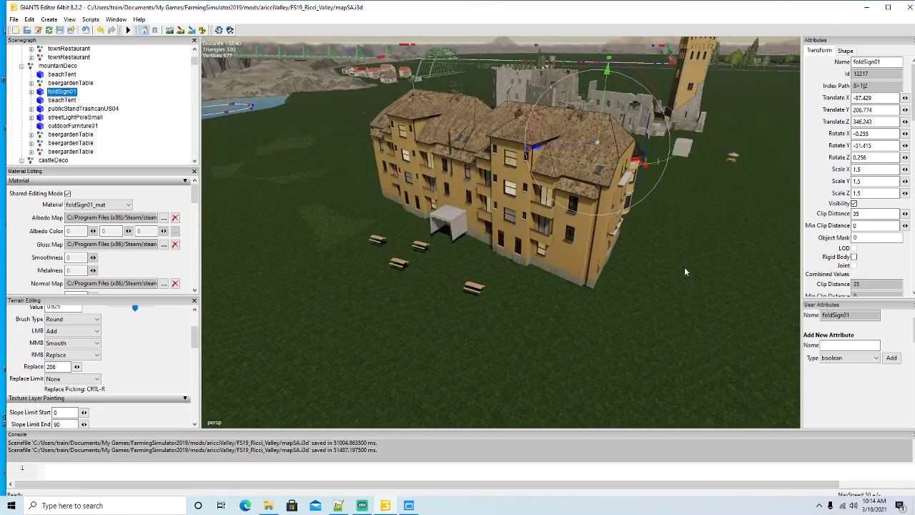
# Step: Delete the beachTent standing against the yellow building beside the picnic tables
pyautogui.click(450, 239)
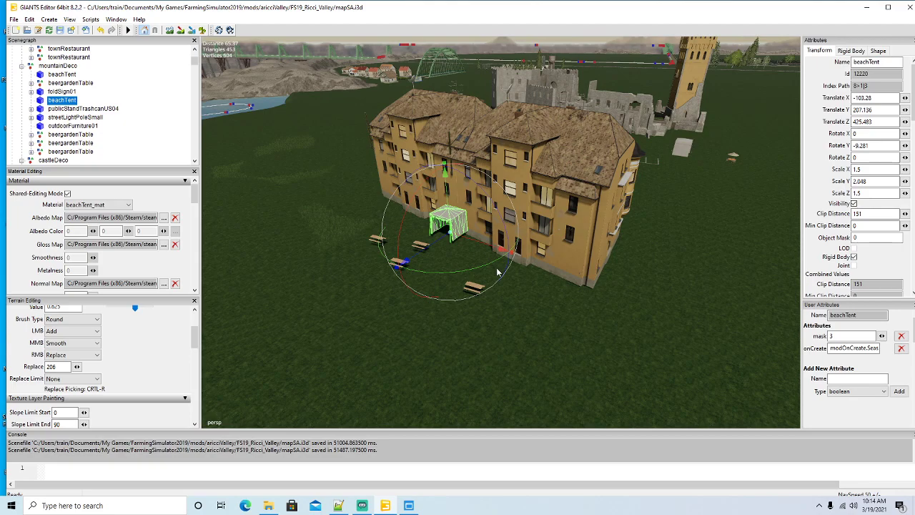
pyautogui.press('Delete')
pyautogui.scroll(4, 479, 341)
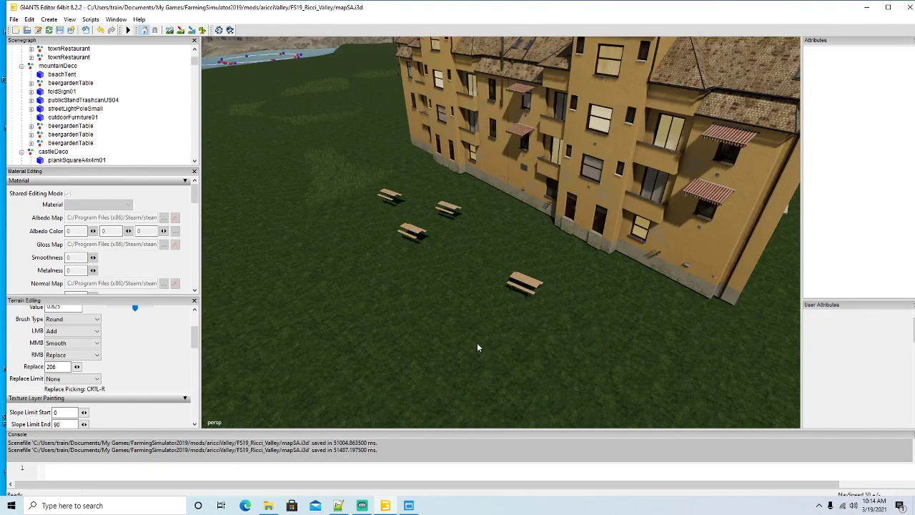
# Step: Move the beergardenTable standing apart from the other three to near the castle's parking lines, at about X -89, Z 354
pyautogui.click(528, 290)
pyautogui.click(533, 285)
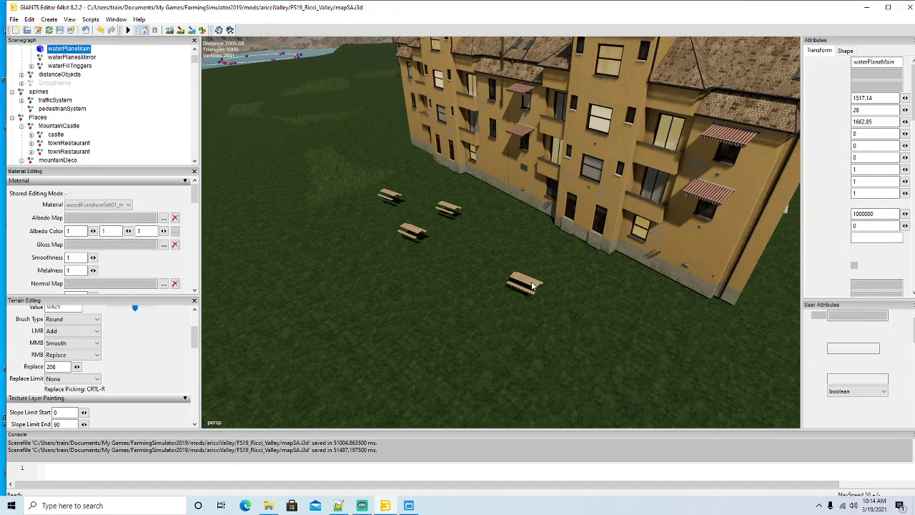
pyautogui.click(30, 134)
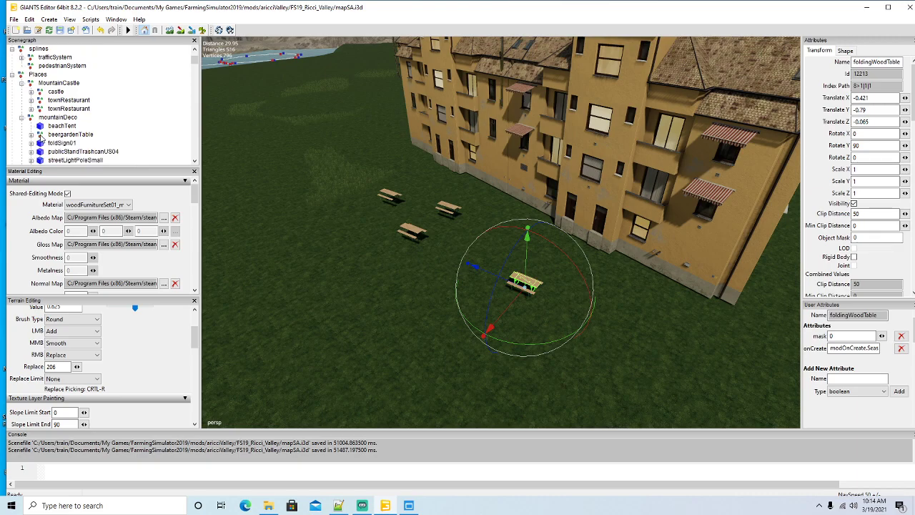
pyautogui.click(70, 134)
pyautogui.moveTo(258, 203); pyautogui.dragTo(376, 250, button='middle')
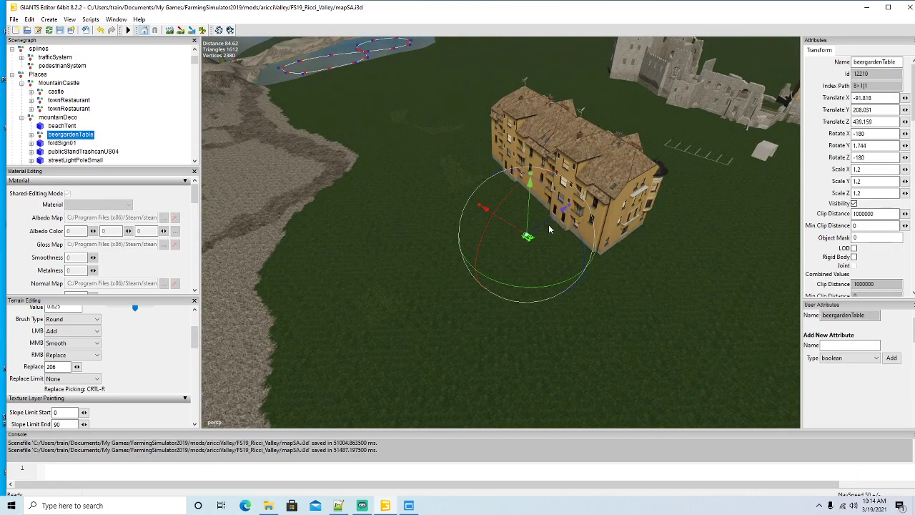
pyautogui.moveTo(541, 229); pyautogui.dragTo(689, 125)
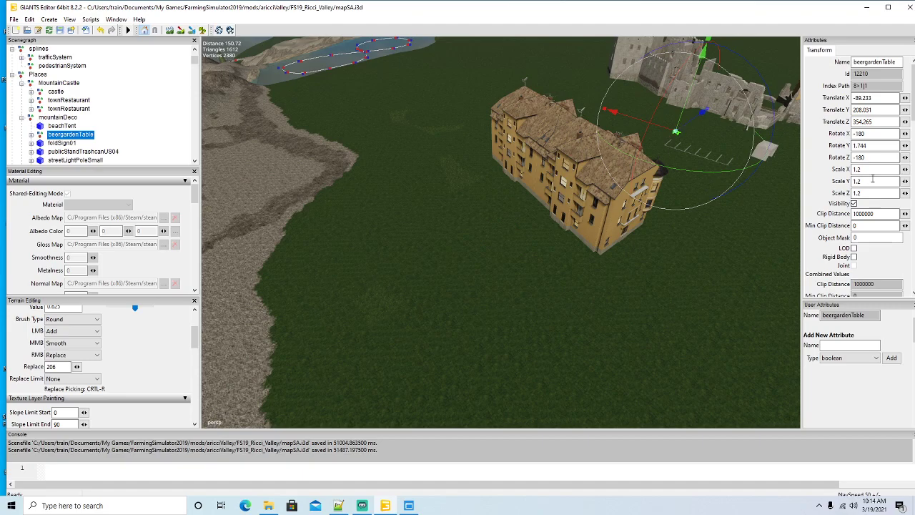
pyautogui.moveTo(592, 296); pyautogui.dragTo(207, 191, button='middle')
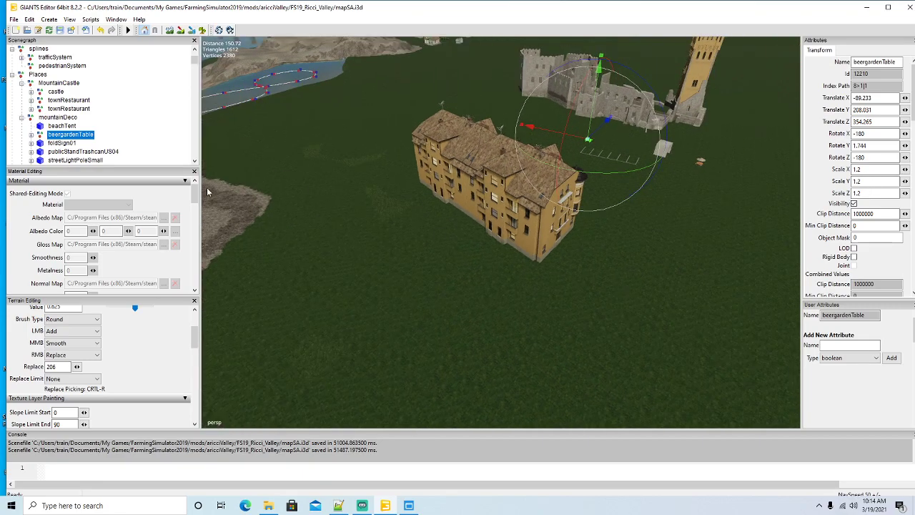
# Step: Set the clip distance of the relocated beergardenTable's two foldingWoodBench parts and its foldingWoodTable to 50000
pyautogui.click(31, 135)
pyautogui.click(80, 143)
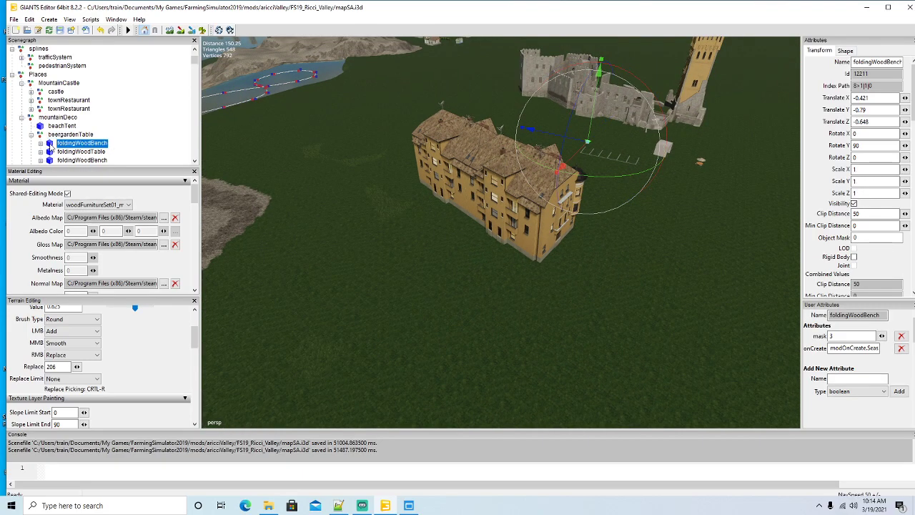
pyautogui.scroll(-1, 50, 147)
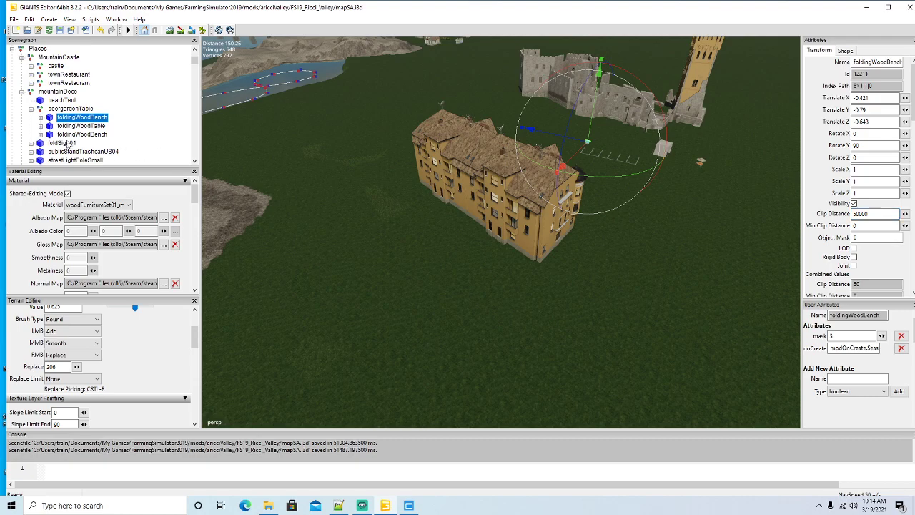
pyautogui.click(41, 118)
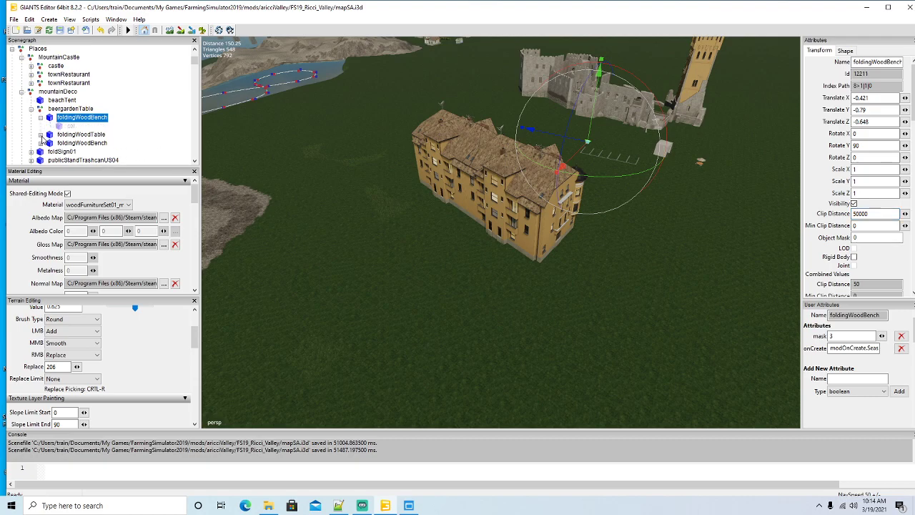
pyautogui.click(50, 135)
pyautogui.click(870, 214)
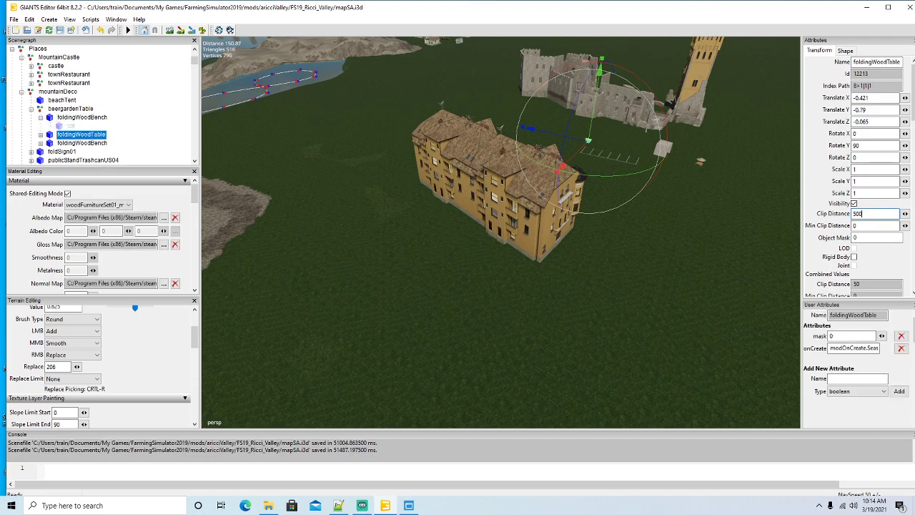
pyautogui.click(51, 143)
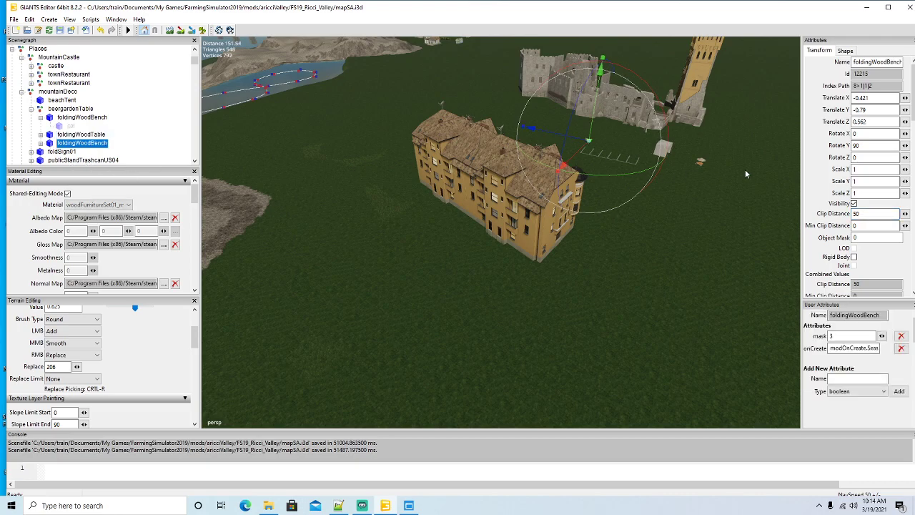
# Step: Delete the three remaining beergardenTable groups on the grass beside the yellow building
pyautogui.keyDown('alt'); pyautogui.moveTo(685, 247); pyautogui.dragTo(530, 311); pyautogui.keyUp('alt')
pyautogui.scroll(5, 530, 311)
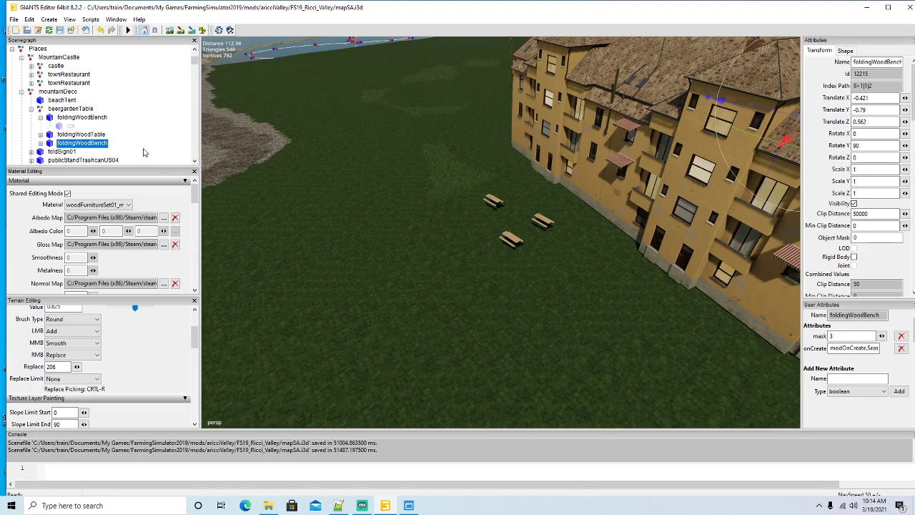
pyautogui.click(31, 109)
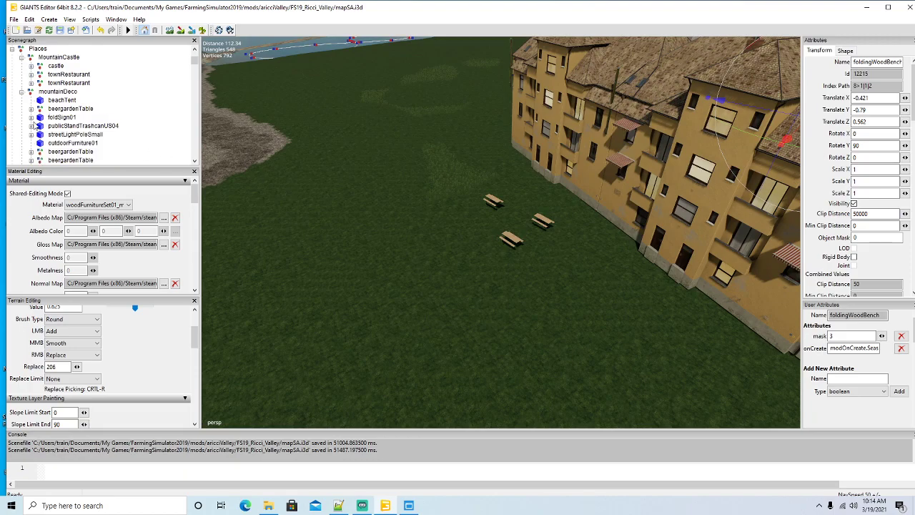
pyautogui.click(41, 154)
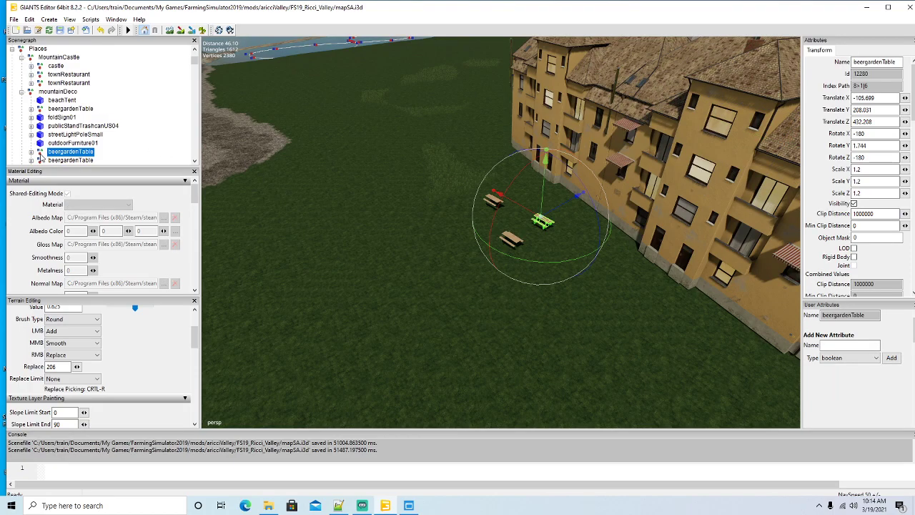
pyautogui.press('Delete')
pyautogui.click(40, 155)
pyautogui.press('Delete')
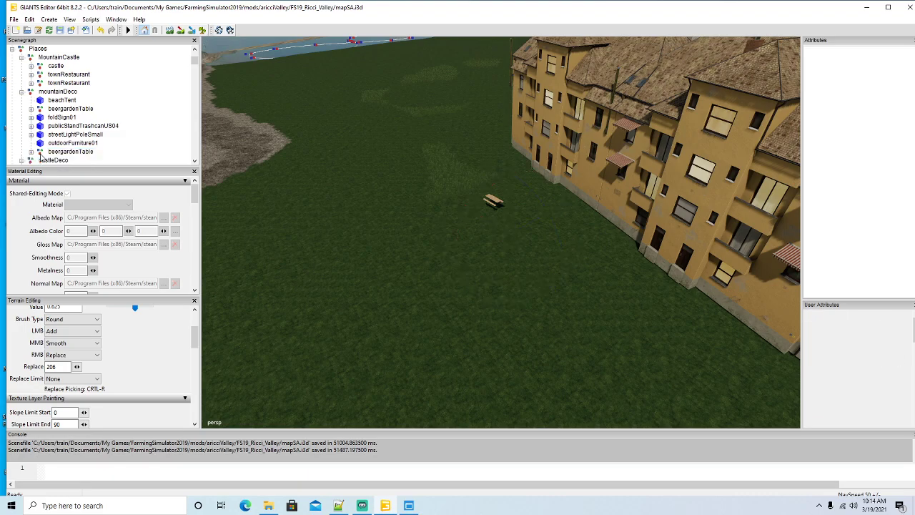
pyautogui.click(40, 154)
pyautogui.press('Delete')
# Step: Fill the dark pit and flatten and smooth the rocky strip between the grass and the ridge near the umbrella deck
pyautogui.scroll(-10, 407, 275)
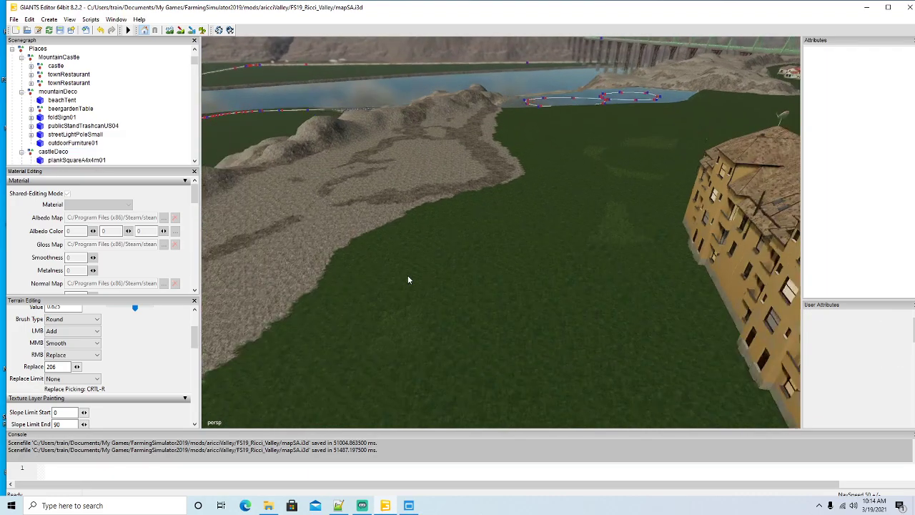
pyautogui.moveTo(408, 279); pyautogui.dragTo(533, 205, button='middle')
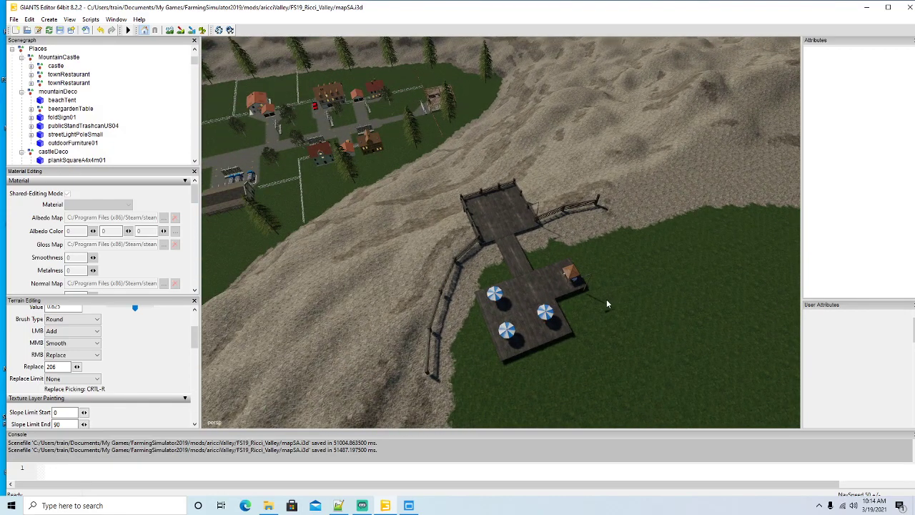
pyautogui.moveTo(606, 299)
pyautogui.mouseDown(button='middle')
pyautogui.moveTo(480, 312)
pyautogui.moveTo(677, 286)
pyautogui.moveTo(622, 269)
pyautogui.moveTo(423, 300)
pyautogui.moveTo(347, 272)
pyautogui.moveTo(516, 268)
pyautogui.moveTo(473, 264)
pyautogui.moveTo(509, 282)
pyautogui.moveTo(464, 290)
pyautogui.mouseUp(button='middle')
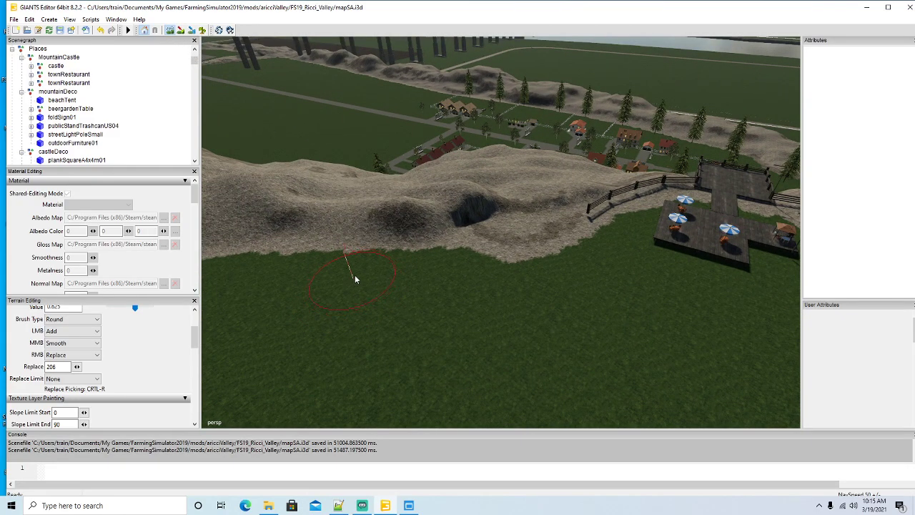
pyautogui.moveTo(353, 258)
pyautogui.mouseDown()
pyautogui.moveTo(358, 237)
pyautogui.moveTo(474, 212)
pyautogui.moveTo(536, 218)
pyautogui.moveTo(396, 206)
pyautogui.moveTo(281, 224)
pyautogui.moveTo(244, 243)
pyautogui.mouseUp()
pyautogui.moveTo(291, 200); pyautogui.dragTo(489, 198)
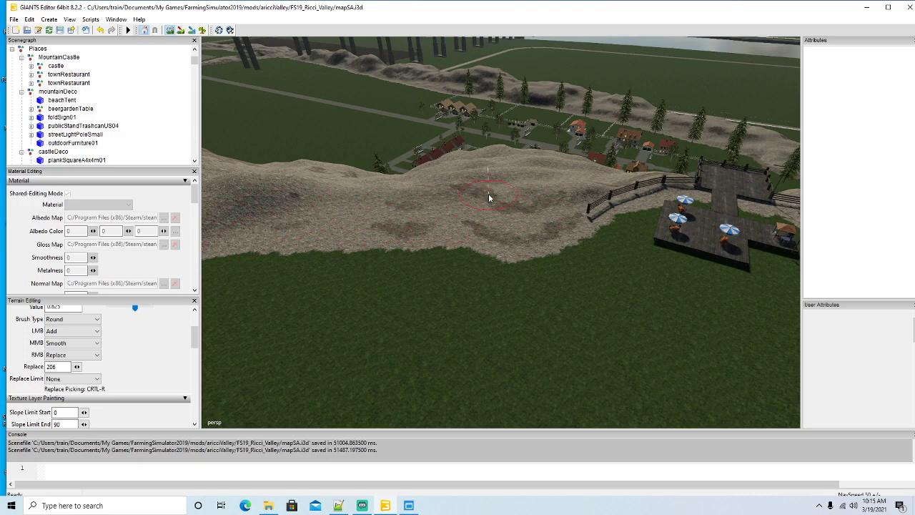
pyautogui.moveTo(553, 215)
pyautogui.mouseDown(button='middle')
pyautogui.moveTo(586, 206)
pyautogui.moveTo(508, 210)
pyautogui.moveTo(613, 203)
pyautogui.moveTo(551, 201)
pyautogui.mouseUp(button='middle')
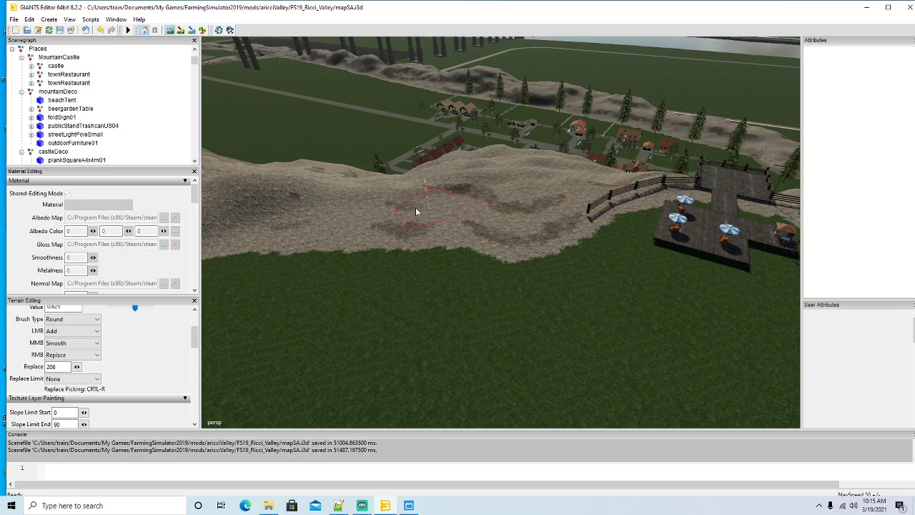
pyautogui.moveTo(311, 225); pyautogui.dragTo(428, 206, button='middle')
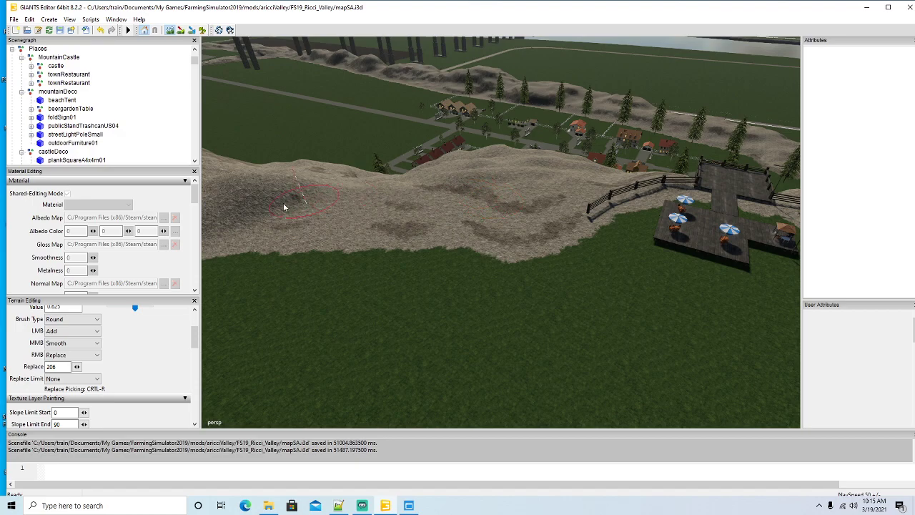
# Step: Level the bumpy inner slope of the rocky ridge to height 206, widening the flat ground beside the grass
pyautogui.moveTo(369, 288); pyautogui.dragTo(364, 212, button='right')
pyautogui.moveTo(349, 303); pyautogui.dragTo(469, 327, button='right')
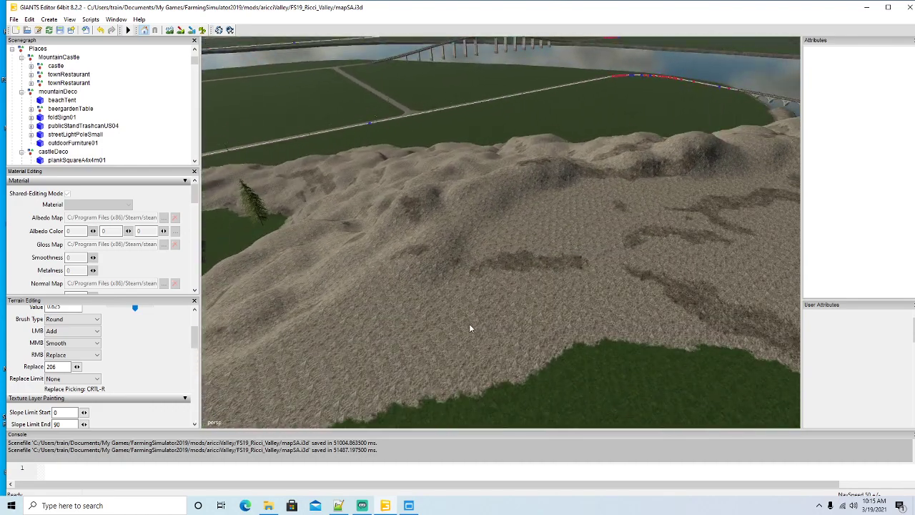
pyautogui.click(169, 30)
pyautogui.moveTo(445, 226)
pyautogui.mouseDown(button='right')
pyautogui.moveTo(480, 204)
pyautogui.moveTo(409, 219)
pyautogui.moveTo(430, 204)
pyautogui.moveTo(574, 178)
pyautogui.moveTo(508, 179)
pyautogui.moveTo(410, 200)
pyautogui.moveTo(378, 263)
pyautogui.moveTo(300, 307)
pyautogui.moveTo(502, 201)
pyautogui.mouseUp(button='right')
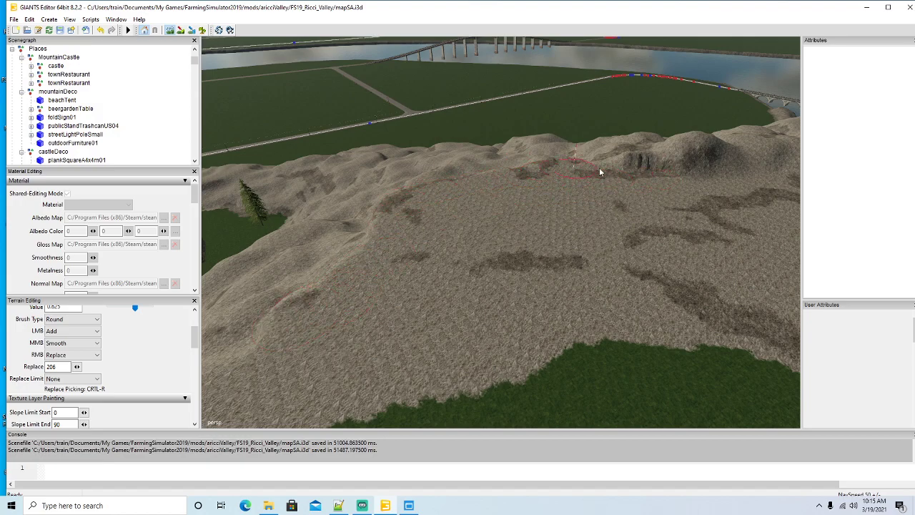
pyautogui.moveTo(599, 171)
pyautogui.mouseDown(button='right')
pyautogui.moveTo(715, 163)
pyautogui.moveTo(510, 175)
pyautogui.moveTo(593, 157)
pyautogui.moveTo(690, 154)
pyautogui.moveTo(538, 168)
pyautogui.mouseUp(button='right')
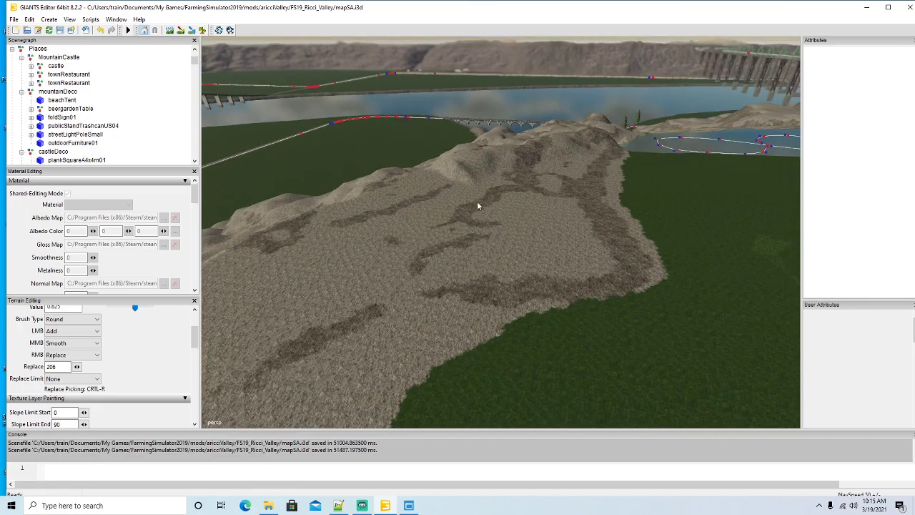
# Step: Level the rocky mounds at the ridge's river end to height 206, extending the flat ground toward the water
pyautogui.keyDown('alt'); pyautogui.moveTo(477, 201); pyautogui.dragTo(416, 224); pyautogui.keyUp('alt')
pyautogui.scroll(5, 534, 150)
pyautogui.scroll(3, 450, 210)
pyautogui.scroll(3, 424, 209)
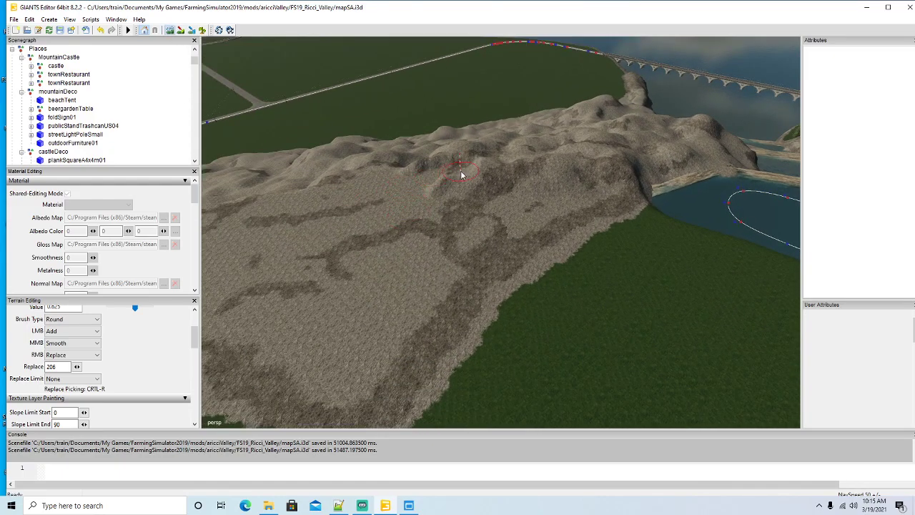
pyautogui.moveTo(461, 175)
pyautogui.mouseDown(button='right')
pyautogui.moveTo(417, 178)
pyautogui.moveTo(541, 171)
pyautogui.moveTo(632, 179)
pyautogui.moveTo(416, 198)
pyautogui.mouseUp(button='right')
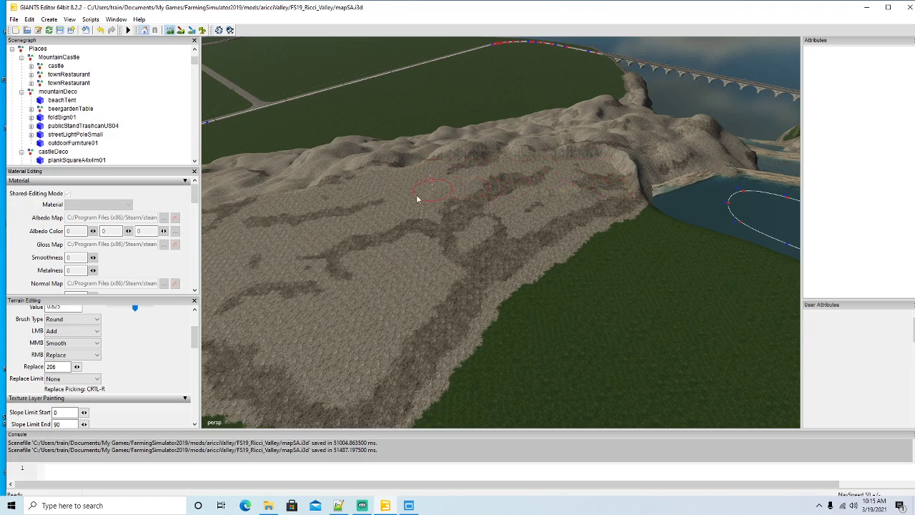
# Step: Level the remaining bumps on the rocky ridge's inner side, from the river end to the umbrella deck, to height 206
pyautogui.moveTo(619, 192)
pyautogui.mouseDown(button='right')
pyautogui.moveTo(613, 156)
pyautogui.moveTo(490, 157)
pyautogui.mouseUp(button='right')
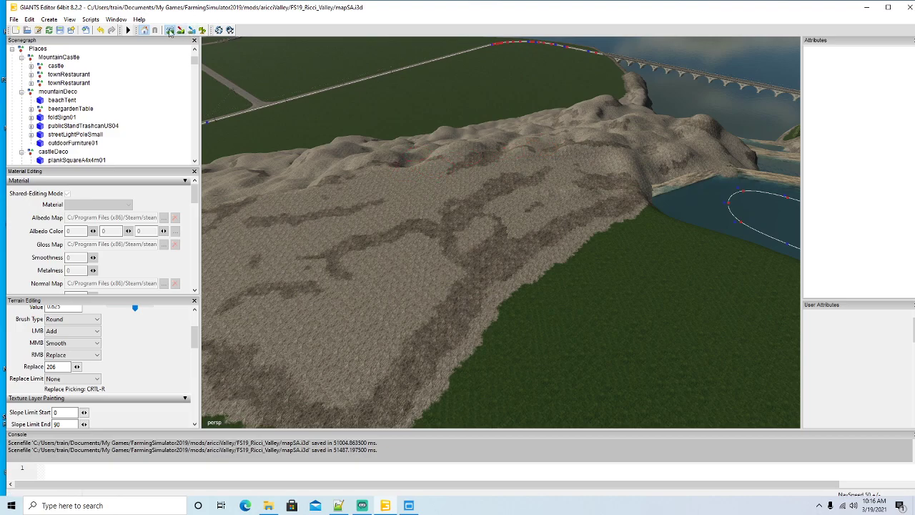
pyautogui.moveTo(352, 197); pyautogui.dragTo(316, 225, button='right')
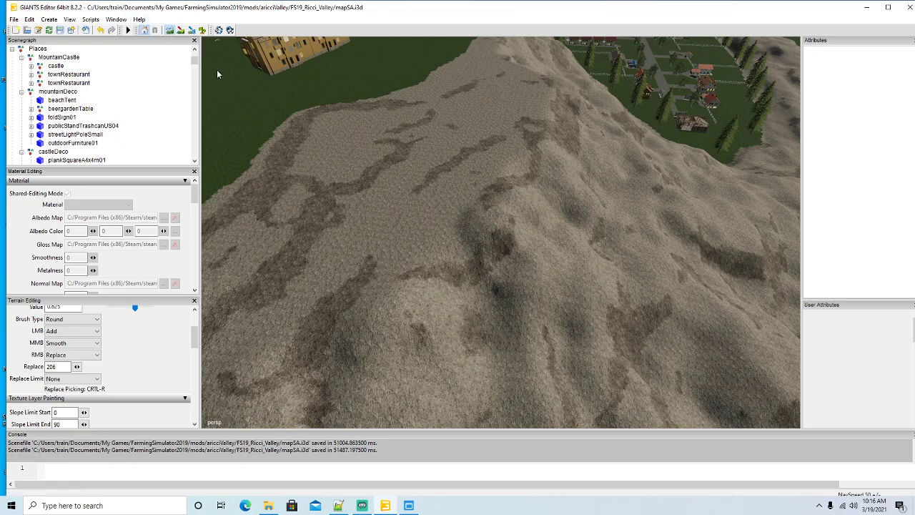
pyautogui.keyDown('alt'); pyautogui.moveTo(423, 190); pyautogui.dragTo(293, 202); pyautogui.keyUp('alt')
pyautogui.scroll(3, 427, 145)
pyautogui.scroll(5, 421, 131)
pyautogui.scroll(4, 421, 135)
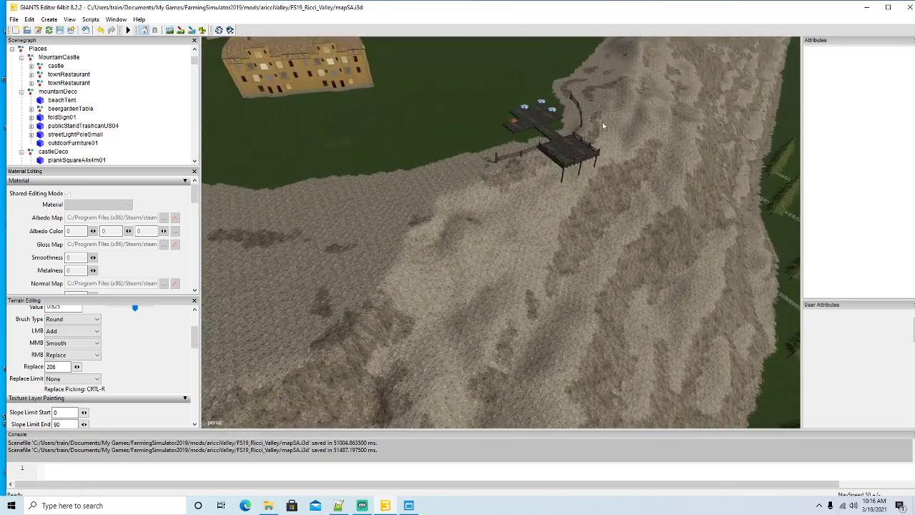
pyautogui.click(170, 31)
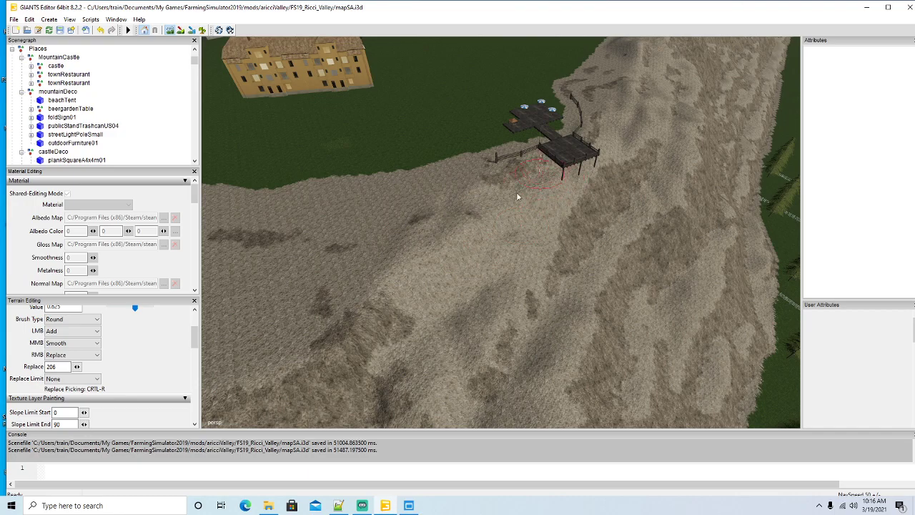
pyautogui.click(436, 223)
pyautogui.click(171, 33)
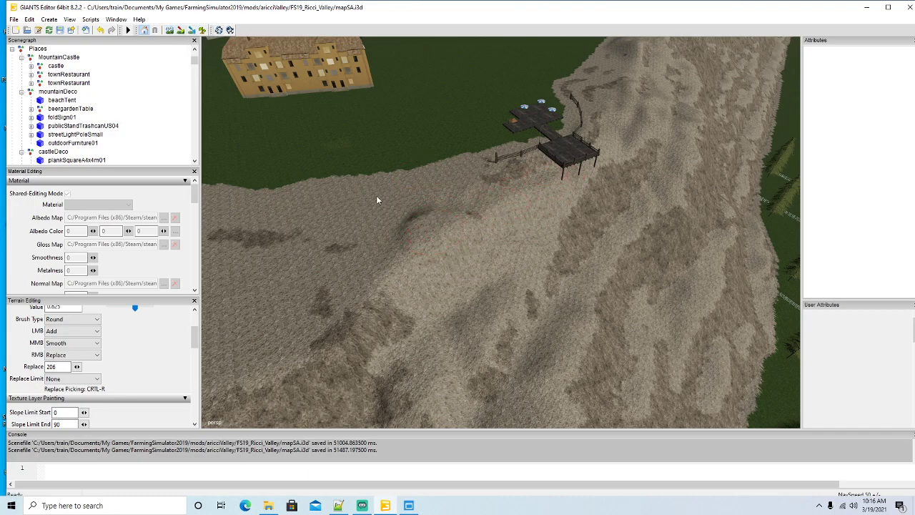
# Step: Paint the flattened rocky ground between the ridge and the lawn with the c_grass texture, from the river end to the umbrella deck
pyautogui.moveTo(380, 197)
pyautogui.keyDown('alt'); pyautogui.mouseDown()
pyautogui.moveTo(385, 181)
pyautogui.moveTo(374, 184)
pyautogui.moveTo(389, 178)
pyautogui.moveTo(351, 184)
pyautogui.moveTo(297, 167)
pyautogui.moveTo(290, 217)
pyautogui.moveTo(304, 214)
pyautogui.moveTo(287, 211)
pyautogui.mouseUp(); pyautogui.keyUp('alt')
pyautogui.scroll(5, 296, 167)
pyautogui.scroll(-5, 291, 216)
pyautogui.scroll(-2, 289, 214)
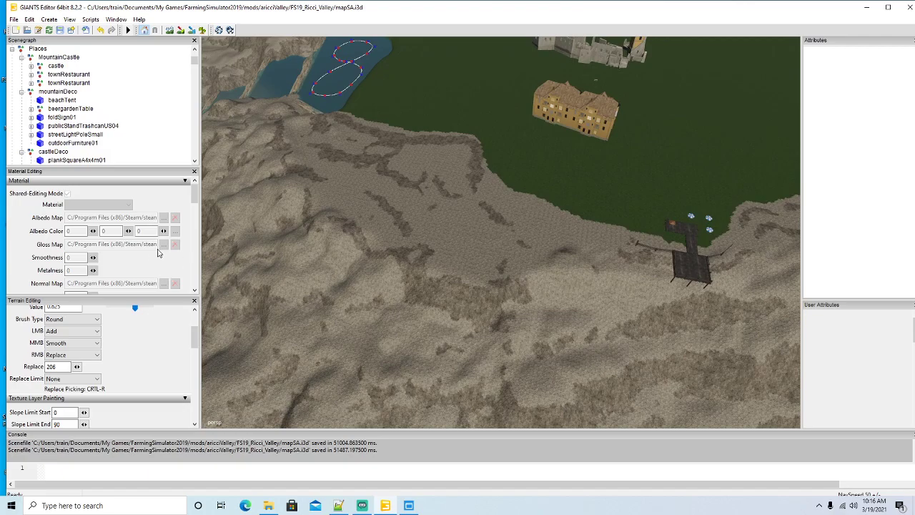
pyautogui.moveTo(439, 142)
pyautogui.mouseDown()
pyautogui.moveTo(424, 126)
pyautogui.moveTo(357, 122)
pyautogui.moveTo(305, 136)
pyautogui.moveTo(304, 167)
pyautogui.moveTo(365, 220)
pyautogui.mouseUp()
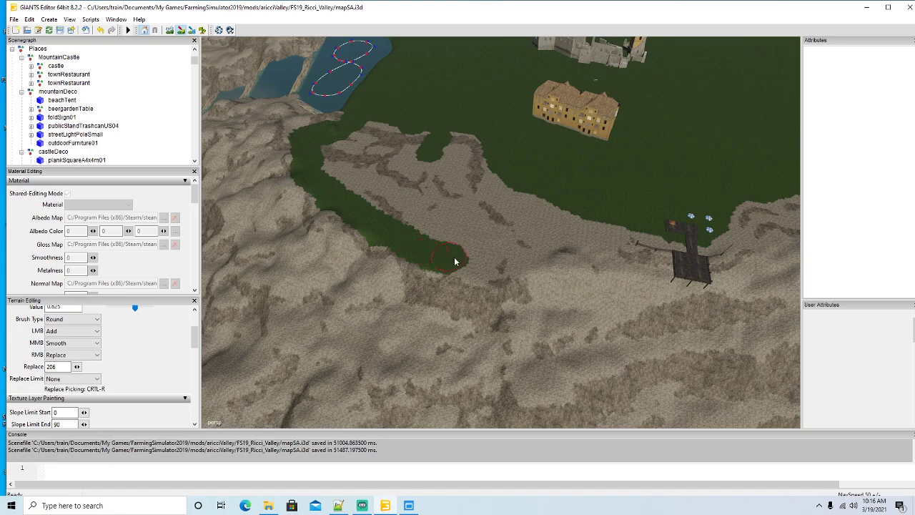
pyautogui.moveTo(526, 250); pyautogui.dragTo(549, 243)
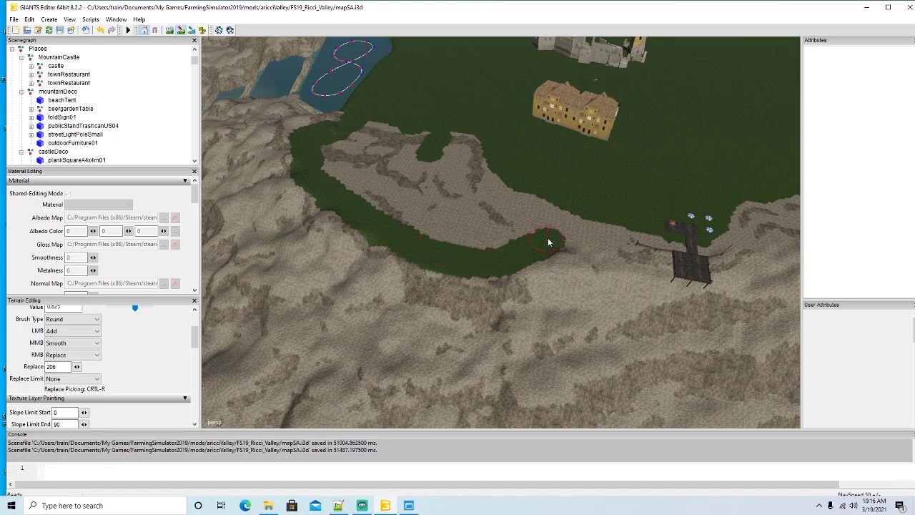
pyautogui.moveTo(610, 247); pyautogui.dragTo(651, 238)
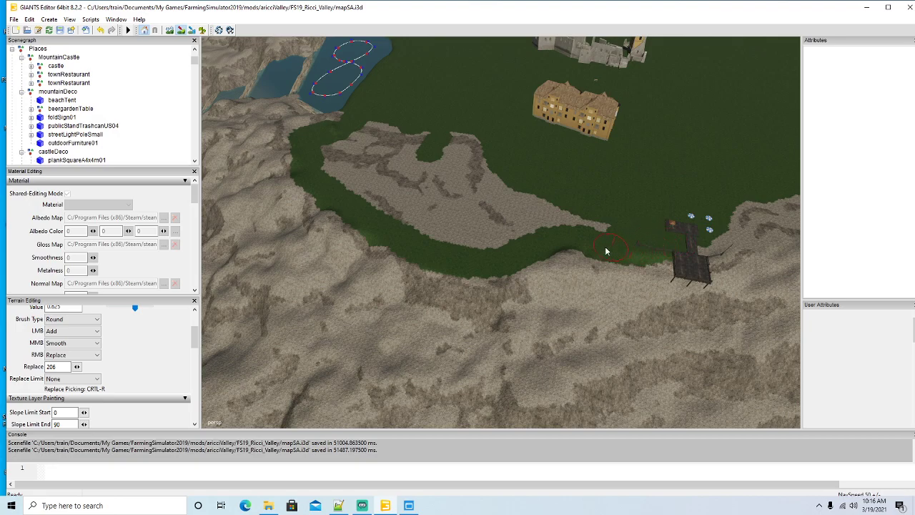
pyautogui.moveTo(560, 244)
pyautogui.mouseDown()
pyautogui.moveTo(574, 254)
pyautogui.moveTo(503, 261)
pyautogui.moveTo(323, 170)
pyautogui.mouseUp()
pyautogui.moveTo(359, 136); pyautogui.dragTo(498, 159)
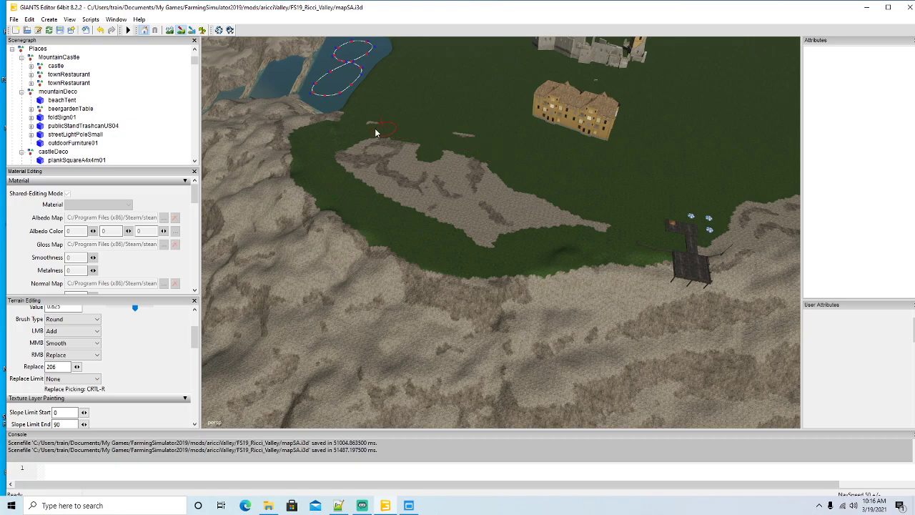
pyautogui.moveTo(376, 133)
pyautogui.mouseDown()
pyautogui.moveTo(480, 139)
pyautogui.moveTo(358, 141)
pyautogui.mouseUp()
pyautogui.moveTo(541, 185)
pyautogui.mouseDown()
pyautogui.moveTo(548, 206)
pyautogui.moveTo(373, 157)
pyautogui.moveTo(464, 182)
pyautogui.moveTo(371, 179)
pyautogui.moveTo(598, 230)
pyautogui.moveTo(402, 198)
pyautogui.moveTo(519, 244)
pyautogui.mouseUp()
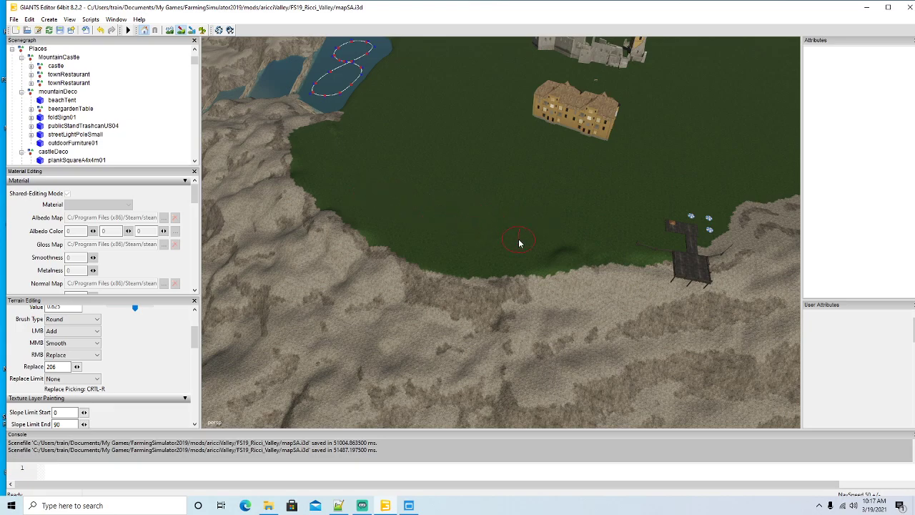
pyautogui.click(179, 30)
# Step: Flatten the remaining bumps in the newly grassed ground near the river end and along the foot of the ridge
pyautogui.moveTo(319, 118)
pyautogui.keyDown('alt'); pyautogui.mouseDown()
pyautogui.moveTo(401, 128)
pyautogui.moveTo(399, 110)
pyautogui.moveTo(408, 173)
pyautogui.moveTo(365, 191)
pyautogui.mouseUp(); pyautogui.keyUp('alt')
pyautogui.scroll(10, 399, 110)
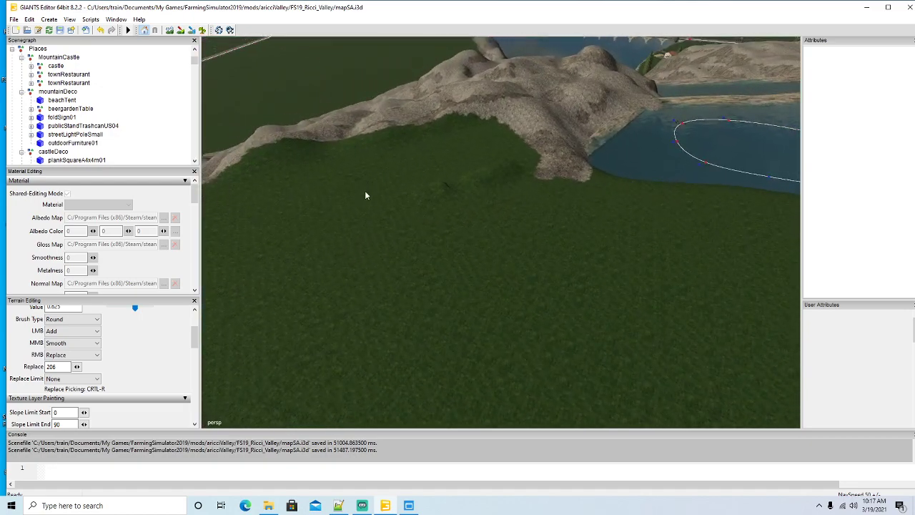
pyautogui.click(169, 31)
pyautogui.moveTo(286, 173); pyautogui.dragTo(268, 182)
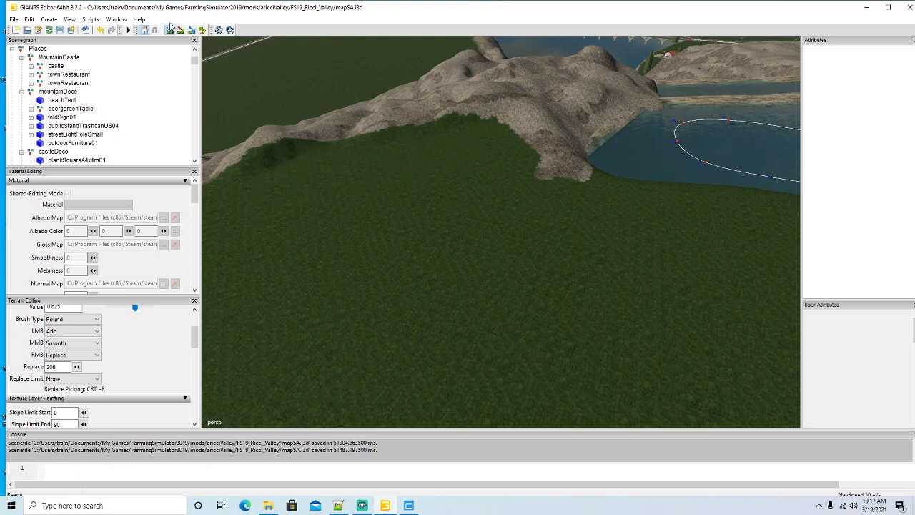
pyautogui.keyDown('alt'); pyautogui.moveTo(435, 256); pyautogui.dragTo(201, 93); pyautogui.keyUp('alt')
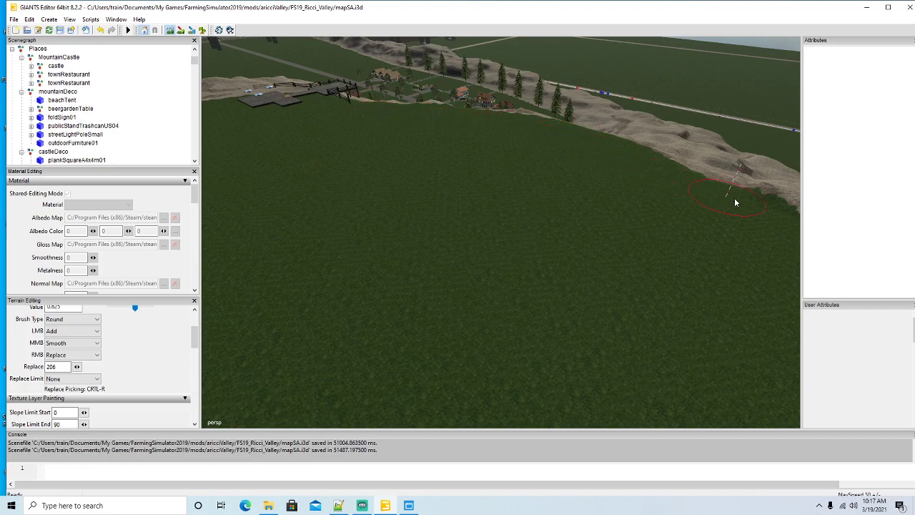
pyautogui.click(170, 31)
pyautogui.moveTo(436, 221)
pyautogui.keyDown('alt'); pyautogui.mouseDown()
pyautogui.moveTo(540, 242)
pyautogui.moveTo(623, 197)
pyautogui.moveTo(546, 260)
pyautogui.mouseUp(); pyautogui.keyUp('alt')
pyautogui.click(170, 30)
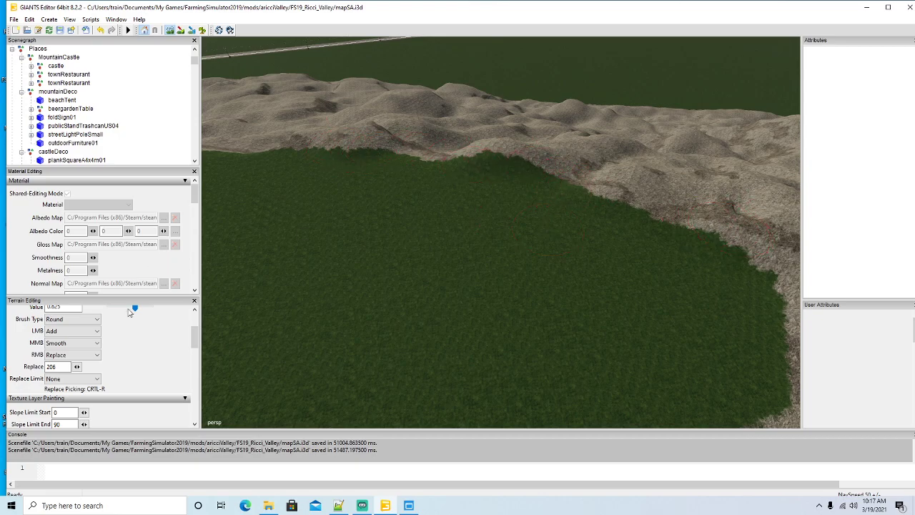
# Step: Paint the ridge's inner foot along the grass edge with the c_cliffrockDark texture layer
pyautogui.moveTo(194, 346); pyautogui.dragTo(193, 356)
pyautogui.click(104, 388)
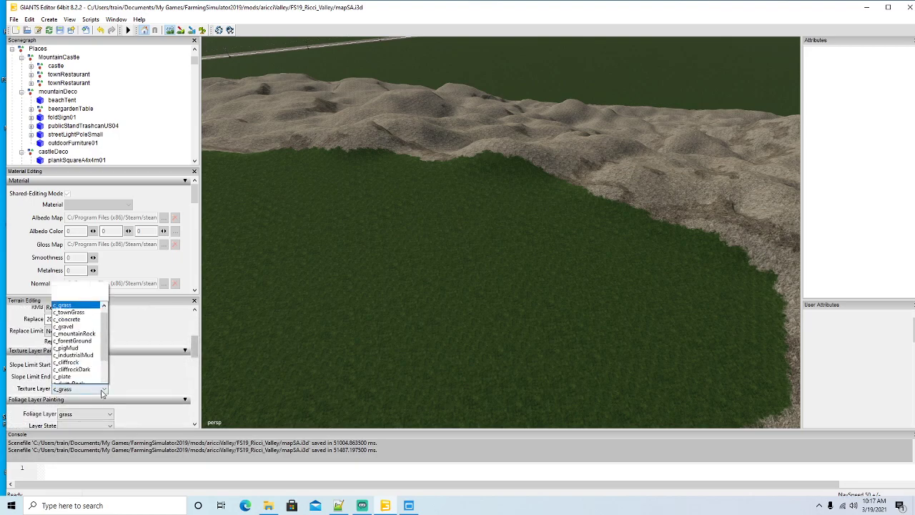
pyautogui.click(74, 236)
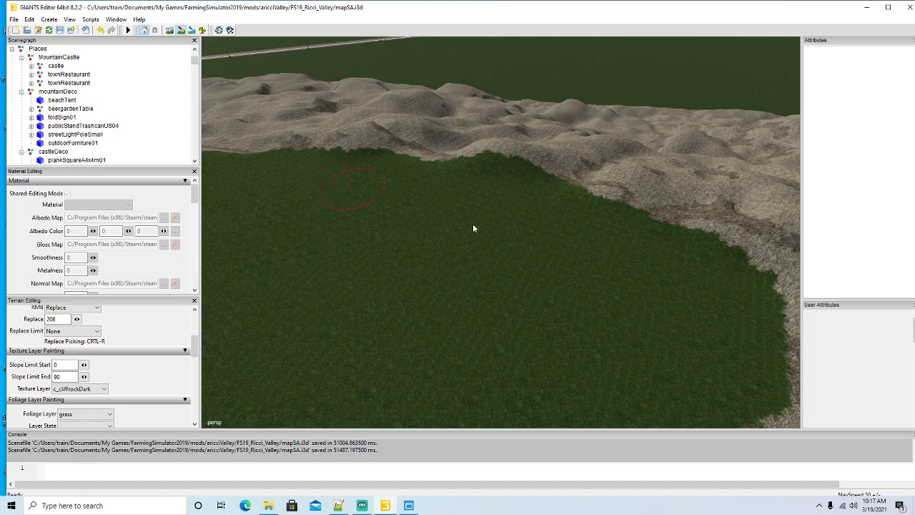
pyautogui.moveTo(751, 248); pyautogui.dragTo(692, 214)
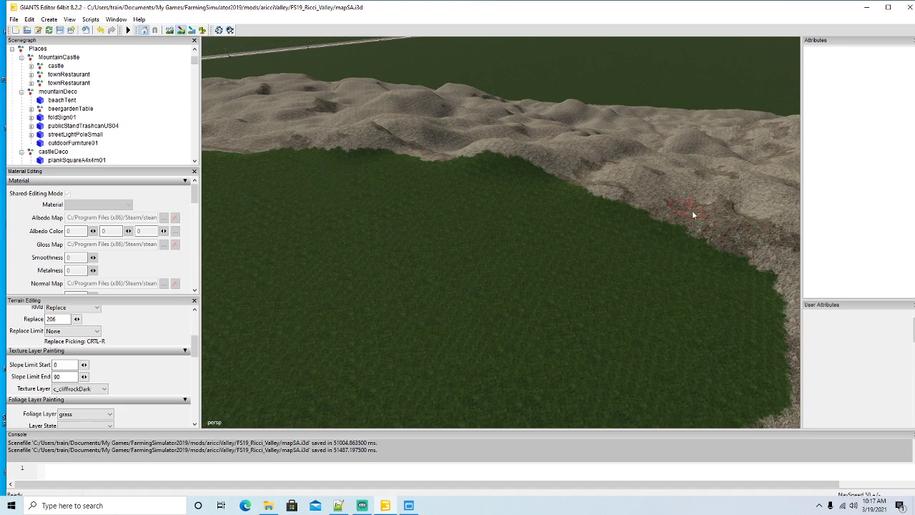
pyautogui.moveTo(608, 184)
pyautogui.mouseDown()
pyautogui.moveTo(447, 160)
pyautogui.moveTo(365, 161)
pyautogui.moveTo(298, 144)
pyautogui.moveTo(548, 177)
pyautogui.moveTo(672, 212)
pyautogui.moveTo(770, 263)
pyautogui.mouseUp()
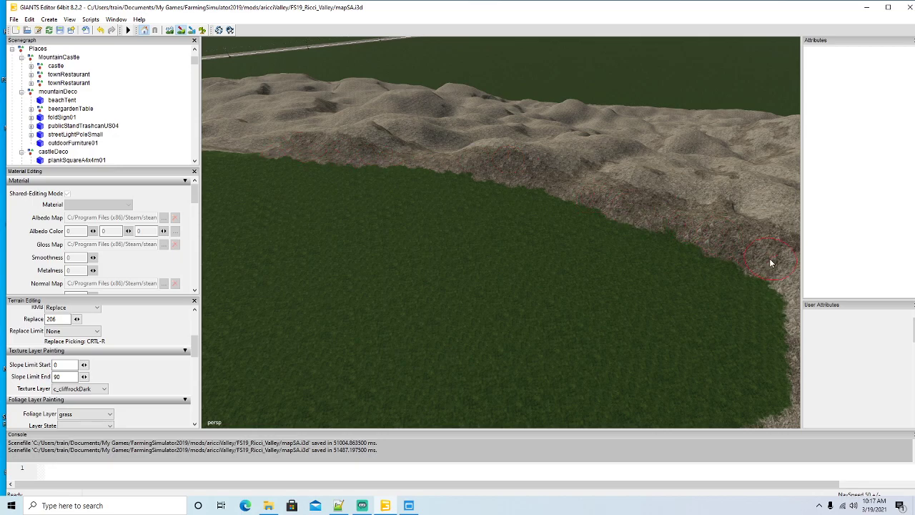
pyautogui.click(179, 27)
# Step: Paint the rocky ground beside the umbrella deck, up to the curved fence and the ridge's foot, with the c_grass texture
pyautogui.scroll(-5, 364, 250)
pyautogui.keyDown('alt'); pyautogui.moveTo(364, 250); pyautogui.dragTo(414, 286); pyautogui.keyUp('alt')
pyautogui.scroll(4, 354, 201)
pyautogui.scroll(3, 355, 201)
pyautogui.scroll(2, 391, 253)
pyautogui.scroll(-3, 391, 257)
pyautogui.scroll(3, 371, 192)
pyautogui.scroll(-3, 379, 266)
pyautogui.scroll(4, 511, 249)
pyautogui.scroll(2, 393, 279)
pyautogui.scroll(-2, 413, 285)
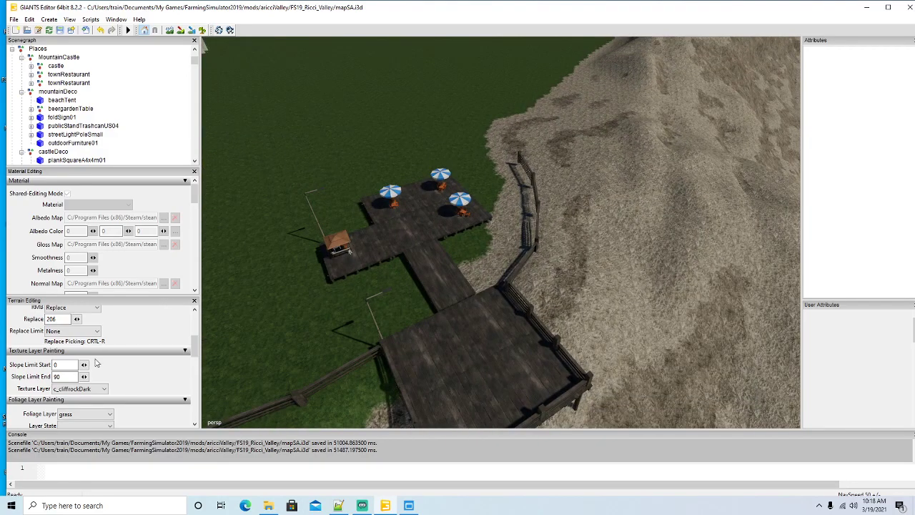
pyautogui.click(94, 389)
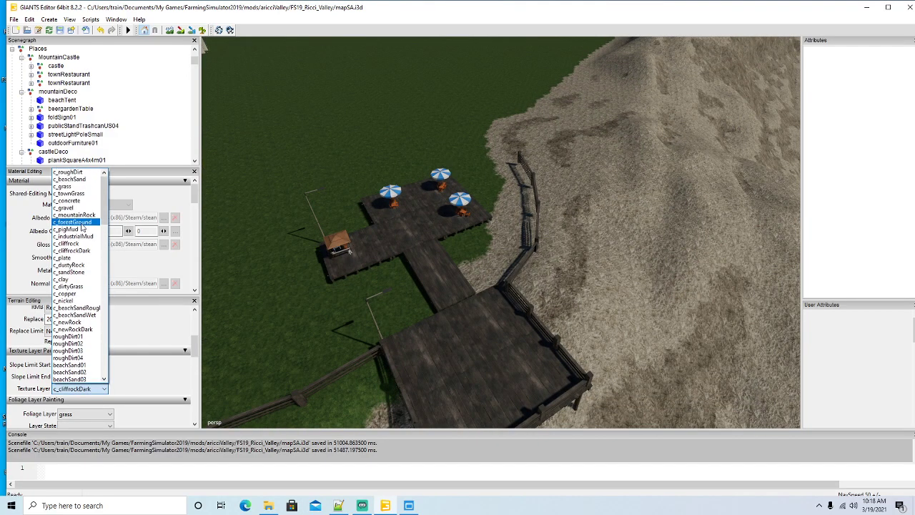
pyautogui.click(68, 186)
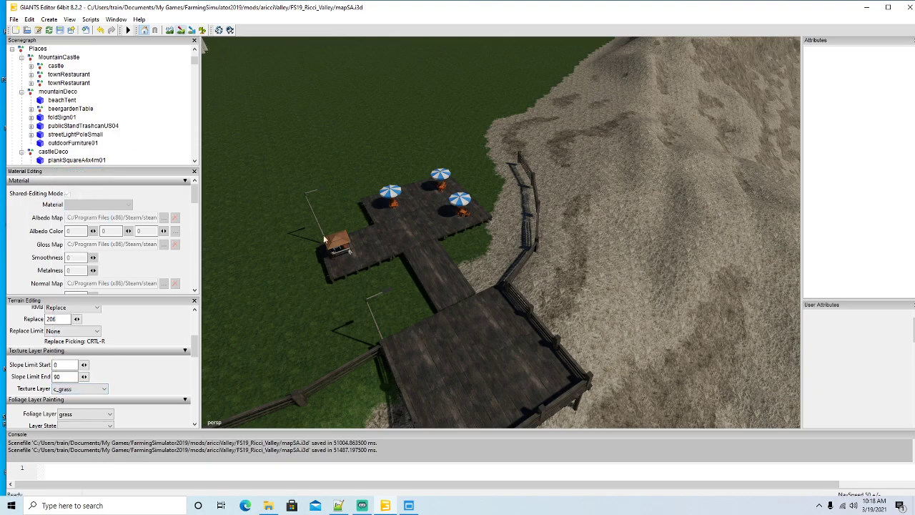
pyautogui.moveTo(470, 274)
pyautogui.mouseDown()
pyautogui.moveTo(501, 241)
pyautogui.moveTo(493, 153)
pyautogui.moveTo(528, 100)
pyautogui.moveTo(509, 90)
pyautogui.mouseUp()
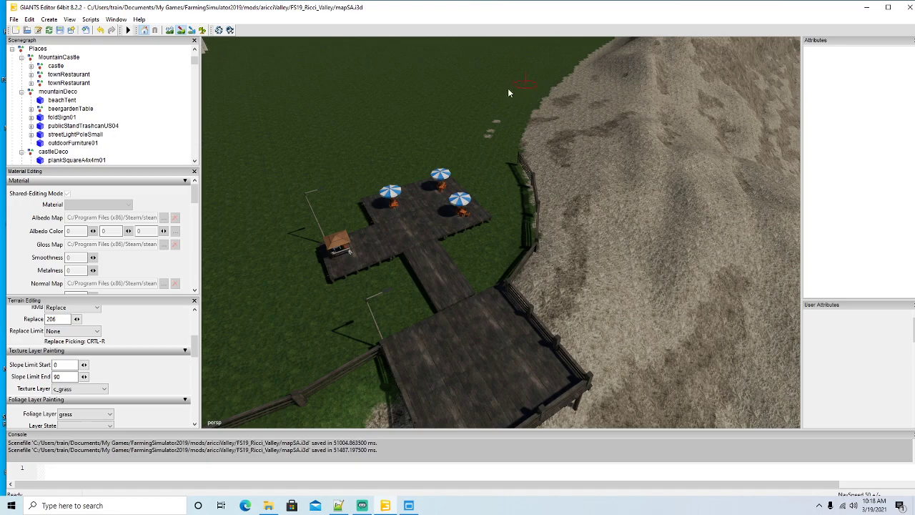
pyautogui.click(181, 31)
# Step: Set Rotate Y to 0 for the townRestaurant half farther from the castle
pyautogui.moveTo(361, 128)
pyautogui.keyDown('alt'); pyautogui.mouseDown()
pyautogui.moveTo(365, 170)
pyautogui.moveTo(339, 167)
pyautogui.moveTo(460, 363)
pyautogui.moveTo(521, 299)
pyautogui.moveTo(458, 316)
pyautogui.moveTo(400, 292)
pyautogui.moveTo(489, 285)
pyautogui.mouseUp(); pyautogui.keyUp('alt')
pyautogui.scroll(-3, 364, 171)
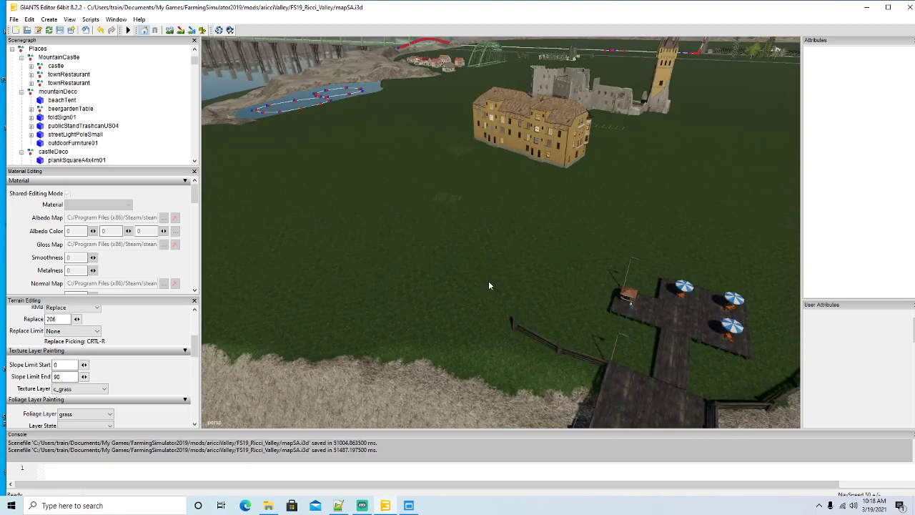
pyautogui.click(509, 143)
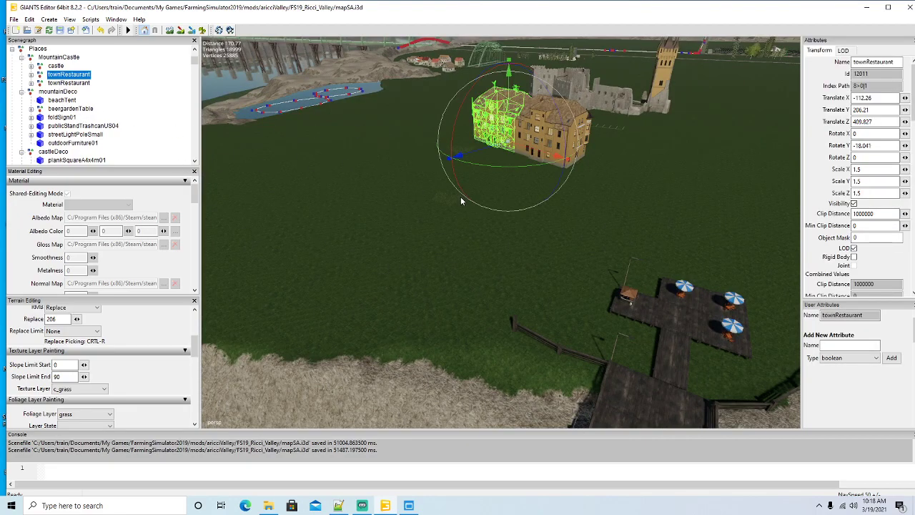
pyautogui.doubleClick(865, 145)
pyautogui.write('0')
pyautogui.press('Return')
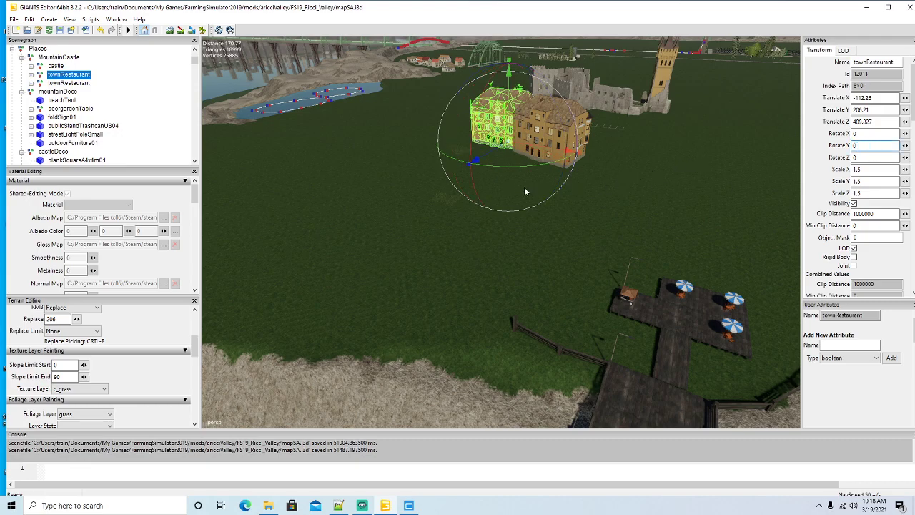
# Step: Move that townRestaurant along its Z axis onto the open grass near the ridge, to Translate Z of about 508.7
pyautogui.moveTo(494, 158); pyautogui.dragTo(236, 294)
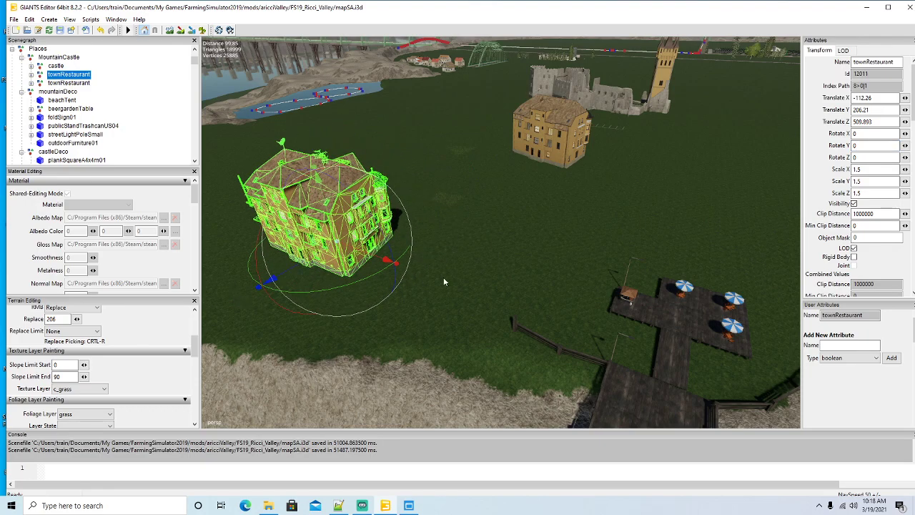
pyautogui.keyDown('alt'); pyautogui.moveTo(444, 277); pyautogui.dragTo(459, 289); pyautogui.keyUp('alt')
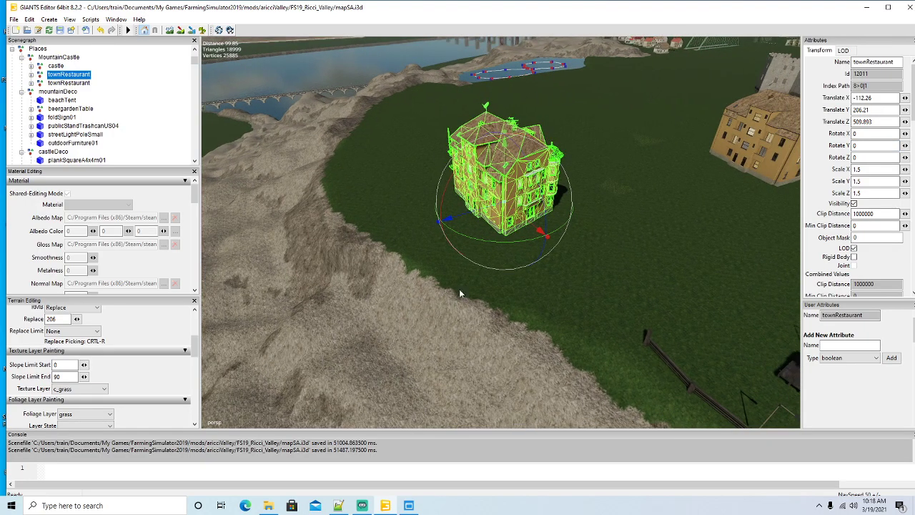
pyautogui.moveTo(475, 215); pyautogui.dragTo(480, 215)
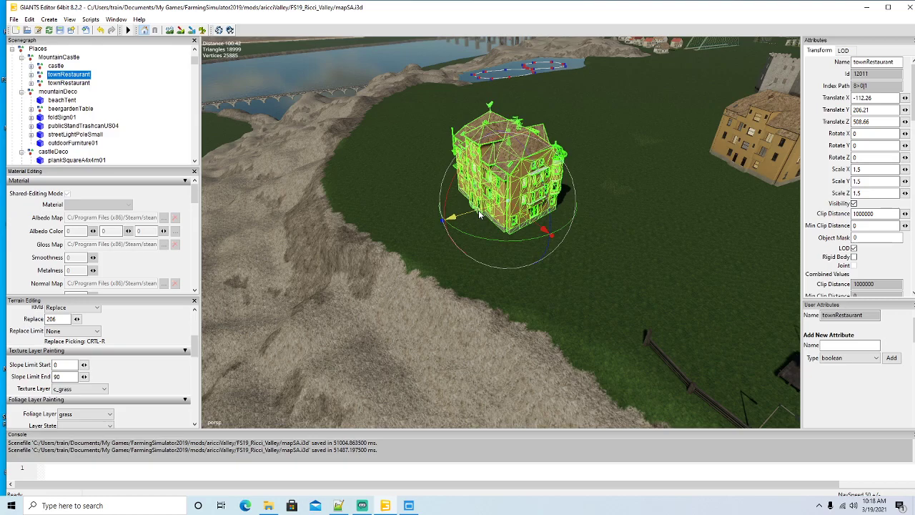
# Step: Delete the second townRestaurant that remains in front of the castle
pyautogui.keyDown('alt'); pyautogui.moveTo(481, 239); pyautogui.dragTo(354, 202); pyautogui.keyUp('alt')
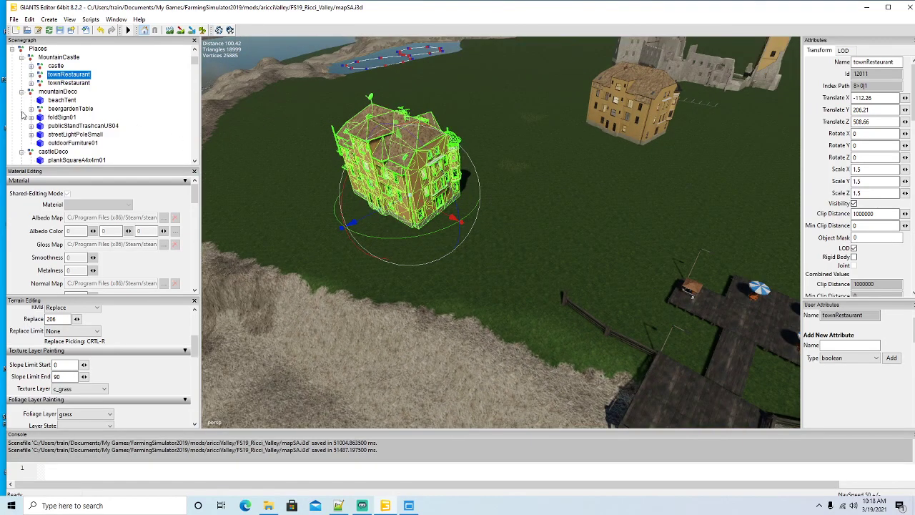
pyautogui.press('Down')
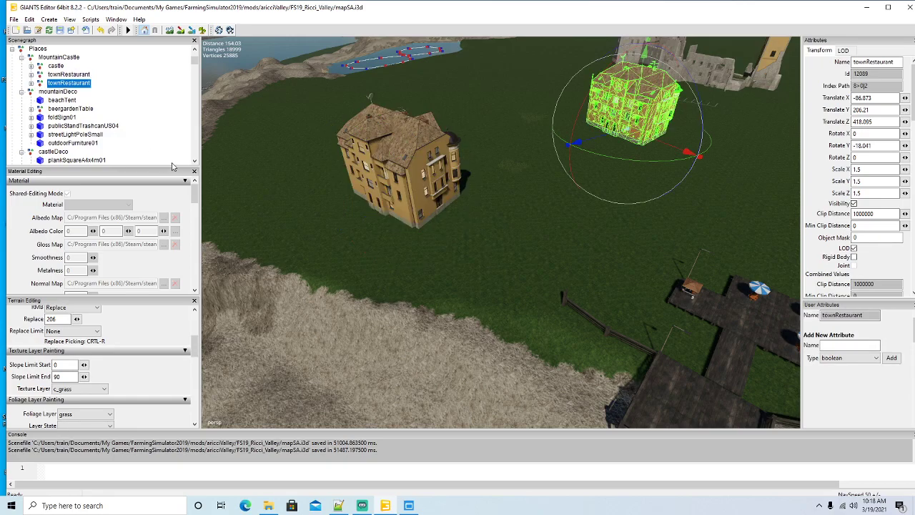
pyautogui.press('Delete')
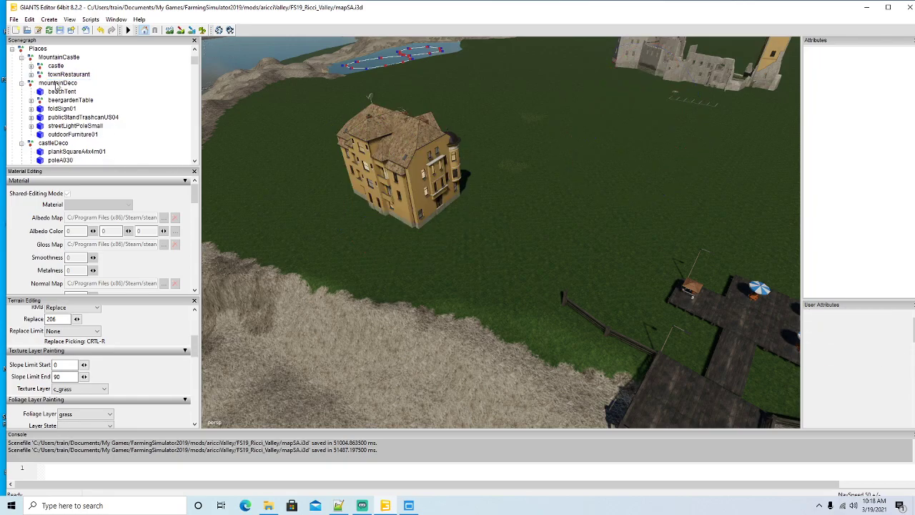
# Step: Lower the remaining townRestaurant into the grass to Translate Y of about 204.5
pyautogui.click(43, 75)
pyautogui.moveTo(348, 282); pyautogui.dragTo(308, 284, button='right')
pyautogui.scroll(4, 308, 281)
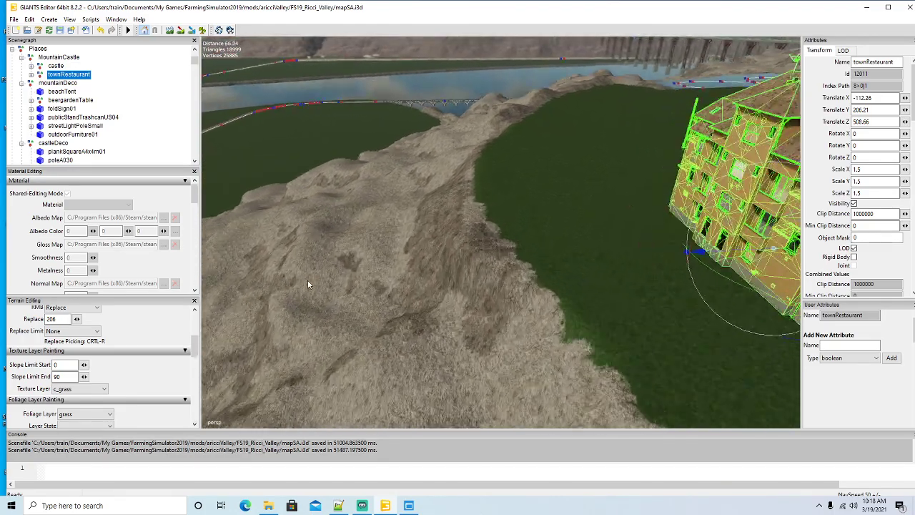
pyautogui.keyDown('alt'); pyautogui.moveTo(308, 281); pyautogui.dragTo(409, 286); pyautogui.keyUp('alt')
pyautogui.scroll(3, 409, 286)
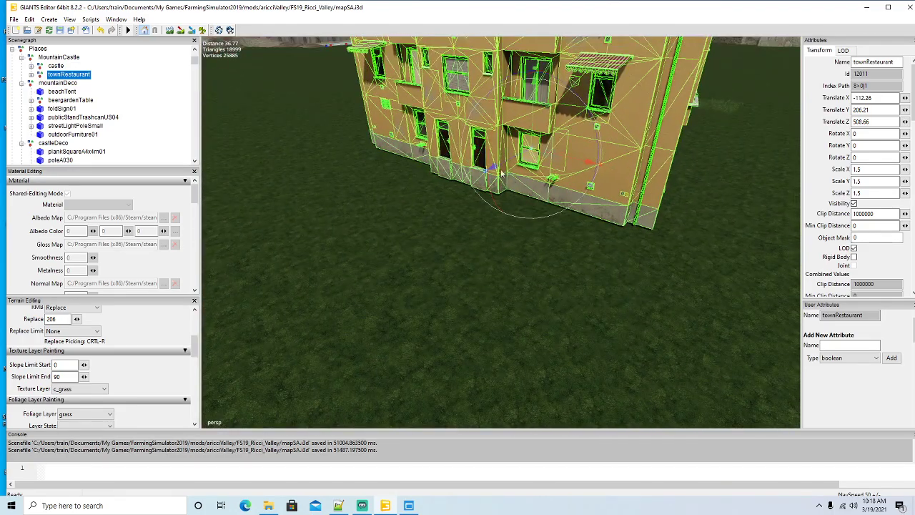
pyautogui.moveTo(534, 134); pyautogui.dragTo(533, 150)
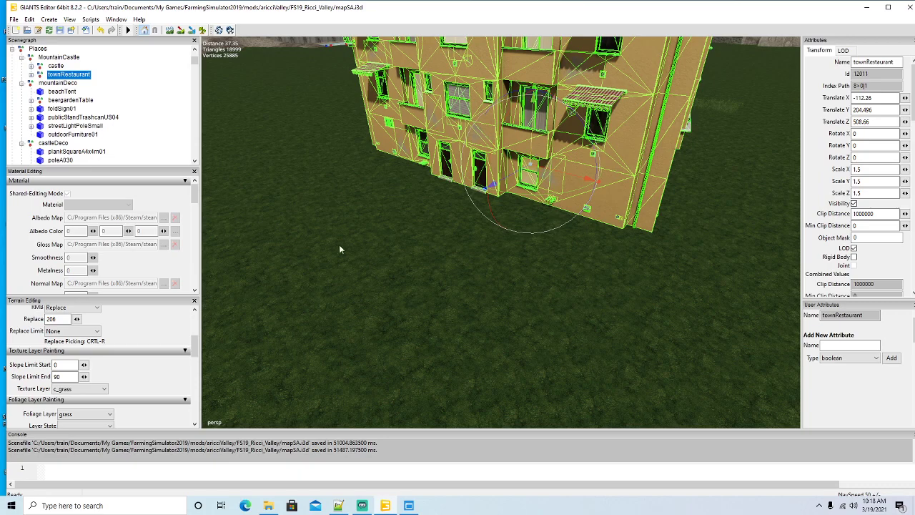
# Step: Move the townRestaurant toward the rocky hilltop edge, to Translate X of about -128.3 and Translate Z of about 523.7
pyautogui.scroll(-8, 399, 278)
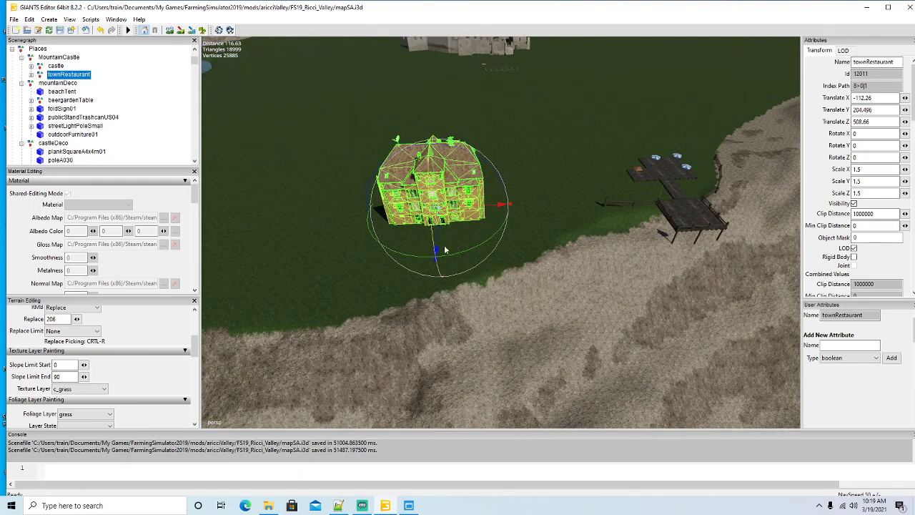
pyautogui.moveTo(399, 275); pyautogui.dragTo(433, 272, button='right')
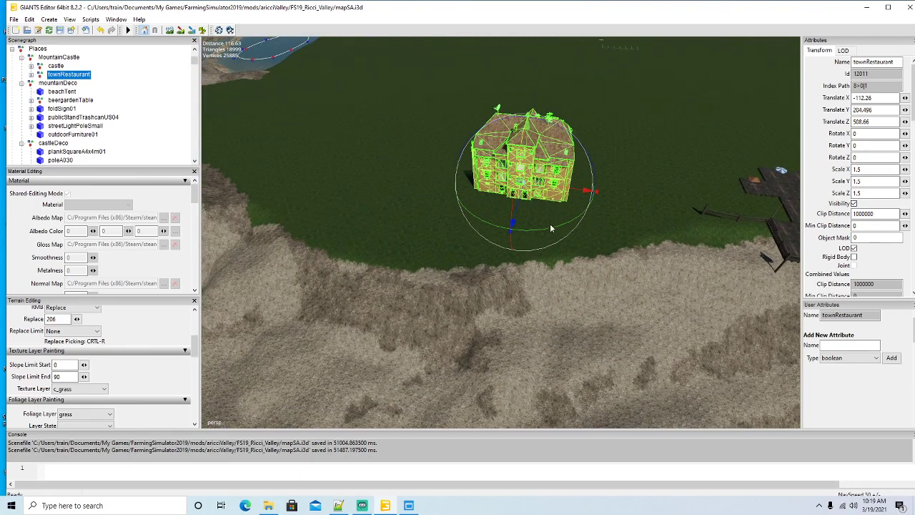
pyautogui.moveTo(579, 194); pyautogui.dragTo(429, 213)
pyautogui.scroll(-4, 527, 304)
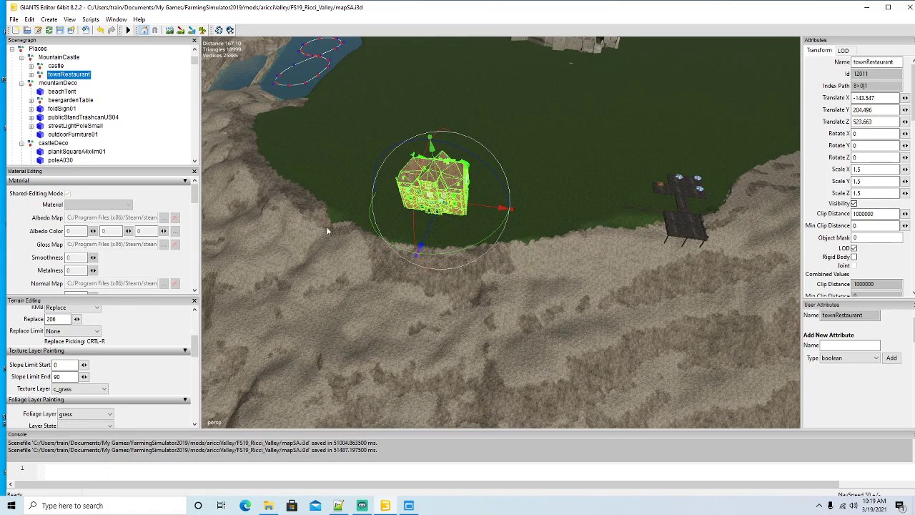
pyautogui.moveTo(482, 211)
pyautogui.mouseDown()
pyautogui.moveTo(515, 211)
pyautogui.moveTo(473, 225)
pyautogui.mouseUp()
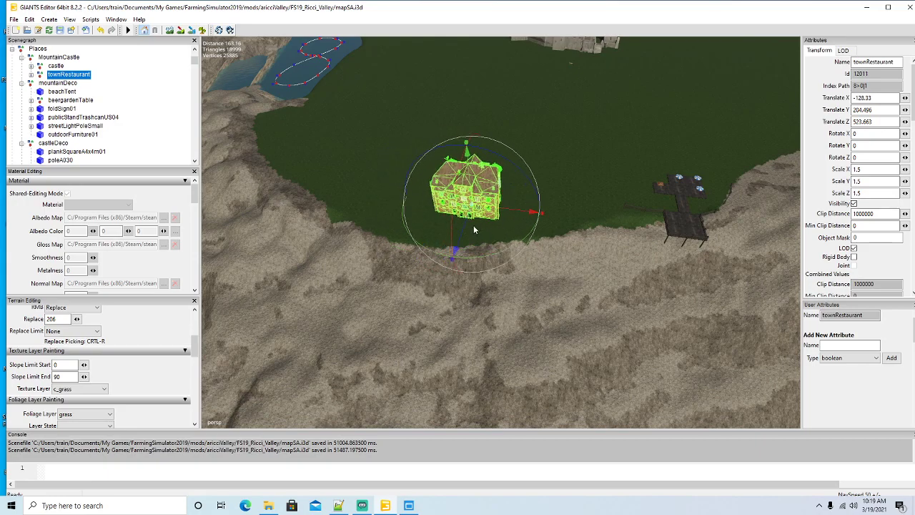
# Step: Rotate the townRestaurant about its Y axis to 7.65 and nudge it to Translate Z of about 522.9
pyautogui.moveTo(480, 262); pyautogui.dragTo(489, 261)
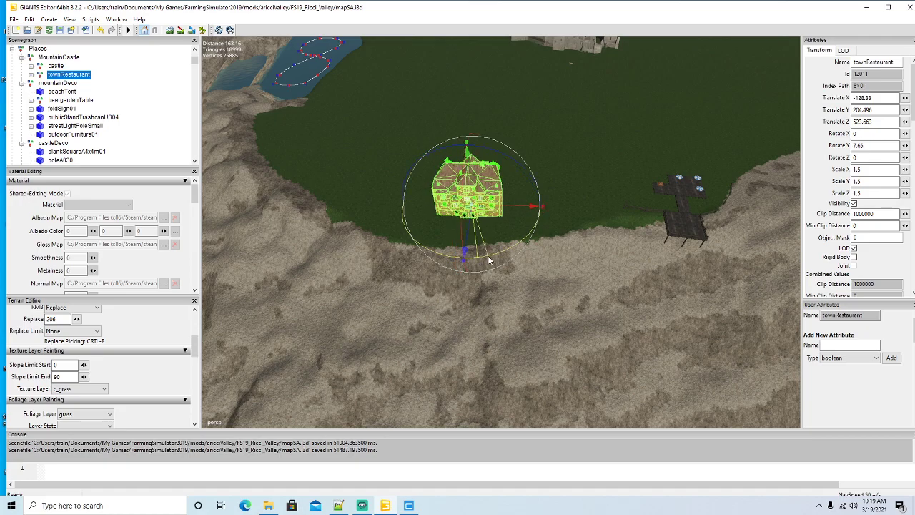
pyautogui.moveTo(498, 285); pyautogui.dragTo(414, 282, button='right')
pyautogui.scroll(5, 540, 295)
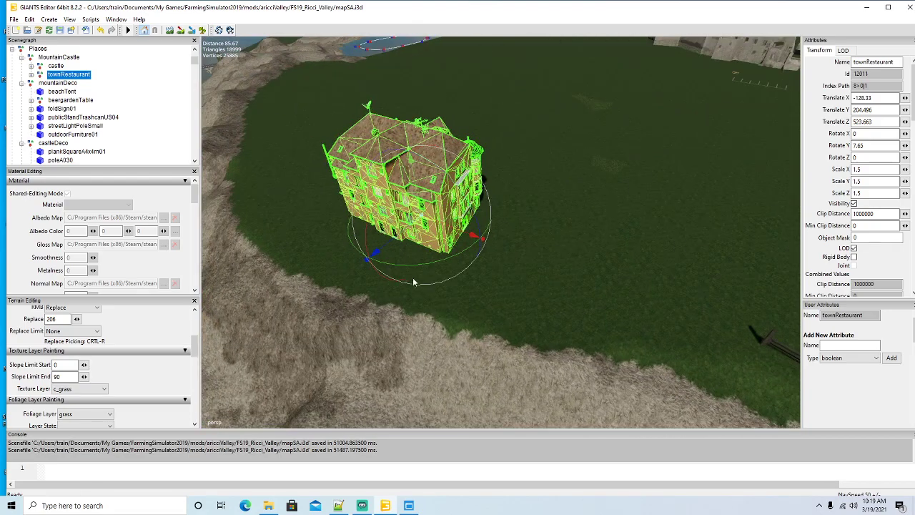
pyautogui.moveTo(394, 243); pyautogui.dragTo(398, 242)
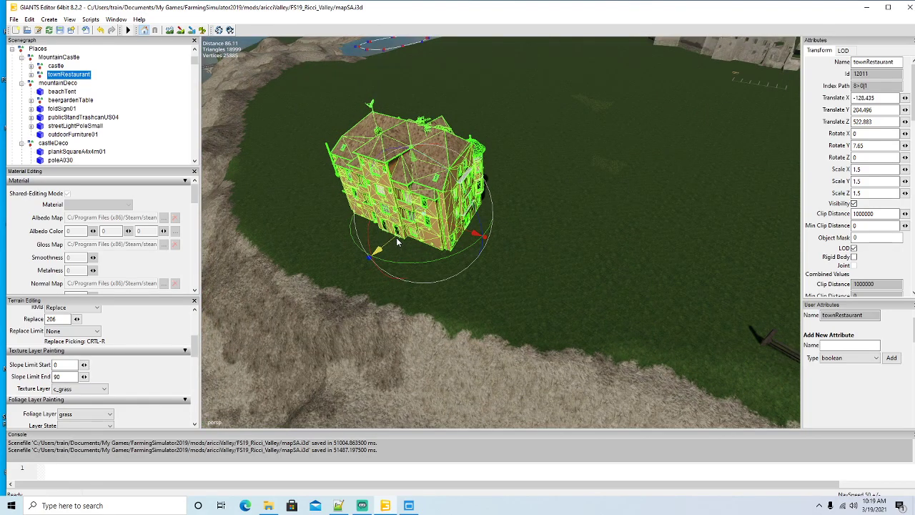
# Step: Shift the townRestaurant along its X axis toward the wooden decks, to Translate X of about -122.9 and Z of about 522.1
pyautogui.moveTo(436, 275); pyautogui.dragTo(352, 288, button='right')
pyautogui.scroll(3, 457, 228)
pyautogui.scroll(-3, 352, 289)
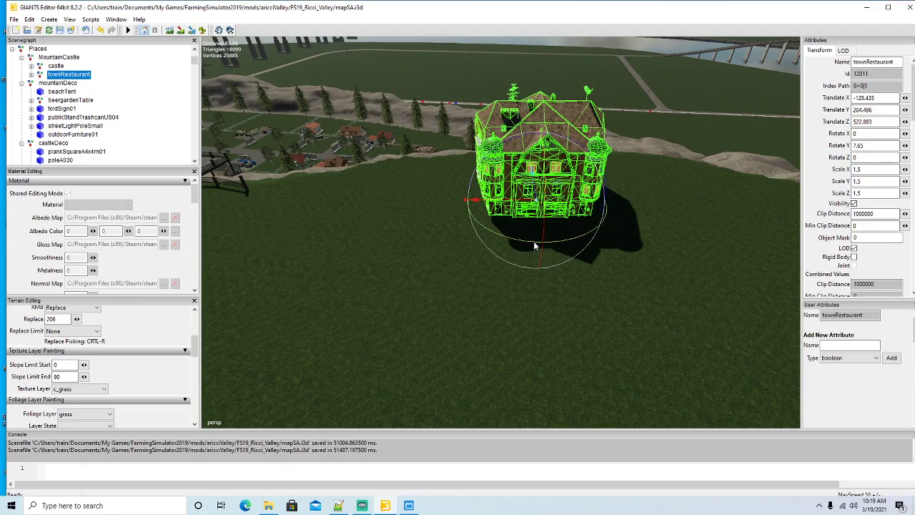
pyautogui.scroll(-4, 354, 253)
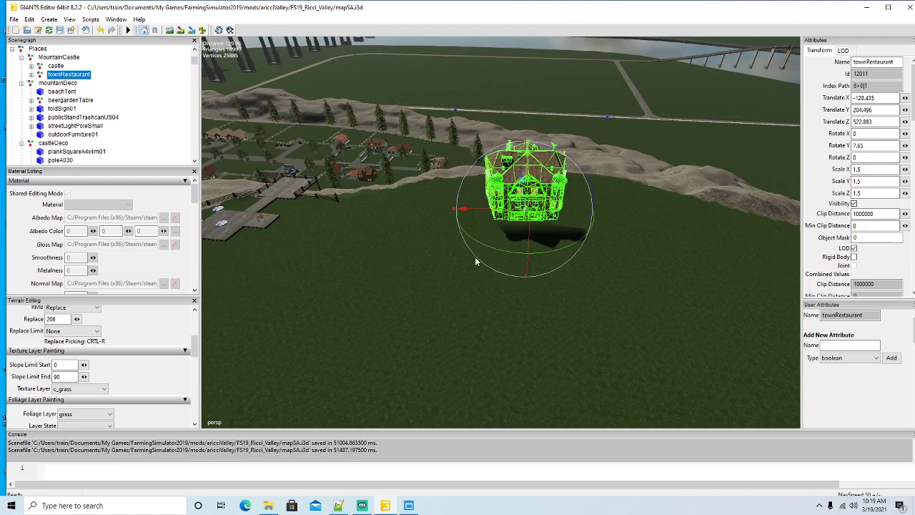
pyautogui.keyDown('alt'); pyautogui.moveTo(368, 283); pyautogui.dragTo(648, 306); pyautogui.keyUp('alt')
pyautogui.scroll(2, 325, 265)
pyautogui.scroll(5, 344, 254)
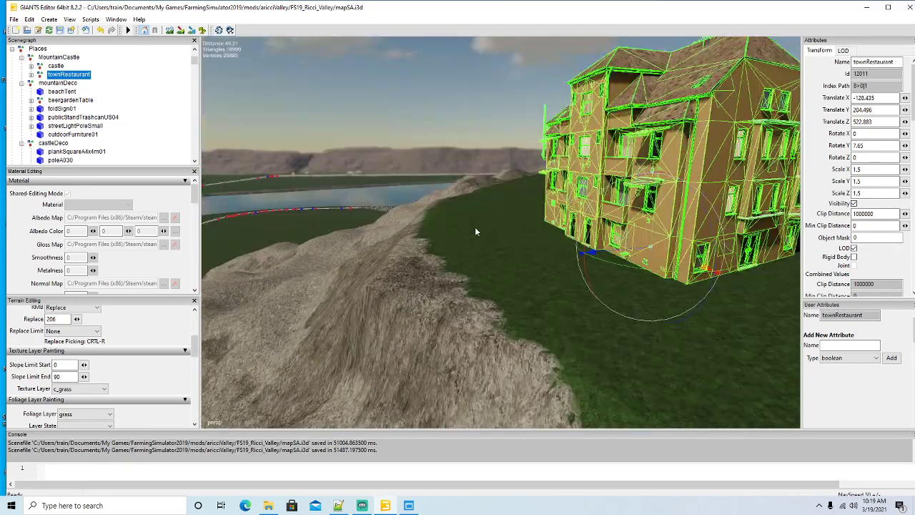
pyautogui.scroll(3, 475, 226)
pyautogui.scroll(-4, 641, 304)
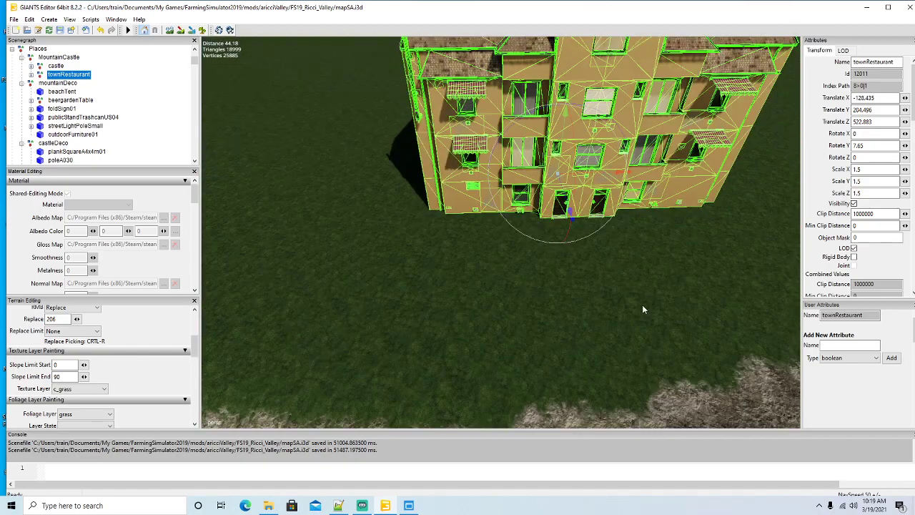
pyautogui.scroll(-4, 643, 307)
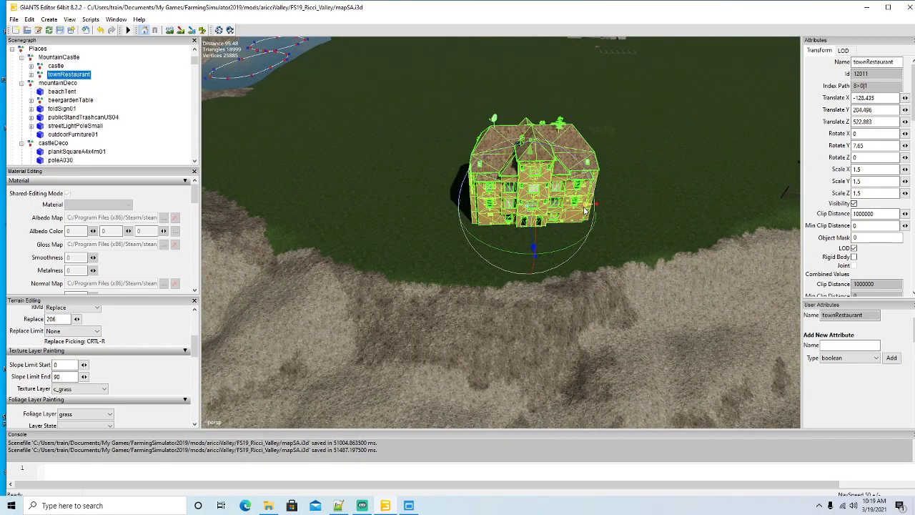
pyautogui.moveTo(584, 209); pyautogui.dragTo(604, 210)
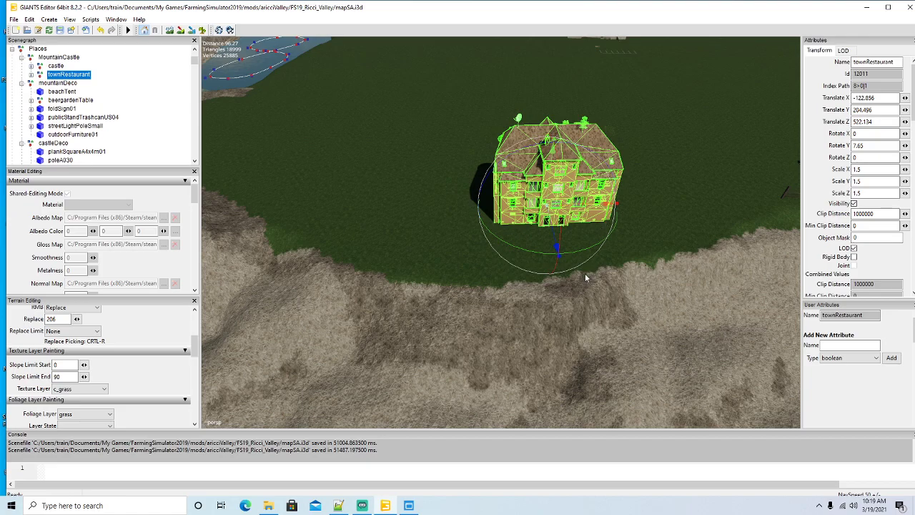
# Step: Duplicate the townRestaurant and place the copy directly alongside it, at Translate X of about -149.2 and Z of about 525.7
pyautogui.scroll(5, 586, 272)
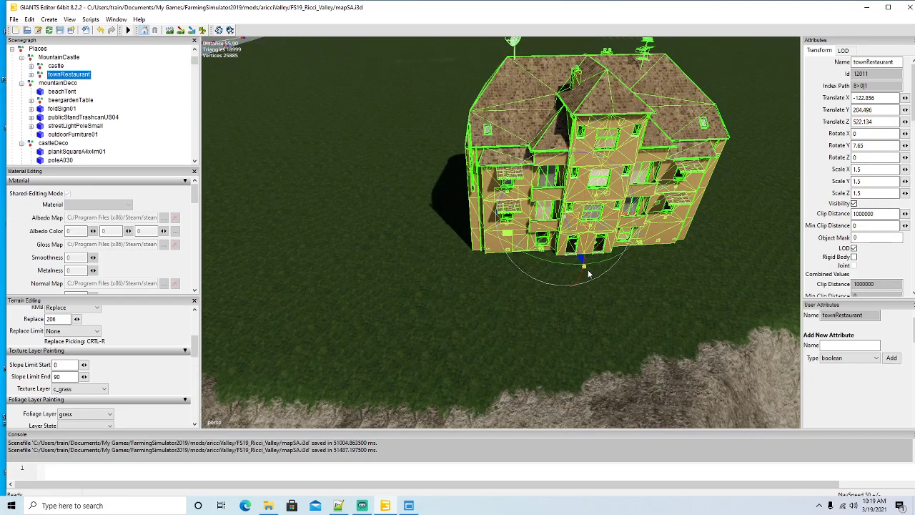
pyautogui.hotkey('ctrl', 'd')
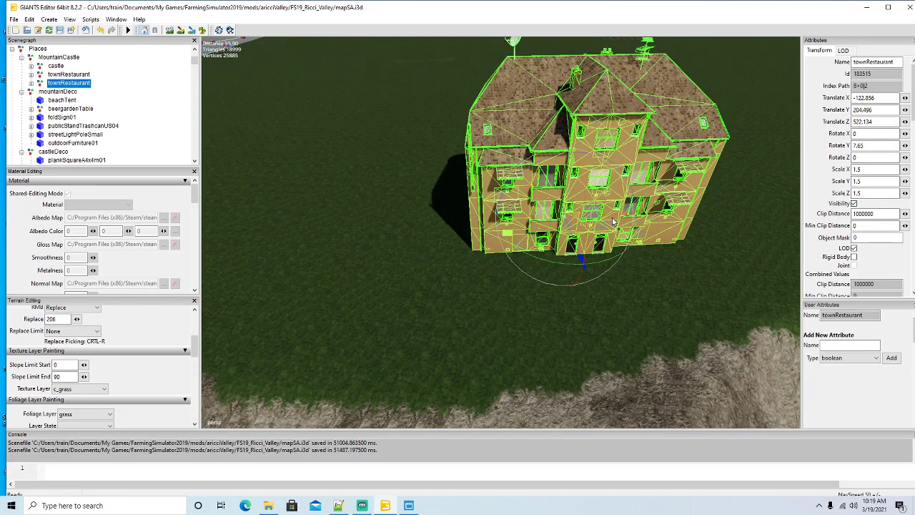
pyautogui.moveTo(612, 220); pyautogui.dragTo(426, 216)
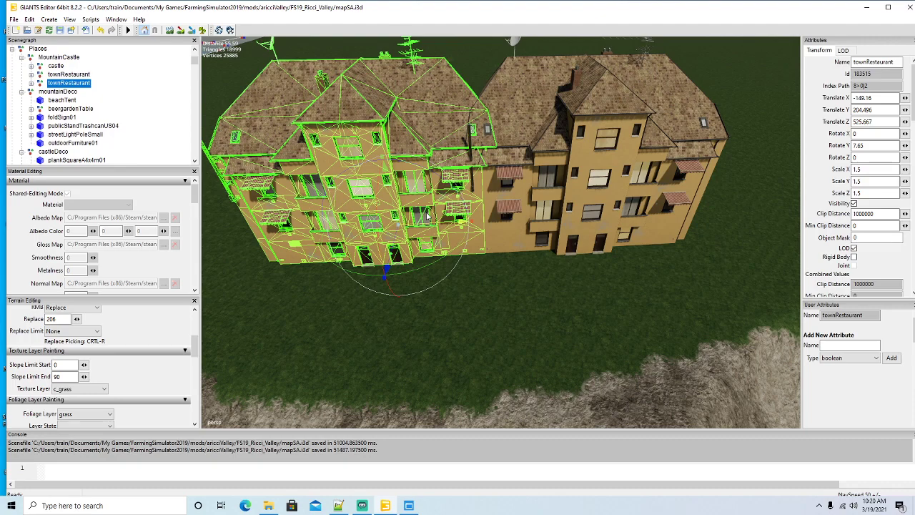
pyautogui.scroll(-5, 501, 305)
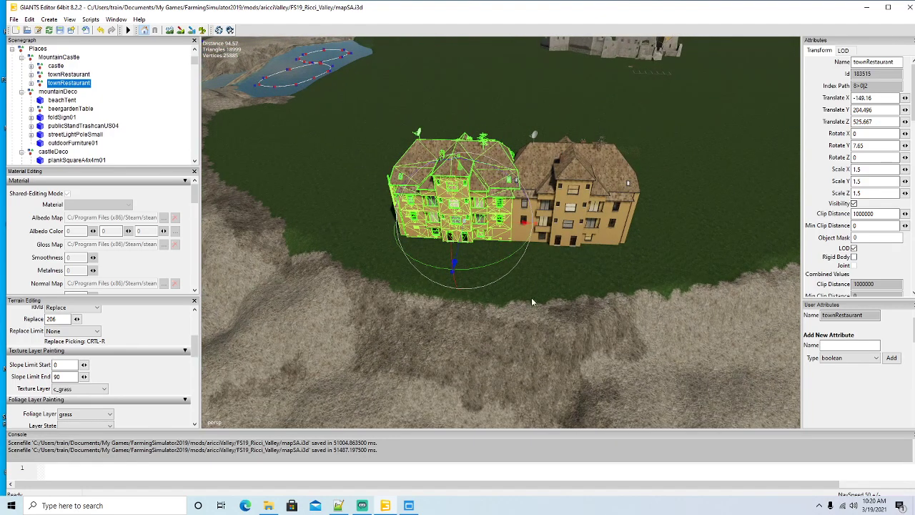
pyautogui.click(547, 285)
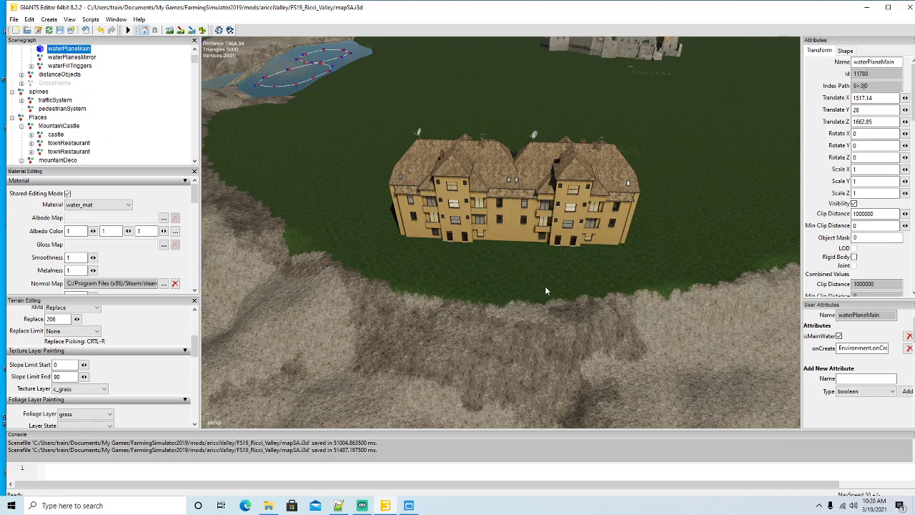
# Step: Delete the fencePlanks posts and straight sections running from the lookout deck onto the grass toward the townRestaurant buildings
pyautogui.keyDown('alt'); pyautogui.moveTo(544, 286); pyautogui.dragTo(582, 330); pyautogui.keyUp('alt')
pyautogui.scroll(3, 606, 255)
pyautogui.scroll(8, 607, 260)
pyautogui.click(502, 241)
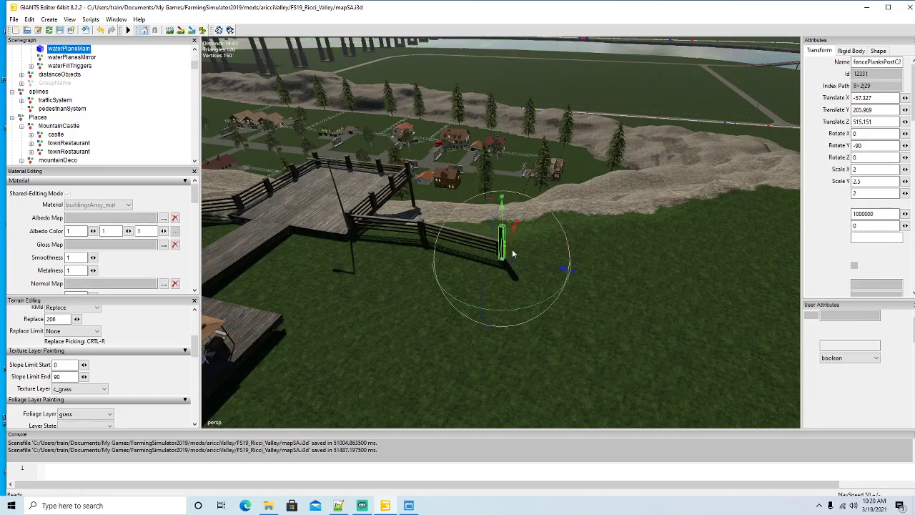
pyautogui.moveTo(502, 257); pyautogui.dragTo(390, 418)
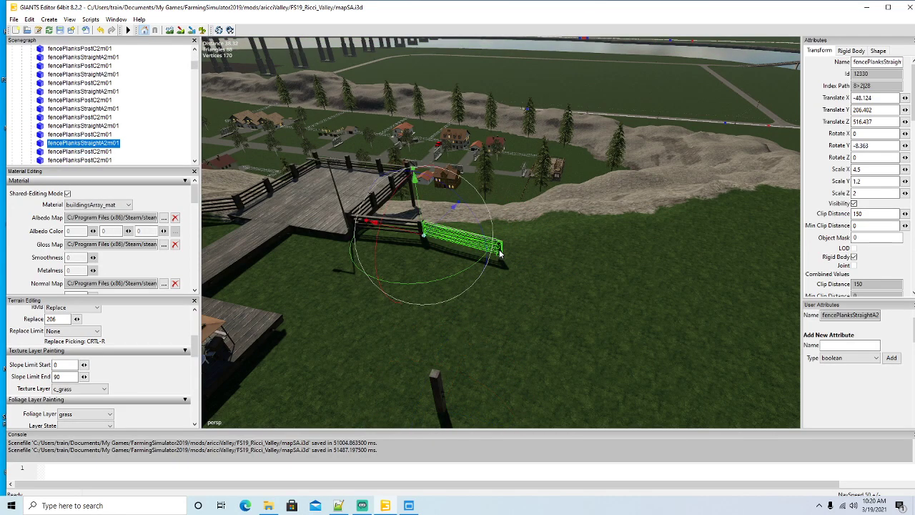
pyautogui.click(421, 231)
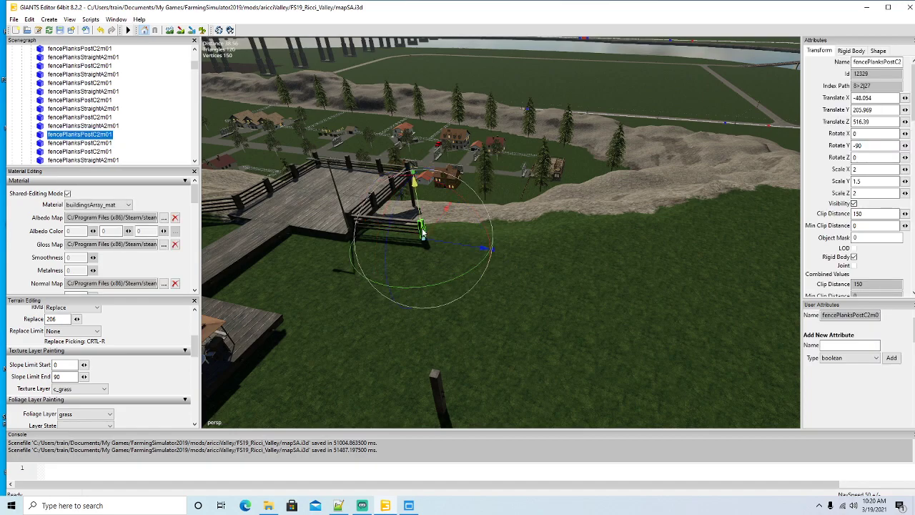
pyautogui.press('Delete')
pyautogui.click(420, 229)
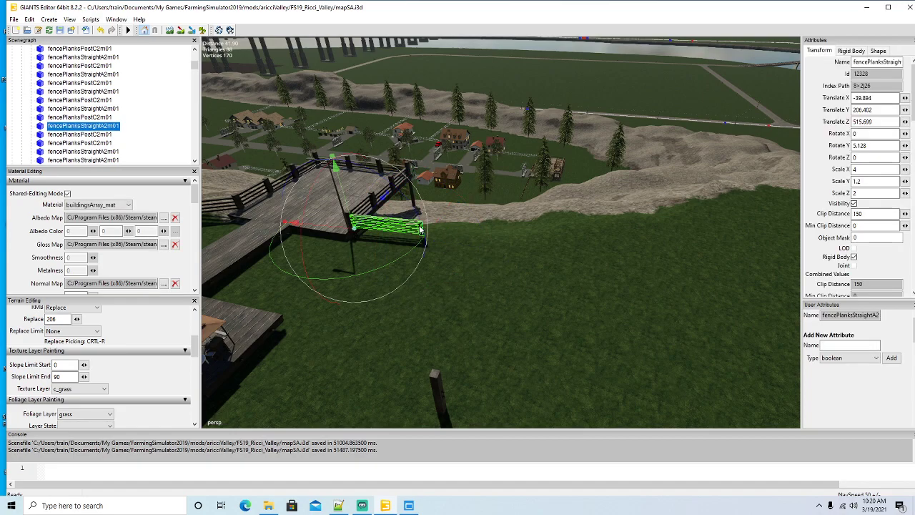
pyautogui.press('Delete')
# Step: Delete the outermost fence posts and plank sections along the rocky edge beside the umbrella deck
pyautogui.keyDown('alt'); pyautogui.moveTo(487, 282); pyautogui.dragTo(416, 280); pyautogui.keyUp('alt')
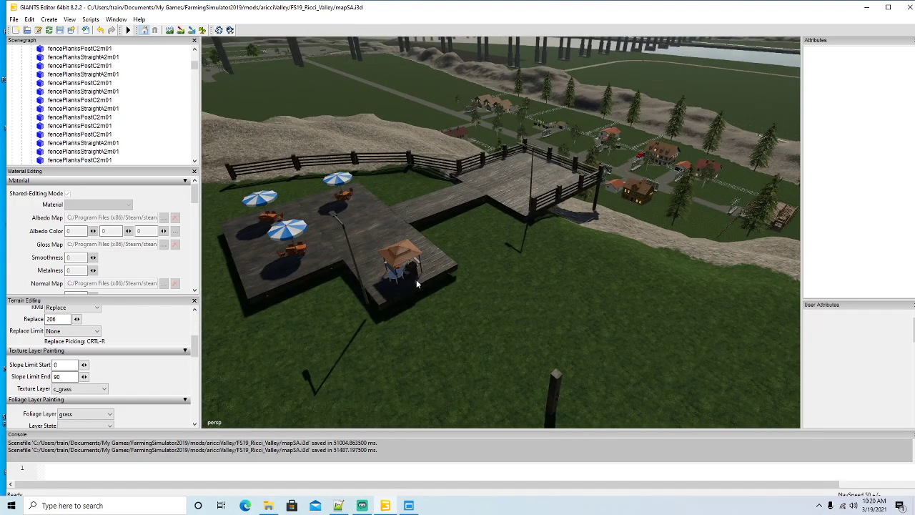
pyautogui.keyDown('alt'); pyautogui.moveTo(492, 298); pyautogui.dragTo(548, 311); pyautogui.keyUp('alt')
pyautogui.scroll(3, 420, 281)
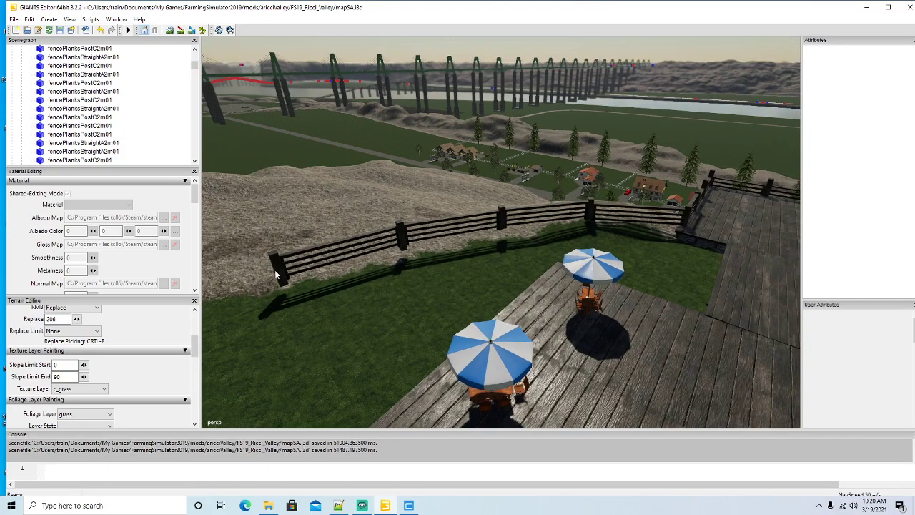
pyautogui.click(279, 275)
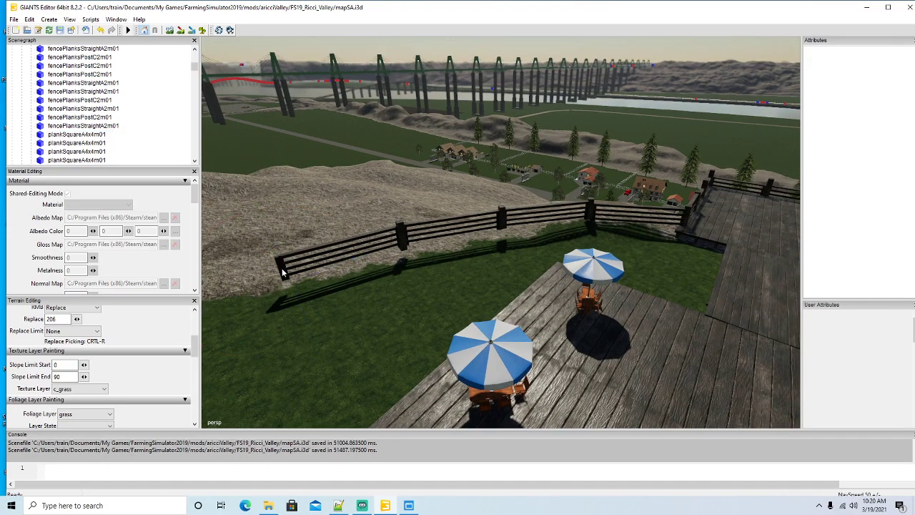
pyautogui.click(391, 249)
pyautogui.press('Delete')
pyautogui.click(406, 241)
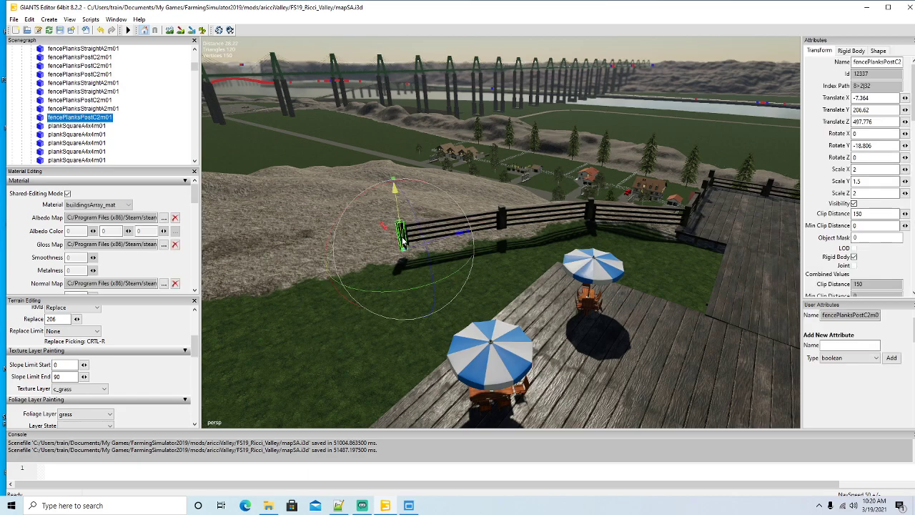
pyautogui.press('Delete')
pyautogui.click(408, 239)
pyautogui.press('Delete')
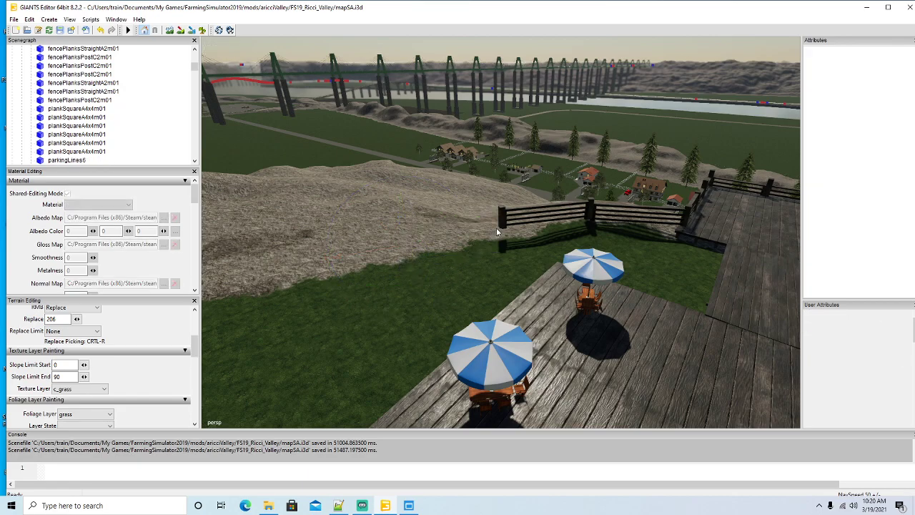
# Step: Delete the remaining fence posts and plank sections between the umbrella deck's grass edge and the lookout deck
pyautogui.click(503, 224)
pyautogui.press('Delete')
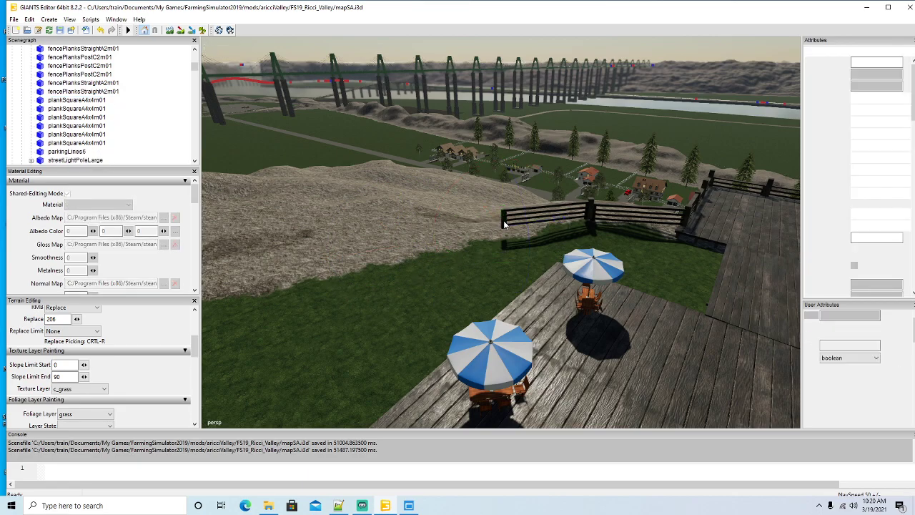
pyautogui.click(572, 224)
pyautogui.press('Delete')
pyautogui.click(591, 218)
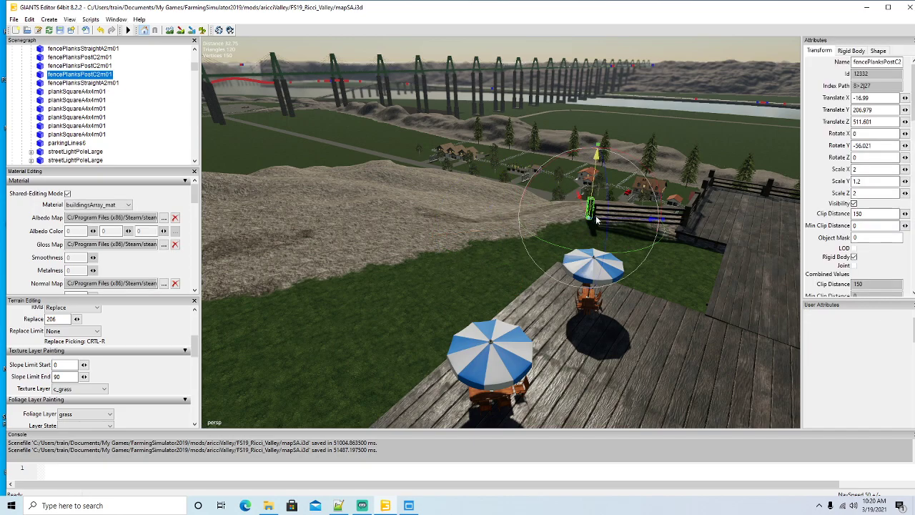
pyautogui.press('Delete')
pyautogui.click(593, 218)
pyautogui.press('Delete')
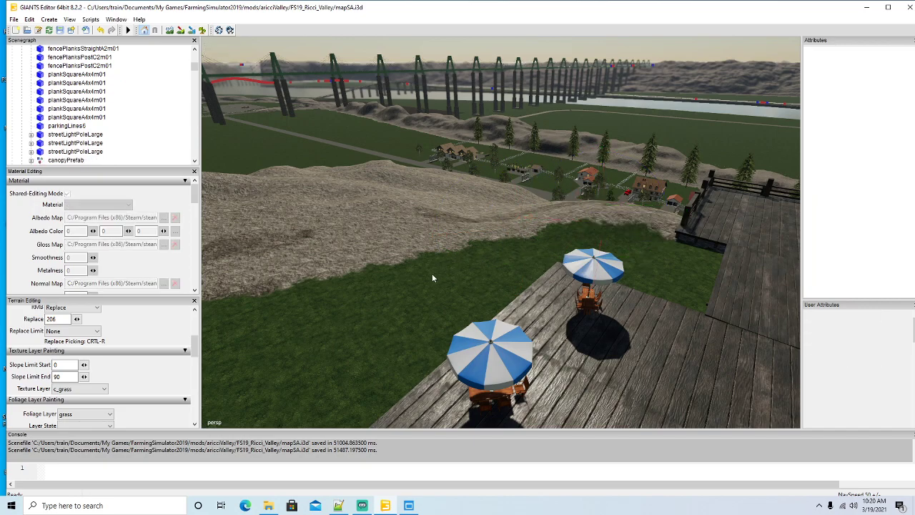
# Step: Delete the streetLightPoleLarge standing beside the canopy on the umbrella deck
pyautogui.keyDown('alt'); pyautogui.moveTo(389, 273); pyautogui.dragTo(558, 285); pyautogui.keyUp('alt')
pyautogui.scroll(-5, 498, 273)
pyautogui.scroll(4, 490, 264)
pyautogui.click(517, 262)
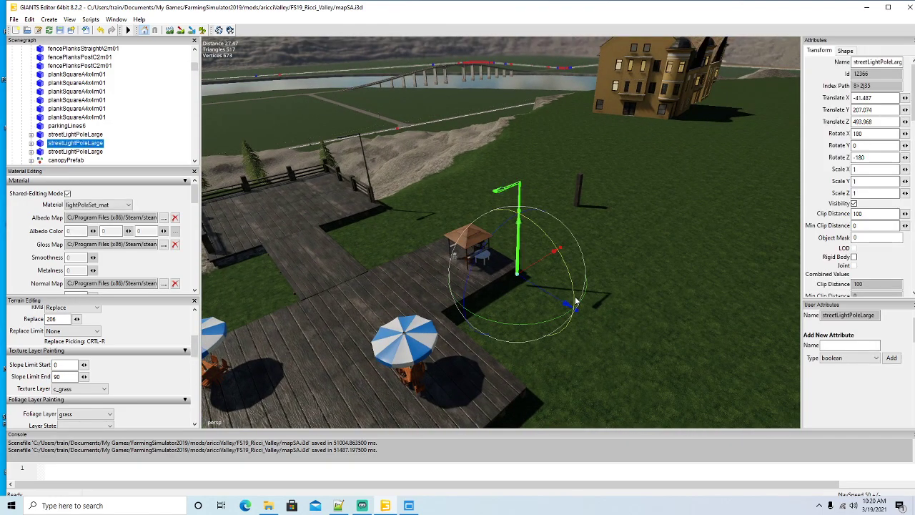
pyautogui.press('Delete')
# Step: Find and select the castleDeco group that contains the umbrella deck, the lookout deck and their furnishings
pyautogui.keyDown('alt'); pyautogui.moveTo(581, 302); pyautogui.dragTo(555, 325); pyautogui.keyUp('alt')
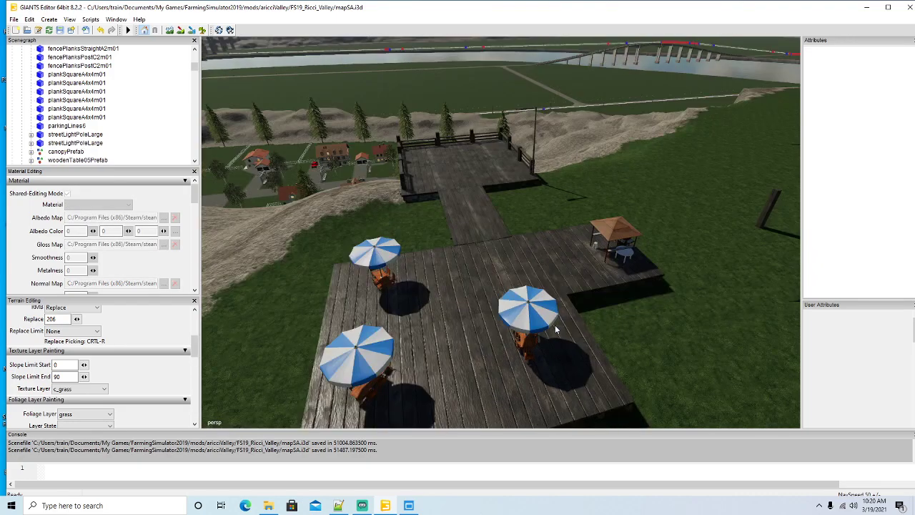
pyautogui.scroll(-4, 555, 325)
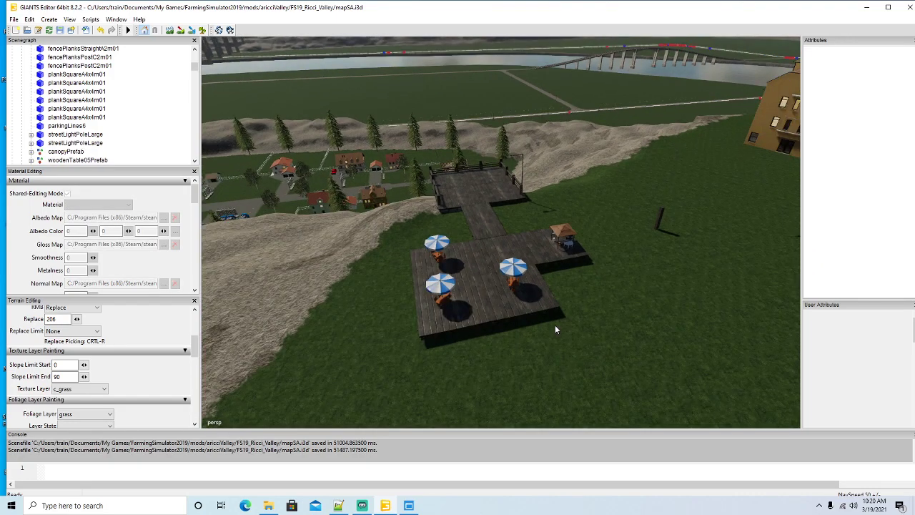
pyautogui.keyDown('alt'); pyautogui.moveTo(555, 327); pyautogui.dragTo(577, 331); pyautogui.keyUp('alt')
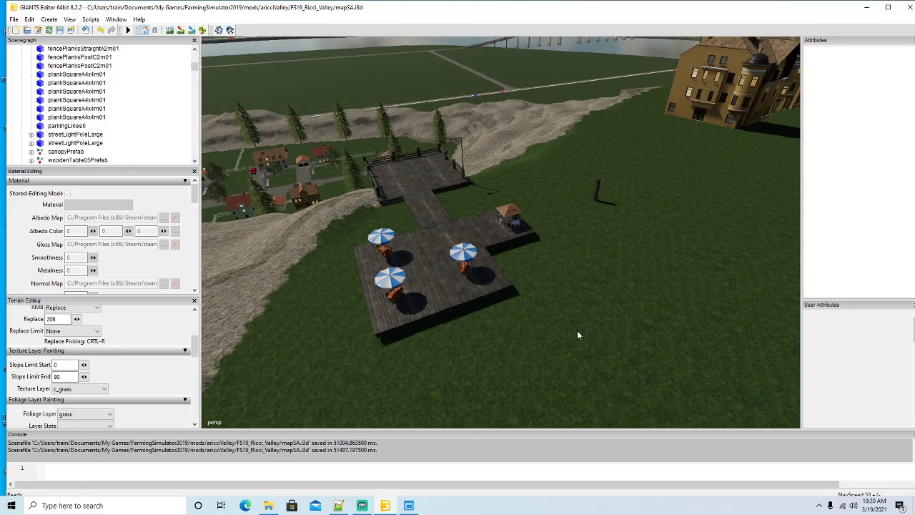
pyautogui.click(424, 250)
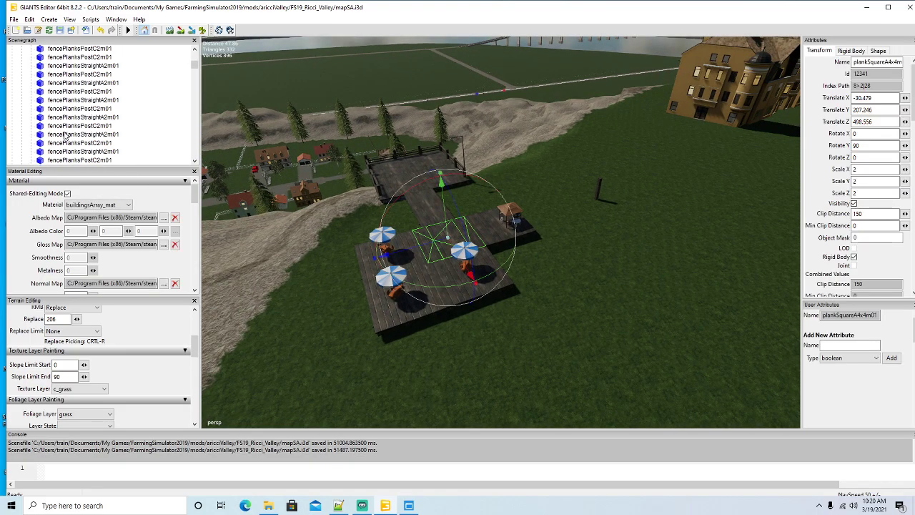
pyautogui.scroll(8, 64, 136)
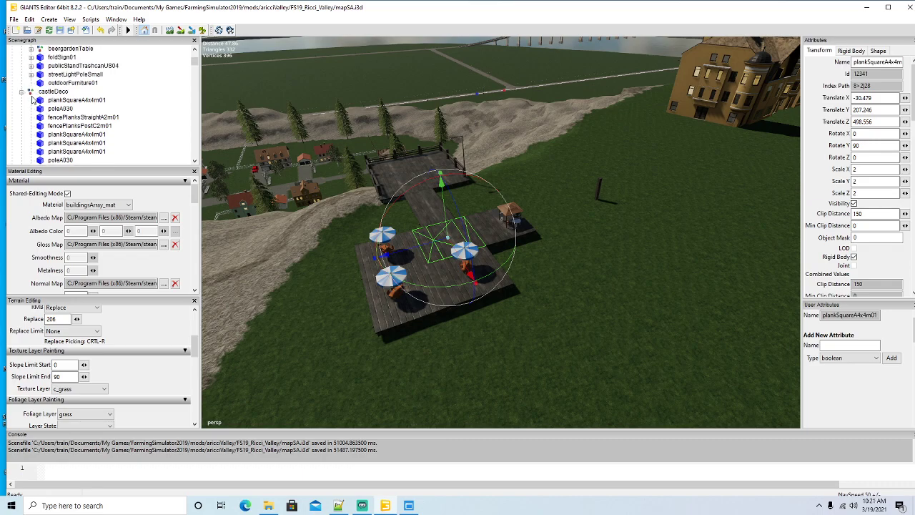
pyautogui.keyDown('alt'); pyautogui.moveTo(333, 247); pyautogui.dragTo(444, 274); pyautogui.keyUp('alt')
pyautogui.press('f')
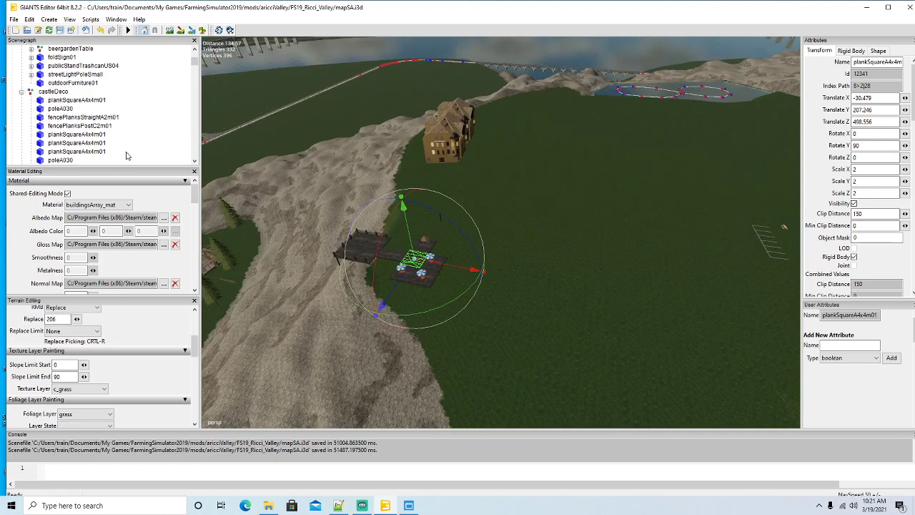
pyautogui.click(31, 94)
pyautogui.keyDown('alt'); pyautogui.moveTo(493, 289); pyautogui.dragTo(296, 309); pyautogui.keyUp('alt')
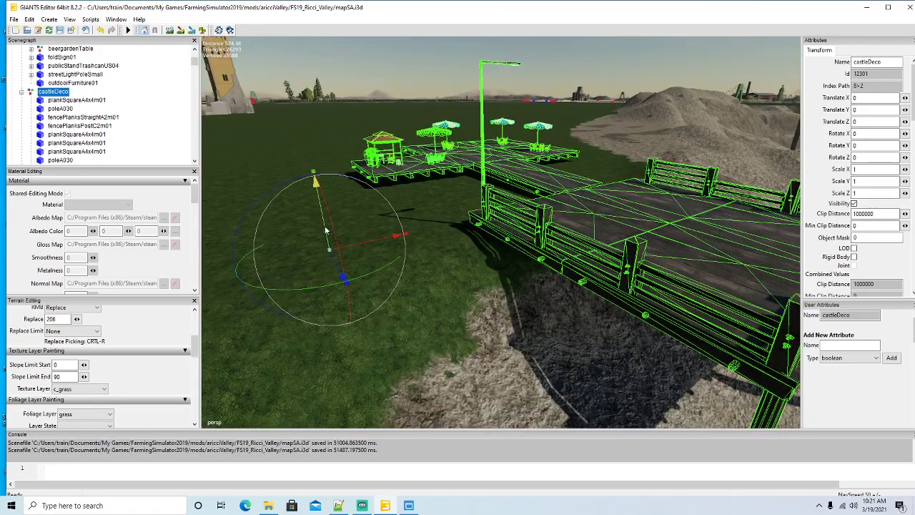
# Step: Lower the whole castleDeco group by setting its Translate Y to -0.9
pyautogui.moveTo(325, 231); pyautogui.dragTo(326, 240)
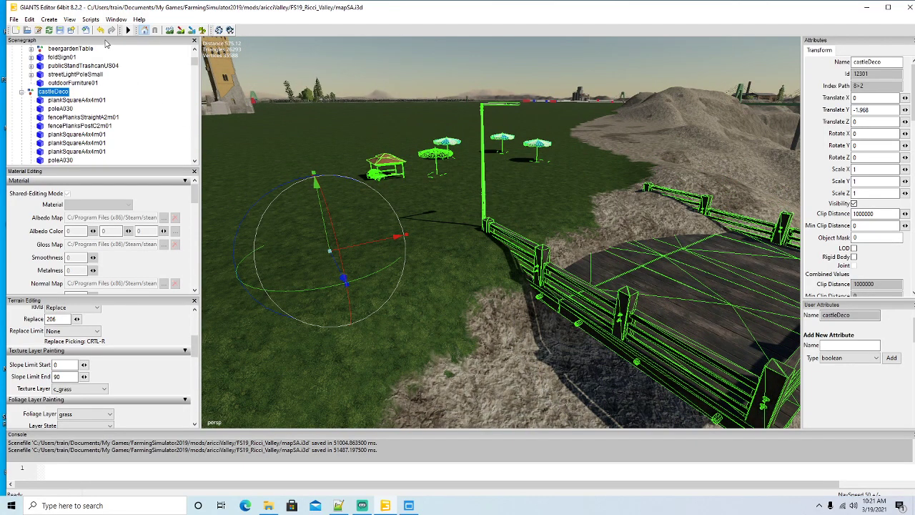
pyautogui.hotkey('ctrl', 'z')
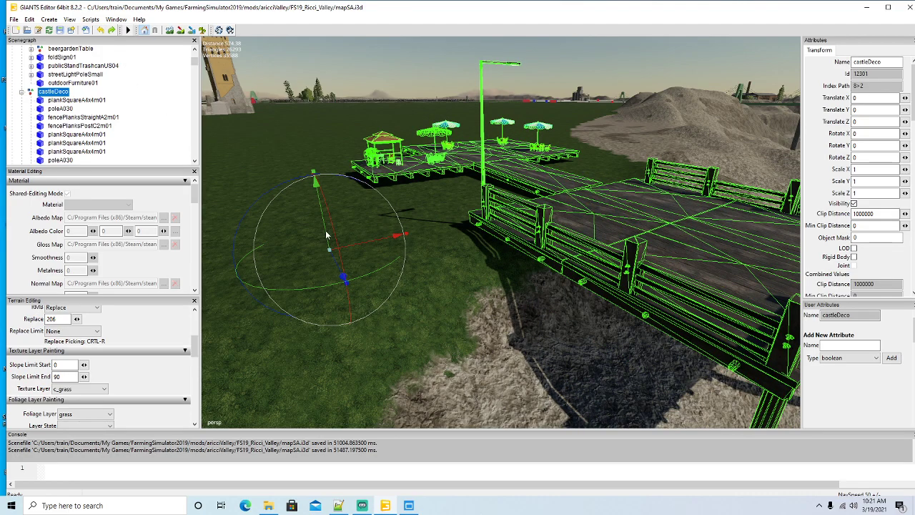
pyautogui.click(878, 110)
pyautogui.write('-0.5')
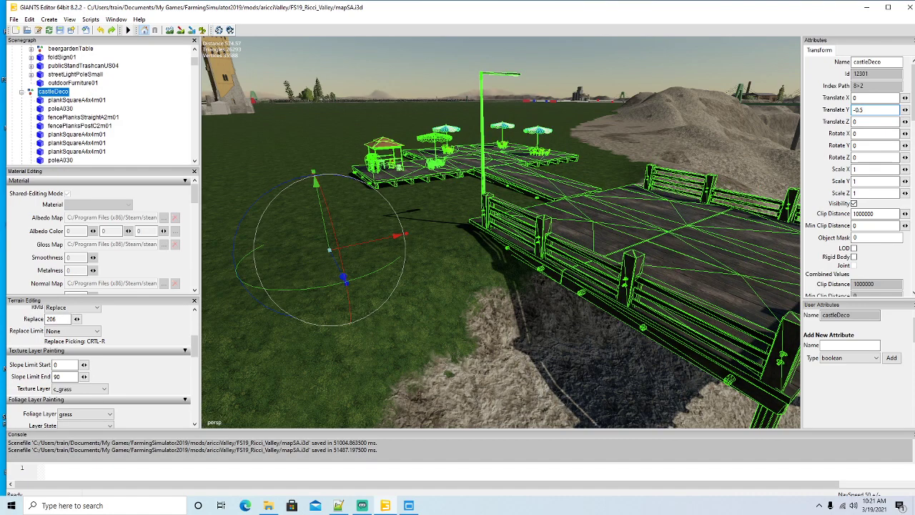
pyautogui.press('BackSpace')
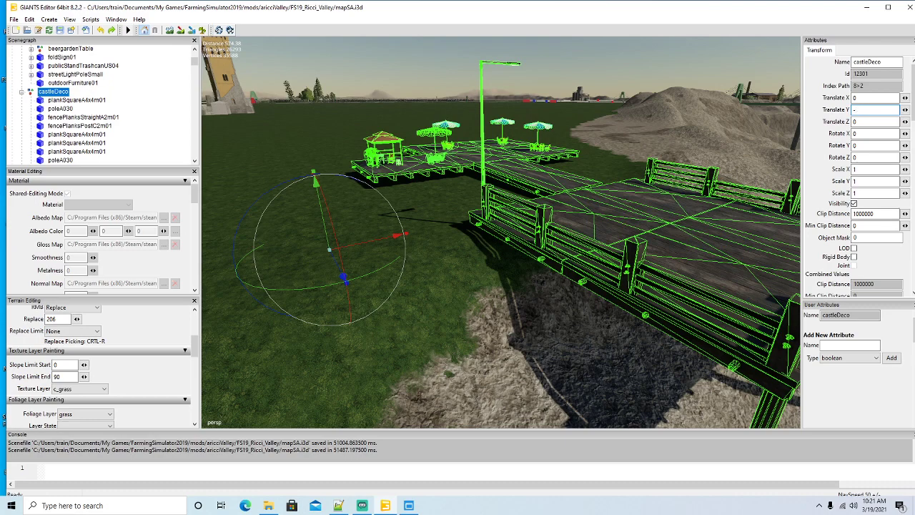
pyautogui.write('1')
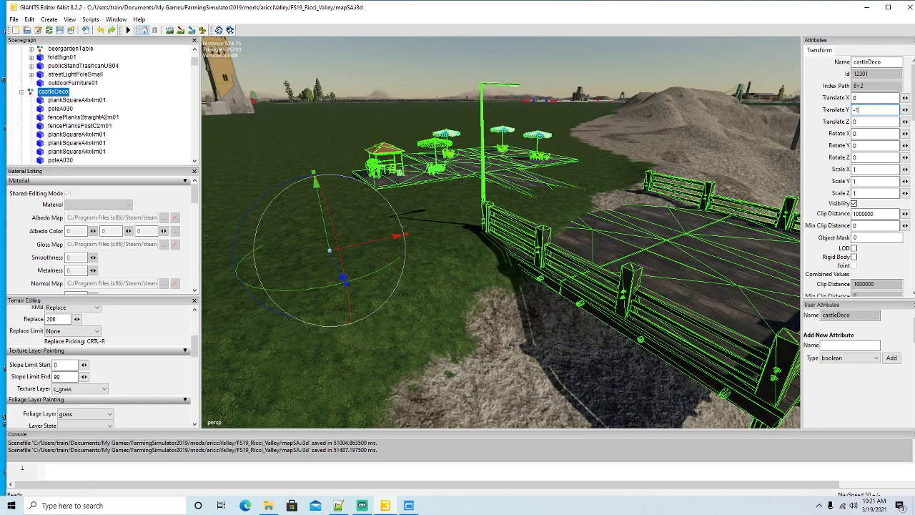
pyautogui.press('BackSpace')
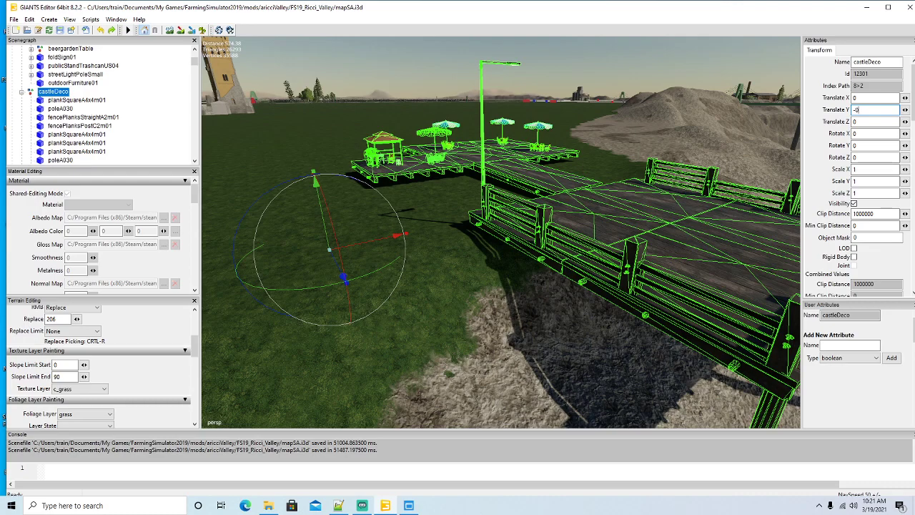
pyautogui.write('0.9')
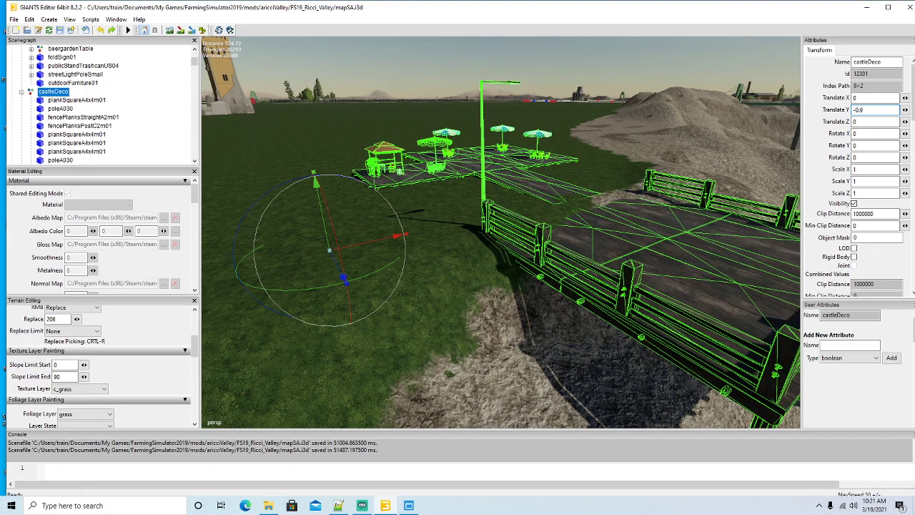
pyautogui.write('5')
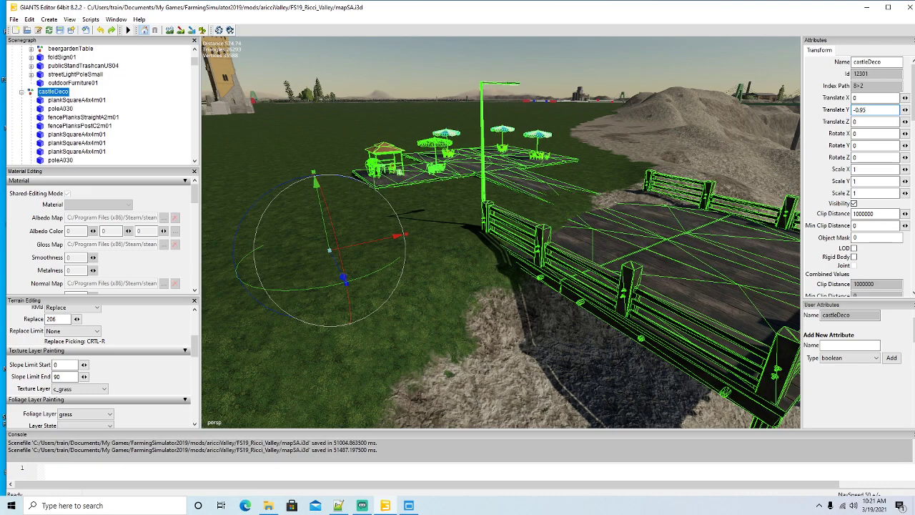
pyautogui.press('BackSpace')
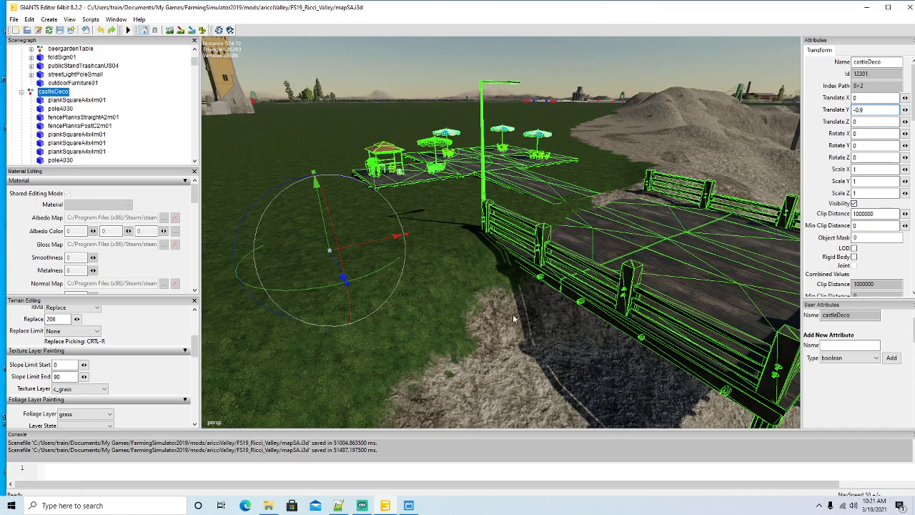
# Step: Delete the plankSquareA4x4m01 walkway piece connecting the umbrella deck to the lookout deck
pyautogui.keyDown('alt'); pyautogui.moveTo(515, 320); pyautogui.dragTo(420, 345); pyautogui.keyUp('alt')
pyautogui.scroll(-5, 464, 325)
pyautogui.scroll(5, 496, 329)
pyautogui.keyDown('alt'); pyautogui.moveTo(473, 326); pyautogui.dragTo(388, 349); pyautogui.keyUp('alt')
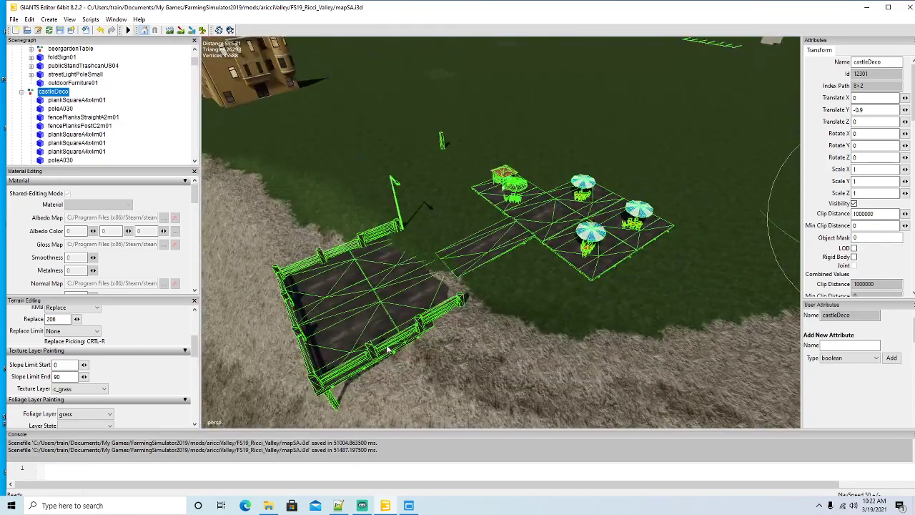
pyautogui.click(488, 261)
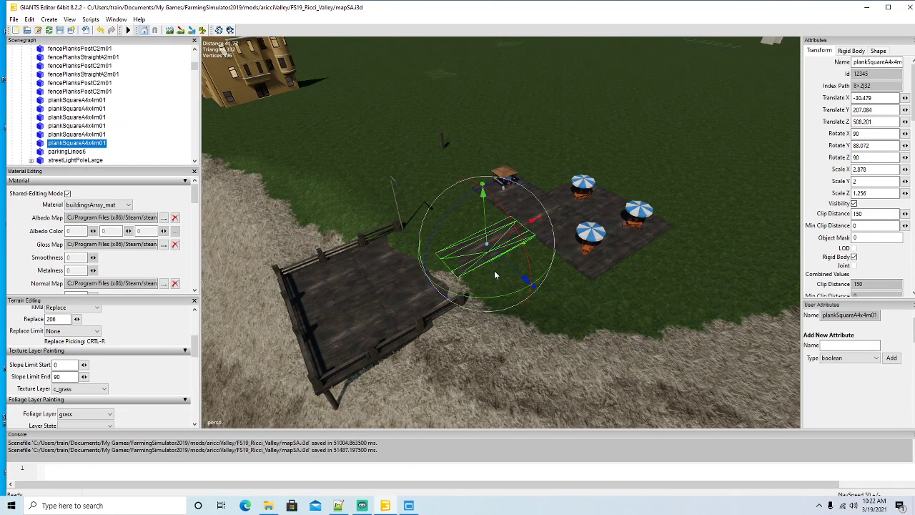
pyautogui.press('Delete')
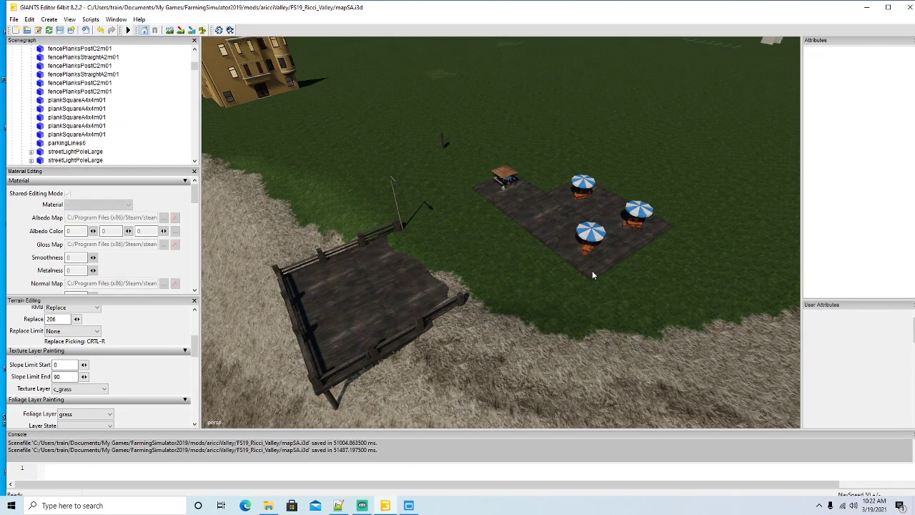
# Step: Delete all plankSquareA4x4m01 floor pieces beneath the umbrella tables and the canopy, keeping the furniture
pyautogui.click(592, 275)
pyautogui.press('Delete')
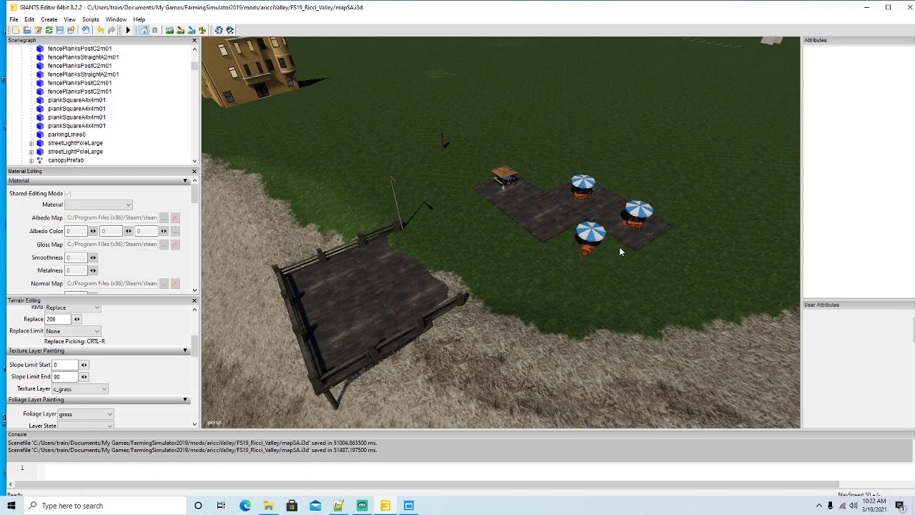
pyautogui.click(633, 241)
pyautogui.press('Delete')
pyautogui.click(585, 219)
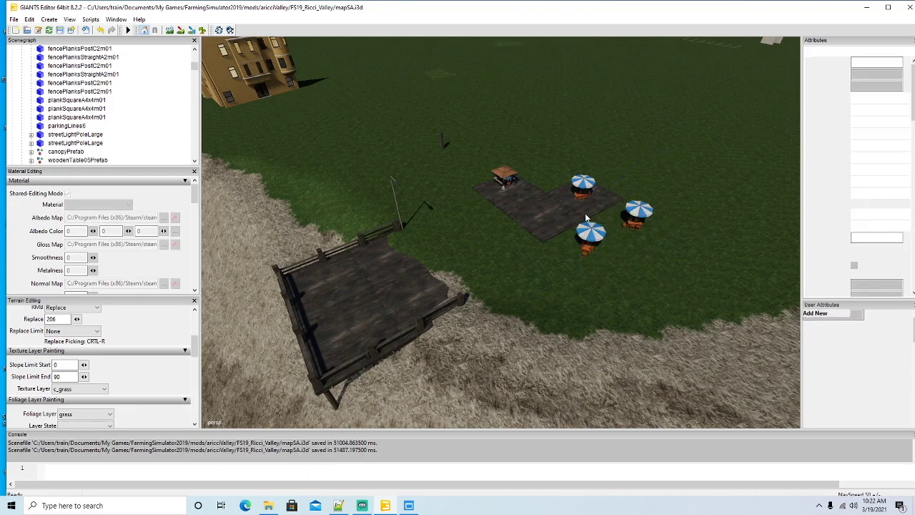
pyautogui.press('Delete')
pyautogui.click(555, 229)
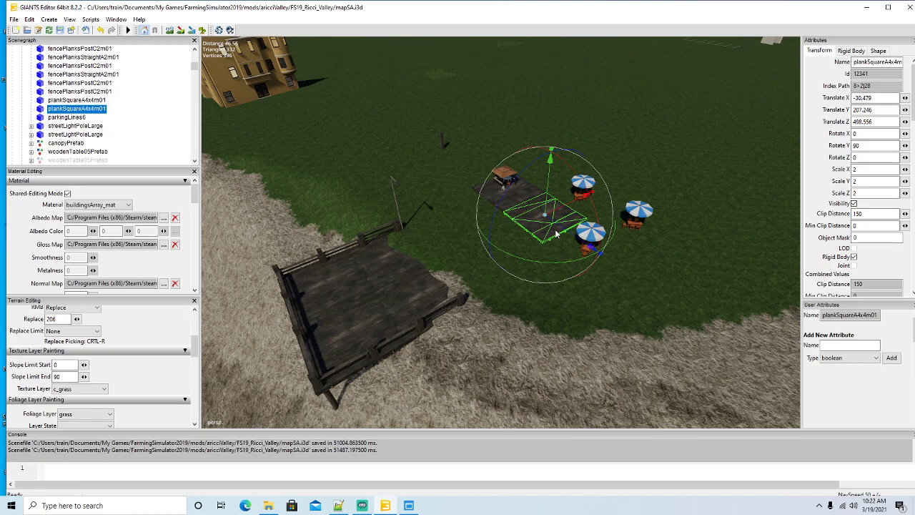
pyautogui.press('Delete')
pyautogui.click(509, 203)
pyautogui.press('Delete')
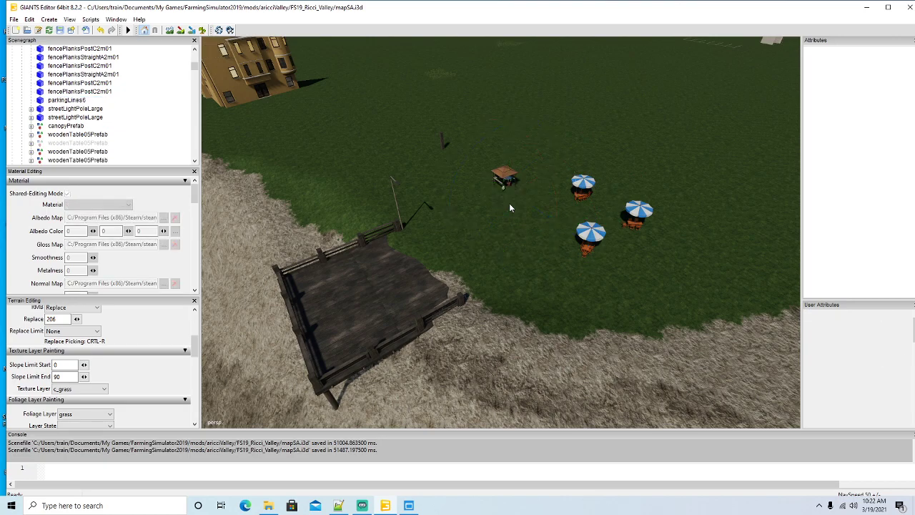
# Step: Delete the fence posts and plank section at the grass end of the lookout deck's railing beside the street light
pyautogui.keyDown('alt'); pyautogui.moveTo(558, 269); pyautogui.dragTo(431, 274); pyautogui.keyUp('alt')
pyautogui.scroll(3, 521, 258)
pyautogui.scroll(-4, 430, 275)
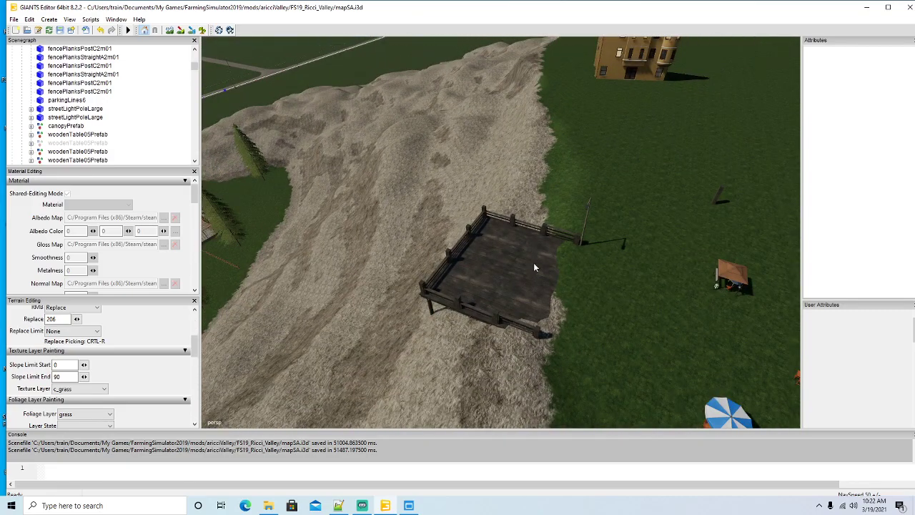
pyautogui.keyDown('alt'); pyautogui.moveTo(533, 262); pyautogui.dragTo(528, 307); pyautogui.keyUp('alt')
pyautogui.scroll(3, 528, 306)
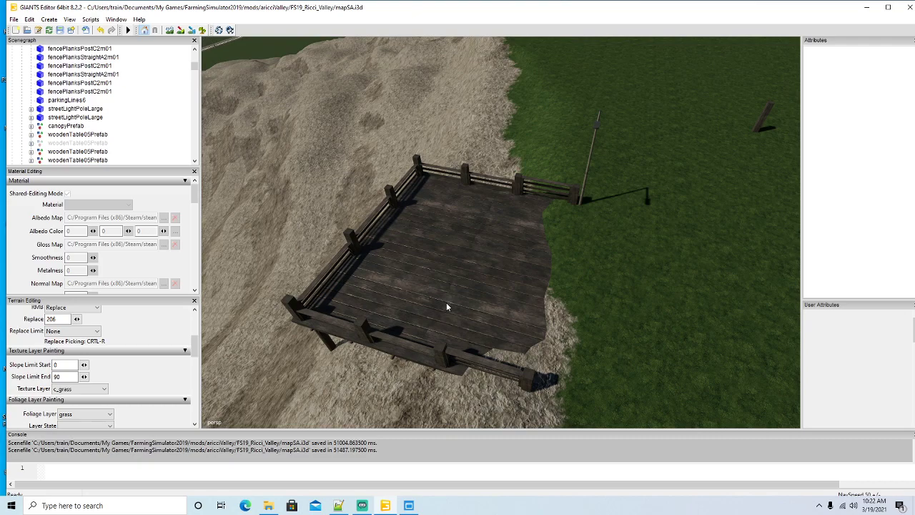
pyautogui.click(574, 193)
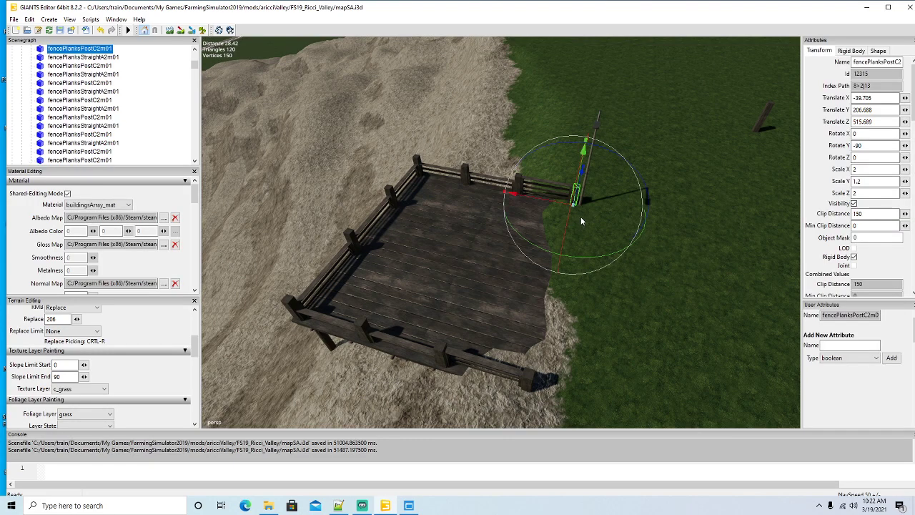
pyautogui.click(571, 200)
pyautogui.click(570, 193)
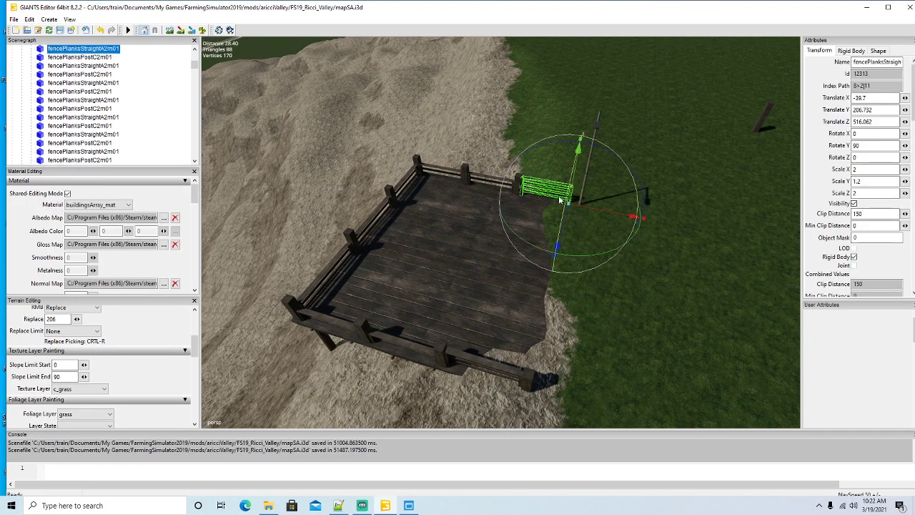
pyautogui.press('Delete')
pyautogui.click(519, 189)
pyautogui.press('Delete')
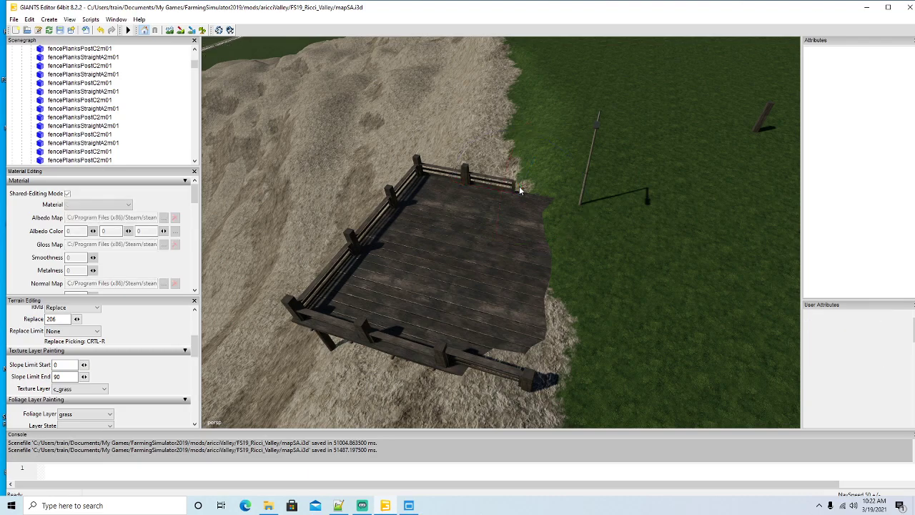
# Step: Delete the plankSquareA4x4m01 floor piece at the lookout deck's outer corner, on the side away from the street light
pyautogui.keyDown('alt'); pyautogui.moveTo(633, 264); pyautogui.dragTo(571, 258); pyautogui.keyUp('alt')
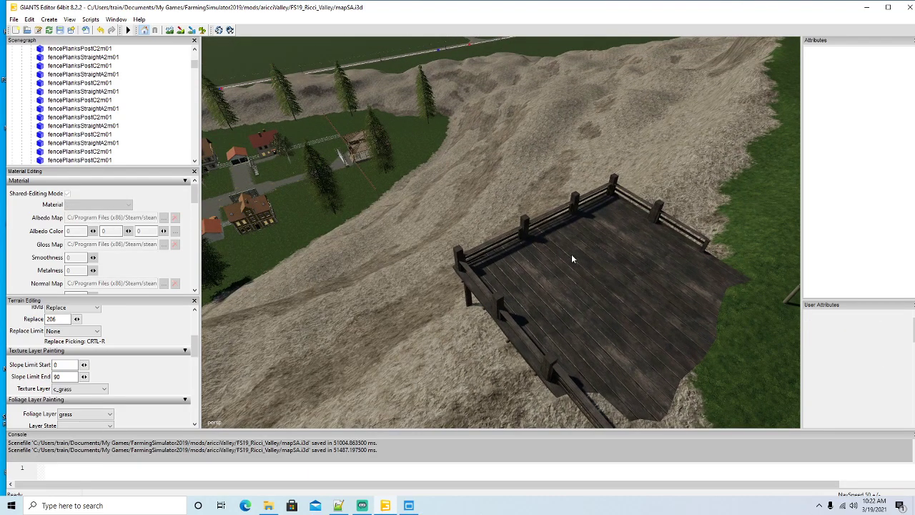
pyautogui.scroll(-5, 571, 259)
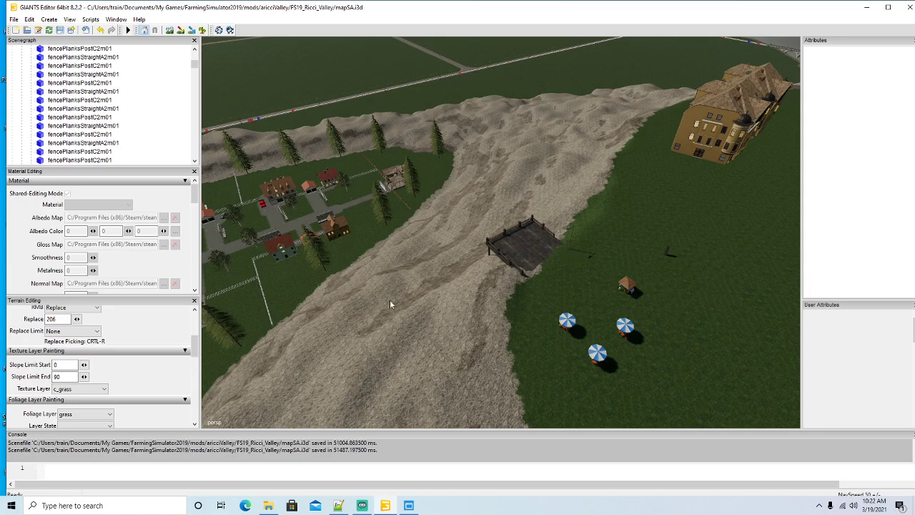
pyautogui.scroll(3, 371, 296)
pyautogui.click(516, 230)
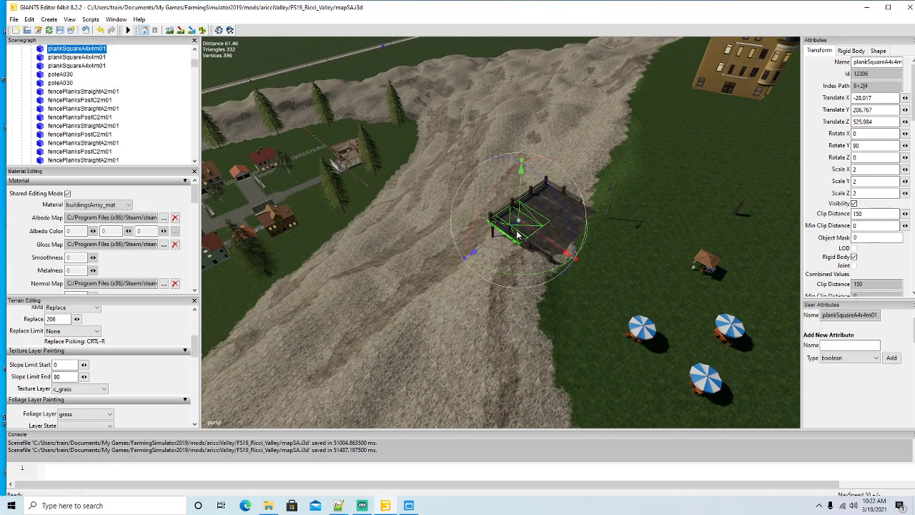
pyautogui.scroll(3, 105, 123)
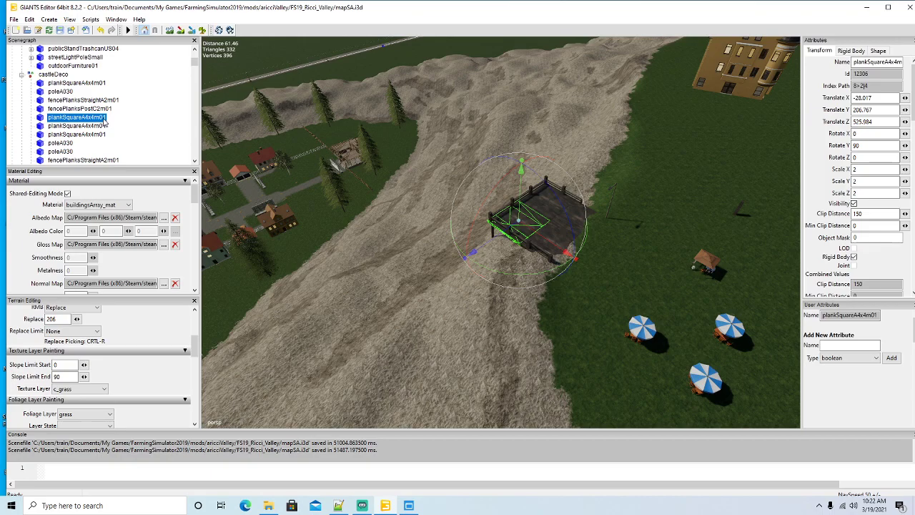
pyautogui.scroll(-1, 105, 123)
pyautogui.scroll(5, 429, 306)
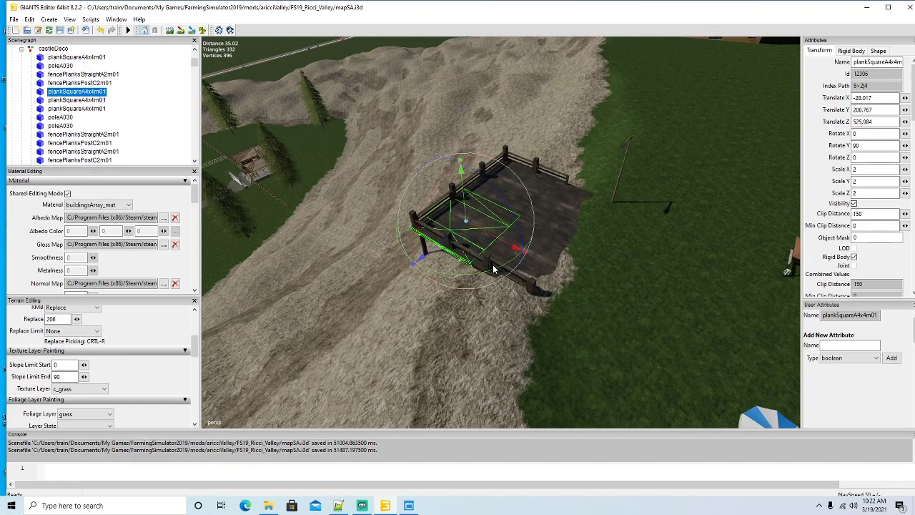
pyautogui.press('Delete')
# Step: Delete the last fence plank section on the lookout deck's near side together with the fencePlanksPostC2m01 posts at both its ends
pyautogui.click(520, 277)
pyautogui.press('Delete')
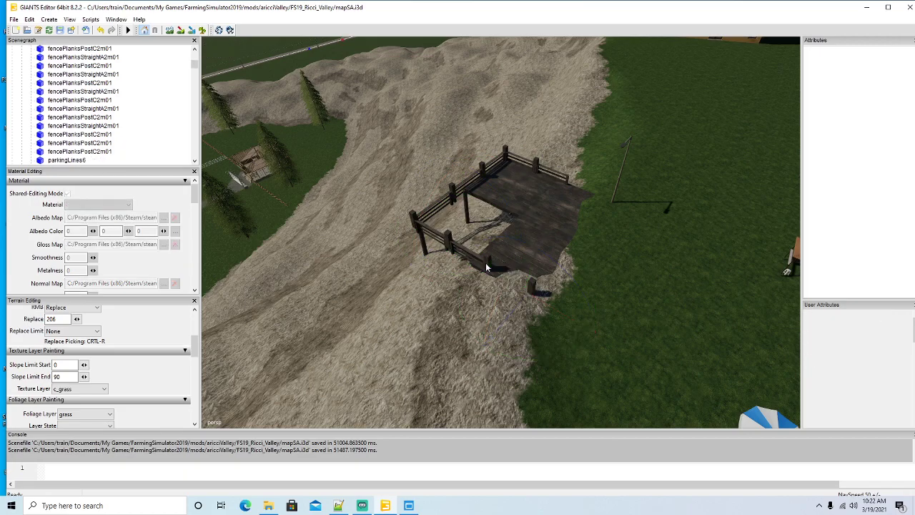
pyautogui.click(489, 267)
pyautogui.press('Delete')
pyautogui.click(533, 288)
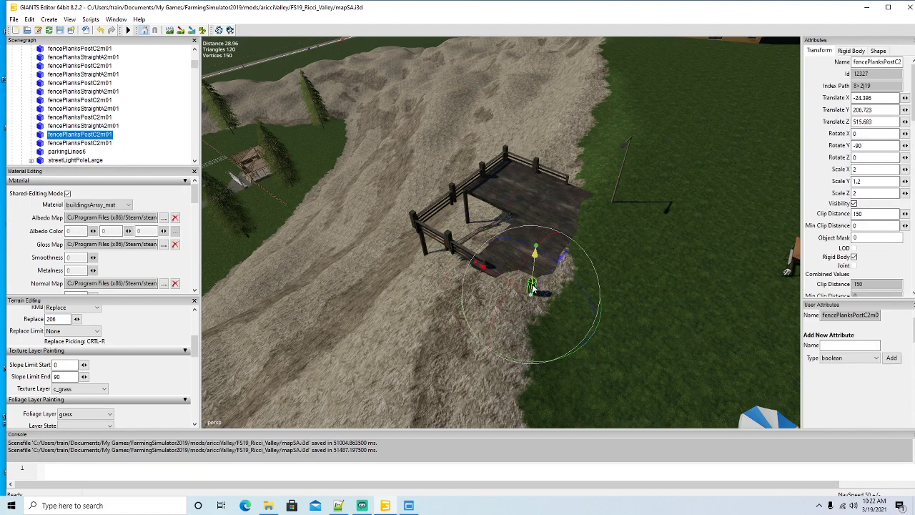
pyautogui.press('Delete')
# Step: Delete the three remaining plankSquareA4x4m01 floor pieces of the lookout deck, keeping the railings around it
pyautogui.click(534, 265)
pyautogui.press('Delete')
pyautogui.click(553, 227)
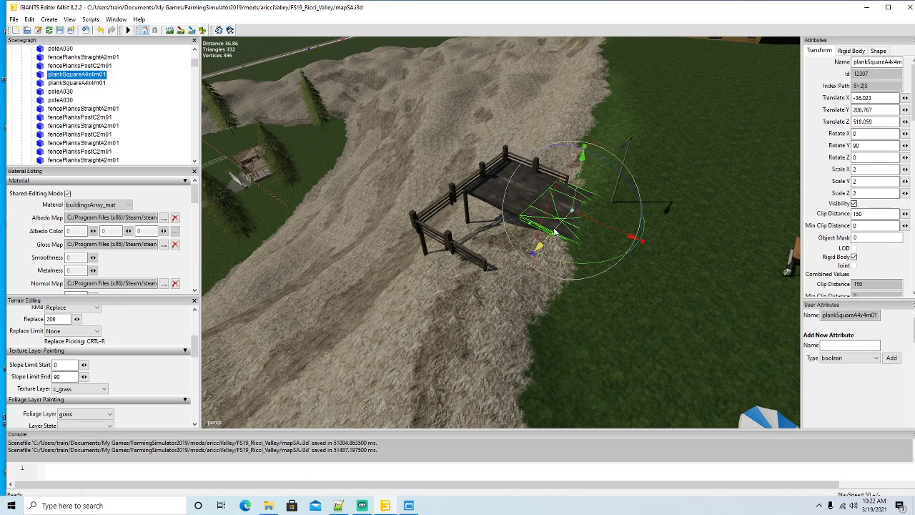
pyautogui.press('Delete')
pyautogui.click(519, 209)
pyautogui.press('Delete')
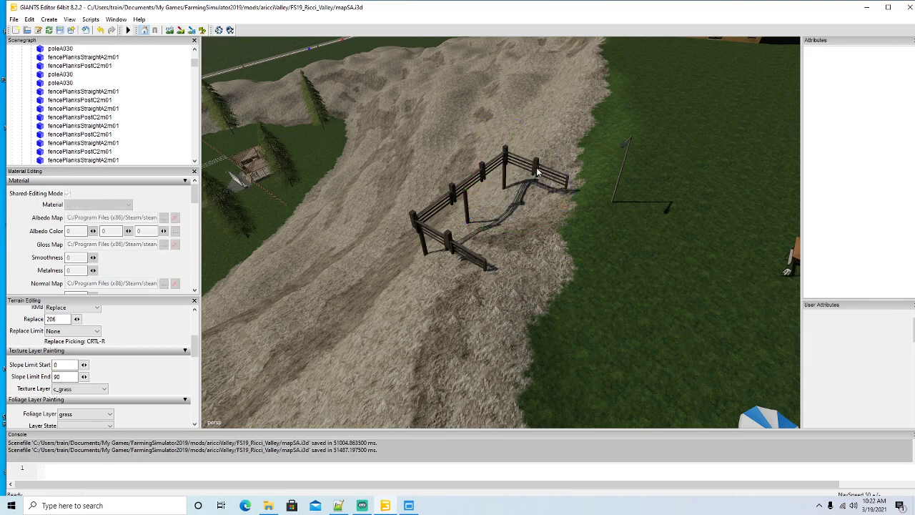
# Step: Delete the lookout's far short railing: both fence plank sections, the post between them and the corner post
pyautogui.click(536, 169)
pyautogui.press('Delete')
pyautogui.click(557, 180)
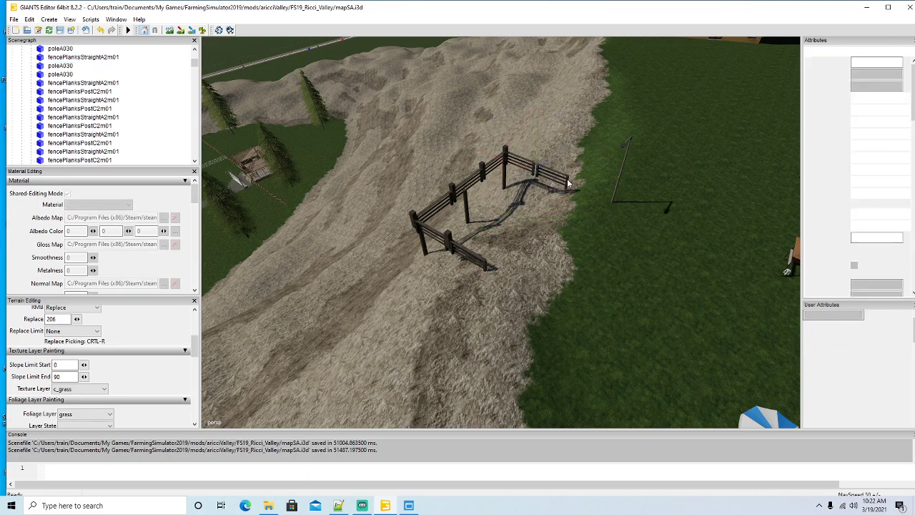
pyautogui.press('Delete')
pyautogui.click(532, 169)
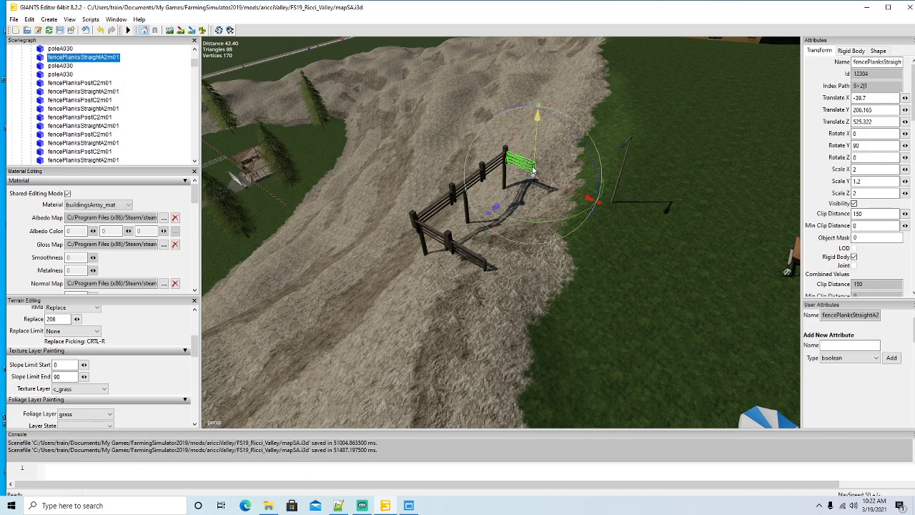
pyautogui.press('Delete')
pyautogui.click(506, 160)
pyautogui.press('Delete')
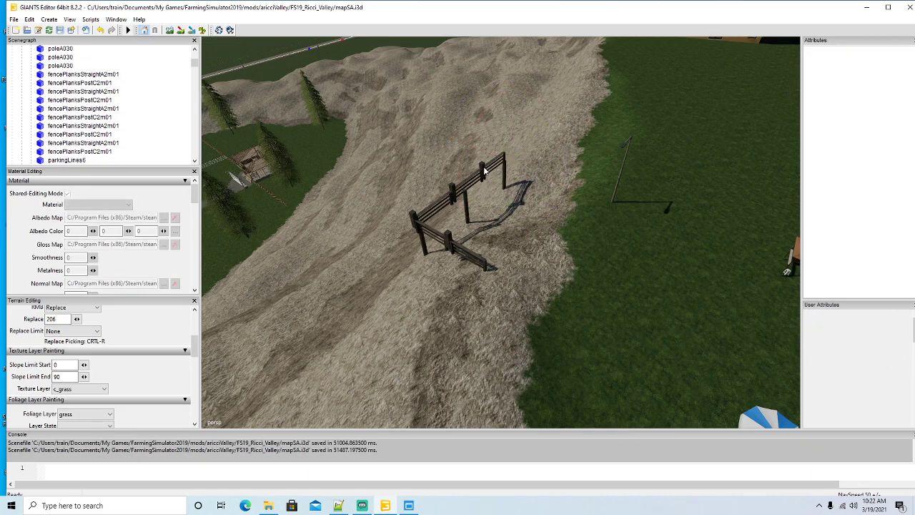
# Step: Delete the post, support pole and fence plank section at the far end of the valley-side railing
pyautogui.click(487, 171)
pyautogui.press('Delete')
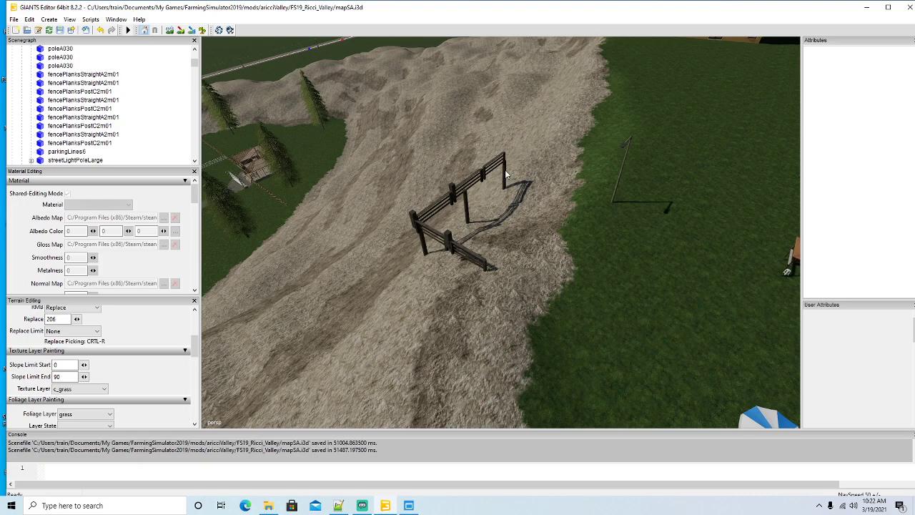
pyautogui.click(486, 173)
pyautogui.press('Delete')
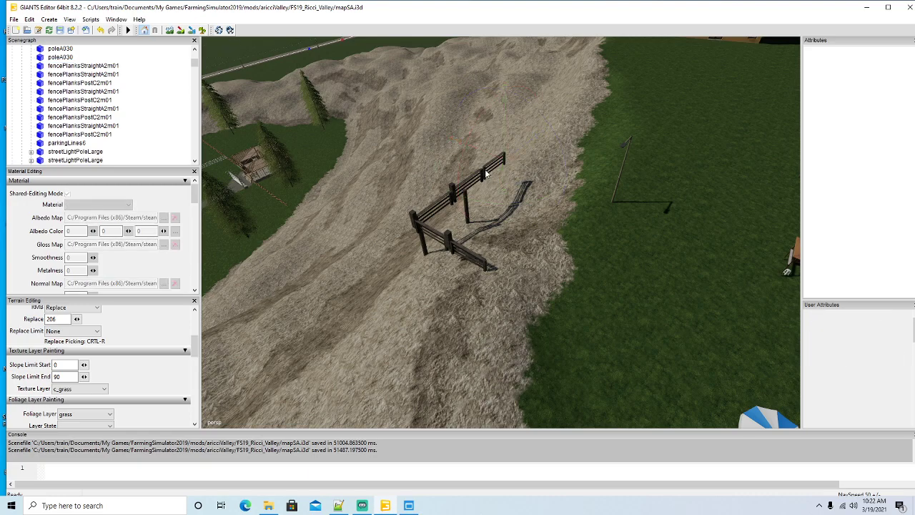
pyautogui.click(484, 173)
pyautogui.press('Delete')
# Step: Delete the middle poleA030 support, its fence post and the adjoining plank section of the valley-side railing
pyautogui.click(467, 203)
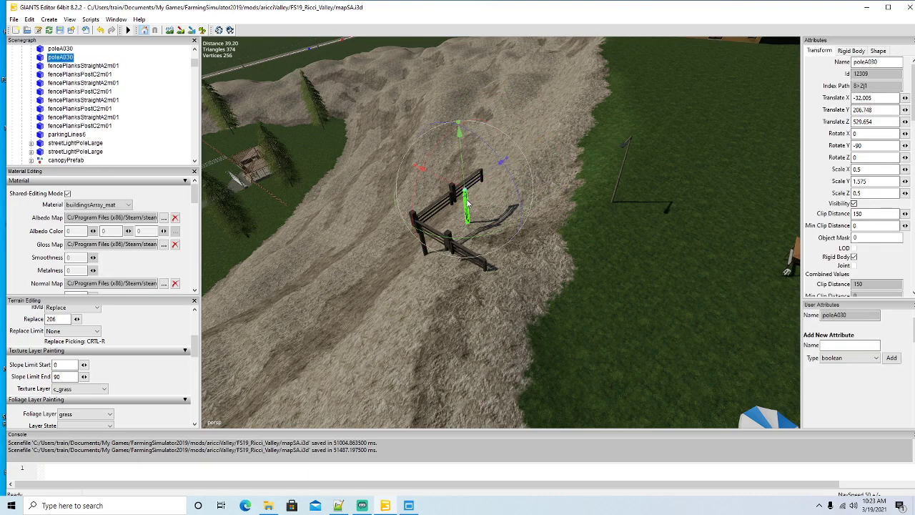
pyautogui.press('Delete')
pyautogui.click(460, 195)
pyautogui.press('Delete')
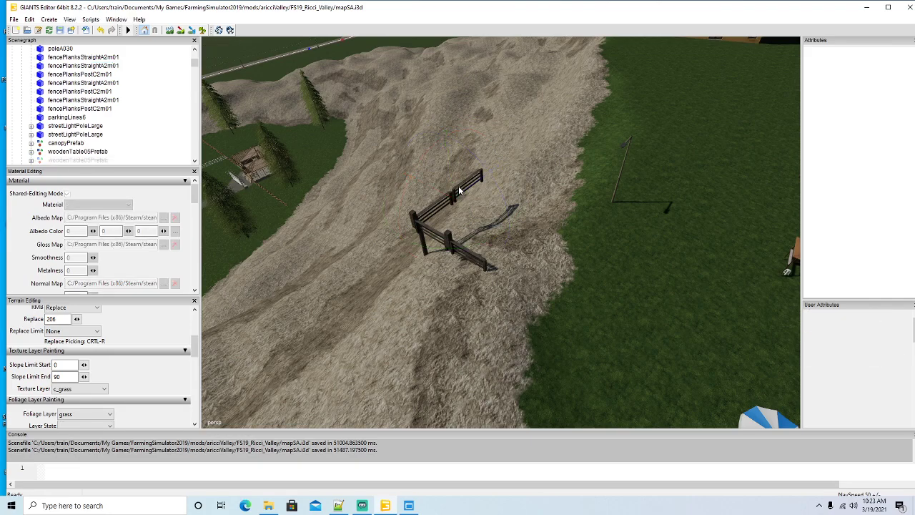
pyautogui.click(462, 191)
pyautogui.press('Delete')
# Step: Delete the near-side railing's two remaining fencePlanksStraightA2m01 sections and the post between them
pyautogui.click(477, 260)
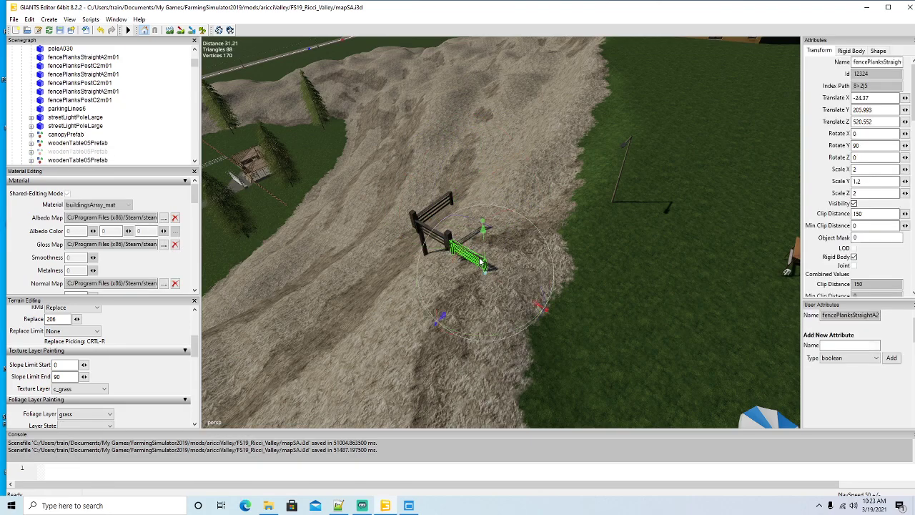
pyautogui.press('Delete')
pyautogui.click(449, 241)
pyautogui.press('Delete')
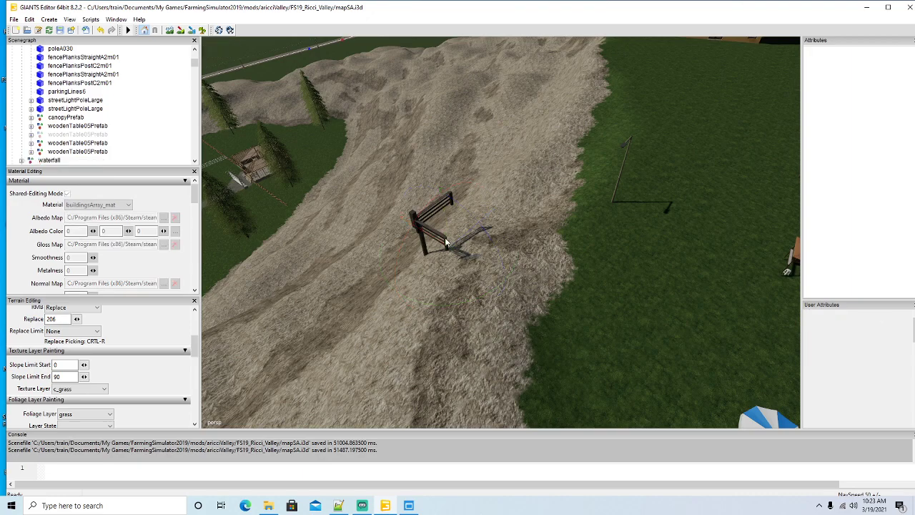
pyautogui.click(427, 243)
pyautogui.press('Delete')
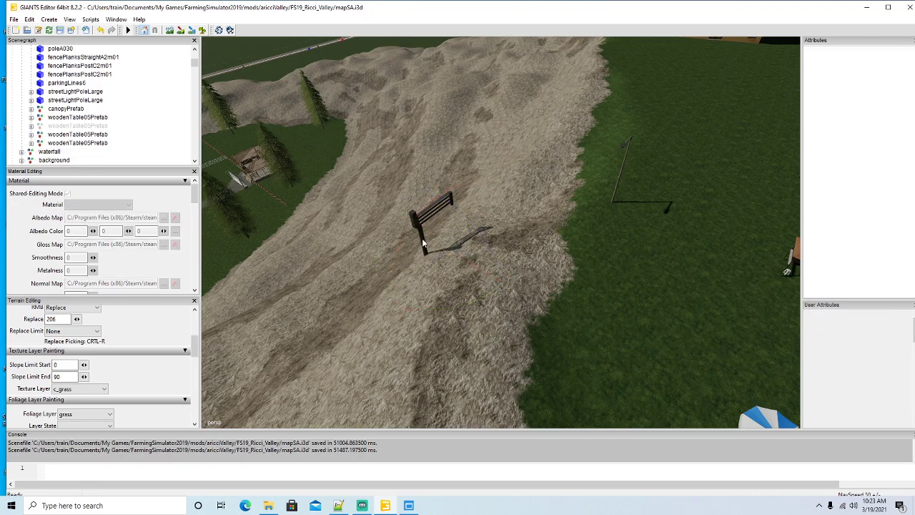
# Step: Delete the last support pole, the corner post and the final fence plank section of the lookout
pyautogui.click(425, 243)
pyautogui.press('Delete')
pyautogui.click(414, 224)
pyautogui.press('Delete')
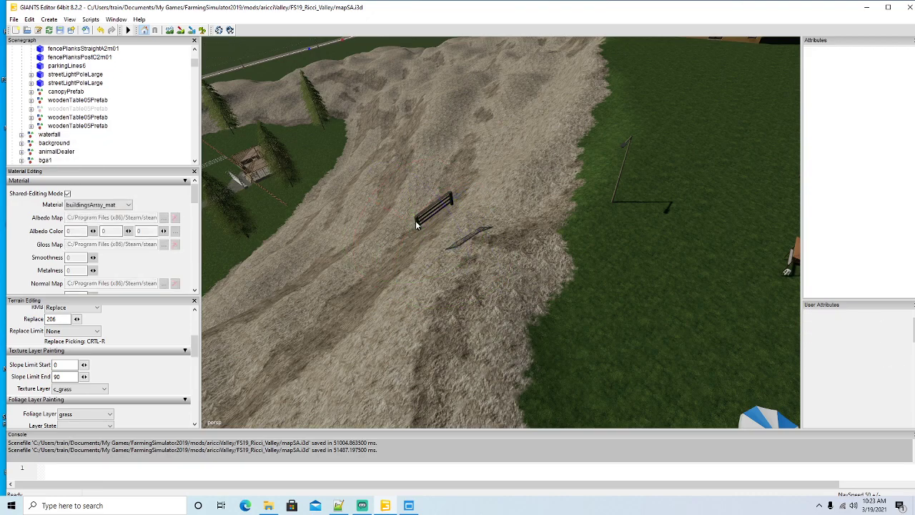
pyautogui.click(418, 221)
pyautogui.press('Delete')
# Step: Delete the hidden woodenTable05Prefab from the castleDeco group, keeping the three visible umbrella tables
pyautogui.moveTo(489, 292); pyautogui.dragTo(564, 288, button='right')
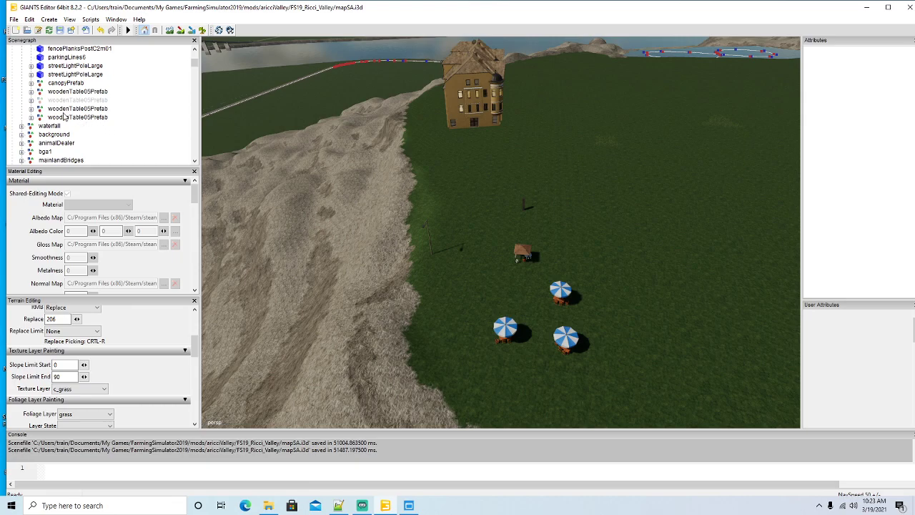
pyautogui.click(42, 102)
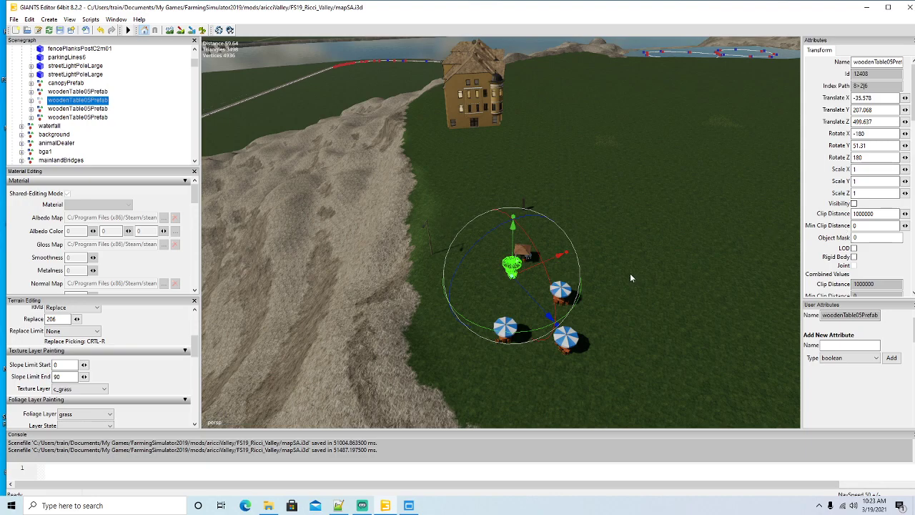
pyautogui.press('Delete')
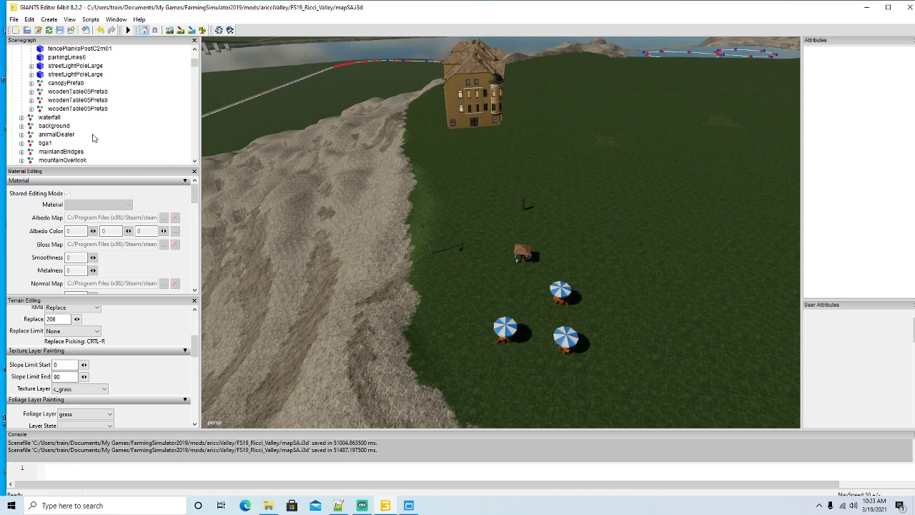
# Step: Collapse the castleDeco, waterfallfarmhouse and last trees groups under Places in the scenegraph
pyautogui.scroll(4, 85, 148)
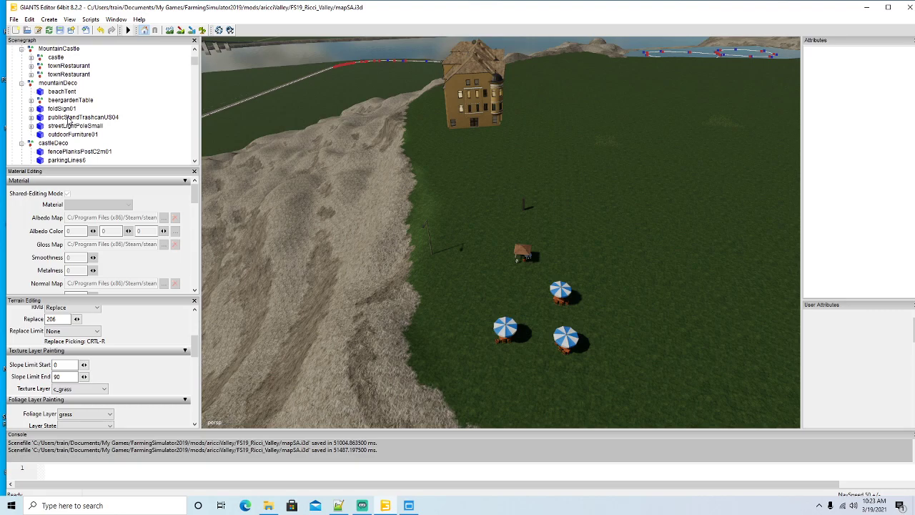
pyautogui.scroll(-2, 70, 122)
pyautogui.click(22, 93)
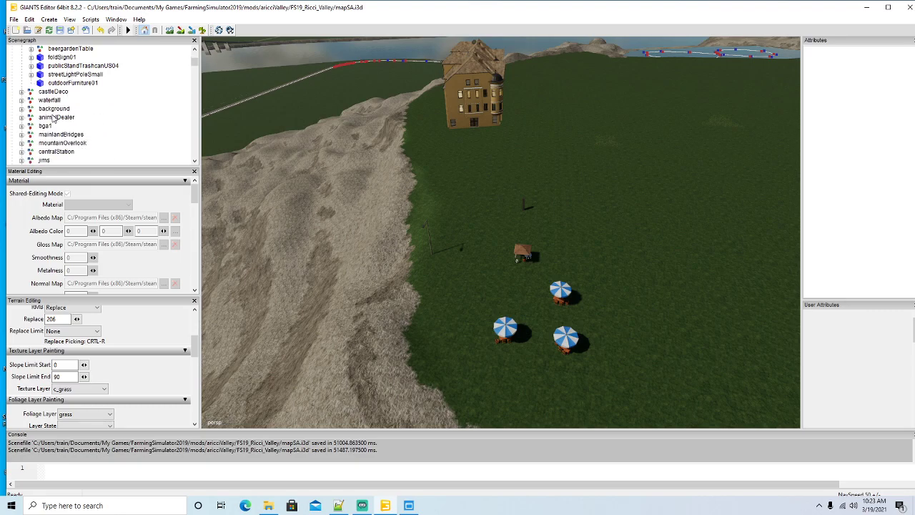
pyautogui.scroll(-5, 54, 118)
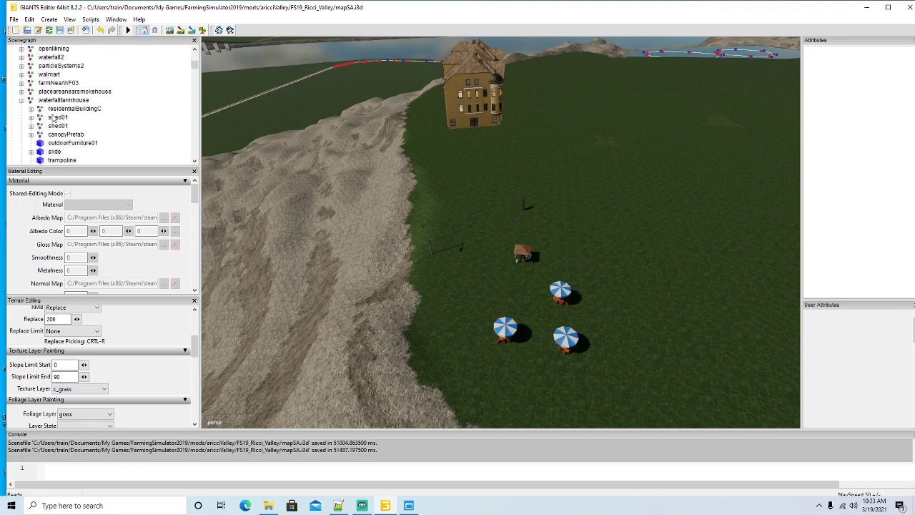
pyautogui.scroll(-3, 54, 118)
pyautogui.scroll(4, 53, 118)
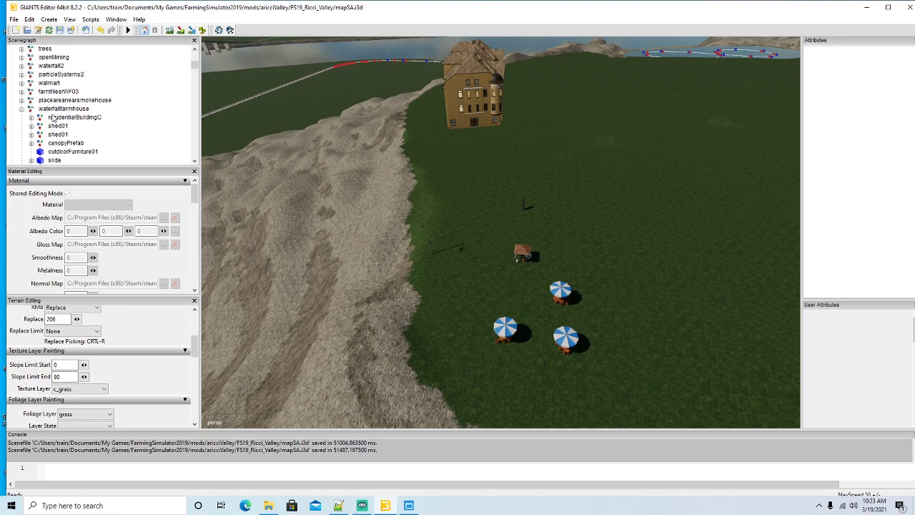
pyautogui.click(22, 109)
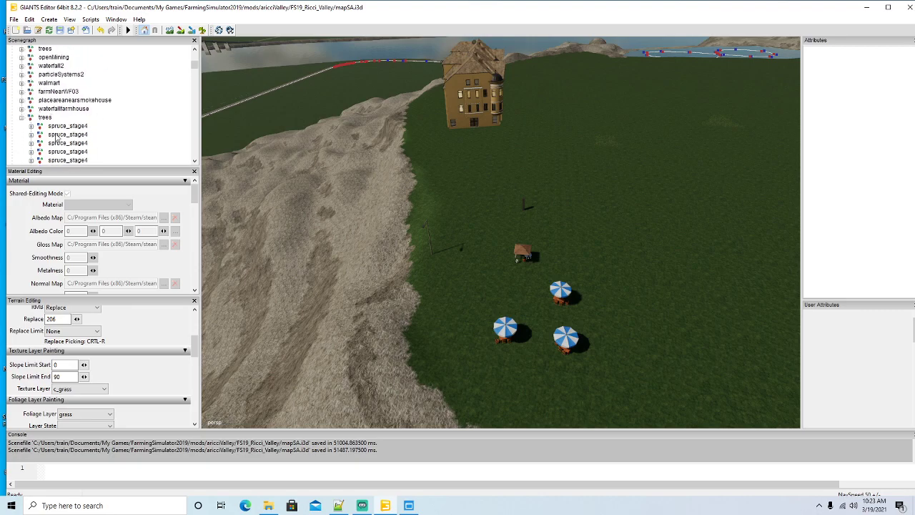
pyautogui.click(22, 117)
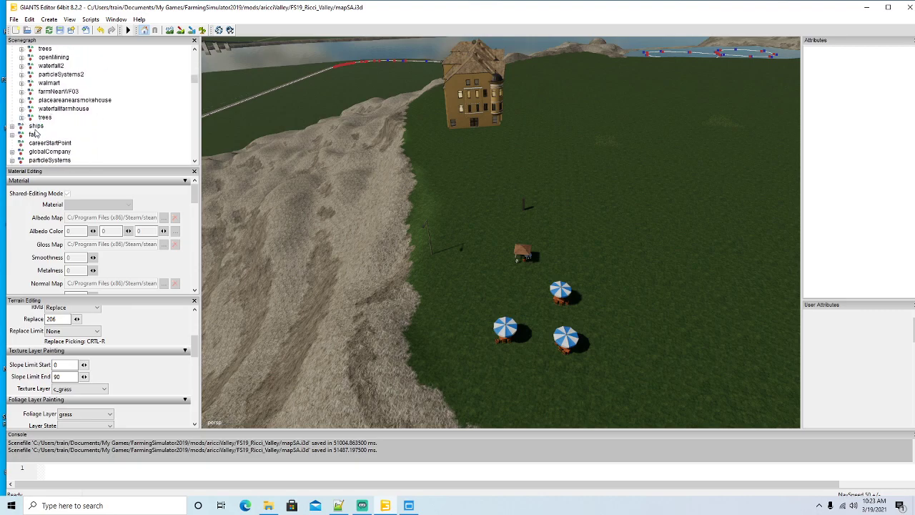
# Step: Collapse the bridgesNew group in the scenegraph
pyautogui.scroll(2, 36, 133)
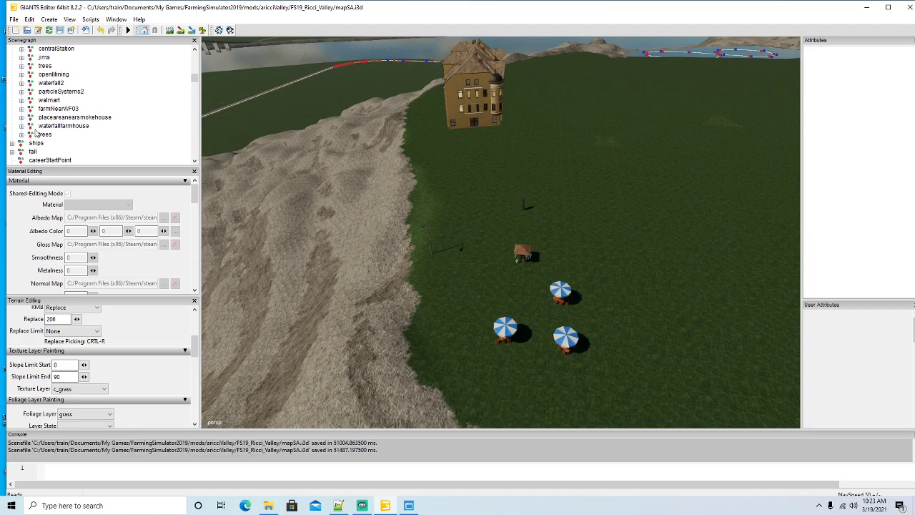
pyautogui.scroll(-3, 36, 134)
pyautogui.scroll(-1, 47, 123)
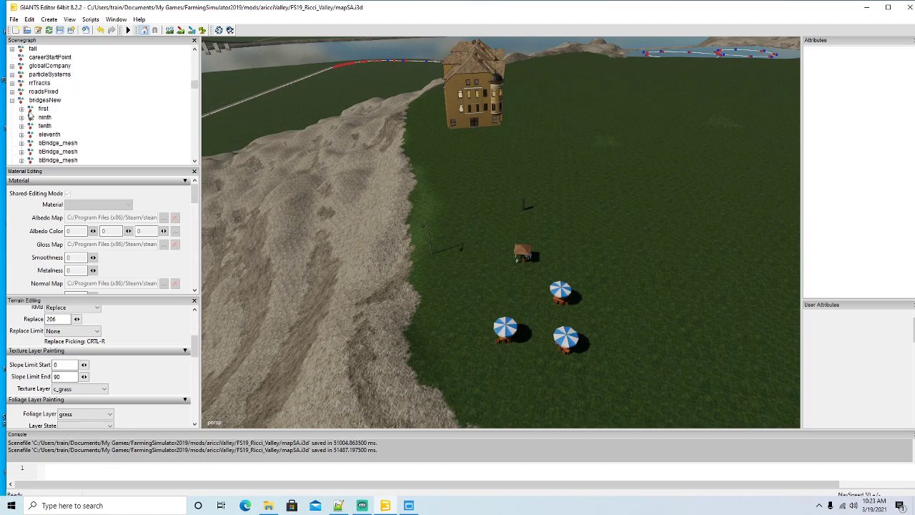
pyautogui.click(13, 102)
# Step: Collapse the mountainDeco and MountainCastle groups under Places and the waterPlanes group under Map
pyautogui.scroll(7, 46, 122)
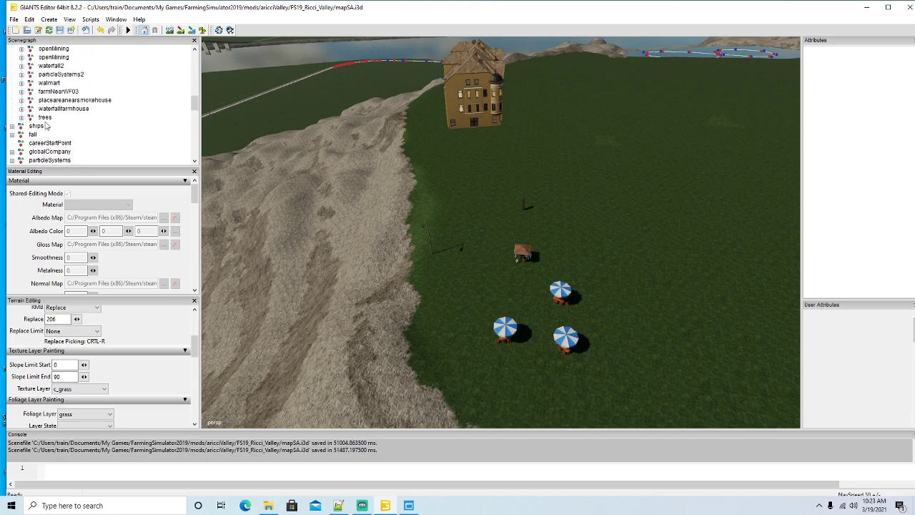
pyautogui.scroll(5, 46, 122)
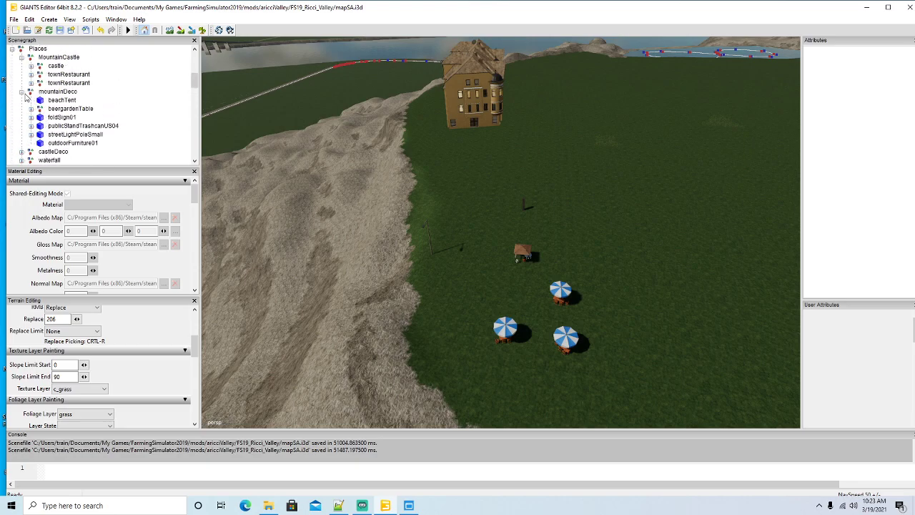
pyautogui.click(22, 92)
pyautogui.scroll(1, 26, 93)
pyautogui.click(22, 93)
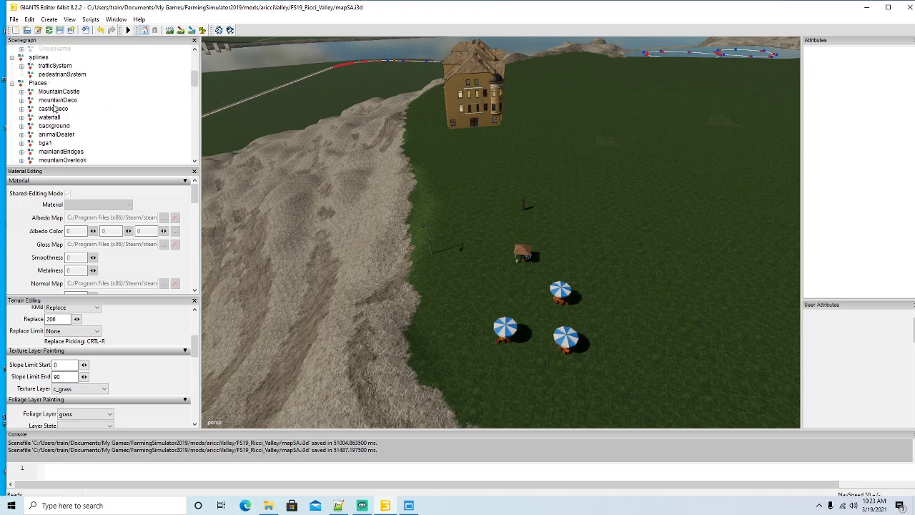
pyautogui.scroll(4, 27, 98)
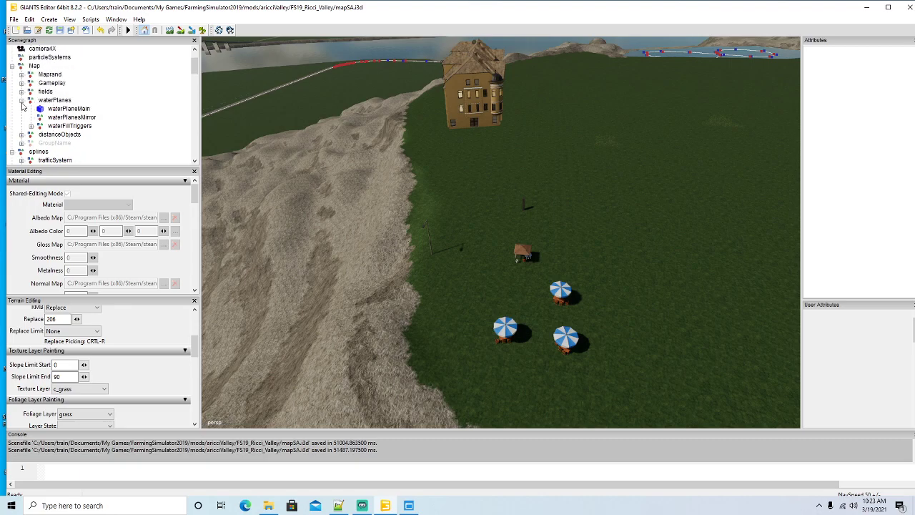
pyautogui.click(23, 105)
# Step: Expand the globalCompany group in the scenegraph and collapse its powerGrid subgroup
pyautogui.scroll(-4, 74, 130)
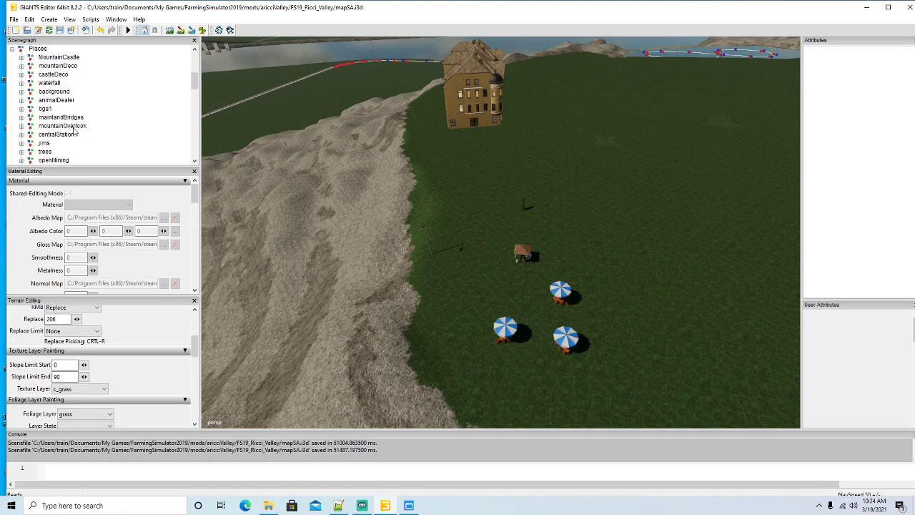
pyautogui.scroll(-6, 75, 131)
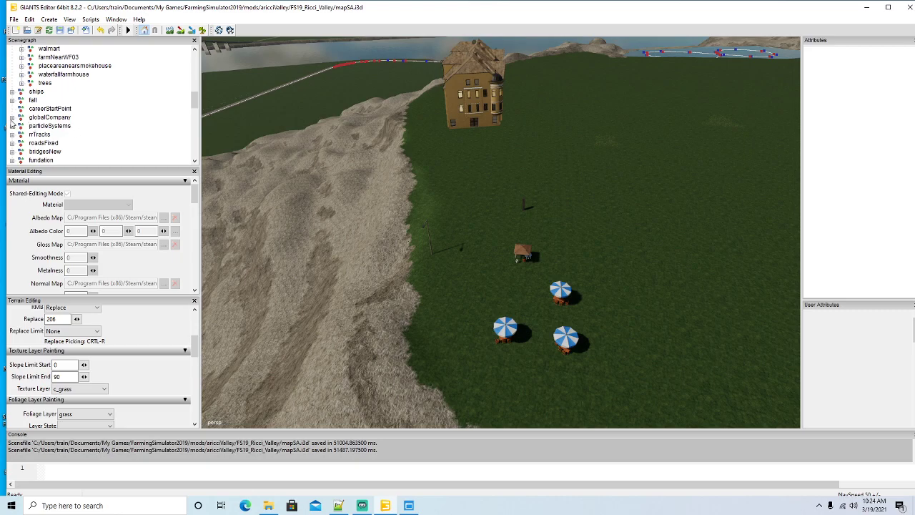
pyautogui.click(12, 117)
pyautogui.scroll(-1, 31, 112)
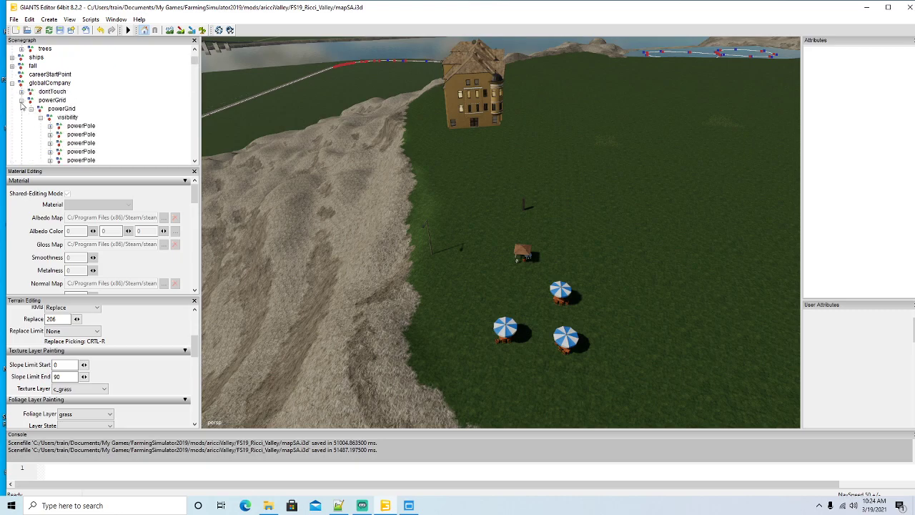
pyautogui.click(21, 100)
pyautogui.scroll(-1, 56, 122)
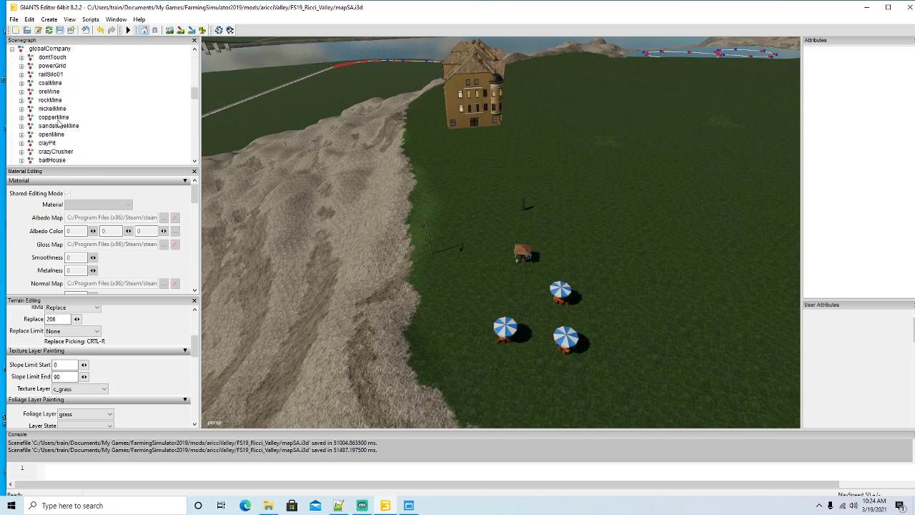
# Step: Expand the oilWell01 group under globalCompany together with the oilWell01 node nested inside it
pyautogui.scroll(-4, 60, 122)
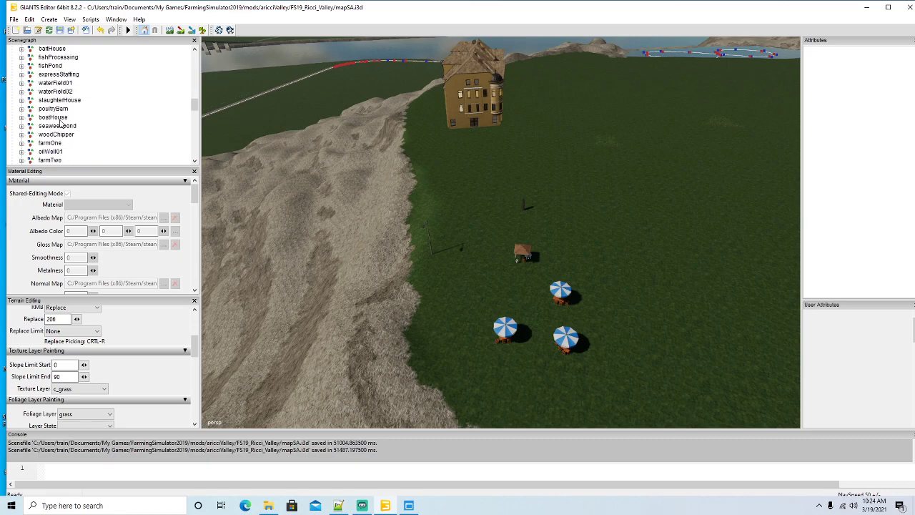
pyautogui.scroll(-1, 60, 122)
pyautogui.scroll(-1, 60, 123)
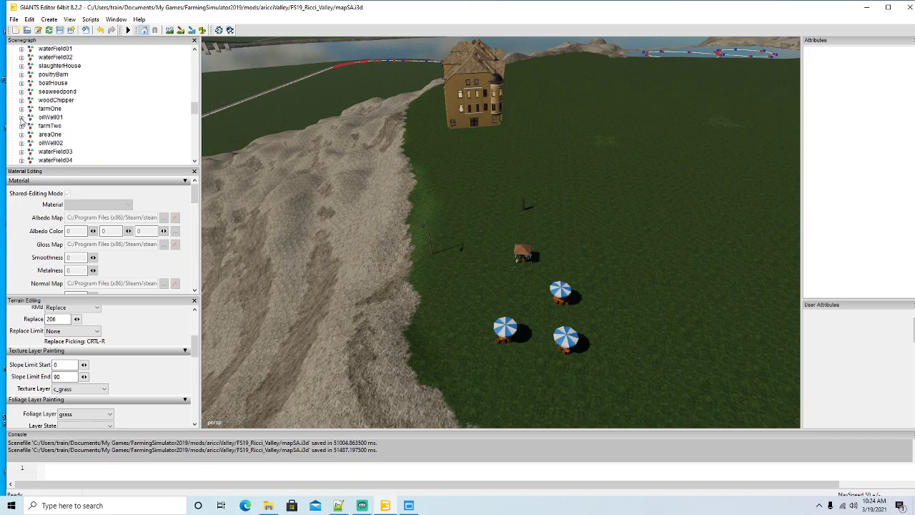
pyautogui.click(21, 117)
pyautogui.scroll(-1, 45, 113)
pyautogui.click(30, 92)
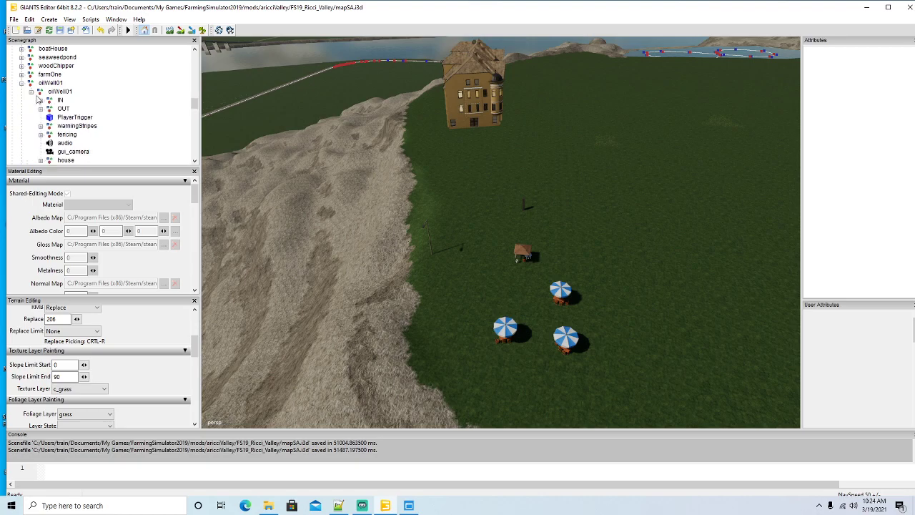
# Step: Expand the house group inside oilWell01 and select the first of its platform02 objects
pyautogui.scroll(-2, 95, 123)
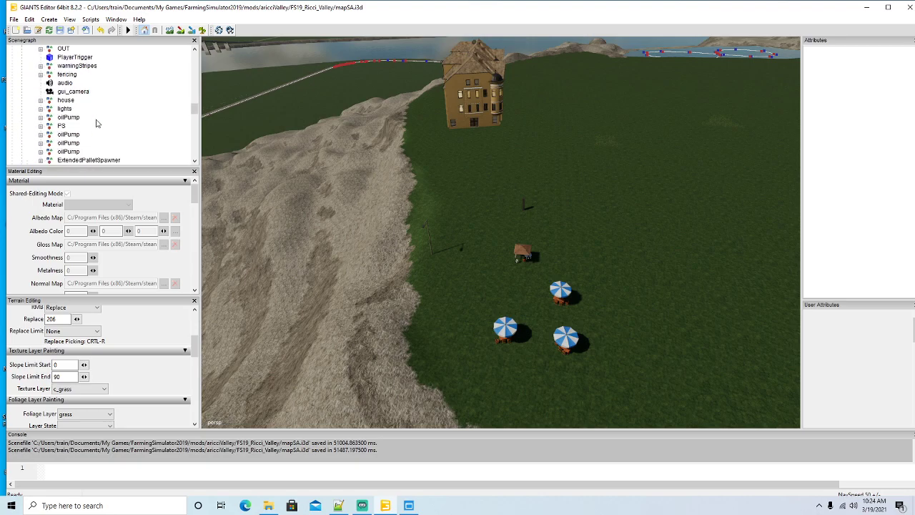
pyautogui.scroll(-1, 103, 126)
pyautogui.scroll(-1, 102, 126)
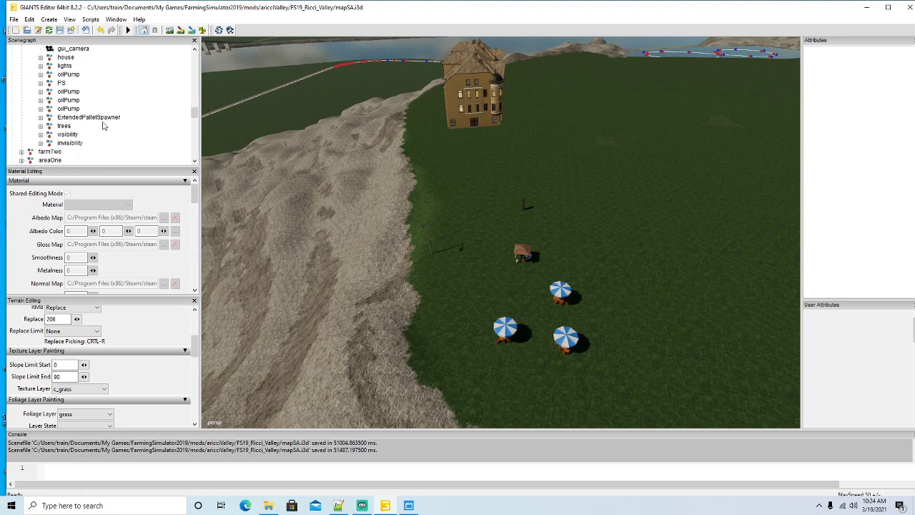
pyautogui.scroll(2, 102, 126)
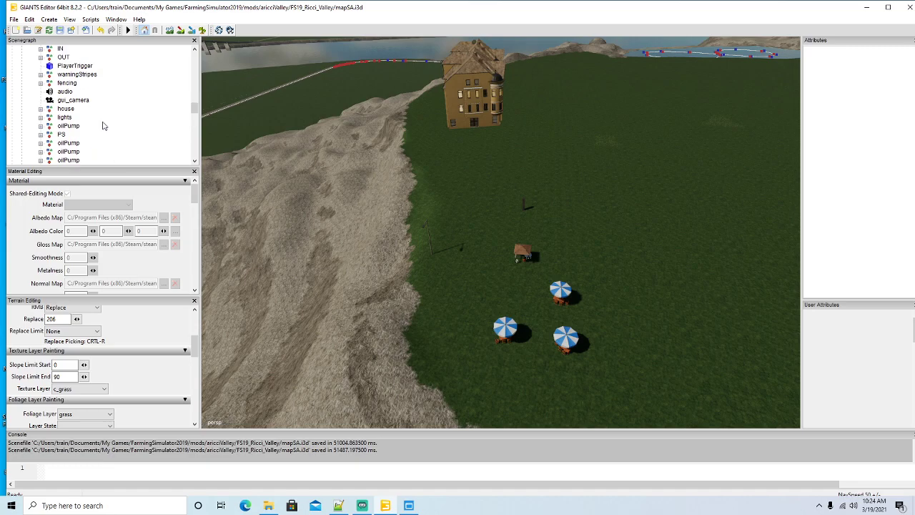
pyautogui.scroll(1, 71, 129)
pyautogui.click(40, 126)
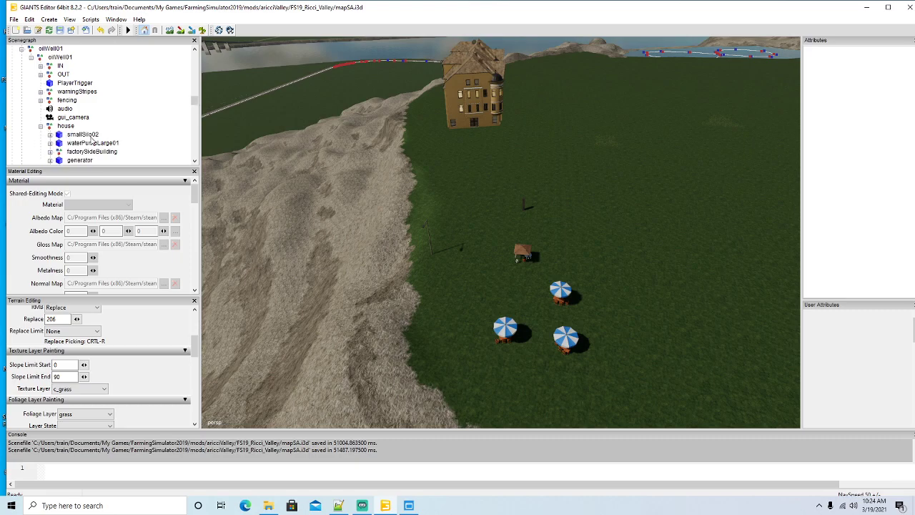
pyautogui.scroll(-6, 91, 138)
pyautogui.scroll(-1, 91, 137)
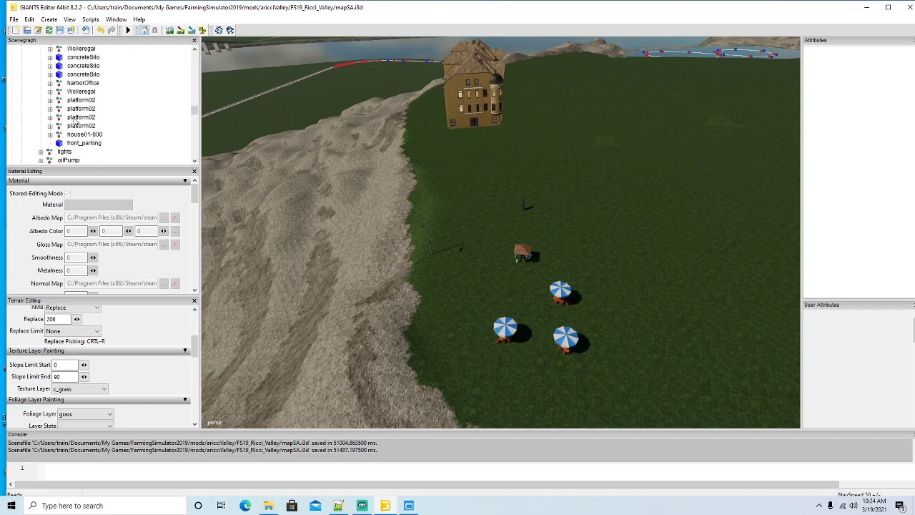
pyautogui.click(70, 101)
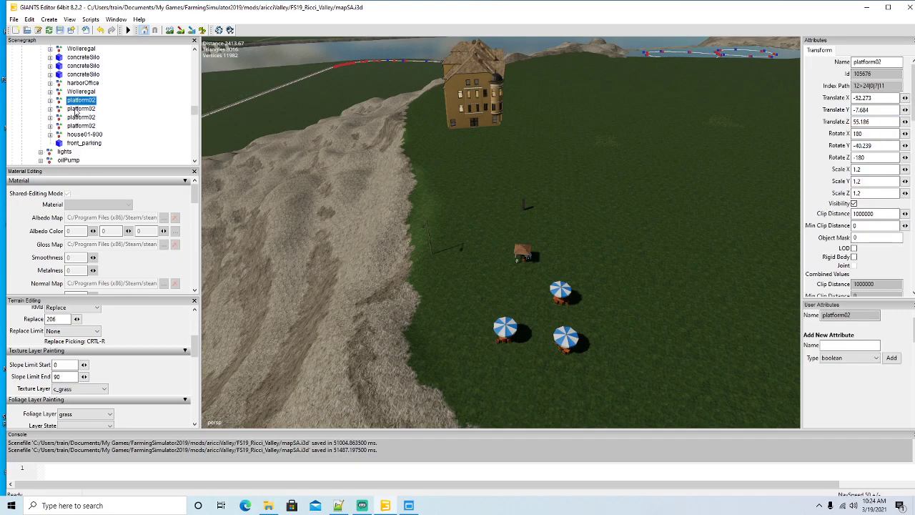
# Step: Duplicate platform02 and move the copy into the mountainDeco group under Places by cutting and pasting it
pyautogui.click(121, 117)
pyautogui.scroll(2, 123, 112)
pyautogui.scroll(10, 122, 112)
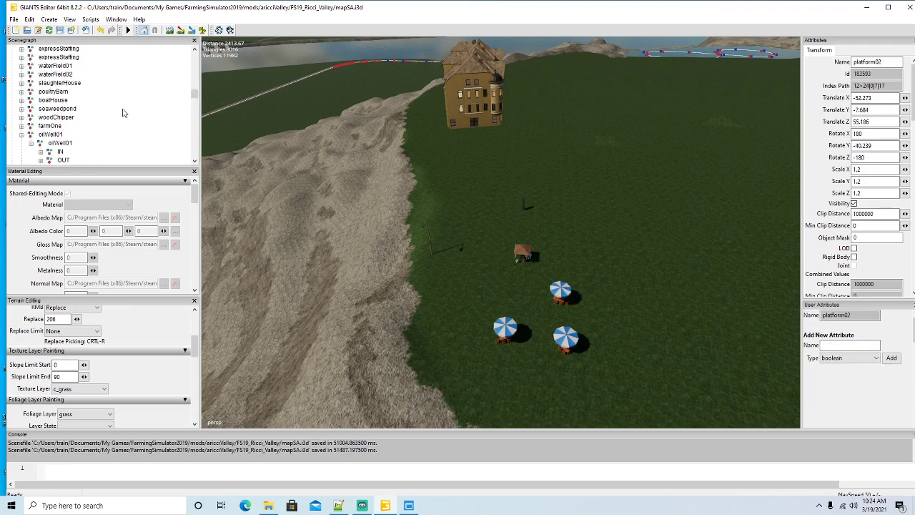
pyautogui.scroll(6, 122, 112)
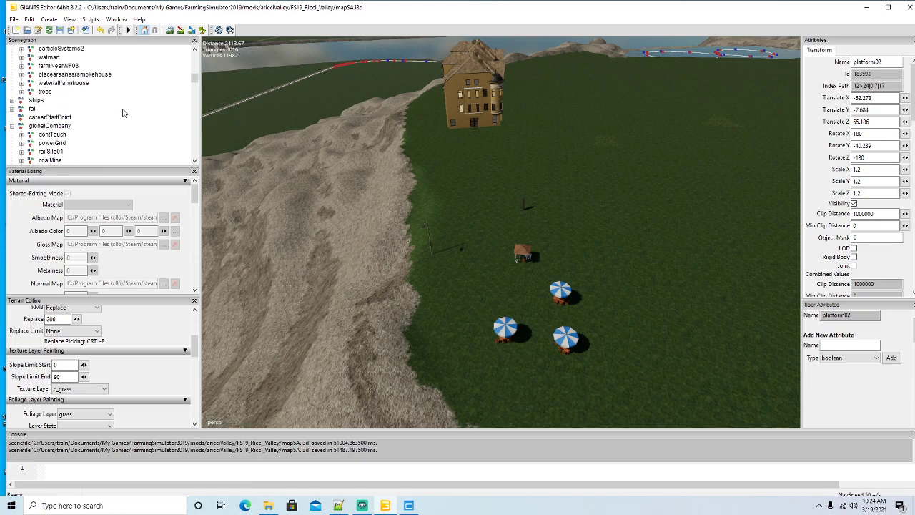
pyautogui.scroll(5, 122, 113)
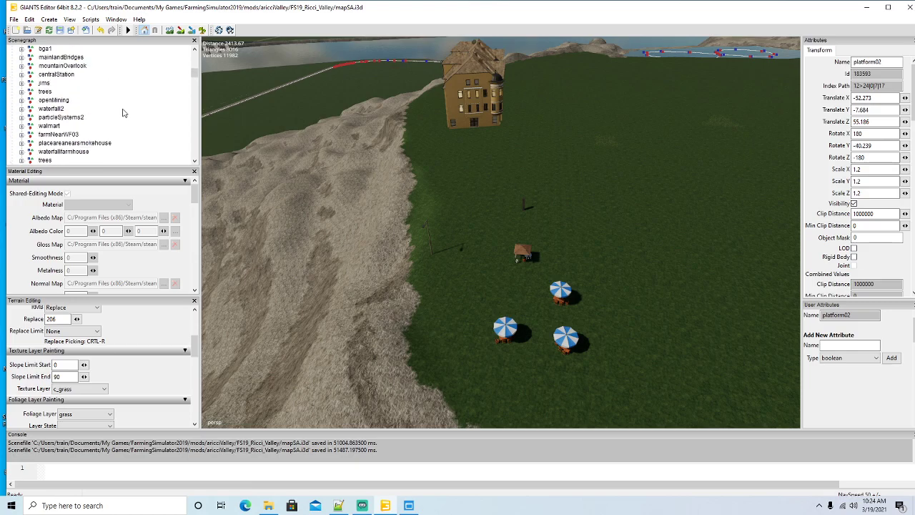
pyautogui.scroll(1, 123, 113)
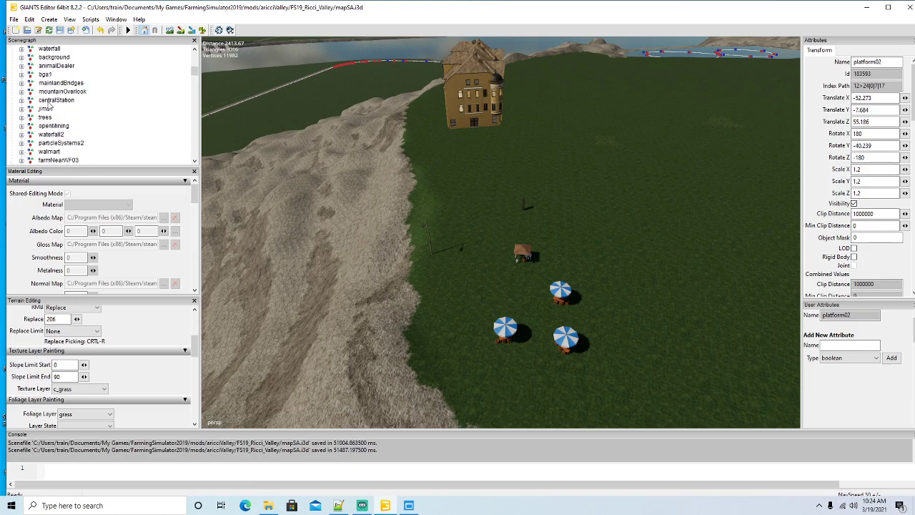
pyautogui.scroll(3, 78, 99)
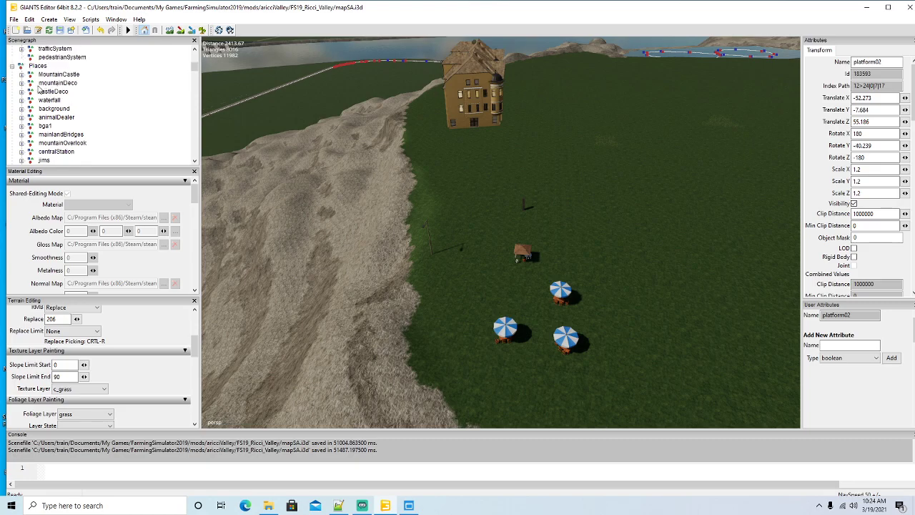
pyautogui.click(29, 19)
pyautogui.click(39, 79)
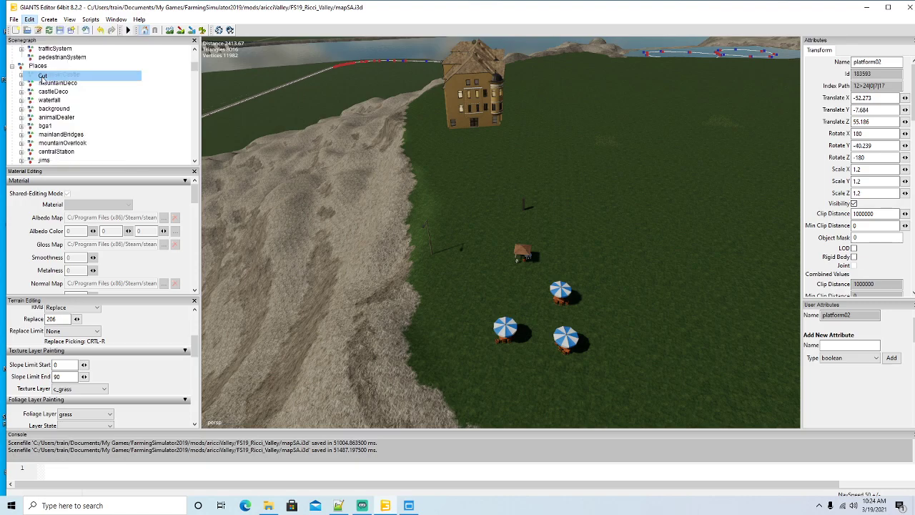
pyautogui.click(30, 85)
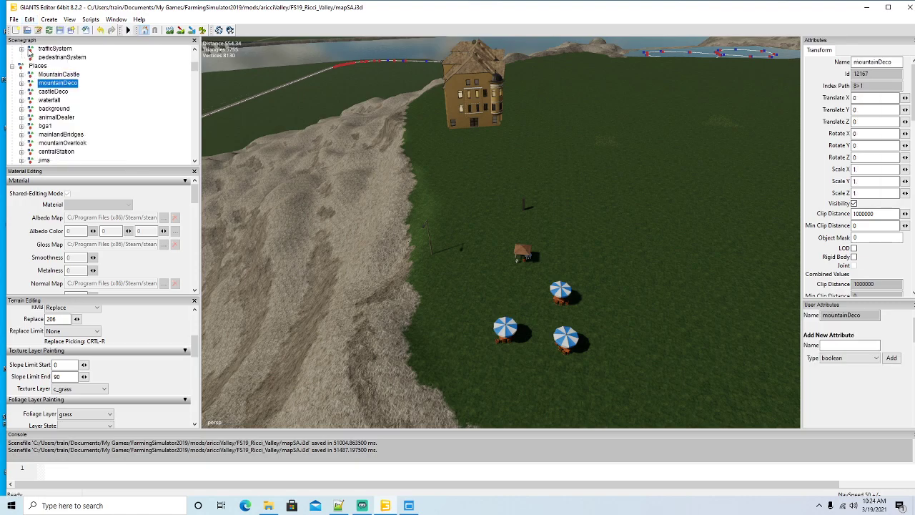
pyautogui.click(30, 19)
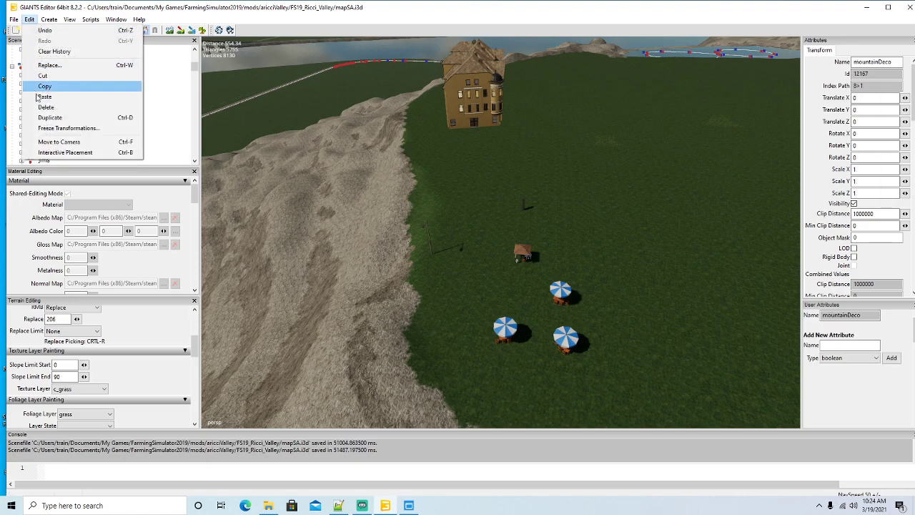
pyautogui.click(44, 96)
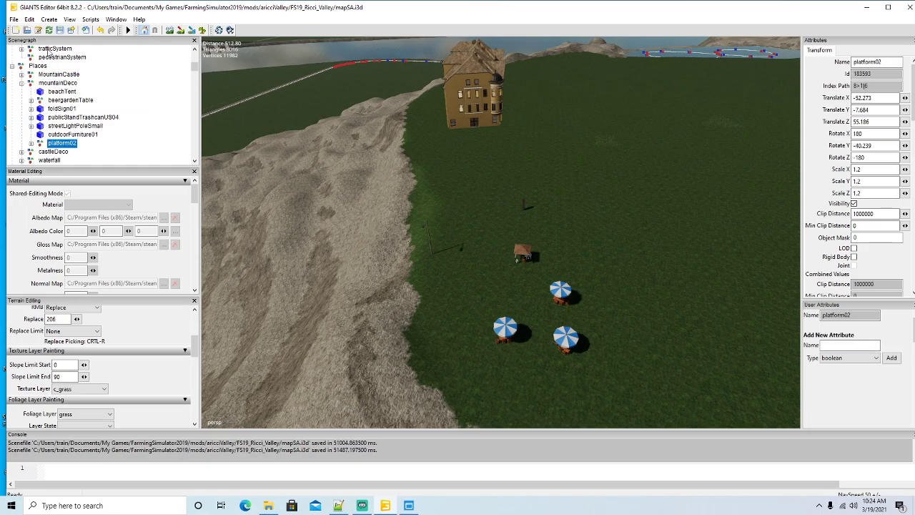
# Step: Place the platform02 copy over the cliff edge beside the picnic area with Interactive Placement, at about X -45.6, Y 203.9, Z 530.3
pyautogui.click(30, 20)
pyautogui.click(66, 151)
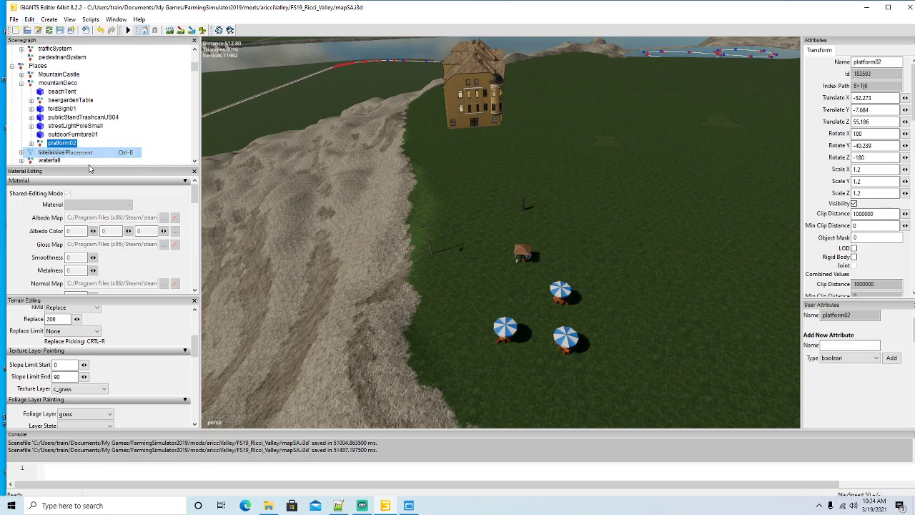
pyautogui.click(408, 243)
pyautogui.moveTo(446, 274)
pyautogui.keyDown('alt'); pyautogui.mouseDown()
pyautogui.moveTo(451, 290)
pyautogui.moveTo(383, 287)
pyautogui.moveTo(436, 281)
pyautogui.mouseUp(); pyautogui.keyUp('alt')
pyautogui.scroll(3, 384, 287)
pyautogui.moveTo(456, 252); pyautogui.dragTo(472, 235)
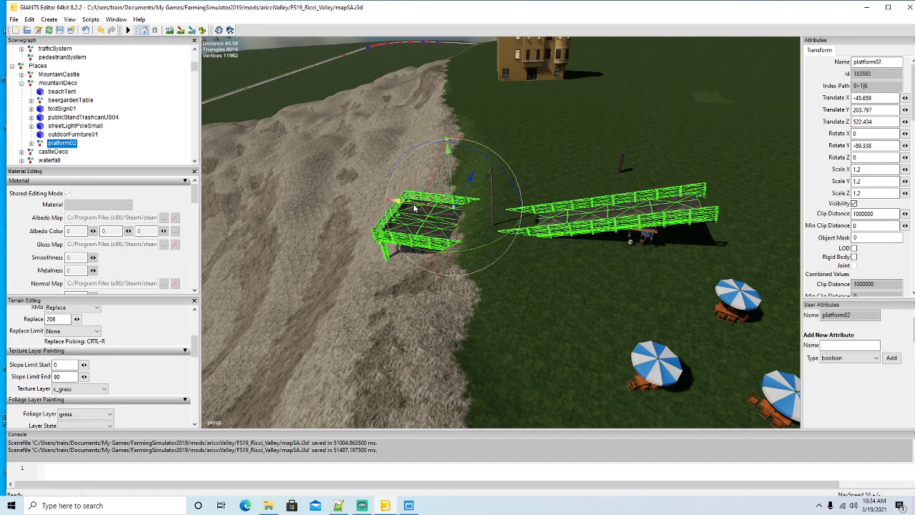
pyautogui.moveTo(413, 212); pyautogui.dragTo(401, 181)
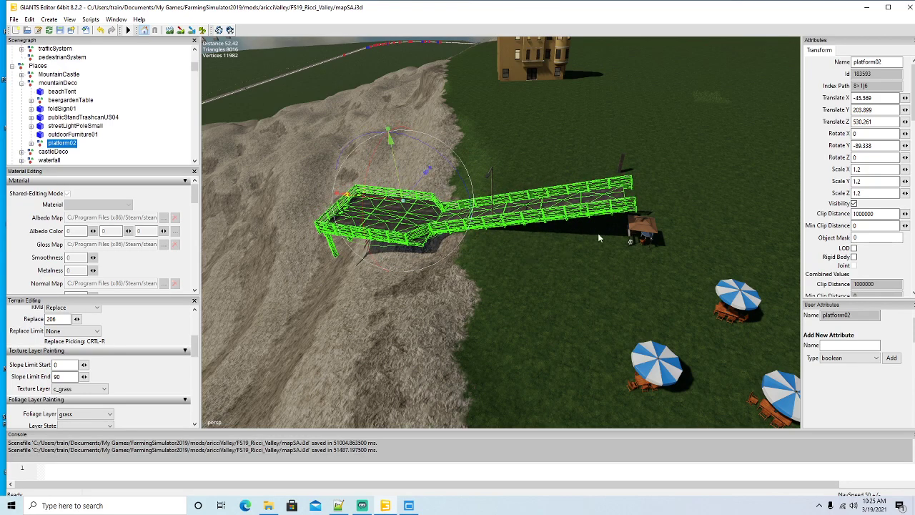
# Step: Delete the outermost plank square and the adjoining near-side railing sections at the ramp's grass end
pyautogui.moveTo(597, 233); pyautogui.dragTo(556, 267, button='middle')
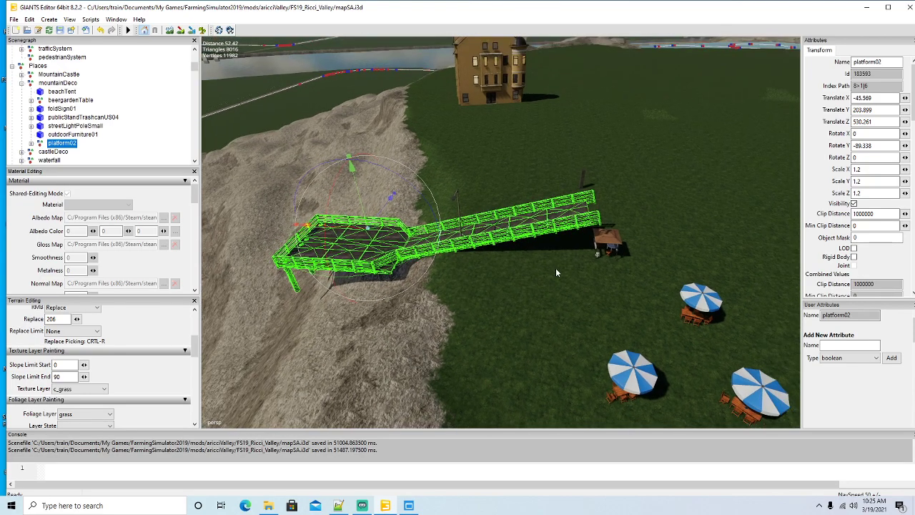
pyautogui.click(579, 227)
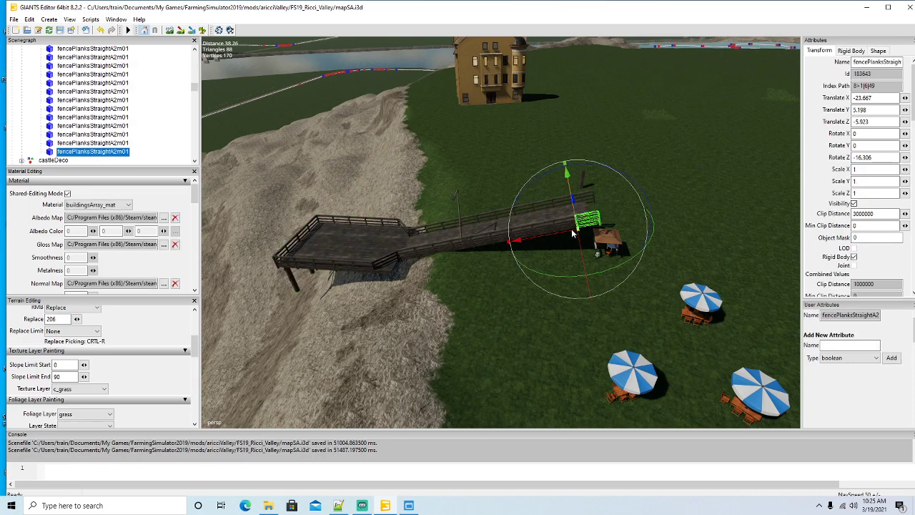
pyautogui.press('Delete')
pyautogui.click(575, 224)
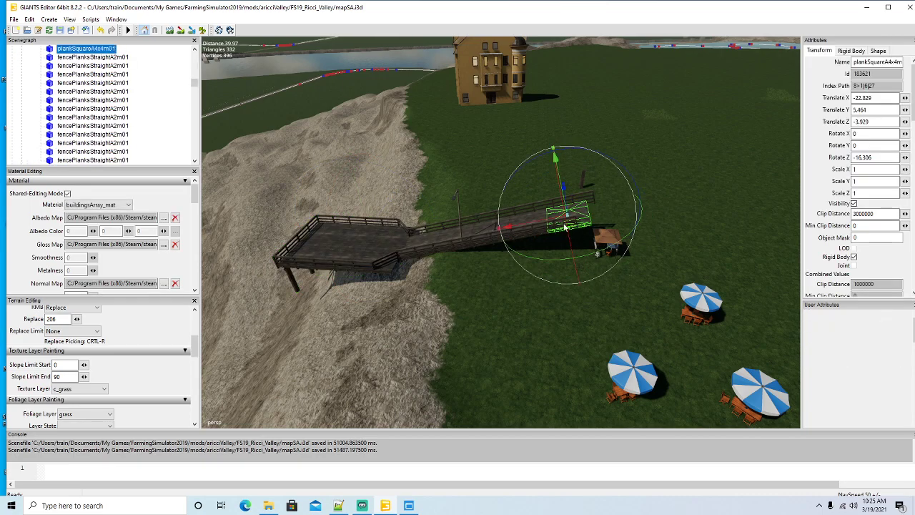
pyautogui.press('Delete')
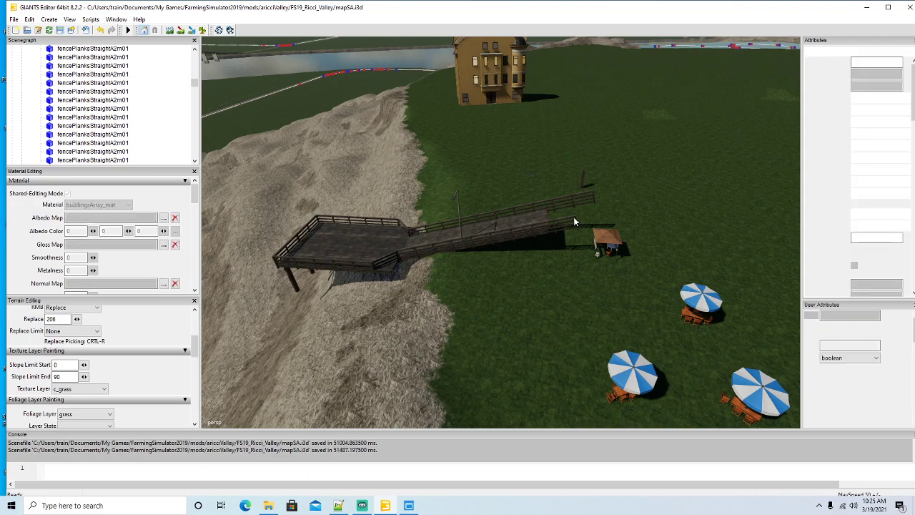
pyautogui.click(574, 219)
pyautogui.press('Delete')
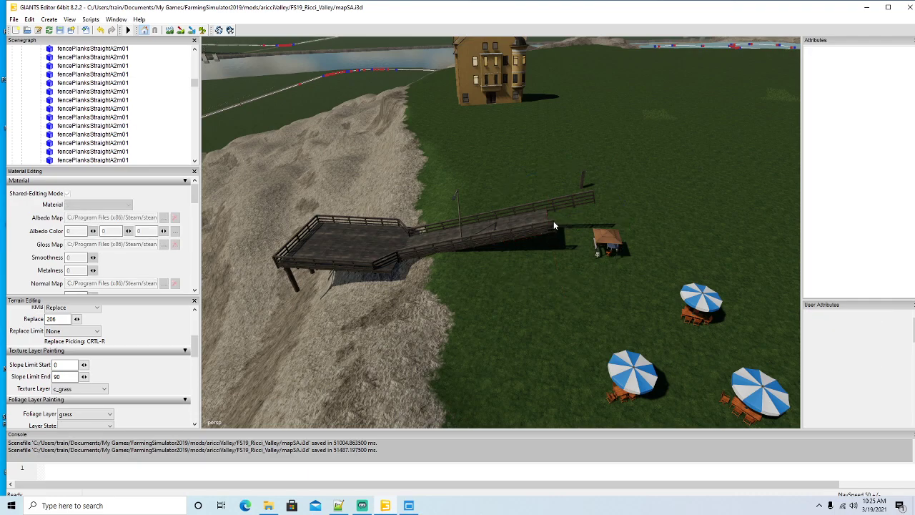
pyautogui.click(553, 221)
pyautogui.press('Delete')
# Step: Shorten the ramp further by deleting more near-side railing sections and the next two plank squares
pyautogui.click(531, 225)
pyautogui.press('Delete')
pyautogui.click(510, 229)
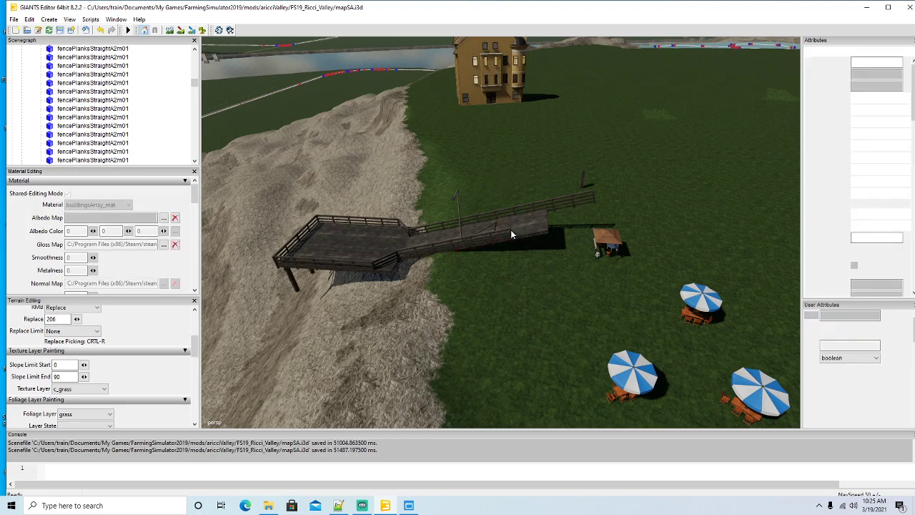
pyautogui.click(510, 230)
pyautogui.press('Delete')
pyautogui.click(509, 239)
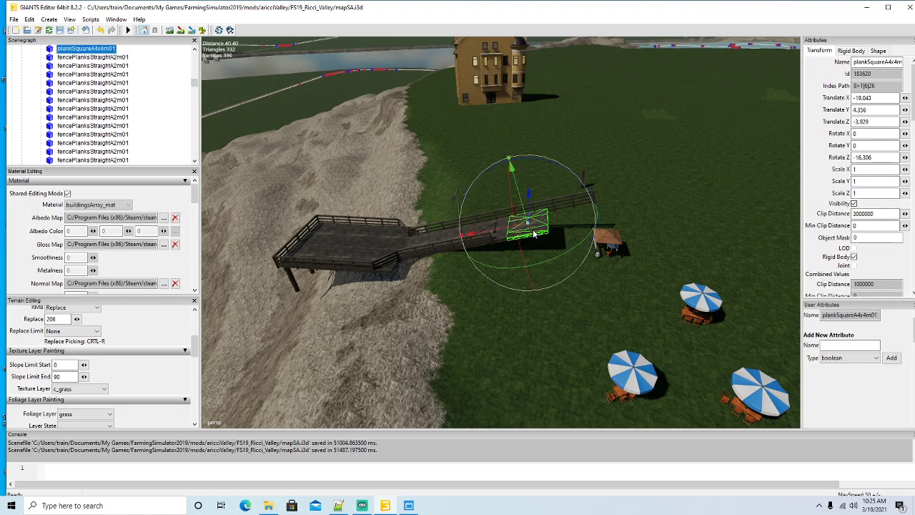
pyautogui.press('Delete')
pyautogui.click(489, 234)
pyautogui.press('Delete')
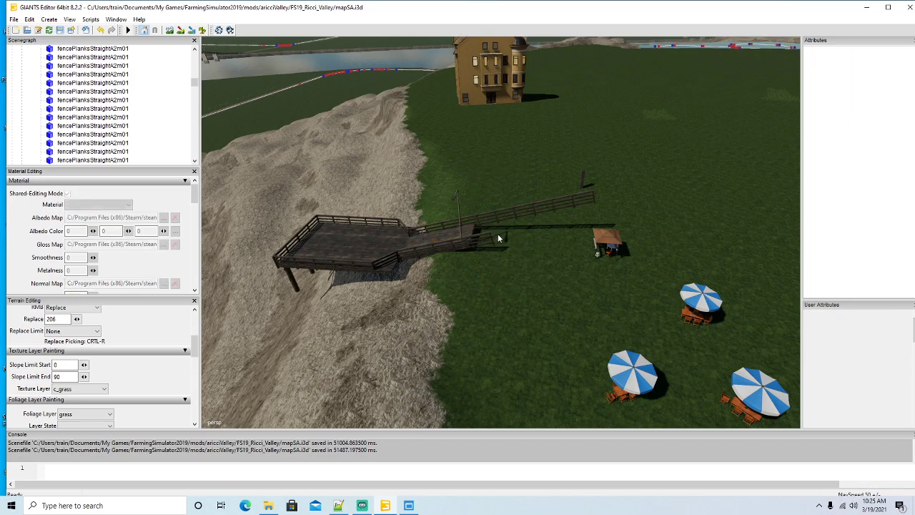
# Step: Delete the streetLightPoleLarge that stands in the middle of the ramp
pyautogui.click(459, 227)
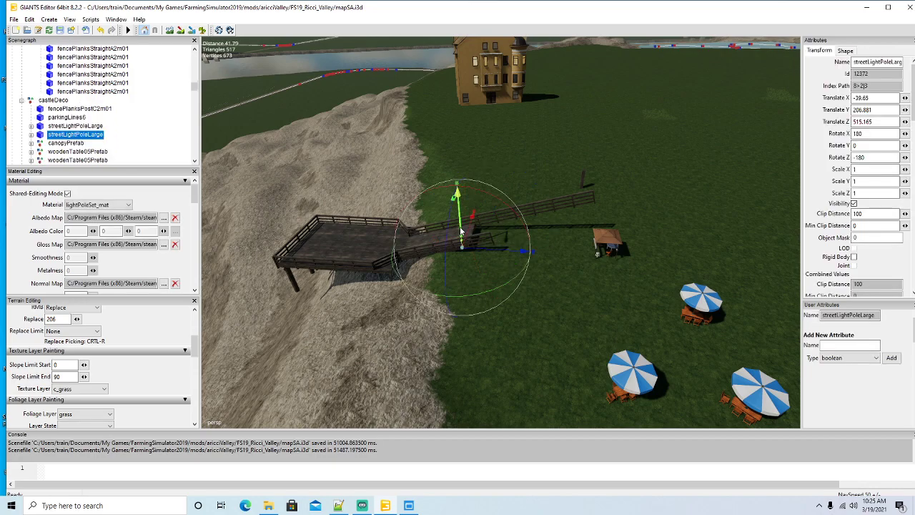
pyautogui.press('Delete')
pyautogui.press('Delete')
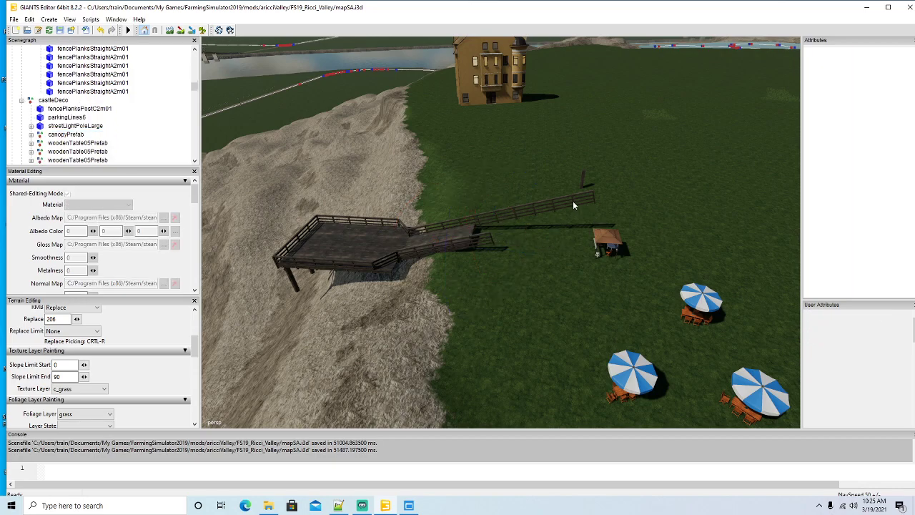
# Step: Delete the unsupported far-side railing sections that extend over the grass past the shortened ramp
pyautogui.click(573, 200)
pyautogui.press('Delete')
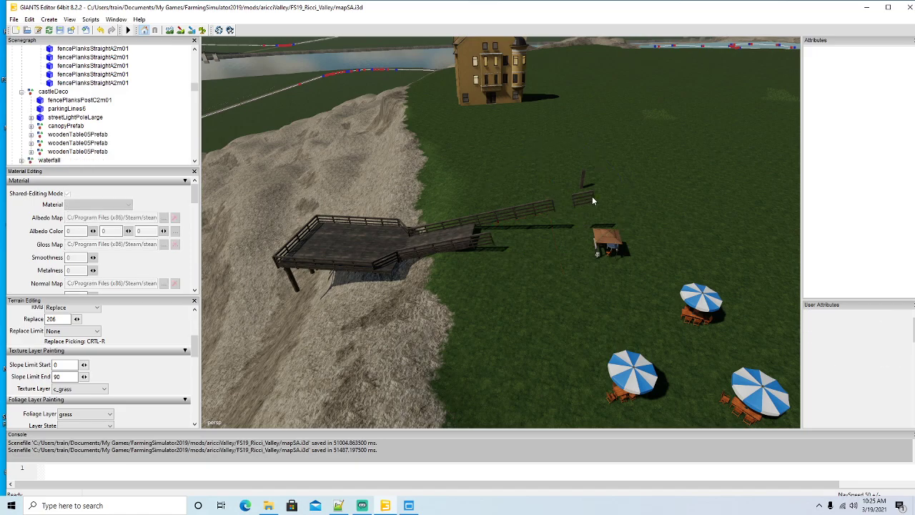
pyautogui.click(592, 199)
pyautogui.scroll(5, 550, 280)
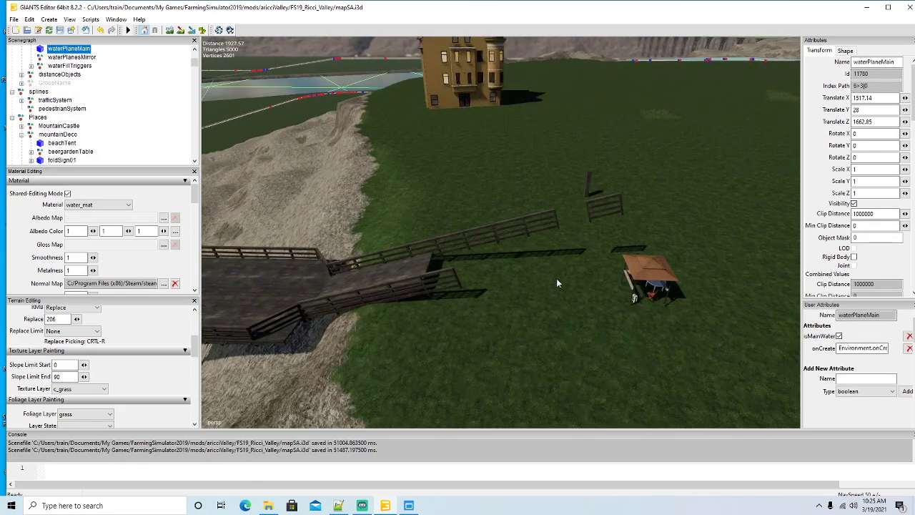
pyautogui.click(589, 220)
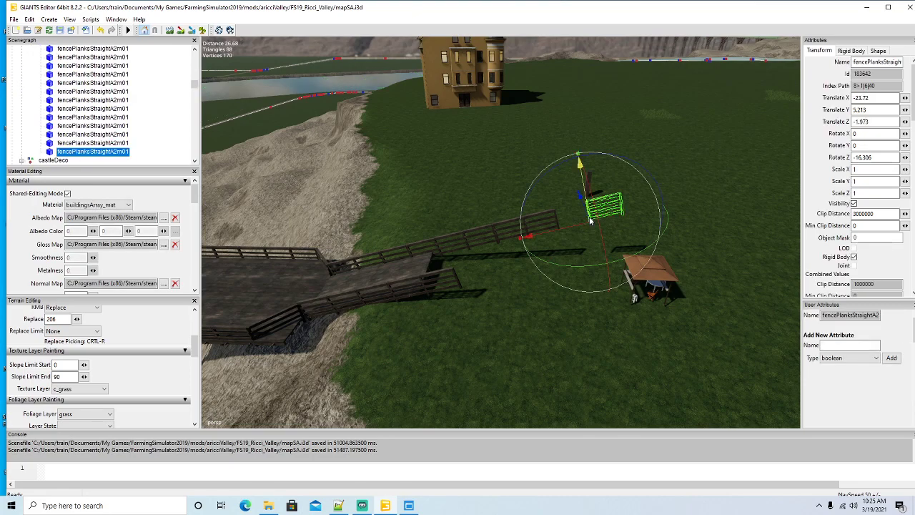
pyautogui.press('Delete')
pyautogui.click(556, 221)
pyautogui.press('Delete')
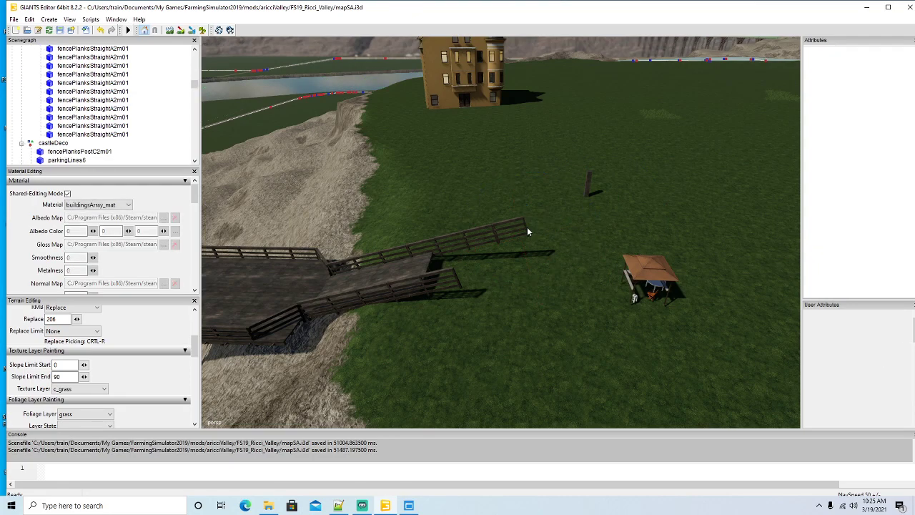
pyautogui.click(526, 228)
pyautogui.press('Delete')
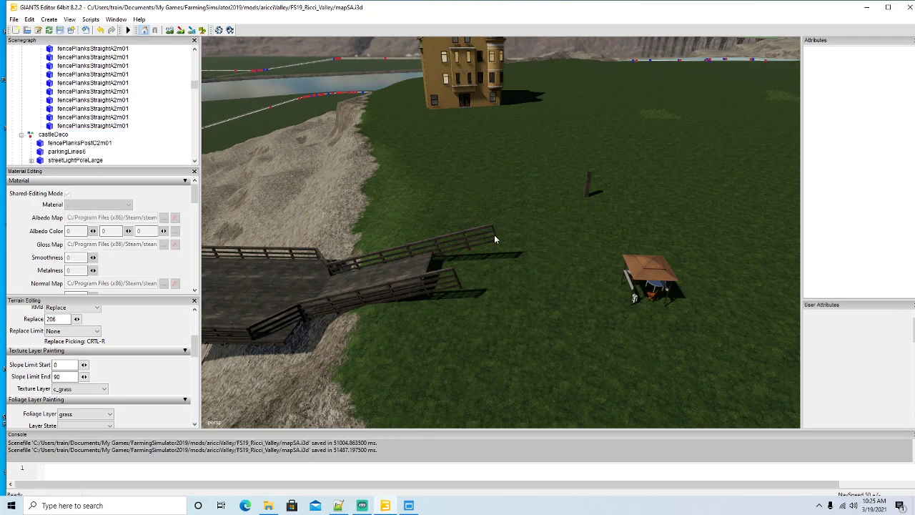
pyautogui.click(495, 235)
pyautogui.press('Delete')
# Step: Trim both railings at the ramp's end by deleting the last two fence sections on each side
pyautogui.click(454, 273)
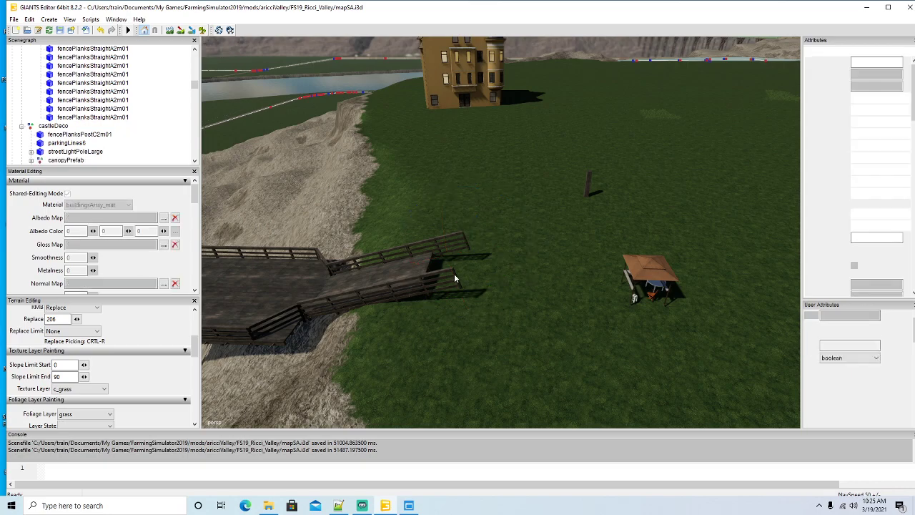
pyautogui.press('Delete')
pyautogui.click(457, 252)
pyautogui.press('Delete')
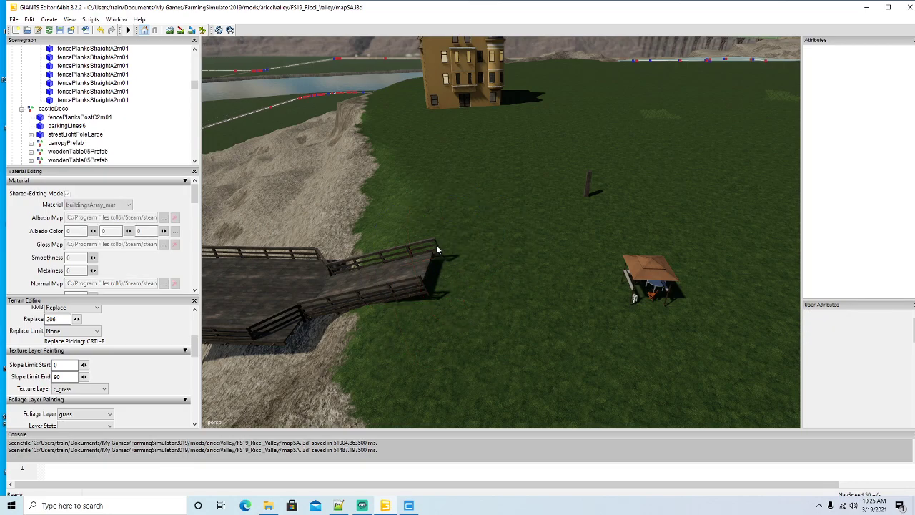
pyautogui.click(438, 244)
pyautogui.press('Delete')
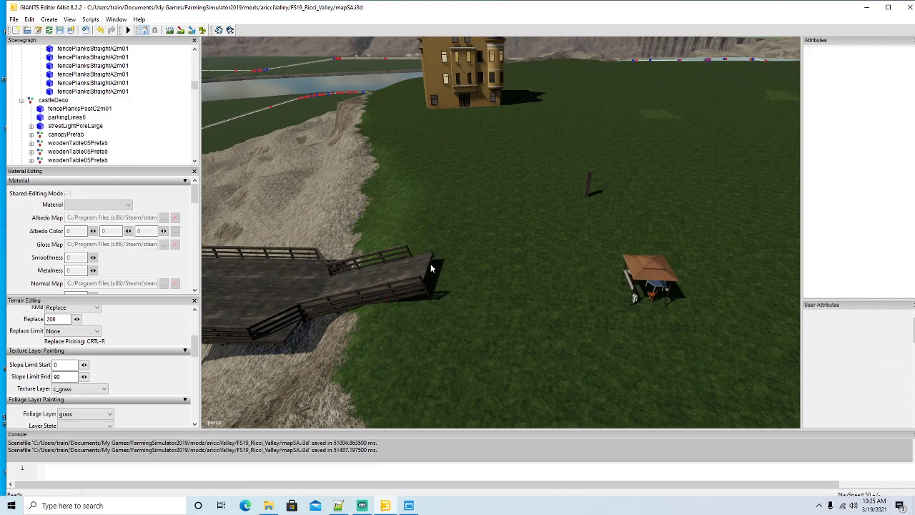
pyautogui.click(421, 280)
pyautogui.press('Delete')
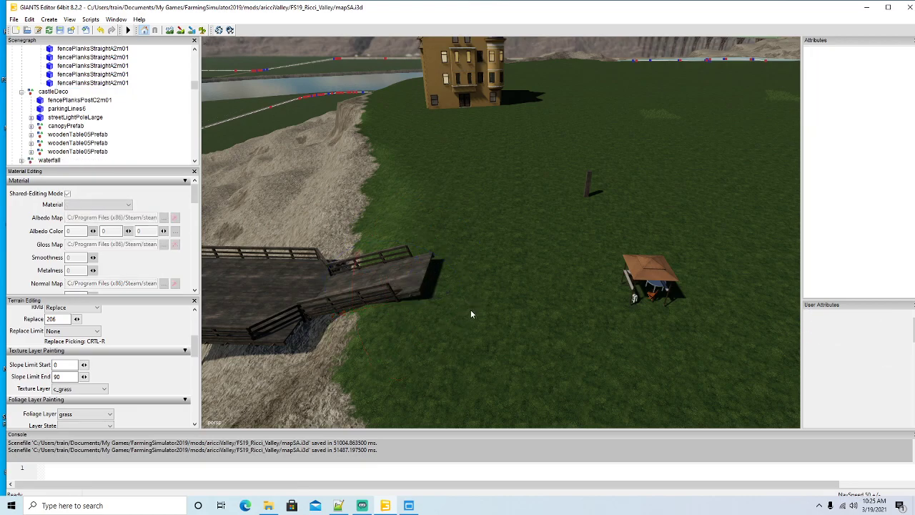
pyautogui.moveTo(470, 309); pyautogui.dragTo(437, 311, button='right')
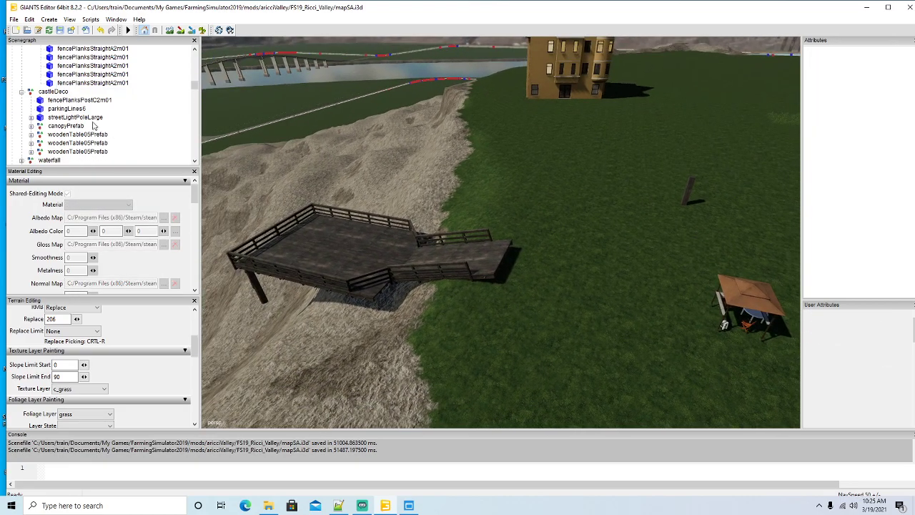
pyautogui.scroll(-8, 91, 122)
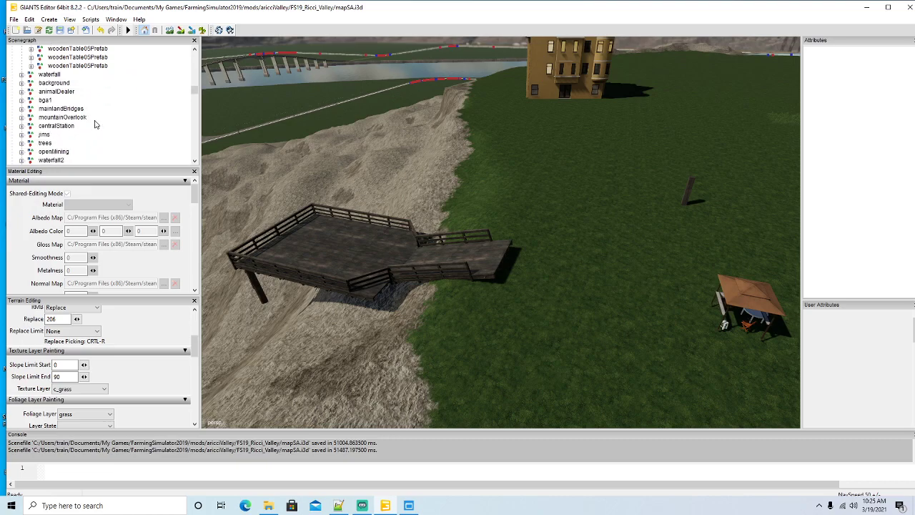
pyautogui.scroll(8, 94, 122)
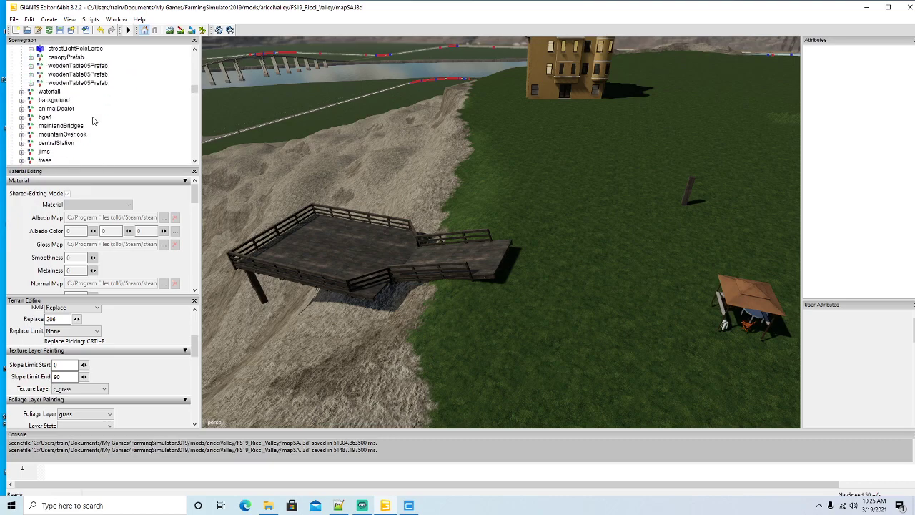
pyautogui.scroll(4, 94, 123)
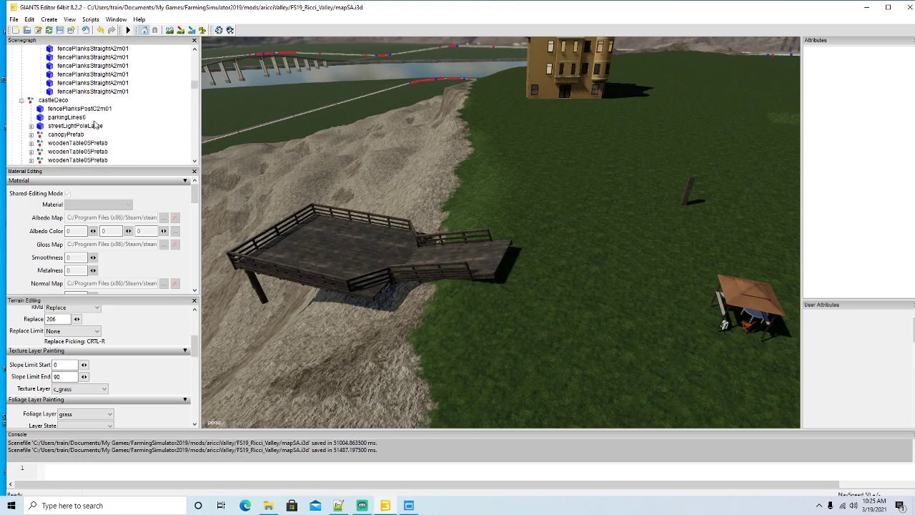
# Step: Raise the whole platform02 group about 2 m, to a Translate Y of about 205.88
pyautogui.scroll(3, 93, 121)
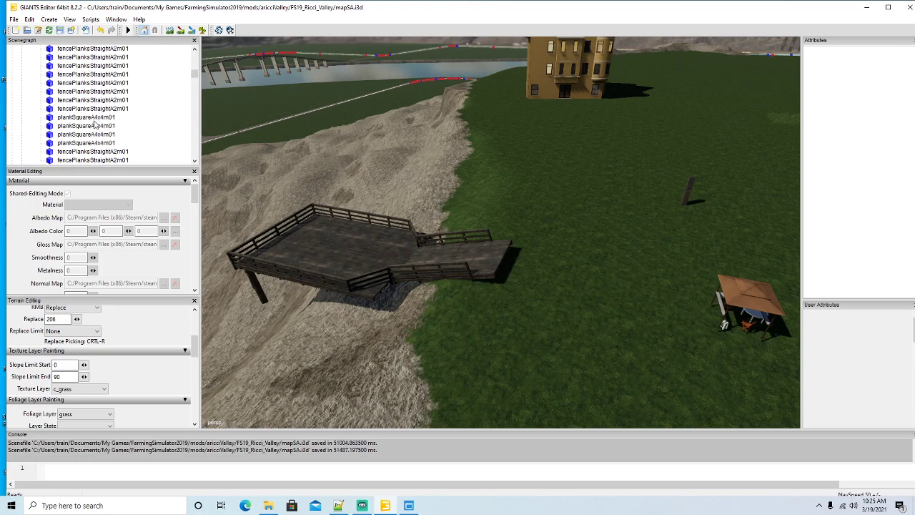
pyautogui.click(41, 94)
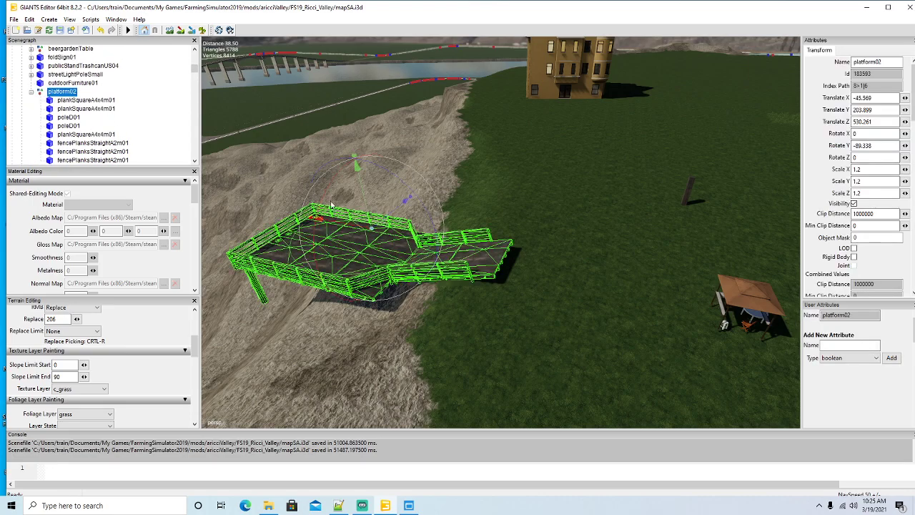
pyautogui.moveTo(368, 200); pyautogui.dragTo(365, 180)
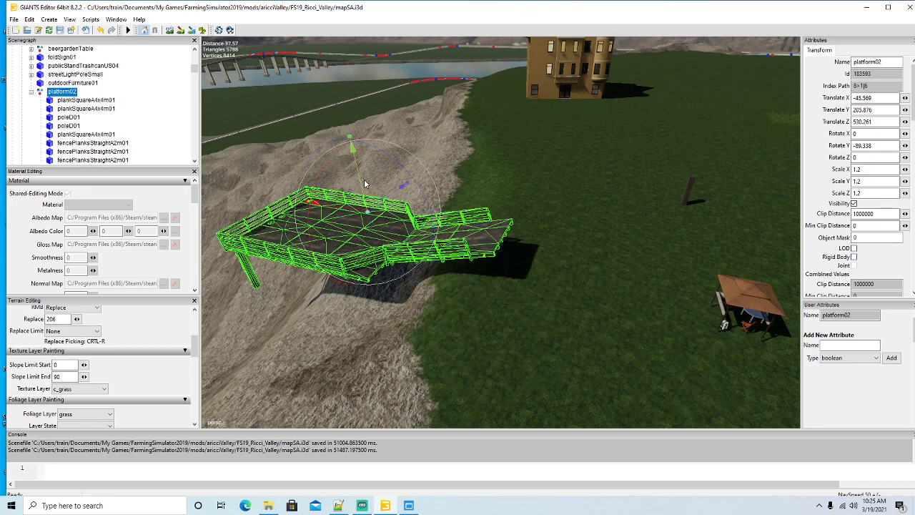
# Step: Delete the three remaining railing sections on the near side of the ramp
pyautogui.click(465, 250)
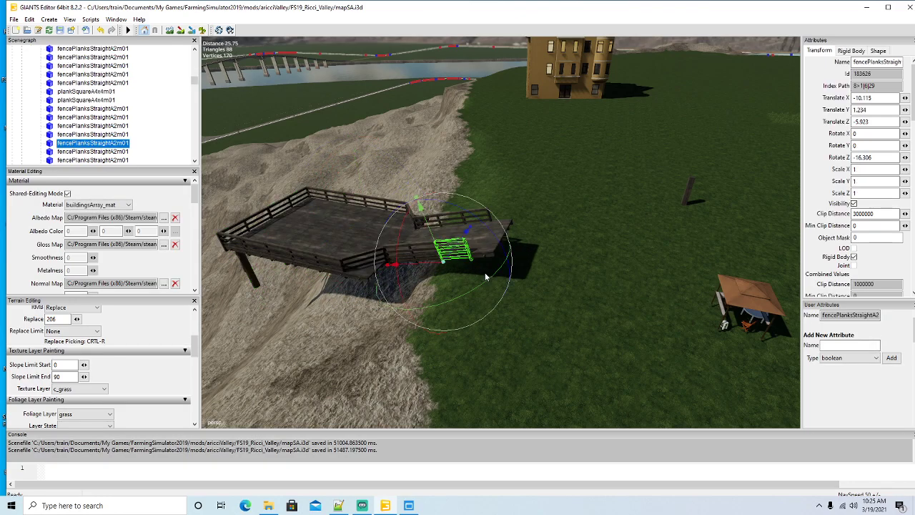
pyautogui.press('Delete')
pyautogui.click(437, 251)
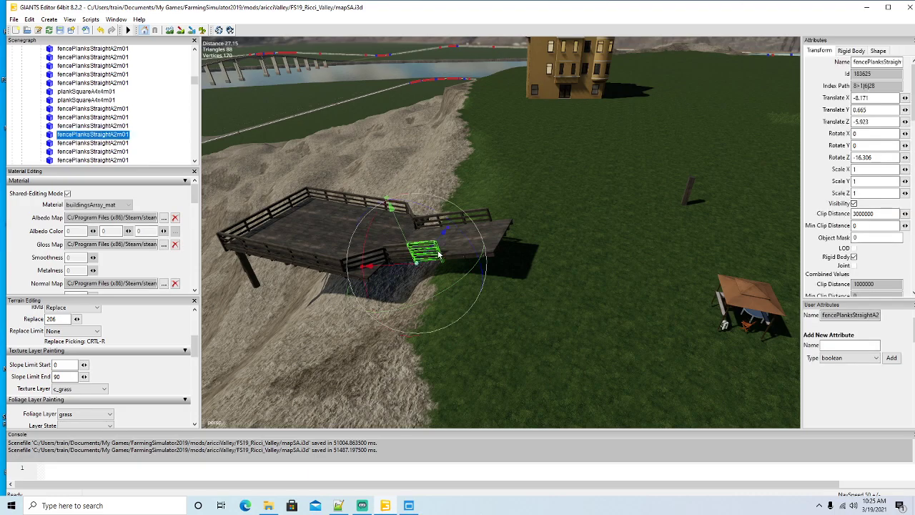
pyautogui.press('Delete')
pyautogui.click(411, 250)
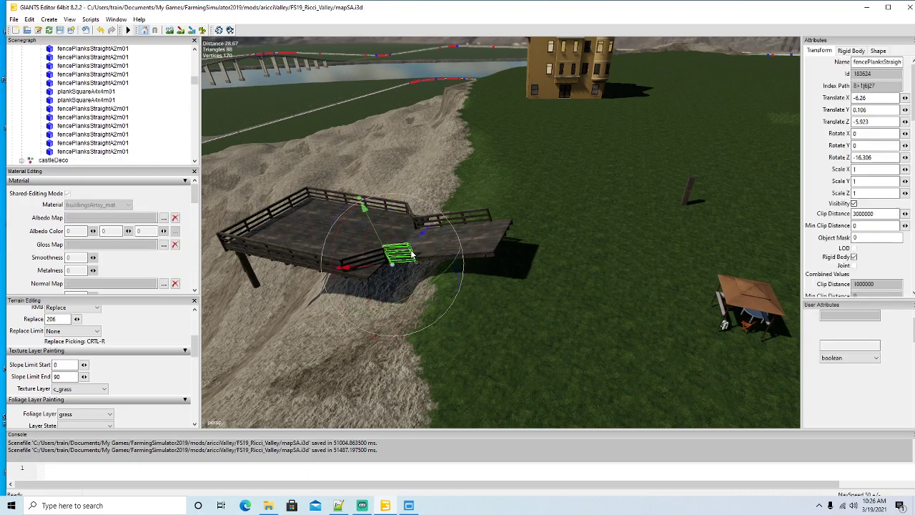
pyautogui.press('Delete')
# Step: Delete the three remaining railing sections on the ramp's far side and its outer plank square
pyautogui.click(490, 216)
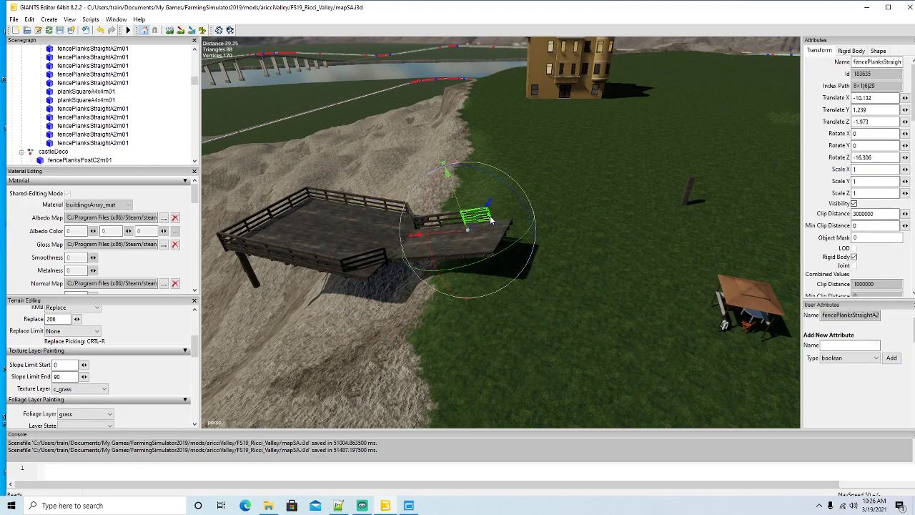
pyautogui.press('Delete')
pyautogui.click(462, 216)
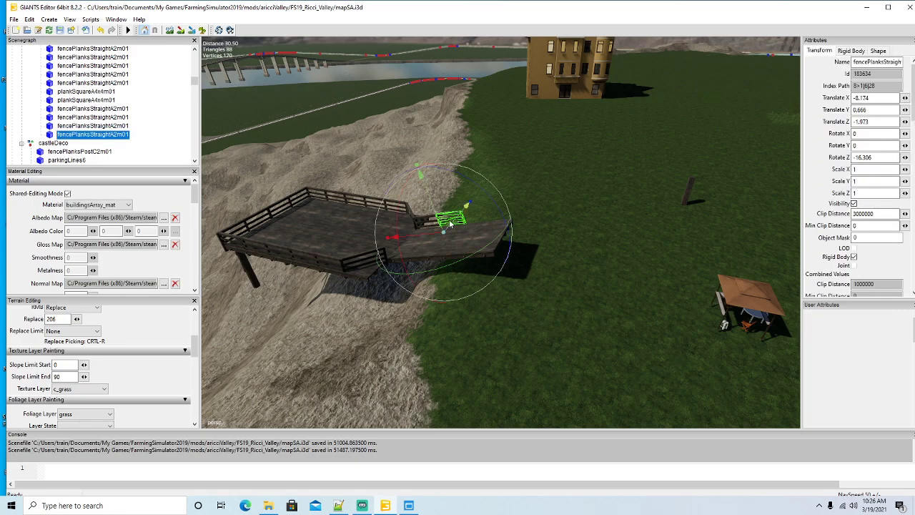
pyautogui.press('Delete')
pyautogui.click(442, 224)
pyautogui.press('Delete')
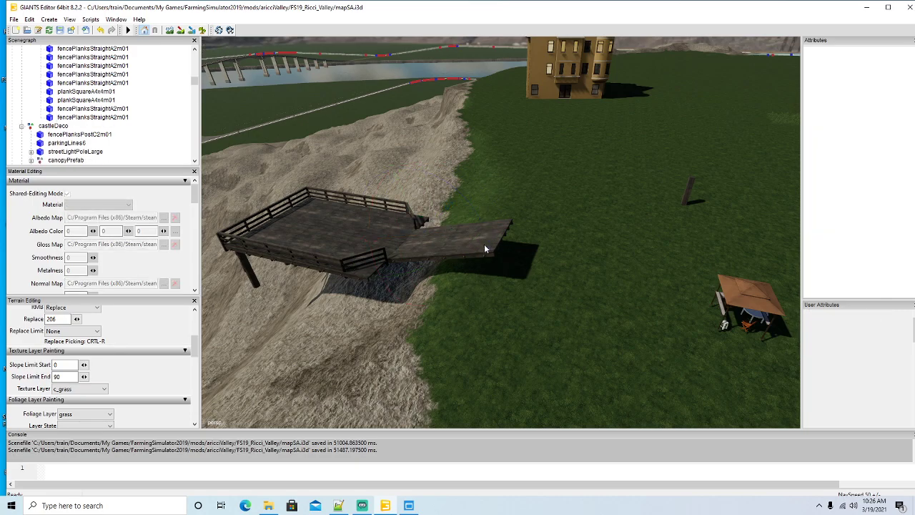
pyautogui.click(441, 248)
pyautogui.press('Delete')
# Step: Level the ramp's last plank square by setting its Rotate Z to 0
pyautogui.click(441, 247)
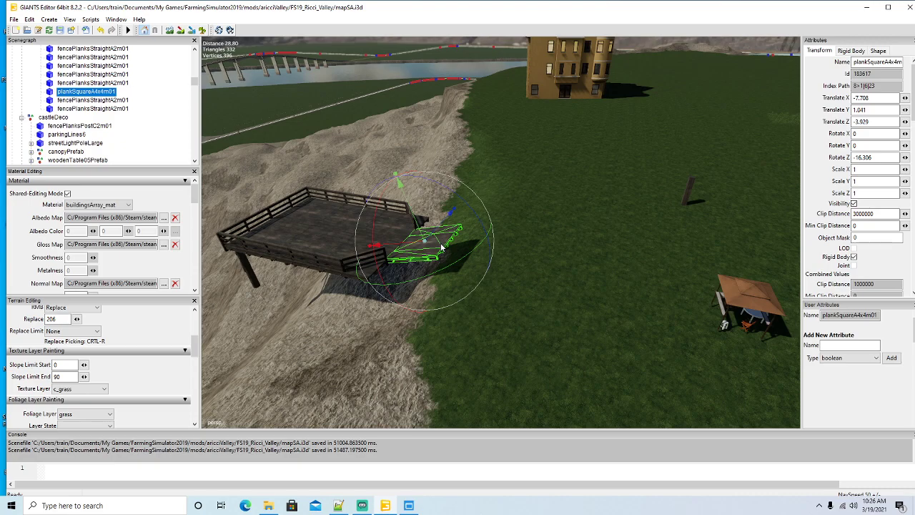
pyautogui.moveTo(885, 158); pyautogui.dragTo(754, 167)
pyautogui.write('0')
pyautogui.keyDown('alt'); pyautogui.moveTo(560, 296); pyautogui.dragTo(505, 296); pyautogui.keyUp('alt')
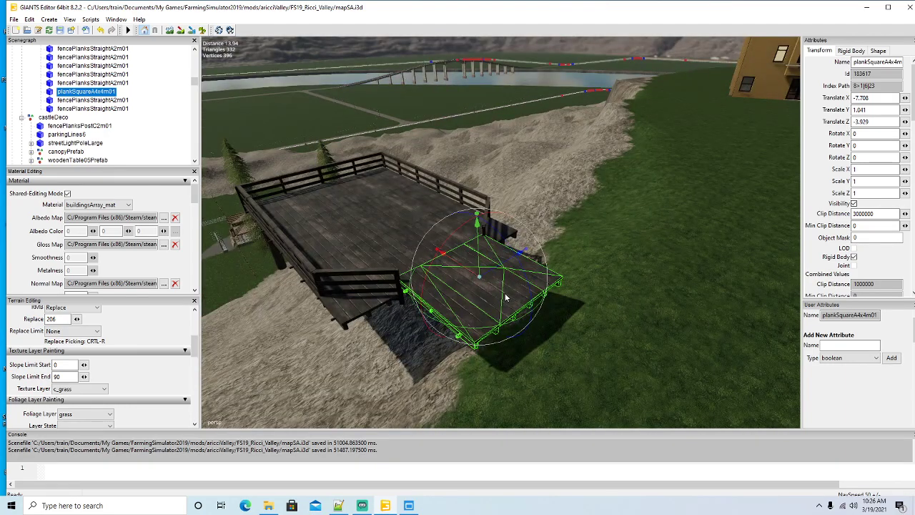
# Step: Delete the angled fence sections at both inner corners of the deck and the last ramp plank square
pyautogui.click(399, 285)
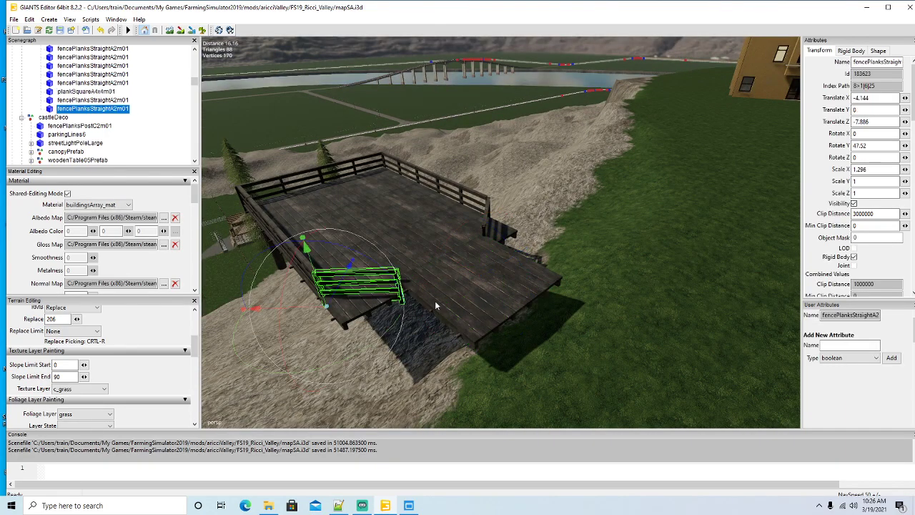
pyautogui.press('Delete')
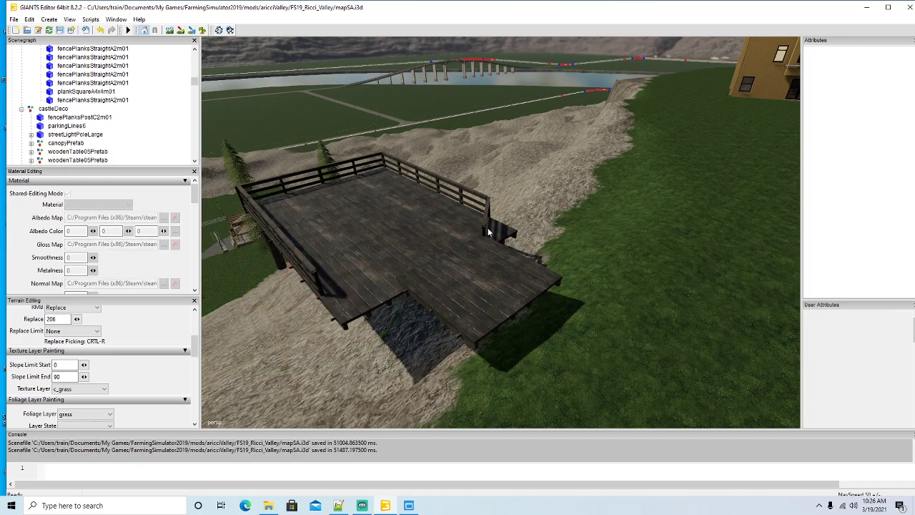
pyautogui.click(485, 227)
pyautogui.press('Delete')
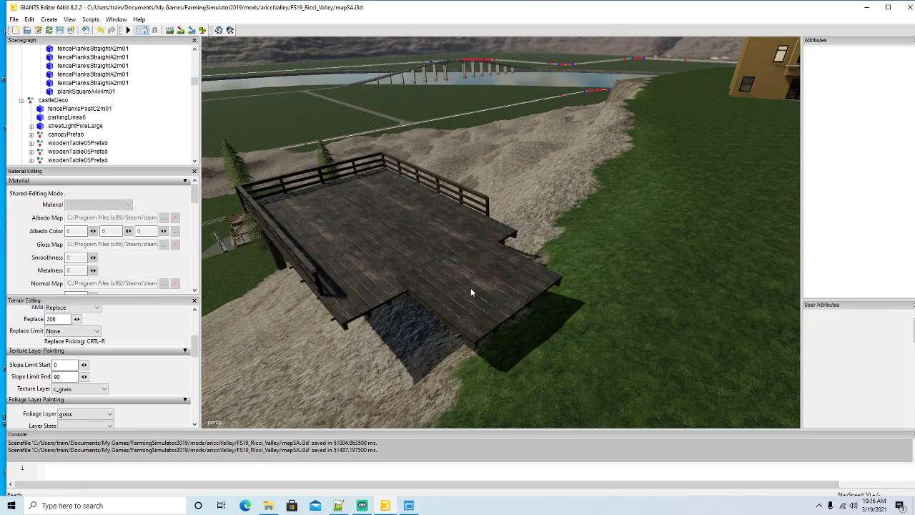
pyautogui.click(480, 290)
pyautogui.press('Delete')
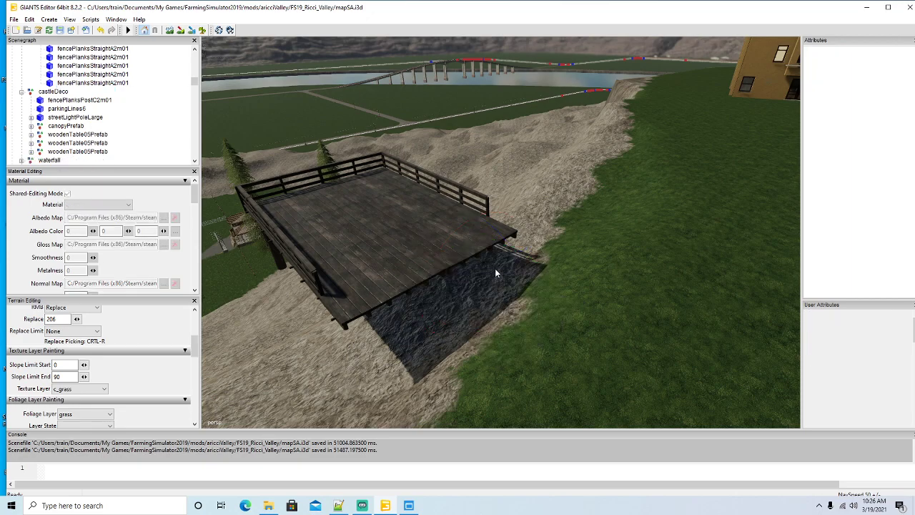
# Step: Extend the deck toward the grass with duplicates of the two edge plank squares, at Translate X about -7.81 and -7.77
pyautogui.click(486, 243)
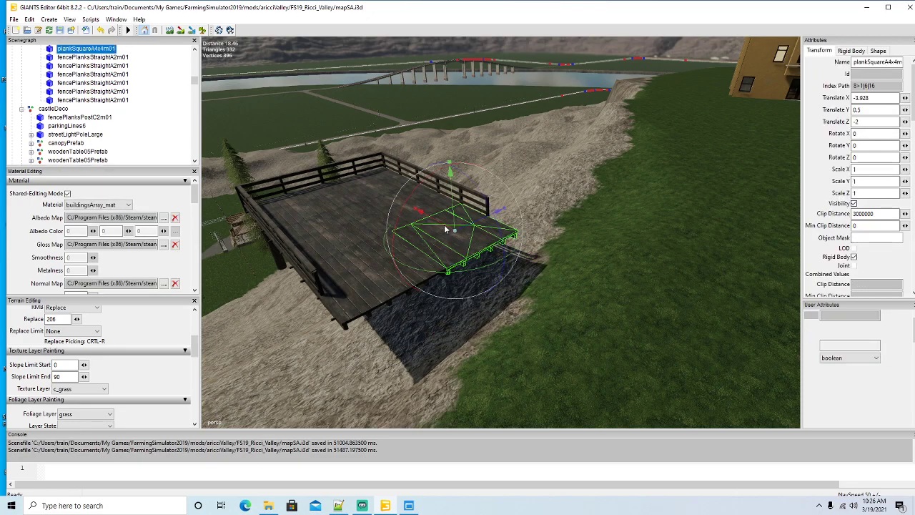
pyautogui.hotkey('ctrl', 'd')
pyautogui.moveTo(444, 228); pyautogui.dragTo(507, 295)
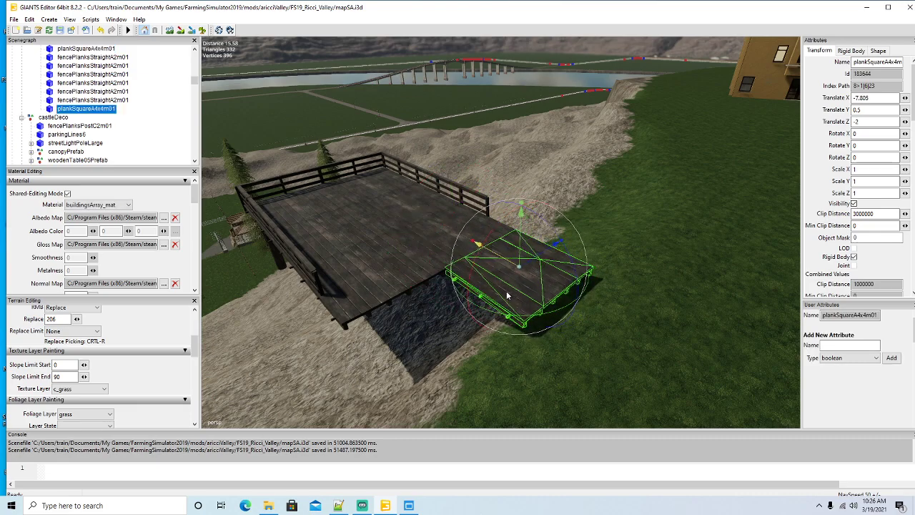
pyautogui.click(379, 293)
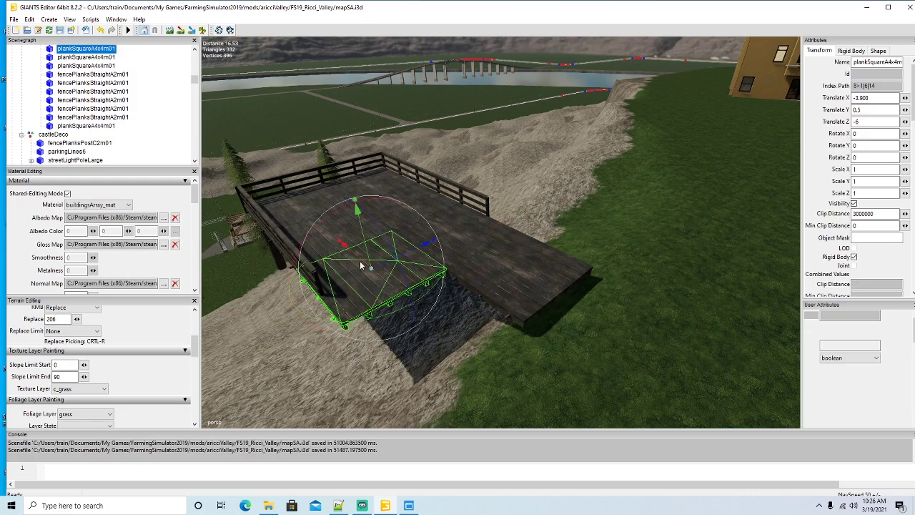
pyautogui.hotkey('ctrl', 'd')
pyautogui.moveTo(360, 260); pyautogui.dragTo(417, 348)
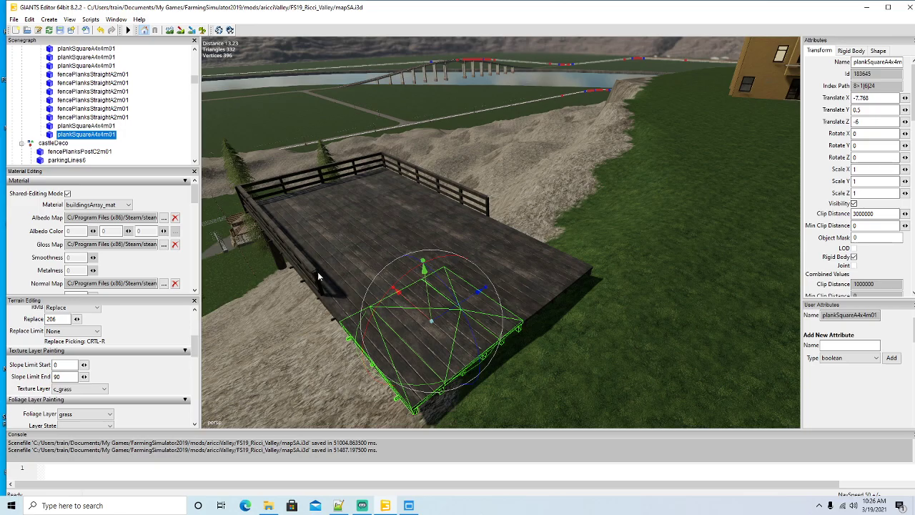
# Step: Extend the near-side railing with two copies of its last fence section, at Translate X about -4.11 and -6.12
pyautogui.moveTo(317, 272); pyautogui.dragTo(438, 285, button='middle')
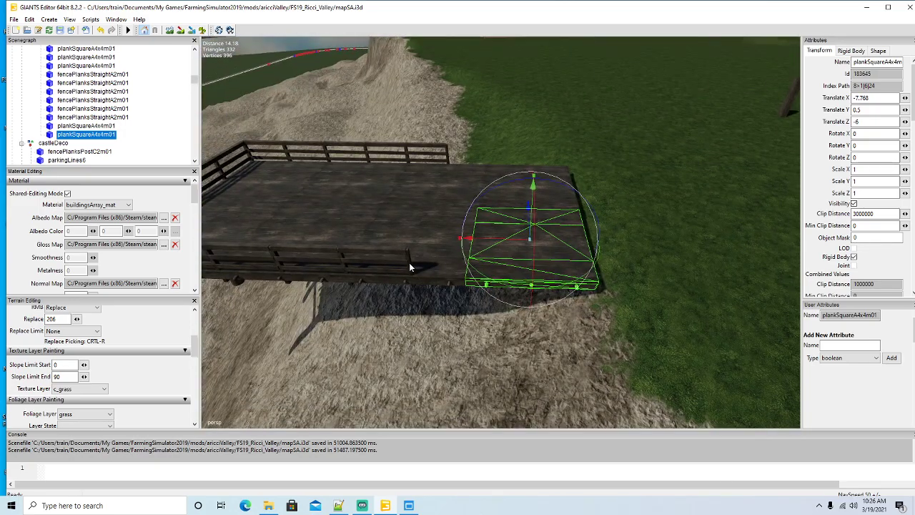
pyautogui.click(410, 267)
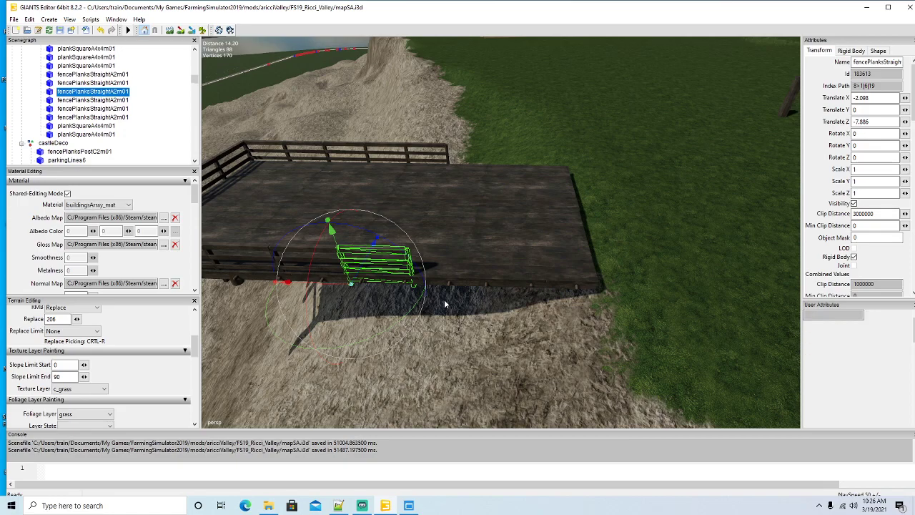
pyautogui.hotkey('ctrl', 'd')
pyautogui.moveTo(326, 286); pyautogui.dragTo(383, 305)
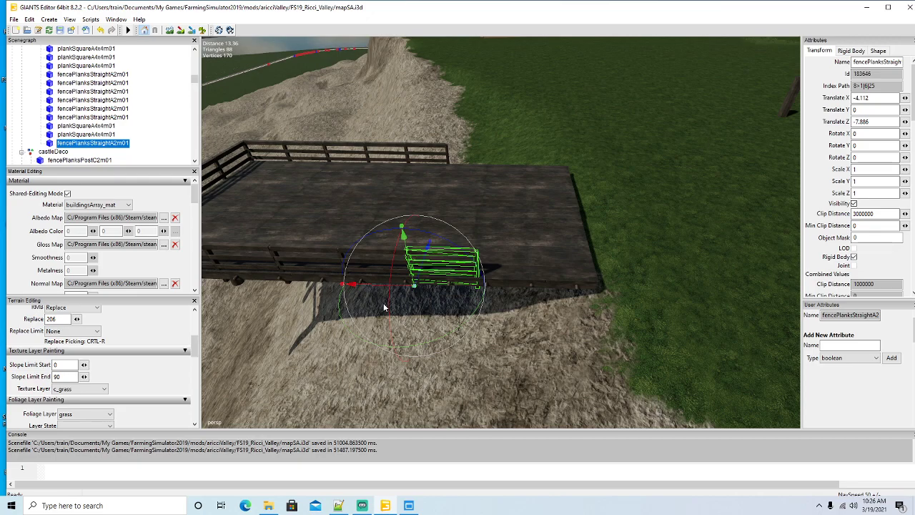
pyautogui.hotkey('ctrl', 'd')
pyautogui.moveTo(399, 284); pyautogui.dragTo(457, 296)
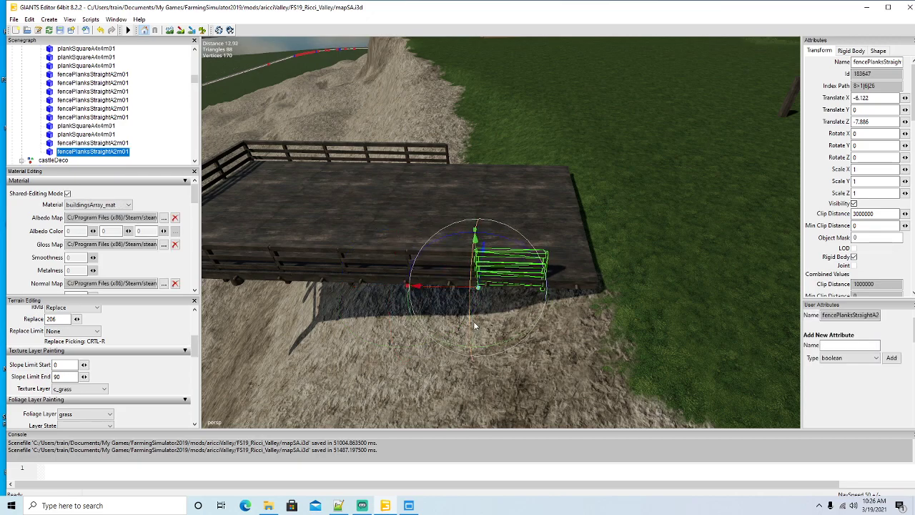
# Step: Extend the far-side railing with two copies of its last fence section, at Translate X about -3.91 and -5.90
pyautogui.keyDown('alt'); pyautogui.moveTo(474, 323); pyautogui.dragTo(471, 290); pyautogui.keyUp('alt')
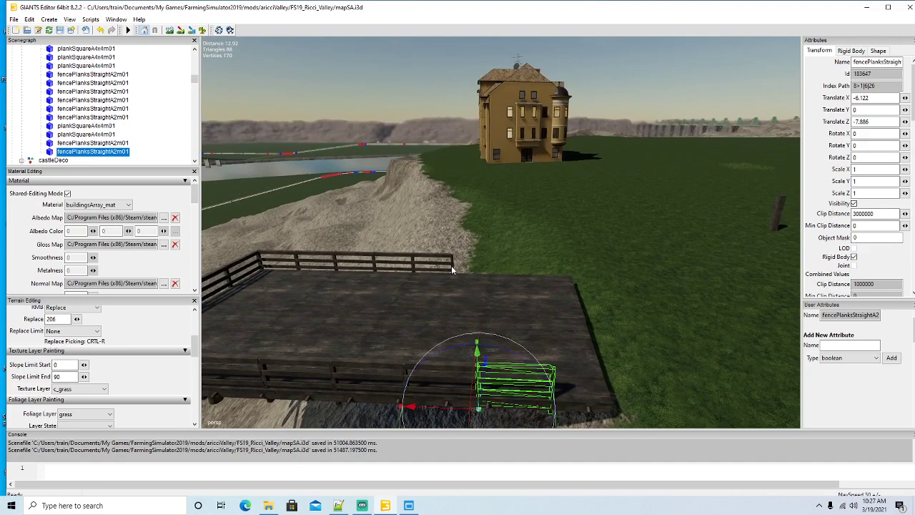
pyautogui.click(450, 268)
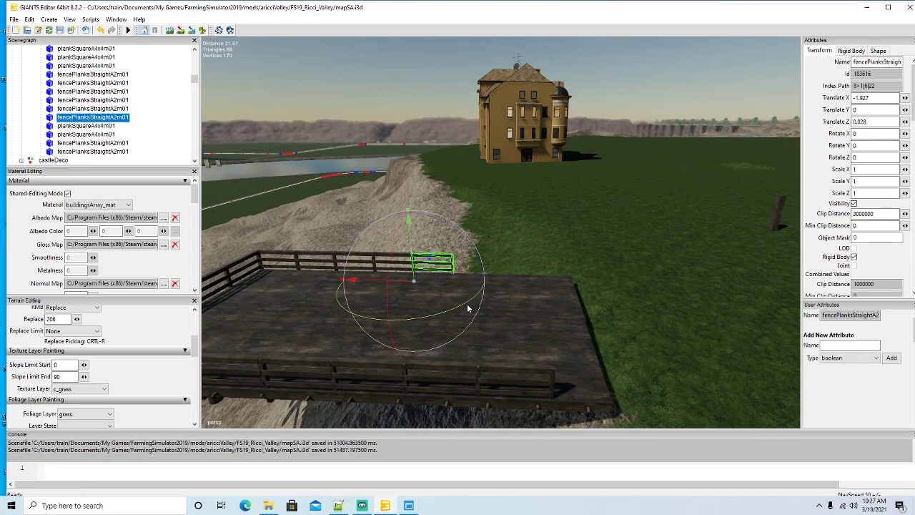
pyautogui.hotkey('ctrl', 'd')
pyautogui.moveTo(393, 284); pyautogui.dragTo(430, 293)
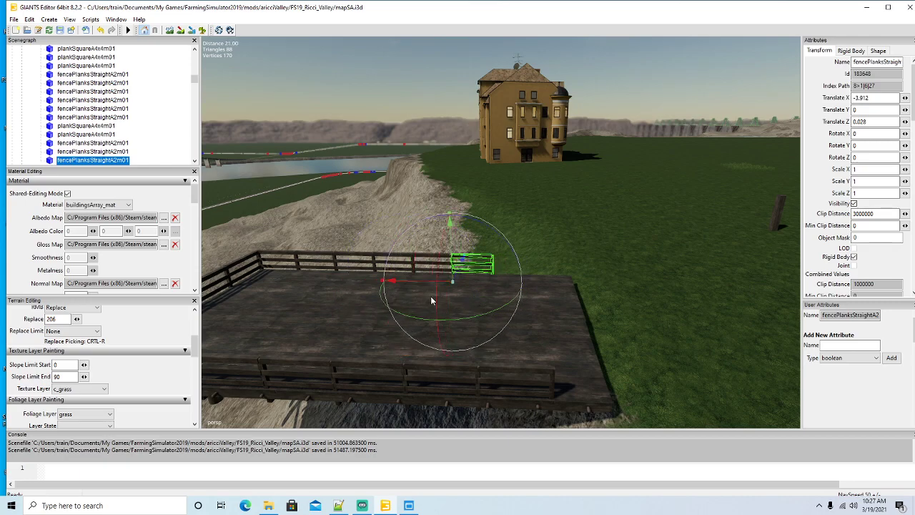
pyautogui.hotkey('ctrl', 'd')
pyautogui.moveTo(422, 280); pyautogui.dragTo(458, 289)
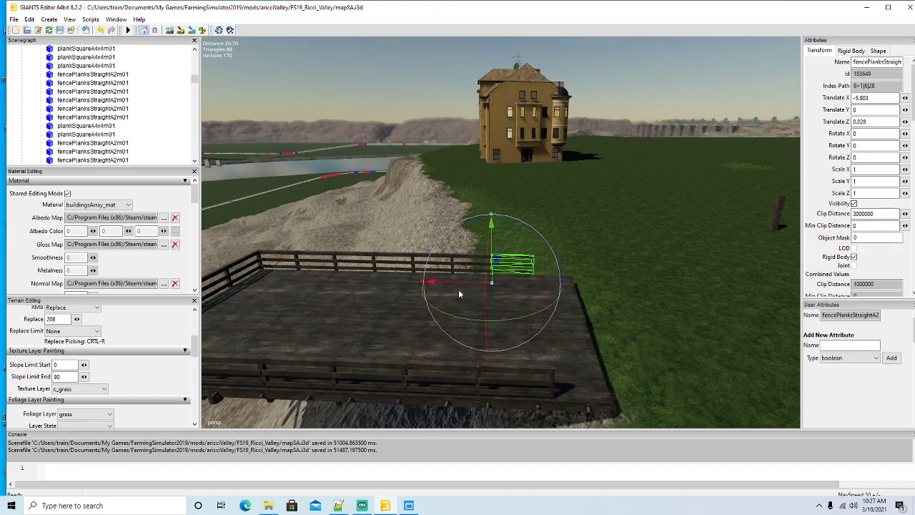
# Step: Collapse platform02 and move the group along the cliff toward the large building, to Translate X about -121.04 and Translate Z about 562.49
pyautogui.scroll(-10, 458, 289)
pyautogui.moveTo(498, 328); pyautogui.dragTo(581, 353, button='middle')
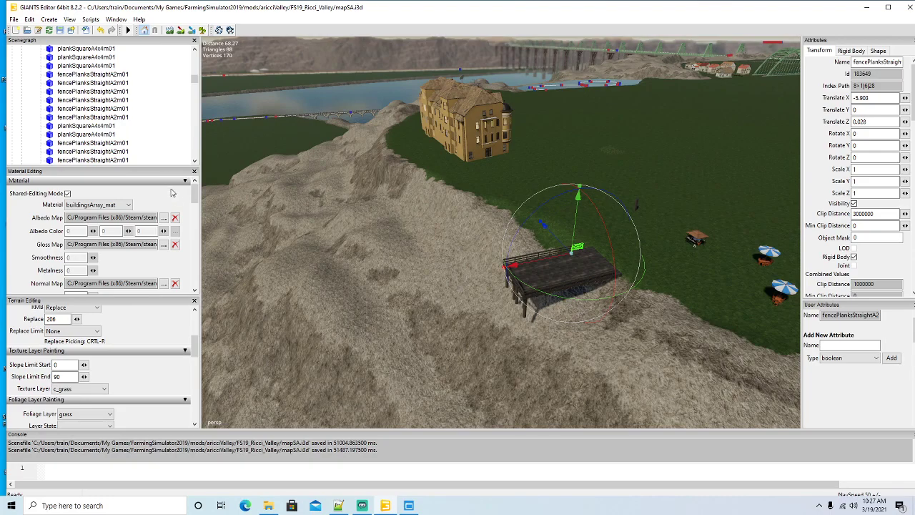
pyautogui.scroll(5, 70, 106)
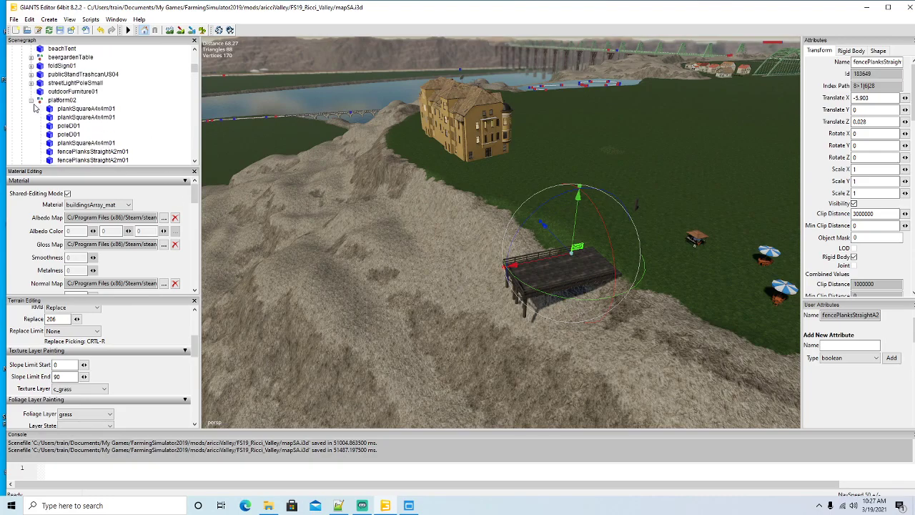
pyautogui.click(30, 100)
pyautogui.click(41, 100)
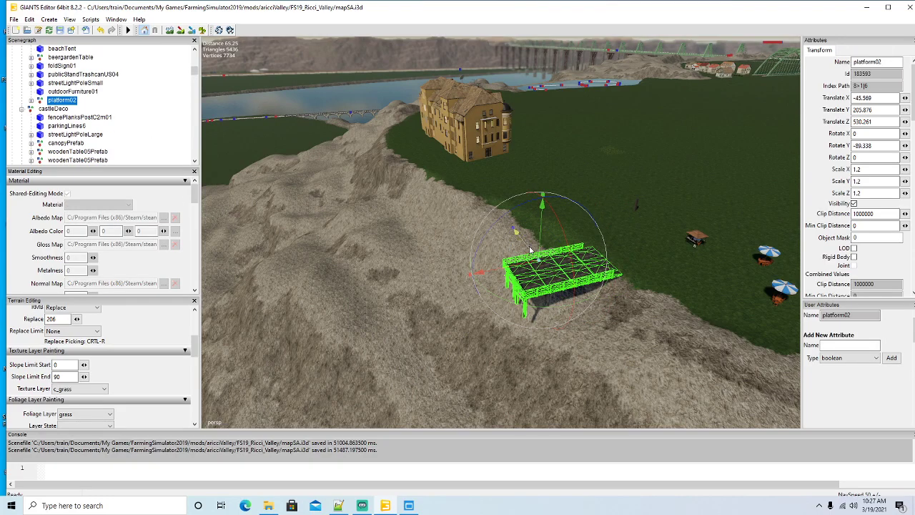
pyautogui.moveTo(512, 238); pyautogui.dragTo(333, 164)
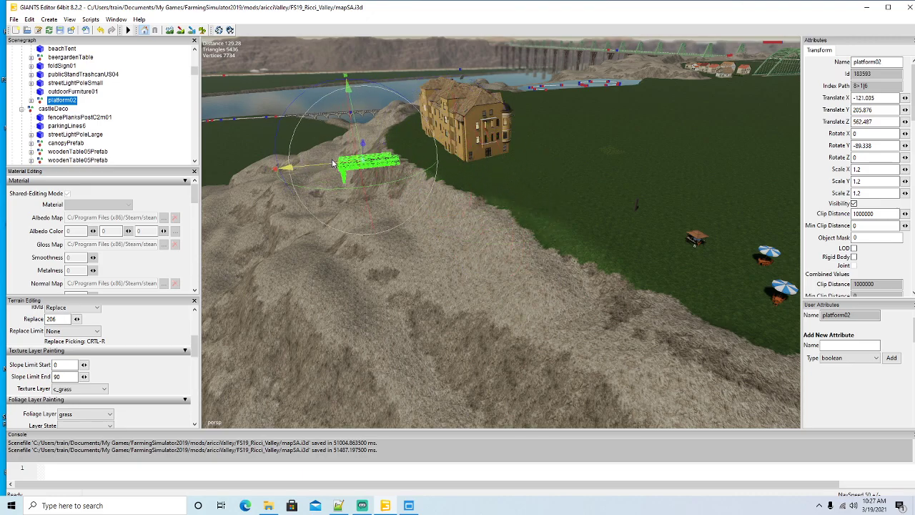
# Step: Set platform02's Rotate Y to -90 and slide it along the cliff behind the large building to Translate X about -139.63
pyautogui.keyDown('alt'); pyautogui.moveTo(370, 242); pyautogui.dragTo(600, 328); pyautogui.keyUp('alt')
pyautogui.scroll(5, 393, 270)
pyautogui.scroll(-4, 594, 322)
pyautogui.scroll(3, 594, 322)
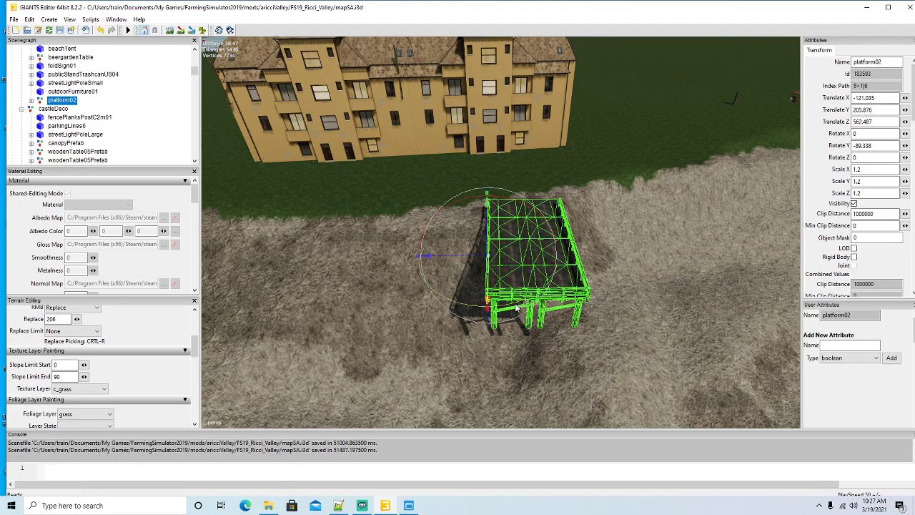
pyautogui.moveTo(516, 307); pyautogui.dragTo(522, 309)
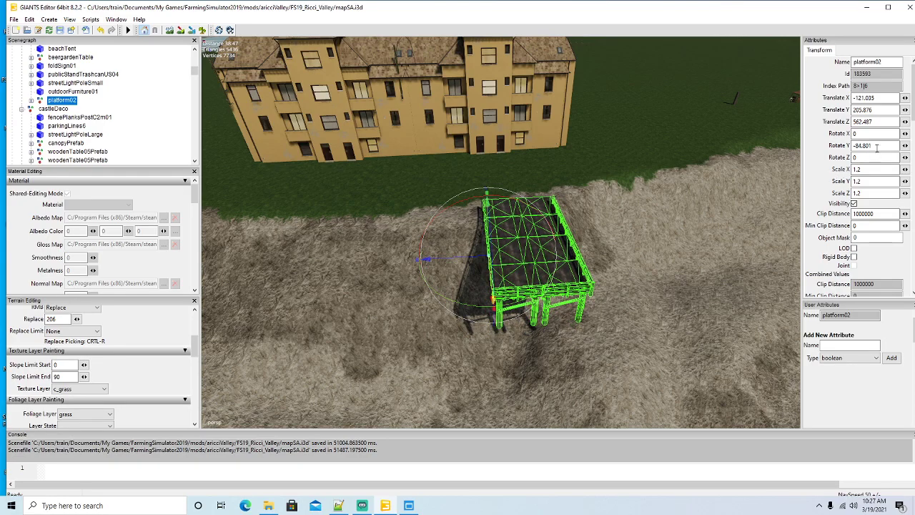
pyautogui.write('-90')
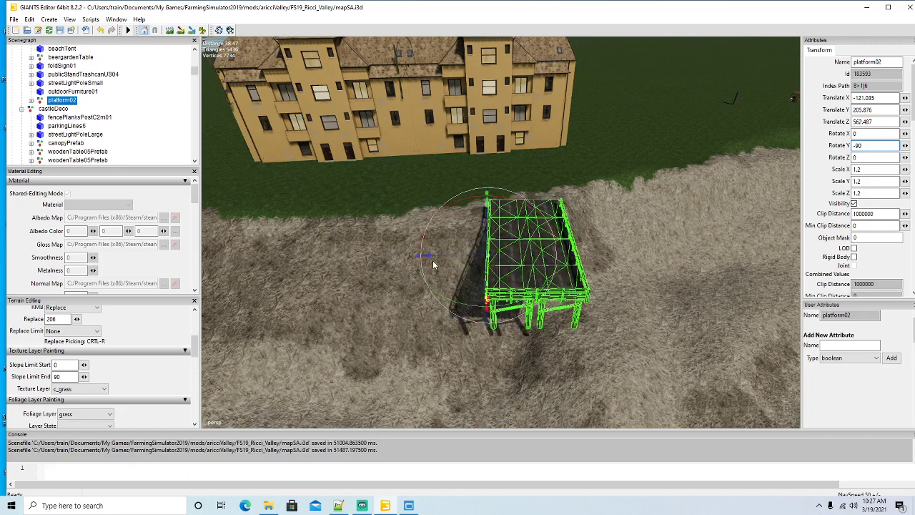
pyautogui.moveTo(428, 256); pyautogui.dragTo(366, 326)
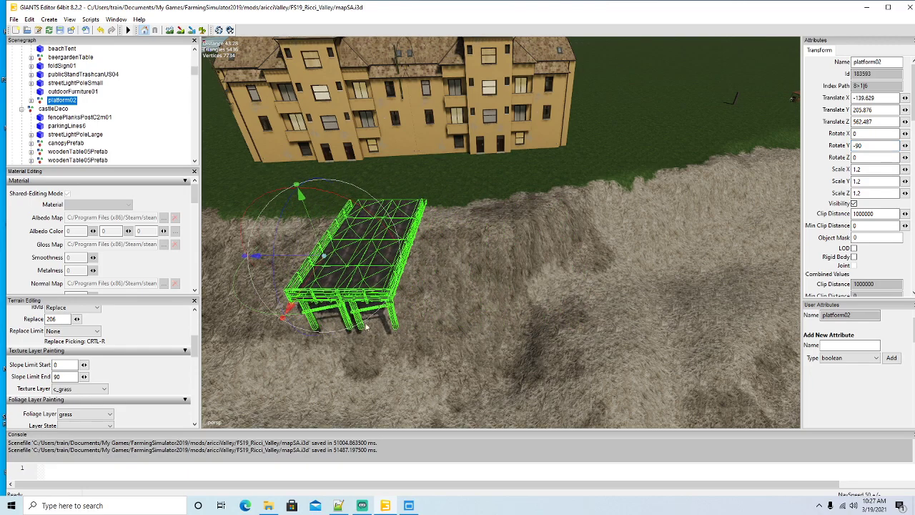
# Step: Lower platform02 onto the cliff edge at Translate Y about 205.42 and shift it to Translate Z about 563.45
pyautogui.moveTo(366, 326); pyautogui.dragTo(240, 323, button='middle')
pyautogui.moveTo(385, 323); pyautogui.dragTo(390, 257, button='middle')
pyautogui.moveTo(441, 210); pyautogui.dragTo(418, 240)
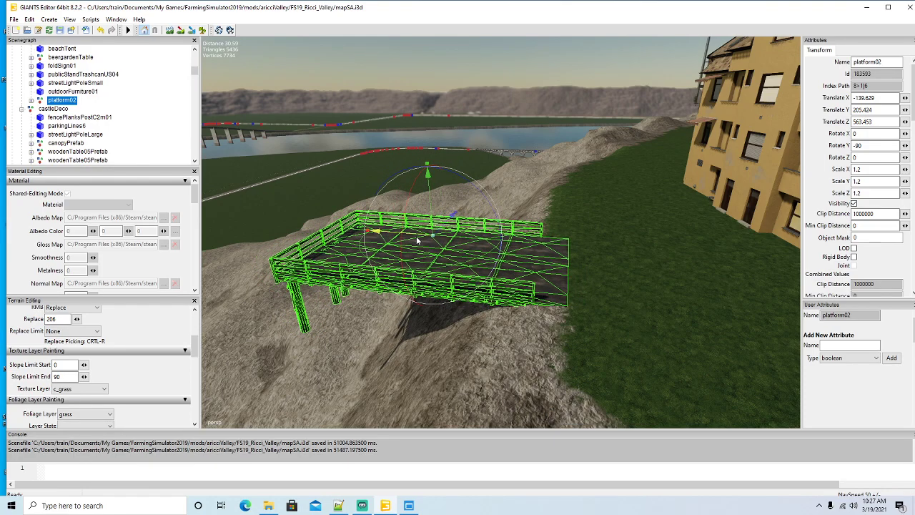
# Step: Stretch both poleD01 supports of platform02 down into the slope, with Scale Y about 2.995 and 3.009
pyautogui.moveTo(415, 317); pyautogui.dragTo(659, 295, button='right')
pyautogui.click(402, 191)
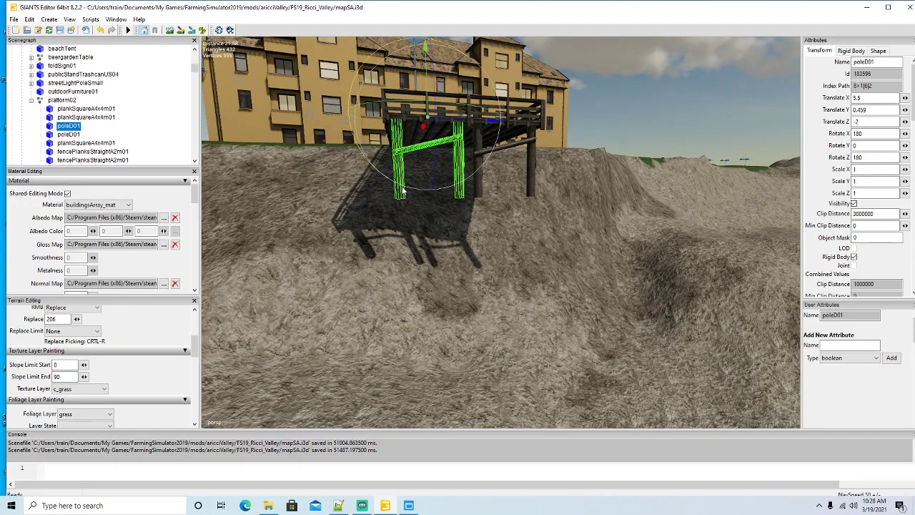
pyautogui.moveTo(321, 205); pyautogui.dragTo(518, 240, button='right')
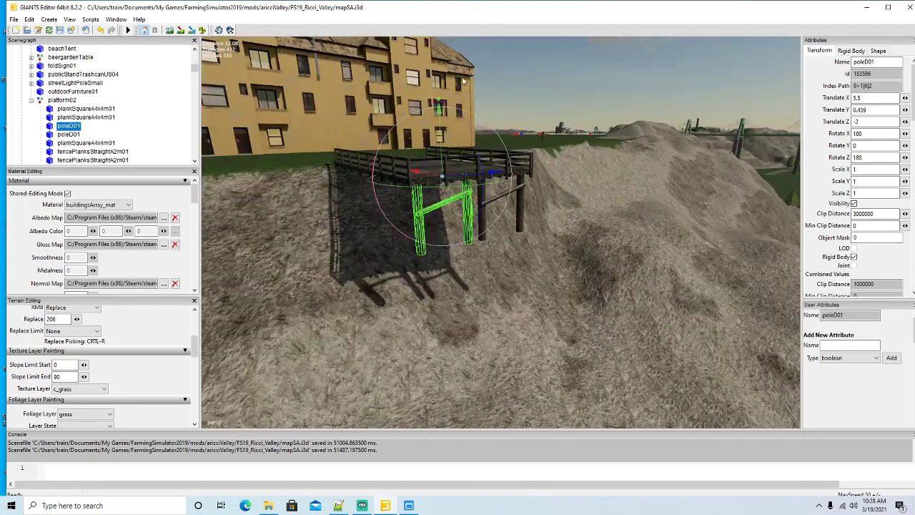
pyautogui.moveTo(439, 103); pyautogui.dragTo(436, 68)
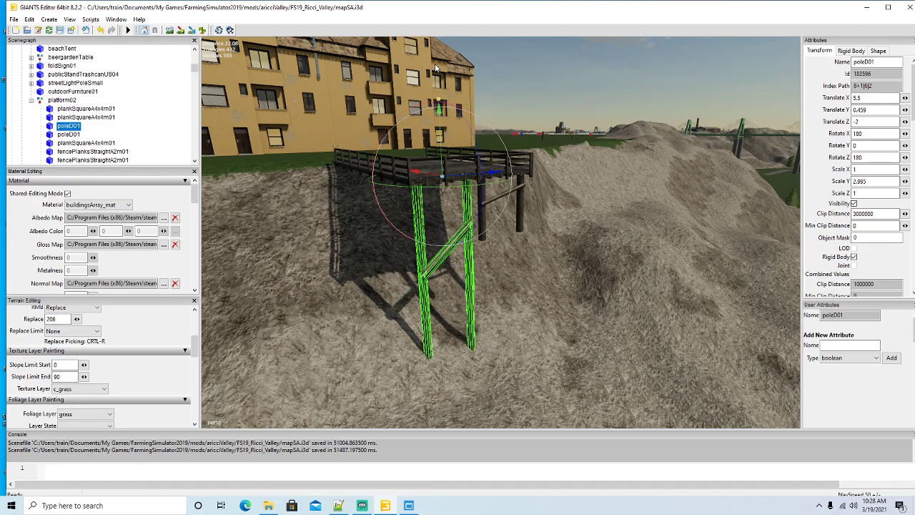
pyautogui.click(68, 134)
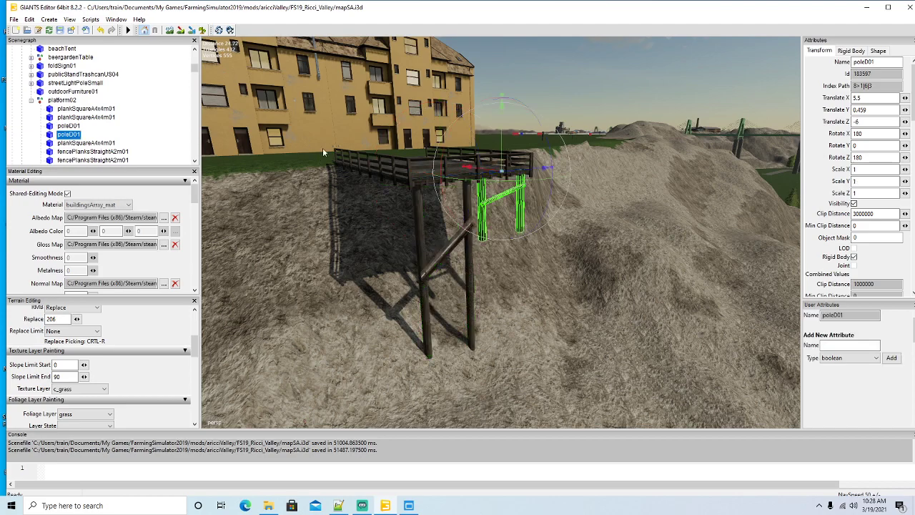
pyautogui.moveTo(503, 97); pyautogui.dragTo(499, 67)
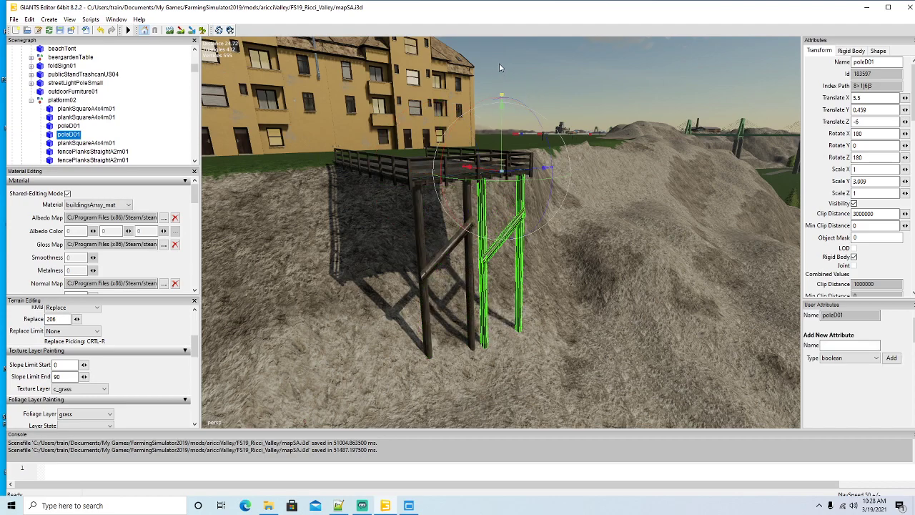
# Step: Collapse platform02, duplicate the whole group and slide the copy along the cliff to Translate X about -149.98
pyautogui.keyDown('alt'); pyautogui.moveTo(595, 248); pyautogui.dragTo(468, 276); pyautogui.keyUp('alt')
pyautogui.scroll(-5, 561, 280)
pyautogui.scroll(3, 548, 239)
pyautogui.scroll(3, 551, 286)
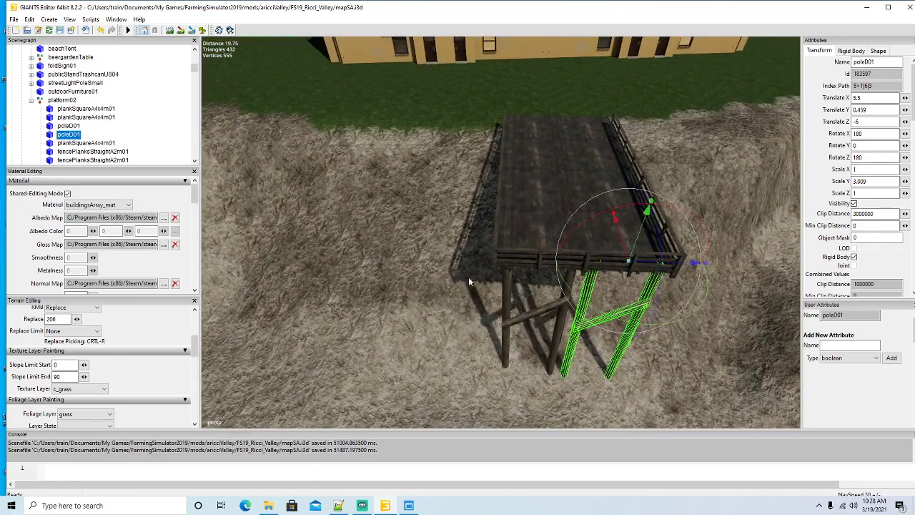
pyautogui.click(30, 104)
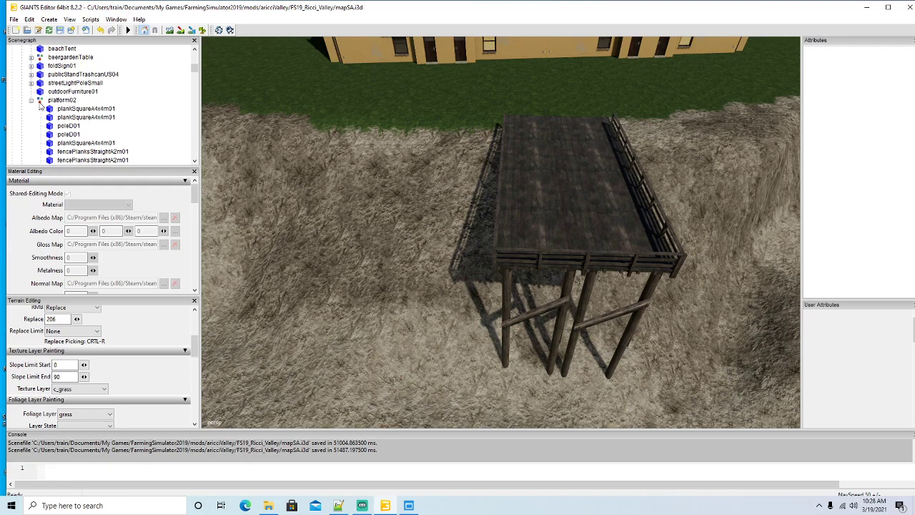
pyautogui.click(31, 101)
pyautogui.click(40, 102)
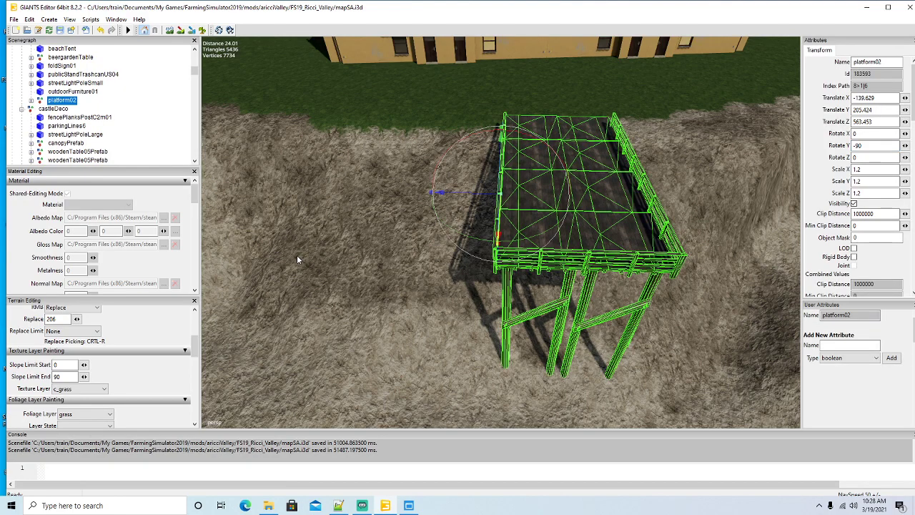
pyautogui.hotkey('ctrl', 'd')
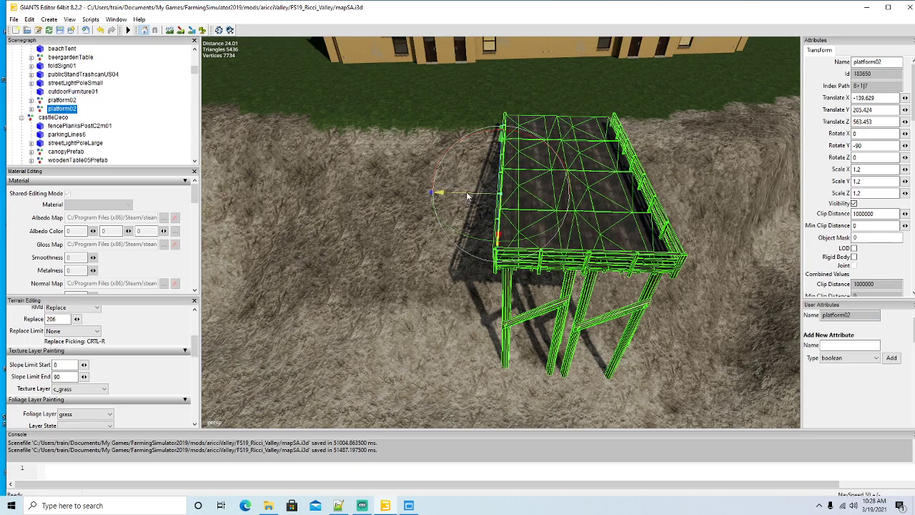
pyautogui.moveTo(469, 195); pyautogui.dragTo(309, 191)
# Step: Delete the seven fence sections on the side of the copied platform that faces the original platform
pyautogui.press('w')
pyautogui.moveTo(314, 225); pyautogui.dragTo(558, 271, button='right')
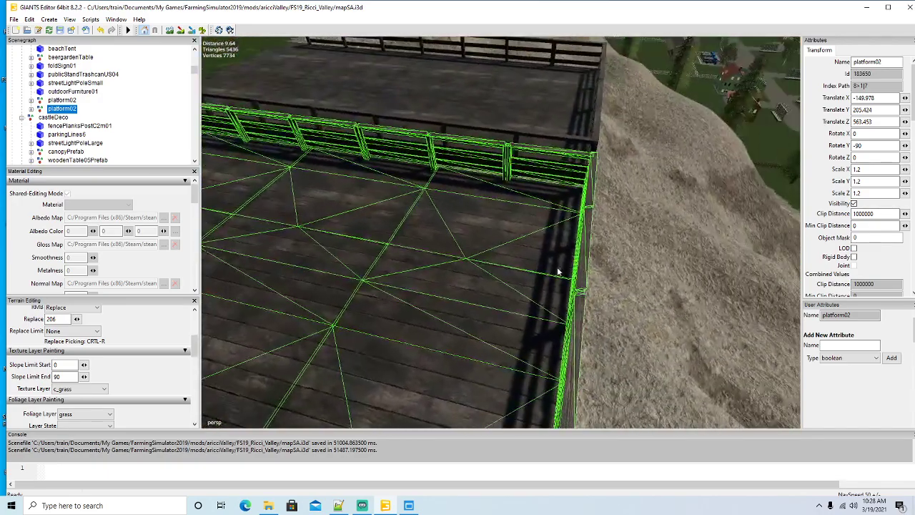
pyautogui.click(564, 157)
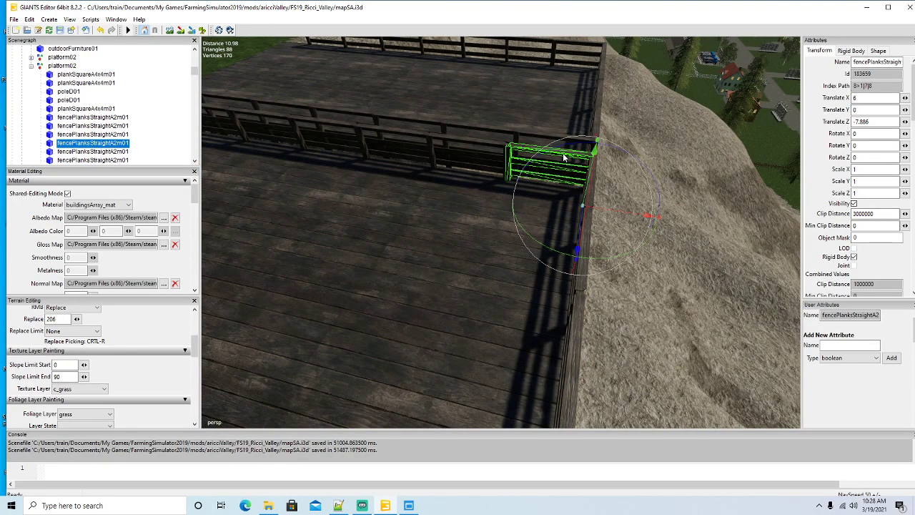
pyautogui.press('Delete')
pyautogui.click(496, 144)
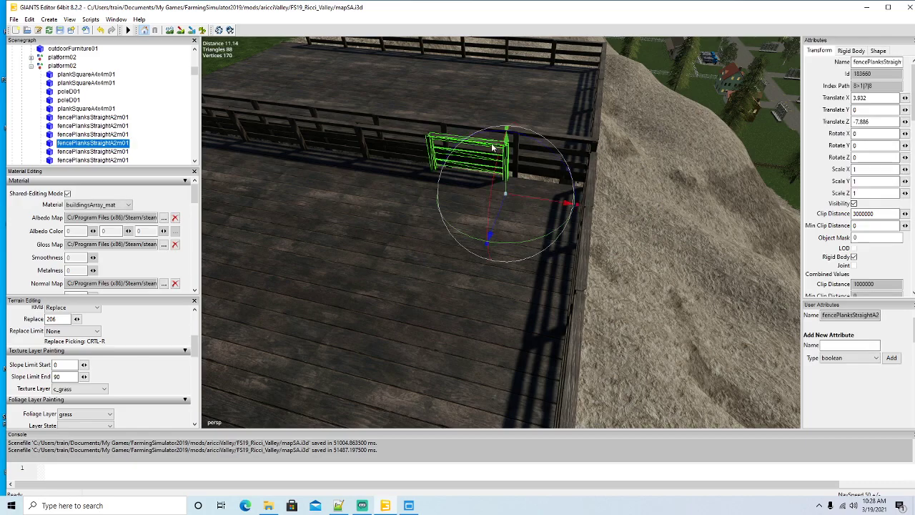
pyautogui.press('Delete')
pyautogui.click(419, 139)
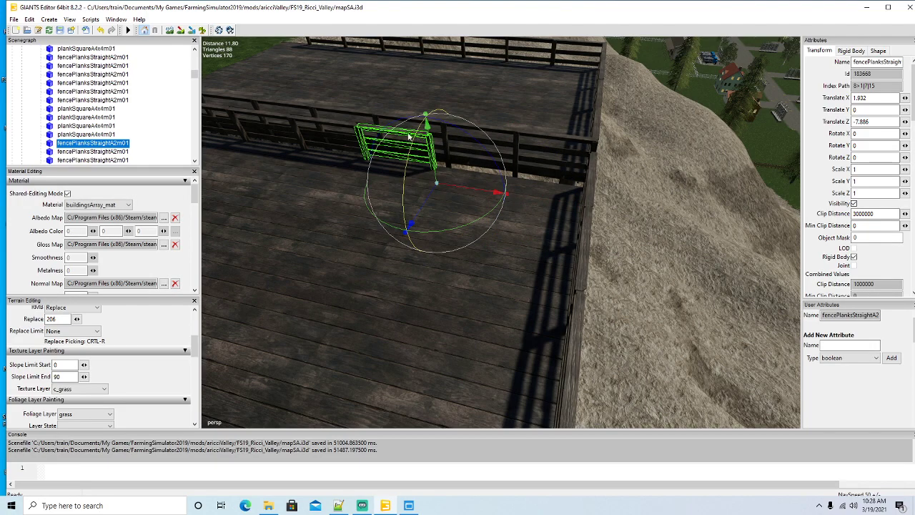
pyautogui.press('Delete')
pyautogui.click(351, 123)
pyautogui.press('Delete')
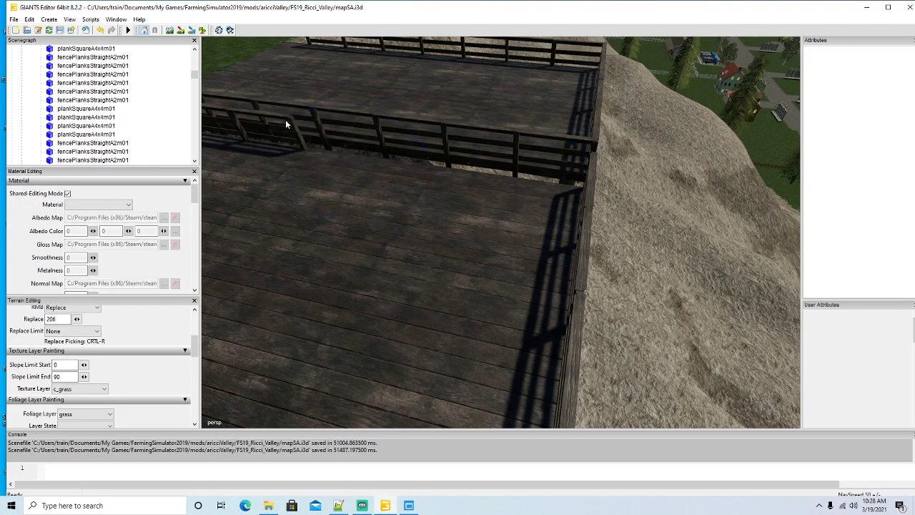
pyautogui.click(283, 119)
pyautogui.press('Delete')
pyautogui.keyDown('alt'); pyautogui.moveTo(355, 192); pyautogui.dragTo(348, 203); pyautogui.keyUp('alt')
pyautogui.click(379, 116)
pyautogui.press('Delete')
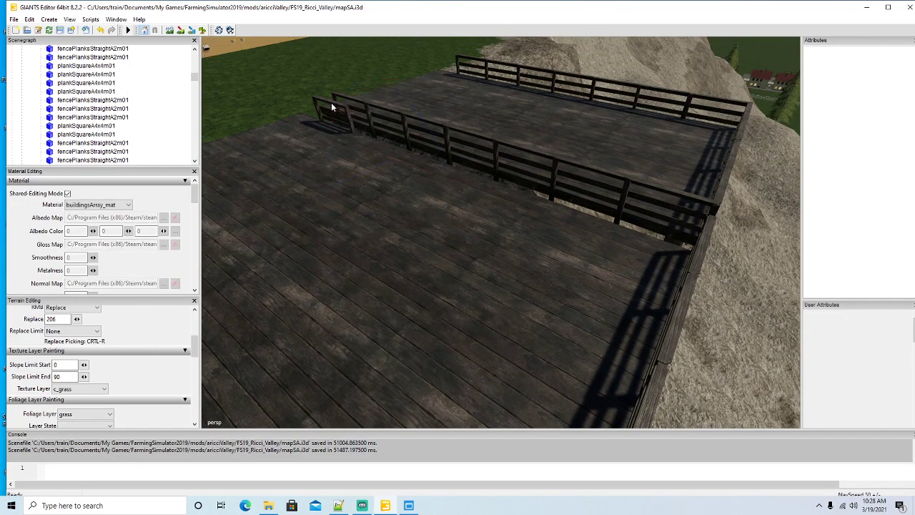
pyautogui.click(334, 104)
pyautogui.press('Delete')
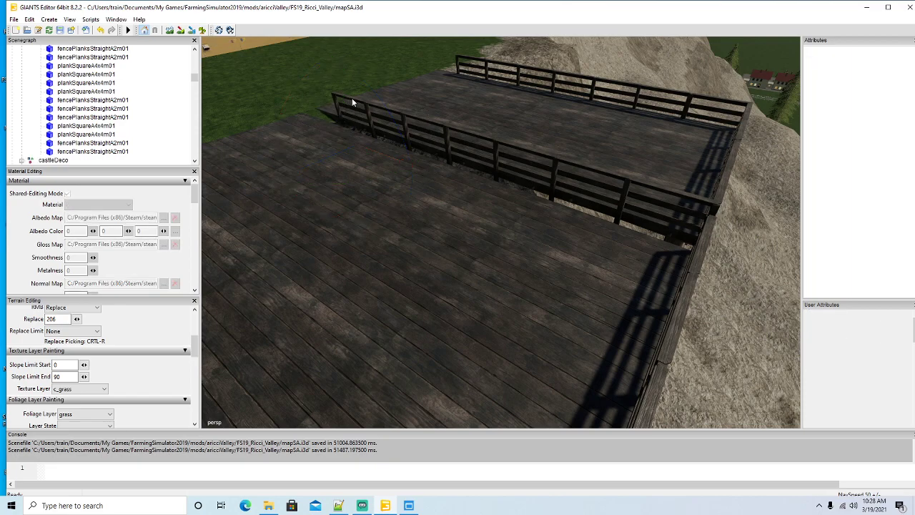
# Step: Delete the original platform's seven fence sections on the side facing the copy, leaving the adjoining deck side open
pyautogui.click(352, 98)
pyautogui.press('Delete')
pyautogui.click(383, 108)
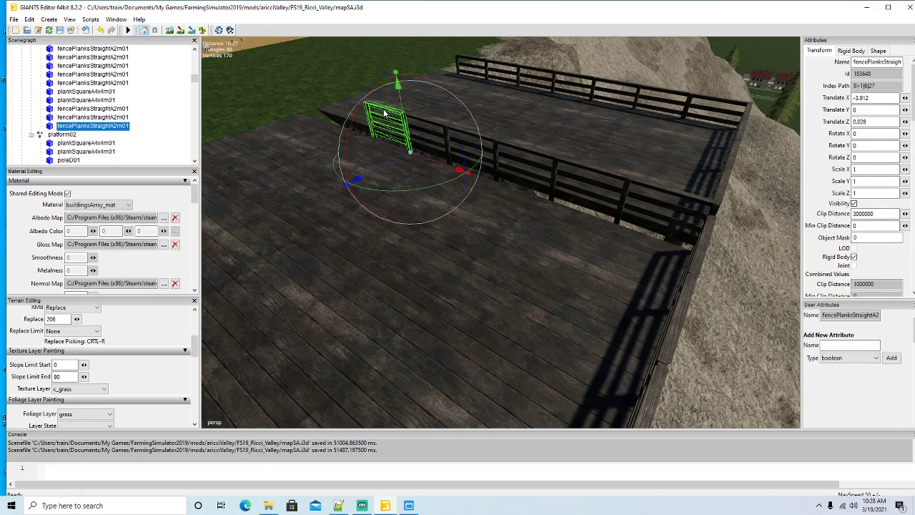
pyautogui.press('Delete')
pyautogui.click(426, 123)
pyautogui.press('Delete')
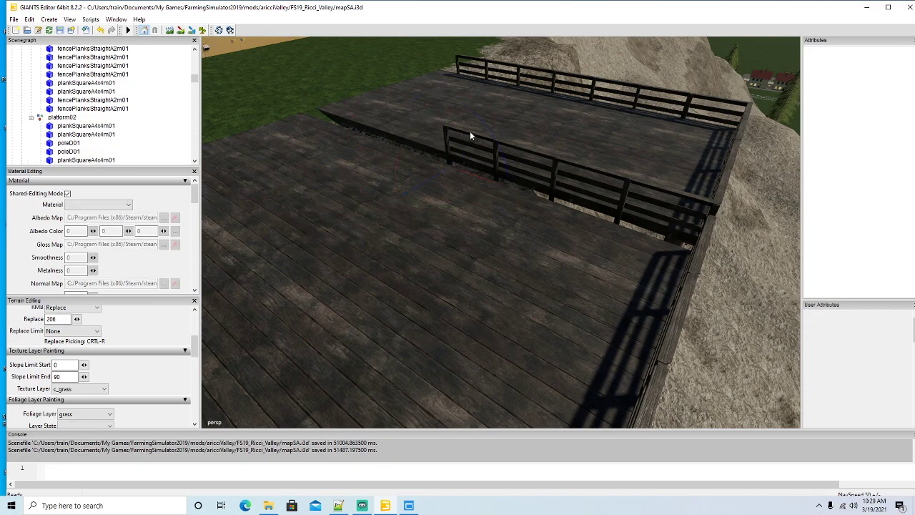
pyautogui.click(472, 134)
pyautogui.press('Delete')
pyautogui.click(516, 146)
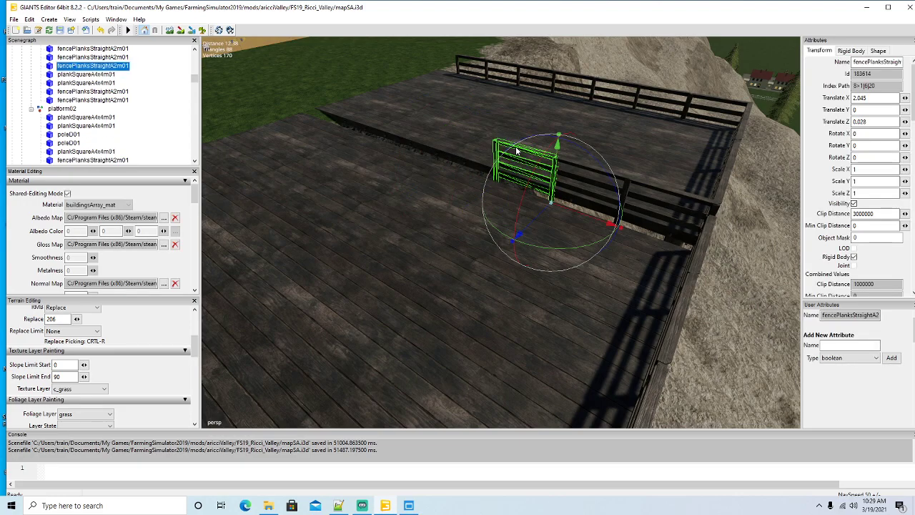
pyautogui.press('Delete')
pyautogui.click(581, 165)
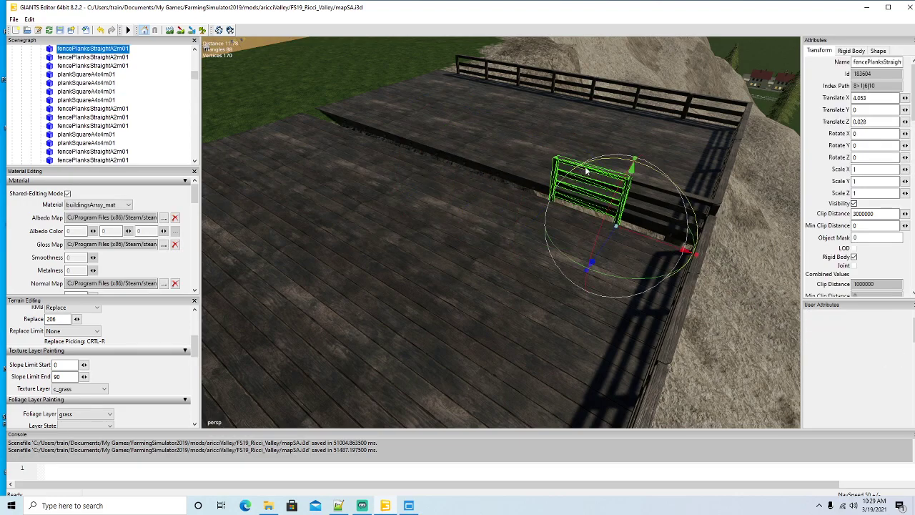
pyautogui.press('Delete')
pyautogui.click(644, 183)
pyautogui.press('Delete')
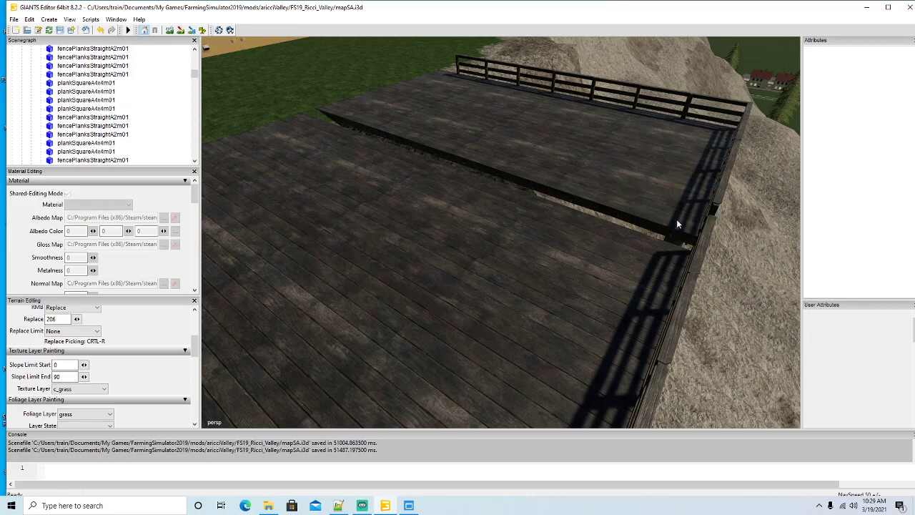
# Step: Collapse the copied platform02 group and slide it farther along the cliff to Translate X about -167.88
pyautogui.moveTo(676, 218); pyautogui.dragTo(545, 226, button='right')
pyautogui.scroll(-10, 546, 223)
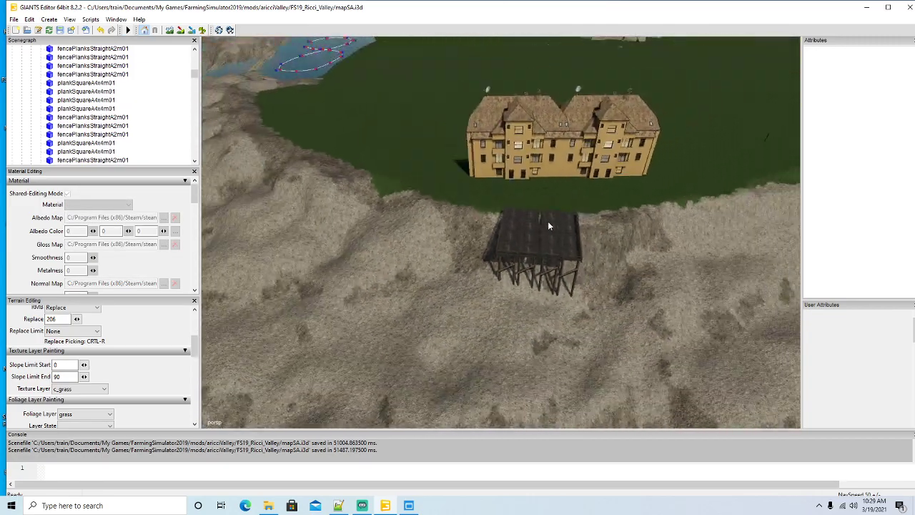
pyautogui.scroll(5, 106, 127)
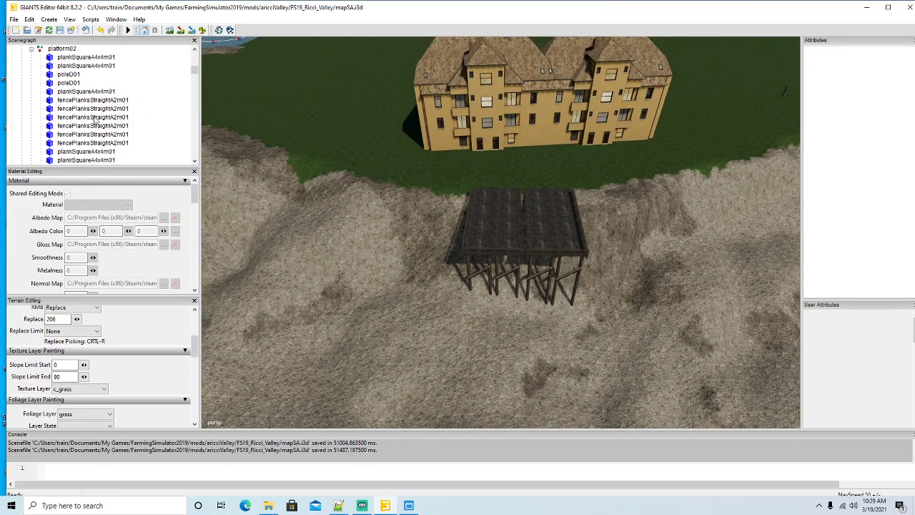
pyautogui.click(32, 74)
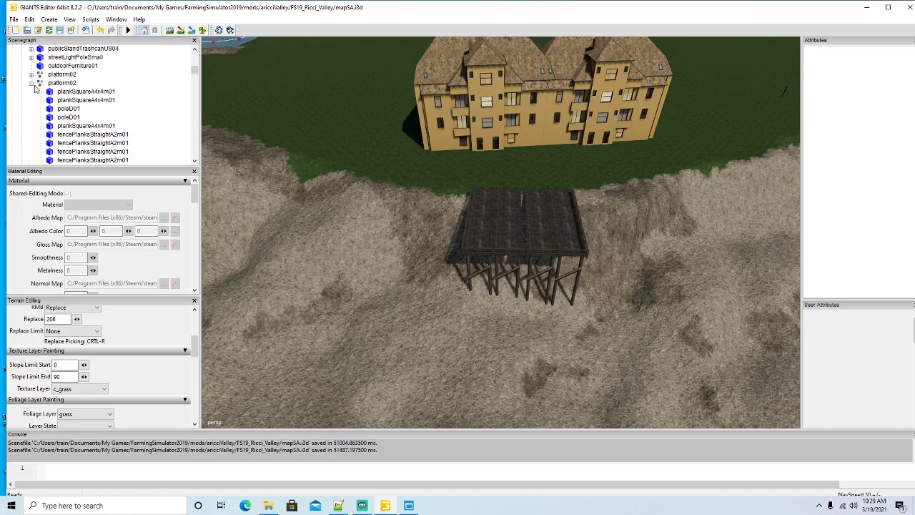
pyautogui.click(31, 83)
pyautogui.click(41, 84)
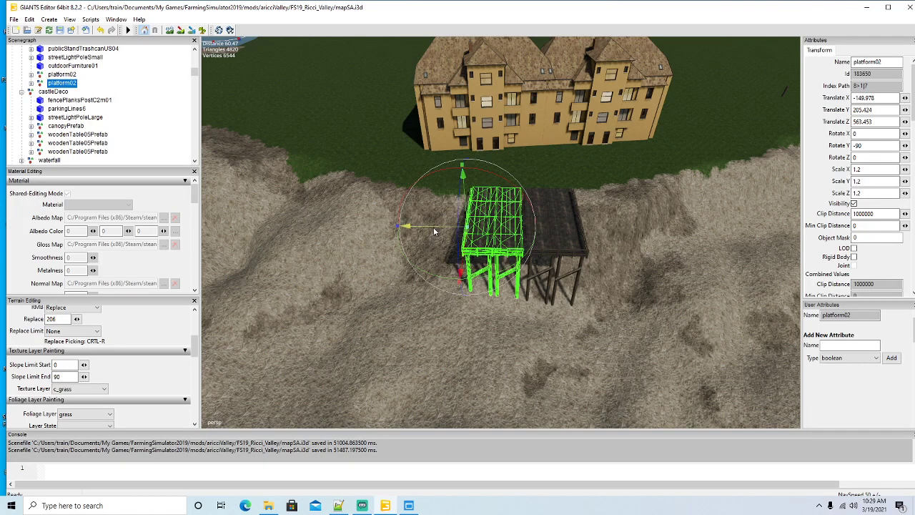
pyautogui.moveTo(434, 231); pyautogui.dragTo(323, 230)
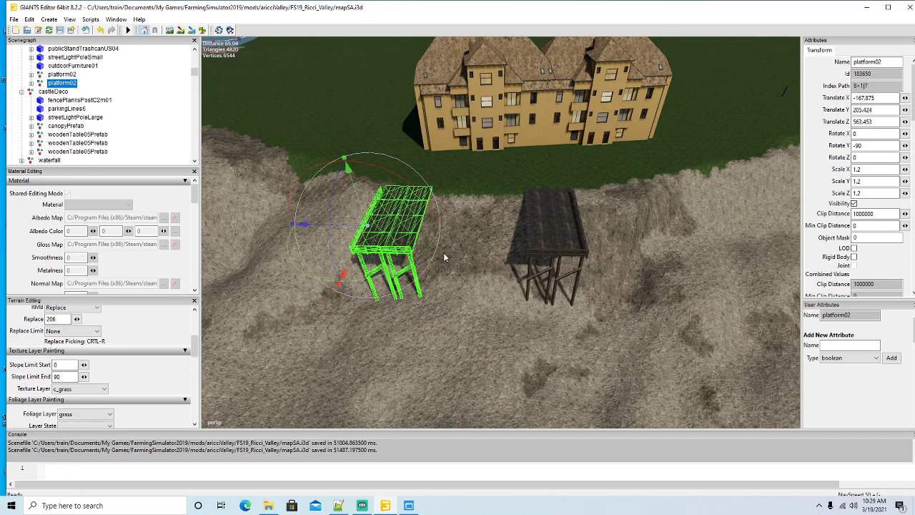
# Step: Duplicate the original platform02, slide the copy away from the outer platform, and move the original into the space between both copies
pyautogui.click(48, 74)
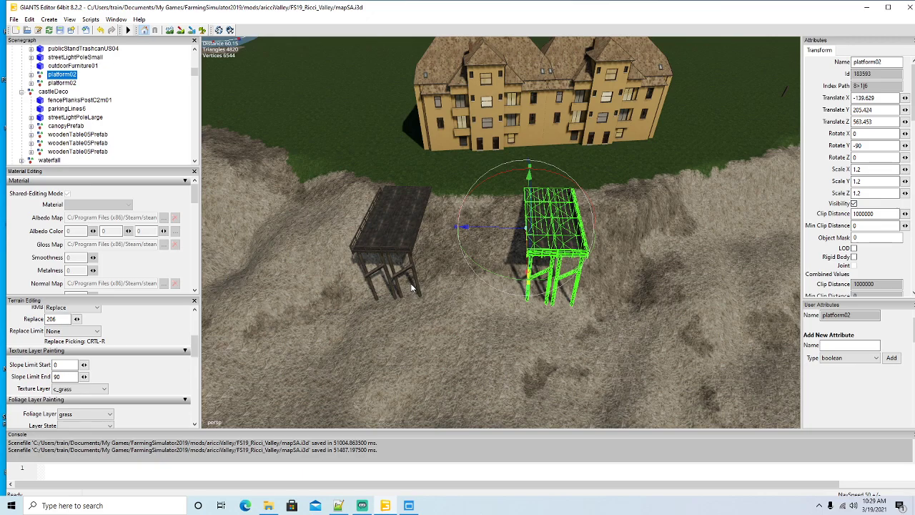
pyautogui.hotkey('ctrl', 'd')
pyautogui.moveTo(491, 229); pyautogui.dragTo(571, 239)
pyautogui.click(47, 74)
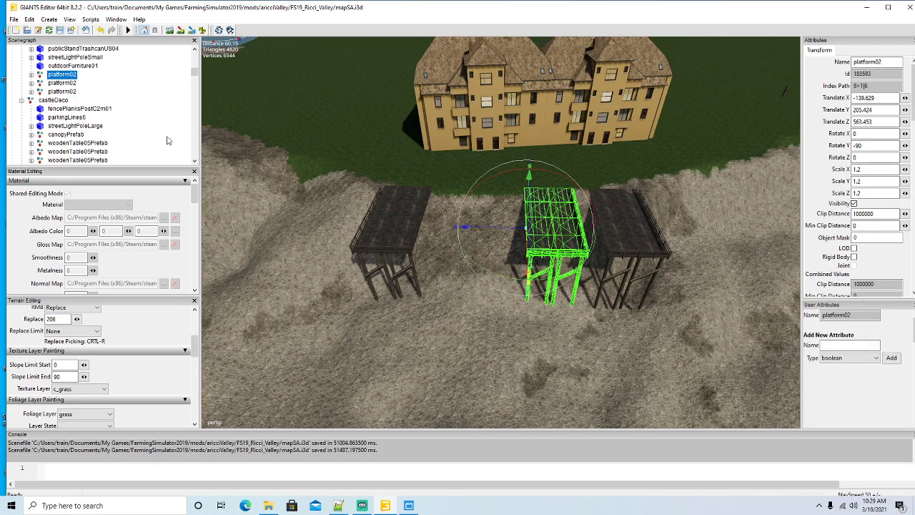
pyautogui.moveTo(494, 229); pyautogui.dragTo(399, 228)
# Step: Delete the seven fence sections on the remaining railed side of the middle platform02
pyautogui.keyDown('alt'); pyautogui.moveTo(438, 273); pyautogui.dragTo(444, 243); pyautogui.keyUp('alt')
pyautogui.scroll(5, 478, 273)
pyautogui.click(649, 207)
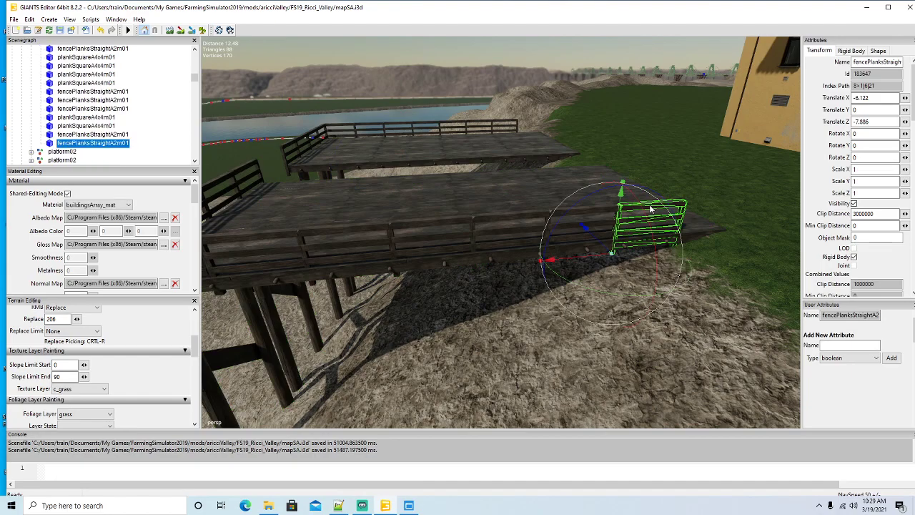
pyautogui.click(584, 213)
pyautogui.click(583, 210)
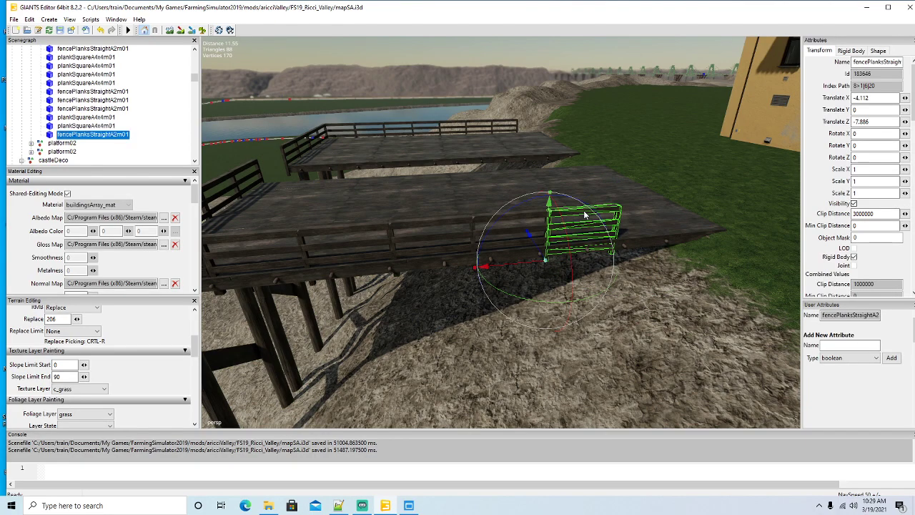
pyautogui.press('Delete')
pyautogui.click(461, 225)
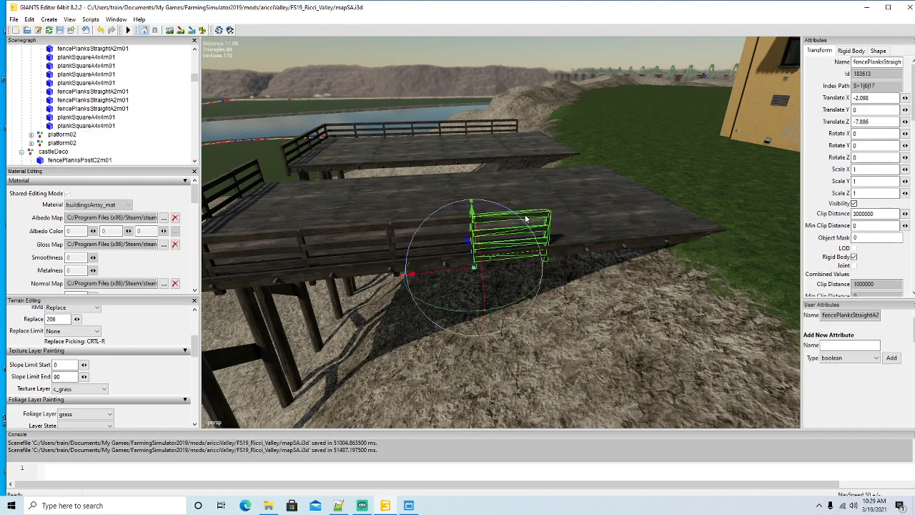
pyautogui.press('Delete')
pyautogui.click(461, 222)
pyautogui.press('Delete')
pyautogui.click(380, 226)
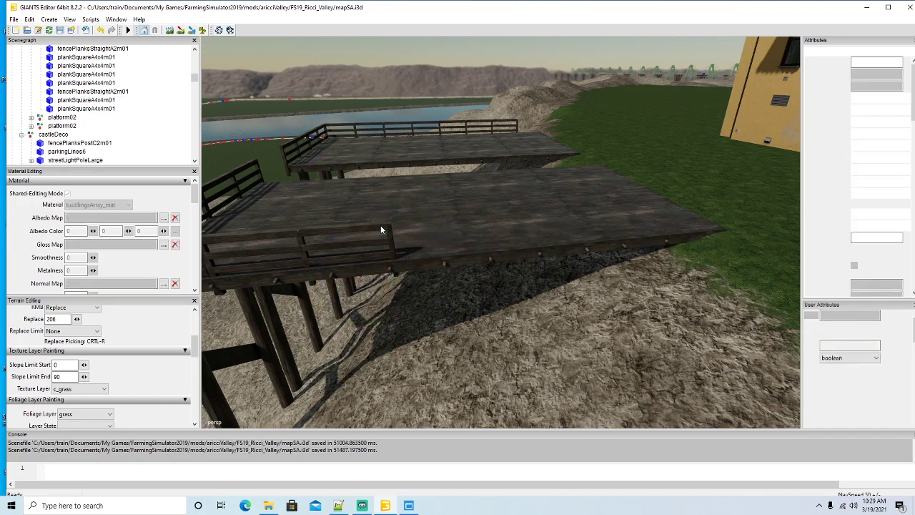
pyautogui.press('Delete')
pyautogui.click(293, 231)
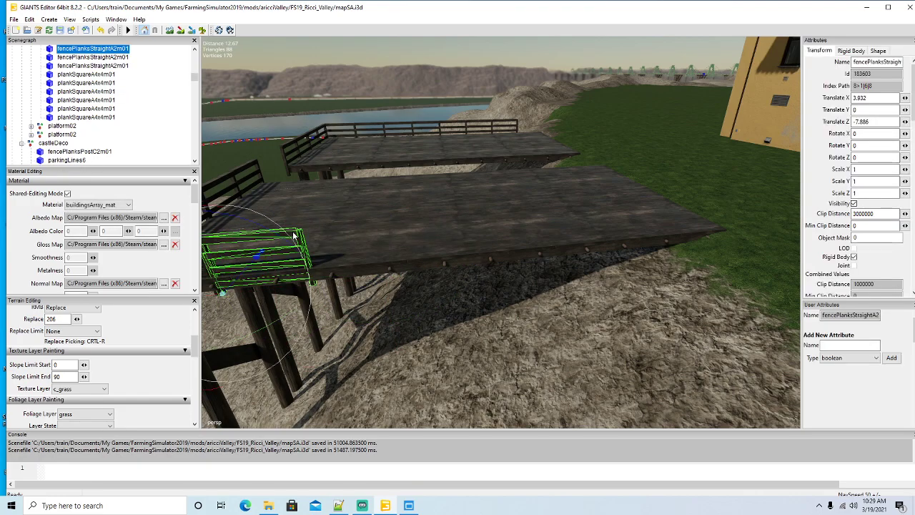
pyautogui.press('Delete')
pyautogui.moveTo(293, 231); pyautogui.dragTo(357, 230, button='middle')
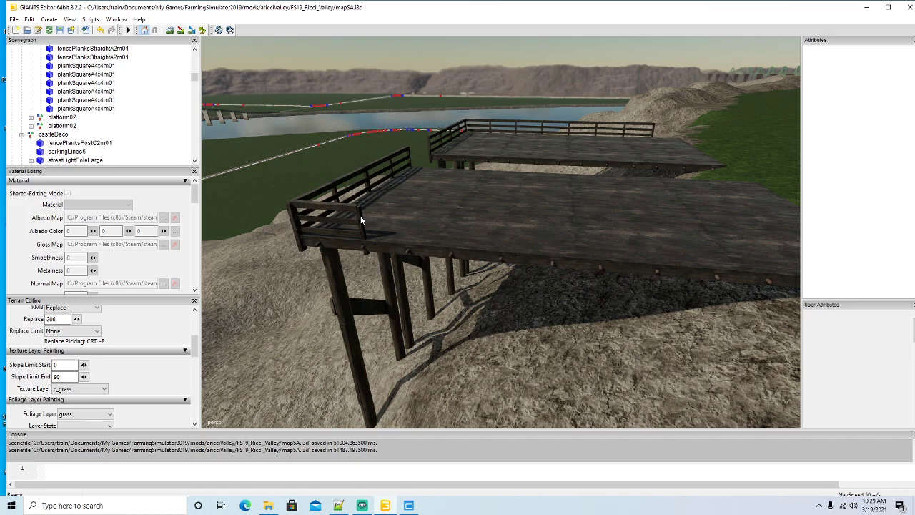
pyautogui.click(360, 215)
pyautogui.press('Delete')
# Step: Collapse the middle platform02 group and slide it flush against the nearer end platform at Translate X about -158.29
pyautogui.moveTo(435, 284); pyautogui.dragTo(647, 333, button='middle')
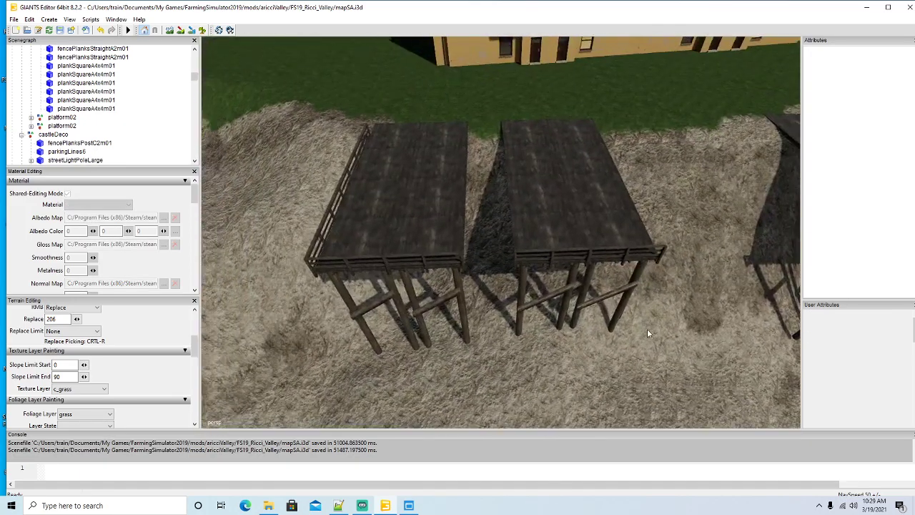
pyautogui.scroll(5, 83, 135)
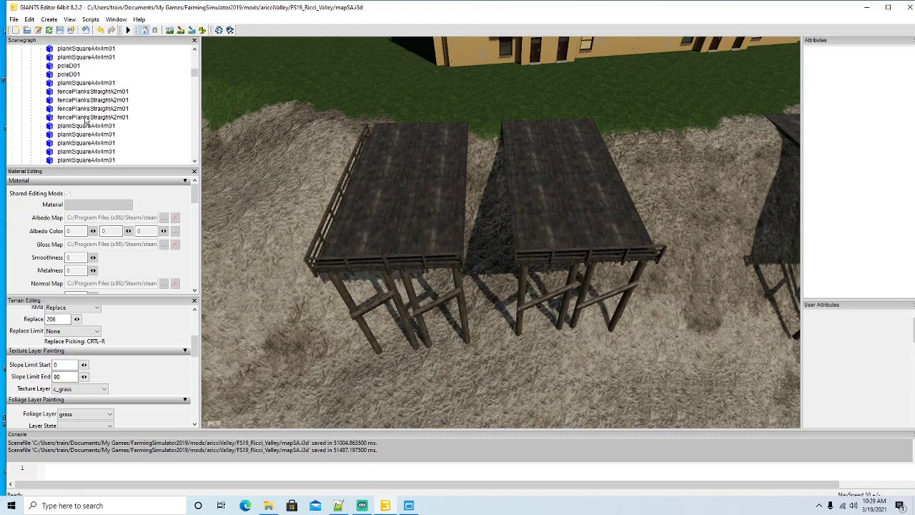
pyautogui.click(32, 75)
pyautogui.click(61, 76)
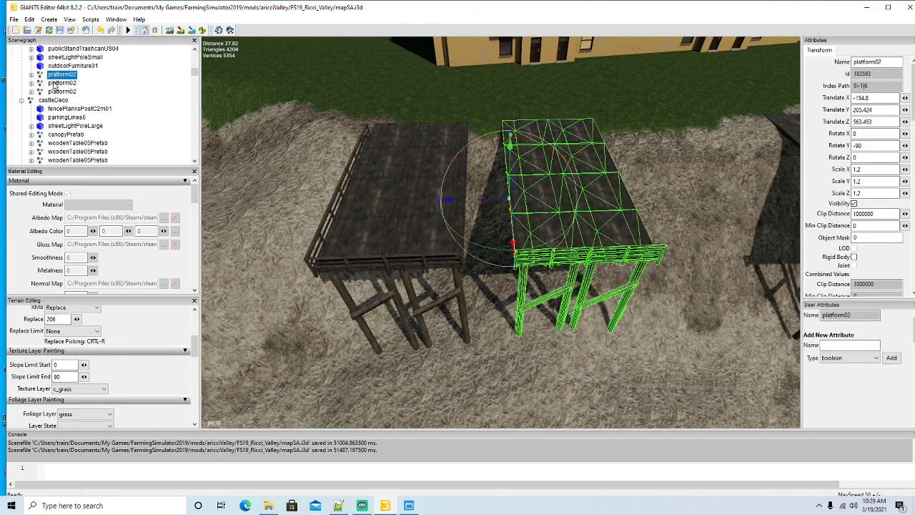
pyautogui.moveTo(478, 199); pyautogui.dragTo(431, 201)
pyautogui.scroll(5, 436, 225)
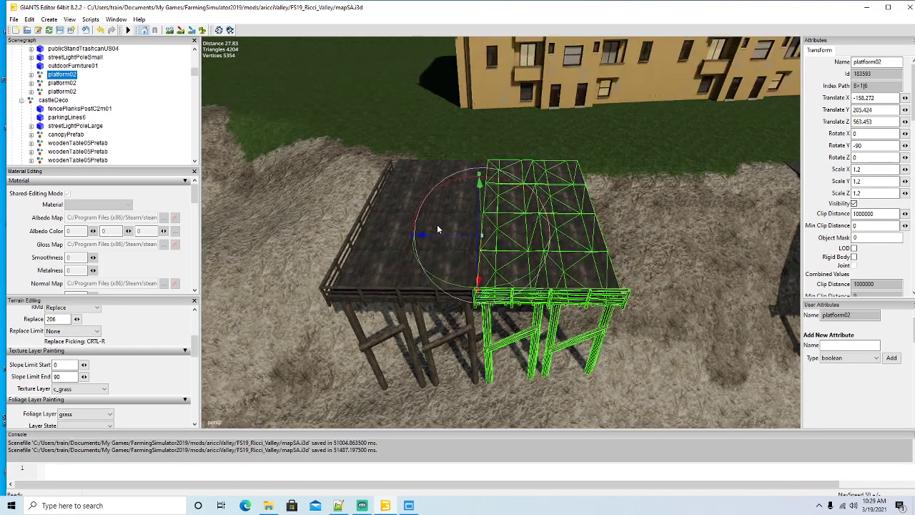
pyautogui.moveTo(414, 234); pyautogui.dragTo(412, 235)
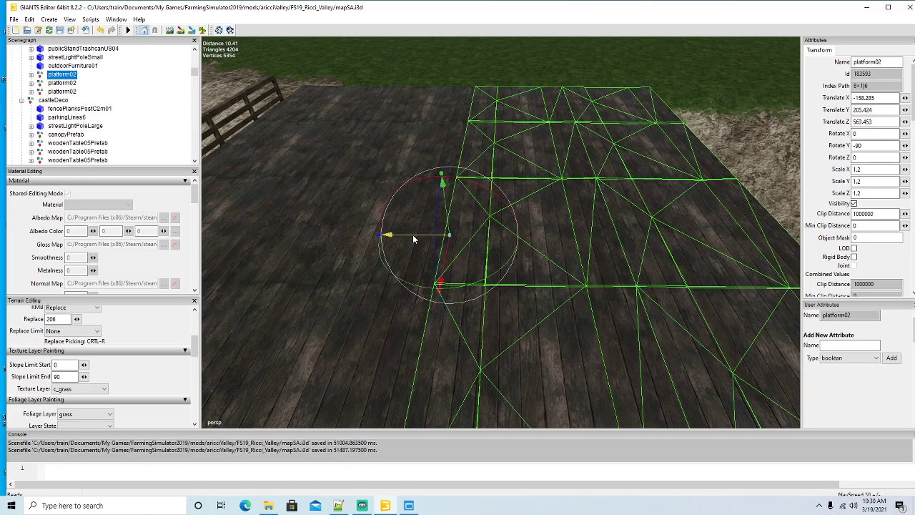
pyautogui.scroll(-5, 412, 234)
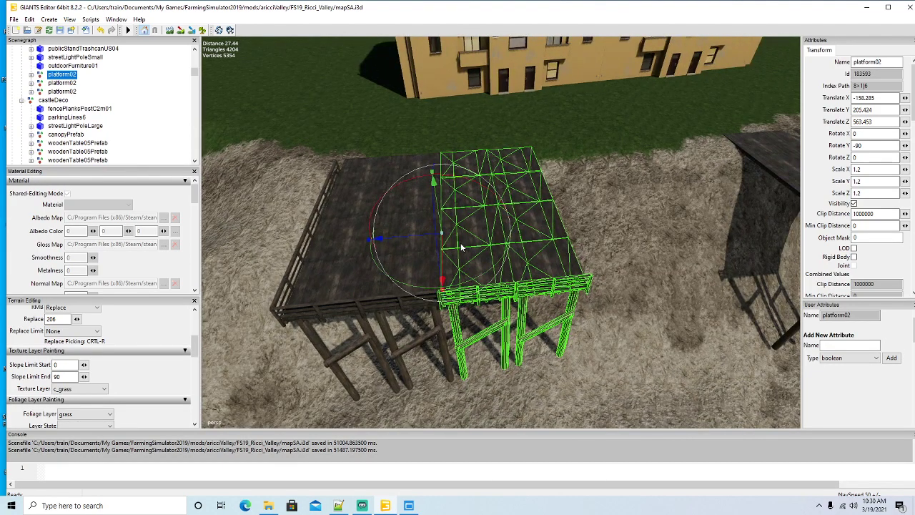
# Step: Duplicate the side-railing-free platform02 and butt the copy against its open side at Translate X about -148.76
pyautogui.hotkey('ctrl', 'd')
pyautogui.moveTo(409, 237); pyautogui.dragTo(427, 262)
pyautogui.scroll(4, 500, 276)
pyautogui.moveTo(318, 250); pyautogui.dragTo(320, 257)
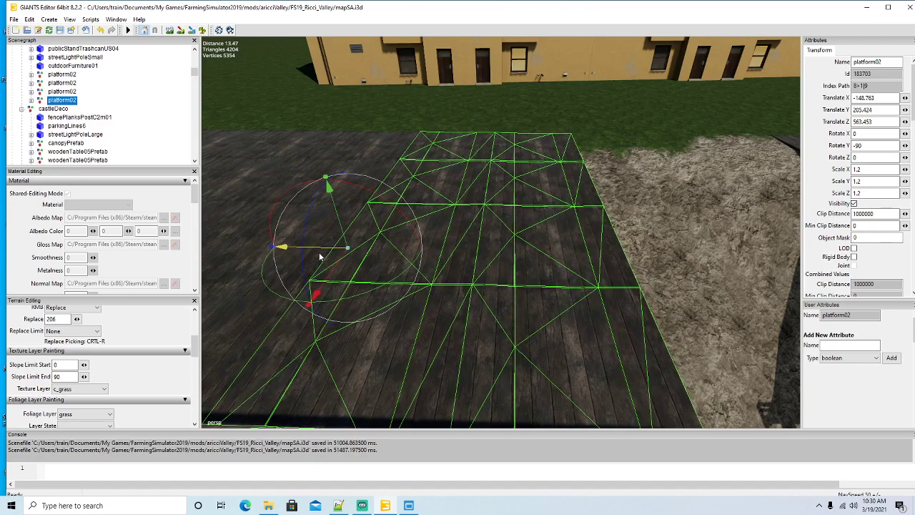
pyautogui.scroll(-5, 320, 257)
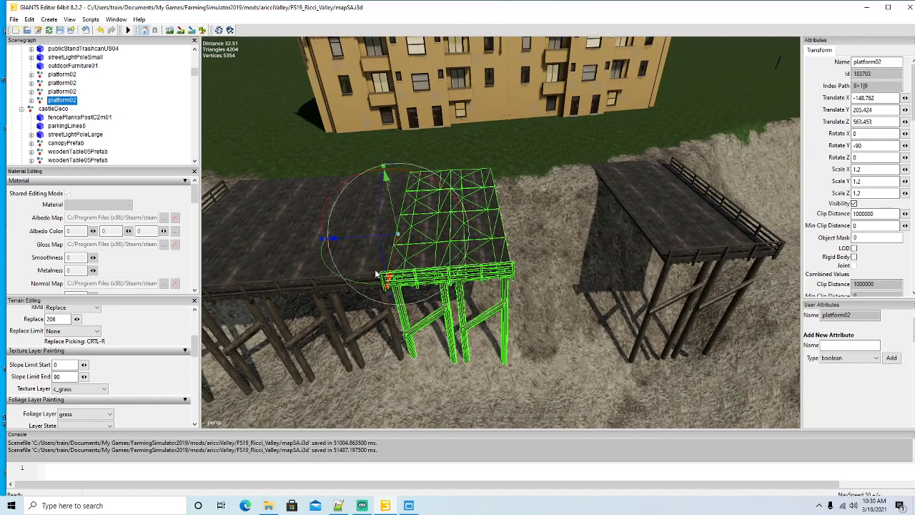
# Step: Duplicate the newest platform02 and join the copy to the deck's open end at Translate X about -139.29
pyautogui.click(355, 271)
pyautogui.hotkey('ctrl', 'd')
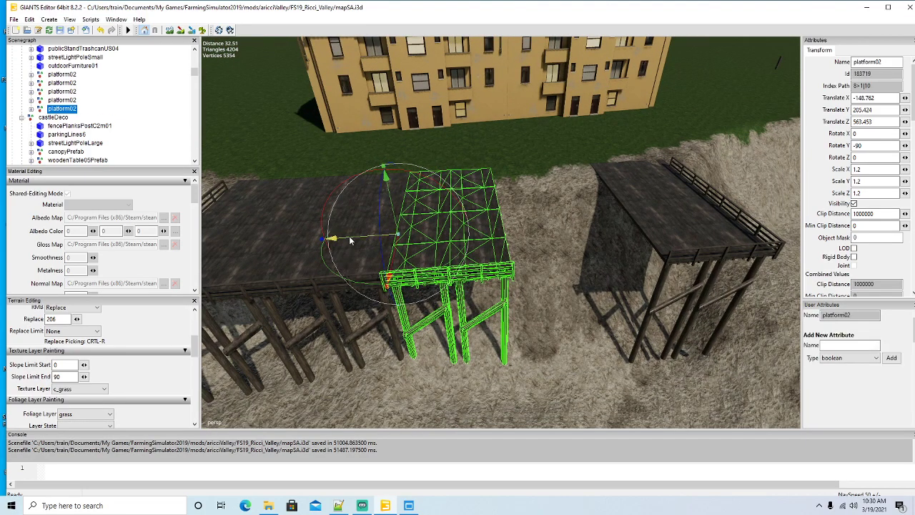
pyautogui.moveTo(351, 244); pyautogui.dragTo(467, 255)
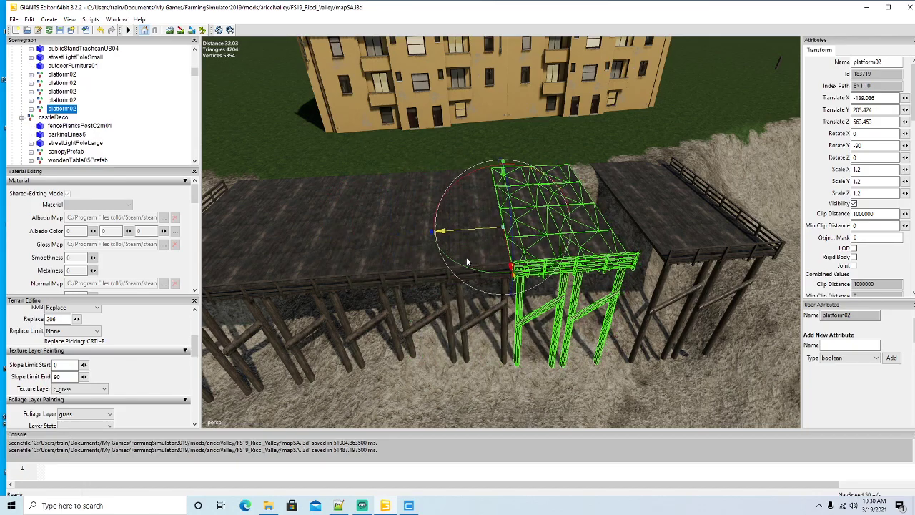
pyautogui.scroll(6, 480, 278)
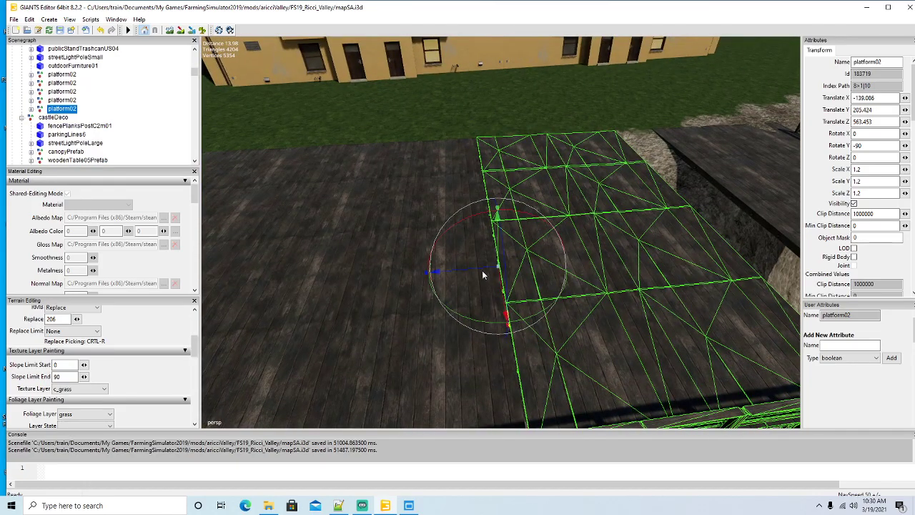
pyautogui.moveTo(481, 270); pyautogui.dragTo(475, 269)
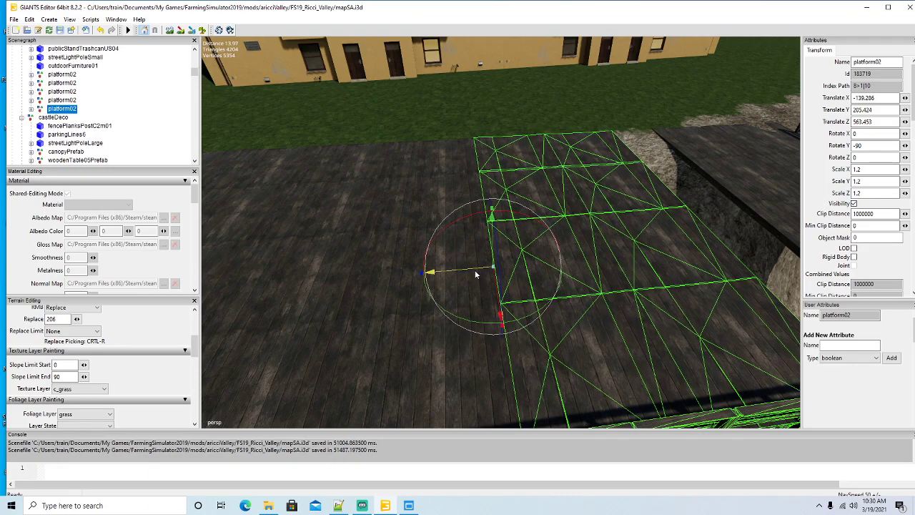
pyautogui.scroll(-5, 483, 286)
pyautogui.scroll(-2, 483, 290)
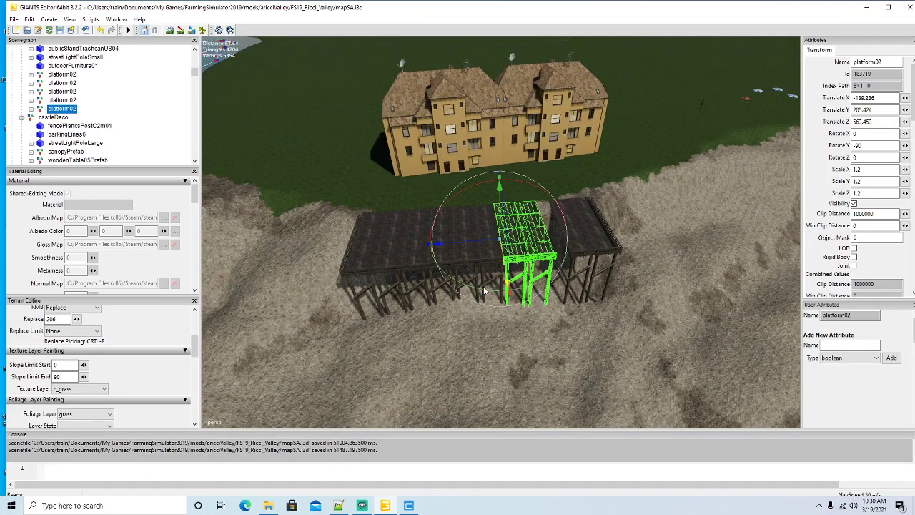
# Step: Inspect the extended deck's fit along the cliff and its gap to the outer platform from several angles
pyautogui.scroll(-4, 486, 304)
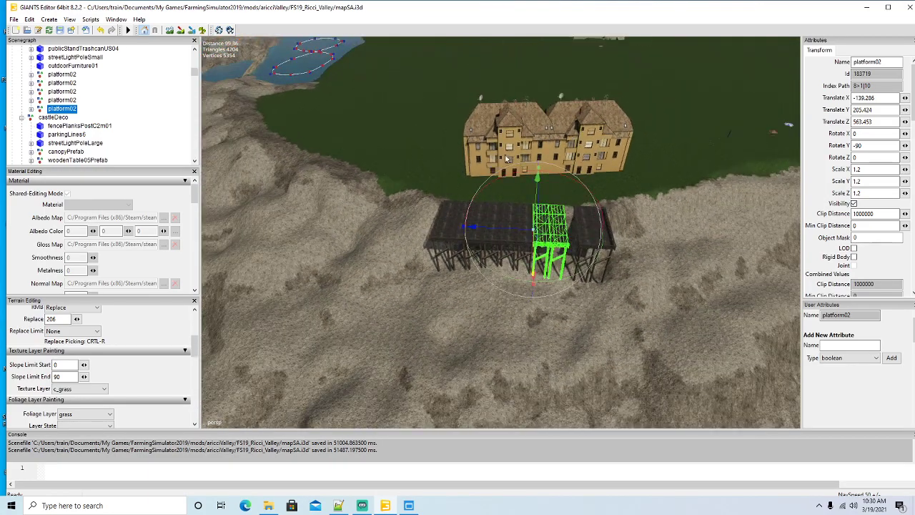
pyautogui.scroll(-3, 456, 314)
pyautogui.moveTo(483, 313)
pyautogui.keyDown('alt'); pyautogui.mouseDown()
pyautogui.moveTo(531, 280)
pyautogui.moveTo(533, 304)
pyautogui.moveTo(484, 310)
pyautogui.mouseUp(); pyautogui.keyUp('alt')
pyautogui.scroll(8, 531, 279)
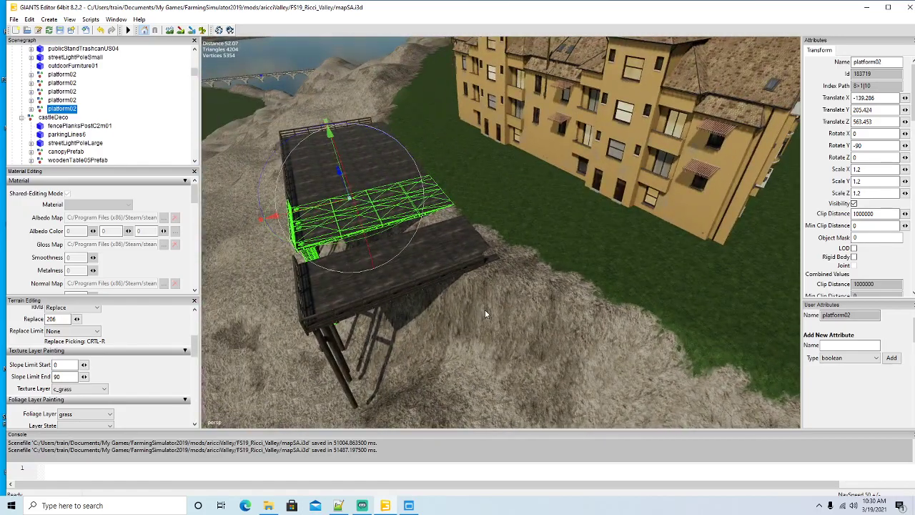
pyautogui.scroll(-5, 484, 309)
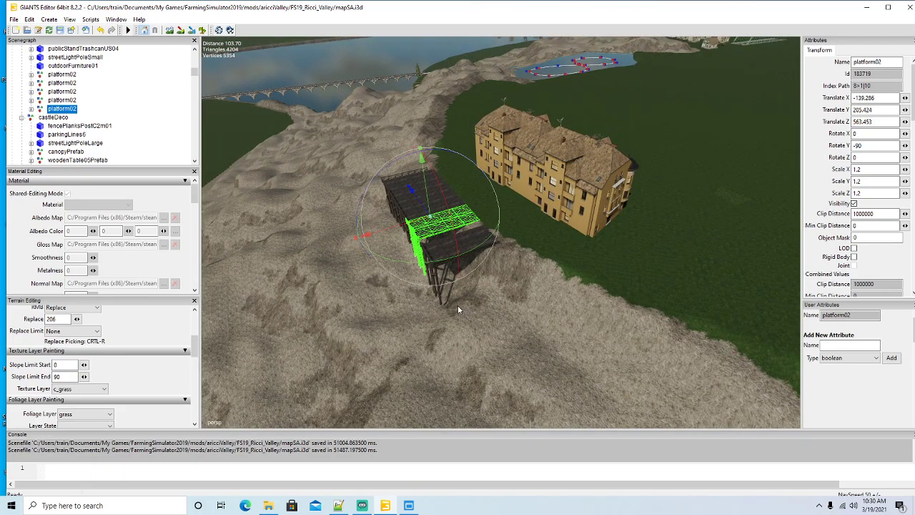
pyautogui.scroll(7, 457, 305)
pyautogui.scroll(3, 575, 323)
pyautogui.keyDown('alt'); pyautogui.moveTo(441, 297); pyautogui.dragTo(619, 338); pyautogui.keyUp('alt')
pyautogui.scroll(-5, 576, 322)
pyautogui.scroll(4, 575, 322)
pyautogui.press('f')
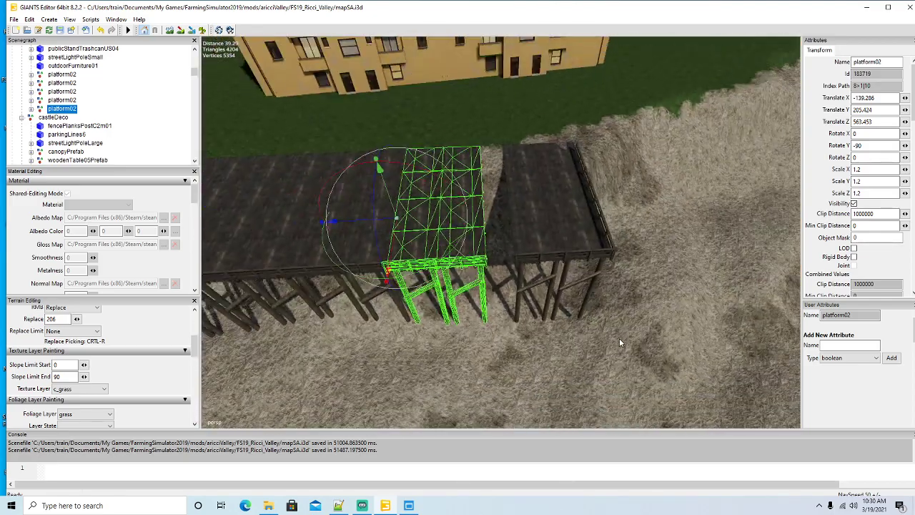
# Step: Slide the detached outer platform02 against the deck to close the gap, at Translate X about -129.76
pyautogui.click(40, 101)
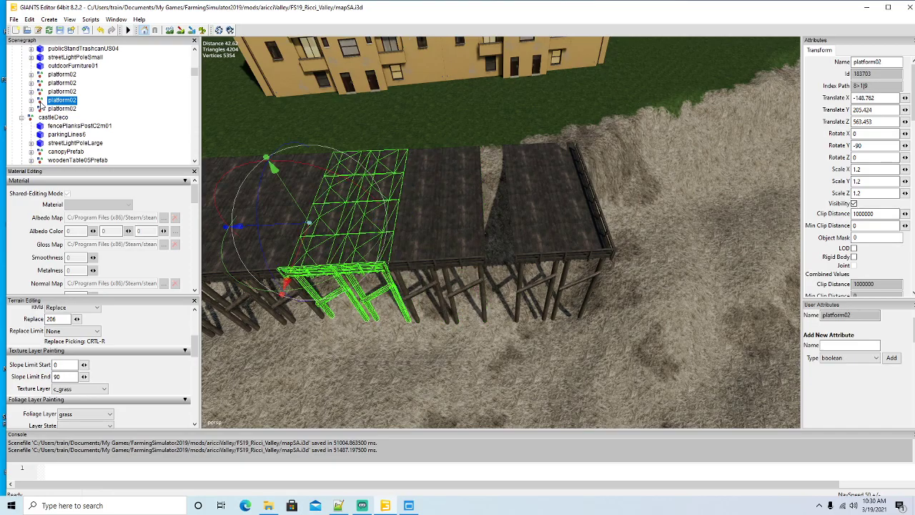
pyautogui.click(41, 92)
pyautogui.scroll(5, 333, 271)
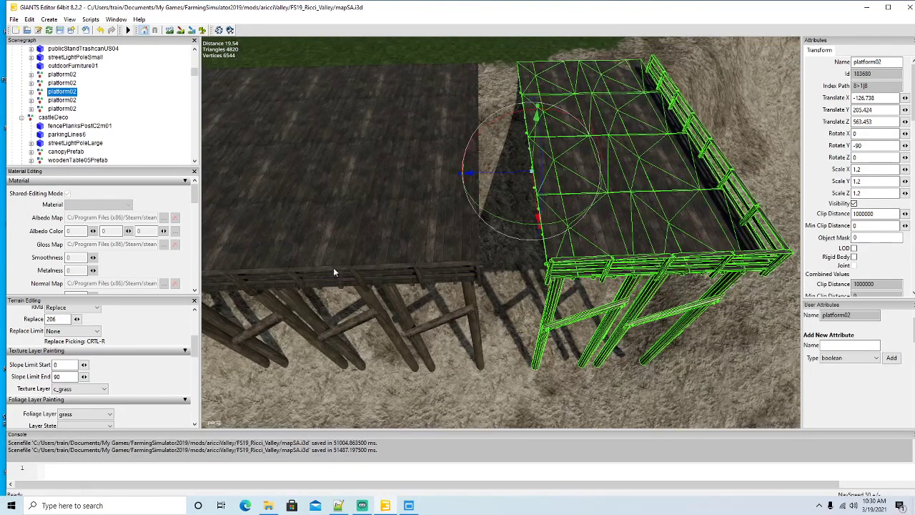
pyautogui.moveTo(486, 178); pyautogui.dragTo(431, 177)
# Step: Examine the joined overlook from the grass side and from a distance, checking its deck, railings and surroundings
pyautogui.scroll(-10, 431, 181)
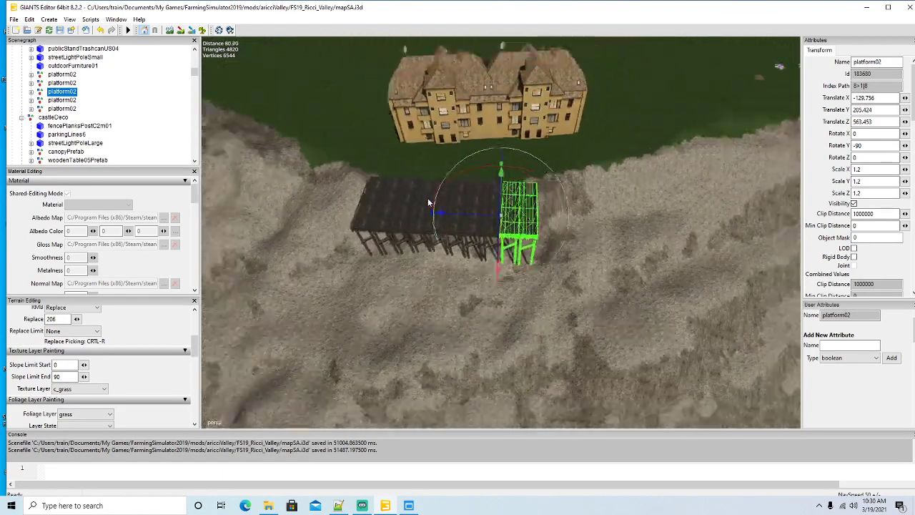
pyautogui.scroll(5, 520, 253)
pyautogui.keyDown('alt'); pyautogui.moveTo(476, 309); pyautogui.dragTo(367, 238); pyautogui.keyUp('alt')
pyautogui.scroll(5, 512, 279)
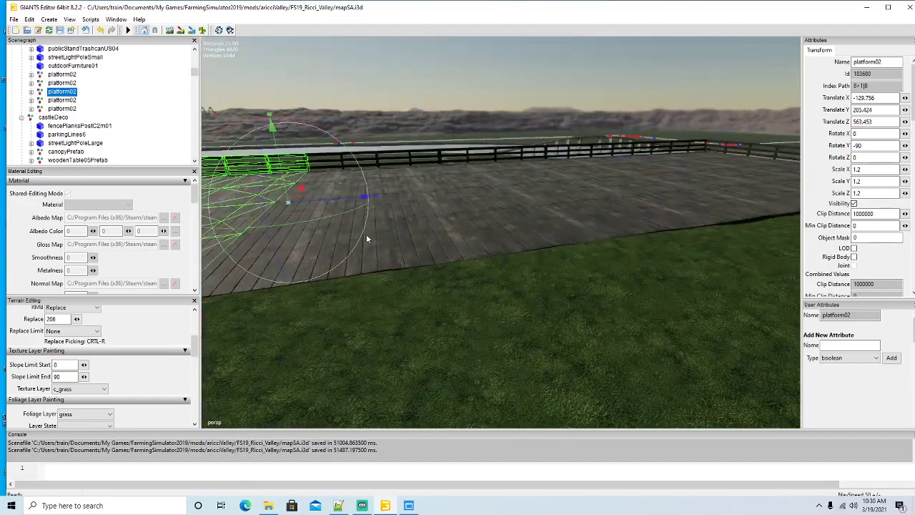
pyautogui.rightClick(527, 259)
pyautogui.keyDown('alt'); pyautogui.moveTo(620, 266); pyautogui.dragTo(549, 321); pyautogui.keyUp('alt')
pyautogui.scroll(-5, 579, 254)
pyautogui.scroll(5, 582, 256)
pyautogui.scroll(-5, 555, 262)
pyautogui.scroll(-5, 487, 230)
pyautogui.scroll(-10, 541, 319)
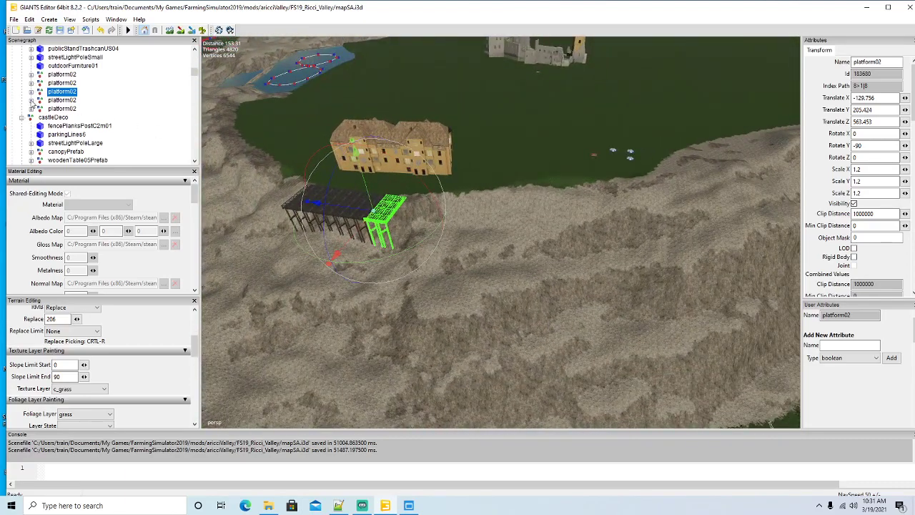
# Step: Duplicate the railed platform02 at the overlook's far end and move the copy along the cliff to about Translate X -61.71, Z 543.94
pyautogui.click(42, 75)
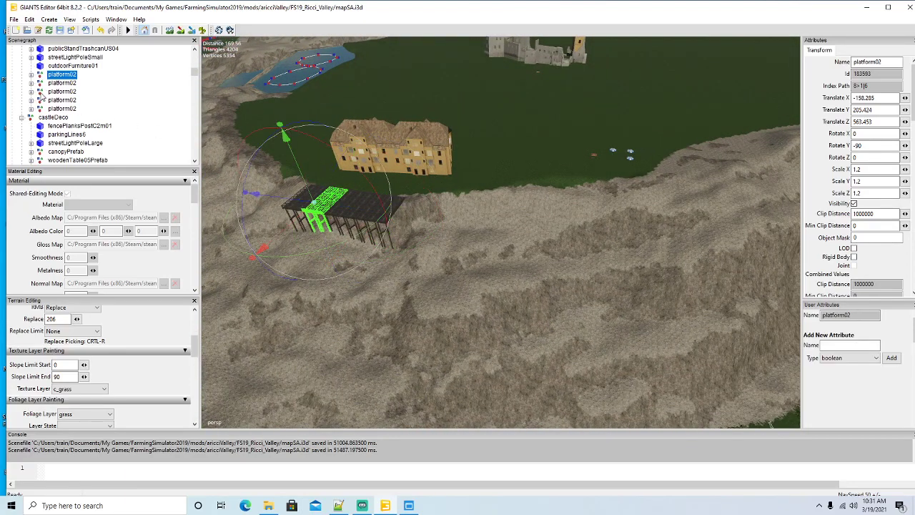
pyautogui.click(41, 110)
pyautogui.click(41, 101)
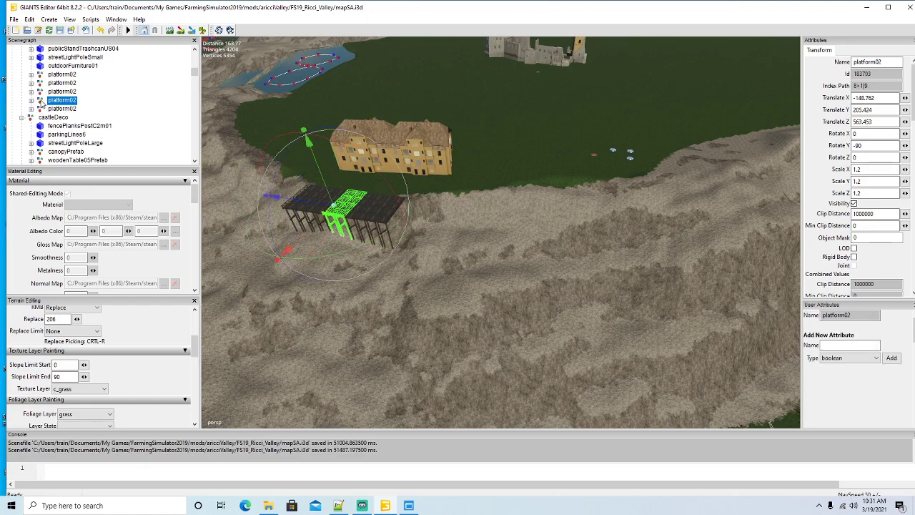
pyautogui.click(40, 92)
pyautogui.click(41, 83)
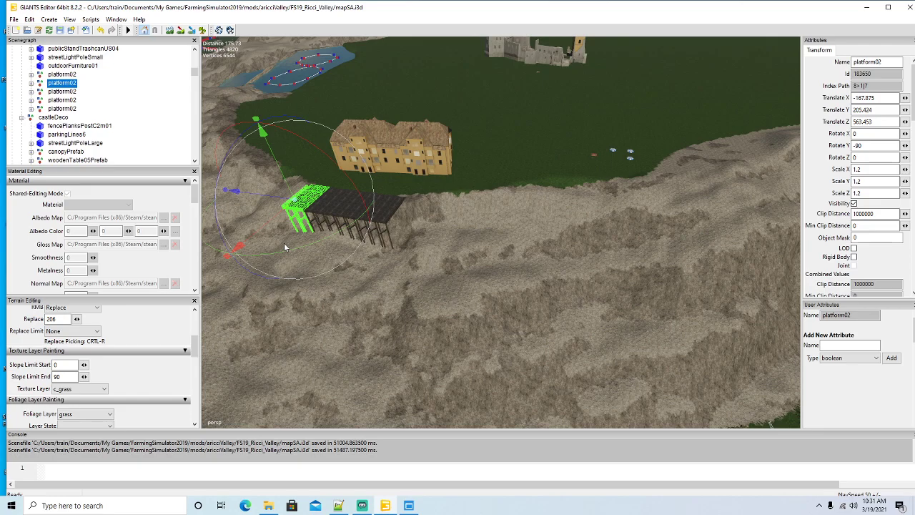
pyautogui.hotkey('ctrl', 'd')
pyautogui.moveTo(279, 204); pyautogui.dragTo(547, 247)
pyautogui.keyDown('alt'); pyautogui.moveTo(504, 312); pyautogui.dragTo(424, 249); pyautogui.keyUp('alt')
pyautogui.scroll(5, 576, 273)
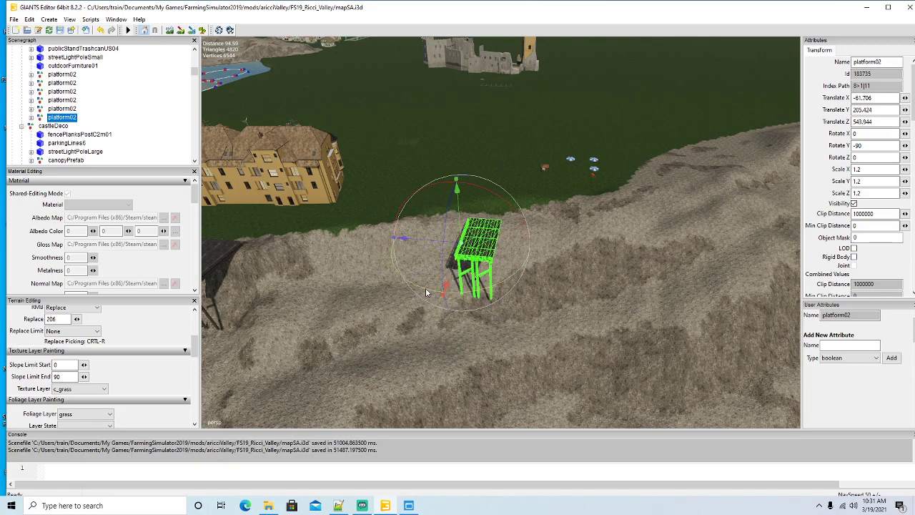
# Step: Rotate the separate platform copy to Rotate Y about -64.46 and slide it toward the overlook to about Translate X -84.23, Z 554.71
pyautogui.moveTo(426, 292); pyautogui.dragTo(457, 290)
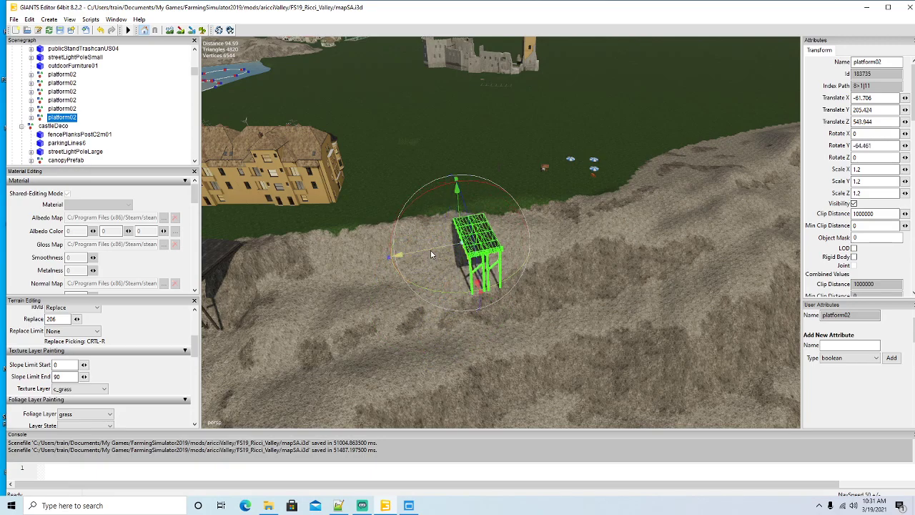
pyautogui.moveTo(426, 251); pyautogui.dragTo(327, 250)
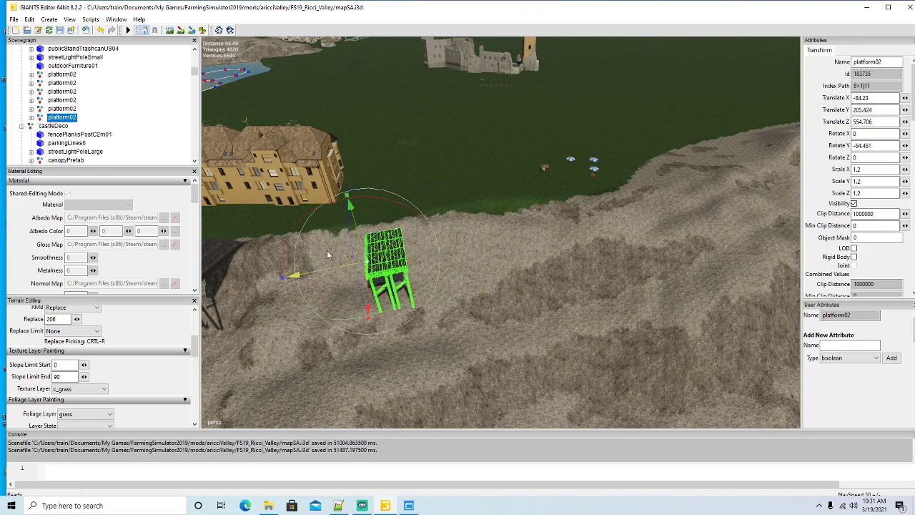
pyautogui.moveTo(326, 250); pyautogui.dragTo(357, 325, button='right')
pyautogui.scroll(3, 415, 272)
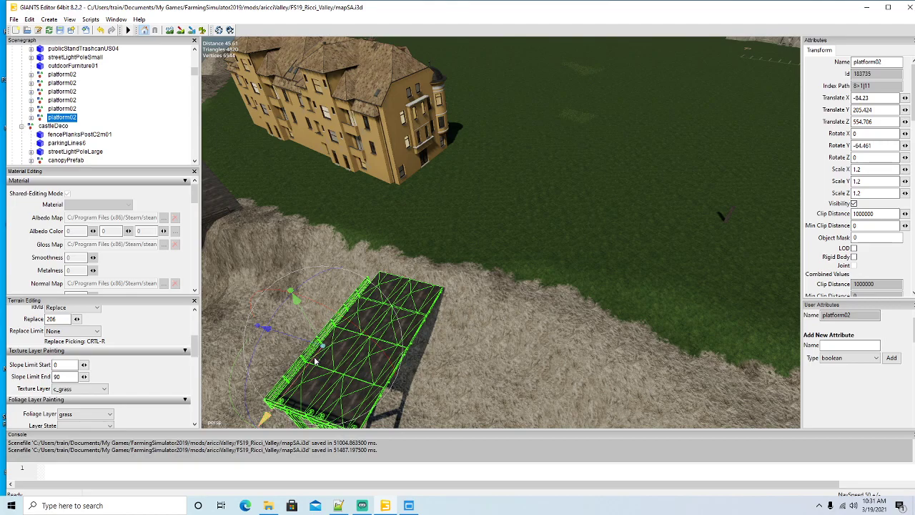
# Step: Slide the separate railed platform02 to about Translate X -86.50, Z 549.95 and set its Rotate Y to -64
pyautogui.moveTo(321, 356); pyautogui.dragTo(349, 330)
pyautogui.moveTo(350, 329); pyautogui.dragTo(401, 347, button='right')
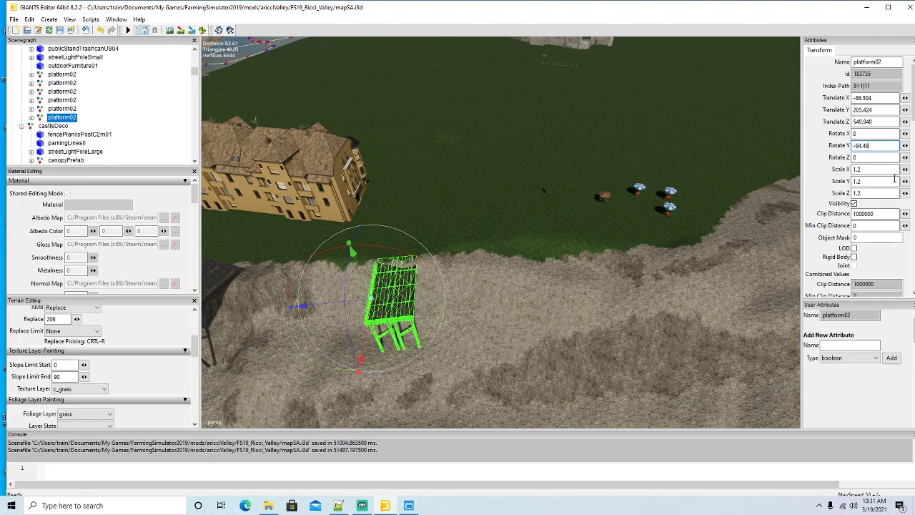
pyautogui.press('BackSpace')
pyautogui.press('BackSpace')
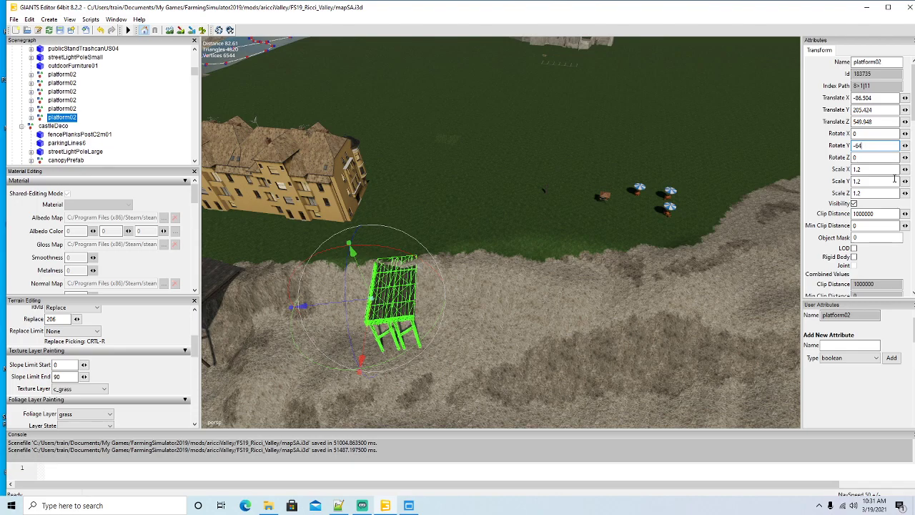
pyautogui.keyDown('alt'); pyautogui.moveTo(518, 319); pyautogui.dragTo(497, 330); pyautogui.keyUp('alt')
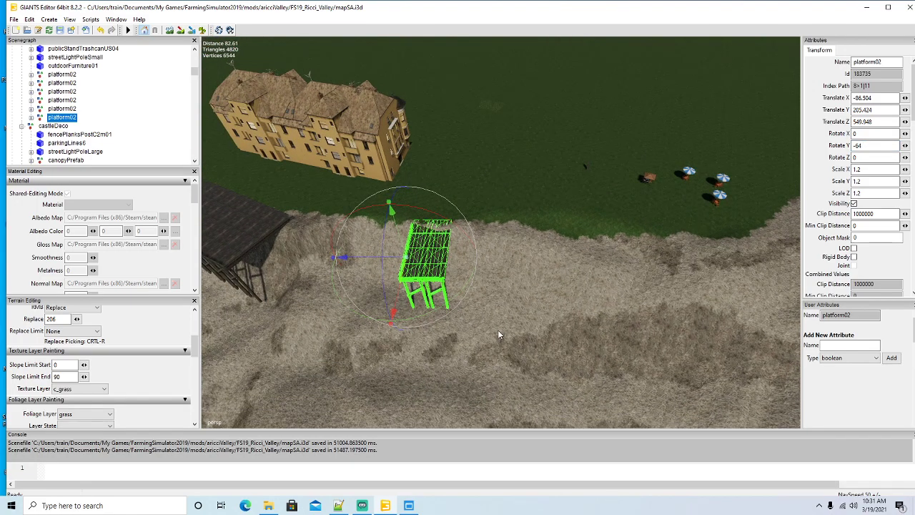
# Step: Duplicate a middle platform02 of the first overlook, move it to about Translate X -68.64, Z 541.66, and set Rotate Y to -64
pyautogui.scroll(-4, 498, 330)
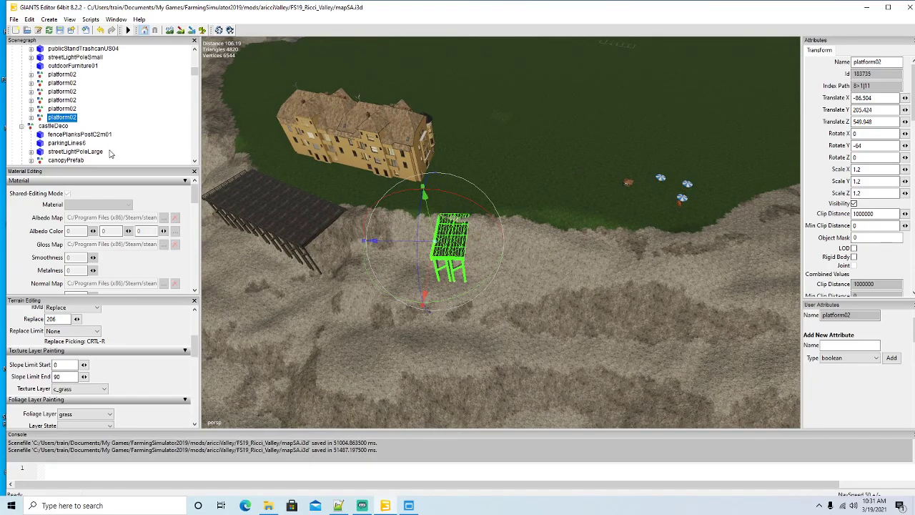
pyautogui.keyDown('alt'); pyautogui.moveTo(343, 266); pyautogui.dragTo(215, 182); pyautogui.keyUp('alt')
pyautogui.click(41, 107)
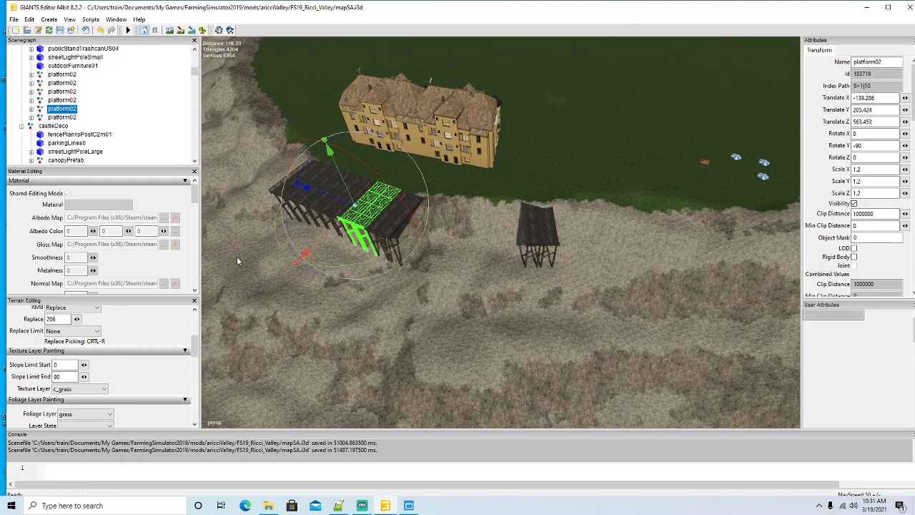
pyautogui.hotkey('ctrl', 'd')
pyautogui.moveTo(403, 220); pyautogui.dragTo(570, 319)
pyautogui.keyDown('alt'); pyautogui.moveTo(593, 379); pyautogui.dragTo(550, 365); pyautogui.keyUp('alt')
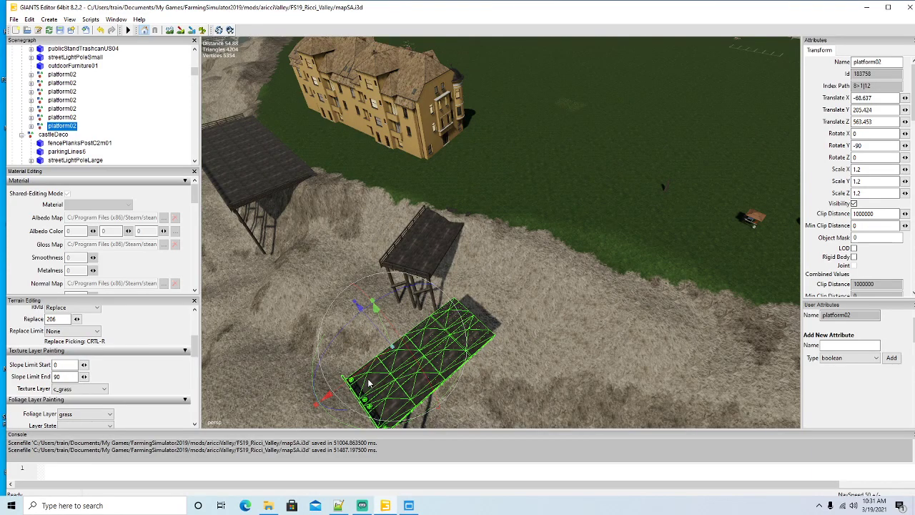
pyautogui.moveTo(362, 379); pyautogui.dragTo(536, 327)
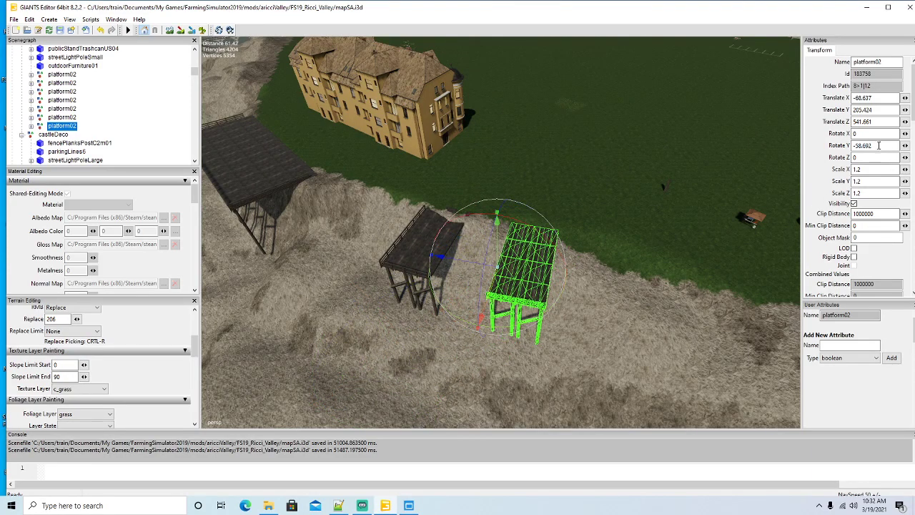
pyautogui.tripleClick(878, 145)
pyautogui.write('-64')
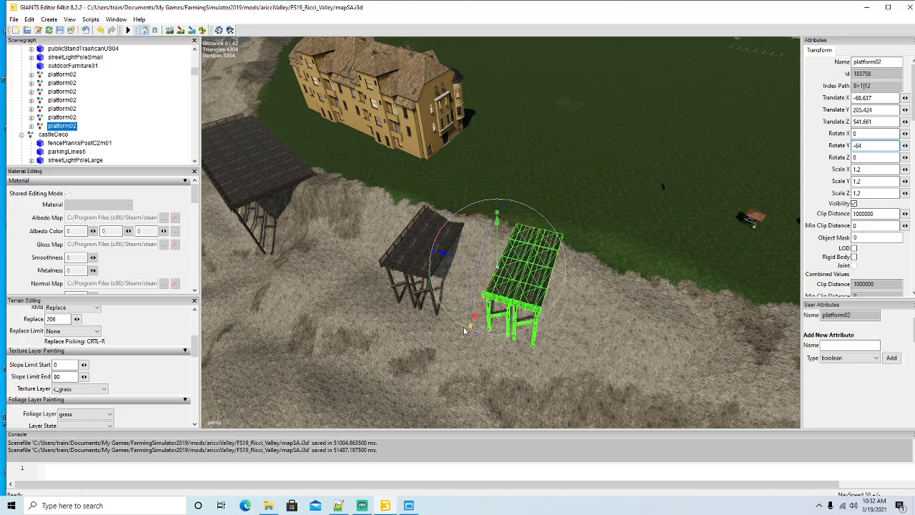
# Step: Slide the new middle platform02 against the angled railed platform, at about Translate X -77.93, Z 545.77
pyautogui.scroll(10, 463, 330)
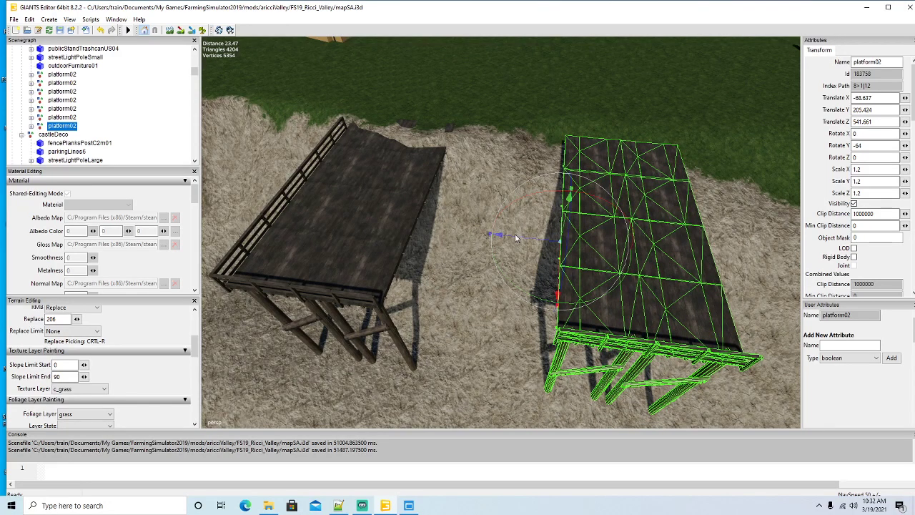
pyautogui.click(525, 239)
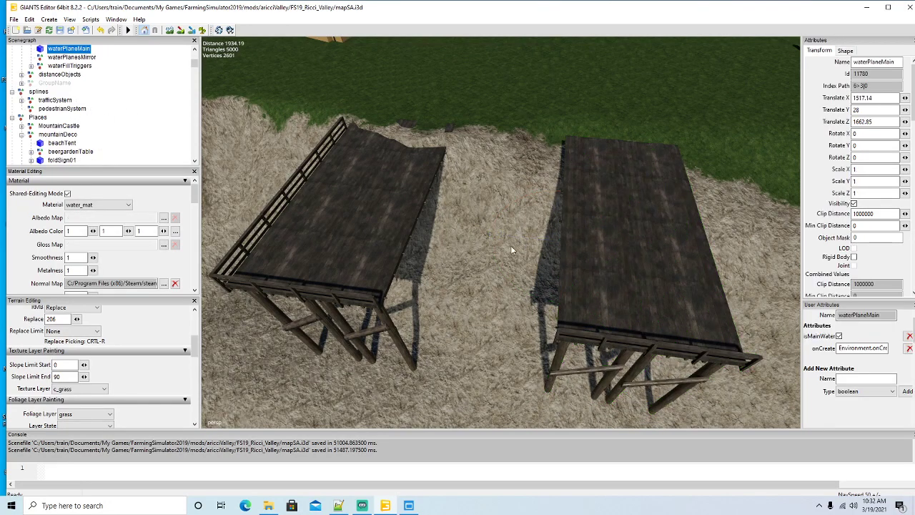
pyautogui.click(575, 300)
pyautogui.click(31, 134)
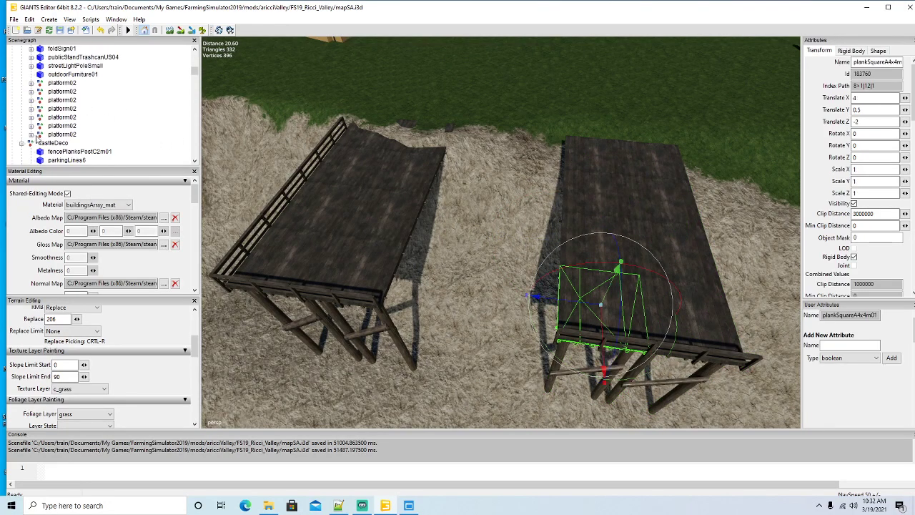
pyautogui.moveTo(523, 243); pyautogui.dragTo(362, 229)
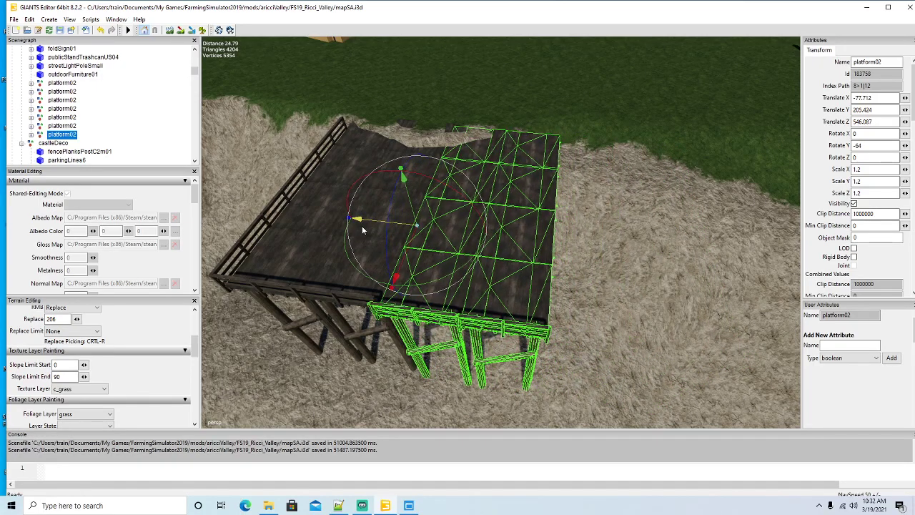
pyautogui.keyDown('alt'); pyautogui.moveTo(442, 264); pyautogui.dragTo(408, 282); pyautogui.keyUp('alt')
pyautogui.scroll(5, 407, 277)
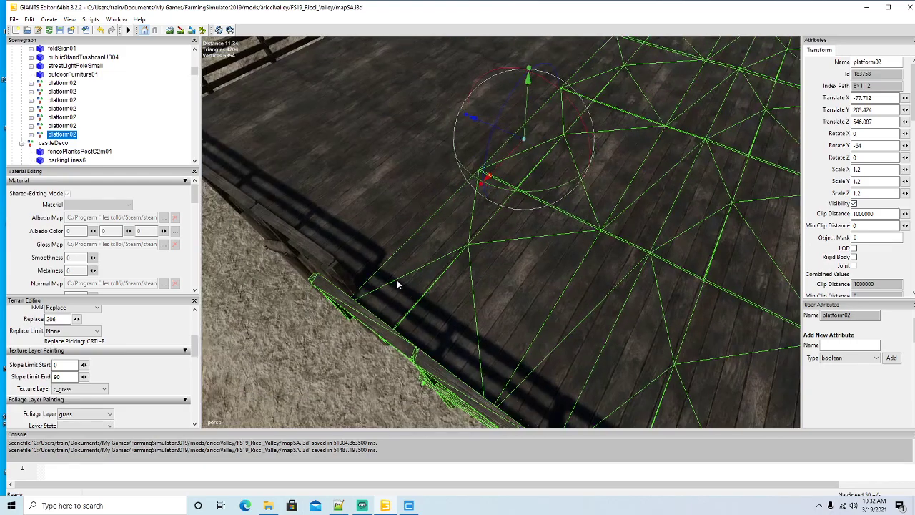
pyautogui.moveTo(503, 163); pyautogui.dragTo(521, 135)
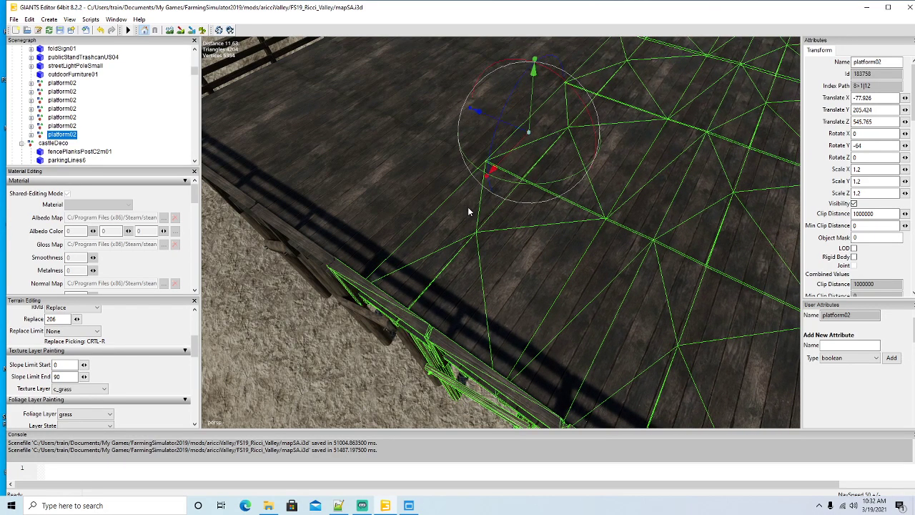
# Step: Duplicate the angled middle platform02 and fit the copy against its open side at about Translate X -69.33, Z 541.57
pyautogui.scroll(-10, 518, 229)
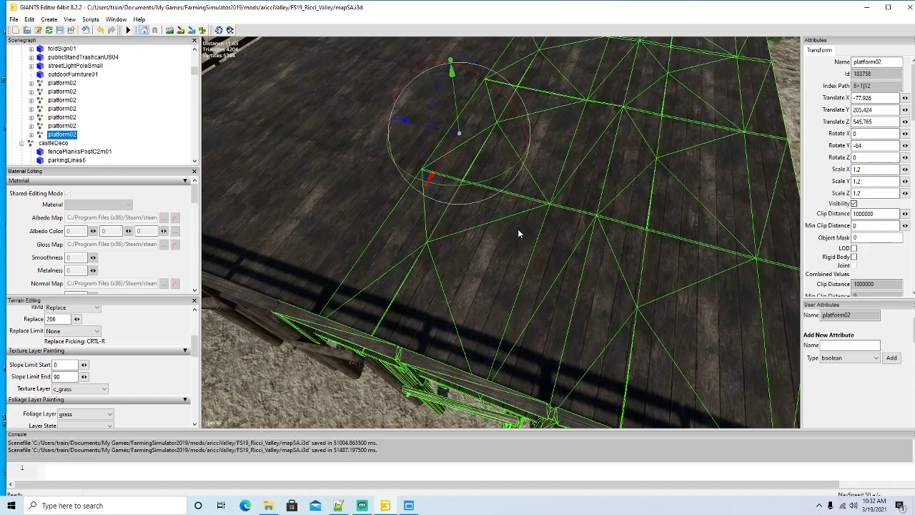
pyautogui.scroll(-5, 527, 227)
pyautogui.scroll(3, 529, 231)
pyautogui.keyDown('alt'); pyautogui.moveTo(529, 230); pyautogui.dragTo(545, 239); pyautogui.keyUp('alt')
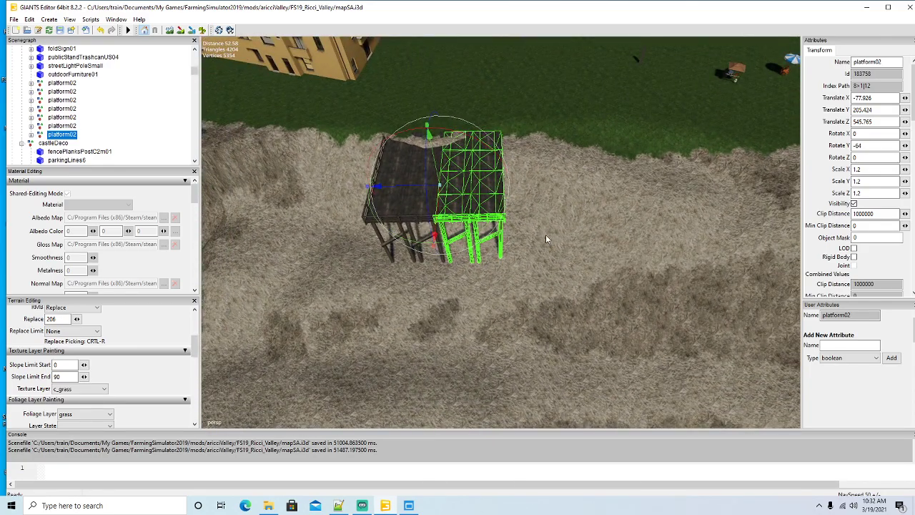
pyautogui.hotkey('ctrl', 'd')
pyautogui.moveTo(414, 197); pyautogui.dragTo(487, 200)
pyautogui.scroll(5, 489, 201)
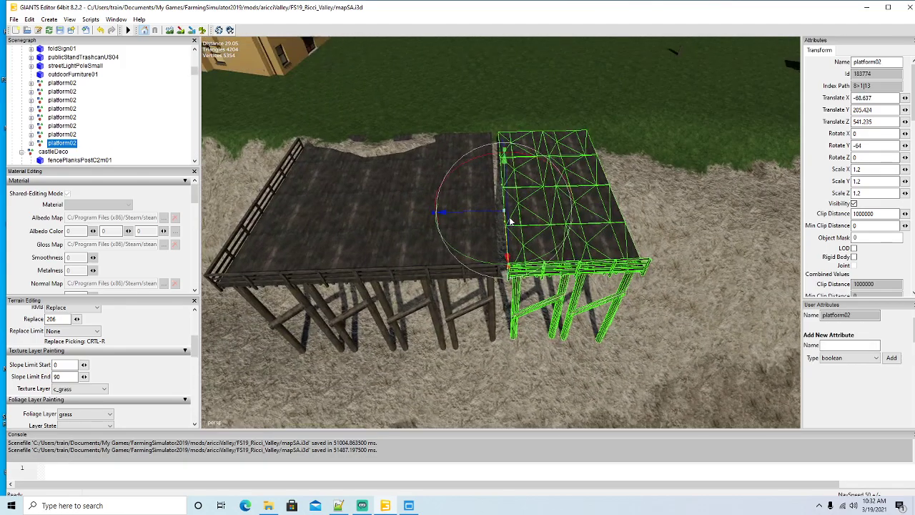
pyautogui.scroll(5, 510, 221)
pyautogui.moveTo(478, 179); pyautogui.dragTo(454, 184)
pyautogui.scroll(-8, 453, 190)
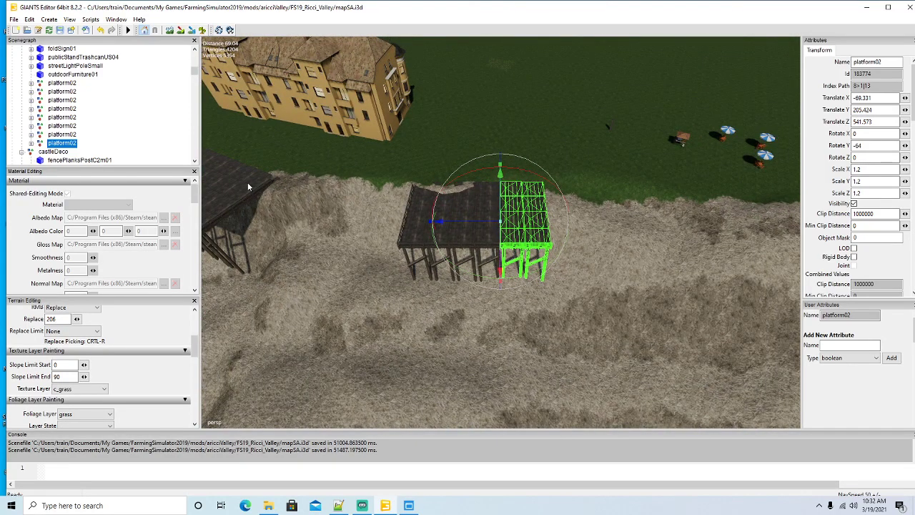
# Step: Duplicate the first overlook's railed end platform02 nearest the new deck and move the copy to about Translate X -55.60, Z 533.57
pyautogui.click(247, 182)
pyautogui.scroll(3, 45, 96)
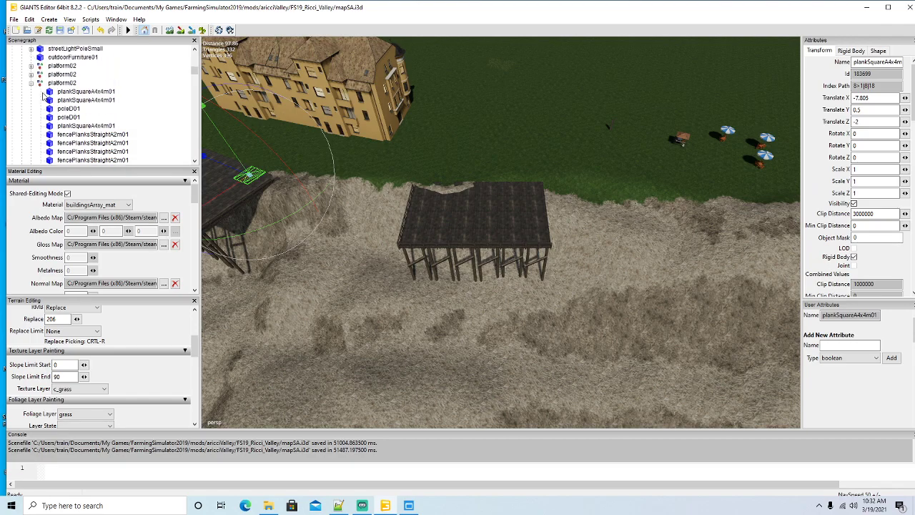
pyautogui.click(31, 84)
pyautogui.click(40, 83)
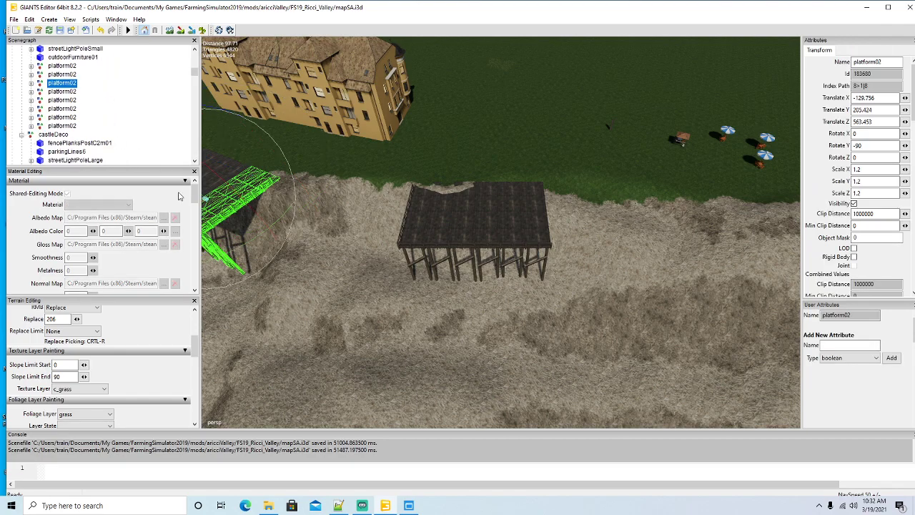
pyautogui.keyDown('alt'); pyautogui.moveTo(325, 273); pyautogui.dragTo(328, 274); pyautogui.keyUp('alt')
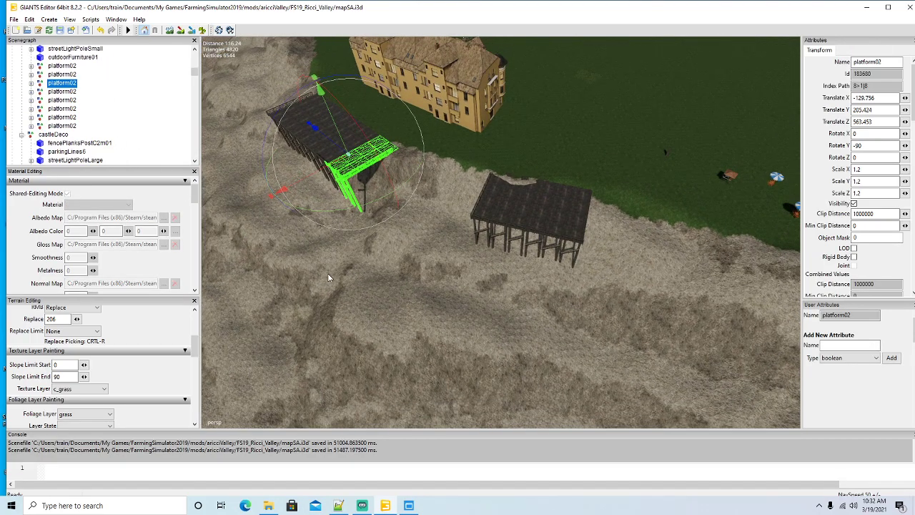
pyautogui.click(332, 149)
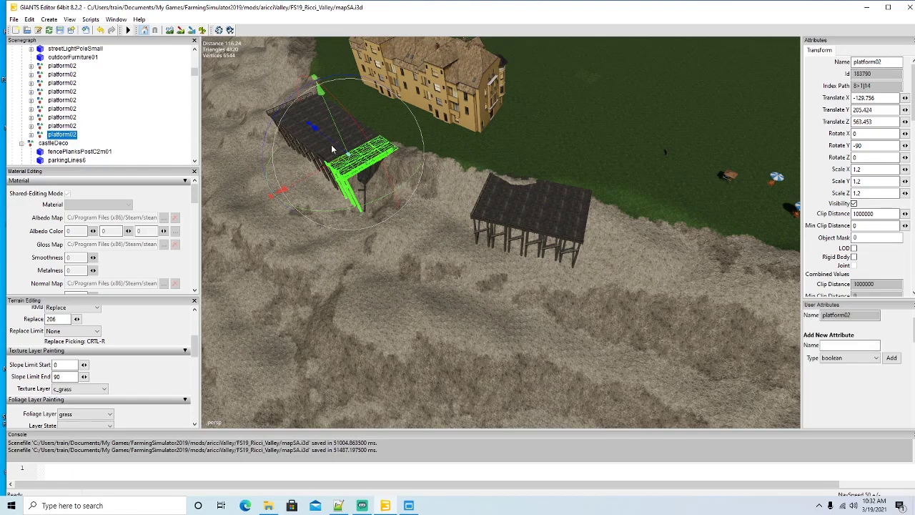
pyautogui.moveTo(334, 147); pyautogui.dragTo(558, 337)
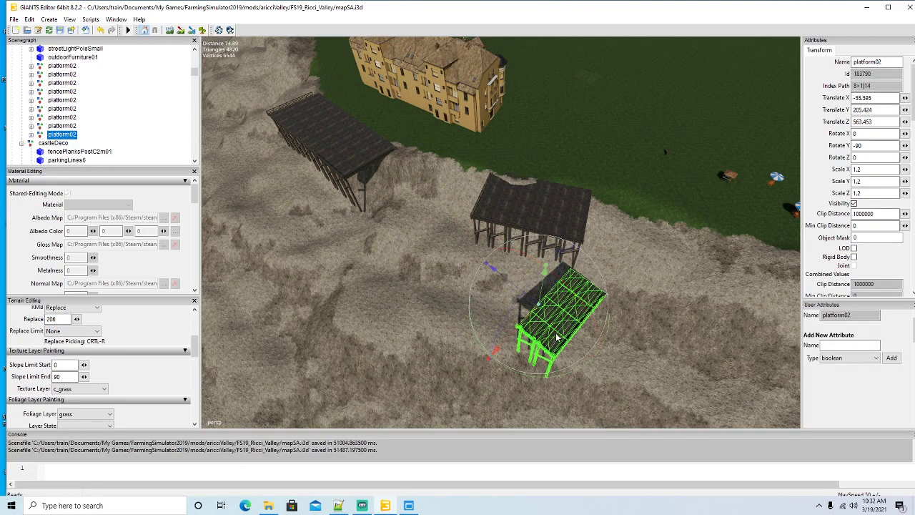
pyautogui.moveTo(494, 350); pyautogui.dragTo(569, 271)
# Step: Rotate the railed end platform copy to line up with the angled deck, setting Rotate Y to -65
pyautogui.keyDown('alt'); pyautogui.moveTo(482, 328); pyautogui.dragTo(537, 324); pyautogui.keyUp('alt')
pyautogui.scroll(5, 535, 319)
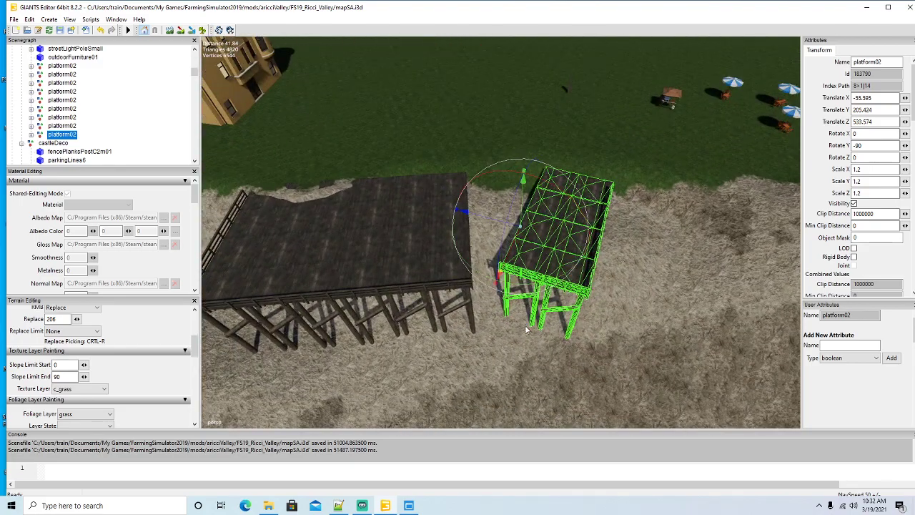
pyautogui.moveTo(524, 289); pyautogui.dragTo(570, 286)
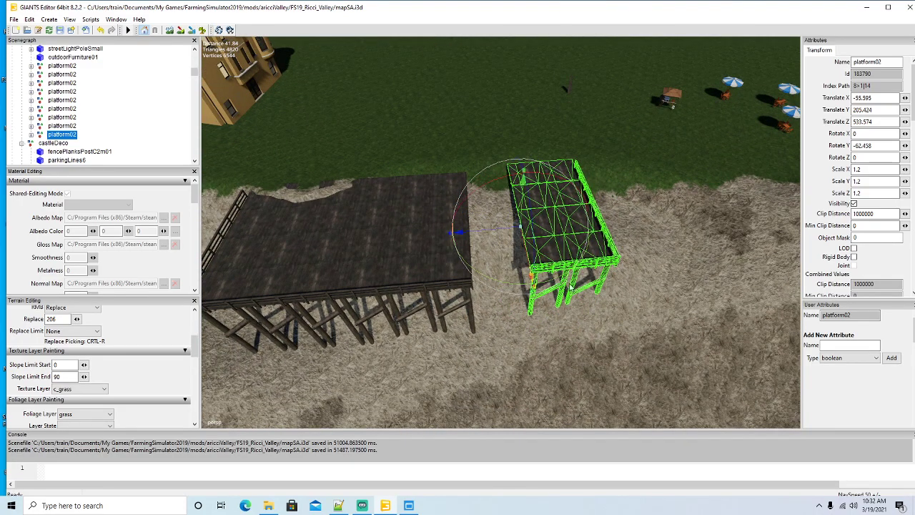
pyautogui.click(876, 145)
pyautogui.write('-65')
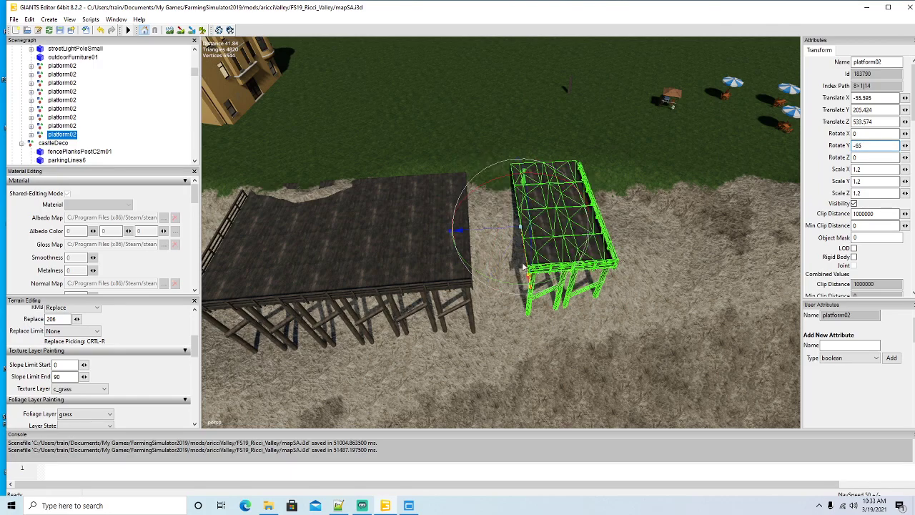
# Step: Slide the railed end platform02 against the angled deck and align its front edge, at about Translate X -60.71, Z 537.38
pyautogui.keyDown('alt'); pyautogui.moveTo(524, 266); pyautogui.dragTo(506, 289); pyautogui.keyUp('alt')
pyautogui.scroll(5, 502, 290)
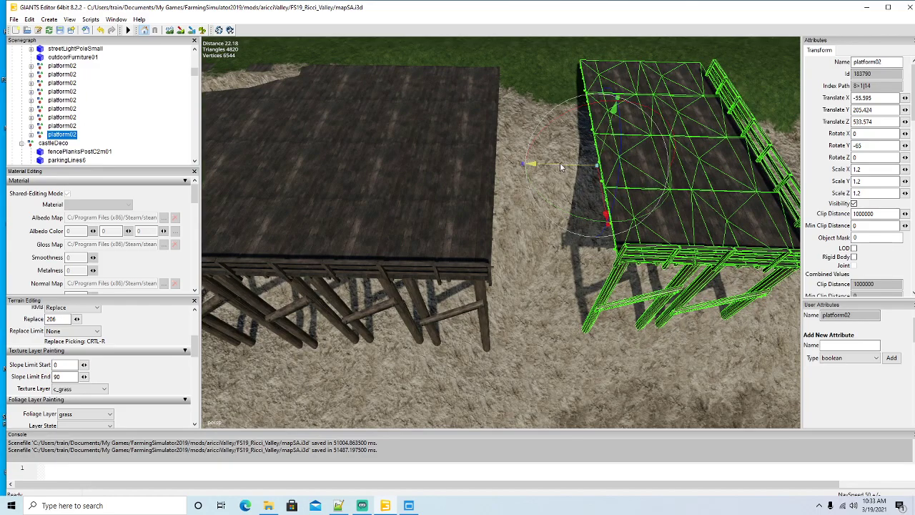
pyautogui.moveTo(562, 166); pyautogui.dragTo(466, 167)
pyautogui.scroll(5, 498, 236)
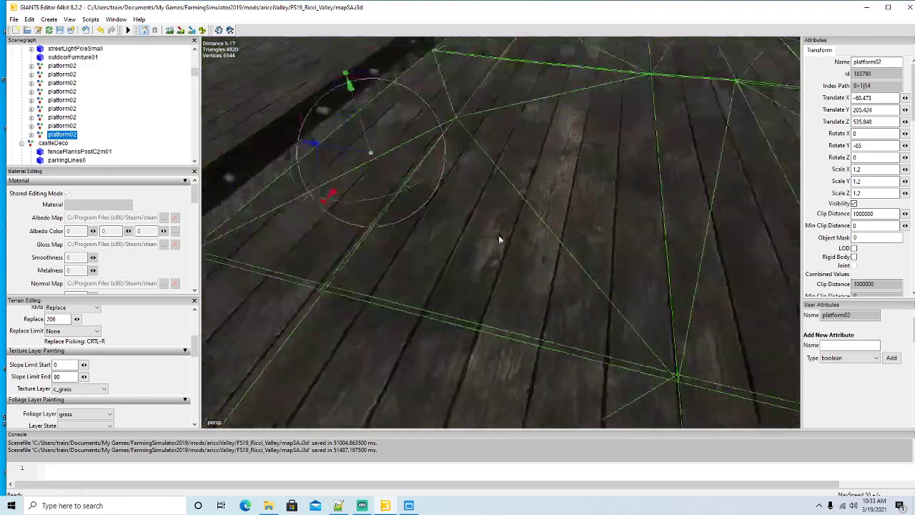
pyautogui.scroll(-5, 498, 235)
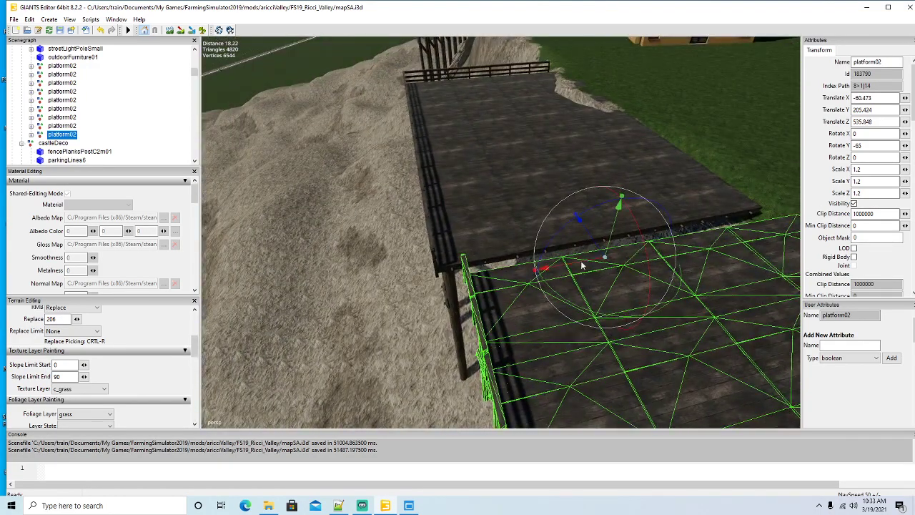
pyautogui.moveTo(581, 266); pyautogui.dragTo(660, 254)
pyautogui.scroll(4, 460, 254)
pyautogui.moveTo(541, 171); pyautogui.dragTo(514, 171)
pyautogui.keyDown('alt'); pyautogui.moveTo(547, 208); pyautogui.dragTo(584, 247); pyautogui.keyUp('alt')
pyautogui.scroll(-10, 584, 246)
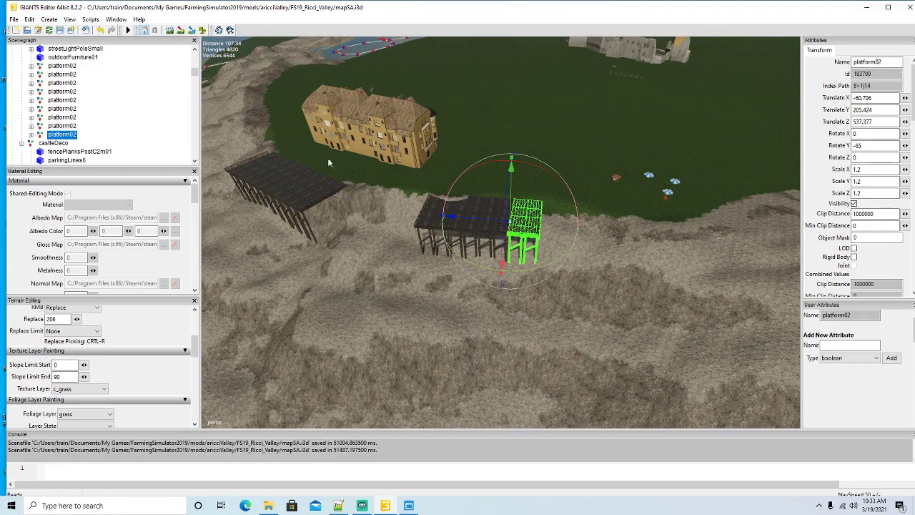
# Step: Sculpt the terrain along the cliff edge and rocky slope beyond the first overlook with the terrain brush
pyautogui.keyDown('alt'); pyautogui.moveTo(490, 255); pyautogui.dragTo(635, 286); pyautogui.keyUp('alt')
pyautogui.scroll(-8, 586, 303)
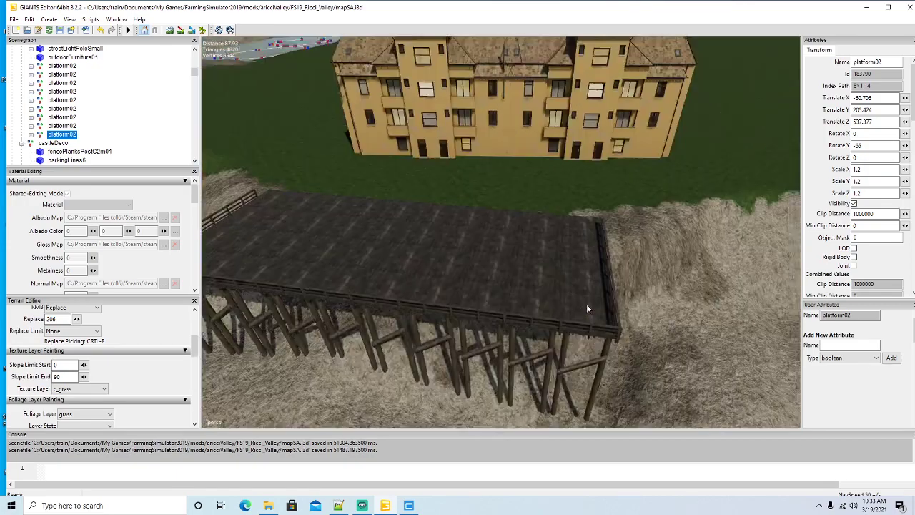
pyautogui.keyDown('alt'); pyautogui.moveTo(559, 175); pyautogui.dragTo(547, 281); pyautogui.keyUp('alt')
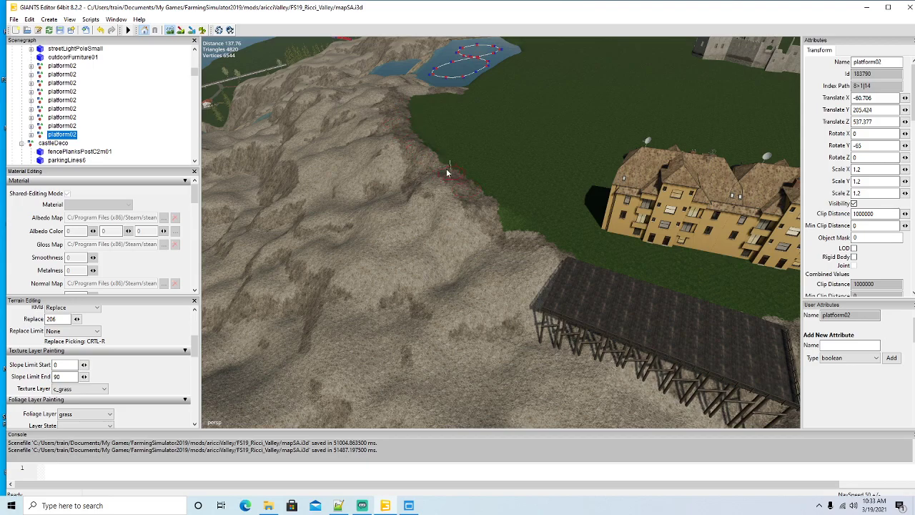
pyautogui.moveTo(439, 166)
pyautogui.mouseDown()
pyautogui.moveTo(543, 238)
pyautogui.moveTo(496, 231)
pyautogui.moveTo(490, 219)
pyautogui.moveTo(486, 255)
pyautogui.mouseUp()
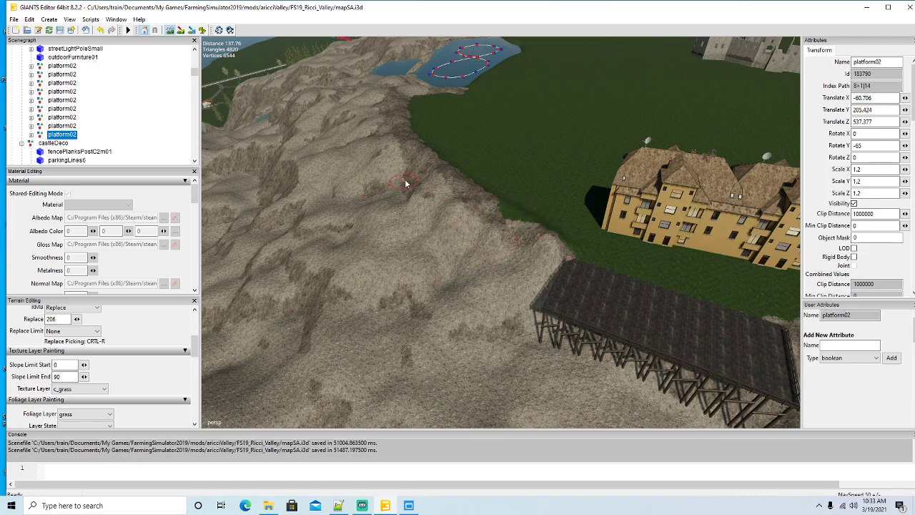
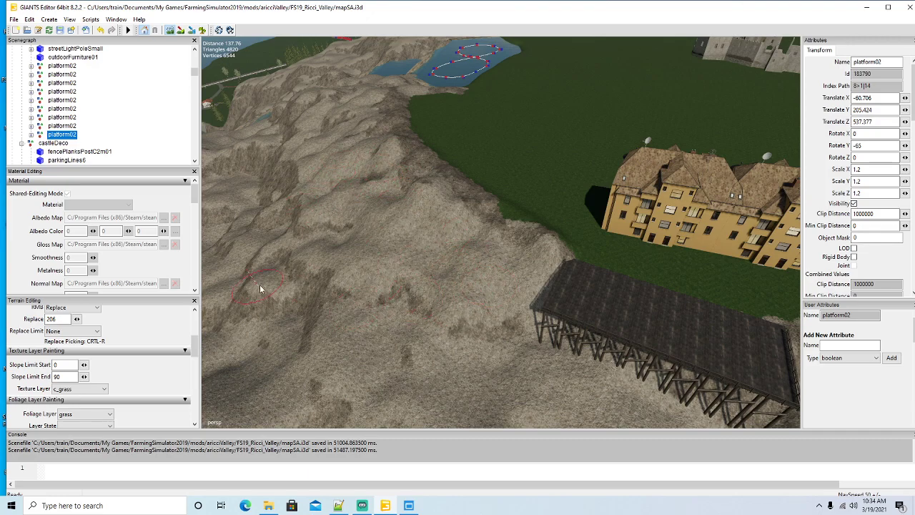
pyautogui.click(170, 31)
pyautogui.keyDown('alt'); pyautogui.moveTo(377, 243); pyautogui.dragTo(491, 238); pyautogui.keyUp('alt')
pyautogui.scroll(3, 544, 215)
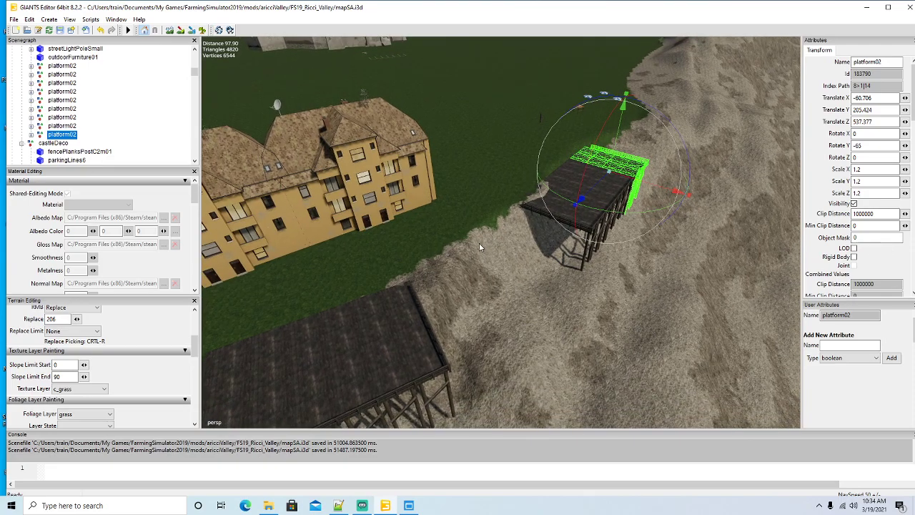
# Step: Lower the rocky terrain poking through the inner edge of the second overlook's deck with the terrain sculpt brush
pyautogui.click(169, 30)
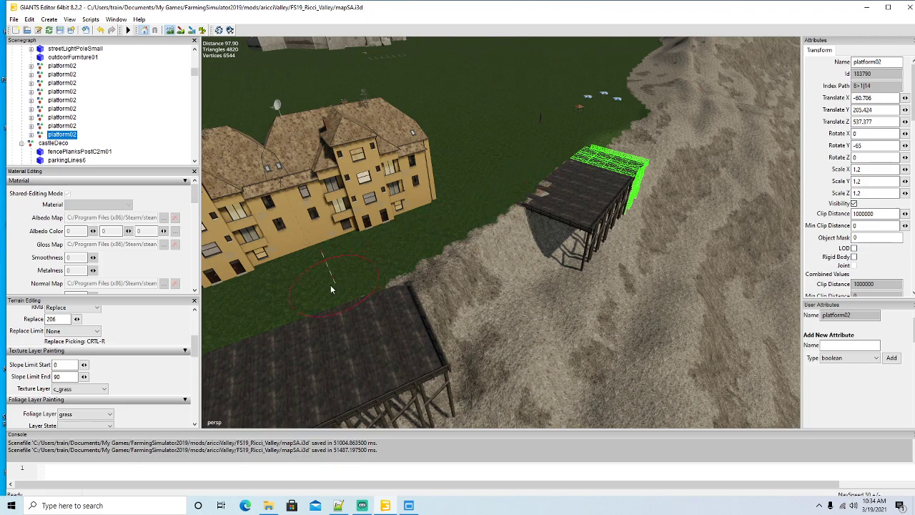
pyautogui.click(170, 31)
pyautogui.moveTo(409, 297)
pyautogui.keyDown('alt'); pyautogui.mouseDown()
pyautogui.moveTo(423, 274)
pyautogui.moveTo(441, 299)
pyautogui.moveTo(529, 314)
pyautogui.moveTo(360, 273)
pyautogui.moveTo(478, 286)
pyautogui.moveTo(434, 287)
pyautogui.mouseUp(); pyautogui.keyUp('alt')
pyautogui.scroll(3, 423, 275)
pyautogui.scroll(5, 426, 272)
pyautogui.scroll(-5, 528, 312)
pyautogui.scroll(8, 523, 321)
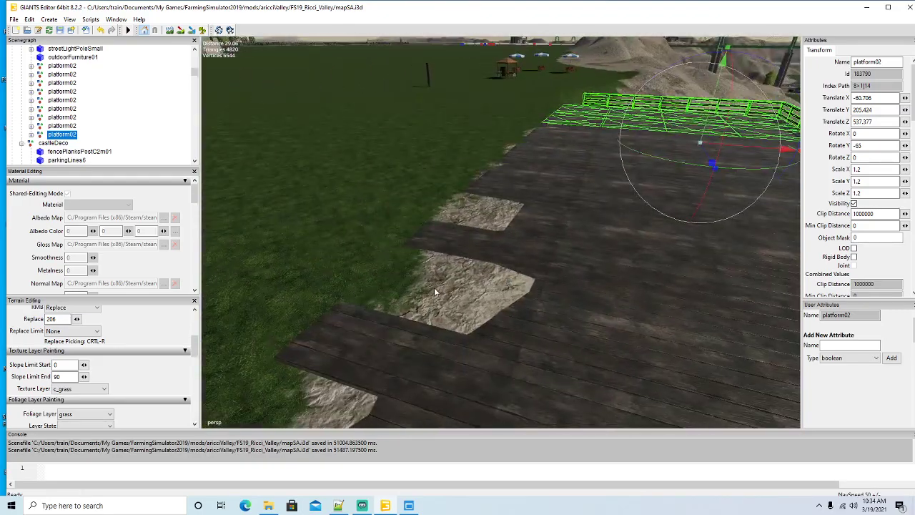
pyautogui.scroll(-3, 433, 288)
pyautogui.scroll(-5, 472, 296)
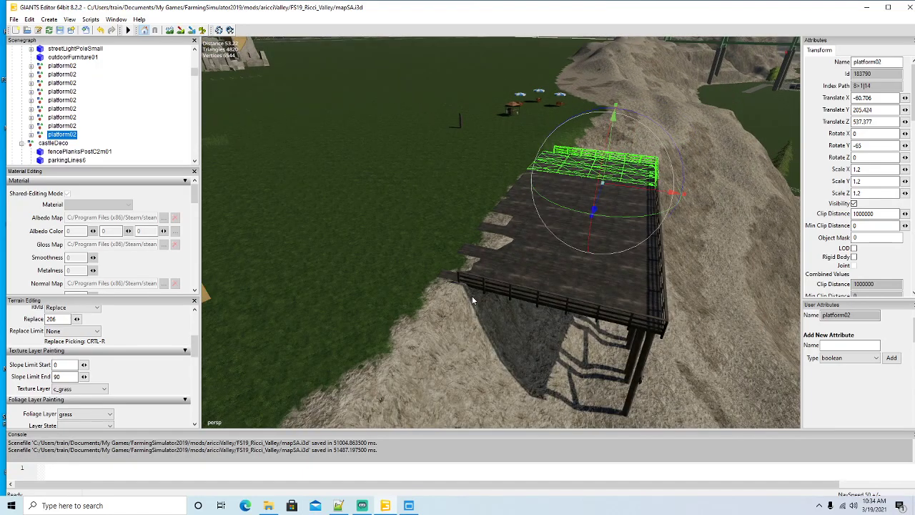
pyautogui.keyDown('alt'); pyautogui.moveTo(470, 298); pyautogui.dragTo(473, 300); pyautogui.keyUp('alt')
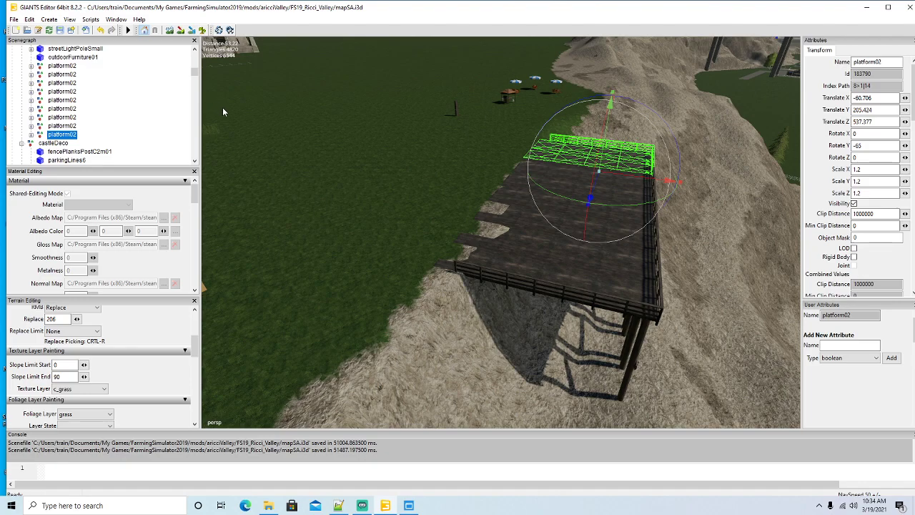
pyautogui.click(168, 31)
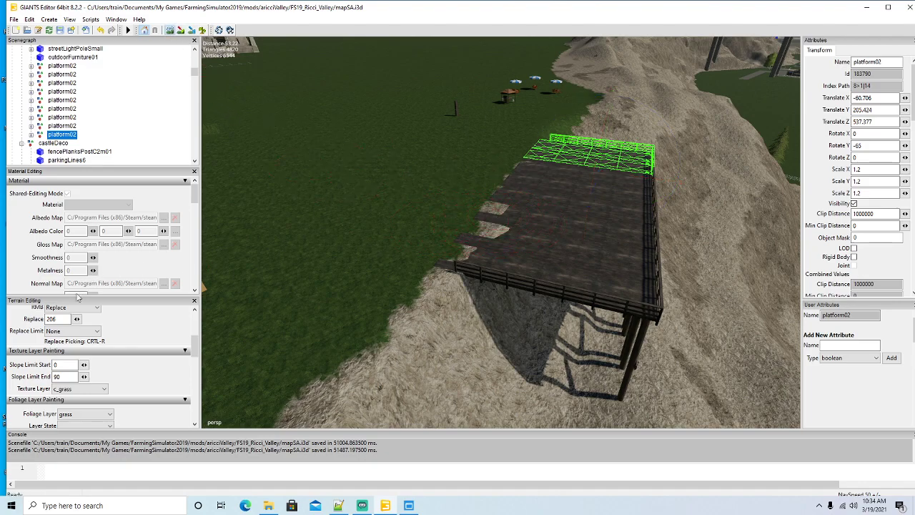
pyautogui.moveTo(478, 235)
pyautogui.mouseDown()
pyautogui.moveTo(492, 209)
pyautogui.moveTo(461, 289)
pyautogui.mouseUp()
pyautogui.click(171, 30)
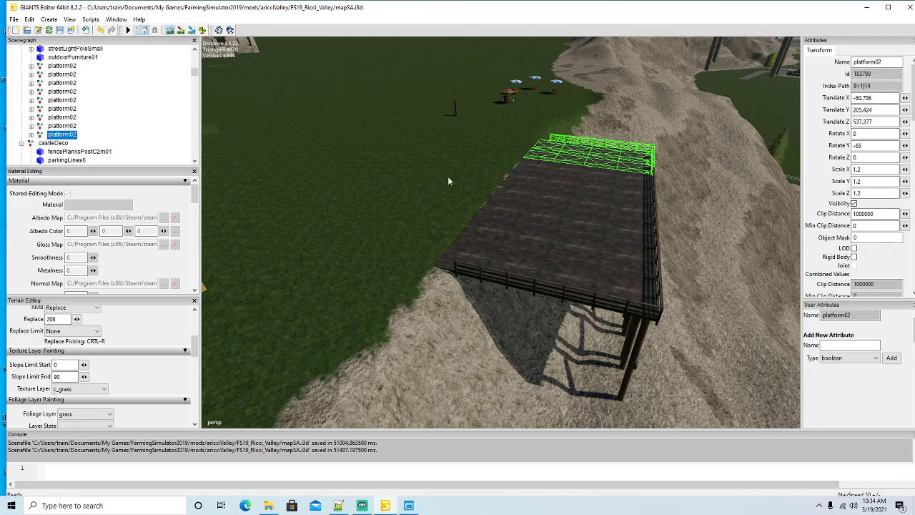
# Step: Sculpt the rocky slope between the two overlooks, reshaping the ground beneath the near end of the second deck
pyautogui.moveTo(448, 176)
pyautogui.keyDown('alt'); pyautogui.mouseDown()
pyautogui.moveTo(373, 179)
pyautogui.moveTo(355, 194)
pyautogui.moveTo(258, 119)
pyautogui.mouseUp(); pyautogui.keyUp('alt')
pyautogui.scroll(-5, 373, 179)
pyautogui.moveTo(551, 277)
pyautogui.keyDown('alt'); pyautogui.mouseDown()
pyautogui.moveTo(543, 255)
pyautogui.moveTo(551, 279)
pyautogui.mouseUp(); pyautogui.keyUp('alt')
pyautogui.click(172, 31)
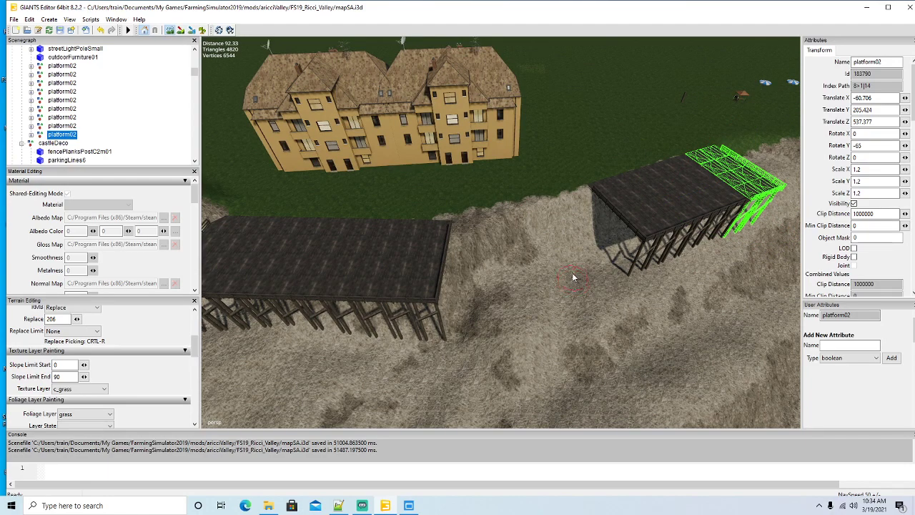
pyautogui.moveTo(583, 223)
pyautogui.mouseDown()
pyautogui.moveTo(554, 231)
pyautogui.moveTo(490, 279)
pyautogui.moveTo(579, 266)
pyautogui.moveTo(618, 243)
pyautogui.moveTo(515, 239)
pyautogui.moveTo(489, 326)
pyautogui.moveTo(616, 323)
pyautogui.moveTo(694, 297)
pyautogui.moveTo(638, 361)
pyautogui.moveTo(520, 351)
pyautogui.moveTo(516, 295)
pyautogui.moveTo(482, 315)
pyautogui.mouseUp()
pyautogui.click(171, 30)
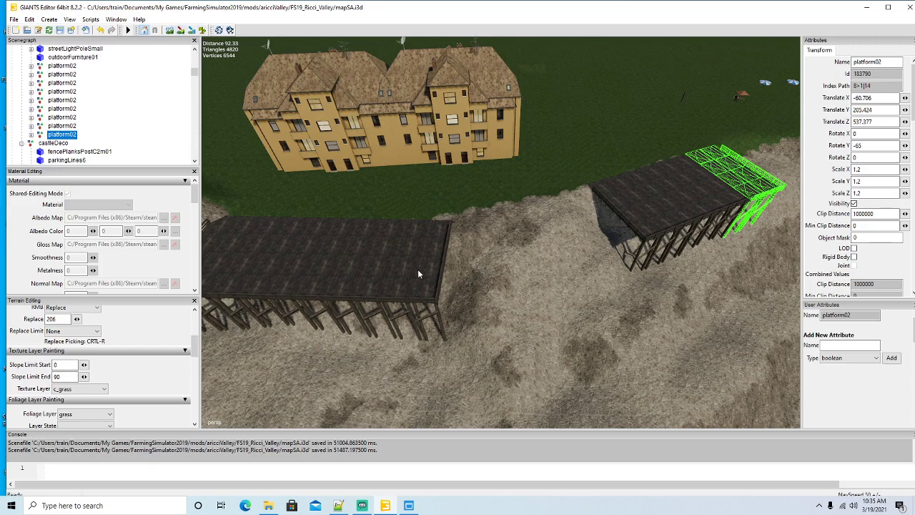
# Step: Sculpt the cliff edge and rocky slope beyond the second overlook's railed end, up past the umbrella tables
pyautogui.moveTo(418, 269); pyautogui.dragTo(534, 223, button='right')
pyautogui.scroll(10, 534, 219)
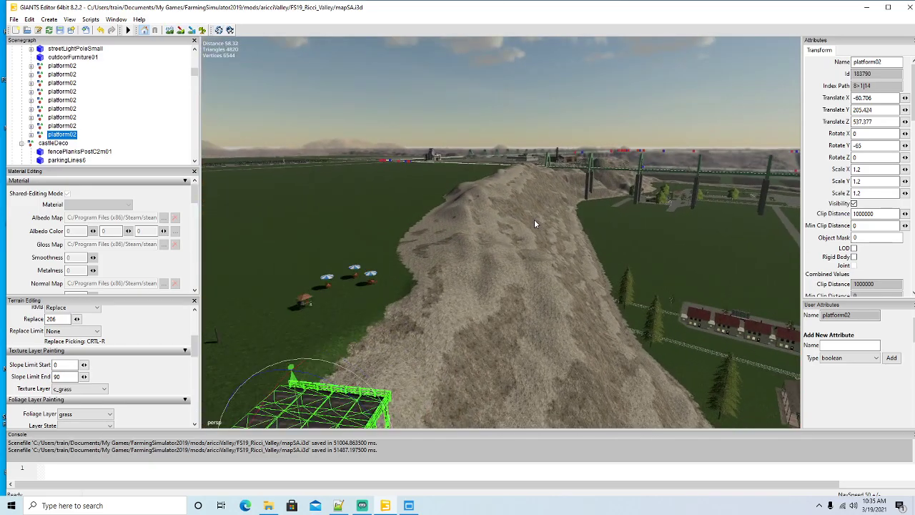
pyautogui.keyDown('alt'); pyautogui.moveTo(459, 227); pyautogui.dragTo(569, 292); pyautogui.keyUp('alt')
pyautogui.scroll(-5, 524, 294)
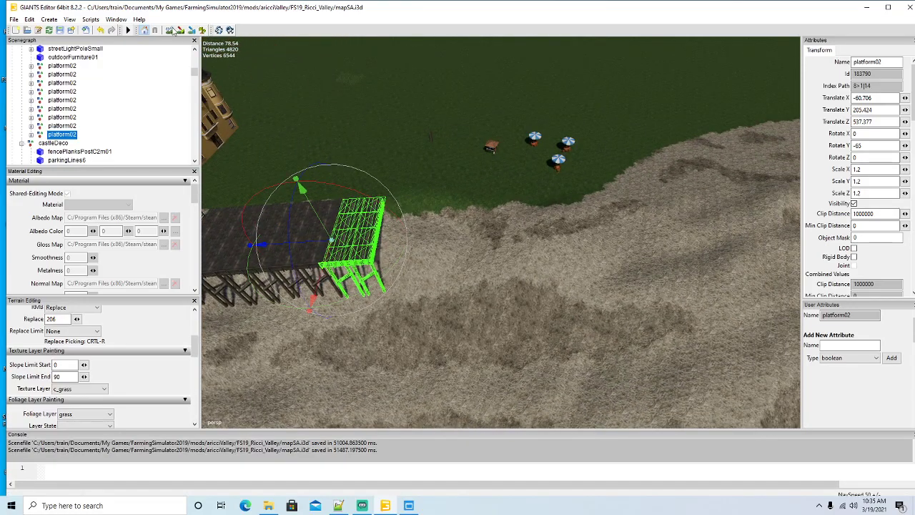
pyautogui.click(172, 31)
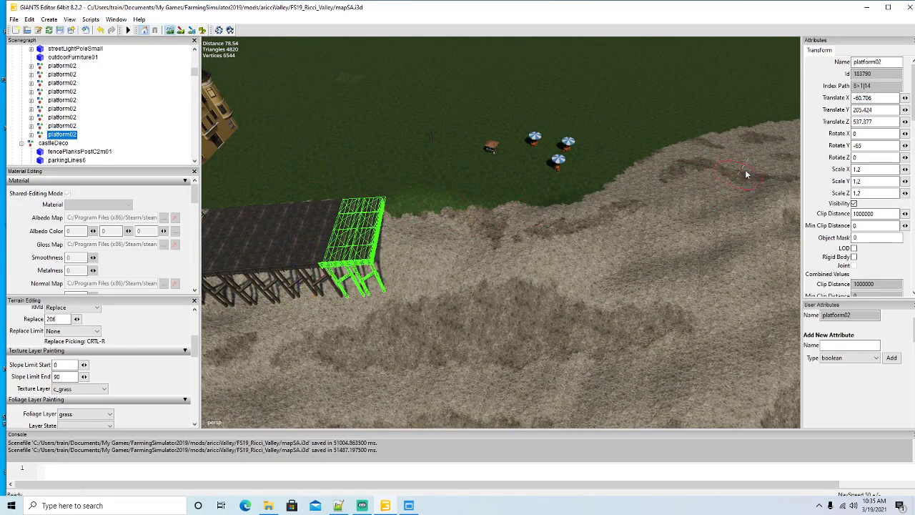
pyautogui.moveTo(746, 173)
pyautogui.mouseDown()
pyautogui.moveTo(715, 172)
pyautogui.moveTo(712, 156)
pyautogui.moveTo(626, 193)
pyautogui.moveTo(527, 215)
pyautogui.moveTo(406, 210)
pyautogui.moveTo(484, 229)
pyautogui.moveTo(517, 225)
pyautogui.moveTo(723, 183)
pyautogui.moveTo(744, 158)
pyautogui.moveTo(629, 209)
pyautogui.moveTo(720, 209)
pyautogui.moveTo(620, 237)
pyautogui.moveTo(461, 259)
pyautogui.moveTo(454, 247)
pyautogui.moveTo(527, 241)
pyautogui.moveTo(475, 296)
pyautogui.mouseUp()
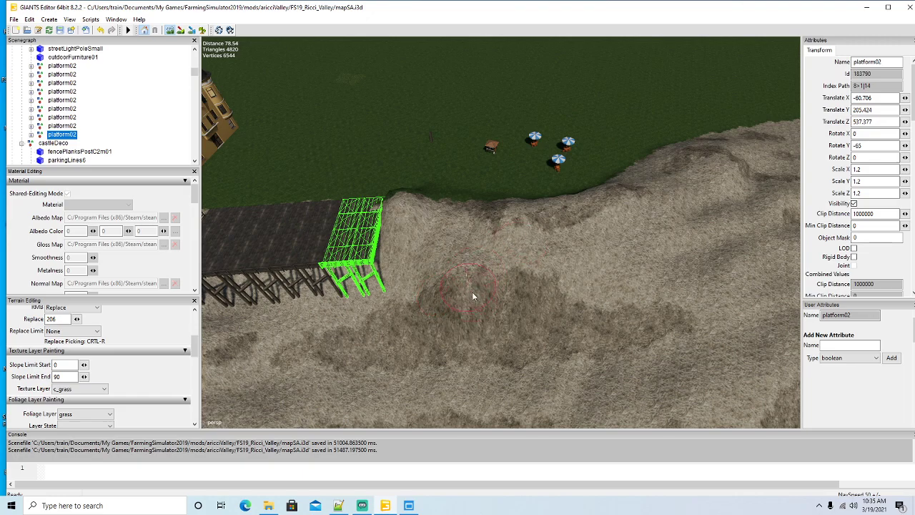
pyautogui.click(174, 32)
# Step: Fill in the hollow in the grass beside the second overlook's railed end platform and switch to terrain texture painting
pyautogui.moveTo(457, 222)
pyautogui.keyDown('alt'); pyautogui.mouseDown()
pyautogui.moveTo(407, 227)
pyautogui.moveTo(417, 166)
pyautogui.moveTo(228, 208)
pyautogui.mouseUp(); pyautogui.keyUp('alt')
pyautogui.scroll(5, 418, 166)
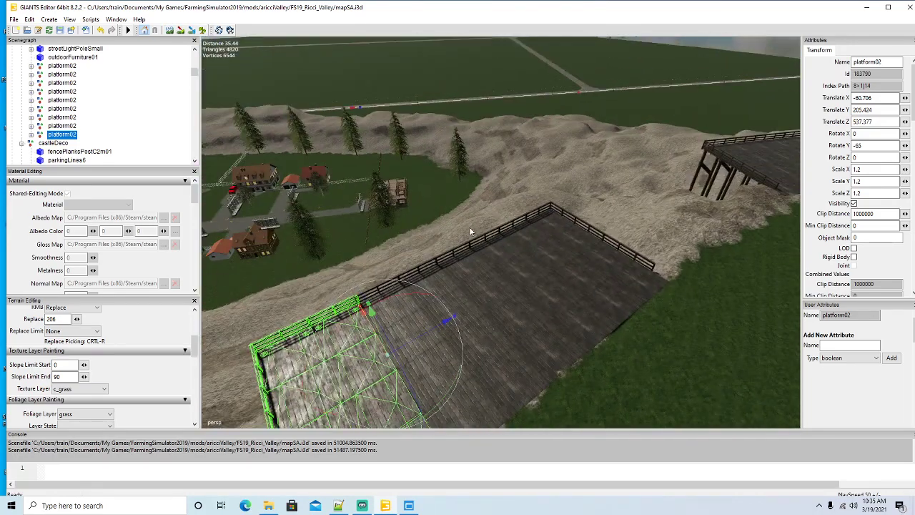
pyautogui.scroll(-5, 470, 228)
pyautogui.keyDown('alt'); pyautogui.moveTo(469, 227); pyautogui.dragTo(279, 184); pyautogui.keyUp('alt')
pyautogui.scroll(3, 408, 264)
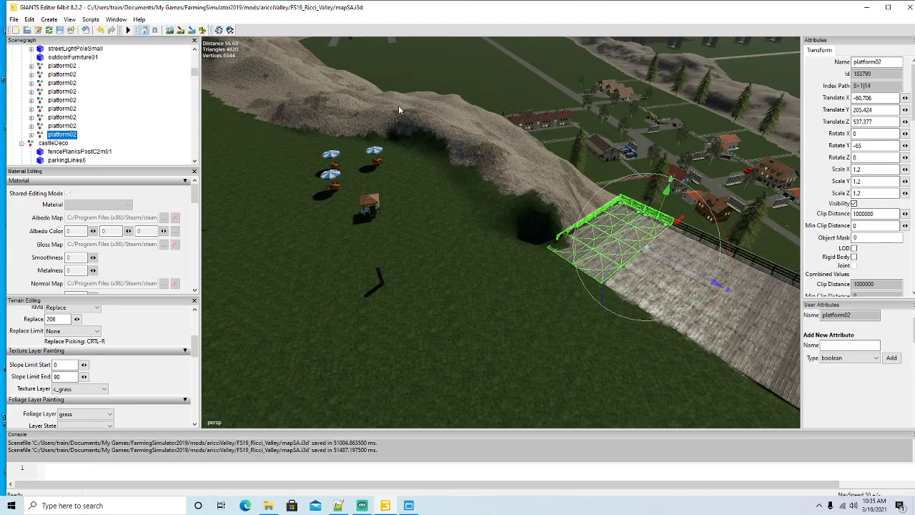
pyautogui.click(170, 30)
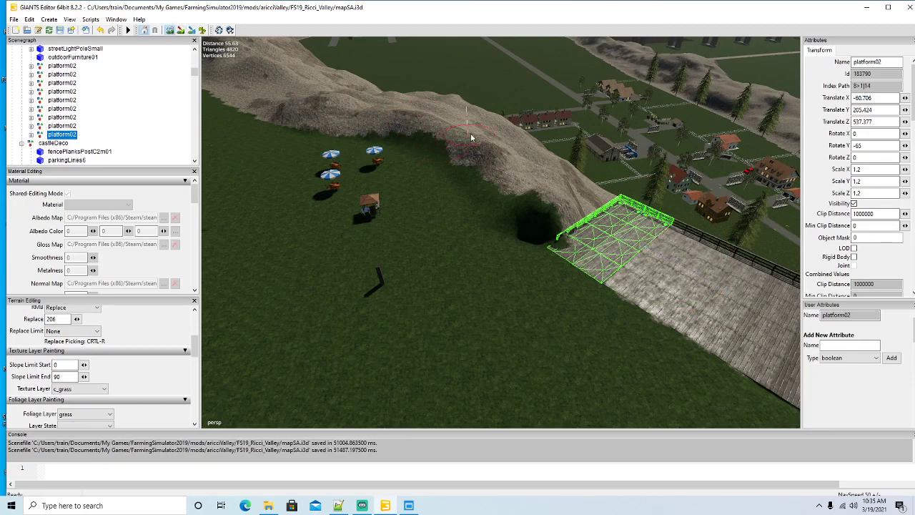
pyautogui.moveTo(522, 184); pyautogui.dragTo(554, 211)
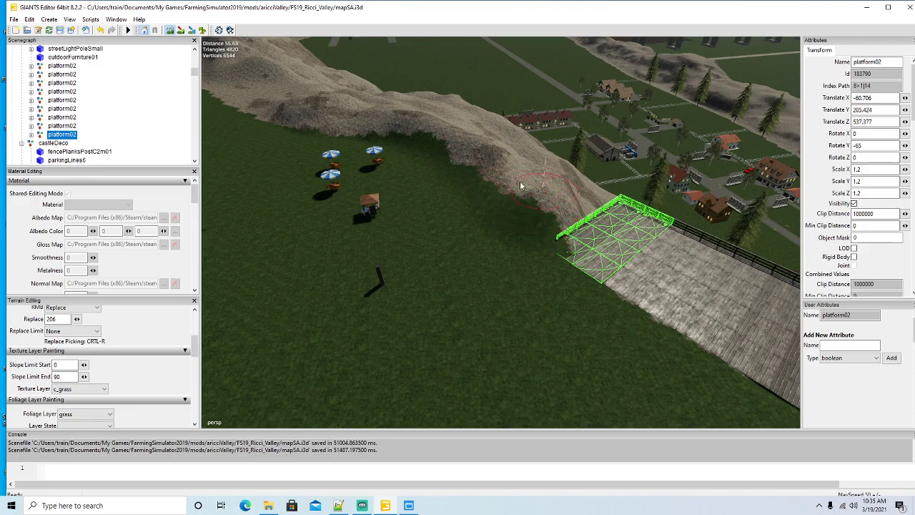
pyautogui.click(181, 32)
pyautogui.moveTo(315, 118); pyautogui.dragTo(243, 93)
pyautogui.click(100, 30)
pyautogui.click(91, 392)
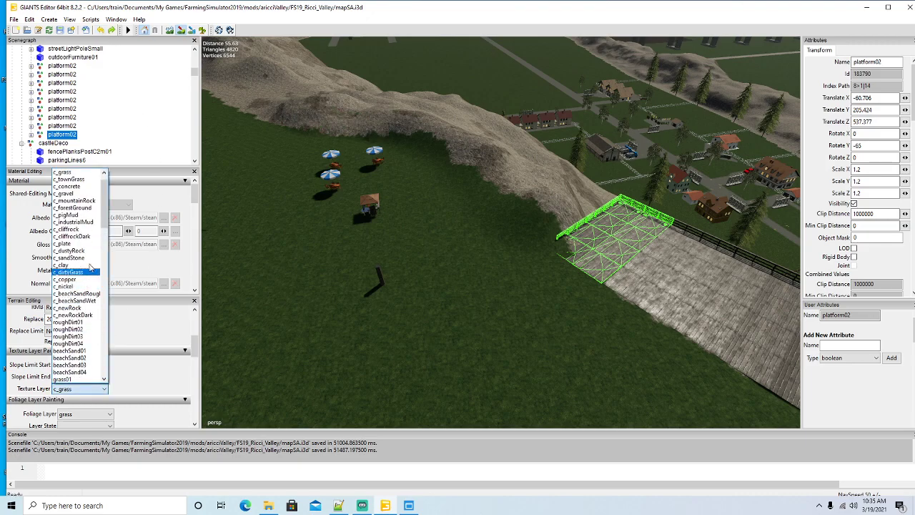
pyautogui.click(87, 247)
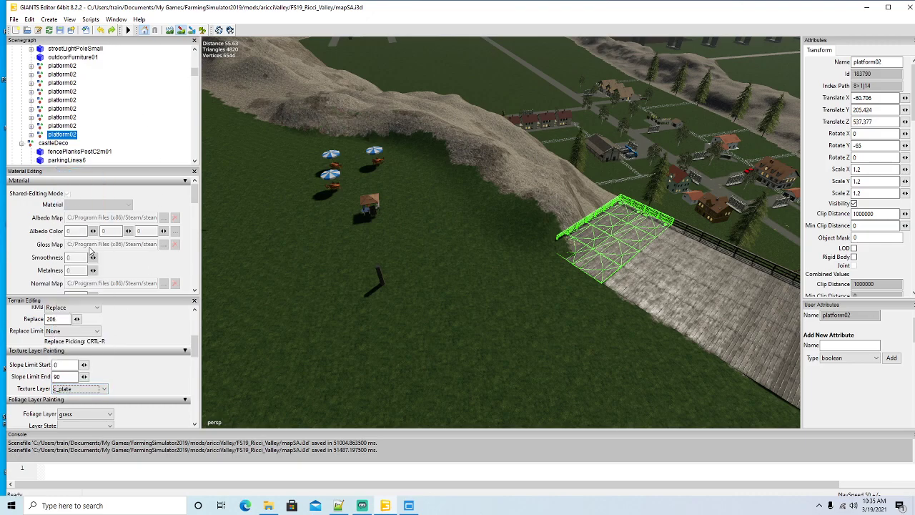
# Step: Paint the inner cliff edge from behind the umbrella tables to the second overlook's railed end with the c_cliffrockDark texture layer
pyautogui.click(102, 388)
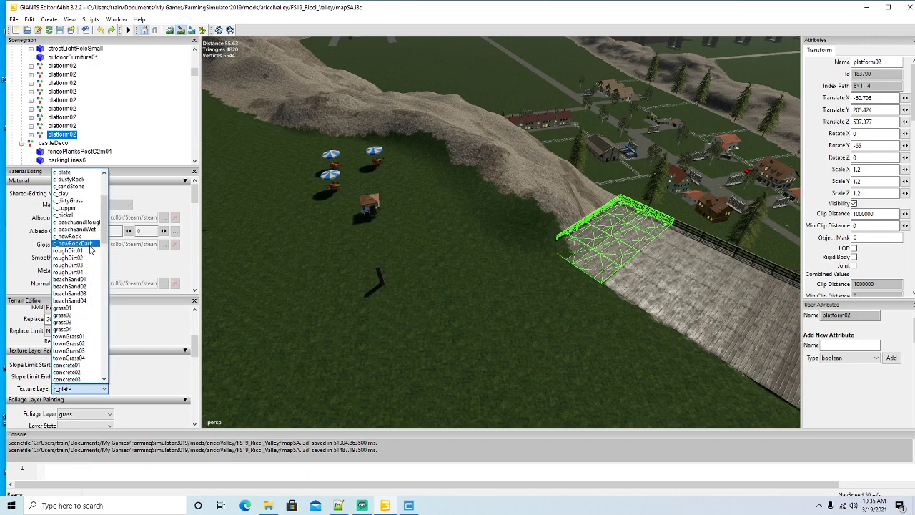
pyautogui.scroll(2, 85, 207)
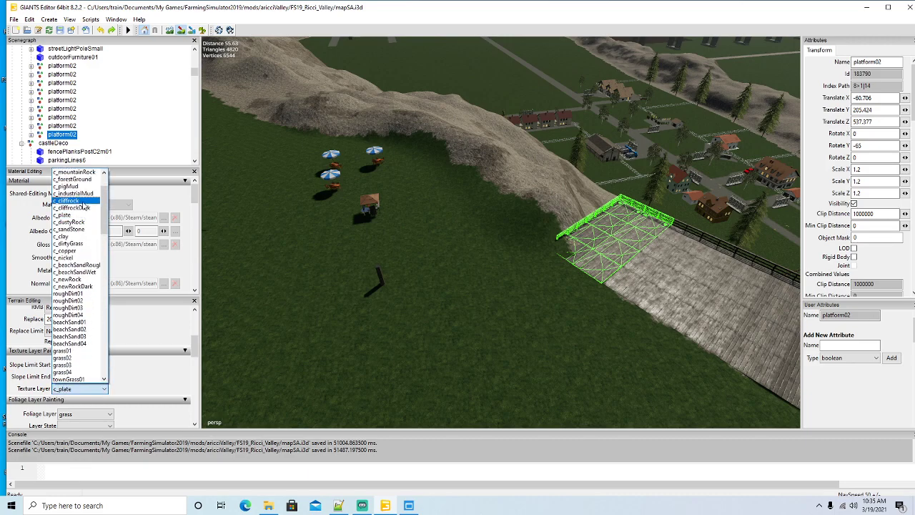
pyautogui.click(85, 207)
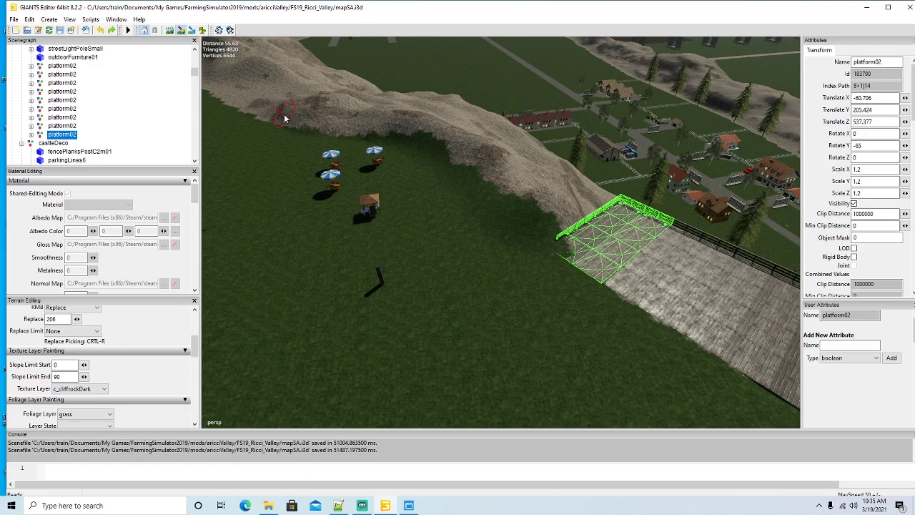
pyautogui.moveTo(343, 127)
pyautogui.mouseDown()
pyautogui.moveTo(399, 138)
pyautogui.moveTo(489, 200)
pyautogui.mouseUp()
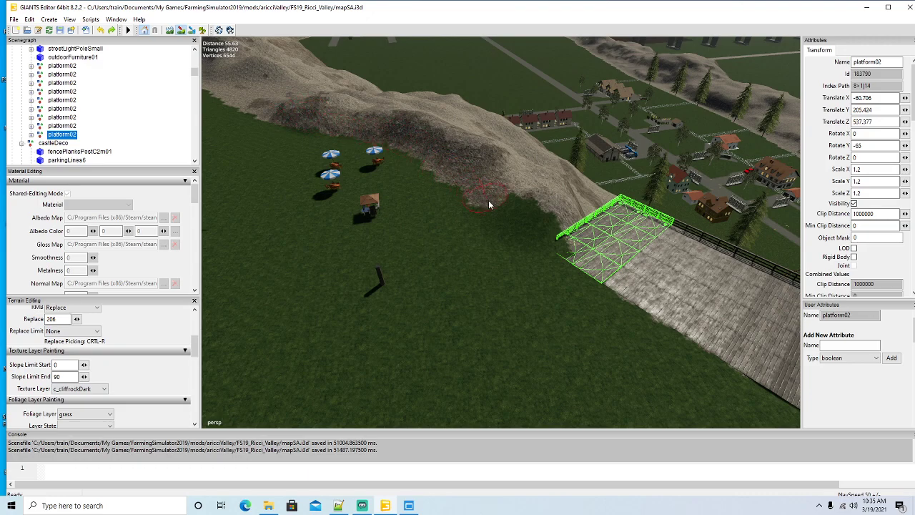
pyautogui.moveTo(544, 239)
pyautogui.mouseDown()
pyautogui.moveTo(537, 208)
pyautogui.moveTo(441, 152)
pyautogui.mouseUp()
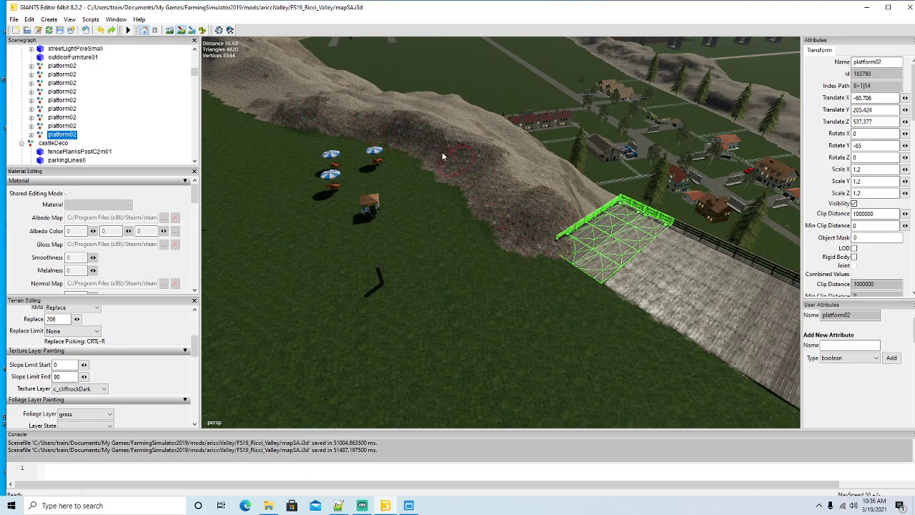
pyautogui.click(179, 30)
# Step: Touch up the terrain height at the grass-side corner of the second overlook's railed end platform with the sculpt brush
pyautogui.moveTo(405, 323)
pyautogui.keyDown('alt'); pyautogui.mouseDown()
pyautogui.moveTo(363, 332)
pyautogui.moveTo(331, 306)
pyautogui.mouseUp(); pyautogui.keyUp('alt')
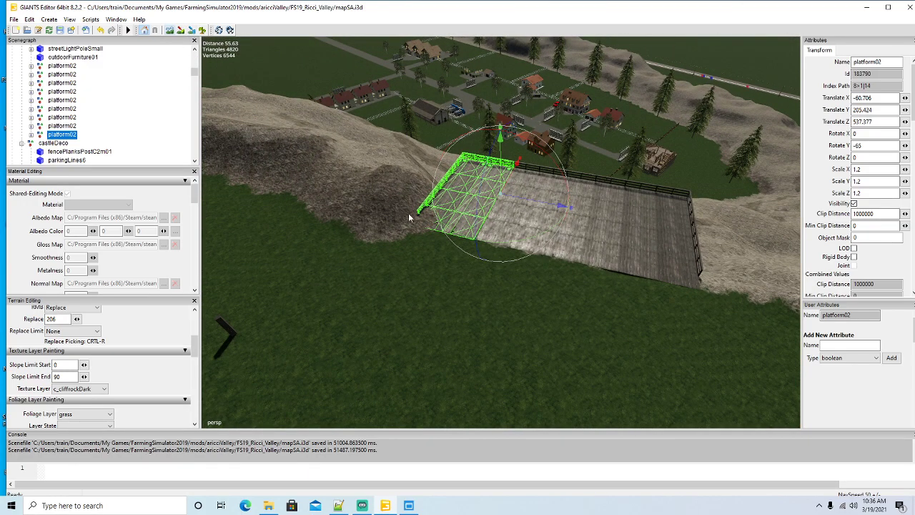
pyautogui.click(170, 30)
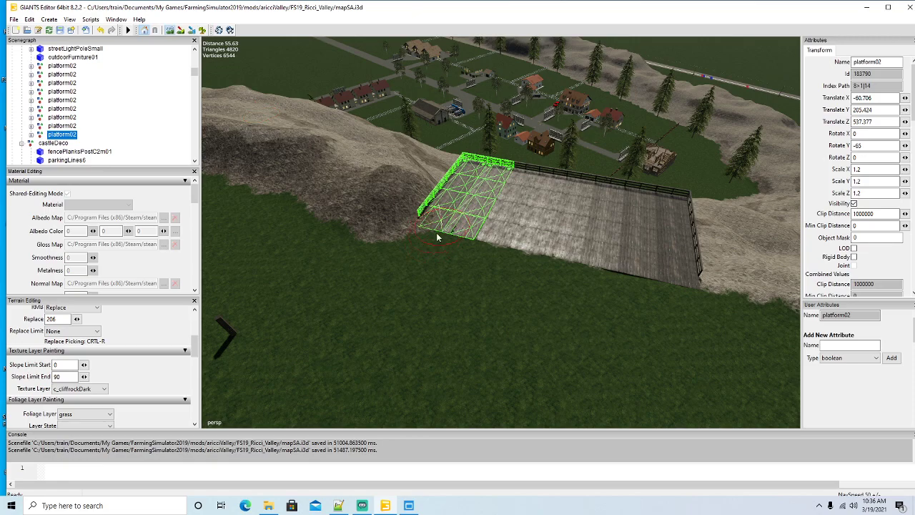
pyautogui.click(173, 30)
# Step: Smooth the ground beyond the first overlook beside the building and paint its inner cliff edge with c_cliffrockDark
pyautogui.keyDown('alt'); pyautogui.moveTo(436, 280); pyautogui.dragTo(366, 176); pyautogui.keyUp('alt')
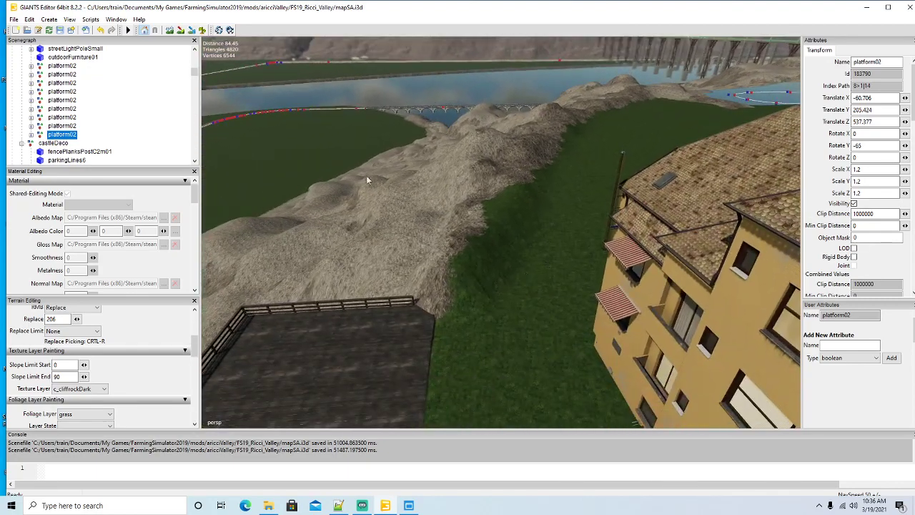
pyautogui.click(169, 31)
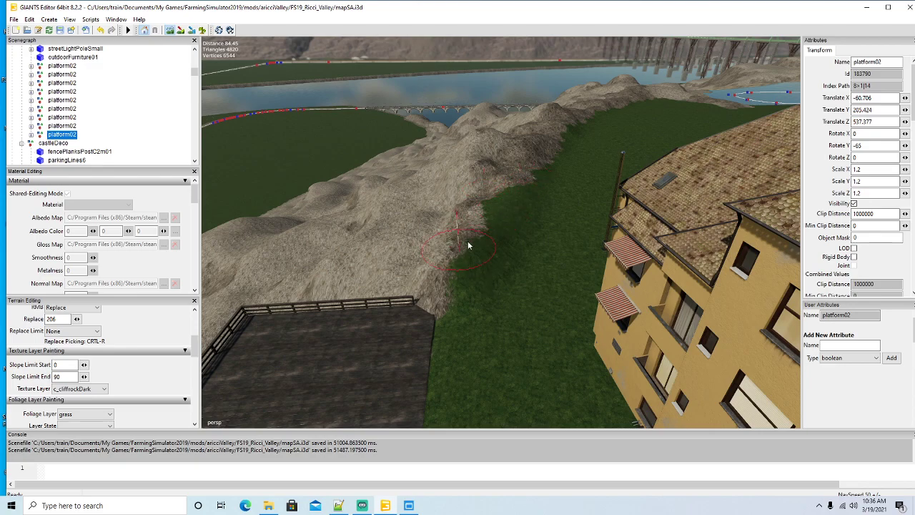
pyautogui.click(181, 31)
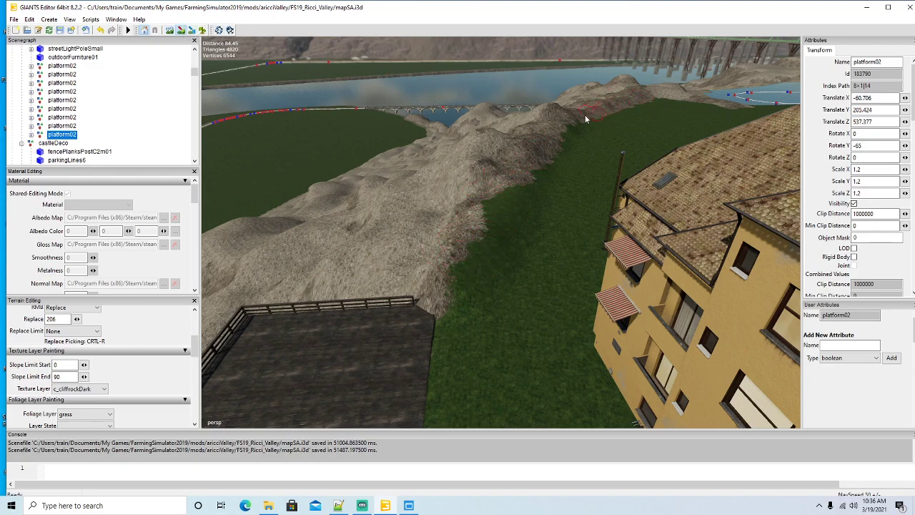
pyautogui.moveTo(518, 206)
pyautogui.mouseDown()
pyautogui.moveTo(471, 277)
pyautogui.moveTo(433, 207)
pyautogui.moveTo(512, 172)
pyautogui.mouseUp()
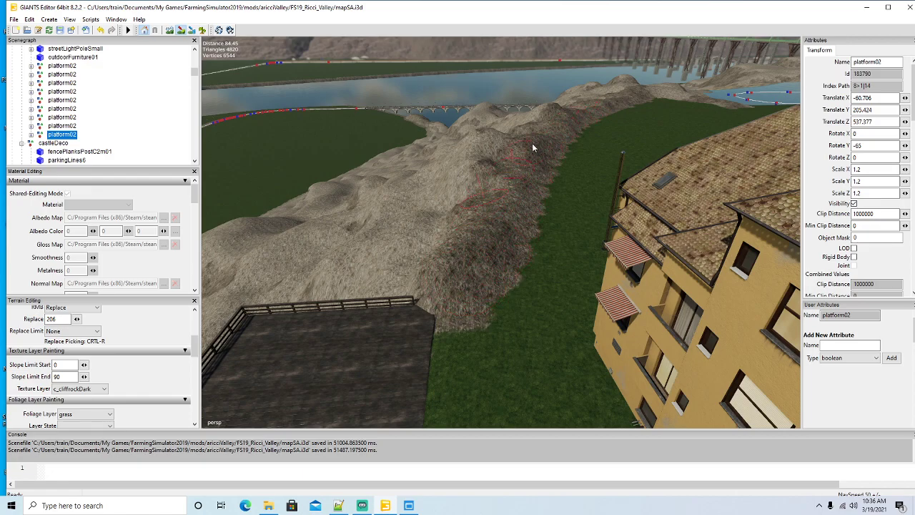
pyautogui.click(181, 31)
# Step: Delete the half of the large building nearest the second overlook
pyautogui.moveTo(398, 240)
pyautogui.keyDown('alt'); pyautogui.mouseDown()
pyautogui.moveTo(569, 256)
pyautogui.moveTo(638, 246)
pyautogui.moveTo(511, 262)
pyautogui.moveTo(511, 275)
pyautogui.mouseUp(); pyautogui.keyUp('alt')
pyautogui.scroll(-10, 530, 252)
pyautogui.scroll(-3, 531, 250)
pyautogui.scroll(5, 637, 246)
pyautogui.scroll(-3, 636, 244)
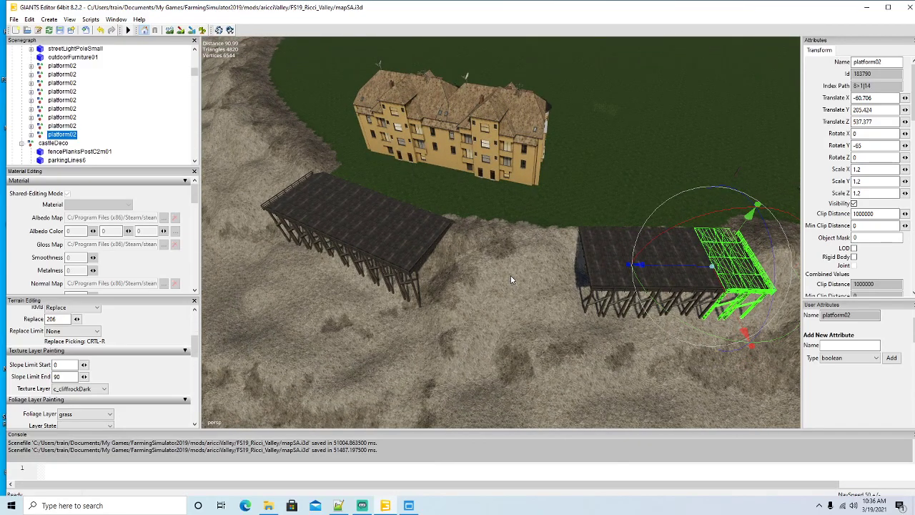
pyautogui.scroll(-3, 511, 275)
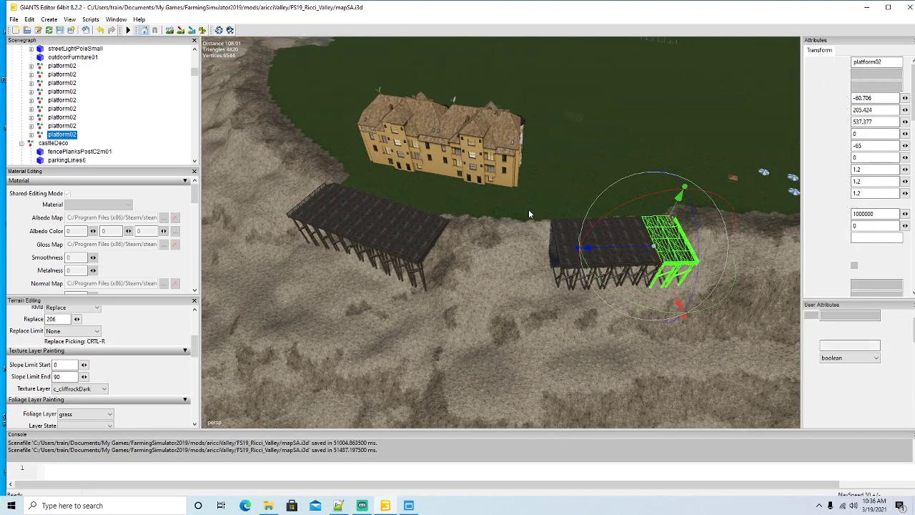
pyautogui.click(529, 214)
pyautogui.press('Delete')
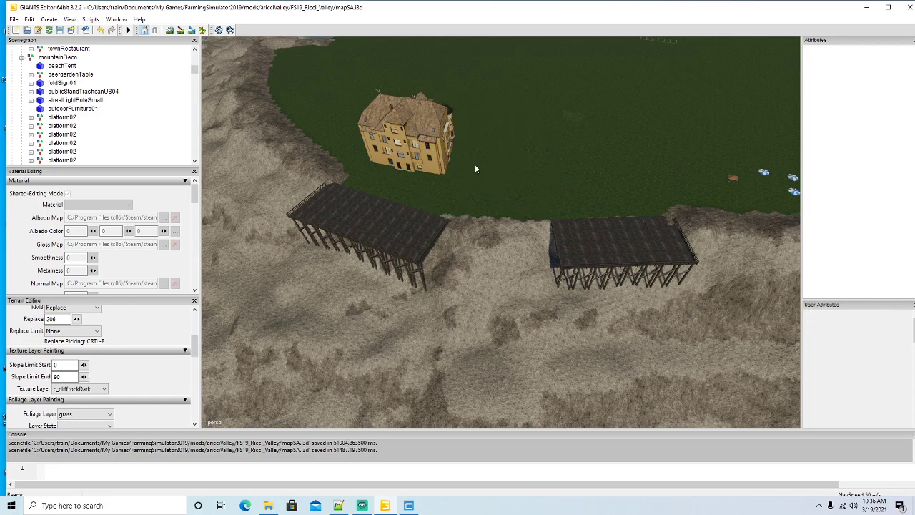
# Step: Move the restaurant building towards the gap between the two overlooks and rotate it to about 16.6 degrees around Y
pyautogui.click(437, 163)
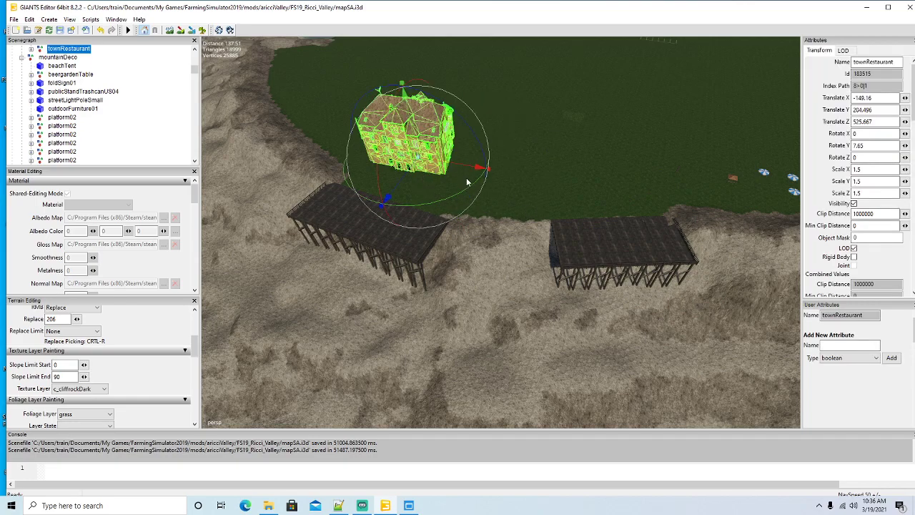
pyautogui.moveTo(475, 172); pyautogui.dragTo(543, 183)
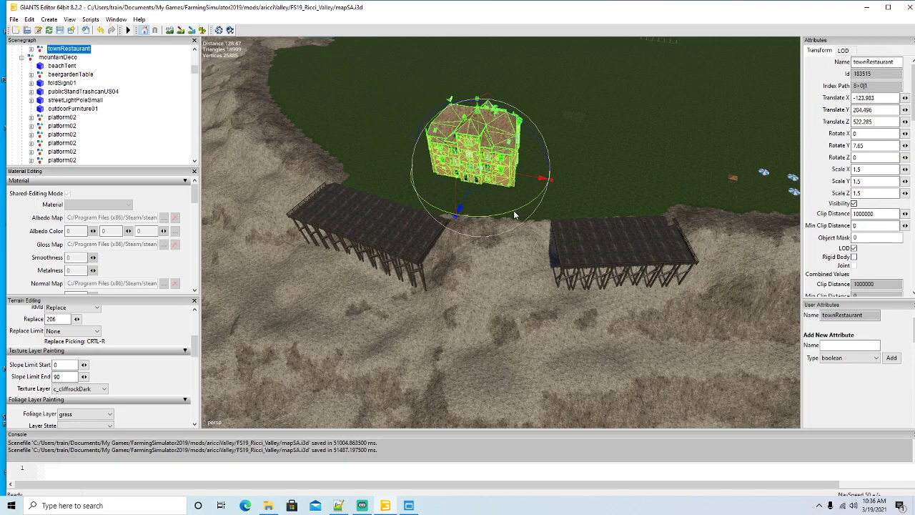
pyautogui.moveTo(514, 213); pyautogui.dragTo(473, 189)
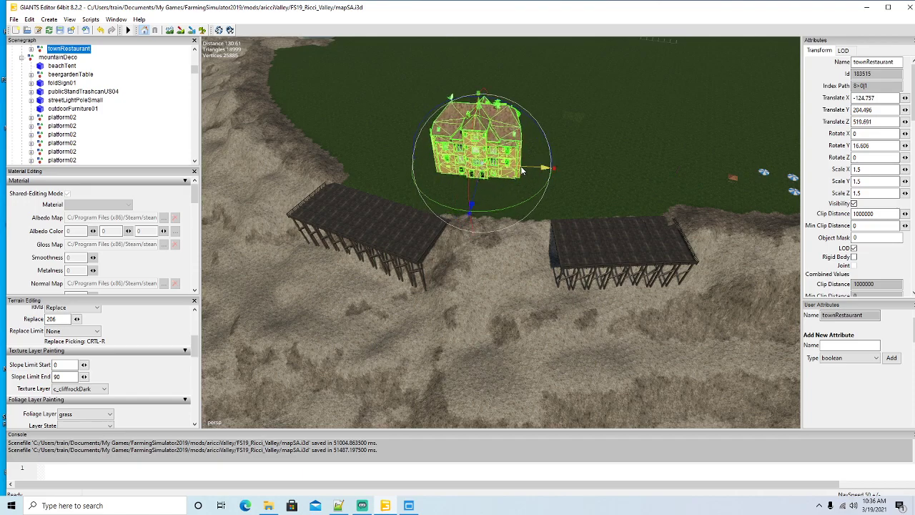
pyautogui.moveTo(522, 170); pyautogui.dragTo(505, 192)
pyautogui.scroll(4, 506, 188)
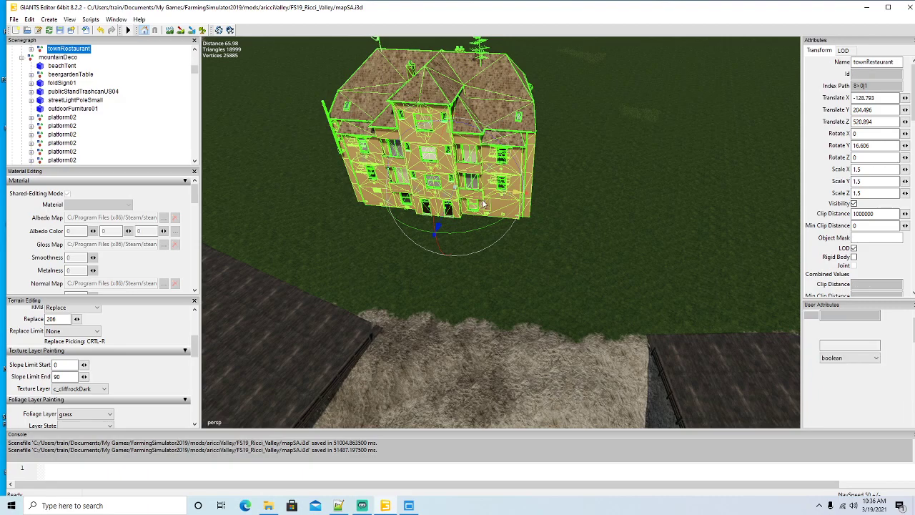
# Step: Duplicate the restaurant building and place the copy directly alongside it towards the second overlook, forming one long facade
pyautogui.hotkey('ctrl', 'd')
pyautogui.moveTo(481, 194); pyautogui.dragTo(637, 217)
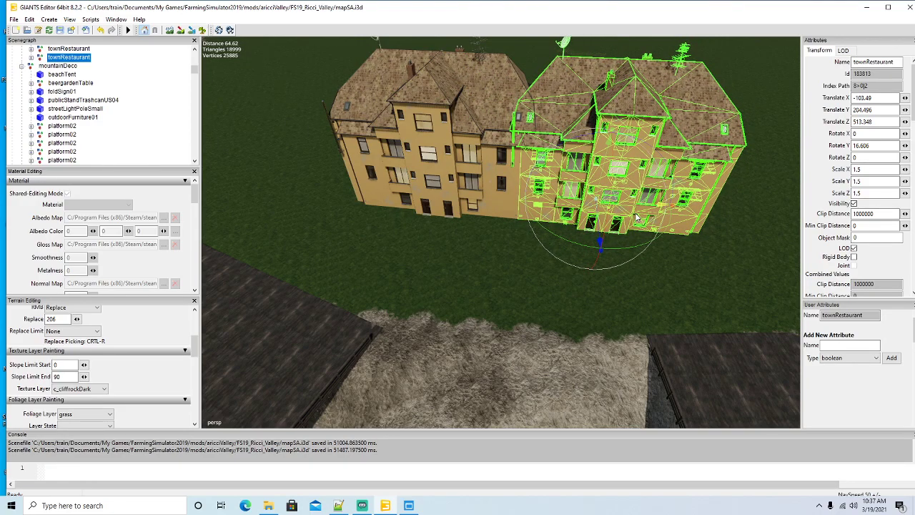
pyautogui.scroll(-5, 603, 252)
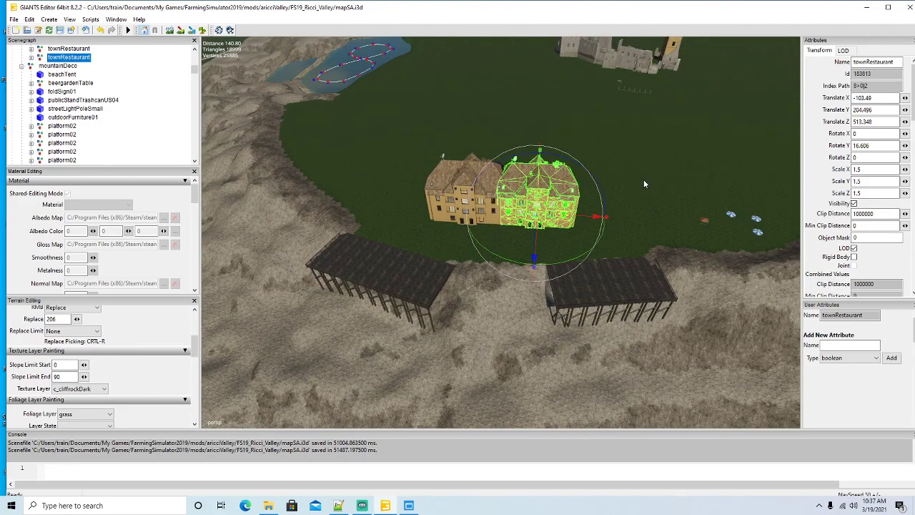
# Step: Examine the doubled building against both overlooks and inspect the second overlook's grass-side deck edge up close
pyautogui.click(644, 180)
pyautogui.scroll(-5, 563, 282)
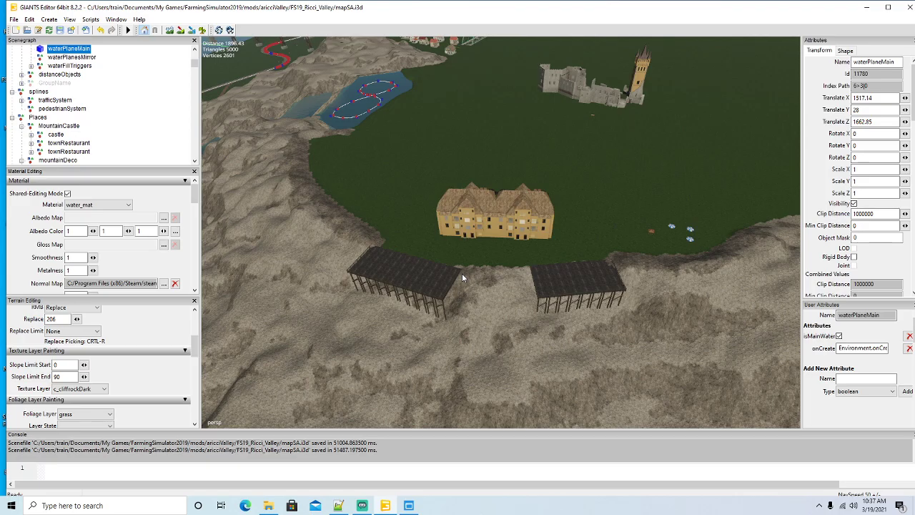
pyautogui.scroll(10, 497, 337)
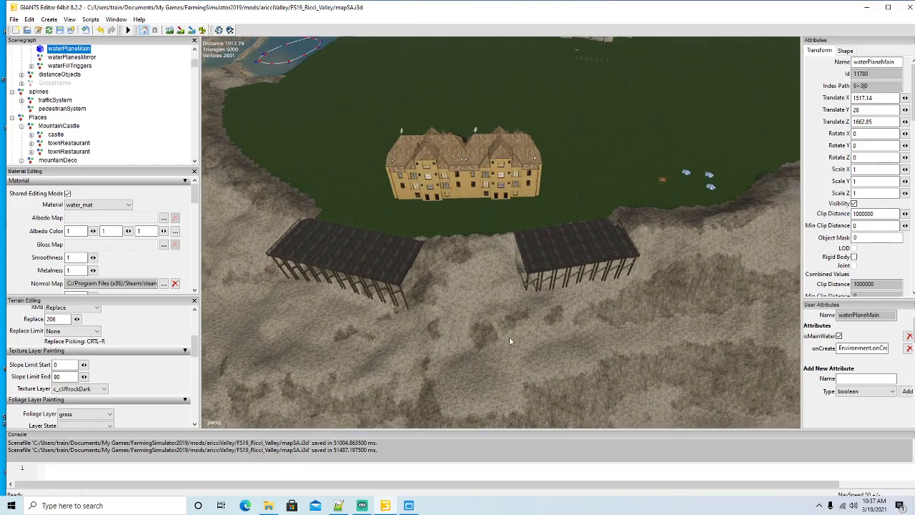
pyautogui.scroll(5, 509, 319)
pyautogui.keyDown('alt'); pyautogui.moveTo(510, 317); pyautogui.dragTo(398, 336); pyautogui.keyUp('alt')
pyautogui.scroll(5, 397, 331)
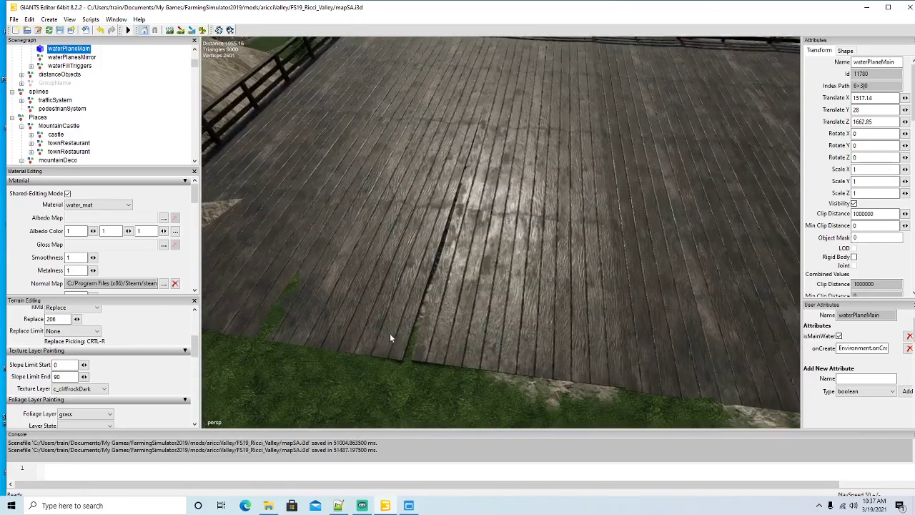
pyautogui.scroll(-5, 397, 336)
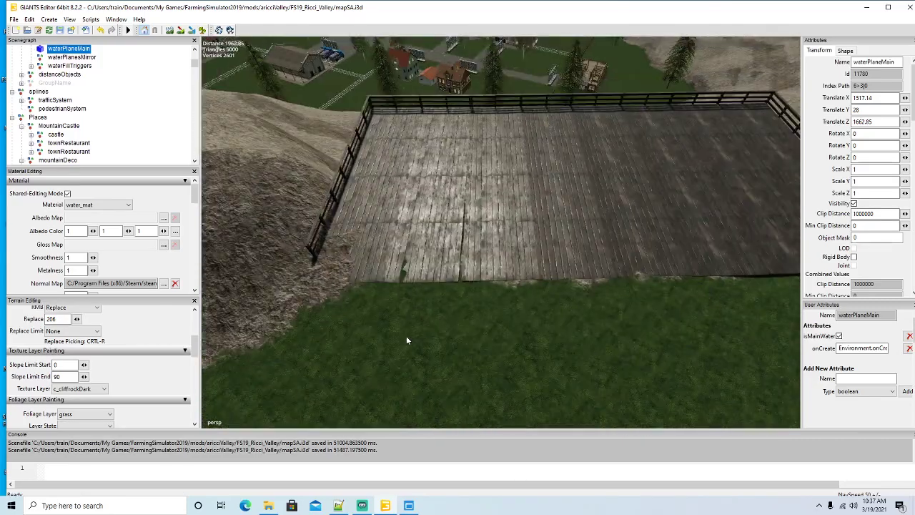
pyautogui.keyDown('alt'); pyautogui.moveTo(429, 307); pyautogui.dragTo(415, 321); pyautogui.keyUp('alt')
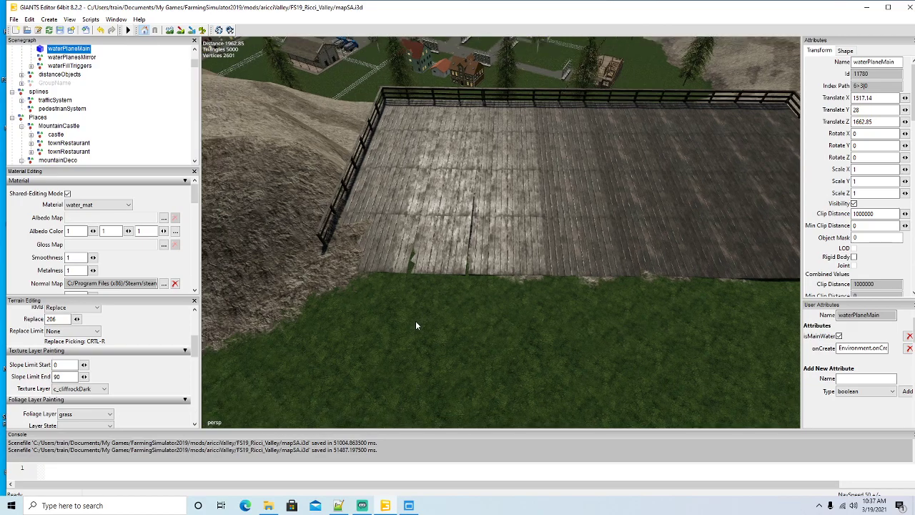
# Step: Select the whole platform02 group at the second overlook's railed end and set its Y rotation to -64
pyautogui.click(434, 261)
pyautogui.scroll(5, 91, 139)
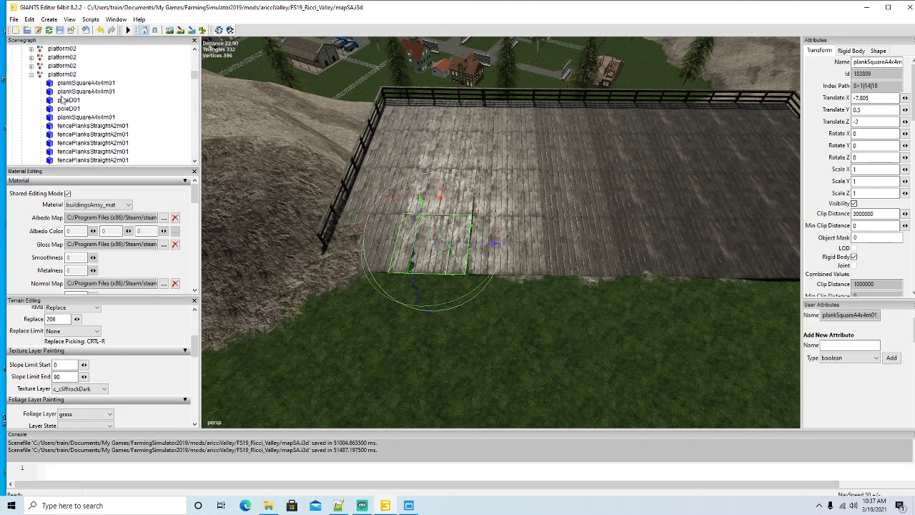
pyautogui.click(40, 86)
pyautogui.doubleClick(40, 85)
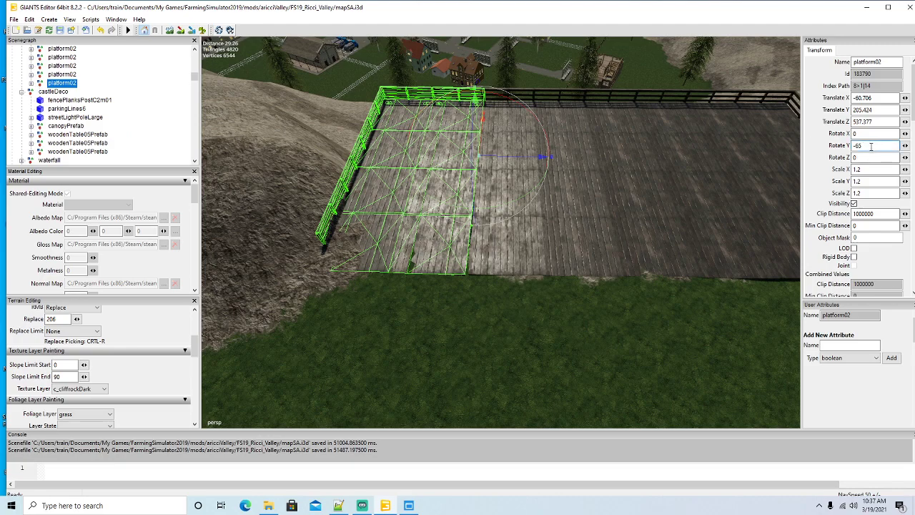
pyautogui.press('BackSpace')
pyautogui.write('4')
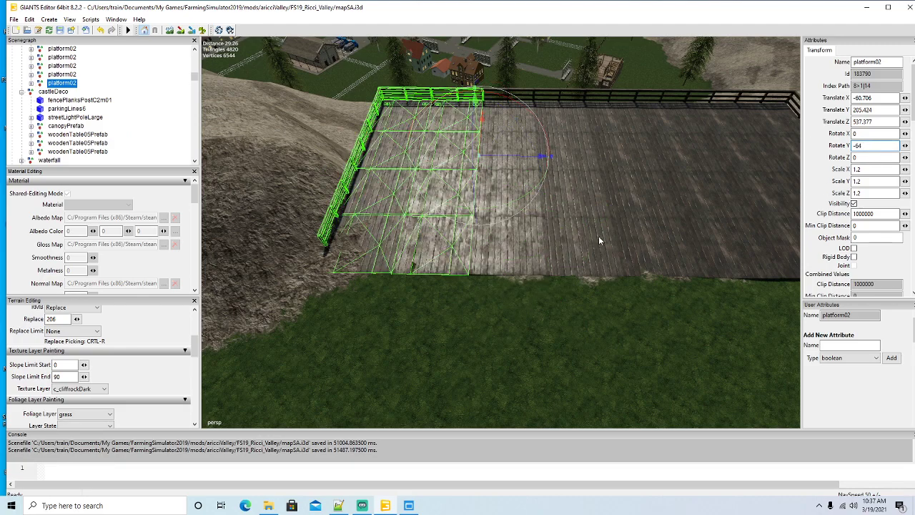
# Step: Set the sculpt brush to subtract with opacity, hardness and value around 0.35, and lower the terrain covering the second overlook's railed corner
pyautogui.moveTo(524, 322); pyautogui.dragTo(351, 257, button='middle')
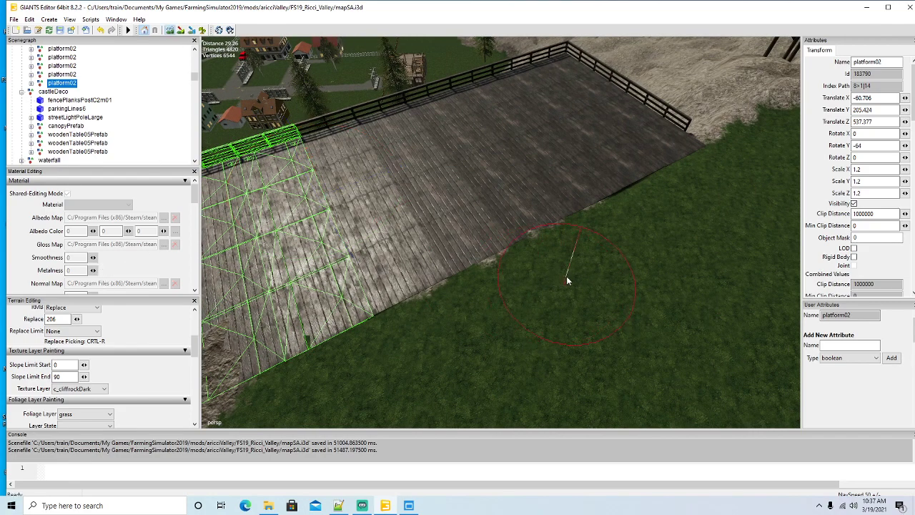
pyautogui.scroll(-3, 568, 257)
pyautogui.click(172, 29)
pyautogui.keyDown('alt'); pyautogui.moveTo(499, 319); pyautogui.dragTo(457, 319); pyautogui.keyUp('alt')
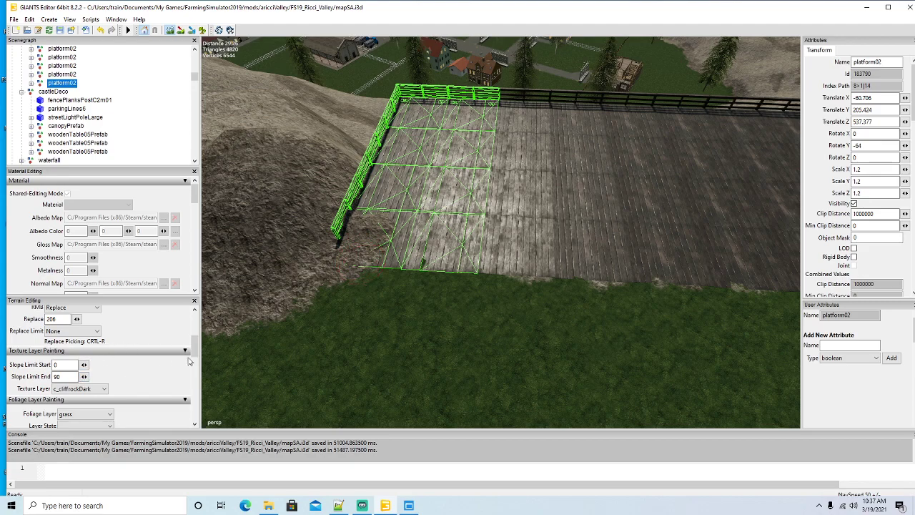
pyautogui.moveTo(193, 361); pyautogui.dragTo(194, 345)
pyautogui.click(71, 364)
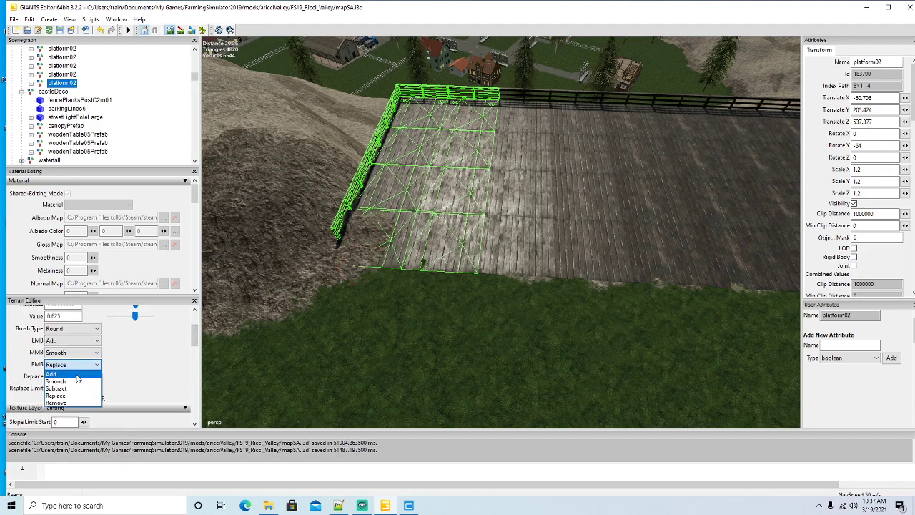
pyautogui.click(68, 387)
pyautogui.moveTo(193, 336); pyautogui.dragTo(194, 328)
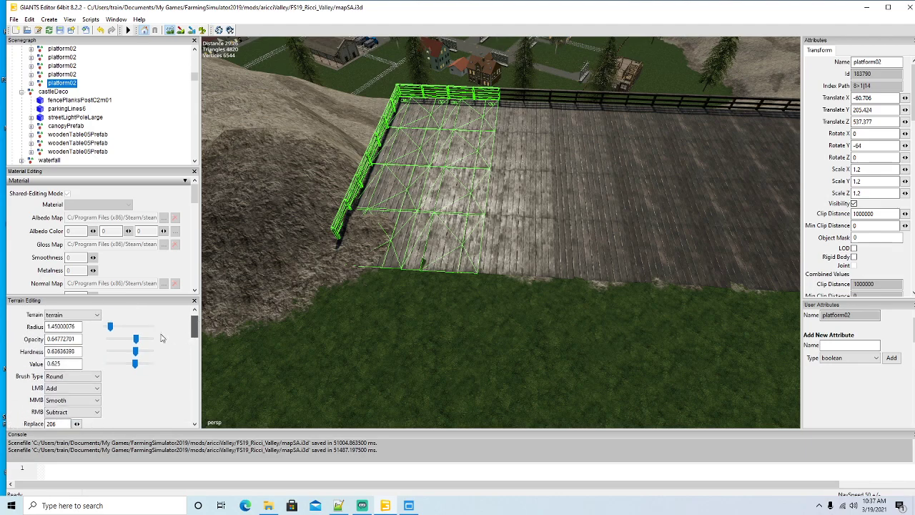
pyautogui.moveTo(134, 351); pyautogui.dragTo(123, 363)
pyautogui.moveTo(365, 238)
pyautogui.mouseDown(button='right')
pyautogui.moveTo(367, 221)
pyautogui.moveTo(356, 247)
pyautogui.moveTo(371, 253)
pyautogui.mouseUp(button='right')
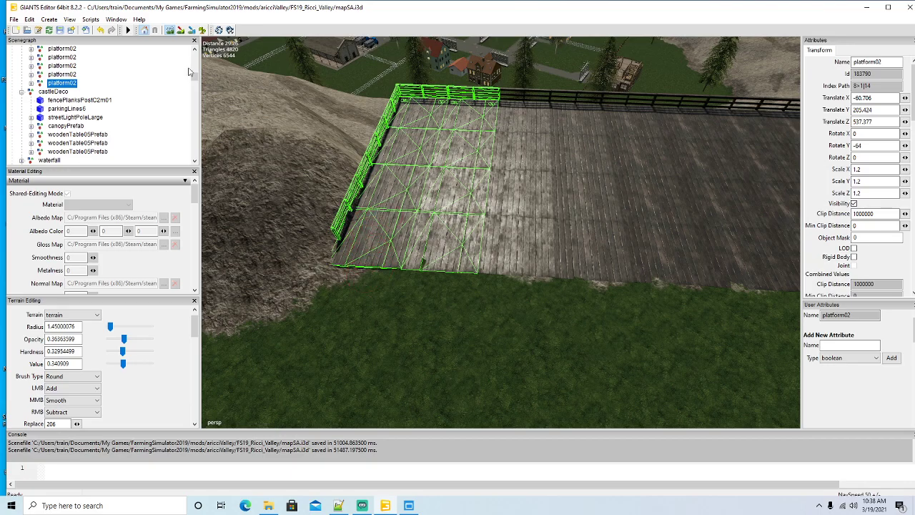
pyautogui.click(170, 33)
# Step: Extend the second overlook's outer end railing with two duplicated fence pieces, rotating the last one to about -32.5 degrees around Y
pyautogui.moveTo(424, 276)
pyautogui.keyDown('alt'); pyautogui.mouseDown()
pyautogui.moveTo(493, 287)
pyautogui.moveTo(532, 269)
pyautogui.moveTo(319, 301)
pyautogui.moveTo(491, 326)
pyautogui.moveTo(498, 217)
pyautogui.mouseUp(); pyautogui.keyUp('alt')
pyautogui.click(490, 202)
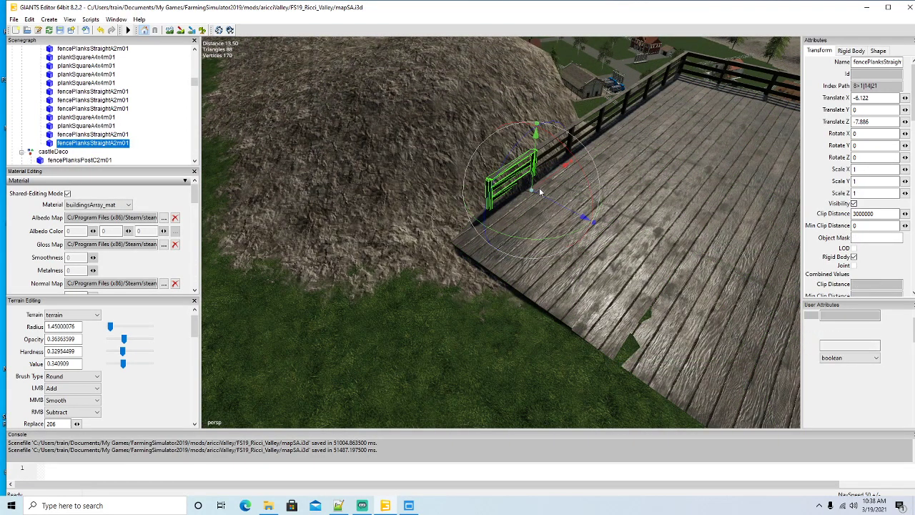
pyautogui.click(493, 208)
pyautogui.moveTo(493, 208); pyautogui.dragTo(489, 215)
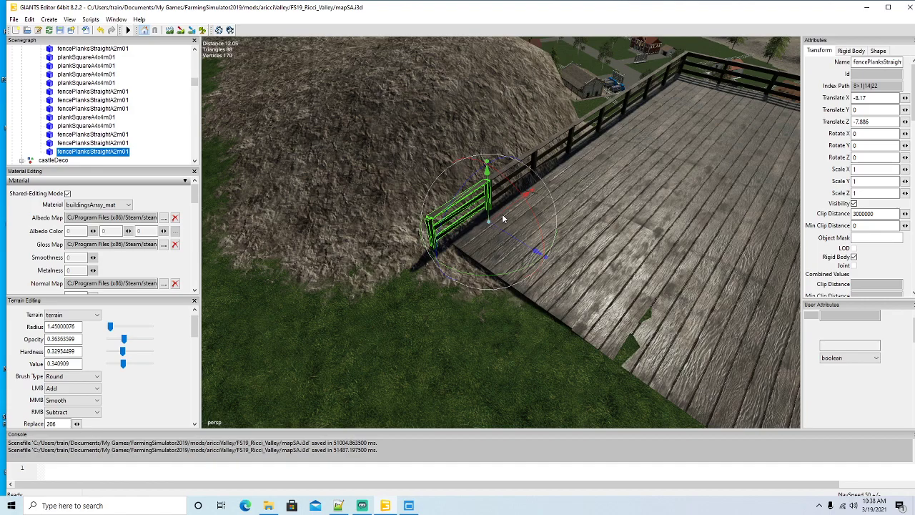
pyautogui.hotkey('ctrl', 'd')
pyautogui.moveTo(484, 202); pyautogui.dragTo(432, 241)
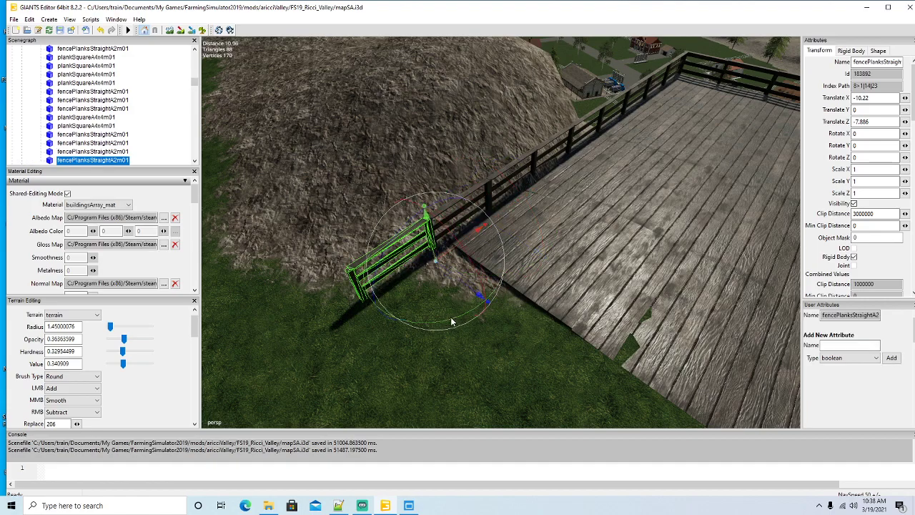
pyautogui.moveTo(451, 321); pyautogui.dragTo(412, 314)
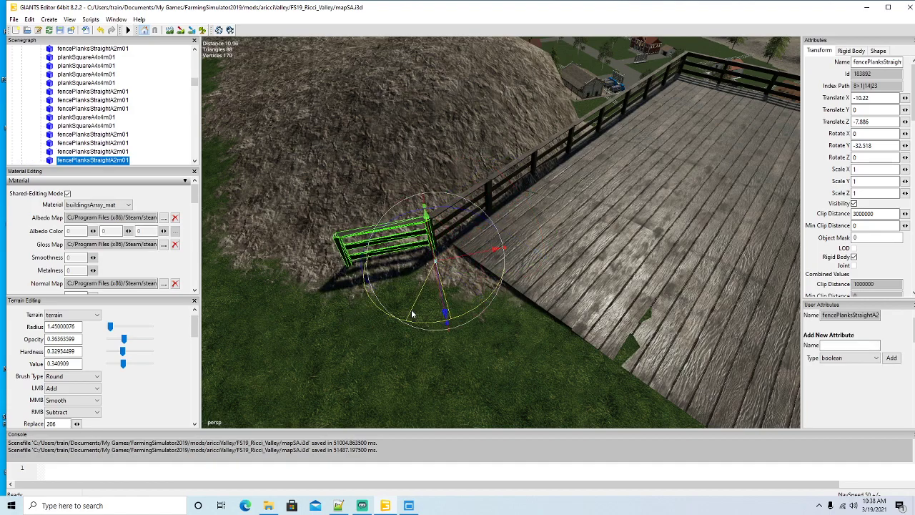
# Step: Extend the second overlook's inner end railing onto the grass with two duplicated fence pieces, rotating the last to about 85.7 degrees around Y
pyautogui.moveTo(411, 314); pyautogui.dragTo(432, 286, button='middle')
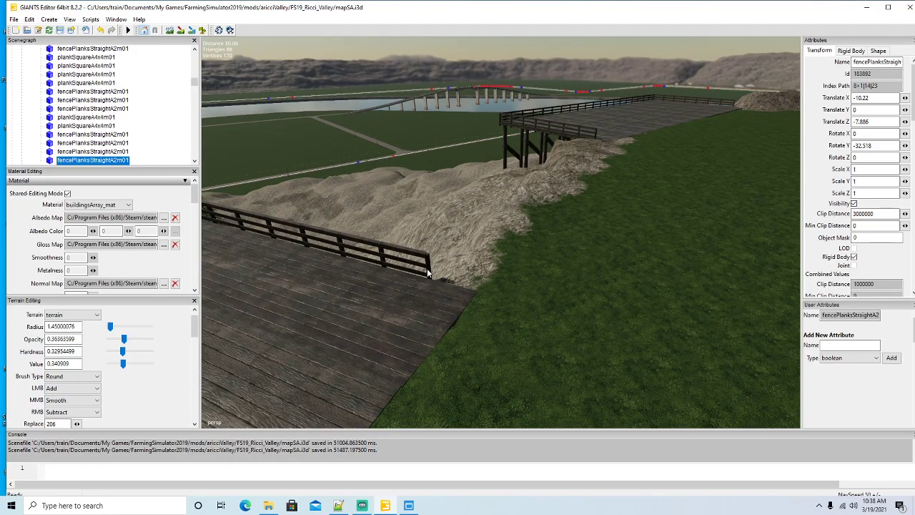
pyautogui.click(427, 270)
pyautogui.hotkey('ctrl', 'd')
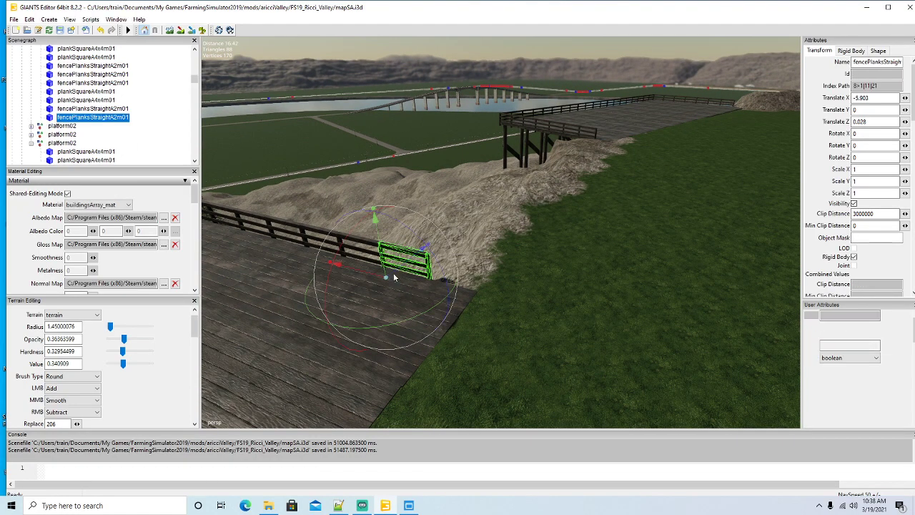
pyautogui.moveTo(362, 273); pyautogui.dragTo(406, 293)
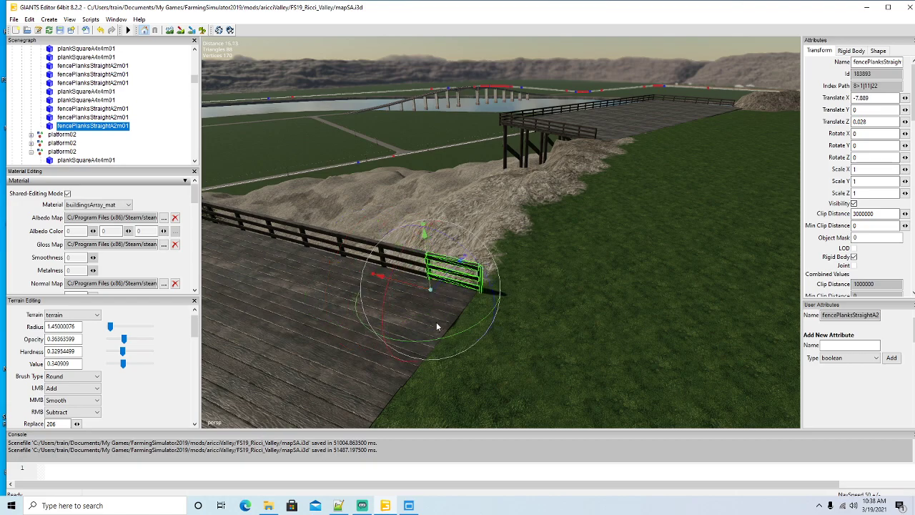
pyautogui.hotkey('ctrl', 'd')
pyautogui.moveTo(418, 287); pyautogui.dragTo(466, 308)
pyautogui.moveTo(496, 356); pyautogui.dragTo(520, 298)
# Step: Continue the fence along the cliff edge towards the first overlook with four more copies, rotating the last to about 77.3 degrees around Y
pyautogui.moveTo(550, 343); pyautogui.dragTo(524, 366, button='middle')
pyautogui.scroll(-4, 524, 366)
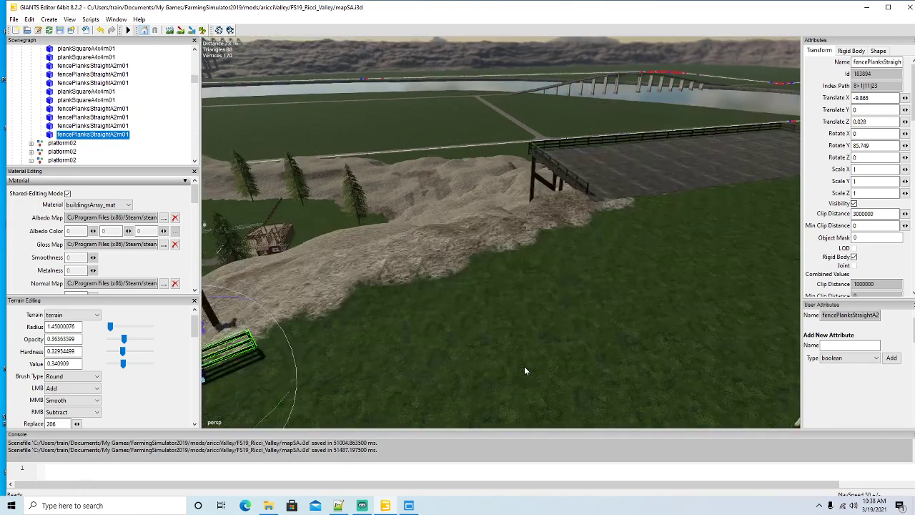
pyautogui.keyDown('alt'); pyautogui.moveTo(524, 366); pyautogui.dragTo(467, 366); pyautogui.keyUp('alt')
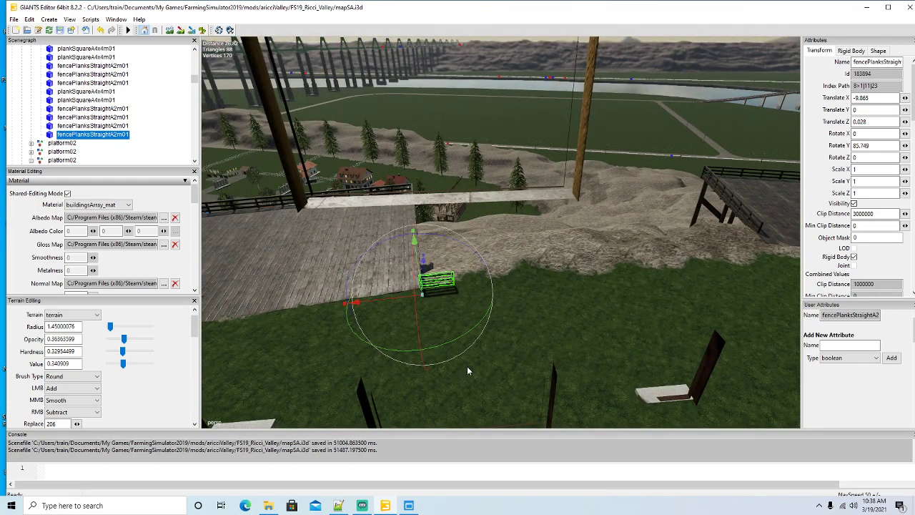
pyautogui.hotkey('ctrl', 'd')
pyautogui.moveTo(393, 298); pyautogui.dragTo(422, 305)
pyautogui.scroll(5, 441, 350)
pyautogui.keyDown('alt'); pyautogui.moveTo(443, 352); pyautogui.dragTo(491, 362); pyautogui.keyUp('alt')
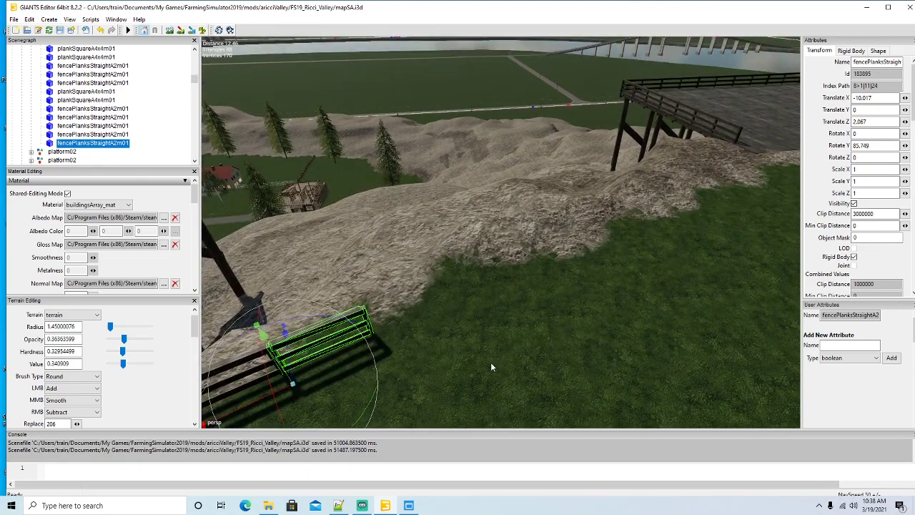
pyautogui.hotkey('ctrl', 'd')
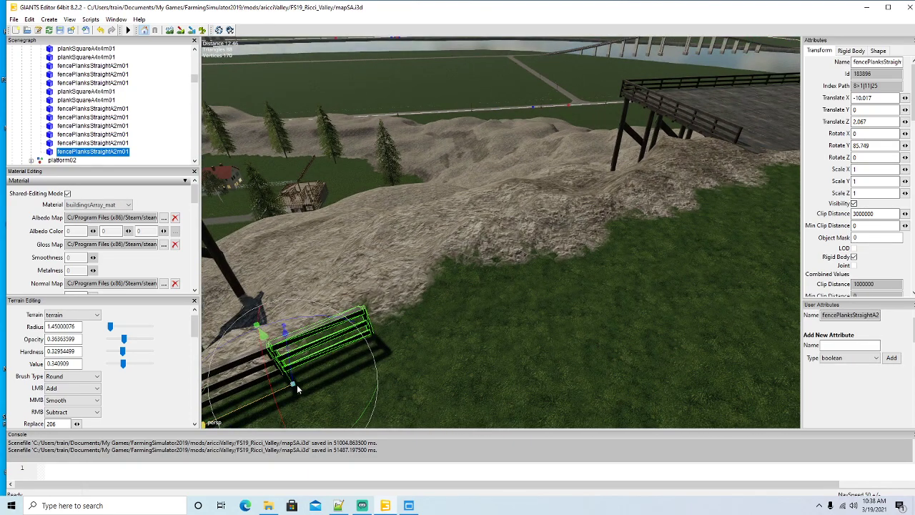
pyautogui.moveTo(288, 391); pyautogui.dragTo(463, 323)
pyautogui.hotkey('ctrl', 'd')
pyautogui.hotkey('ctrl', 'd')
pyautogui.moveTo(484, 362); pyautogui.dragTo(485, 354)
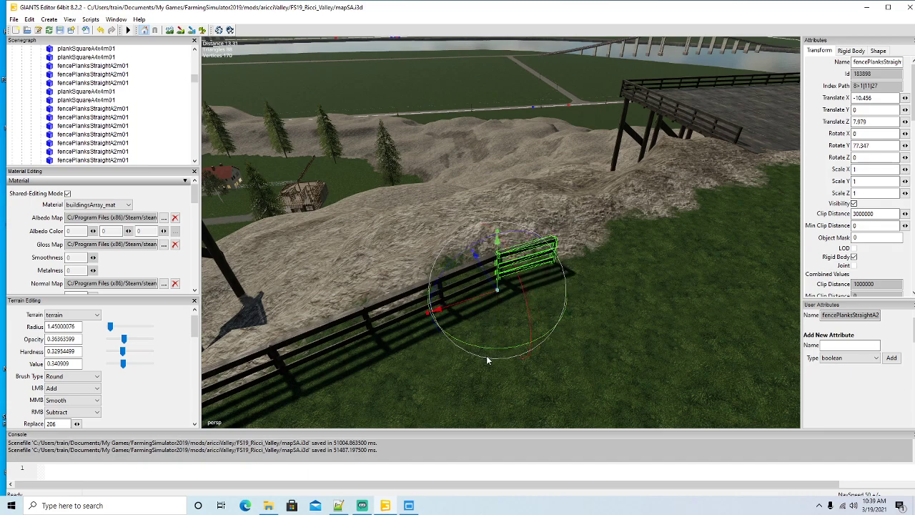
# Step: Add three more duplicated fence pieces end to end along the cliff edge, keeping the 77.3 degree direction
pyautogui.hotkey('ctrl', 'd')
pyautogui.moveTo(477, 306); pyautogui.dragTo(525, 299)
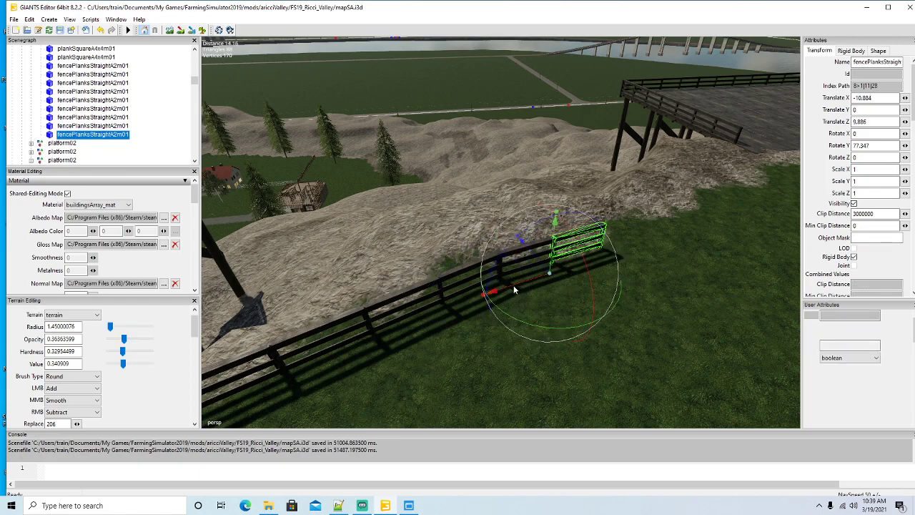
pyautogui.hotkey('ctrl', 'd')
pyautogui.moveTo(513, 285); pyautogui.dragTo(564, 281)
pyautogui.moveTo(564, 281); pyautogui.dragTo(491, 318, button='right')
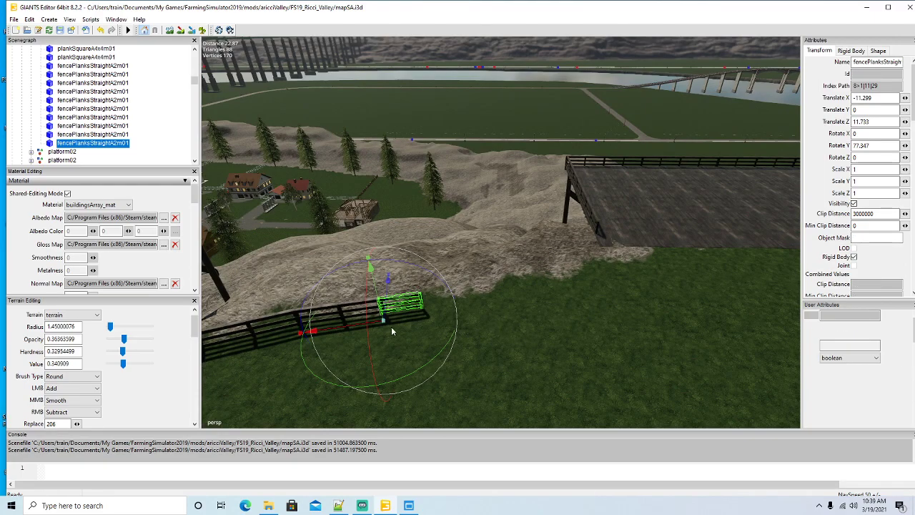
pyautogui.hotkey('ctrl', 'd')
pyautogui.moveTo(370, 327); pyautogui.dragTo(407, 329)
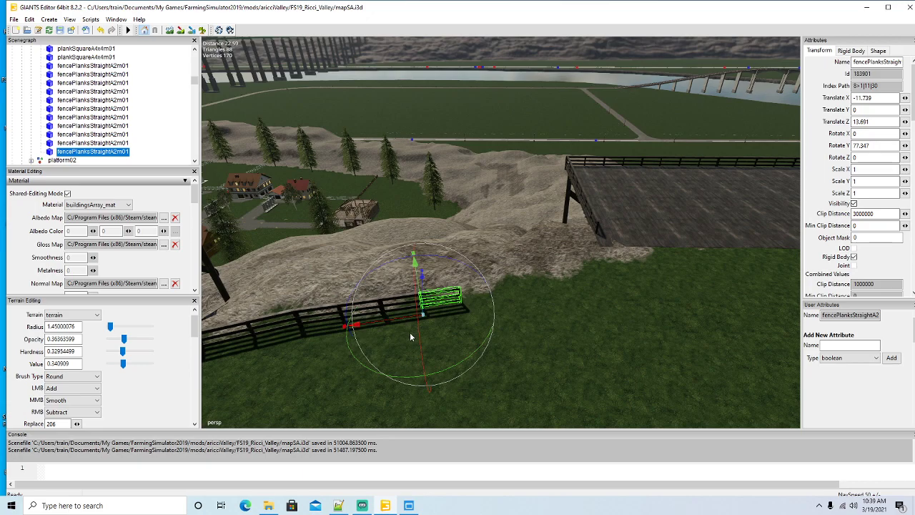
# Step: Append another fence copy to the cliff-edge run and rotate it to about 83.6 degrees around Y
pyautogui.hotkey('ctrl', 'd')
pyautogui.moveTo(400, 318); pyautogui.dragTo(434, 318)
pyautogui.moveTo(495, 357); pyautogui.dragTo(501, 360)
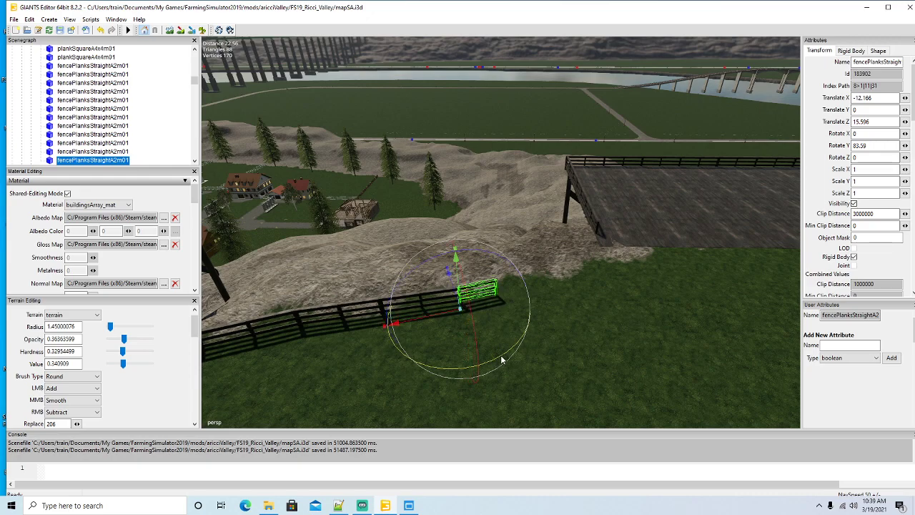
# Step: Add two more duplicated fence pieces to the cliff-edge run, rotating the last to about 84.7 degrees around Y
pyautogui.moveTo(441, 313); pyautogui.dragTo(472, 309)
pyautogui.moveTo(472, 310); pyautogui.dragTo(401, 359, button='right')
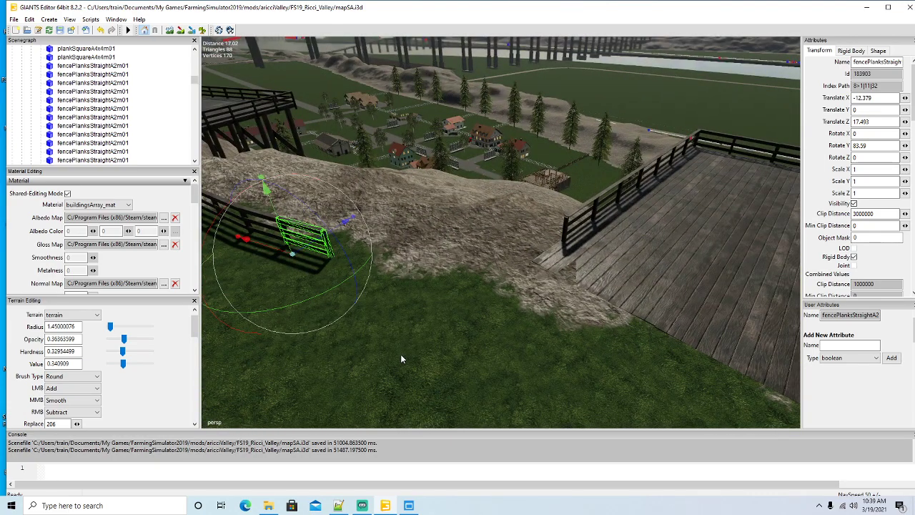
pyautogui.hotkey('ctrl', 'd')
pyautogui.moveTo(279, 250); pyautogui.dragTo(323, 267)
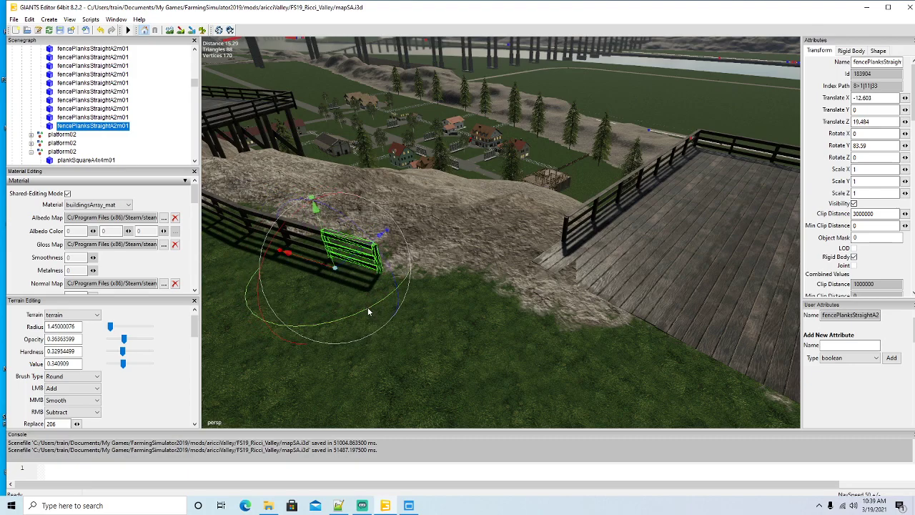
pyautogui.moveTo(367, 307); pyautogui.dragTo(369, 307)
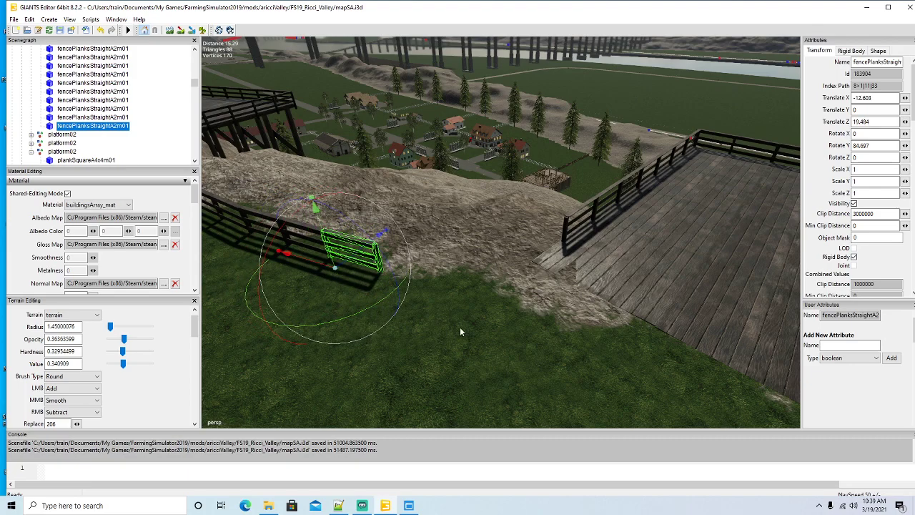
# Step: Extend the first overlook's inner end railing past the deck with one duplicated fence piece, placed at about X -8.18
pyautogui.click(566, 241)
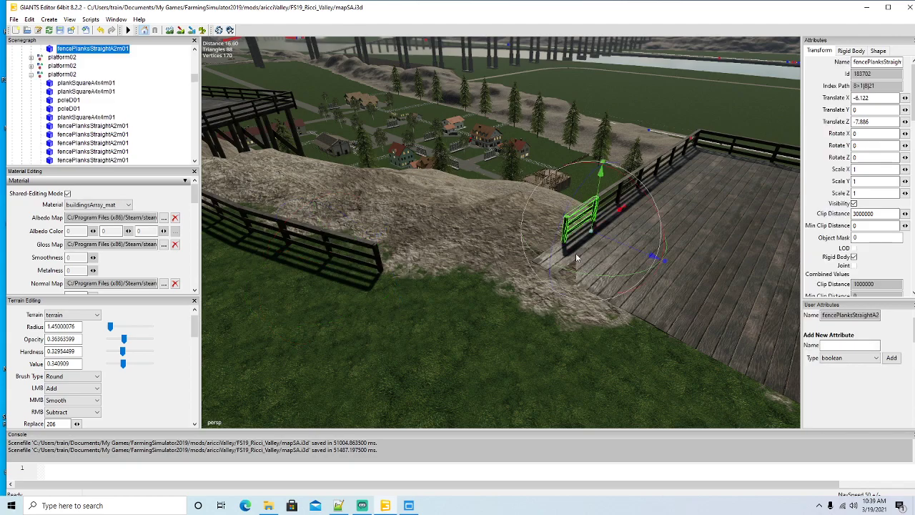
pyautogui.hotkey('ctrl', 'd')
pyautogui.moveTo(609, 218); pyautogui.dragTo(570, 252)
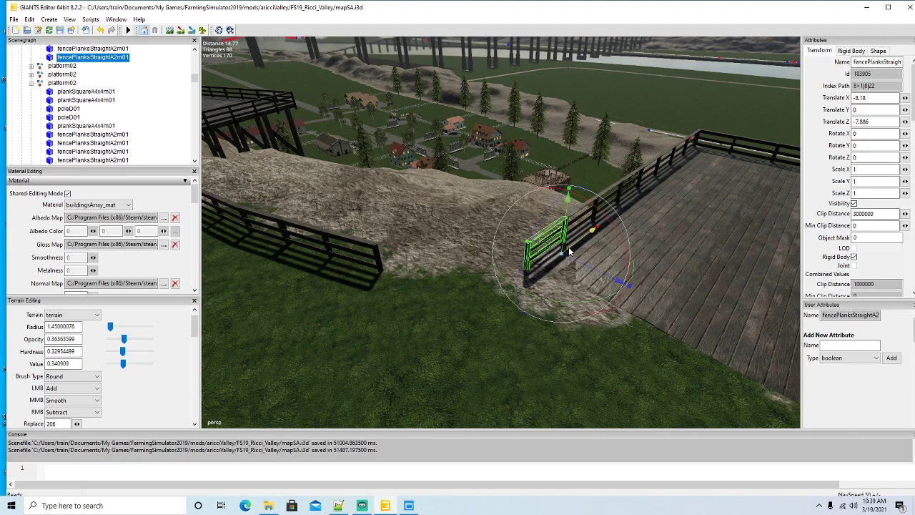
# Step: Append a fence copy to the cliff-edge run and turn it towards the first overlook, to rotation -180, 82.4, -180 degrees
pyautogui.click(377, 255)
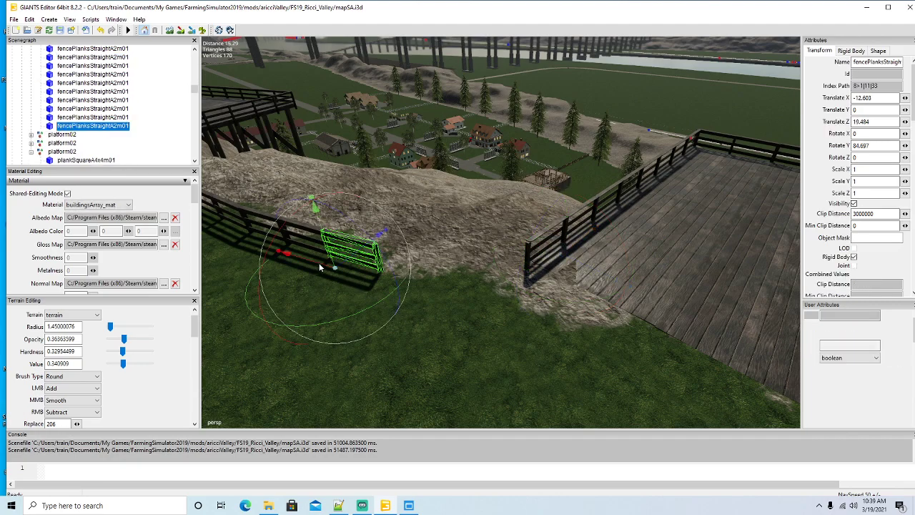
pyautogui.hotkey('ctrl', 'd')
pyautogui.moveTo(340, 270); pyautogui.dragTo(368, 280)
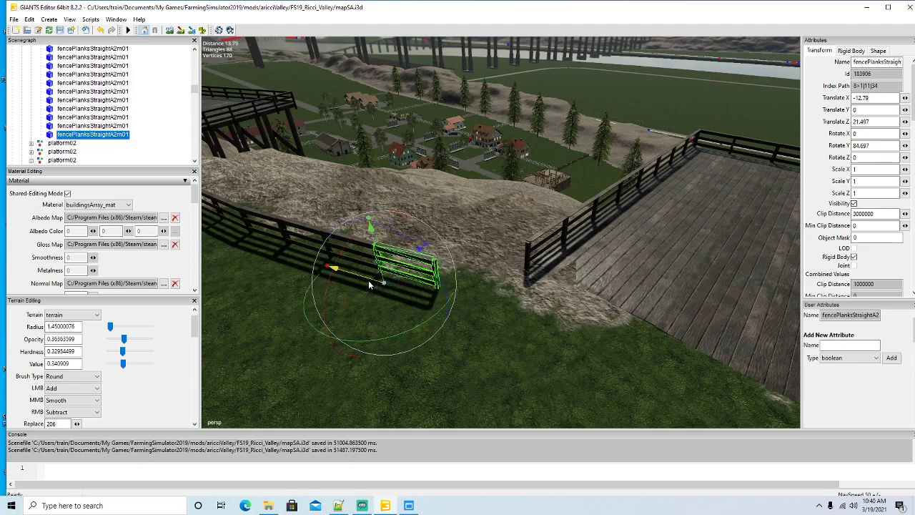
pyautogui.moveTo(415, 324); pyautogui.dragTo(436, 322)
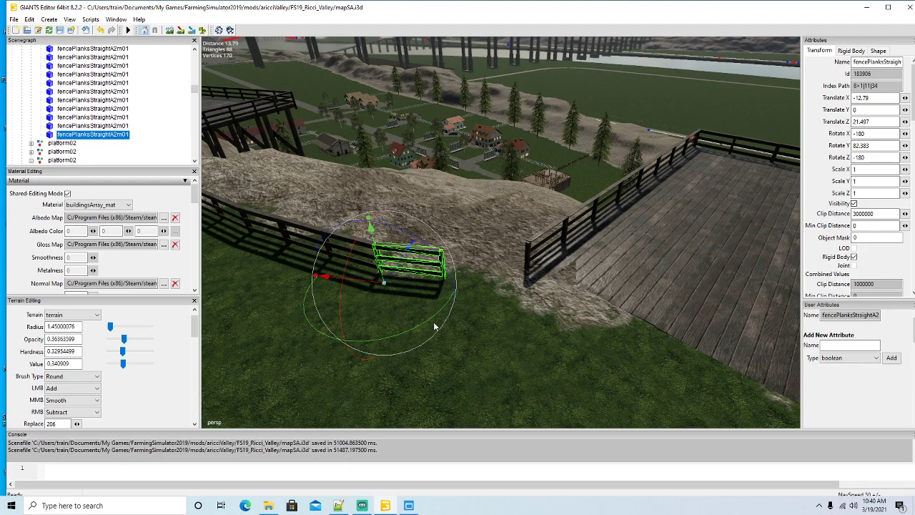
# Step: Close the gap to the first overlook's railing with another fence copy, rotated to Y 63.7 degrees and stretched to X scale 1.258
pyautogui.hotkey('ctrl', 'd')
pyautogui.moveTo(374, 280); pyautogui.dragTo(445, 312)
pyautogui.moveTo(468, 342); pyautogui.dragTo(489, 333)
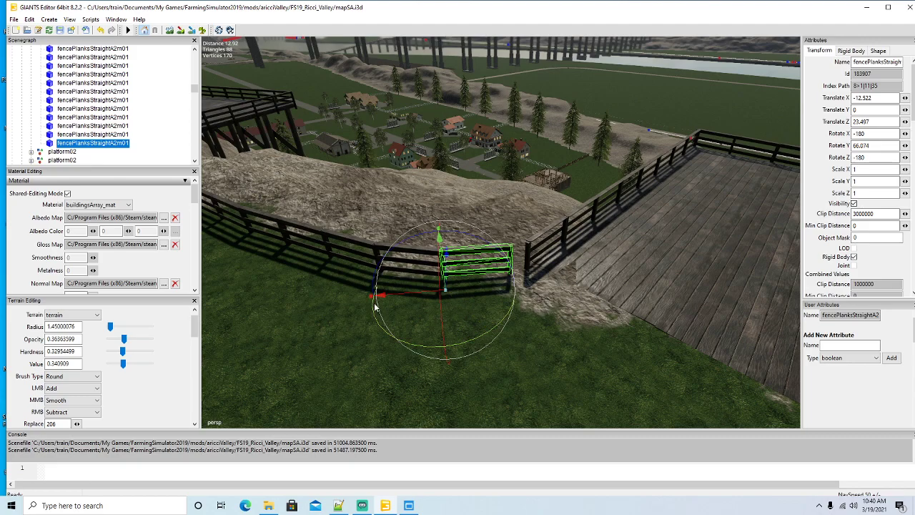
pyautogui.moveTo(371, 297); pyautogui.dragTo(364, 297)
pyautogui.moveTo(460, 344); pyautogui.dragTo(470, 345)
# Step: Duplicate the last railing piece at the first overlook's far end, rotate it to about -39.6 degrees around Y and stretch its X scale to 1.165
pyautogui.scroll(-5, 501, 371)
pyautogui.keyDown('alt'); pyautogui.moveTo(503, 379); pyautogui.dragTo(472, 380); pyautogui.keyUp('alt')
pyautogui.scroll(3, 471, 381)
pyautogui.moveTo(486, 383); pyautogui.dragTo(208, 181, button='right')
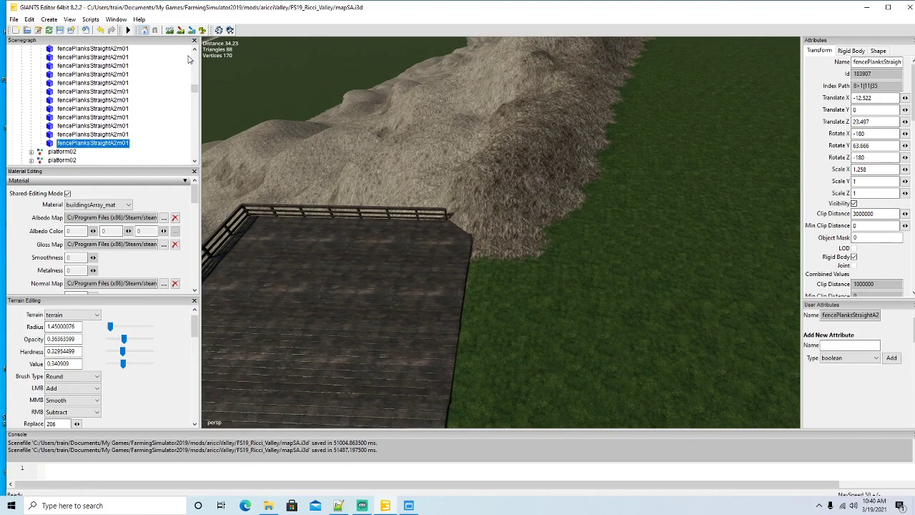
pyautogui.moveTo(469, 311); pyautogui.dragTo(471, 283, button='right')
pyautogui.click(426, 245)
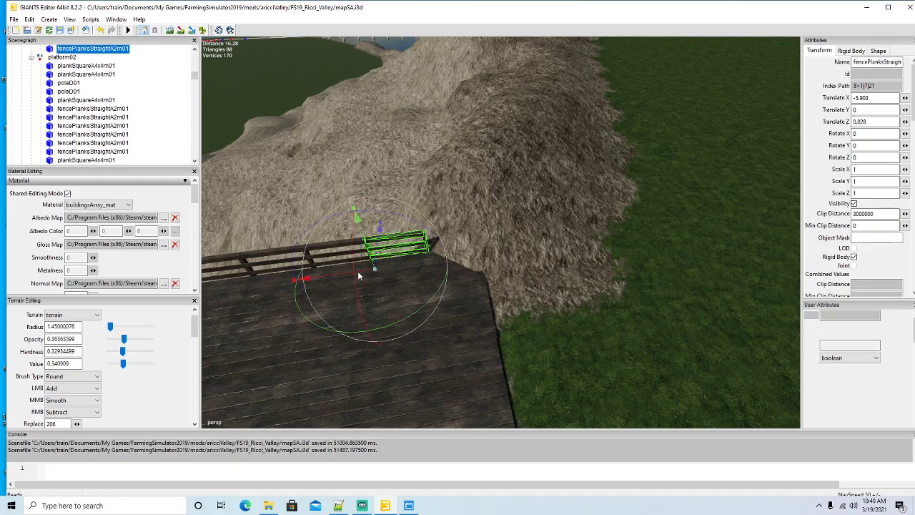
pyautogui.hotkey('ctrl', 'd')
pyautogui.moveTo(357, 271); pyautogui.dragTo(409, 274)
pyautogui.press('e')
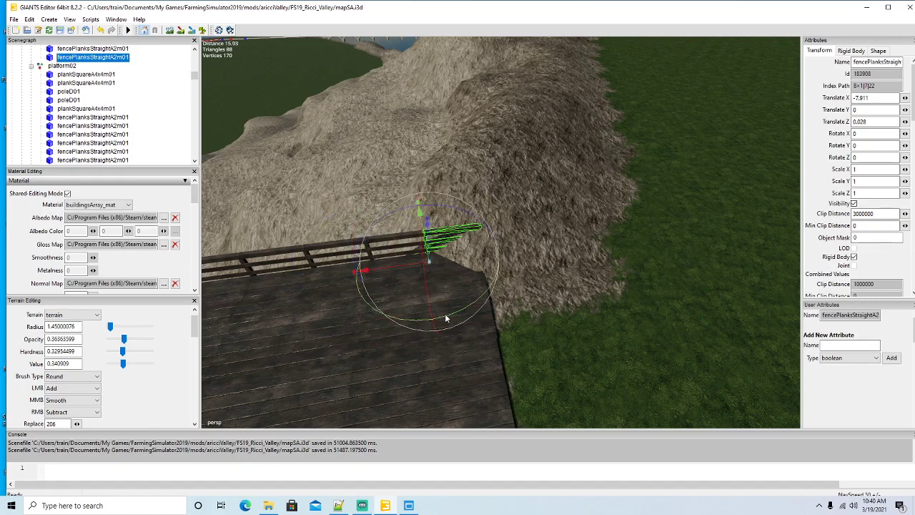
pyautogui.moveTo(446, 319); pyautogui.dragTo(385, 315)
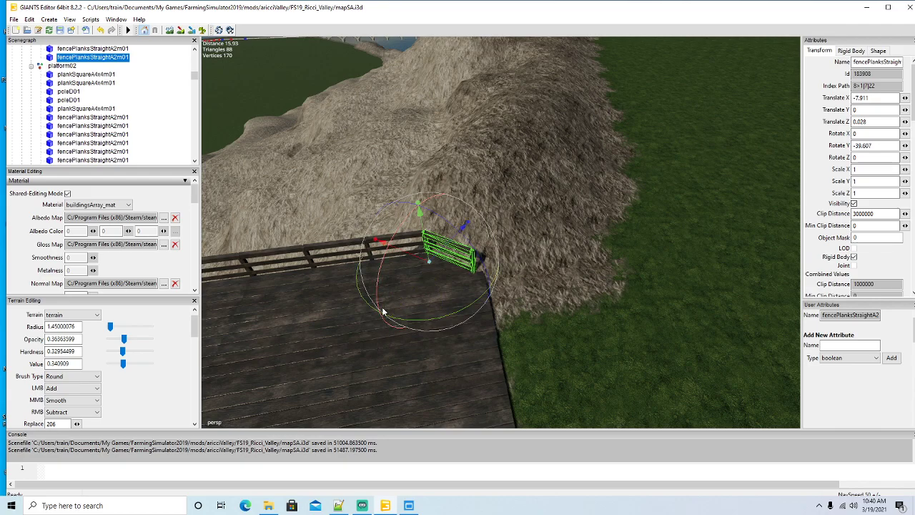
pyautogui.moveTo(376, 241); pyautogui.dragTo(390, 289)
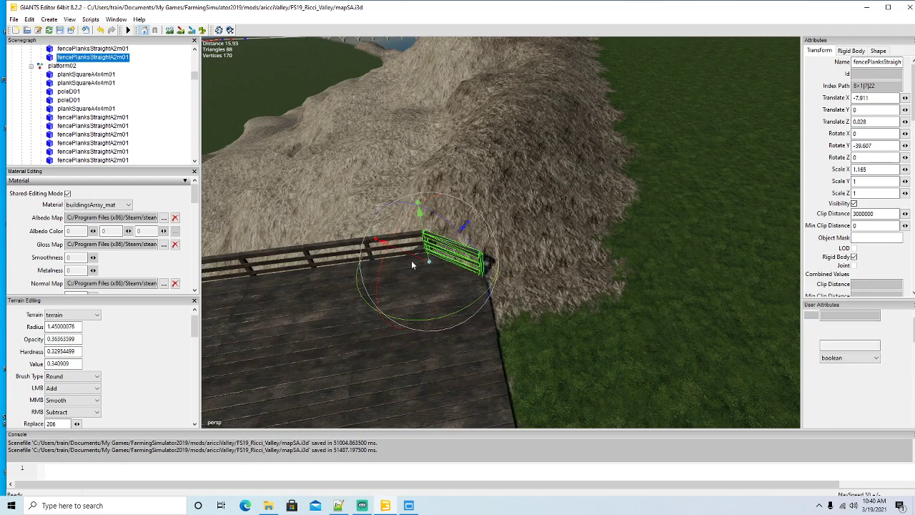
# Step: Continue the first overlook's far-end railing onto the cliff with another copy rotated to about -31.4 degrees around Y
pyautogui.hotkey('ctrl', 'd')
pyautogui.moveTo(413, 255); pyautogui.dragTo(458, 284)
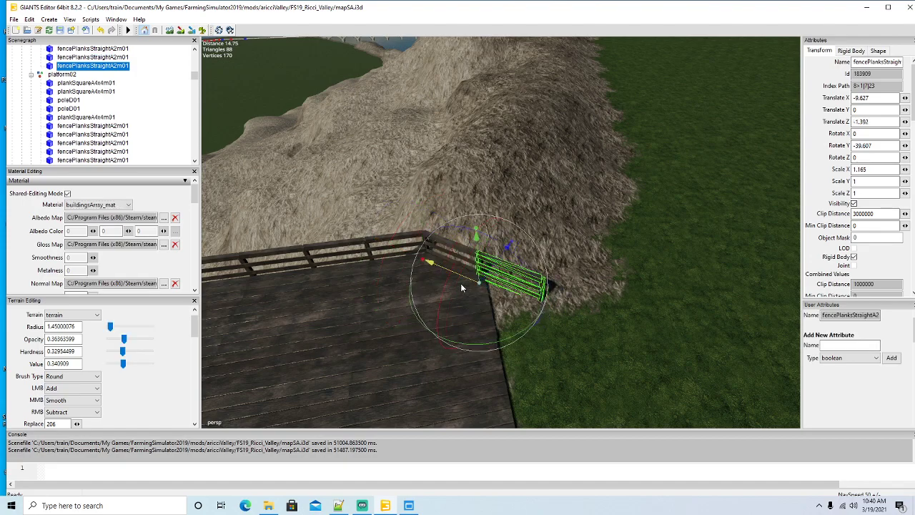
pyautogui.moveTo(504, 339); pyautogui.dragTo(569, 352)
# Step: Save the map with the completed overlook fencing
pyautogui.moveTo(569, 352); pyautogui.dragTo(438, 350, button='right')
pyautogui.keyDown('alt'); pyautogui.moveTo(439, 352); pyautogui.dragTo(481, 334); pyautogui.keyUp('alt')
pyautogui.scroll(-6, 425, 356)
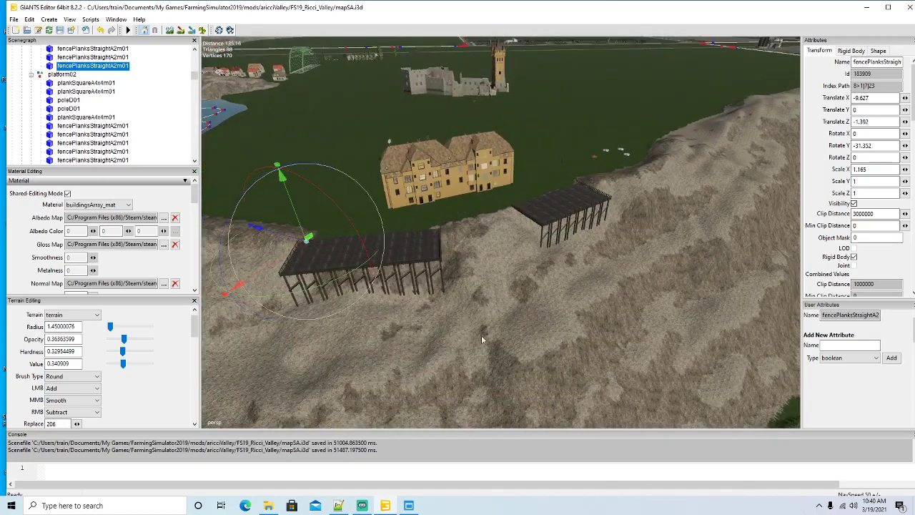
pyautogui.keyDown('alt'); pyautogui.moveTo(497, 298); pyautogui.dragTo(656, 290); pyautogui.keyUp('alt')
pyautogui.keyDown('alt'); pyautogui.moveTo(563, 295); pyautogui.dragTo(374, 286); pyautogui.keyUp('alt')
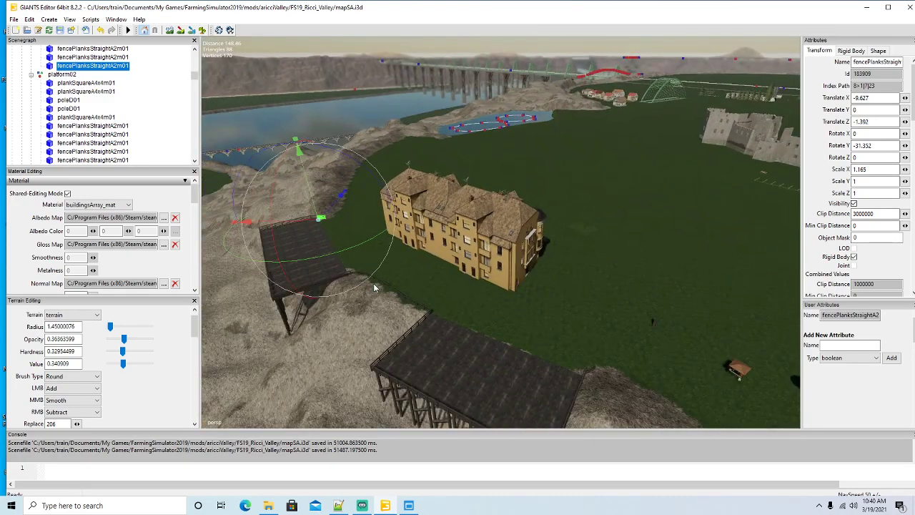
pyautogui.scroll(-3, 374, 286)
pyautogui.click(60, 30)
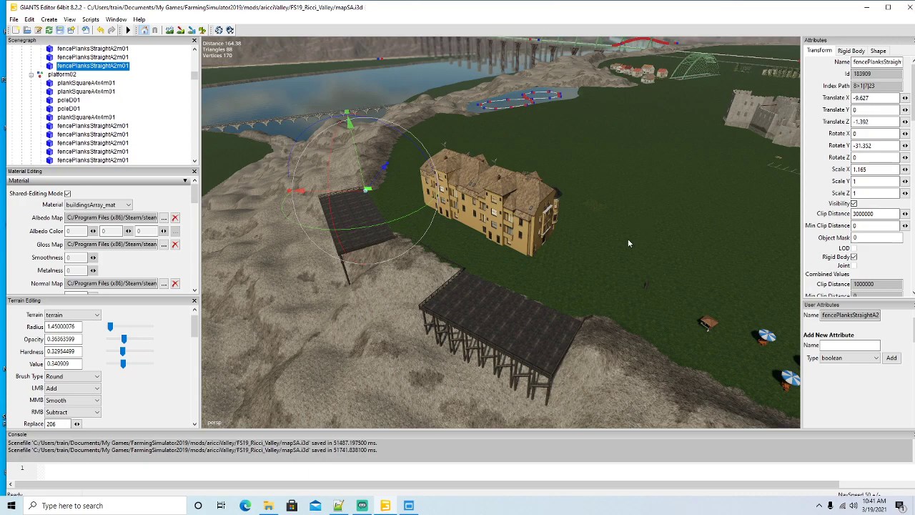
# Step: Examine both overlooks, the building and the valley views around the cliff from several angles
pyautogui.keyDown('alt'); pyautogui.moveTo(541, 280); pyautogui.dragTo(646, 249); pyautogui.keyUp('alt')
pyautogui.keyDown('alt'); pyautogui.moveTo(564, 246); pyautogui.dragTo(506, 144); pyautogui.keyUp('alt')
pyautogui.keyDown('alt'); pyautogui.moveTo(632, 154); pyautogui.dragTo(550, 137); pyautogui.keyUp('alt')
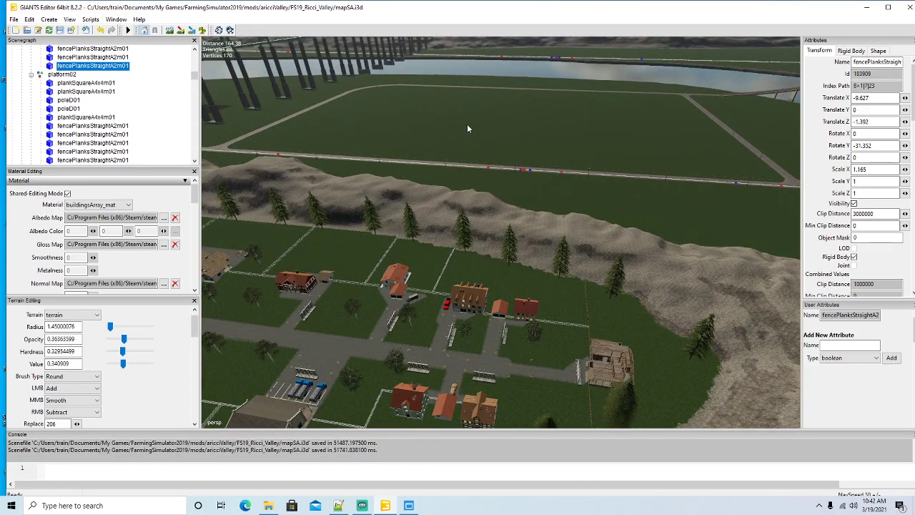
pyautogui.keyDown('alt'); pyautogui.moveTo(536, 158); pyautogui.dragTo(385, 171); pyautogui.keyUp('alt')
pyautogui.keyDown('alt'); pyautogui.moveTo(521, 129); pyautogui.dragTo(443, 163); pyautogui.keyUp('alt')
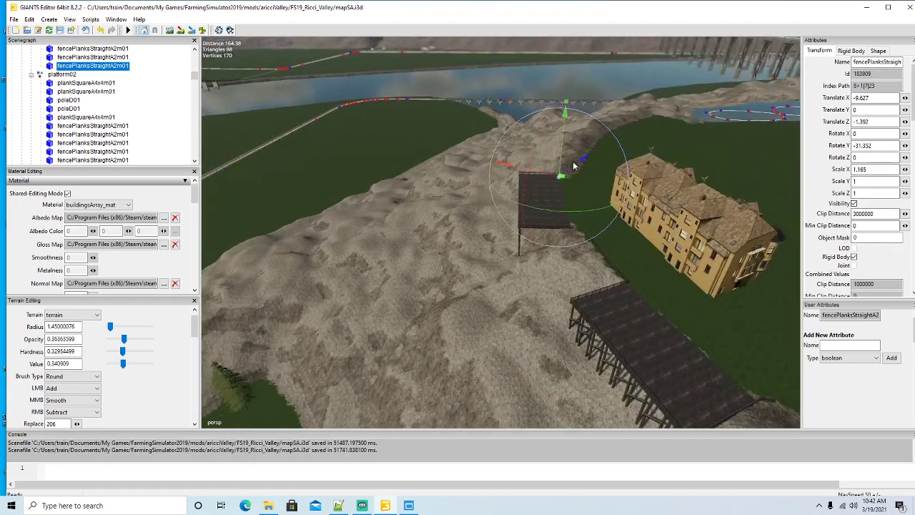
pyautogui.keyDown('alt'); pyautogui.moveTo(573, 166); pyautogui.dragTo(424, 84); pyautogui.keyUp('alt')
pyautogui.keyDown('alt'); pyautogui.moveTo(432, 222); pyautogui.dragTo(344, 227); pyautogui.keyUp('alt')
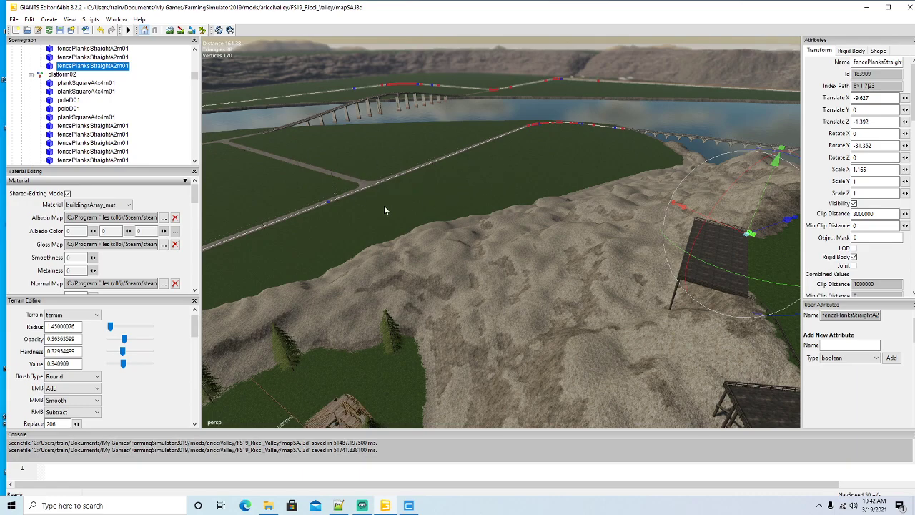
pyautogui.keyDown('alt'); pyautogui.moveTo(374, 206); pyautogui.dragTo(509, 220); pyautogui.keyUp('alt')
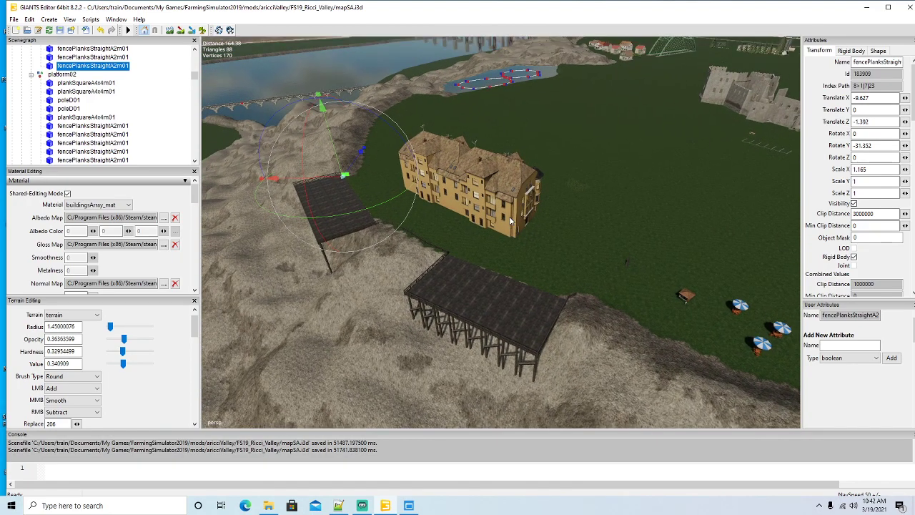
pyautogui.keyDown('alt'); pyautogui.moveTo(546, 256); pyautogui.dragTo(444, 277); pyautogui.keyUp('alt')
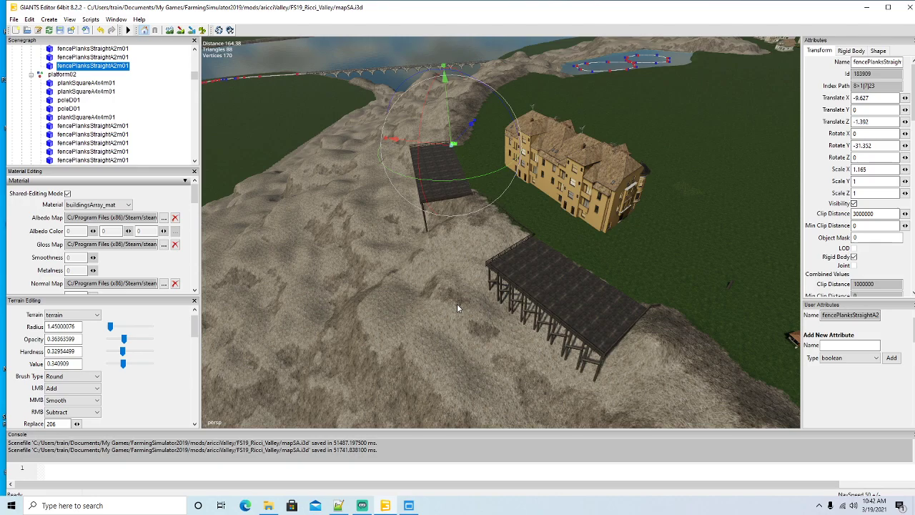
pyautogui.keyDown('alt'); pyautogui.moveTo(455, 305); pyautogui.dragTo(574, 313); pyautogui.keyUp('alt')
# Step: Delete the stray fence post standing on the lawn near the picnic canopy
pyautogui.press('f')
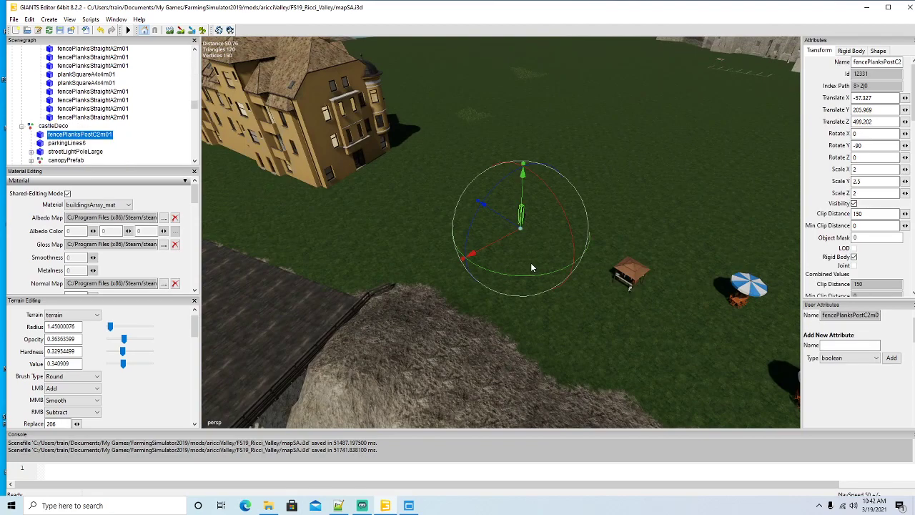
pyautogui.click(530, 262)
pyautogui.keyDown('alt'); pyautogui.moveTo(571, 280); pyautogui.dragTo(560, 298); pyautogui.keyUp('alt')
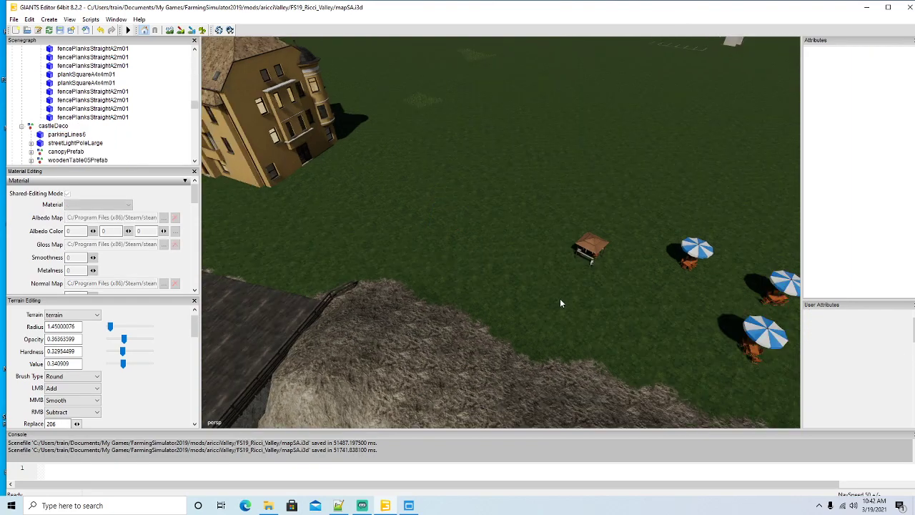
# Step: Select the whole canopyPrefab group and use Interactive Placement to put it near the second overlook's outer corner
pyautogui.click(588, 251)
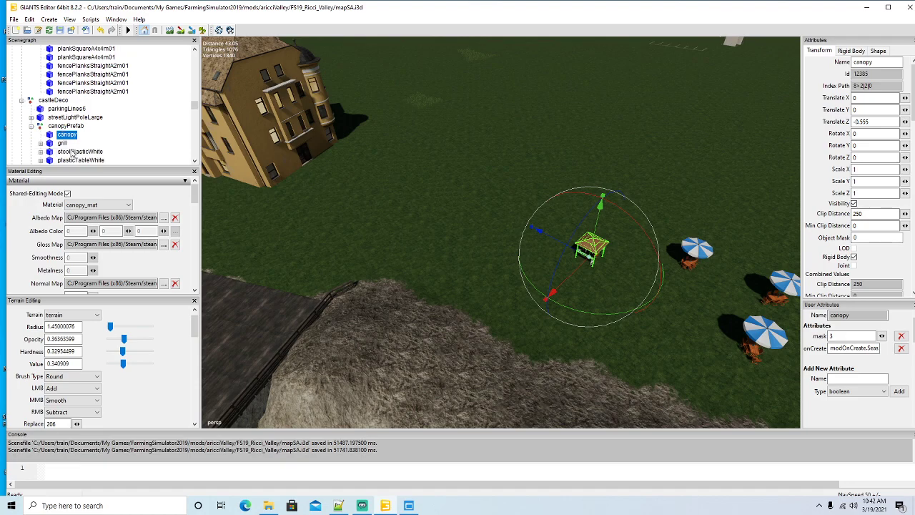
pyautogui.doubleClick(66, 151)
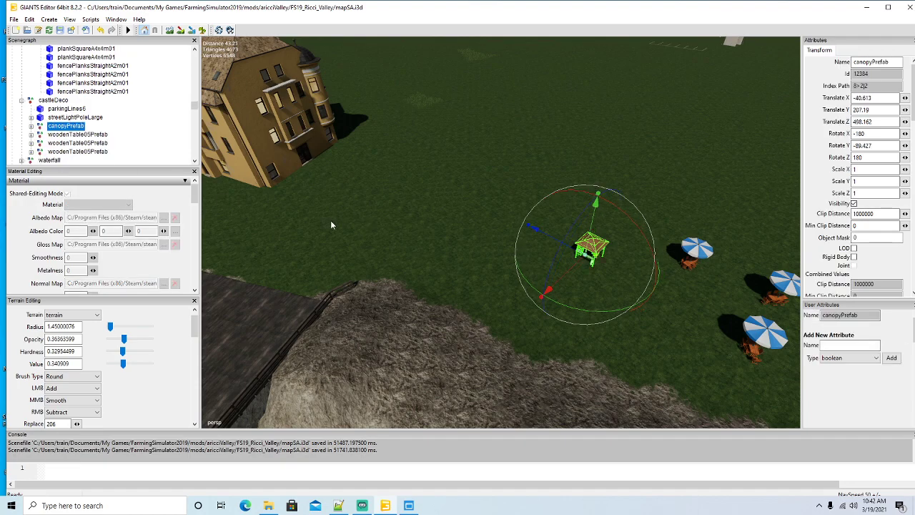
pyautogui.keyDown('alt'); pyautogui.moveTo(330, 220); pyautogui.dragTo(283, 218); pyautogui.keyUp('alt')
pyautogui.click(15, 20)
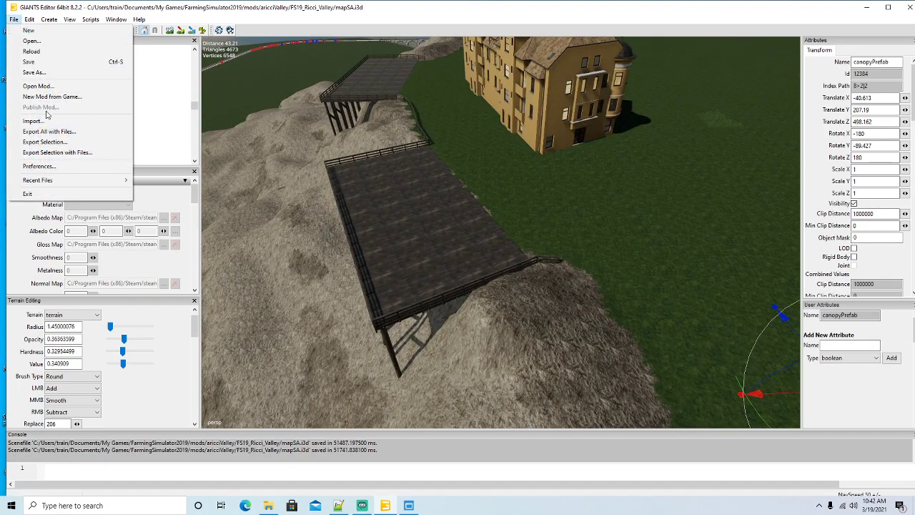
pyautogui.moveTo(29, 19)
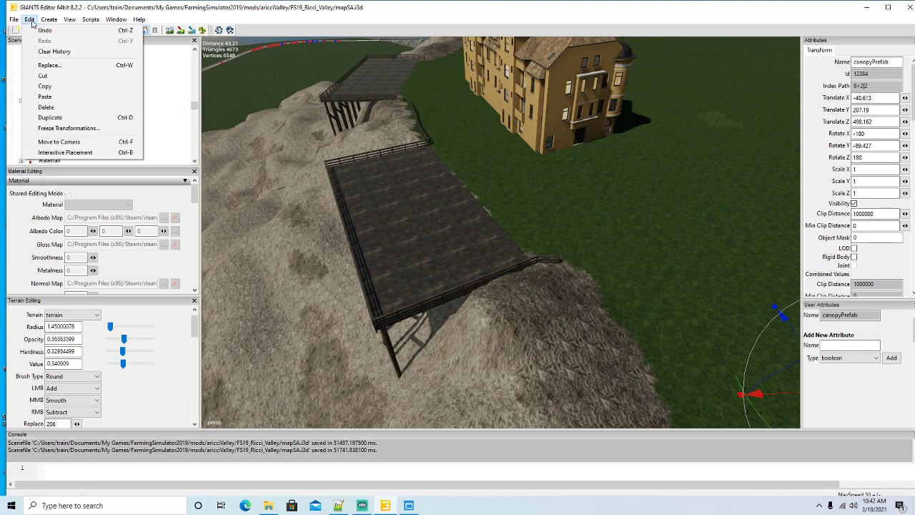
pyautogui.click(73, 152)
pyautogui.click(395, 285)
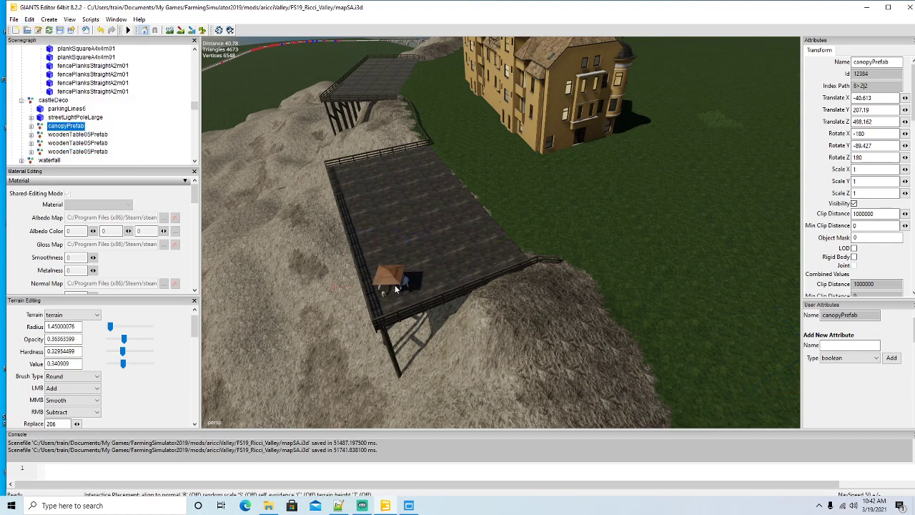
# Step: Rotate the canopy to about 84.8 degrees around Y and position it inside the second overlook's railing corner
pyautogui.scroll(5, 482, 276)
pyautogui.keyDown('alt'); pyautogui.moveTo(483, 281); pyautogui.dragTo(429, 285); pyautogui.keyUp('alt')
pyautogui.press('f')
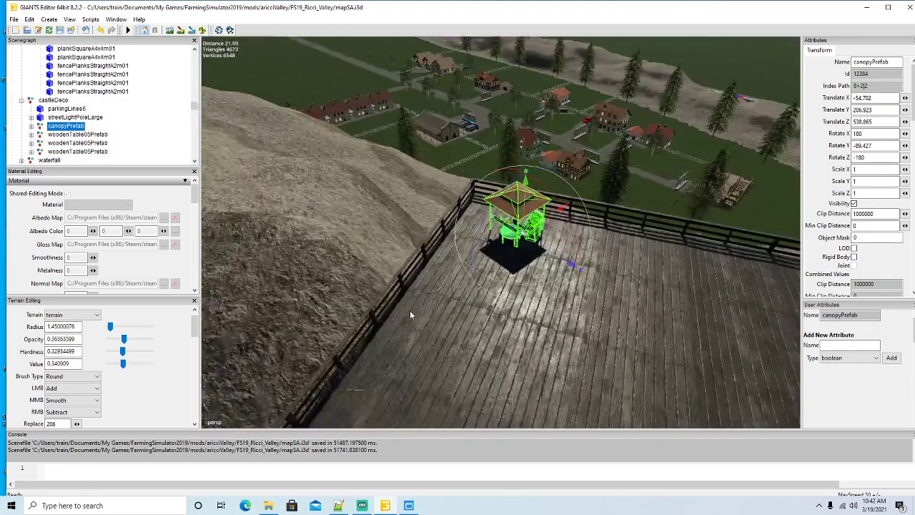
pyautogui.moveTo(586, 225); pyautogui.dragTo(493, 236)
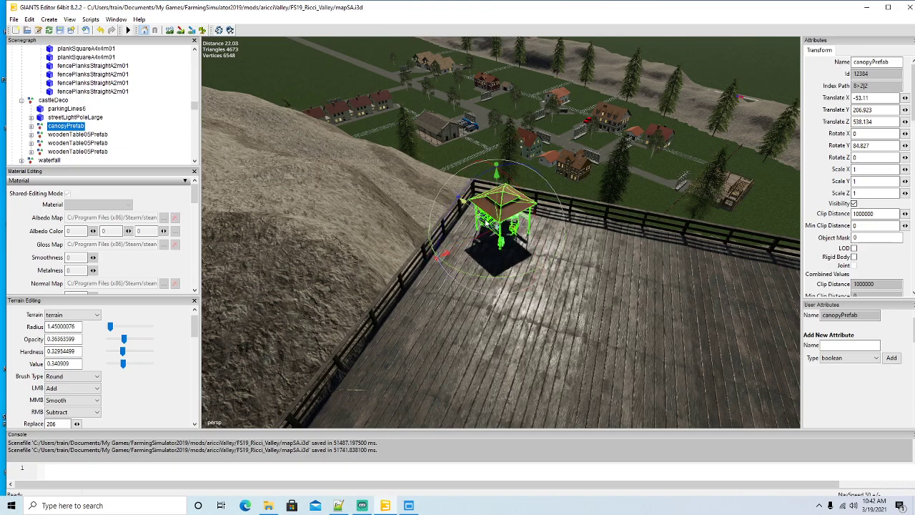
pyautogui.moveTo(462, 200); pyautogui.dragTo(458, 198)
# Step: Duplicate the canopy and move the copy onto the first overlook's deck, at about X -161.6, Z 560.5
pyautogui.keyDown('alt'); pyautogui.moveTo(477, 271); pyautogui.dragTo(536, 299); pyautogui.keyUp('alt')
pyautogui.scroll(-3, 570, 289)
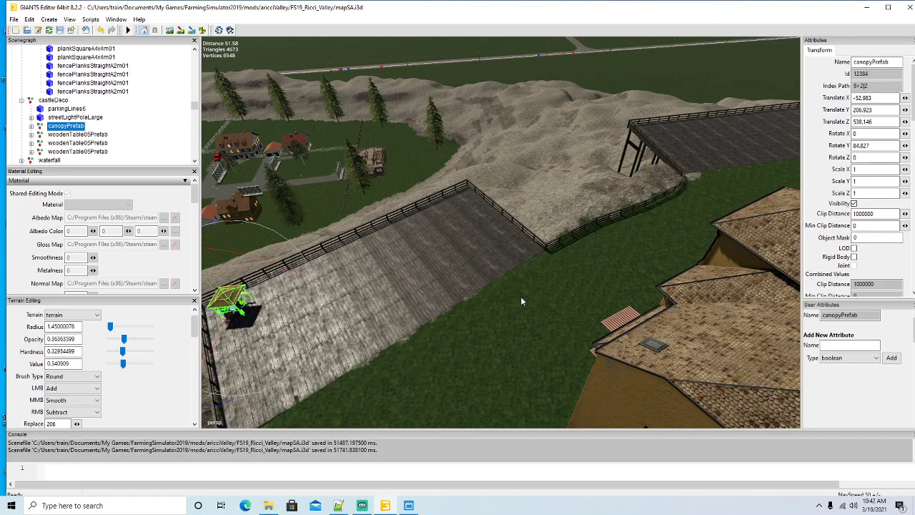
pyautogui.hotkey('ctrl', 'd')
pyautogui.moveTo(214, 315); pyautogui.dragTo(733, 249)
pyautogui.moveTo(761, 285); pyautogui.dragTo(664, 221)
pyautogui.press('f')
pyautogui.scroll(5, 741, 169)
pyautogui.keyDown('alt'); pyautogui.moveTo(719, 191); pyautogui.dragTo(679, 225); pyautogui.keyUp('alt')
pyautogui.scroll(-3, 680, 224)
pyautogui.moveTo(311, 268); pyautogui.dragTo(678, 251)
pyautogui.scroll(3, 678, 251)
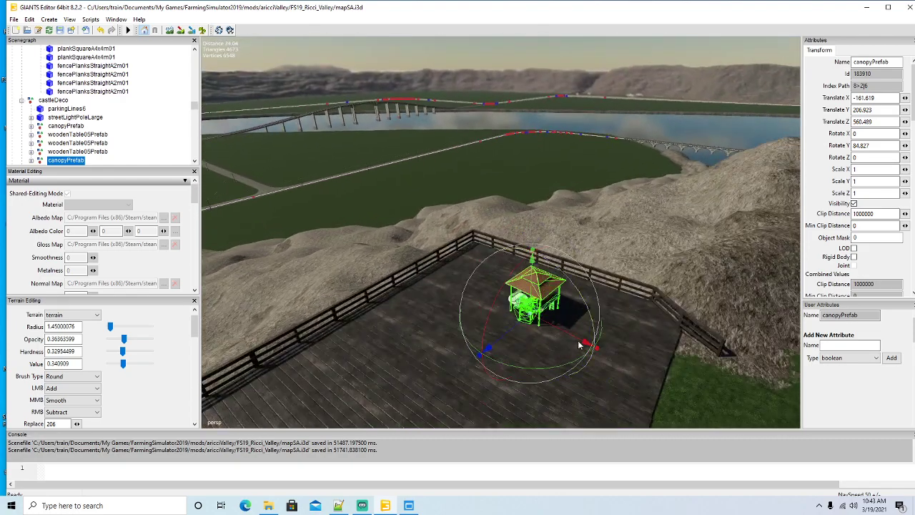
# Step: Rotate the copied canopy to about -36.8 degrees around Y and shift it to about X -164.5, Z 566.5
pyautogui.moveTo(463, 357); pyautogui.dragTo(369, 320)
pyautogui.moveTo(491, 306); pyautogui.dragTo(394, 301)
pyautogui.scroll(5, 294, 273)
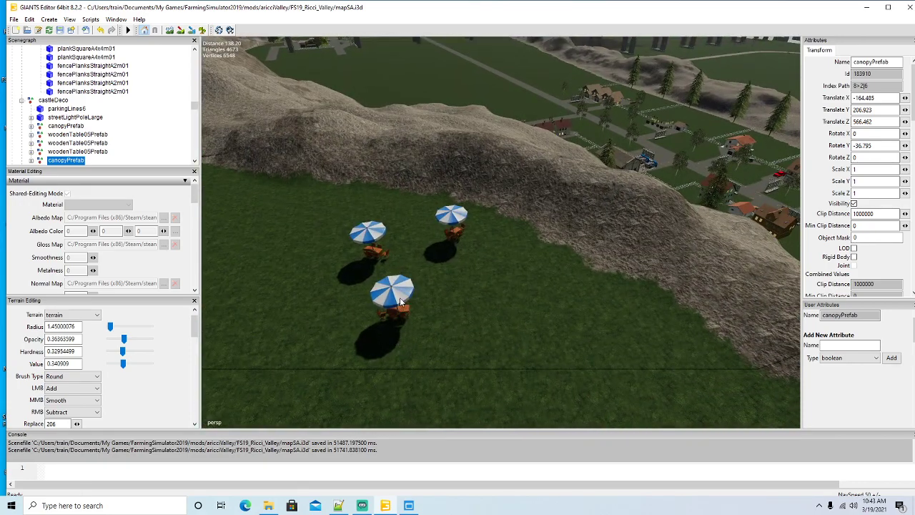
# Step: Delete two of the three umbrella tables (woodenTable05Prefab) standing on the grass, selecting each whole prefab group
pyautogui.click(392, 290)
pyautogui.scroll(1, 79, 120)
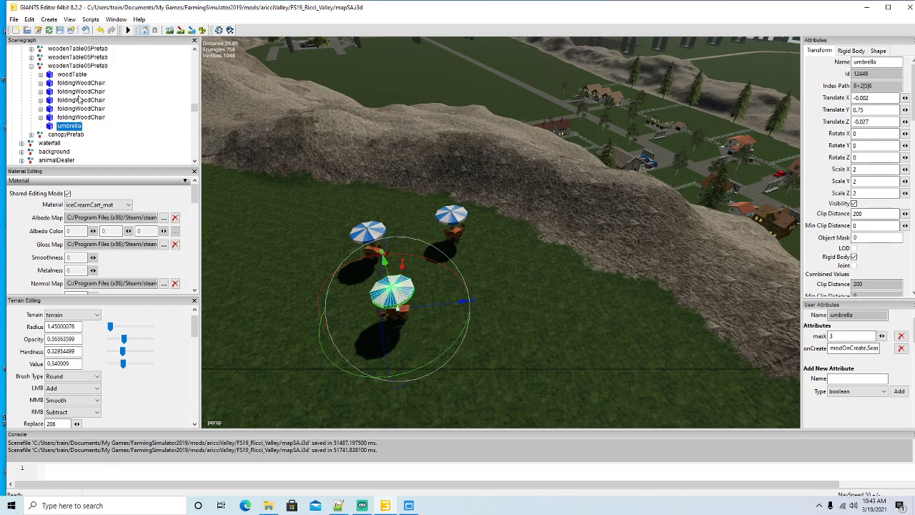
pyautogui.scroll(1, 78, 100)
pyautogui.click(31, 91)
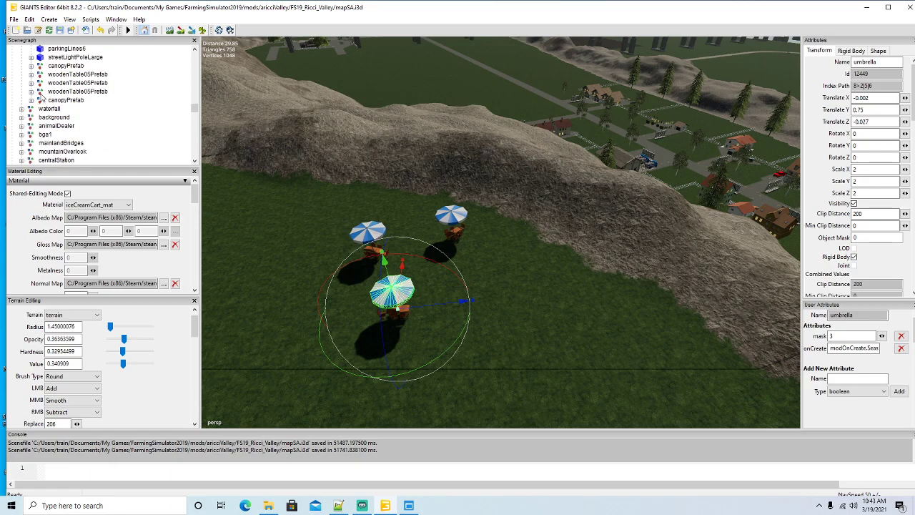
pyautogui.click(40, 76)
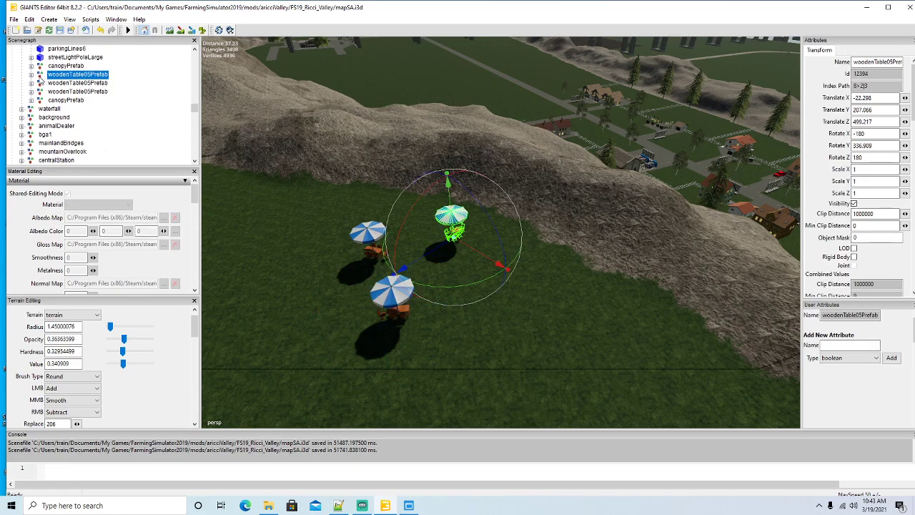
pyautogui.press('Delete')
pyautogui.click(41, 83)
pyautogui.press('Delete')
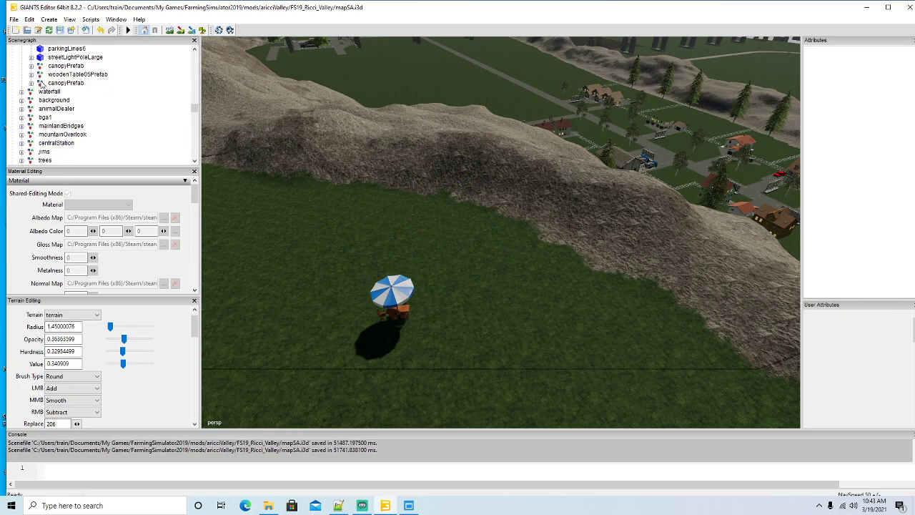
# Step: Move the remaining umbrella table onto the second overlook's deck beside the canopy with Interactive Placement, at about X -65.8, Z 538.3
pyautogui.click(41, 75)
pyautogui.scroll(3, 313, 269)
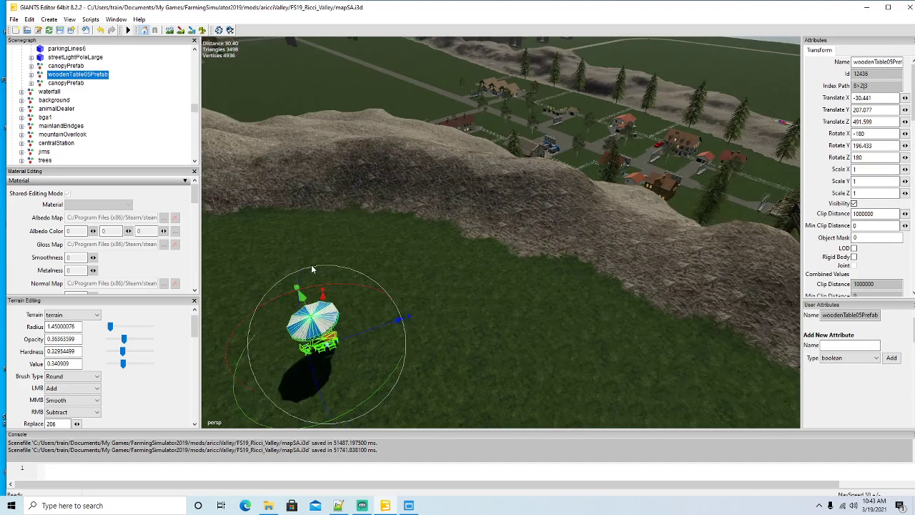
pyautogui.keyDown('alt'); pyautogui.moveTo(313, 268); pyautogui.dragTo(331, 283); pyautogui.keyUp('alt')
pyautogui.scroll(5, 436, 215)
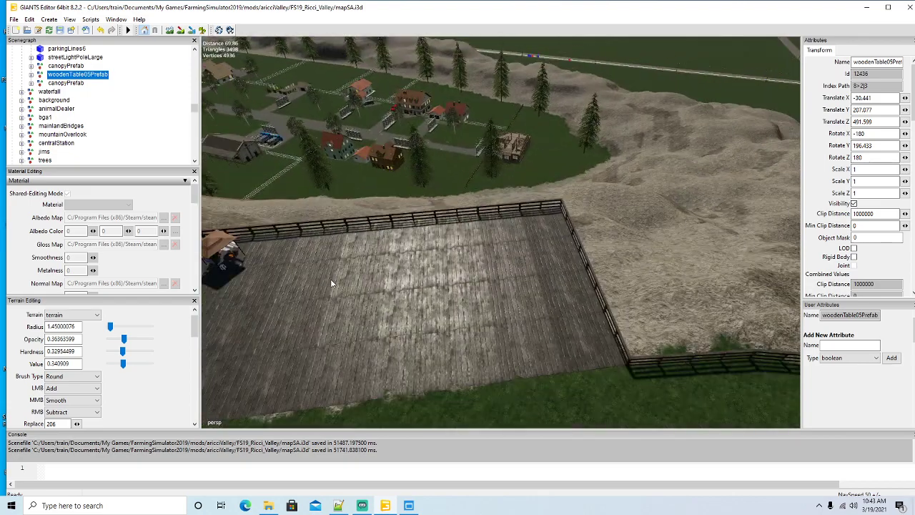
pyautogui.scroll(-3, 331, 283)
pyautogui.click(29, 18)
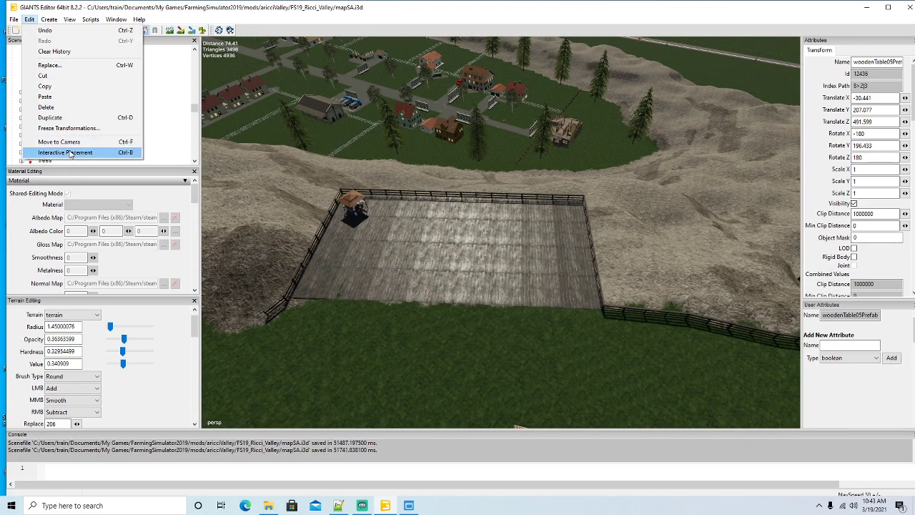
pyautogui.click(70, 154)
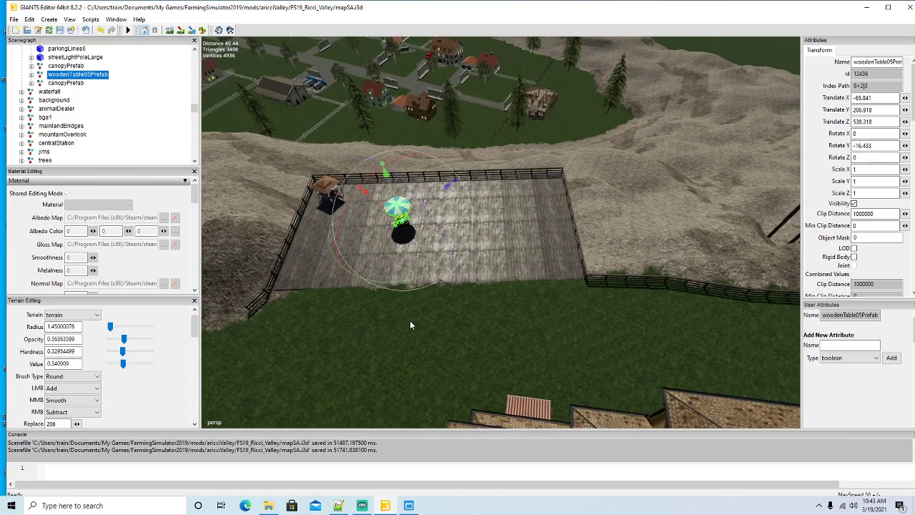
pyautogui.keyDown('alt'); pyautogui.moveTo(411, 325); pyautogui.dragTo(449, 326); pyautogui.keyUp('alt')
pyautogui.keyDown('alt'); pyautogui.moveTo(450, 325); pyautogui.dragTo(453, 324); pyautogui.keyUp('alt')
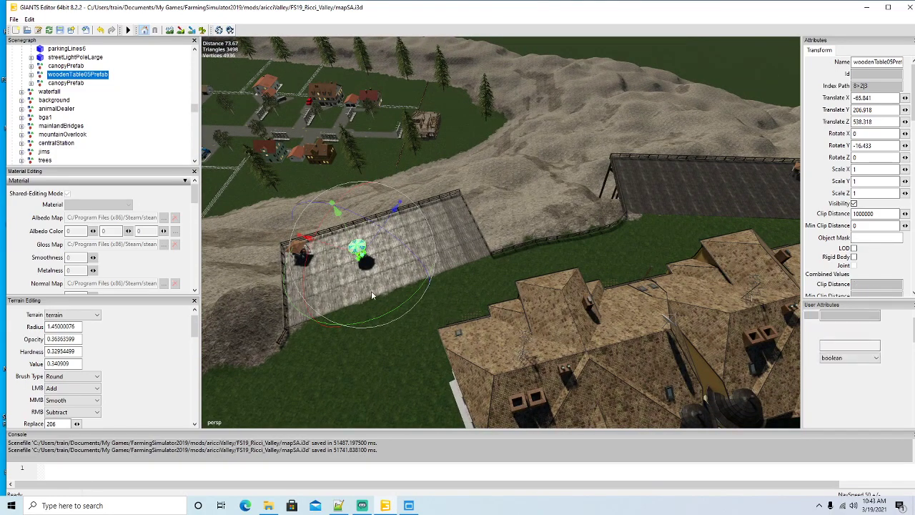
# Step: Duplicate the umbrella table and place the copy on the first overlook's deck at about X -146.8, Z 561.0
pyautogui.hotkey('ctrl', 'd')
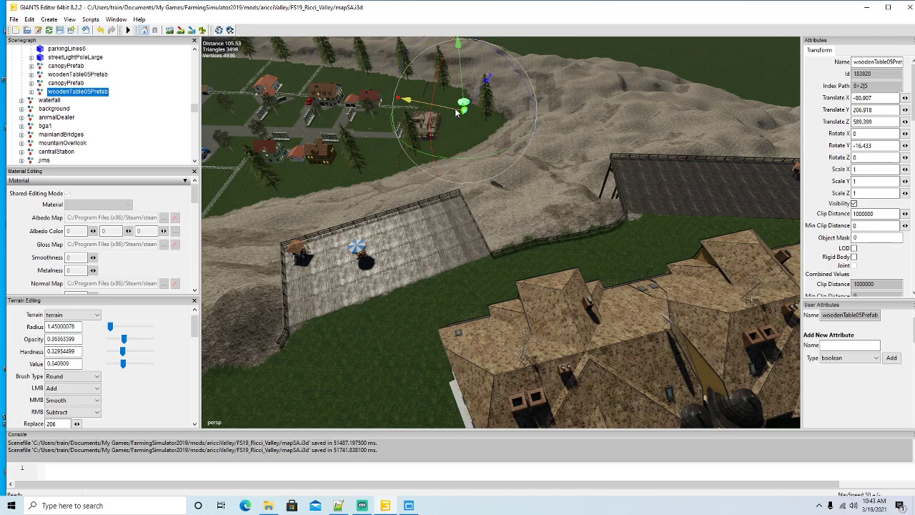
pyautogui.hotkey('ctrl', 'b')
pyautogui.click(728, 166)
pyautogui.moveTo(723, 154); pyautogui.dragTo(722, 183)
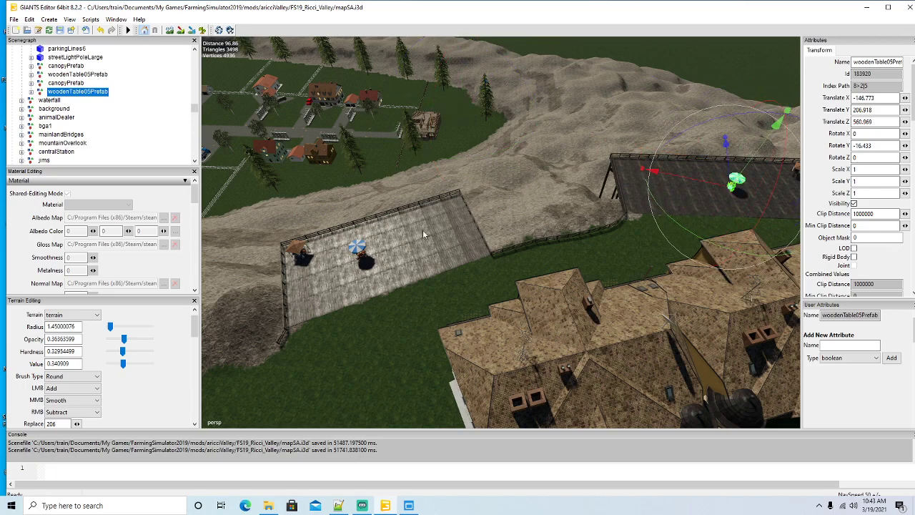
# Step: Use Interactive Placement on the second overlook's umbrella table to spread five tables across its deck
pyautogui.click(41, 75)
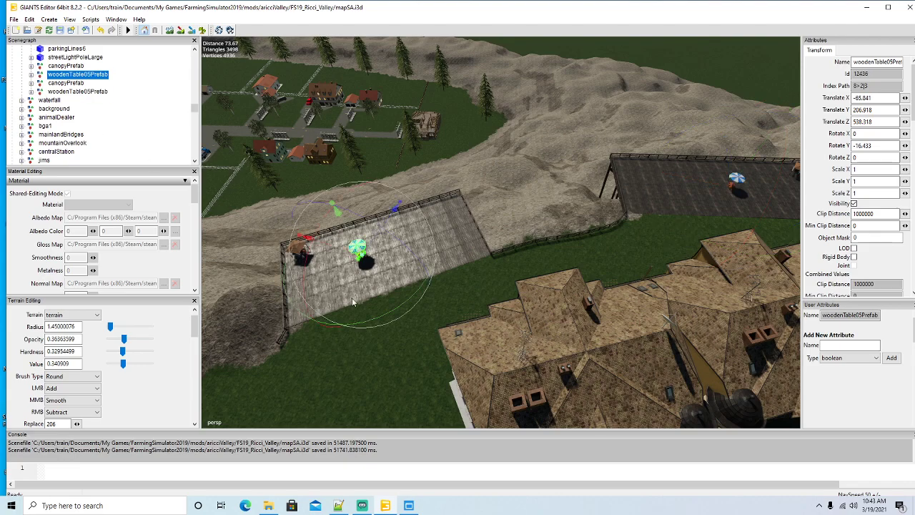
pyautogui.hotkey('ctrl', 'b')
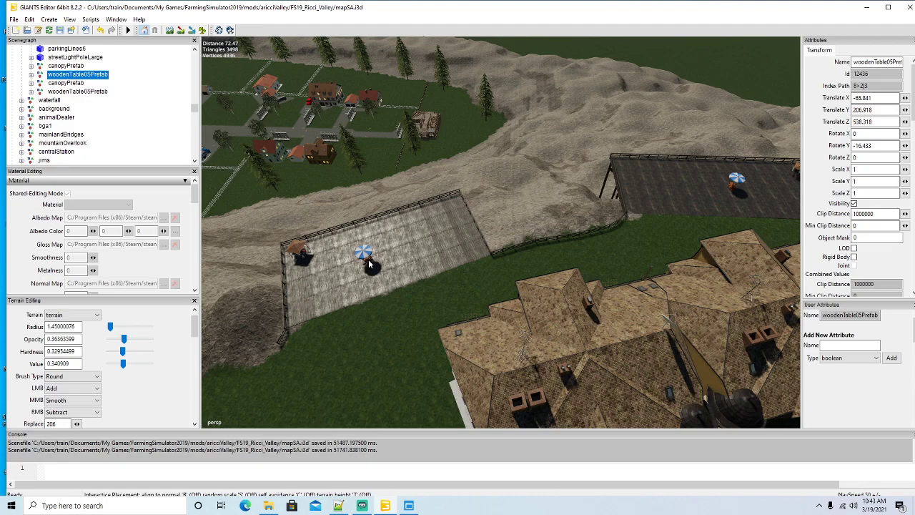
pyautogui.press('t')
pyautogui.press('t')
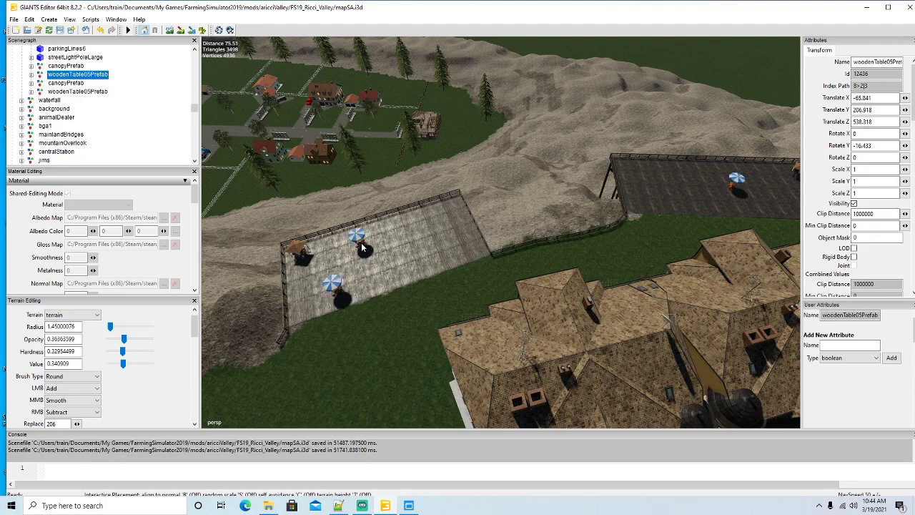
pyautogui.click(361, 242)
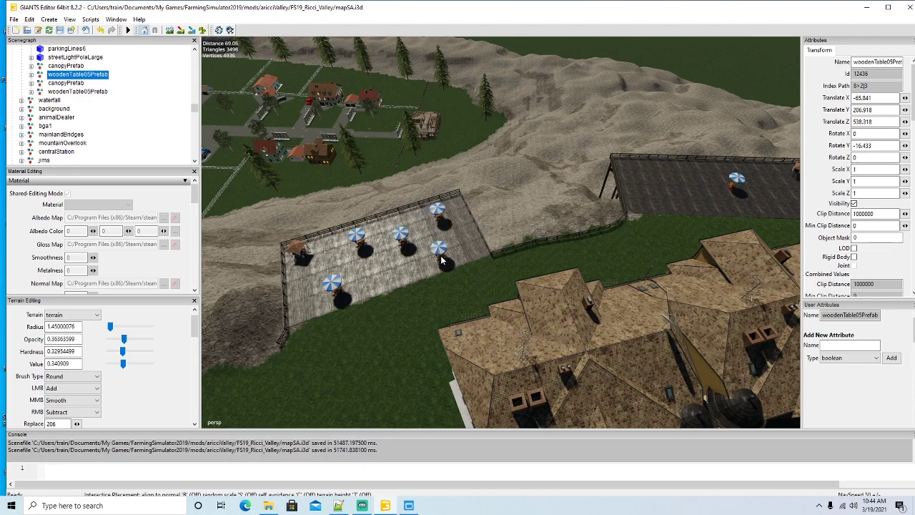
pyautogui.press('Escape')
pyautogui.moveTo(393, 336)
pyautogui.keyDown('alt'); pyautogui.mouseDown()
pyautogui.moveTo(519, 265)
pyautogui.moveTo(400, 320)
pyautogui.mouseUp(); pyautogui.keyUp('alt')
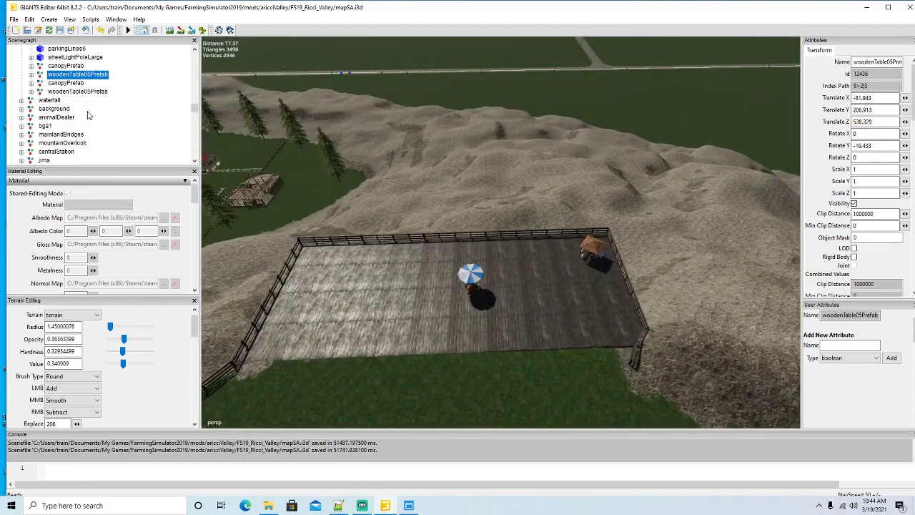
# Step: Use Interactive Placement on the first overlook's umbrella table to distribute eight tables across its deck
pyautogui.click(41, 92)
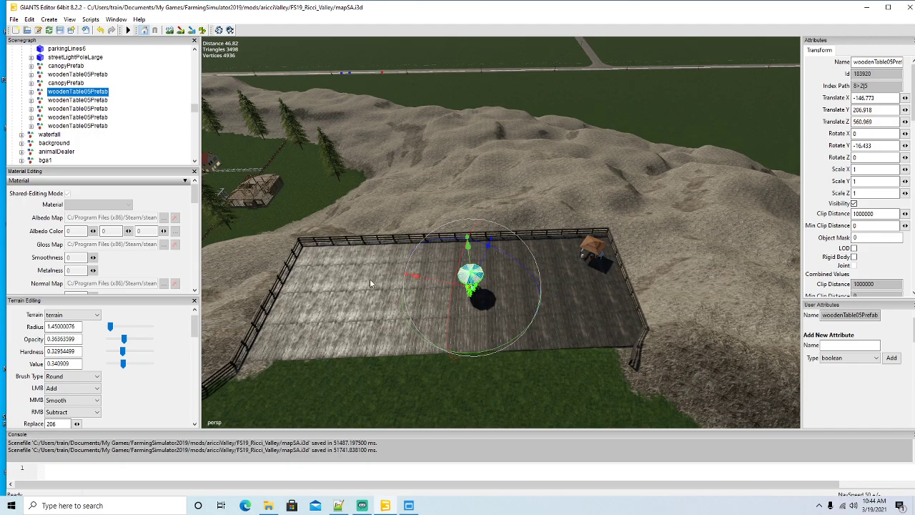
pyautogui.hotkey('ctrl', 'alt', 'd')
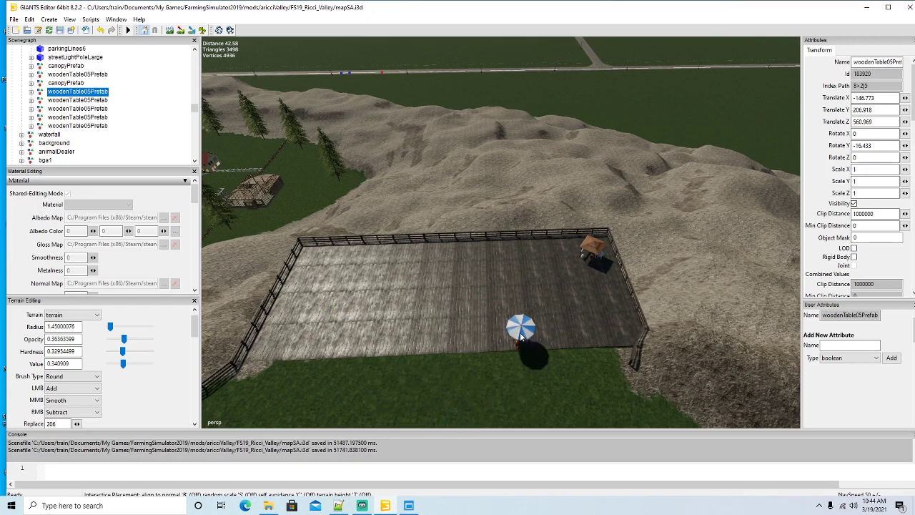
pyautogui.click(513, 312)
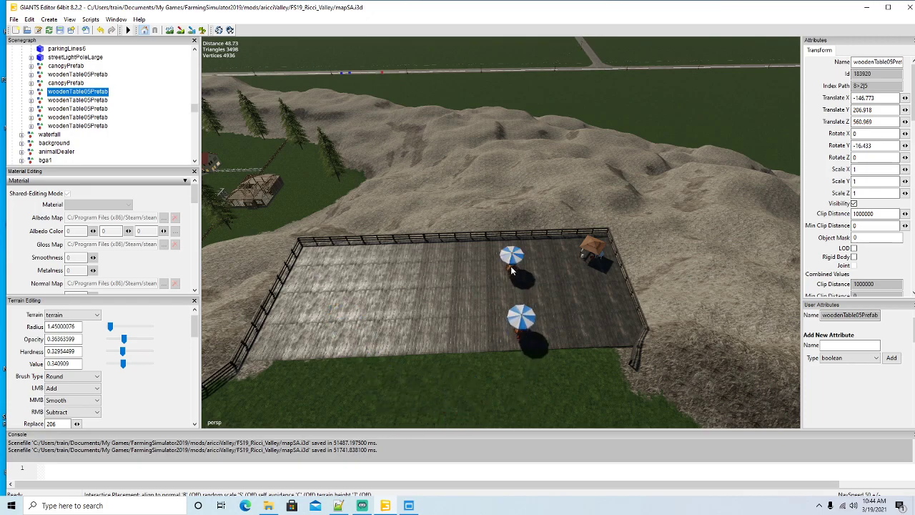
pyautogui.click(325, 260)
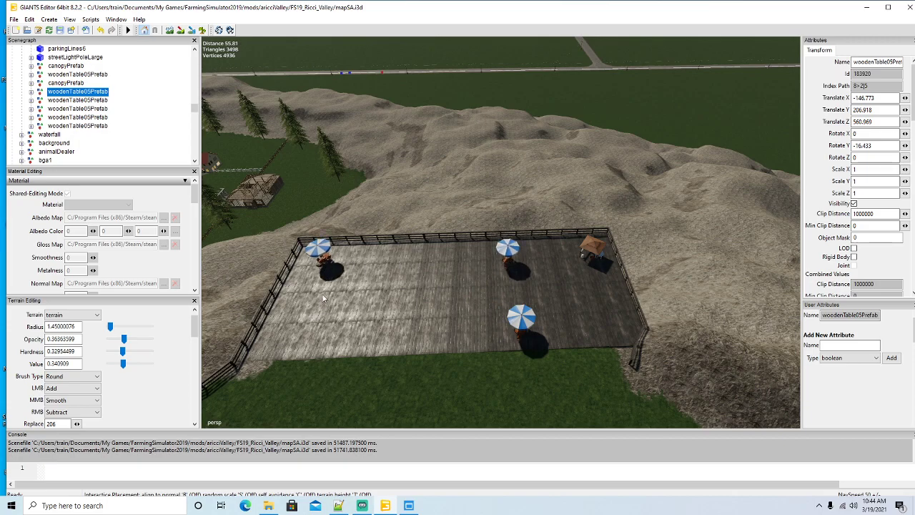
pyautogui.click(376, 301)
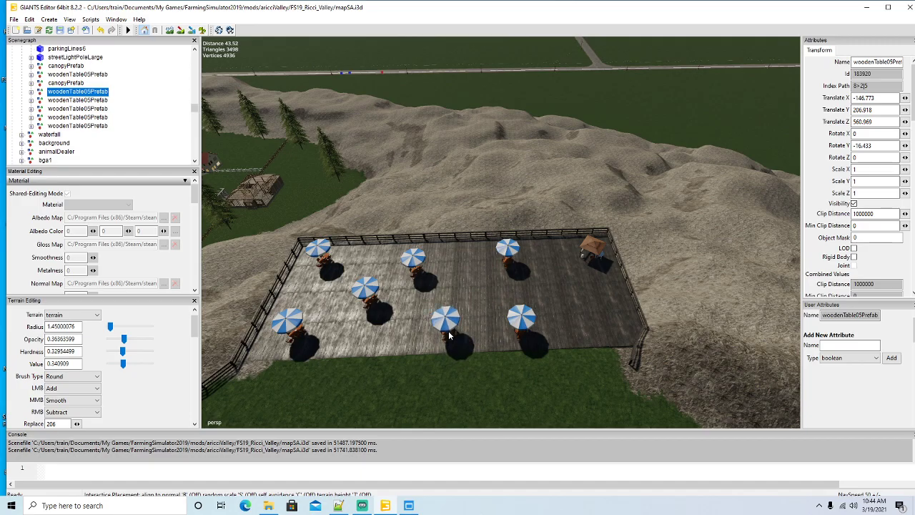
pyautogui.click(449, 335)
pyautogui.click(589, 308)
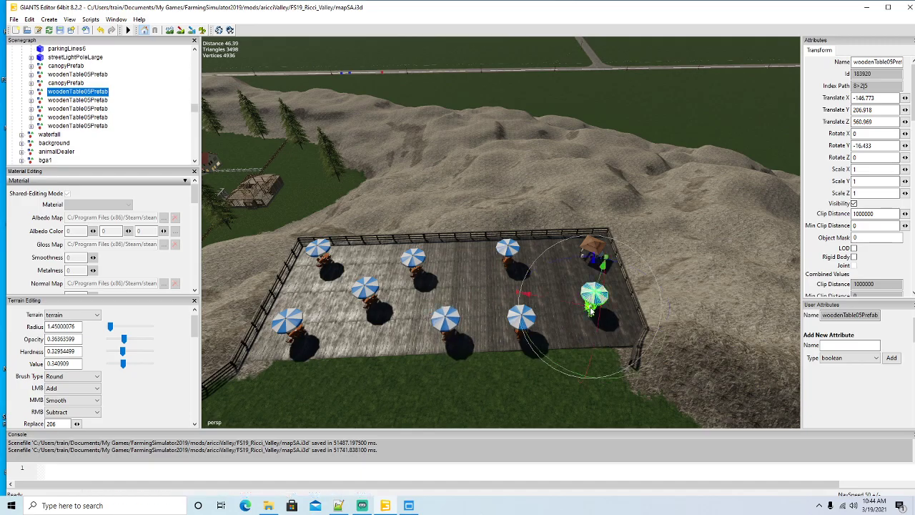
# Step: Examine both furnished decks from the cliff side, the grounds in front of the large building, and the area toward the castle
pyautogui.keyDown('alt'); pyautogui.moveTo(589, 308); pyautogui.dragTo(405, 351); pyautogui.keyUp('alt')
pyautogui.scroll(5, 547, 335)
pyautogui.scroll(-5, 339, 347)
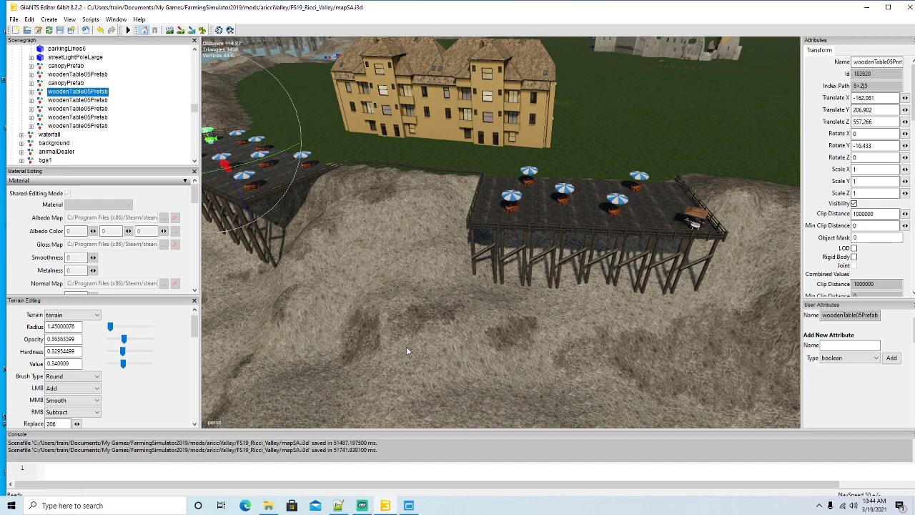
pyautogui.keyDown('alt'); pyautogui.moveTo(407, 349); pyautogui.dragTo(441, 361); pyautogui.keyUp('alt')
pyautogui.scroll(-3, 358, 350)
pyautogui.scroll(5, 409, 347)
pyautogui.scroll(-5, 450, 365)
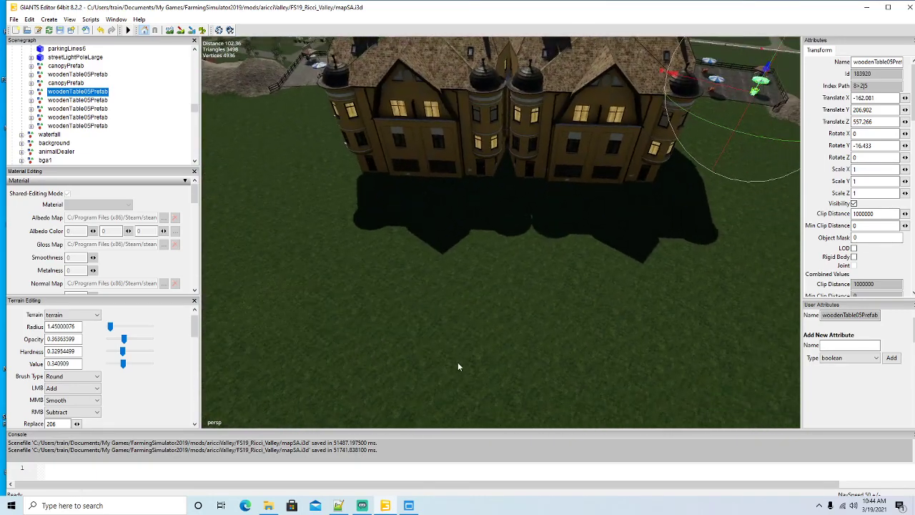
pyautogui.scroll(2, 458, 363)
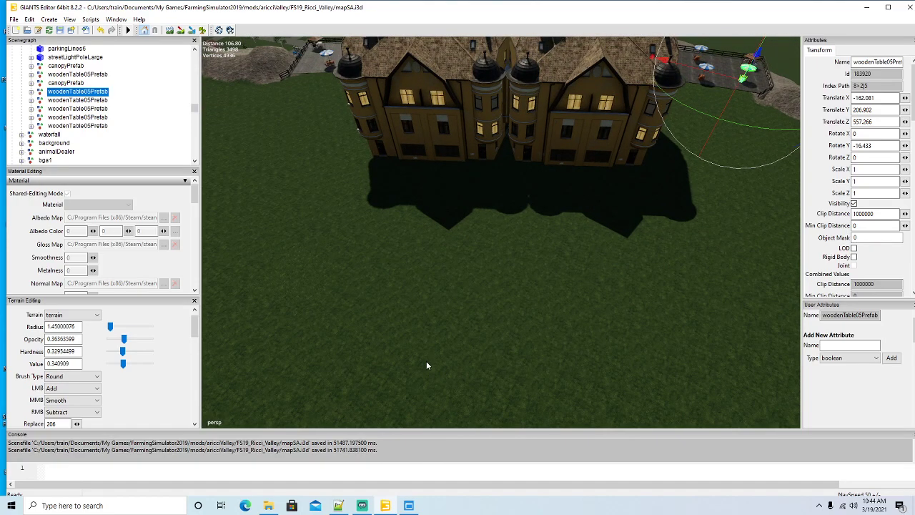
pyautogui.keyDown('alt'); pyautogui.moveTo(426, 365); pyautogui.dragTo(164, 321); pyautogui.keyUp('alt')
pyautogui.keyDown('alt'); pyautogui.moveTo(440, 336); pyautogui.dragTo(558, 204); pyautogui.keyUp('alt')
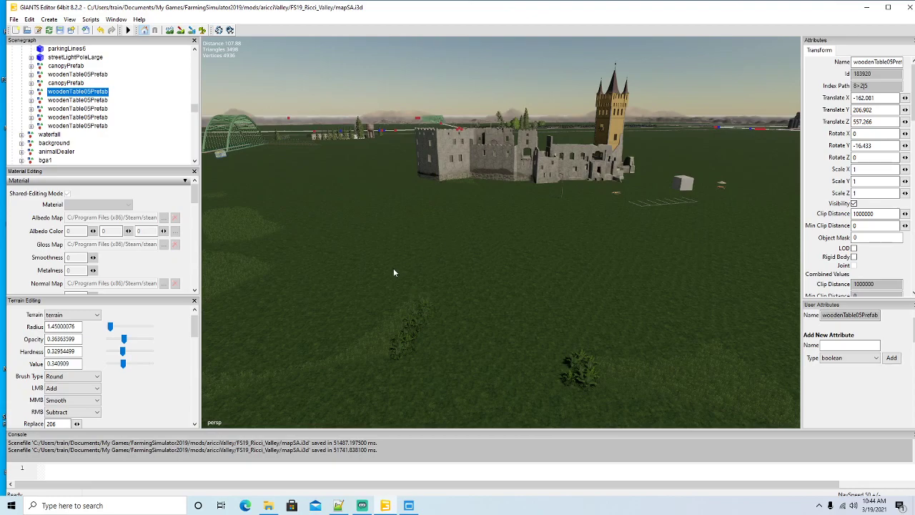
pyautogui.keyDown('alt'); pyautogui.moveTo(393, 272); pyautogui.dragTo(487, 319); pyautogui.keyUp('alt')
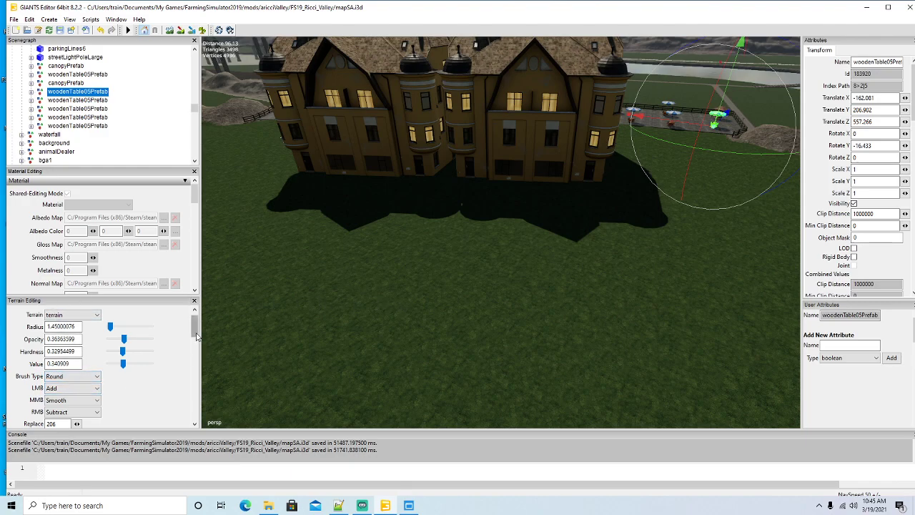
# Step: Paint the c_concrete texture layer over the ground along the full front of the large building as a paved forecourt
pyautogui.scroll(-5, 197, 336)
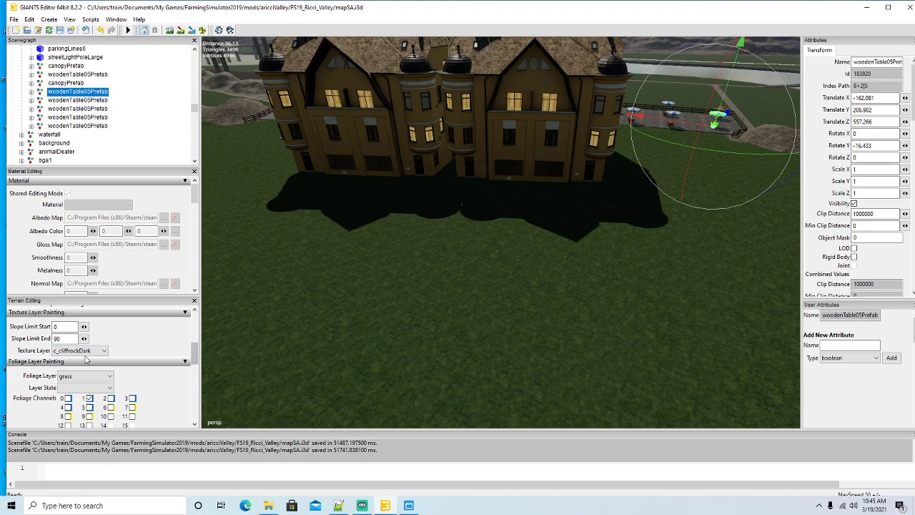
pyautogui.click(80, 351)
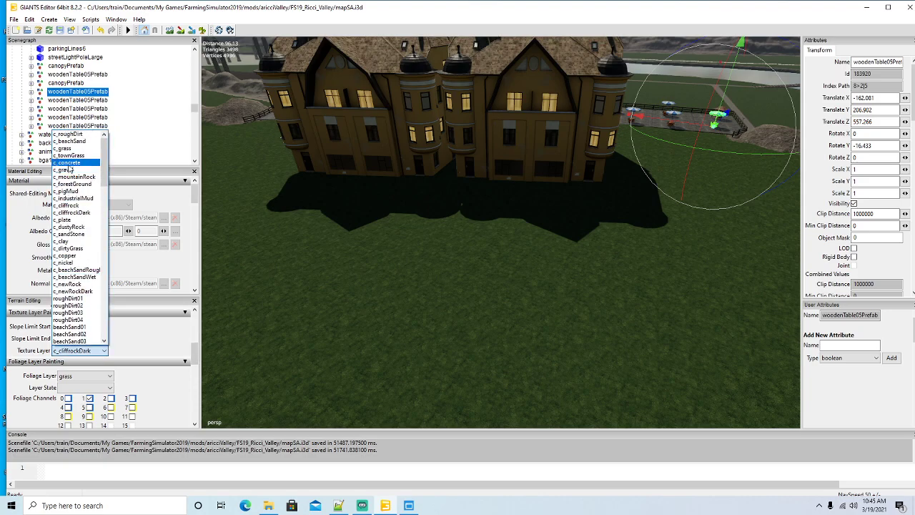
pyautogui.click(71, 163)
pyautogui.click(180, 30)
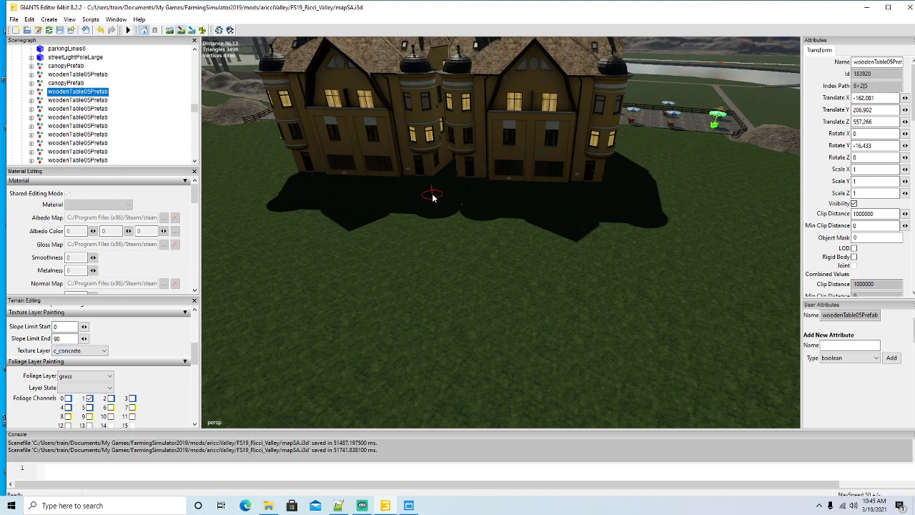
pyautogui.moveTo(432, 198)
pyautogui.mouseDown()
pyautogui.moveTo(448, 200)
pyautogui.moveTo(461, 166)
pyautogui.moveTo(575, 190)
pyautogui.moveTo(597, 304)
pyautogui.mouseUp()
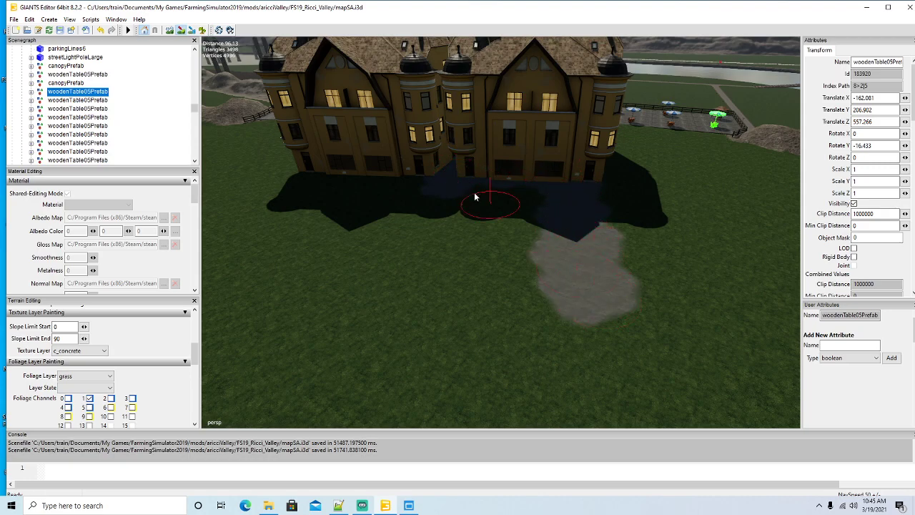
pyautogui.moveTo(475, 197)
pyautogui.mouseDown()
pyautogui.moveTo(330, 180)
pyautogui.moveTo(301, 216)
pyautogui.mouseUp()
pyautogui.moveTo(282, 246)
pyautogui.mouseDown()
pyautogui.moveTo(271, 260)
pyautogui.moveTo(278, 271)
pyautogui.moveTo(525, 298)
pyautogui.moveTo(548, 262)
pyautogui.moveTo(537, 204)
pyautogui.moveTo(414, 191)
pyautogui.moveTo(447, 207)
pyautogui.moveTo(394, 215)
pyautogui.moveTo(409, 228)
pyautogui.moveTo(390, 241)
pyautogui.mouseUp()
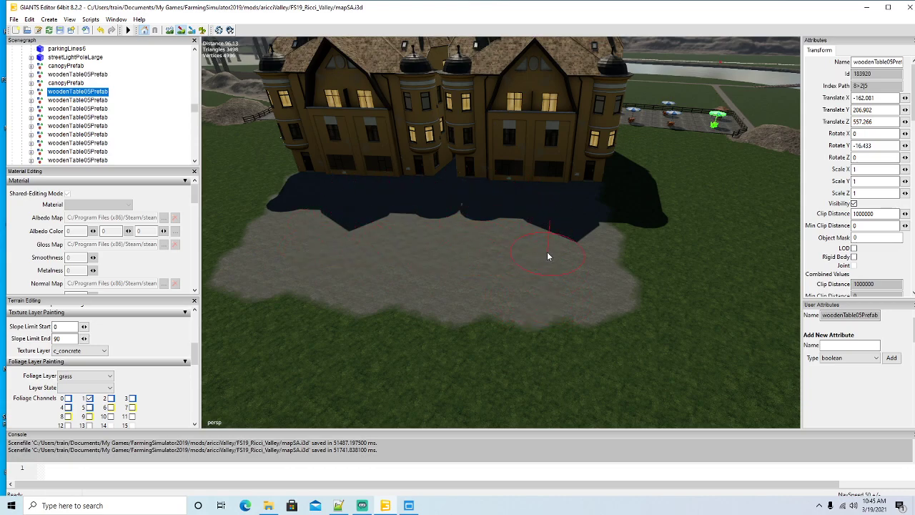
pyautogui.click(179, 32)
# Step: Examine the painted parking bays inside the wooden-fenced industrial yard beyond the bridge
pyautogui.moveTo(290, 168)
pyautogui.keyDown('alt'); pyautogui.mouseDown()
pyautogui.moveTo(372, 182)
pyautogui.moveTo(569, 176)
pyautogui.mouseUp(); pyautogui.keyUp('alt')
pyautogui.scroll(-5, 374, 181)
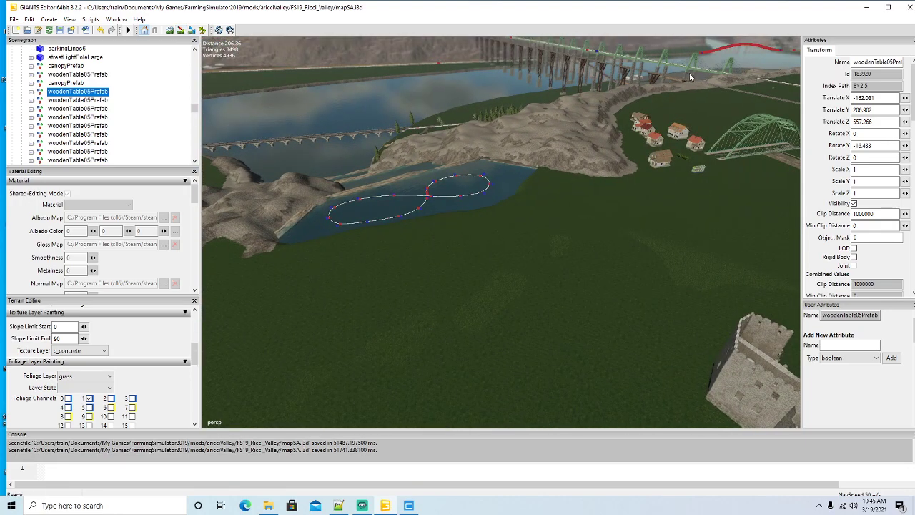
pyautogui.keyDown('alt'); pyautogui.moveTo(562, 224); pyautogui.dragTo(490, 209); pyautogui.keyUp('alt')
pyautogui.scroll(10, 485, 205)
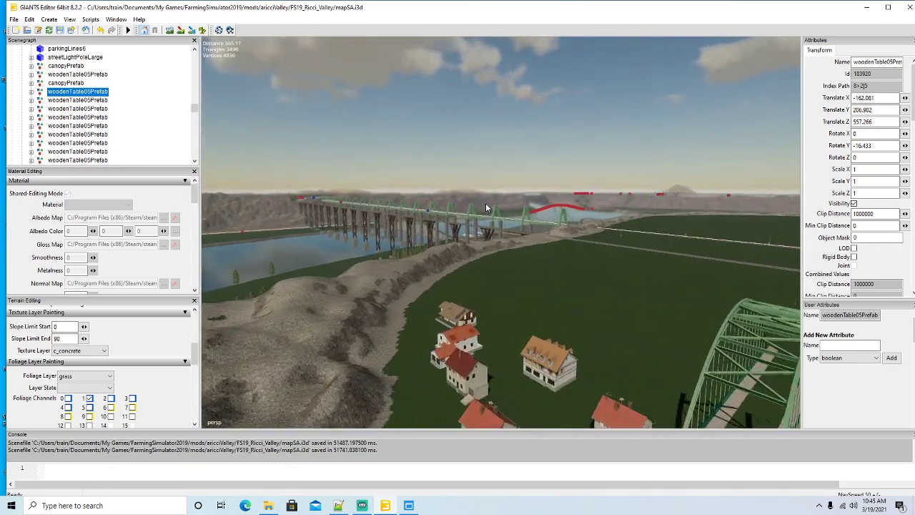
pyautogui.scroll(10, 486, 205)
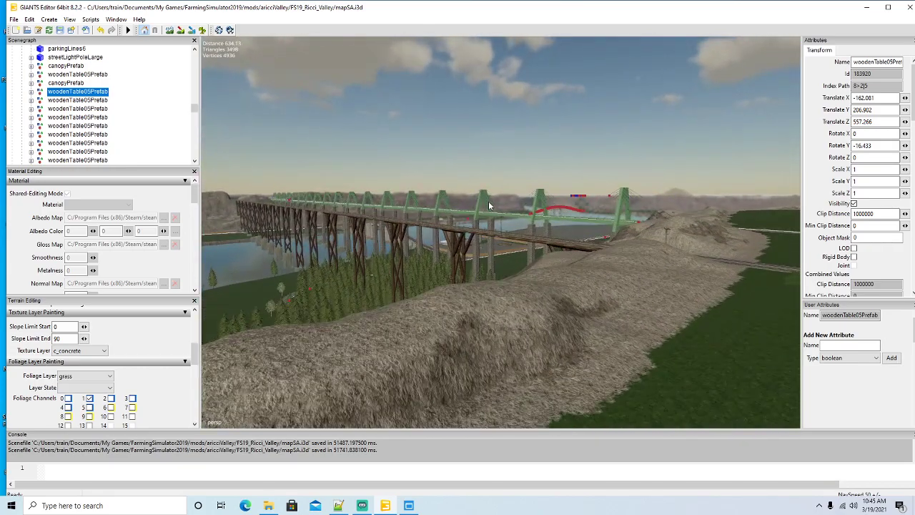
pyautogui.scroll(10, 489, 205)
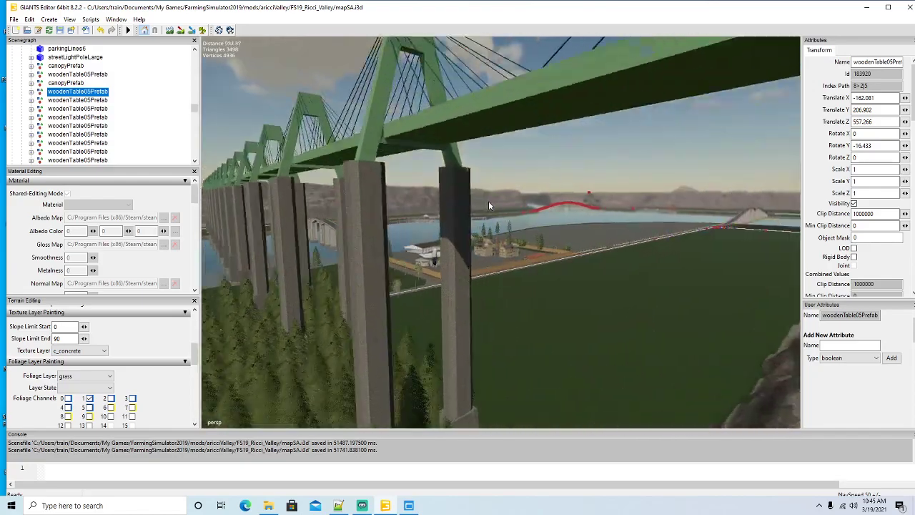
pyautogui.scroll(10, 489, 206)
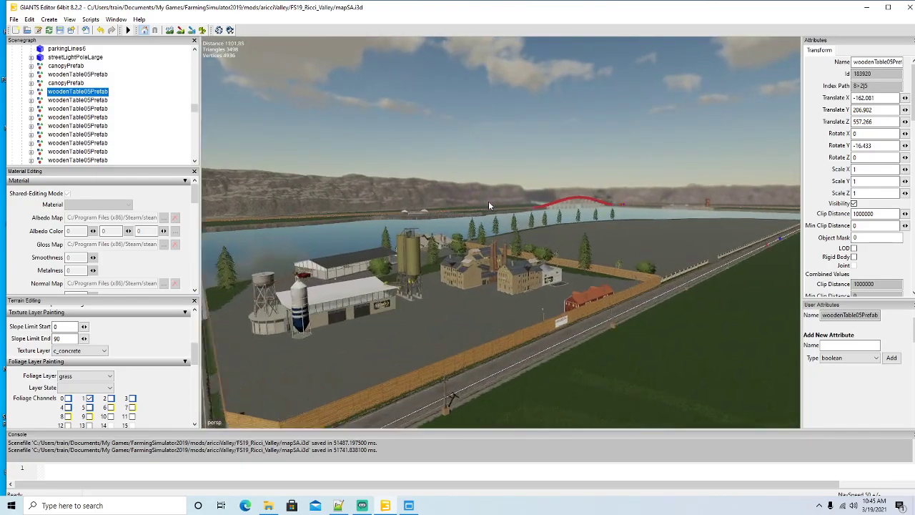
pyautogui.scroll(8, 489, 205)
pyautogui.keyDown('alt'); pyautogui.moveTo(495, 207); pyautogui.dragTo(653, 314); pyautogui.keyUp('alt')
pyautogui.scroll(4, 462, 235)
pyautogui.scroll(4, 462, 233)
pyautogui.scroll(3, 647, 318)
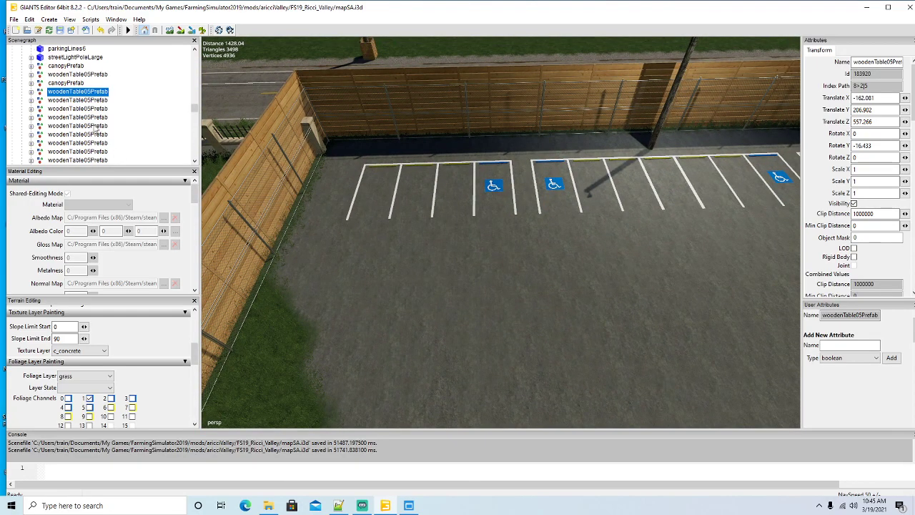
# Step: Duplicate the first parkedCar node in the parkedCars group of the trafficSystem under splines
pyautogui.click(371, 284)
pyautogui.scroll(-1, 86, 112)
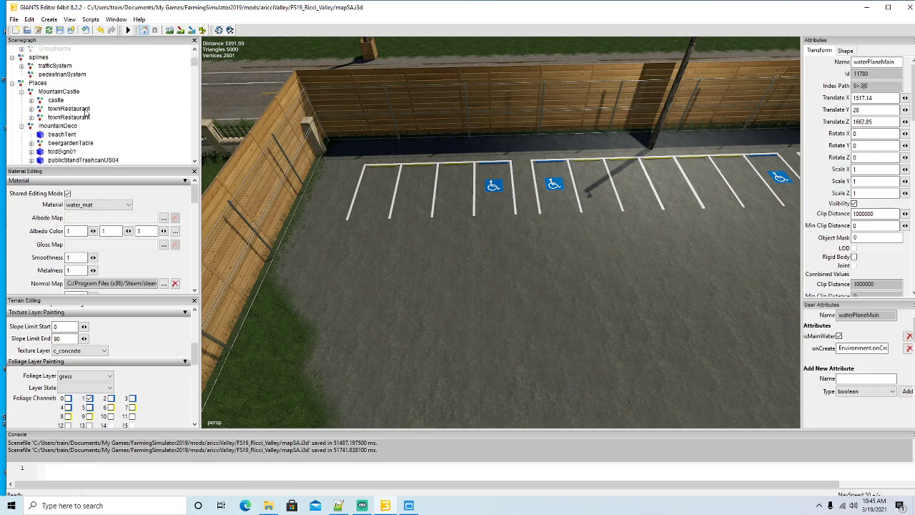
pyautogui.click(21, 66)
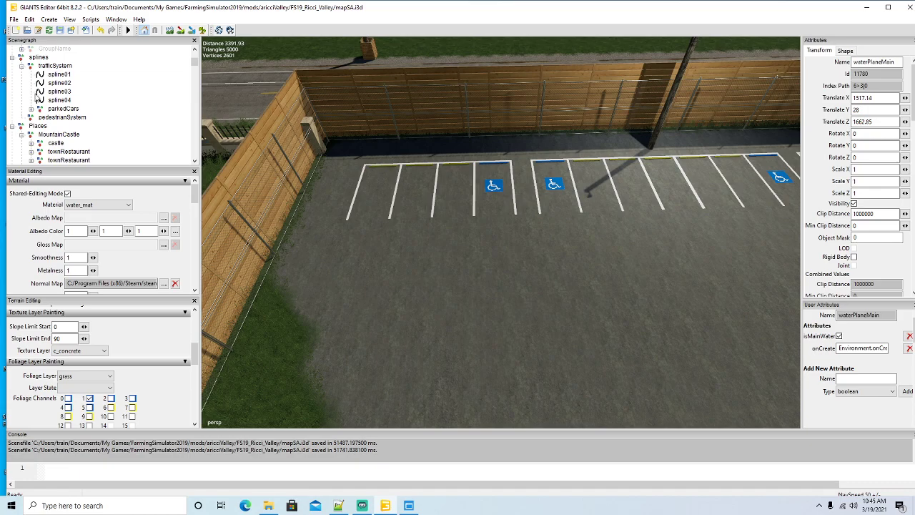
pyautogui.click(31, 109)
pyautogui.click(51, 119)
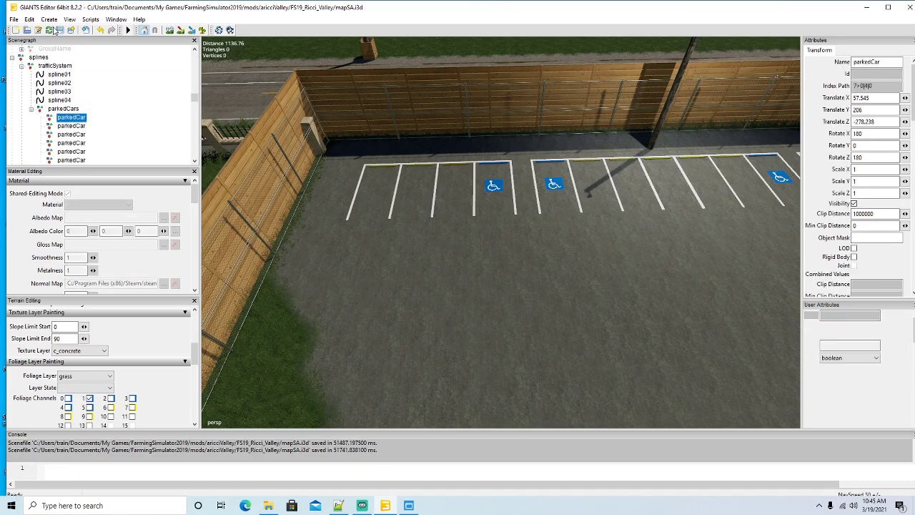
pyautogui.hotkey('ctrl', 'd')
pyautogui.click(29, 20)
pyautogui.click(59, 141)
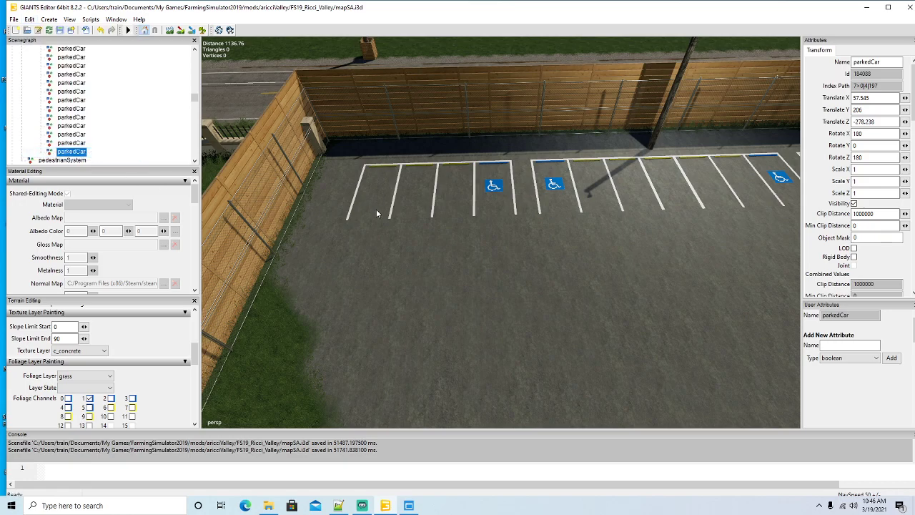
# Step: Place the parkedCar copy at the first bays beside the yard's corner fence and set its Y rotation to 90
pyautogui.moveTo(398, 263); pyautogui.dragTo(278, 255)
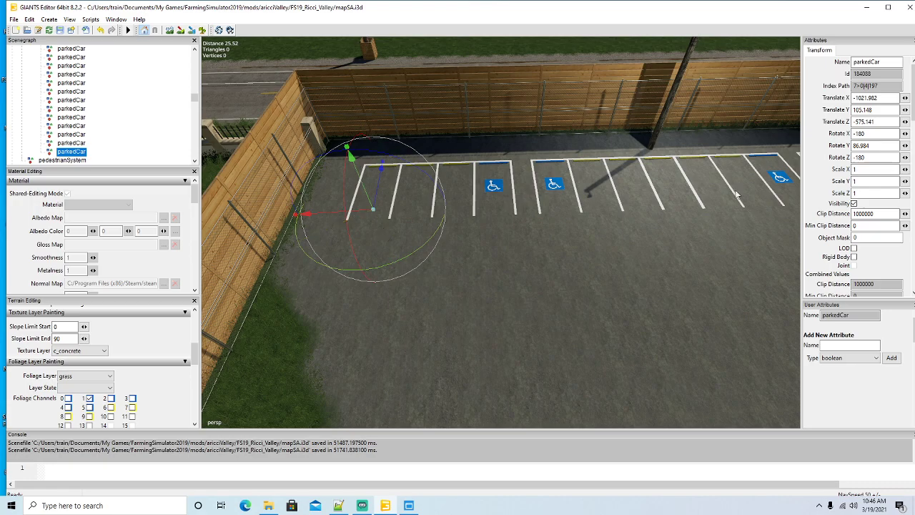
pyautogui.tripleClick(877, 145)
pyautogui.write('90')
pyautogui.moveTo(377, 200); pyautogui.dragTo(380, 198)
# Step: Duplicate the parkedCar marker three times along the parking row, at Z of about -566.65, -556.29 and -550.44
pyautogui.moveTo(446, 280); pyautogui.dragTo(464, 287, button='right')
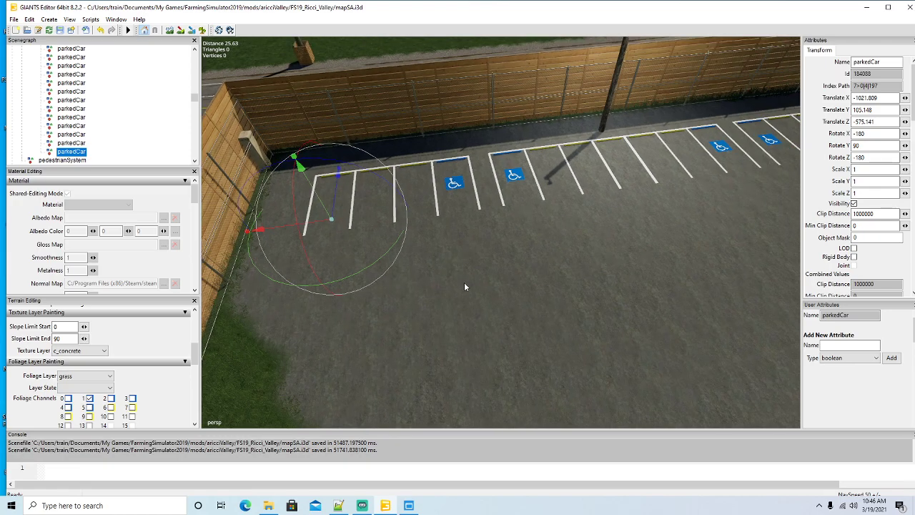
pyautogui.hotkey('ctrl', 'd')
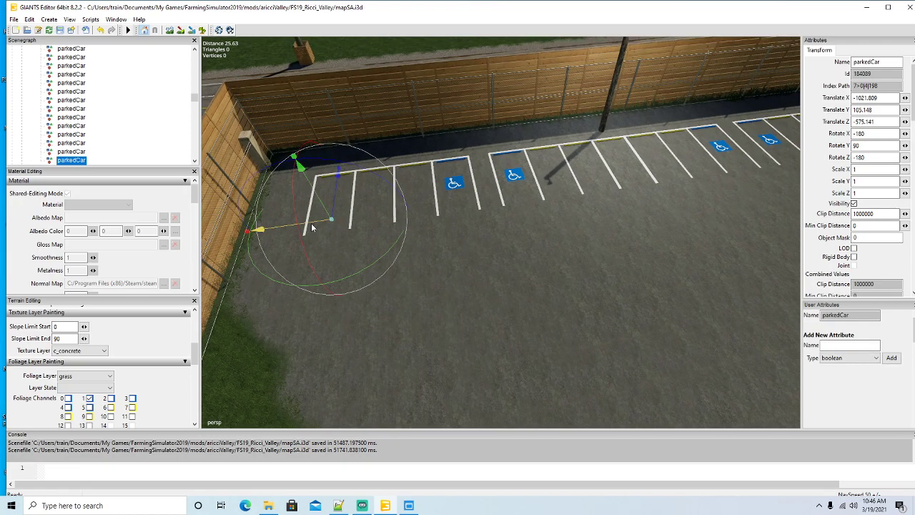
pyautogui.moveTo(313, 230); pyautogui.dragTo(445, 228)
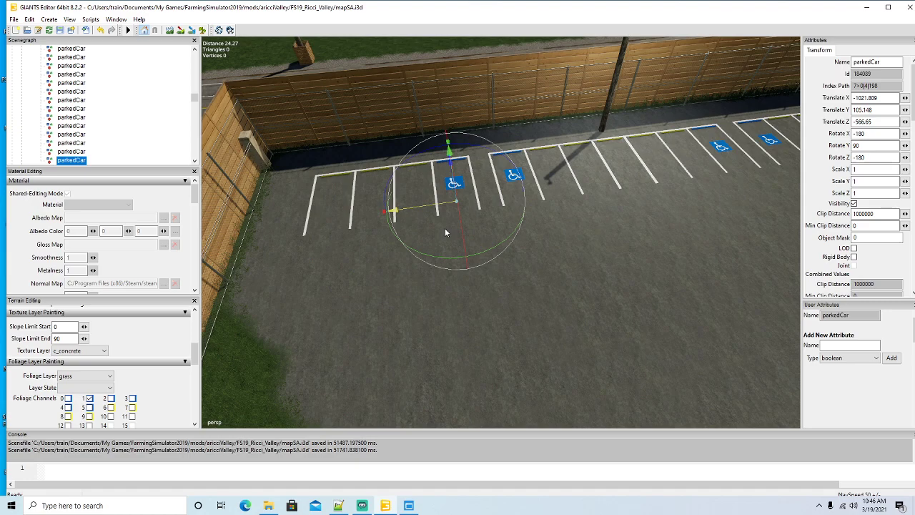
pyautogui.moveTo(441, 262); pyautogui.dragTo(494, 262, button='right')
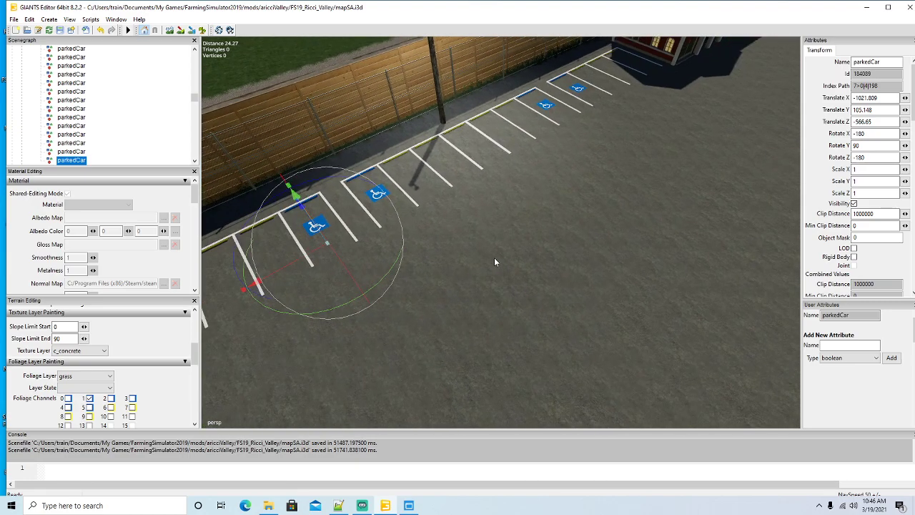
pyautogui.hotkey('ctrl', 'd')
pyautogui.moveTo(311, 252); pyautogui.dragTo(470, 216)
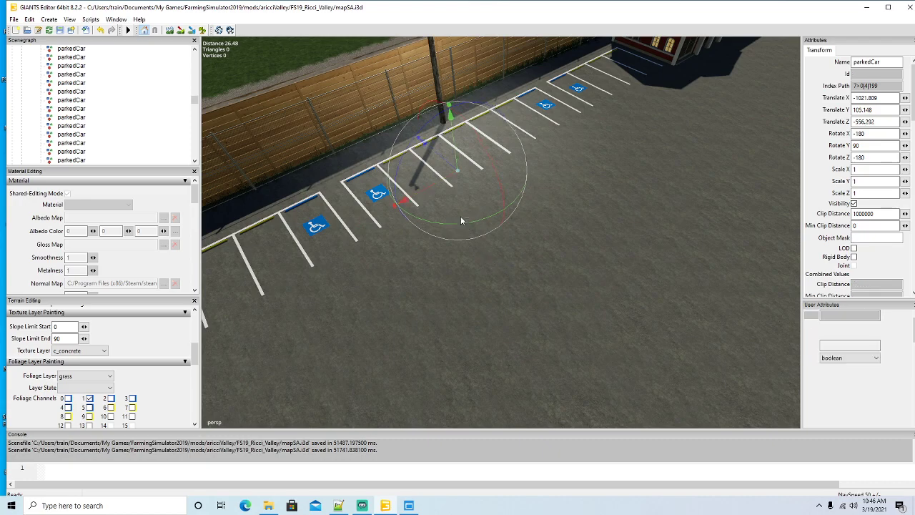
pyautogui.hotkey('ctrl', 'd')
pyautogui.moveTo(432, 188); pyautogui.dragTo(509, 165)
# Step: Duplicate the parkedCar marker to the bays beside the red building and turn it to about 48.5 degrees around Y
pyautogui.keyDown('alt'); pyautogui.moveTo(568, 248); pyautogui.dragTo(602, 201); pyautogui.keyUp('alt')
pyautogui.scroll(3, 601, 202)
pyautogui.scroll(-5, 602, 205)
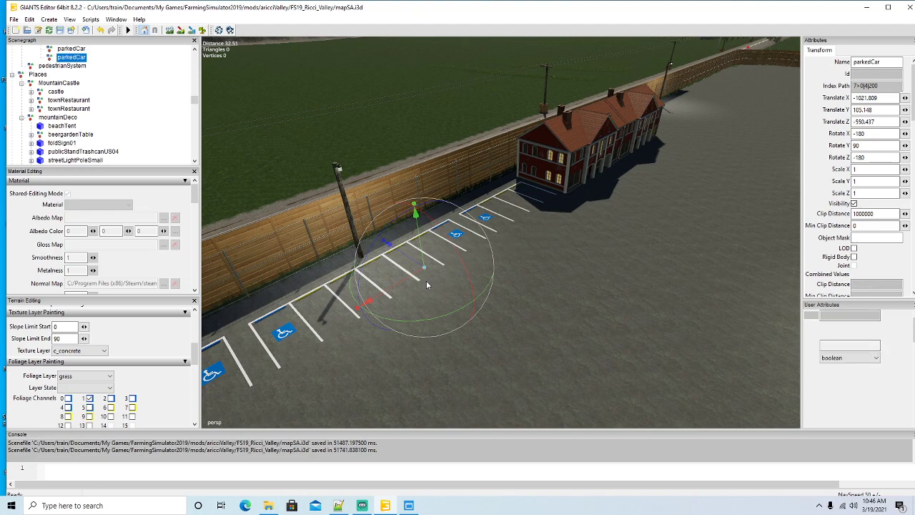
pyautogui.hotkey('ctrl', 'd')
pyautogui.moveTo(433, 282); pyautogui.dragTo(594, 238)
pyautogui.moveTo(507, 209); pyautogui.dragTo(498, 209)
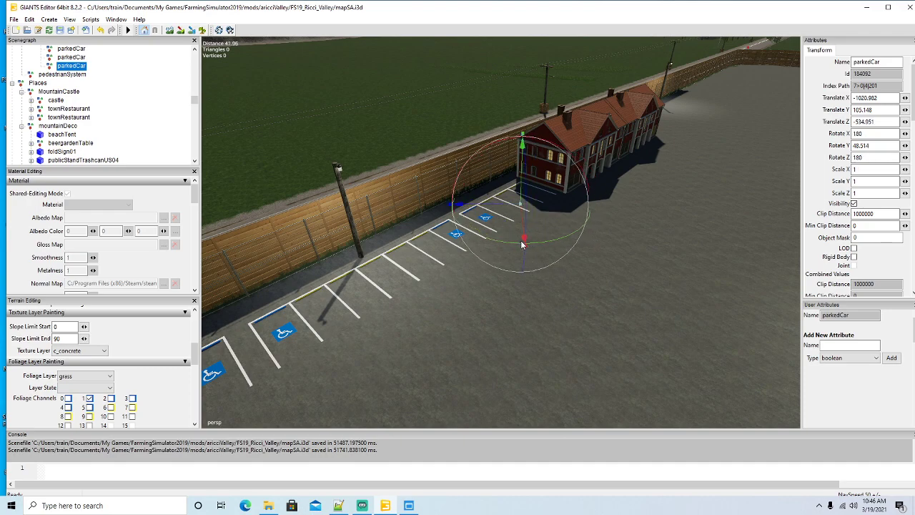
pyautogui.moveTo(542, 244); pyautogui.dragTo(555, 245)
# Step: Move the parkingLines6 row from the grass near the castle onto the restaurant's concrete forecourt, at about X -111.8, Z 487.8
pyautogui.moveTo(511, 228); pyautogui.dragTo(583, 296, button='right')
pyautogui.press('w')
pyautogui.press('w')
pyautogui.press('w')
pyautogui.press('w')
pyautogui.press('w')
pyautogui.press('s')
pyautogui.moveTo(463, 300); pyautogui.dragTo(563, 318, button='right')
pyautogui.press('w')
pyautogui.click(557, 280)
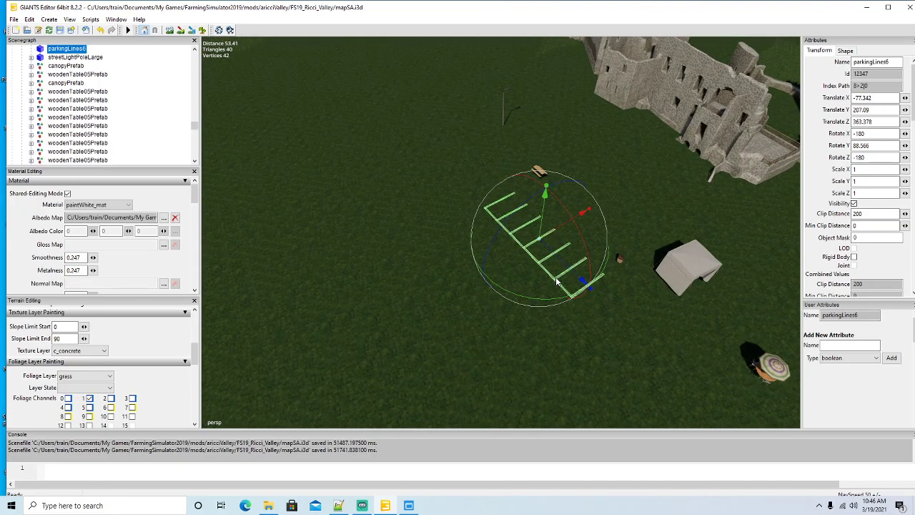
pyautogui.moveTo(557, 281); pyautogui.dragTo(667, 265, button='right')
pyautogui.moveTo(668, 270); pyautogui.dragTo(456, 267)
pyautogui.moveTo(456, 267); pyautogui.dragTo(379, 245, button='right')
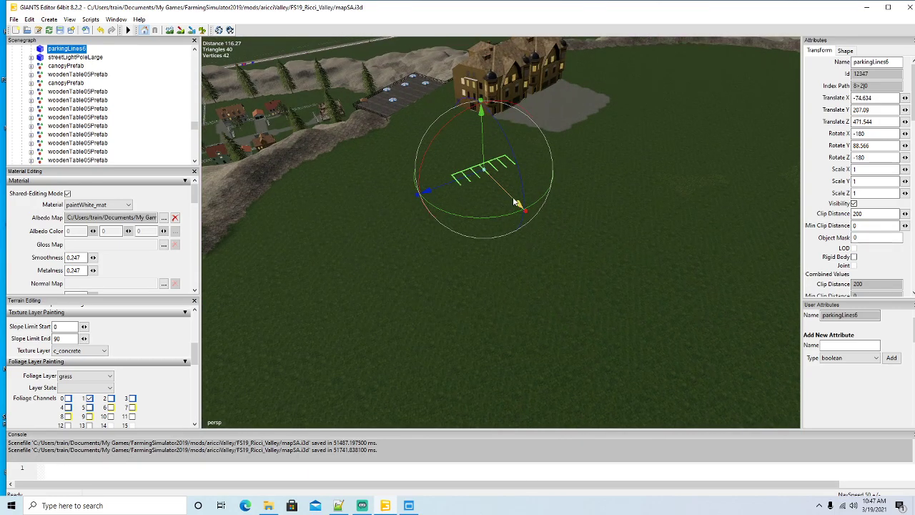
pyautogui.moveTo(514, 202); pyautogui.dragTo(494, 178)
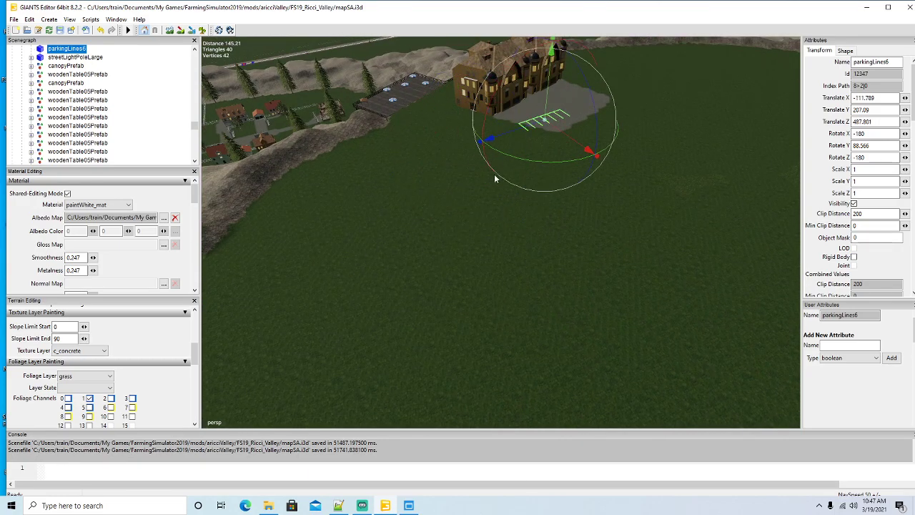
# Step: Align parkingLines6 with the restaurant's facade, rotated about 71.6 degrees around Y at about X -110.2, Z 495.9
pyautogui.moveTo(494, 173); pyautogui.dragTo(507, 147, button='right')
pyautogui.scroll(8, 517, 110)
pyautogui.moveTo(517, 110); pyautogui.dragTo(519, 165, button='right')
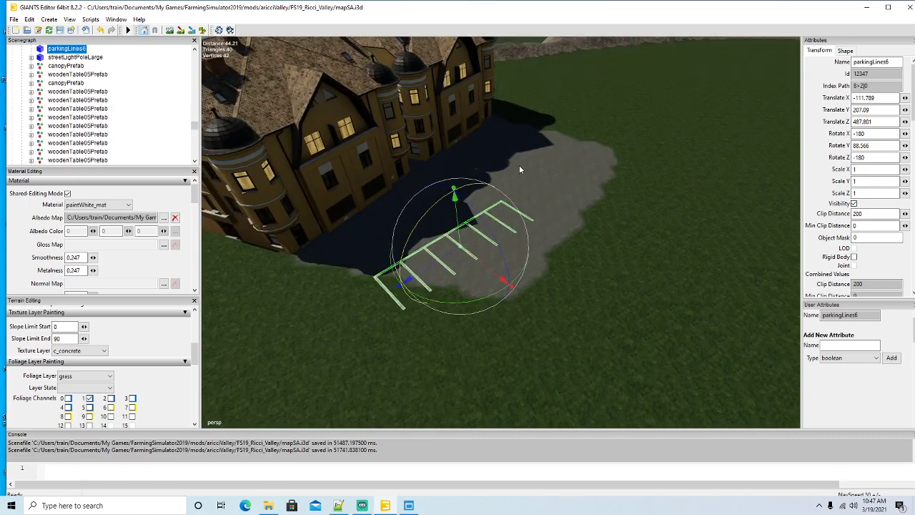
pyautogui.moveTo(480, 302); pyautogui.dragTo(462, 251)
pyautogui.moveTo(461, 251); pyautogui.dragTo(444, 254, button='right')
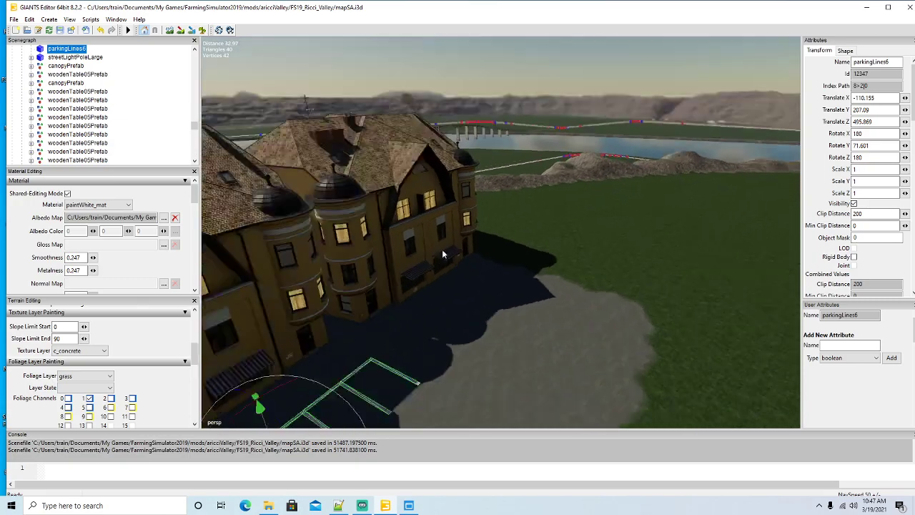
# Step: Duplicate parkingLines6 and place the copy along the other half of the facade, at about X -132.5, Z 503.3
pyautogui.keyDown('alt'); pyautogui.moveTo(443, 254); pyautogui.dragTo(392, 275); pyautogui.keyUp('alt')
pyautogui.scroll(-4, 389, 273)
pyautogui.scroll(2, 504, 245)
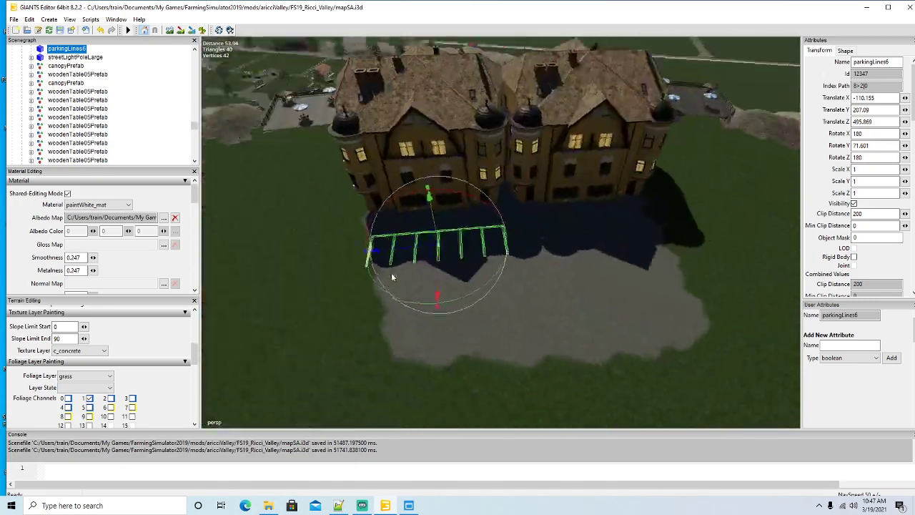
pyautogui.scroll(4, 386, 275)
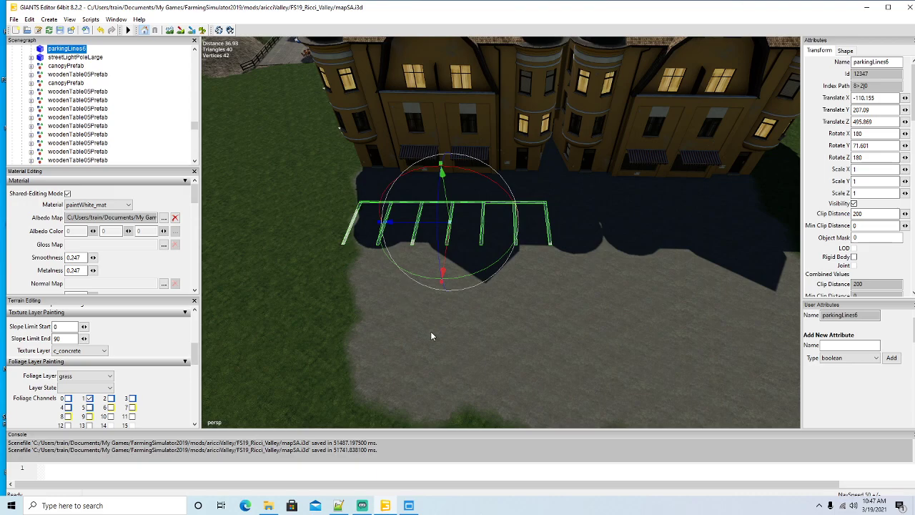
pyautogui.hotkey('ctrl', 'd')
pyautogui.moveTo(420, 223); pyautogui.dragTo(635, 255)
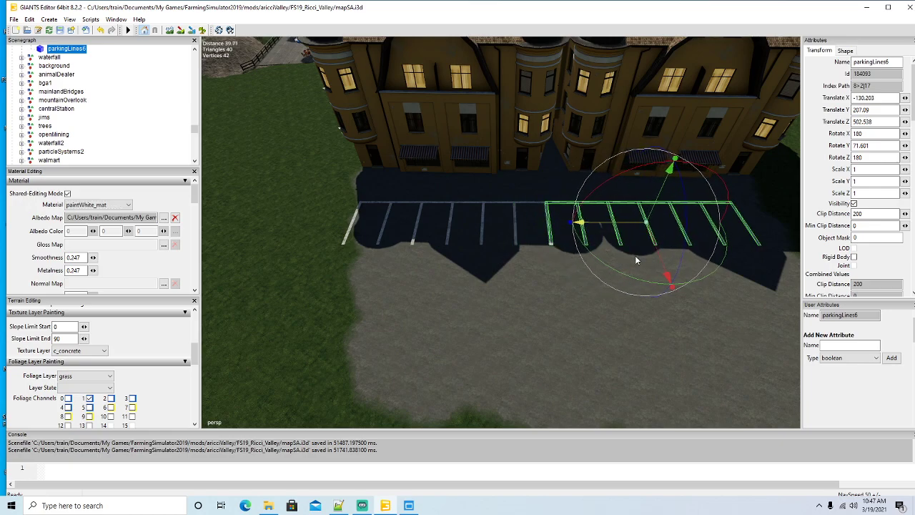
pyautogui.scroll(-5, 634, 297)
pyautogui.scroll(5, 634, 297)
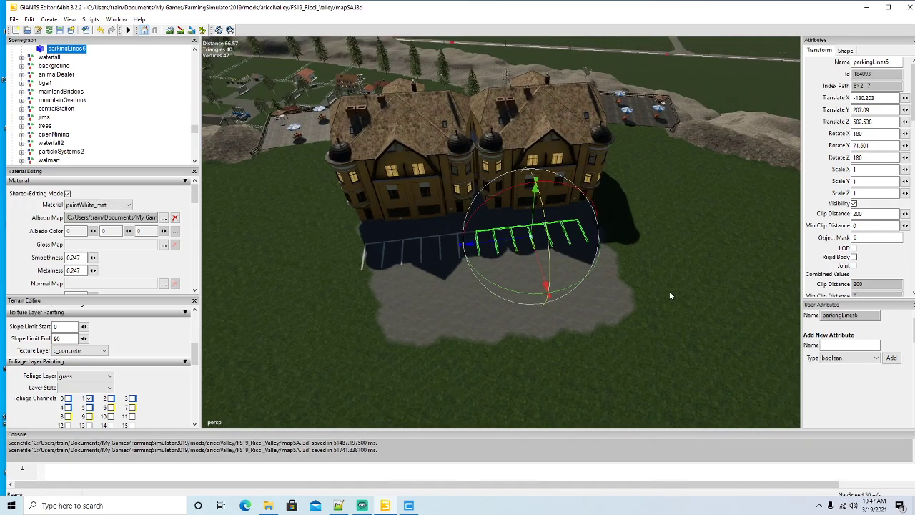
pyautogui.moveTo(599, 247); pyautogui.dragTo(619, 247)
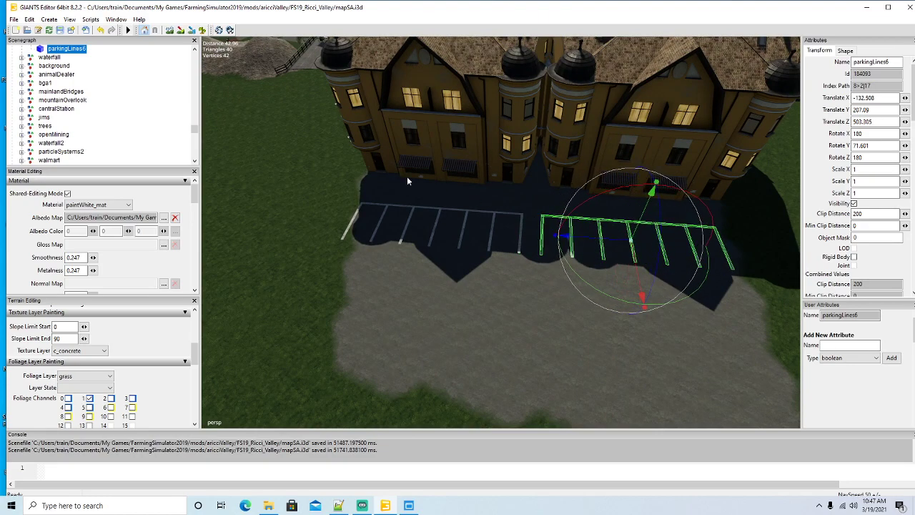
# Step: Shift the original parkingLines6 row along the facade to join the copy, at about X -112.5, Z 496.7
pyautogui.scroll(2, 56, 100)
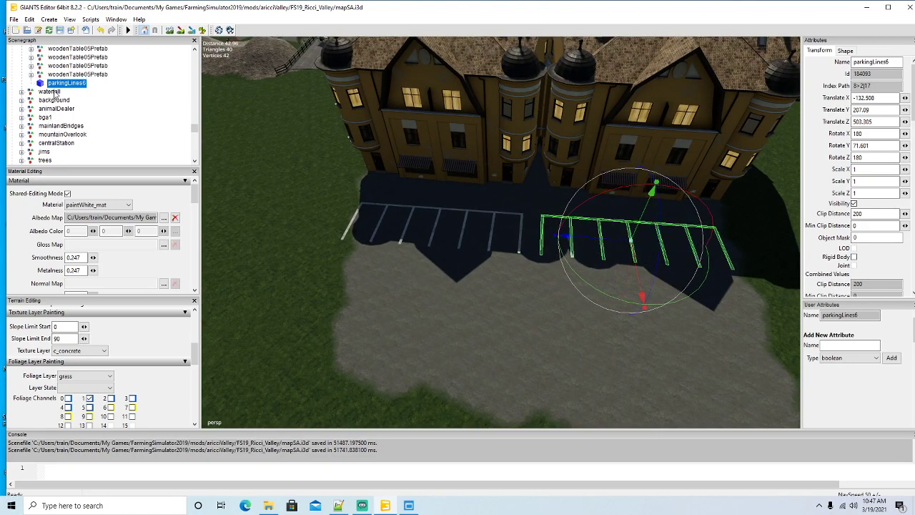
pyautogui.click(460, 240)
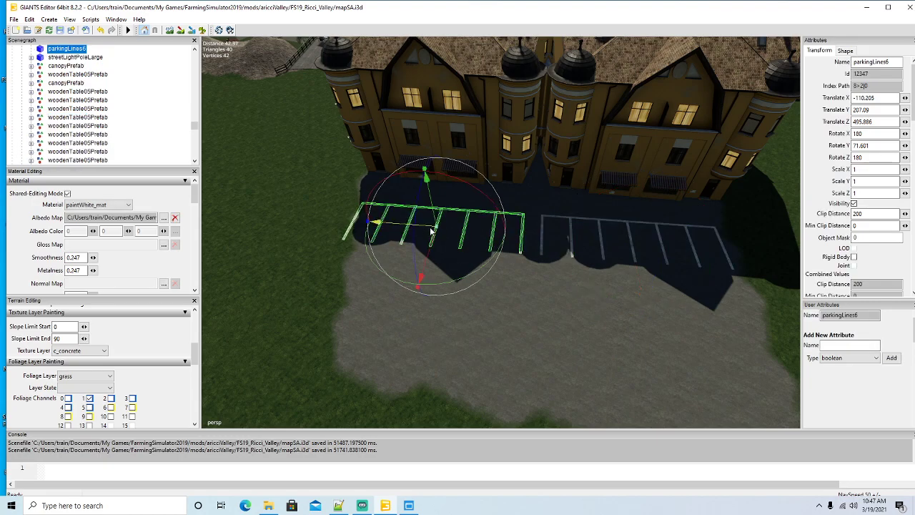
pyautogui.moveTo(443, 236); pyautogui.dragTo(448, 238)
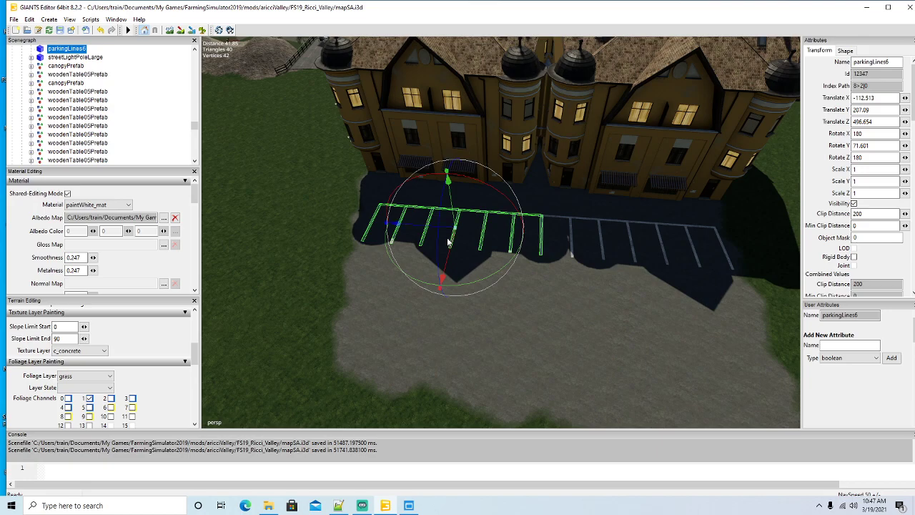
# Step: Examine the finished forecourt parking and the open land around the castle from above
pyautogui.scroll(-5, 471, 268)
pyautogui.keyDown('alt'); pyautogui.moveTo(434, 307); pyautogui.dragTo(468, 265); pyautogui.keyUp('alt')
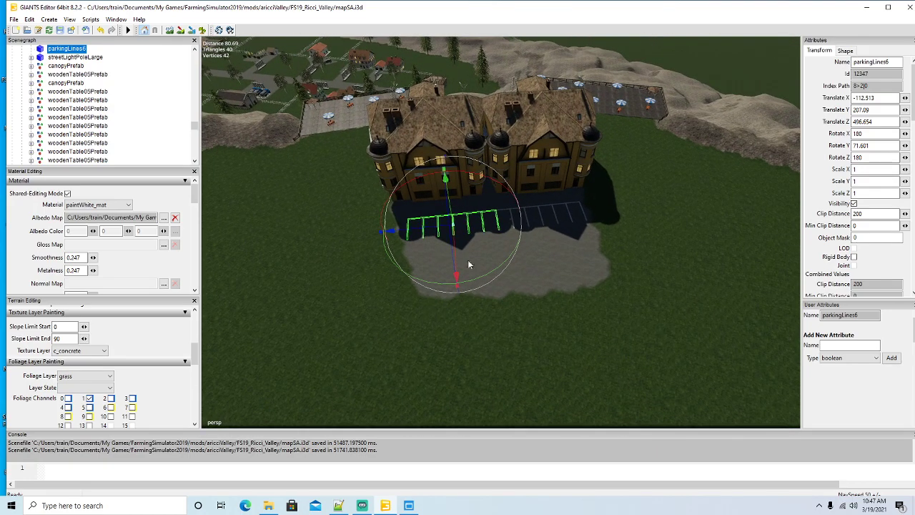
pyautogui.keyDown('alt'); pyautogui.moveTo(417, 330); pyautogui.dragTo(550, 283); pyautogui.keyUp('alt')
pyautogui.keyDown('alt'); pyautogui.moveTo(590, 322); pyautogui.dragTo(569, 331); pyautogui.keyUp('alt')
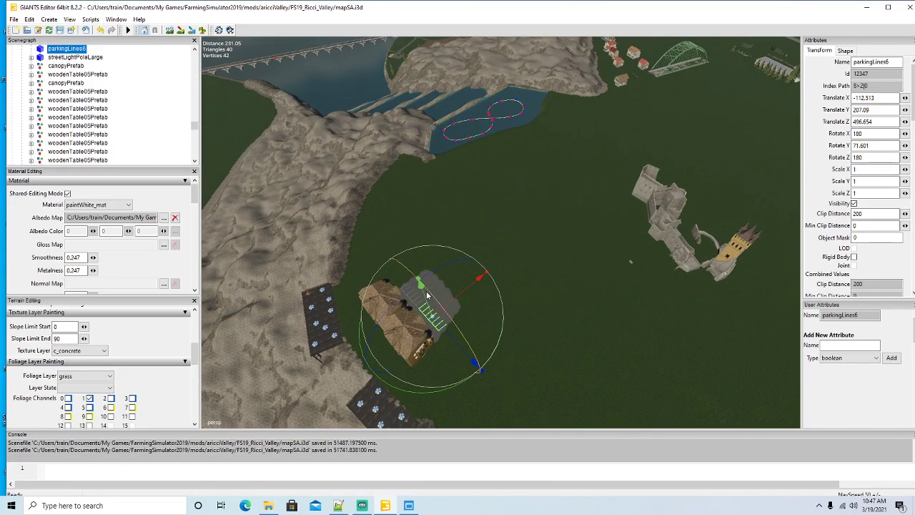
pyautogui.keyDown('alt'); pyautogui.moveTo(519, 264); pyautogui.dragTo(518, 317); pyautogui.keyUp('alt')
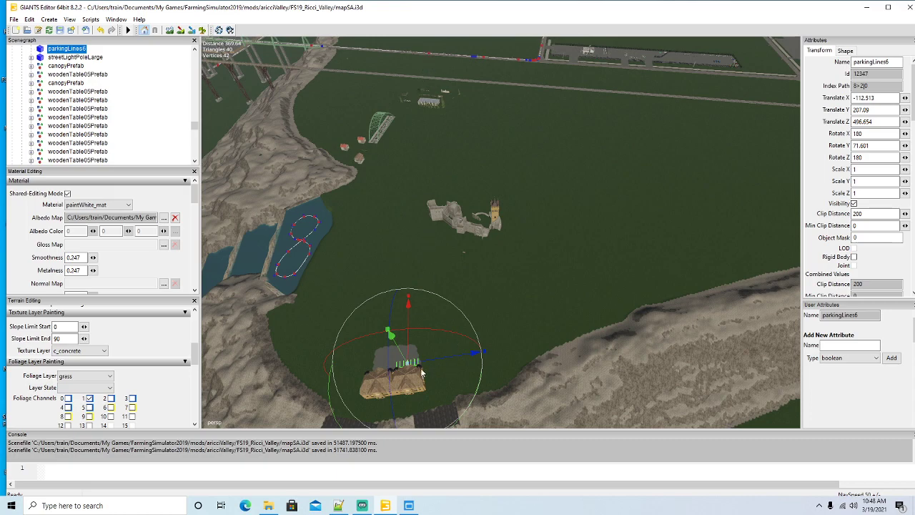
pyautogui.moveTo(552, 309); pyautogui.dragTo(575, 294, button='middle')
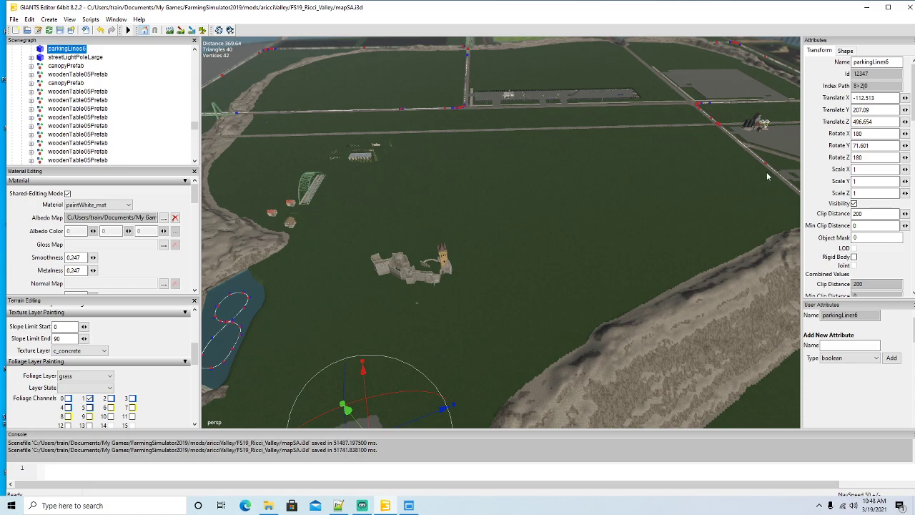
# Step: Examine the restaurant, its marked parking, the overlook decks and the surrounding valley from several angles
pyautogui.moveTo(545, 320); pyautogui.dragTo(458, 93, button='middle')
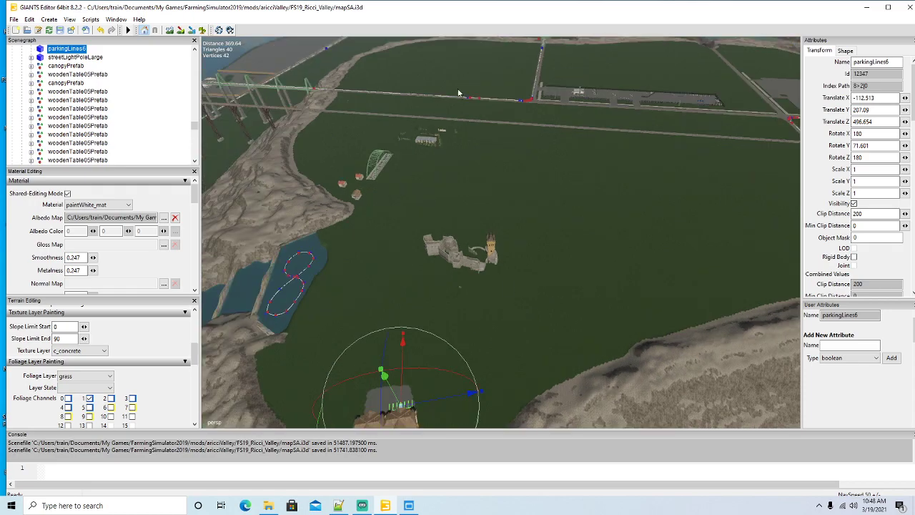
pyautogui.moveTo(461, 328); pyautogui.dragTo(368, 95, button='middle')
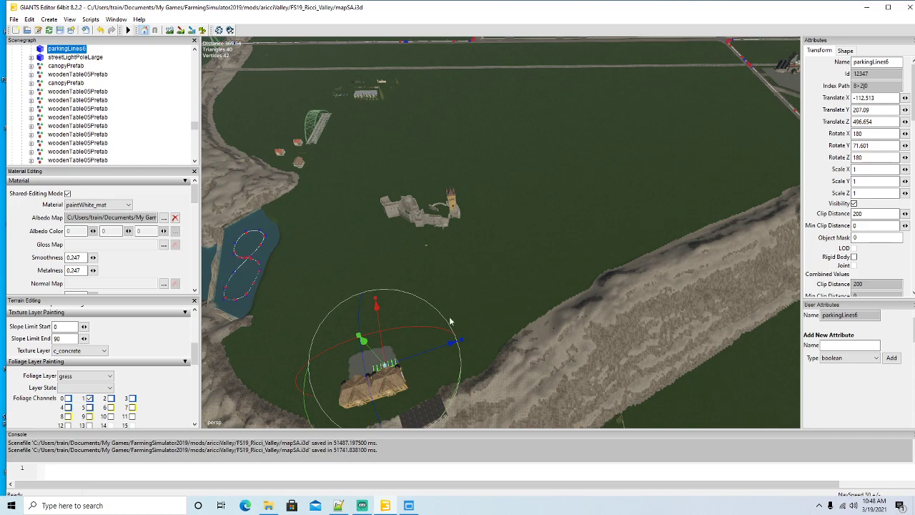
pyautogui.keyDown('alt'); pyautogui.moveTo(449, 317); pyautogui.dragTo(252, 207); pyautogui.keyUp('alt')
pyautogui.scroll(10, 406, 330)
pyautogui.scroll(4, 416, 265)
pyautogui.keyDown('alt'); pyautogui.moveTo(251, 207); pyautogui.dragTo(411, 272, button='middle'); pyautogui.keyUp('alt')
pyautogui.scroll(-3, 411, 272)
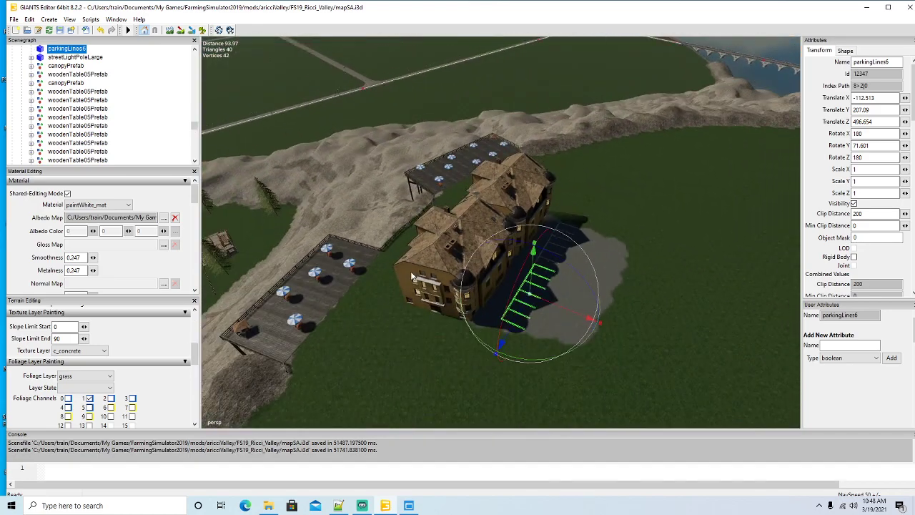
pyautogui.scroll(-2, 412, 276)
pyautogui.keyDown('alt'); pyautogui.moveTo(412, 277); pyautogui.dragTo(449, 283); pyautogui.keyUp('alt')
pyautogui.keyDown('alt'); pyautogui.moveTo(460, 341); pyautogui.dragTo(412, 311); pyautogui.keyUp('alt')
pyautogui.scroll(4, 412, 311)
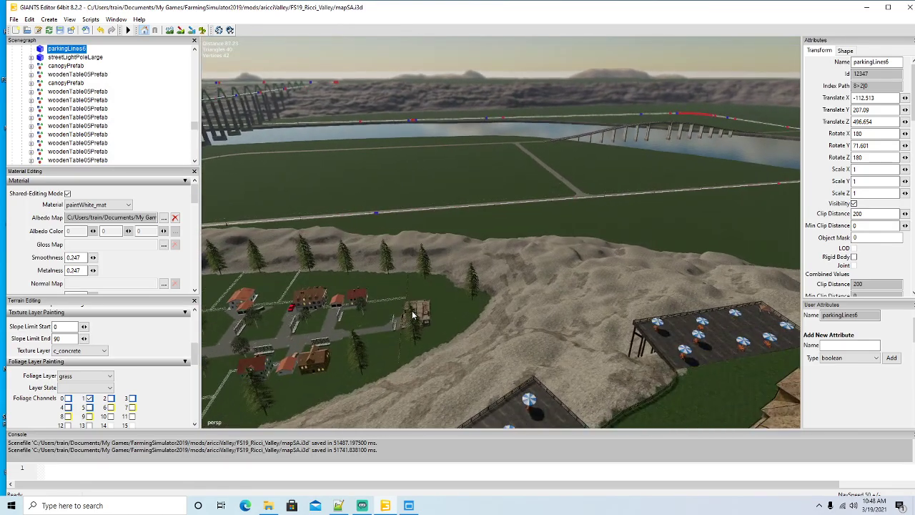
# Step: Paint c_concrete over the grass between the restaurant's rear wall and the two overlook decks, up to the wooden fence
pyautogui.press('f')
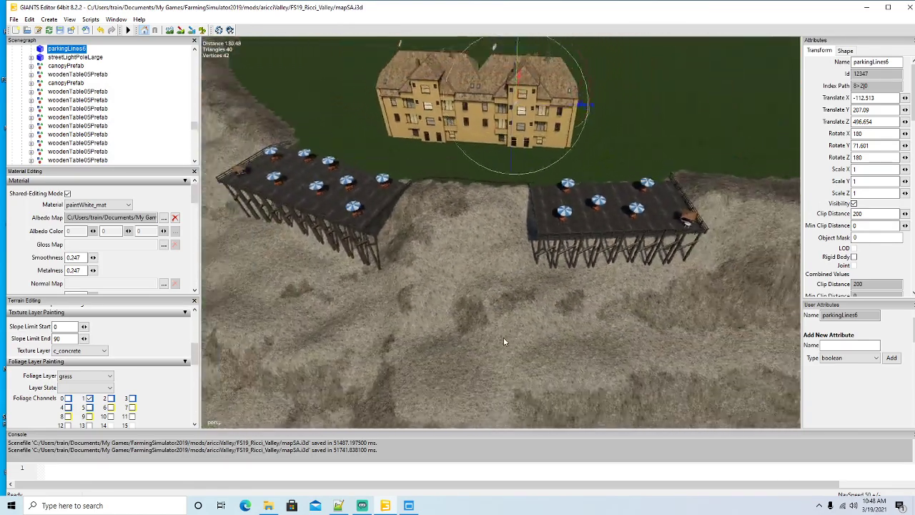
pyautogui.moveTo(504, 337)
pyautogui.keyDown('alt'); pyautogui.mouseDown()
pyautogui.moveTo(496, 279)
pyautogui.moveTo(506, 330)
pyautogui.mouseUp(); pyautogui.keyUp('alt')
pyautogui.scroll(3, 495, 279)
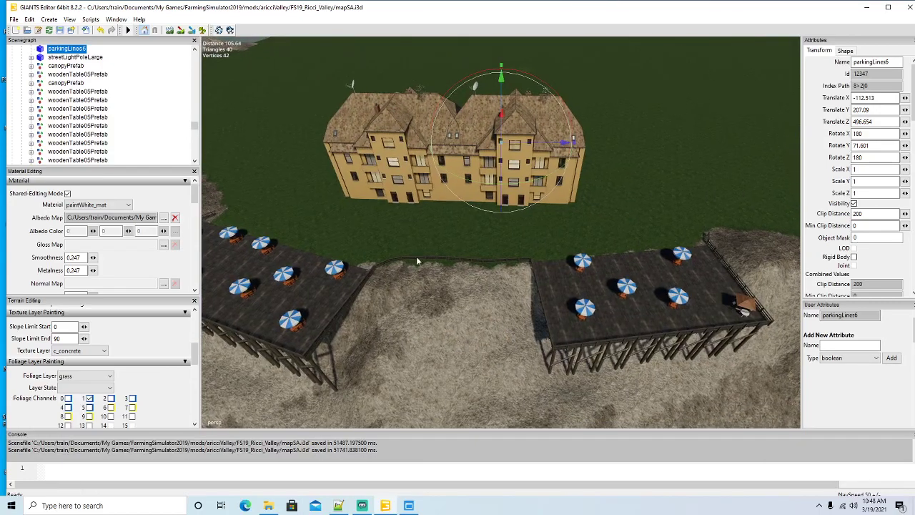
pyautogui.scroll(-1, 453, 188)
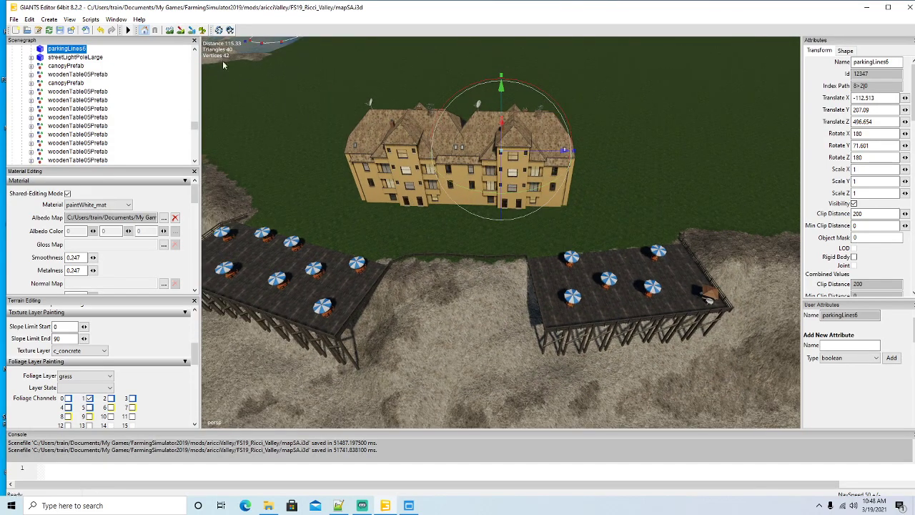
pyautogui.click(181, 30)
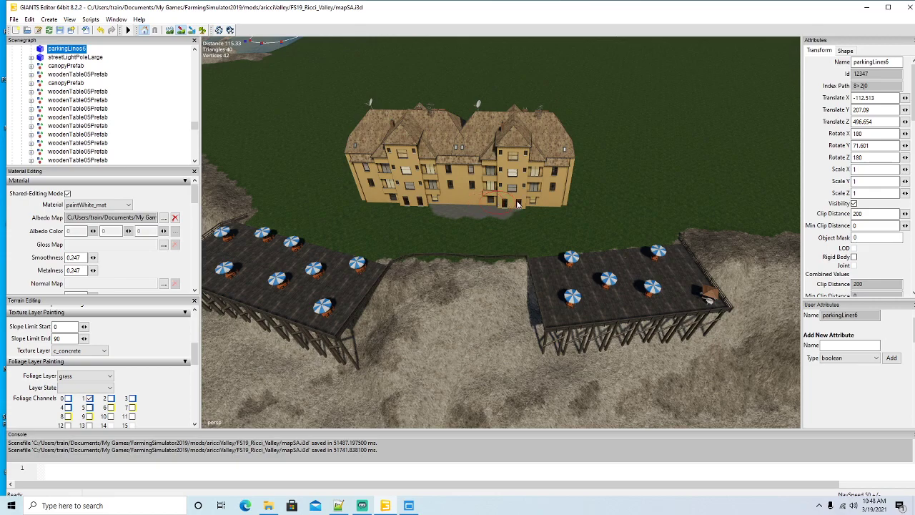
pyautogui.moveTo(576, 216)
pyautogui.mouseDown()
pyautogui.moveTo(659, 241)
pyautogui.moveTo(459, 252)
pyautogui.mouseUp()
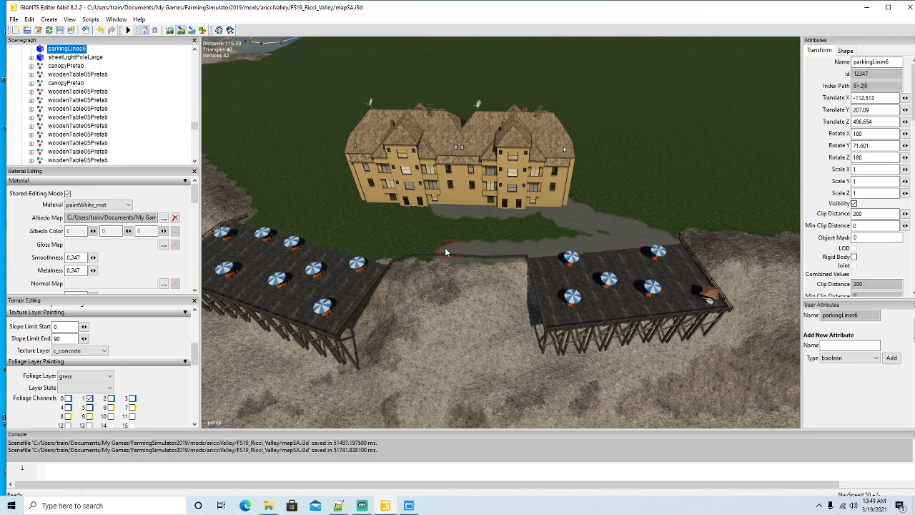
pyautogui.moveTo(389, 251); pyautogui.dragTo(344, 244)
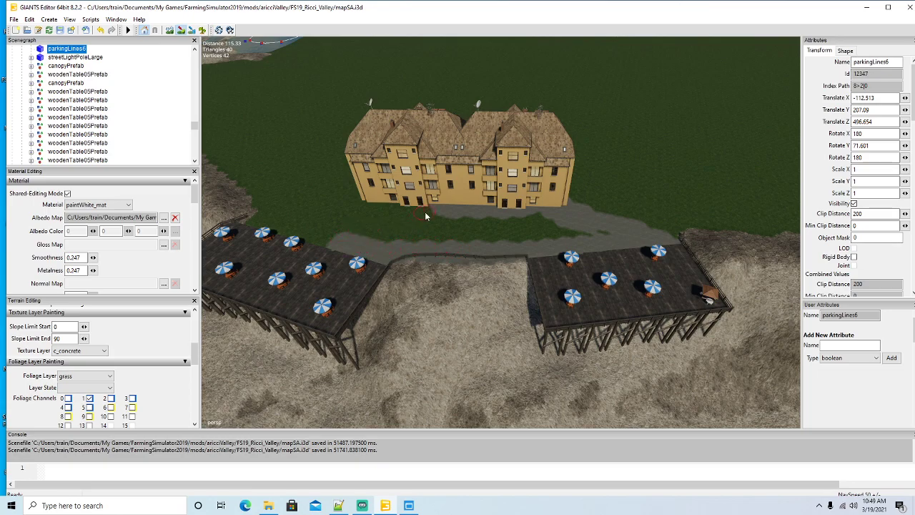
pyautogui.moveTo(425, 214); pyautogui.dragTo(548, 227)
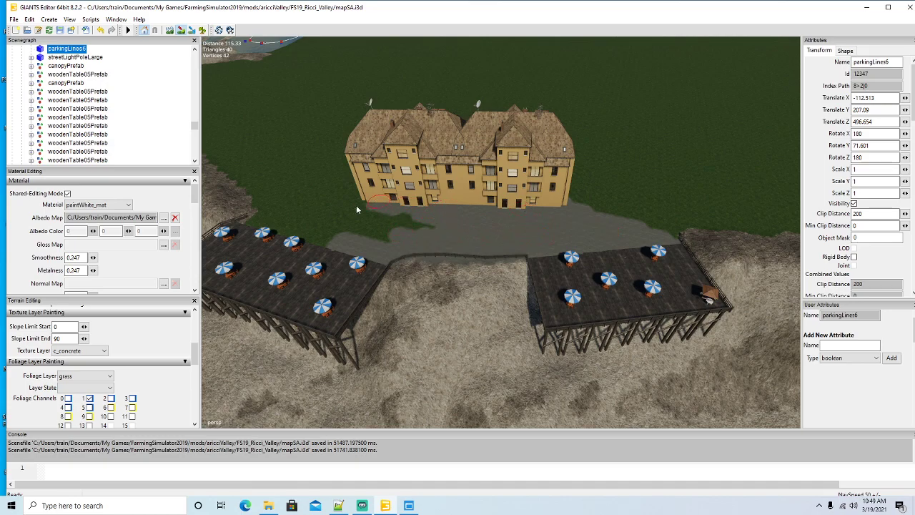
pyautogui.moveTo(382, 206)
pyautogui.mouseDown()
pyautogui.moveTo(251, 222)
pyautogui.moveTo(336, 242)
pyautogui.moveTo(308, 227)
pyautogui.moveTo(416, 220)
pyautogui.moveTo(375, 241)
pyautogui.mouseUp()
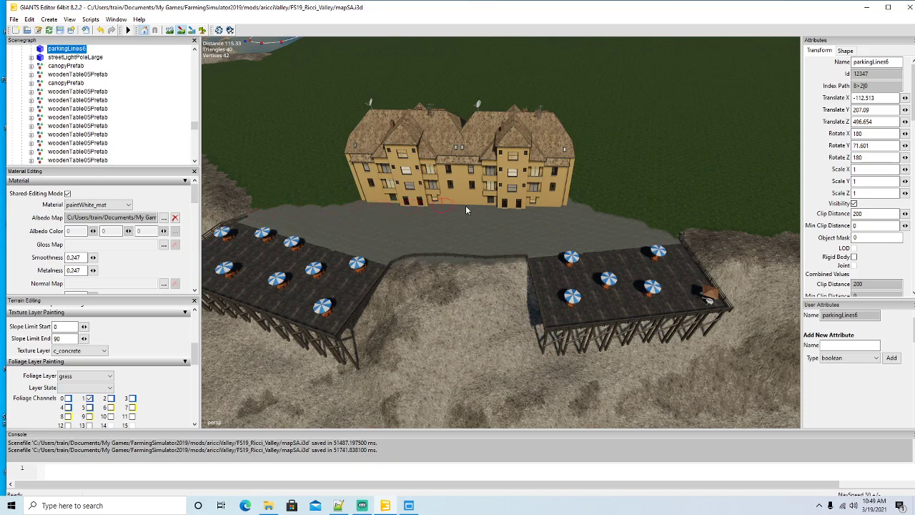
pyautogui.click(181, 30)
# Step: Move the beachTent from the field near the castle onto the concrete terrace behind the restaurant
pyautogui.moveTo(377, 195)
pyautogui.keyDown('alt'); pyautogui.mouseDown()
pyautogui.moveTo(386, 165)
pyautogui.moveTo(428, 123)
pyautogui.moveTo(412, 110)
pyautogui.moveTo(437, 134)
pyautogui.moveTo(427, 177)
pyautogui.mouseUp(); pyautogui.keyUp('alt')
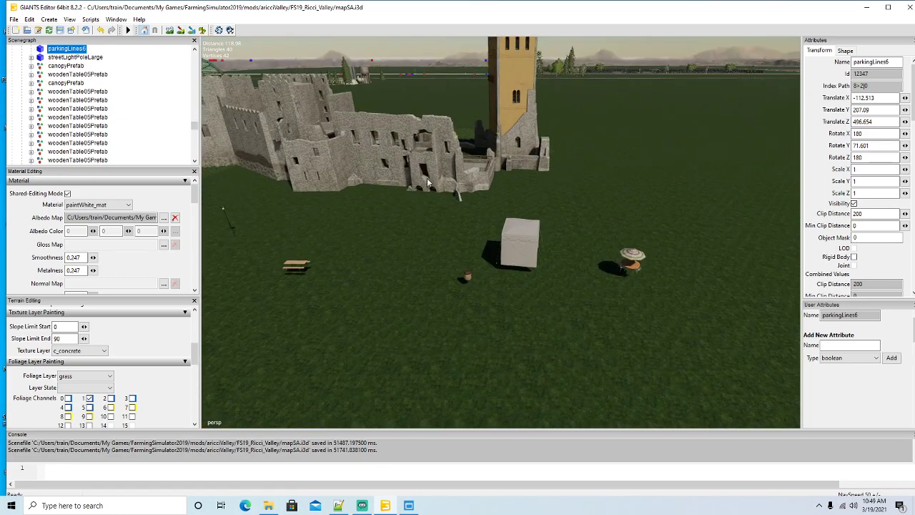
pyautogui.click(522, 247)
pyautogui.keyDown('alt'); pyautogui.moveTo(523, 247); pyautogui.dragTo(640, 290); pyautogui.keyUp('alt')
pyautogui.moveTo(679, 265); pyautogui.dragTo(699, 264)
pyautogui.scroll(6, 407, 240)
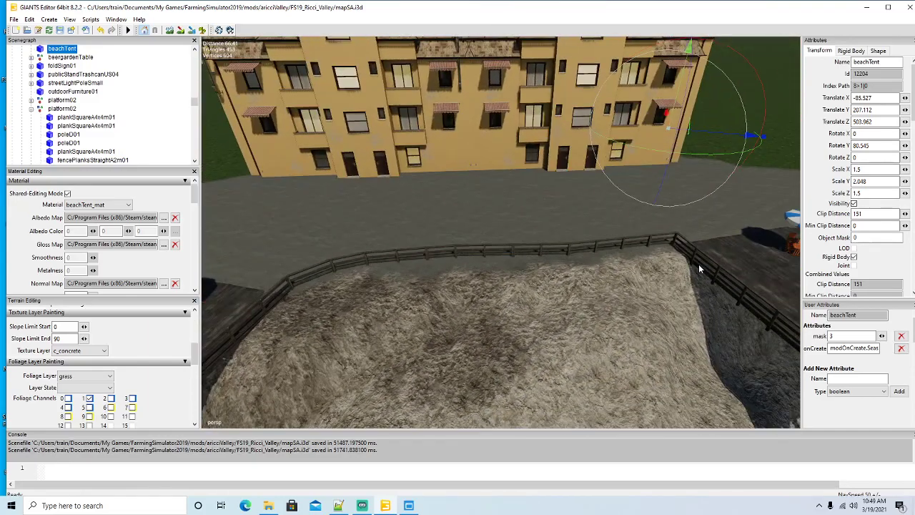
pyautogui.scroll(-3, 699, 264)
pyautogui.moveTo(652, 158); pyautogui.dragTo(459, 238)
pyautogui.scroll(4, 513, 252)
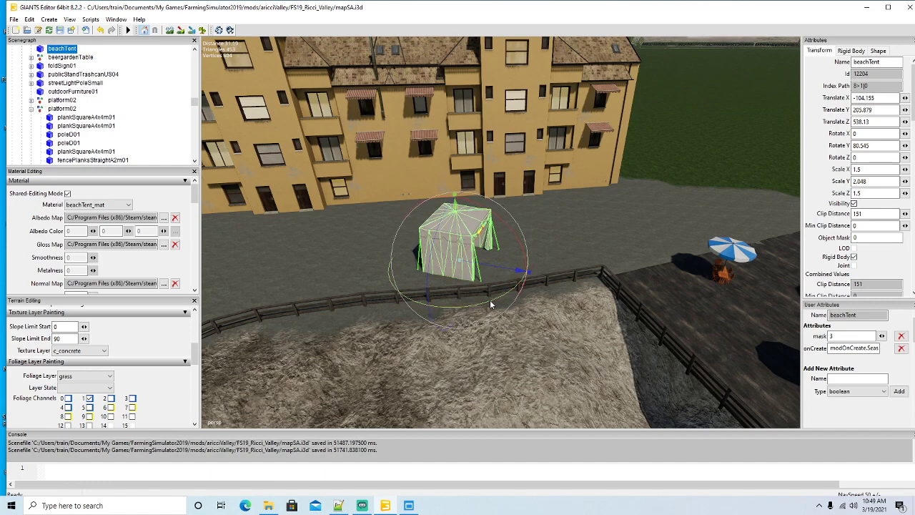
# Step: Align the beachTent with the restaurant's rear wall, rotated about 18.0 degrees around Y at about X -111.7, Z 529.3
pyautogui.moveTo(490, 306); pyautogui.dragTo(412, 300)
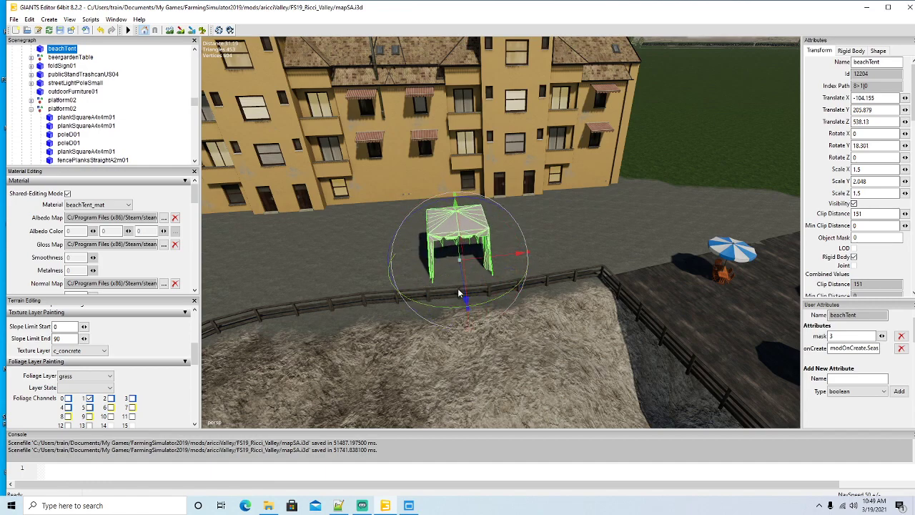
pyautogui.moveTo(462, 284); pyautogui.dragTo(457, 218)
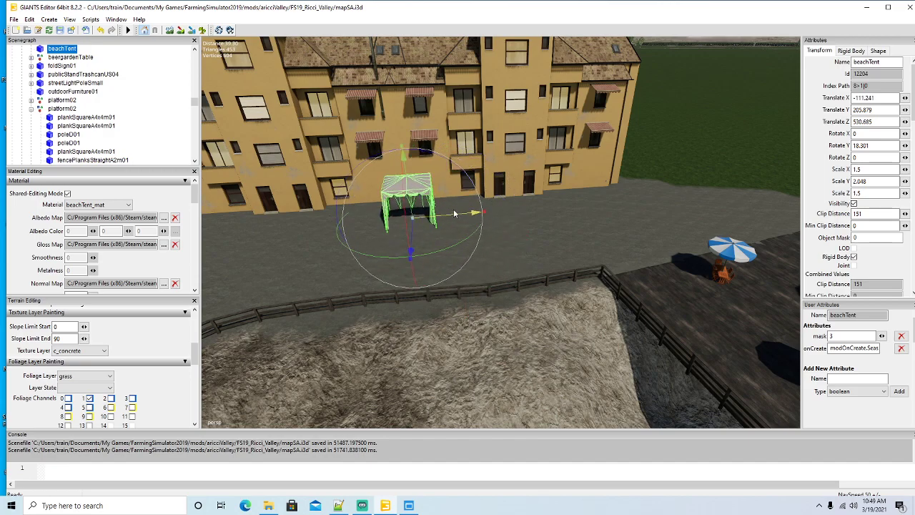
pyautogui.press('w')
pyautogui.moveTo(519, 218); pyautogui.dragTo(520, 218, button='right')
pyautogui.press('f')
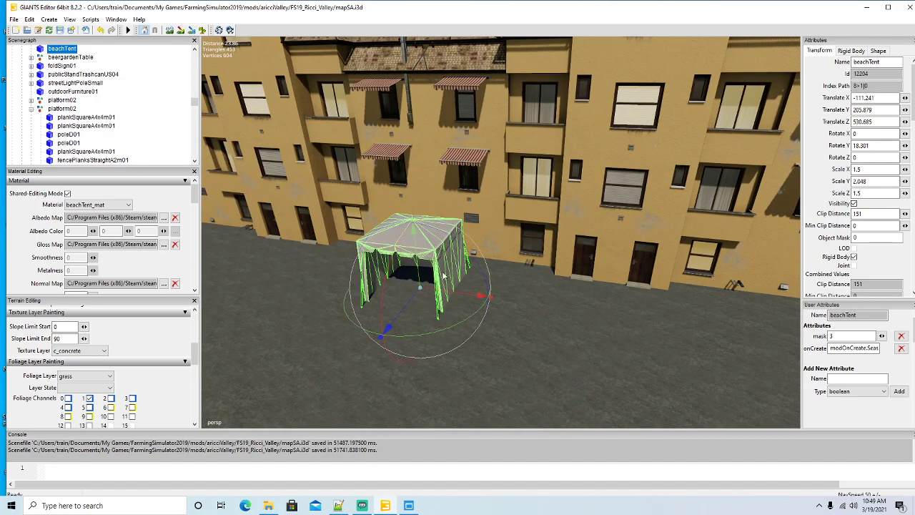
pyautogui.moveTo(428, 278); pyautogui.dragTo(433, 271)
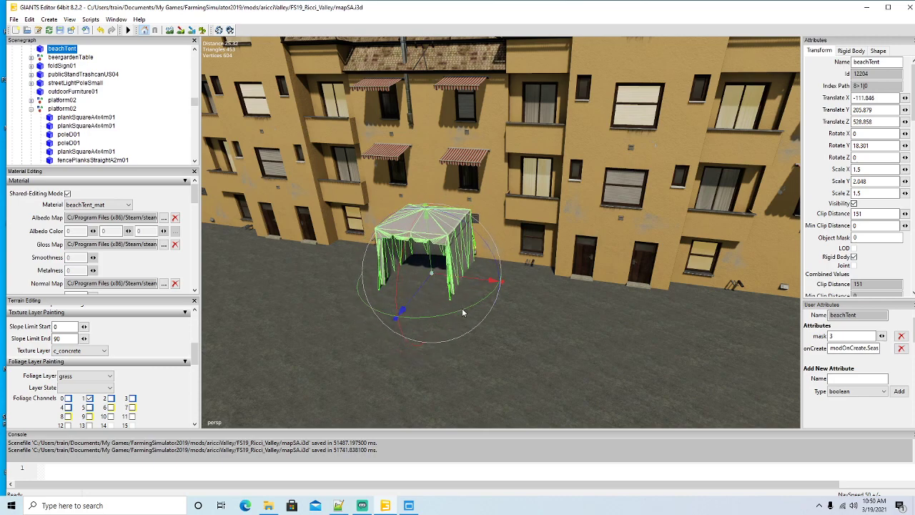
pyautogui.moveTo(461, 310); pyautogui.dragTo(461, 311)
pyautogui.scroll(-5, 503, 328)
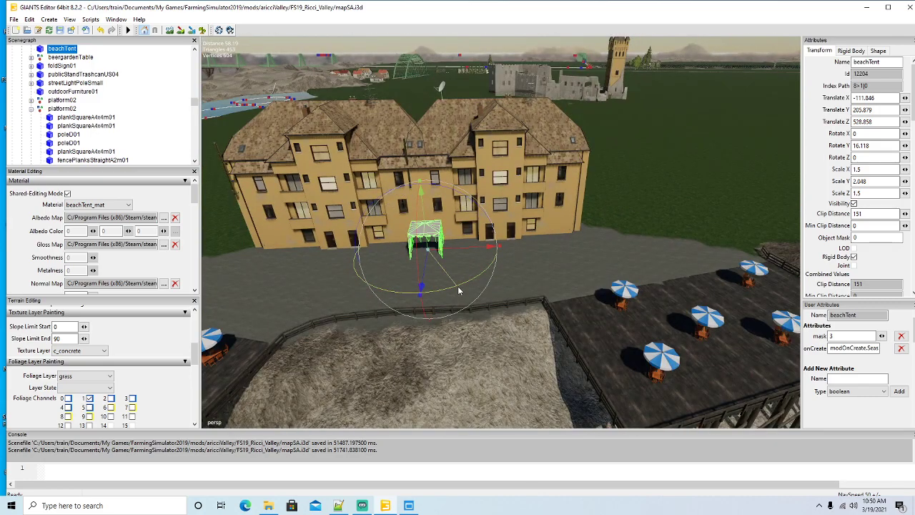
pyautogui.moveTo(458, 286); pyautogui.dragTo(423, 290)
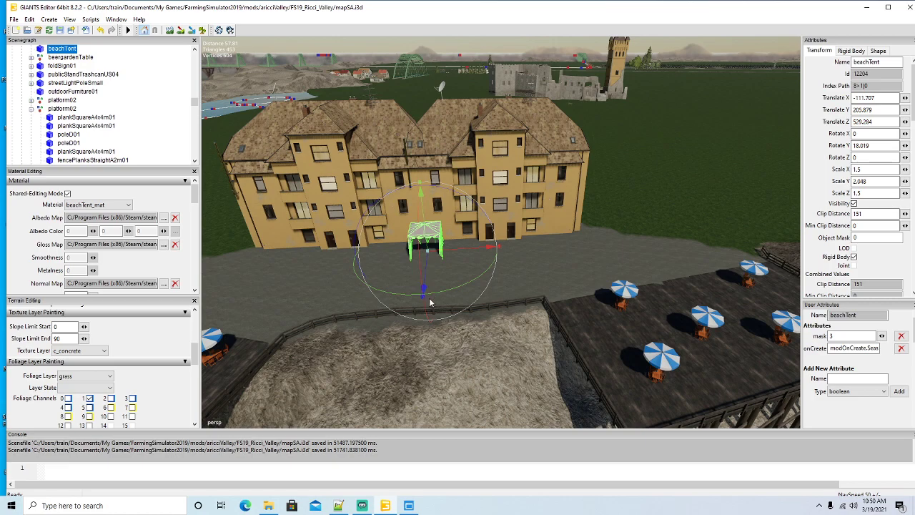
# Step: Duplicate the beachTent twice along the rear wall, one copy at about X -89.4, Z 522.0 and the other towards the opposite end
pyautogui.hotkey('ctrl', 'd')
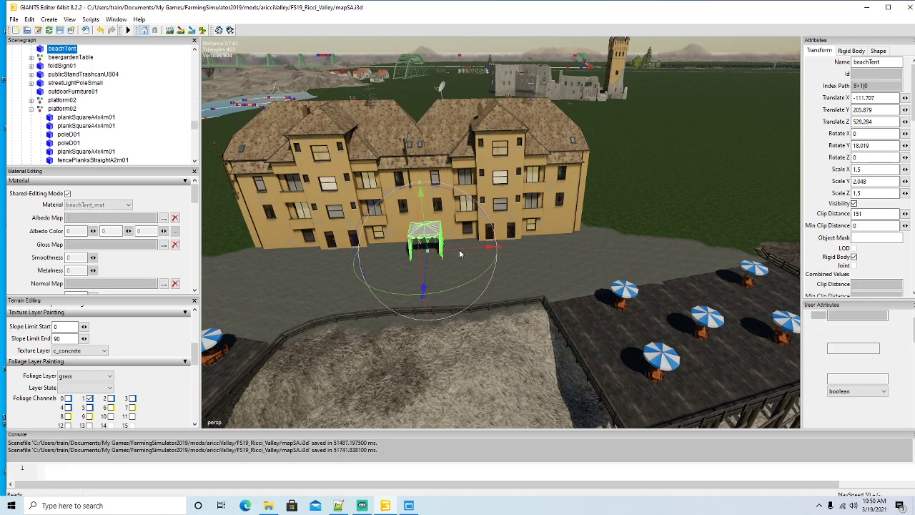
pyautogui.moveTo(478, 248); pyautogui.dragTo(616, 275)
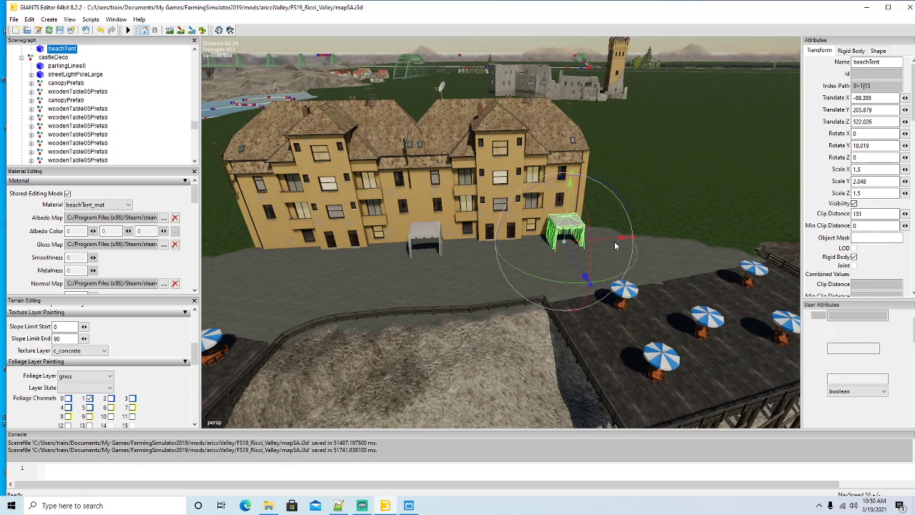
pyautogui.hotkey('ctrl', 'd')
pyautogui.moveTo(614, 241); pyautogui.dragTo(336, 235)
pyautogui.moveTo(299, 233); pyautogui.dragTo(303, 234)
# Step: Place the parent publicStandTrashcanUS04 object on the overlook deck with Interactive Placement, at about X -73.0, Z 532.6
pyautogui.moveTo(320, 251); pyautogui.dragTo(409, 265, button='right')
pyautogui.click(407, 256)
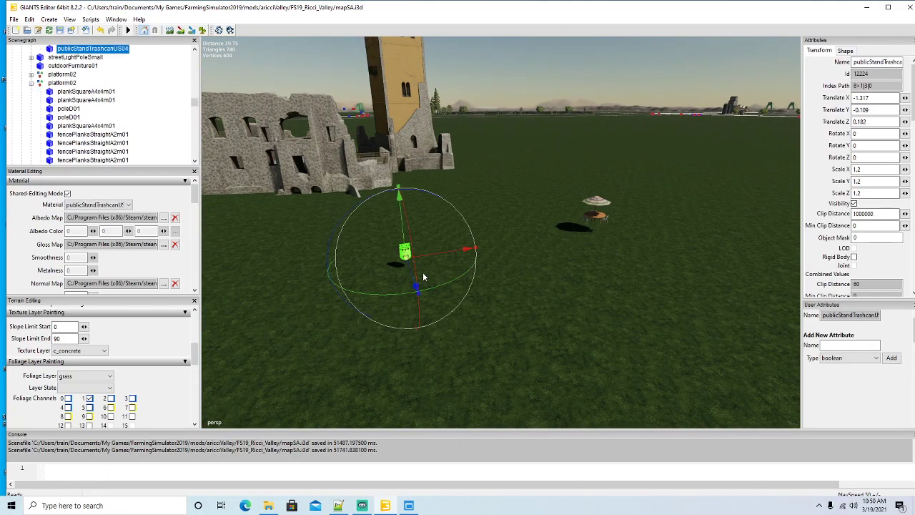
pyautogui.scroll(1, 94, 116)
pyautogui.click(31, 100)
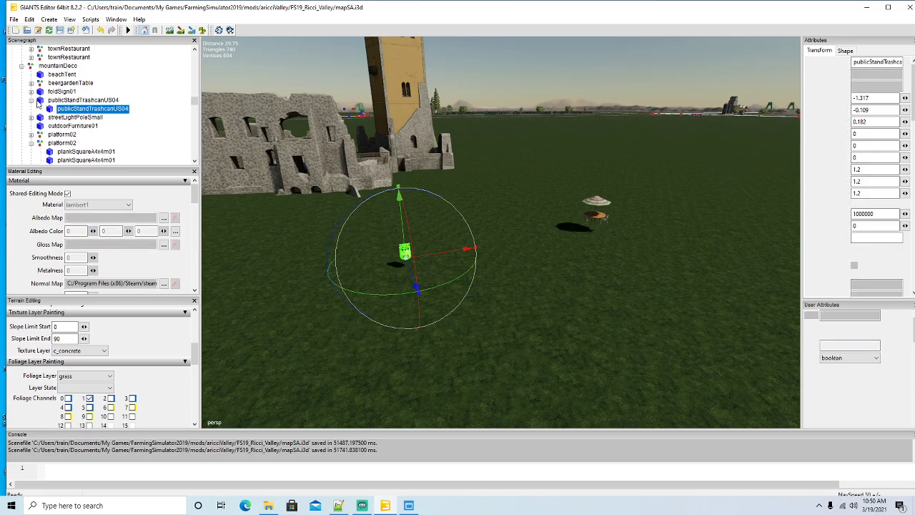
pyautogui.moveTo(250, 259); pyautogui.dragTo(320, 276, button='right')
pyautogui.keyDown('alt'); pyautogui.moveTo(320, 276); pyautogui.dragTo(594, 308); pyautogui.keyUp('alt')
pyautogui.scroll(3, 441, 240)
pyautogui.scroll(5, 424, 263)
pyautogui.scroll(-4, 591, 313)
pyautogui.scroll(5, 592, 315)
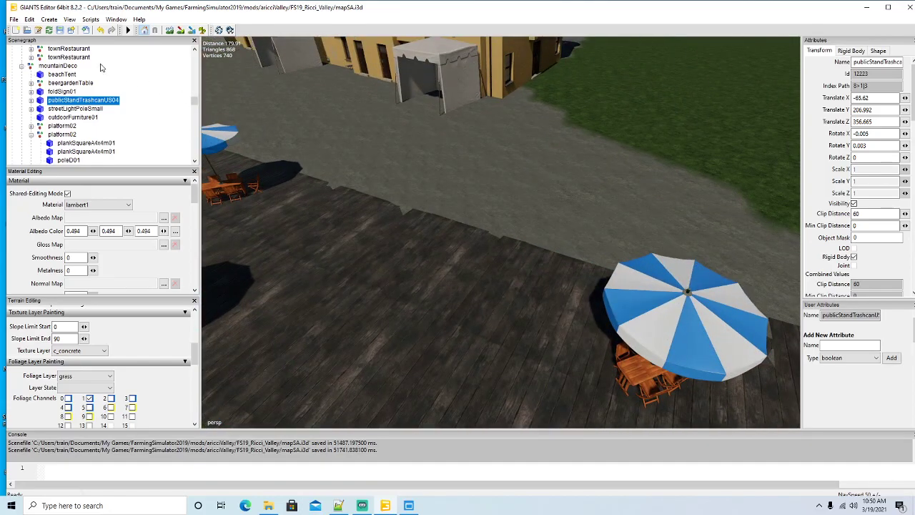
pyautogui.click(30, 20)
pyautogui.click(70, 152)
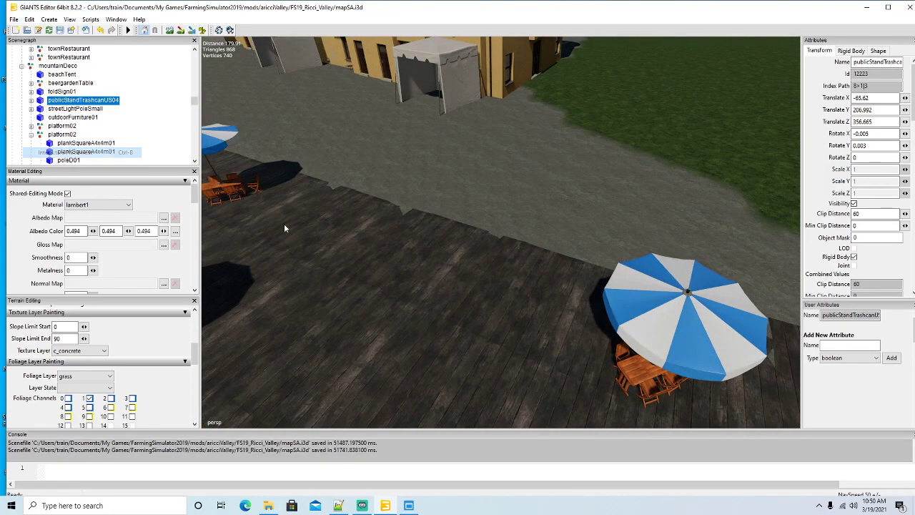
pyautogui.click(414, 248)
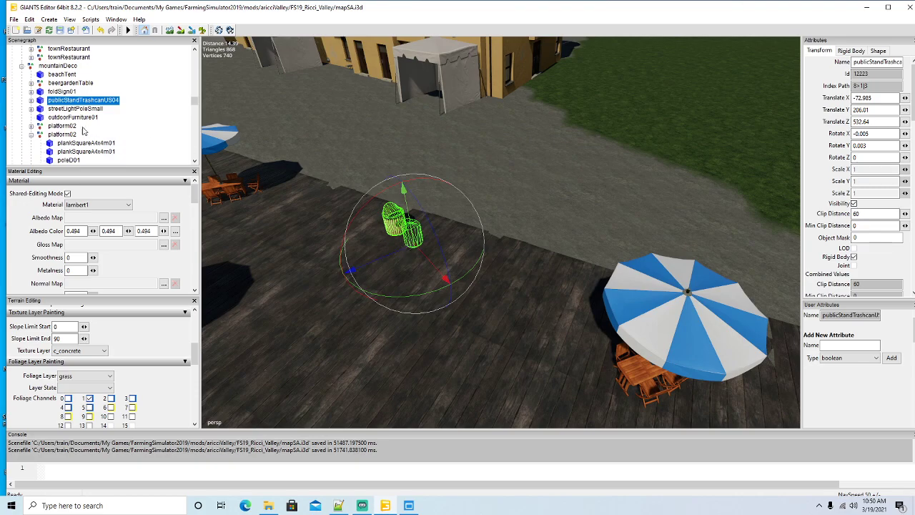
# Step: Cut the nested publicStandTrashcanUS04 mesh out of its parent and paste it directly into the mountainDeco group
pyautogui.click(31, 100)
pyautogui.click(53, 109)
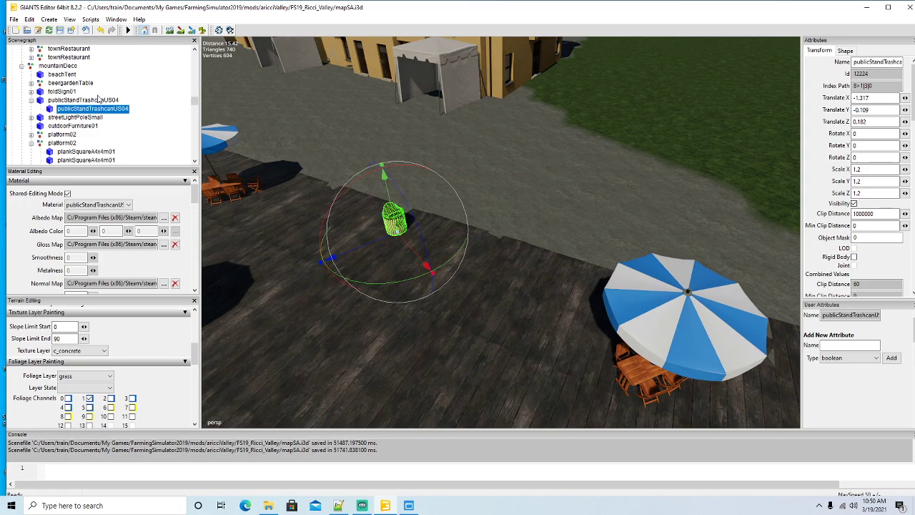
pyautogui.click(29, 19)
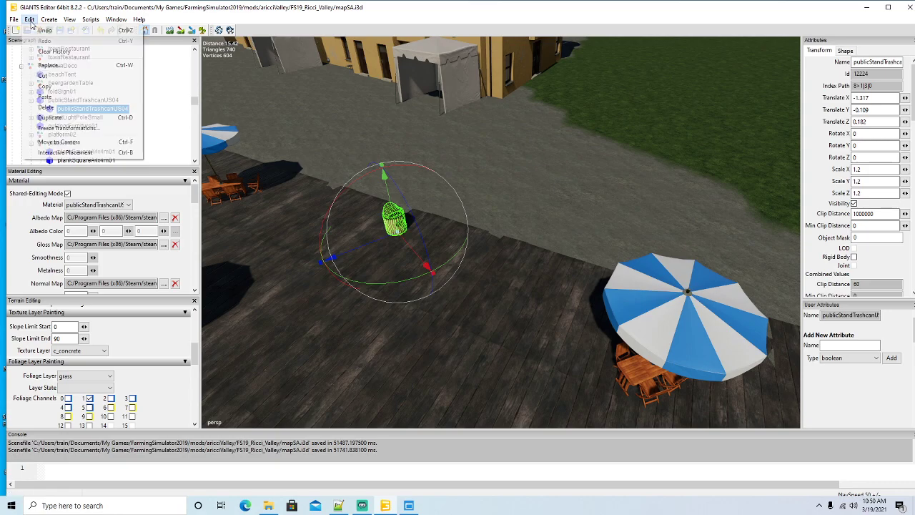
pyautogui.click(43, 84)
pyautogui.click(43, 65)
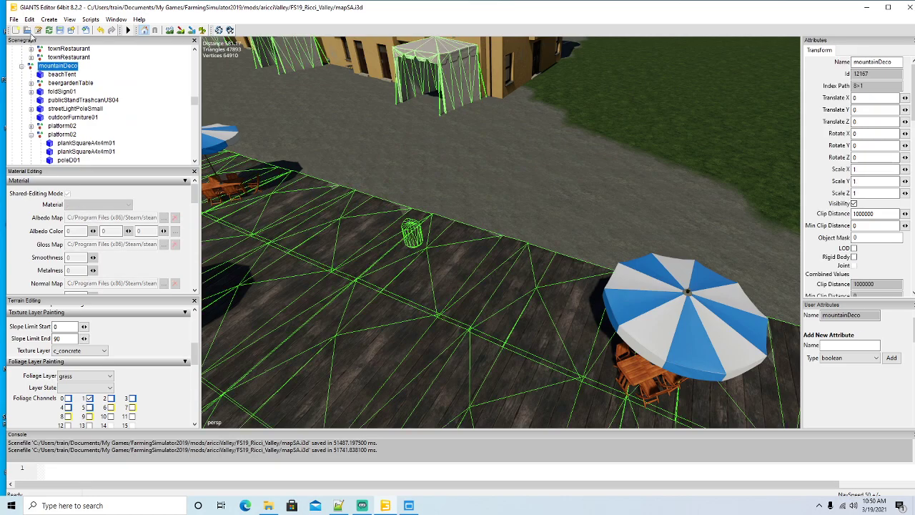
pyautogui.click(29, 19)
pyautogui.click(45, 98)
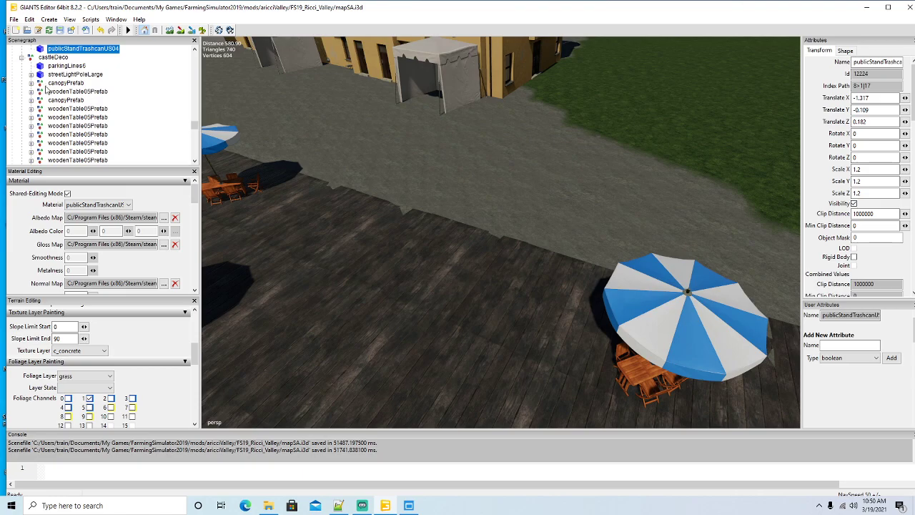
# Step: Delete the emptied lambert1 publicStandTrashcanUS04 parent from the overlook deck
pyautogui.click(416, 225)
pyautogui.scroll(1, 120, 116)
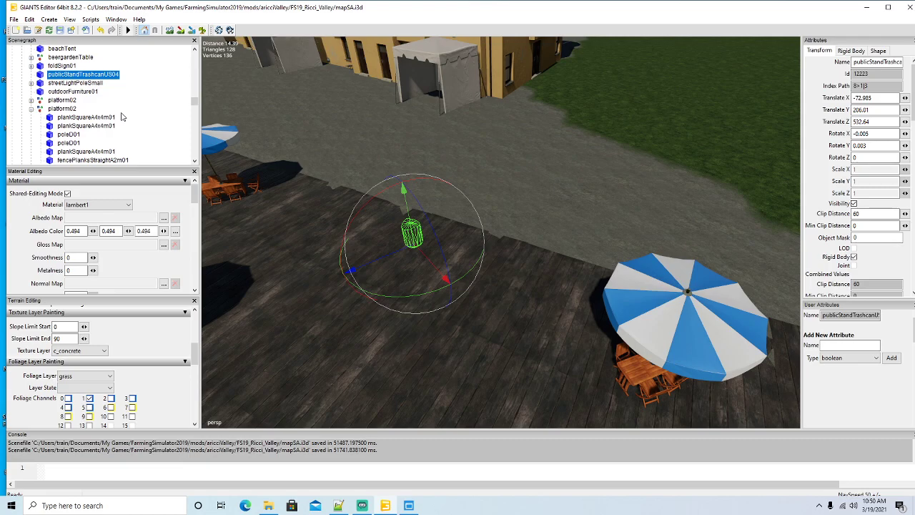
pyautogui.press('Delete')
# Step: Collapse the expanded platform02 groups inside the mountainDeco group of the scenegraph
pyautogui.scroll(-4, 96, 104)
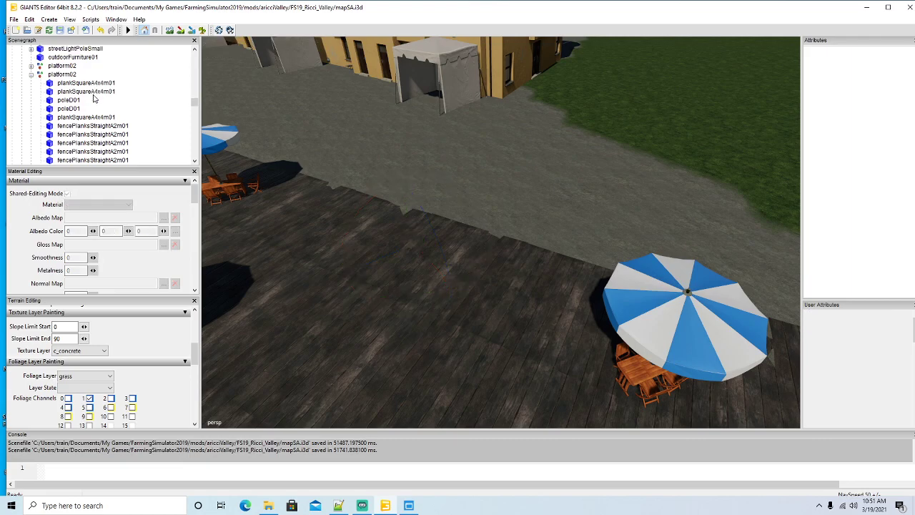
pyautogui.scroll(1, 93, 98)
pyautogui.click(32, 75)
pyautogui.click(31, 83)
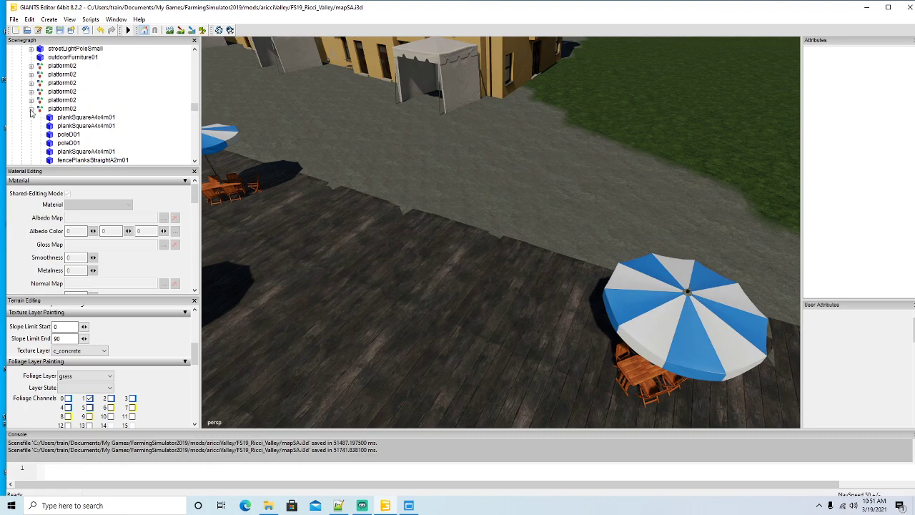
pyautogui.click(32, 111)
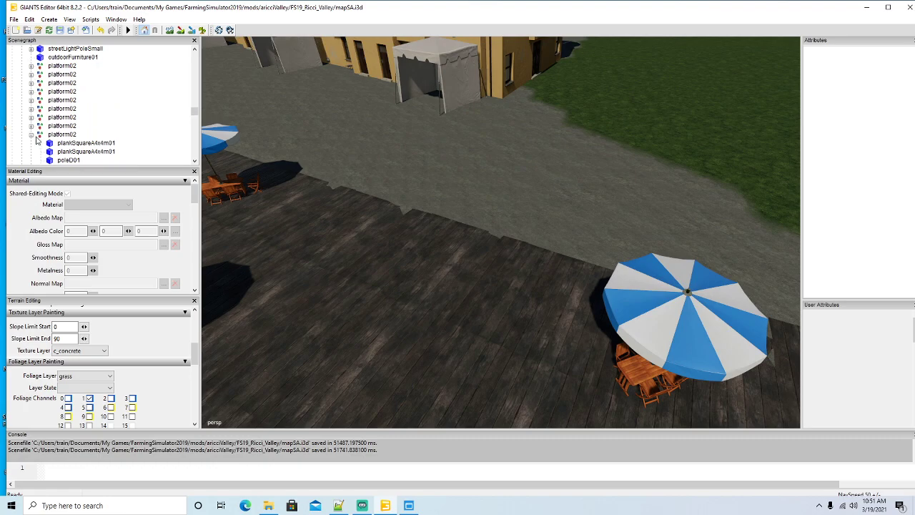
pyautogui.click(31, 136)
pyautogui.scroll(-3, 50, 126)
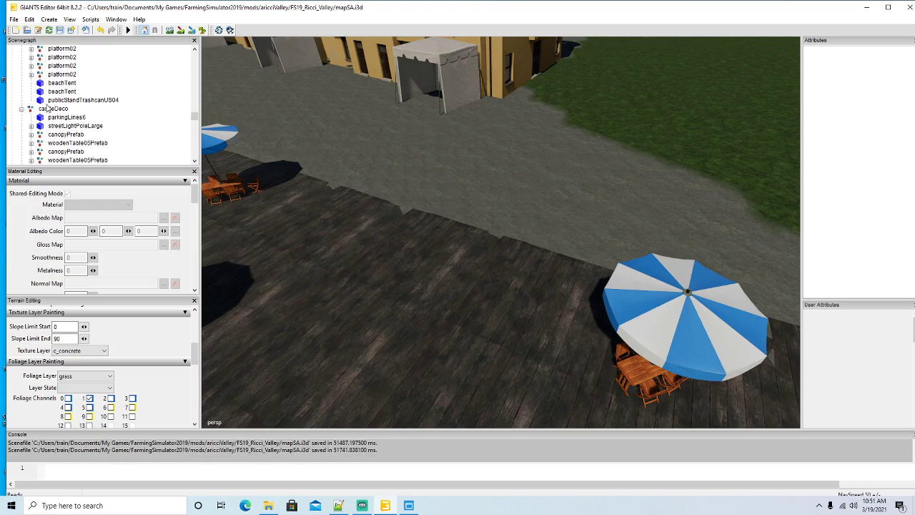
# Step: Place the publicStandTrashcanUS04 mesh on the overlook deck with Interactive Placement at about X -74.5, Z 533.4, and enable its rigid body
pyautogui.click(47, 101)
pyautogui.click(29, 20)
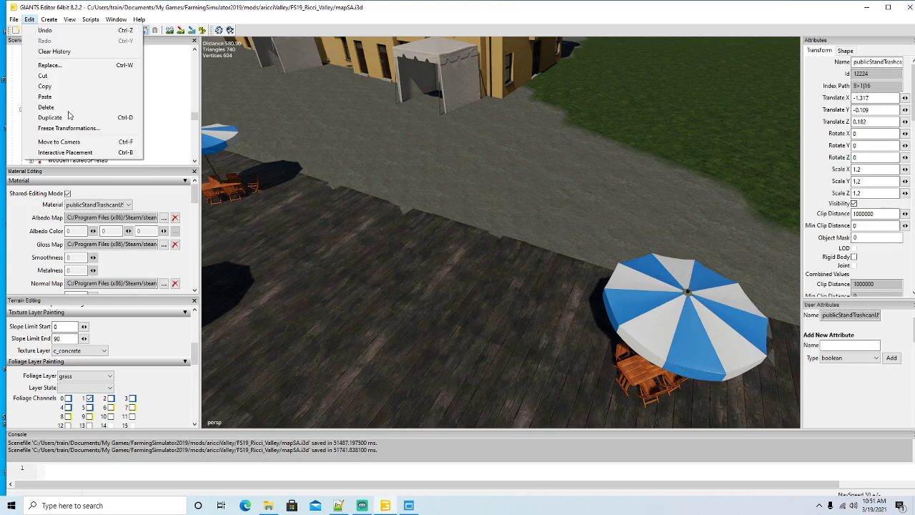
pyautogui.click(43, 153)
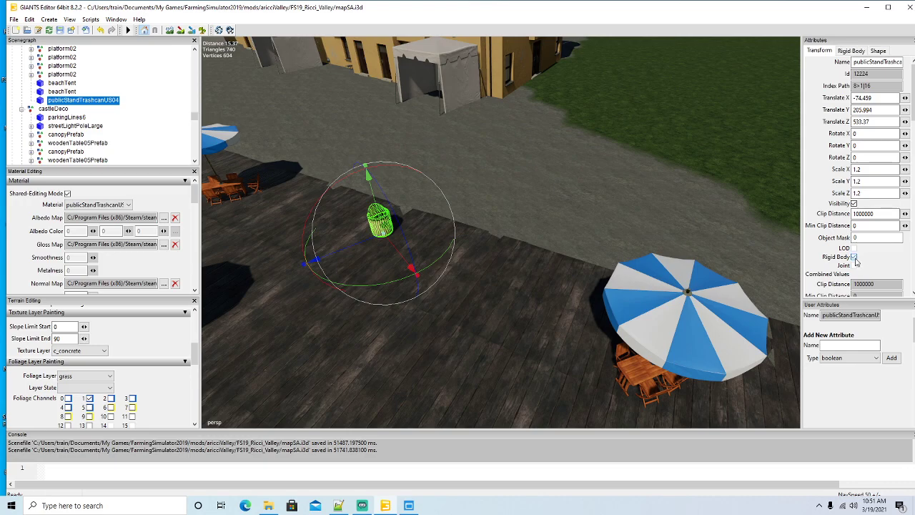
# Step: Move the trash can along the deck to about Z 532.5 and rotate it about 25.6° around Y
pyautogui.moveTo(364, 246); pyautogui.dragTo(387, 243)
pyautogui.scroll(-5, 405, 292)
pyautogui.scroll(5, 405, 293)
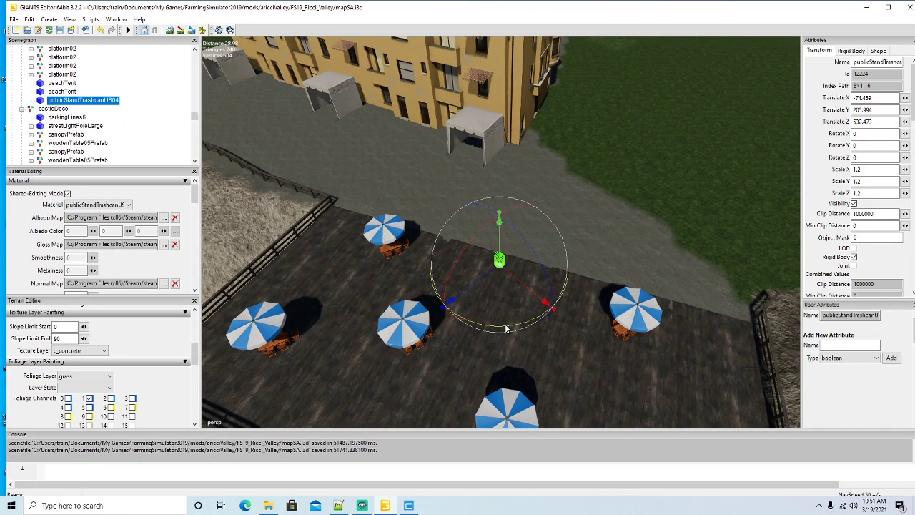
pyautogui.moveTo(504, 324); pyautogui.dragTo(435, 315)
pyautogui.moveTo(435, 315); pyautogui.dragTo(428, 324, button='middle')
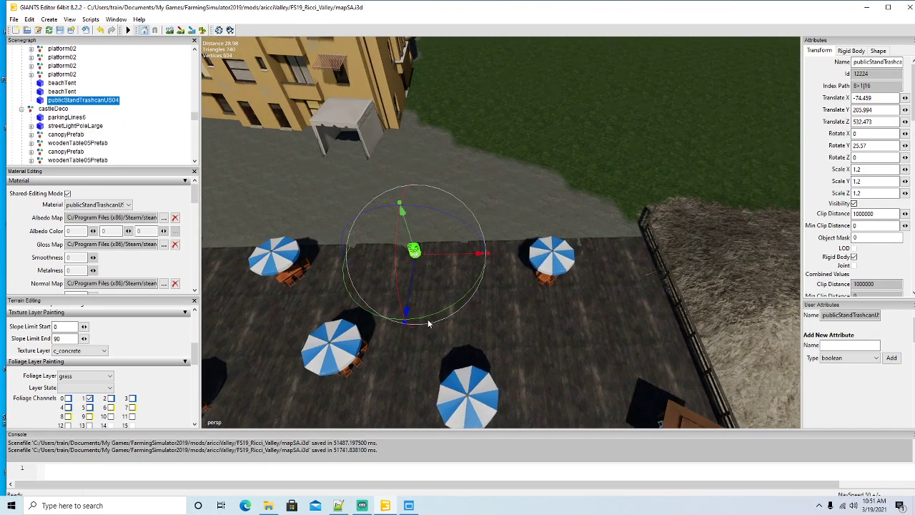
pyautogui.scroll(-5, 427, 320)
pyautogui.keyDown('alt'); pyautogui.moveTo(421, 317); pyautogui.dragTo(405, 317); pyautogui.keyUp('alt')
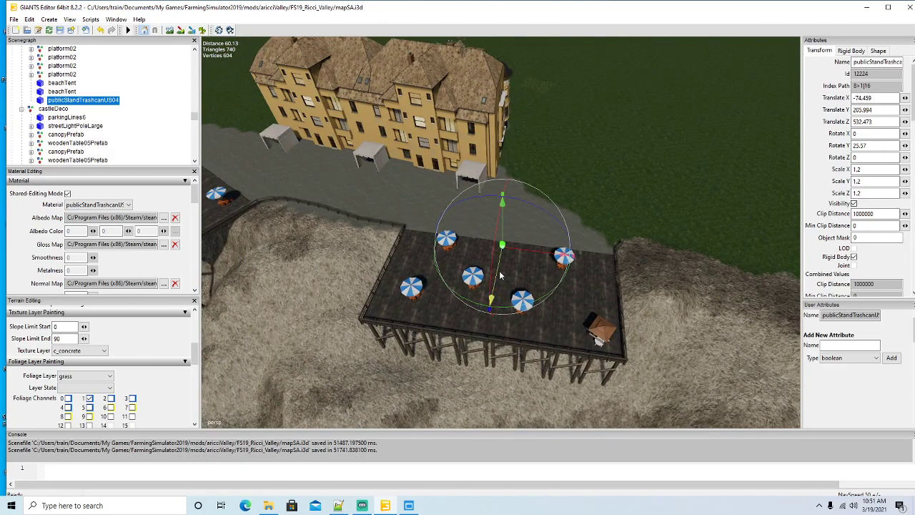
# Step: Move the trash can to one building-side corner of the smaller deck and place a duplicate at the opposite corner, about X -58.2, Z 524.7
pyautogui.moveTo(526, 258); pyautogui.dragTo(420, 247)
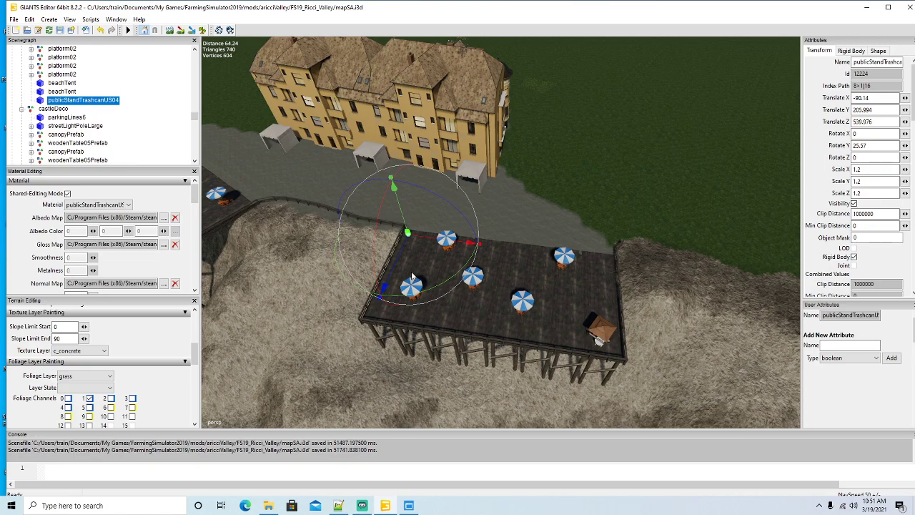
pyautogui.hotkey('ctrl', 'd')
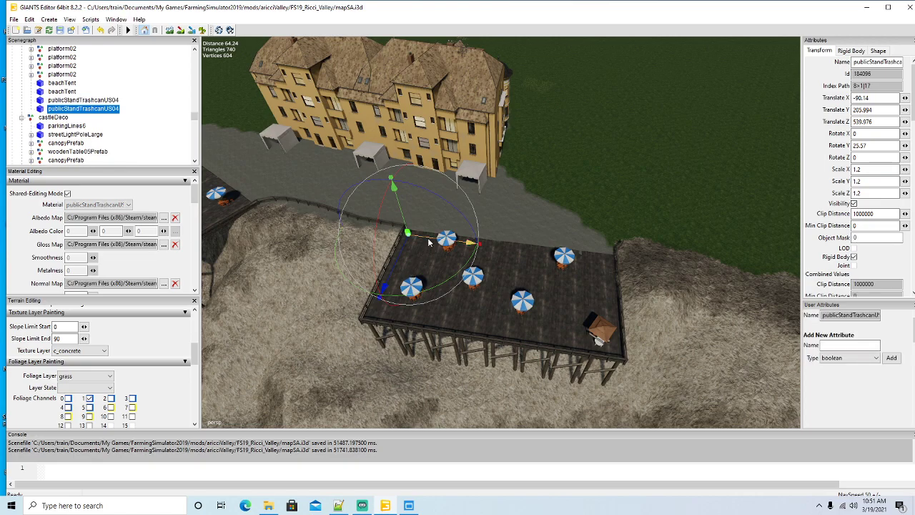
pyautogui.moveTo(430, 246); pyautogui.dragTo(647, 279)
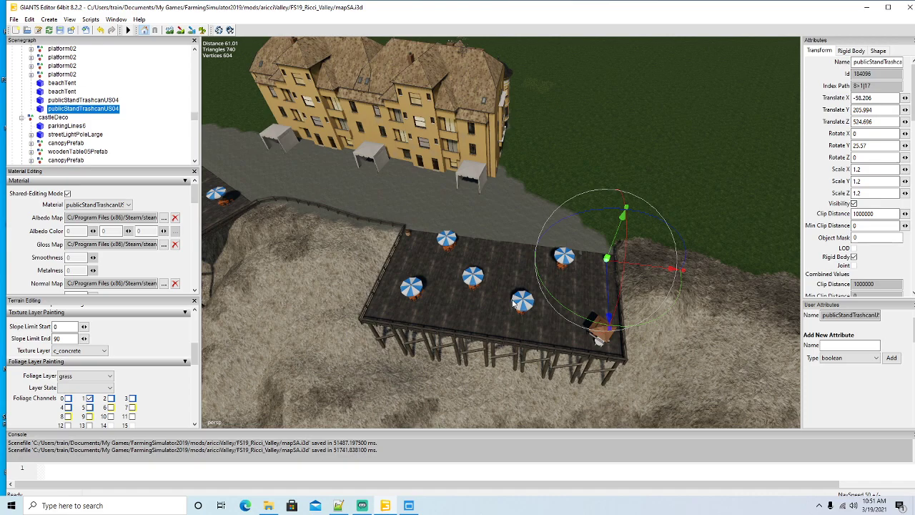
# Step: Duplicate the trash can onto the pavement beside the tent nearest the smaller deck and lower the copy to about Y 205.88
pyautogui.hotkey('ctrl', 'd')
pyautogui.moveTo(657, 273); pyautogui.dragTo(480, 194)
pyautogui.scroll(5, 431, 209)
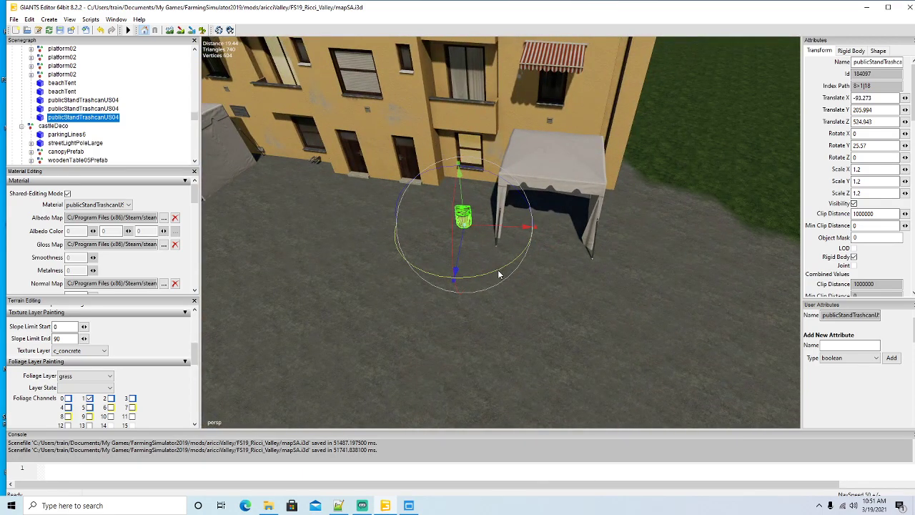
pyautogui.moveTo(499, 273); pyautogui.dragTo(483, 280)
pyautogui.scroll(4, 479, 319)
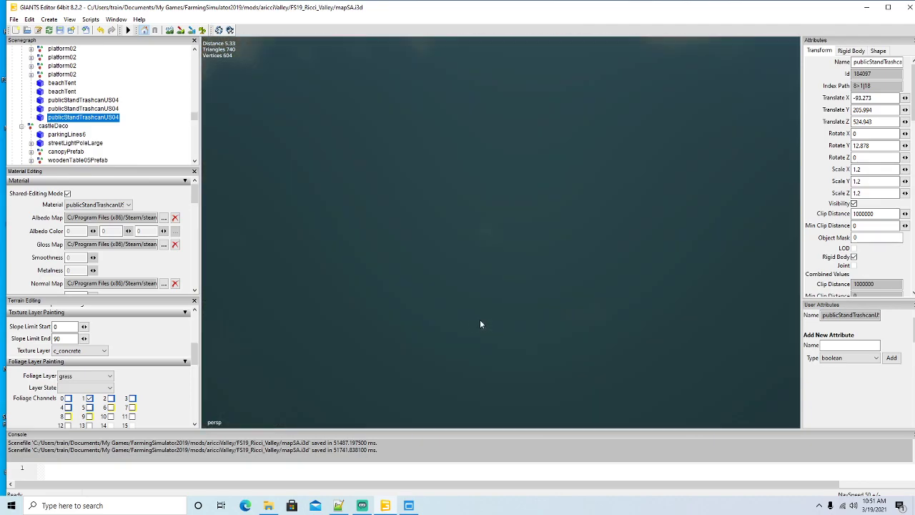
pyautogui.keyDown('alt'); pyautogui.moveTo(479, 319); pyautogui.dragTo(519, 218); pyautogui.keyUp('alt')
pyautogui.scroll(-4, 523, 269)
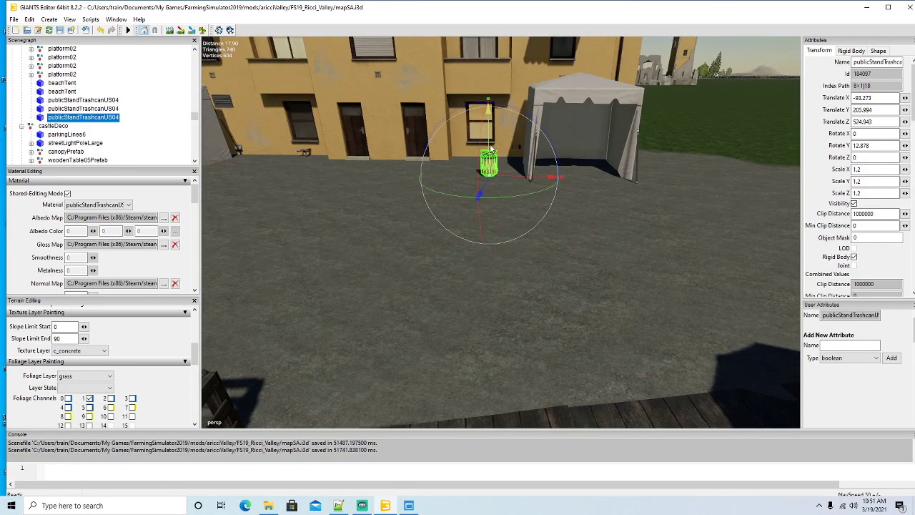
pyautogui.moveTo(489, 106); pyautogui.dragTo(488, 110)
pyautogui.keyDown('alt'); pyautogui.moveTo(524, 226); pyautogui.dragTo(519, 203); pyautogui.keyUp('alt')
pyautogui.scroll(-4, 513, 245)
pyautogui.scroll(2, 519, 209)
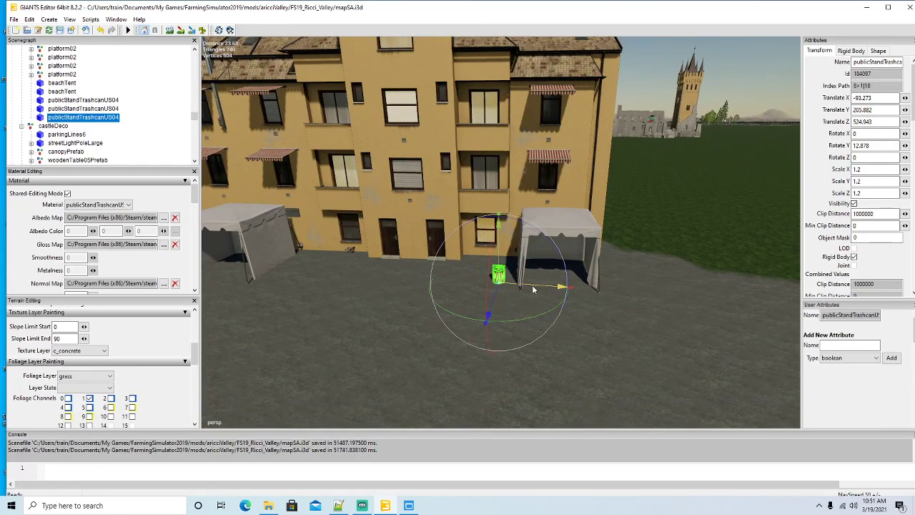
# Step: Move the pavement trash can between the building's nearby entrance doors, about X -100.2, Z 524.2, and rotate it to about -70° around Y
pyautogui.moveTo(533, 289); pyautogui.dragTo(513, 321)
pyautogui.scroll(-4, 528, 327)
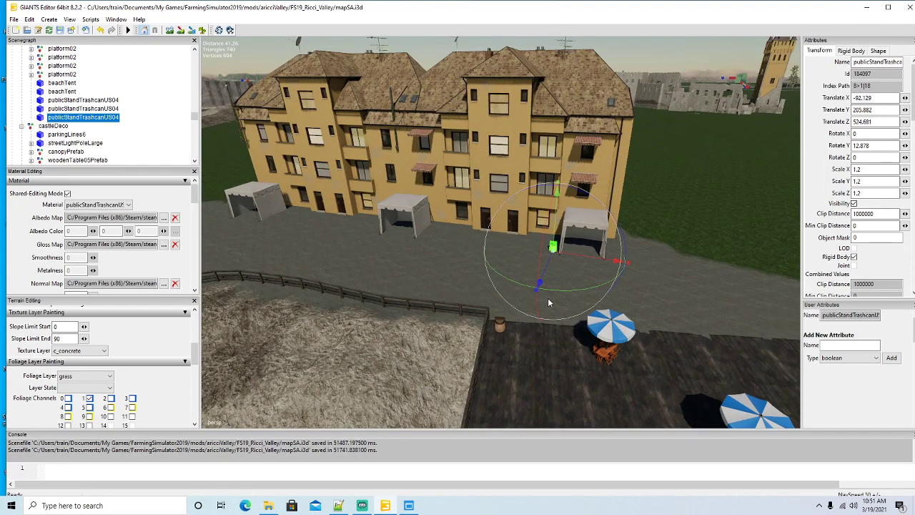
pyautogui.moveTo(586, 260); pyautogui.dragTo(515, 248)
pyautogui.scroll(5, 514, 248)
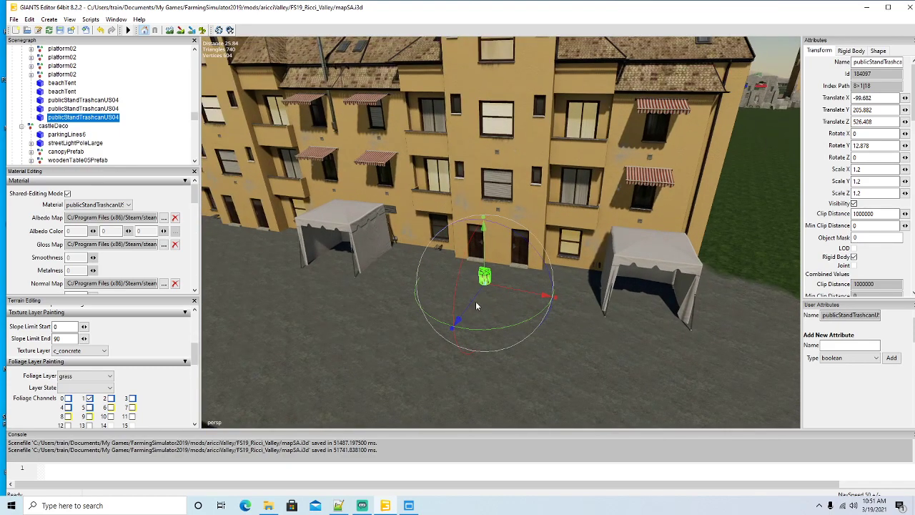
pyautogui.moveTo(487, 299); pyautogui.dragTo(500, 281)
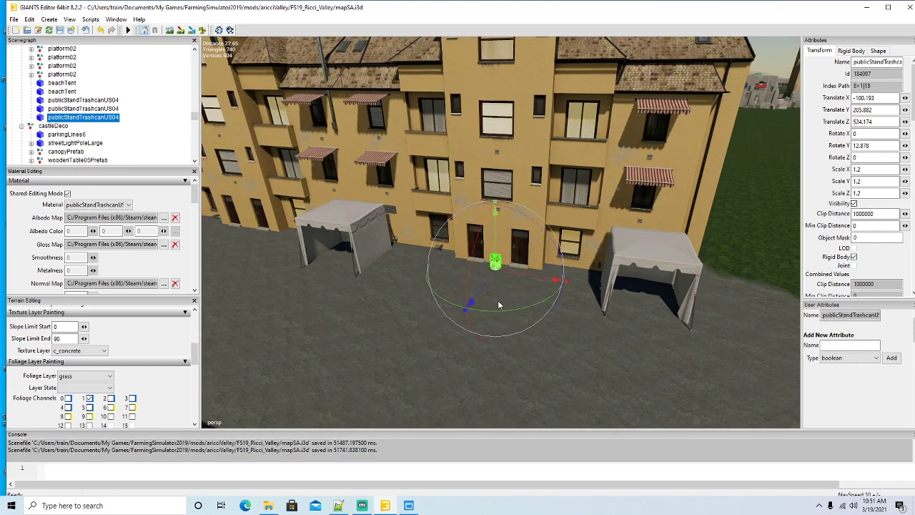
pyautogui.moveTo(493, 314); pyautogui.dragTo(376, 331)
pyautogui.keyDown('alt'); pyautogui.moveTo(376, 331); pyautogui.dragTo(360, 331, button='middle'); pyautogui.keyUp('alt')
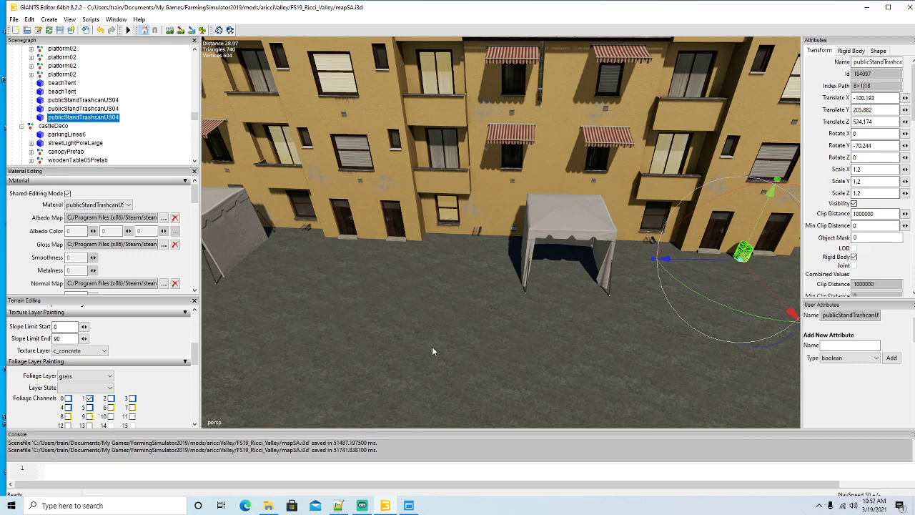
# Step: Duplicate the trash can and place the copy by the entrance doors at the building's other end, about X -125.2, Z 531.8
pyautogui.hotkey('ctrl', 'd')
pyautogui.moveTo(680, 291); pyautogui.dragTo(296, 246)
pyautogui.moveTo(354, 286); pyautogui.dragTo(357, 282)
pyautogui.scroll(-5, 386, 307)
# Step: Duplicate the trash can onto the larger deck's fence-side corner, about X -122.2, Z 553.3, and raise the copy to about Y 205.97
pyautogui.moveTo(386, 312); pyautogui.dragTo(370, 316, button='right')
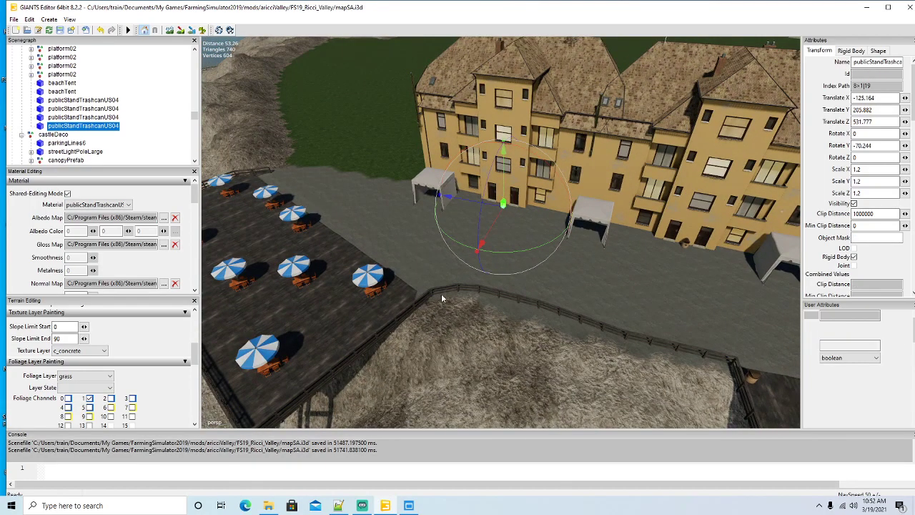
pyautogui.hotkey('ctrl', 'd')
pyautogui.moveTo(342, 311); pyautogui.dragTo(319, 339)
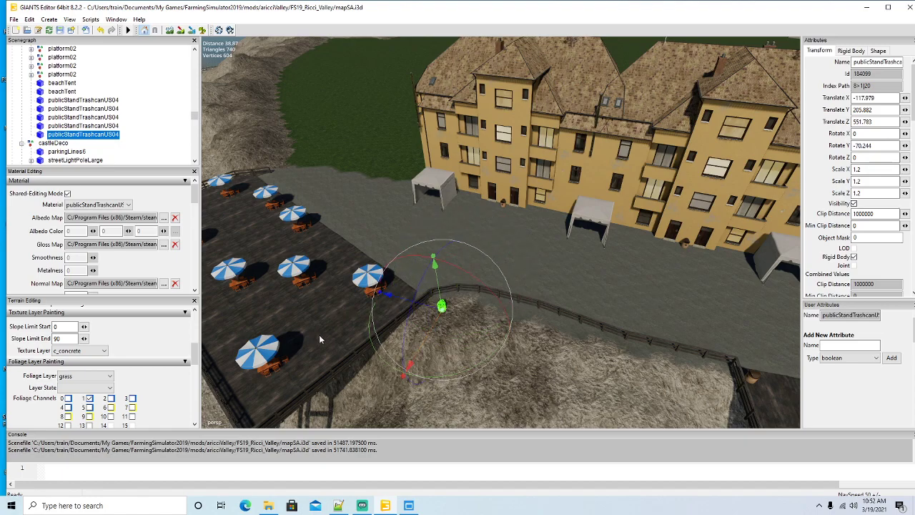
pyautogui.moveTo(401, 305); pyautogui.dragTo(338, 283)
pyautogui.scroll(5, 423, 326)
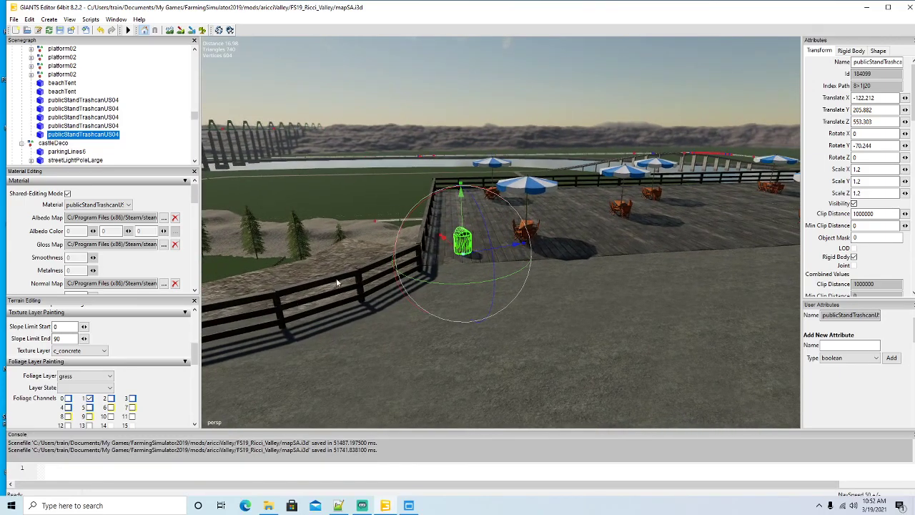
pyautogui.moveTo(463, 217); pyautogui.dragTo(462, 212)
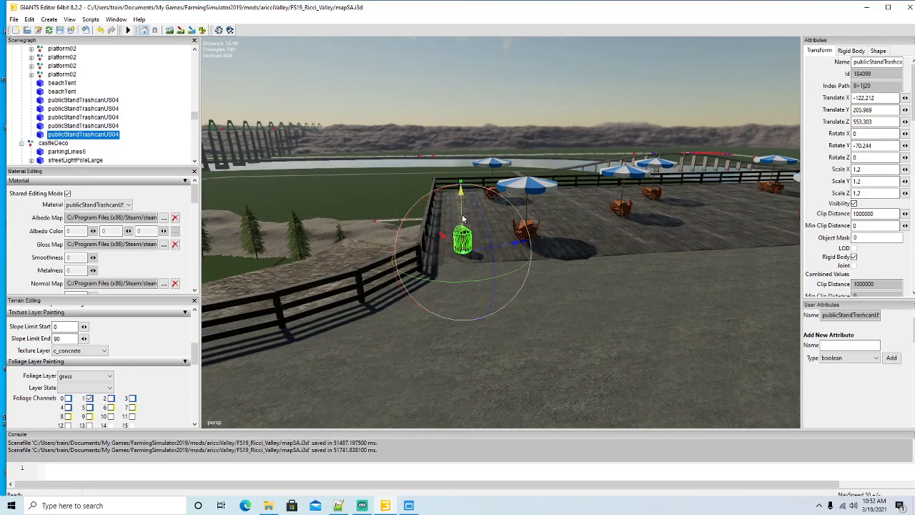
# Step: Rotate the larger deck's trash can to about -90° around Y and place a duplicate at the deck's opposite corner, about X -166.4, Z 553.6
pyautogui.keyDown('alt'); pyautogui.moveTo(464, 250); pyautogui.dragTo(529, 294); pyautogui.keyUp('alt')
pyautogui.scroll(-5, 507, 301)
pyautogui.scroll(5, 453, 241)
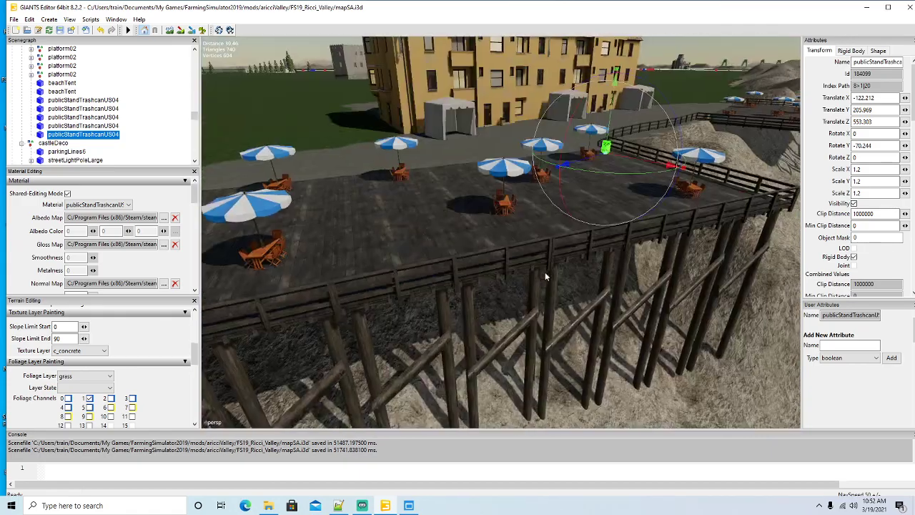
pyautogui.scroll(-5, 545, 276)
pyautogui.scroll(5, 538, 247)
pyautogui.scroll(-5, 527, 289)
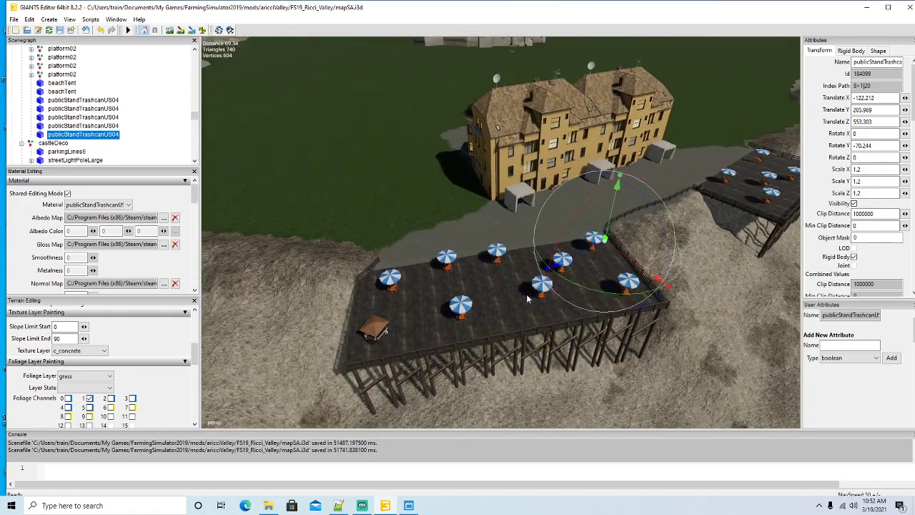
pyautogui.moveTo(608, 296); pyautogui.dragTo(581, 295)
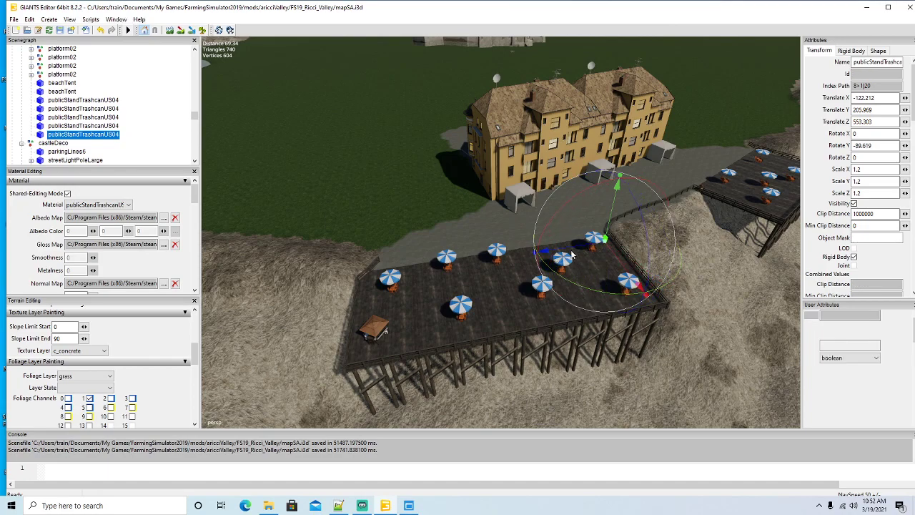
pyautogui.hotkey('ctrl', 'd')
pyautogui.moveTo(340, 254); pyautogui.dragTo(300, 261)
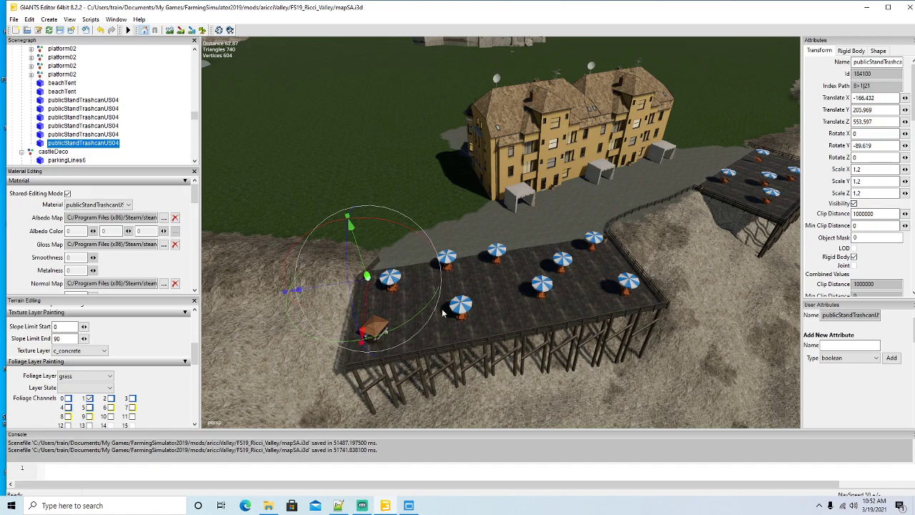
# Step: Place the outdoorFurniture01 umbrella table from the castle field on the pavement behind the larger deck using Interactive Placement, about X -152.2, Z 545.3
pyautogui.moveTo(443, 312); pyautogui.dragTo(520, 282, button='right')
pyautogui.click(466, 235)
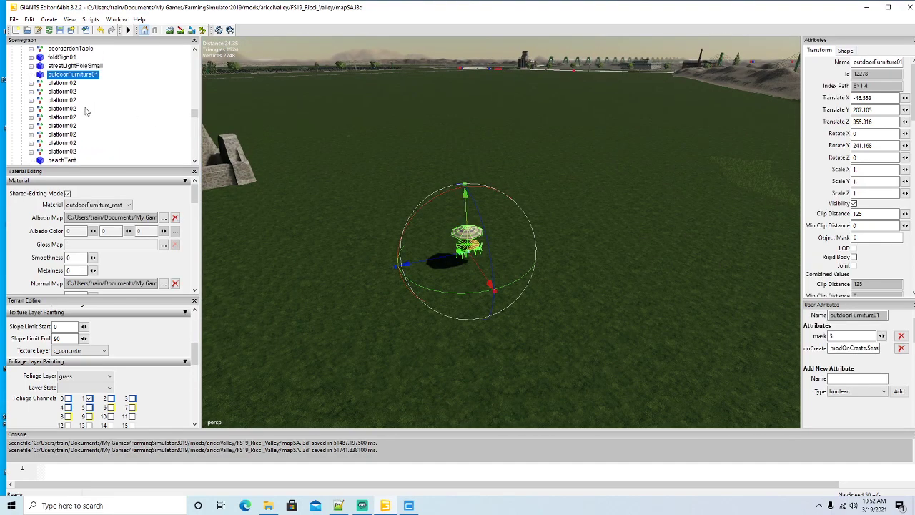
pyautogui.moveTo(299, 229); pyautogui.dragTo(411, 249, button='right')
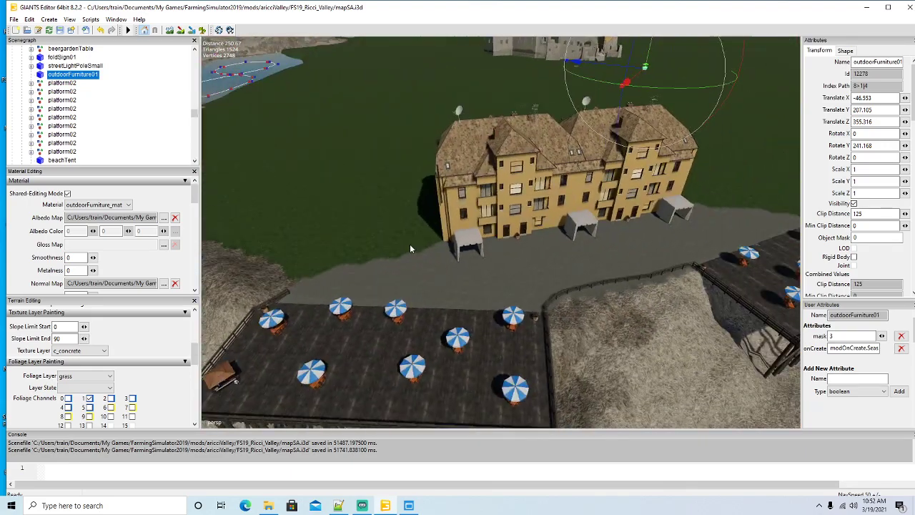
pyautogui.click(29, 19)
pyautogui.click(60, 152)
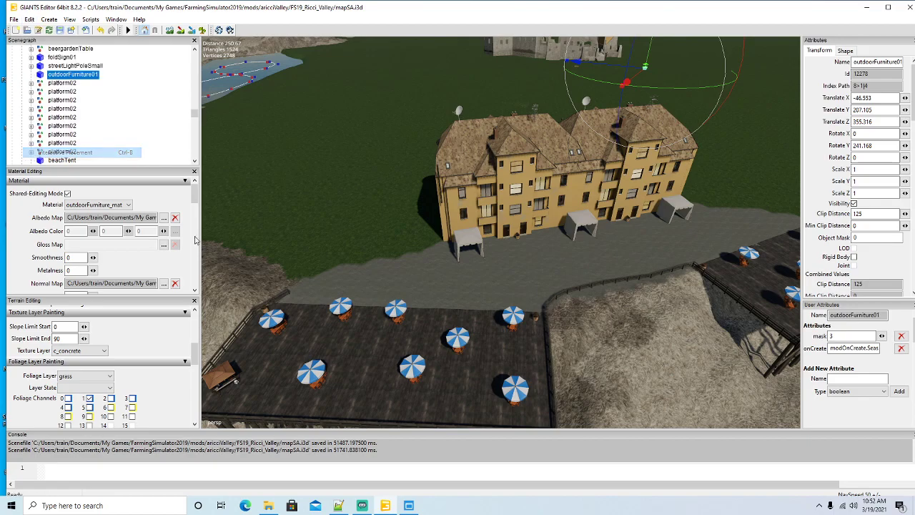
pyautogui.click(369, 279)
# Step: Place more outdoorFurniture01 umbrella tables along the pavement in front of the building, ending near the smaller deck at about X -70.5, Z 523.1
pyautogui.moveTo(453, 285)
pyautogui.keyDown('alt'); pyautogui.mouseDown()
pyautogui.moveTo(537, 248)
pyautogui.moveTo(464, 291)
pyautogui.mouseUp(); pyautogui.keyUp('alt')
pyautogui.scroll(3, 538, 246)
pyautogui.scroll(-5, 463, 294)
pyautogui.scroll(-2, 462, 293)
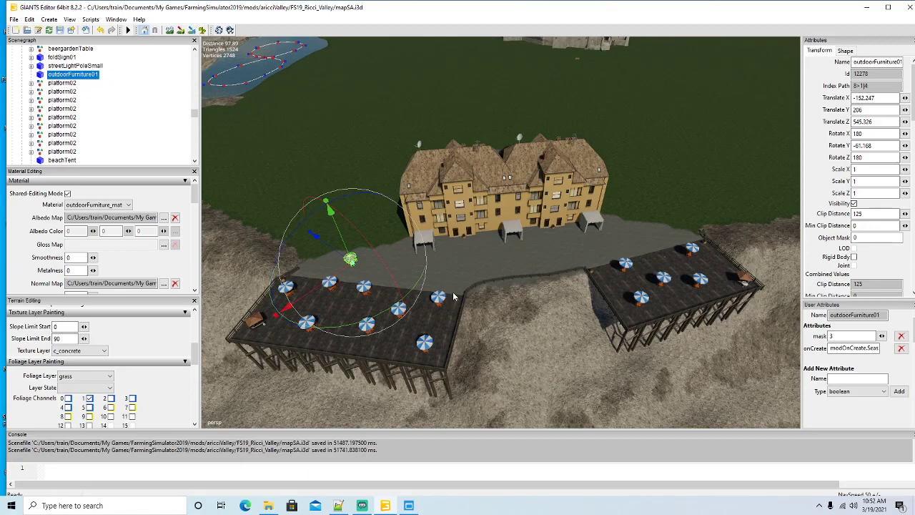
pyautogui.hotkey('ctrl', 'b')
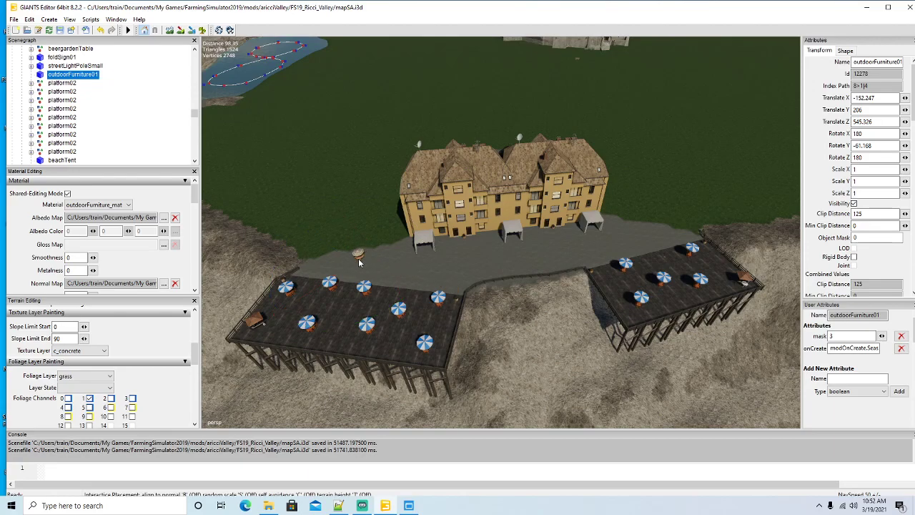
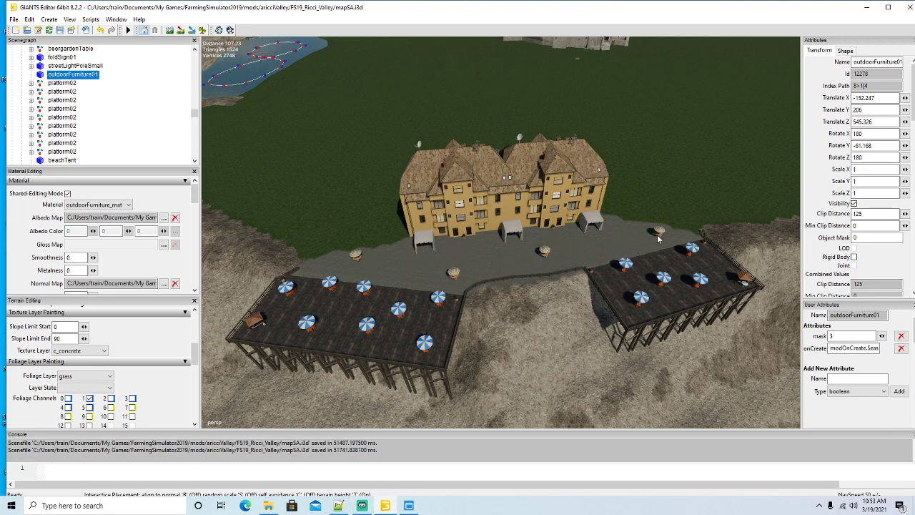
pyautogui.click(658, 238)
# Step: Place the whole beergardenTable group from the castle field on the pavement between the first two umbrella tables using Interactive Placement, about X -140.1, Z 545.3
pyautogui.keyDown('alt'); pyautogui.moveTo(567, 282); pyautogui.dragTo(576, 241); pyautogui.keyUp('alt')
pyautogui.scroll(3, 583, 218)
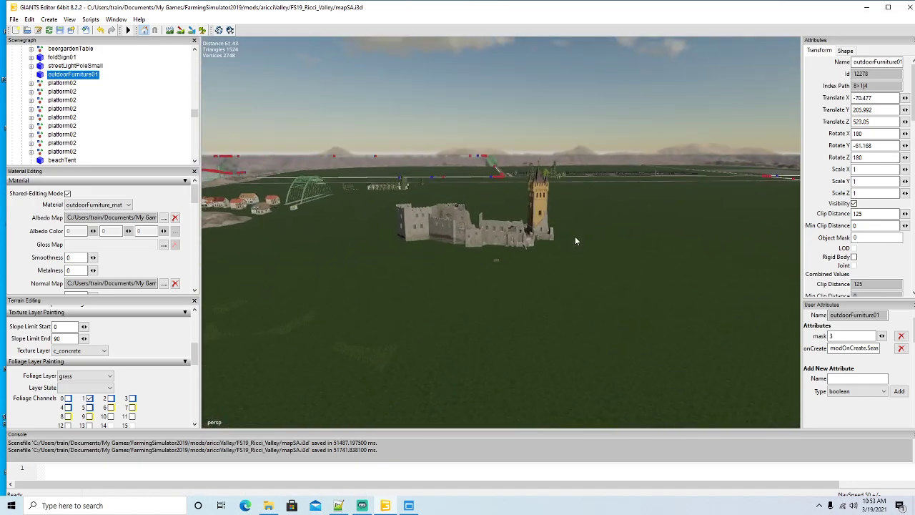
pyautogui.scroll(8, 575, 236)
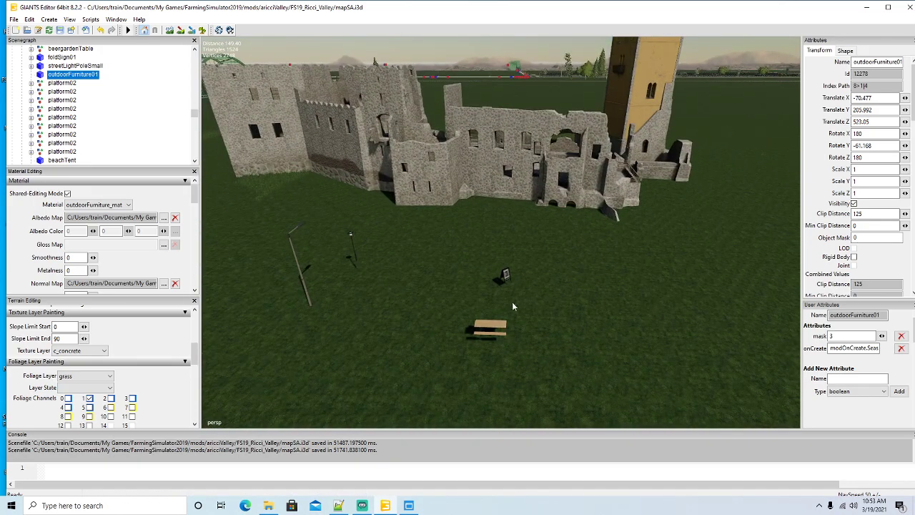
pyautogui.click(493, 331)
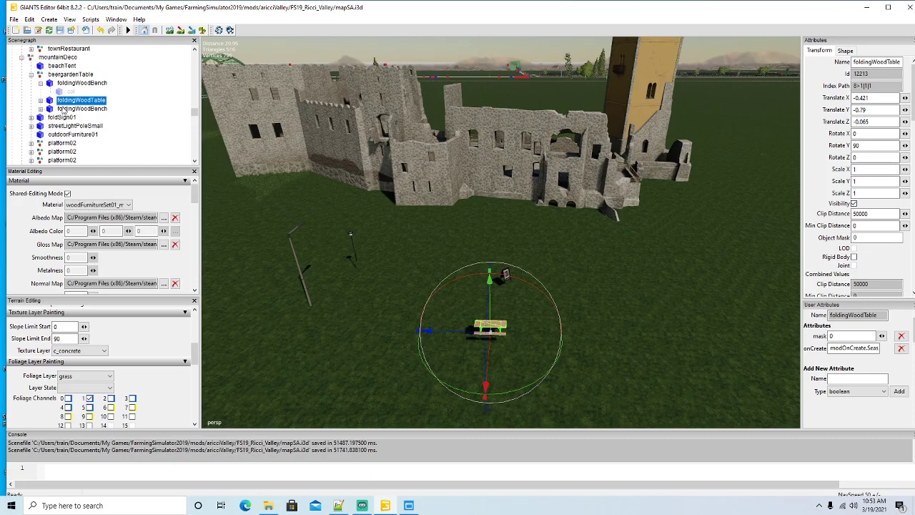
pyautogui.click(32, 75)
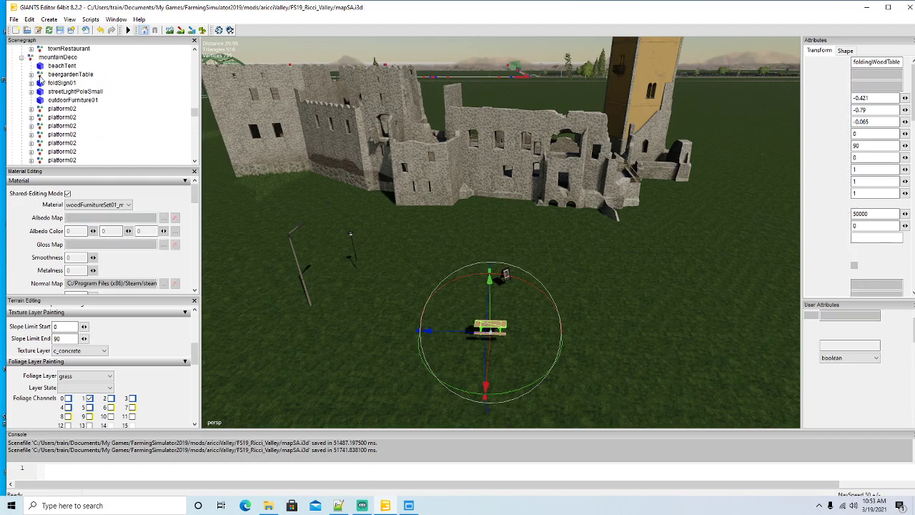
pyautogui.click(70, 74)
pyautogui.keyDown('alt'); pyautogui.moveTo(291, 219); pyautogui.dragTo(305, 171); pyautogui.keyUp('alt')
pyautogui.scroll(8, 304, 172)
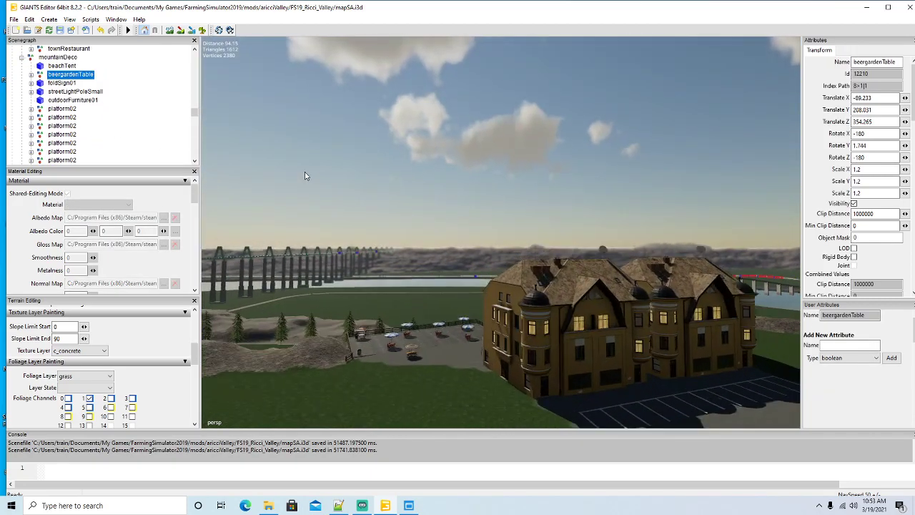
pyautogui.keyDown('alt'); pyautogui.moveTo(363, 203); pyautogui.dragTo(637, 268); pyautogui.keyUp('alt')
pyautogui.scroll(5, 637, 268)
pyautogui.scroll(-6, 637, 268)
pyautogui.scroll(-5, 637, 272)
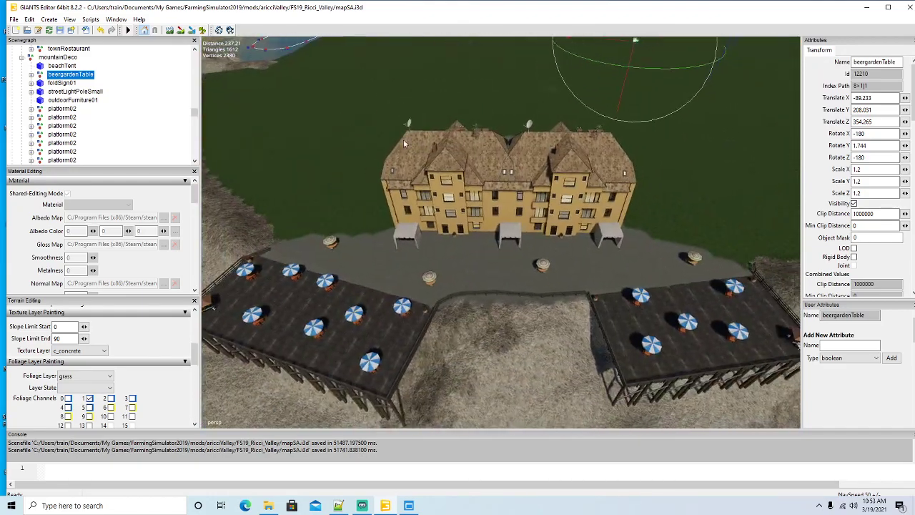
pyautogui.click(30, 19)
pyautogui.click(76, 154)
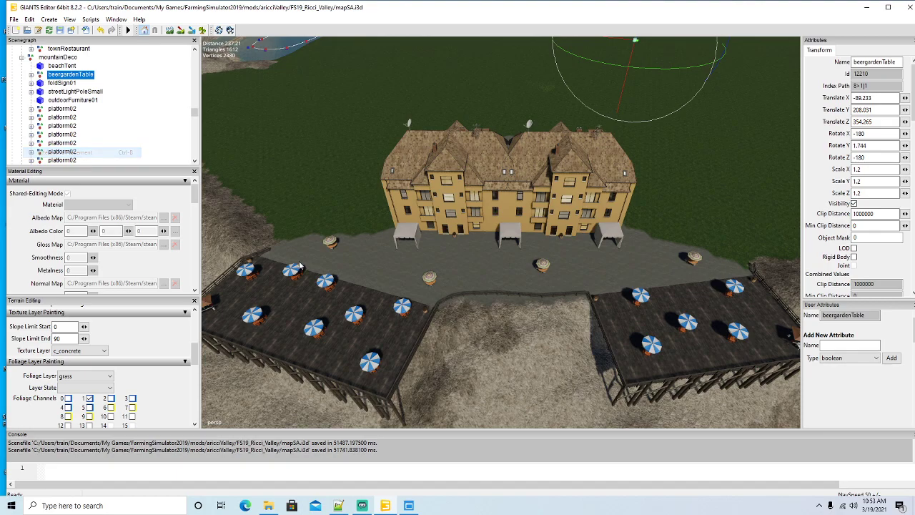
pyautogui.click(372, 264)
# Step: Raise the beergardenTable to about Y 206.95 and place a duplicate on the pavement in front of the middle tent, about X -109.9, Z 539.9
pyautogui.keyDown('alt'); pyautogui.moveTo(424, 303); pyautogui.dragTo(382, 300); pyautogui.keyUp('alt')
pyautogui.scroll(10, 397, 316)
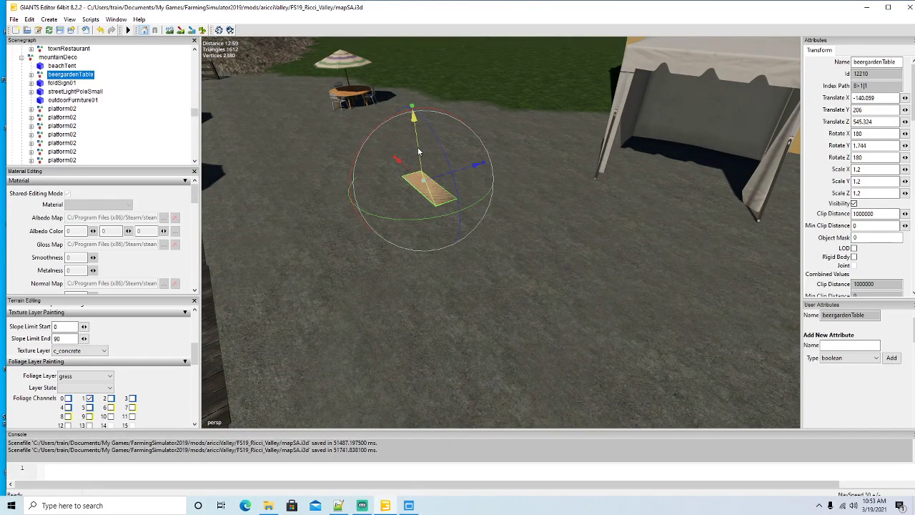
pyautogui.moveTo(419, 152); pyautogui.dragTo(409, 124)
pyautogui.scroll(-10, 472, 227)
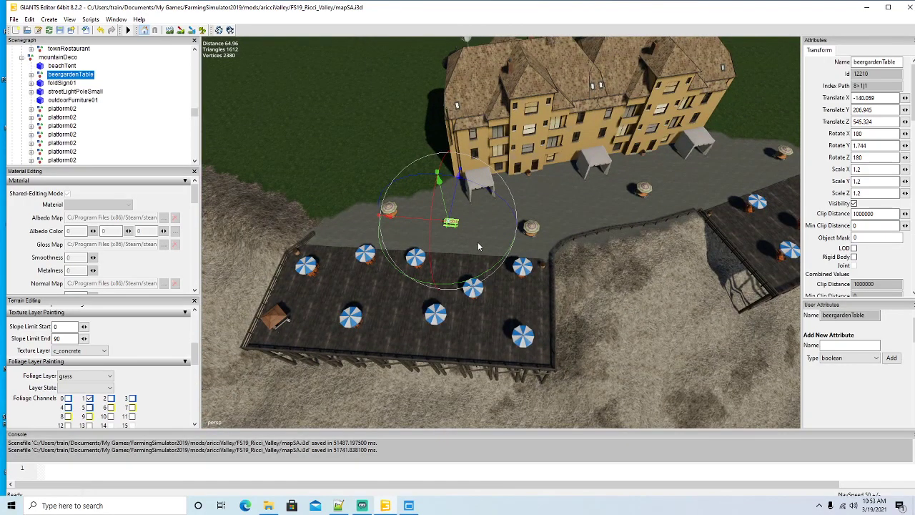
pyautogui.hotkey('ctrl', 'd')
pyautogui.moveTo(434, 223); pyautogui.dragTo(603, 209)
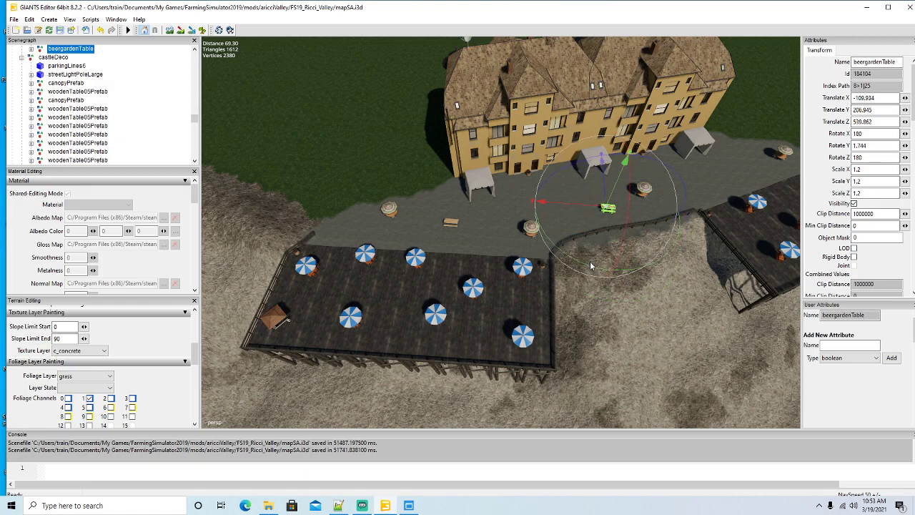
# Step: Rotate the beergardenTable in front of the middle tent to about 57.1° in Y and shift it to about X -113.5, Z 542.1
pyautogui.moveTo(591, 266); pyautogui.dragTo(501, 235)
pyautogui.moveTo(624, 202); pyautogui.dragTo(569, 212)
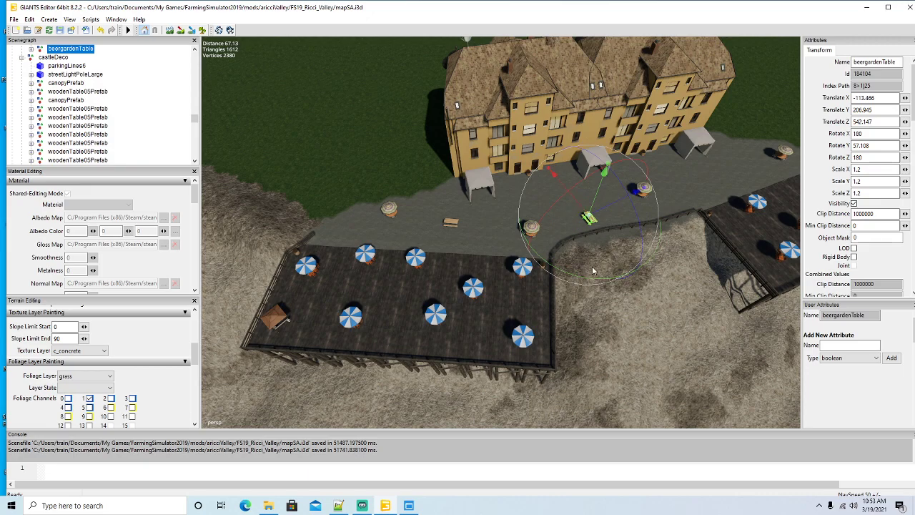
# Step: Duplicate the beergardenTable into the tent nearest the larger deck, about X -134.9, Z 536.4, rotated to about 68.2° in Y
pyautogui.hotkey('ctrl', 'd')
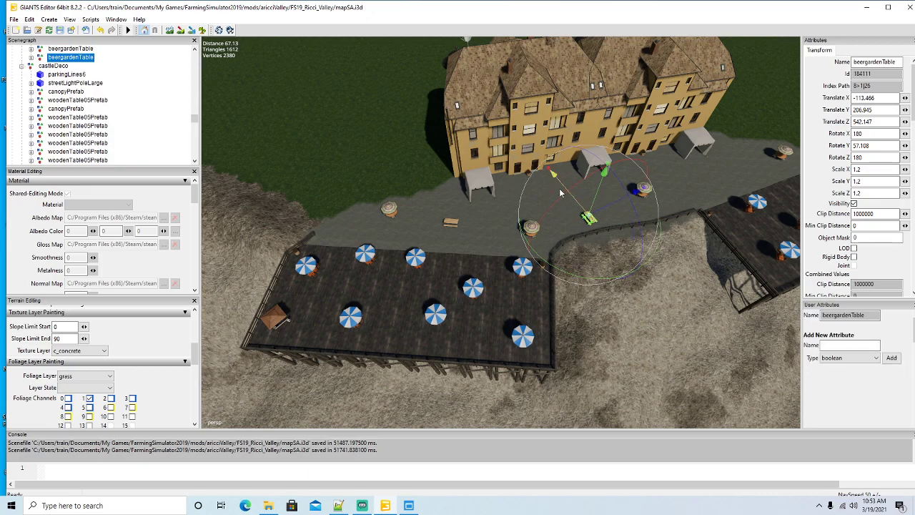
pyautogui.moveTo(576, 206); pyautogui.dragTo(500, 201)
pyautogui.scroll(5, 476, 237)
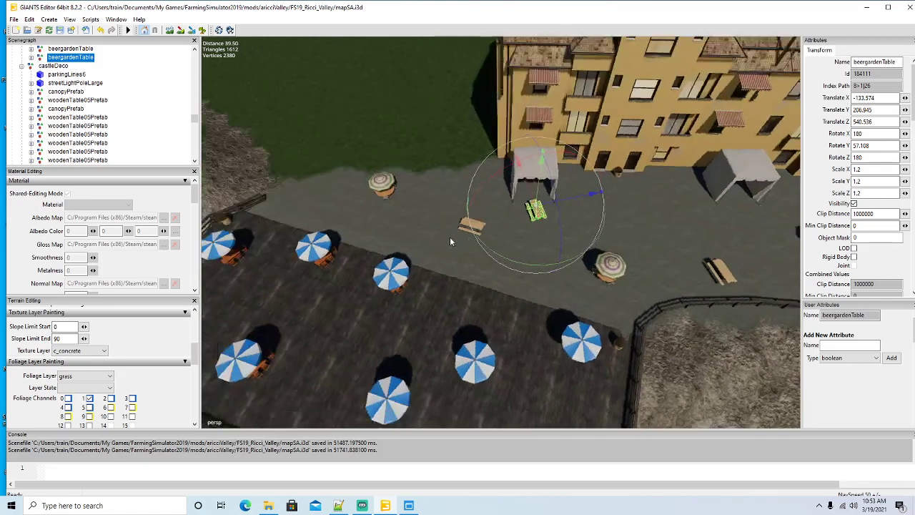
pyautogui.scroll(5, 450, 235)
pyautogui.moveTo(529, 286)
pyautogui.mouseDown()
pyautogui.moveTo(504, 284)
pyautogui.moveTo(511, 289)
pyautogui.mouseUp()
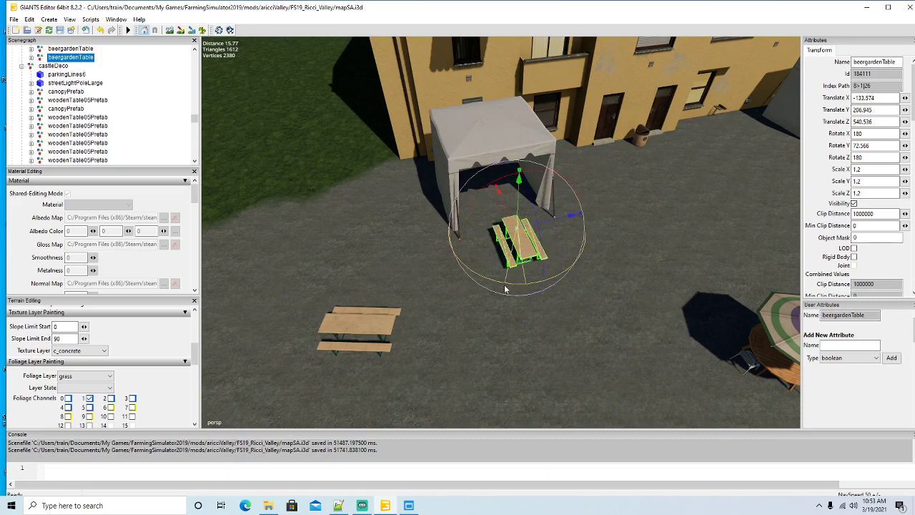
pyautogui.moveTo(505, 218); pyautogui.dragTo(463, 123)
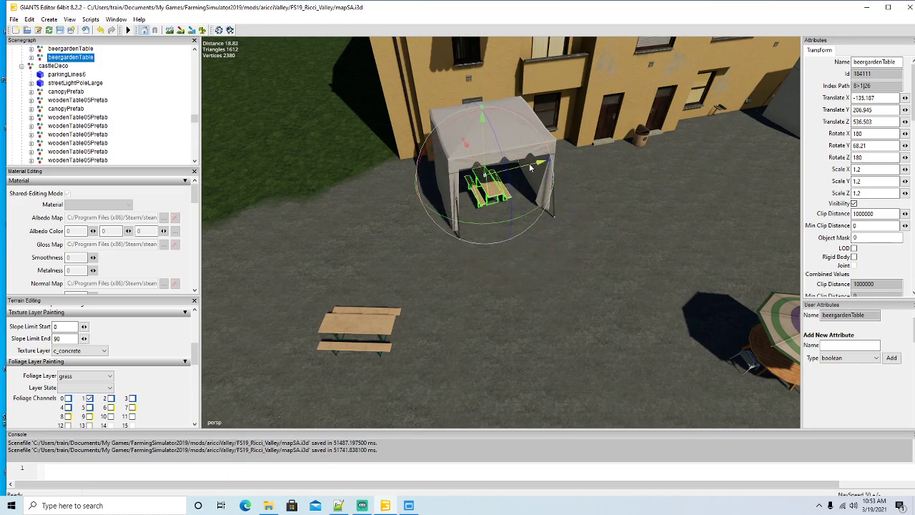
pyautogui.moveTo(531, 167); pyautogui.dragTo(535, 166)
pyautogui.keyDown('alt'); pyautogui.moveTo(531, 217); pyautogui.dragTo(561, 243); pyautogui.keyUp('alt')
pyautogui.scroll(-5, 561, 243)
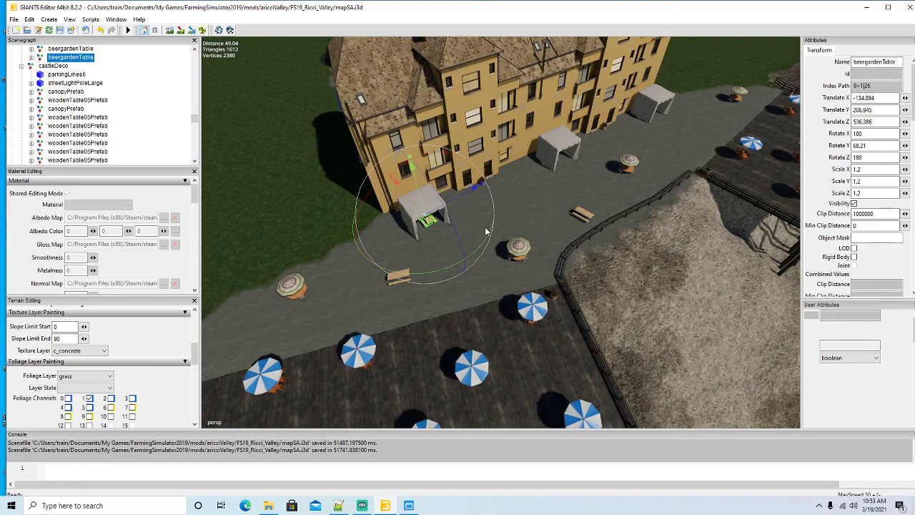
# Step: Duplicate the tent's beergardenTable and place the copy under the middle tent, about X -111.8, Z 529.5
pyautogui.hotkey('ctrl', 'd')
pyautogui.moveTo(512, 188); pyautogui.dragTo(647, 208)
pyautogui.scroll(3, 647, 208)
pyautogui.press('f')
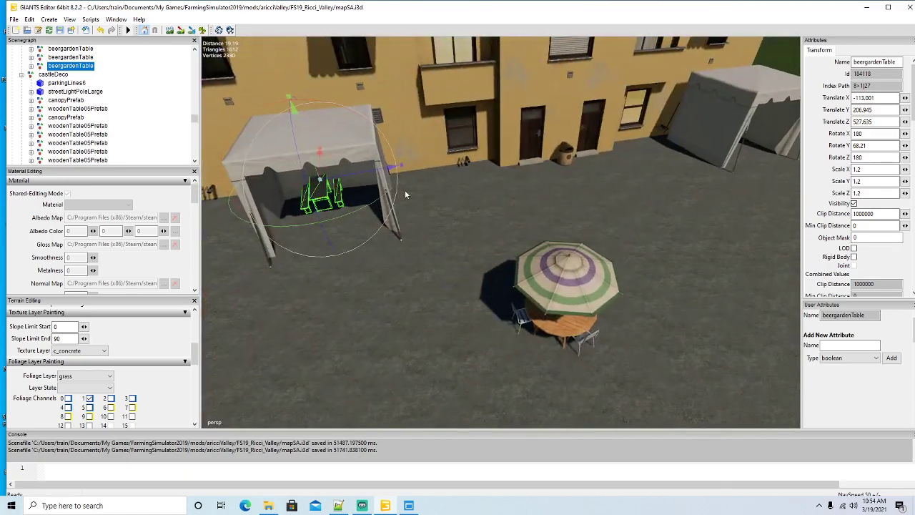
pyautogui.moveTo(321, 178); pyautogui.dragTo(411, 250)
pyautogui.scroll(-5, 411, 249)
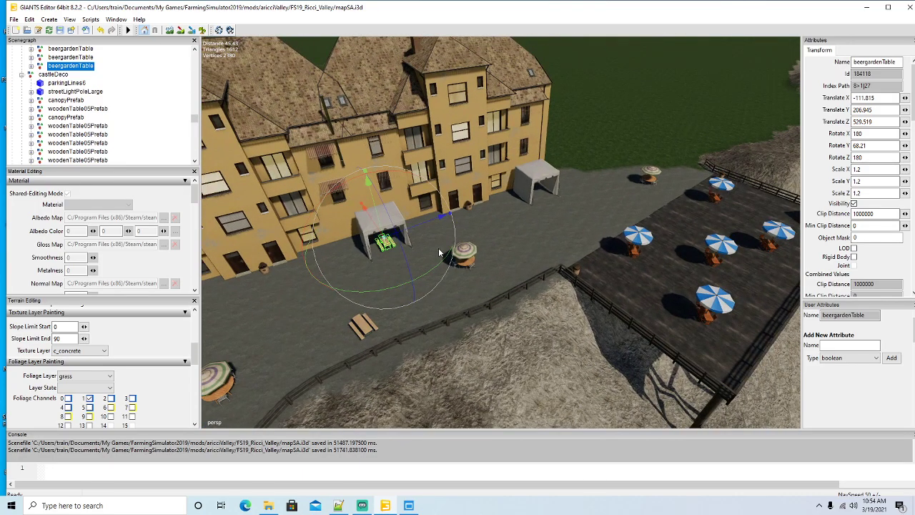
# Step: Duplicate the beergardenTable into the tent nearest the smaller deck, about X -89.7, Z 521.9, rotated to about 71.5° in Y
pyautogui.hotkey('ctrl', 'd')
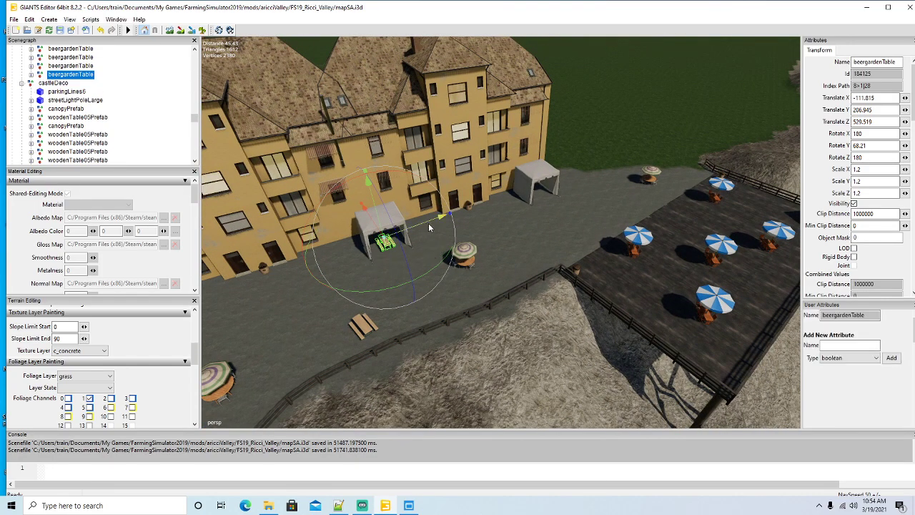
pyautogui.moveTo(427, 230); pyautogui.dragTo(413, 248)
pyautogui.scroll(5, 619, 244)
pyautogui.moveTo(398, 217); pyautogui.dragTo(426, 265)
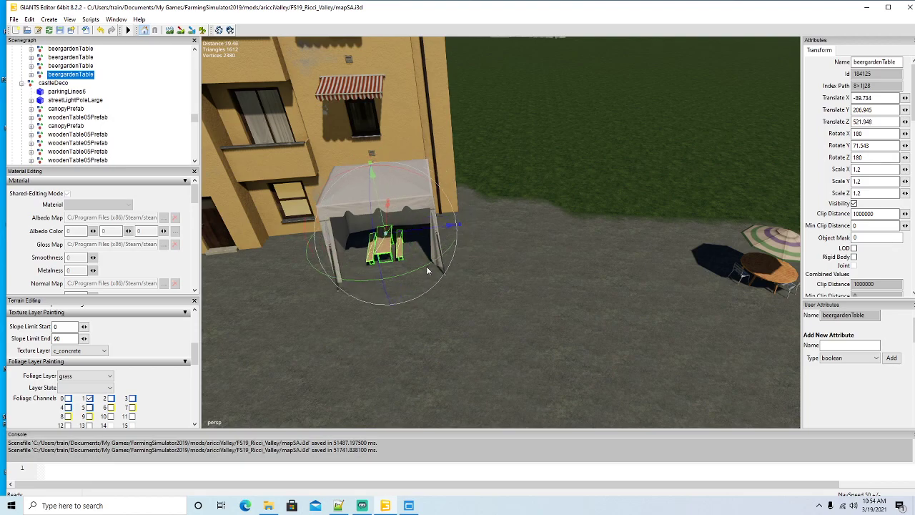
pyautogui.scroll(-5, 420, 271)
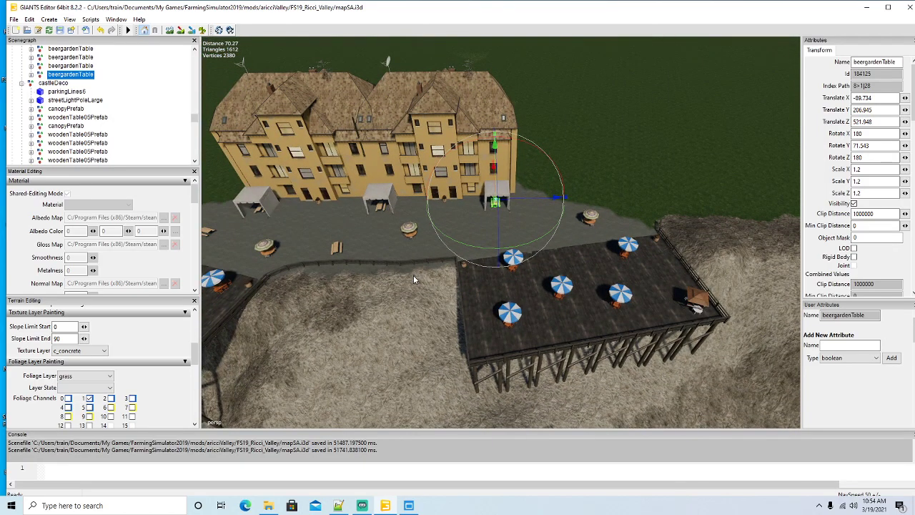
# Step: Duplicate the beergardenTable and place the copy at a different angle on the pavement between the last tent and the smaller deck
pyautogui.hotkey('ctrl', 'd')
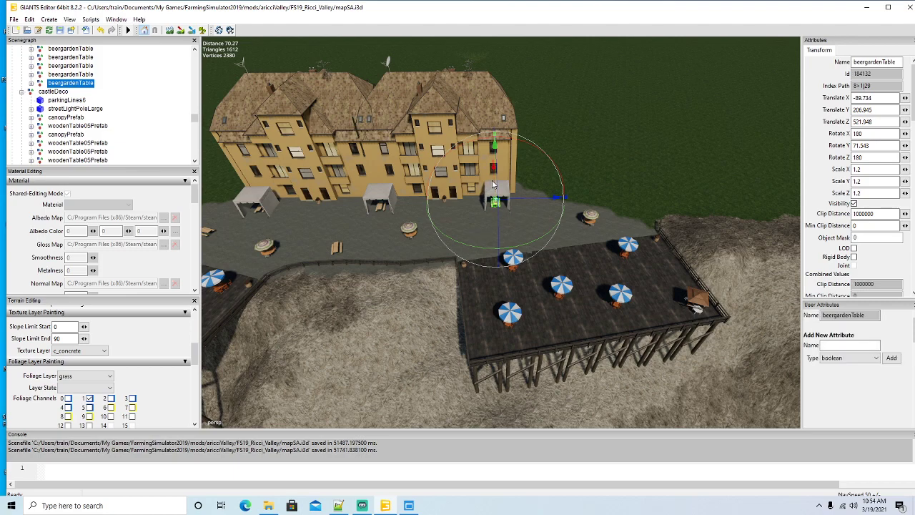
pyautogui.moveTo(490, 193); pyautogui.dragTo(526, 288)
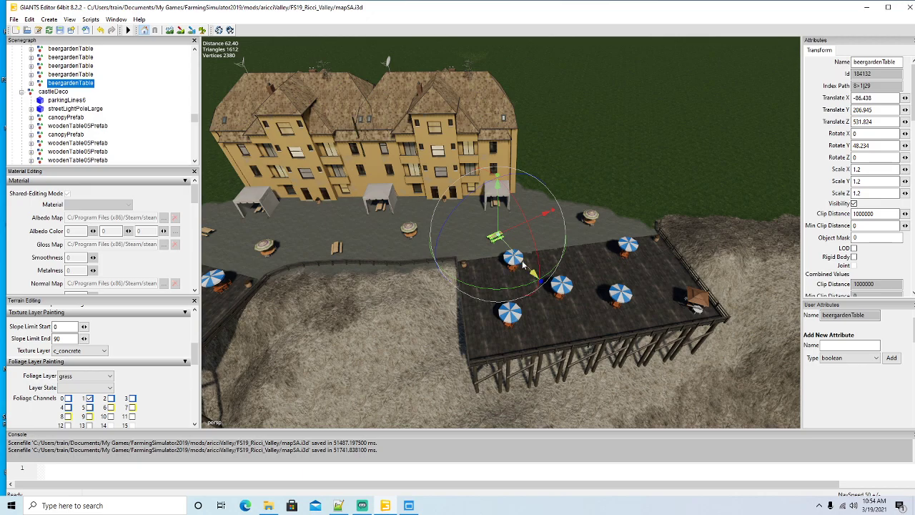
pyautogui.moveTo(523, 264); pyautogui.dragTo(591, 255)
# Step: Select the whole foldSign01 object in the castle field and set its clip distance to 35000
pyautogui.scroll(5, 482, 223)
pyautogui.scroll(4, 535, 221)
pyautogui.scroll(2, 566, 218)
pyautogui.scroll(5, 609, 216)
pyautogui.scroll(3, 529, 256)
pyautogui.click(495, 223)
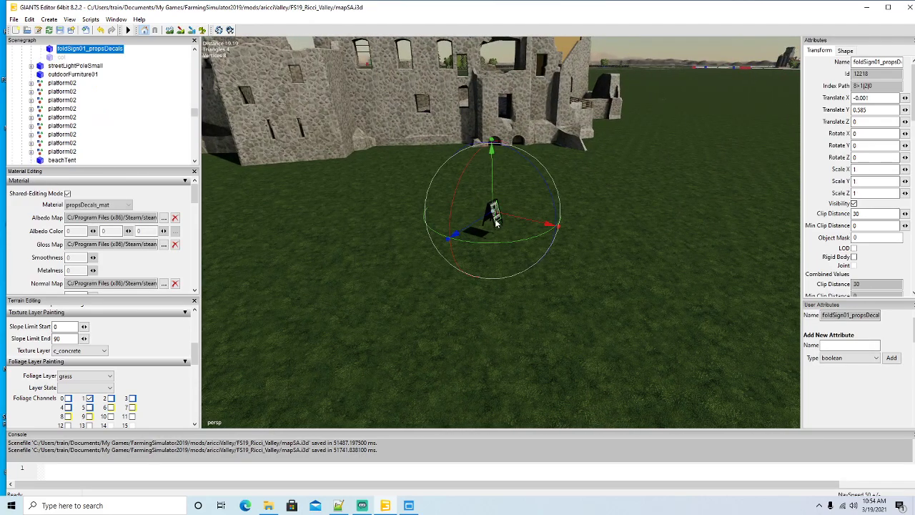
pyautogui.scroll(3, 45, 111)
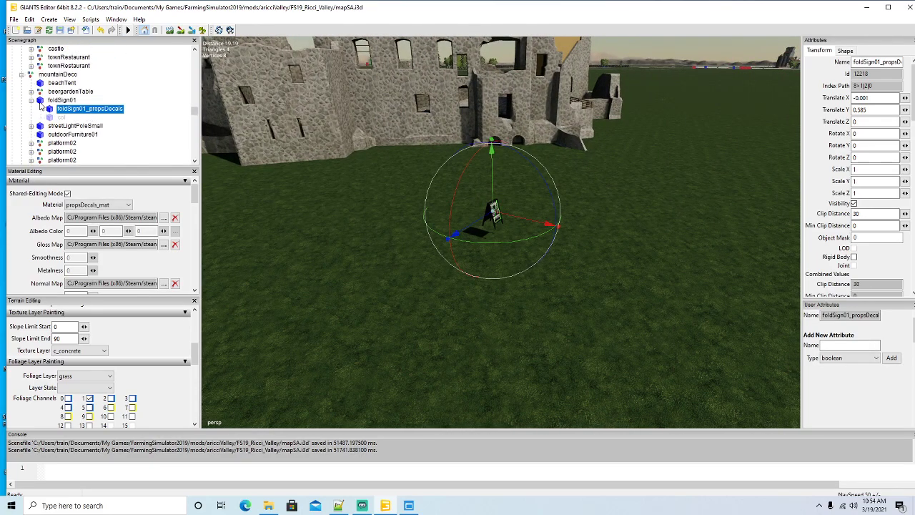
pyautogui.click(41, 101)
pyautogui.click(31, 100)
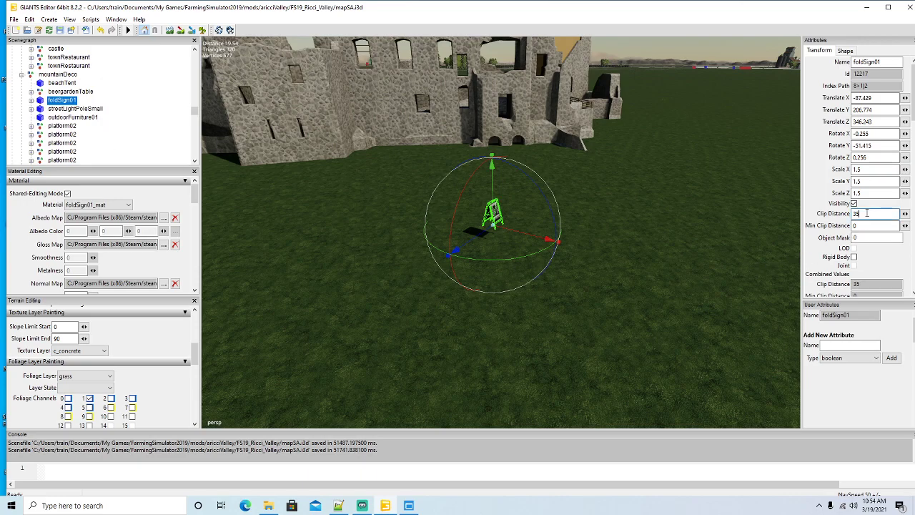
# Step: Place foldSign01 on the pavement between the middle and last tents using Interactive Placement, about X -98.4, Z 528.1, rotated to about -38.3° in Y
pyautogui.keyDown('alt'); pyautogui.moveTo(553, 331); pyautogui.dragTo(260, 309); pyautogui.keyUp('alt')
pyautogui.scroll(6, 516, 276)
pyautogui.scroll(4, 259, 308)
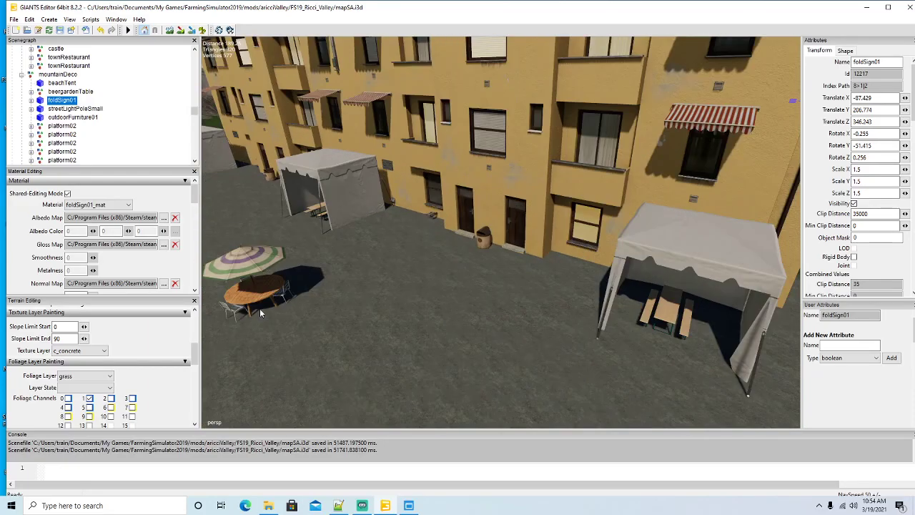
pyautogui.click(30, 19)
pyautogui.click(68, 151)
pyautogui.hotkey('ctrl', 'shift', 'v')
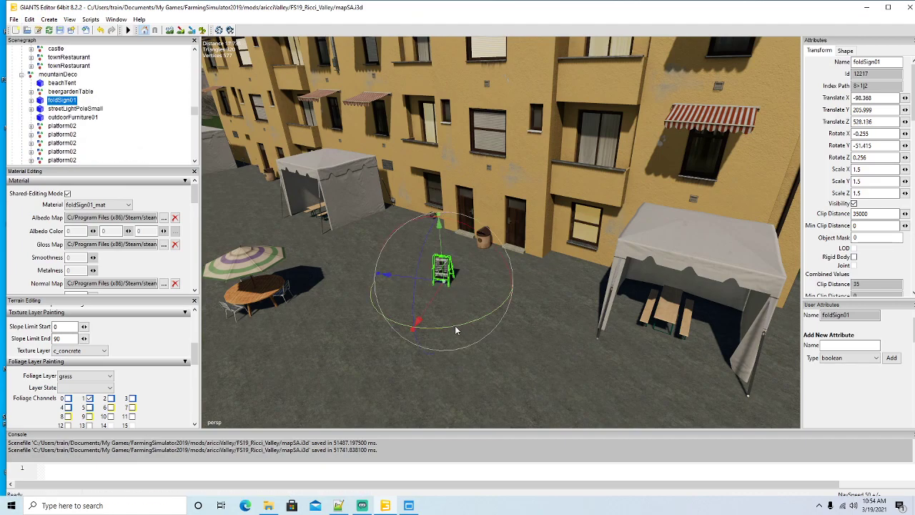
pyautogui.moveTo(455, 329); pyautogui.dragTo(476, 327)
# Step: Duplicate foldSign01 between the first and middle tents, about X -121.6, Z 535.4, and turn it to about -58.8° in Y
pyautogui.moveTo(476, 327); pyautogui.dragTo(414, 299, button='right')
pyautogui.press('f')
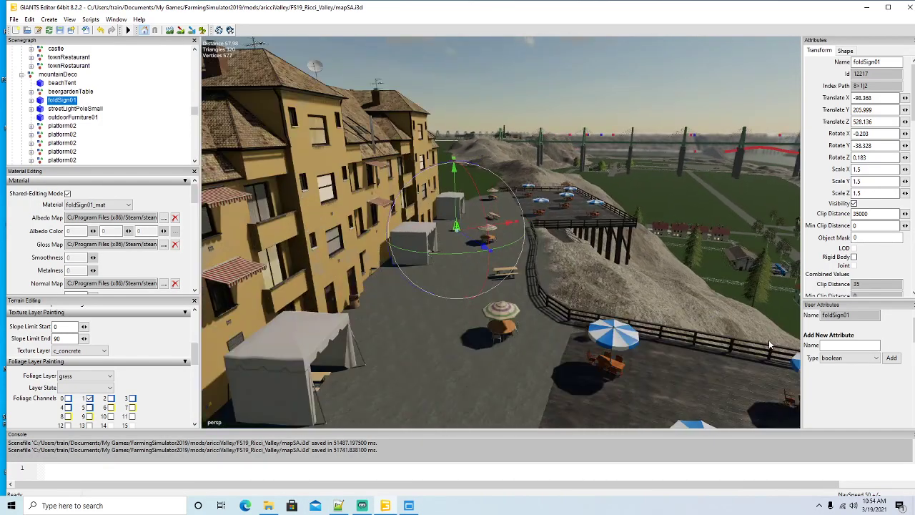
pyautogui.moveTo(770, 345); pyautogui.dragTo(690, 363, button='right')
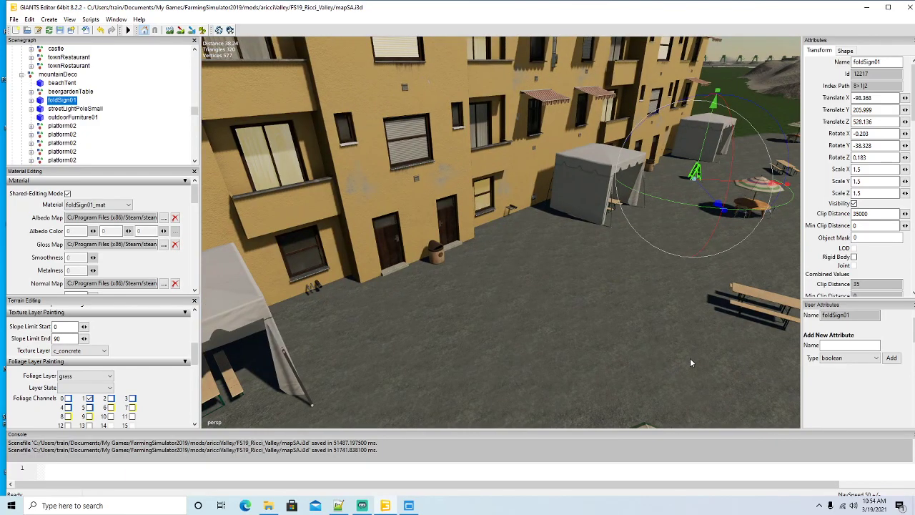
pyautogui.click(714, 187)
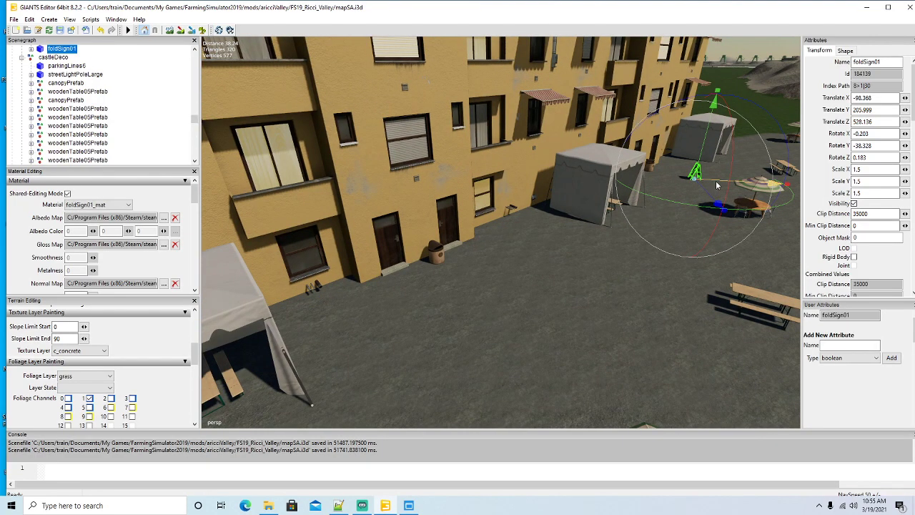
pyautogui.moveTo(716, 184); pyautogui.dragTo(549, 364)
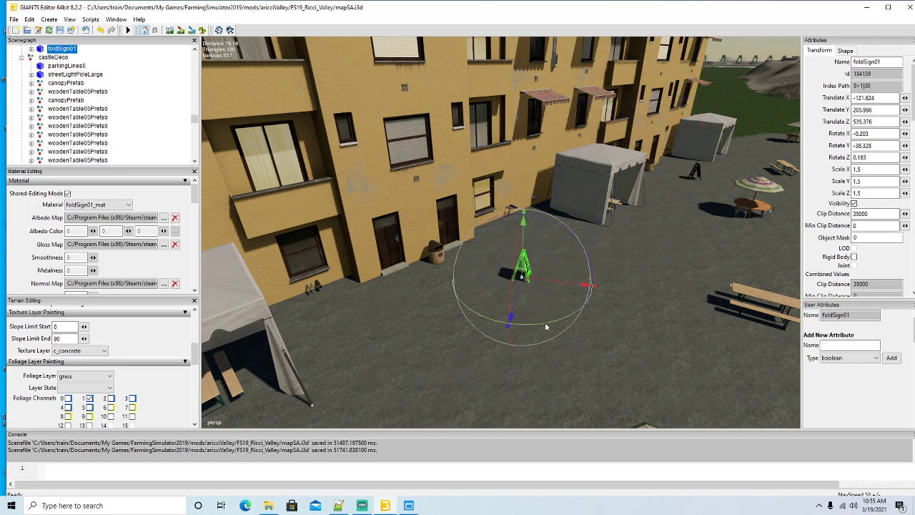
pyautogui.moveTo(546, 326); pyautogui.dragTo(373, 308)
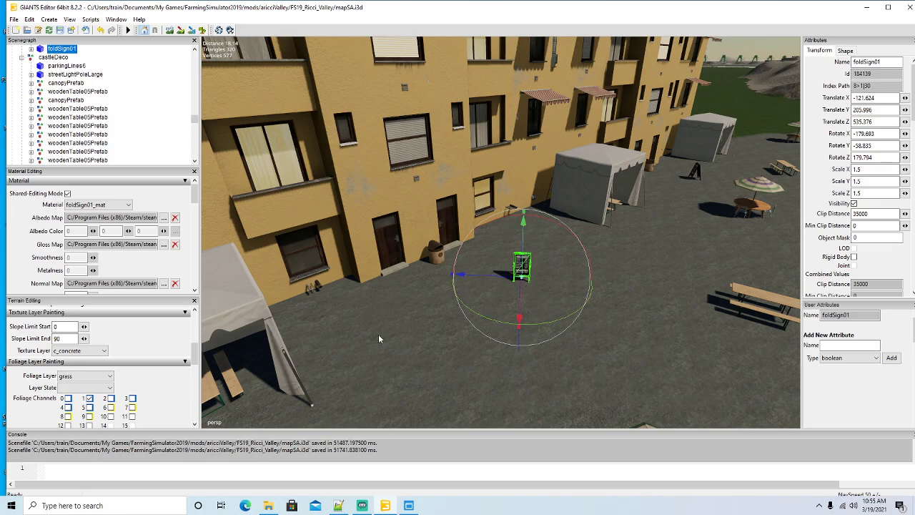
# Step: Move streetLightPoleLarge from the field to the first parking line's corner behind the hotel, about X -101.4, Z 496.7, rotated to about -71° in Y
pyautogui.scroll(-10, 445, 362)
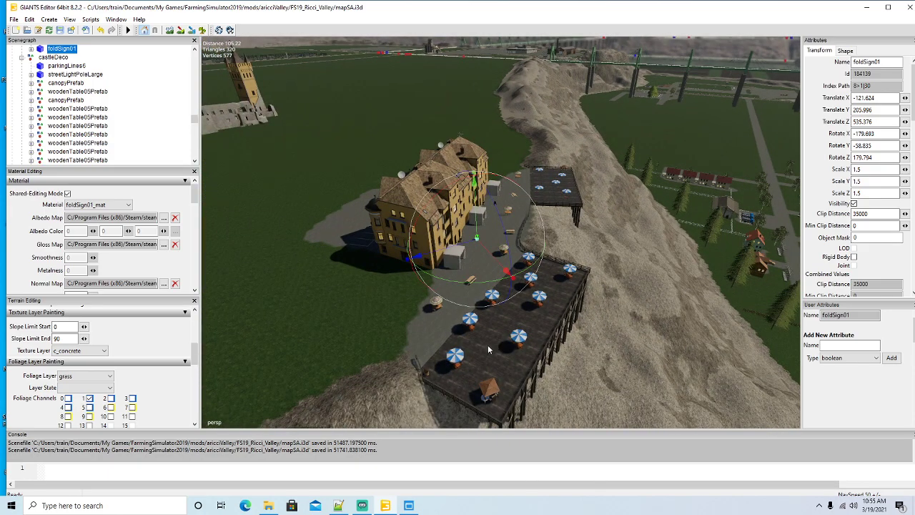
pyautogui.keyDown('alt'); pyautogui.moveTo(488, 346); pyautogui.dragTo(481, 307); pyautogui.keyUp('alt')
pyautogui.scroll(10, 409, 293)
pyautogui.click(391, 266)
pyautogui.moveTo(316, 274); pyautogui.dragTo(730, 238)
pyautogui.keyDown('alt'); pyautogui.moveTo(450, 307); pyautogui.dragTo(538, 329); pyautogui.keyUp('alt')
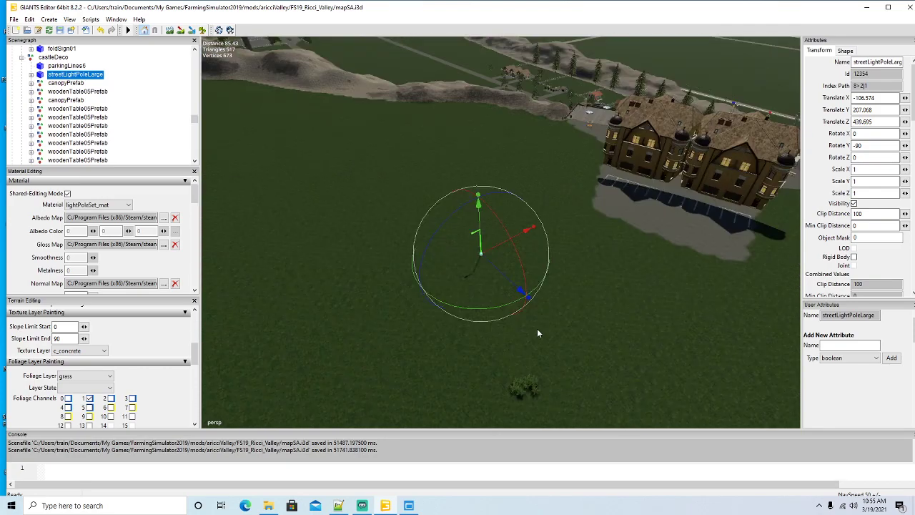
pyautogui.moveTo(496, 251); pyautogui.dragTo(707, 182)
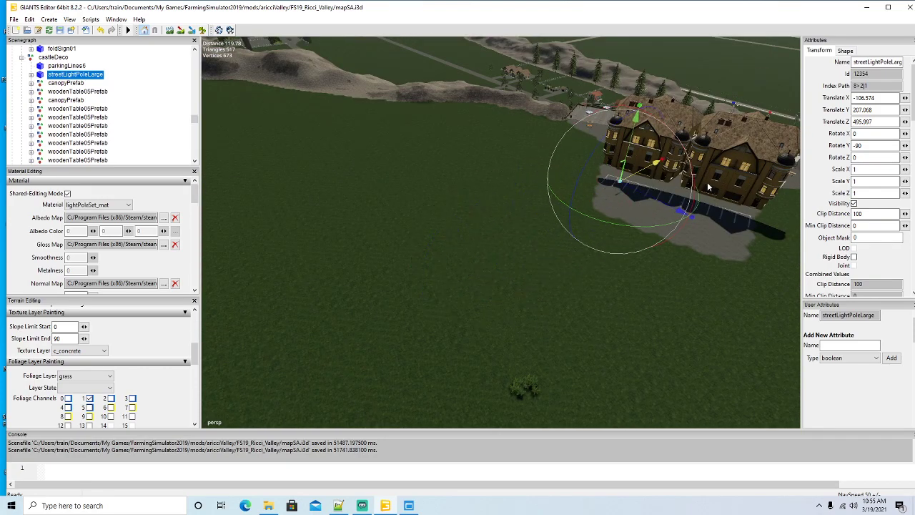
pyautogui.keyDown('alt'); pyautogui.moveTo(551, 284); pyautogui.dragTo(608, 264); pyautogui.keyUp('alt')
pyautogui.scroll(10, 590, 257)
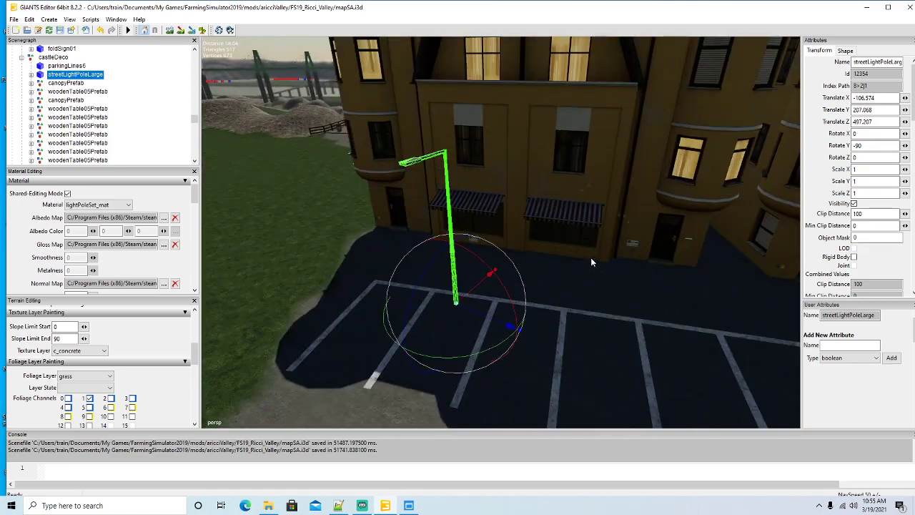
pyautogui.moveTo(491, 283); pyautogui.dragTo(499, 334)
# Step: Duplicate streetLightPoleLarge to the parking row's far end, about X -141.4, Z 510.5, and to its middle, about X -119.8, Z 503.1
pyautogui.scroll(-5, 429, 293)
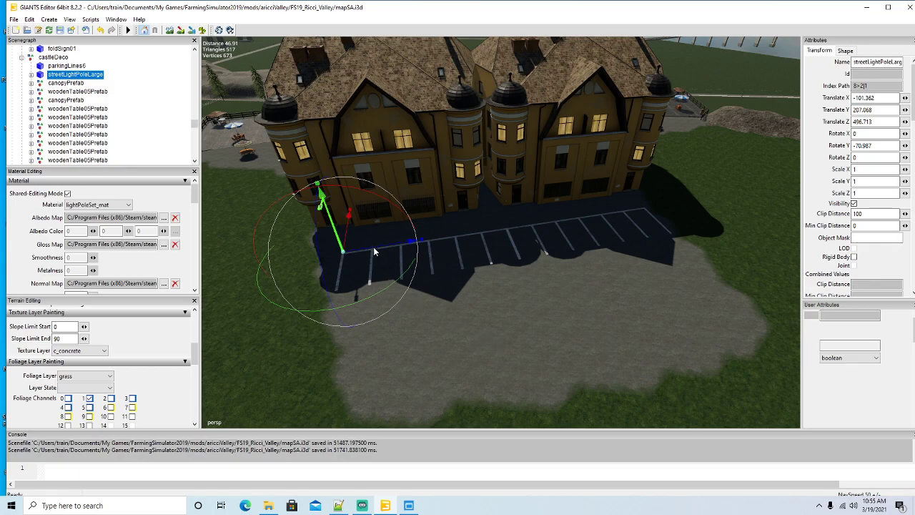
pyautogui.moveTo(374, 247); pyautogui.dragTo(713, 244)
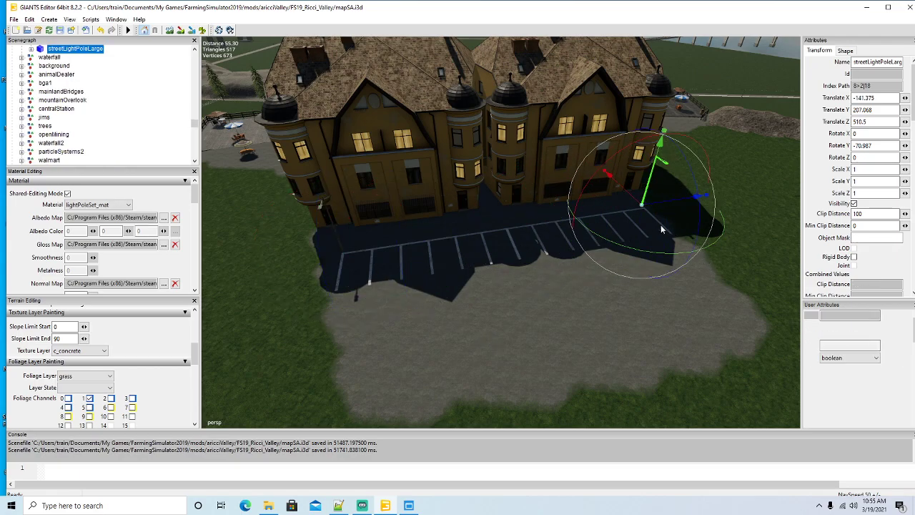
pyautogui.hotkey('ctrl', 'd')
pyautogui.moveTo(622, 212); pyautogui.dragTo(495, 229)
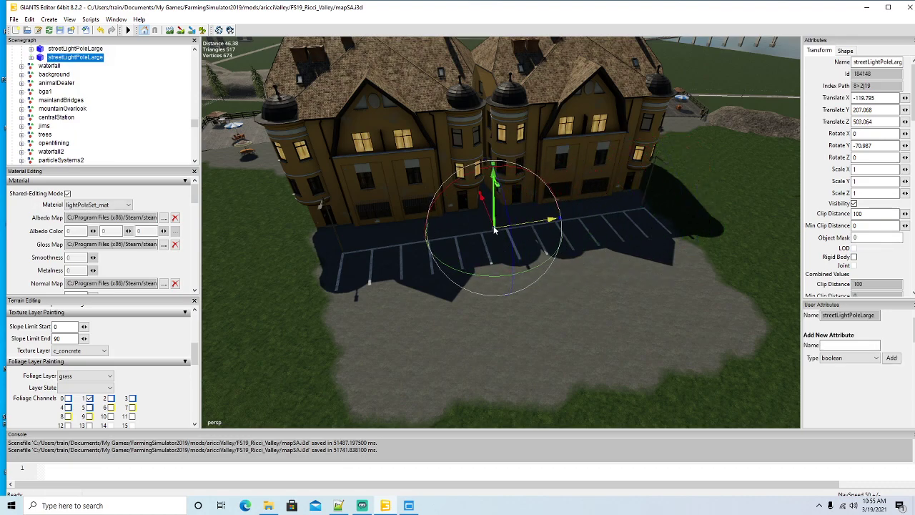
# Step: Move streetLightPoleSmall from the castle field to the pavement edge beside the smaller deck's entrance, about X -64.5, Z 521.1
pyautogui.keyDown('alt'); pyautogui.moveTo(487, 325); pyautogui.dragTo(545, 412); pyautogui.keyUp('alt')
pyautogui.scroll(3, 678, 319)
pyautogui.scroll(3, 574, 336)
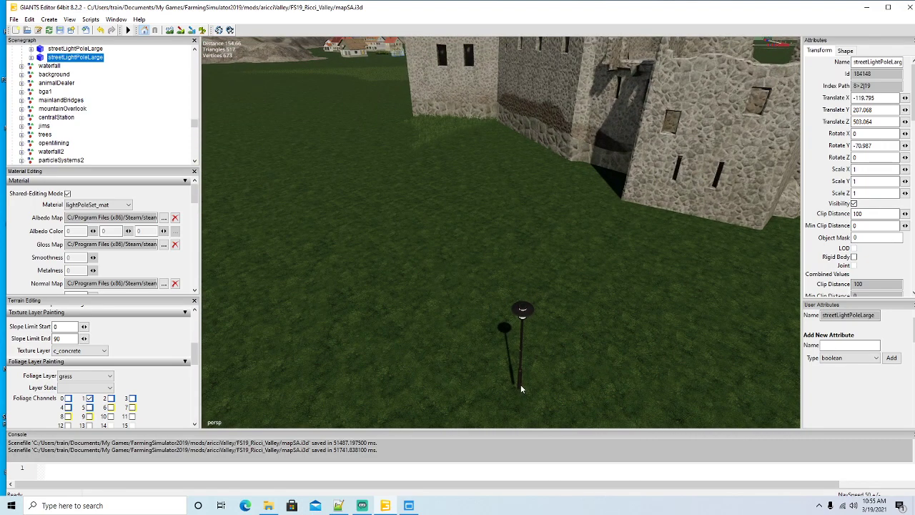
pyautogui.click(520, 384)
pyautogui.keyDown('alt'); pyautogui.moveTo(639, 378); pyautogui.dragTo(180, 295); pyautogui.keyUp('alt')
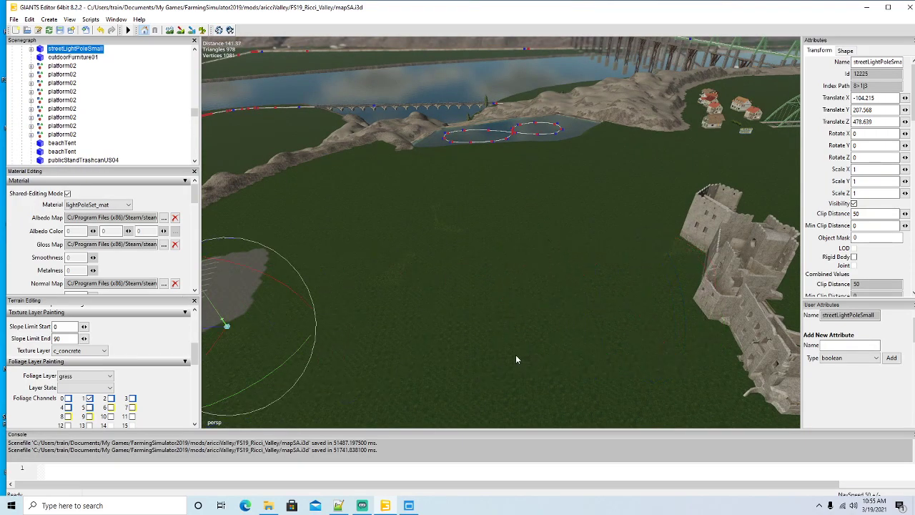
pyautogui.press('f')
pyautogui.moveTo(556, 282); pyautogui.dragTo(421, 353)
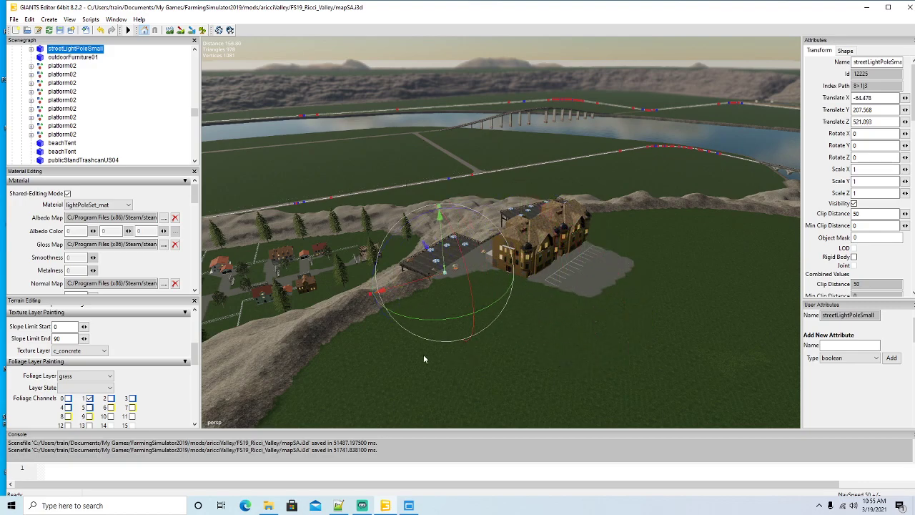
pyautogui.press('f')
pyautogui.scroll(12, 470, 372)
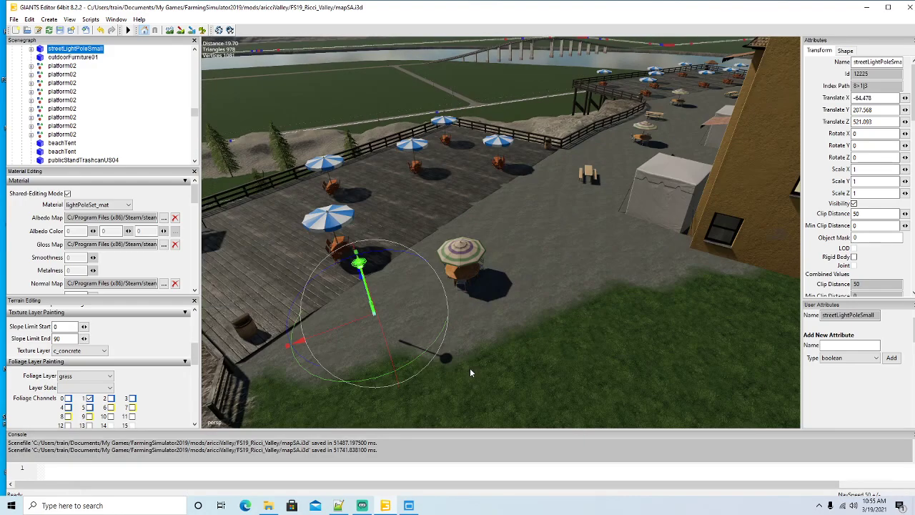
pyautogui.keyDown('alt'); pyautogui.moveTo(470, 372); pyautogui.dragTo(257, 312); pyautogui.keyUp('alt')
pyautogui.scroll(-10, 299, 333)
pyautogui.press('f')
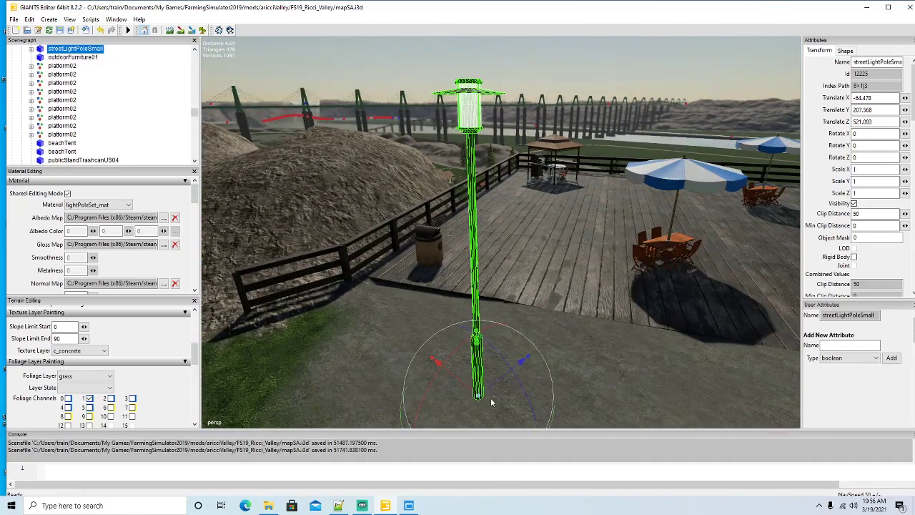
# Step: Lower streetLightPoleSmall onto the pavement beside the smaller deck's entrance, to about Y 205.8
pyautogui.keyDown('alt'); pyautogui.moveTo(478, 377); pyautogui.dragTo(493, 373); pyautogui.keyUp('alt')
pyautogui.moveTo(493, 330); pyautogui.dragTo(546, 391)
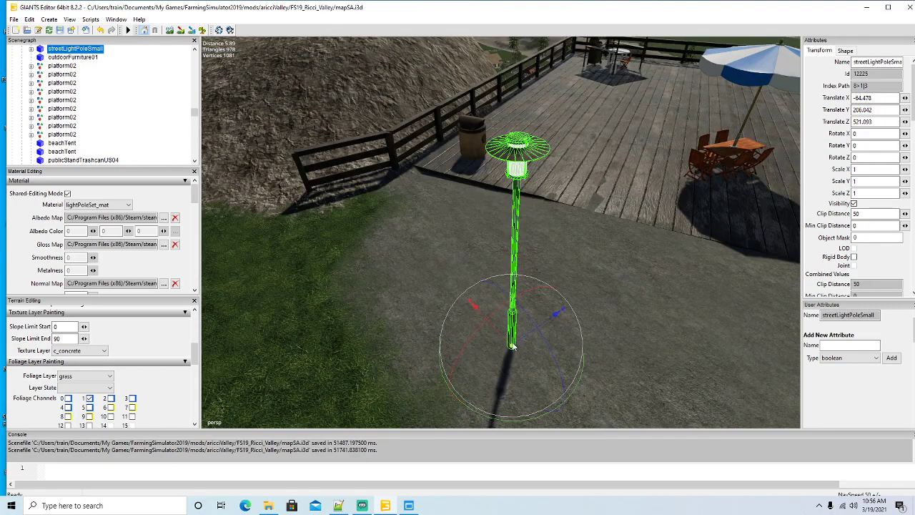
pyautogui.moveTo(512, 346); pyautogui.dragTo(512, 352)
# Step: Lower the three streetLightPoleLarge poles along the parking row into the ground, the middle to about Y 206.72 and the far one to 206.79
pyautogui.keyDown('alt'); pyautogui.moveTo(775, 346); pyautogui.dragTo(391, 329); pyautogui.keyUp('alt')
pyautogui.moveTo(336, 344)
pyautogui.keyDown('alt'); pyautogui.mouseDown()
pyautogui.moveTo(397, 311)
pyautogui.moveTo(351, 291)
pyautogui.moveTo(345, 328)
pyautogui.mouseUp(); pyautogui.keyUp('alt')
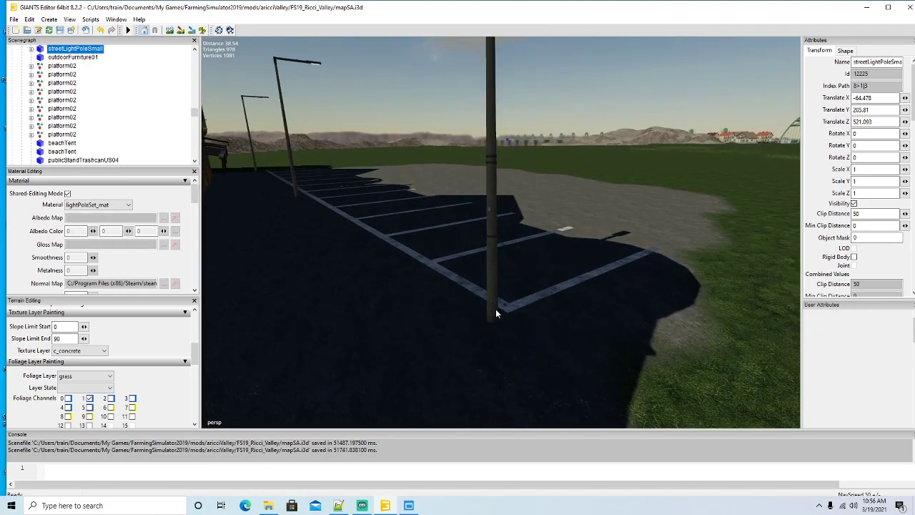
pyautogui.click(496, 309)
pyautogui.moveTo(495, 298); pyautogui.dragTo(381, 326)
pyautogui.click(496, 297)
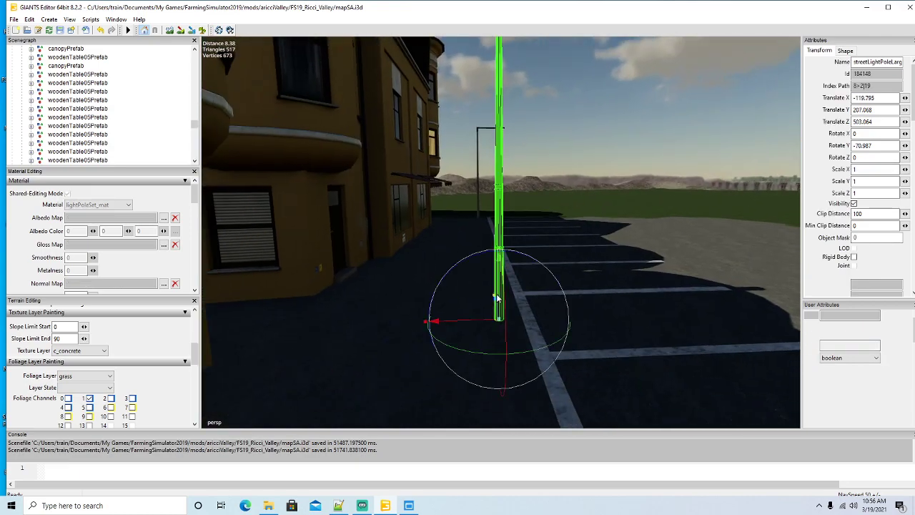
pyautogui.moveTo(500, 295); pyautogui.dragTo(460, 312)
pyautogui.scroll(6, 472, 320)
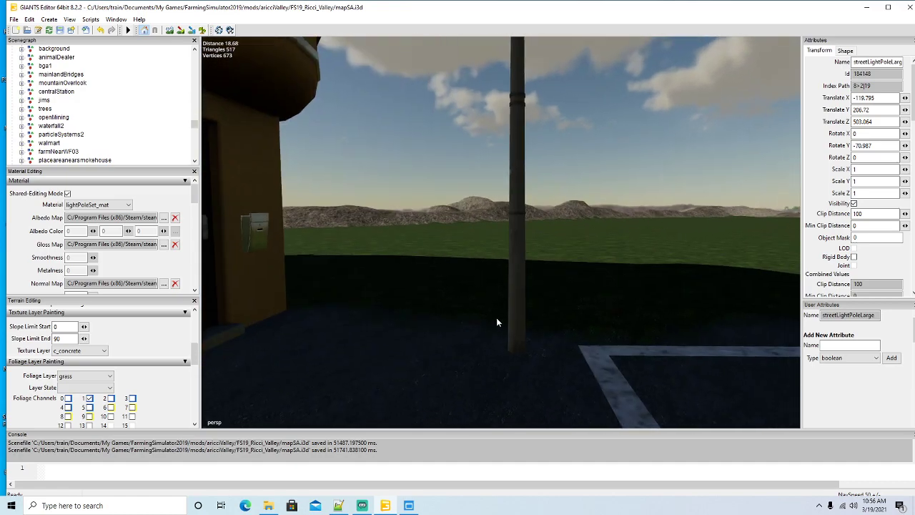
pyautogui.click(513, 316)
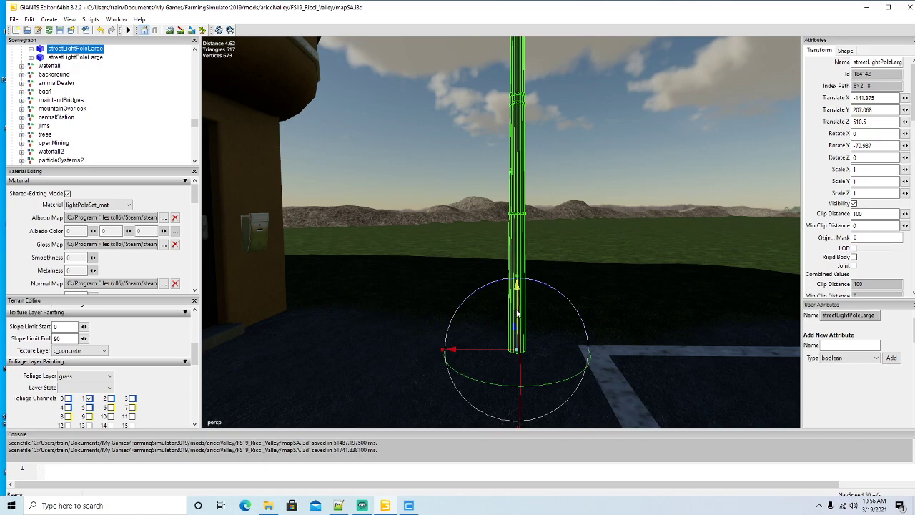
pyautogui.moveTo(518, 314); pyautogui.dragTo(598, 413)
# Step: Move streetLightPoleSmall to the fence corner at the smaller deck's entrance, about X -57.6, Z 522.7
pyautogui.scroll(-10, 329, 344)
pyautogui.scroll(5, 540, 407)
pyautogui.scroll(-5, 541, 407)
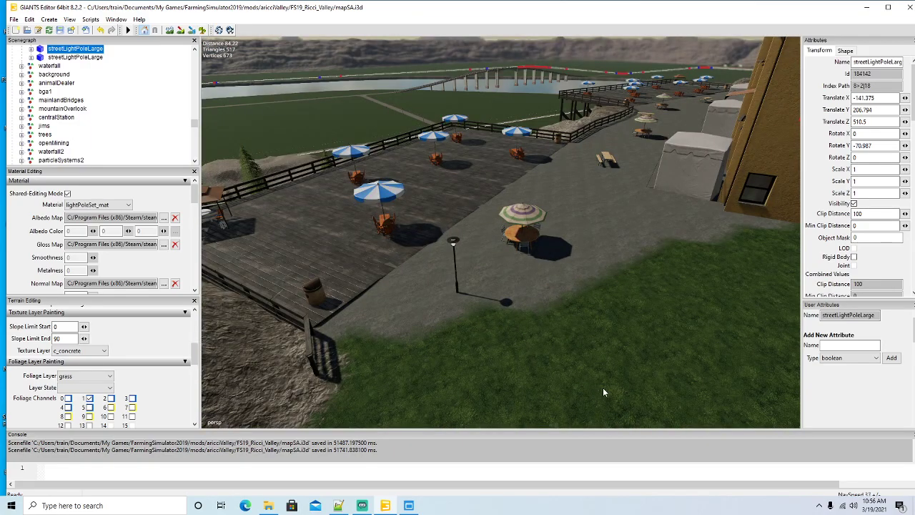
pyautogui.keyDown('alt'); pyautogui.moveTo(480, 355); pyautogui.dragTo(467, 363); pyautogui.keyUp('alt')
pyautogui.scroll(4, 467, 363)
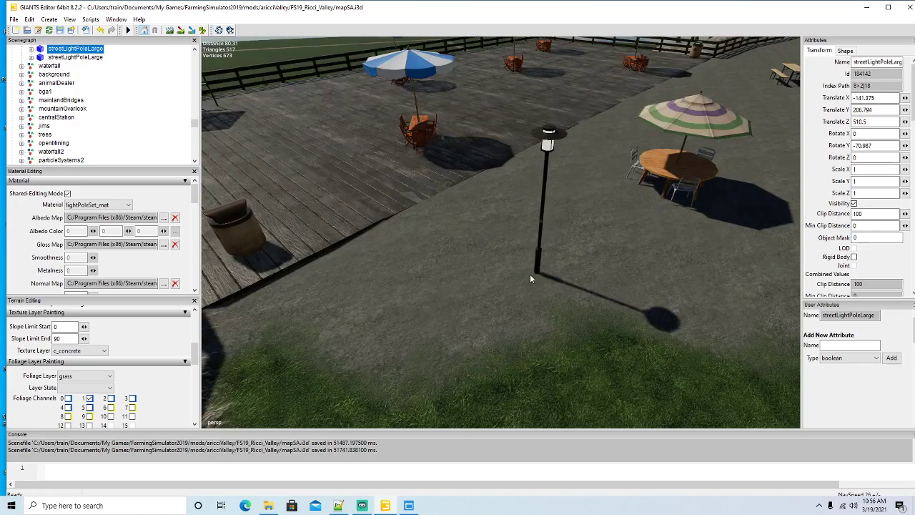
pyautogui.click(538, 267)
pyautogui.keyDown('alt'); pyautogui.moveTo(583, 300); pyautogui.dragTo(379, 323); pyautogui.keyUp('alt')
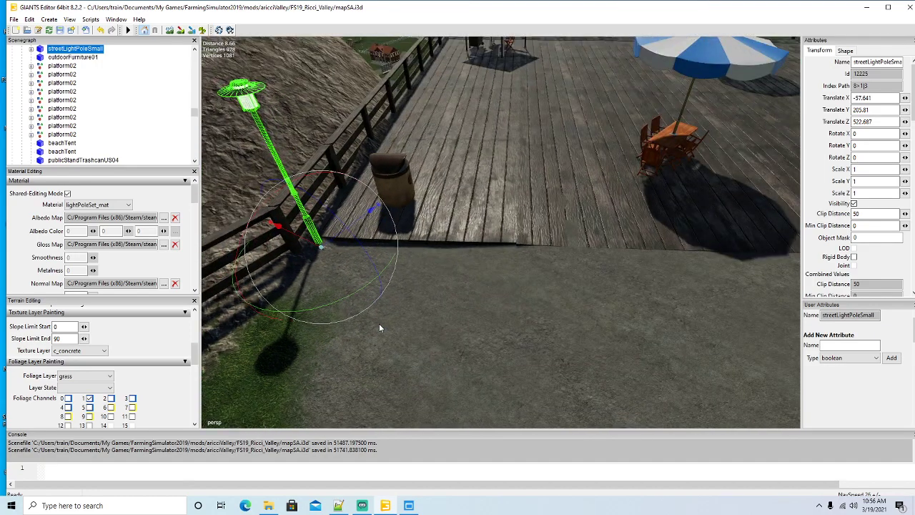
# Step: Copy streetLightPoleSmall to the smaller deck's opposite fence corner, about X -92, Z 539.2, and turn it to about 17.6° in Y
pyautogui.scroll(-5, 385, 330)
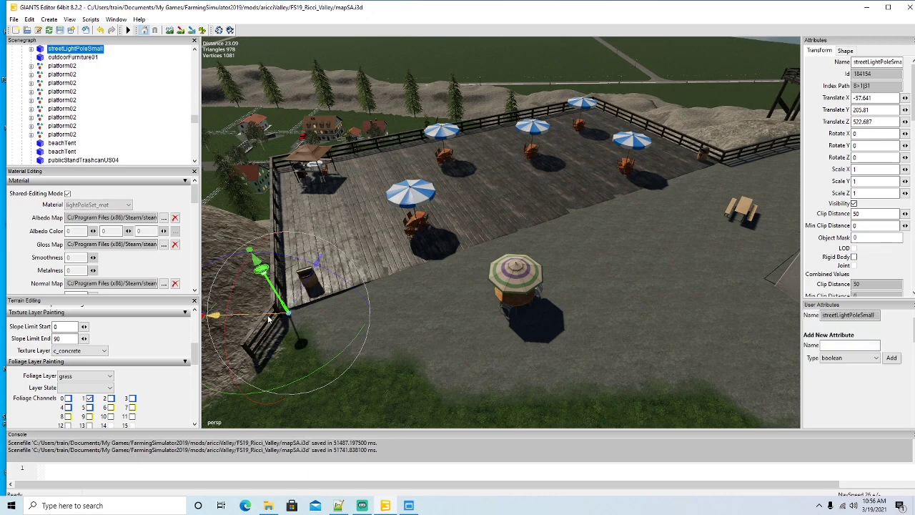
pyautogui.hotkey('ctrl', 'v')
pyautogui.moveTo(361, 319); pyautogui.dragTo(602, 215)
pyautogui.scroll(5, 605, 212)
pyautogui.moveTo(351, 279); pyautogui.dragTo(517, 253)
pyautogui.scroll(3, 517, 253)
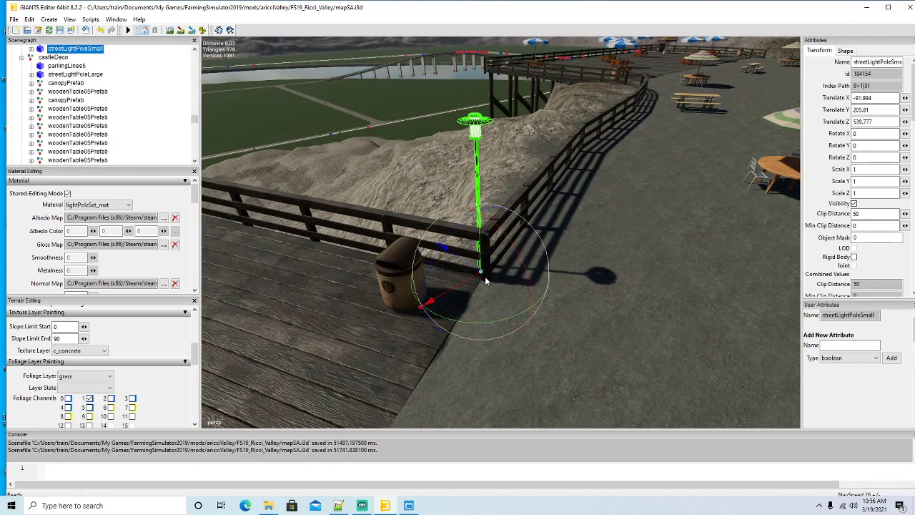
pyautogui.moveTo(484, 280); pyautogui.dragTo(496, 285)
pyautogui.keyDown('alt'); pyautogui.moveTo(544, 322); pyautogui.dragTo(545, 330); pyautogui.keyUp('alt')
pyautogui.scroll(-3, 544, 333)
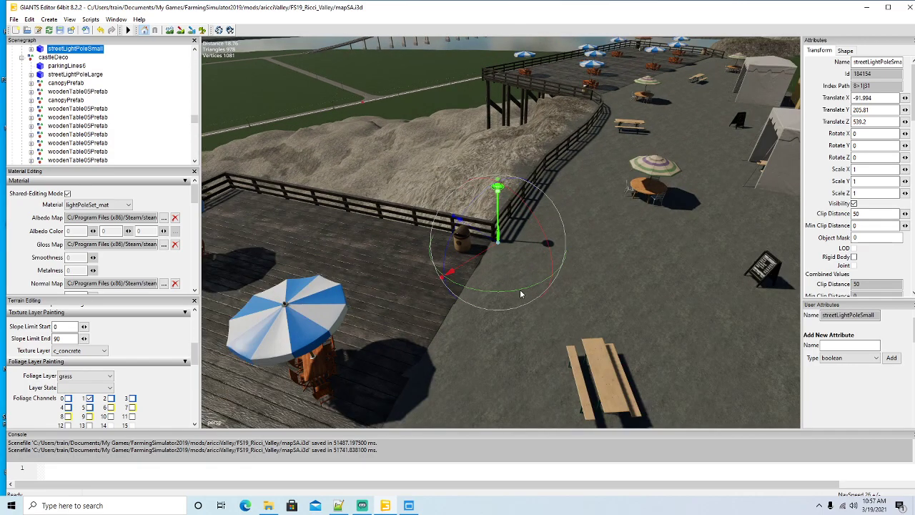
pyautogui.moveTo(519, 293); pyautogui.dragTo(541, 294)
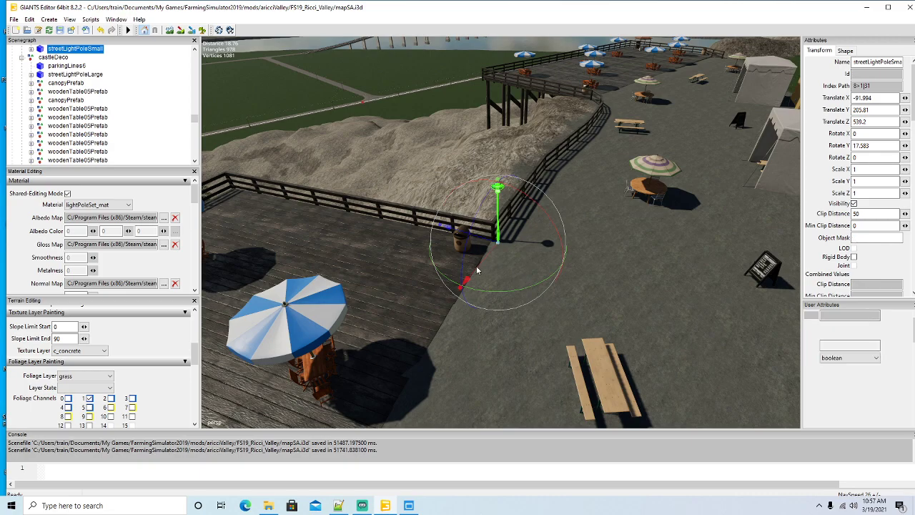
# Step: Duplicate streetLightPoleSmall along the curved fence beside the picnic table, about X -110, Z 544.9
pyautogui.hotkey('ctrl', 'd')
pyautogui.moveTo(479, 273); pyautogui.dragTo(590, 184)
pyautogui.scroll(3, 591, 185)
pyautogui.press('f')
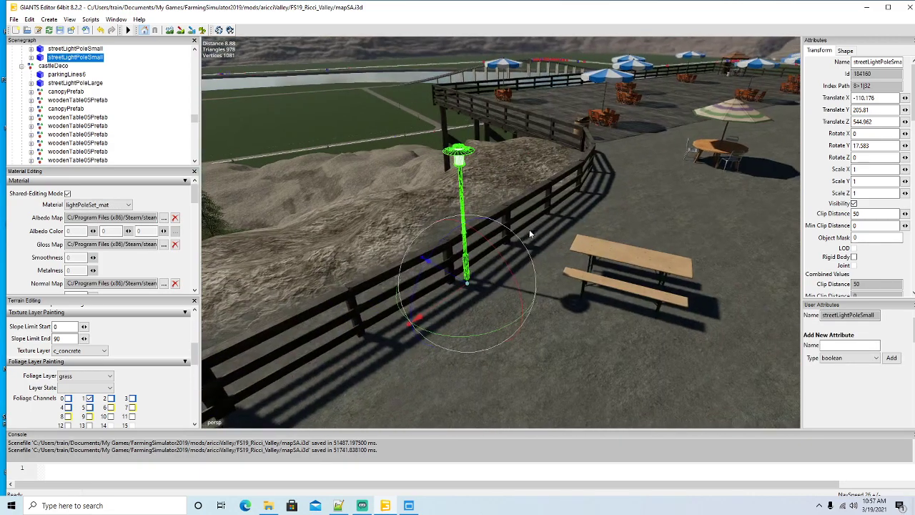
pyautogui.moveTo(448, 274); pyautogui.dragTo(441, 303)
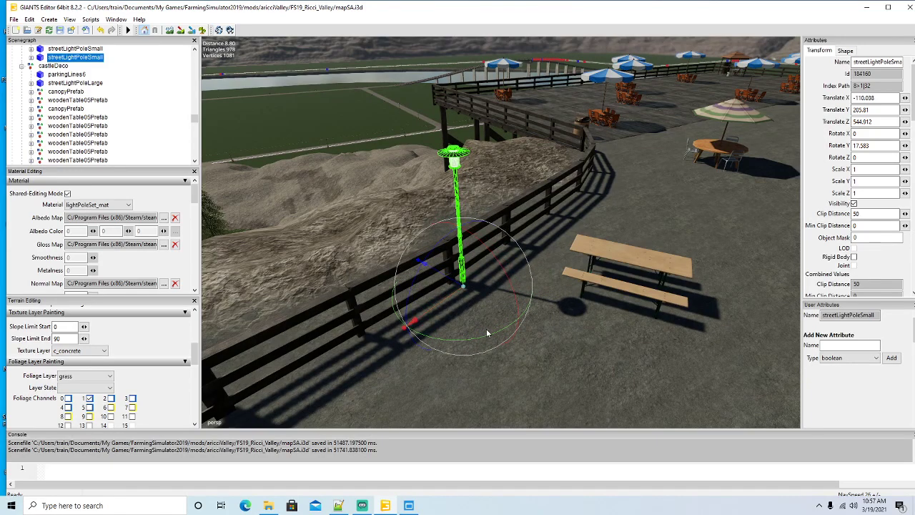
# Step: Duplicate streetLightPoleSmall to the fence corner where the larger deck begins, about X -120.8, Z 551.4
pyautogui.keyDown('alt'); pyautogui.moveTo(486, 328); pyautogui.dragTo(339, 351); pyautogui.keyUp('alt')
pyautogui.scroll(3, 495, 296)
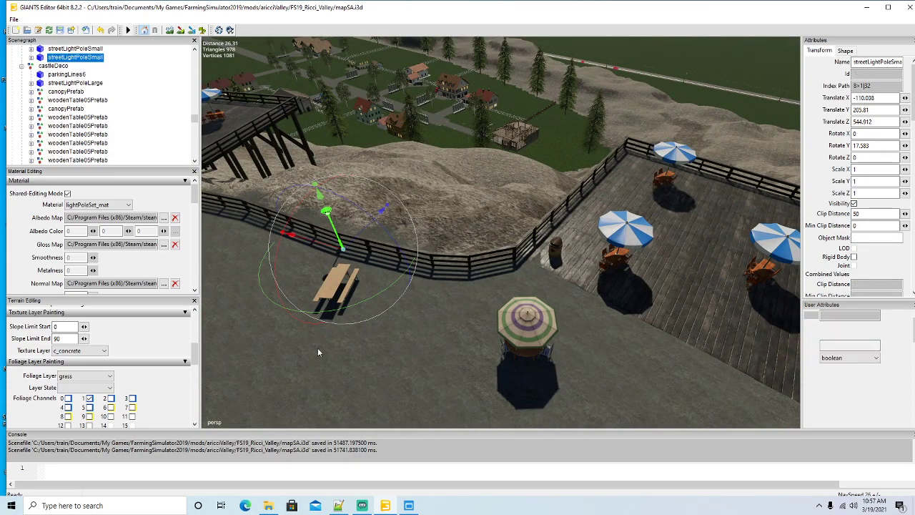
pyautogui.hotkey('ctrl', 'd')
pyautogui.moveTo(361, 256); pyautogui.dragTo(482, 326)
pyautogui.scroll(3, 554, 324)
pyautogui.keyDown('alt'); pyautogui.moveTo(554, 325); pyautogui.dragTo(457, 327); pyautogui.keyUp('alt')
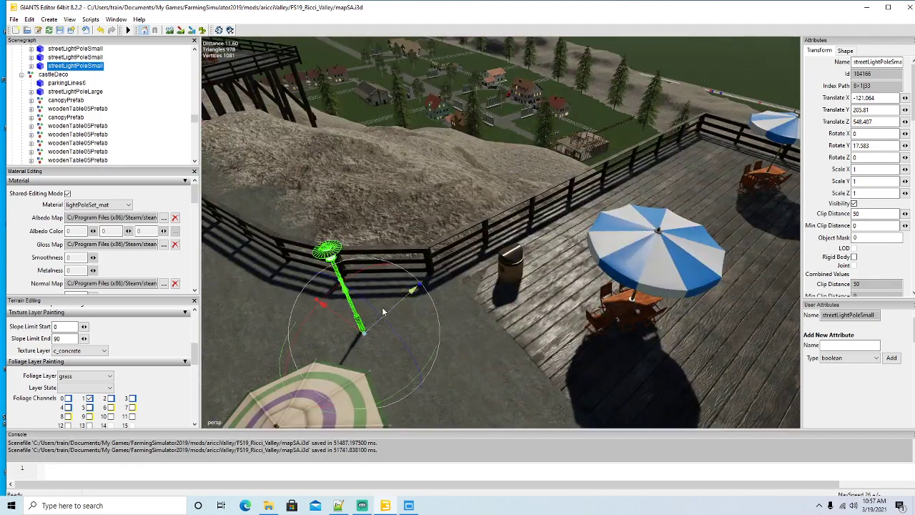
pyautogui.moveTo(415, 289); pyautogui.dragTo(430, 277)
pyautogui.scroll(-5, 379, 320)
# Step: Duplicate streetLightPoleSmall to the far corner of the larger deck, about X -165.7, Z 551.4
pyautogui.keyDown('alt'); pyautogui.moveTo(379, 320); pyautogui.dragTo(561, 332); pyautogui.keyUp('alt')
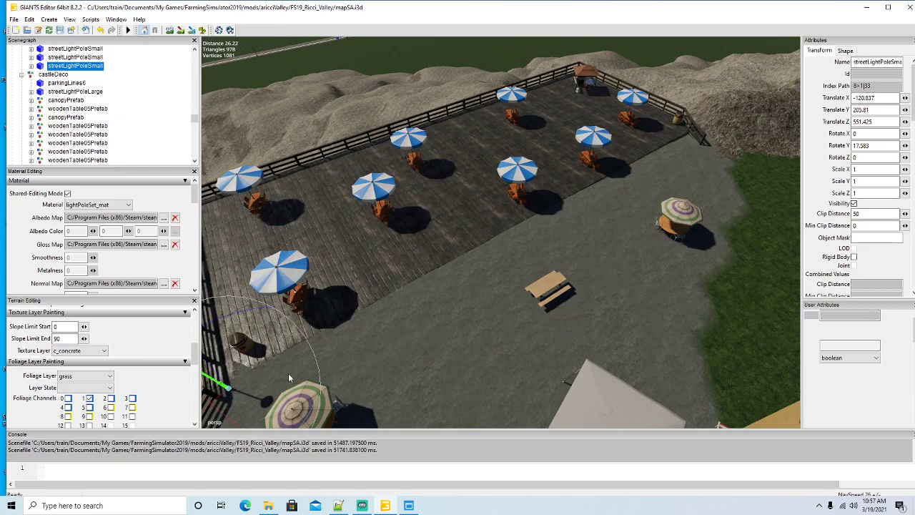
pyautogui.hotkey('ctrl', 'd')
pyautogui.moveTo(233, 393); pyautogui.dragTo(664, 163)
pyautogui.keyDown('alt'); pyautogui.moveTo(634, 204); pyautogui.dragTo(455, 319); pyautogui.keyUp('alt')
pyautogui.scroll(3, 674, 162)
pyautogui.scroll(5, 652, 167)
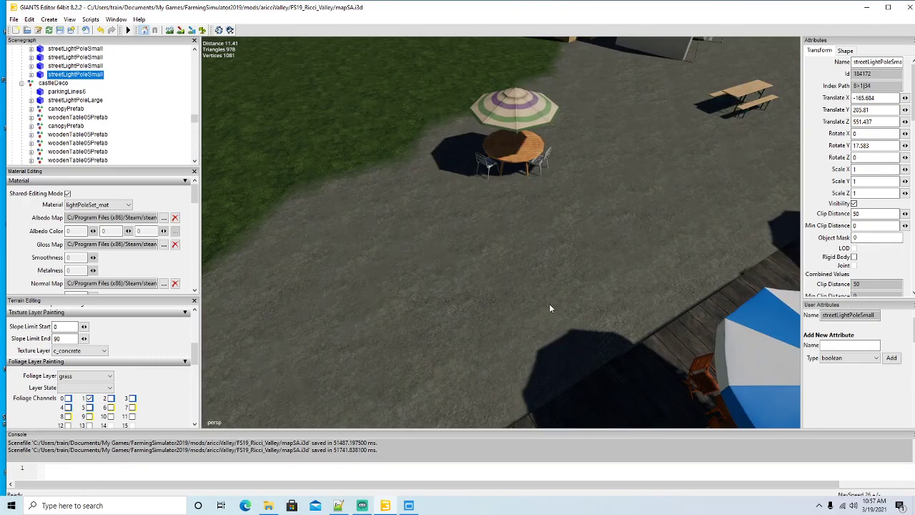
# Step: Save the map scene with the new street lights around the hotel
pyautogui.scroll(-6, 550, 306)
pyautogui.scroll(-4, 454, 319)
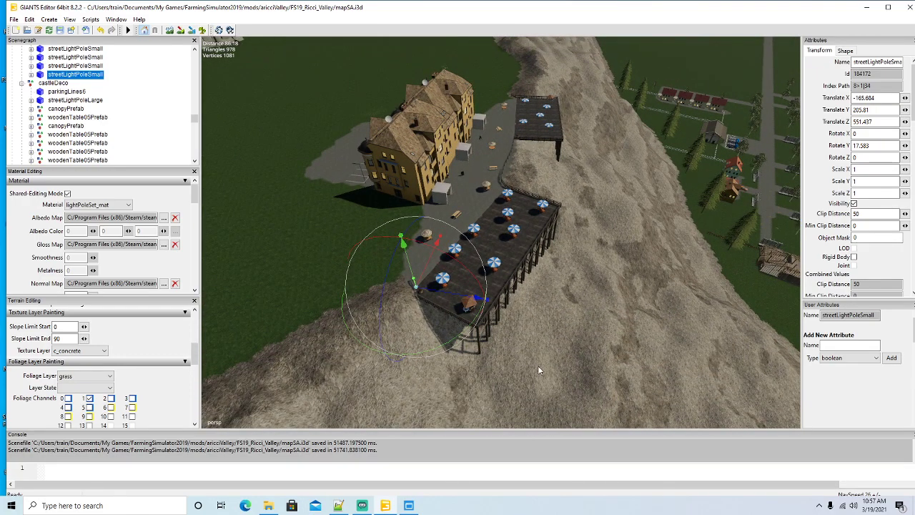
pyautogui.keyDown('alt'); pyautogui.moveTo(540, 369); pyautogui.dragTo(246, 220); pyautogui.keyUp('alt')
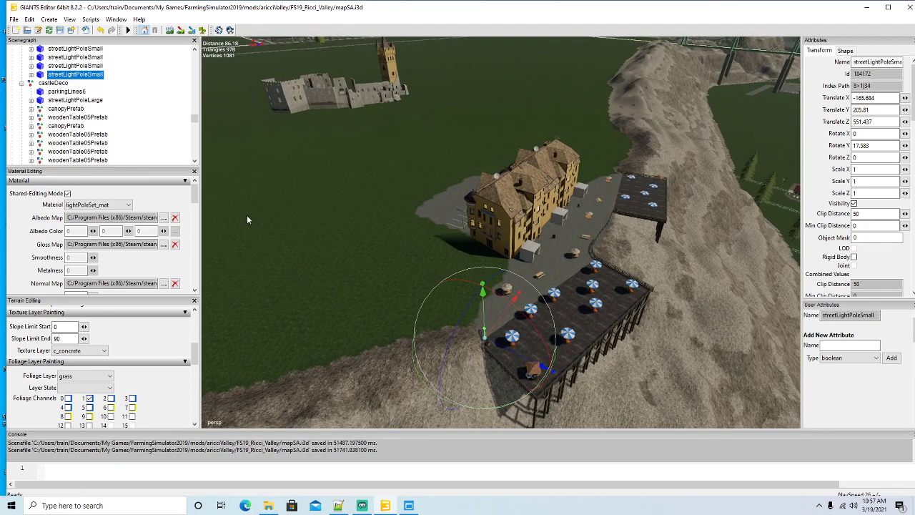
pyautogui.click(61, 31)
# Step: Survey the hotel hilltop, the castle field and the surrounding land
pyautogui.moveTo(353, 279)
pyautogui.mouseDown(button='middle')
pyautogui.moveTo(324, 260)
pyautogui.moveTo(427, 282)
pyautogui.moveTo(357, 275)
pyautogui.mouseUp(button='middle')
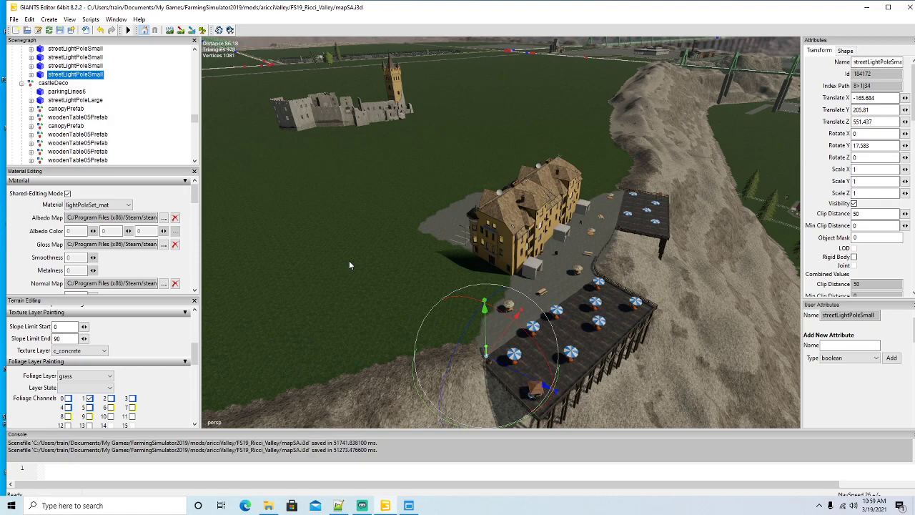
pyautogui.keyDown('alt'); pyautogui.moveTo(347, 251); pyautogui.dragTo(345, 255); pyautogui.keyUp('alt')
pyautogui.scroll(-5, 346, 254)
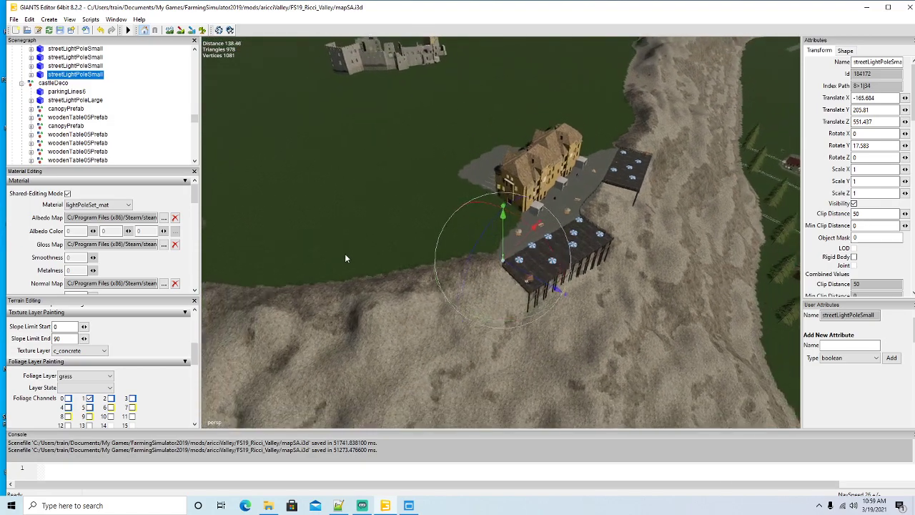
pyautogui.scroll(-2, 345, 253)
pyautogui.moveTo(345, 253); pyautogui.dragTo(320, 216, button='middle')
pyautogui.scroll(3, 300, 208)
pyautogui.moveTo(531, 327); pyautogui.dragTo(551, 356, button='middle')
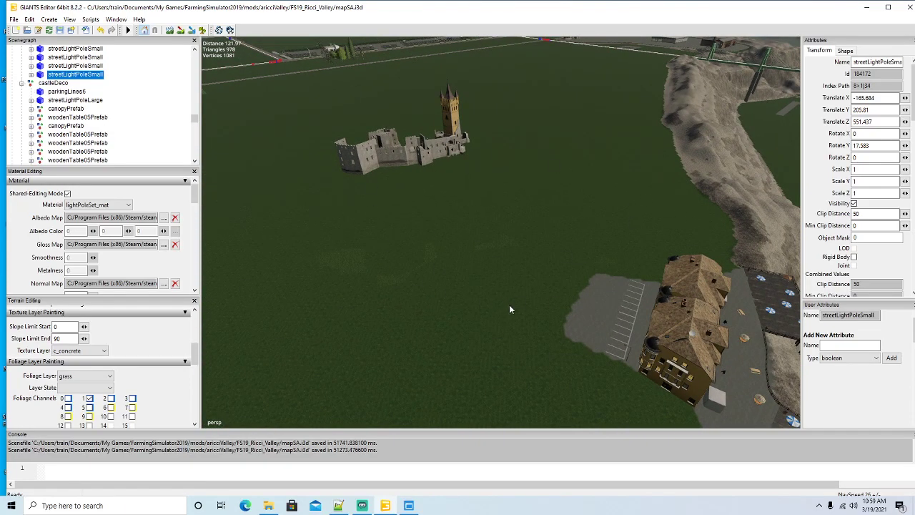
pyautogui.moveTo(510, 309); pyautogui.dragTo(426, 251, button='middle')
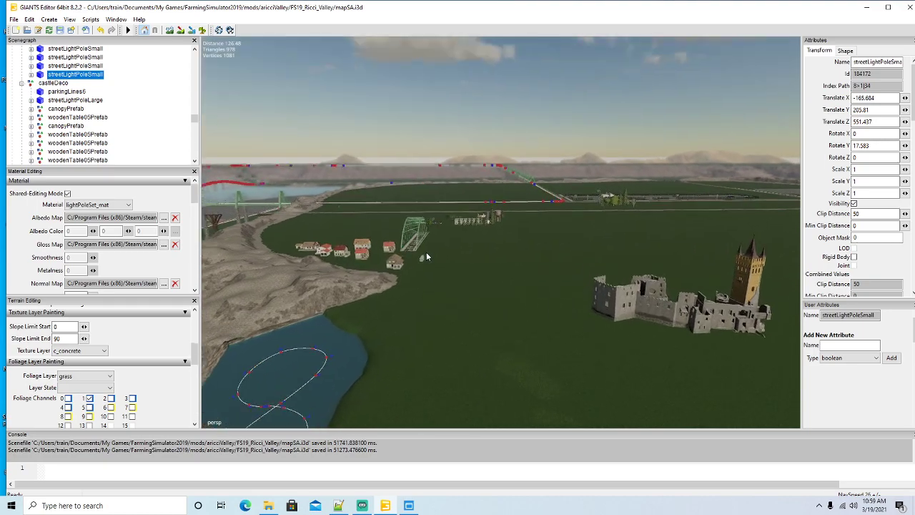
# Step: Move arch_bridge across the field past the group of houses, to about X -452.7, Z 68.9
pyautogui.press('w')
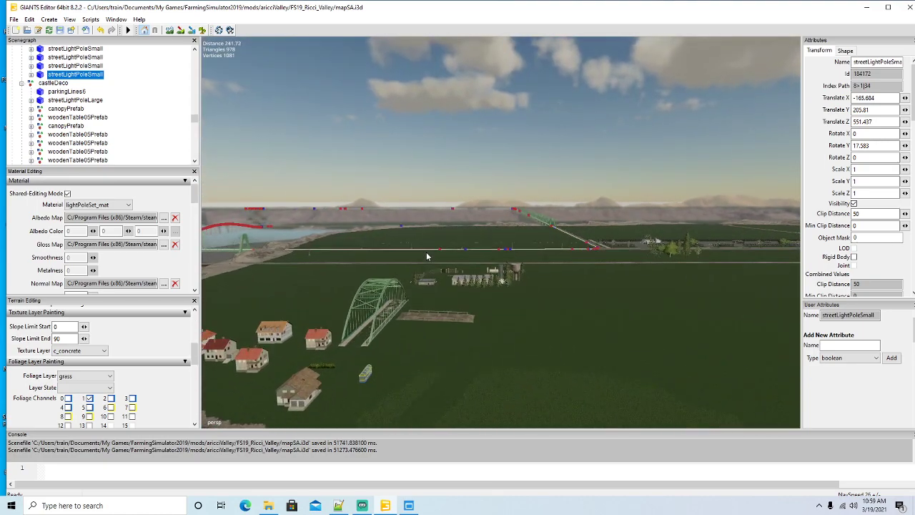
pyautogui.press('w')
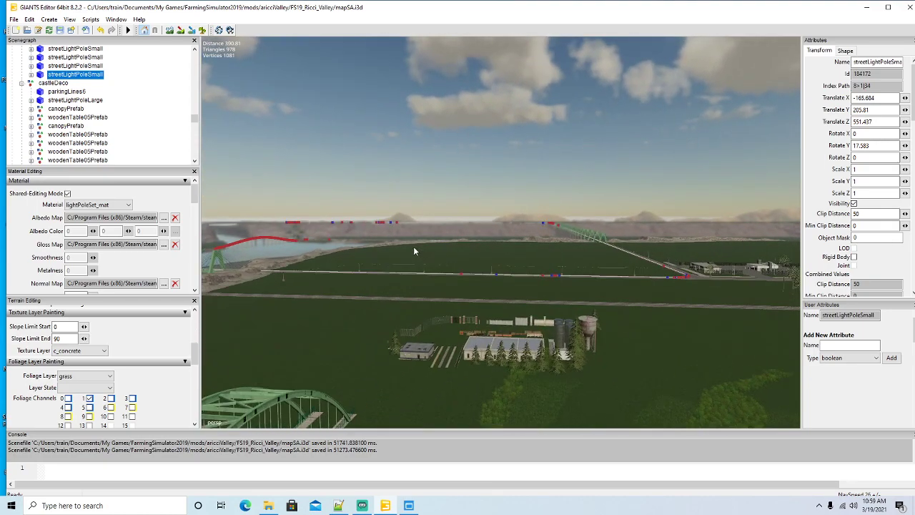
pyautogui.press('w')
pyautogui.moveTo(413, 246); pyautogui.dragTo(492, 334, button='middle')
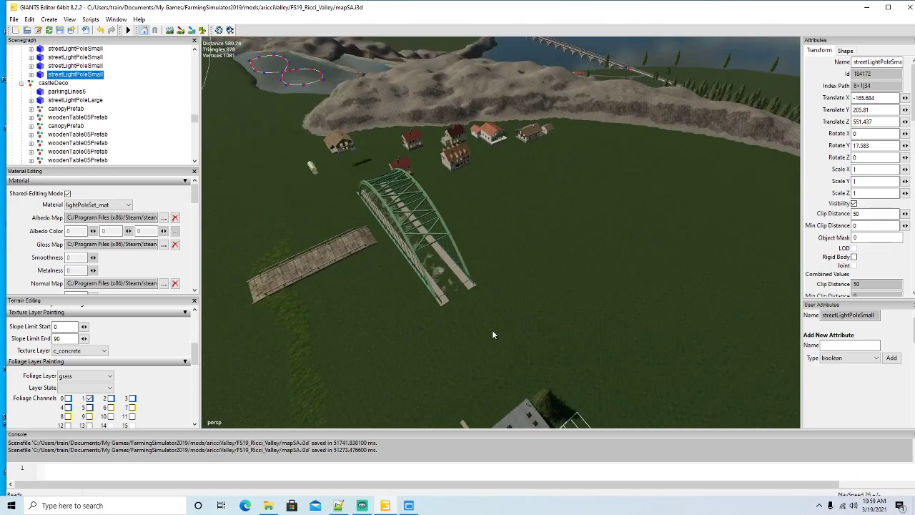
pyautogui.click(445, 297)
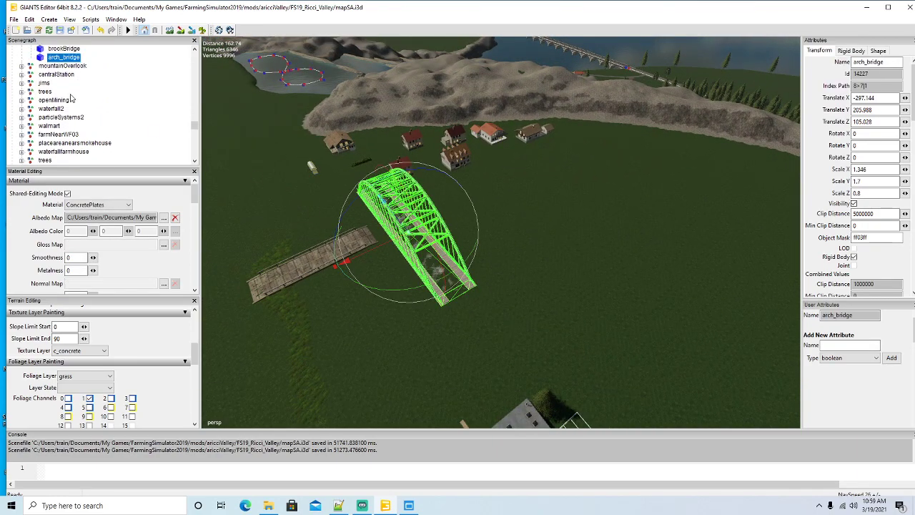
pyautogui.moveTo(367, 254); pyautogui.dragTo(679, 168)
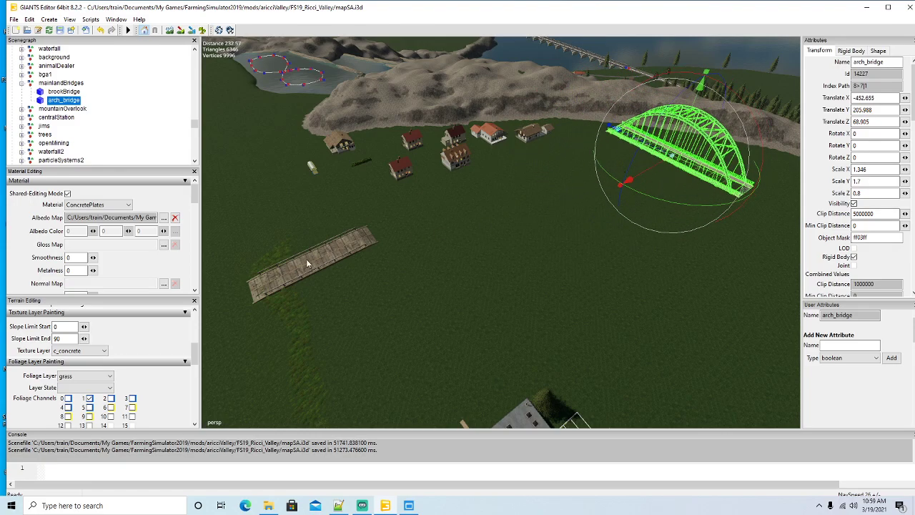
# Step: Move brookBridge next to the arch bridge, about X -412.9, Z 68.9, and turn it roughly parallel, about 3.7° in Y
pyautogui.click(61, 91)
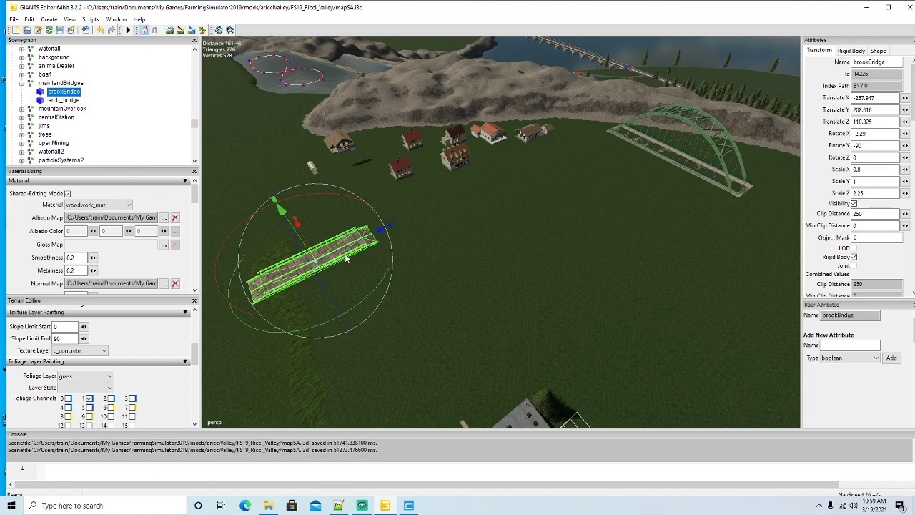
pyautogui.moveTo(351, 308); pyautogui.dragTo(327, 304)
pyautogui.moveTo(359, 250); pyautogui.dragTo(591, 263)
pyautogui.scroll(-3, 591, 262)
pyautogui.scroll(-3, 590, 262)
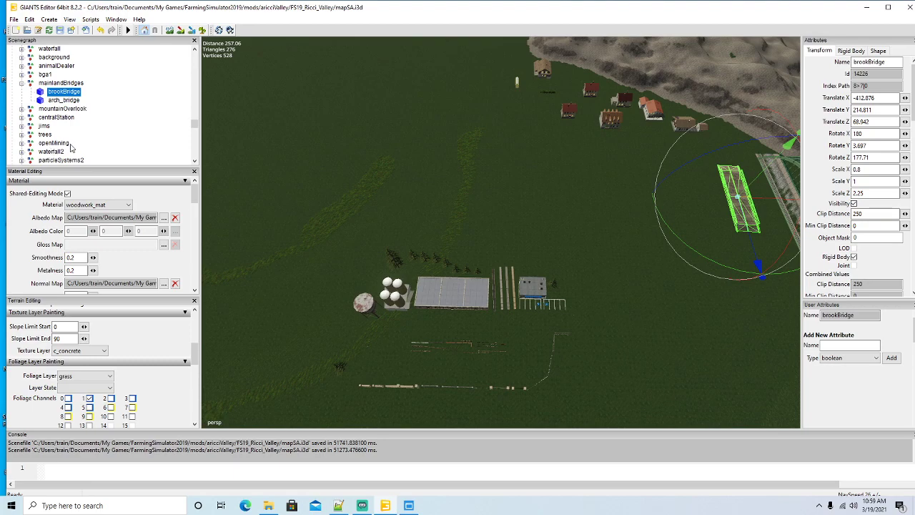
# Step: Look through the scenegraph groups, collapse globalCompany and select LouiseFenceCo
pyautogui.scroll(-3, 71, 142)
pyautogui.scroll(-2, 75, 141)
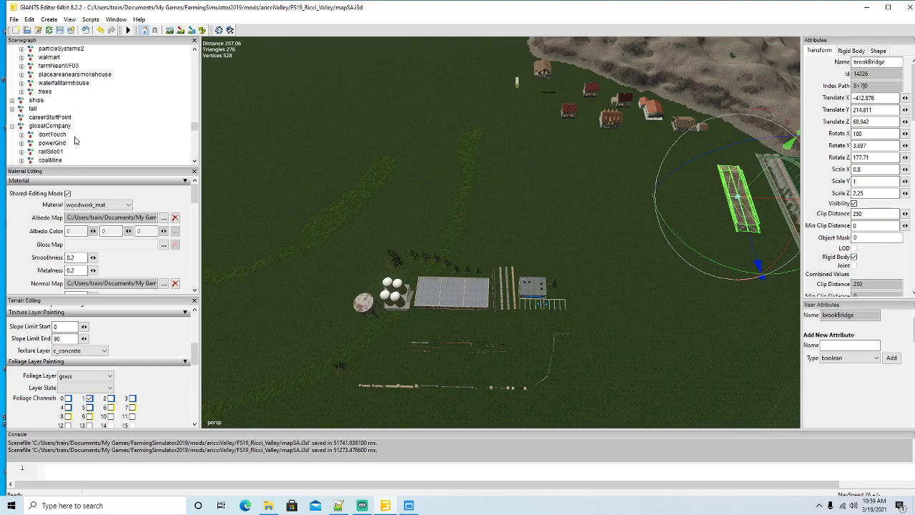
pyautogui.click(11, 92)
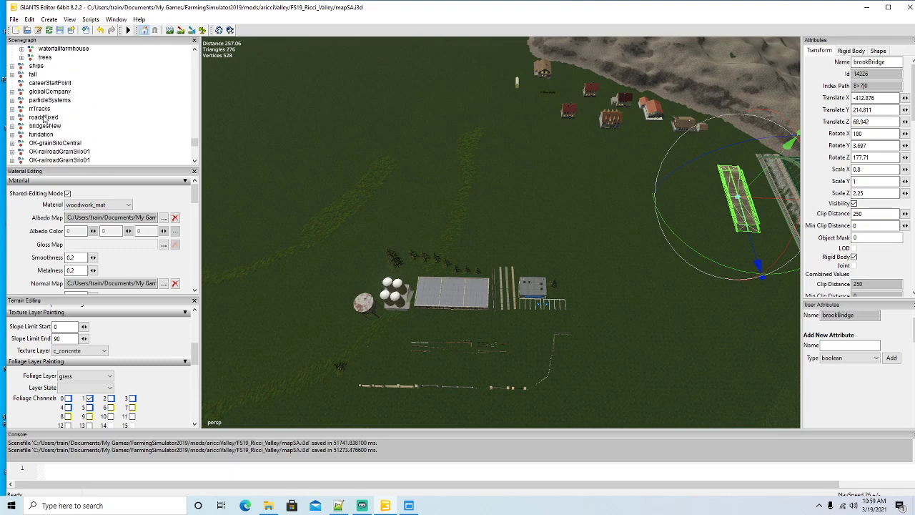
pyautogui.scroll(-2, 59, 129)
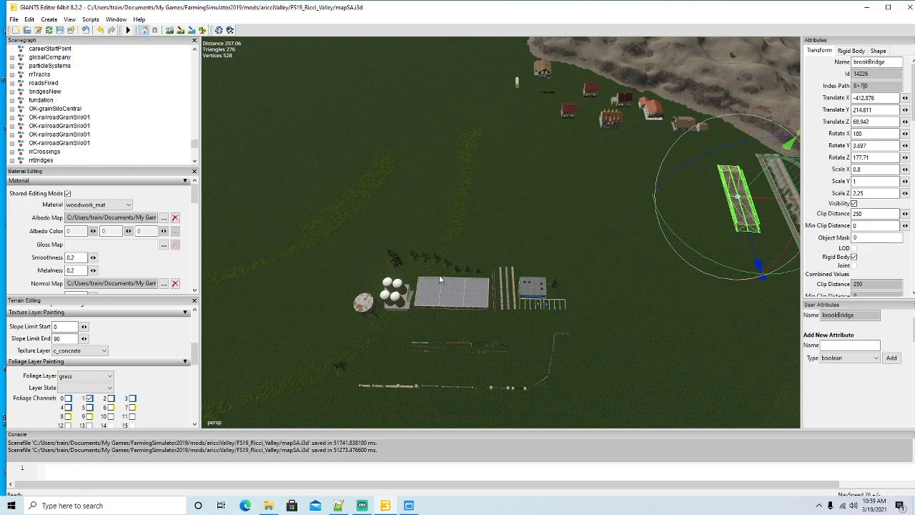
pyautogui.scroll(-3, 90, 131)
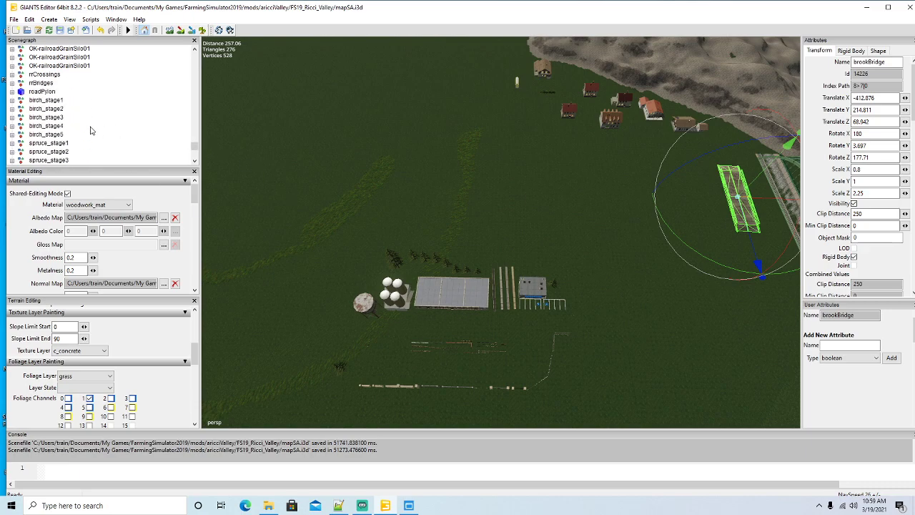
pyautogui.scroll(-2, 90, 130)
pyautogui.click(49, 125)
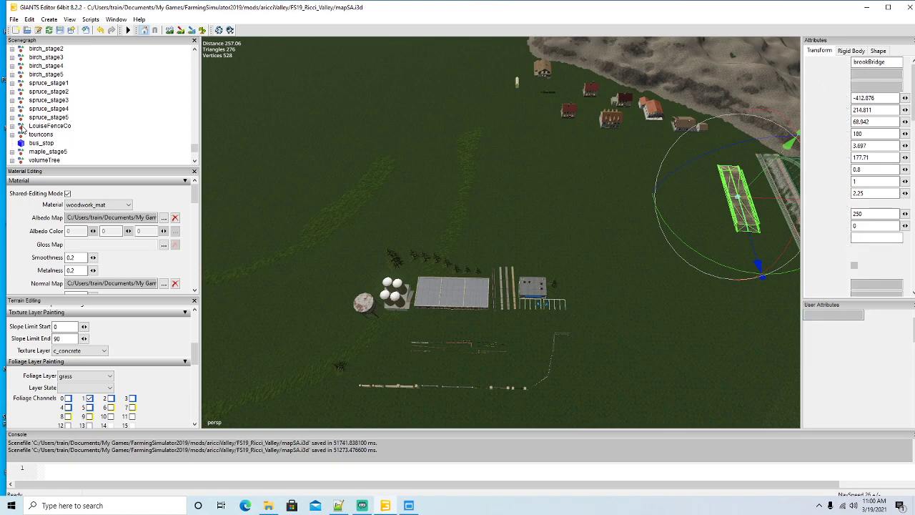
# Step: Examine the open field between the houses, the castle and the main road as a site for a new road
pyautogui.moveTo(411, 259); pyautogui.dragTo(522, 333, button='middle')
pyautogui.moveTo(701, 102); pyautogui.dragTo(593, 50)
pyautogui.moveTo(727, 218); pyautogui.dragTo(501, 186, button='middle')
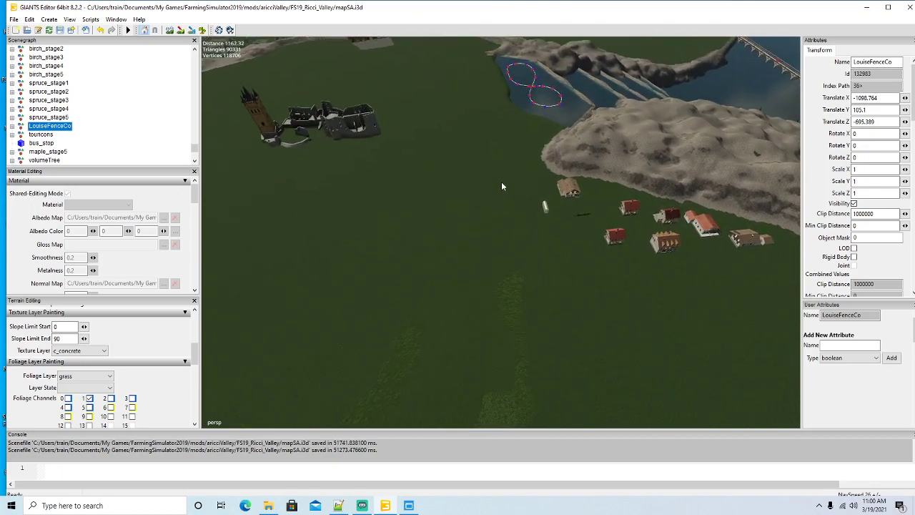
pyautogui.keyDown('alt'); pyautogui.moveTo(511, 149); pyautogui.dragTo(514, 109); pyautogui.keyUp('alt')
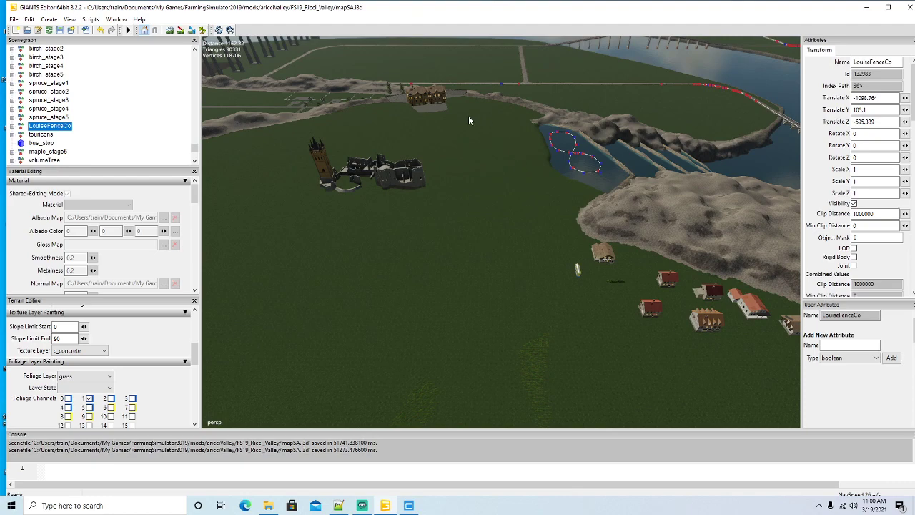
pyautogui.keyDown('alt'); pyautogui.moveTo(464, 145); pyautogui.dragTo(455, 141); pyautogui.keyUp('alt')
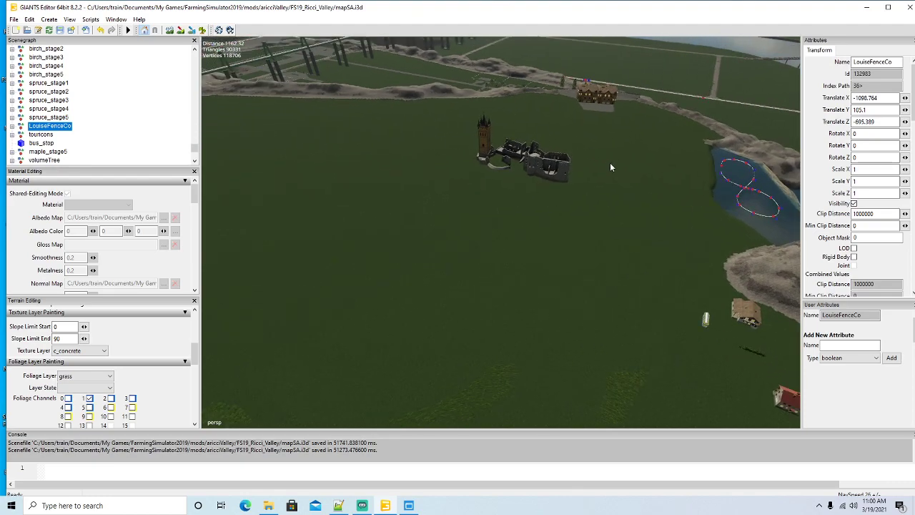
pyautogui.keyDown('alt'); pyautogui.moveTo(610, 164); pyautogui.dragTo(639, 142); pyautogui.keyUp('alt')
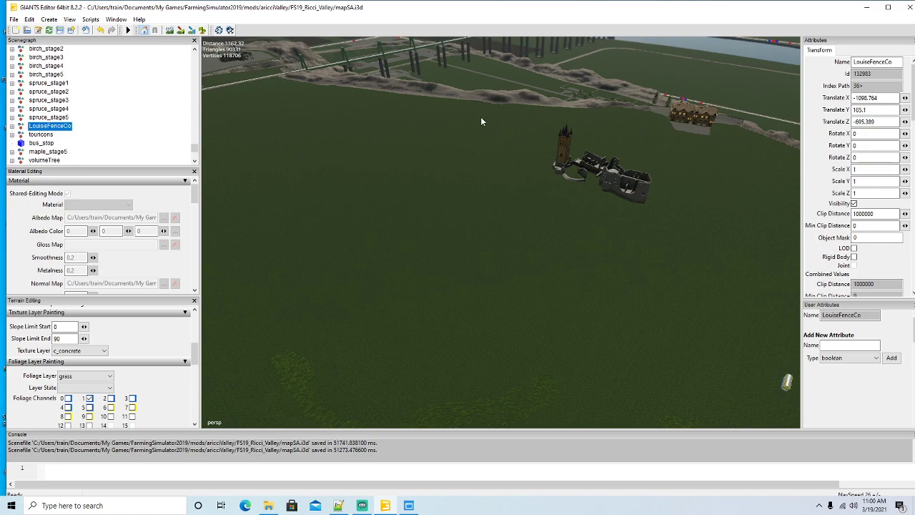
pyautogui.keyDown('alt'); pyautogui.moveTo(481, 122); pyautogui.dragTo(641, 156); pyautogui.keyUp('alt')
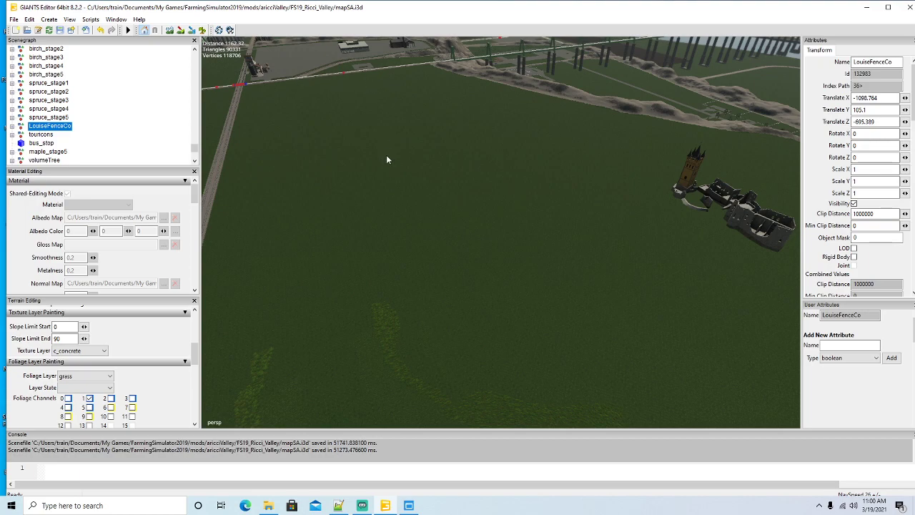
pyautogui.keyDown('alt'); pyautogui.moveTo(406, 318); pyautogui.dragTo(382, 319); pyautogui.keyUp('alt')
# Step: Duplicate the whole streetRoad100m section of the main road beside the field, using its parent group
pyautogui.scroll(5, 378, 301)
pyautogui.click(448, 271)
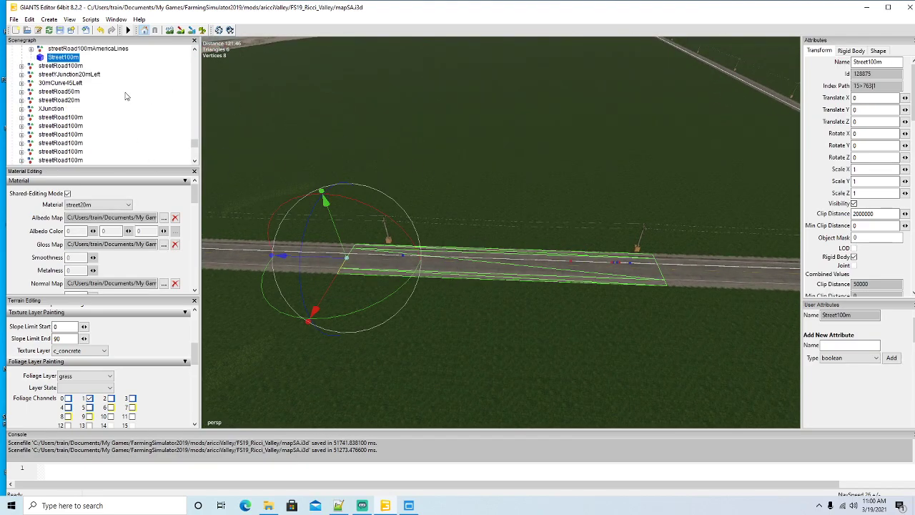
pyautogui.scroll(1, 127, 97)
pyautogui.click(27, 76)
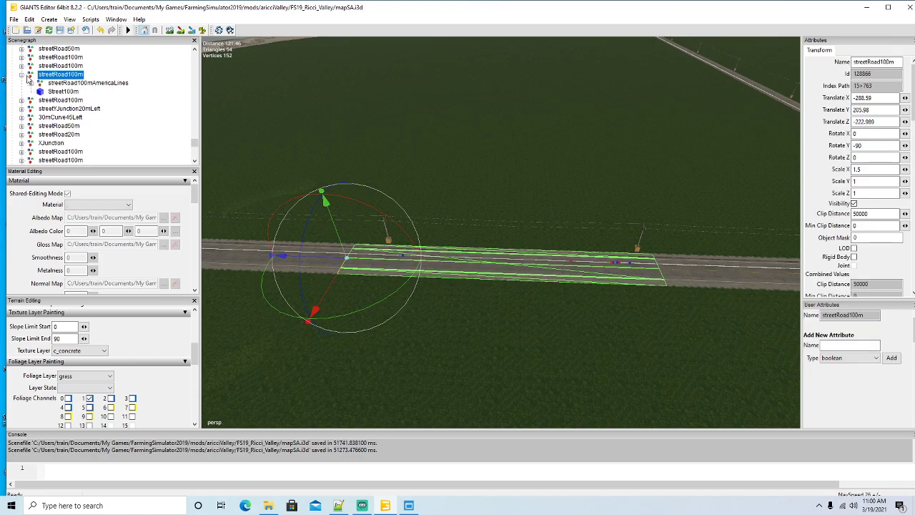
pyautogui.click(21, 74)
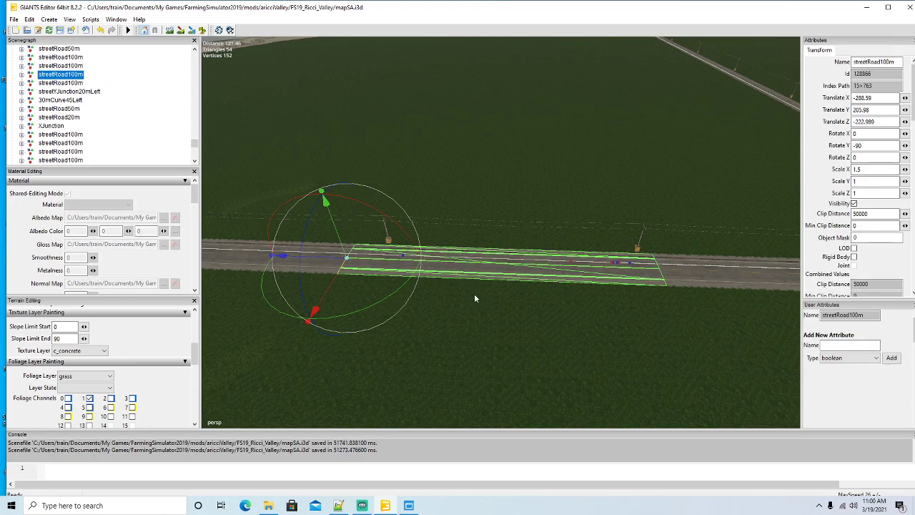
pyautogui.moveTo(474, 295); pyautogui.dragTo(455, 323, button='right')
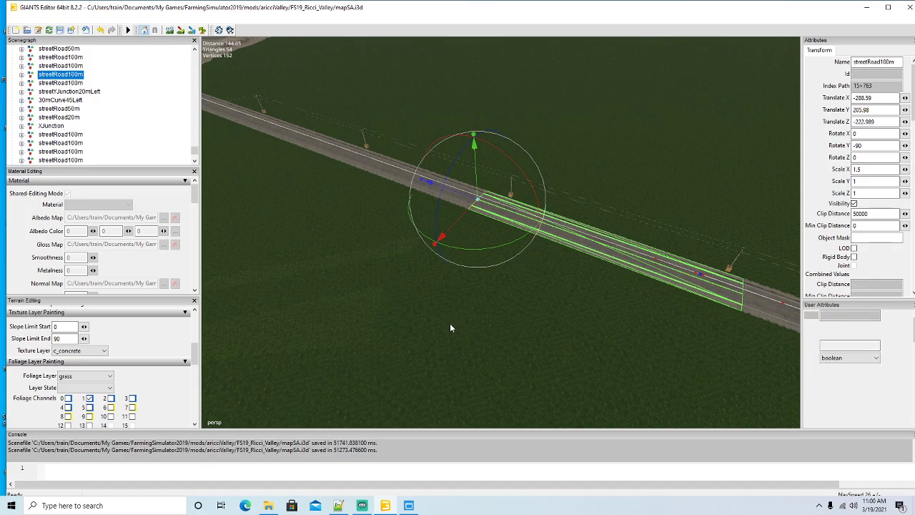
pyautogui.click(498, 248)
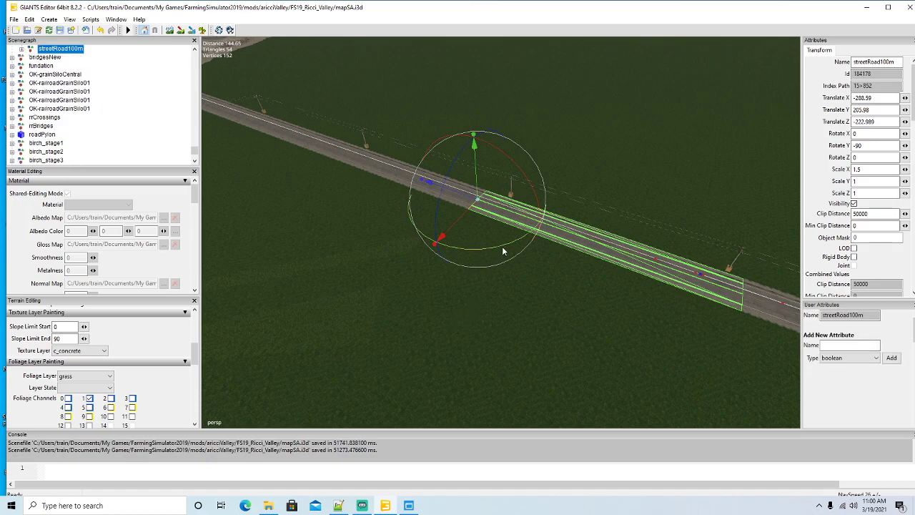
# Step: Turn the copied road section perpendicular to the main road and set its Y rotation to 0
pyautogui.moveTo(502, 251); pyautogui.dragTo(325, 242)
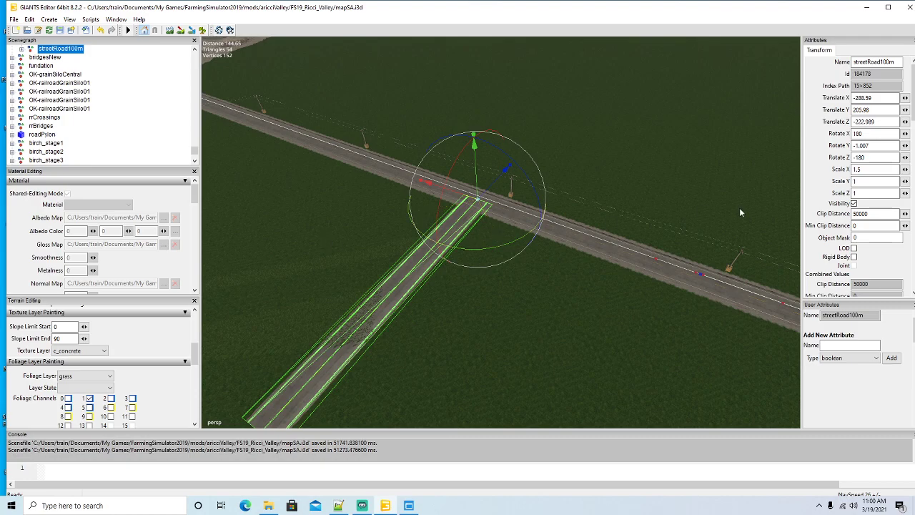
pyautogui.doubleClick(872, 147)
pyautogui.write('0')
pyautogui.keyDown('alt'); pyautogui.moveTo(633, 257); pyautogui.dragTo(487, 277); pyautogui.keyUp('alt')
pyautogui.scroll(-5, 487, 276)
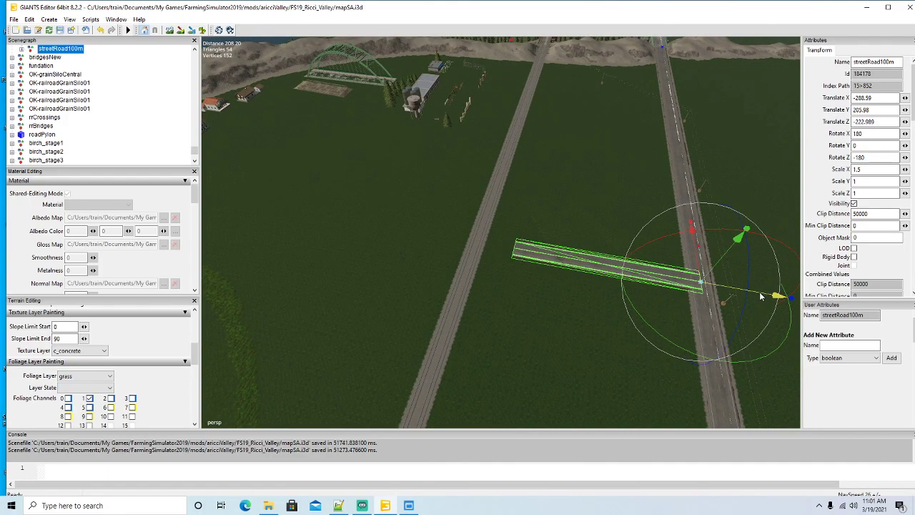
# Step: Move the copied road section across the field past the houses toward the castle, to about X -239.4, Z 266.0
pyautogui.moveTo(762, 293); pyautogui.dragTo(297, 192)
pyautogui.scroll(8, 298, 192)
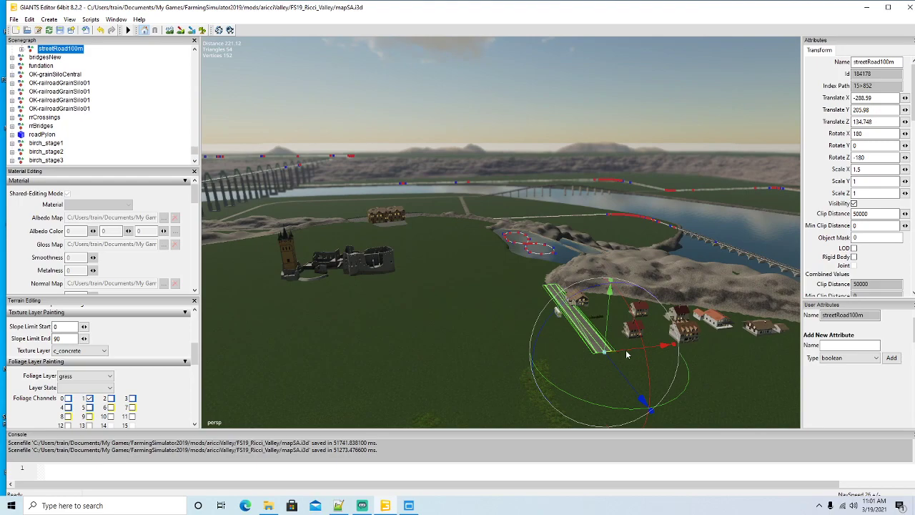
pyautogui.moveTo(630, 354); pyautogui.dragTo(498, 308)
pyautogui.scroll(8, 528, 322)
pyautogui.scroll(2, 529, 322)
pyautogui.scroll(-2, 498, 308)
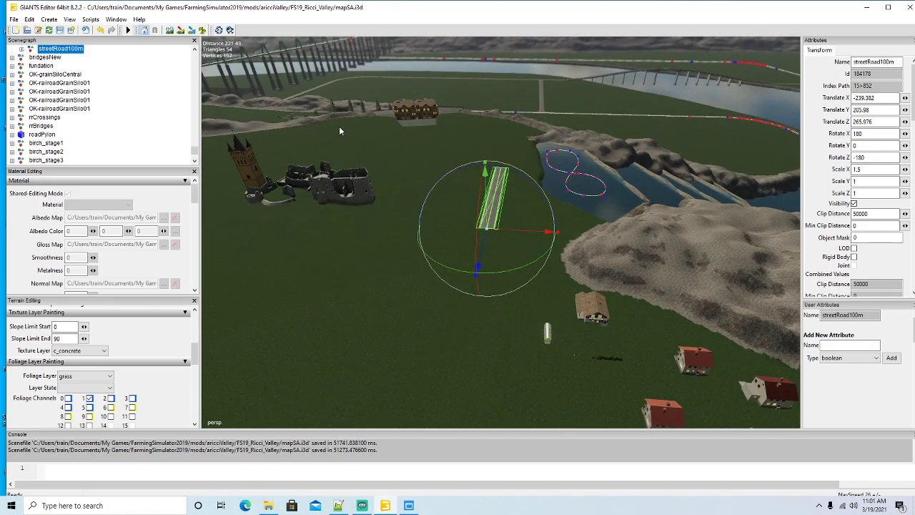
# Step: Move the copied road section back toward the main road, to about Z -161.4
pyautogui.keyDown('alt'); pyautogui.moveTo(418, 279); pyautogui.dragTo(403, 350); pyautogui.keyUp('alt')
pyautogui.scroll(2, 530, 285)
pyautogui.moveTo(441, 266); pyautogui.dragTo(397, 318)
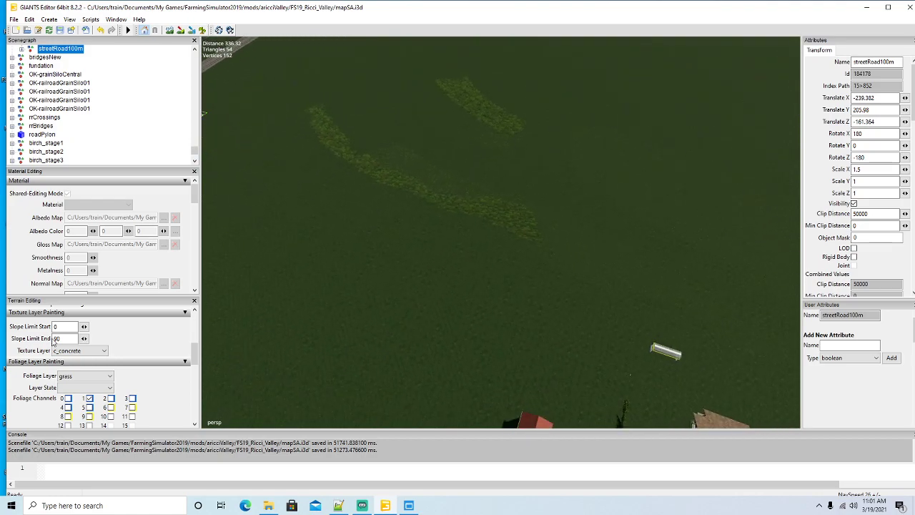
# Step: Erase the leftover grass foliage strips from the field near the houses with foliage painting, and check the ground toward the castle
pyautogui.scroll(-1, 196, 361)
pyautogui.scroll(3, 183, 322)
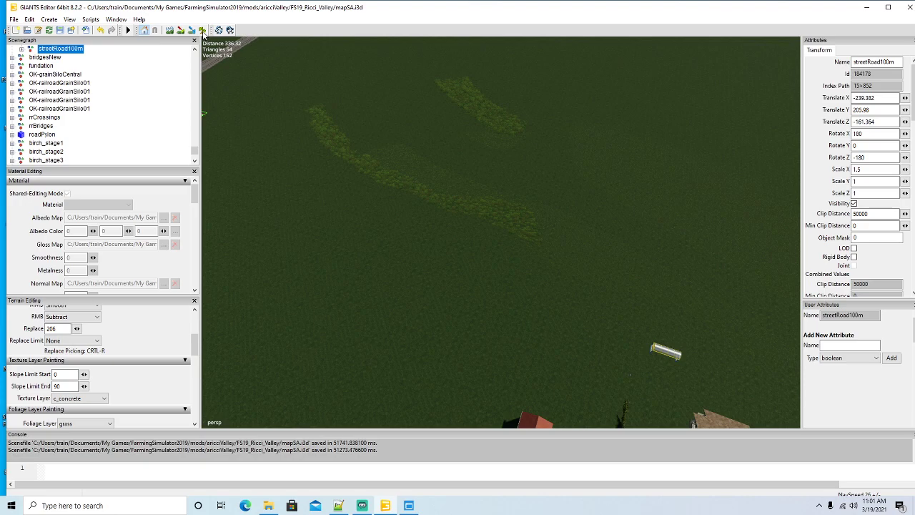
pyautogui.keyDown('ctrl'); pyautogui.scroll(2, 375, 234); pyautogui.keyUp('ctrl')
pyautogui.moveTo(491, 216)
pyautogui.mouseDown(button='right')
pyautogui.moveTo(297, 109)
pyautogui.moveTo(484, 102)
pyautogui.mouseUp(button='right')
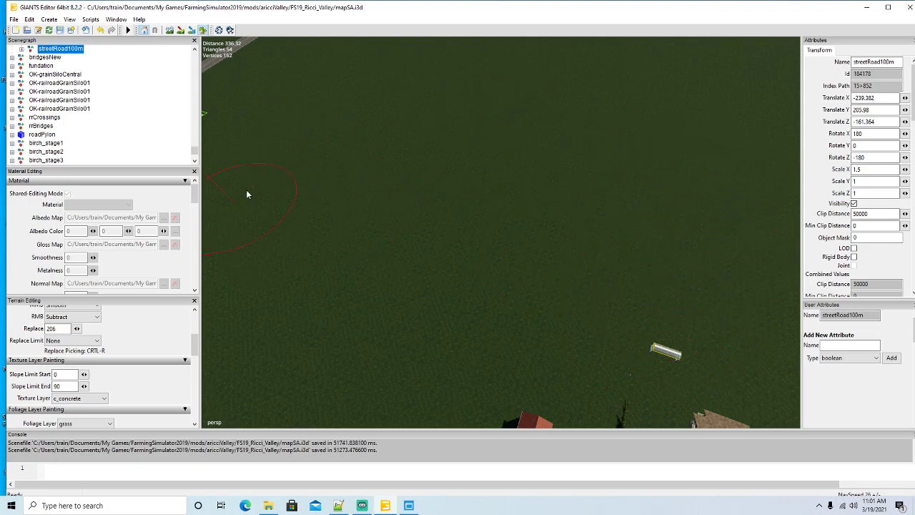
pyautogui.click(207, 33)
pyautogui.moveTo(421, 223)
pyautogui.keyDown('alt'); pyautogui.mouseDown()
pyautogui.moveTo(480, 213)
pyautogui.moveTo(506, 188)
pyautogui.mouseUp(); pyautogui.keyUp('alt')
pyautogui.scroll(5, 506, 186)
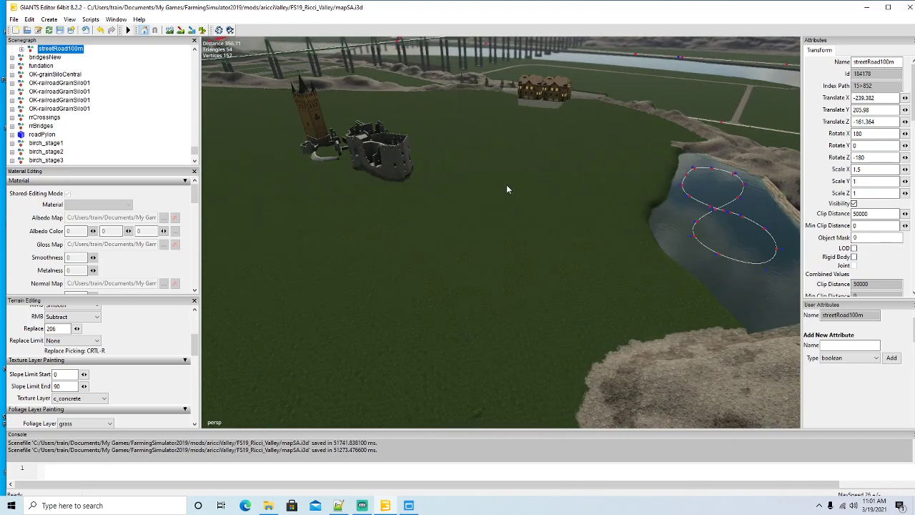
pyautogui.click(204, 32)
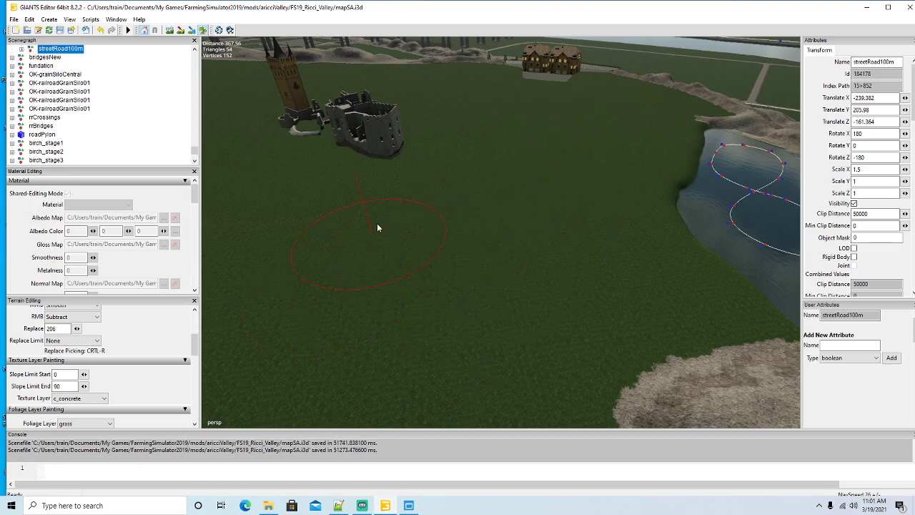
pyautogui.click(204, 31)
pyautogui.moveTo(311, 190)
pyautogui.keyDown('alt'); pyautogui.mouseDown()
pyautogui.moveTo(286, 242)
pyautogui.moveTo(461, 287)
pyautogui.moveTo(381, 266)
pyautogui.moveTo(350, 212)
pyautogui.moveTo(474, 250)
pyautogui.moveTo(477, 260)
pyautogui.moveTo(424, 221)
pyautogui.mouseUp(); pyautogui.keyUp('alt')
pyautogui.scroll(6, 349, 212)
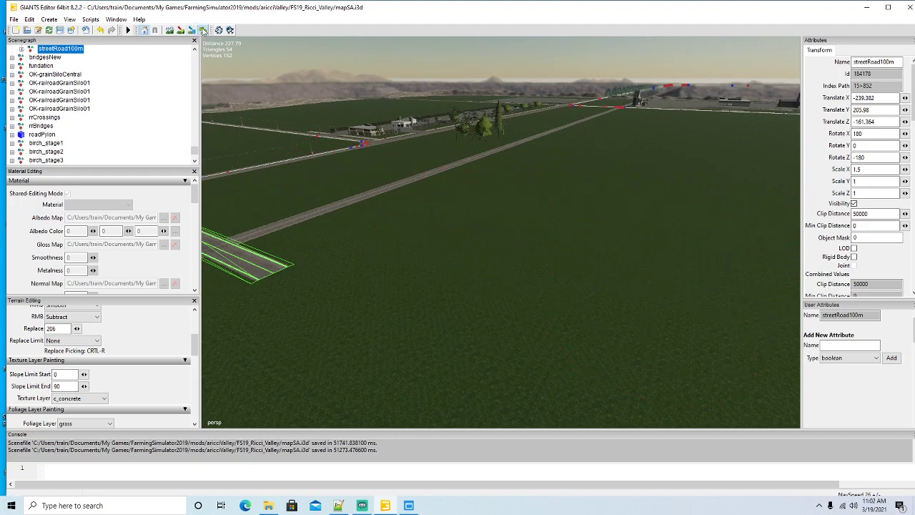
# Step: Slide the copied road section along its length closer to the main road, leaving a gap for a junction
pyautogui.press('f')
pyautogui.scroll(3, 341, 260)
pyautogui.keyDown('alt'); pyautogui.moveTo(357, 276); pyautogui.dragTo(580, 331); pyautogui.keyUp('alt')
pyautogui.scroll(4, 352, 255)
pyautogui.scroll(5, 346, 257)
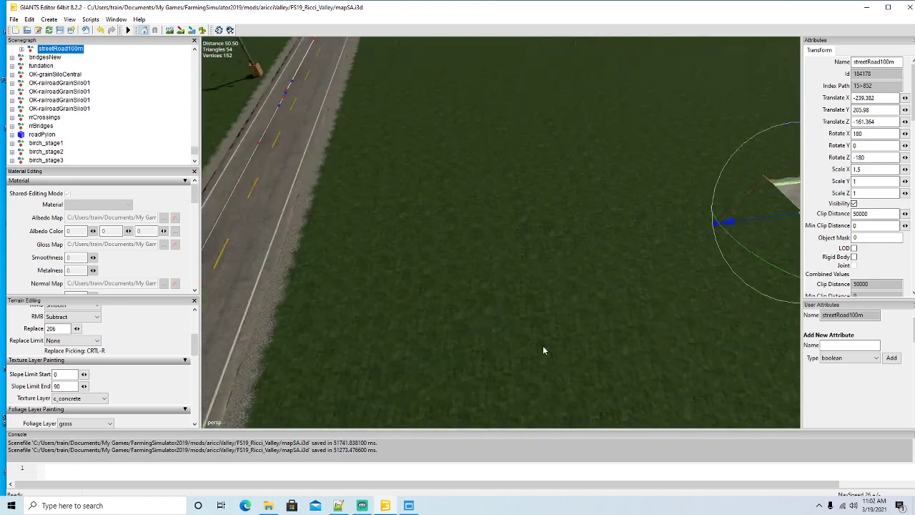
pyautogui.scroll(-2, 542, 350)
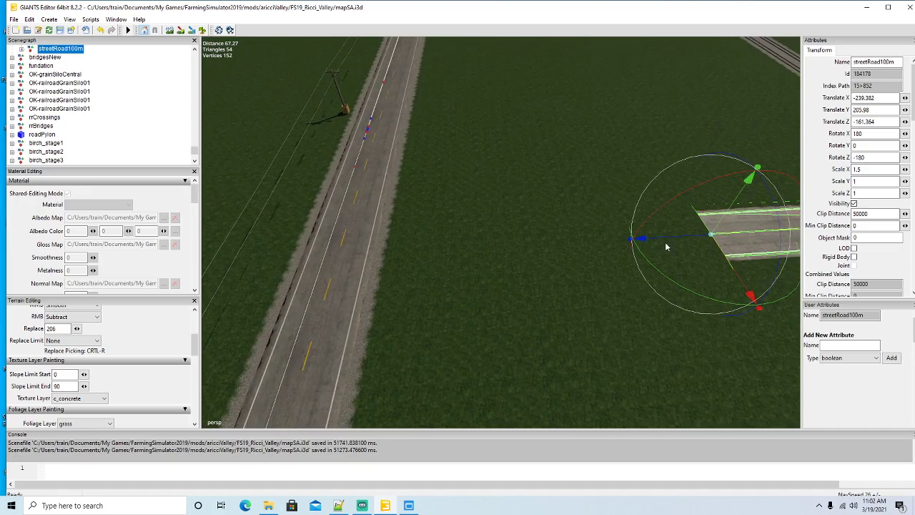
pyautogui.moveTo(649, 241); pyautogui.dragTo(424, 250)
# Step: Delete the original streetRoad100m section of the main road opposite the new side road
pyautogui.click(425, 250)
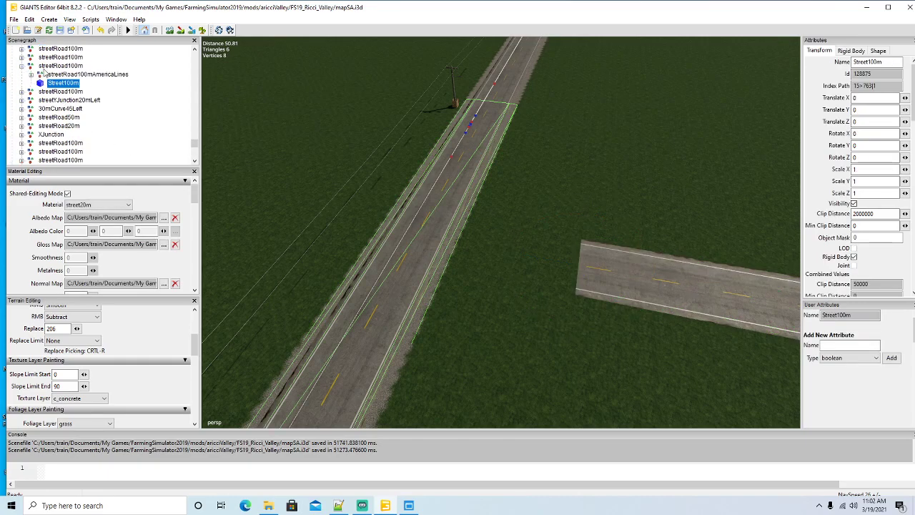
pyautogui.click(29, 67)
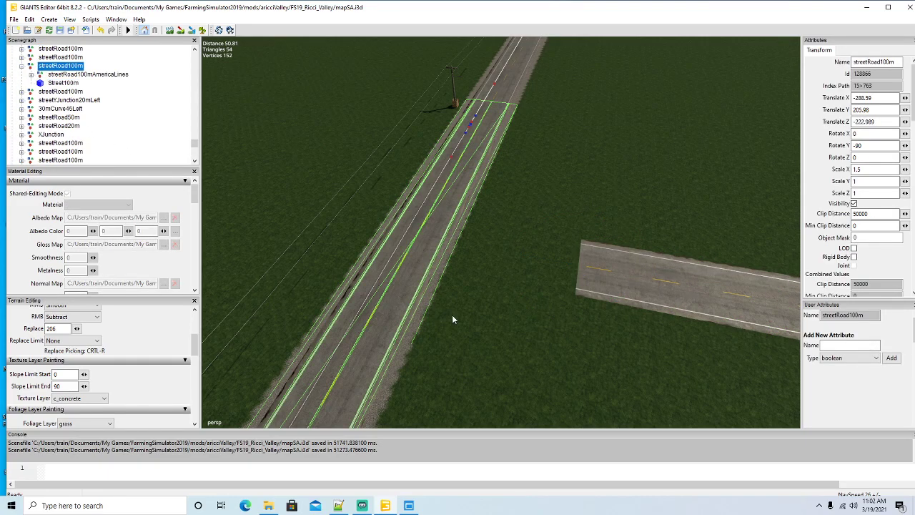
pyautogui.press('Delete')
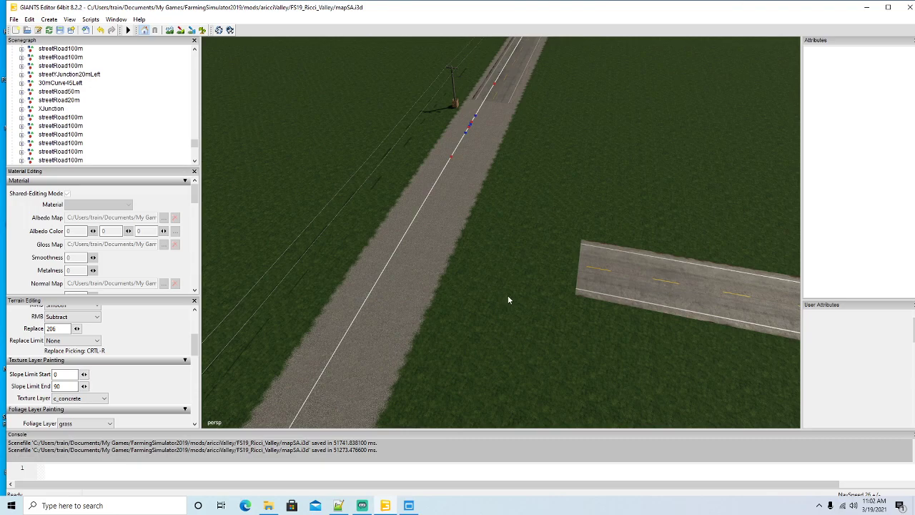
# Step: Duplicate the whole TJunction group on the main road beside the fenced store lot
pyautogui.moveTo(507, 295); pyautogui.dragTo(535, 206, button='middle')
pyautogui.scroll(10, 537, 210)
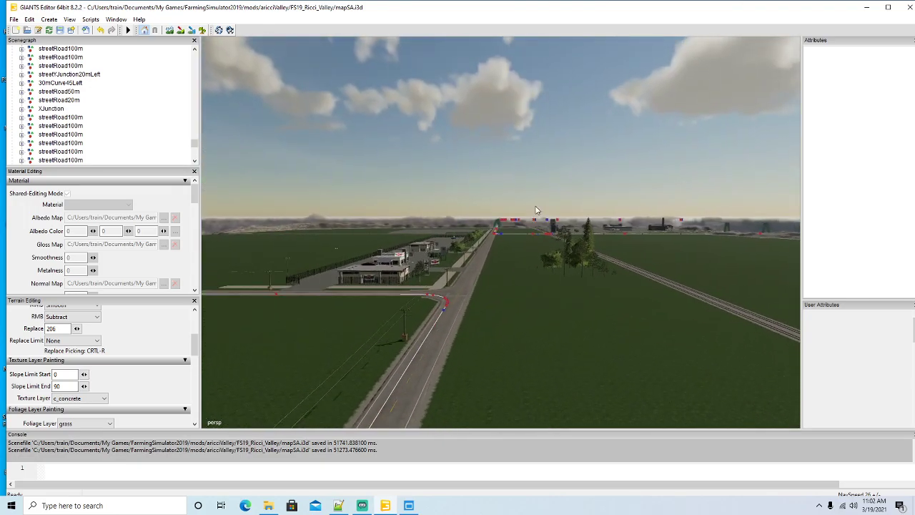
pyautogui.scroll(5, 537, 210)
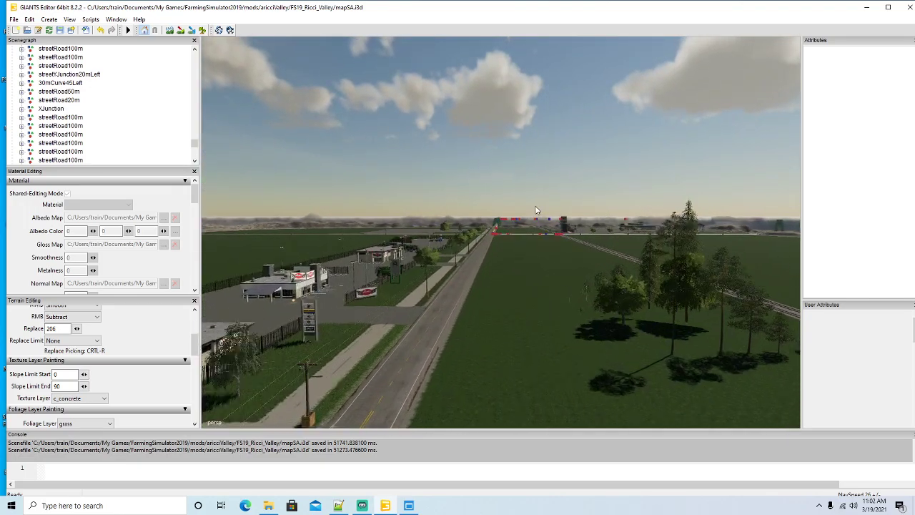
pyautogui.moveTo(537, 210); pyautogui.dragTo(373, 307, button='middle')
pyautogui.click(488, 263)
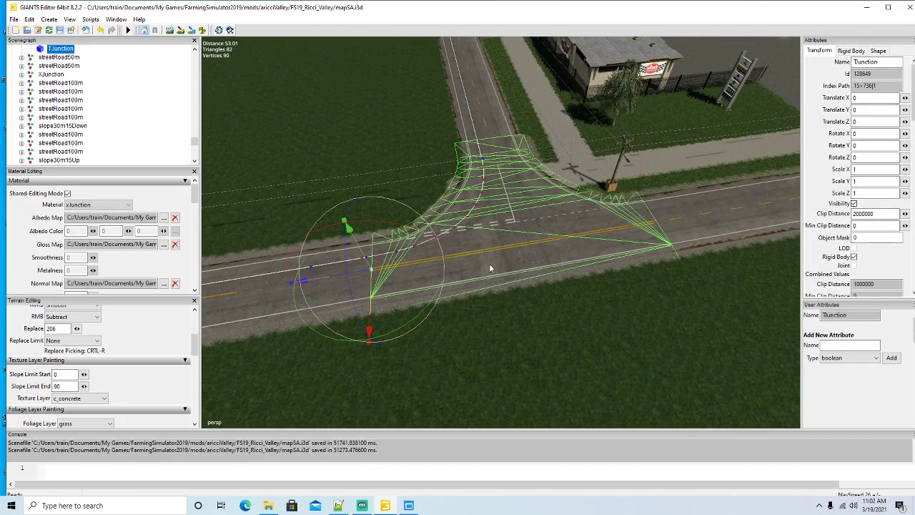
pyautogui.click(30, 66)
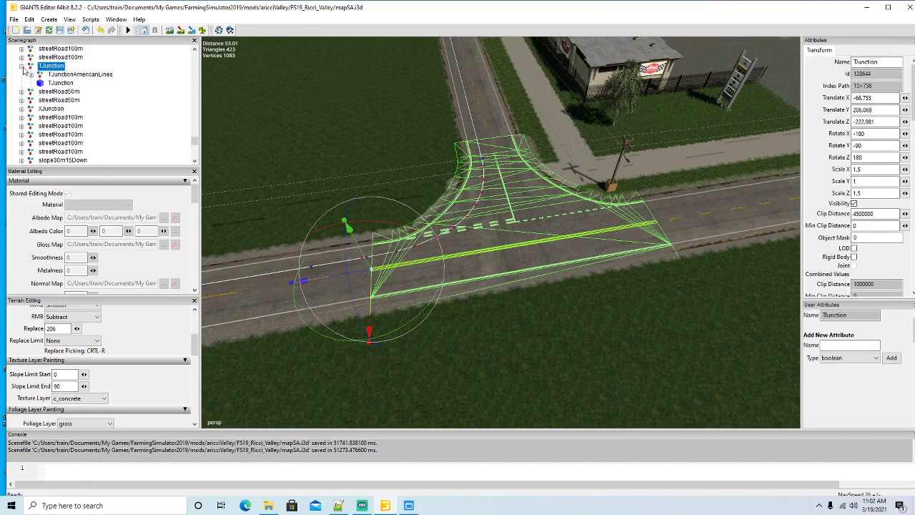
pyautogui.click(21, 65)
pyautogui.press('f')
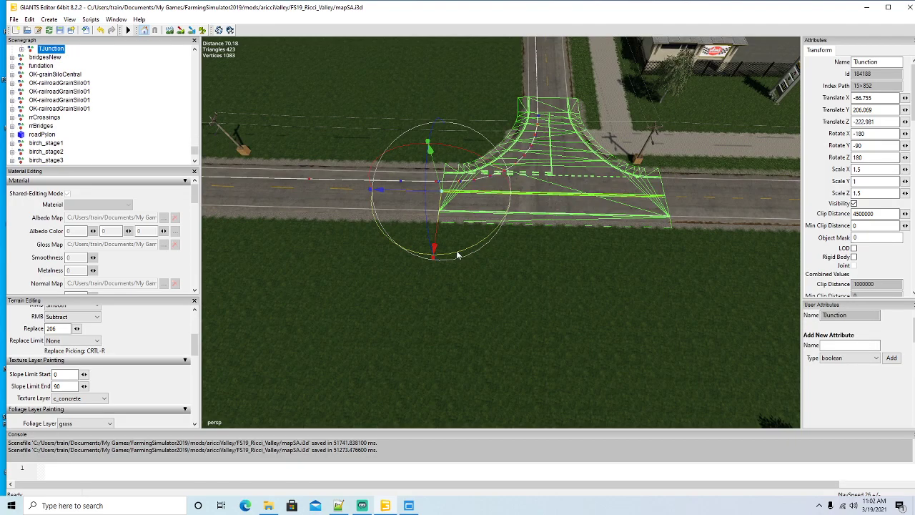
# Step: Rotate the copied TJunction so its side arm points into the field, with Rotate Y set to 90
pyautogui.moveTo(458, 253); pyautogui.dragTo(431, 147)
pyautogui.doubleClick(861, 146)
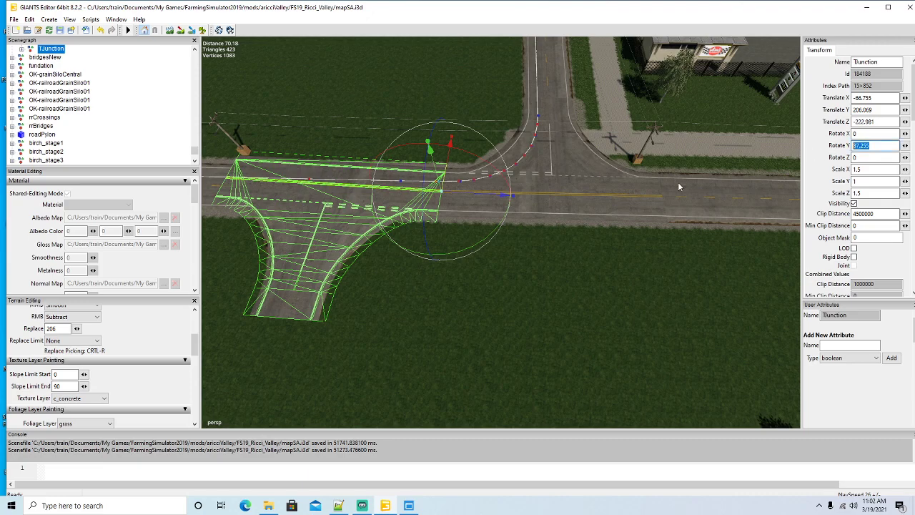
pyautogui.write('90')
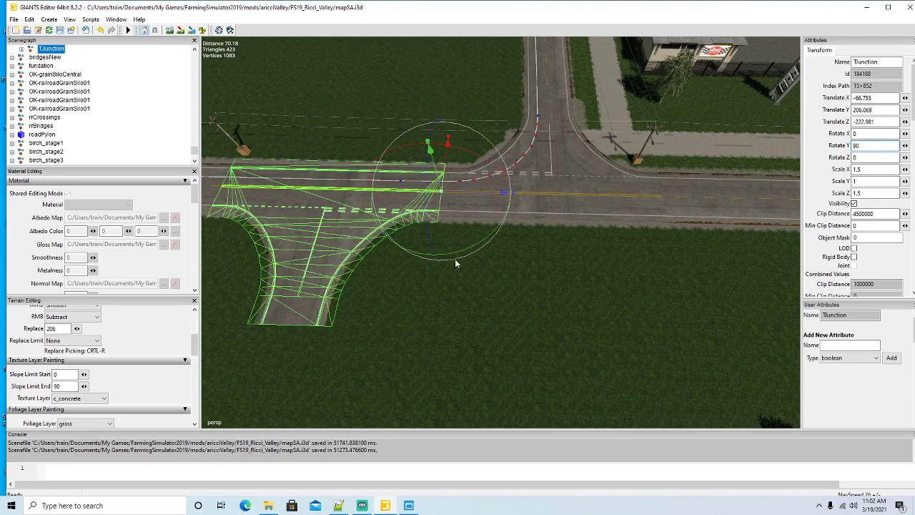
pyautogui.moveTo(455, 259); pyautogui.dragTo(399, 296, button='middle')
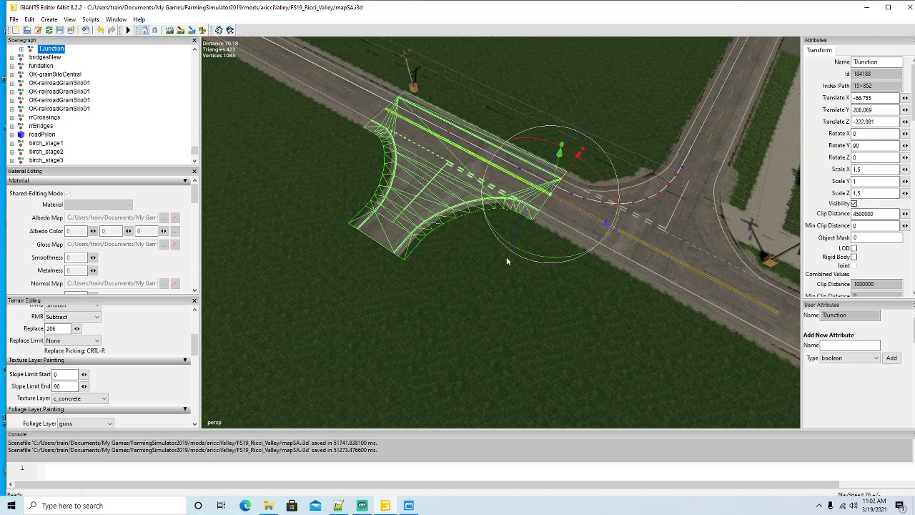
# Step: Move the TJunction copy along the main road until its side arm meets the new side road, at Translate X about -217
pyautogui.moveTo(582, 213); pyautogui.dragTo(416, 228)
pyautogui.moveTo(416, 233); pyautogui.dragTo(579, 241, button='middle')
pyautogui.scroll(5, 316, 162)
pyautogui.keyDown('alt'); pyautogui.moveTo(579, 241); pyautogui.dragTo(553, 265); pyautogui.keyUp('alt')
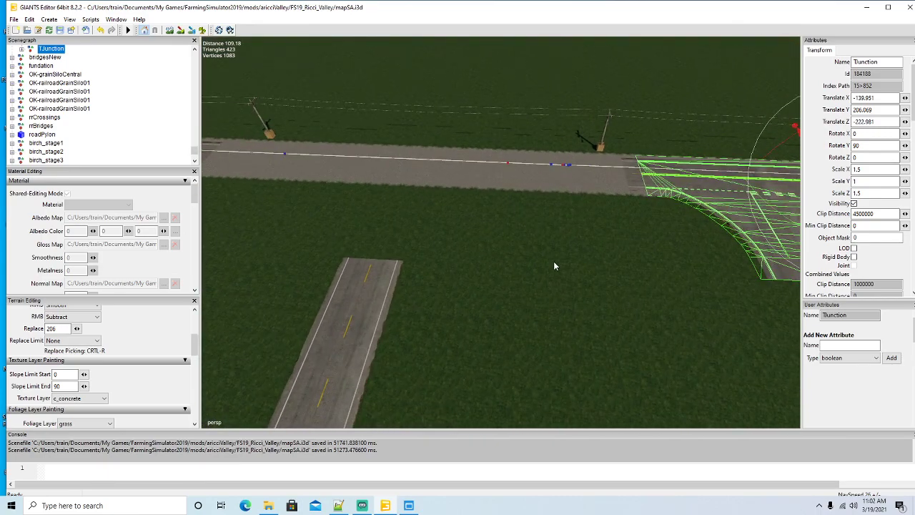
pyautogui.keyDown('alt'); pyautogui.moveTo(615, 249); pyautogui.dragTo(670, 236); pyautogui.keyUp('alt')
pyautogui.keyDown('alt'); pyautogui.moveTo(706, 201); pyautogui.dragTo(723, 198); pyautogui.keyUp('alt')
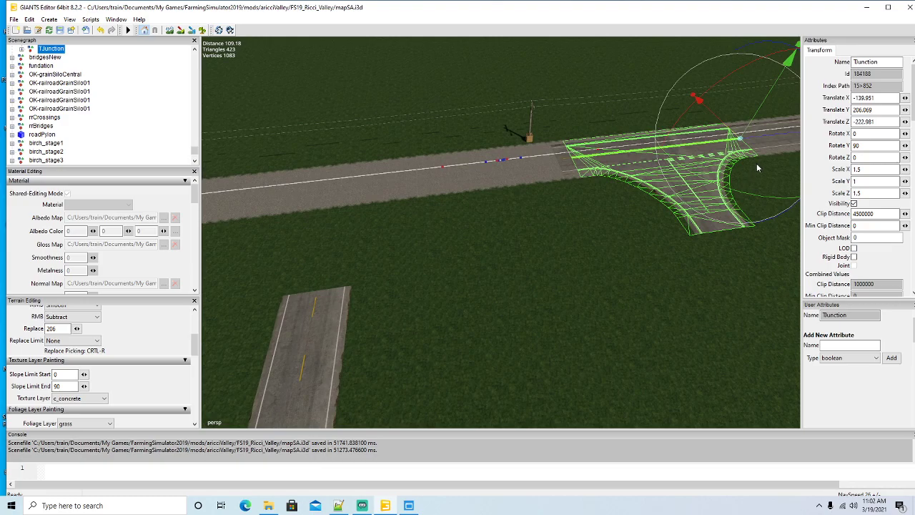
pyautogui.moveTo(759, 143); pyautogui.dragTo(498, 252)
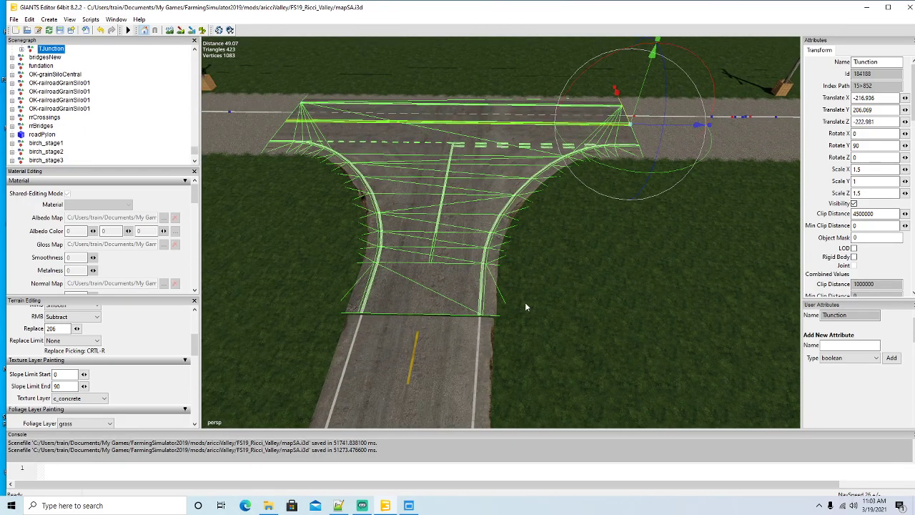
pyautogui.scroll(-5, 540, 313)
pyautogui.keyDown('alt'); pyautogui.moveTo(508, 307); pyautogui.dragTo(486, 305); pyautogui.keyUp('alt')
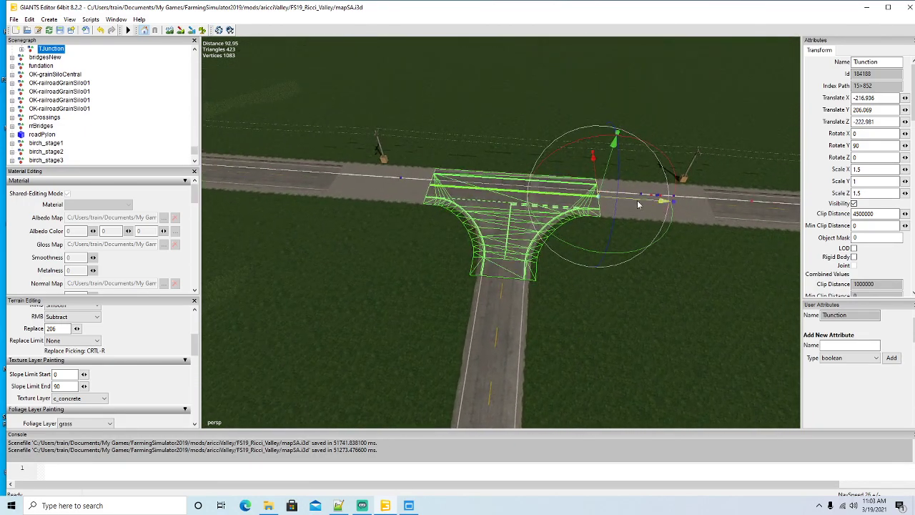
# Step: Inspect the main road sections near the store and toward the green bridge for a piece that could fill the gaps beside the junction
pyautogui.keyDown('alt'); pyautogui.moveTo(627, 266); pyautogui.dragTo(545, 209); pyautogui.keyUp('alt')
pyautogui.keyDown('alt'); pyautogui.moveTo(497, 255); pyautogui.dragTo(261, 335); pyautogui.keyUp('alt')
pyautogui.scroll(3, 54, 106)
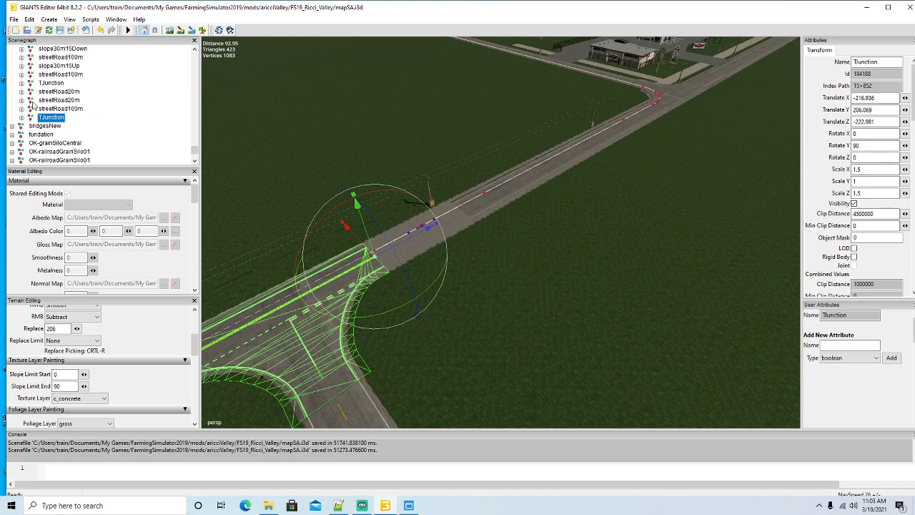
pyautogui.scroll(10, 546, 291)
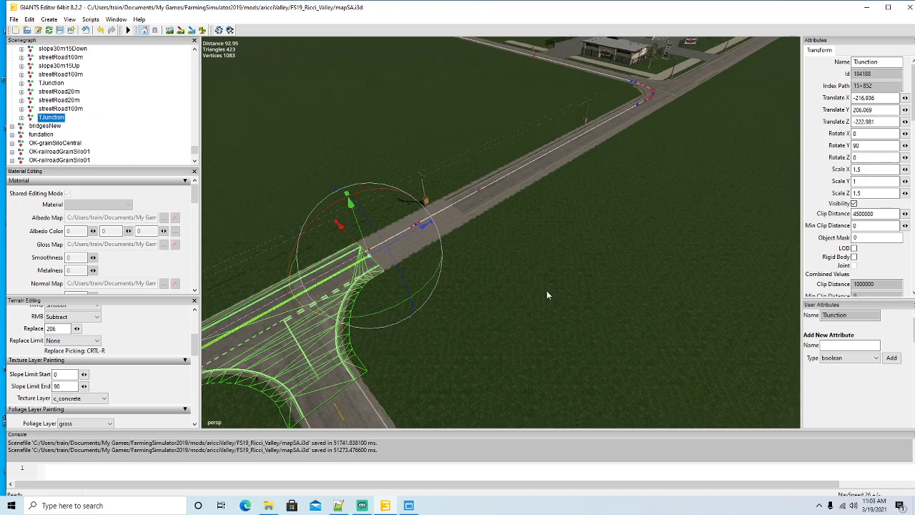
pyautogui.press('f')
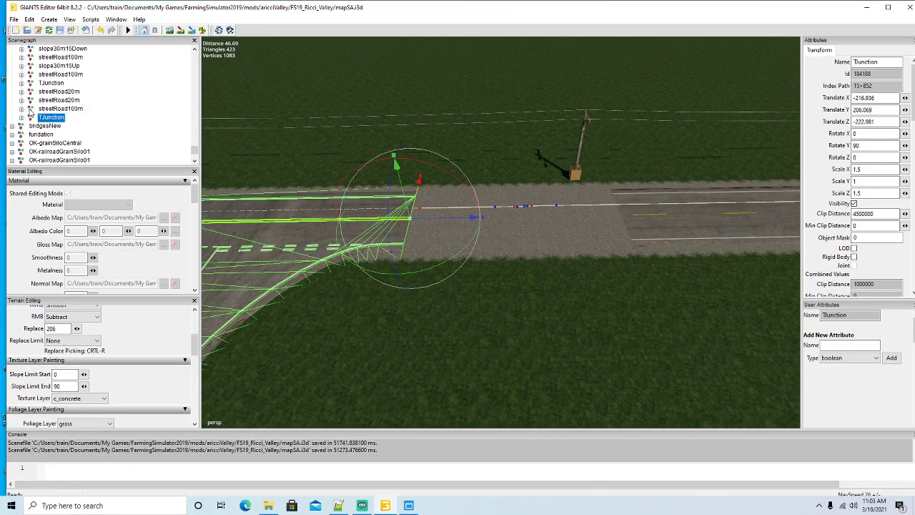
pyautogui.moveTo(450, 287); pyautogui.dragTo(561, 263, button='right')
pyautogui.click(480, 276)
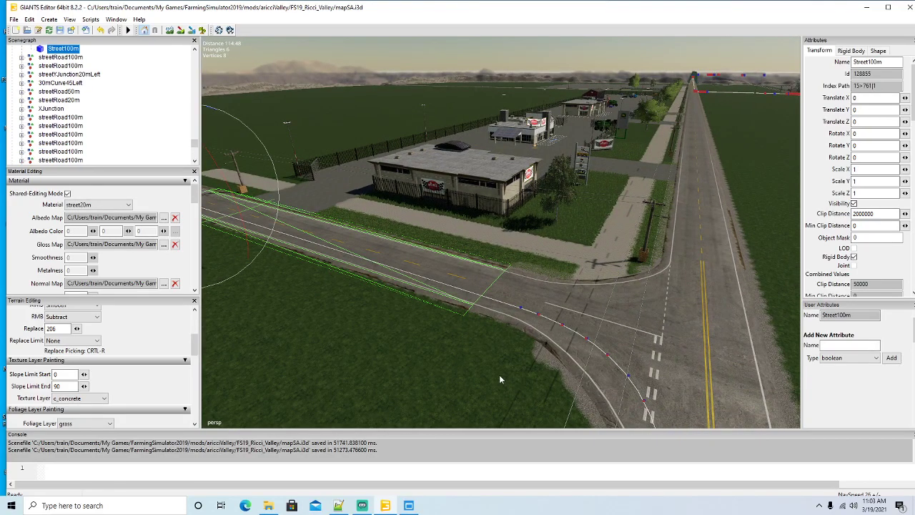
pyautogui.press('f')
pyautogui.press('w')
pyautogui.moveTo(392, 322); pyautogui.dragTo(394, 329, button='right')
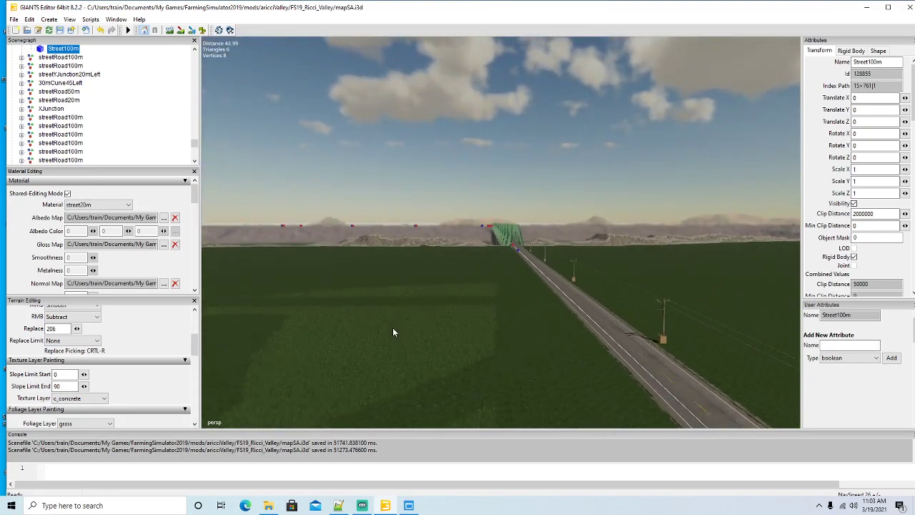
pyautogui.press('w')
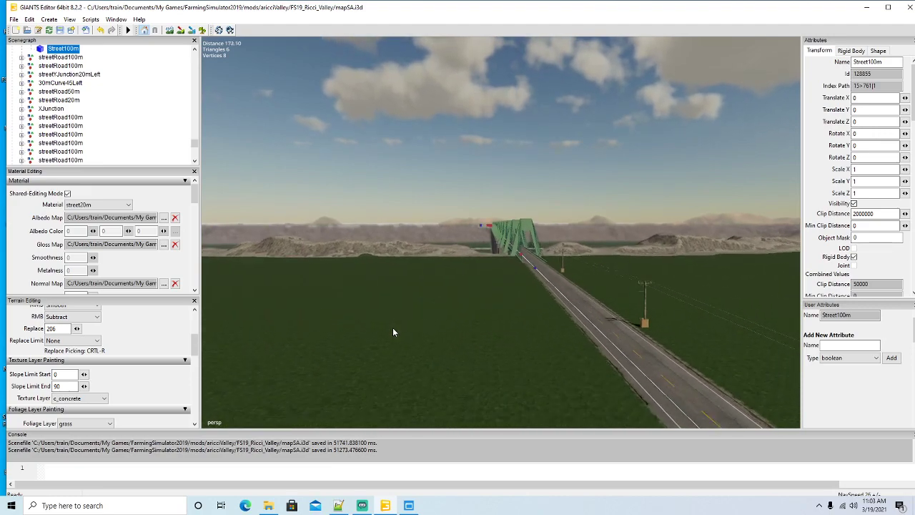
pyautogui.moveTo(392, 328); pyautogui.dragTo(526, 341, button='right')
pyautogui.press('w')
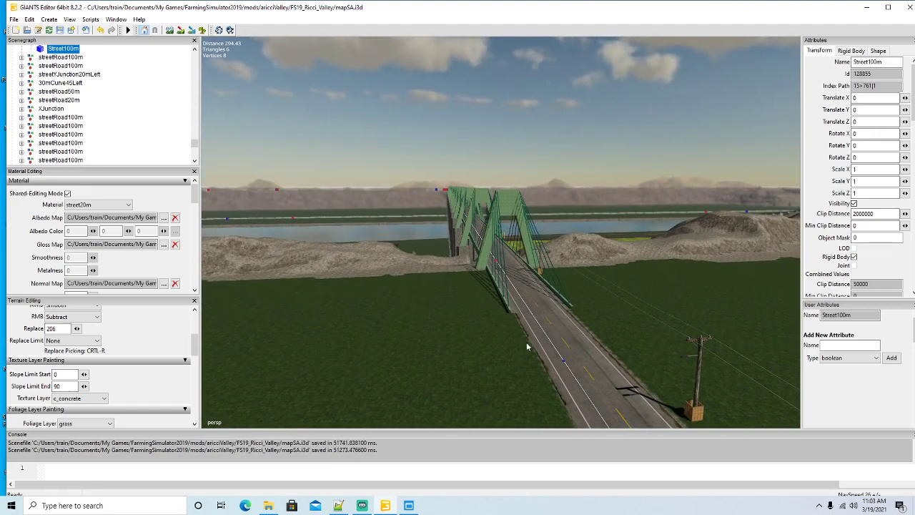
pyautogui.click(564, 329)
pyautogui.moveTo(325, 359); pyautogui.dragTo(562, 355, button='right')
pyautogui.press('s')
pyautogui.press('s')
pyautogui.press('w')
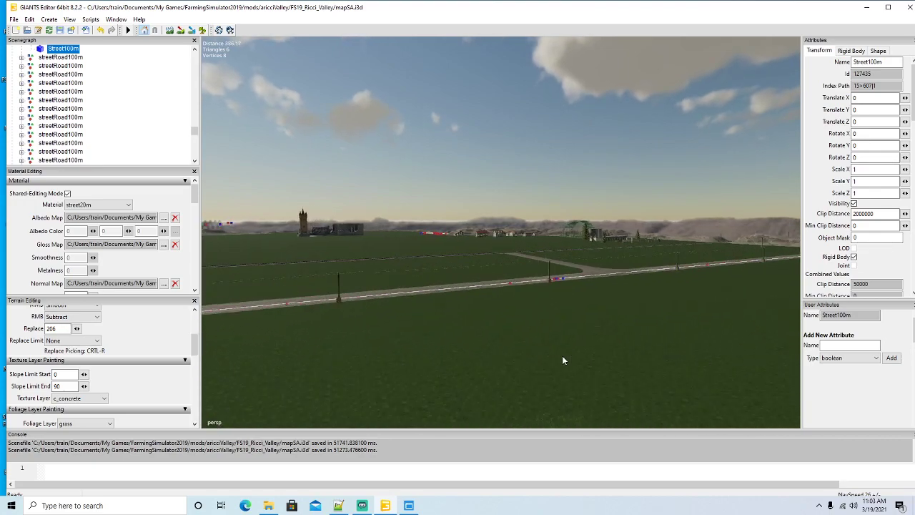
pyautogui.moveTo(561, 356); pyautogui.dragTo(538, 388, button='right')
pyautogui.moveTo(605, 405); pyautogui.dragTo(652, 408, button='middle')
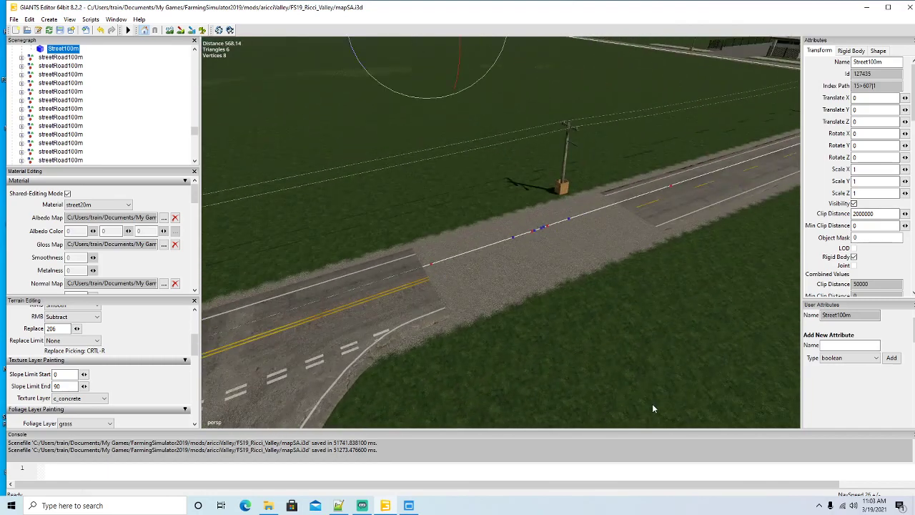
# Step: Duplicate the last streetRoad20m group in the scenegraph and place the copy in the gravel gap beside the new T-junction
pyautogui.scroll(-5, 120, 123)
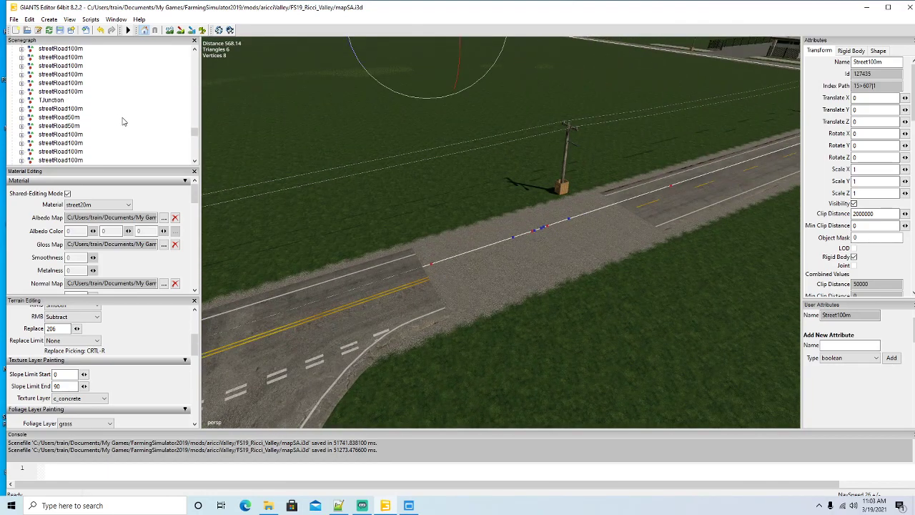
pyautogui.click(422, 307)
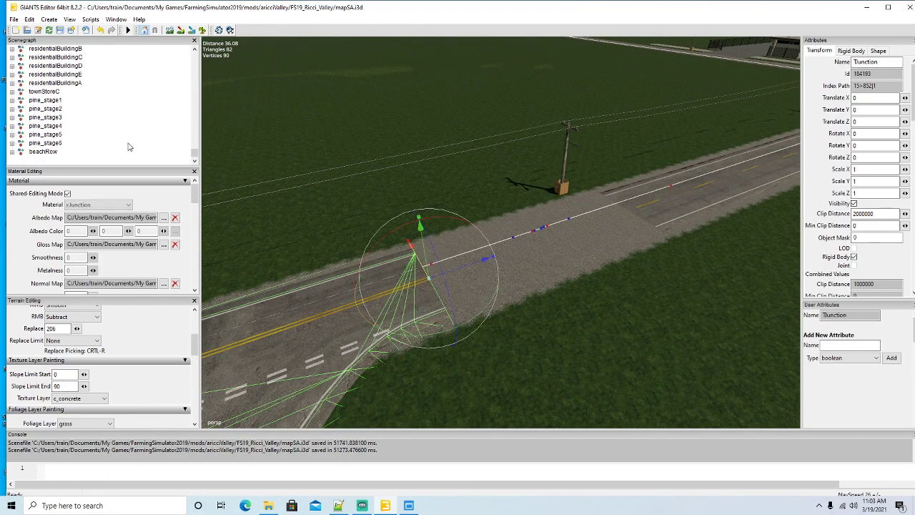
pyautogui.scroll(-10, 88, 133)
pyautogui.scroll(5, 79, 129)
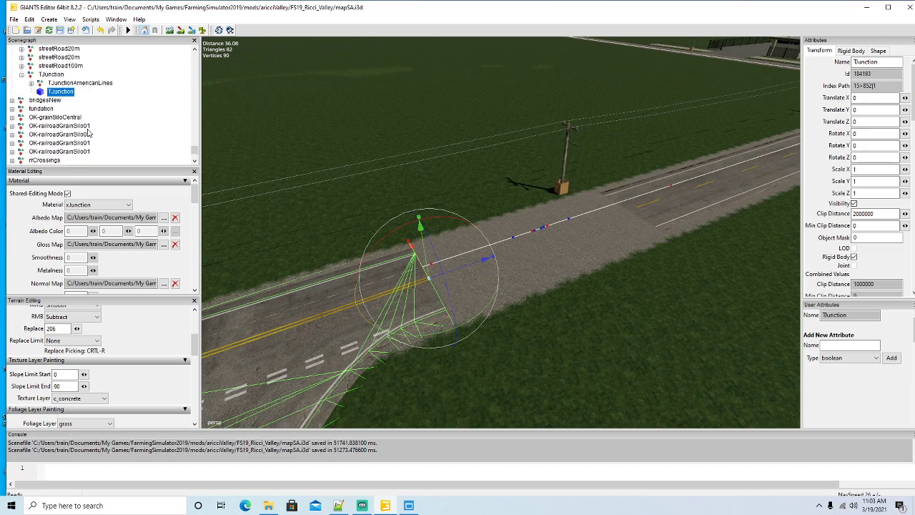
pyautogui.click(22, 118)
pyautogui.click(30, 101)
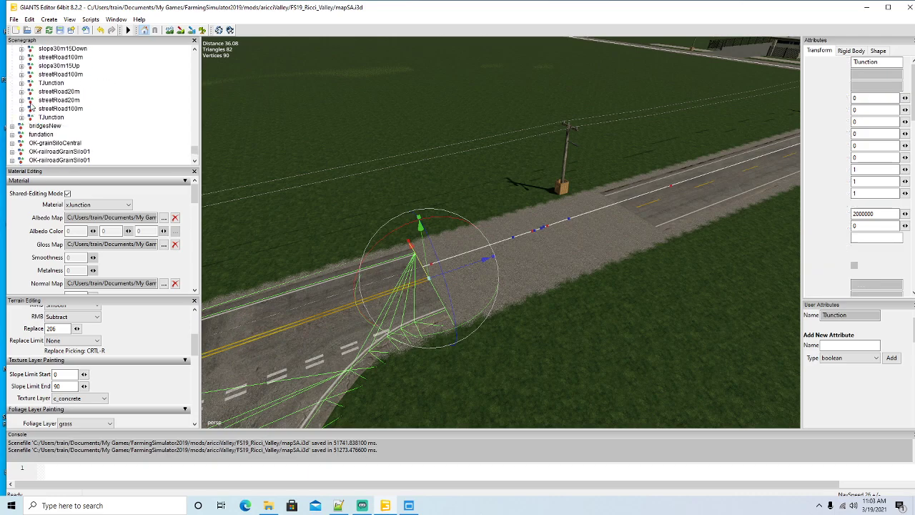
pyautogui.keyDown('alt'); pyautogui.moveTo(508, 282); pyautogui.dragTo(529, 231); pyautogui.keyUp('alt')
pyautogui.scroll(3, 532, 277)
pyautogui.scroll(2, 582, 244)
pyautogui.scroll(2, 582, 233)
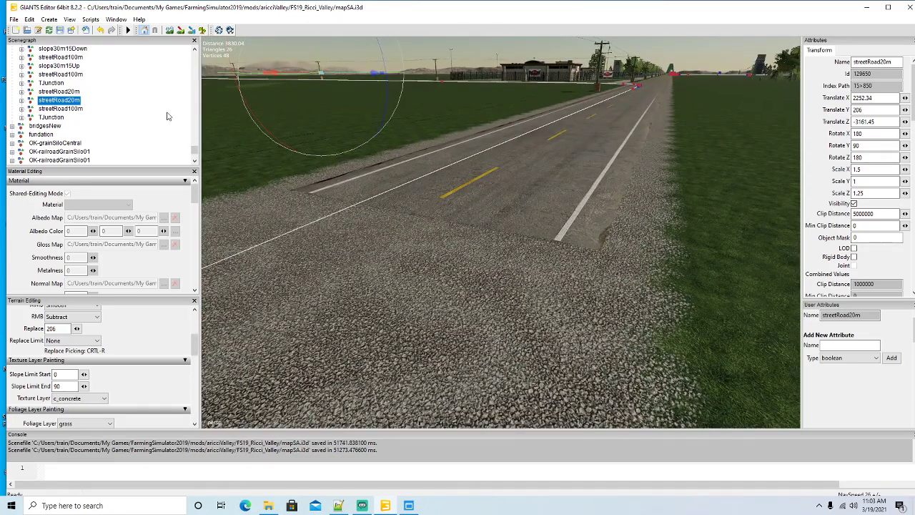
pyautogui.hotkey('ctrl', 'd')
pyautogui.click(29, 19)
pyautogui.click(77, 152)
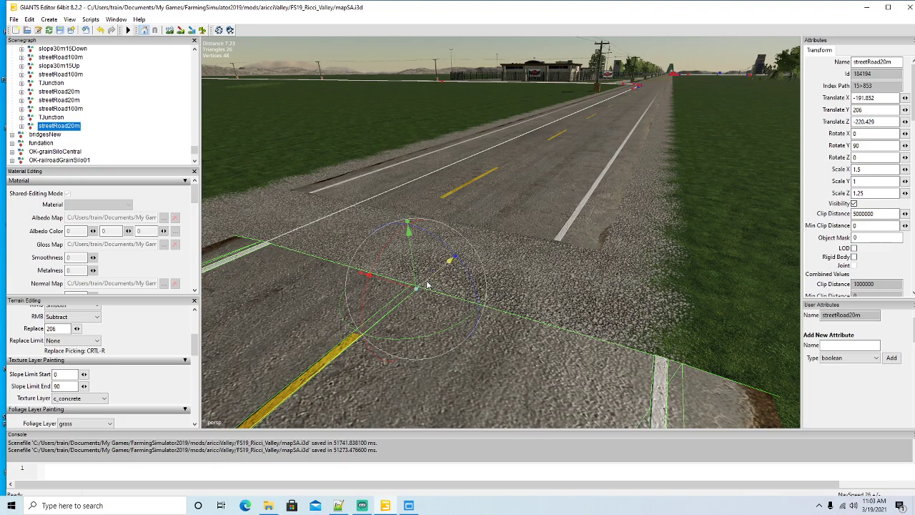
# Step: Shift the streetRoad20m copy along and across the main road to meet the adjoining section, at about X -188.63 and Z -222.97
pyautogui.moveTo(426, 286); pyautogui.dragTo(551, 200)
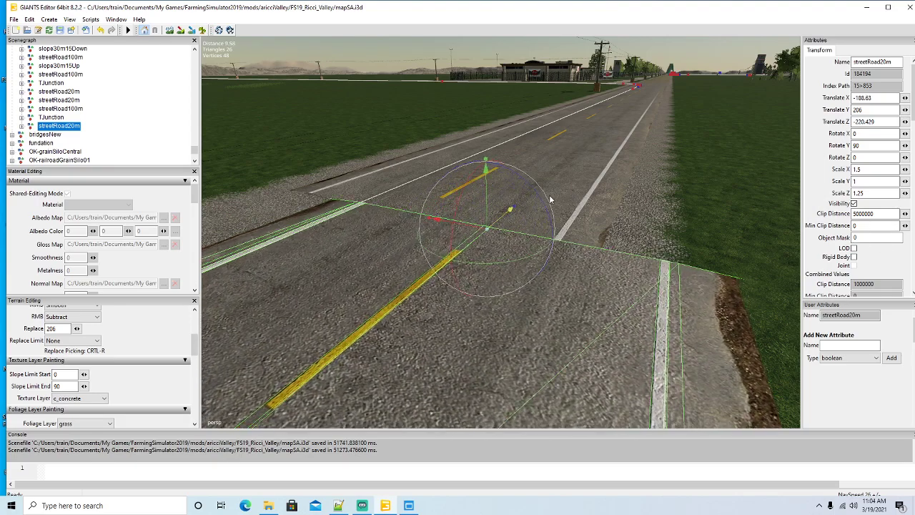
pyautogui.moveTo(463, 230); pyautogui.dragTo(153, 251)
pyautogui.scroll(4, 414, 216)
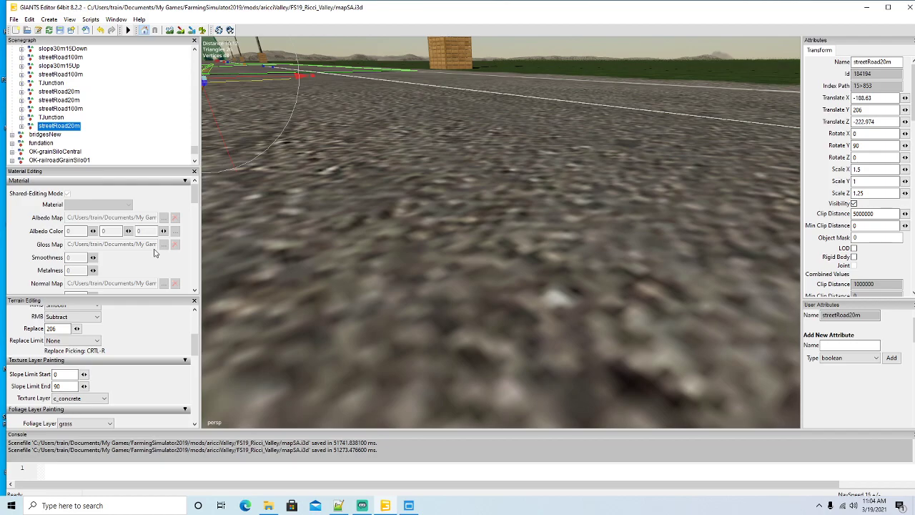
pyautogui.keyDown('alt'); pyautogui.moveTo(397, 305); pyautogui.dragTo(403, 332); pyautogui.keyUp('alt')
# Step: Fine-tune the streetRoad20m copy against the existing road's end and centre line, at X -188.581, Y 205.982 and Z -222.983
pyautogui.scroll(2, 334, 241)
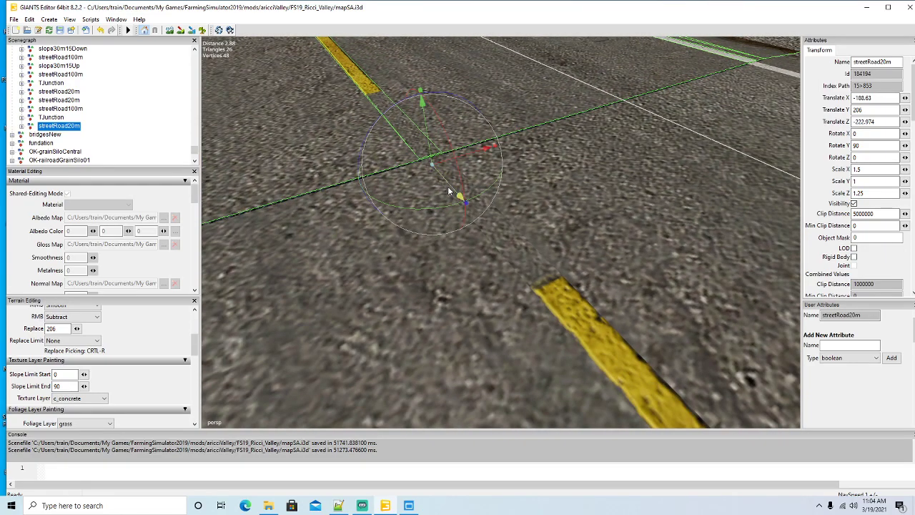
pyautogui.moveTo(447, 185); pyautogui.dragTo(514, 192)
pyautogui.scroll(4, 447, 249)
pyautogui.scroll(-5, 515, 192)
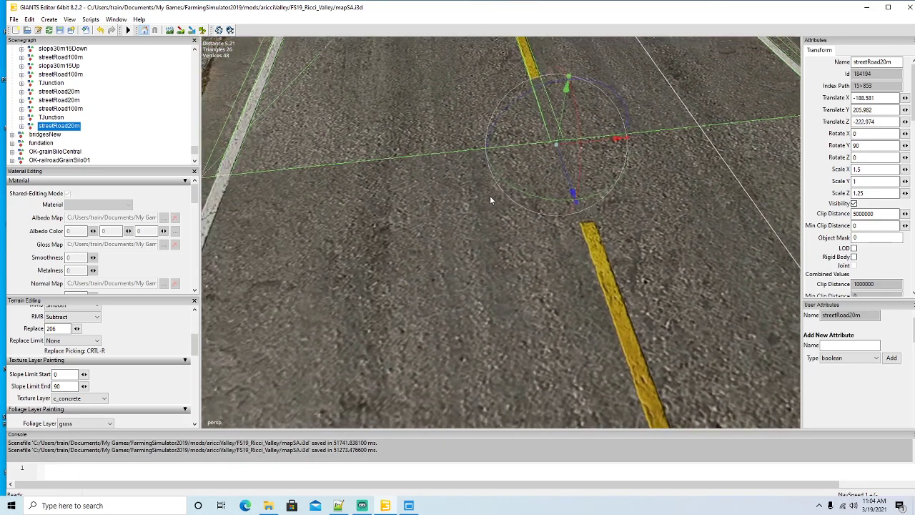
pyautogui.scroll(-2, 490, 195)
pyautogui.moveTo(570, 167); pyautogui.dragTo(572, 167)
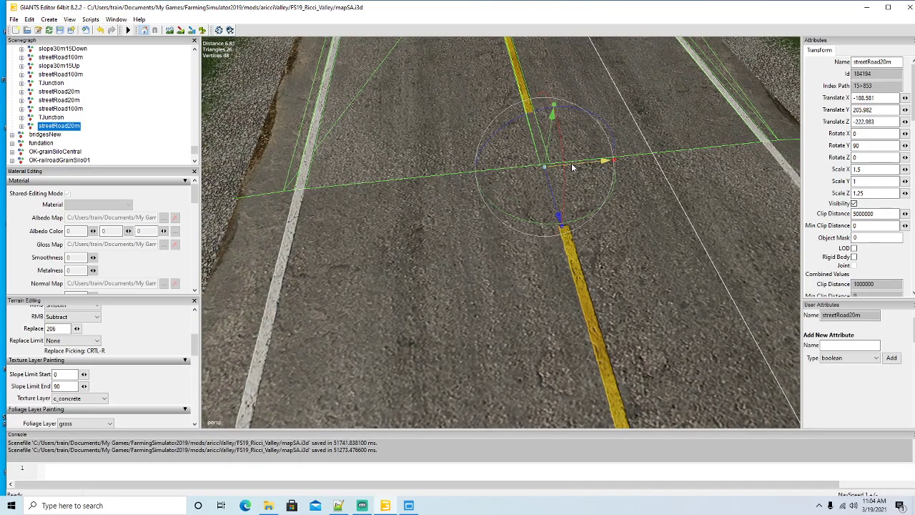
pyautogui.keyDown('alt'); pyautogui.moveTo(535, 205); pyautogui.dragTo(547, 232); pyautogui.keyUp('alt')
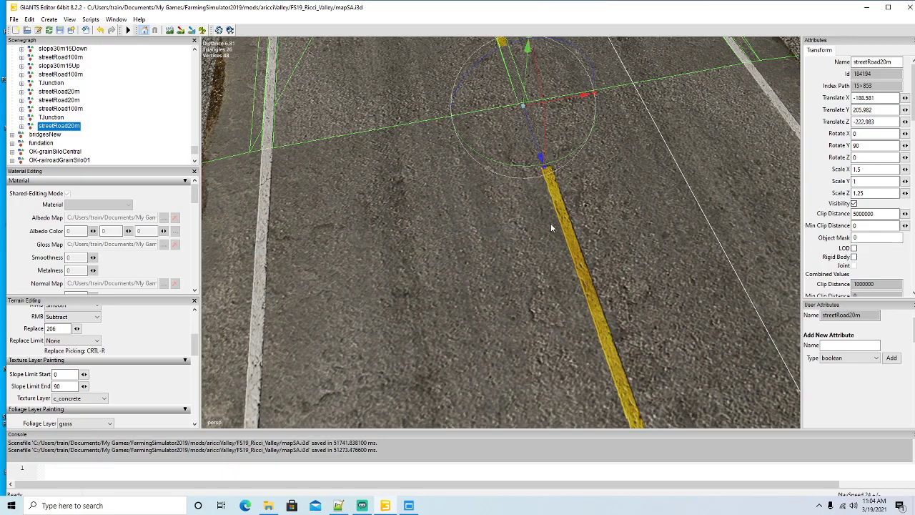
# Step: Duplicate the aligned streetRoad20m piece and move the copy along the main road into the gap on the junction's other side
pyautogui.scroll(-8, 449, 180)
pyautogui.keyDown('alt'); pyautogui.moveTo(412, 139); pyautogui.dragTo(538, 269); pyautogui.keyUp('alt')
pyautogui.scroll(-7, 623, 182)
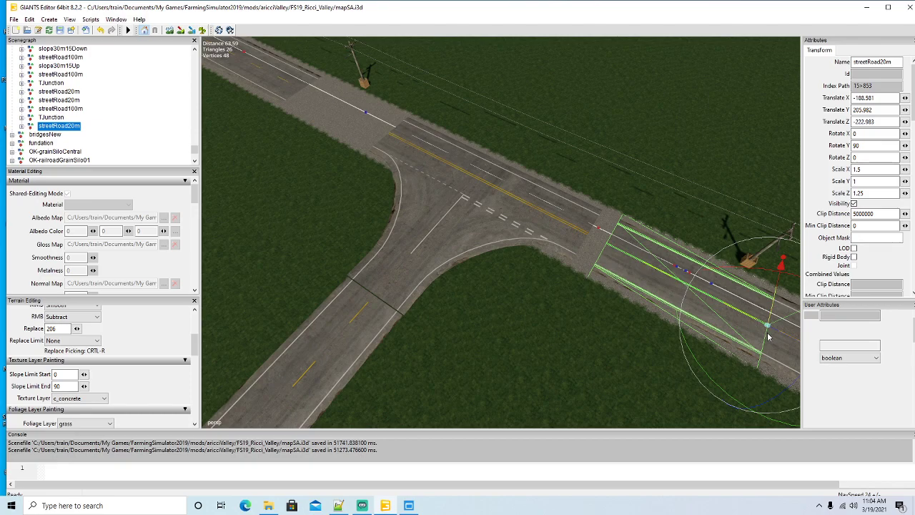
pyautogui.hotkey('ctrl', 'd')
pyautogui.moveTo(779, 335); pyautogui.dragTo(366, 146)
# Step: Set the first streetRoad20m piece's Scale Z to 1.42 to reach the T-junction, and check the joints on both sides
pyautogui.click(51, 125)
pyautogui.keyDown('alt'); pyautogui.moveTo(250, 280); pyautogui.dragTo(385, 270); pyautogui.keyUp('alt')
pyautogui.scroll(3, 329, 283)
pyautogui.scroll(2, 311, 260)
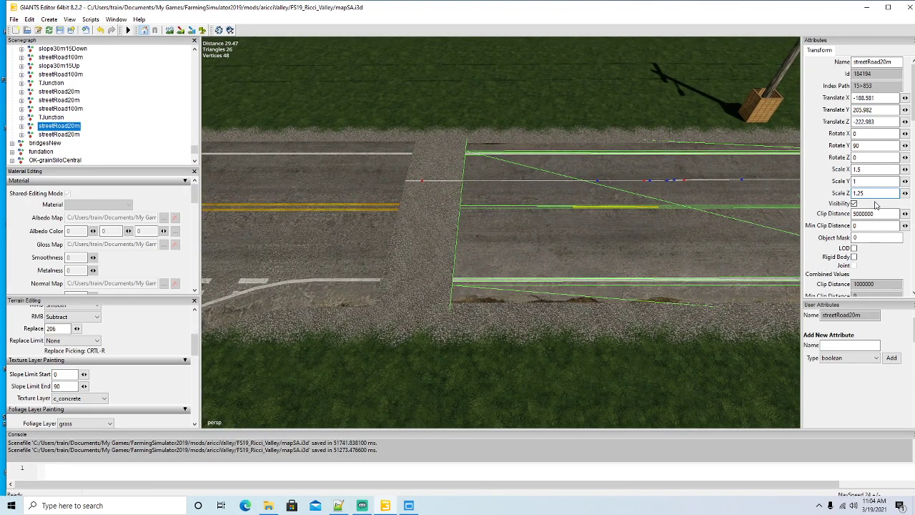
pyautogui.press('BackSpace')
pyautogui.press('BackSpace')
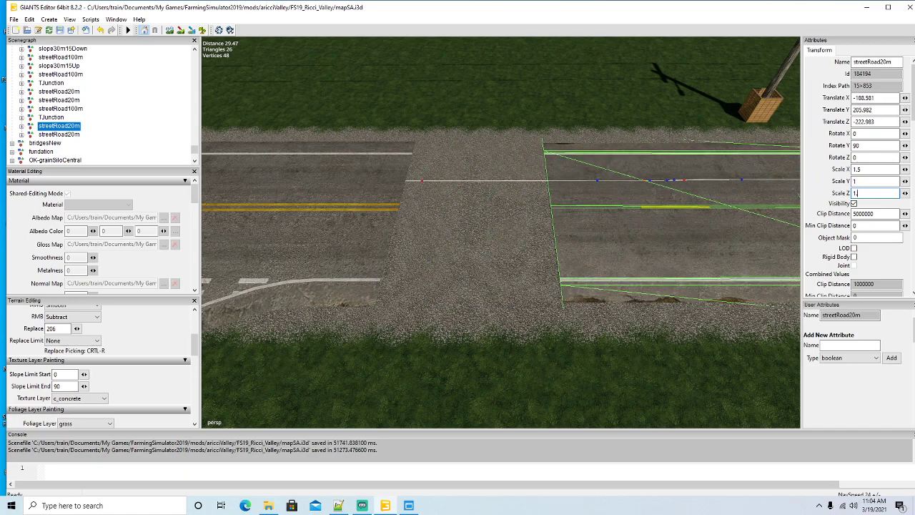
pyautogui.write('4')
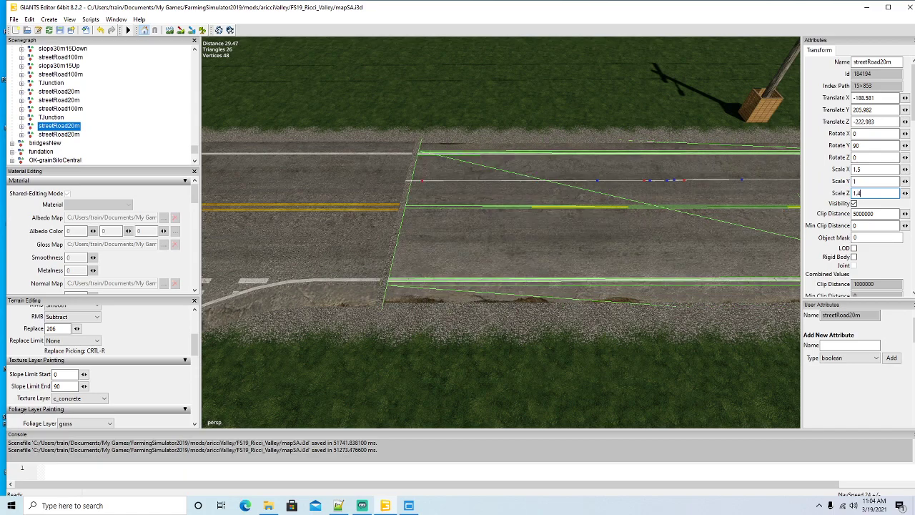
pyautogui.write('5')
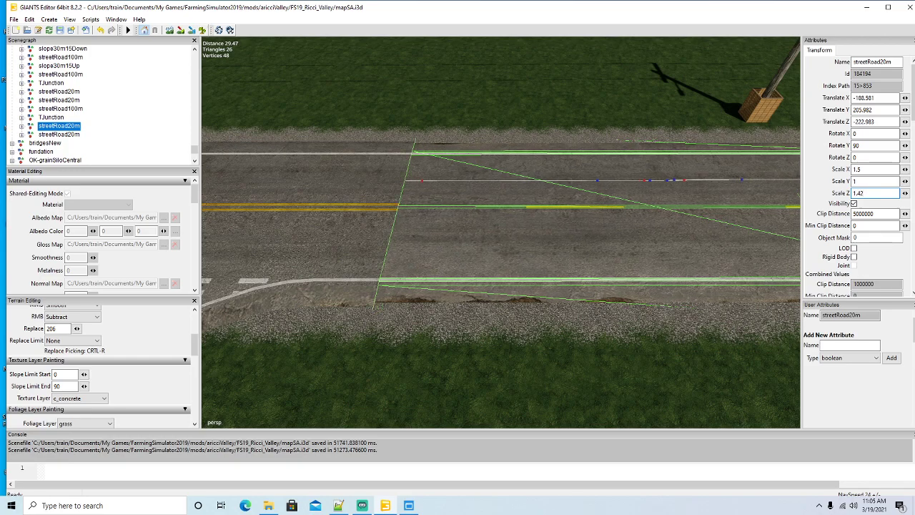
pyautogui.scroll(-4, 504, 372)
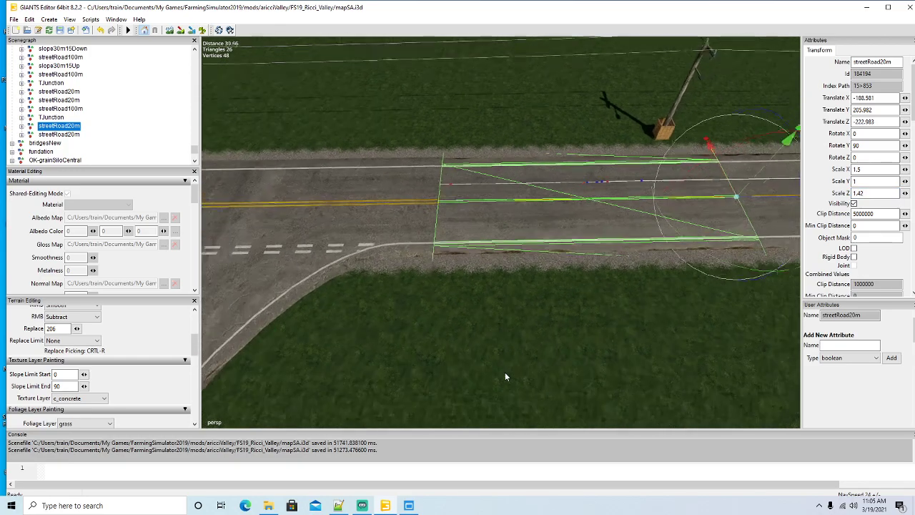
pyautogui.keyDown('alt'); pyautogui.moveTo(505, 372); pyautogui.dragTo(498, 346); pyautogui.keyUp('alt')
pyautogui.scroll(3, 331, 293)
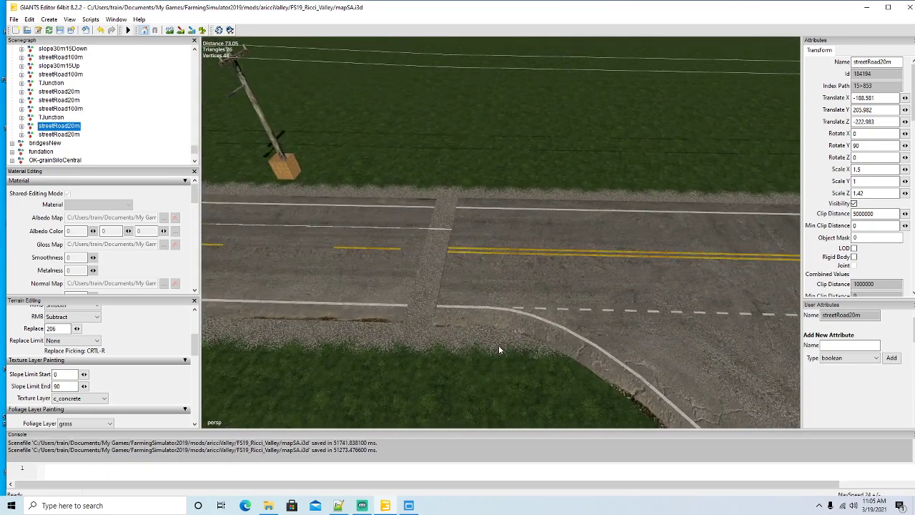
# Step: Set the second streetRoad20m piece's Scale Z to 1.34 to close the main-road gap on the T-junction's other side
pyautogui.click(30, 136)
pyautogui.scroll(4, 394, 332)
pyautogui.keyDown('alt'); pyautogui.moveTo(384, 336); pyautogui.dragTo(572, 329); pyautogui.keyUp('alt')
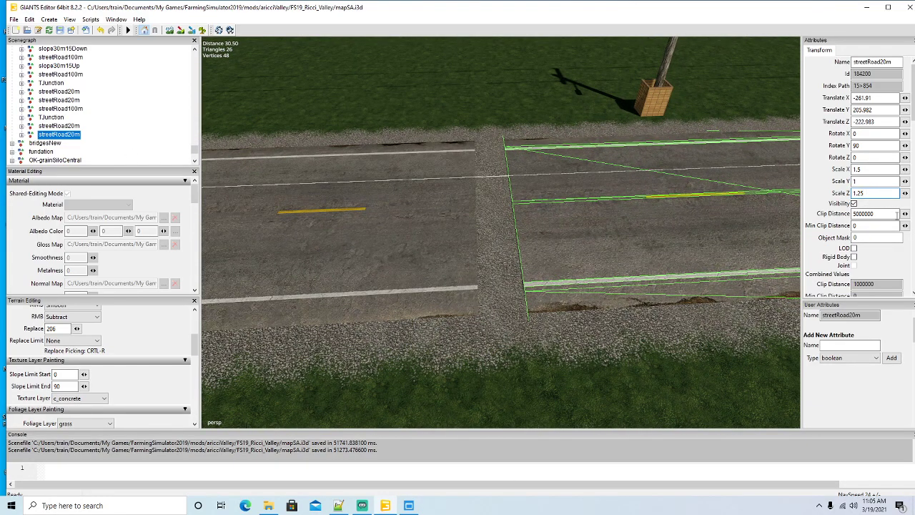
pyautogui.press('BackSpace')
pyautogui.press('BackSpace')
pyautogui.write('4')
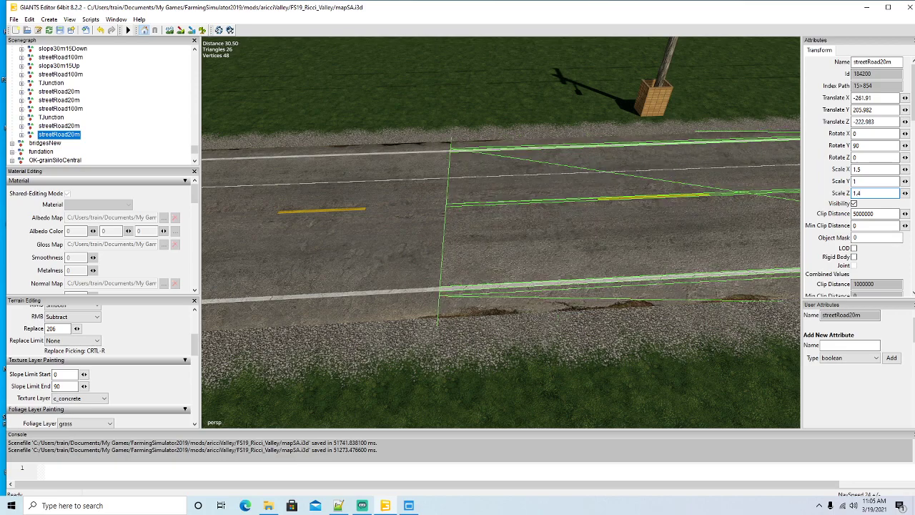
pyautogui.press('BackSpace')
pyautogui.write('3')
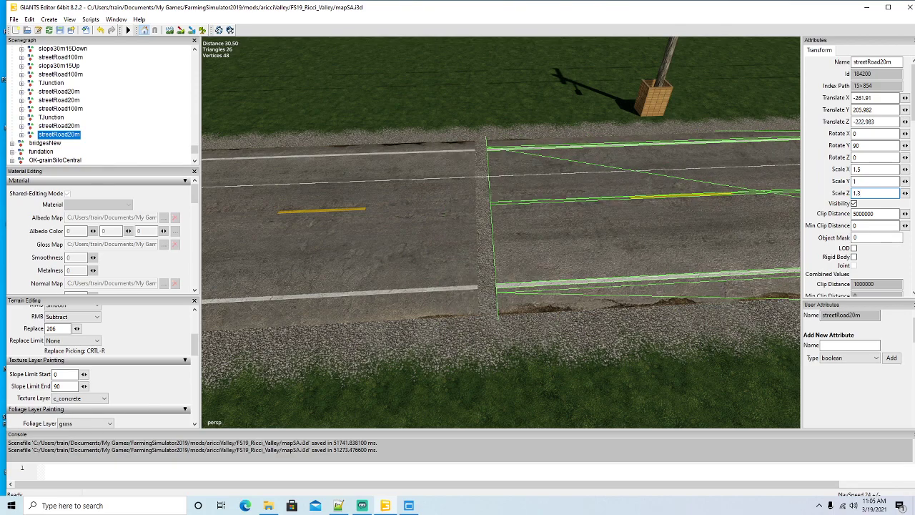
pyautogui.write('4')
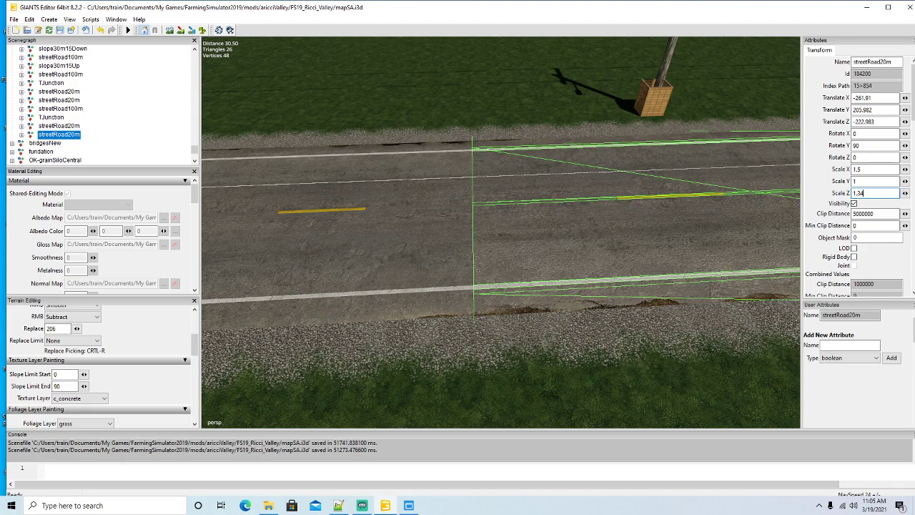
# Step: Shift the side road's streetRoad100m against the T-junction and centre it on the lane, at X -239.459 and Z -195.682
pyautogui.keyDown('alt'); pyautogui.moveTo(583, 363); pyautogui.dragTo(719, 345); pyautogui.keyUp('alt')
pyautogui.scroll(3, 741, 303)
pyautogui.scroll(3, 741, 298)
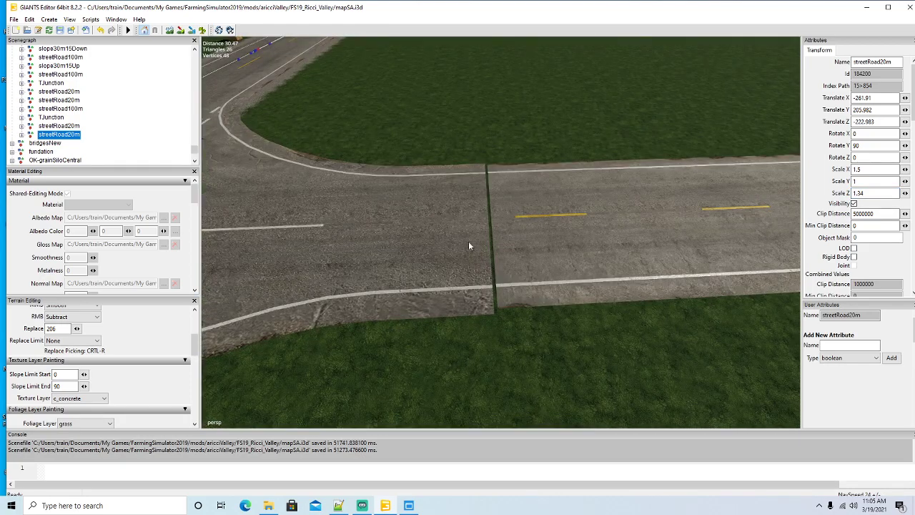
pyautogui.click(31, 109)
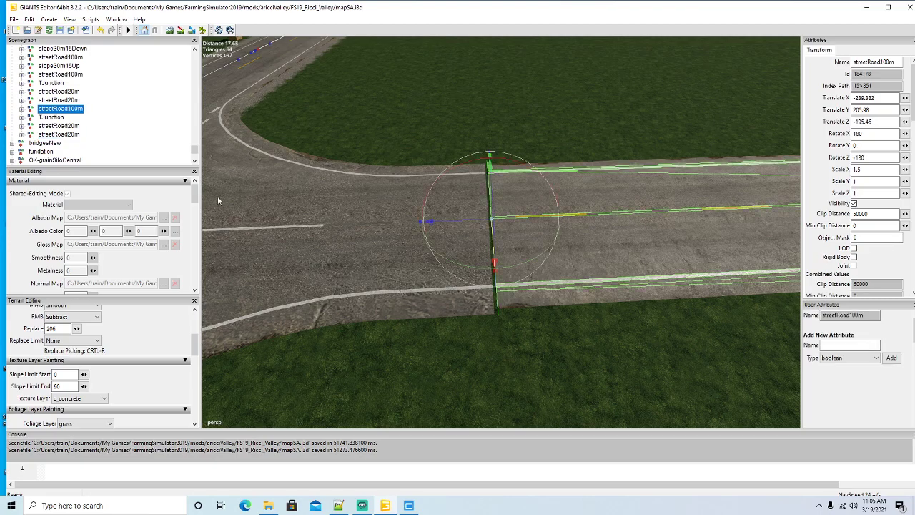
pyautogui.moveTo(458, 221); pyautogui.dragTo(612, 269)
pyautogui.scroll(2, 403, 222)
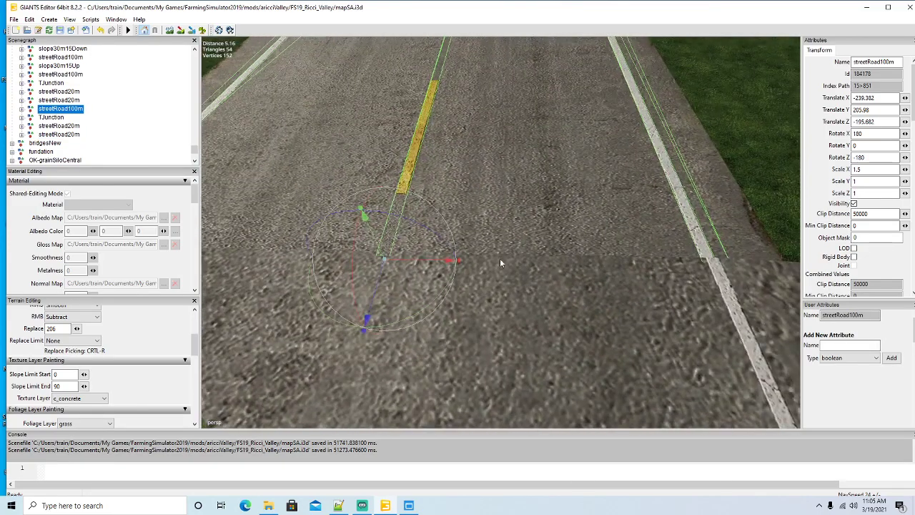
pyautogui.moveTo(446, 264); pyautogui.dragTo(452, 263)
pyautogui.scroll(-5, 476, 296)
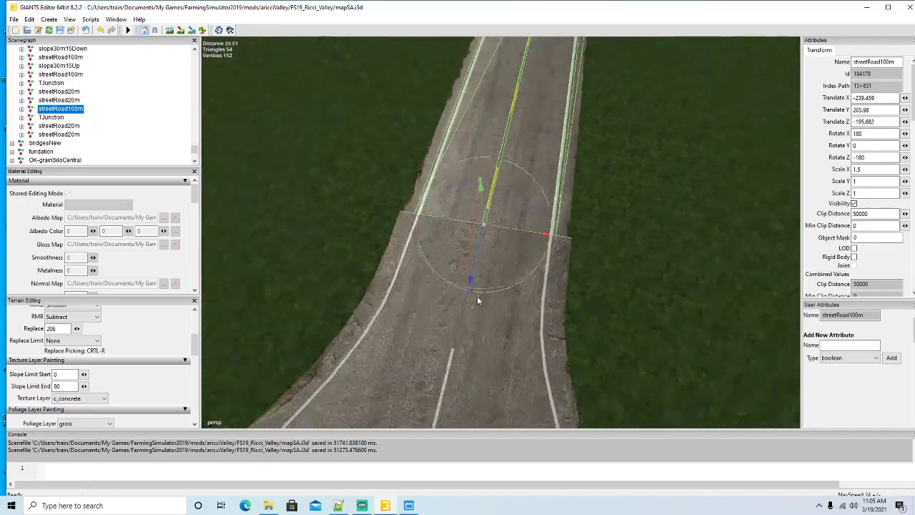
# Step: Duplicate the side road's streetRoad100m and move the copy to its far end at the railway crossing, at Z -95.751
pyautogui.keyDown('alt'); pyautogui.moveTo(477, 295); pyautogui.dragTo(437, 267); pyautogui.keyUp('alt')
pyautogui.scroll(3, 541, 214)
pyautogui.scroll(-4, 463, 267)
pyautogui.scroll(2, 541, 227)
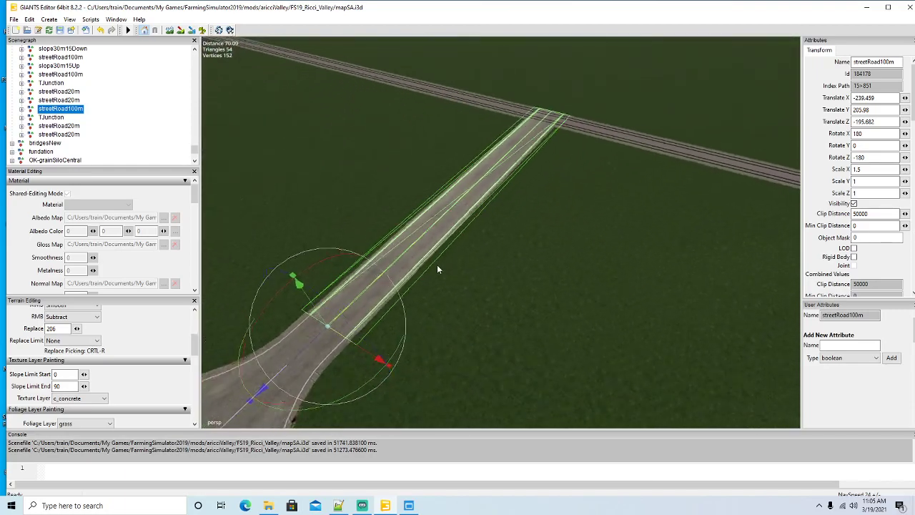
pyautogui.scroll(-2, 438, 267)
pyautogui.keyDown('alt'); pyautogui.moveTo(606, 255); pyautogui.dragTo(610, 243); pyautogui.keyUp('alt')
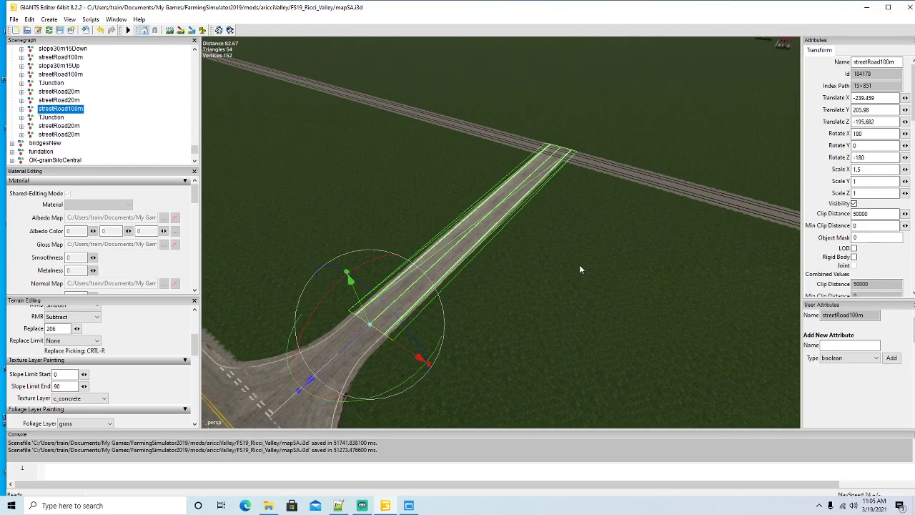
pyautogui.hotkey('ctrl', 'd')
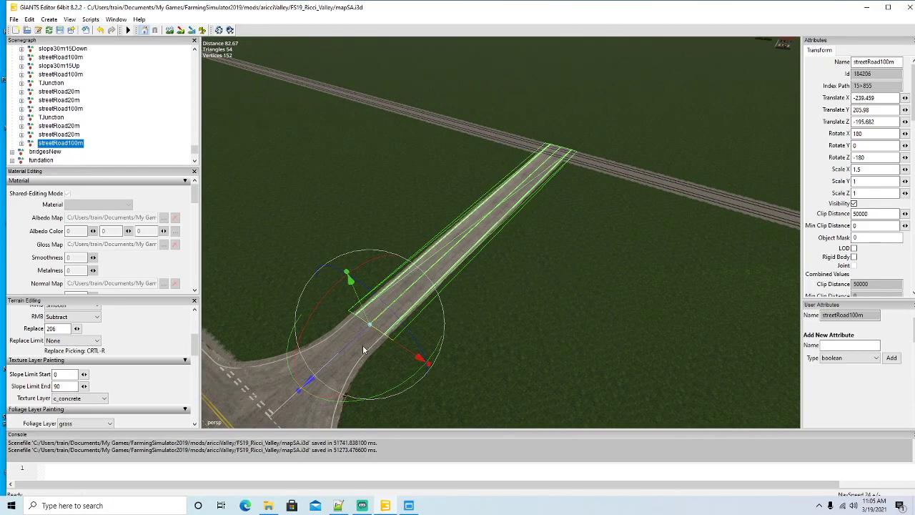
pyautogui.moveTo(349, 344); pyautogui.dragTo(567, 267)
pyautogui.scroll(5, 656, 191)
pyautogui.scroll(3, 563, 272)
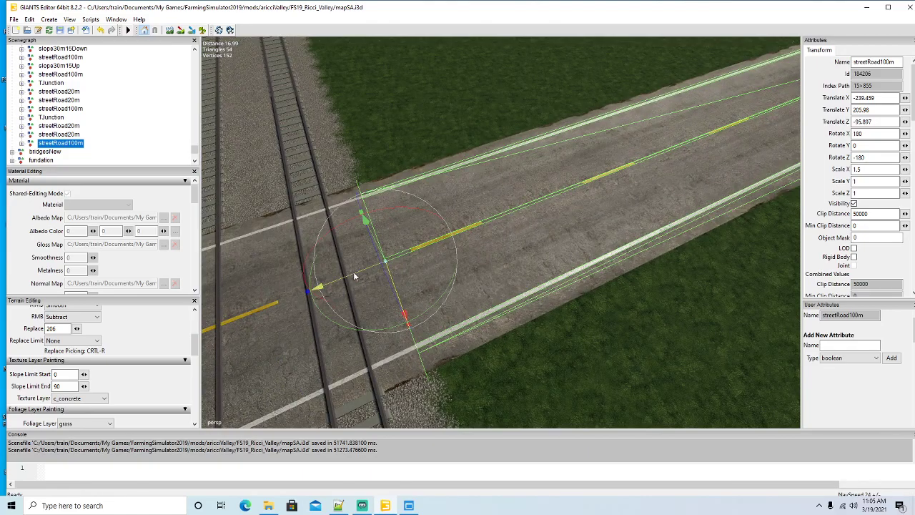
pyautogui.moveTo(353, 272)
pyautogui.mouseDown()
pyautogui.moveTo(385, 273)
pyautogui.moveTo(362, 282)
pyautogui.mouseUp()
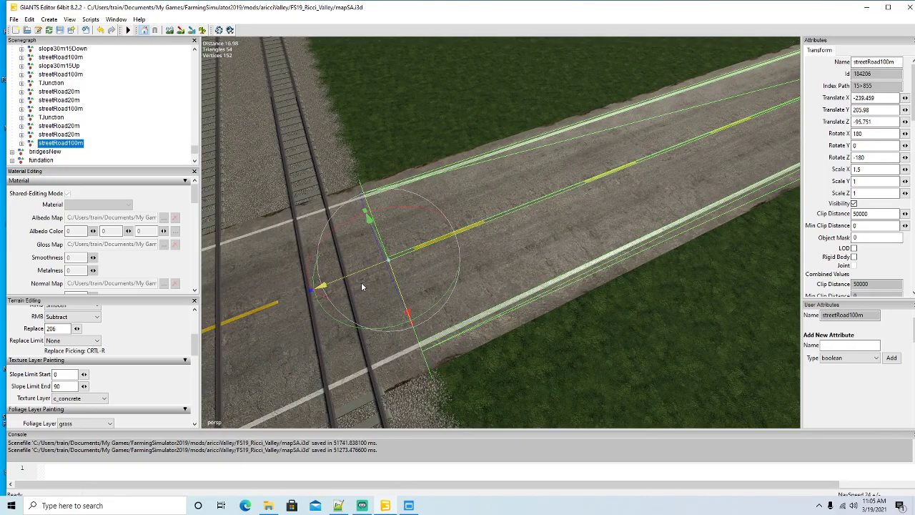
# Step: Duplicate the streetRoad100m beyond the railway and butt the copy against its far end, at Z 4.179
pyautogui.scroll(-5, 463, 297)
pyautogui.keyDown('alt'); pyautogui.moveTo(462, 297); pyautogui.dragTo(517, 284); pyautogui.keyUp('alt')
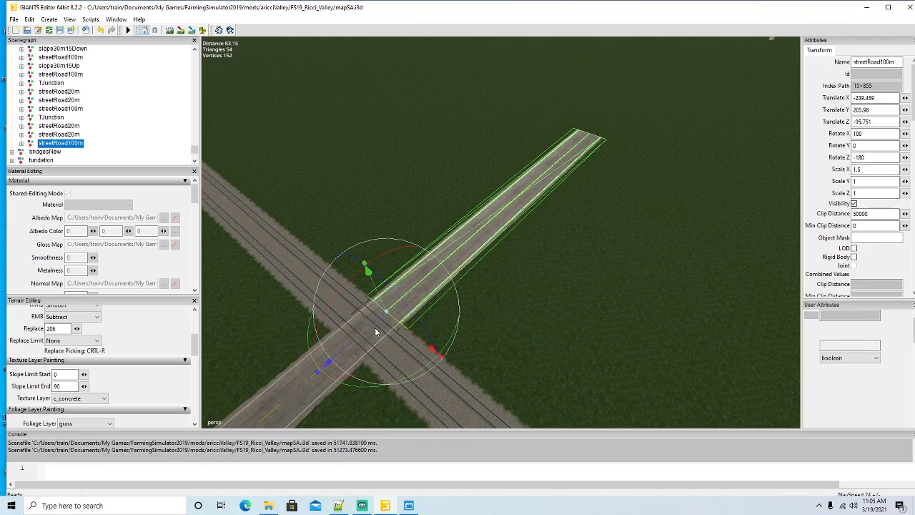
pyautogui.hotkey('ctrl', 'd')
pyautogui.moveTo(376, 326); pyautogui.dragTo(709, 139)
pyautogui.keyDown('alt'); pyautogui.moveTo(594, 268); pyautogui.dragTo(561, 269); pyautogui.keyUp('alt')
pyautogui.scroll(5, 636, 228)
pyautogui.scroll(4, 636, 231)
pyautogui.scroll(3, 536, 278)
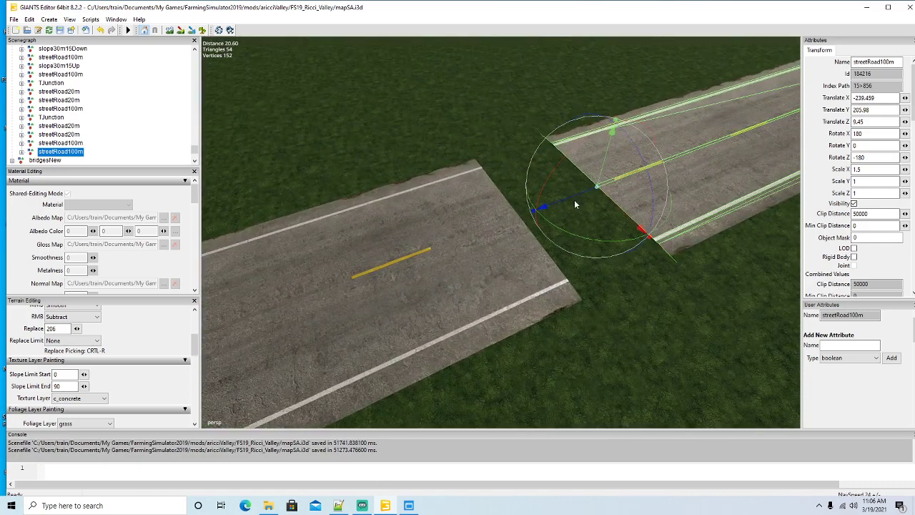
pyautogui.moveTo(575, 205); pyautogui.dragTo(476, 238)
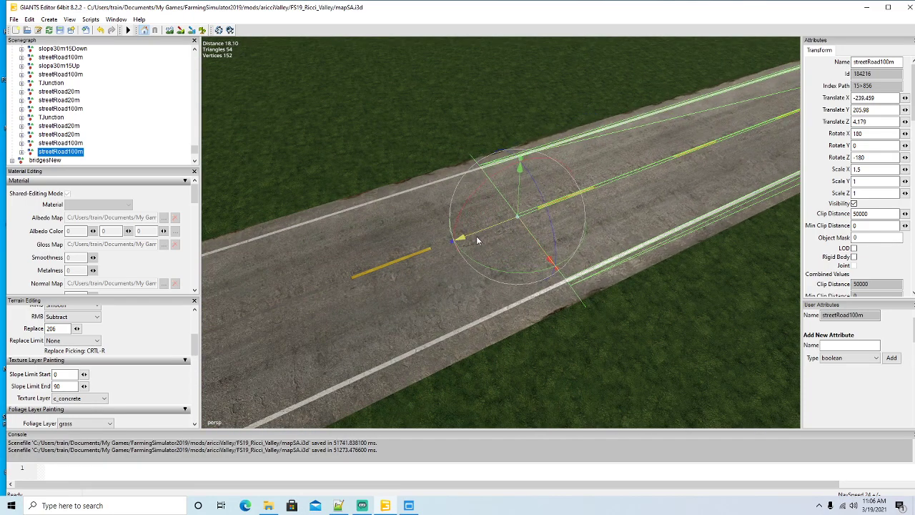
# Step: Extend the side road toward the castle with another streetRoad100m duplicate joined at Z 104.106
pyautogui.scroll(-10, 532, 293)
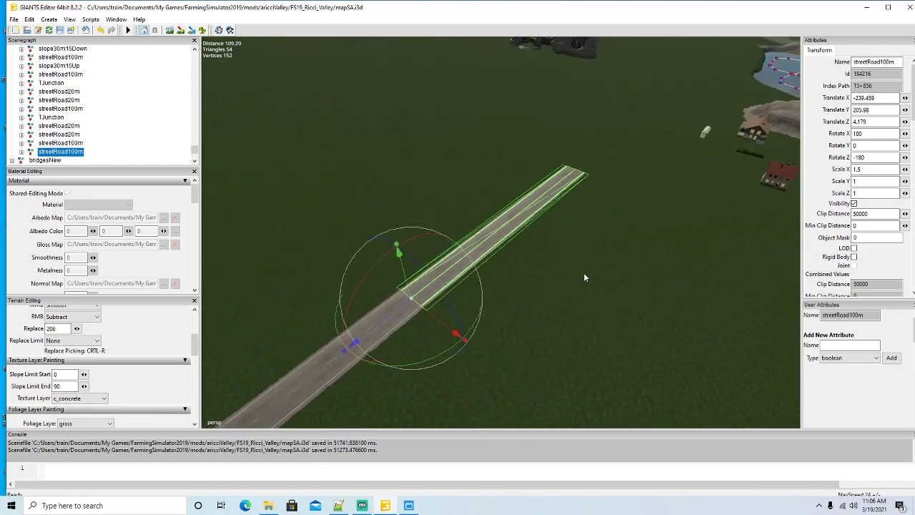
pyautogui.keyDown('alt'); pyautogui.moveTo(584, 278); pyautogui.dragTo(576, 283); pyautogui.keyUp('alt')
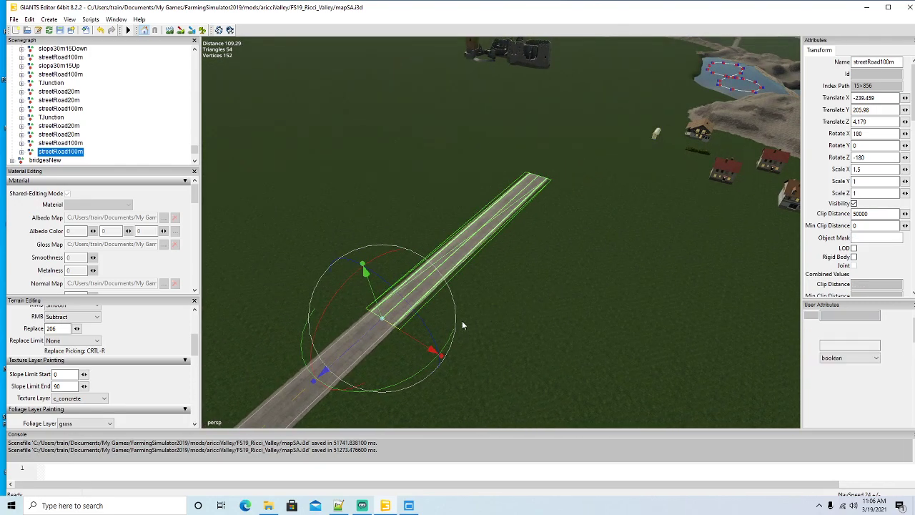
pyautogui.hotkey('ctrl', 'd')
pyautogui.moveTo(359, 342); pyautogui.dragTo(398, 313)
pyautogui.scroll(5, 552, 265)
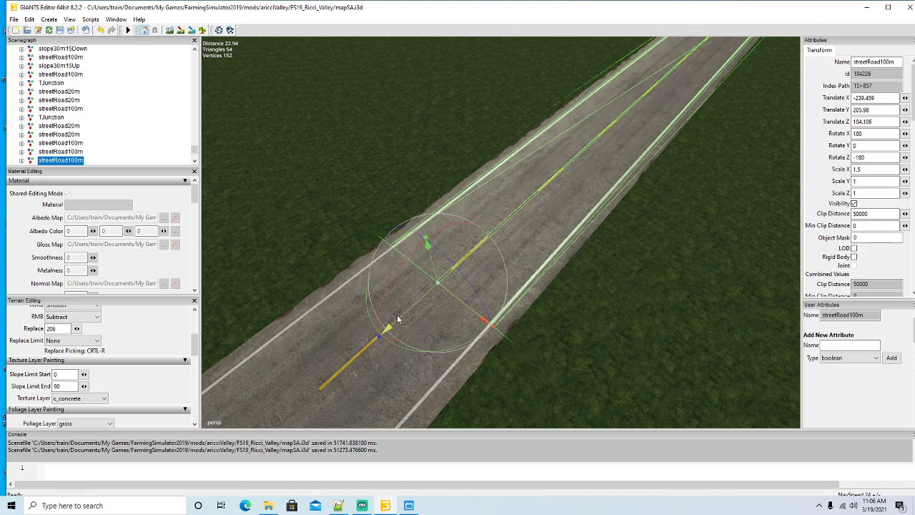
# Step: Duplicate the last streetRoad100m once more and slide the copy back to meet the road's end, at Z 204.079
pyautogui.scroll(-2, 516, 327)
pyautogui.scroll(-10, 541, 295)
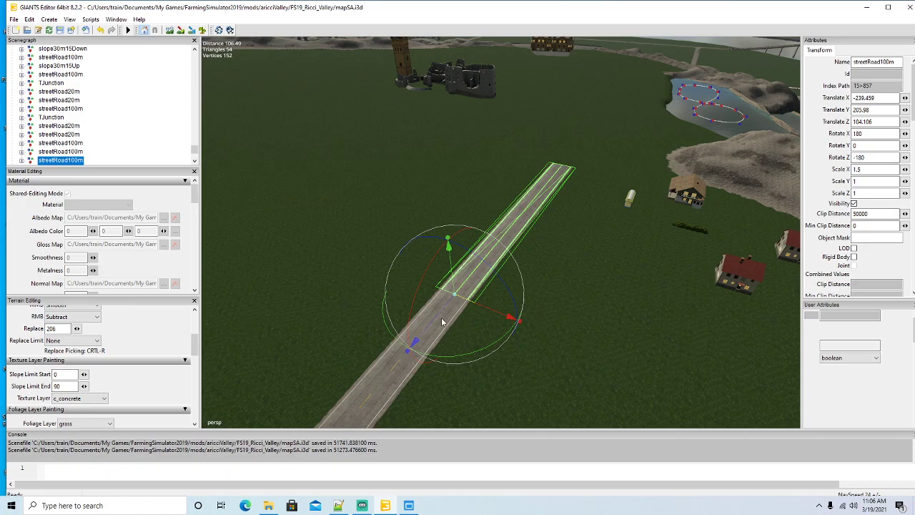
pyautogui.hotkey('ctrl', 'd')
pyautogui.moveTo(436, 317); pyautogui.dragTo(684, 146)
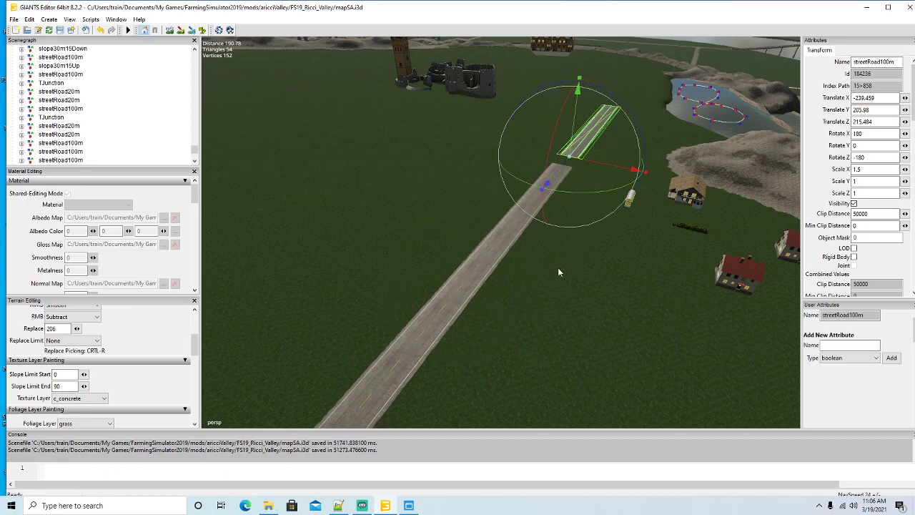
pyautogui.moveTo(558, 267); pyautogui.dragTo(512, 220, button='right')
pyautogui.scroll(15, 584, 237)
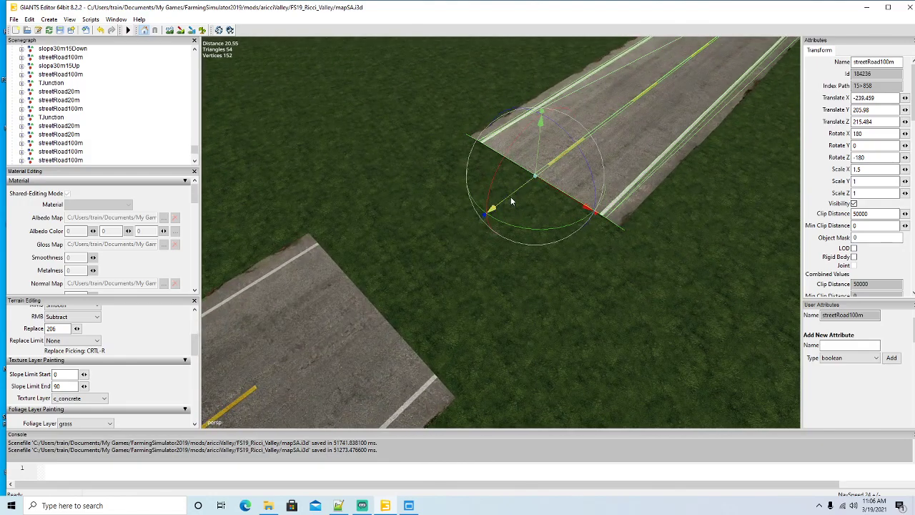
pyautogui.moveTo(511, 202); pyautogui.dragTo(322, 344)
# Step: Examine the side road's course and the ground between its end, the castle, the hotel and the houses
pyautogui.scroll(-3, 418, 340)
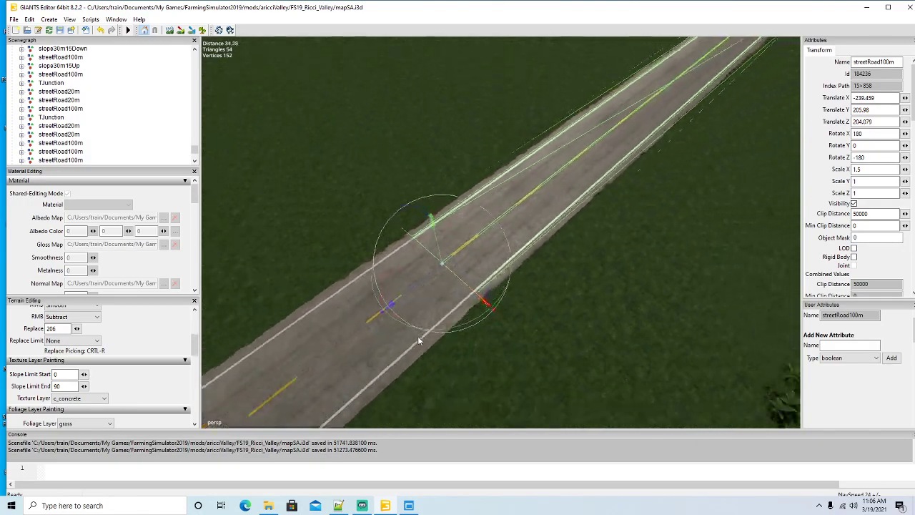
pyautogui.scroll(-3, 418, 340)
pyautogui.scroll(-4, 510, 343)
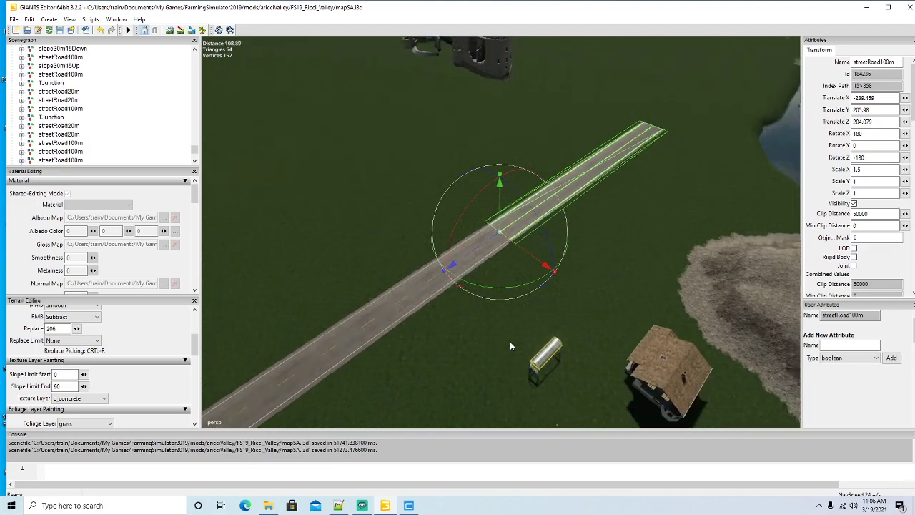
pyautogui.scroll(-4, 509, 346)
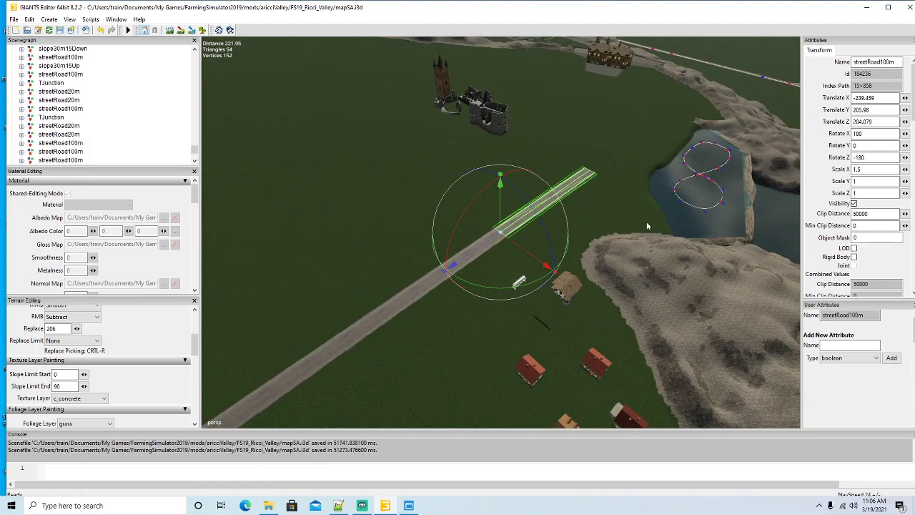
pyautogui.moveTo(599, 224); pyautogui.dragTo(500, 207, button='middle')
pyautogui.scroll(-1, 499, 208)
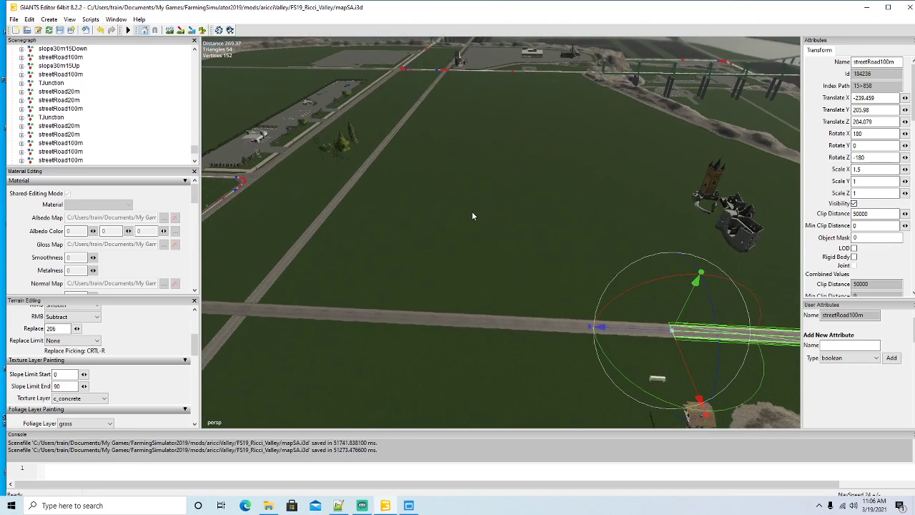
pyautogui.moveTo(466, 209); pyautogui.dragTo(487, 208, button='middle')
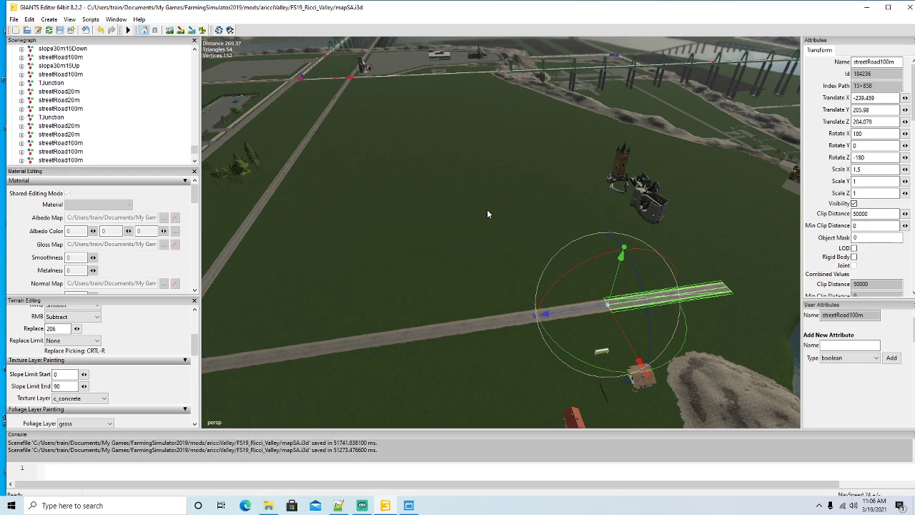
pyautogui.moveTo(487, 209); pyautogui.dragTo(542, 210, button='middle')
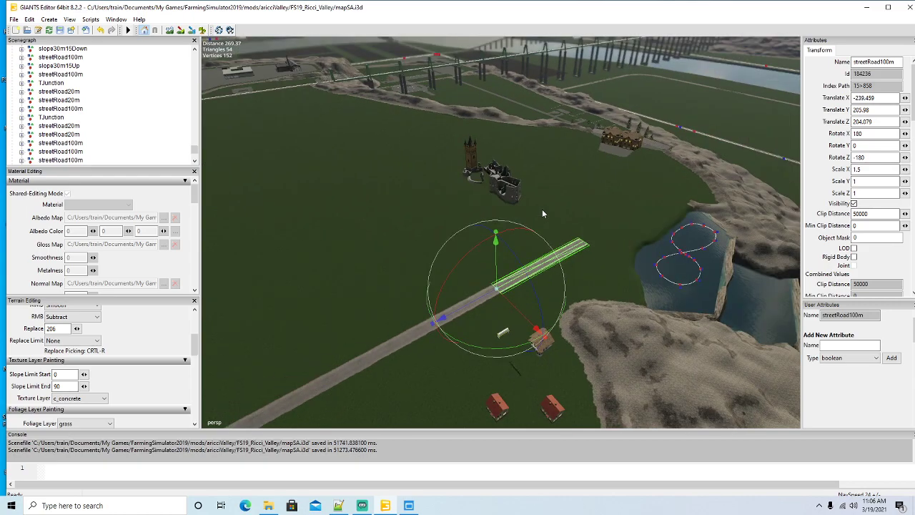
pyautogui.keyDown('alt'); pyautogui.moveTo(542, 210); pyautogui.dragTo(466, 217); pyautogui.keyUp('alt')
pyautogui.scroll(-3, 453, 215)
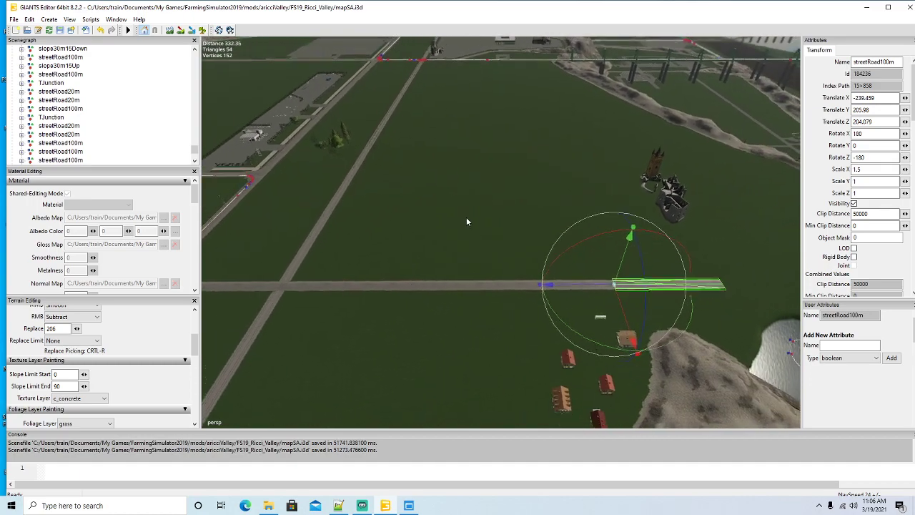
pyautogui.scroll(-2, 466, 222)
pyautogui.keyDown('alt'); pyautogui.moveTo(394, 276); pyautogui.dragTo(469, 264); pyautogui.keyUp('alt')
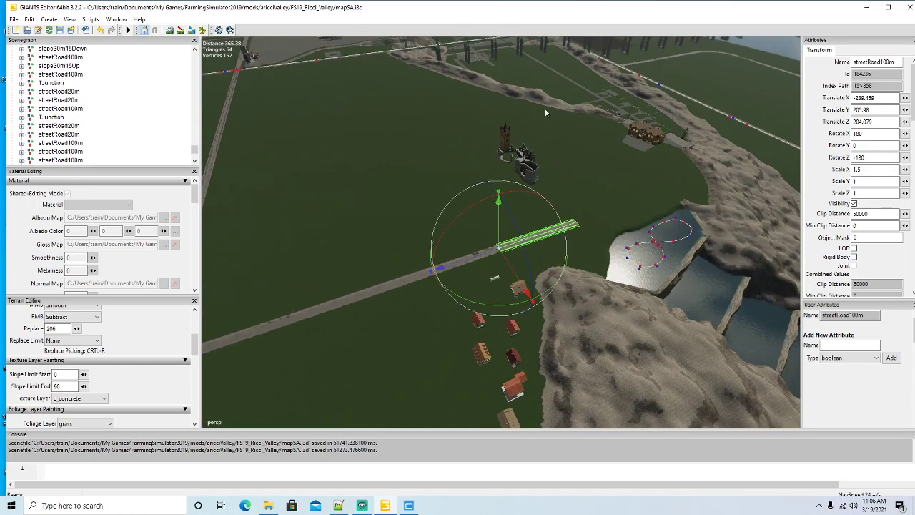
pyautogui.keyDown('alt'); pyautogui.moveTo(483, 118); pyautogui.dragTo(578, 105); pyautogui.keyUp('alt')
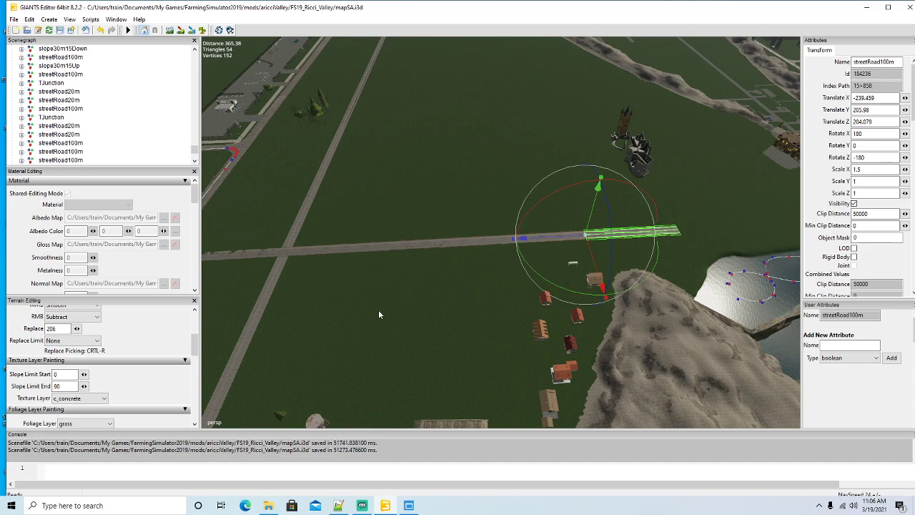
pyautogui.keyDown('alt'); pyautogui.moveTo(379, 315); pyautogui.dragTo(439, 81); pyautogui.keyUp('alt')
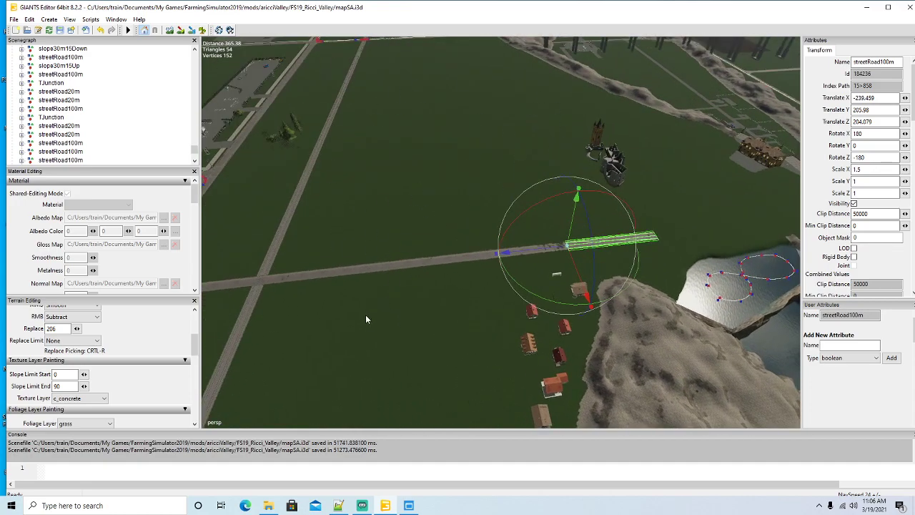
pyautogui.moveTo(366, 319); pyautogui.dragTo(207, 179, button='right')
# Step: Duplicate curve100m90Right and place the copy on the grass beyond the side road's end, between the castle and the pond
pyautogui.scroll(3, 101, 125)
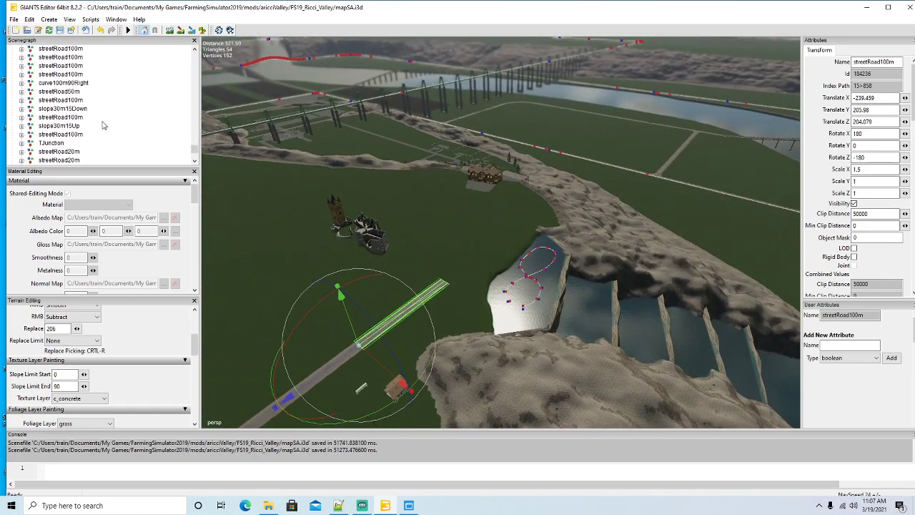
pyautogui.click(63, 83)
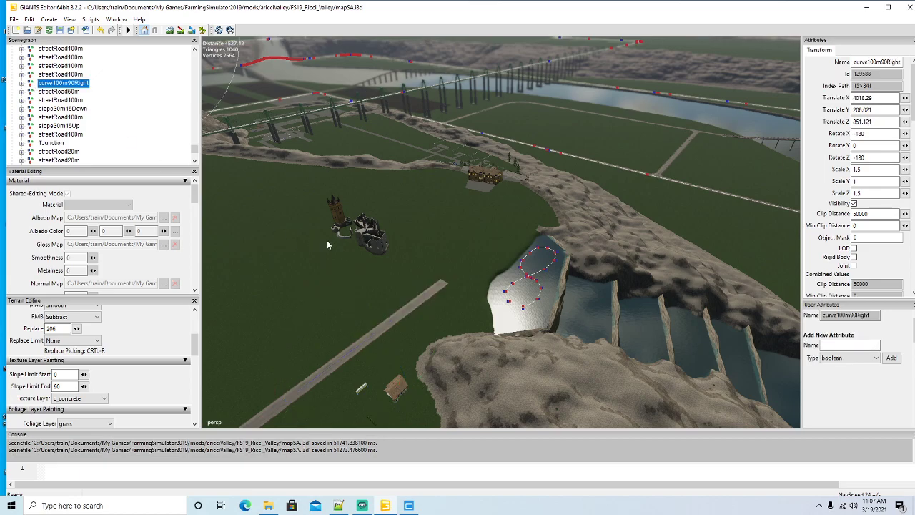
pyautogui.press('w')
pyautogui.moveTo(414, 262)
pyautogui.mouseDown(button='right')
pyautogui.moveTo(394, 267)
pyautogui.moveTo(410, 266)
pyautogui.moveTo(412, 279)
pyautogui.mouseUp(button='right')
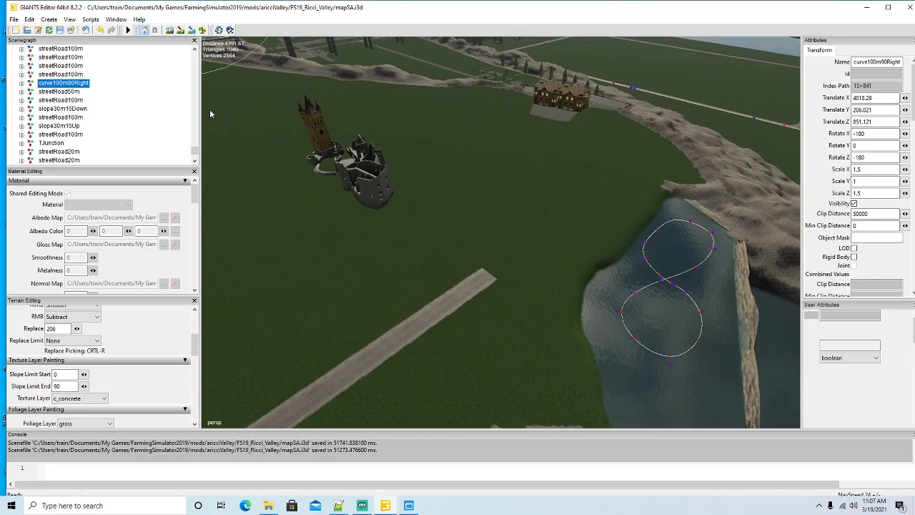
pyautogui.click(29, 19)
pyautogui.click(71, 153)
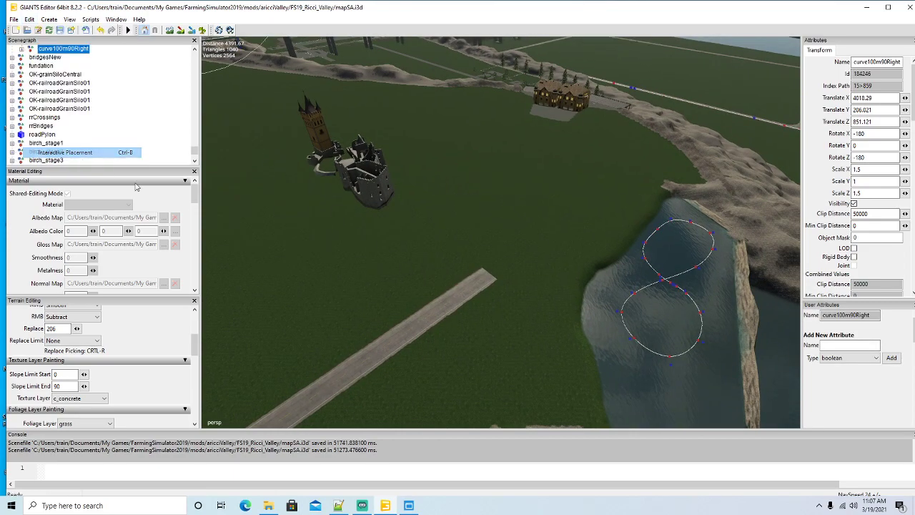
pyautogui.click(540, 213)
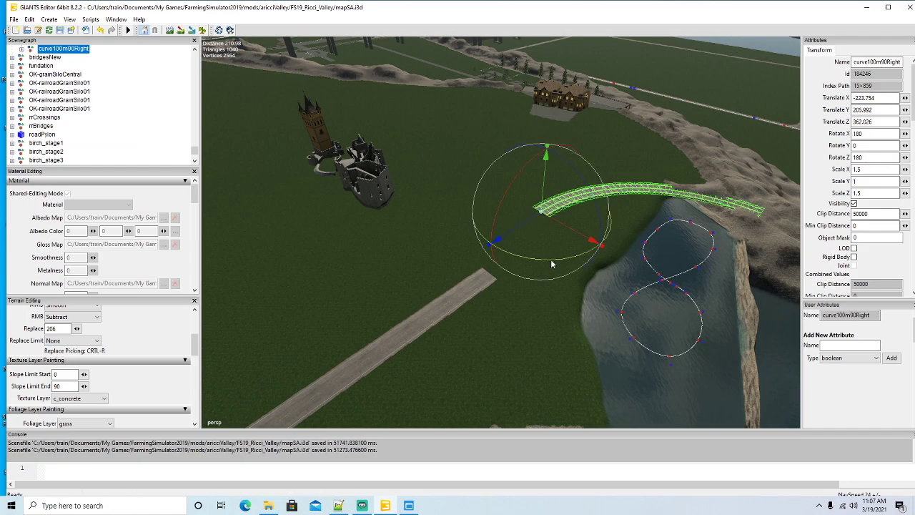
# Step: Turn the new curve toward the side road, move it near the road's end and set its Y rotation to 90
pyautogui.moveTo(522, 259); pyautogui.dragTo(239, 245)
pyautogui.keyDown('alt'); pyautogui.moveTo(589, 293); pyautogui.dragTo(579, 285); pyautogui.keyUp('alt')
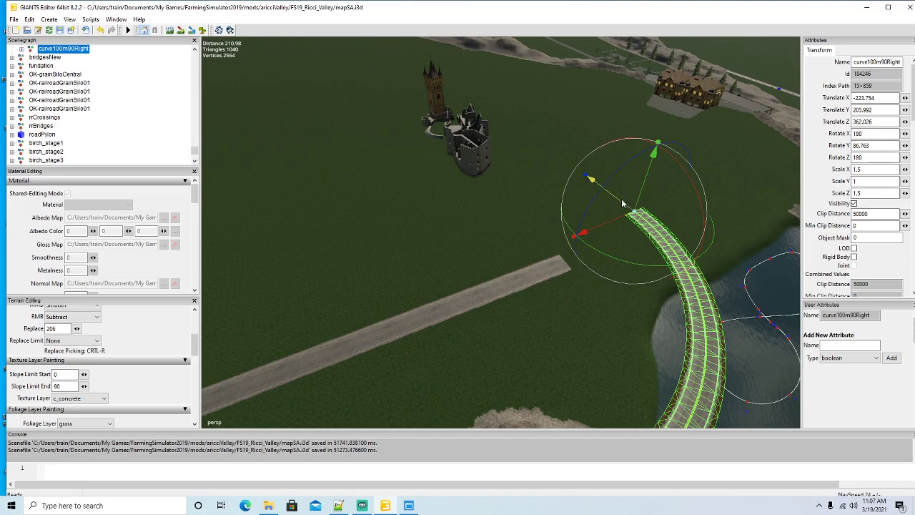
pyautogui.moveTo(621, 204); pyautogui.dragTo(556, 150)
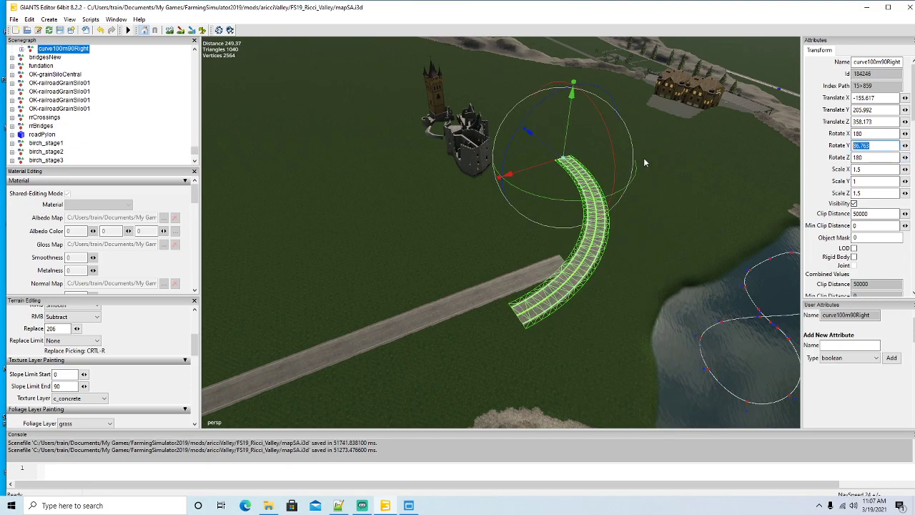
pyautogui.write('90')
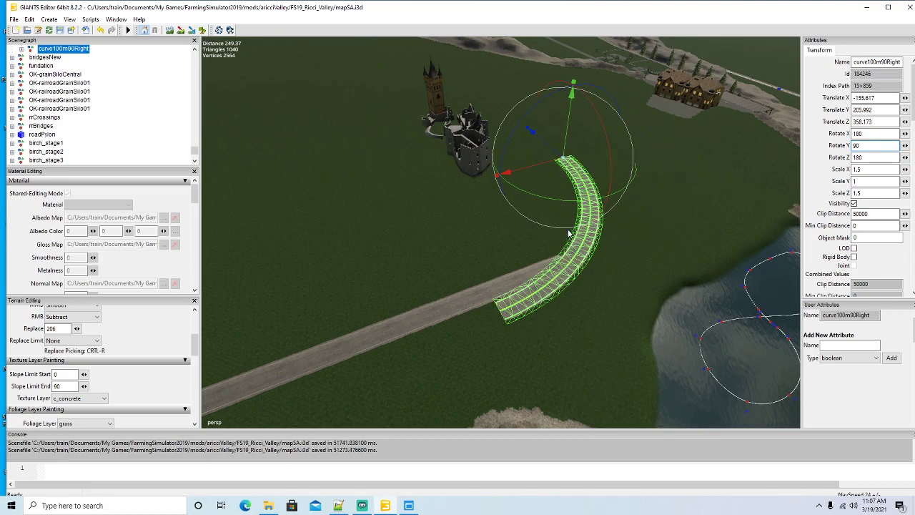
# Step: Butt the curve against the side road's end with the edge lines matching, at X -144 and Z 399.487
pyautogui.moveTo(550, 150); pyautogui.dragTo(570, 158)
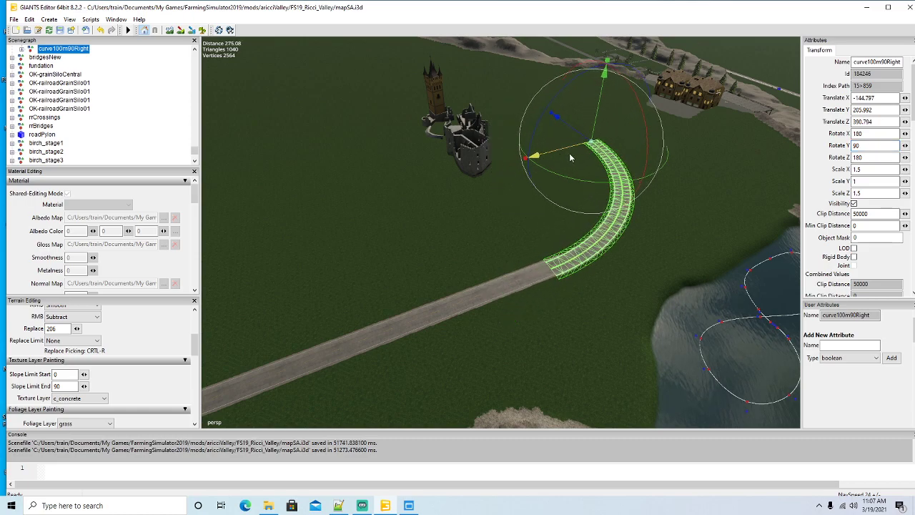
pyautogui.moveTo(569, 159); pyautogui.dragTo(509, 218, button='right')
pyautogui.scroll(5, 506, 222)
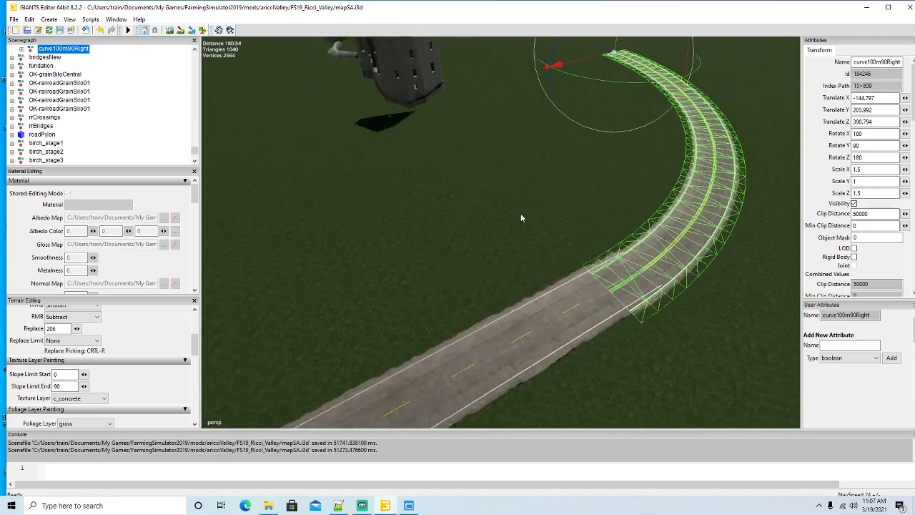
pyautogui.scroll(3, 599, 230)
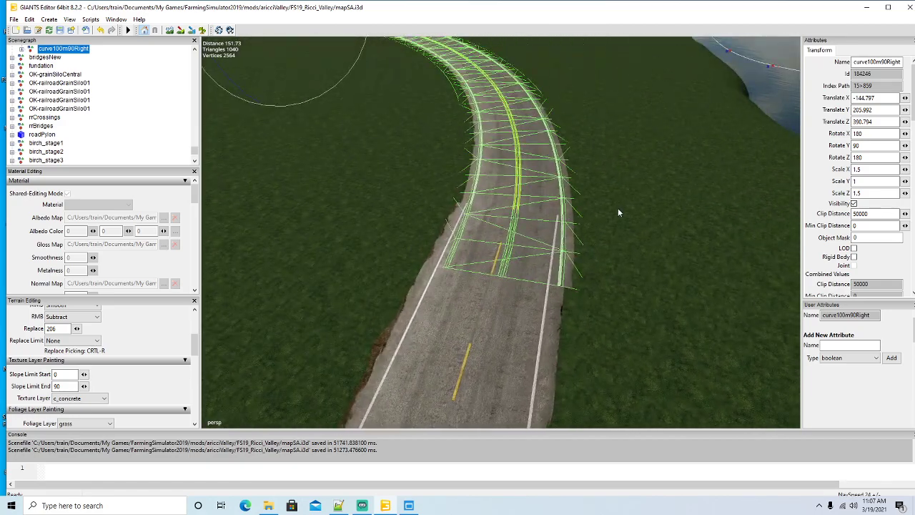
pyautogui.moveTo(619, 202); pyautogui.dragTo(346, 118, button='right')
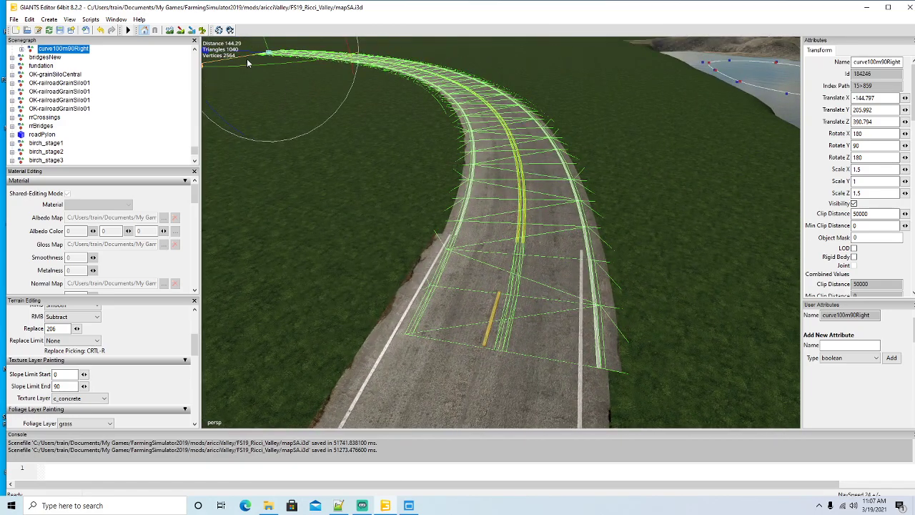
pyautogui.moveTo(246, 60); pyautogui.dragTo(266, 56)
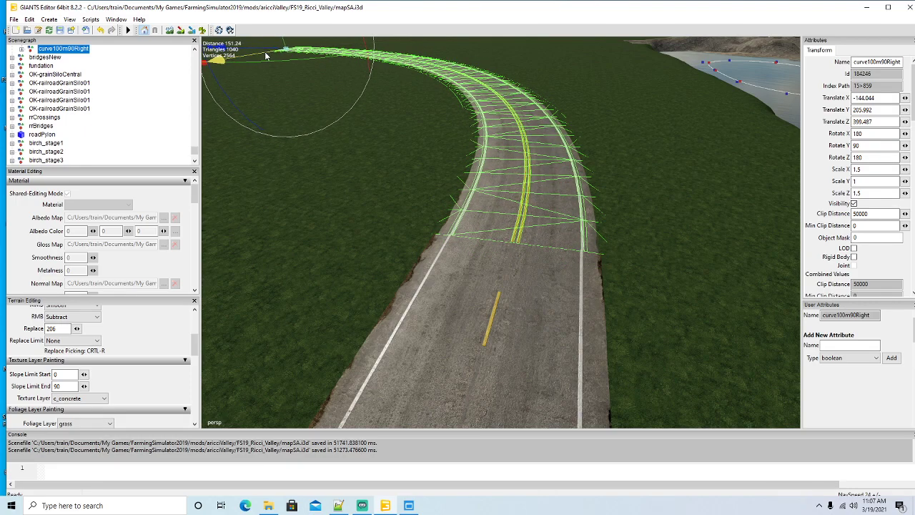
pyautogui.moveTo(263, 52); pyautogui.dragTo(262, 52)
pyautogui.moveTo(263, 52); pyautogui.dragTo(262, 54)
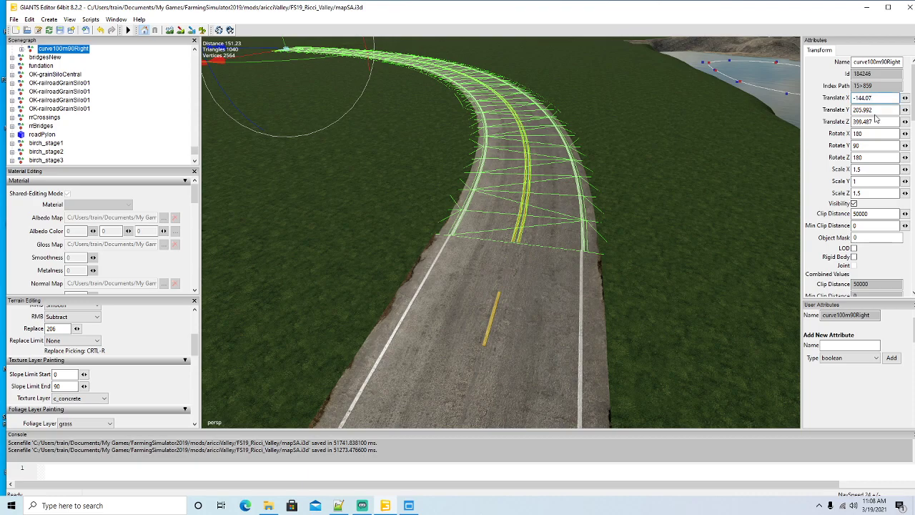
pyautogui.press('BackSpace')
# Step: Examine the curve and its course between the side road, the castle and the hotel
pyautogui.keyDown('alt'); pyautogui.moveTo(621, 292); pyautogui.dragTo(275, 323); pyautogui.keyUp('alt')
pyautogui.scroll(6, 590, 346)
pyautogui.scroll(2, 614, 246)
pyautogui.scroll(3, 619, 236)
pyautogui.scroll(-3, 448, 343)
pyautogui.scroll(8, 489, 244)
pyautogui.scroll(-5, 274, 323)
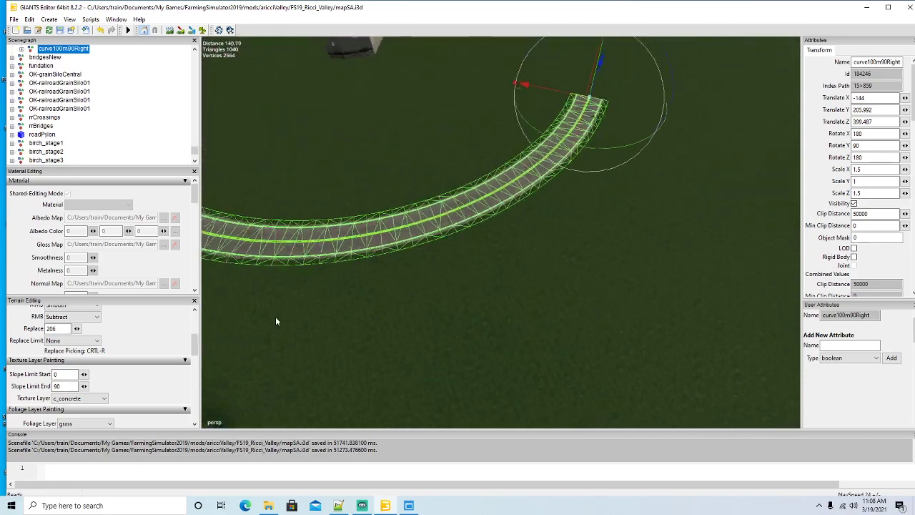
pyautogui.scroll(-3, 315, 312)
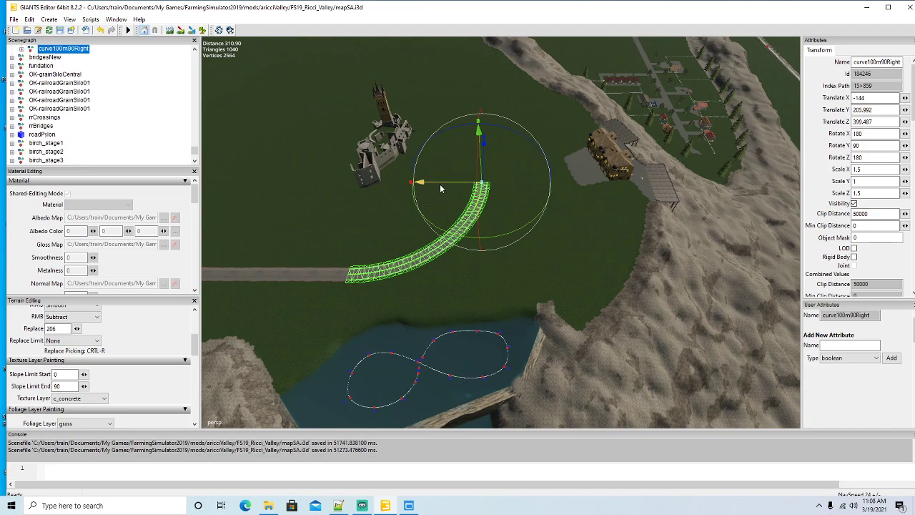
pyautogui.moveTo(440, 184); pyautogui.dragTo(474, 182)
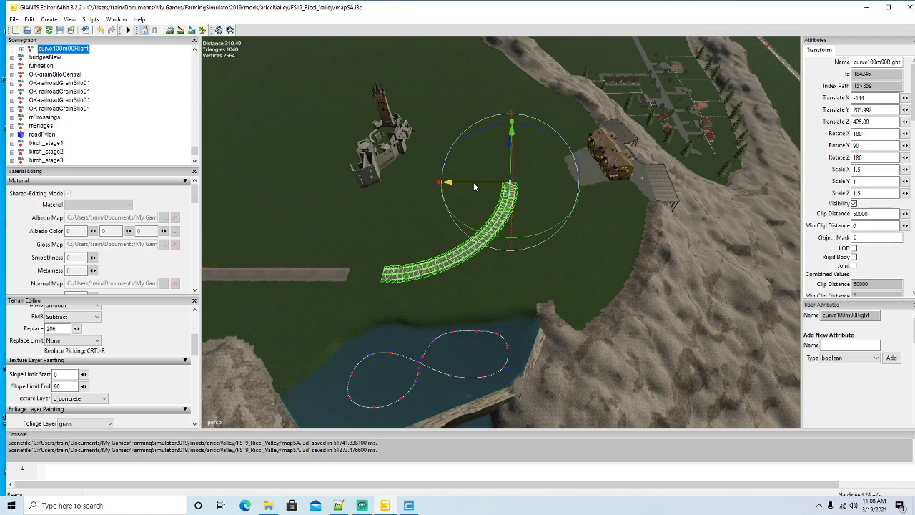
pyautogui.moveTo(473, 183); pyautogui.dragTo(477, 217, button='middle')
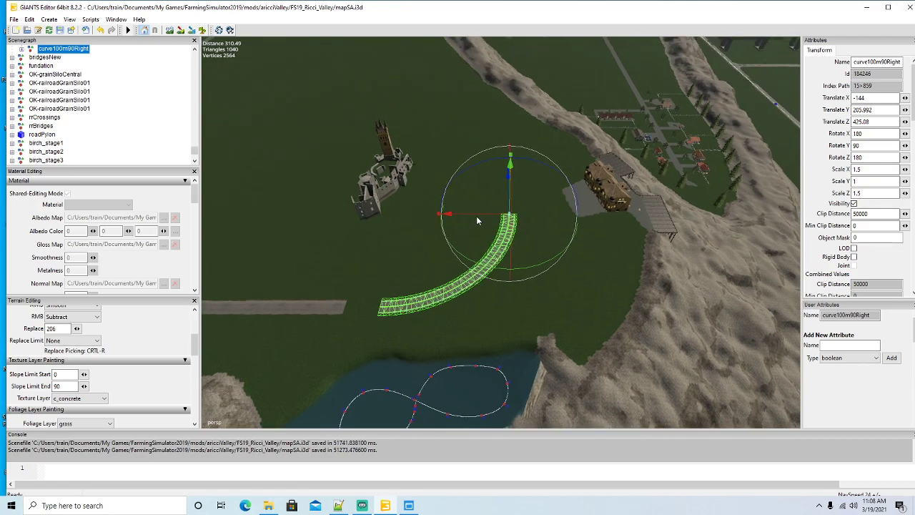
pyautogui.click(102, 32)
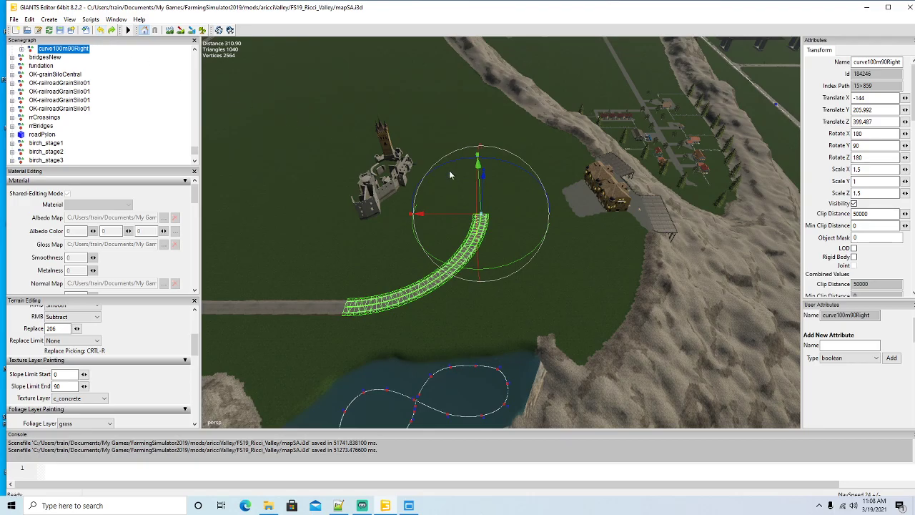
# Step: Duplicate the last streetRoad100m, move the copy just beyond the curve's far end and set its Y rotation to -90
pyautogui.keyDown('alt'); pyautogui.moveTo(446, 198); pyautogui.dragTo(474, 298); pyautogui.keyUp('alt')
pyautogui.scroll(3, 530, 285)
pyautogui.scroll(2, 541, 294)
pyautogui.scroll(3, 536, 287)
pyautogui.scroll(-4, 502, 295)
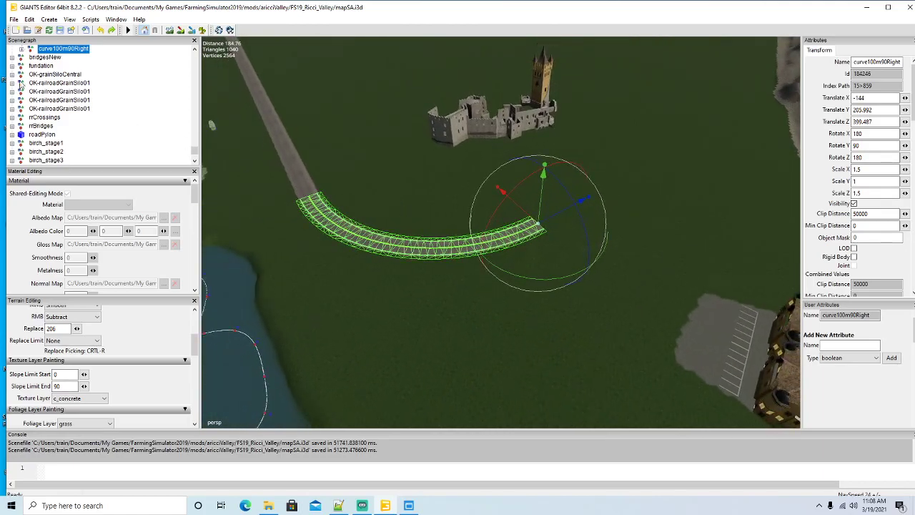
pyautogui.scroll(1, 70, 89)
pyautogui.click(60, 65)
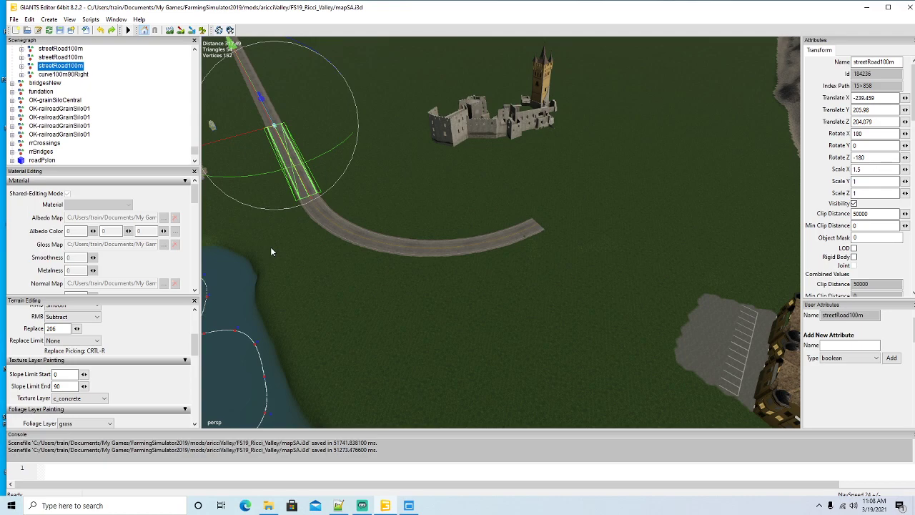
pyautogui.hotkey('ctrl', 'd')
pyautogui.moveTo(246, 133); pyautogui.dragTo(381, 141)
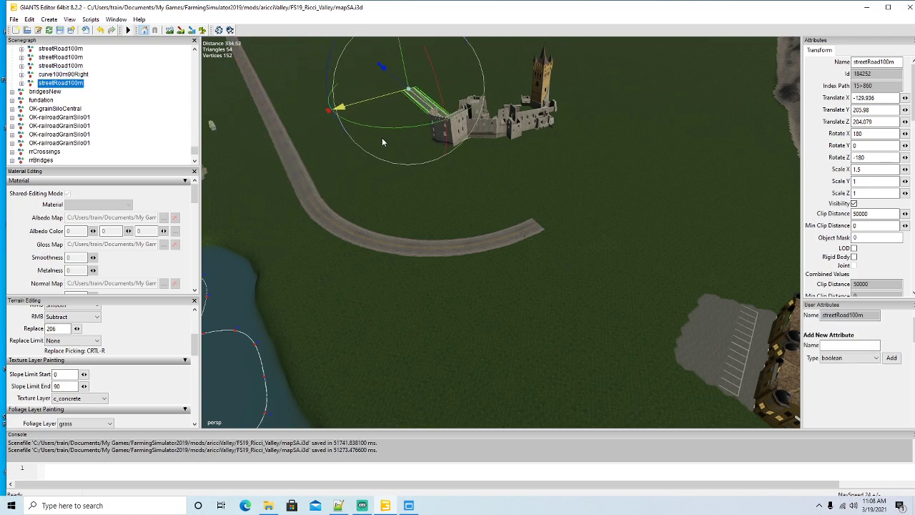
pyautogui.moveTo(392, 78); pyautogui.dragTo(604, 262)
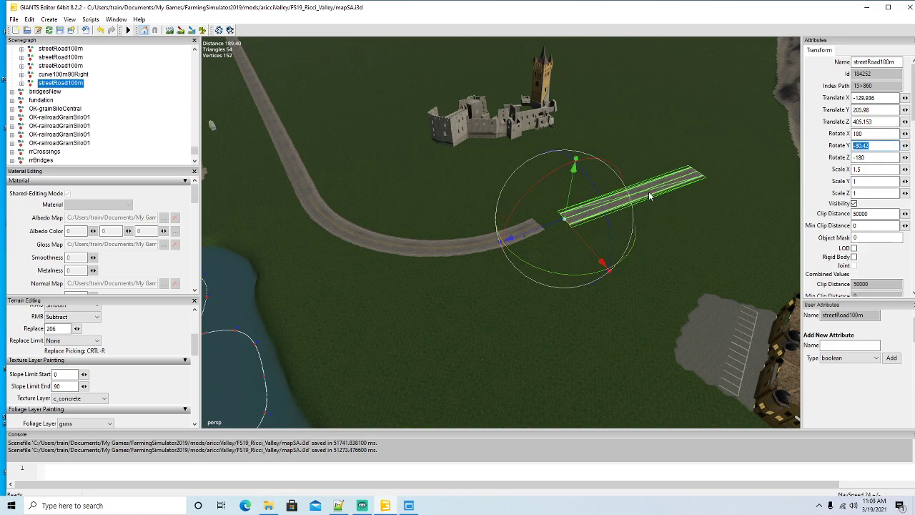
pyautogui.write('-90')
# Step: Clear the bushes around the gap between the curve's end and the new straight using foliage painting
pyautogui.scroll(2, 501, 333)
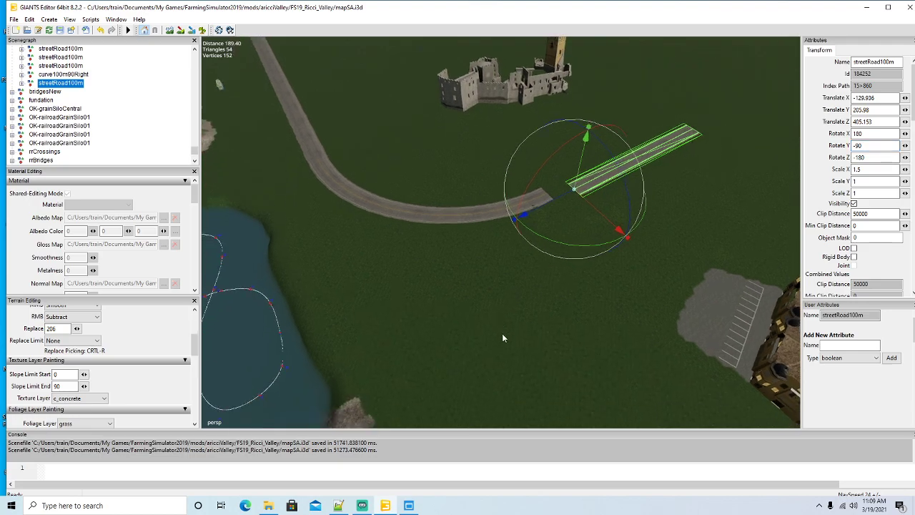
pyautogui.keyDown('alt'); pyautogui.moveTo(501, 334); pyautogui.dragTo(571, 328); pyautogui.keyUp('alt')
pyautogui.scroll(3, 514, 324)
pyautogui.scroll(4, 536, 311)
pyautogui.scroll(-2, 576, 335)
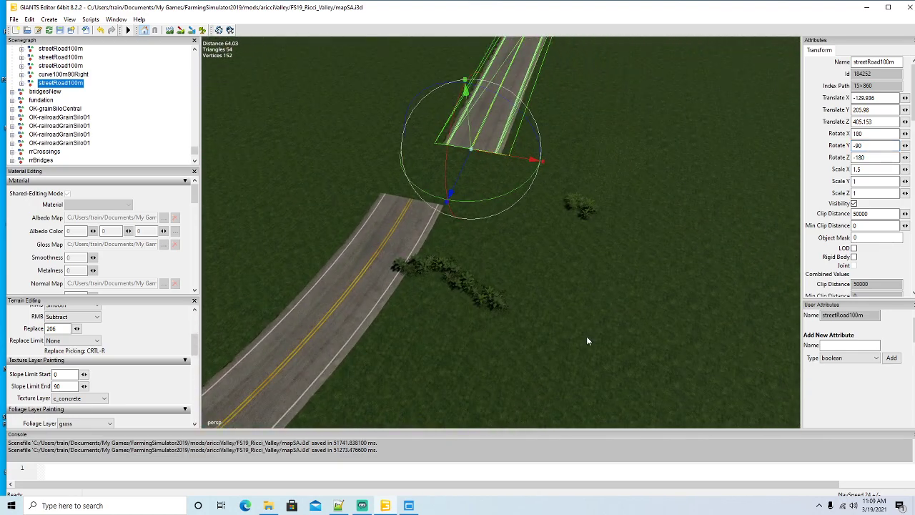
pyautogui.click(203, 30)
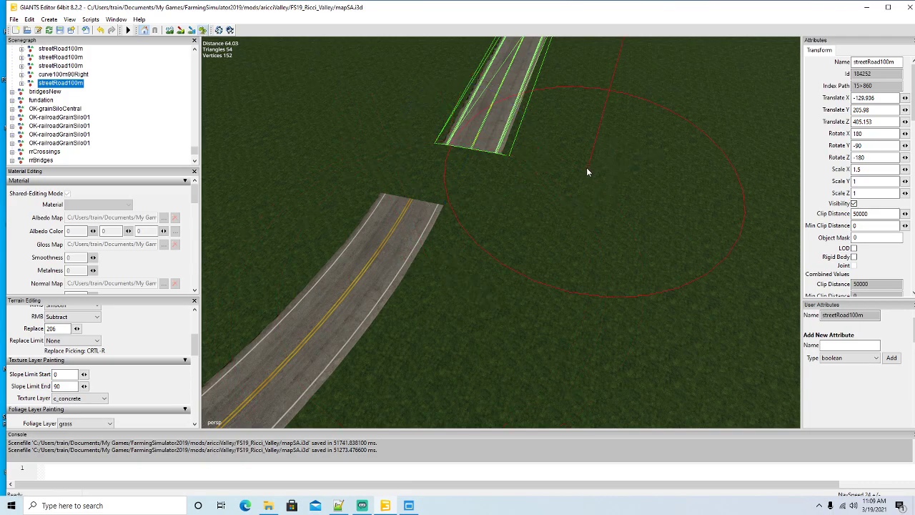
pyautogui.click(203, 30)
# Step: Slide the new straight back and sideways to join the curve's far end, at X -144.074 and Z 399.499
pyautogui.moveTo(520, 263)
pyautogui.keyDown('alt'); pyautogui.mouseDown()
pyautogui.moveTo(490, 247)
pyautogui.moveTo(519, 253)
pyautogui.mouseUp(); pyautogui.keyUp('alt')
pyautogui.scroll(4, 521, 258)
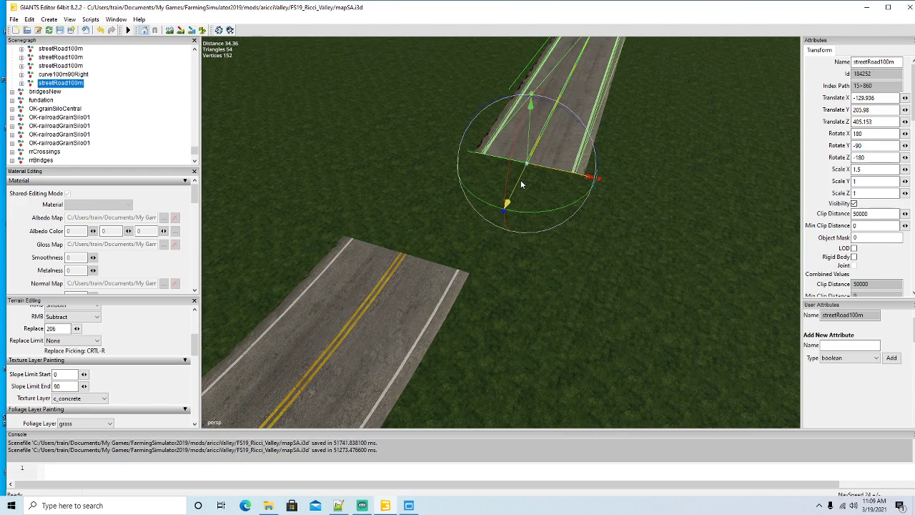
pyautogui.moveTo(521, 184); pyautogui.dragTo(470, 287)
pyautogui.scroll(4, 385, 313)
pyautogui.keyDown('alt'); pyautogui.moveTo(438, 319); pyautogui.dragTo(486, 293); pyautogui.keyUp('alt')
pyautogui.moveTo(531, 270); pyautogui.dragTo(358, 267)
# Step: Duplicate the straight after the curve and butt the copy against its far end, at X -44.125
pyautogui.keyDown('alt'); pyautogui.moveTo(475, 288); pyautogui.dragTo(676, 329); pyautogui.keyUp('alt')
pyautogui.scroll(-10, 391, 276)
pyautogui.scroll(-1, 676, 328)
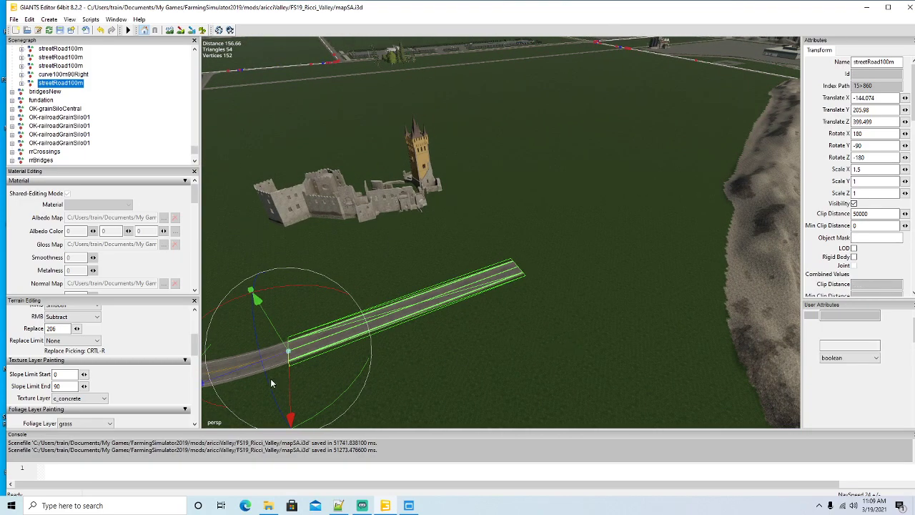
pyautogui.hotkey('ctrl', 'd')
pyautogui.moveTo(273, 358); pyautogui.dragTo(480, 391)
pyautogui.scroll(2, 480, 391)
pyautogui.scroll(10, 481, 394)
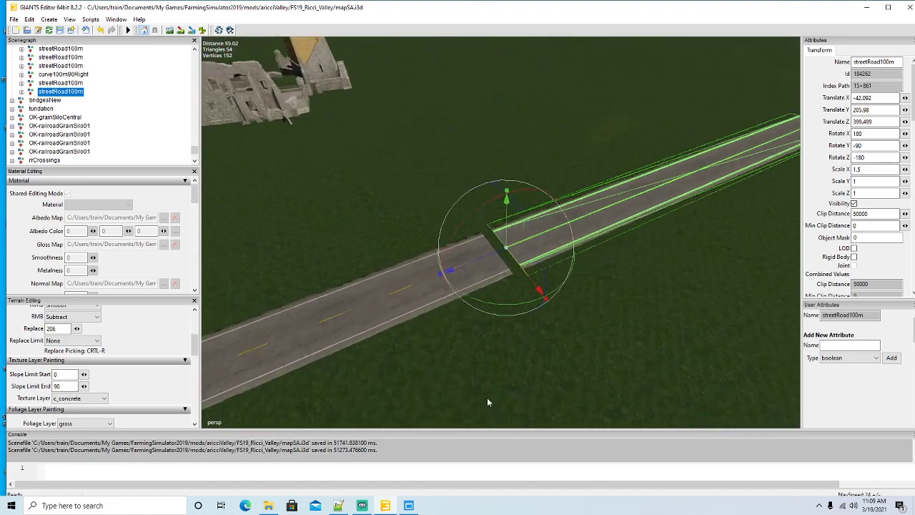
pyautogui.moveTo(452, 282); pyautogui.dragTo(399, 311)
# Step: Duplicate curve100m90Right, move the copy past the road's new end to X 72.115 and set its Y rotation to 0
pyautogui.keyDown('alt'); pyautogui.moveTo(614, 321); pyautogui.dragTo(519, 325); pyautogui.keyUp('alt')
pyautogui.scroll(-10, 518, 323)
pyautogui.scroll(-5, 518, 325)
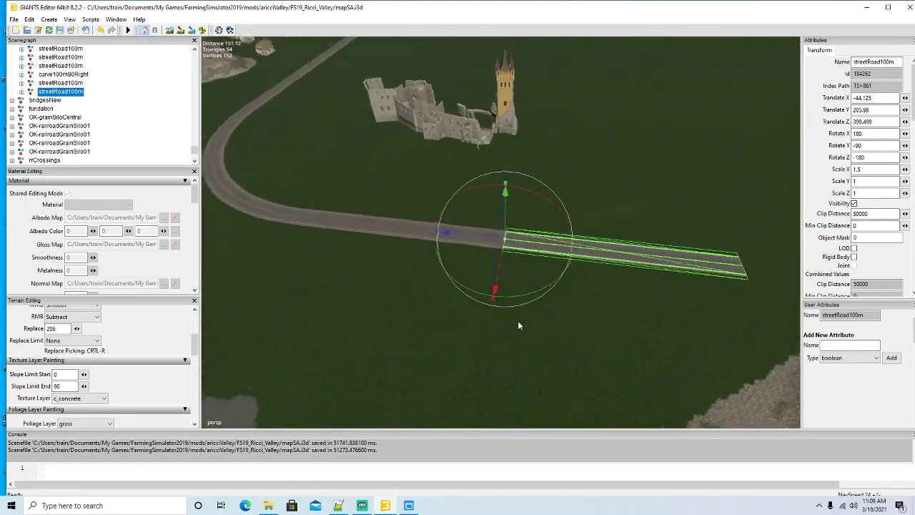
pyautogui.click(32, 74)
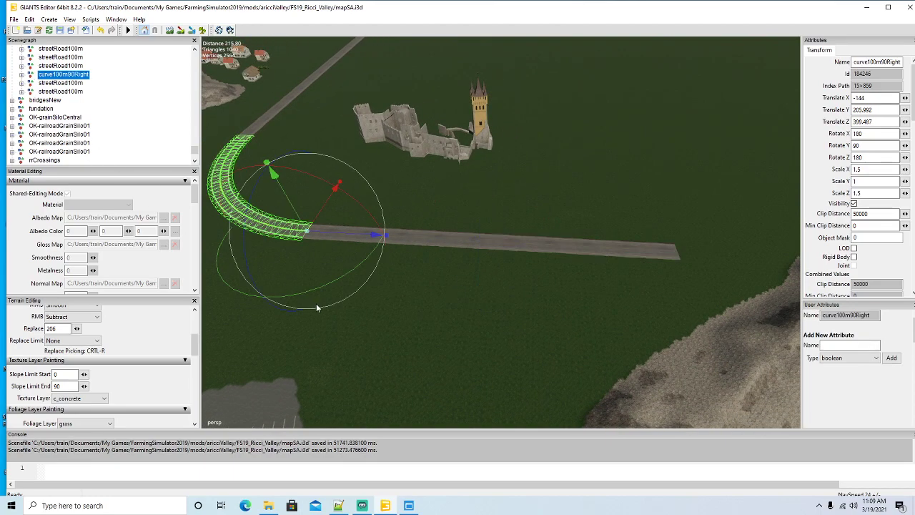
pyautogui.hotkey('ctrl', 'd')
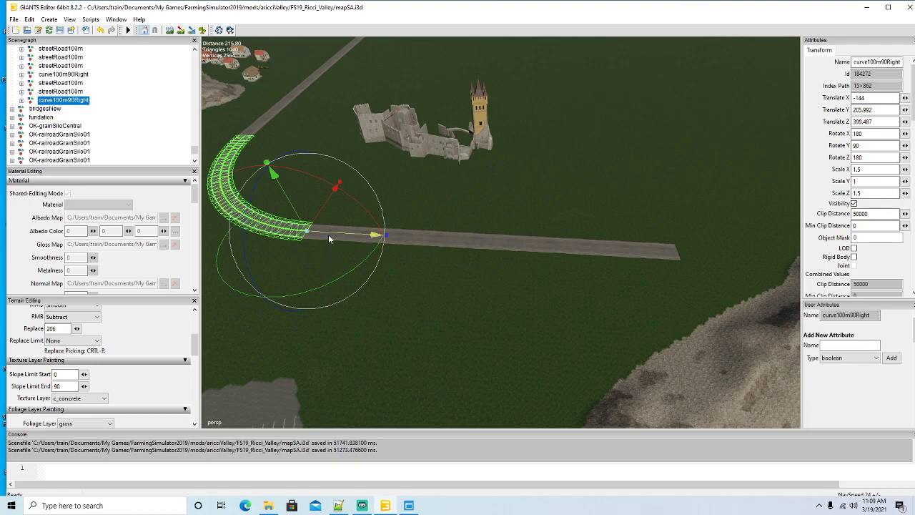
pyautogui.moveTo(328, 235); pyautogui.dragTo(767, 256)
pyautogui.keyDown('alt'); pyautogui.moveTo(407, 289); pyautogui.dragTo(502, 280); pyautogui.keyUp('alt')
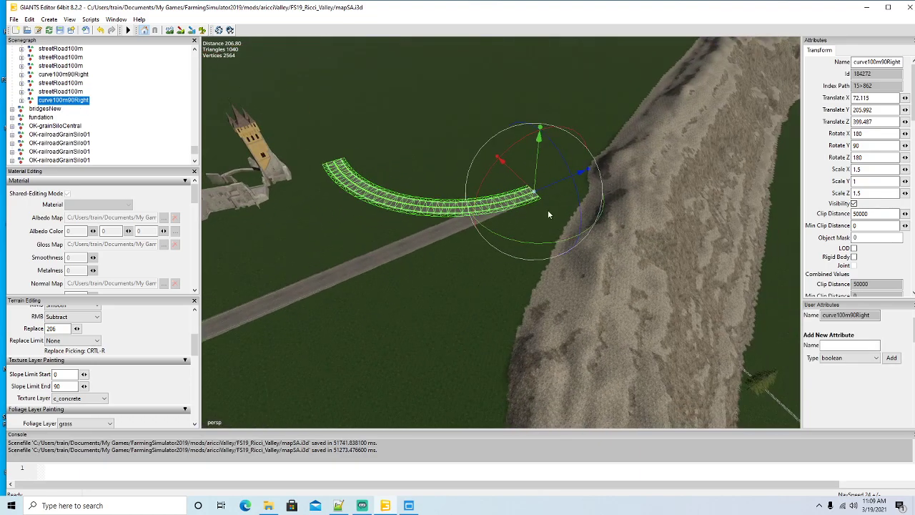
pyautogui.moveTo(518, 241); pyautogui.dragTo(700, 244)
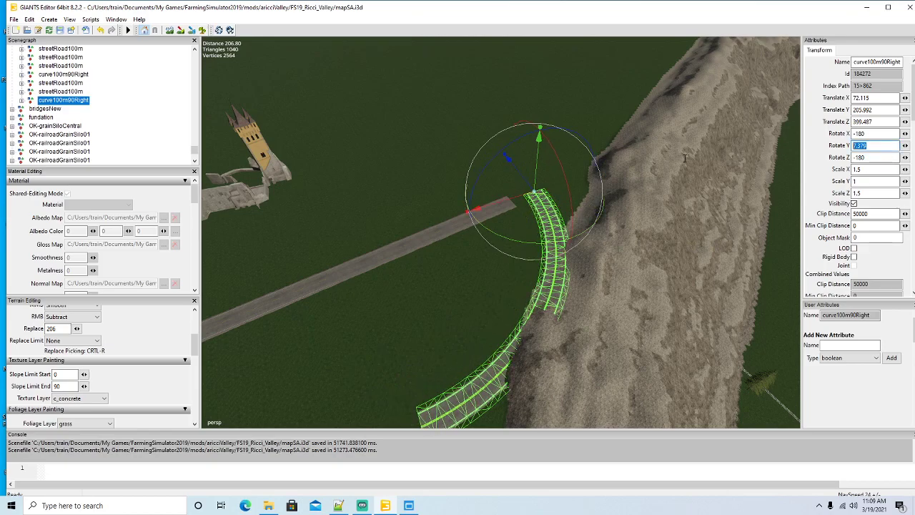
pyautogui.write('0')
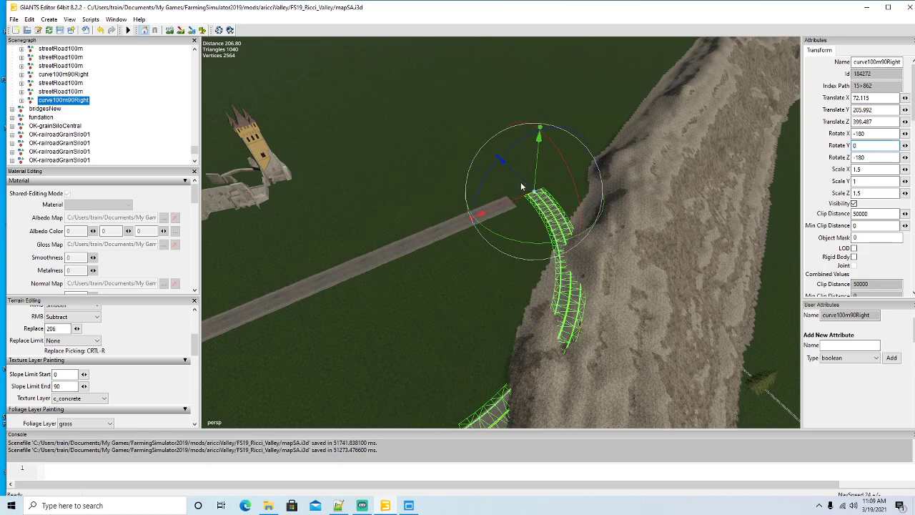
# Step: Move the duplicated curve so its start meets the road's end, setting X to 151.26 and Z to 304
pyautogui.moveTo(520, 182); pyautogui.dragTo(430, 61)
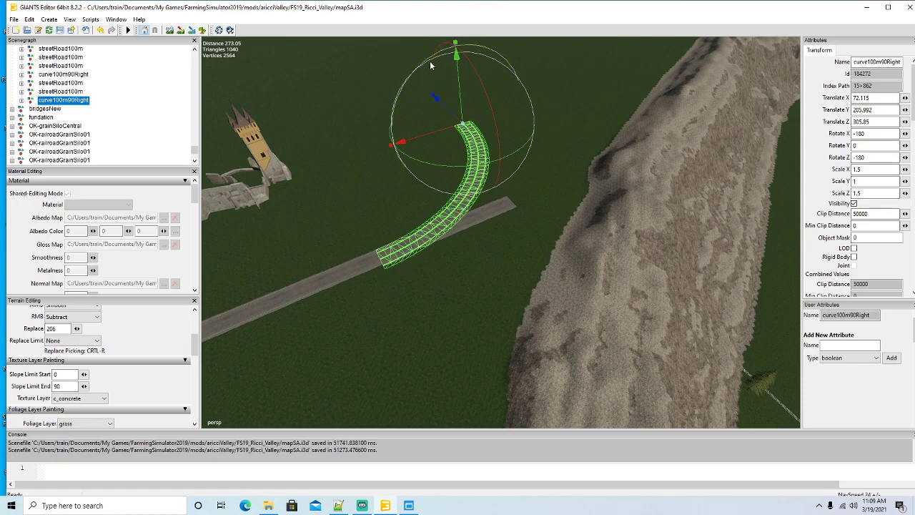
pyautogui.moveTo(431, 133); pyautogui.dragTo(536, 130)
pyautogui.moveTo(481, 212)
pyautogui.keyDown('alt'); pyautogui.mouseDown()
pyautogui.moveTo(494, 187)
pyautogui.moveTo(472, 213)
pyautogui.mouseUp(); pyautogui.keyUp('alt')
pyautogui.scroll(3, 482, 201)
pyautogui.scroll(5, 472, 213)
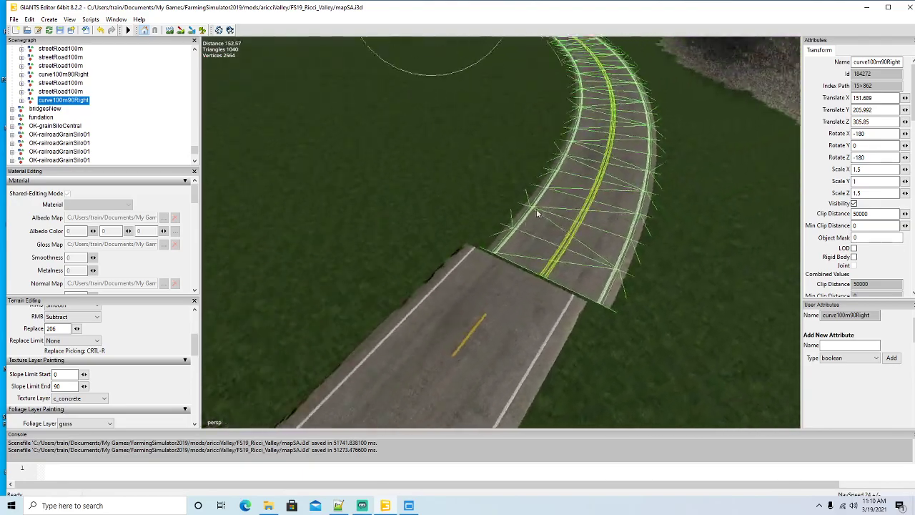
pyautogui.keyDown('alt'); pyautogui.moveTo(567, 212); pyautogui.dragTo(353, 64); pyautogui.keyUp('alt')
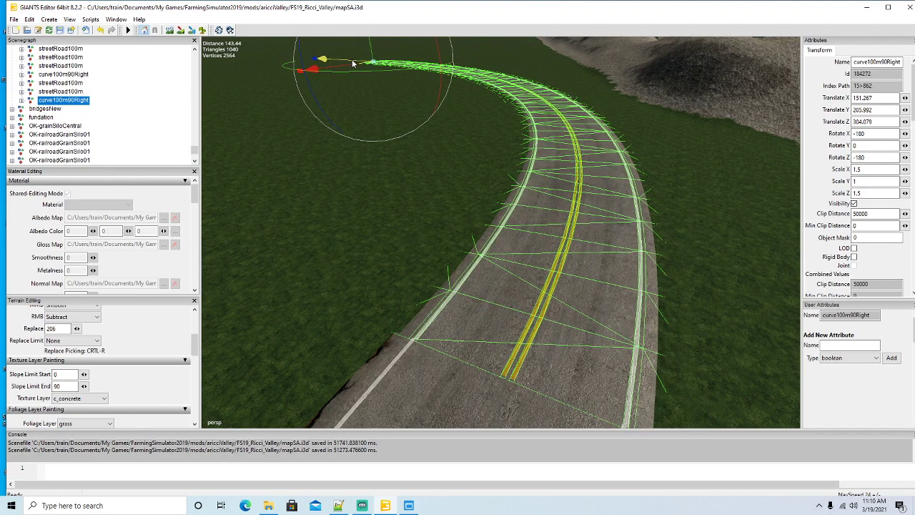
pyautogui.moveTo(362, 91); pyautogui.dragTo(432, 164, button='right')
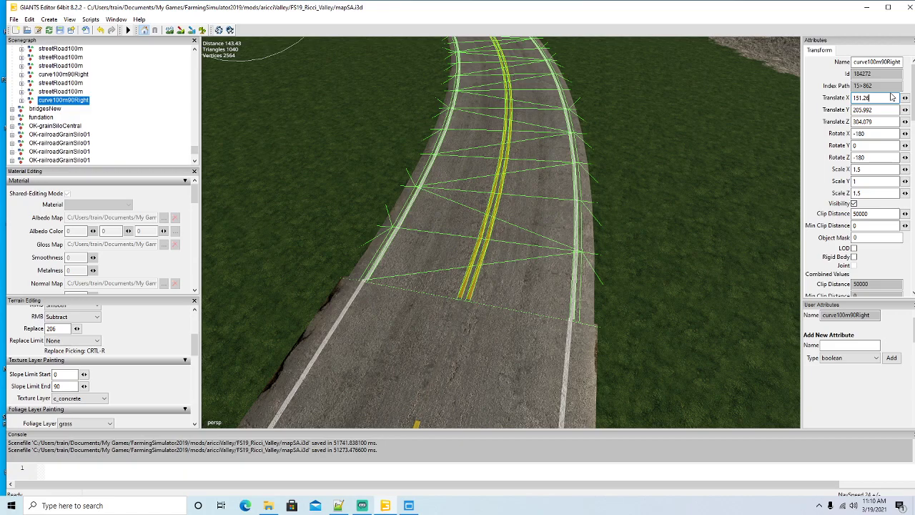
pyautogui.click(877, 121)
pyautogui.press('BackSpace')
pyautogui.press('BackSpace')
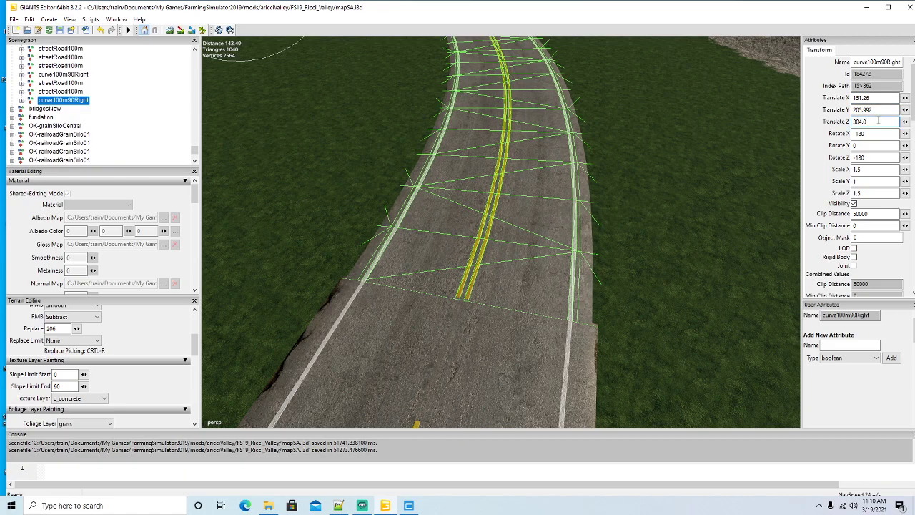
# Step: Examine the new curve and the open ground ahead of its far end, including its alignment with the castle and cliff
pyautogui.scroll(-6, 515, 227)
pyautogui.keyDown('alt'); pyautogui.moveTo(577, 229); pyautogui.dragTo(402, 224); pyautogui.keyUp('alt')
pyautogui.scroll(-5, 404, 218)
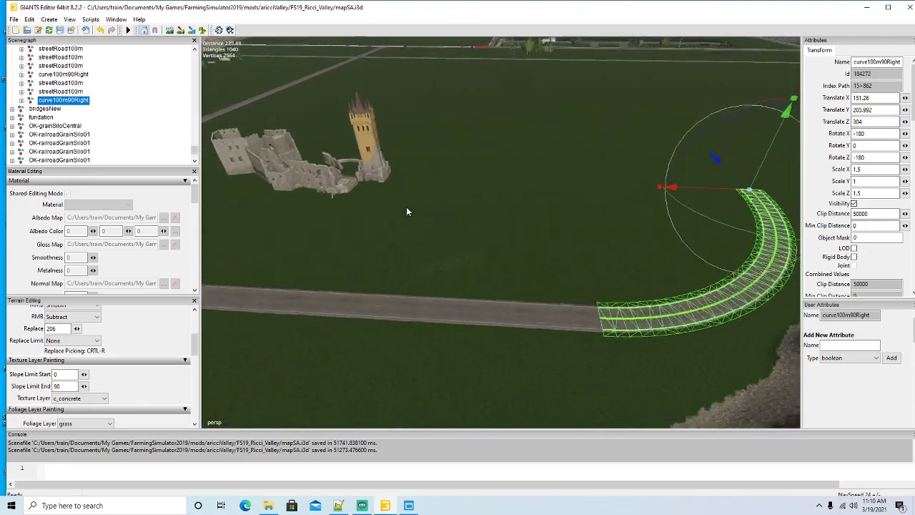
pyautogui.keyDown('alt'); pyautogui.moveTo(445, 213); pyautogui.dragTo(486, 210); pyautogui.keyUp('alt')
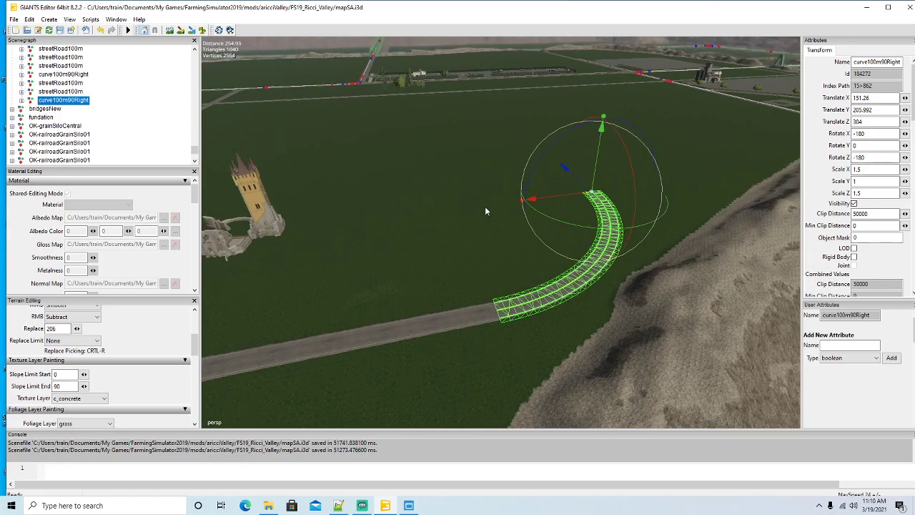
pyautogui.keyDown('alt'); pyautogui.moveTo(522, 134); pyautogui.dragTo(557, 156); pyautogui.keyUp('alt')
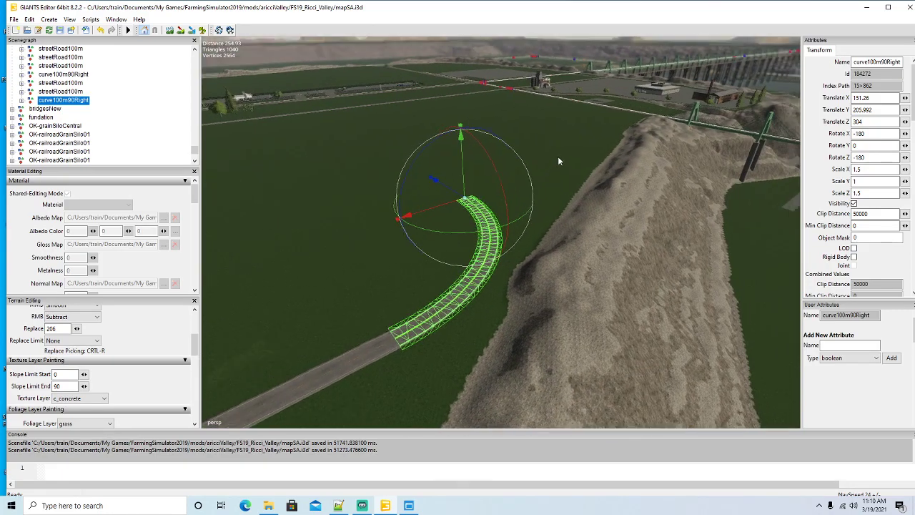
pyautogui.scroll(3, 558, 155)
pyautogui.scroll(8, 551, 142)
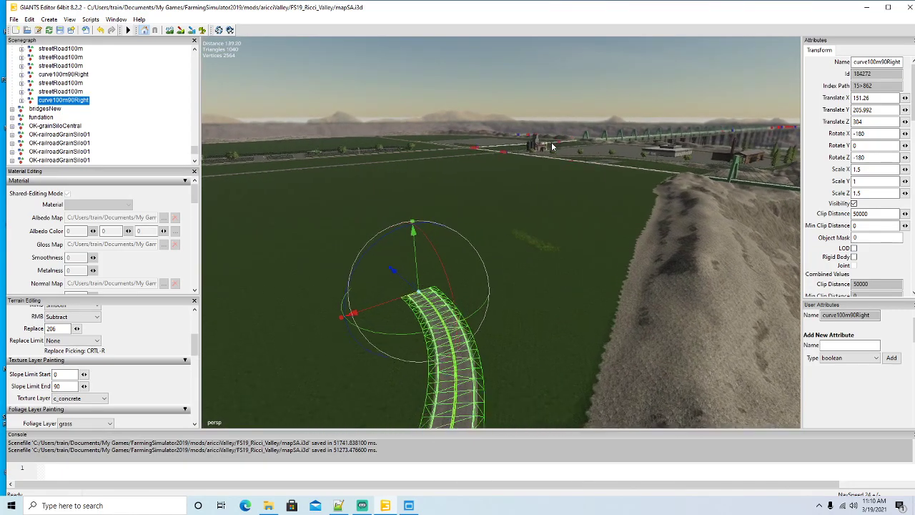
pyautogui.keyDown('alt'); pyautogui.moveTo(551, 143); pyautogui.dragTo(429, 193); pyautogui.keyUp('alt')
pyautogui.scroll(-6, 430, 192)
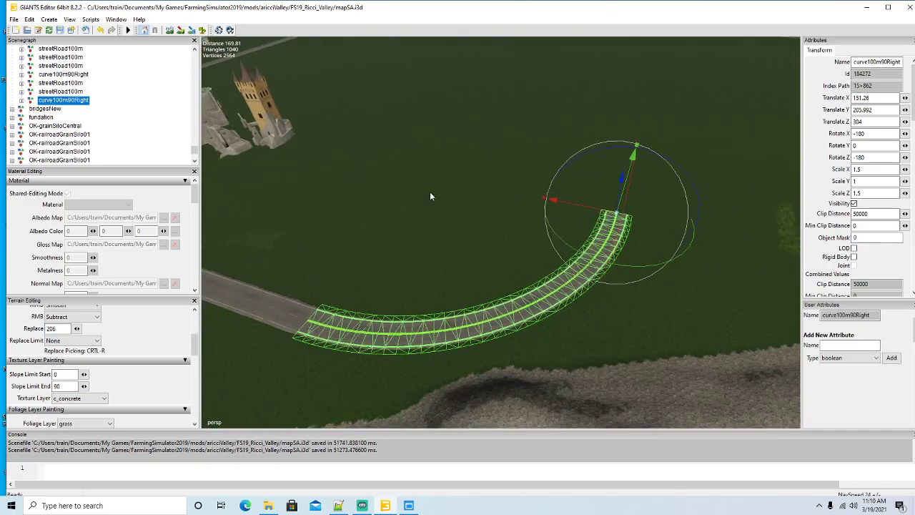
pyautogui.scroll(-2, 400, 190)
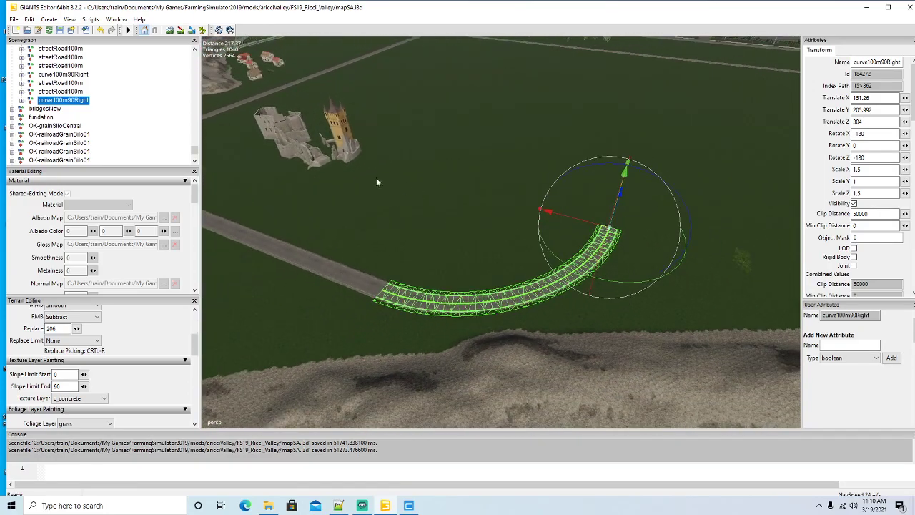
# Step: Duplicate the streetRoad100m straight beside the castle and move the copy near the new curve's far end, at X 151.107
pyautogui.click(31, 83)
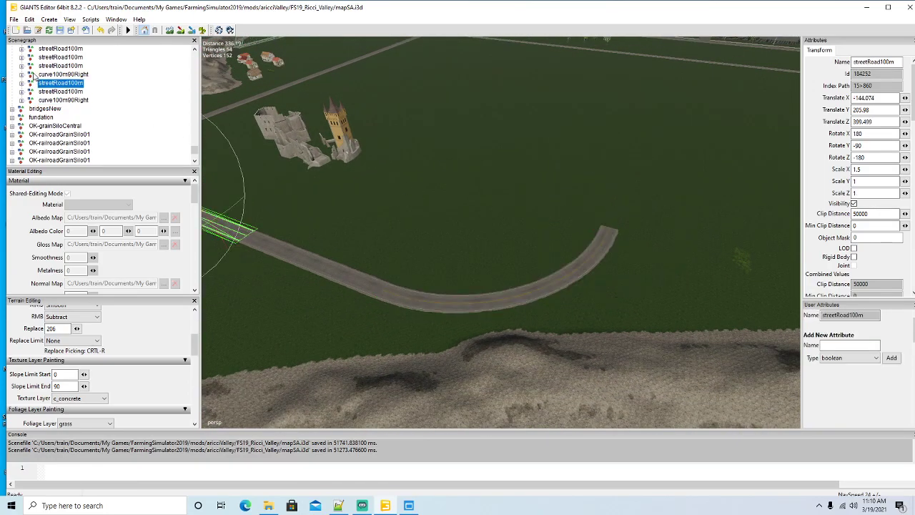
pyautogui.click(30, 66)
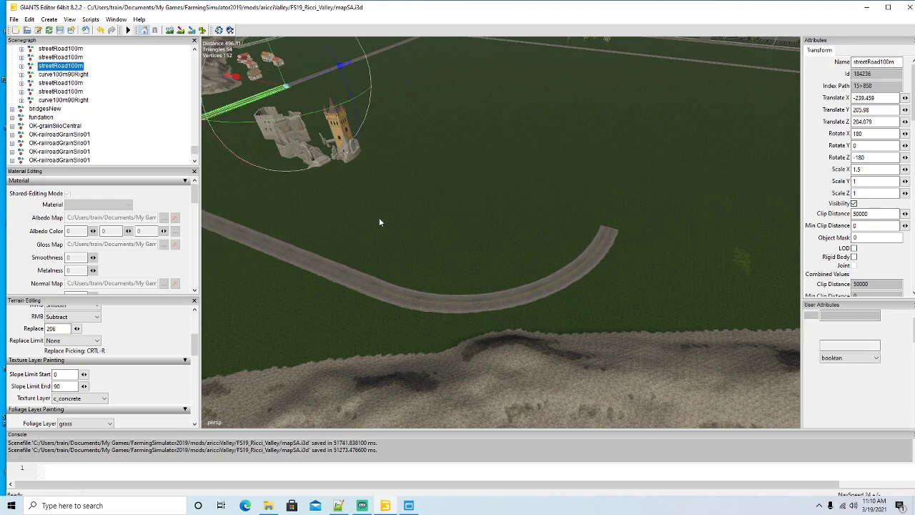
pyautogui.hotkey('ctrl', 'd')
pyautogui.moveTo(488, 177); pyautogui.dragTo(623, 260)
pyautogui.moveTo(623, 260); pyautogui.dragTo(505, 226, button='right')
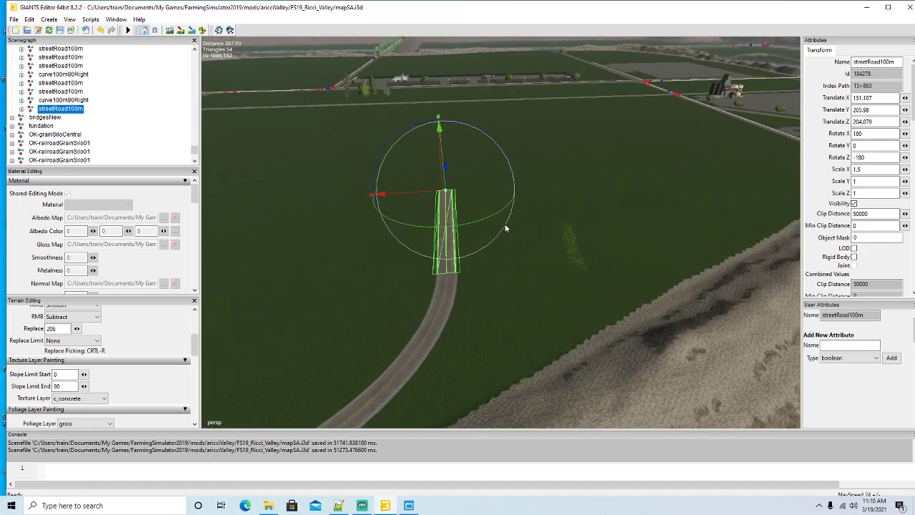
# Step: Turn the copied straight around to extend away from the curve, with all rotations at 0
pyautogui.moveTo(491, 216); pyautogui.dragTo(406, 166)
pyautogui.moveTo(879, 145); pyautogui.dragTo(755, 146)
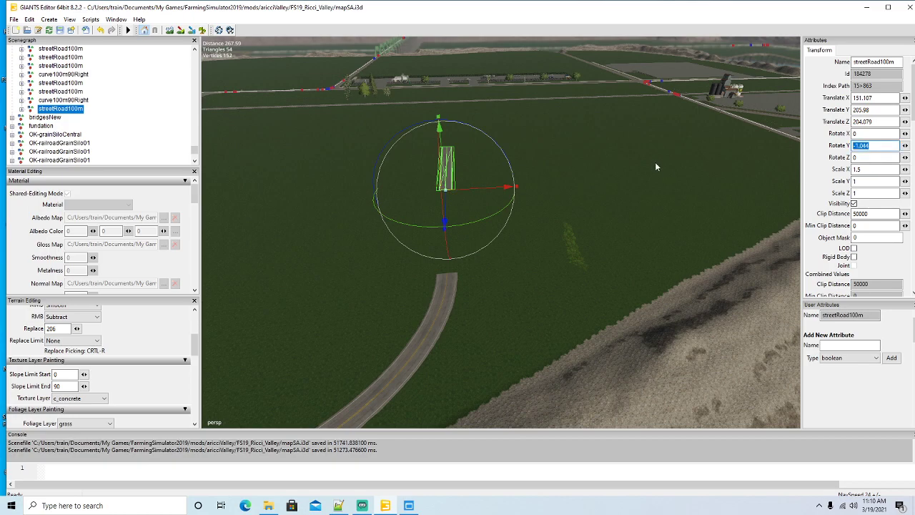
pyautogui.write('0')
pyautogui.press('Return')
# Step: Slide the straight back and sideways to join the curve's far end, at X 151.286 and Z 304.035
pyautogui.keyDown('alt'); pyautogui.moveTo(530, 294); pyautogui.dragTo(526, 359); pyautogui.keyUp('alt')
pyautogui.scroll(3, 523, 302)
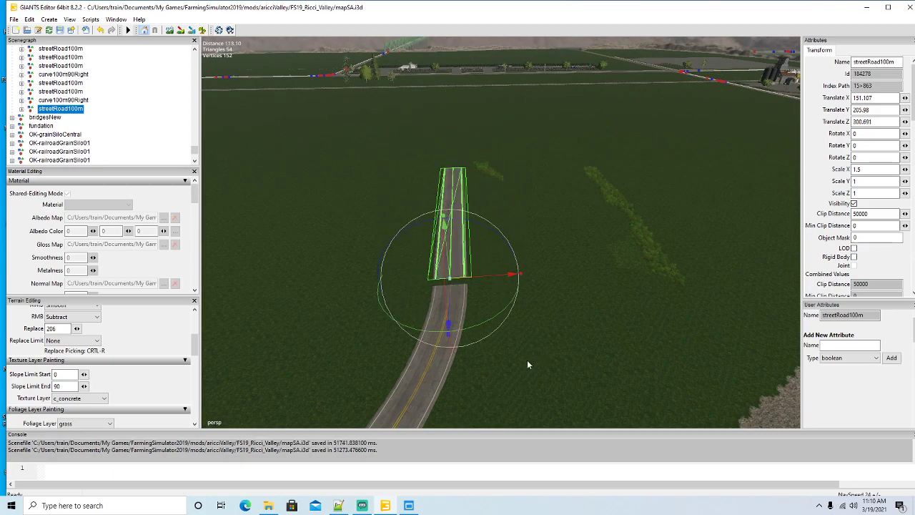
pyautogui.scroll(10, 516, 368)
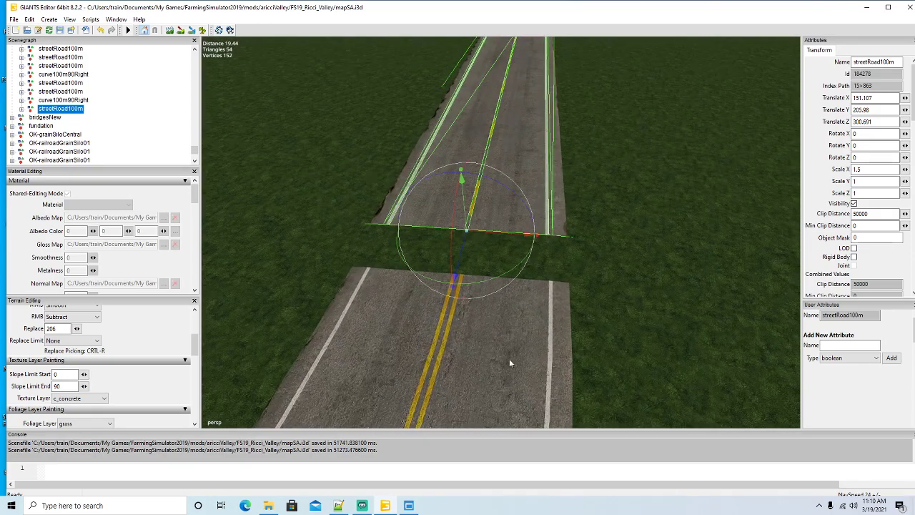
pyautogui.moveTo(463, 255); pyautogui.dragTo(466, 325)
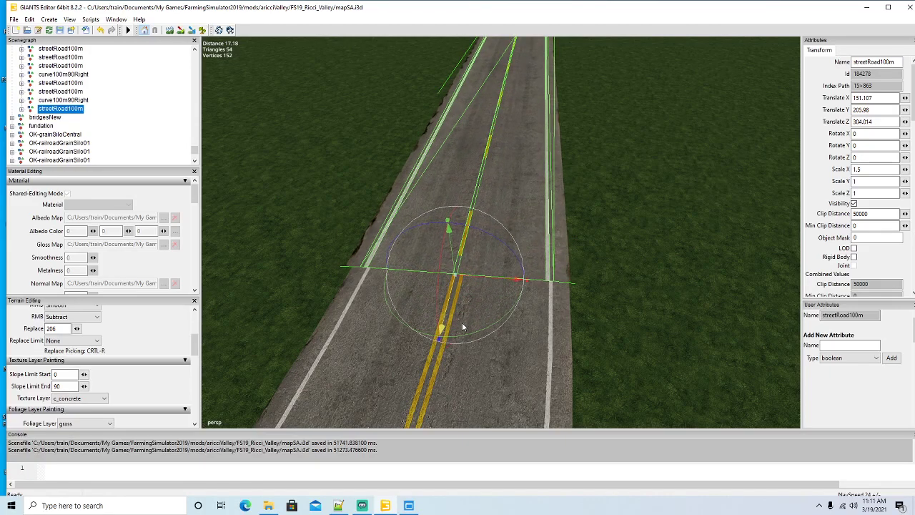
pyautogui.moveTo(494, 285); pyautogui.dragTo(501, 285)
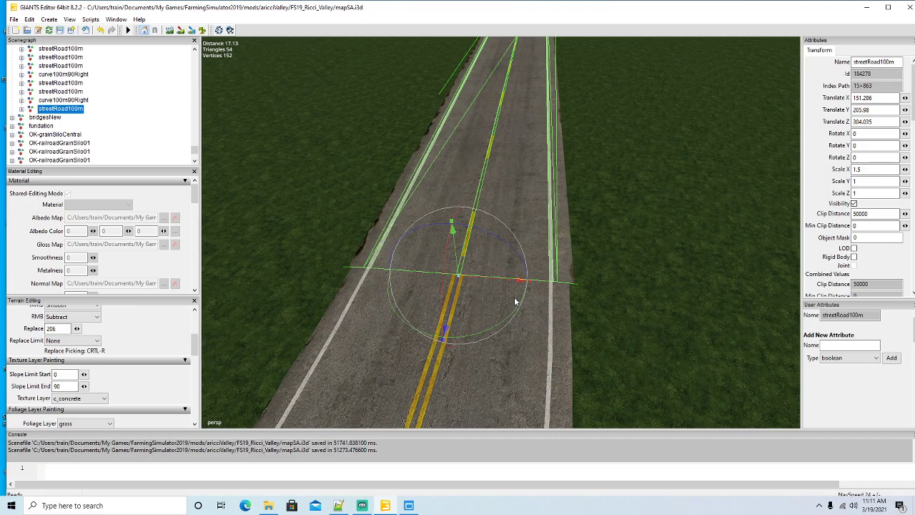
# Step: Clear the bushes ahead of the new straight's far end using foliage painting
pyautogui.scroll(-6, 601, 300)
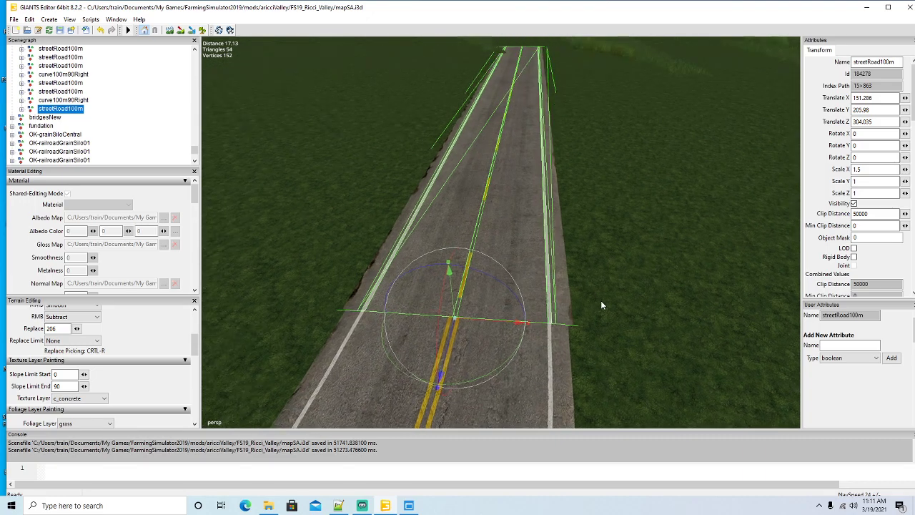
pyautogui.moveTo(600, 296)
pyautogui.mouseDown(button='middle')
pyautogui.moveTo(596, 238)
pyautogui.moveTo(623, 253)
pyautogui.moveTo(588, 238)
pyautogui.moveTo(621, 324)
pyautogui.moveTo(602, 306)
pyautogui.mouseUp(button='middle')
pyautogui.scroll(-2, 602, 307)
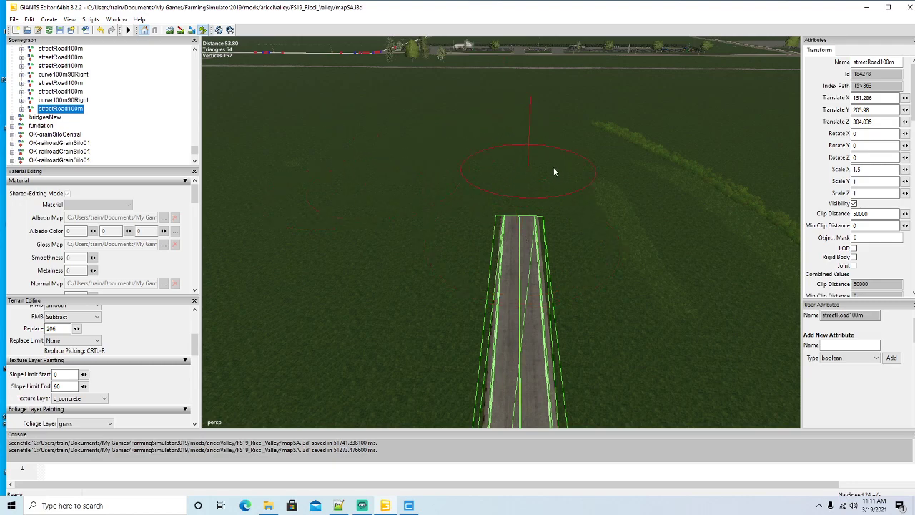
pyautogui.moveTo(632, 150); pyautogui.dragTo(594, 127, button='right')
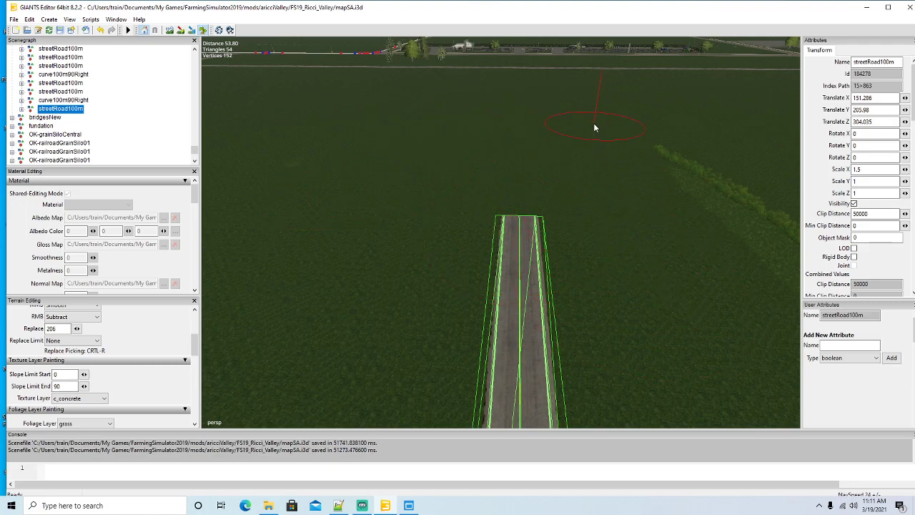
pyautogui.click(205, 30)
# Step: Duplicate the straight after the curve and move the copy just past its far end, to Z 199.608
pyautogui.keyDown('alt'); pyautogui.moveTo(503, 246); pyautogui.dragTo(355, 348); pyautogui.keyUp('alt')
pyautogui.scroll(-5, 388, 312)
pyautogui.scroll(-3, 388, 312)
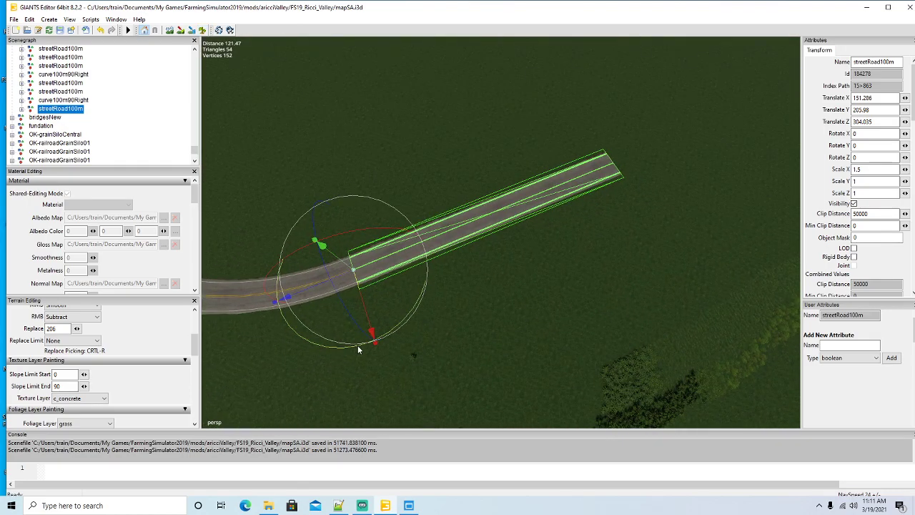
pyautogui.hotkey('ctrl', 'd')
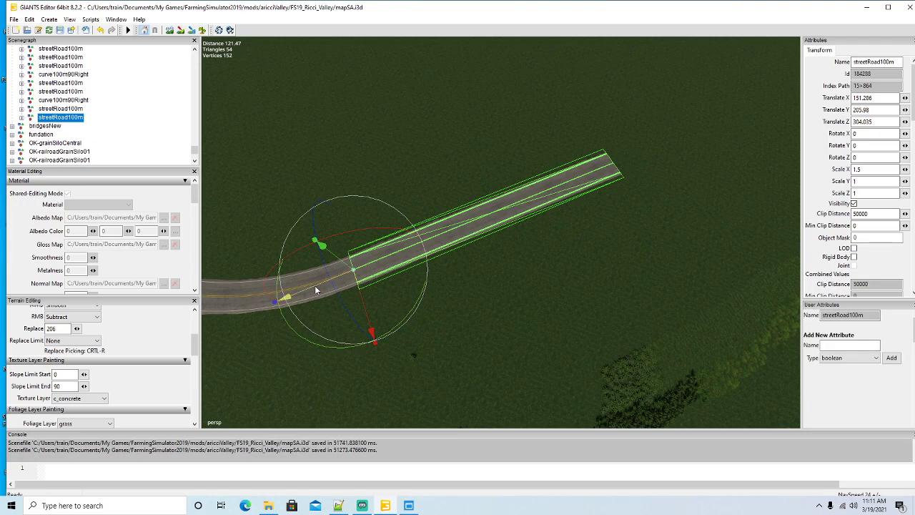
pyautogui.moveTo(314, 286); pyautogui.dragTo(465, 278)
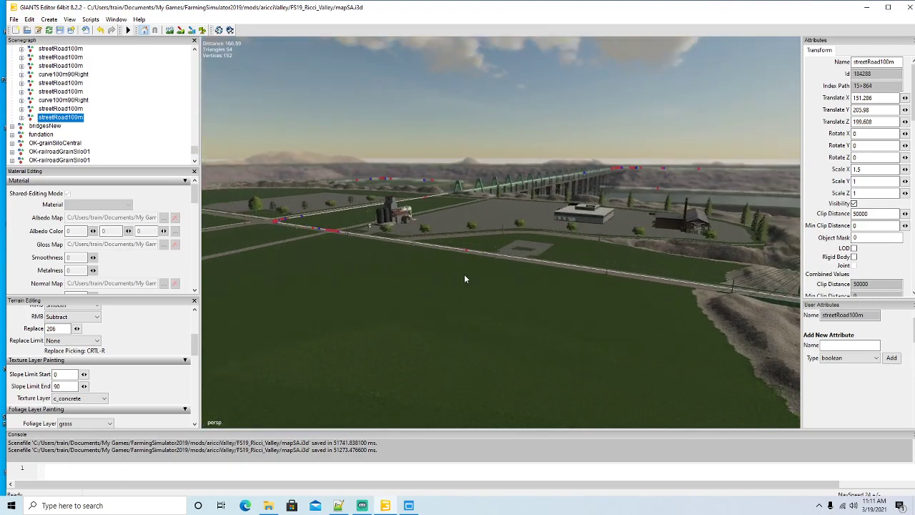
# Step: Examine the open ground between the new road's end and the existing roads to judge the route ahead
pyautogui.scroll(10, 464, 275)
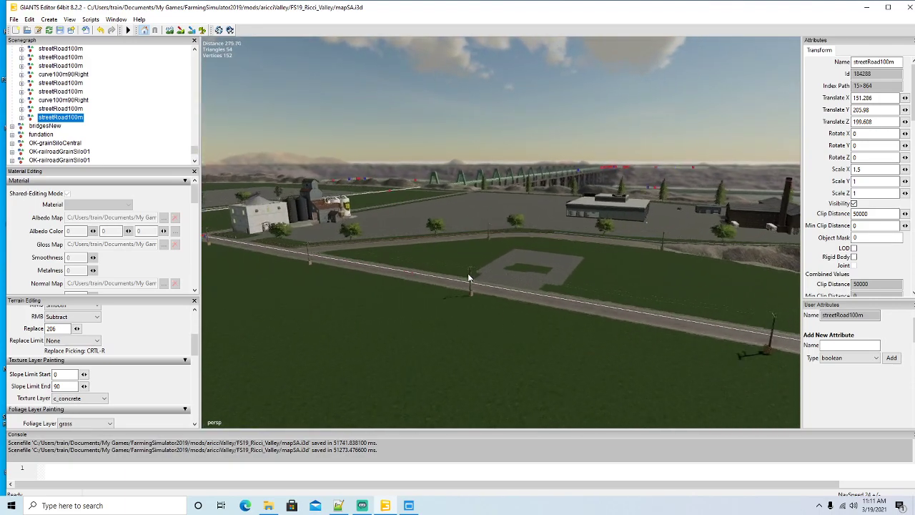
pyautogui.scroll(5, 469, 278)
pyautogui.keyDown('alt'); pyautogui.moveTo(469, 278); pyautogui.dragTo(624, 318); pyautogui.keyUp('alt')
pyautogui.keyDown('alt'); pyautogui.moveTo(432, 326); pyautogui.dragTo(524, 327); pyautogui.keyUp('alt')
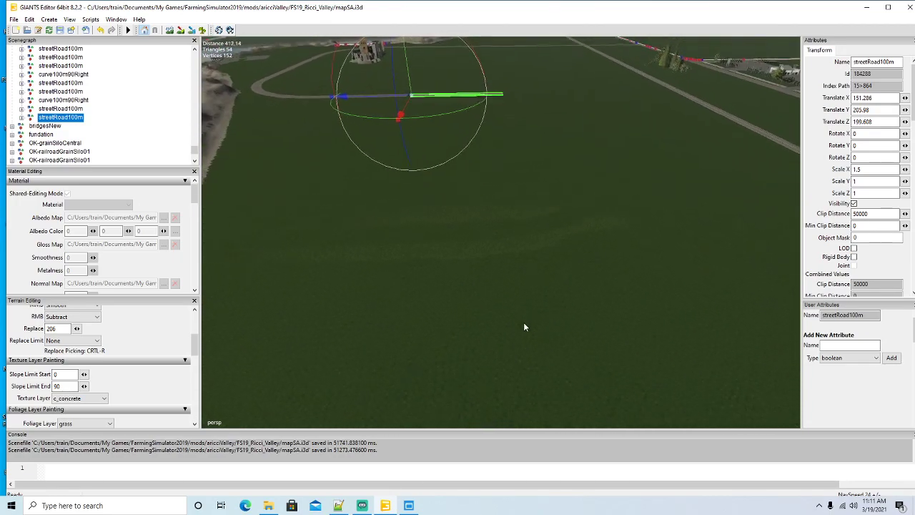
pyautogui.scroll(-6, 523, 326)
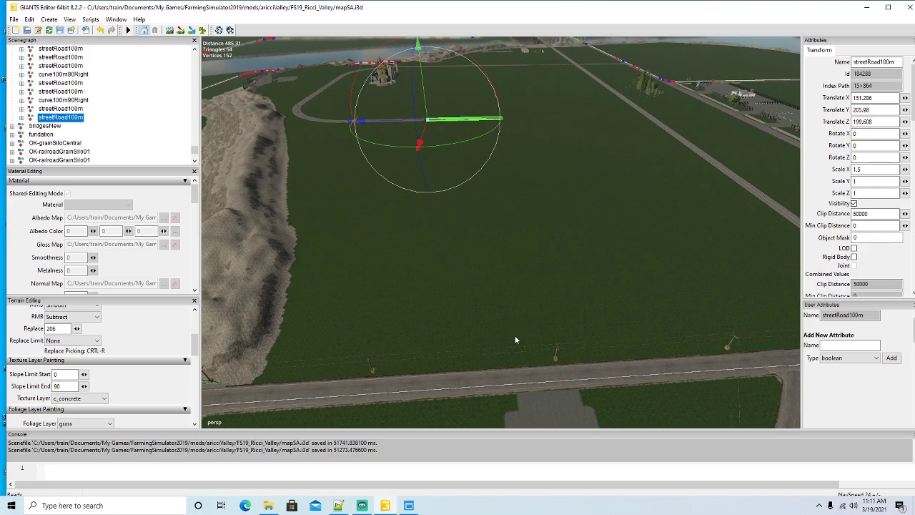
pyautogui.scroll(-5, 512, 305)
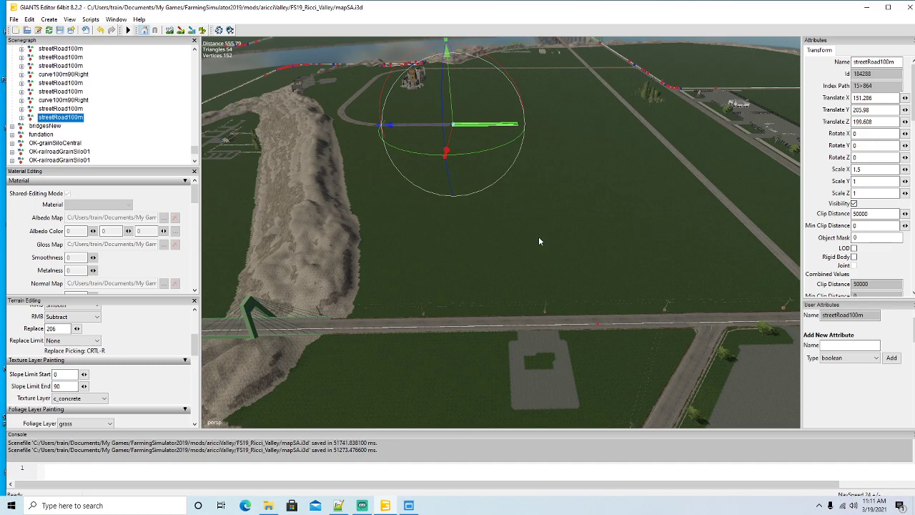
pyautogui.keyDown('alt'); pyautogui.moveTo(540, 237); pyautogui.dragTo(509, 198); pyautogui.keyUp('alt')
pyautogui.scroll(6, 527, 195)
pyautogui.scroll(6, 508, 203)
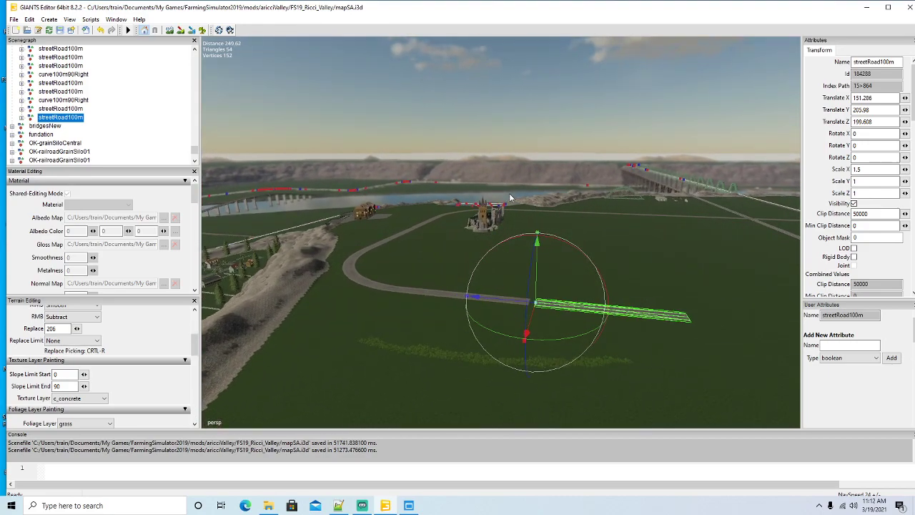
pyautogui.scroll(6, 510, 197)
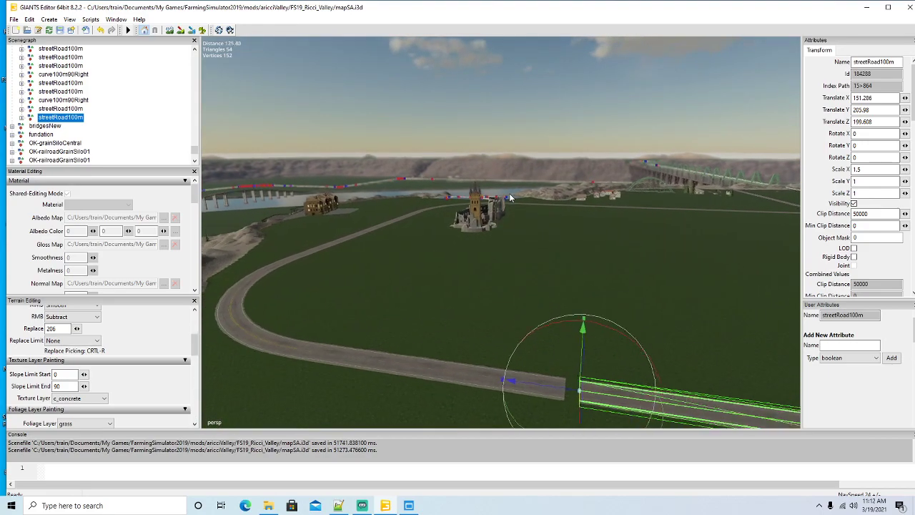
# Step: Move the copied straight farther from the road's end to Z 154.37, leaving a gap between the two pieces
pyautogui.keyDown('alt'); pyautogui.moveTo(510, 197); pyautogui.dragTo(604, 241); pyautogui.keyUp('alt')
pyautogui.moveTo(358, 340); pyautogui.dragTo(556, 303)
pyautogui.keyDown('alt'); pyautogui.moveTo(531, 344); pyautogui.dragTo(543, 345); pyautogui.keyUp('alt')
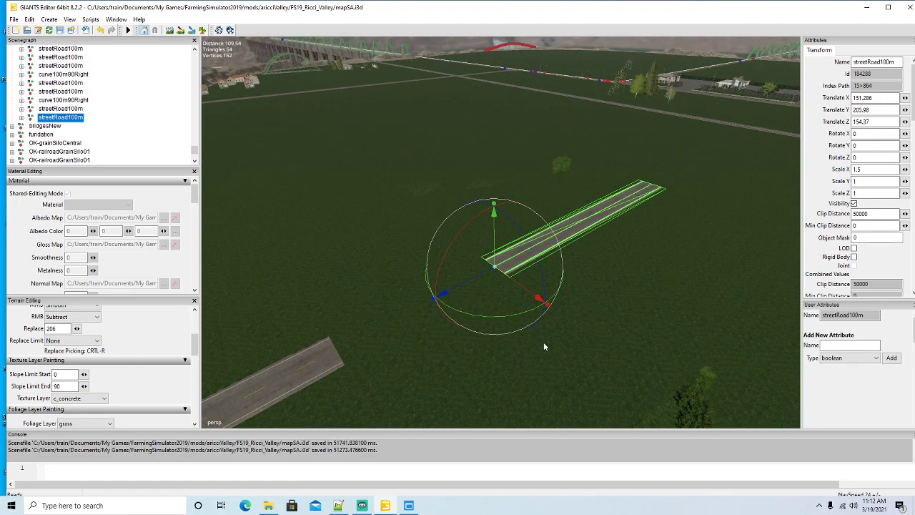
# Step: Duplicate the main-road T-junction and bring the copy, turned to run with the new road, beside the gap between the straights
pyautogui.scroll(3, 100, 123)
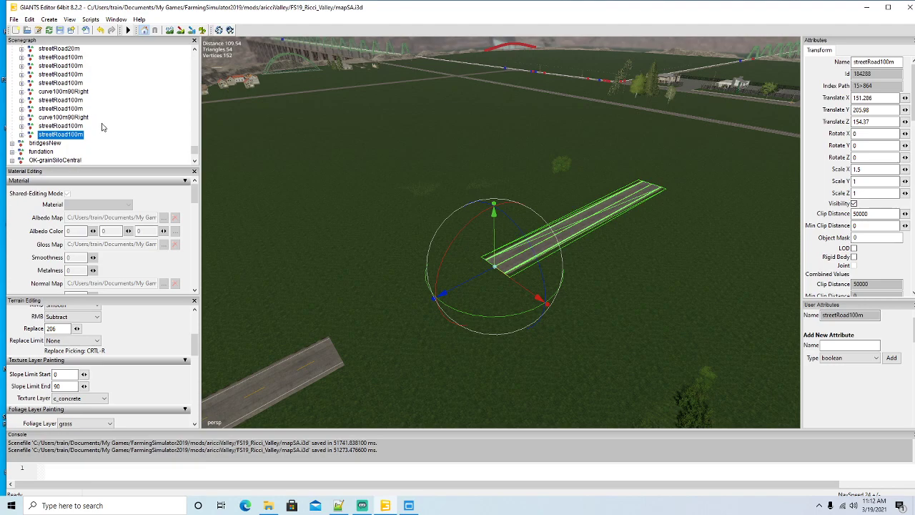
pyautogui.click(50, 74)
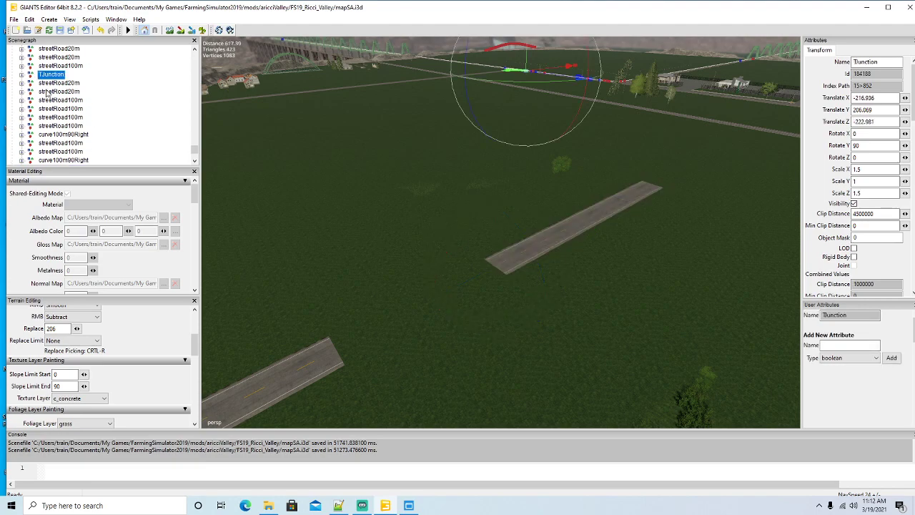
pyautogui.scroll(5, 386, 238)
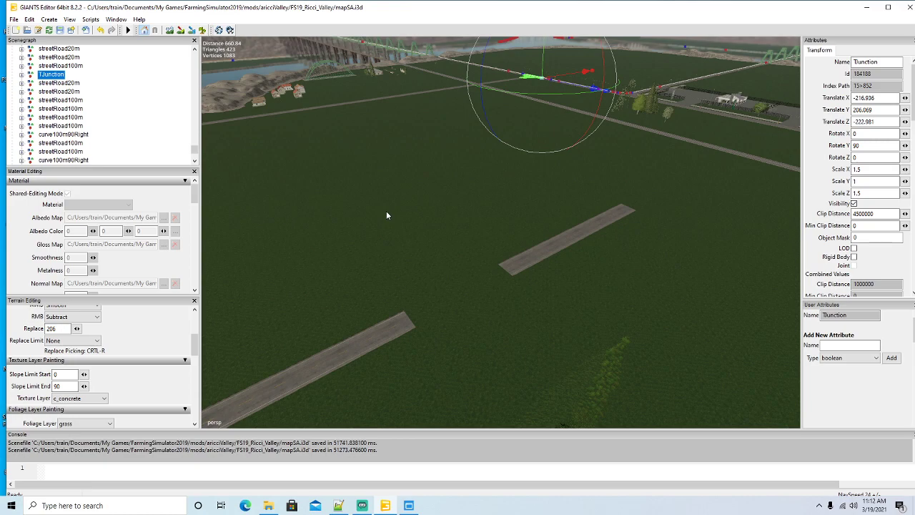
pyautogui.hotkey('ctrl', 'd')
pyautogui.moveTo(565, 79); pyautogui.dragTo(617, 256)
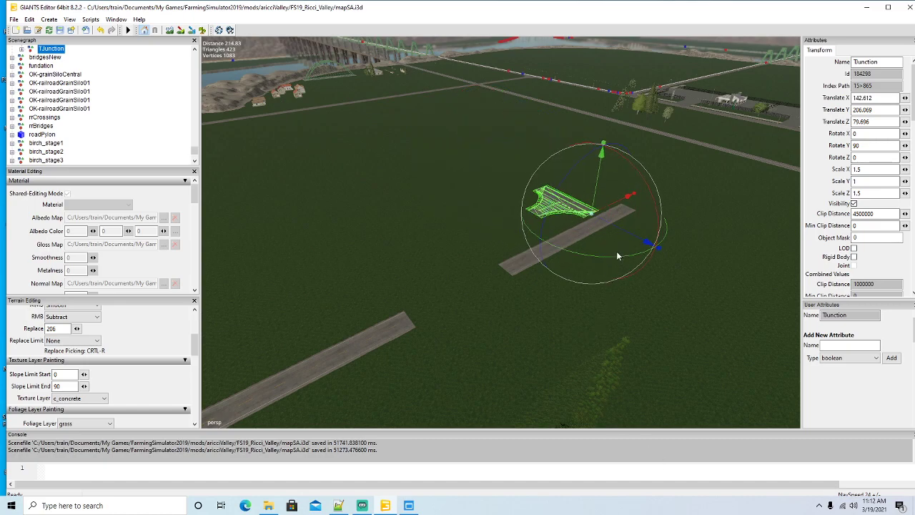
pyautogui.moveTo(612, 211); pyautogui.dragTo(592, 326)
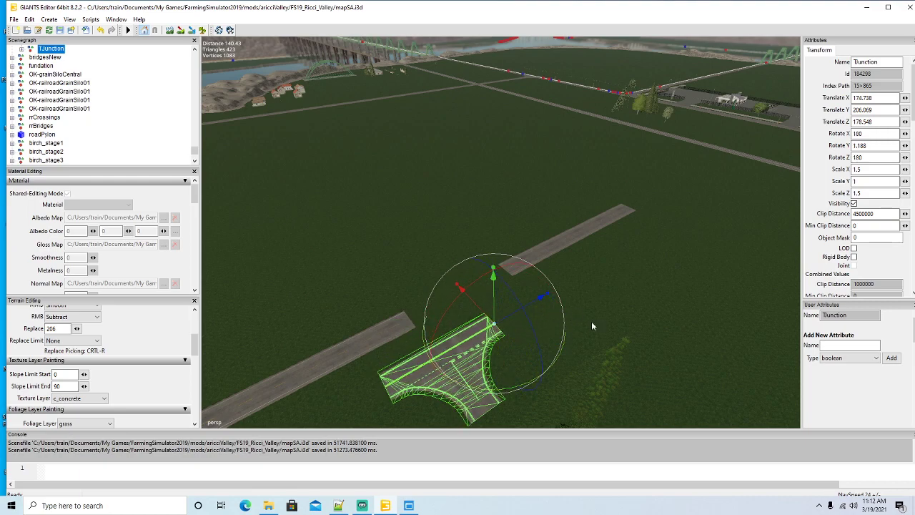
# Step: Set the junction copy's Y rotation to 0 and shift it sideways toward the road's line, to X 150.101
pyautogui.click(857, 147)
pyautogui.write('0')
pyautogui.keyDown('alt'); pyautogui.moveTo(642, 316); pyautogui.dragTo(548, 310); pyautogui.keyUp('alt')
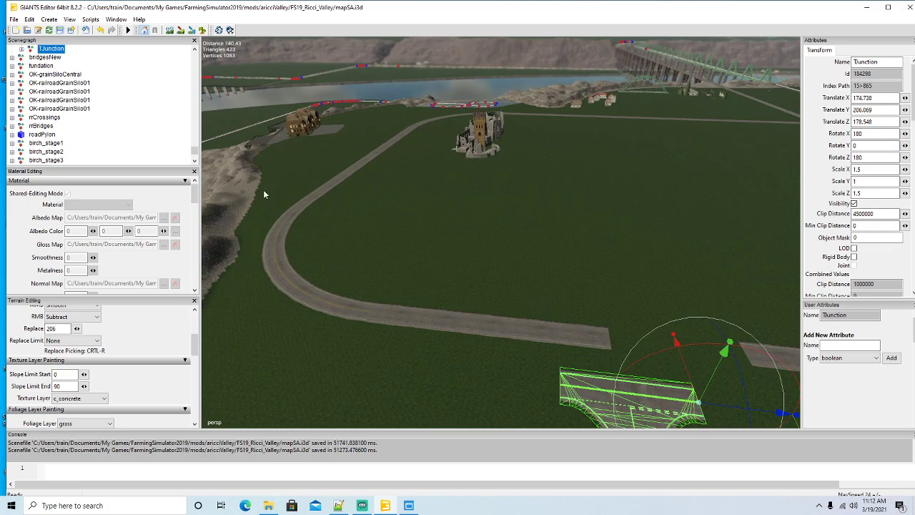
pyautogui.keyDown('alt'); pyautogui.moveTo(352, 198); pyautogui.dragTo(314, 209); pyautogui.keyUp('alt')
pyautogui.scroll(6, 390, 235)
pyautogui.scroll(-1, 511, 243)
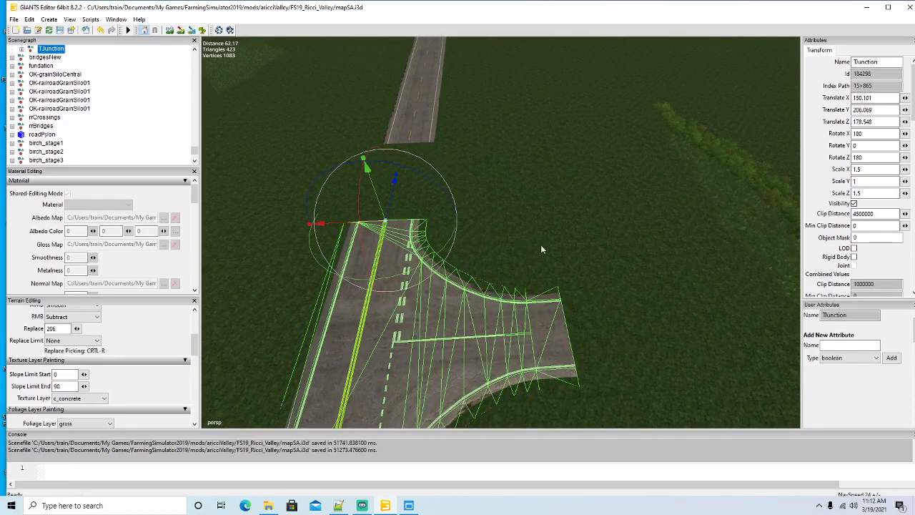
# Step: Fit the junction copy against the end of the straight after the curve, at X 151.259 and Z 159.157
pyautogui.keyDown('alt'); pyautogui.moveTo(541, 248); pyautogui.dragTo(369, 255); pyautogui.keyUp('alt')
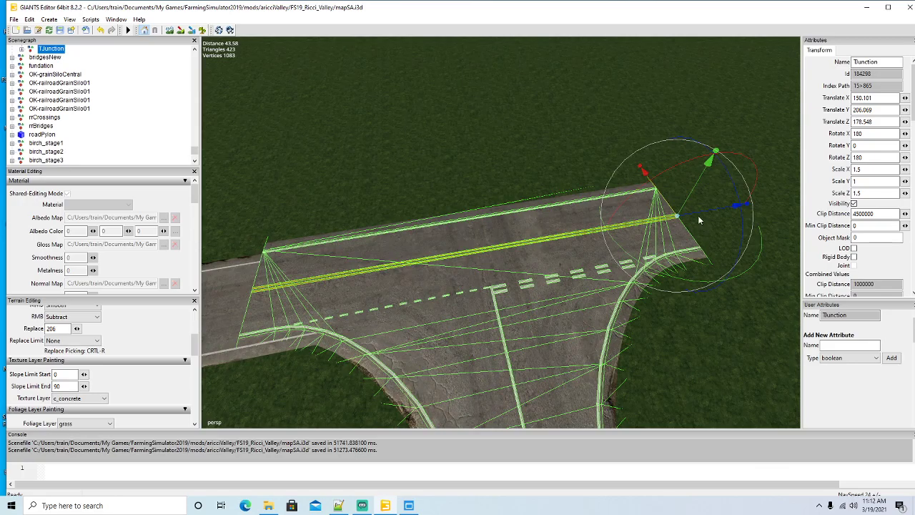
pyautogui.moveTo(699, 220); pyautogui.dragTo(561, 299)
pyautogui.scroll(4, 476, 300)
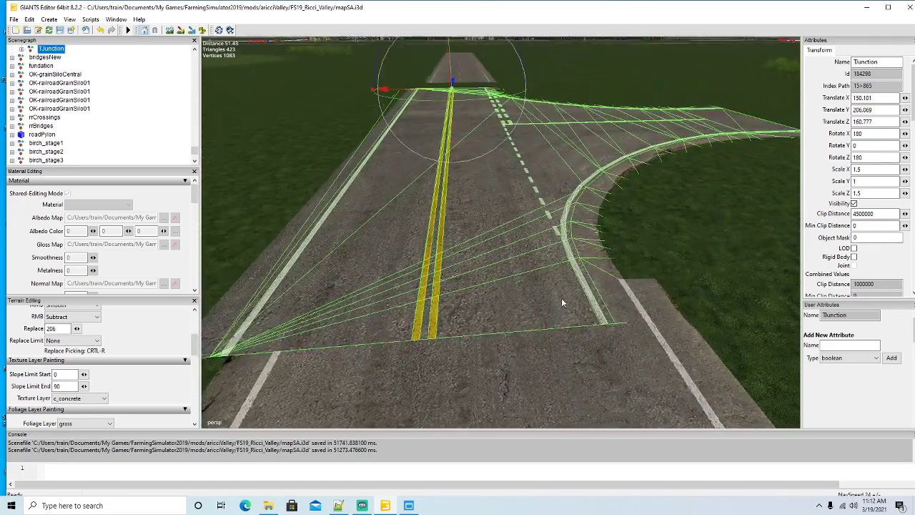
pyautogui.moveTo(419, 90); pyautogui.dragTo(425, 91)
pyautogui.keyDown('alt'); pyautogui.moveTo(527, 190); pyautogui.dragTo(442, 208); pyautogui.keyUp('alt')
pyautogui.scroll(4, 567, 138)
pyautogui.scroll(-4, 442, 209)
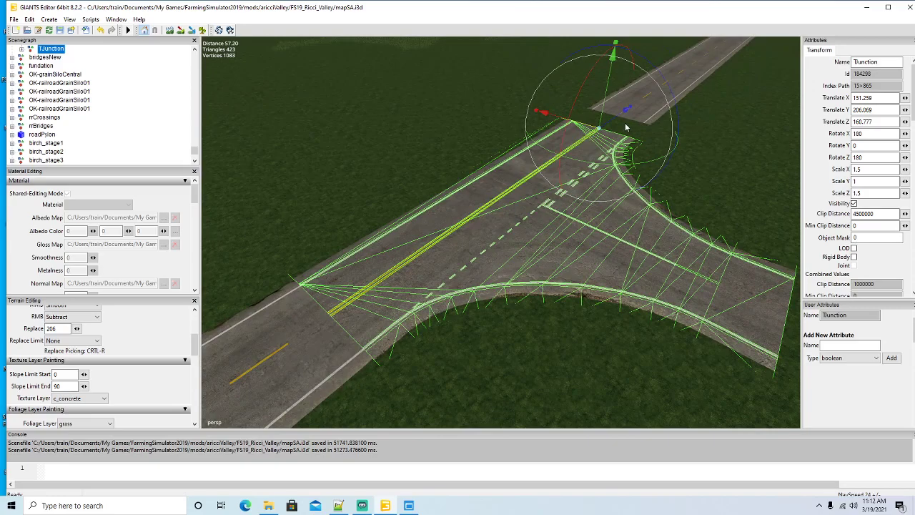
pyautogui.moveTo(615, 123); pyautogui.dragTo(621, 115)
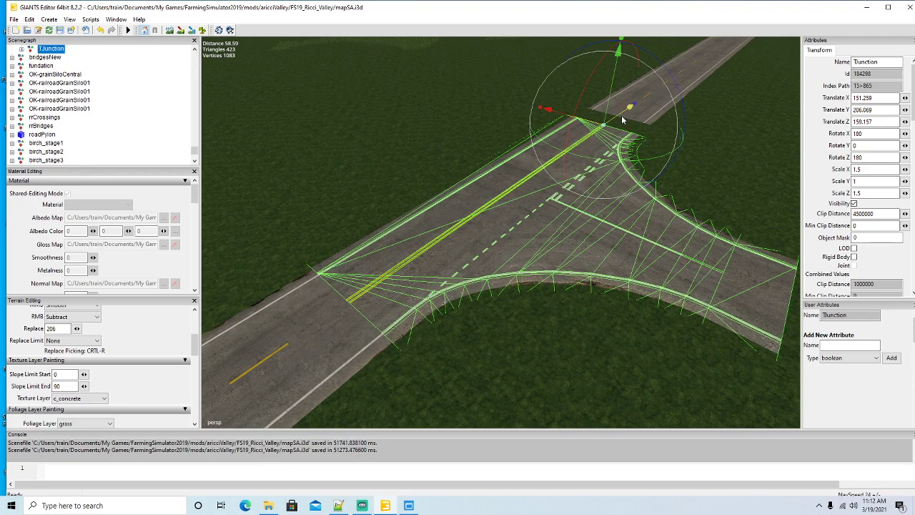
# Step: Move the detached straight back against the new T-junction's far end, to Z 159.236
pyautogui.moveTo(621, 115); pyautogui.dragTo(629, 227, button='right')
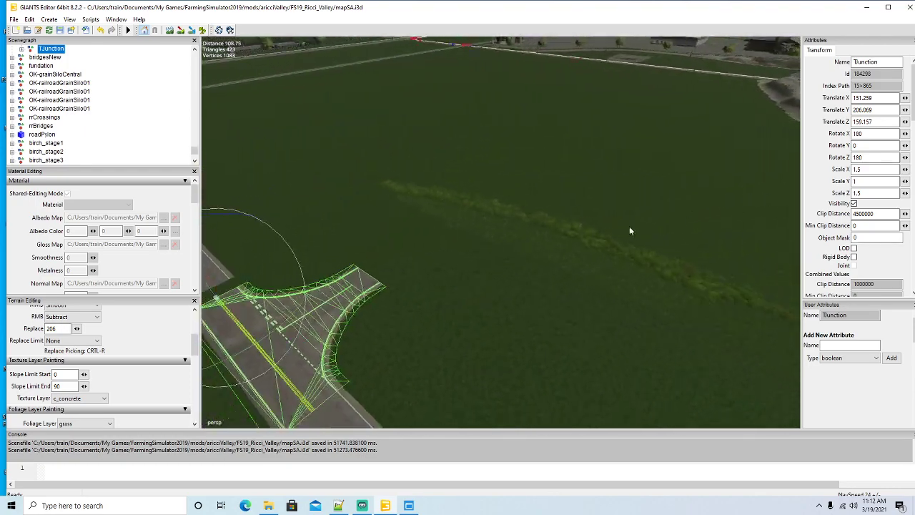
pyautogui.moveTo(588, 115); pyautogui.dragTo(451, 128, button='right')
pyautogui.scroll(1, 73, 86)
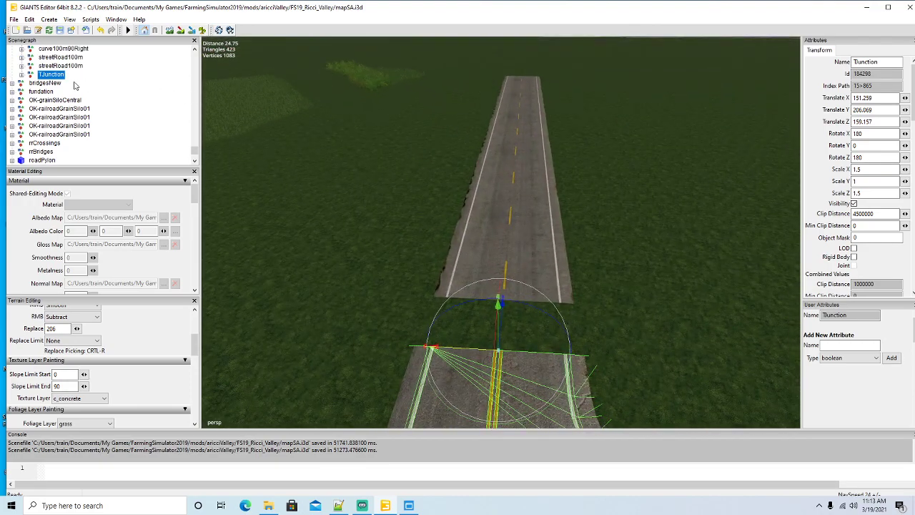
pyautogui.click(37, 66)
pyautogui.moveTo(368, 258); pyautogui.dragTo(452, 308, button='right')
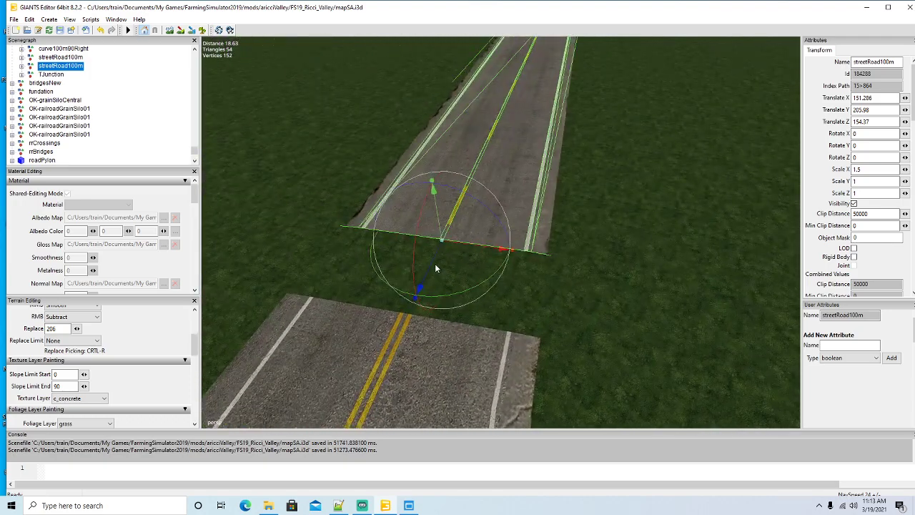
pyautogui.moveTo(435, 266); pyautogui.dragTo(393, 365)
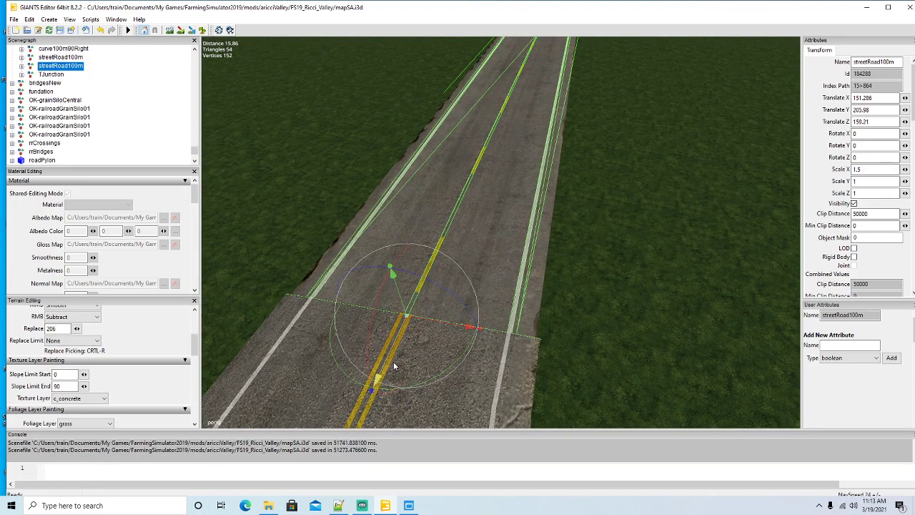
pyautogui.scroll(-5, 557, 344)
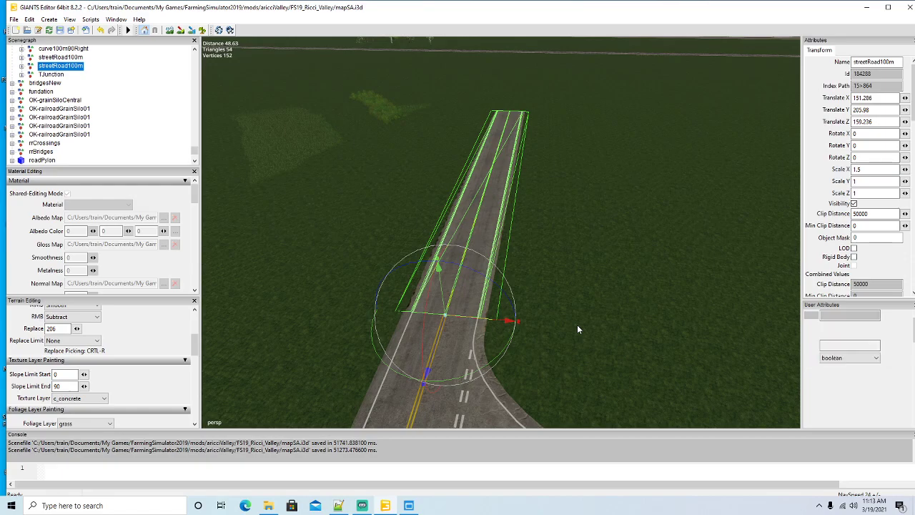
# Step: Duplicate the straight beyond the new T-junction and butt the copy against its far end at Z 59.253
pyautogui.hotkey('ctrl', 'd')
pyautogui.moveTo(455, 340); pyautogui.dragTo(653, 25)
pyautogui.keyDown('alt'); pyautogui.moveTo(600, 279); pyautogui.dragTo(551, 314); pyautogui.keyUp('alt')
pyautogui.scroll(4, 613, 227)
pyautogui.scroll(3, 607, 249)
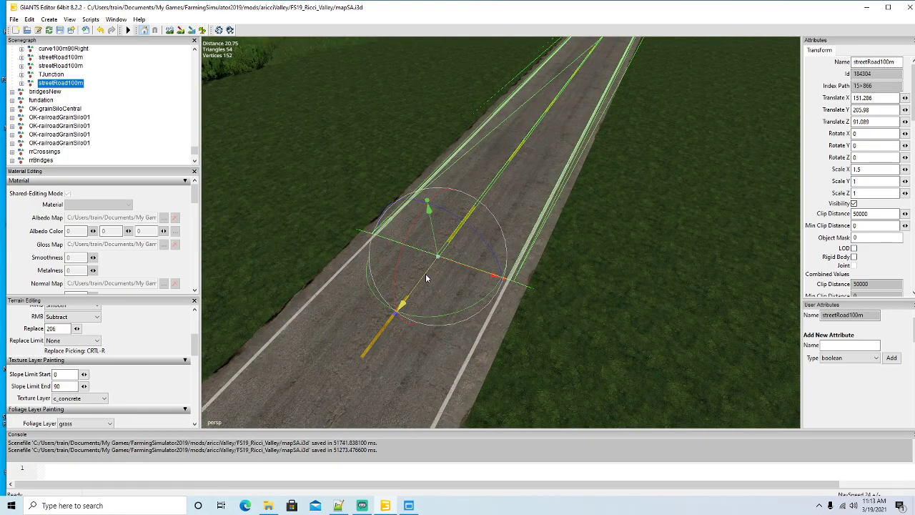
pyautogui.moveTo(404, 302); pyautogui.dragTo(797, 164)
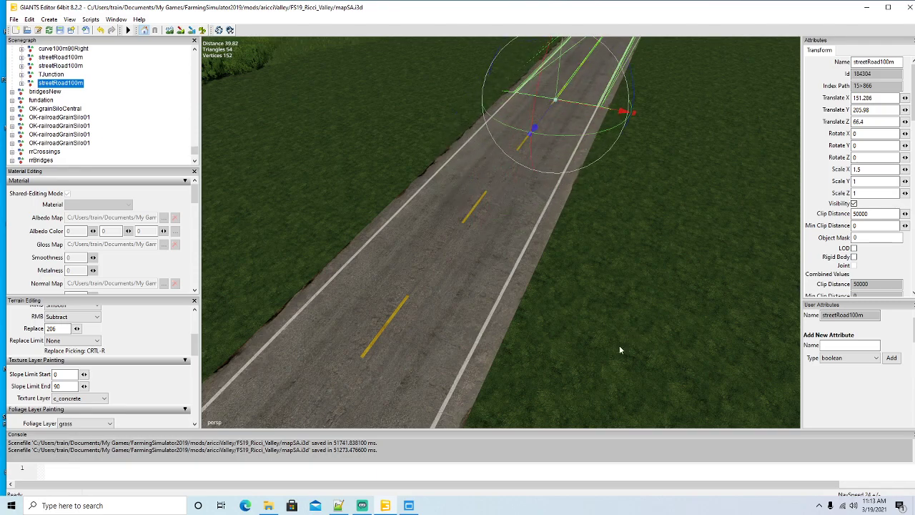
pyautogui.keyDown('alt'); pyautogui.moveTo(620, 350); pyautogui.dragTo(336, 287); pyautogui.keyUp('alt')
pyautogui.scroll(4, 317, 286)
pyautogui.scroll(2, 345, 277)
pyautogui.scroll(-10, 487, 275)
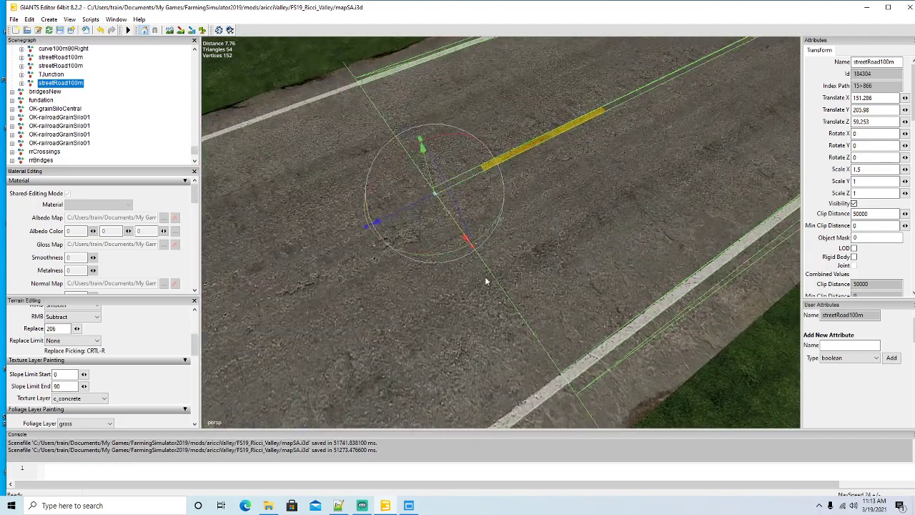
# Step: Duplicate the newest straight and join the copy to its far end at Z -40.704, continuing across the field road
pyautogui.keyDown('alt'); pyautogui.moveTo(486, 275); pyautogui.dragTo(543, 248); pyautogui.keyUp('alt')
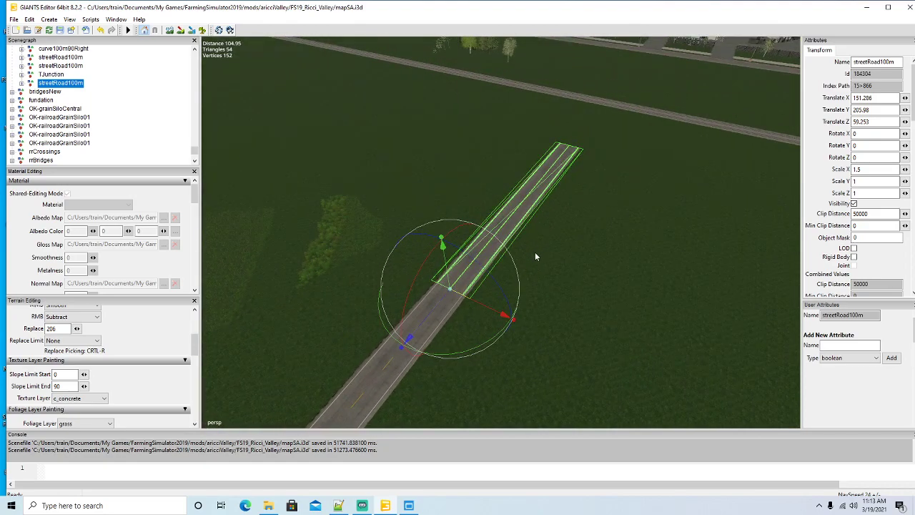
pyautogui.hotkey('ctrl', 'd')
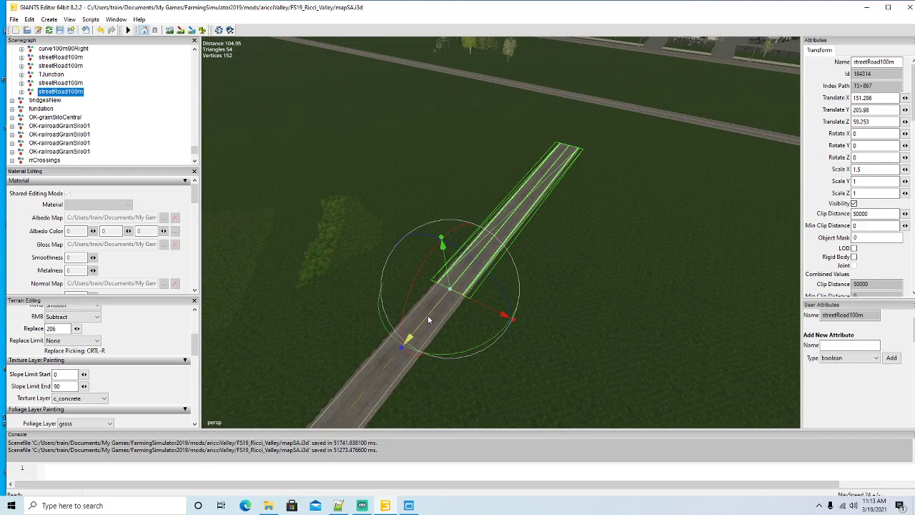
pyautogui.moveTo(428, 315); pyautogui.dragTo(518, 282)
pyautogui.scroll(7, 518, 281)
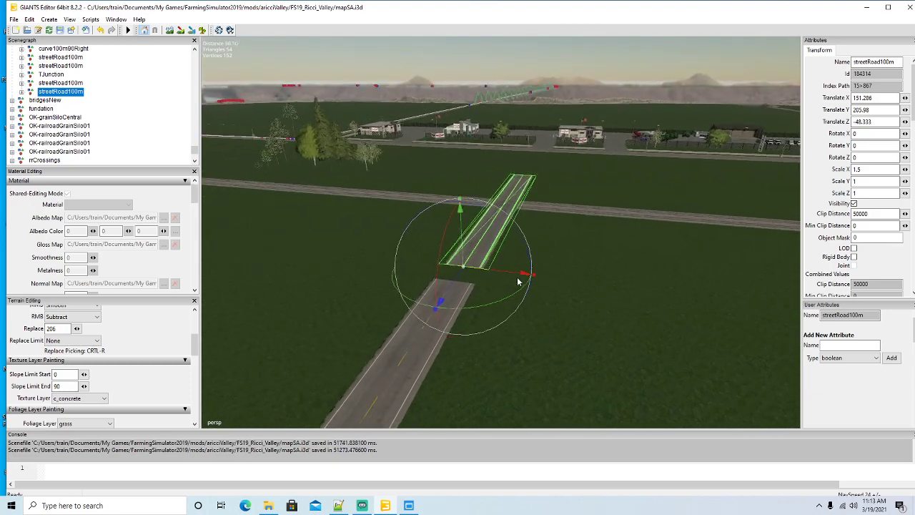
pyautogui.keyDown('alt'); pyautogui.moveTo(518, 281); pyautogui.dragTo(488, 293); pyautogui.keyUp('alt')
pyautogui.scroll(5, 489, 293)
pyautogui.scroll(2, 481, 331)
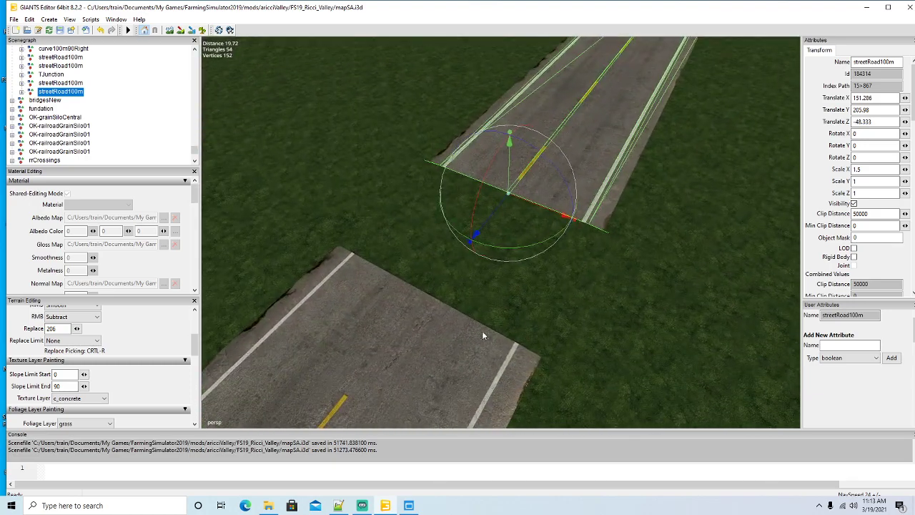
pyautogui.scroll(2, 401, 329)
pyautogui.moveTo(400, 329); pyautogui.dragTo(383, 350)
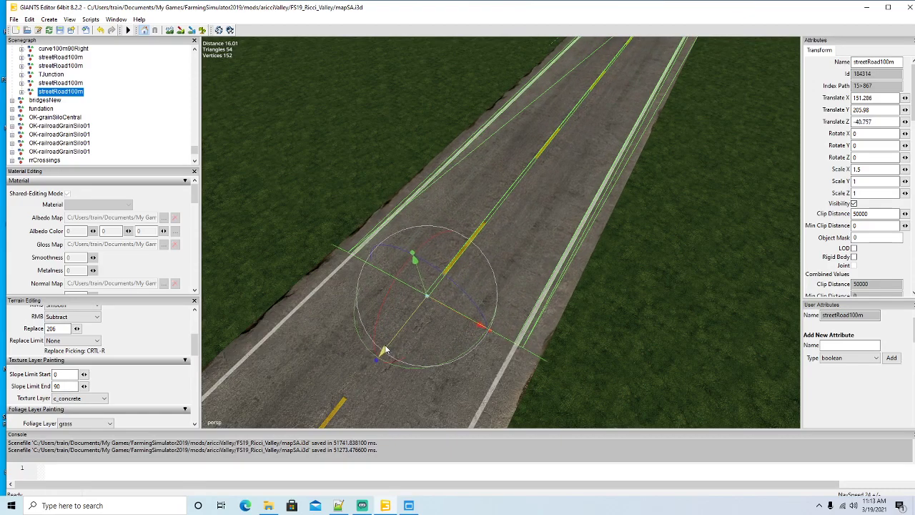
pyautogui.scroll(-8, 479, 339)
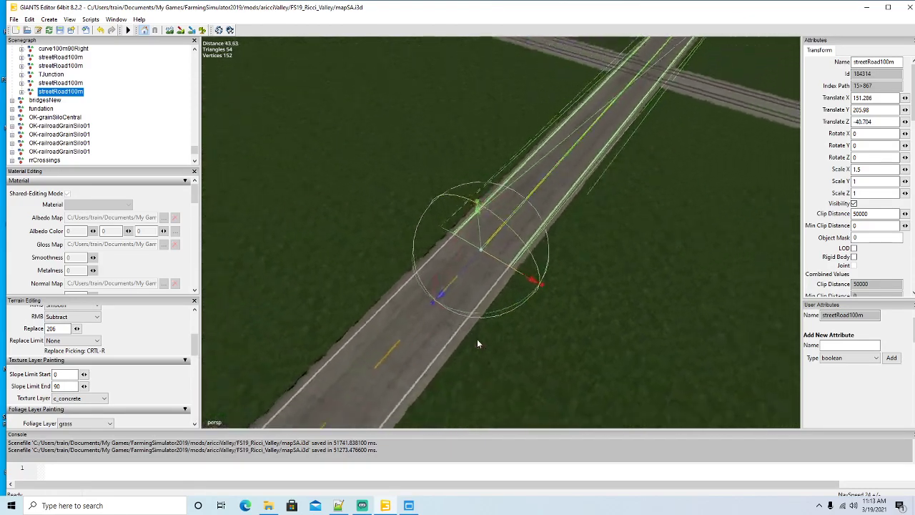
# Step: Examine the main road in front of the dealership to judge where the new road can connect
pyautogui.keyDown('alt'); pyautogui.moveTo(477, 339); pyautogui.dragTo(556, 256); pyautogui.keyUp('alt')
pyautogui.scroll(3, 556, 256)
pyautogui.scroll(8, 554, 255)
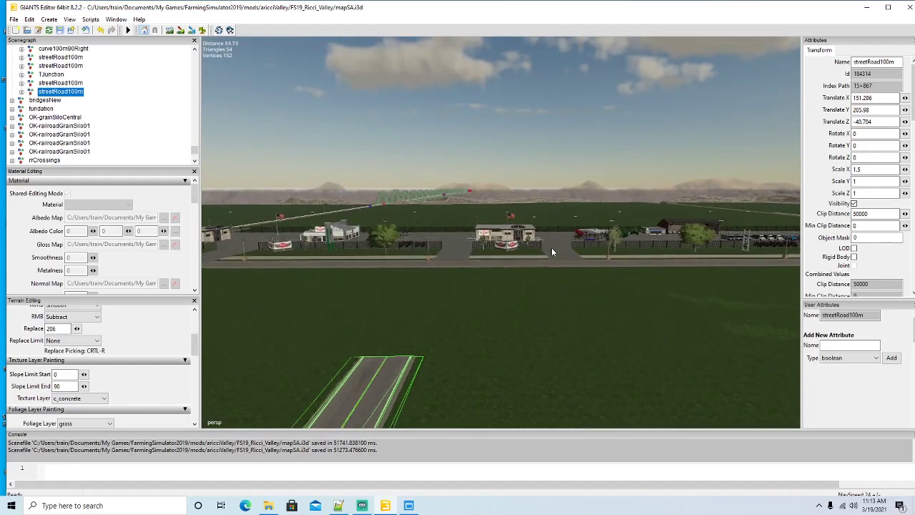
pyautogui.scroll(5, 548, 249)
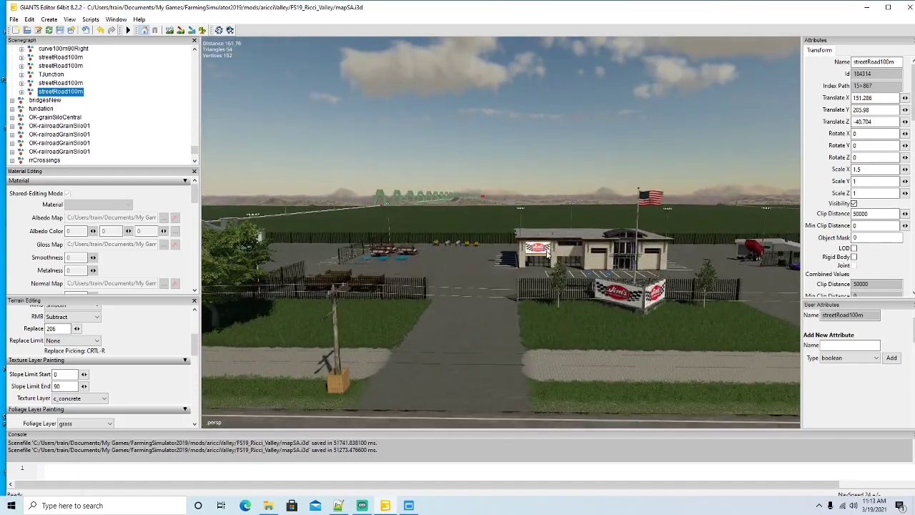
pyautogui.keyDown('alt'); pyautogui.moveTo(548, 249); pyautogui.dragTo(550, 314); pyautogui.keyUp('alt')
pyautogui.scroll(-4, 550, 315)
pyautogui.click(439, 243)
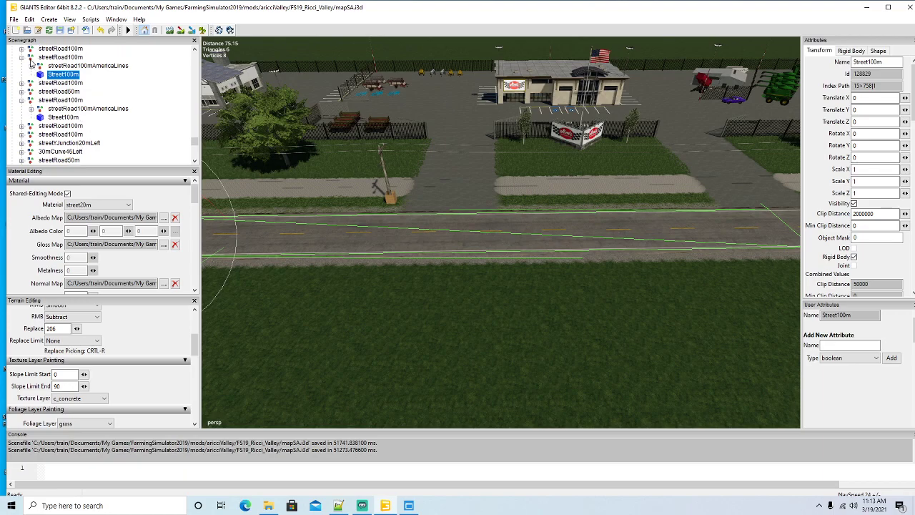
pyautogui.click(31, 58)
pyautogui.keyDown('alt'); pyautogui.moveTo(312, 301); pyautogui.dragTo(391, 348); pyautogui.keyUp('alt')
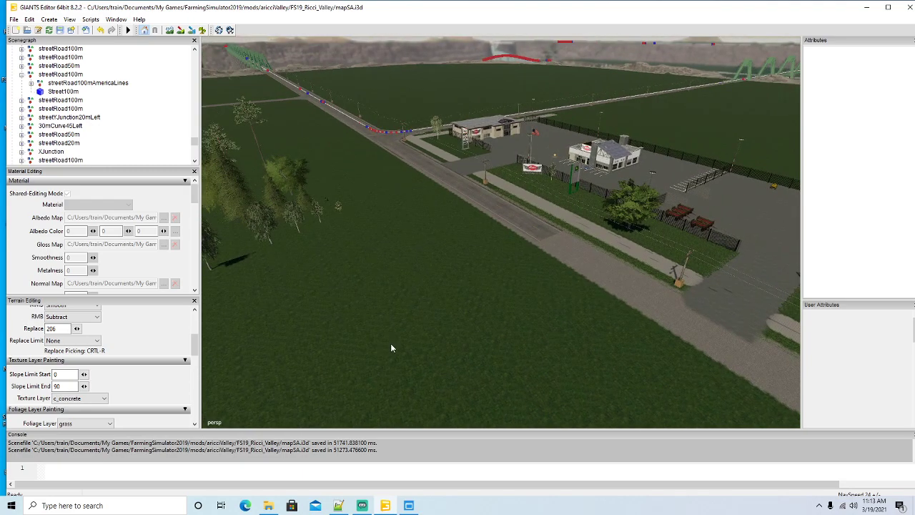
# Step: Duplicate the existing main-road T-junction and move the copy along the main road to X 137.176, in front of the dealership
pyautogui.click(305, 98)
pyautogui.scroll(10, 58, 92)
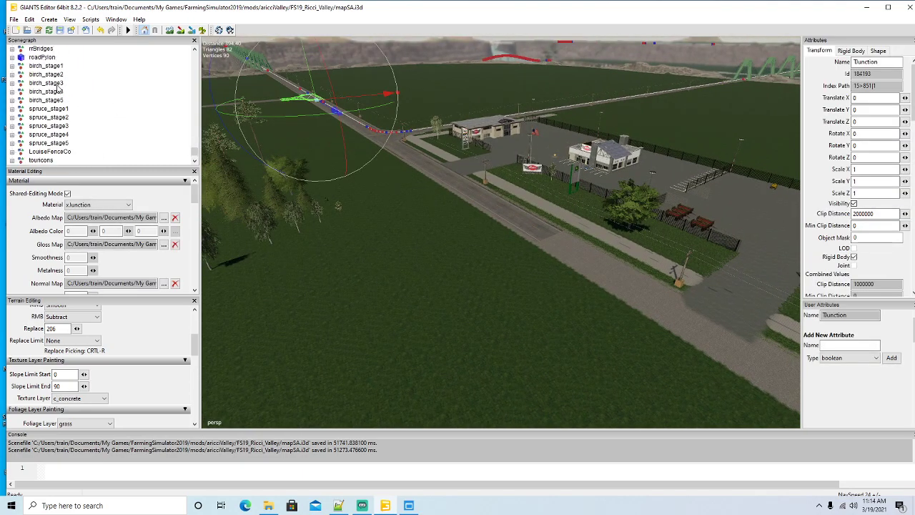
pyautogui.click(295, 114)
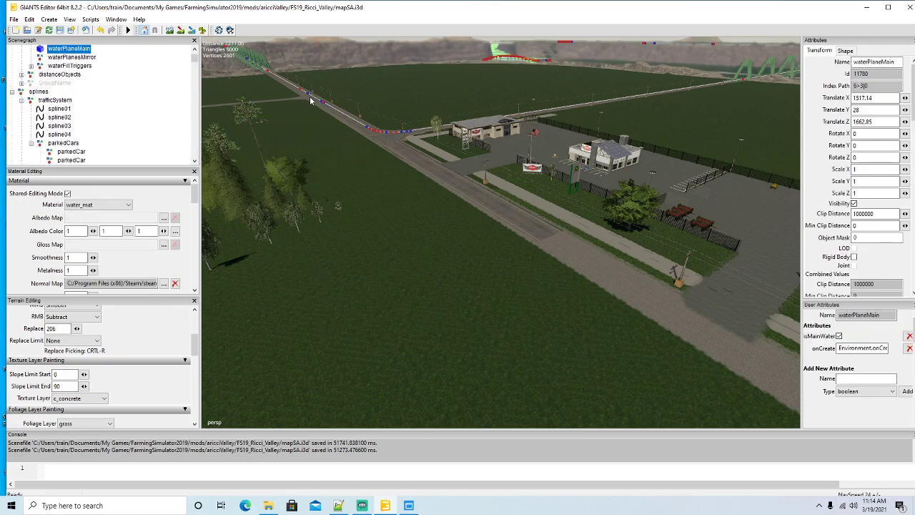
pyautogui.click(308, 98)
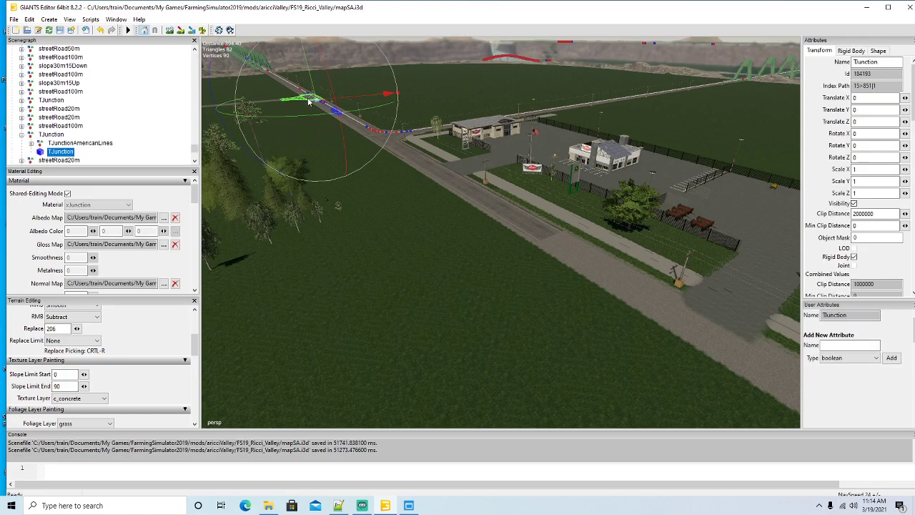
pyautogui.click(22, 134)
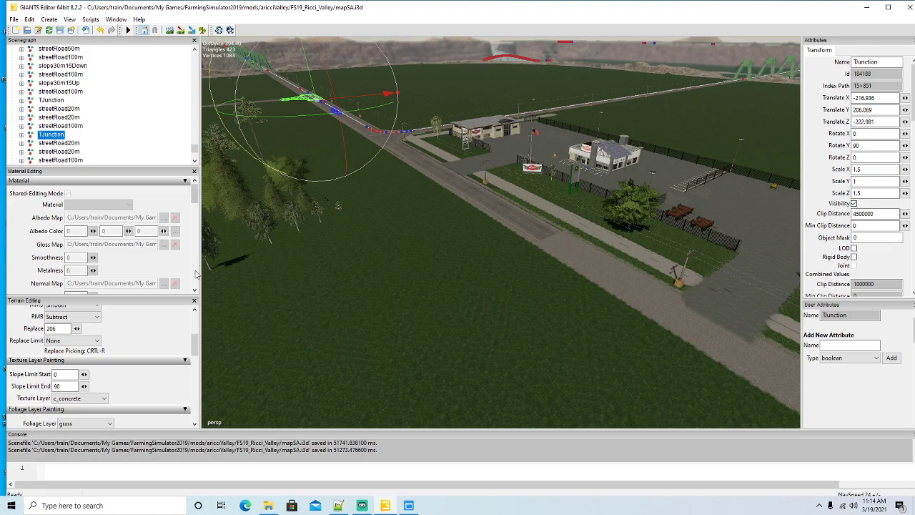
pyautogui.click(310, 128)
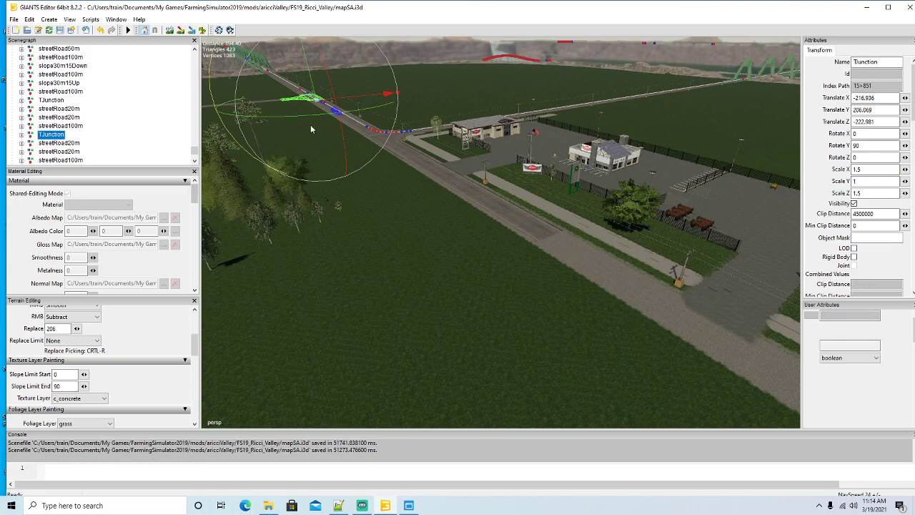
pyautogui.hotkey('ctrl', 'd')
pyautogui.moveTo(333, 109); pyautogui.dragTo(699, 321)
pyautogui.keyDown('alt'); pyautogui.moveTo(495, 343); pyautogui.dragTo(579, 368); pyautogui.keyUp('alt')
pyautogui.scroll(-5, 579, 373)
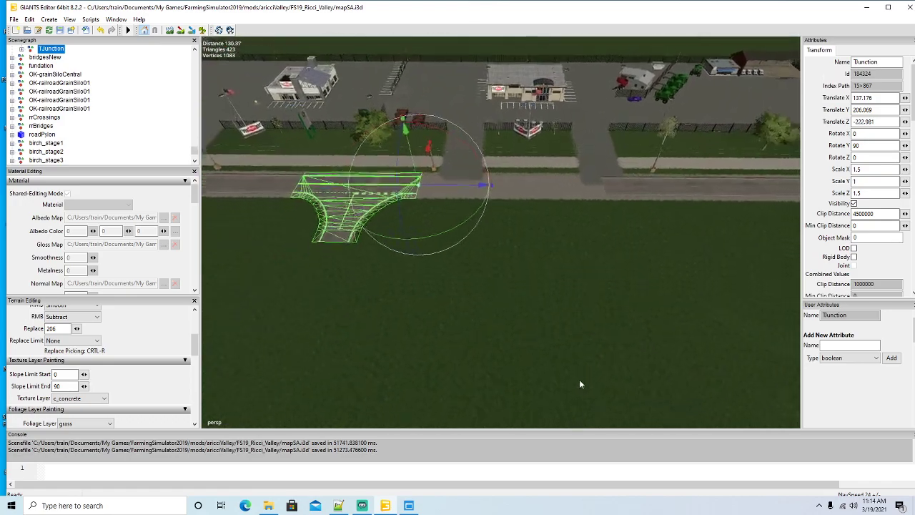
# Step: Move the copied T-junction farther along the main road to X 173.286, facing the end of the side road
pyautogui.moveTo(453, 179); pyautogui.dragTo(535, 200)
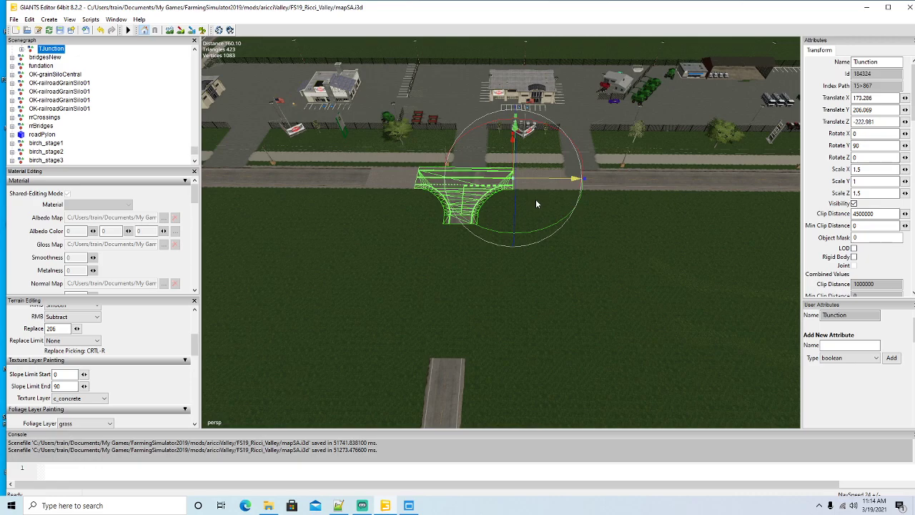
pyautogui.keyDown('alt'); pyautogui.moveTo(544, 286); pyautogui.dragTo(423, 299); pyautogui.keyUp('alt')
pyautogui.scroll(5, 604, 308)
pyautogui.scroll(-3, 423, 298)
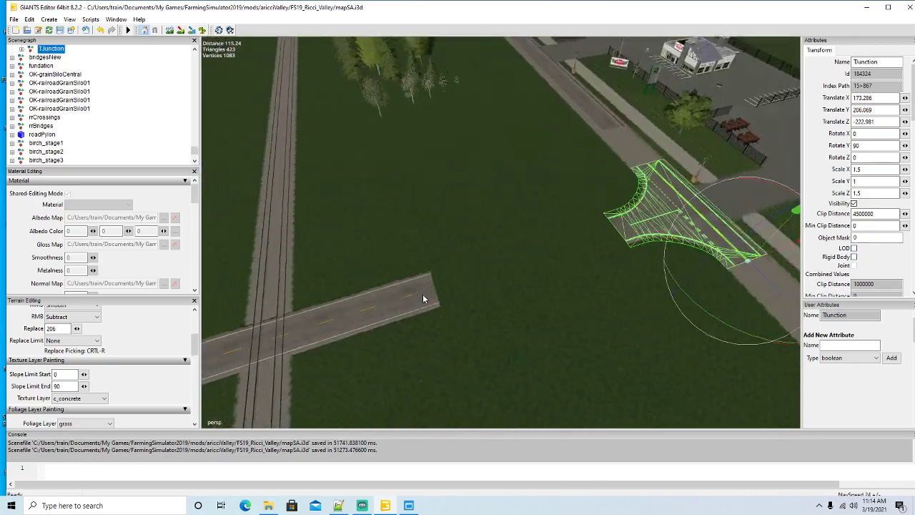
# Step: Try to bridge the gap to the main-road T-junction with a duplicate of the last 100 m straight at Z -141.841
pyautogui.scroll(1, 41, 93)
pyautogui.click(30, 75)
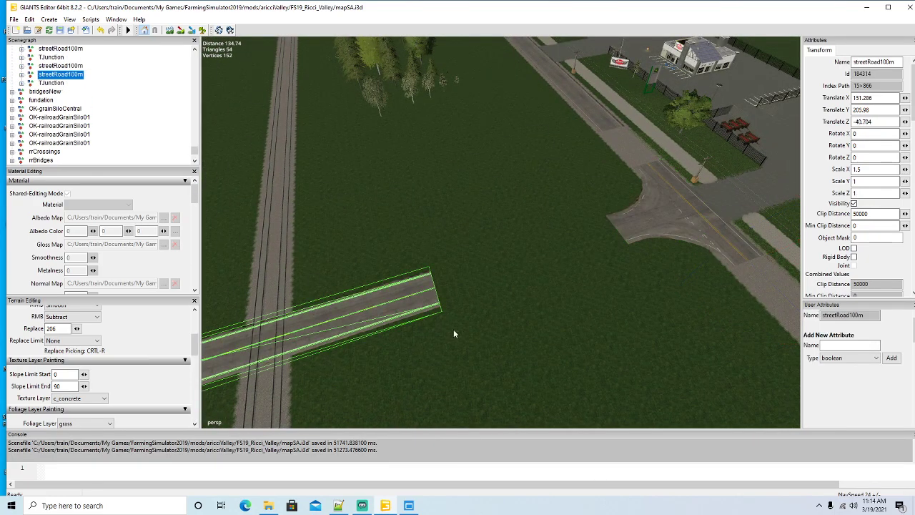
pyautogui.keyDown('alt'); pyautogui.moveTo(453, 329); pyautogui.dragTo(400, 341); pyautogui.keyUp('alt')
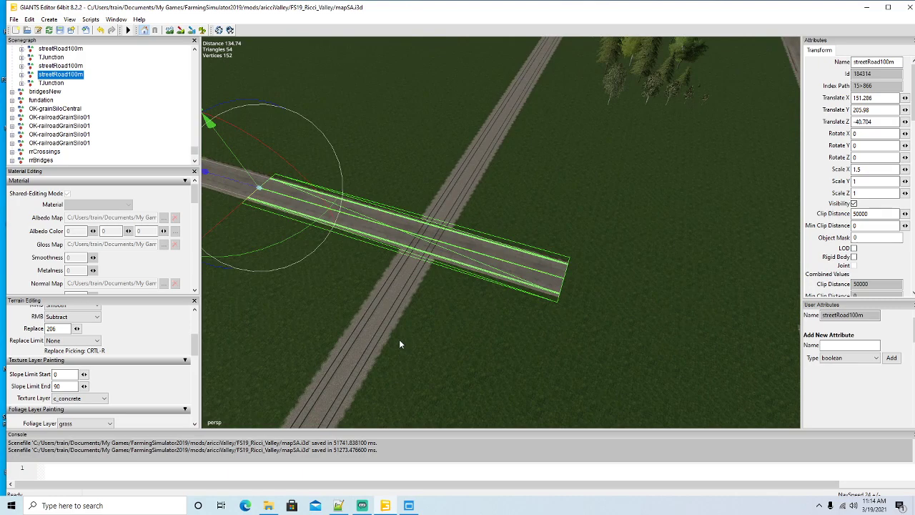
pyautogui.hotkey('ctrl', 'd')
pyautogui.moveTo(227, 181); pyautogui.dragTo(379, 351)
pyautogui.scroll(-5, 438, 353)
pyautogui.scroll(-1, 432, 323)
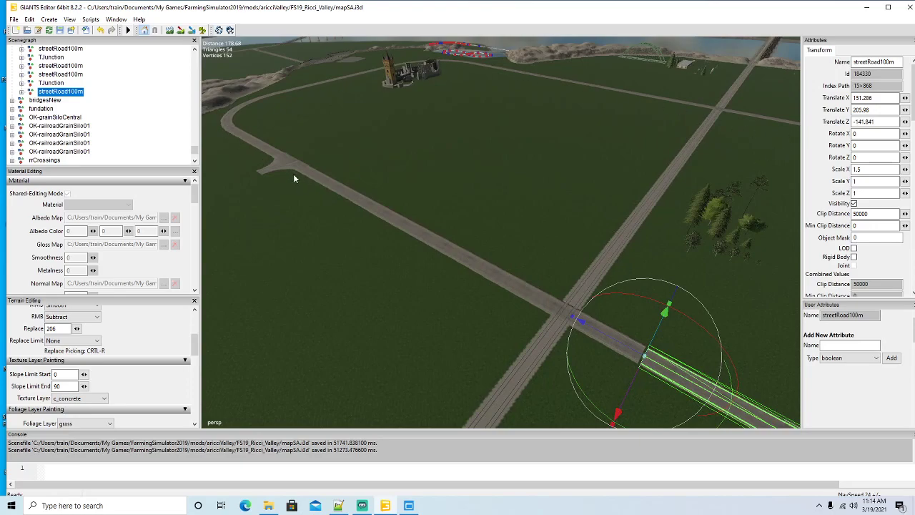
pyautogui.keyDown('alt'); pyautogui.moveTo(304, 263); pyautogui.dragTo(466, 331); pyautogui.keyUp('alt')
pyautogui.scroll(5, 383, 279)
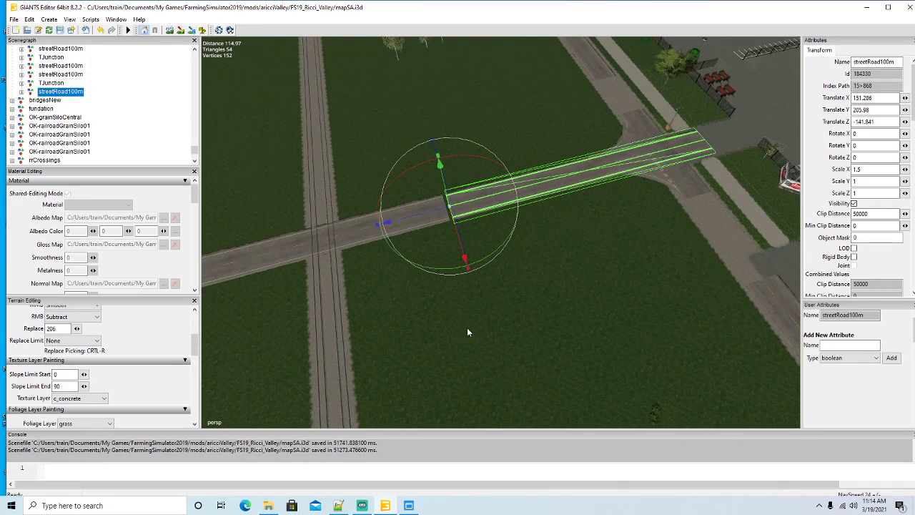
pyautogui.press('Delete')
# Step: Duplicate an existing streetRoad50m piece and place the copy beside the open end of the side road
pyautogui.scroll(3, 88, 101)
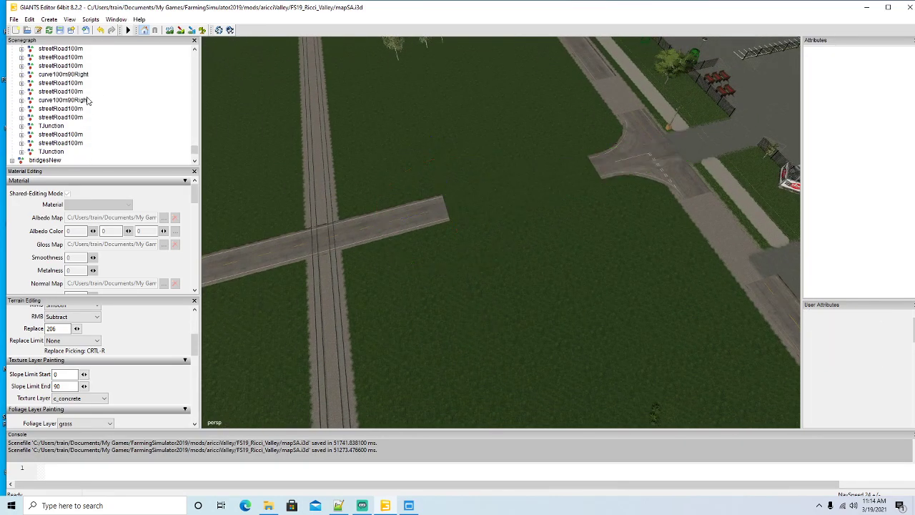
pyautogui.scroll(5, 87, 101)
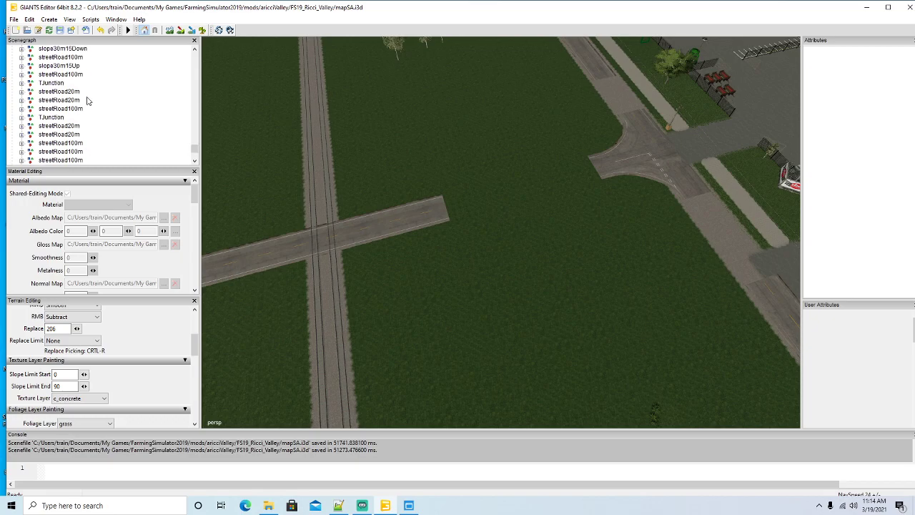
pyautogui.scroll(1, 87, 101)
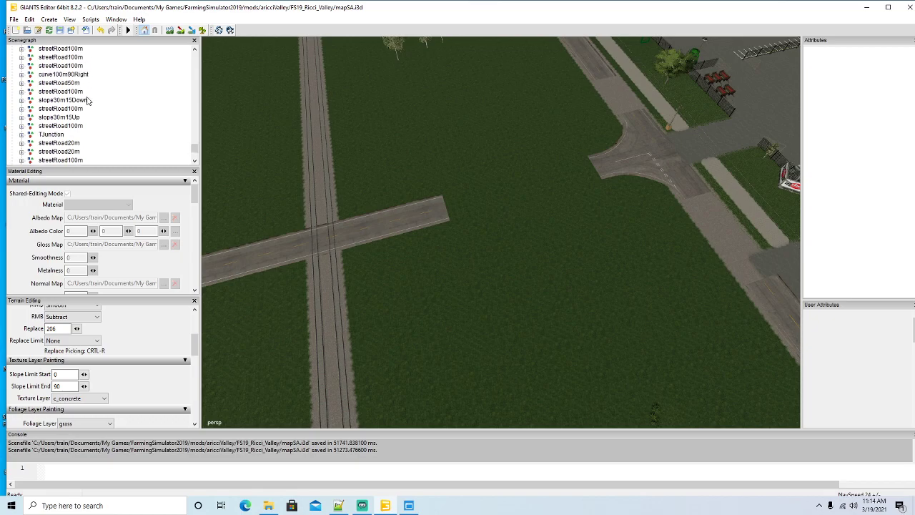
pyautogui.click(27, 83)
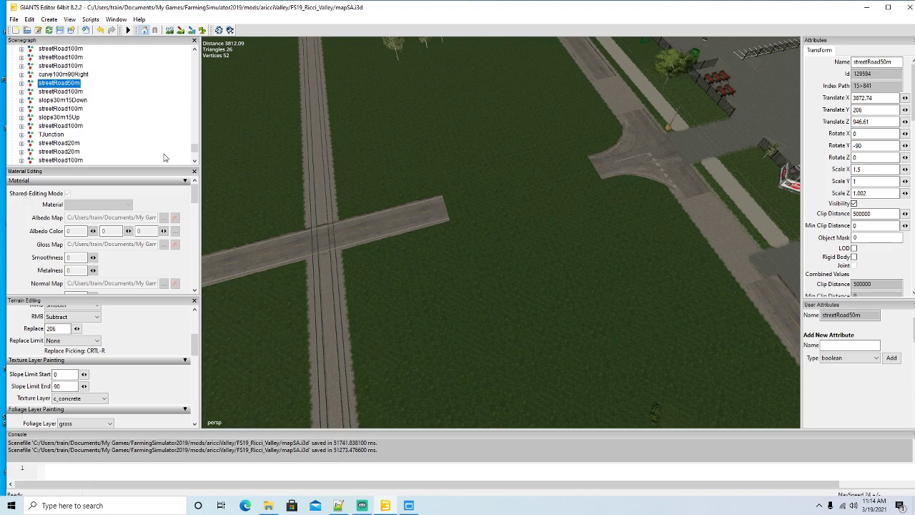
pyautogui.hotkey('ctrl', 'd')
pyautogui.click(29, 19)
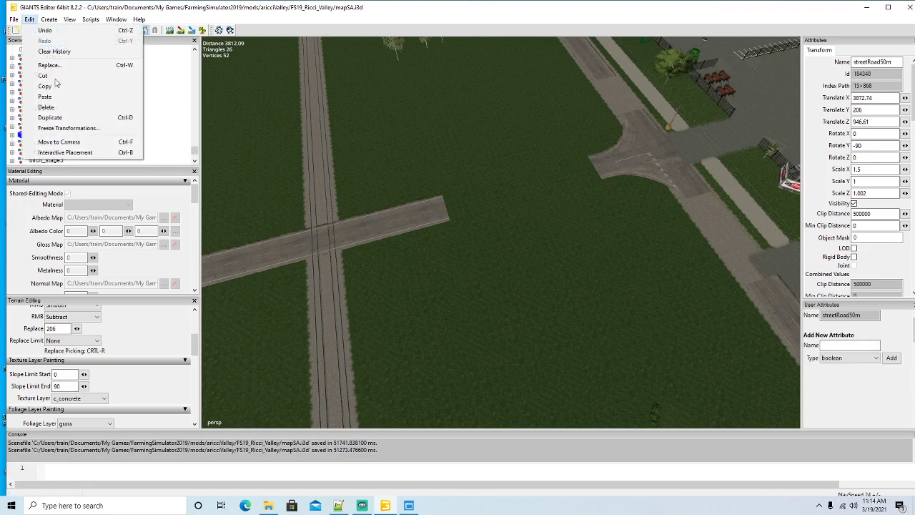
pyautogui.click(78, 153)
pyautogui.click(469, 215)
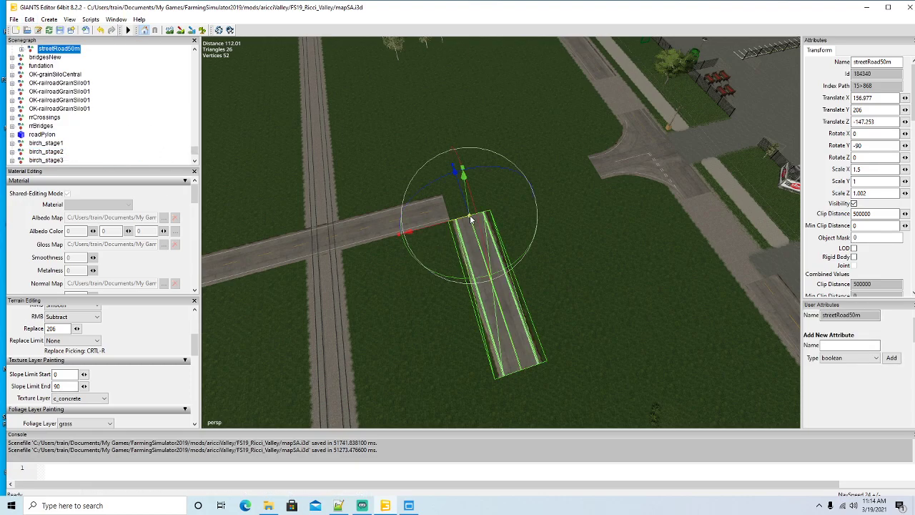
# Step: Match the 50 m piece to the side road by setting its Translate Y to 205.98 and Rotate Y to 0
pyautogui.scroll(1, 61, 81)
pyautogui.click(31, 67)
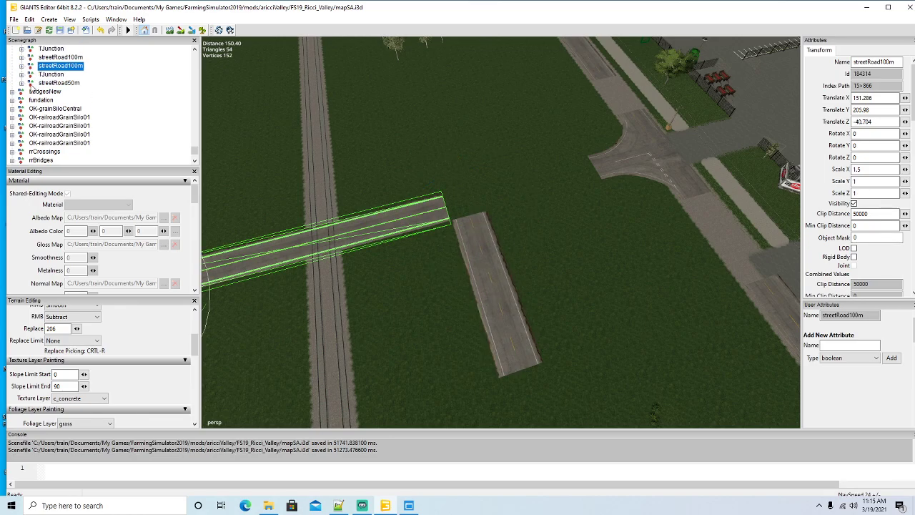
pyautogui.click(31, 84)
pyautogui.doubleClick(872, 111)
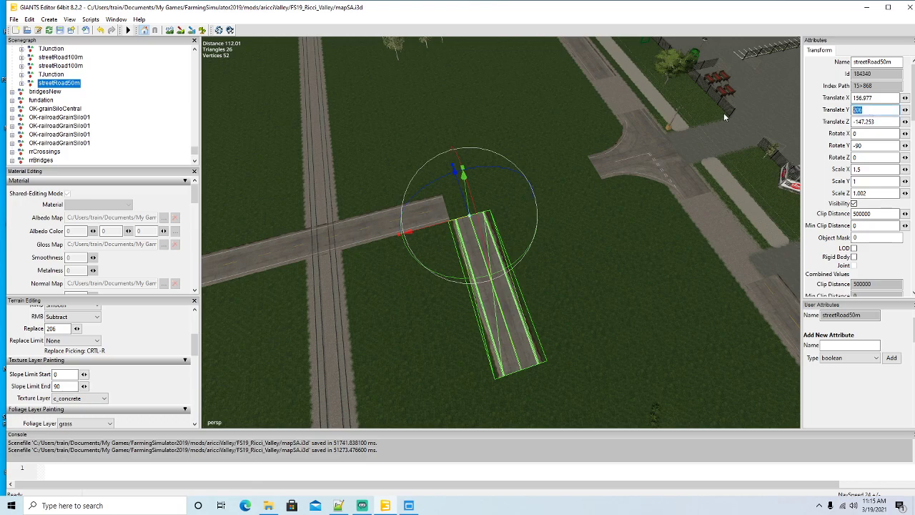
pyautogui.write('20')
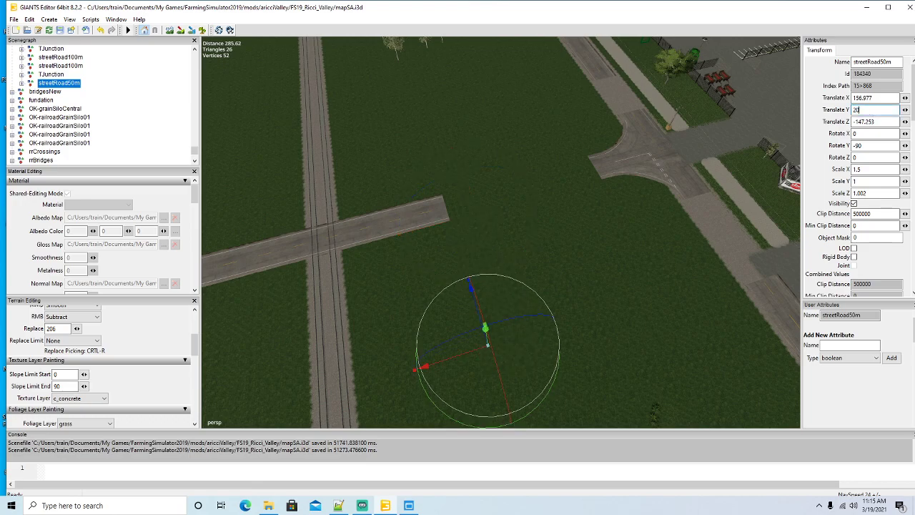
pyautogui.write('5.86')
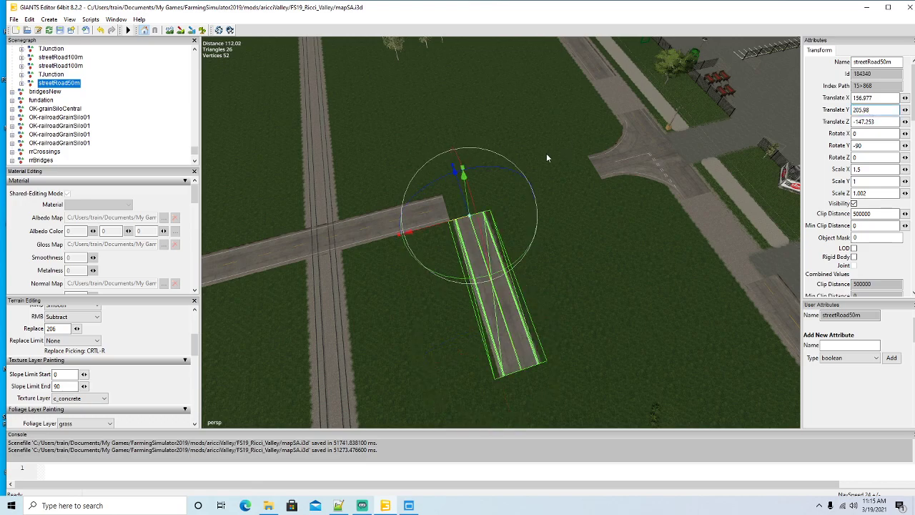
pyautogui.moveTo(470, 279); pyautogui.dragTo(501, 240)
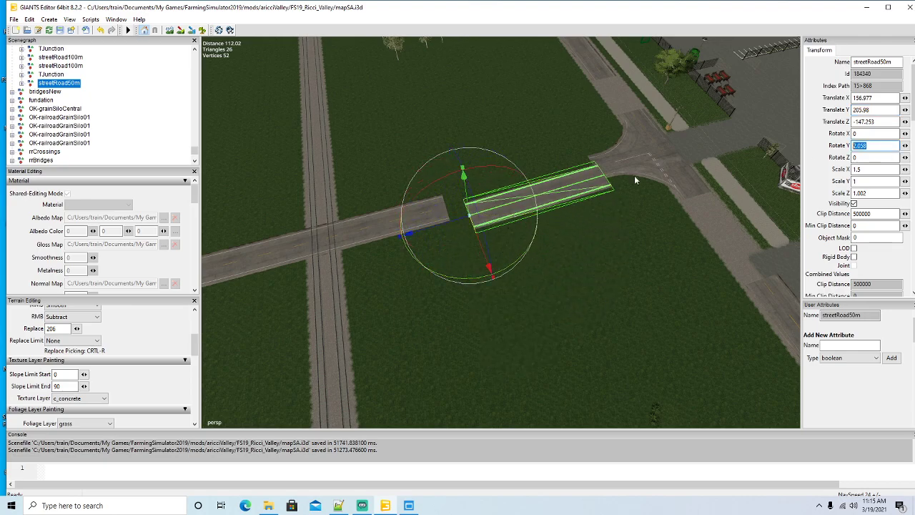
pyautogui.write('0')
# Step: Butt the 50 m piece against the open end of the side road at X 151.295, Z -140.654
pyautogui.keyDown('alt'); pyautogui.moveTo(428, 305); pyautogui.dragTo(436, 366); pyautogui.keyUp('alt')
pyautogui.scroll(2, 397, 312)
pyautogui.scroll(6, 389, 308)
pyautogui.scroll(-4, 438, 366)
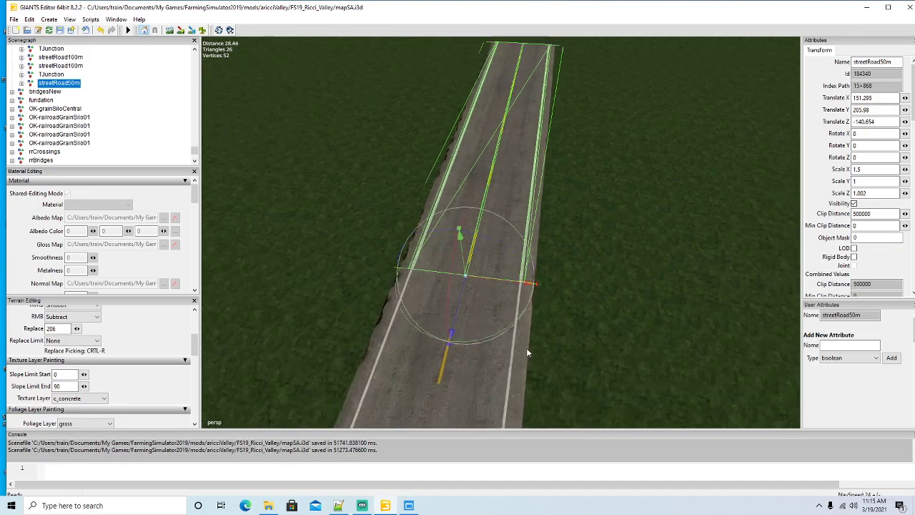
# Step: Stretch the 50 m piece to meet the main-road T-junction by setting its Scale Z to 1.1
pyautogui.keyDown('alt'); pyautogui.moveTo(526, 348); pyautogui.dragTo(431, 342); pyautogui.keyUp('alt')
pyautogui.scroll(5, 547, 280)
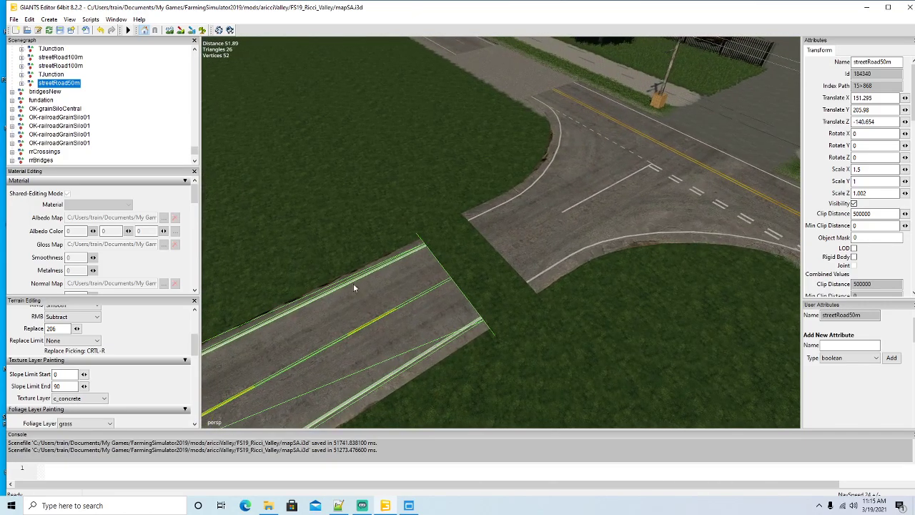
pyautogui.click(873, 193)
pyautogui.press('BackSpace')
pyautogui.press('BackSpace')
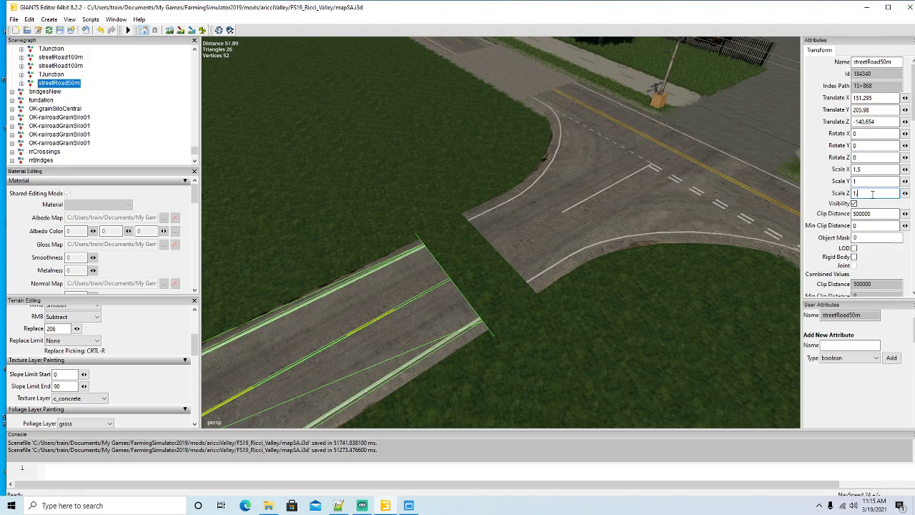
pyautogui.write('1')
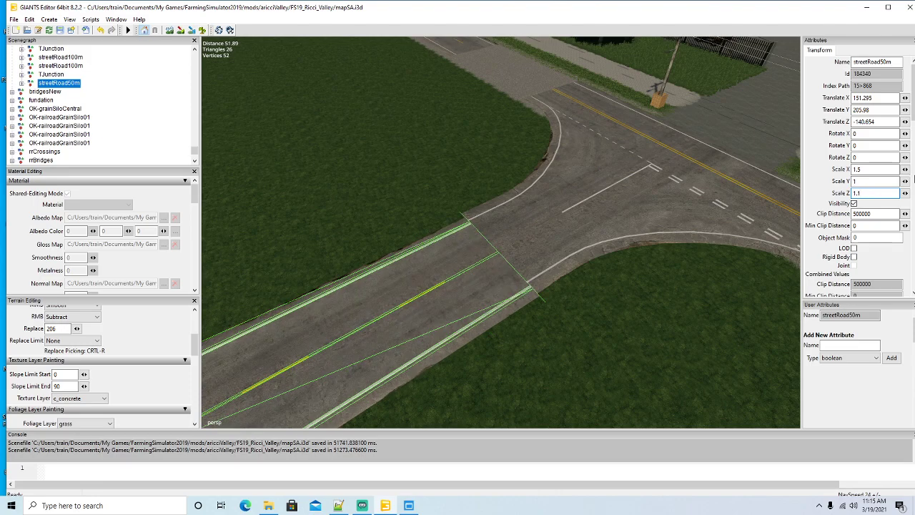
# Step: Nudge the main-road T-junction to X 173.787 so its stem lines up with the side road
pyautogui.click(31, 75)
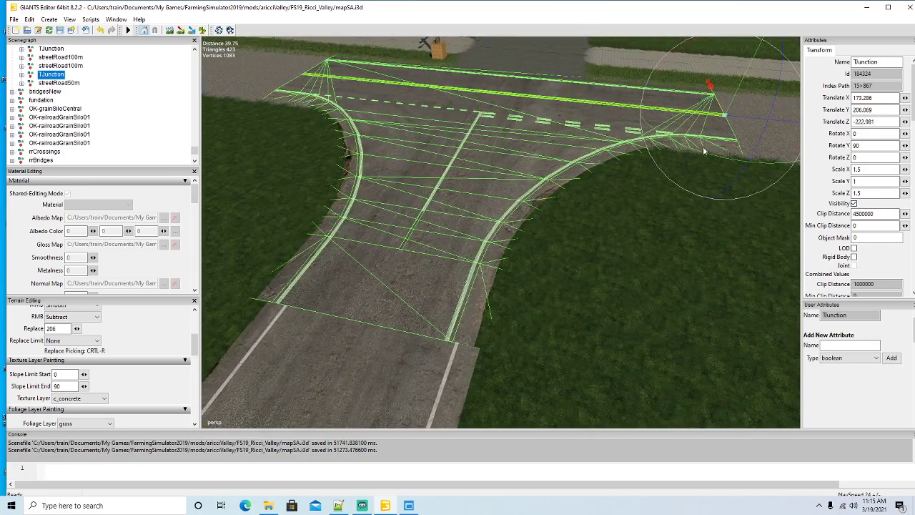
pyautogui.moveTo(750, 120); pyautogui.dragTo(755, 118)
pyautogui.scroll(-5, 638, 206)
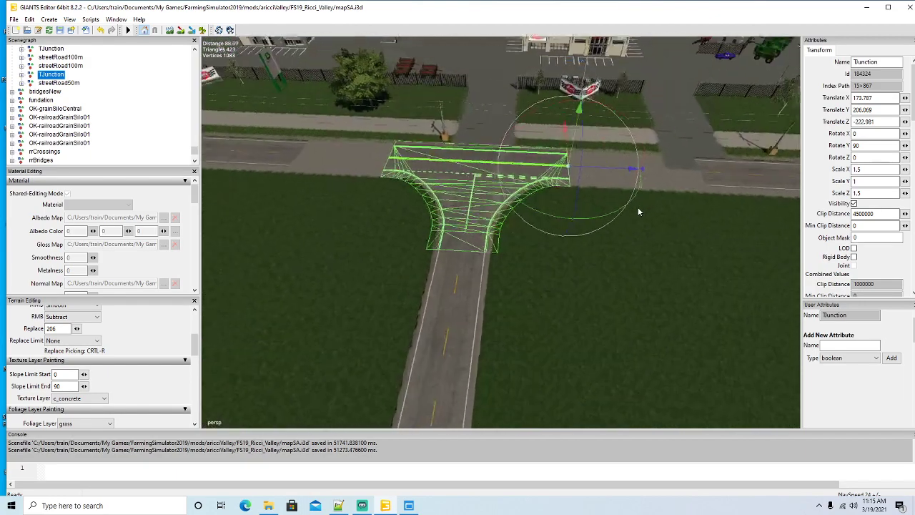
pyautogui.scroll(-2, 638, 207)
# Step: Duplicate a main-road streetRoad20m piece and butt the copy against the dealership T-junction at X 128.829
pyautogui.scroll(3, 72, 107)
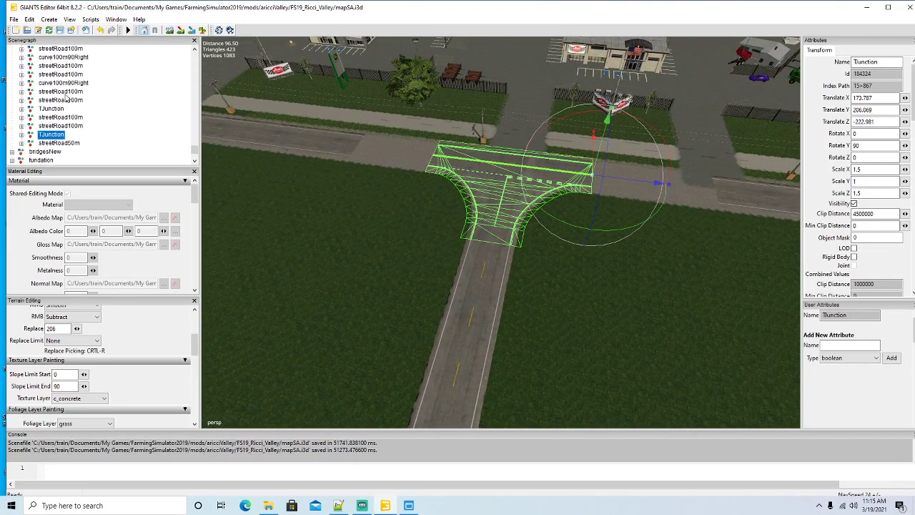
pyautogui.scroll(4, 65, 96)
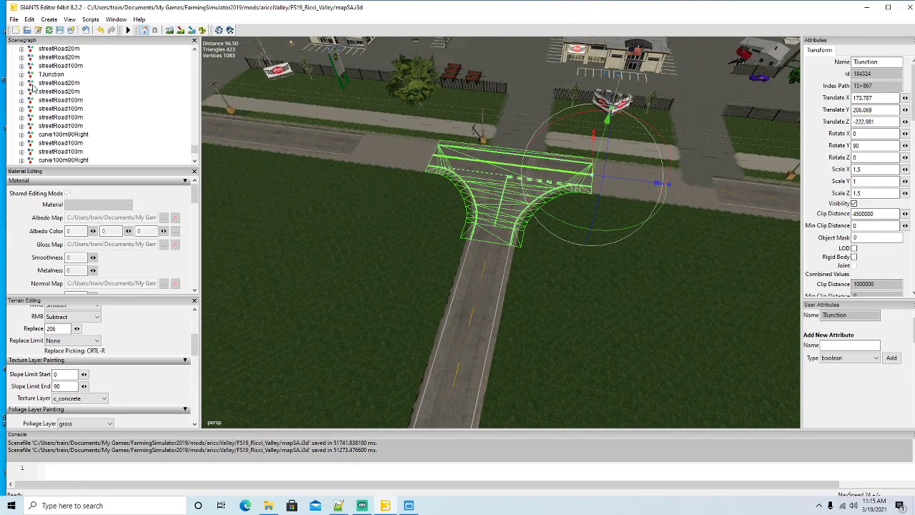
pyautogui.click(42, 83)
pyautogui.moveTo(376, 233); pyautogui.dragTo(336, 210, button='right')
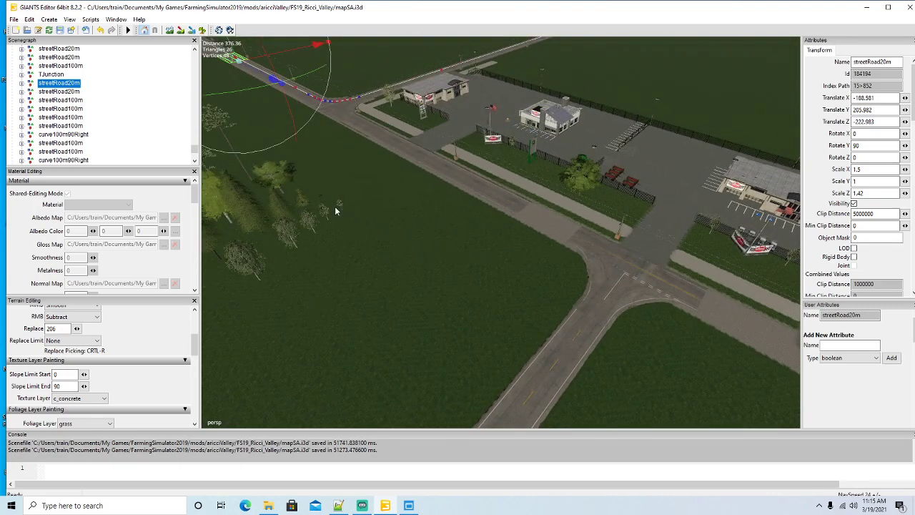
pyautogui.click(305, 126)
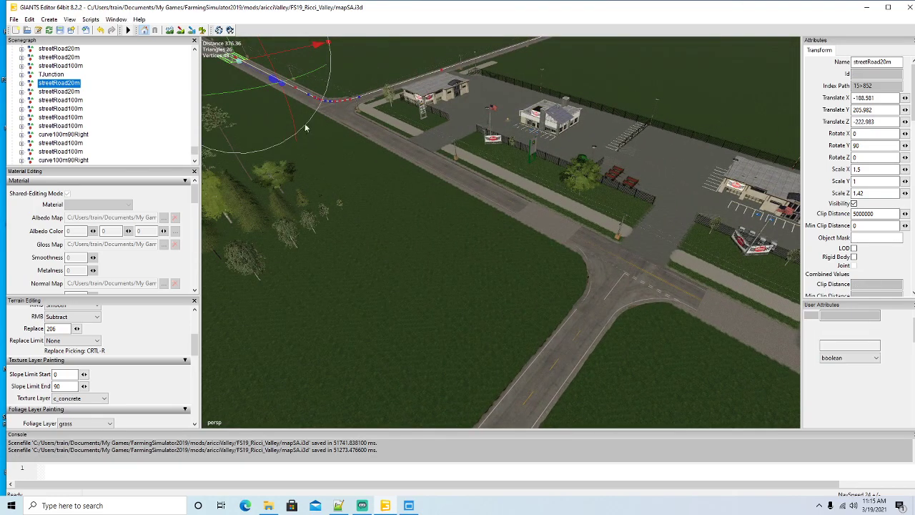
pyautogui.moveTo(256, 75); pyautogui.dragTo(712, 375)
pyautogui.scroll(15, 479, 307)
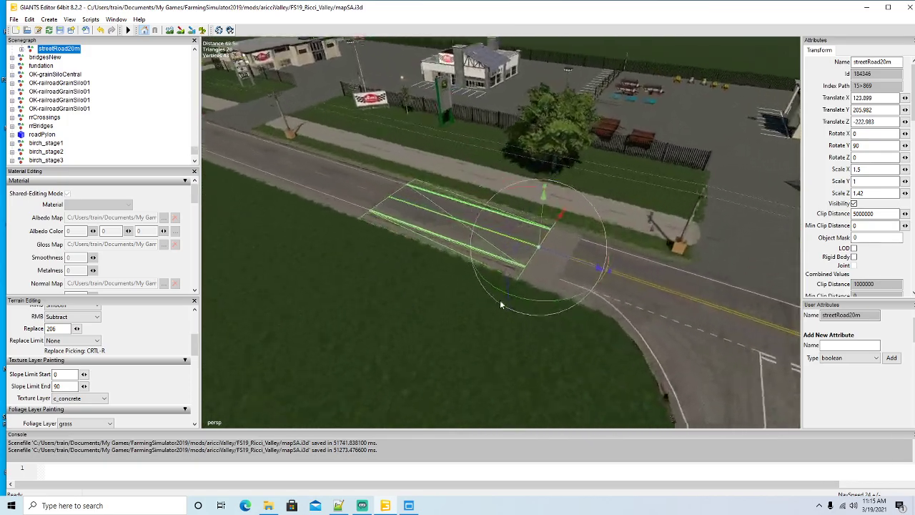
pyautogui.scroll(5, 512, 303)
pyautogui.moveTo(478, 224); pyautogui.dragTo(596, 276)
pyautogui.scroll(-5, 583, 264)
pyautogui.scroll(4, 487, 225)
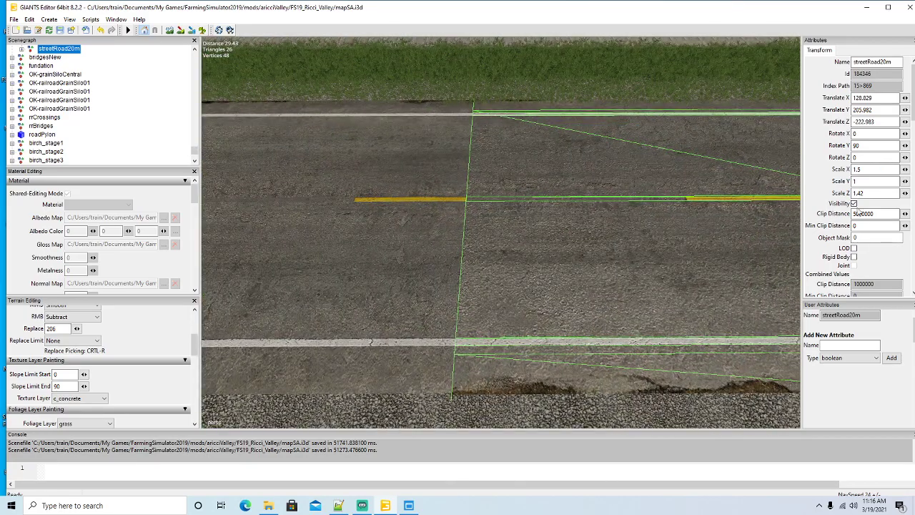
# Step: Fit the 20 m piece exactly between the main road and the T-junction by setting its Scale Z to 1.17
pyautogui.click(870, 193)
pyautogui.press('BackSpace')
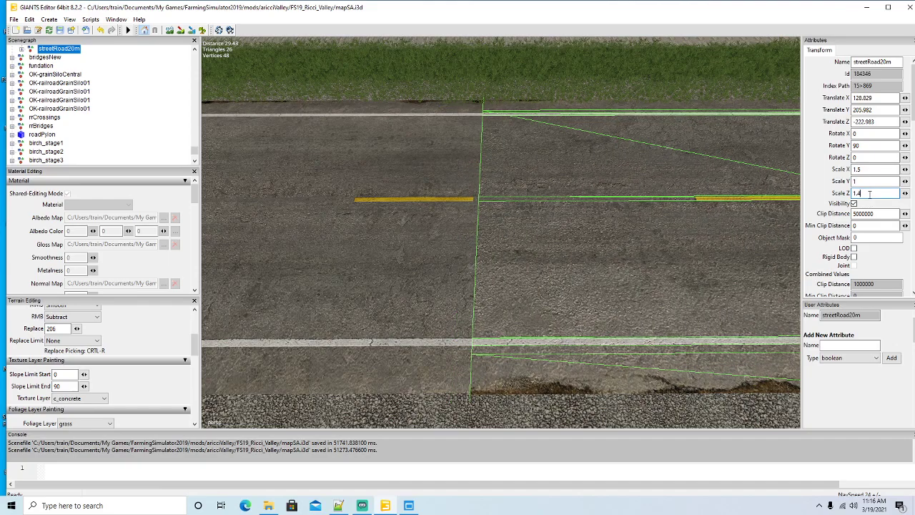
pyautogui.press('BackSpace')
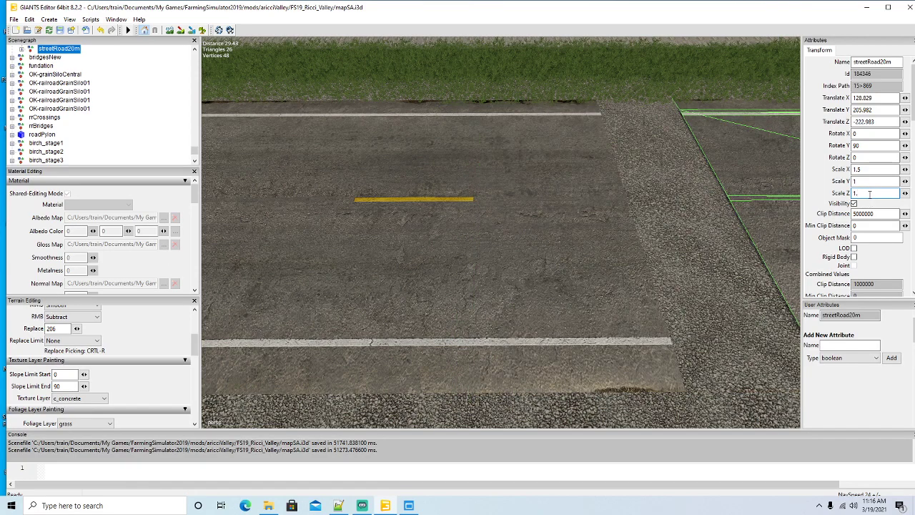
pyautogui.press('BackSpace')
pyautogui.write('.1')
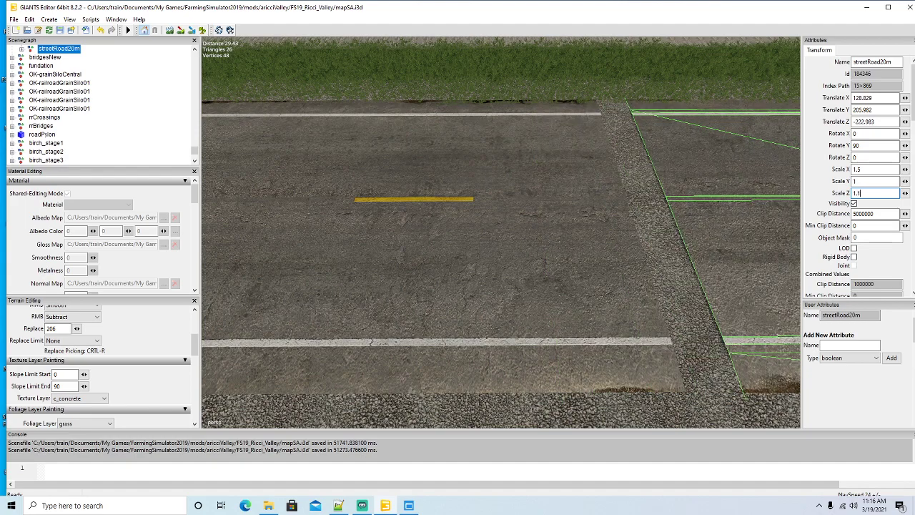
pyautogui.write('7')
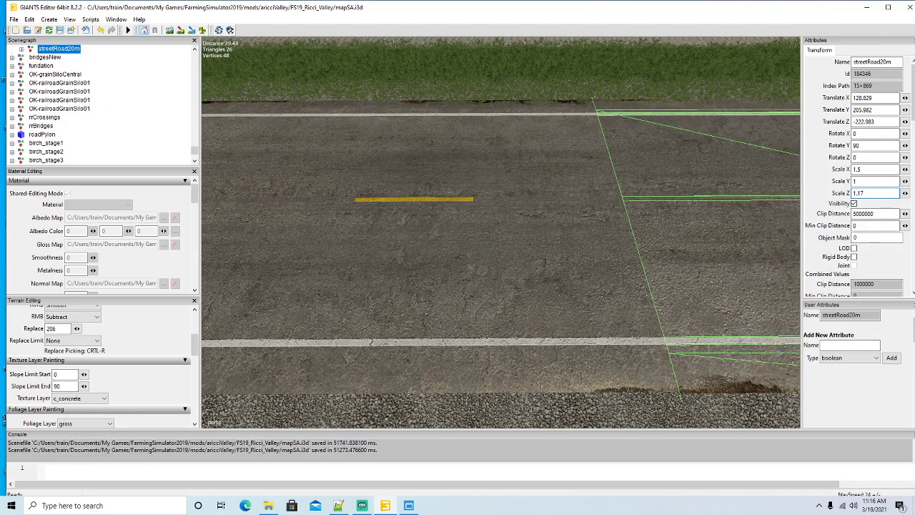
# Step: Duplicate the main-road streetRoad20m piece and butt the copy against the road end beyond the dealership T-junction at X 205.507
pyautogui.moveTo(625, 287)
pyautogui.keyDown('alt'); pyautogui.mouseDown()
pyautogui.moveTo(590, 298)
pyautogui.moveTo(626, 299)
pyautogui.moveTo(739, 254)
pyautogui.moveTo(777, 216)
pyautogui.moveTo(761, 198)
pyautogui.moveTo(612, 265)
pyautogui.moveTo(613, 287)
pyautogui.mouseUp(); pyautogui.keyUp('alt')
pyautogui.scroll(-5, 590, 298)
pyautogui.scroll(3, 776, 217)
pyautogui.scroll(5, 761, 198)
pyautogui.scroll(-5, 612, 269)
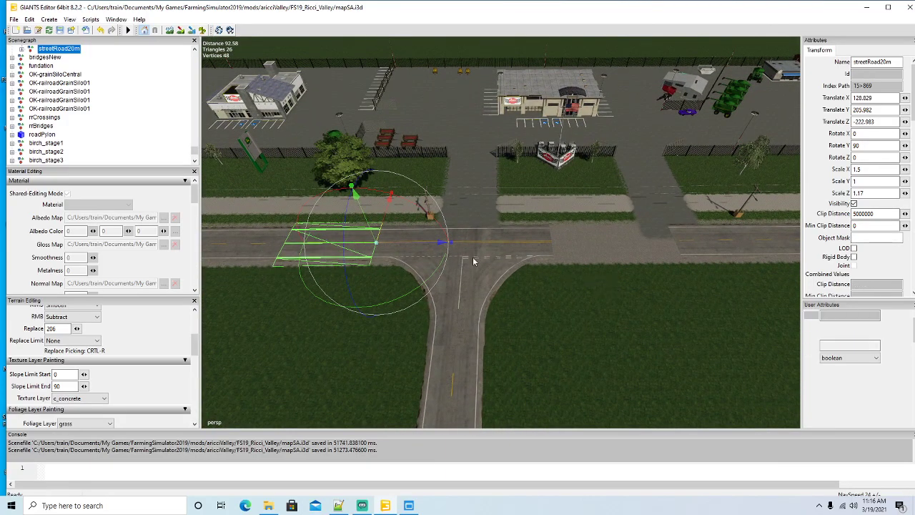
pyautogui.hotkey('ctrl', 'd')
pyautogui.moveTo(438, 244); pyautogui.dragTo(737, 299)
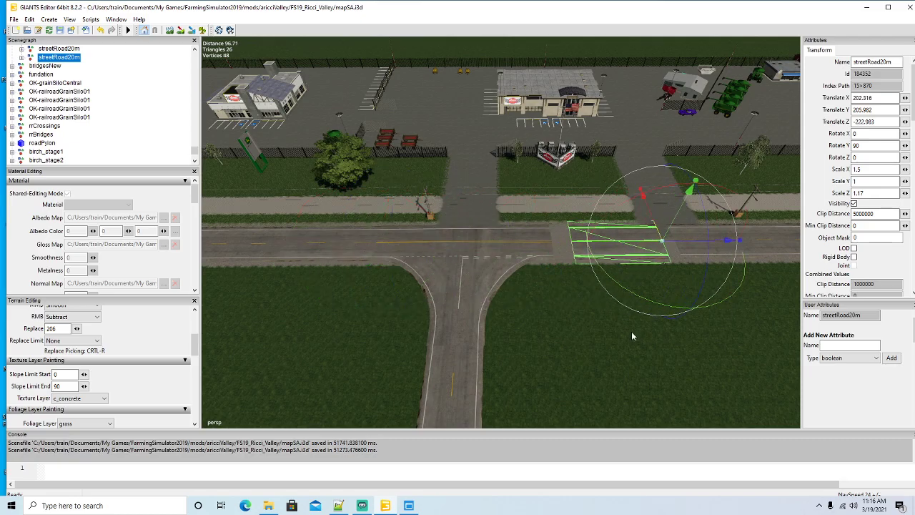
pyautogui.keyDown('alt'); pyautogui.moveTo(632, 335); pyautogui.dragTo(577, 305); pyautogui.keyUp('alt')
pyautogui.scroll(6, 730, 310)
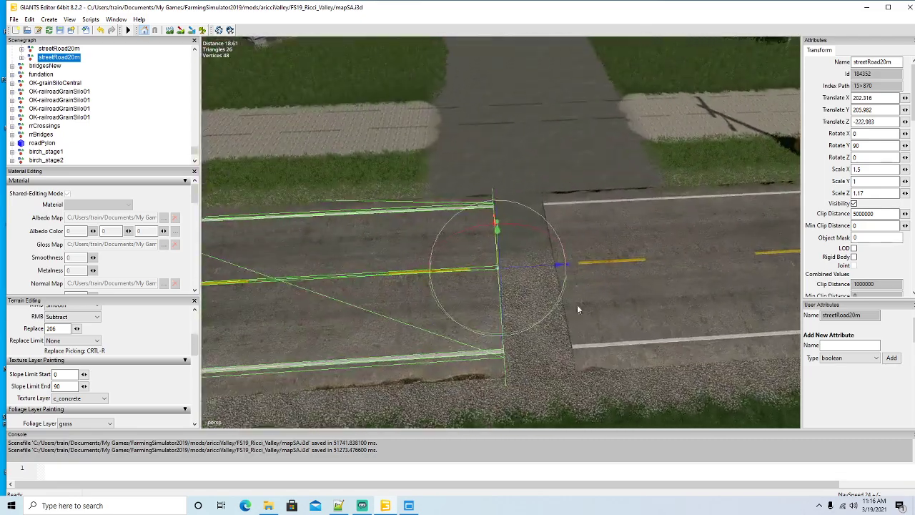
pyautogui.moveTo(538, 267); pyautogui.dragTo(604, 271)
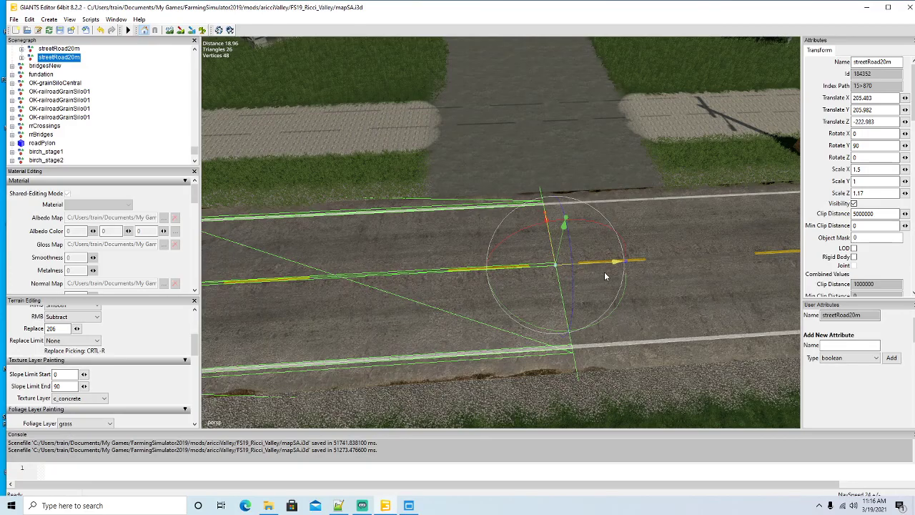
# Step: Stretch the copied 20 m piece back to the dealership T-junction by setting its Scale Z to 1.59
pyautogui.scroll(-4, 589, 316)
pyautogui.keyDown('alt'); pyautogui.moveTo(586, 318); pyautogui.dragTo(589, 300); pyautogui.keyUp('alt')
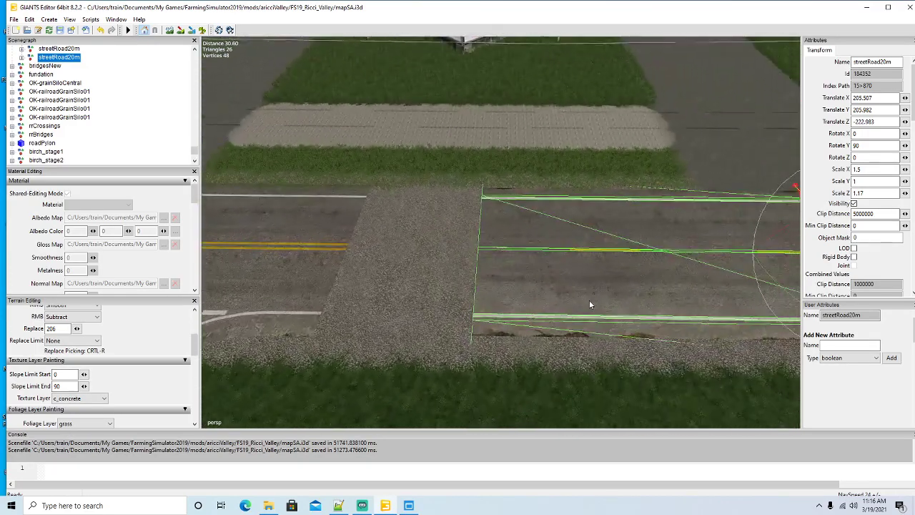
pyautogui.click(869, 195)
pyautogui.press('BackSpace')
pyautogui.press('BackSpace')
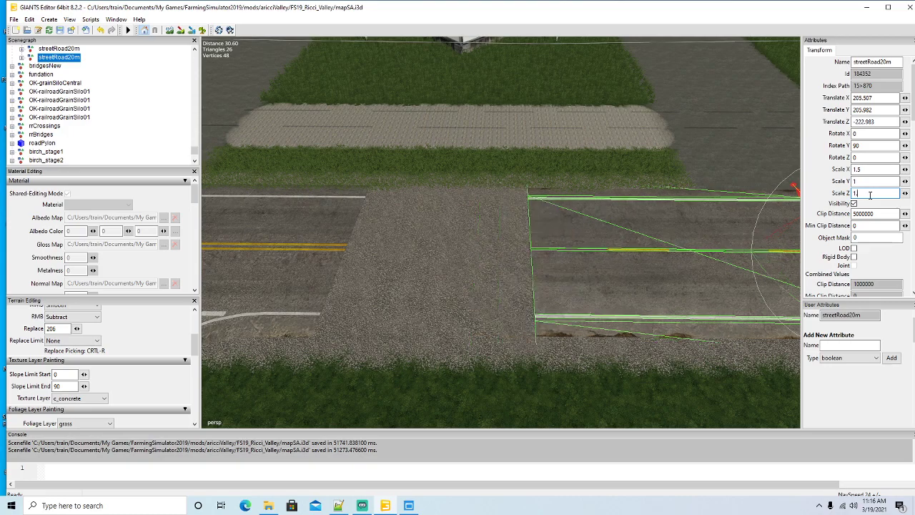
pyautogui.write('5')
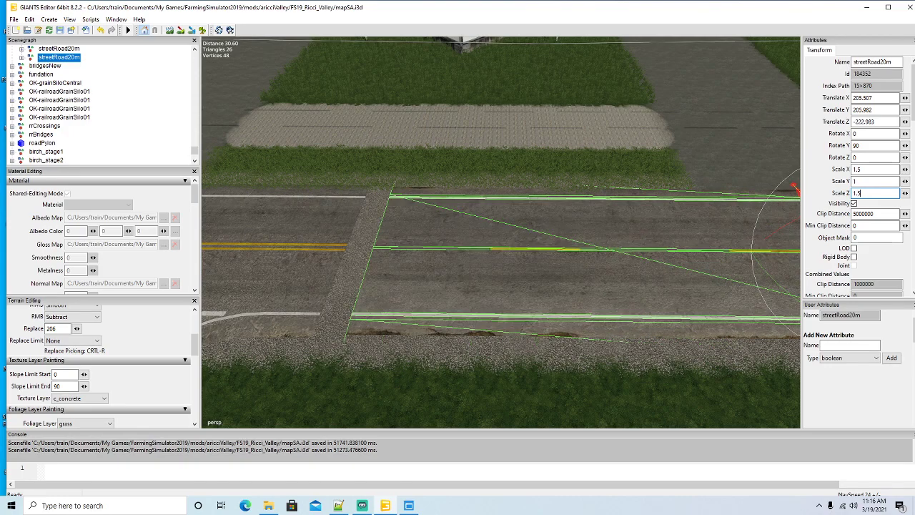
pyautogui.press('BackSpace')
pyautogui.write('6')
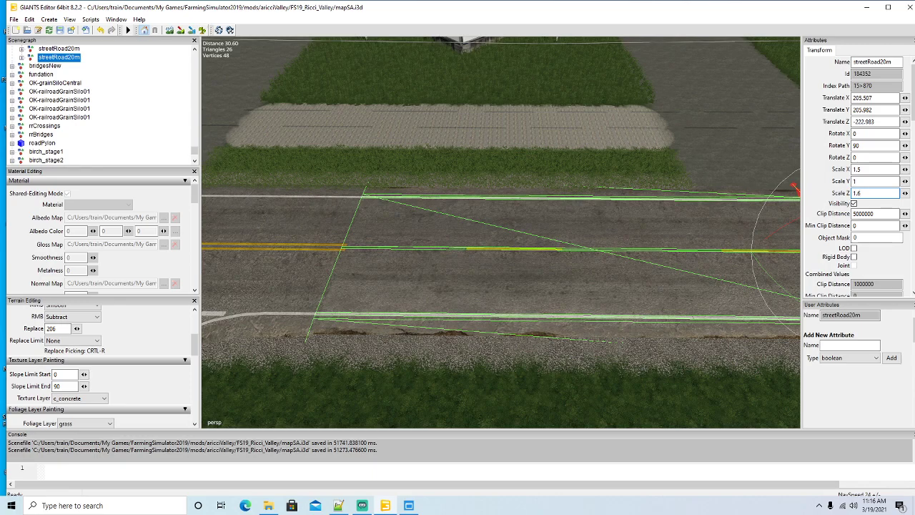
pyautogui.press('BackSpace')
pyautogui.write('5')
pyautogui.write('8')
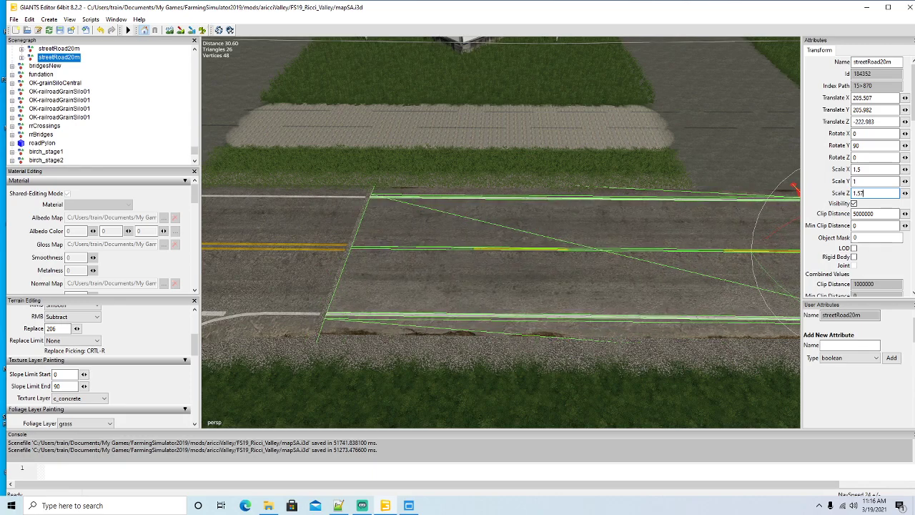
pyautogui.press('BackSpace')
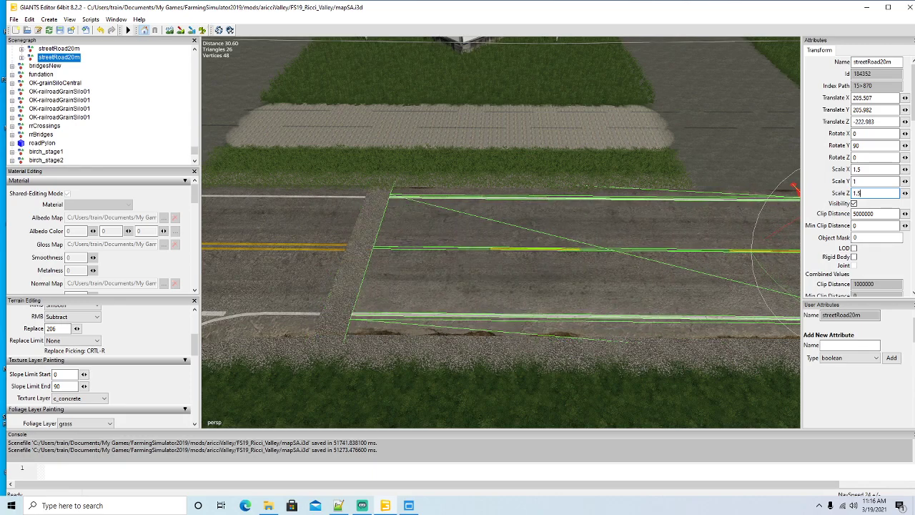
pyautogui.write('9')
# Step: Duplicate the streetRoad100m piece adjoining the side road's T-junction, place the copy off the junction's stem, and set its Rotate Y to -90
pyautogui.scroll(-10, 601, 309)
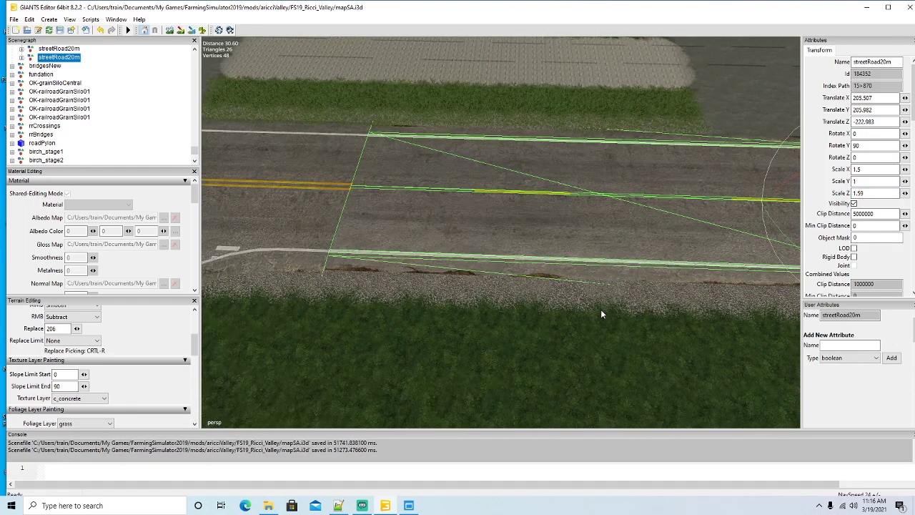
pyautogui.click(704, 348)
pyautogui.keyDown('alt'); pyautogui.moveTo(704, 349); pyautogui.dragTo(554, 354); pyautogui.keyUp('alt')
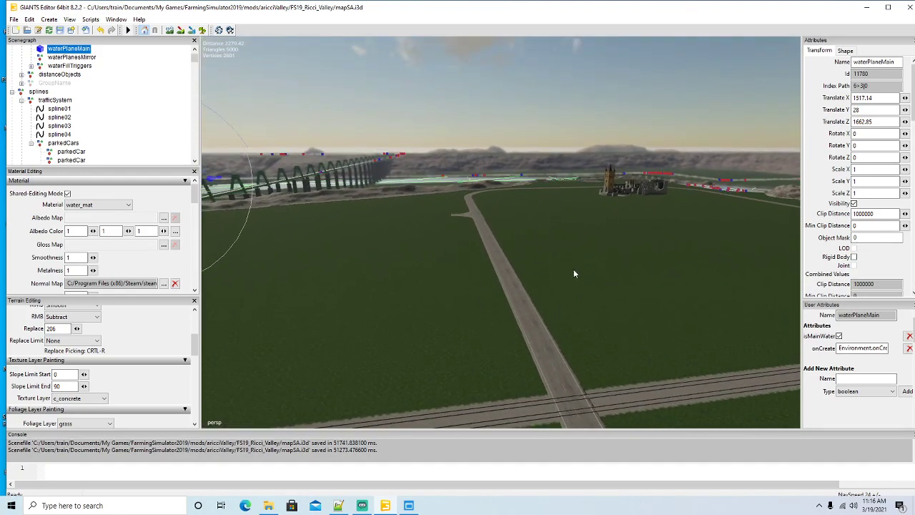
pyautogui.keyDown('alt'); pyautogui.moveTo(573, 274); pyautogui.dragTo(535, 244); pyautogui.keyUp('alt')
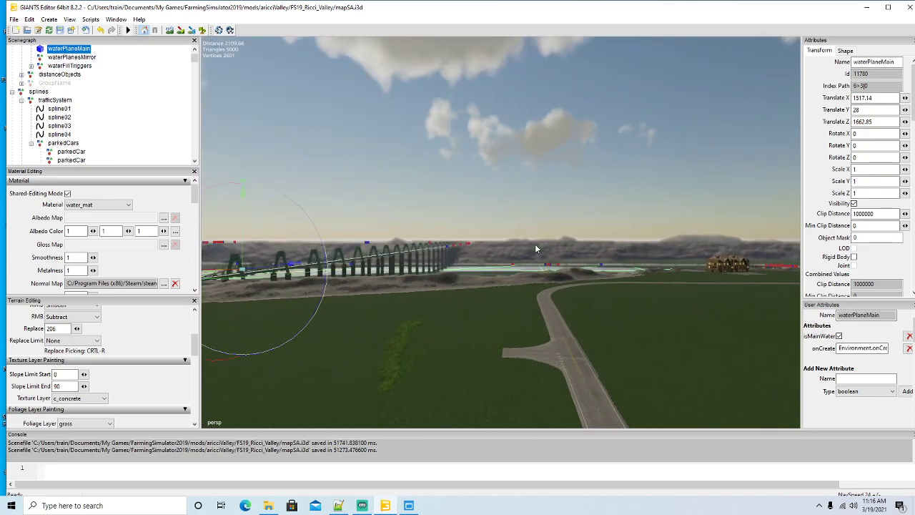
pyautogui.press('w')
pyautogui.scroll(-3, 423, 341)
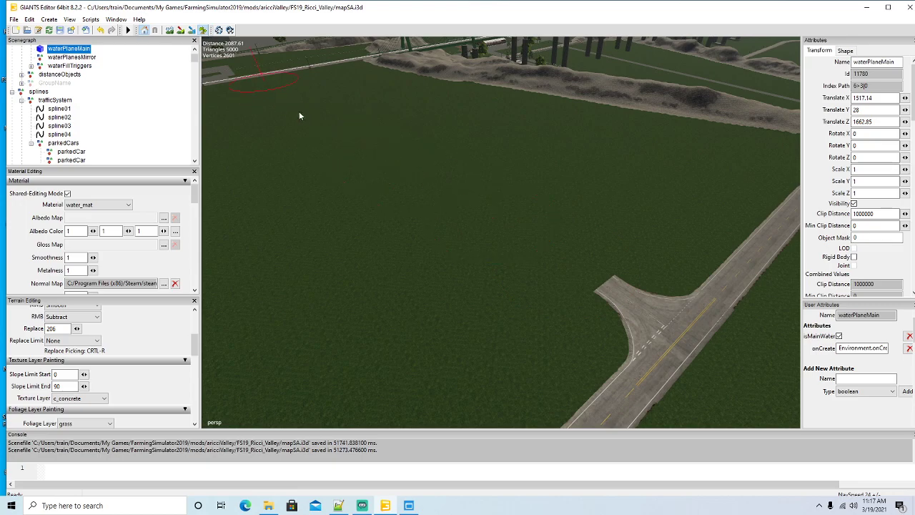
pyautogui.keyDown('alt'); pyautogui.moveTo(359, 233); pyautogui.dragTo(536, 244); pyautogui.keyUp('alt')
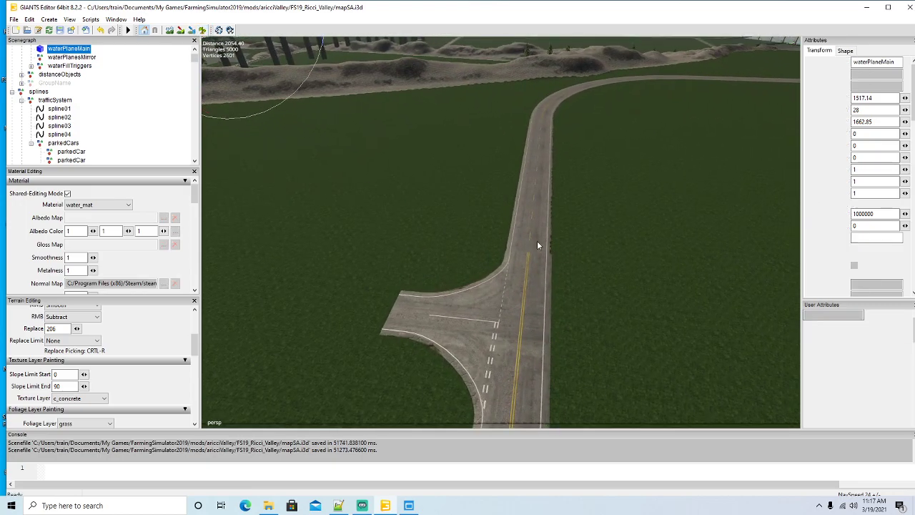
pyautogui.click(536, 244)
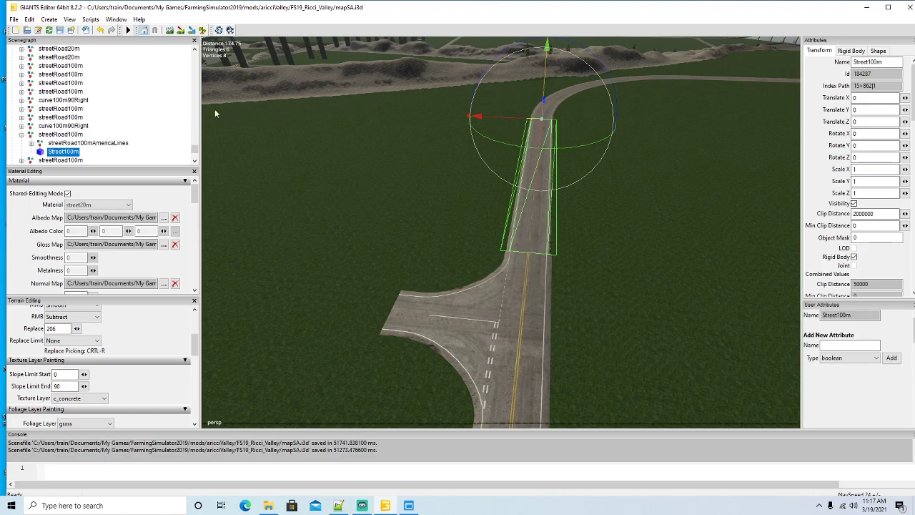
pyautogui.doubleClick(30, 135)
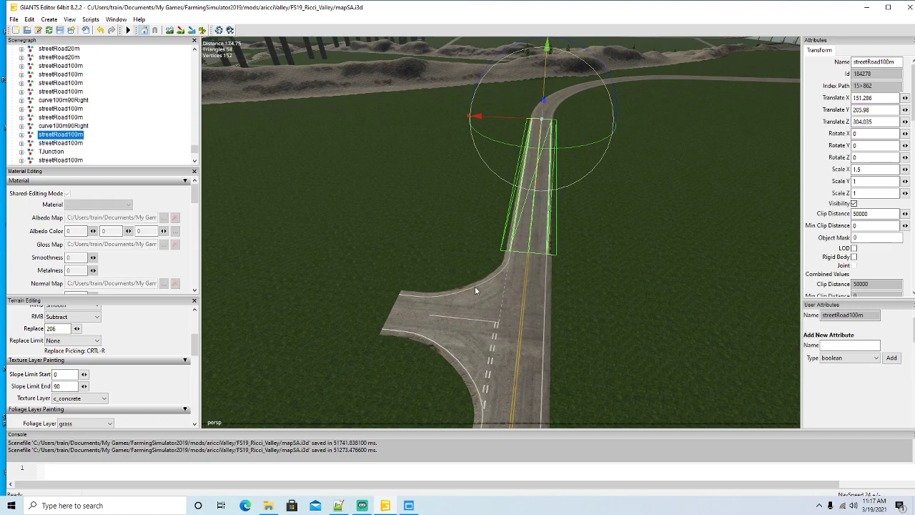
pyautogui.hotkey('ctrl', 'd')
pyautogui.moveTo(501, 115); pyautogui.dragTo(381, 422)
pyautogui.moveTo(386, 379); pyautogui.dragTo(284, 365)
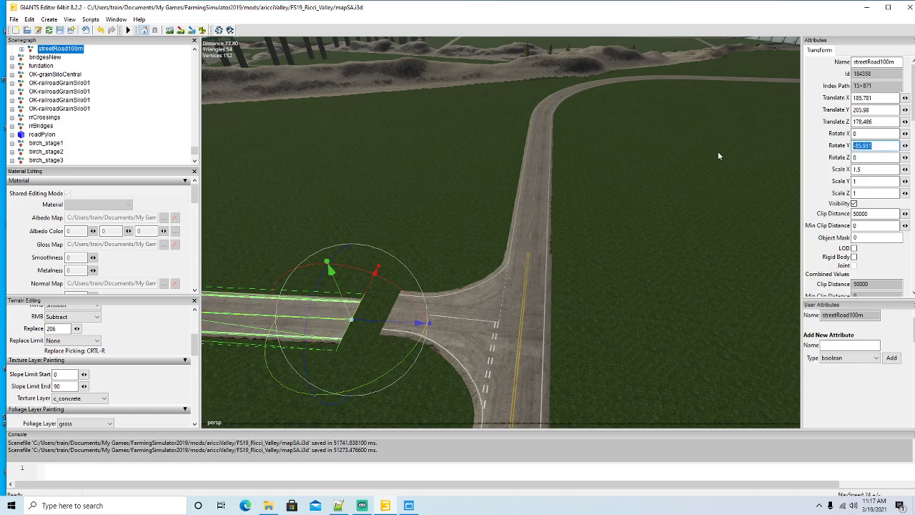
pyautogui.write('-90')
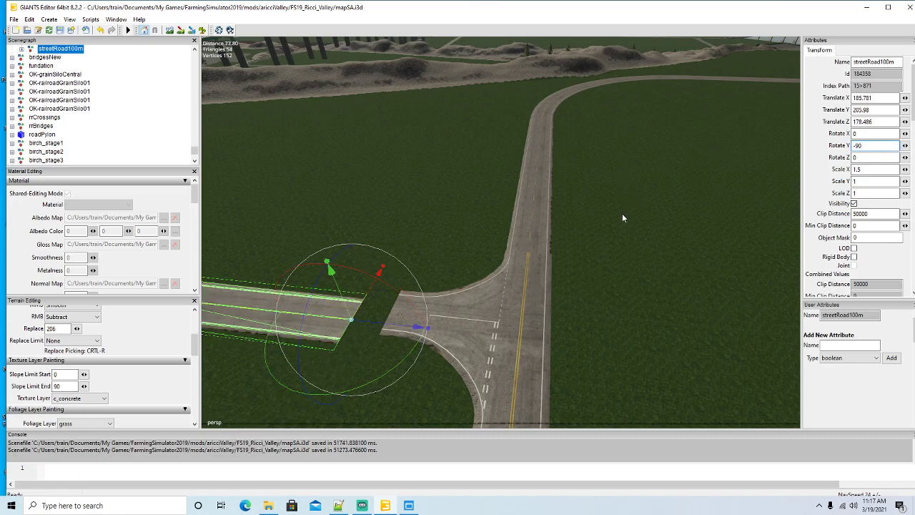
# Step: Align the rotated 100 m piece with the T-junction's stem and butt it against the stem at X 178.579, Z 181.65
pyautogui.keyDown('alt'); pyautogui.moveTo(622, 213); pyautogui.dragTo(382, 312); pyautogui.keyUp('alt')
pyautogui.scroll(3, 536, 320)
pyautogui.scroll(2, 382, 312)
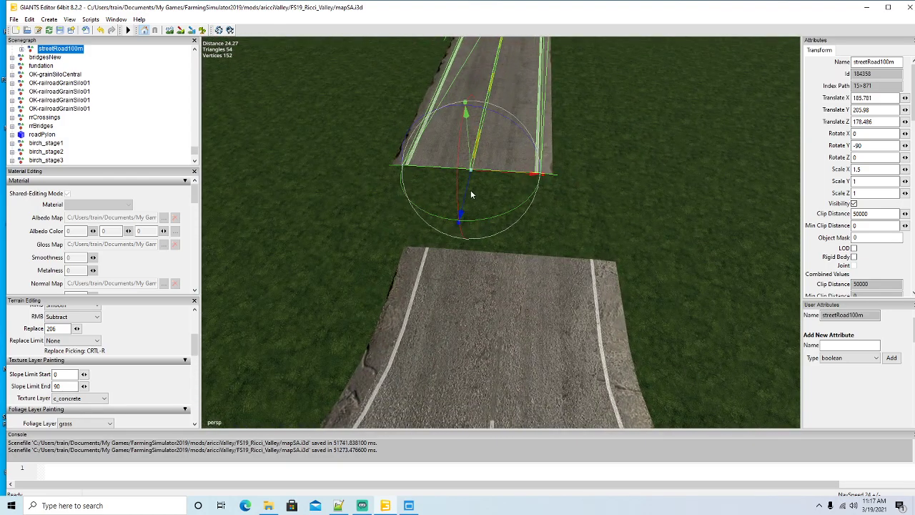
pyautogui.moveTo(461, 212); pyautogui.dragTo(454, 314)
pyautogui.moveTo(499, 265); pyautogui.dragTo(555, 268)
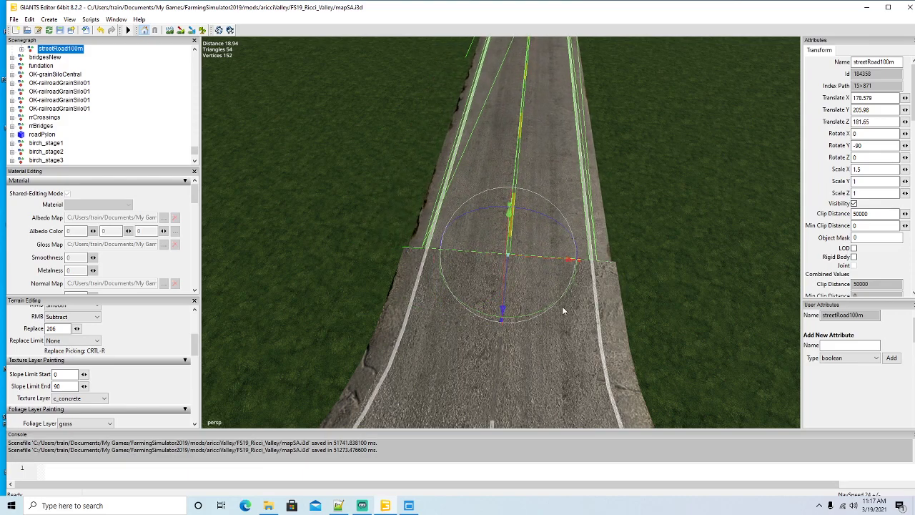
# Step: Duplicate the 100 m branch piece and join the copy to its far end at about X 278.5
pyautogui.keyDown('alt'); pyautogui.moveTo(562, 307); pyautogui.dragTo(369, 320); pyautogui.keyUp('alt')
pyautogui.scroll(10, 602, 188)
pyautogui.scroll(-4, 446, 303)
pyautogui.hotkey('ctrl', 'd')
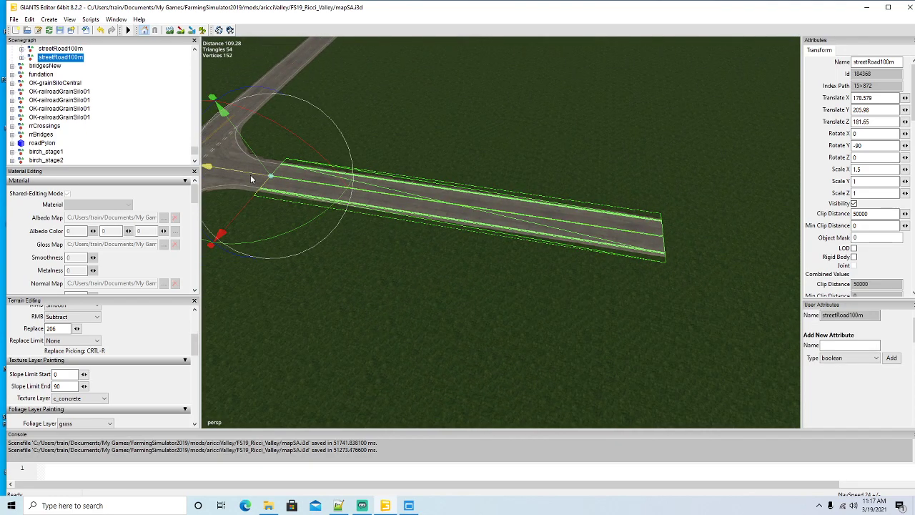
pyautogui.moveTo(209, 166); pyautogui.dragTo(675, 294)
pyautogui.keyDown('alt'); pyautogui.moveTo(500, 314); pyautogui.dragTo(558, 308); pyautogui.keyUp('alt')
pyautogui.scroll(3, 519, 314)
pyautogui.scroll(5, 559, 309)
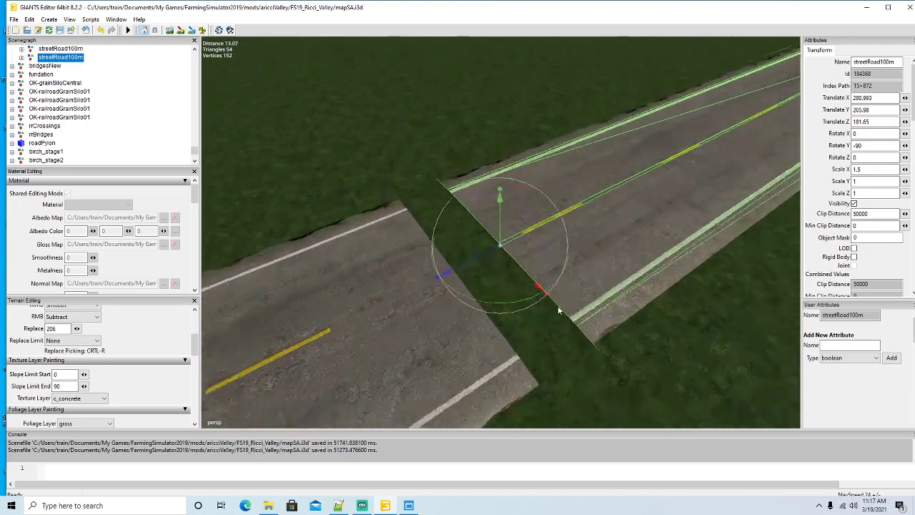
pyautogui.moveTo(460, 241); pyautogui.dragTo(395, 269)
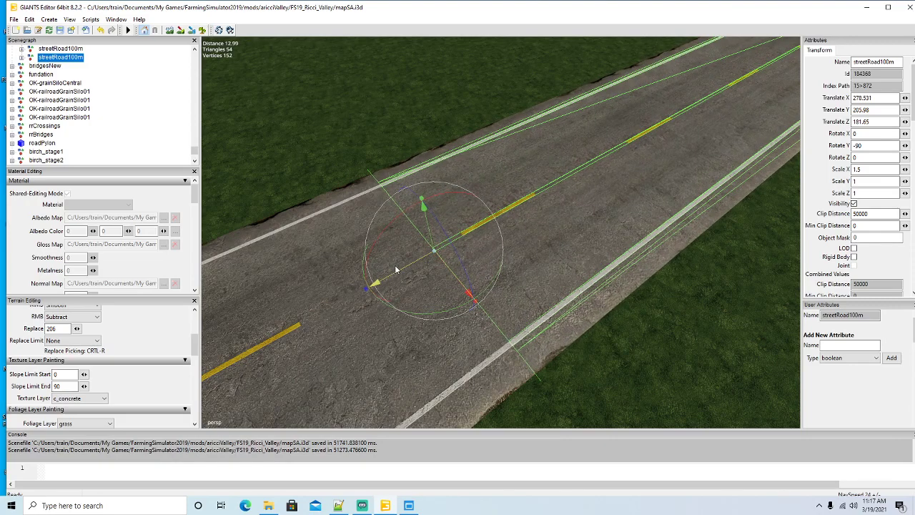
# Step: Duplicate the second 100 m branch piece and join the copy to its far end at X 378.473
pyautogui.scroll(-3, 534, 320)
pyautogui.keyDown('alt'); pyautogui.moveTo(534, 320); pyautogui.dragTo(466, 304); pyautogui.keyUp('alt')
pyautogui.scroll(-3, 474, 270)
pyautogui.keyDown('alt'); pyautogui.moveTo(362, 172); pyautogui.dragTo(439, 316); pyautogui.keyUp('alt')
pyautogui.keyDown('alt'); pyautogui.moveTo(500, 327); pyautogui.dragTo(470, 349); pyautogui.keyUp('alt')
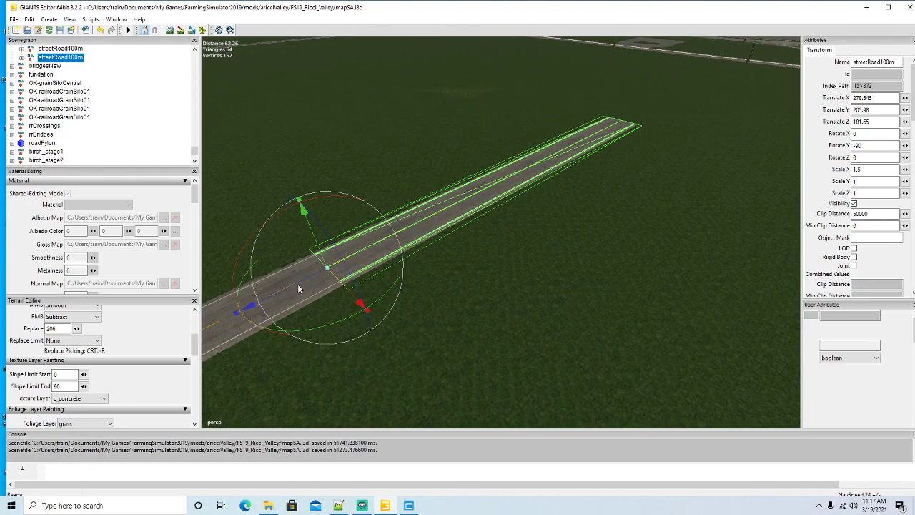
pyautogui.hotkey('ctrl', 'd')
pyautogui.keyDown('alt'); pyautogui.moveTo(297, 283); pyautogui.dragTo(744, 160); pyautogui.keyUp('alt')
pyautogui.keyDown('alt'); pyautogui.moveTo(608, 307); pyautogui.dragTo(475, 334); pyautogui.keyUp('alt')
pyautogui.scroll(8, 571, 238)
pyautogui.scroll(5, 535, 260)
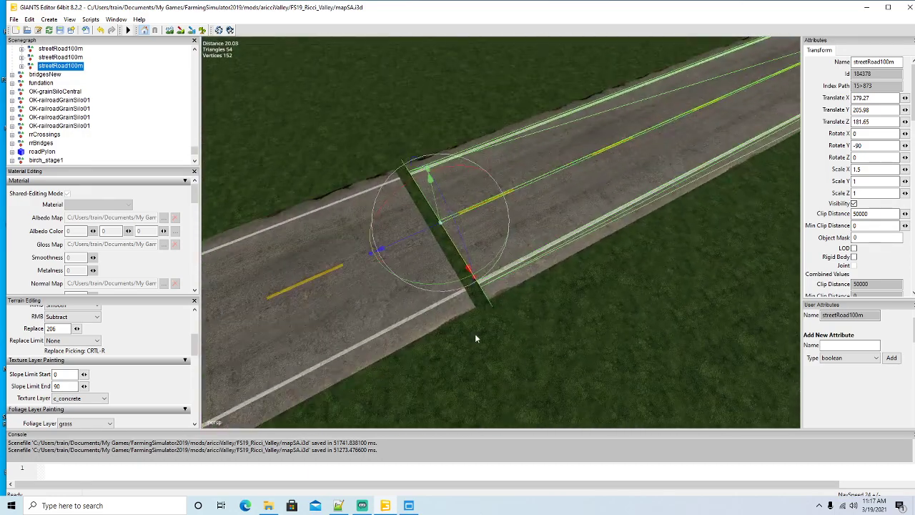
pyautogui.moveTo(430, 233); pyautogui.dragTo(413, 235)
# Step: Examine the open ground between the new branch's far end and the existing road ahead by the bridge
pyautogui.scroll(-8, 533, 290)
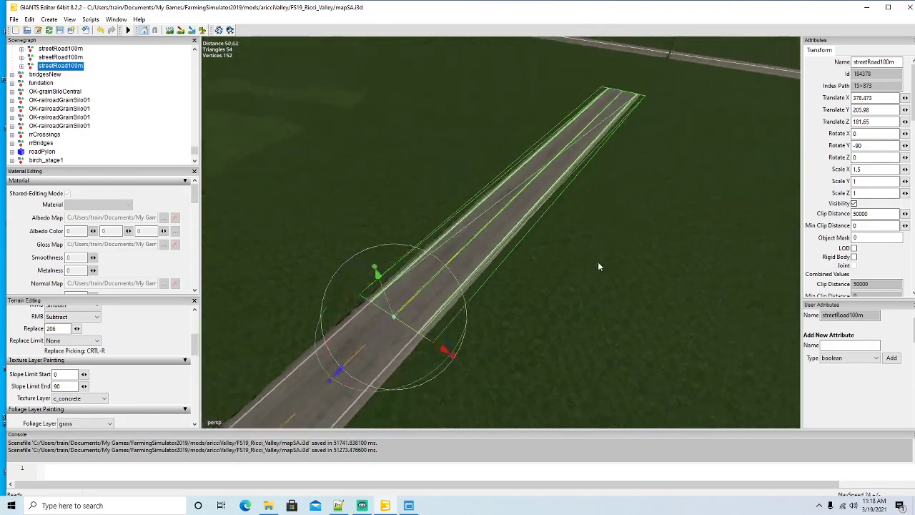
pyautogui.keyDown('alt'); pyautogui.moveTo(563, 325); pyautogui.dragTo(639, 319); pyautogui.keyUp('alt')
pyautogui.scroll(3, 589, 284)
pyautogui.scroll(3, 589, 283)
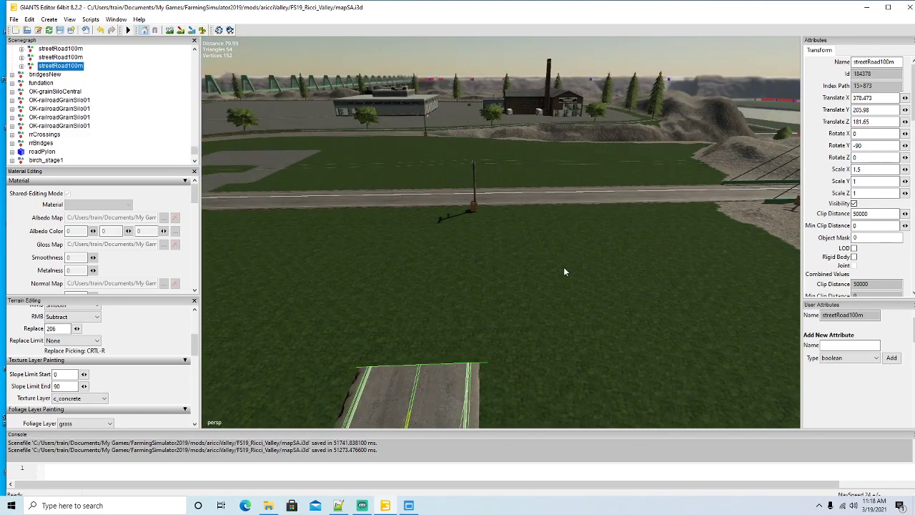
pyautogui.scroll(2, 504, 264)
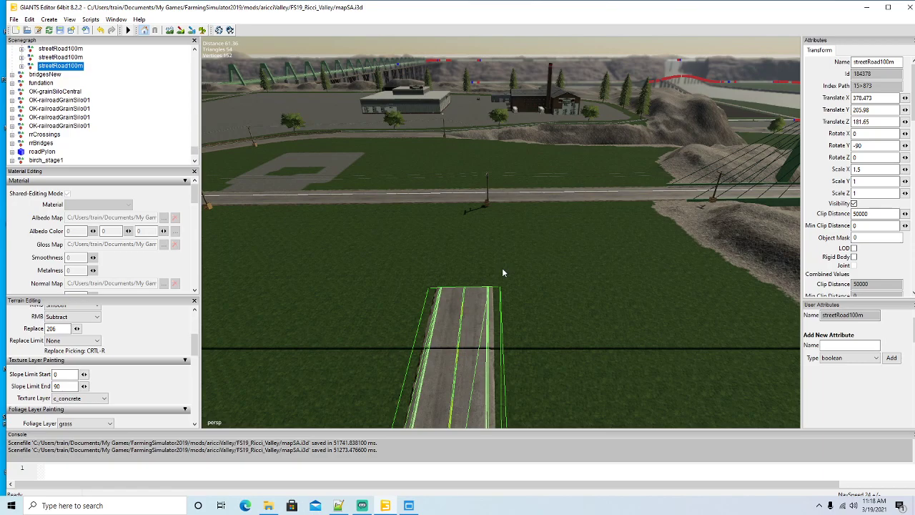
pyautogui.keyDown('alt'); pyautogui.moveTo(502, 272); pyautogui.dragTo(574, 285); pyautogui.keyUp('alt')
pyautogui.scroll(-2, 574, 286)
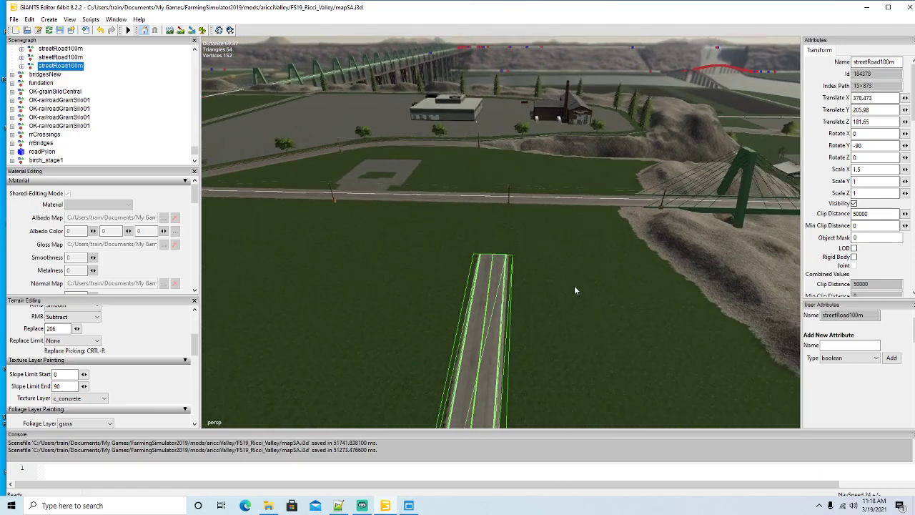
pyautogui.scroll(-1, 574, 286)
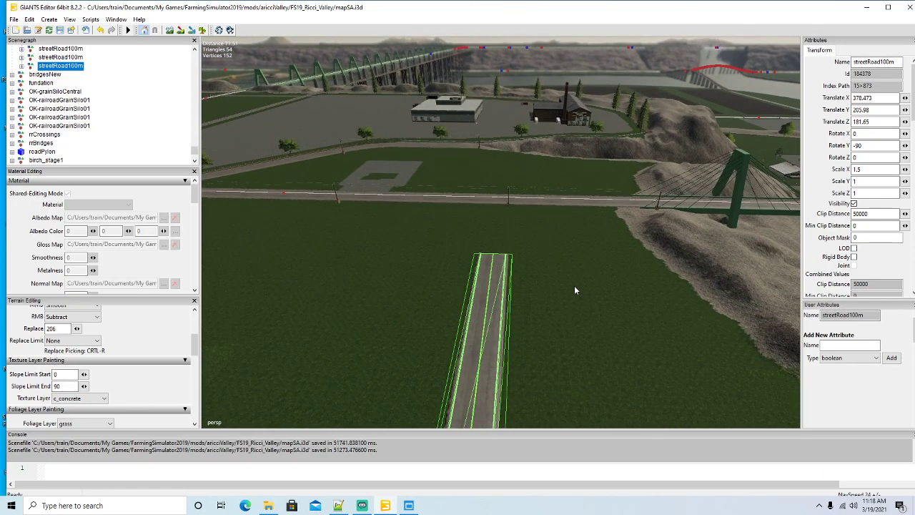
# Step: Duplicate the side road's T-junction, bring the copy near the branch's far end, and set its Y rotation to 0
pyautogui.keyDown('alt'); pyautogui.moveTo(575, 289); pyautogui.dragTo(307, 320); pyautogui.keyUp('alt')
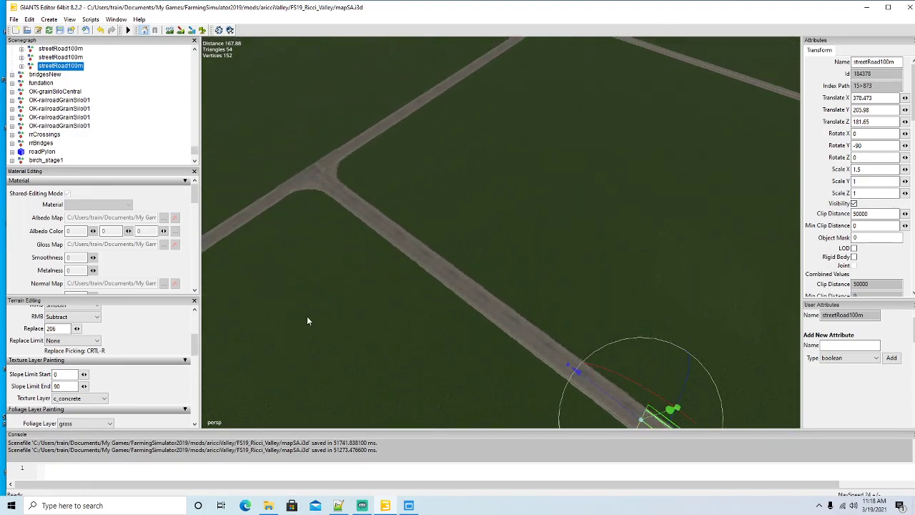
pyautogui.scroll(3, 71, 104)
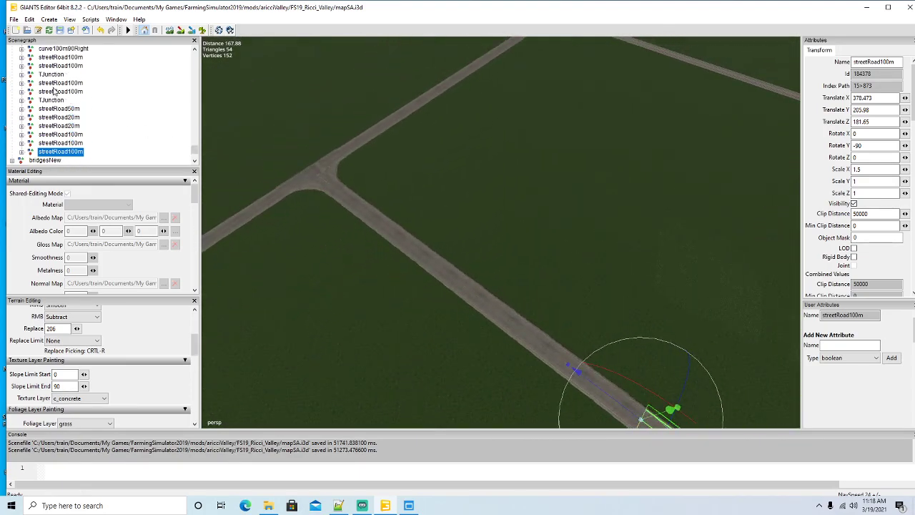
pyautogui.click(31, 75)
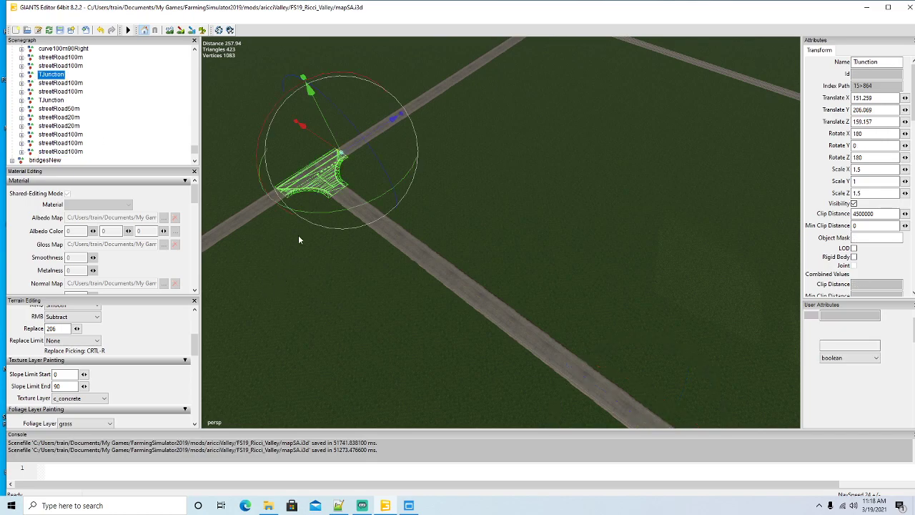
pyautogui.hotkey('ctrl', 'd')
pyautogui.moveTo(317, 138); pyautogui.dragTo(310, 284)
pyautogui.scroll(5, 521, 272)
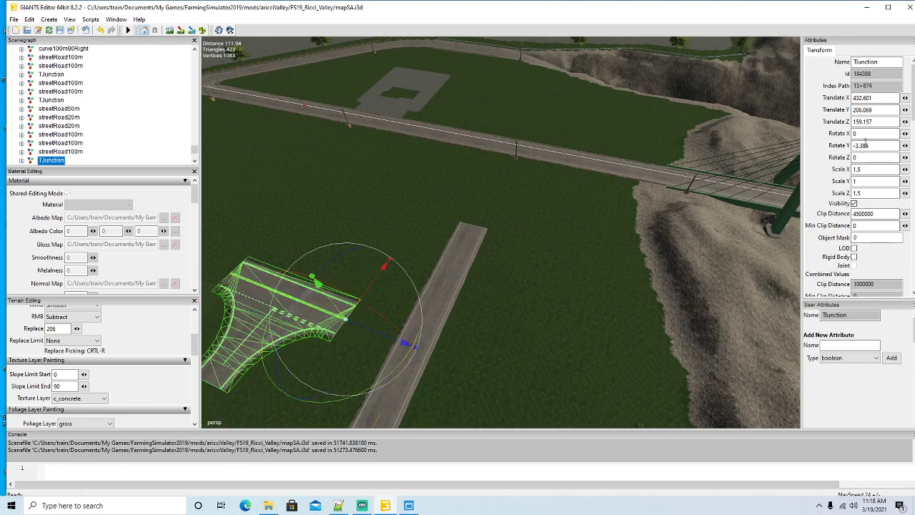
pyautogui.write('0')
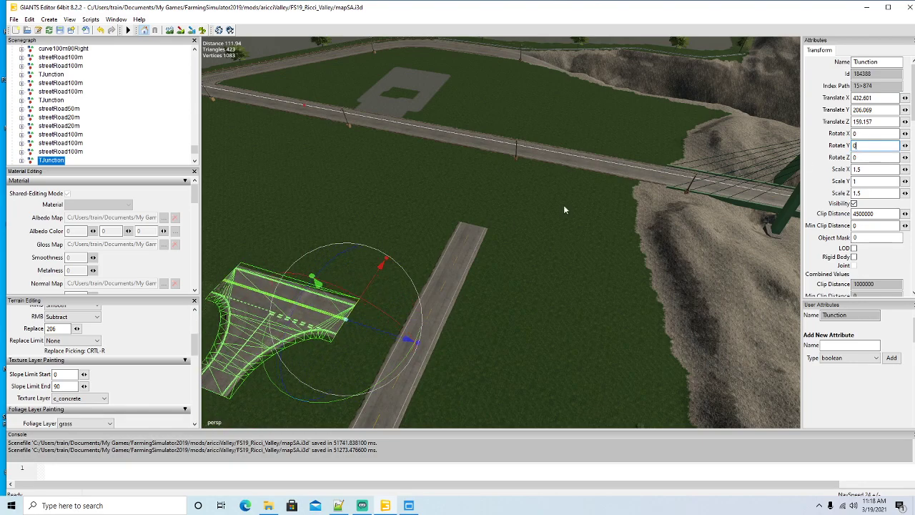
# Step: Line the T-junction copy up with the new branch and slide it beside the existing road at X 515.44, Z 204.17
pyautogui.moveTo(374, 287); pyautogui.dragTo(551, 171)
pyautogui.moveTo(481, 201); pyautogui.dragTo(587, 222)
pyautogui.scroll(3, 525, 284)
pyautogui.scroll(5, 536, 275)
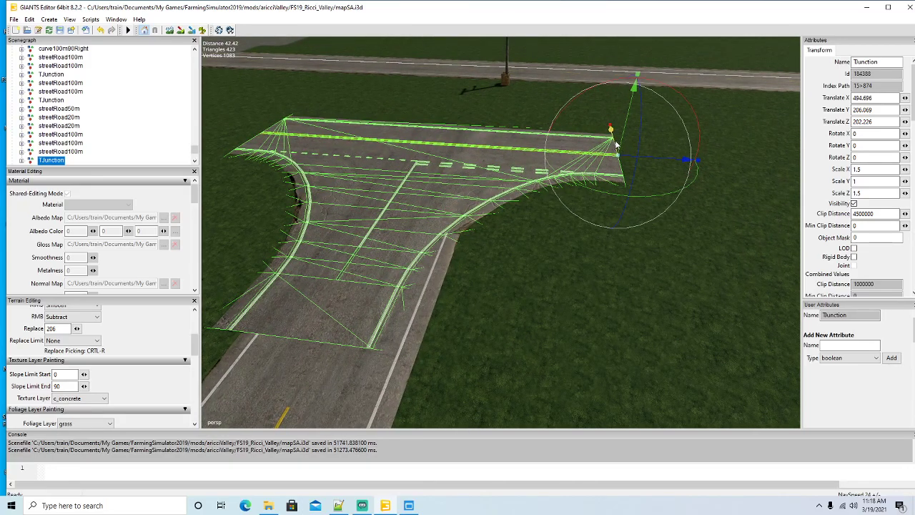
pyautogui.moveTo(616, 143); pyautogui.dragTo(656, 61)
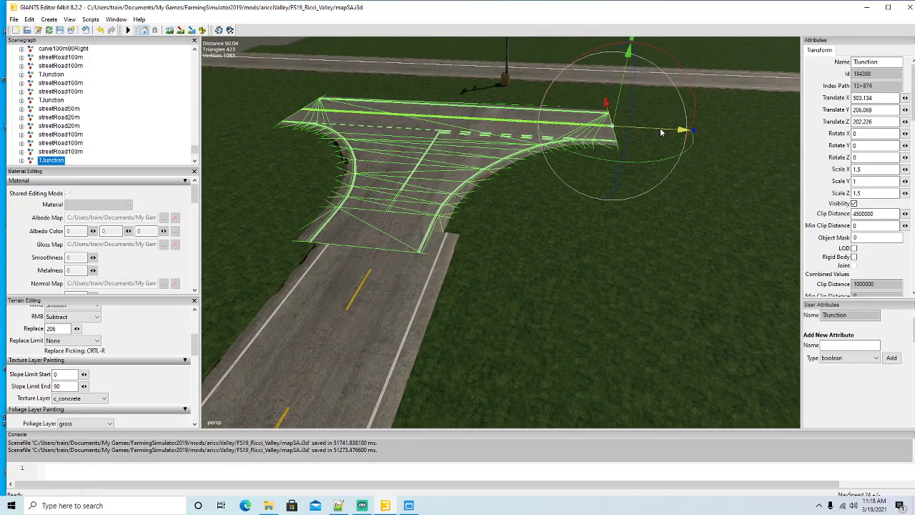
pyautogui.moveTo(660, 131); pyautogui.dragTo(672, 132)
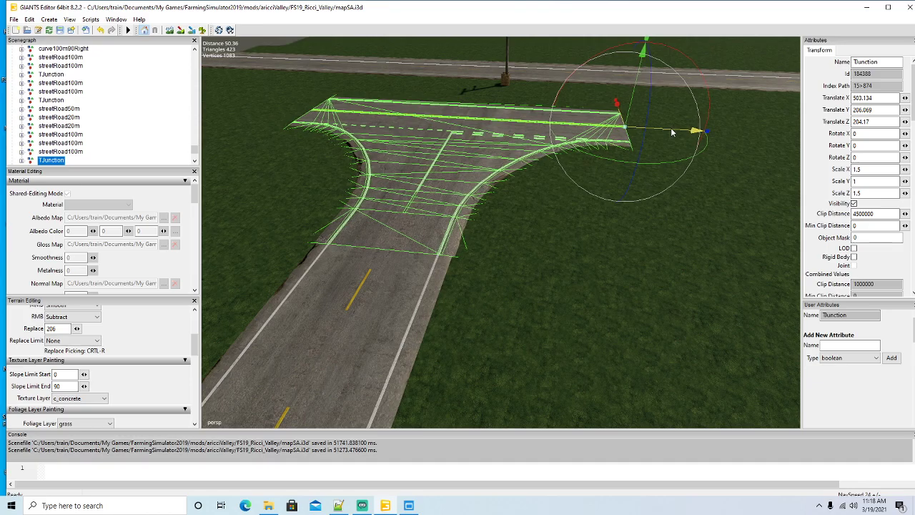
pyautogui.moveTo(605, 219); pyautogui.dragTo(570, 258, button='middle')
pyautogui.moveTo(565, 249); pyautogui.dragTo(629, 250)
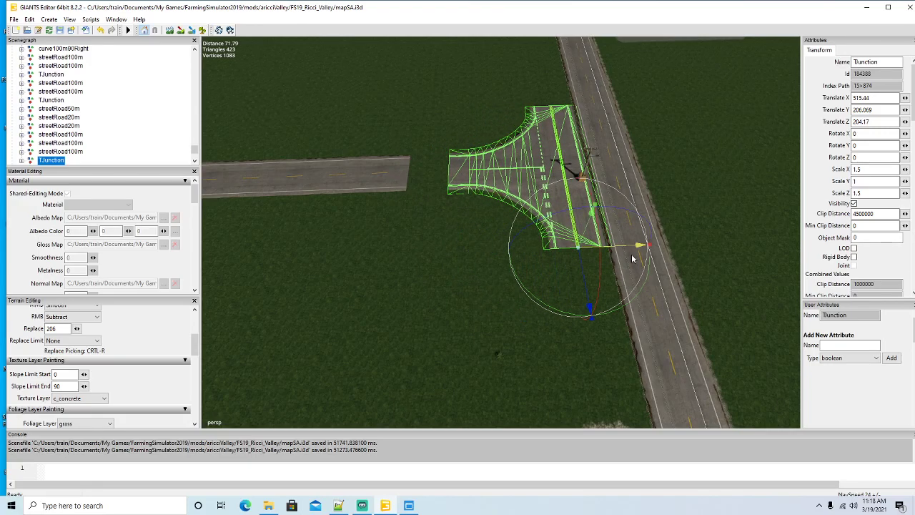
# Step: Select the existing road's whole streetRoad100m group alongside the T-junction copy, rather than only its Street100m mesh
pyautogui.moveTo(629, 249); pyautogui.dragTo(457, 271, button='middle')
pyautogui.click(427, 274)
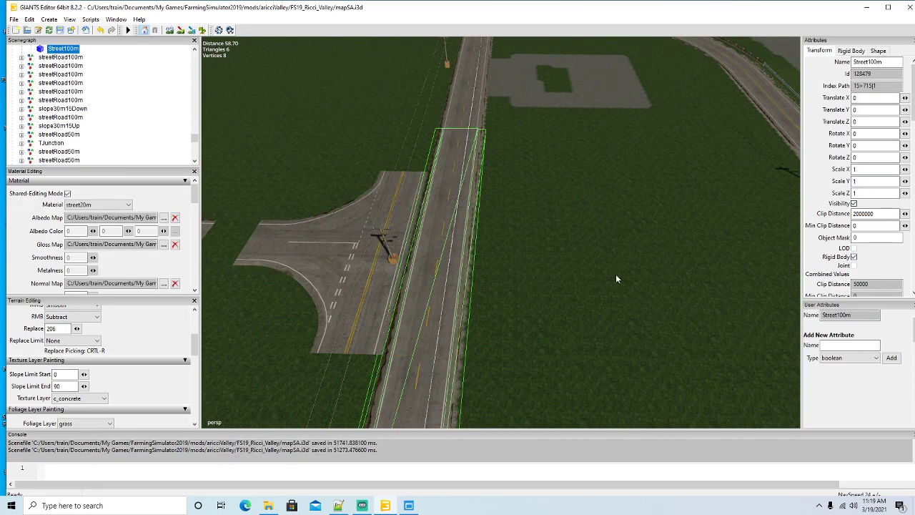
pyautogui.moveTo(615, 273); pyautogui.dragTo(591, 292, button='middle')
pyautogui.scroll(1, 63, 120)
pyautogui.scroll(2, 63, 120)
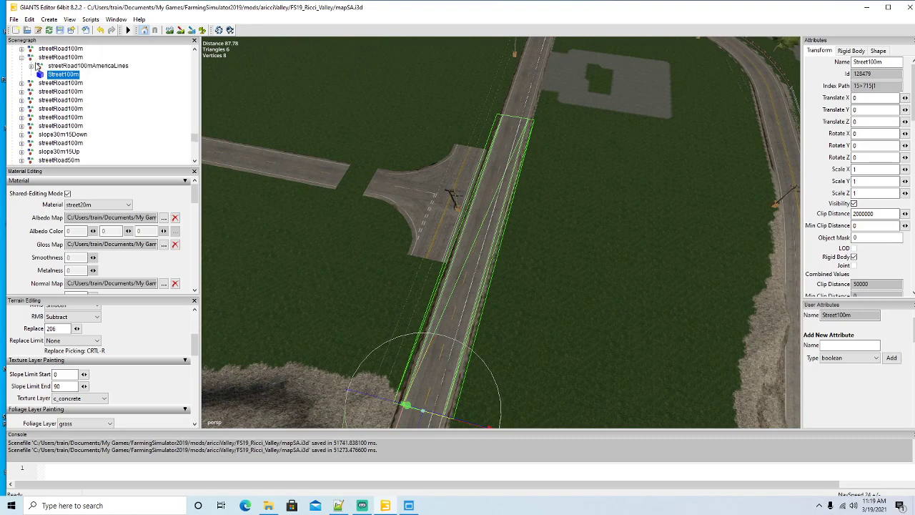
pyautogui.click(31, 58)
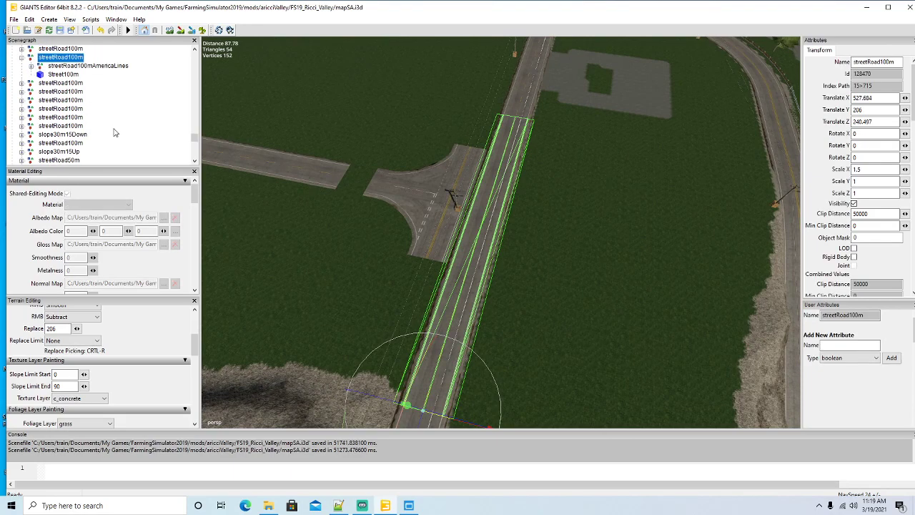
# Step: Delete the 100 m road segment beside the T-junction and move the whole TJunction group into its gap, at about X 527.7
pyautogui.press('Delete')
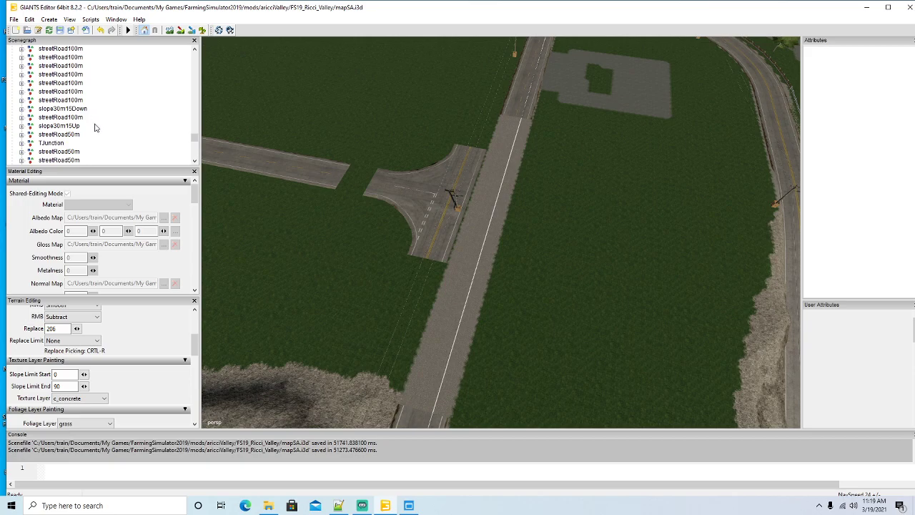
pyautogui.click(386, 193)
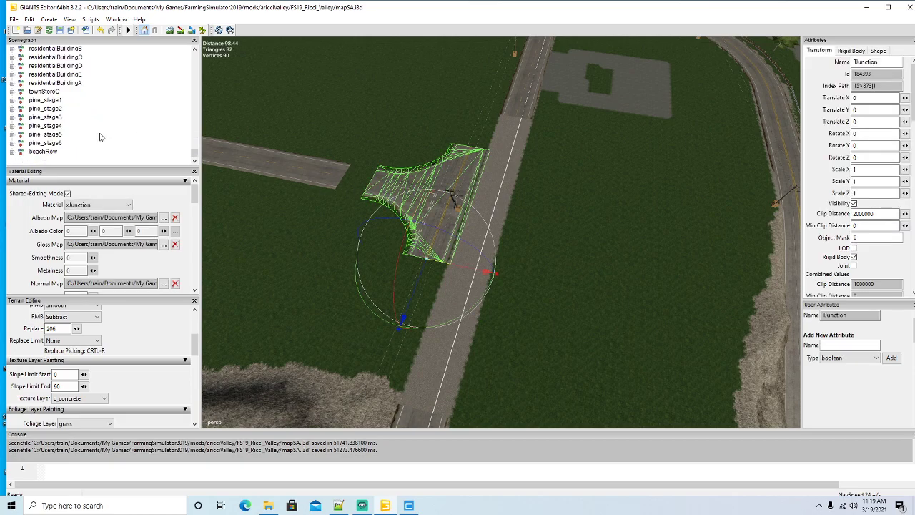
pyautogui.scroll(10, 100, 137)
pyautogui.click(446, 238)
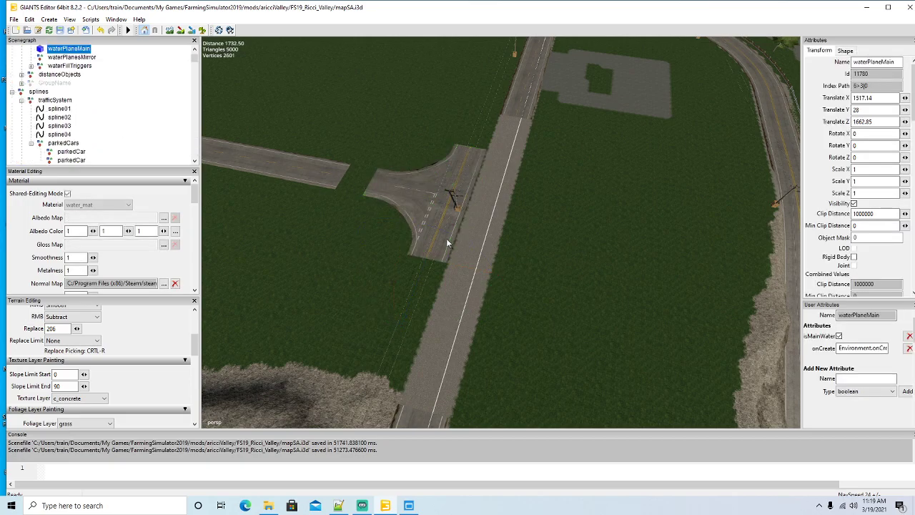
pyautogui.click(444, 235)
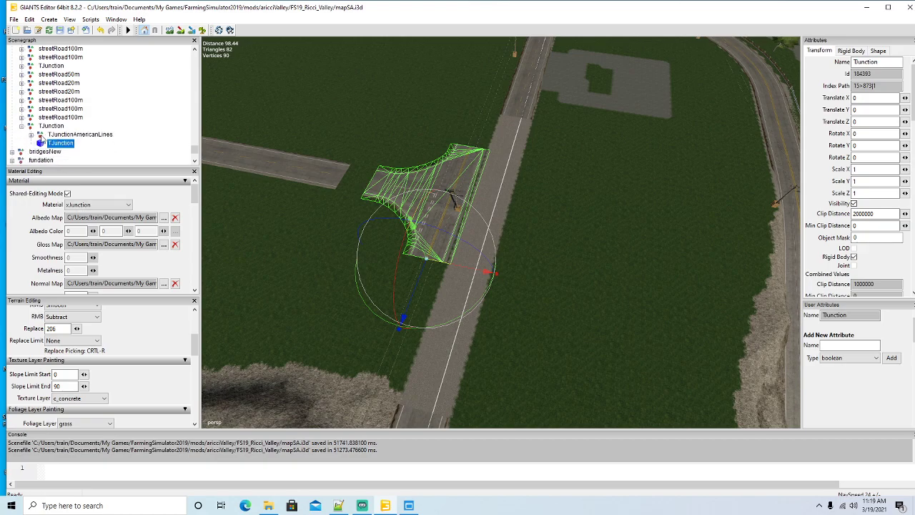
pyautogui.click(21, 127)
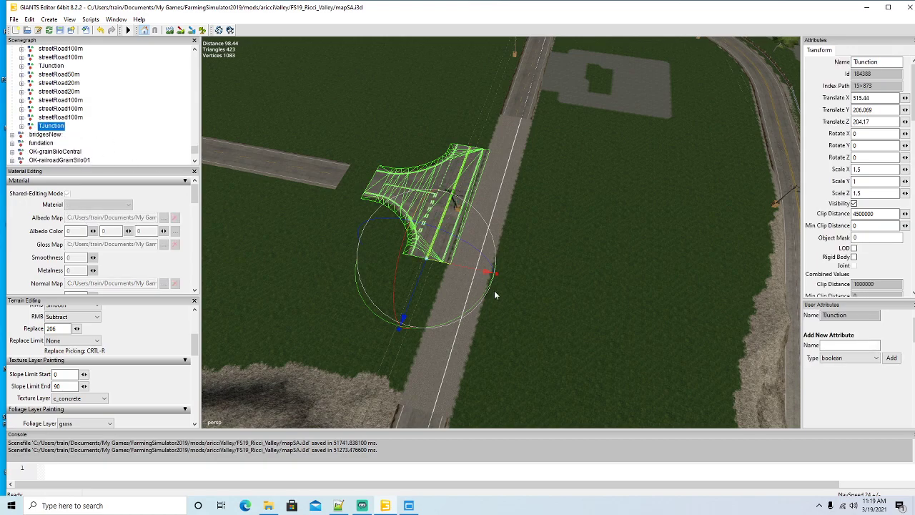
pyautogui.moveTo(469, 274); pyautogui.dragTo(513, 286)
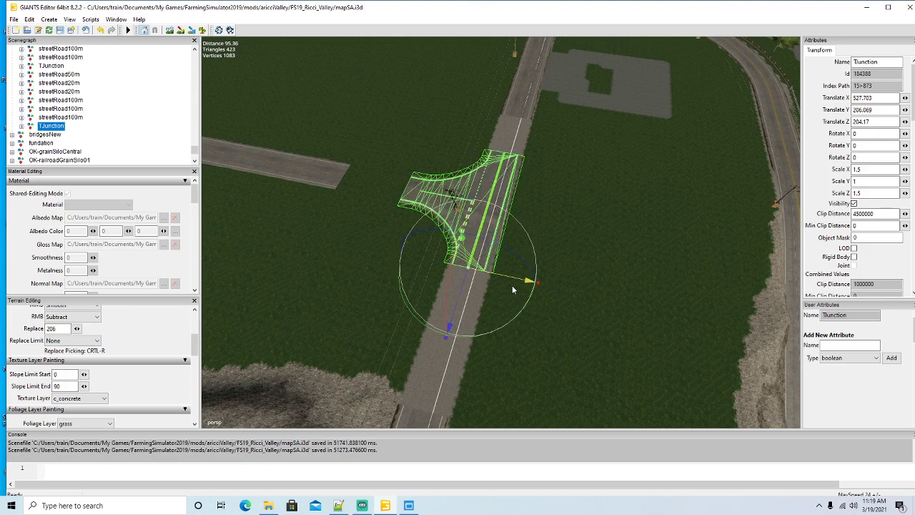
# Step: Duplicate a streetRoad20m segment and move the copy to the gap next to the T-junction, at about X 528.8, Z 151.3
pyautogui.moveTo(564, 285); pyautogui.dragTo(498, 316, button='right')
pyautogui.press('w')
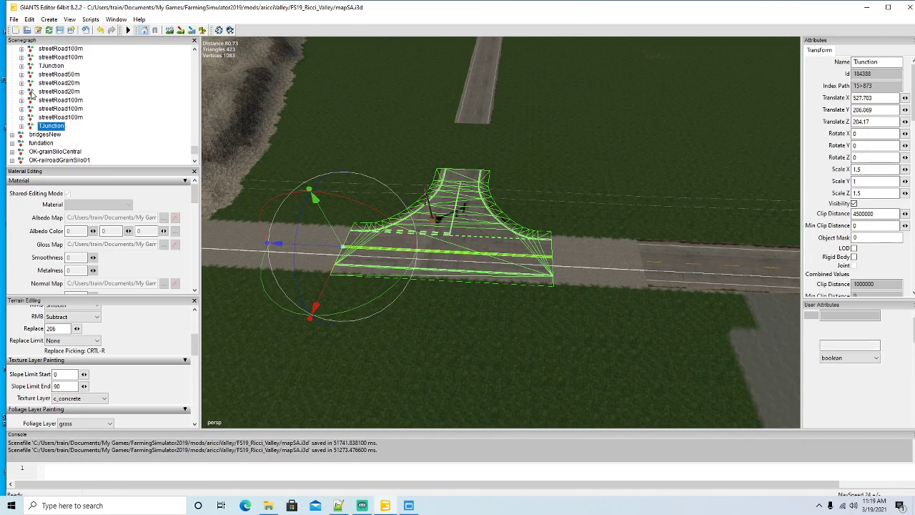
pyautogui.click(58, 91)
pyautogui.moveTo(439, 287); pyautogui.dragTo(489, 241, button='right')
pyautogui.press('s')
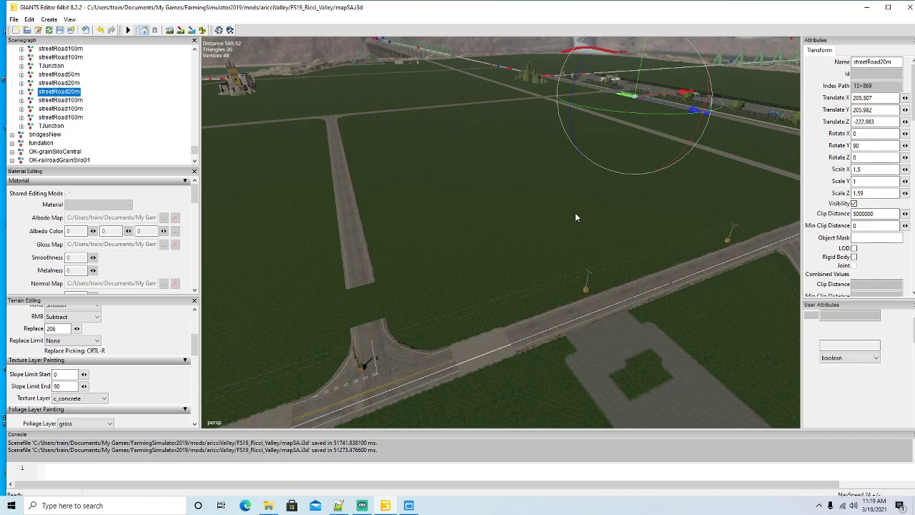
pyautogui.hotkey('ctrl', 'd')
pyautogui.moveTo(666, 97); pyautogui.dragTo(603, 325)
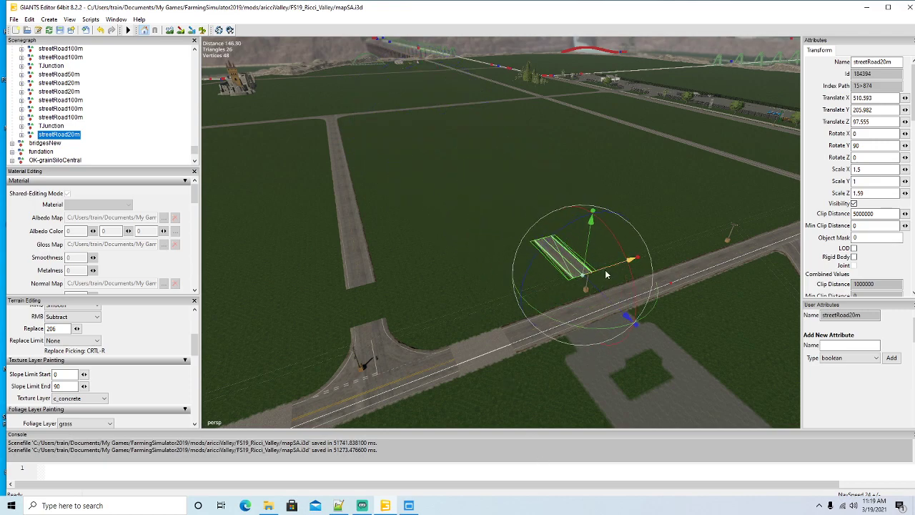
pyautogui.moveTo(607, 274); pyautogui.dragTo(502, 392)
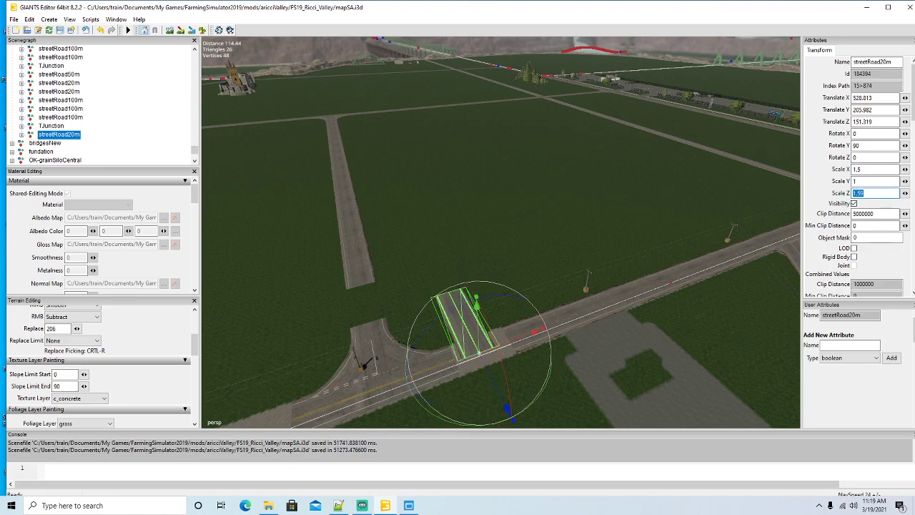
# Step: Set the copied road segment's Scale Z to 1 and turn it in line with the main road with Rotate Y 0
pyautogui.write('1')
pyautogui.press('Return')
pyautogui.scroll(5, 488, 413)
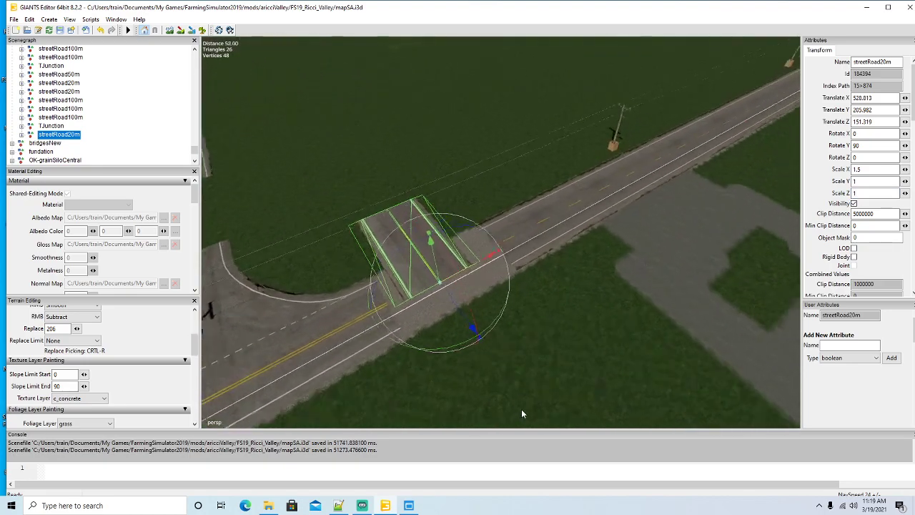
pyautogui.scroll(5, 520, 409)
pyautogui.moveTo(518, 409); pyautogui.dragTo(458, 340, button='middle')
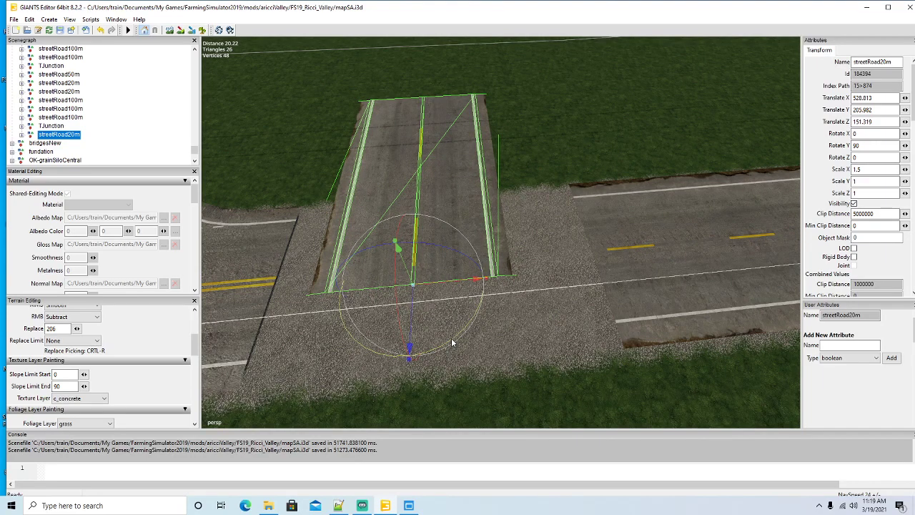
pyautogui.moveTo(451, 337); pyautogui.dragTo(496, 234)
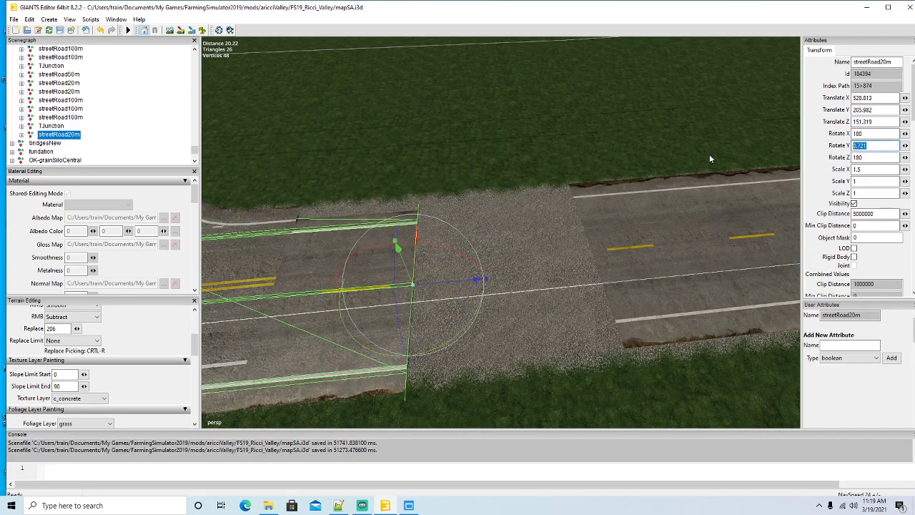
pyautogui.write('0')
# Step: Align the copied segment with the end of the main road, at about X 527.706, Y 205.99, Z 140.544
pyautogui.moveTo(482, 285); pyautogui.dragTo(609, 306)
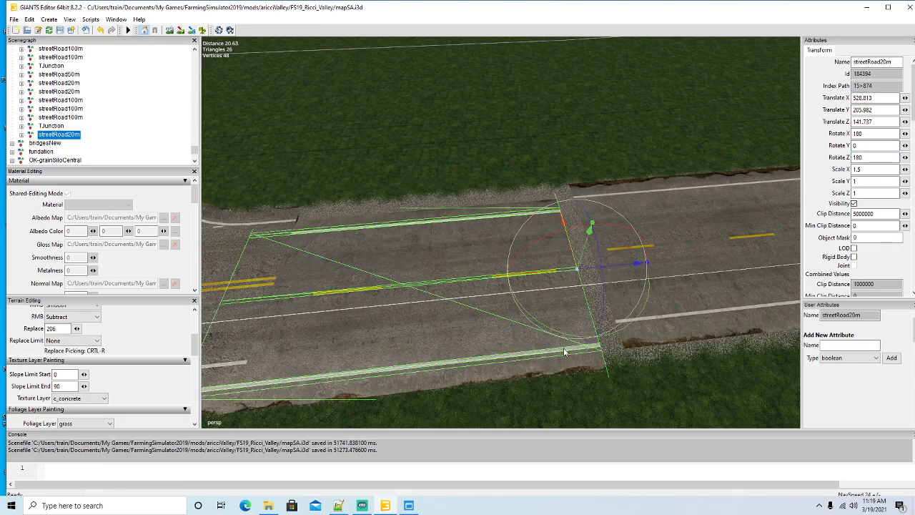
pyautogui.moveTo(564, 352); pyautogui.dragTo(404, 355, button='middle')
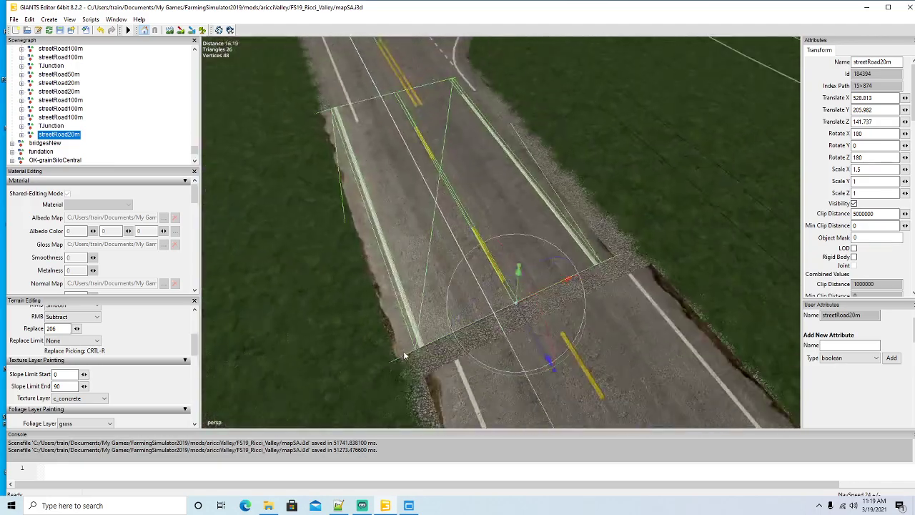
pyautogui.scroll(4, 403, 382)
pyautogui.keyDown('alt'); pyautogui.moveTo(404, 355); pyautogui.dragTo(511, 268); pyautogui.keyUp('alt')
pyautogui.moveTo(541, 237); pyautogui.dragTo(581, 284)
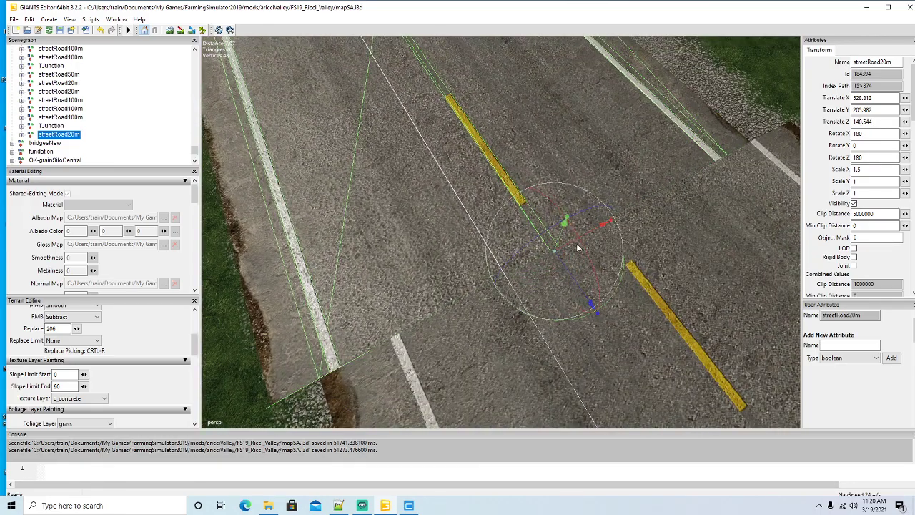
pyautogui.moveTo(566, 247); pyautogui.dragTo(645, 224)
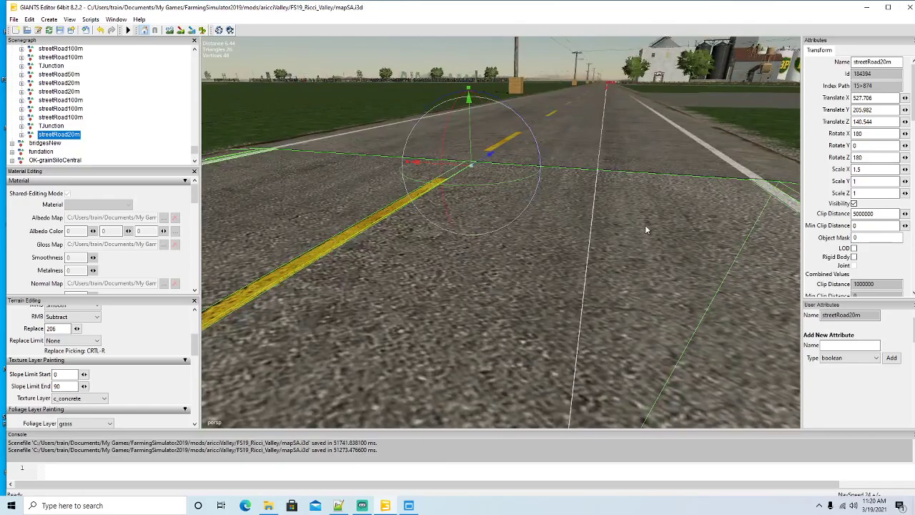
pyautogui.moveTo(471, 140); pyautogui.dragTo(381, 229)
# Step: Shorten the copied segment to meet the T-junction by setting its Scale Z to 0.933
pyautogui.scroll(-5, 454, 191)
pyautogui.scroll(3, 320, 226)
pyautogui.scroll(-3, 321, 230)
pyautogui.scroll(2, 321, 229)
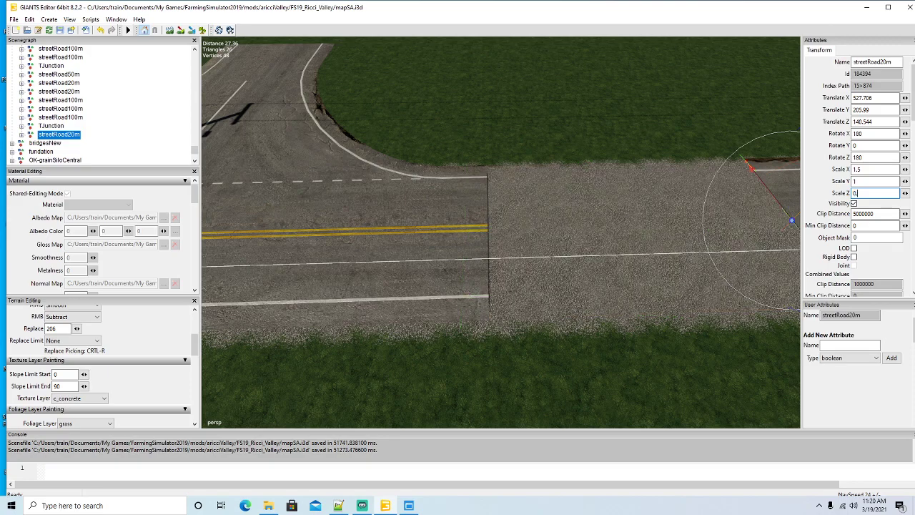
pyautogui.write('9')
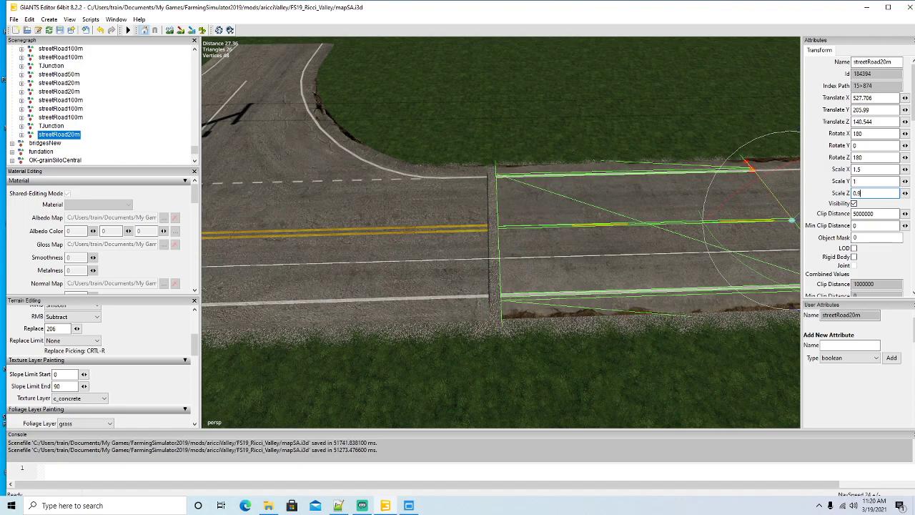
pyautogui.write('5')
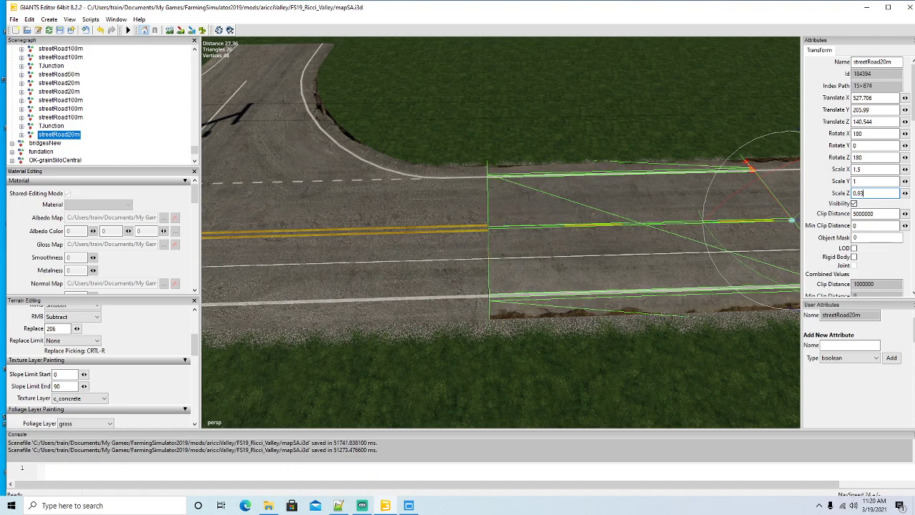
pyautogui.write('5')
pyautogui.scroll(-5, 516, 372)
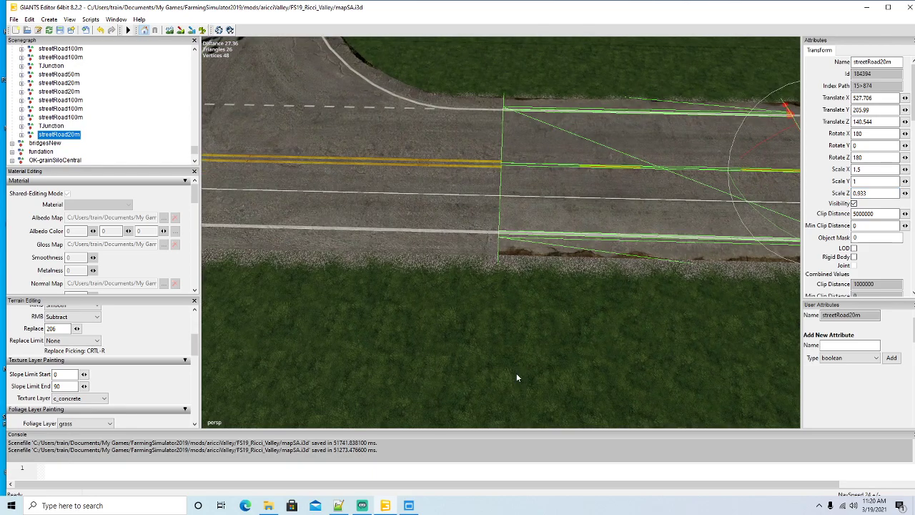
# Step: Duplicate the fitted 20 m segment, move the copy to the T-junction's opposite side, and set its Scale Z to 1
pyautogui.keyDown('alt'); pyautogui.moveTo(505, 358); pyautogui.dragTo(479, 348); pyautogui.keyUp('alt')
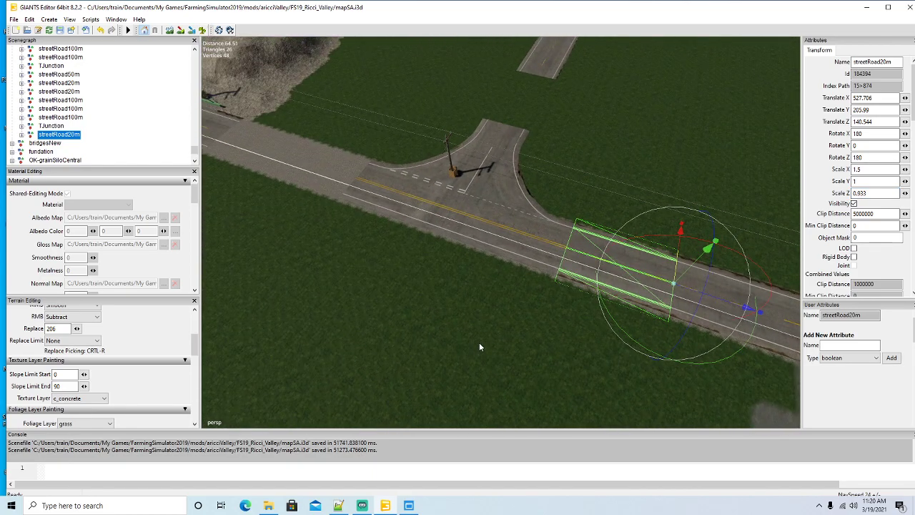
pyautogui.hotkey('ctrl', 'd')
pyautogui.moveTo(673, 312); pyautogui.dragTo(343, 209)
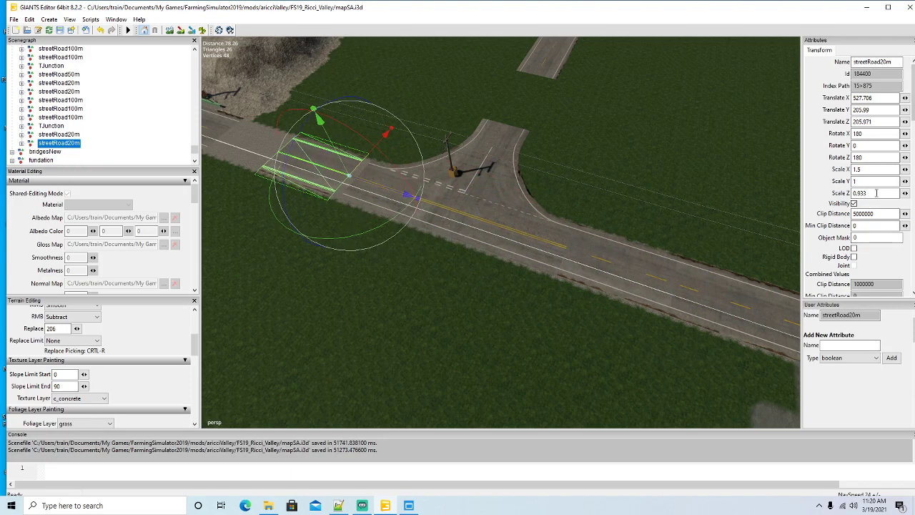
pyautogui.doubleClick(876, 193)
pyautogui.write('1')
pyautogui.press('Return')
# Step: Slide the new segment flush against the T-junction's end, at about Z 204.09
pyautogui.moveTo(697, 196); pyautogui.dragTo(493, 276, button='right')
pyautogui.scroll(2, 391, 289)
pyautogui.scroll(3, 390, 288)
pyautogui.moveTo(495, 259); pyautogui.dragTo(539, 263)
pyautogui.scroll(-5, 538, 264)
# Step: Duplicate this segment and butt the copy against its far end toward the bridge, at about Z 224.02
pyautogui.keyDown('alt'); pyautogui.moveTo(539, 265); pyautogui.dragTo(521, 294); pyautogui.keyUp('alt')
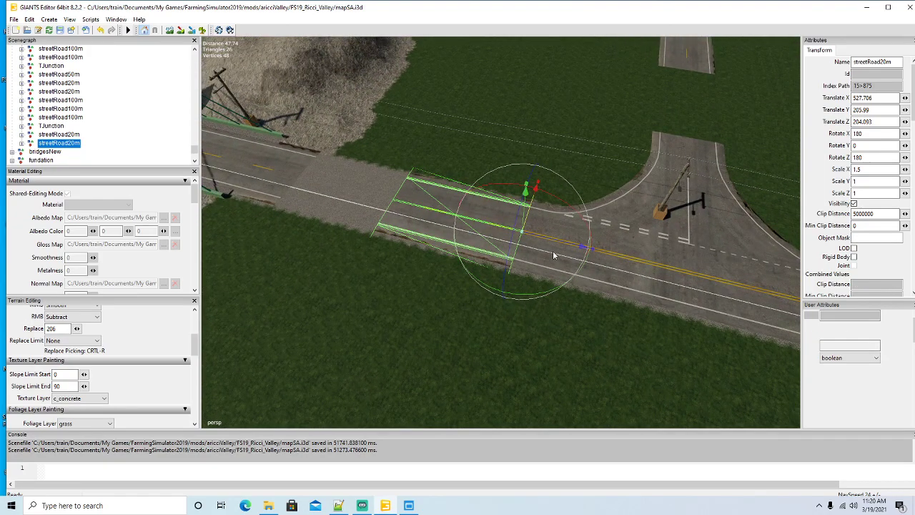
pyautogui.hotkey('ctrl', 'd')
pyautogui.moveTo(566, 250); pyautogui.dragTo(406, 223)
pyautogui.moveTo(428, 271)
pyautogui.keyDown('alt'); pyautogui.mouseDown()
pyautogui.moveTo(357, 246)
pyautogui.moveTo(402, 266)
pyautogui.moveTo(428, 265)
pyautogui.mouseUp(); pyautogui.keyUp('alt')
pyautogui.scroll(5, 356, 248)
pyautogui.moveTo(525, 251); pyautogui.dragTo(625, 285)
pyautogui.scroll(3, 413, 221)
pyautogui.scroll(-3, 583, 278)
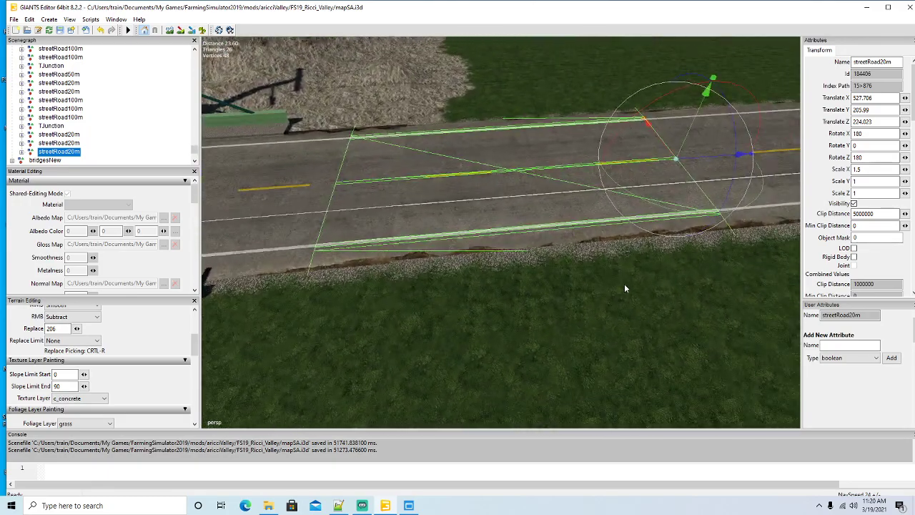
# Step: Set the Scale Z of the segment nearest the bridge to 0.83 to close the road without overlap
pyautogui.moveTo(876, 193); pyautogui.dragTo(699, 207)
pyautogui.write('.8')
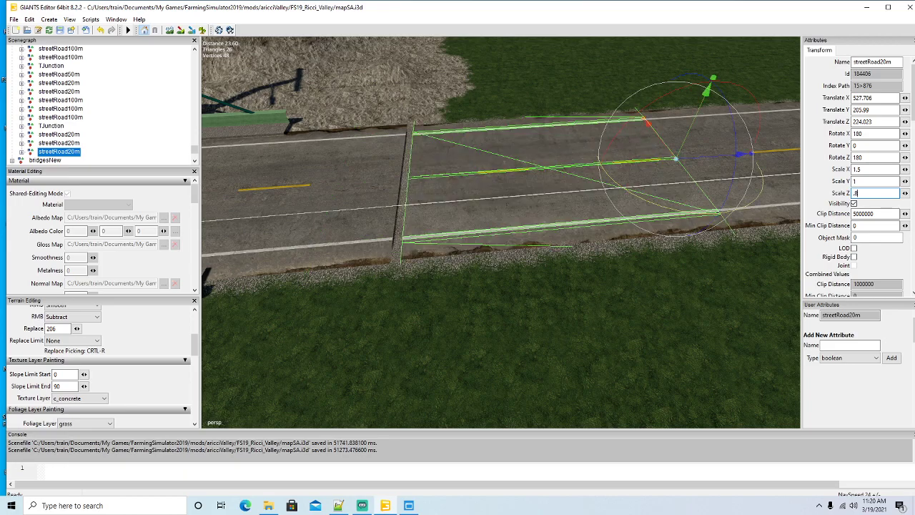
pyautogui.write('5')
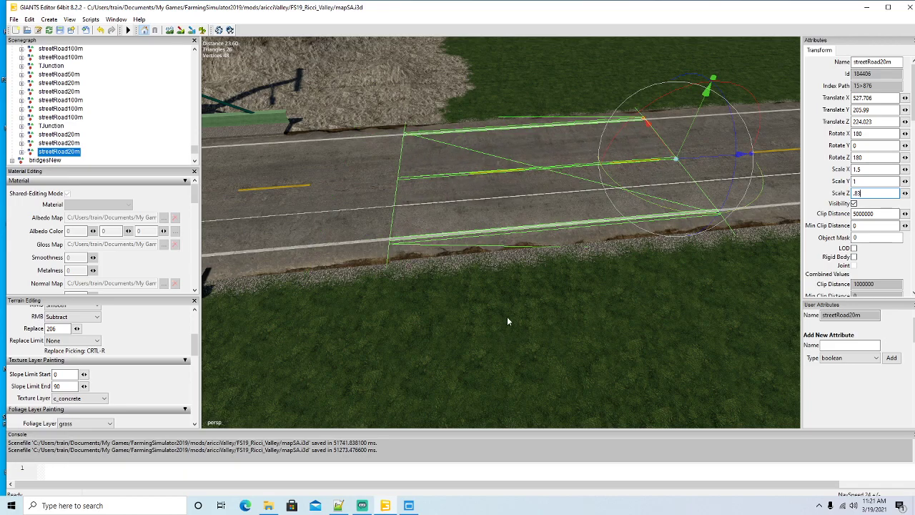
# Step: Duplicate the last segment and move the copy between the T-junction and the side road, at about X 492.5, Z 182.9
pyautogui.scroll(-5, 506, 316)
pyautogui.keyDown('alt'); pyautogui.moveTo(507, 316); pyautogui.dragTo(579, 367); pyautogui.keyUp('alt')
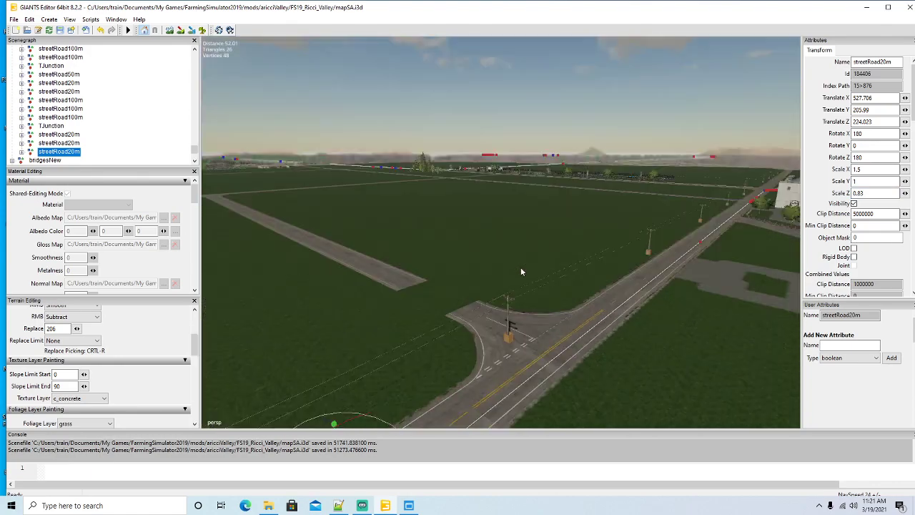
pyautogui.scroll(3, 520, 268)
pyautogui.scroll(-5, 549, 355)
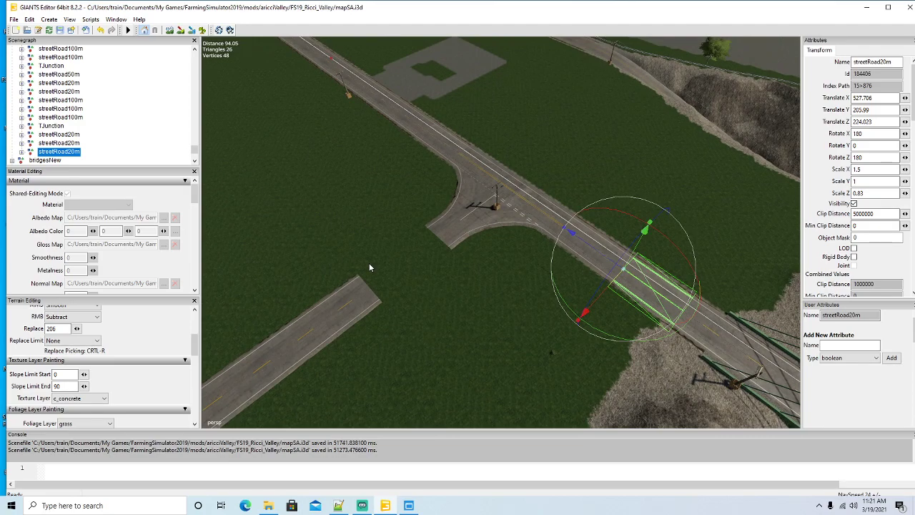
pyautogui.hotkey('ctrl', 'd')
pyautogui.moveTo(592, 247); pyautogui.dragTo(614, 248)
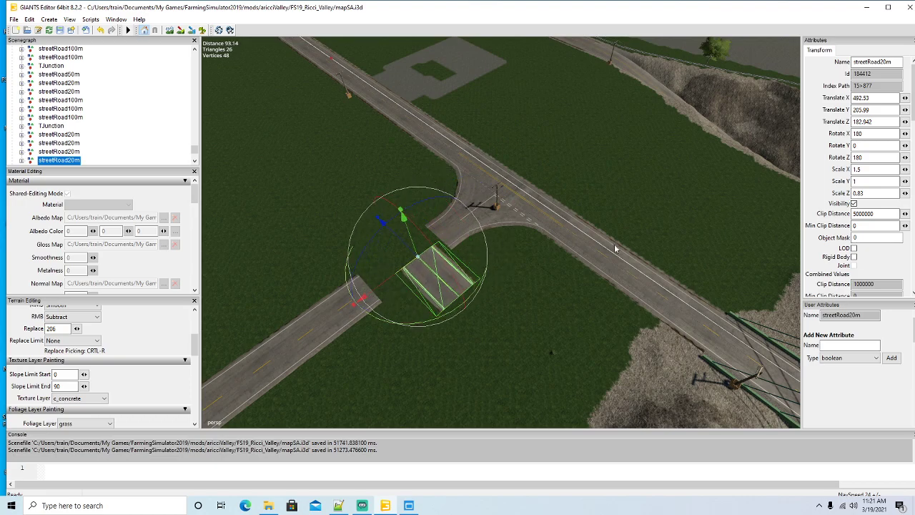
# Step: Set the side road copy's Scale Z to 1 and turn it toward the junction with Rotate Y -90
pyautogui.click(872, 197)
pyautogui.write('1')
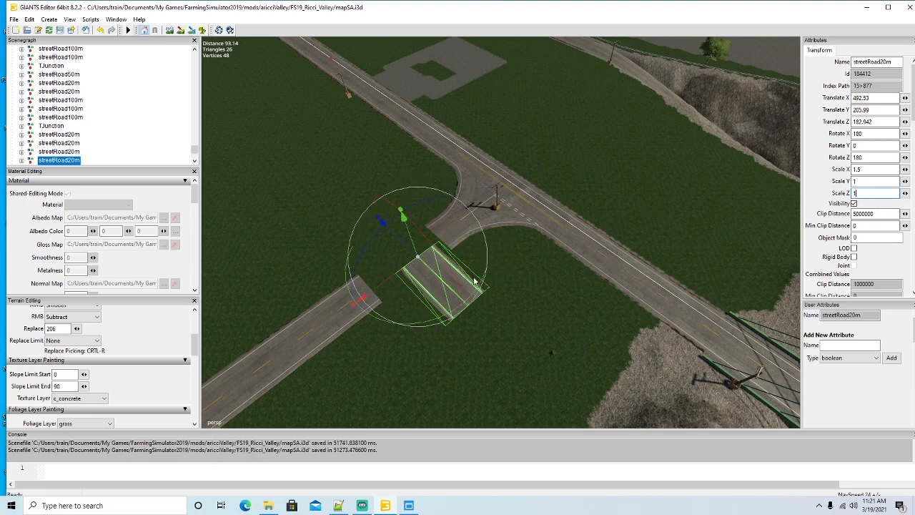
pyautogui.moveTo(427, 323); pyautogui.dragTo(539, 286)
pyautogui.moveTo(880, 147); pyautogui.dragTo(599, 177)
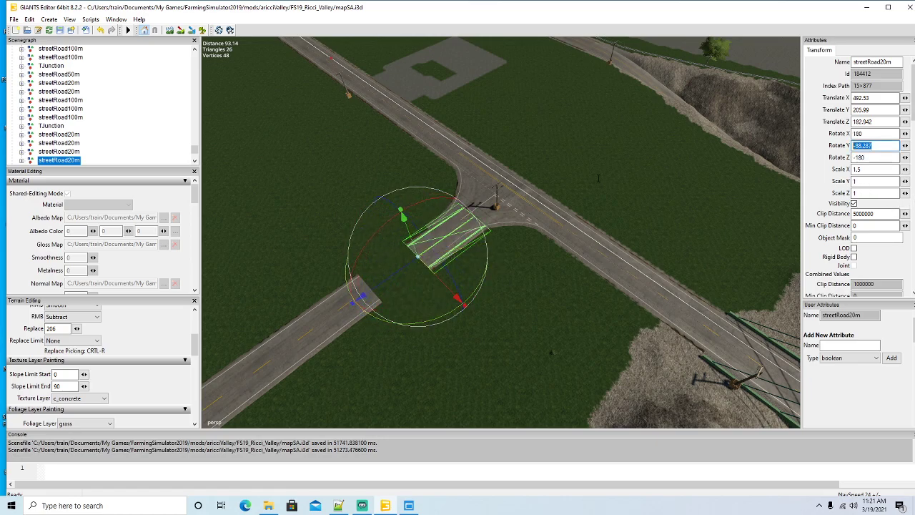
pyautogui.write('-90')
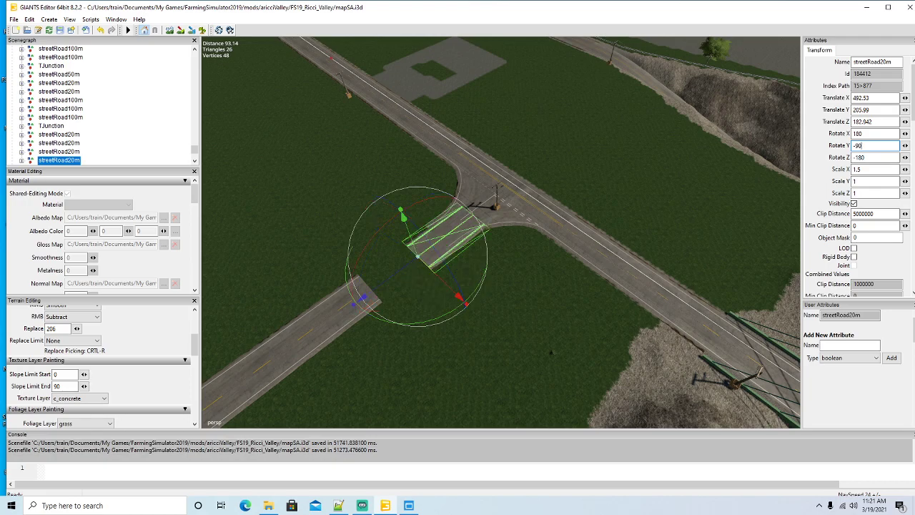
# Step: Align the rotated segment with the end of the side road, at about X 478.4, Z 181.66
pyautogui.keyDown('alt'); pyautogui.moveTo(421, 365); pyautogui.dragTo(494, 340); pyautogui.keyUp('alt')
pyautogui.scroll(5, 341, 350)
pyautogui.moveTo(572, 192); pyautogui.dragTo(389, 286)
pyautogui.keyDown('alt'); pyautogui.moveTo(335, 349); pyautogui.dragTo(339, 315); pyautogui.keyUp('alt')
pyautogui.scroll(5, 343, 320)
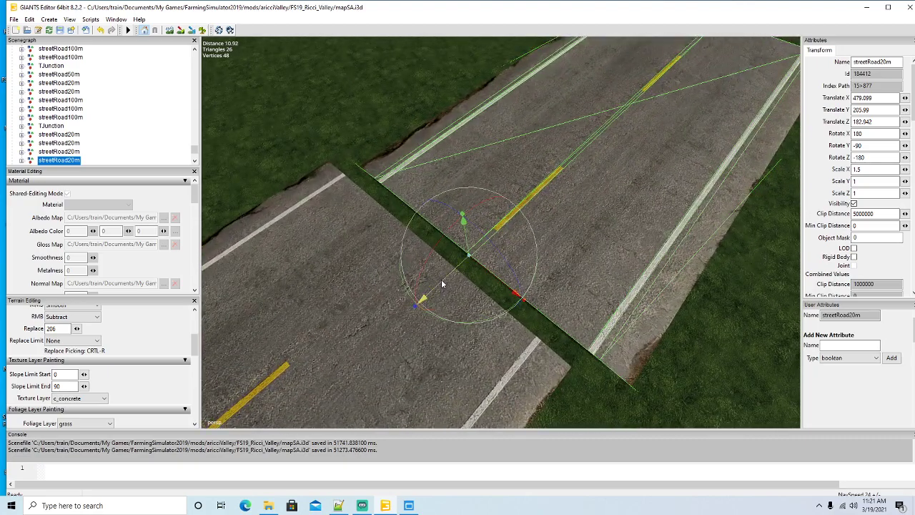
pyautogui.moveTo(441, 279); pyautogui.dragTo(355, 295)
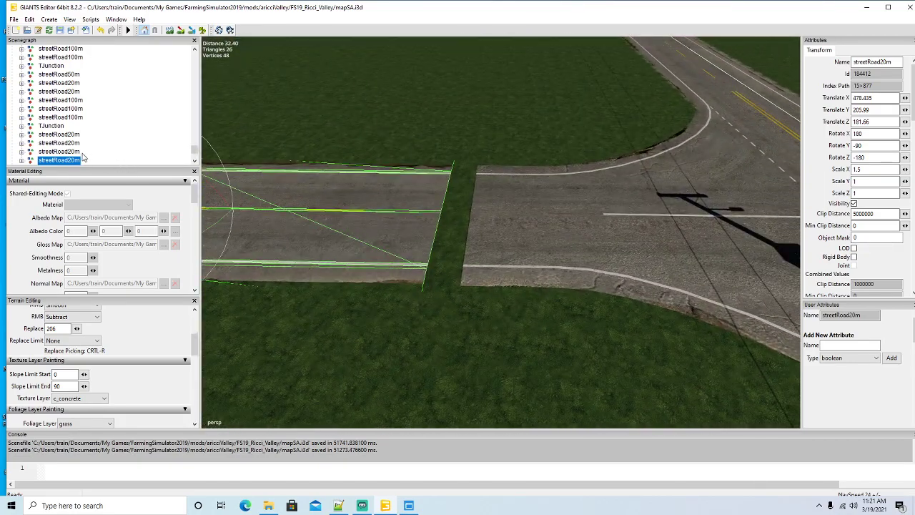
# Step: Set the side road segment's Scale Z to 1.1 to close the gap to the T-junction
pyautogui.keyDown('alt'); pyautogui.moveTo(245, 196); pyautogui.dragTo(322, 217); pyautogui.keyUp('alt')
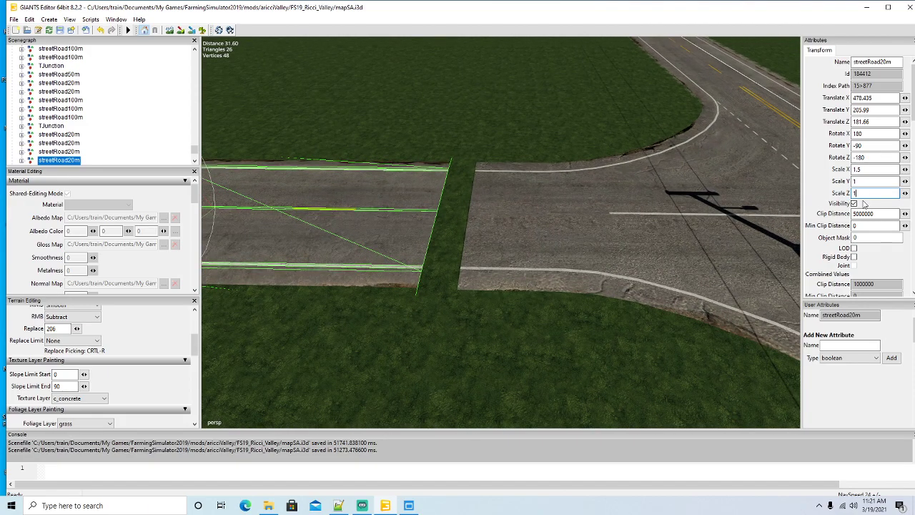
pyautogui.write('.1')
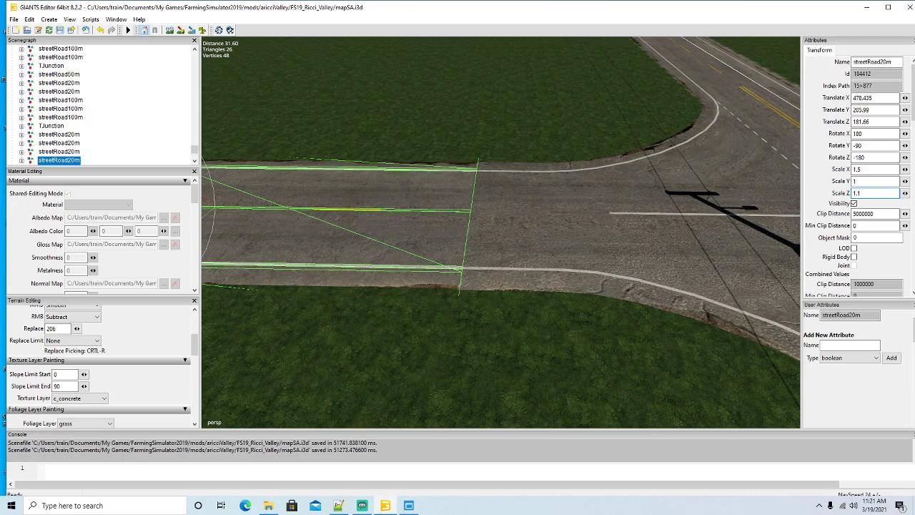
pyautogui.press('BackSpace')
pyautogui.press('BackSpace')
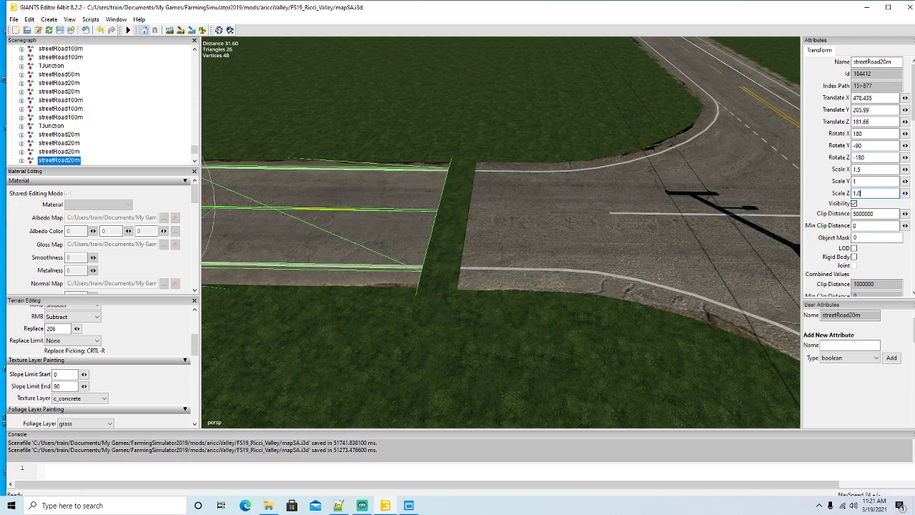
pyautogui.write('.08')
pyautogui.press('BackSpace')
pyautogui.write('1')
pyautogui.scroll(4, 520, 328)
pyautogui.keyDown('alt'); pyautogui.moveTo(538, 327); pyautogui.dragTo(453, 297); pyautogui.keyUp('alt')
# Step: Move the whole power pole standing in the junction along the main road onto the grass, at about Z -501.9
pyautogui.scroll(-8, 520, 348)
pyautogui.scroll(-4, 520, 346)
pyautogui.scroll(-3, 443, 323)
pyautogui.scroll(-6, 443, 323)
pyautogui.scroll(-4, 524, 343)
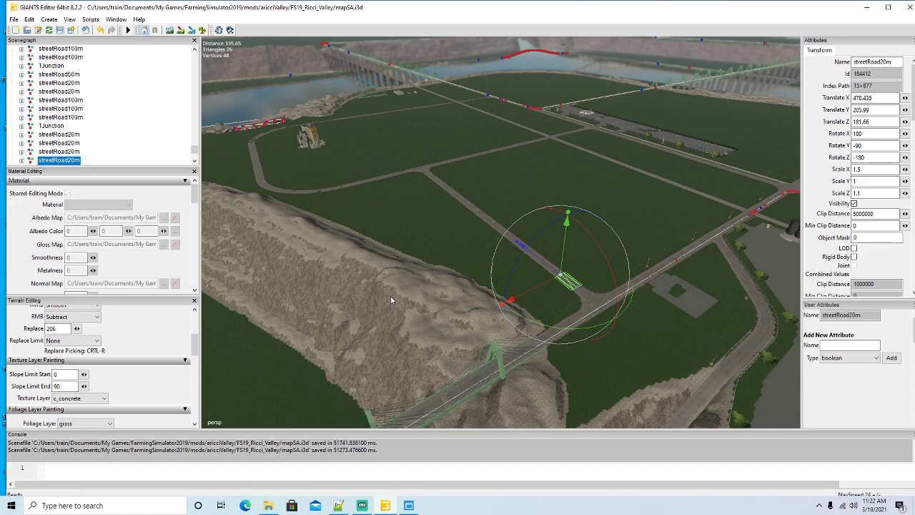
pyautogui.keyDown('alt'); pyautogui.moveTo(391, 297); pyautogui.dragTo(424, 289); pyautogui.keyUp('alt')
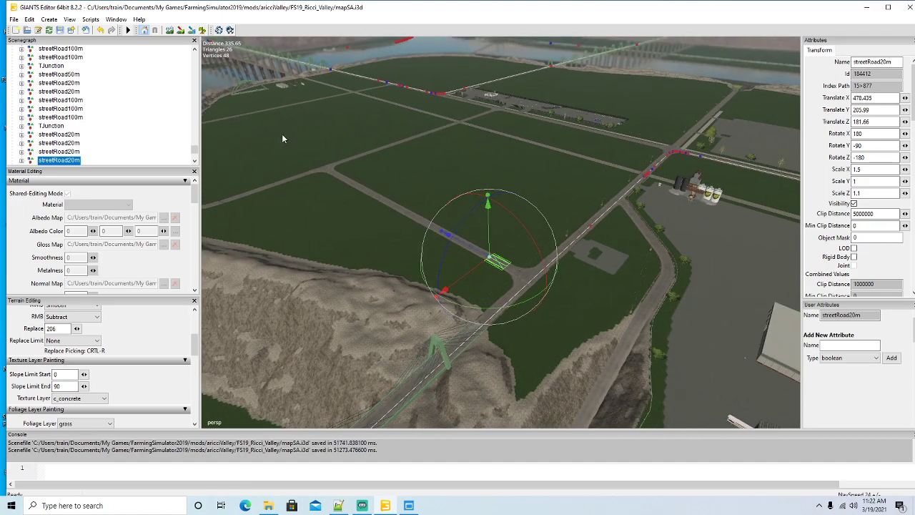
pyautogui.keyDown('alt'); pyautogui.moveTo(373, 326); pyautogui.dragTo(480, 339); pyautogui.keyUp('alt')
pyautogui.scroll(1, 492, 334)
pyautogui.click(442, 289)
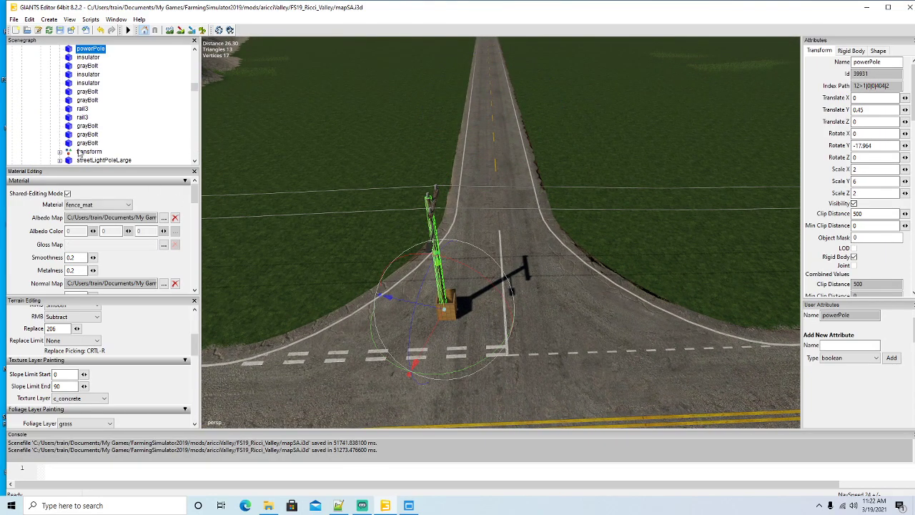
pyautogui.scroll(-2, 56, 109)
pyautogui.click(60, 93)
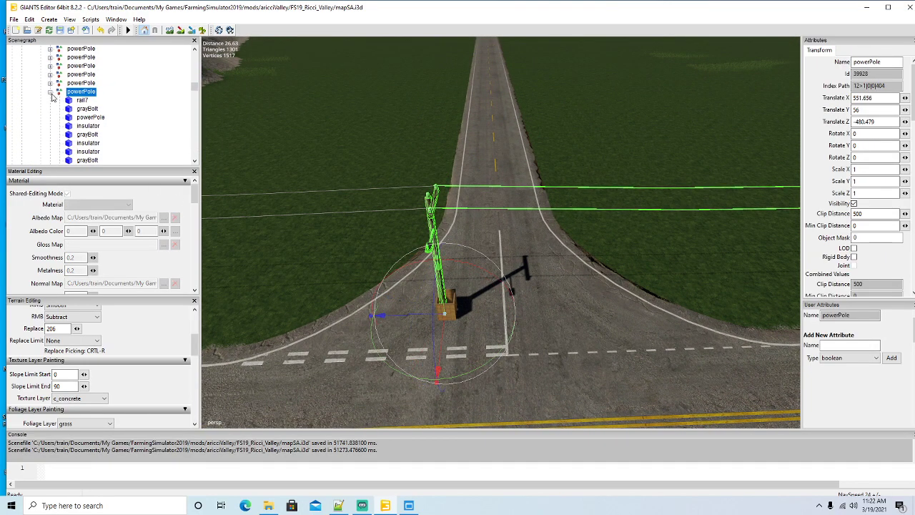
pyautogui.click(49, 92)
pyautogui.scroll(-3, 242, 216)
pyautogui.keyDown('alt'); pyautogui.moveTo(241, 215); pyautogui.dragTo(343, 257); pyautogui.keyUp('alt')
pyautogui.moveTo(287, 279); pyautogui.dragTo(405, 244)
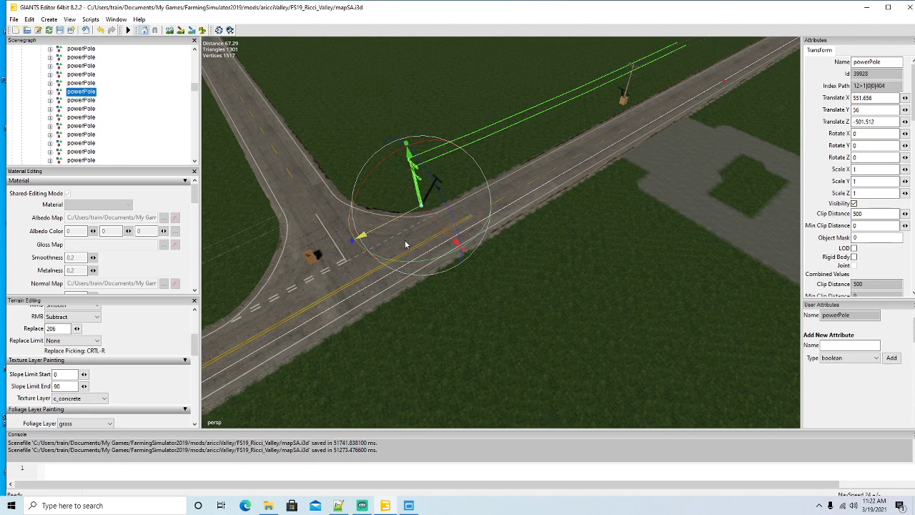
pyautogui.moveTo(405, 244); pyautogui.dragTo(407, 245)
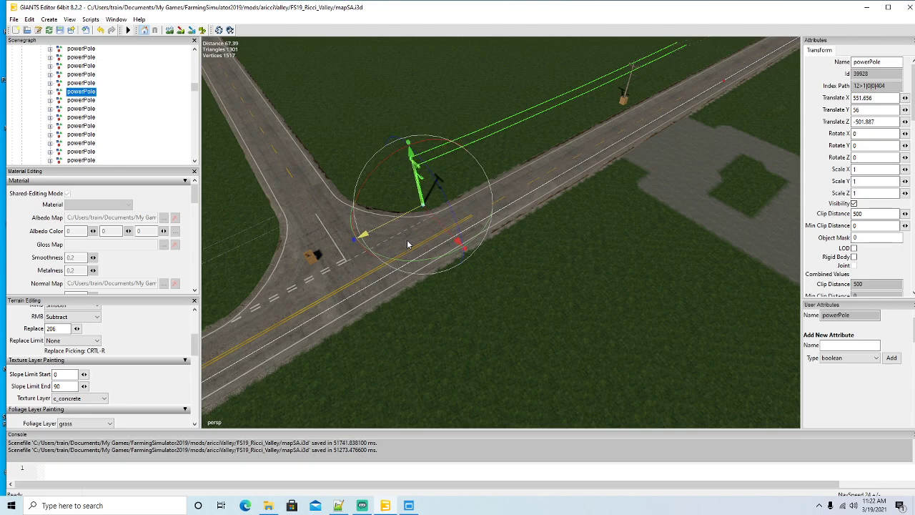
# Step: Set the Scale Z of the moved pole's power line transform to 1.64 so the wires end at the next pole
pyautogui.keyDown('alt'); pyautogui.moveTo(448, 286); pyautogui.dragTo(212, 277); pyautogui.keyUp('alt')
pyautogui.scroll(6, 525, 239)
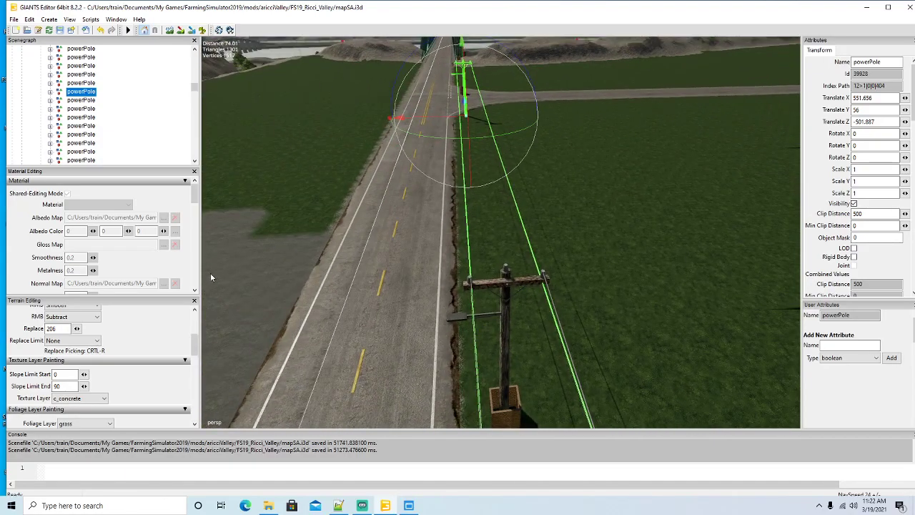
pyautogui.click(50, 92)
pyautogui.scroll(-5, 90, 122)
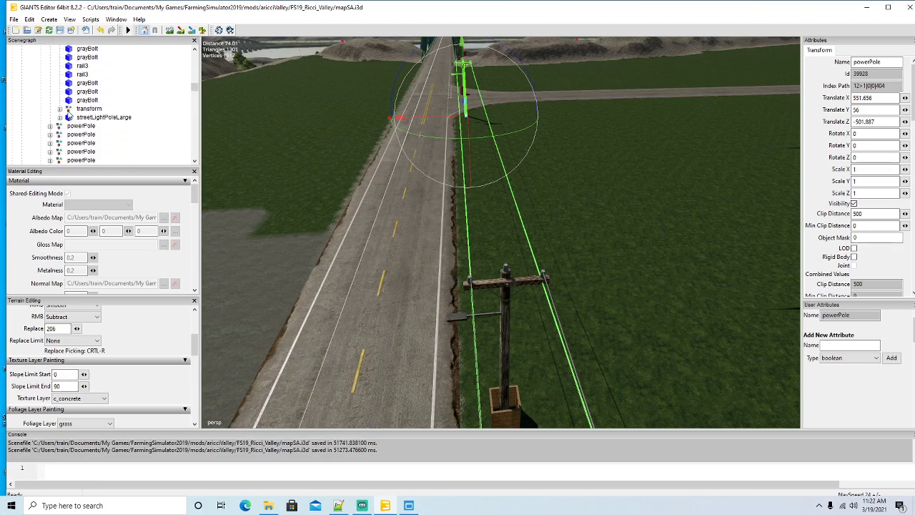
pyautogui.click(68, 112)
pyautogui.click(867, 193)
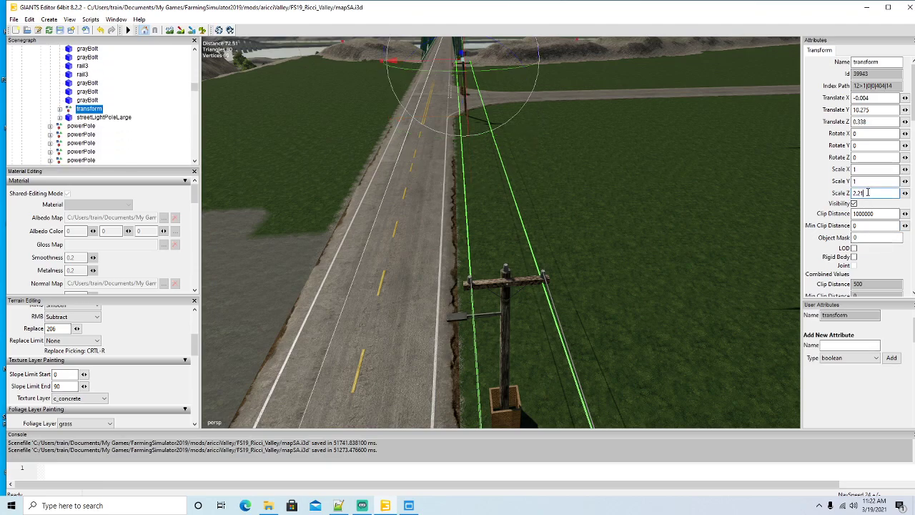
pyautogui.press('BackSpace')
pyautogui.press('BackSpace')
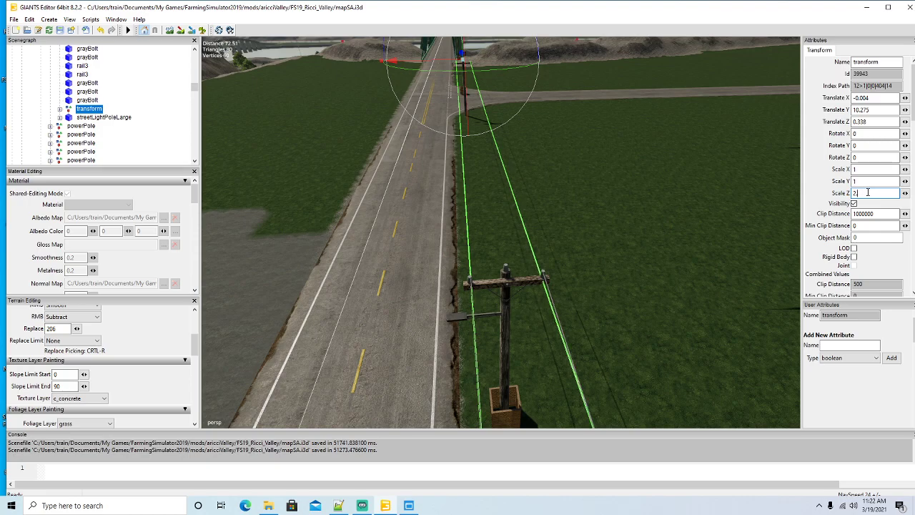
pyautogui.press('BackSpace')
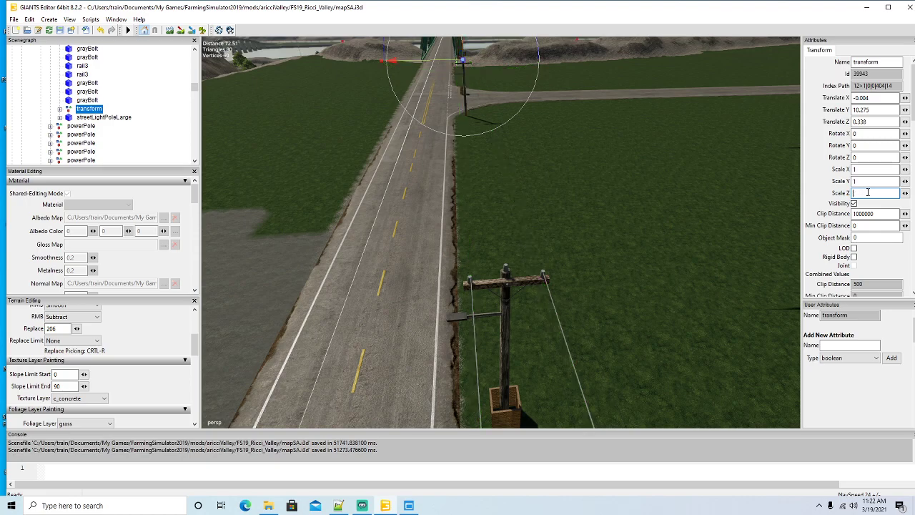
pyautogui.write('1')
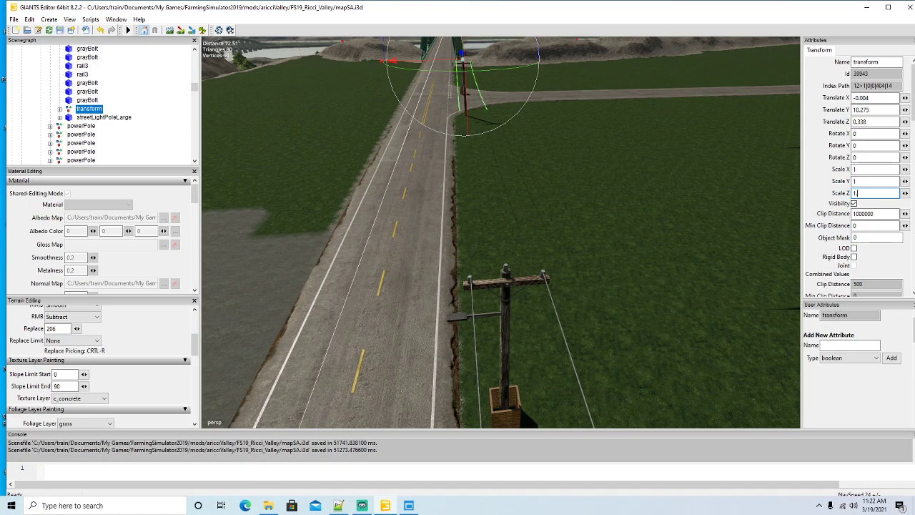
pyautogui.write('.55')
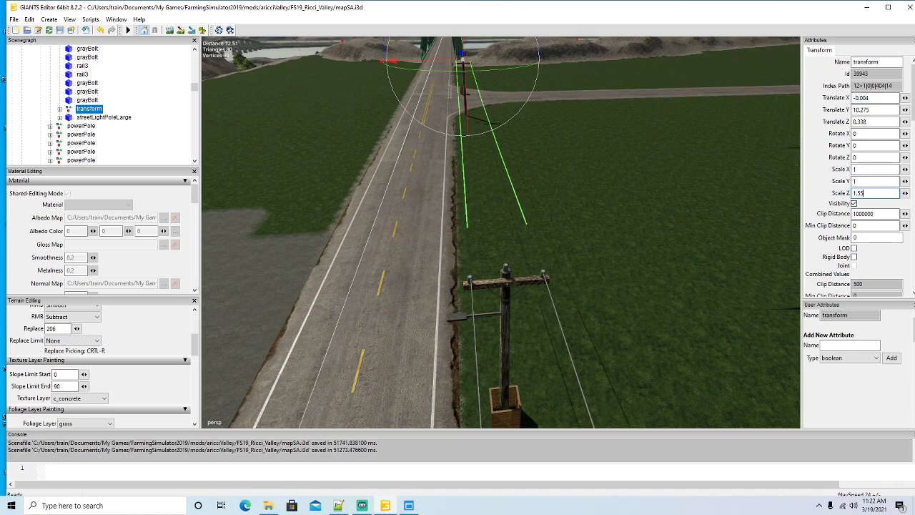
pyautogui.press('BackSpace')
pyautogui.press('BackSpace')
pyautogui.press('BackSpace')
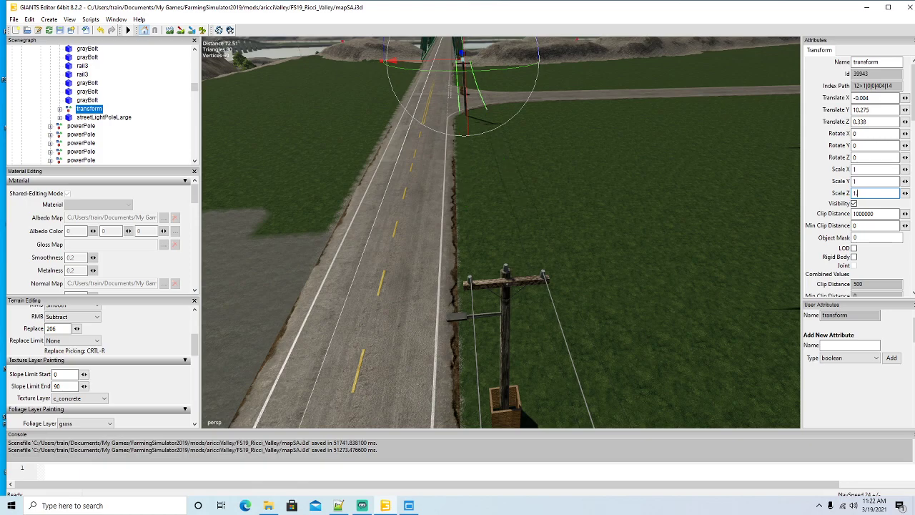
pyautogui.write('.6')
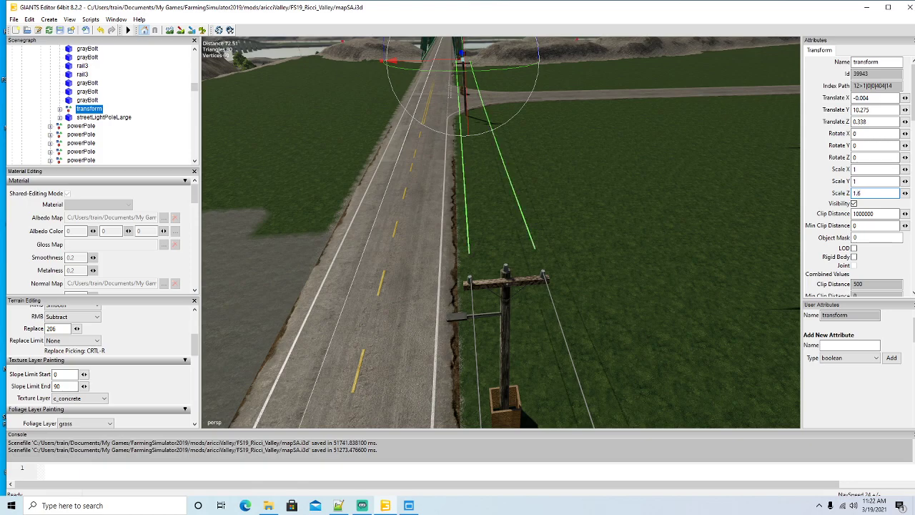
pyautogui.write('4')
pyautogui.keyDown('alt'); pyautogui.moveTo(630, 377); pyautogui.dragTo(599, 320); pyautogui.keyUp('alt')
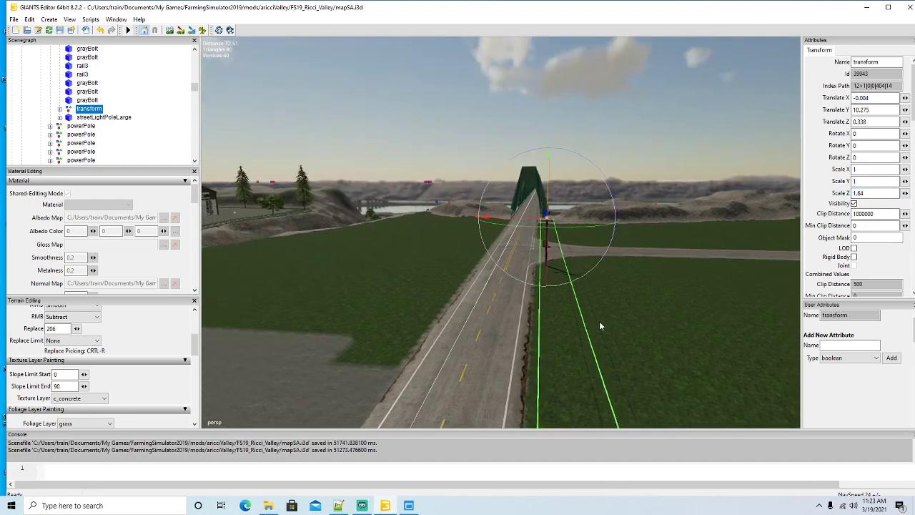
# Step: Move the whole wooden box from the junction to the base of the relocated pole, at about X 552, Z -501
pyautogui.scroll(10, 597, 319)
pyautogui.press('f')
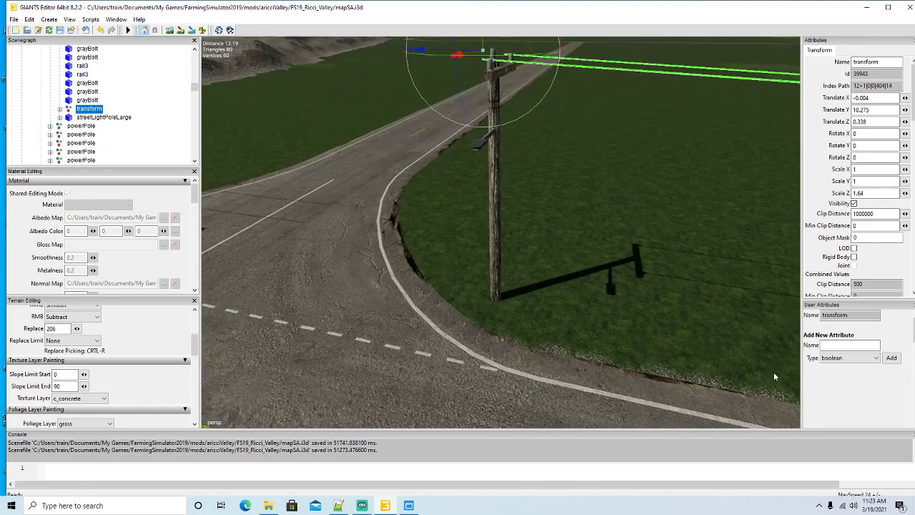
pyautogui.click(304, 237)
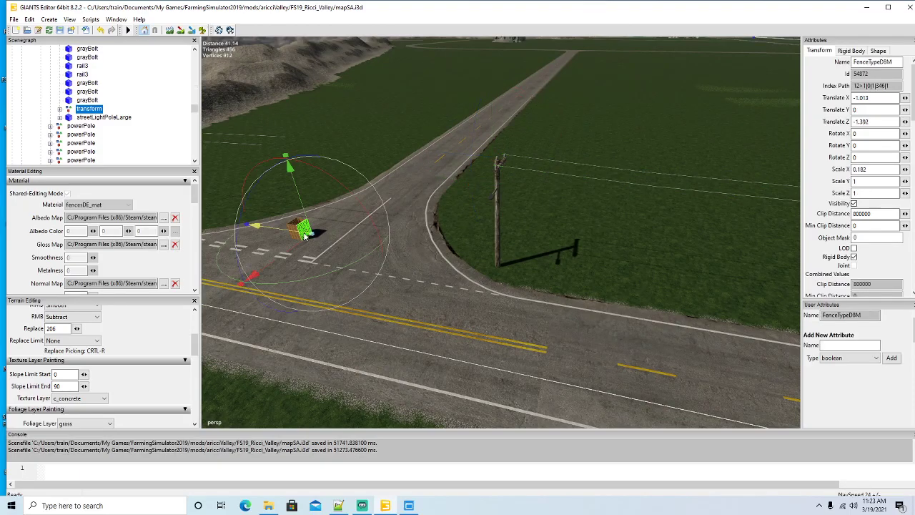
pyautogui.click(274, 205)
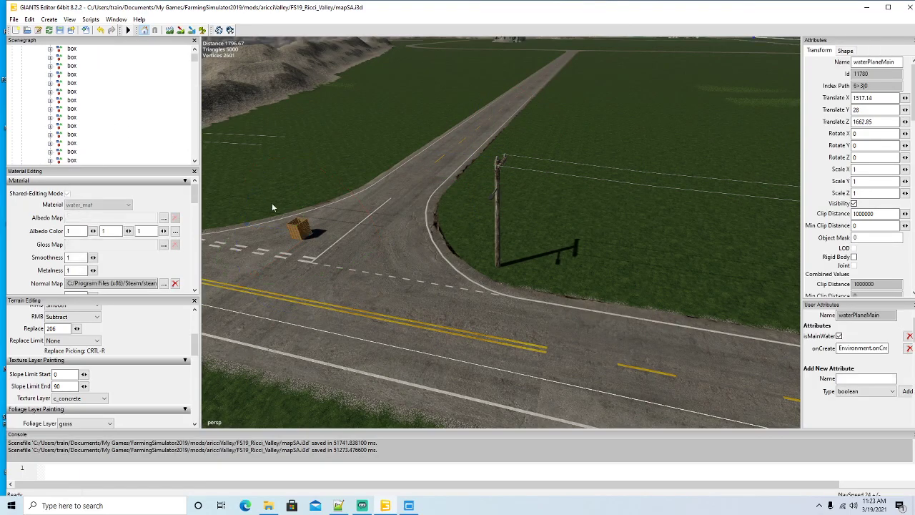
pyautogui.click(302, 227)
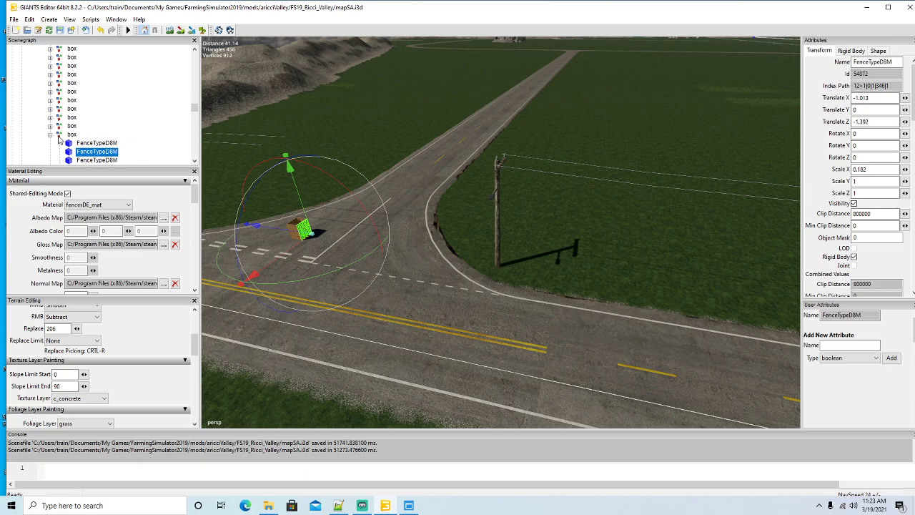
pyautogui.click(58, 136)
pyautogui.moveTo(270, 240); pyautogui.dragTo(484, 315)
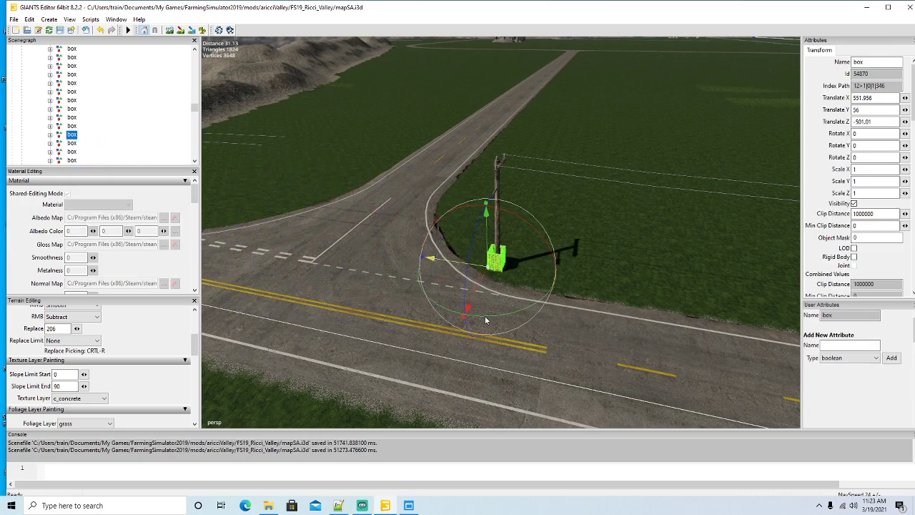
# Step: Set the Scale Z of the bridge-side pole's power line transform to 2.4 to stretch the wires to the relocated pole
pyautogui.moveTo(484, 315); pyautogui.dragTo(327, 384, button='middle')
pyautogui.click(543, 311)
pyautogui.scroll(5, 326, 385)
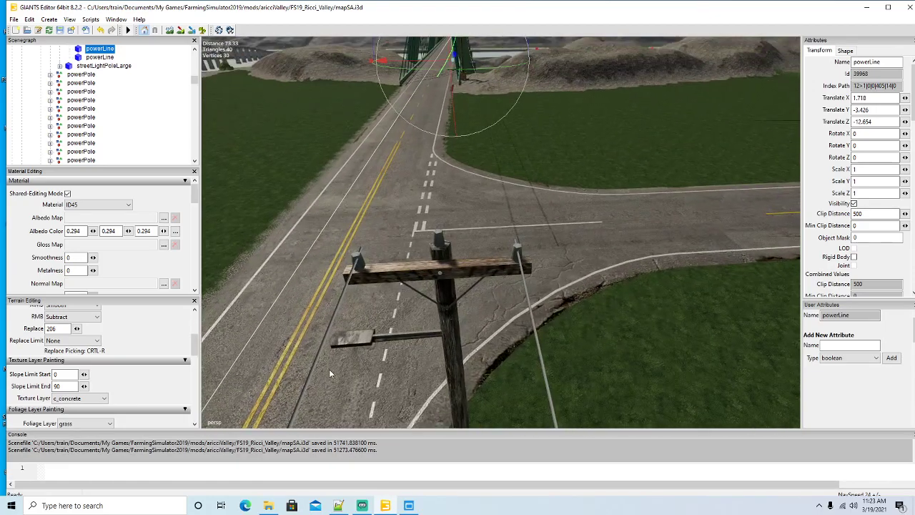
pyautogui.scroll(1, 85, 89)
pyautogui.click(60, 67)
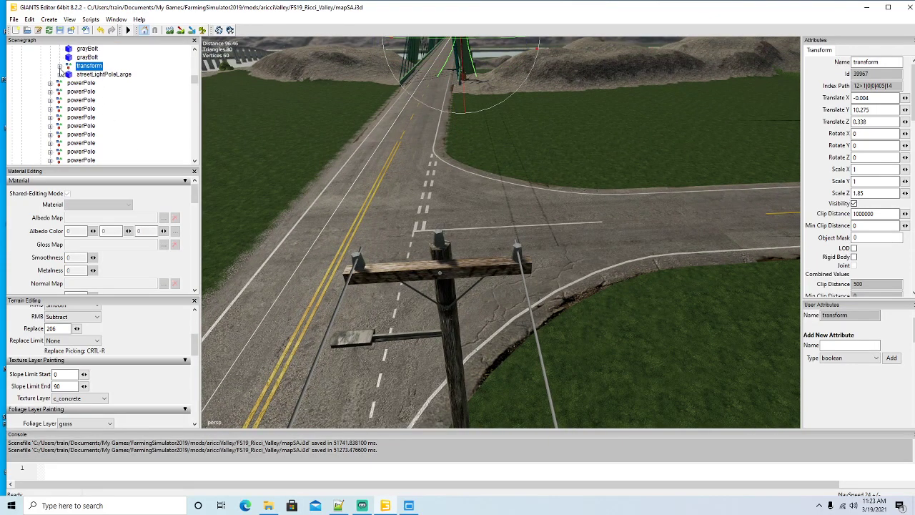
pyautogui.doubleClick(873, 193)
pyautogui.write('2')
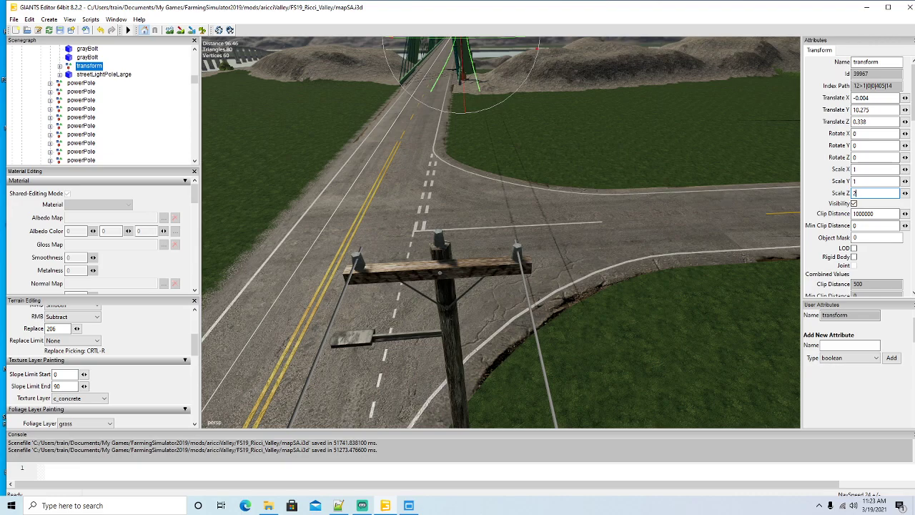
pyautogui.press('BackSpace')
pyautogui.write('3')
pyautogui.press('BackSpace')
pyautogui.write('2.5')
pyautogui.press('BackSpace')
pyautogui.write('4')
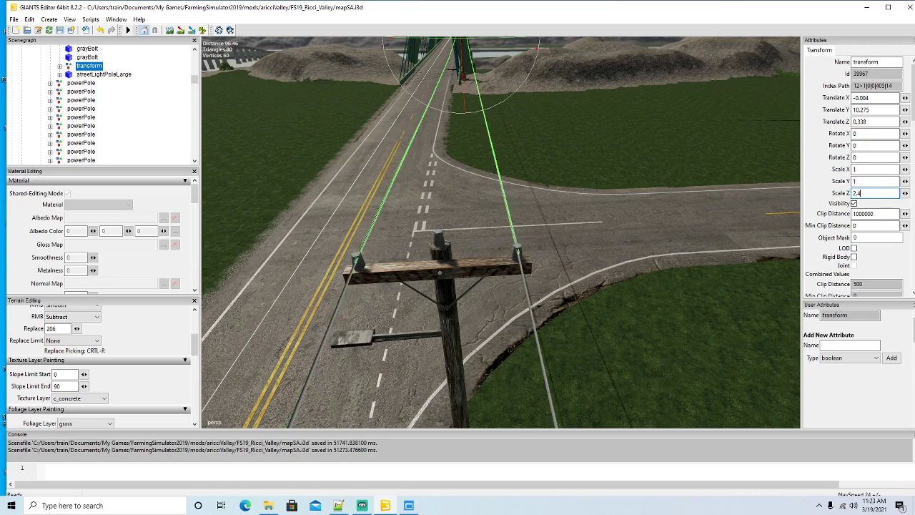
# Step: Check the stretched wires across the junction and save the map scene
pyautogui.keyDown('alt'); pyautogui.moveTo(540, 271); pyautogui.dragTo(485, 234); pyautogui.keyUp('alt')
pyautogui.scroll(-4, 551, 287)
pyautogui.scroll(2, 485, 233)
pyautogui.keyDown('alt'); pyautogui.moveTo(486, 233); pyautogui.dragTo(639, 274); pyautogui.keyUp('alt')
pyautogui.scroll(-5, 638, 275)
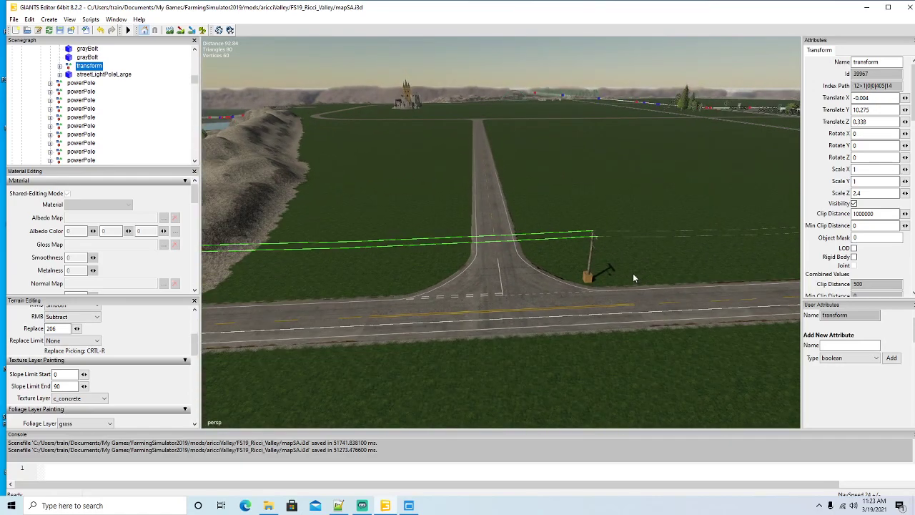
pyautogui.click(61, 30)
# Step: Survey the map's roads, fields, railway and surrounding buildings from the air
pyautogui.moveTo(541, 180); pyautogui.dragTo(471, 178, button='right')
pyautogui.press('w')
pyautogui.press('w')
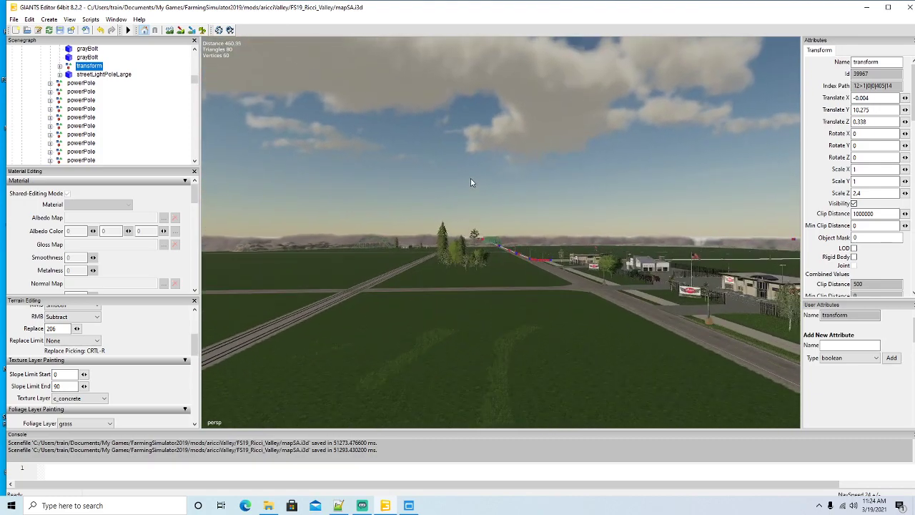
pyautogui.press('w')
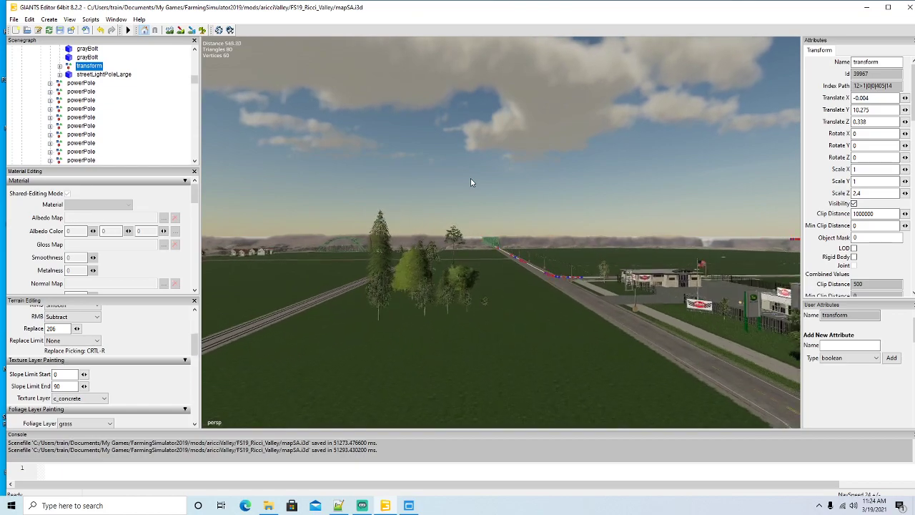
pyautogui.moveTo(470, 178); pyautogui.dragTo(486, 258, button='right')
pyautogui.press('w')
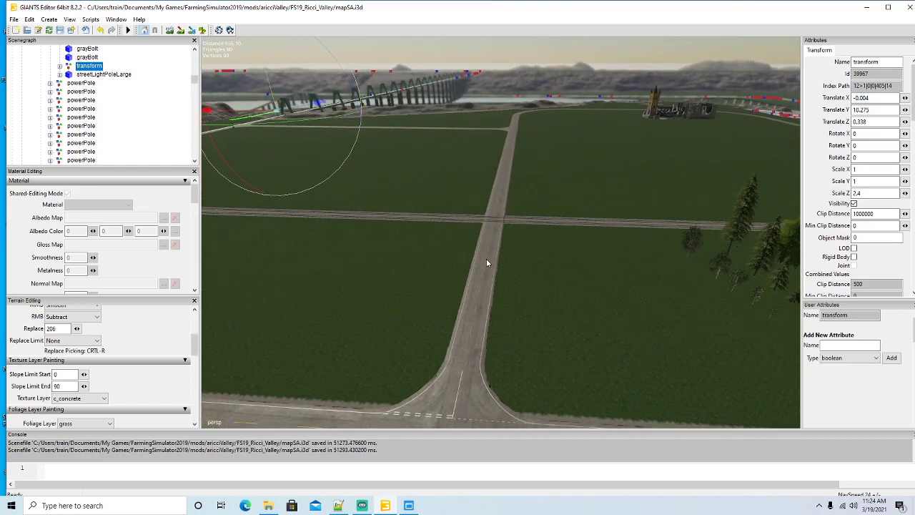
pyautogui.moveTo(486, 258); pyautogui.dragTo(560, 268, button='right')
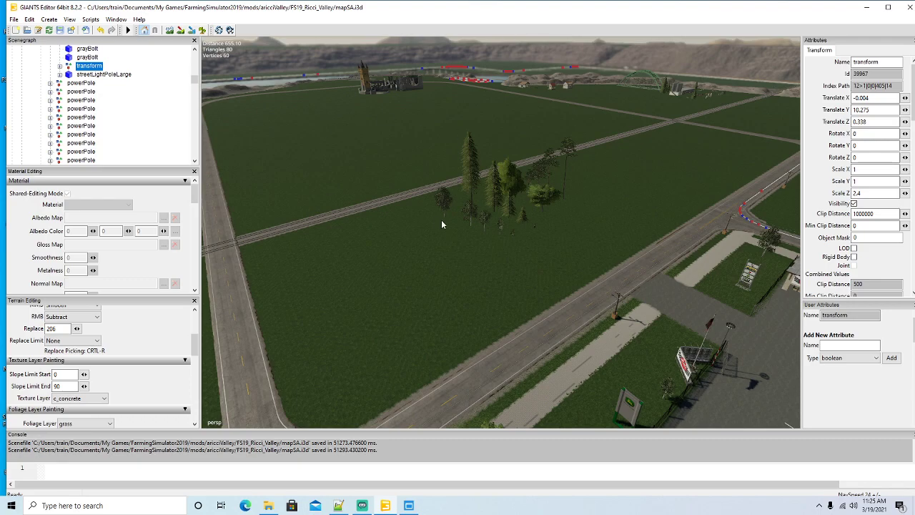
pyautogui.moveTo(441, 225); pyautogui.dragTo(389, 208, button='right')
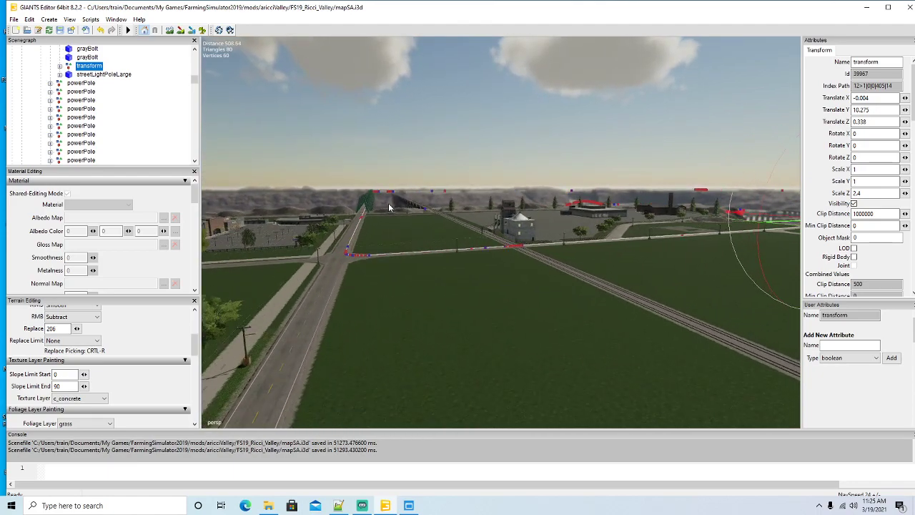
pyautogui.press('w')
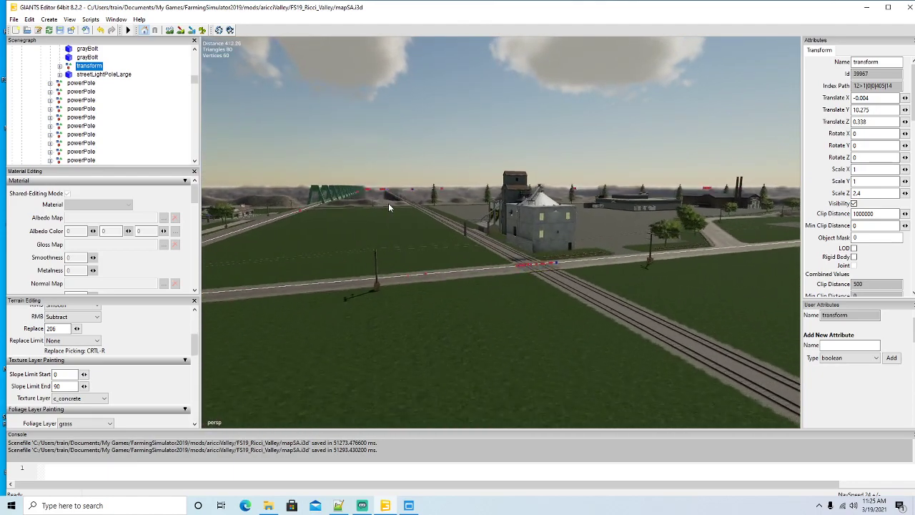
# Step: Duplicate the railroadCrossingSmall piece at Z -103.639 on the road beside the stone building and move the copy along the tracks to about X 286
pyautogui.moveTo(388, 203); pyautogui.dragTo(552, 274, button='right')
pyautogui.click(421, 252)
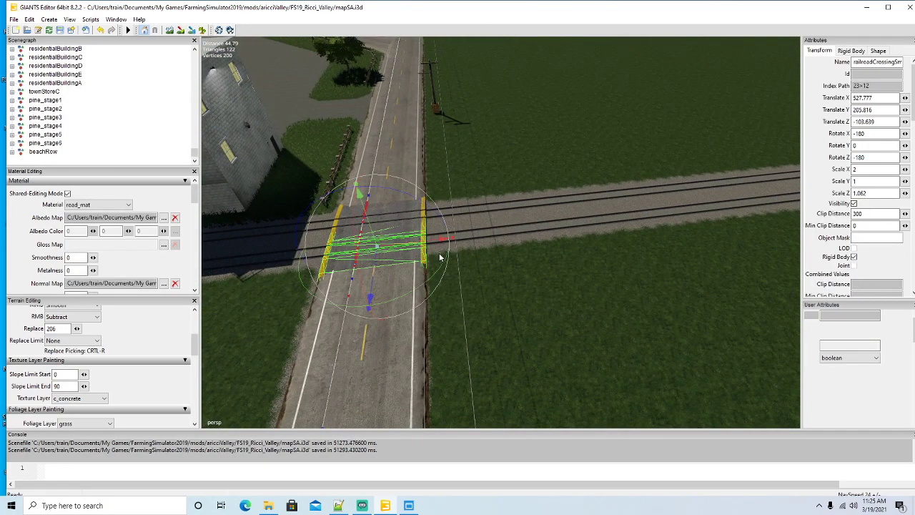
pyautogui.moveTo(432, 241); pyautogui.dragTo(766, 245)
pyautogui.keyDown('alt'); pyautogui.moveTo(758, 258); pyautogui.dragTo(567, 279); pyautogui.keyUp('alt')
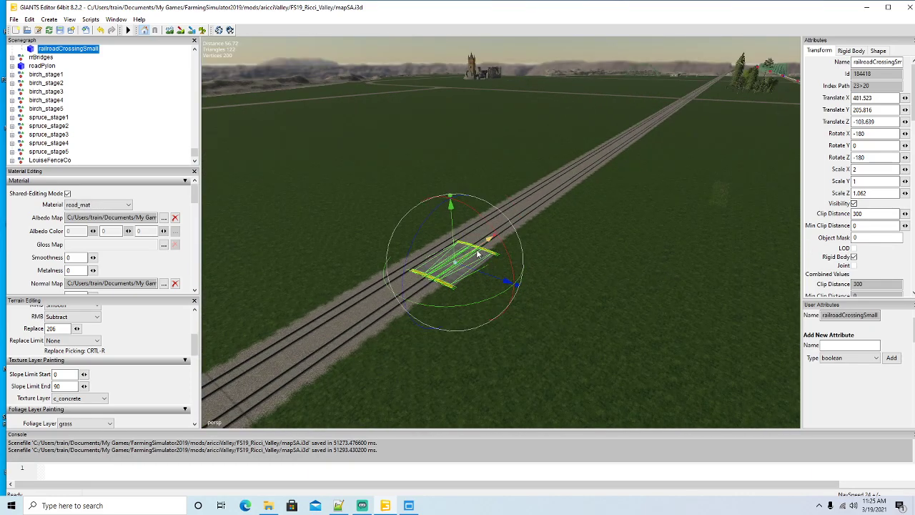
pyautogui.moveTo(477, 254); pyautogui.dragTo(764, 70)
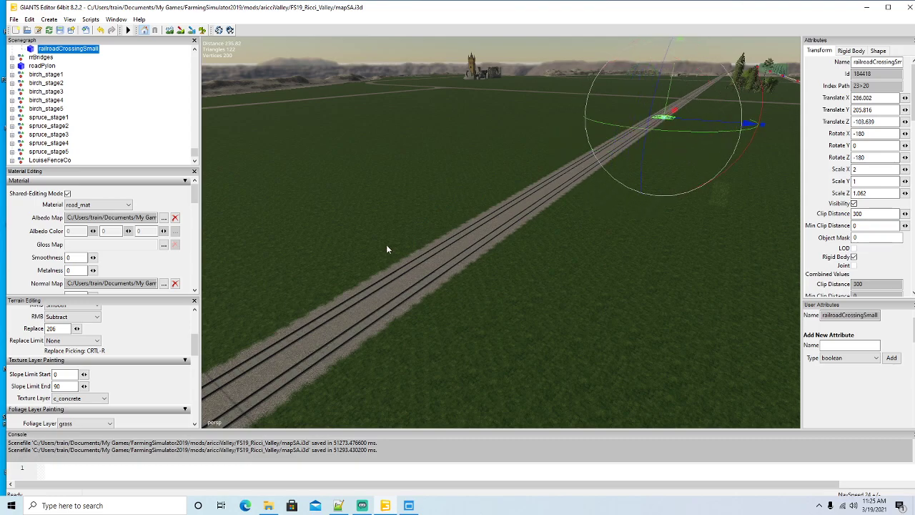
# Step: Duplicate the adjoining crossing piece at Z -98.516 and move the copy along the tracks to about X 345
pyautogui.press('f')
pyautogui.click(344, 250)
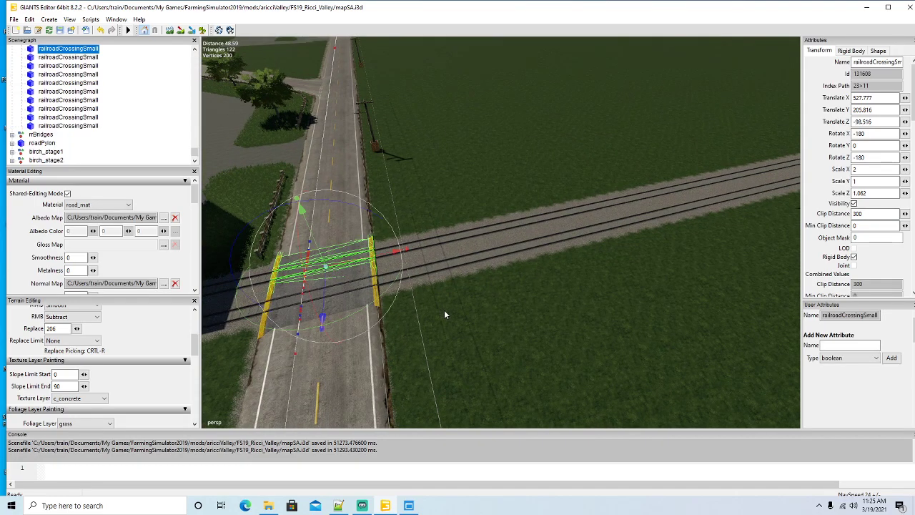
pyautogui.hotkey('ctrl', 'd')
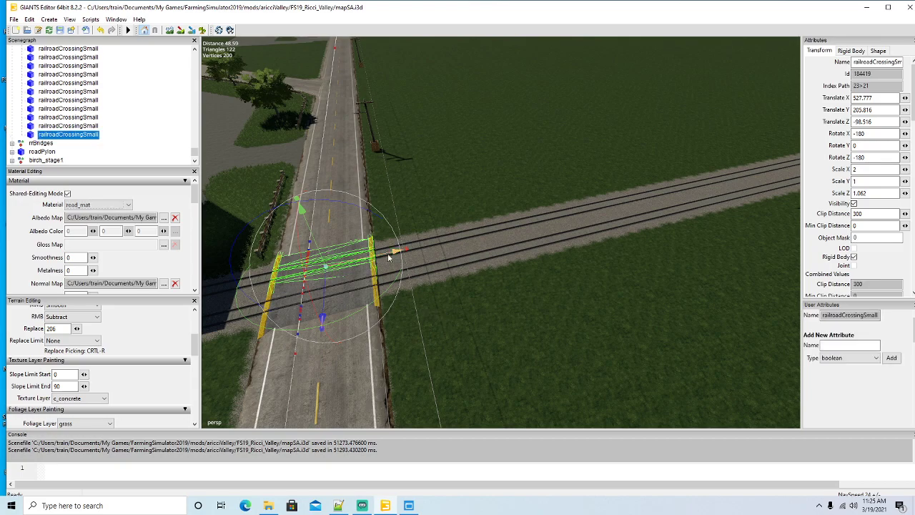
pyautogui.moveTo(379, 261); pyautogui.dragTo(660, 283)
pyautogui.press('f')
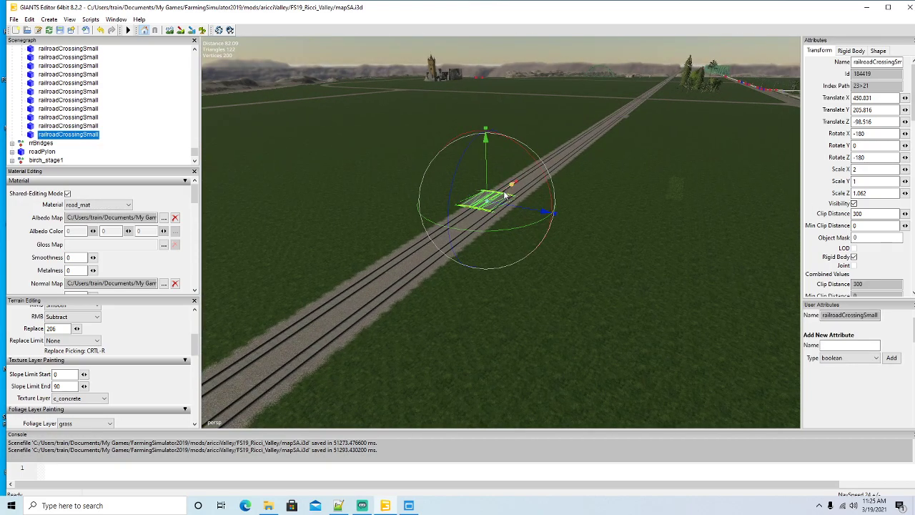
pyautogui.moveTo(509, 188); pyautogui.dragTo(783, 50)
# Step: Move the Z -98.516 crossing copy along the tracks onto the second road, at about X 151
pyautogui.keyDown('alt'); pyautogui.moveTo(628, 193); pyautogui.dragTo(642, 175); pyautogui.keyUp('alt')
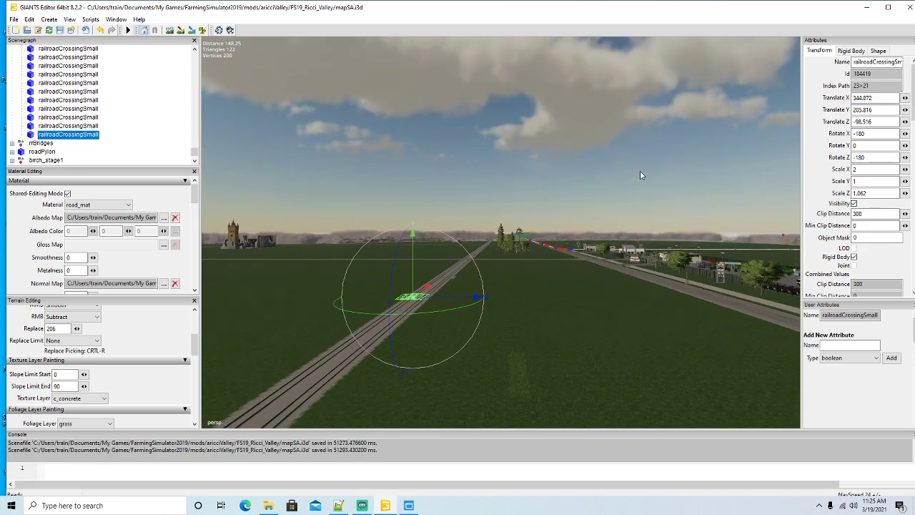
pyautogui.press('w')
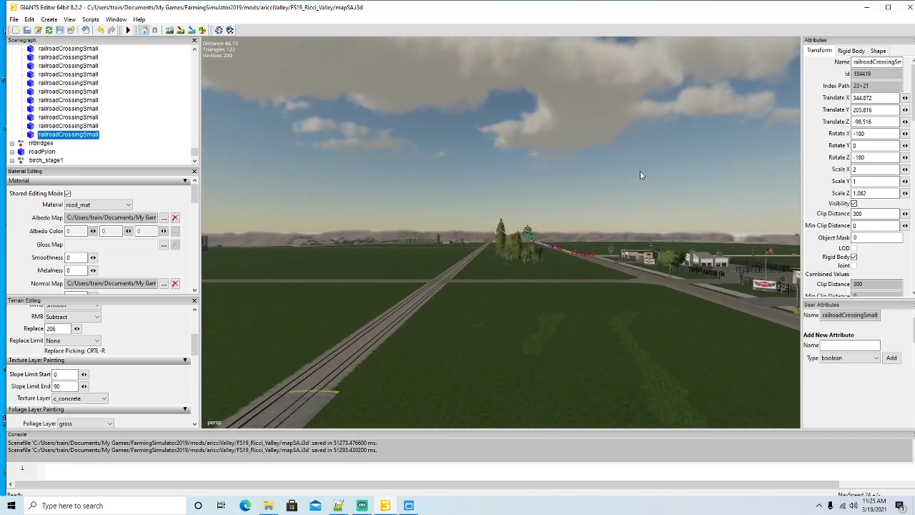
pyautogui.press('f')
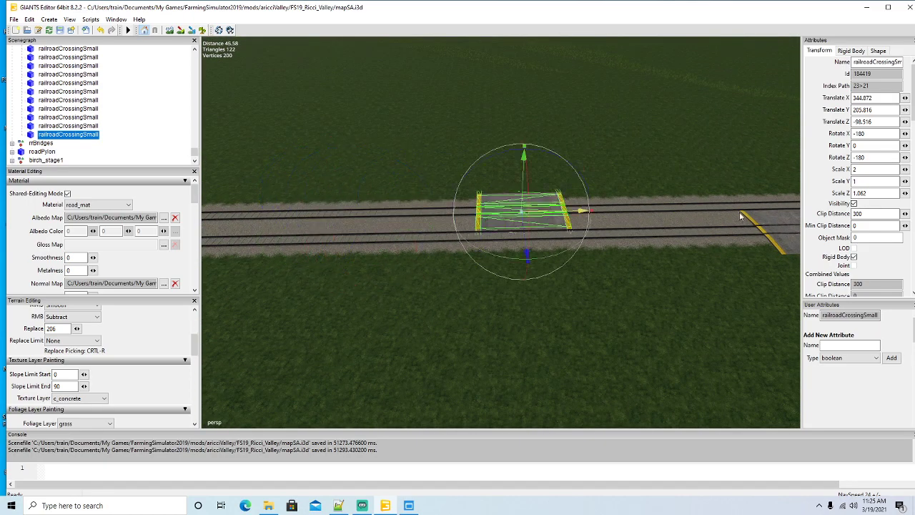
pyautogui.moveTo(740, 216); pyautogui.dragTo(789, 216)
pyautogui.keyDown('alt'); pyautogui.moveTo(606, 300); pyautogui.dragTo(531, 302); pyautogui.keyUp('alt')
pyautogui.press('w')
pyautogui.moveTo(209, 161); pyautogui.dragTo(556, 306)
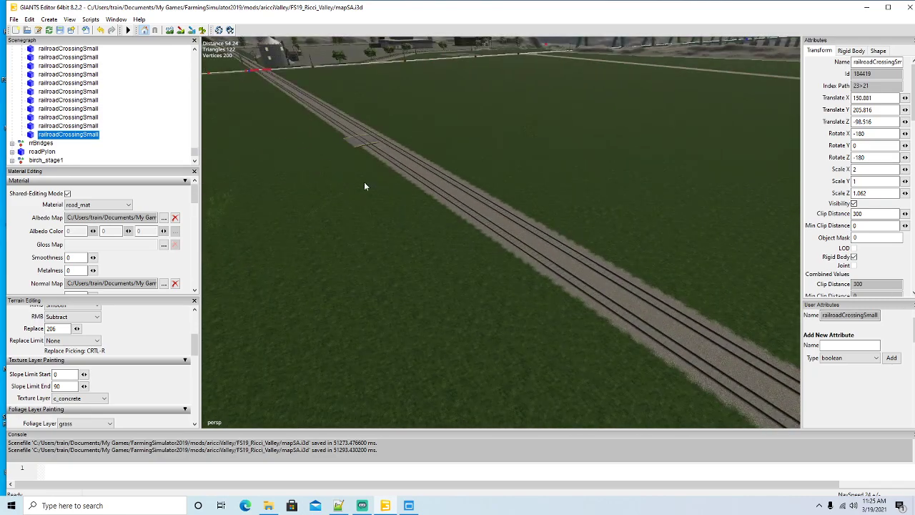
# Step: Move the Z -103.639 crossing copy onto the second road beside the other piece, at about X 154
pyautogui.click(32, 126)
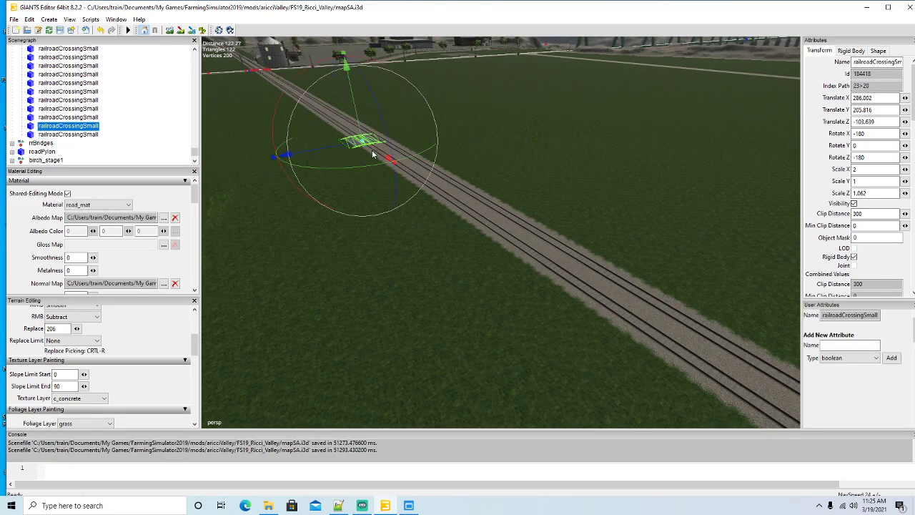
pyautogui.moveTo(490, 203); pyautogui.dragTo(786, 400)
pyautogui.press('f')
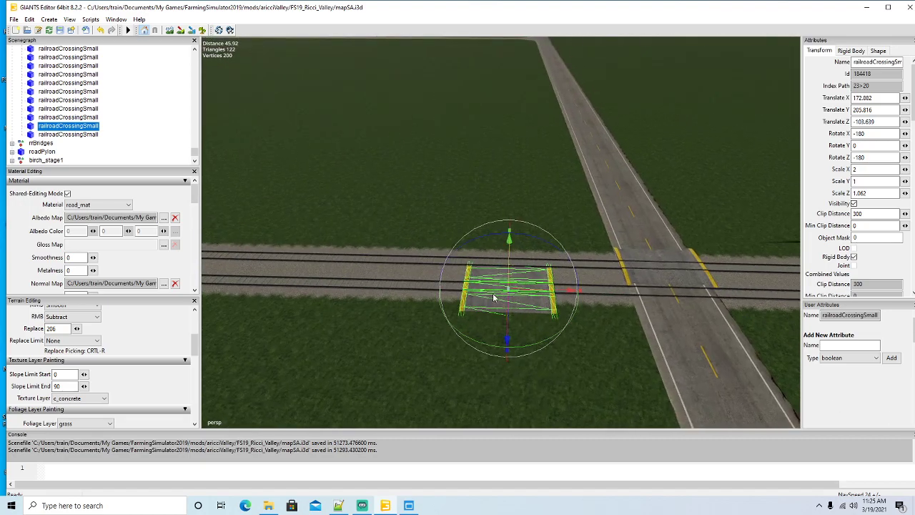
pyautogui.moveTo(647, 300); pyautogui.dragTo(624, 299)
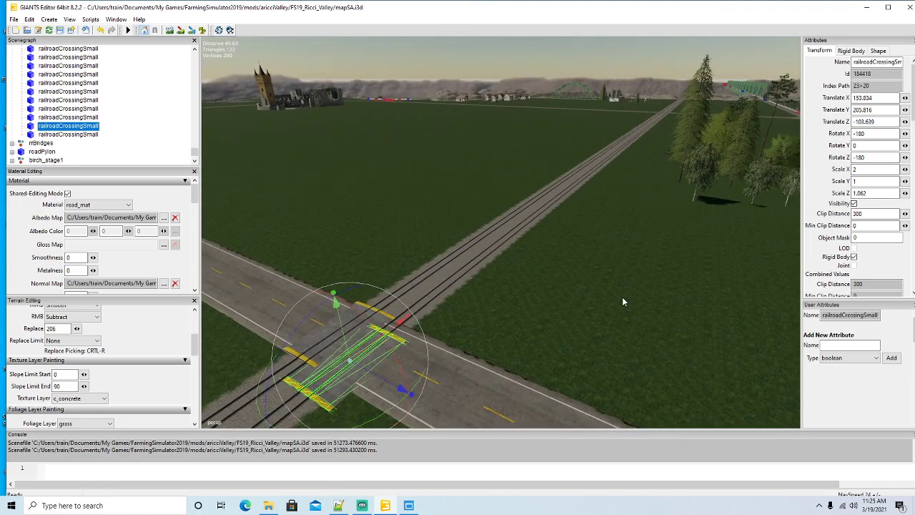
# Step: Duplicate both crossing pieces on the second road and move the copies along the tracks to about X -114 and X -75
pyautogui.hotkey('ctrl', 'd')
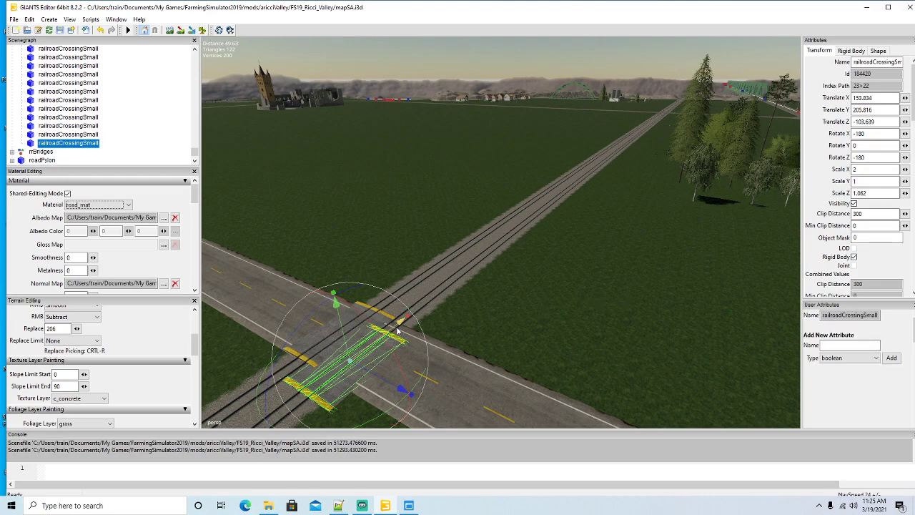
pyautogui.moveTo(502, 242); pyautogui.dragTo(647, 128)
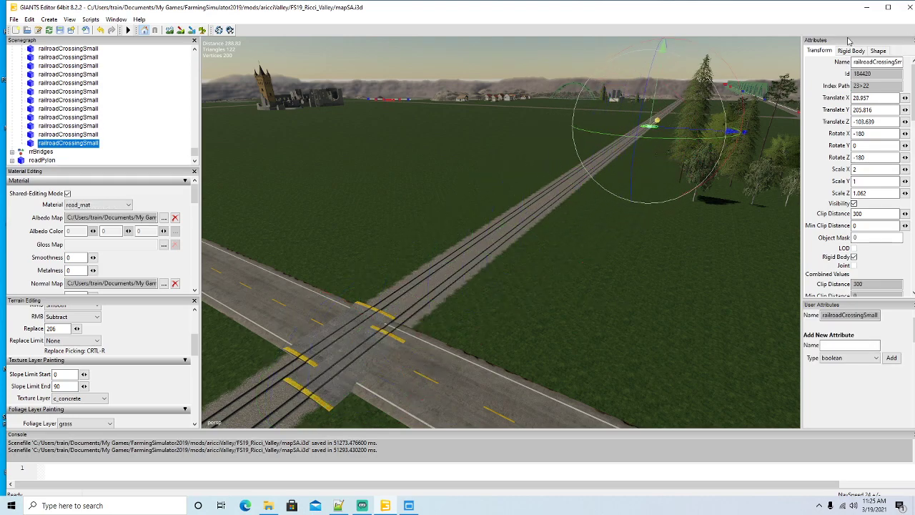
pyautogui.click(366, 316)
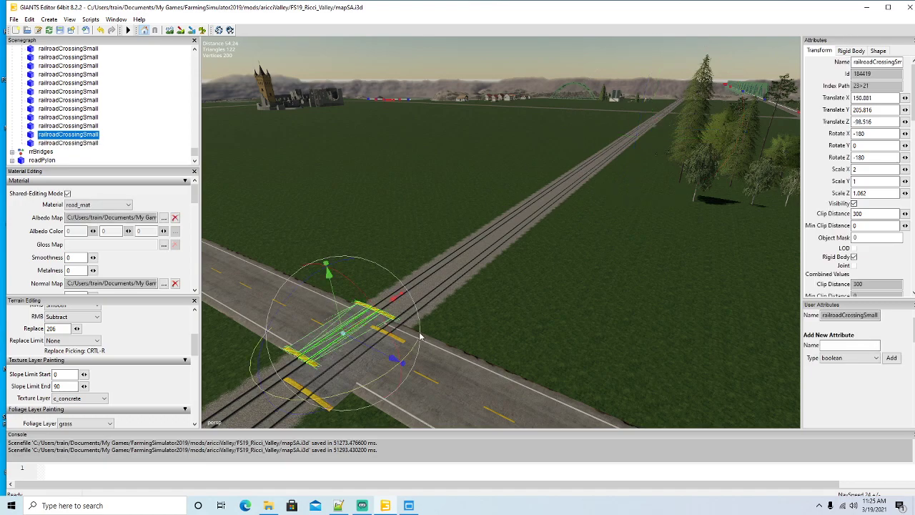
pyautogui.hotkey('ctrl', 'd')
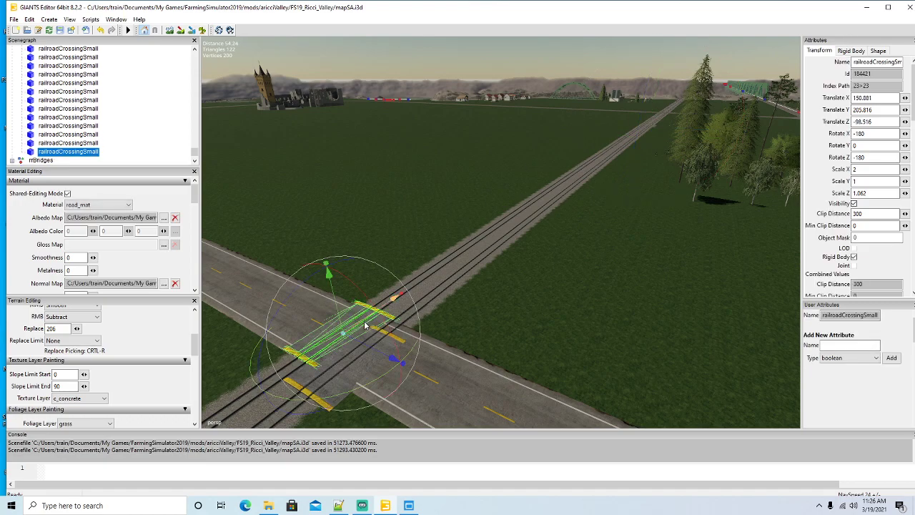
pyautogui.moveTo(394, 295); pyautogui.dragTo(707, 155)
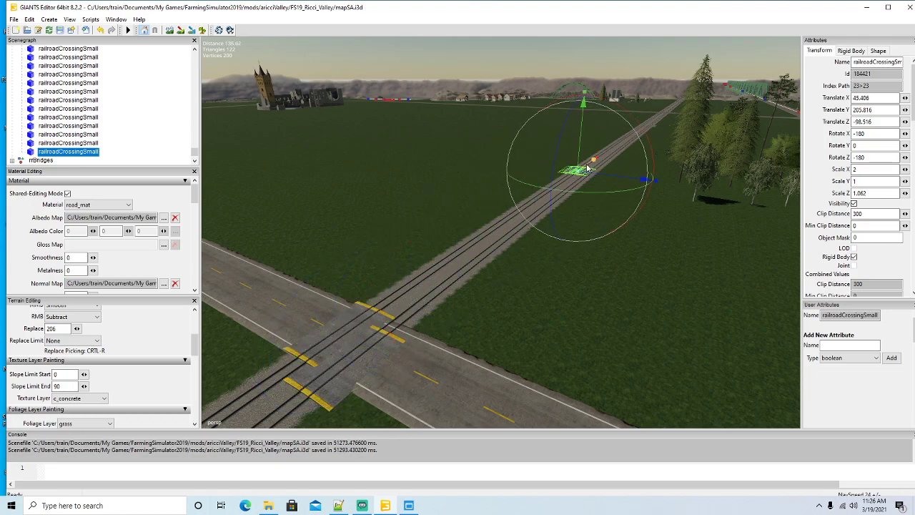
pyautogui.moveTo(587, 165); pyautogui.dragTo(638, 128)
# Step: Align the two crossing pieces with the second road's width at about X 151.36 and X 151.34
pyautogui.keyDown('alt'); pyautogui.moveTo(690, 263); pyautogui.dragTo(592, 260); pyautogui.keyUp('alt')
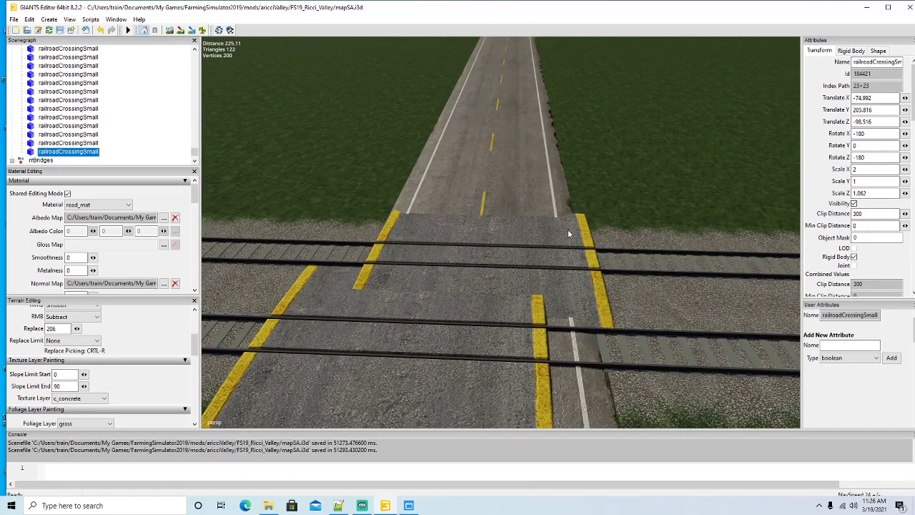
pyautogui.click(566, 234)
pyautogui.moveTo(527, 266); pyautogui.dragTo(516, 267)
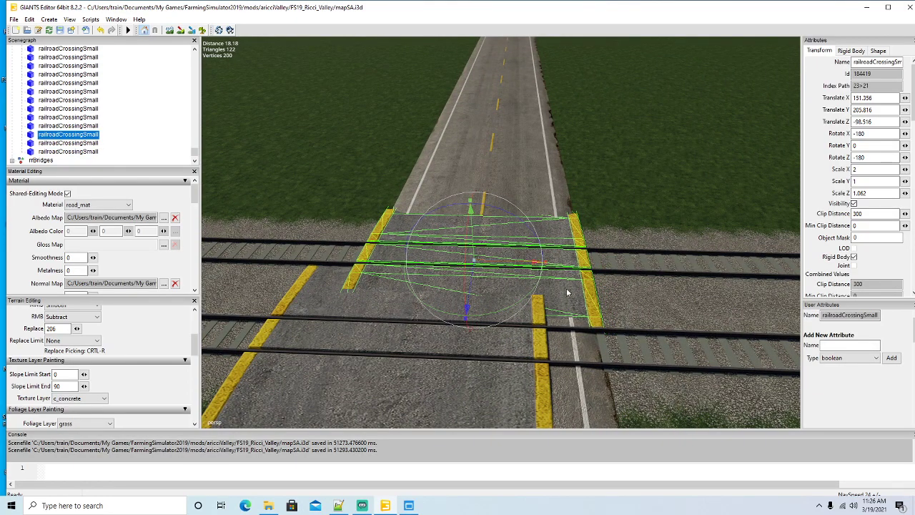
pyautogui.keyDown('alt'); pyautogui.moveTo(637, 316); pyautogui.dragTo(637, 324); pyautogui.keyUp('alt')
pyautogui.click(531, 373)
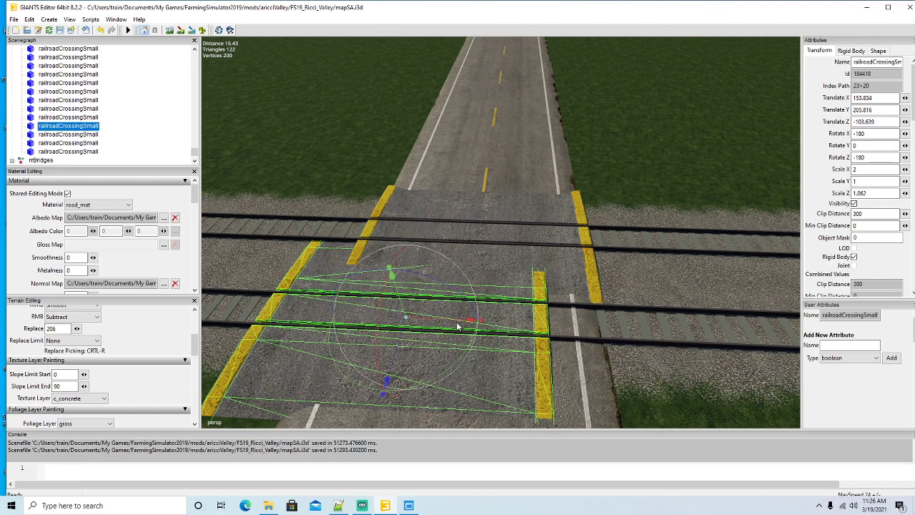
pyautogui.moveTo(493, 330); pyautogui.dragTo(652, 279)
# Step: Move the Z -103.639 copy lying past the second road along the tracks to about X -226, near the third road
pyautogui.scroll(-6, 522, 335)
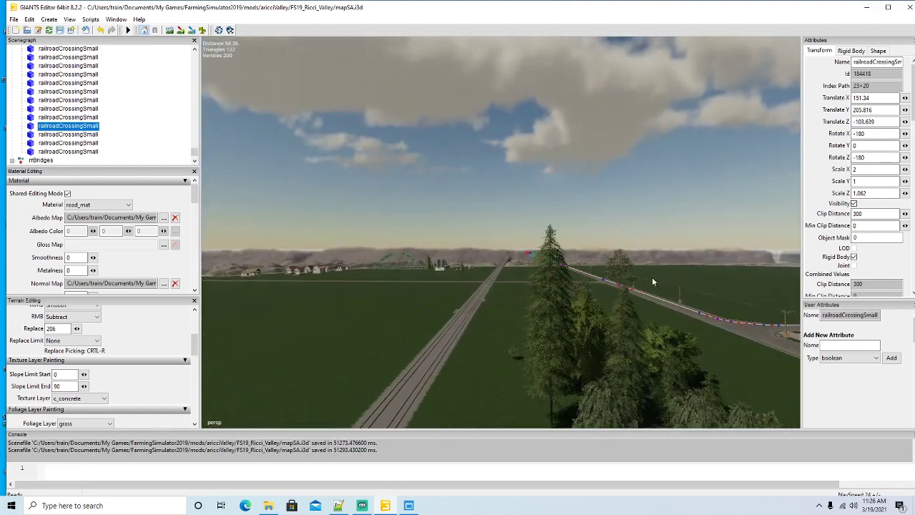
pyautogui.press('w')
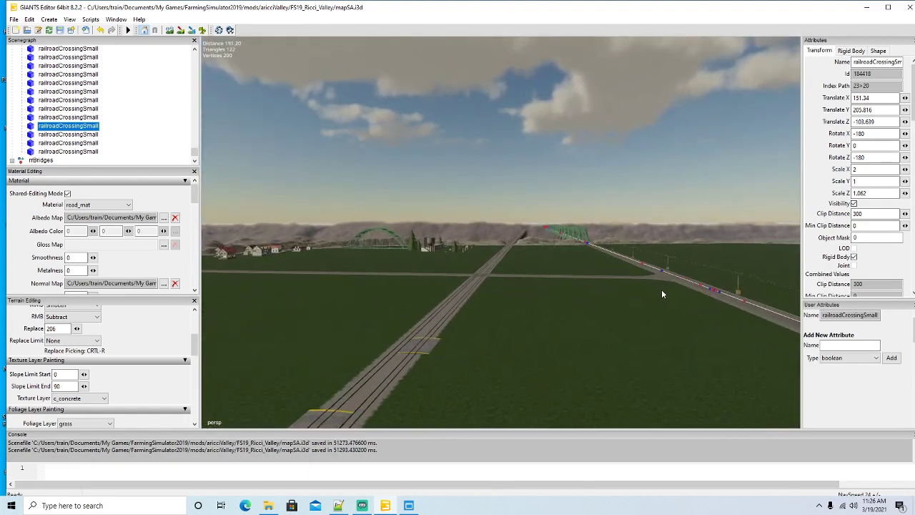
pyautogui.keyDown('alt'); pyautogui.moveTo(662, 289); pyautogui.dragTo(511, 347); pyautogui.keyUp('alt')
pyautogui.click(382, 281)
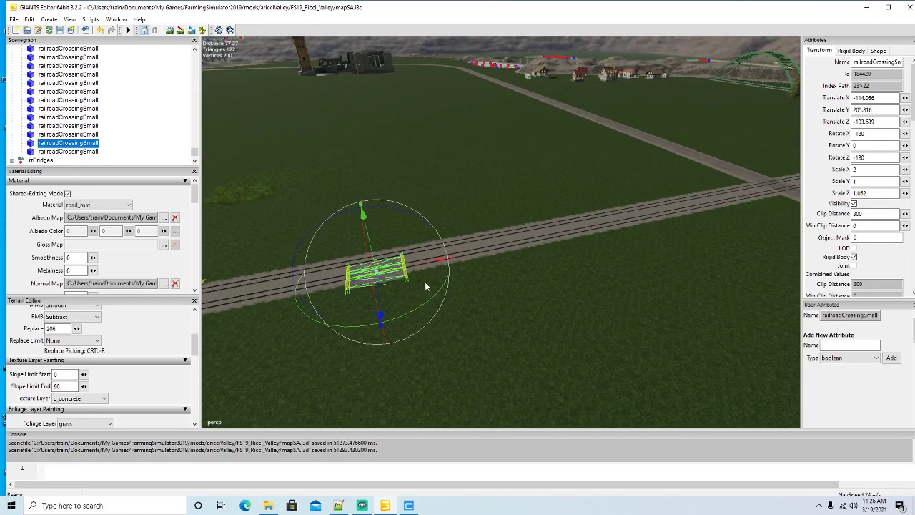
pyautogui.moveTo(421, 270); pyautogui.dragTo(797, 207)
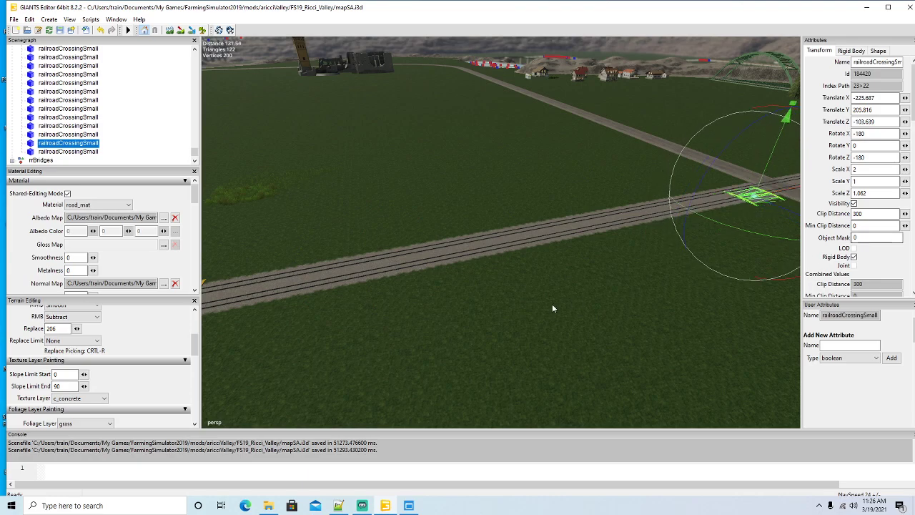
# Step: Fit the two remaining crossing copies side by side over the third road at about X -239.48
pyautogui.keyDown('alt'); pyautogui.moveTo(552, 304); pyautogui.dragTo(391, 265); pyautogui.keyUp('alt')
pyautogui.click(361, 232)
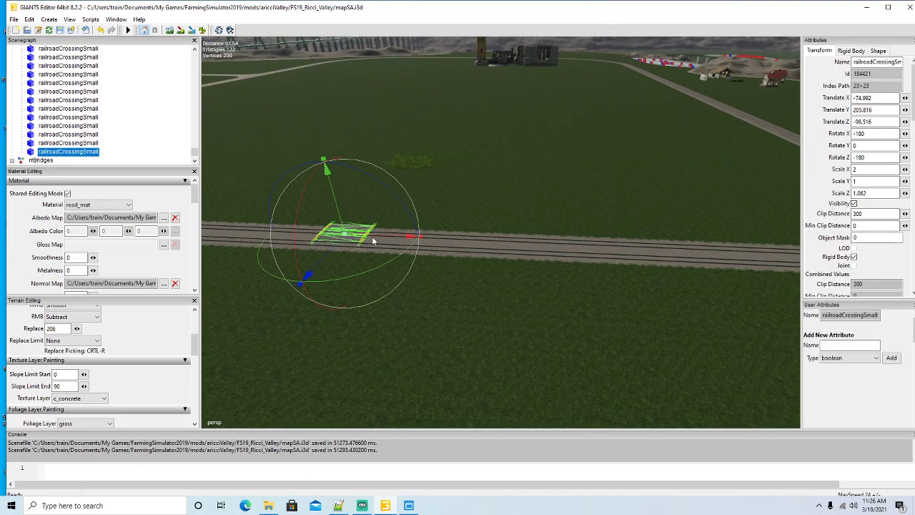
pyautogui.moveTo(418, 230); pyautogui.dragTo(536, 300)
pyautogui.scroll(3, 688, 257)
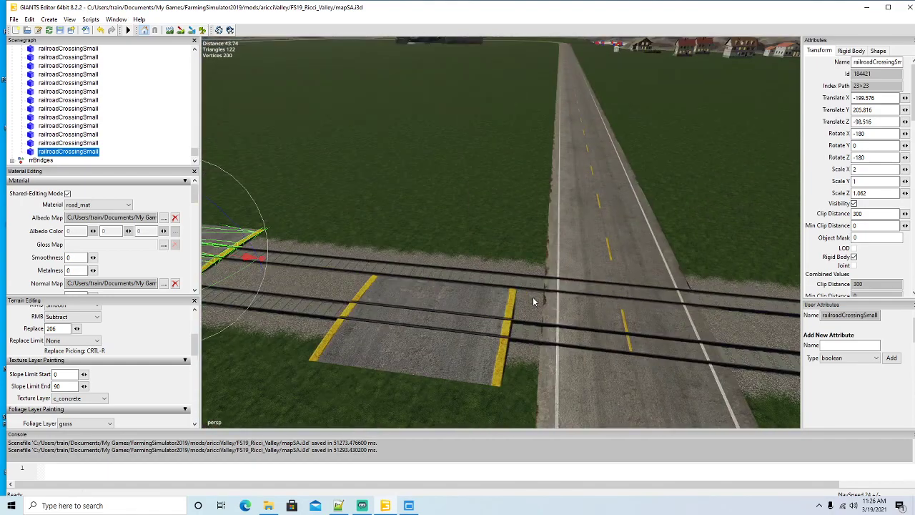
pyautogui.scroll(-3, 536, 299)
pyautogui.moveTo(322, 249); pyautogui.dragTo(636, 333)
pyautogui.scroll(3, 685, 329)
pyautogui.moveTo(586, 278); pyautogui.dragTo(599, 280)
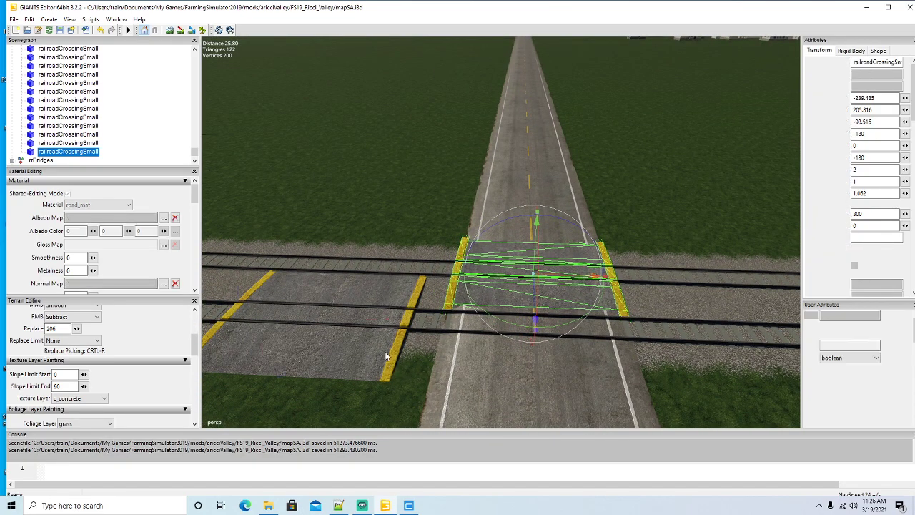
pyautogui.click(368, 333)
pyautogui.moveTo(379, 325); pyautogui.dragTo(602, 362)
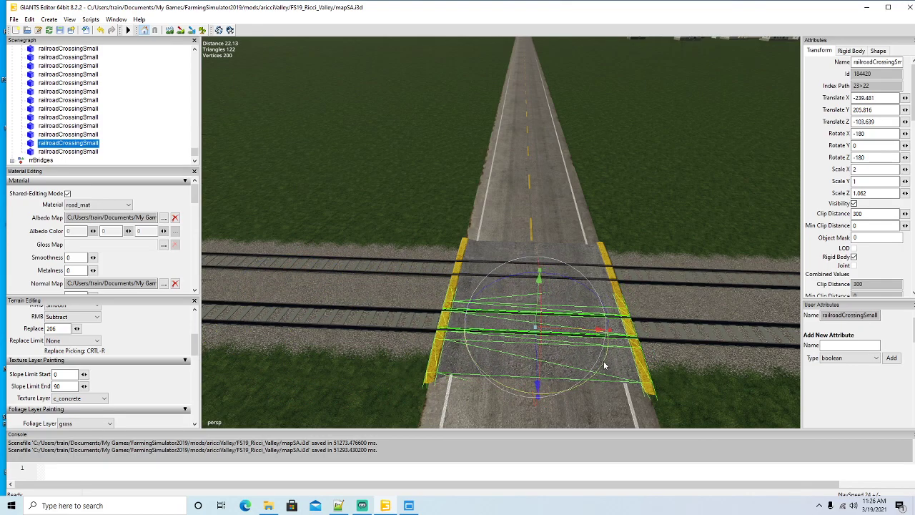
# Step: Survey the third road from its railway crossing to the castle ruins and the land beyond
pyautogui.scroll(-10, 591, 366)
pyautogui.scroll(-5, 590, 366)
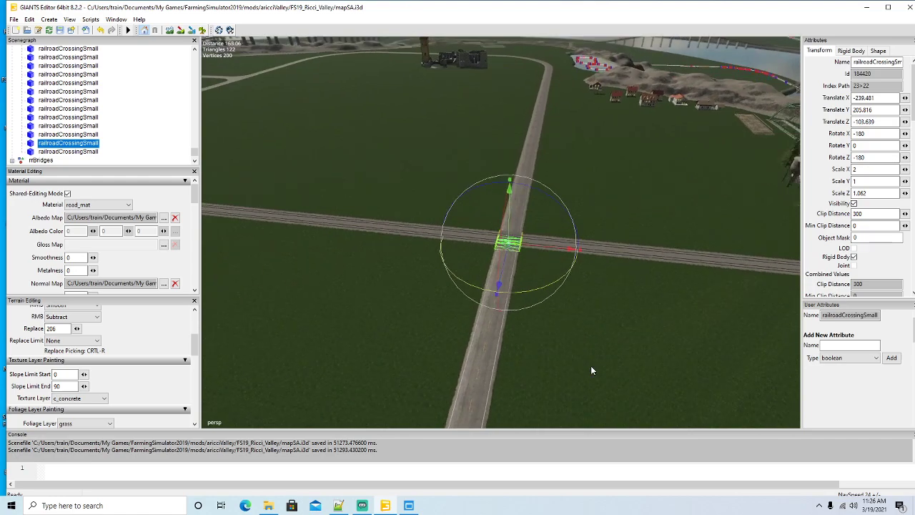
pyautogui.keyDown('alt'); pyautogui.moveTo(590, 366); pyautogui.dragTo(429, 336); pyautogui.keyUp('alt')
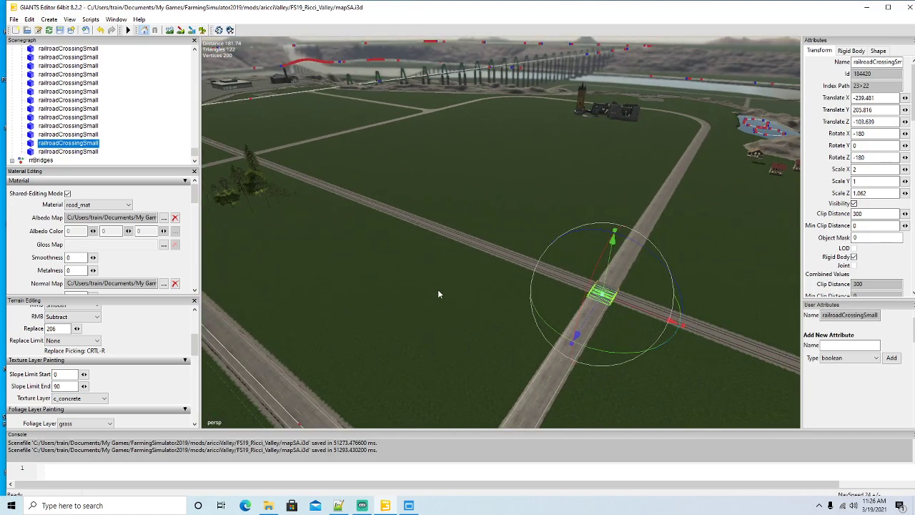
pyautogui.keyDown('alt'); pyautogui.moveTo(439, 294); pyautogui.dragTo(764, 195); pyautogui.keyUp('alt')
pyautogui.keyDown('alt'); pyautogui.moveTo(432, 267); pyautogui.dragTo(476, 257); pyautogui.keyUp('alt')
pyautogui.scroll(4, 477, 256)
pyautogui.scroll(3, 492, 266)
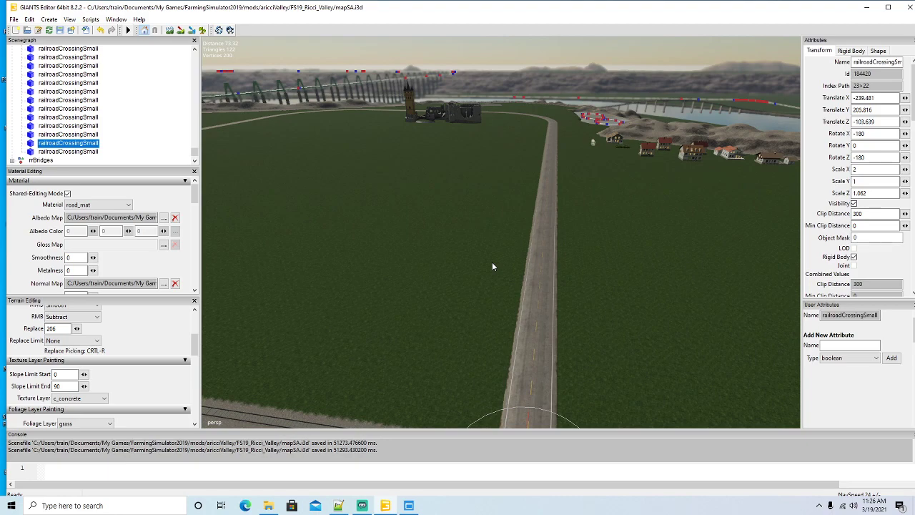
pyautogui.press('w')
pyautogui.keyDown('alt'); pyautogui.moveTo(494, 232); pyautogui.dragTo(494, 212); pyautogui.keyUp('alt')
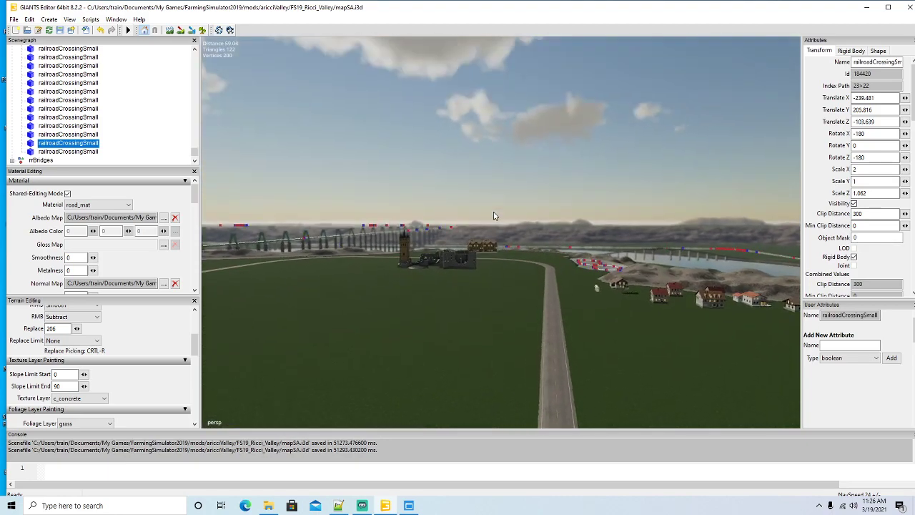
pyautogui.press('w')
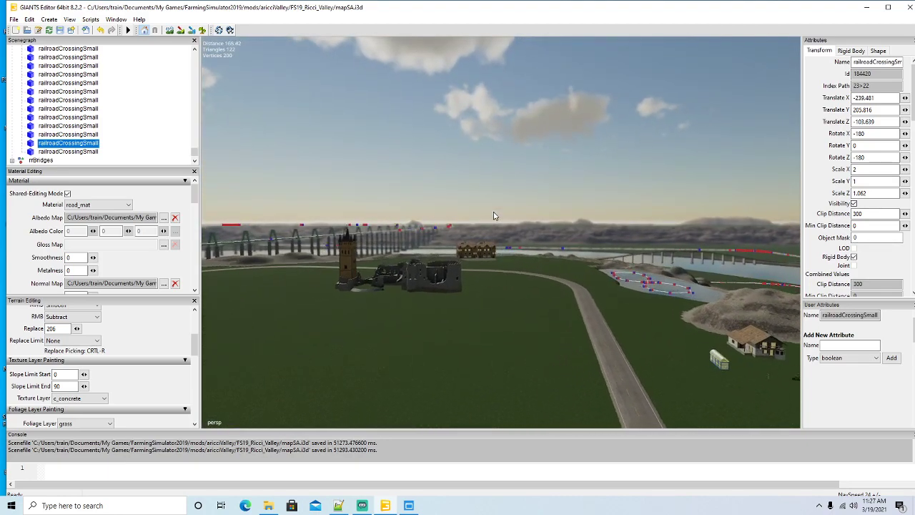
pyautogui.press('w')
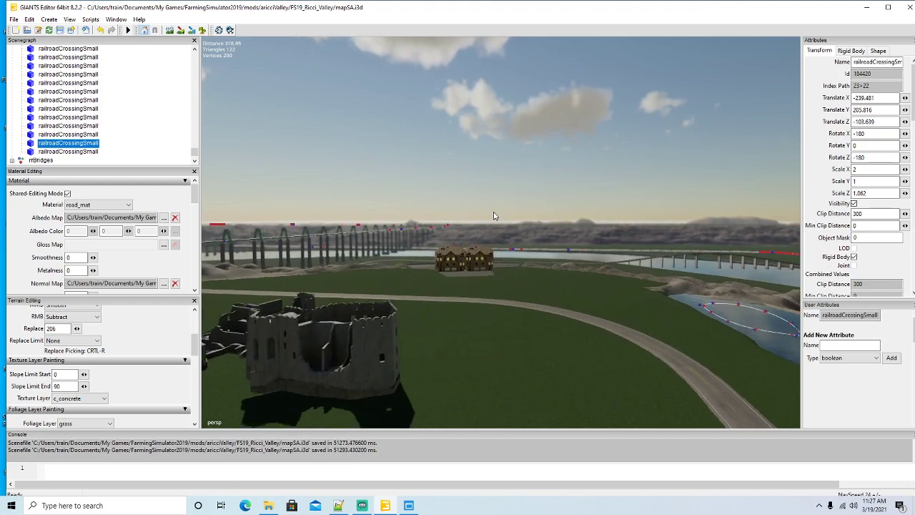
# Step: Move the castle across the third road beside the hotel, to about X -197.31, Z 442.01, with Y rotation about 76.36
pyautogui.press('w')
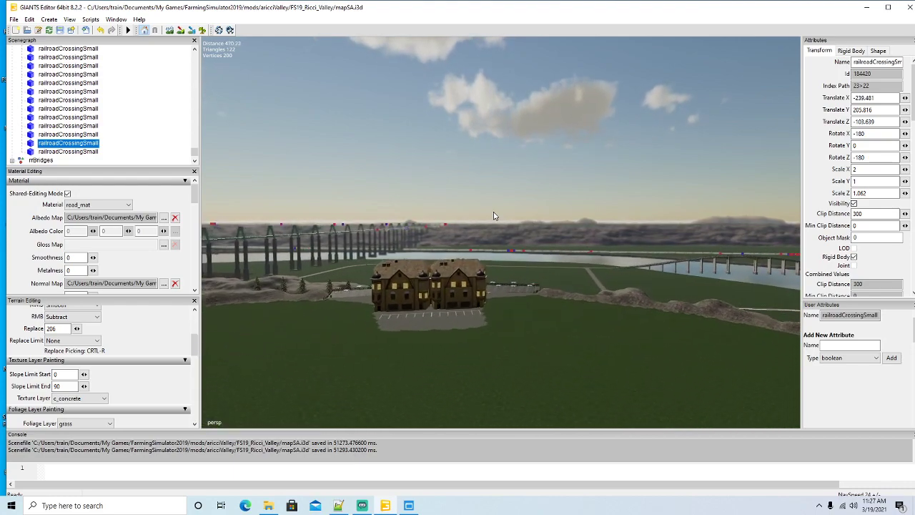
pyautogui.keyDown('alt'); pyautogui.moveTo(494, 215); pyautogui.dragTo(491, 305); pyautogui.keyUp('alt')
pyautogui.press('s')
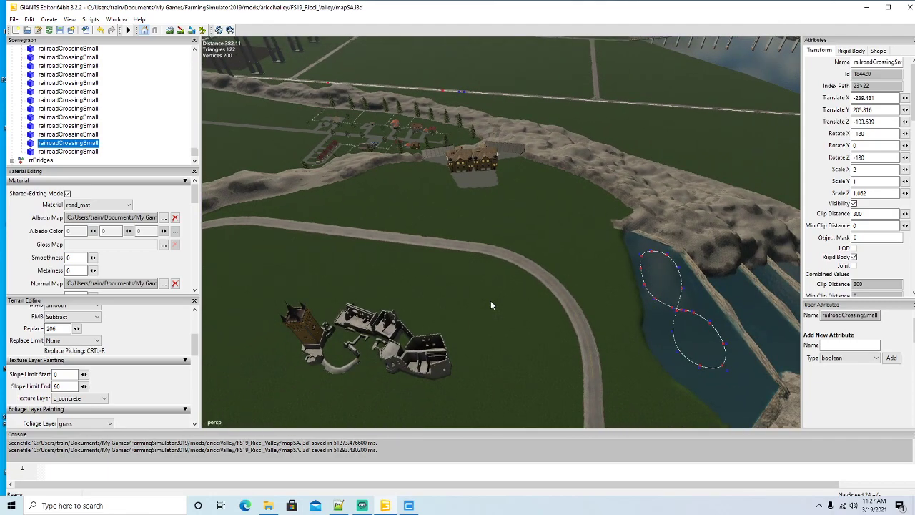
pyautogui.click(394, 353)
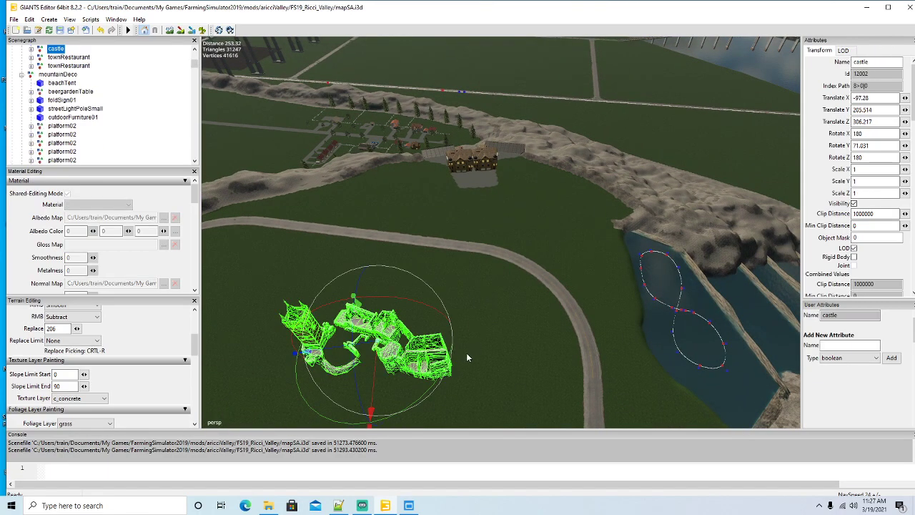
pyautogui.moveTo(507, 351); pyautogui.dragTo(496, 353, button='right')
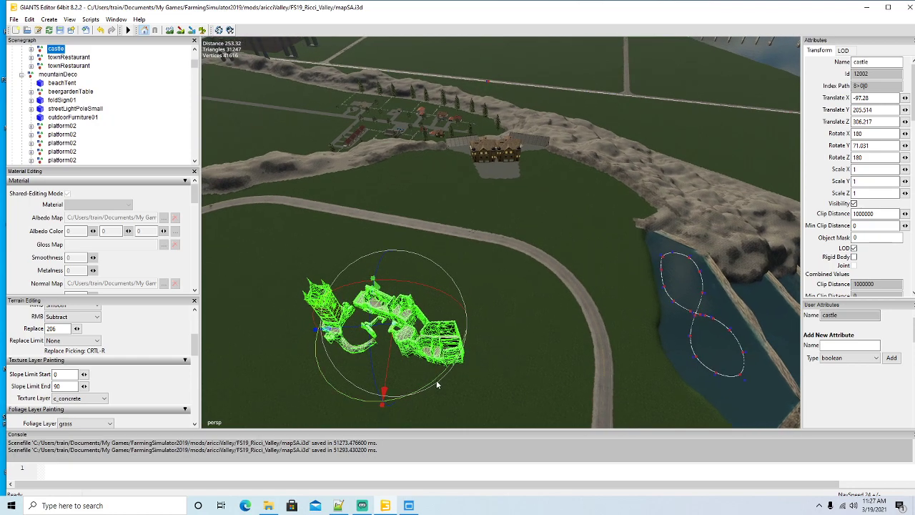
pyautogui.moveTo(424, 386); pyautogui.dragTo(556, 229)
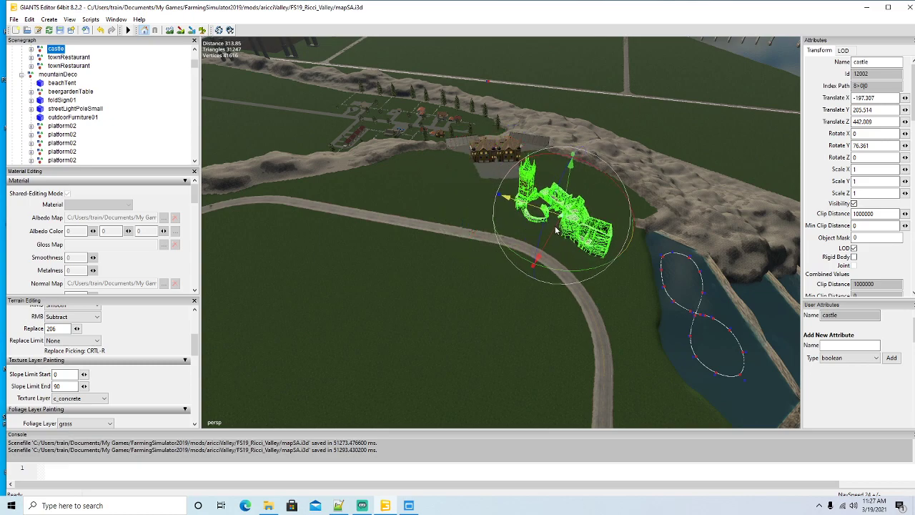
# Step: Examine the castle's new site from several sides, including the road loop, the lake, the hotel and the cliffs
pyautogui.keyDown('alt'); pyautogui.moveTo(487, 284); pyautogui.dragTo(472, 292); pyautogui.keyUp('alt')
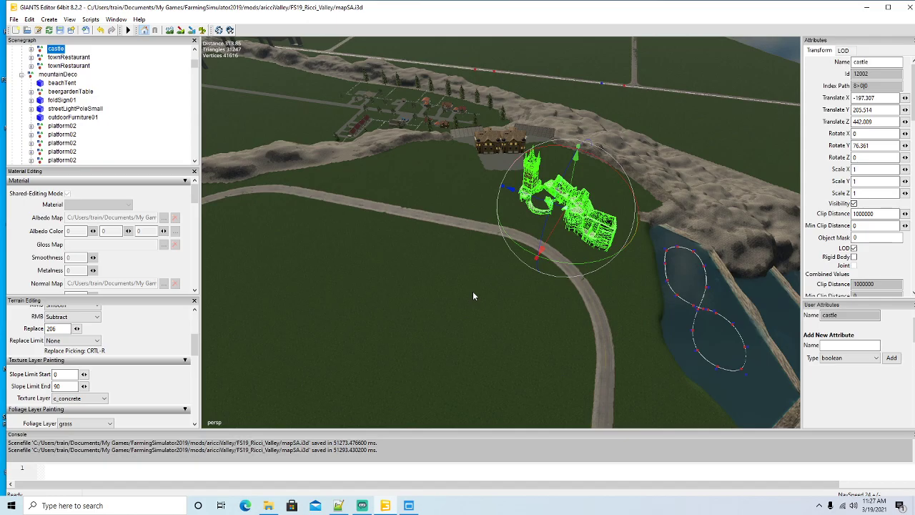
pyautogui.scroll(5, 473, 295)
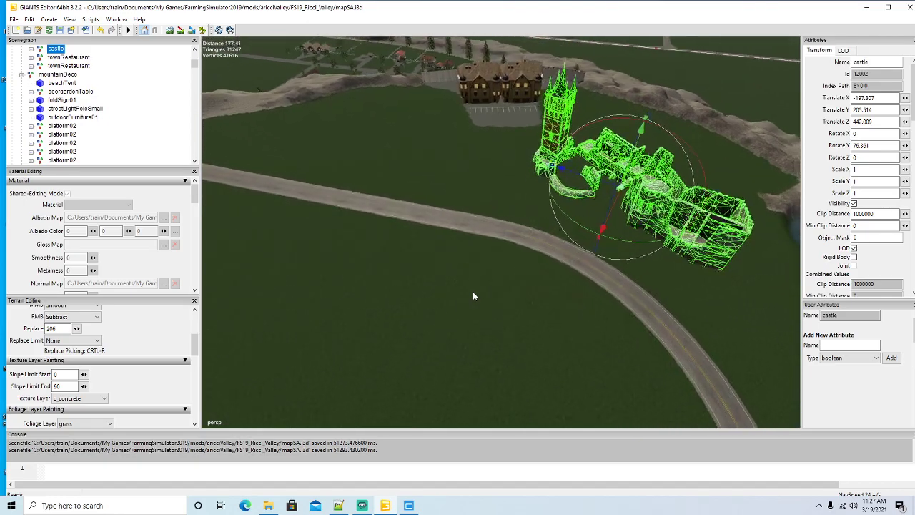
pyautogui.scroll(3, 472, 295)
pyautogui.keyDown('alt'); pyautogui.moveTo(472, 295); pyautogui.dragTo(525, 313); pyautogui.keyUp('alt')
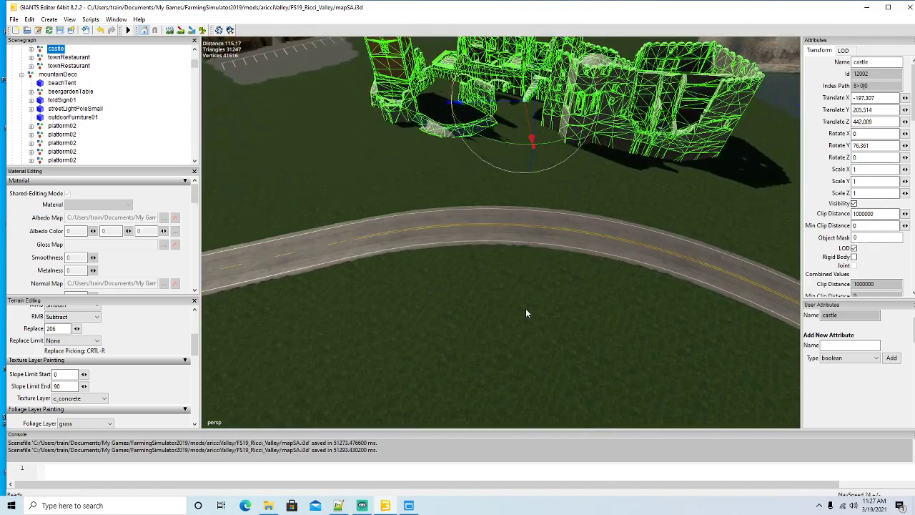
pyautogui.click(525, 313)
pyautogui.scroll(-5, 525, 311)
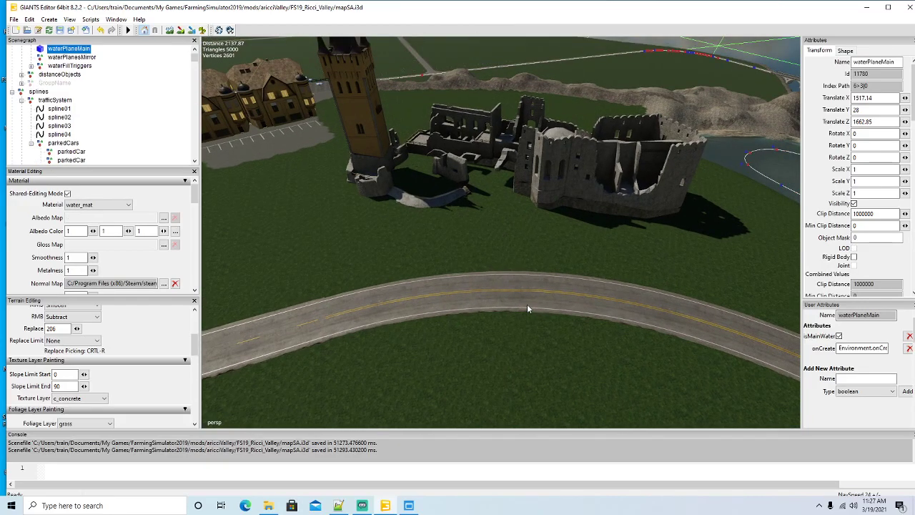
pyautogui.keyDown('alt'); pyautogui.moveTo(527, 304); pyautogui.dragTo(492, 304); pyautogui.keyUp('alt')
pyautogui.scroll(-5, 492, 304)
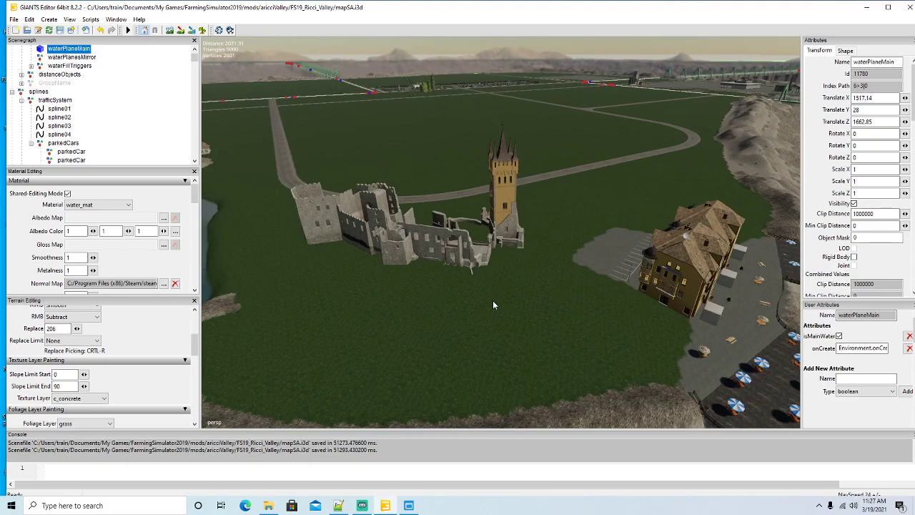
pyautogui.keyDown('alt'); pyautogui.moveTo(492, 305); pyautogui.dragTo(474, 309); pyautogui.keyUp('alt')
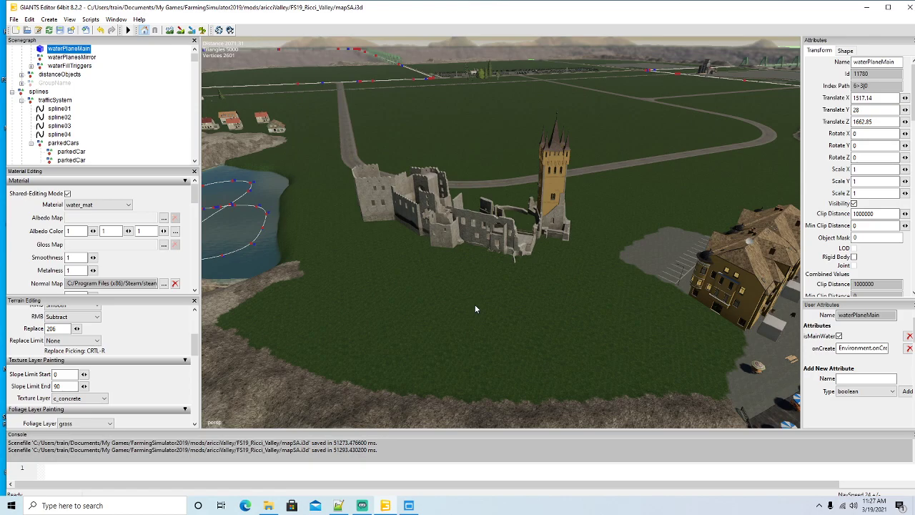
pyautogui.keyDown('alt'); pyautogui.moveTo(474, 309); pyautogui.dragTo(431, 304); pyautogui.keyUp('alt')
pyautogui.scroll(8, 508, 273)
pyautogui.scroll(-6, 429, 330)
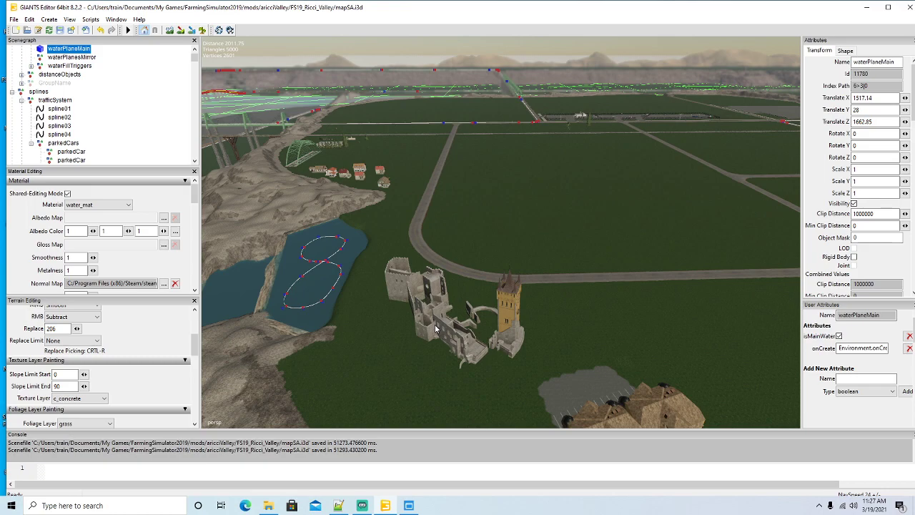
pyautogui.keyDown('alt'); pyautogui.moveTo(416, 343); pyautogui.dragTo(434, 349); pyautogui.keyUp('alt')
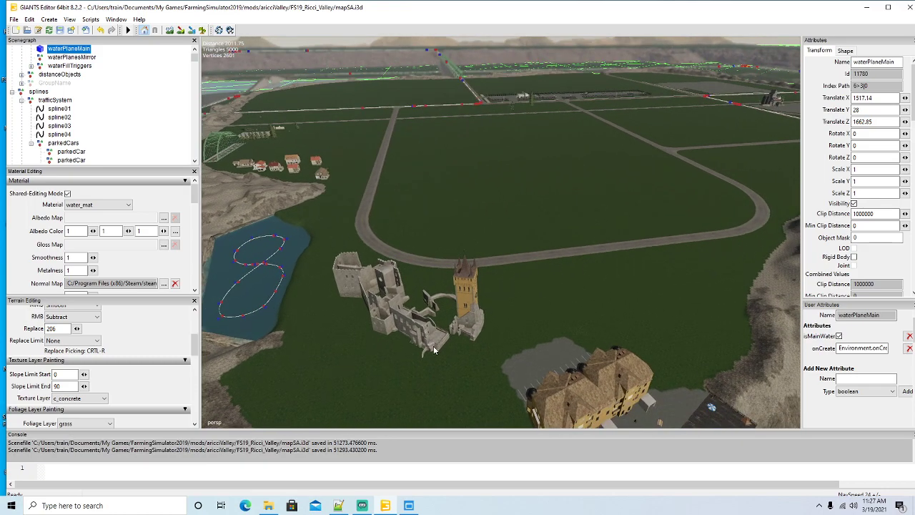
pyautogui.keyDown('alt'); pyautogui.moveTo(431, 350); pyautogui.dragTo(325, 281); pyautogui.keyUp('alt')
pyautogui.scroll(-3, 412, 349)
pyautogui.scroll(-3, 392, 355)
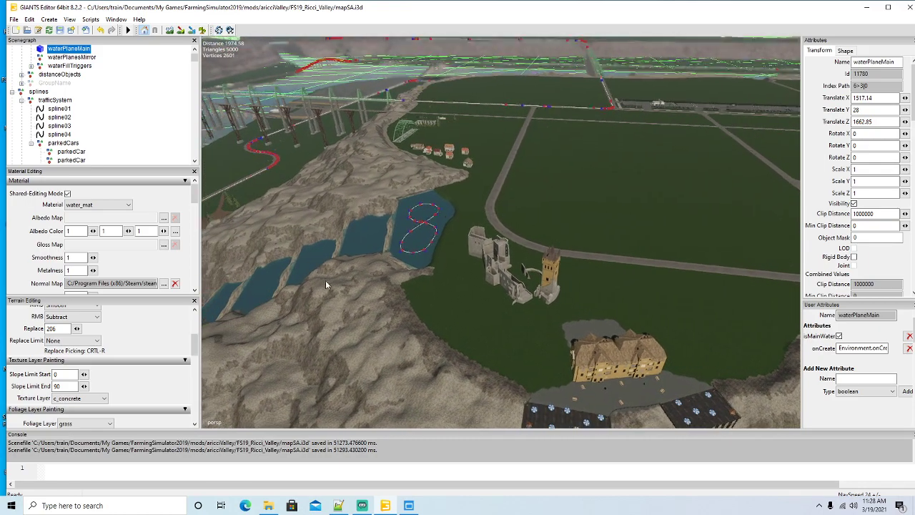
# Step: Collapse the splines, Places, globalCompany and roadsFixed groups in the scene tree and expand bridgesNew
pyautogui.click(11, 91)
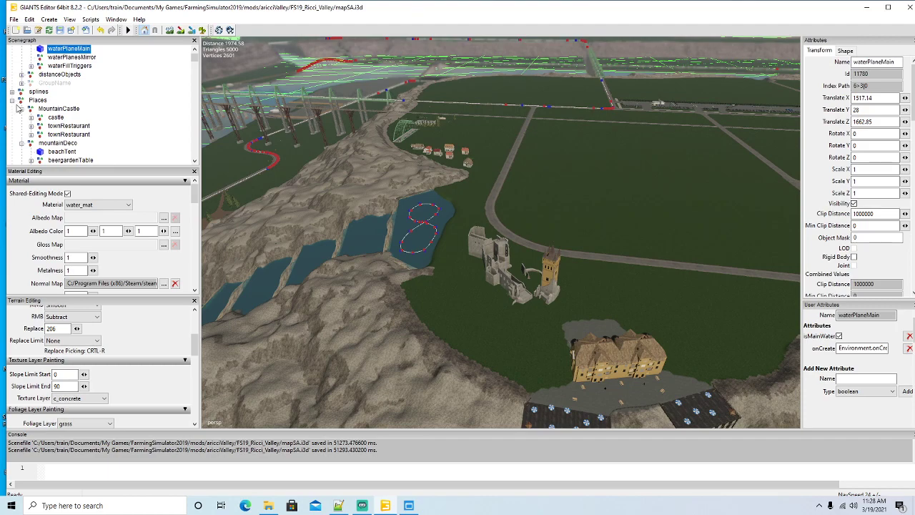
pyautogui.click(11, 101)
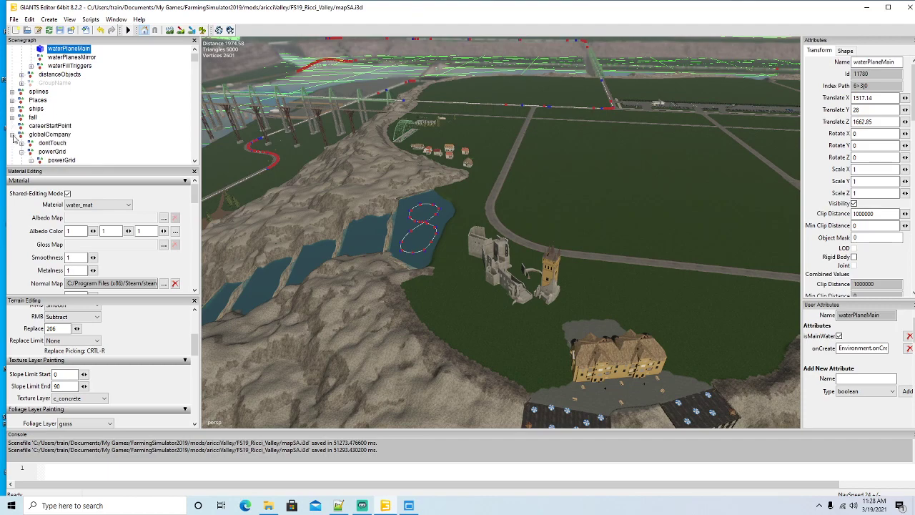
pyautogui.click(12, 135)
pyautogui.scroll(-2, 80, 130)
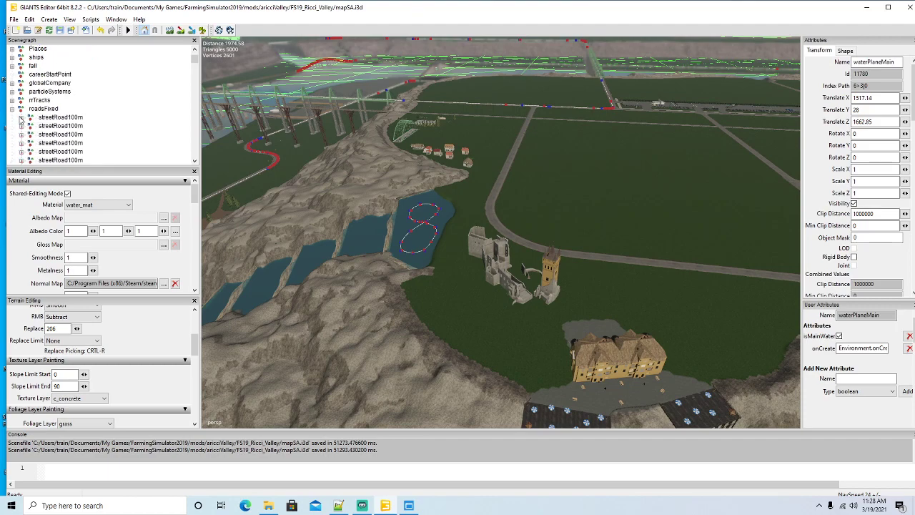
pyautogui.click(11, 109)
pyautogui.click(11, 117)
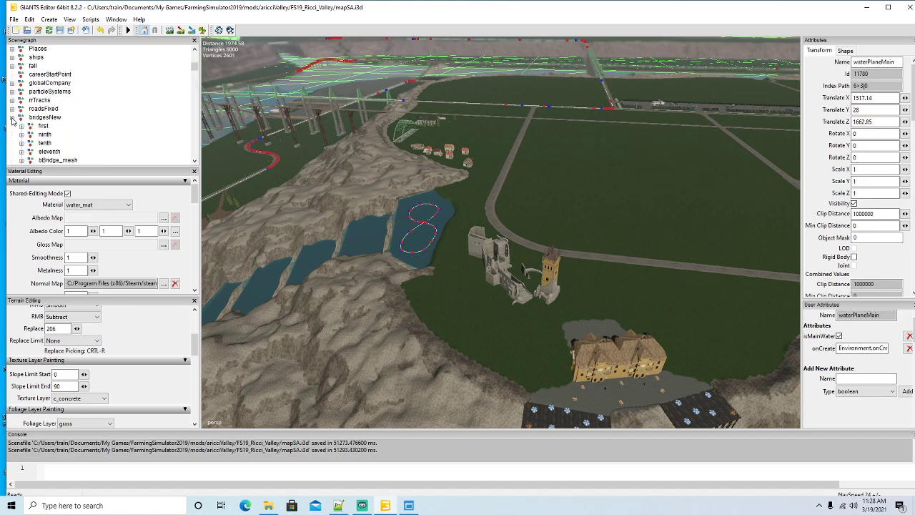
# Step: Locate the bridge group "first" from bridgesNew in the landscape, view the land around it, and collapse bridgesNew
pyautogui.click(30, 126)
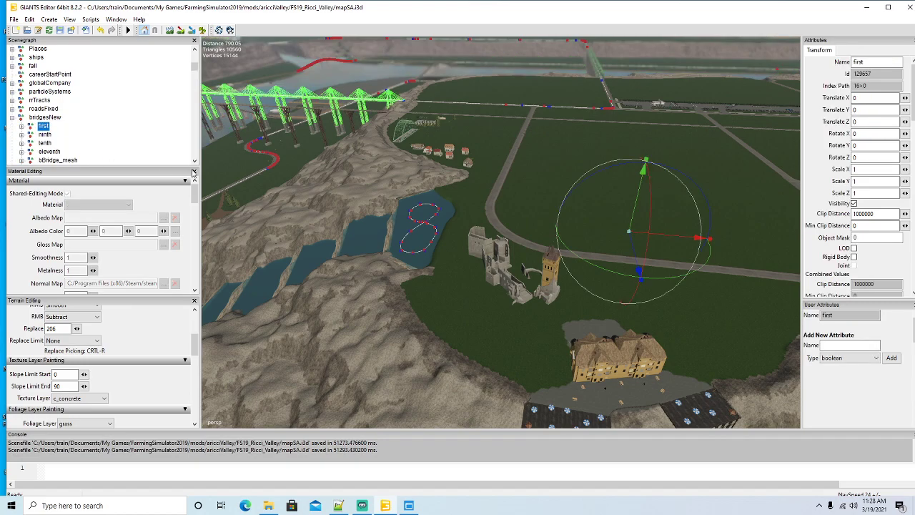
pyautogui.keyDown('alt'); pyautogui.moveTo(336, 203); pyautogui.dragTo(319, 190); pyautogui.keyUp('alt')
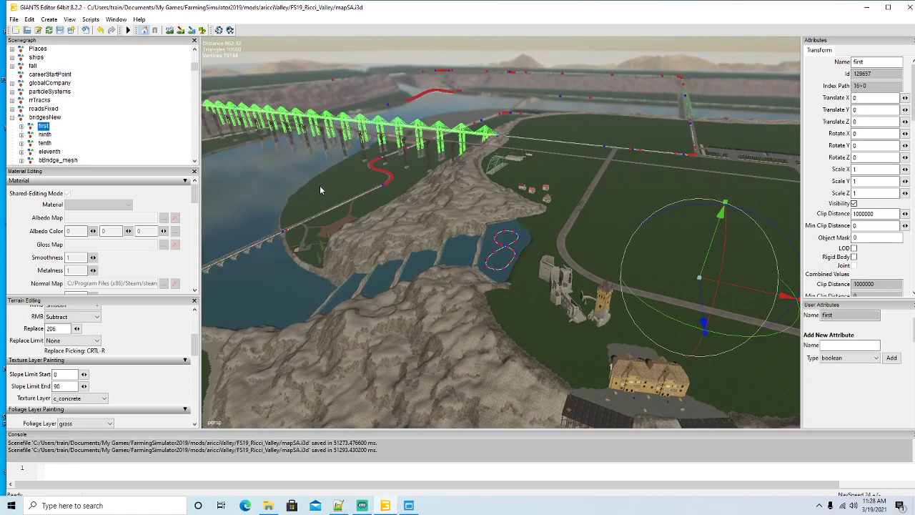
pyautogui.keyDown('alt'); pyautogui.moveTo(434, 224); pyautogui.dragTo(499, 207); pyautogui.keyUp('alt')
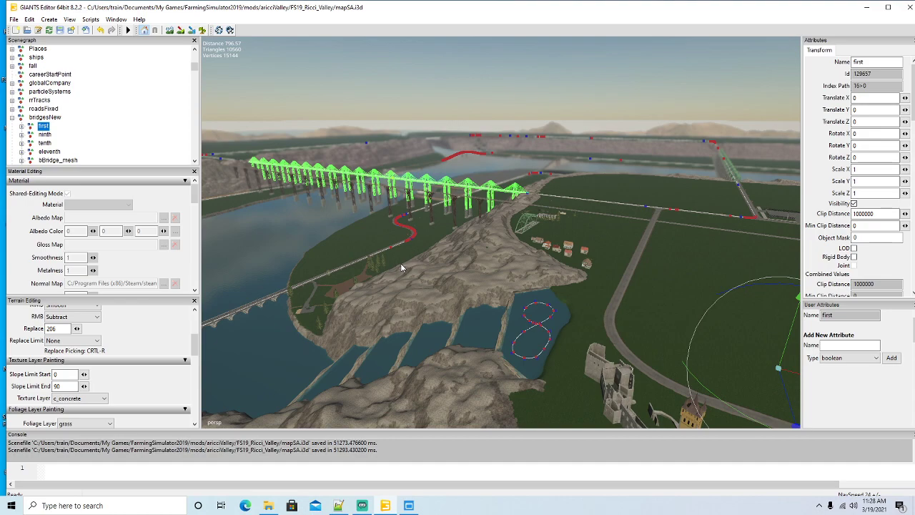
pyautogui.keyDown('alt'); pyautogui.moveTo(460, 312); pyautogui.dragTo(494, 306); pyautogui.keyUp('alt')
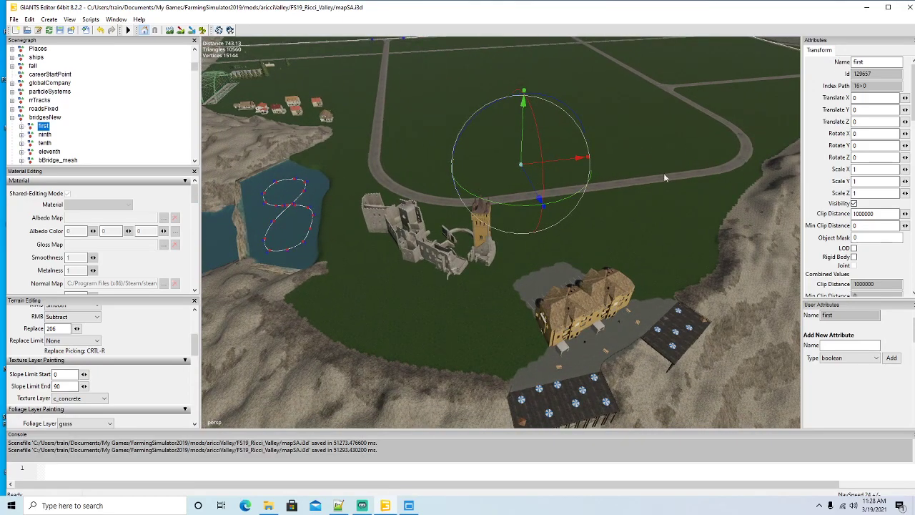
pyautogui.press('w')
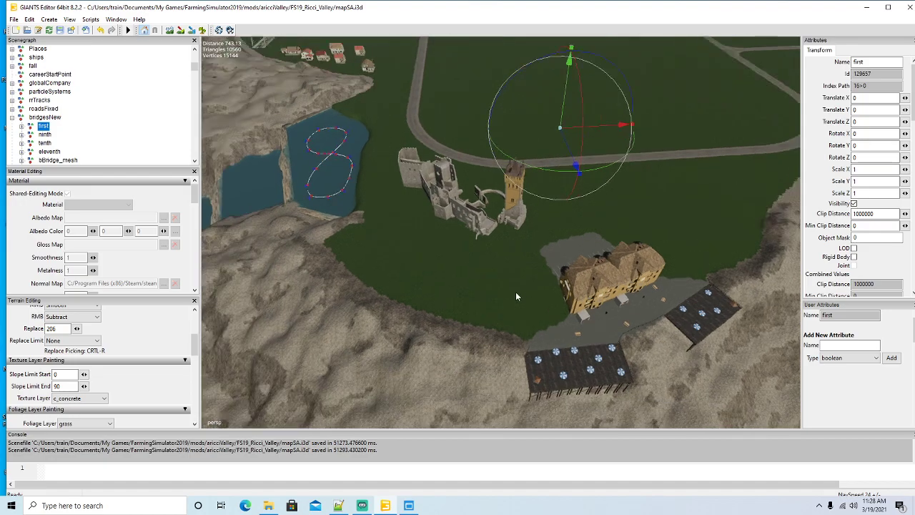
pyautogui.press('s')
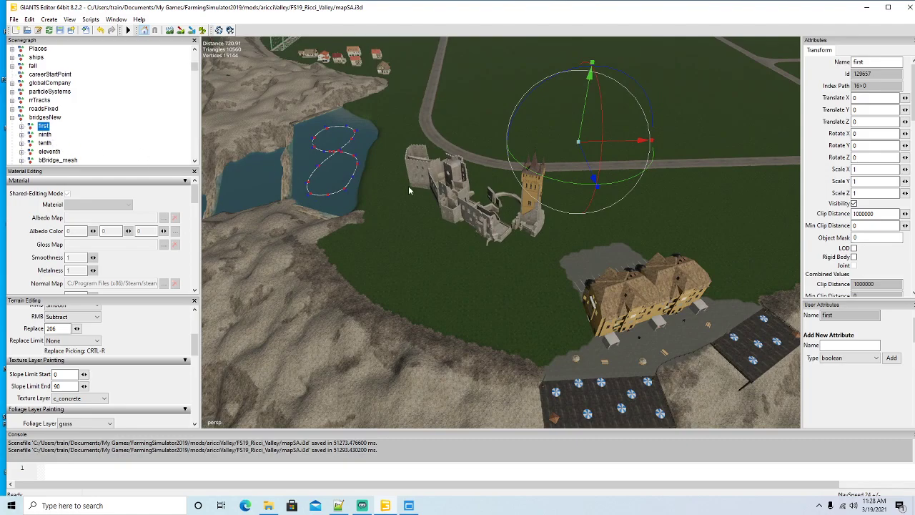
pyautogui.click(11, 119)
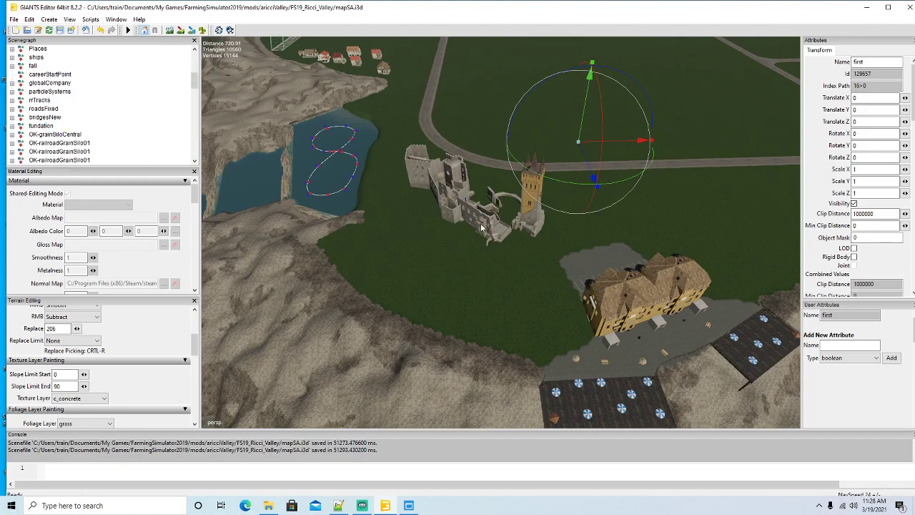
# Step: Turn the castle to about -40.87 around Y and shift it toward the cliff edge, to about X -197.12, Z 459.41
pyautogui.click(483, 227)
pyautogui.moveTo(495, 256); pyautogui.dragTo(339, 241)
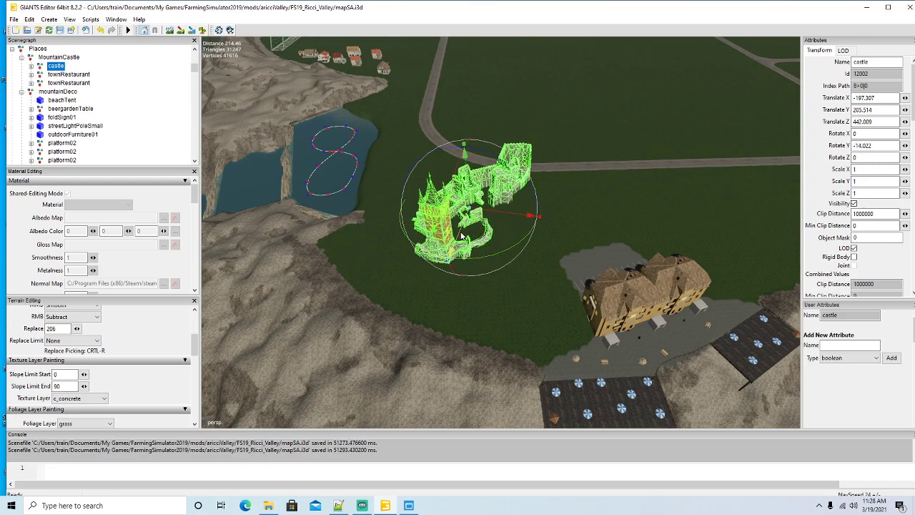
pyautogui.moveTo(452, 248); pyautogui.dragTo(438, 278)
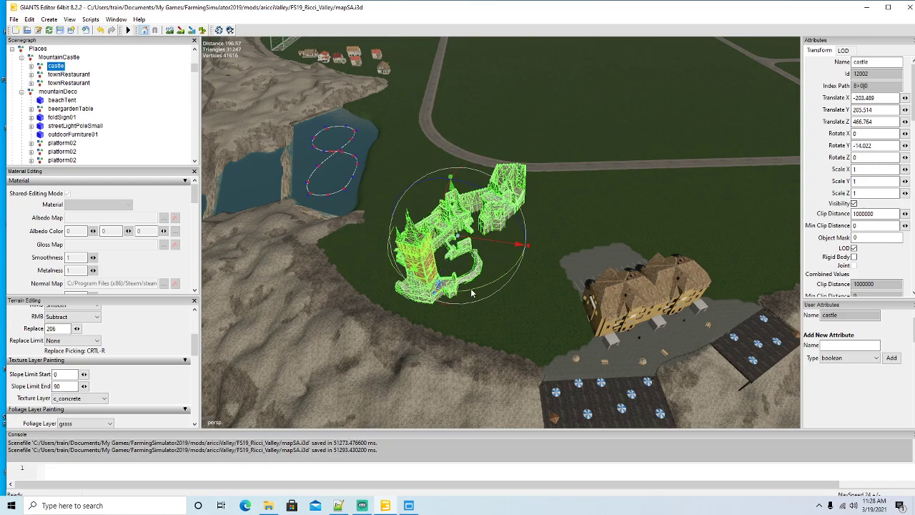
pyautogui.moveTo(499, 279); pyautogui.dragTo(452, 259)
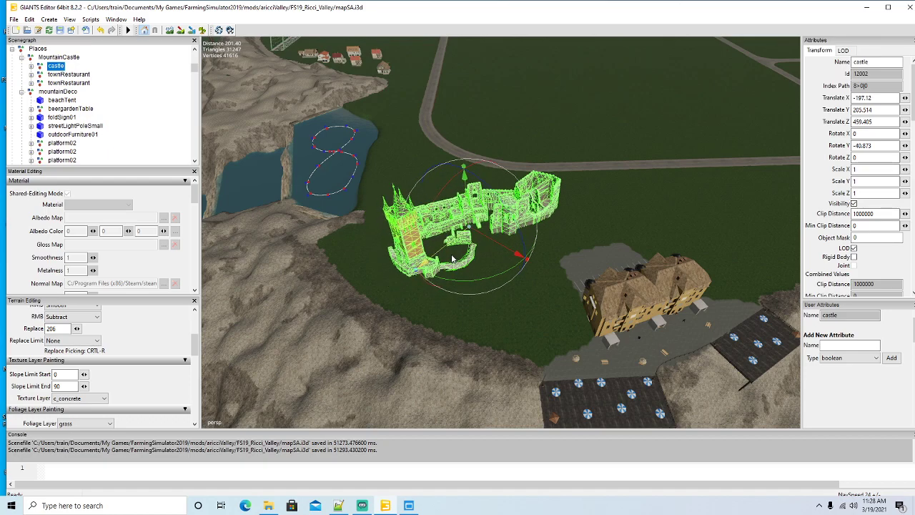
# Step: Inspect the castle's tower, walls and courtyard up close, along with its placement near the cliff edge
pyautogui.moveTo(451, 258); pyautogui.dragTo(435, 268, button='middle')
pyautogui.press('f')
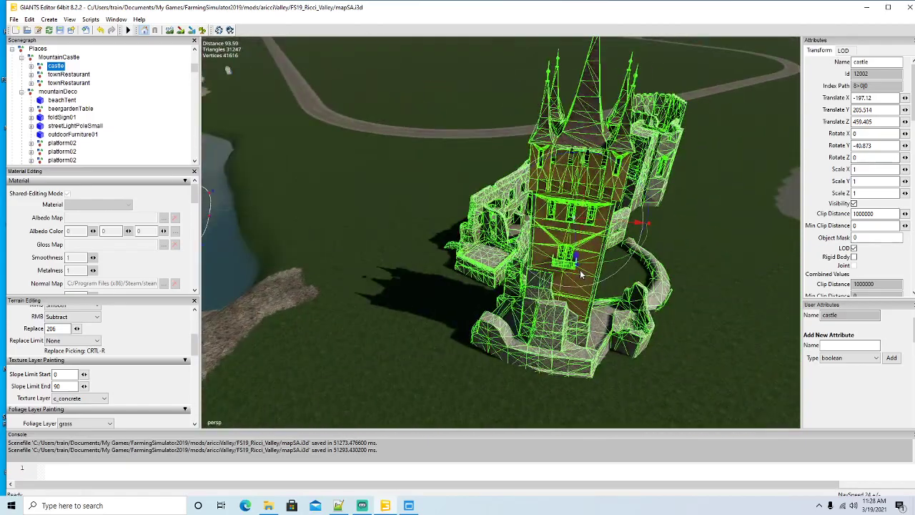
pyautogui.moveTo(581, 274); pyautogui.dragTo(645, 263, button='middle')
pyautogui.scroll(10, 645, 258)
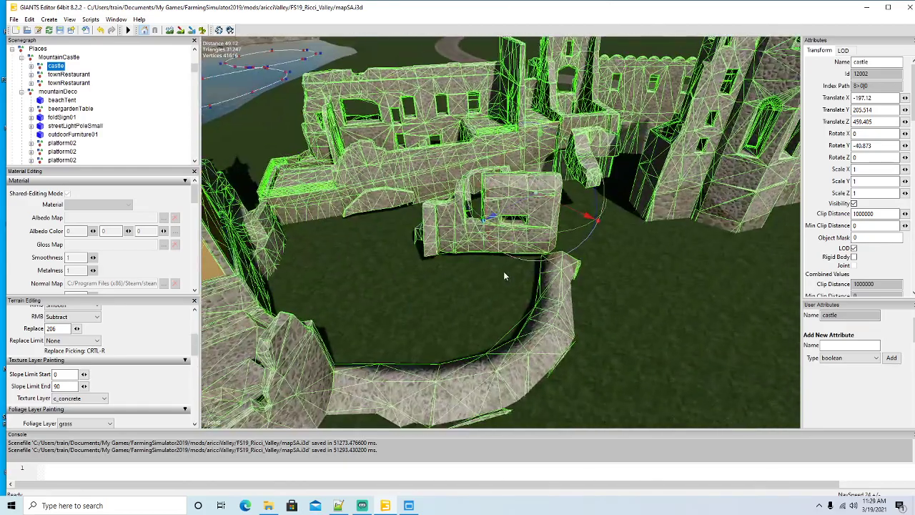
pyautogui.scroll(-10, 504, 276)
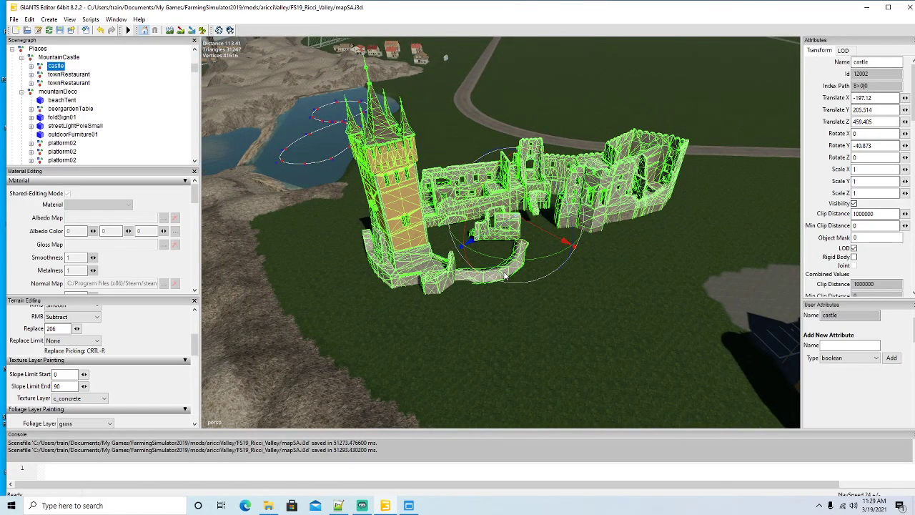
pyautogui.scroll(-5, 504, 275)
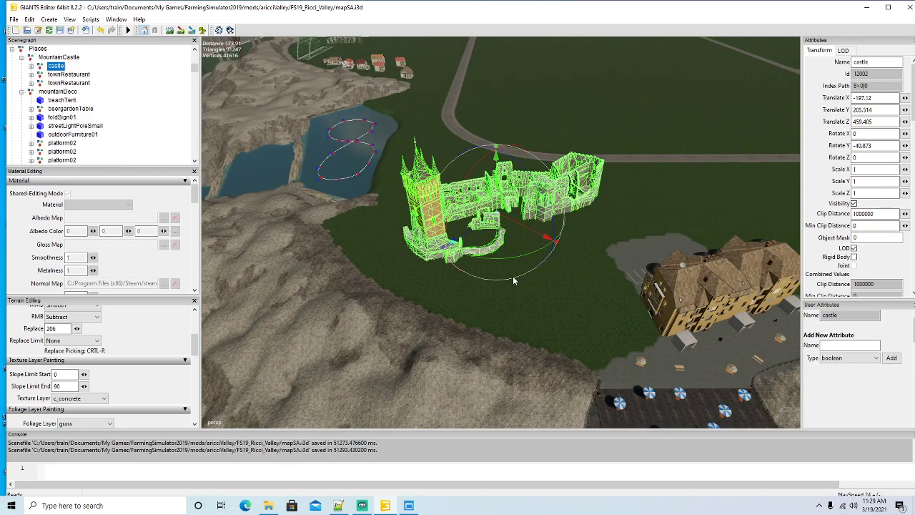
pyautogui.scroll(-4, 513, 279)
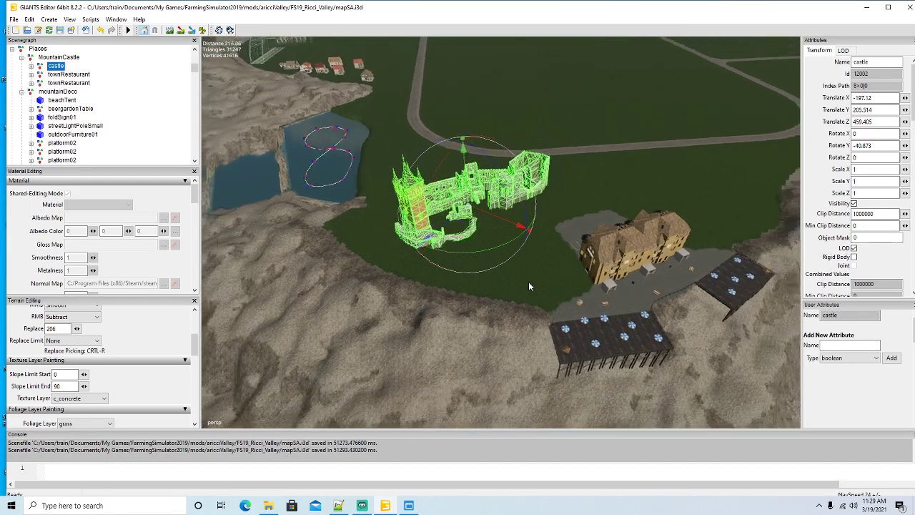
# Step: Move the castle back across the road to about X -98.06, Z 344.94, with Y rotation about -72.57
pyautogui.scroll(-2, 550, 283)
pyautogui.keyDown('alt'); pyautogui.moveTo(529, 283); pyautogui.dragTo(516, 299); pyautogui.keyUp('alt')
pyautogui.scroll(5, 551, 258)
pyautogui.scroll(-2, 545, 274)
pyautogui.scroll(3, 589, 279)
pyautogui.scroll(-2, 547, 280)
pyautogui.scroll(-2, 529, 288)
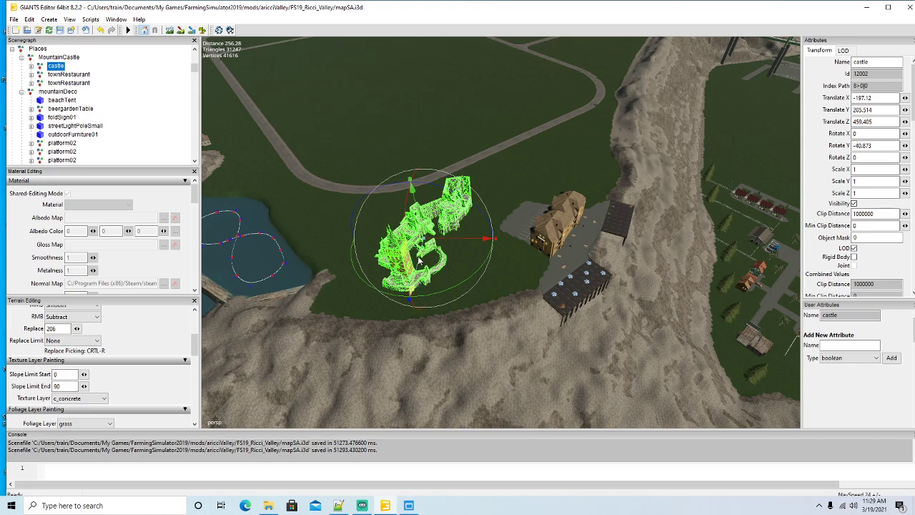
pyautogui.moveTo(422, 259); pyautogui.dragTo(450, 174)
pyautogui.moveTo(494, 271); pyautogui.dragTo(467, 259, button='right')
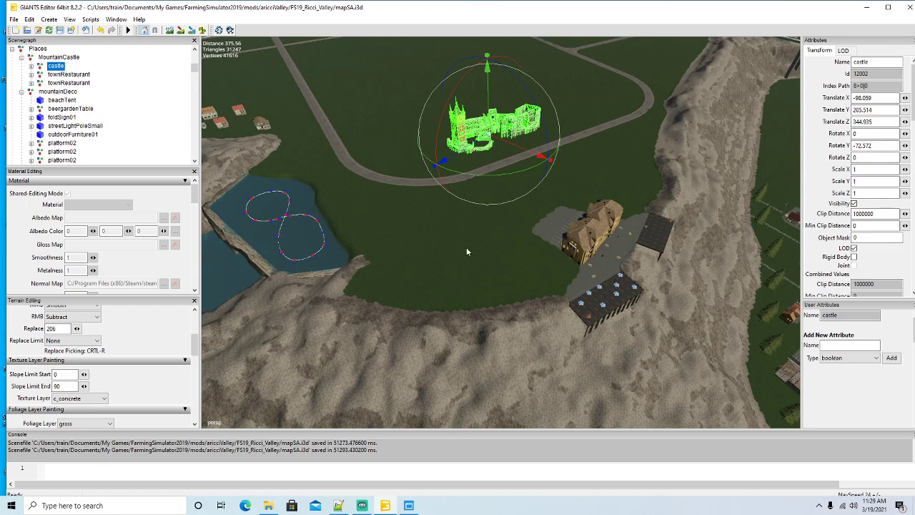
# Step: Lower the castle to about Y 203.97 so its walls sit on the ground beside the road, and save the map
pyautogui.scroll(6, 461, 283)
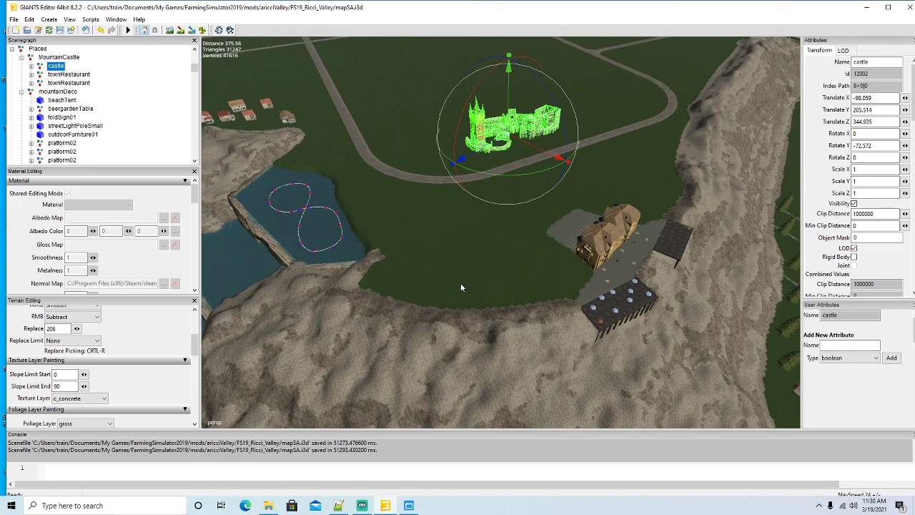
pyautogui.keyDown('alt'); pyautogui.moveTo(460, 283); pyautogui.dragTo(462, 250); pyautogui.keyUp('alt')
pyautogui.scroll(8, 461, 252)
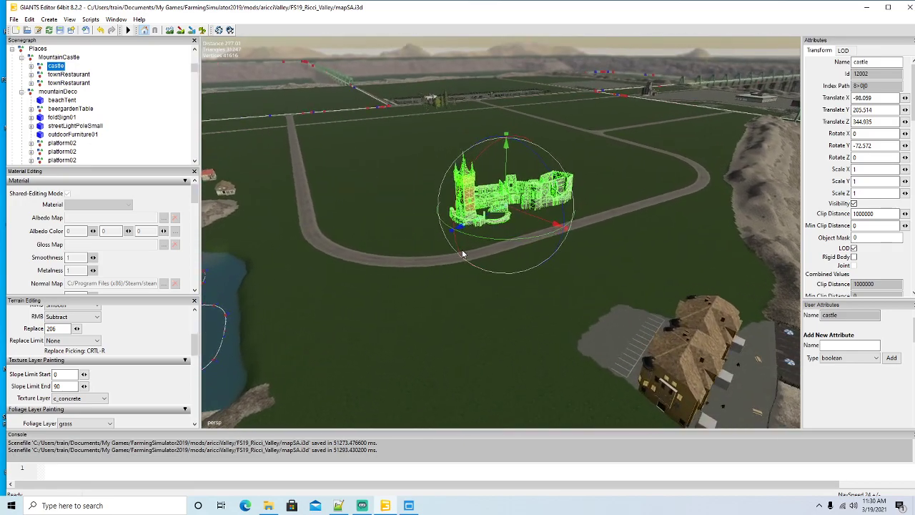
pyautogui.scroll(4, 467, 245)
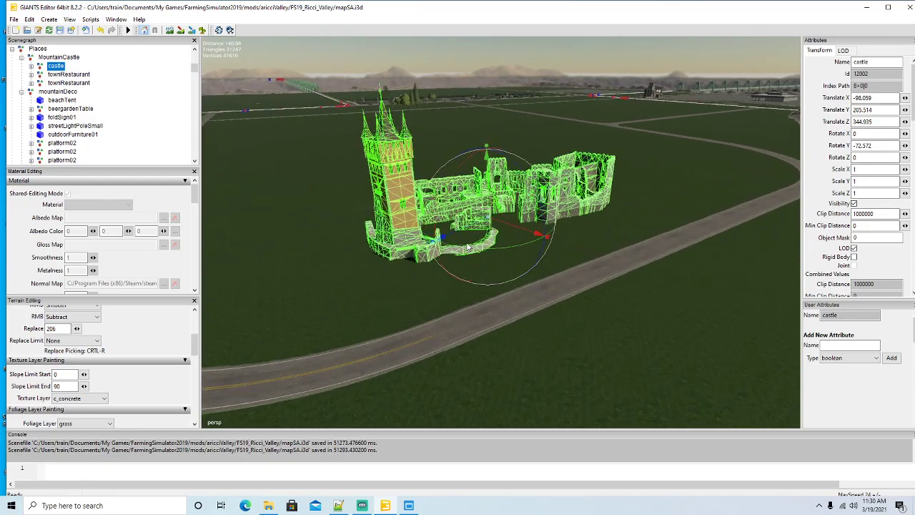
pyautogui.keyDown('alt'); pyautogui.moveTo(468, 245); pyautogui.dragTo(451, 193); pyautogui.keyUp('alt')
pyautogui.scroll(5, 507, 234)
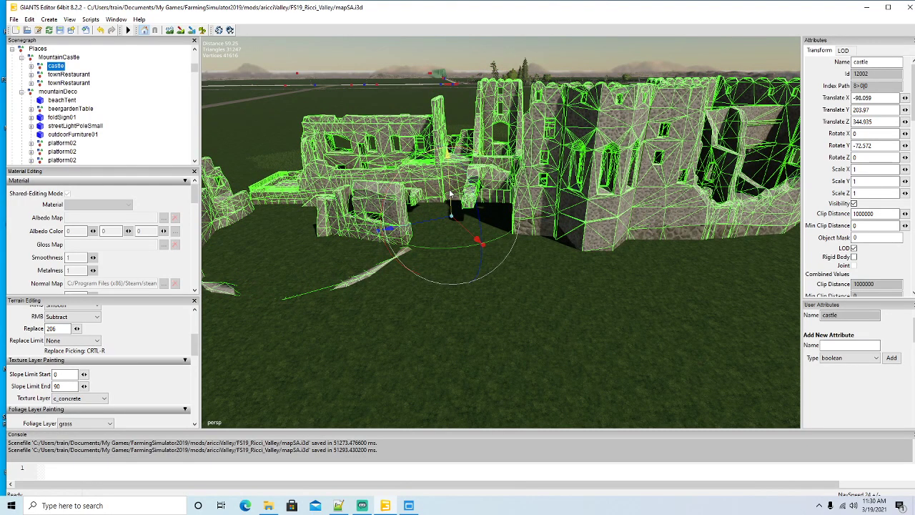
pyautogui.keyDown('alt'); pyautogui.moveTo(505, 206); pyautogui.dragTo(513, 255); pyautogui.keyUp('alt')
pyautogui.scroll(-8, 510, 269)
pyautogui.click(60, 29)
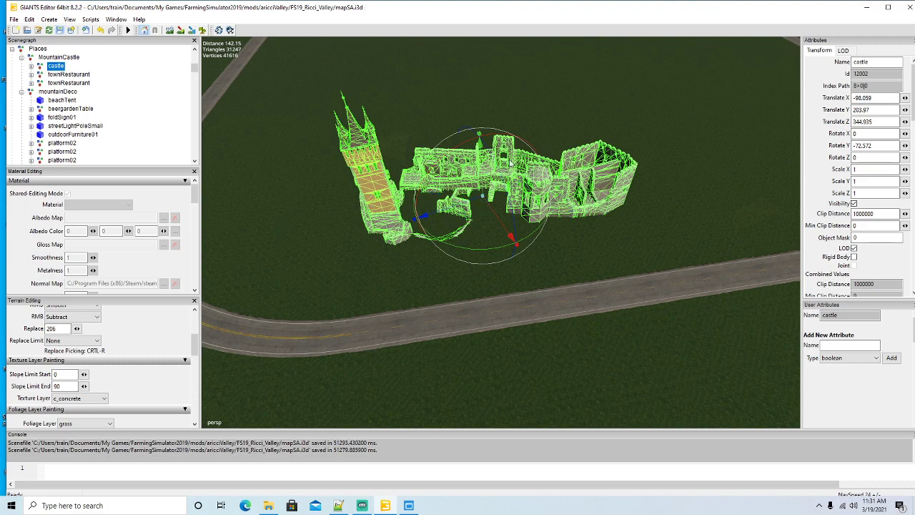
# Step: Clear the open windows off the desktop and bring up a new File Explorer window
pyautogui.click(867, 11)
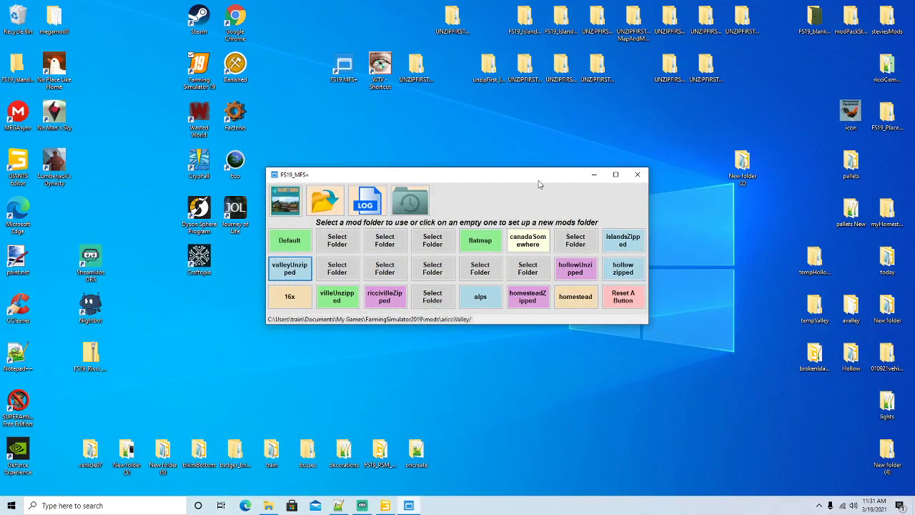
pyautogui.click(592, 175)
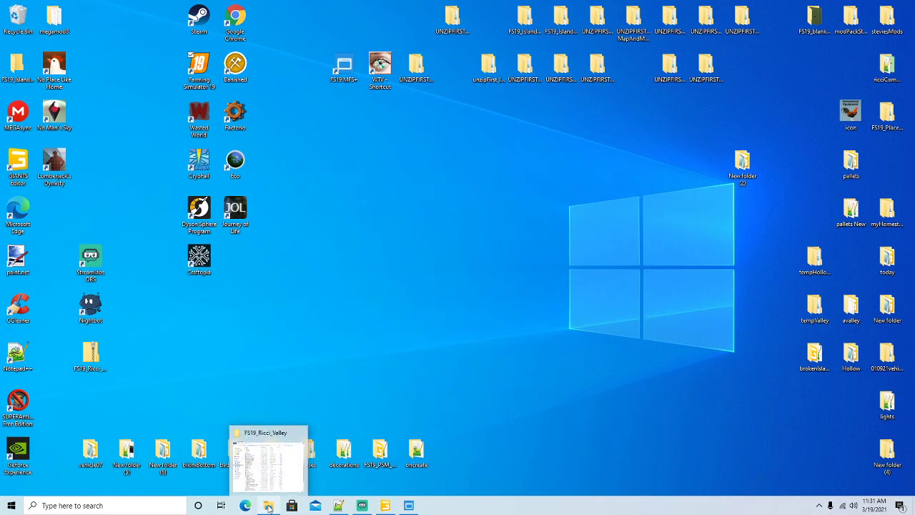
pyautogui.rightClick(268, 505)
pyautogui.click(243, 455)
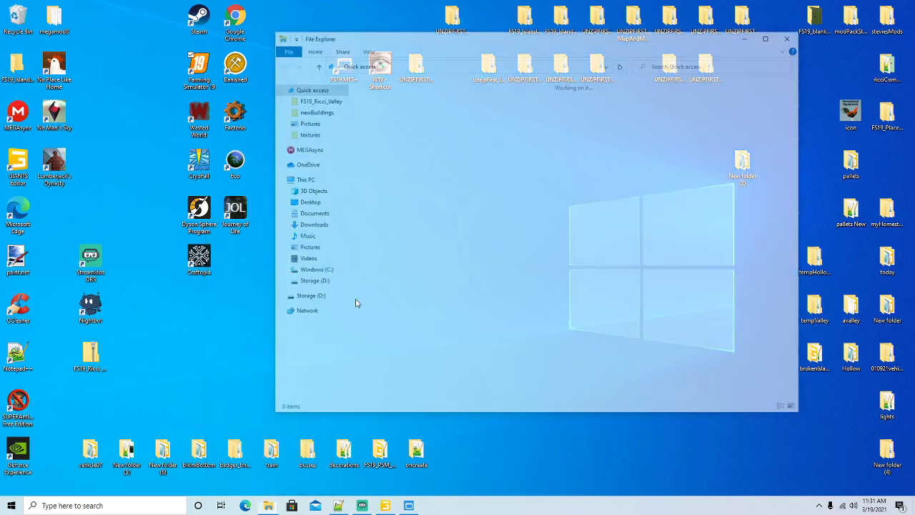
pyautogui.moveTo(424, 44); pyautogui.dragTo(364, 43)
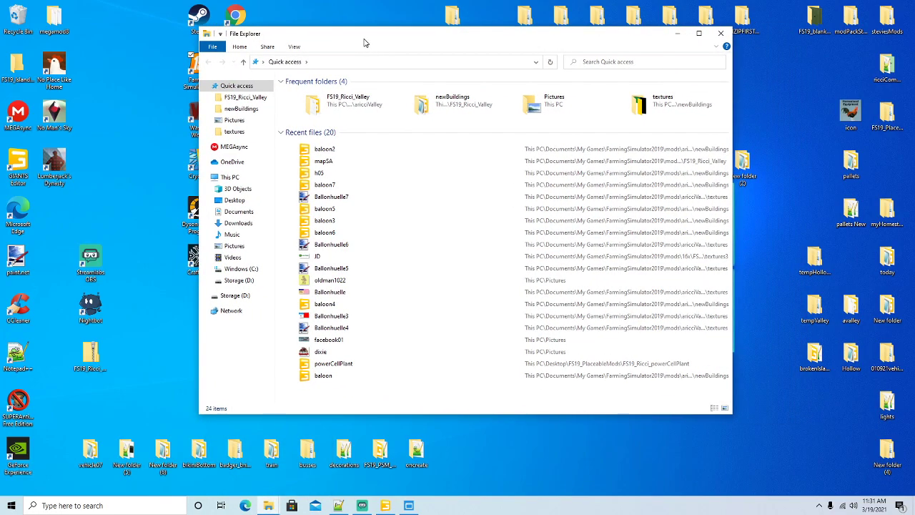
# Step: Open mapSA from Documents/My Games/FarmingSimulator2019/mods/16x/FS19_Ricci_Islands in GIANTS Editor 8.2.2
pyautogui.click(237, 213)
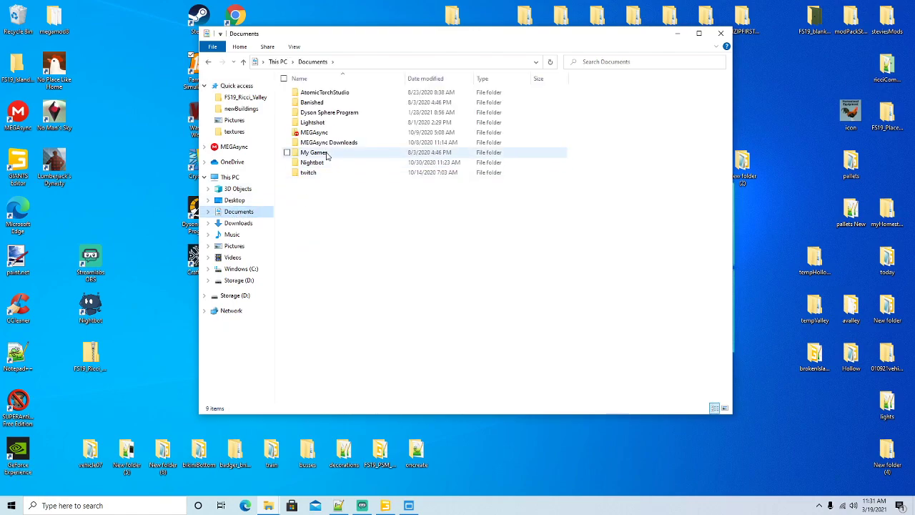
pyautogui.doubleClick(327, 153)
pyautogui.doubleClick(332, 94)
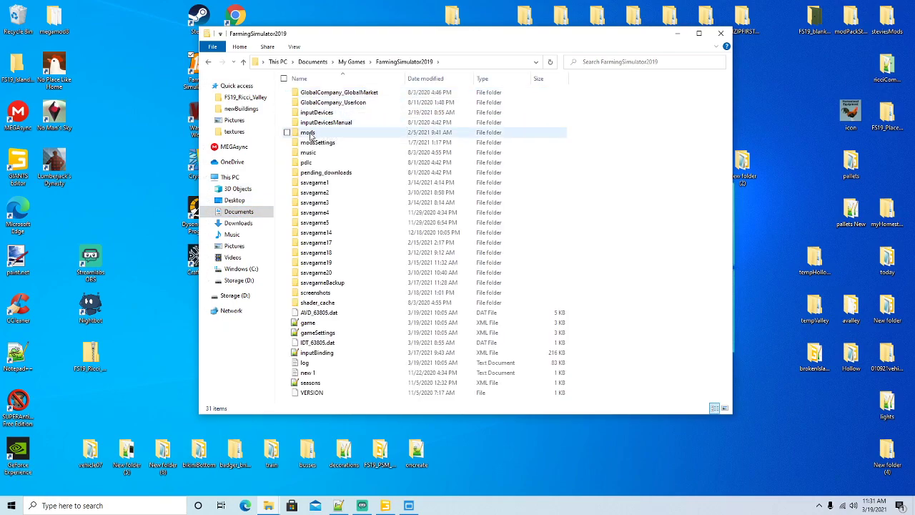
pyautogui.doubleClick(311, 133)
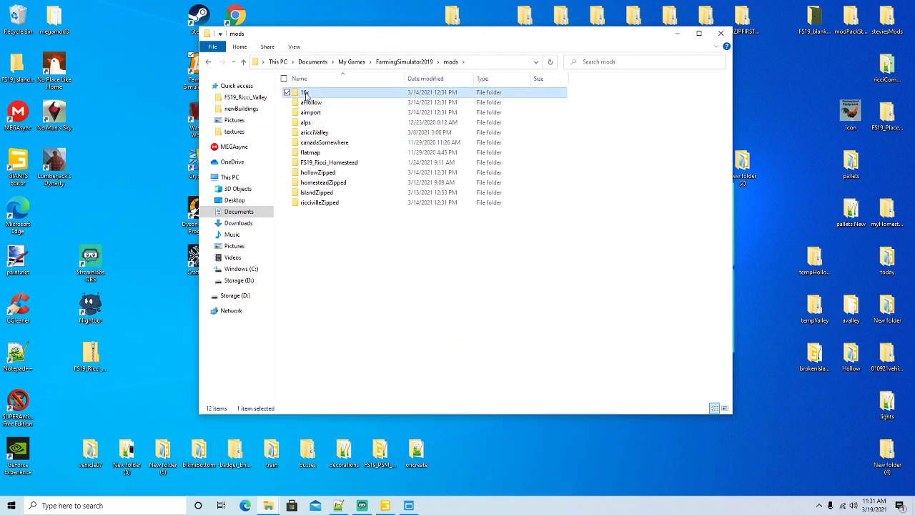
pyautogui.doubleClick(305, 92)
pyautogui.doubleClick(322, 104)
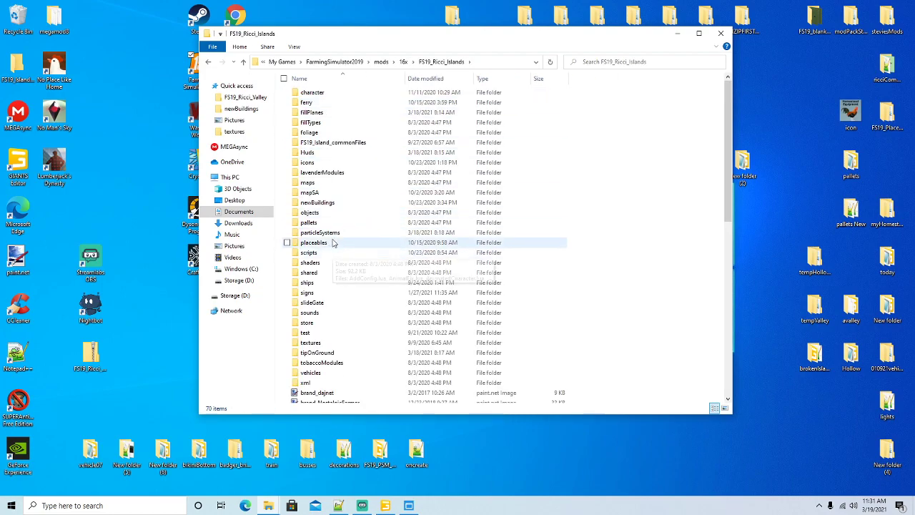
pyautogui.scroll(-8, 311, 265)
pyautogui.doubleClick(309, 297)
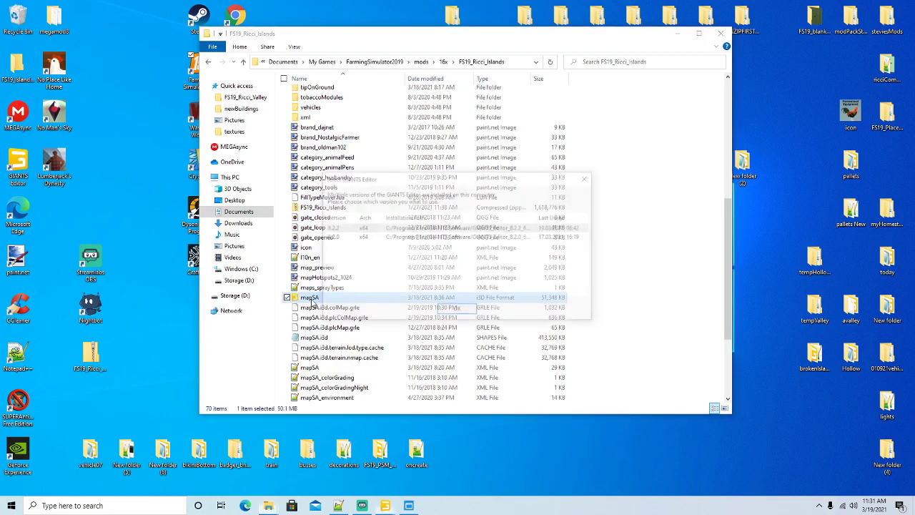
pyautogui.click(458, 310)
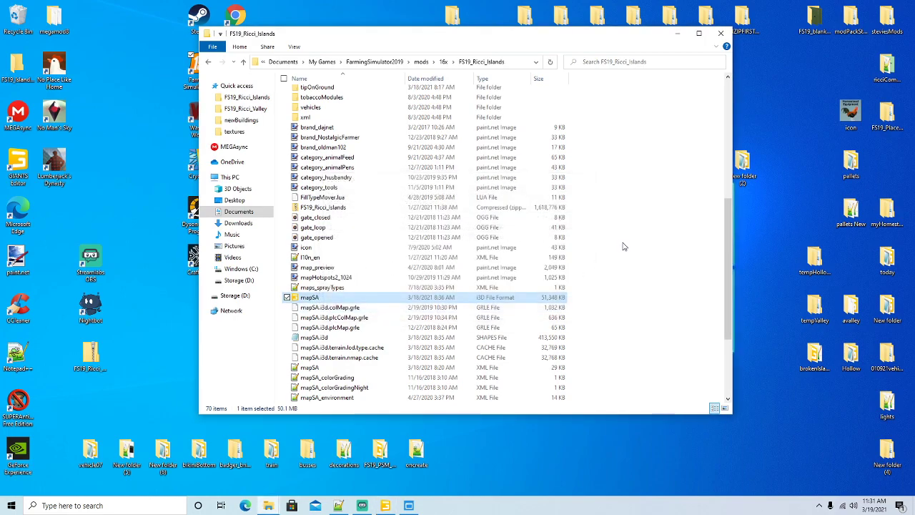
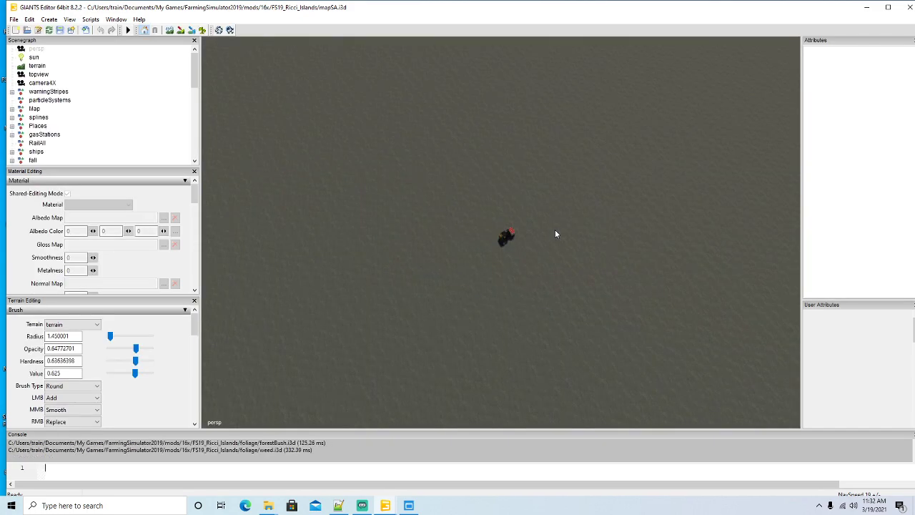
# Step: Locate the round fountain by the farmhouse on the islands map and select its pond water surface
pyautogui.moveTo(554, 230); pyautogui.dragTo(442, 280, button='right')
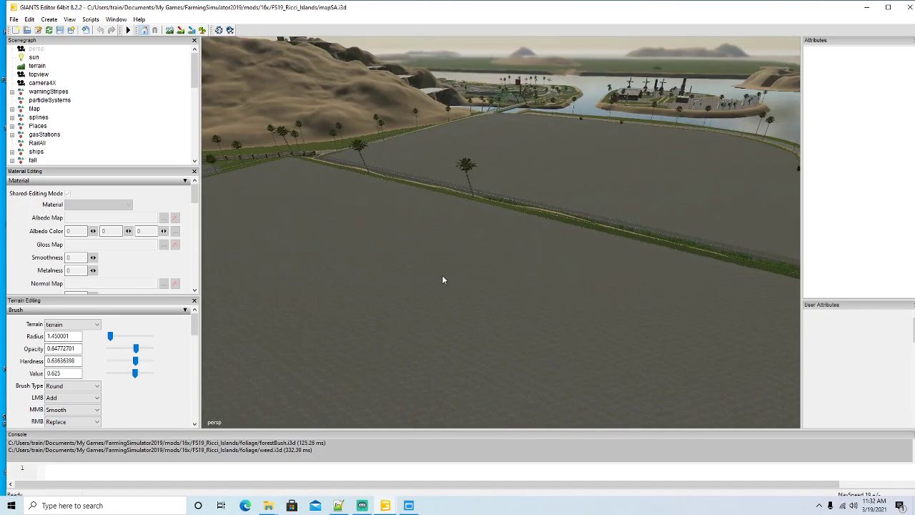
pyautogui.moveTo(498, 271); pyautogui.dragTo(579, 144, button='right')
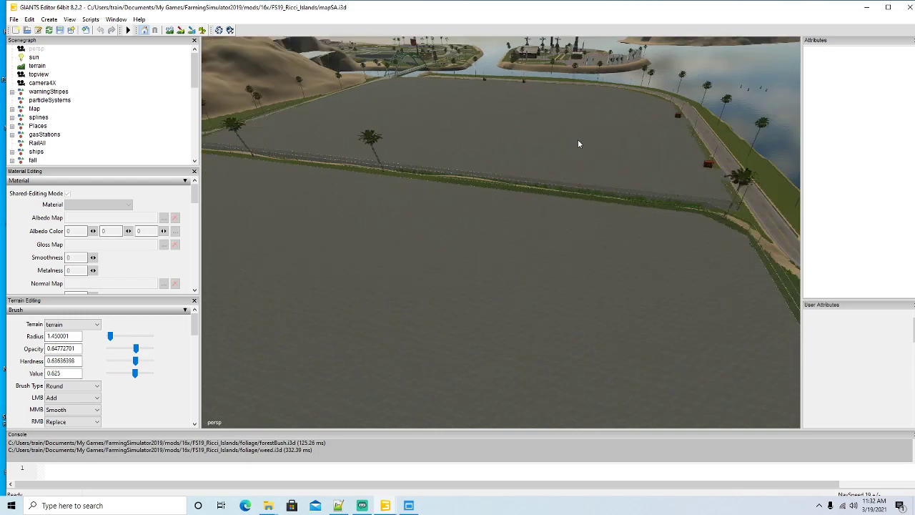
pyautogui.moveTo(489, 316); pyautogui.dragTo(441, 300, button='right')
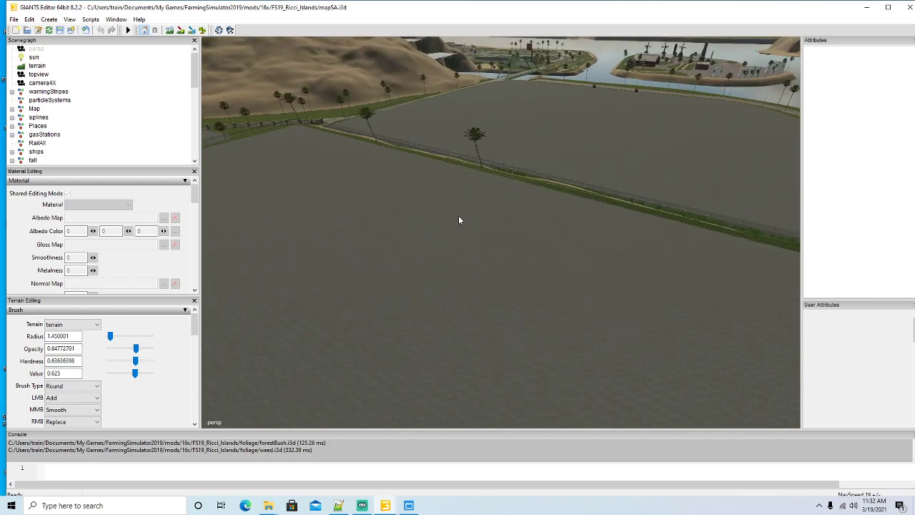
pyautogui.moveTo(499, 245); pyautogui.dragTo(527, 136, button='right')
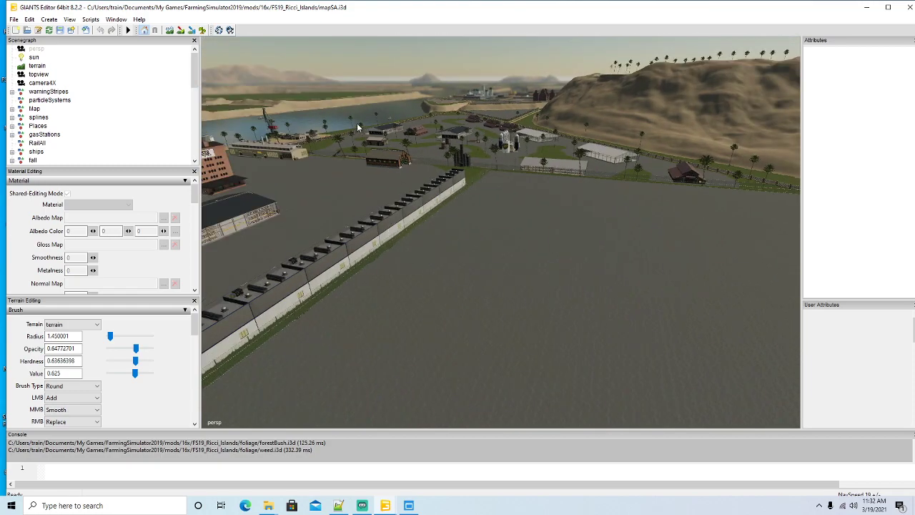
pyautogui.moveTo(576, 311); pyautogui.dragTo(419, 265, button='right')
pyautogui.press('w')
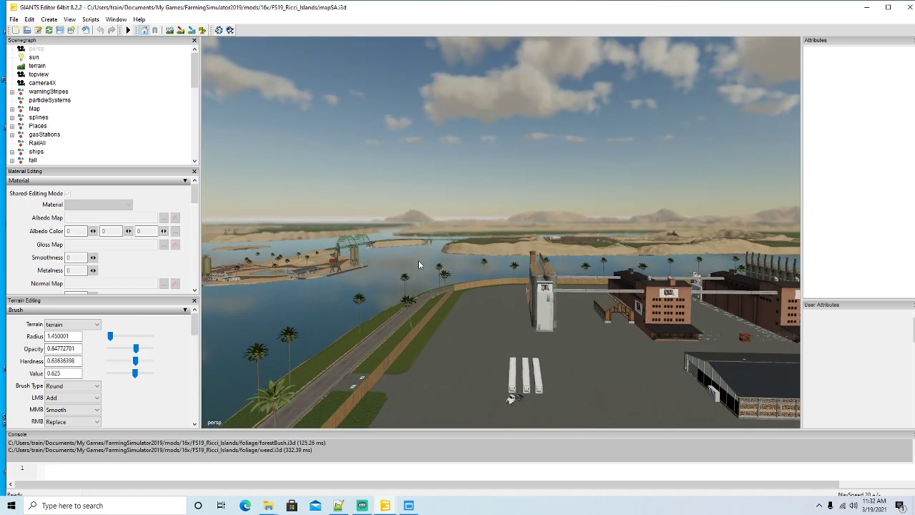
pyautogui.press('w')
pyautogui.moveTo(453, 281); pyautogui.dragTo(476, 288, button='right')
pyautogui.press('w')
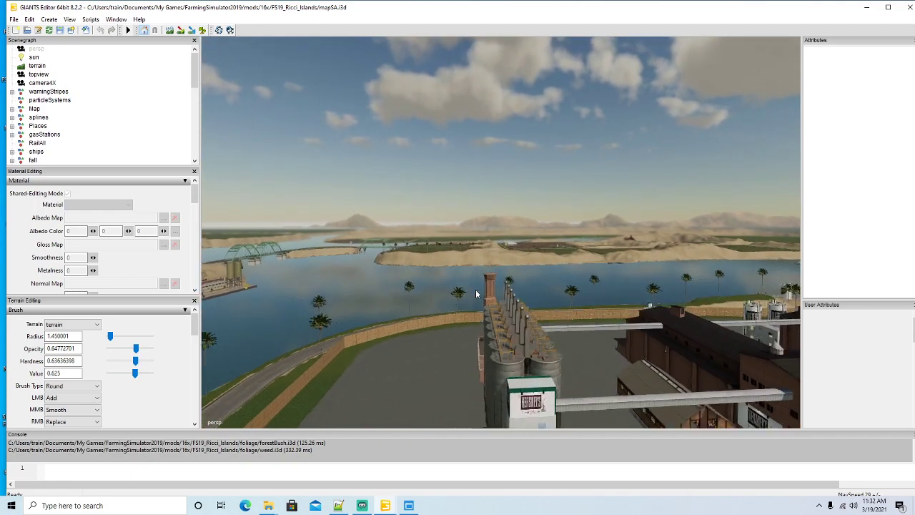
pyautogui.press('w')
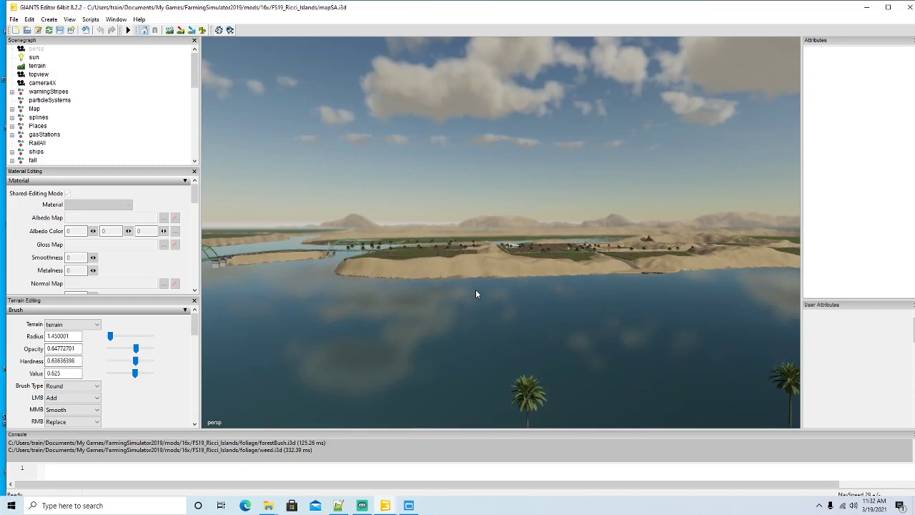
pyautogui.press('w')
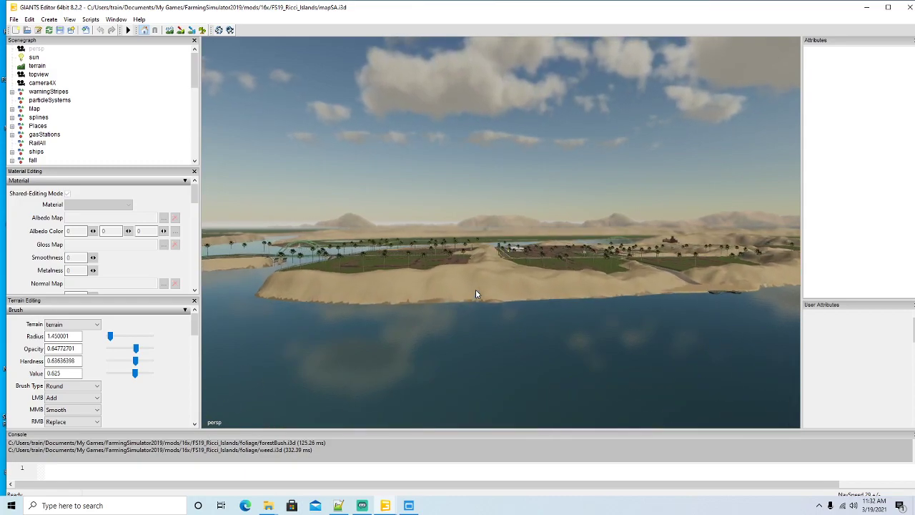
pyautogui.press('w')
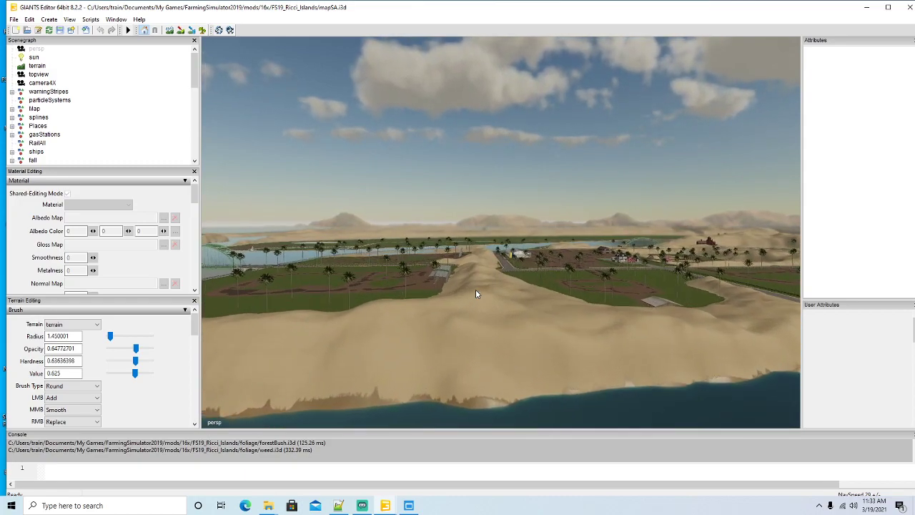
pyautogui.press('w')
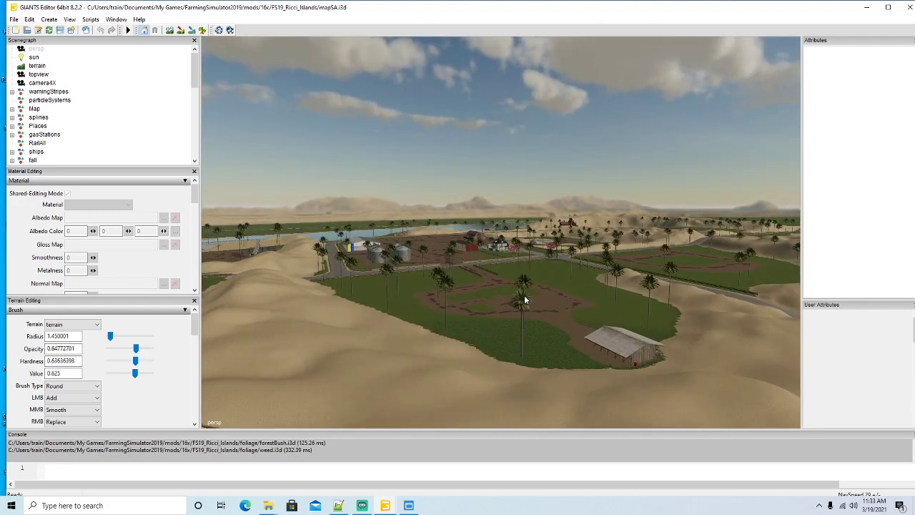
pyautogui.press('w')
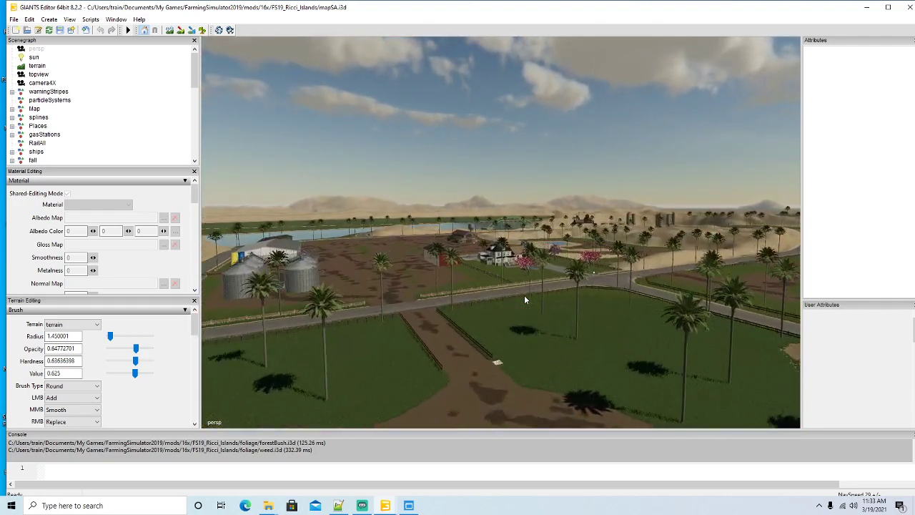
pyautogui.press('w')
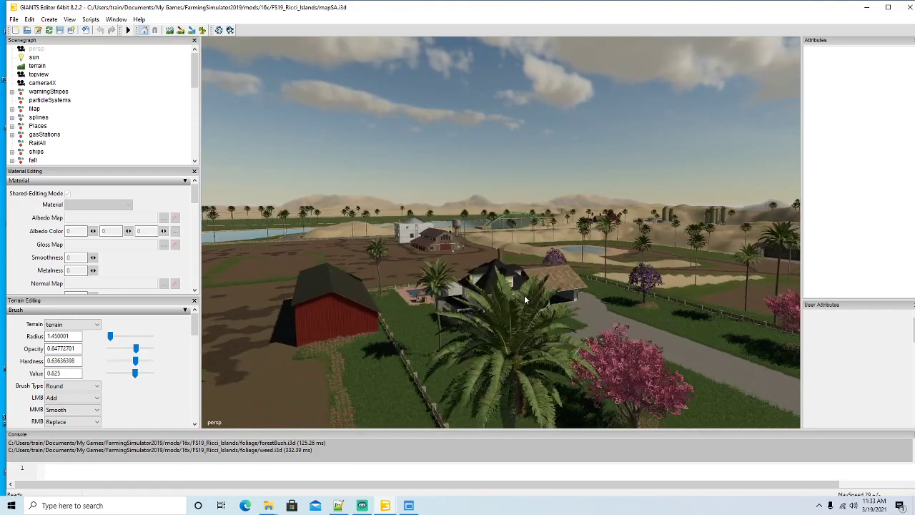
pyautogui.press('w')
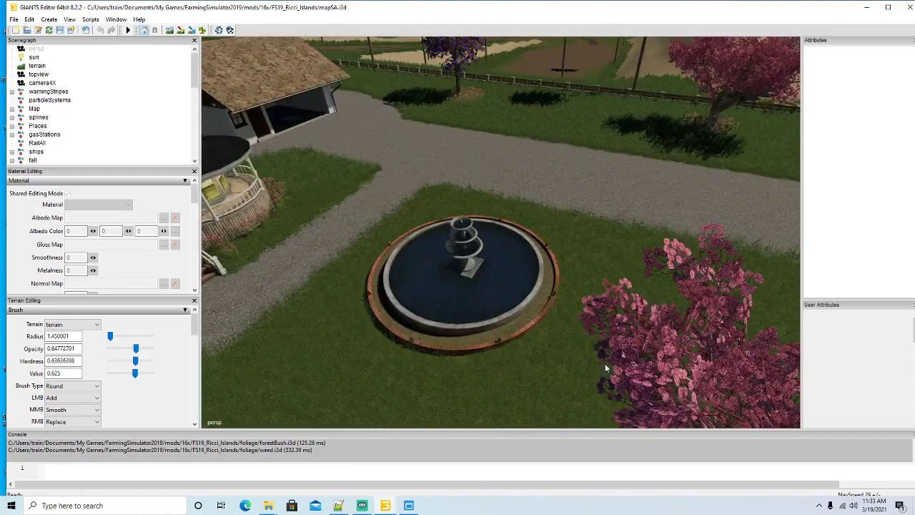
pyautogui.click(507, 291)
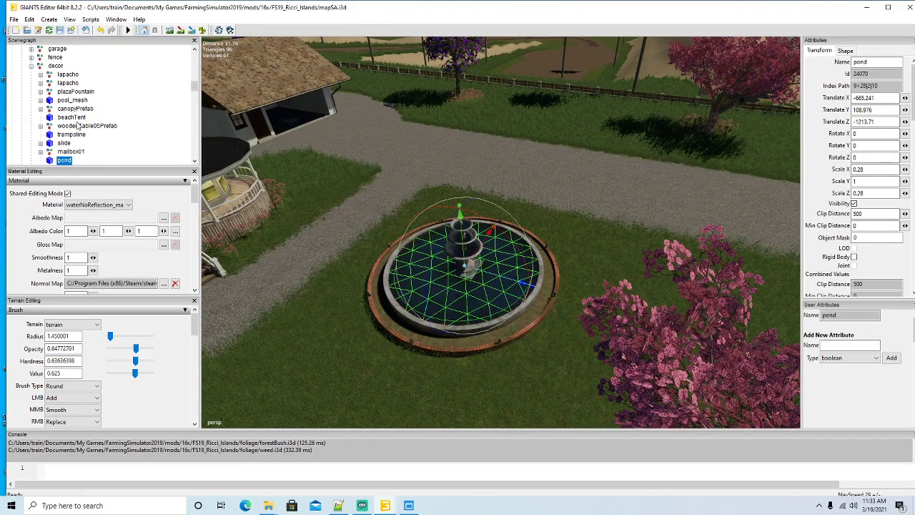
# Step: Try lifting the pond water surface out of the fountain to about Y 111.63, and undo the move
pyautogui.hotkey('ctrl', 'd')
pyautogui.hotkey('ctrl', 'd')
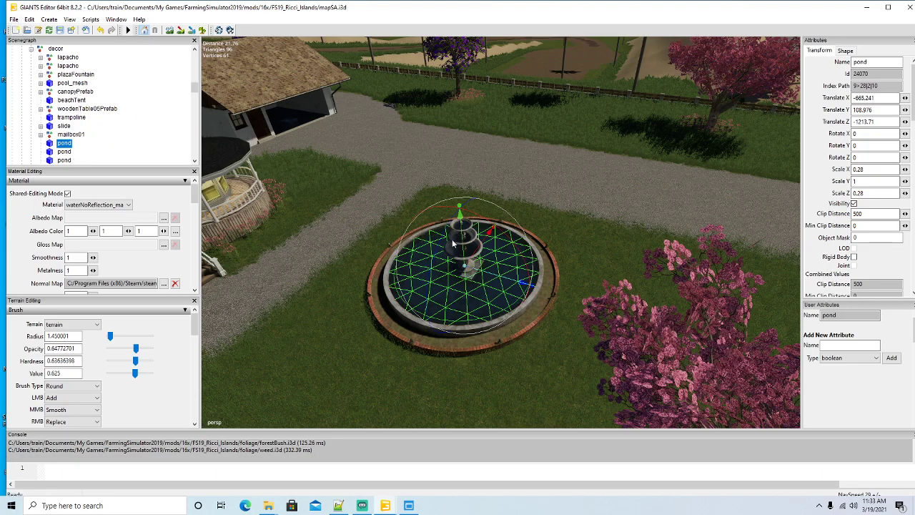
pyautogui.moveTo(463, 245); pyautogui.dragTo(461, 202)
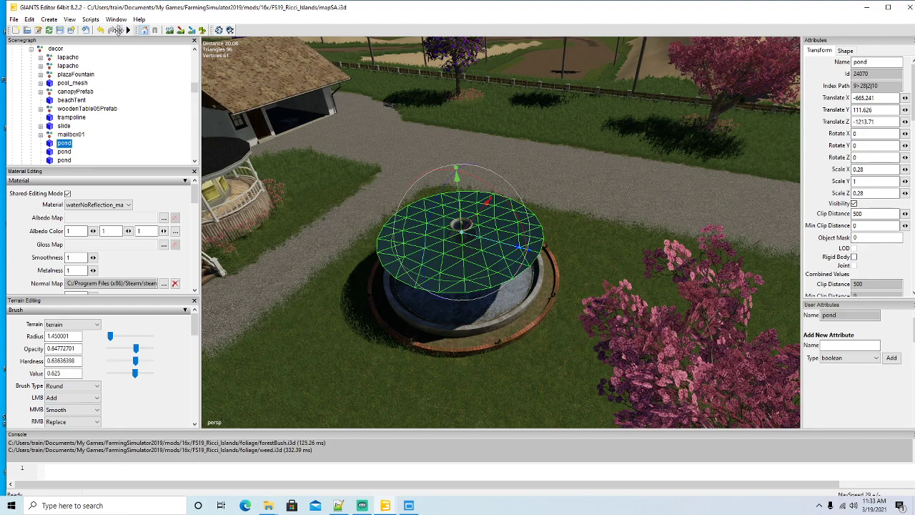
pyautogui.click(100, 32)
# Step: Export the fountain's pond water surface with its files as pond into the newBuildings folder, accepting the parent directory structure
pyautogui.click(13, 19)
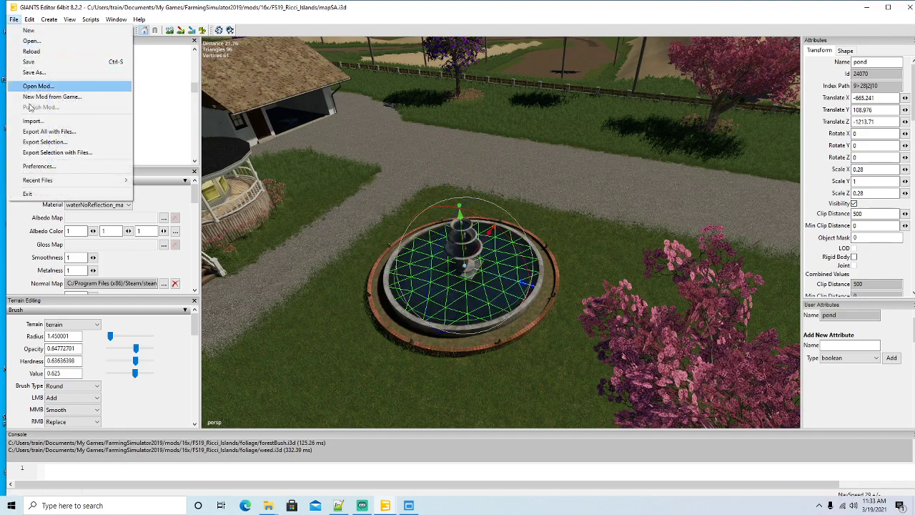
pyautogui.click(43, 152)
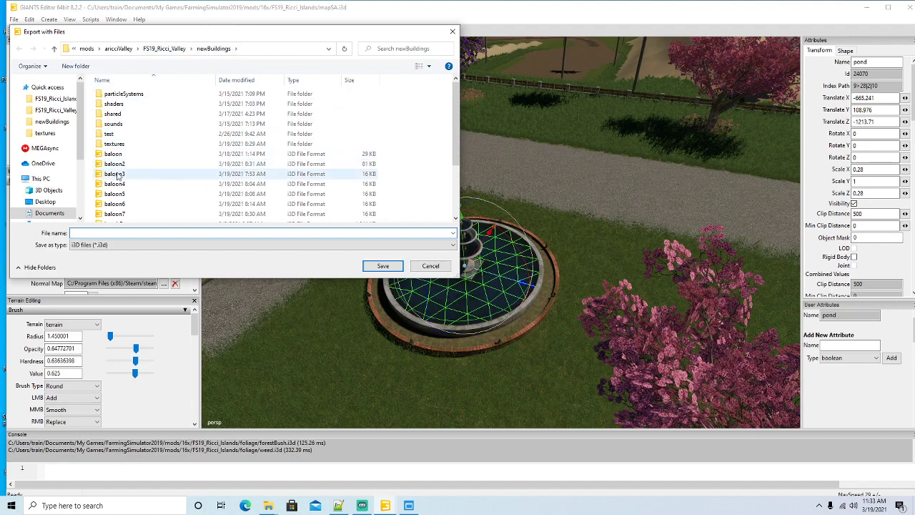
pyautogui.click(135, 232)
pyautogui.write('pond')
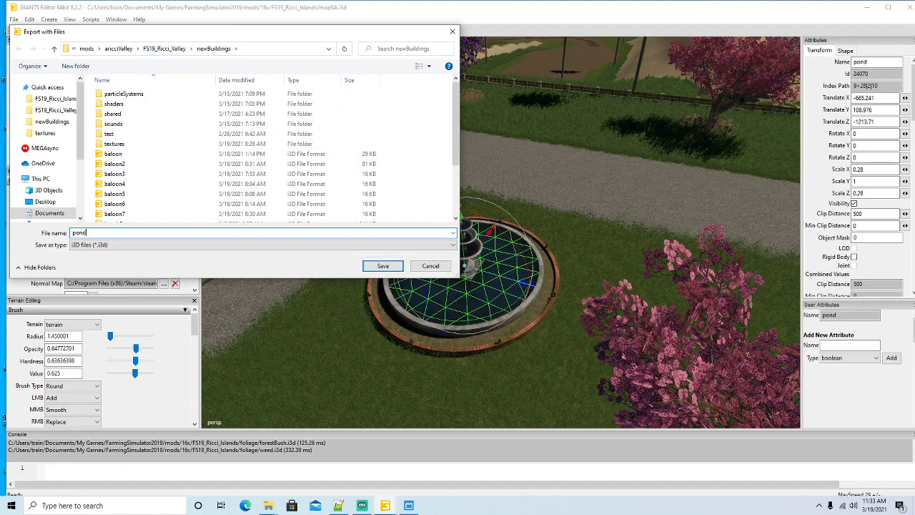
pyautogui.press('Return')
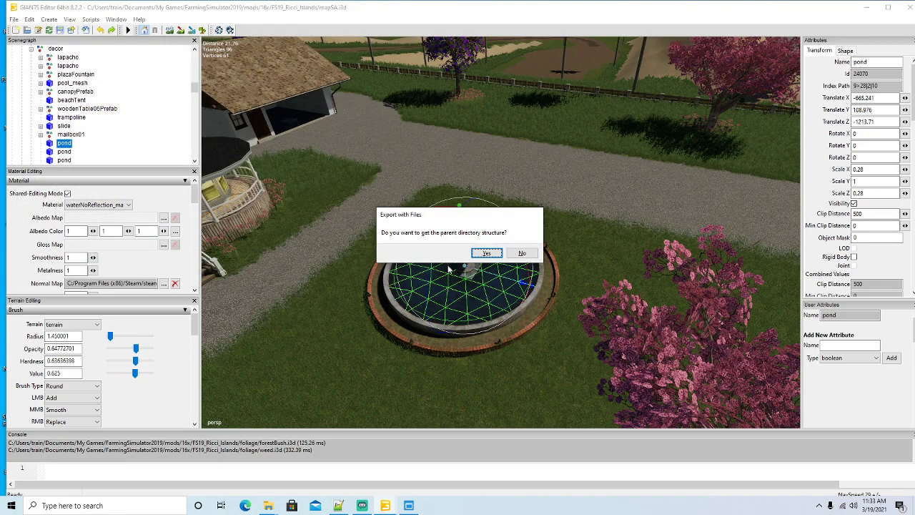
pyautogui.click(489, 254)
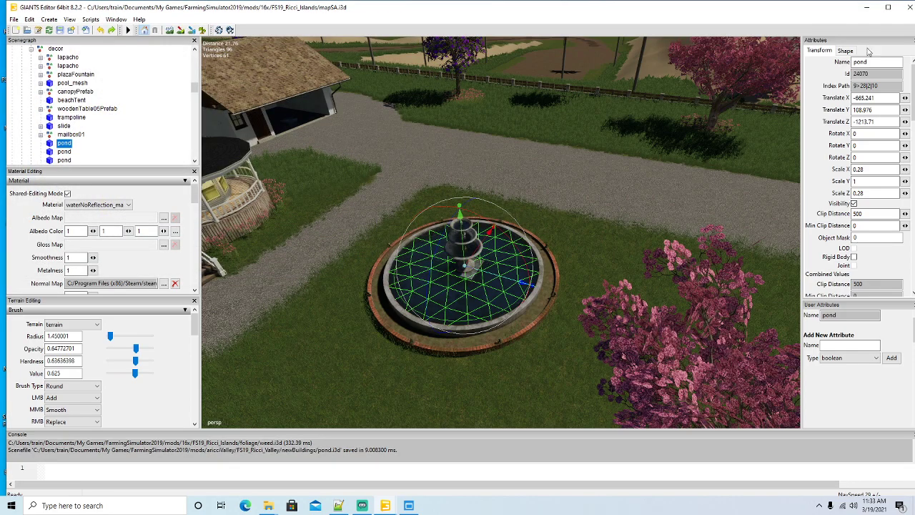
# Step: Export the pink lapacho tree by the roadside fence with its files as lapacho into newBuildings, keeping game relative paths
pyautogui.scroll(-5, 597, 194)
pyautogui.keyDown('alt'); pyautogui.moveTo(599, 197); pyautogui.dragTo(652, 175); pyautogui.keyUp('alt')
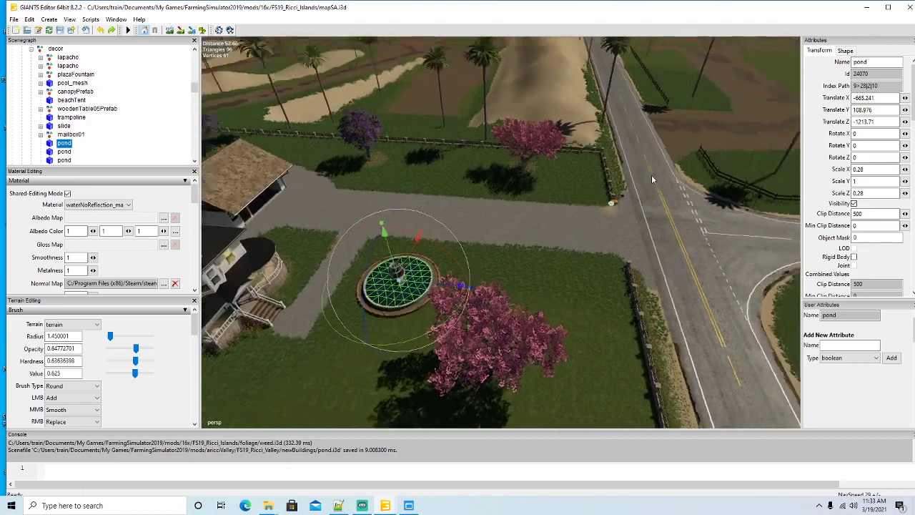
pyautogui.scroll(3, 652, 174)
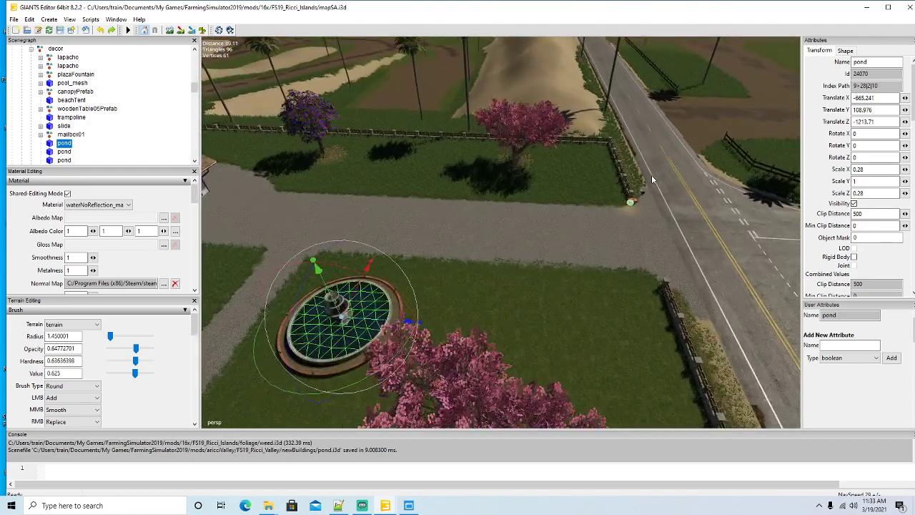
pyautogui.click(515, 159)
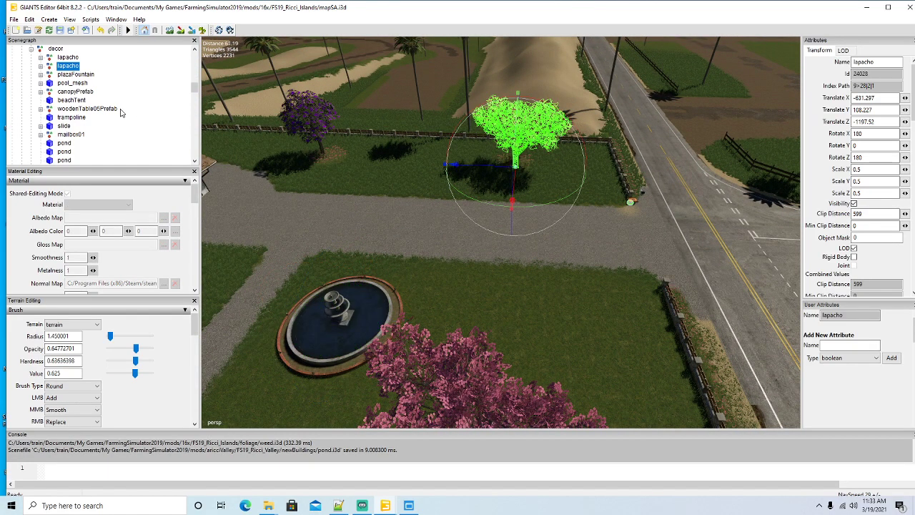
pyautogui.click(15, 20)
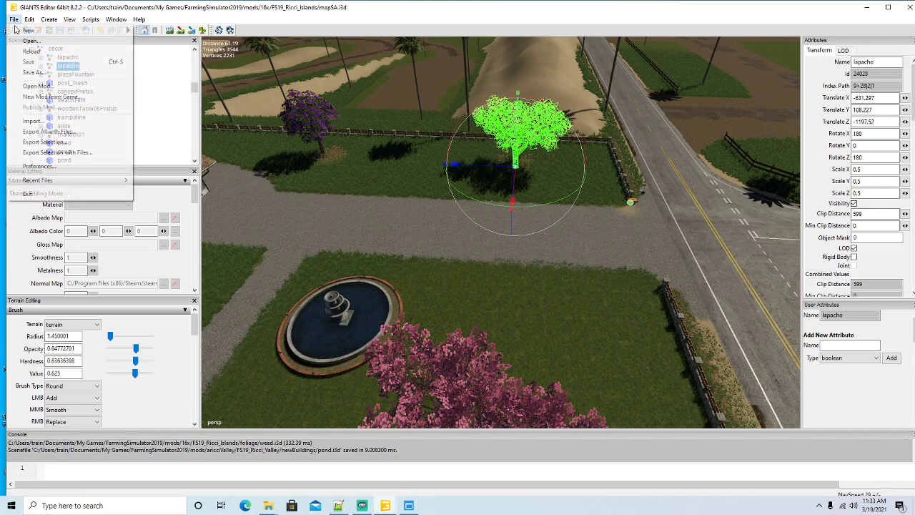
pyautogui.click(57, 152)
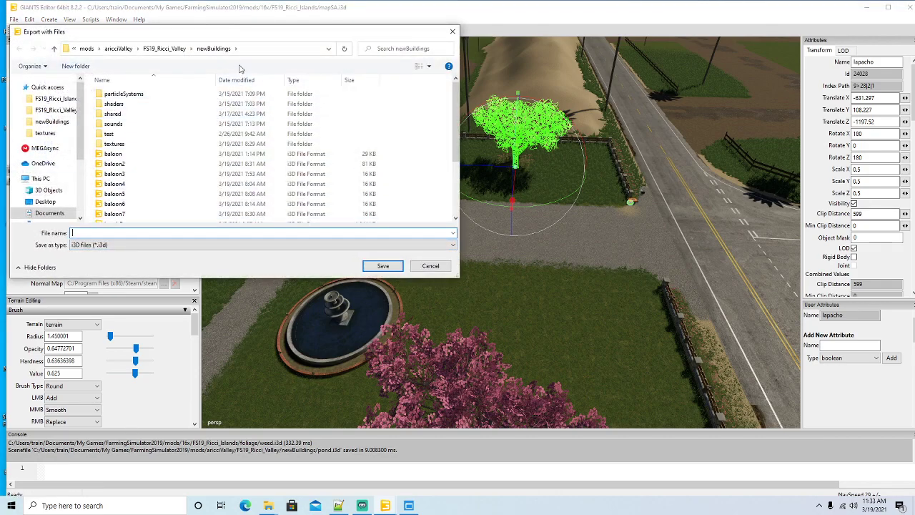
pyautogui.moveTo(240, 36); pyautogui.dragTo(374, 40)
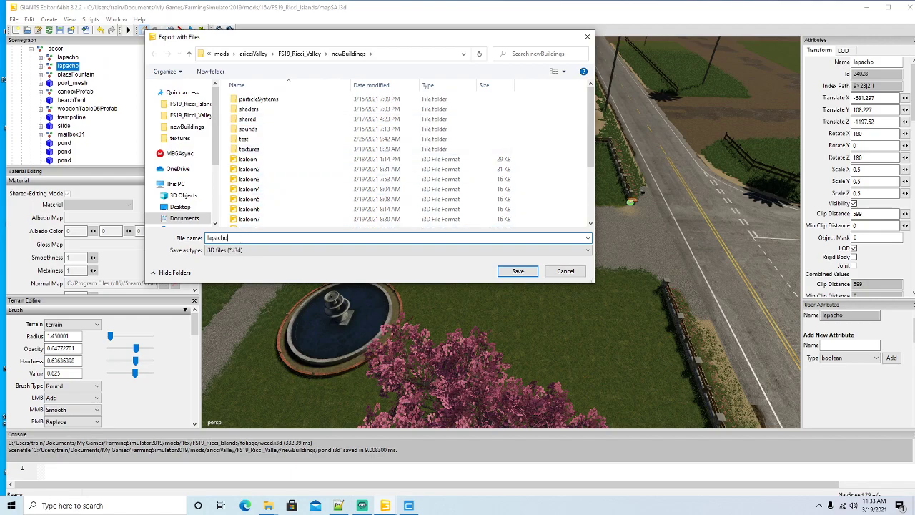
pyautogui.press('Return')
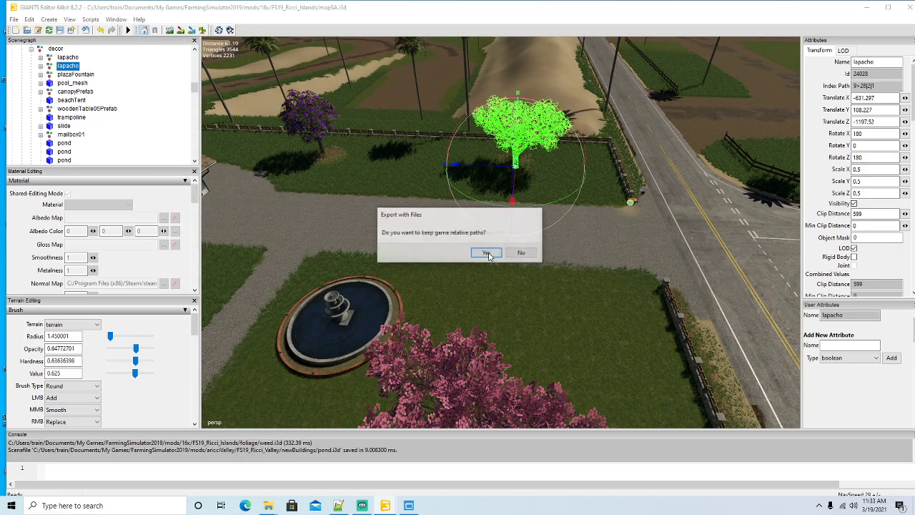
pyautogui.click(491, 255)
# Step: Export the purple smallTree beside the fence with its files as smallTree into newBuildings, accepting the parent directory structure
pyautogui.click(323, 154)
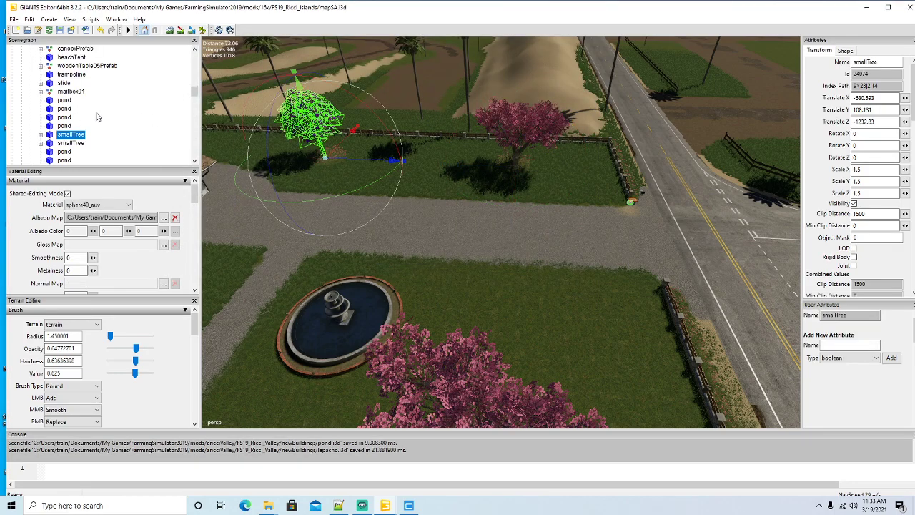
pyautogui.click(13, 20)
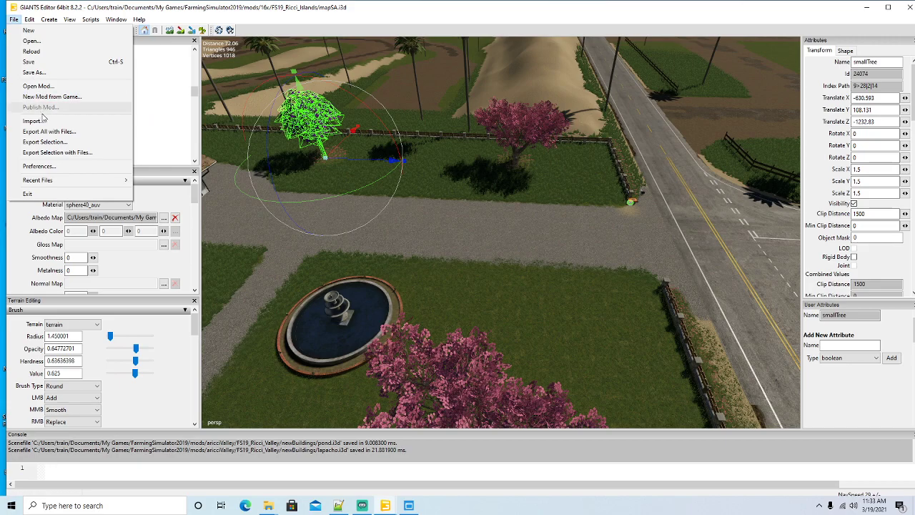
pyautogui.click(44, 151)
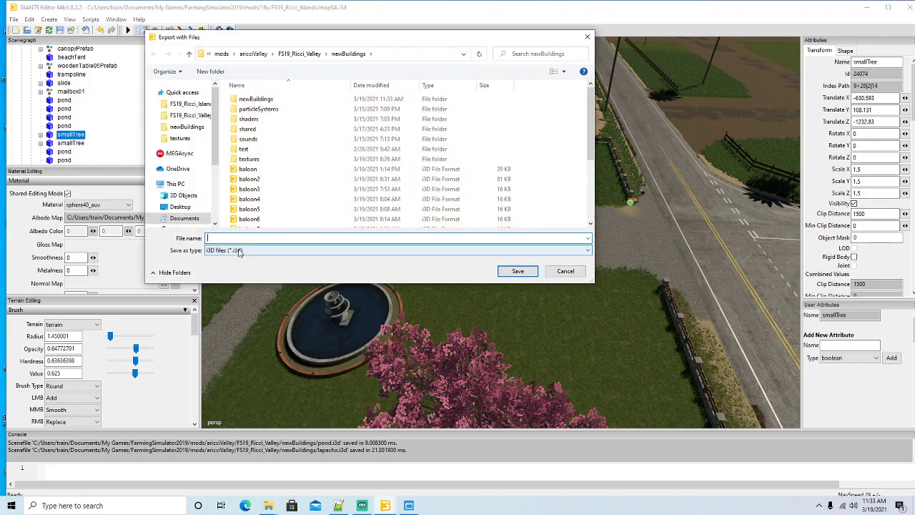
pyautogui.write('smallTree')
pyautogui.press('Return')
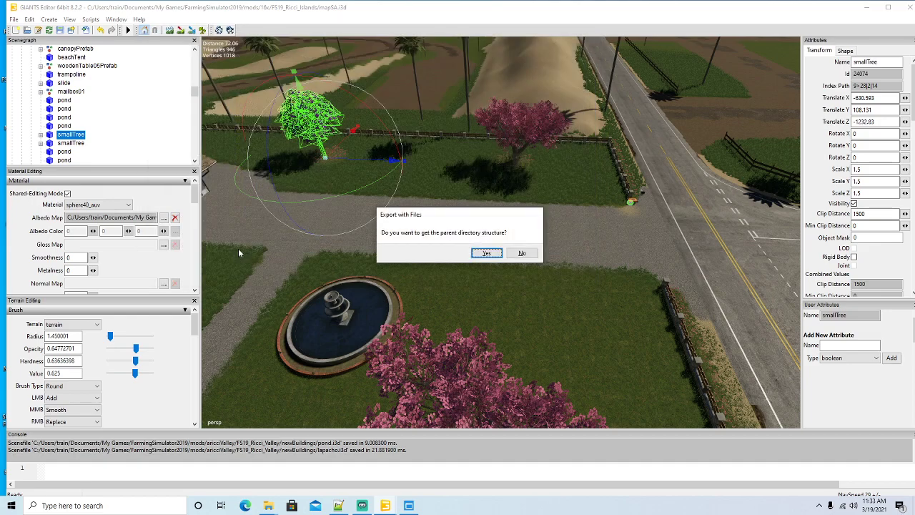
pyautogui.click(476, 253)
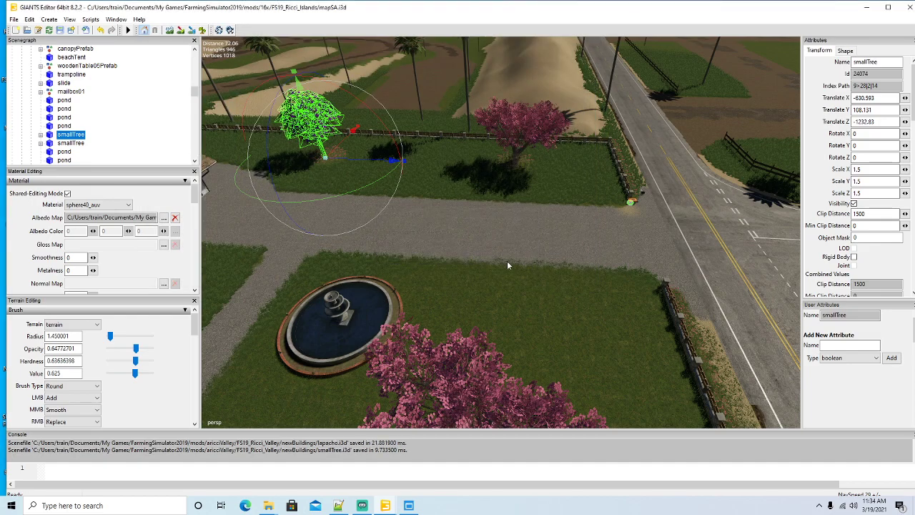
# Step: Export the farmhouse's swimming pool mesh with its files as pool into newBuildings, accepting the parent directory structure
pyautogui.keyDown('alt'); pyautogui.moveTo(504, 262); pyautogui.dragTo(445, 267); pyautogui.keyUp('alt')
pyautogui.scroll(3, 342, 203)
pyautogui.click(427, 236)
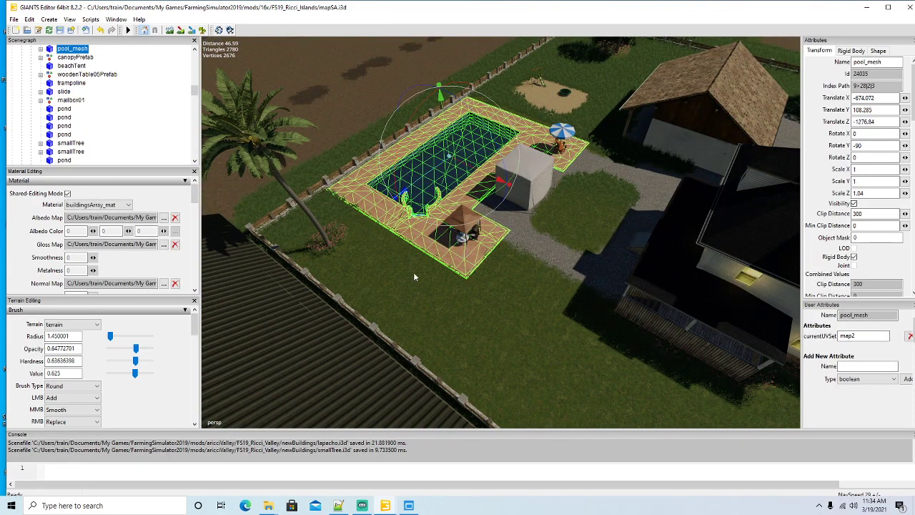
pyautogui.scroll(1, 108, 113)
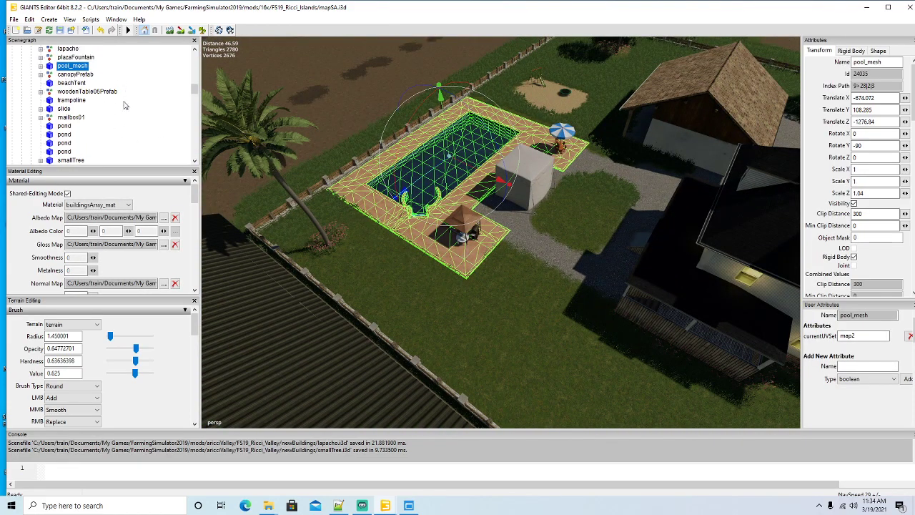
pyautogui.click(14, 19)
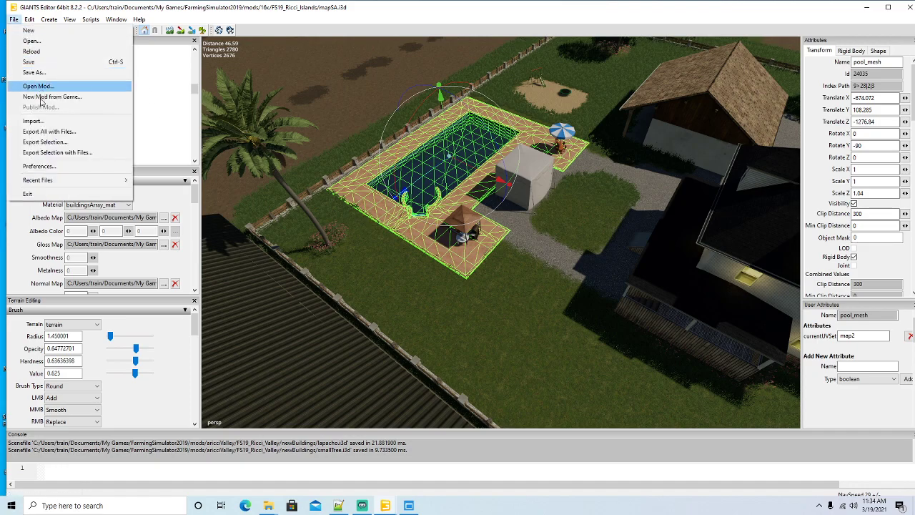
pyautogui.click(48, 152)
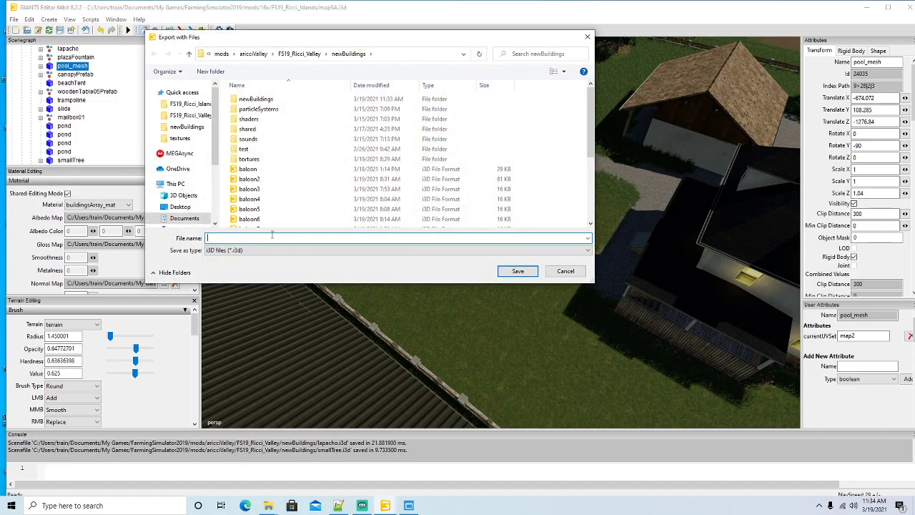
pyautogui.write('pool')
pyautogui.press('Return')
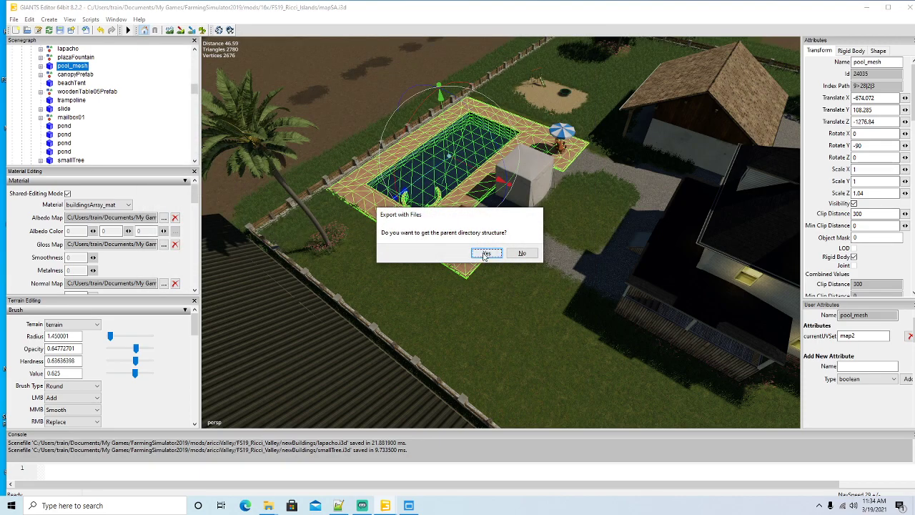
pyautogui.click(486, 253)
# Step: Select the pond water surface inside the swimming pool, try raising it, and undo the move
pyautogui.click(445, 182)
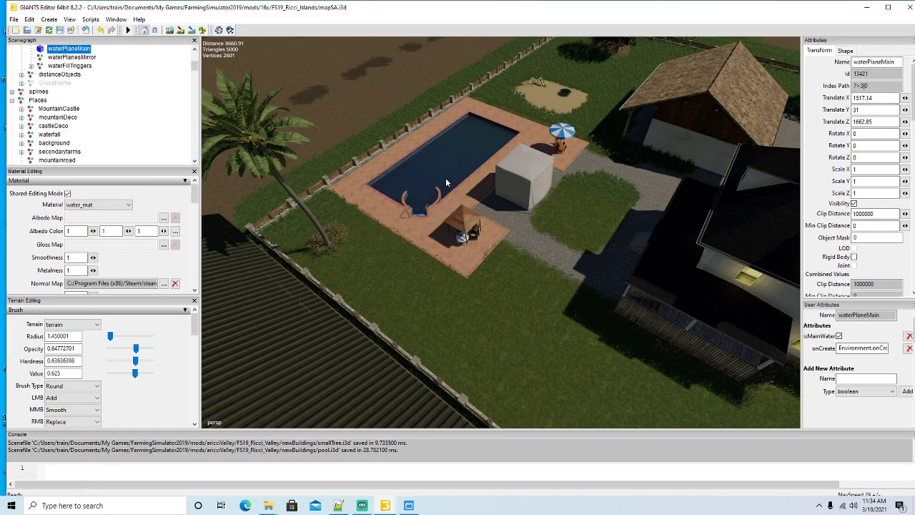
pyautogui.click(445, 182)
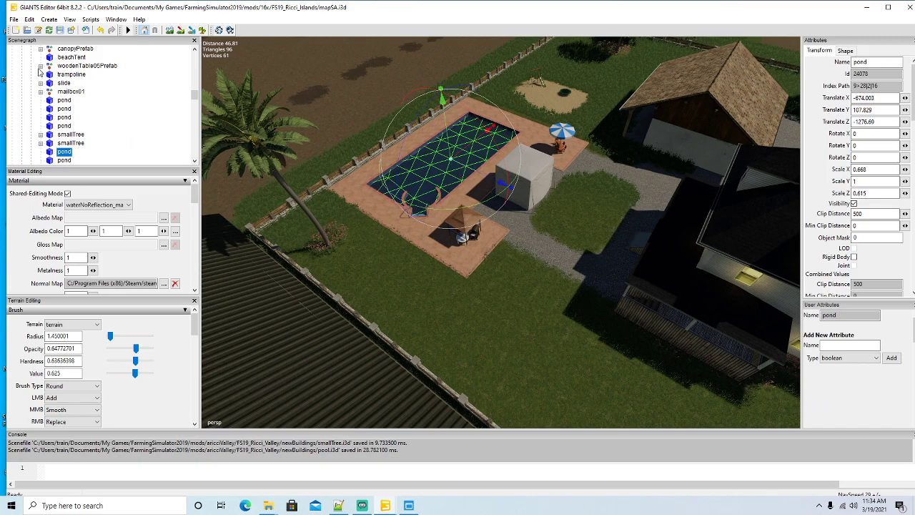
pyautogui.moveTo(447, 124); pyautogui.dragTo(446, 109)
pyautogui.click(102, 31)
# Step: Survey the islands map from the farm across the industrial area and town to the beach bar with the volleyball nets
pyautogui.scroll(-10, 531, 287)
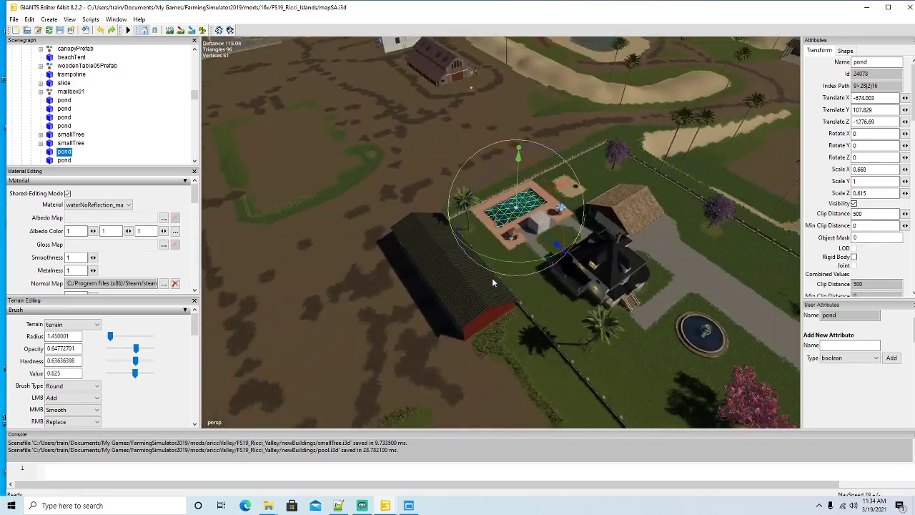
pyautogui.keyDown('alt'); pyautogui.moveTo(492, 278); pyautogui.dragTo(576, 249); pyautogui.keyUp('alt')
pyautogui.keyDown('alt'); pyautogui.moveTo(386, 309); pyautogui.dragTo(489, 236); pyautogui.keyUp('alt')
pyautogui.scroll(10, 489, 236)
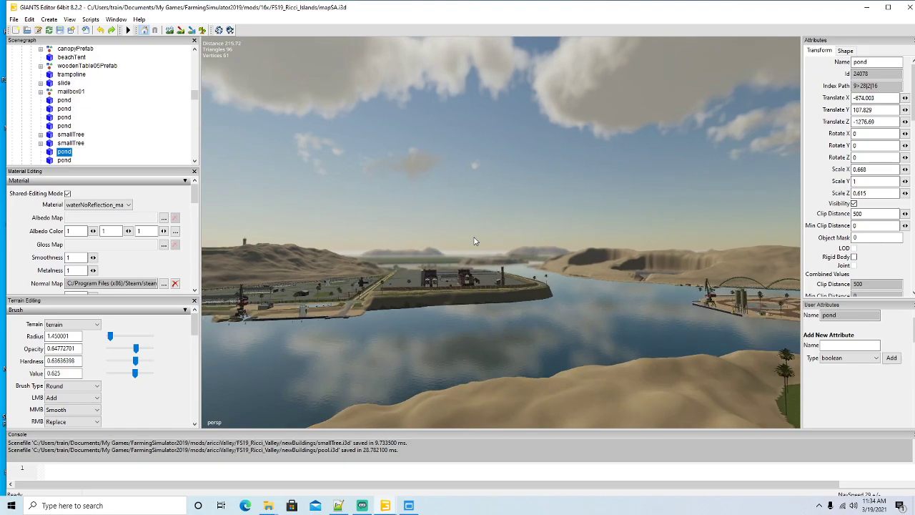
pyautogui.scroll(10, 474, 241)
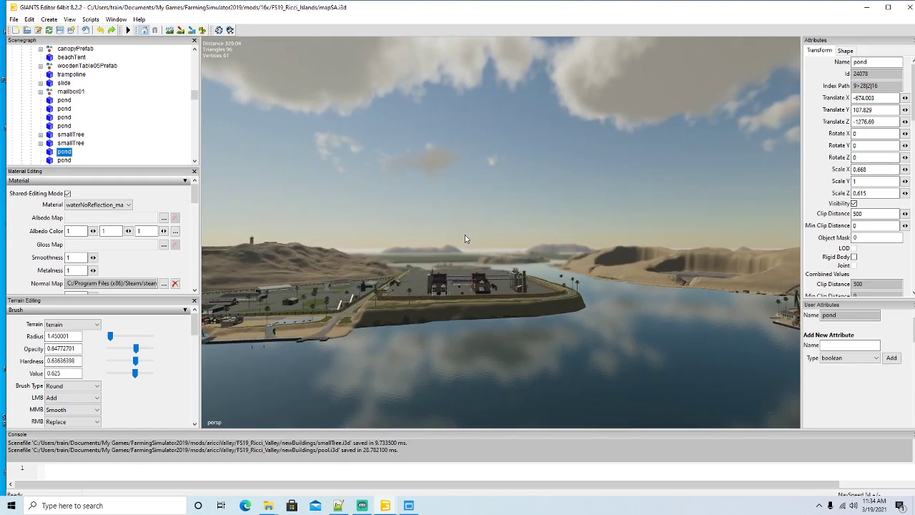
pyautogui.scroll(10, 458, 294)
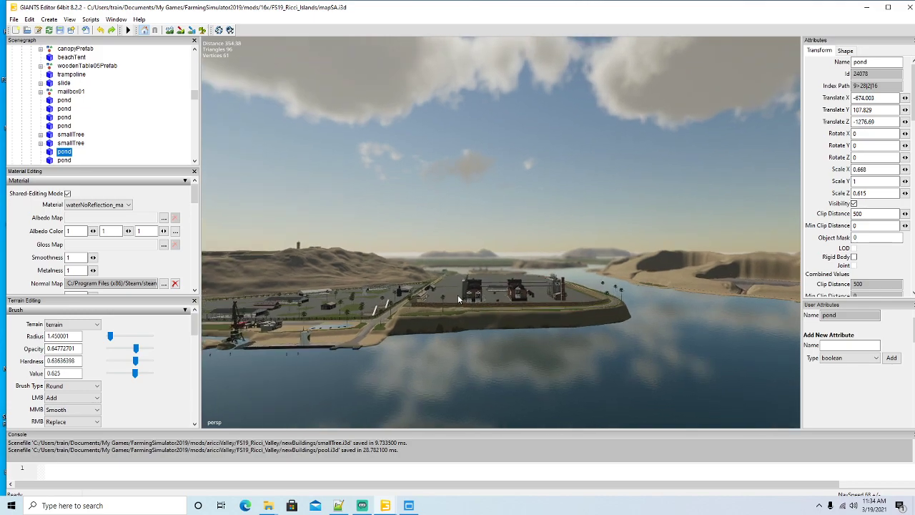
pyautogui.scroll(10, 448, 304)
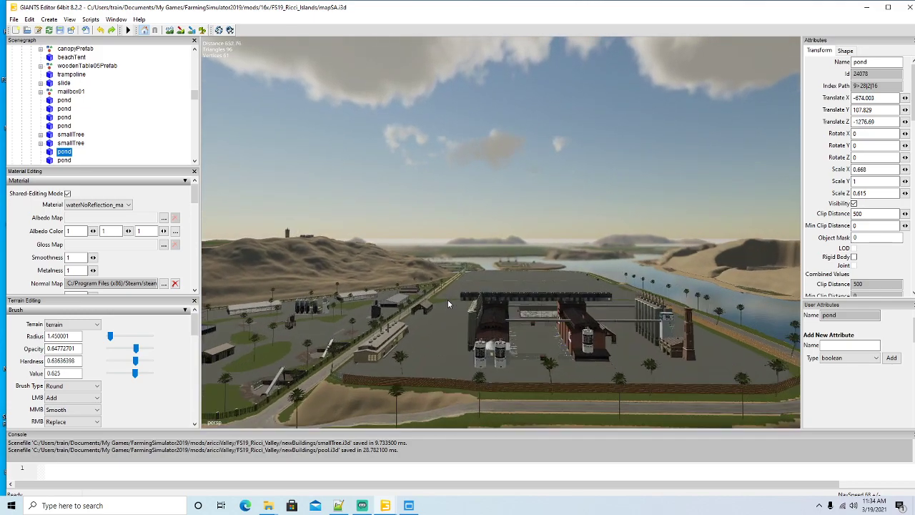
pyautogui.scroll(10, 433, 306)
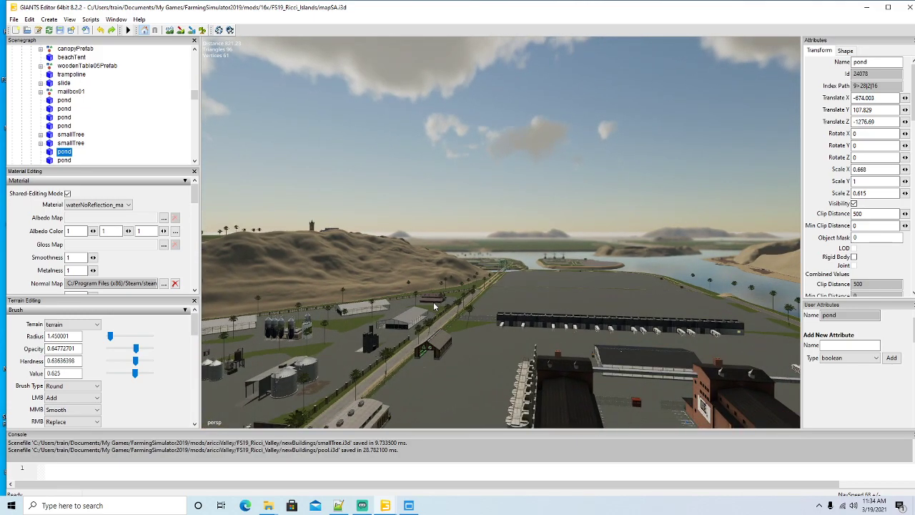
pyautogui.scroll(10, 433, 306)
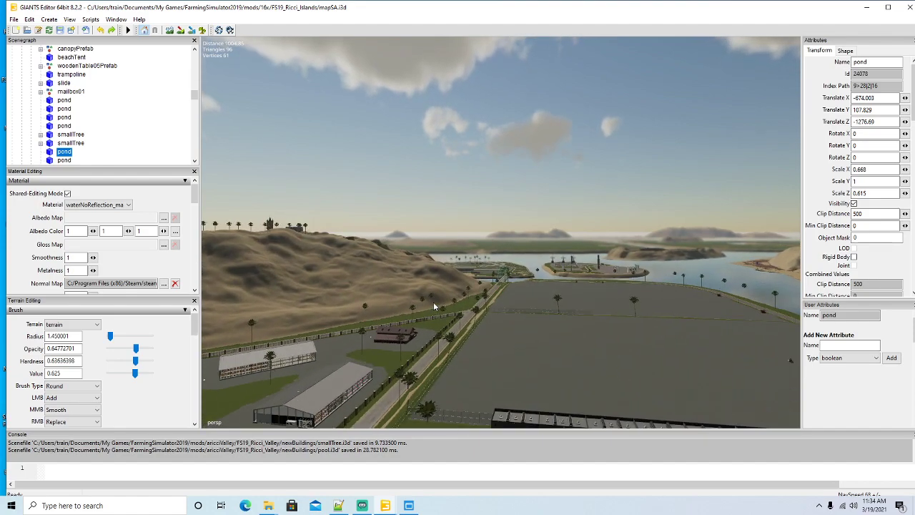
pyautogui.scroll(10, 434, 306)
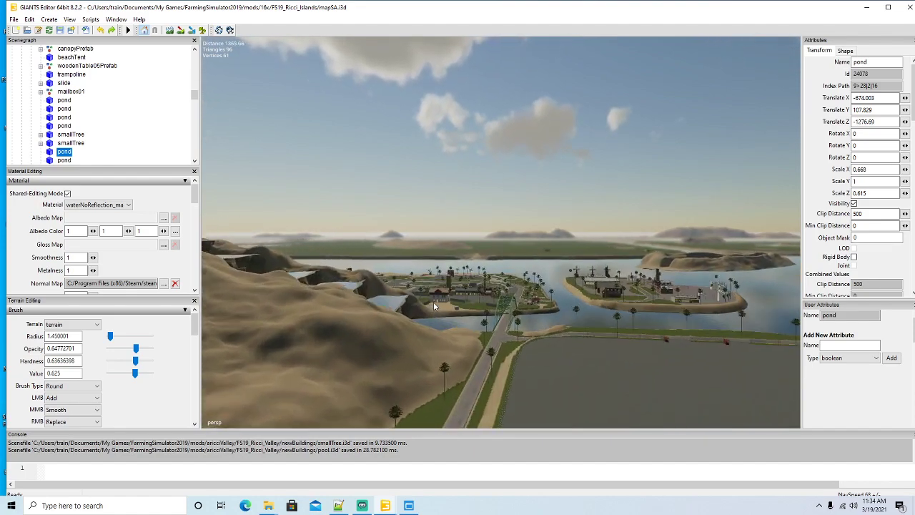
pyautogui.scroll(10, 433, 302)
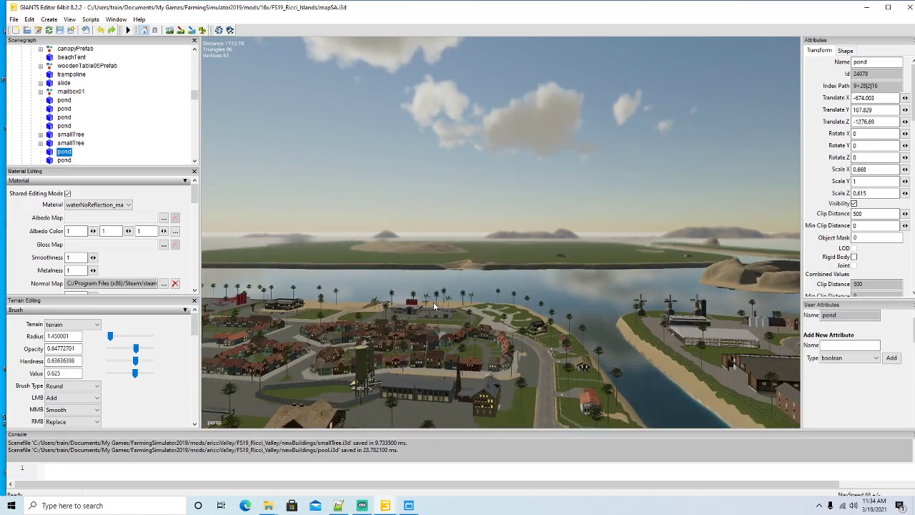
pyautogui.moveTo(433, 301); pyautogui.dragTo(544, 342, button='right')
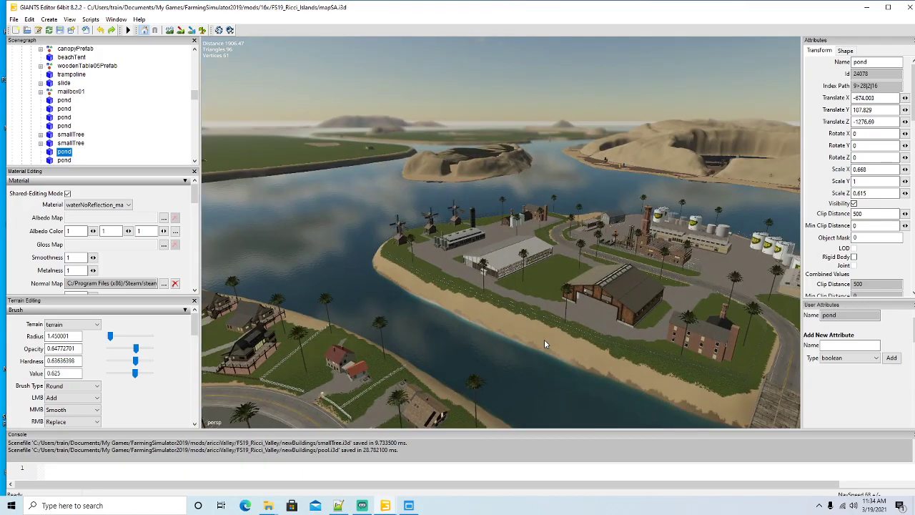
pyautogui.keyDown('alt'); pyautogui.moveTo(545, 344); pyautogui.dragTo(352, 350); pyautogui.keyUp('alt')
pyautogui.scroll(6, 348, 323)
pyautogui.scroll(10, 353, 330)
pyautogui.scroll(-5, 352, 353)
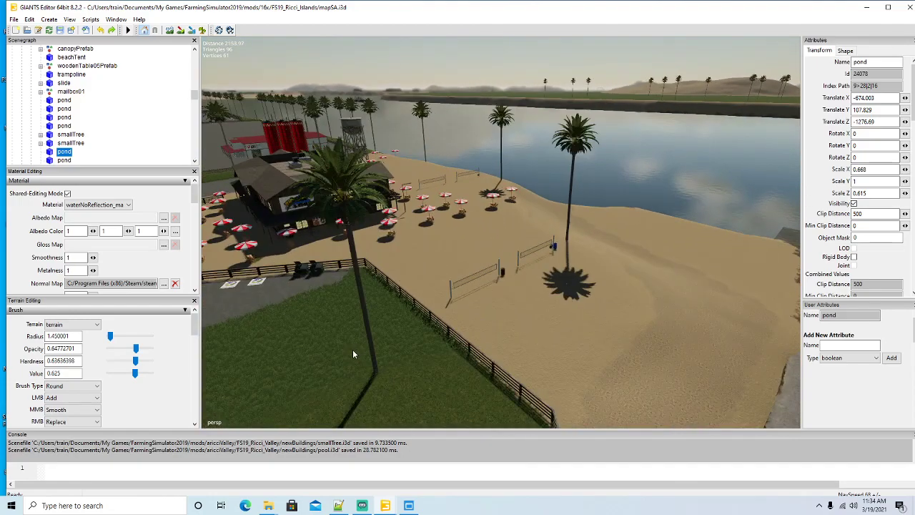
# Step: Export the beach sportsBar group with its files as sportsBar into newBuildings, keeping game relative paths
pyautogui.scroll(-8, 352, 354)
pyautogui.scroll(-5, 352, 353)
pyautogui.moveTo(352, 354)
pyautogui.keyDown('alt'); pyautogui.mouseDown()
pyautogui.moveTo(303, 329)
pyautogui.moveTo(355, 361)
pyautogui.mouseUp(); pyautogui.keyUp('alt')
pyautogui.scroll(8, 302, 329)
pyautogui.scroll(-4, 302, 329)
pyautogui.scroll(-3, 354, 360)
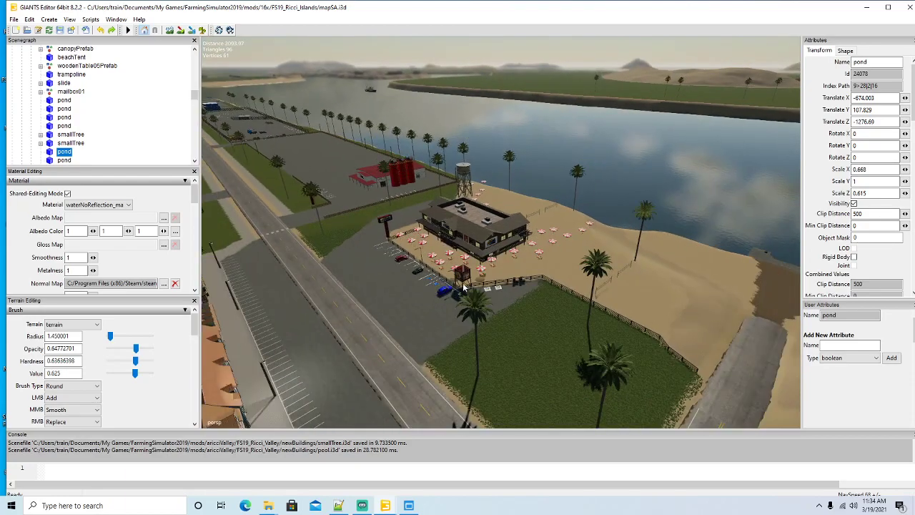
pyautogui.click(468, 223)
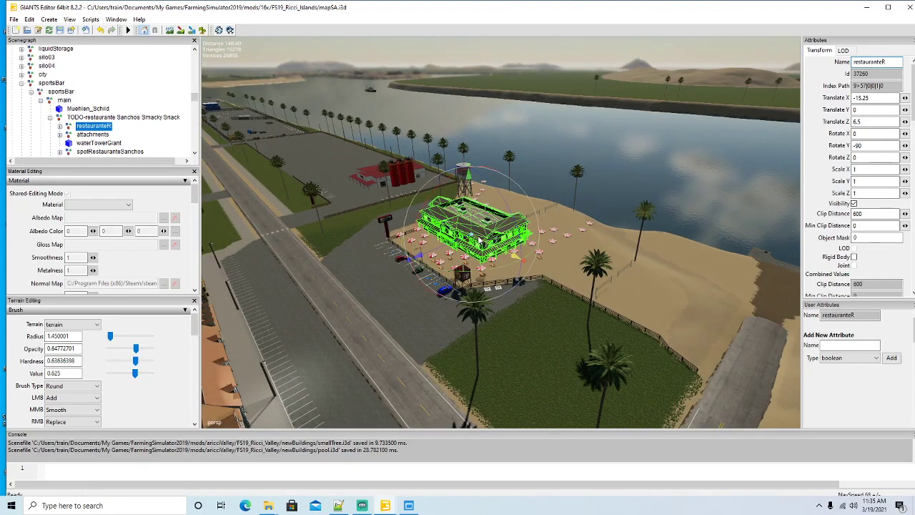
pyautogui.click(31, 92)
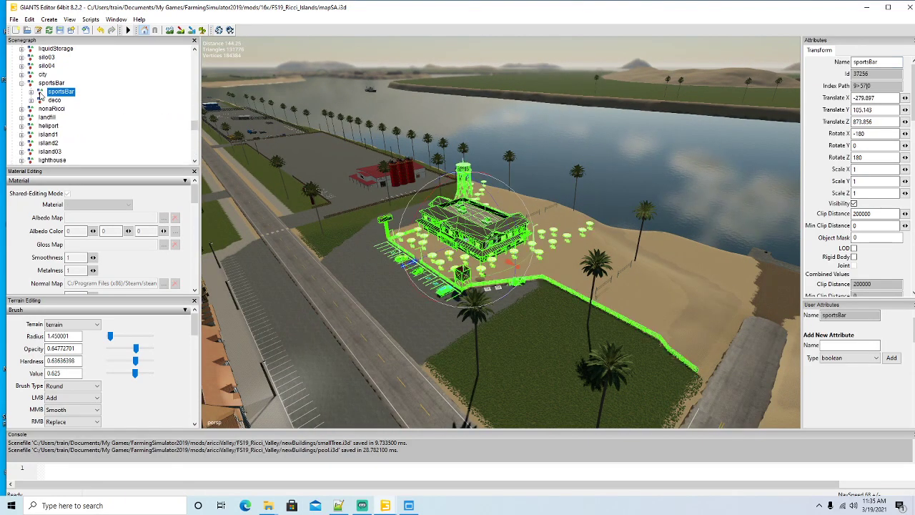
pyautogui.scroll(-5, 348, 309)
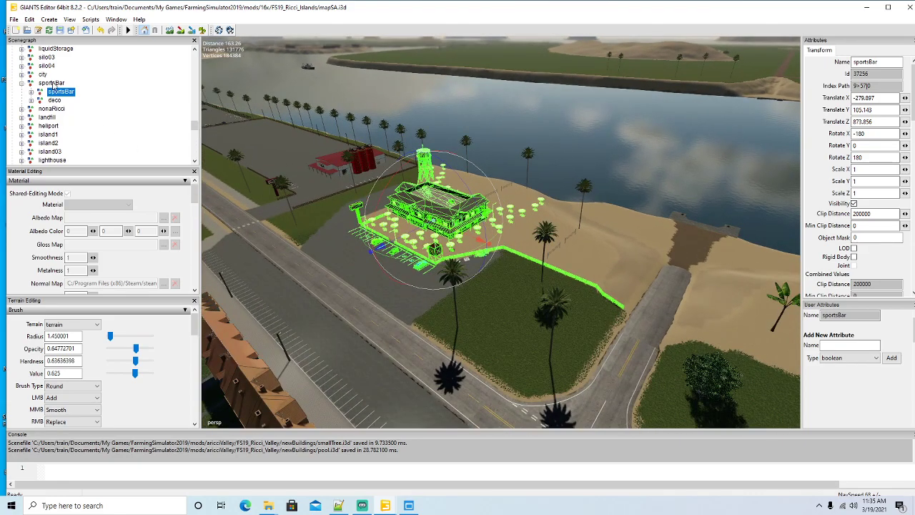
pyautogui.click(16, 20)
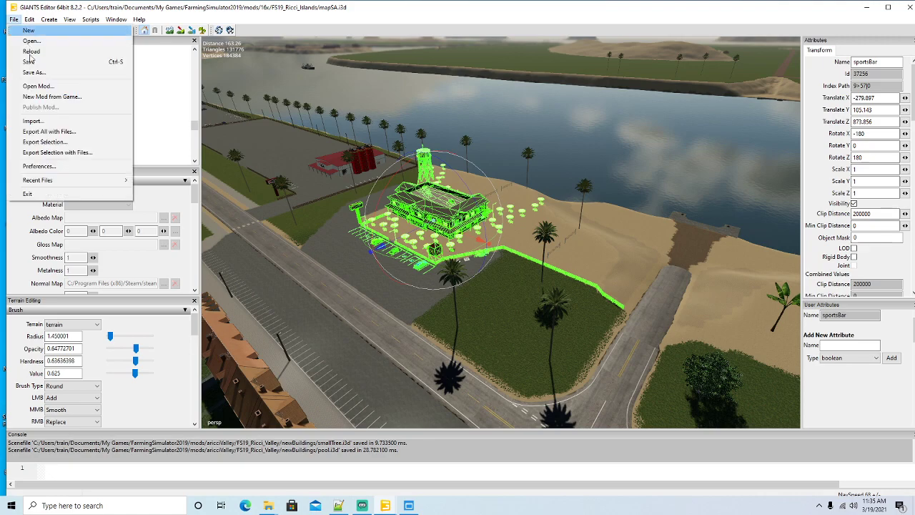
pyautogui.click(50, 152)
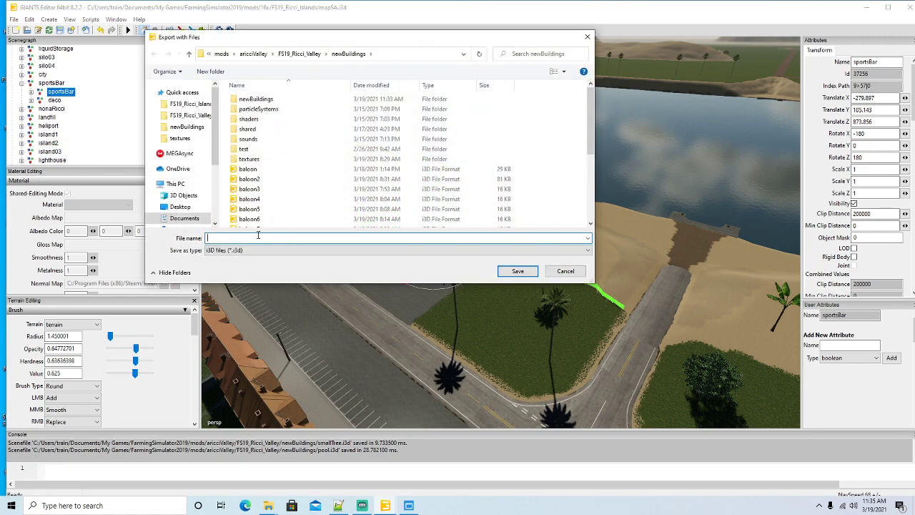
pyautogui.write('sportsBar')
pyautogui.press('Return')
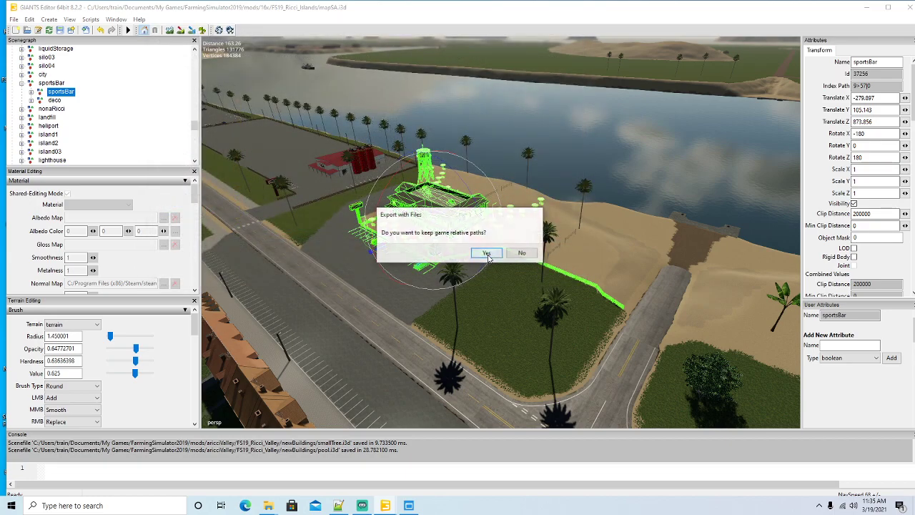
pyautogui.click(487, 254)
# Step: Export the first volleyBallFieldPrefab01 group beside the bar with its files as voleyball into newBuildings, keeping game relative paths
pyautogui.scroll(5, 515, 291)
pyautogui.scroll(5, 521, 299)
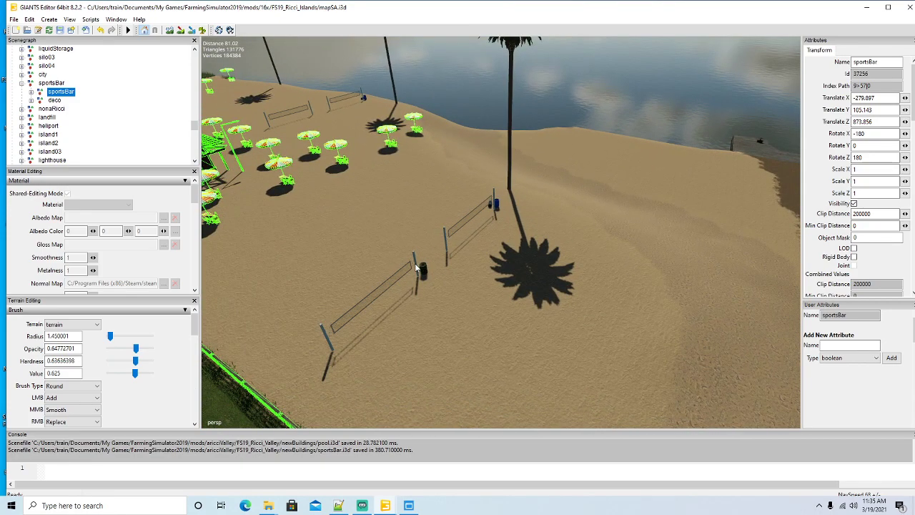
pyautogui.click(416, 267)
pyautogui.scroll(-6, 490, 294)
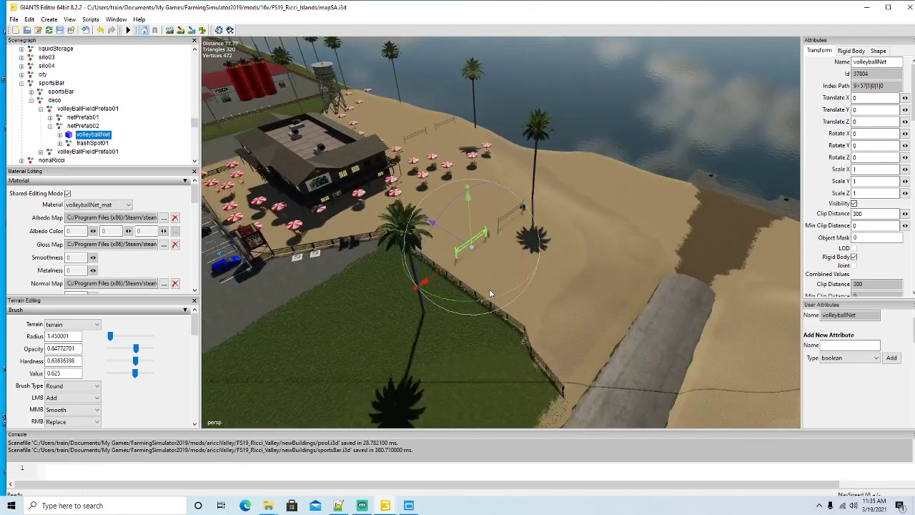
pyautogui.click(49, 109)
pyautogui.click(40, 108)
pyautogui.scroll(-5, 432, 264)
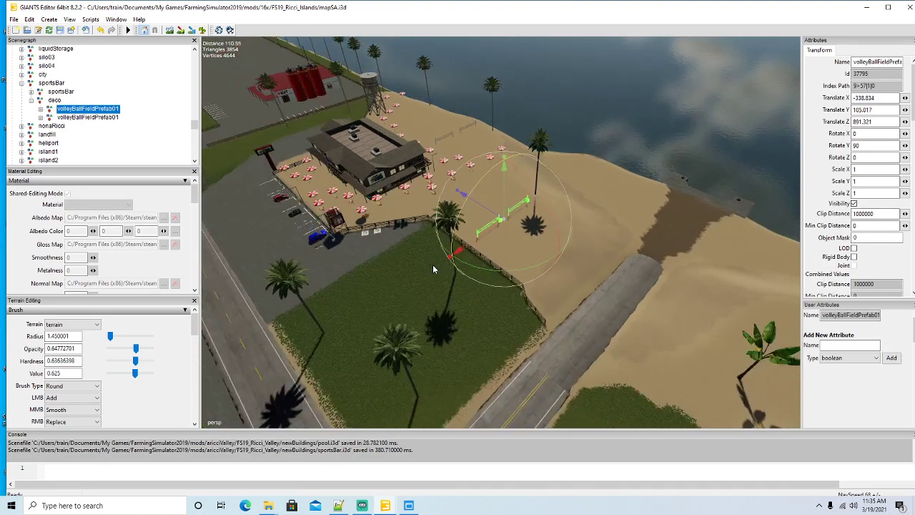
pyautogui.scroll(5, 438, 264)
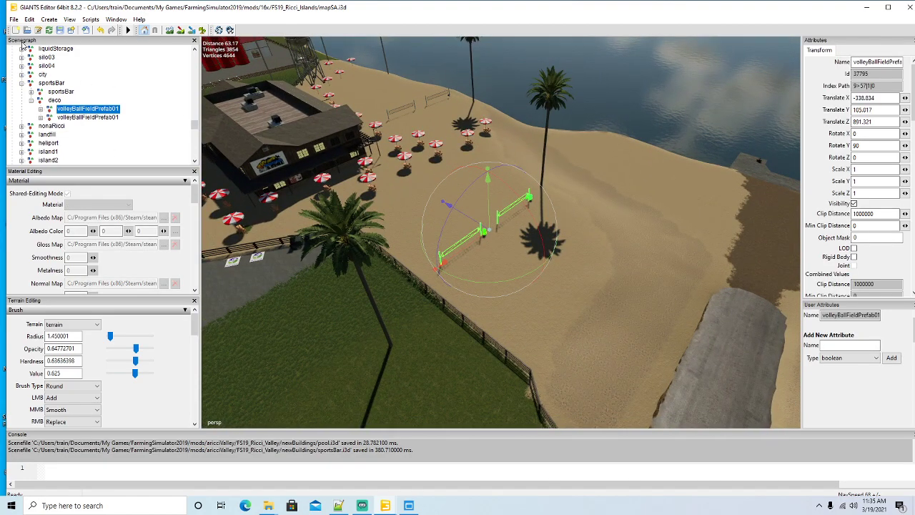
pyautogui.click(14, 20)
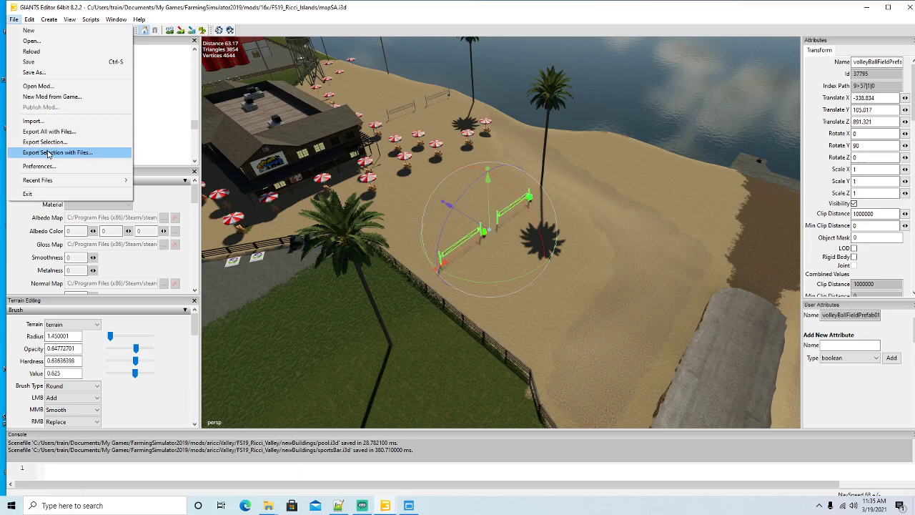
pyautogui.click(47, 153)
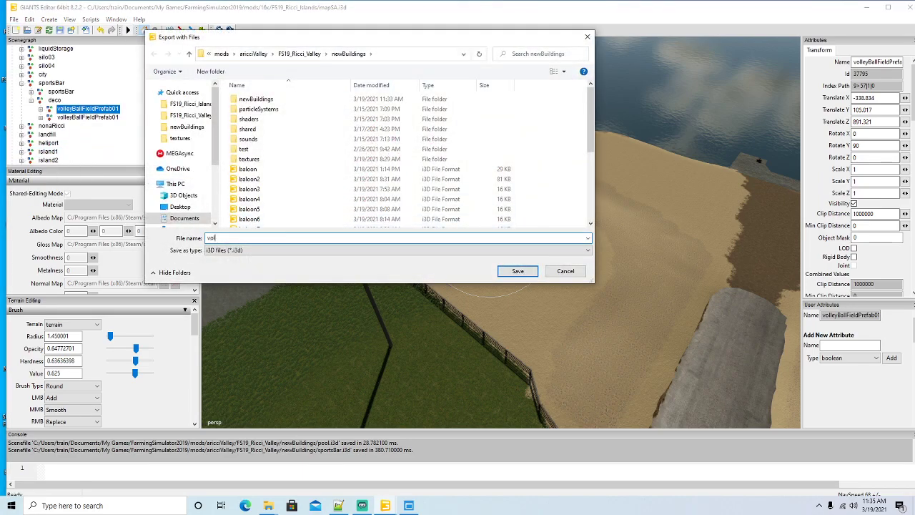
pyautogui.write('voleyball')
pyautogui.press('Return')
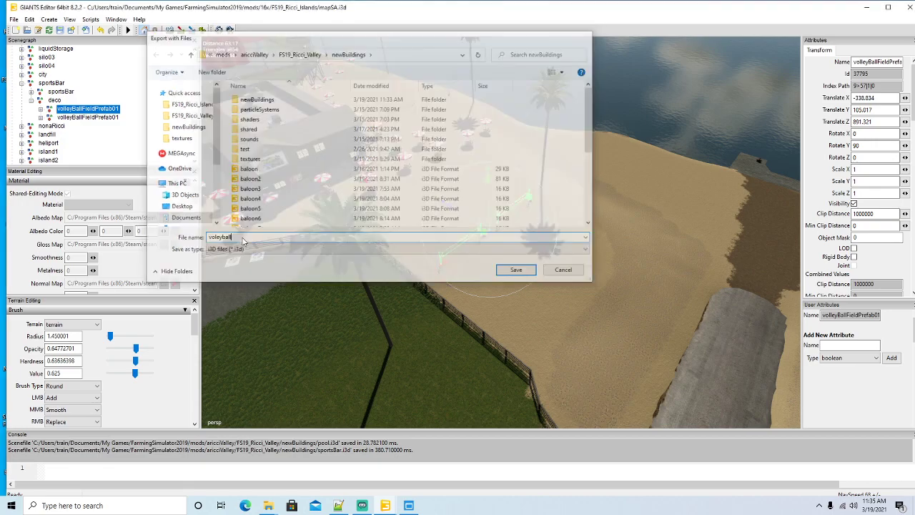
pyautogui.click(486, 254)
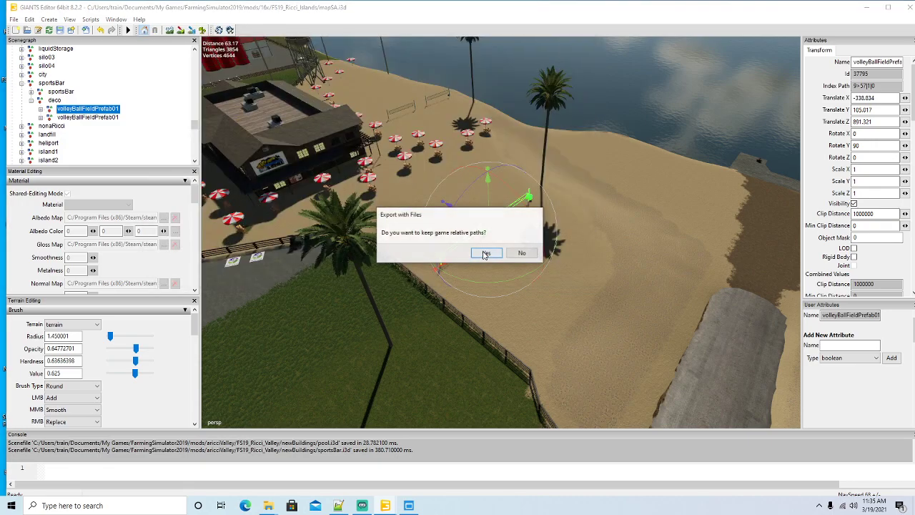
# Step: Close the islands map in the editor and its FS19_Ricci_Islands folder window
pyautogui.moveTo(504, 232); pyautogui.dragTo(756, 159, button='right')
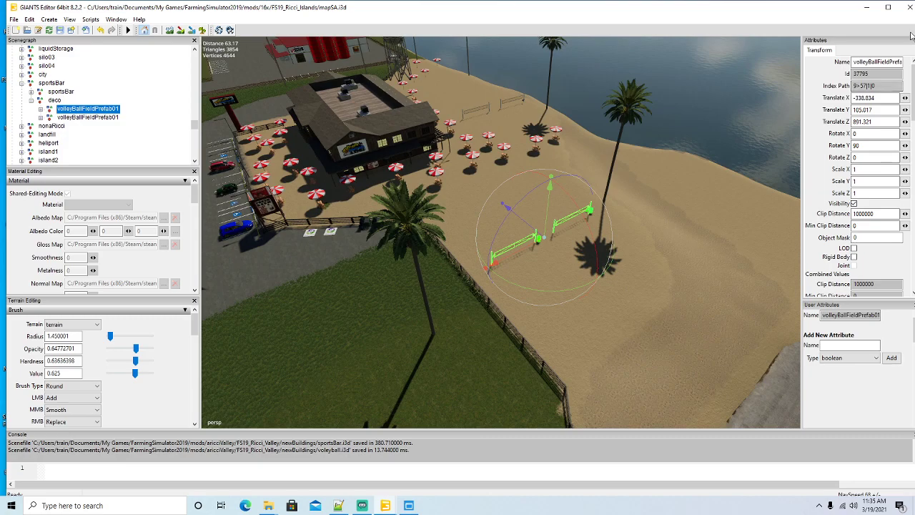
pyautogui.click(909, 7)
pyautogui.click(540, 258)
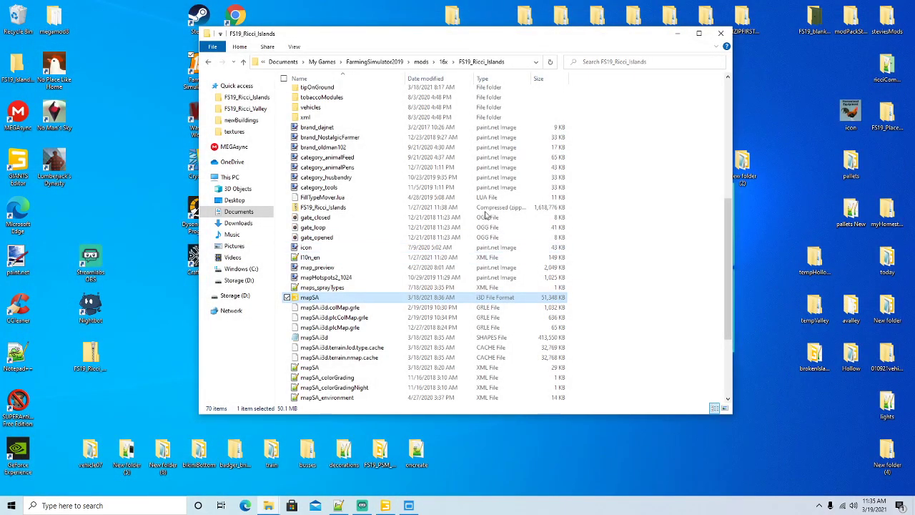
pyautogui.moveTo(564, 43); pyautogui.dragTo(597, 44)
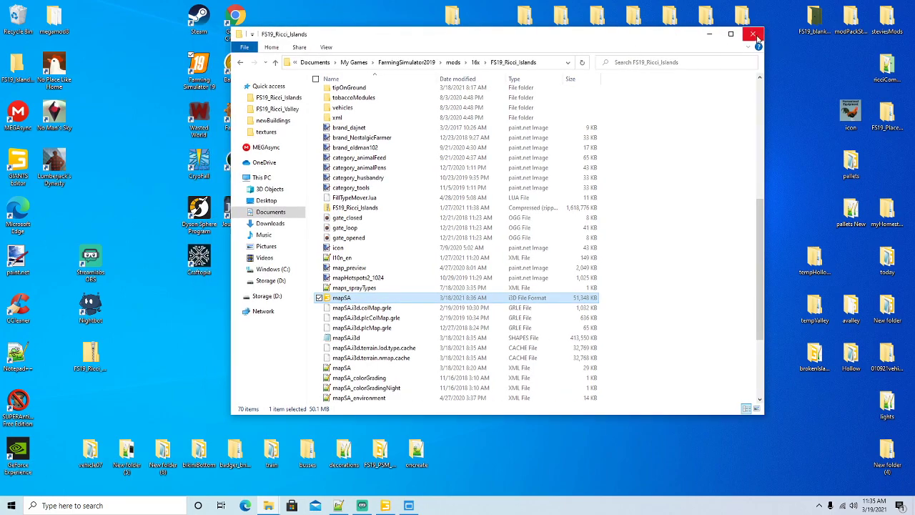
pyautogui.click(754, 35)
# Step: Bring up the FS19_Ricci_Valley folder in File Explorer and open its newBuildings subfolder
pyautogui.click(268, 505)
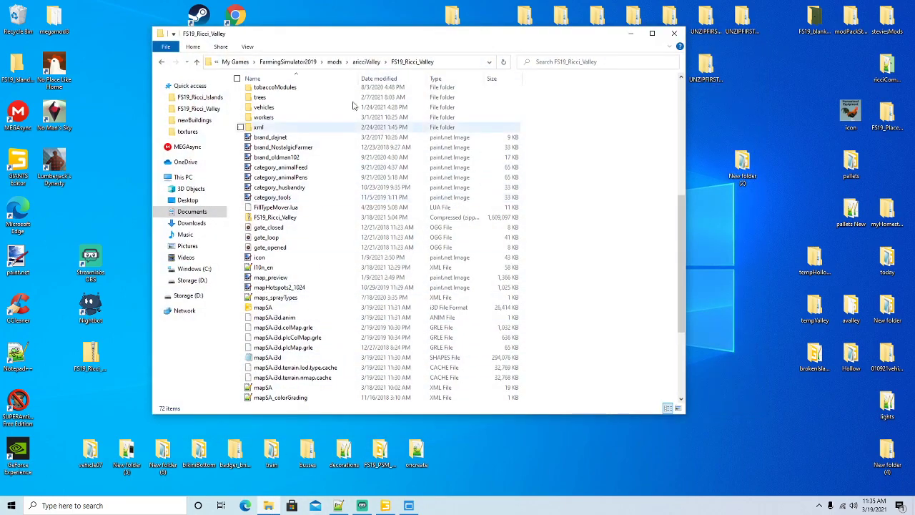
pyautogui.scroll(8, 306, 202)
pyautogui.scroll(1, 305, 202)
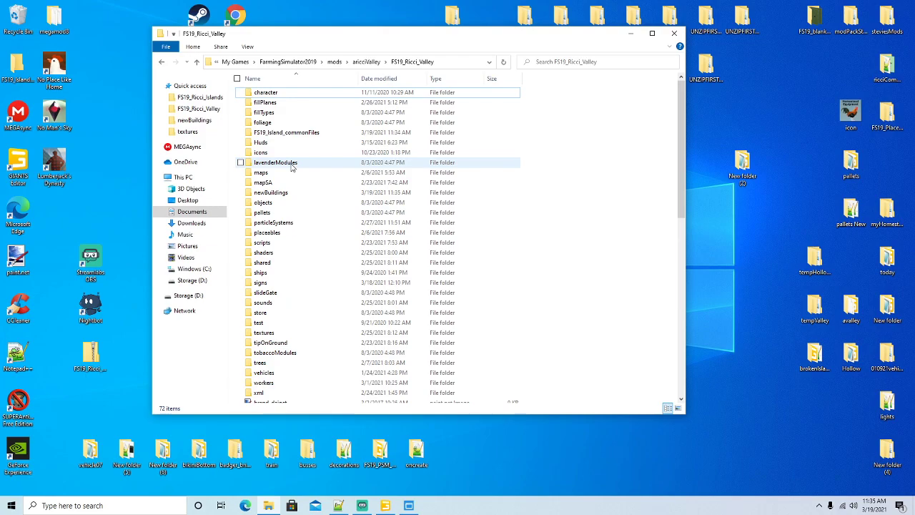
pyautogui.click(283, 194)
pyautogui.doubleClick(283, 200)
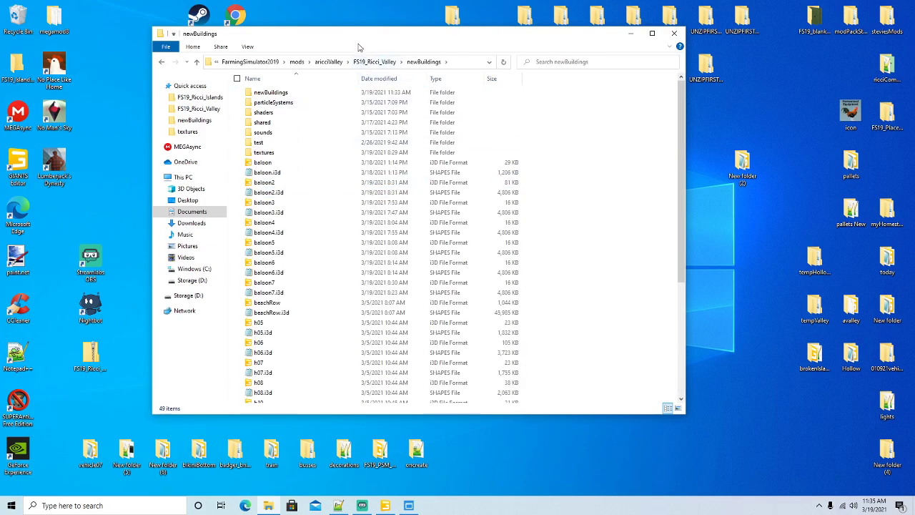
# Step: Delete all the baloon through baloon7 i3d and shapes files from newBuildings
pyautogui.moveTo(358, 45); pyautogui.dragTo(413, 42)
pyautogui.click(325, 161)
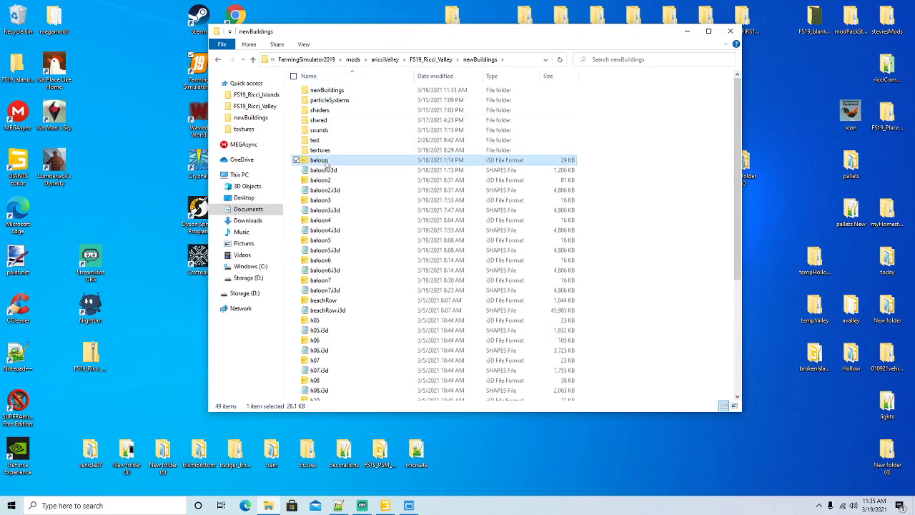
pyautogui.keyDown('ctrl'); pyautogui.click(326, 172); pyautogui.keyUp('ctrl')
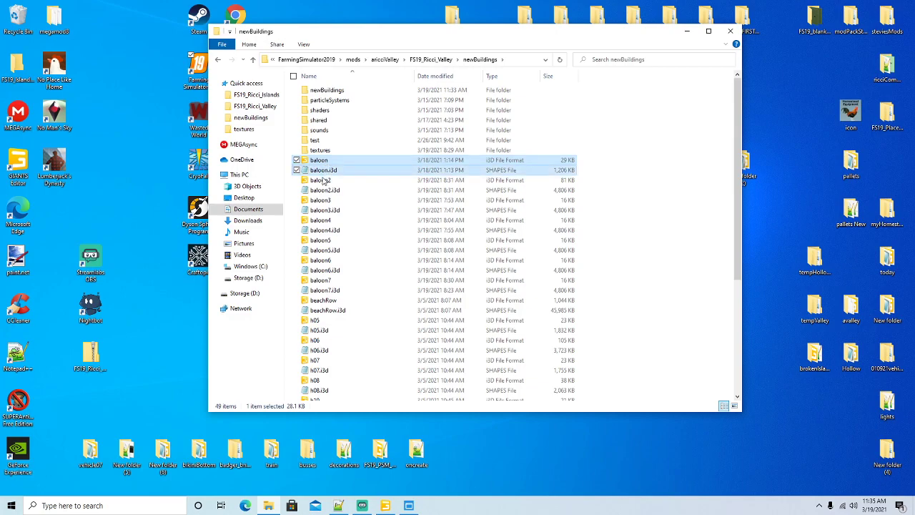
pyautogui.keyDown('ctrl'); pyautogui.click(323, 182); pyautogui.keyUp('ctrl')
pyautogui.keyDown('ctrl'); pyautogui.click(323, 193); pyautogui.keyUp('ctrl')
pyautogui.keyDown('ctrl'); pyautogui.click(322, 201); pyautogui.keyUp('ctrl')
pyautogui.keyDown('ctrl'); pyautogui.click(323, 211); pyautogui.keyUp('ctrl')
pyautogui.keyDown('ctrl'); pyautogui.click(321, 221); pyautogui.keyUp('ctrl')
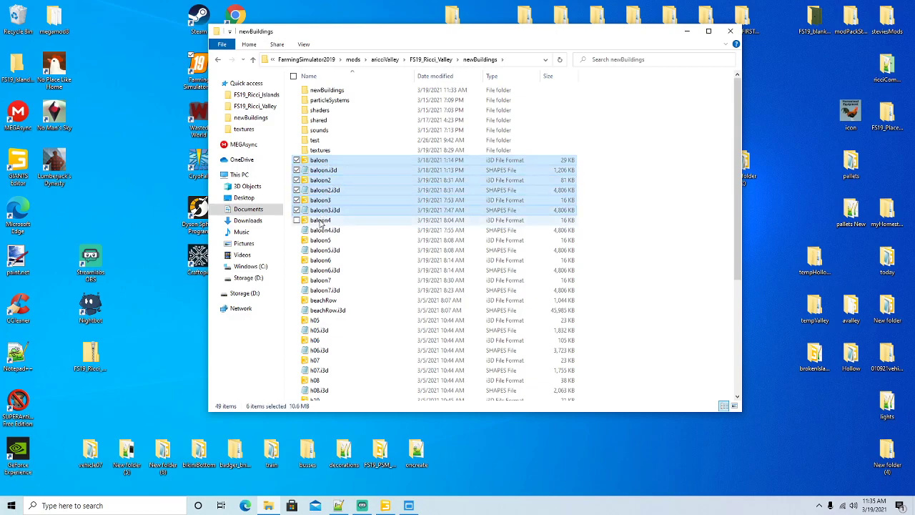
pyautogui.keyDown('ctrl'); pyautogui.click(323, 231); pyautogui.keyUp('ctrl')
pyautogui.keyDown('ctrl'); pyautogui.click(320, 241); pyautogui.keyUp('ctrl')
pyautogui.keyDown('ctrl'); pyautogui.click(322, 250); pyautogui.keyUp('ctrl')
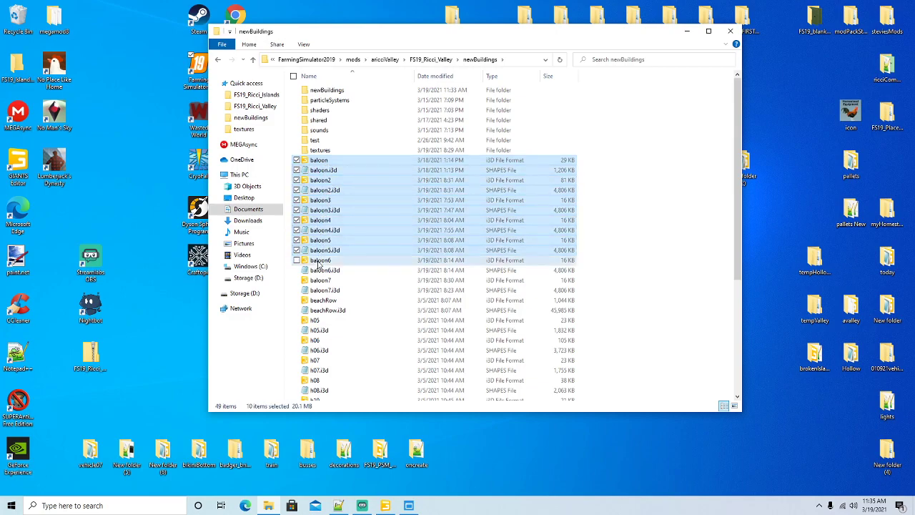
pyautogui.keyDown('ctrl'); pyautogui.click(321, 260); pyautogui.keyUp('ctrl')
pyautogui.keyDown('ctrl'); pyautogui.click(321, 271); pyautogui.keyUp('ctrl')
pyautogui.keyDown('ctrl'); pyautogui.click(320, 281); pyautogui.keyUp('ctrl')
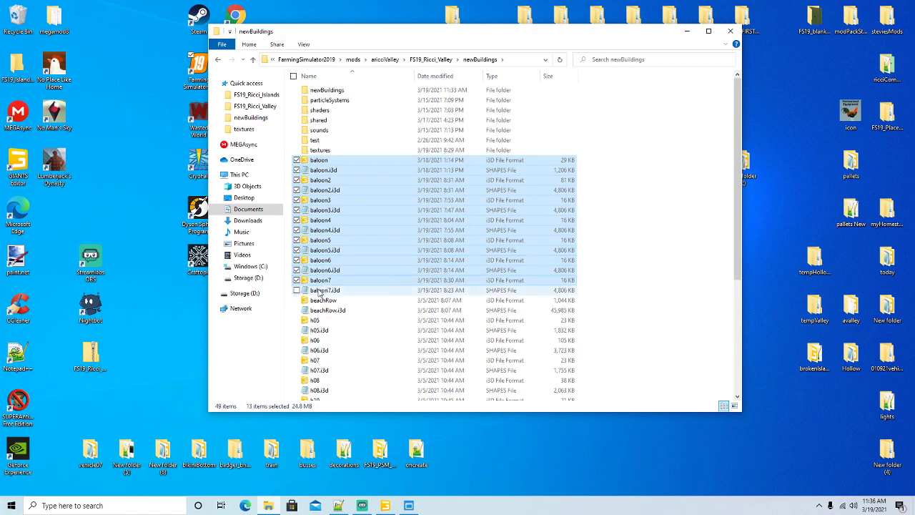
pyautogui.keyDown('ctrl'); pyautogui.click(321, 290); pyautogui.keyUp('ctrl')
pyautogui.rightClick(320, 291)
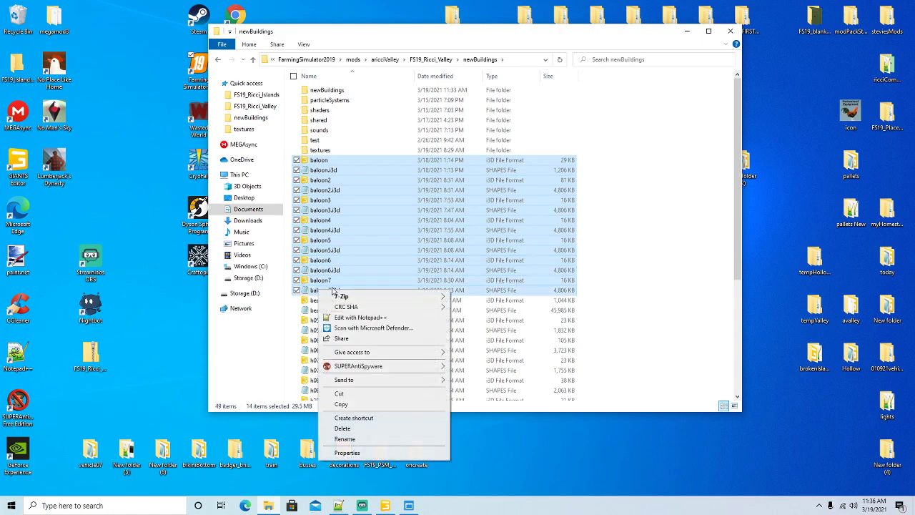
pyautogui.click(345, 427)
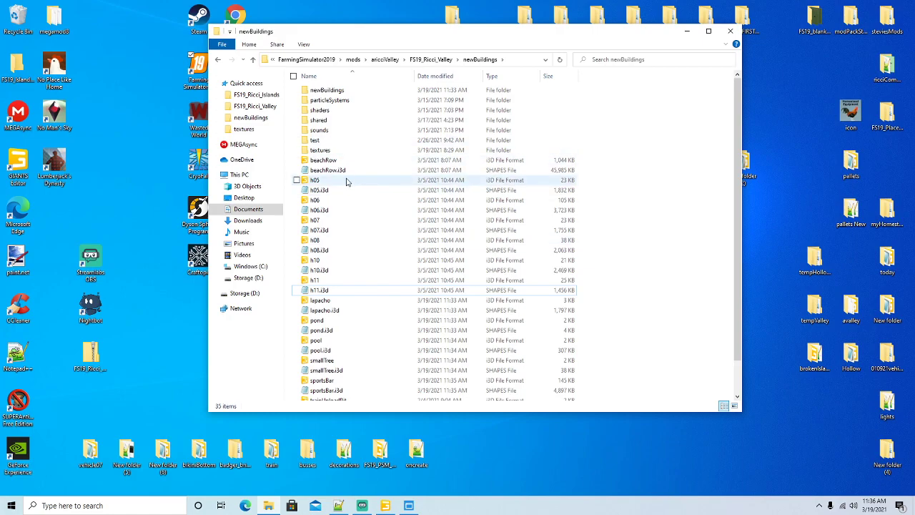
# Step: Open lapacho.i3d in Notepad++ to check its texture file paths, and minimize the editor
pyautogui.scroll(-2, 347, 183)
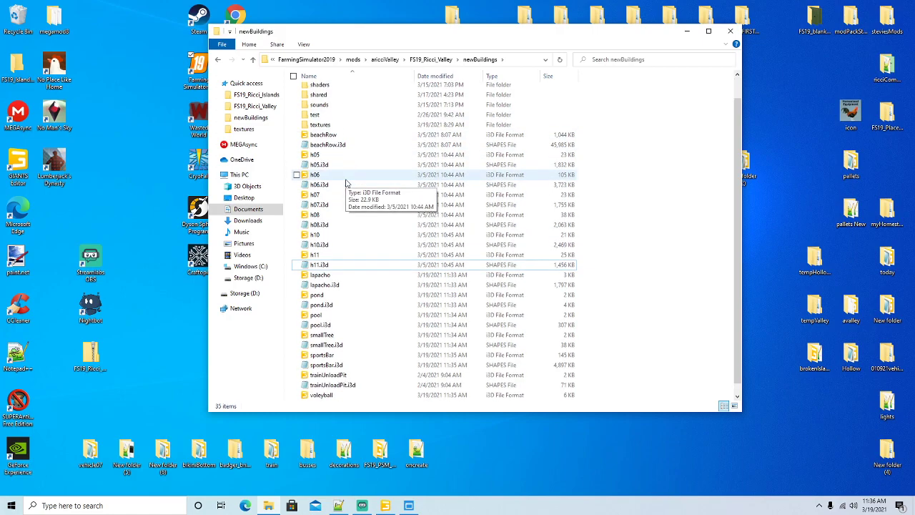
pyautogui.rightClick(320, 267)
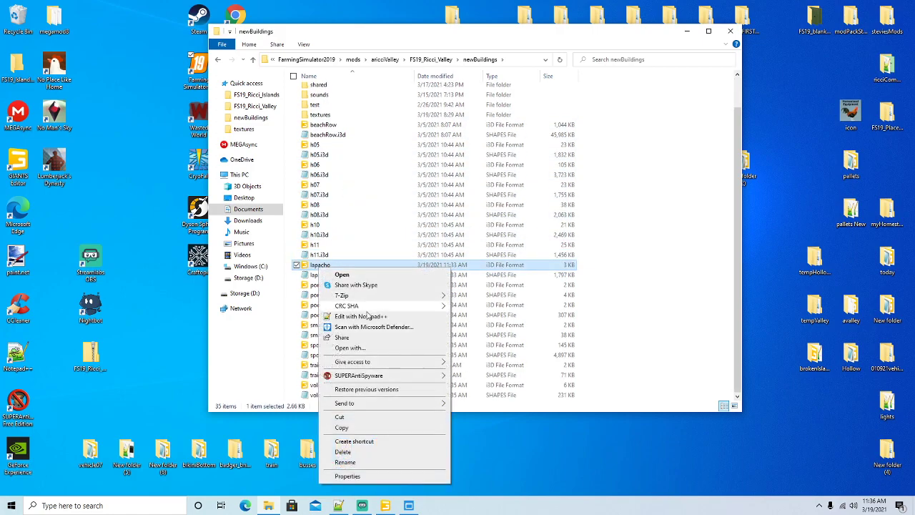
pyautogui.click(367, 316)
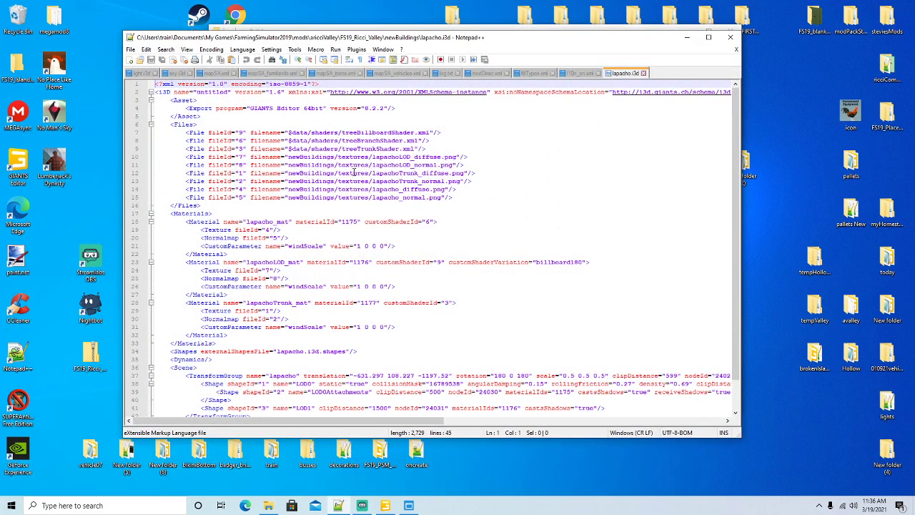
pyautogui.click(688, 38)
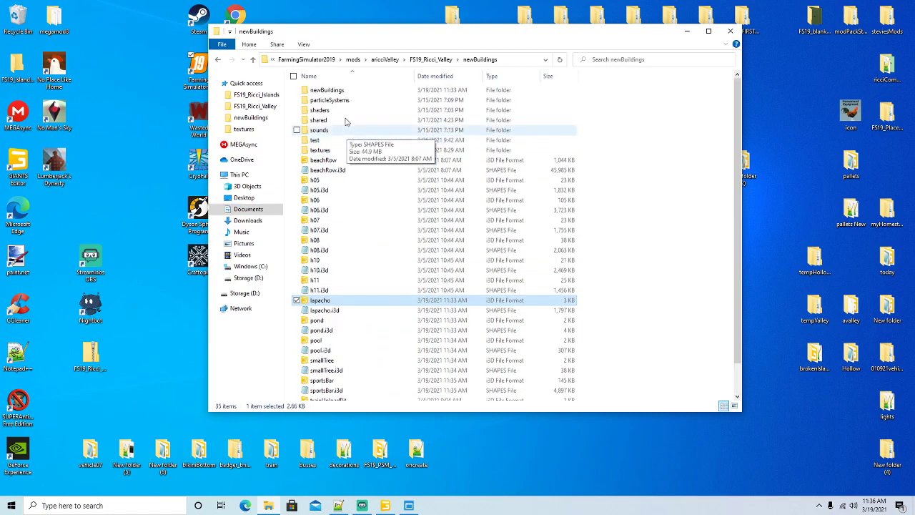
# Step: Copy all the image files from the textures folder inside the nested newBuildings folder
pyautogui.doubleClick(329, 91)
pyautogui.doubleClick(327, 91)
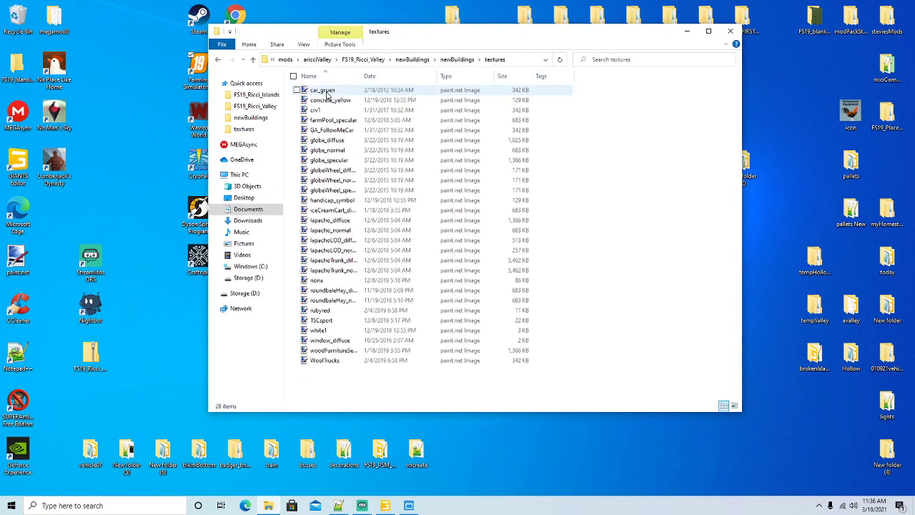
pyautogui.click(294, 77)
pyautogui.rightClick(335, 129)
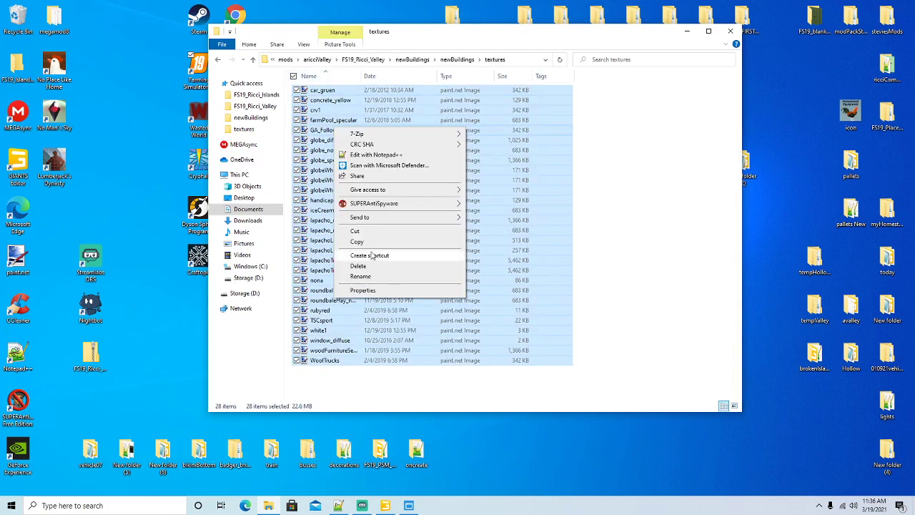
pyautogui.click(364, 241)
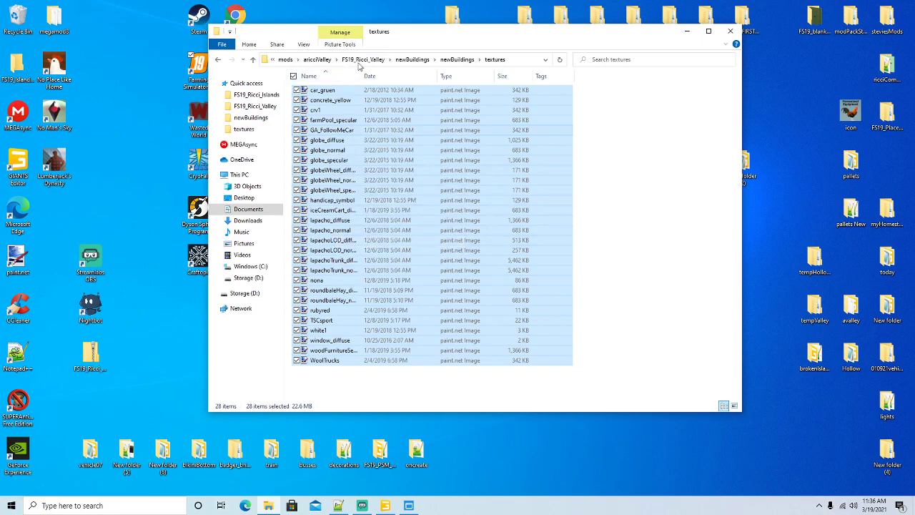
# Step: Paste the copied images into the textures folder of the main newBuildings folder, keeping the existing files wherever names conflict
pyautogui.click(411, 60)
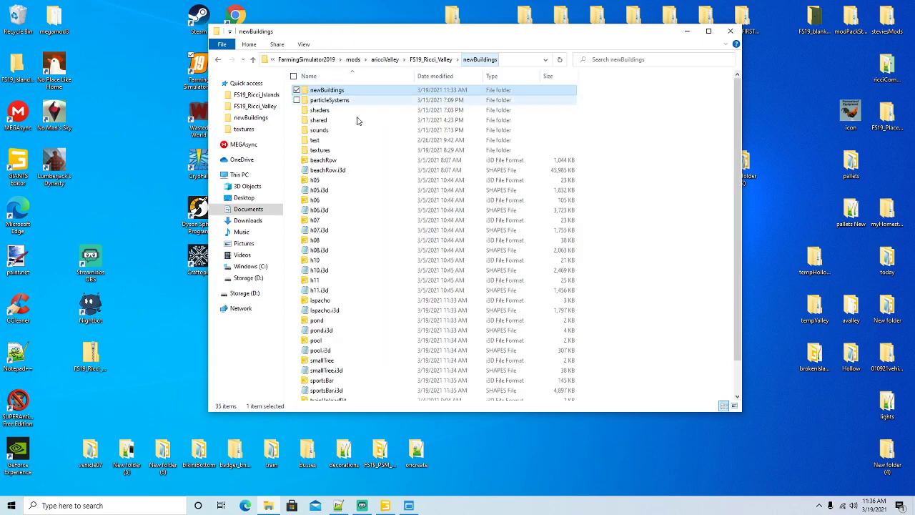
pyautogui.doubleClick(323, 152)
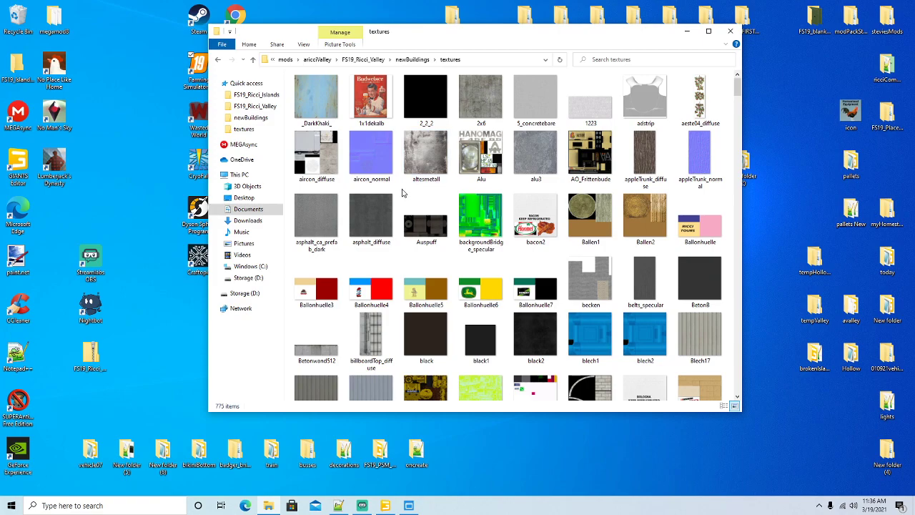
pyautogui.rightClick(402, 193)
pyautogui.click(416, 255)
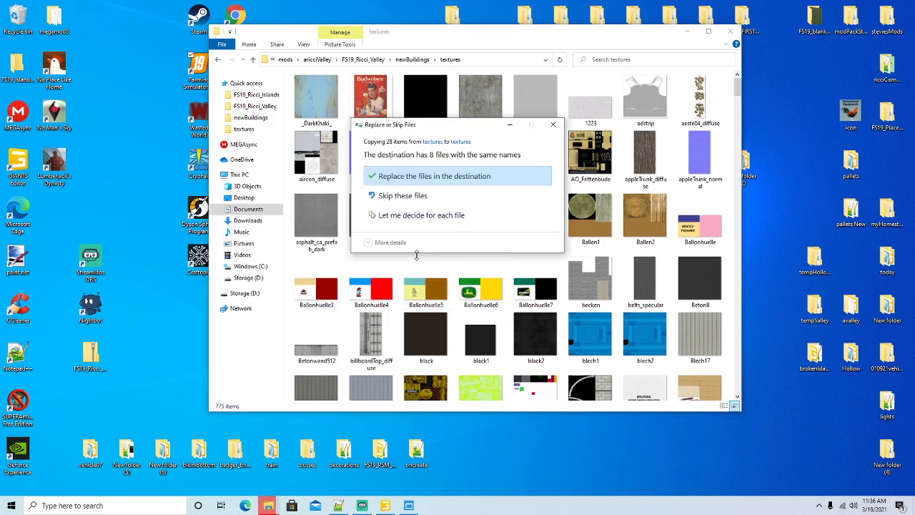
pyautogui.click(413, 215)
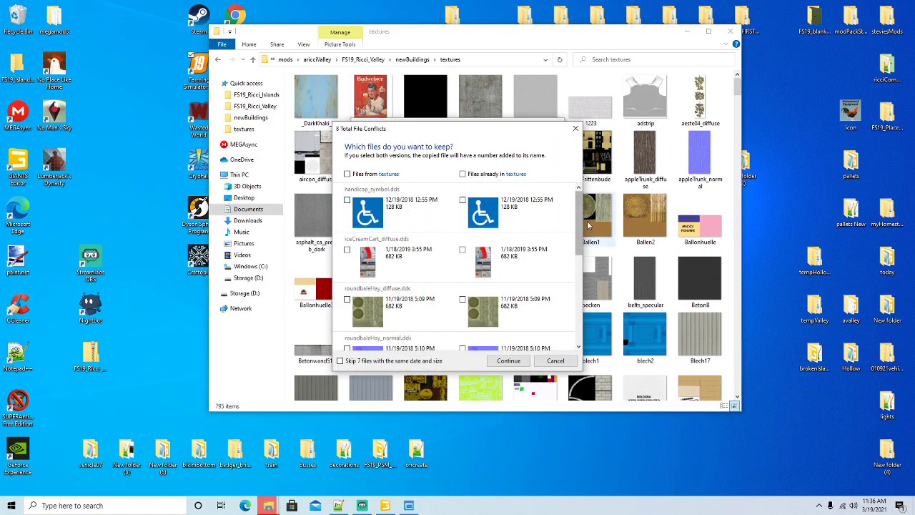
pyautogui.moveTo(580, 224); pyautogui.dragTo(572, 322)
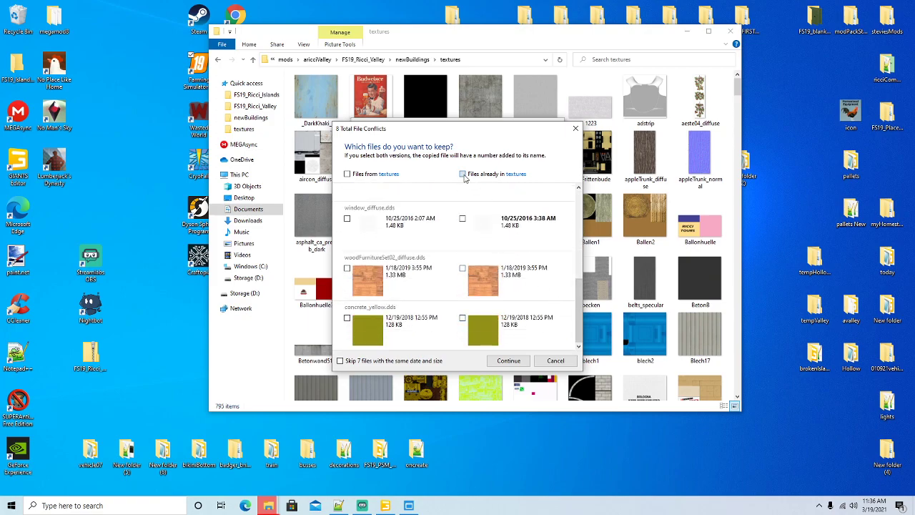
pyautogui.click(518, 363)
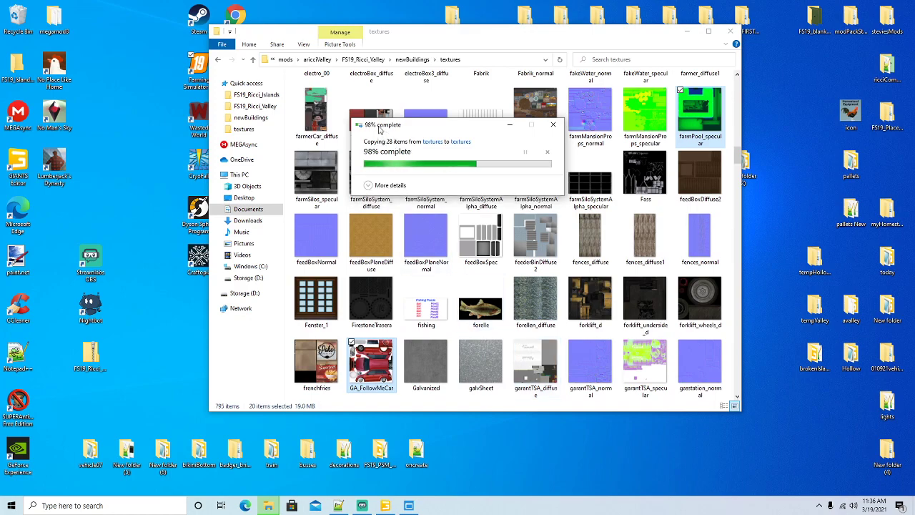
# Step: Check the nested newBuildings folder's contents, and delete that nested folder from the main newBuildings folder
pyautogui.click(413, 59)
pyautogui.doubleClick(343, 90)
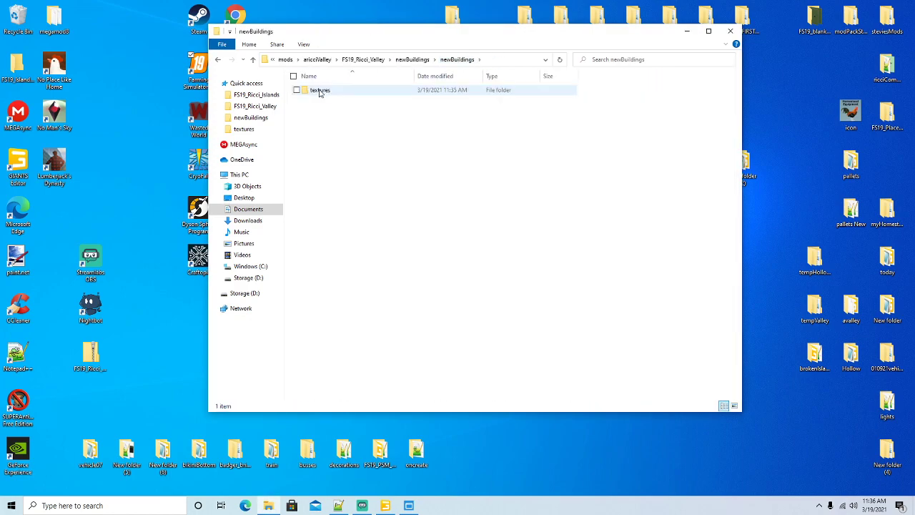
pyautogui.doubleClick(319, 90)
pyautogui.click(218, 60)
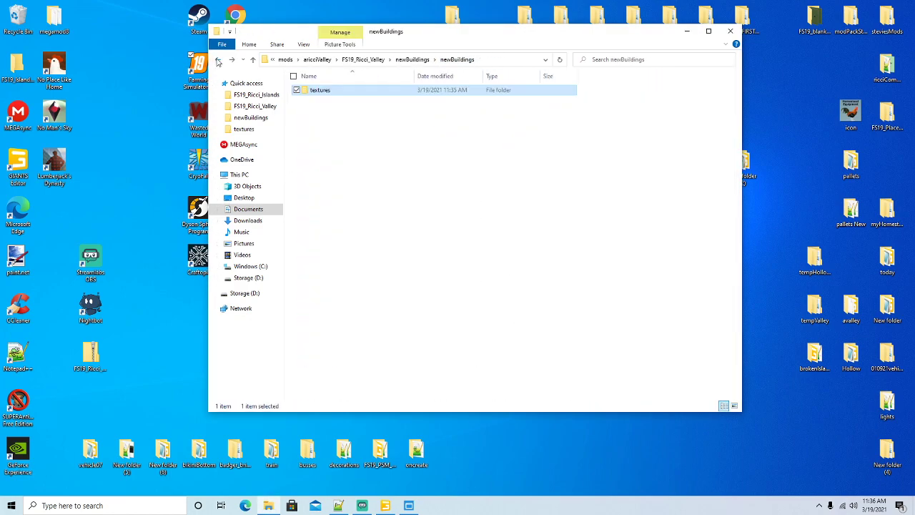
pyautogui.click(218, 60)
pyautogui.rightClick(333, 90)
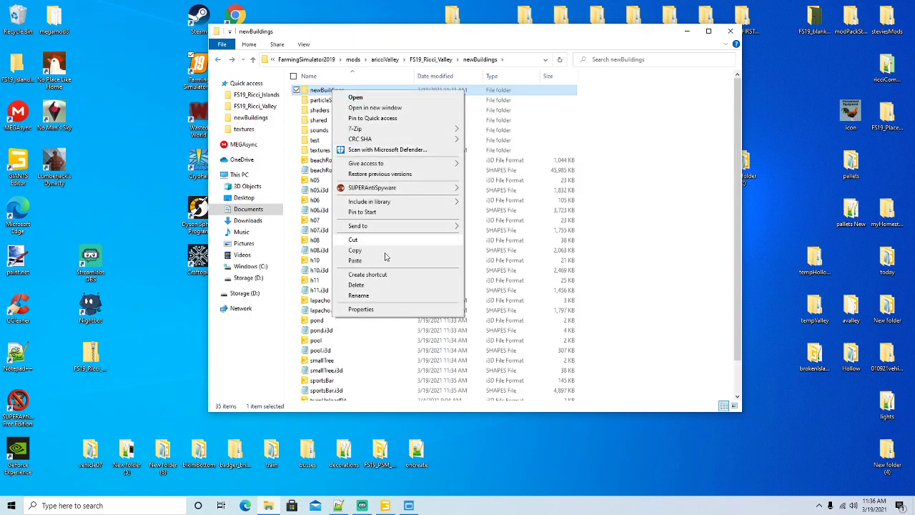
pyautogui.click(366, 286)
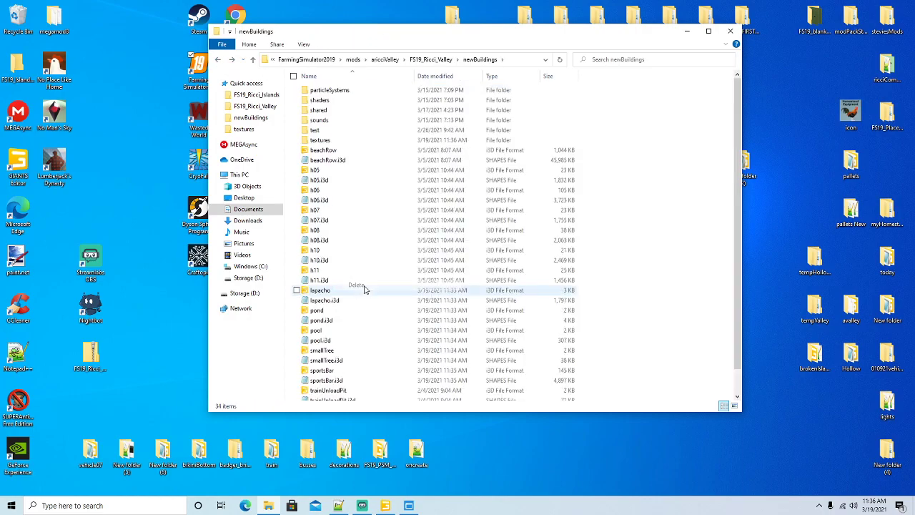
# Step: Replace every "newBuildings/textures" path in lapacho.i3d with "textures" in Notepad++
pyautogui.click(340, 505)
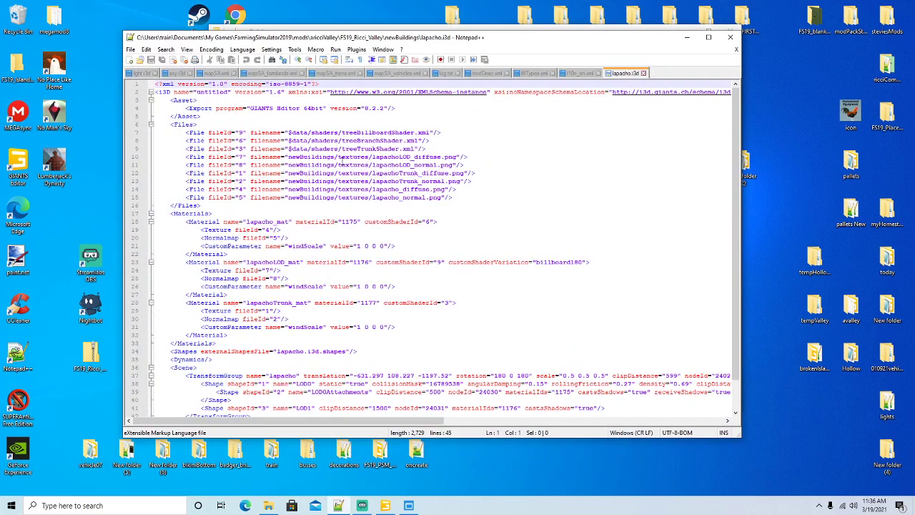
pyautogui.moveTo(289, 156); pyautogui.dragTo(370, 157)
pyautogui.click(165, 49)
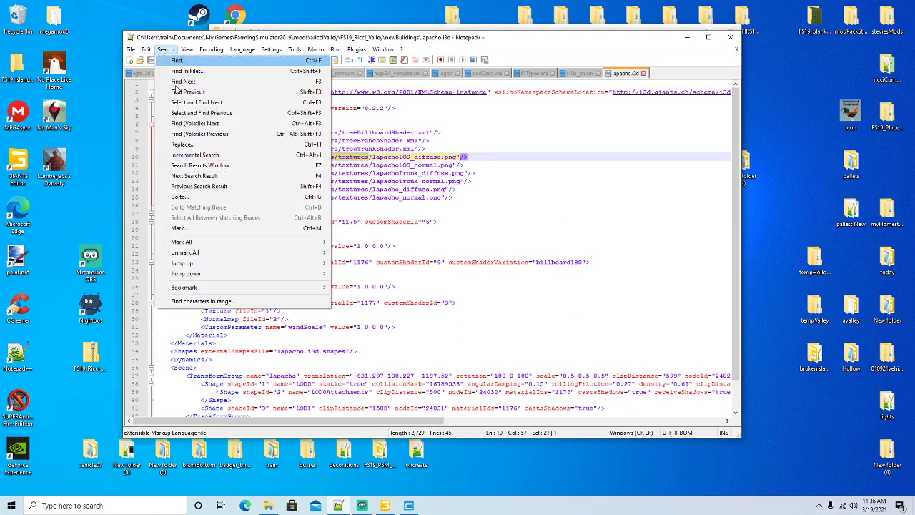
pyautogui.click(187, 145)
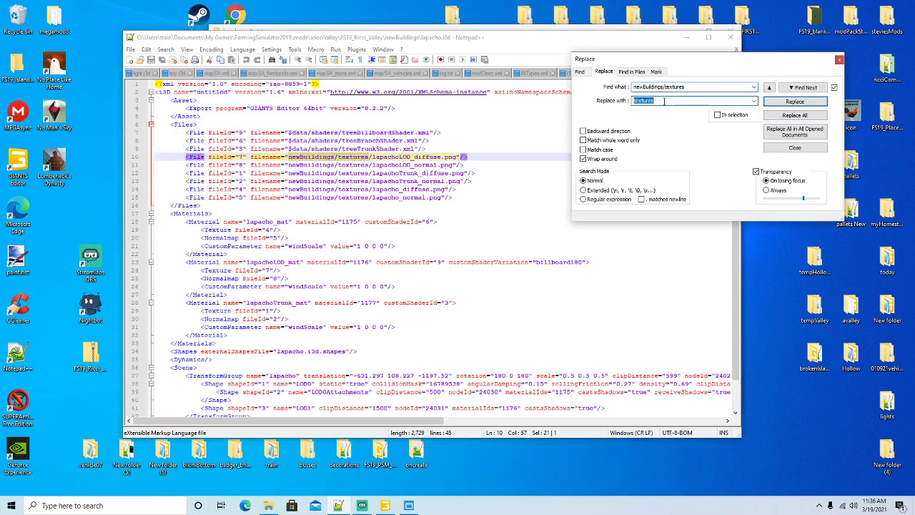
pyautogui.click(775, 101)
pyautogui.click(774, 102)
pyautogui.click(775, 101)
pyautogui.click(775, 102)
pyautogui.click(775, 102)
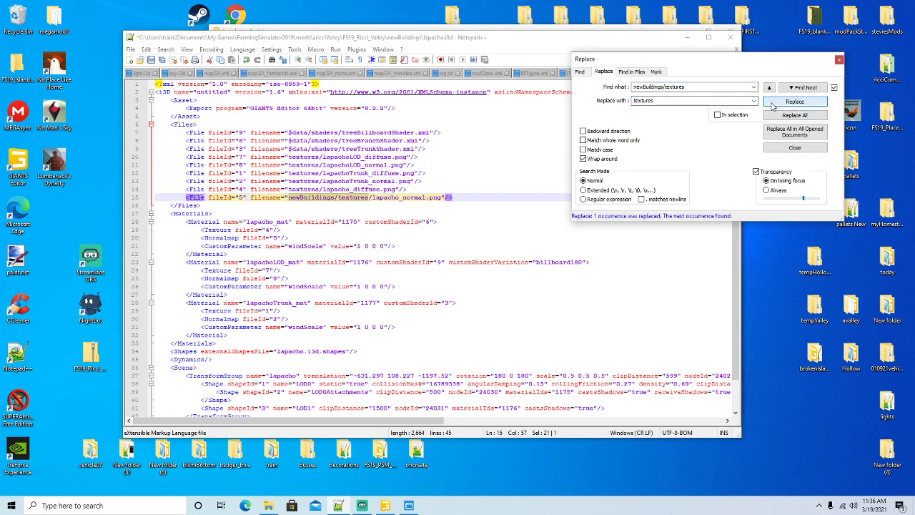
pyautogui.click(775, 101)
pyautogui.click(839, 59)
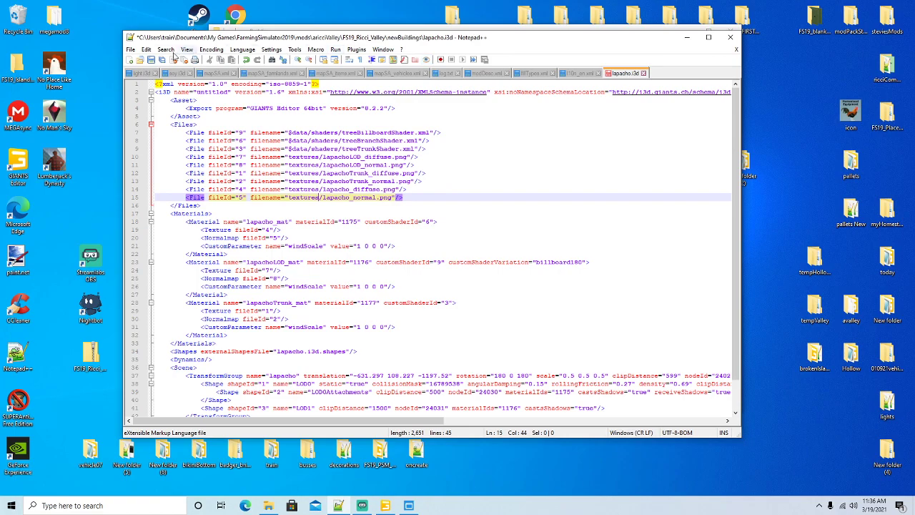
# Step: Save and close lapacho.i3d, and minimize Notepad++
pyautogui.click(151, 60)
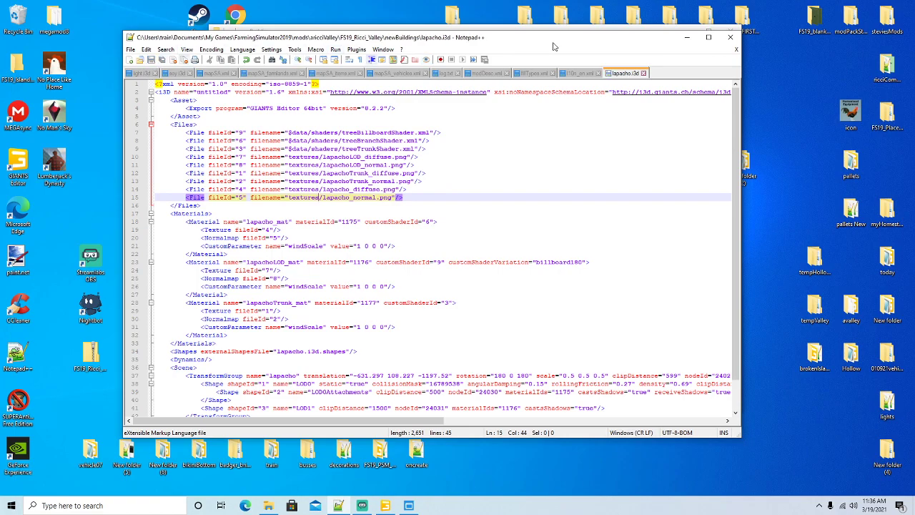
pyautogui.click(643, 73)
pyautogui.click(687, 37)
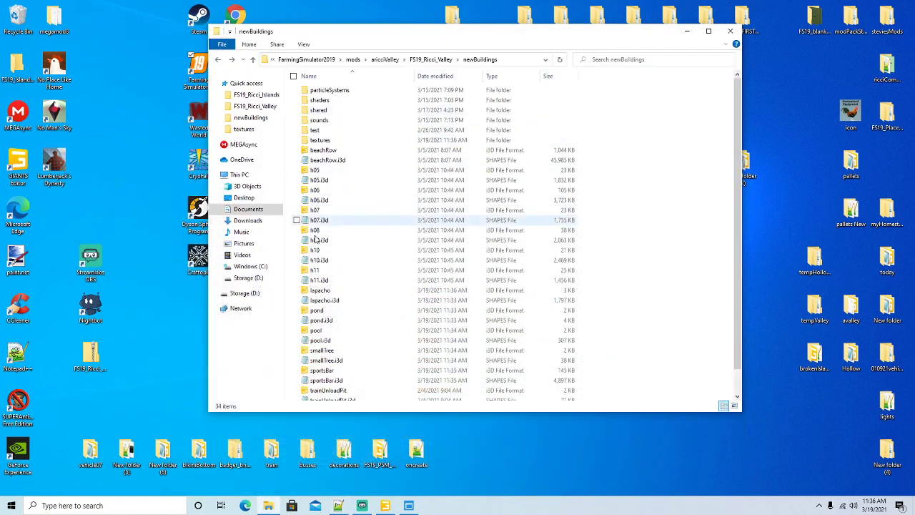
# Step: Open pond.i3d in Notepad++ to check its texture file paths, and close it
pyautogui.rightClick(320, 310)
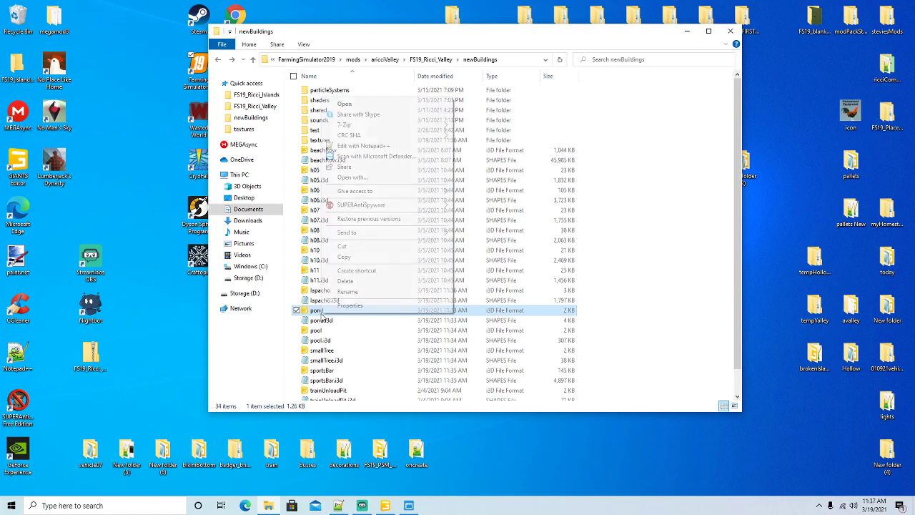
pyautogui.click(365, 145)
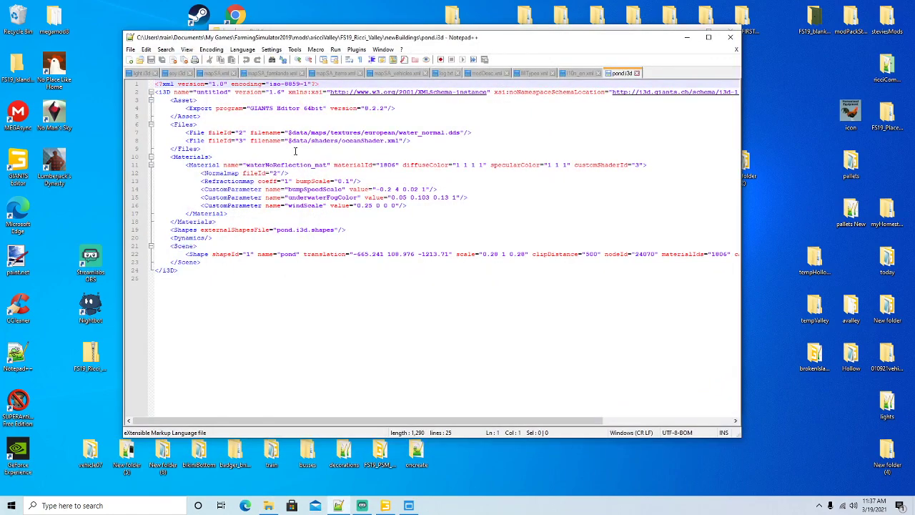
pyautogui.click(637, 73)
pyautogui.click(687, 37)
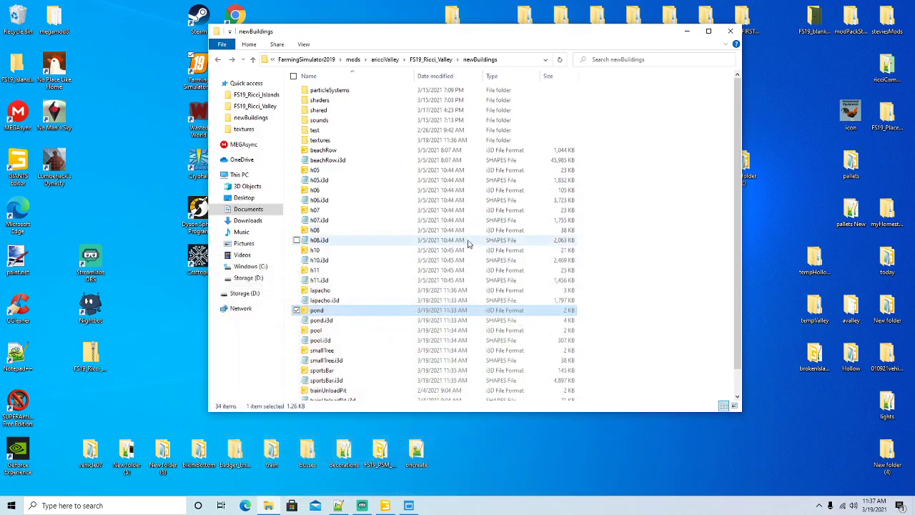
# Step: Open pool.i3d from newBuildings in Notepad++ to check its texture paths, and lower the editor window on the desktop
pyautogui.scroll(-1, 336, 254)
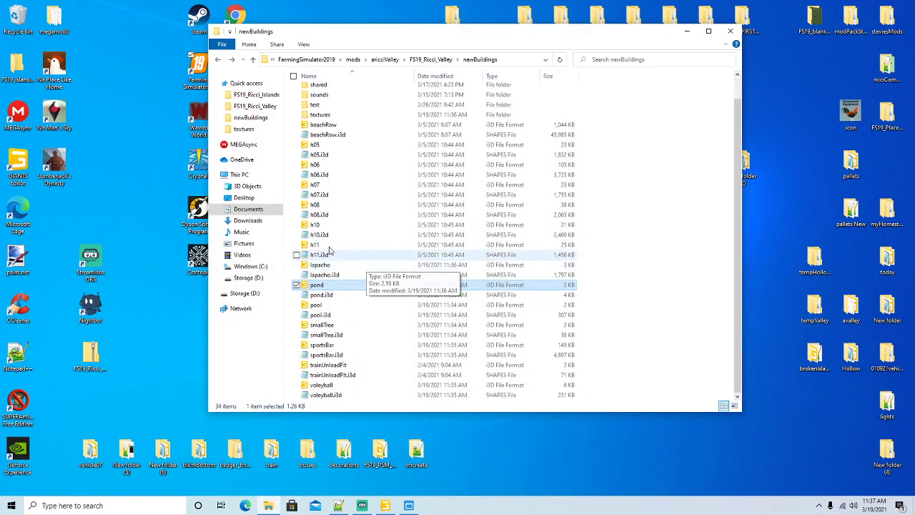
pyautogui.rightClick(314, 305)
pyautogui.click(382, 137)
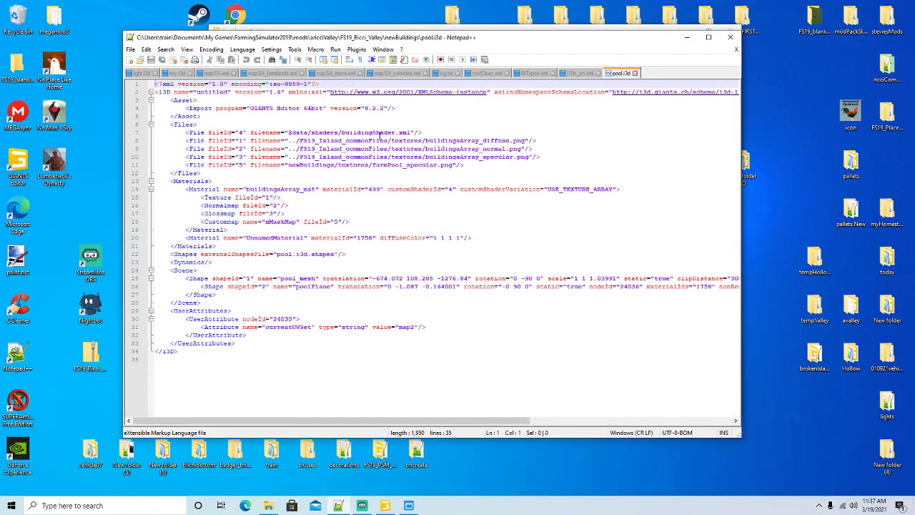
pyautogui.moveTo(508, 39); pyautogui.dragTo(500, 123)
# Step: Copy all the images from the textures folder inside FS19_Island_commonFiles in FS19_Ricci_Valley
pyautogui.click(498, 30)
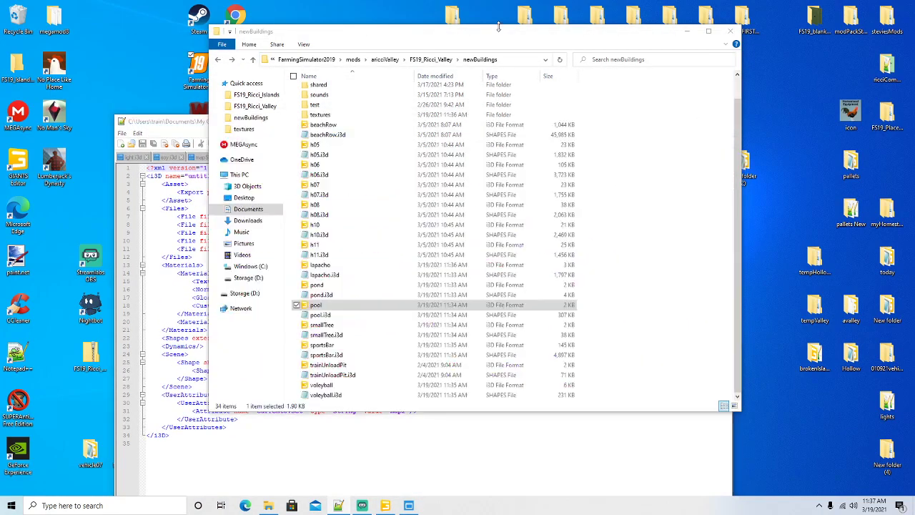
pyautogui.click(420, 63)
pyautogui.doubleClick(323, 131)
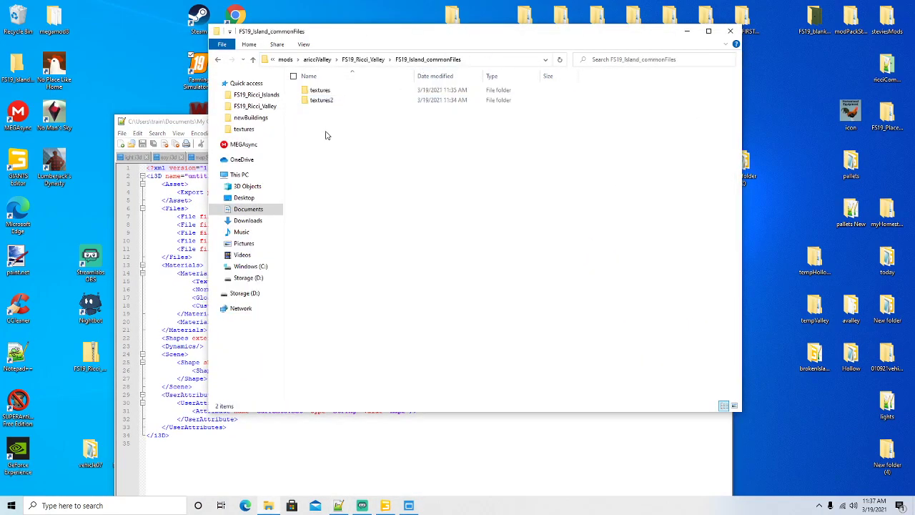
pyautogui.doubleClick(323, 92)
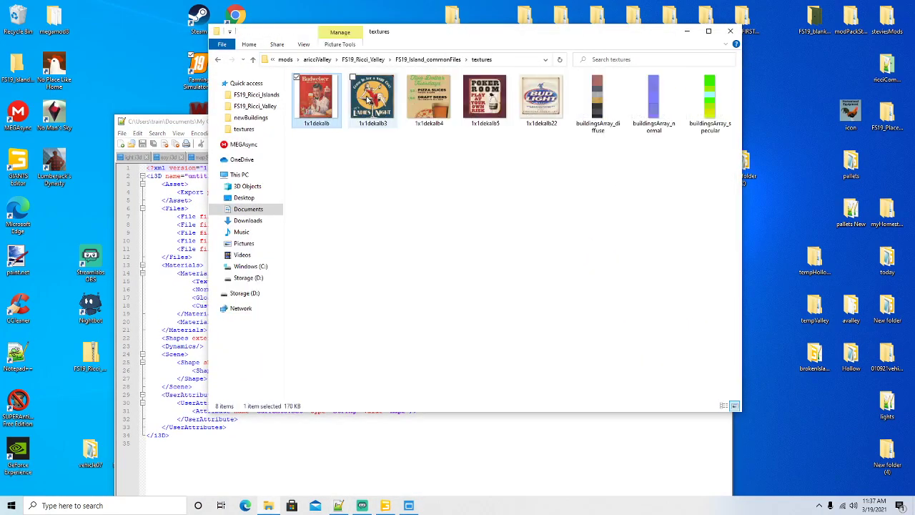
pyautogui.moveTo(367, 99); pyautogui.dragTo(708, 109)
pyautogui.rightClick(695, 109)
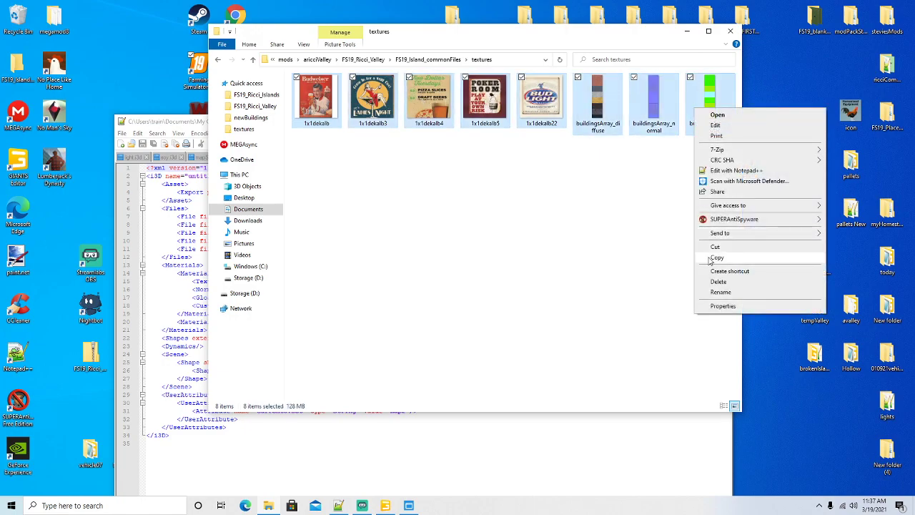
pyautogui.click(711, 258)
# Step: Paste the FS19_Island_commonFiles images into the newBuildings textures folder, keeping the existing files wherever names conflict
pyautogui.click(421, 60)
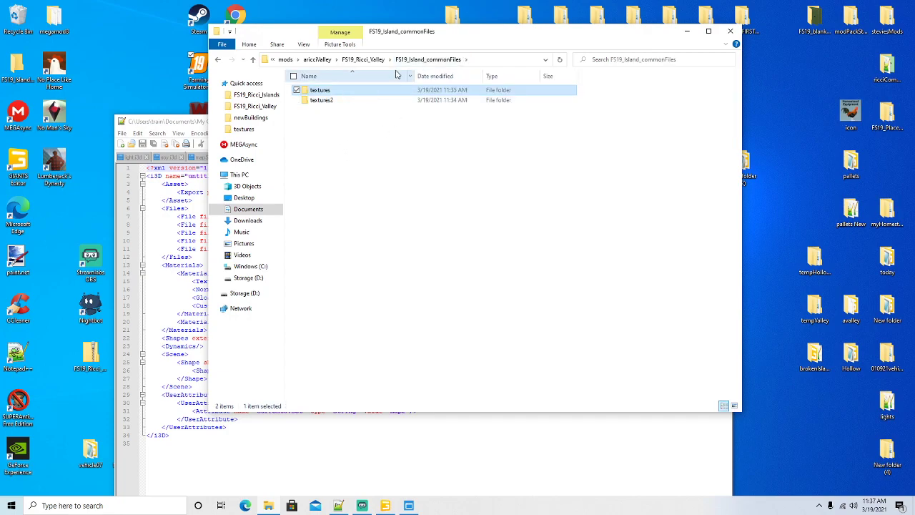
pyautogui.click(365, 60)
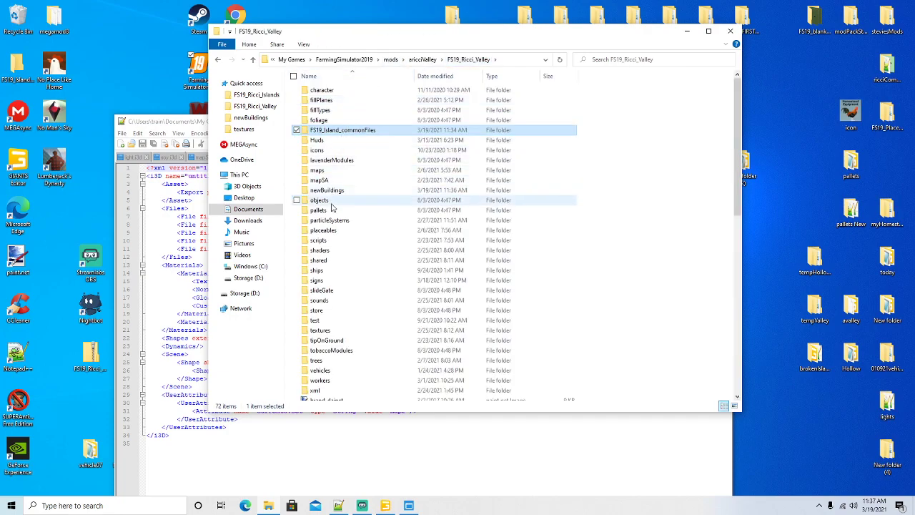
pyautogui.click(337, 190)
pyautogui.doubleClick(338, 190)
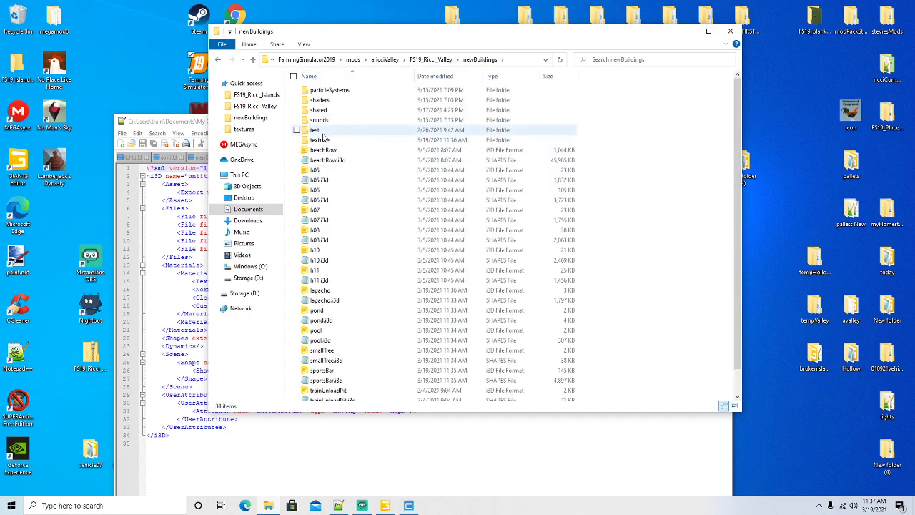
pyautogui.doubleClick(332, 138)
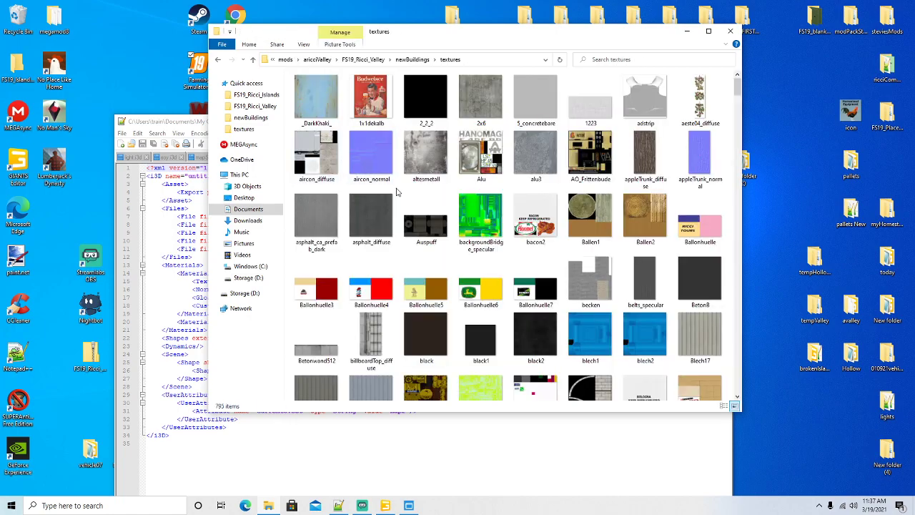
pyautogui.rightClick(397, 192)
pyautogui.click(421, 250)
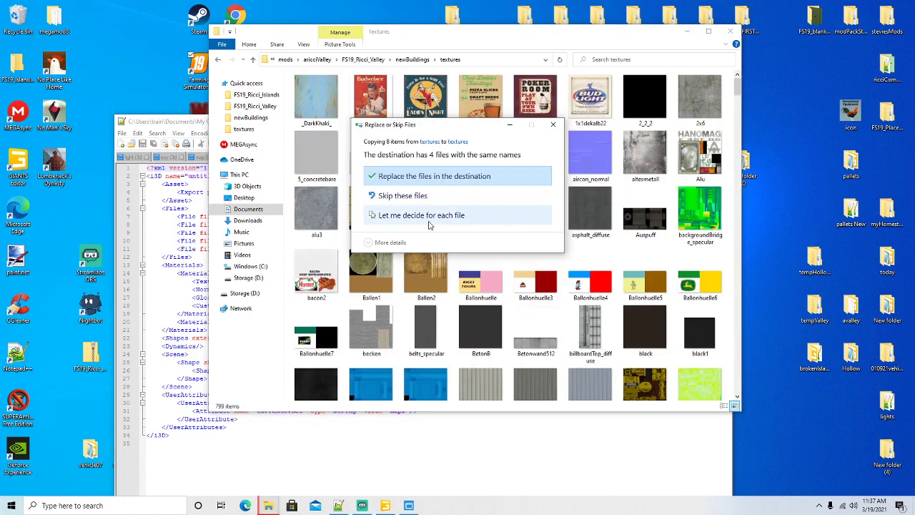
pyautogui.click(427, 216)
pyautogui.scroll(-2, 577, 223)
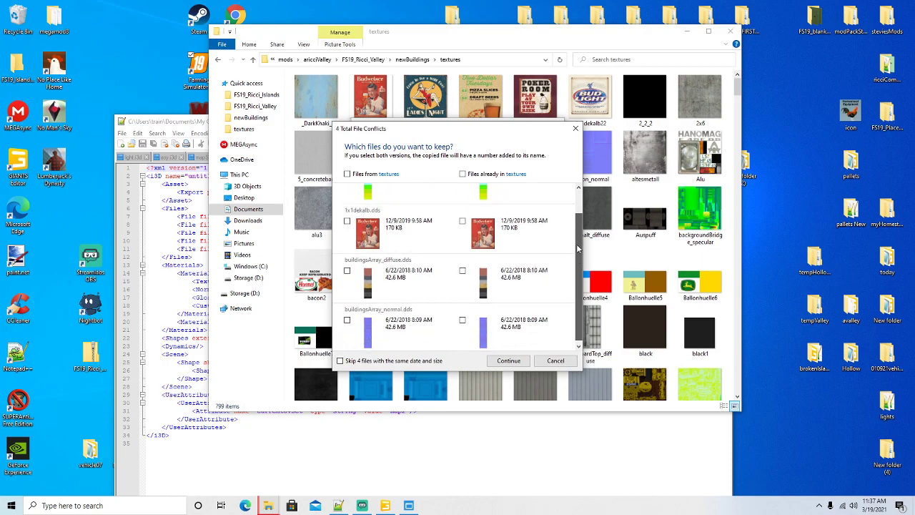
pyautogui.click(508, 360)
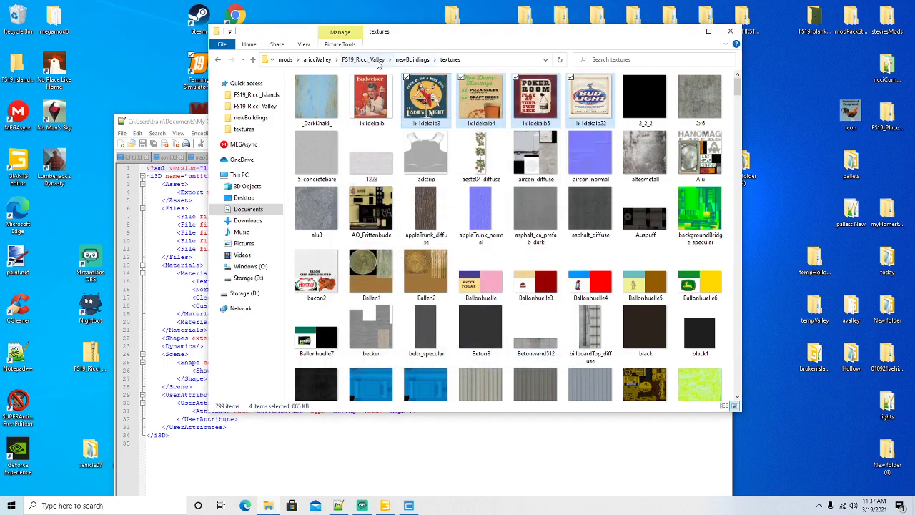
# Step: Copy both smallTree images from the textures2 folder inside FS19_Island_commonFiles in FS19_Ricci_Valley
pyautogui.click(364, 60)
pyautogui.doubleClick(340, 130)
pyautogui.doubleClick(323, 100)
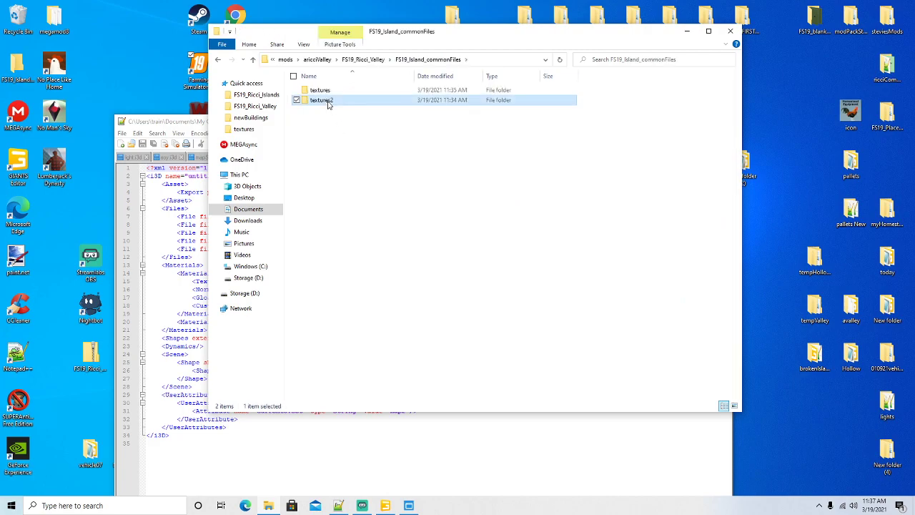
pyautogui.click(328, 94)
pyautogui.keyDown('ctrl'); pyautogui.click(331, 99); pyautogui.keyUp('ctrl')
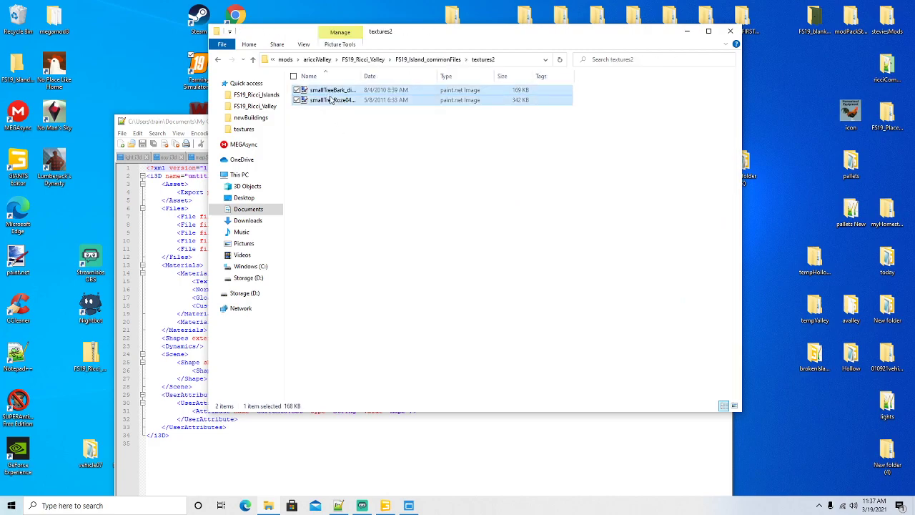
pyautogui.rightClick(331, 99)
pyautogui.click(353, 243)
# Step: Paste the two smallTree images into the textures folder inside newBuildings
pyautogui.click(366, 59)
pyautogui.doubleClick(341, 190)
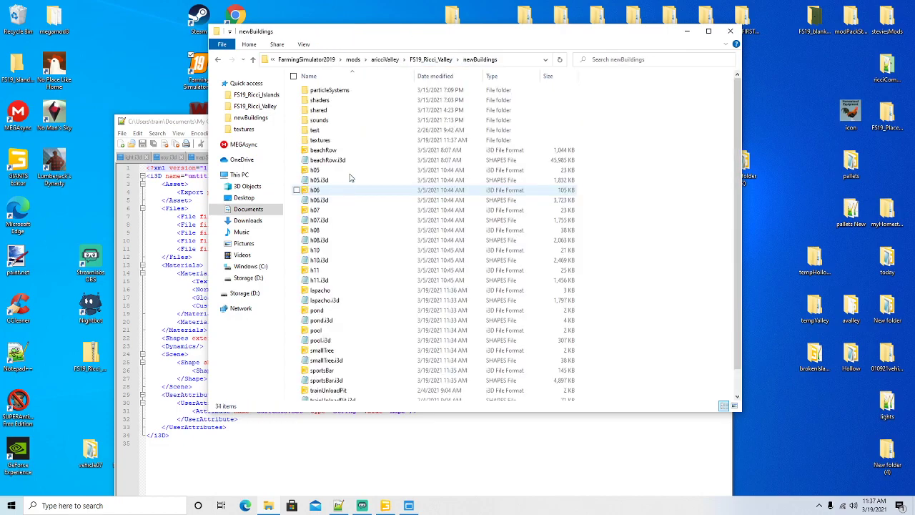
pyautogui.doubleClick(323, 137)
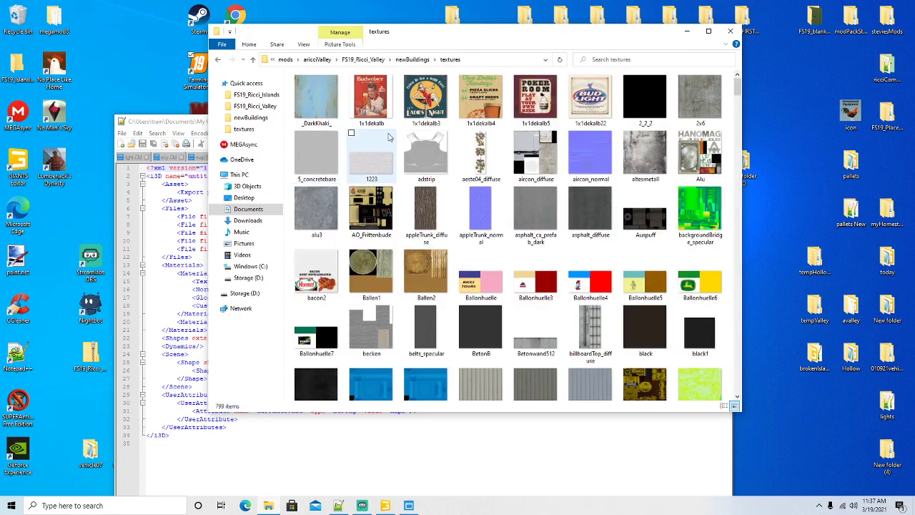
pyautogui.rightClick(398, 131)
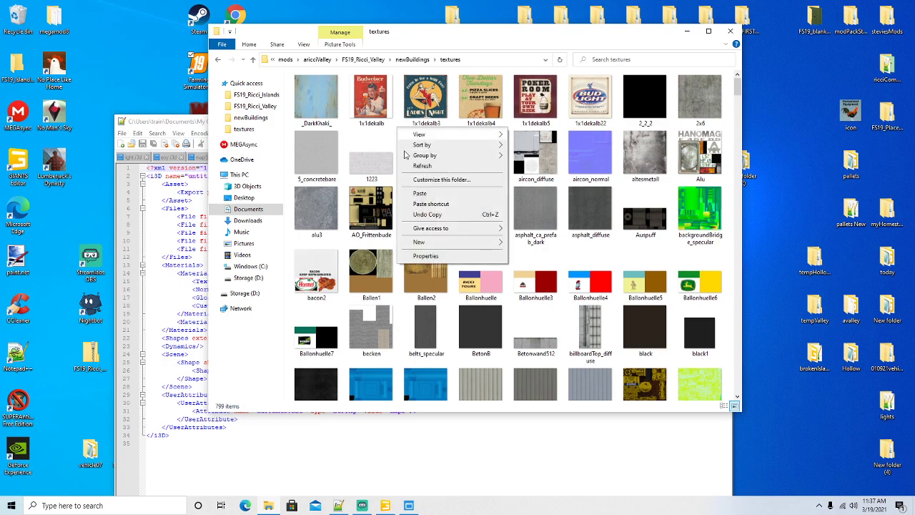
pyautogui.click(417, 194)
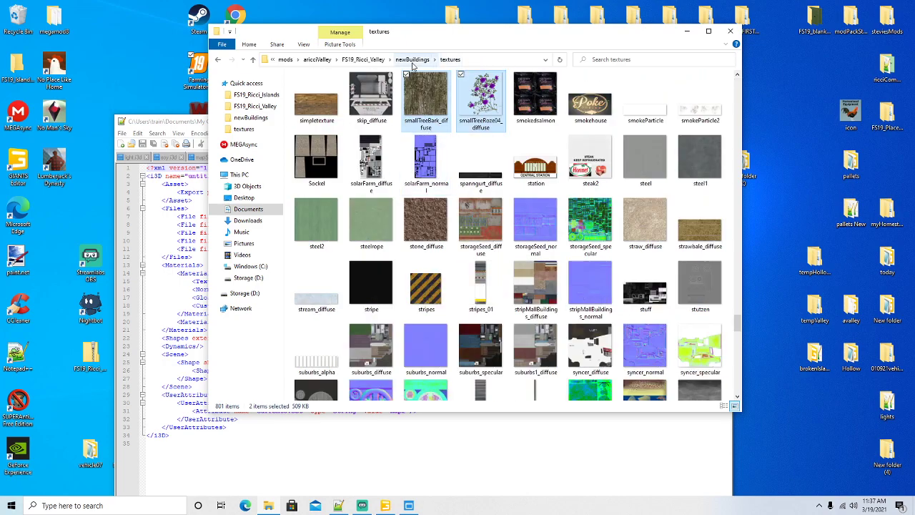
# Step: Delete the FS19_Island_commonFiles folder from FS19_Ricci_Valley
pyautogui.click(412, 60)
pyautogui.click(433, 60)
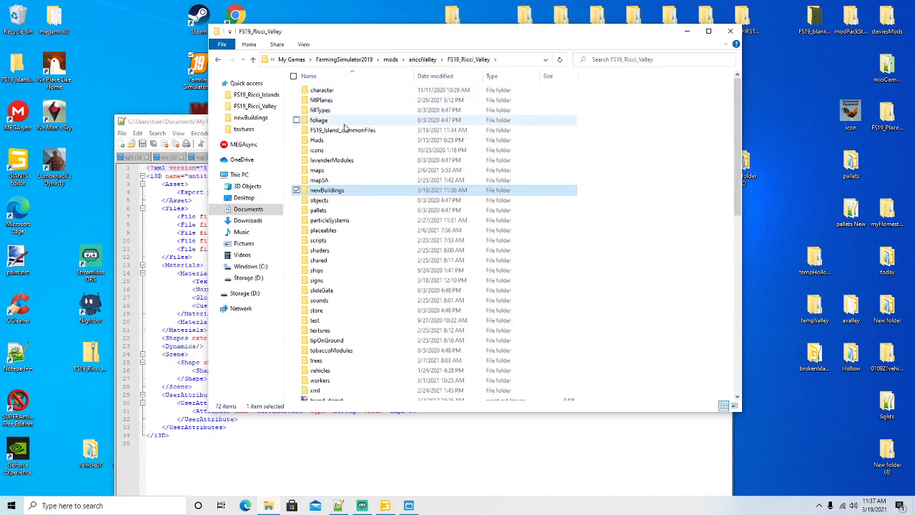
pyautogui.rightClick(344, 130)
pyautogui.click(340, 136)
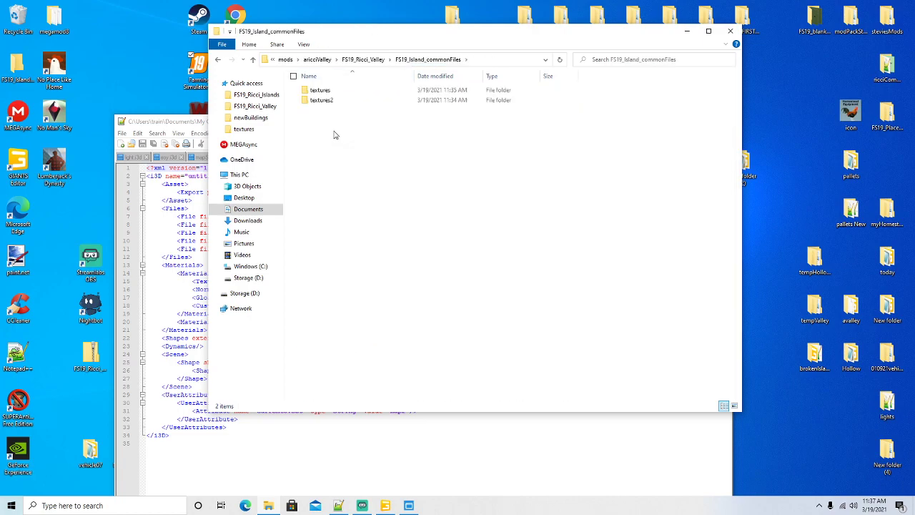
pyautogui.click(218, 60)
pyautogui.rightClick(346, 130)
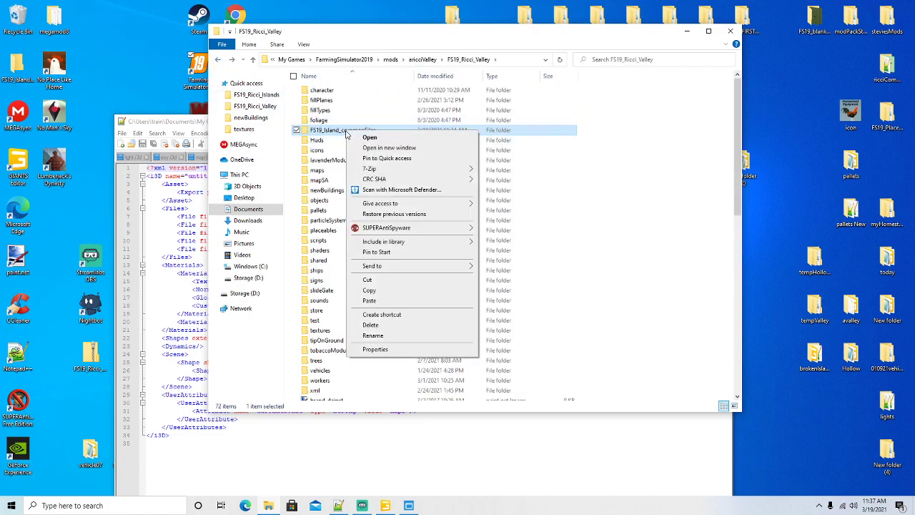
pyautogui.click(370, 324)
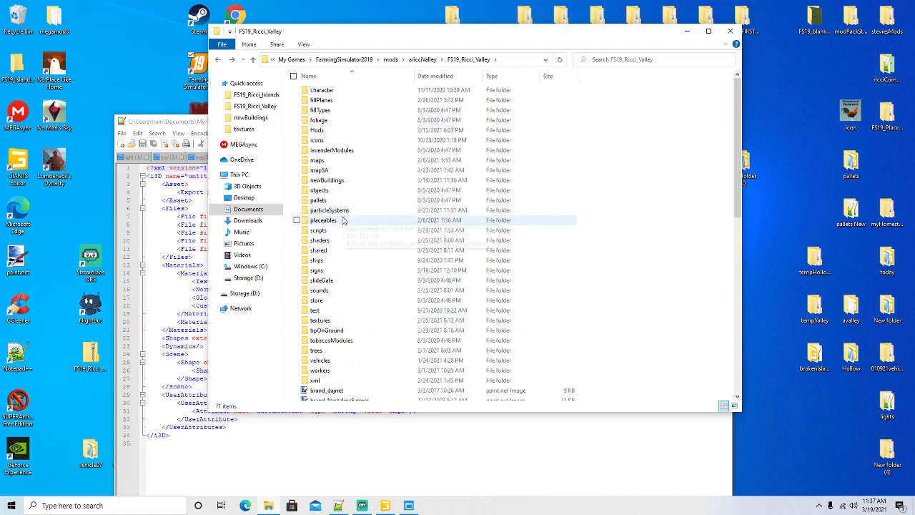
# Step: Return to newBuildings and, in pool.i3d in Notepad++, replace every "../FS19_Island_commonFiles/textures" with "textures"
pyautogui.doubleClick(324, 181)
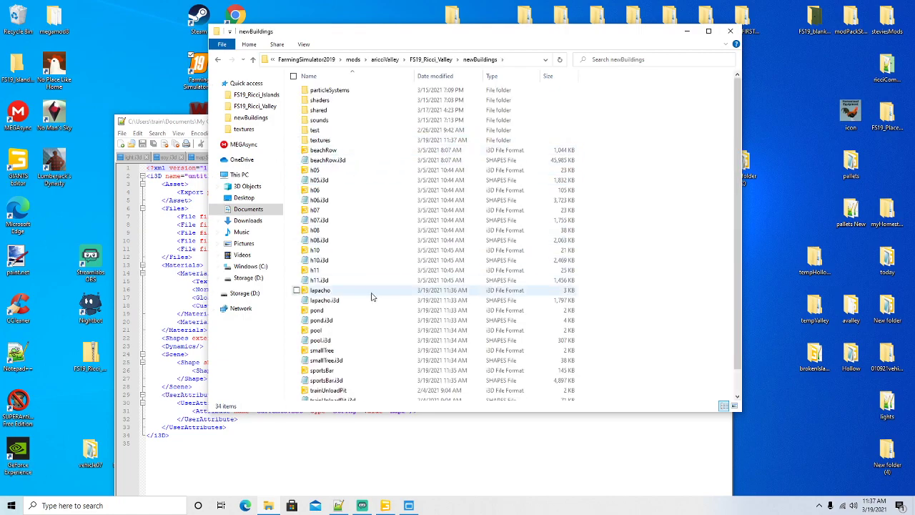
pyautogui.click(396, 443)
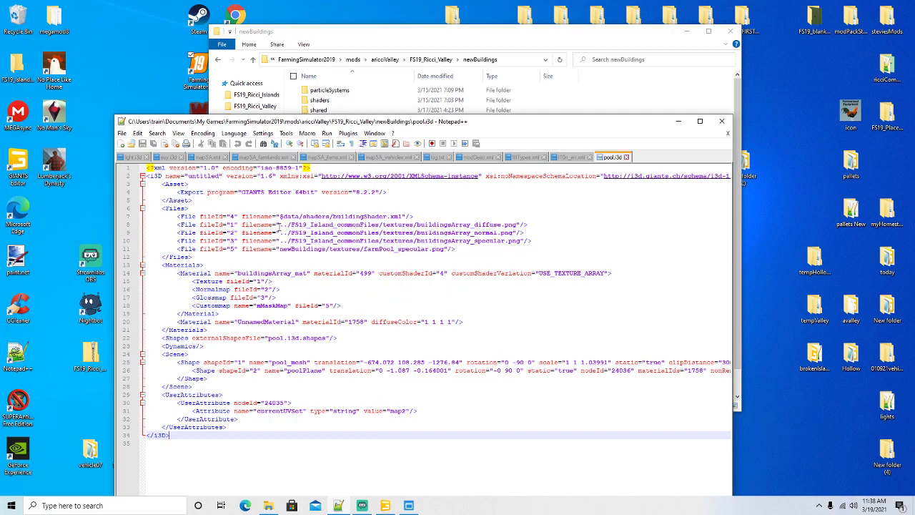
pyautogui.moveTo(279, 224); pyautogui.dragTo(366, 225)
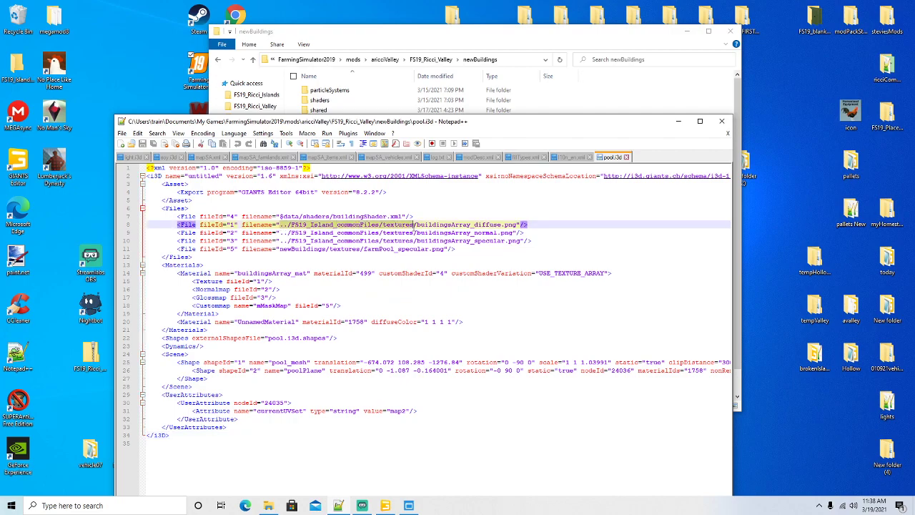
pyautogui.click(157, 134)
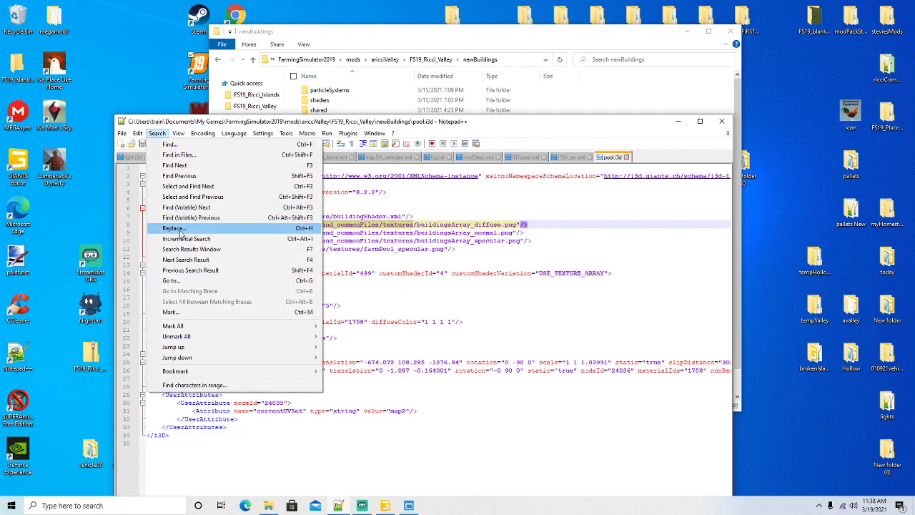
pyautogui.click(174, 229)
pyautogui.click(661, 100)
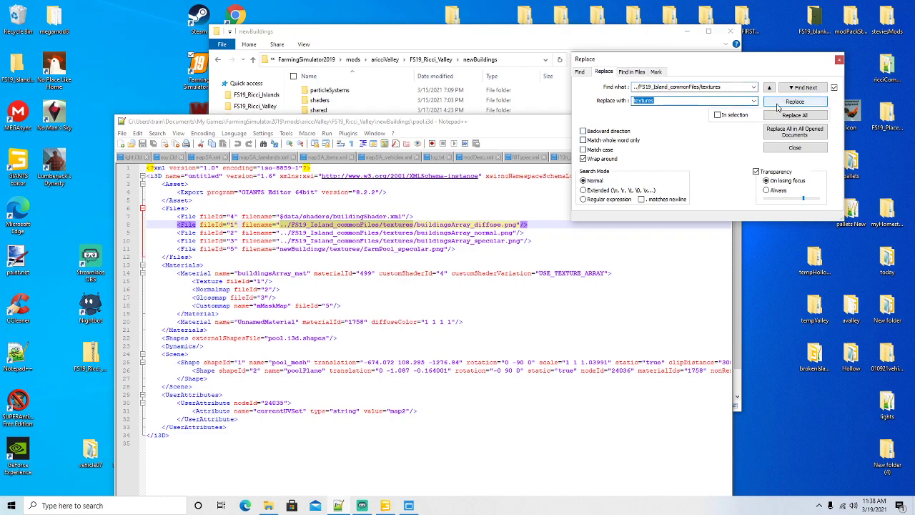
pyautogui.click(781, 102)
pyautogui.click(783, 102)
pyautogui.click(786, 102)
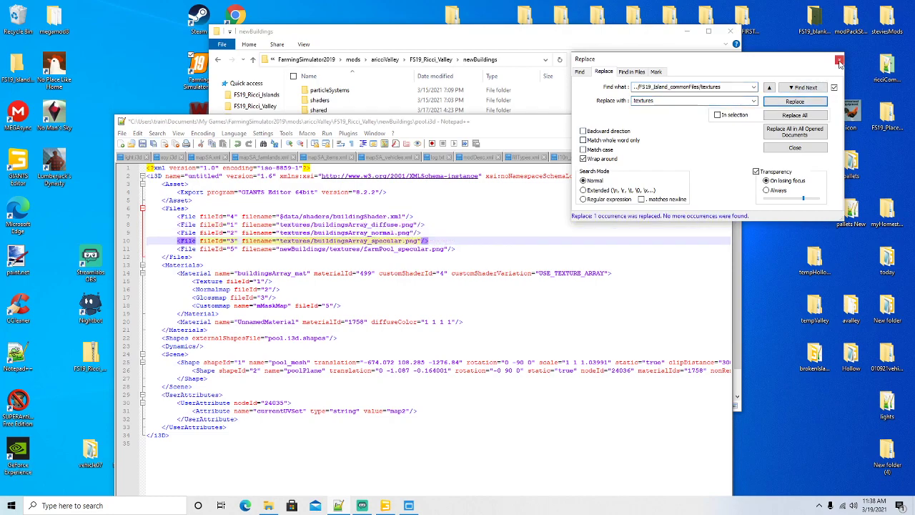
pyautogui.click(839, 60)
# Step: Shorten the farmPool_specular path in pool.i3d to "textures/farmPool_specular.png", then save and close the file
pyautogui.click(329, 249)
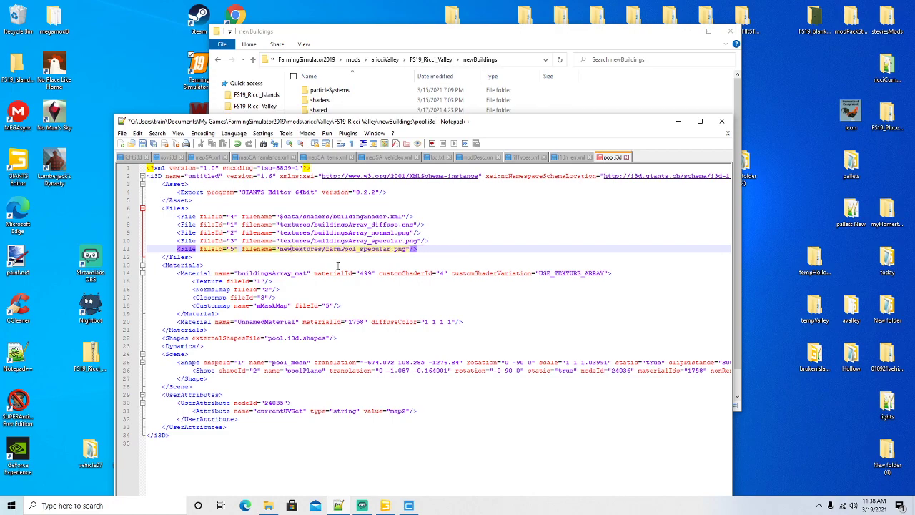
pyautogui.click(143, 143)
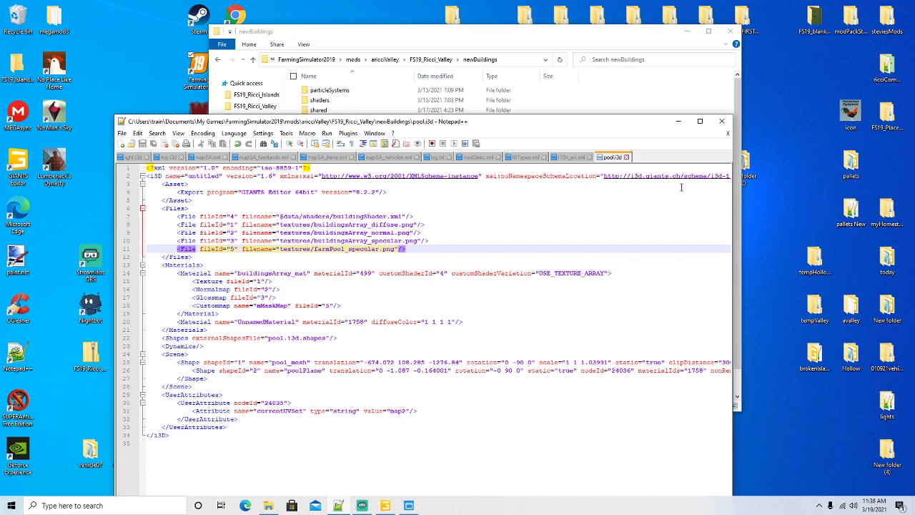
pyautogui.click(626, 158)
pyautogui.click(678, 121)
# Step: Open smallTree.i3d from newBuildings in Notepad++ and replace both "../FS19_Island_commonFiles/textures2" paths with "textures"
pyautogui.scroll(-2, 339, 310)
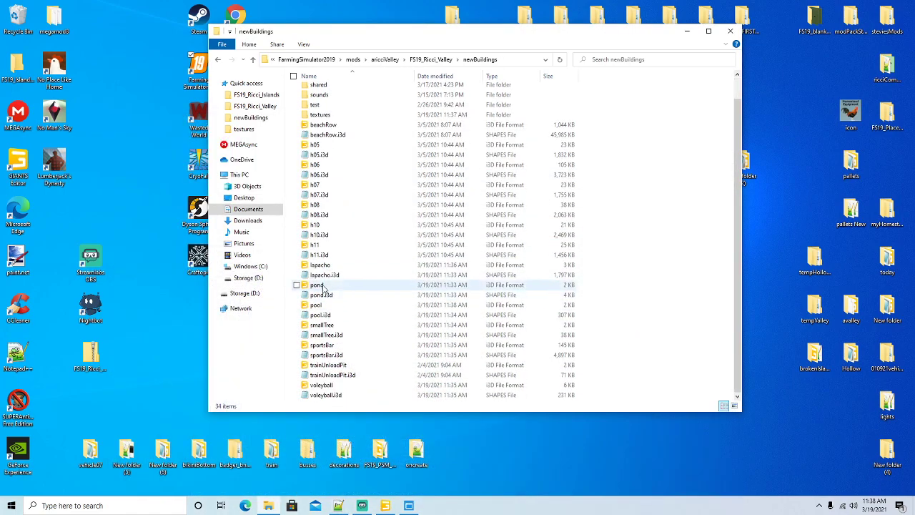
pyautogui.rightClick(316, 324)
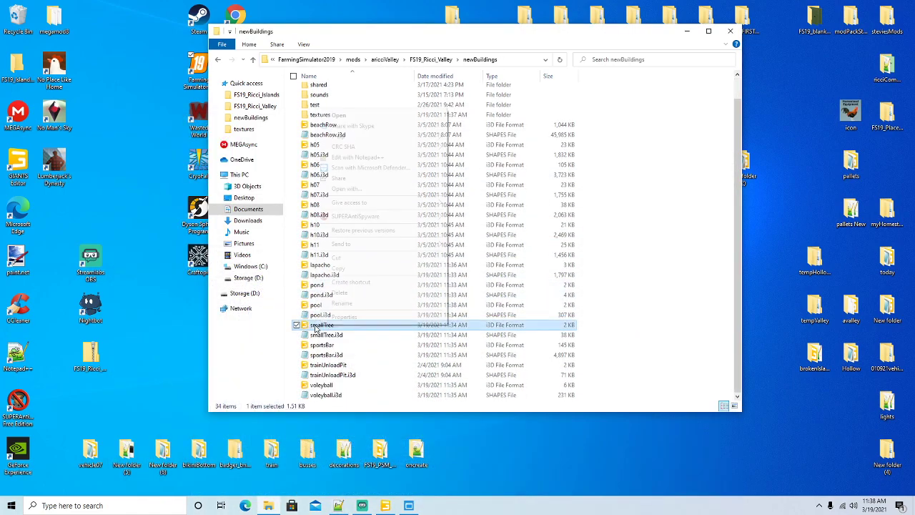
pyautogui.click(362, 158)
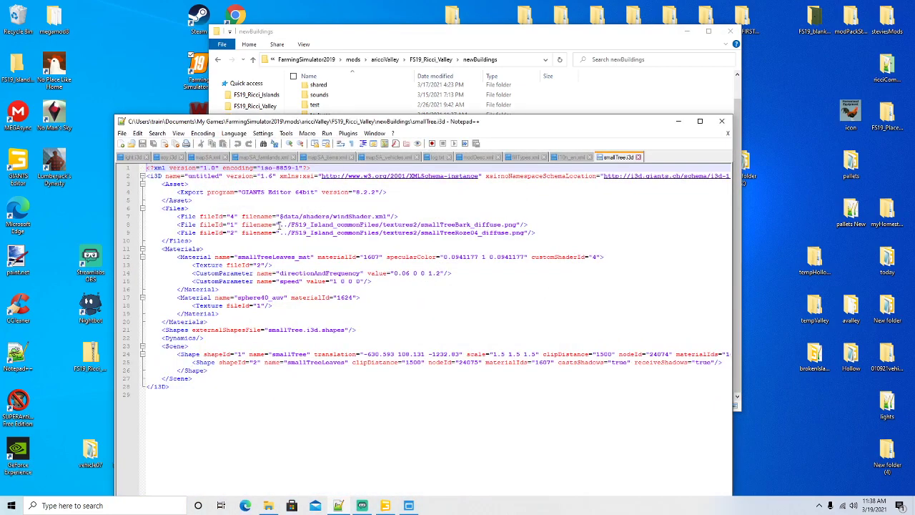
pyautogui.moveTo(279, 225); pyautogui.dragTo(333, 224)
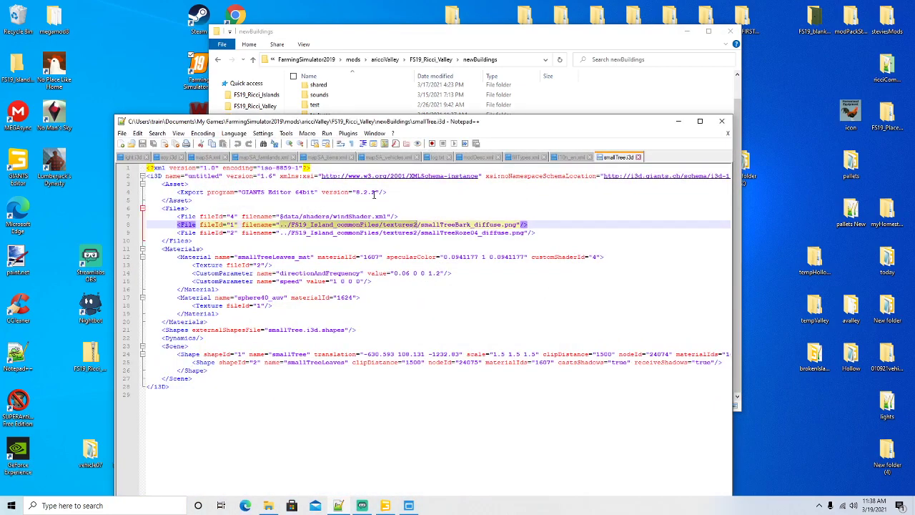
pyautogui.click(157, 134)
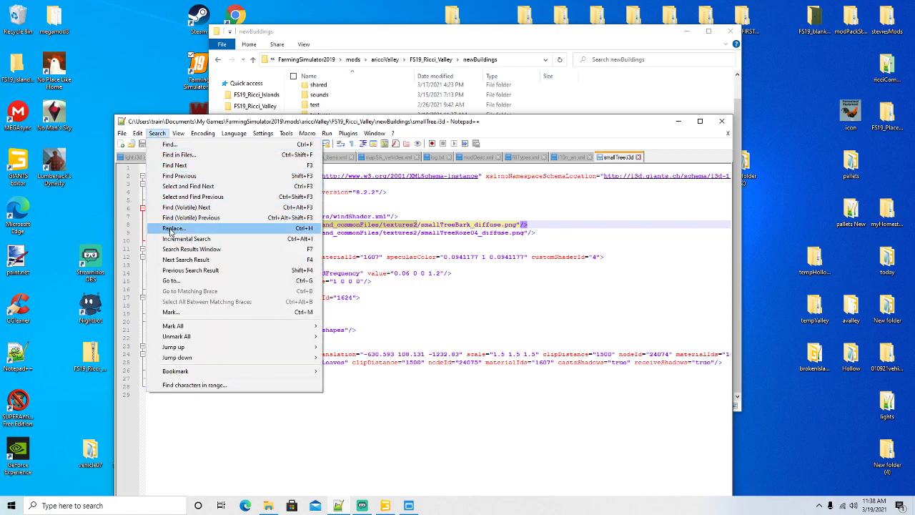
pyautogui.click(172, 226)
pyautogui.doubleClick(662, 102)
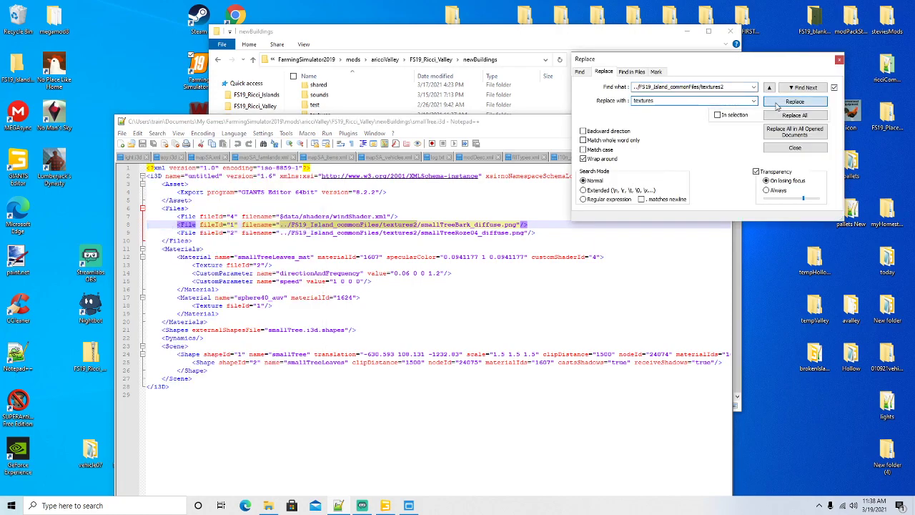
pyautogui.click(777, 105)
pyautogui.click(777, 105)
pyautogui.click(839, 61)
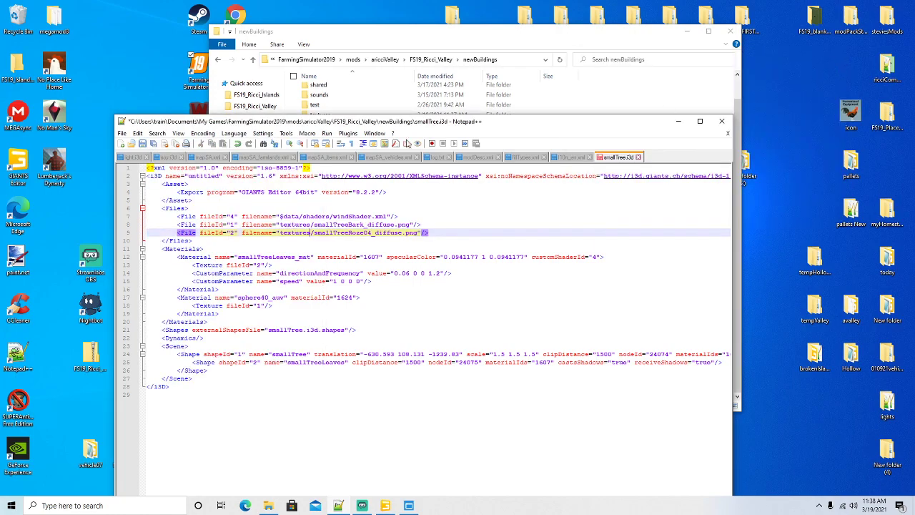
# Step: Save and close smallTree.i3d, and minimize Notepad++ to return to the newBuildings folder
pyautogui.click(143, 145)
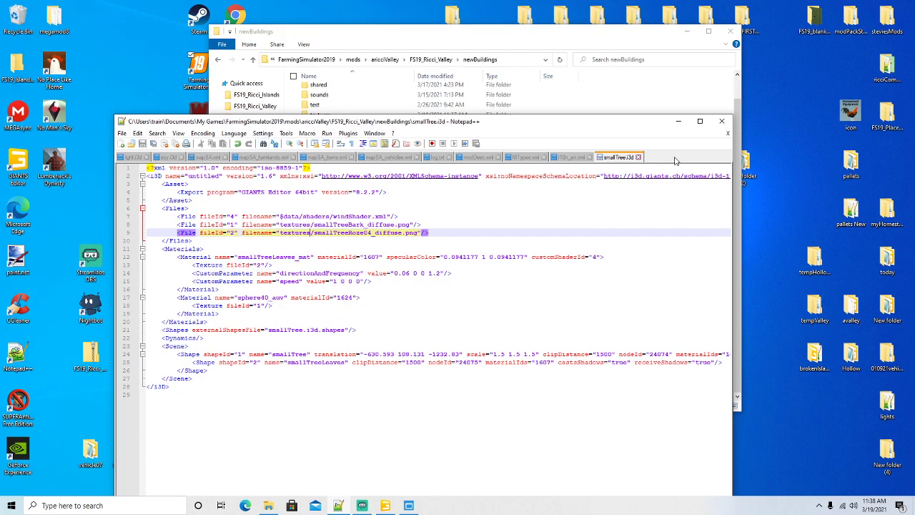
pyautogui.click(638, 156)
pyautogui.click(679, 121)
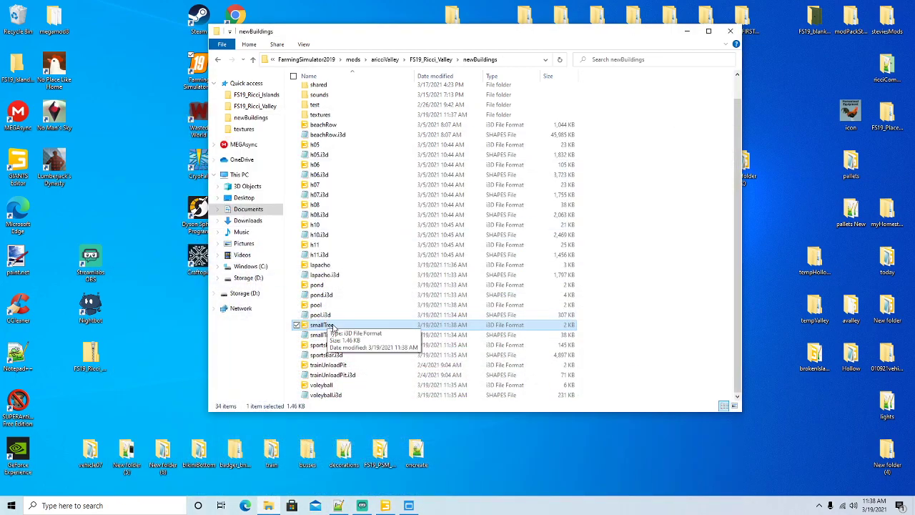
# Step: Open sportsBar.i3d from newBuildings in Notepad++ and locate its FS19_Island_commonFiles texture paths
pyautogui.click(331, 346)
pyautogui.rightClick(331, 349)
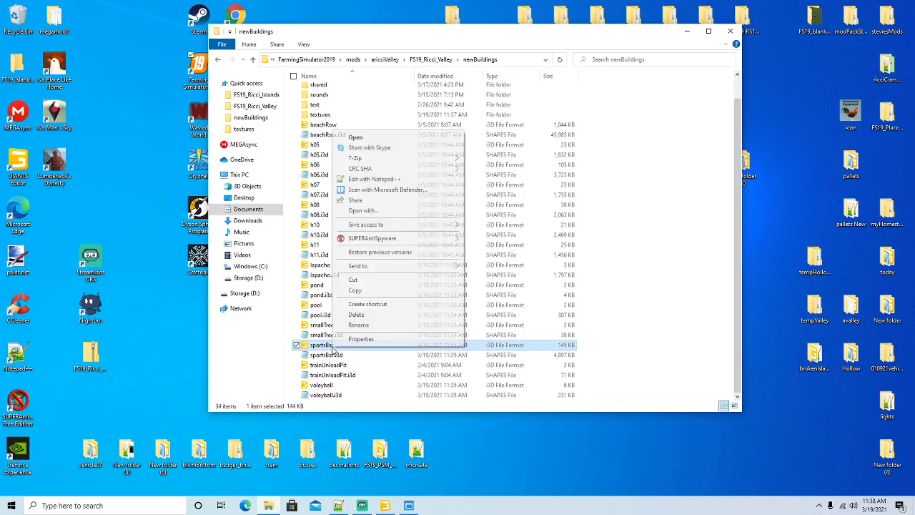
pyautogui.click(413, 178)
pyautogui.scroll(-20, 410, 216)
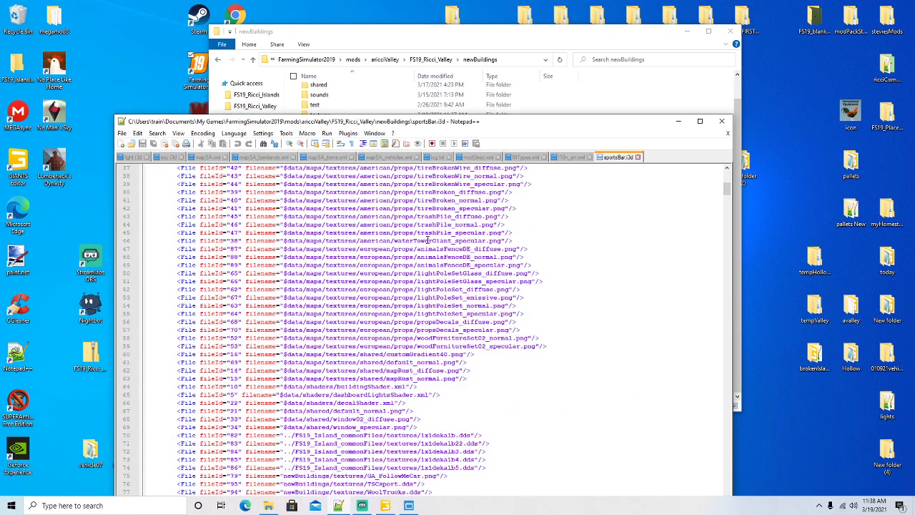
pyautogui.scroll(-1, 426, 240)
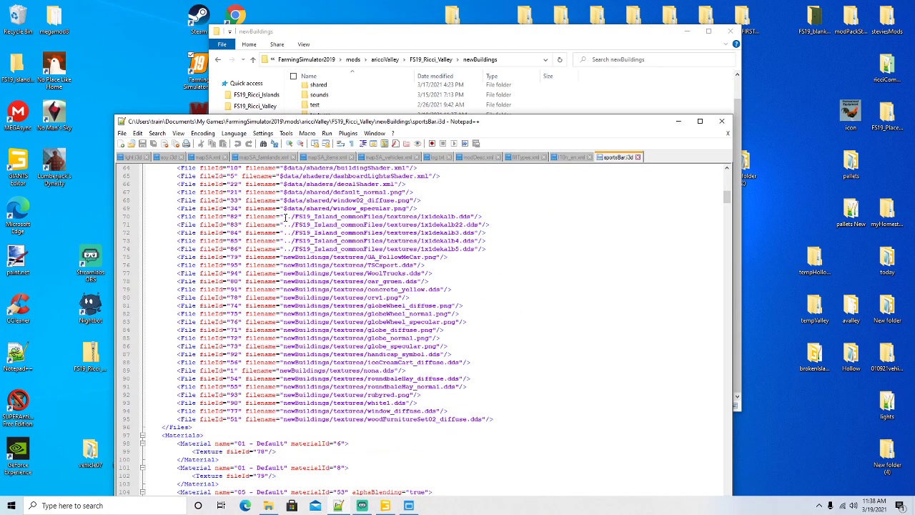
# Step: Replace all five "../FS19_Island_commonFiles/textures" paths of the 1x1dekalb images in sportsBar.i3d with "textures"
pyautogui.click(285, 216)
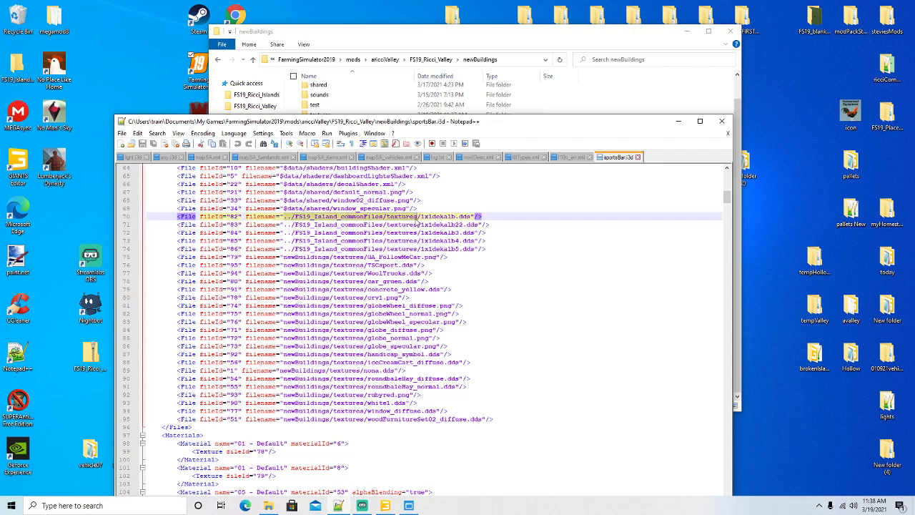
pyautogui.click(157, 133)
pyautogui.click(179, 227)
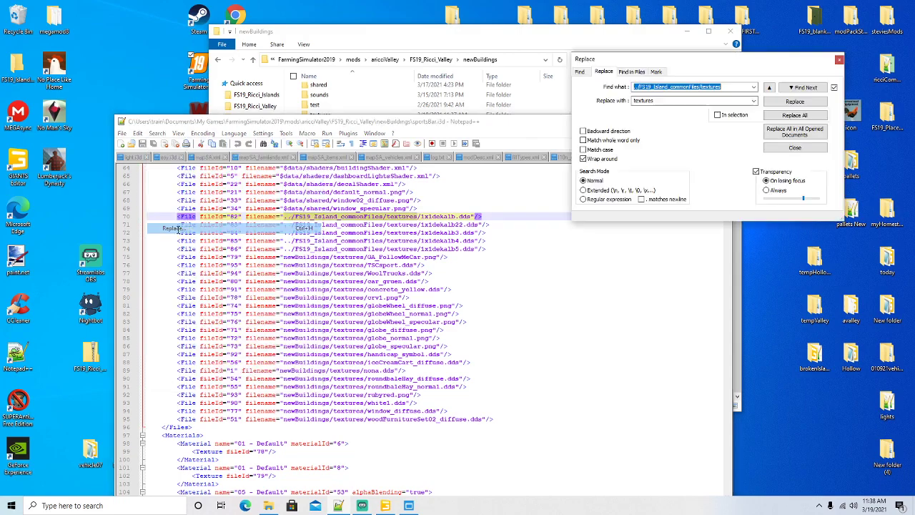
pyautogui.doubleClick(659, 102)
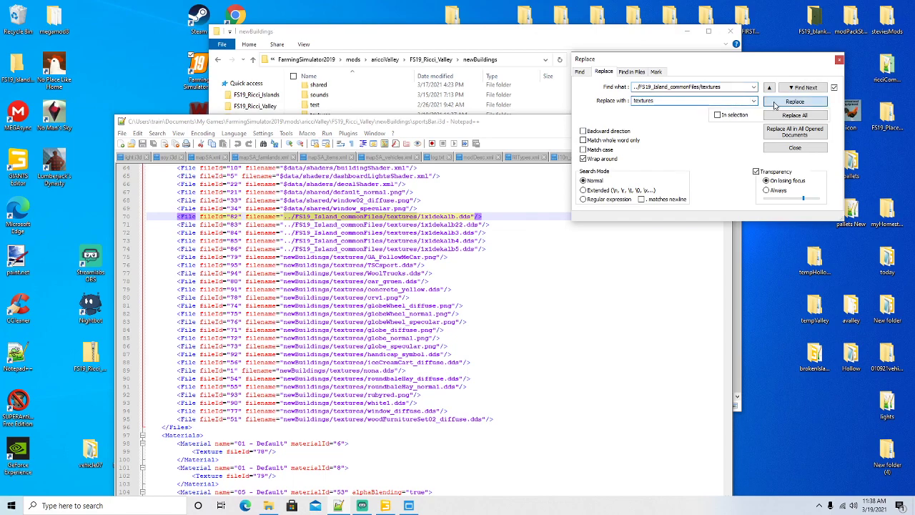
pyautogui.click(794, 101)
pyautogui.click(794, 102)
pyautogui.click(794, 101)
pyautogui.click(794, 101)
pyautogui.click(794, 102)
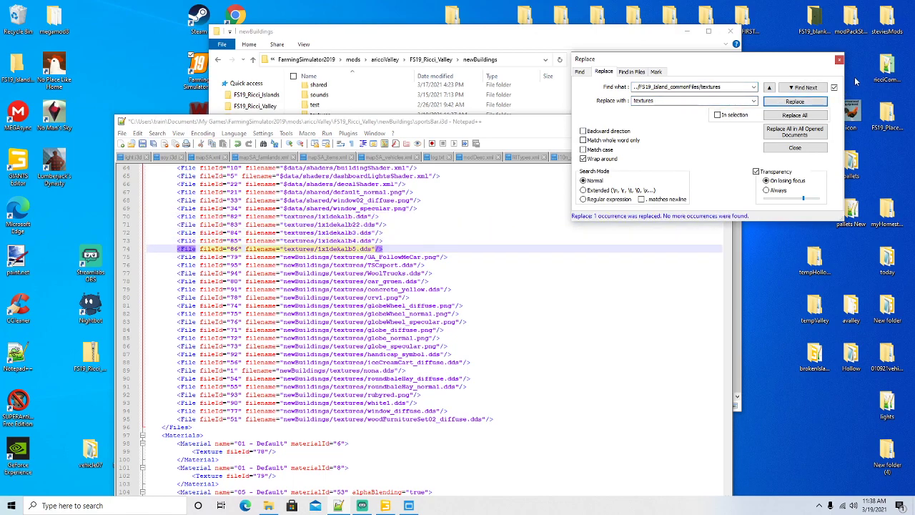
pyautogui.click(839, 60)
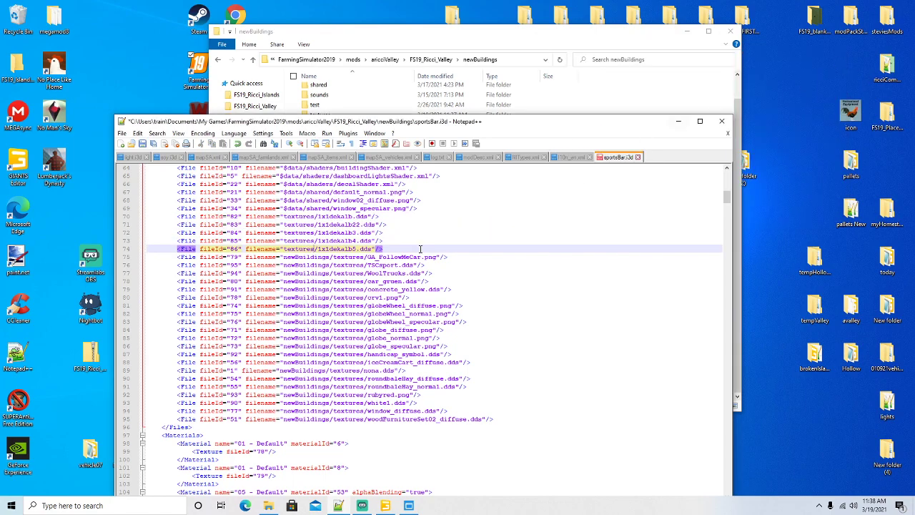
# Step: Replace every "newBuildings/textures" path in sportsBar.i3d with "textures", from GA_FollowMeCar.png through woodFurnitureSet02_diffuse.dds
pyautogui.tripleClick(286, 257)
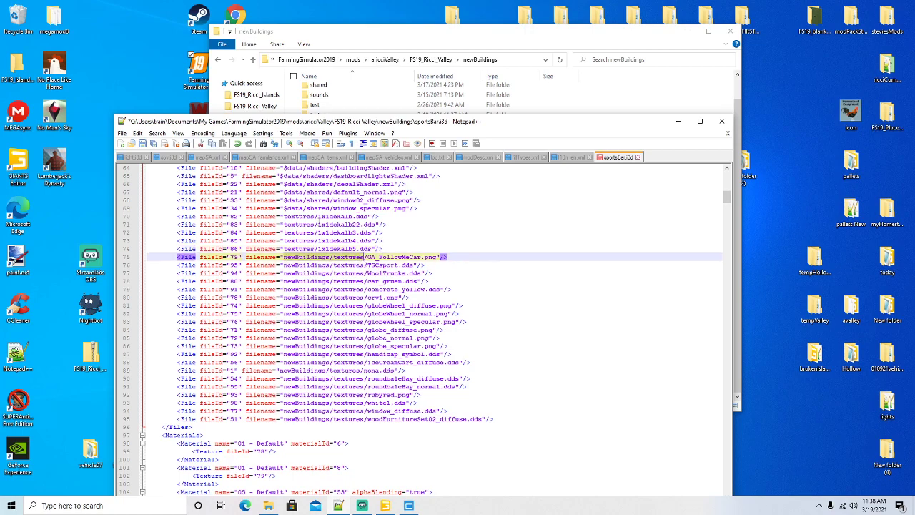
pyautogui.click(157, 134)
pyautogui.click(179, 229)
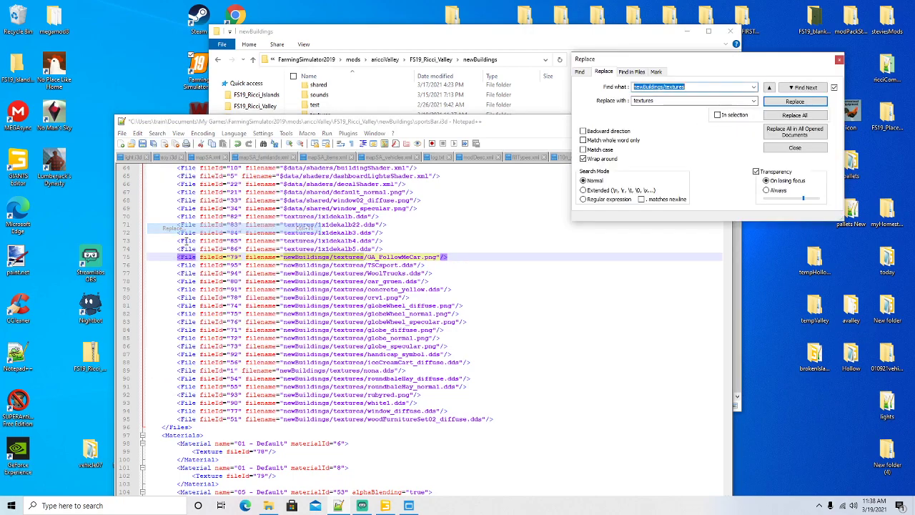
pyautogui.click(794, 102)
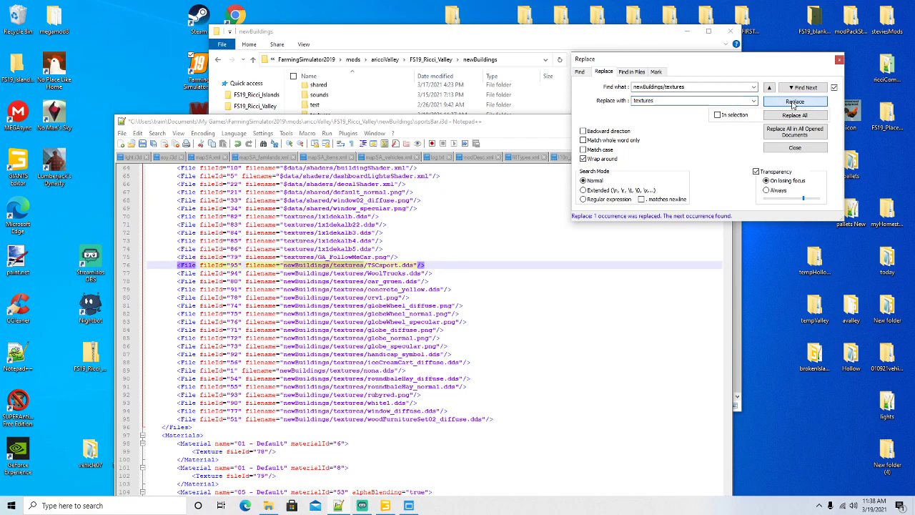
pyautogui.click(793, 103)
pyautogui.click(794, 102)
pyautogui.click(794, 102)
pyautogui.click(793, 102)
pyautogui.click(793, 102)
pyautogui.click(793, 103)
pyautogui.click(793, 102)
pyautogui.click(793, 102)
pyautogui.click(794, 102)
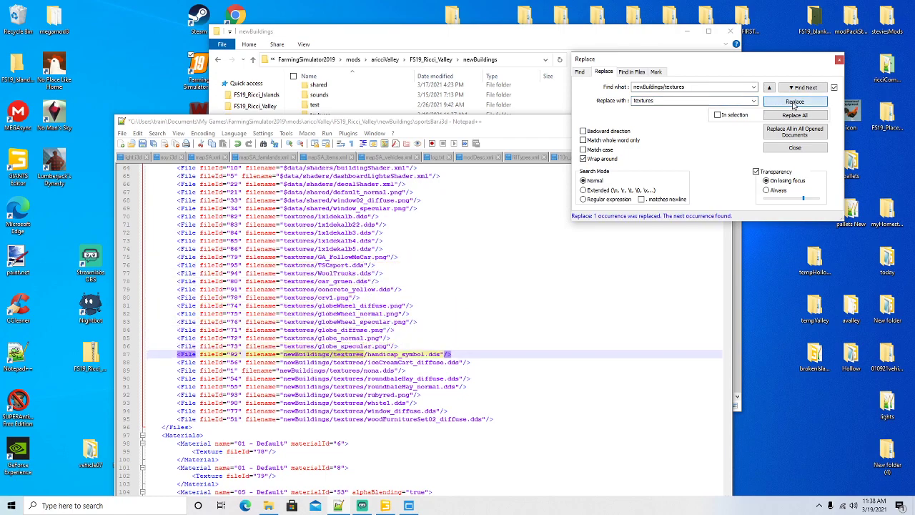
pyautogui.click(793, 102)
pyautogui.click(794, 102)
pyautogui.click(794, 102)
pyautogui.click(793, 102)
pyautogui.click(793, 102)
pyautogui.click(793, 103)
pyautogui.click(793, 102)
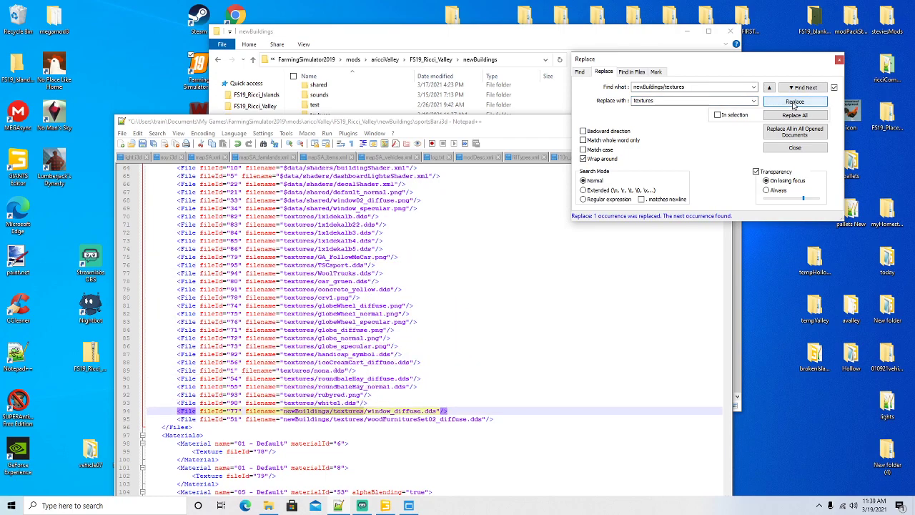
pyautogui.click(794, 102)
pyautogui.click(793, 102)
pyautogui.click(839, 60)
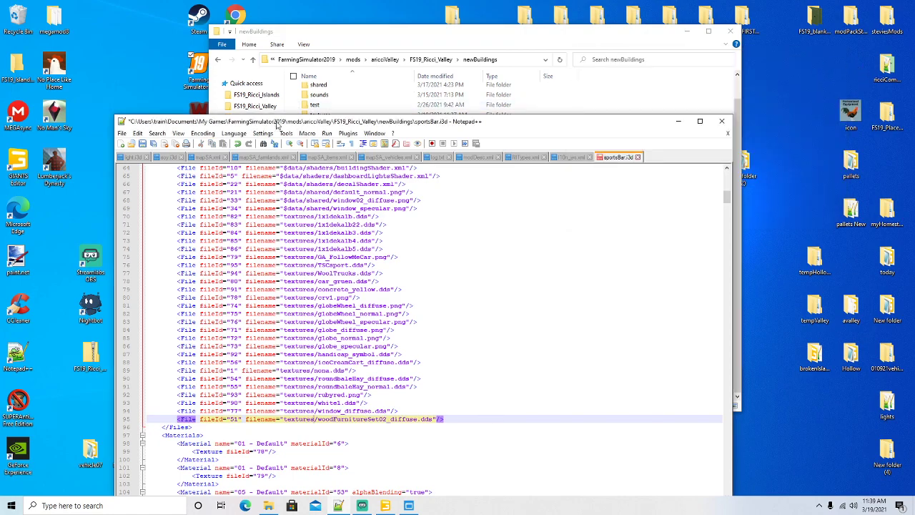
# Step: Save and close sportsBar.i3d, and minimize Notepad++ to return to the newBuildings folder
pyautogui.click(142, 144)
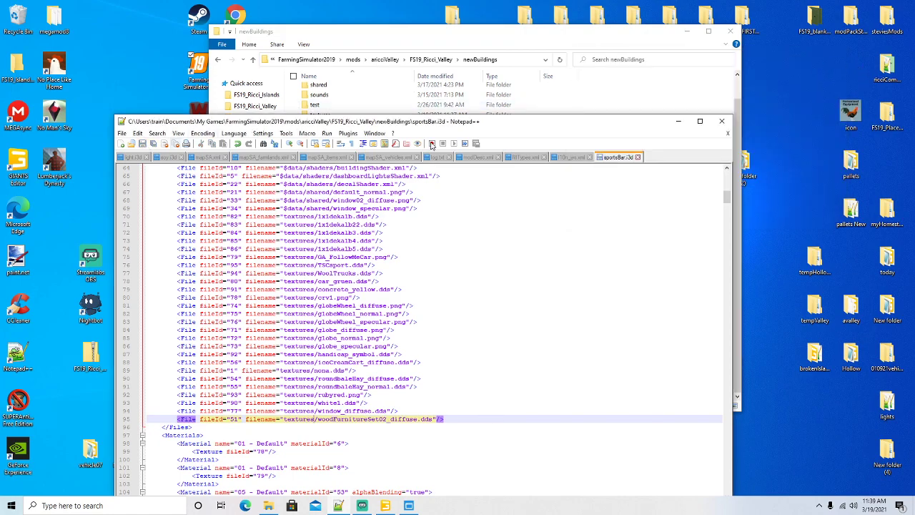
pyautogui.click(637, 158)
pyautogui.click(680, 122)
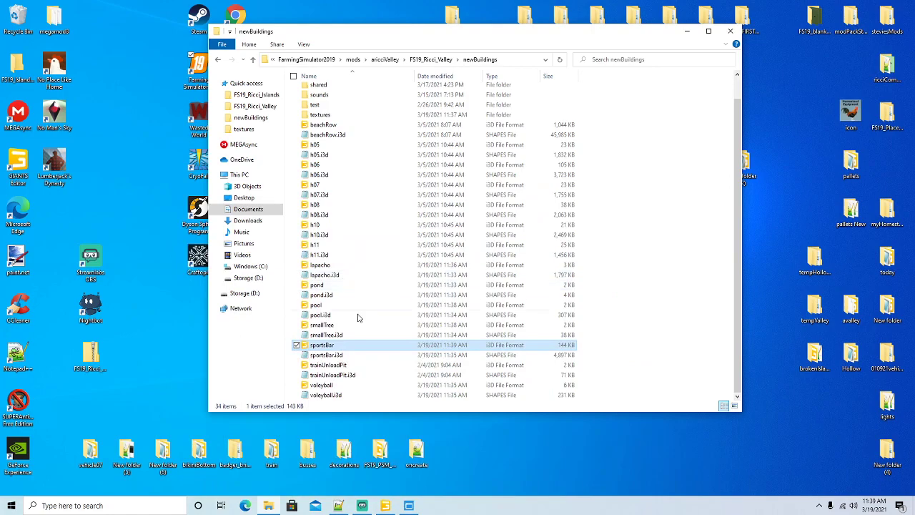
# Step: Open voleyball.i3d from newBuildings in Notepad++, check its texture paths, and close it without changes
pyautogui.click(330, 386)
pyautogui.rightClick(331, 386)
pyautogui.click(375, 219)
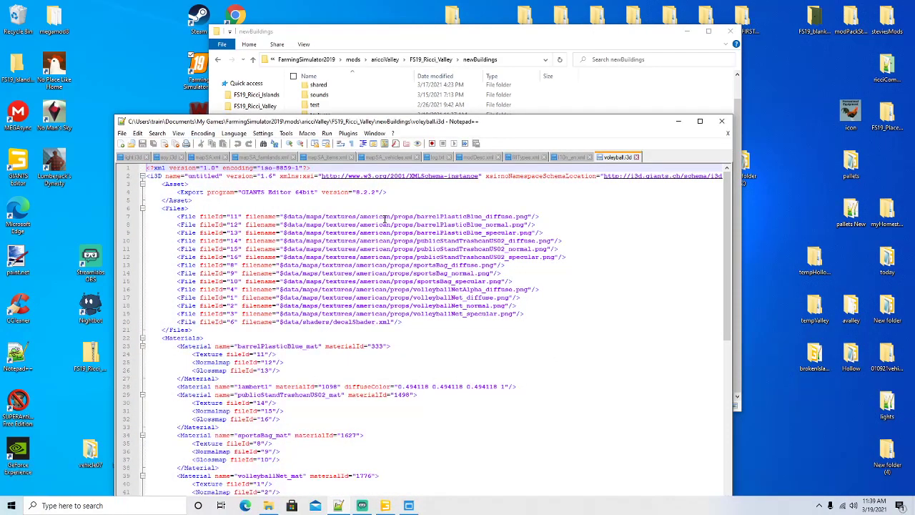
pyautogui.click(636, 158)
pyautogui.click(677, 121)
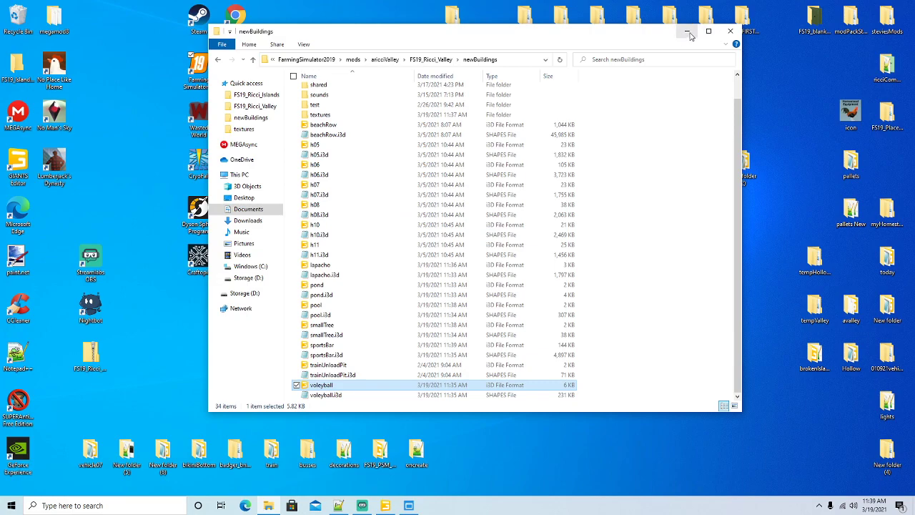
# Step: Move the newBuildings window aside and open a second File Explorer window beside it
pyautogui.moveTo(541, 40); pyautogui.dragTo(390, 42)
pyautogui.rightClick(268, 505)
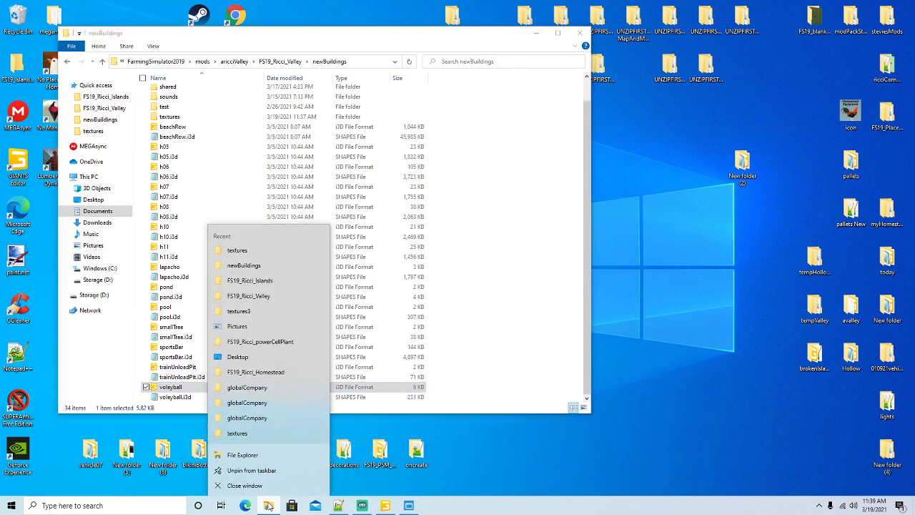
pyautogui.click(254, 461)
pyautogui.moveTo(347, 34); pyautogui.dragTo(511, 46)
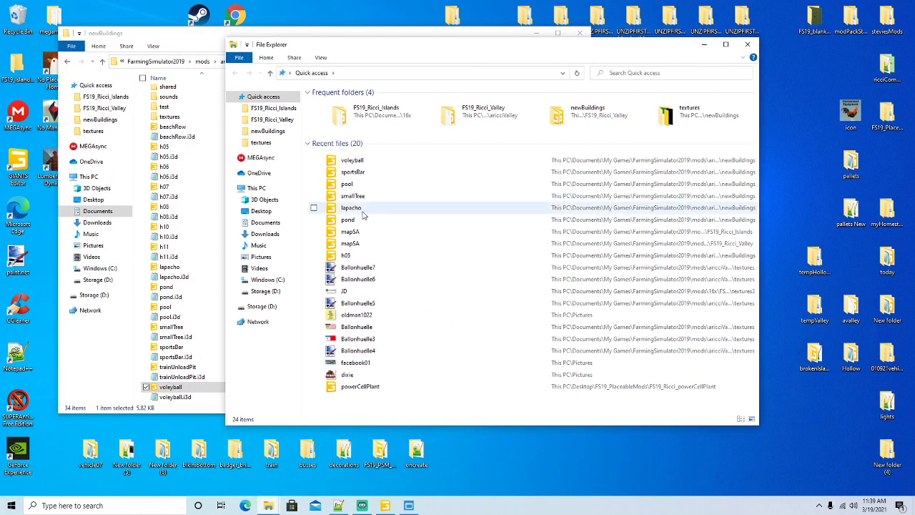
# Step: Browse to Program Files (x86)/Steam/steamapps/common/Farming Simulator 19/data/maps on the C: drive in the new window
pyautogui.click(255, 188)
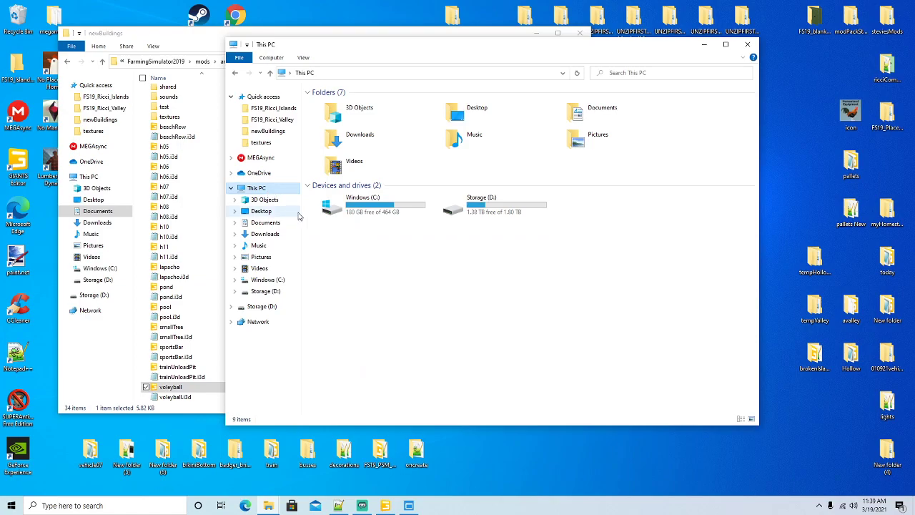
pyautogui.doubleClick(358, 206)
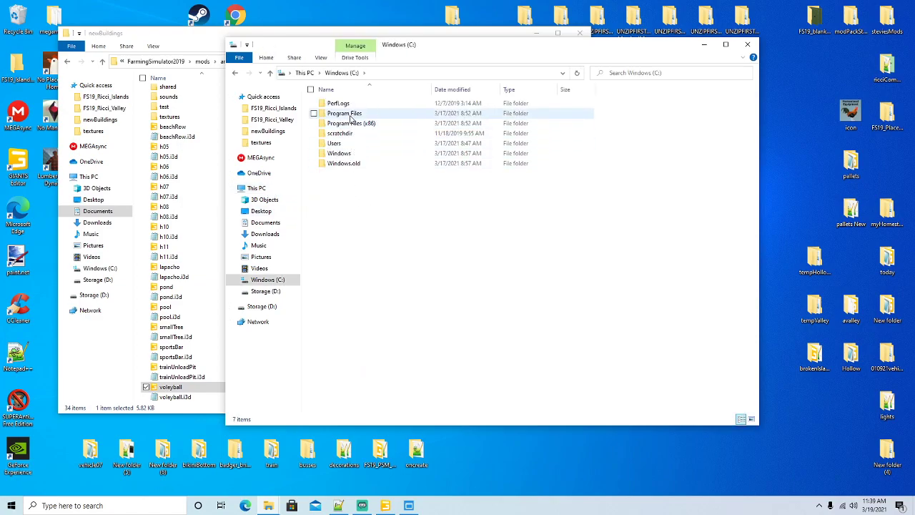
pyautogui.doubleClick(351, 123)
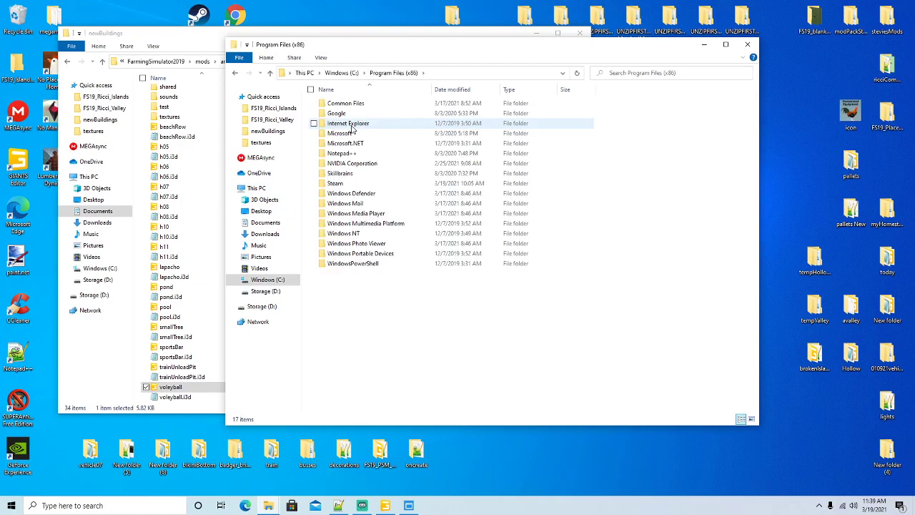
pyautogui.doubleClick(334, 183)
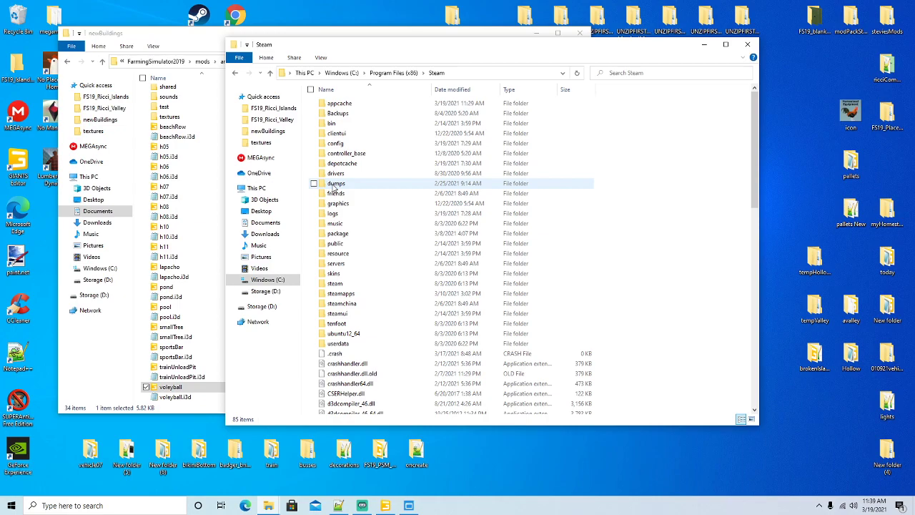
pyautogui.doubleClick(341, 293)
pyautogui.doubleClick(337, 103)
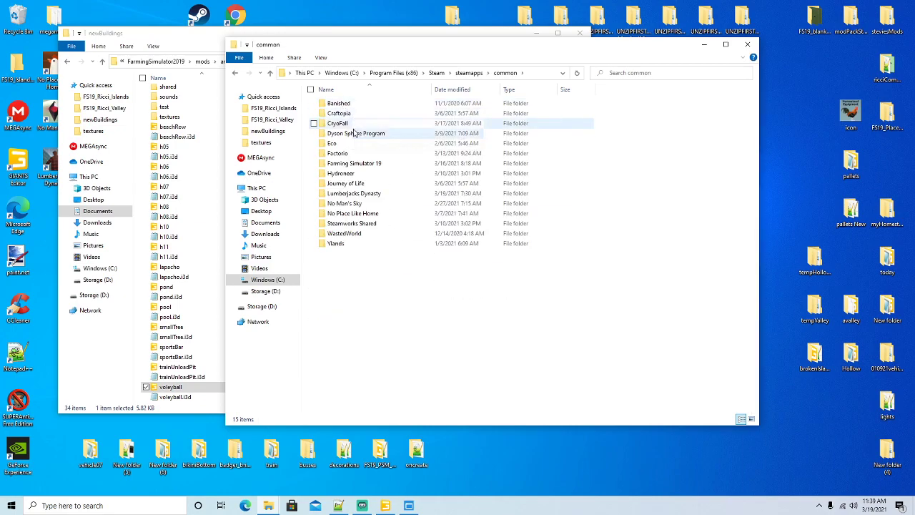
pyautogui.click(353, 163)
pyautogui.doubleClick(353, 163)
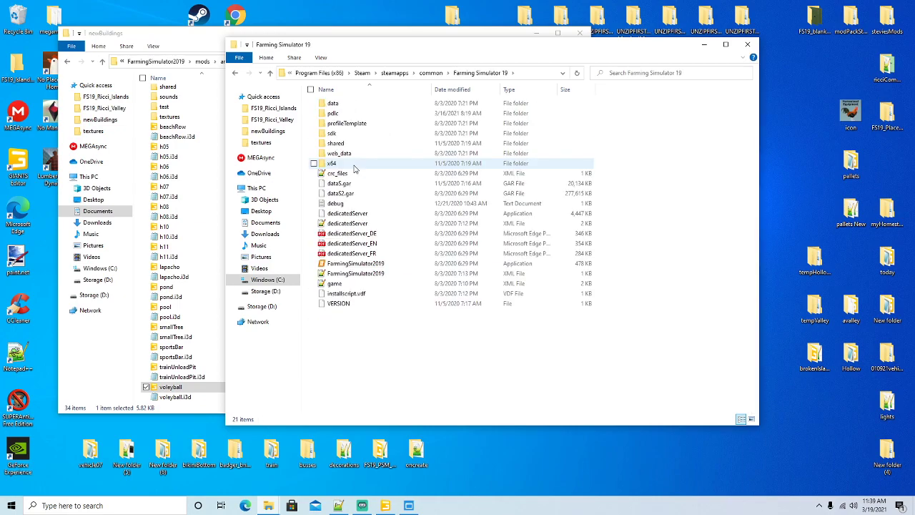
pyautogui.doubleClick(333, 104)
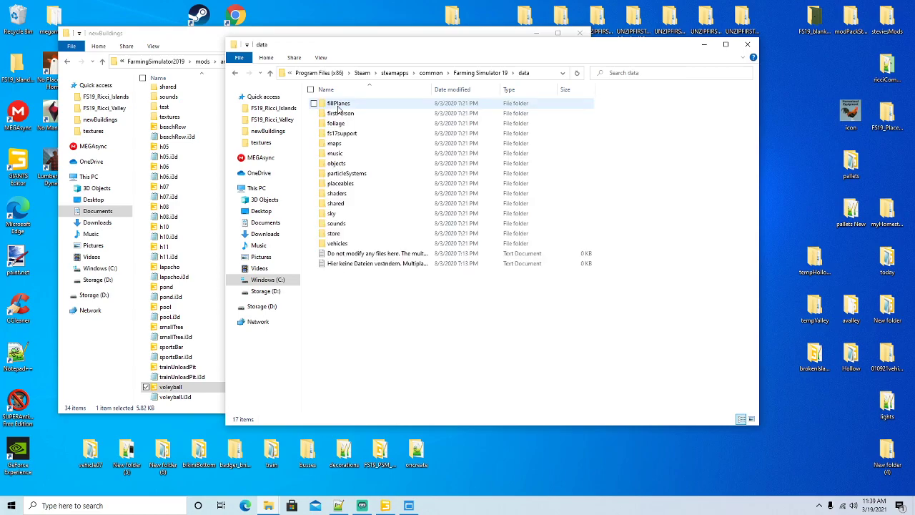
pyautogui.doubleClick(334, 144)
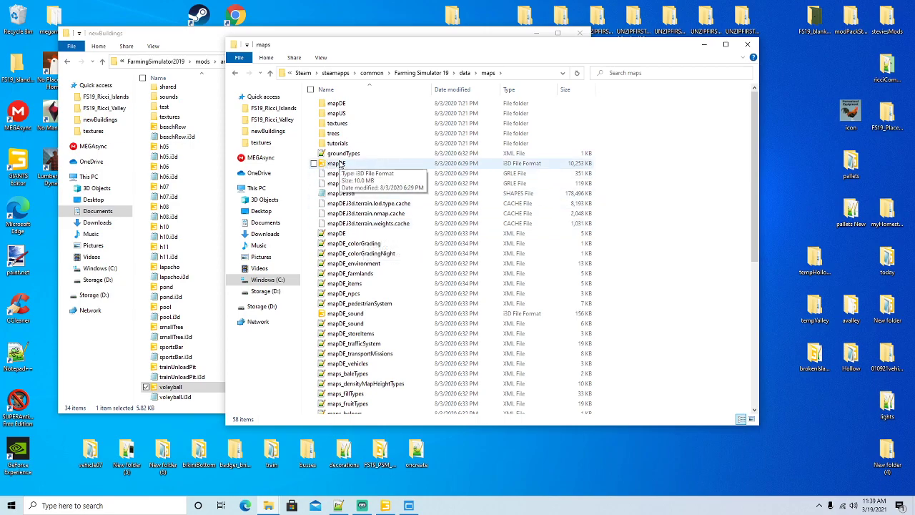
# Step: Open the base game's mapUS i3D file in GIANTS Editor
pyautogui.scroll(-8, 394, 286)
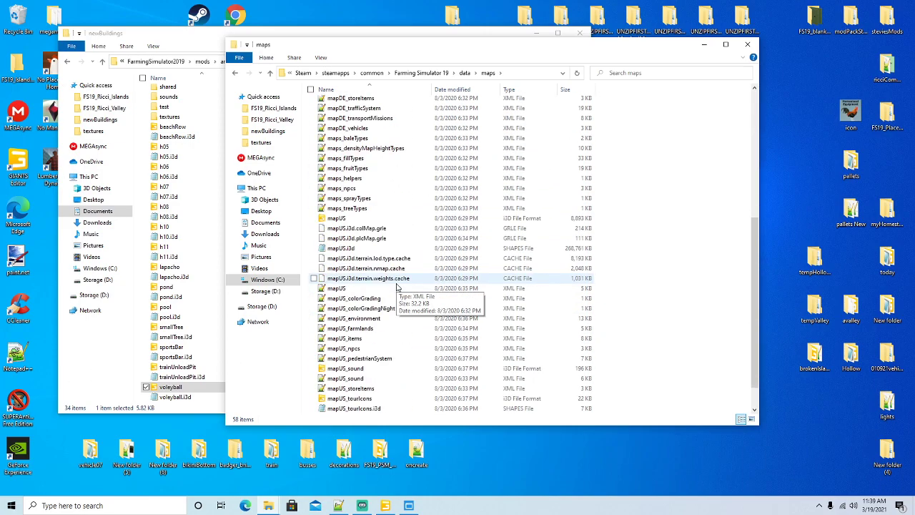
pyautogui.doubleClick(342, 218)
pyautogui.click(458, 311)
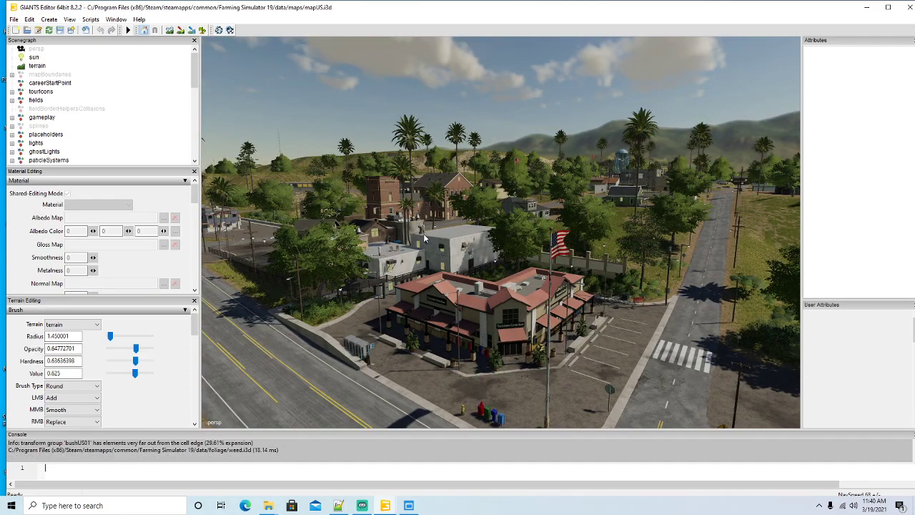
# Step: Select the ihBridgeR bridge beside the coastal lighthouse, nudge it upward to test the selection, and undo that move
pyautogui.scroll(-5, 458, 251)
pyautogui.keyDown('alt'); pyautogui.moveTo(459, 251); pyautogui.dragTo(388, 228); pyautogui.keyUp('alt')
pyautogui.scroll(5, 383, 224)
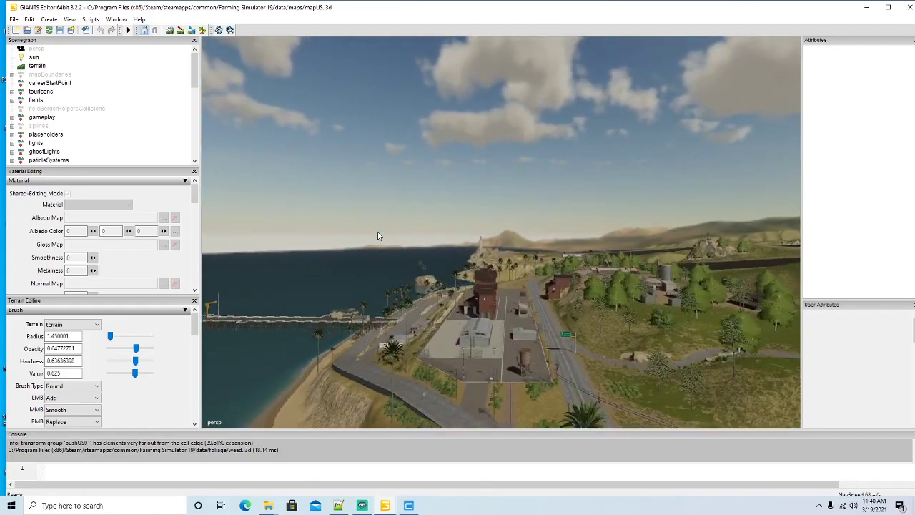
pyautogui.scroll(5, 379, 235)
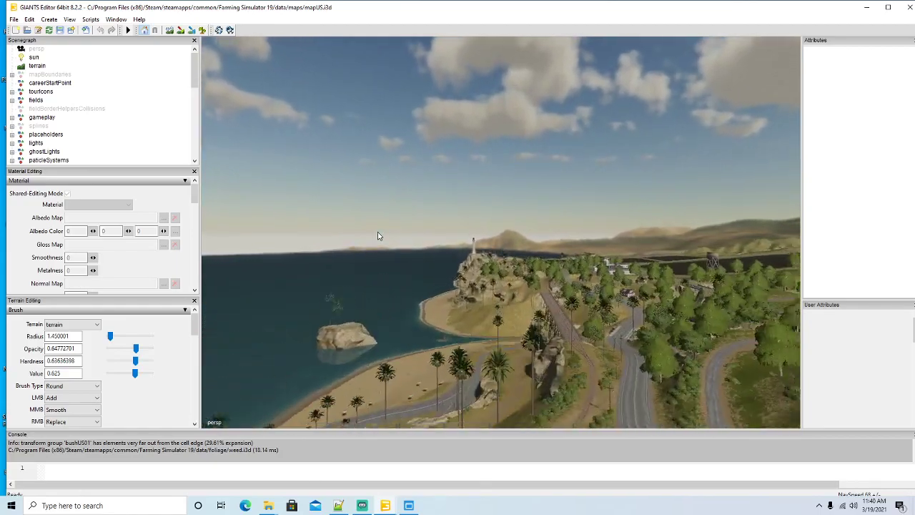
pyautogui.scroll(5, 379, 236)
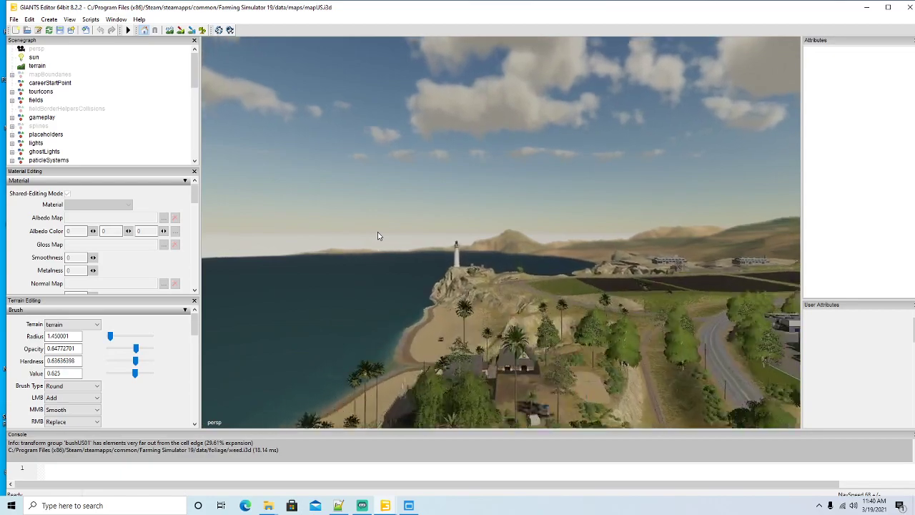
pyautogui.scroll(5, 378, 236)
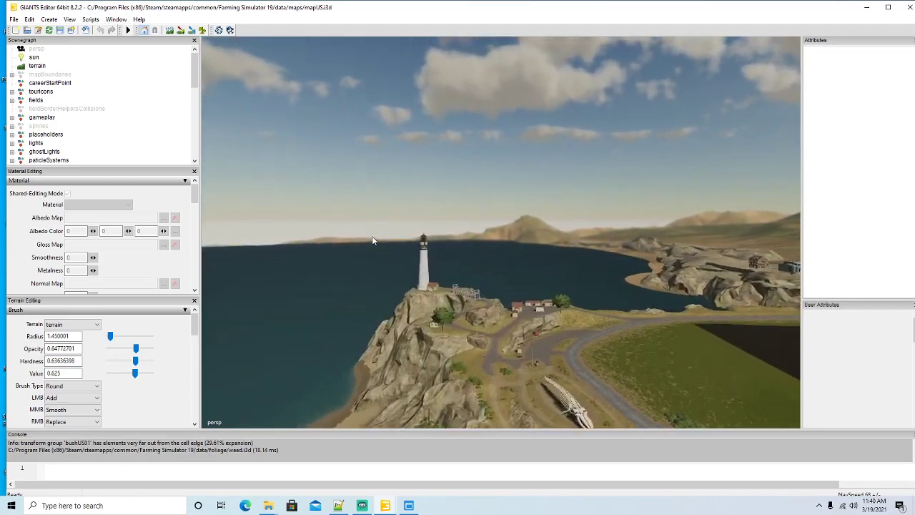
pyautogui.scroll(5, 362, 257)
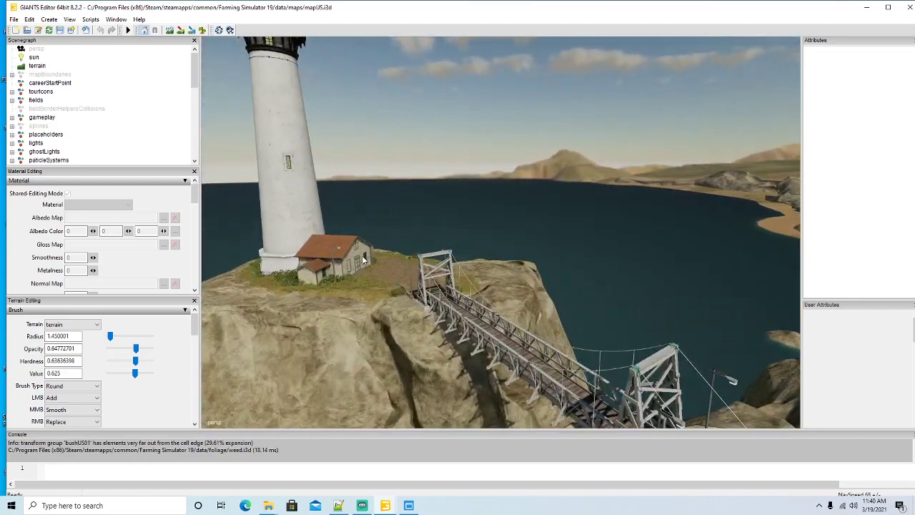
pyautogui.scroll(2, 379, 293)
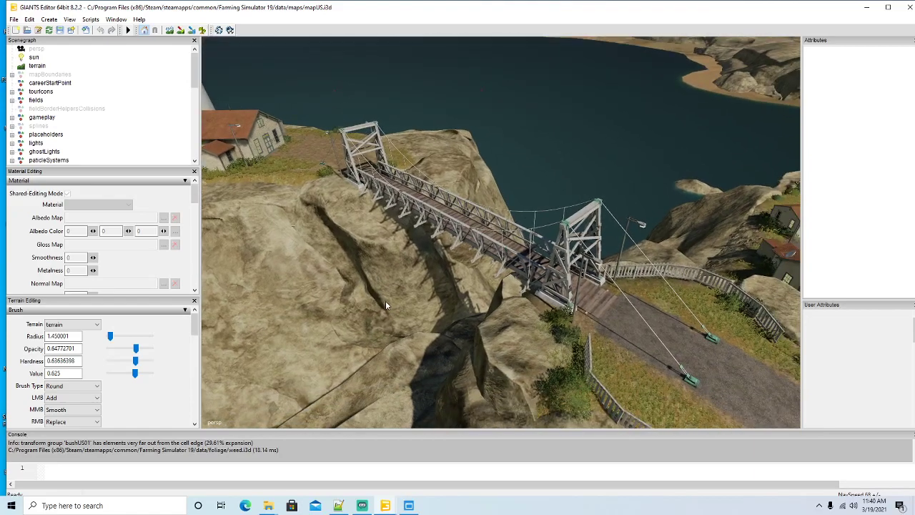
pyautogui.click(549, 279)
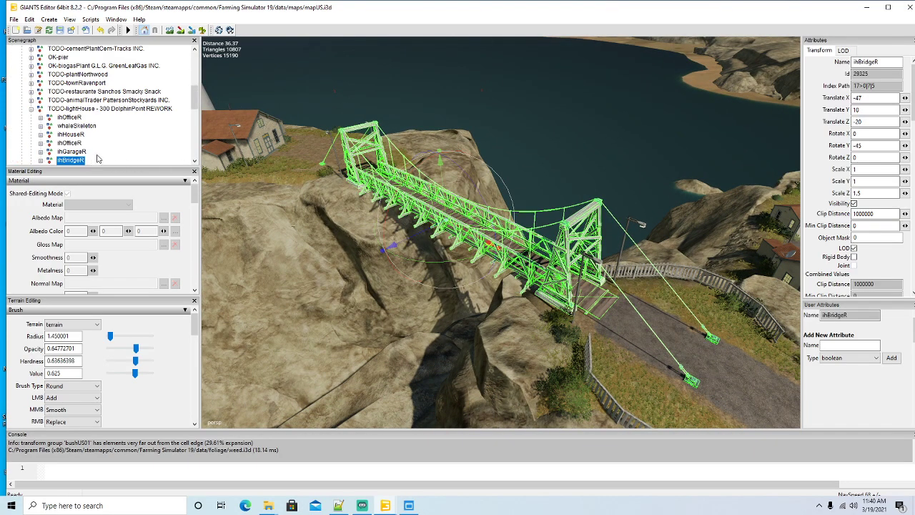
pyautogui.scroll(-1, 98, 154)
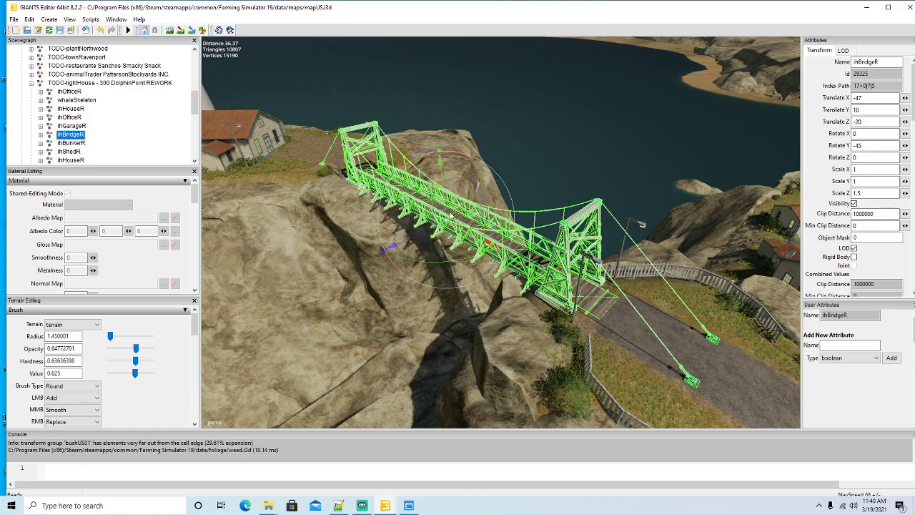
pyautogui.moveTo(447, 207); pyautogui.dragTo(428, 183)
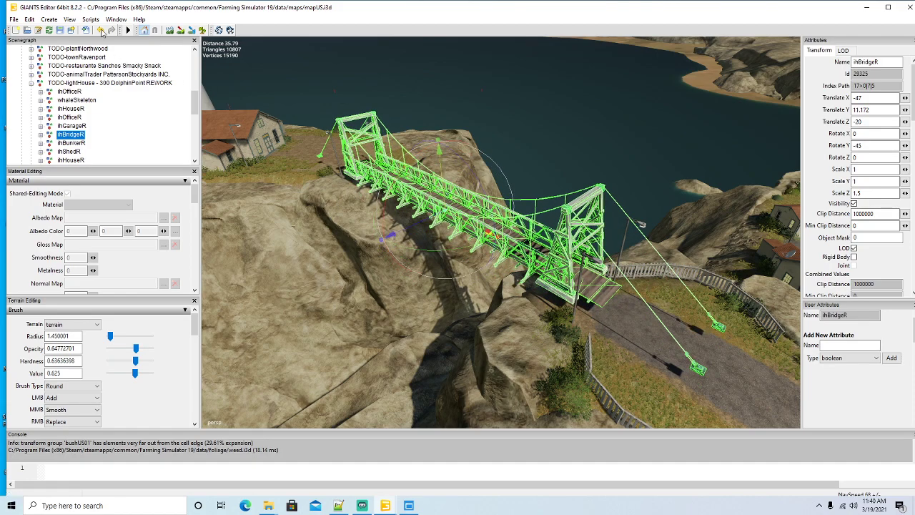
pyautogui.click(101, 31)
# Step: Export the selected ihBridgeR with its files into newBuildings as bridge, accepting the parent directory structure and game relative paths
pyautogui.click(24, 18)
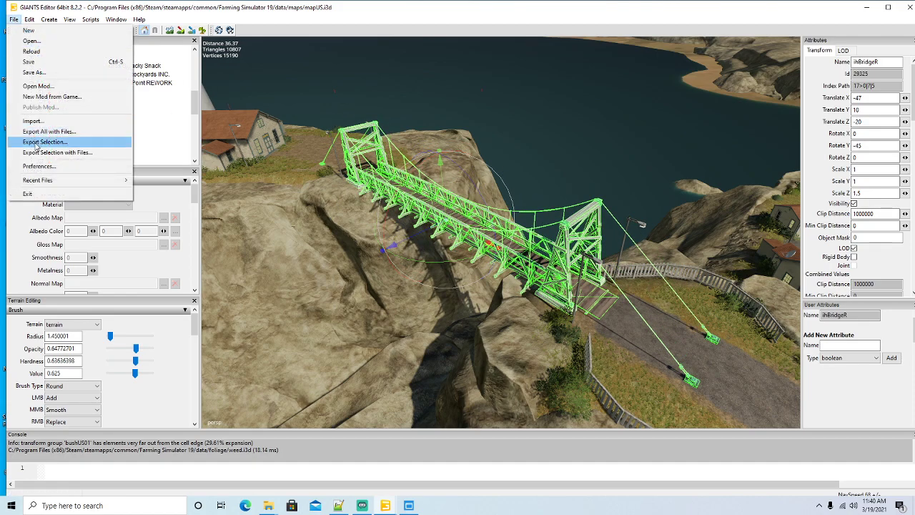
pyautogui.click(43, 141)
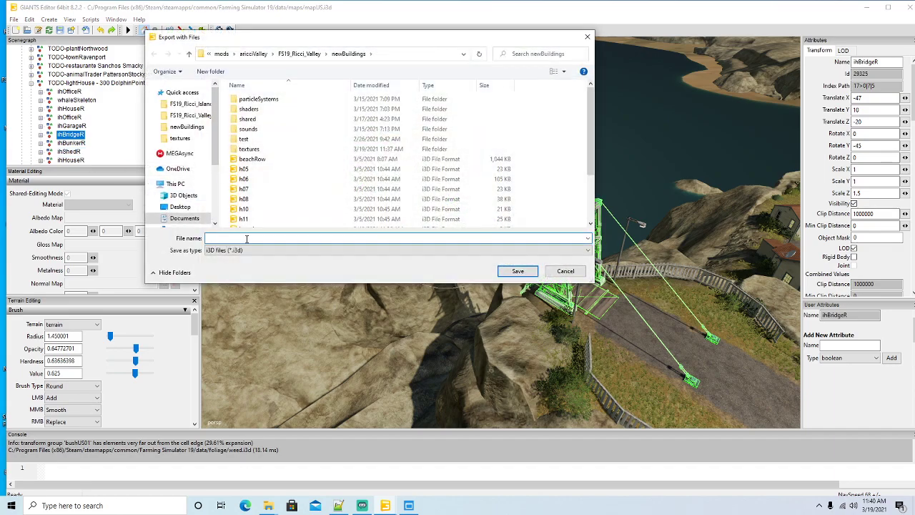
pyautogui.write('b')
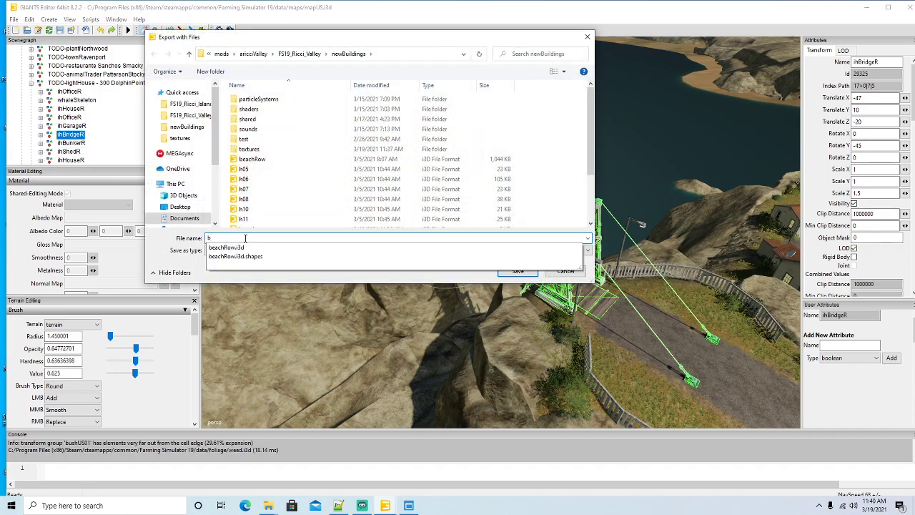
pyautogui.write('ridge')
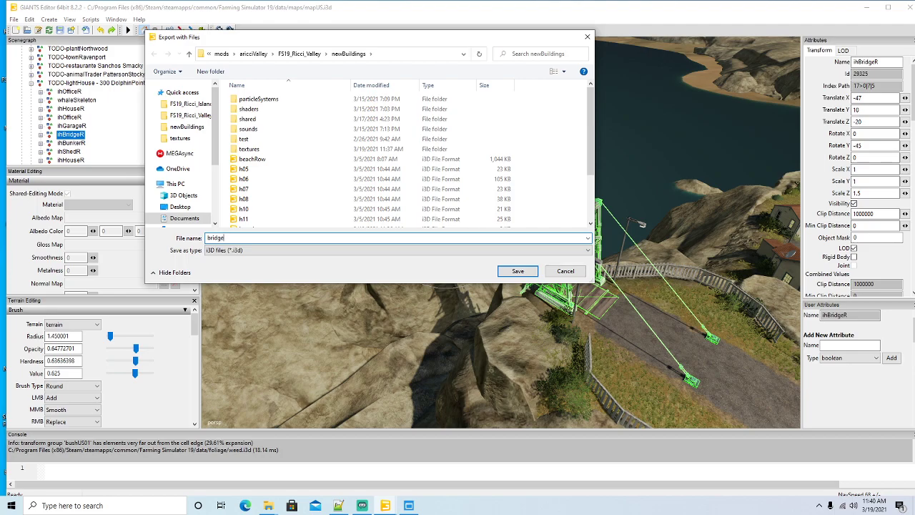
pyautogui.press('Return')
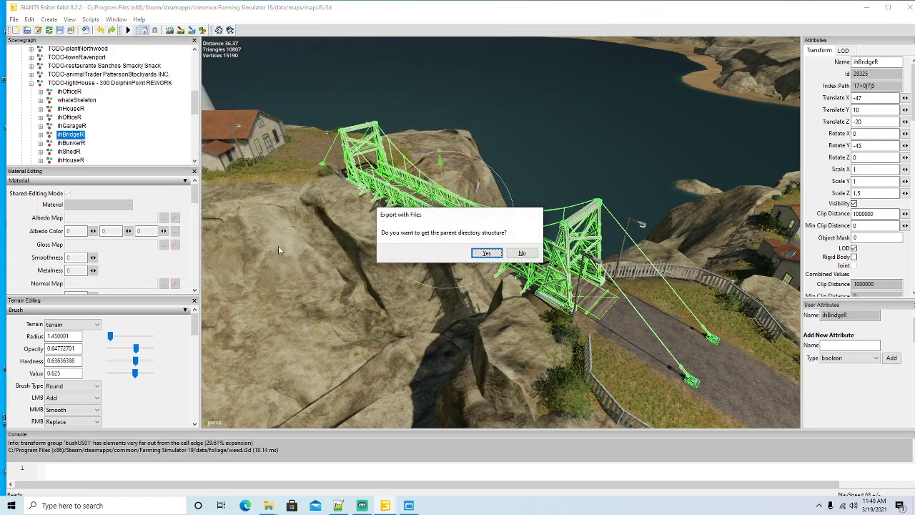
pyautogui.click(490, 256)
pyautogui.click(487, 253)
# Step: Look over mapUS from the lighthouse coast and whale skeleton to the inland roads and windmill for other usable objects
pyautogui.scroll(-5, 471, 300)
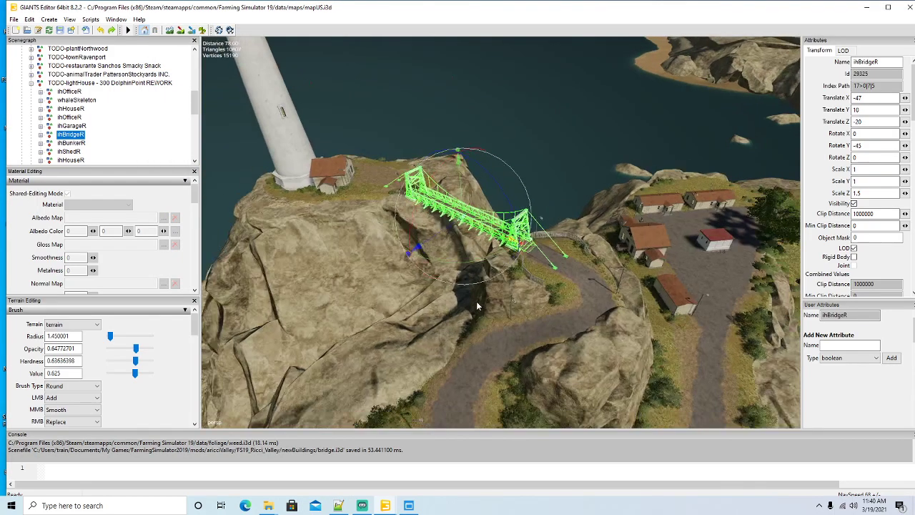
pyautogui.moveTo(476, 300); pyautogui.dragTo(422, 275, button='middle')
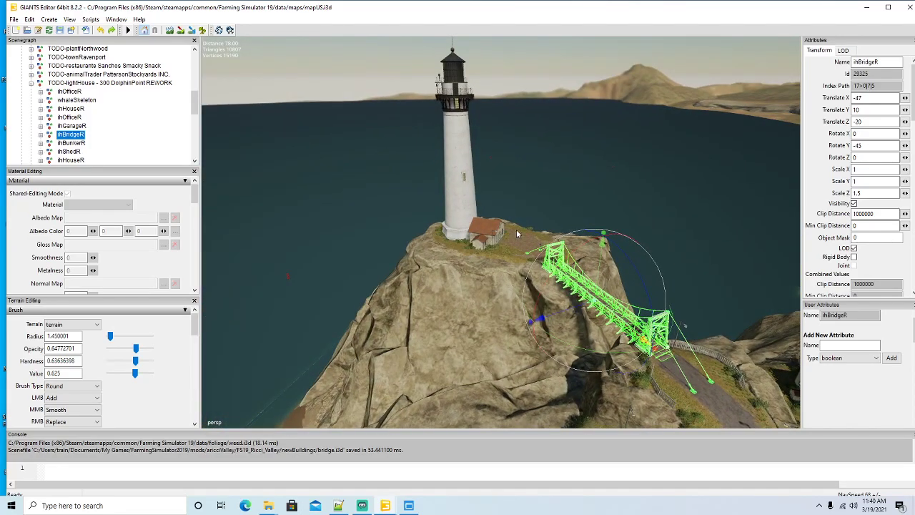
pyautogui.moveTo(461, 252); pyautogui.dragTo(564, 321, button='middle')
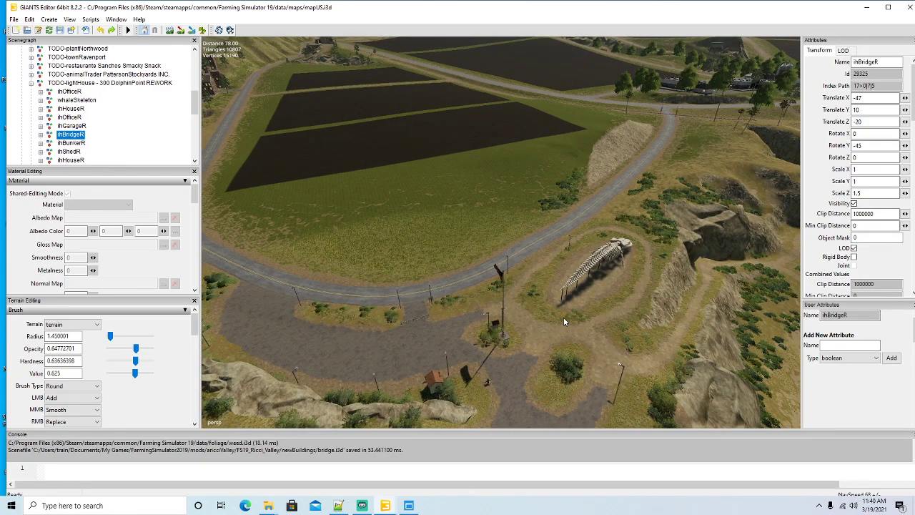
pyautogui.moveTo(508, 312); pyautogui.dragTo(583, 244, button='middle')
pyautogui.scroll(15, 582, 245)
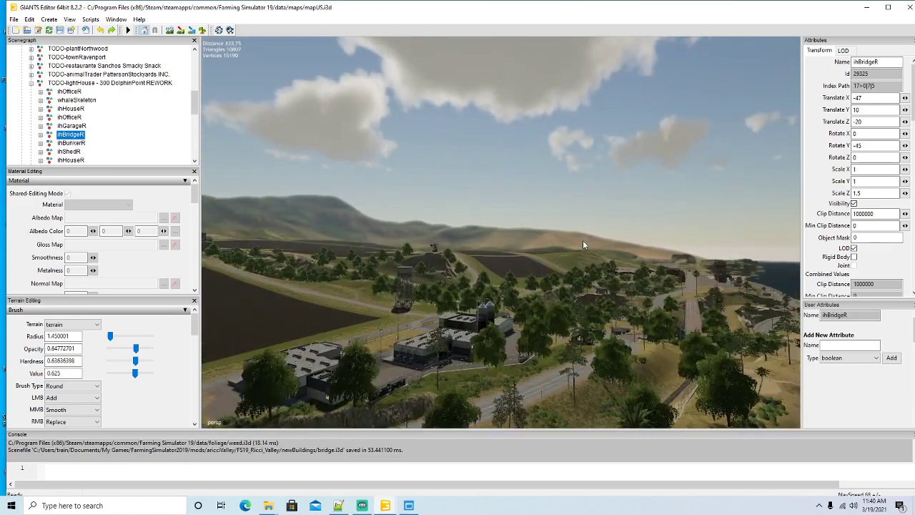
pyautogui.keyDown('alt'); pyautogui.moveTo(582, 245); pyautogui.dragTo(555, 332); pyautogui.keyUp('alt')
pyautogui.scroll(15, 579, 255)
pyautogui.scroll(15, 664, 263)
pyautogui.scroll(10, 316, 235)
pyautogui.scroll(10, 450, 231)
pyautogui.scroll(8, 449, 232)
pyautogui.scroll(8, 598, 253)
pyautogui.scroll(-10, 611, 337)
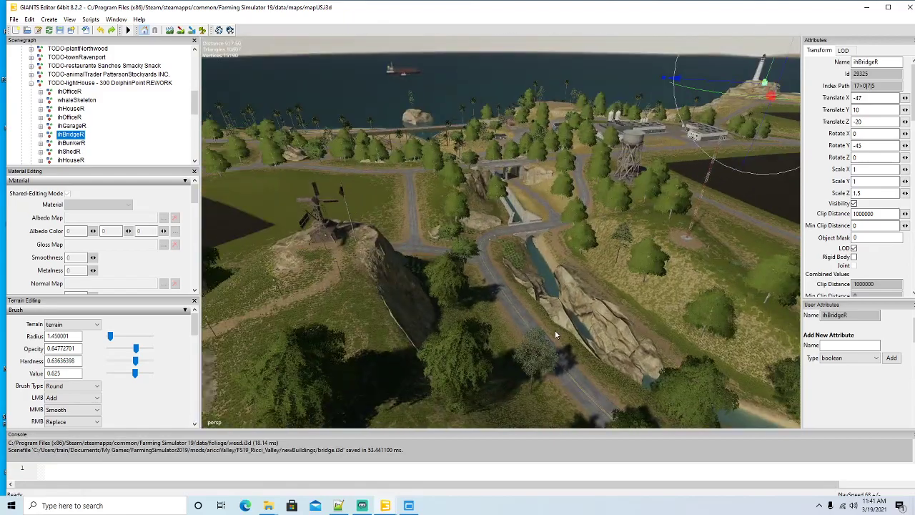
# Step: Close mapUS without saving and open the base game's mapDE i3D file from the maps folder
pyautogui.click(905, 8)
pyautogui.click(531, 256)
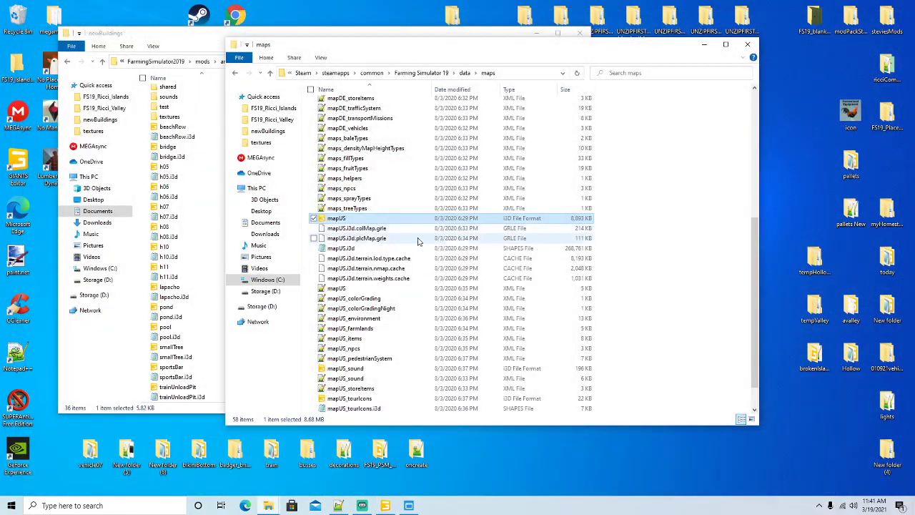
pyautogui.scroll(5, 387, 238)
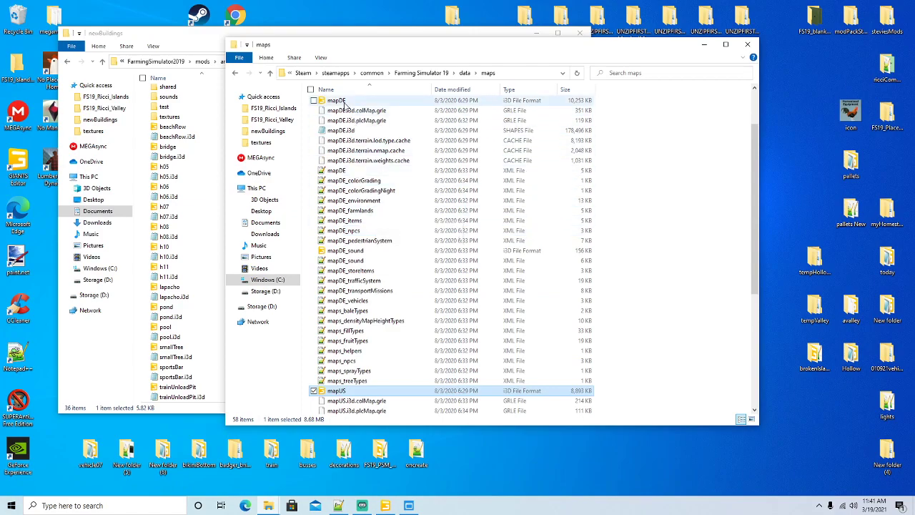
pyautogui.doubleClick(339, 101)
pyautogui.click(468, 312)
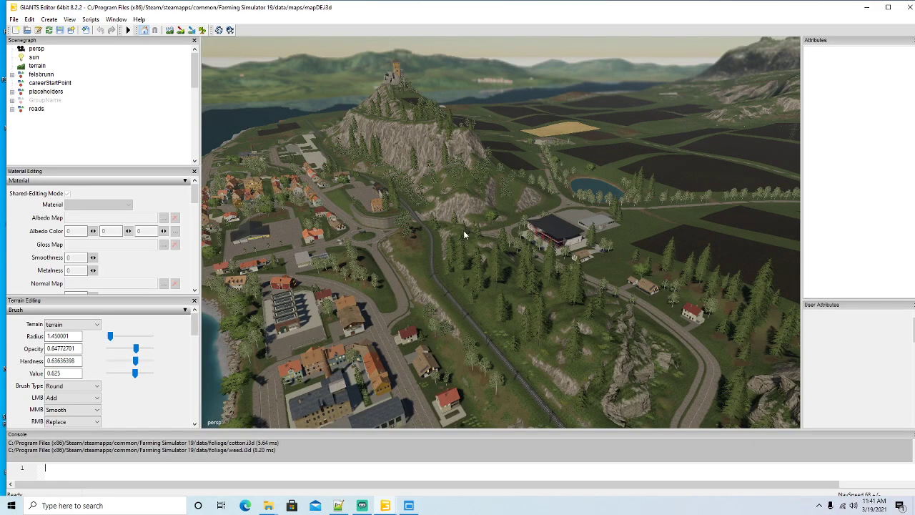
# Step: Search the mapDE forests for a wooden hunting lookout tower
pyautogui.keyDown('alt'); pyautogui.moveTo(447, 268); pyautogui.dragTo(271, 261); pyautogui.keyUp('alt')
pyautogui.scroll(10, 369, 224)
pyautogui.scroll(10, 392, 226)
pyautogui.scroll(5, 428, 233)
pyautogui.scroll(10, 540, 221)
pyautogui.scroll(10, 546, 225)
pyautogui.scroll(-5, 298, 271)
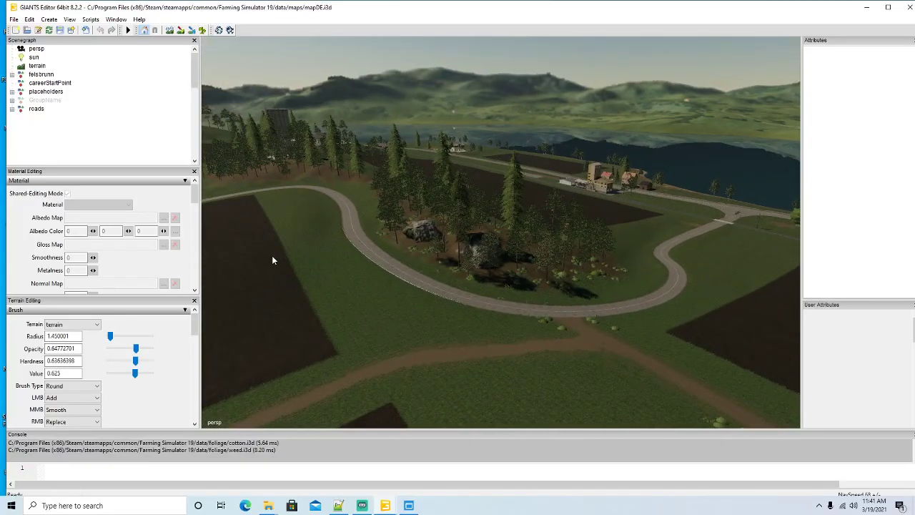
pyautogui.scroll(3, 272, 260)
pyautogui.scroll(10, 272, 259)
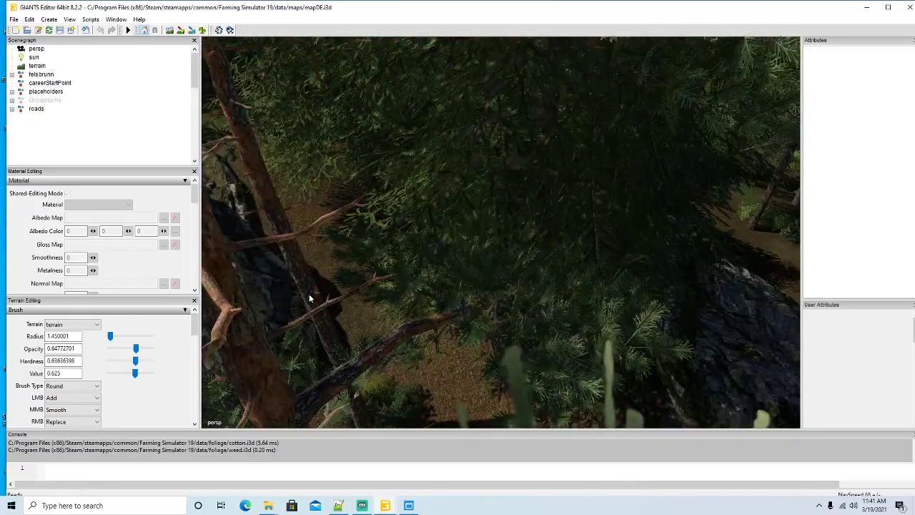
pyautogui.scroll(-10, 309, 298)
pyautogui.keyDown('alt'); pyautogui.moveTo(308, 293); pyautogui.dragTo(541, 213); pyautogui.keyUp('alt')
pyautogui.scroll(3, 541, 213)
pyautogui.scroll(8, 527, 226)
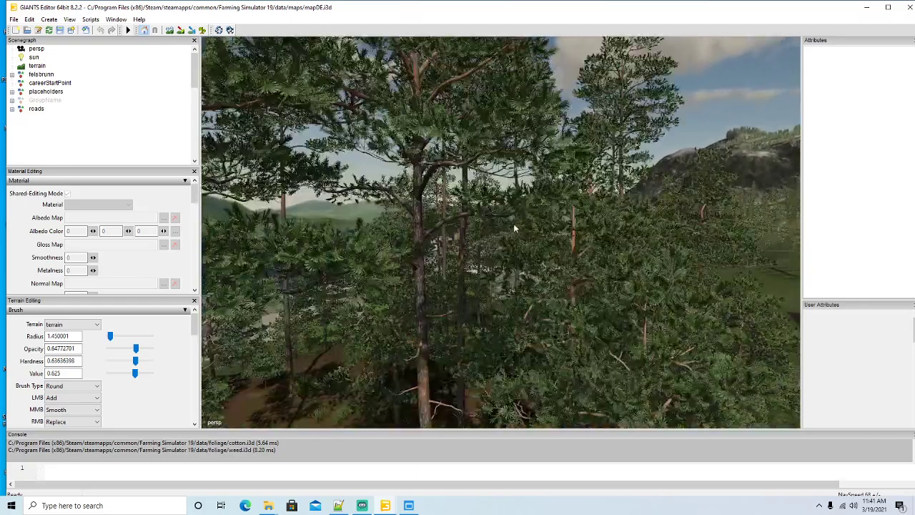
pyautogui.keyDown('alt'); pyautogui.moveTo(513, 223); pyautogui.dragTo(432, 279); pyautogui.keyUp('alt')
pyautogui.scroll(8, 433, 278)
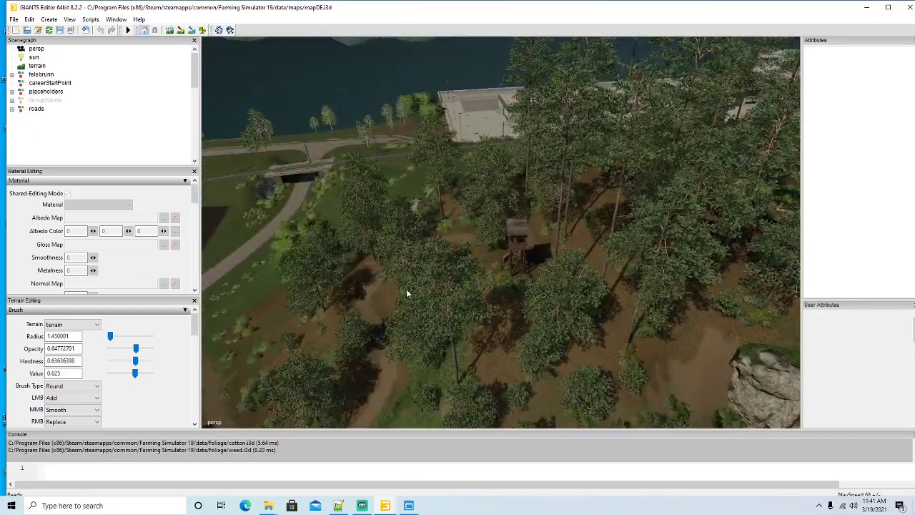
# Step: Select the lookout tower among the trees, then its parent hunterLodges group, and collapse that group in the scenegraph
pyautogui.click(526, 239)
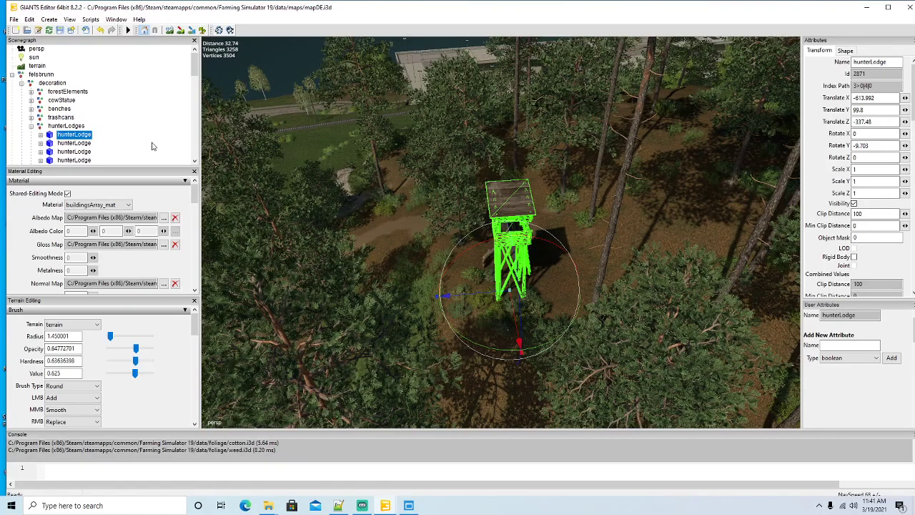
pyautogui.click(40, 127)
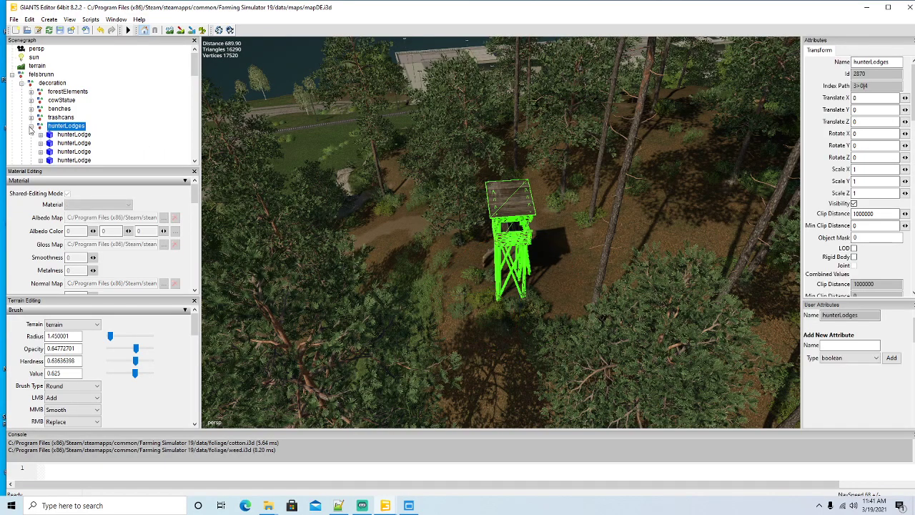
pyautogui.click(31, 126)
pyautogui.scroll(-5, 322, 242)
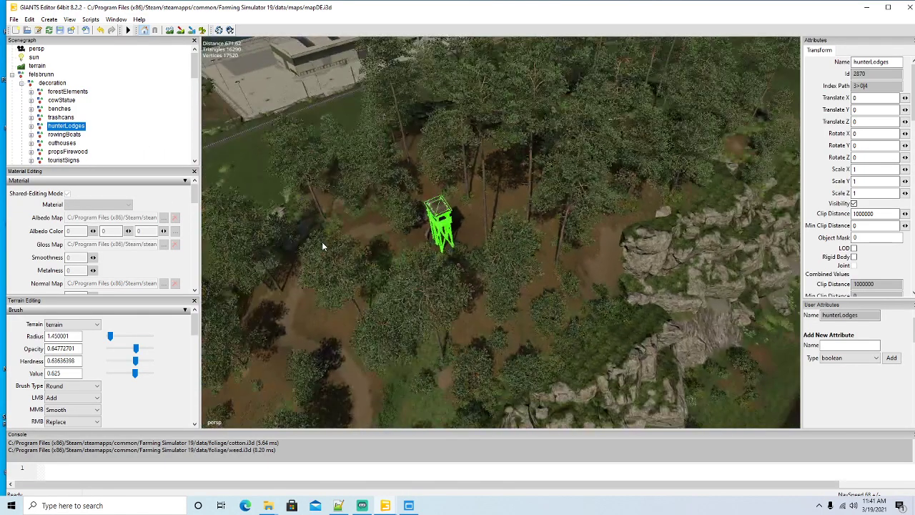
pyautogui.moveTo(321, 242); pyautogui.dragTo(474, 217, button='right')
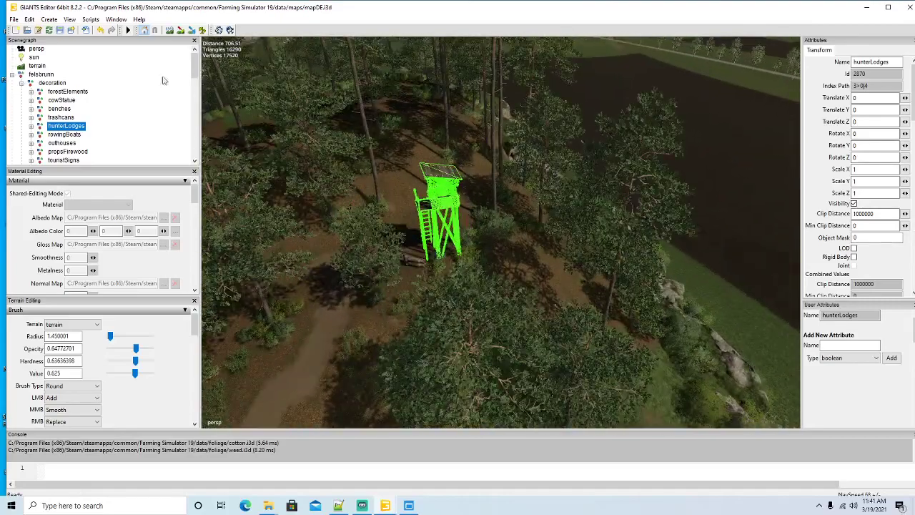
# Step: Export the hunterLodges group with its files into newBuildings as hunter, accepting the parent directory structure and game relative paths
pyautogui.click(14, 20)
pyautogui.click(49, 152)
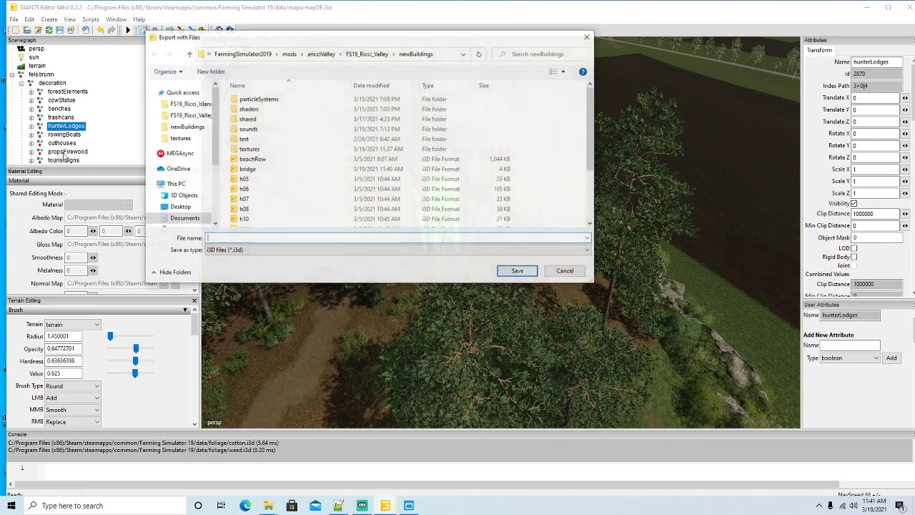
pyautogui.write('hunter')
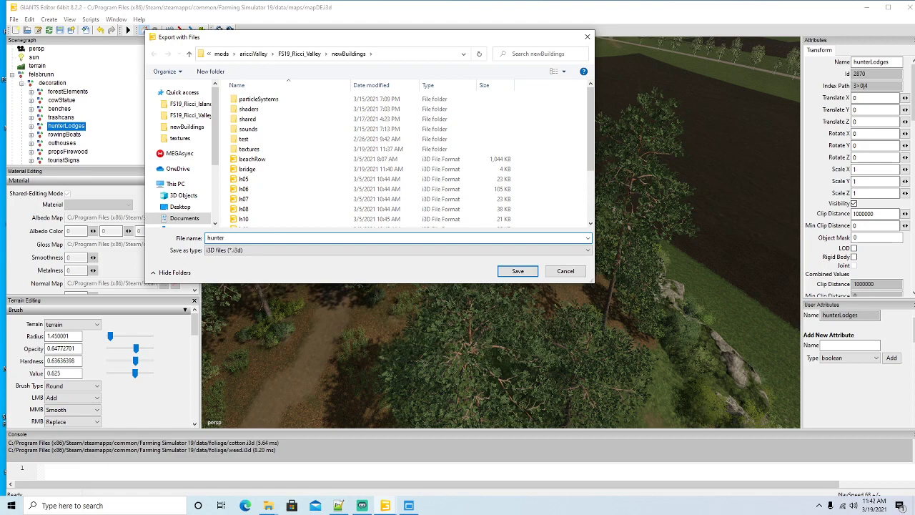
pyautogui.press('Return')
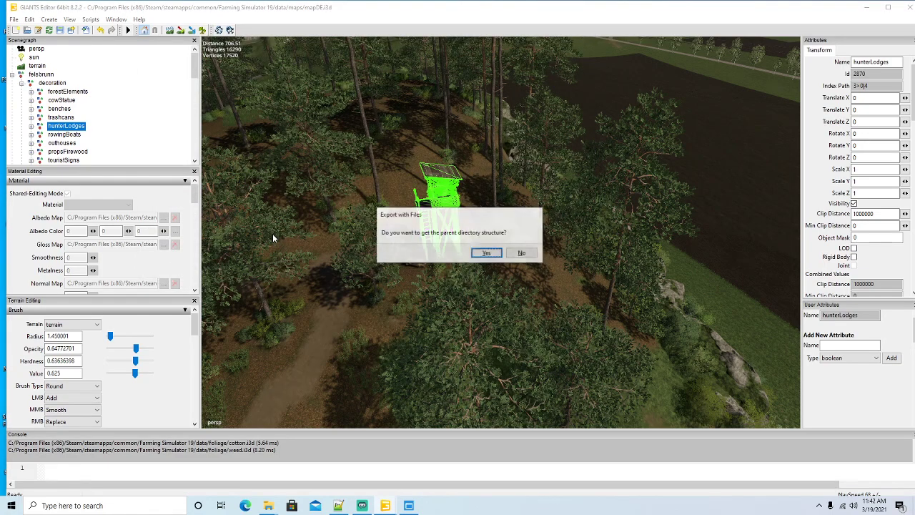
pyautogui.click(479, 256)
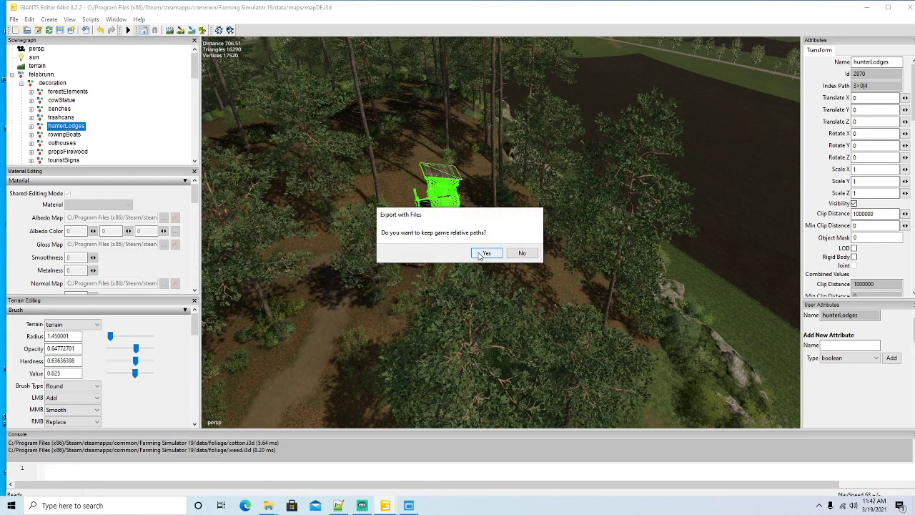
pyautogui.click(480, 254)
# Step: Close mapDE without saving, close the maps folder window, and reposition the newBuildings window
pyautogui.click(906, 7)
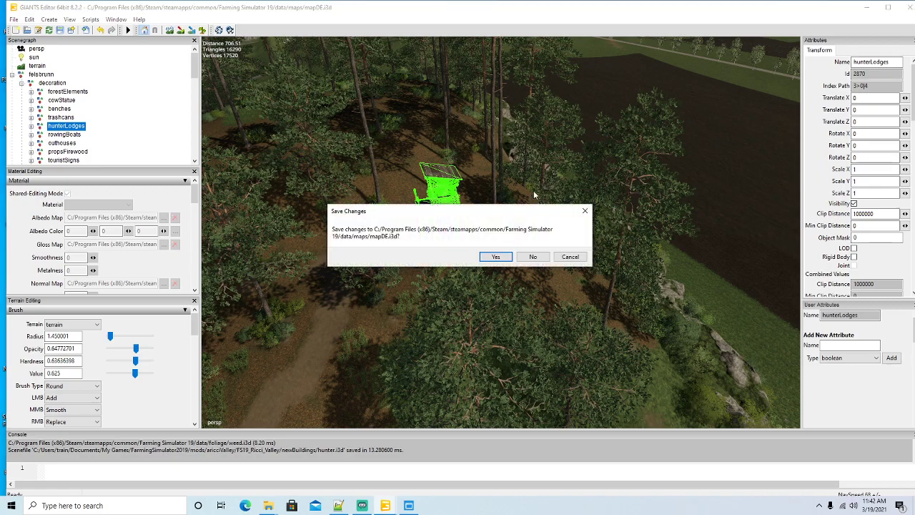
pyautogui.click(540, 259)
pyautogui.click(748, 44)
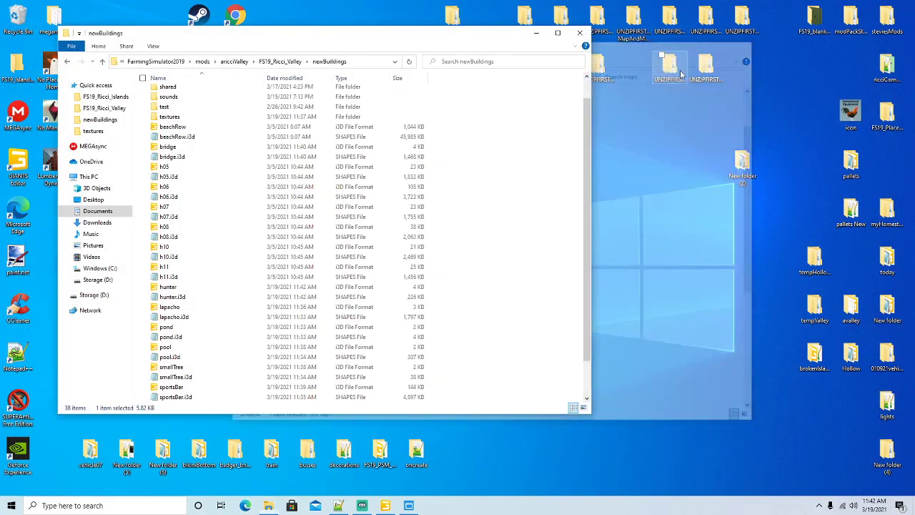
pyautogui.moveTo(380, 36); pyautogui.dragTo(441, 41)
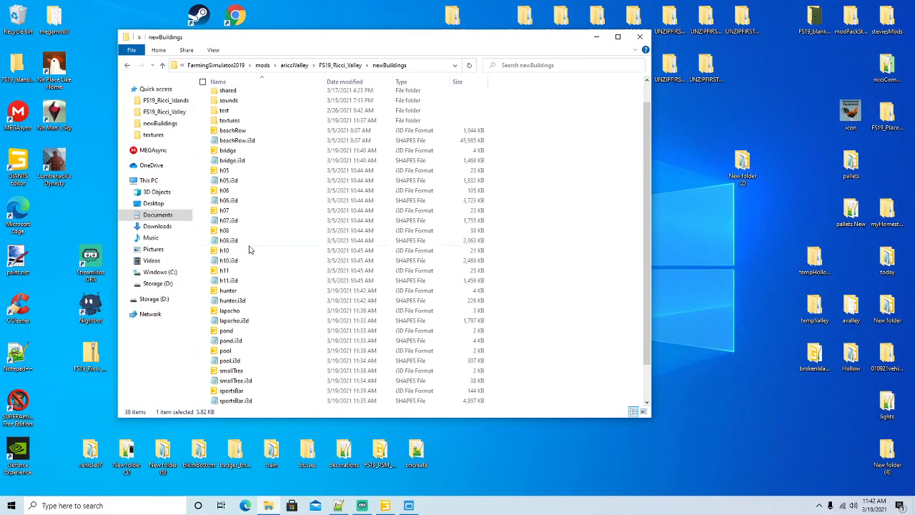
# Step: Open the exported hunter i3D file in Notepad++ to check its texture paths, and close it again
pyautogui.rightClick(240, 293)
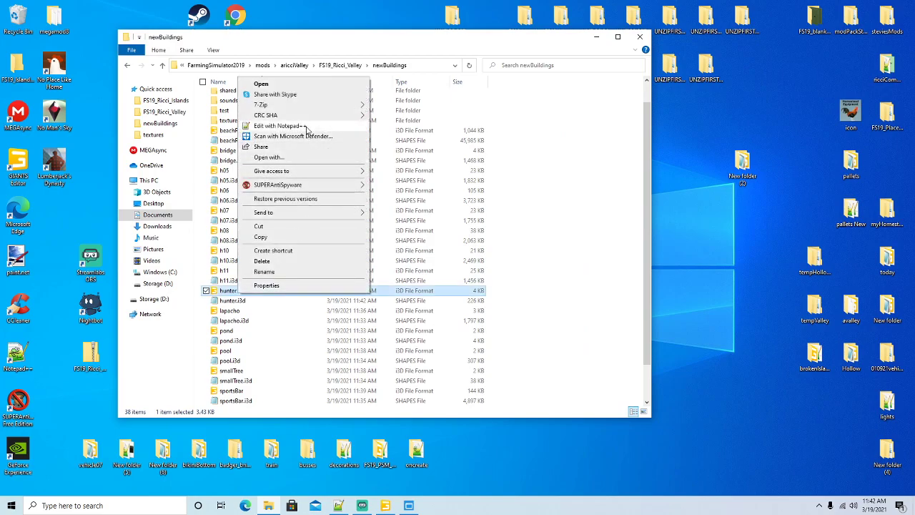
pyautogui.click(306, 127)
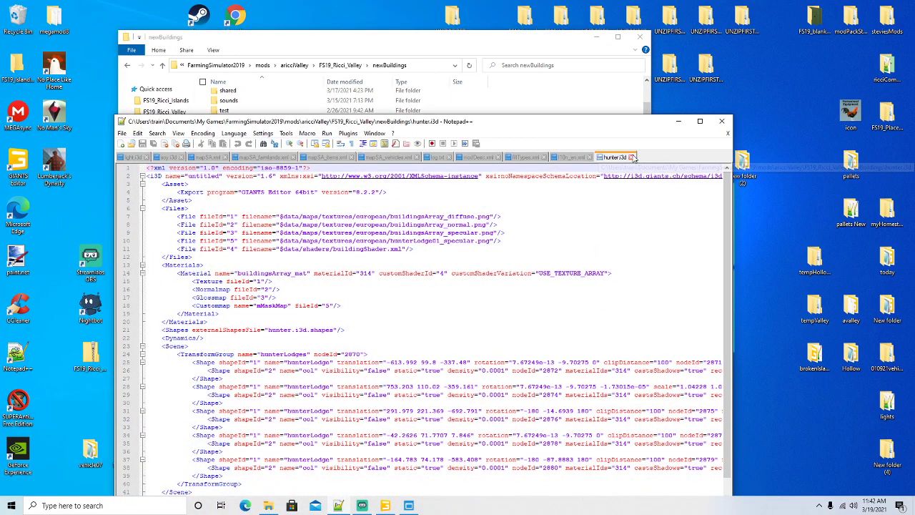
pyautogui.click(630, 157)
pyautogui.click(677, 121)
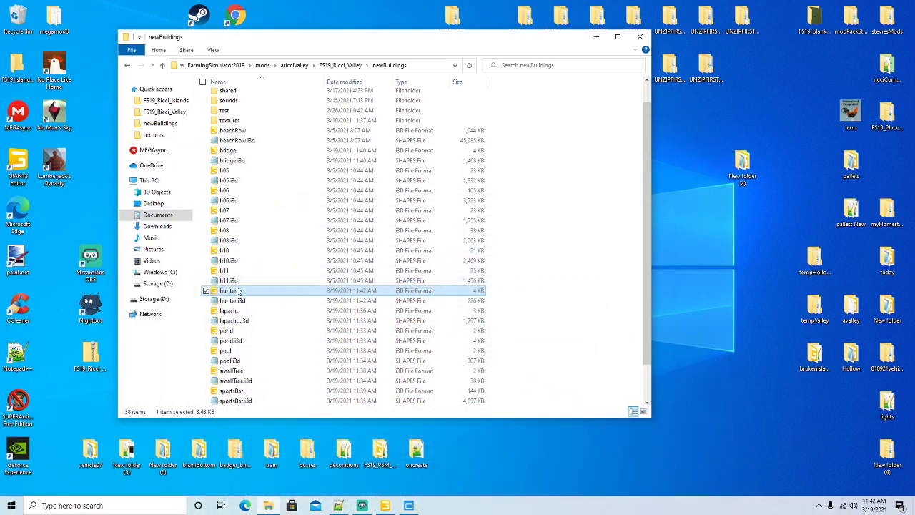
# Step: Check the texture and shader paths of the exported bridge i3D file in Notepad++, and close it again
pyautogui.scroll(1, 232, 214)
pyautogui.rightClick(230, 179)
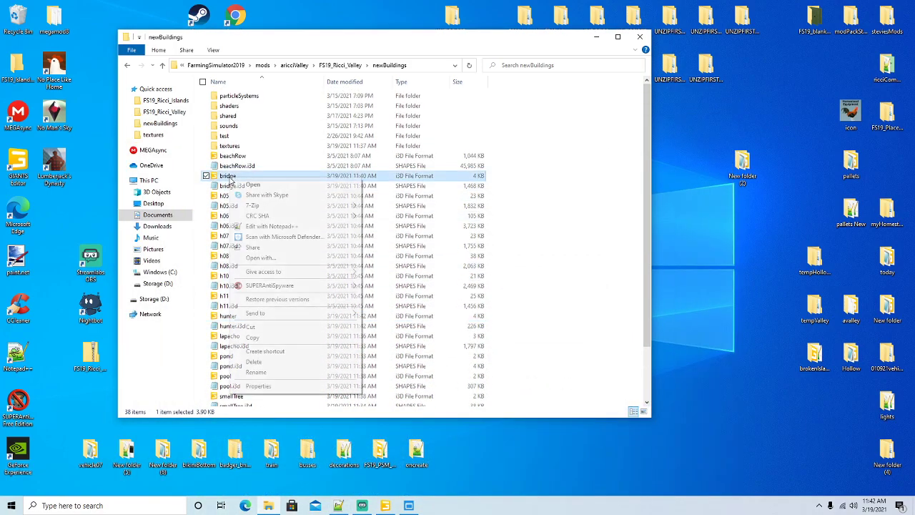
pyautogui.click(264, 224)
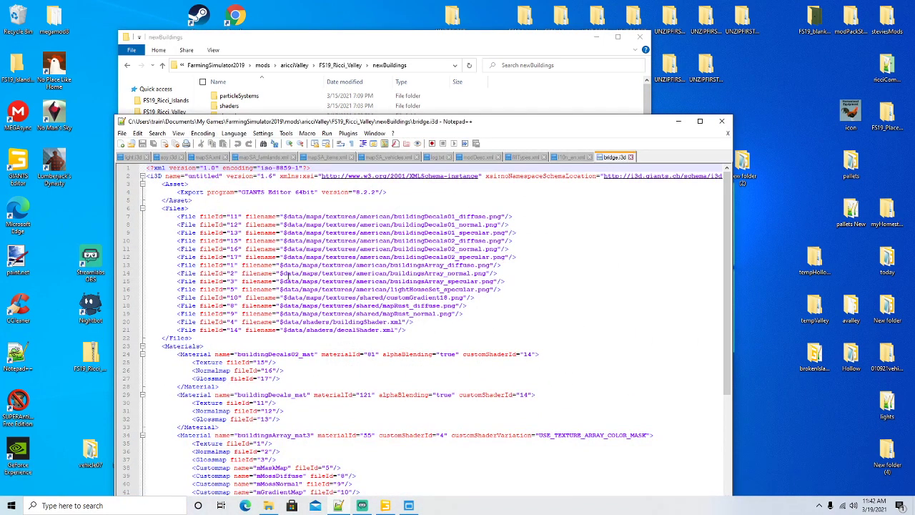
pyautogui.click(630, 157)
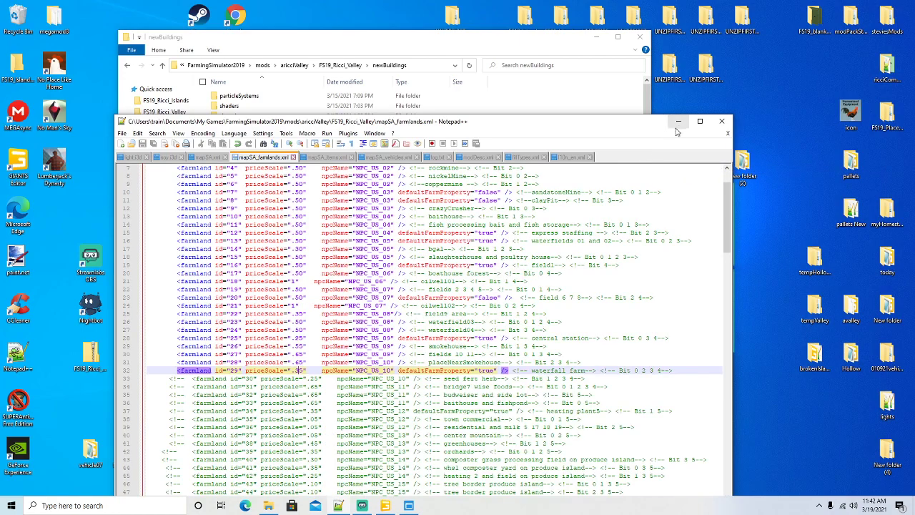
pyautogui.click(677, 121)
# Step: Switch back to the mapSA scene in GIANTS Editor, look over the castle, and save the map
pyautogui.click(386, 505)
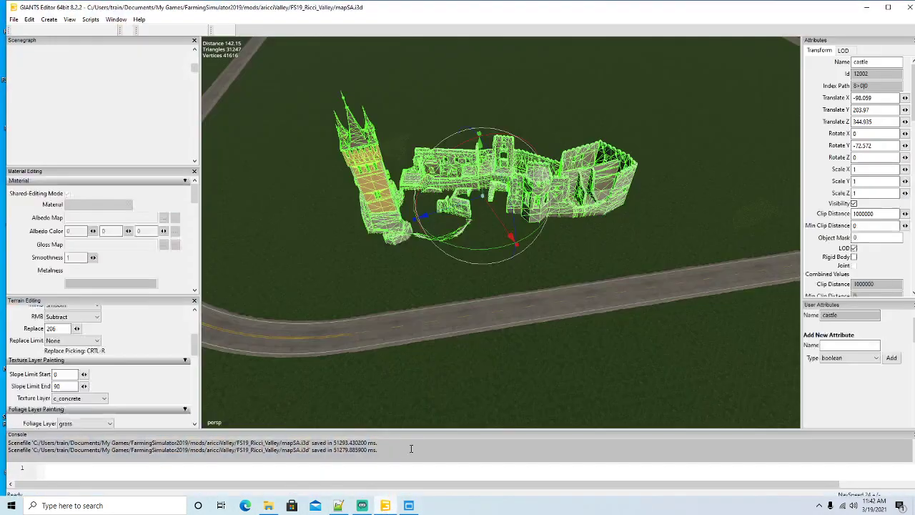
pyautogui.moveTo(546, 346); pyautogui.dragTo(465, 349, button='middle')
pyautogui.scroll(5, 467, 346)
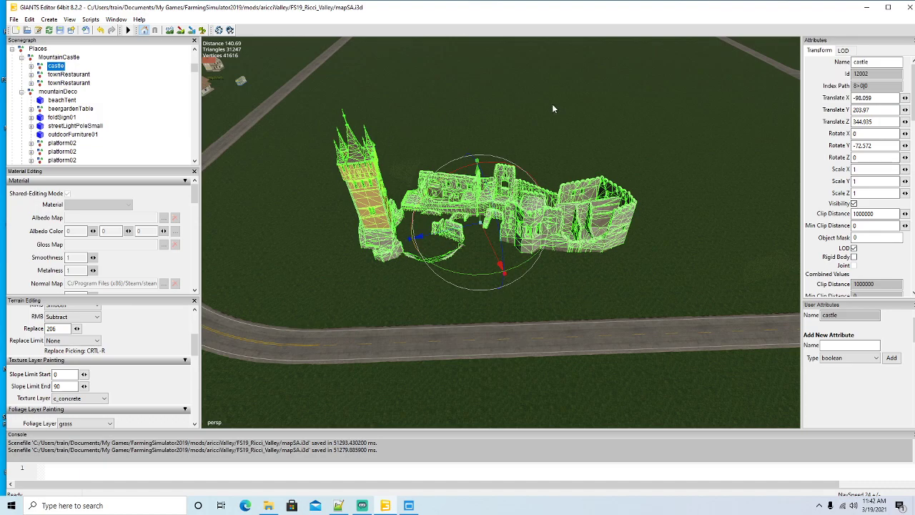
pyautogui.moveTo(529, 295); pyautogui.dragTo(526, 335, button='middle')
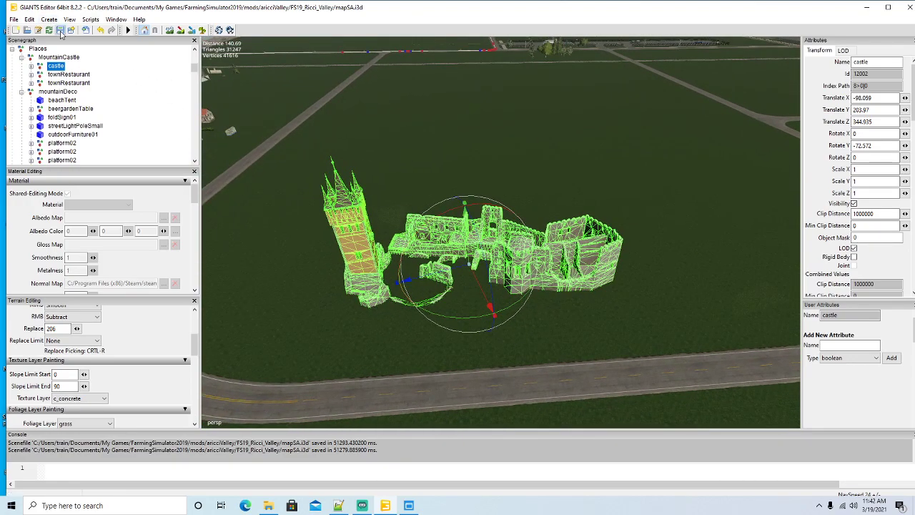
# Step: Switch to Streamlabs OBS and activate the Ending Soon scene
pyautogui.click(361, 505)
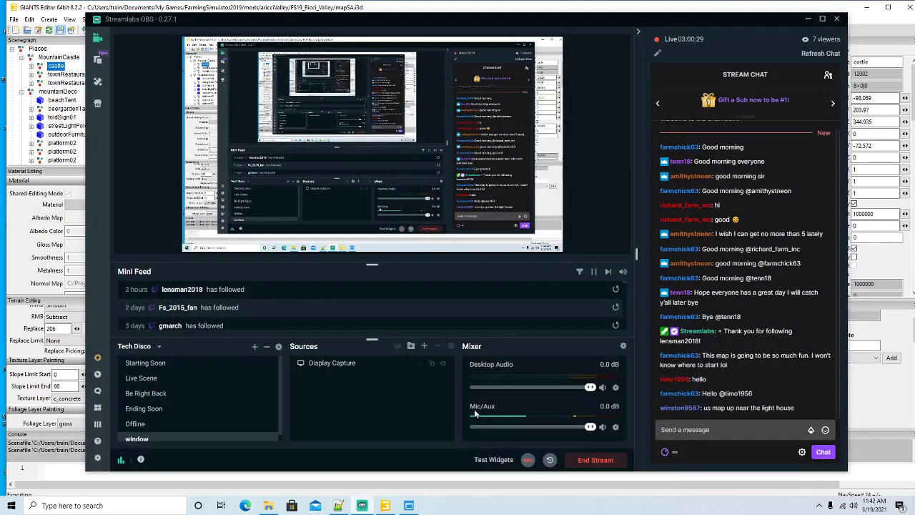
pyautogui.click(164, 411)
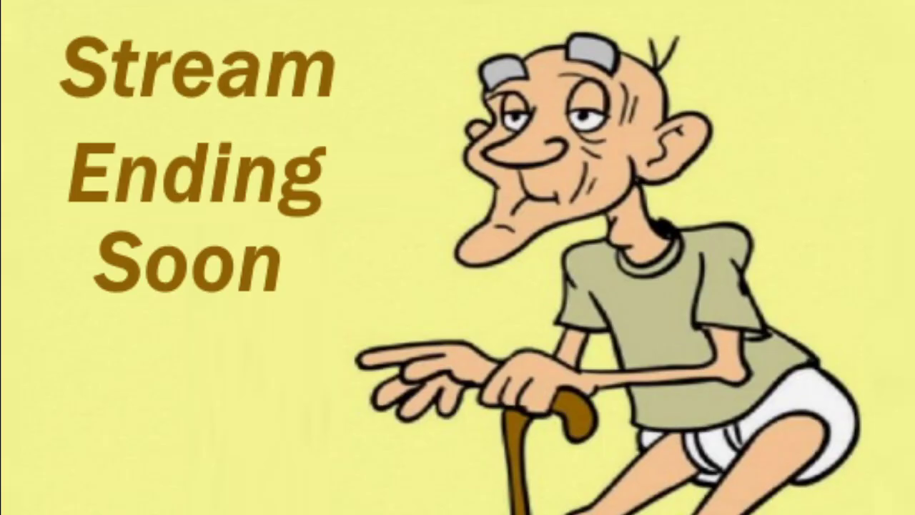